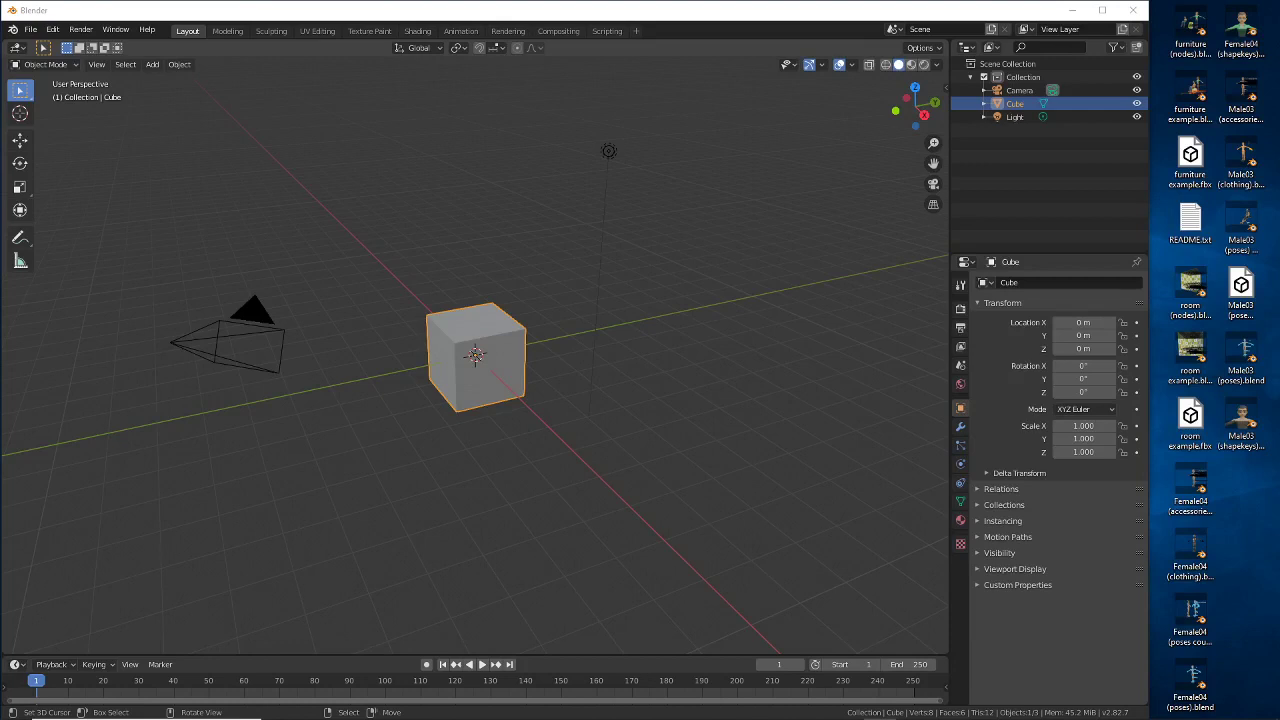
Step: Open the furniture (nodes).blend file from the desktop in Blender
click(608, 12)
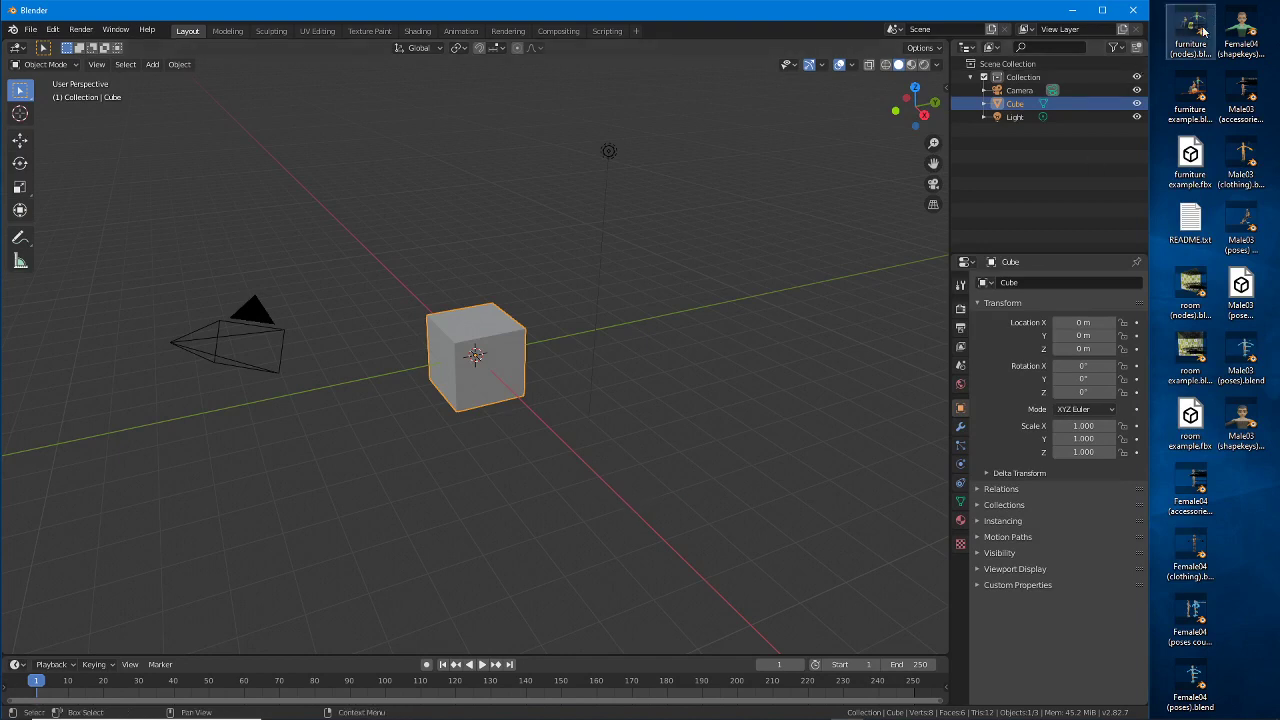
drag(821, 379, 654, 290)
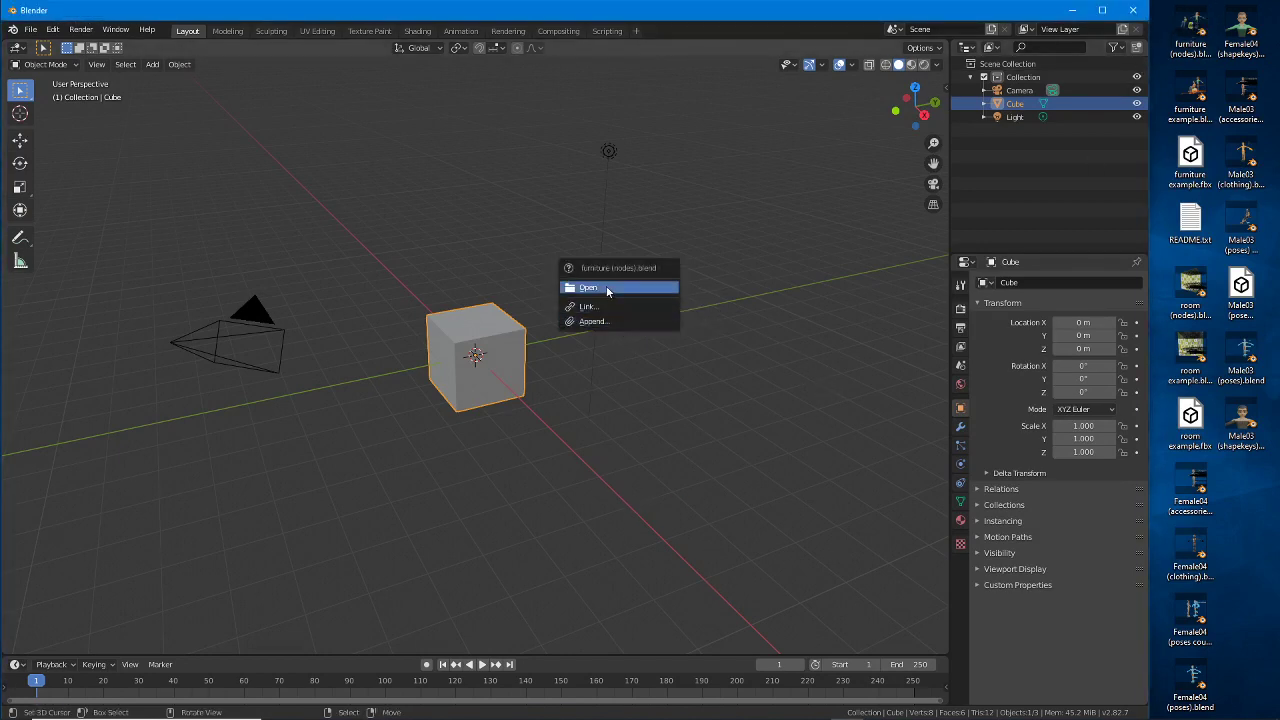
click(607, 289)
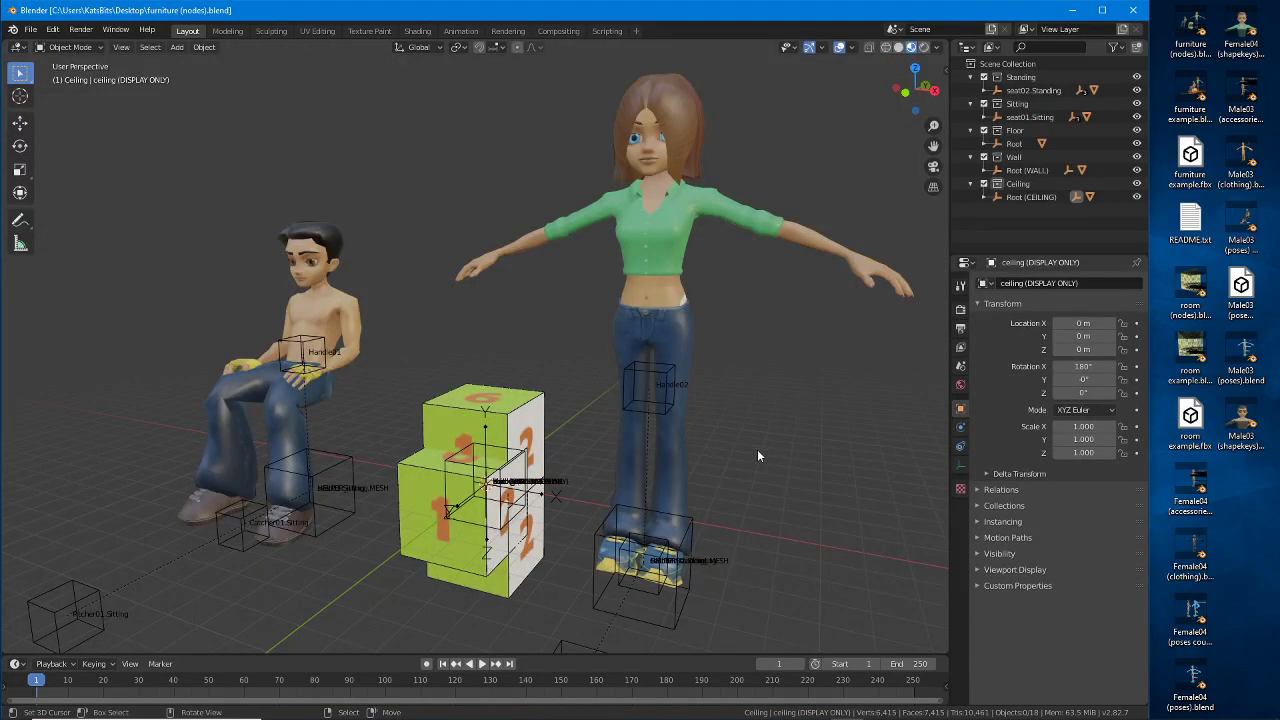
Step: Show the 3D cursor's location and rotation values alongside the viewport
mouse_move(757, 449)
middle_down()
mouse_move(644, 459)
mouse_move(747, 452)
middle_up()
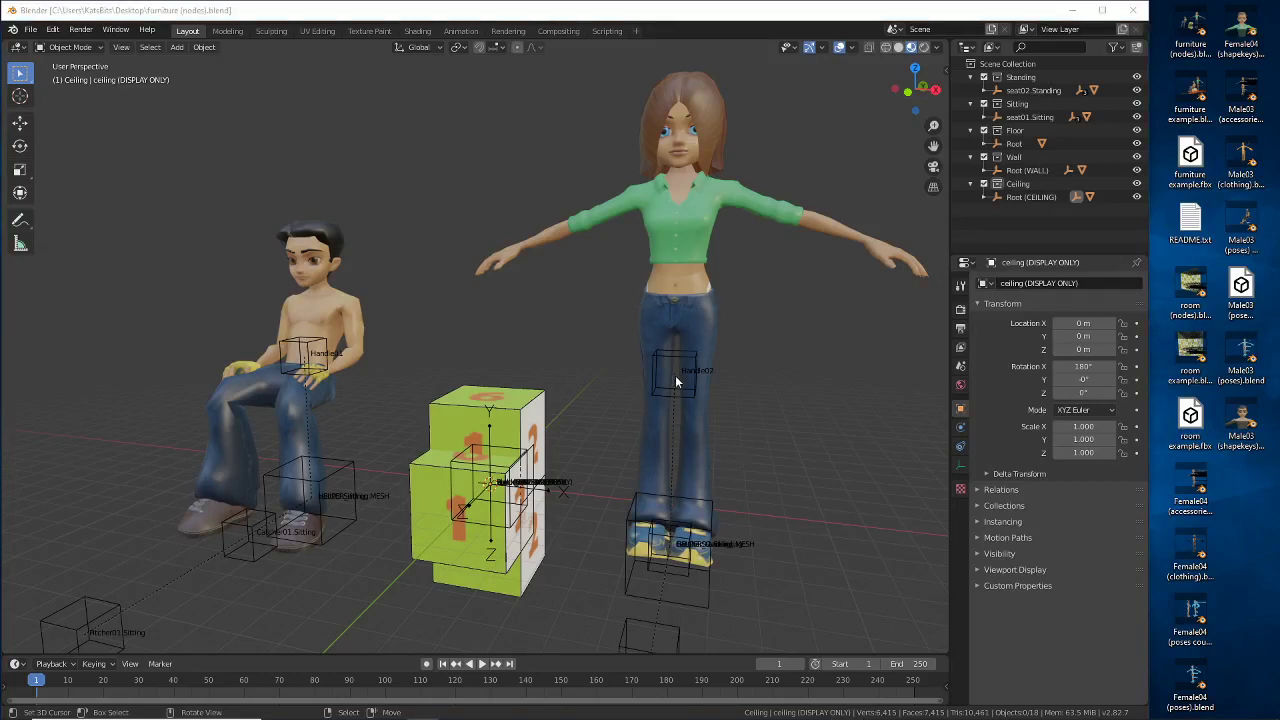
mouse_move(679, 382)
middle_down()
mouse_move(638, 381)
mouse_move(671, 376)
middle_up()
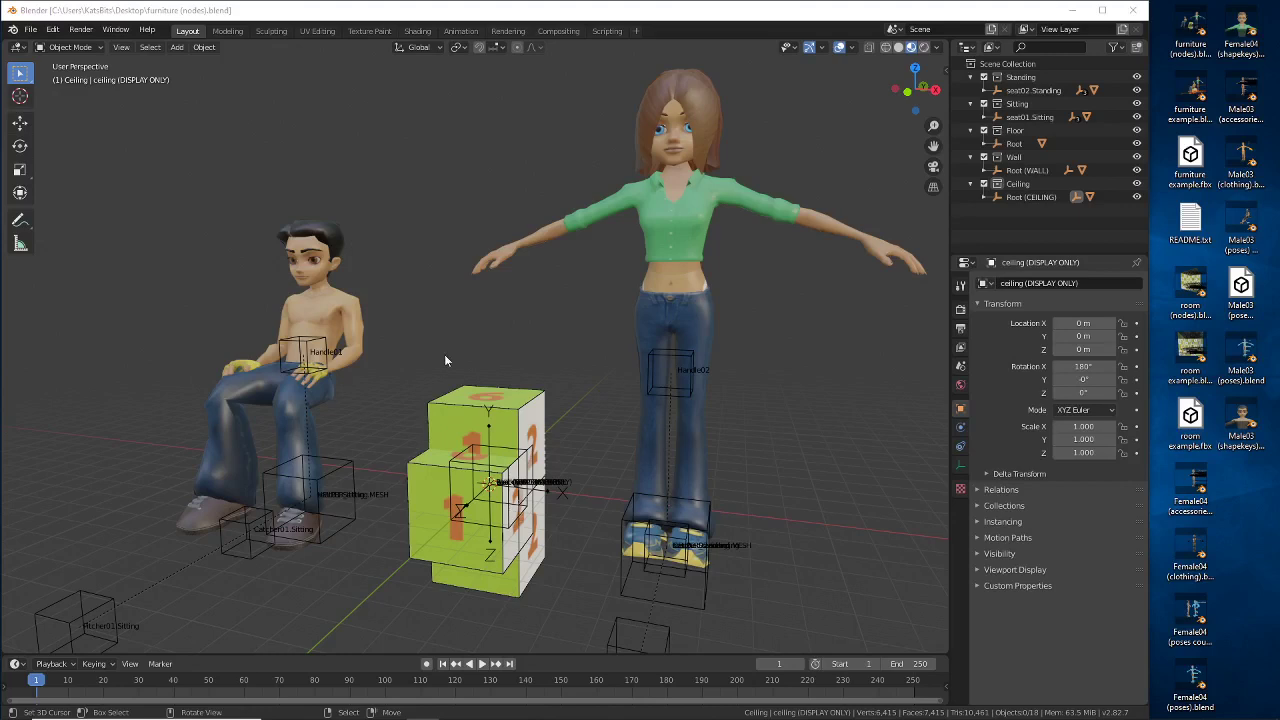
click(571, 14)
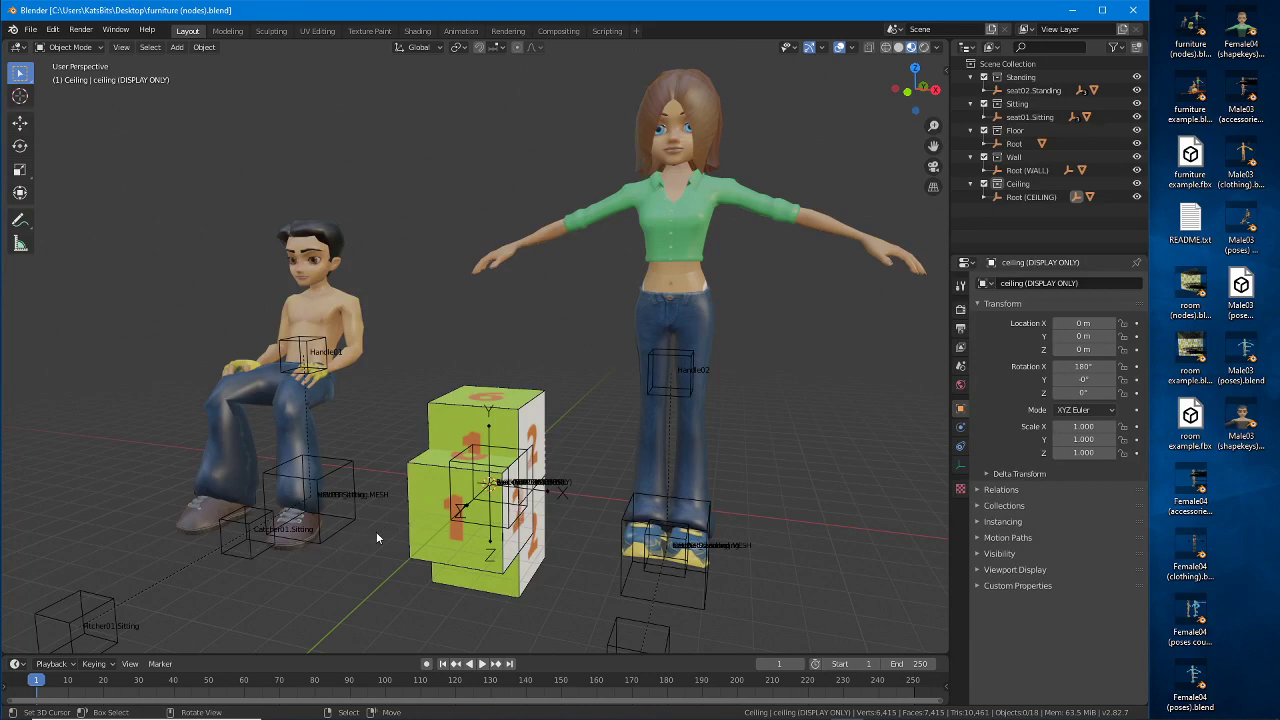
middle_drag(377, 538, 415, 532)
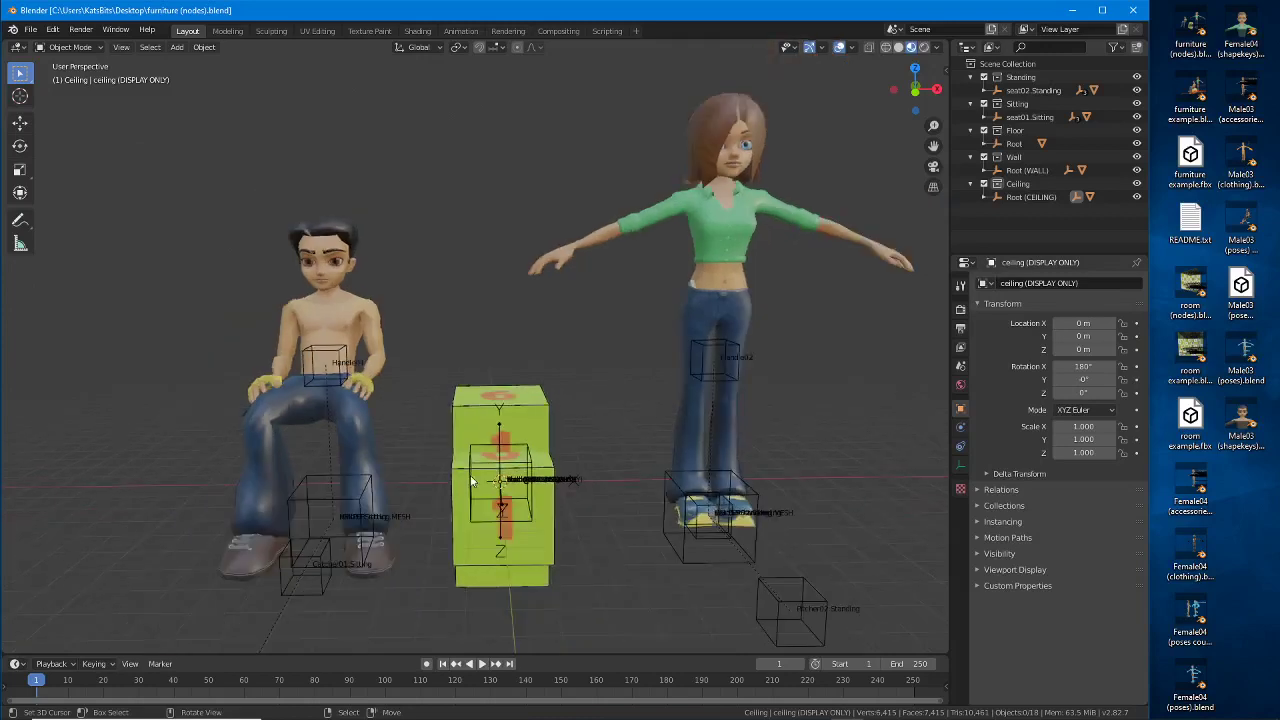
middle_drag(474, 482, 506, 490)
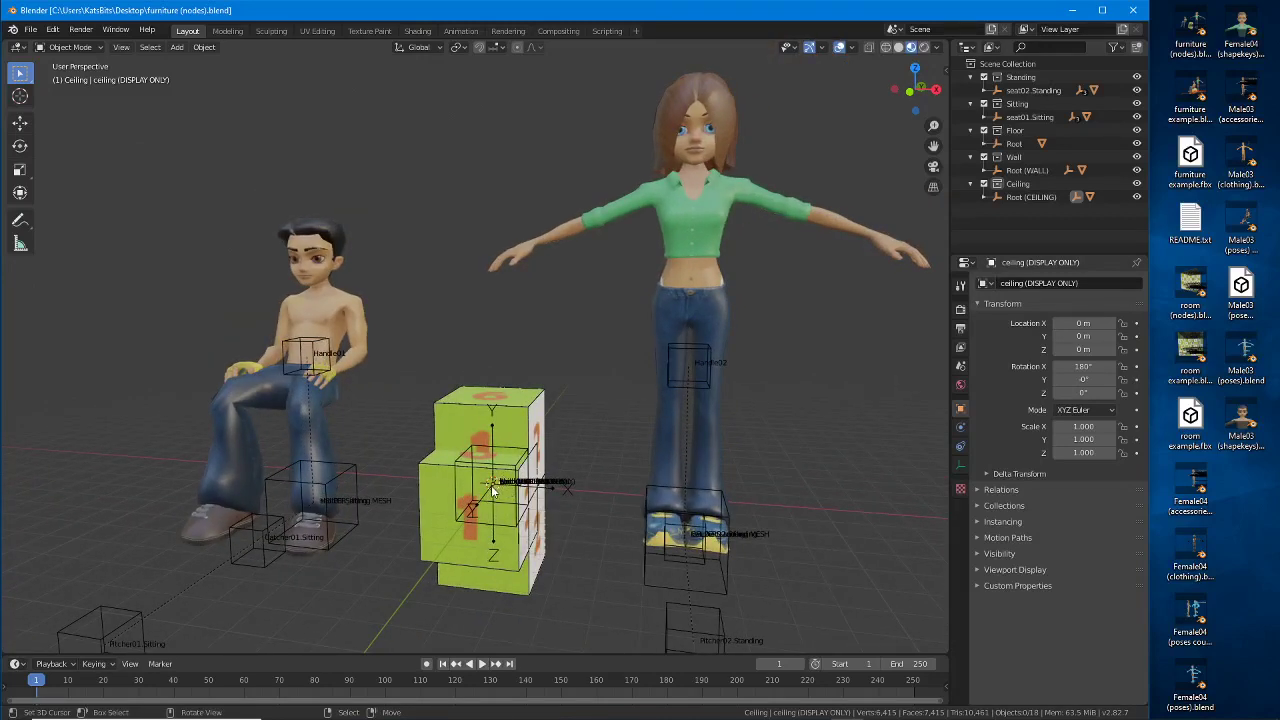
key(n)
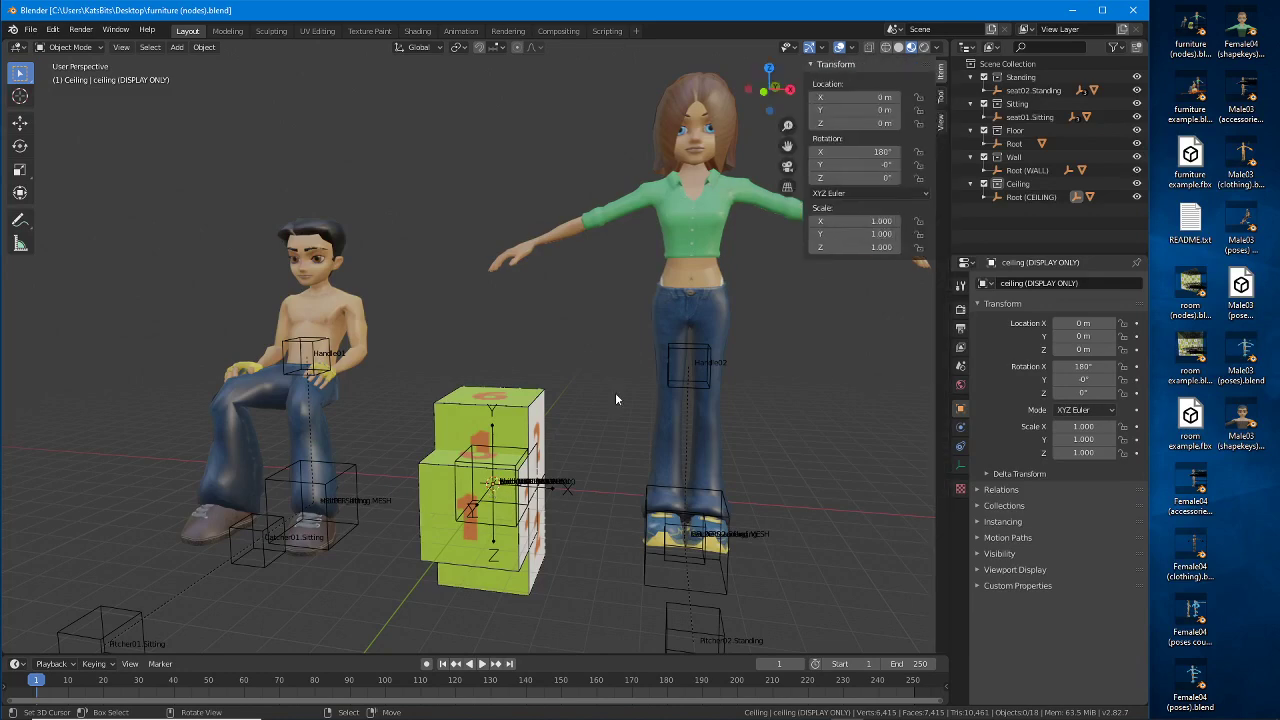
click(942, 124)
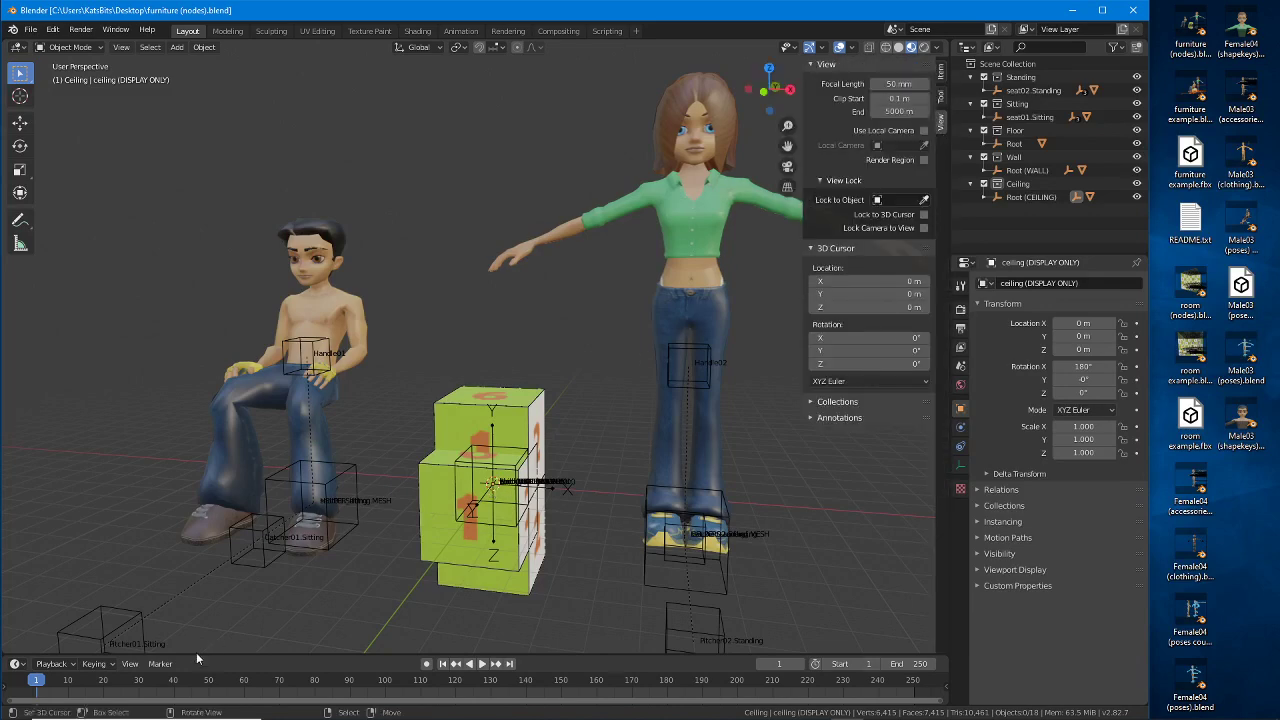
Step: Find ZoomIt.exe through the Windows search and launch it
click(150, 707)
text(z)
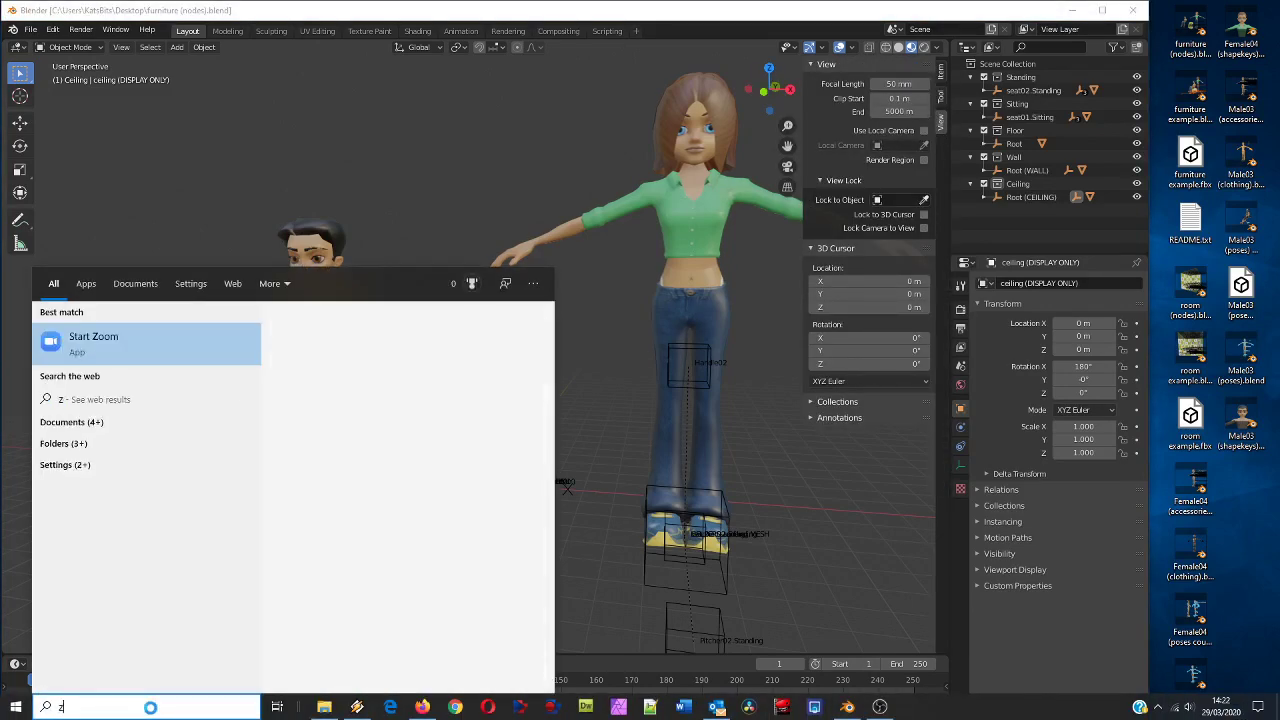
text(oomit)
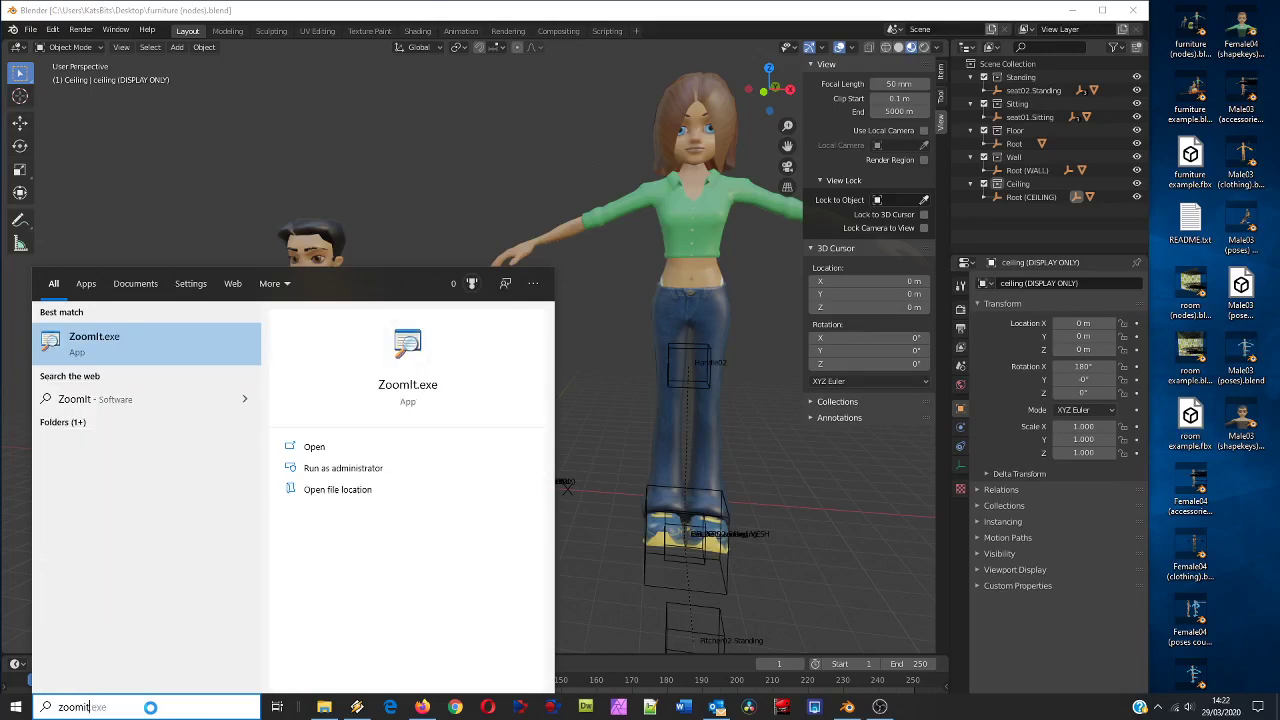
click(160, 350)
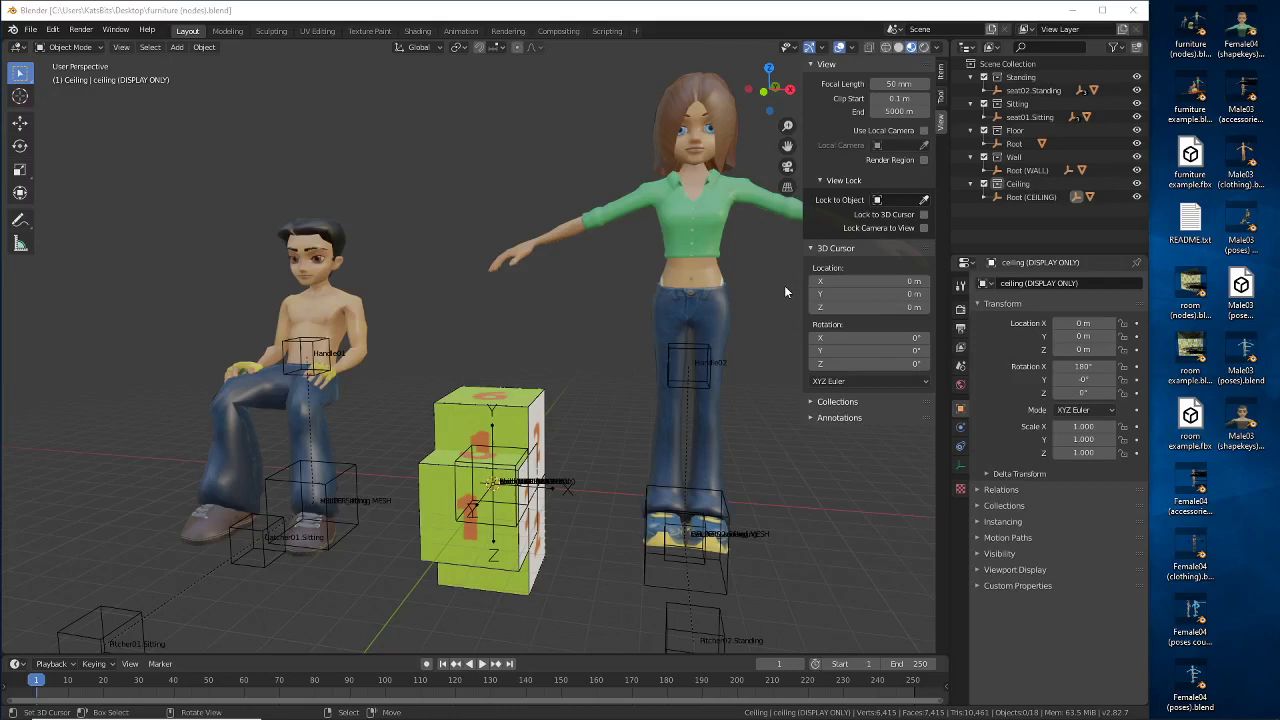
Step: Mark the 3D cursor's location fields and the scene origin with freehand green annotations, and clear the marks
key(ctrl+2)
key(t)
drag(798, 288, 798, 310)
drag(934, 270, 934, 314)
mouse_move(490, 460)
mouse_down()
mouse_move(460, 500)
mouse_move(495, 447)
mouse_up()
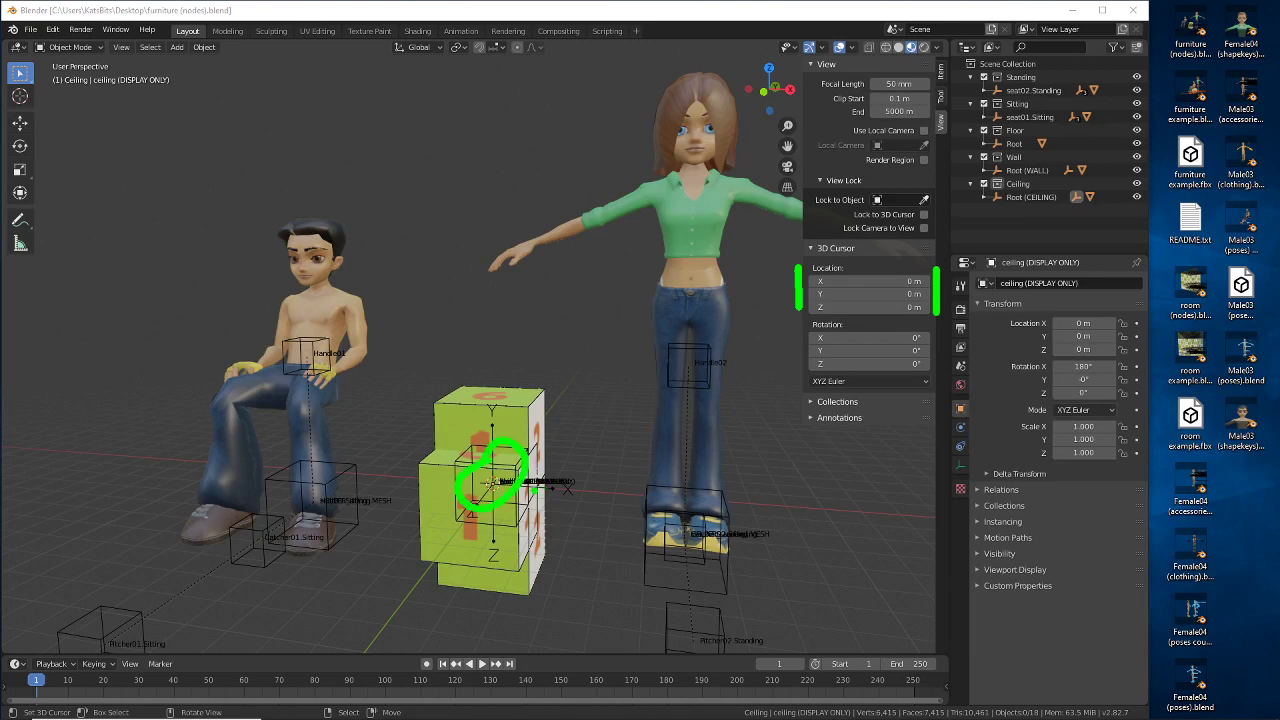
key(Escape)
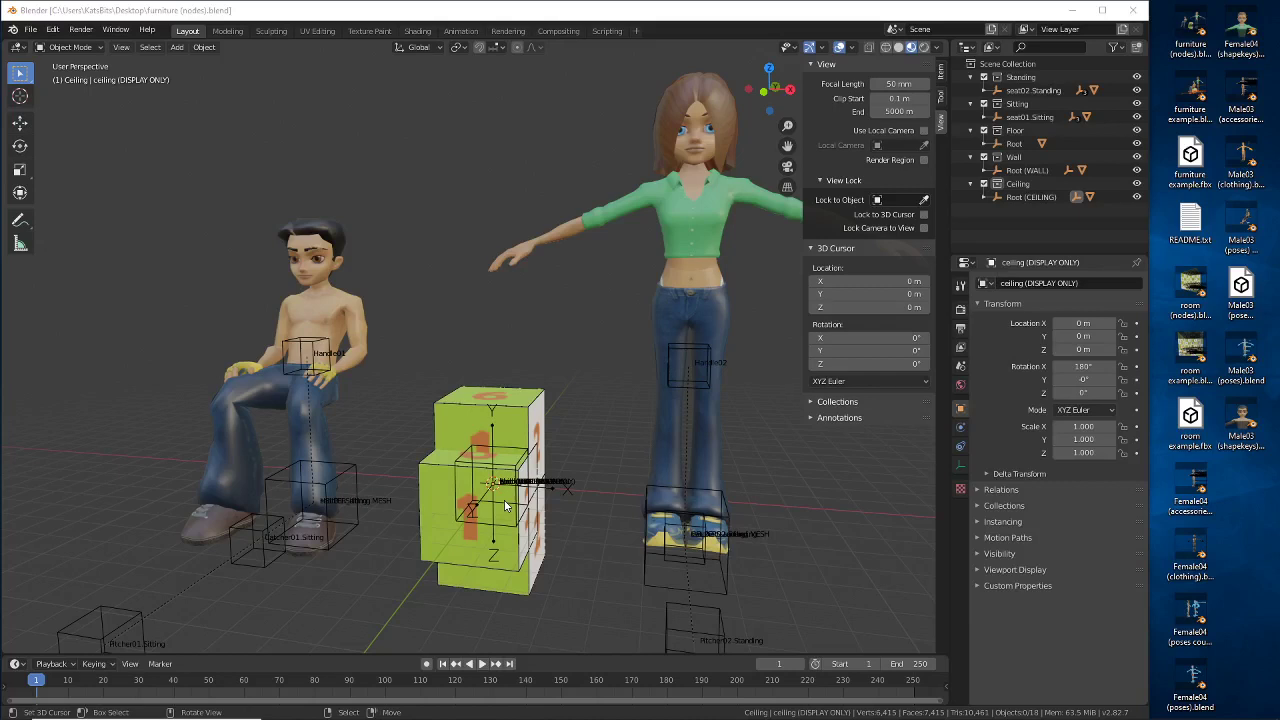
Step: Add a cylinder mesh at the scene origin and expand its creation settings
click(177, 47)
mouse_move(212, 64)
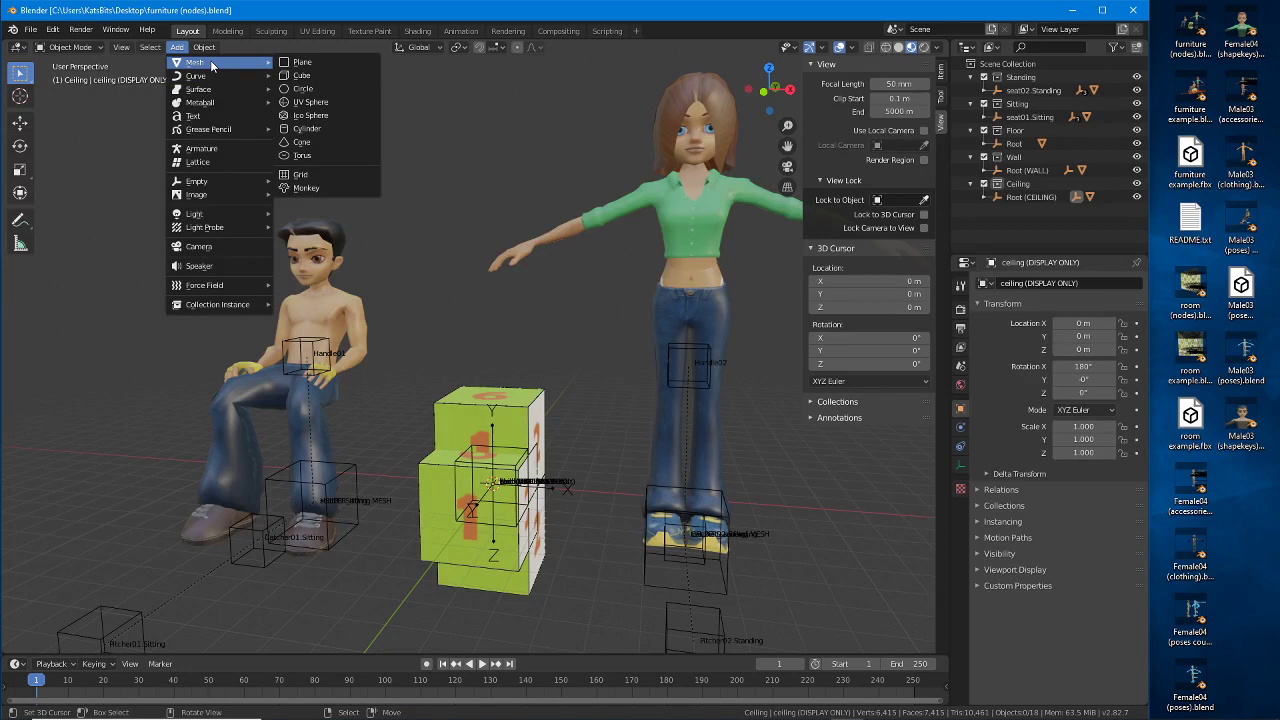
click(321, 127)
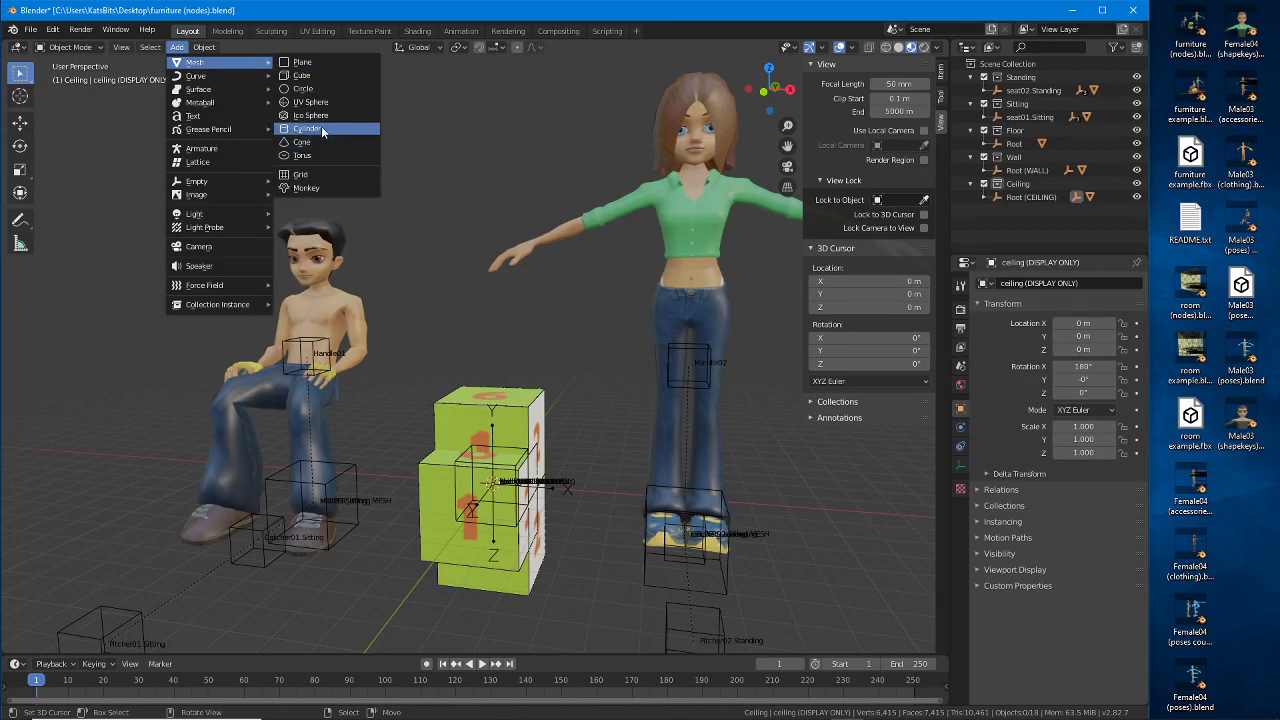
click(50, 641)
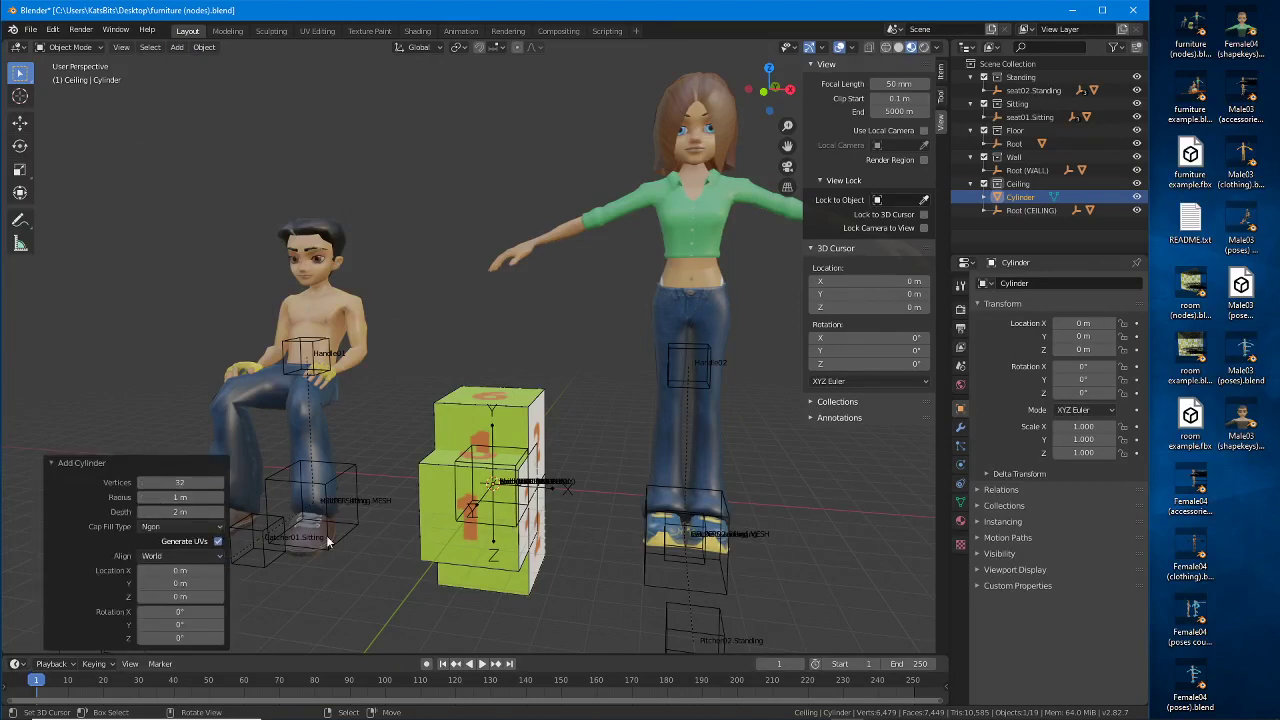
Step: Set the new cylinder's radius to 200 m
click(194, 497)
text(50)
key(Return)
text(200)
key(Return)
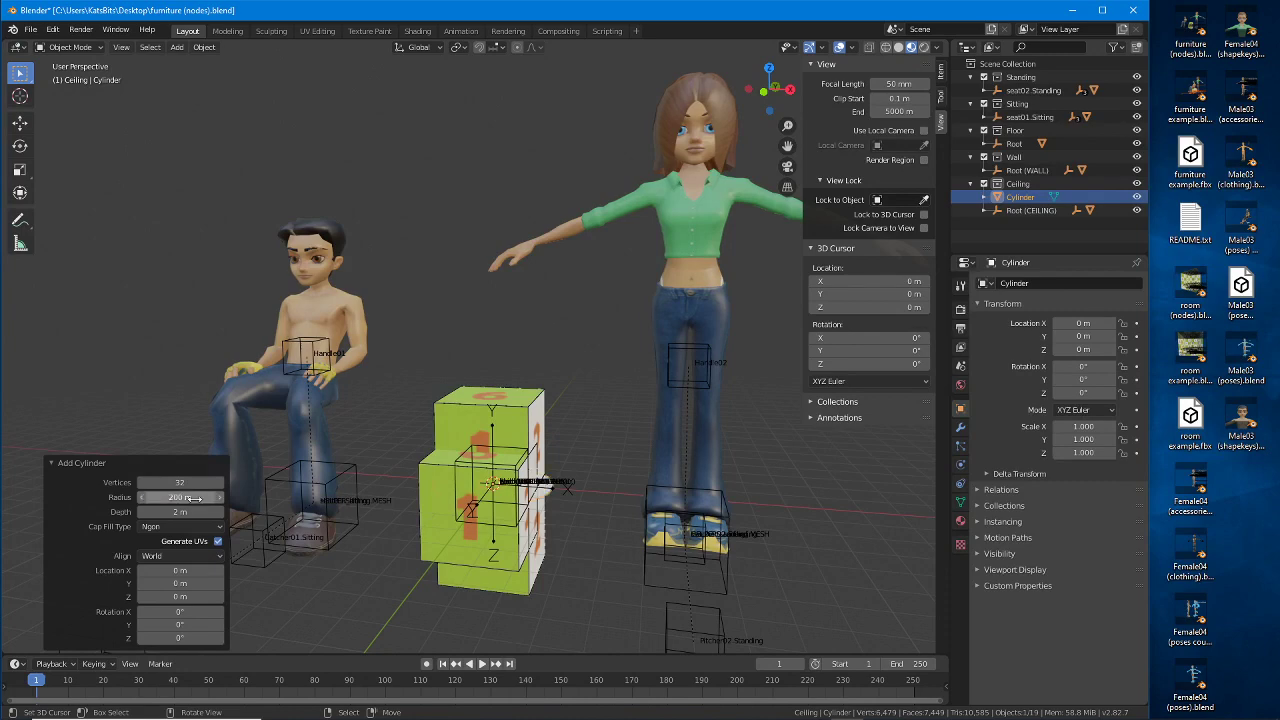
Step: Set the new cylinder's depth to 100 m
mouse_move(540, 508)
middle_down()
mouse_move(491, 512)
mouse_move(540, 508)
middle_up()
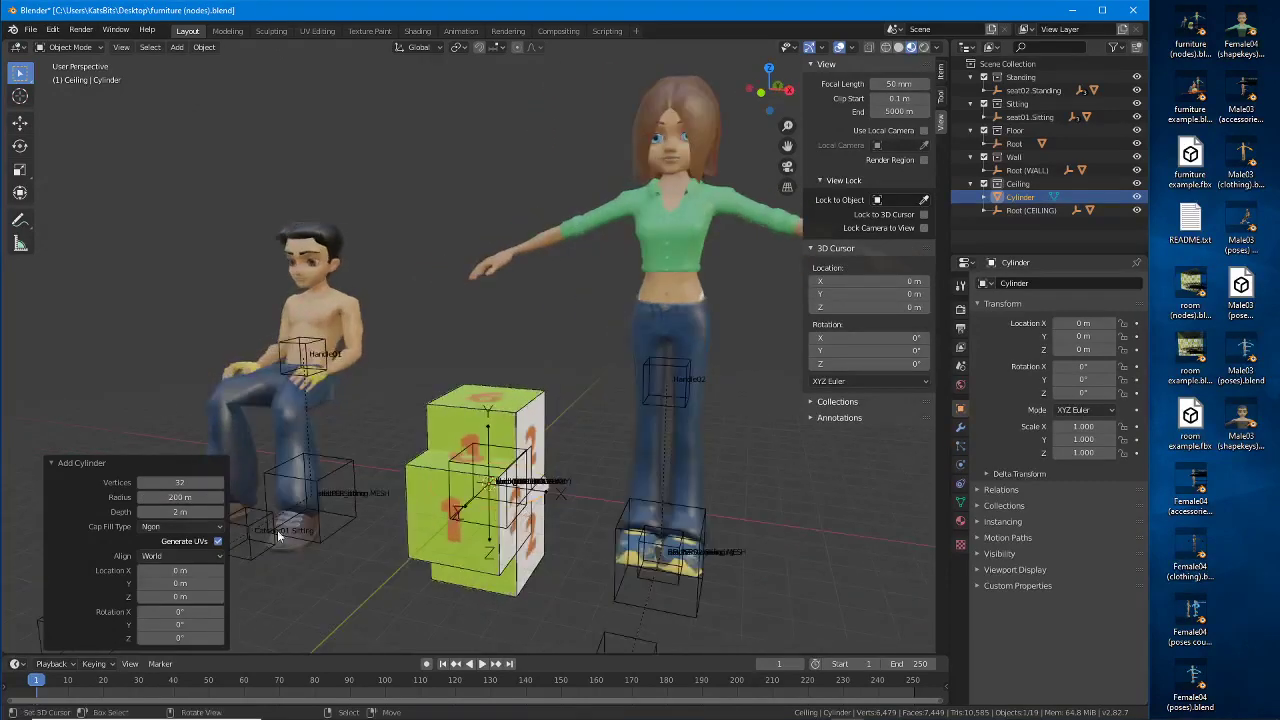
click(192, 513)
text(100)
key(Return)
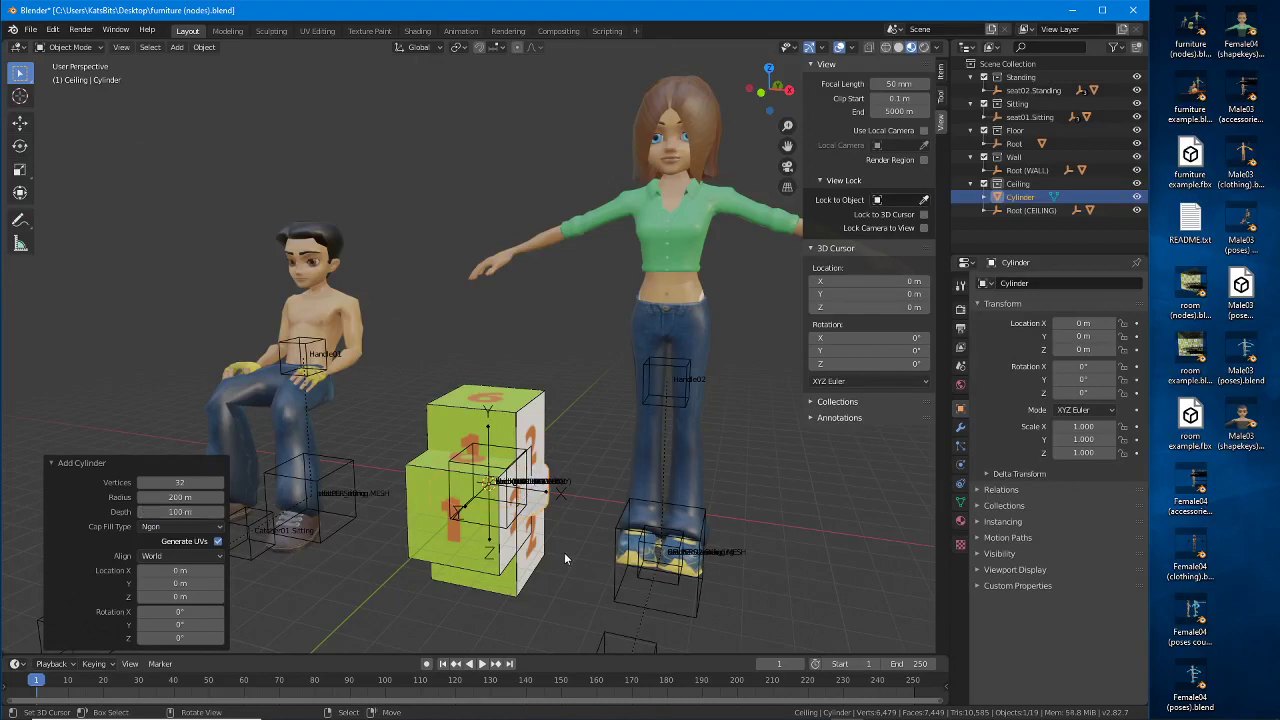
Step: Reduce the new cylinder's radius to 50 m
middle_drag(568, 559, 493, 520)
scroll(493, 520, up, 3)
scroll(492, 520, up, 2)
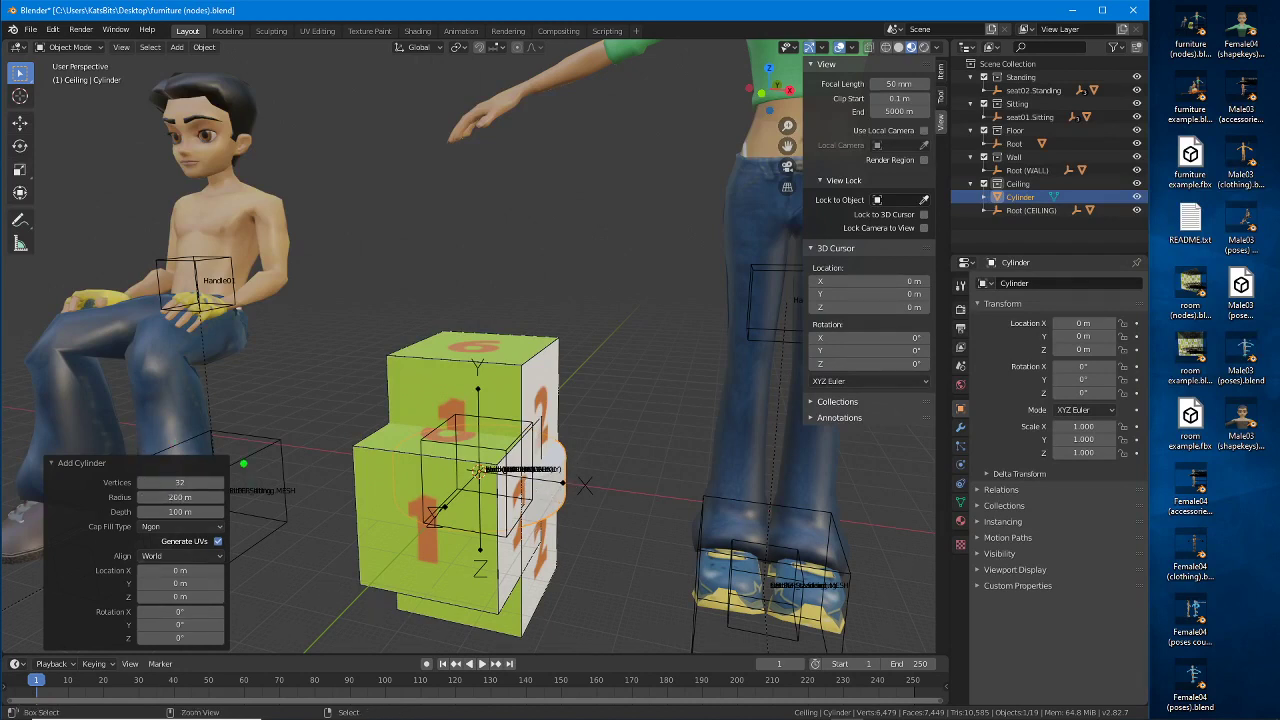
drag(244, 462, 243, 533)
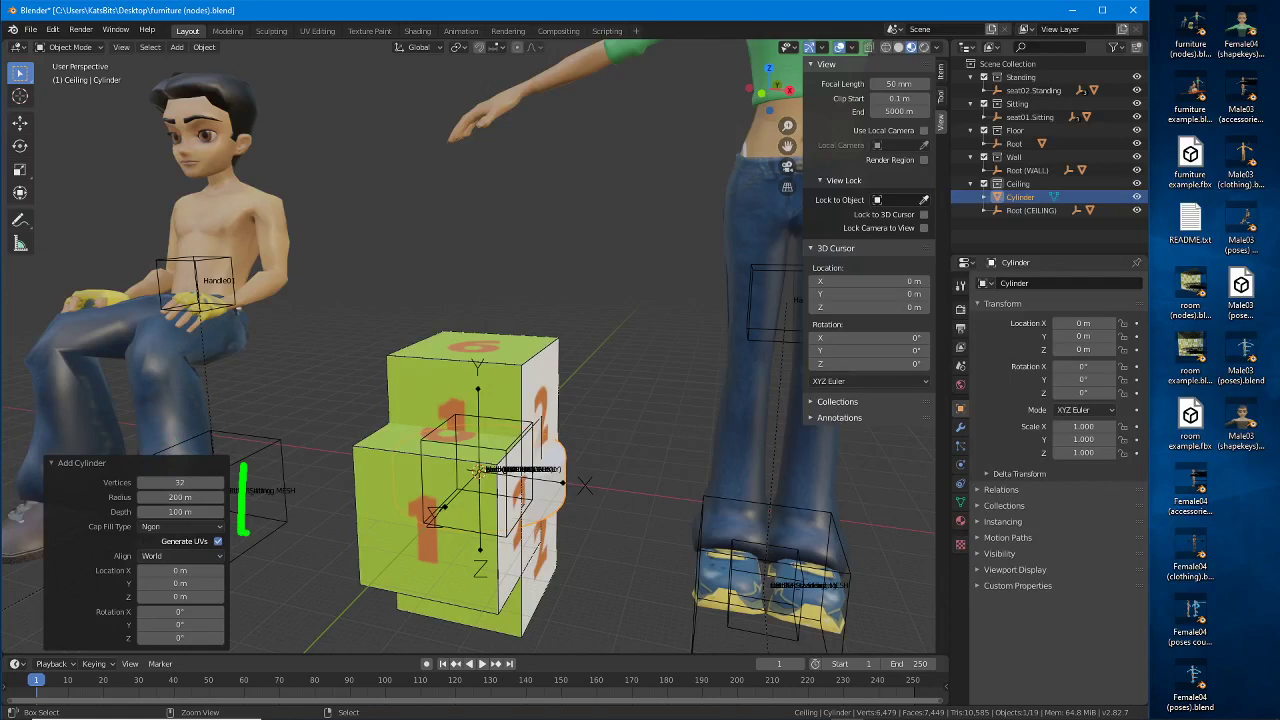
click(187, 497)
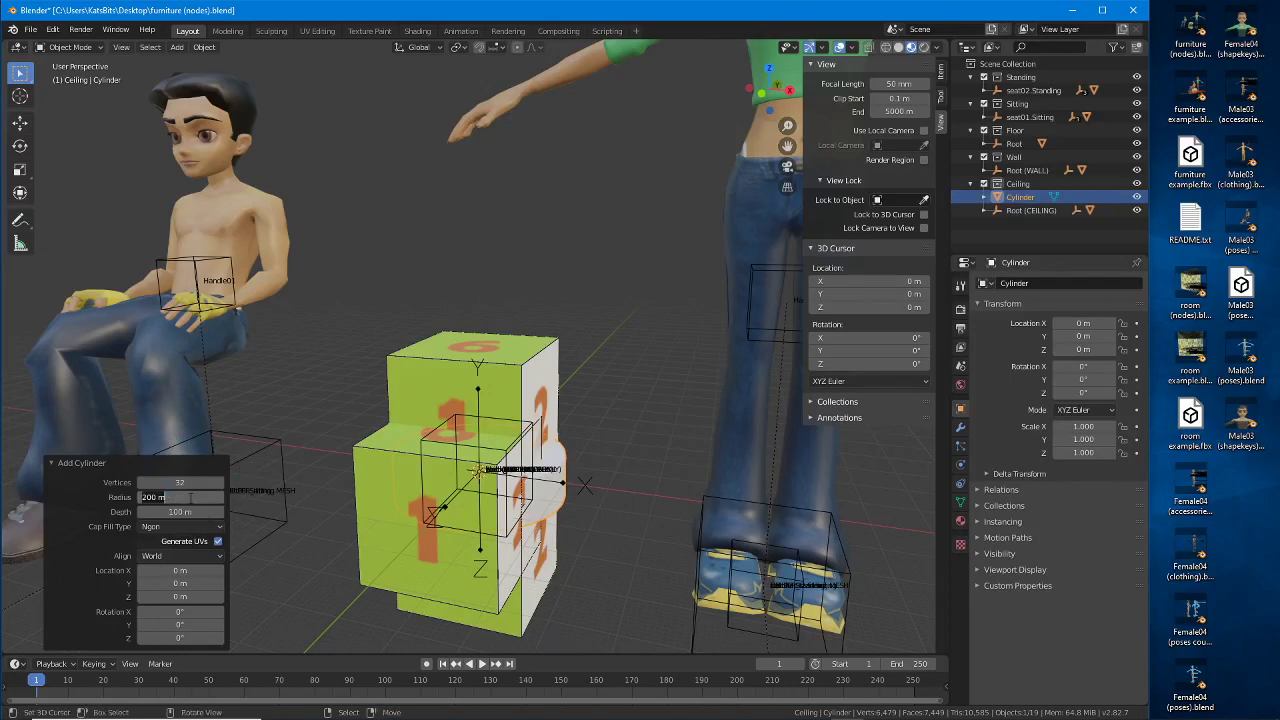
text(50)
key(Return)
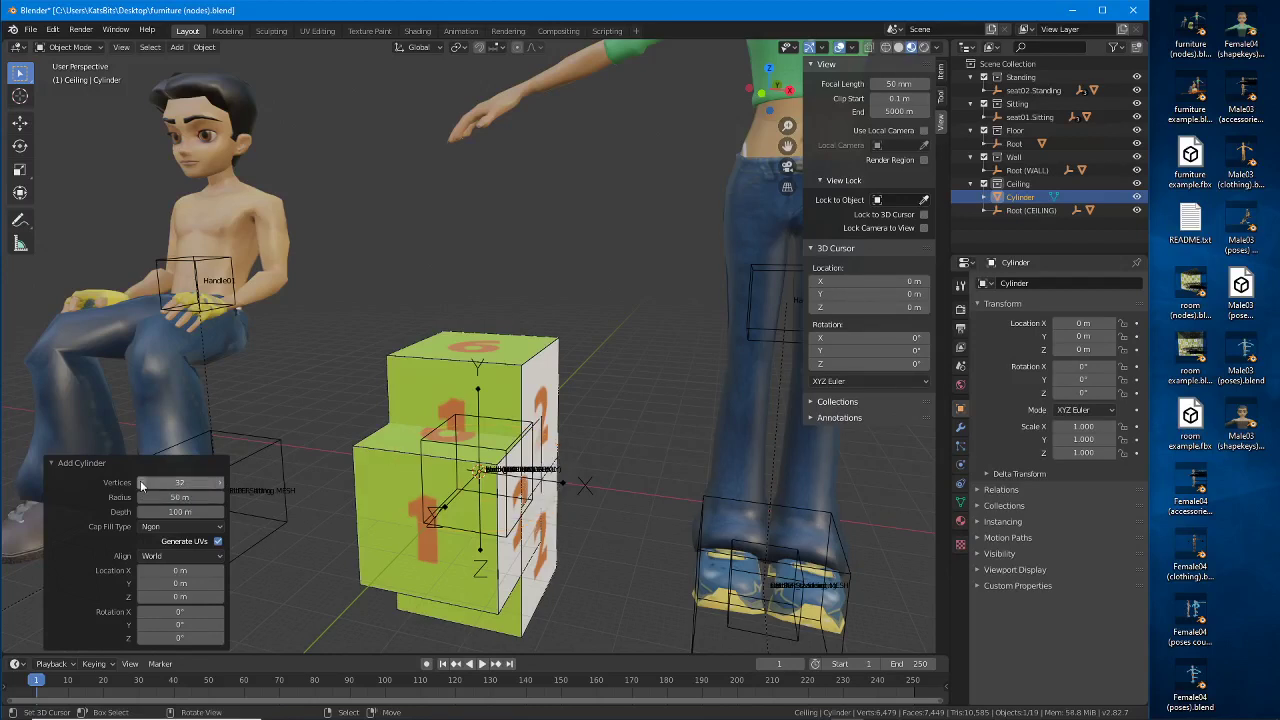
Step: Set the new cylinder's vertex count to 16
click(141, 483)
click(141, 483)
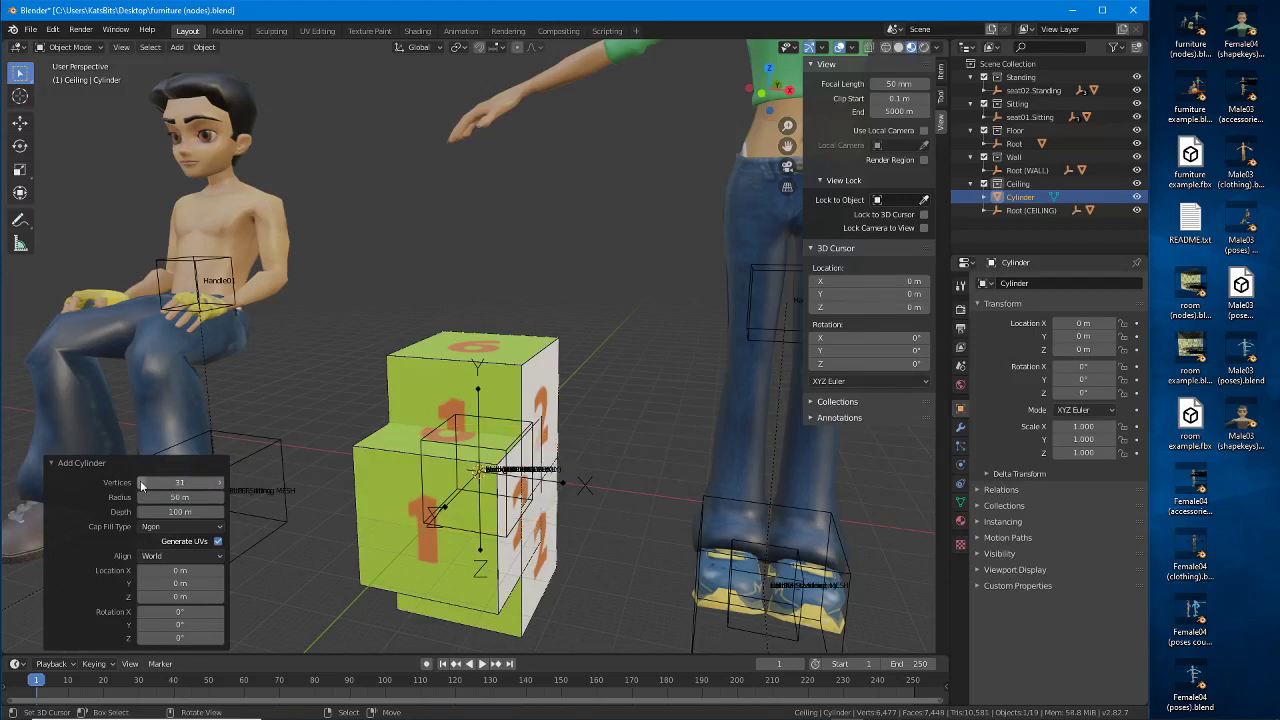
click(192, 483)
text(16)
key(Return)
Step: Move the cylinder about 337 m along the X axis, out of the numbered block toward the standing figure
click(20, 122)
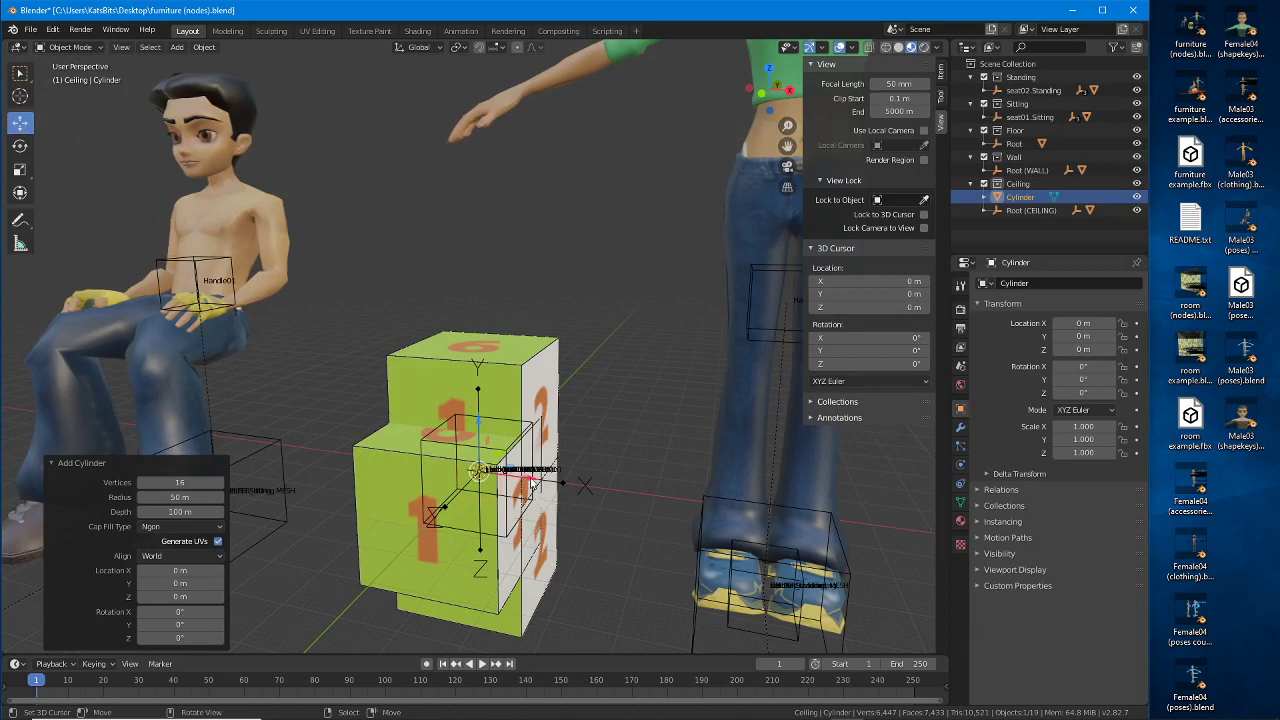
drag(532, 481, 670, 500)
middle_drag(657, 526, 537, 487)
scroll(537, 487, down, 3)
scroll(532, 490, up, 3)
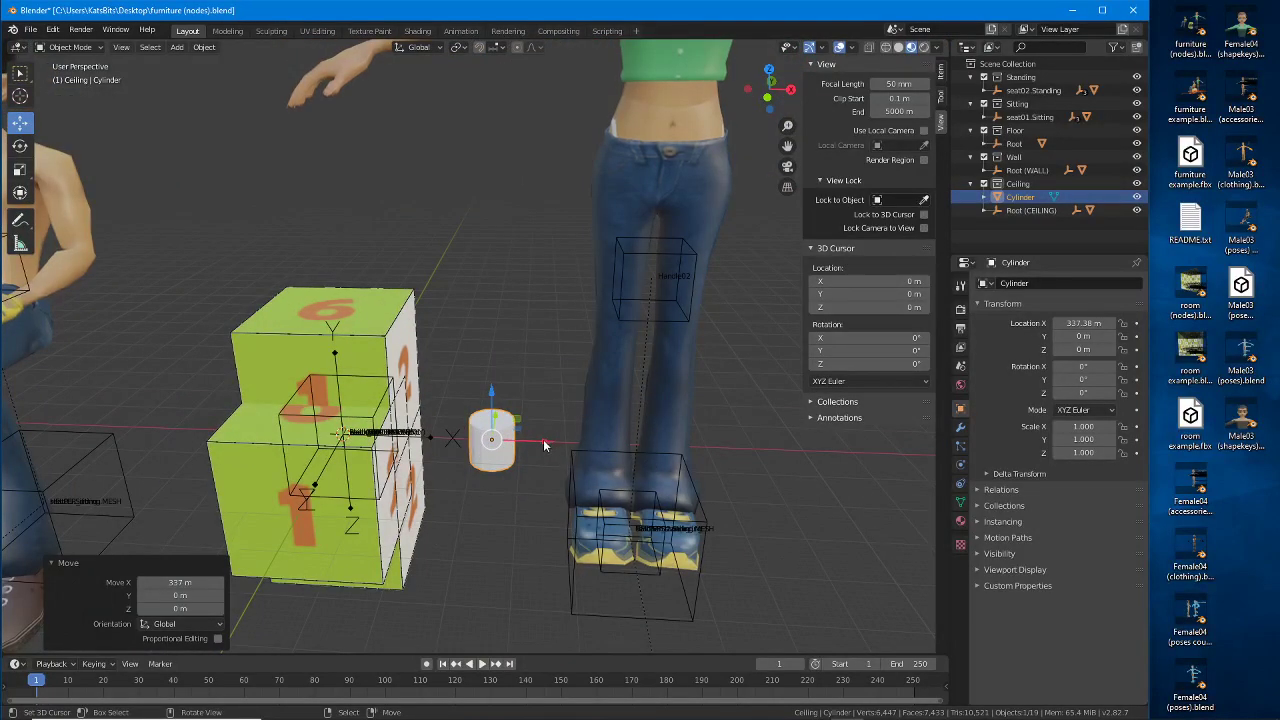
Step: Enlarge the cylinder uniformly by a factor of about 1.7 and save the file
mouse_move(537, 455)
middle_down()
mouse_move(515, 420)
mouse_move(532, 458)
middle_up()
key(s)
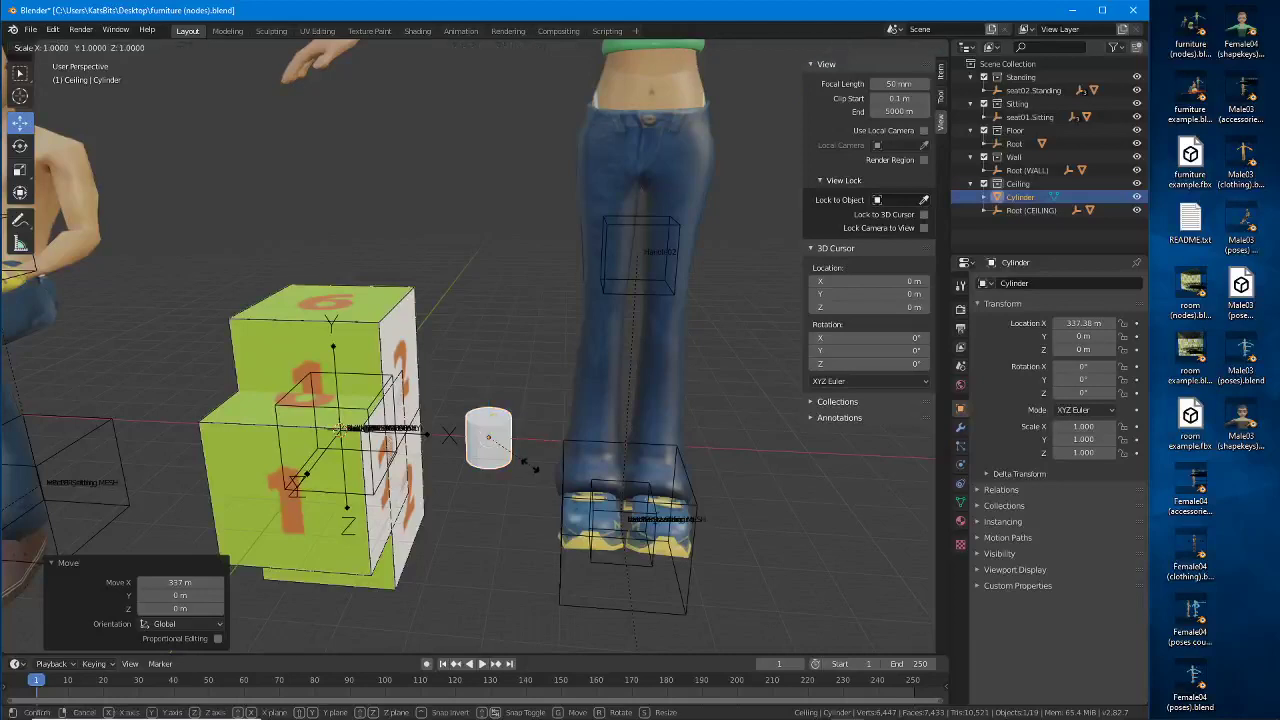
key(Escape)
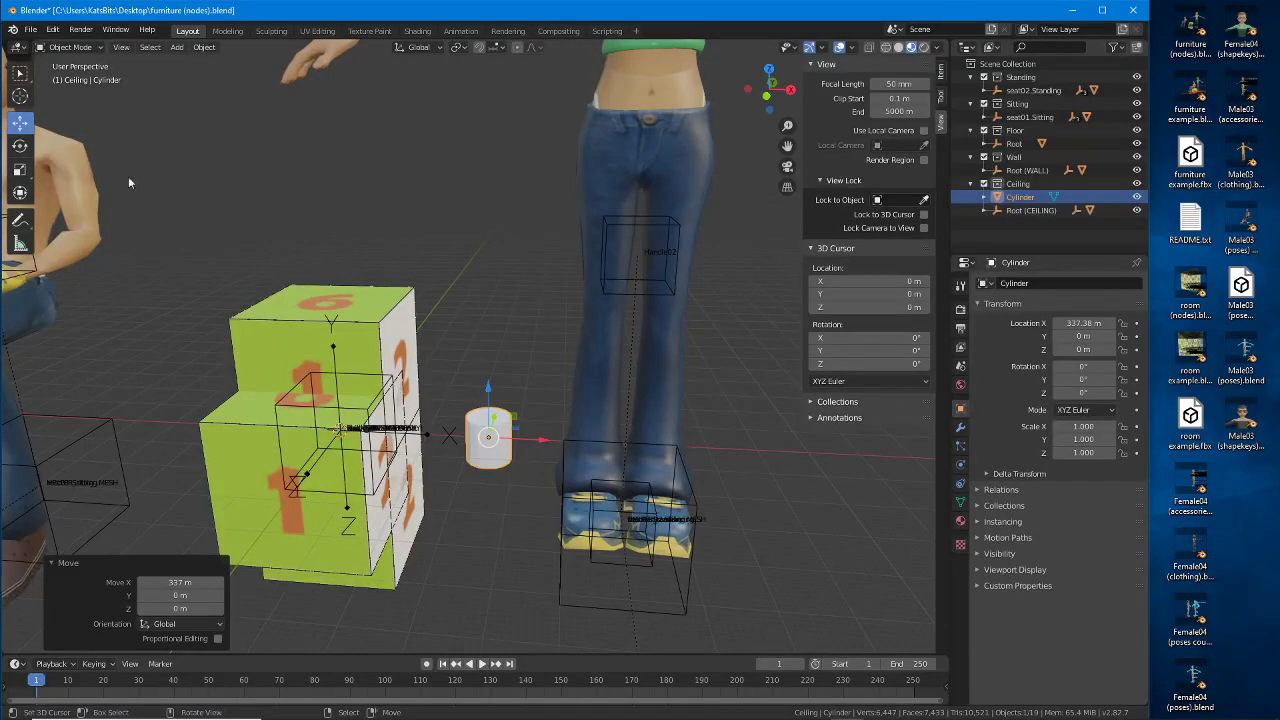
click(20, 172)
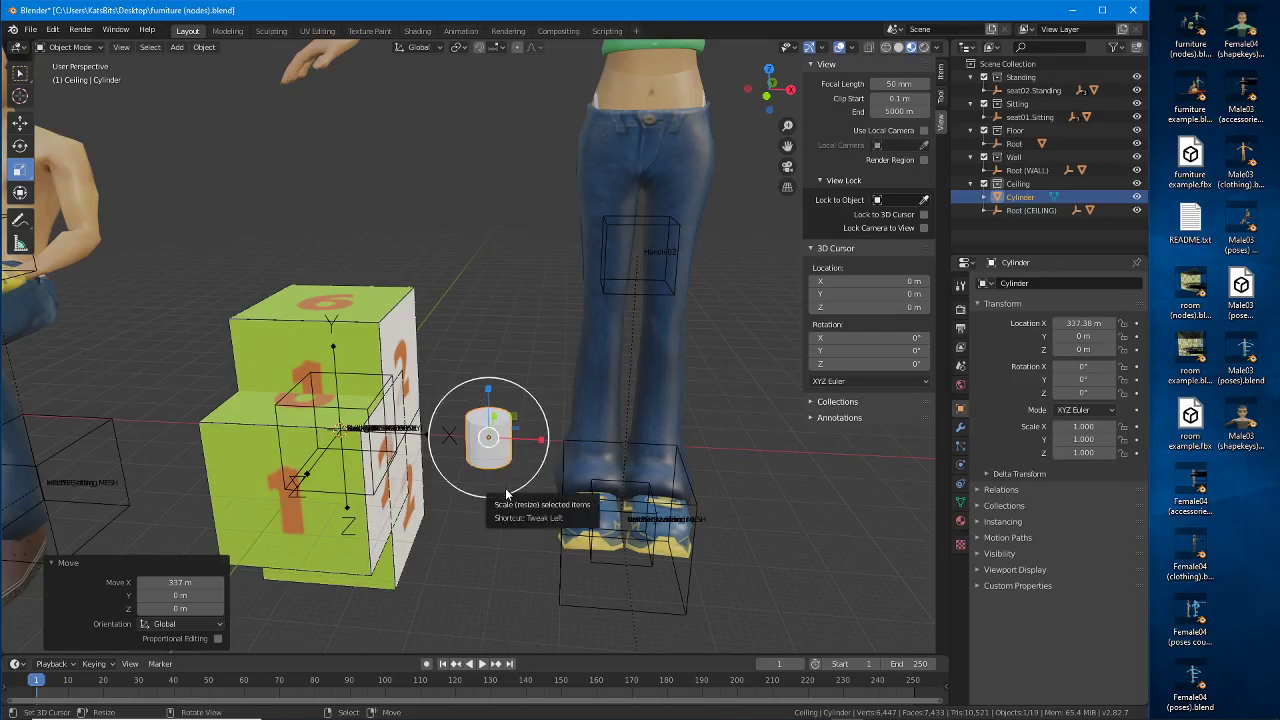
drag(506, 494, 514, 520)
scroll(514, 514, down, 2)
middle_drag(514, 514, 505, 477)
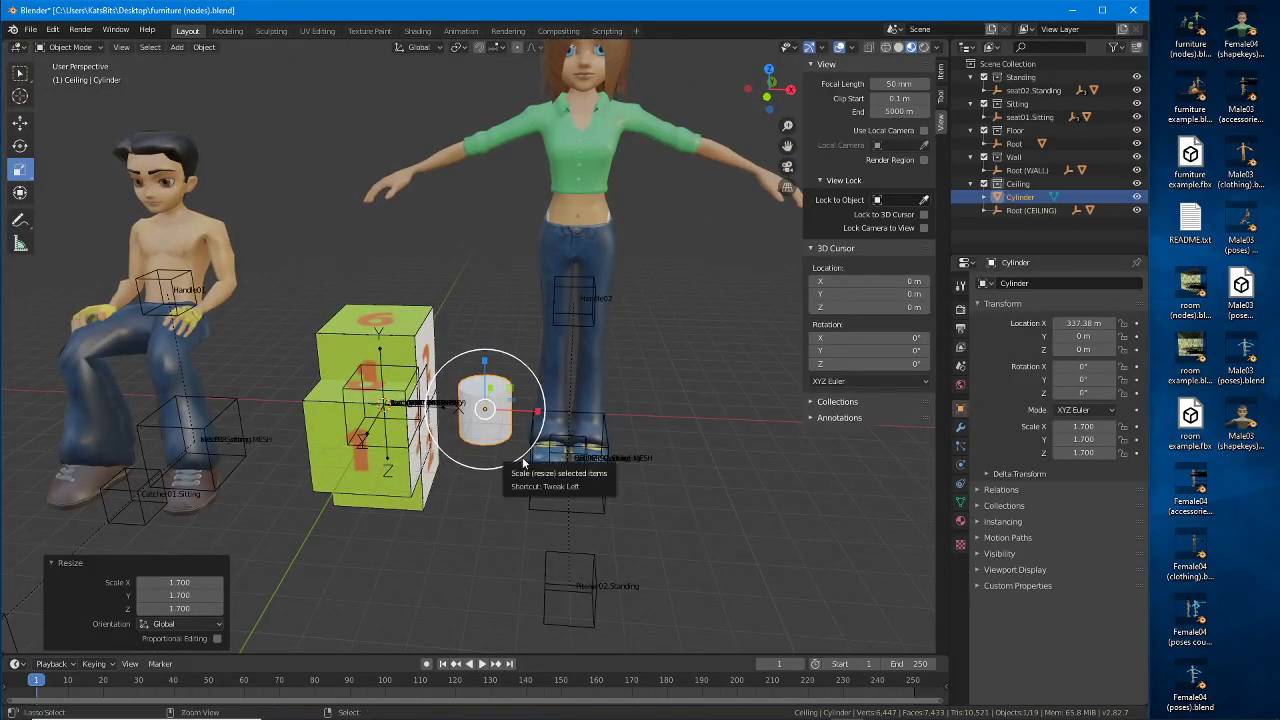
key(ctrl+s)
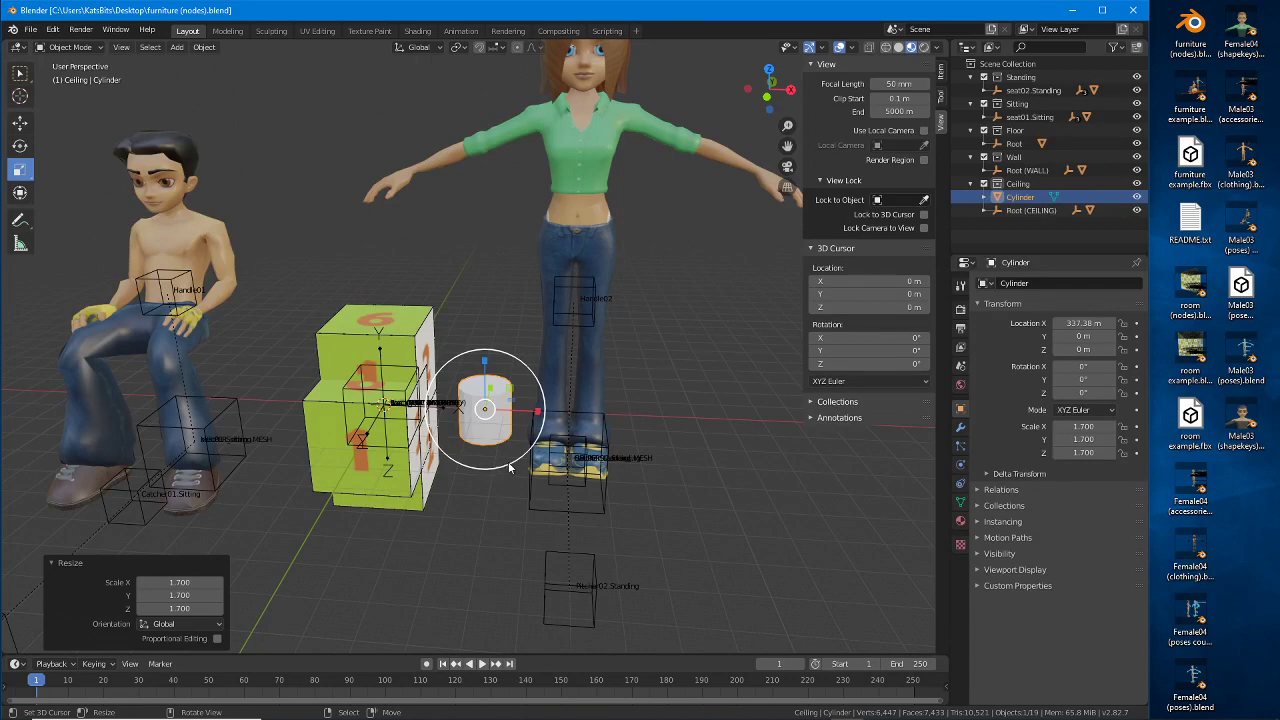
Step: Shrink the cylinder uniformly by a factor of about 0.9
drag(508, 461, 509, 447)
scroll(509, 447, up, 2)
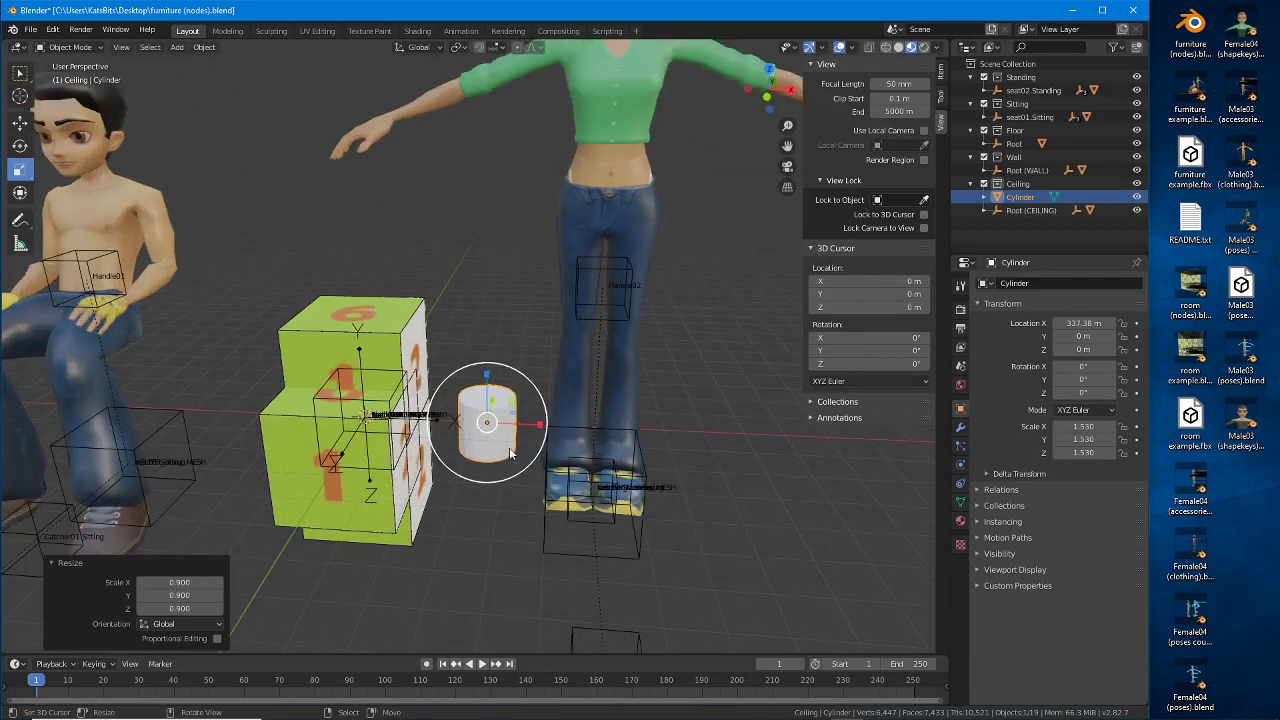
Step: Move the cylinder about -585 m along the Y axis, in front of the numbered block
click(20, 121)
middle_drag(470, 290, 485, 380)
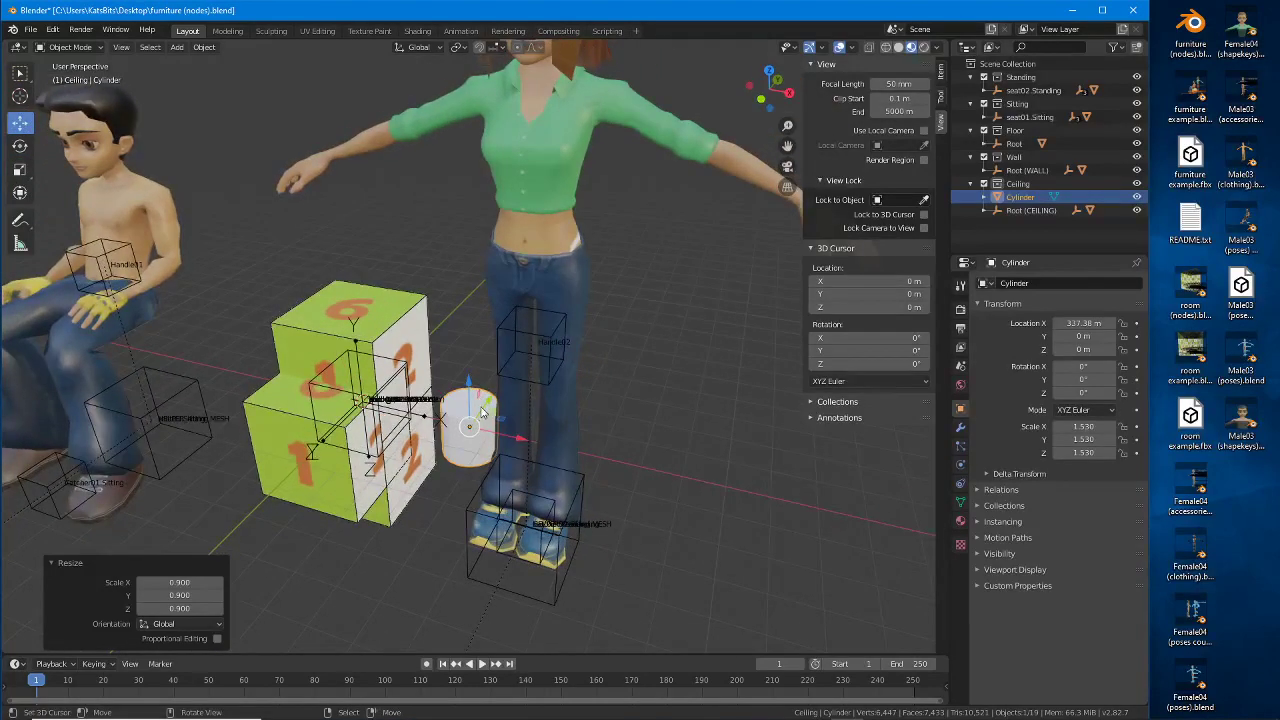
drag(483, 412, 370, 600)
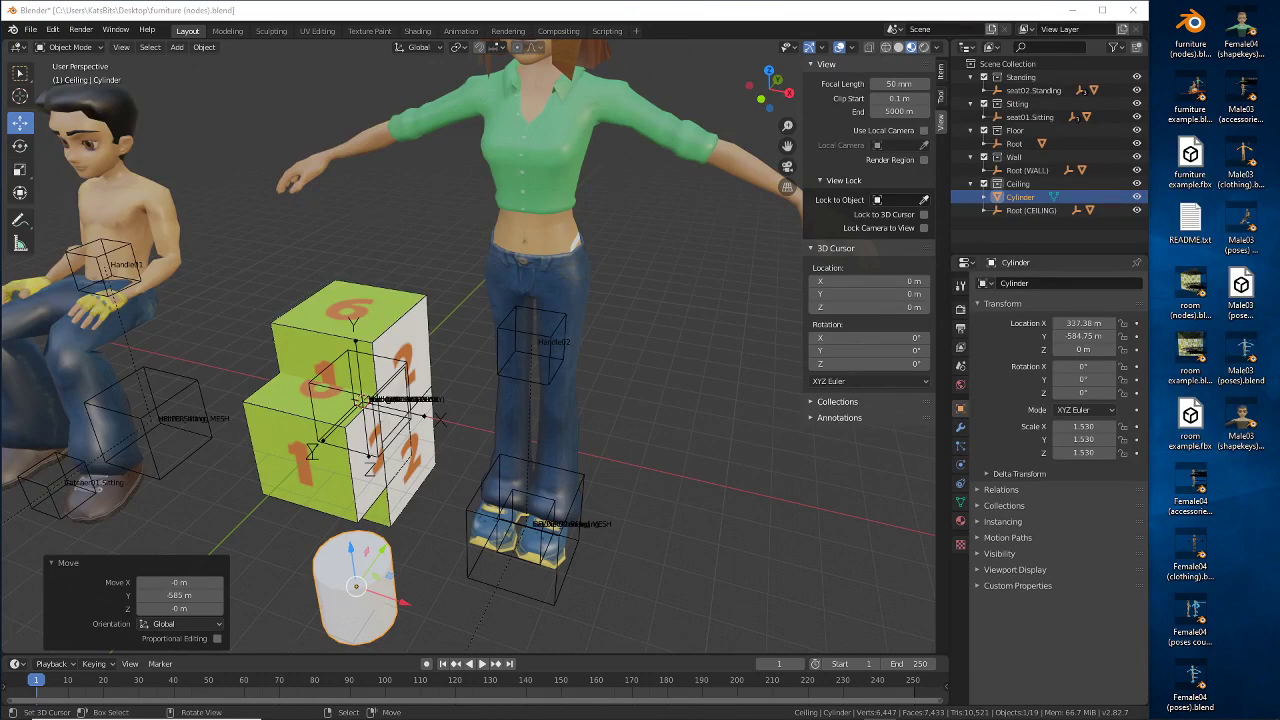
Step: Put the cylinder into Edit Mode and select only its top face
middle_drag(390, 537, 481, 478)
scroll(481, 478, up, 4)
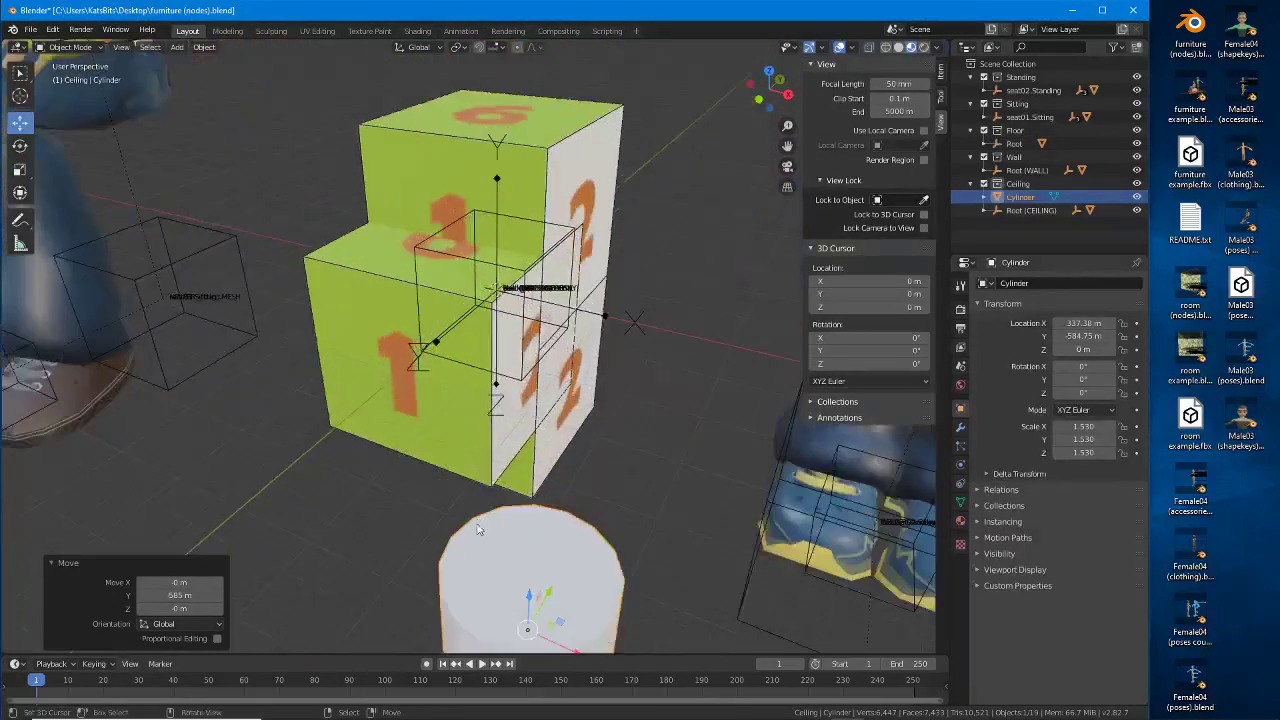
shift+middle_drag(474, 534, 440, 477)
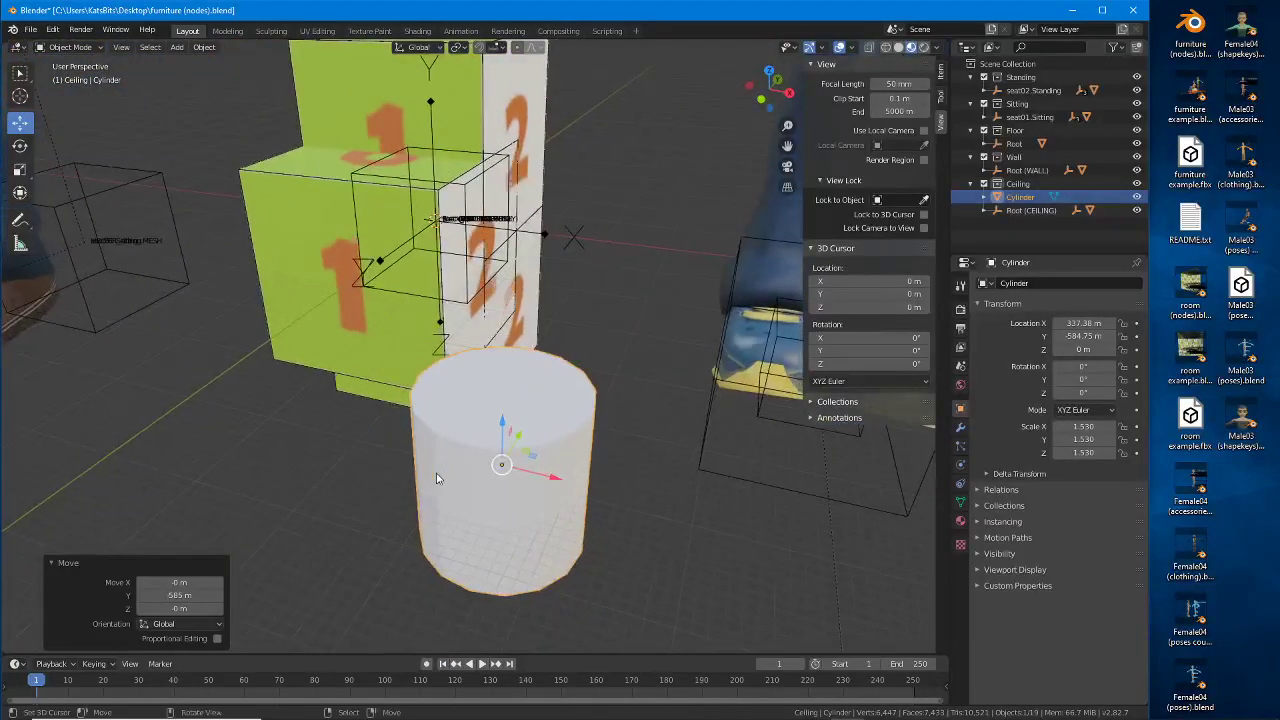
click(68, 47)
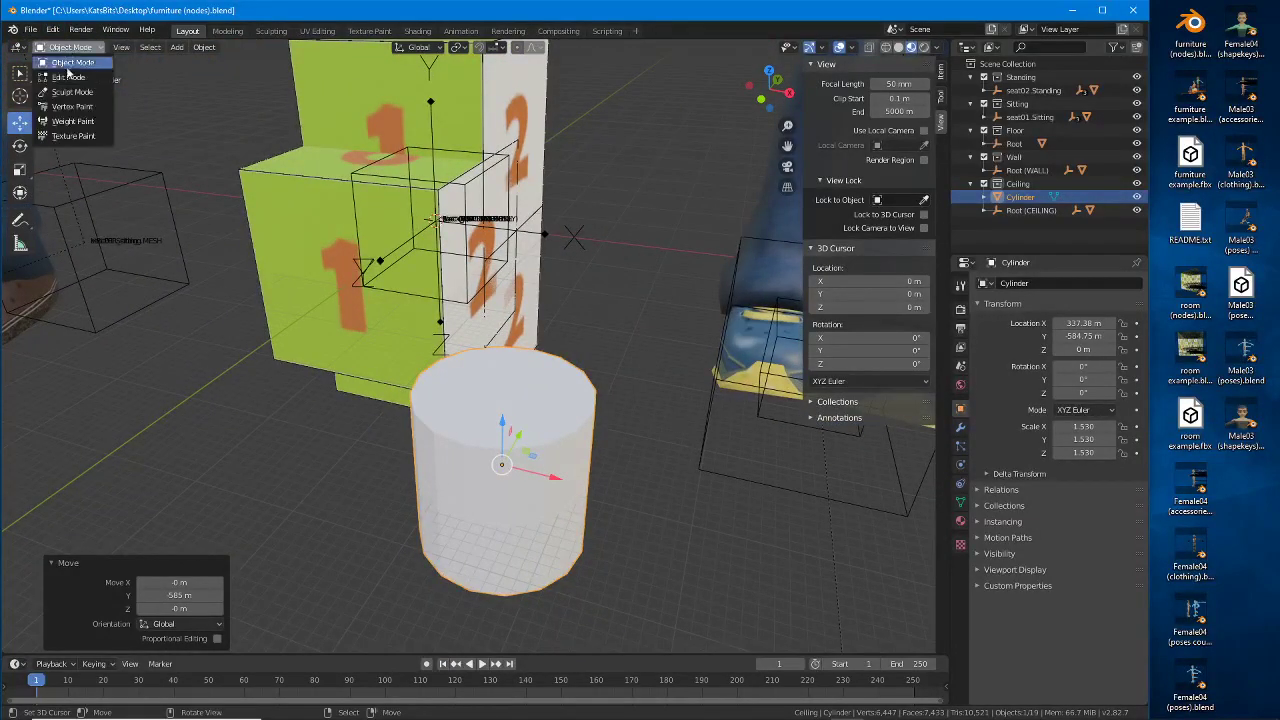
click(72, 80)
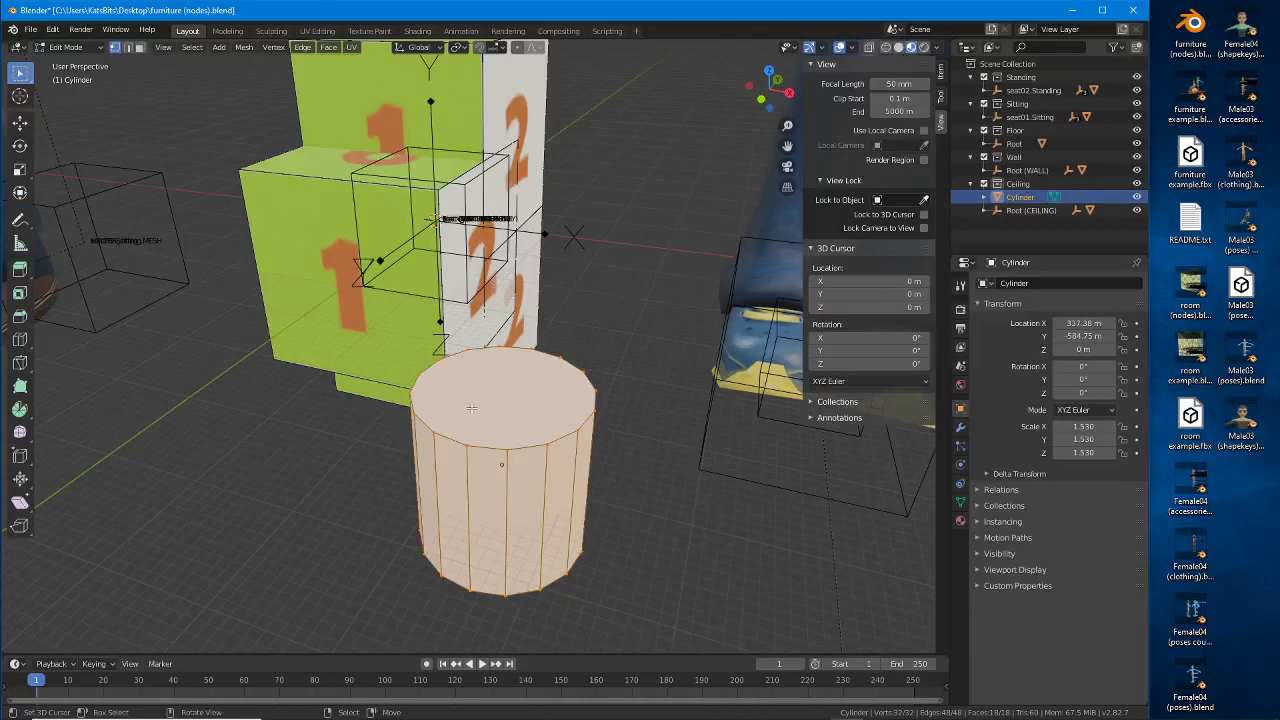
click(495, 369)
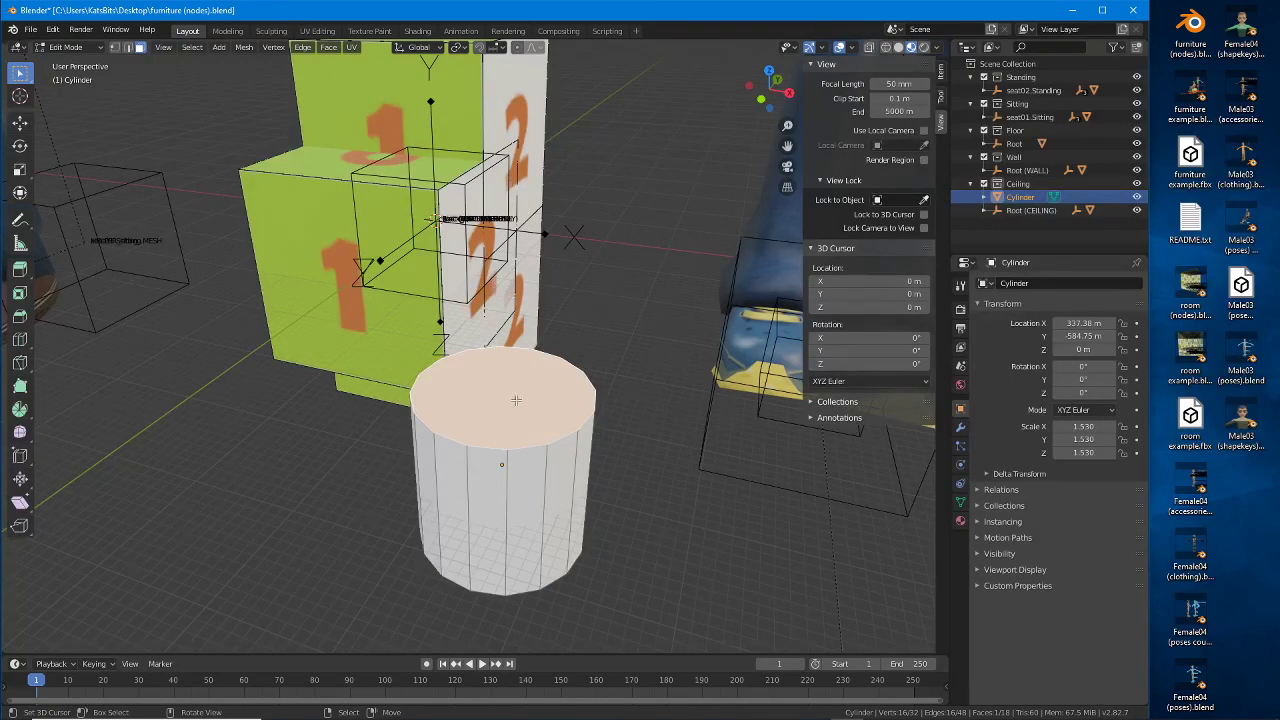
key(i)
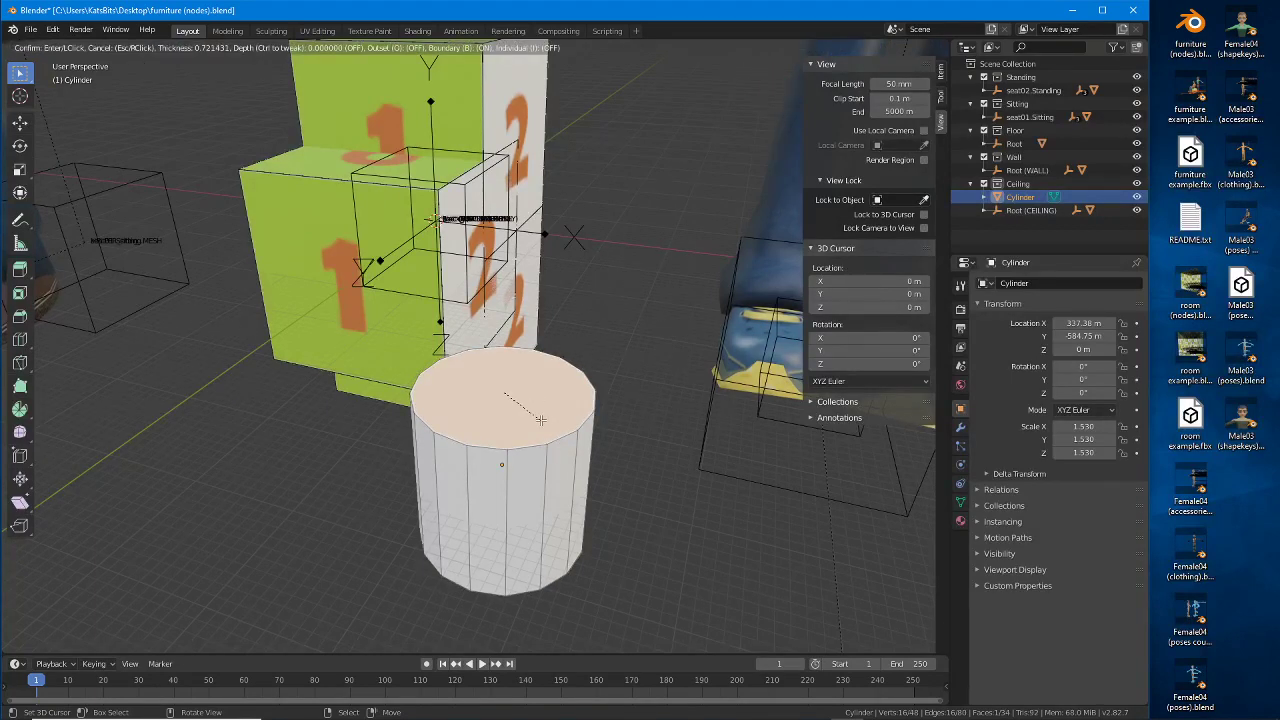
key(Escape)
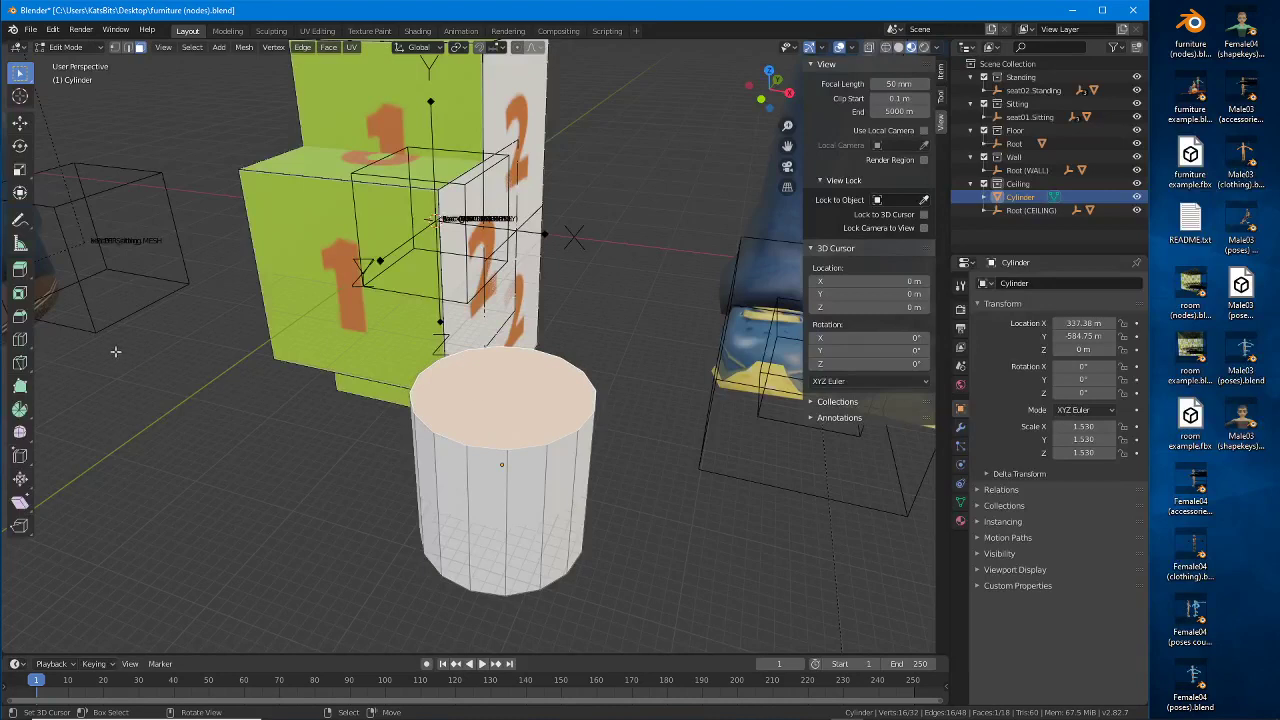
click(18, 294)
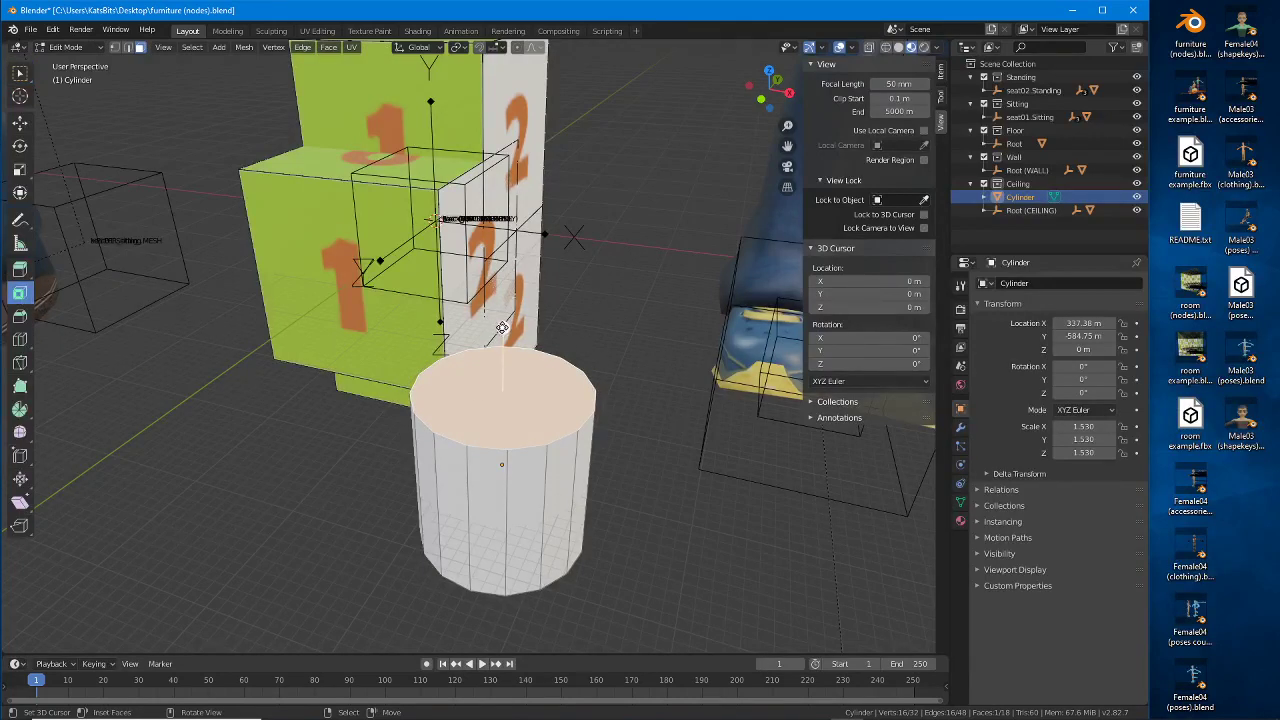
drag(503, 333, 501, 371)
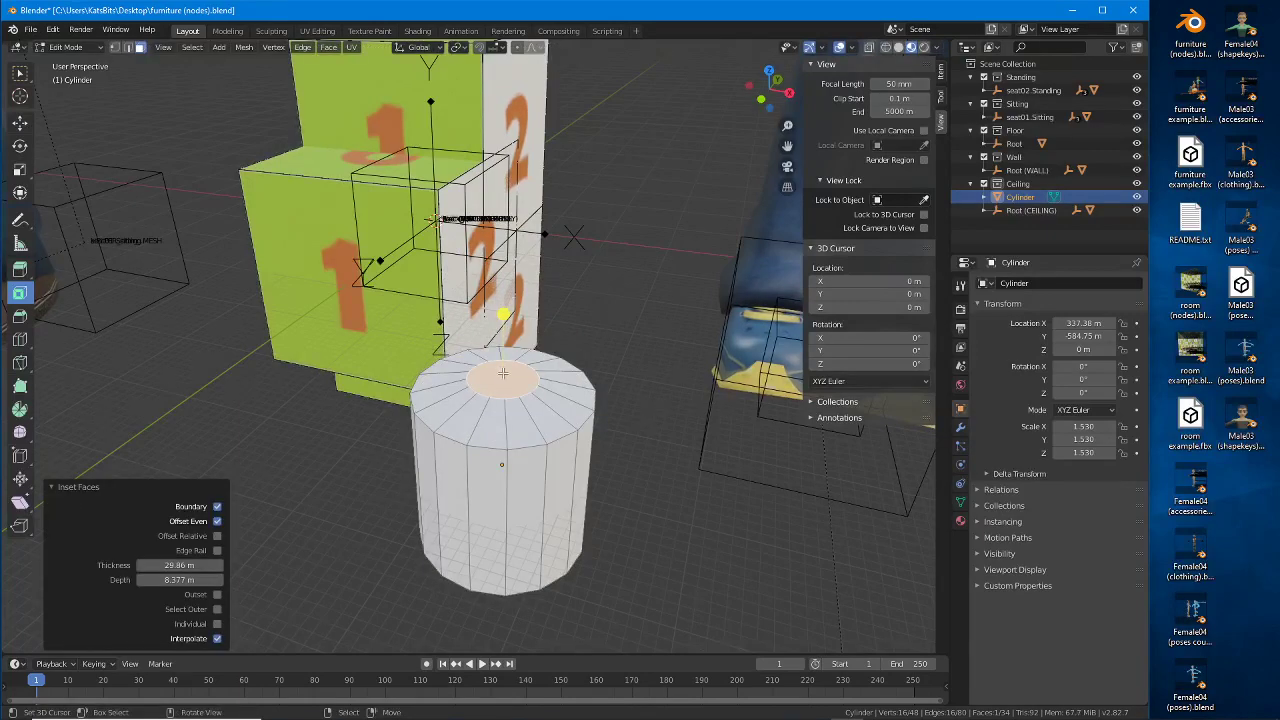
key(ctrl+z)
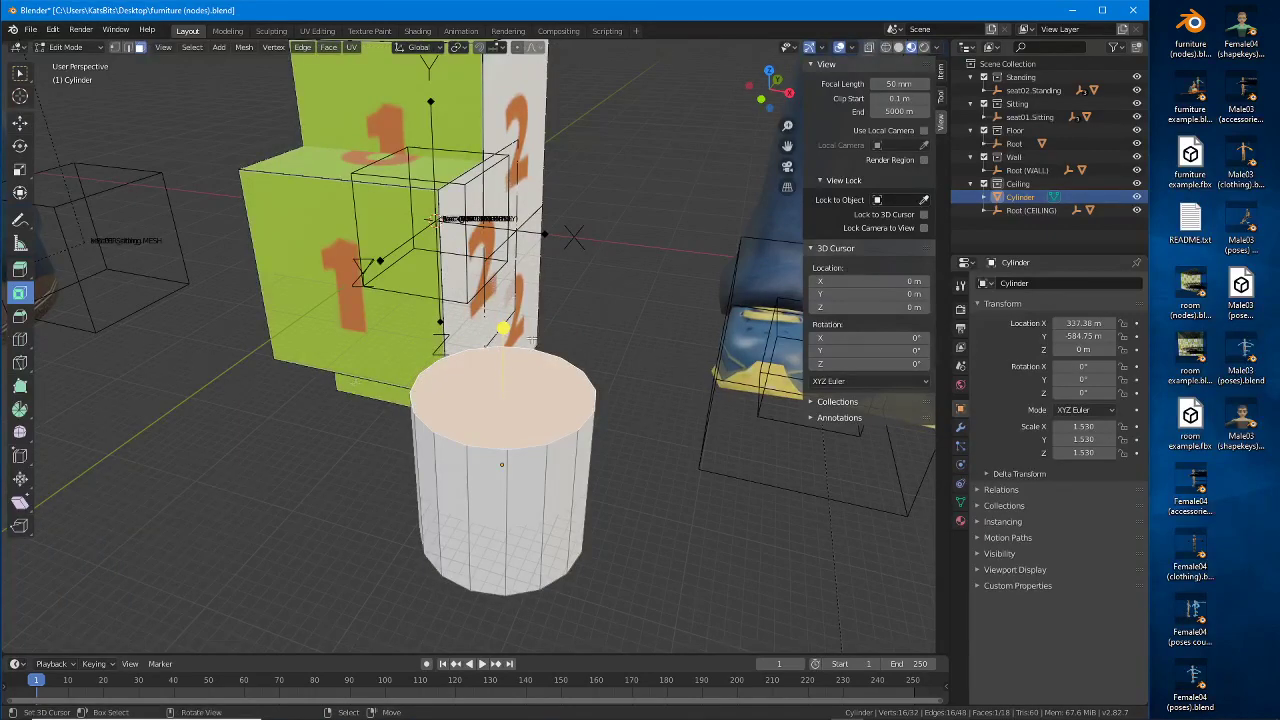
Step: Inset the cylinder's top face by about 29.6 m with no depth
key(i)
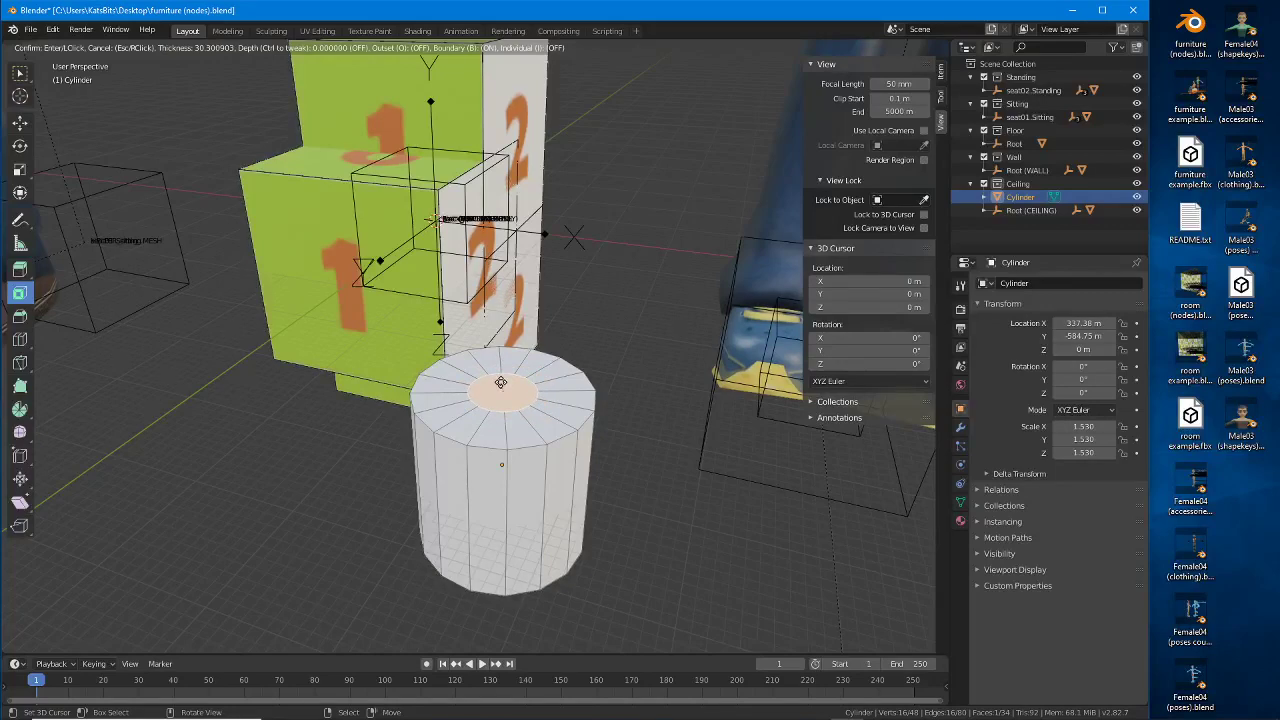
click(501, 382)
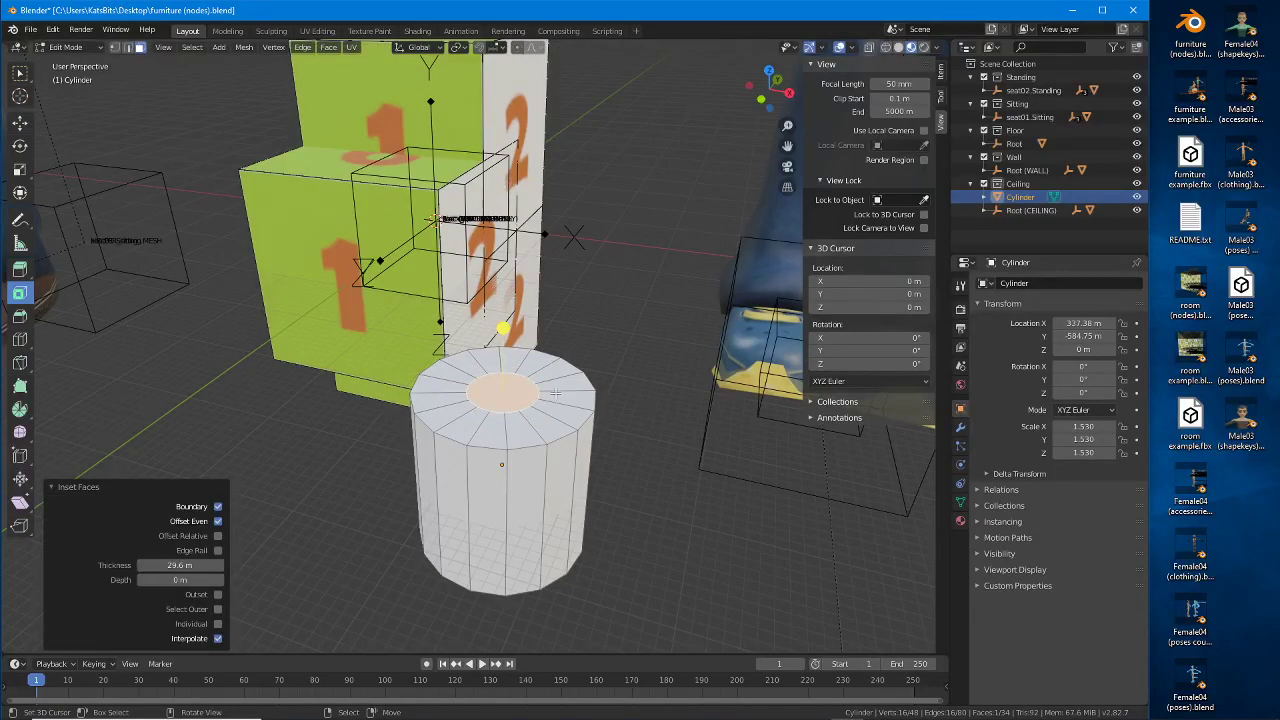
Step: Show the cylinder in the right orthographic view with X-ray on and solid shading
middle_drag(555, 392, 87, 360)
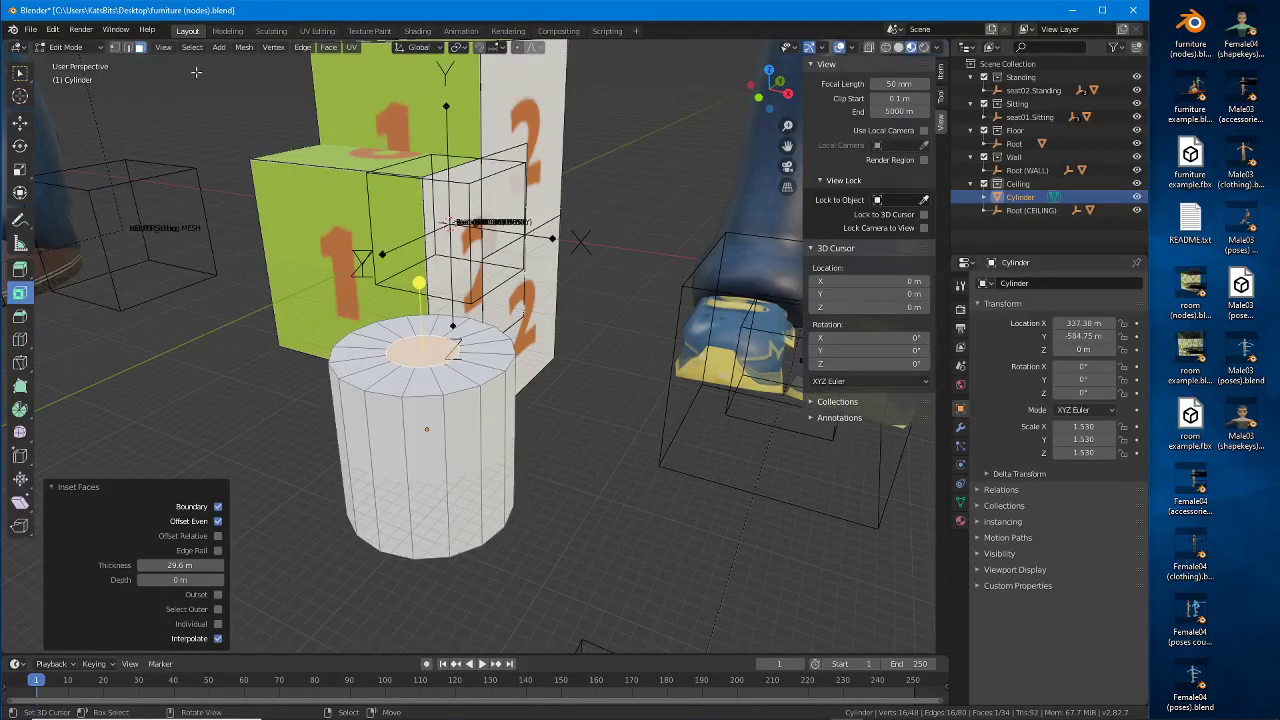
click(165, 48)
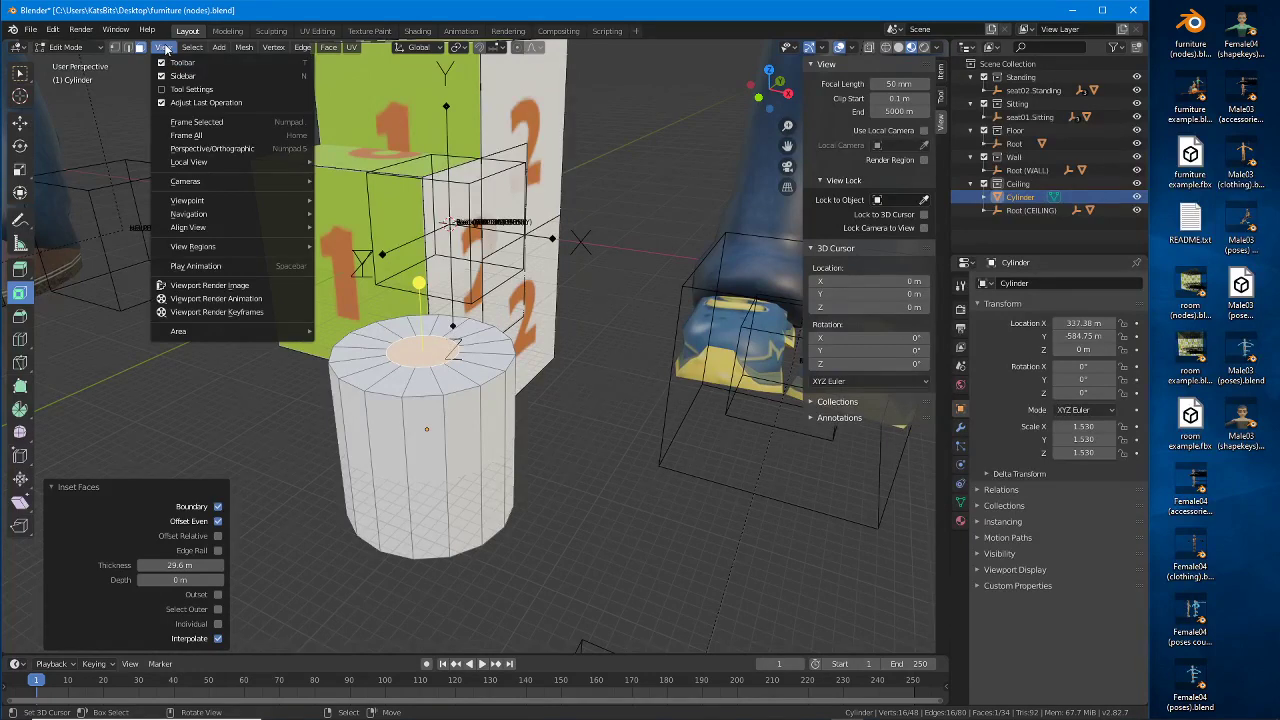
mouse_move(190, 201)
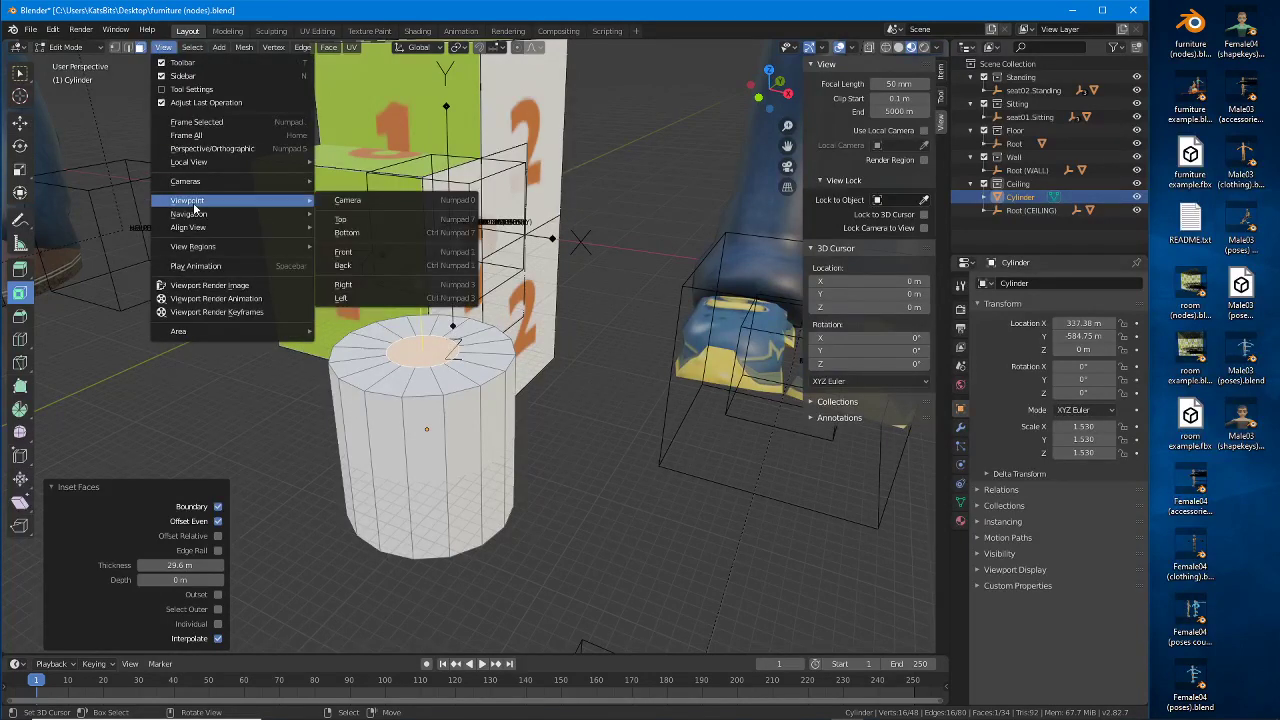
click(359, 284)
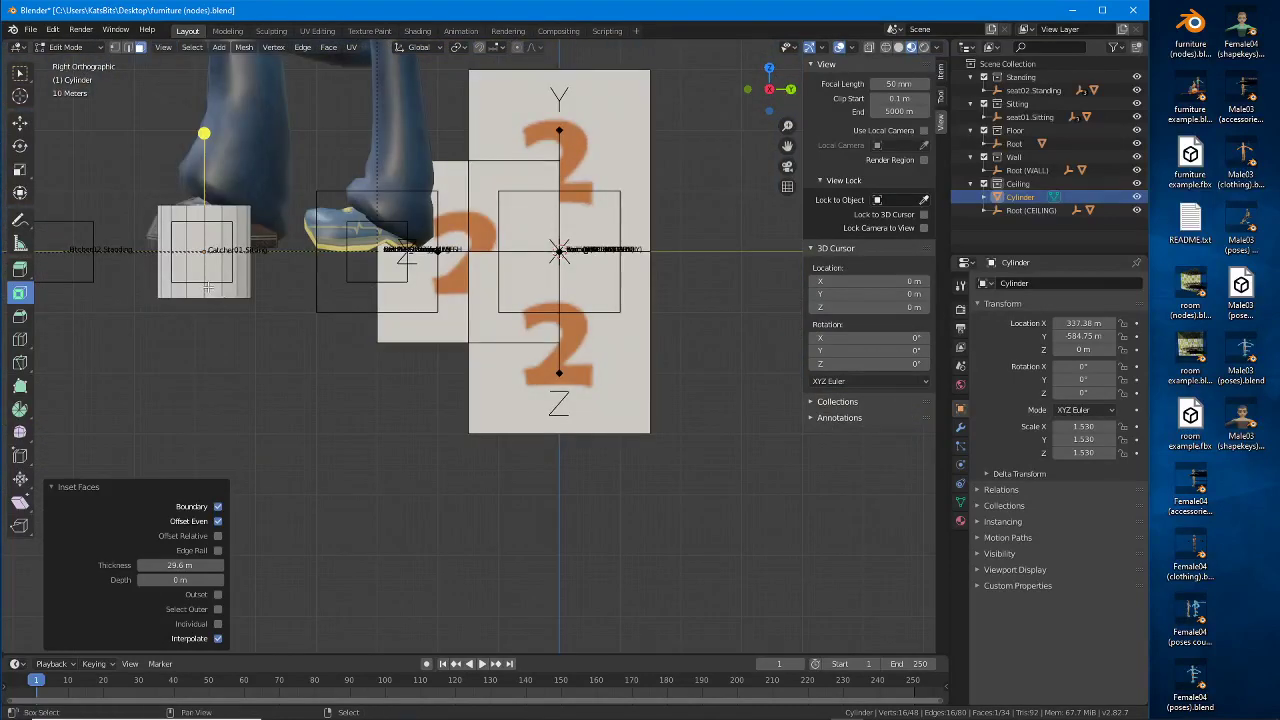
scroll(492, 449, up, 2)
shift+middle_drag(220, 298, 412, 312)
scroll(492, 449, up, 4)
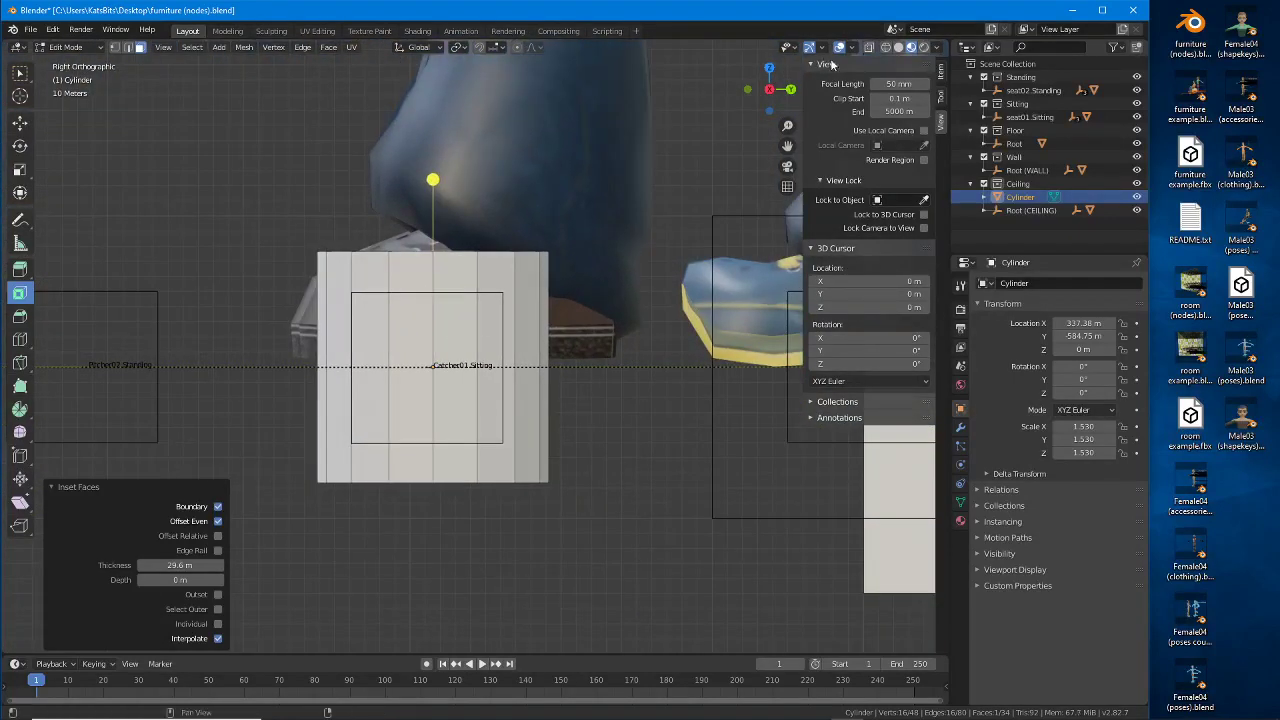
click(870, 49)
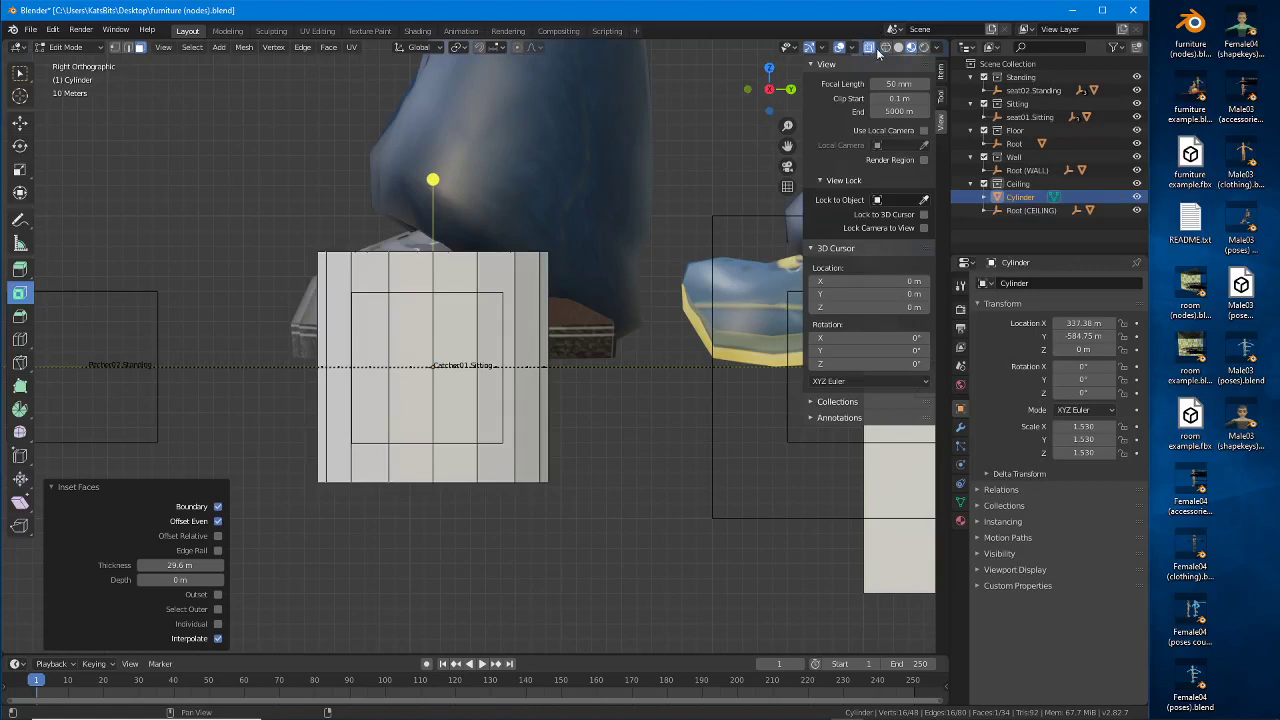
click(898, 49)
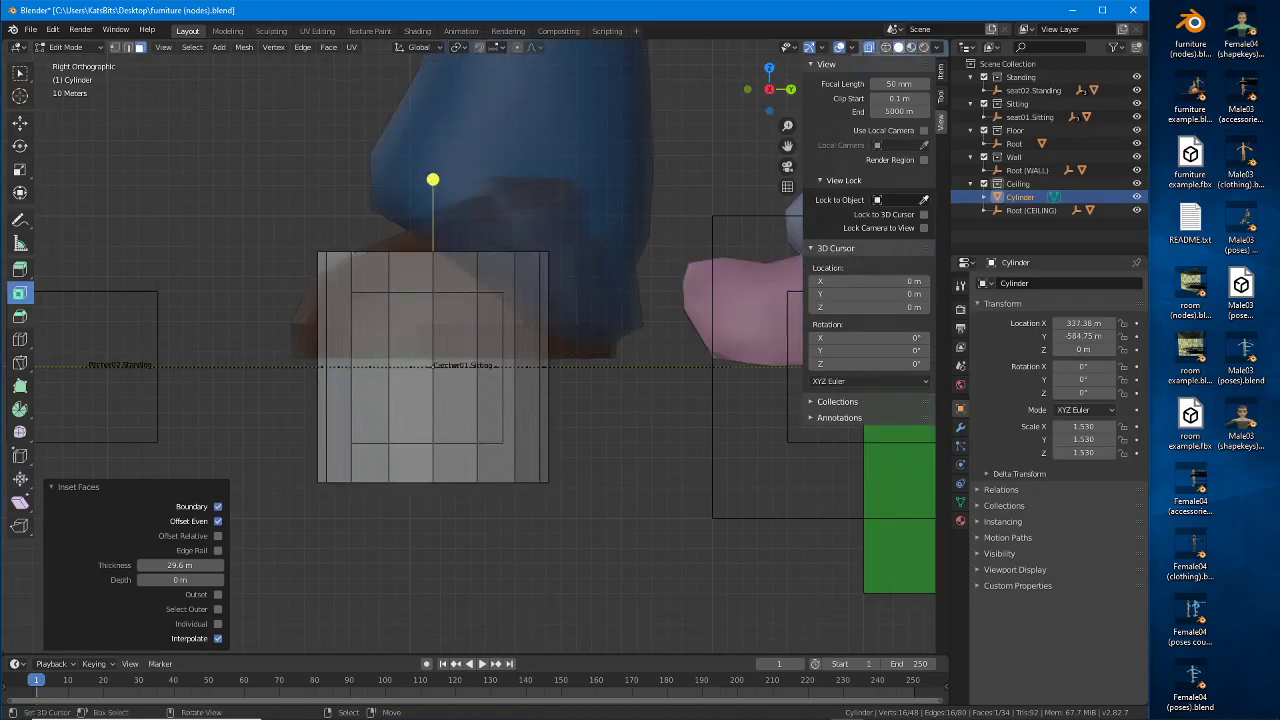
Step: Extrude the inset face about 153 m straight down to the base of the cylinder
click(19, 270)
drag(432, 182, 436, 451)
Step: Turn X-ray off and delete the large face closing the underside of the cylinder
middle_drag(470, 400, 494, 279)
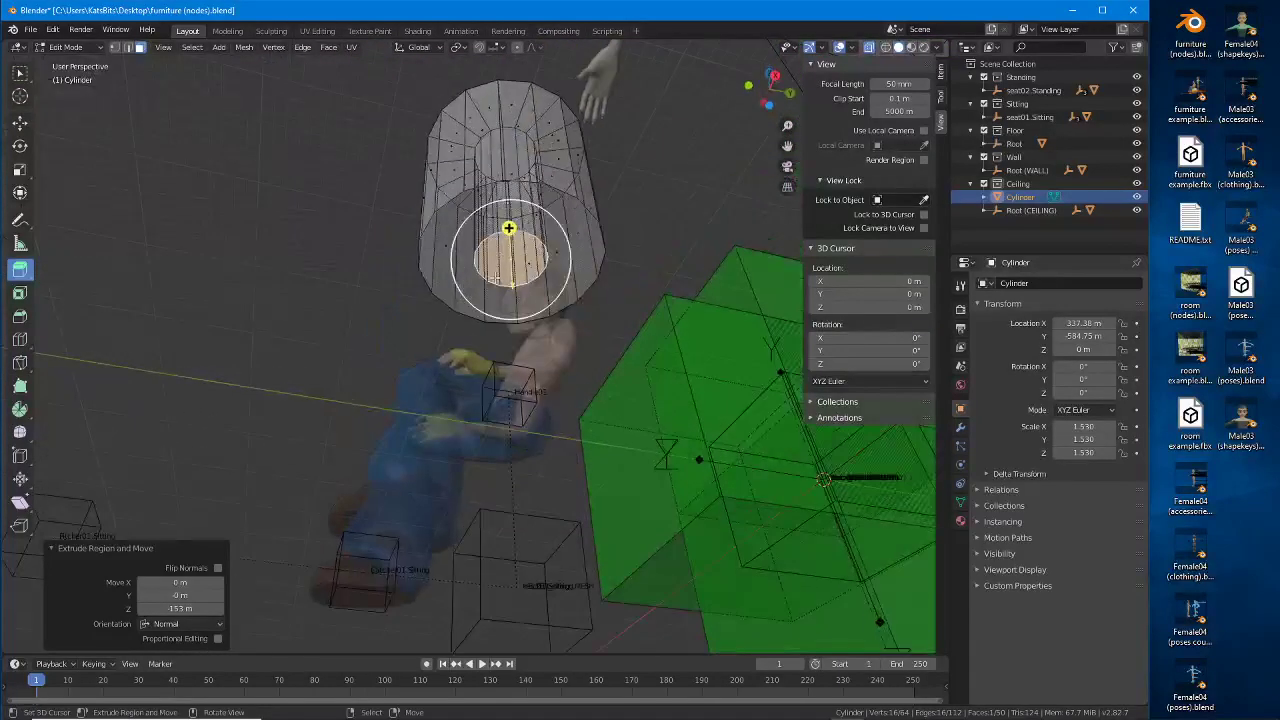
click(568, 232)
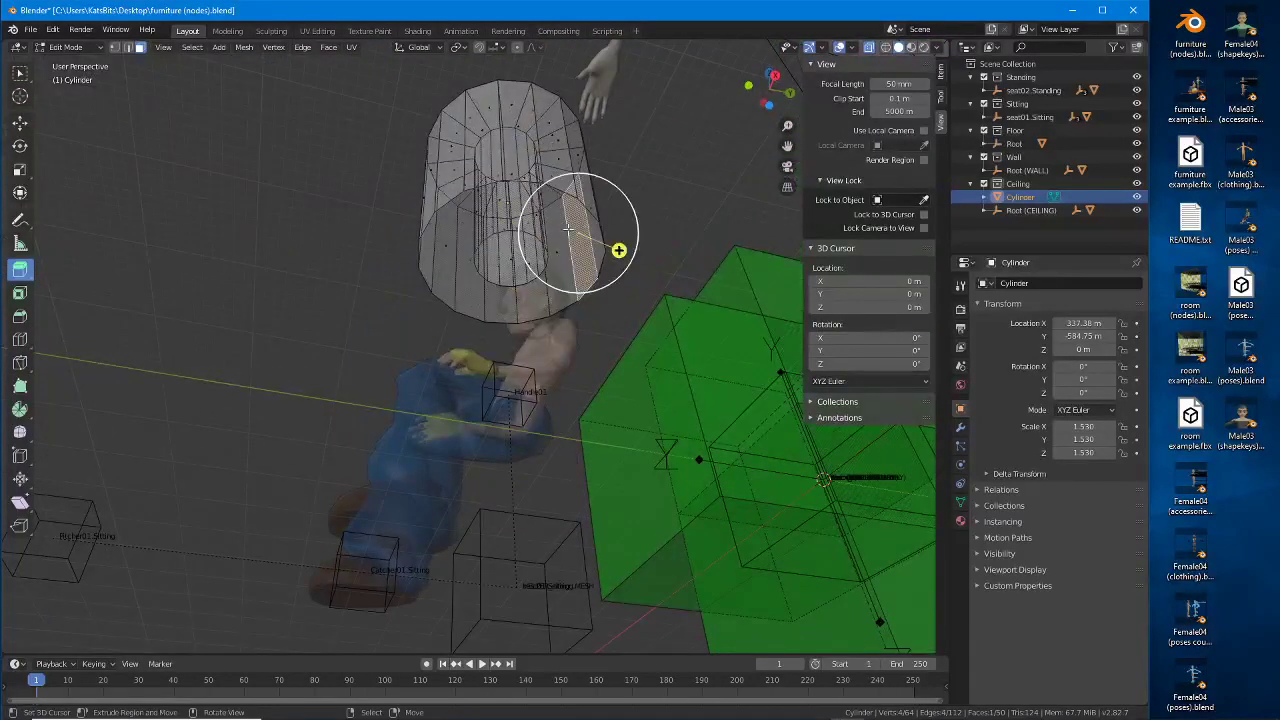
click(869, 47)
key(alt+a)
click(572, 219)
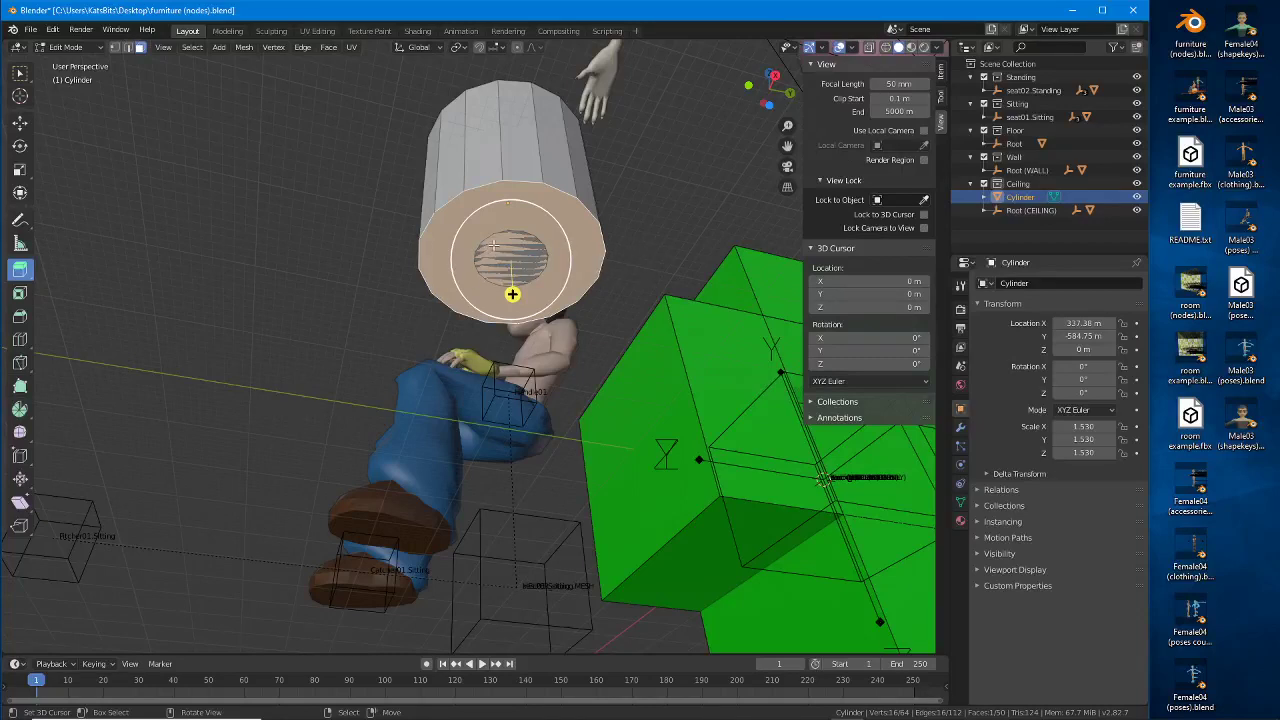
key(x)
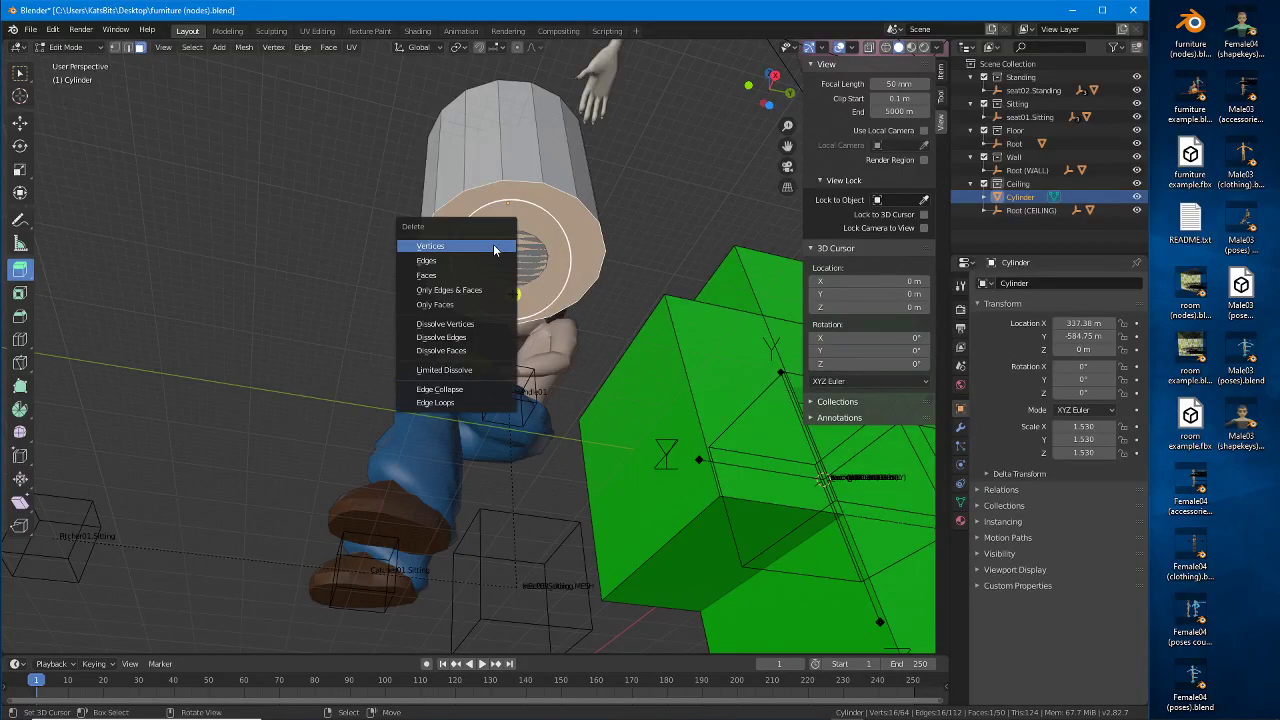
click(439, 272)
Step: Delete the small round face capping the lower end of the inner tube
middle_drag(439, 272, 512, 241)
click(523, 216)
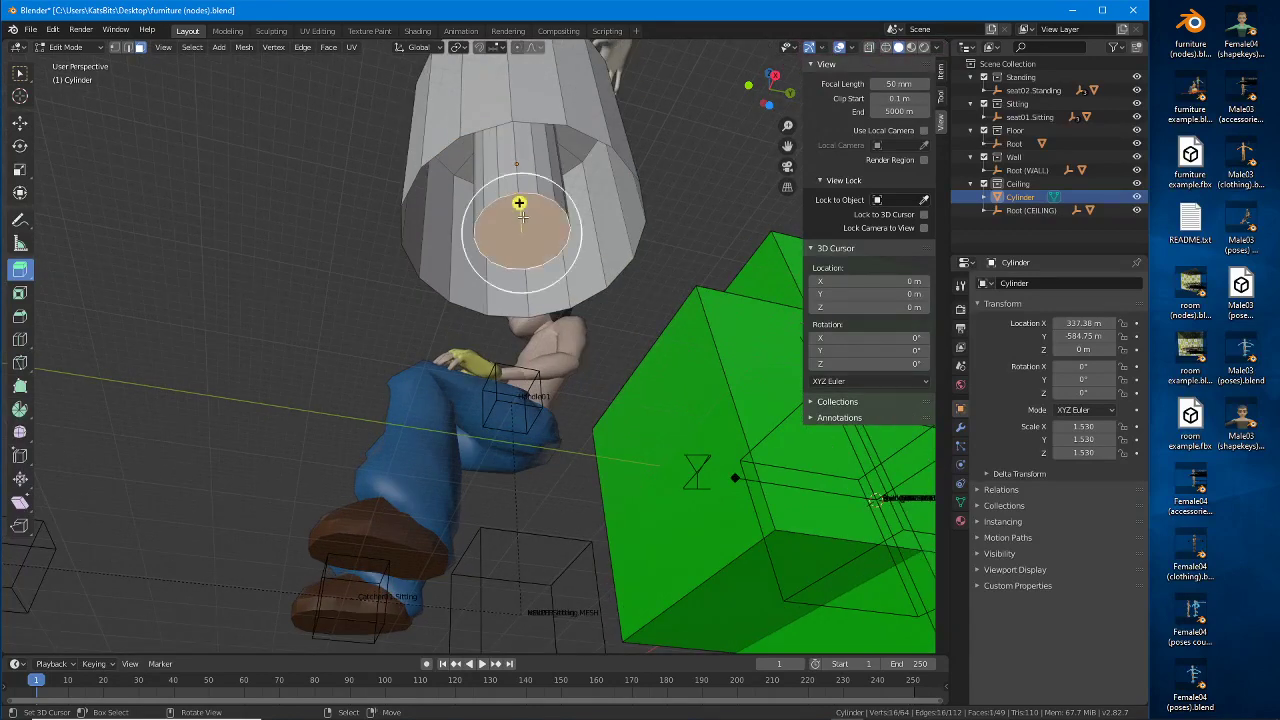
key(x)
click(483, 218)
Step: Duplicate the ring of faces on top of the cylinder and move the copy about 153 m down to its base
middle_drag(554, 230, 576, 410)
alt+click(578, 426)
key(shift+d)
right_click(574, 366)
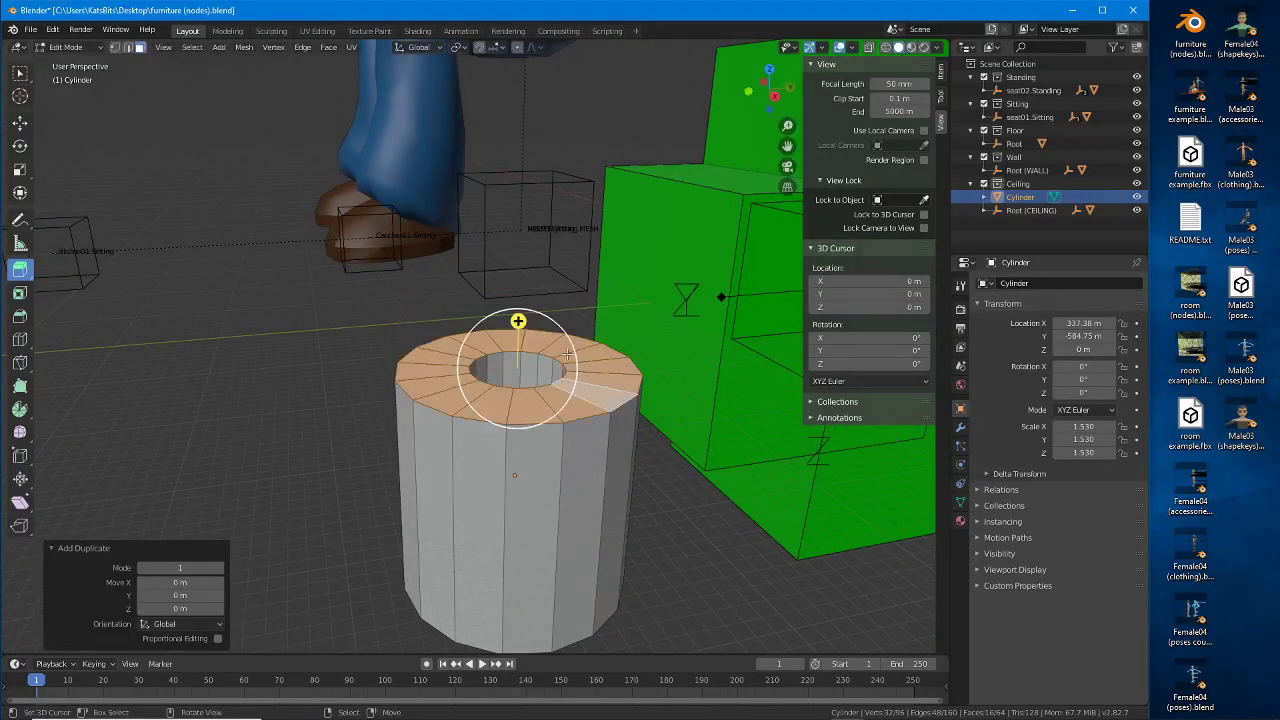
middle_drag(580, 366, 580, 312)
click(20, 122)
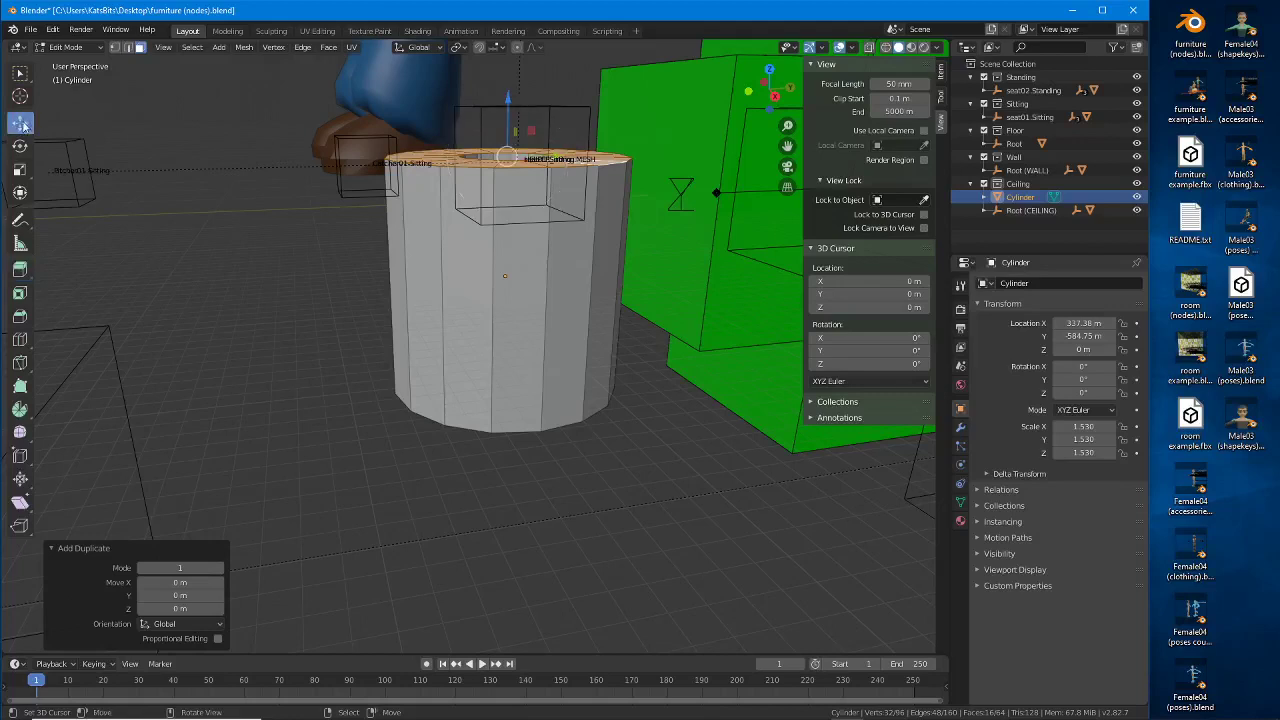
drag(507, 102, 503, 325)
Step: Select the whole mesh and merge its overlapping vertices by distance
middle_drag(503, 325, 491, 415)
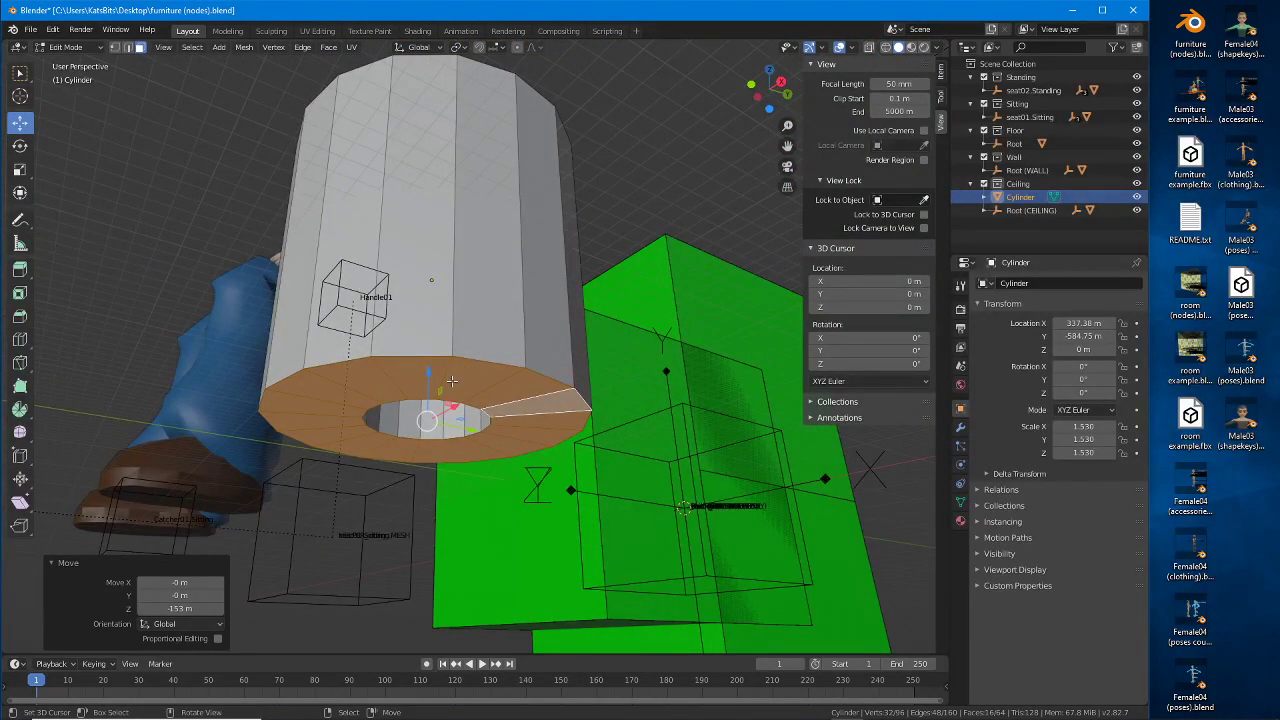
key(a)
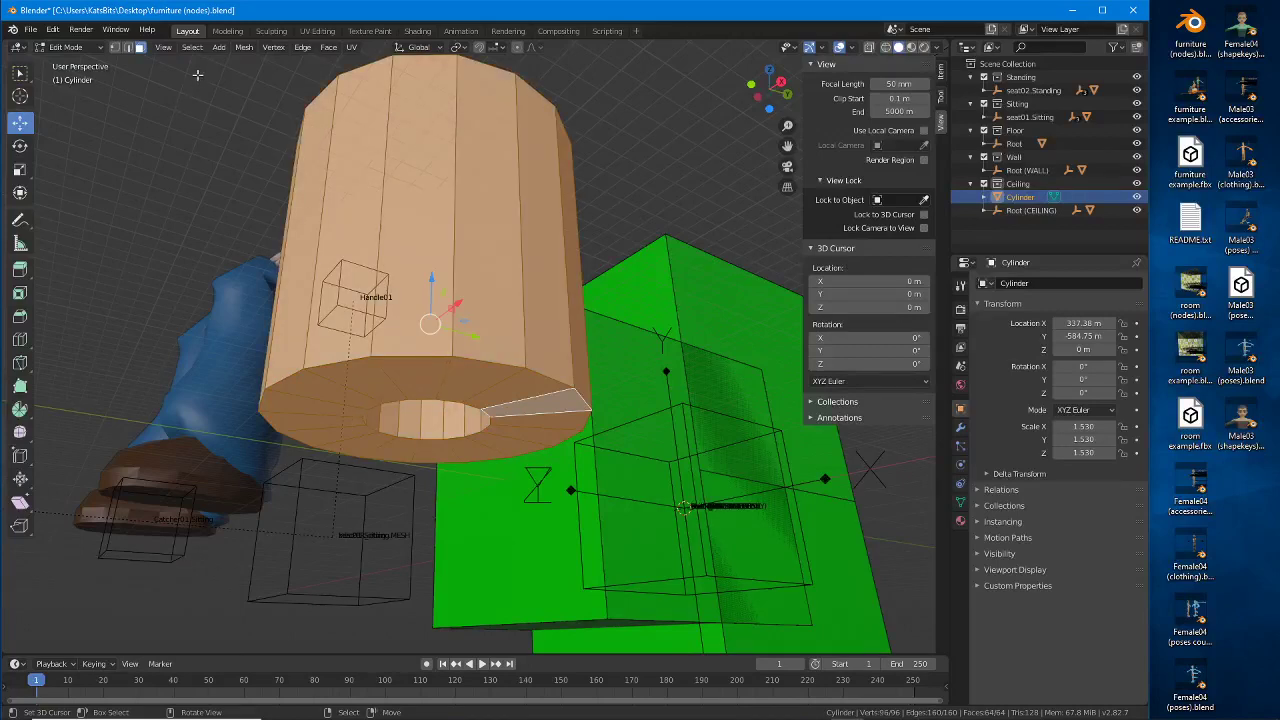
click(244, 47)
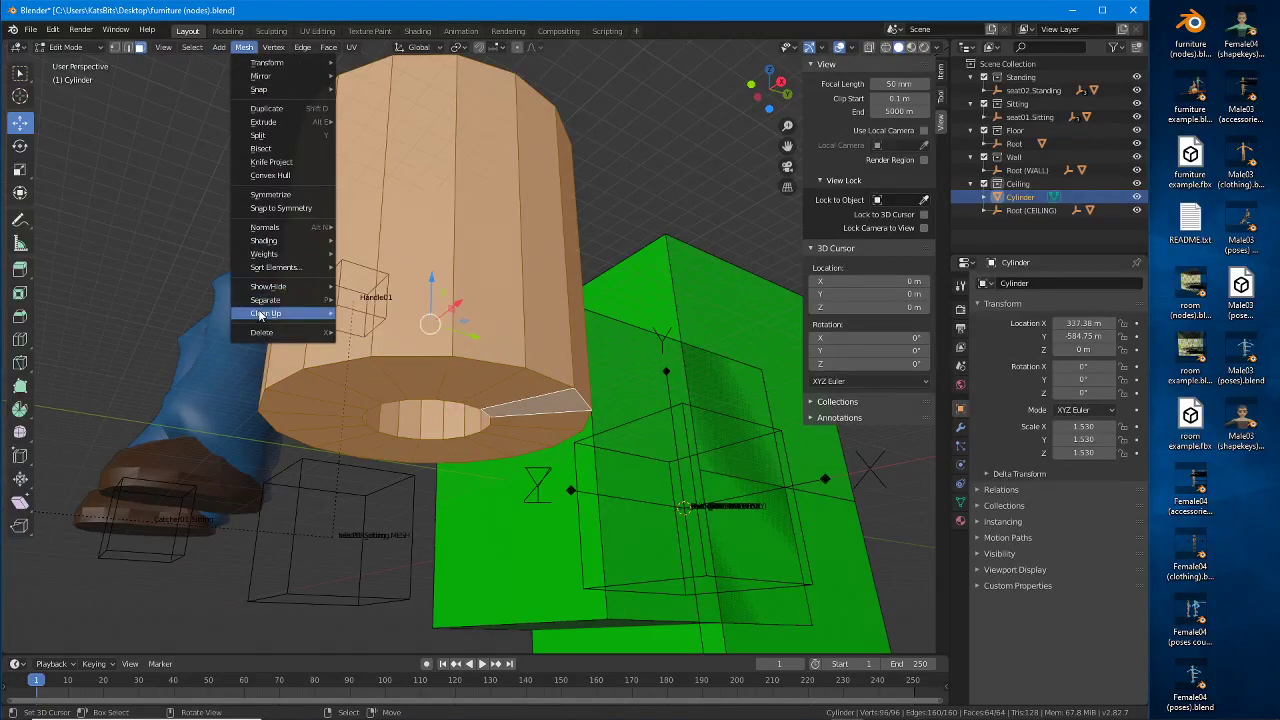
mouse_move(262, 314)
click(365, 410)
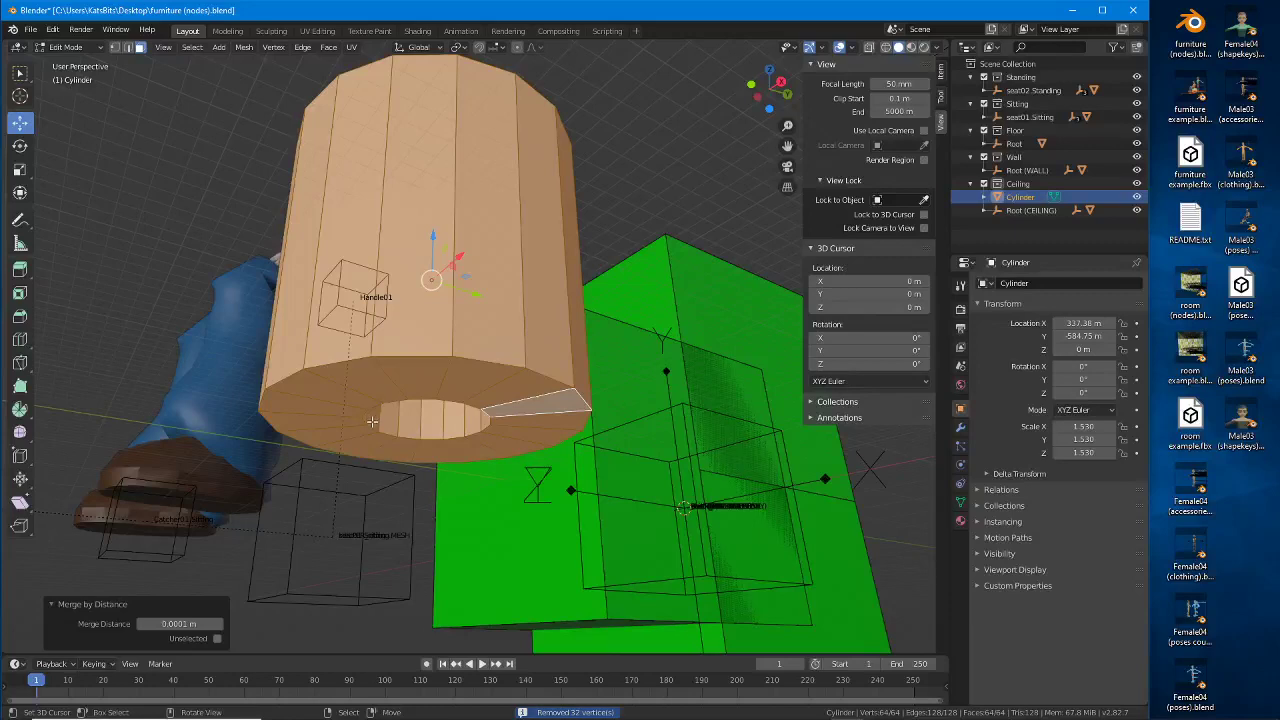
Step: Raise the distance for merging vertices to 0.1 m
click(172, 624)
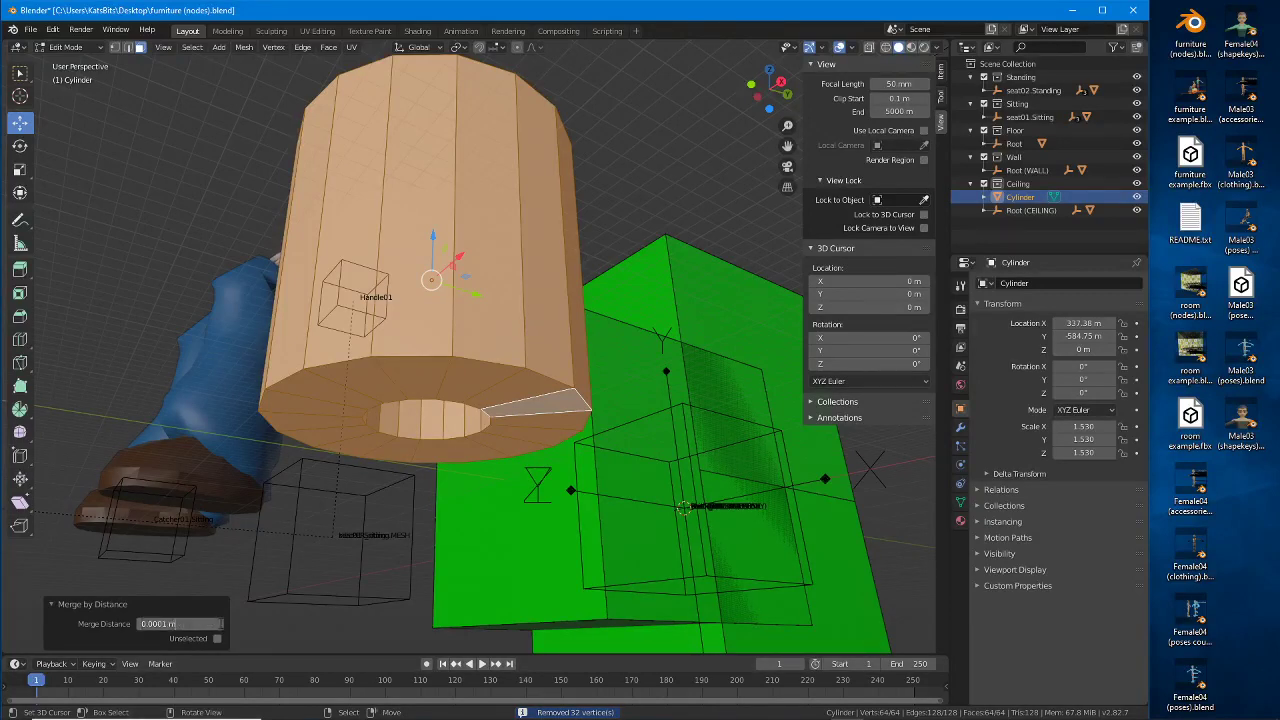
click(217, 612)
click(219, 625)
click(219, 625)
click(219, 625)
click(219, 625)
click(219, 625)
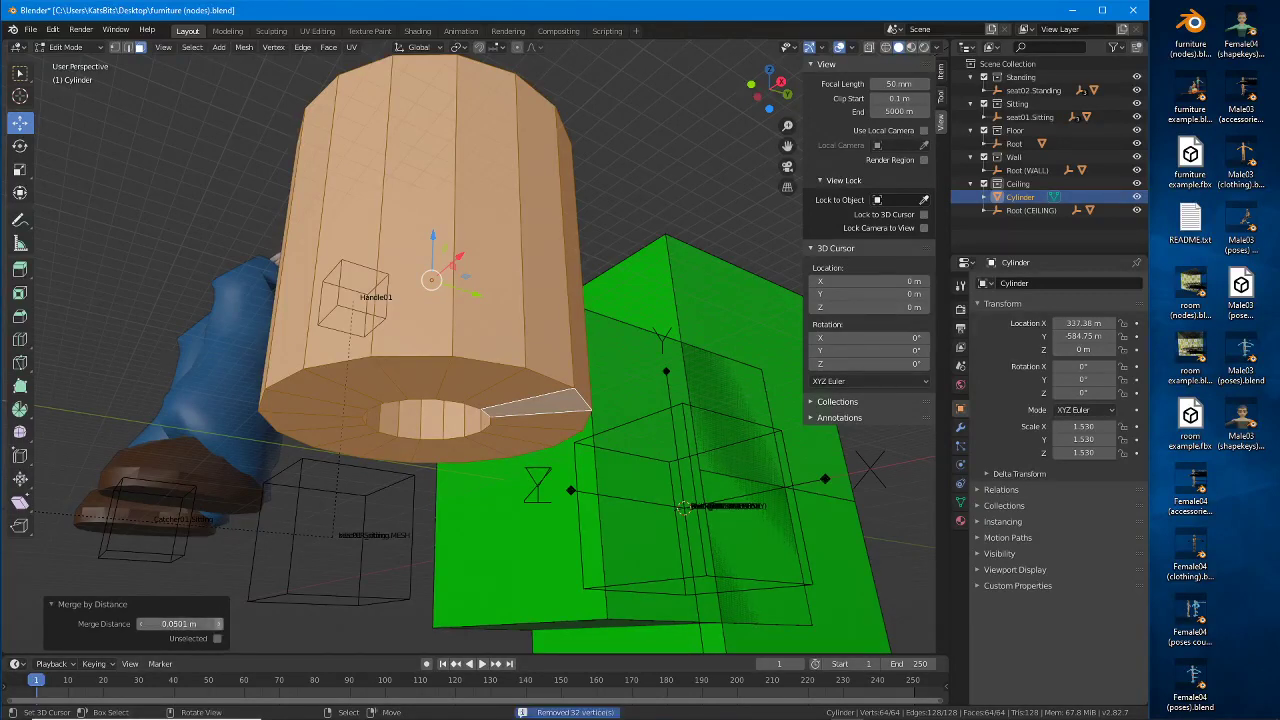
click(219, 625)
click(219, 625)
click(219, 625)
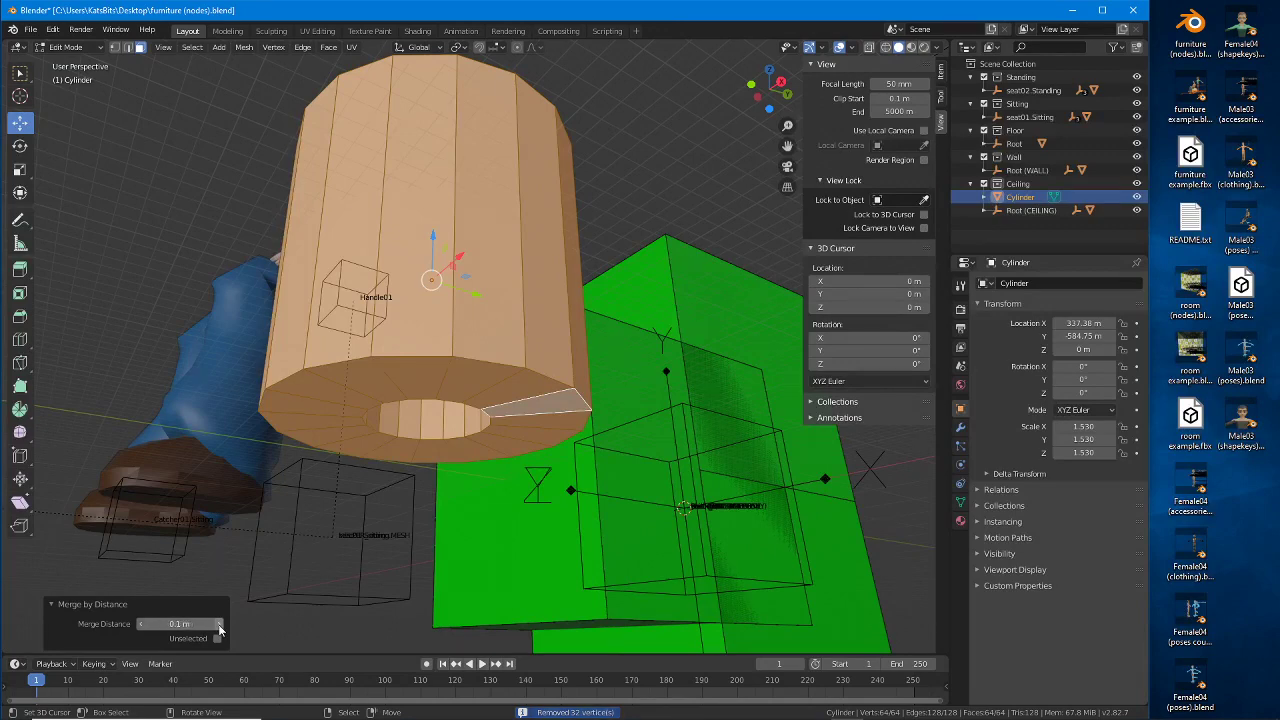
Step: Test the weld of the tube's base by trying to move one face of the bottom ring, and cancel the move
click(399, 382)
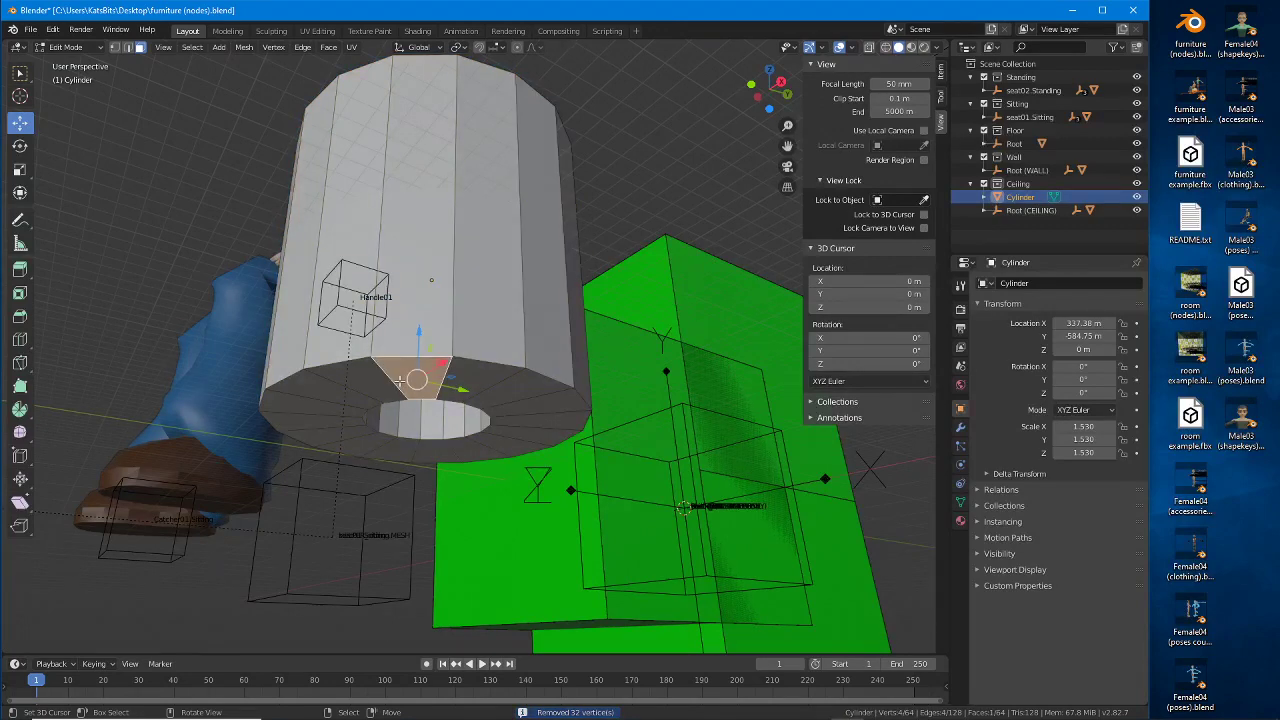
key(g)
right_click(388, 392)
middle_drag(388, 401, 380, 356)
Step: Turn on the Face Orientation overlay to examine which way the faces on the tube's underside point
click(852, 48)
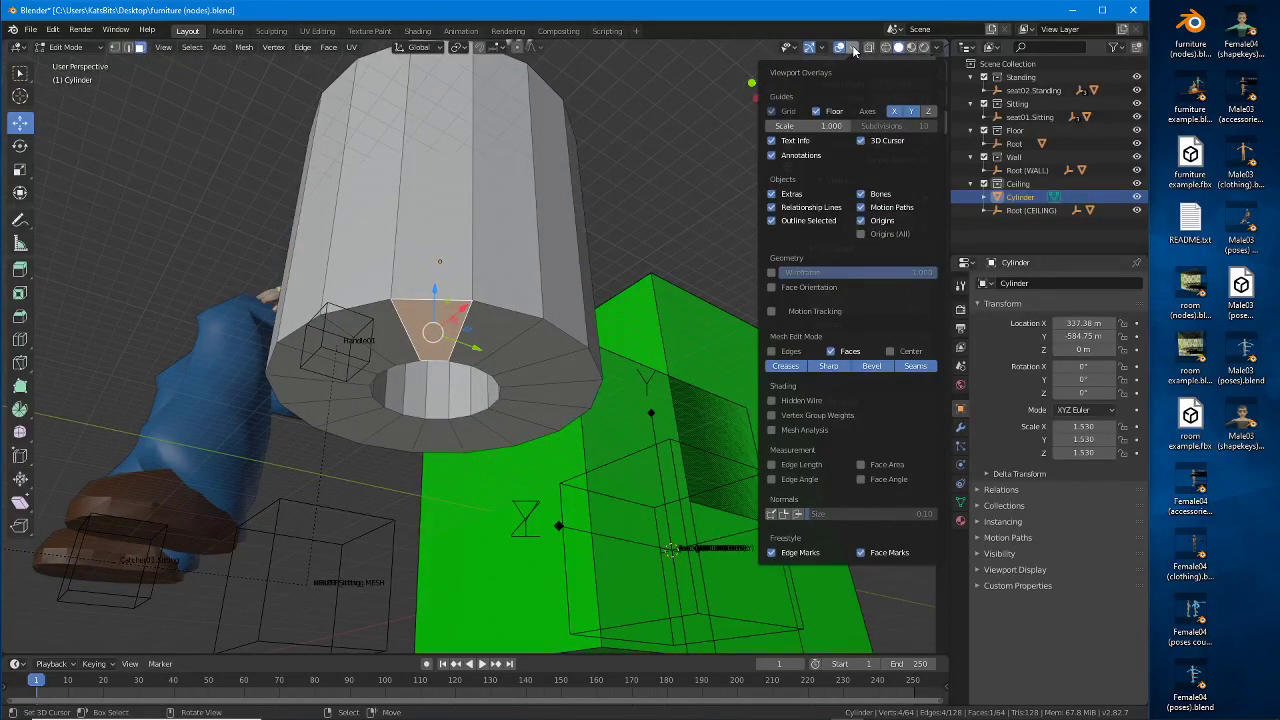
click(771, 287)
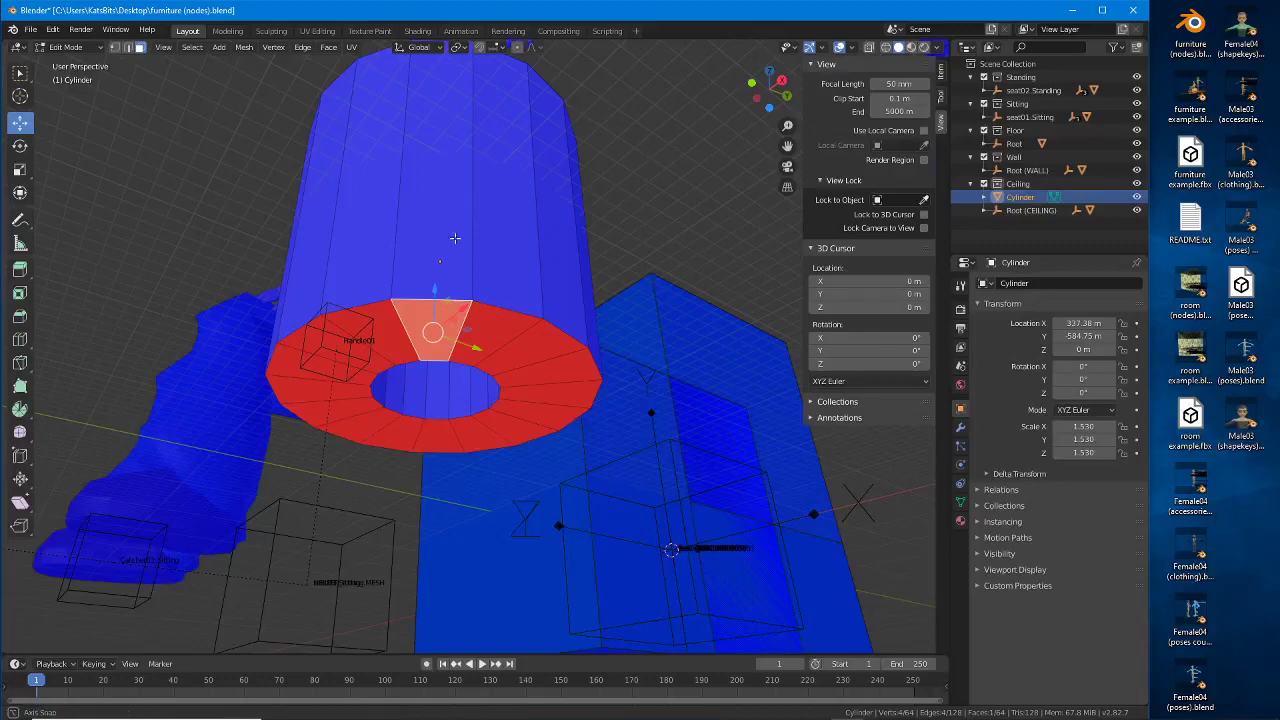
middle_drag(455, 237, 509, 211)
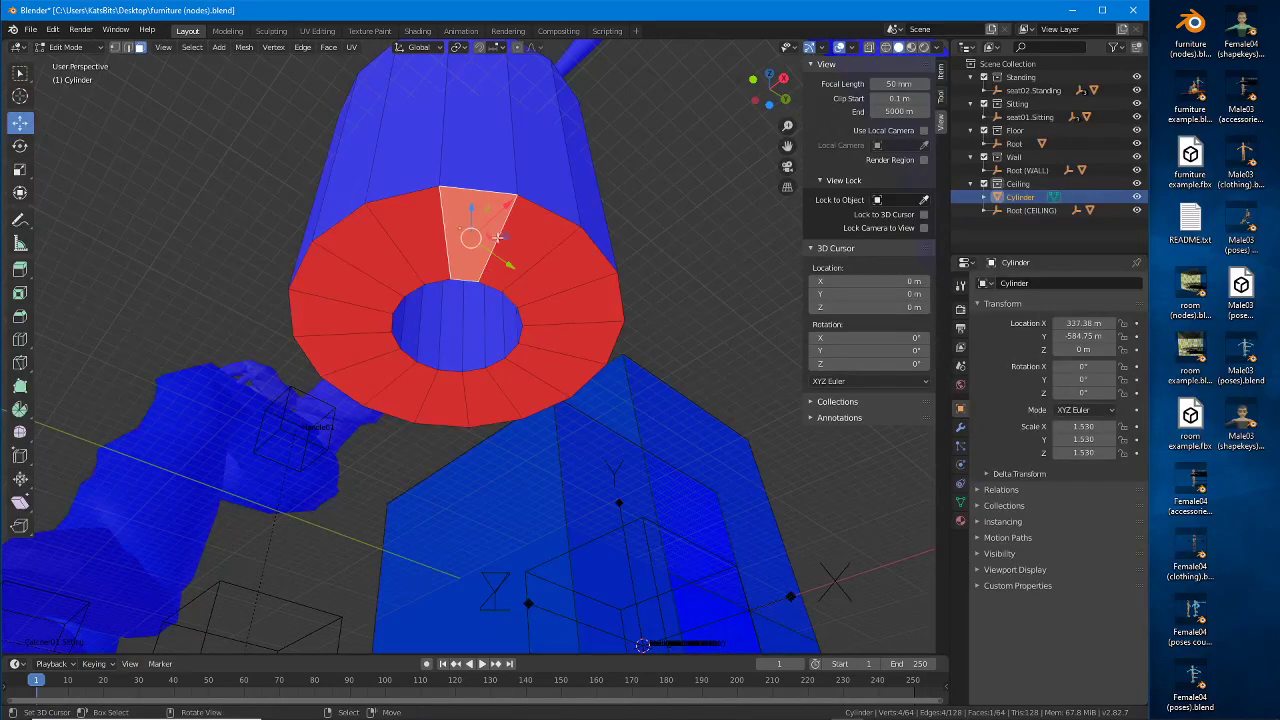
Step: Select the whole ring of faces on the tube's base and flip its normals
alt+click(497, 237)
click(244, 47)
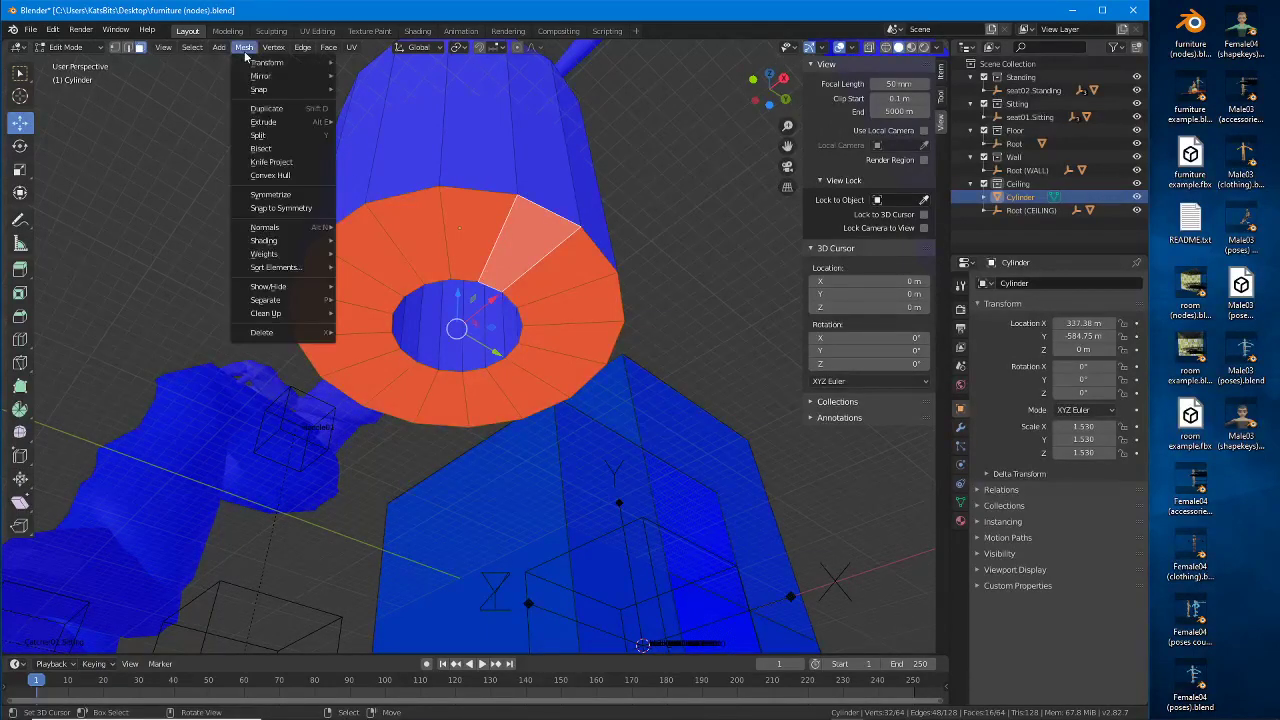
mouse_move(265, 227)
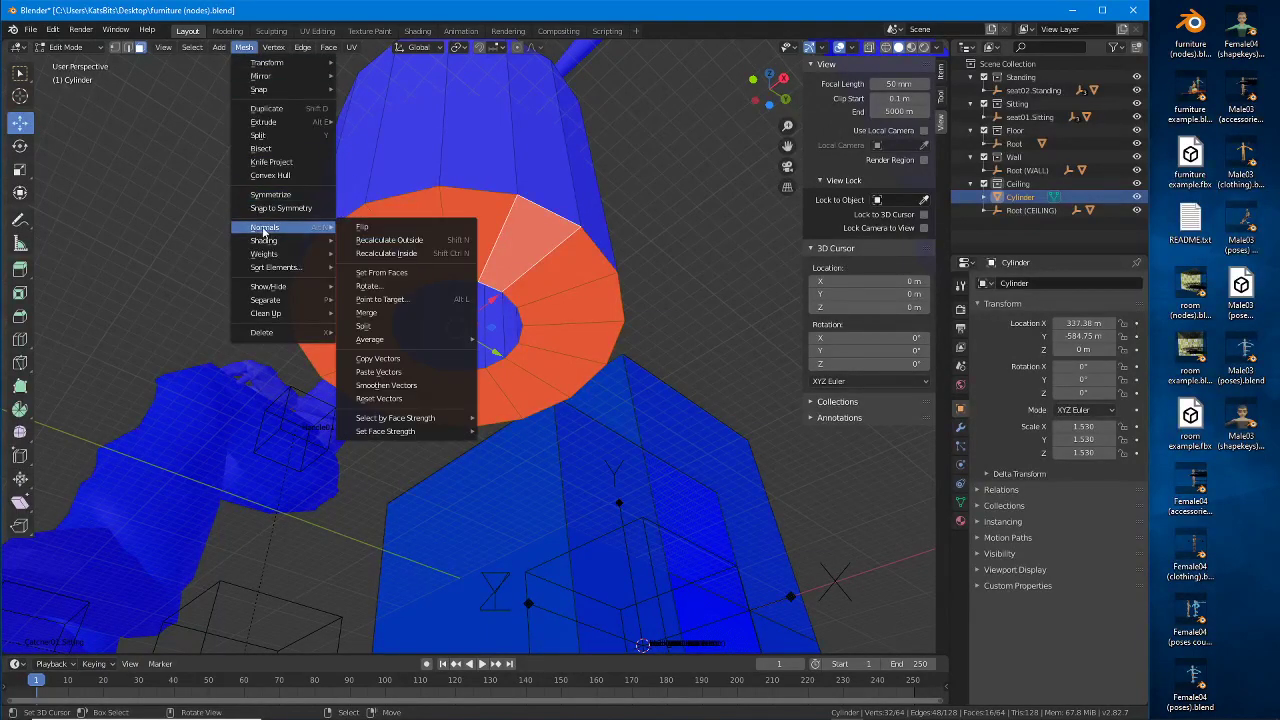
click(377, 230)
middle_drag(488, 201, 481, 241)
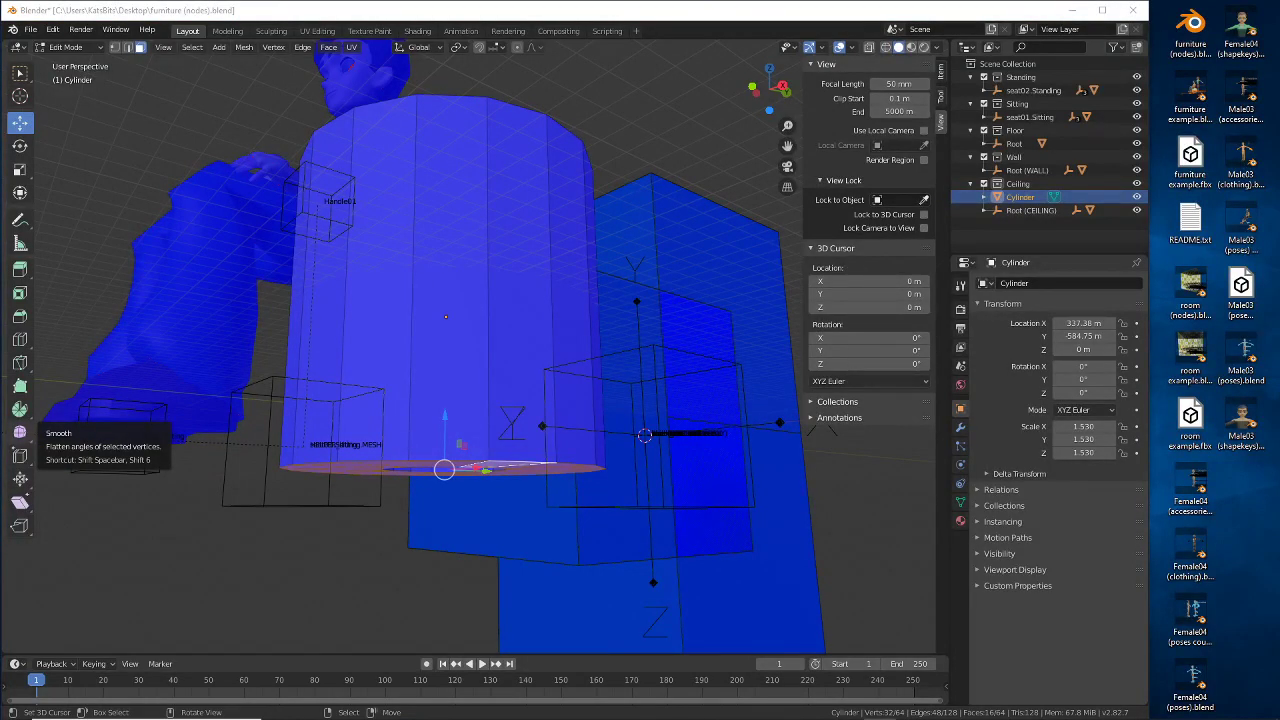
Step: Examine the face directions around the whole tube and turn off the Face Orientation overlay
middle_drag(514, 408, 494, 440)
scroll(494, 440, down, 2)
scroll(488, 436, up, 2)
scroll(488, 436, down, 3)
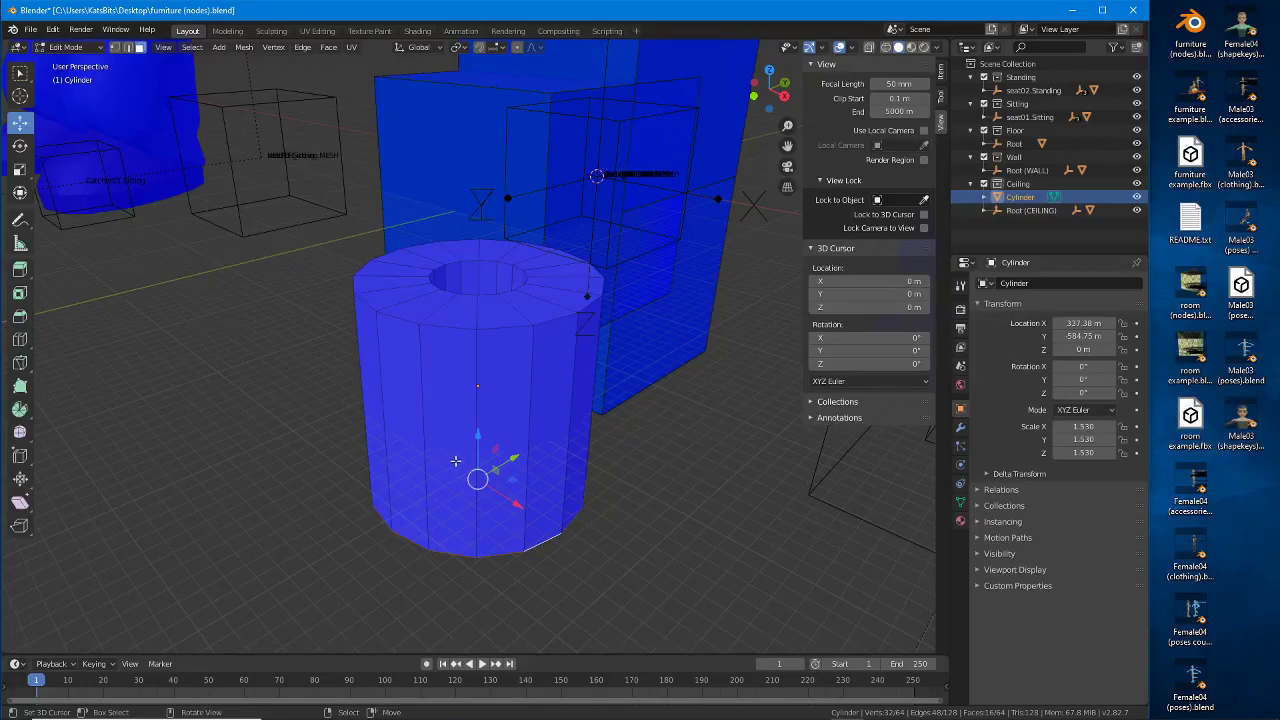
middle_drag(455, 461, 470, 445)
click(849, 47)
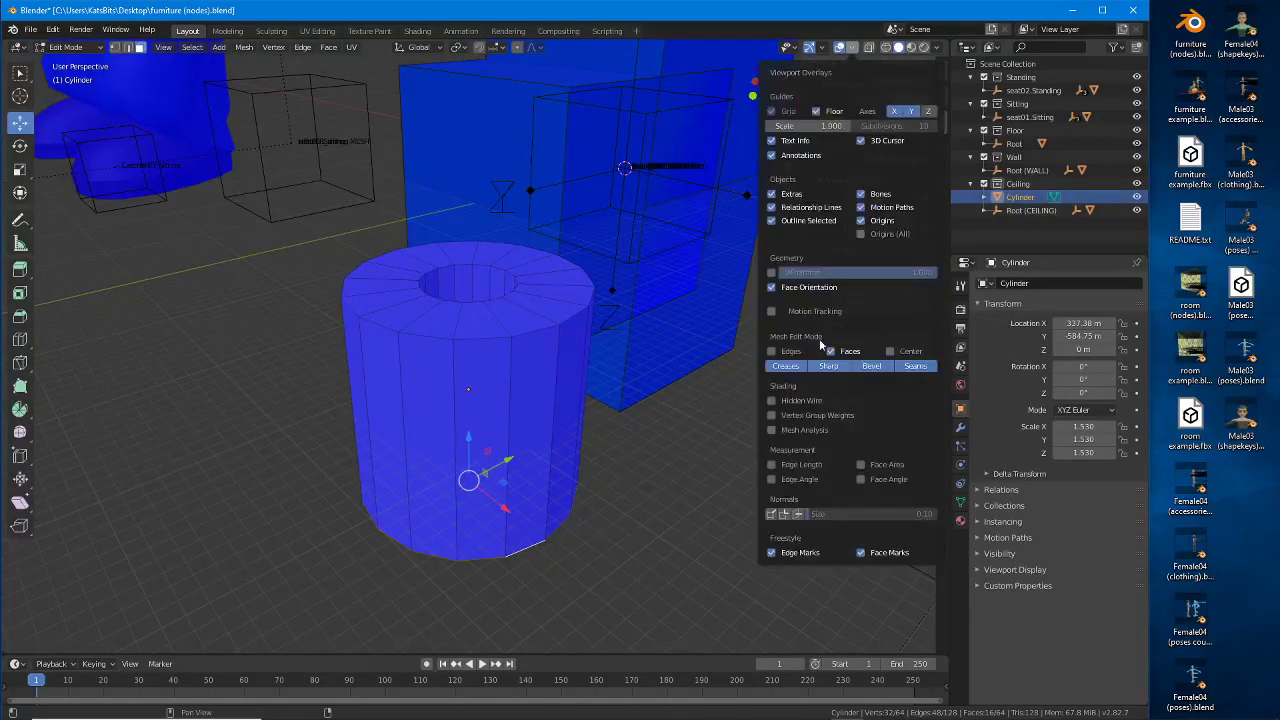
click(771, 287)
Step: Return to Object Mode and apply smooth shading to the cylinder
middle_drag(686, 344, 413, 456)
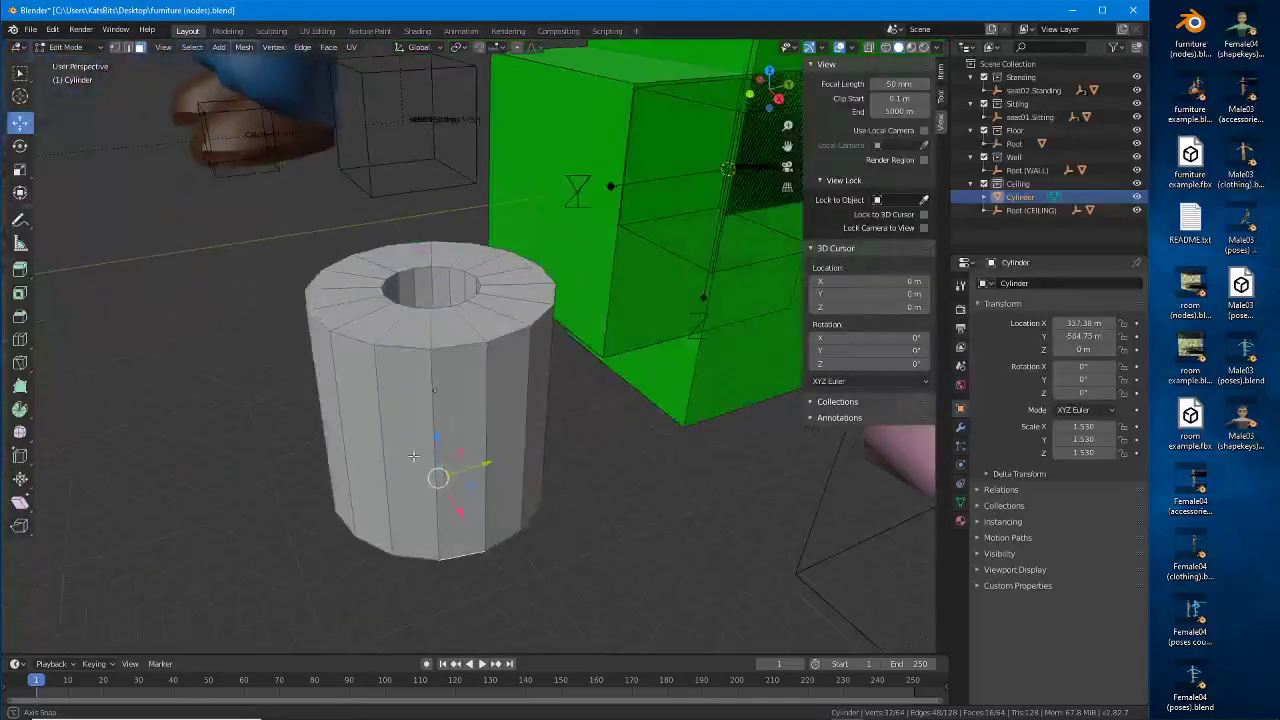
key(Tab)
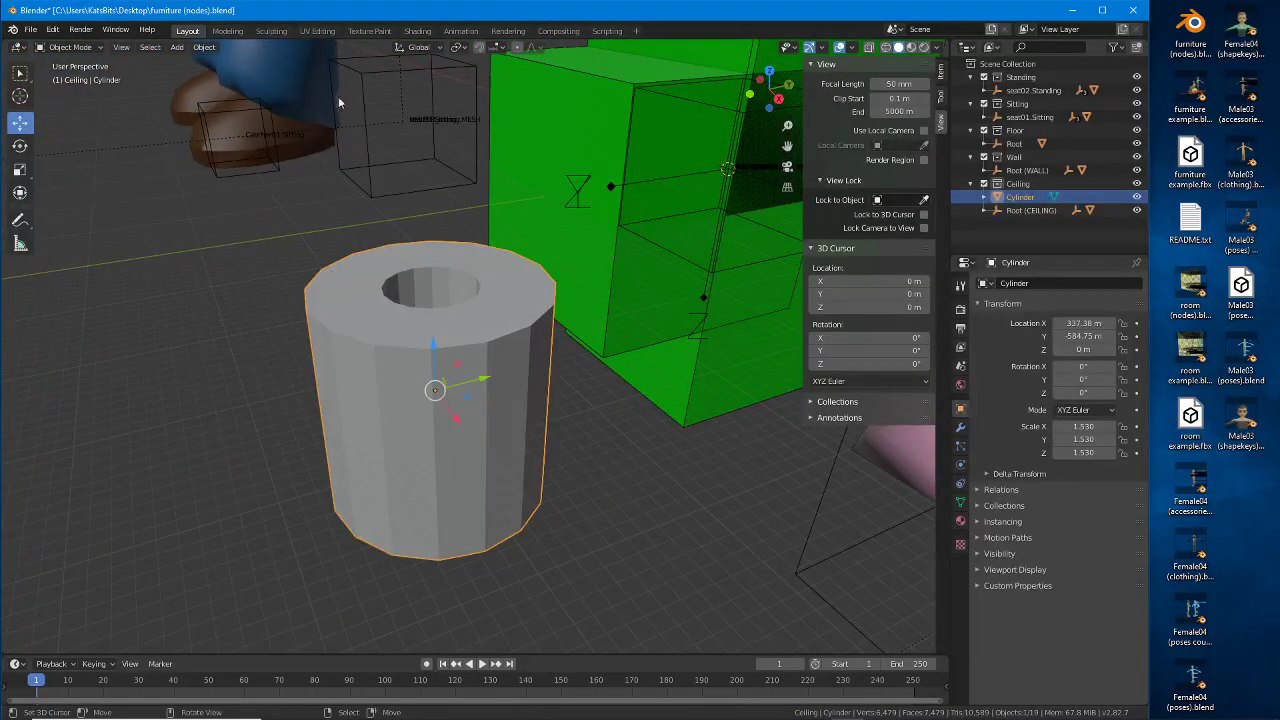
click(204, 47)
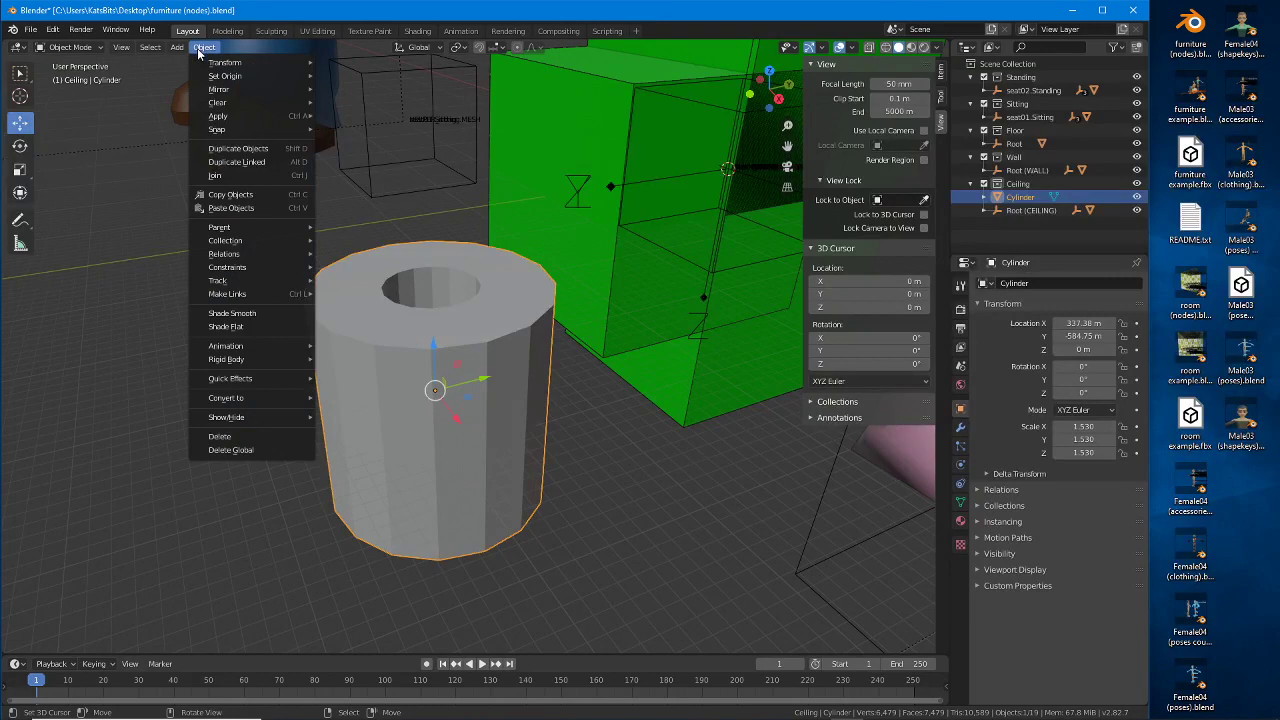
click(241, 316)
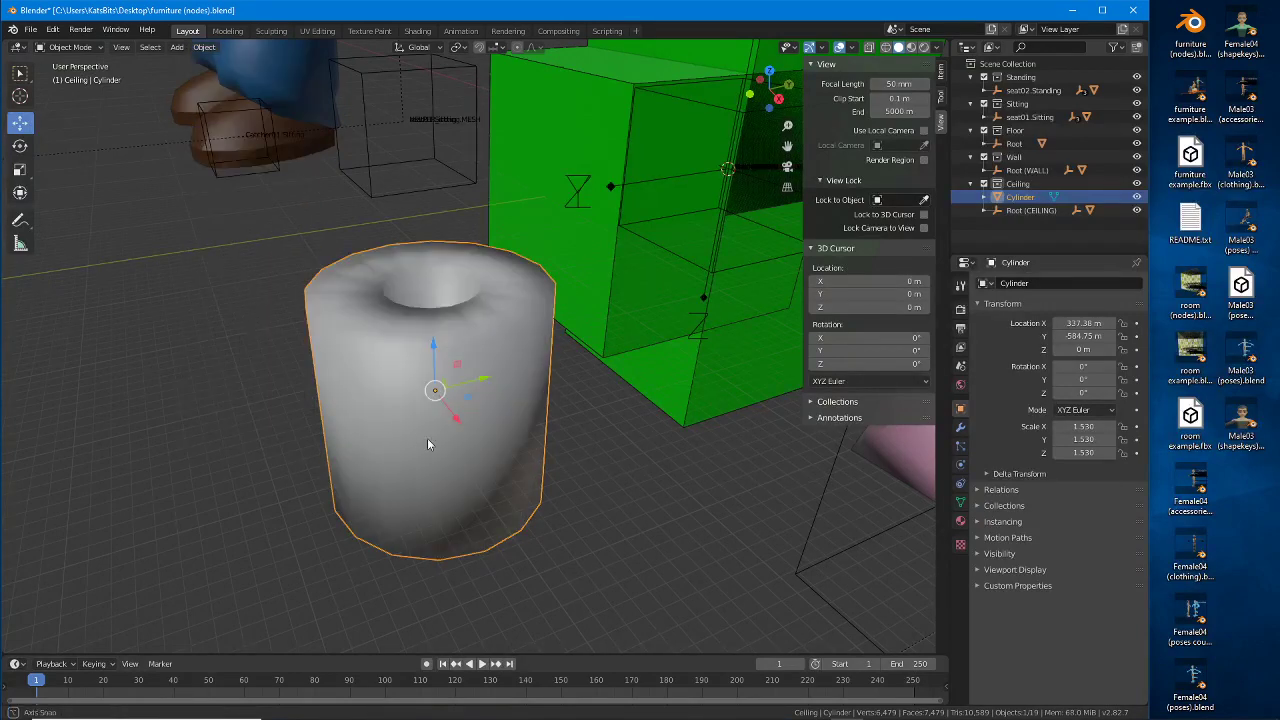
mouse_move(427, 438)
middle_down()
mouse_move(446, 470)
mouse_move(443, 442)
middle_up()
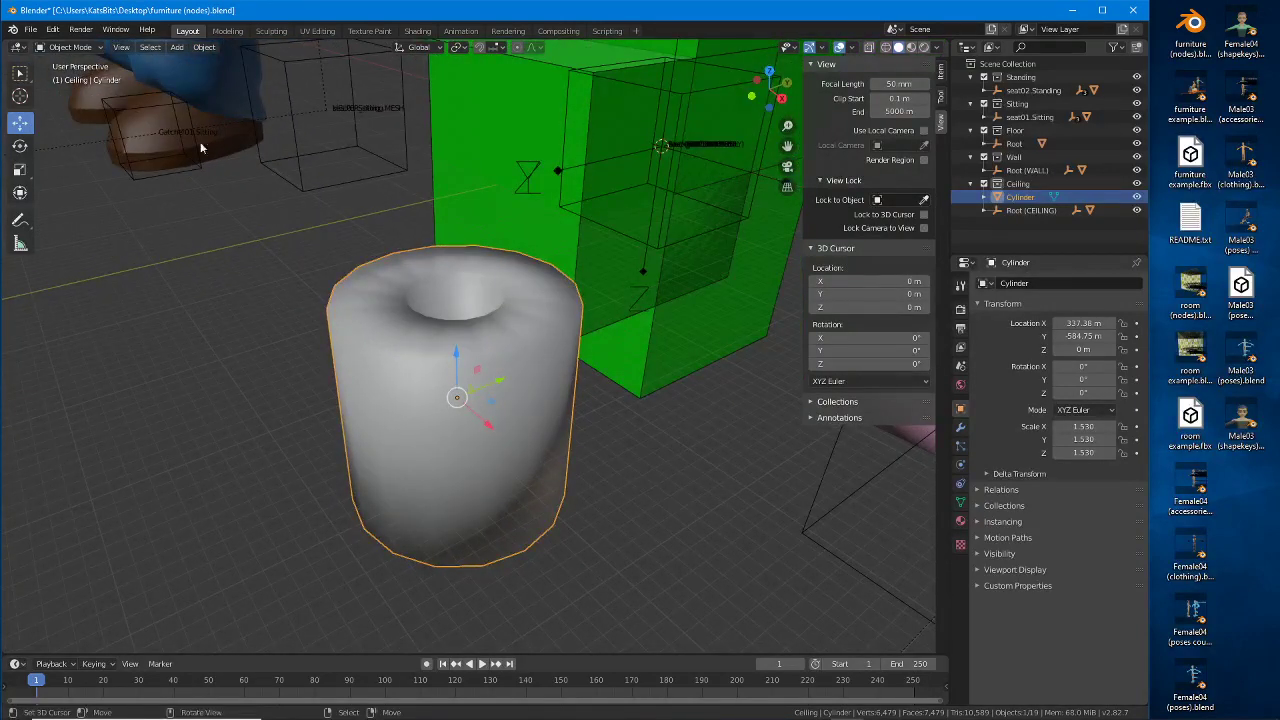
Step: In Edit Mode, select the inner and outer rim edge loops at both ends of the tube and mark them sharp
click(72, 47)
click(70, 85)
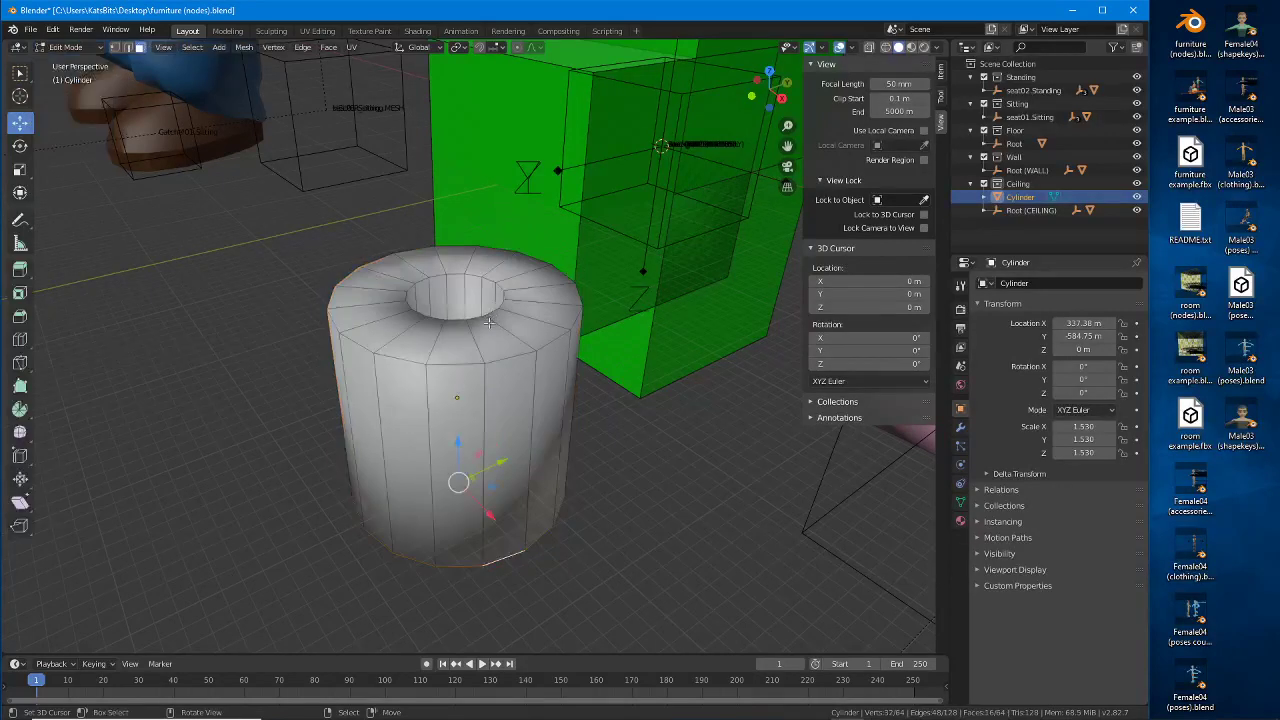
click(127, 47)
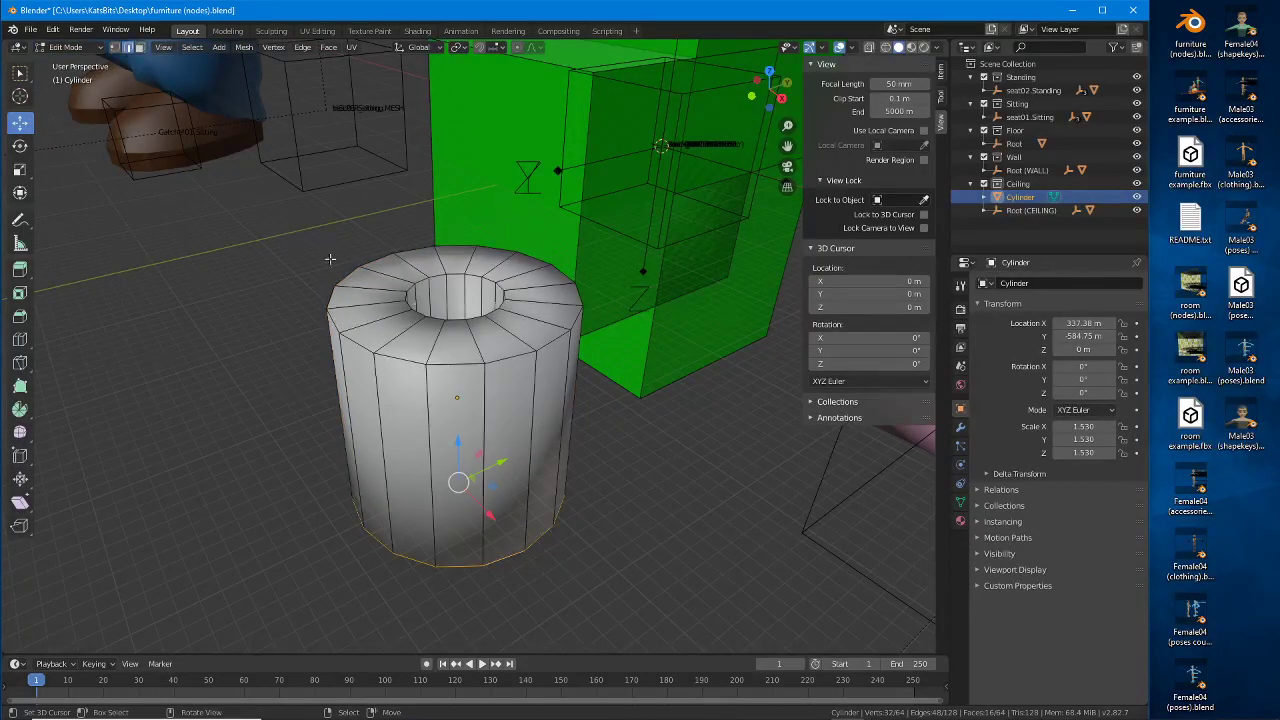
alt+click(475, 318)
alt+shift+click(475, 318)
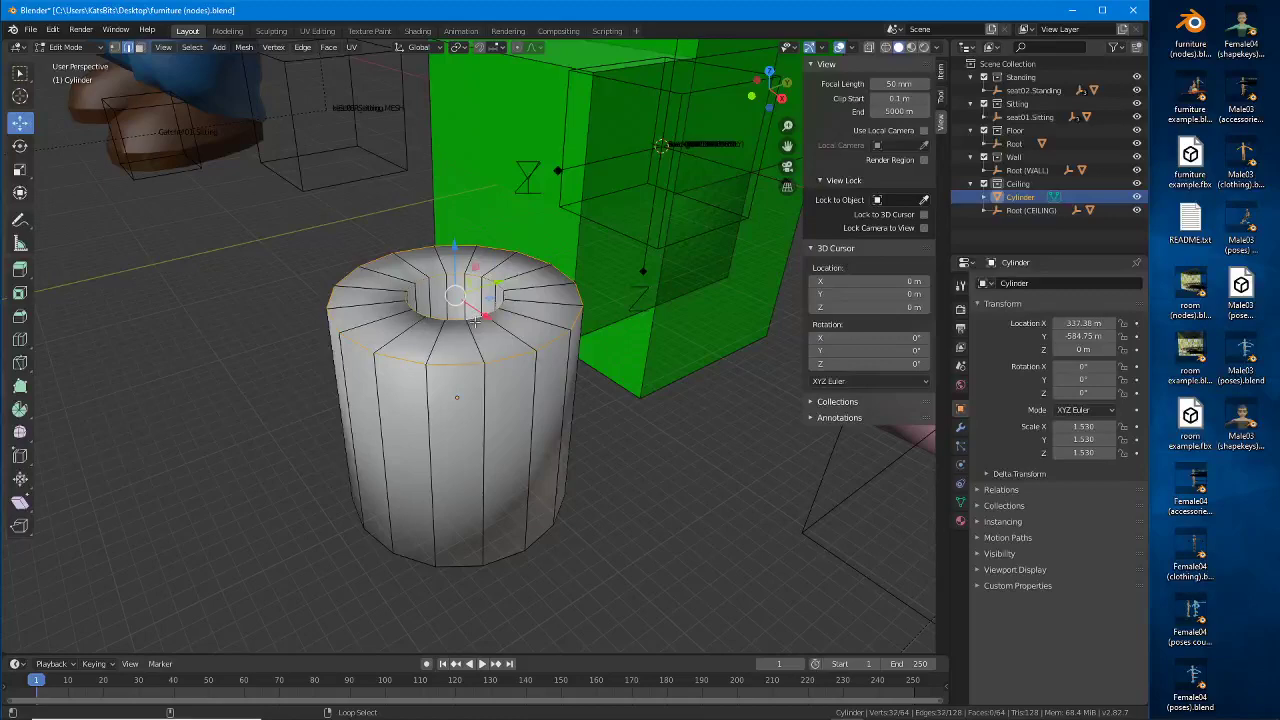
middle_drag(475, 318, 487, 242)
alt+shift+click(487, 242)
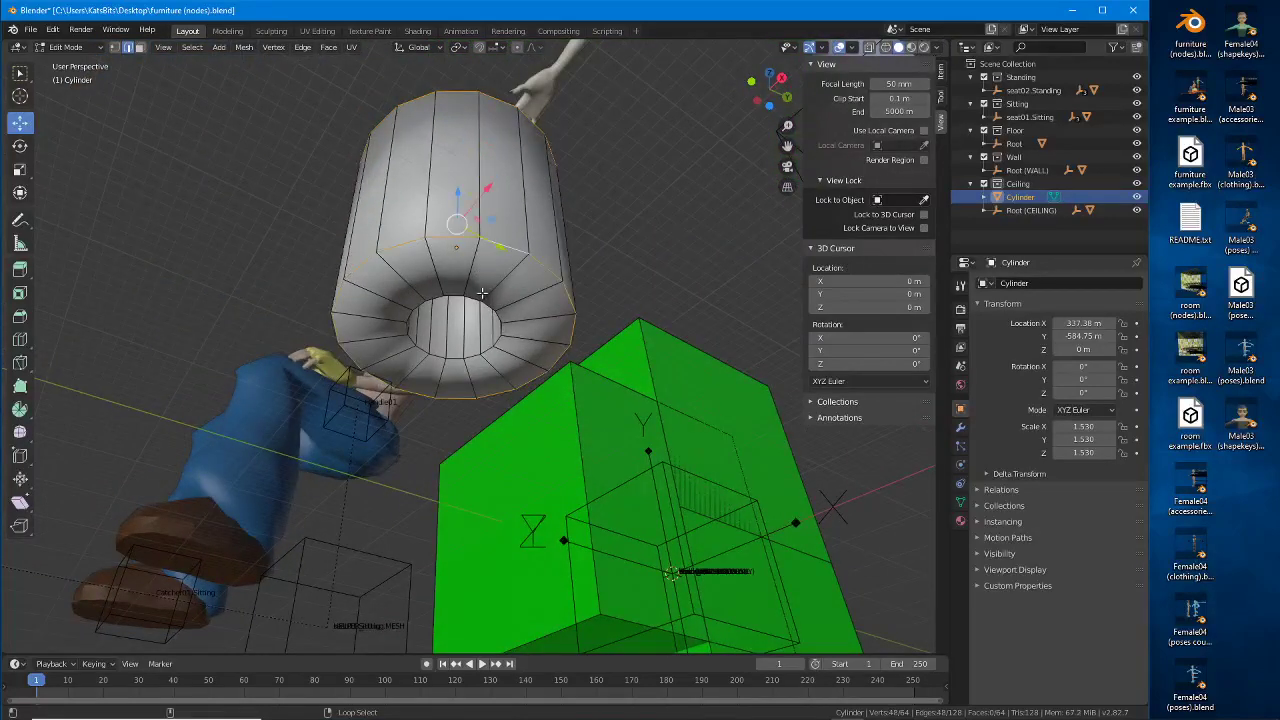
alt+shift+click(482, 297)
alt+middle_drag(482, 297, 526, 399)
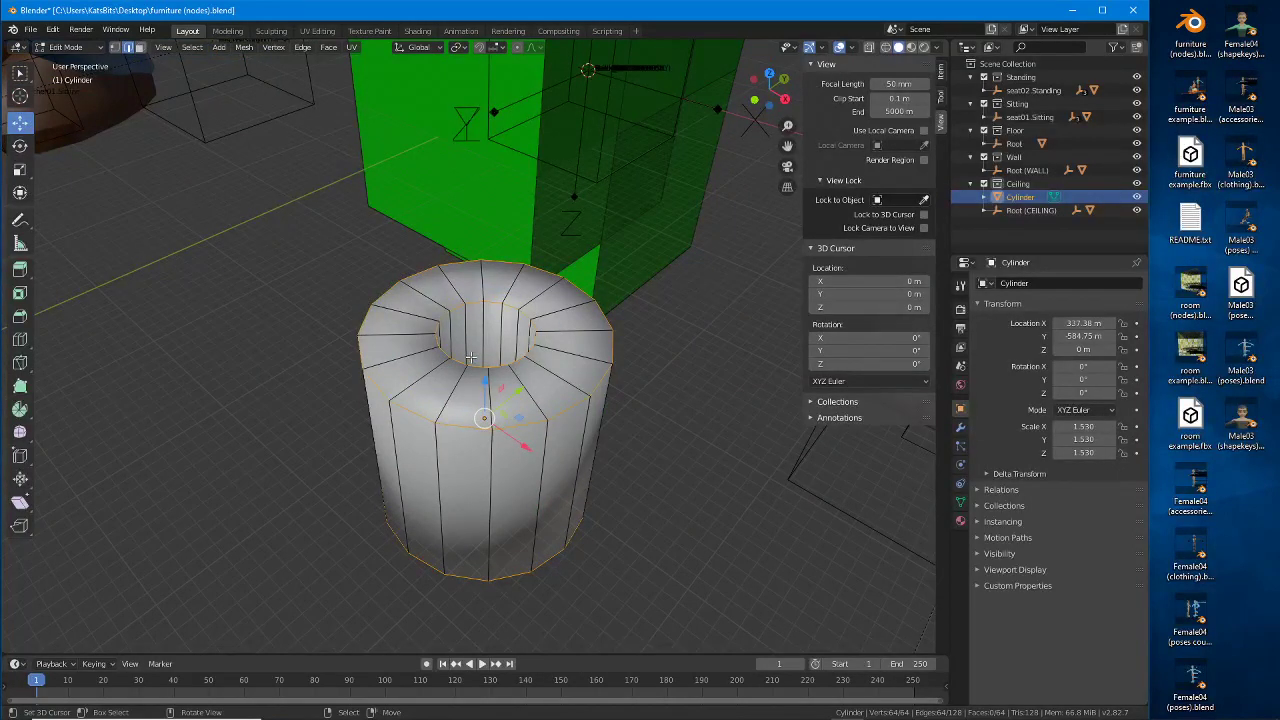
alt+shift+click(527, 427)
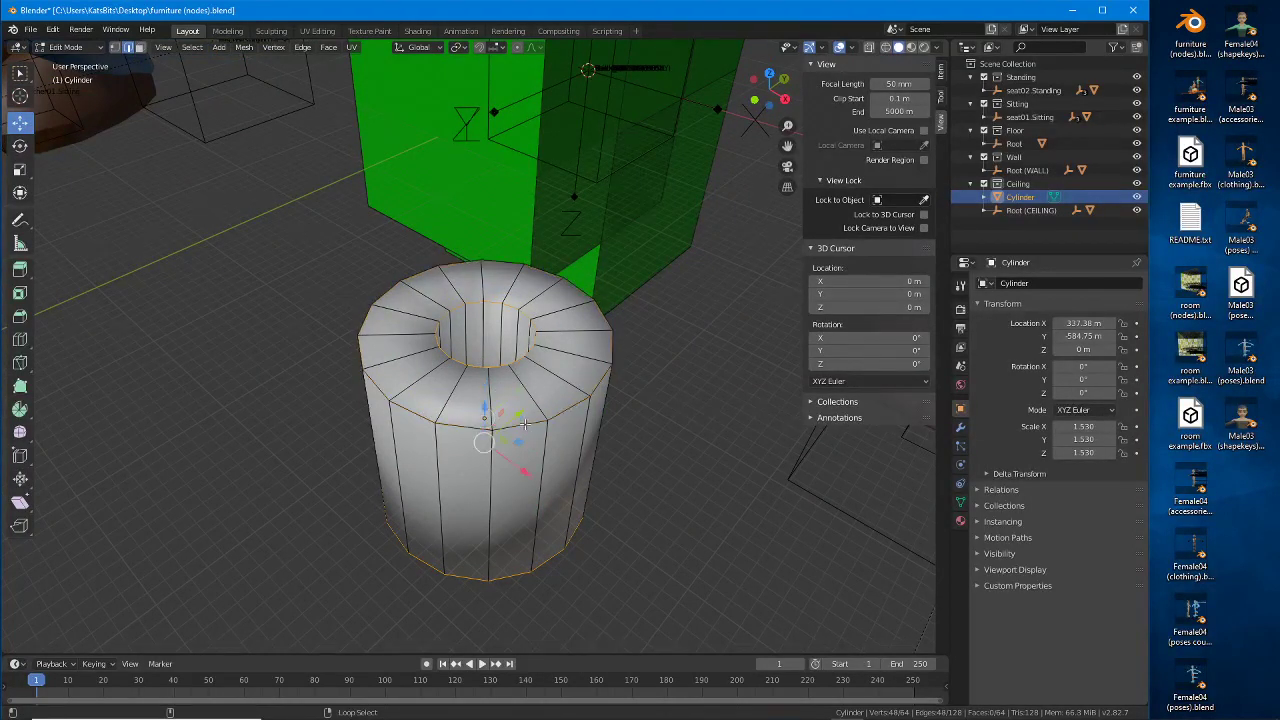
alt+shift+click(525, 426)
middle_drag(546, 443, 500, 380)
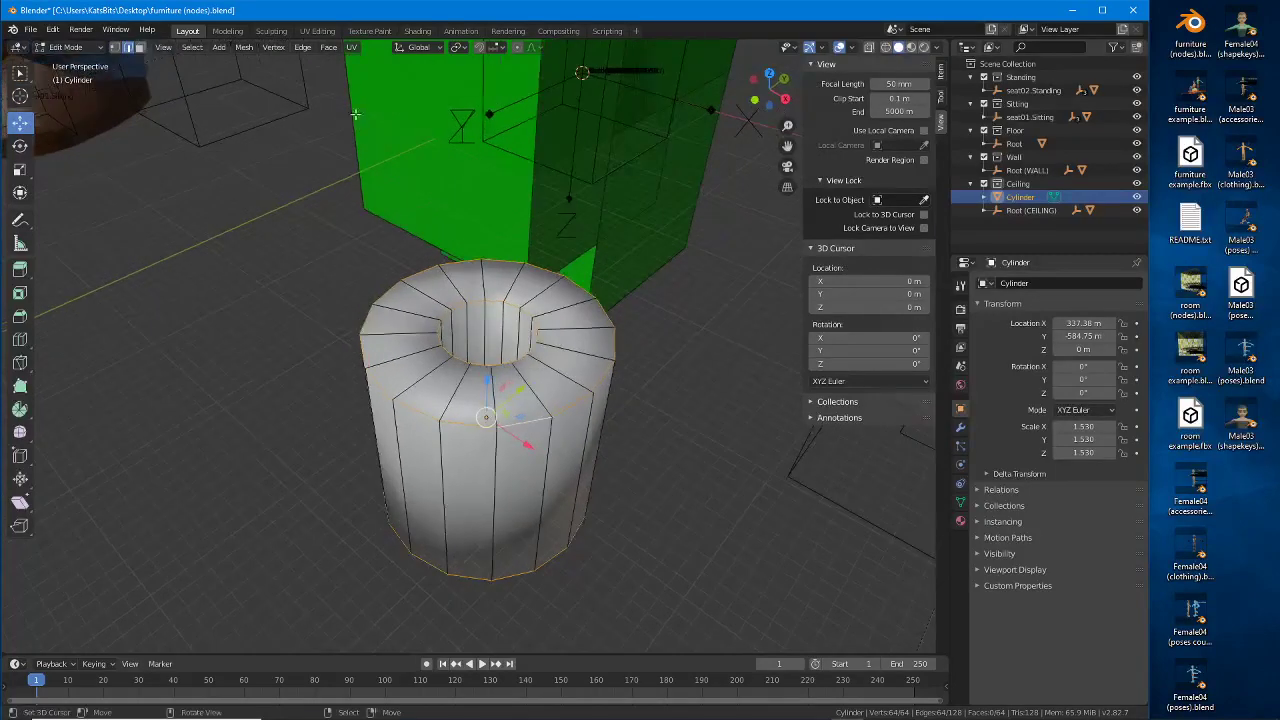
click(303, 48)
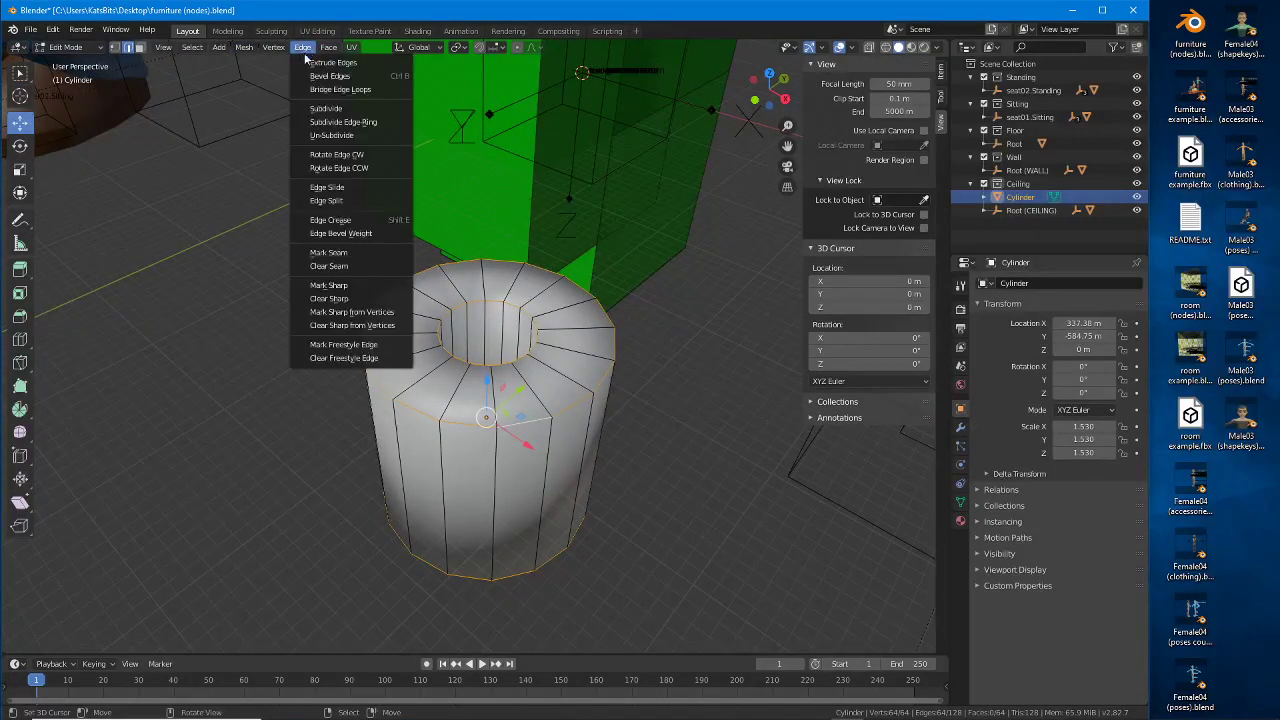
click(344, 286)
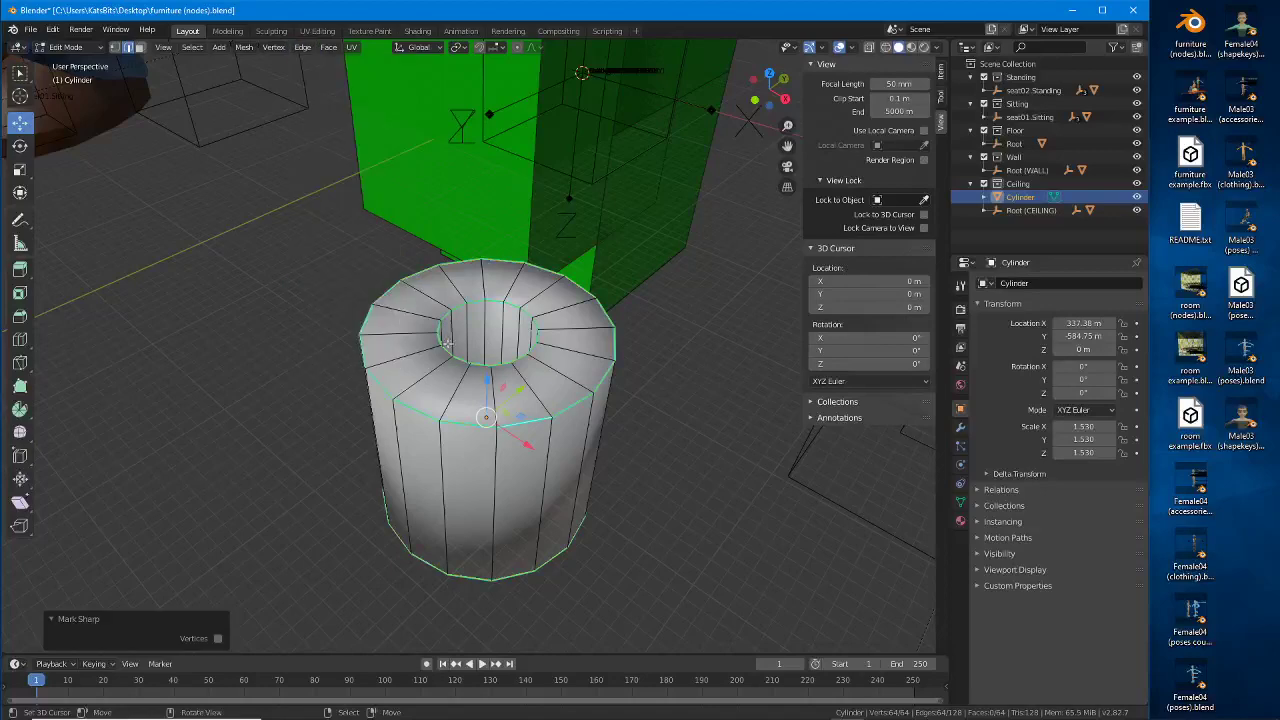
Step: Add an Edge Split modifier to the cylinder
shift+middle_drag(552, 450, 451, 461)
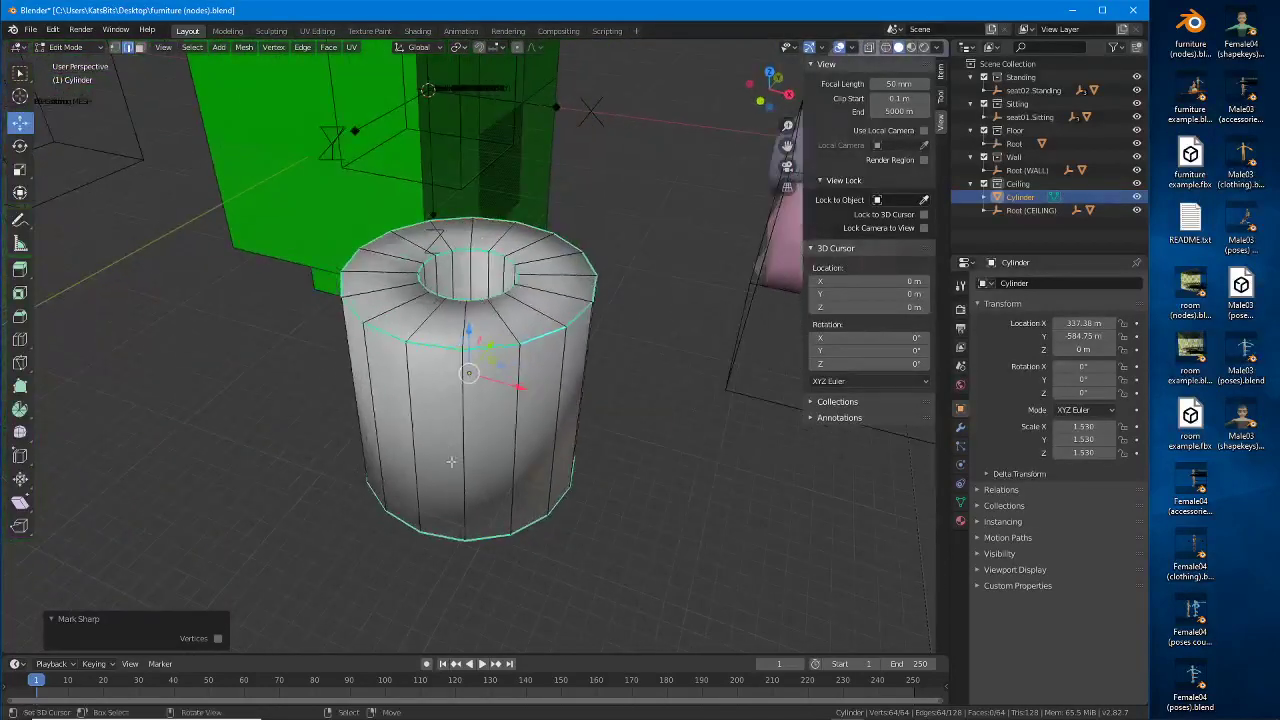
click(961, 429)
click(1017, 285)
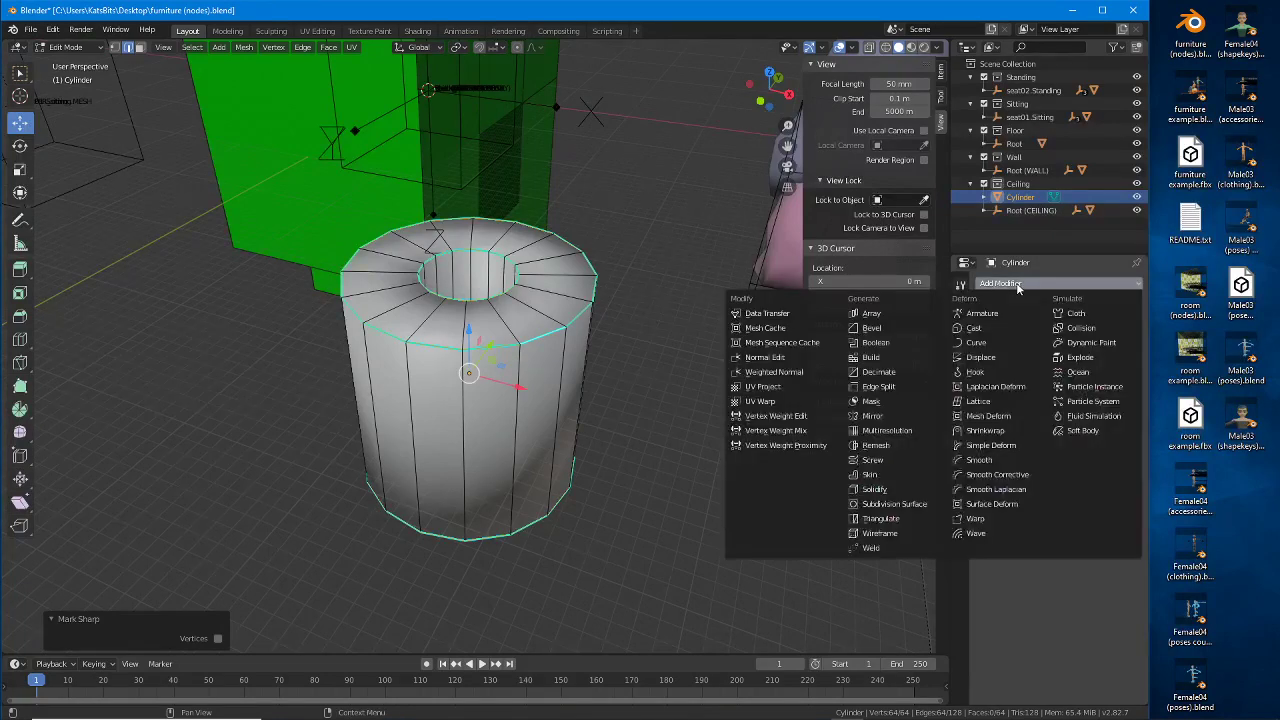
click(885, 386)
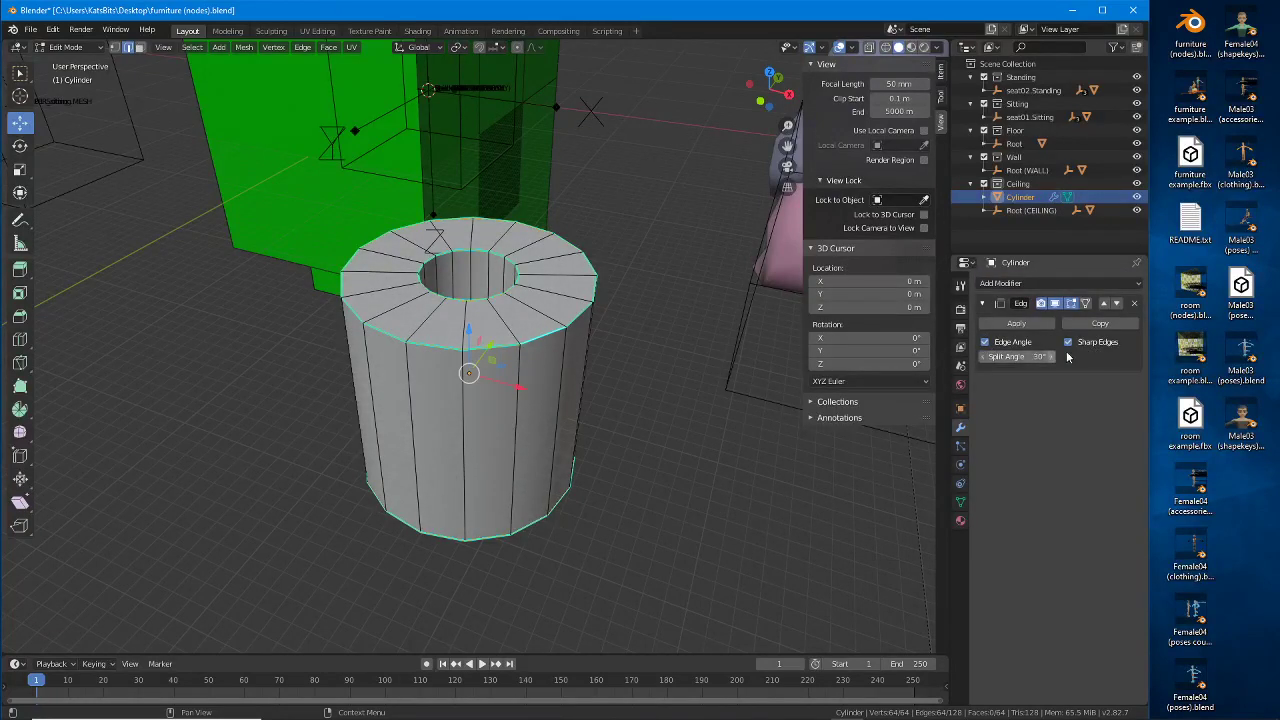
key(ctrl+2)
drag(1072, 355, 1126, 354)
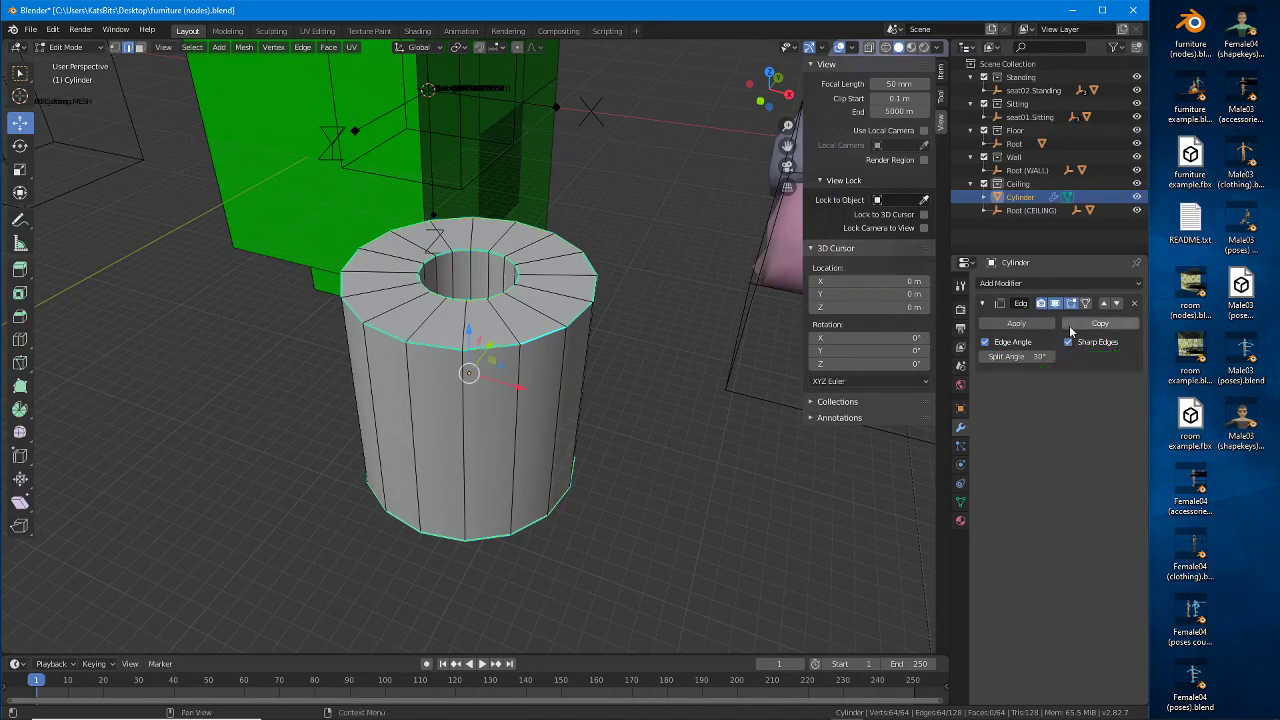
Step: Disable Edge Angle in the Edge Split modifier, keeping Sharp Edges on, and return to Object Mode
click(985, 342)
middle_drag(560, 400, 513, 327)
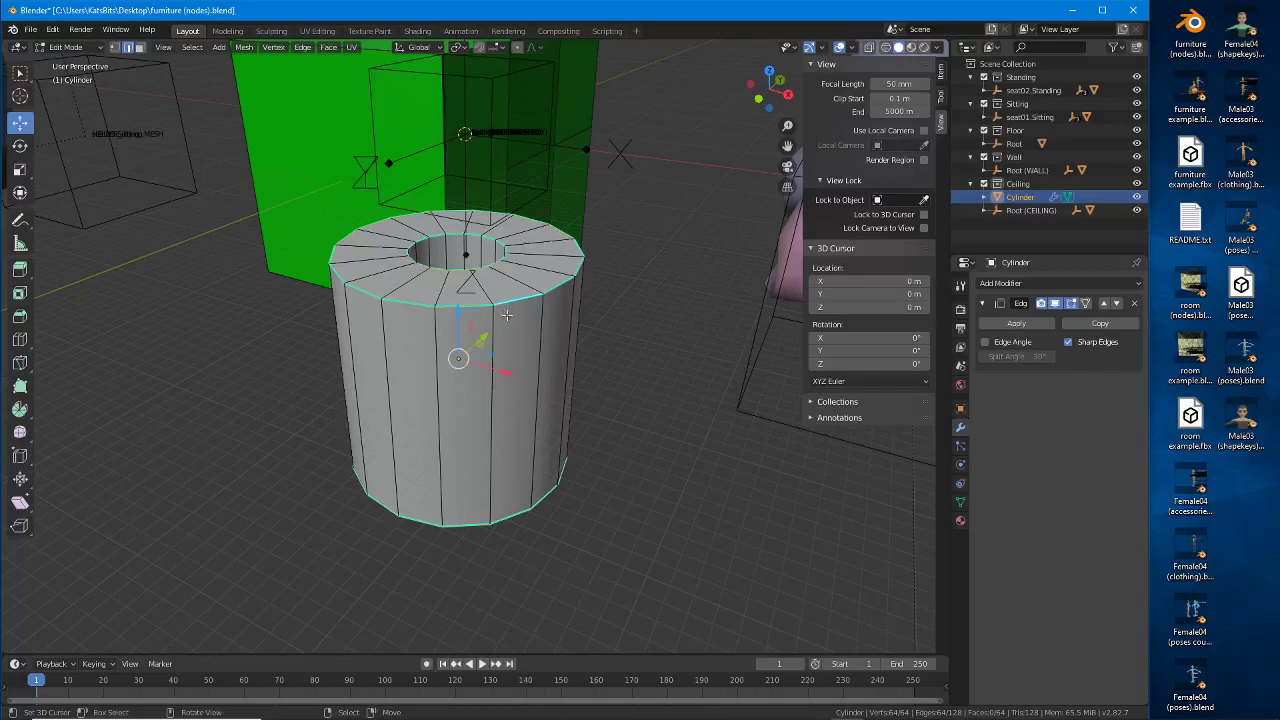
middle_drag(507, 315, 557, 365)
key(Tab)
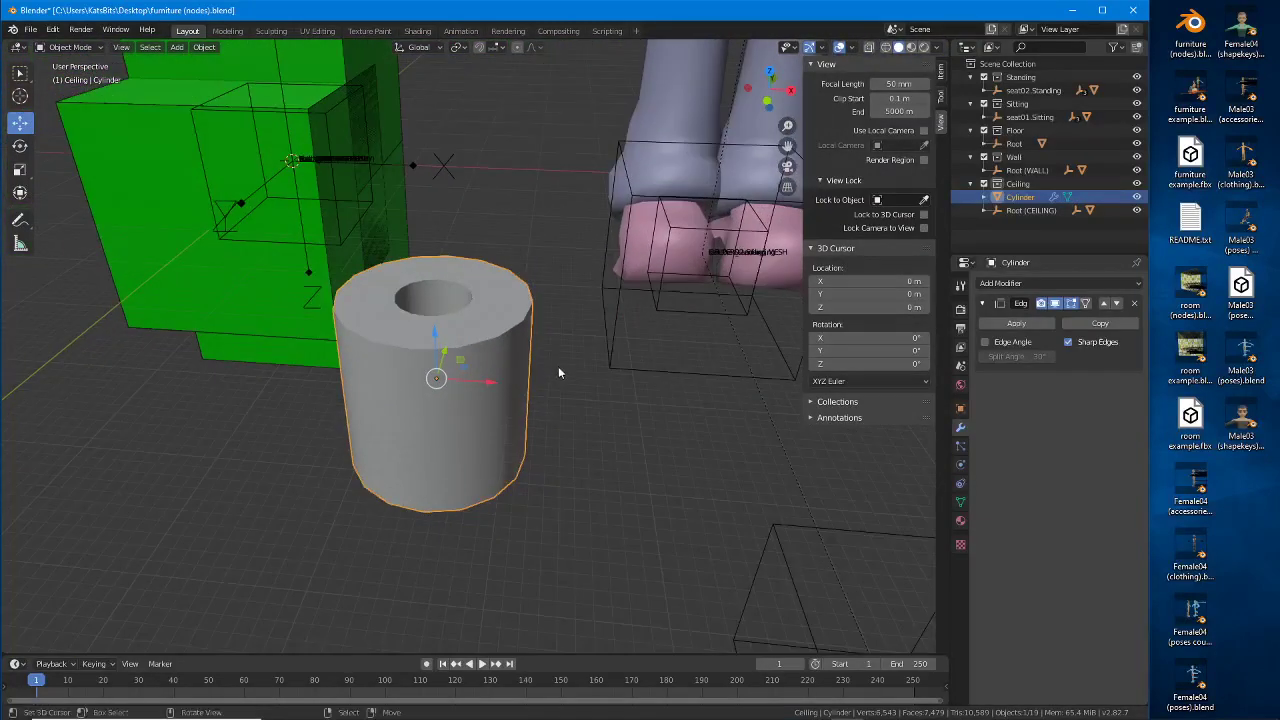
click(318, 31)
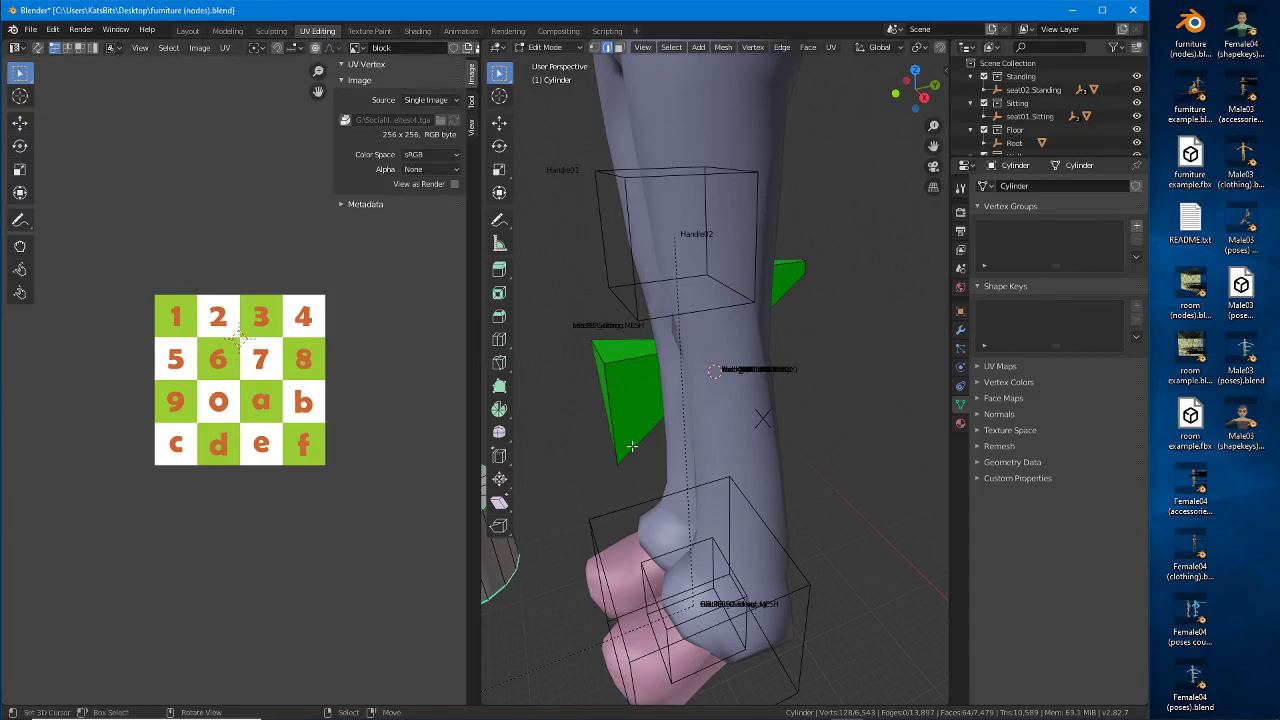
scroll(632, 444, down, 4)
scroll(633, 440, up, 2)
mouse_move(634, 437)
shift+middle_down()
mouse_move(669, 420)
mouse_move(630, 446)
shift+middle_up()
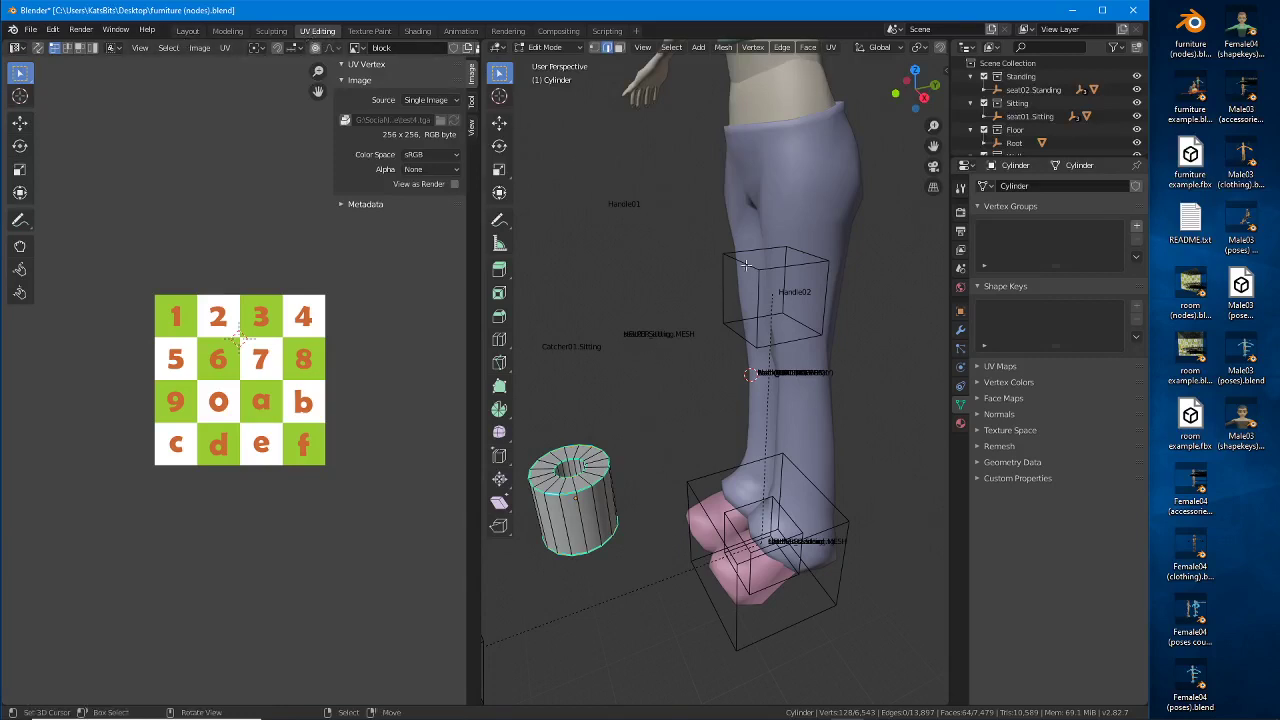
click(189, 33)
Step: Open the UV Editing workspace for the cylinder
scroll(606, 389, down, 1)
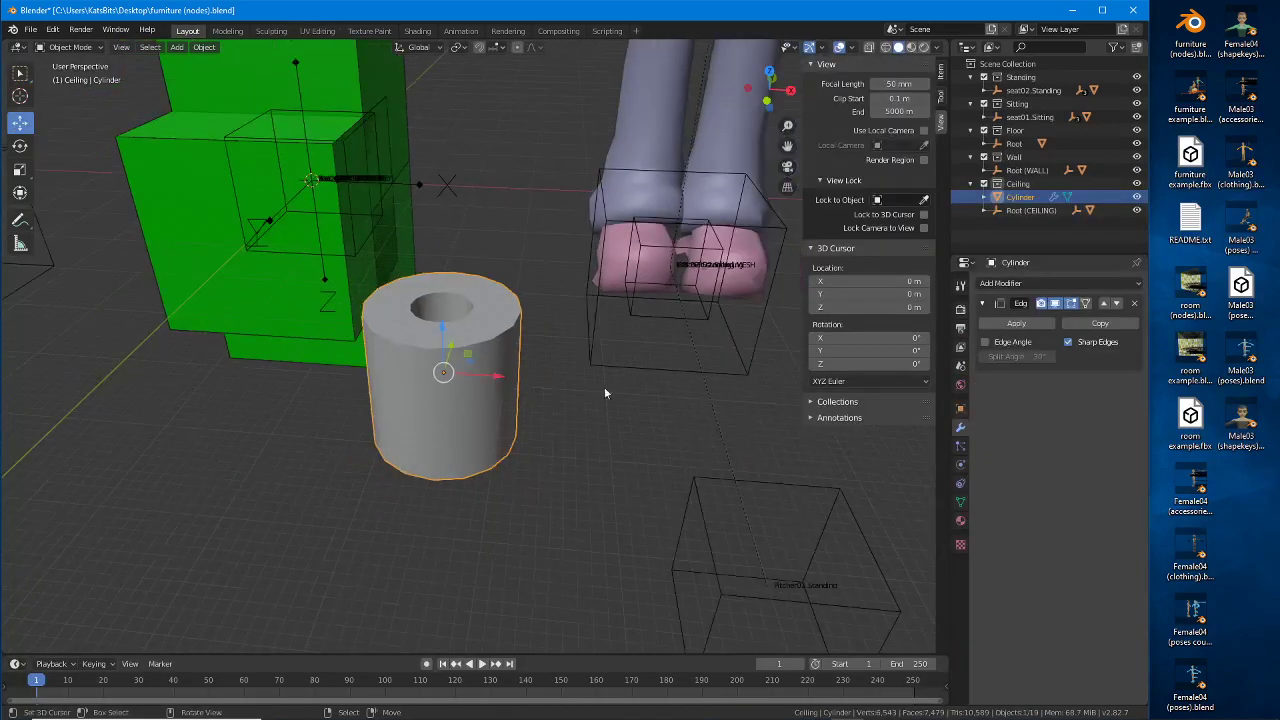
mouse_move(604, 388)
middle_down()
mouse_move(602, 454)
mouse_move(494, 414)
mouse_move(595, 403)
middle_up()
scroll(605, 450, down, 3)
scroll(582, 373, down, 4)
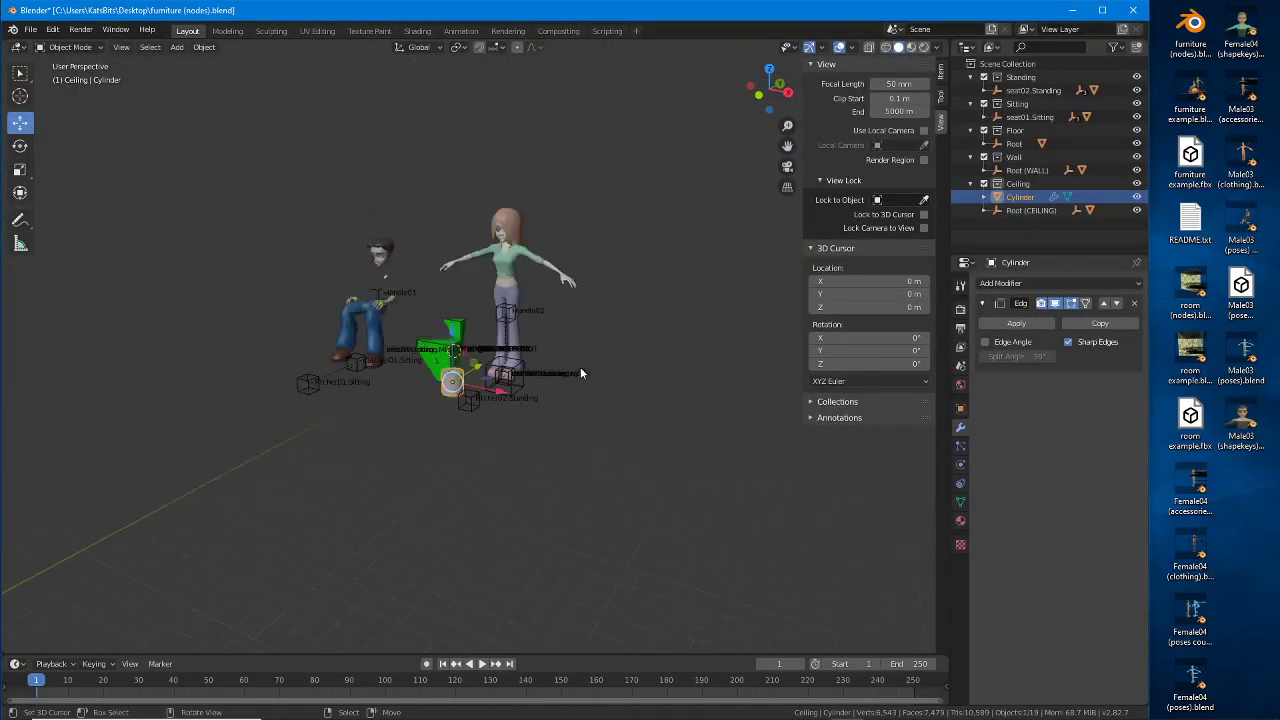
scroll(580, 367, up, 4)
middle_drag(570, 388, 514, 294)
scroll(514, 294, up, 2)
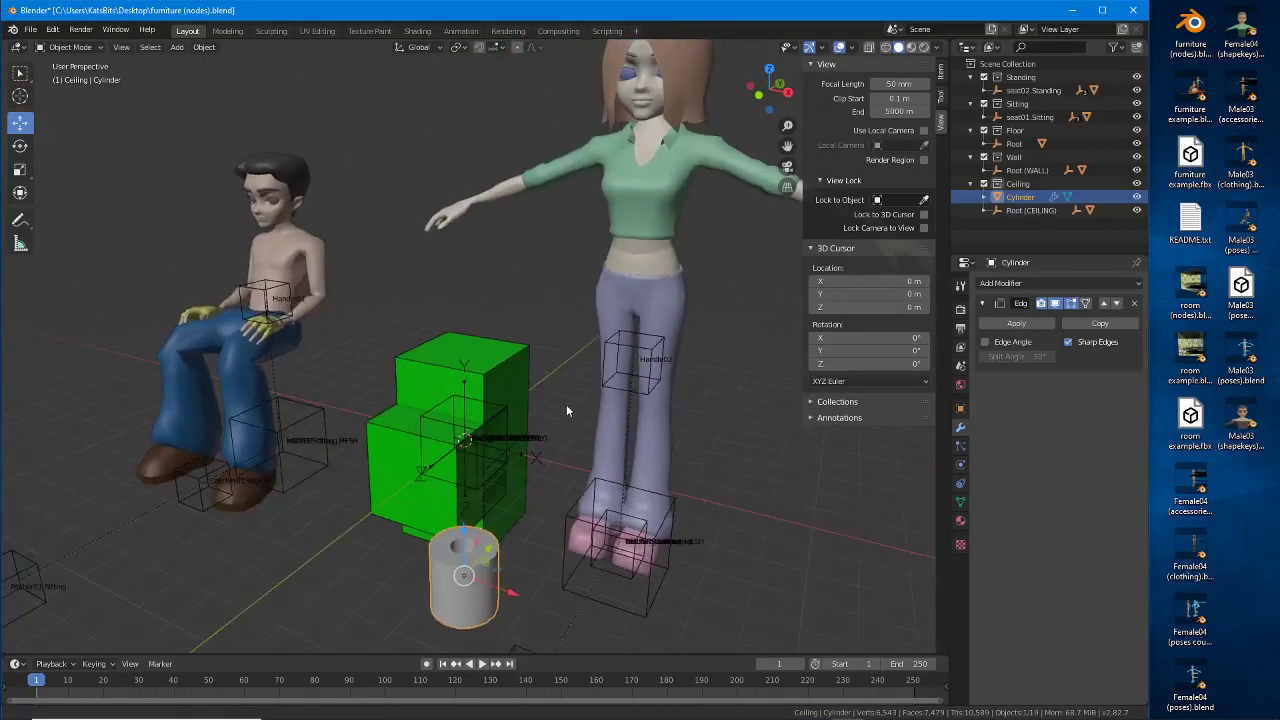
click(312, 31)
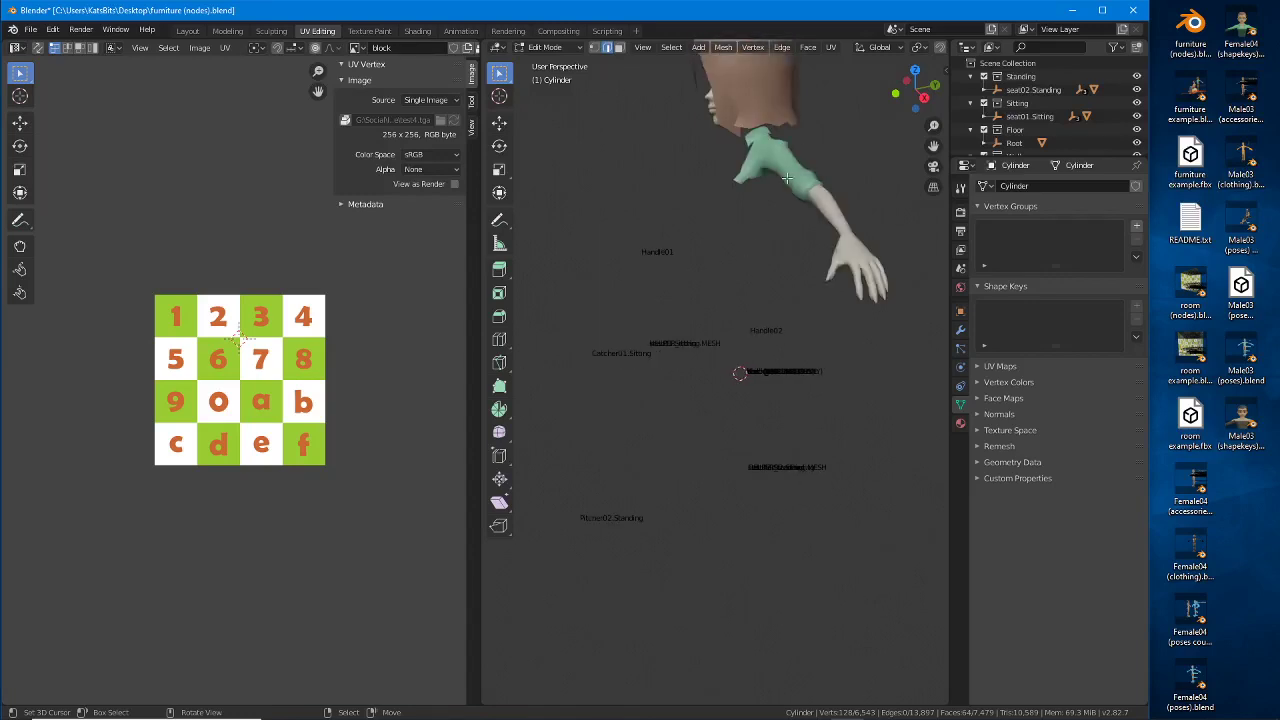
Step: In the UV Editing workspace's 3D viewport, set the view's Clip Start to 1 m and End to 5000 m
key(n)
key(n)
scroll(845, 48, down, 5)
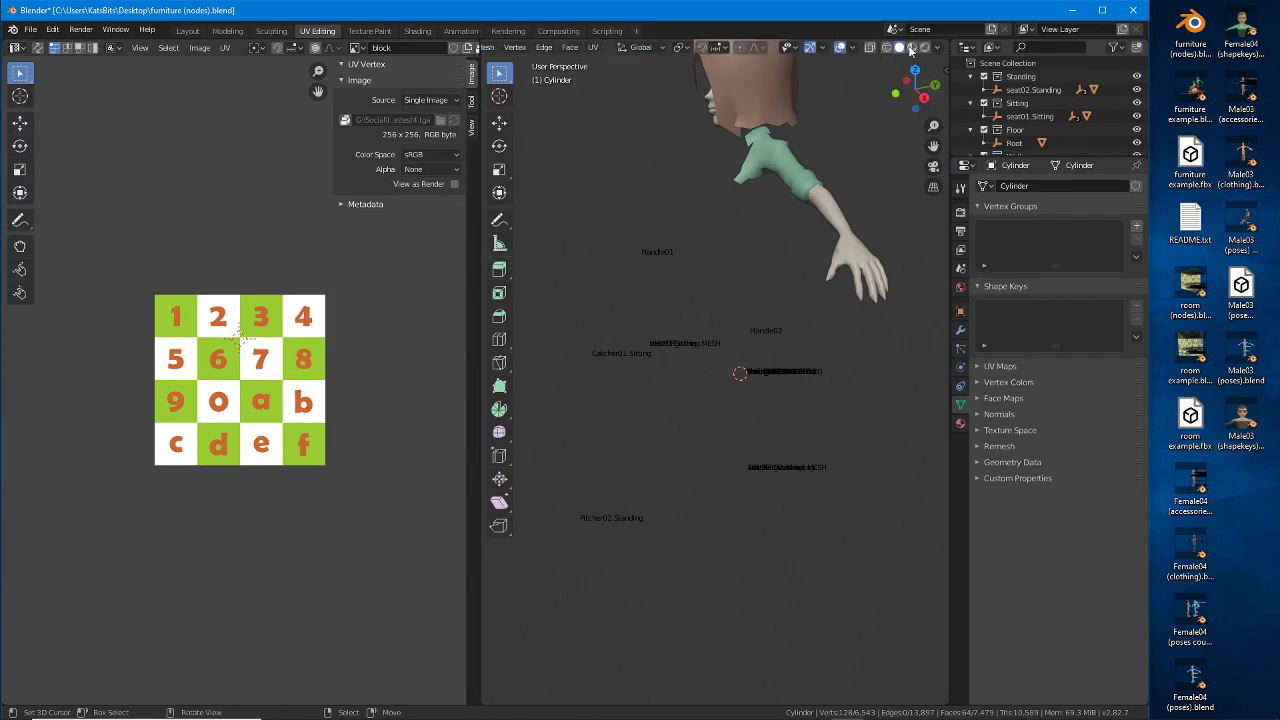
click(852, 47)
key(n)
click(941, 100)
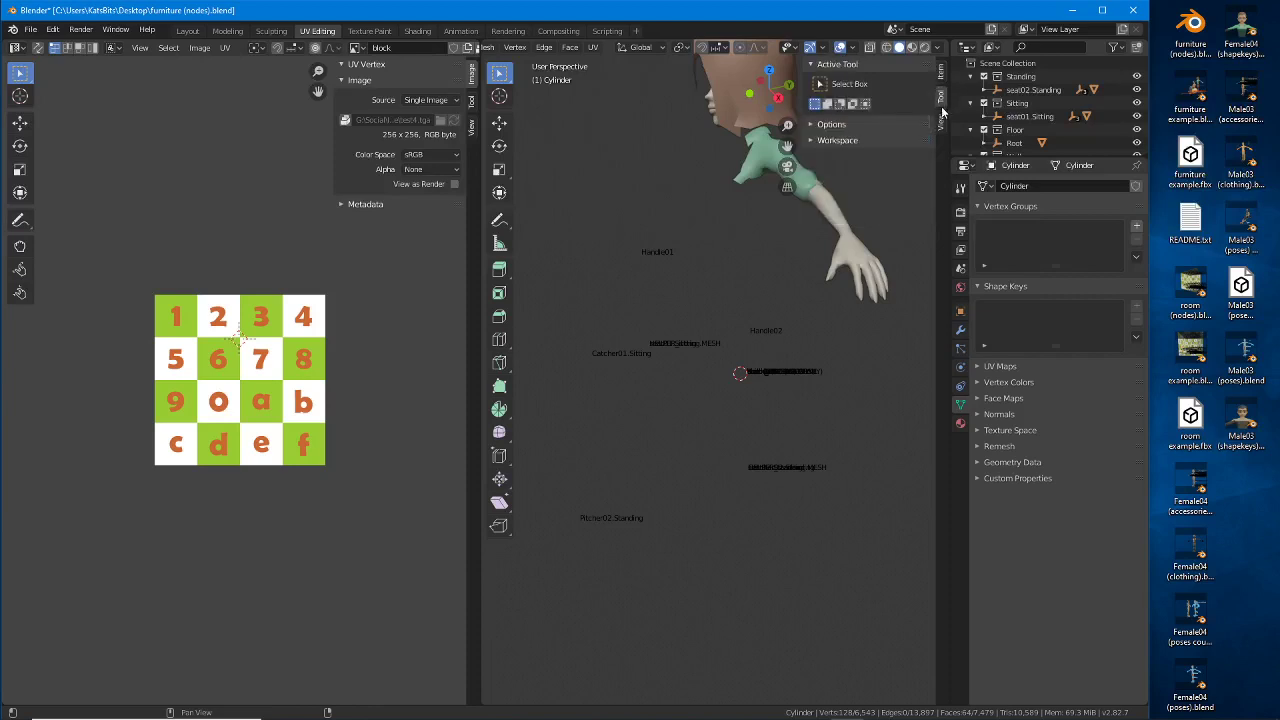
click(941, 117)
click(912, 99)
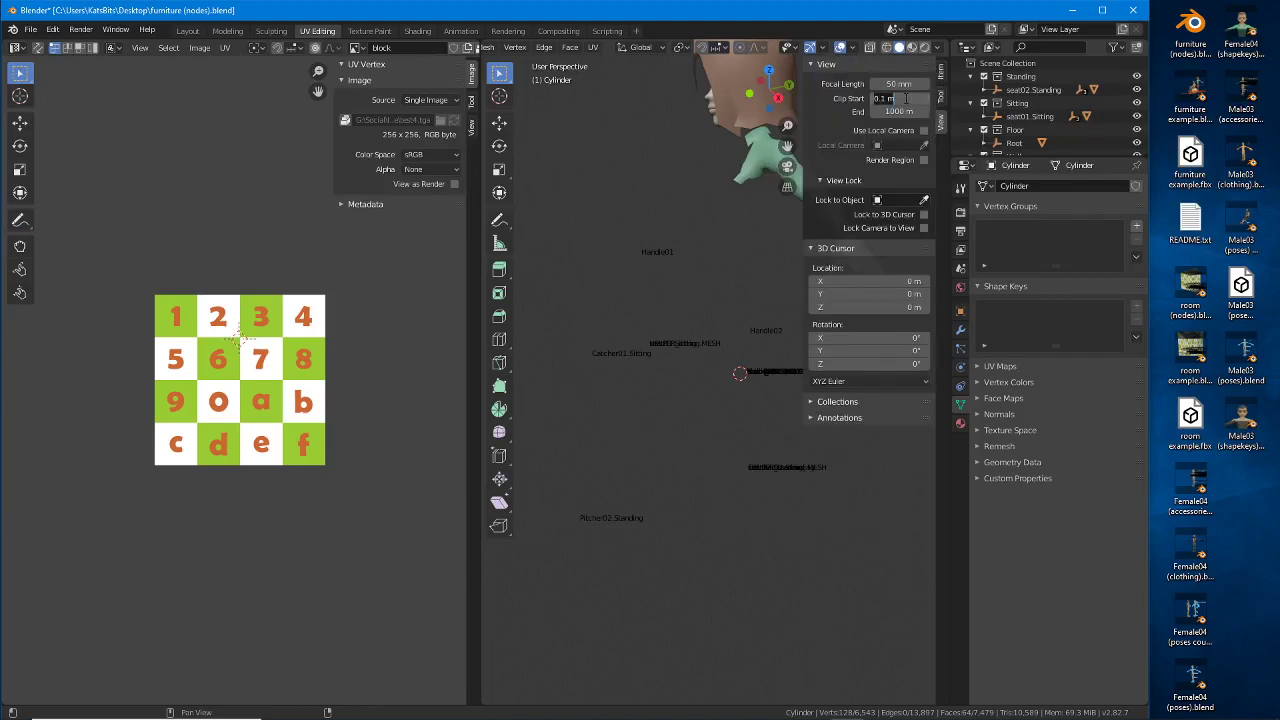
text(1)
key(Return)
click(876, 111)
key(Return)
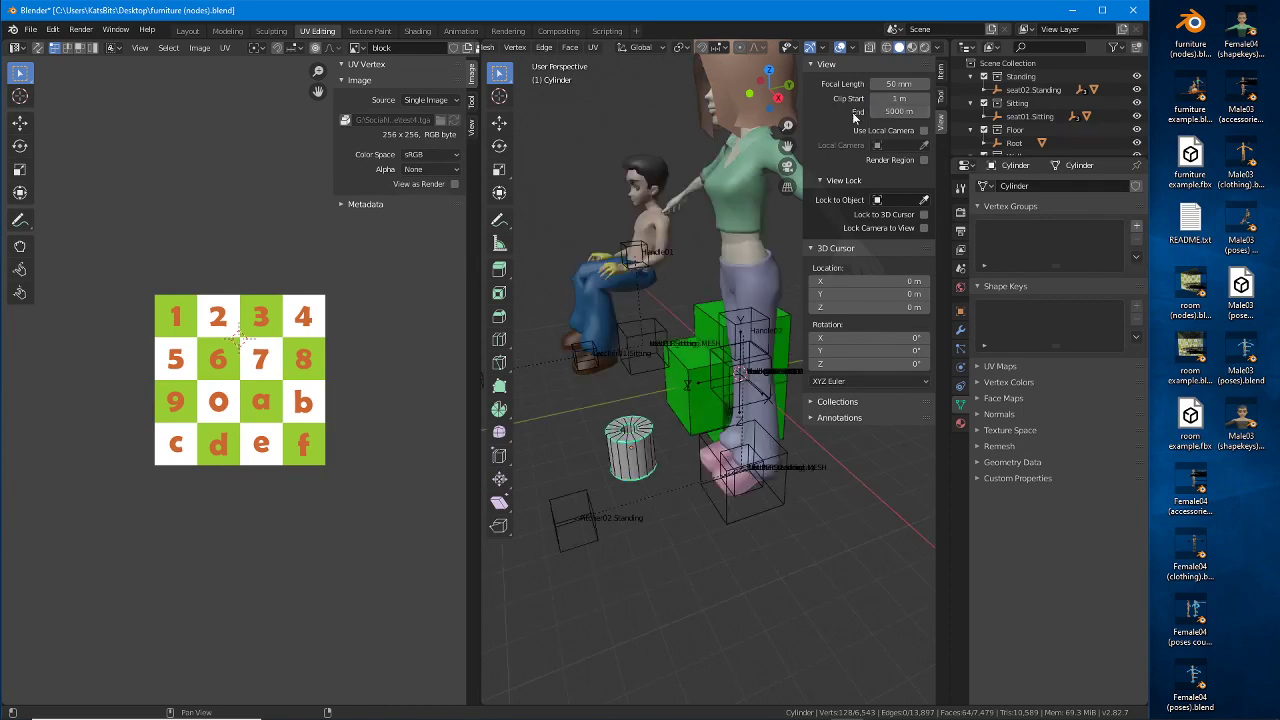
key(n)
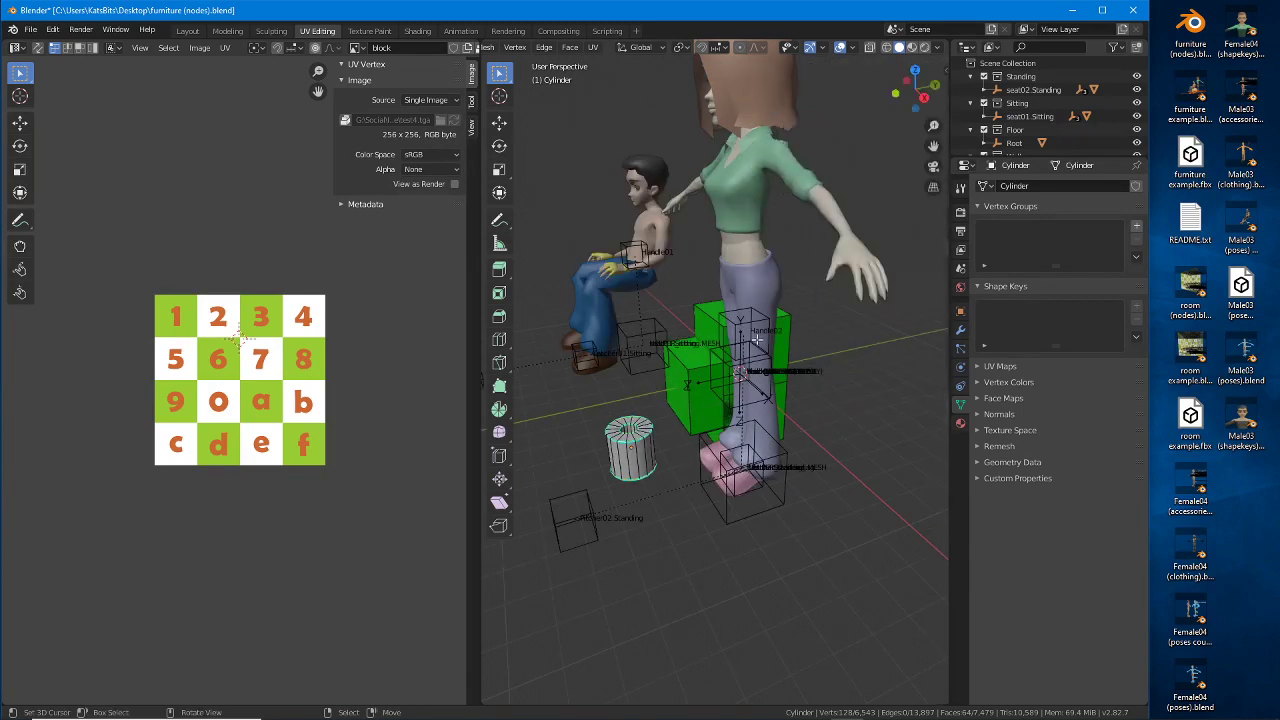
Step: Open the Shading workspace and edit the grid scale in the 3D viewport's overlay settings
click(417, 31)
scroll(574, 295, down, 8)
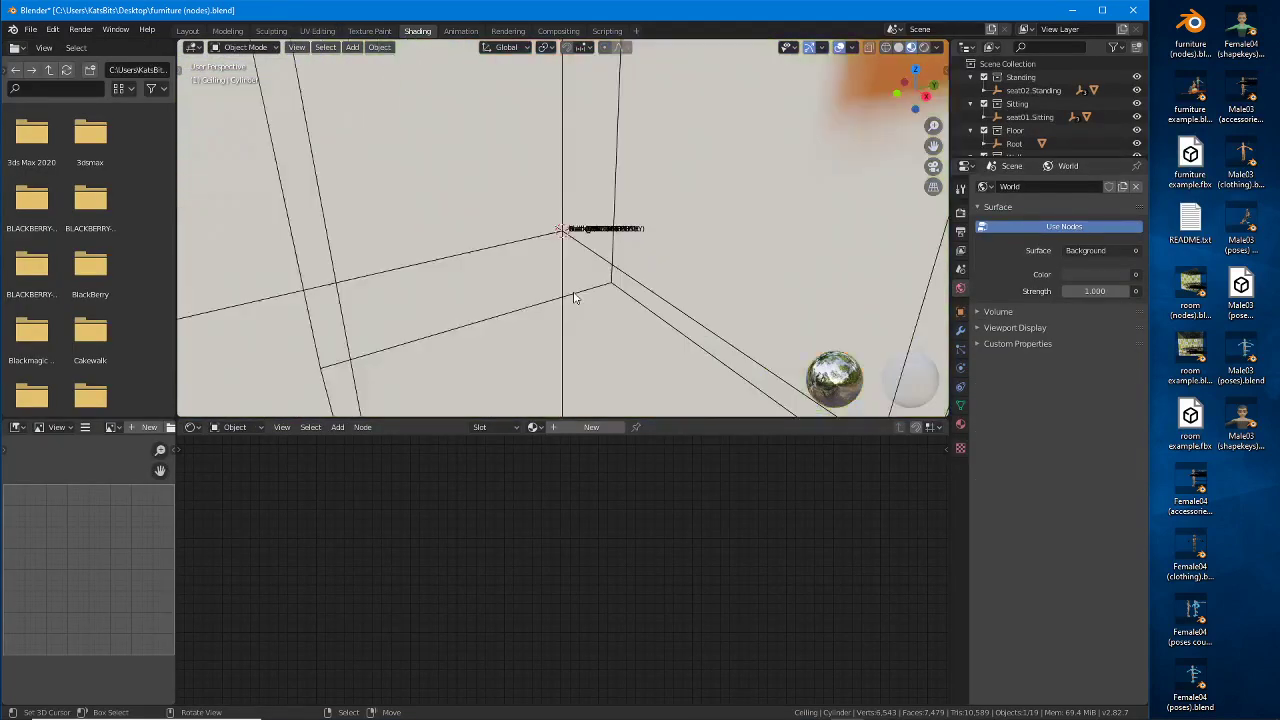
scroll(574, 290, up, 3)
scroll(574, 290, down, 2)
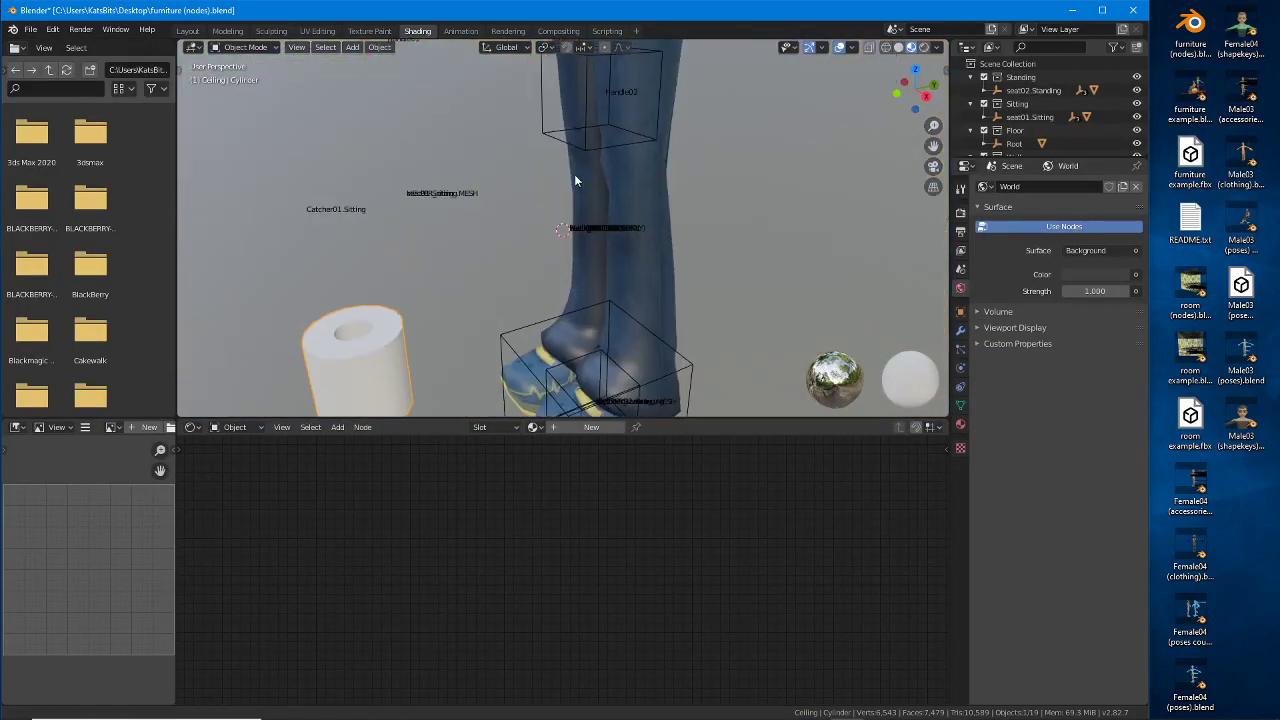
shift+middle_drag(574, 175, 558, 300)
scroll(580, 313, down, 2)
mouse_move(593, 243)
middle_down()
mouse_move(523, 240)
mouse_move(589, 234)
middle_up()
click(851, 47)
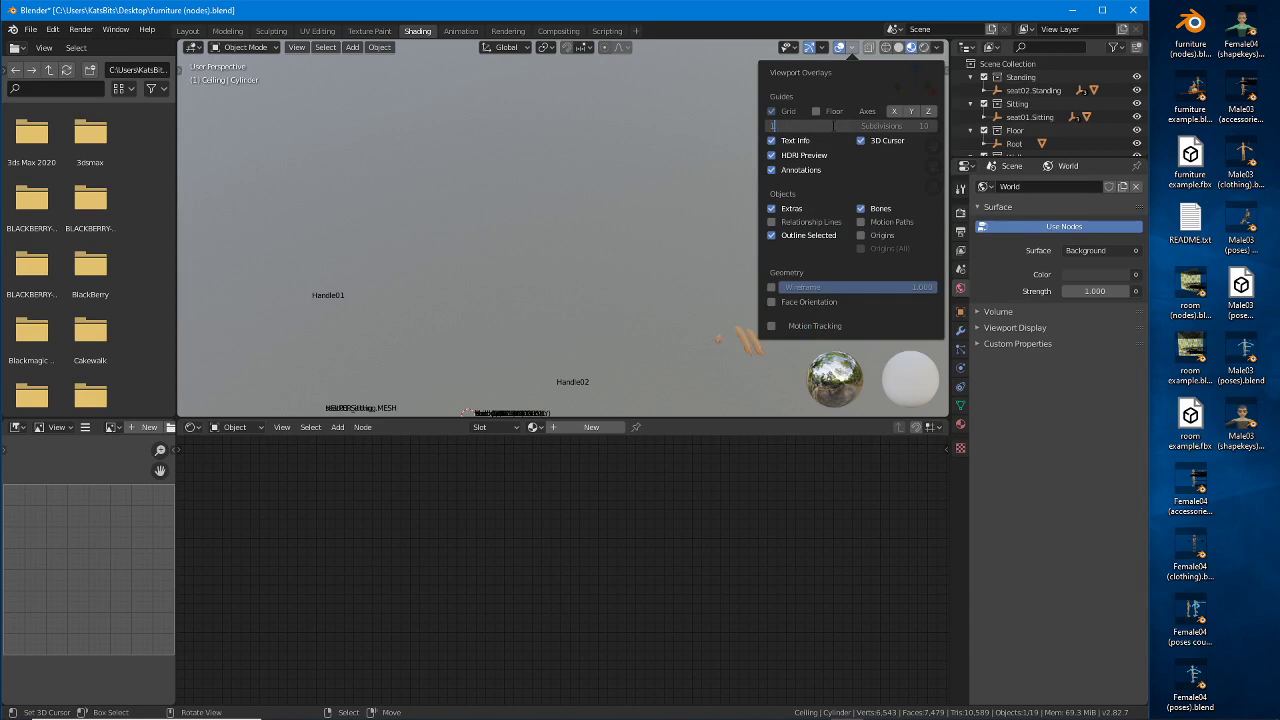
key(Return)
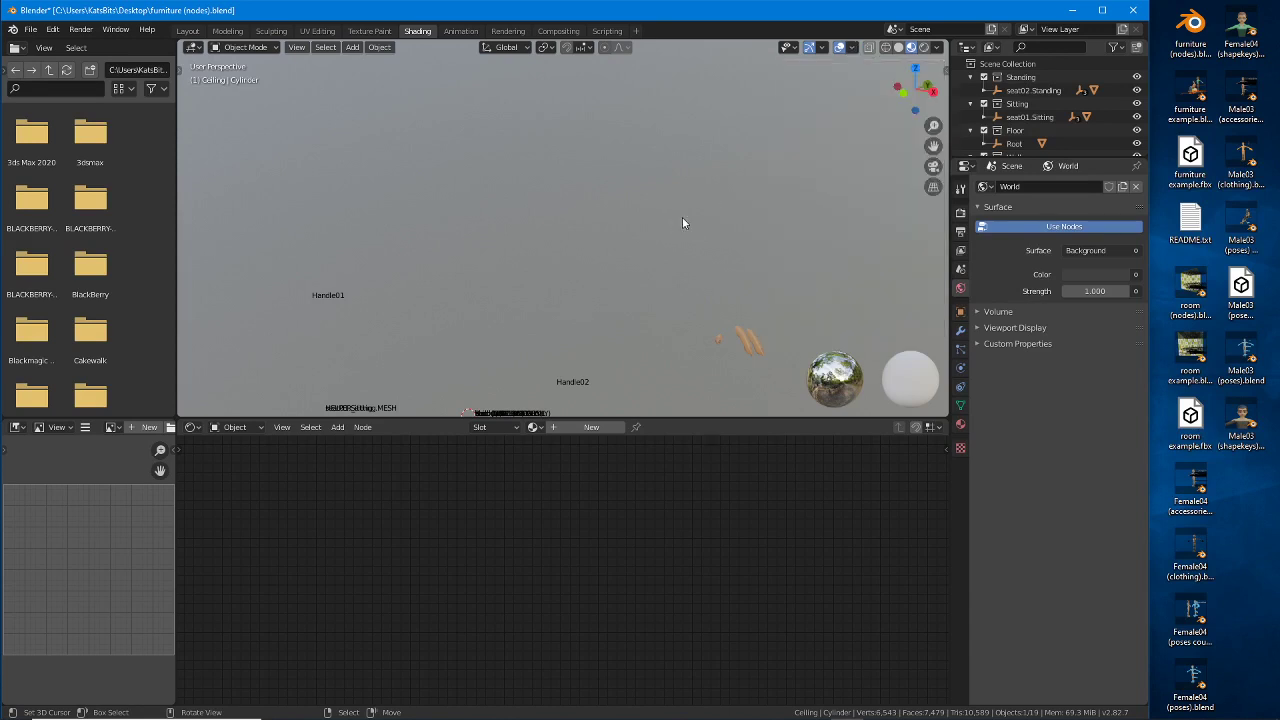
Step: In the Shading workspace's 3D viewport, set Clip Start to 1 m and End to 5000 m, and bring the cylinder into view
key(n)
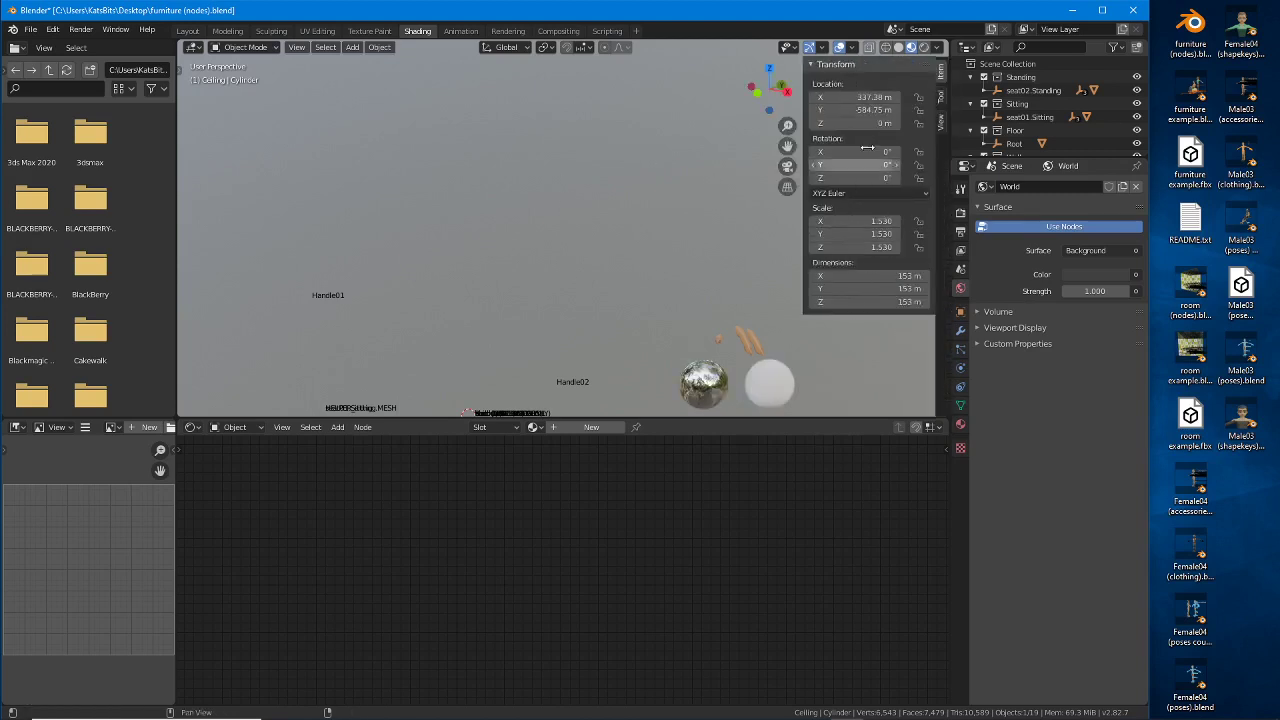
click(940, 121)
click(906, 98)
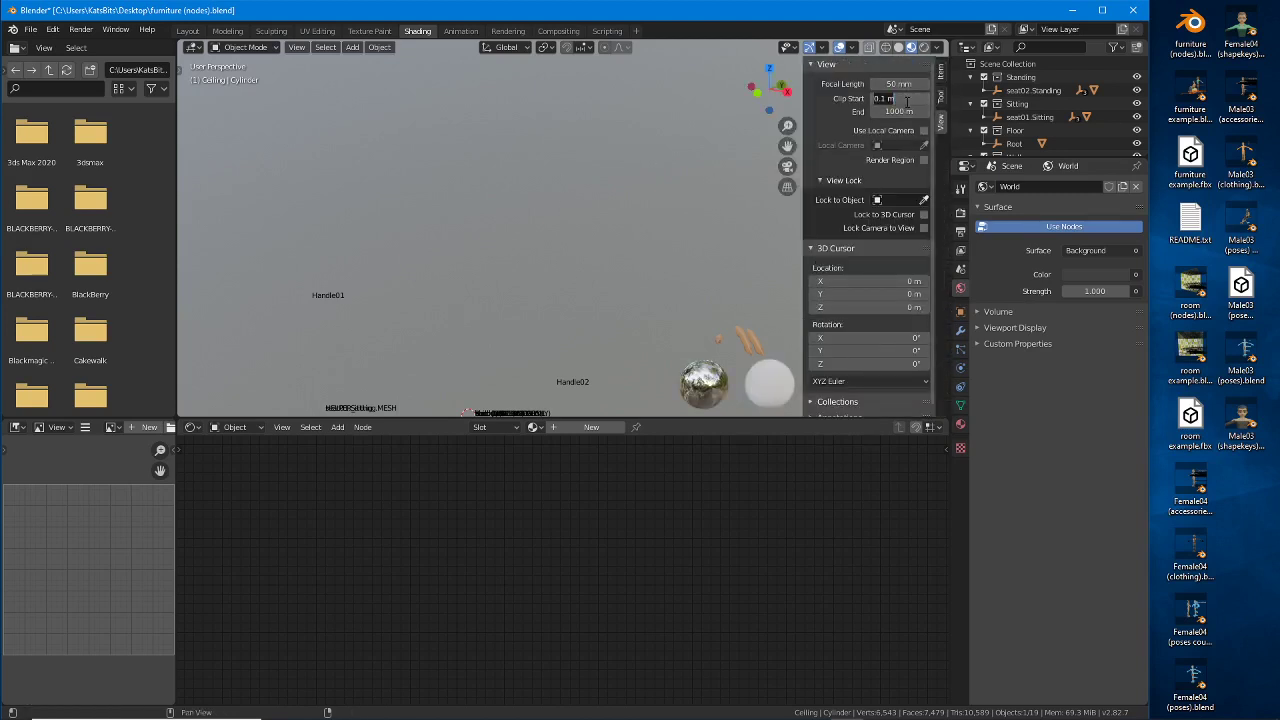
text(1)
key(Return)
click(905, 111)
click(876, 111)
key(Return)
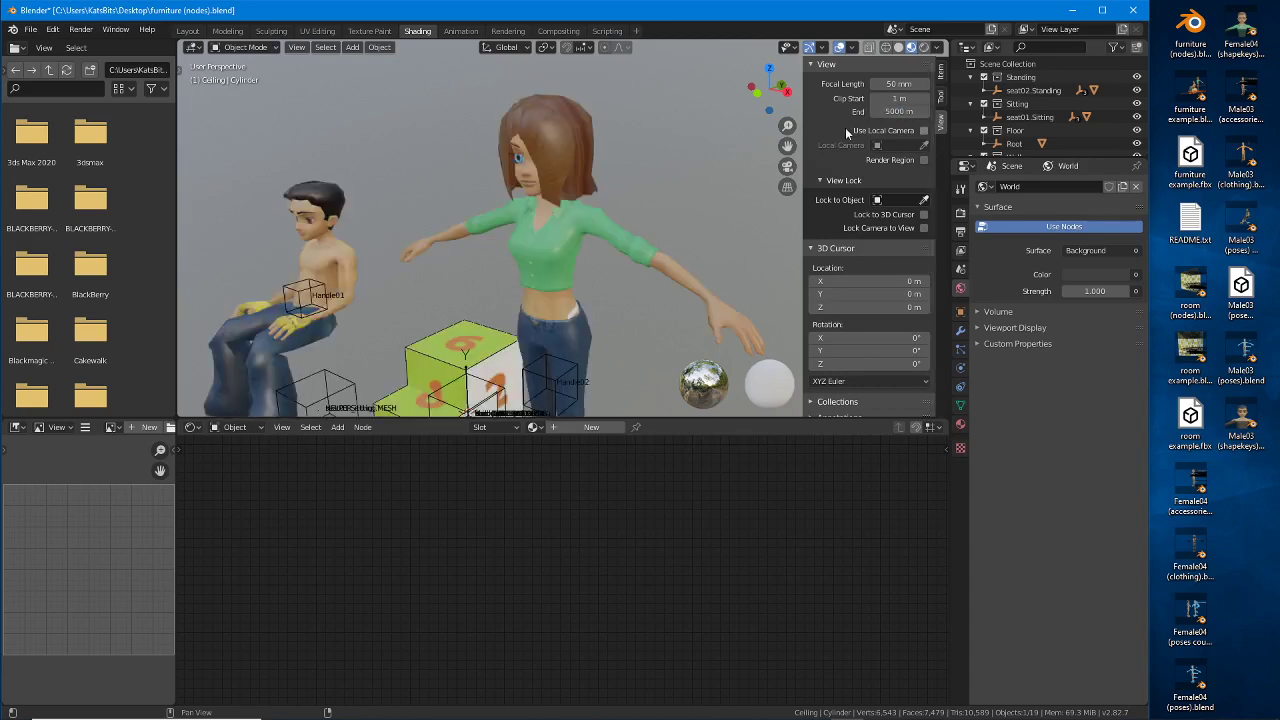
key(n)
middle_drag(579, 252, 551, 276)
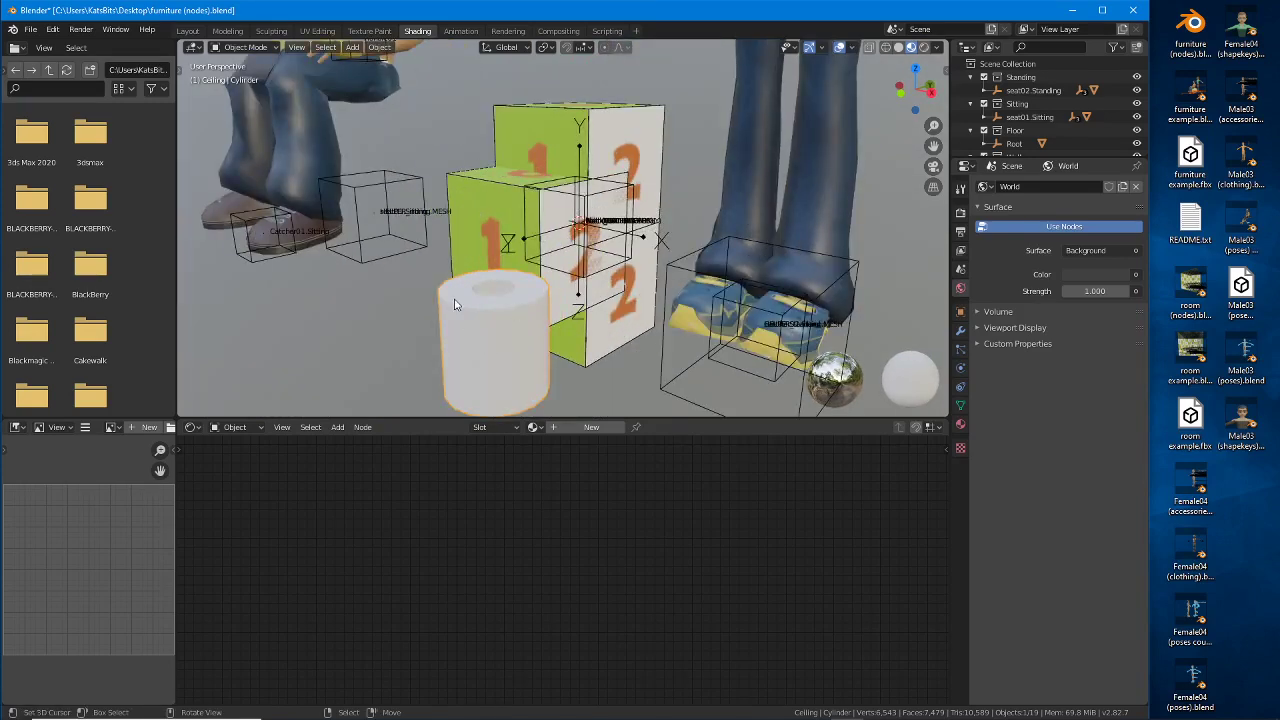
middle_drag(454, 304, 468, 288)
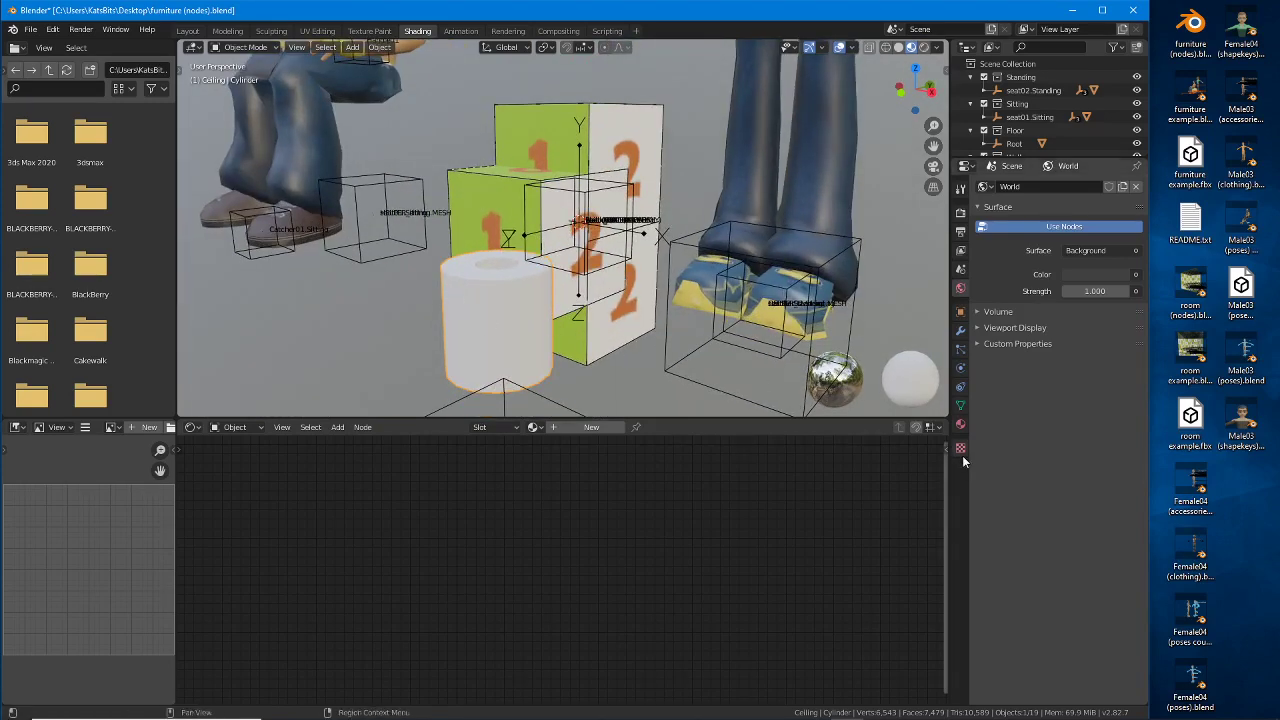
Step: Create a new material on the cylinder and name it "bogroll [0]"
click(960, 425)
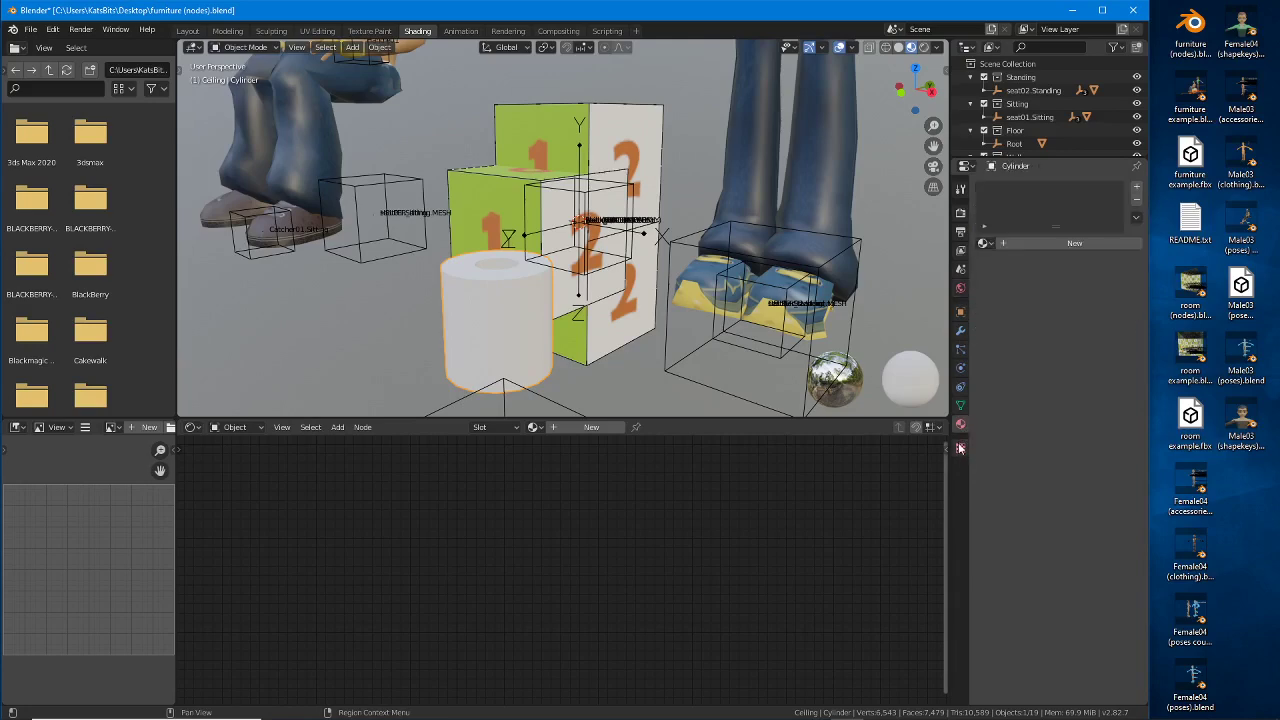
click(1070, 243)
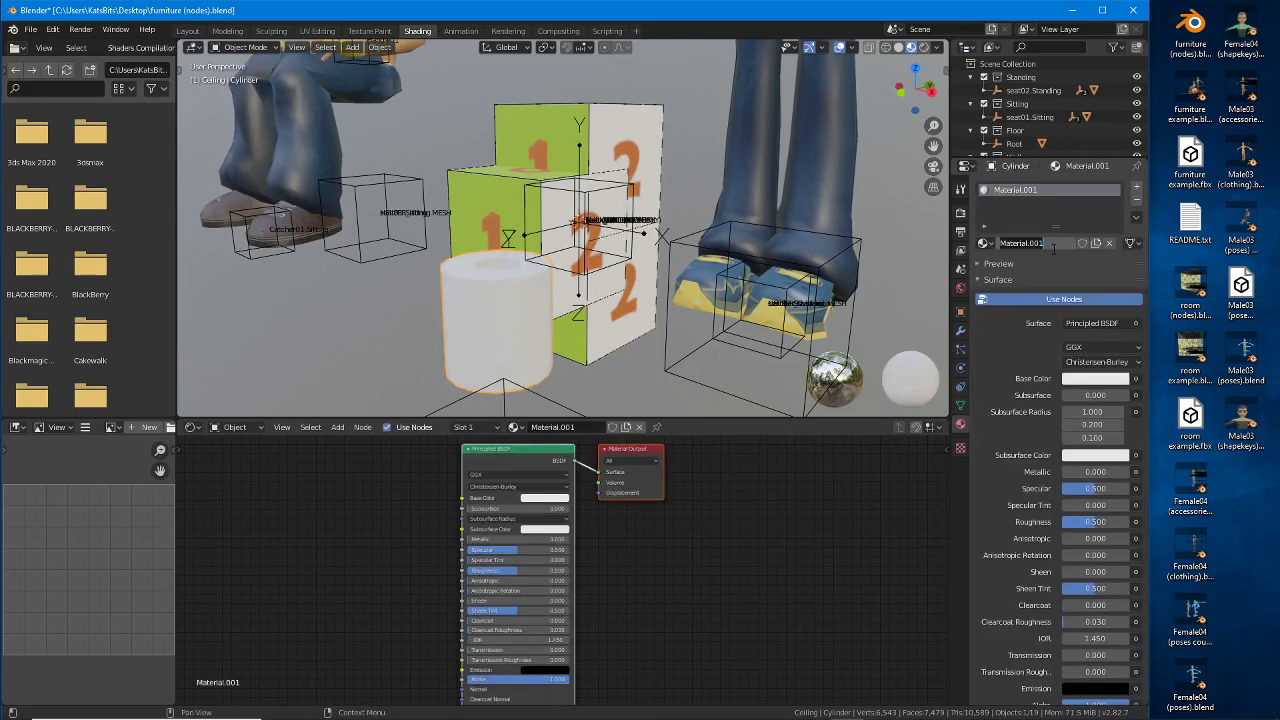
text(bogroll [0])
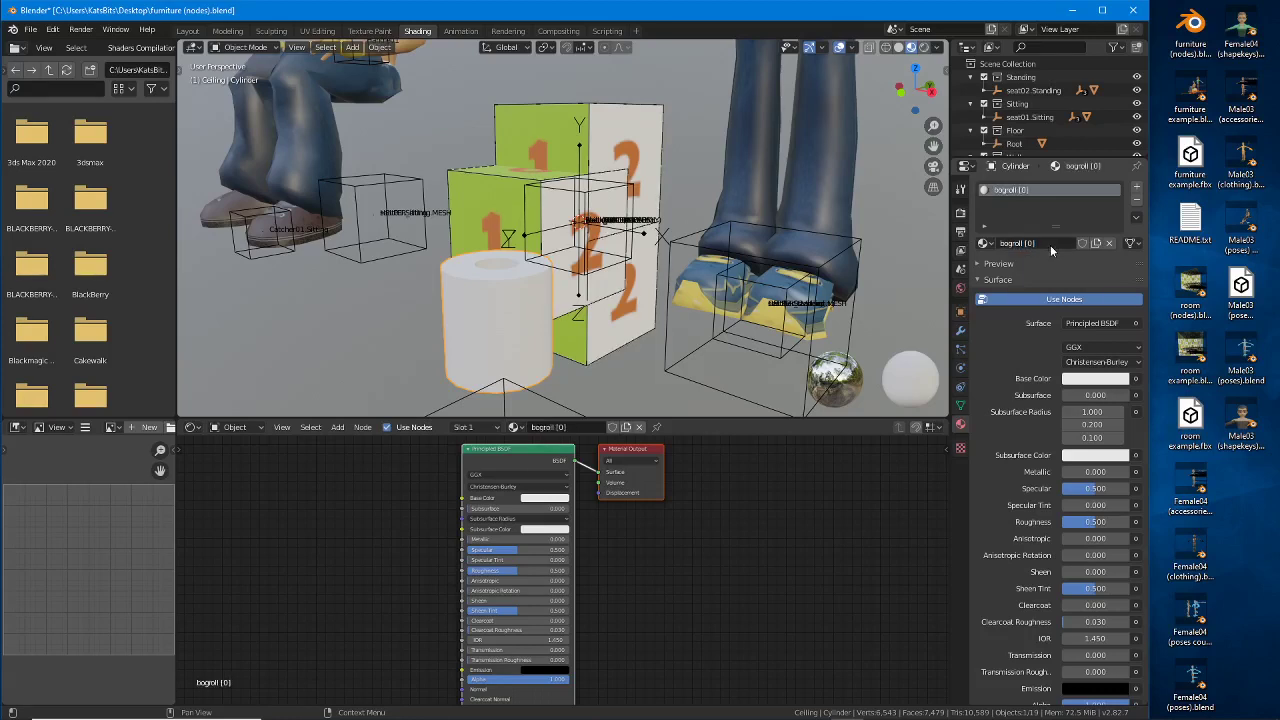
key(Return)
Step: Add an Image Texture node beside the Principled BSDF and link its Color output to Base Color
scroll(560, 512, up, 4)
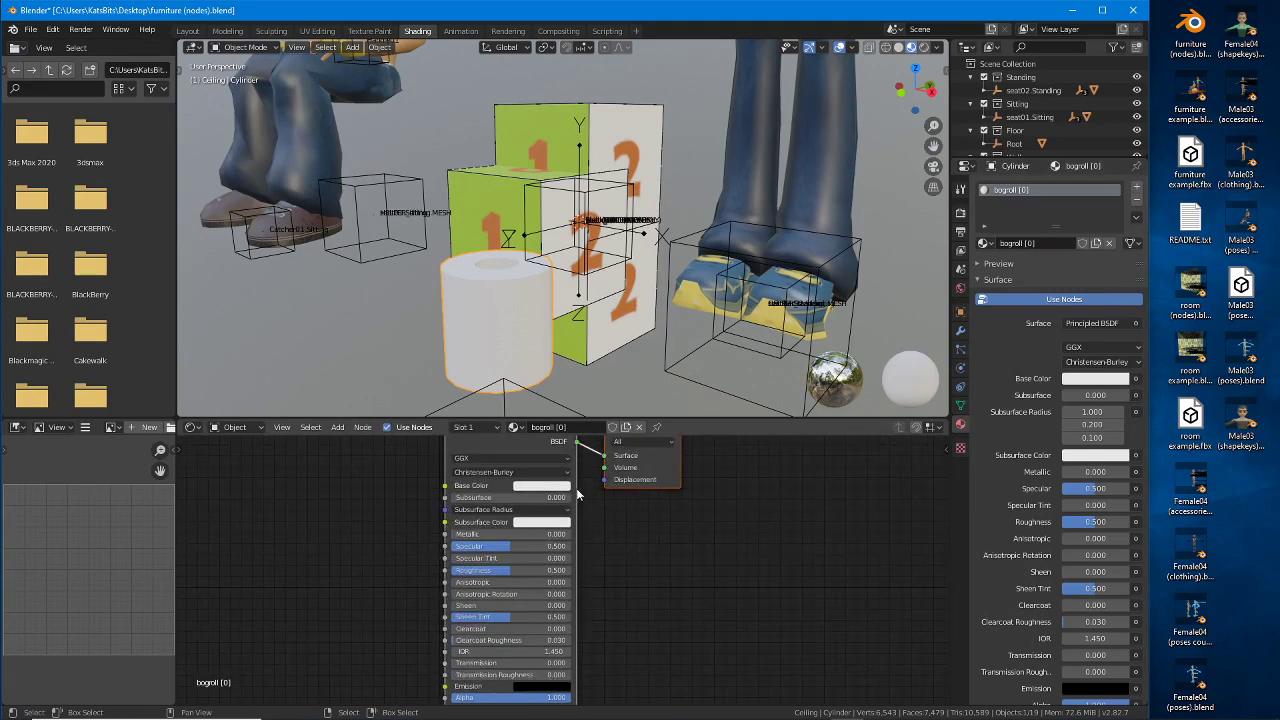
click(337, 427)
mouse_move(361, 505)
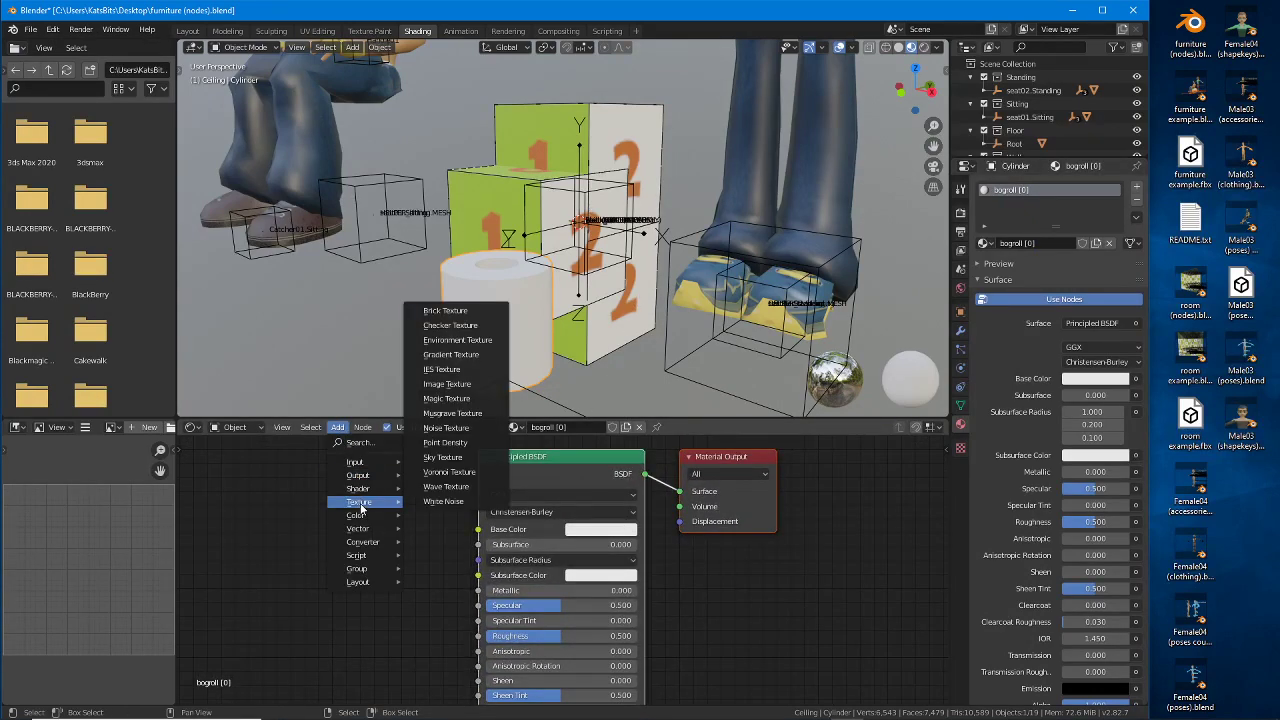
click(447, 384)
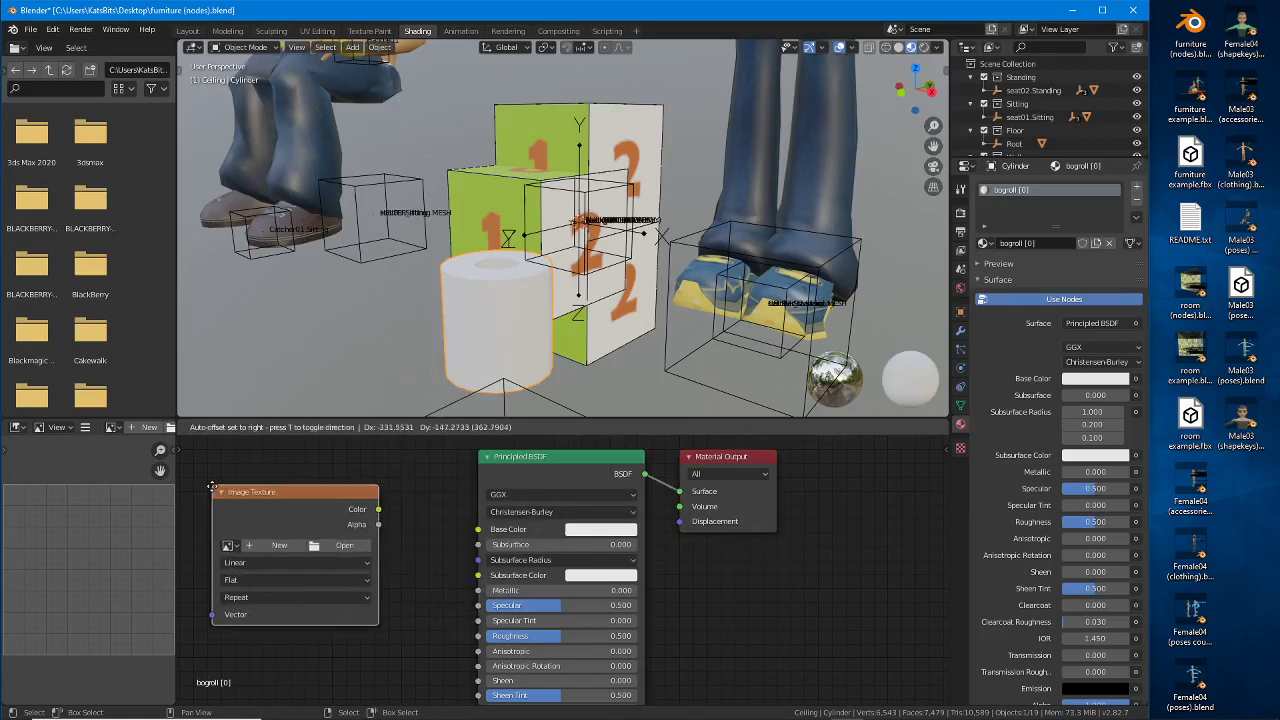
click(210, 495)
drag(376, 516, 478, 529)
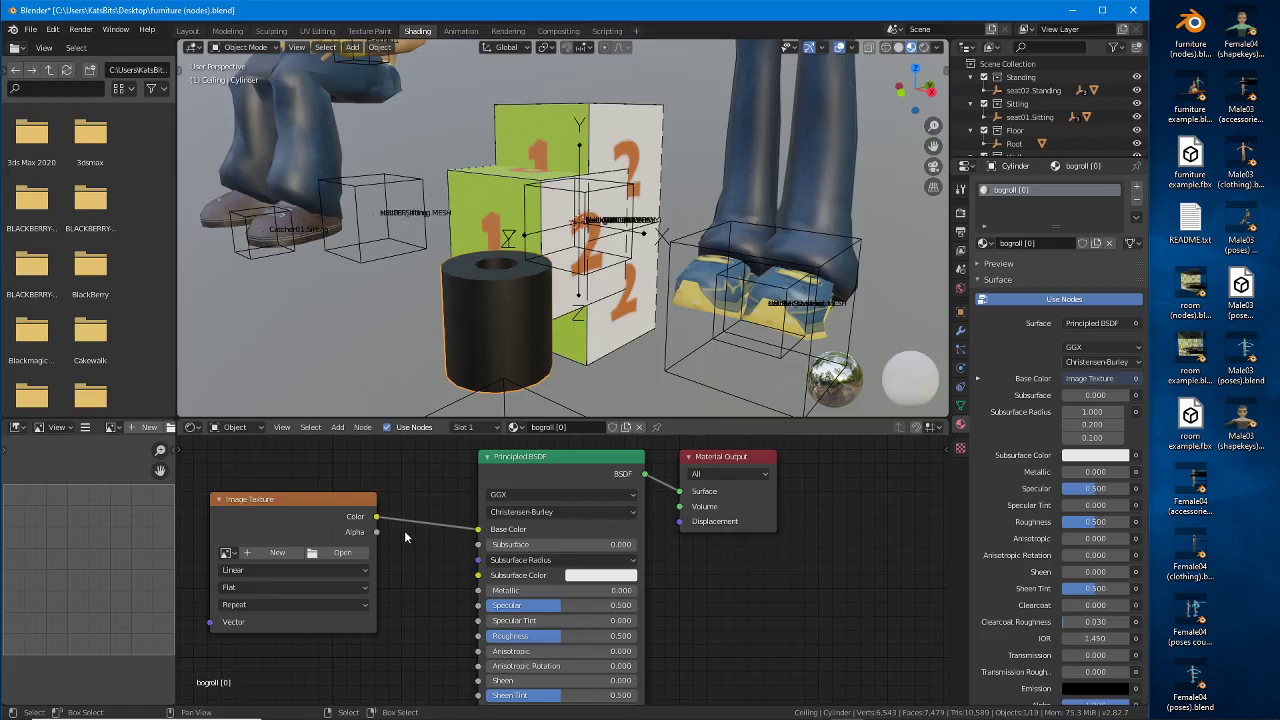
key(ctrl+2)
drag(349, 525, 374, 525)
drag(467, 537, 530, 546)
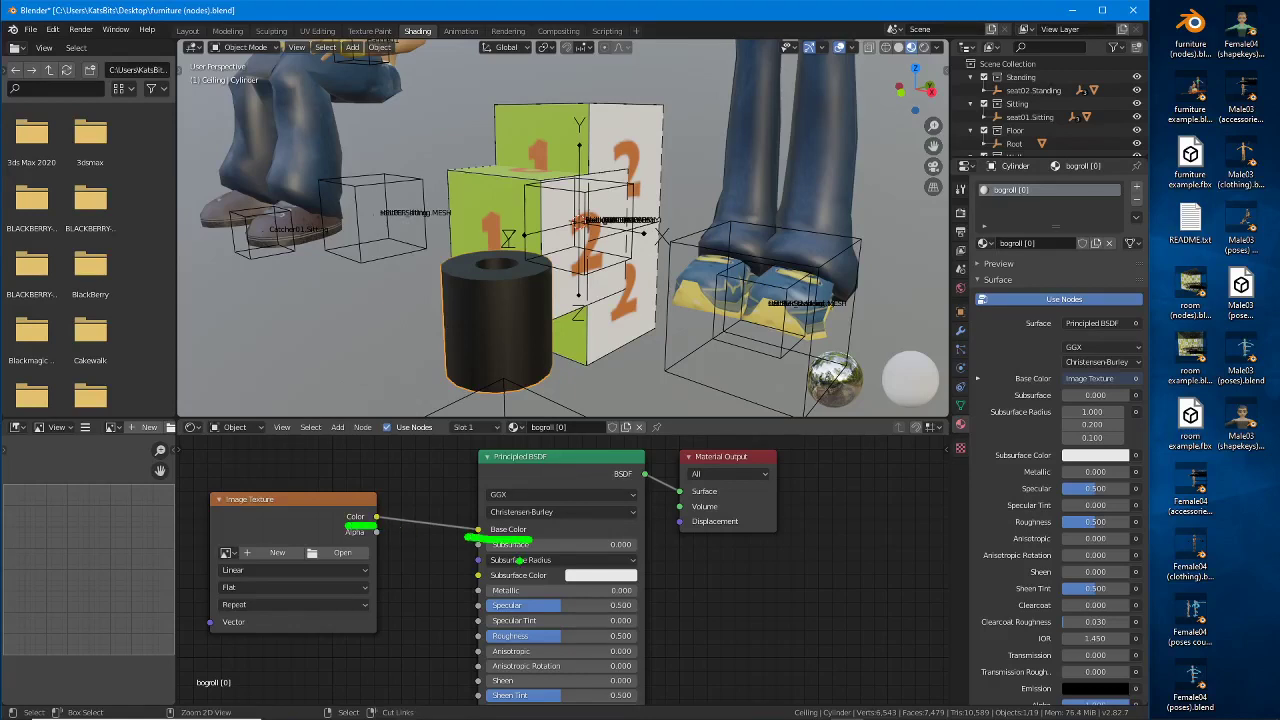
key(Escape)
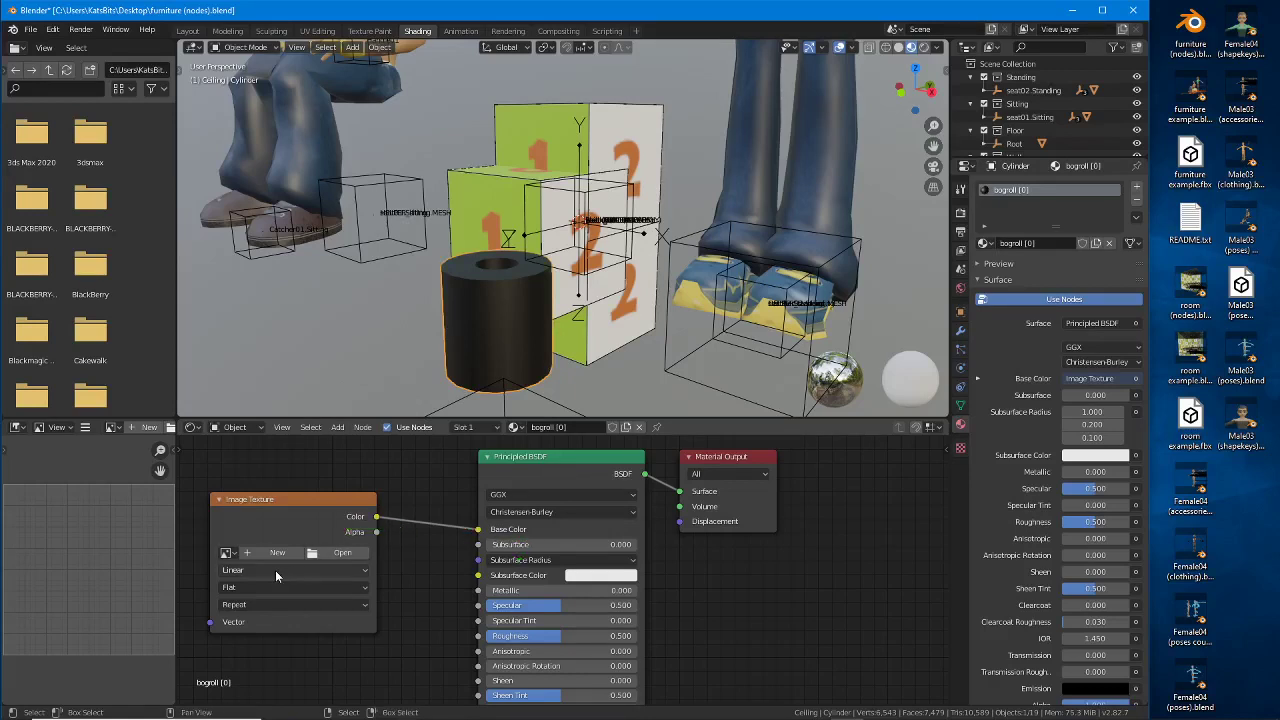
Step: Load toilet paper.jpg from the recent Blender 2.80 folder into the Image Texture node
click(338, 553)
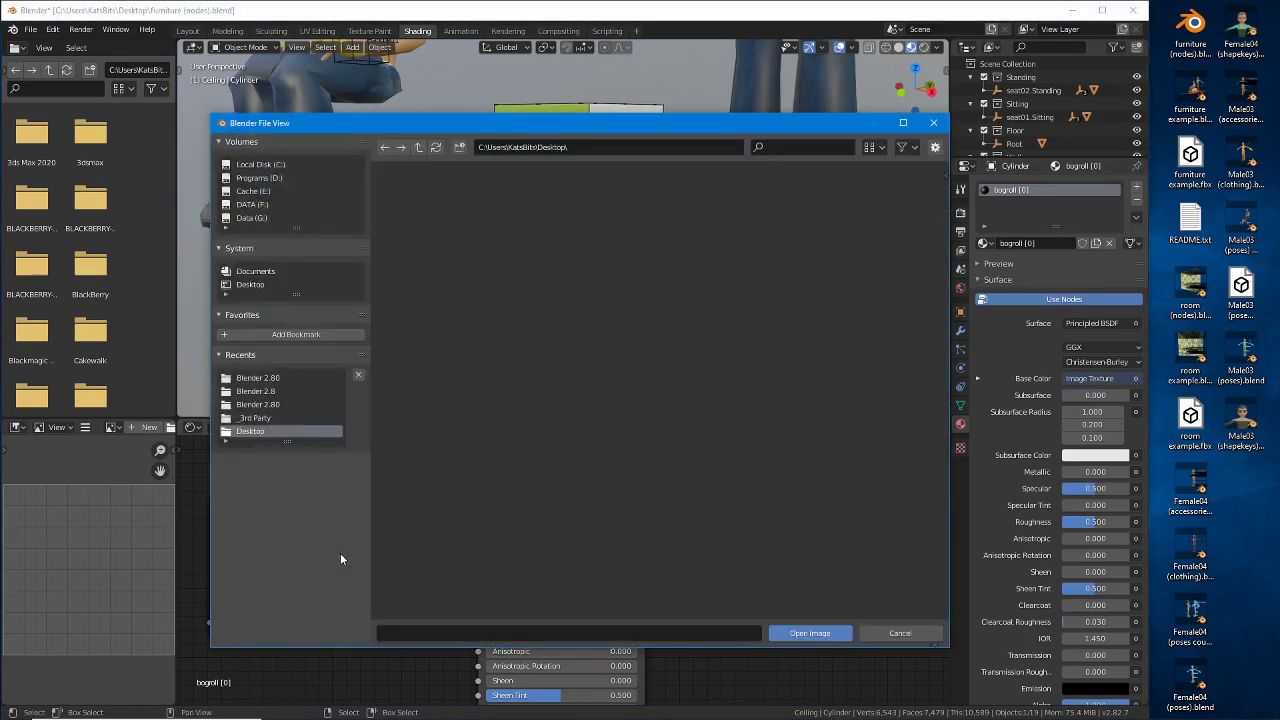
click(255, 377)
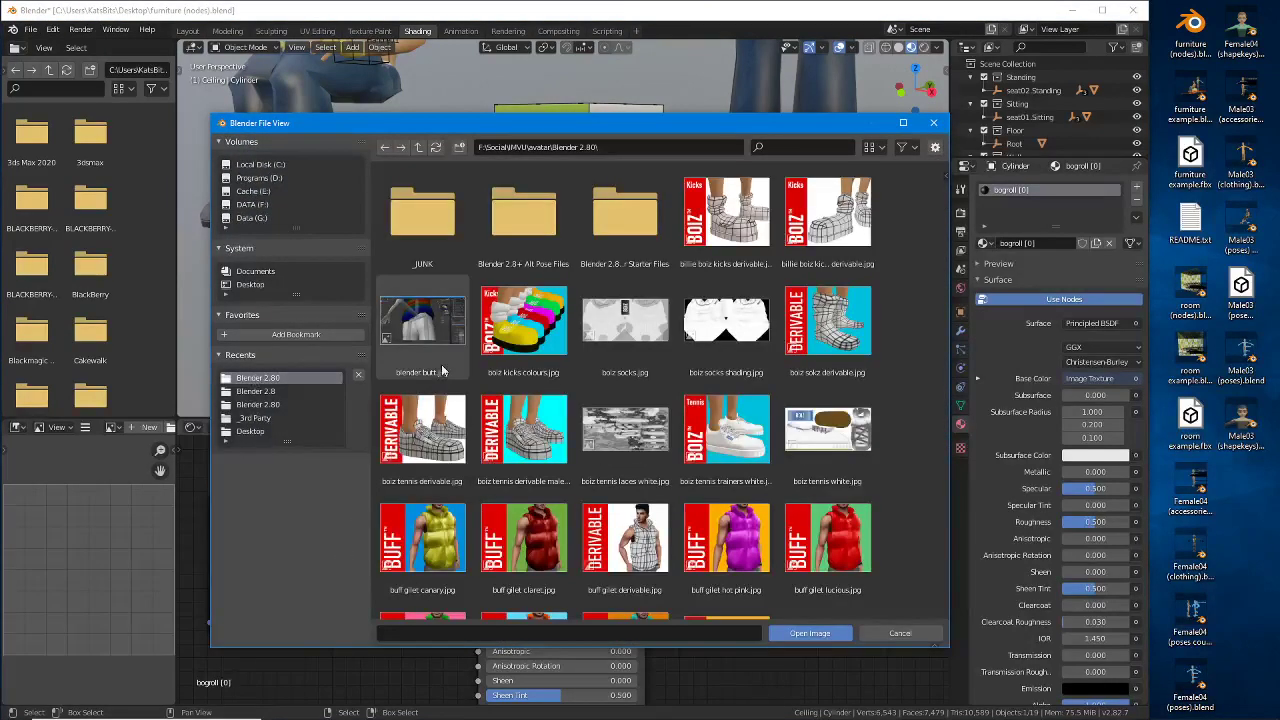
scroll(643, 402, down, 1)
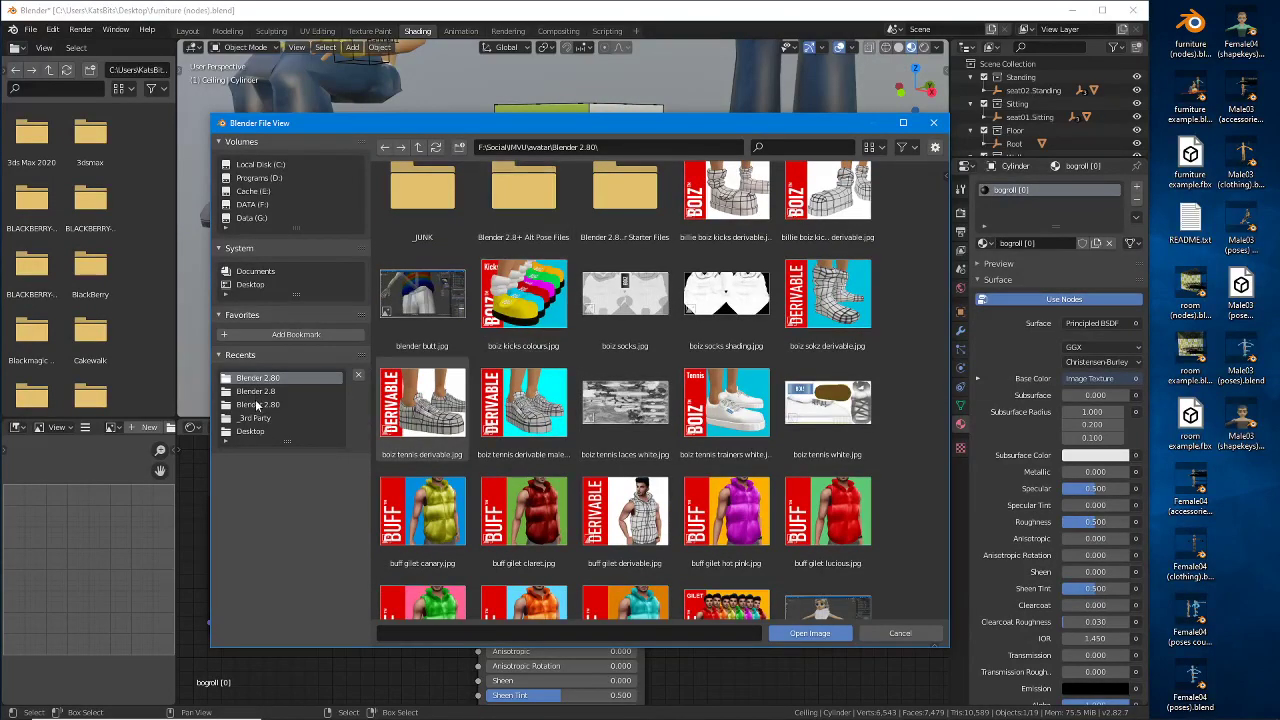
scroll(766, 396, down, 10)
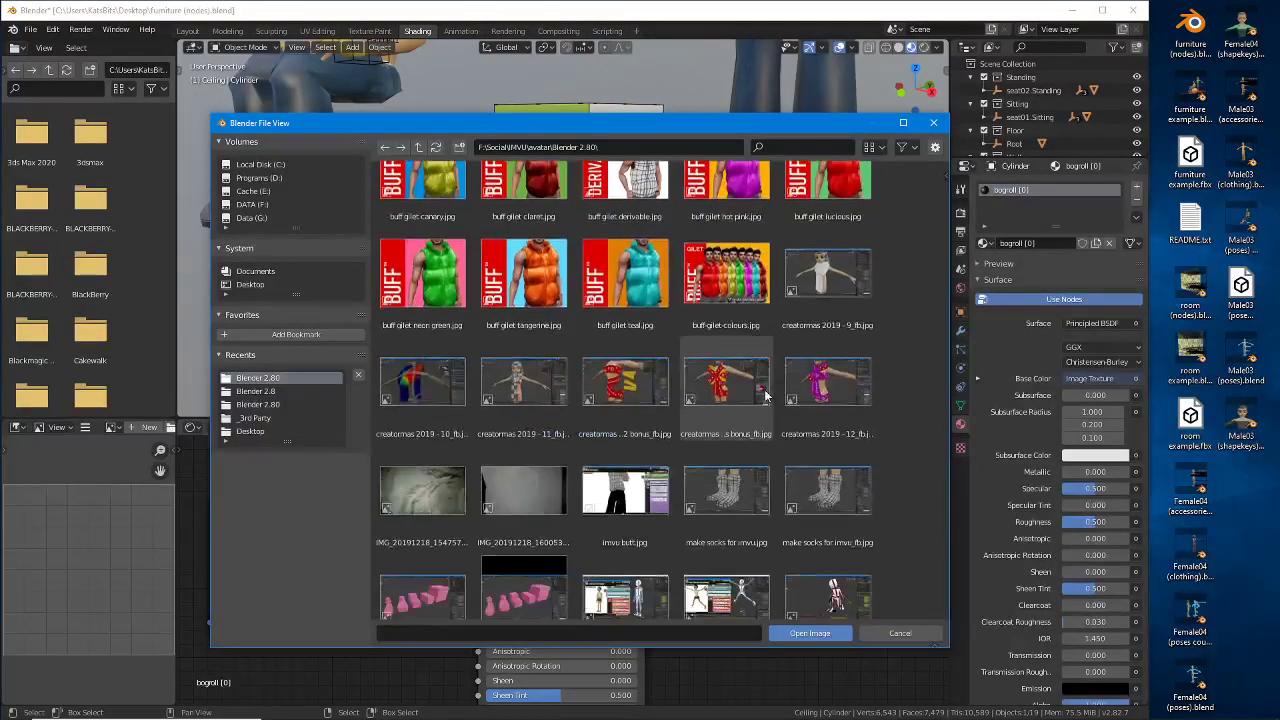
scroll(766, 396, down, 4)
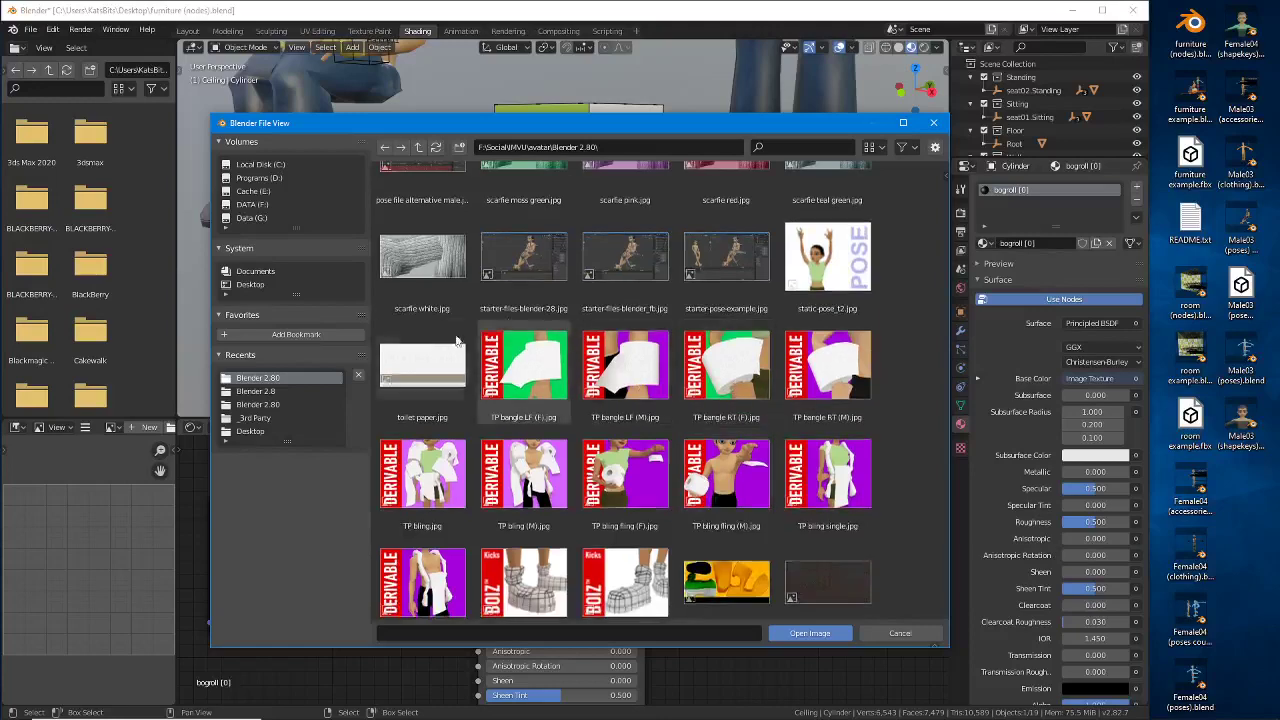
click(424, 374)
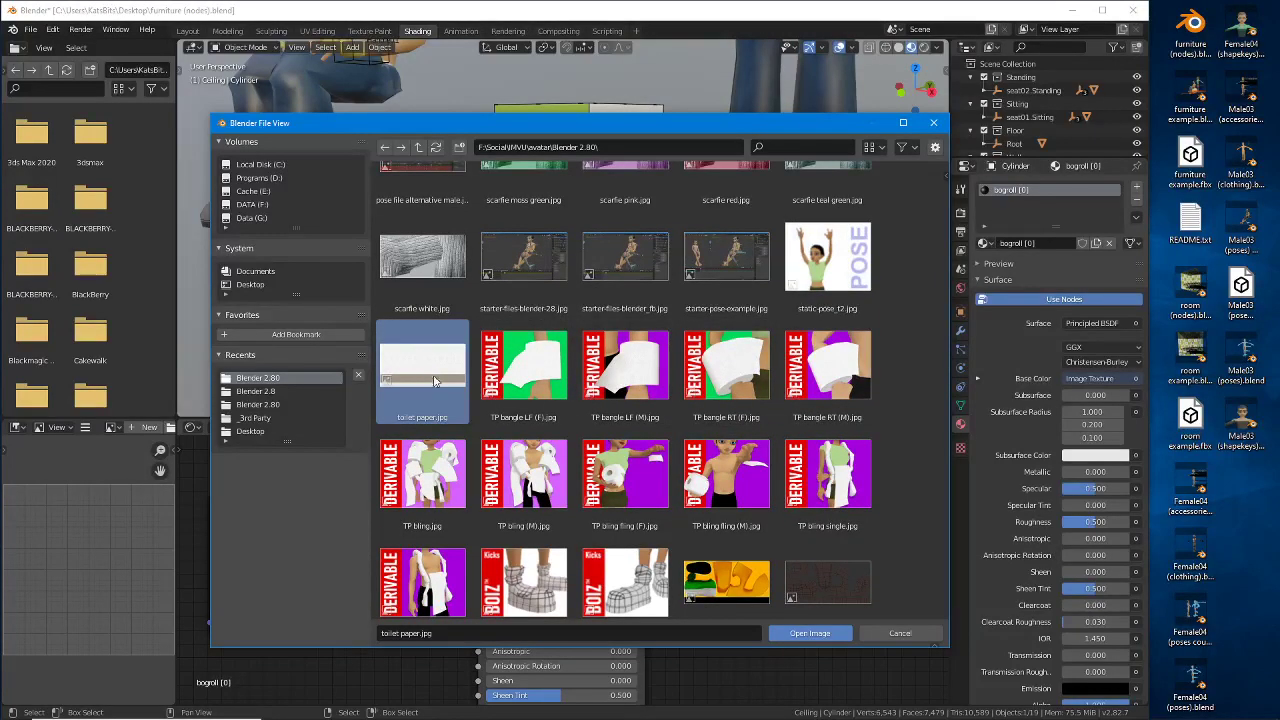
click(812, 634)
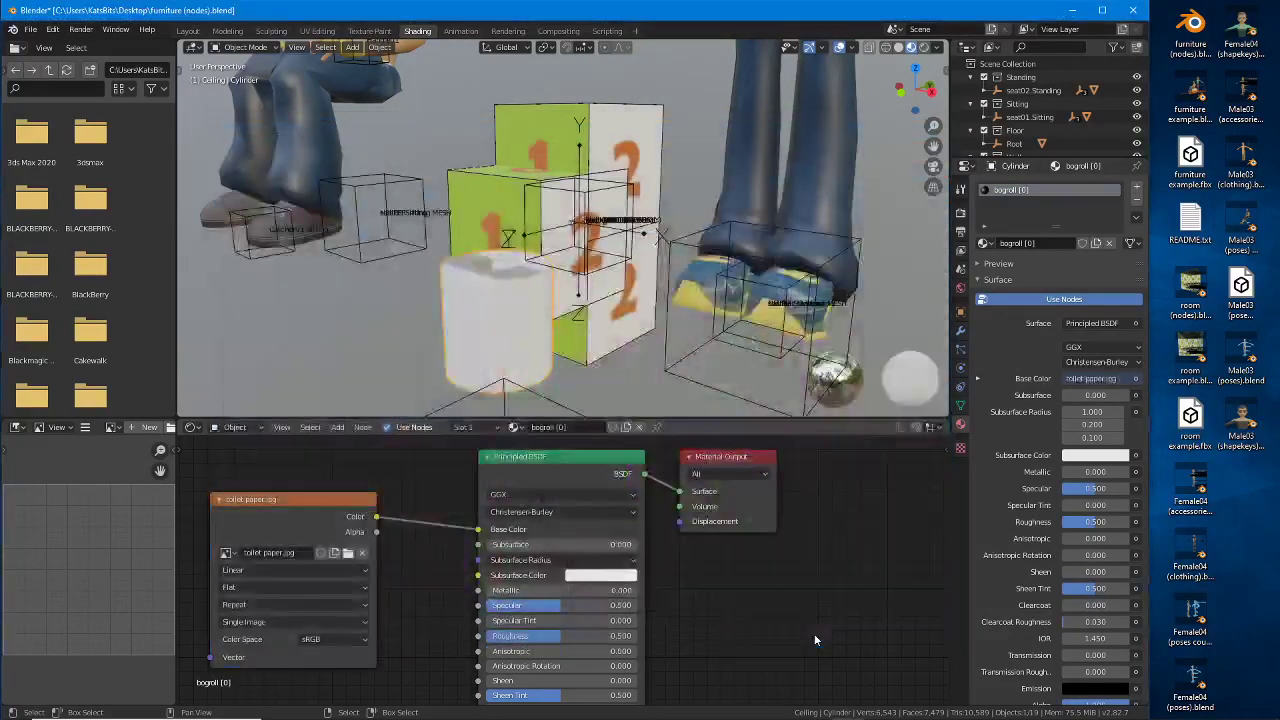
Step: Check the texture on the cylinder, and move the toilet paper.jpg node up and closer to the Principled BSDF node
scroll(558, 345, up, 2)
scroll(558, 345, up, 1)
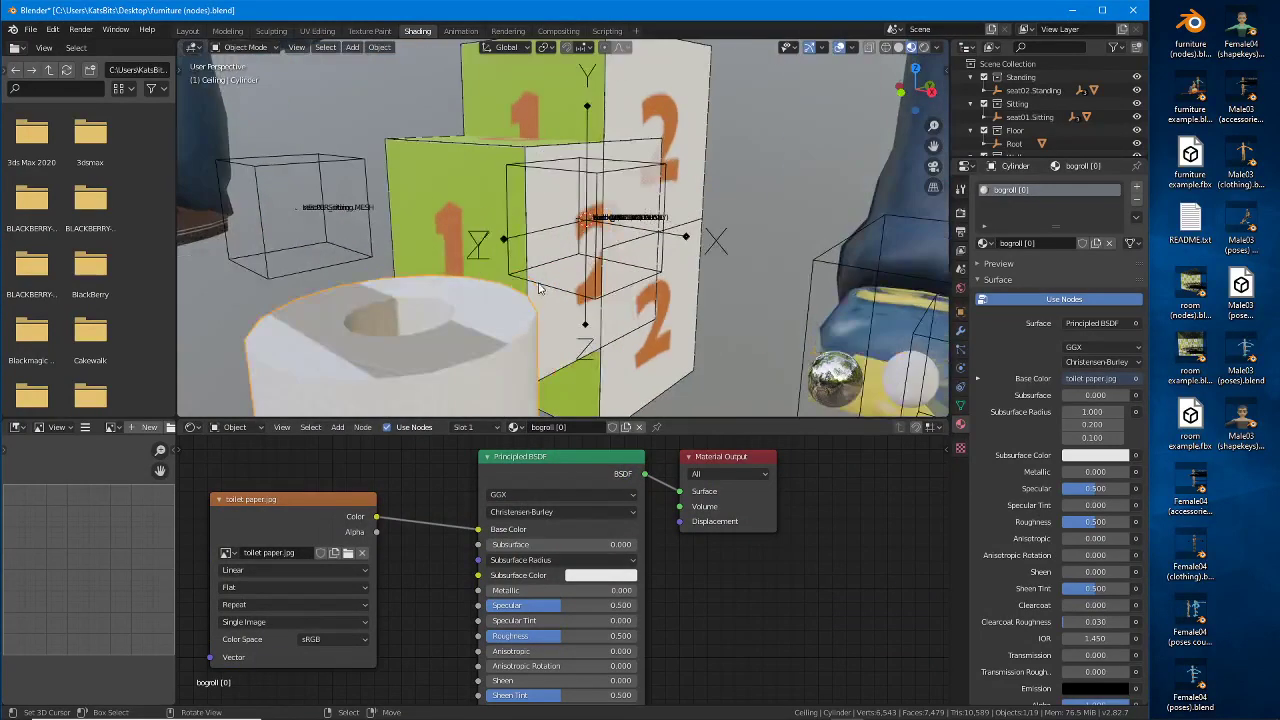
middle_drag(540, 285, 584, 192)
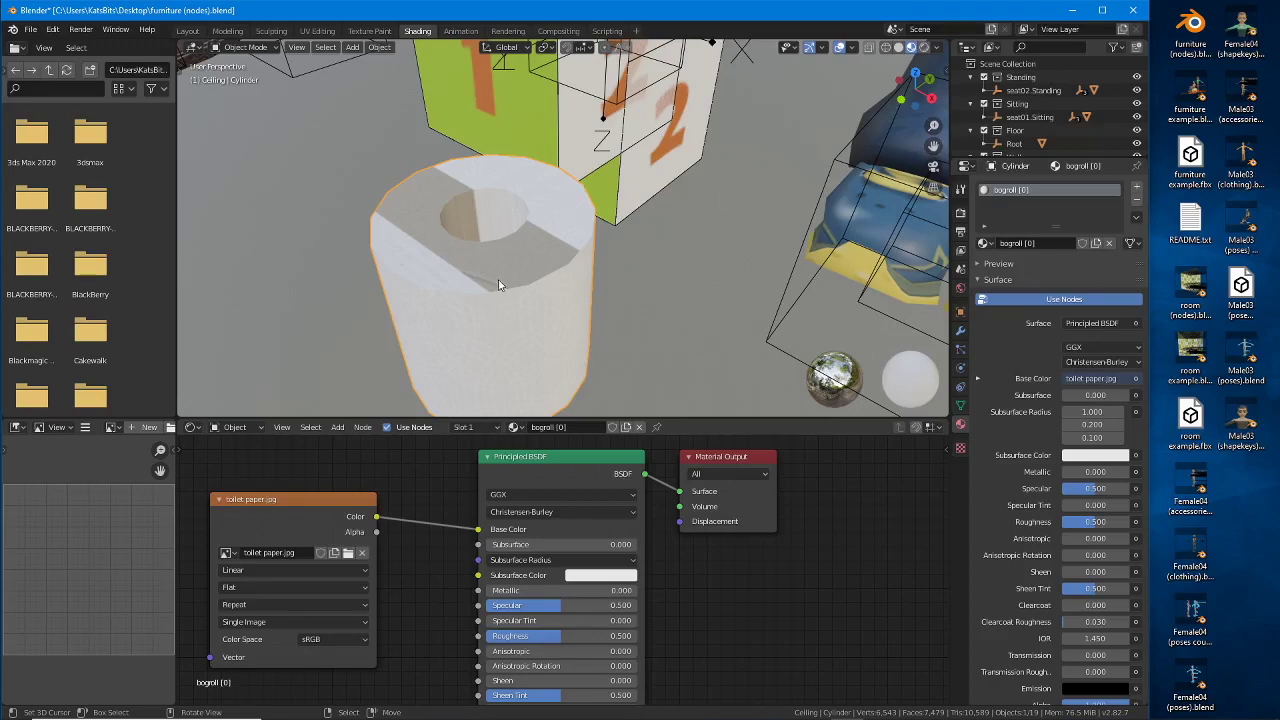
mouse_move(516, 297)
middle_down()
mouse_move(517, 277)
mouse_move(536, 290)
mouse_move(491, 281)
mouse_move(517, 289)
middle_up()
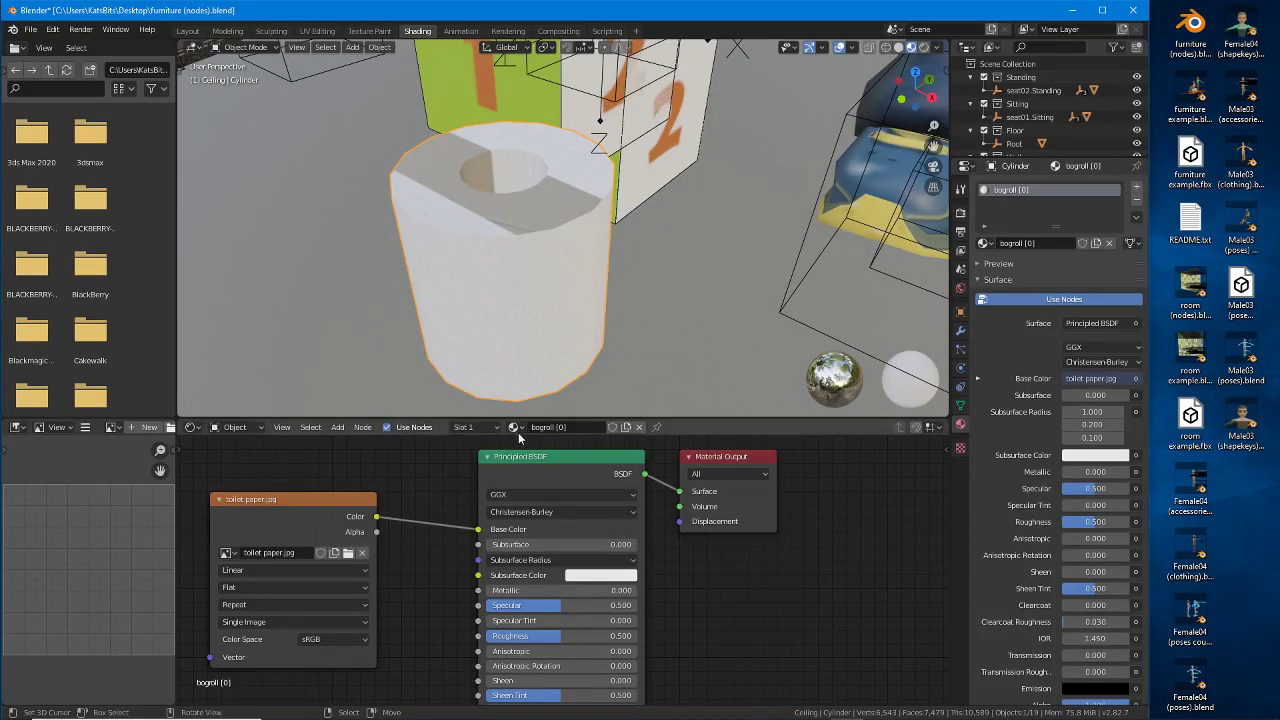
middle_drag(420, 548, 457, 540)
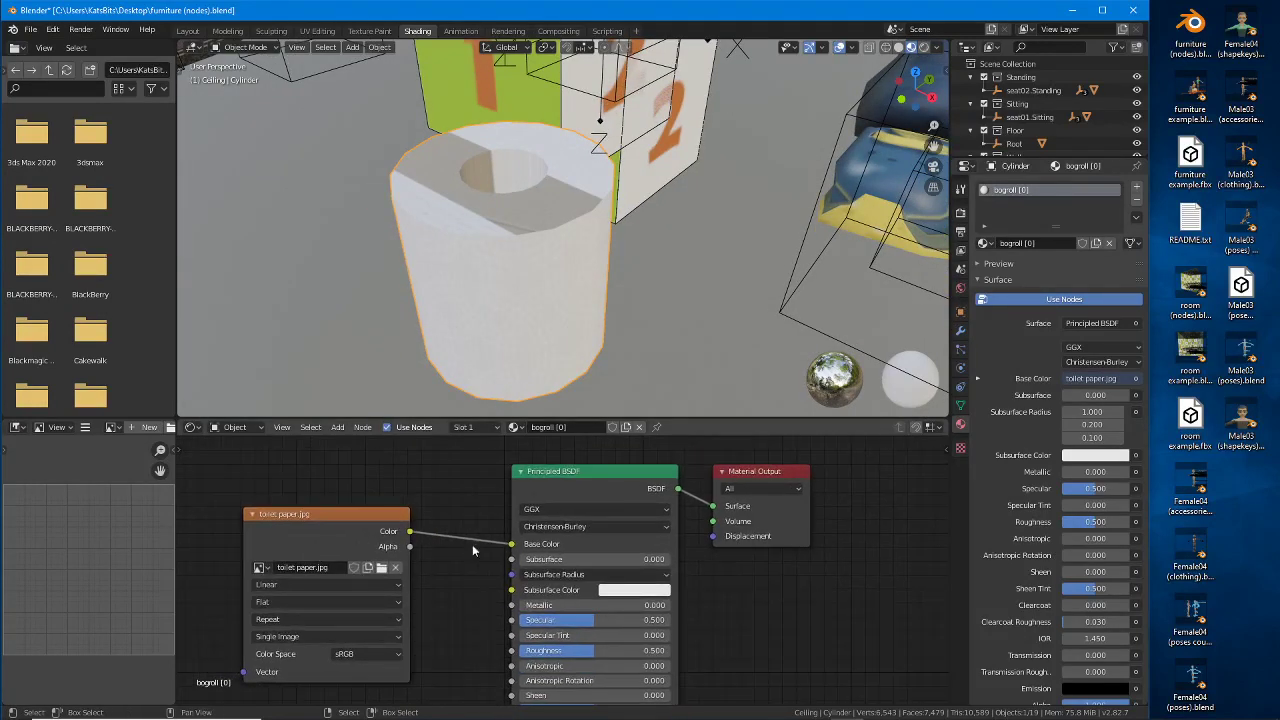
drag(363, 512, 398, 476)
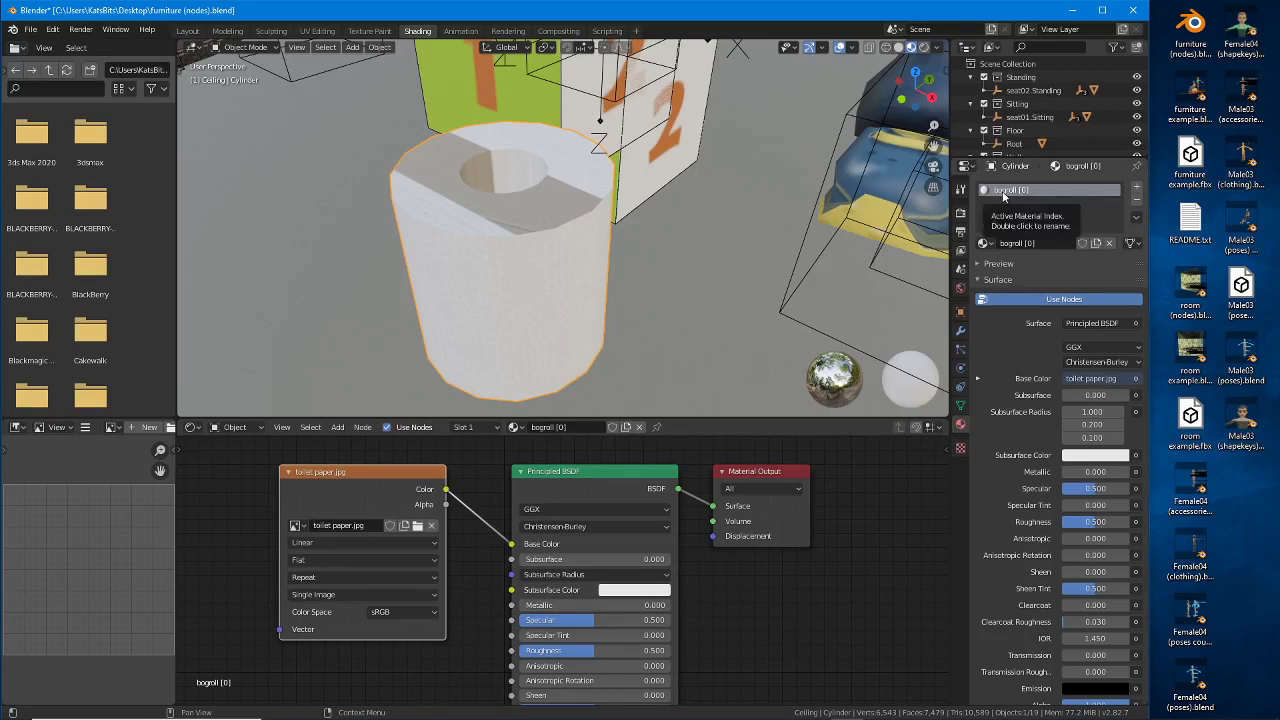
drag(986, 206, 1061, 207)
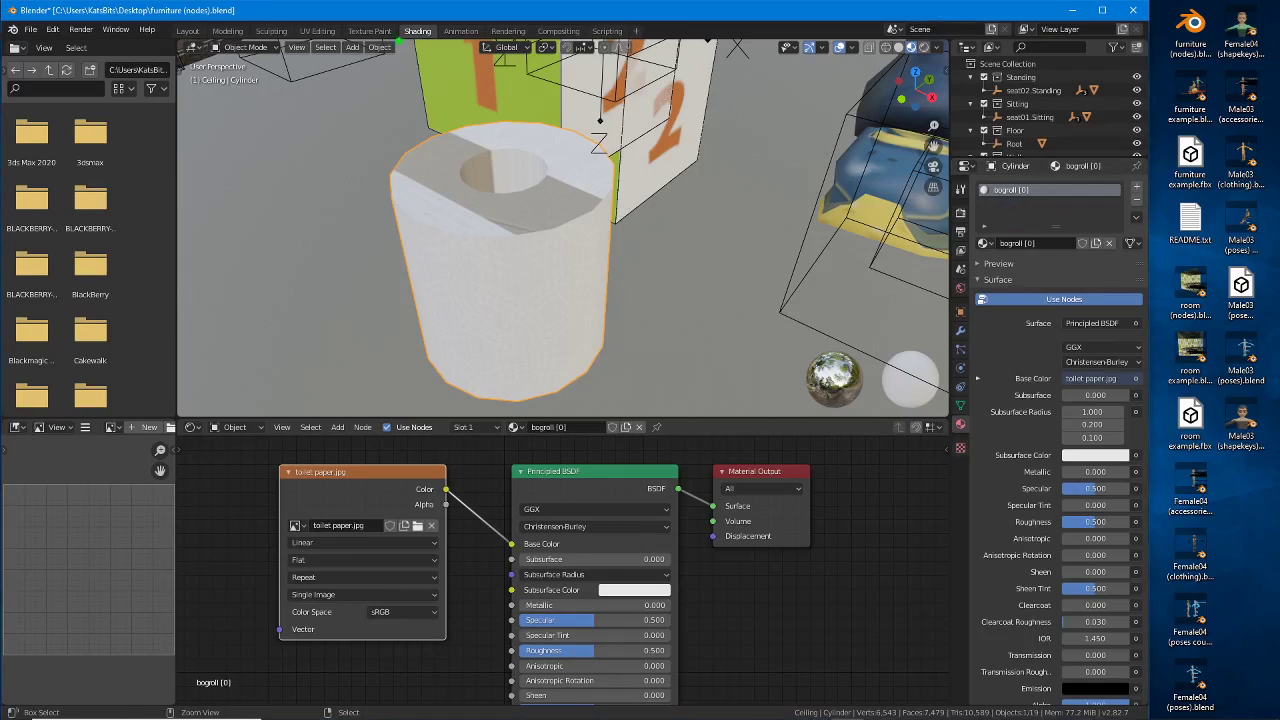
mouse_move(256, 490)
mouse_down()
mouse_move(253, 462)
mouse_move(246, 645)
mouse_up()
drag(251, 663, 422, 664)
Step: Switch to the UV Editing workspace and select all of the cylinder's mesh and all of its UVs
click(317, 31)
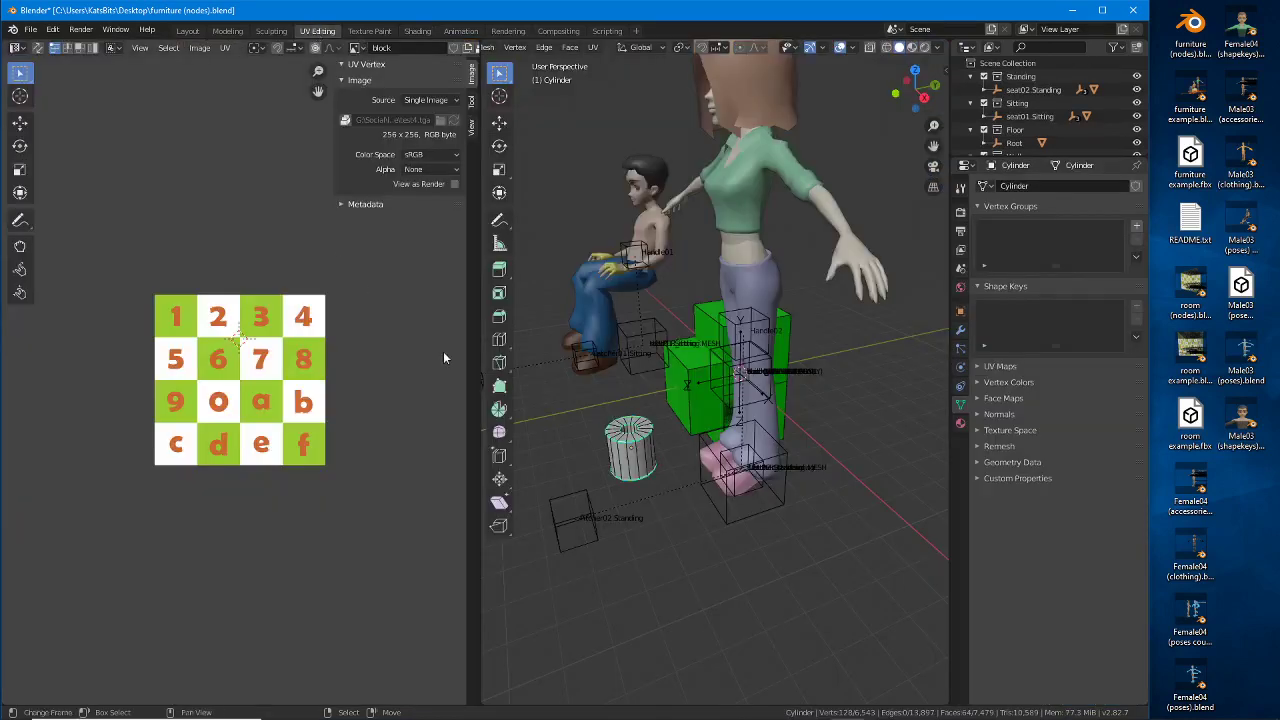
scroll(713, 447, up, 4)
middle_drag(625, 526, 667, 462)
key(a)
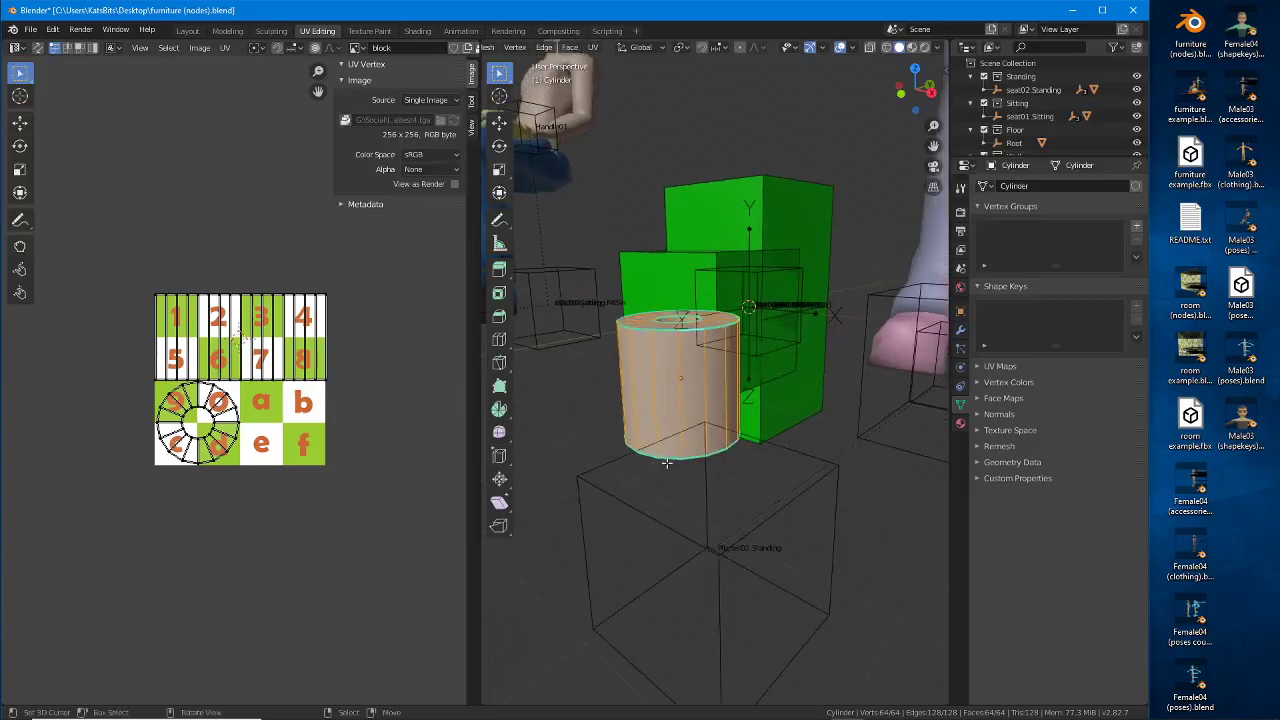
scroll(667, 462, up, 2)
middle_drag(239, 362, 241, 401)
key(a)
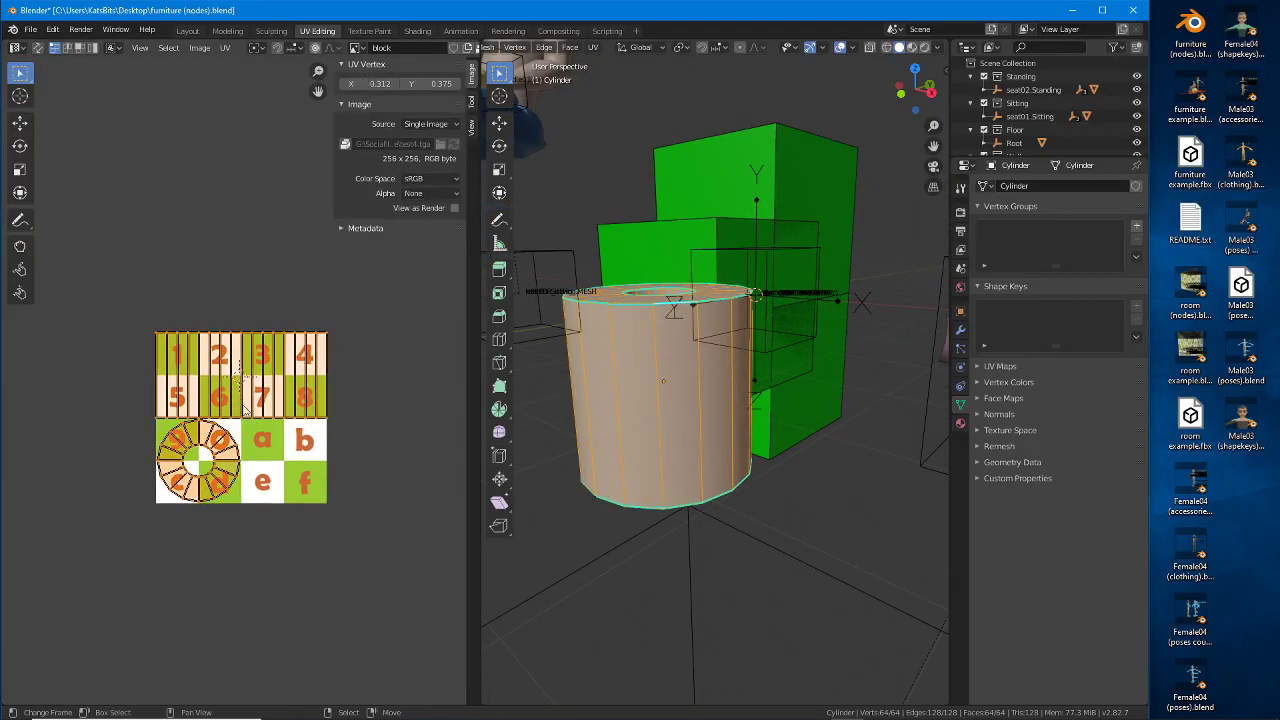
key(g)
click(225, 251)
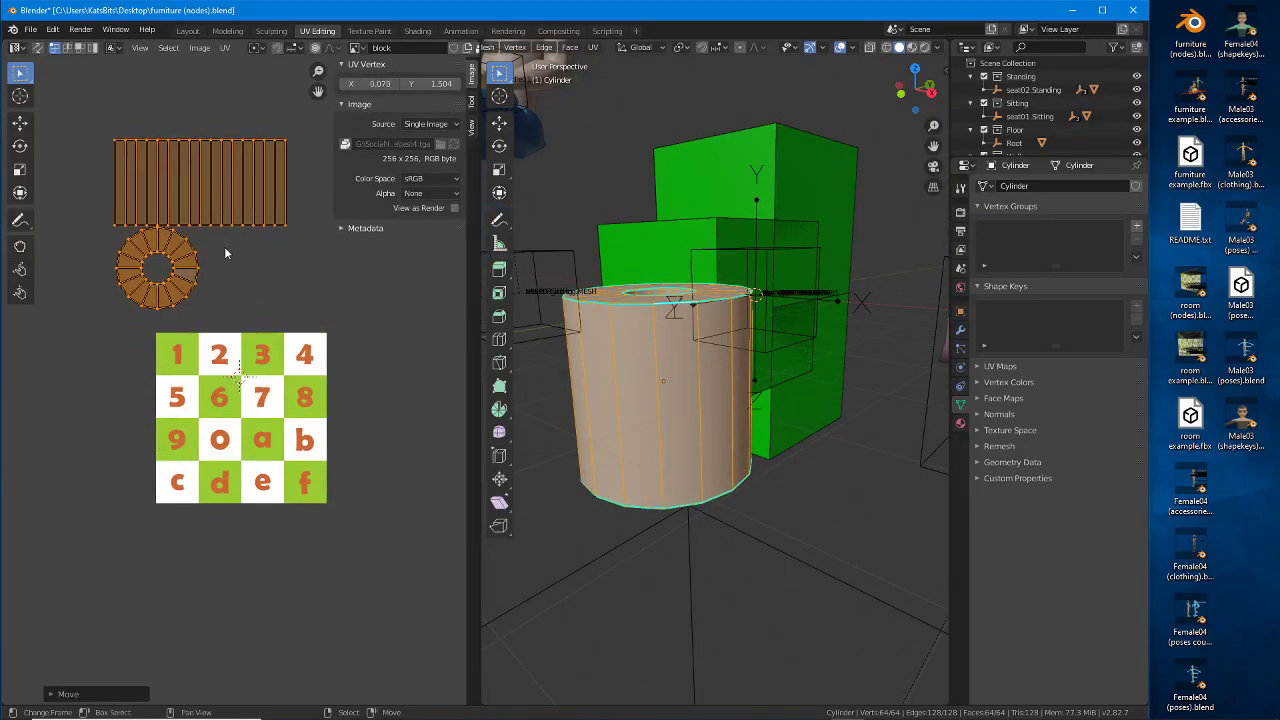
key(ctrl+z)
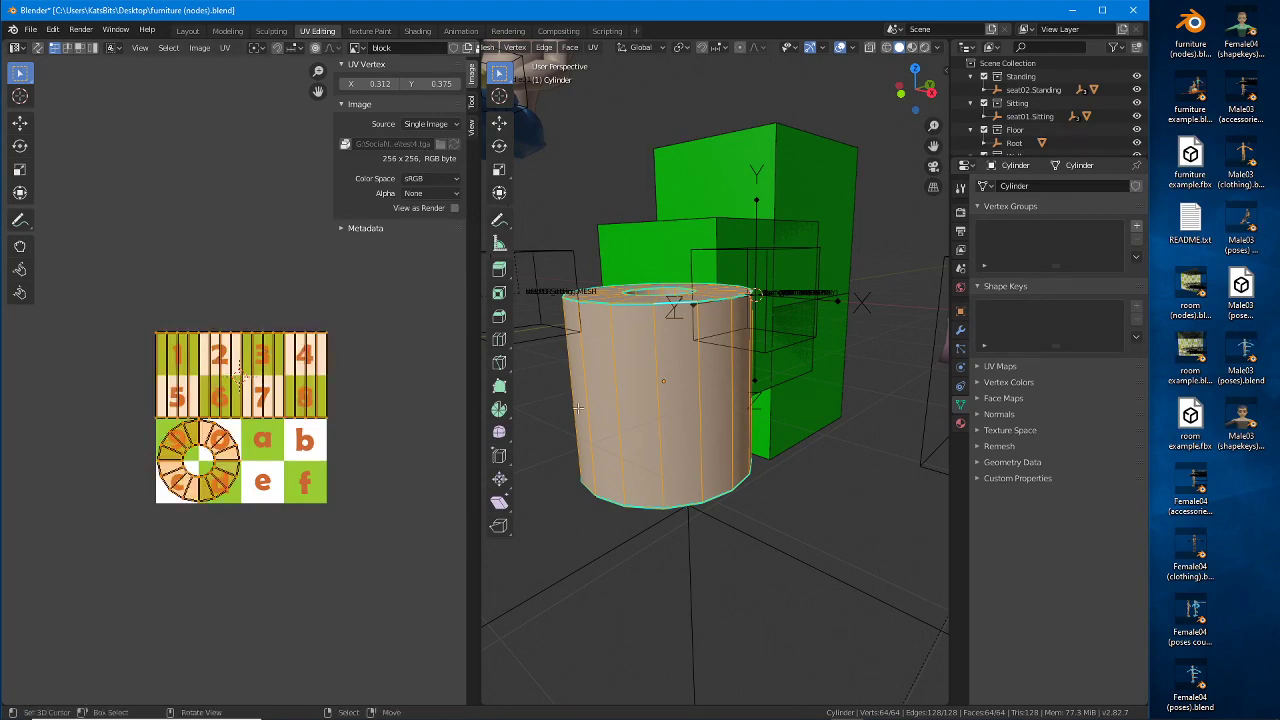
Step: Set the 3D viewport shading to Material Preview to show the texture on the cylinder
mouse_move(684, 390)
middle_down()
mouse_move(621, 480)
mouse_move(644, 460)
middle_up()
click(911, 47)
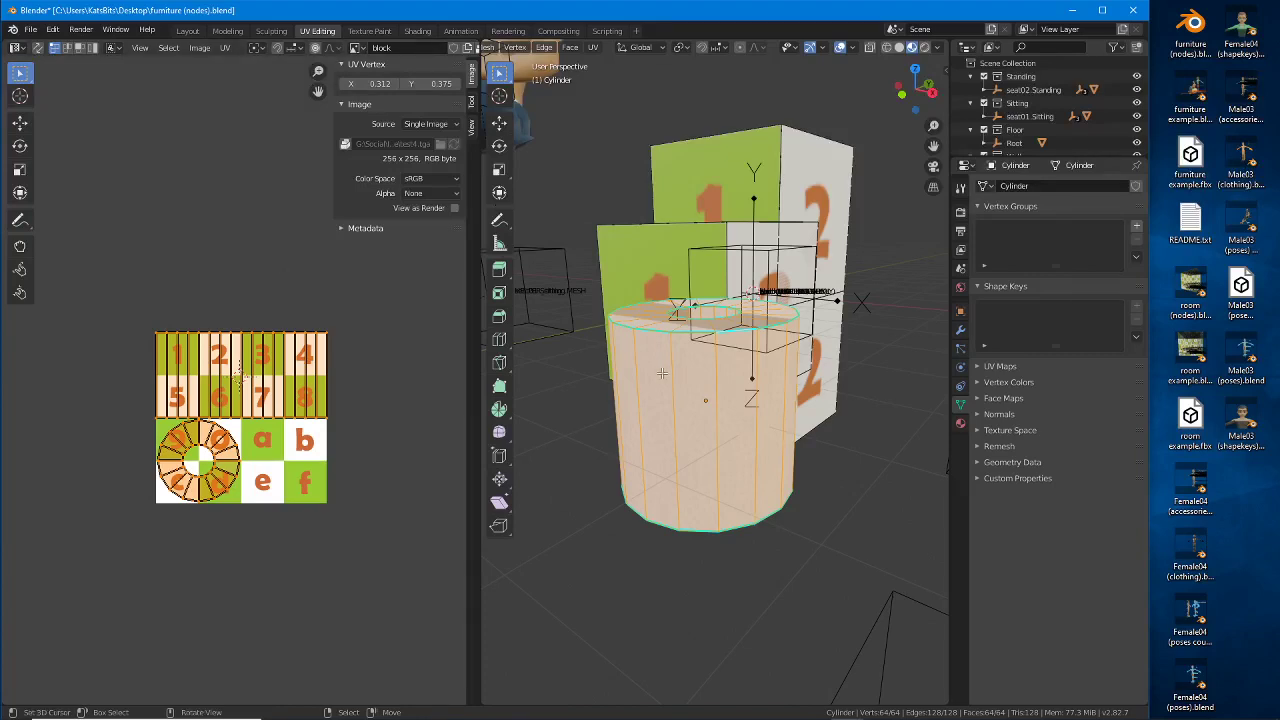
middle_drag(698, 376, 693, 378)
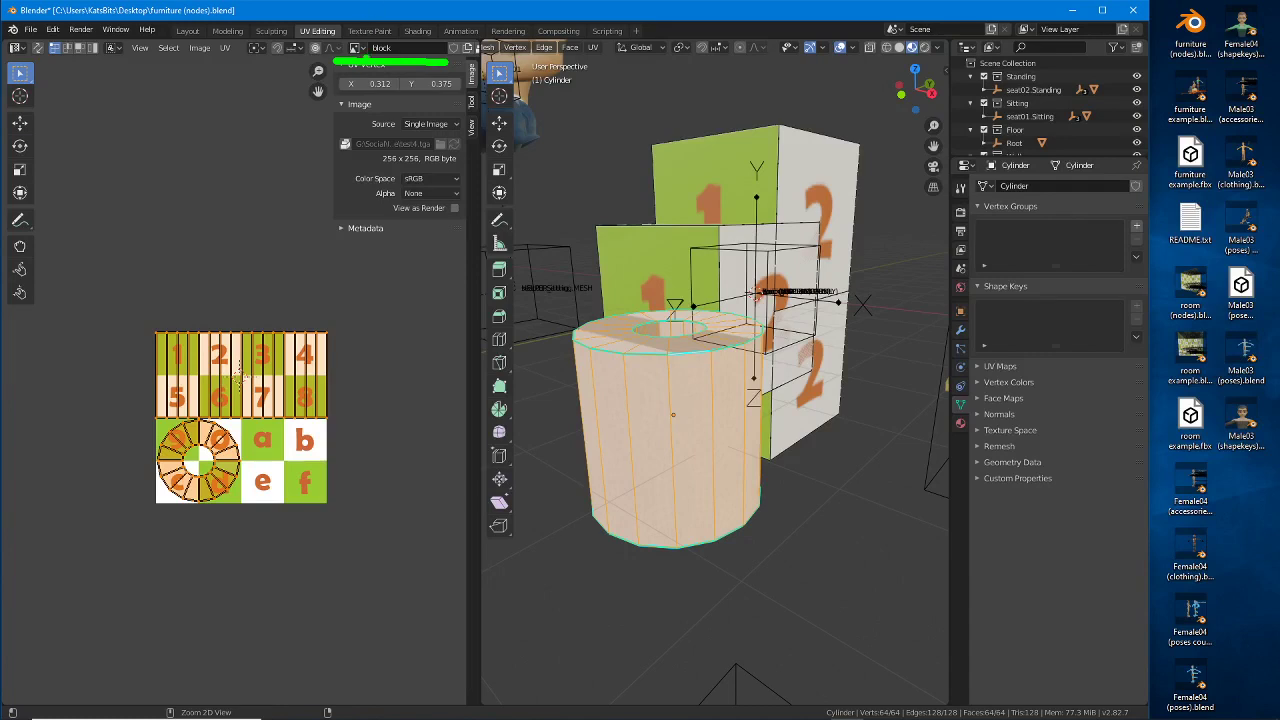
Step: Display toilet paper.jpg behind the cylinder's UVs in place of the block image
click(356, 48)
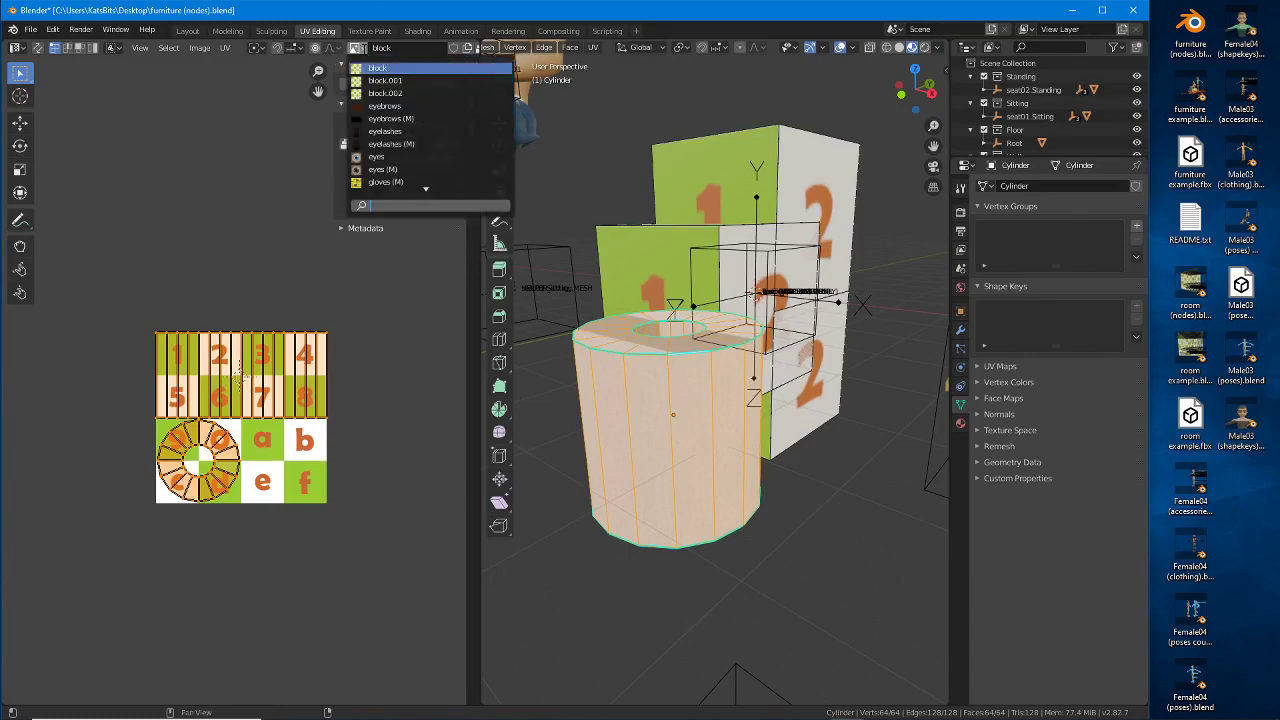
click(357, 65)
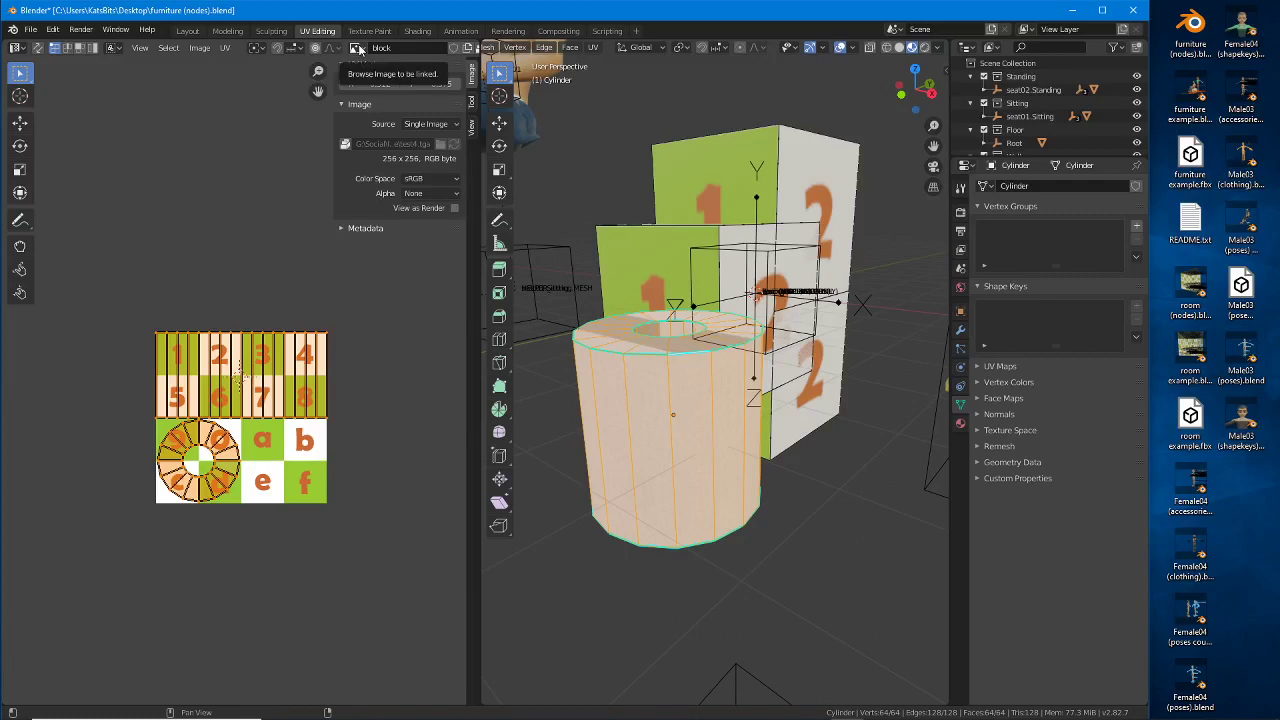
click(358, 49)
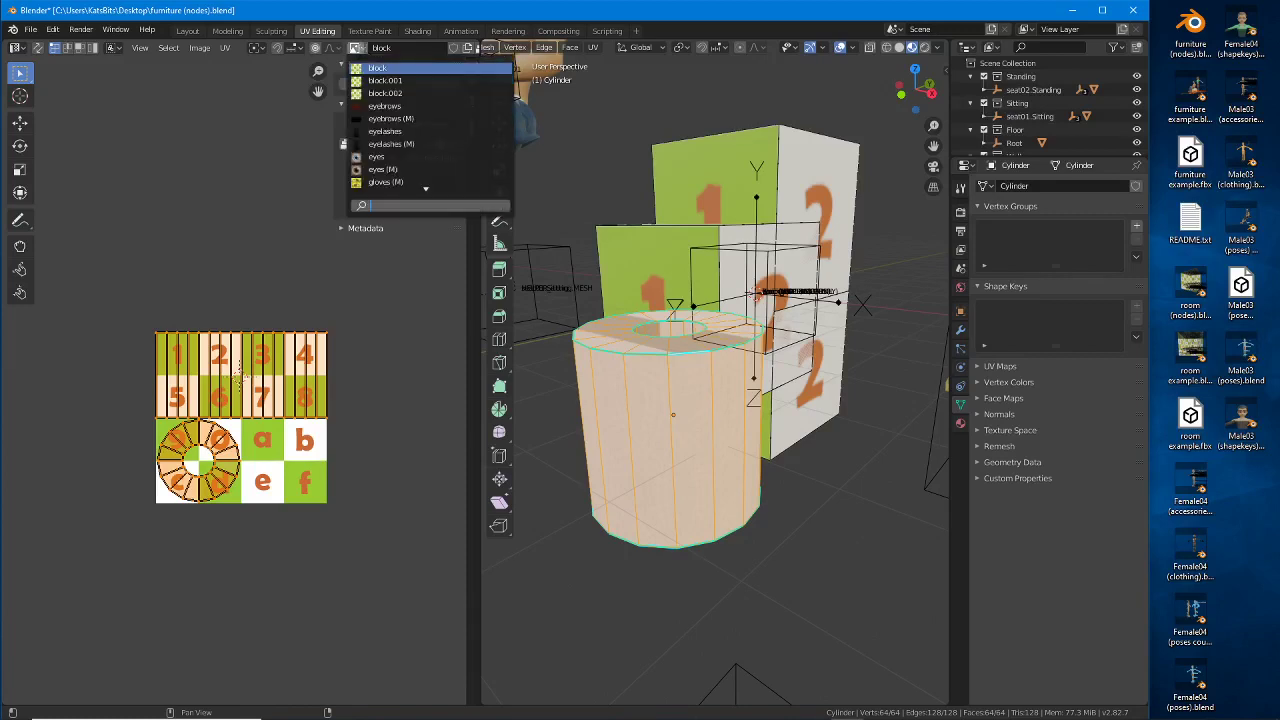
scroll(430, 125, down, 20)
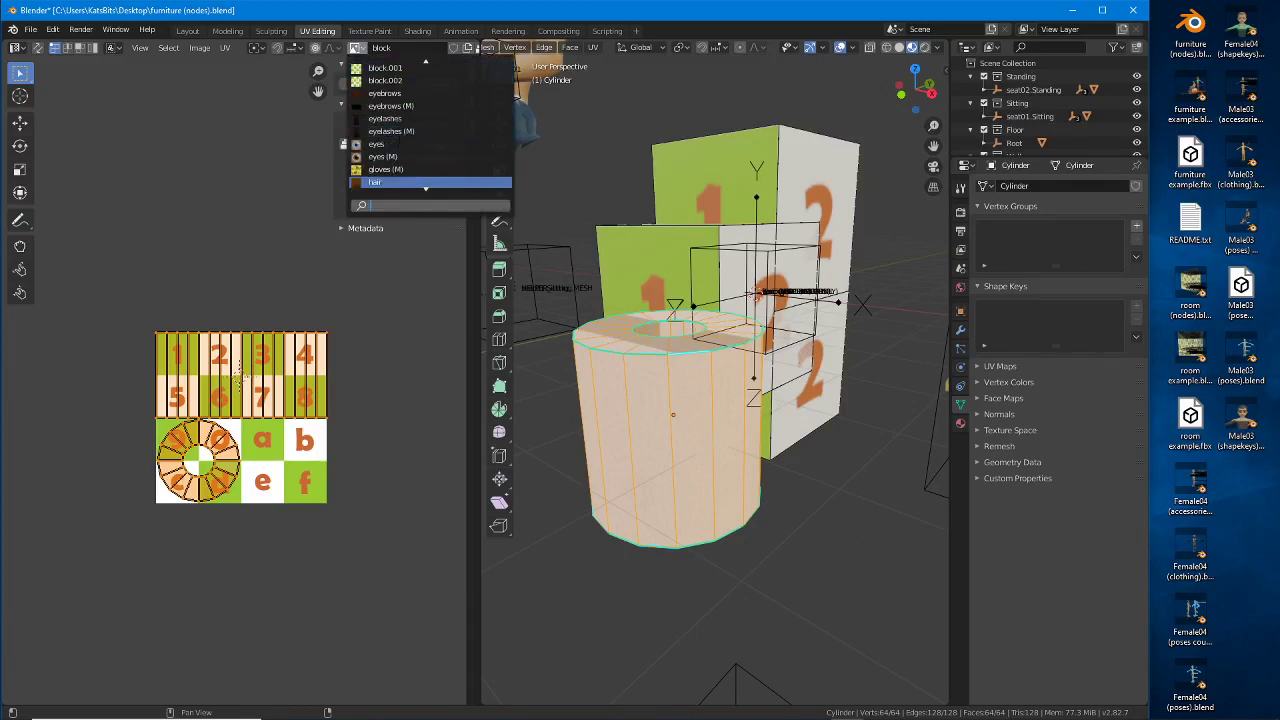
key(Down)
key(Down)
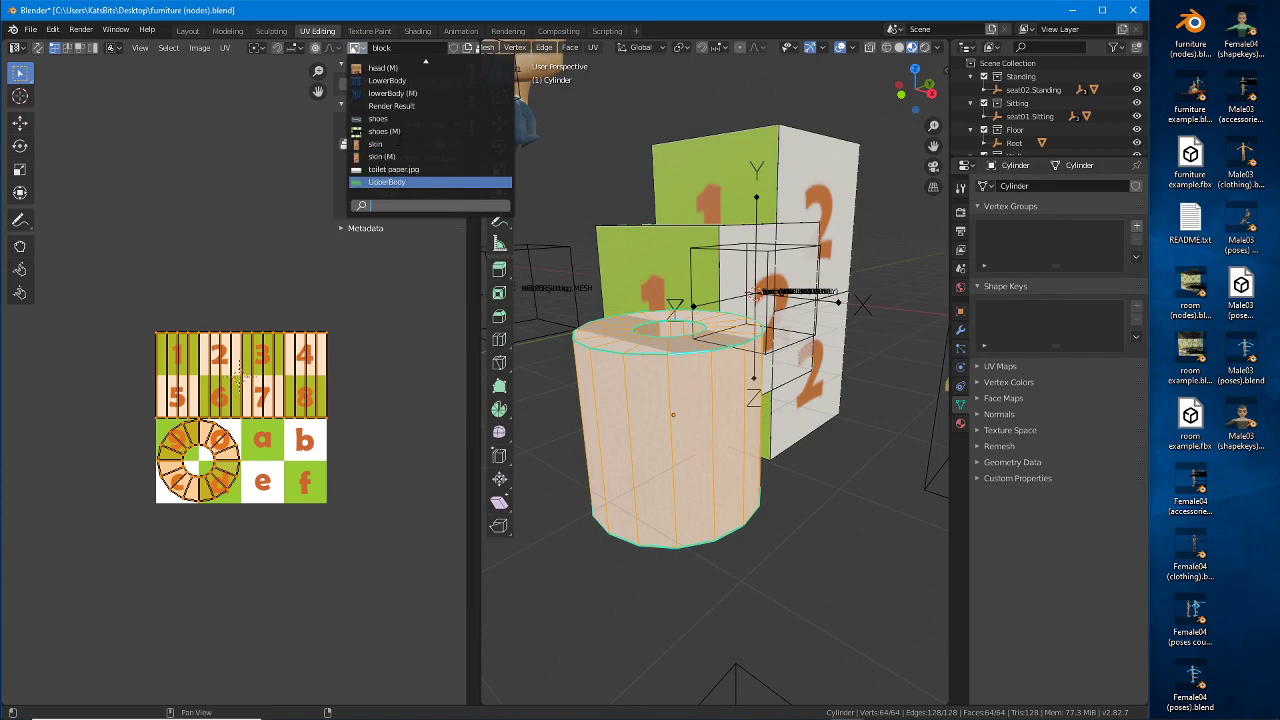
click(390, 169)
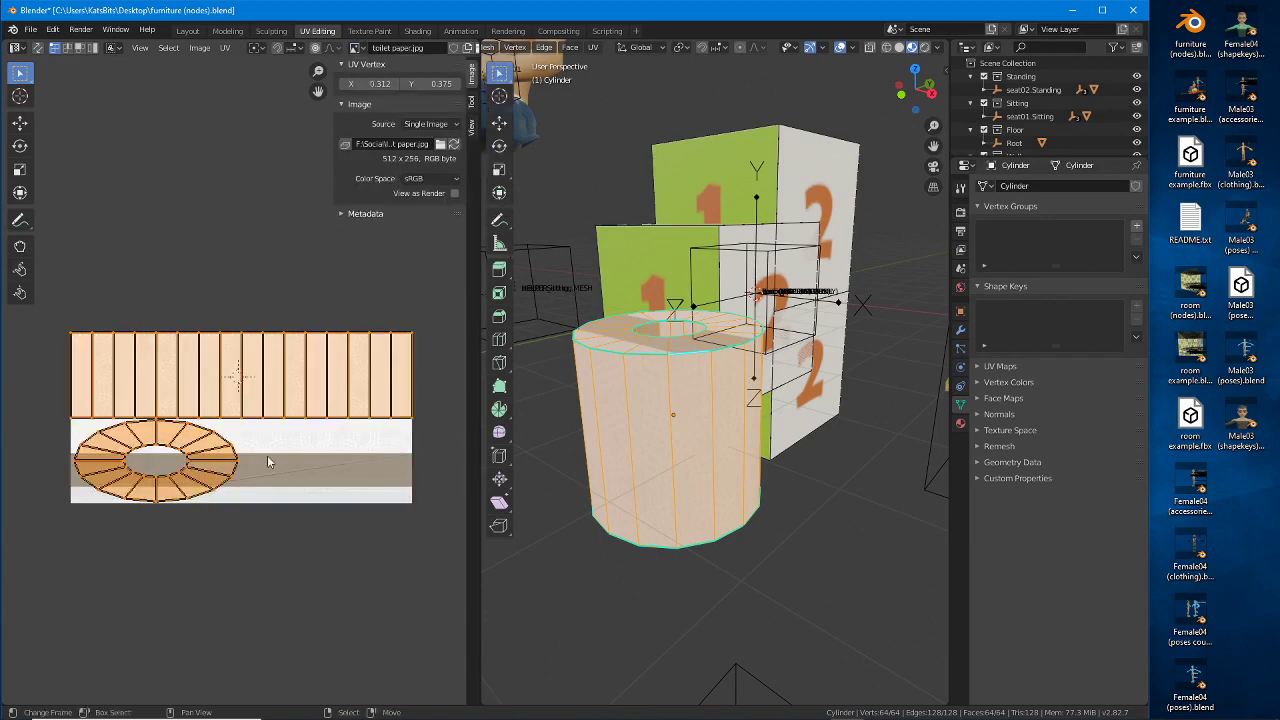
Step: Examine how the toilet paper texture maps onto the cylinder's side, top and hole, in both Object and Edit Mode
scroll(265, 470, down, 1)
scroll(648, 495, up, 4)
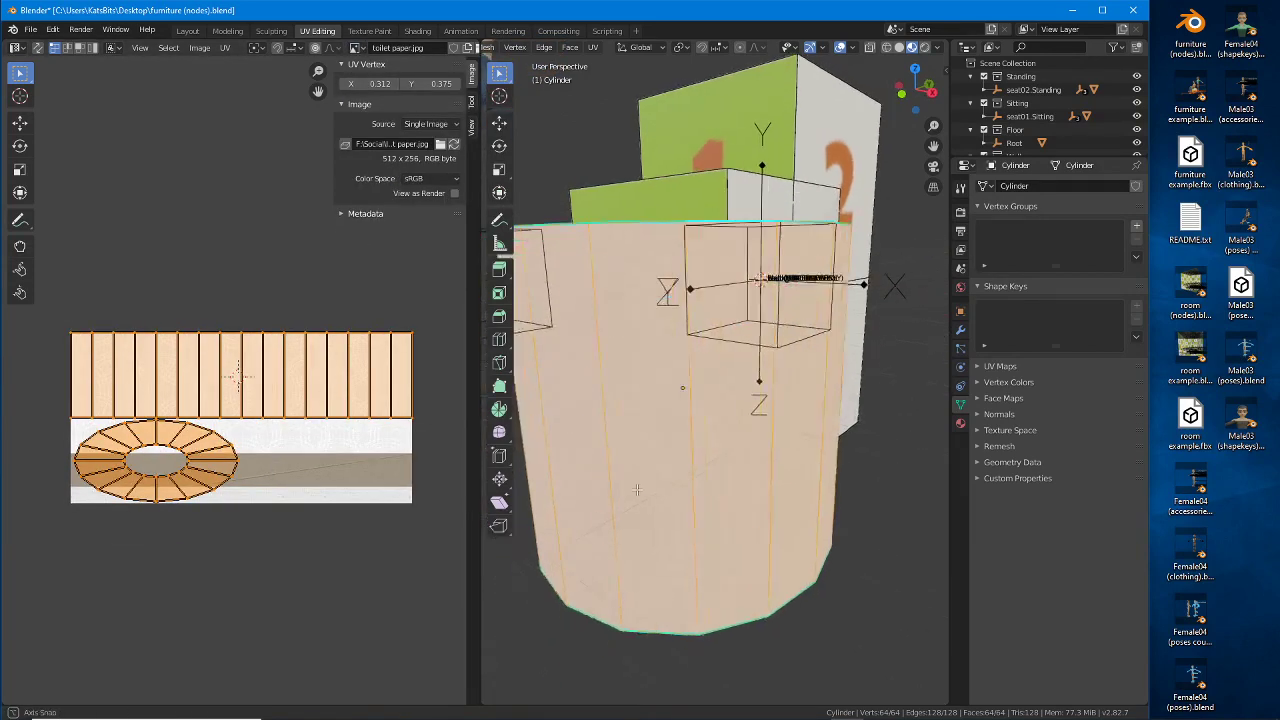
scroll(648, 495, up, 3)
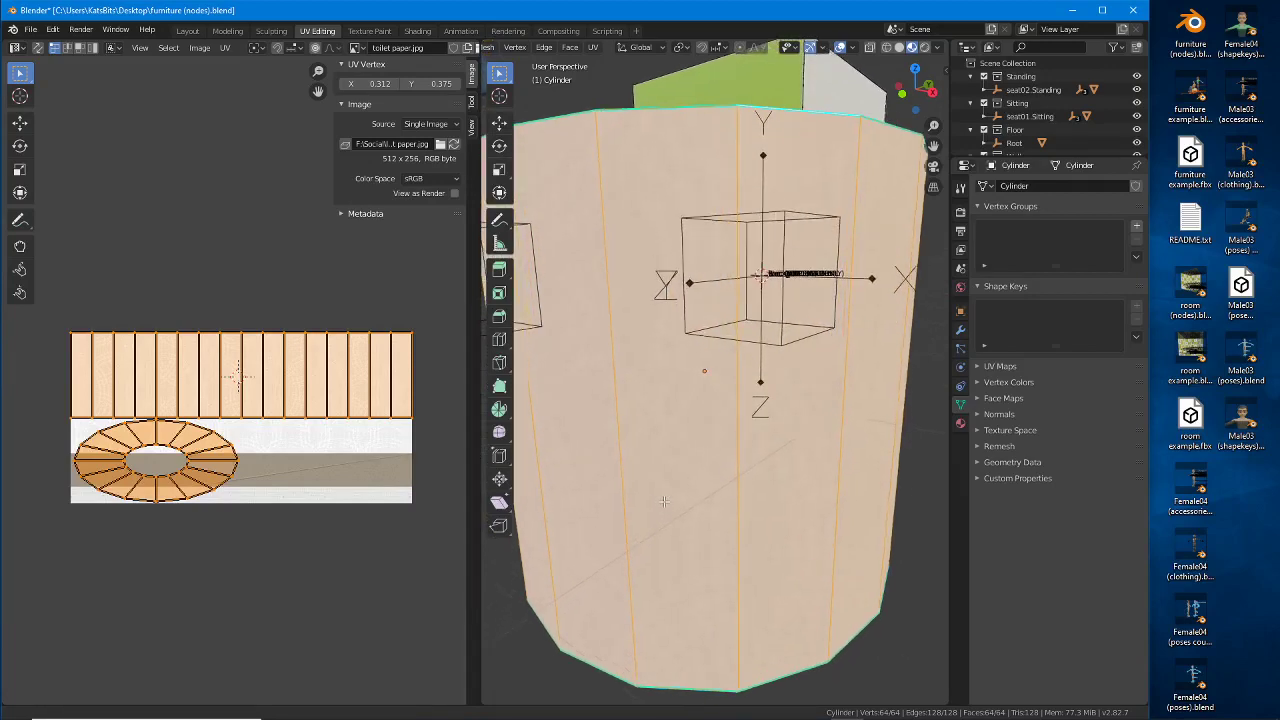
scroll(664, 508, down, 2)
scroll(664, 508, down, 1)
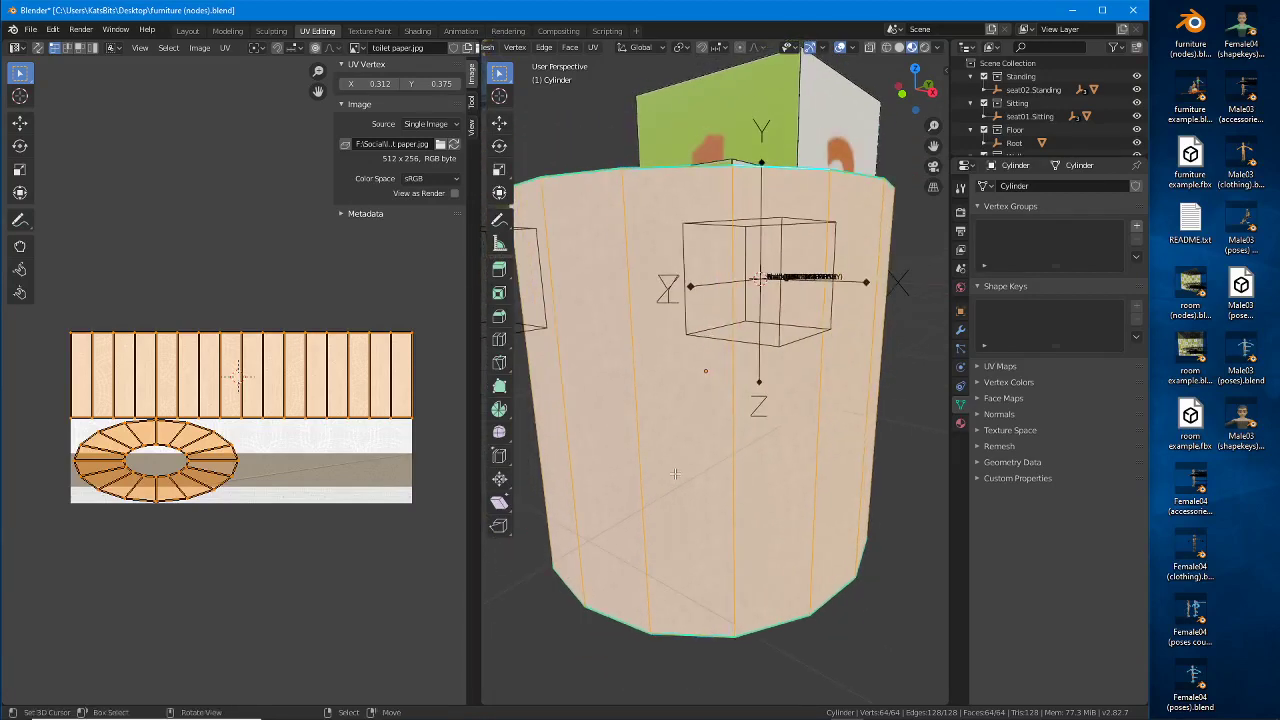
key(Tab)
scroll(680, 485, up, 2)
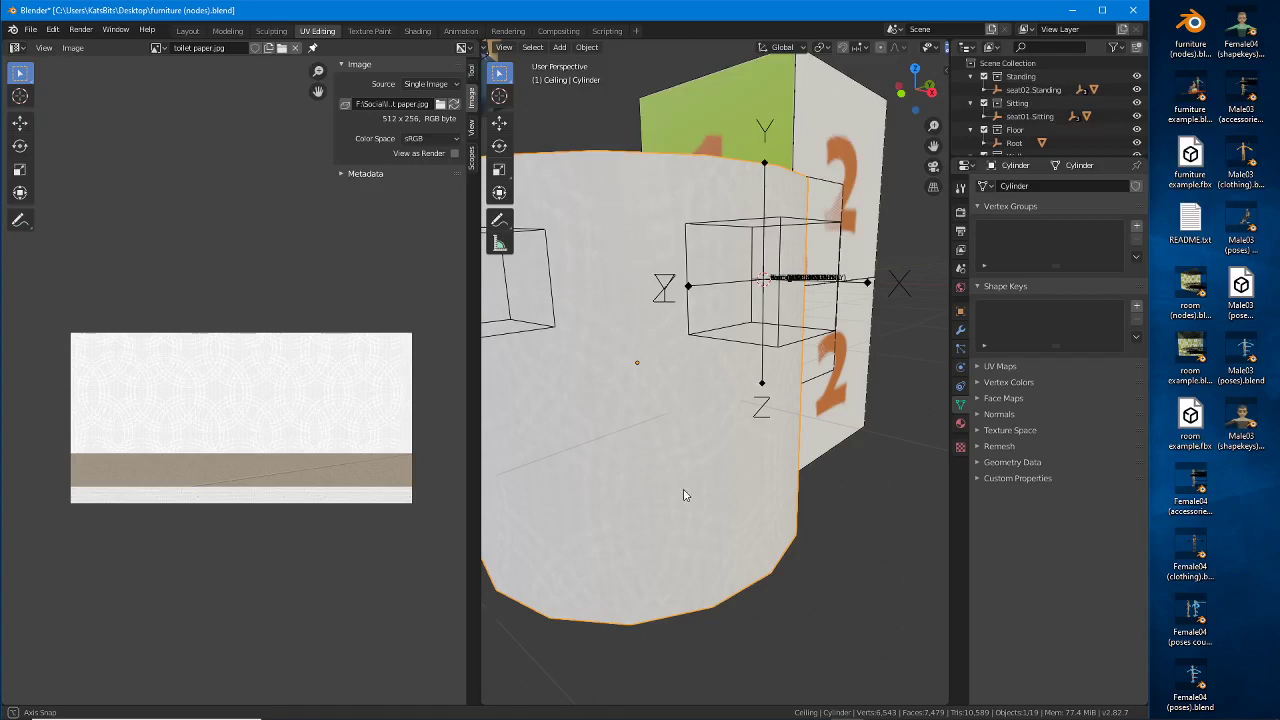
scroll(684, 495, down, 3)
key(Tab)
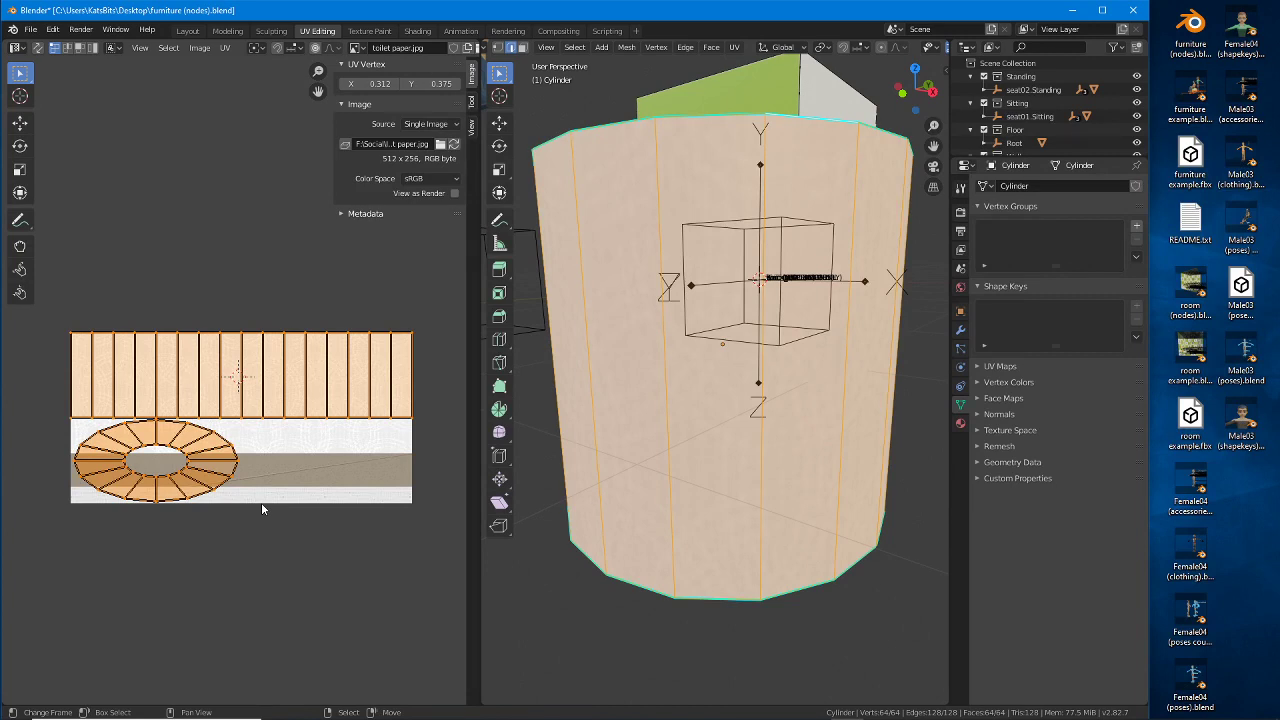
scroll(230, 515, up, 2)
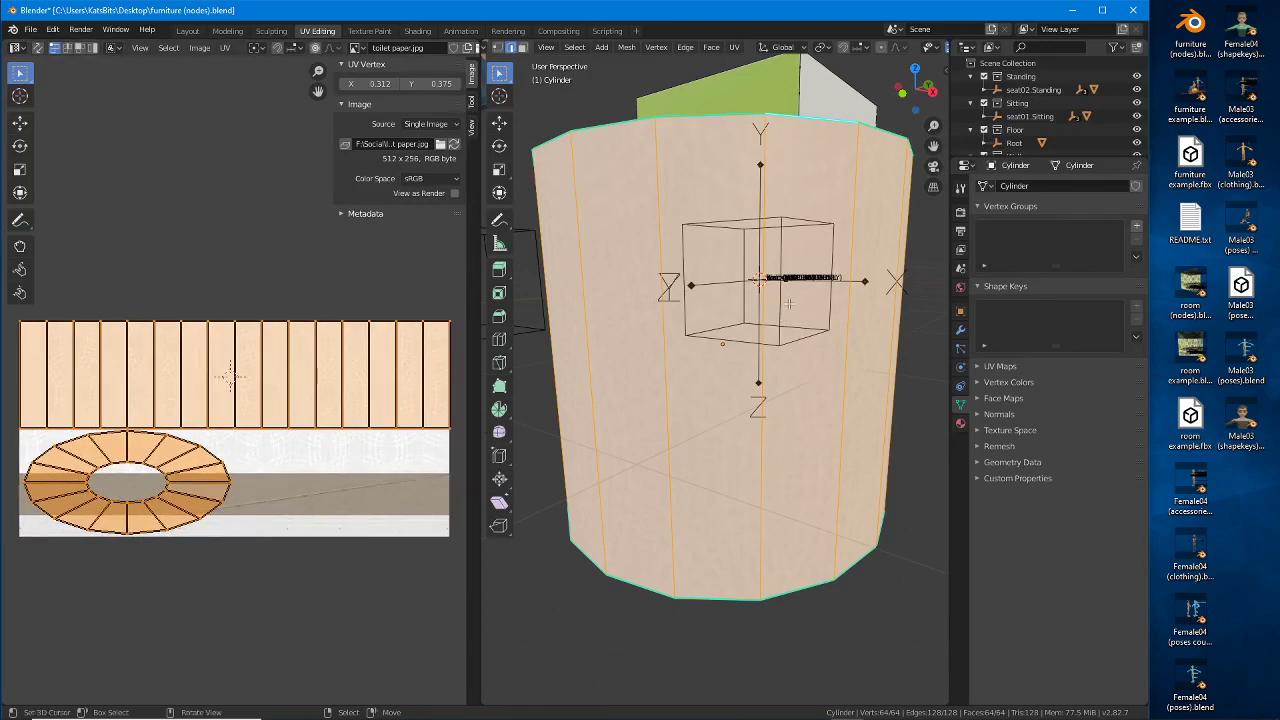
middle_drag(788, 303, 755, 377)
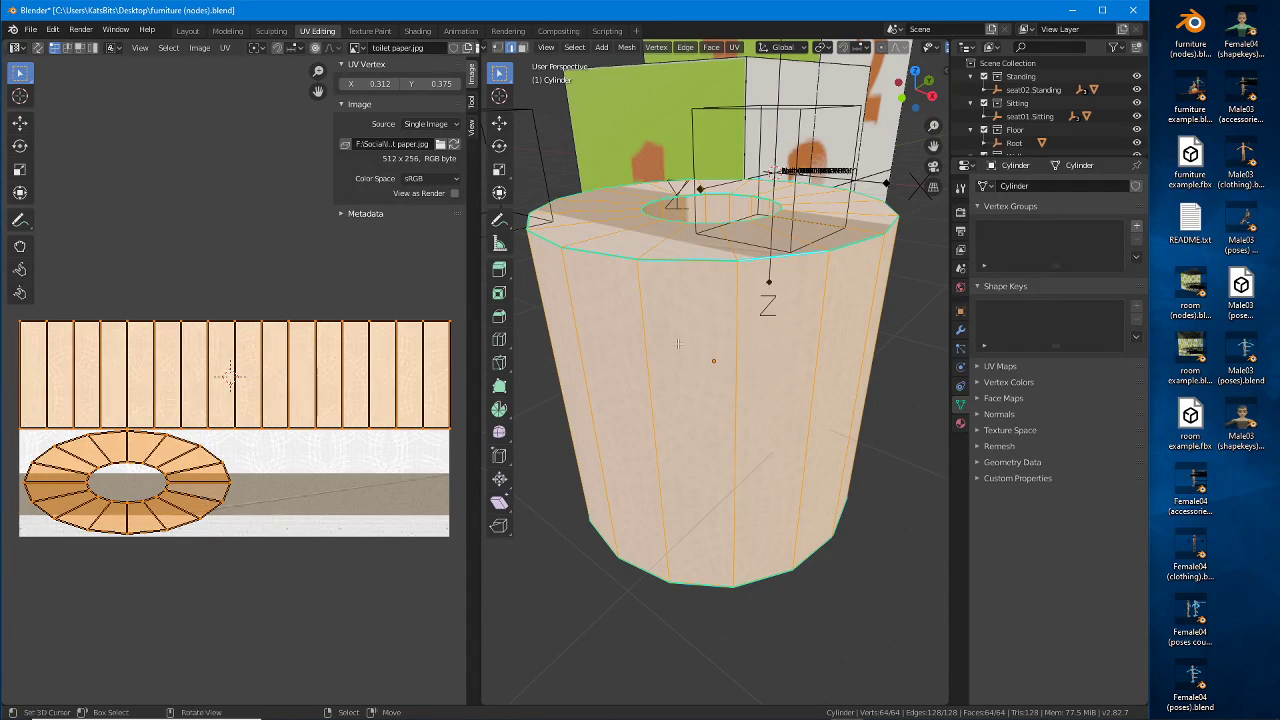
middle_drag(672, 344, 661, 423)
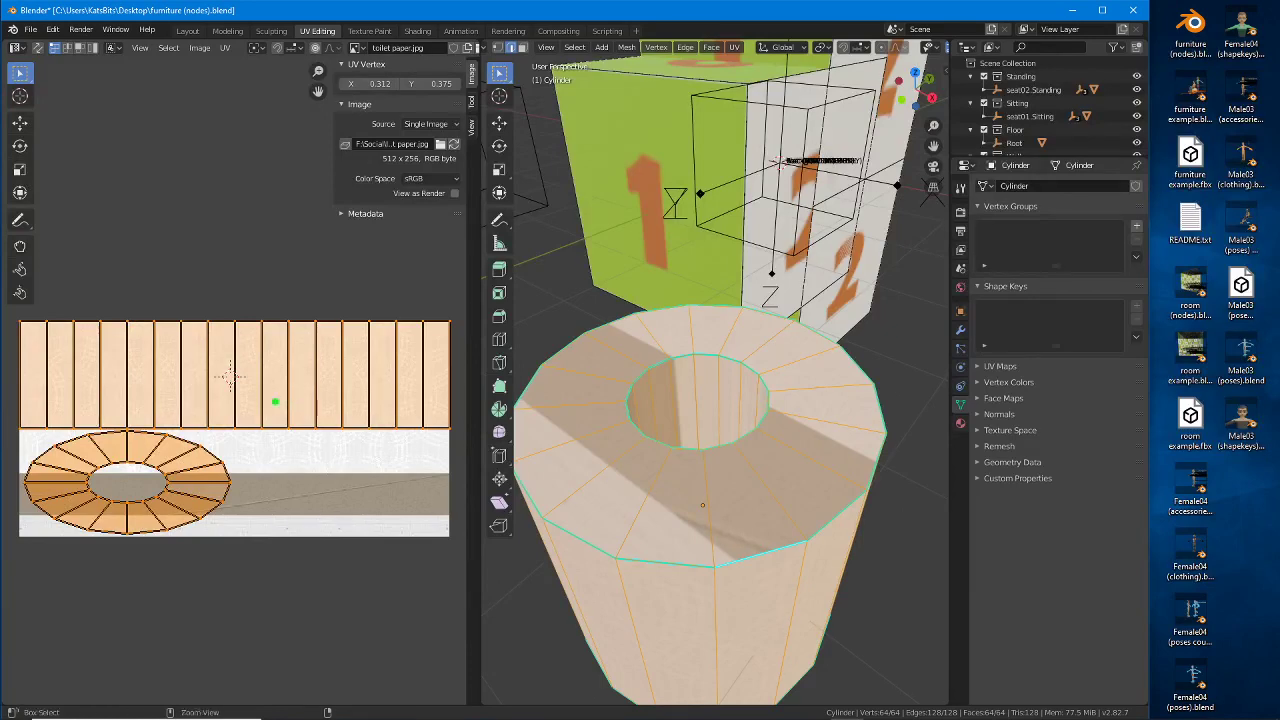
mouse_move(54, 327)
mouse_down()
mouse_move(50, 426)
mouse_move(430, 458)
mouse_move(378, 304)
mouse_move(65, 318)
mouse_up()
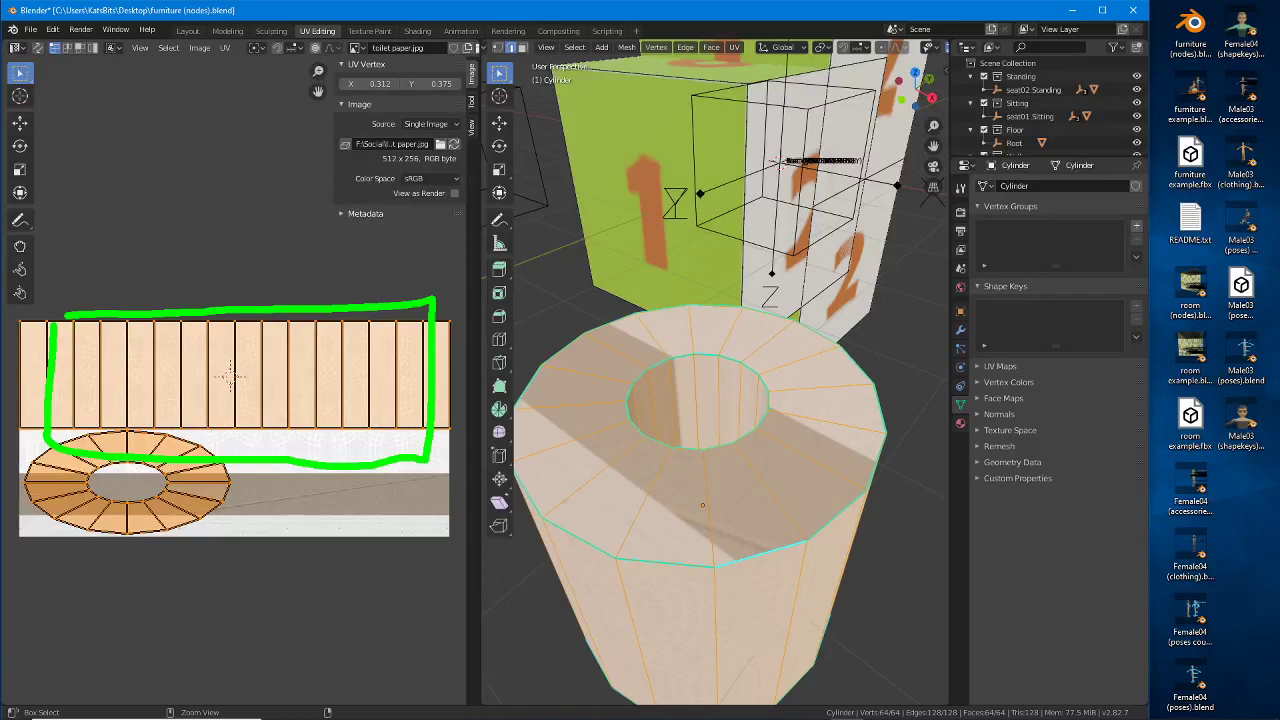
mouse_move(33, 478)
mouse_down()
mouse_move(100, 505)
mouse_move(319, 512)
mouse_up()
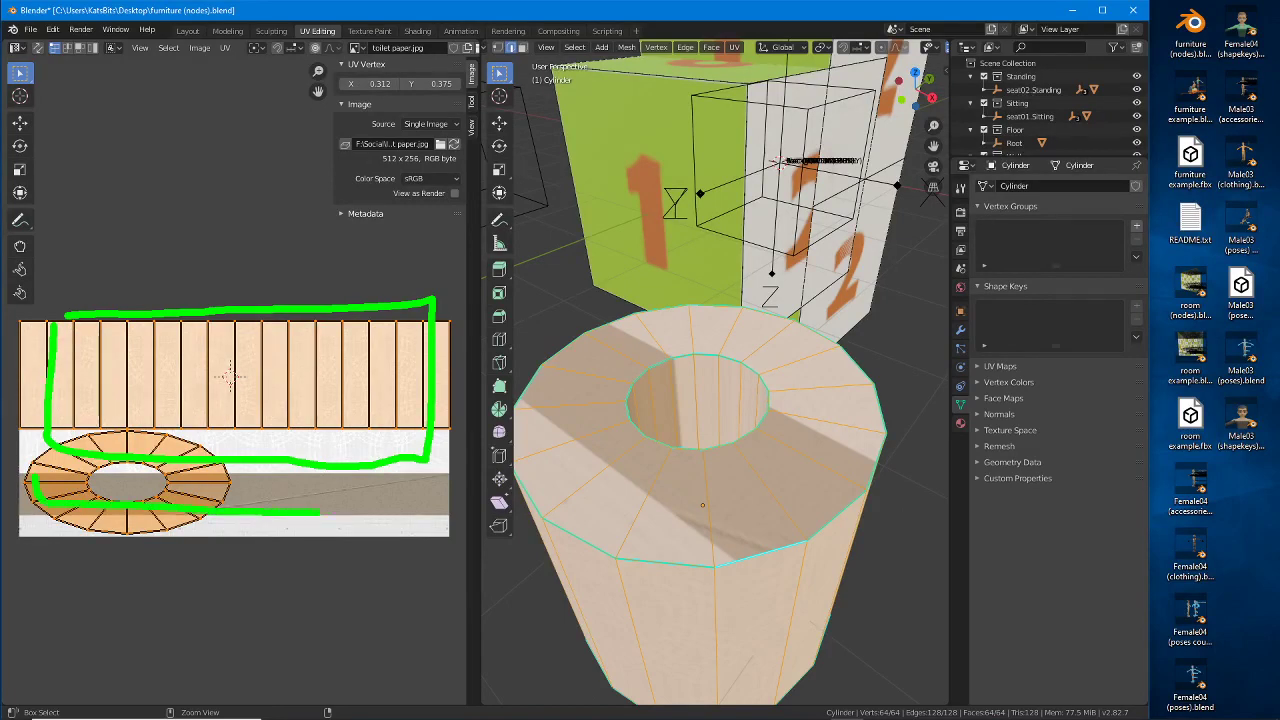
drag(413, 484, 36, 470)
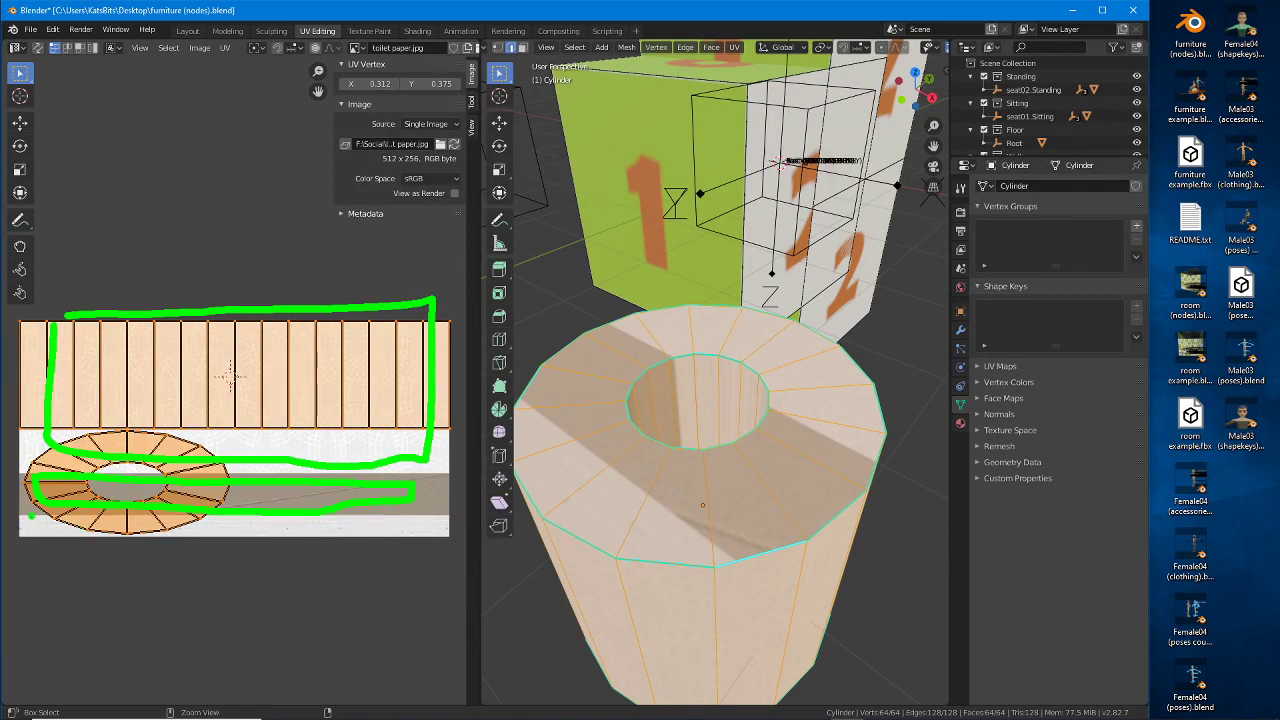
mouse_move(31, 516)
mouse_down()
mouse_move(38, 538)
mouse_move(288, 539)
mouse_move(396, 516)
mouse_move(36, 517)
mouse_up()
mouse_move(605, 358)
mouse_down()
mouse_move(591, 382)
mouse_move(862, 345)
mouse_move(572, 376)
mouse_up()
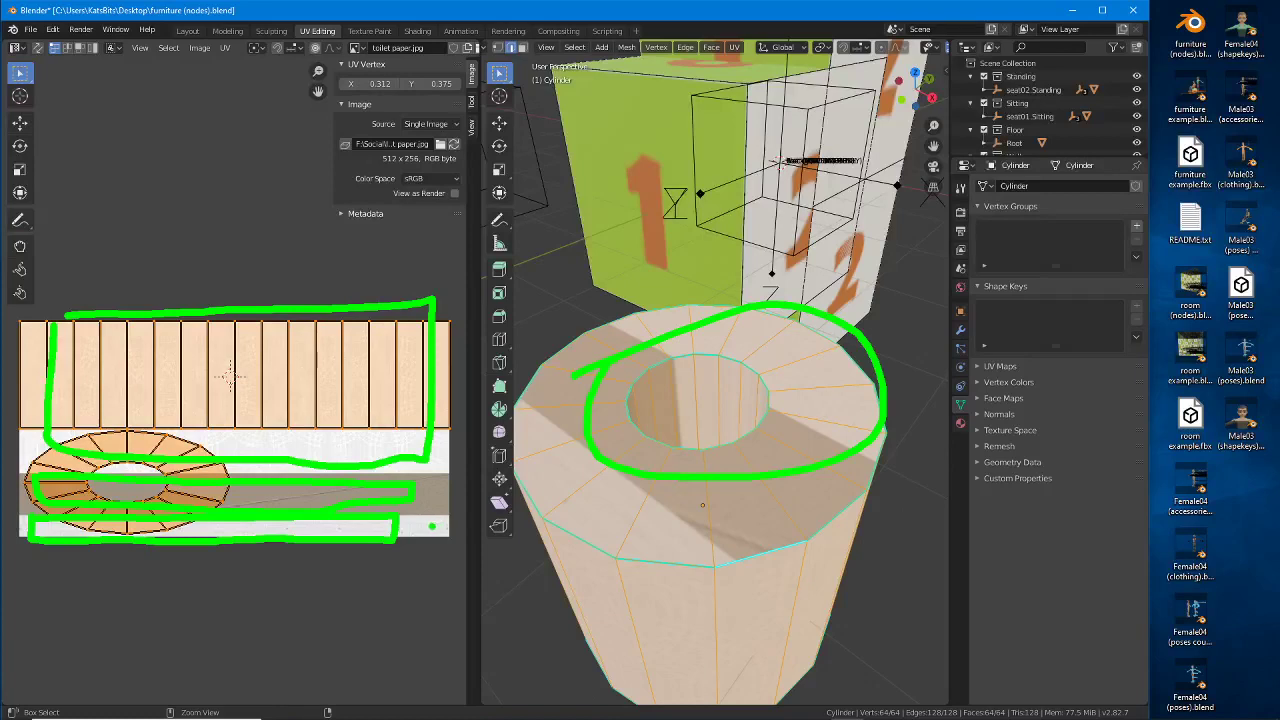
drag(428, 526, 410, 528)
mouse_move(439, 454)
mouse_down()
mouse_move(378, 458)
mouse_move(432, 467)
mouse_up()
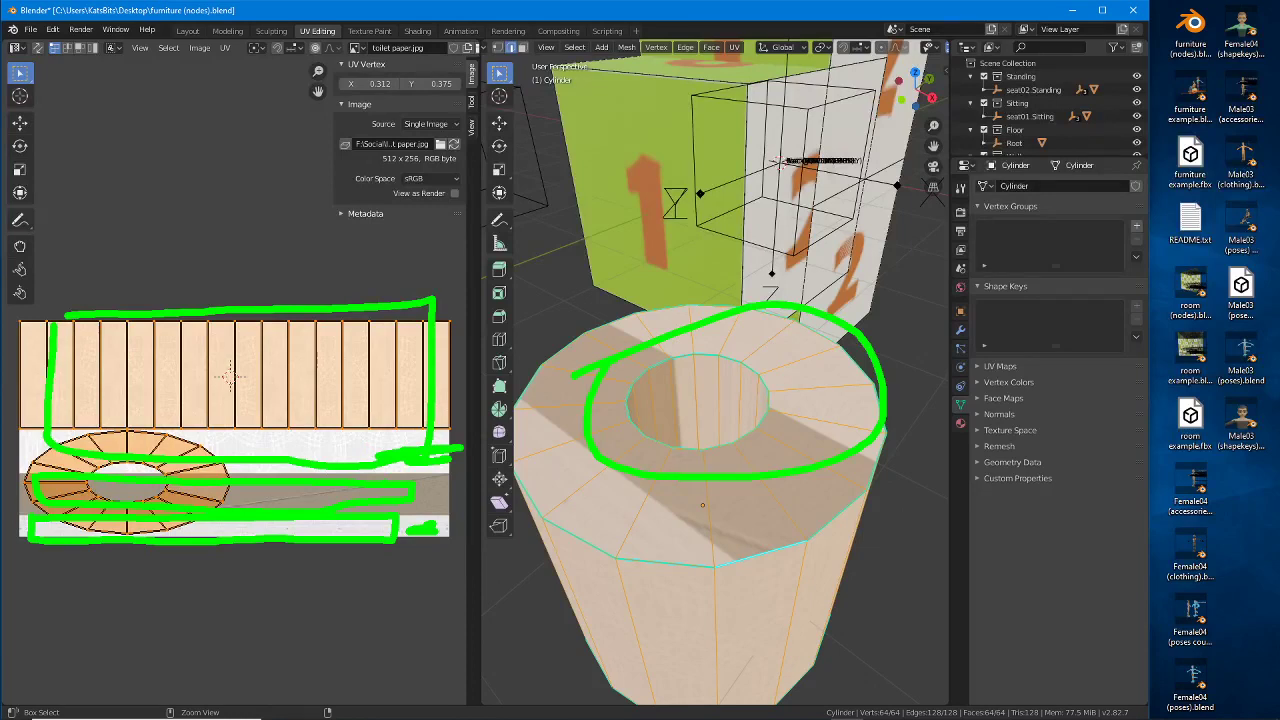
key(Escape)
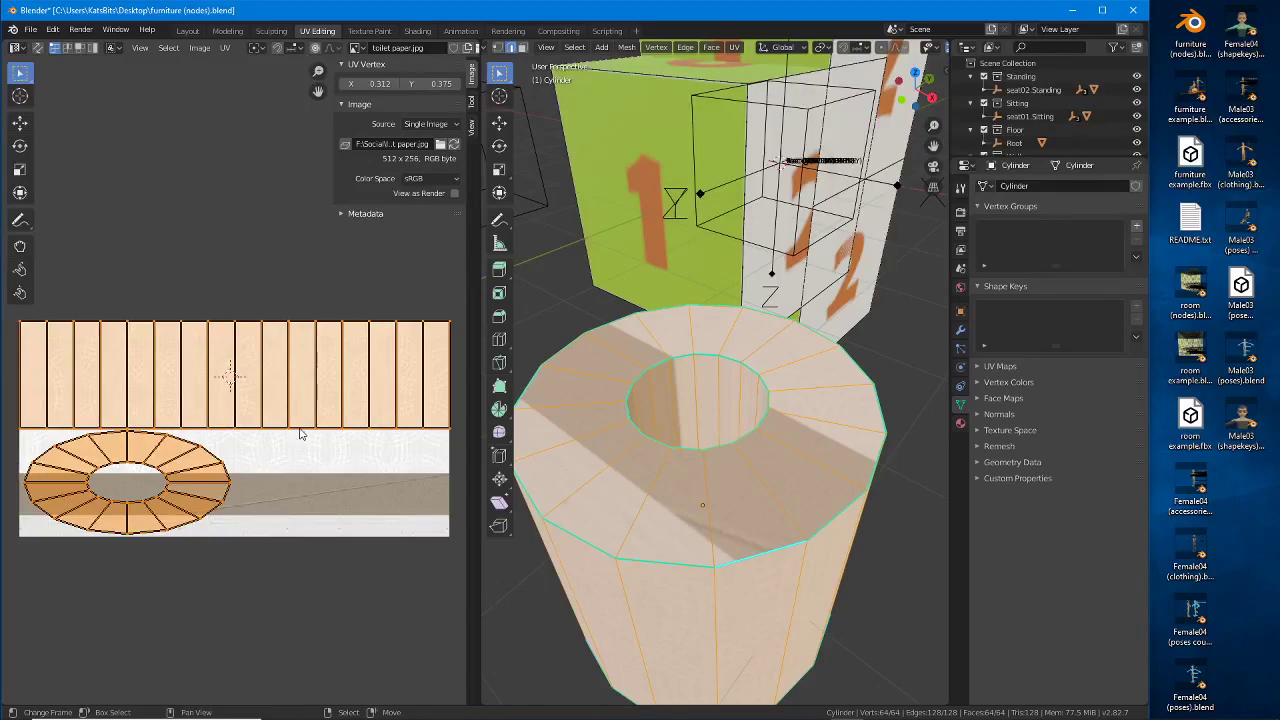
Step: Switch to face selection and select the loop of outer side faces around the cylinder
middle_drag(690, 420, 689, 471)
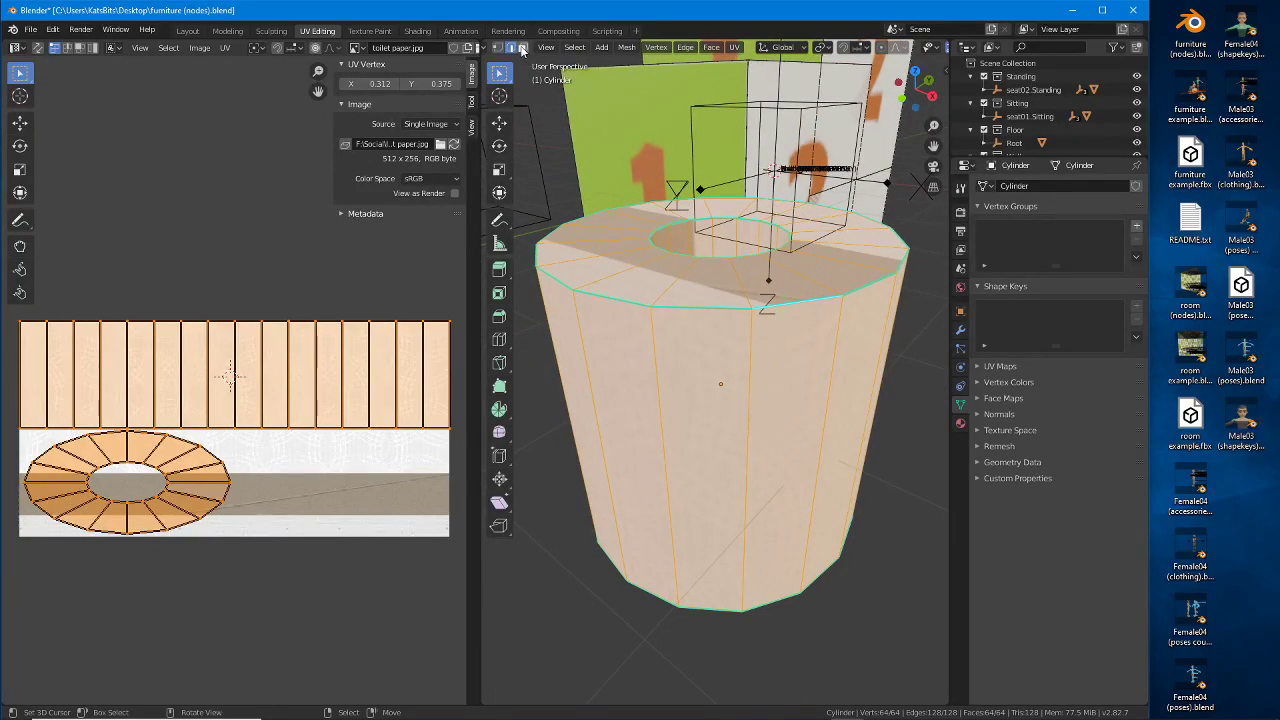
click(522, 47)
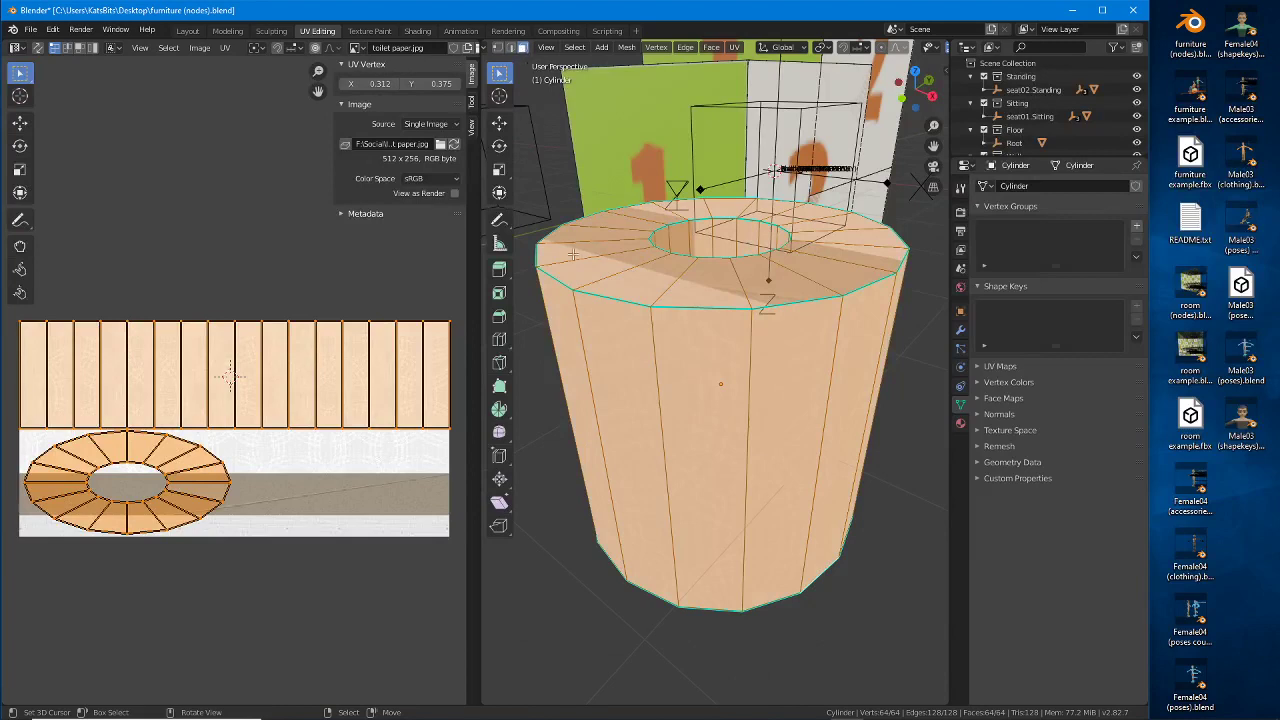
alt+click(741, 434)
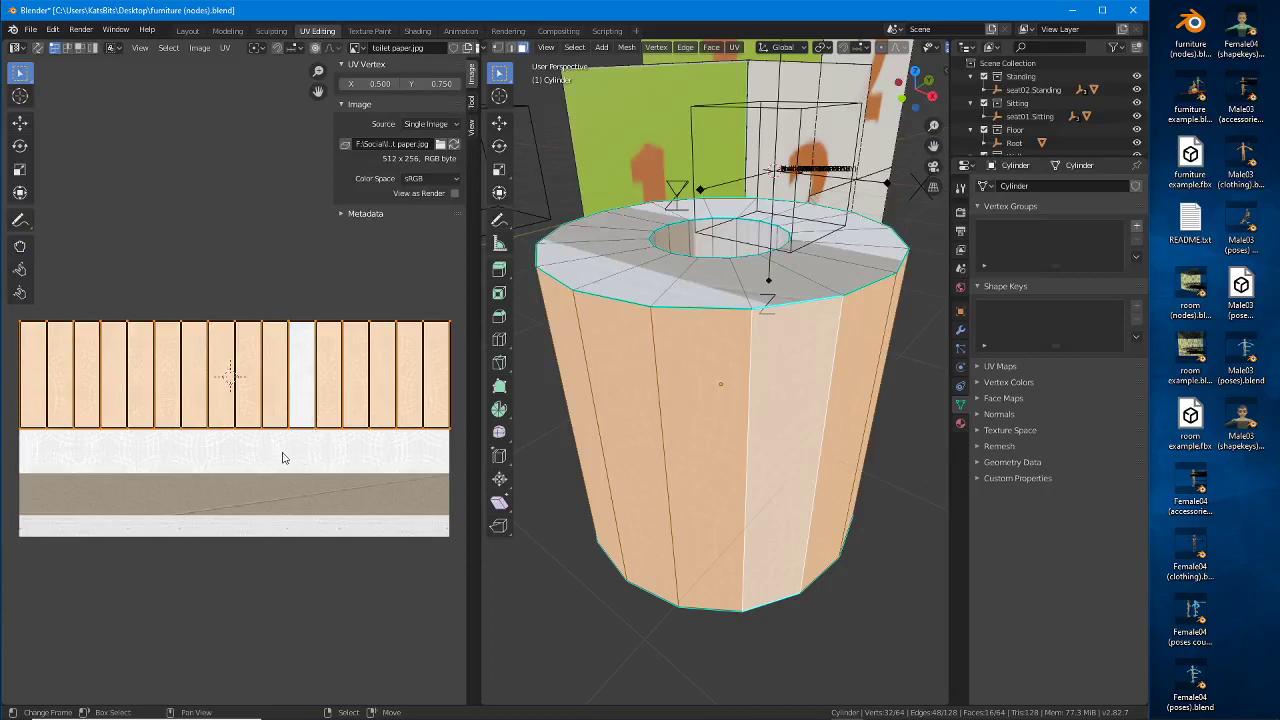
Step: Move the outer side faces' UVs down and scale them up about 1.36 times to fill the texture's white paper area
middle_drag(580, 450, 607, 431)
middle_drag(305, 463, 305, 467)
scroll(296, 466, up, 1)
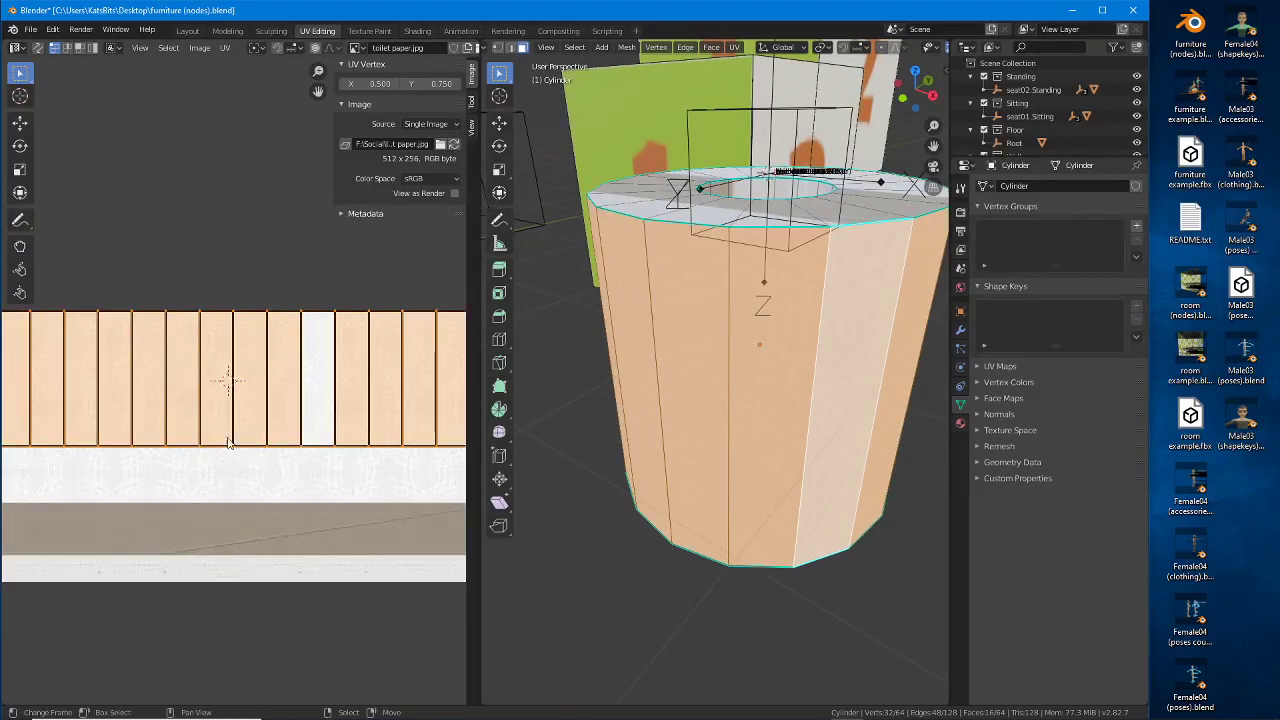
scroll(216, 428, down, 1)
key(g)
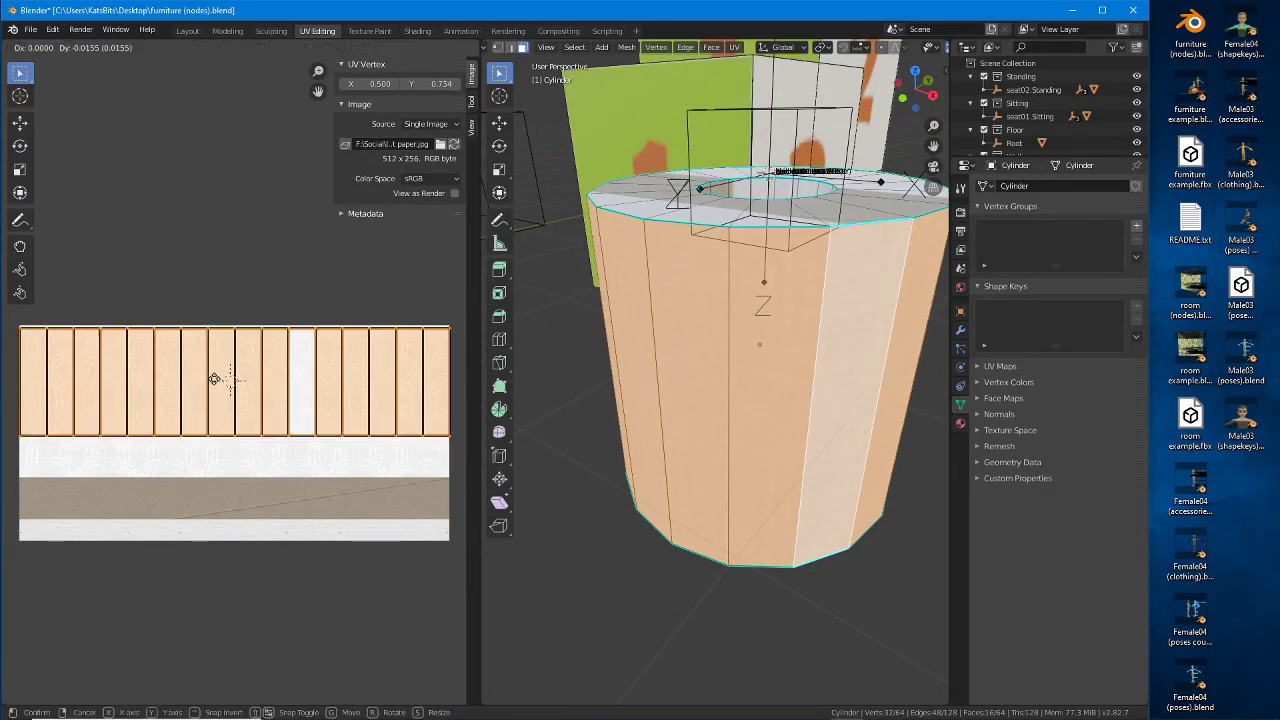
click(219, 390)
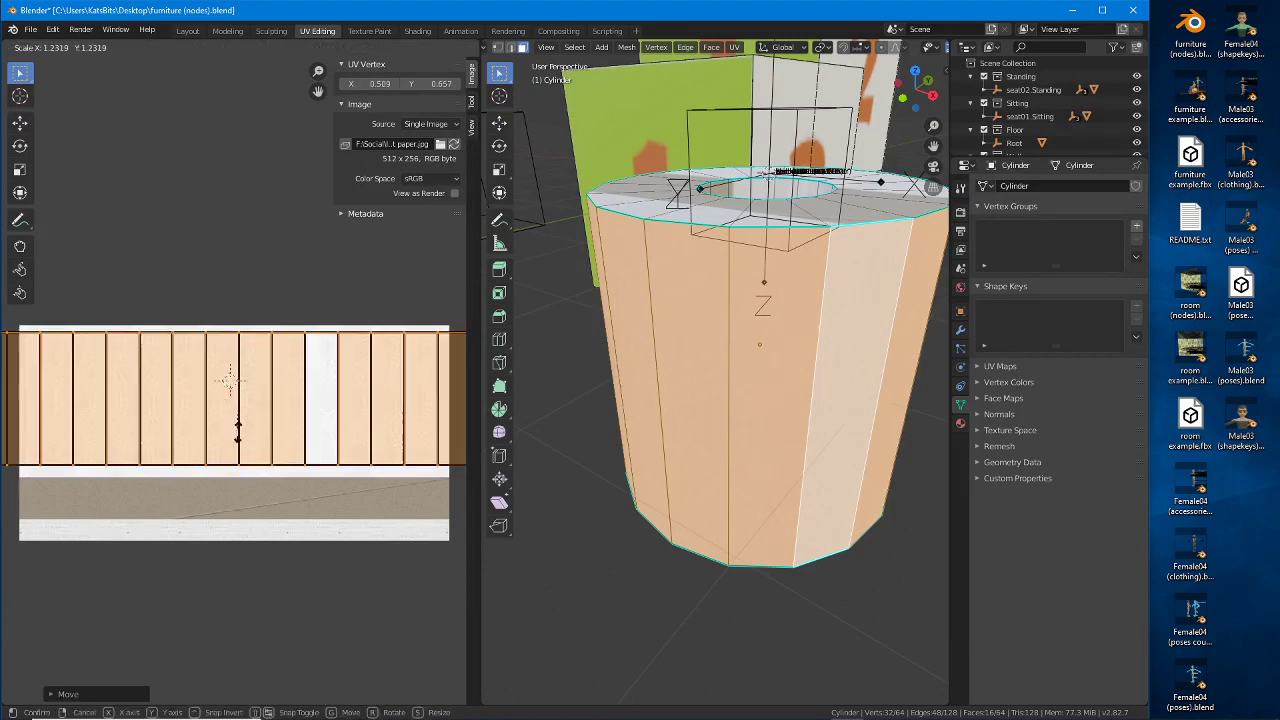
key(s)
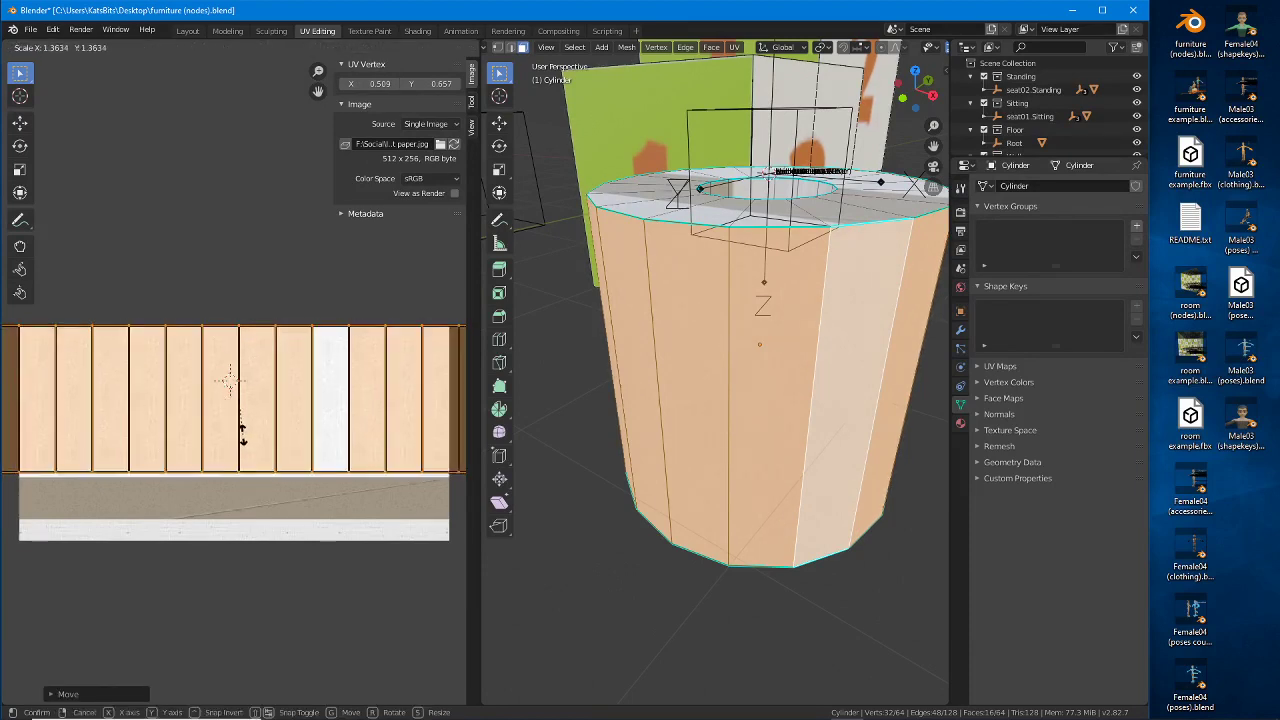
click(241, 432)
middle_drag(228, 388, 260, 391)
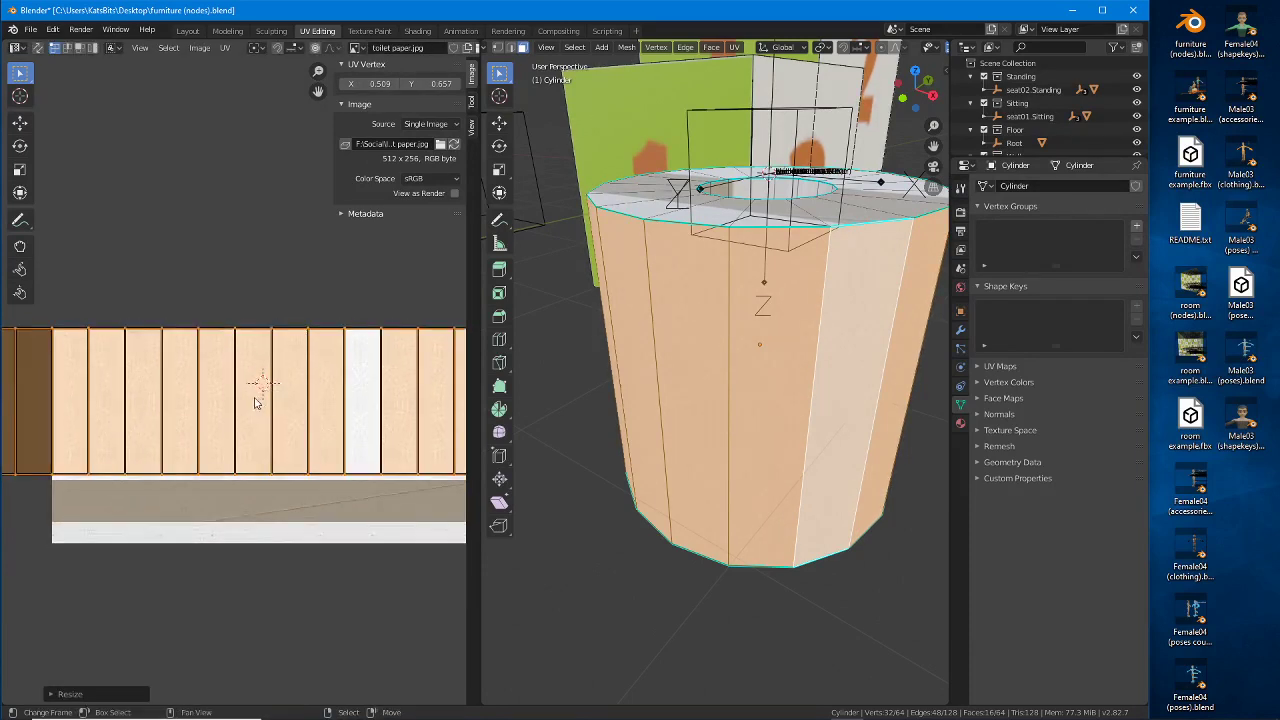
key(g)
click(254, 399)
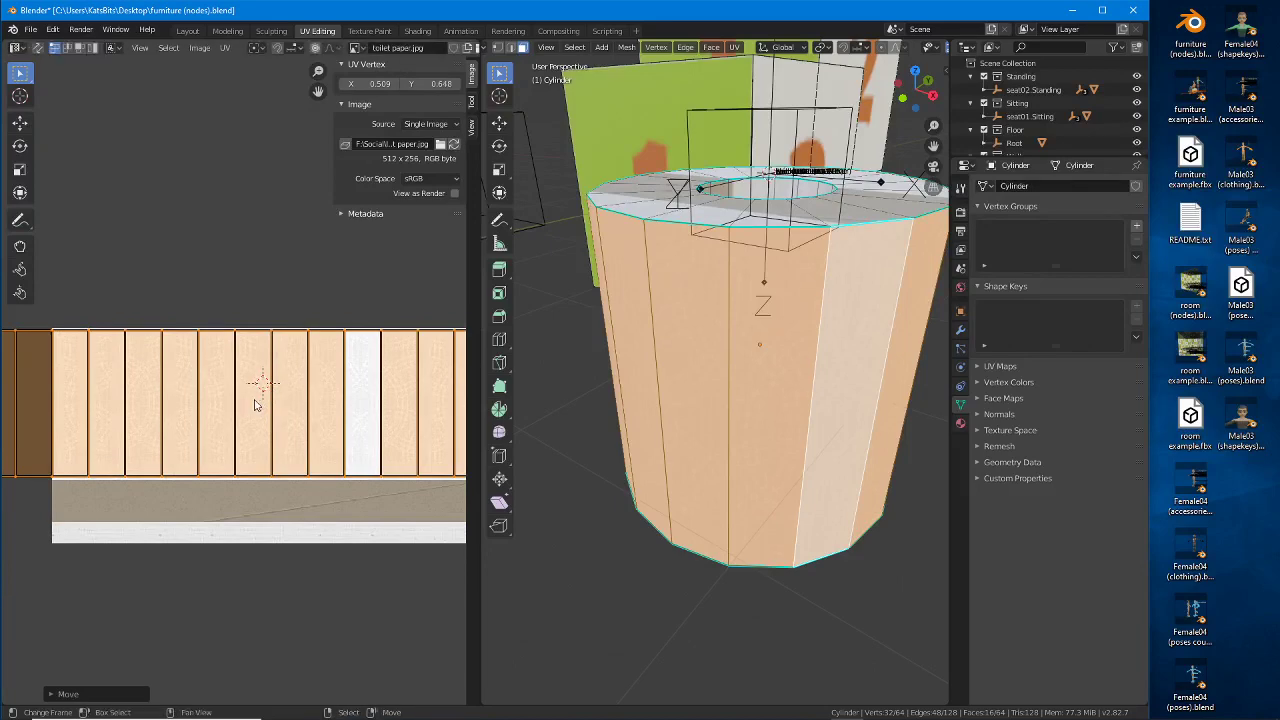
Step: Examine the paper pattern on the cylinder's outer side in Object Mode, then return to Edit Mode
scroll(777, 383, up, 4)
scroll(777, 383, down, 4)
scroll(770, 463, up, 4)
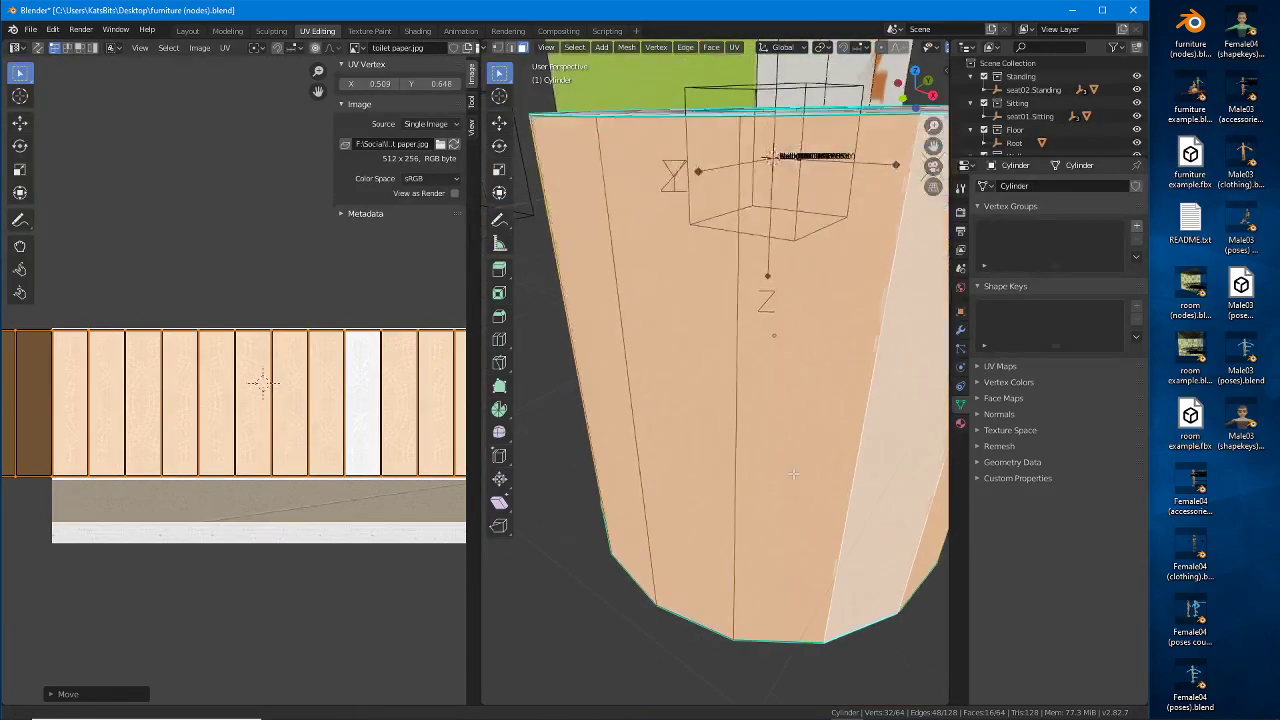
key(Tab)
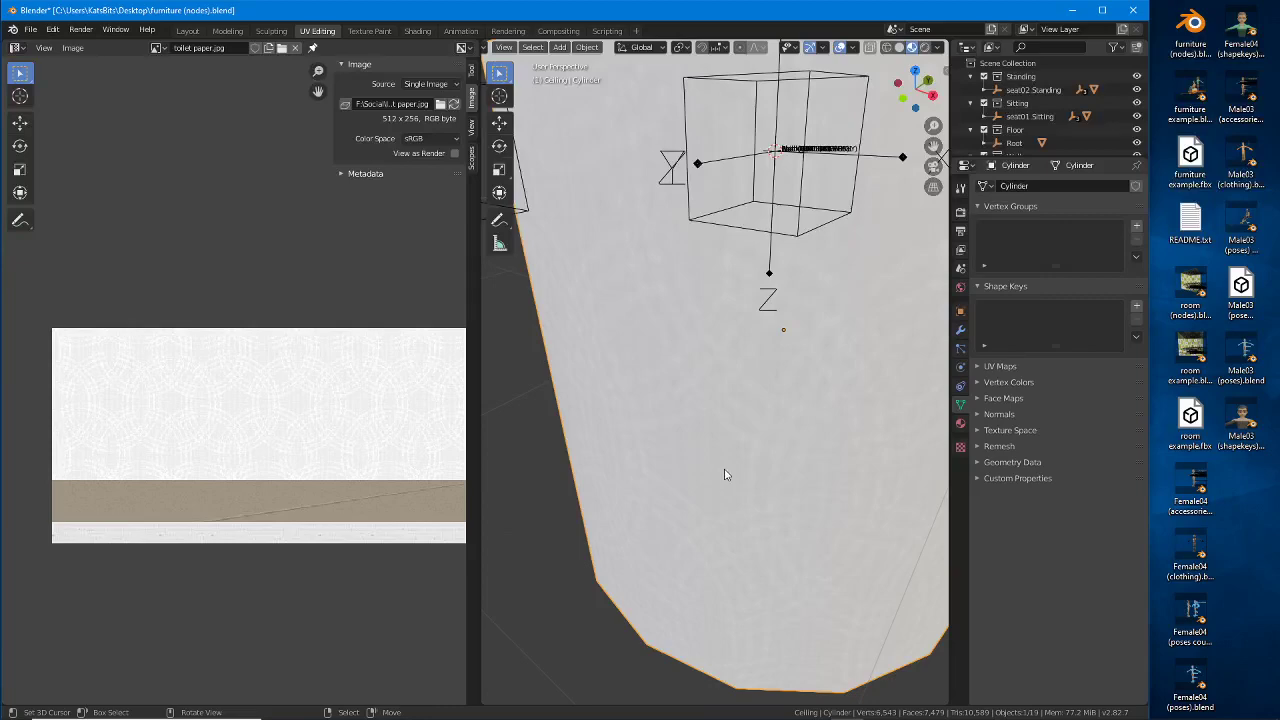
middle_drag(723, 472, 672, 492)
key(Tab)
scroll(708, 449, down, 4)
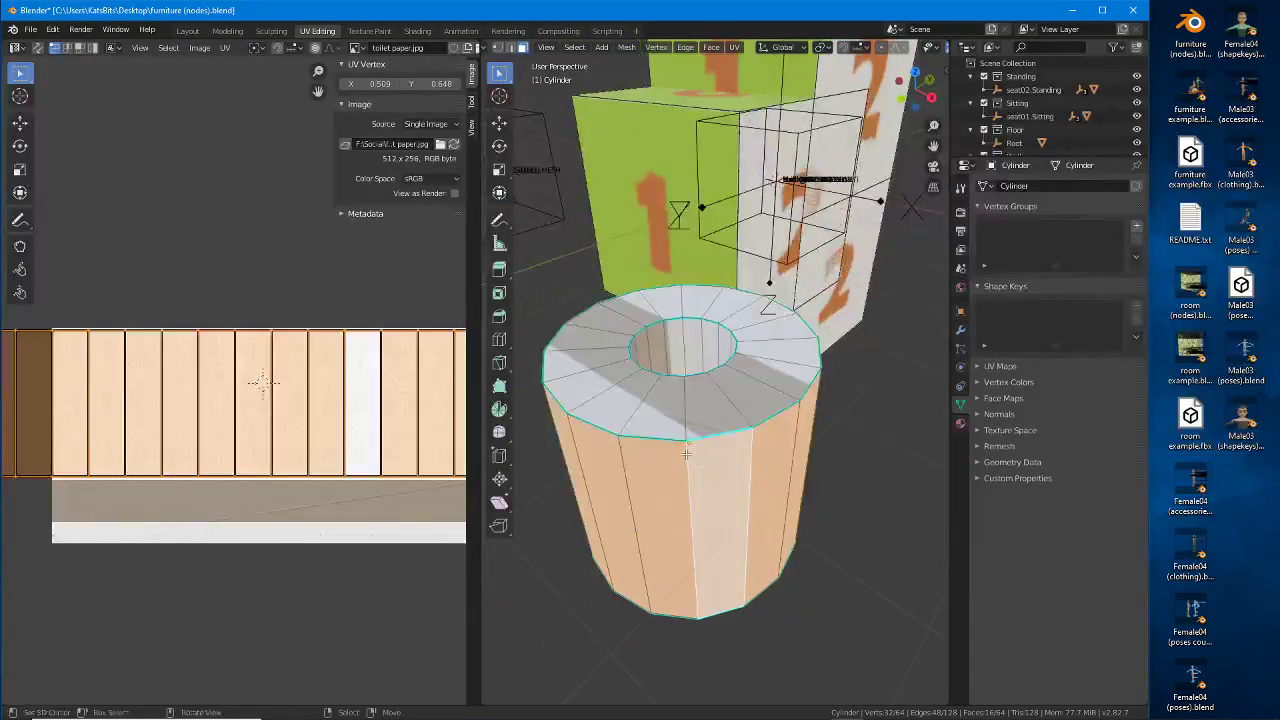
Step: Switch to edge selection and mark one vertical edge inside the cylinder's hole as a seam
alt+click(669, 340)
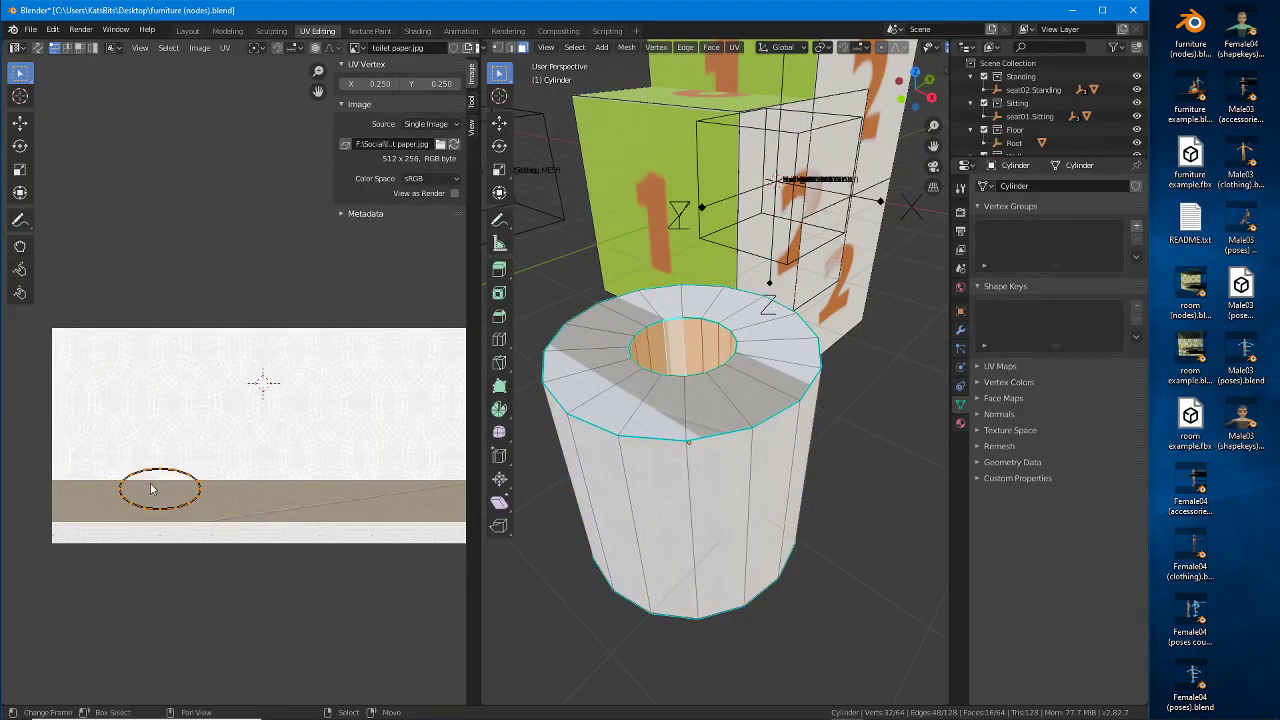
middle_drag(705, 345, 723, 426)
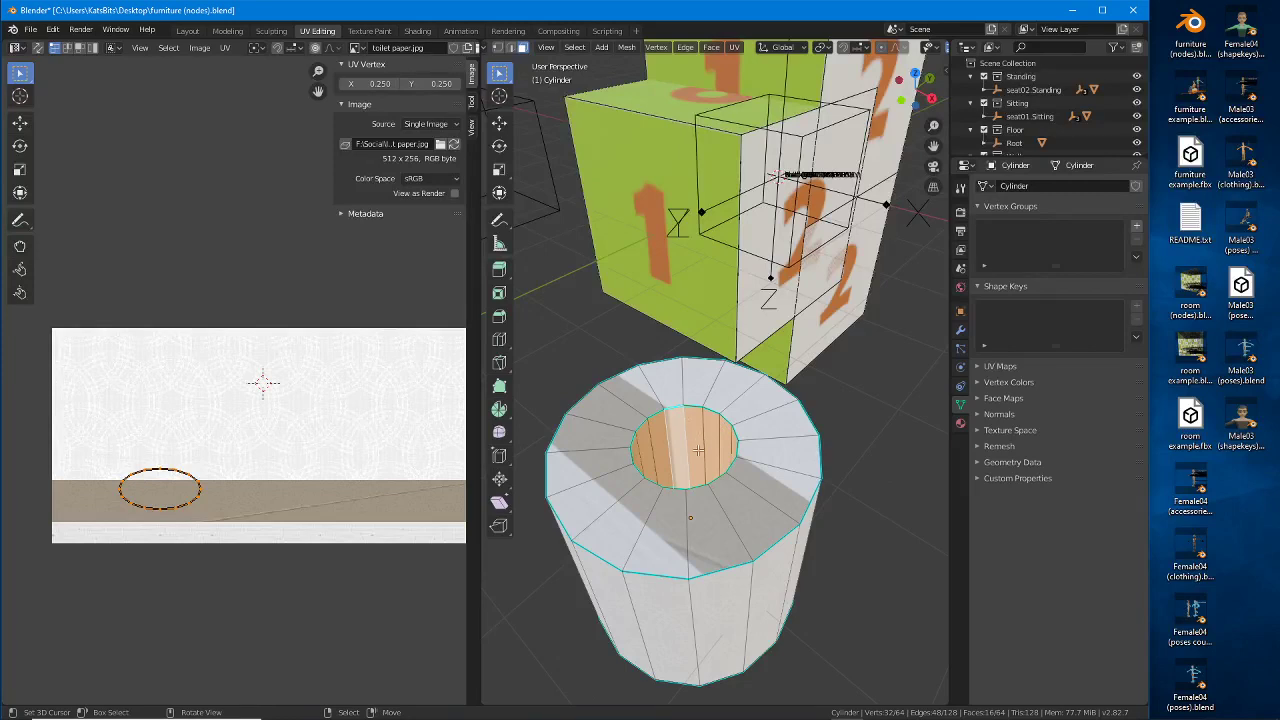
click(511, 47)
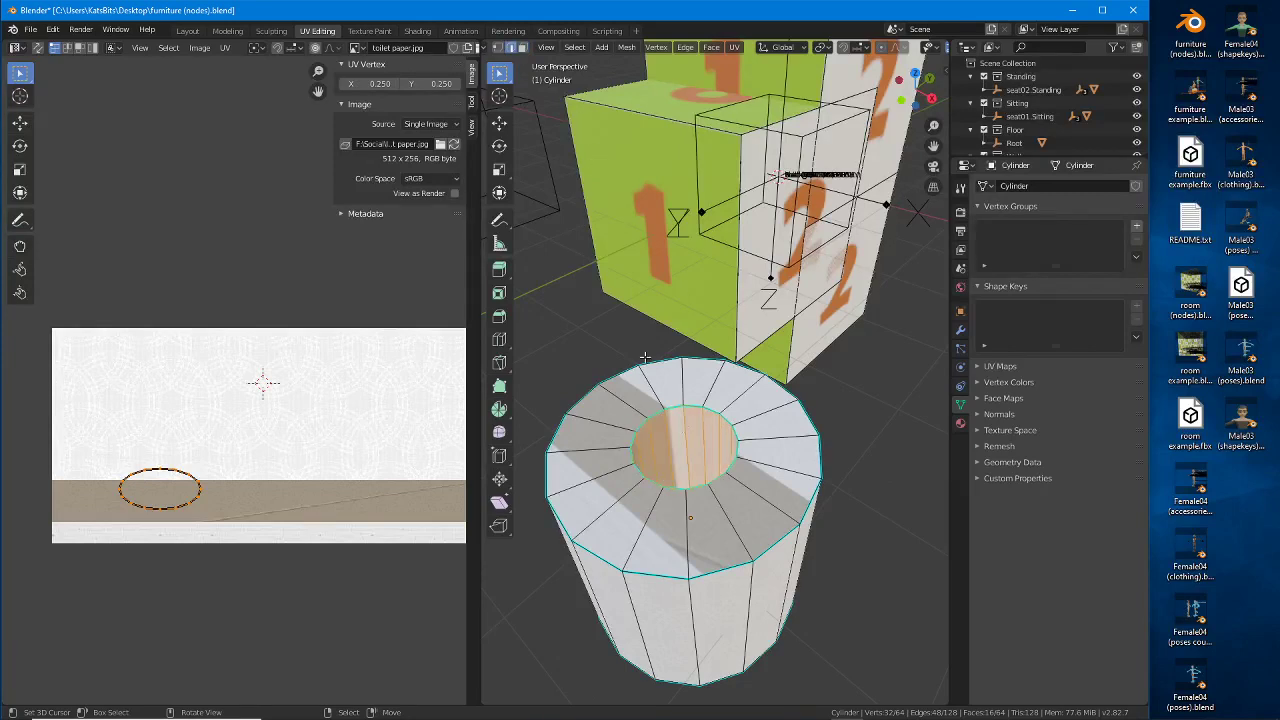
click(685, 442)
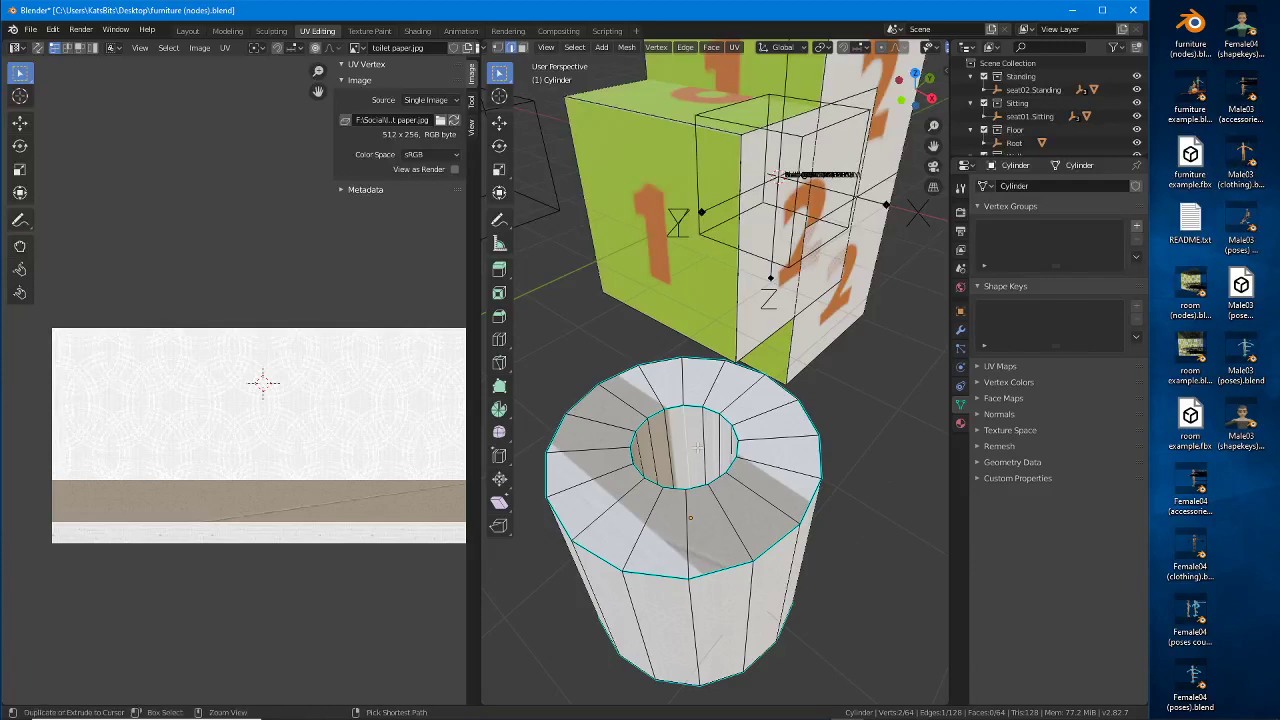
click(685, 47)
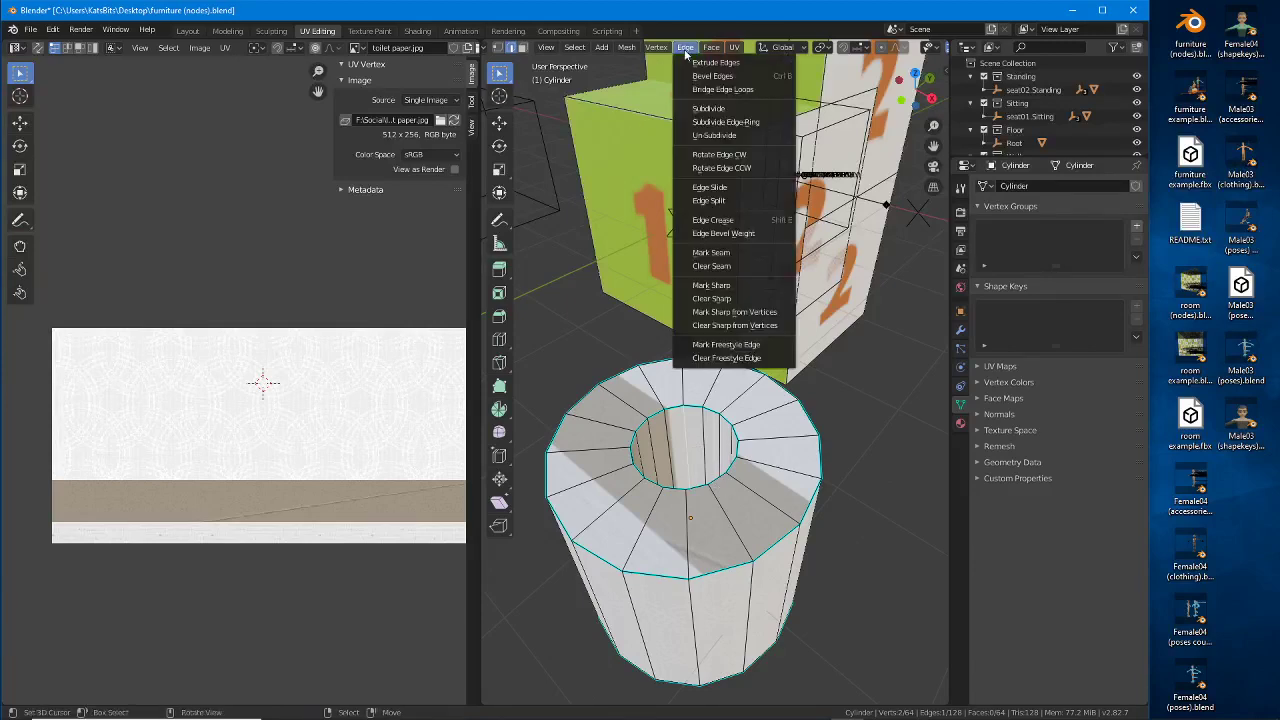
click(711, 253)
Step: Select the loop of inner faces around the hole in face selection mode and unwrap them
ctrl+middle_drag(695, 580, 706, 545)
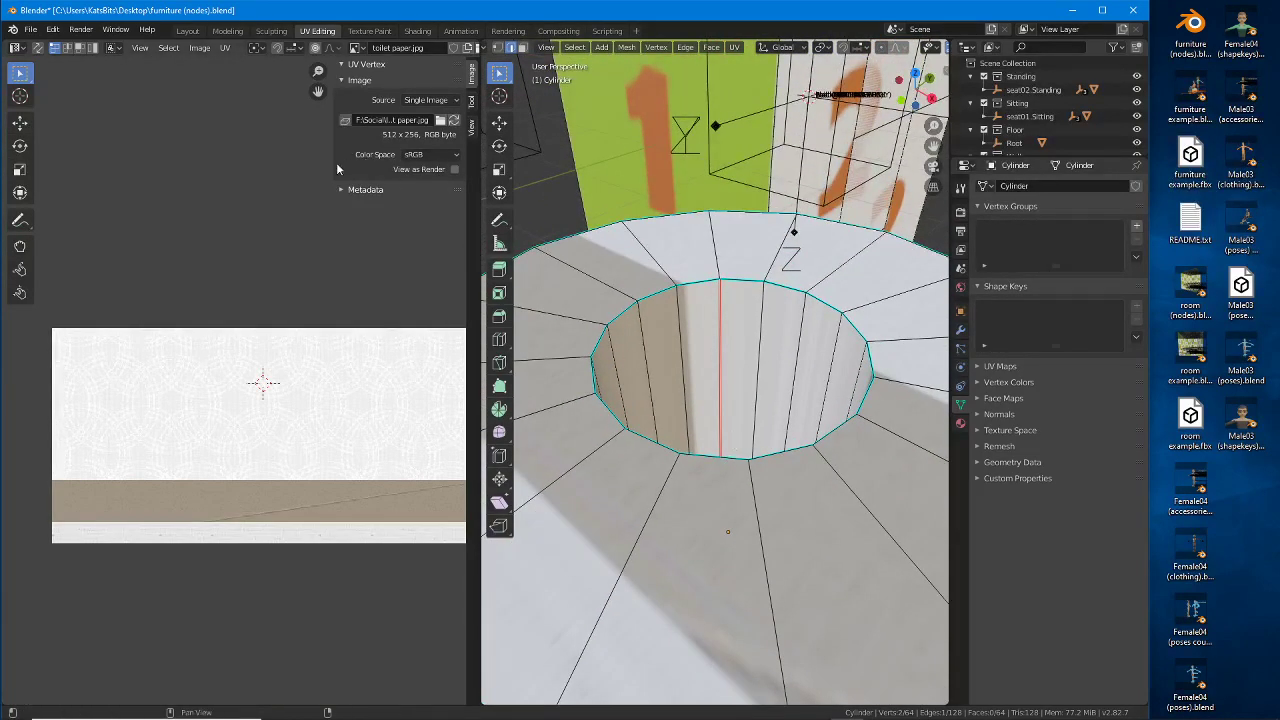
key(alt+a)
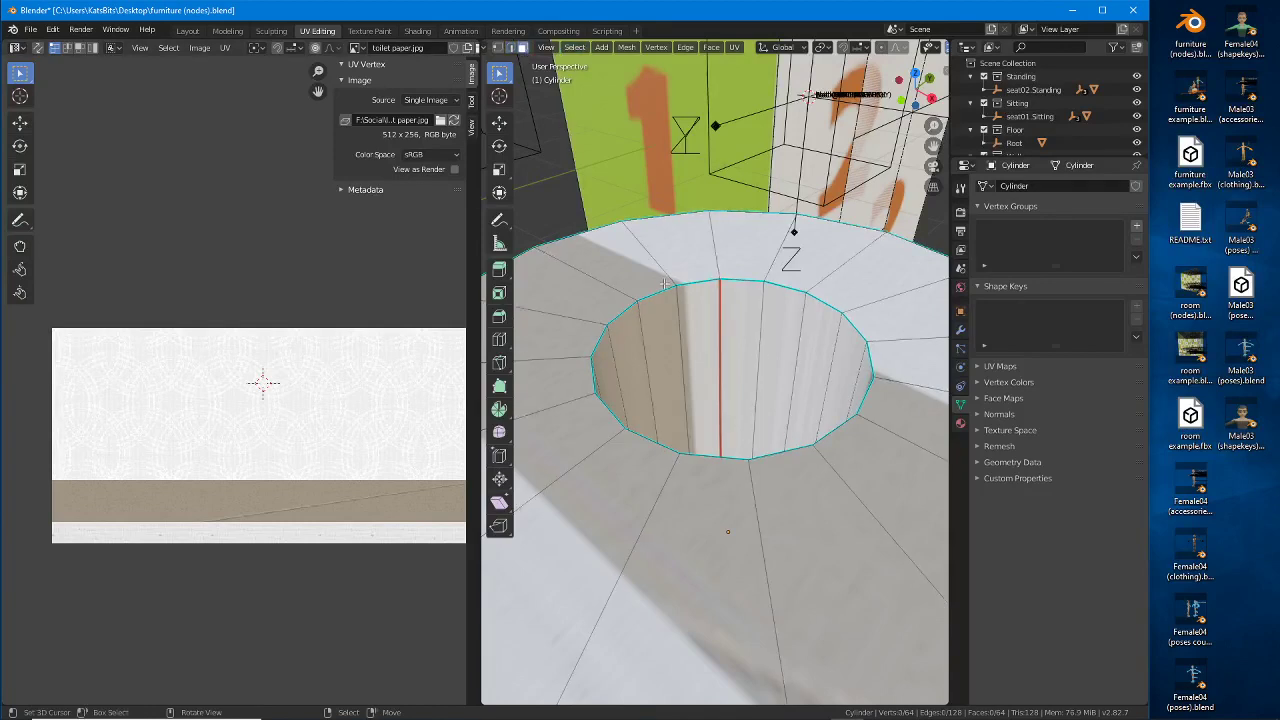
alt+right_click(690, 330)
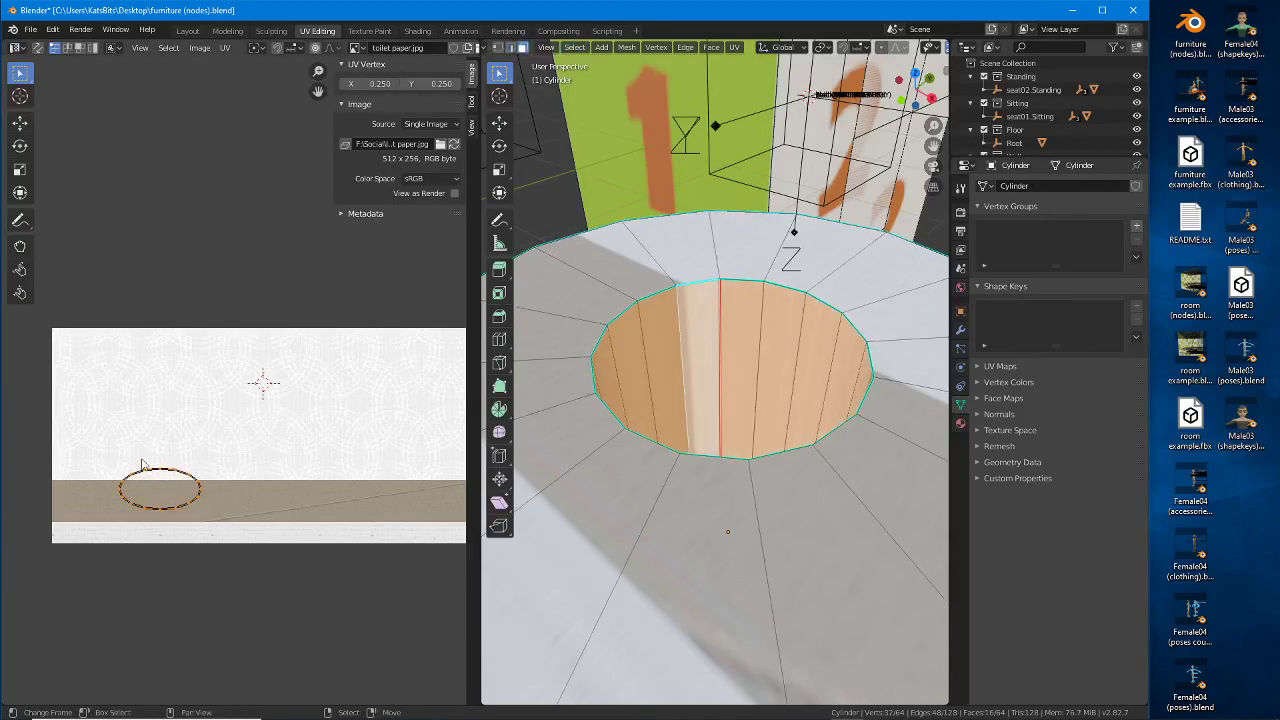
key(u)
click(249, 496)
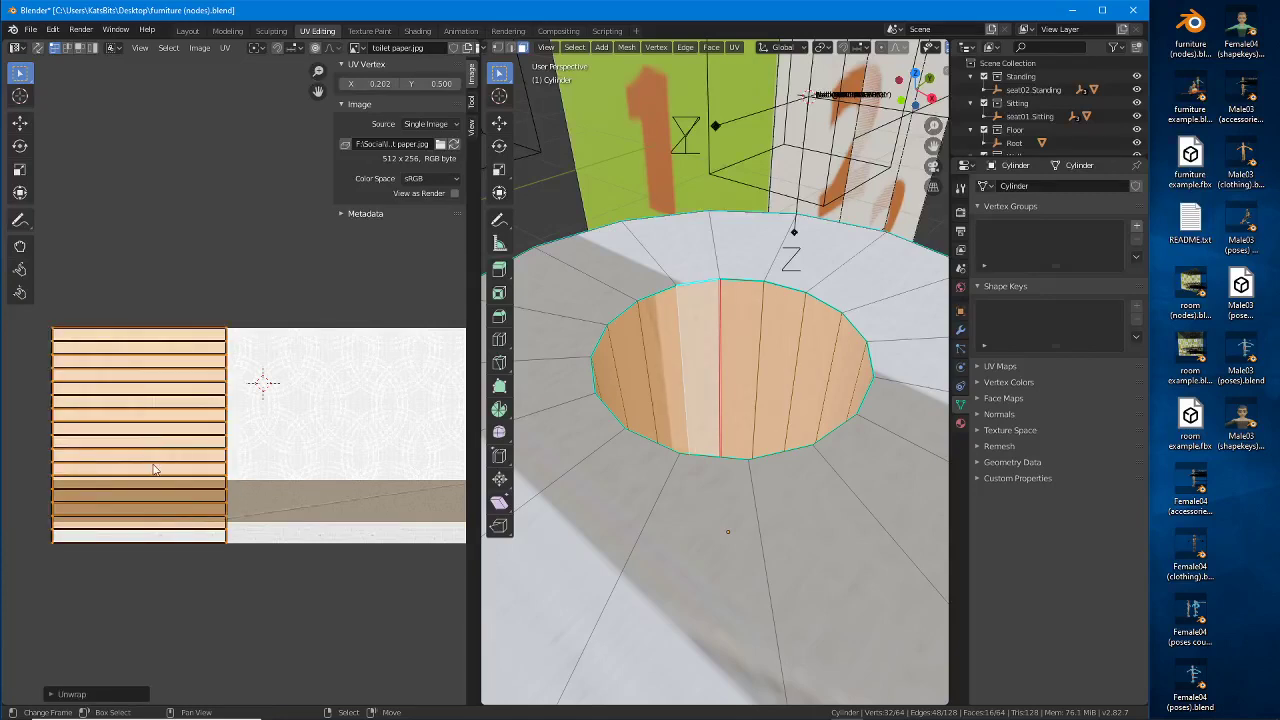
Step: Activate the UV Transform tool and rotate the hole's unwrapped UVs by 90 degrees
click(19, 192)
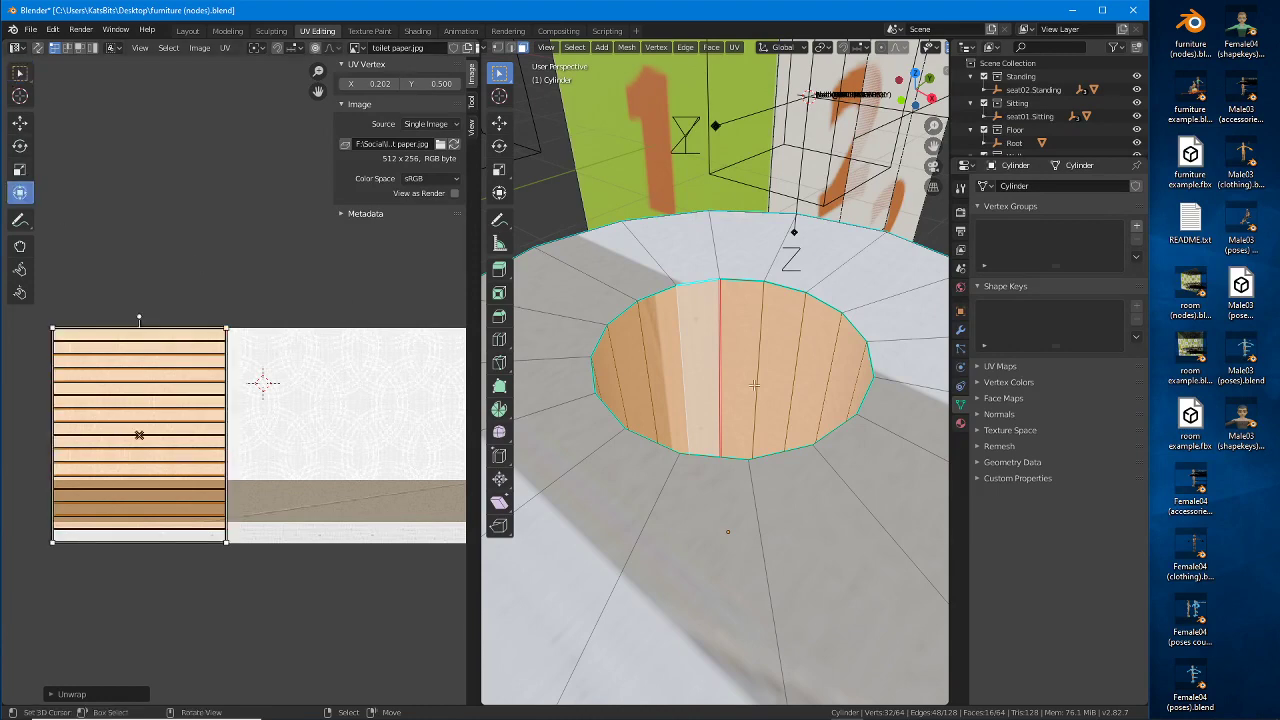
middle_drag(780, 400, 705, 307)
scroll(714, 302, up, 2)
scroll(709, 319, up, 3)
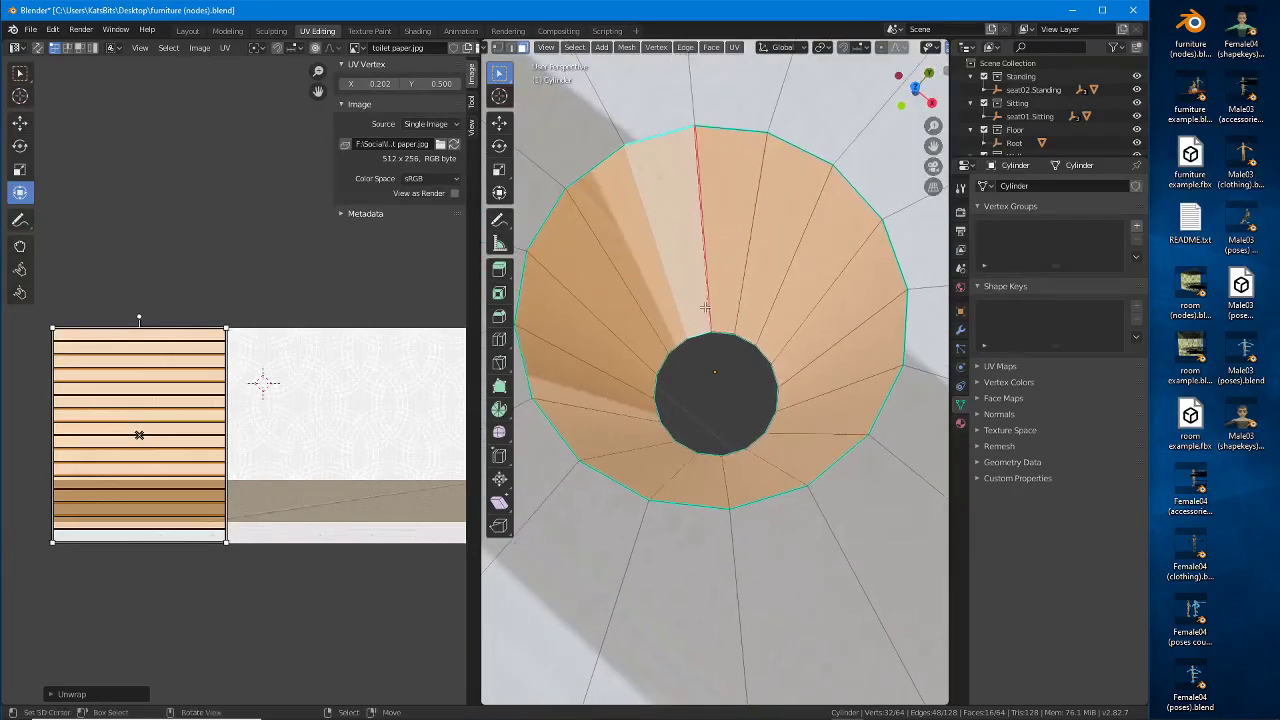
middle_drag(182, 457, 203, 451)
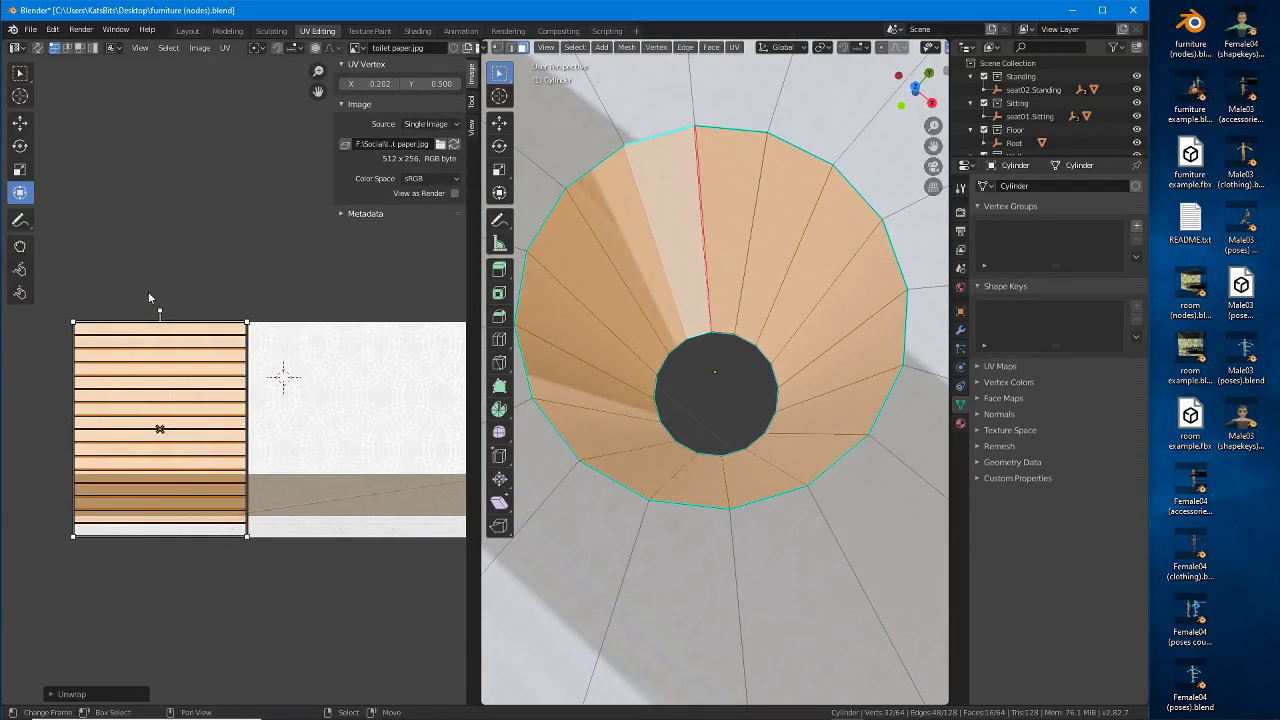
key(r)
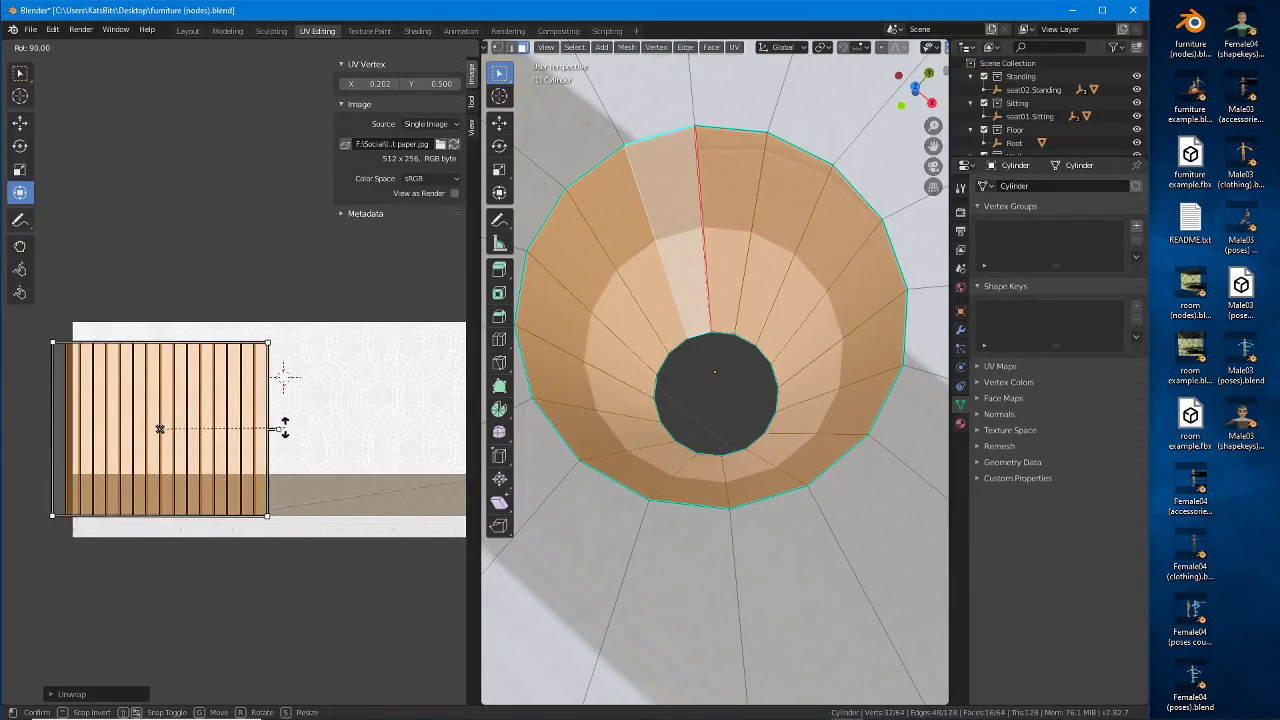
click(283, 428)
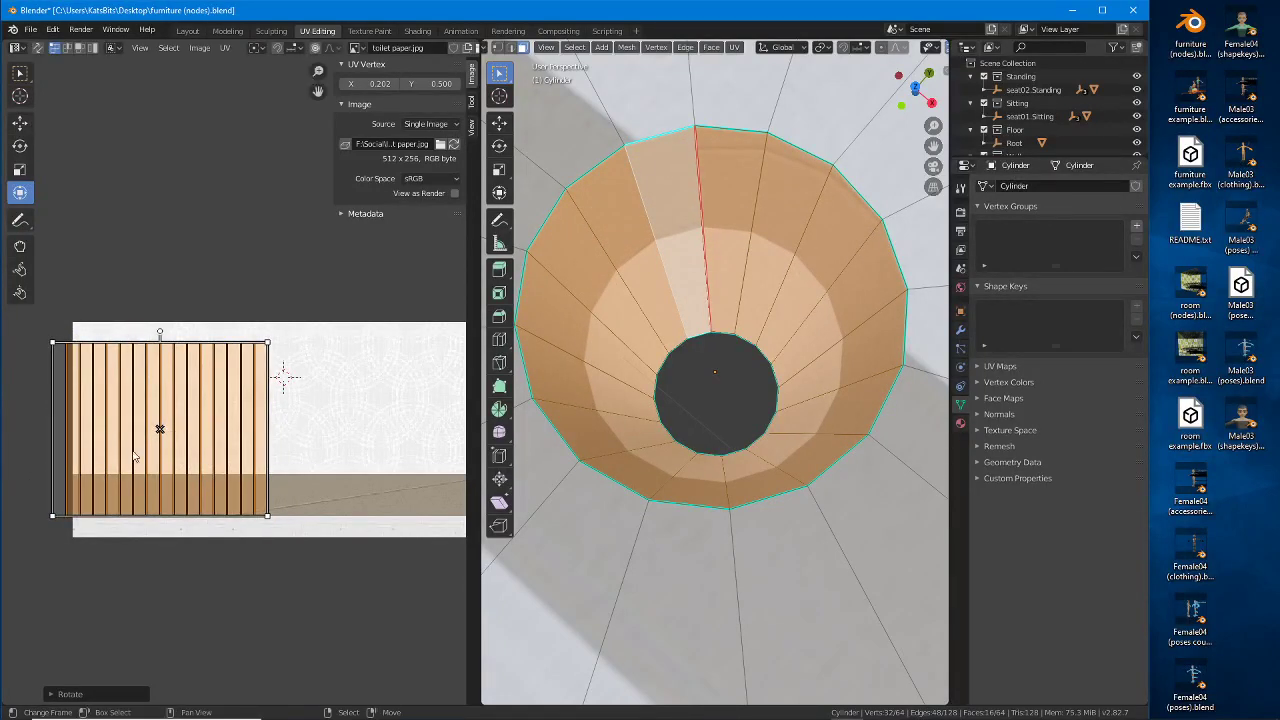
Step: Move the hole's UVs inside the image's edge and scale their height to about 0.21 to fit the brown cardboard strip
key(g)
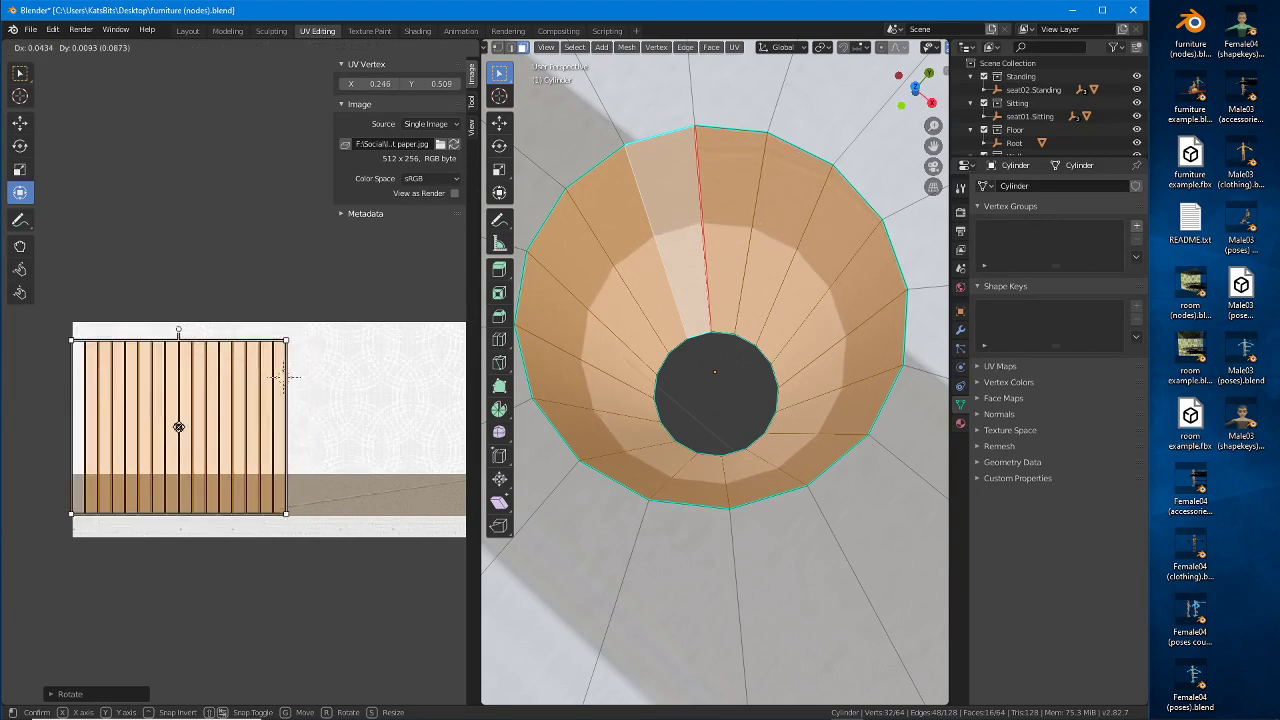
click(183, 426)
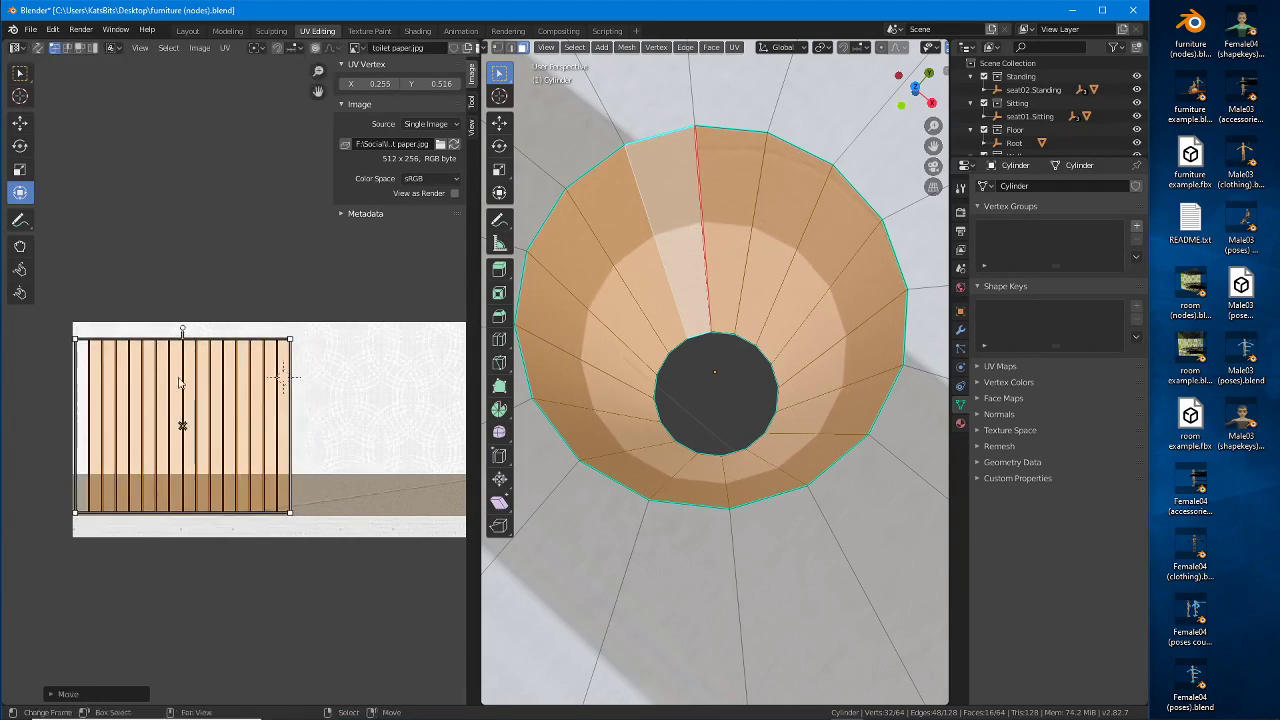
drag(193, 338, 192, 440)
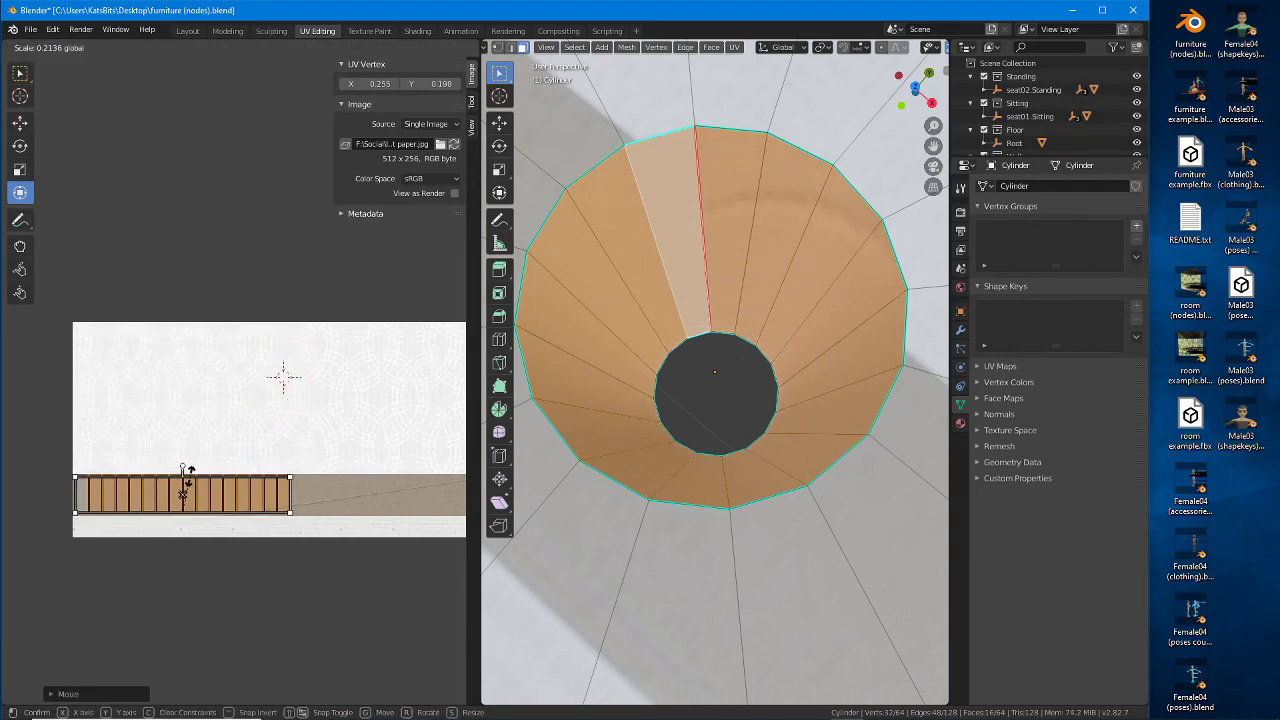
key(Return)
Step: Stretch the hole's UVs horizontally across the full width of the brown cardboard strip
scroll(250, 480, down, 1)
scroll(245, 478, down, 1)
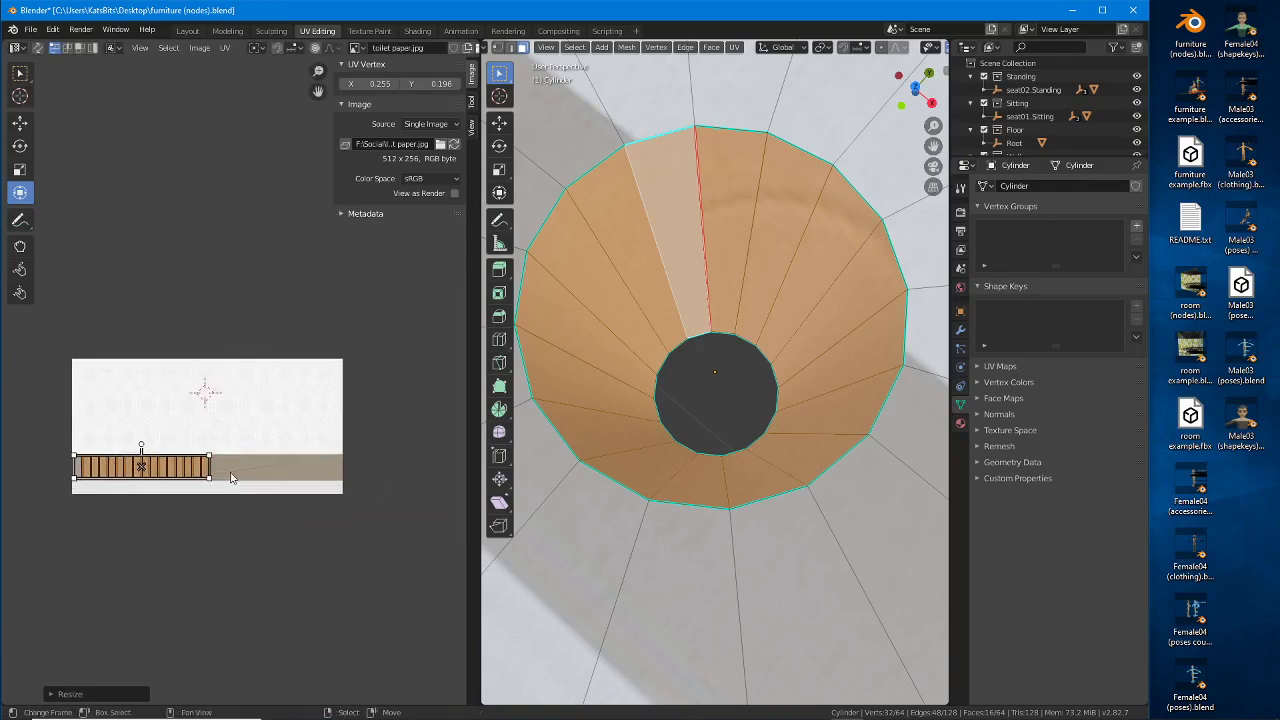
key(s)
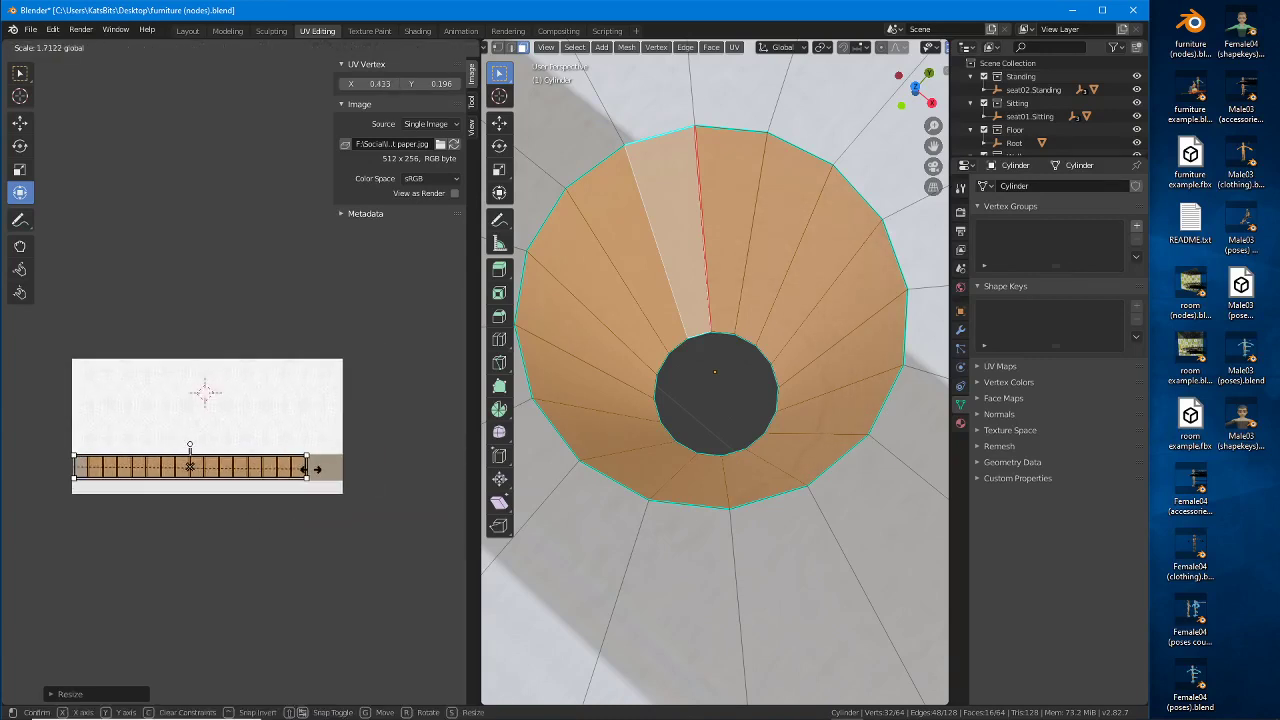
key(Return)
middle_drag(729, 526, 733, 477)
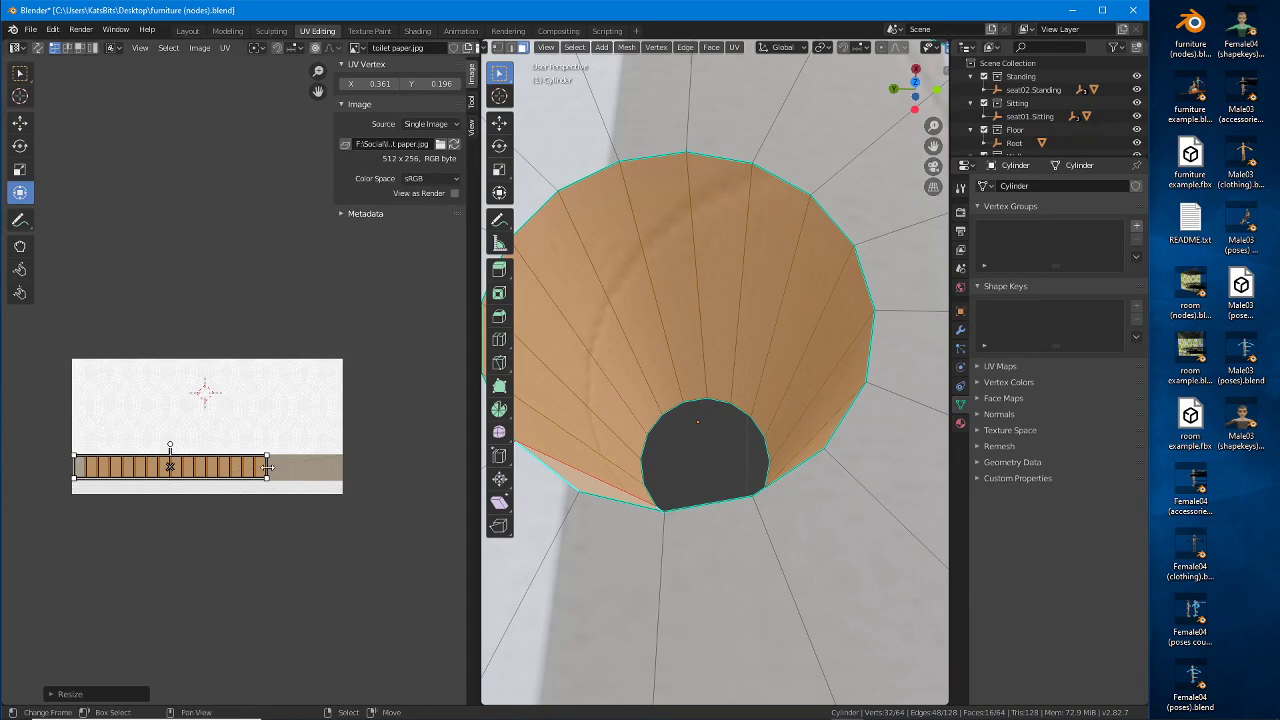
drag(267, 467, 334, 467)
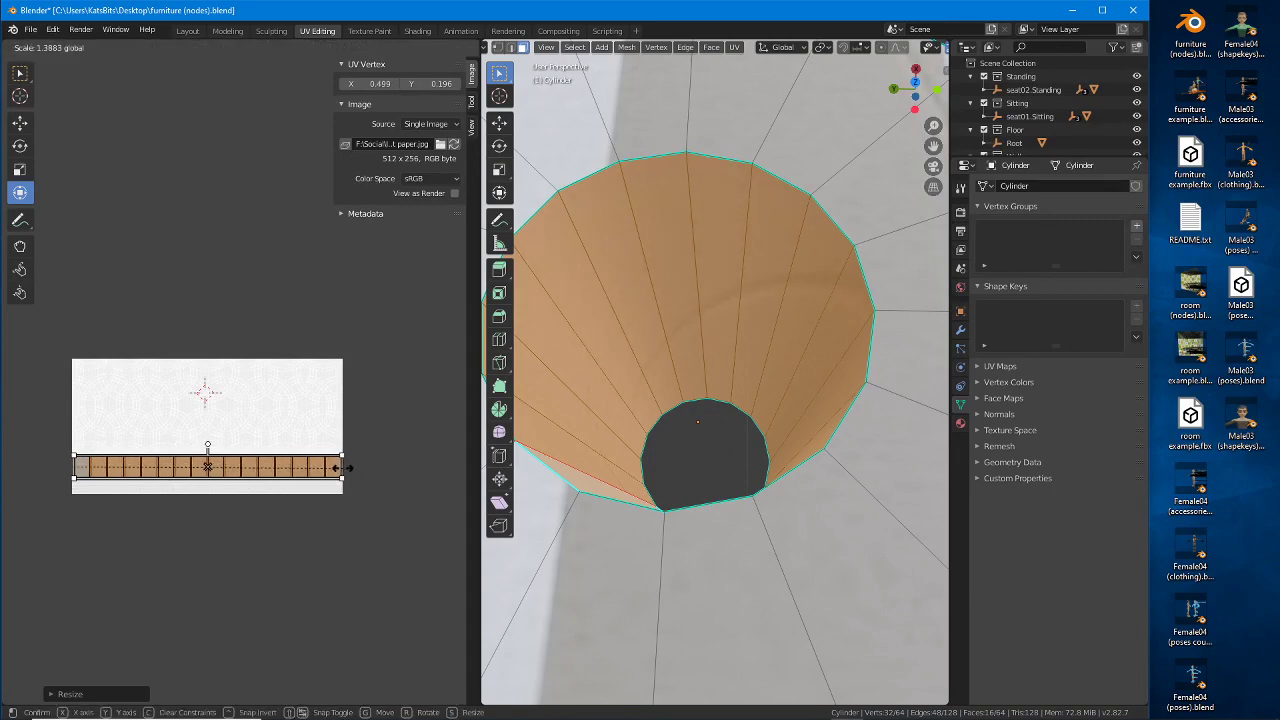
click(348, 467)
Step: Reselect the hole's inner face loop and scale its UVs horizontally to about 0.6, keeping them against the strip's far right end
middle_drag(700, 370, 769, 160)
drag(764, 152, 738, 416)
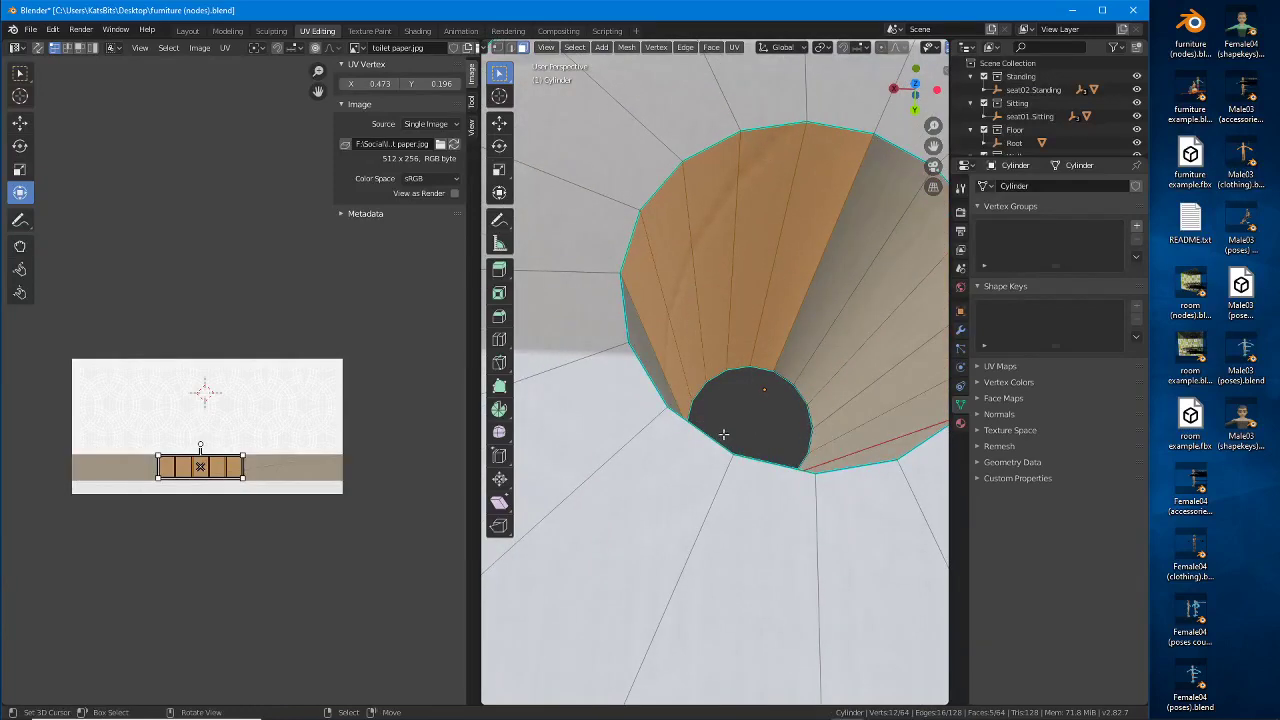
alt+right_click(807, 272)
middle_drag(808, 268, 757, 285)
key(s)
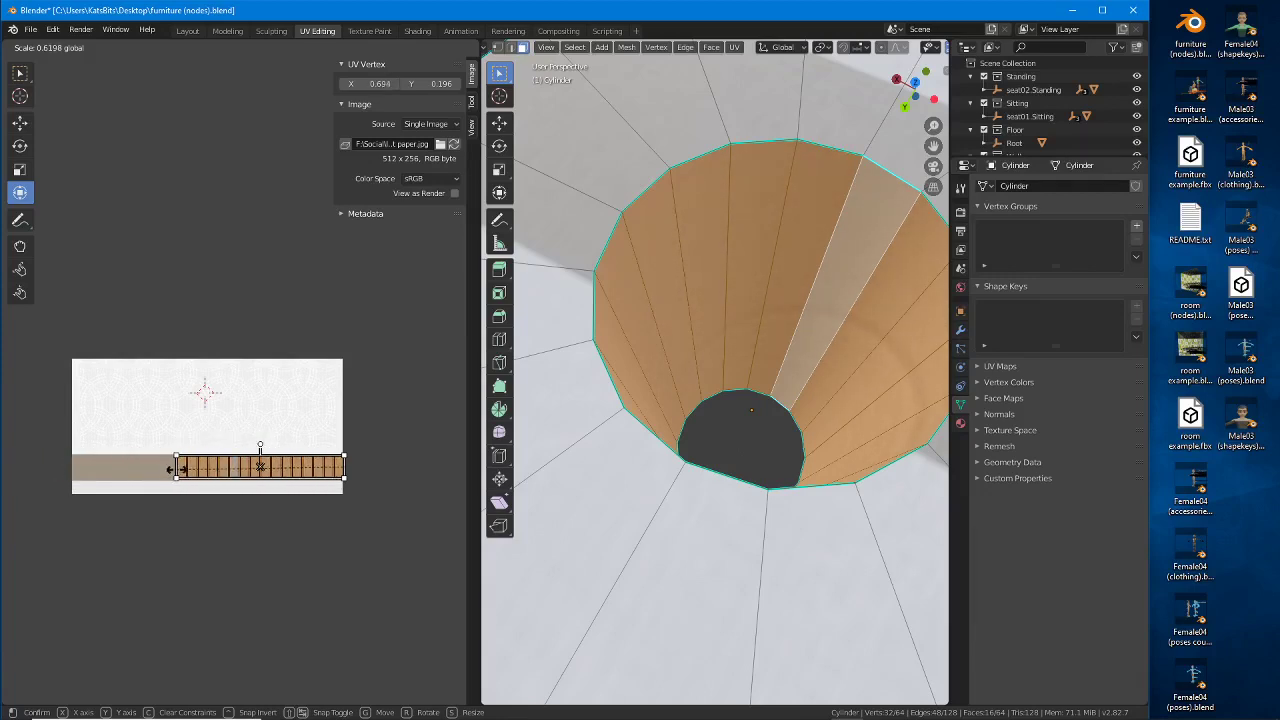
click(182, 467)
Step: Select the roll's top face loop and examine its UV layout on the toilet paper image
middle_drag(770, 490, 732, 451)
scroll(668, 474, down, 3)
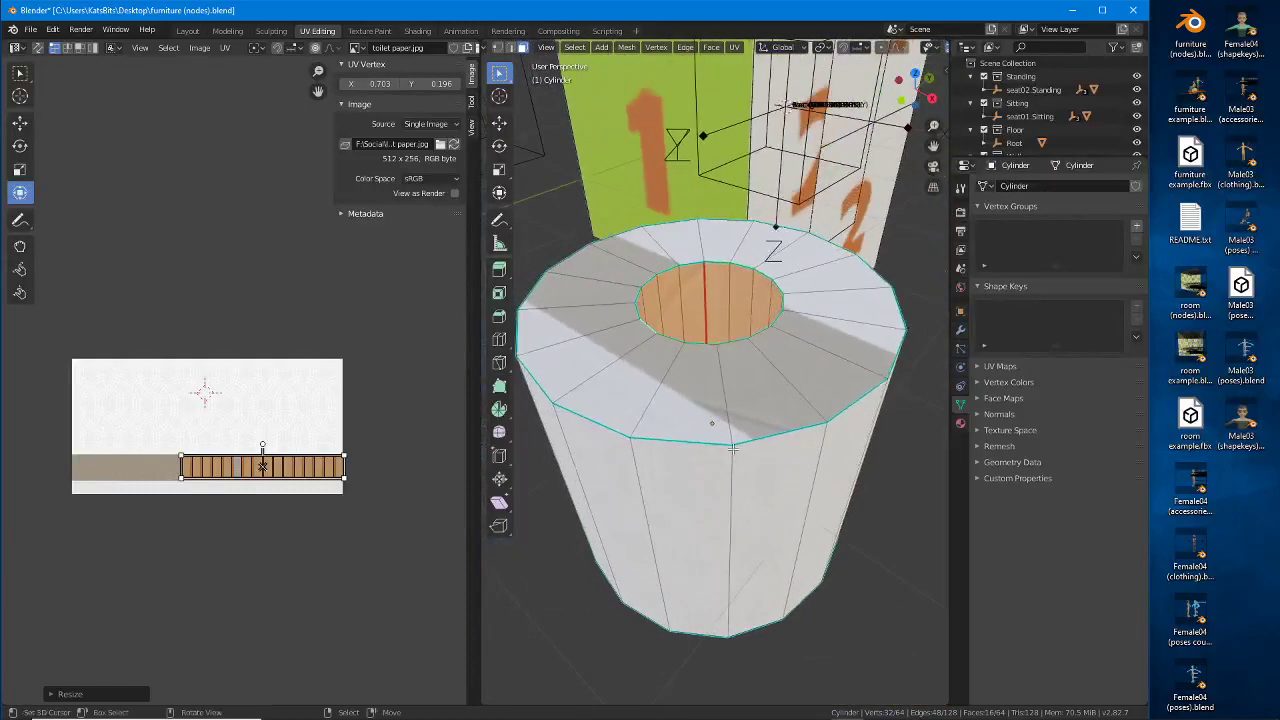
alt+click(723, 389)
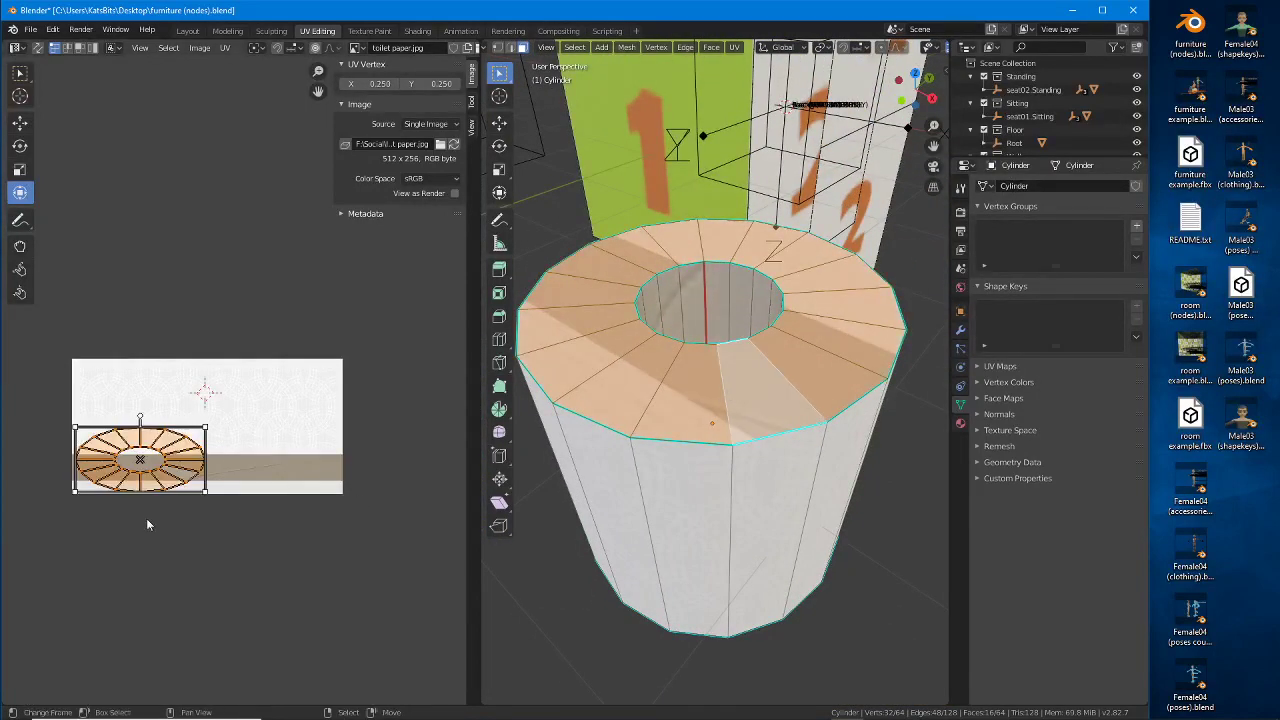
scroll(146, 518, up, 1)
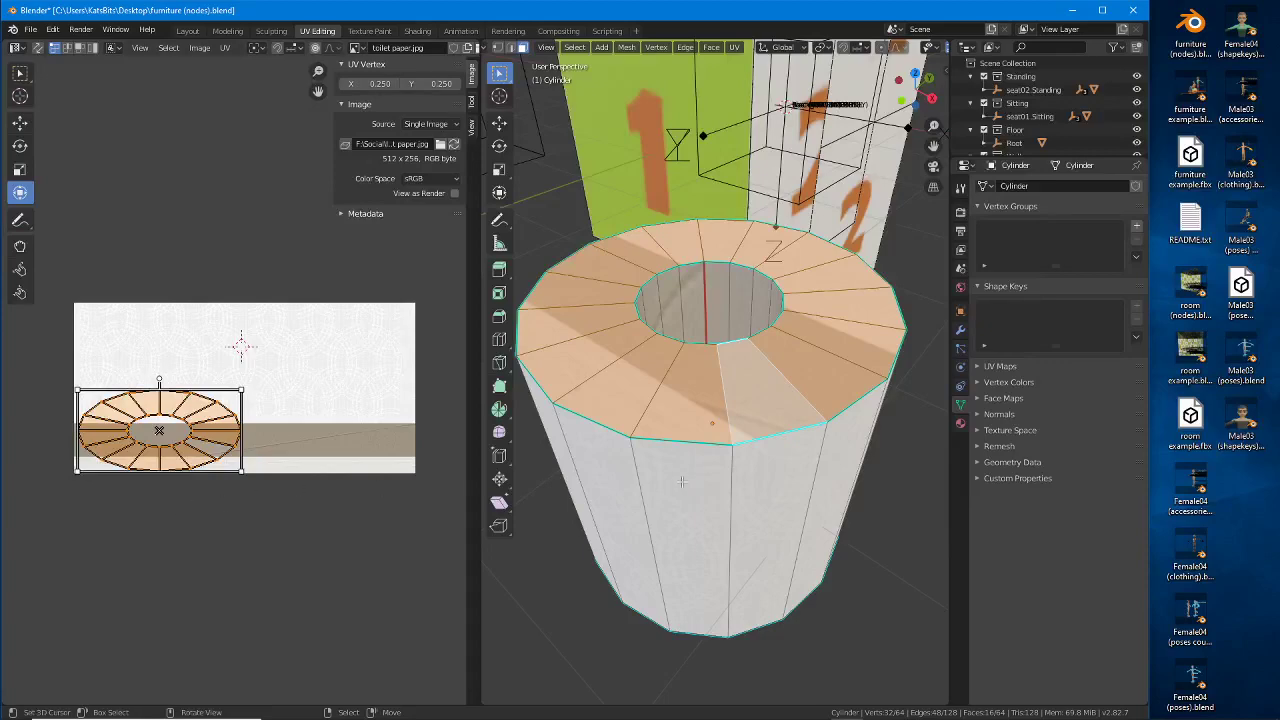
mouse_move(728, 383)
middle_down()
mouse_move(673, 391)
mouse_move(719, 403)
middle_up()
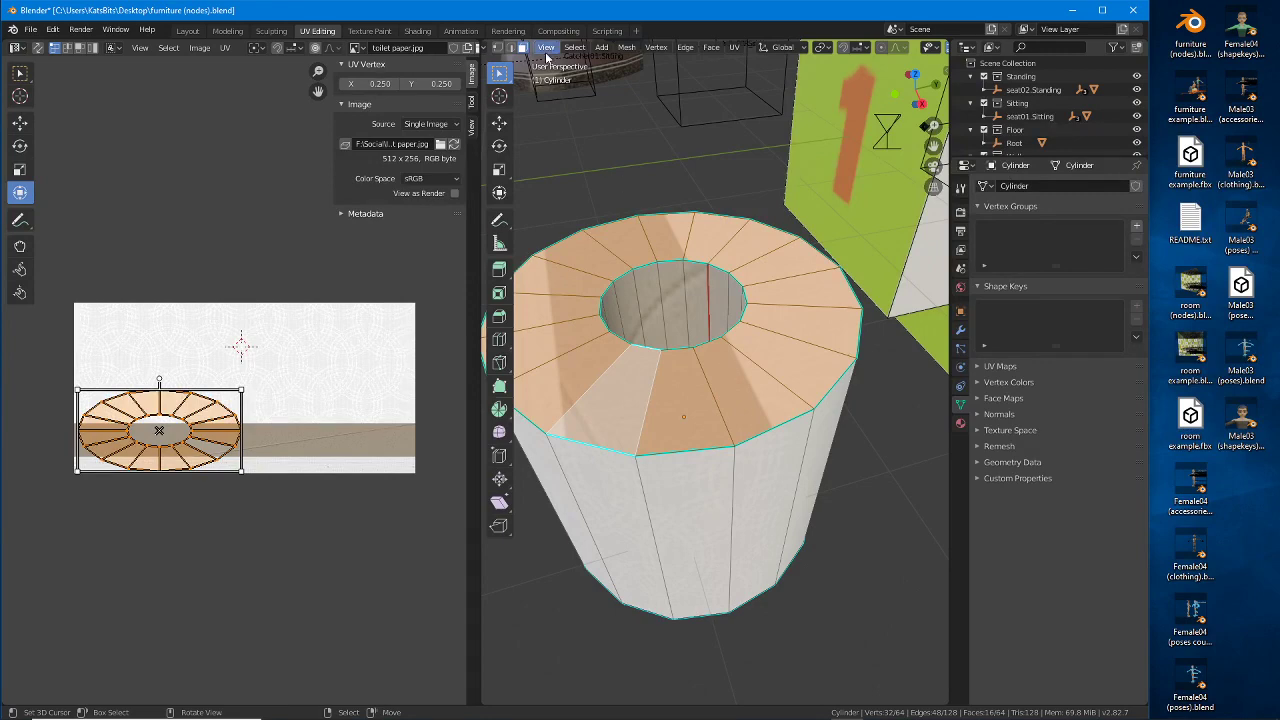
Step: Mark a seam on one radial edge of the roll's top ring and one of its bottom ring
click(510, 49)
click(706, 406)
middle_drag(698, 500, 734, 493)
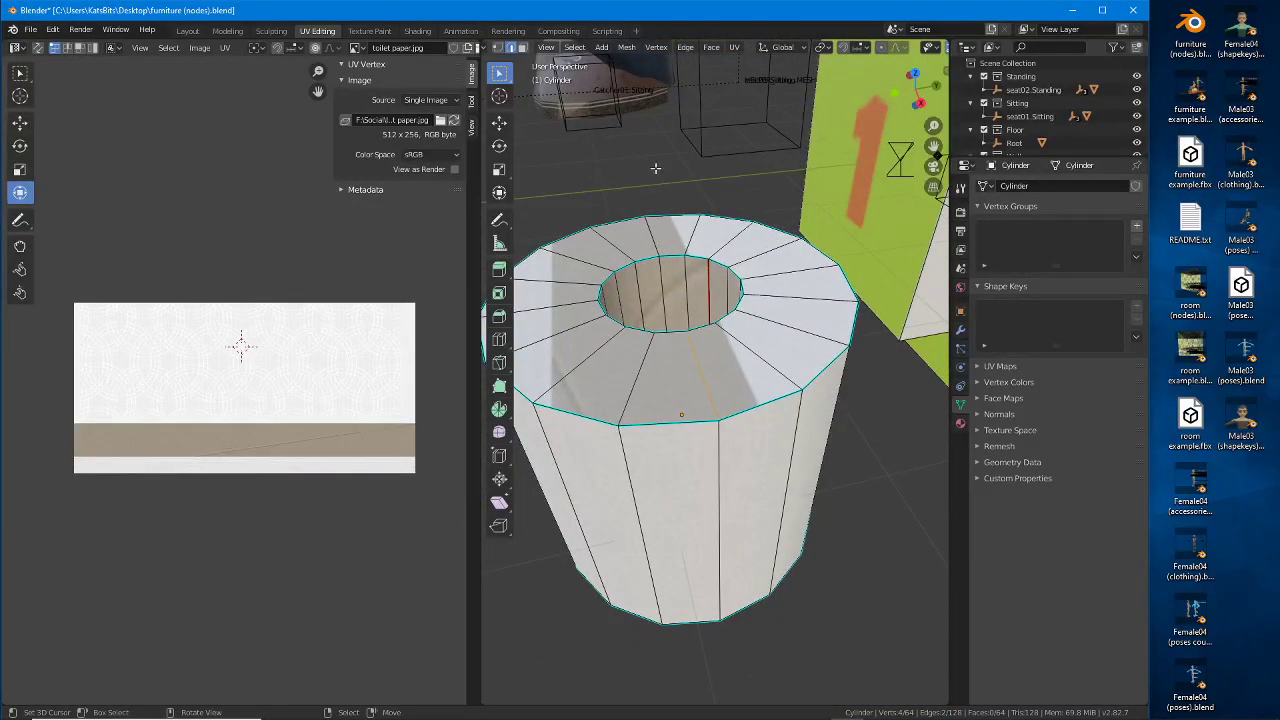
click(686, 48)
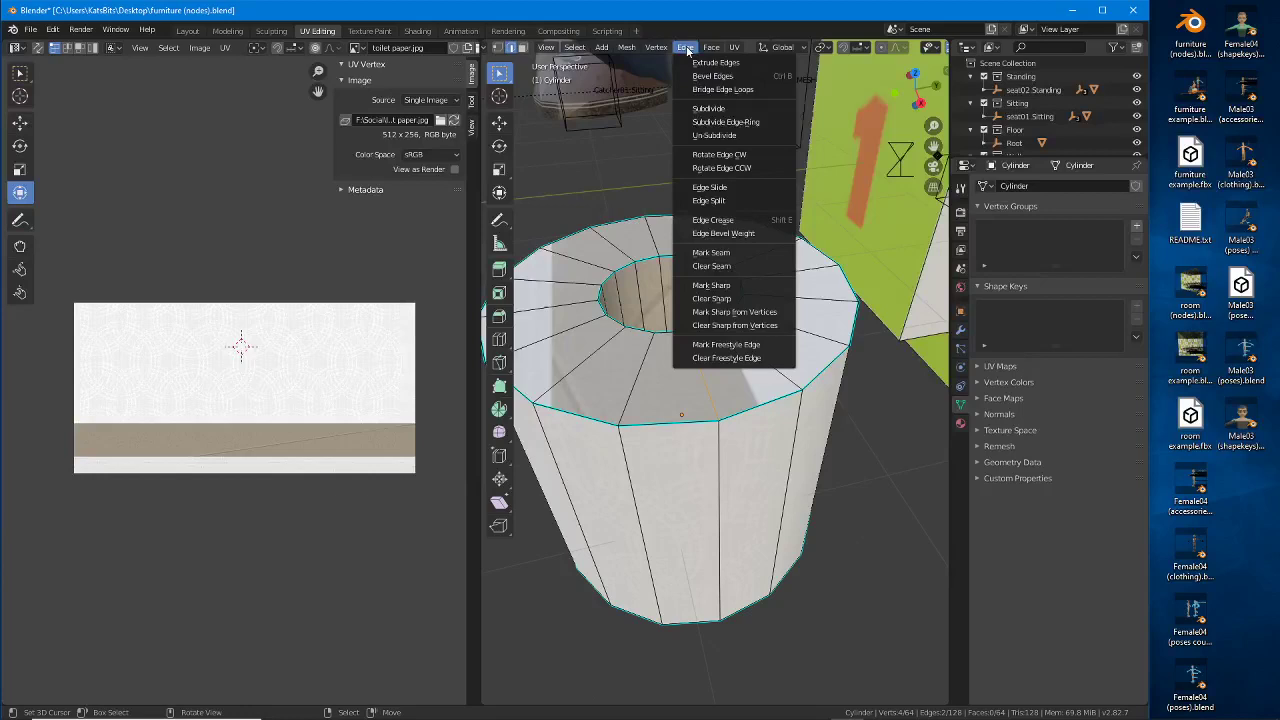
click(704, 256)
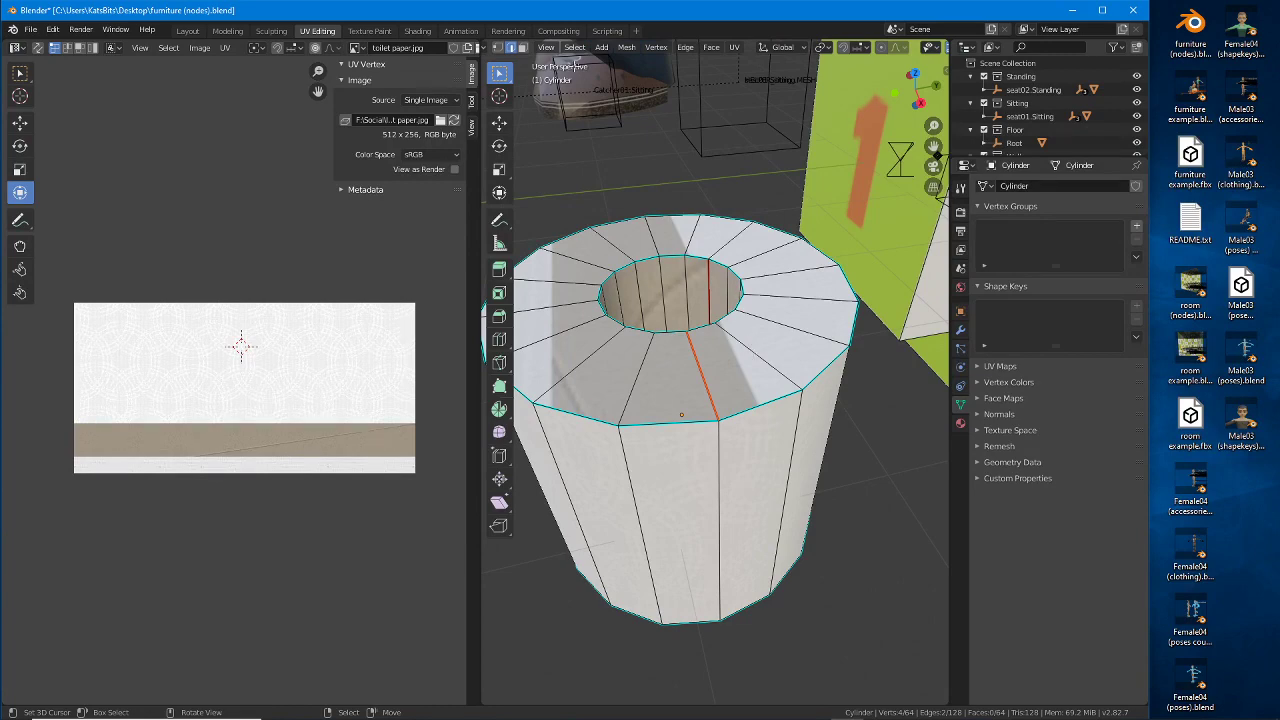
Step: Select the face loop of the roll's top ring and unwrap it along the new seam
click(522, 47)
alt+click(750, 348)
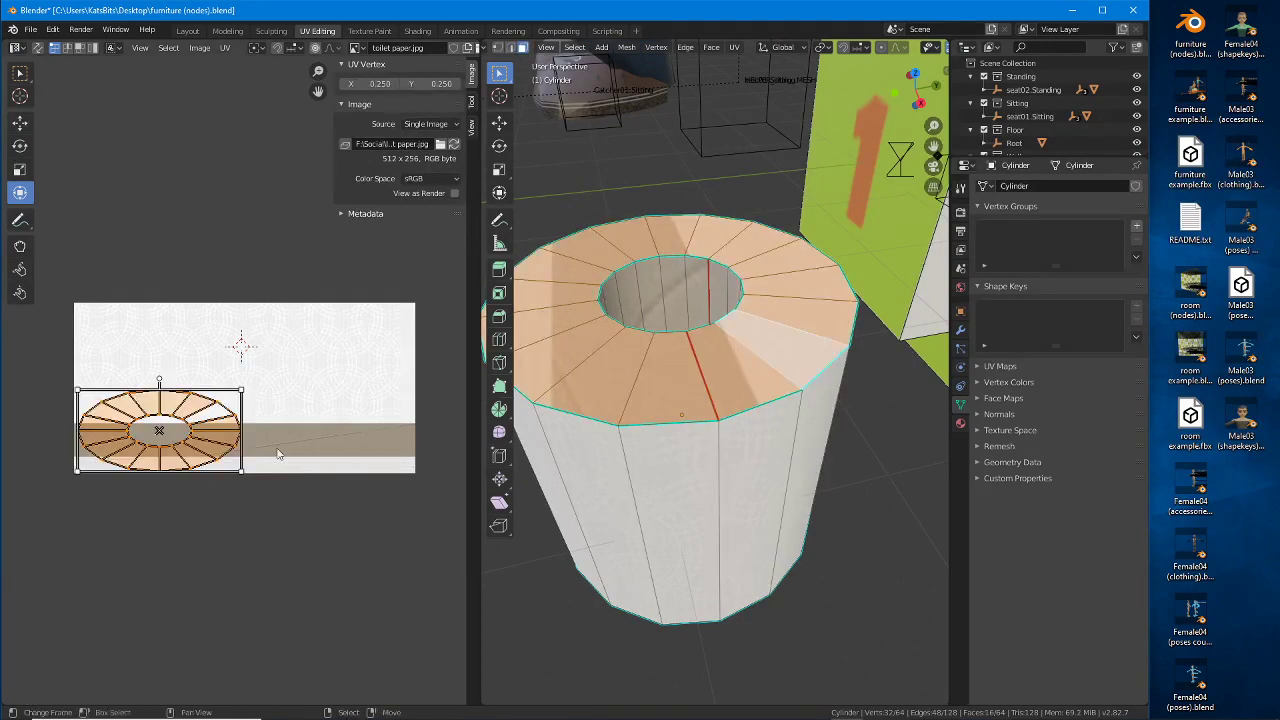
key(u)
click(217, 430)
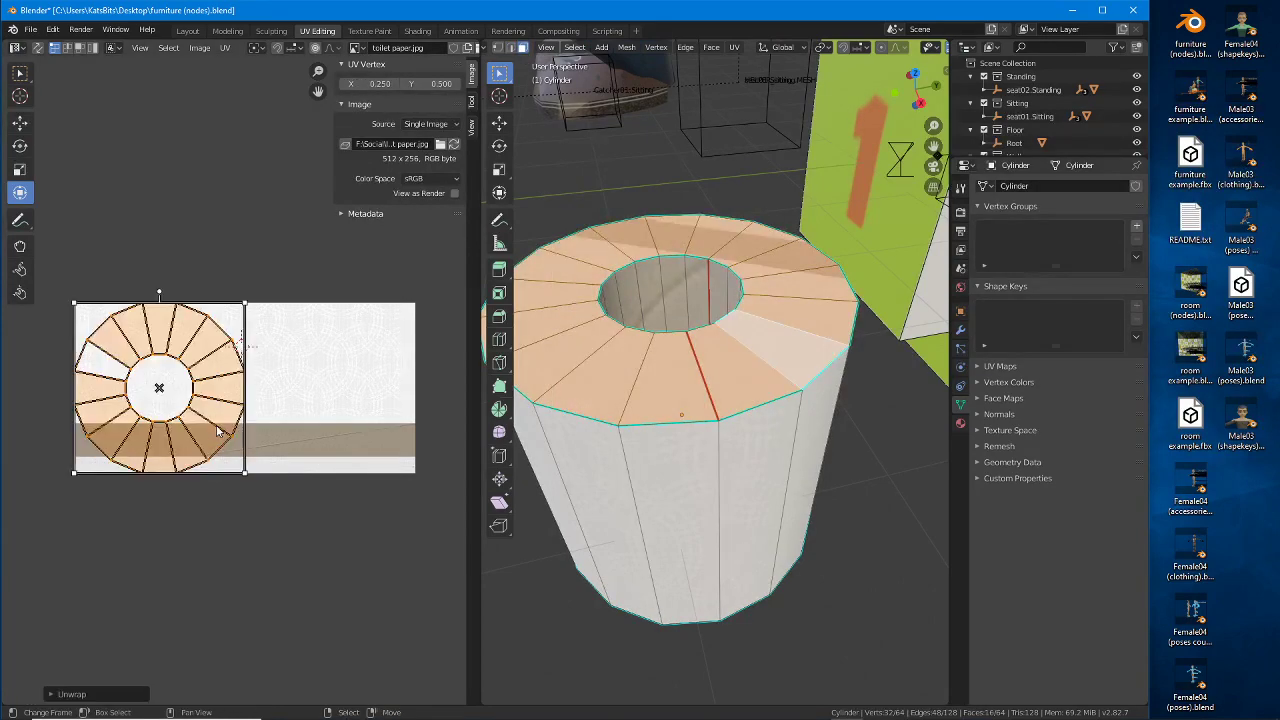
Step: Select the face loop of the roll's bottom ring and unwrap it along its seam
middle_drag(706, 636, 706, 413)
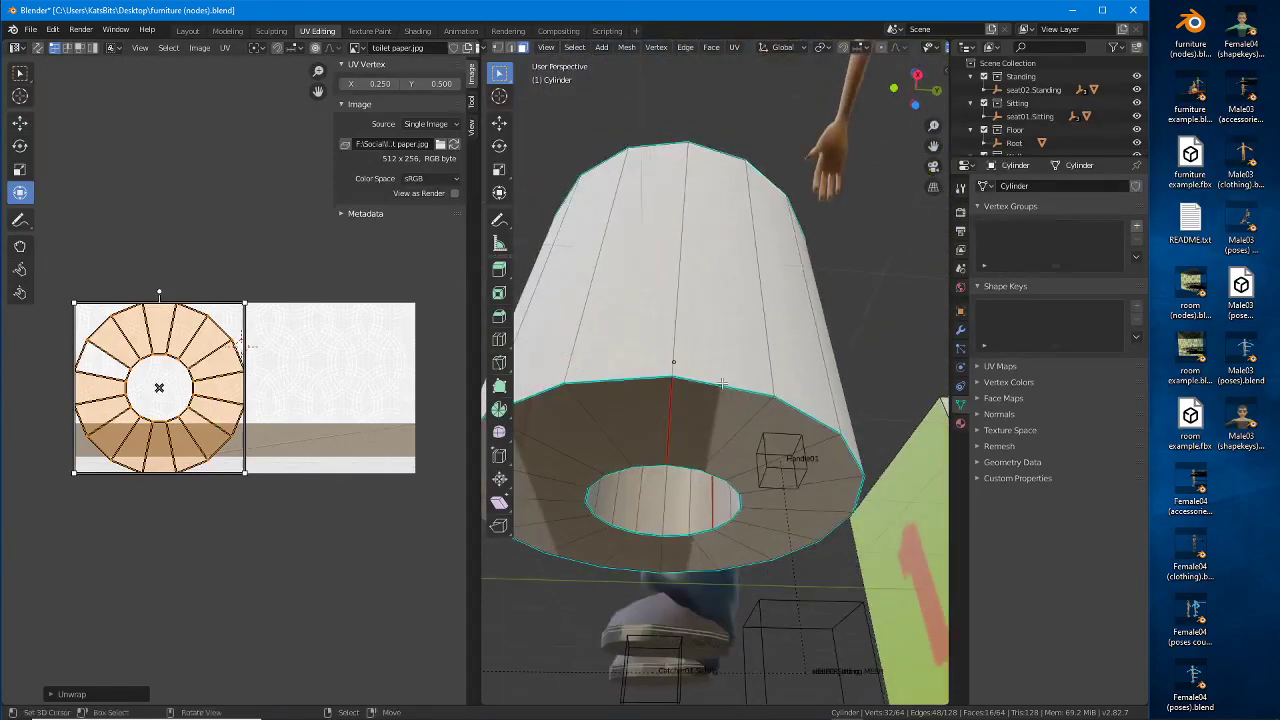
alt+click(672, 410)
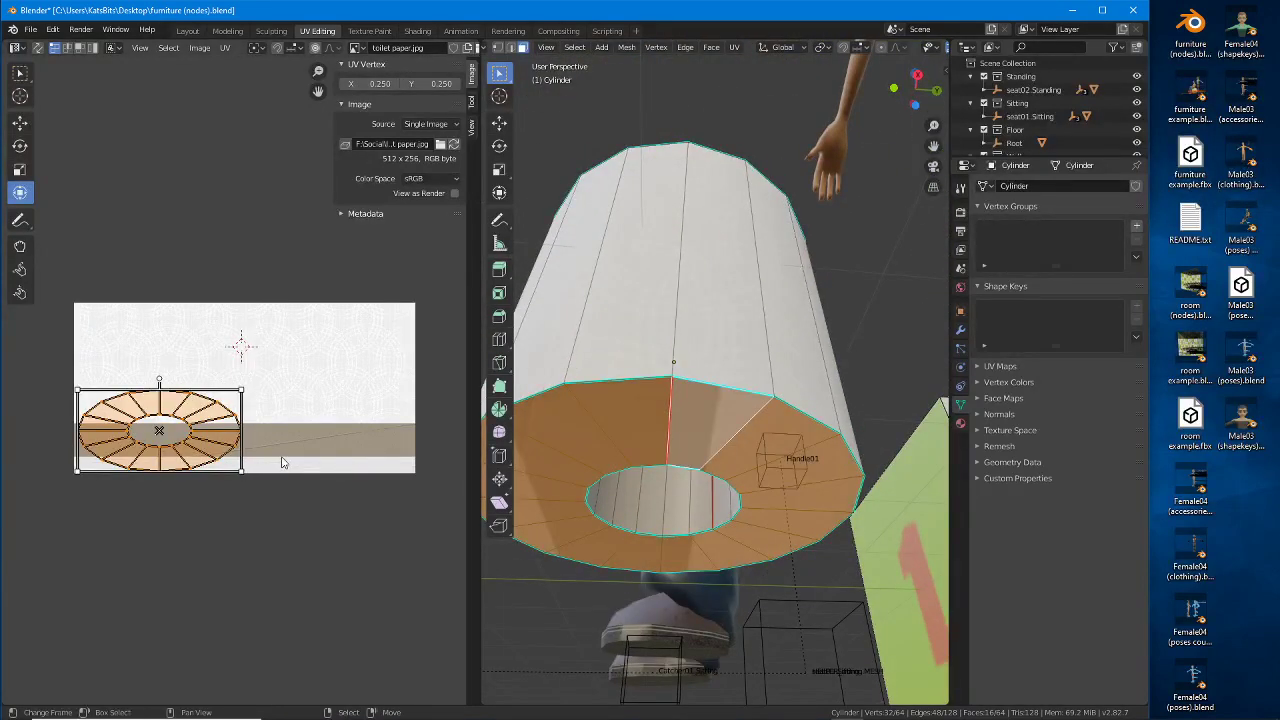
key(u)
click(283, 462)
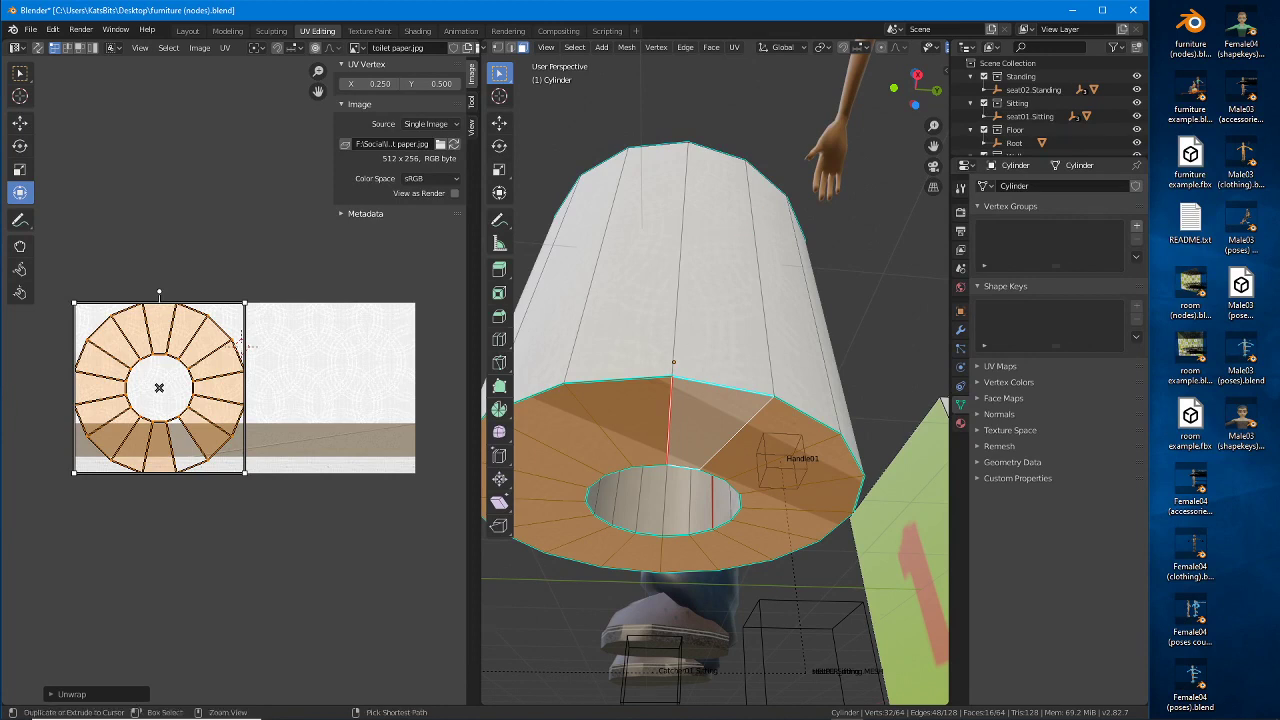
drag(716, 139, 762, 156)
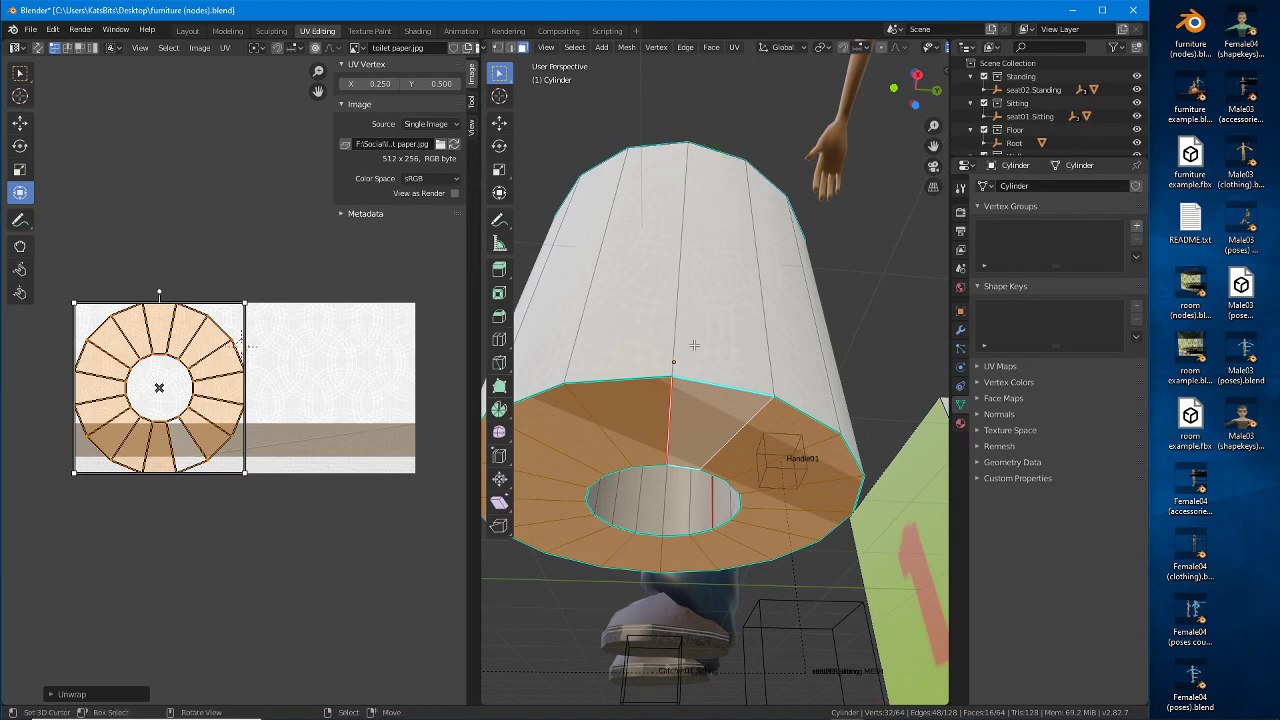
key(u)
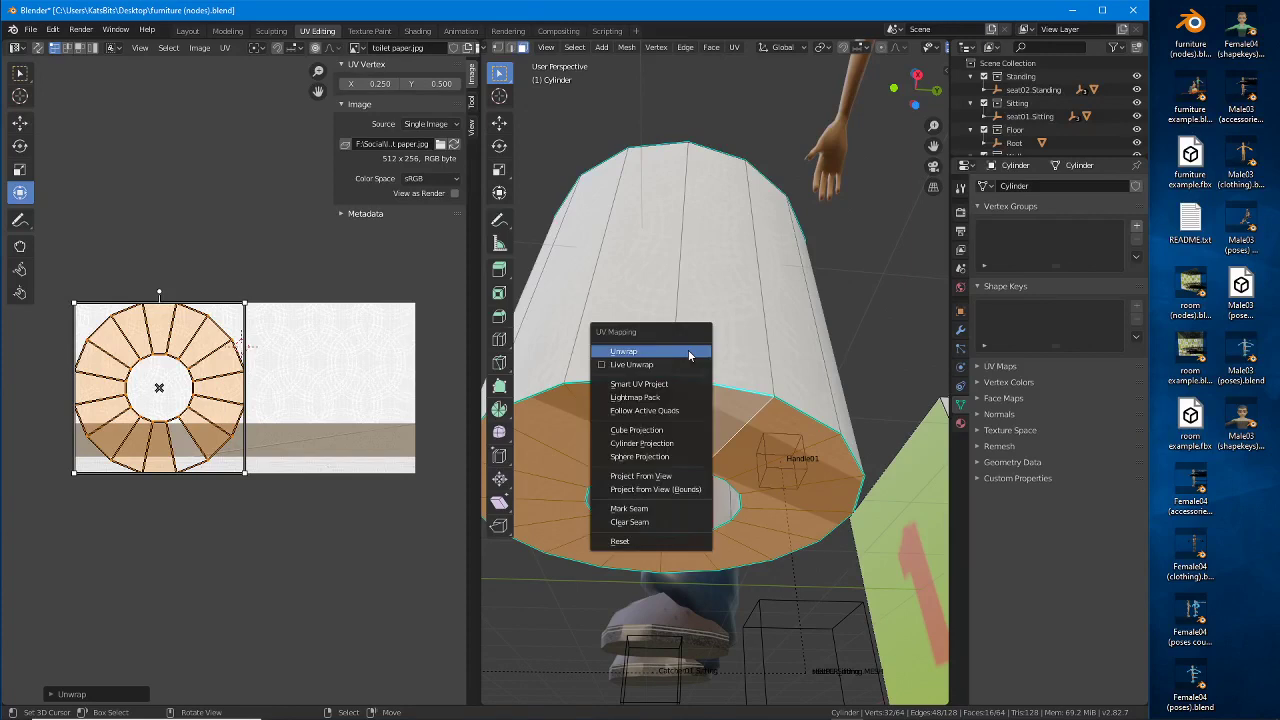
click(635, 355)
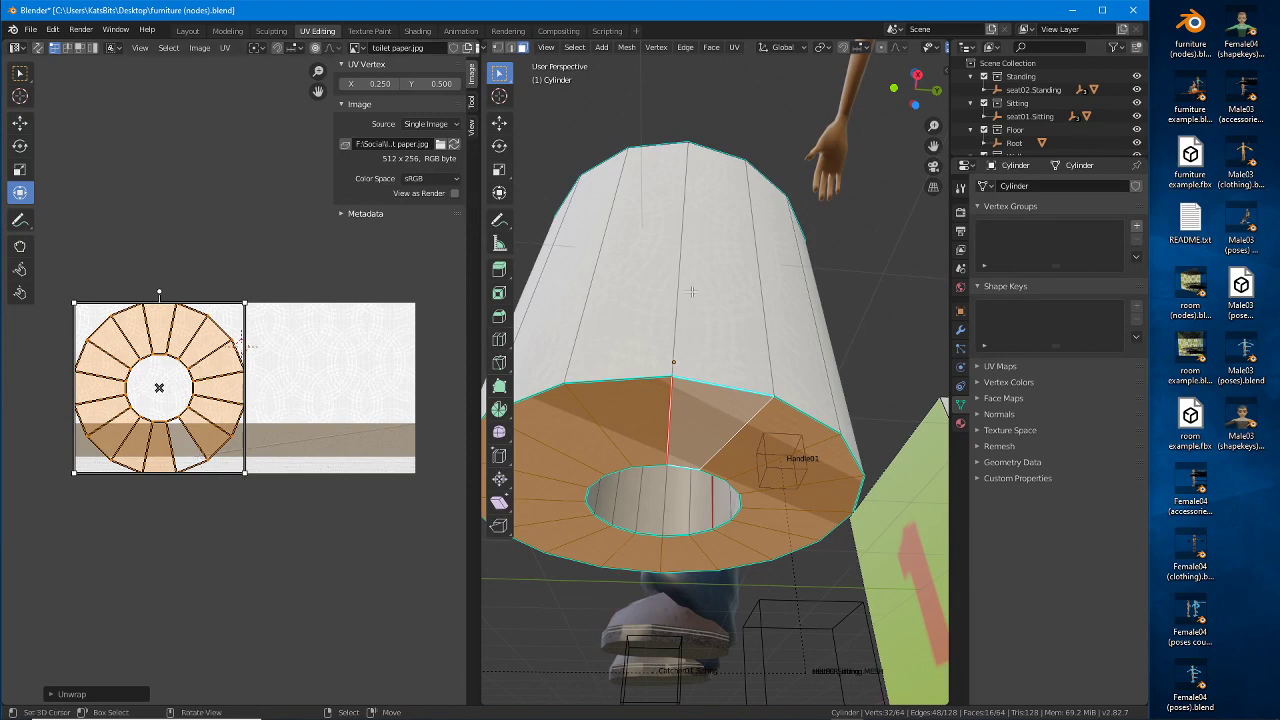
Step: Deselect the bottom face beside the seam, shift the exposed UV edge slightly down to open the ring, and reselect that face
middle_drag(691, 291, 621, 320)
shift+click(619, 337)
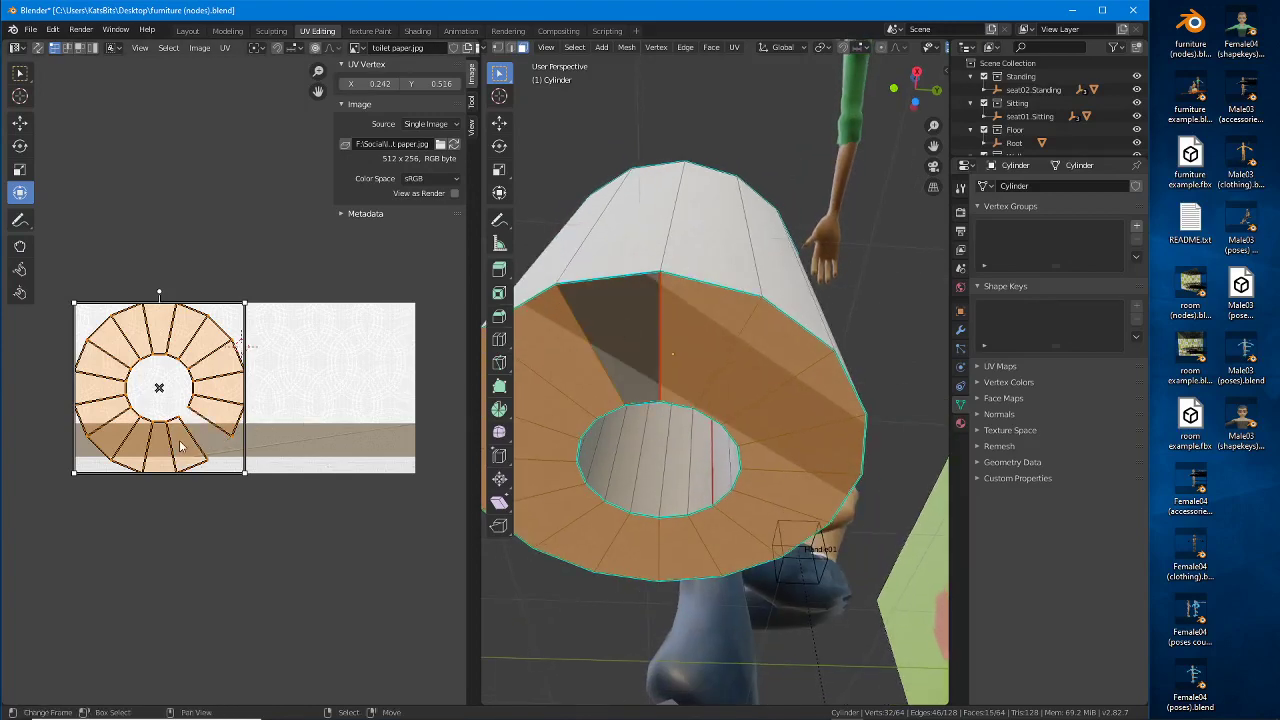
click(178, 424)
click(185, 447)
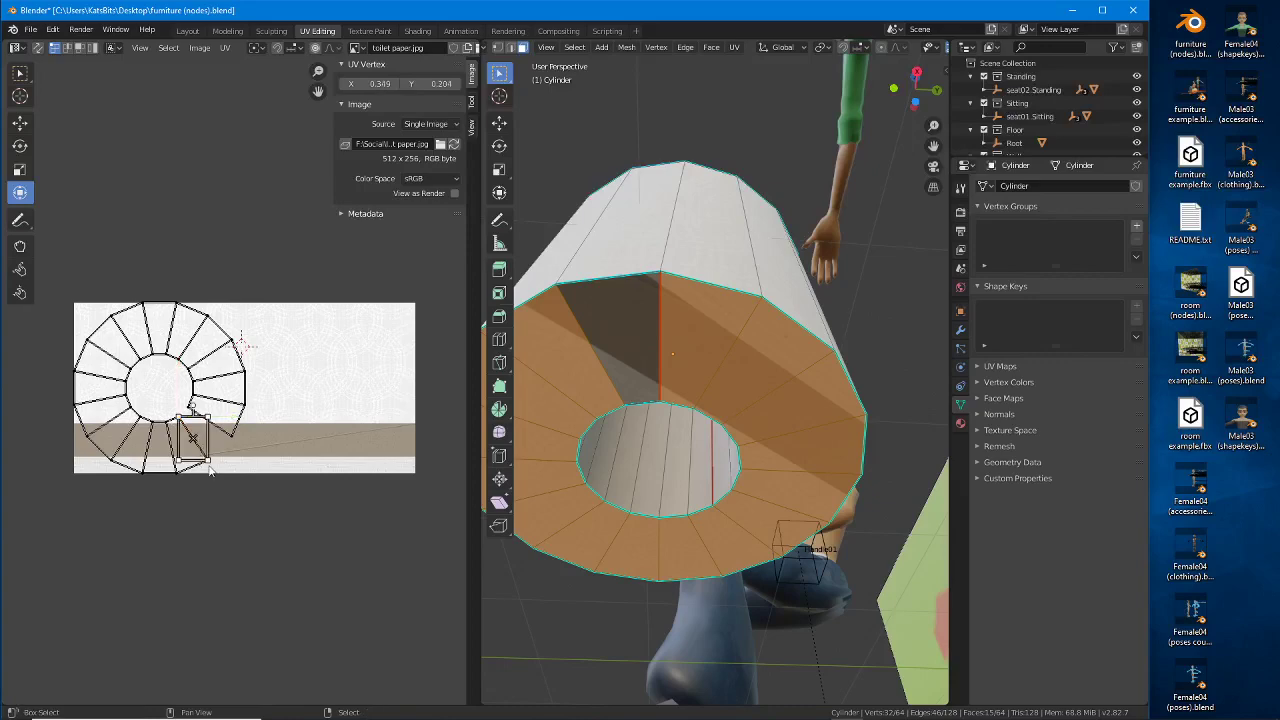
key(g)
click(208, 486)
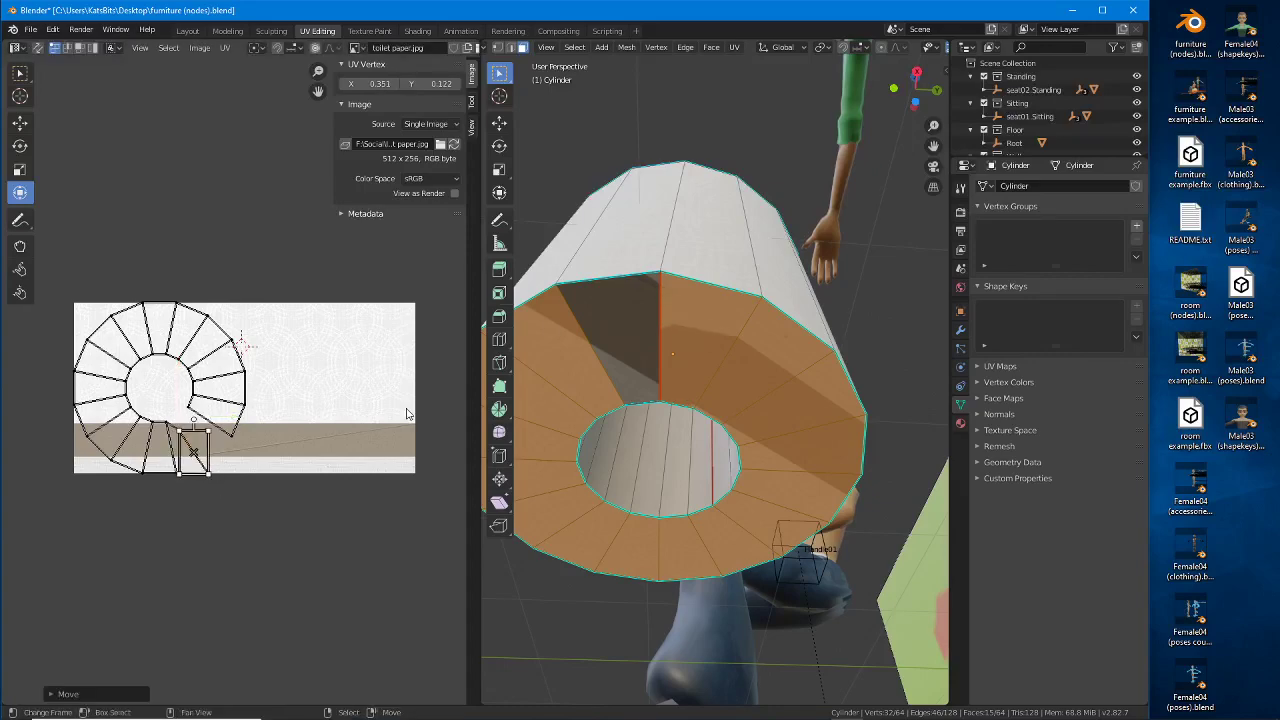
shift+right_click(621, 313)
scroll(187, 521, up, 2)
middle_drag(187, 521, 267, 502)
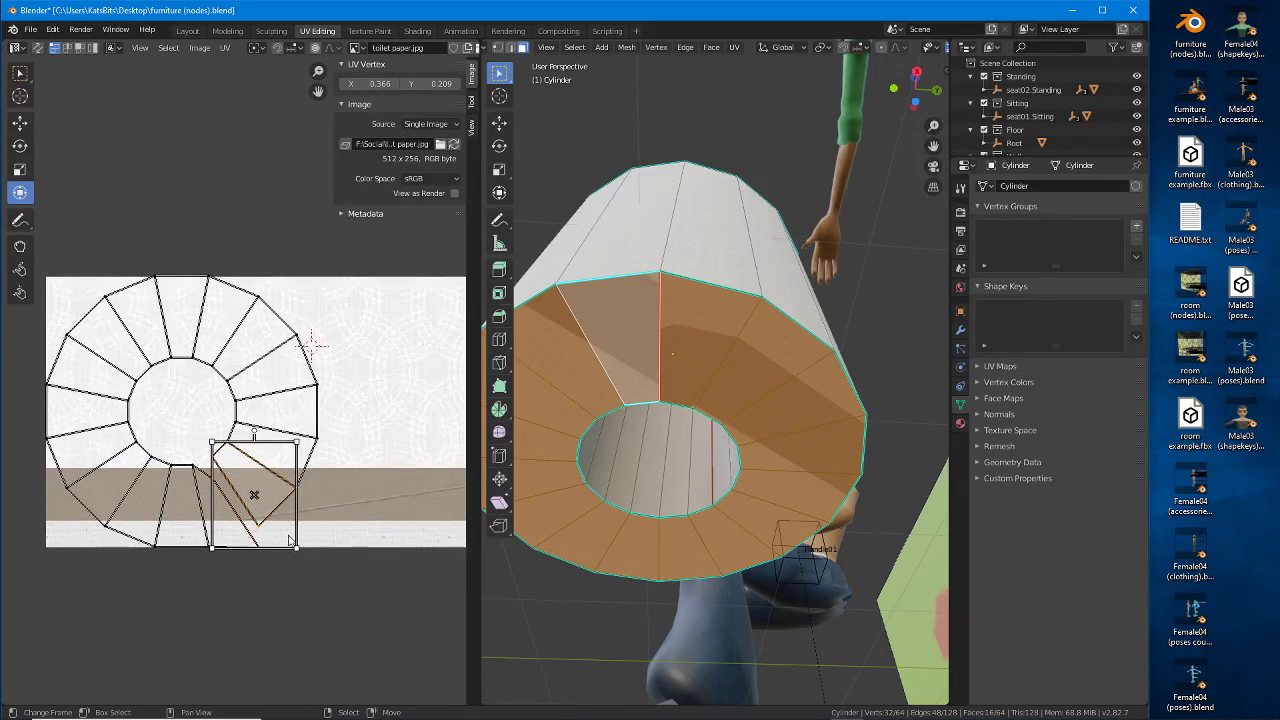
middle_drag(262, 479, 252, 514)
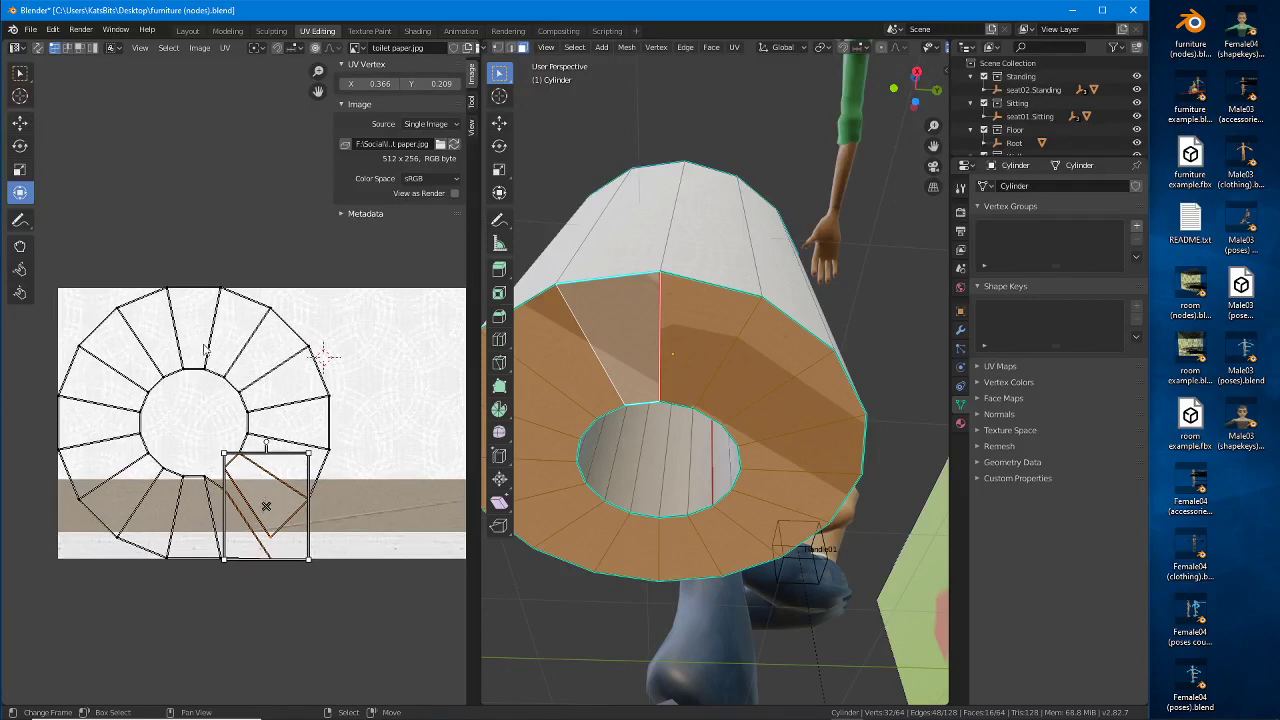
Step: Move an inner and two outer UV vertices beside the ring's topmost segment into line with its inner and outer edges
click(225, 378)
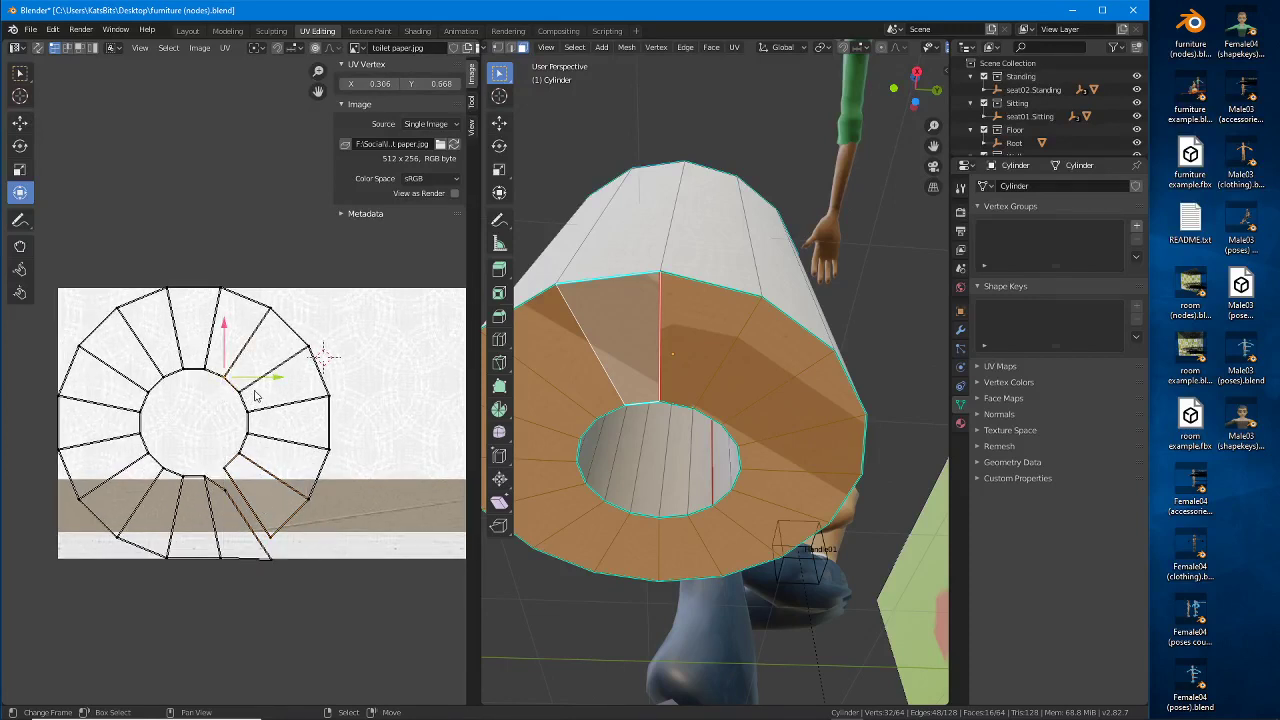
key(g)
click(268, 376)
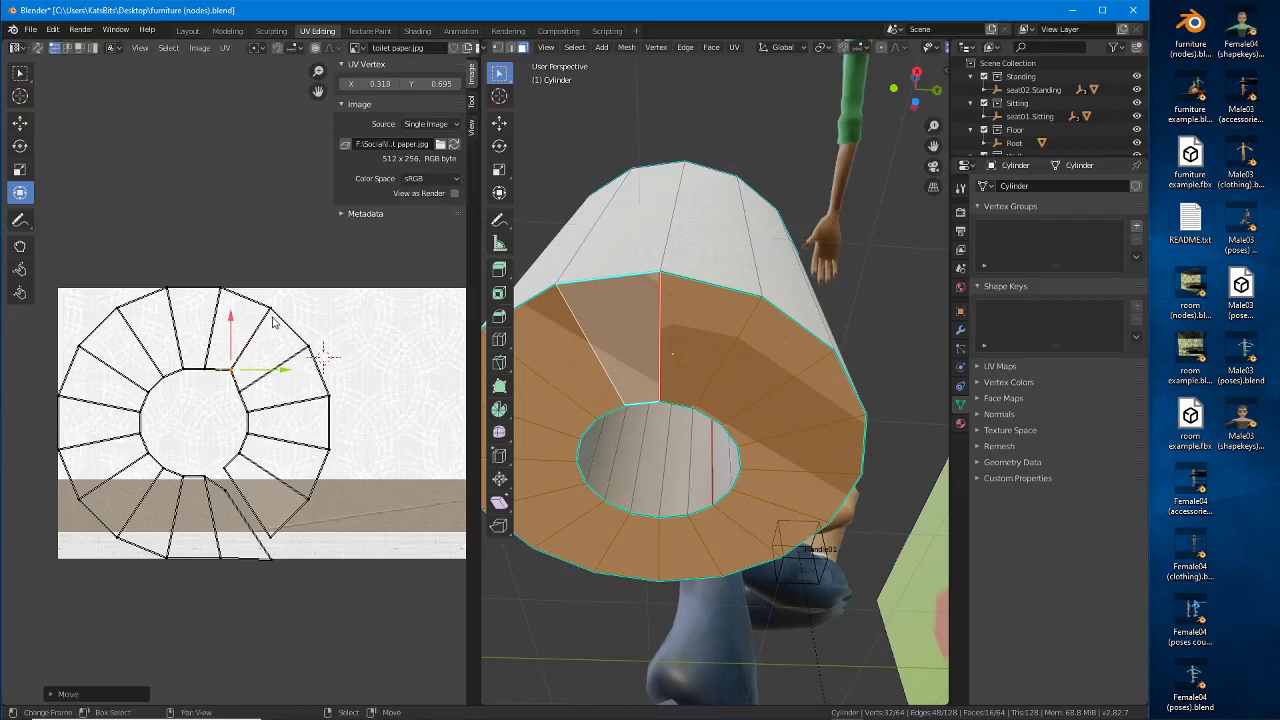
click(244, 288)
key(g)
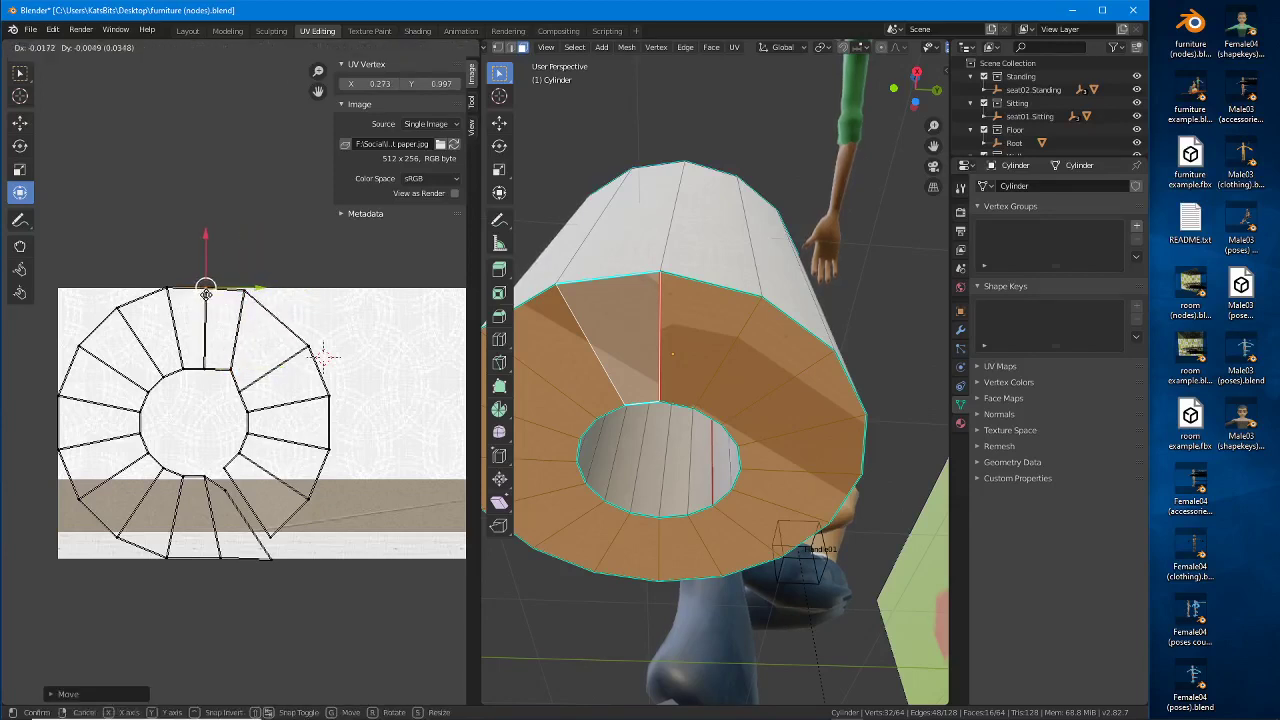
click(206, 295)
click(305, 352)
key(g)
click(264, 298)
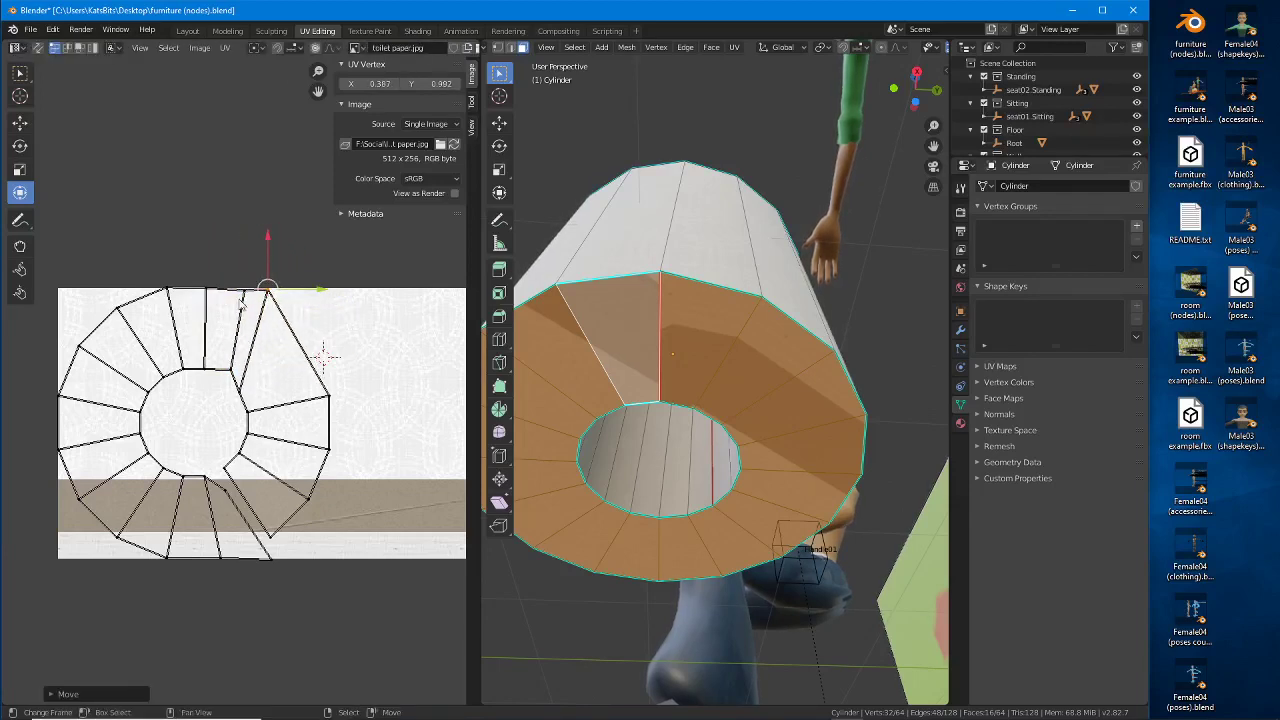
Step: Continue the straight row rightward by aligning the next outer and inner UV vertices with the segments already straightened
right_drag(244, 298, 233, 298)
right_click(247, 418)
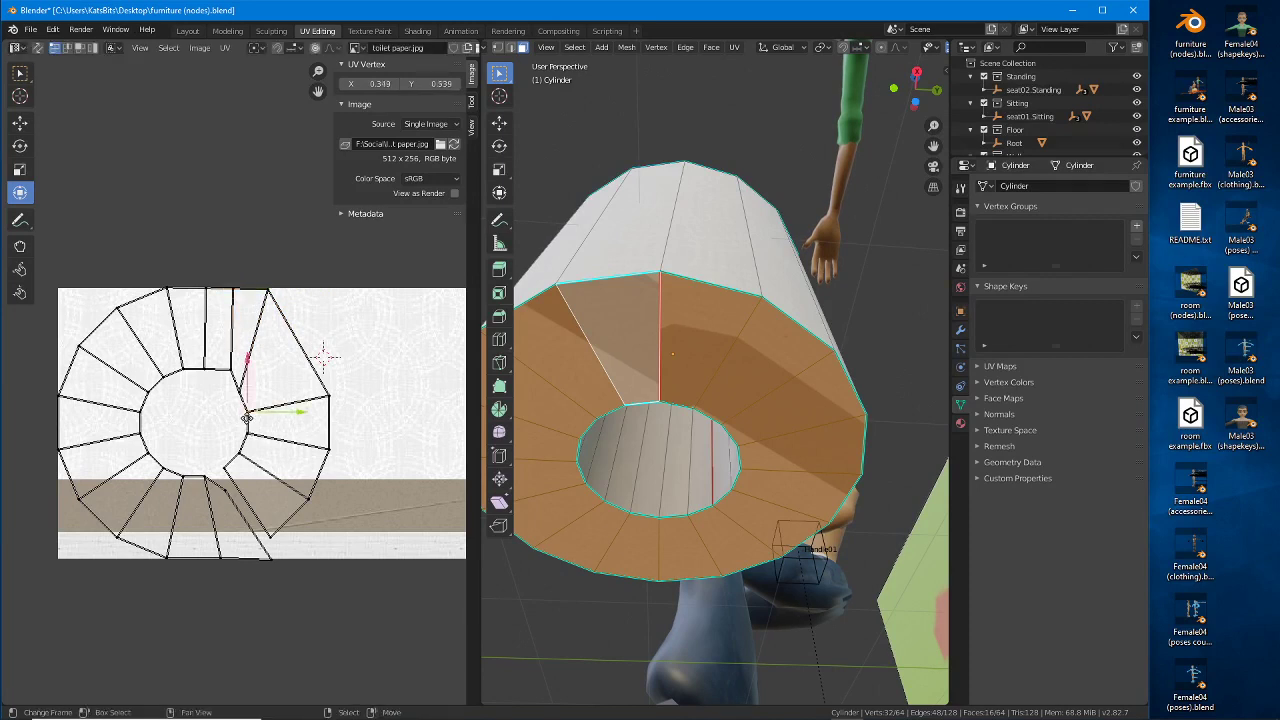
key(g)
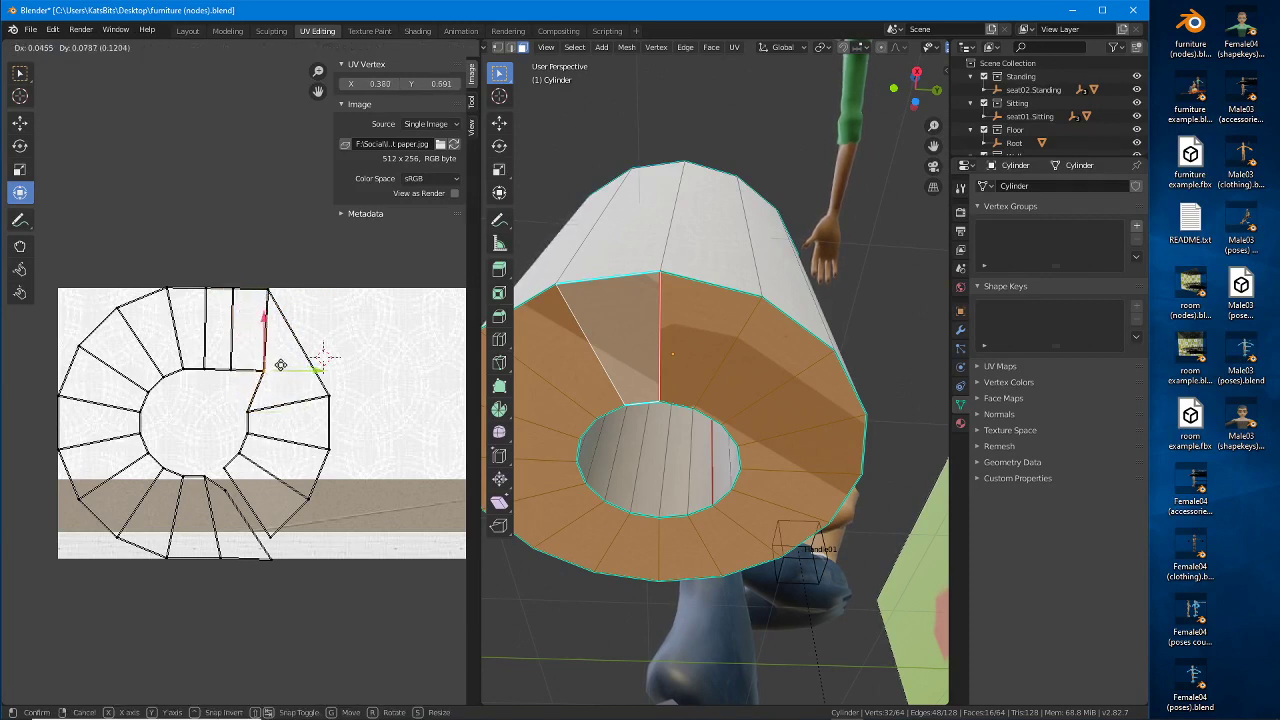
click(282, 366)
key(g)
click(295, 363)
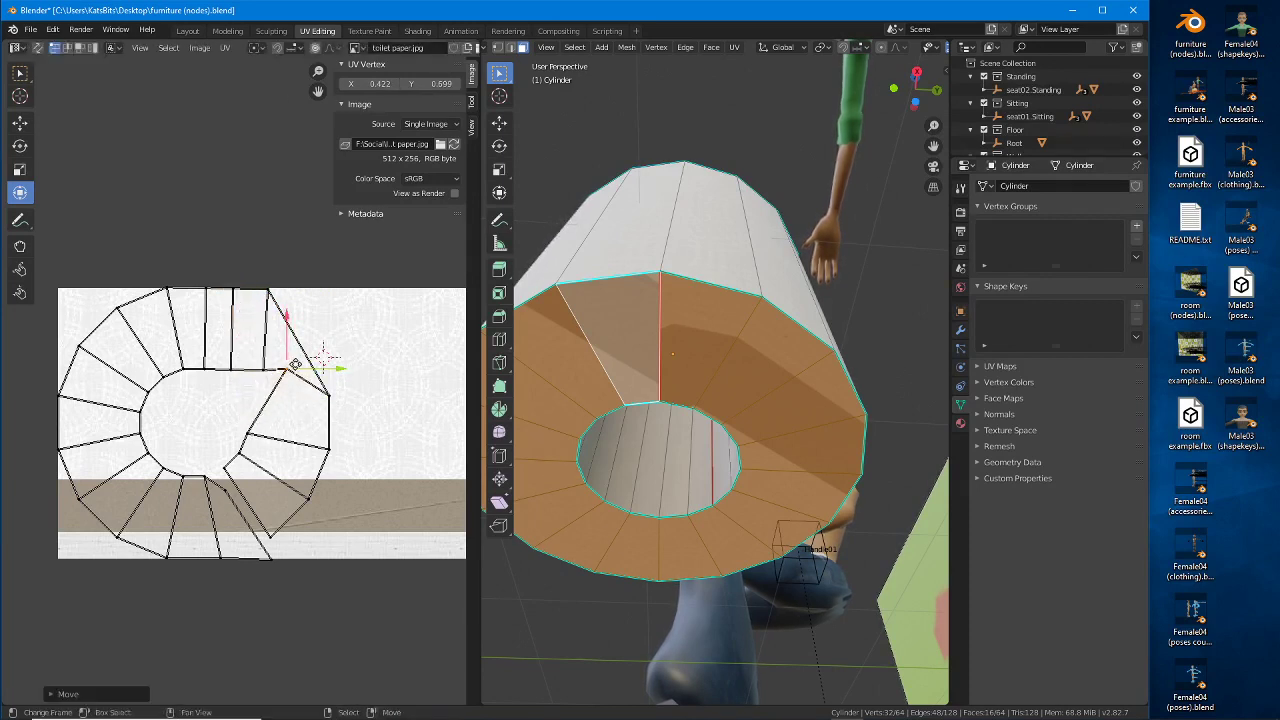
key(g)
click(318, 401)
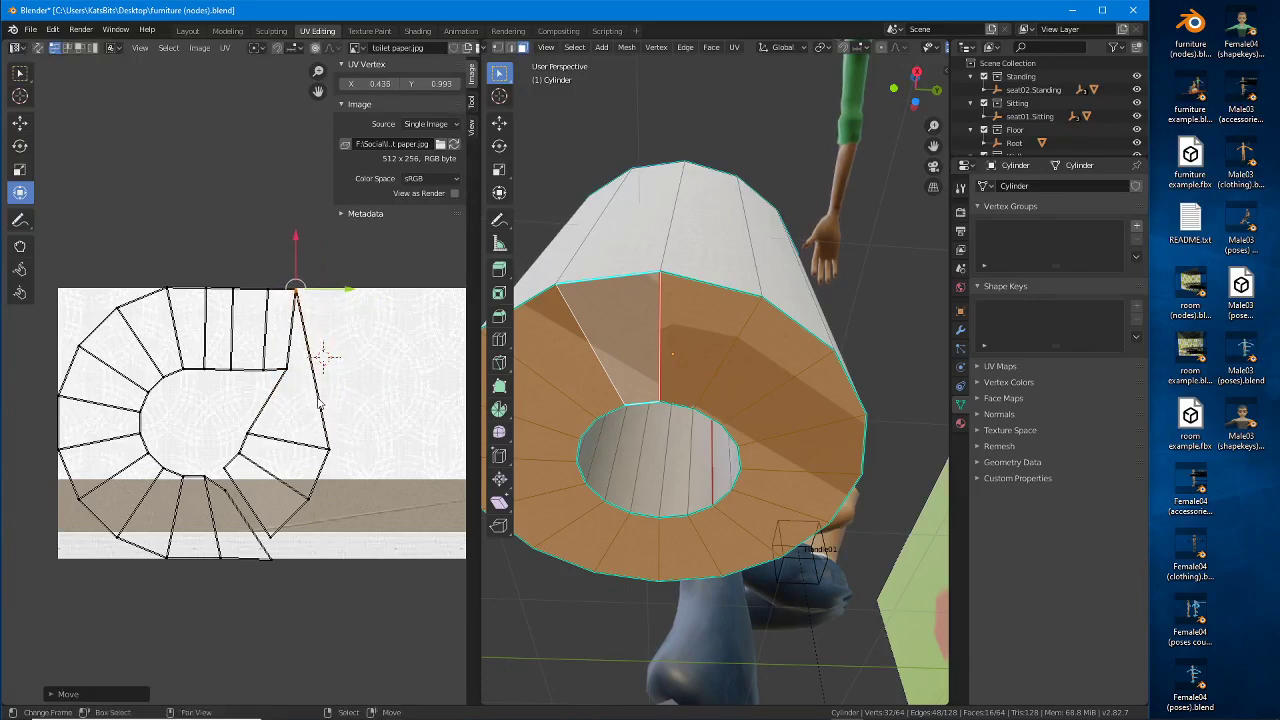
Step: Select the three remaining radial UV edges on the seam's right side, rotate them upright and move them to the row's right end
middle_drag(307, 463, 268, 455)
alt+right_click(237, 431)
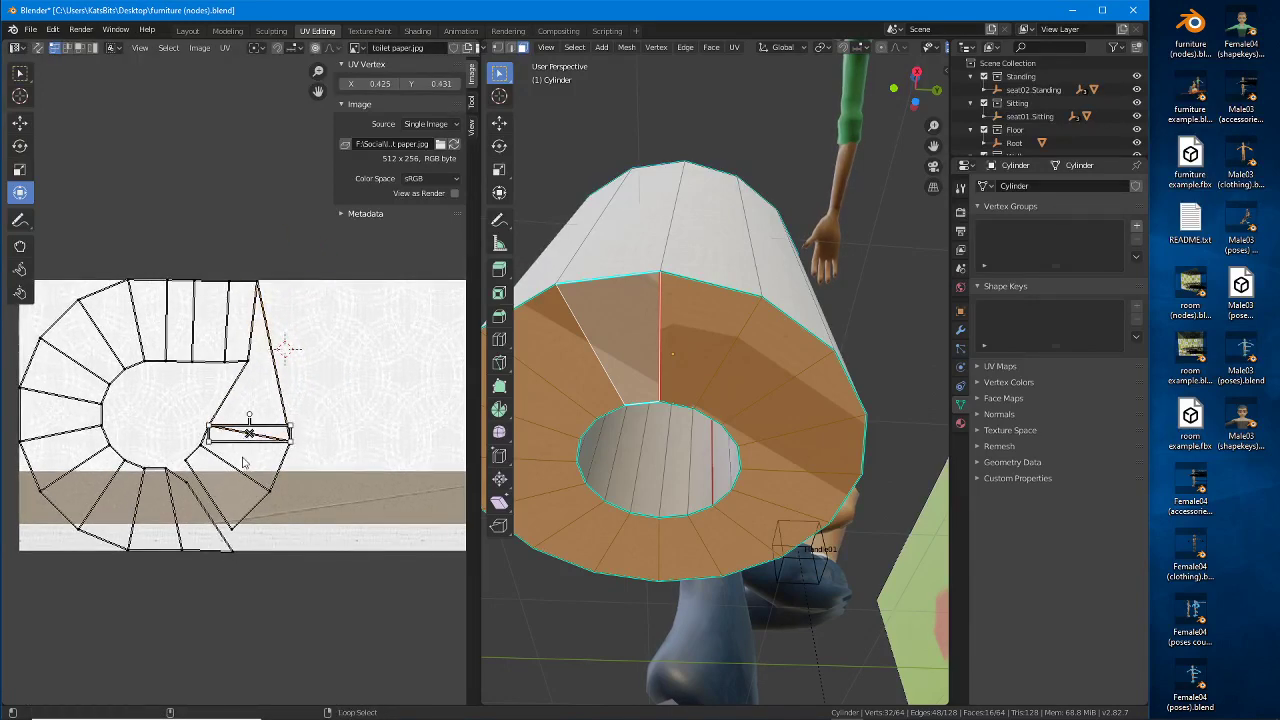
alt+shift+right_click(237, 469)
alt+shift+right_click(221, 505)
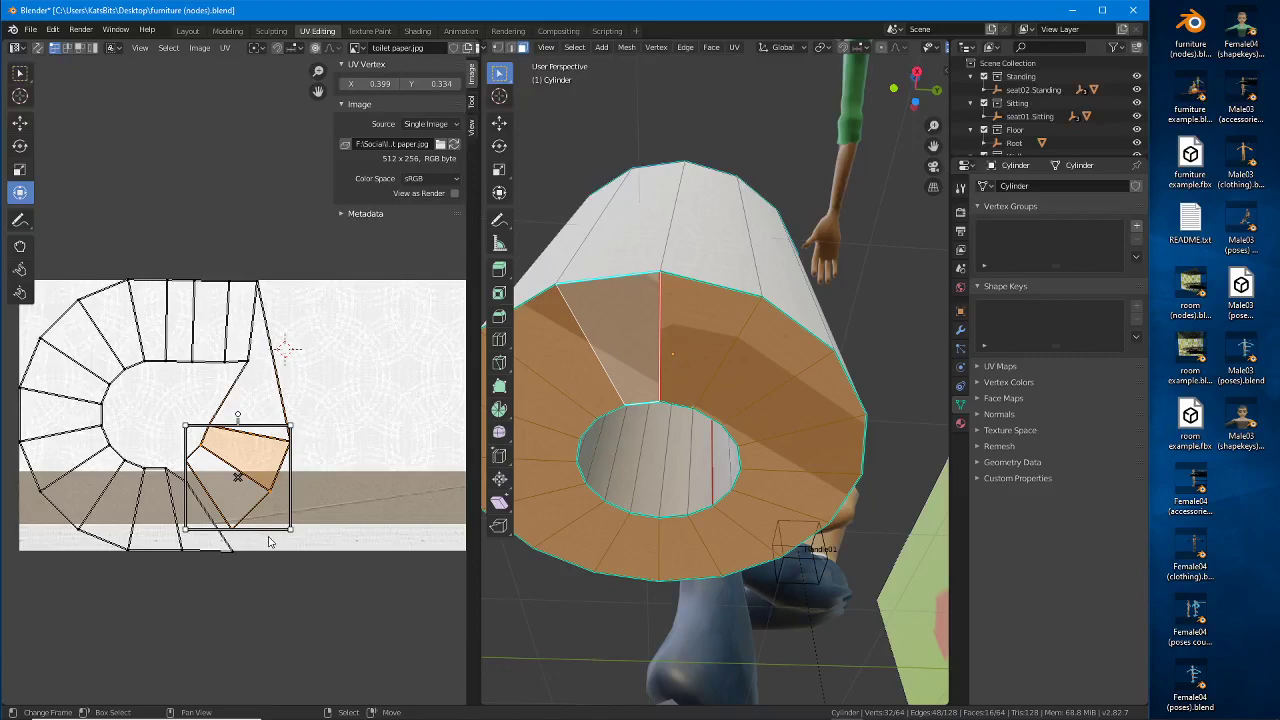
key(r)
click(289, 378)
key(g)
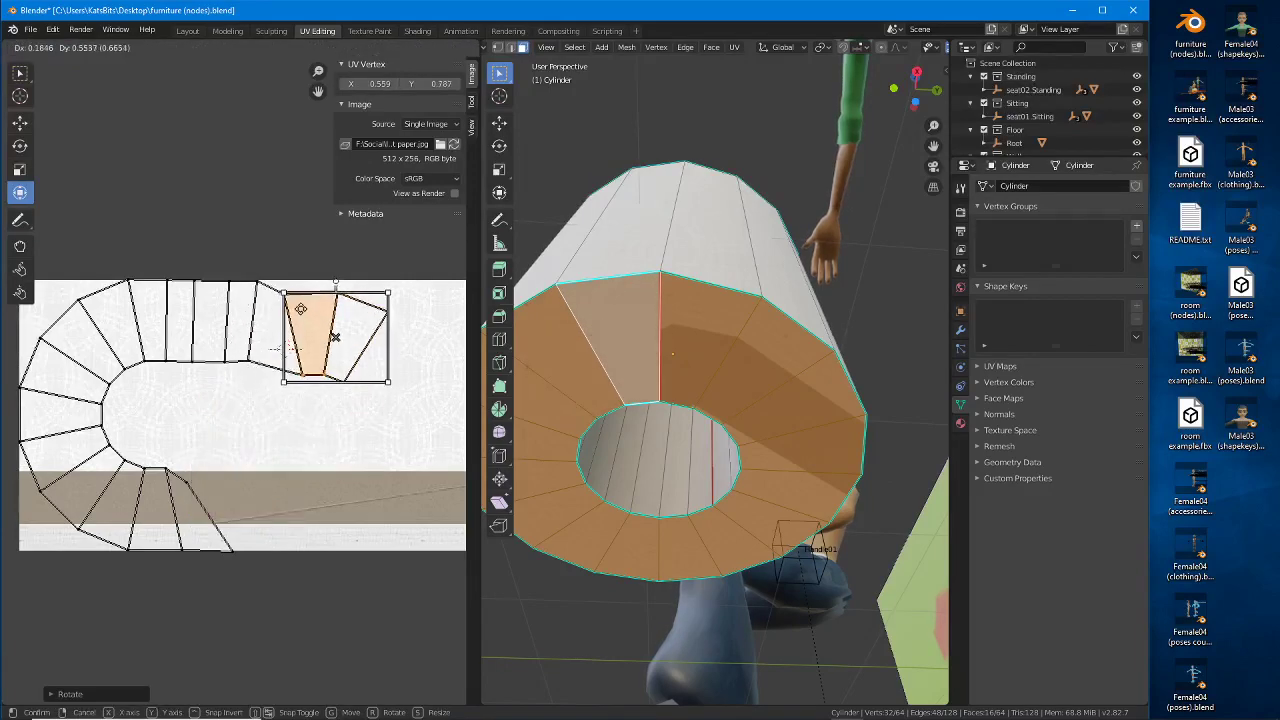
click(300, 312)
Step: Select the first slanted radial UV edge on the ring's left side and rotate it upright to extend the straight row
middle_drag(158, 399, 242, 410)
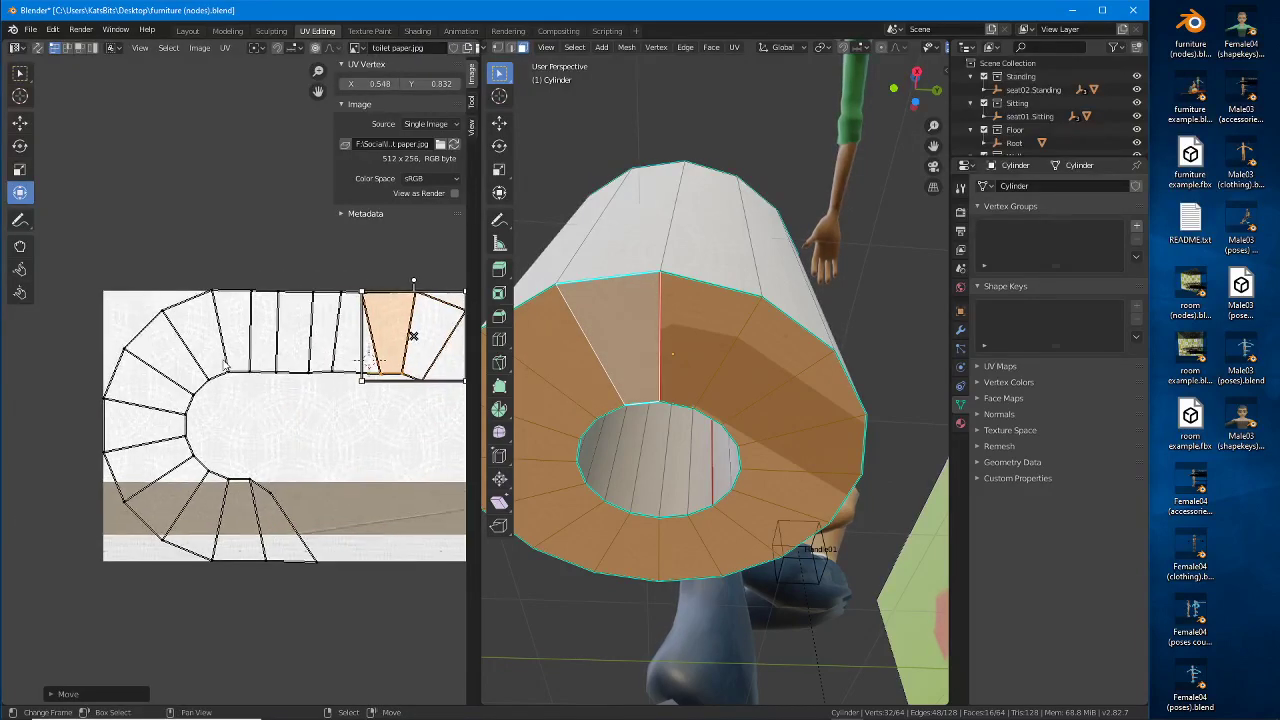
alt+right_click(208, 382)
alt+right_click(200, 368)
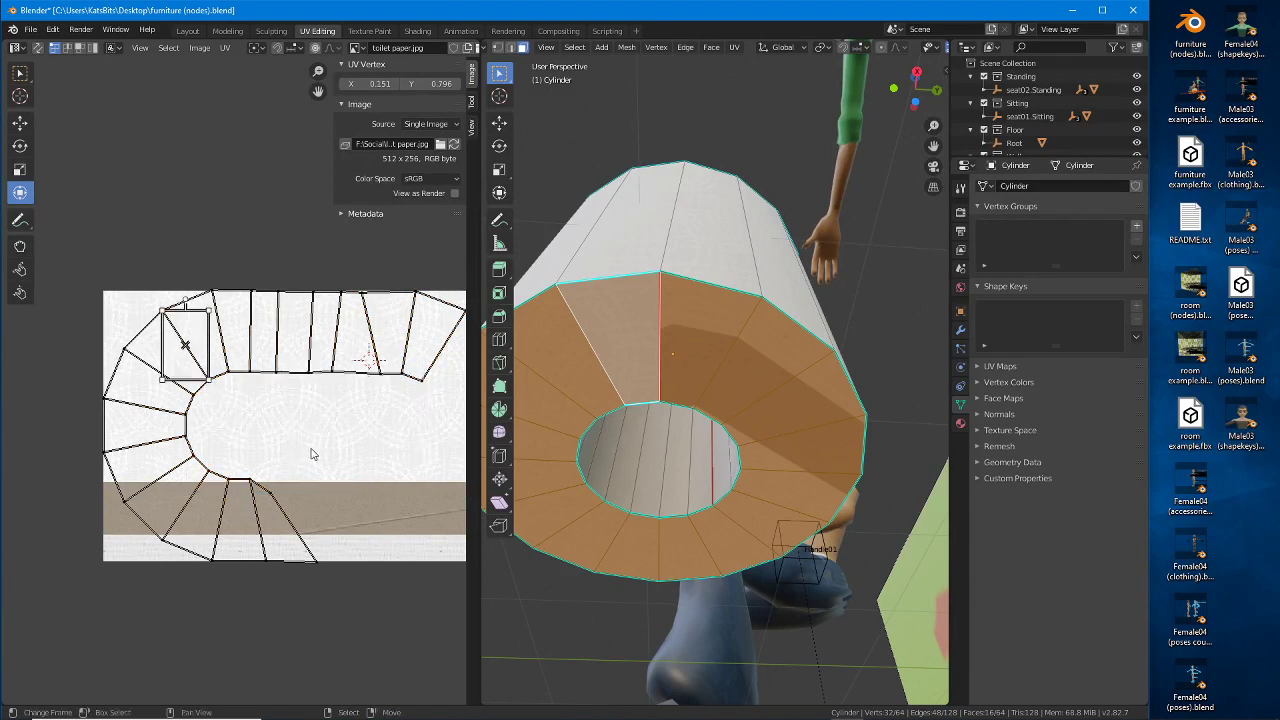
key(r)
click(244, 472)
Step: Move the next inner and outer UV vertices on the ring's left side into line with the straight row
key(g)
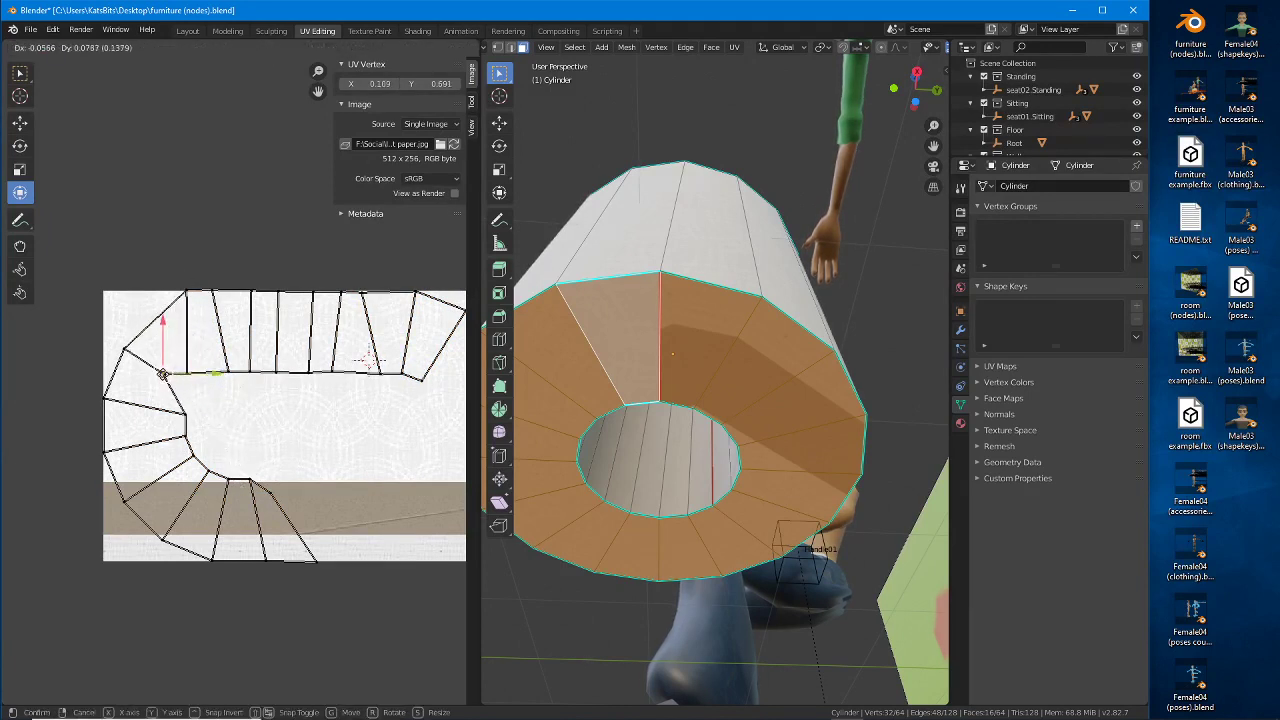
right_drag(163, 374, 162, 373)
right_drag(124, 349, 157, 291)
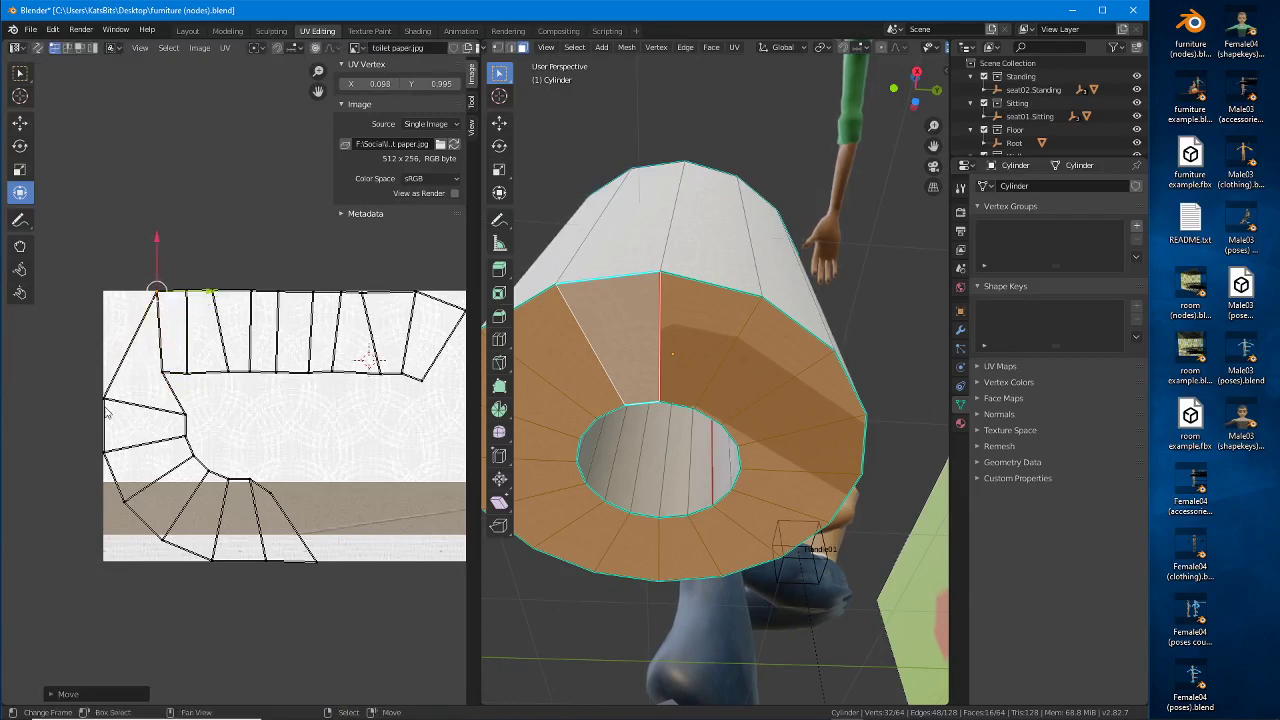
Step: Move the next outer UV vertex and the following two inner ones into line with the straight row near the image's left edge
key(g)
click(125, 300)
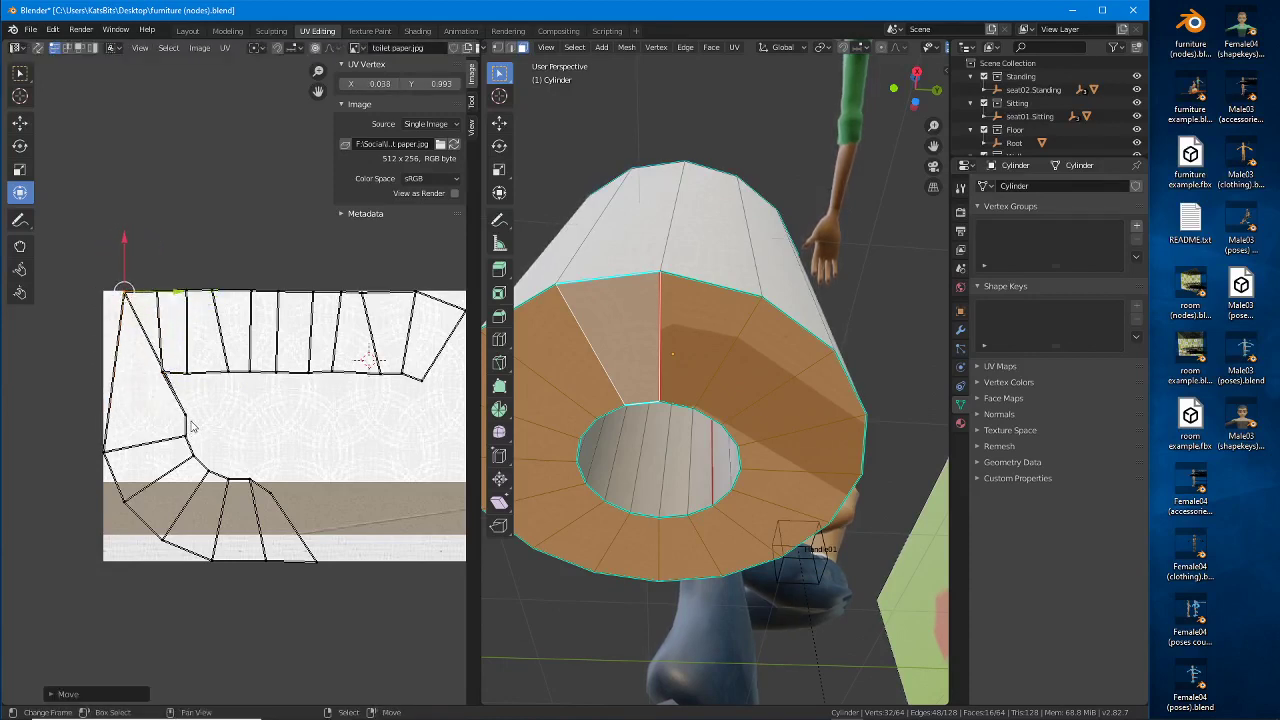
mouse_move(189, 418)
right_down()
mouse_move(135, 374)
mouse_move(176, 434)
right_up()
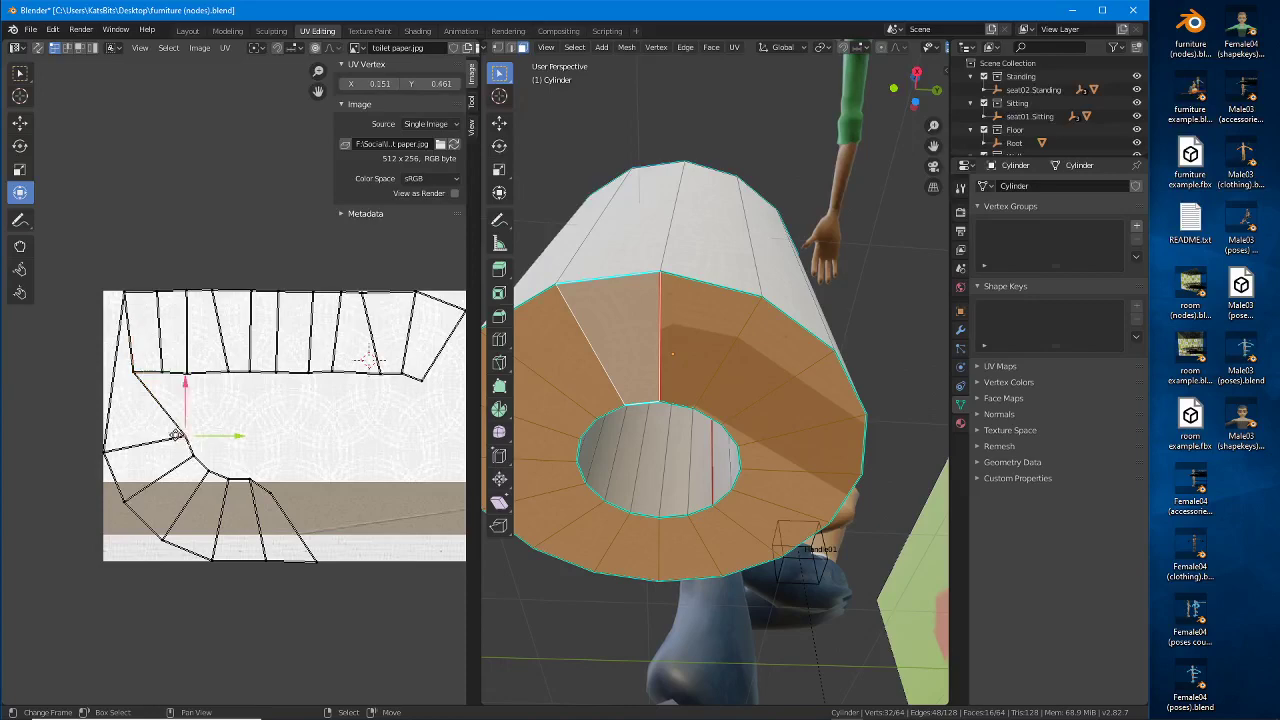
key(g)
click(108, 373)
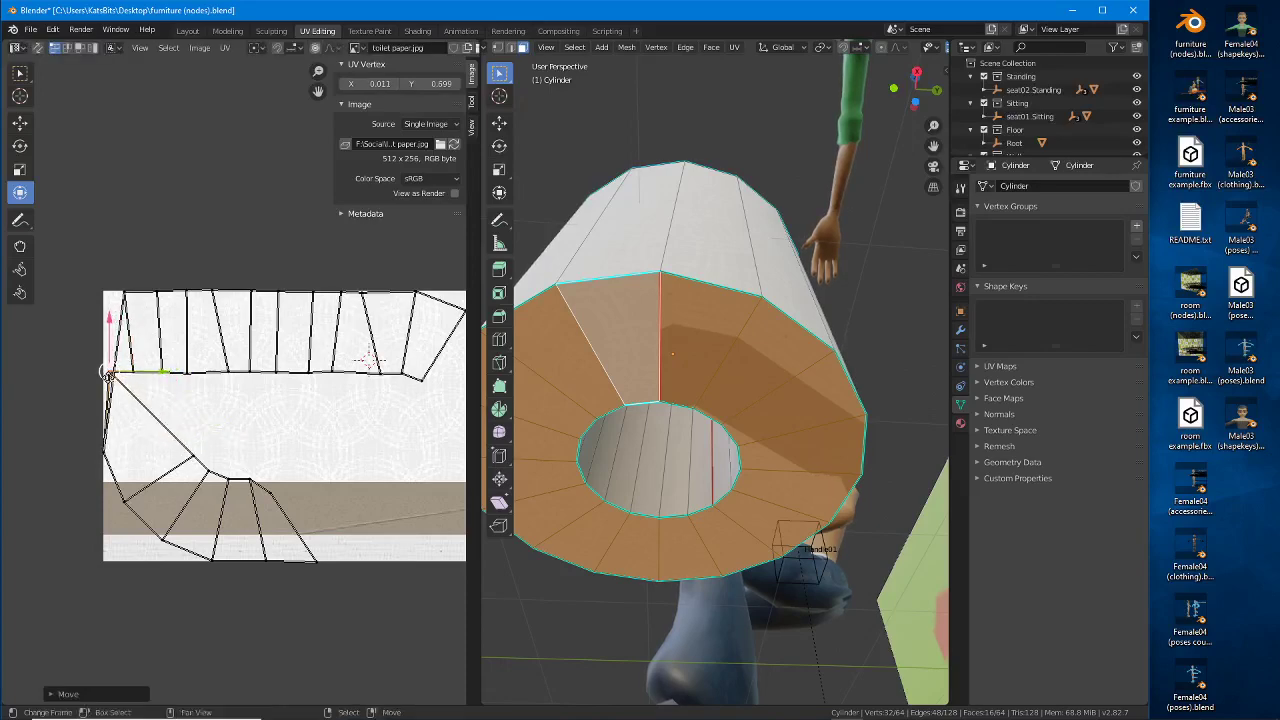
Step: Extend the row past the image's left edge by aligning the next two outer UV vertices and the inner vertex between them
right_click(112, 455)
middle_drag(116, 455, 150, 468)
key(g)
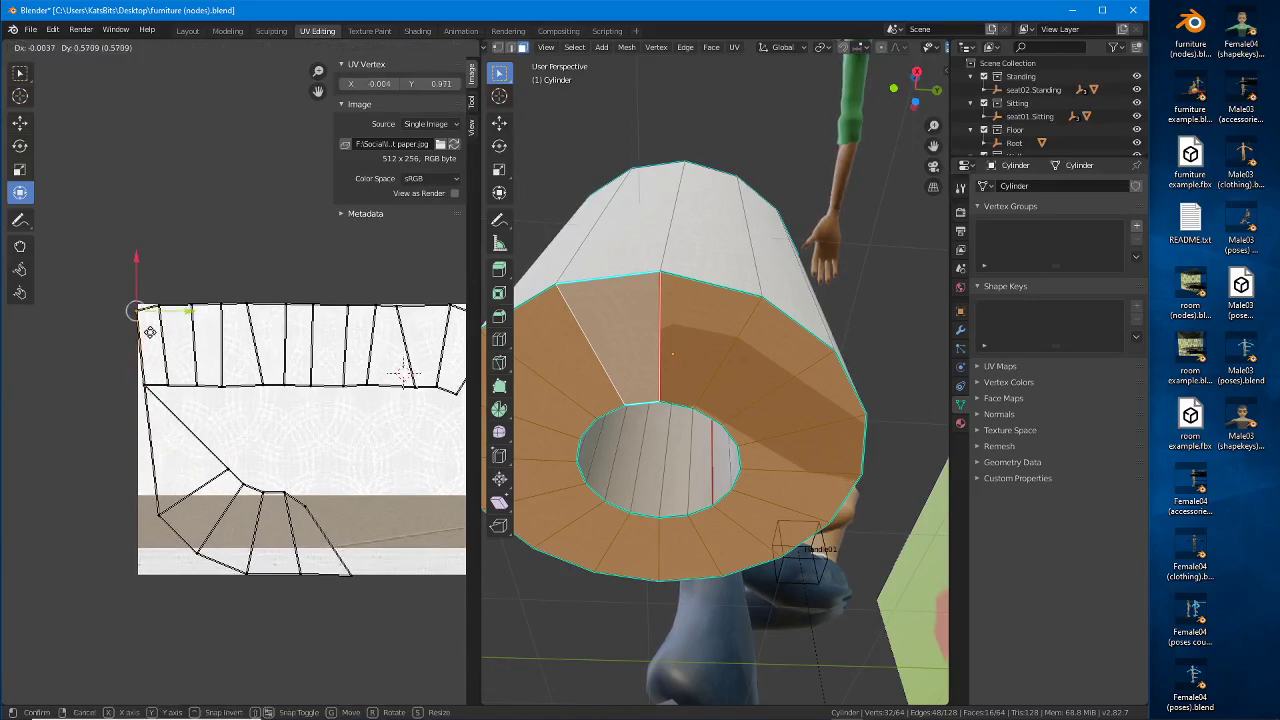
click(149, 332)
click(227, 472)
key(g)
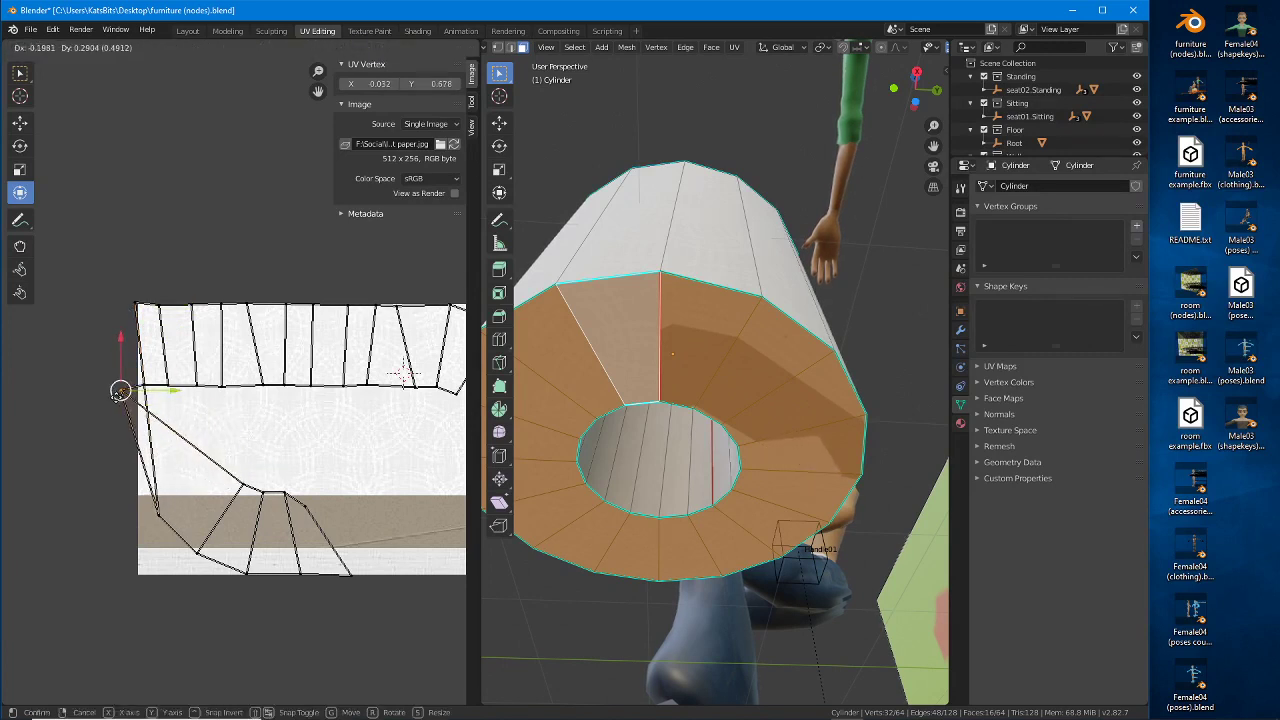
click(117, 408)
key(g)
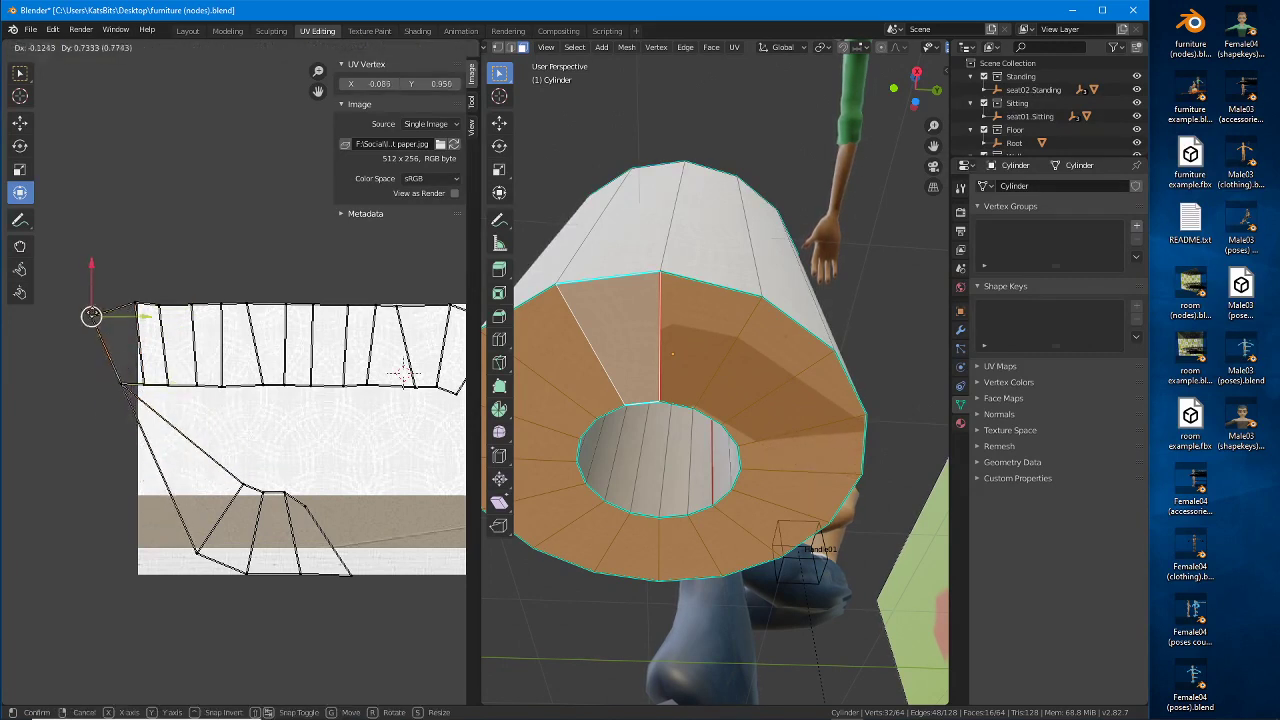
click(150, 437)
Step: Move the next two inner UV vertices and one outer vertex into the row left of the image to form more upright segments
right_drag(244, 506, 94, 406)
right_click(204, 567)
key(g)
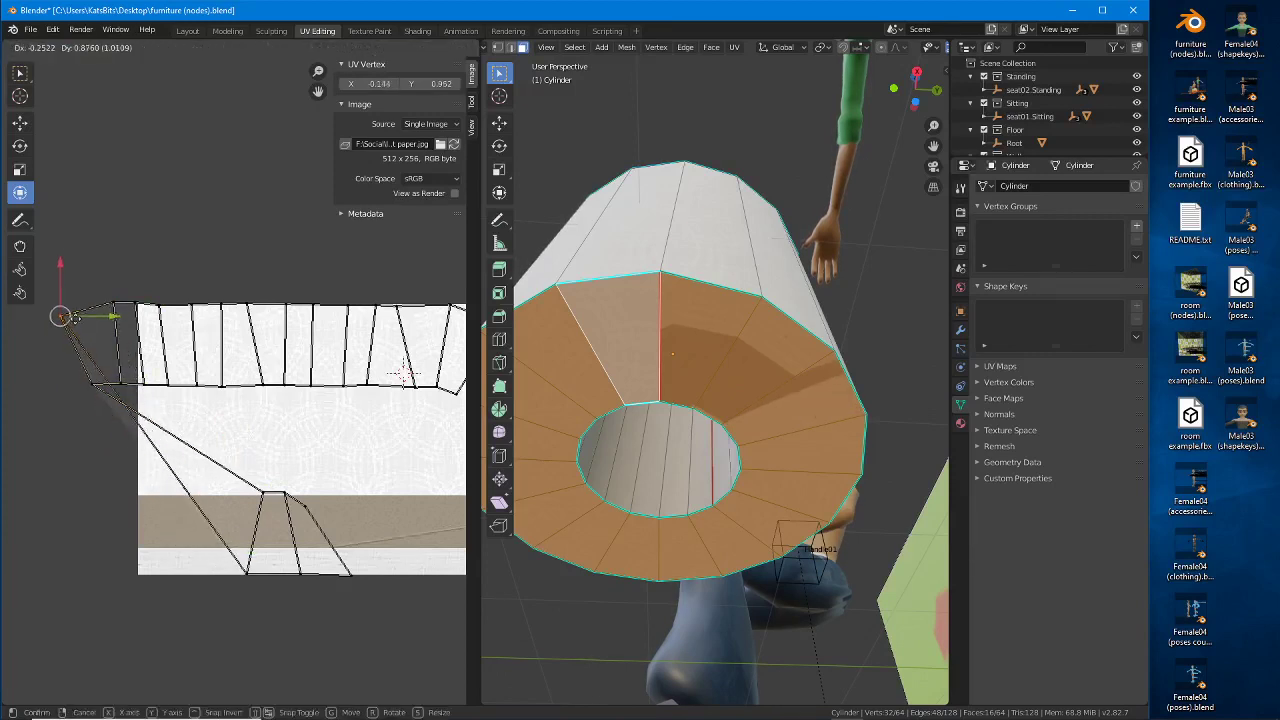
click(91, 299)
click(266, 493)
key(g)
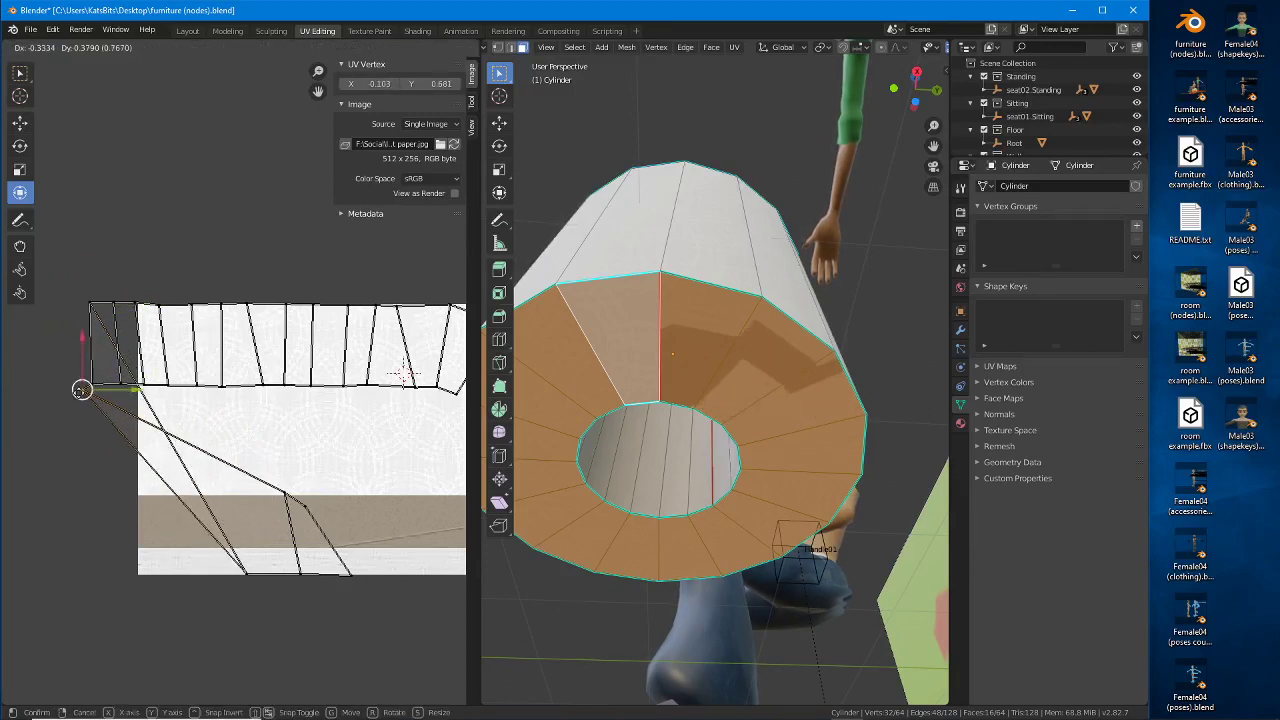
click(65, 382)
Step: Line up two more outer UV vertices and one inner vertex with the row's left end
click(237, 558)
key(g)
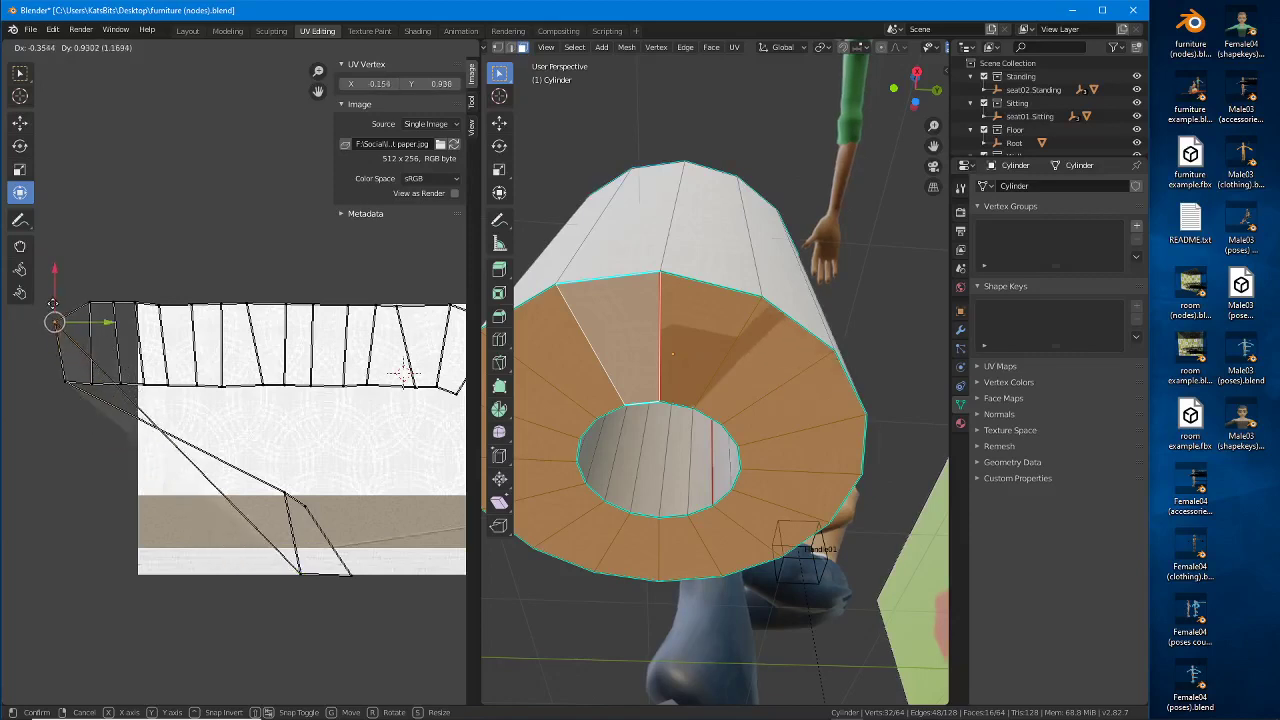
click(63, 302)
click(280, 494)
key(g)
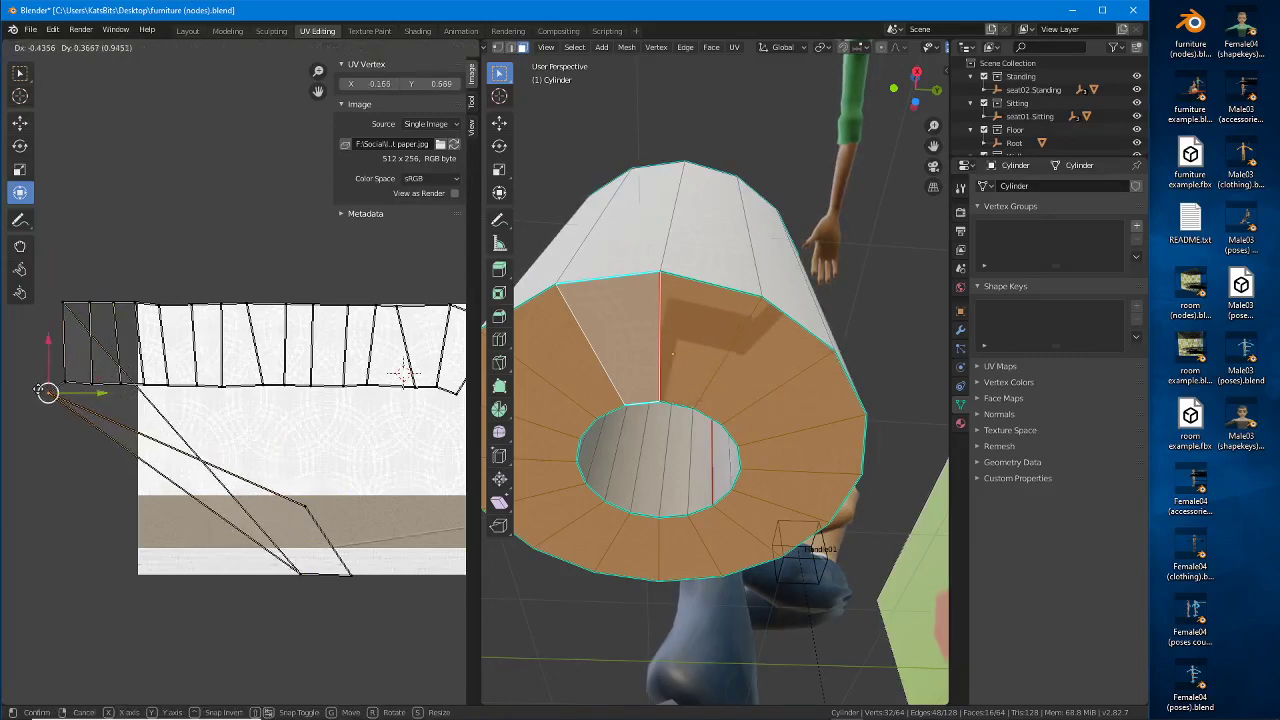
click(42, 380)
click(305, 513)
key(g)
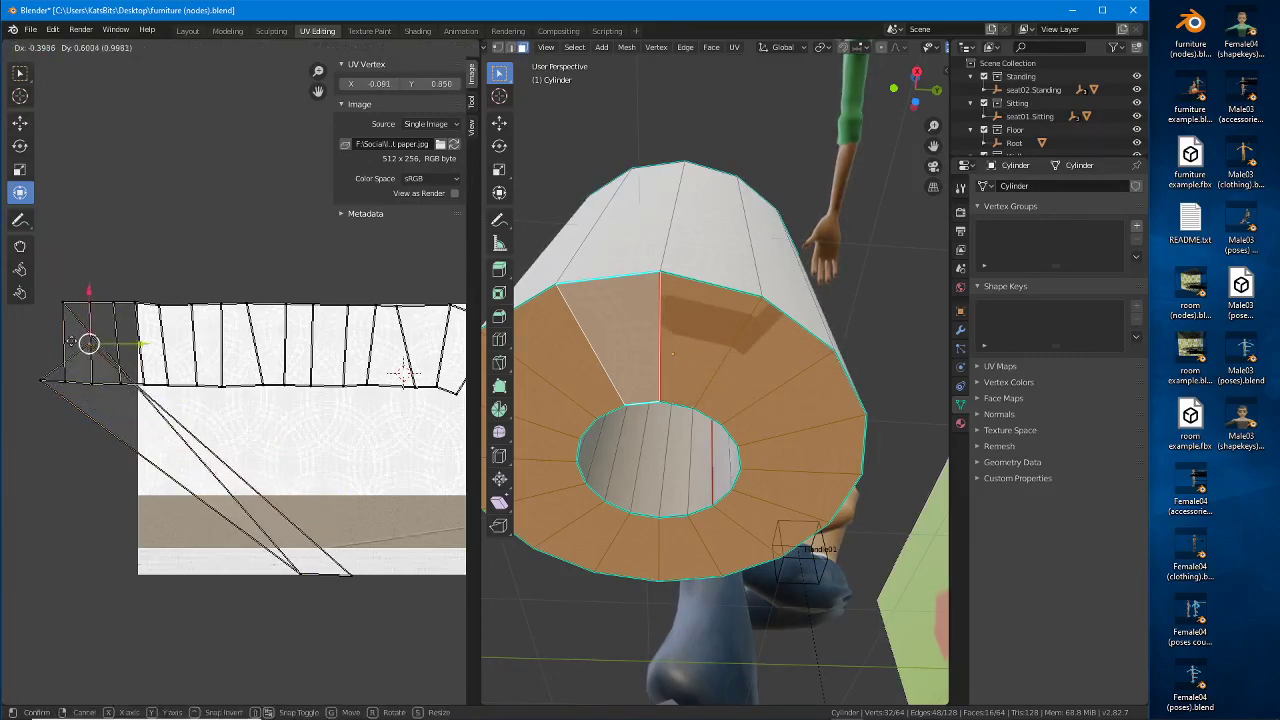
click(40, 303)
Step: Bring the last UV vertices still at the image's bottom edge up to the left end of the straight row
middle_drag(96, 440, 147, 446)
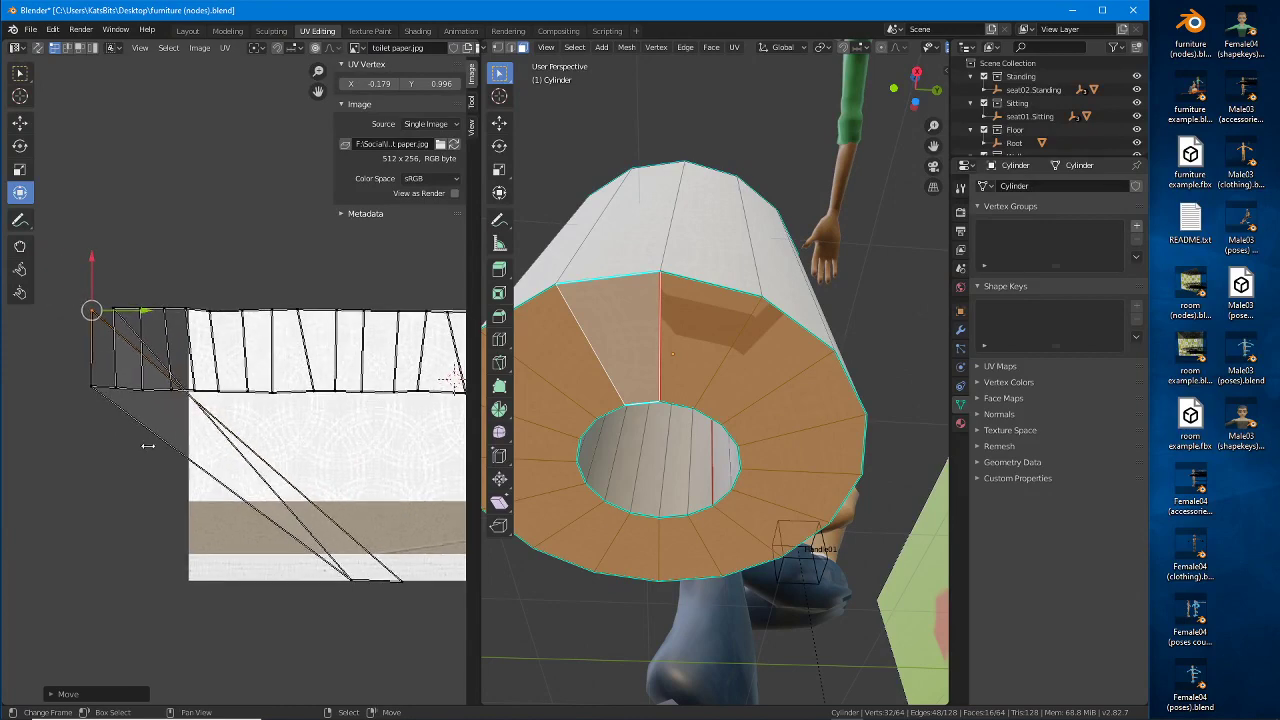
click(398, 582)
key(g)
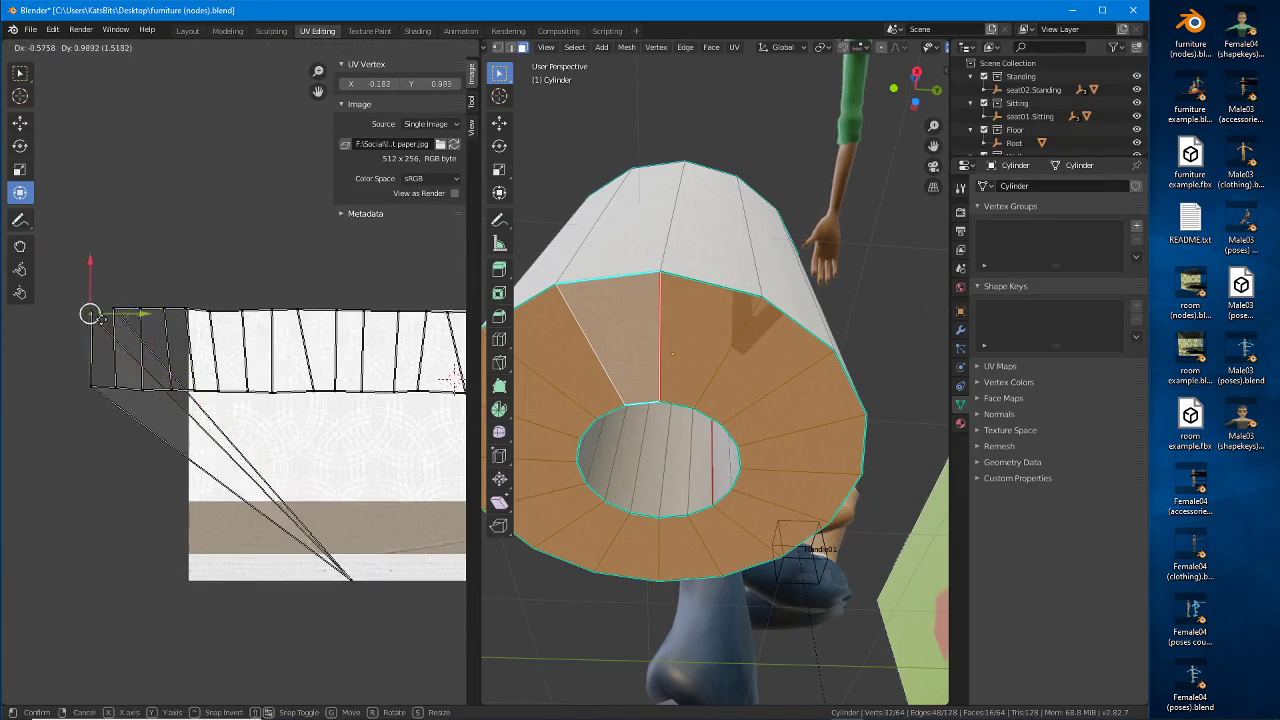
click(73, 319)
click(349, 583)
middle_drag(299, 601, 327, 609)
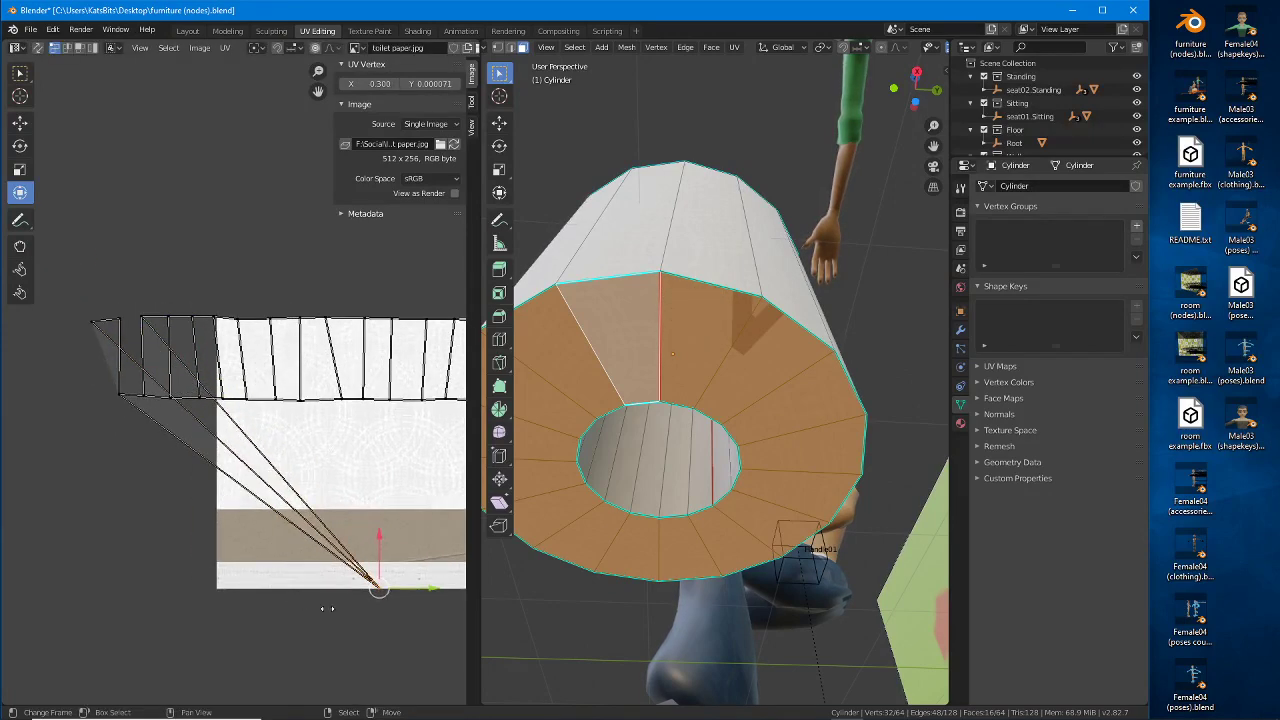
key(g)
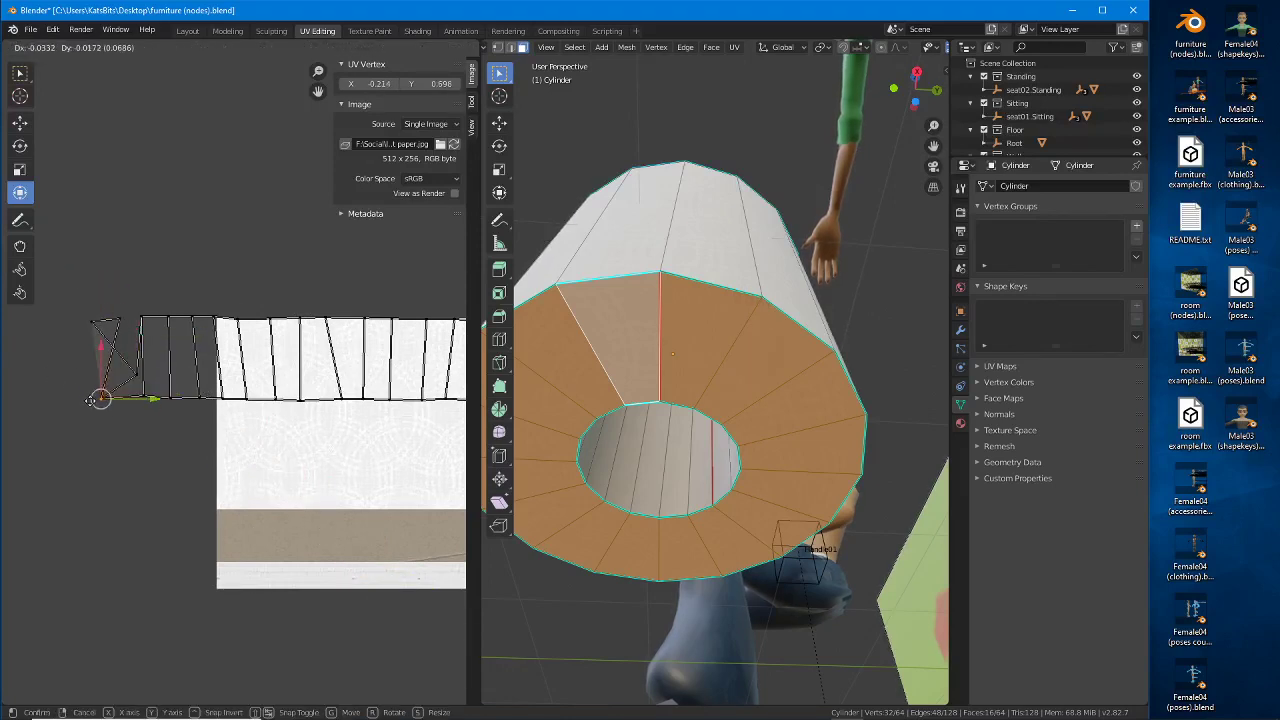
right_click(90, 401)
click(118, 321)
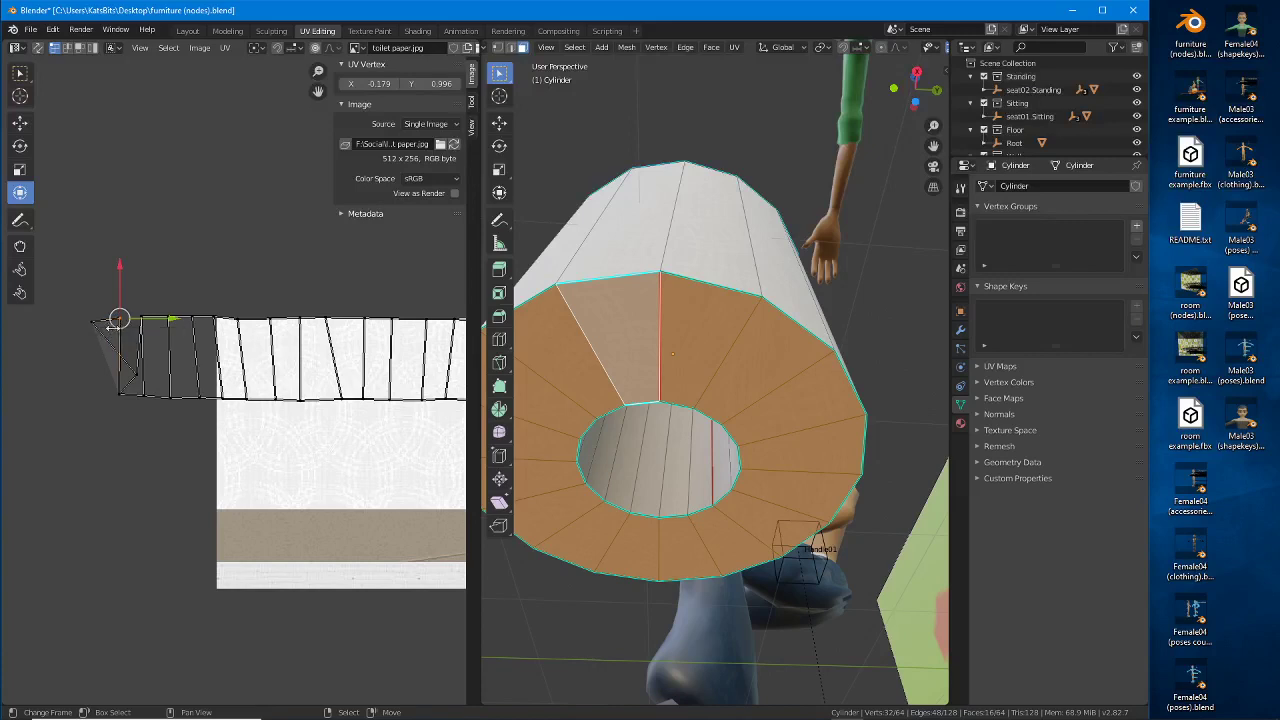
Step: Reposition the outer and inner UV vertices at the row's left end to square off its final segments
key(g)
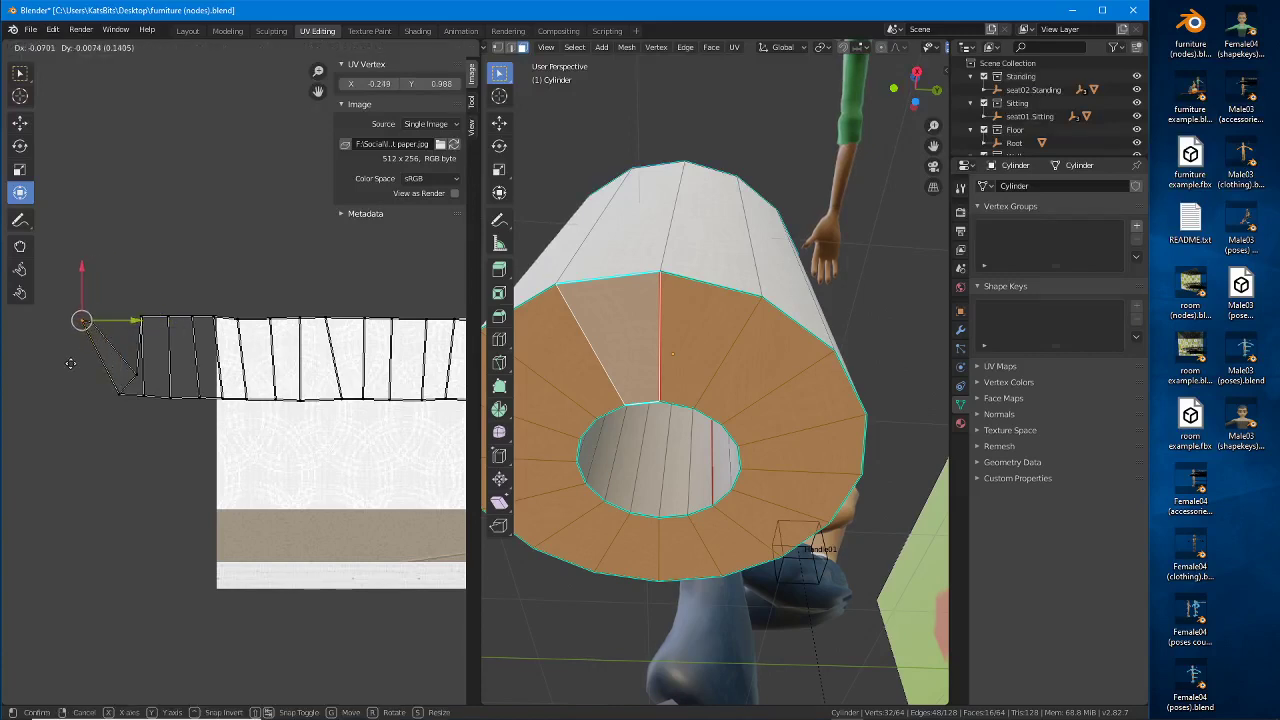
click(70, 363)
key(g)
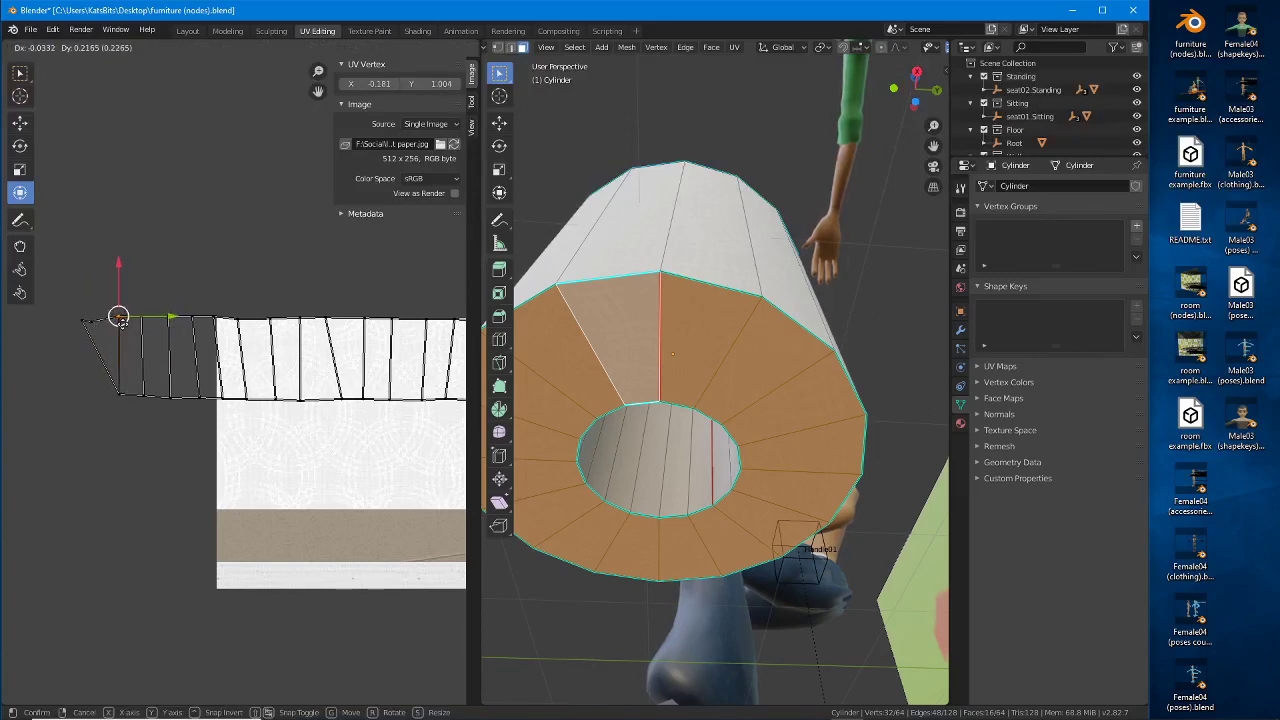
click(90, 333)
key(g)
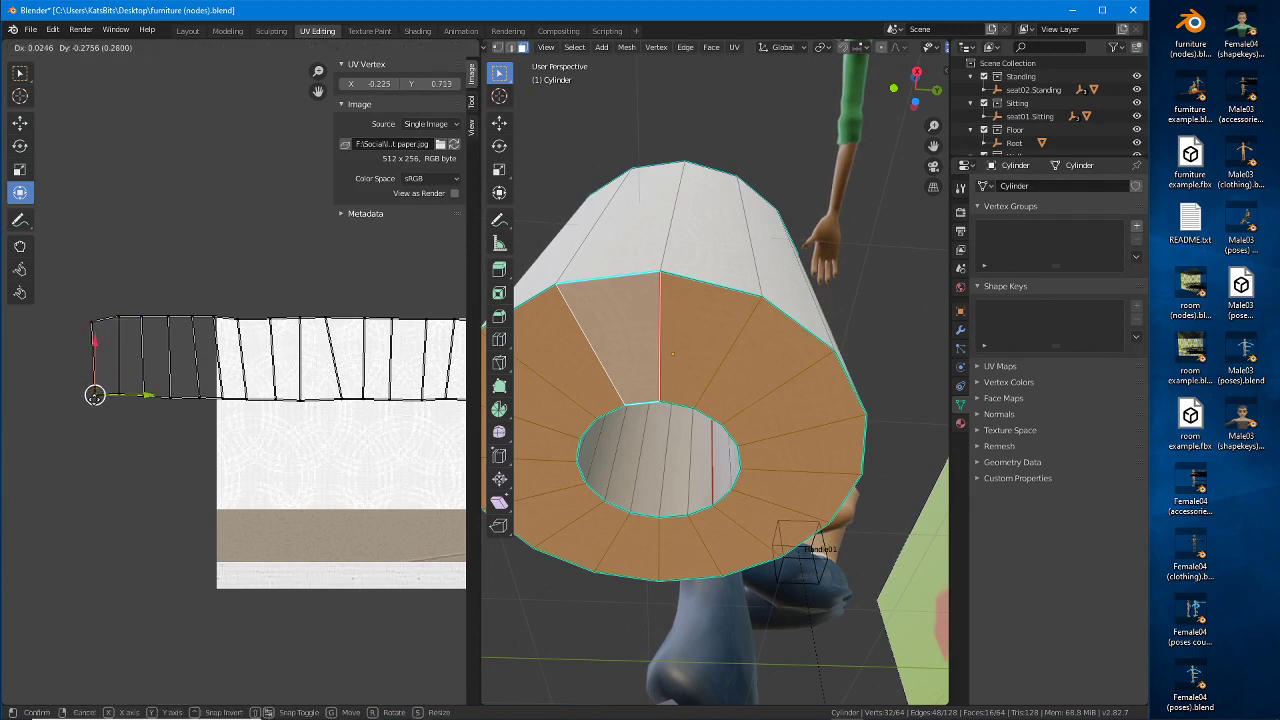
click(98, 398)
Step: Straighten the row's right end by shifting its top UV vertices left and aligning the bottom corner vertex below the top corner
middle_drag(357, 420, 107, 429)
click(350, 349)
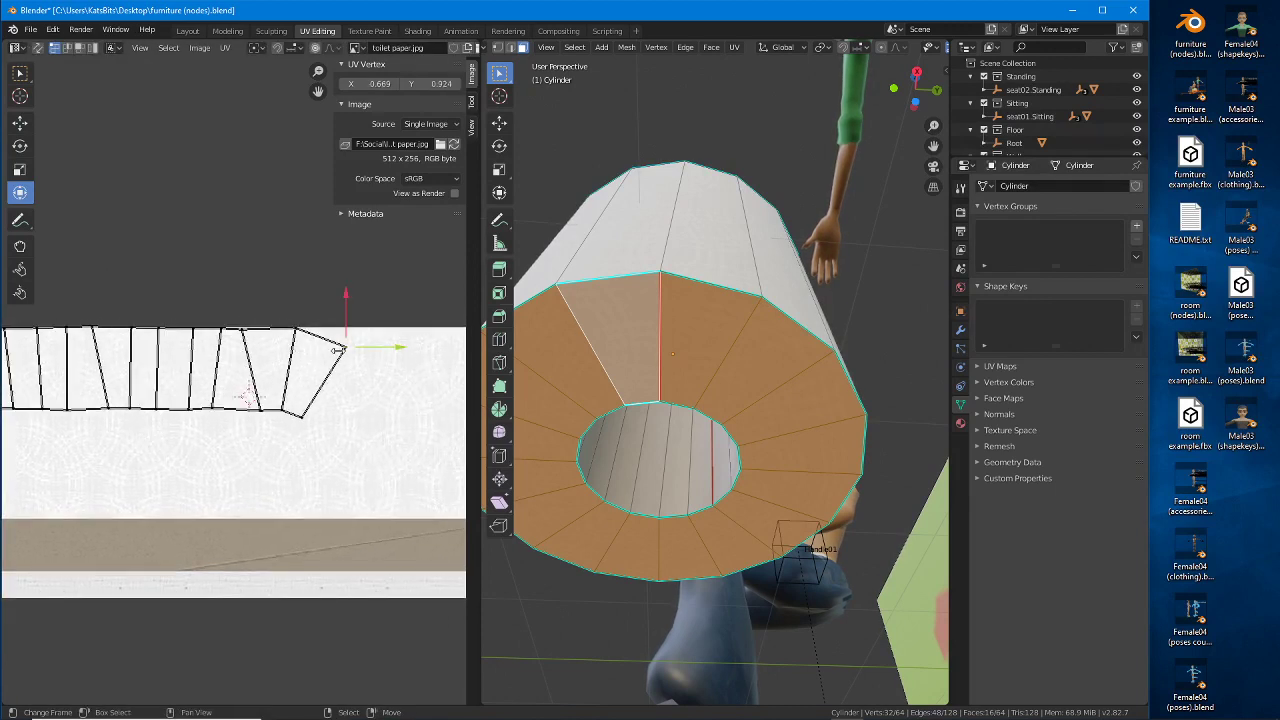
key(g)
click(297, 334)
key(g)
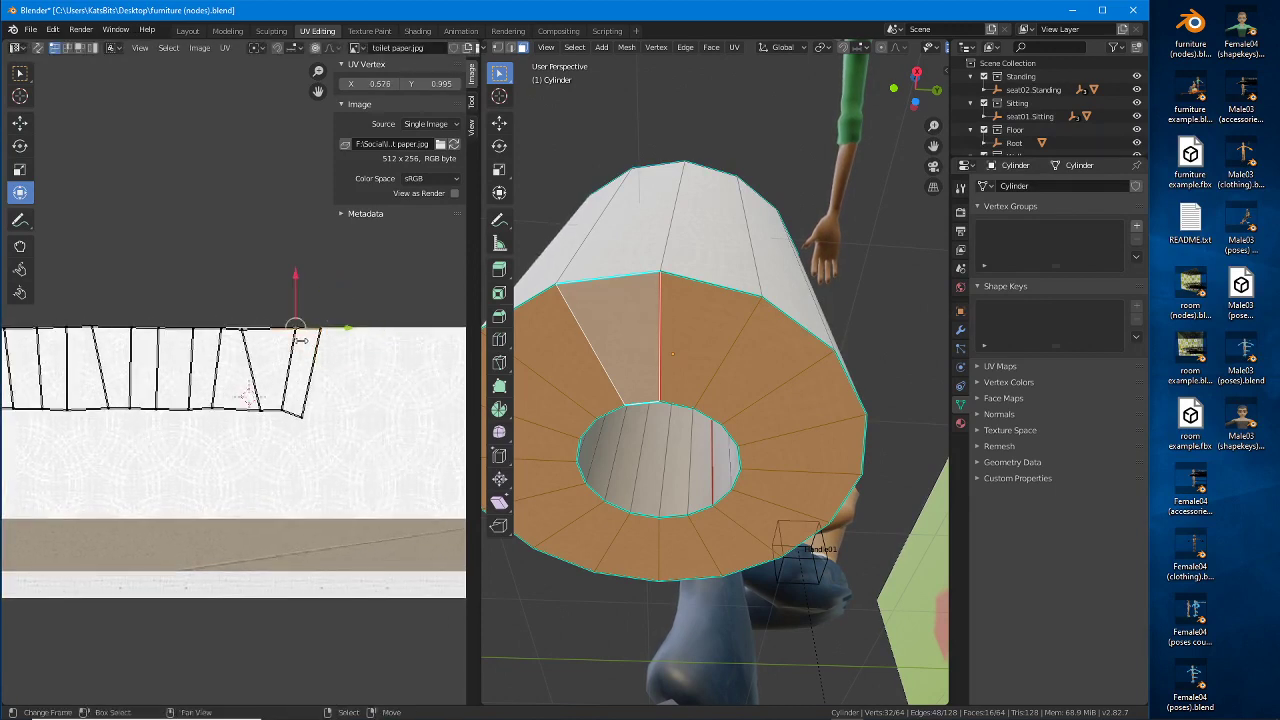
click(279, 333)
key(g)
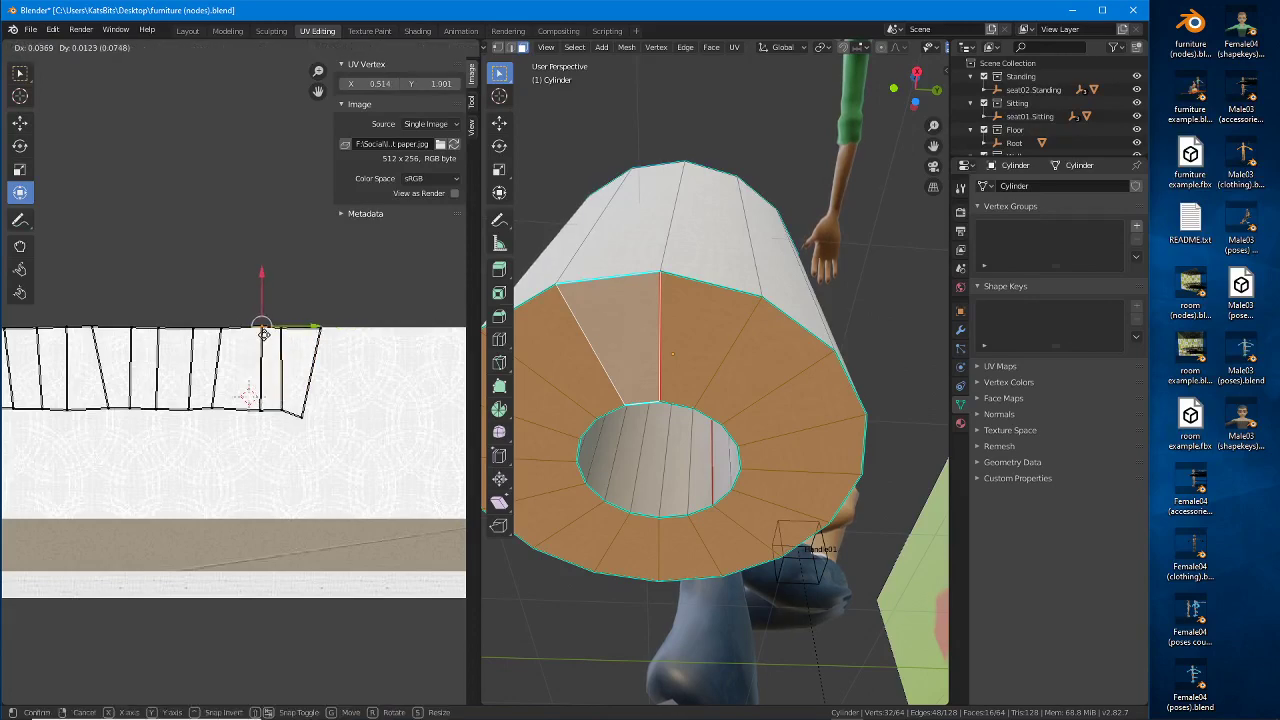
click(259, 335)
click(305, 416)
key(g)
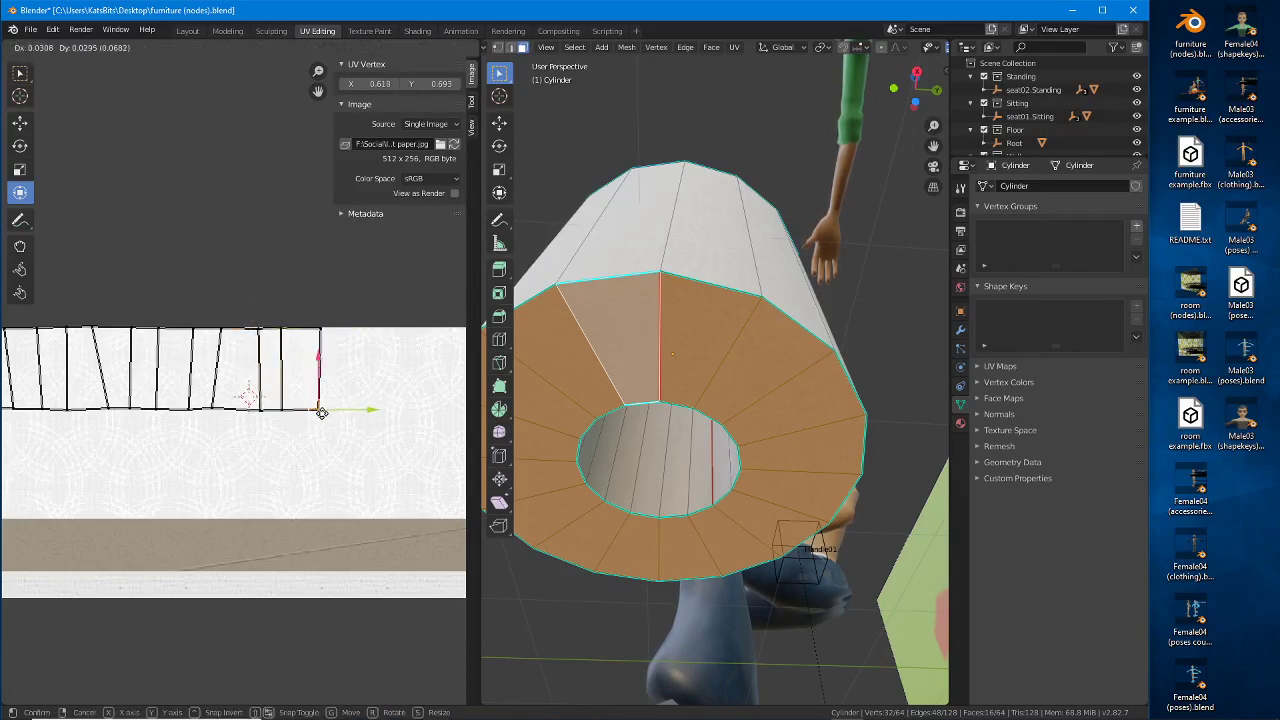
click(316, 410)
Step: Select the whole straightened ring strip and move it down so its top lies on the white band along the texture's bottom
middle_drag(663, 437, 731, 429)
scroll(191, 385, down, 1)
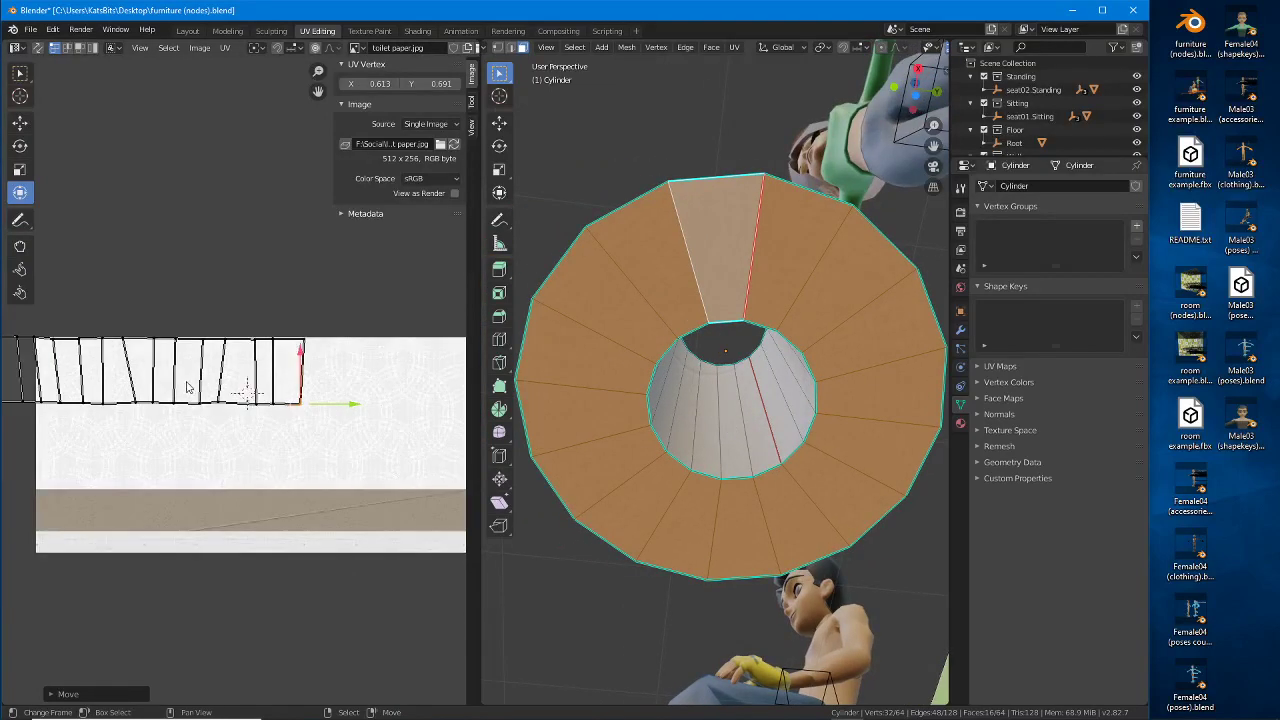
middle_drag(153, 374, 251, 383)
key(a)
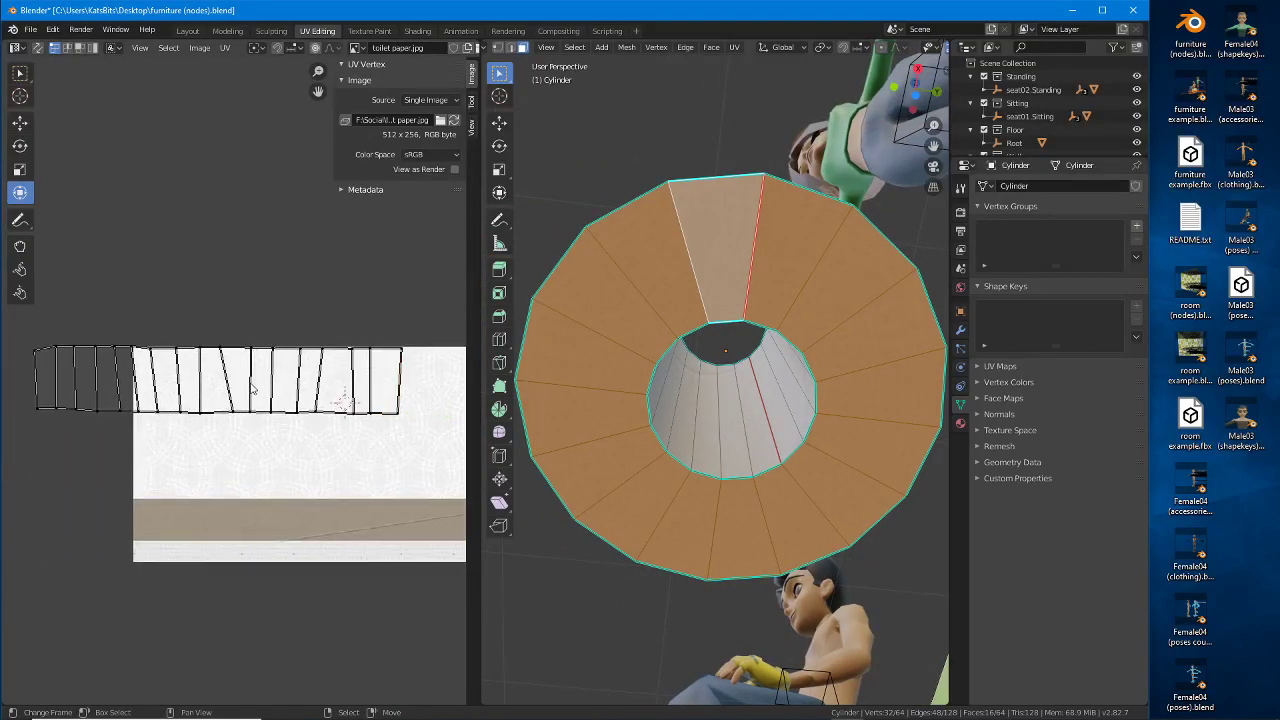
key(a)
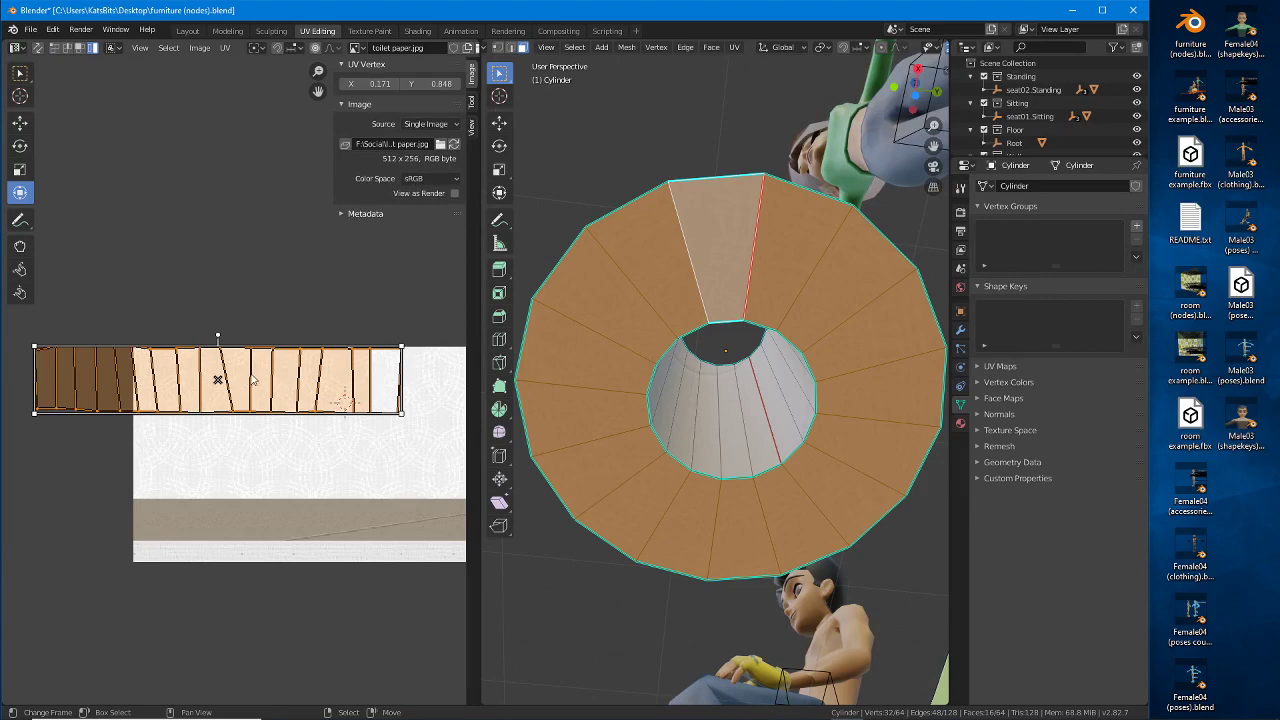
middle_drag(252, 379, 229, 357)
scroll(693, 367, up, 4)
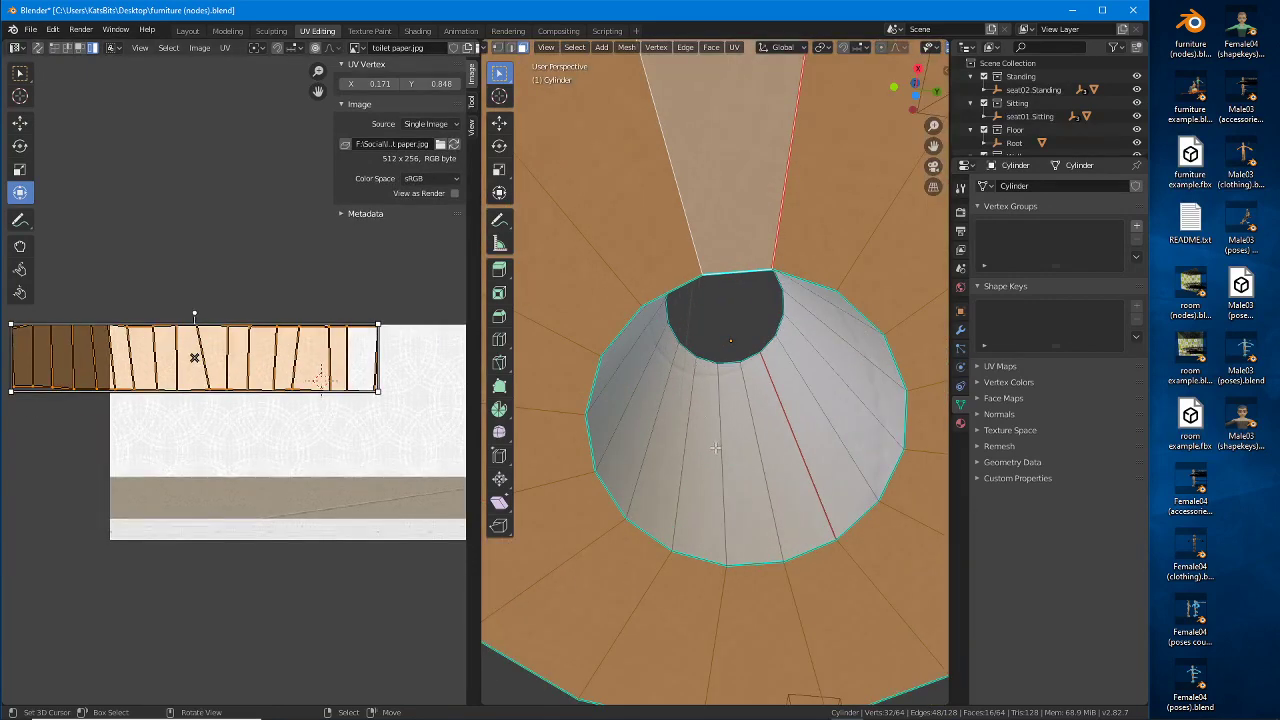
scroll(715, 448, down, 3)
middle_drag(235, 357, 225, 336)
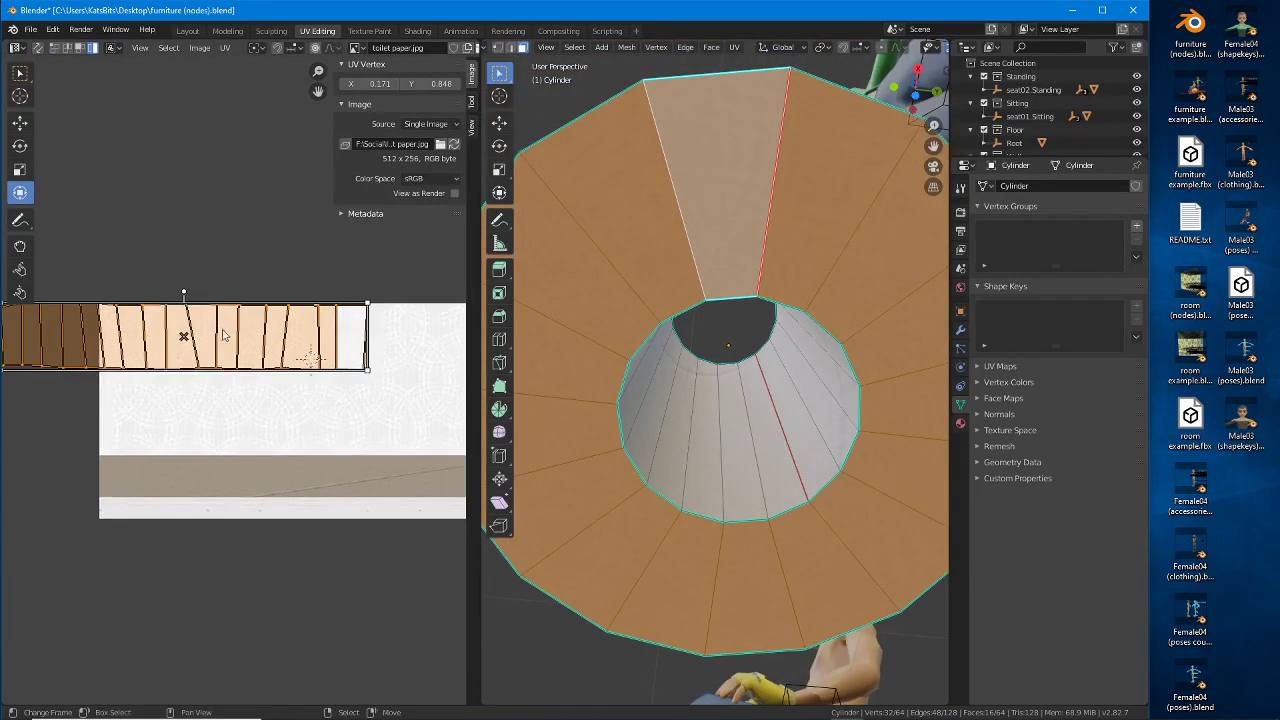
key(g)
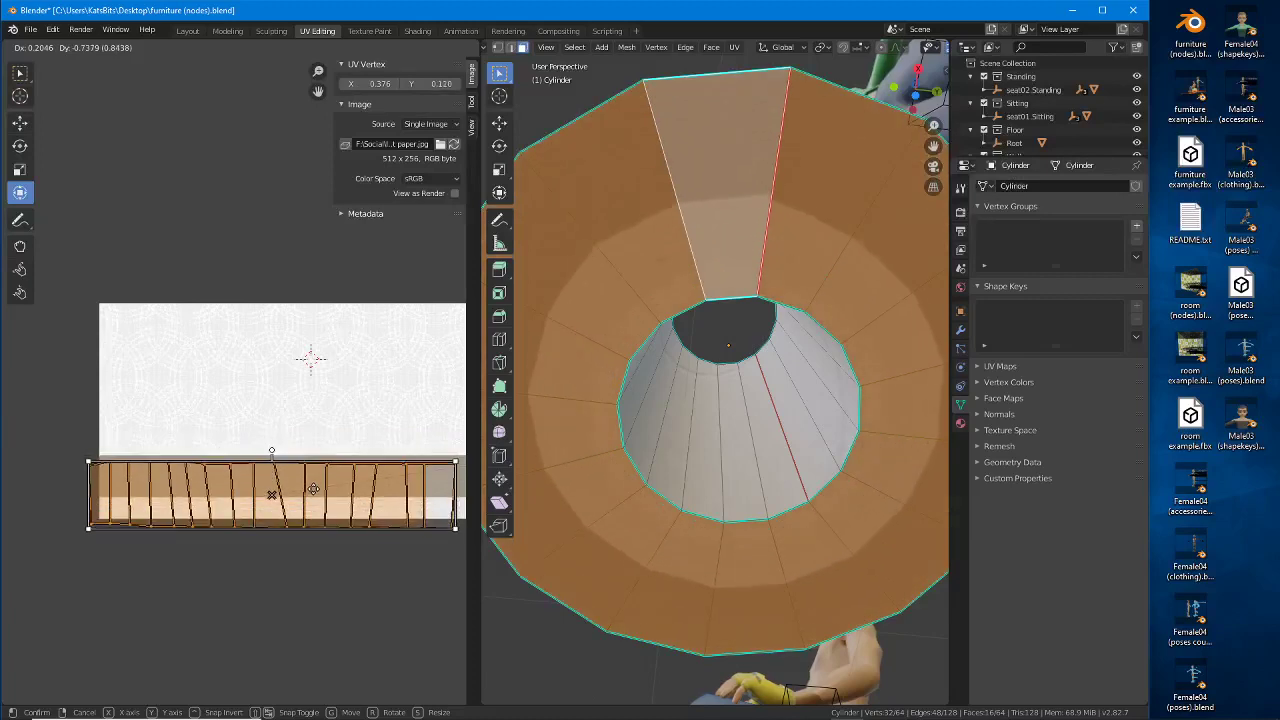
click(315, 521)
Step: Select the strip's lower edge row and move it up inside the texture's bottom white band
middle_drag(315, 521, 243, 448)
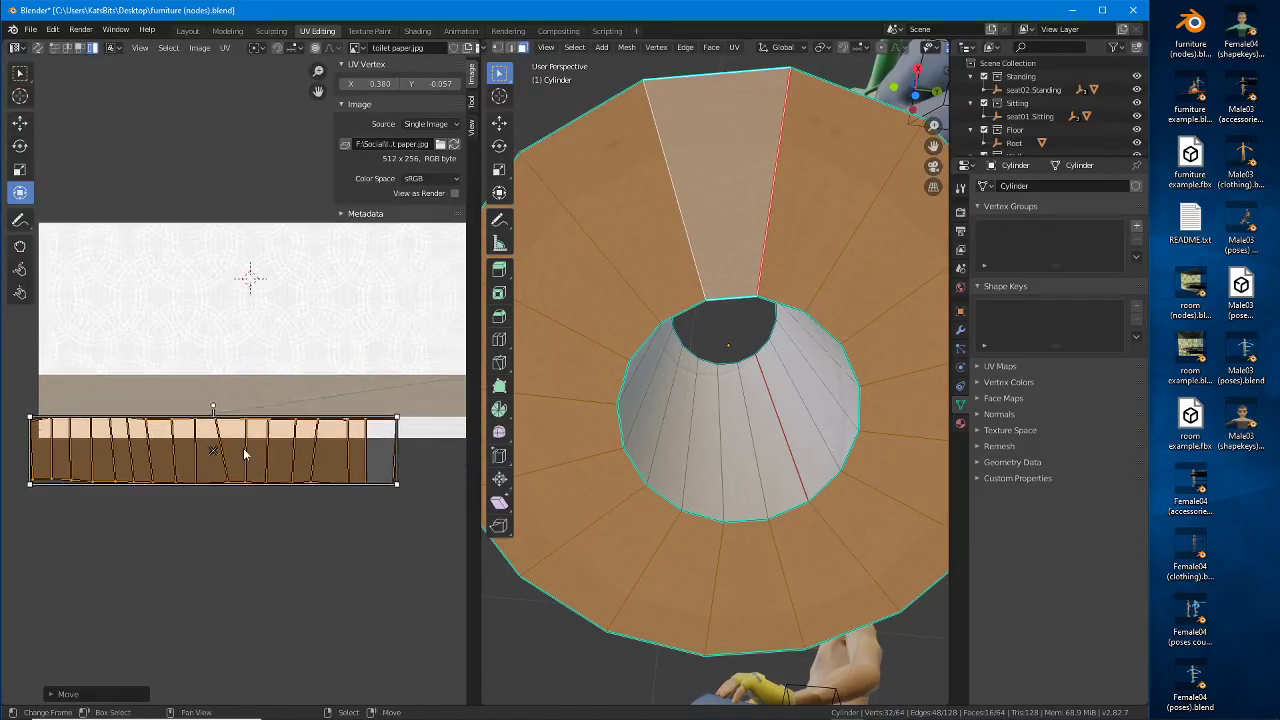
alt+click(270, 484)
key(g)
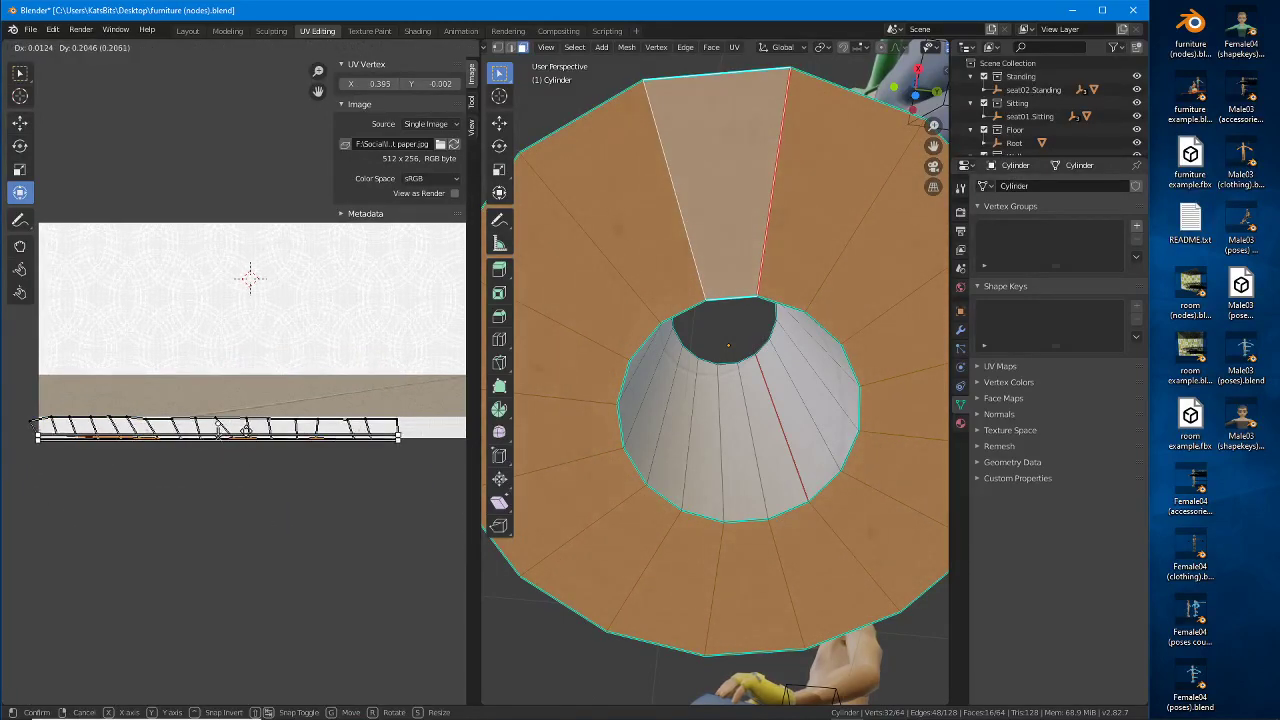
click(243, 427)
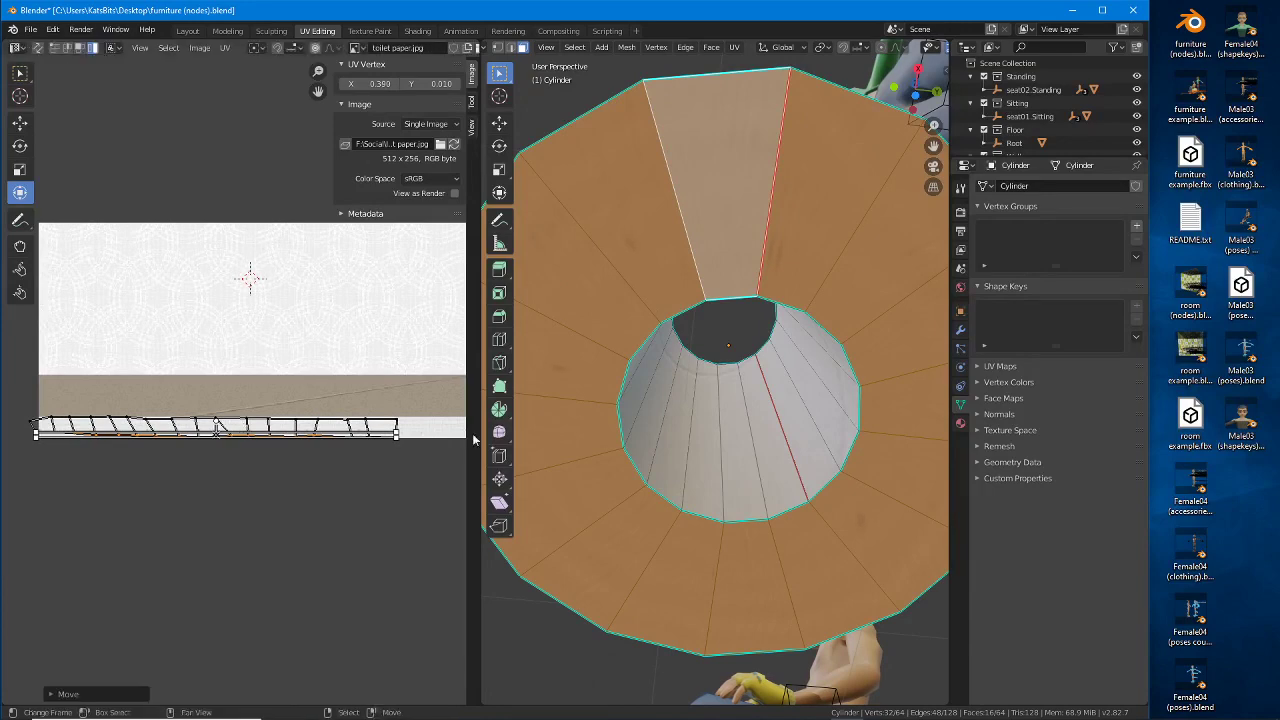
scroll(261, 437, up, 4)
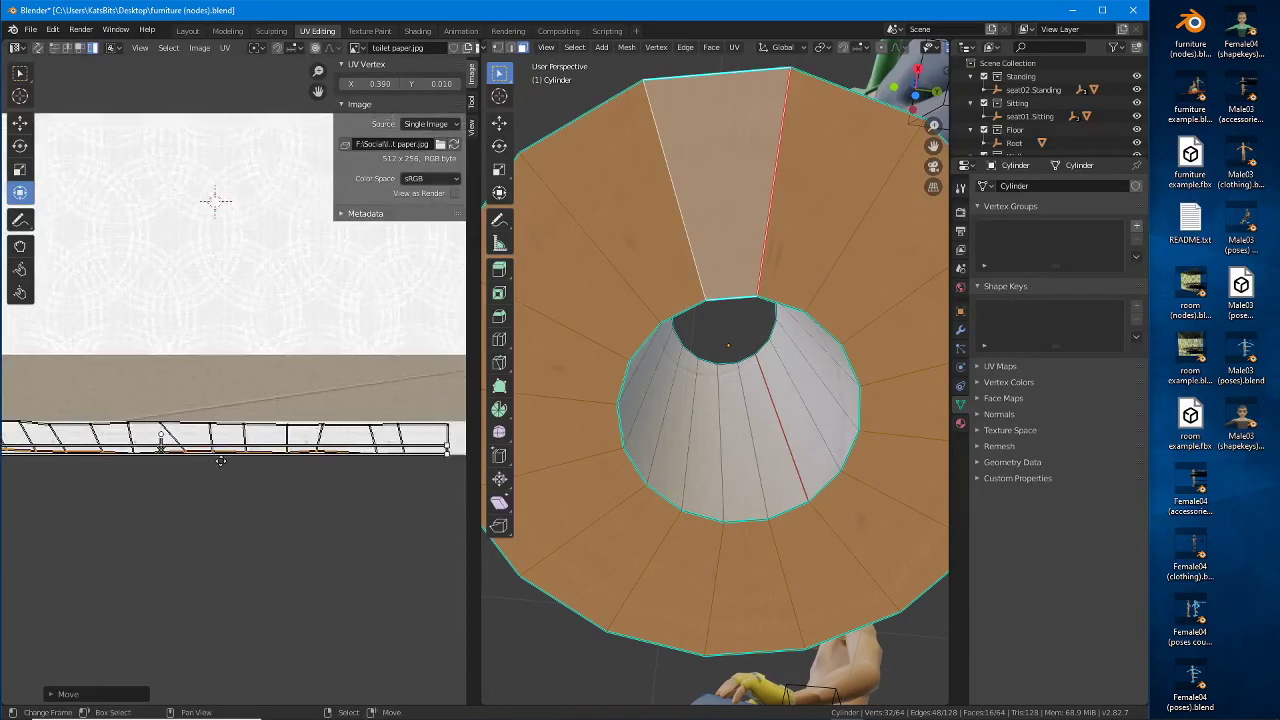
scroll(314, 445, up, 1)
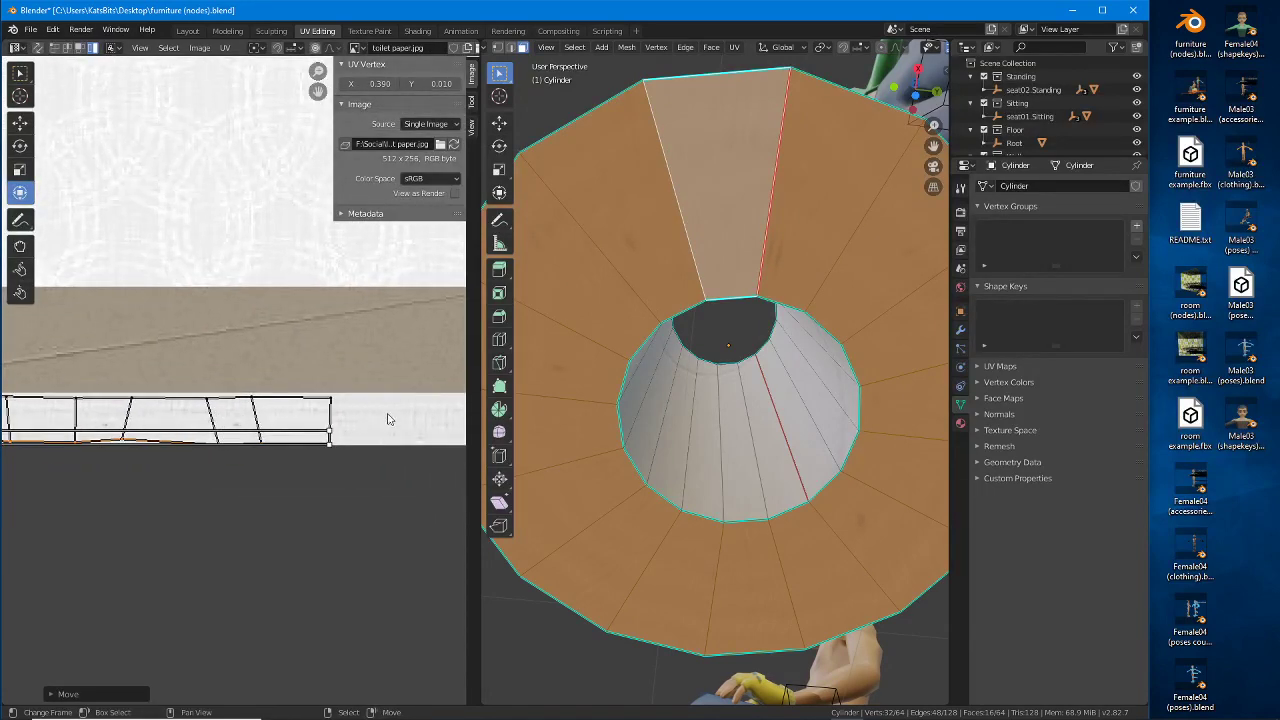
scroll(389, 417, up, 2)
scroll(372, 384, down, 1)
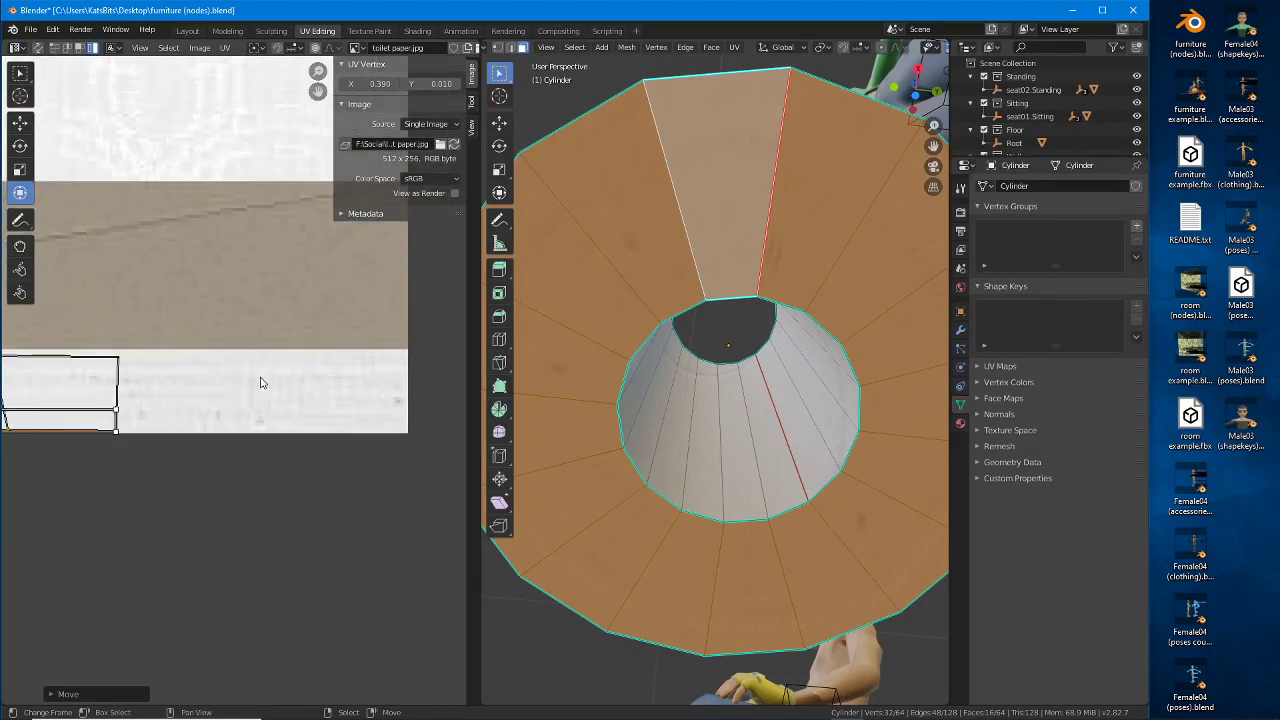
key(ctrl+2)
drag(347, 373, 193, 371)
drag(349, 383, 171, 396)
drag(329, 415, 178, 416)
mouse_move(768, 241)
mouse_down()
mouse_move(591, 286)
mouse_move(548, 368)
mouse_up()
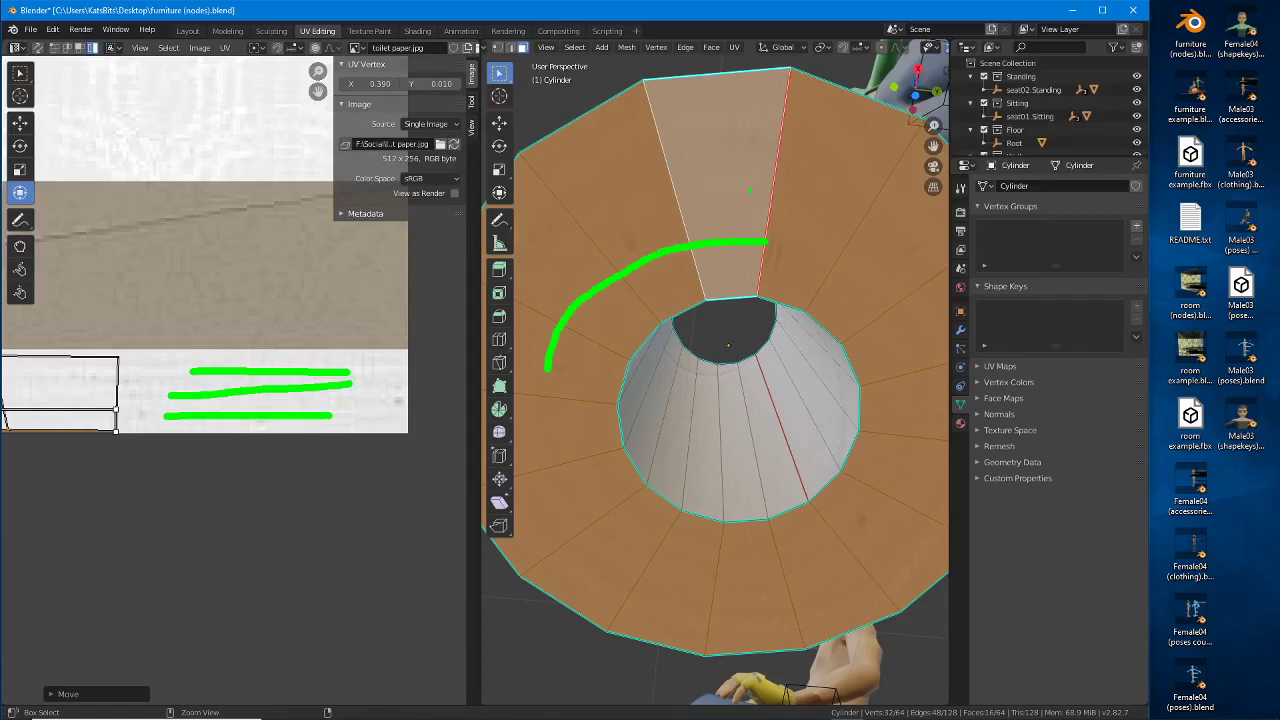
drag(754, 187, 556, 262)
drag(554, 205, 800, 181)
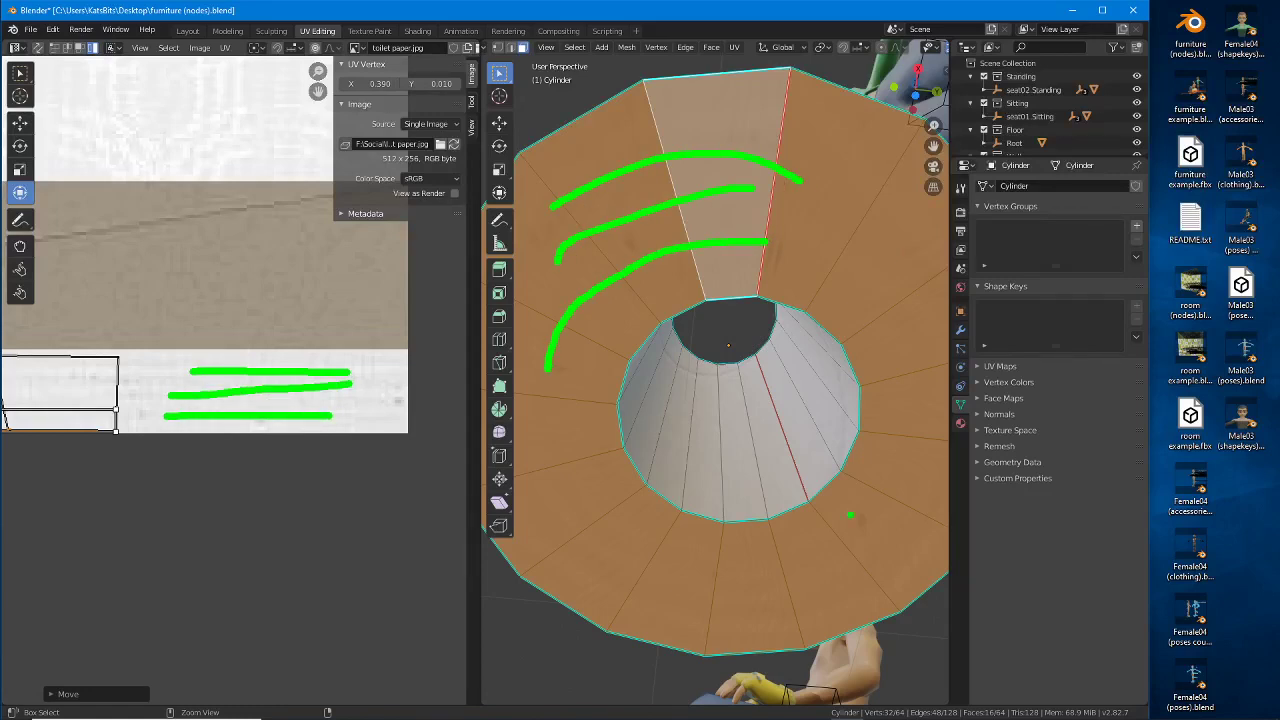
mouse_move(855, 543)
mouse_down()
mouse_move(737, 597)
mouse_move(694, 598)
mouse_up()
drag(870, 570, 720, 652)
drag(838, 524, 712, 553)
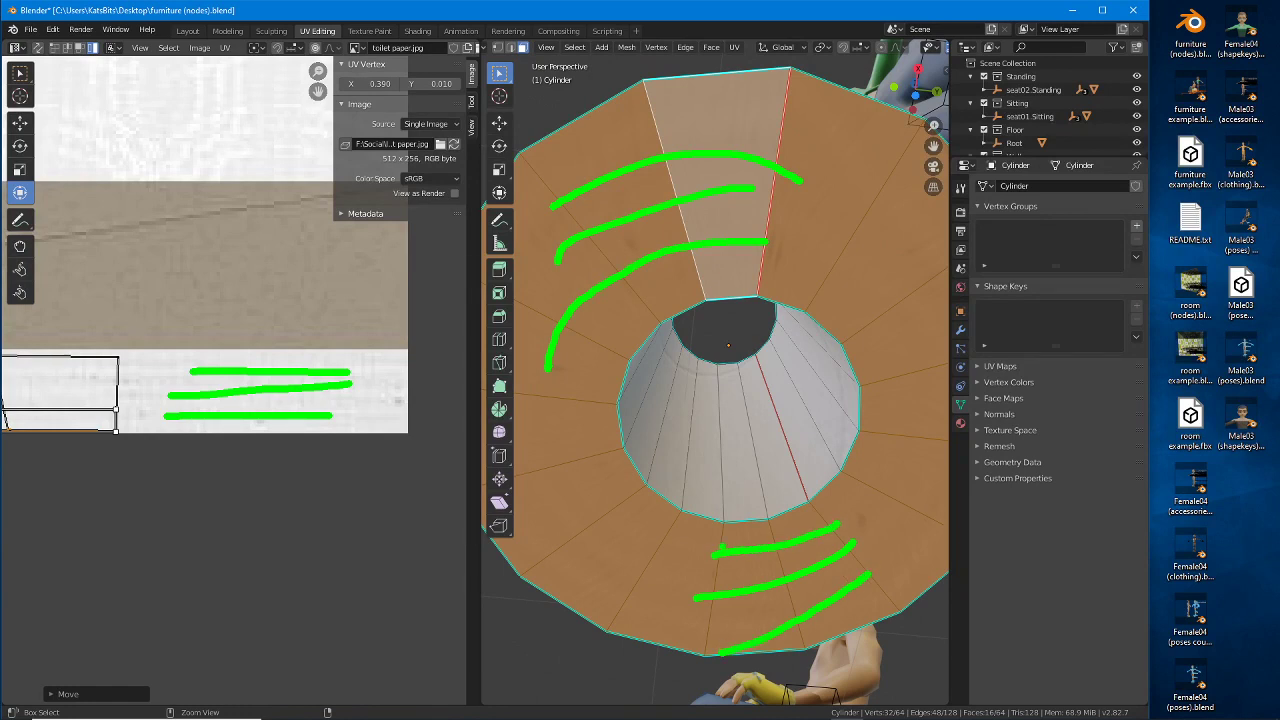
key(Escape)
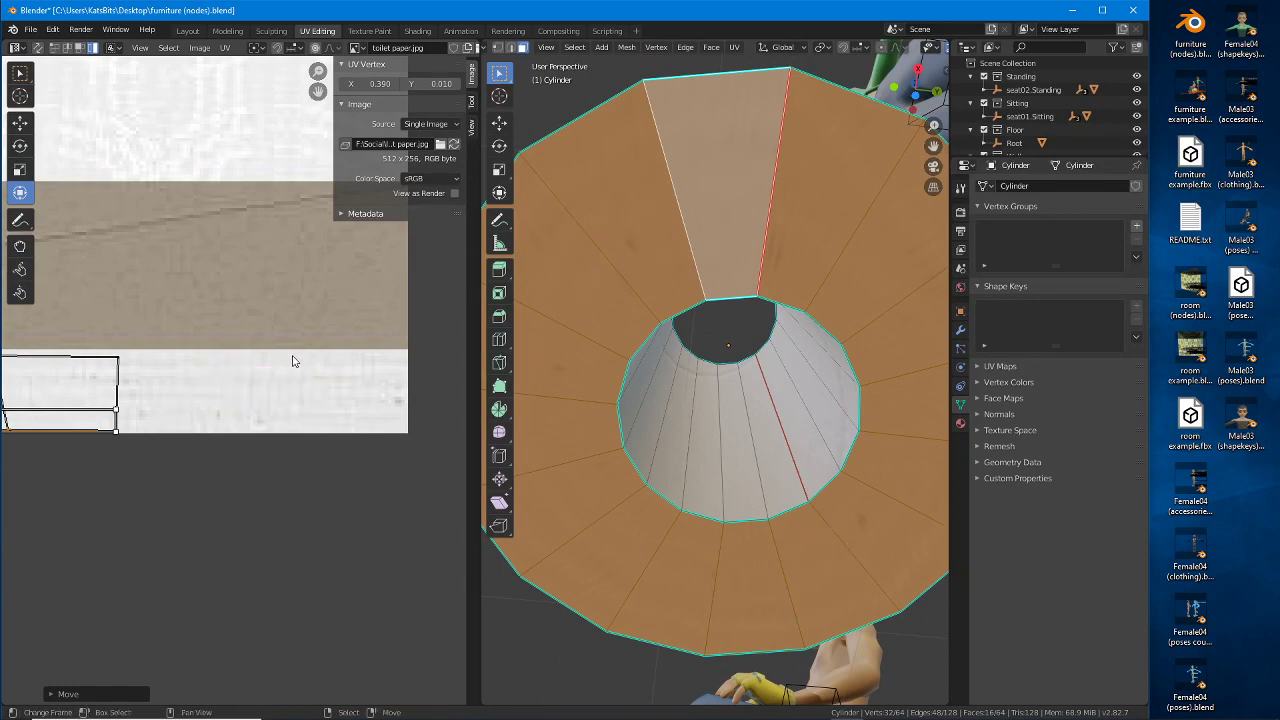
Step: Select the whole ring strip's UVs and go through the mesh and UV selection modes, ending on island selection
mouse_move(662, 286)
middle_down()
mouse_move(661, 243)
mouse_move(663, 289)
middle_up()
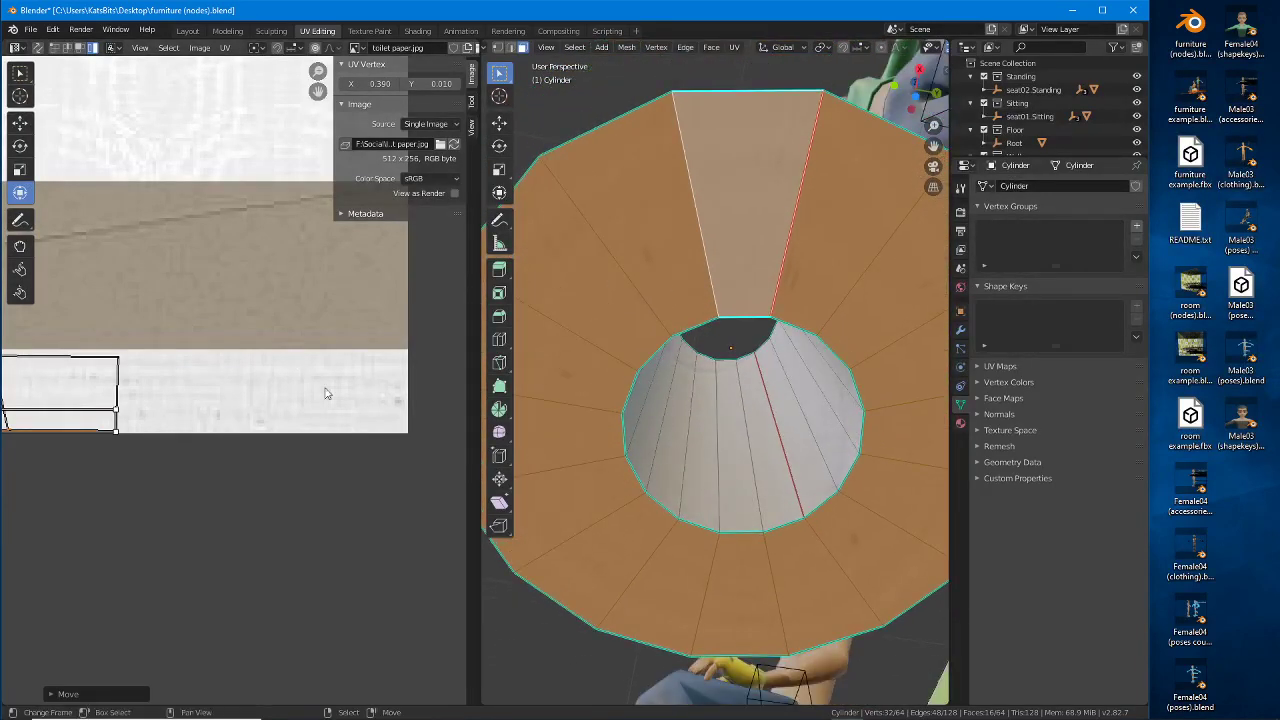
middle_drag(100, 408, 349, 374)
middle_drag(205, 376, 349, 383)
scroll(250, 383, down, 3)
middle_drag(44, 391, 274, 395)
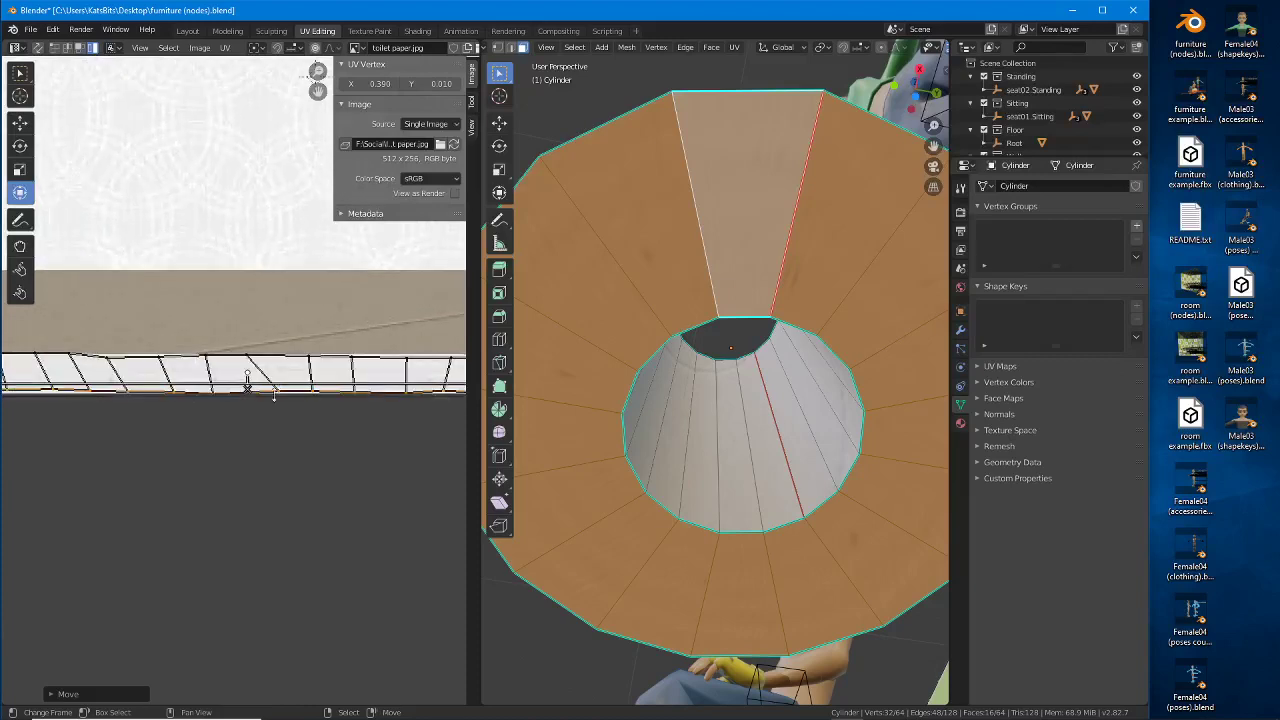
scroll(274, 395, up, 5)
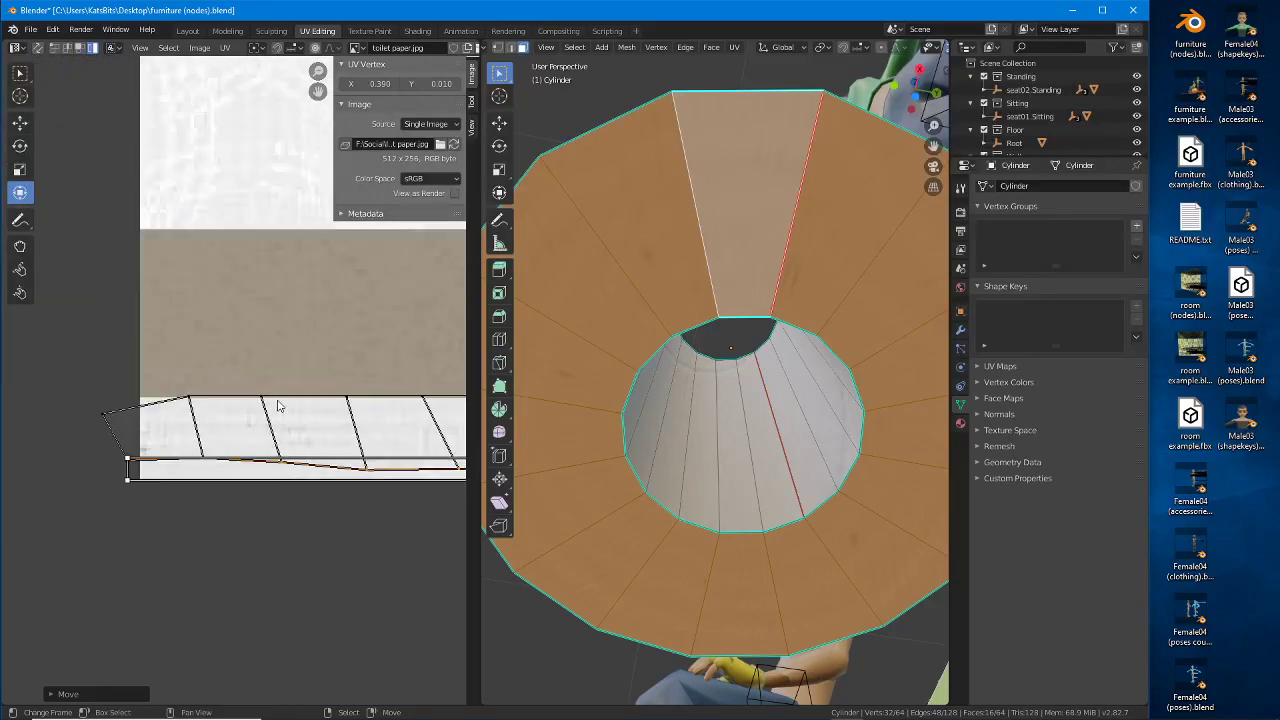
key(a)
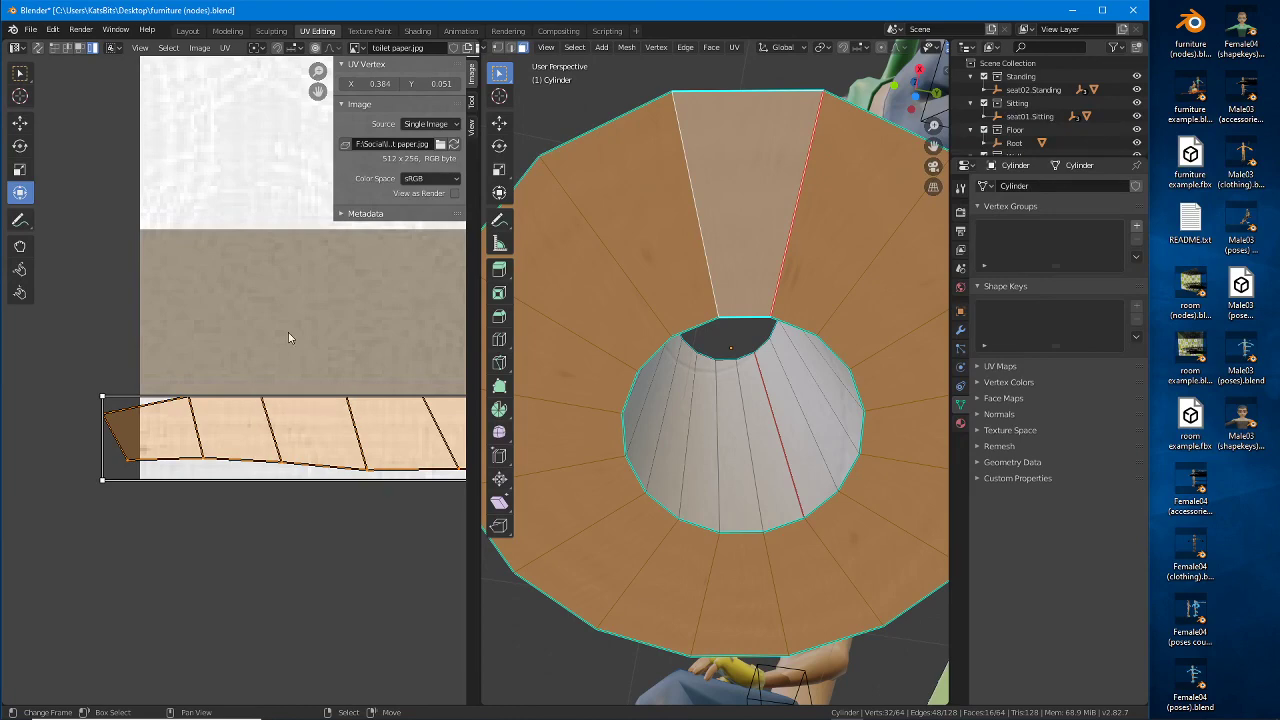
click(510, 48)
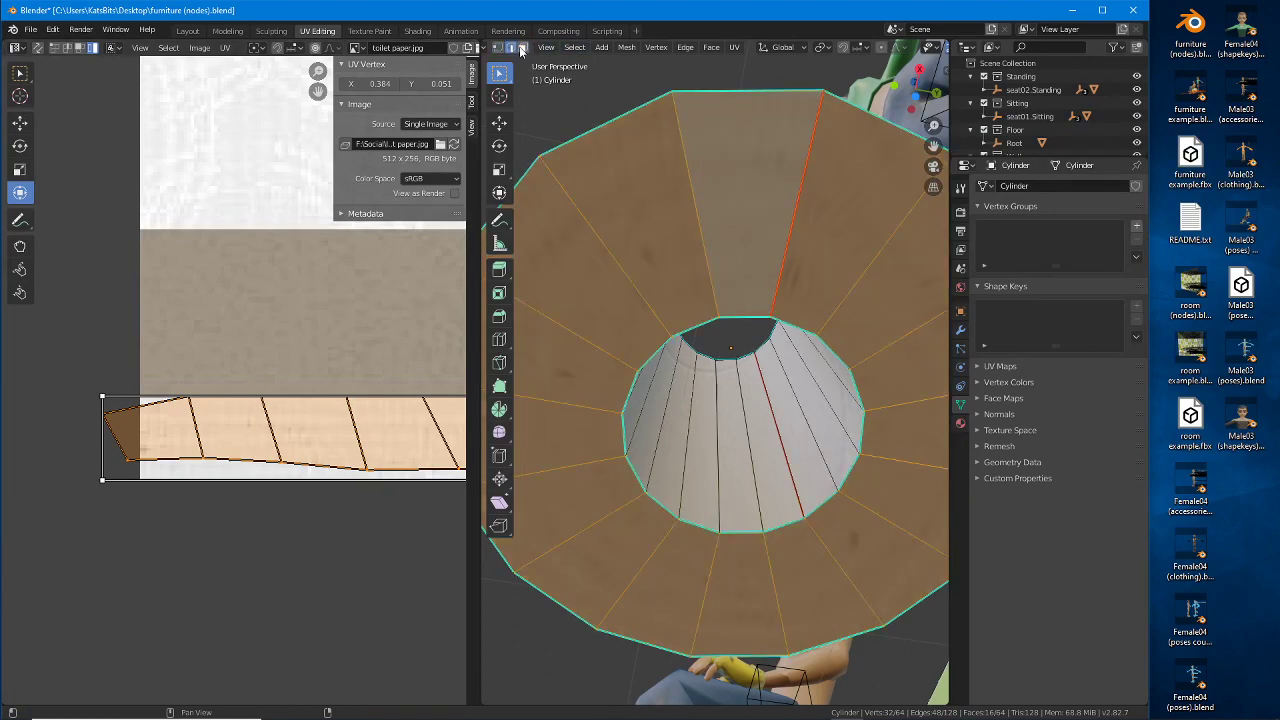
click(521, 48)
click(54, 49)
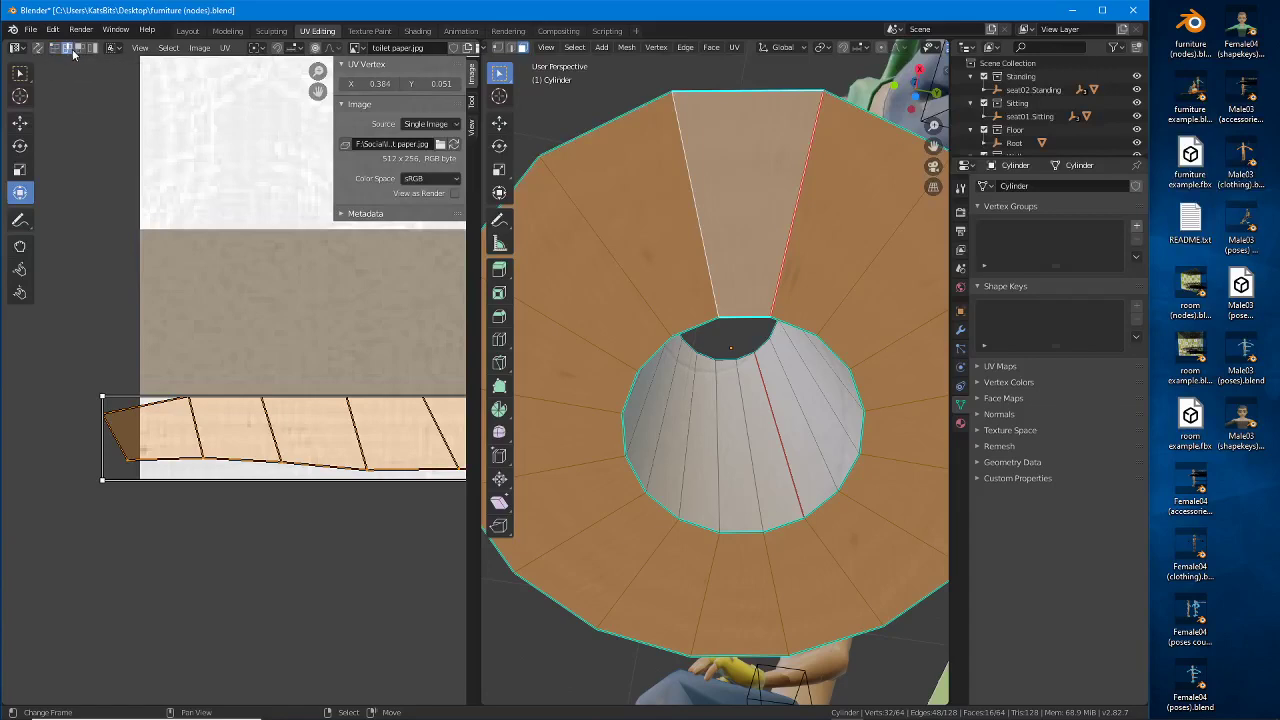
click(79, 48)
click(92, 48)
scroll(300, 410, down, 2)
middle_drag(368, 431, 292, 460)
scroll(272, 434, down, 1)
scroll(275, 435, down, 1)
scroll(292, 460, down, 2)
middle_drag(335, 415, 301, 429)
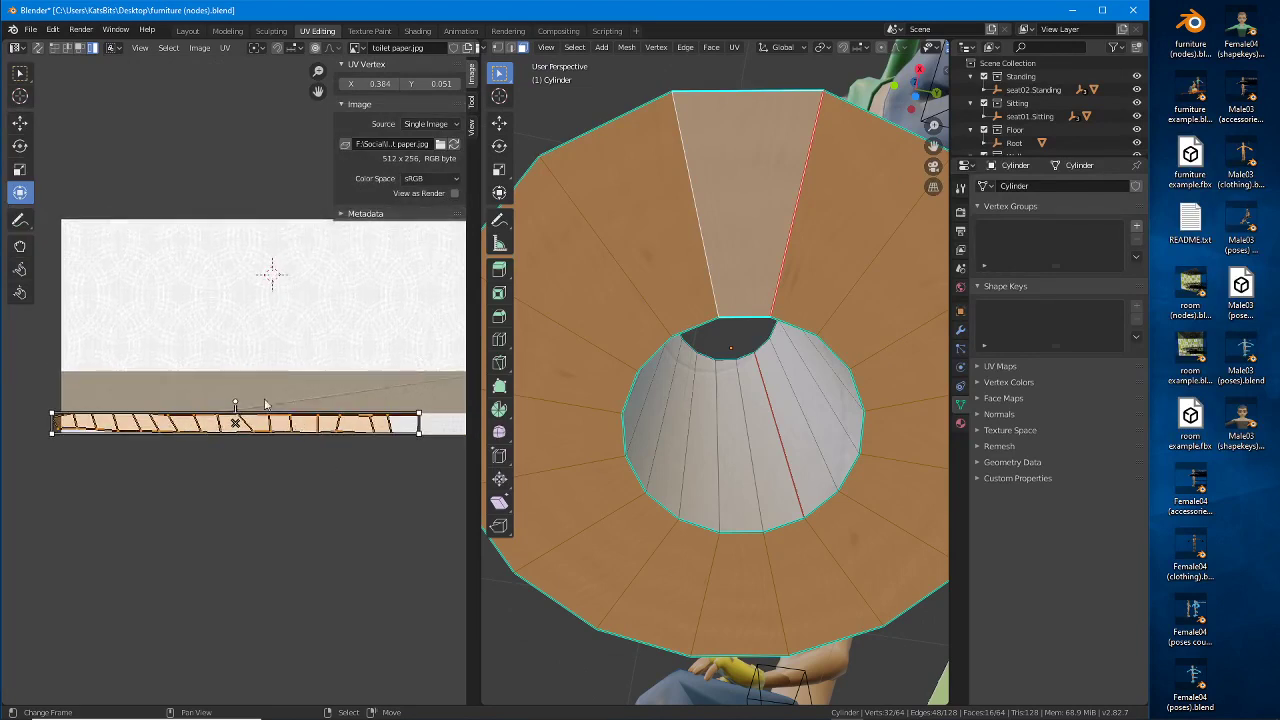
Step: Set the UV selection mode to vertex and select single vertices near the ring strip's left end
click(54, 49)
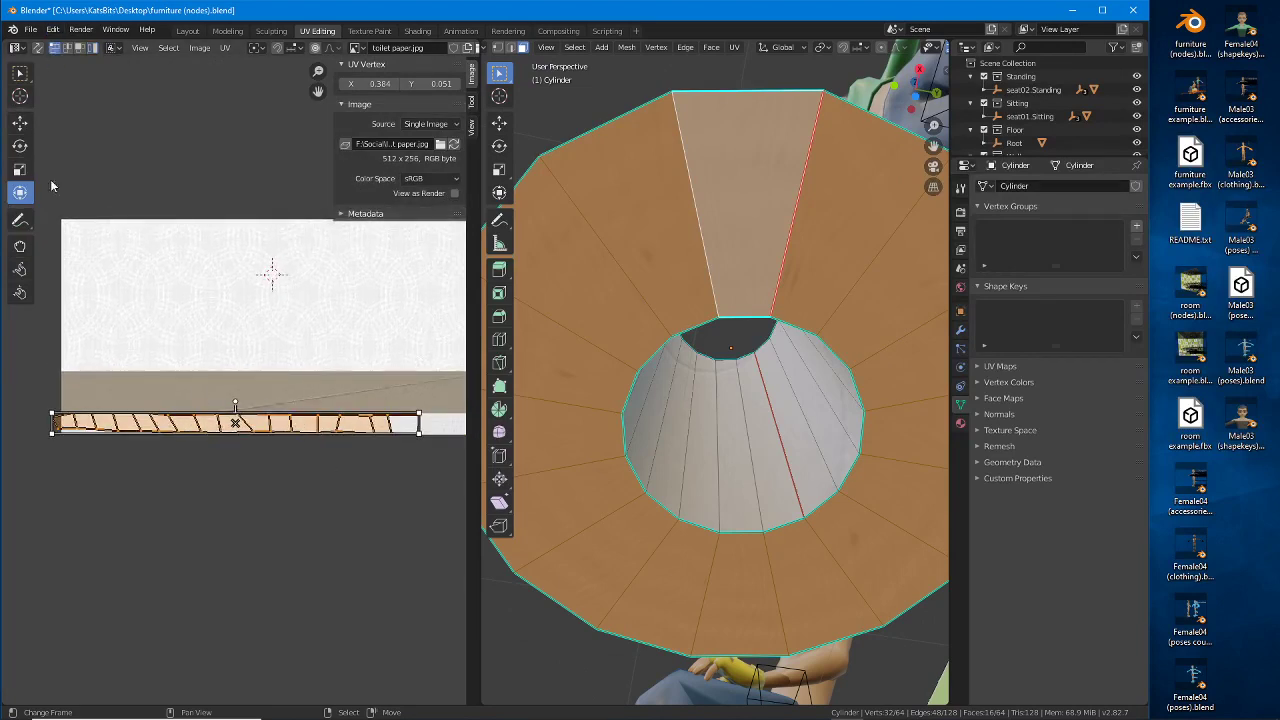
click(73, 412)
click(91, 411)
mouse_move(90, 411)
mouse_down()
mouse_move(117, 430)
mouse_move(80, 432)
mouse_up()
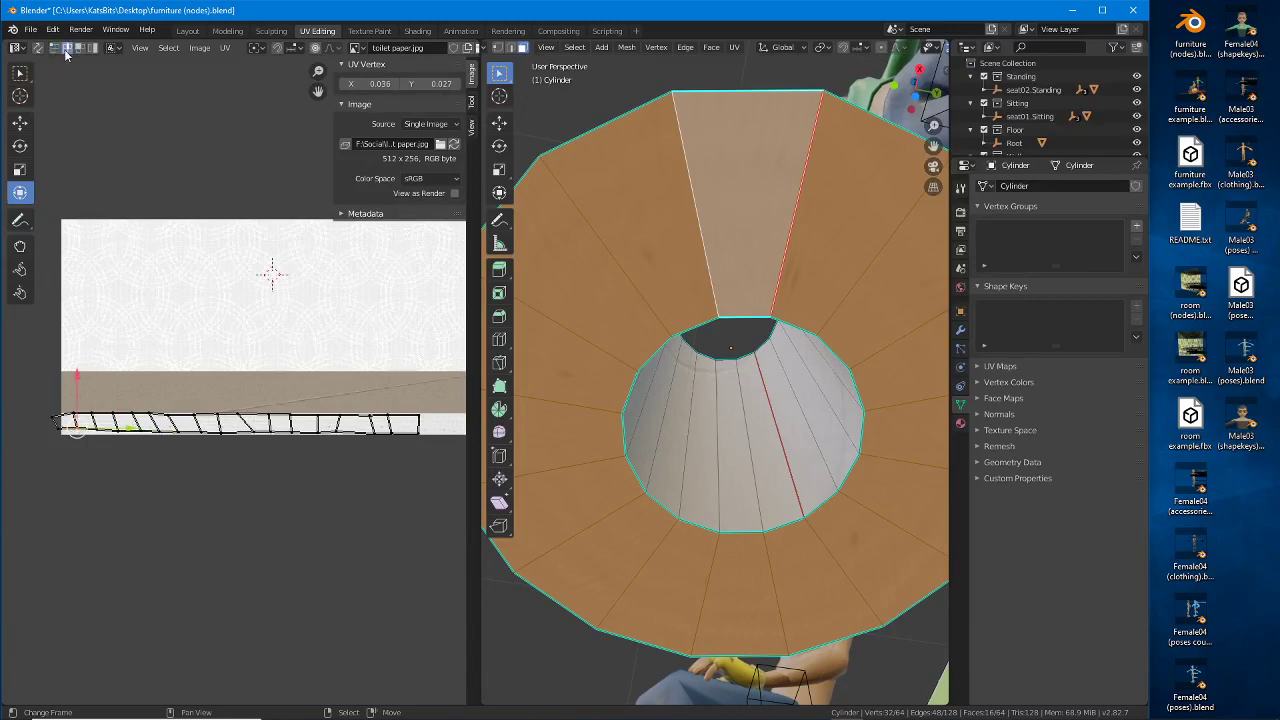
Step: Select four neighbouring cross edges of the ring strip together in UV edge selection mode
click(154, 421)
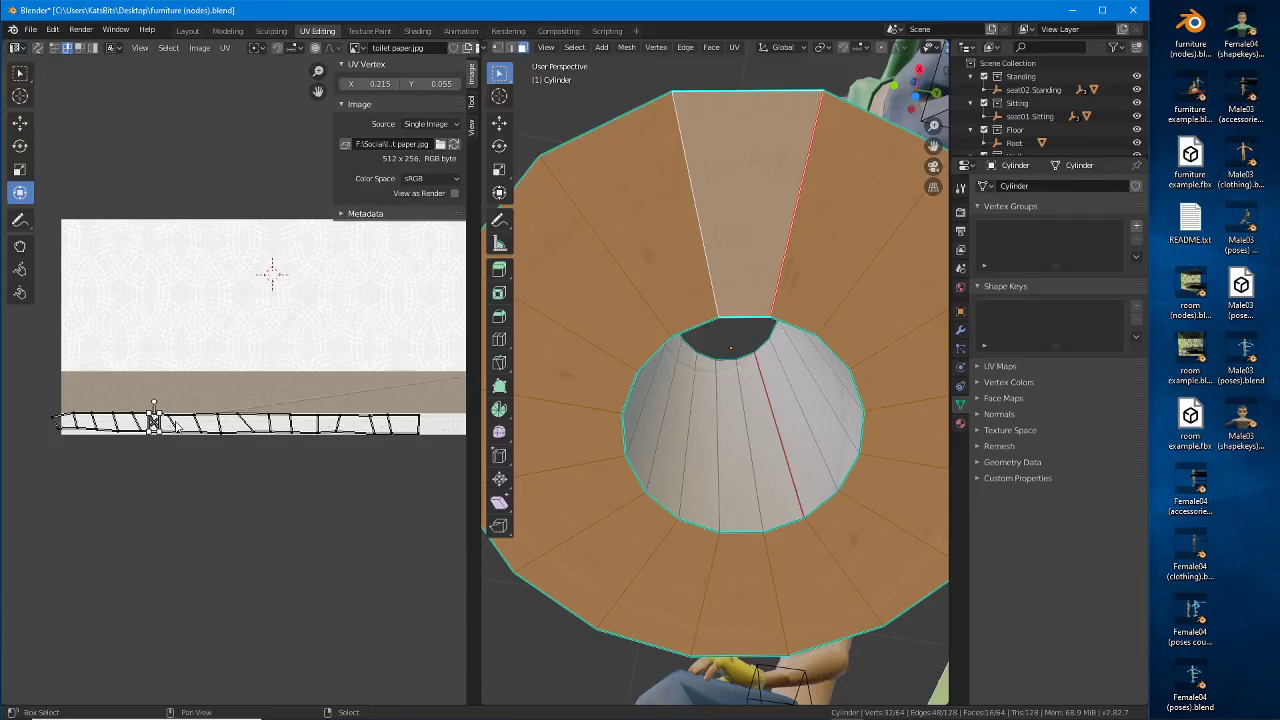
shift+click(176, 421)
shift+click(203, 420)
shift+click(216, 419)
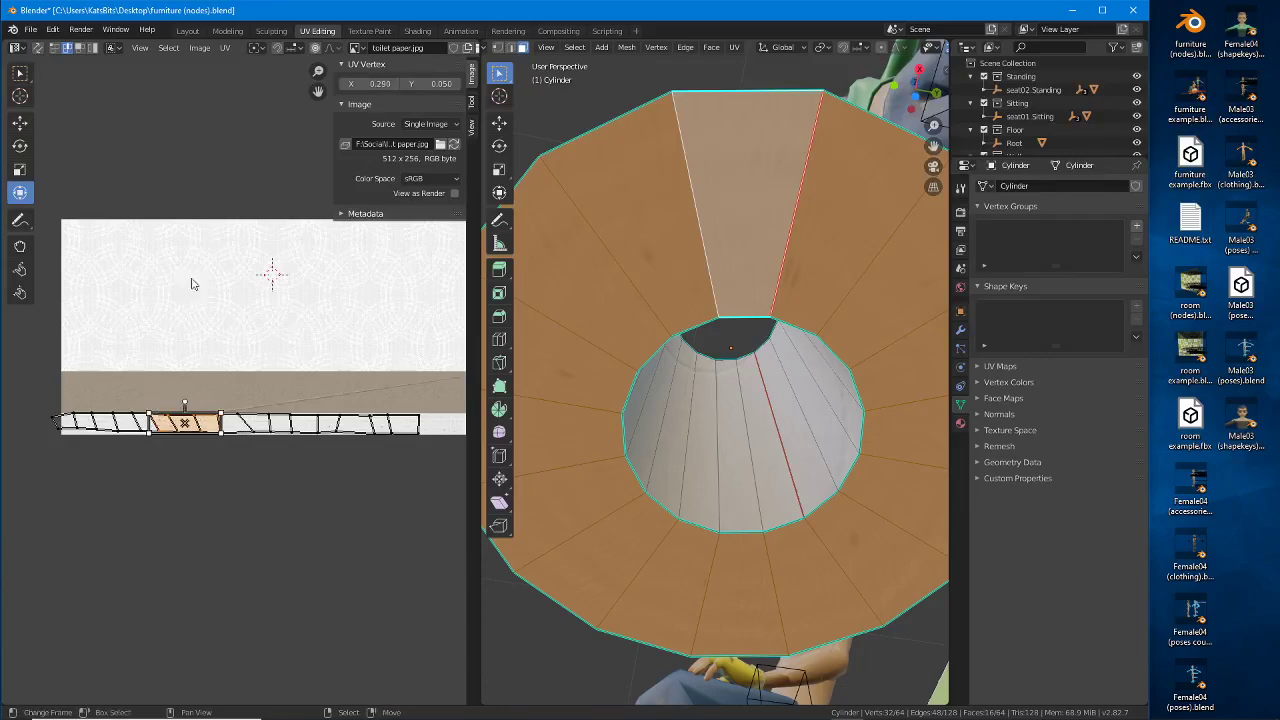
Step: Select several separate faces along the ring strip in face mode, and the entire strip in island mode
click(77, 48)
right_click(232, 422)
right_click(257, 423)
right_click(304, 423)
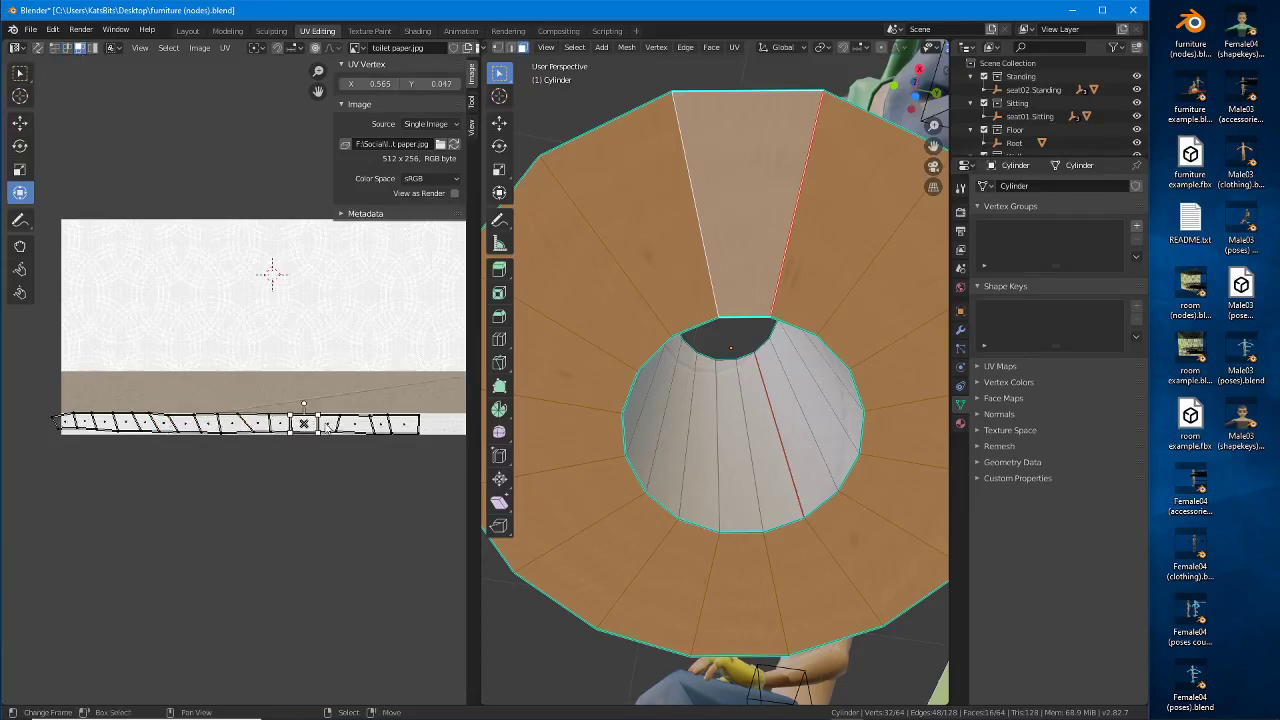
right_click(328, 423)
right_click(354, 422)
shift+right_click(306, 424)
shift+right_click(228, 425)
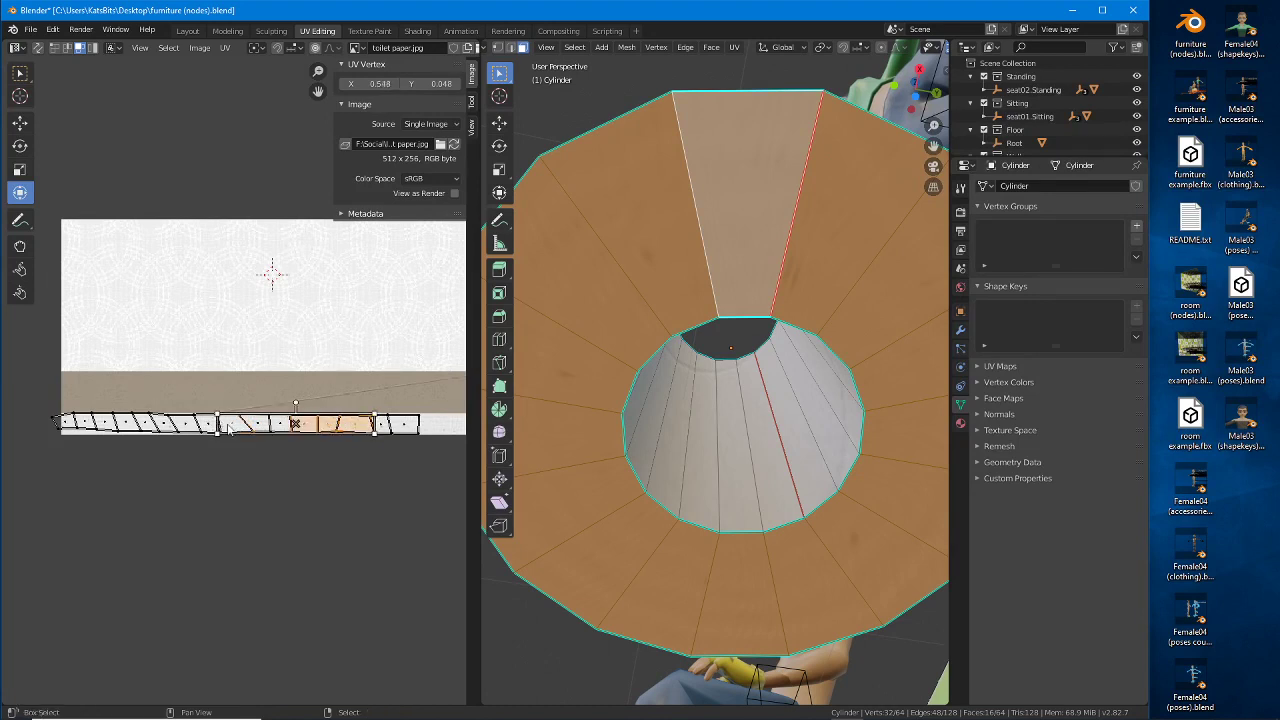
shift+right_click(168, 419)
click(92, 48)
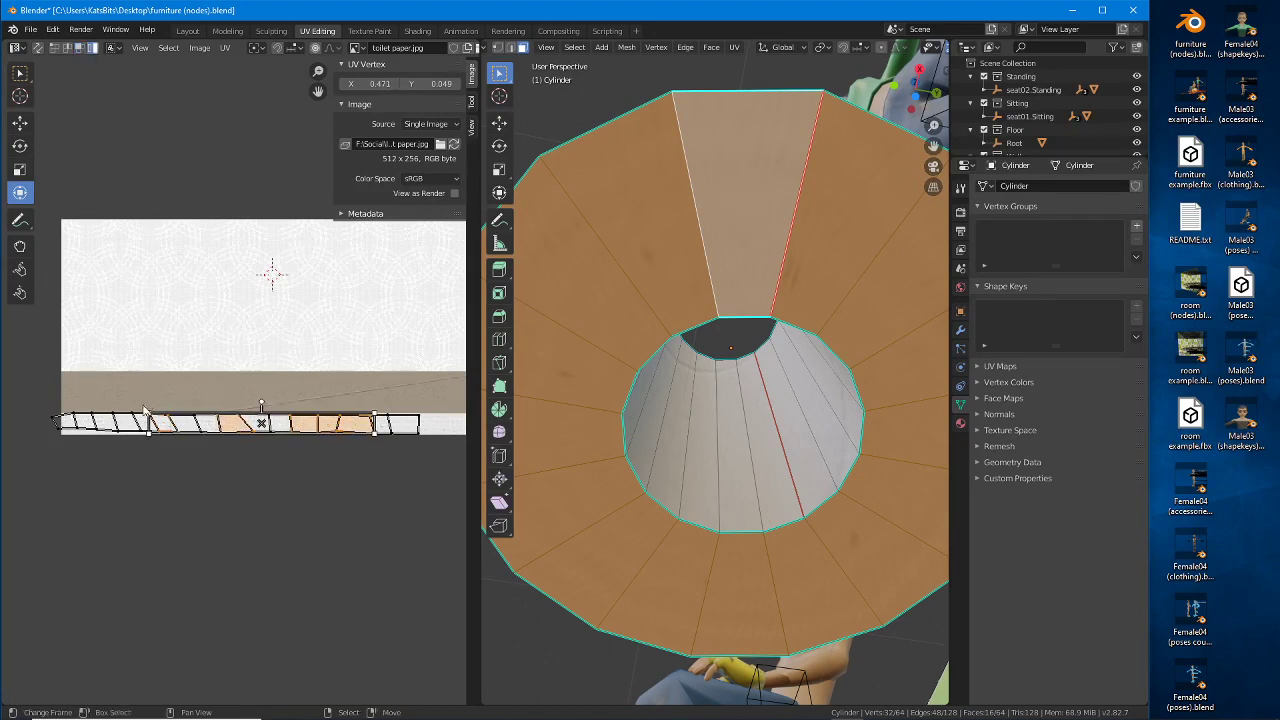
right_click(135, 425)
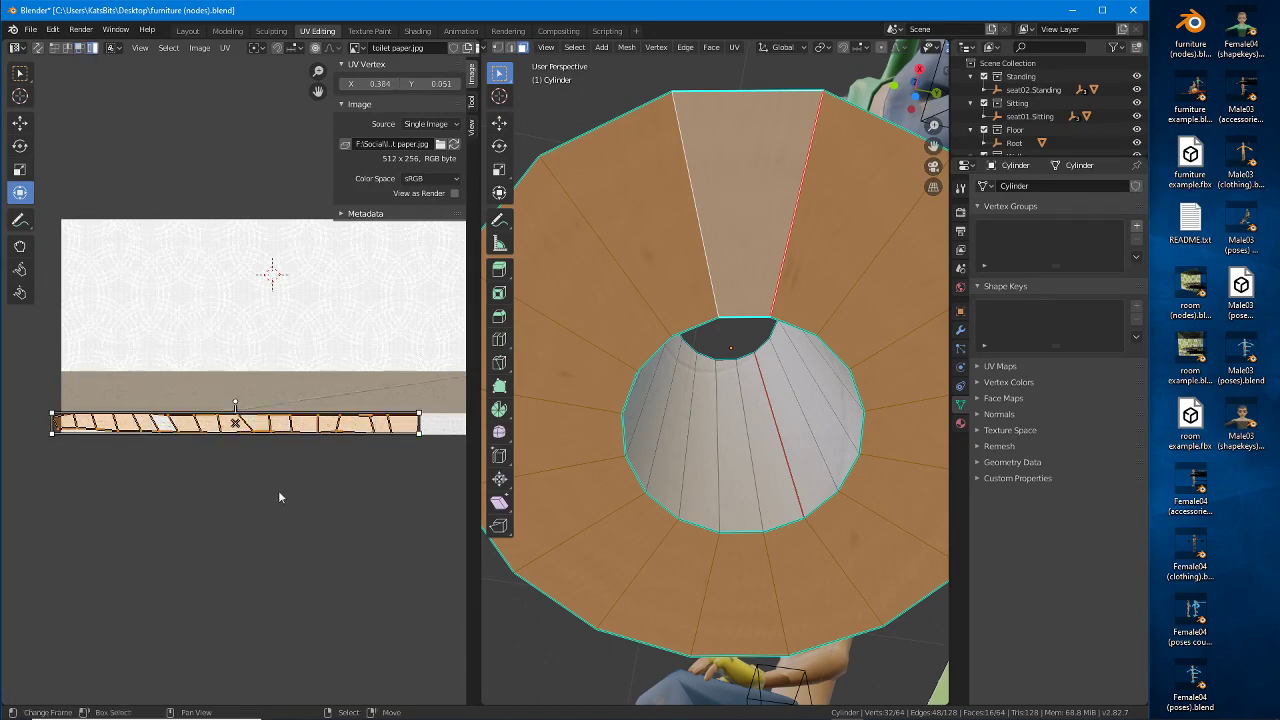
Step: Switch back to vertex selection and try a small move of one vertex on the ring strip's top edge
scroll(261, 498, up, 5)
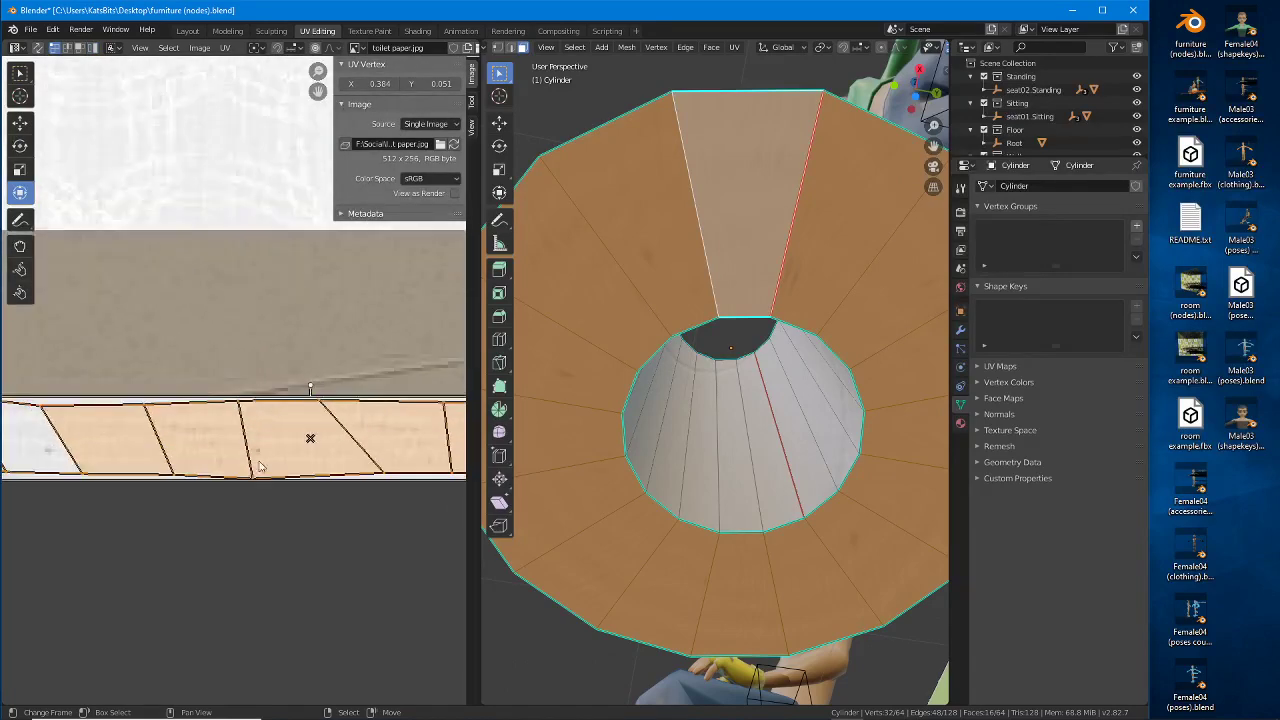
click(257, 430)
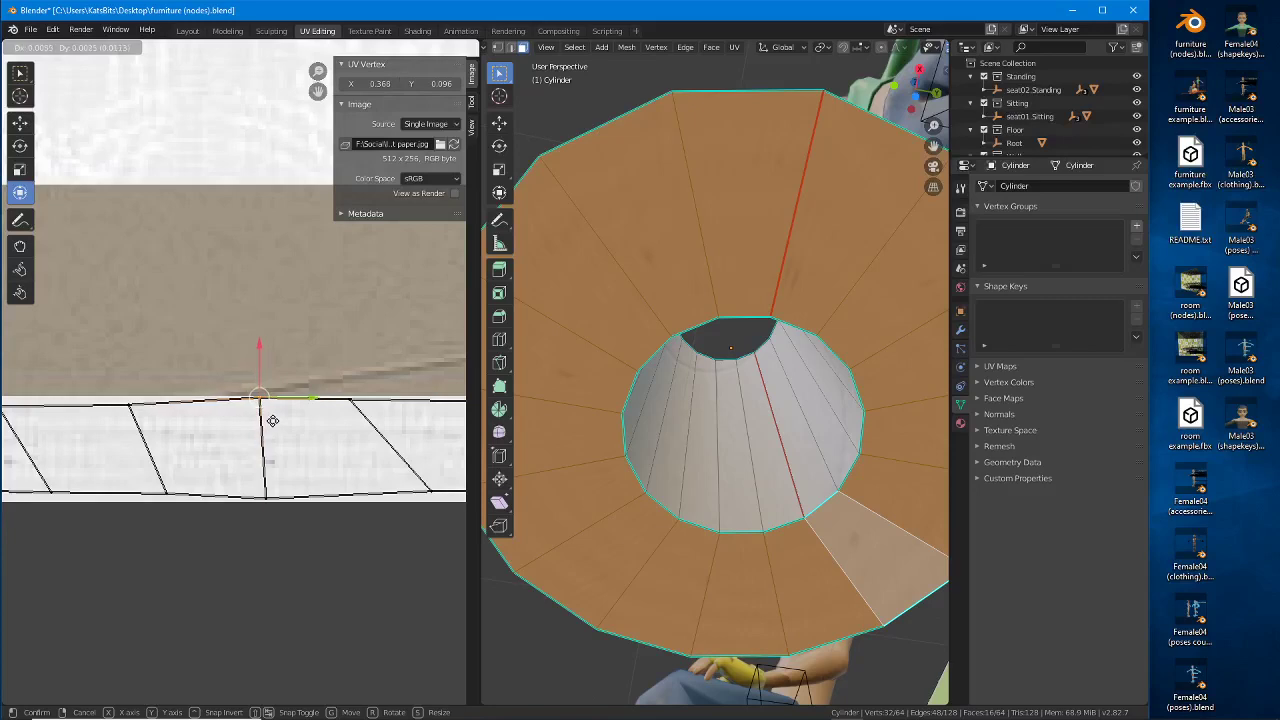
scroll(285, 390, down, 2)
scroll(285, 390, down, 3)
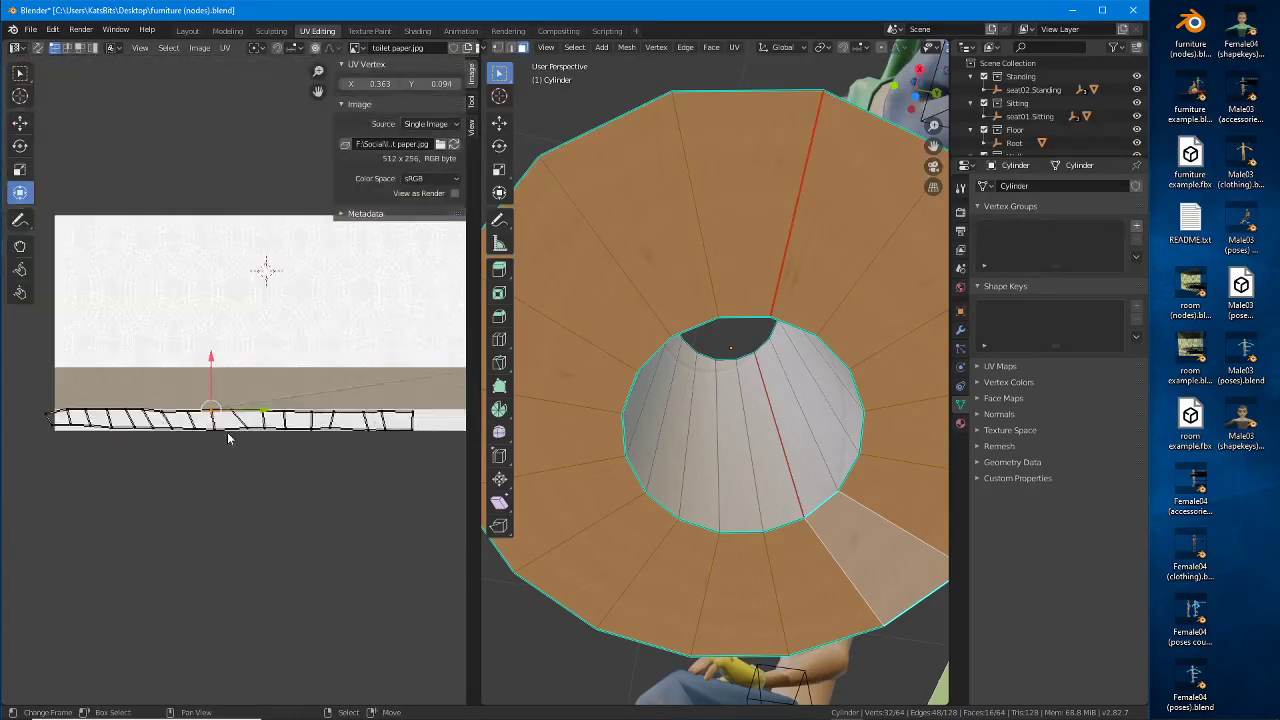
Step: Set UV Snap to Pixels to Corner and rescale the whole ring strip in place, keeping about its original size
click(224, 48)
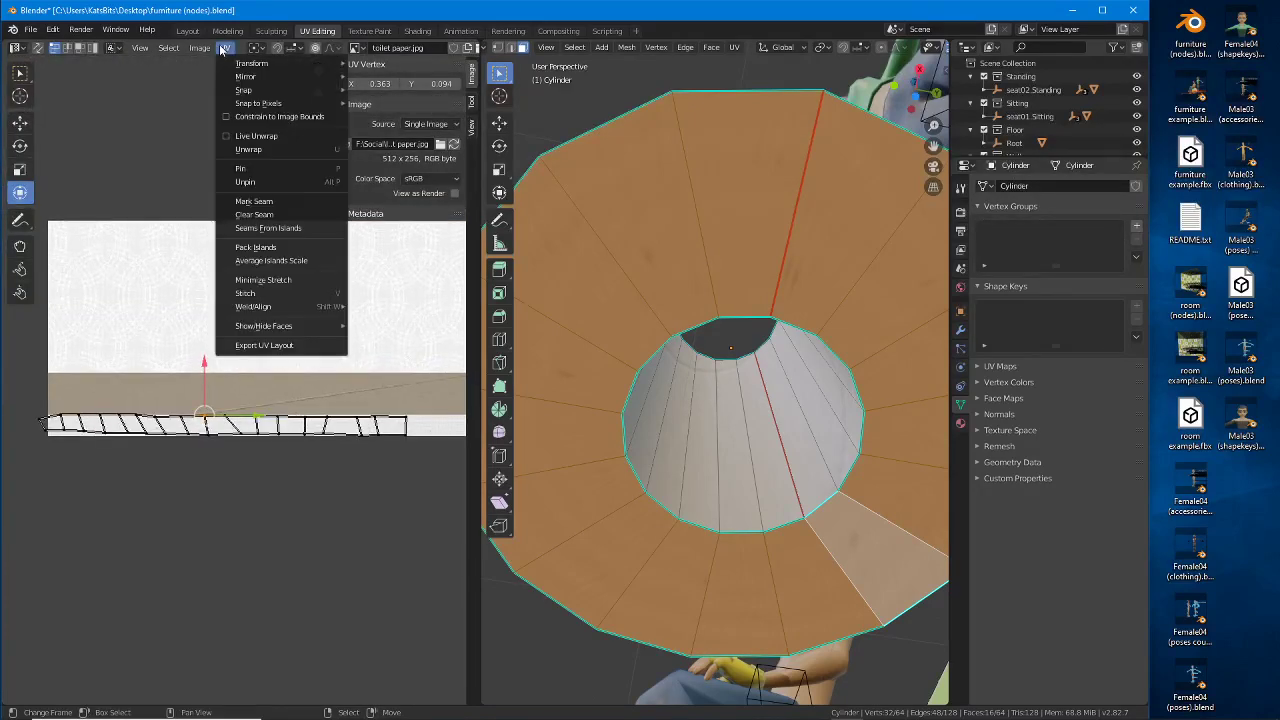
mouse_move(300, 103)
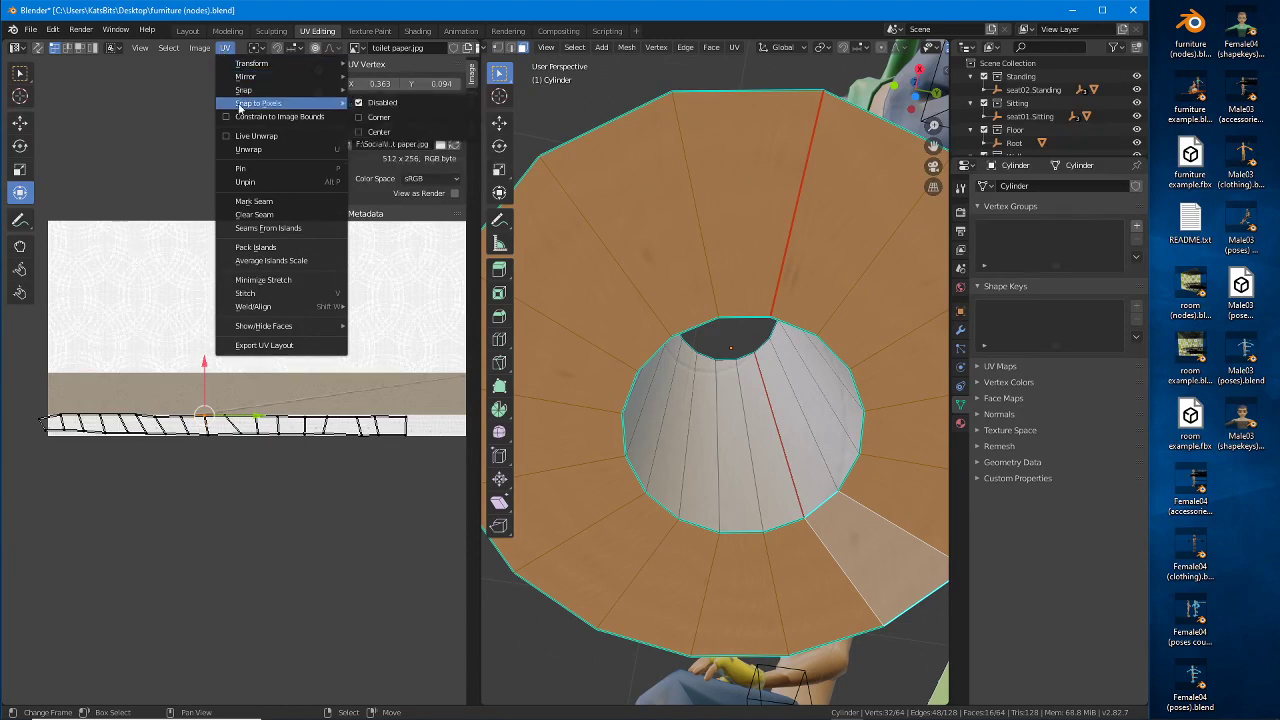
click(378, 119)
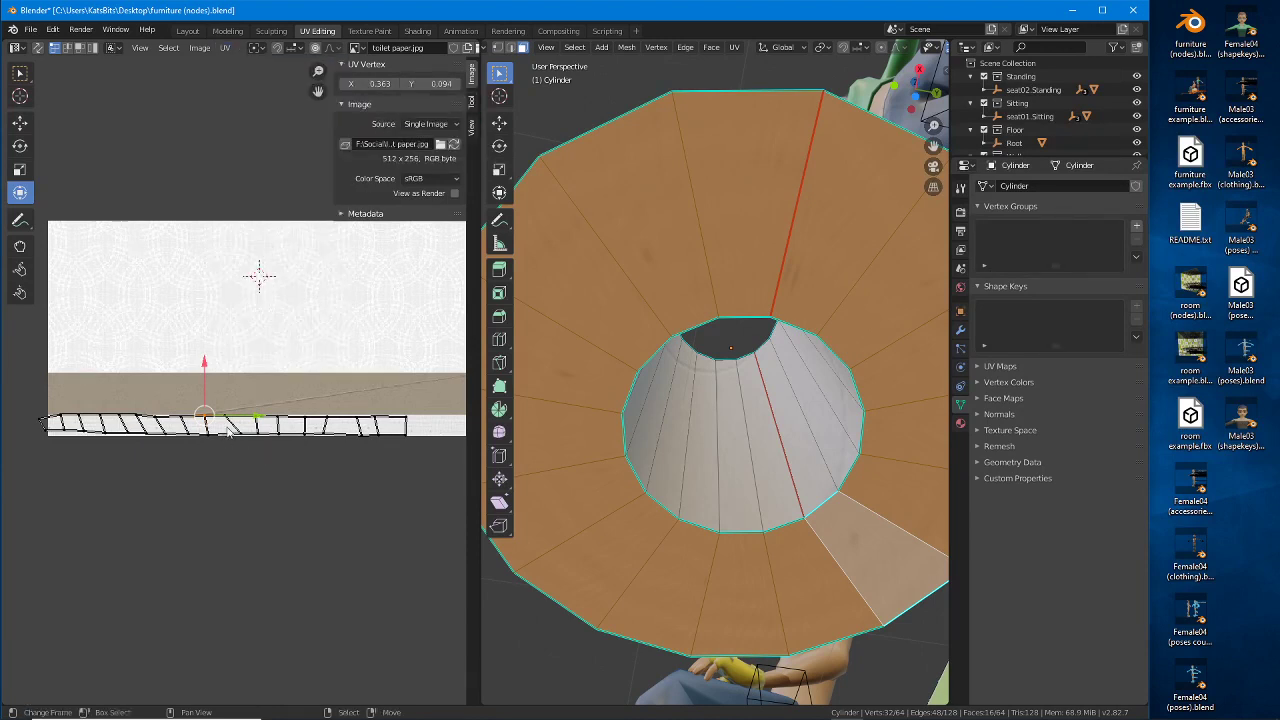
key(a)
key(s)
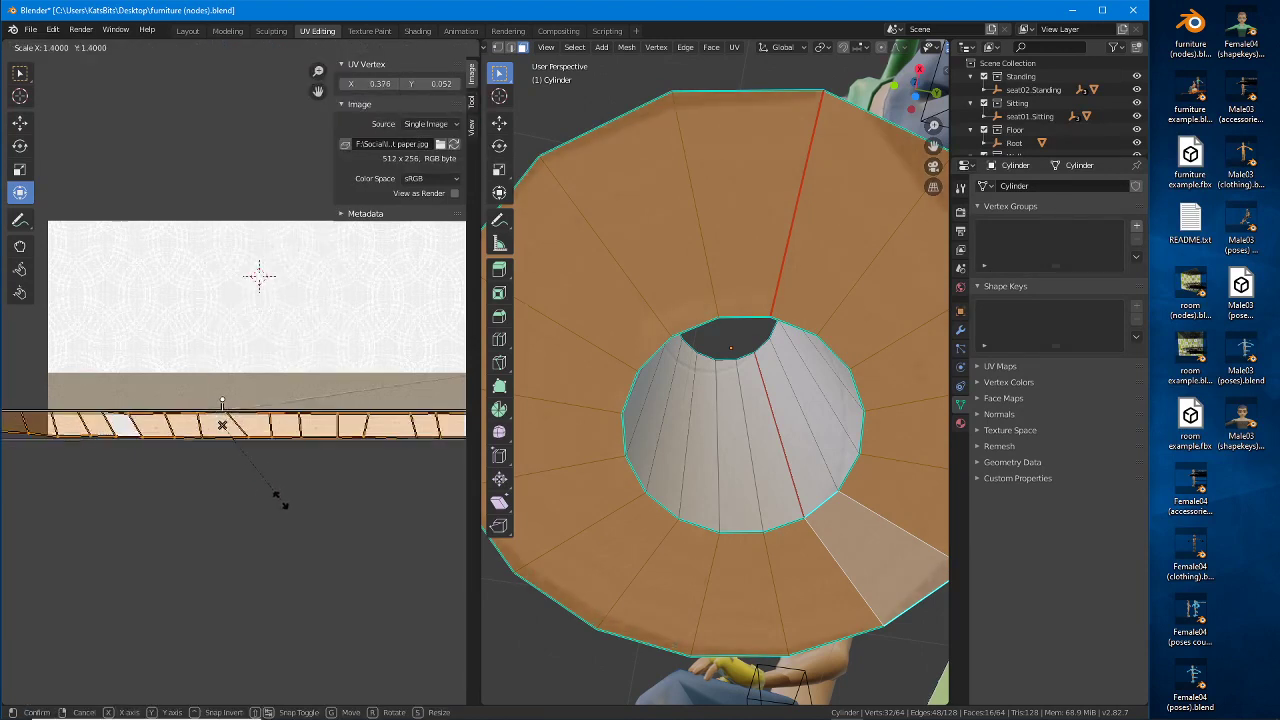
click(257, 486)
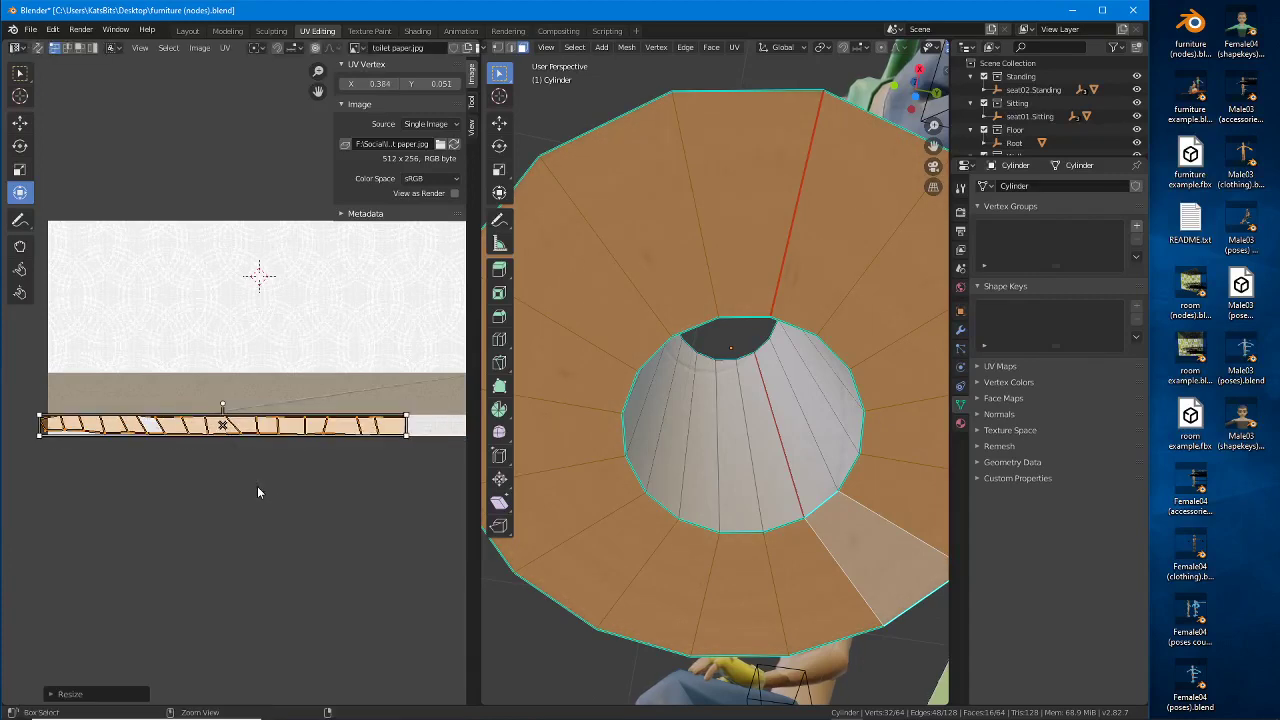
Step: Move the ring strip's top-left corner vertex onto the texture's left edge, level with the strip's top row
scroll(260, 435, up, 2)
scroll(260, 436, up, 3)
middle_drag(88, 411, 255, 399)
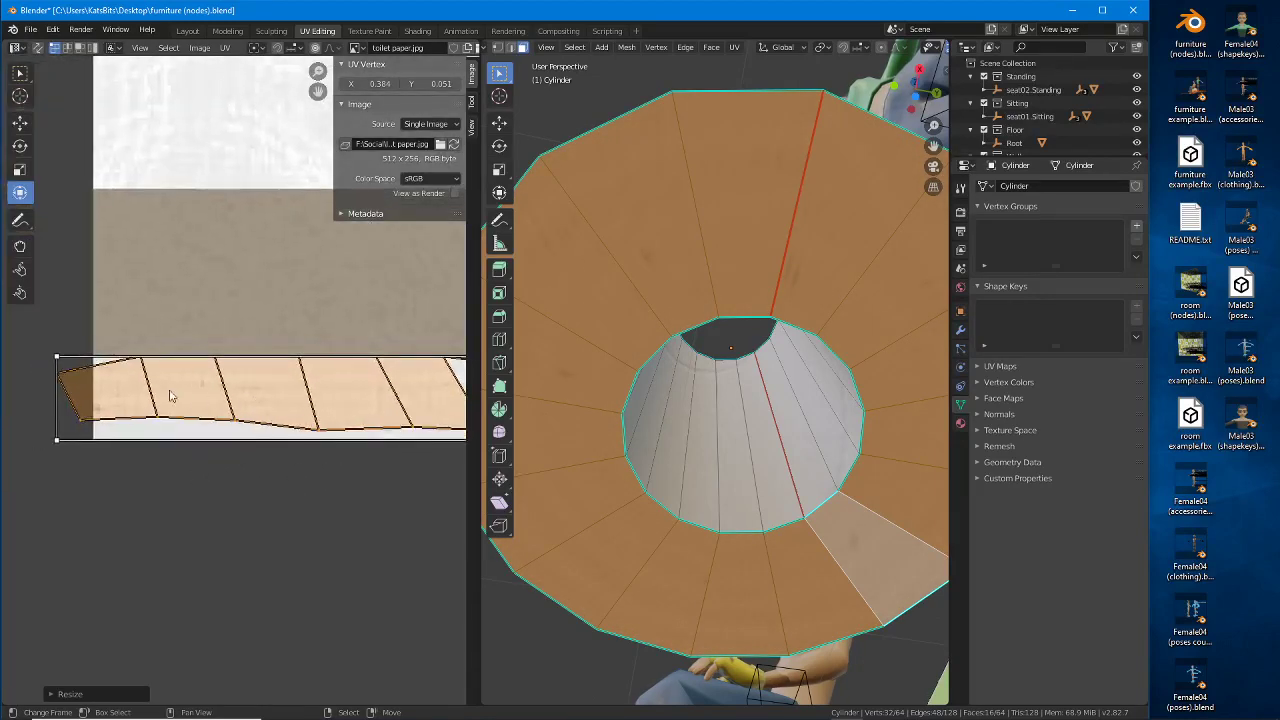
scroll(170, 394, up, 1)
middle_drag(177, 405, 277, 442)
click(210, 394)
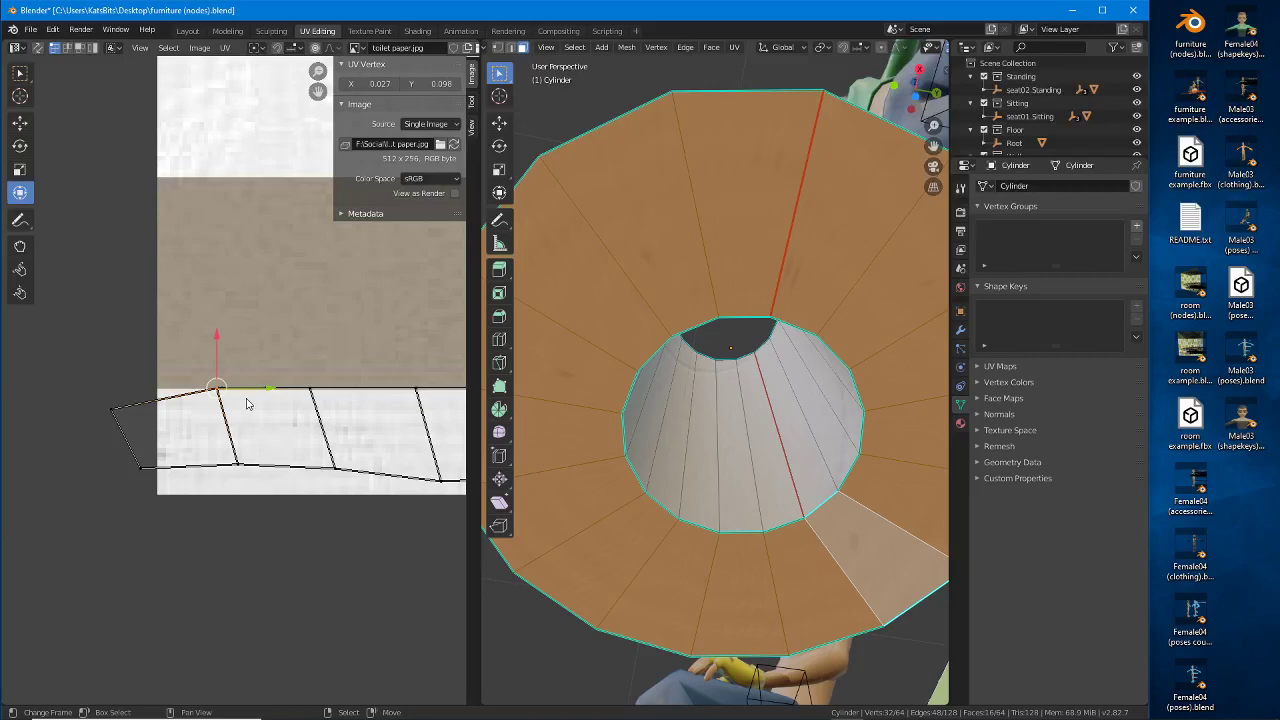
key(g)
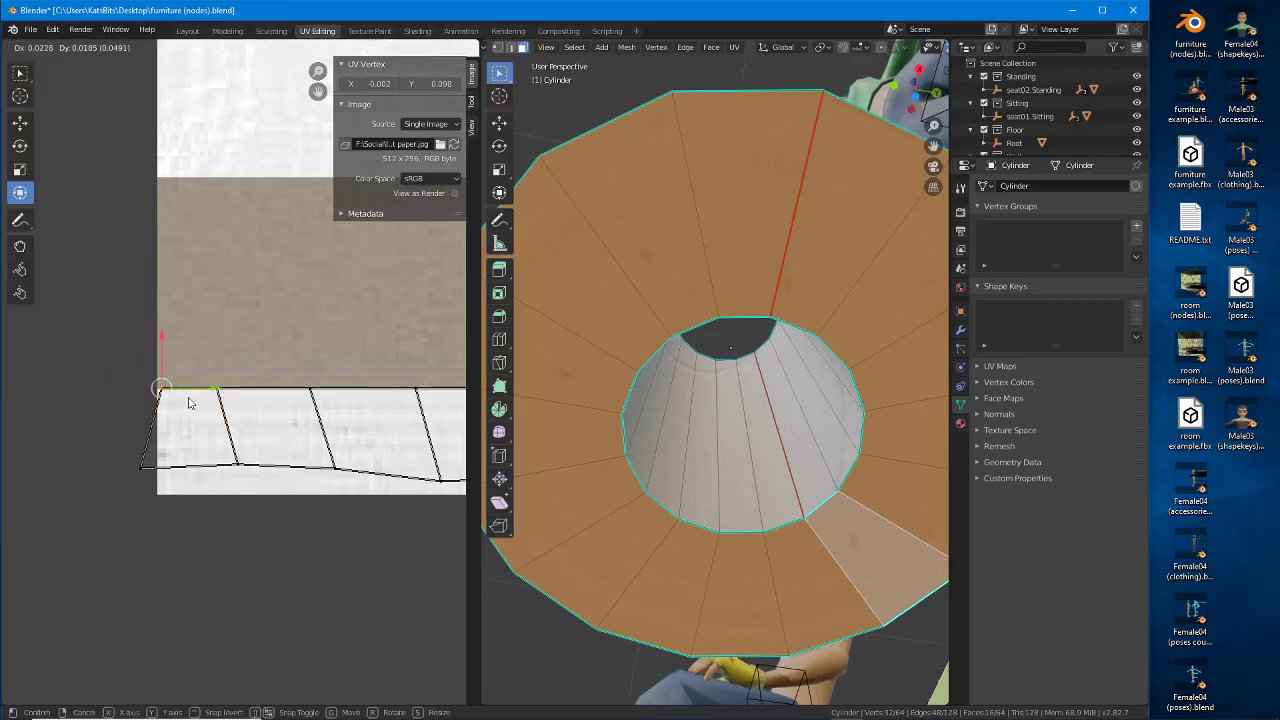
click(189, 403)
key(r)
click(164, 419)
key(r)
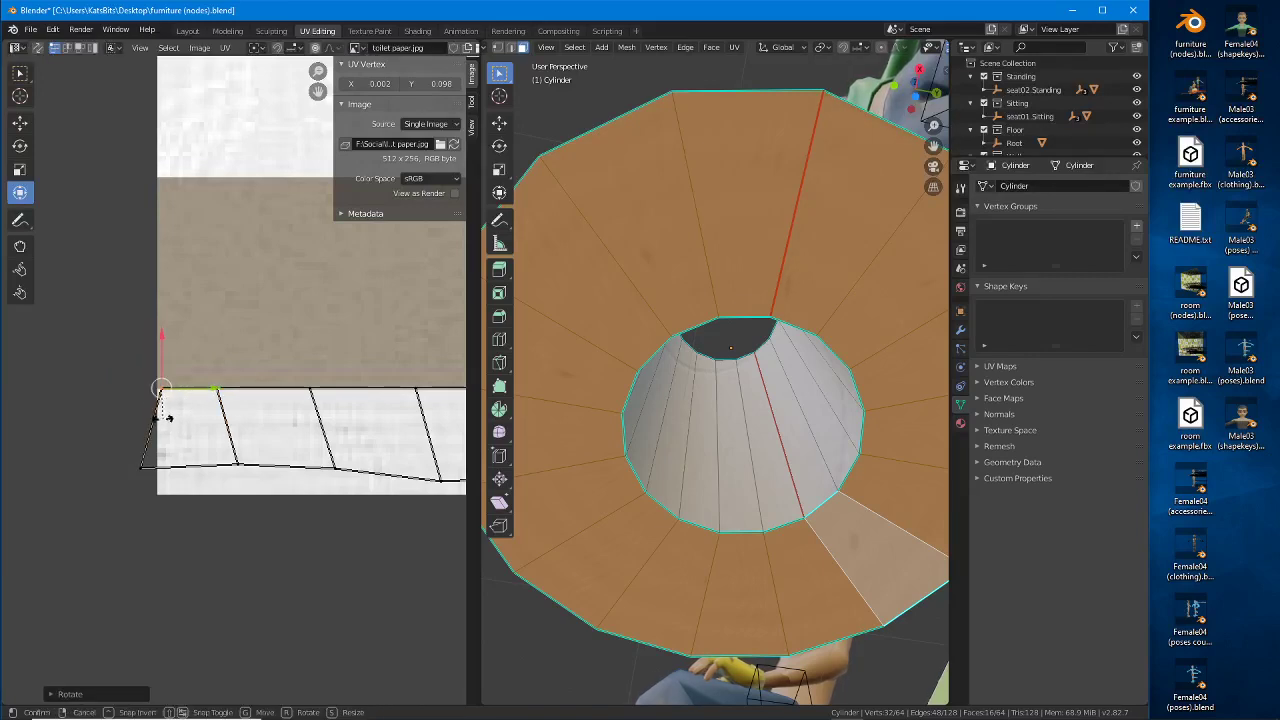
click(141, 418)
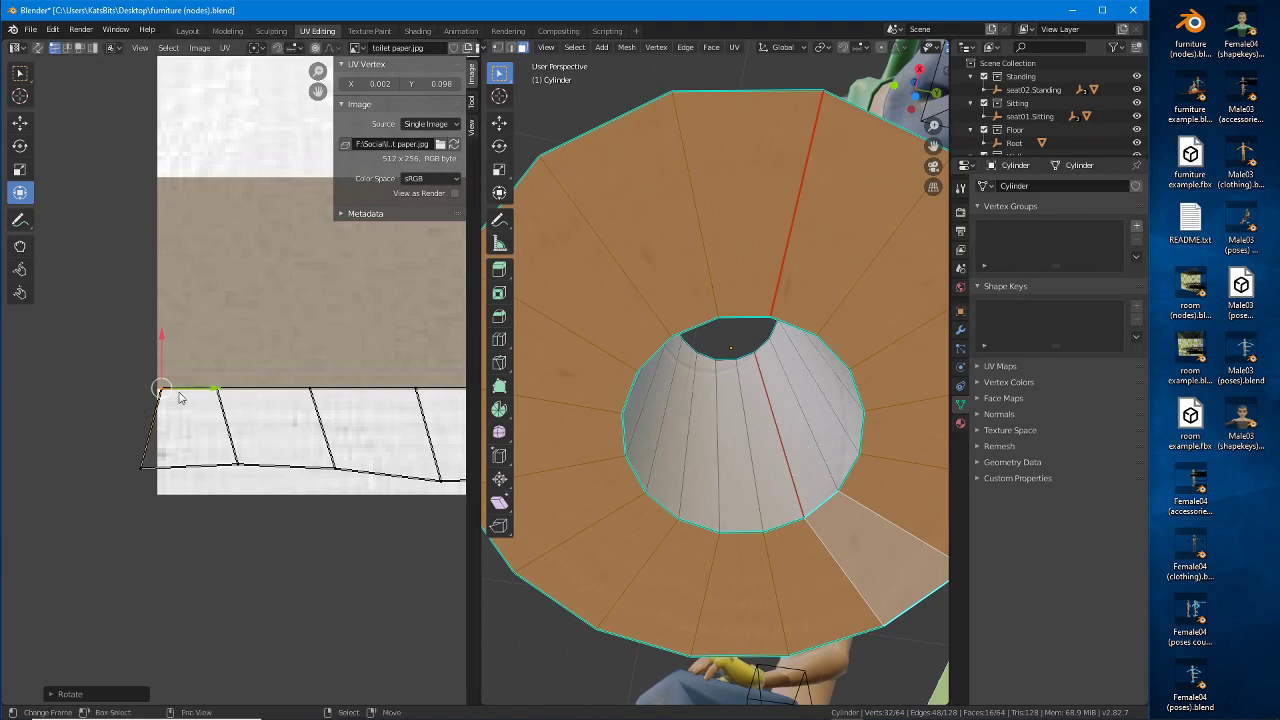
key(g)
click(174, 399)
Step: Move the strip's bottom-left corner vertex to the texture's left edge and the next bottom vertex directly below its top counterpart
right_click(145, 466)
key(g)
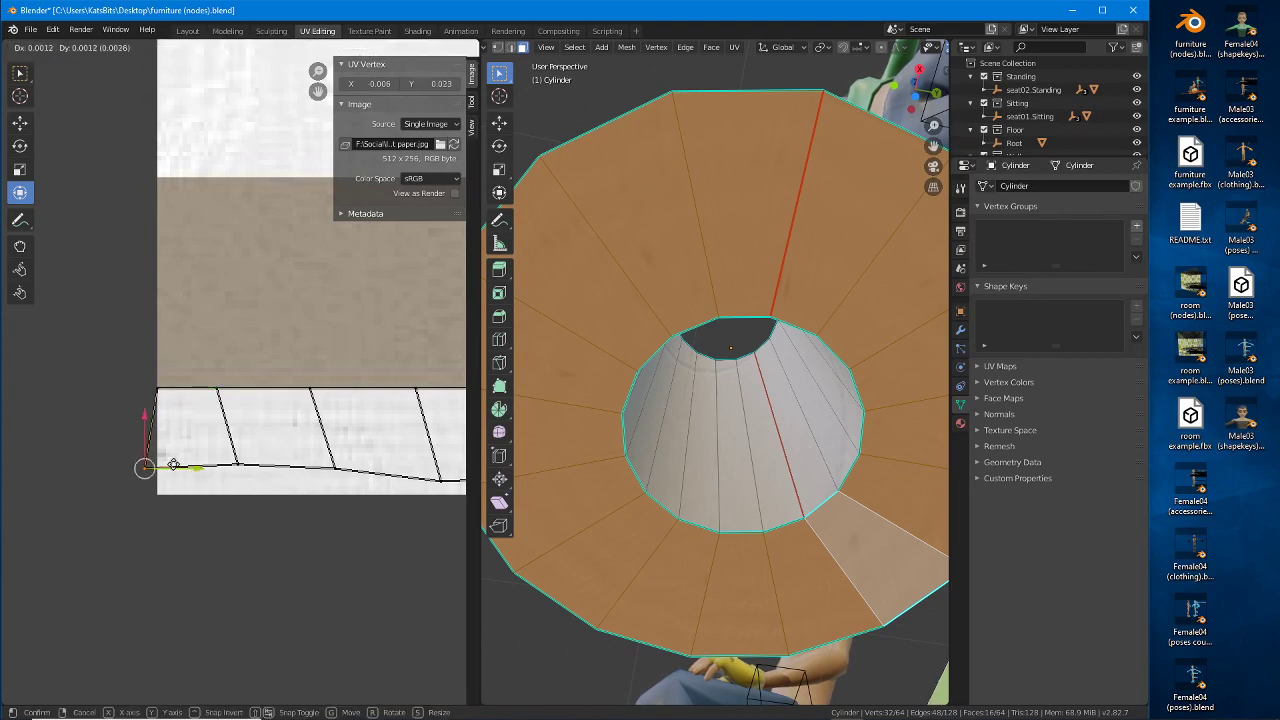
click(233, 466)
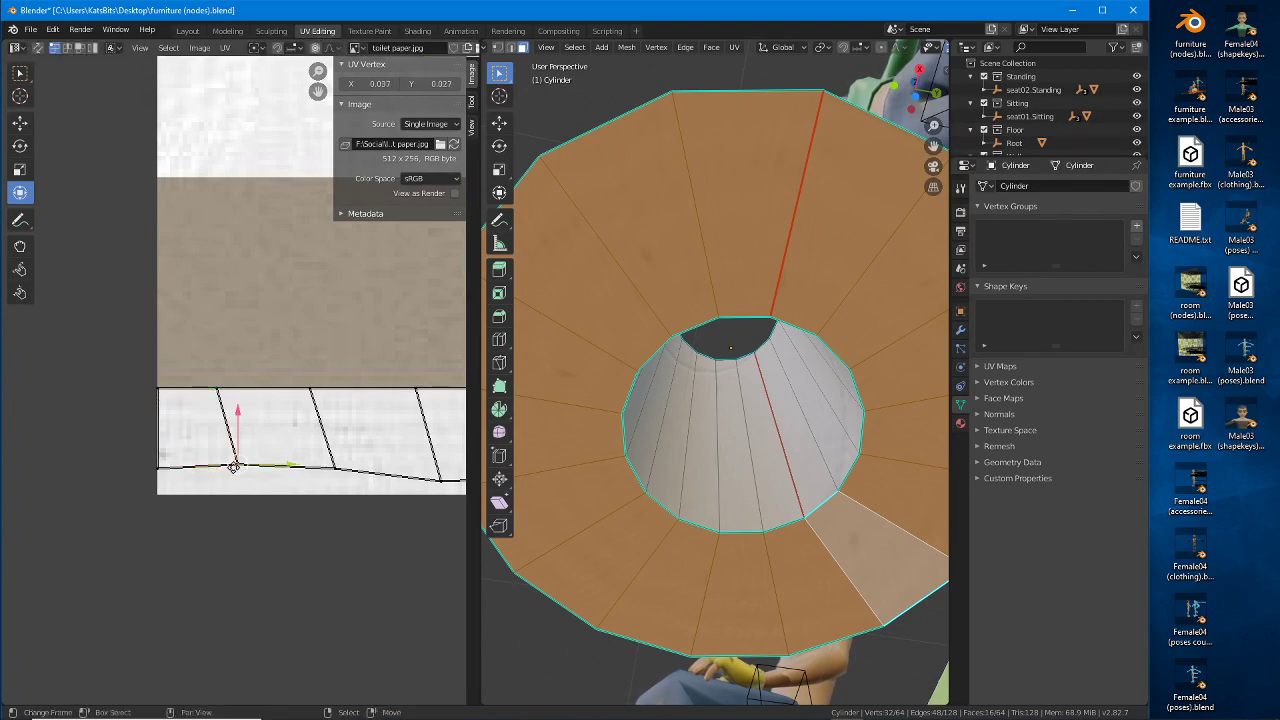
key(g)
click(215, 466)
middle_drag(289, 466, 156, 466)
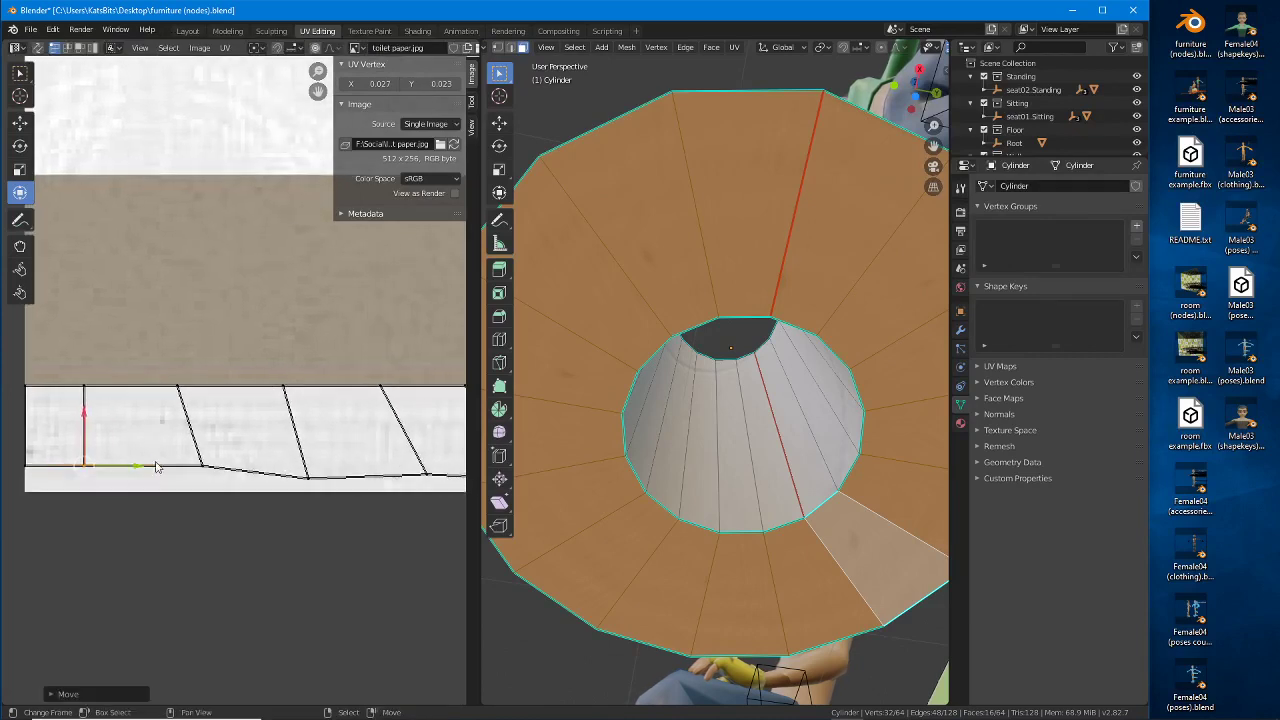
Step: Move the ring strip's third and fourth bottom vertices directly below their top counterparts, at X 0.070 and 0.119, Y 0.023
key(g)
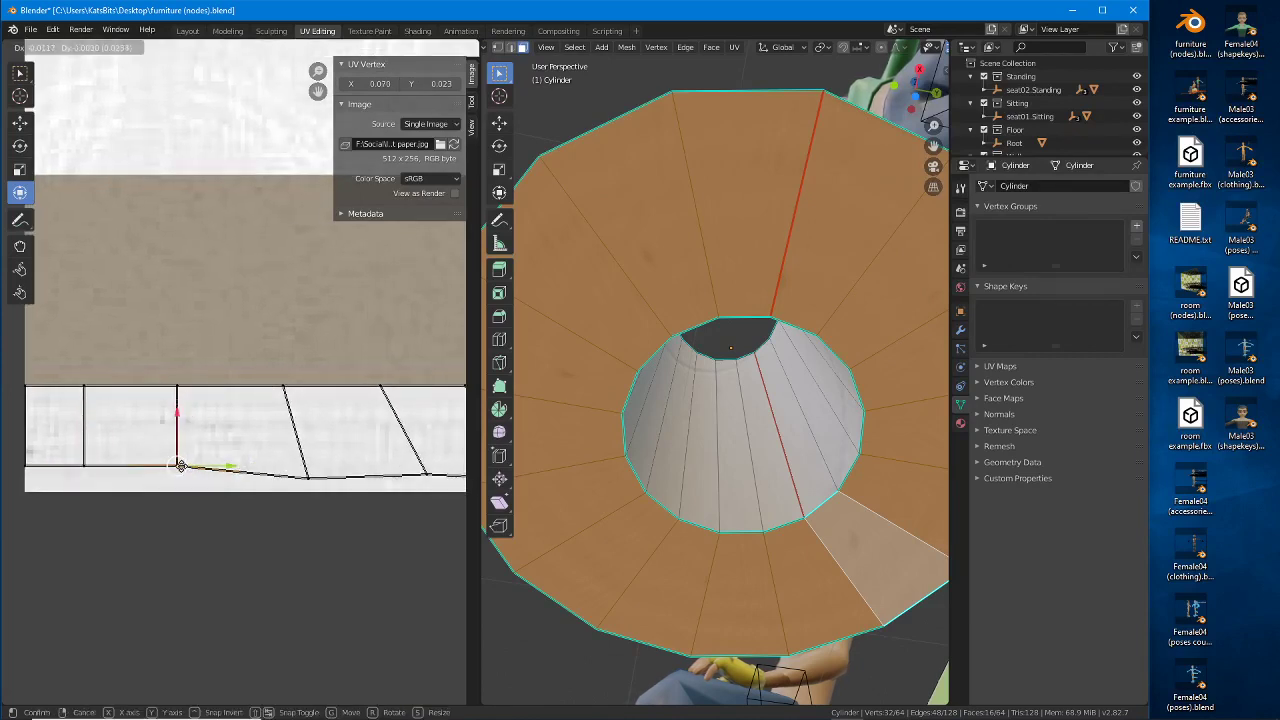
click(181, 466)
click(304, 477)
key(g)
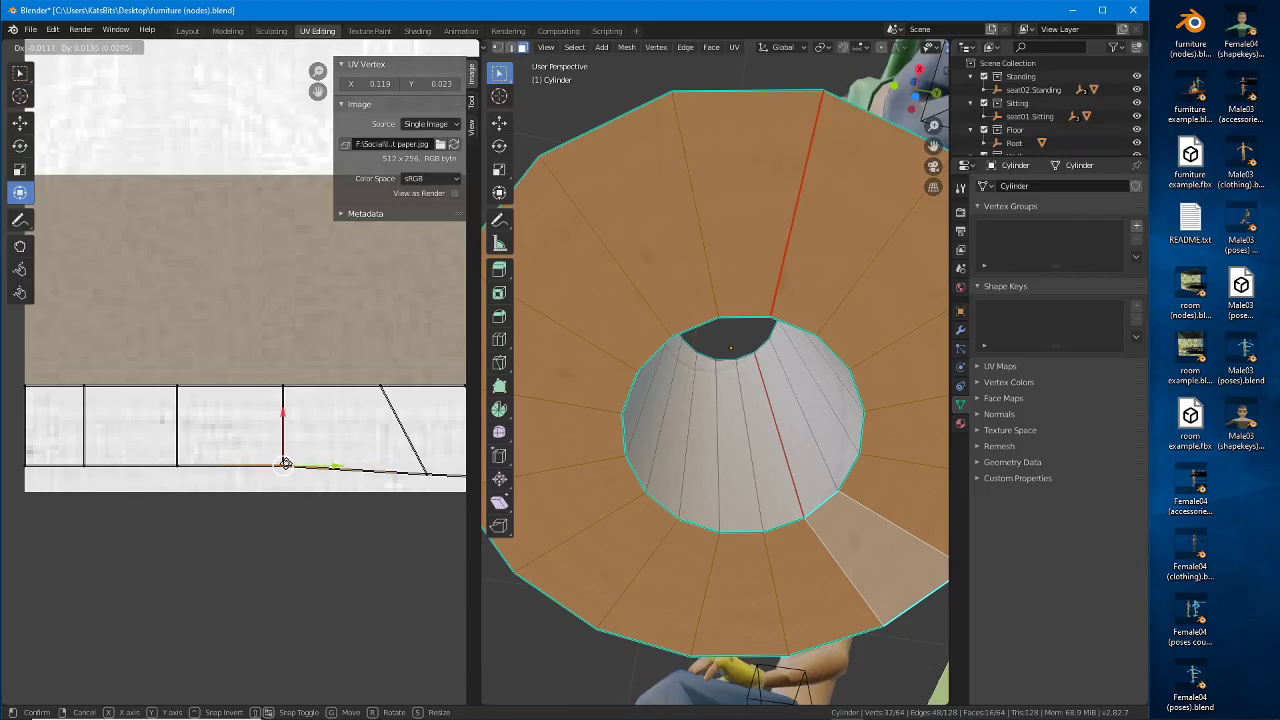
click(286, 464)
Step: Align the strip's fifth and sixth bottom vertices under their top counterparts at X 0.164 and 0.203, level with the bottom row
middle_drag(359, 456, 189, 453)
click(266, 484)
key(g)
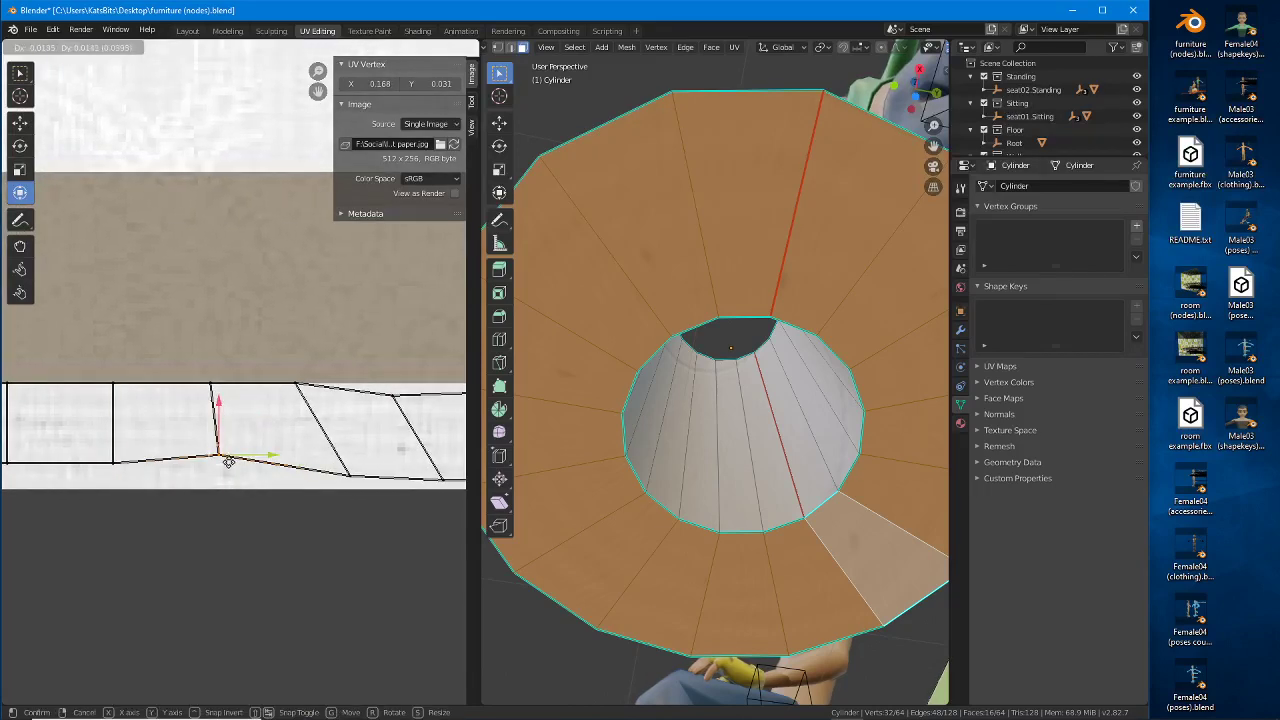
click(211, 463)
click(350, 472)
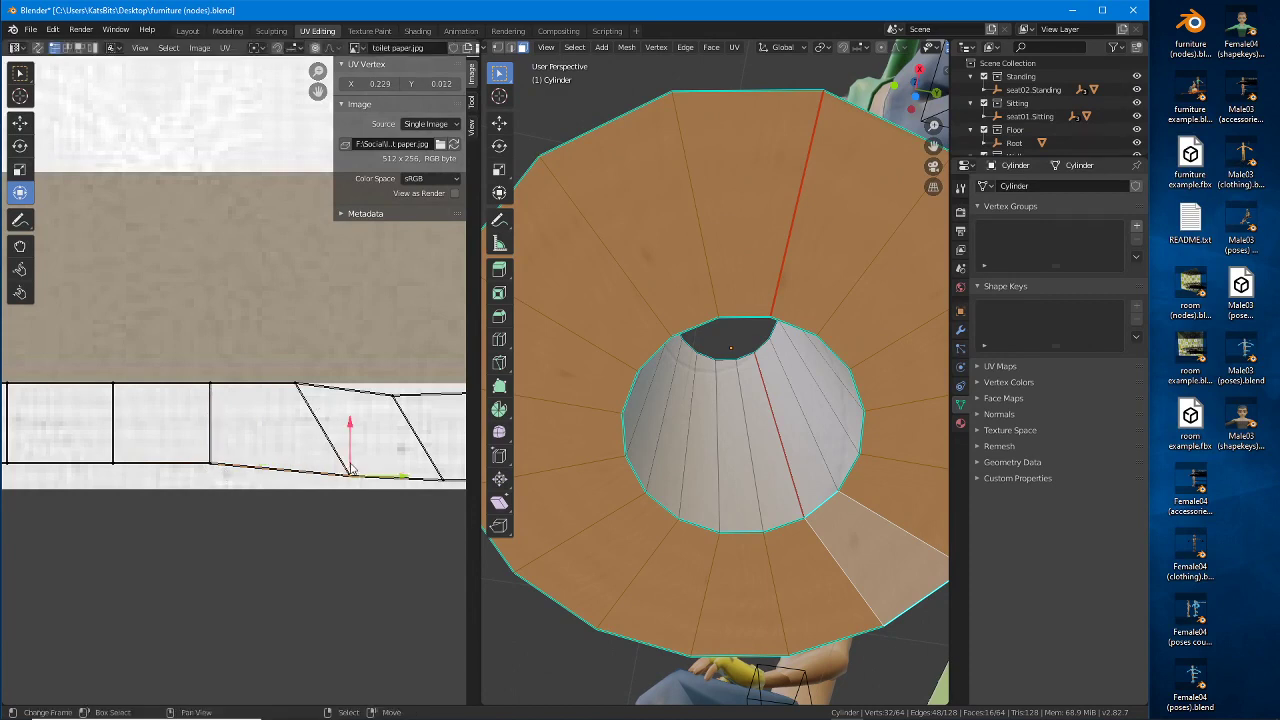
key(g)
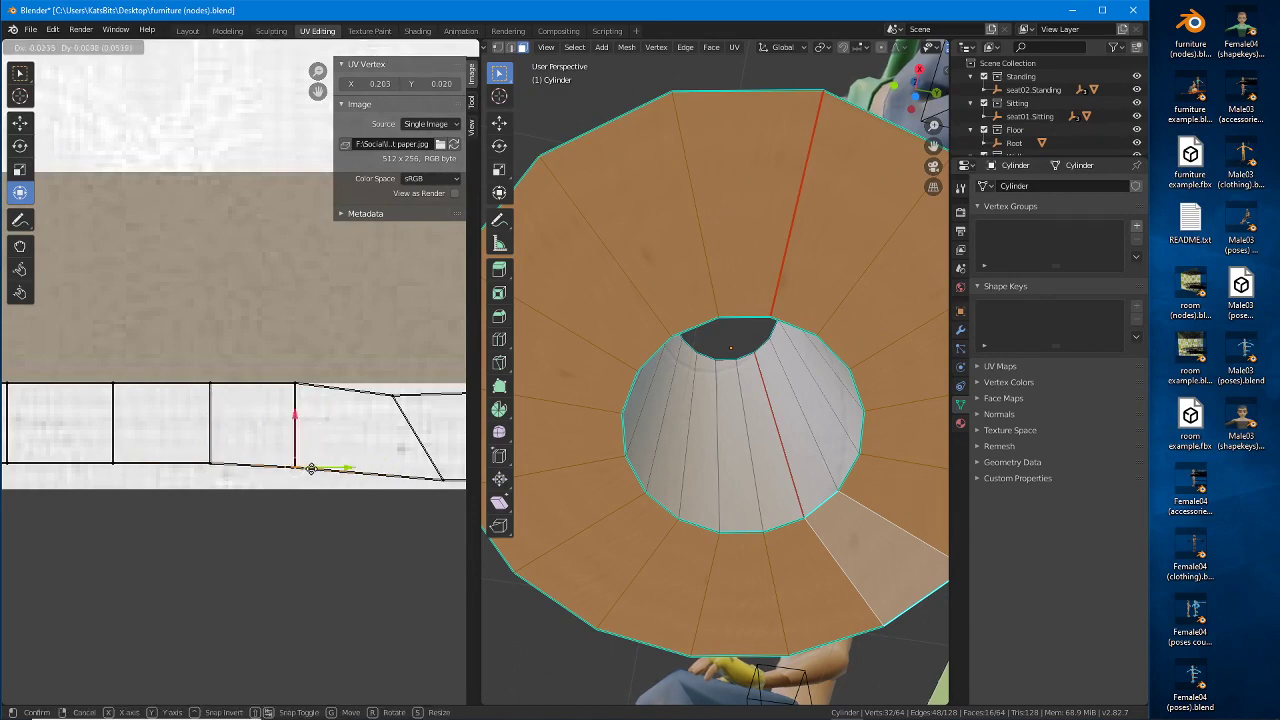
click(314, 468)
Step: Straighten the strip's seventh vertical edge at X 0.250 by snapping its top vertex to the top row and its bottom vertex to Y 0.023
middle_drag(349, 459, 189, 453)
click(237, 388)
key(g)
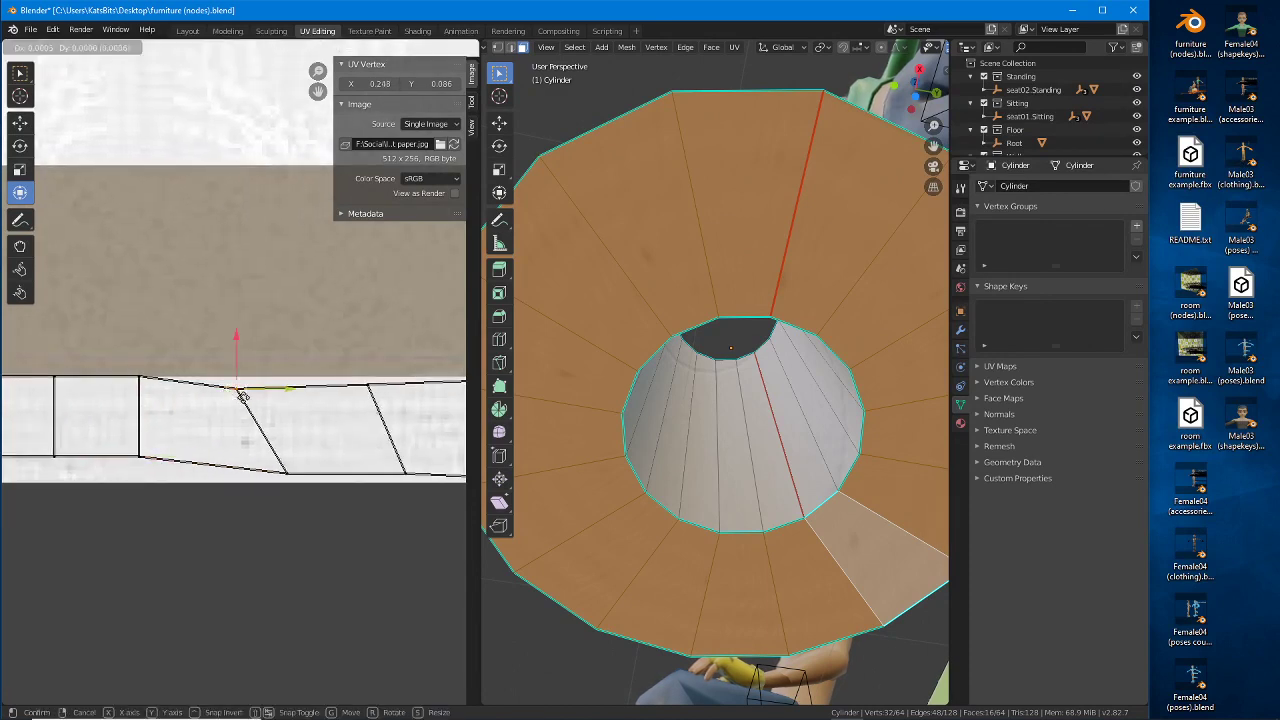
click(245, 386)
click(286, 472)
key(g)
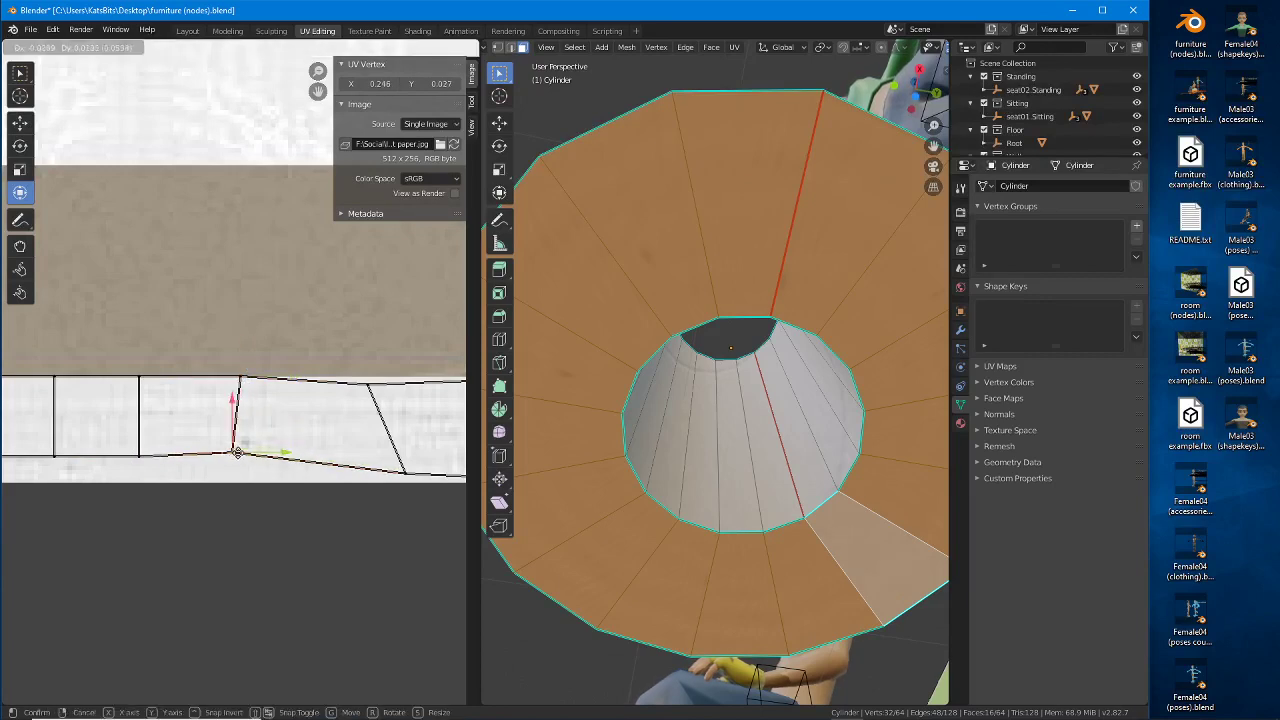
click(239, 455)
Step: Straighten the strip's eighth vertical edge at X 0.307, with its top vertex at Y 0.098 and its bottom vertex at Y 0.023
middle_drag(376, 394, 250, 395)
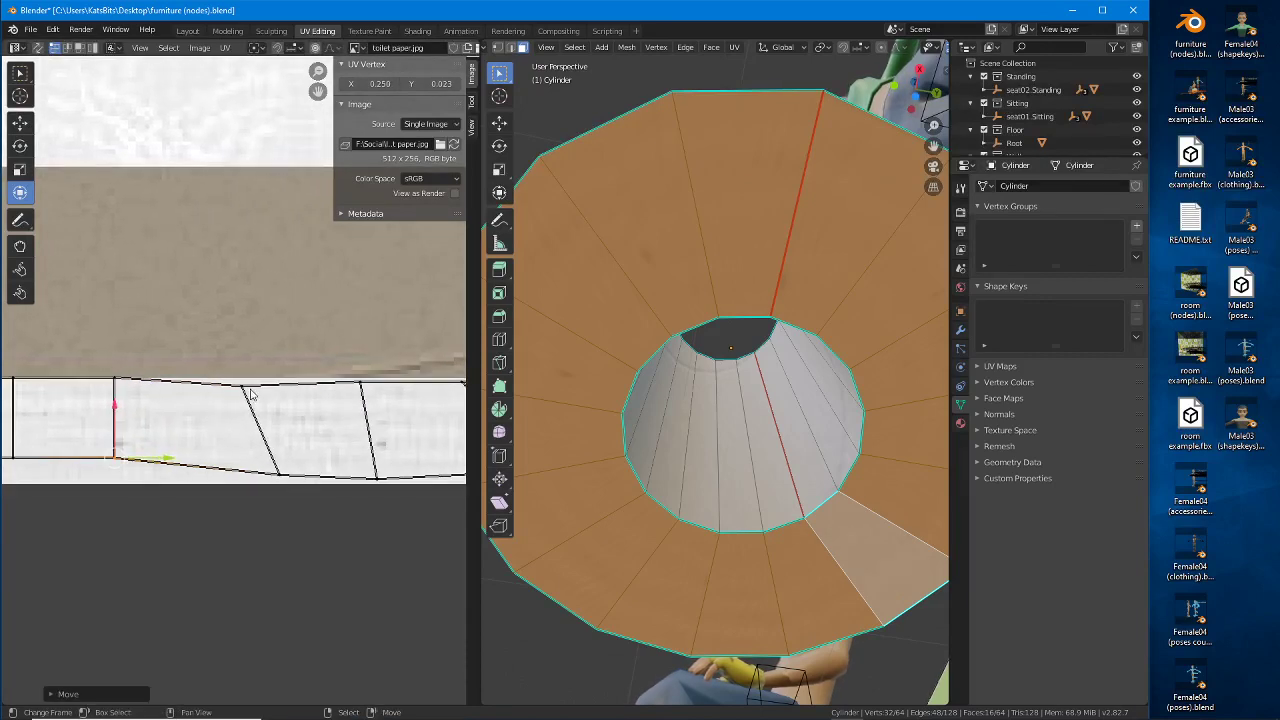
scroll(250, 394, up, 4)
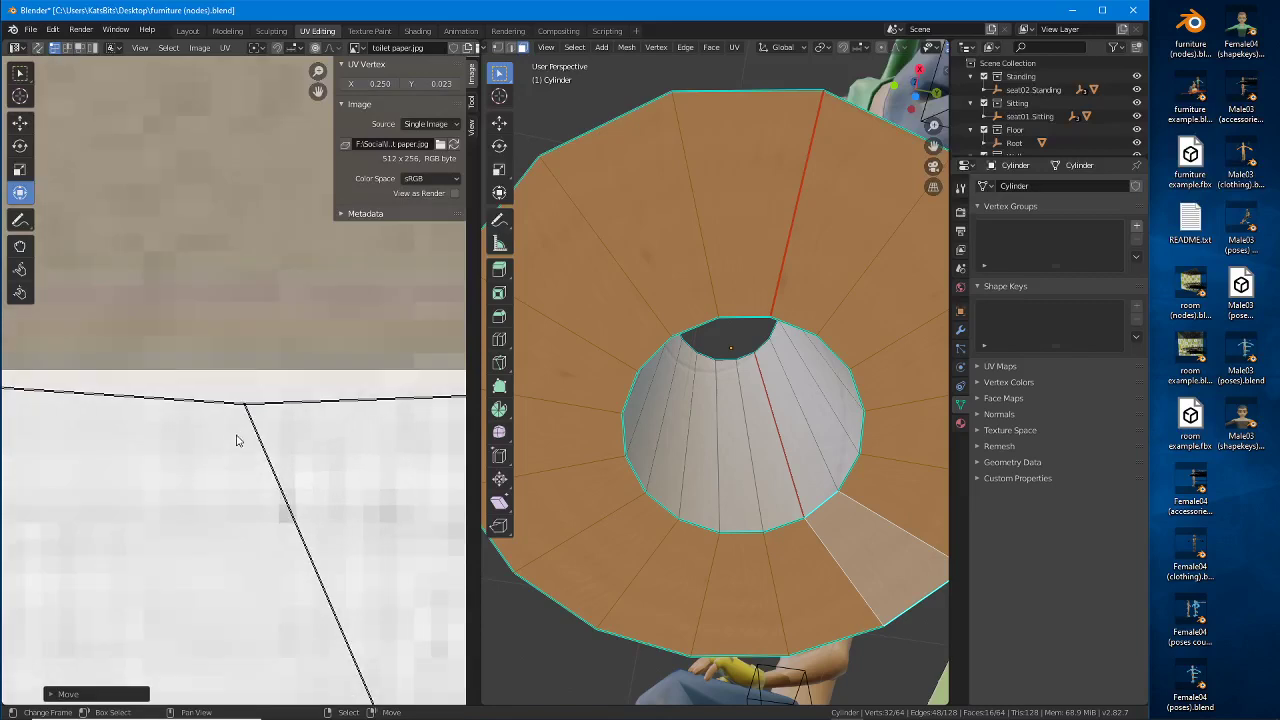
scroll(237, 440, up, 3)
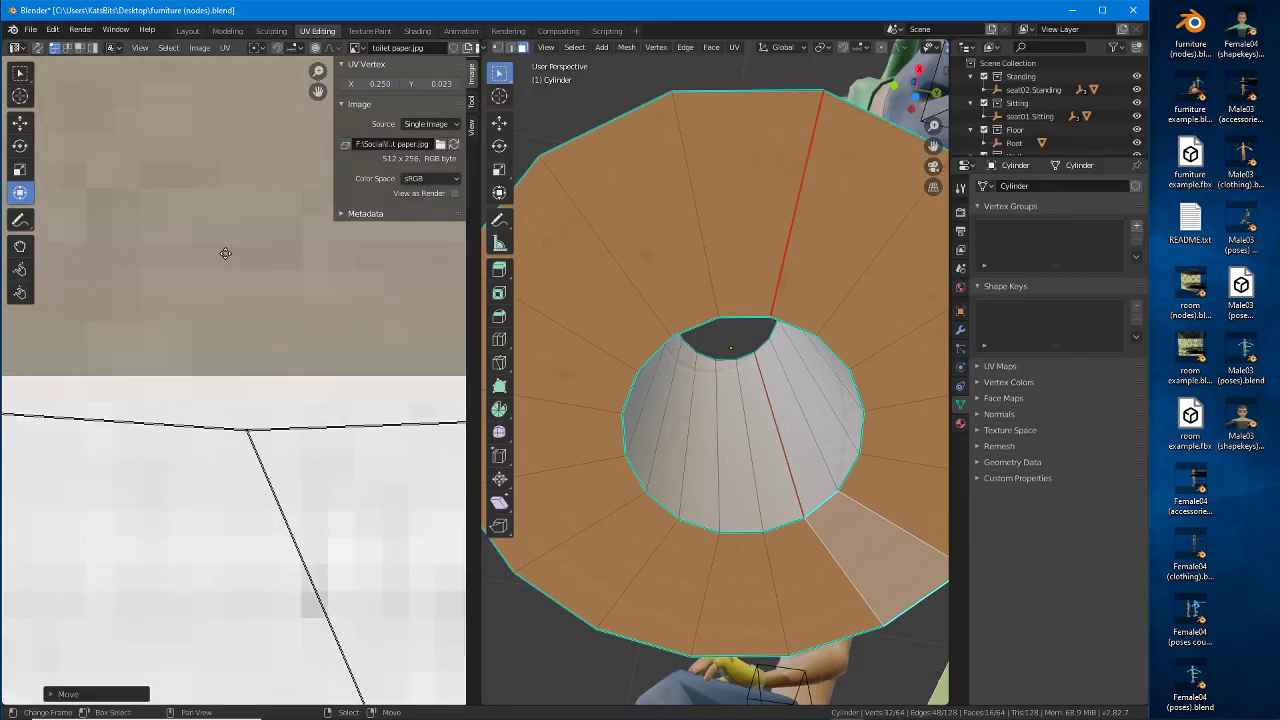
middle_drag(225, 253, 227, 282)
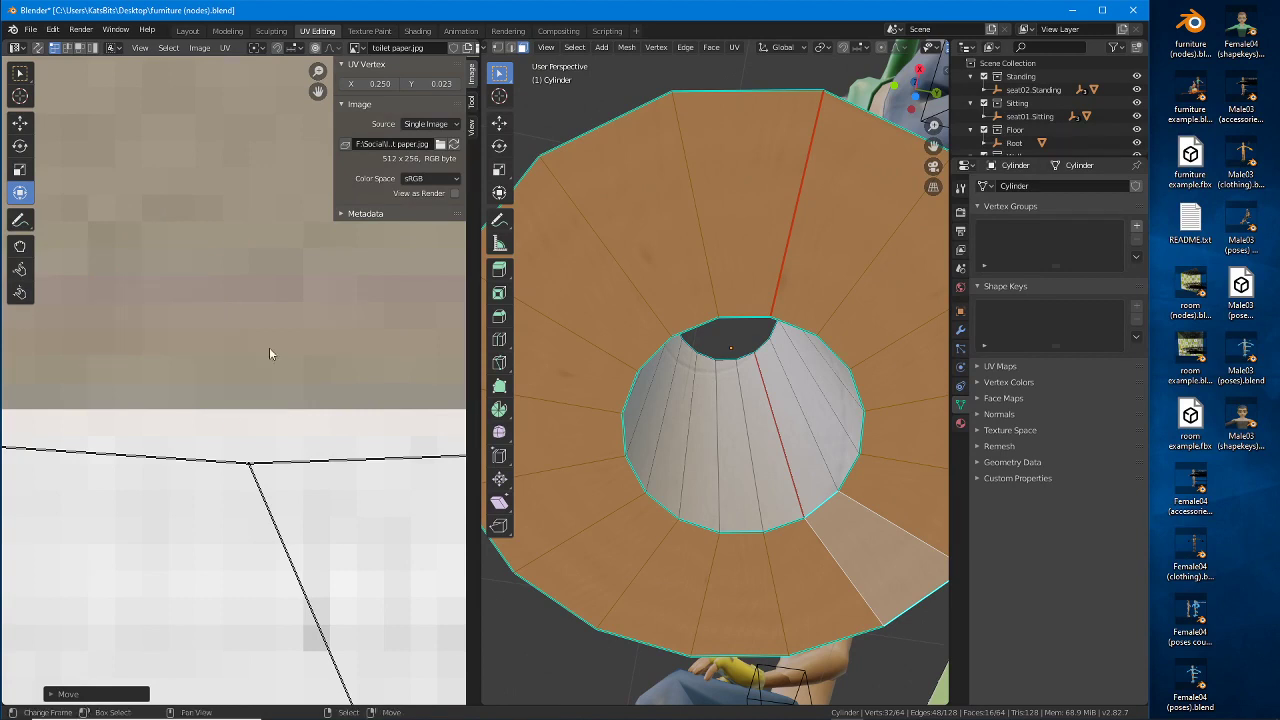
scroll(251, 460, down, 2)
scroll(251, 444, up, 1)
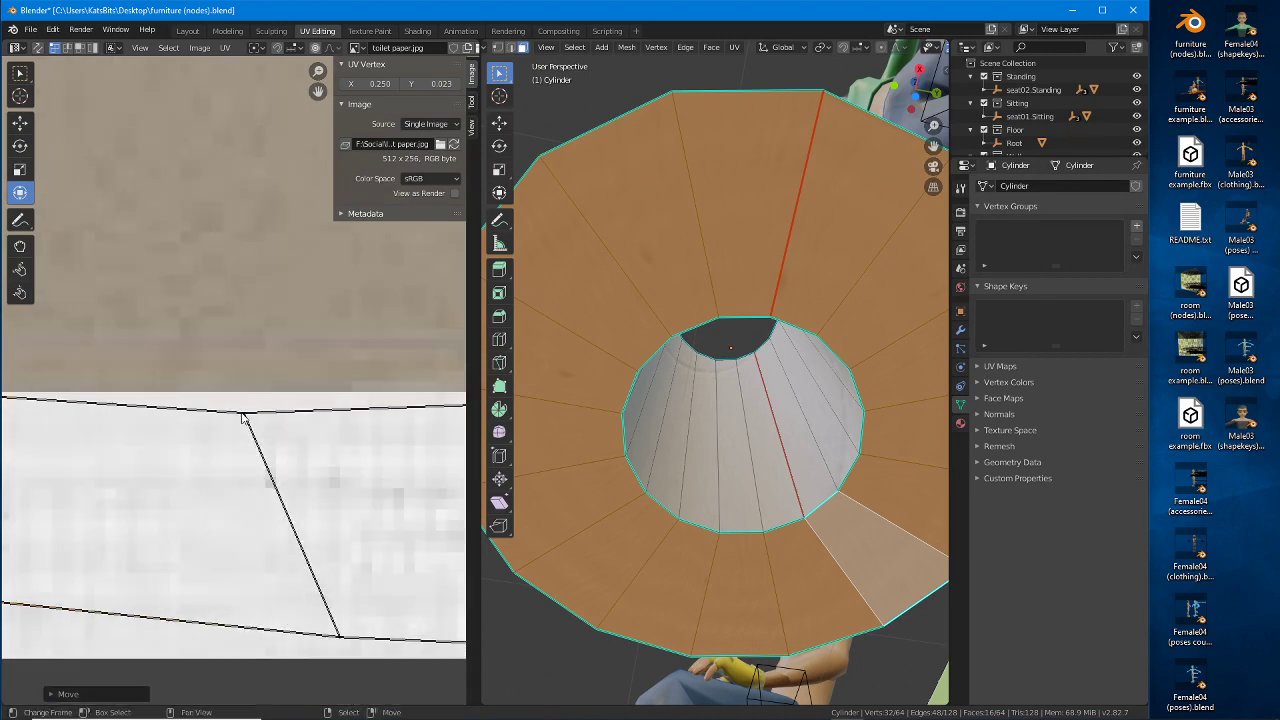
click(245, 410)
key(g)
click(251, 420)
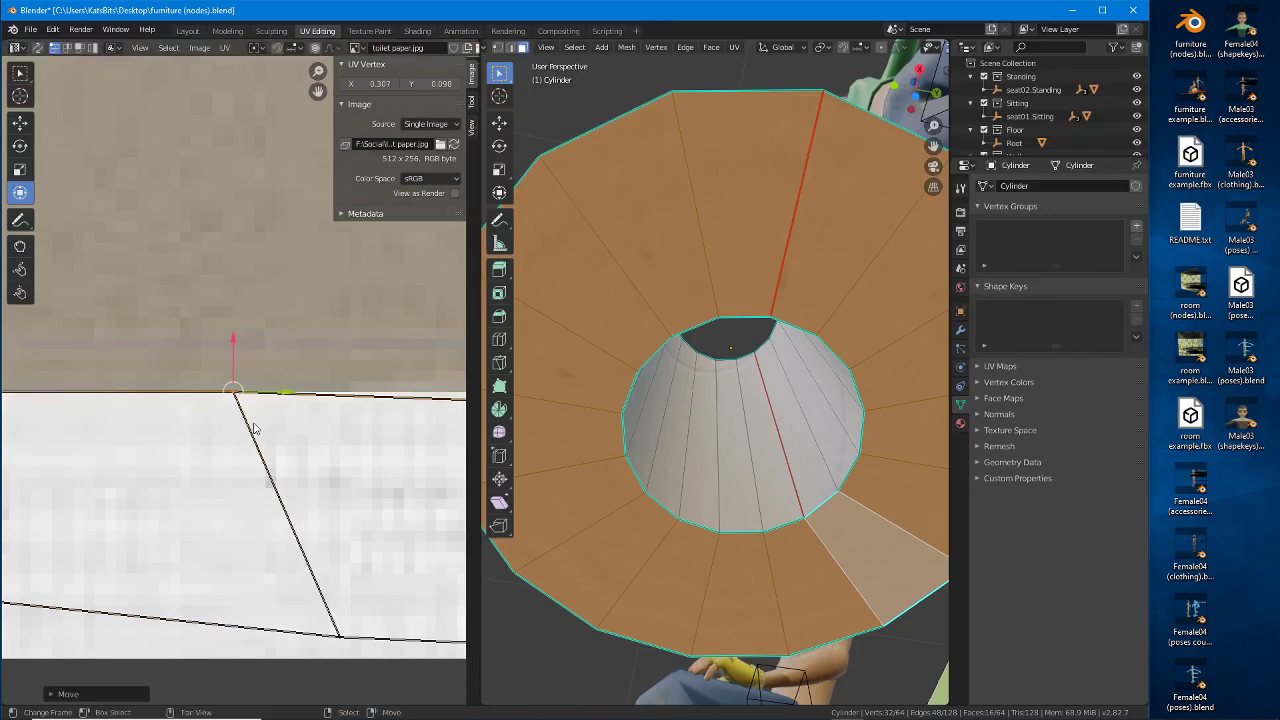
right_click(338, 644)
key(g)
click(232, 600)
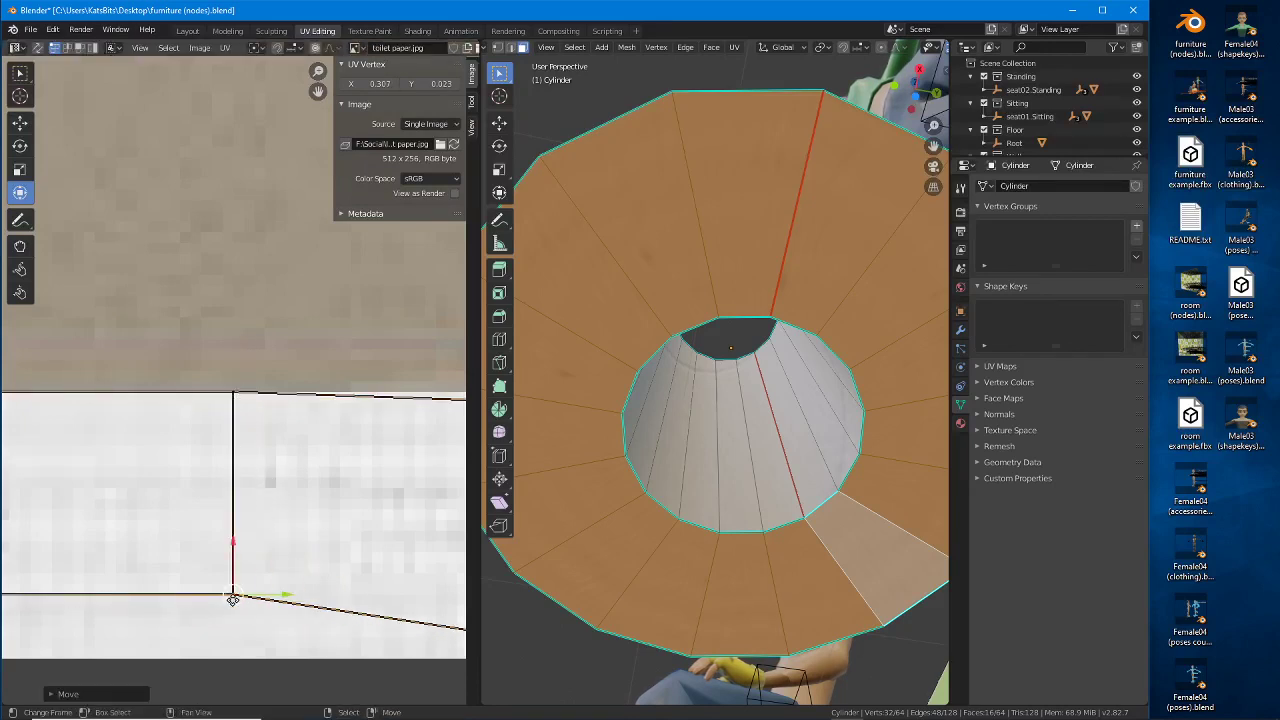
Step: Straighten the strip's ninth vertical edge at X 0.363, placing its end vertices at Y 0.098 and 0.023
scroll(354, 542, down, 2)
middle_drag(354, 542, 197, 550)
right_click(286, 420)
key(g)
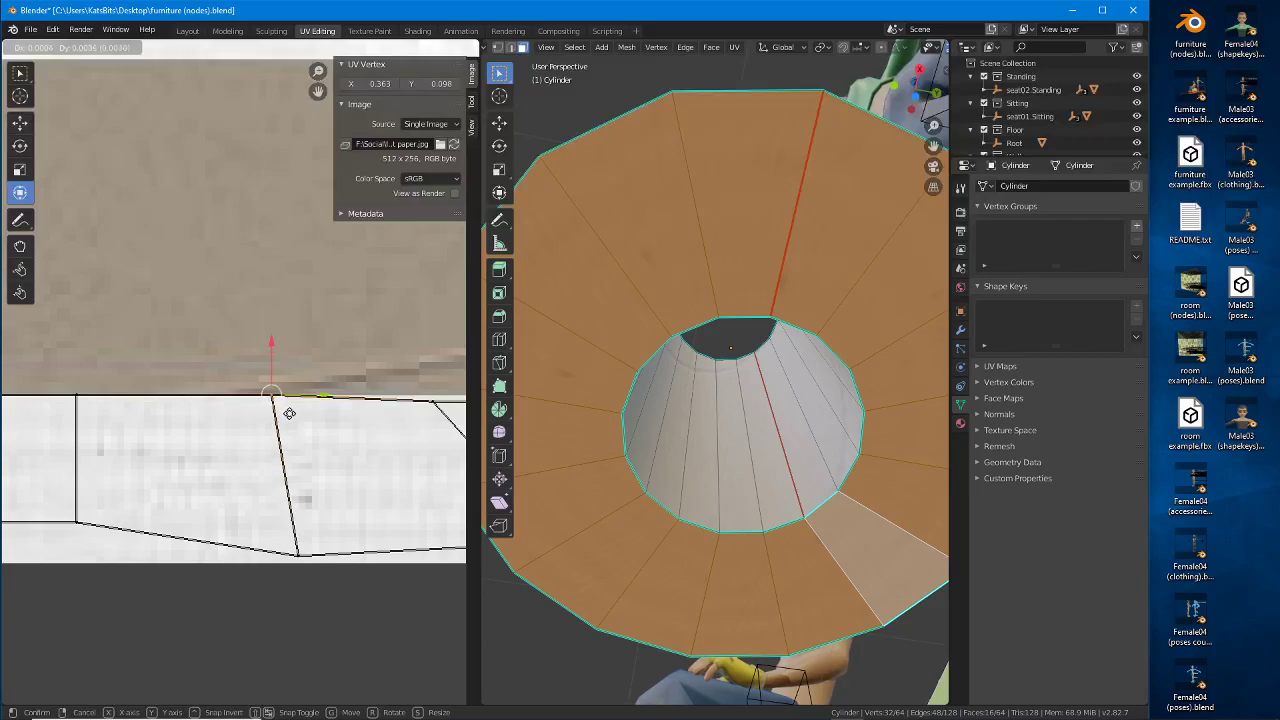
click(289, 410)
right_click(310, 557)
key(g)
click(284, 523)
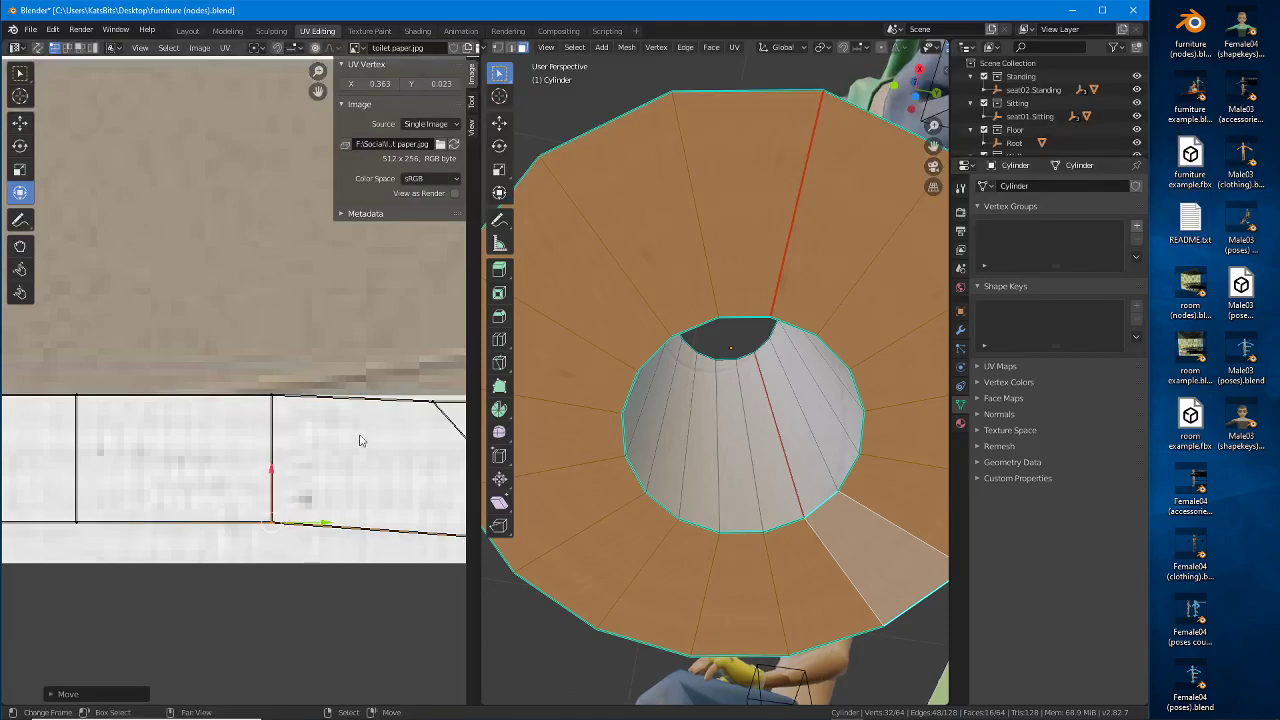
Step: Straighten the strip's tenth and eleventh vertical edges onto the top and bottom rows, with the eleventh at X 0.482
middle_drag(345, 433, 99, 446)
right_click(190, 424)
key(g)
drag(209, 420, 209, 420)
drag(312, 553, 210, 552)
middle_drag(329, 501, 156, 508)
right_drag(281, 429, 280, 420)
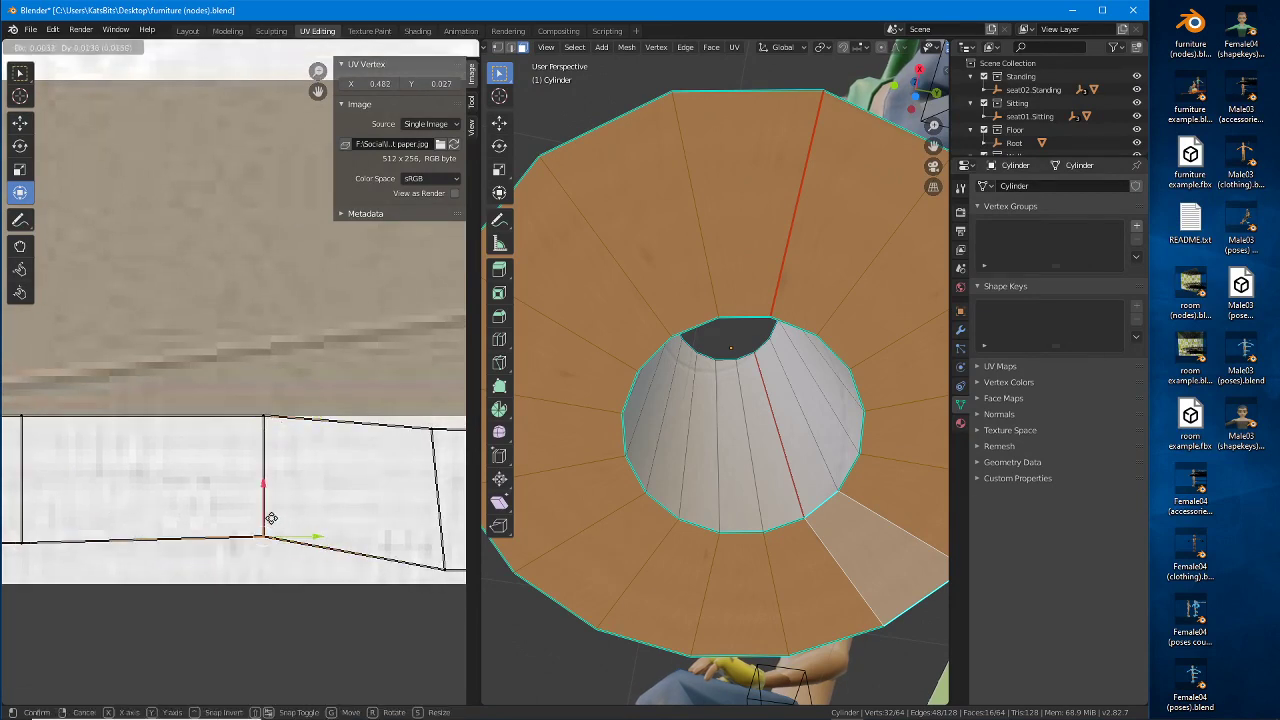
click(271, 517)
Step: Straighten the strip's twelfth and thirteenth vertical edges onto the top and bottom rows, with the thirteenth at X 0.596
middle_drag(388, 503, 141, 503)
right_click(186, 428)
right_drag(191, 437, 210, 424)
right_drag(210, 561, 212, 535)
middle_drag(423, 462, 289, 466)
right_drag(288, 450, 290, 441)
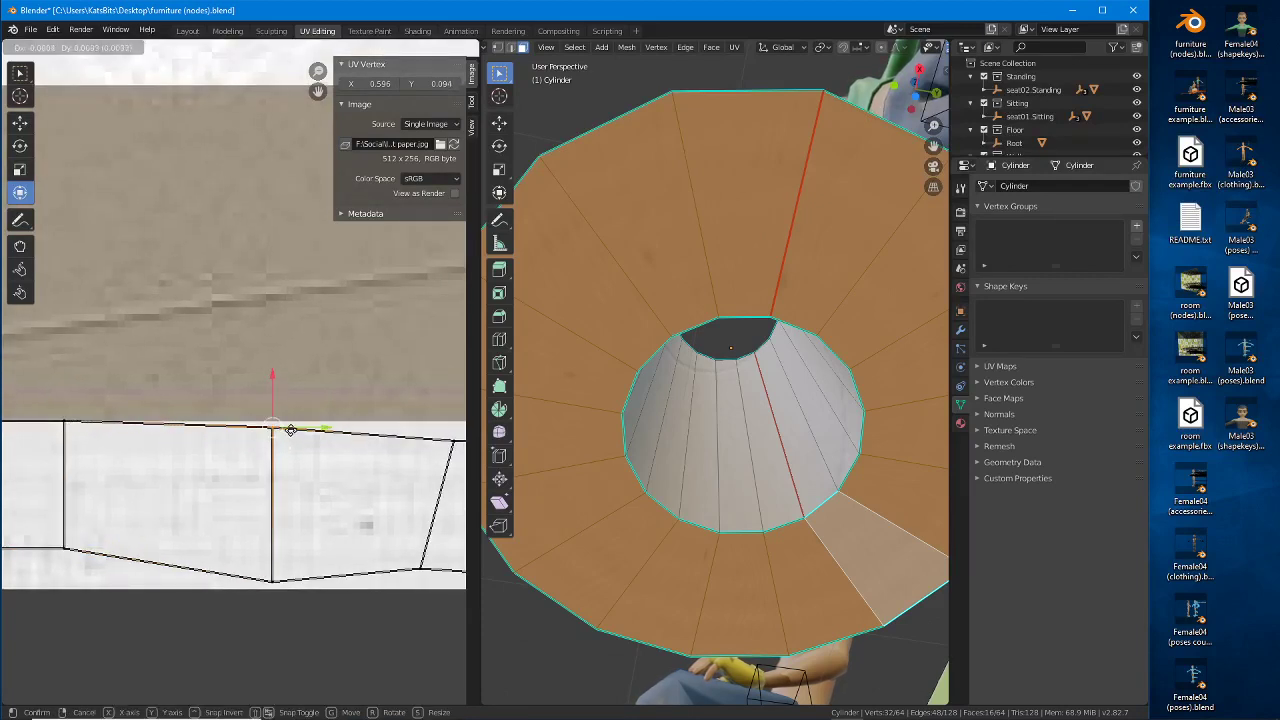
click(292, 424)
click(297, 580)
key(g)
Step: Straighten the strip's fourteenth vertical edge at X 0.639 by moving both end vertices onto the top and bottom rows
middle_drag(304, 532, 76, 545)
right_drag(242, 458, 224, 441)
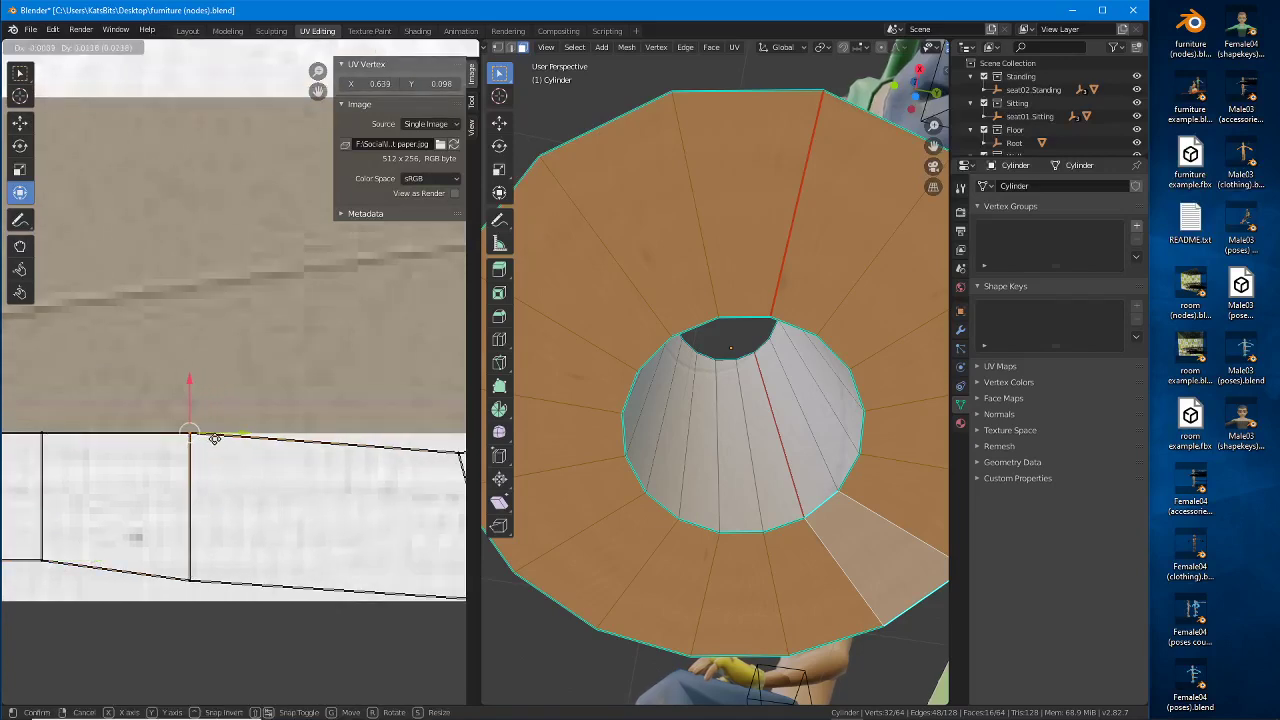
click(212, 440)
click(203, 578)
key(g)
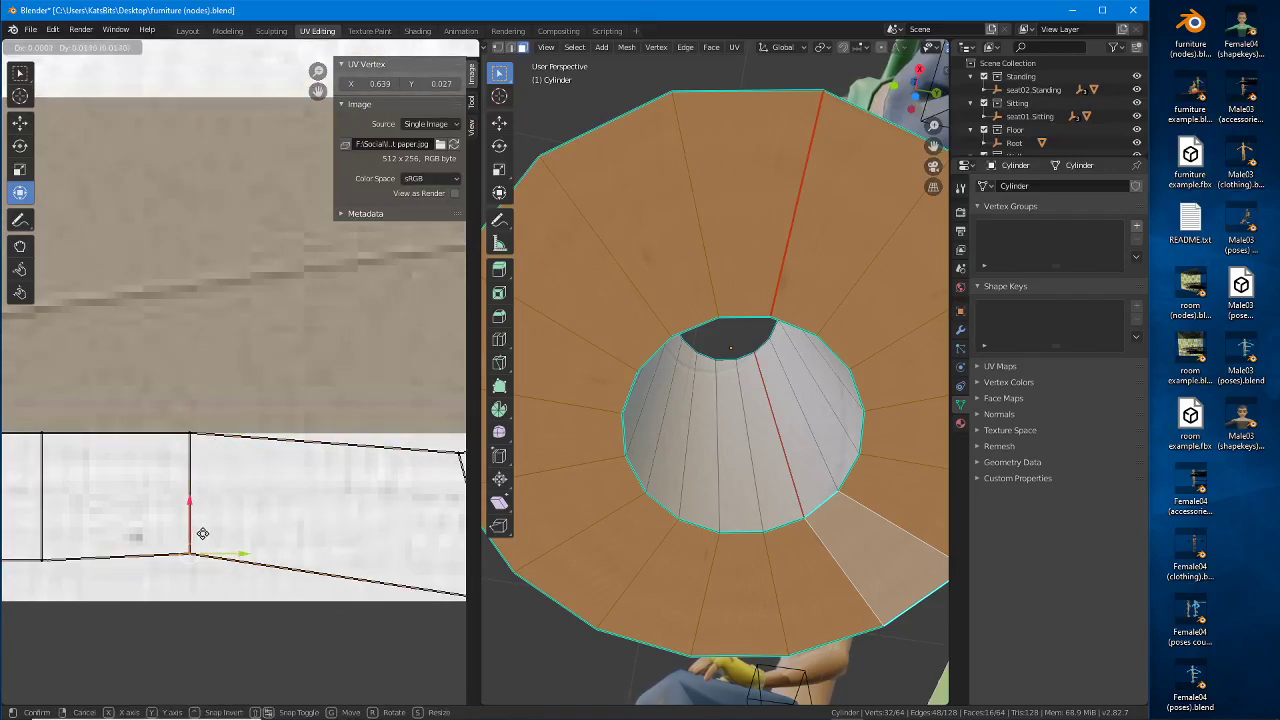
click(203, 540)
Step: Straighten the strip's fifteenth vertical edge at X 0.703, aligning its vertices with the top and bottom rows
middle_drag(282, 495, 124, 493)
click(305, 453)
key(g)
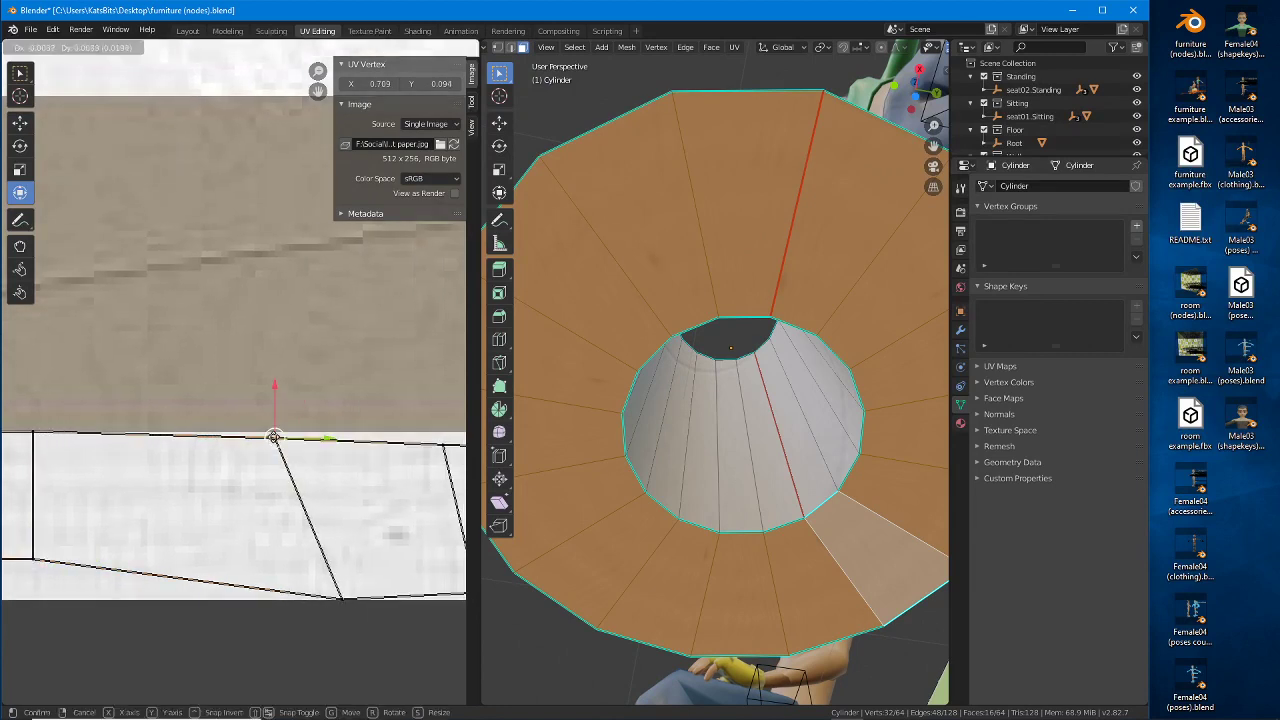
click(271, 434)
click(341, 598)
key(g)
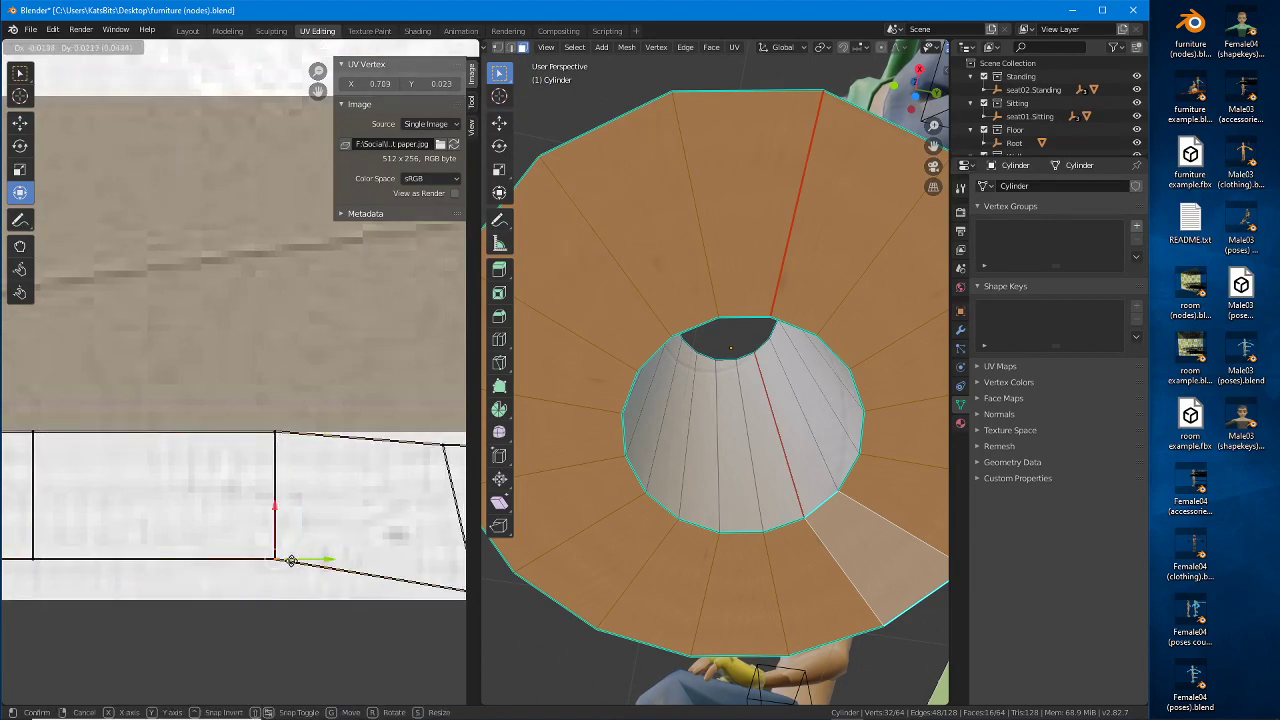
click(291, 559)
Step: Straighten the strip's sixteenth vertical edge at X 0.762, aligning its vertices with the top and bottom rows
middle_drag(331, 514, 144, 506)
click(258, 441)
key(g)
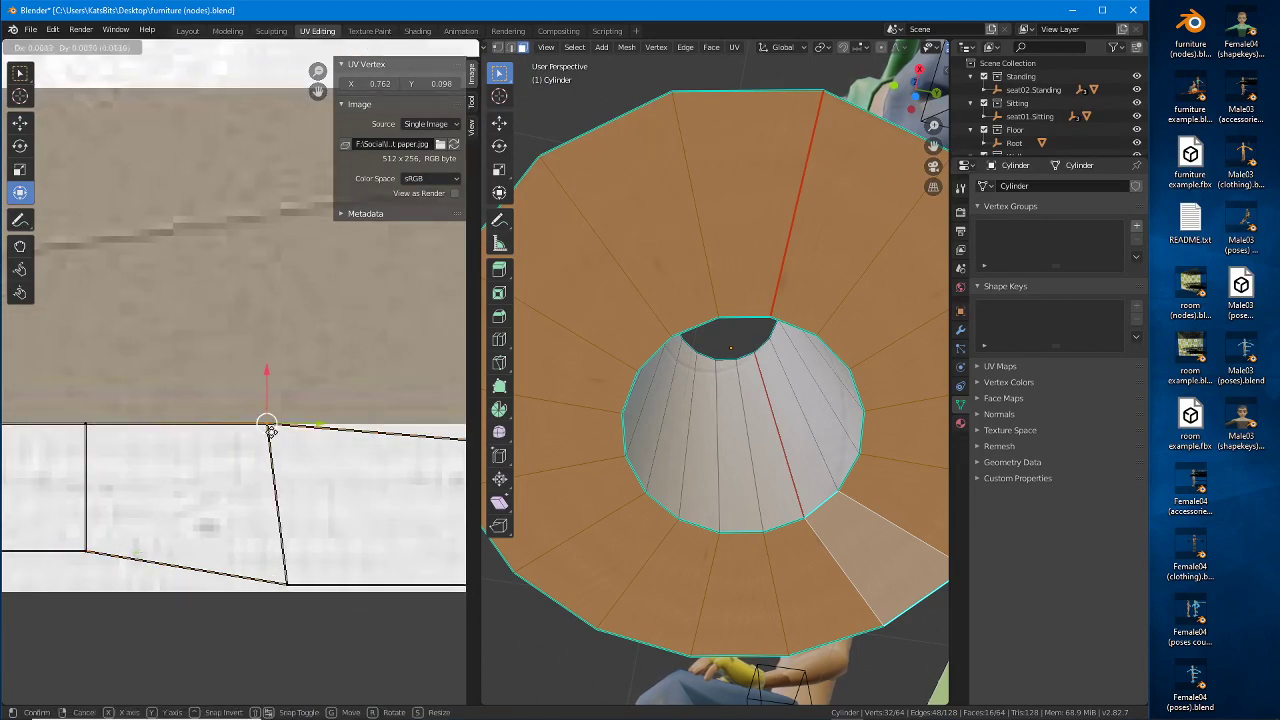
click(268, 425)
click(297, 591)
key(g)
click(278, 557)
Step: Square off the strip's far end at X 0.828 by aligning its two corner vertices with the top and bottom rows
middle_drag(336, 507, 82, 491)
click(265, 442)
key(g)
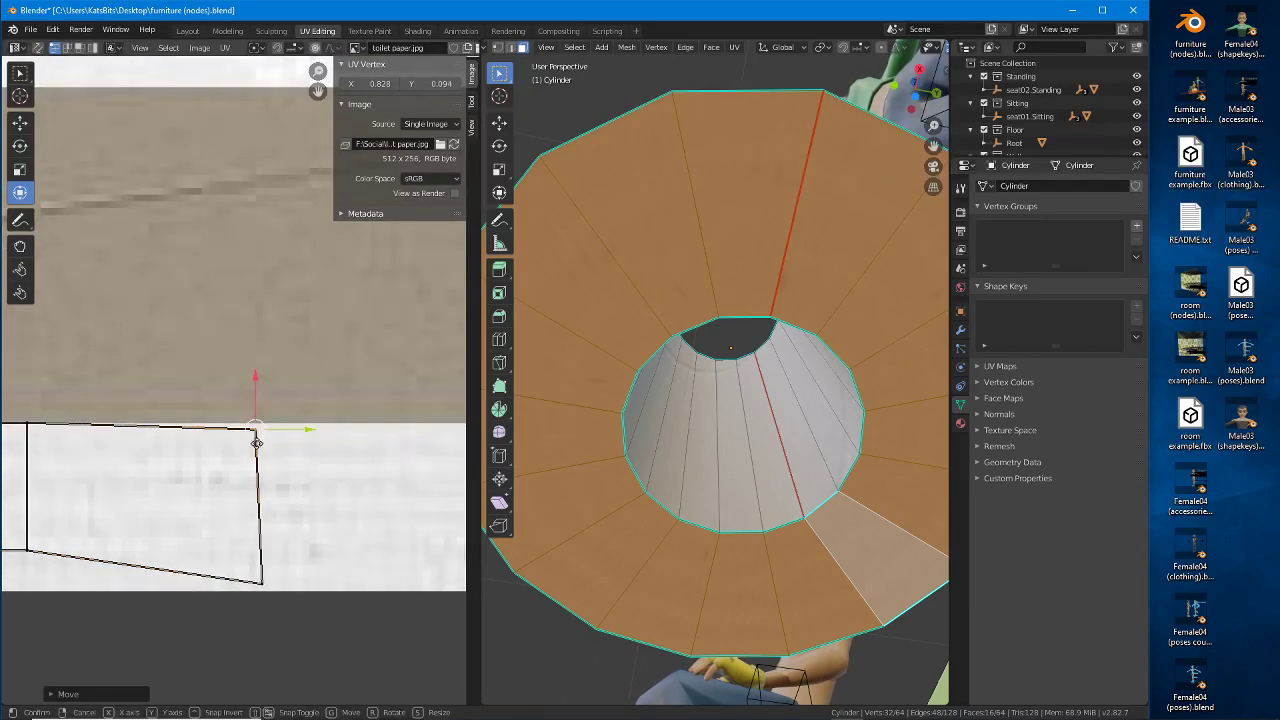
click(256, 425)
click(262, 582)
key(g)
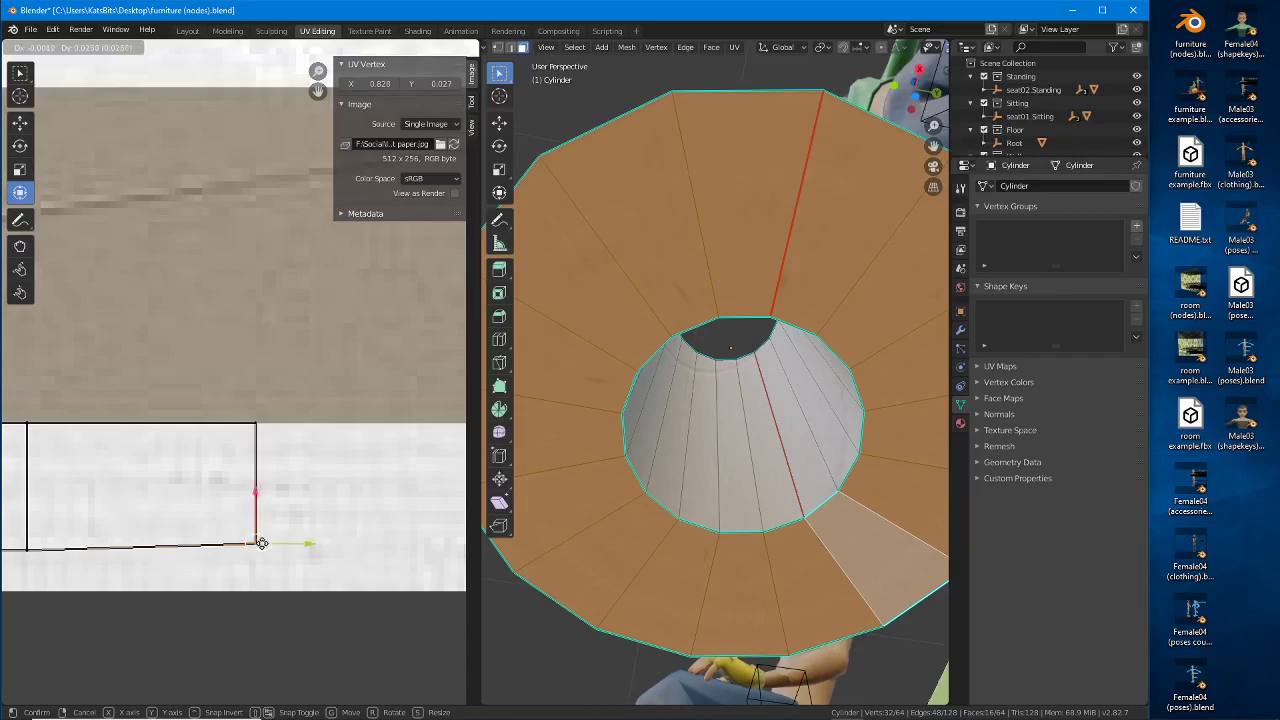
click(257, 547)
Step: Move the strip's second to fifth vertical edges toward the texture's left edge at even, narrower spacing, the fifth at about X 0.096
middle_drag(685, 445, 685, 460)
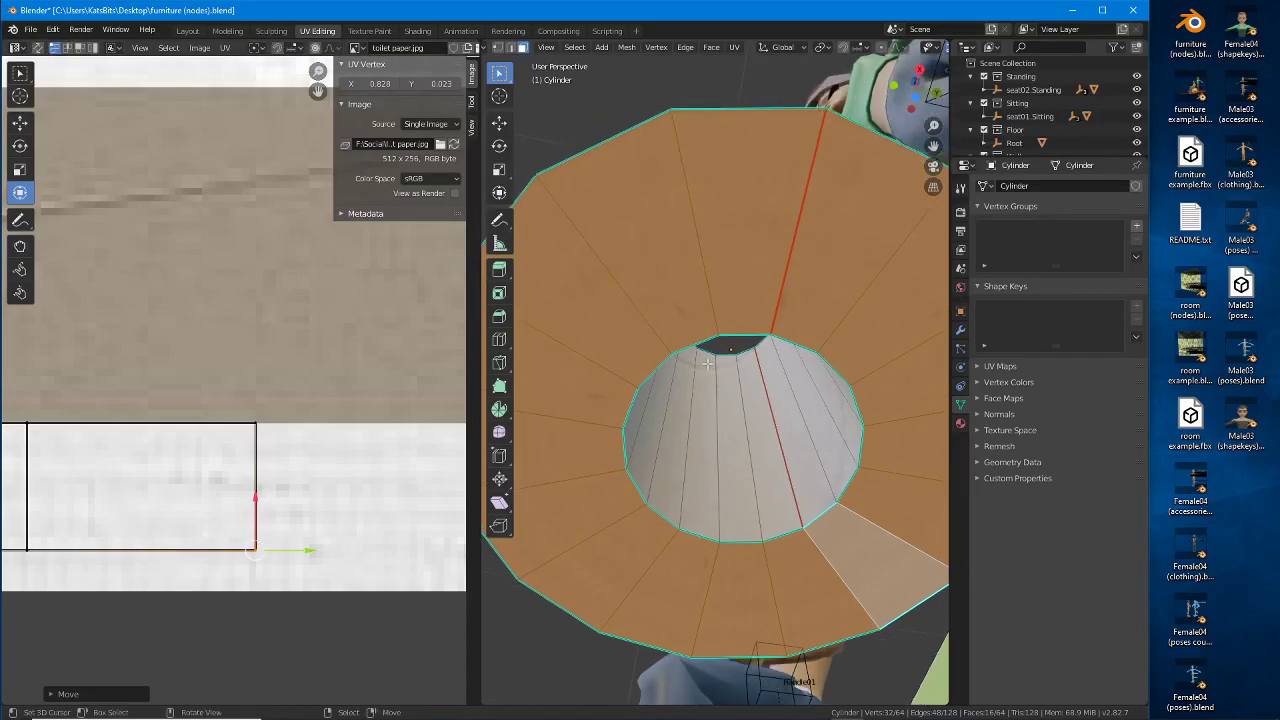
scroll(685, 460, down, 4)
middle_drag(107, 546, 297, 546)
scroll(285, 543, down, 5)
scroll(280, 542, down, 2)
middle_drag(140, 470, 344, 497)
middle_drag(72, 491, 272, 517)
scroll(240, 512, up, 2)
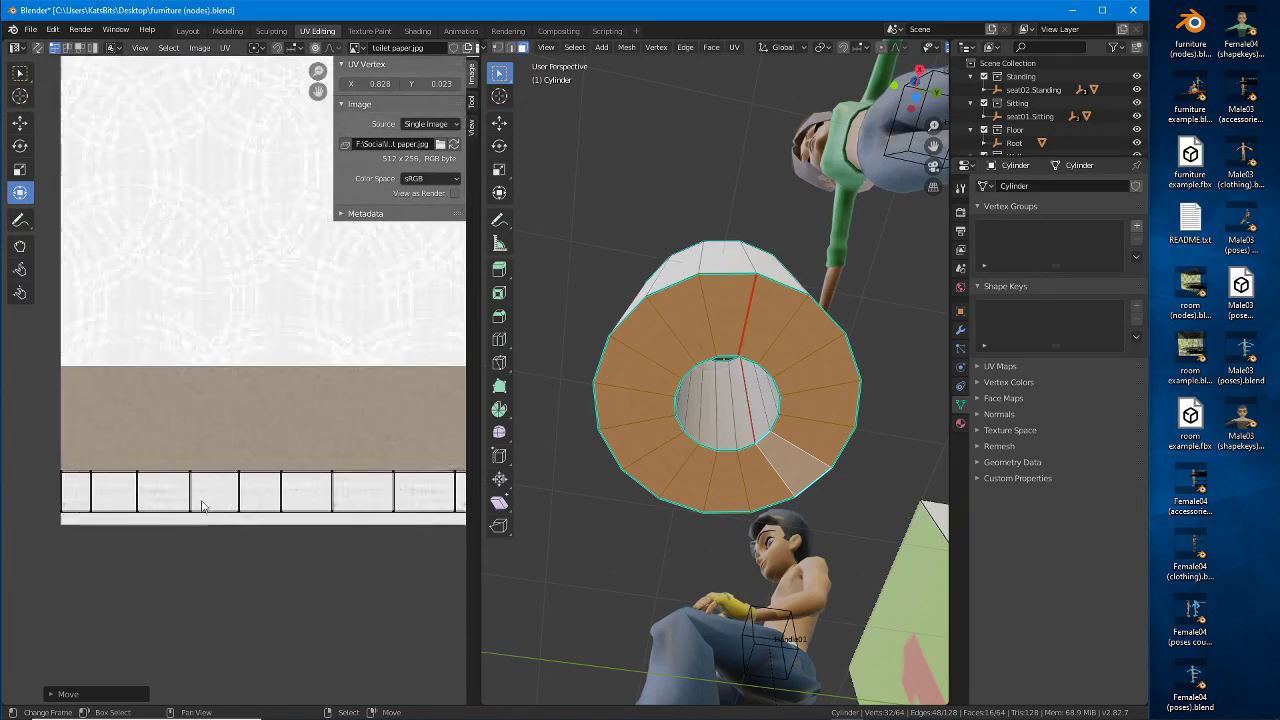
click(91, 491)
key(g)
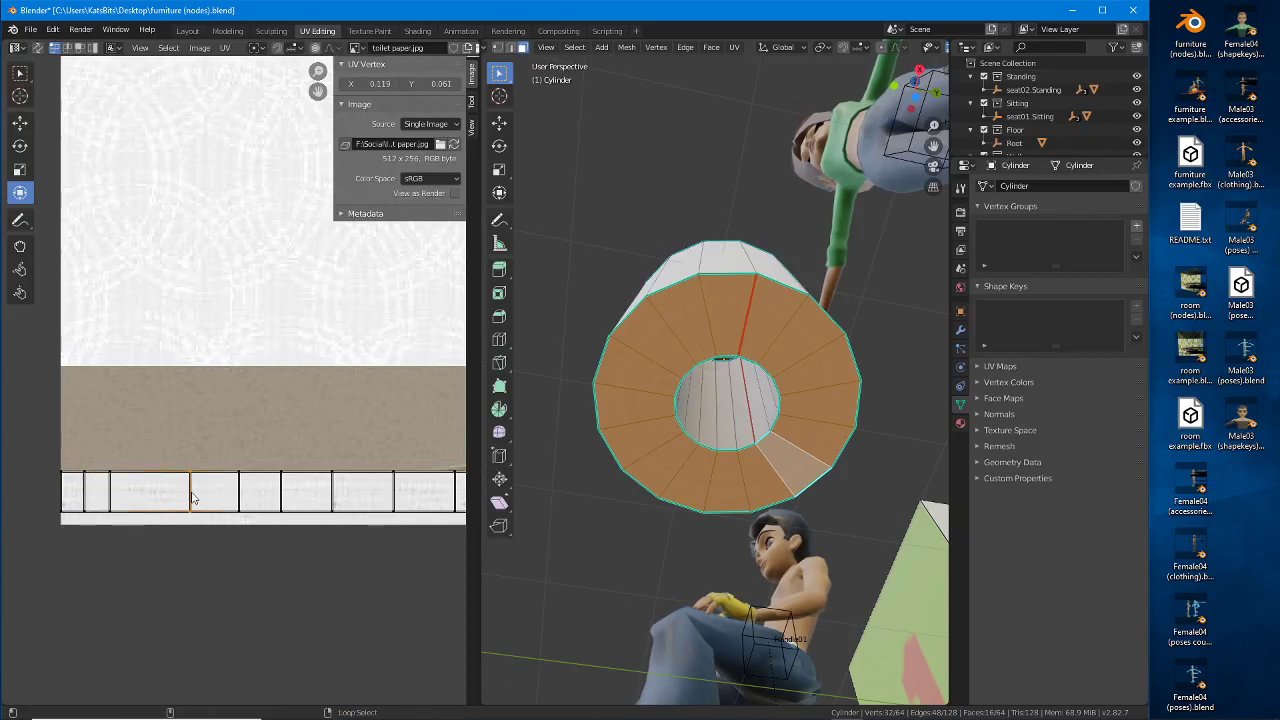
click(243, 494)
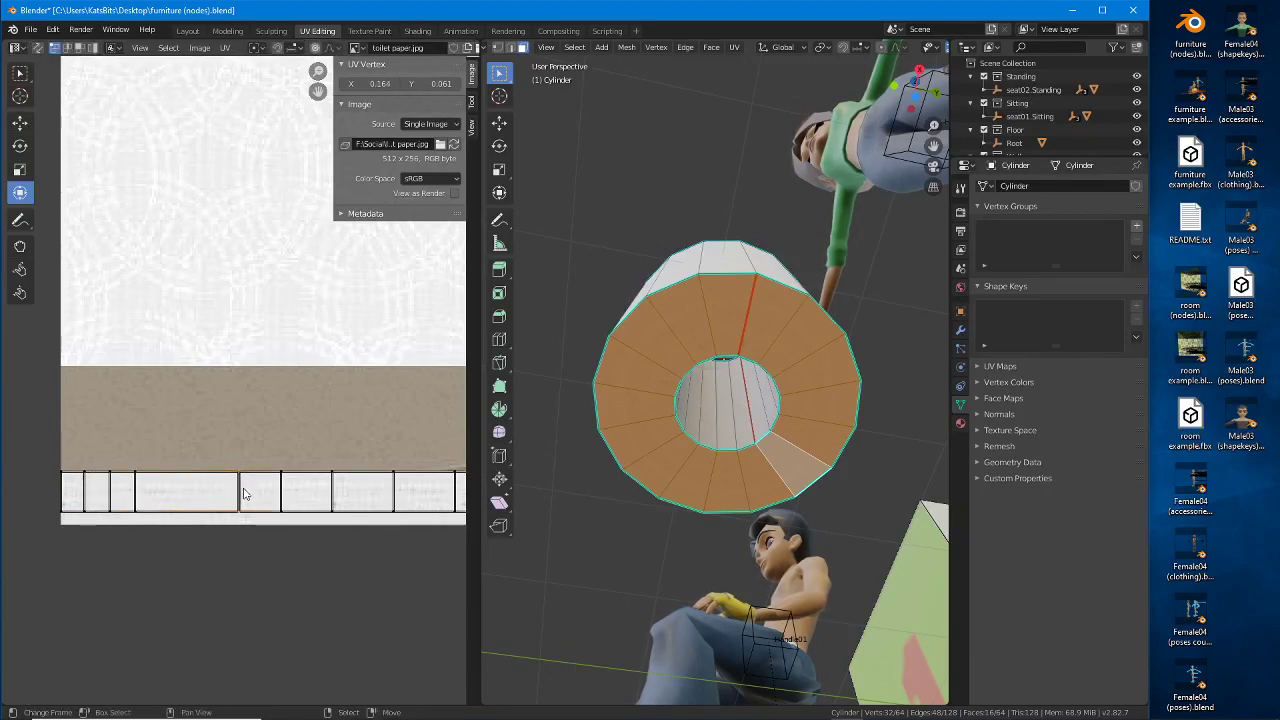
key(g)
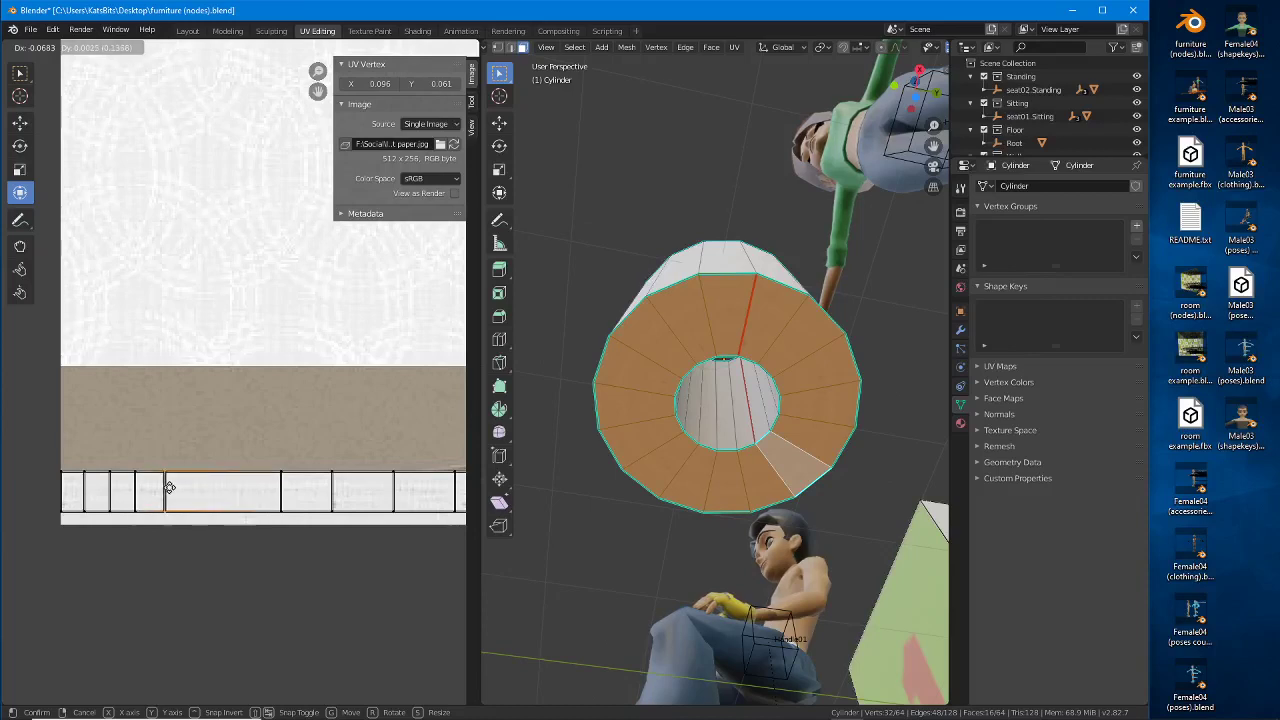
click(243, 491)
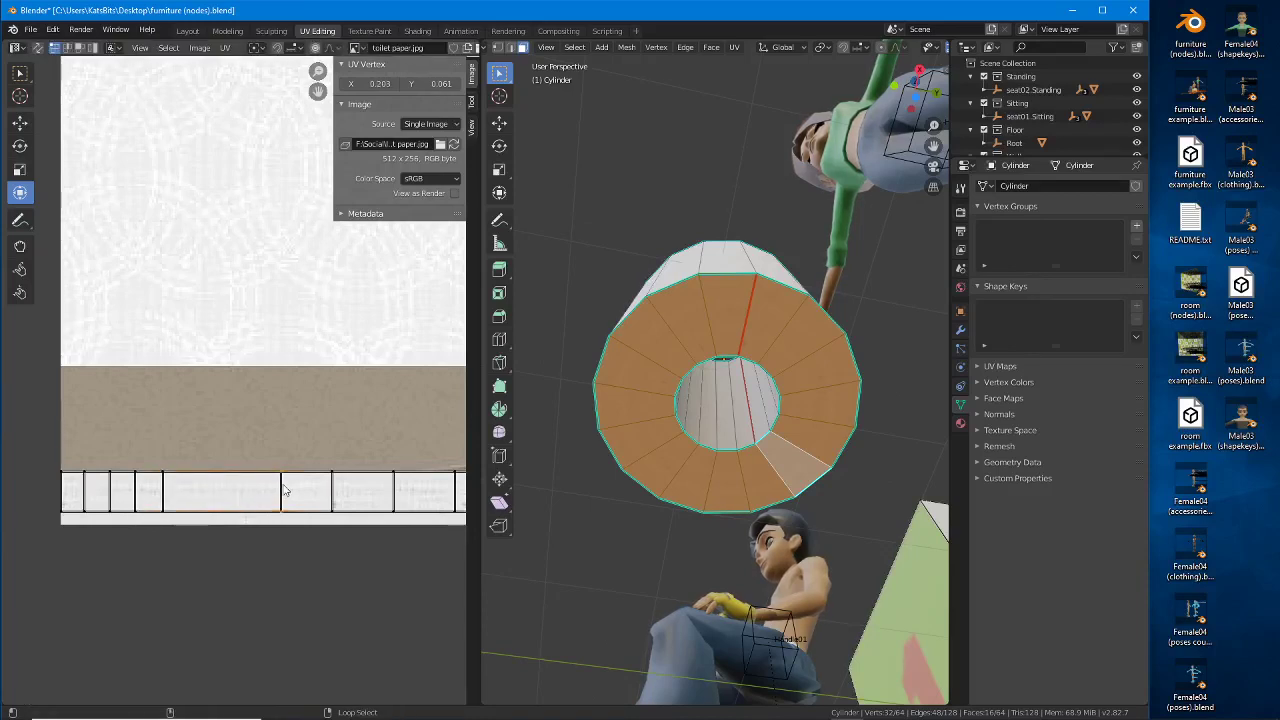
Step: Move the strip's sixth, seventh and eighth vertical edges toward the texture's left edge at matching narrow spacing, the eighth at about X 0.166
key(g)
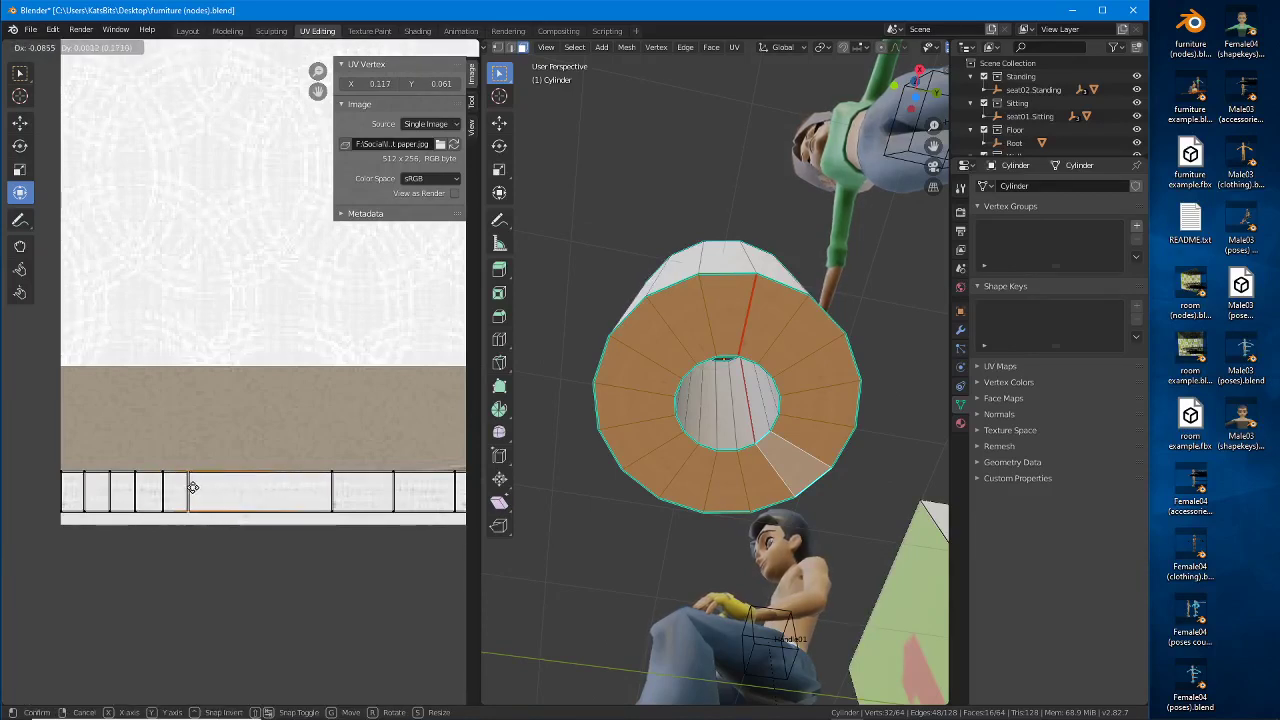
click(193, 487)
click(334, 494)
key(g)
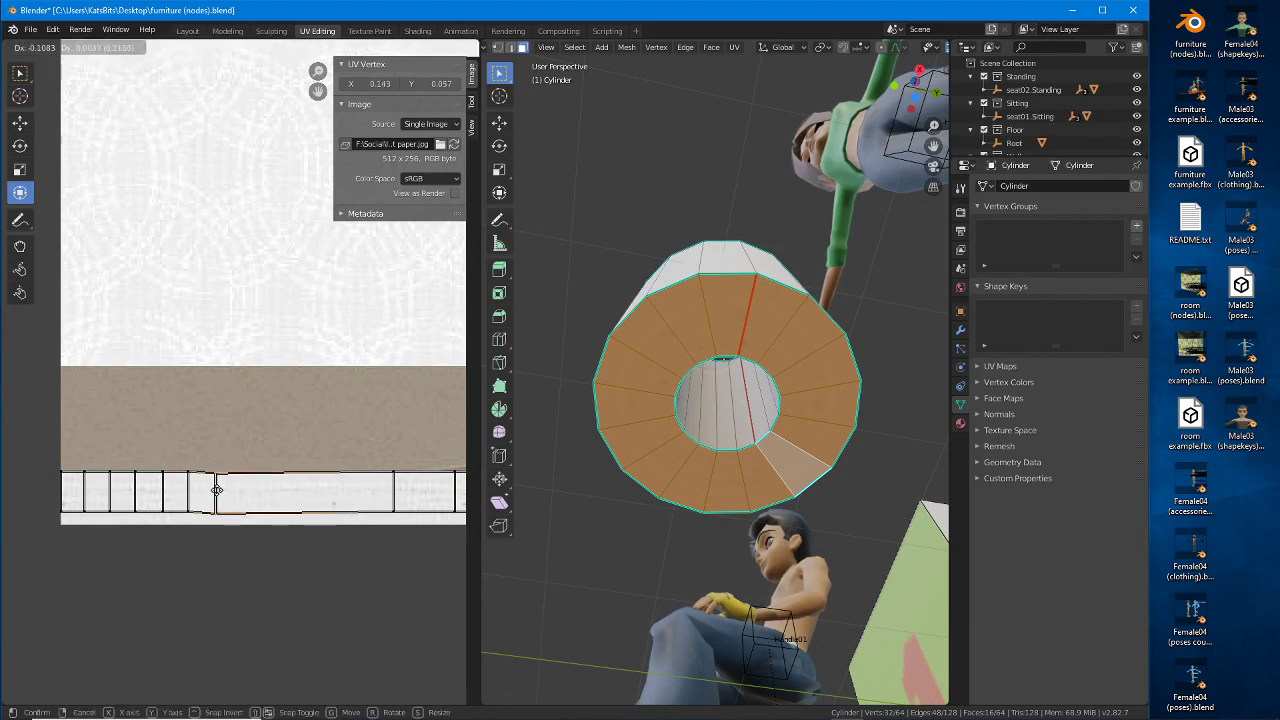
click(216, 489)
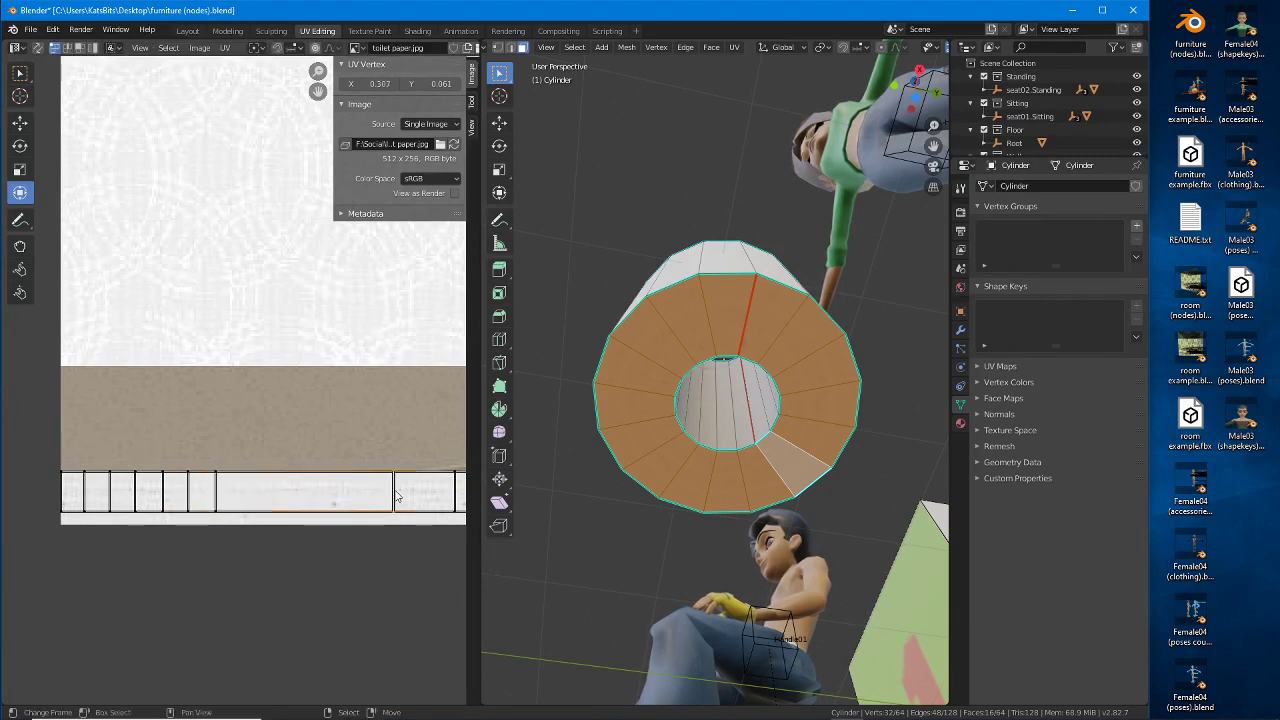
click(393, 494)
key(g)
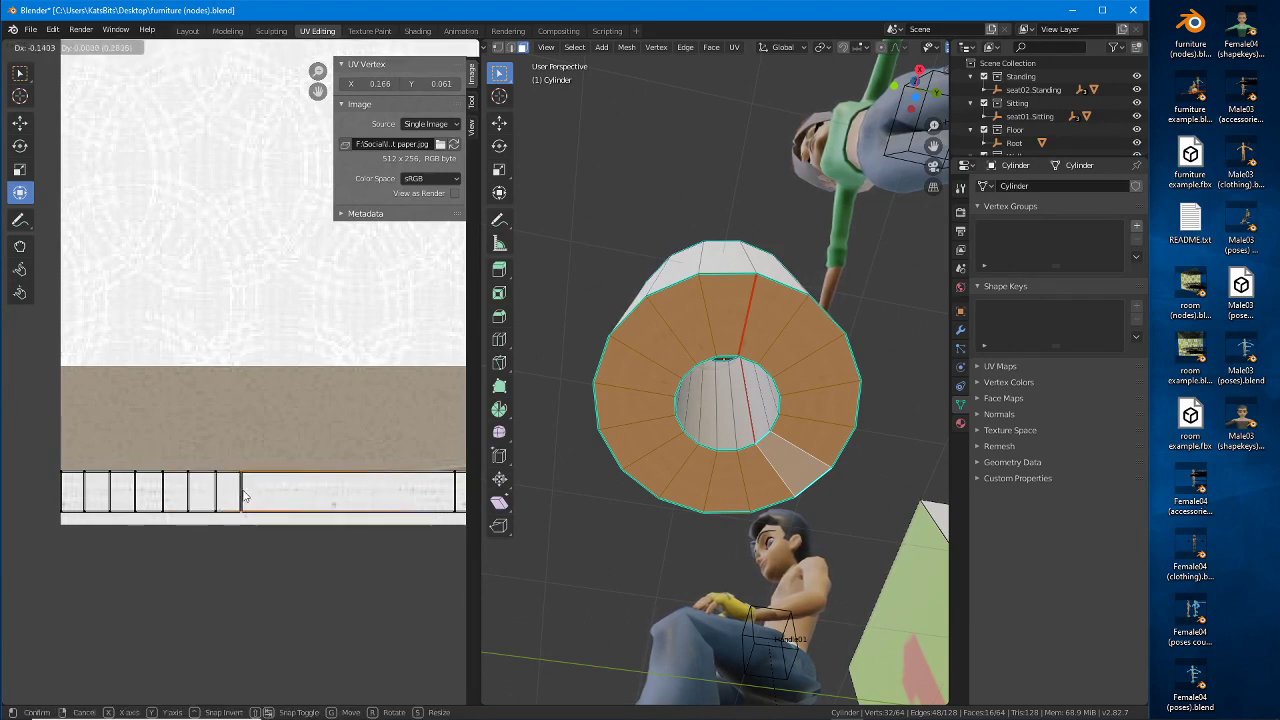
click(243, 496)
Step: Move the strip's ninth, tenth and eleventh vertical edges in beside the eighth at even spacing, the eleventh at about X 0.242
middle_drag(338, 494, 192, 488)
alt+click(306, 489)
key(g)
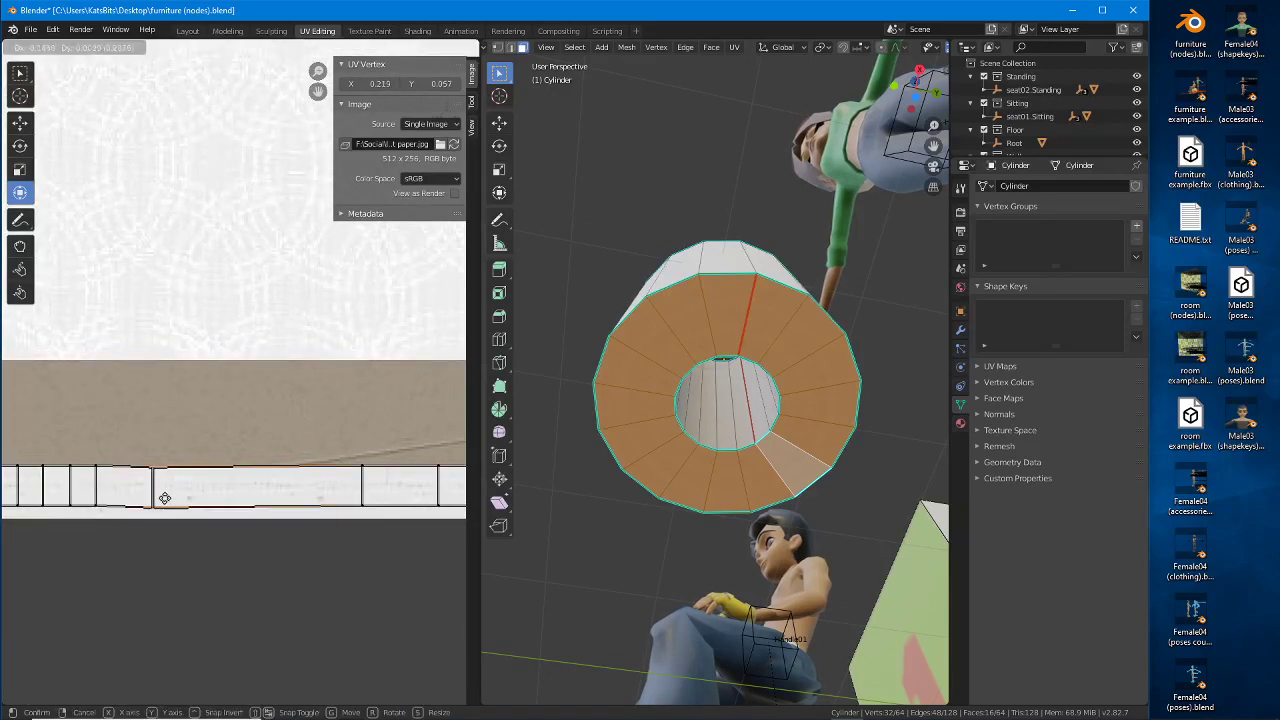
click(137, 491)
click(360, 494)
key(g)
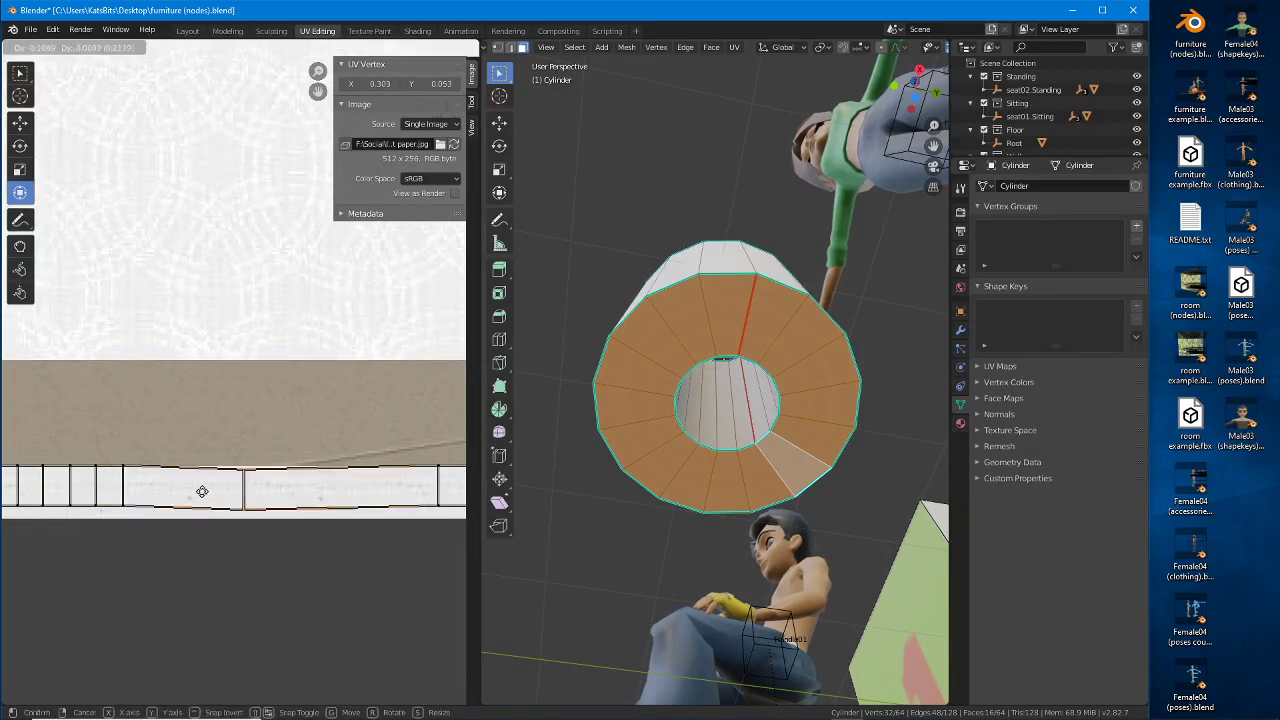
click(150, 489)
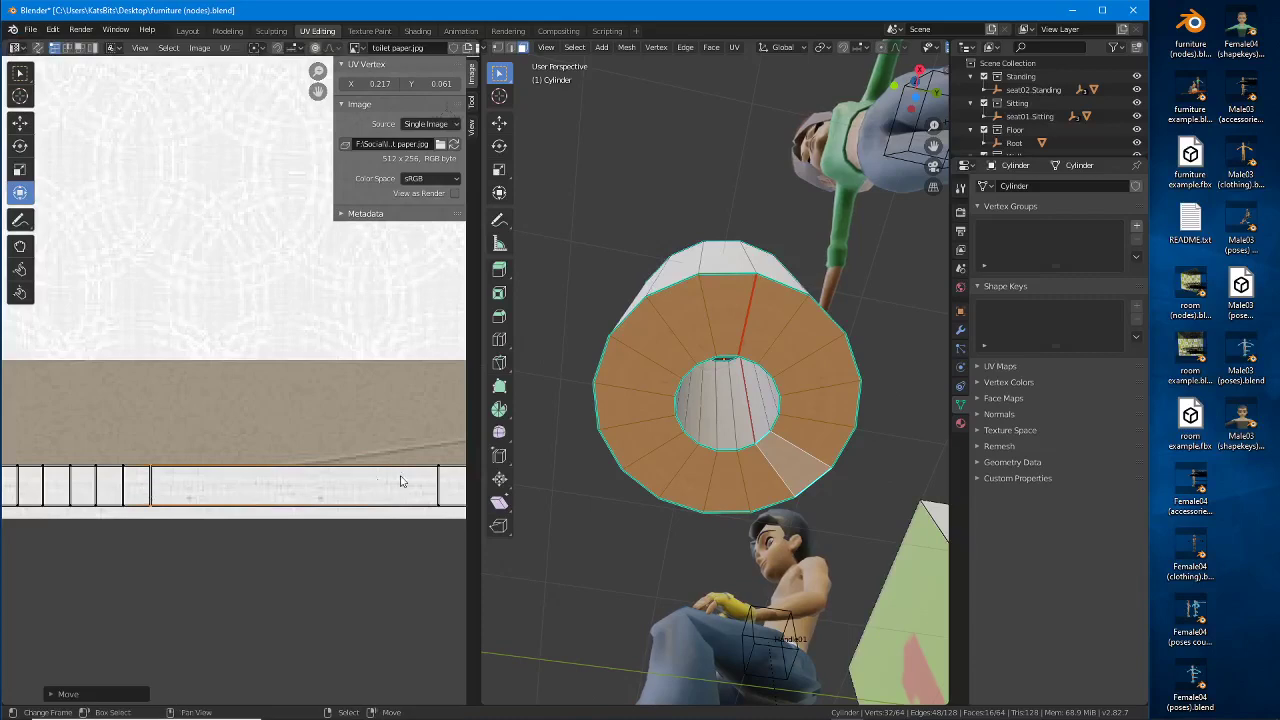
alt+click(446, 481)
key(g)
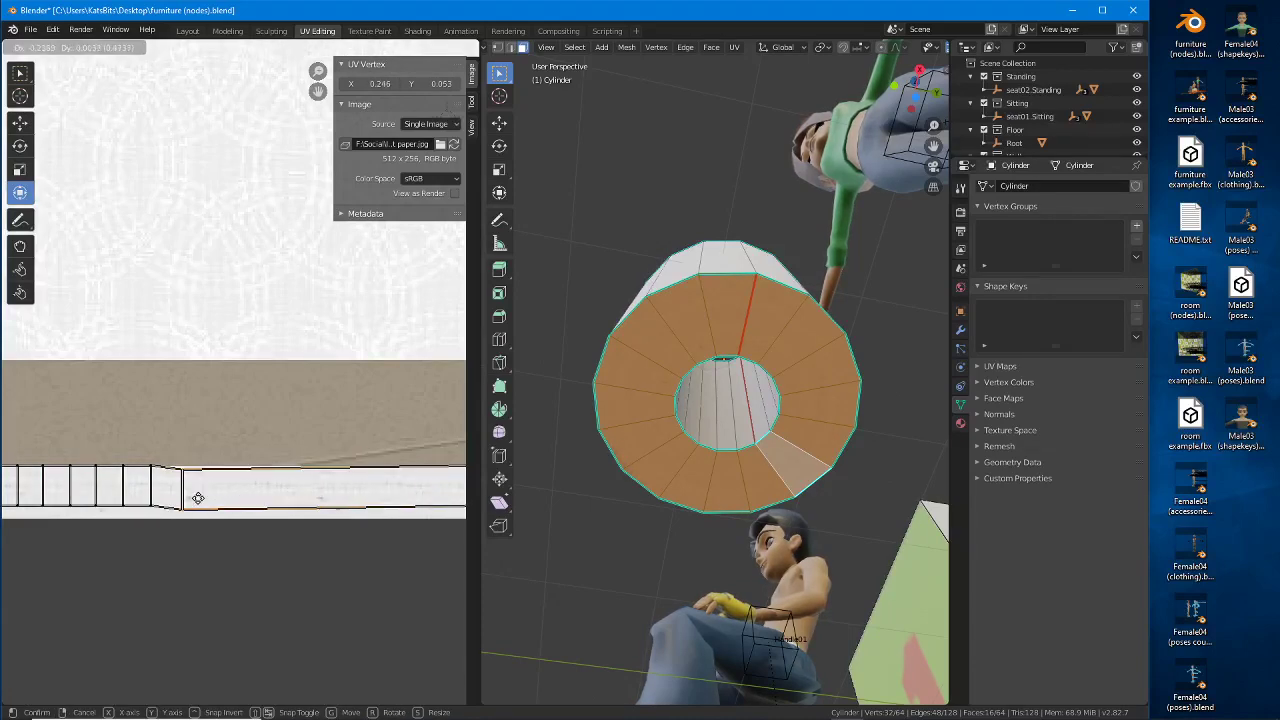
click(194, 494)
Step: Move the strip's twelfth vertical edge to about X 0.273 and the thirteenth to about X 0.303, keeping the top and bottom rows straight
middle_drag(305, 490, 108, 486)
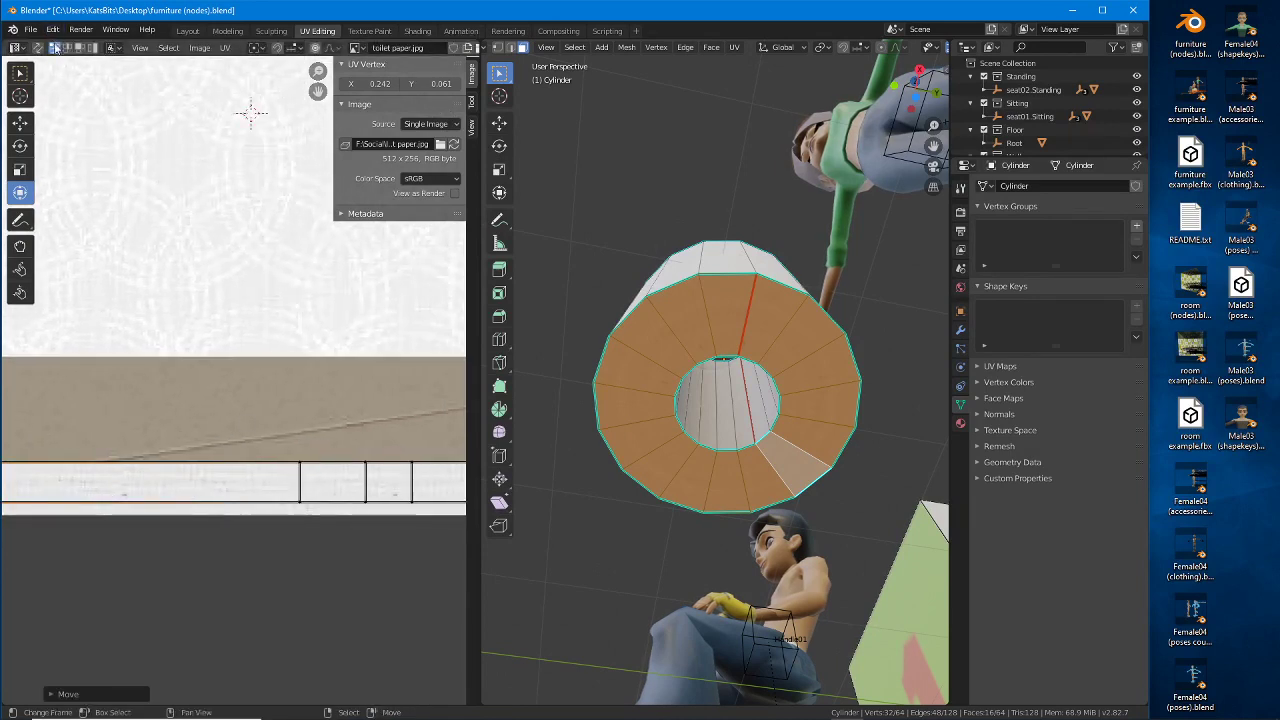
alt+click(297, 487)
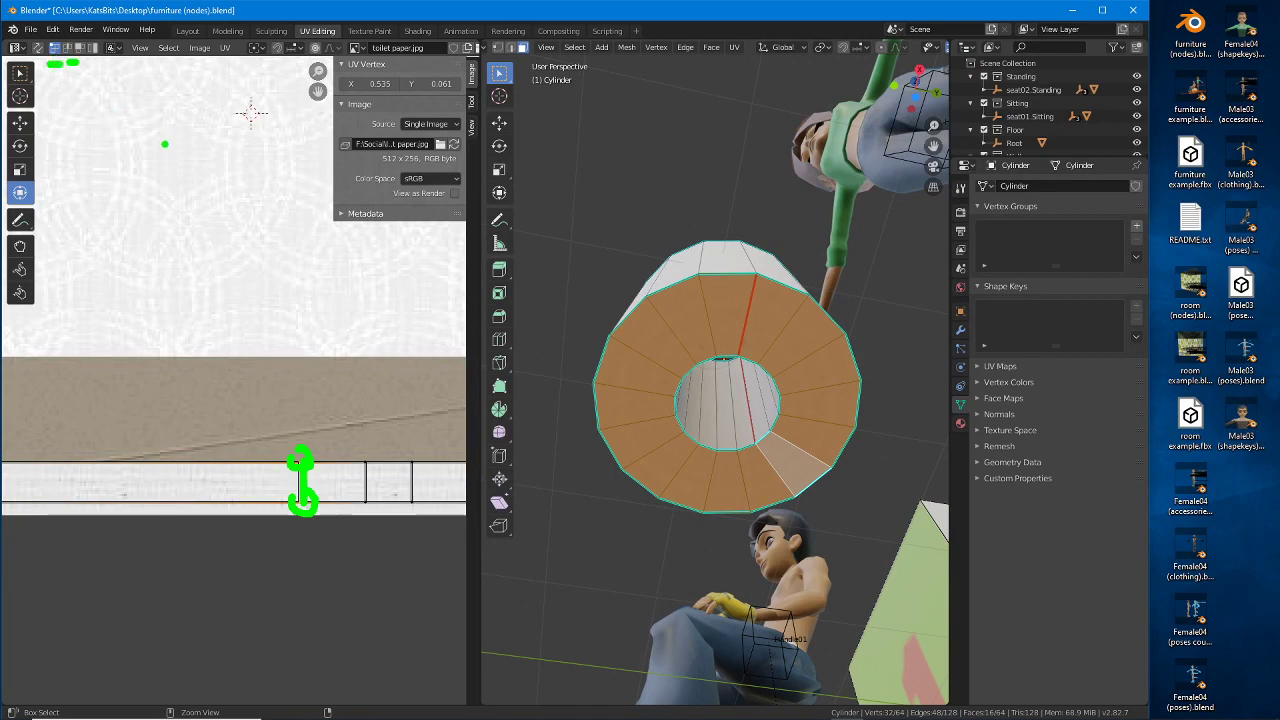
scroll(326, 470, down, 3)
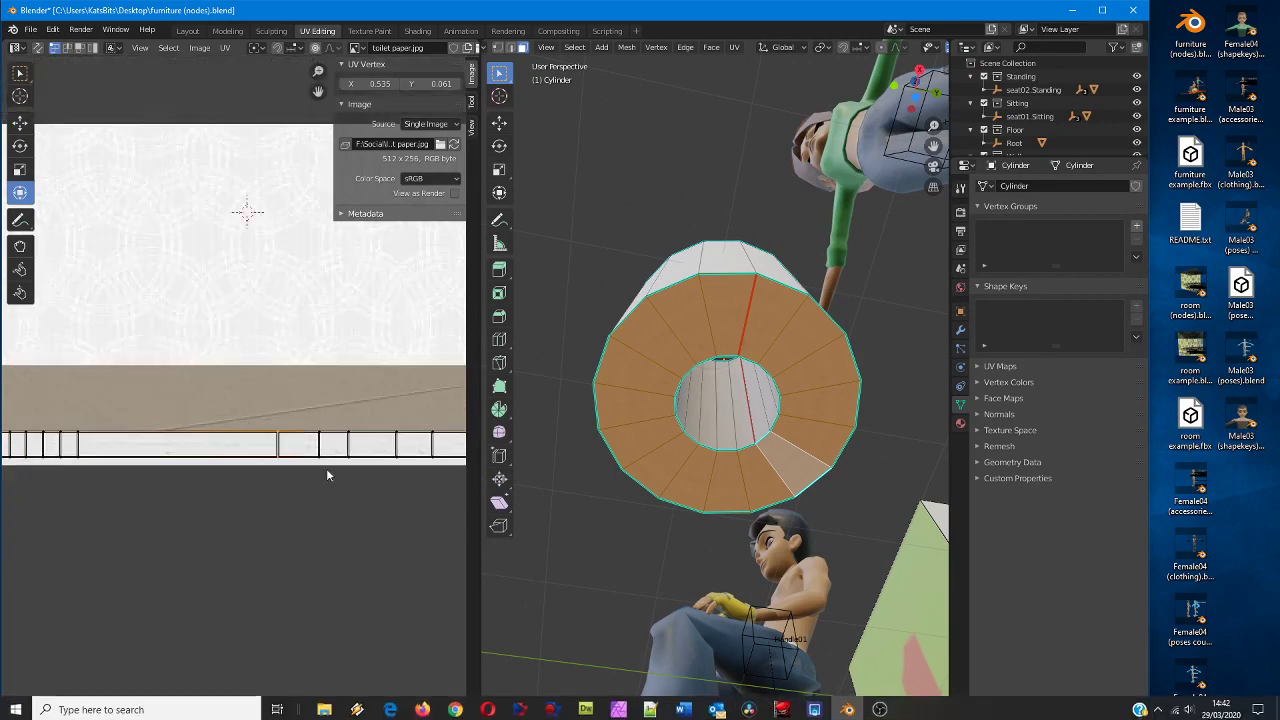
middle_drag(297, 489, 305, 493)
key(g)
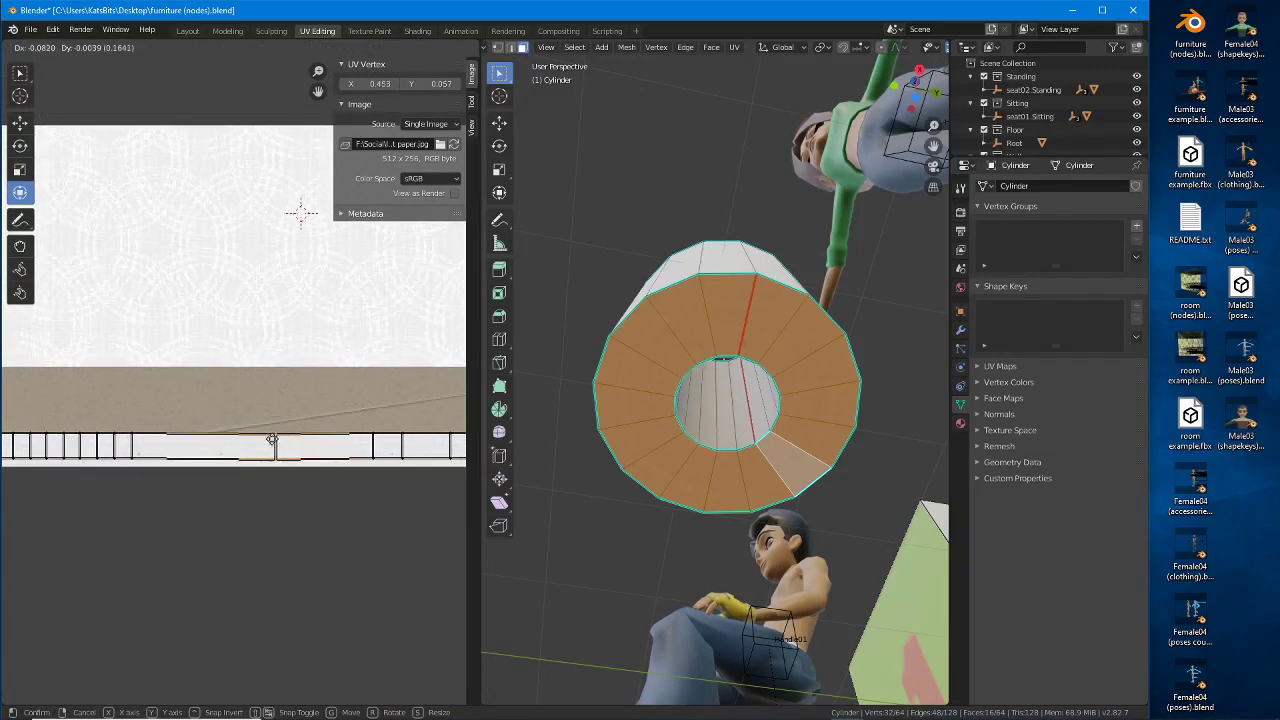
click(161, 438)
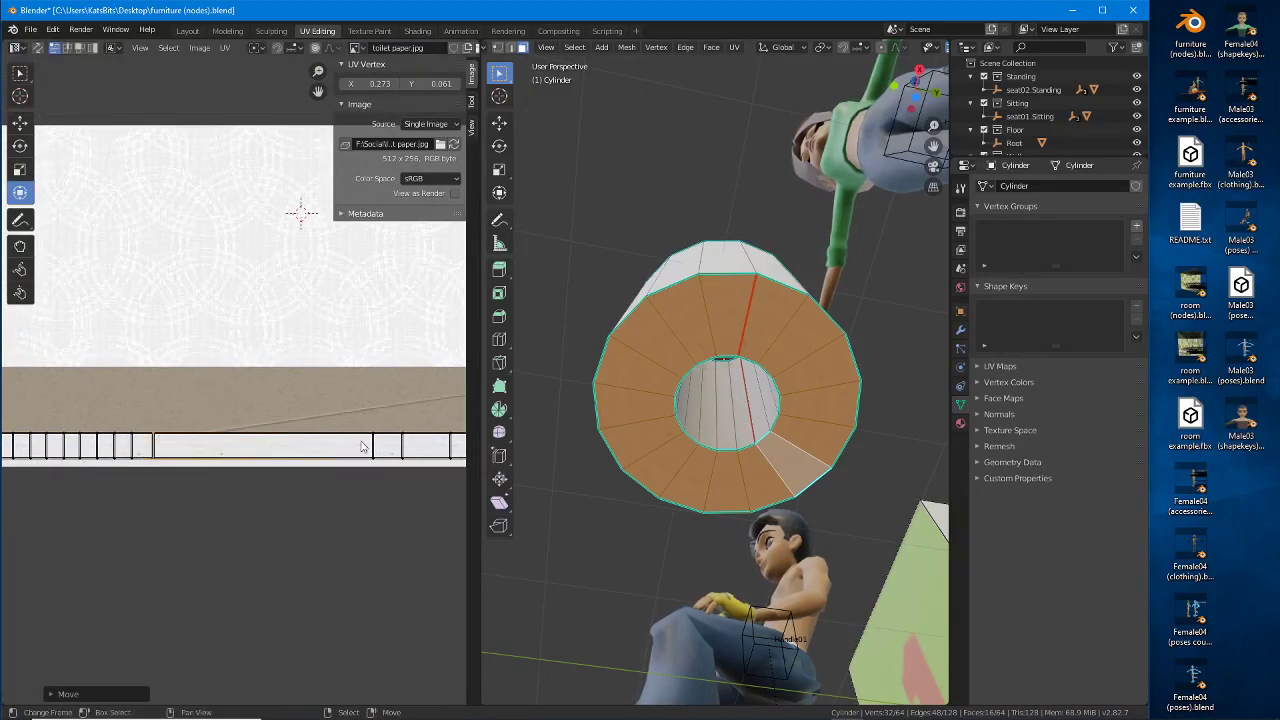
click(371, 438)
key(g)
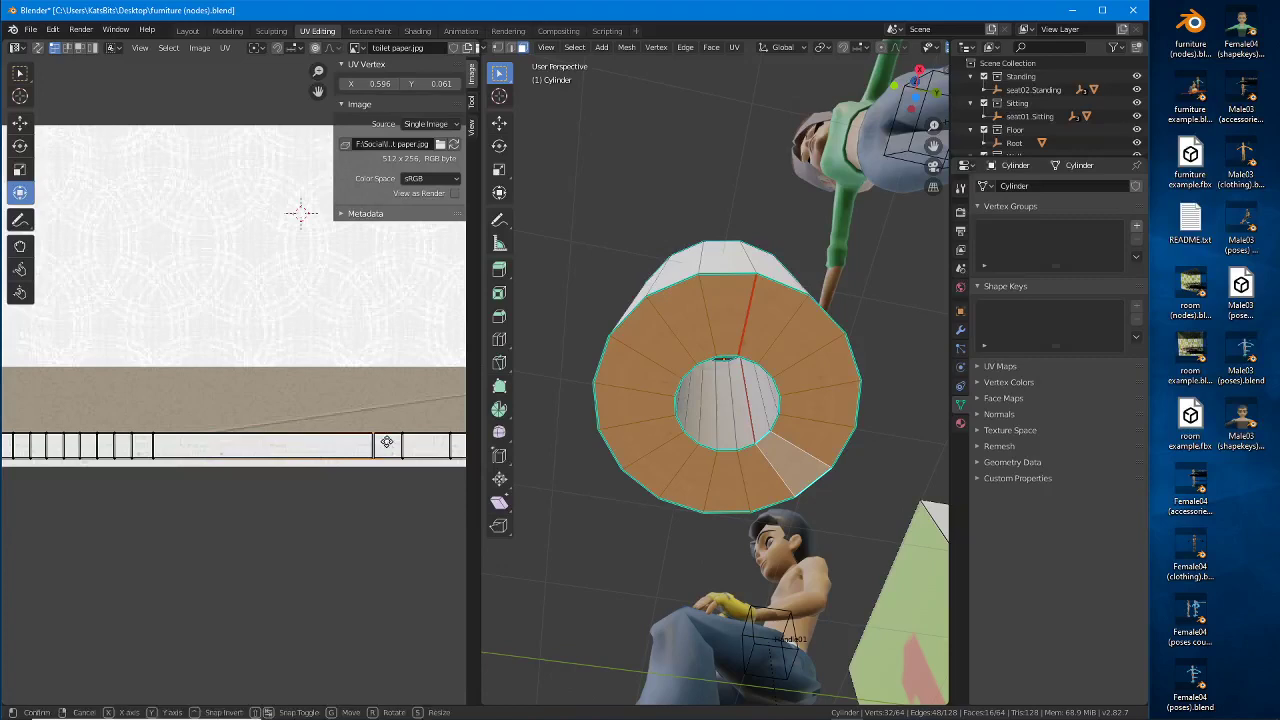
click(185, 441)
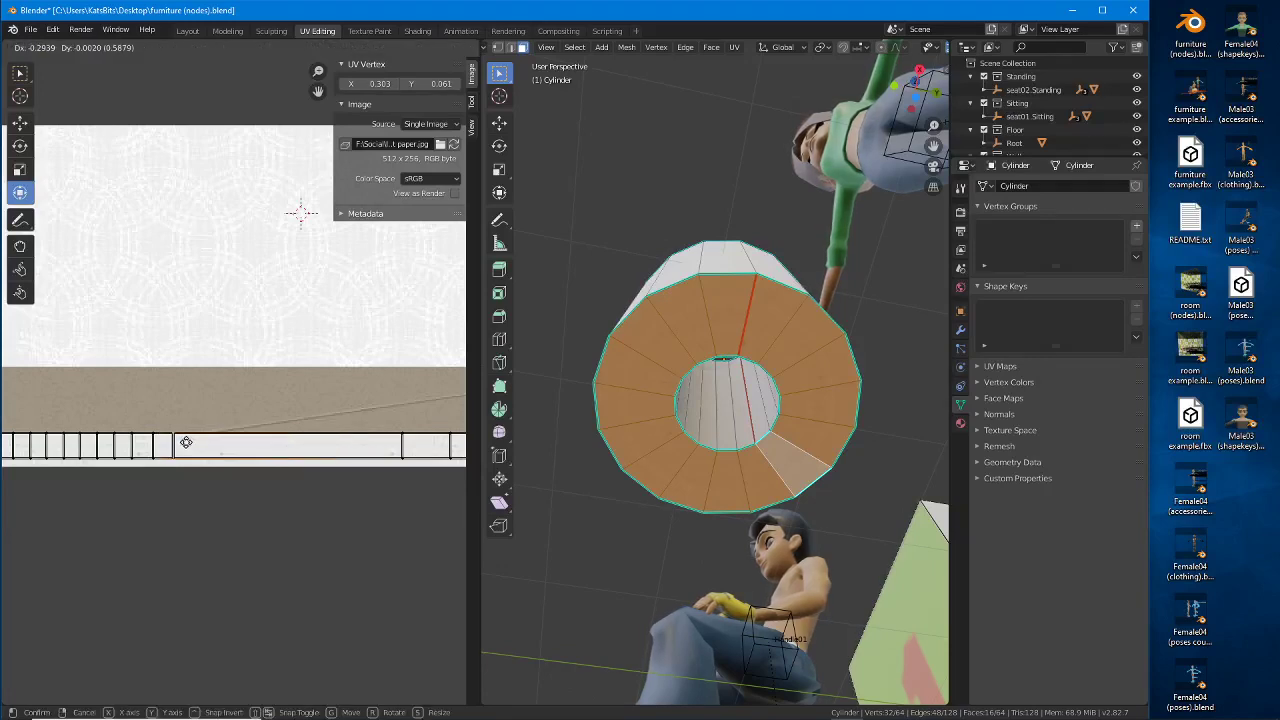
Step: Move the strip's remaining vertical edges in at the same narrow spacing, placing the far end edge at about X 0.420
click(406, 443)
key(g)
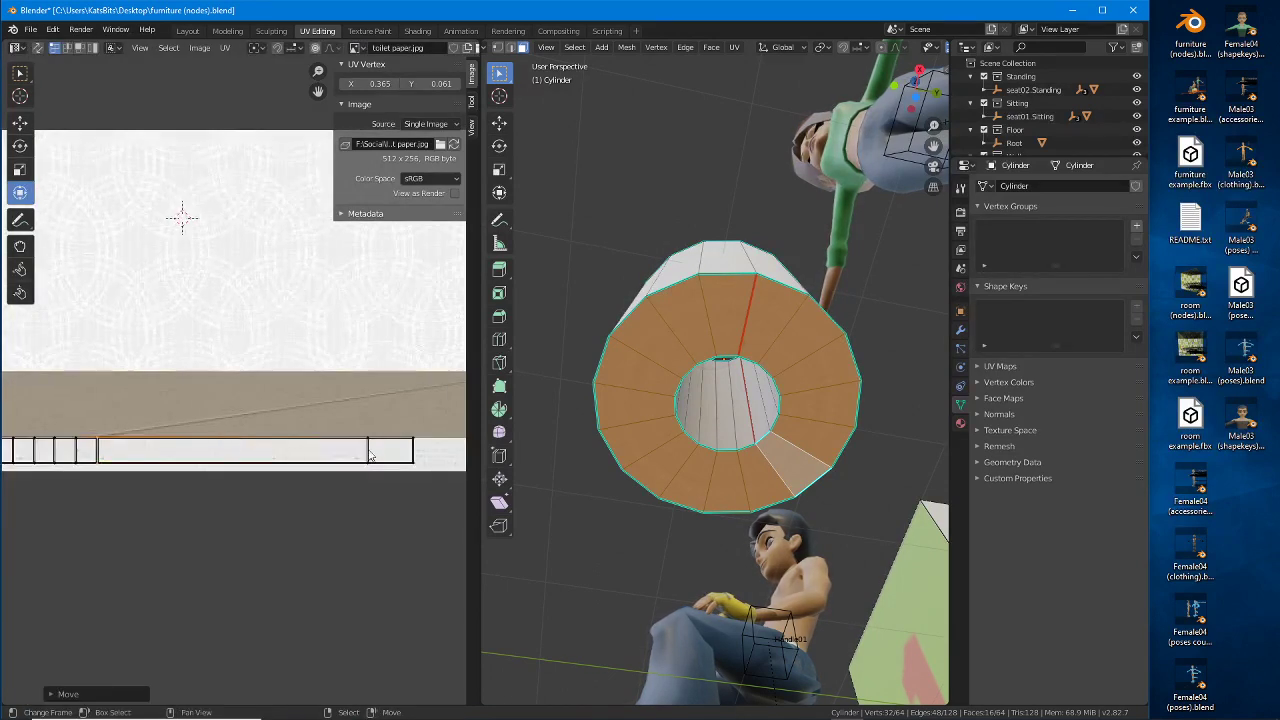
click(370, 453)
key(g)
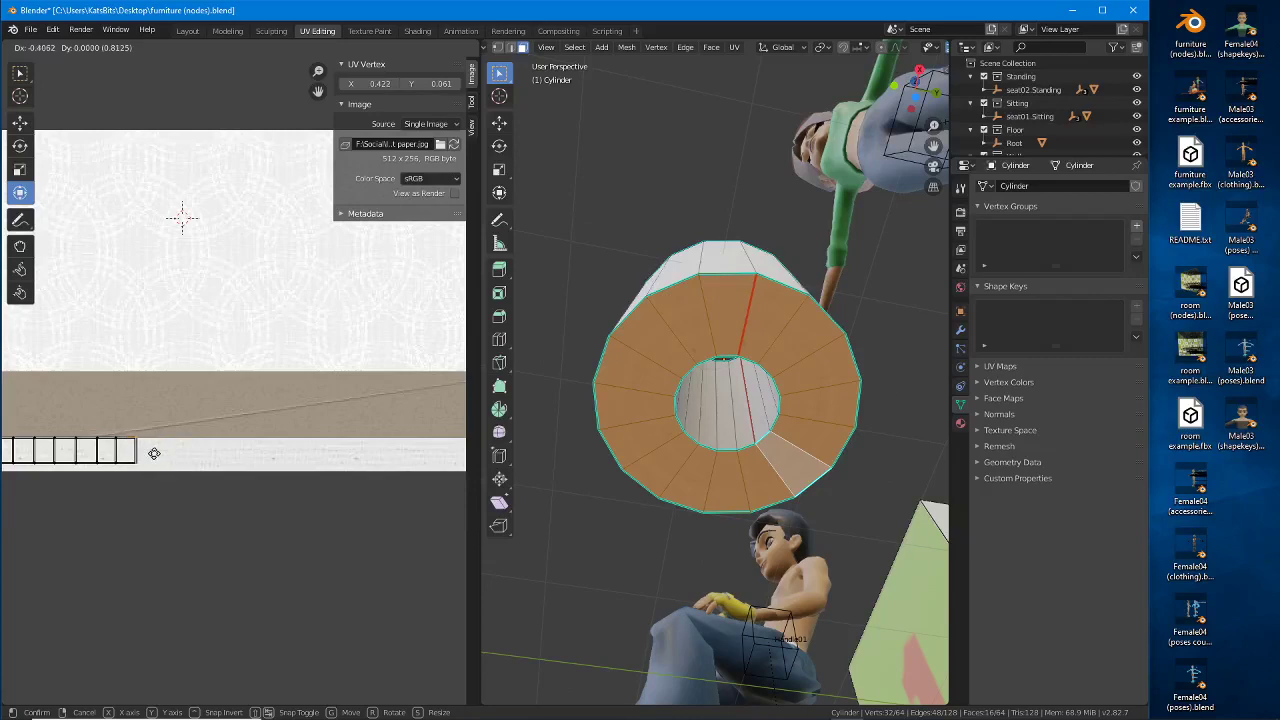
click(153, 453)
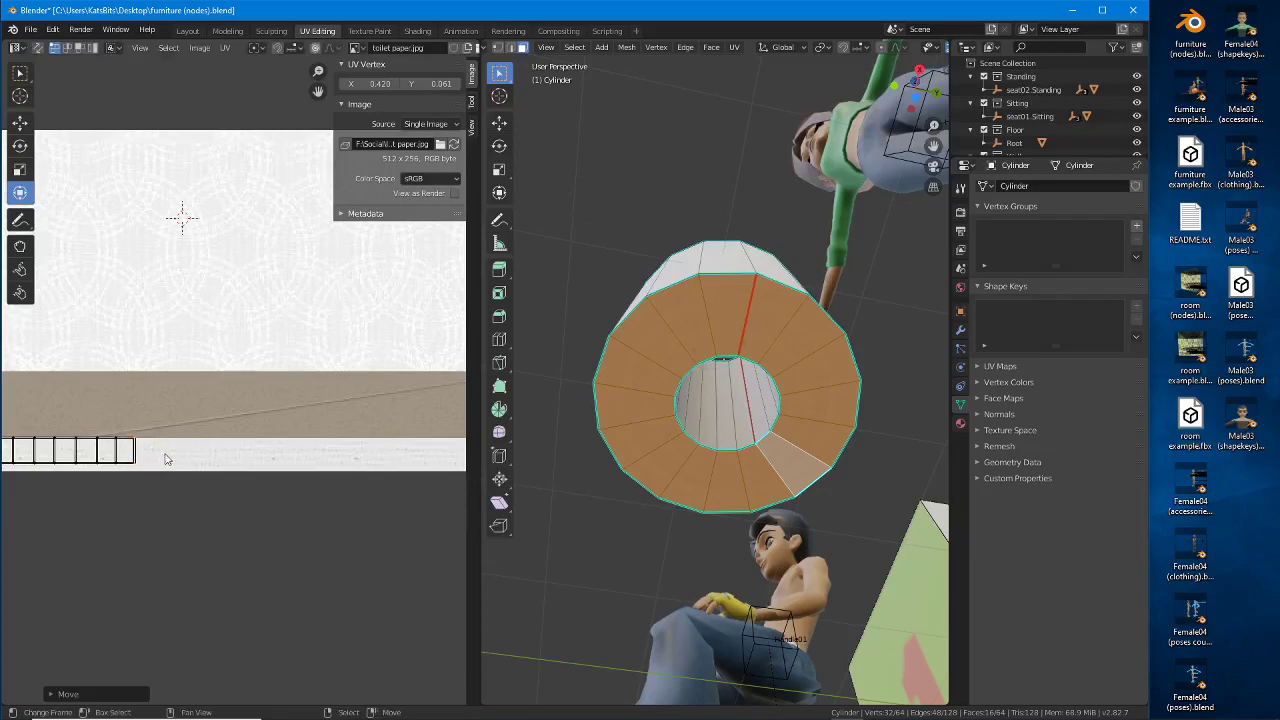
Step: Check the textured ring end in Object Mode and delete the ring of faces at the roll's opposite end
scroll(675, 438, up, 6)
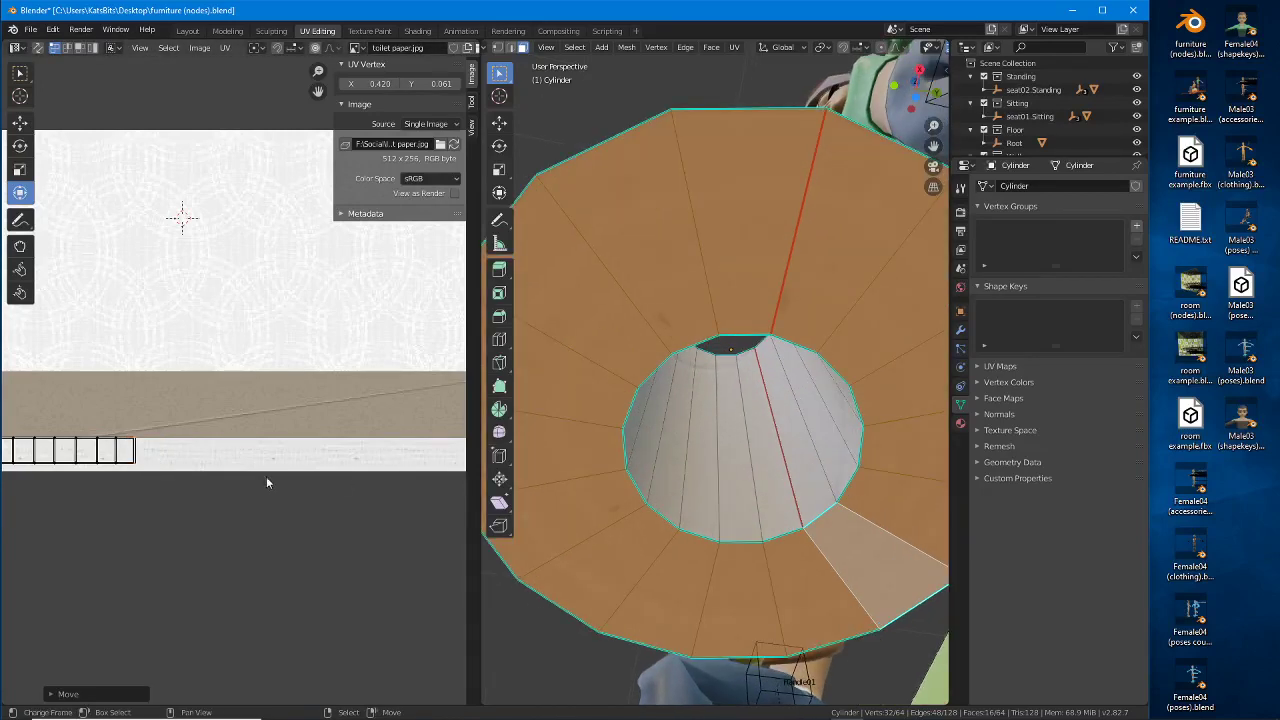
middle_drag(120, 472, 328, 465)
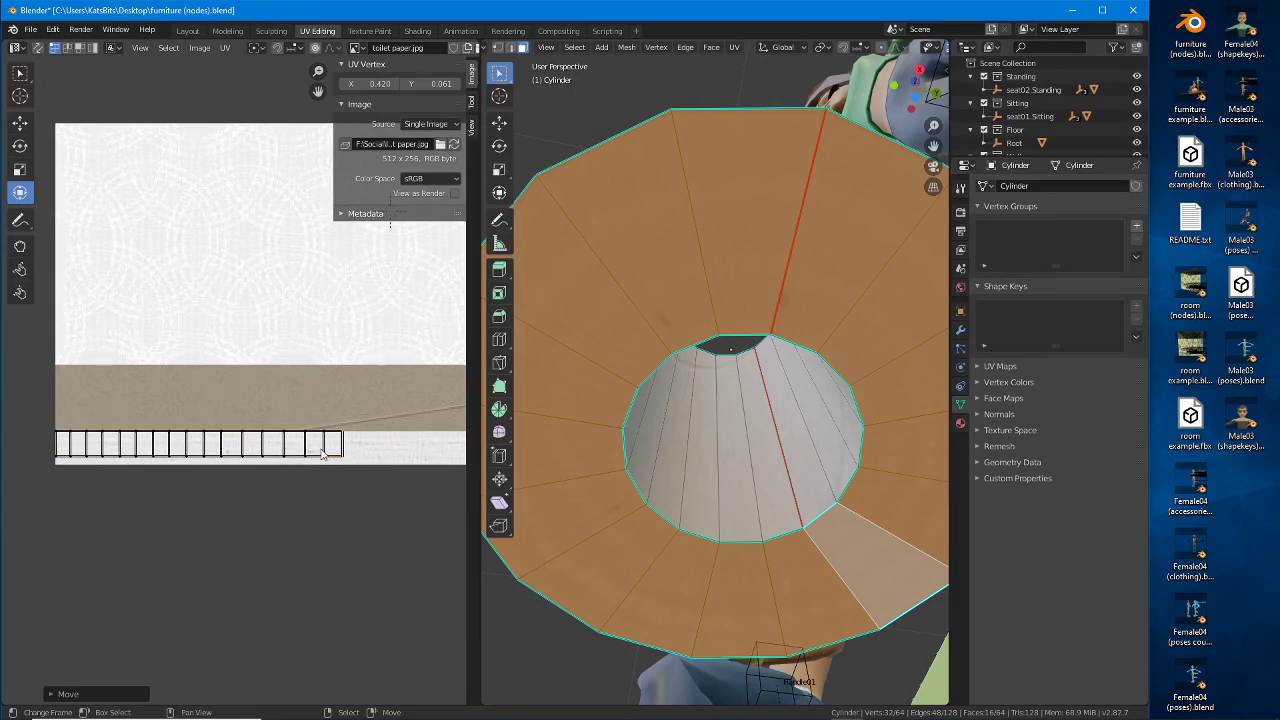
key(Tab)
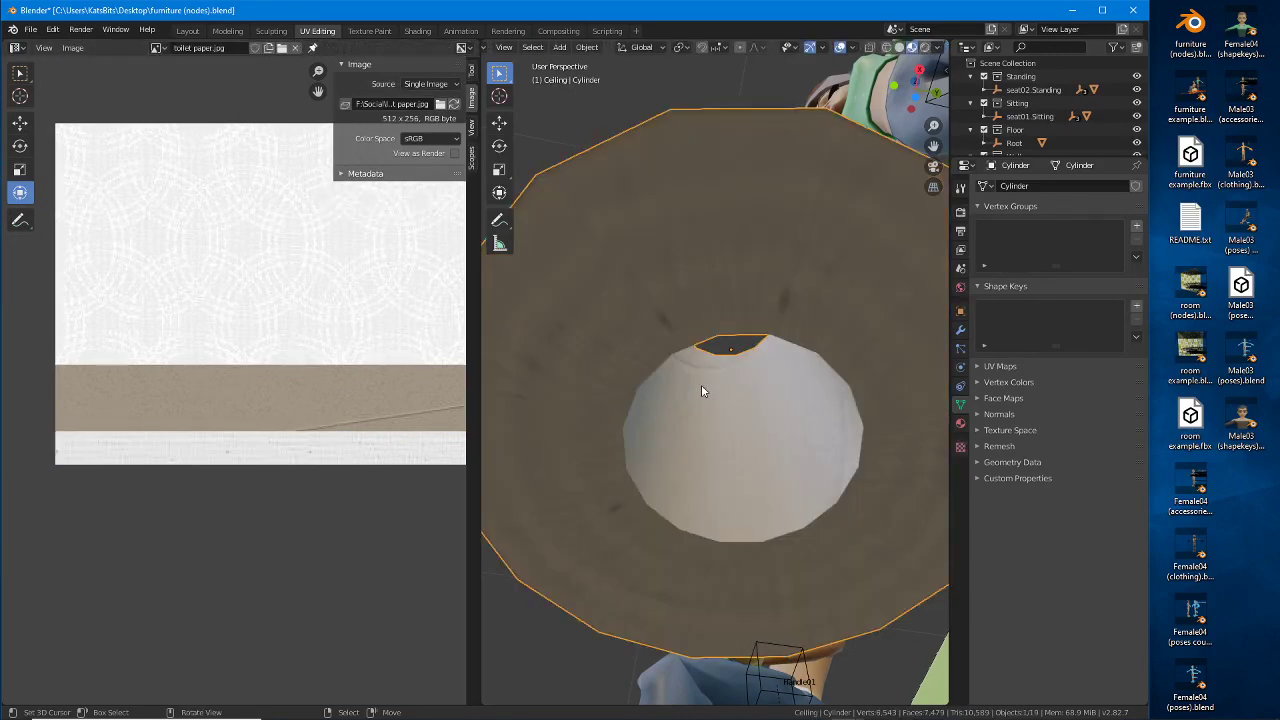
scroll(701, 391, down, 4)
middle_drag(701, 385, 726, 391)
key(Tab)
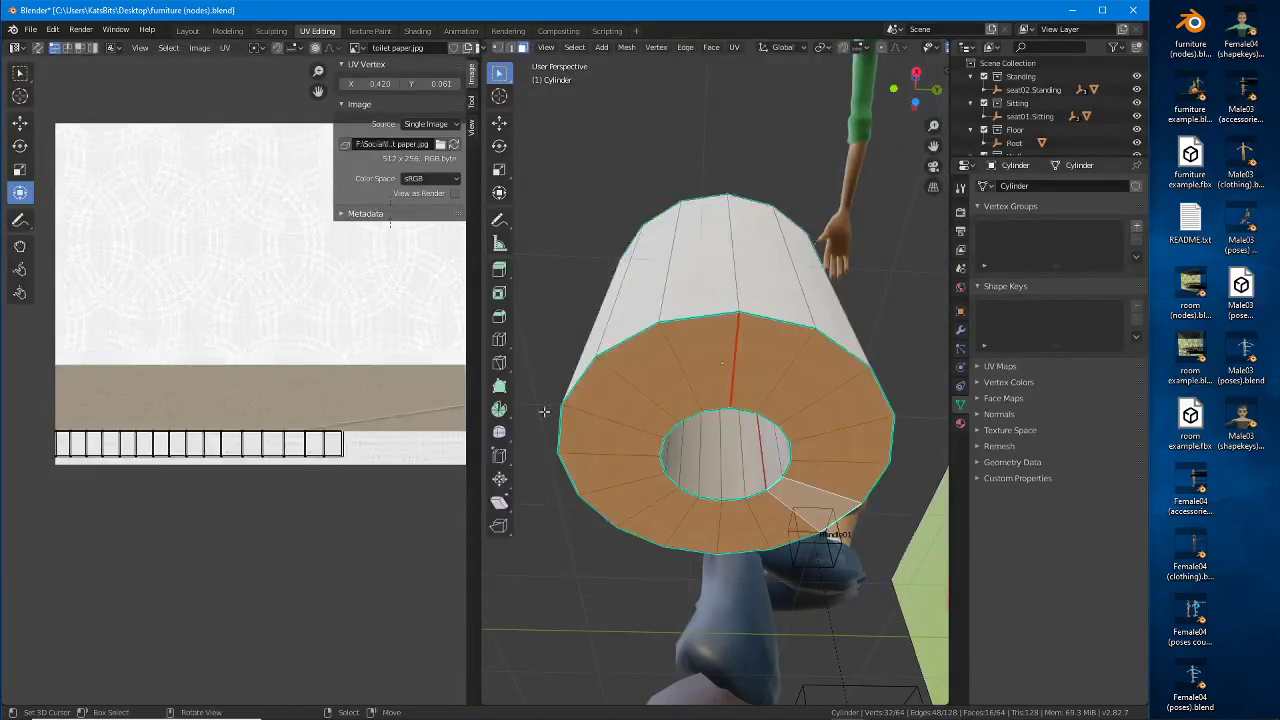
middle_drag(600, 410, 745, 405)
alt+click(748, 403)
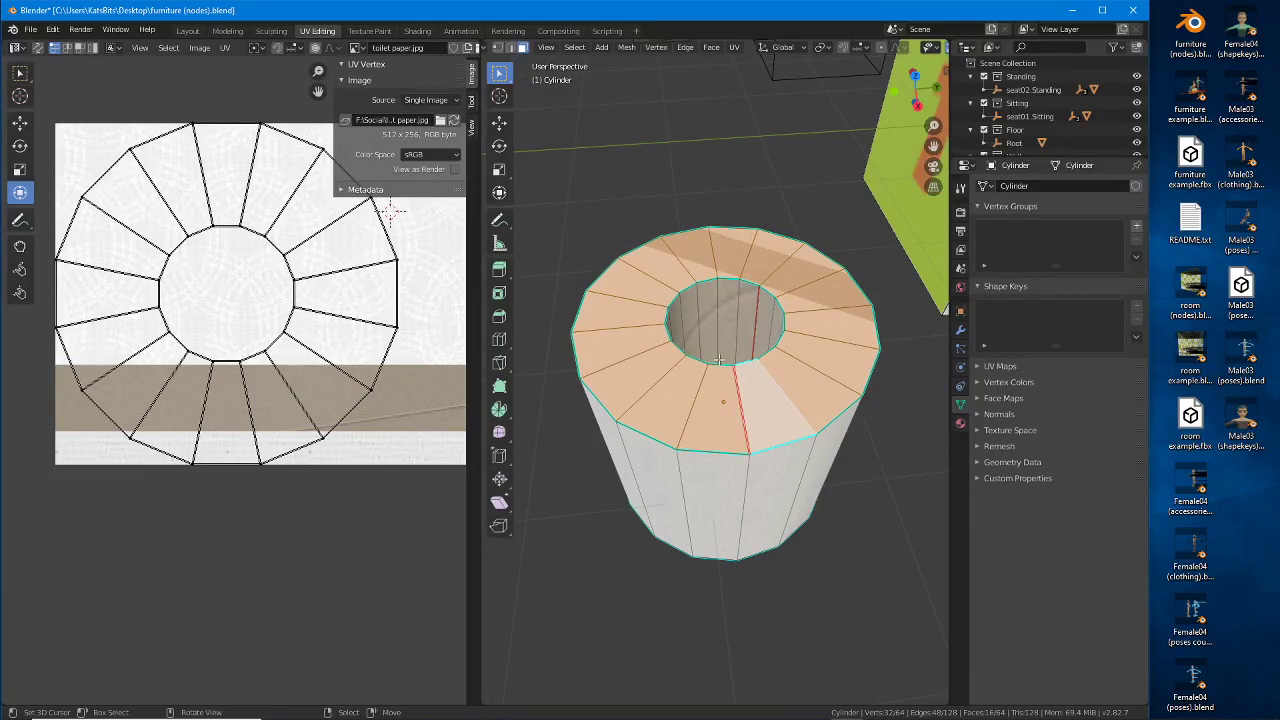
key(x)
click(672, 365)
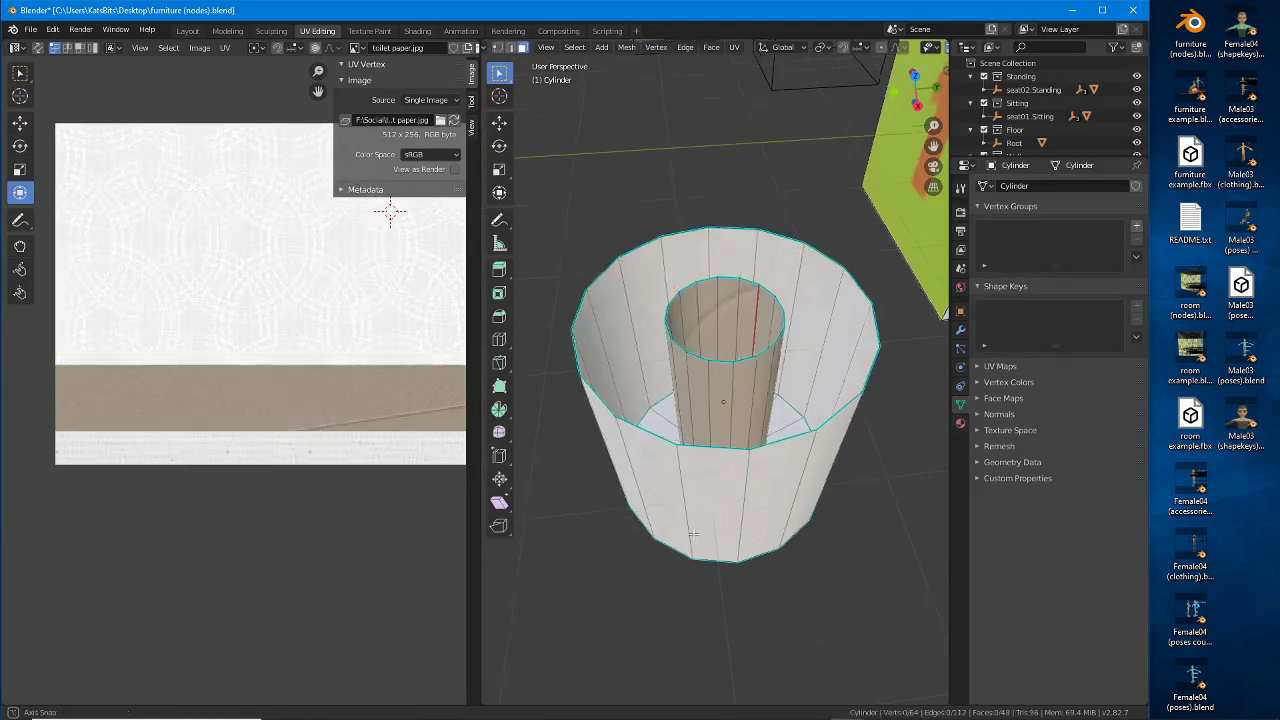
Step: Duplicate the UV-mapped ring faces in place and raise the copy along Z to near the roll's open upper end
middle_drag(672, 365, 739, 458)
alt+click(697, 385)
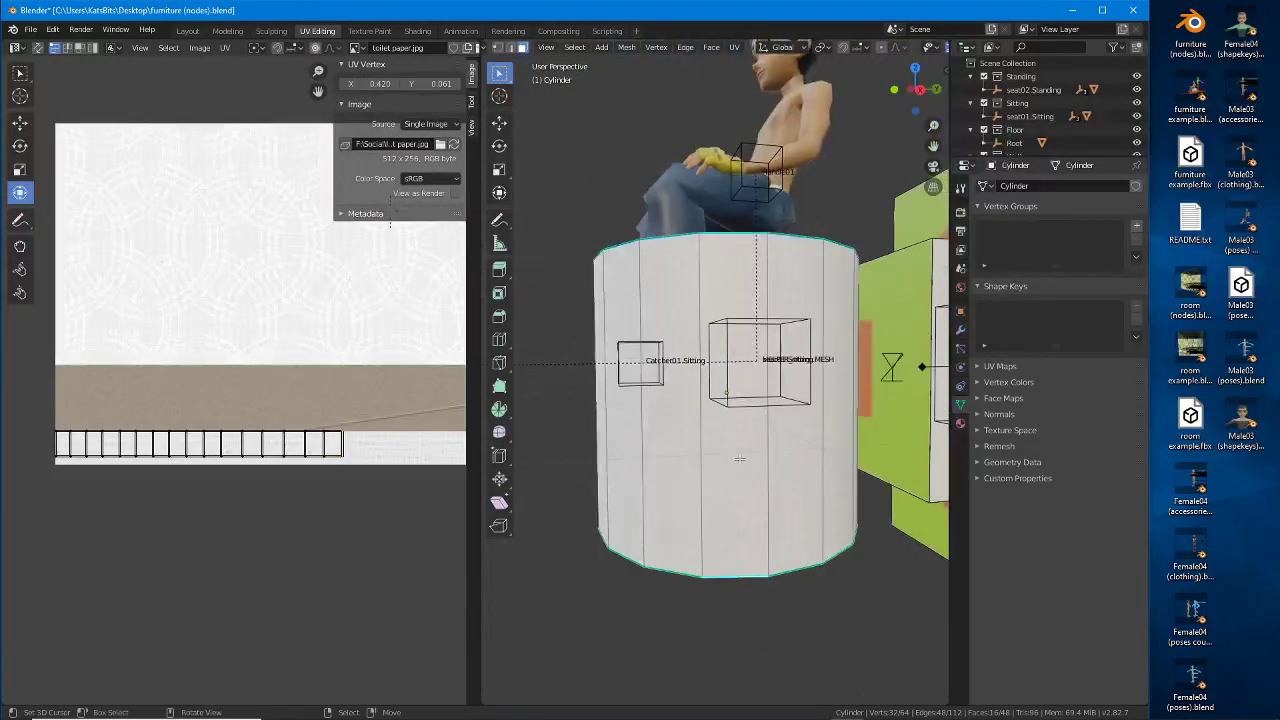
key(shift+d)
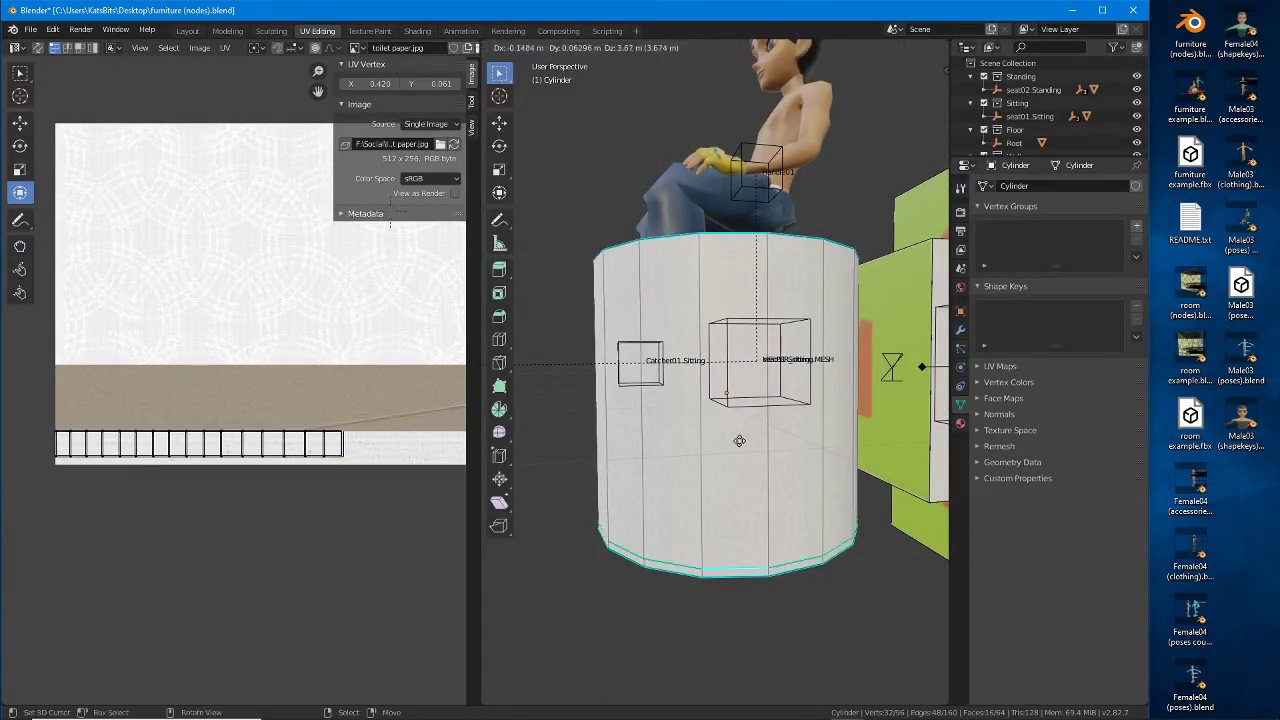
right_click(737, 443)
middle_drag(737, 443, 651, 396)
click(499, 121)
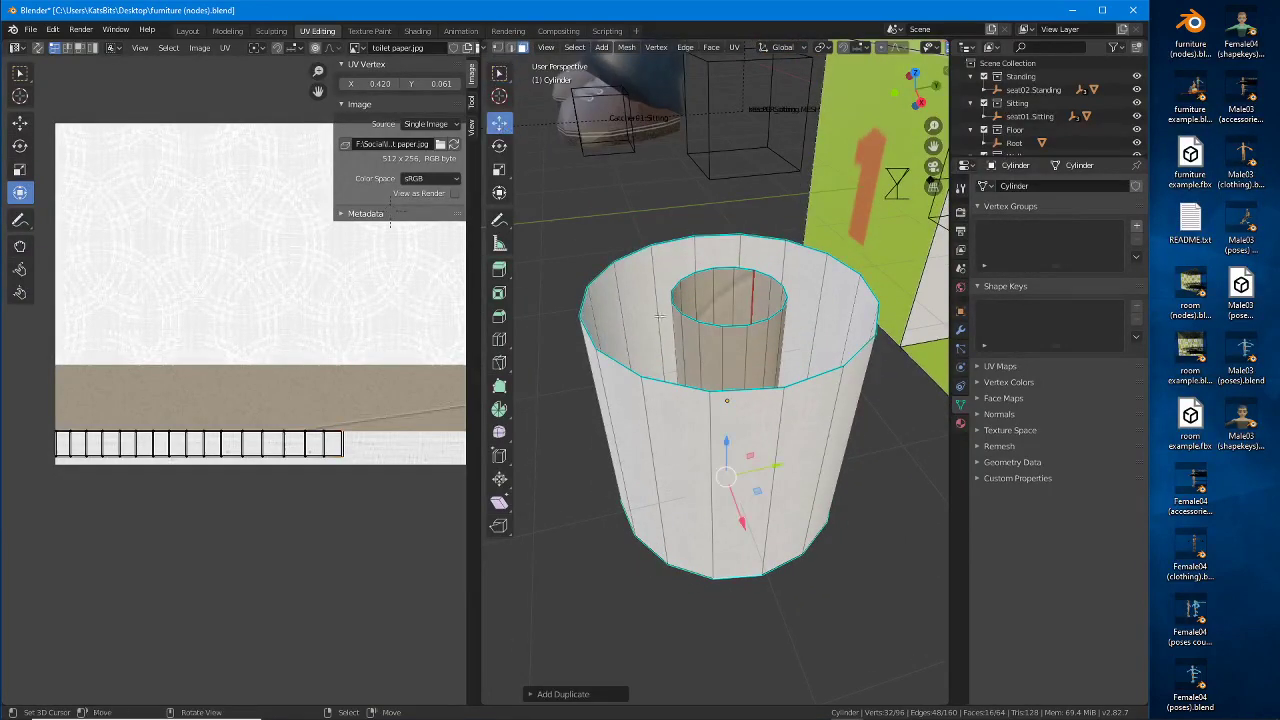
middle_drag(720, 440, 723, 493)
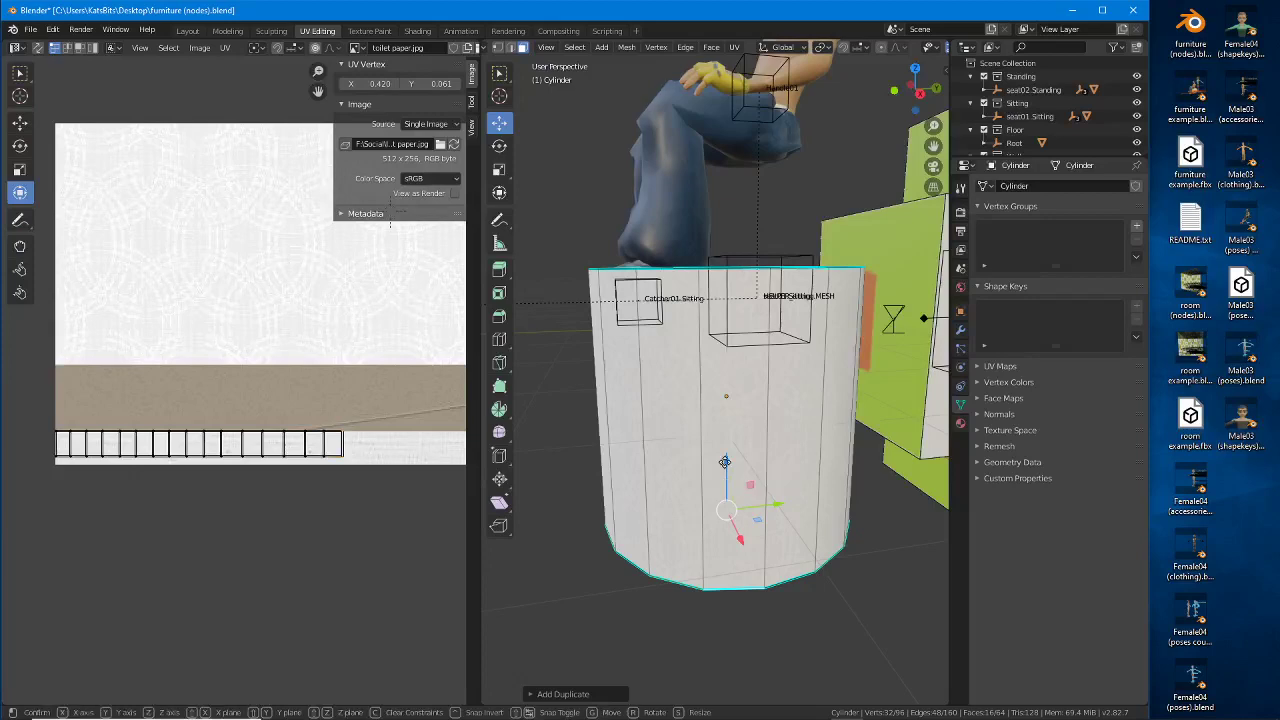
drag(726, 460, 714, 204)
Step: Align the copied ring with the roll's upper rim along Z in the right orthographic view
key(KP_3)
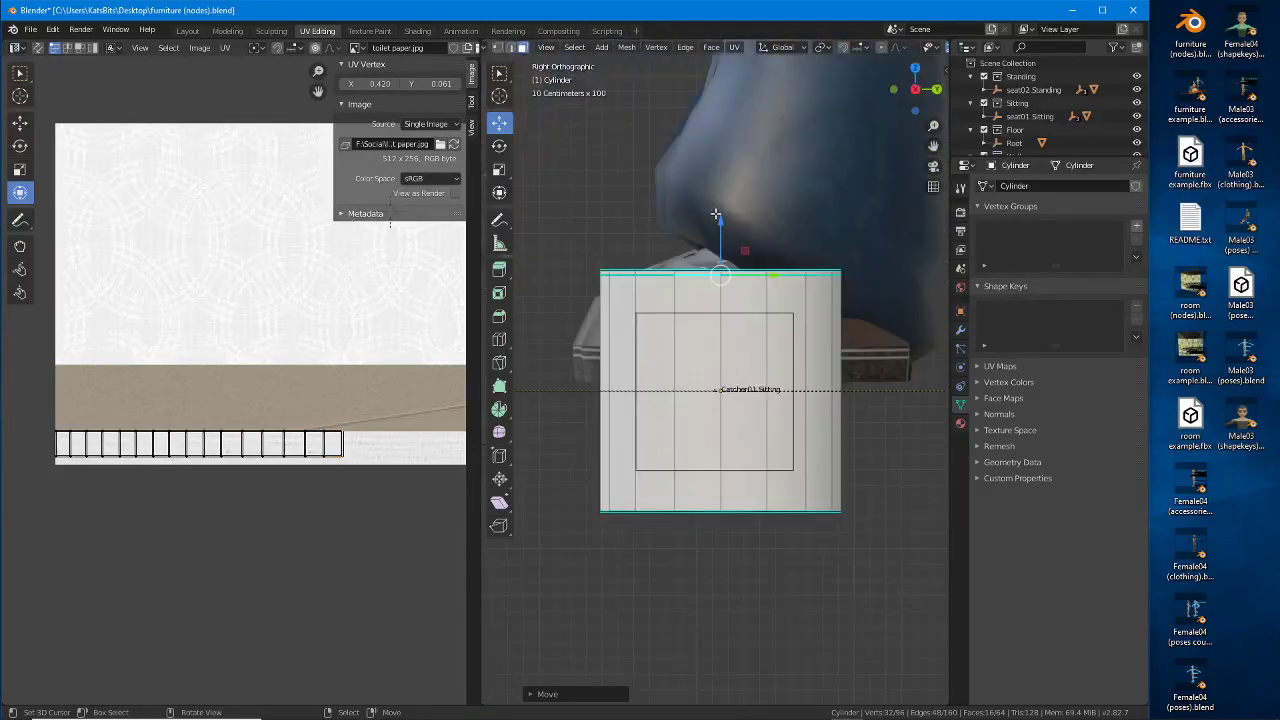
scroll(716, 214, up, 2)
scroll(716, 210, up, 4)
key(g)
key(z)
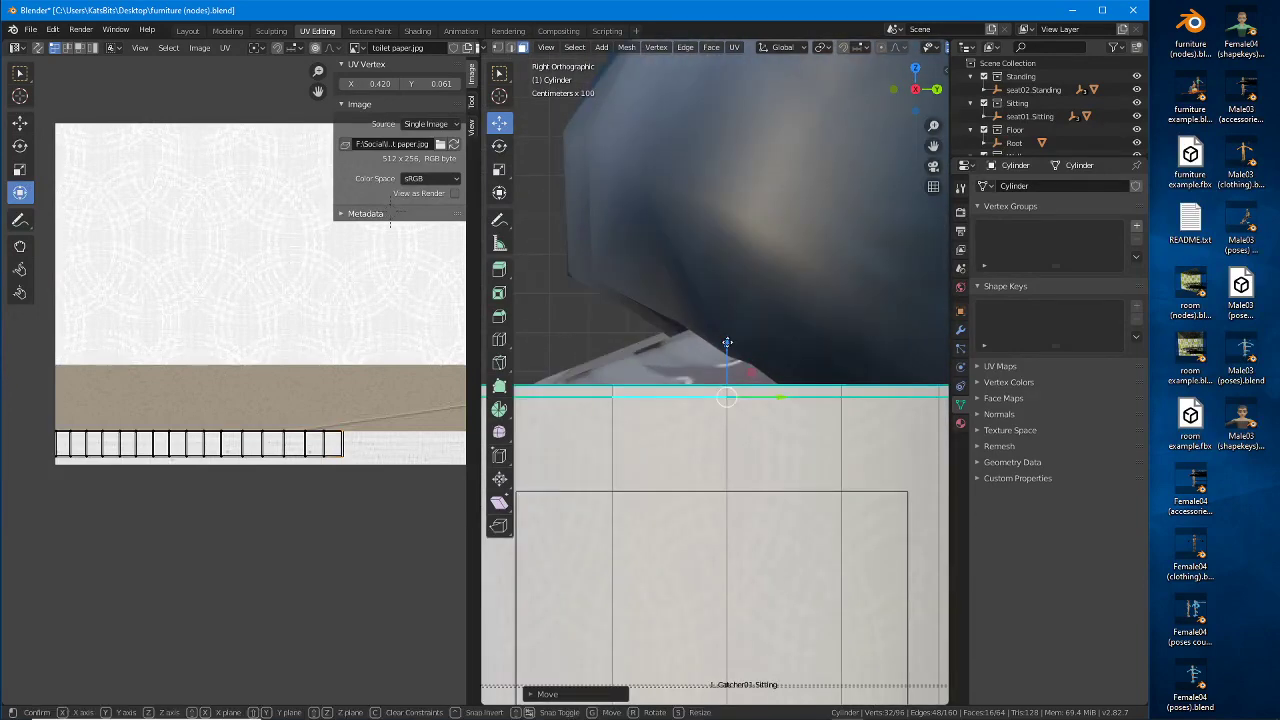
click(727, 333)
Step: Select the entire roll mesh and merge its overlapping vertices by distance, using a 0.1 m merge distance
scroll(719, 450, down, 3)
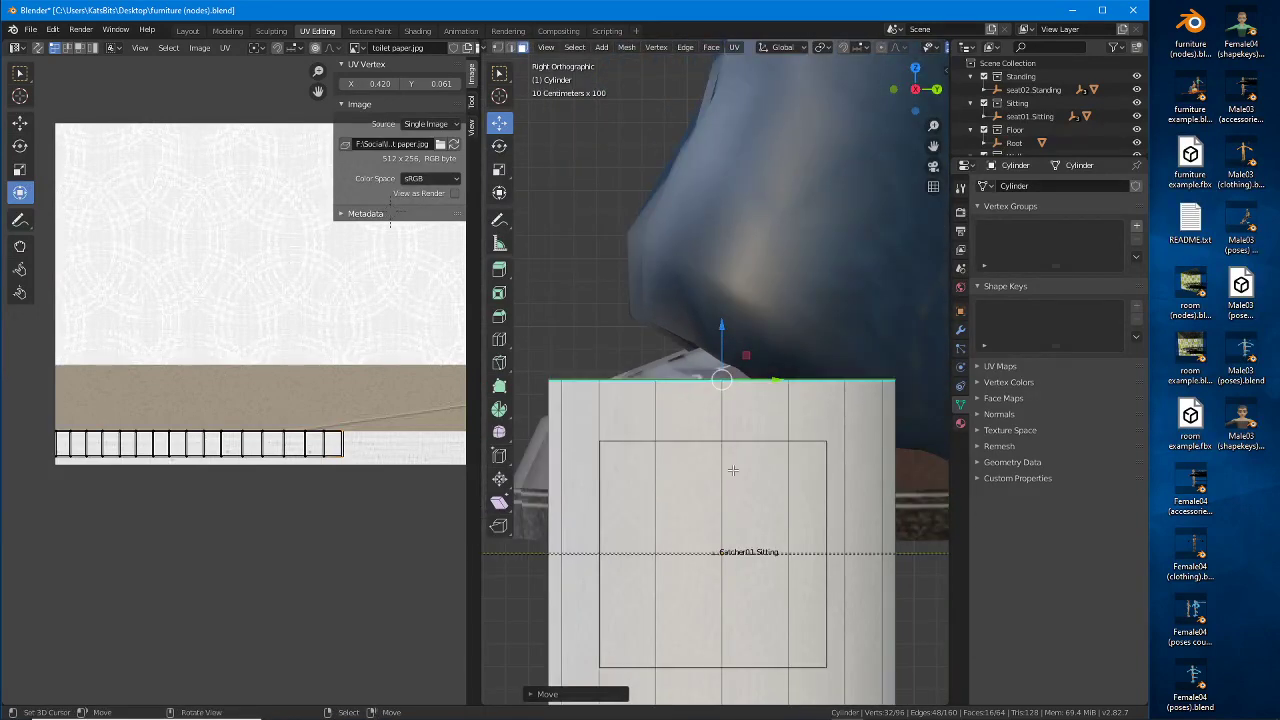
scroll(733, 470, down, 2)
key(KP_5)
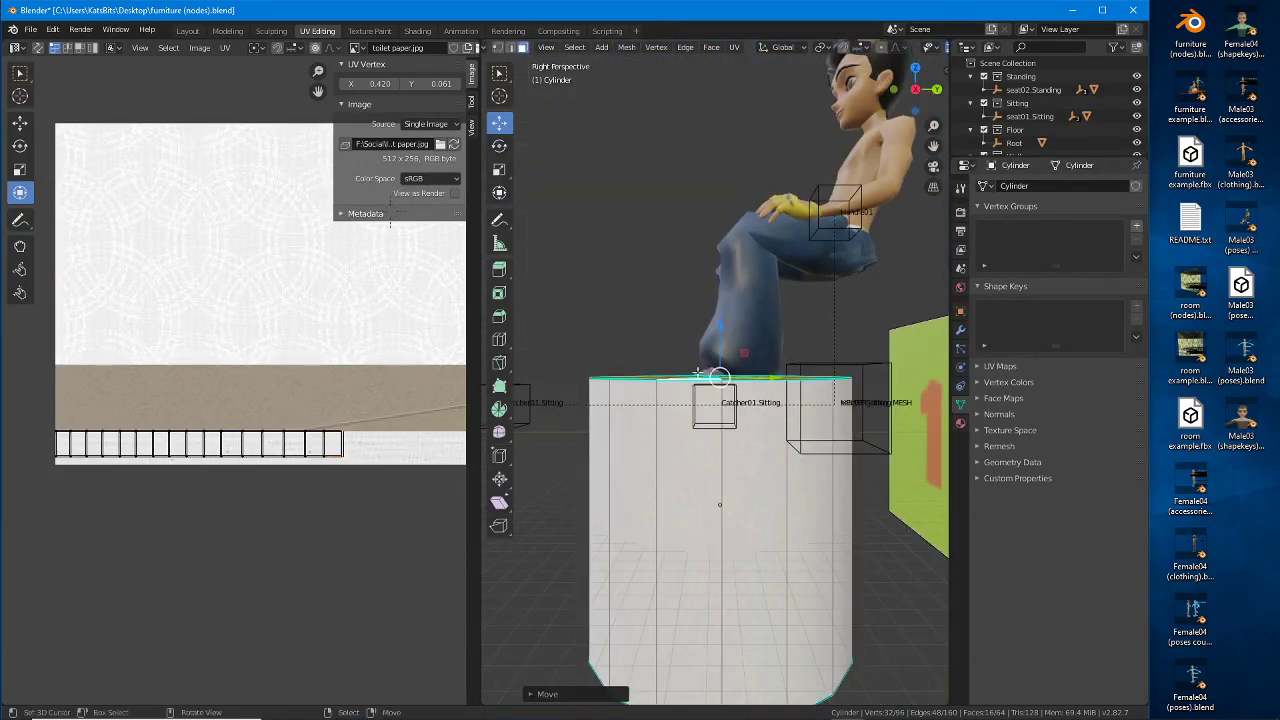
middle_drag(745, 418, 723, 467)
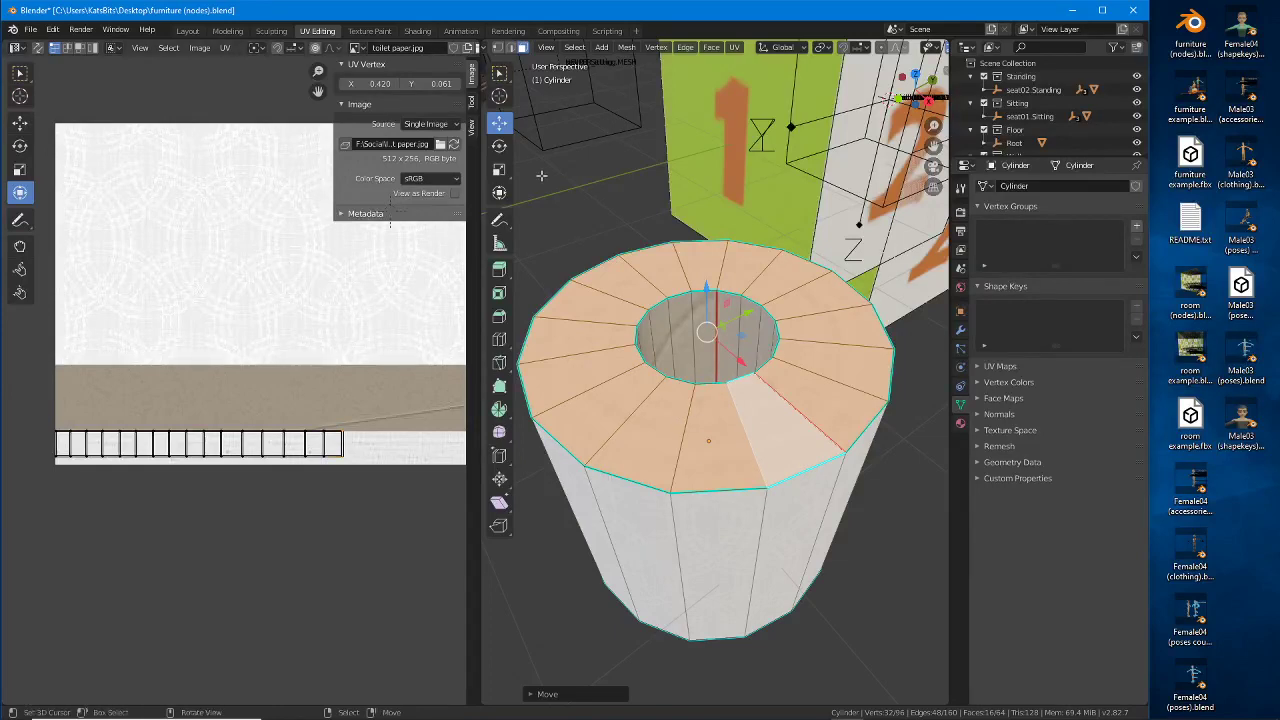
click(574, 47)
click(583, 63)
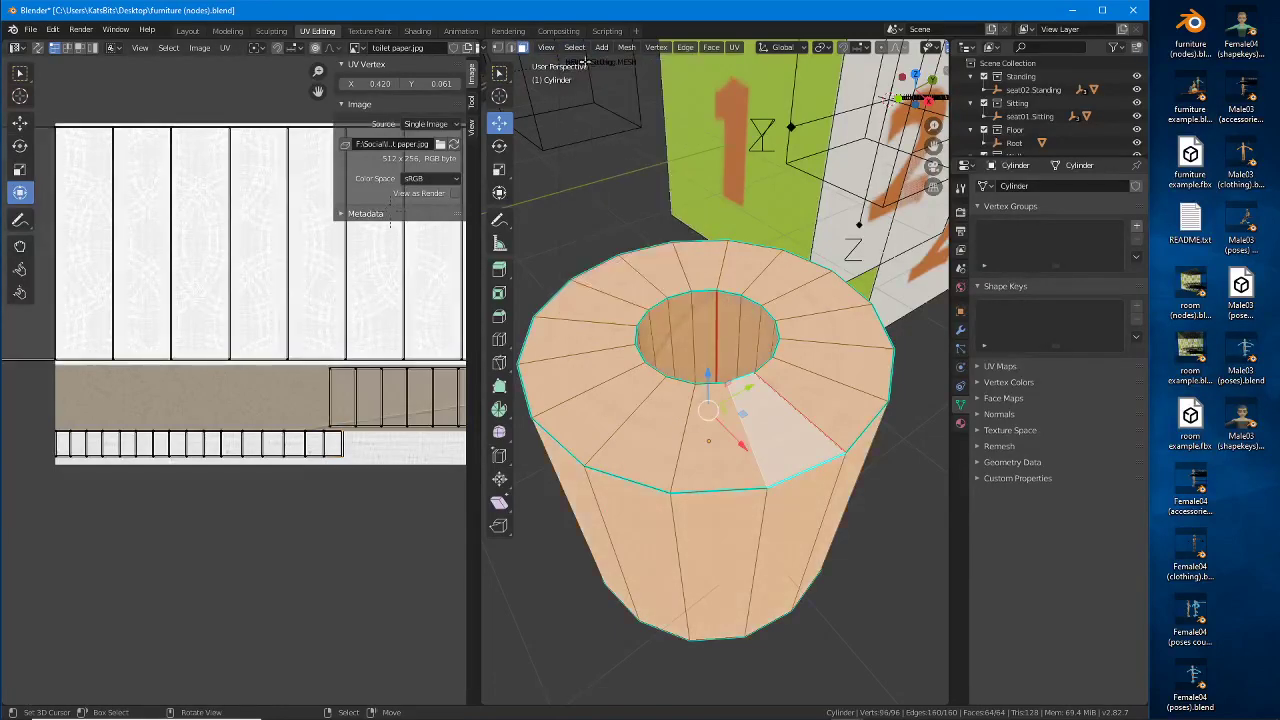
click(626, 48)
mouse_move(640, 315)
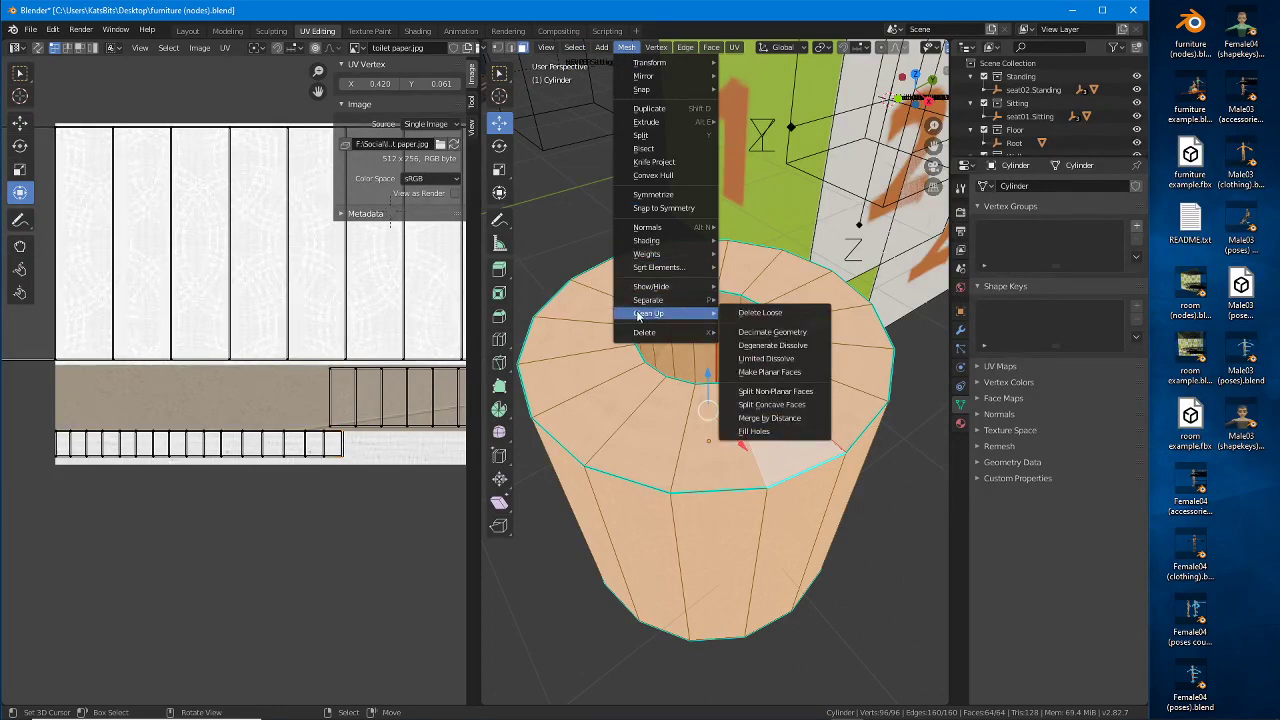
click(775, 419)
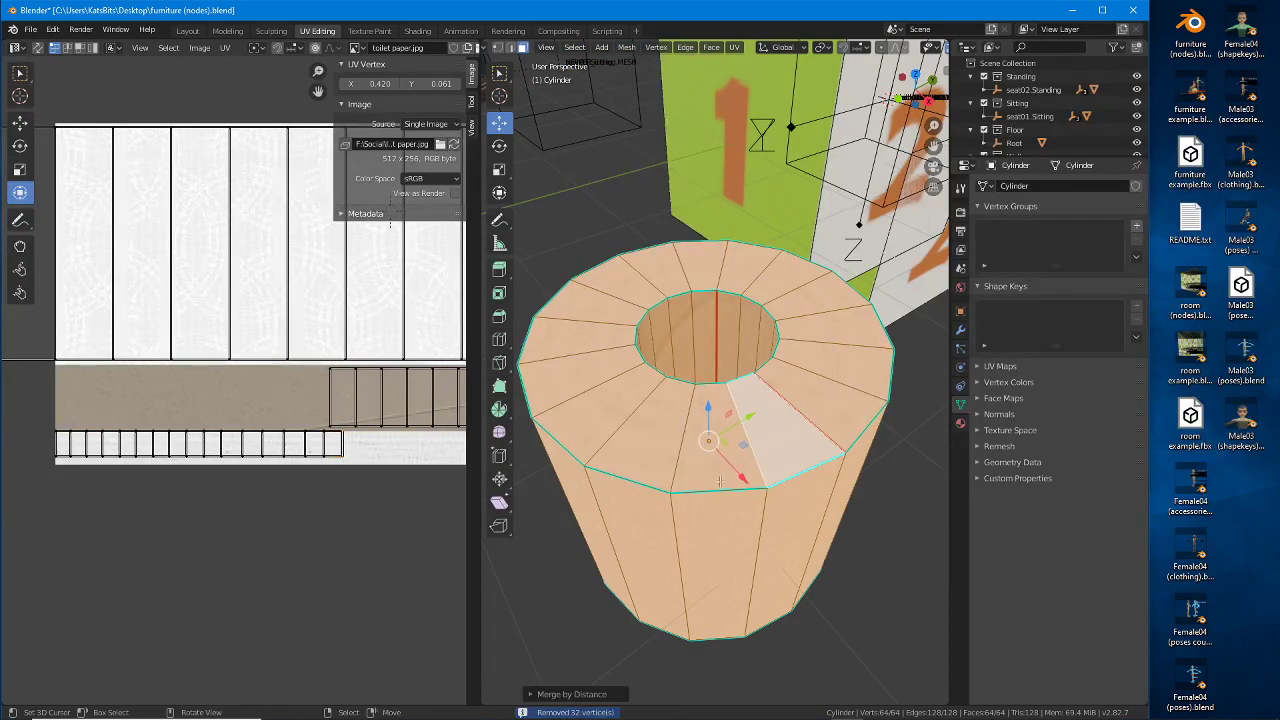
click(533, 697)
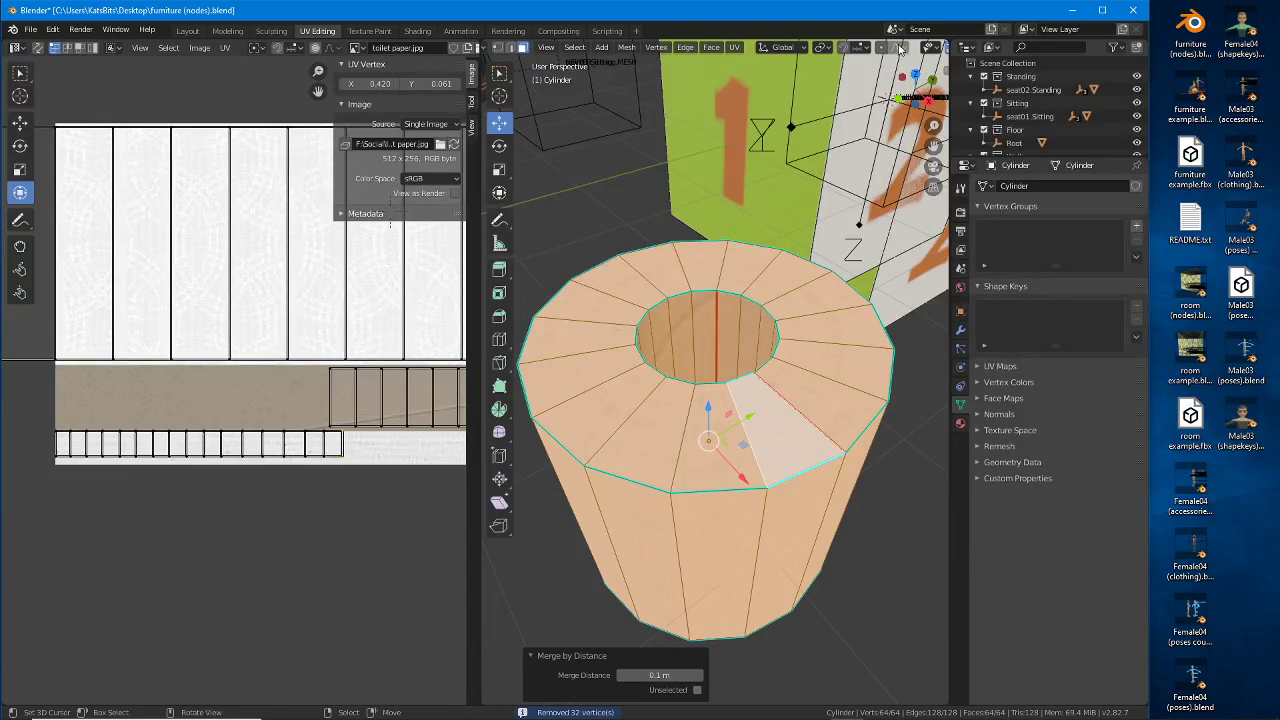
Step: Turn on the Face Orientation overlay to examine the direction of the roll's faces
scroll(912, 50, down, 3)
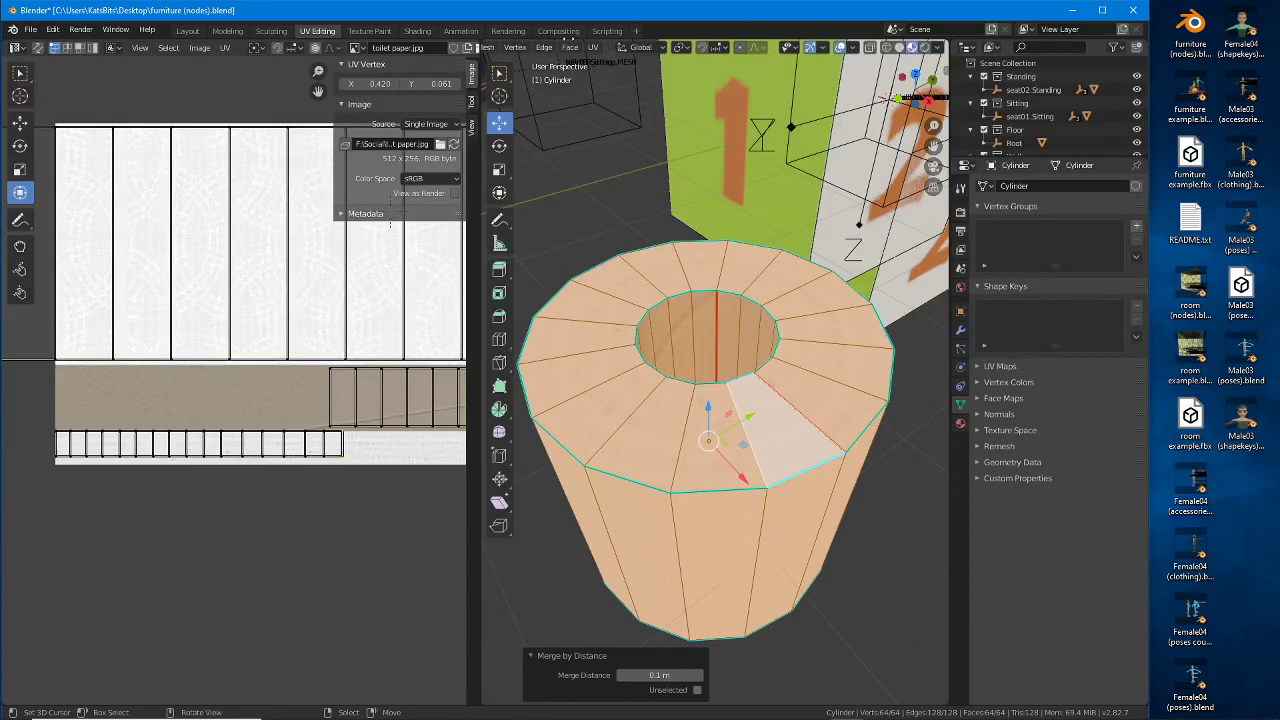
click(853, 48)
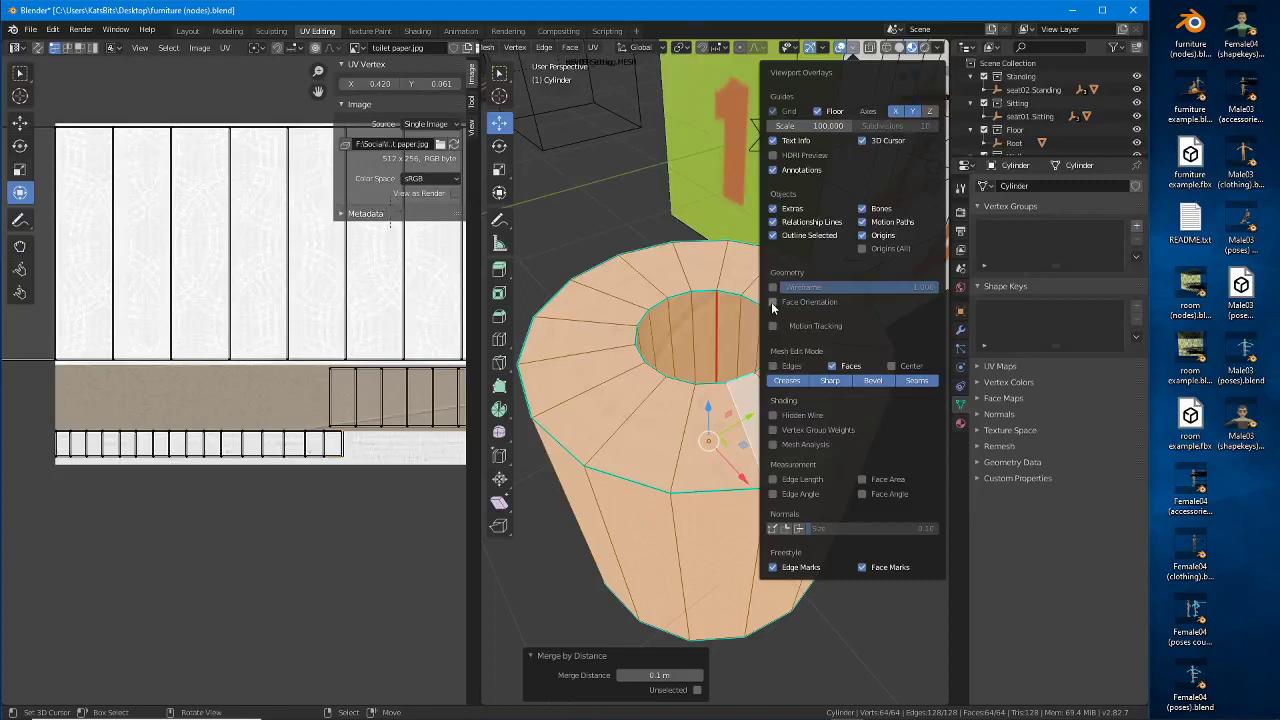
click(773, 302)
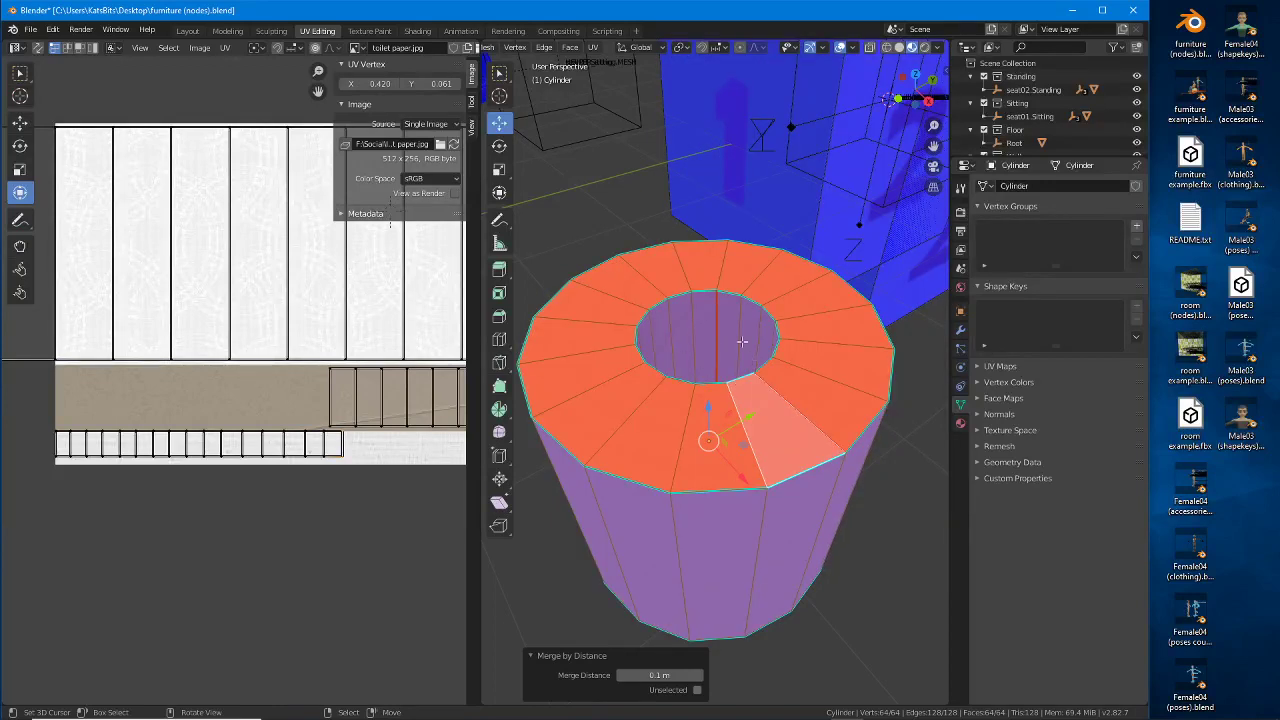
Step: Try flipping the normals of the entire roll mesh and reverse the flip
click(571, 52)
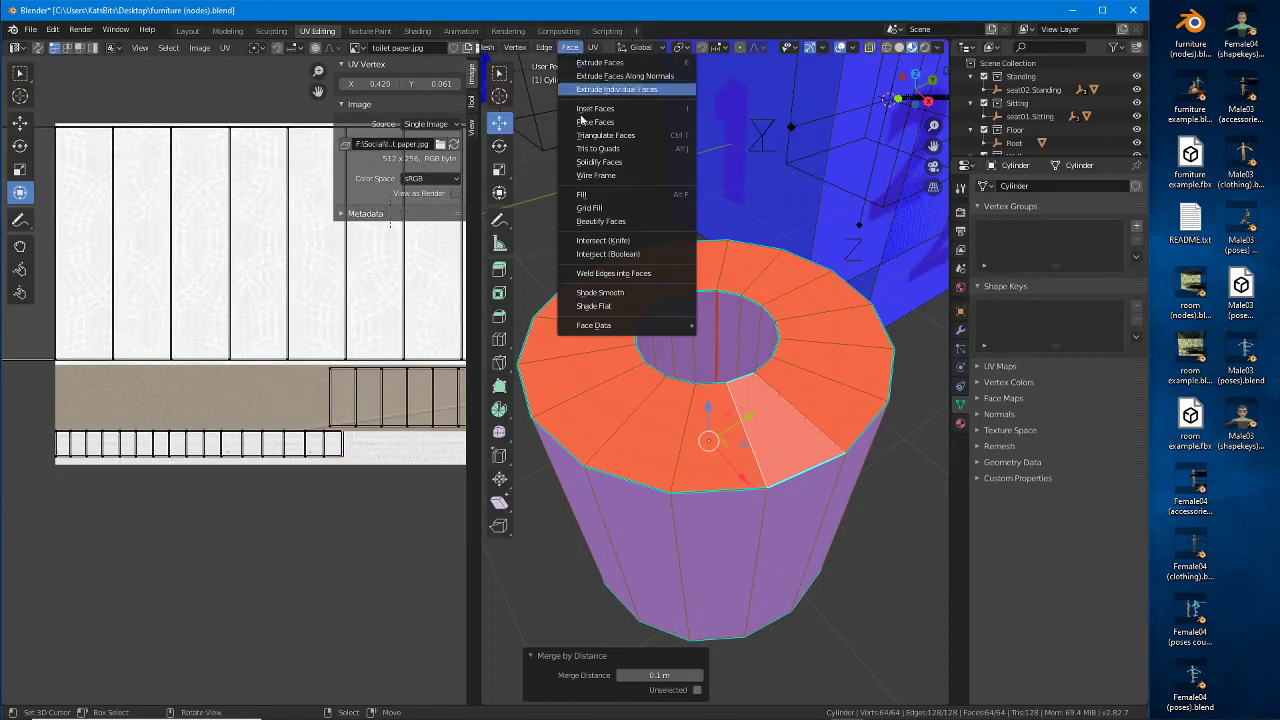
scroll(560, 48, up, 4)
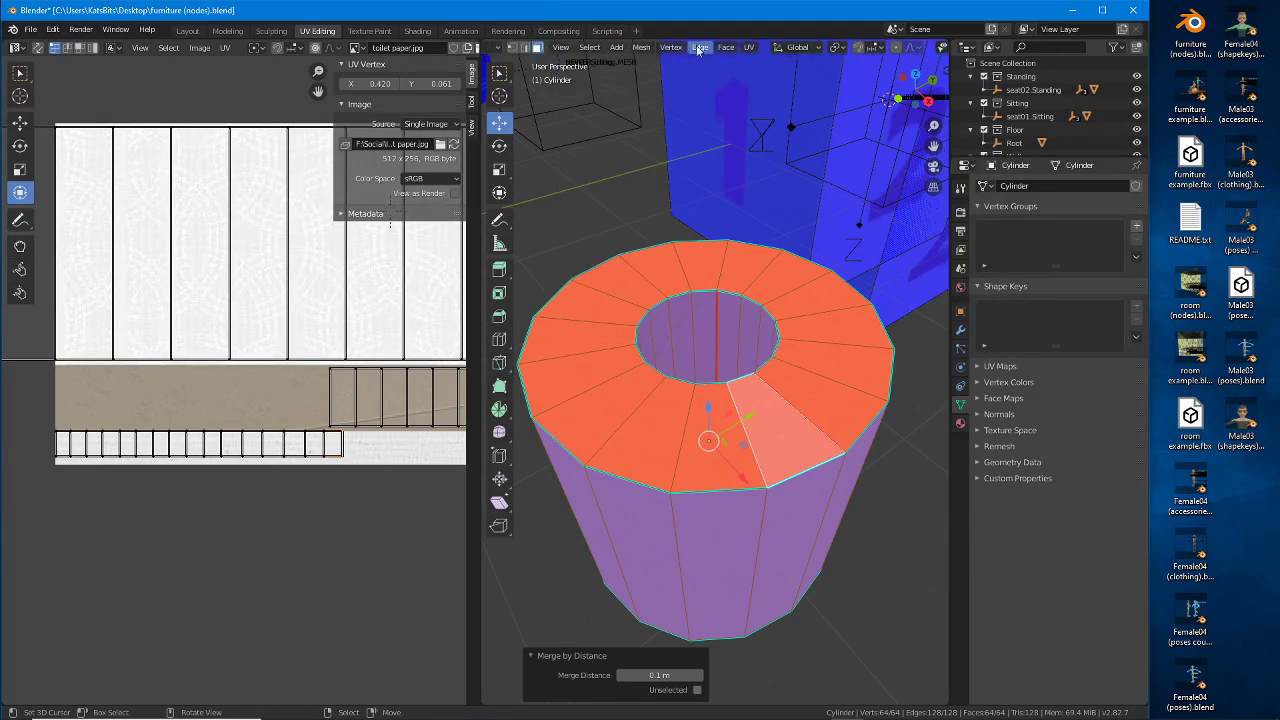
click(641, 48)
mouse_move(662, 227)
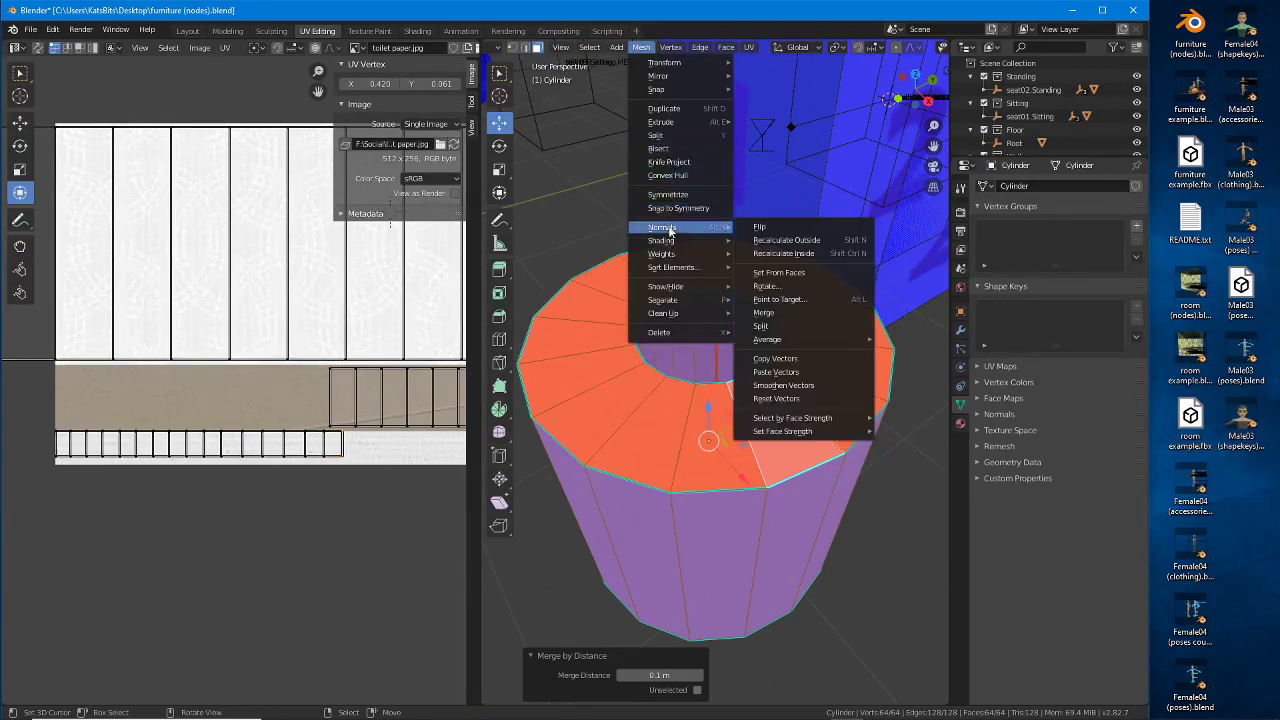
click(750, 229)
middle_drag(750, 229, 697, 421)
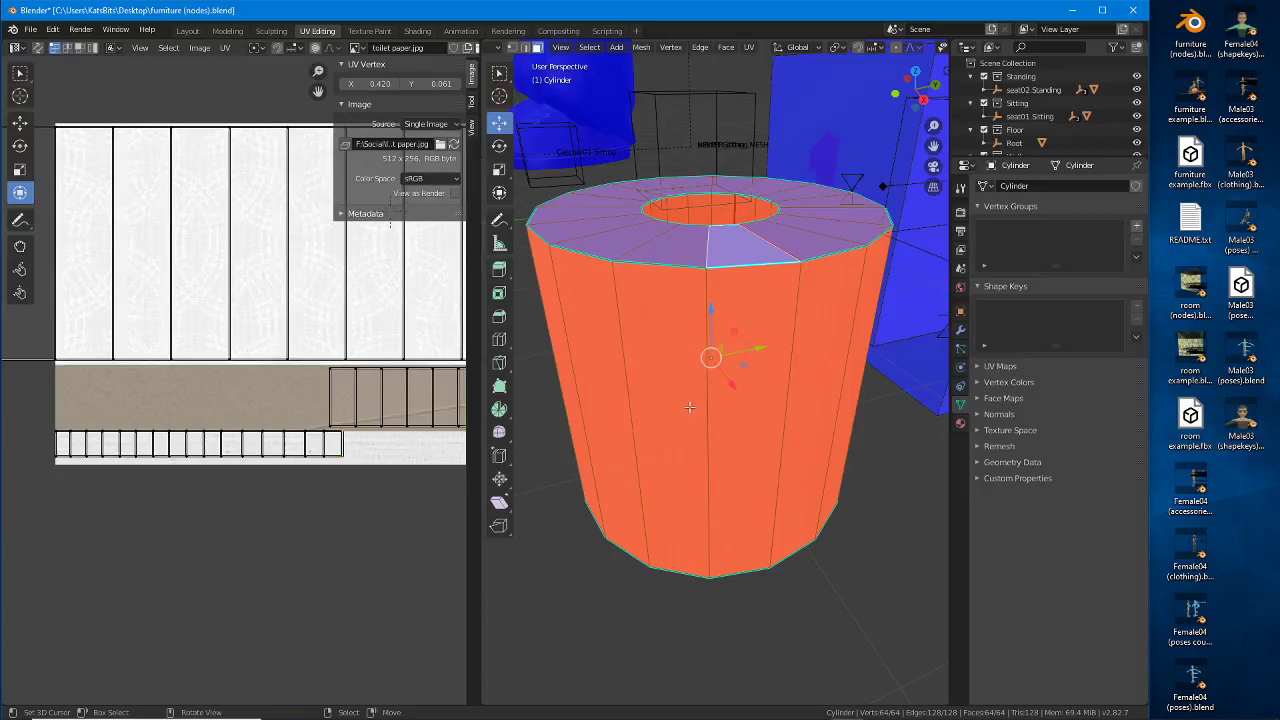
key(shift+r)
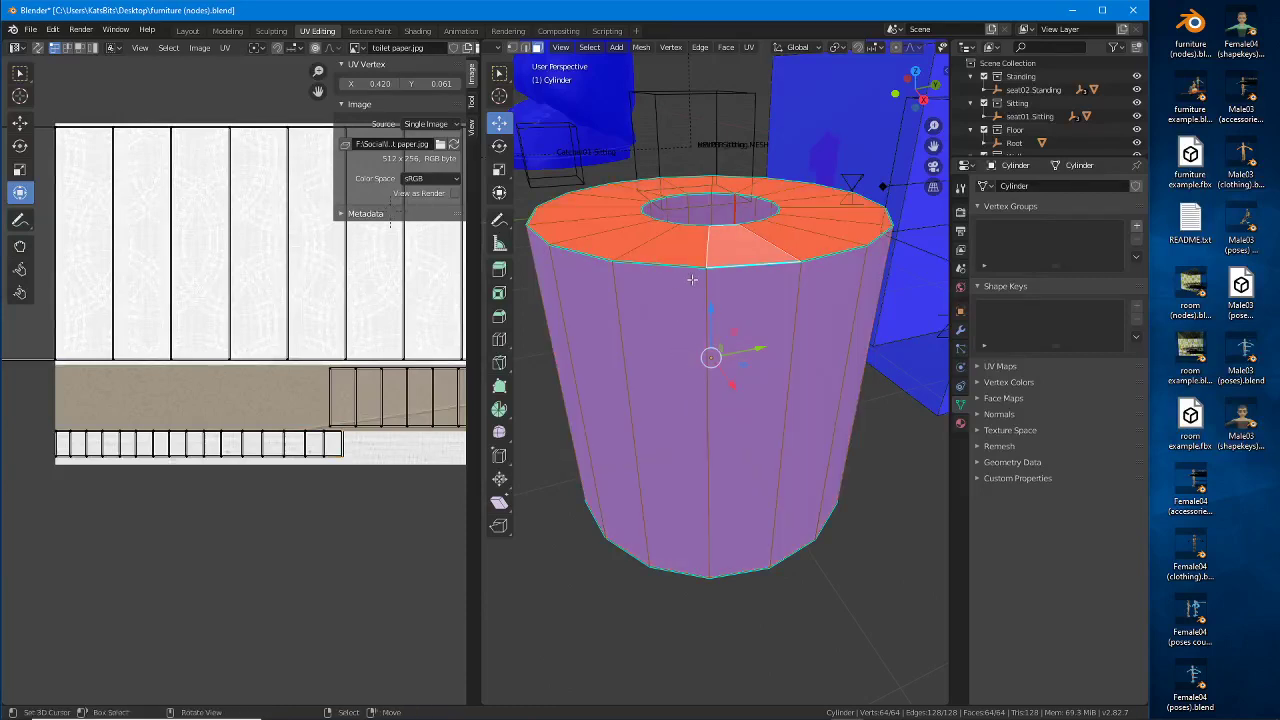
Step: Select only the loop of faces forming the roll's upper ring end and flip its normals
alt+click(708, 253)
middle_drag(708, 253, 708, 290)
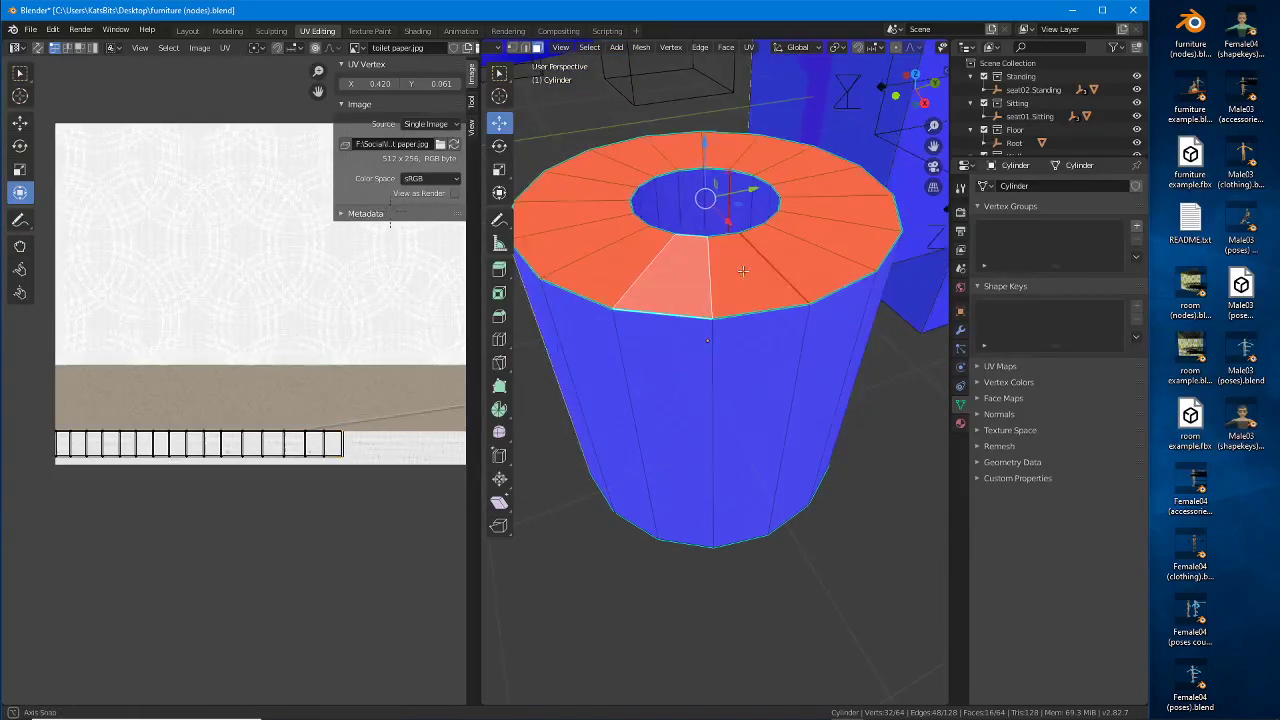
click(644, 50)
mouse_move(659, 231)
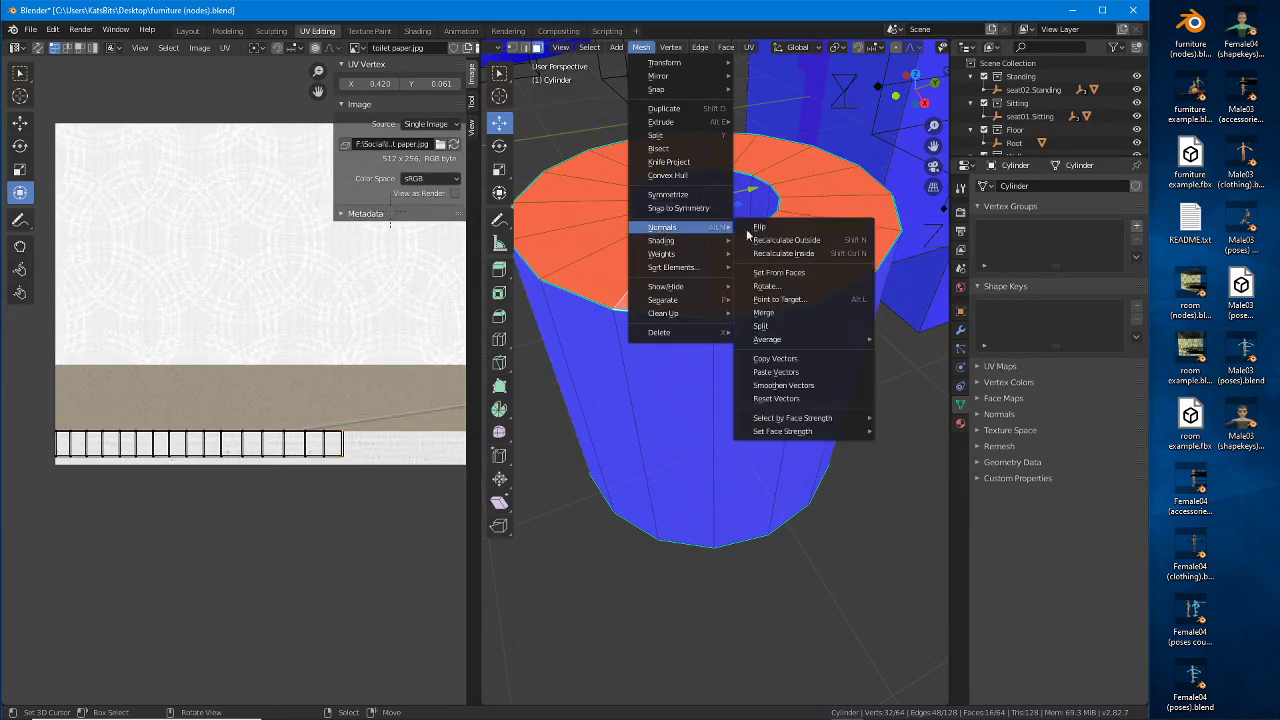
click(783, 228)
middle_drag(740, 510, 727, 480)
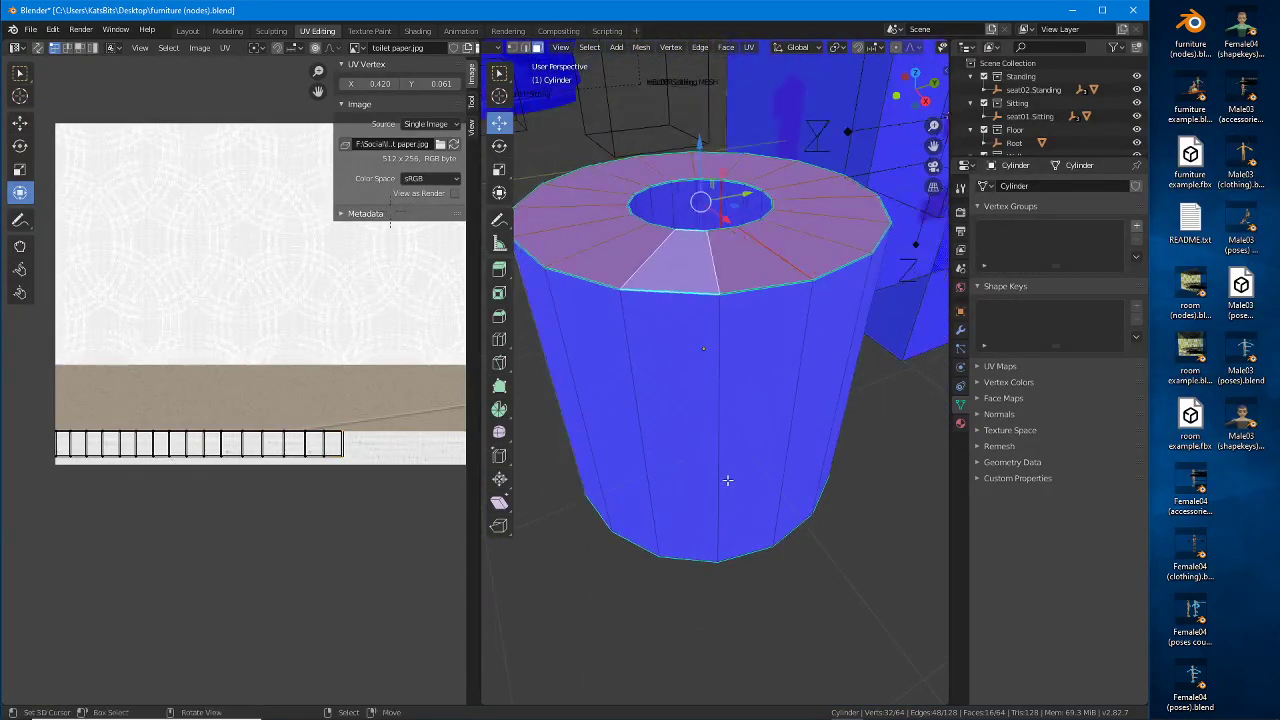
Step: Turn off the Face Orientation overlay and examine the textured upper ring end
scroll(873, 47, down, 4)
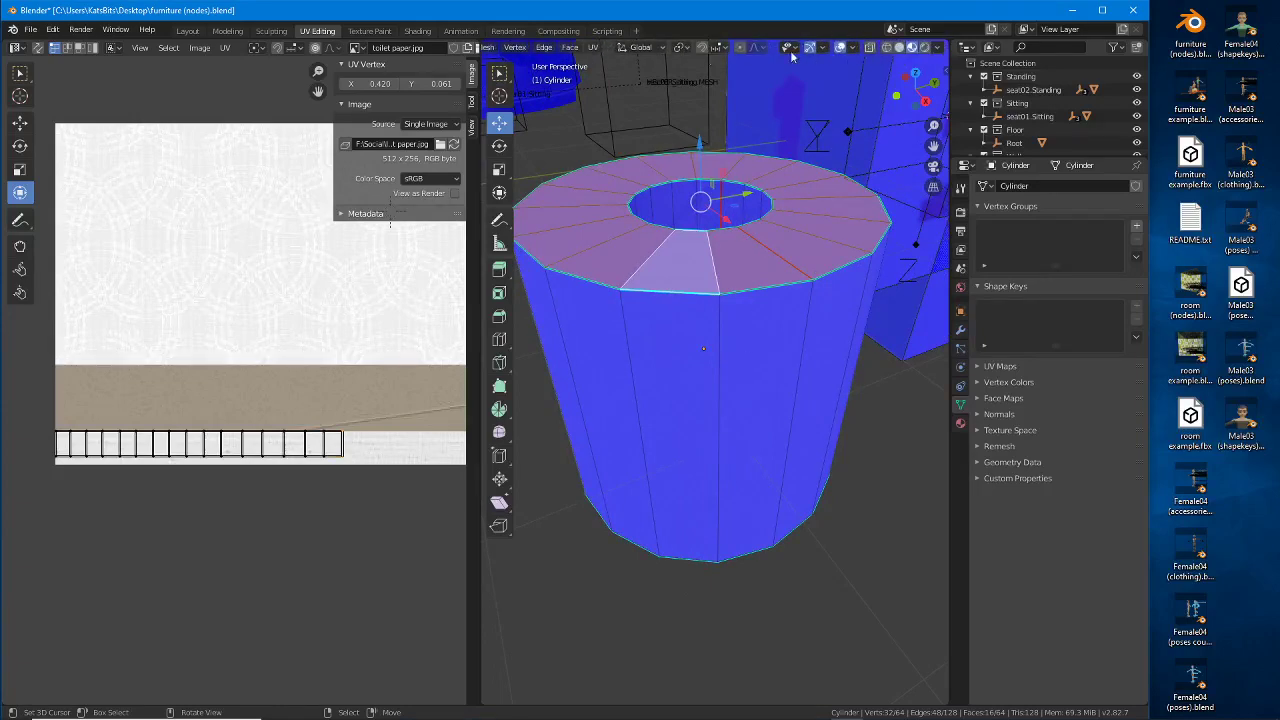
click(853, 49)
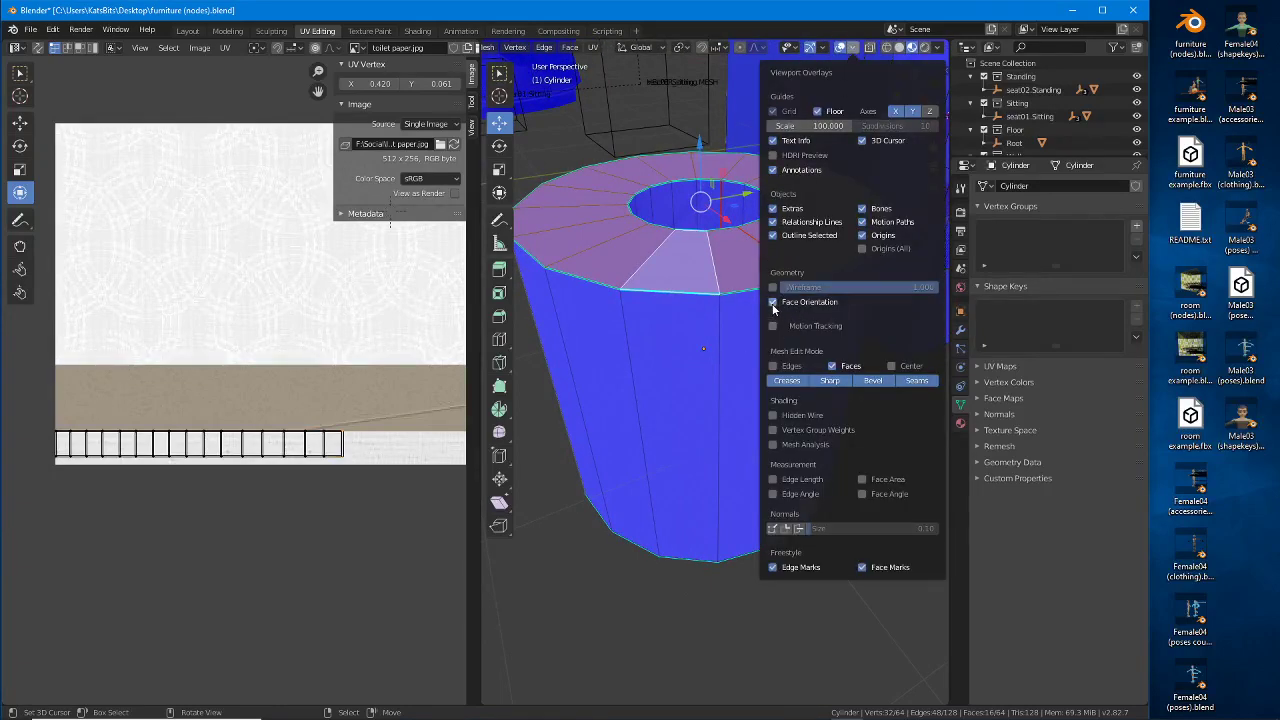
click(773, 304)
scroll(646, 429, down, 2)
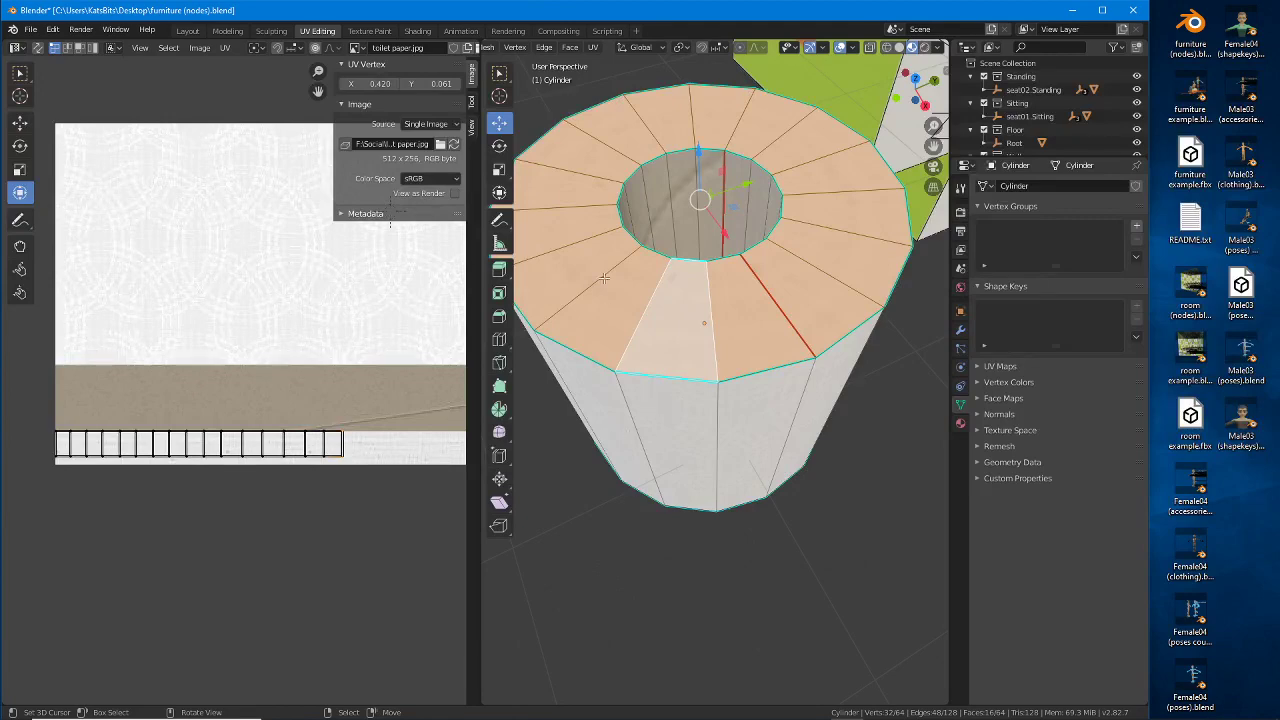
mouse_move(741, 386)
middle_down()
mouse_move(729, 183)
mouse_move(730, 373)
middle_up()
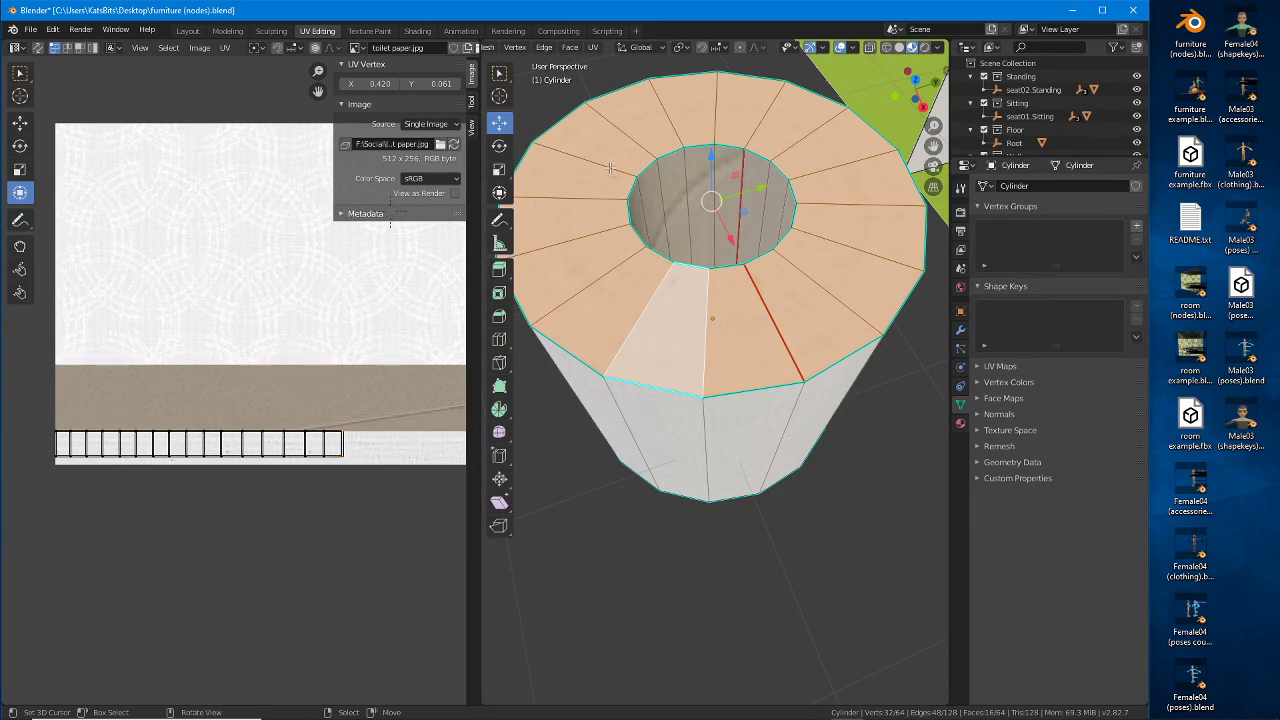
middle_drag(796, 265, 681, 345)
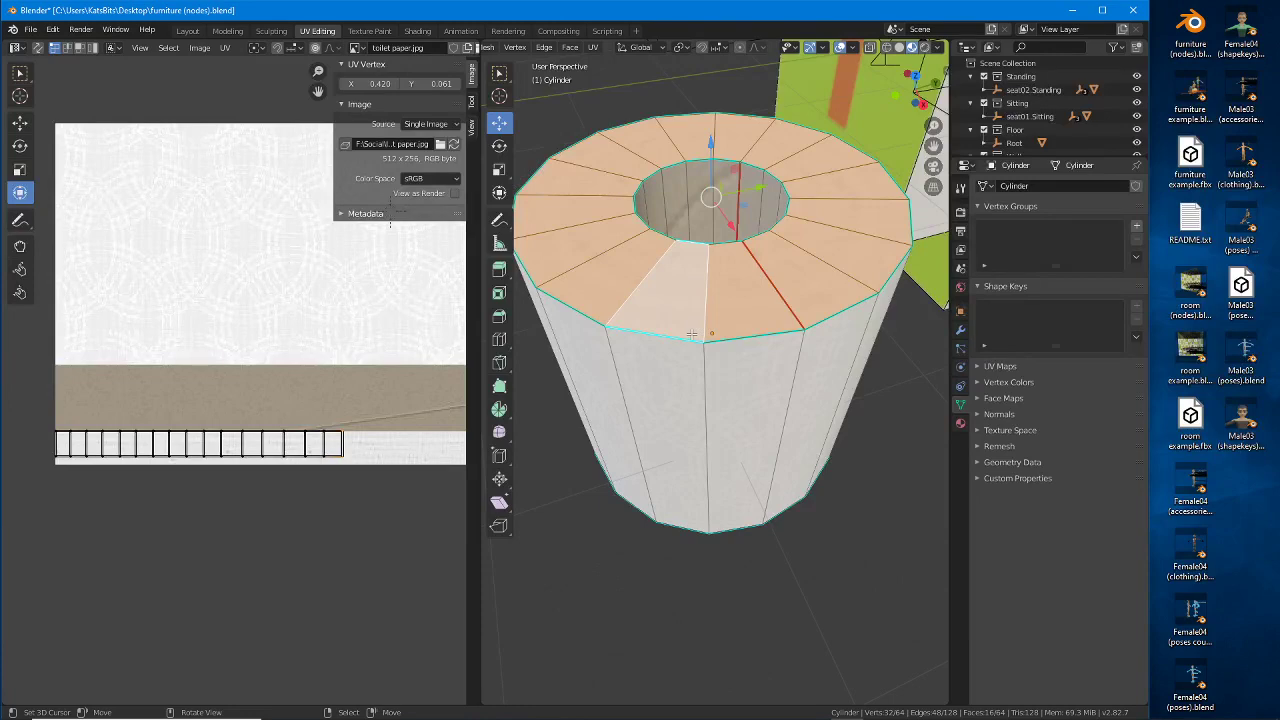
Step: Add the opposite end's ring faces to the selection to compare the UV layout of both ends
middle_drag(708, 250, 708, 88)
alt+shift+click(704, 546)
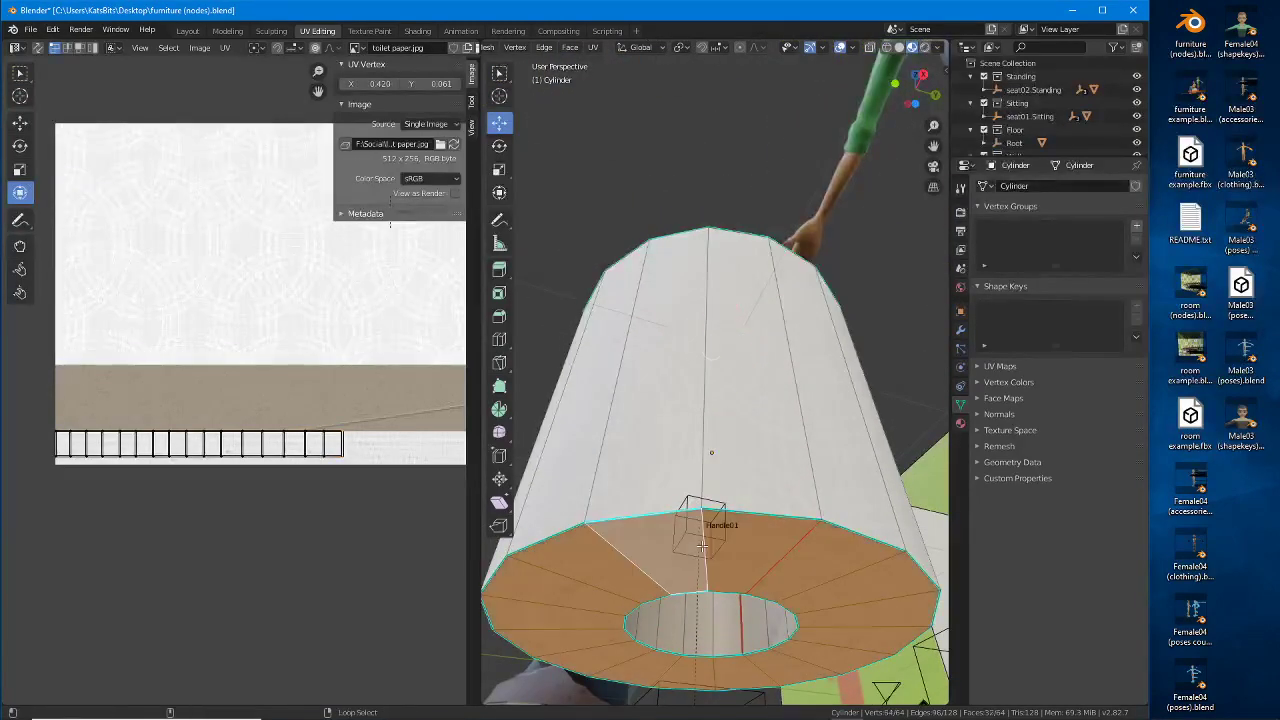
middle_drag(760, 272, 766, 318)
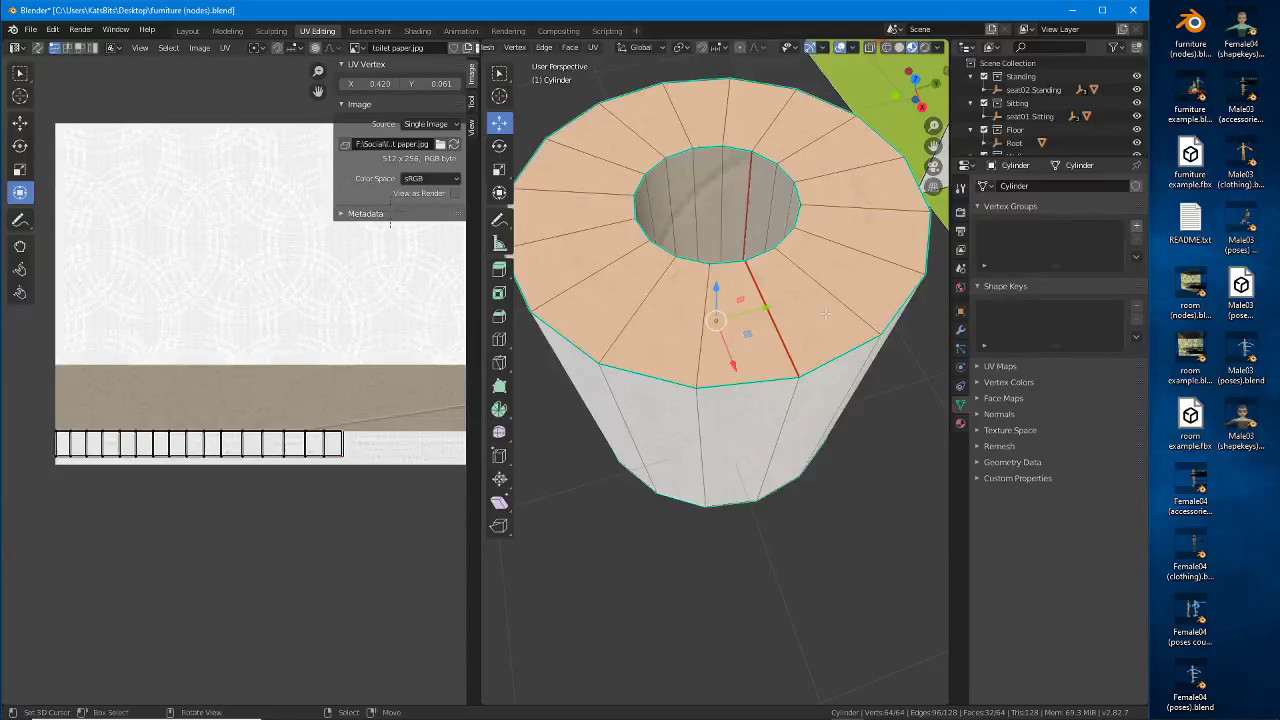
Step: Select only the upper ring's faces and move their whole UV island along X on the paper texture, to about X 0.574, Y 0.061
alt+shift+click(766, 318)
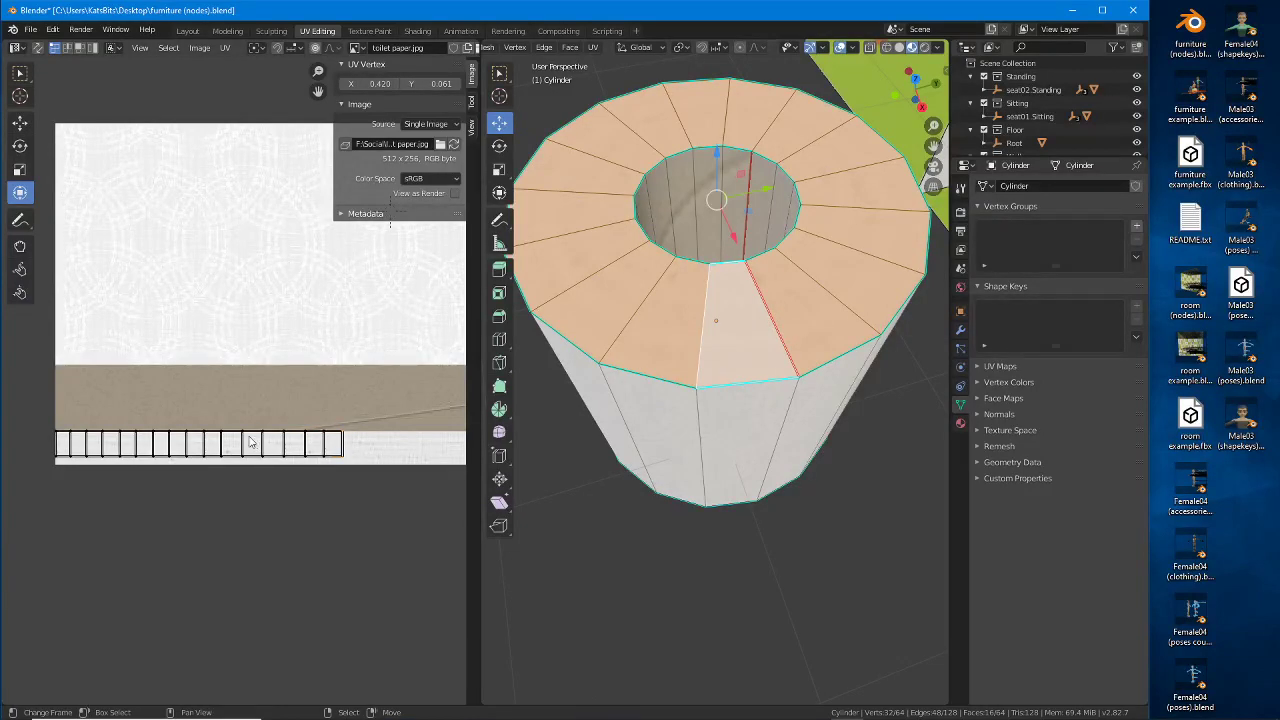
click(91, 49)
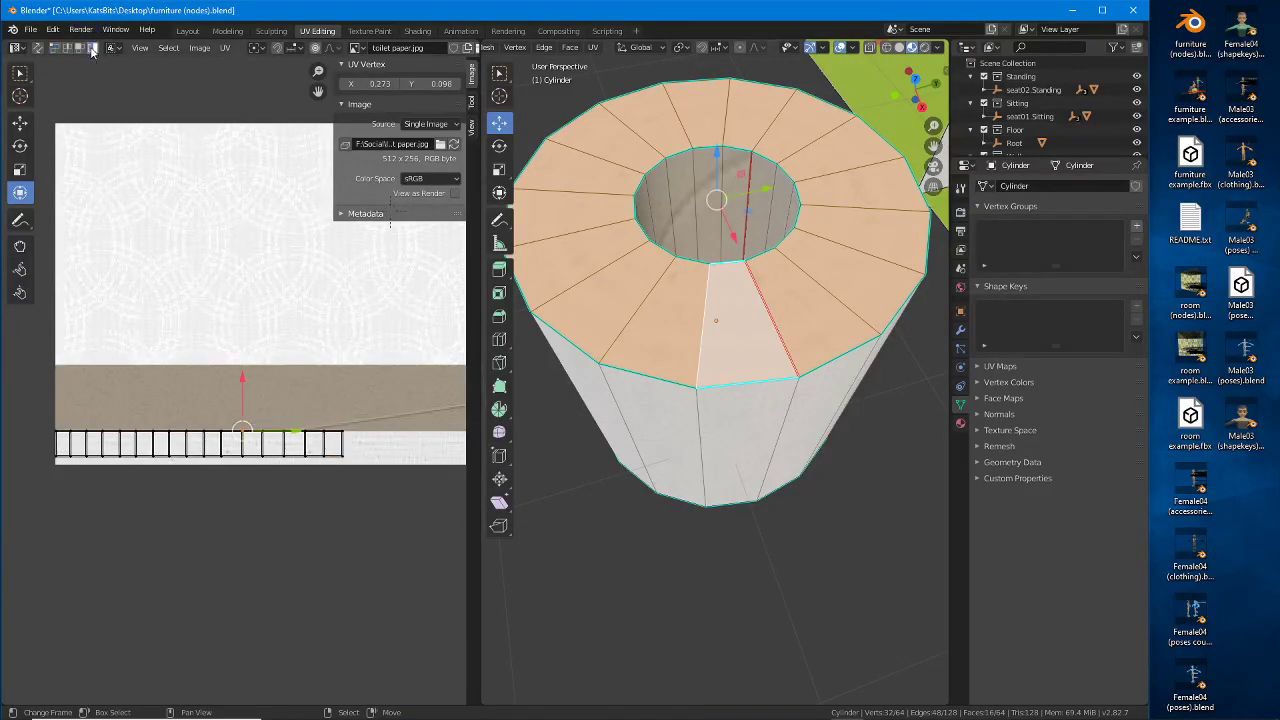
click(166, 447)
middle_drag(690, 450, 708, 520)
middle_drag(262, 495, 216, 506)
key(g)
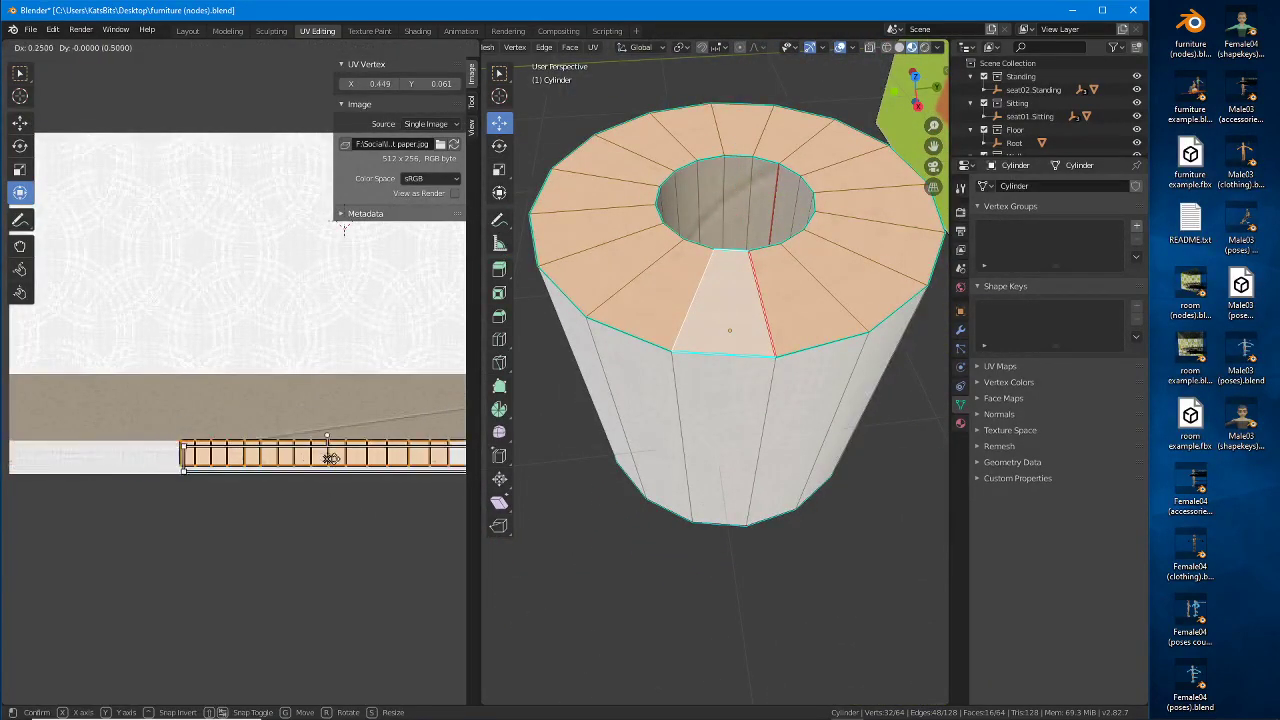
click(409, 453)
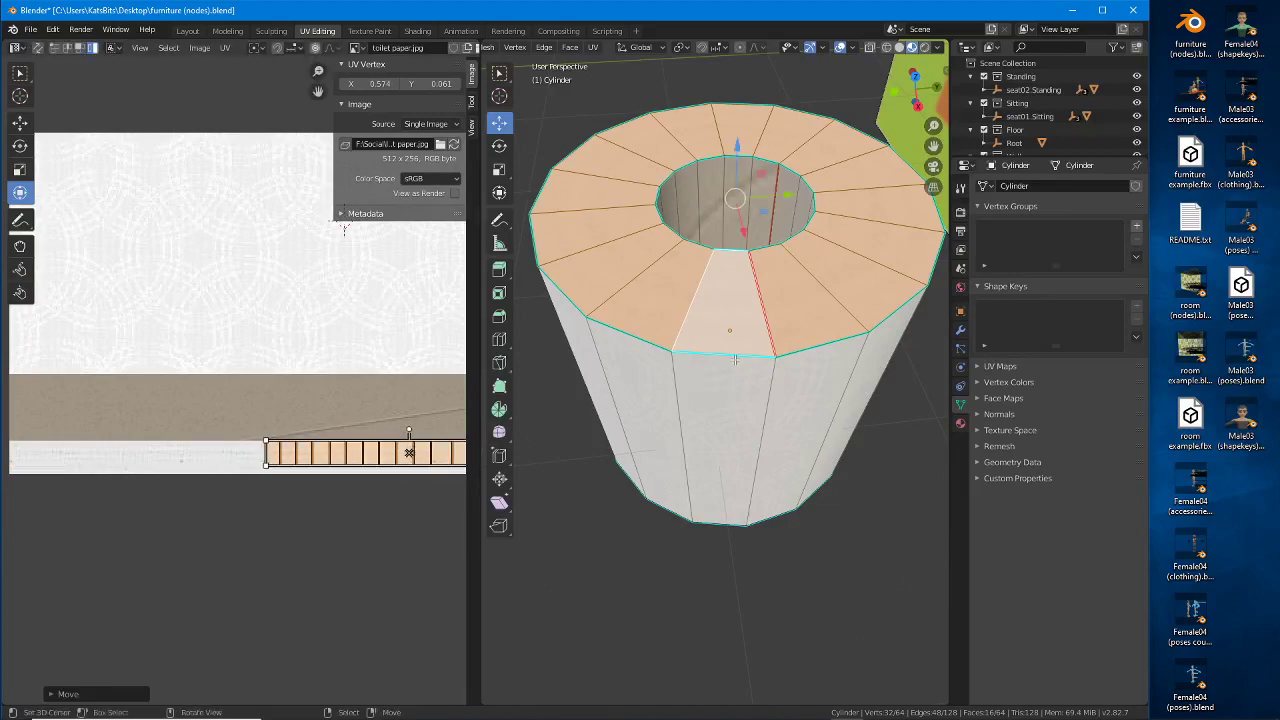
middle_drag(664, 264, 768, 211)
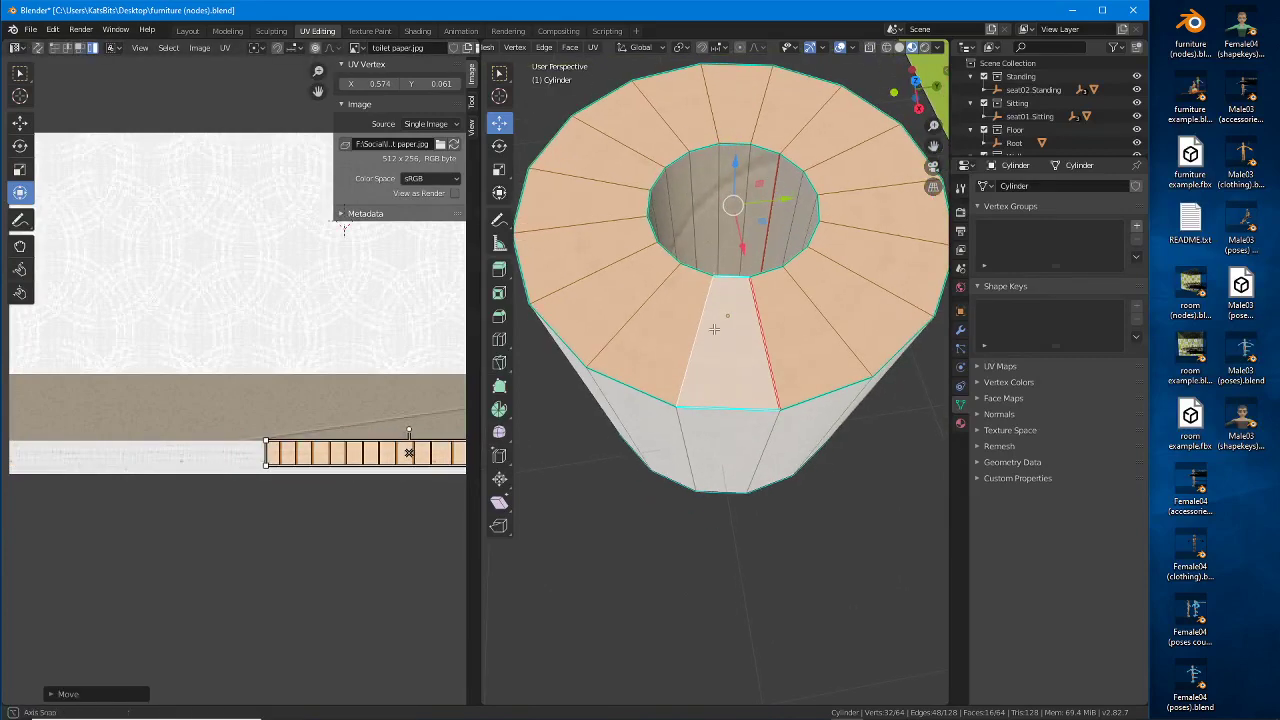
middle_drag(775, 148, 729, 220)
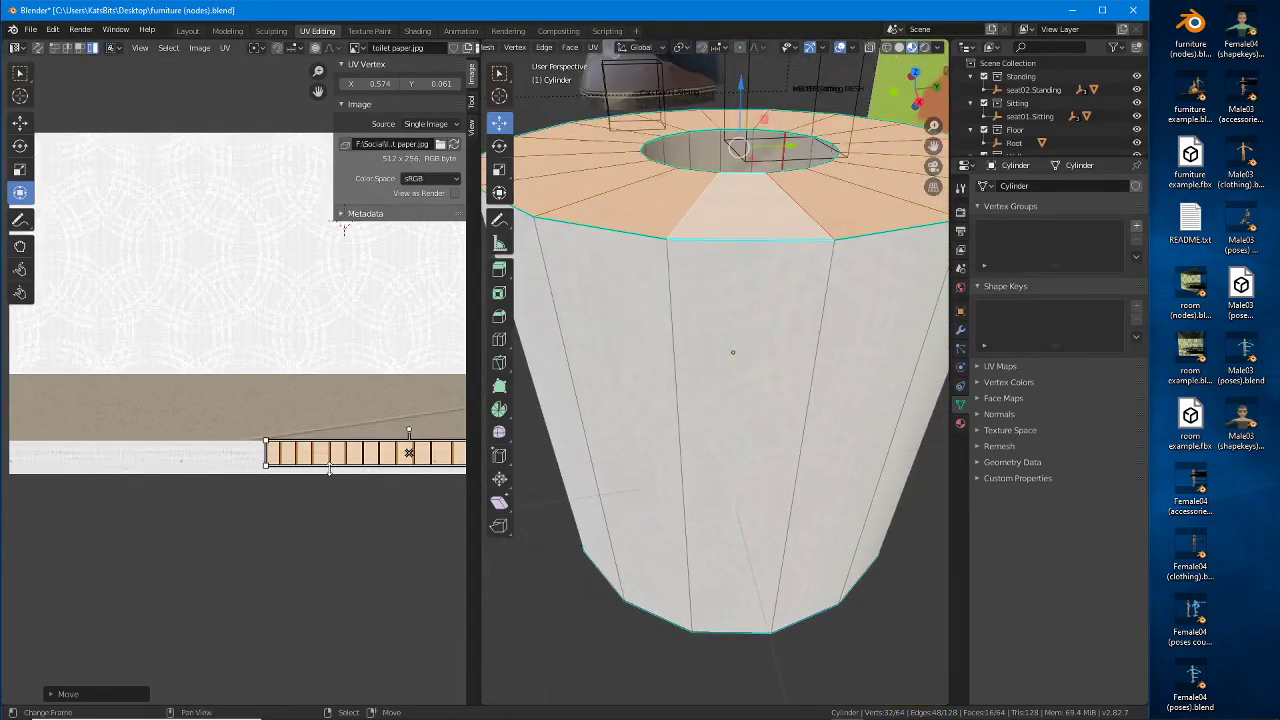
middle_drag(329, 469, 277, 479)
middle_drag(697, 190, 709, 413)
scroll(662, 508, up, 1)
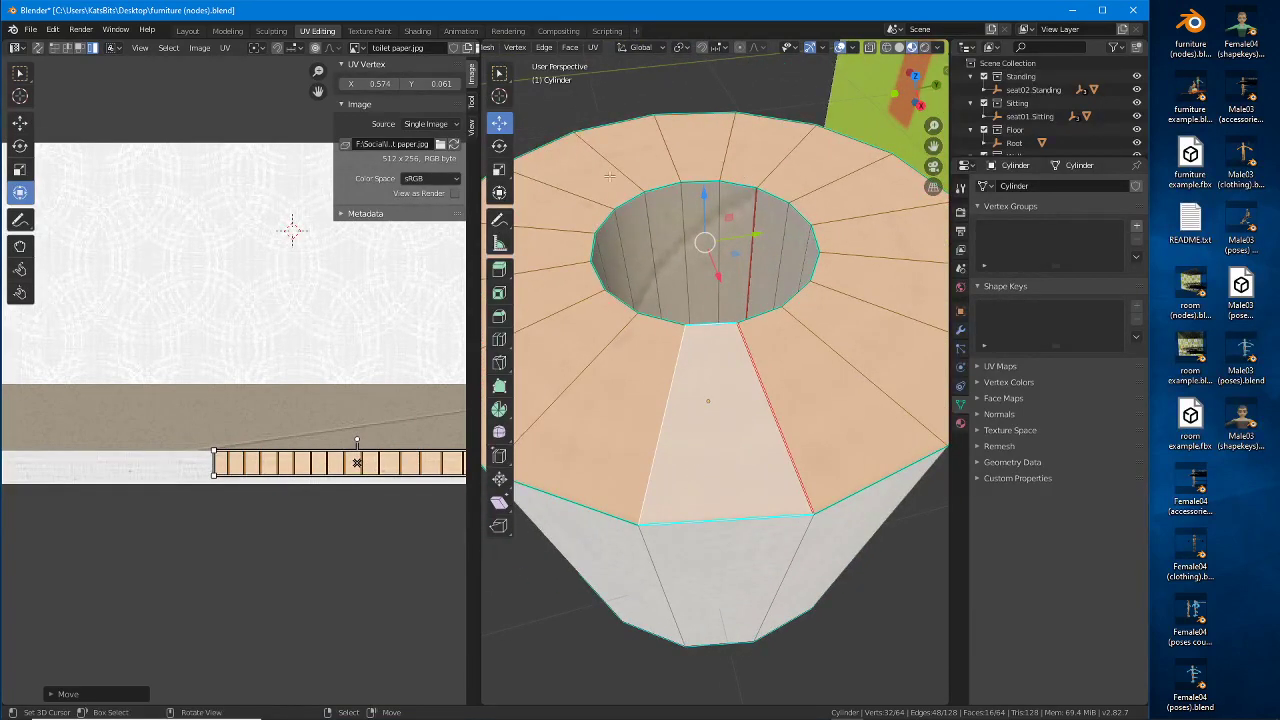
Step: Raise the top edge loop of the roll's end-face UV strip to about Y 0.117, into the brown cardboard band
scroll(349, 500, up, 4)
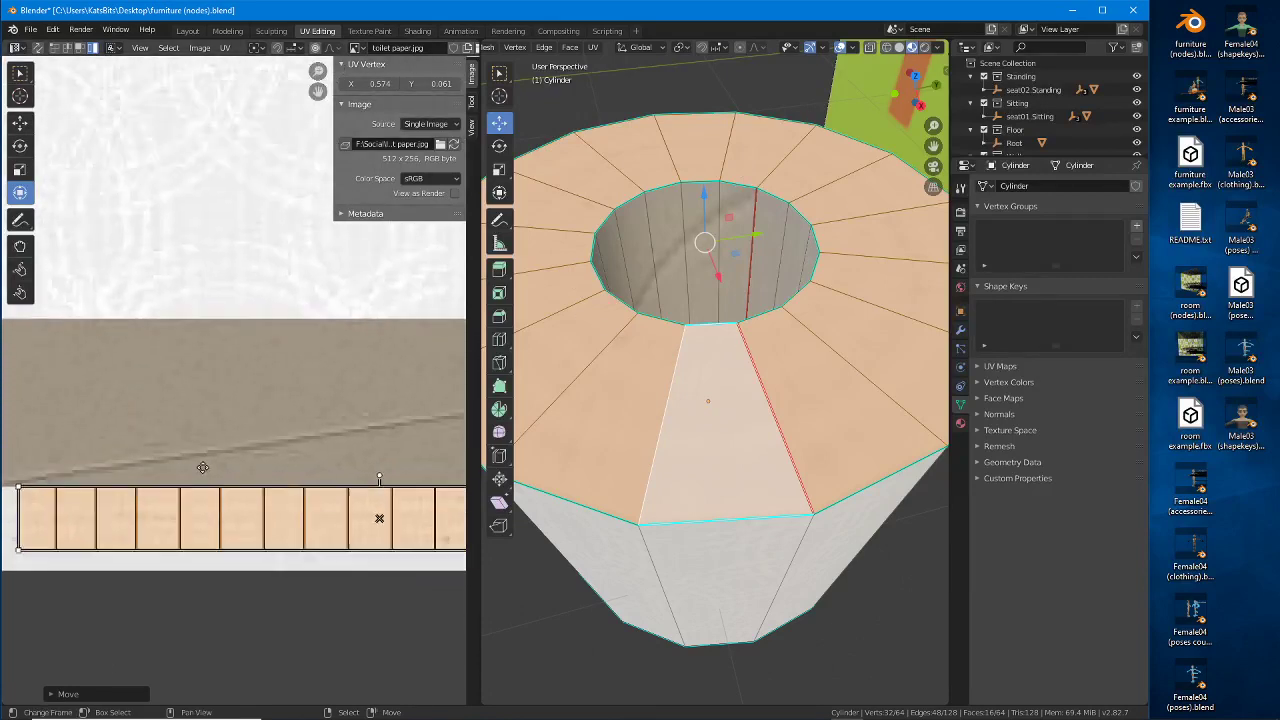
click(67, 47)
alt+click(282, 484)
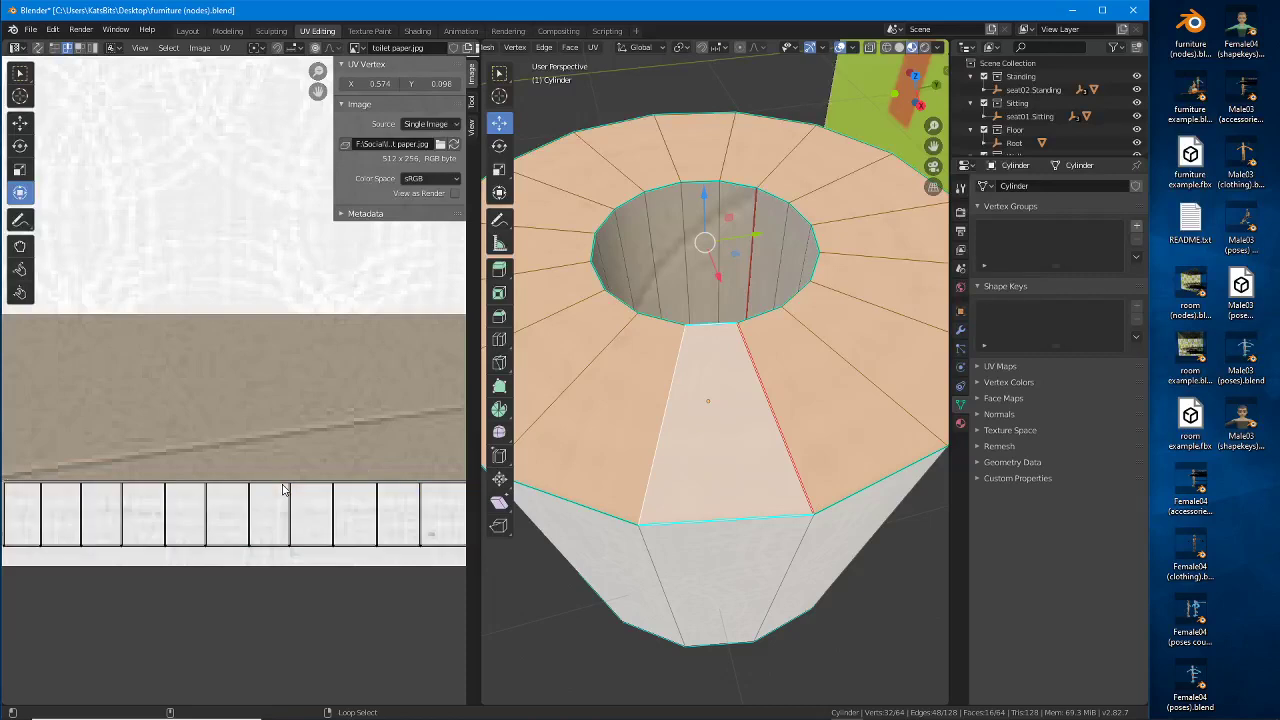
middle_drag(343, 480, 103, 472)
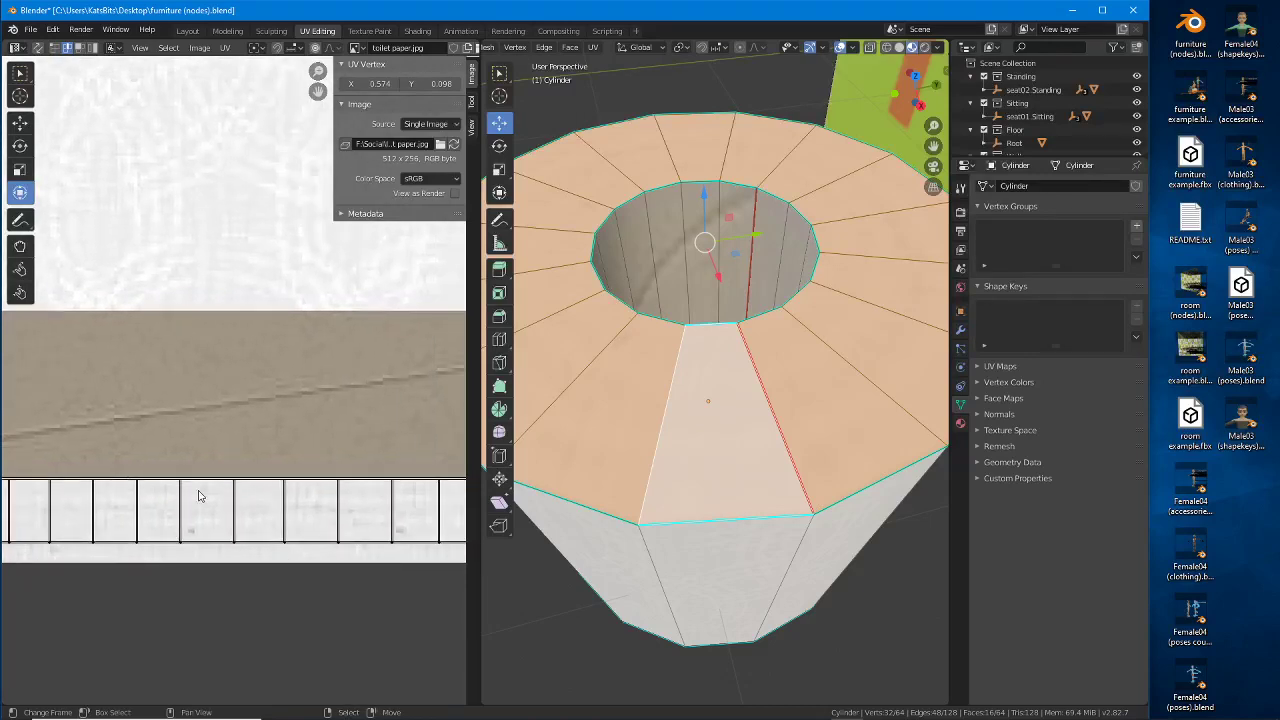
scroll(197, 491, down, 3)
middle_drag(138, 429, 188, 435)
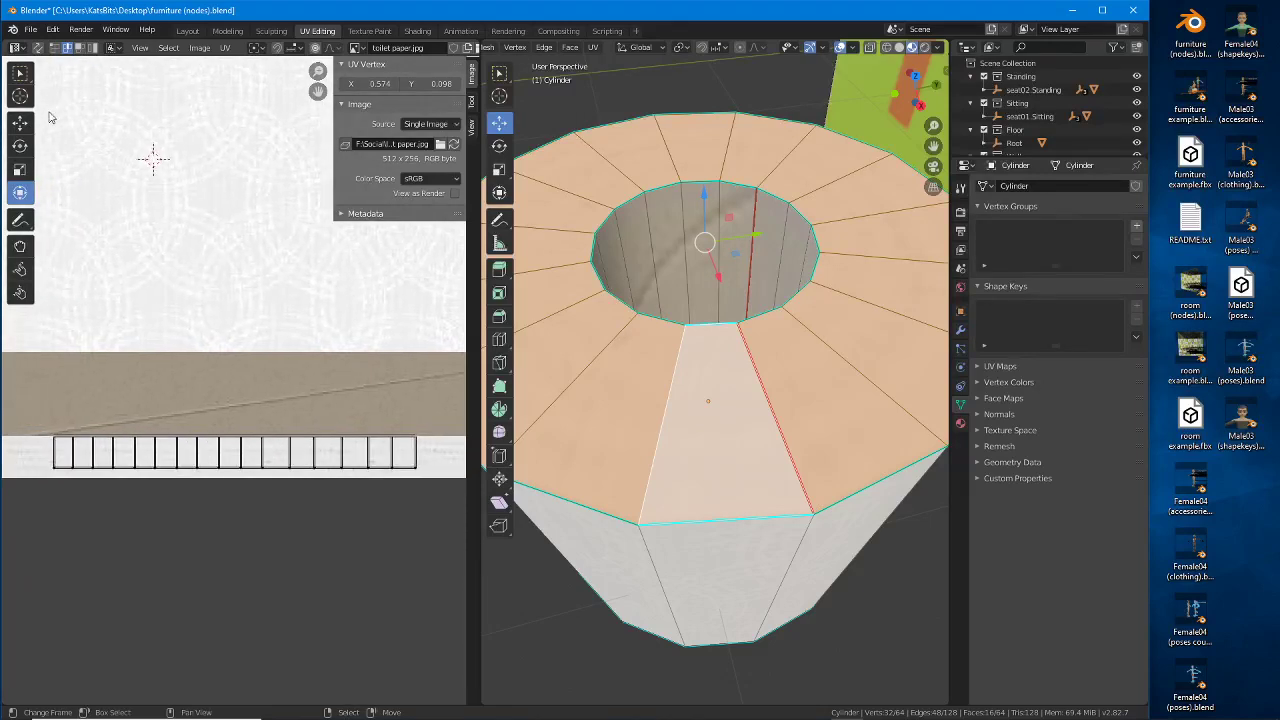
click(20, 122)
scroll(238, 405, up, 3)
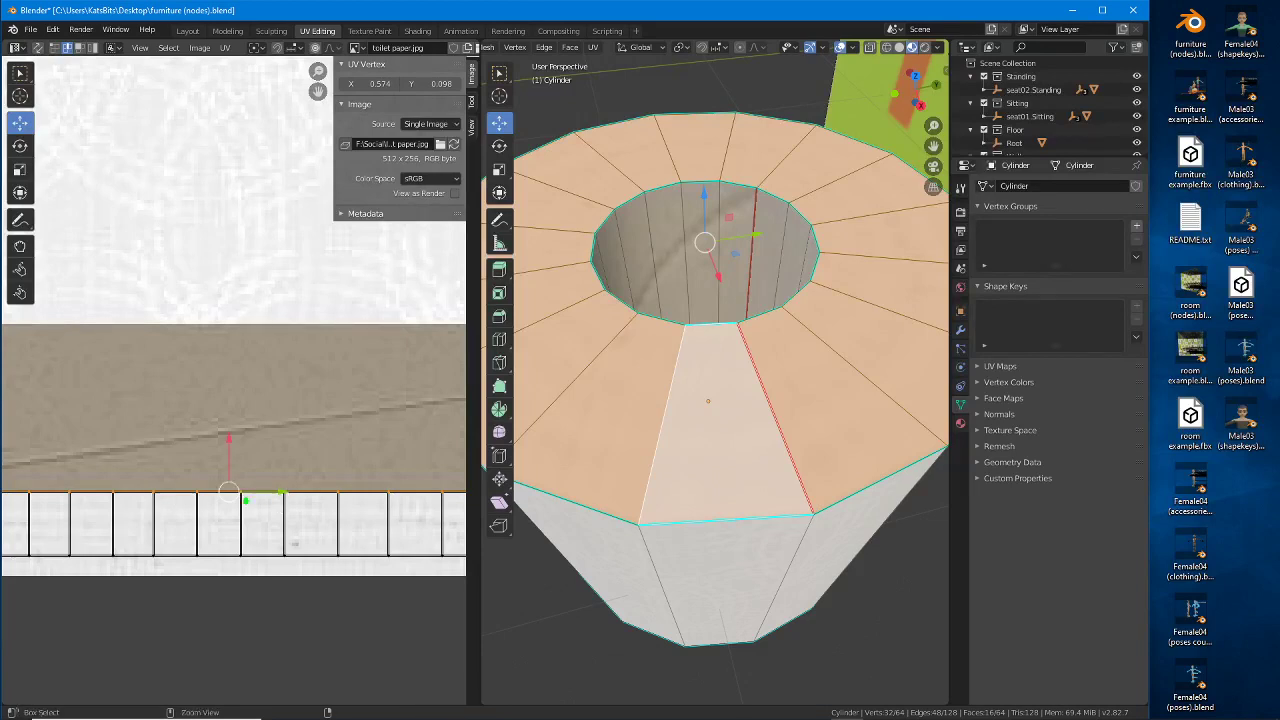
drag(204, 491, 412, 493)
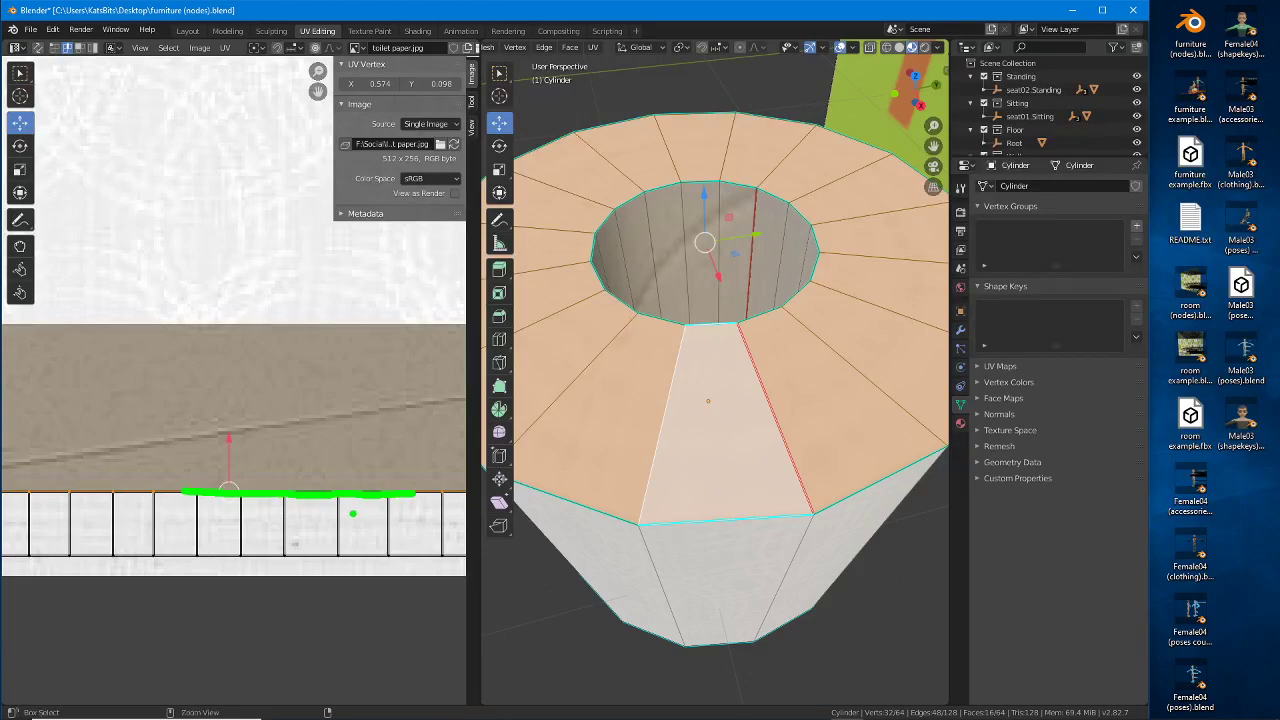
click(278, 506)
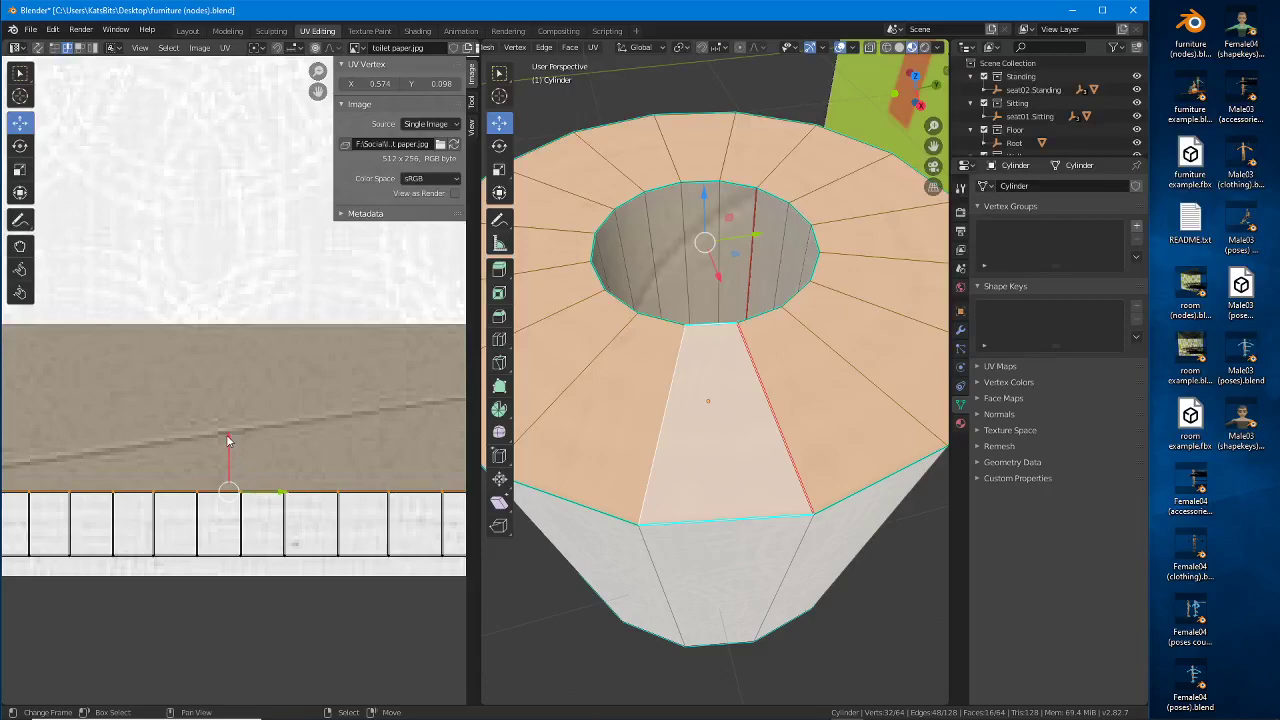
drag(228, 440, 227, 420)
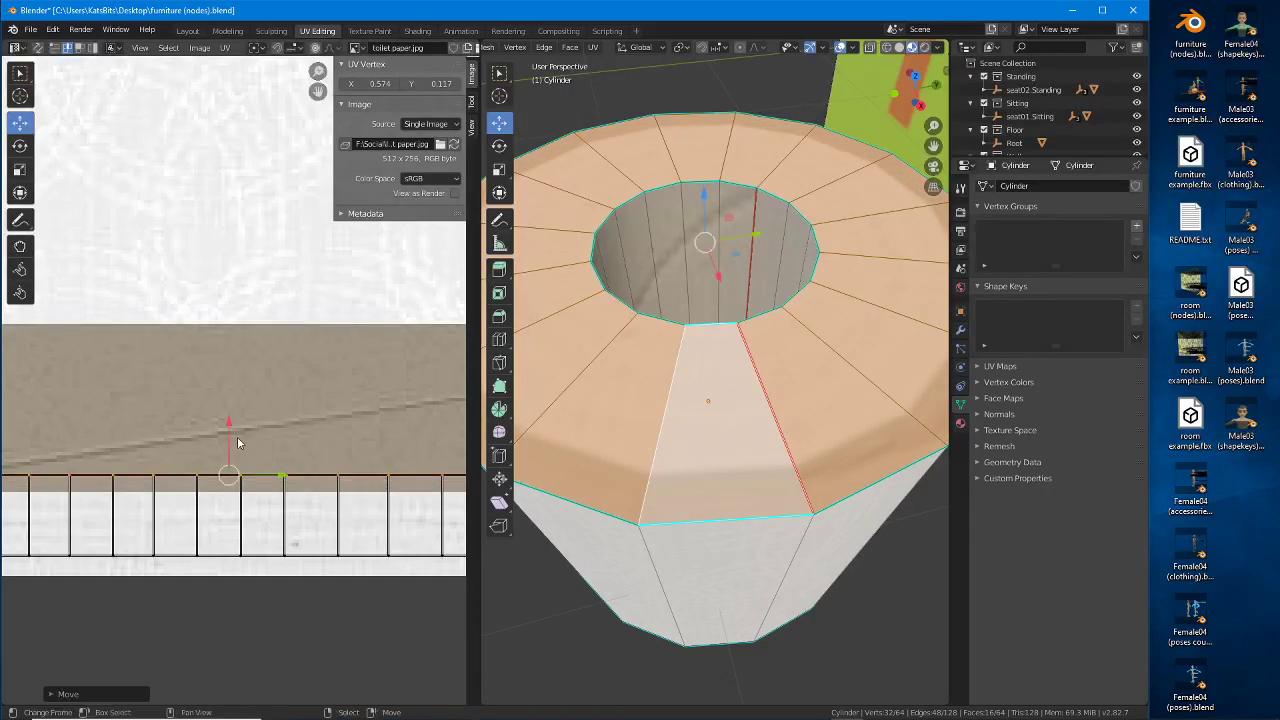
Step: Select the whole UV strip in island mode and mirror it on the Y axis
scroll(290, 449, down, 2)
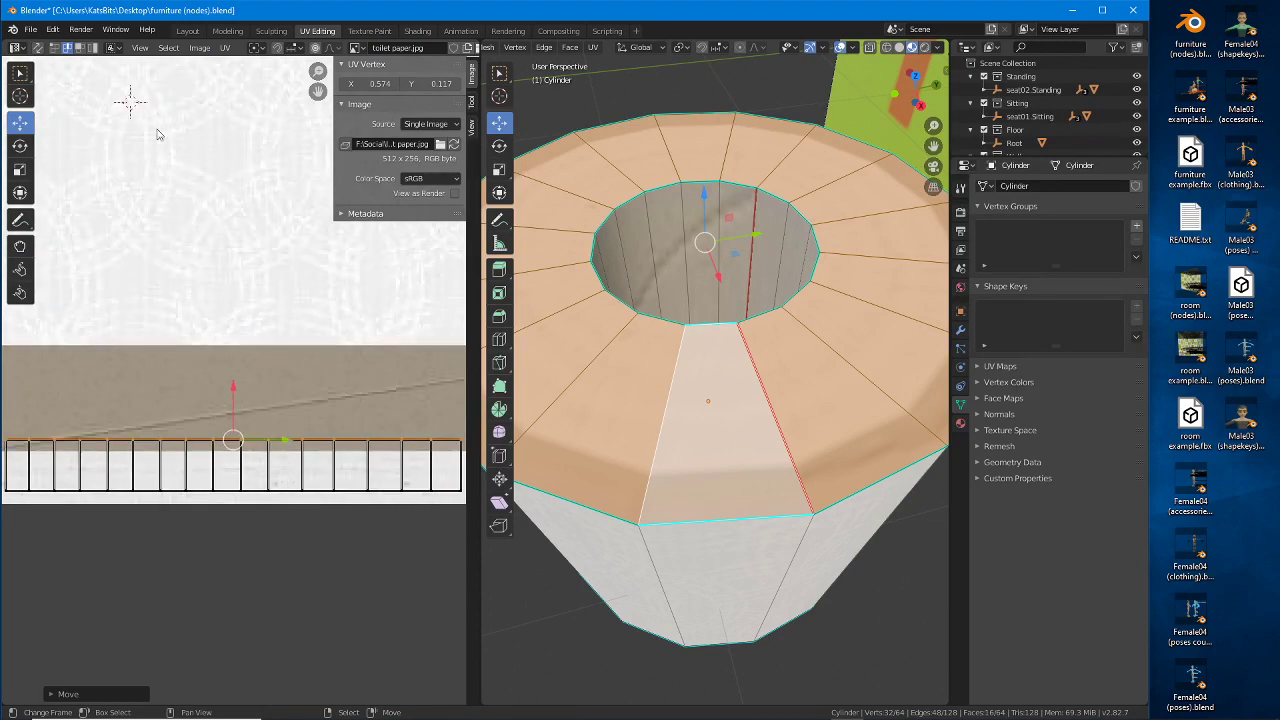
click(91, 50)
click(215, 465)
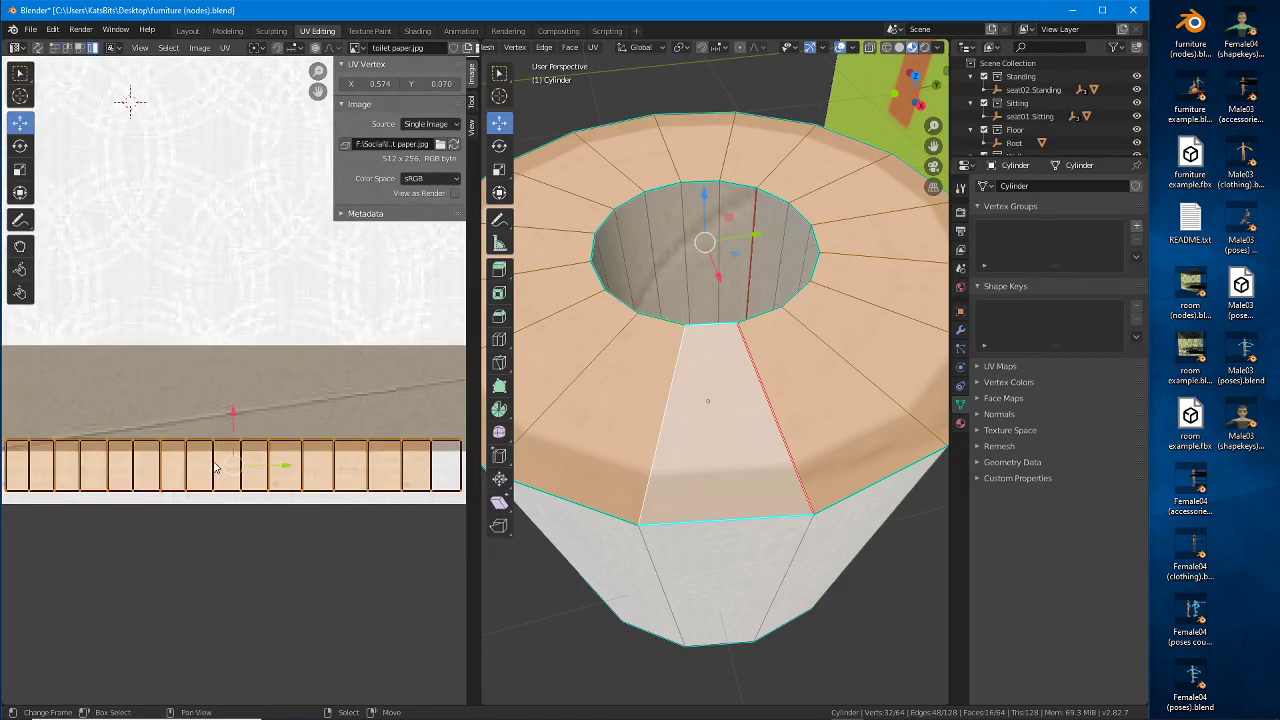
middle_drag(182, 452, 219, 457)
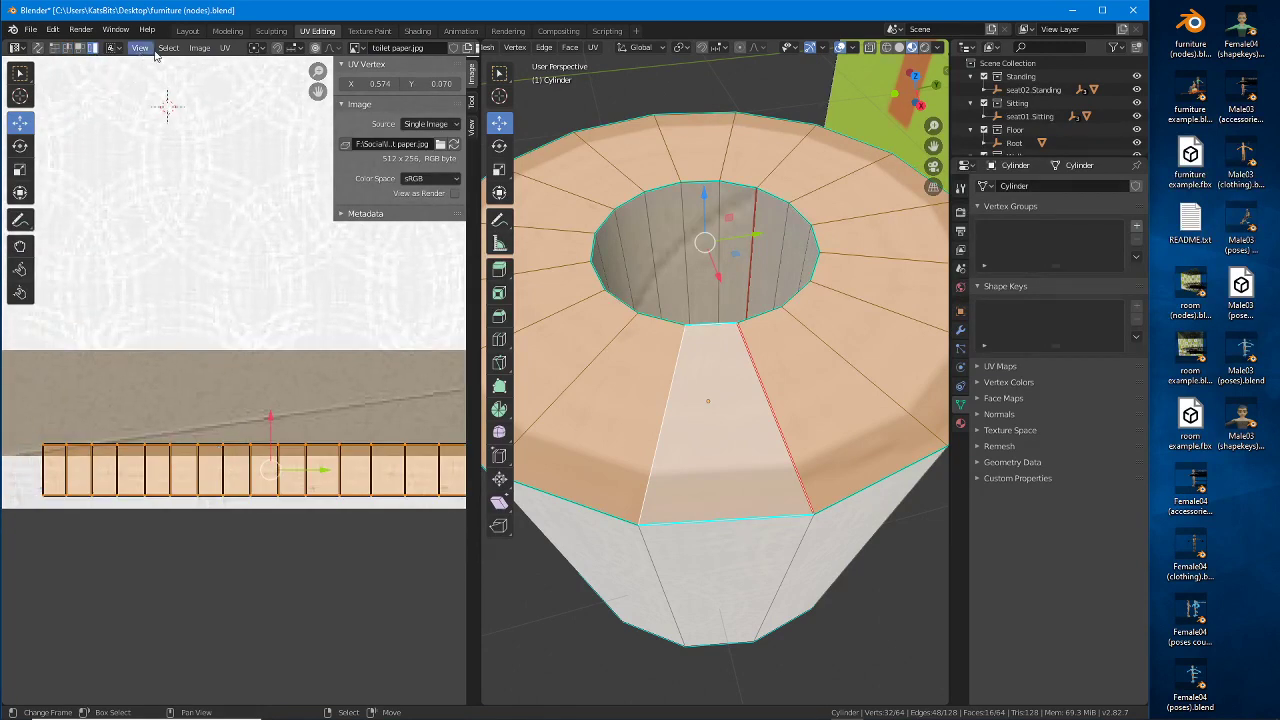
click(226, 49)
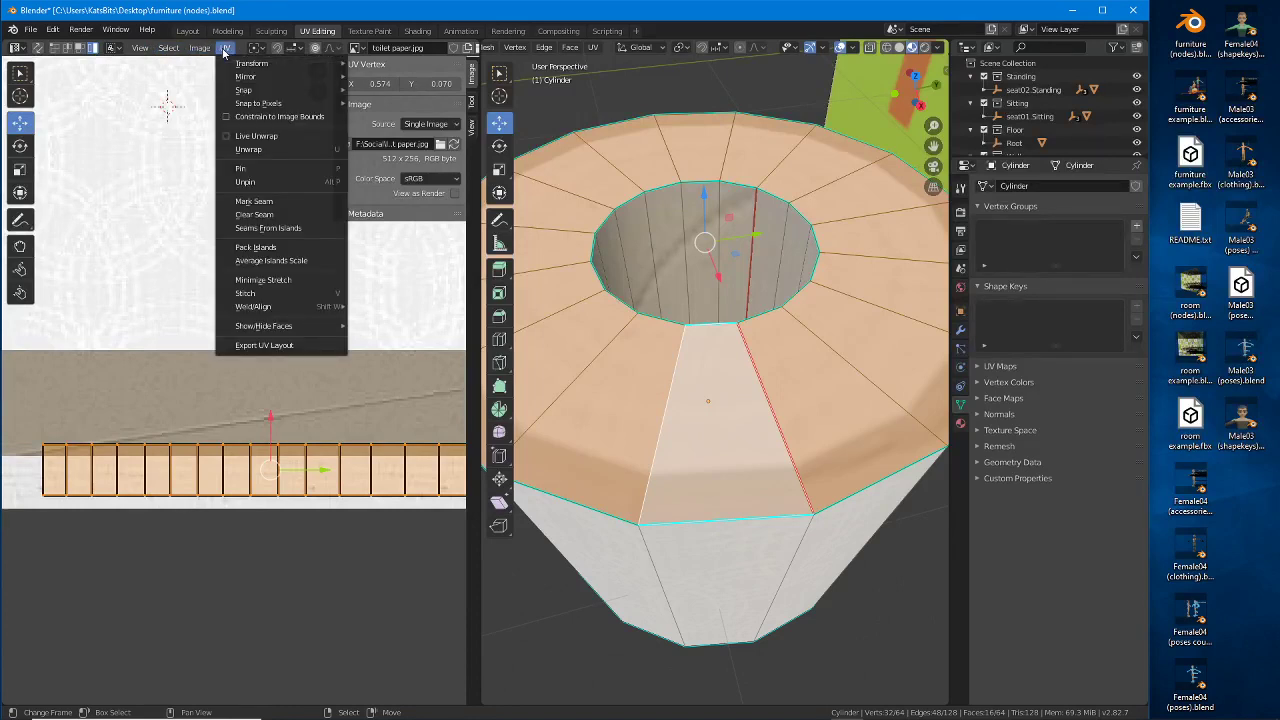
mouse_move(257, 81)
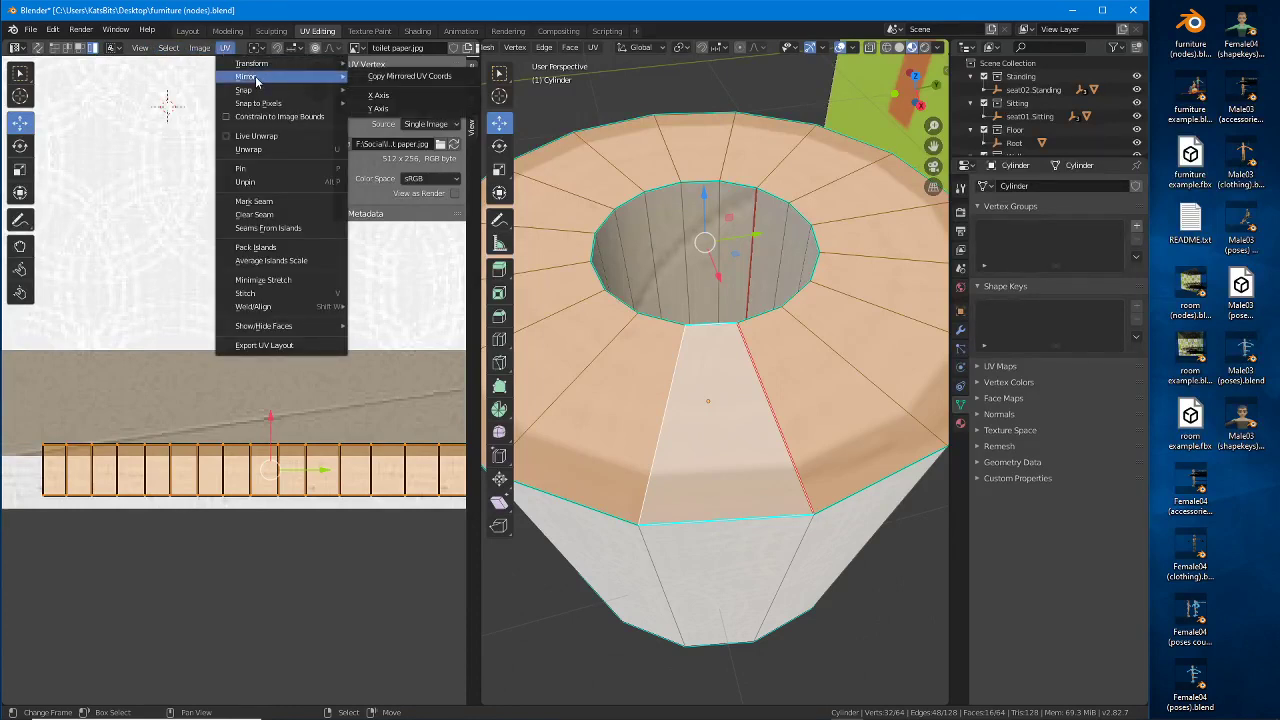
click(384, 107)
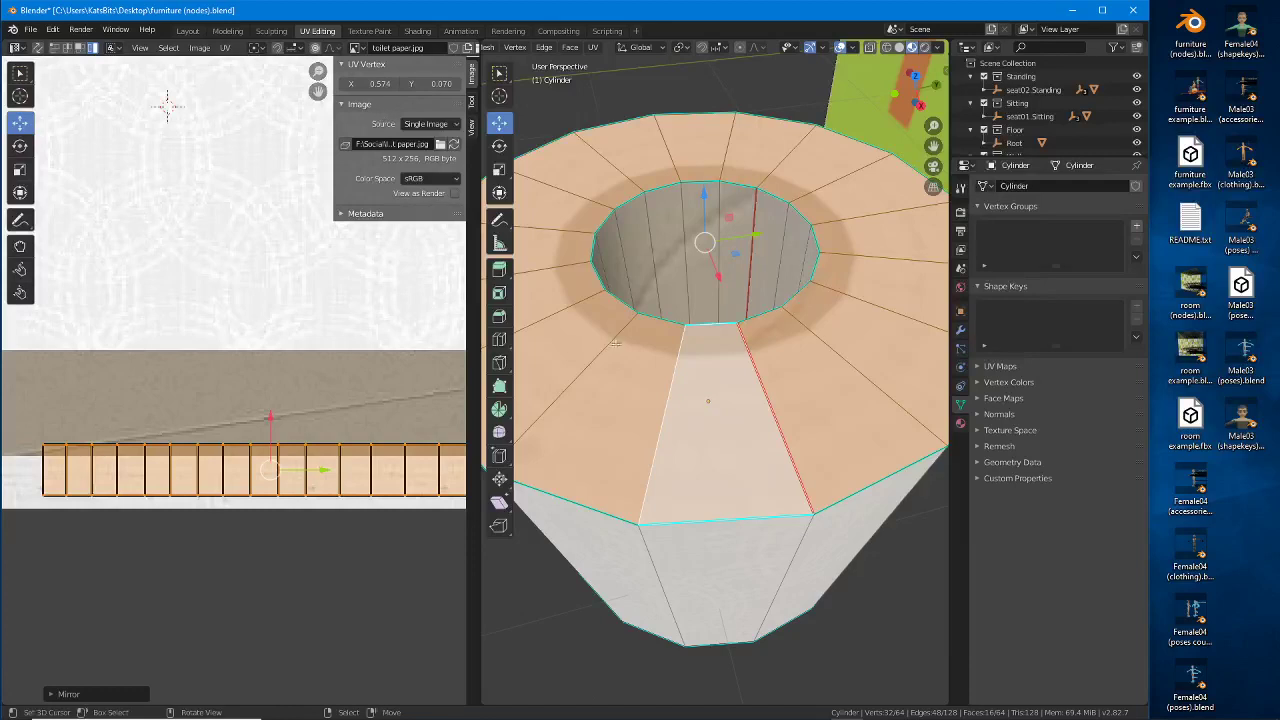
Step: Move the mirrored UV strip down to about Y 0.055, aligning its top edge near the white paper area's boundary
middle_drag(644, 344, 652, 338)
middle_drag(295, 483, 233, 478)
scroll(232, 478, up, 3)
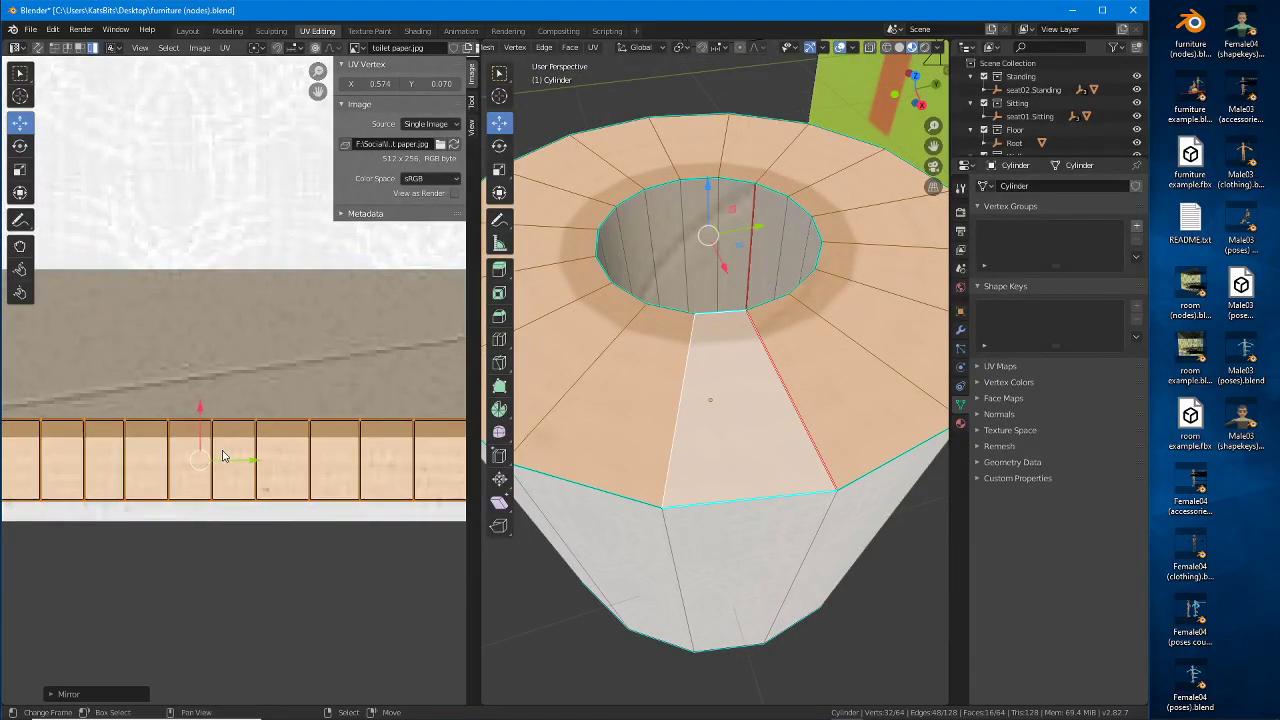
key(g)
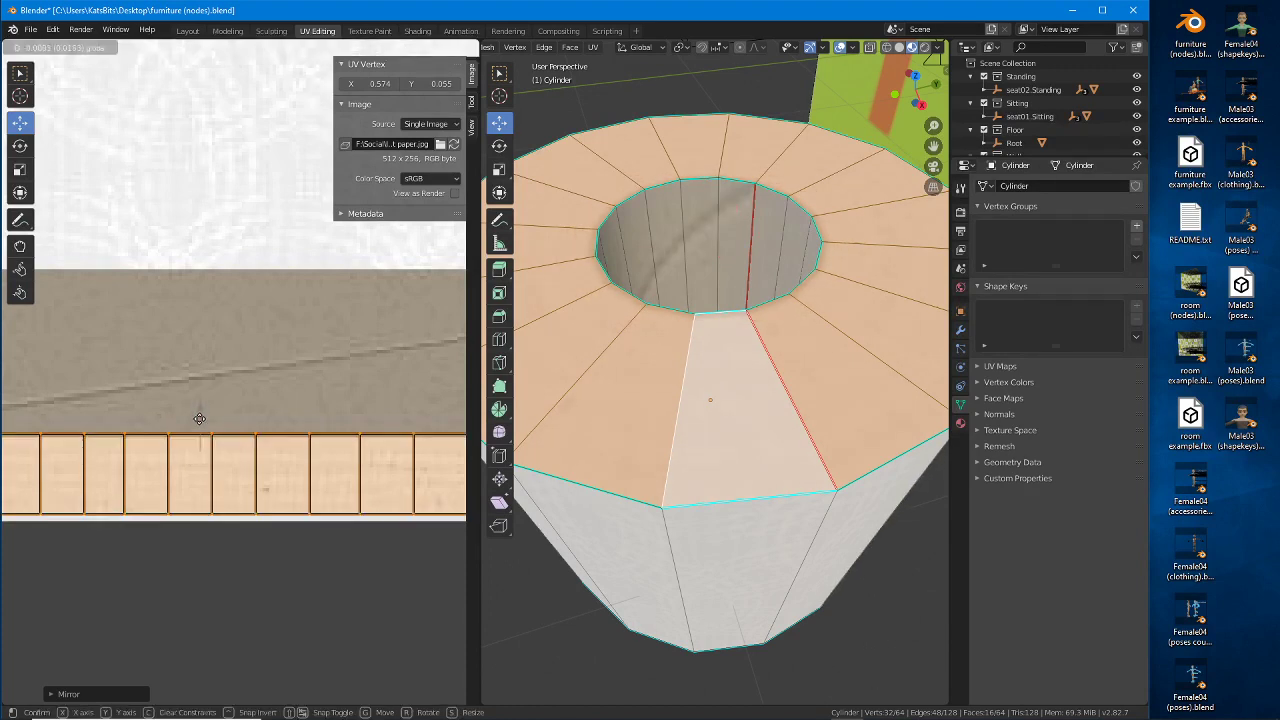
click(199, 418)
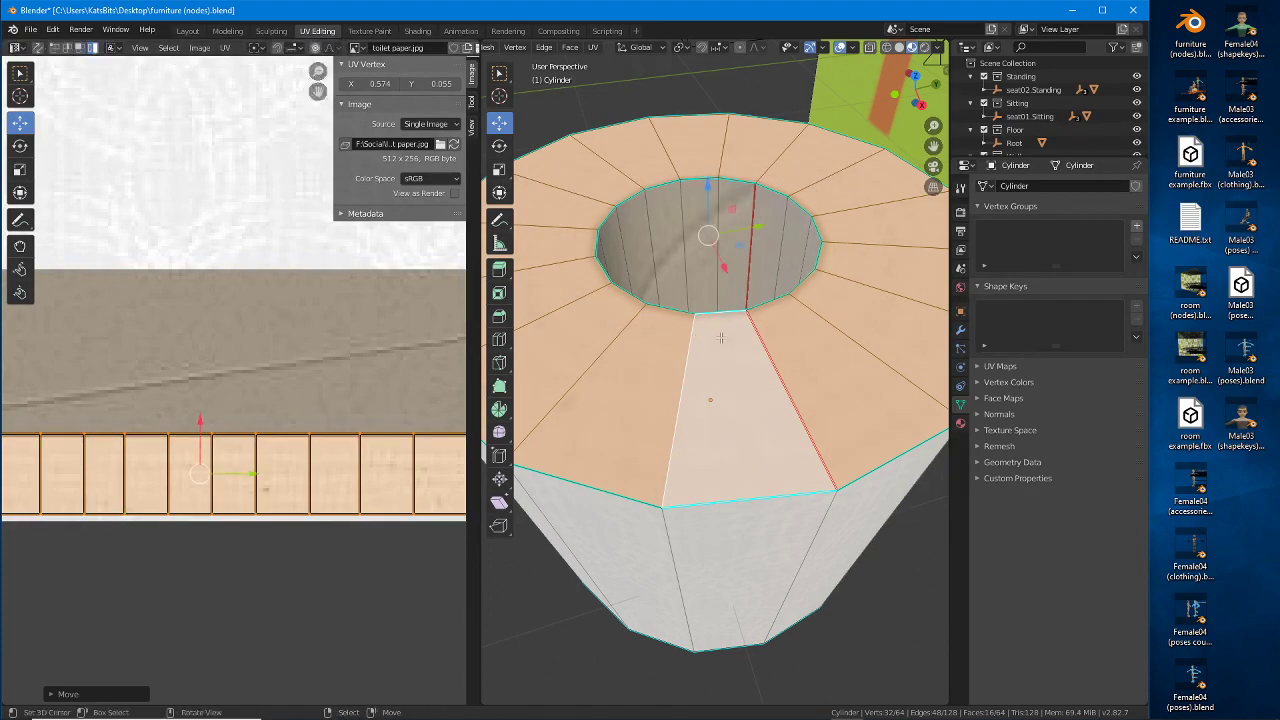
Step: Inspect the texture around the roll's inner hole and top end in object mode, and return to edit mode
middle_drag(676, 194, 674, 277)
scroll(674, 277, up, 2)
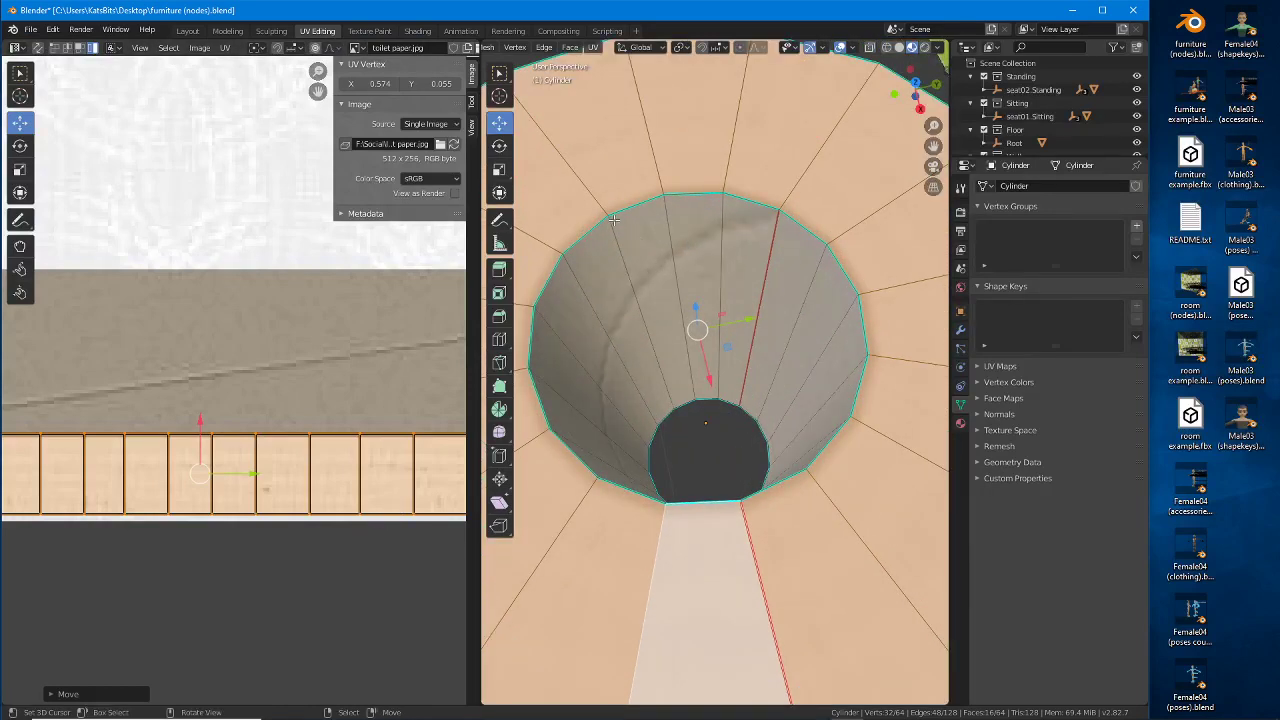
key(Tab)
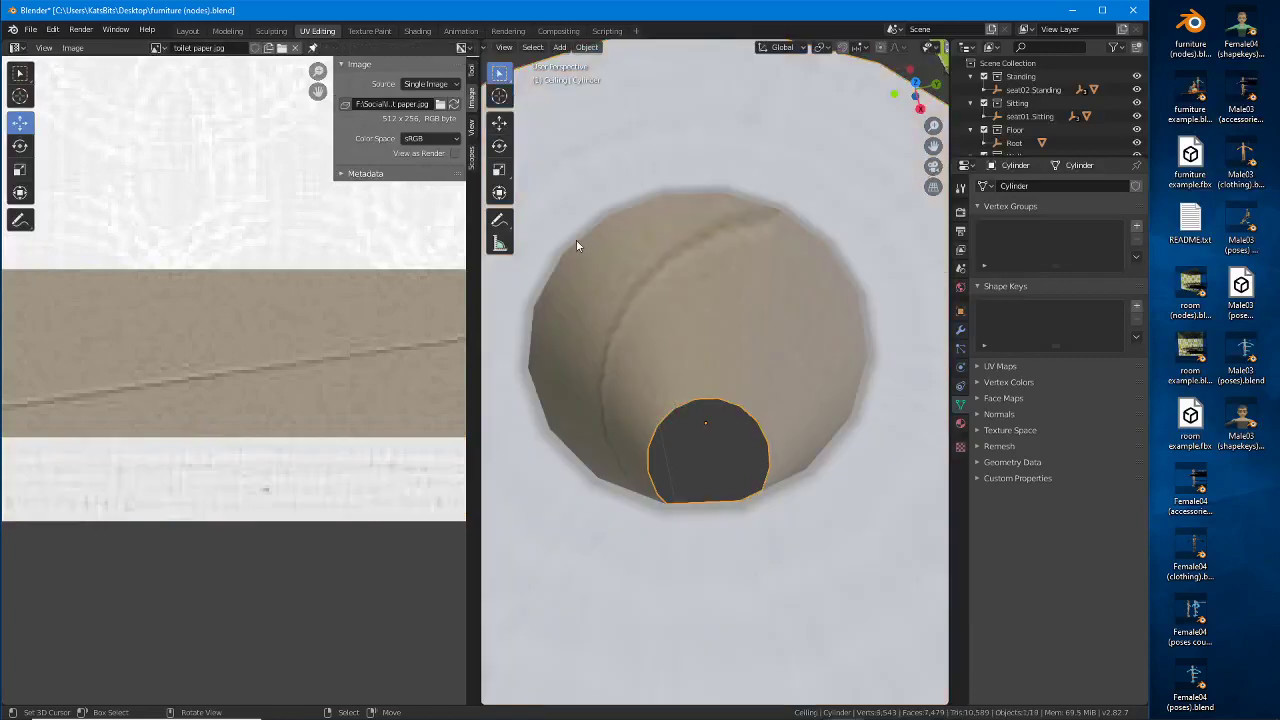
scroll(706, 328, down, 1)
middle_drag(712, 398, 725, 374)
scroll(725, 374, down, 2)
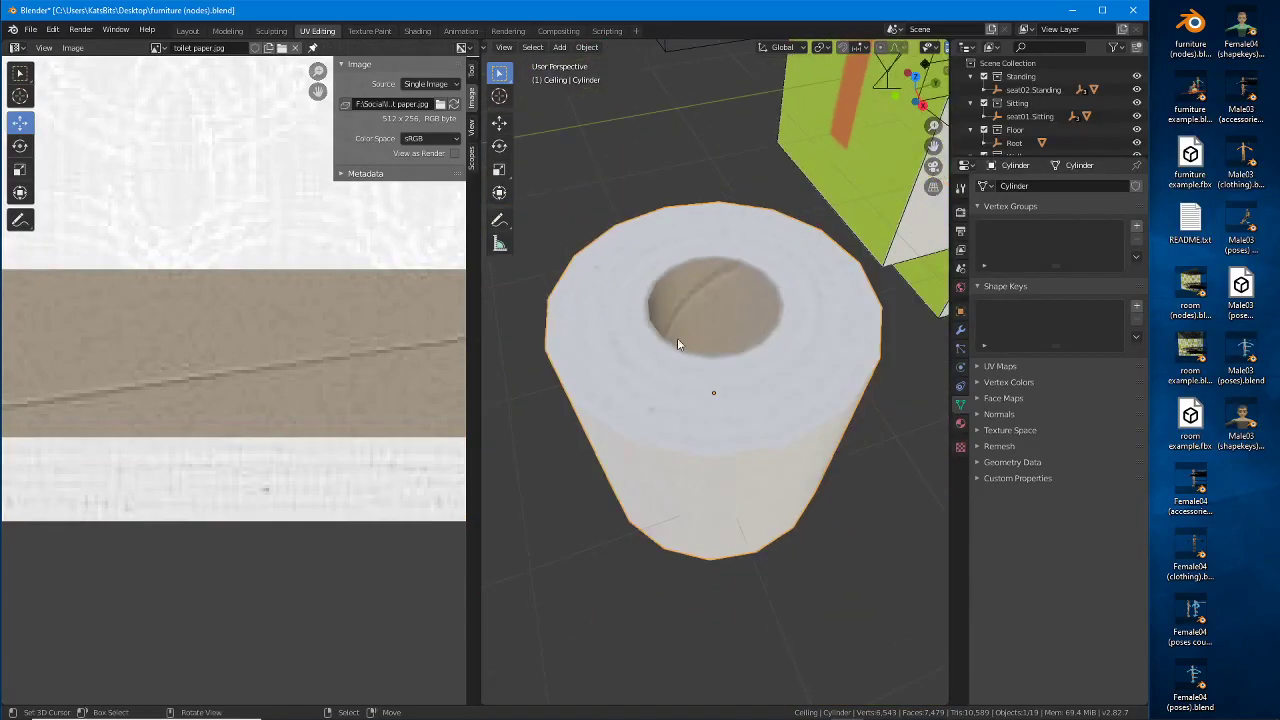
key(Tab)
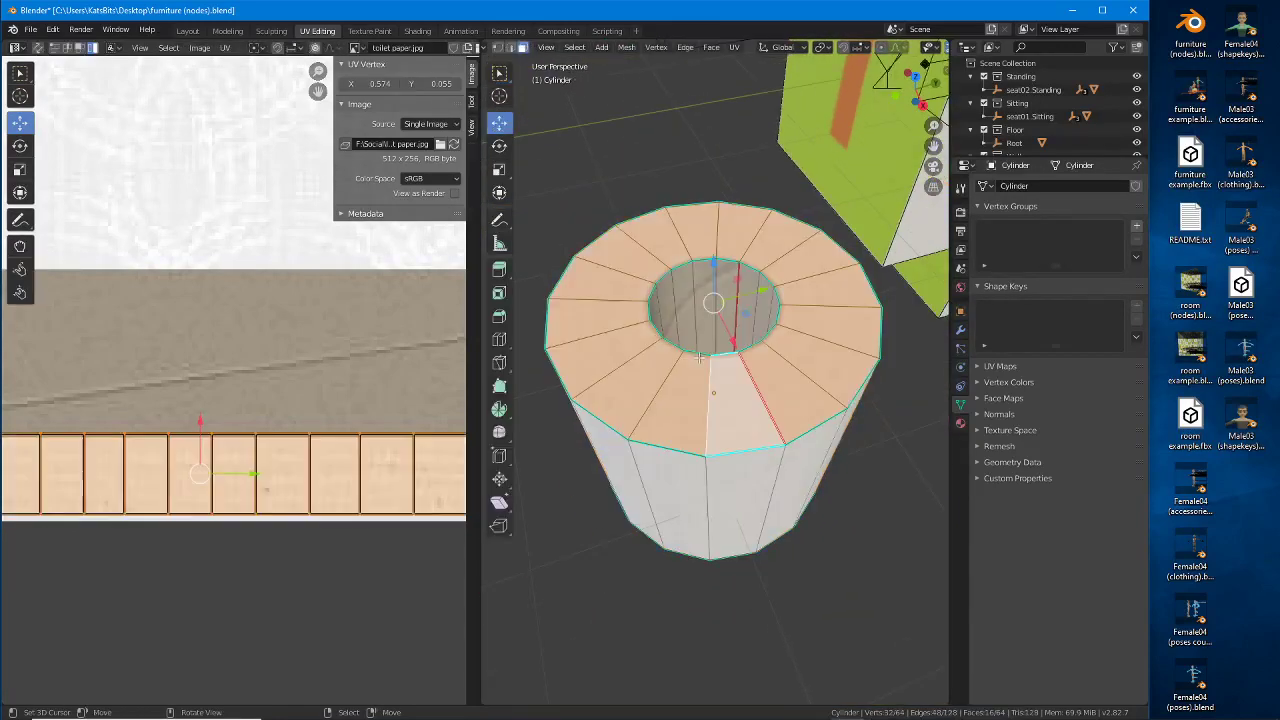
Step: Raise the UV strip's top edge to about Y 0.105 so it slightly overlaps the brown cardboard band
scroll(351, 508, up, 4)
middle_drag(175, 440, 169, 440)
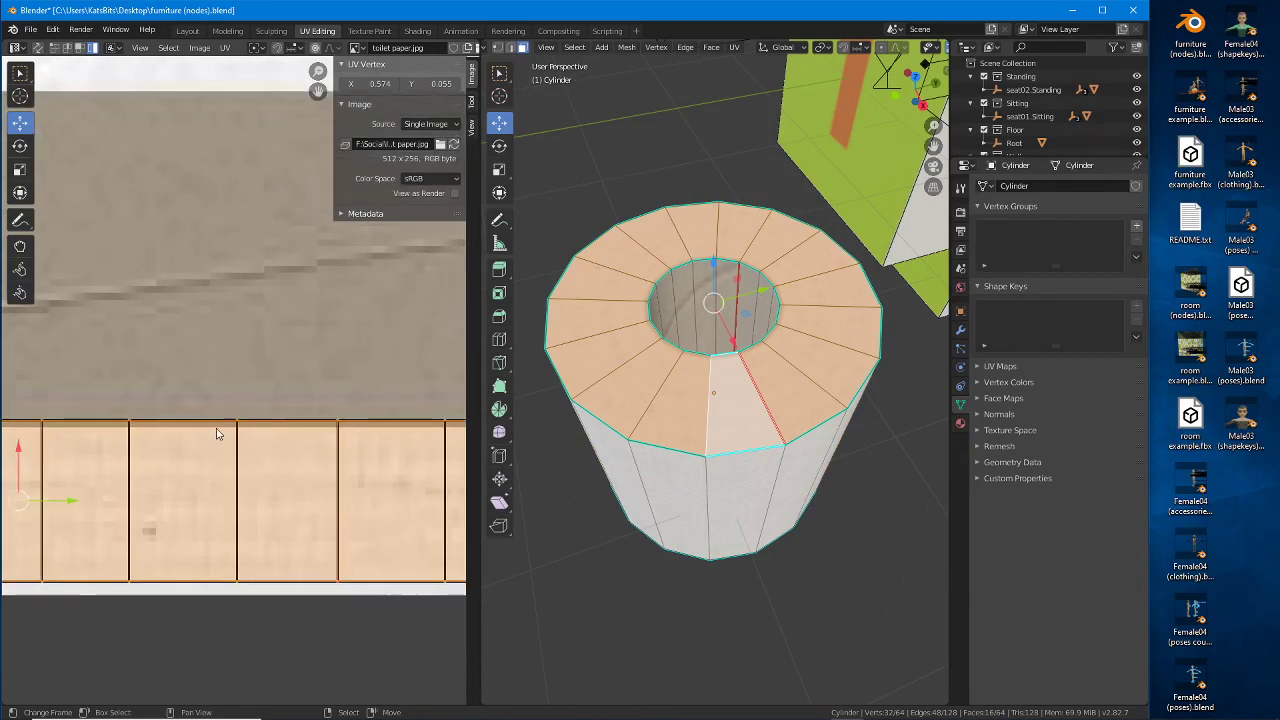
alt+right_click(215, 429)
key(g)
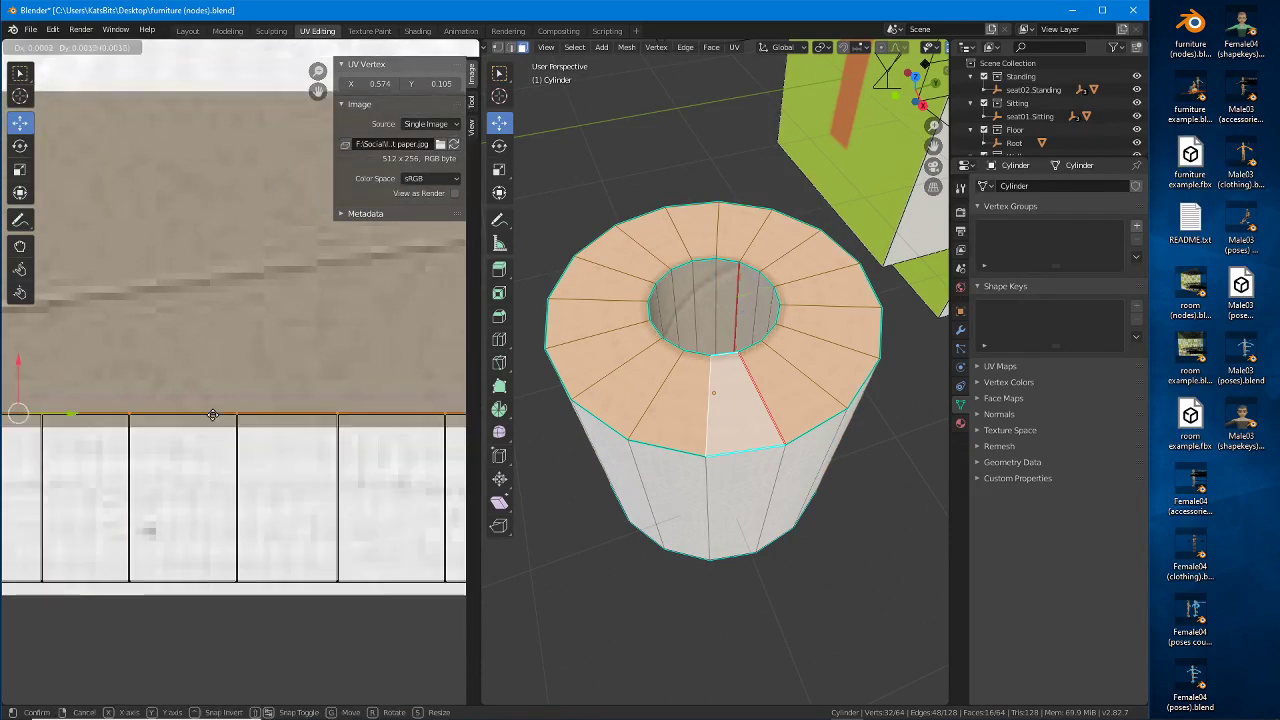
click(212, 417)
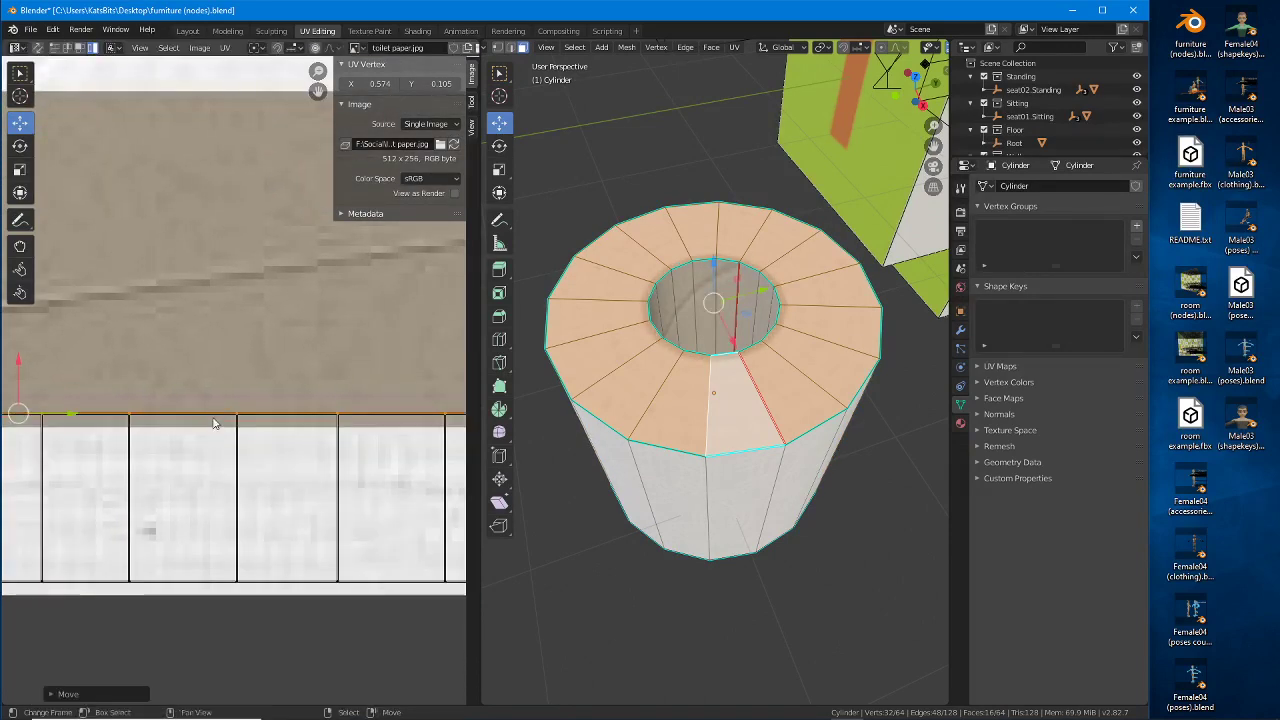
Step: Check the rim of the roll's hole in object mode and readjust the UV strip's top edge at the brown band's boundary
scroll(806, 342, up, 2)
key(Tab)
mouse_move(744, 345)
middle_down()
mouse_move(747, 380)
mouse_move(750, 357)
middle_up()
key(Tab)
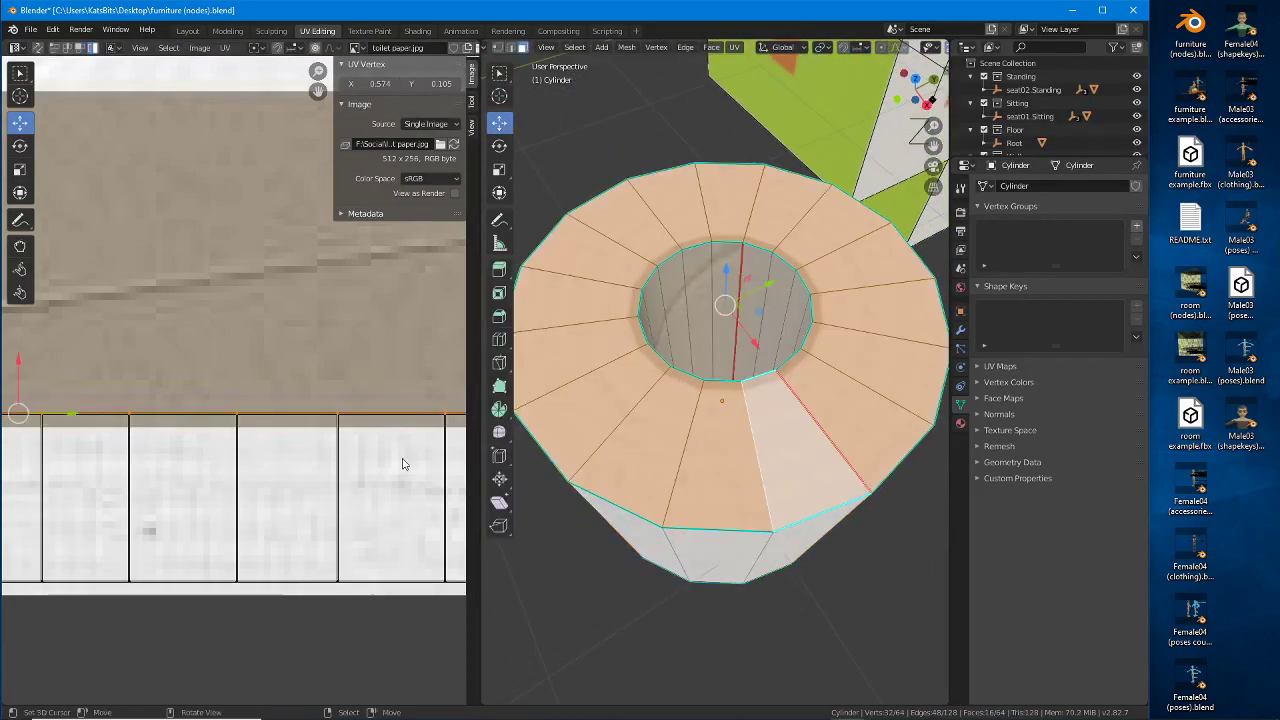
key(g)
click(288, 423)
Step: Select the ring of faces at the roll's opposite end and raise their UV strip's top edge to about Y 0.113, into the brown band
middle_drag(730, 360, 740, 335)
alt+click(777, 311)
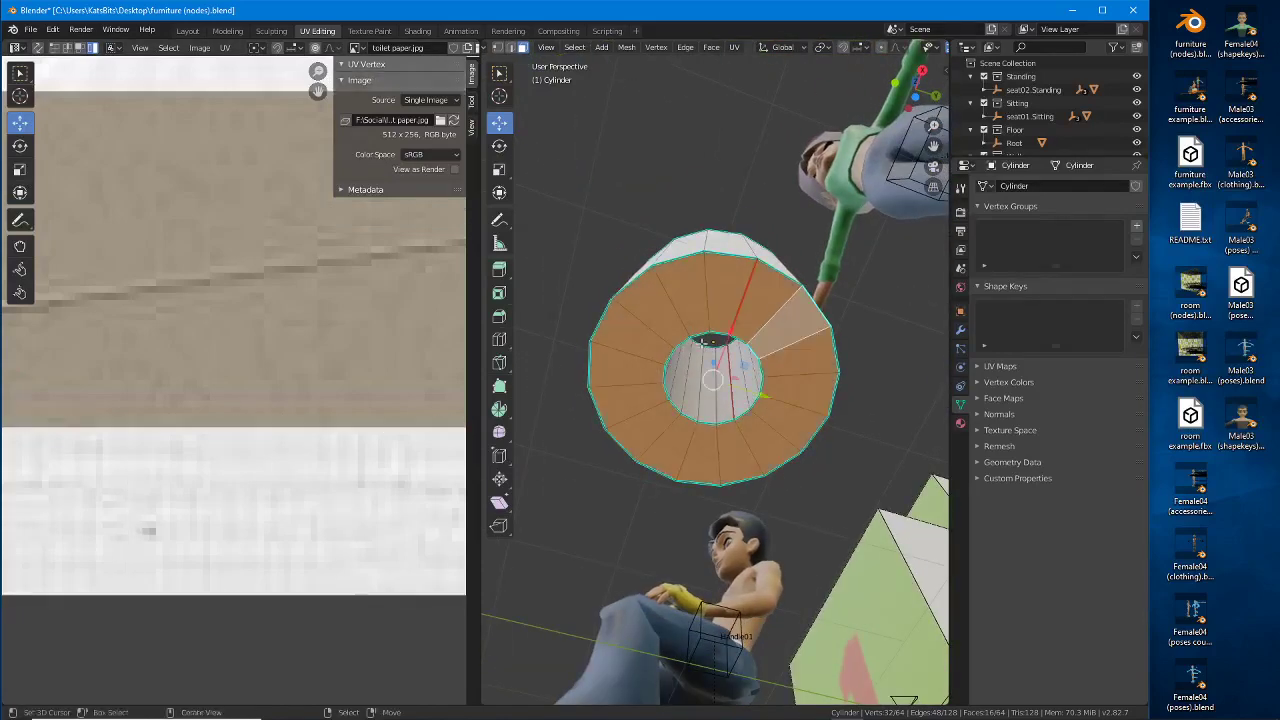
scroll(269, 519, down, 5)
scroll(269, 515, down, 3)
middle_drag(60, 446, 351, 446)
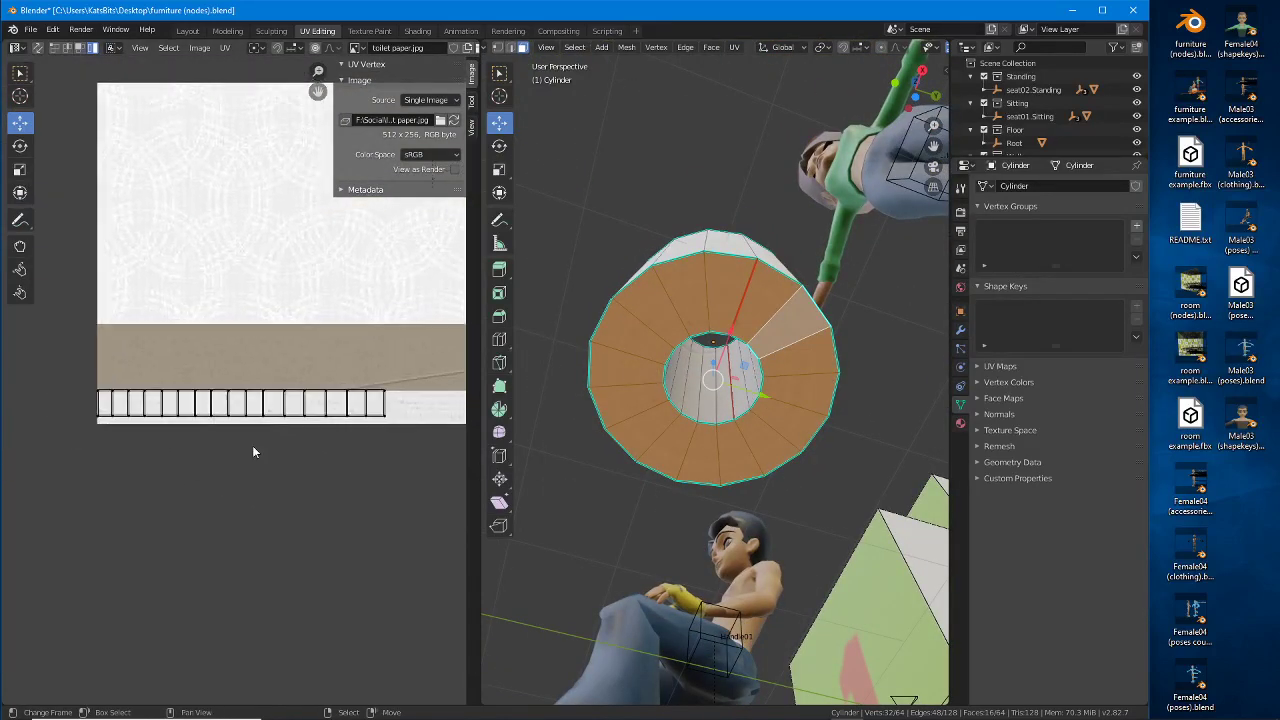
scroll(265, 395, up, 2)
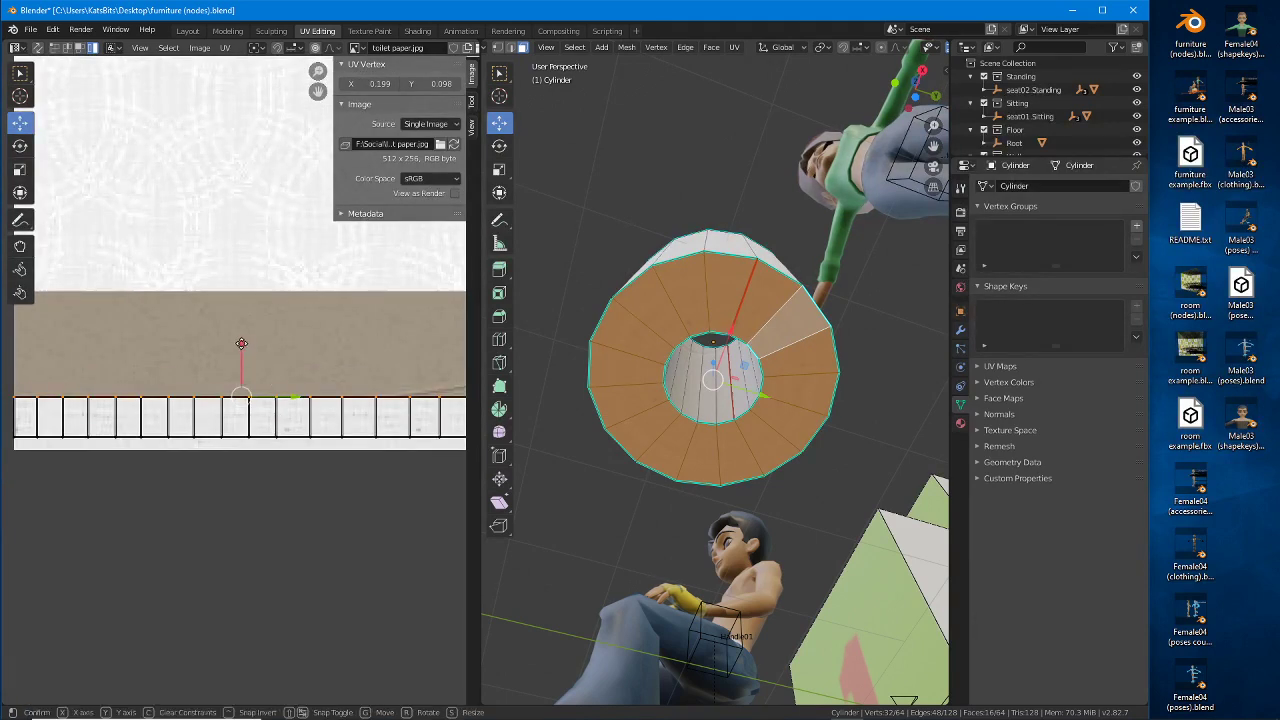
key(g)
click(242, 334)
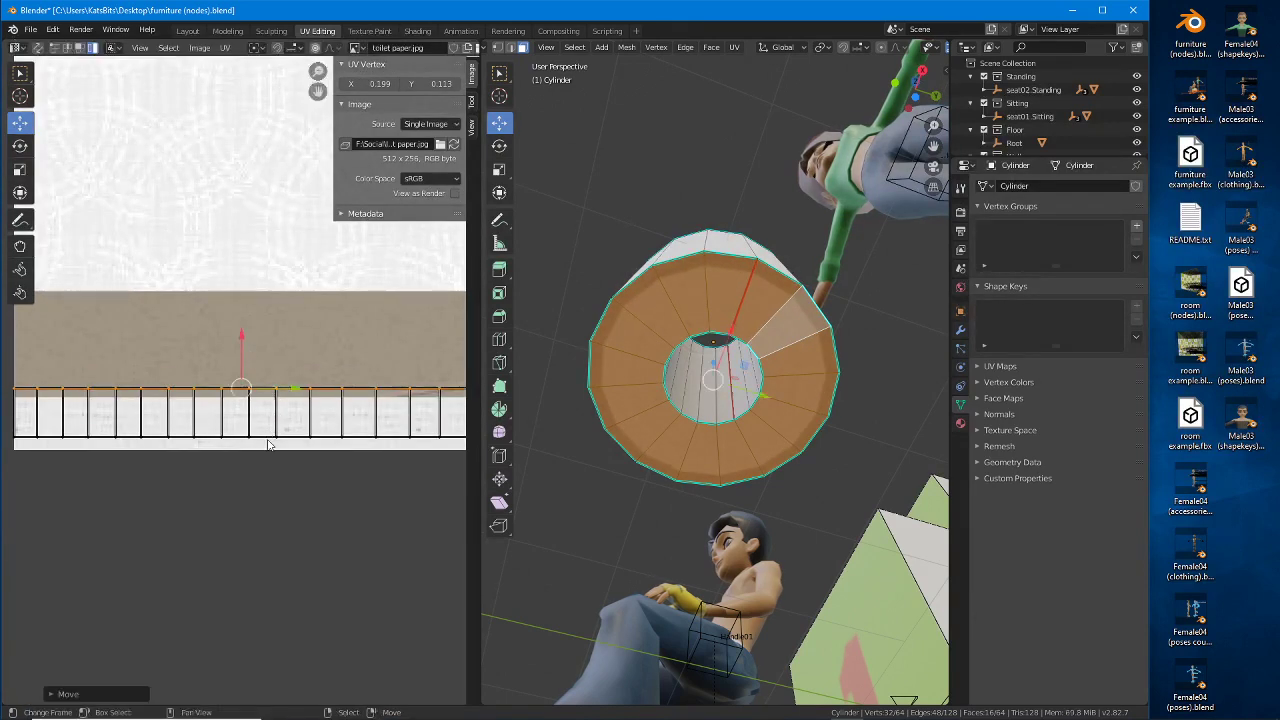
Step: Mirror the opposite end's entire UV strip on the Y axis so the brown edge surrounds the inner hole
key(a)
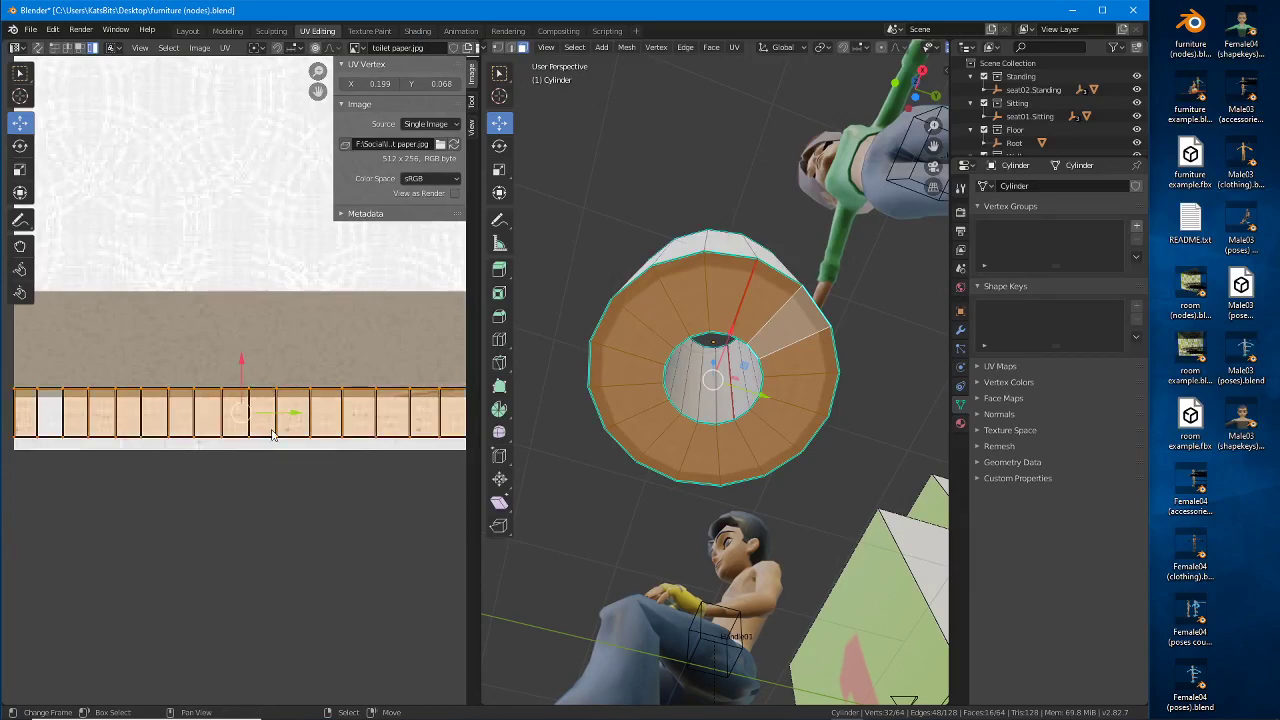
click(225, 48)
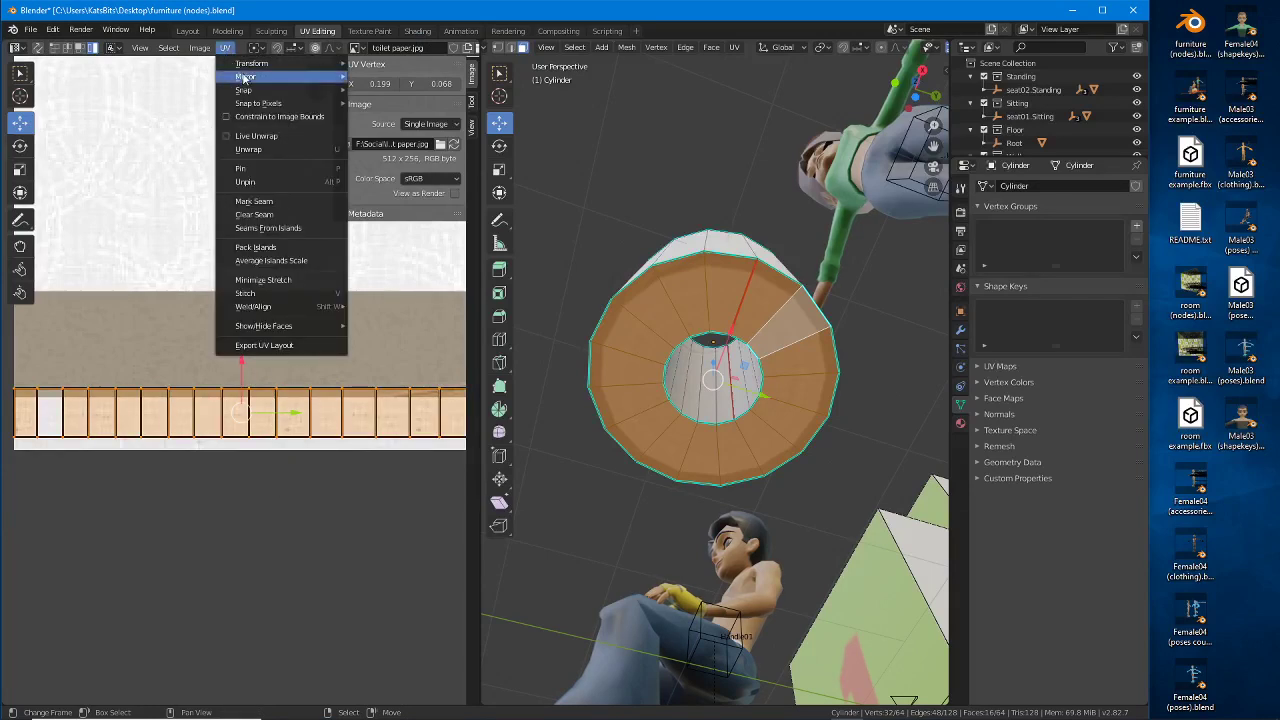
mouse_move(246, 77)
click(374, 108)
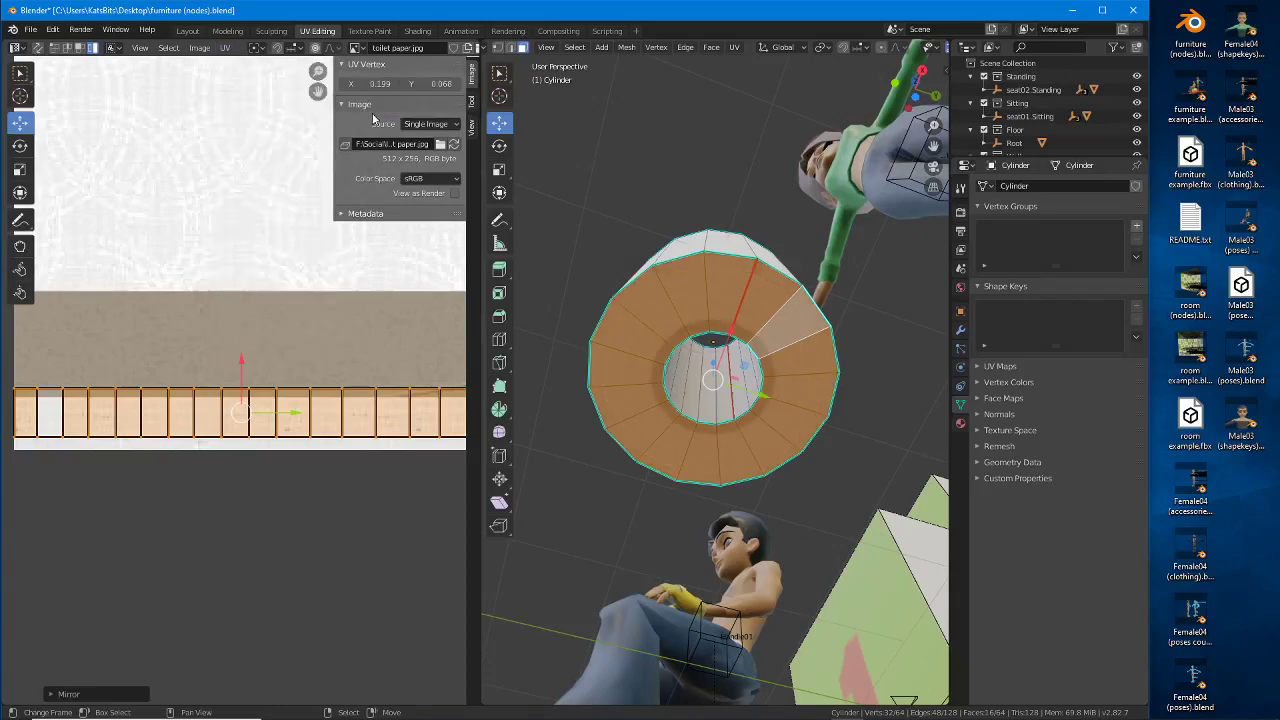
scroll(726, 370, up, 4)
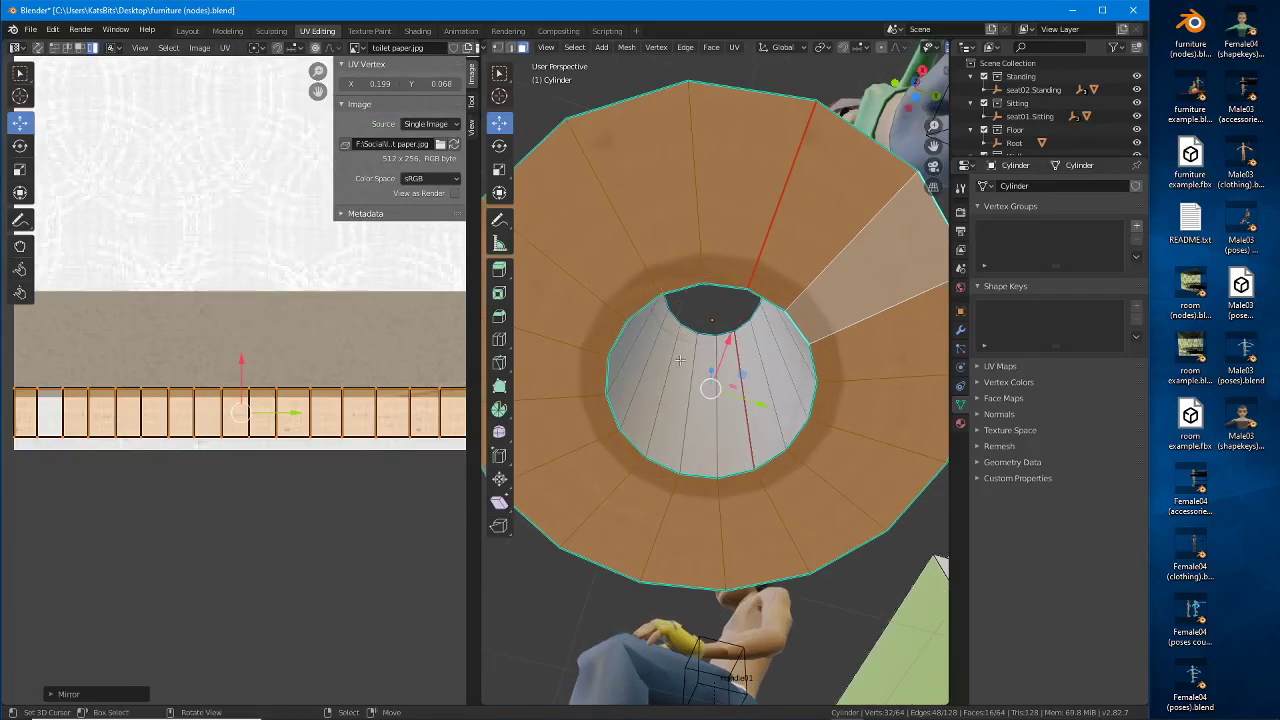
scroll(279, 425, up, 3)
key(g)
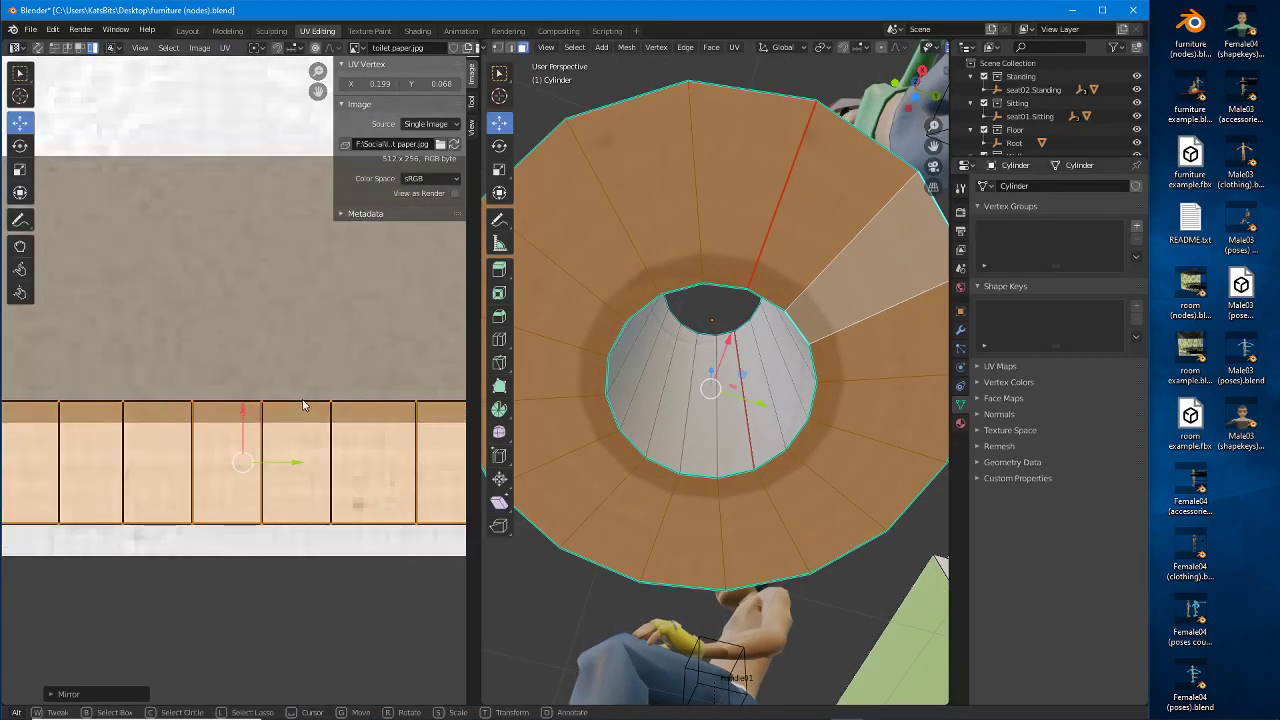
click(303, 405)
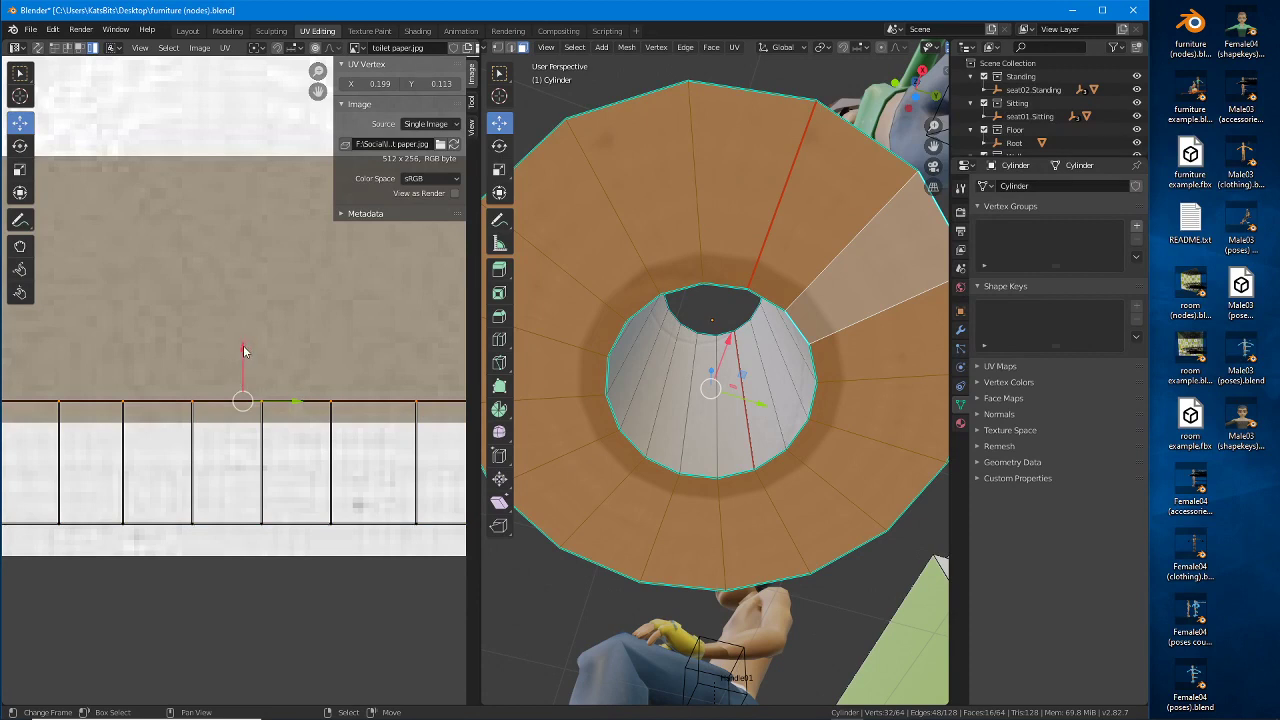
key(ctrl+z)
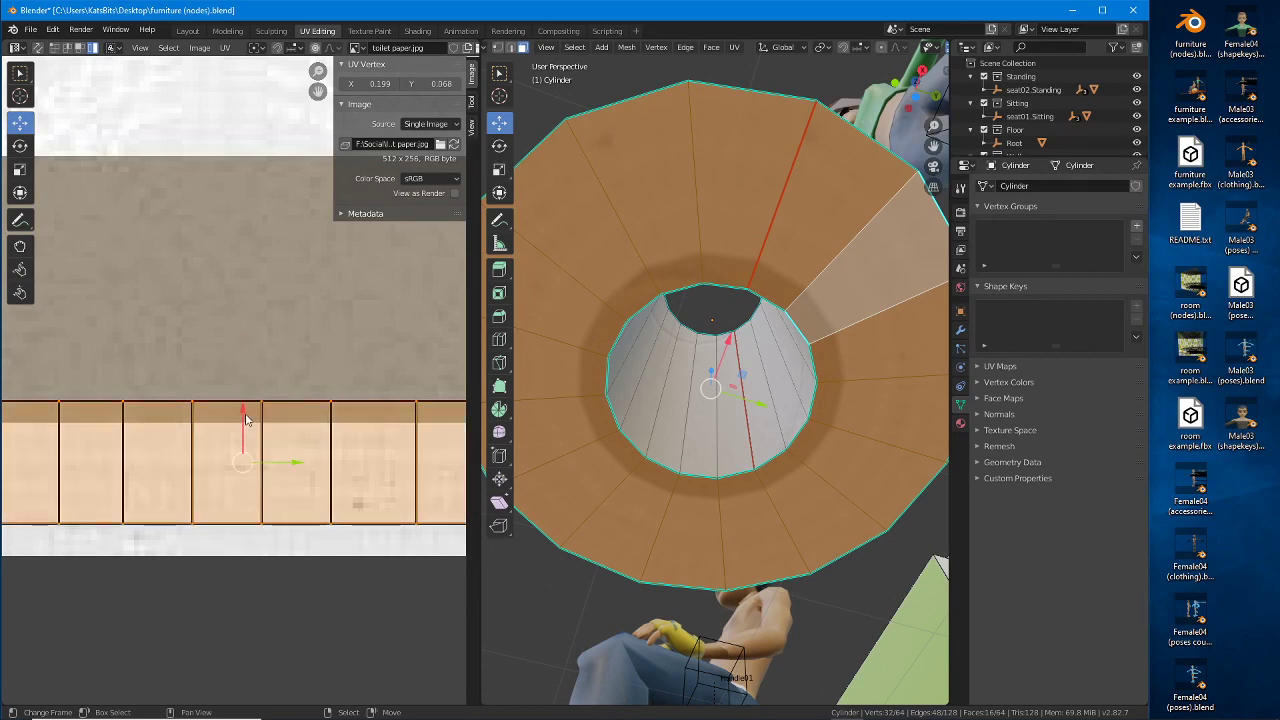
Step: Lower the whole UV strip of the selected end faces along Y to about Y 0.057, leaving a thin overlap with the brown band
key(g)
key(y)
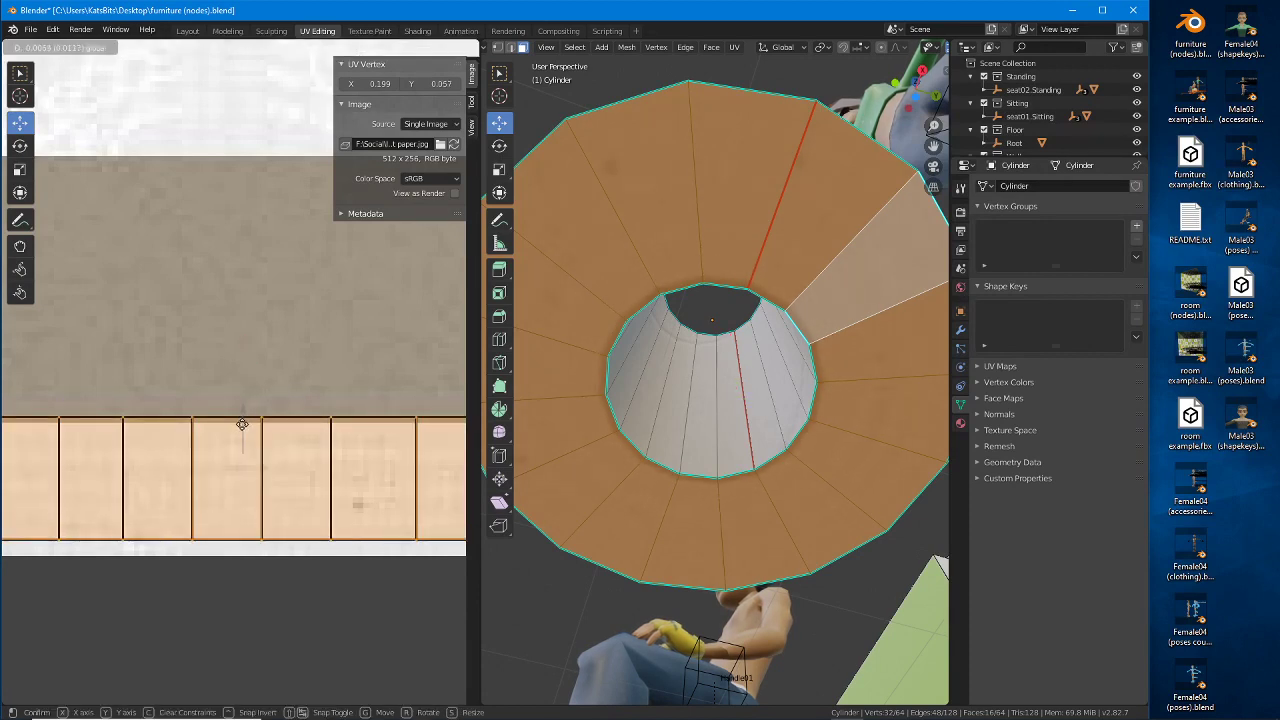
click(243, 421)
Step: Examine the rim of the roll's hole in object mode from several angles, checking the transition between the paper and the cardboard core
scroll(581, 401, down, 2)
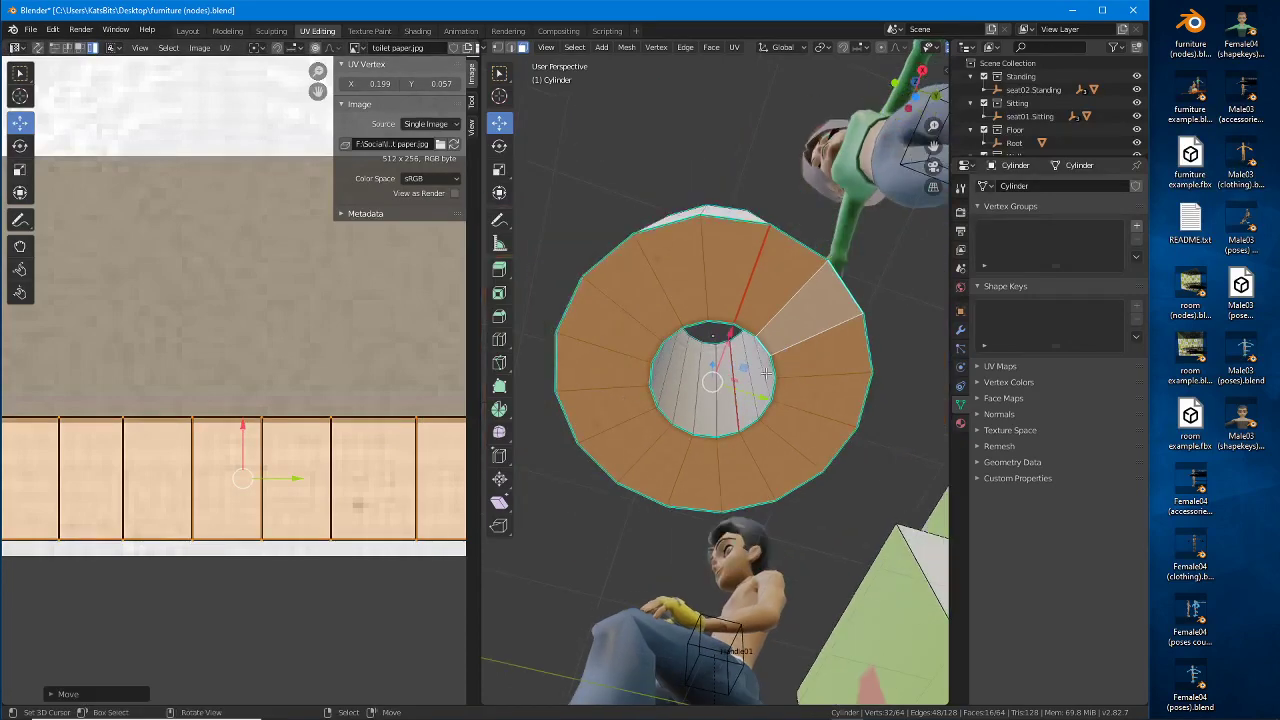
middle_drag(750, 274, 694, 443)
key(Tab)
scroll(708, 368, up, 3)
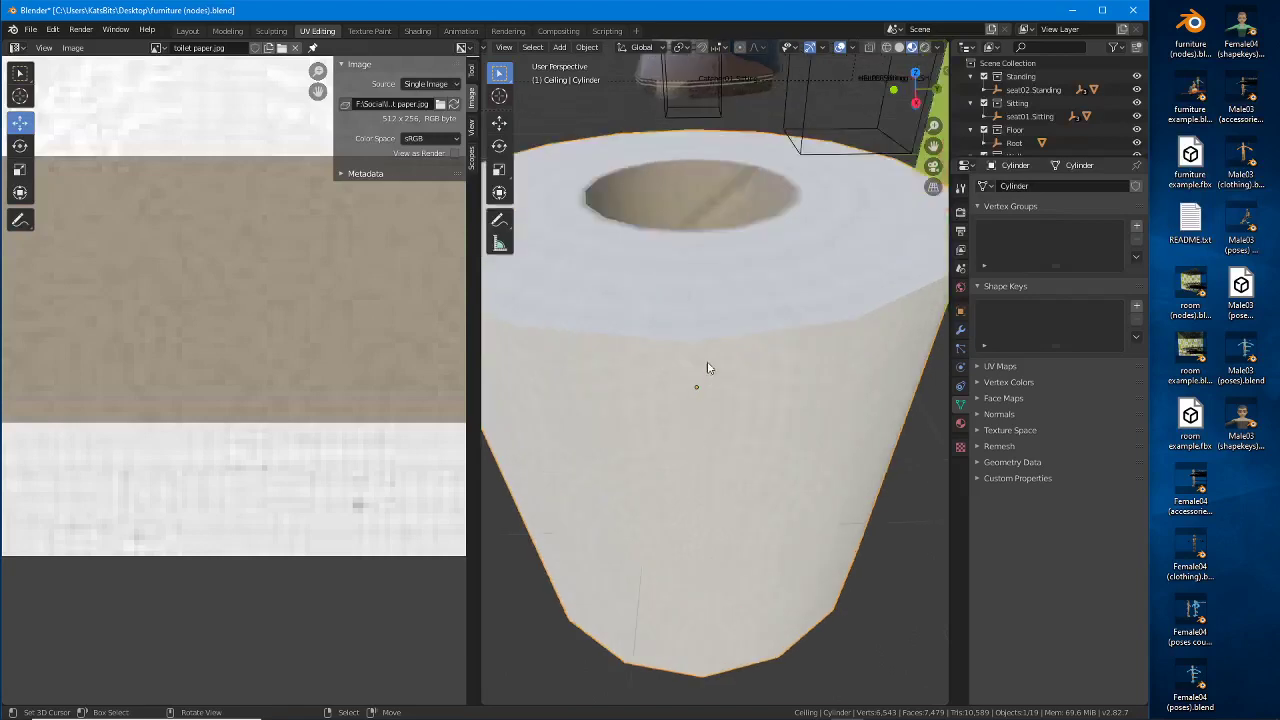
middle_drag(708, 368, 703, 391)
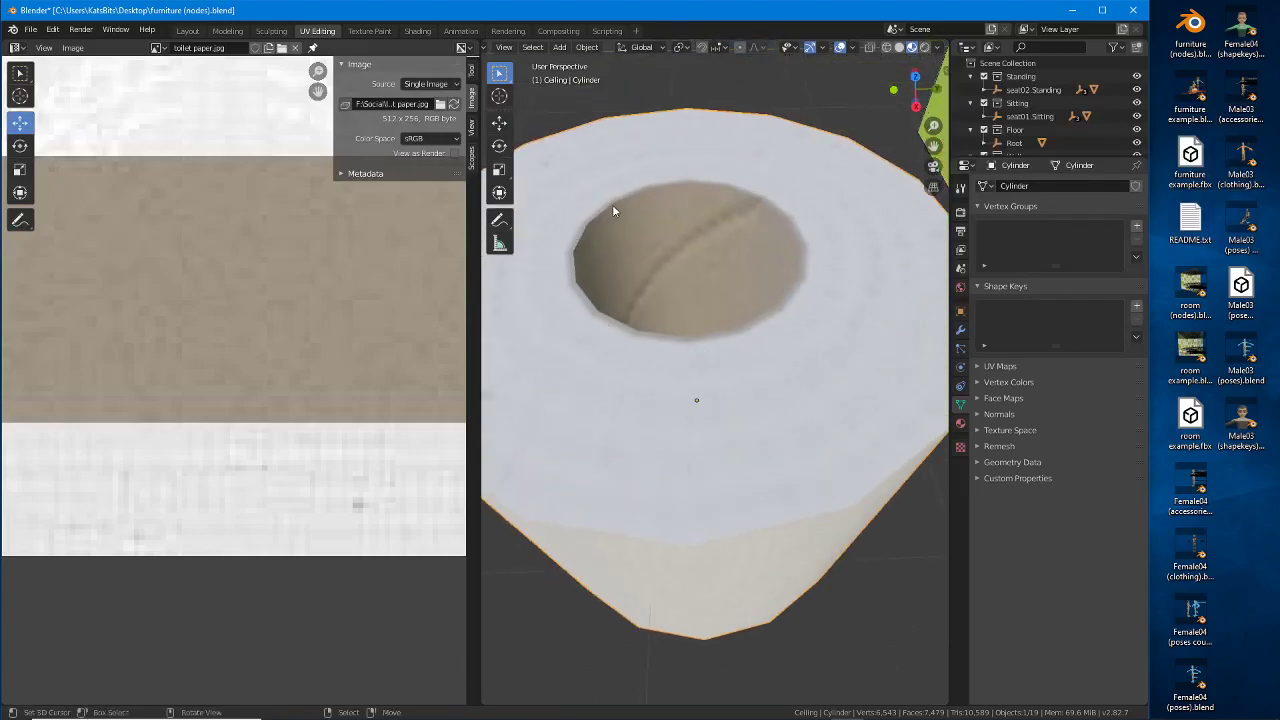
middle_drag(586, 339, 634, 325)
key(ctrl)
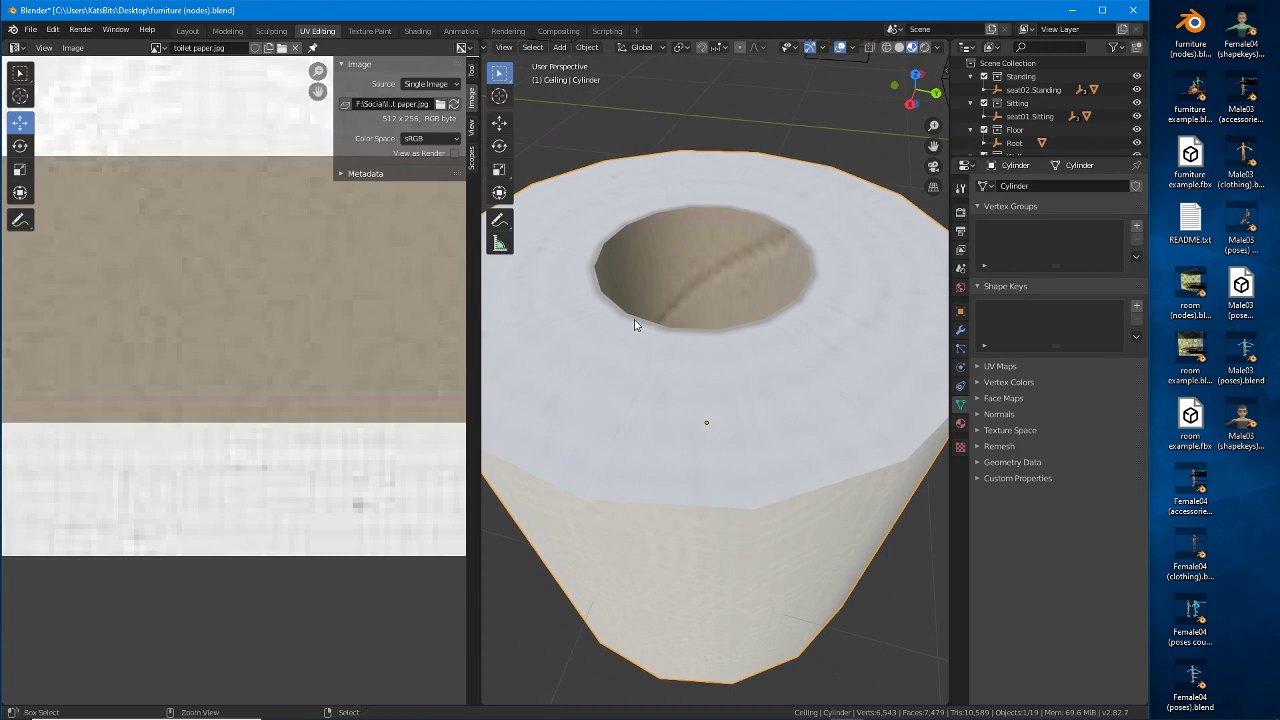
mouse_move(585, 238)
mouse_down()
mouse_move(606, 247)
mouse_move(618, 304)
mouse_move(636, 279)
mouse_up()
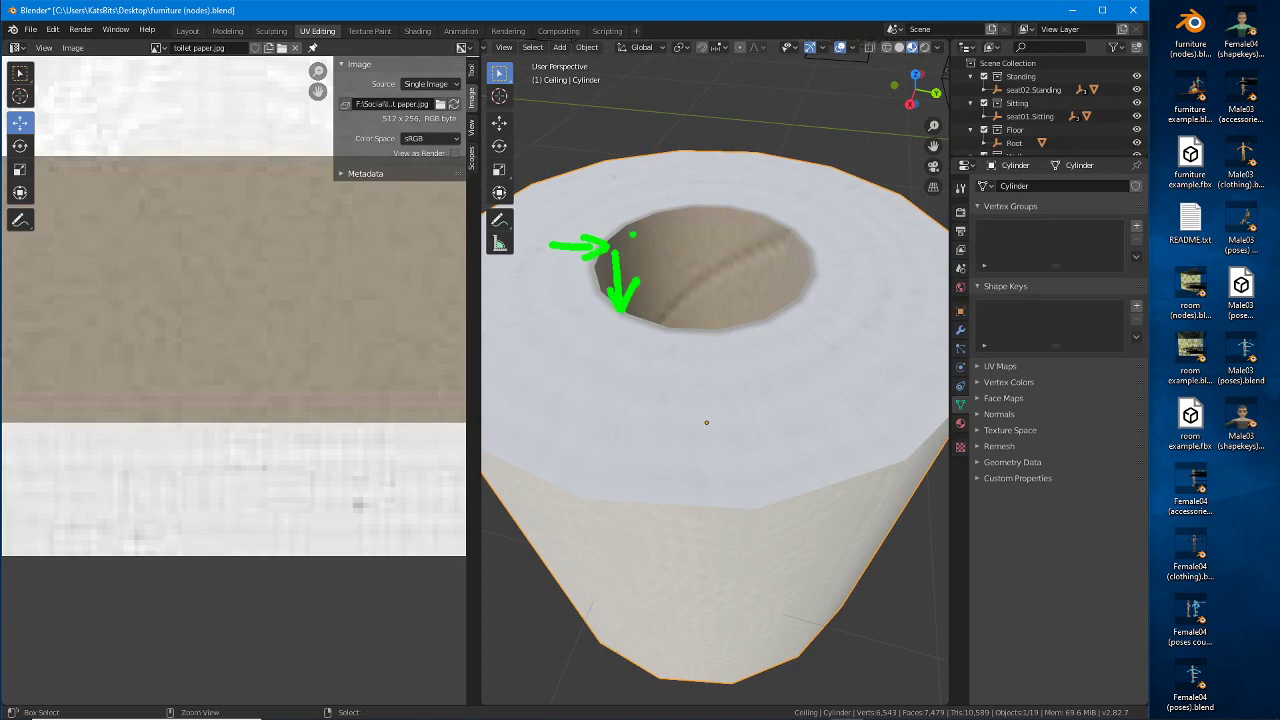
drag(630, 222, 668, 207)
mouse_move(798, 229)
mouse_down()
mouse_move(819, 255)
mouse_move(776, 320)
mouse_move(686, 338)
mouse_move(612, 311)
mouse_move(590, 262)
mouse_move(628, 221)
mouse_up()
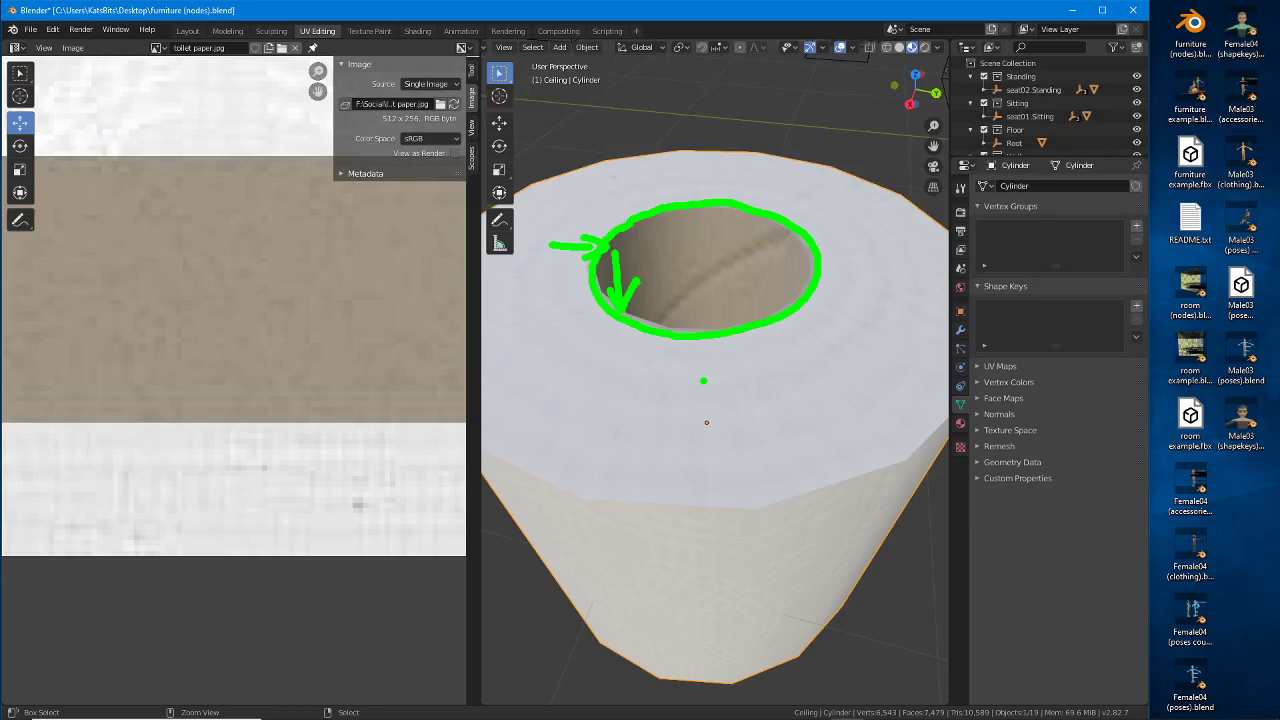
key(Escape)
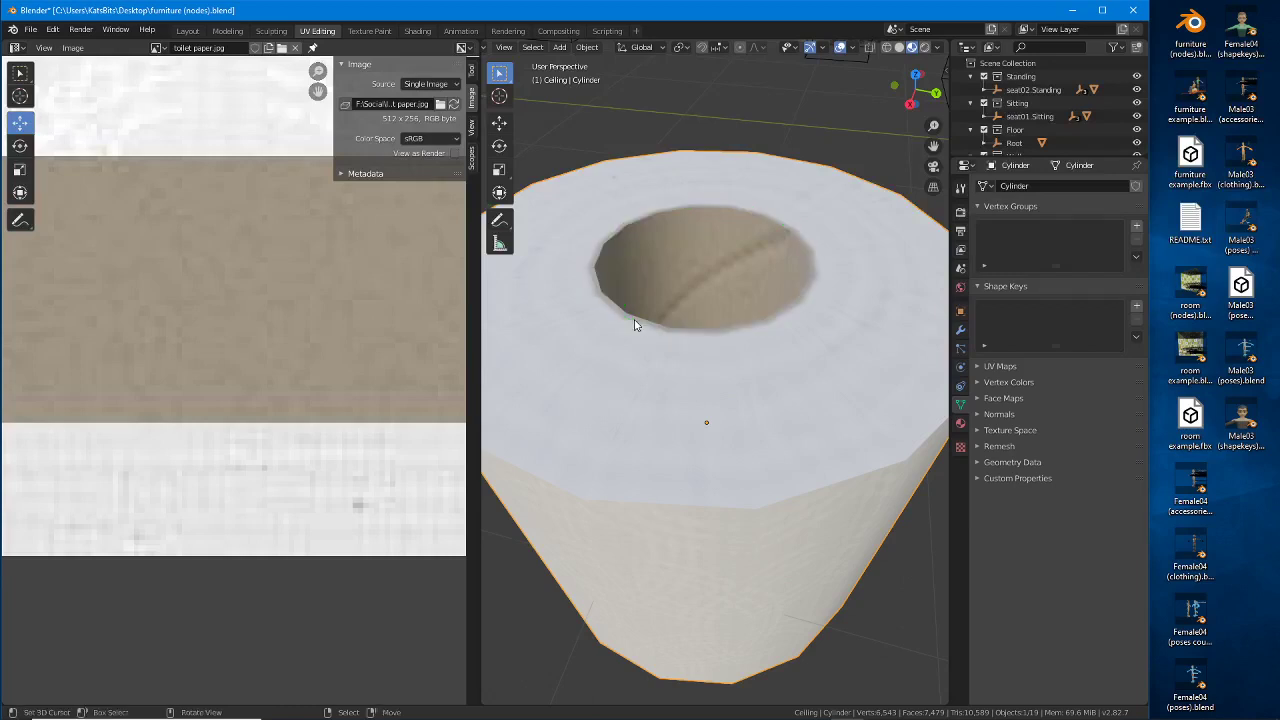
scroll(634, 325, down, 3)
middle_drag(669, 371, 700, 377)
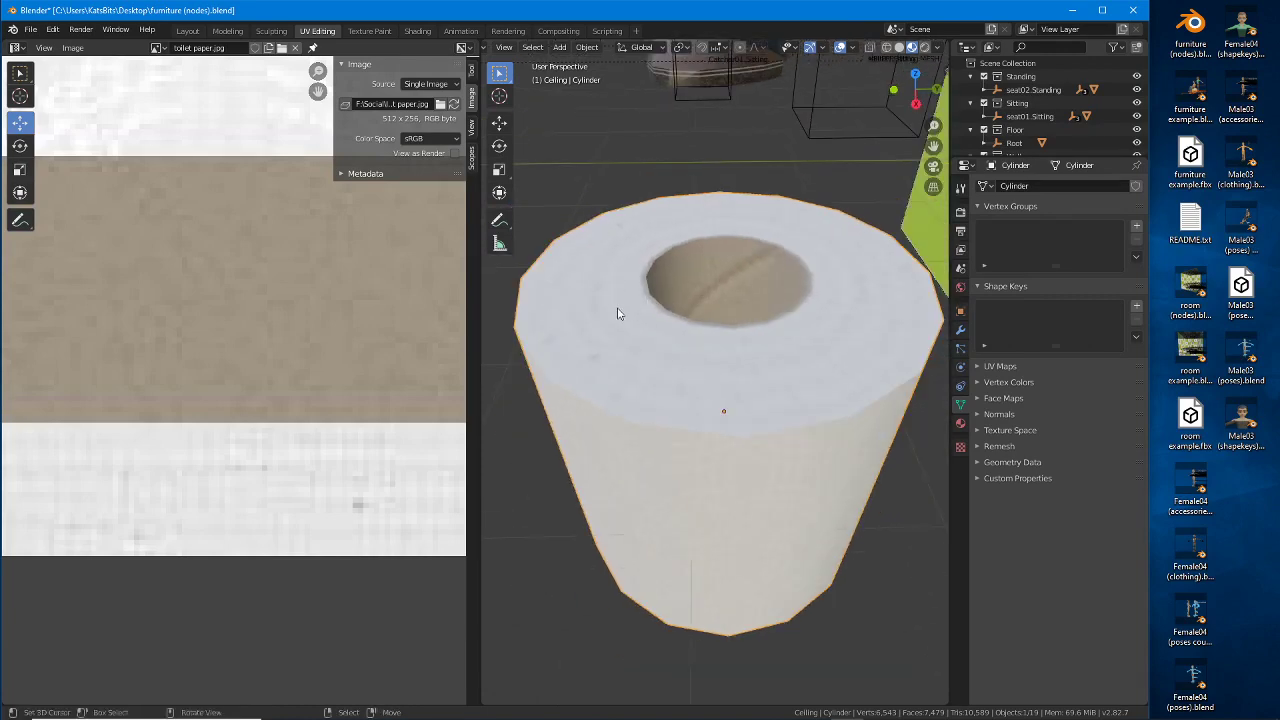
scroll(729, 386, down, 3)
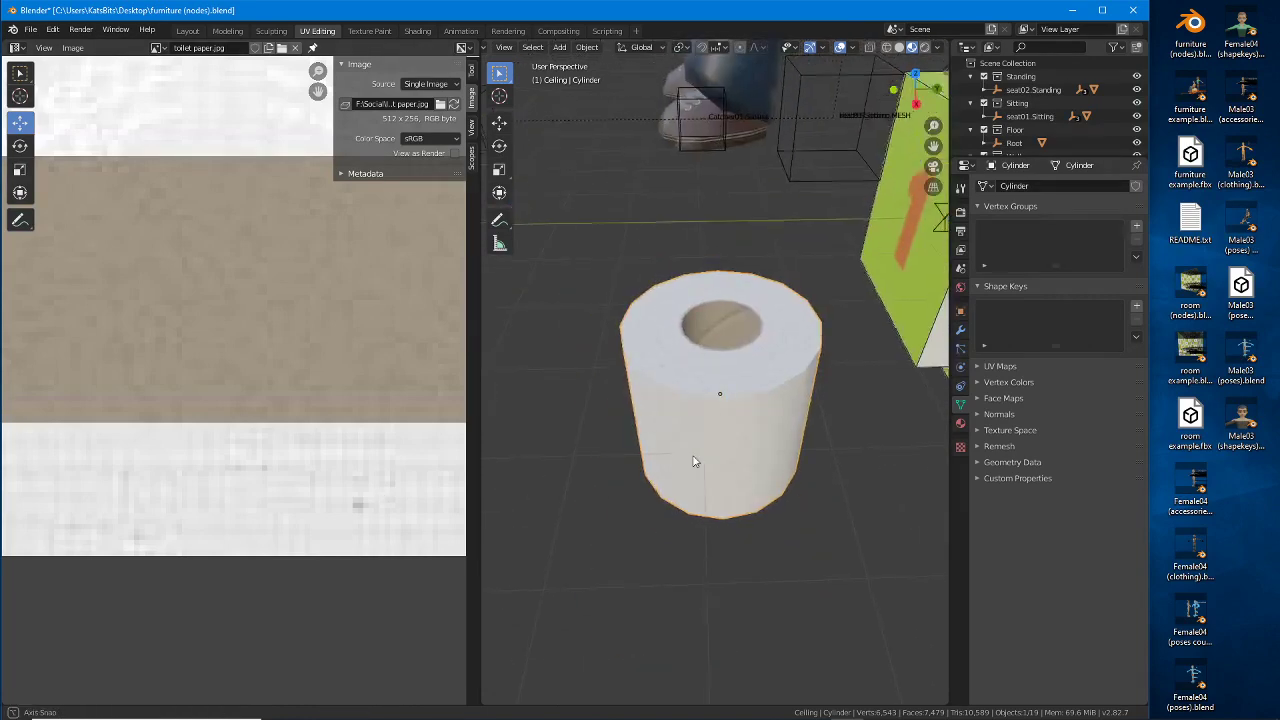
middle_drag(729, 386, 681, 453)
Step: Save a copy of the scene as thrown.blend in the F:\Social\IMVU\furniture folder
click(31, 30)
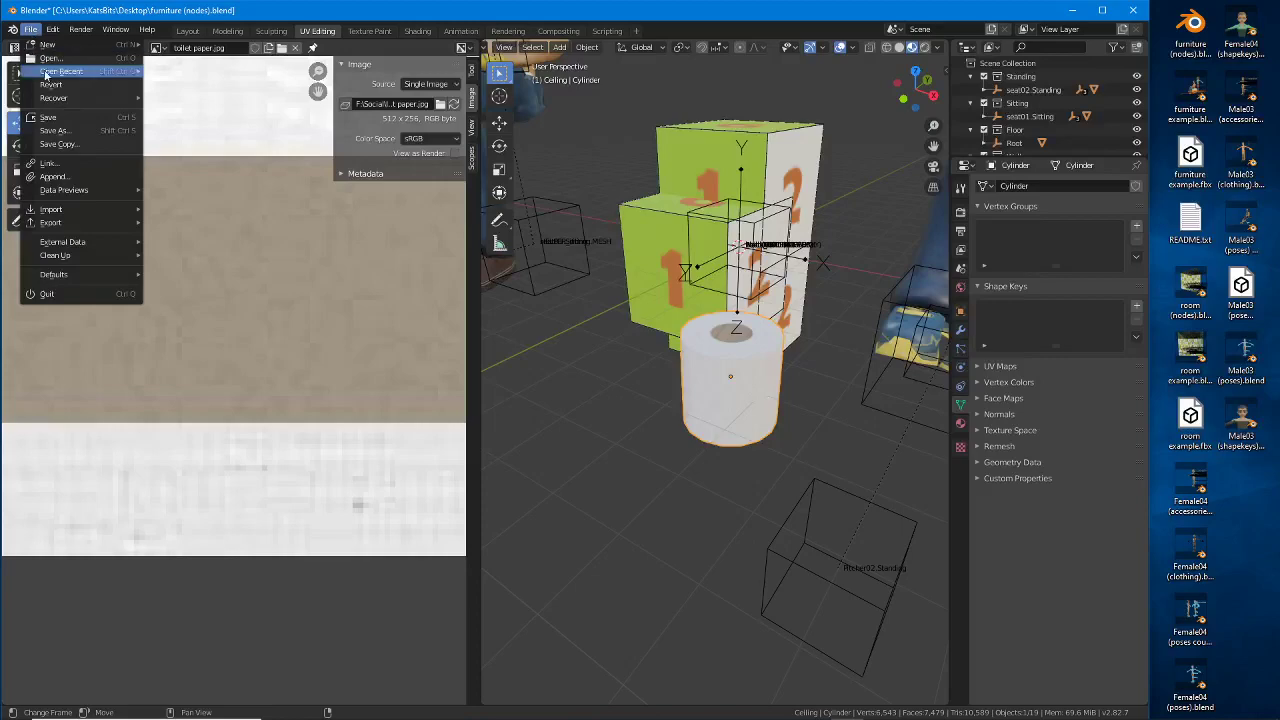
click(69, 132)
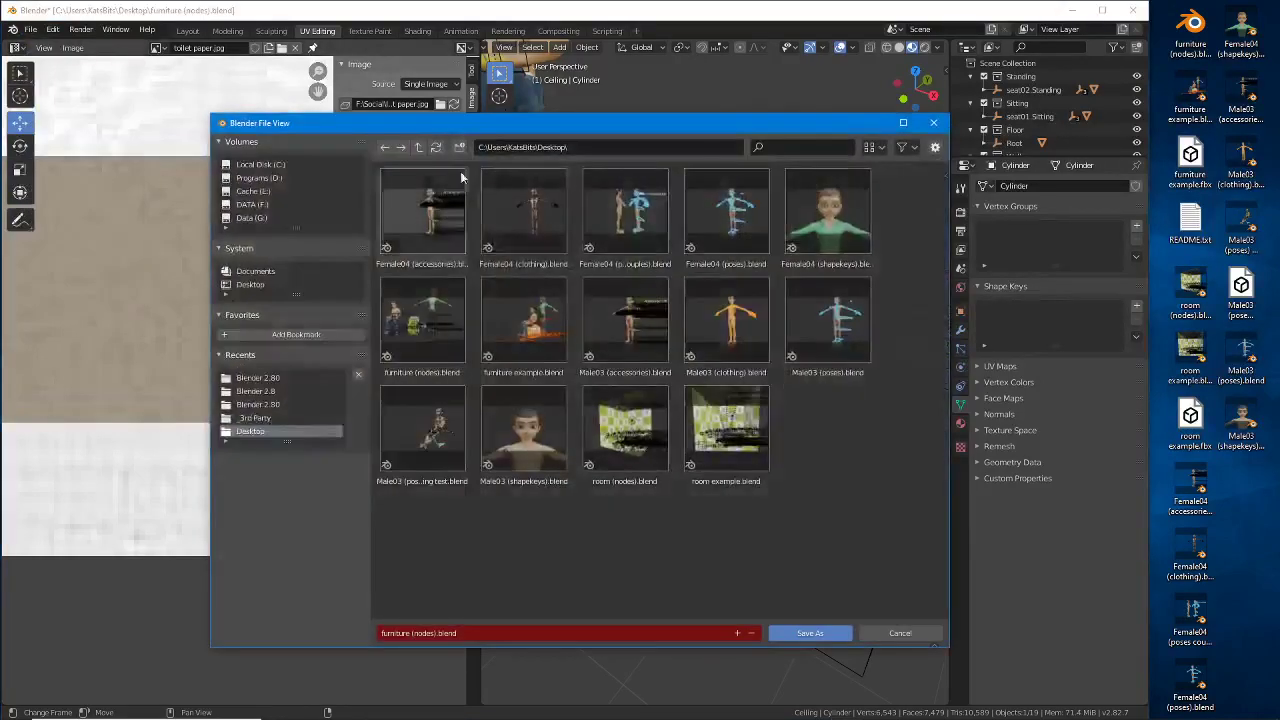
click(257, 378)
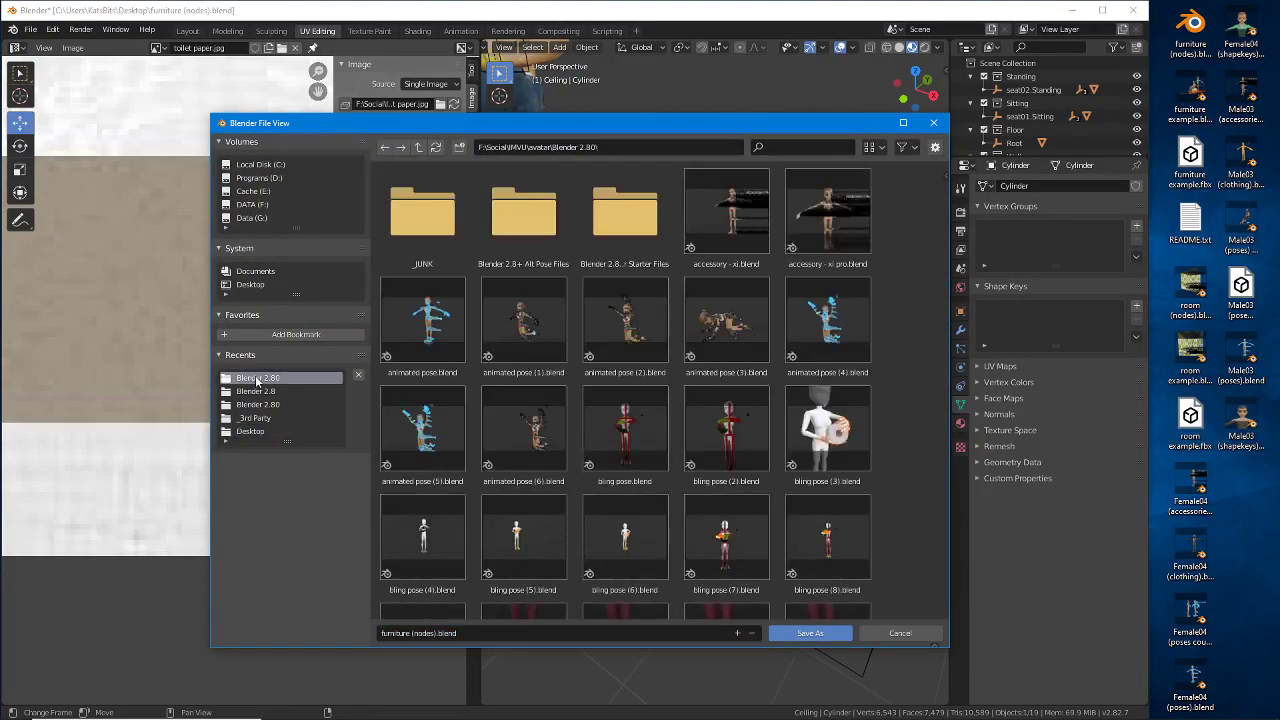
click(418, 147)
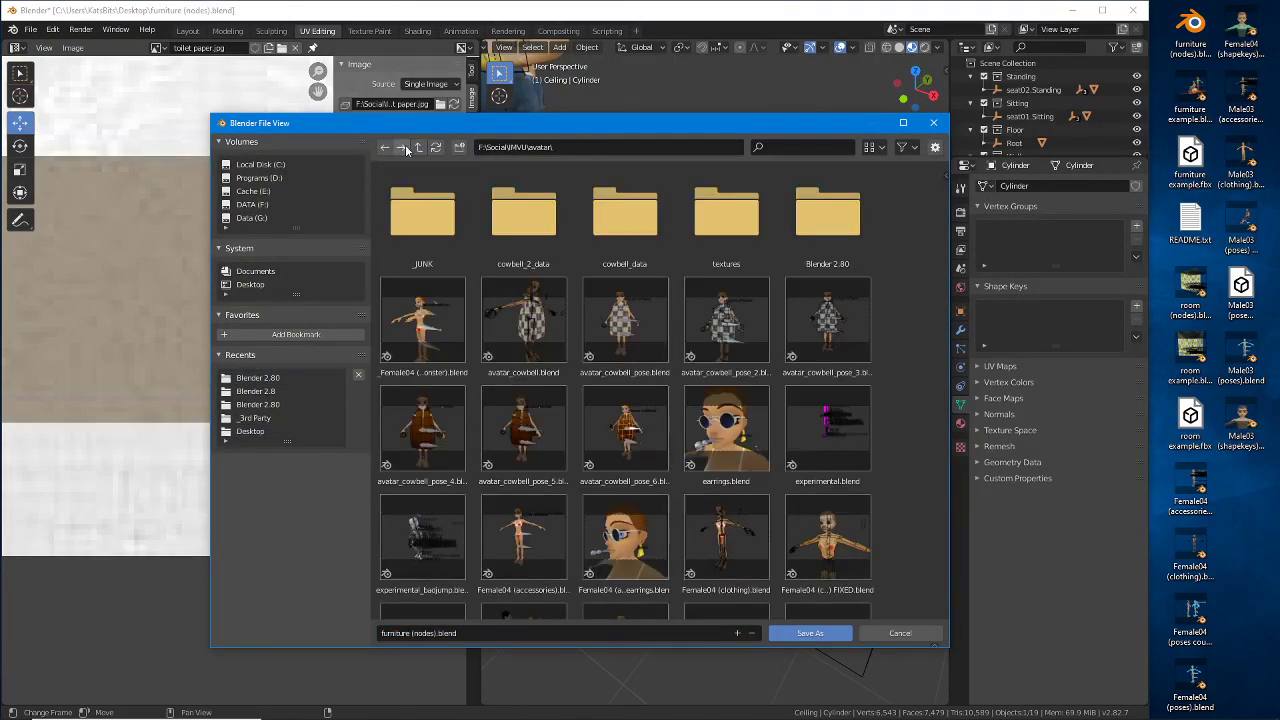
click(419, 147)
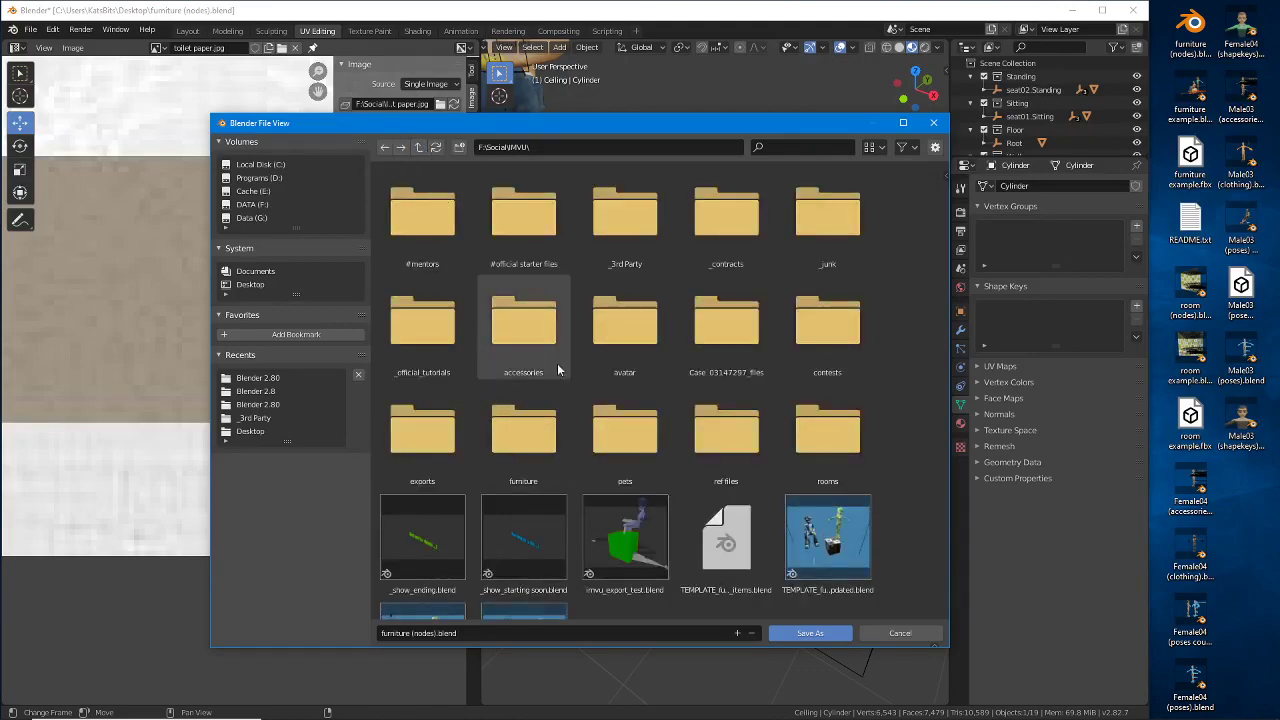
double_click(545, 439)
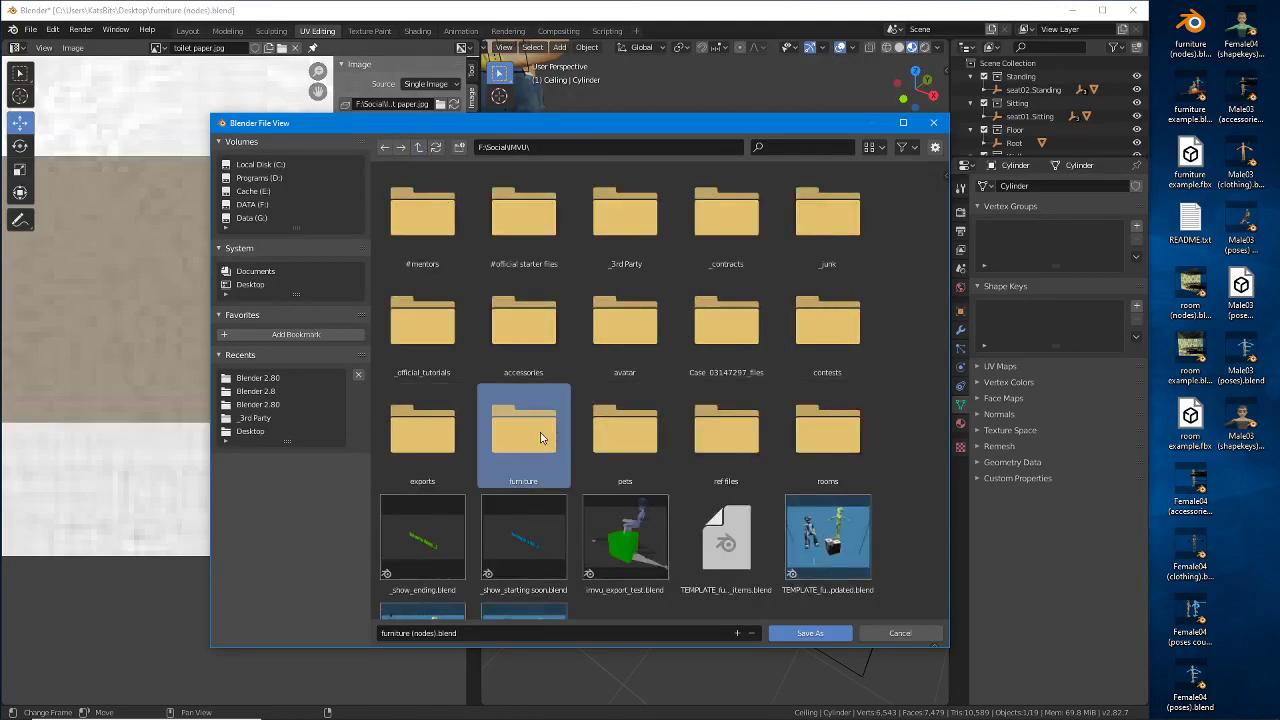
click(592, 147)
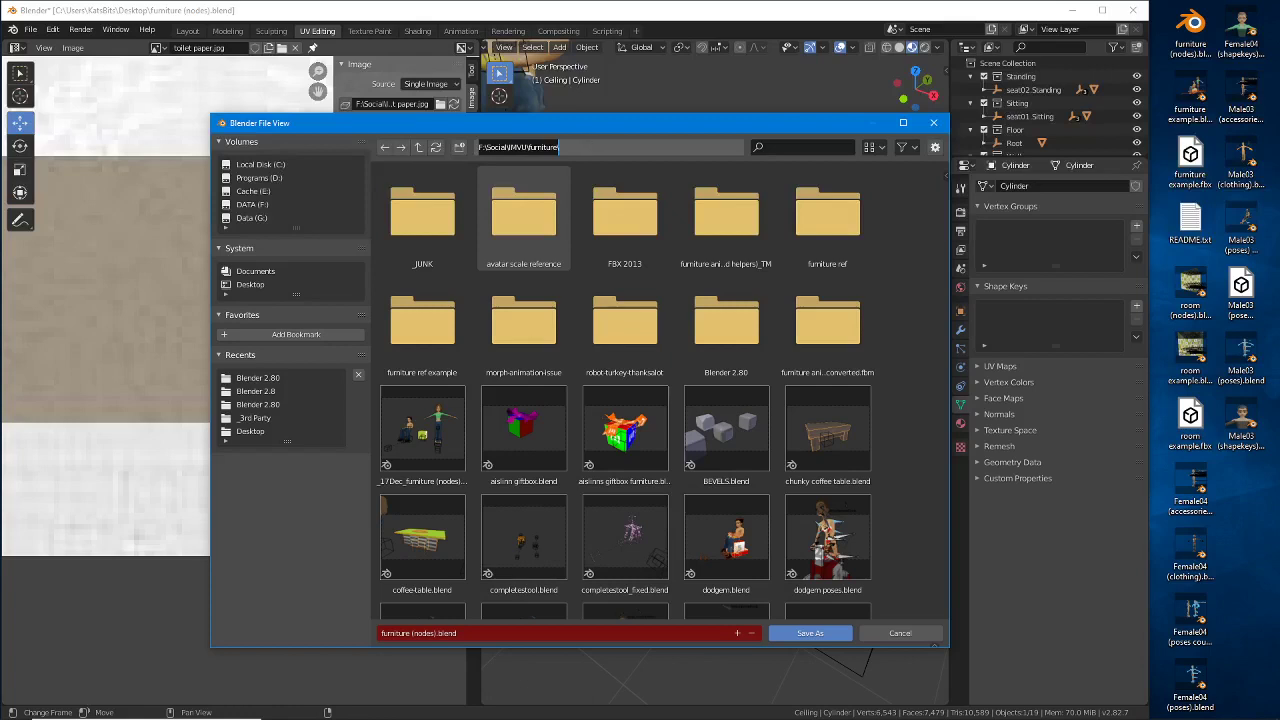
click(470, 632)
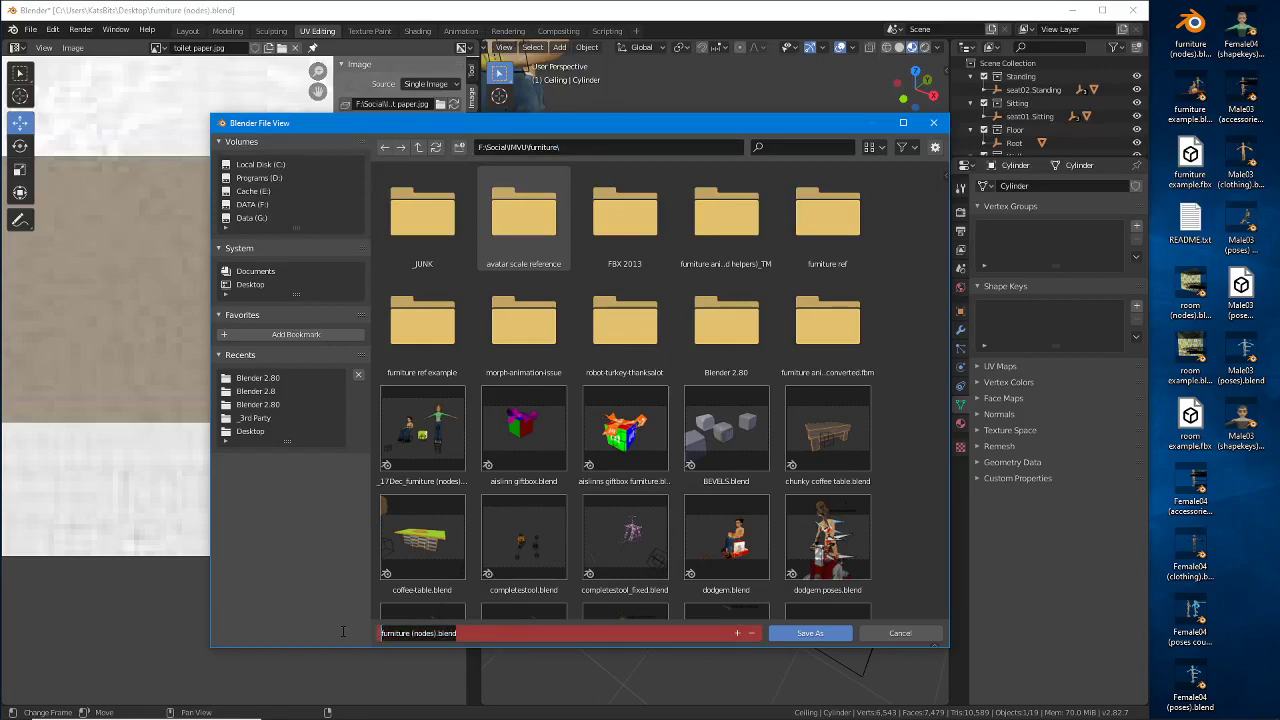
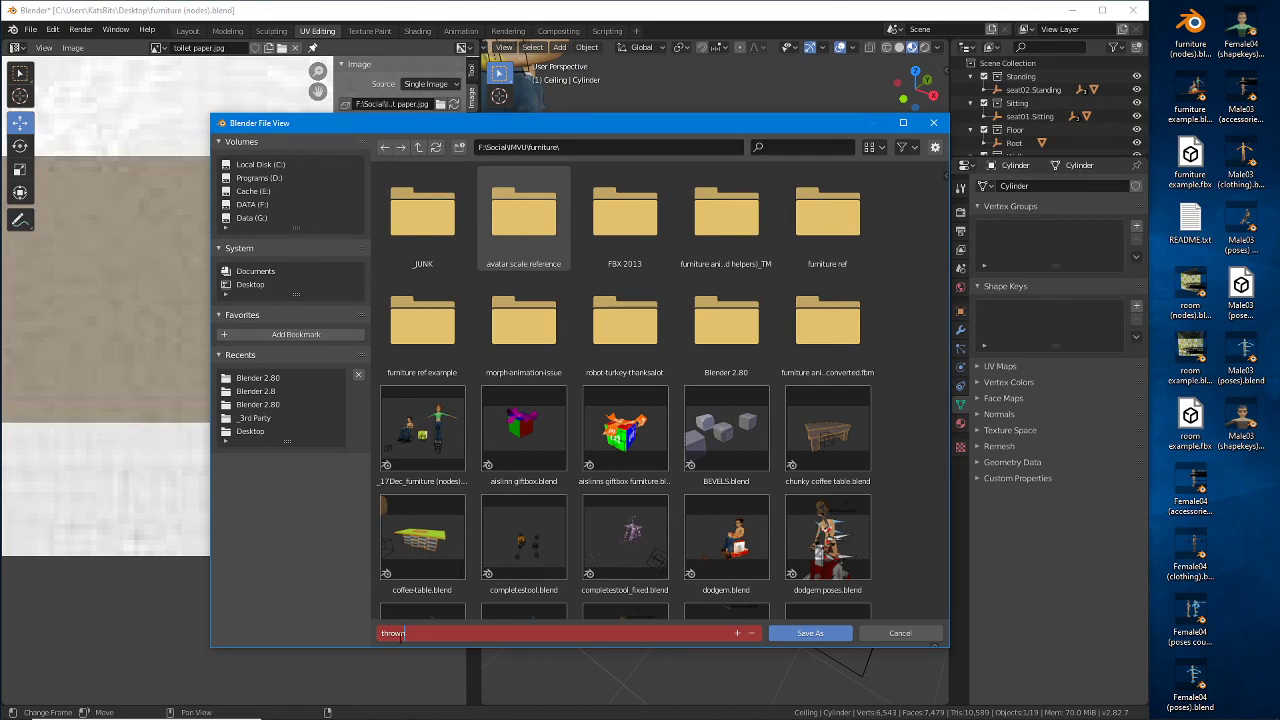
key(Return)
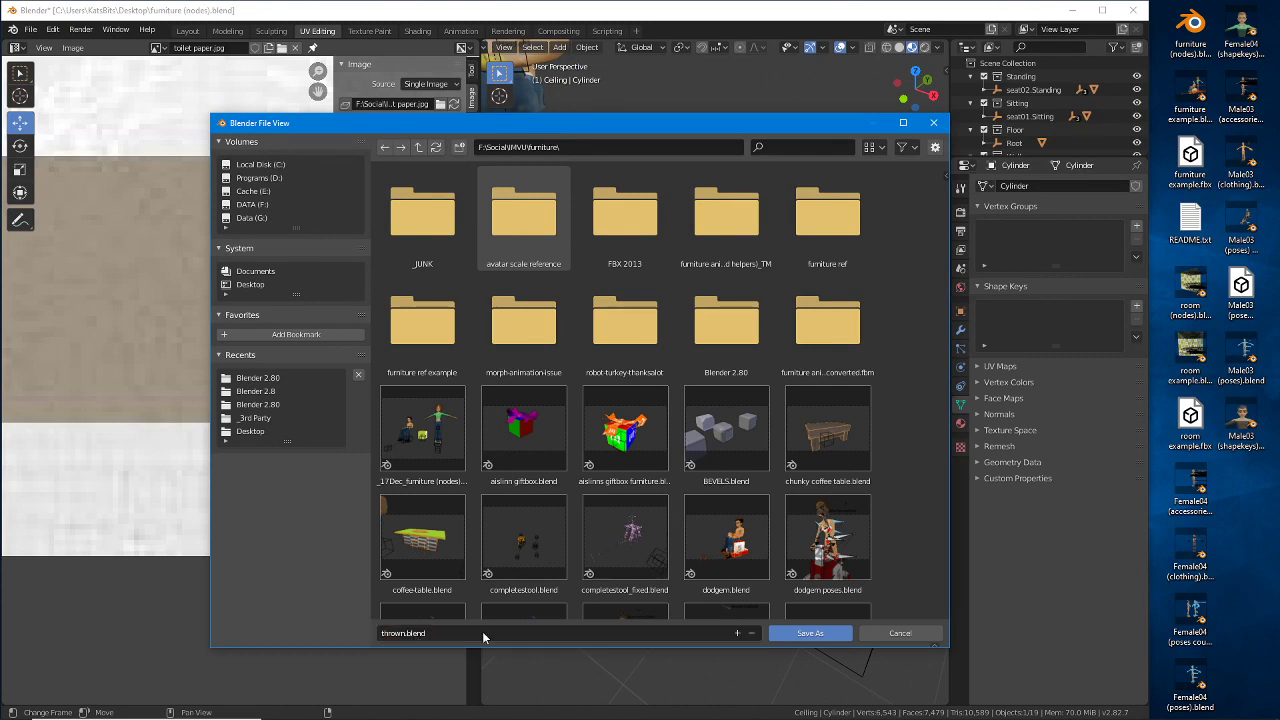
click(810, 634)
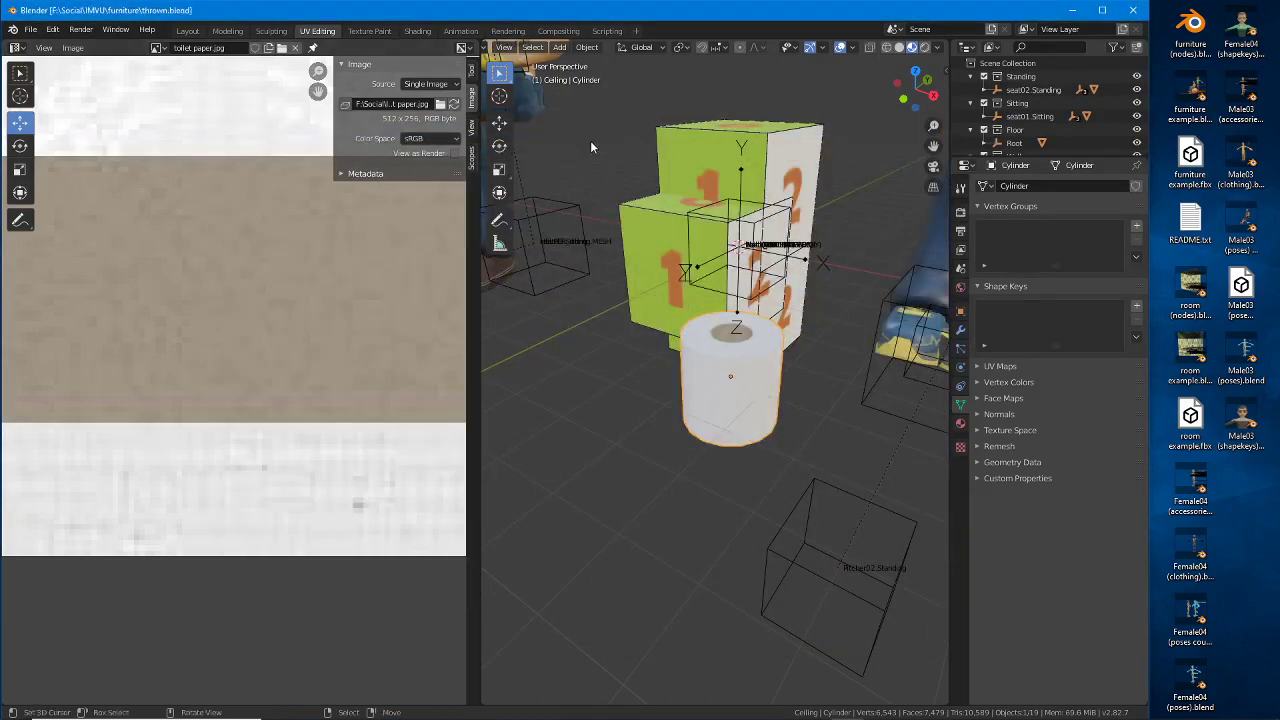
Step: Examine the full toilet paper texture and compare the roll's size and height with the avatars and blocks in front orthographic view
scroll(305, 365, down, 8)
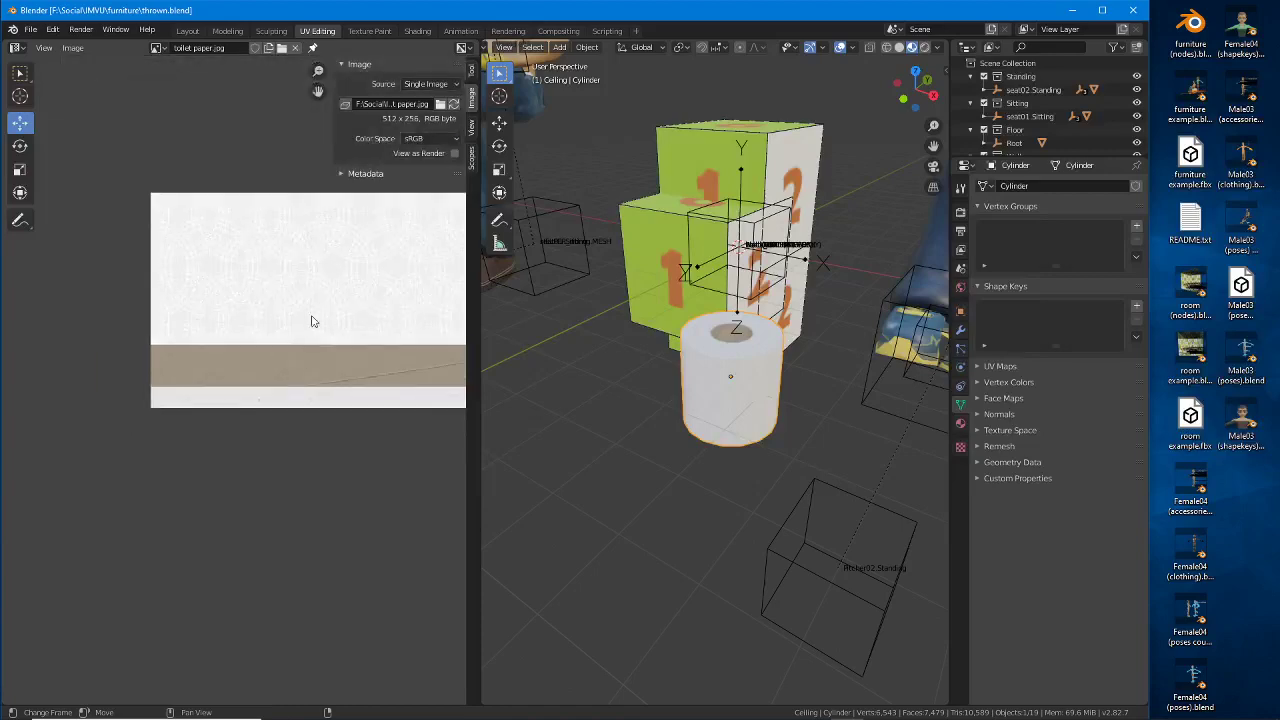
middle_drag(311, 317, 223, 338)
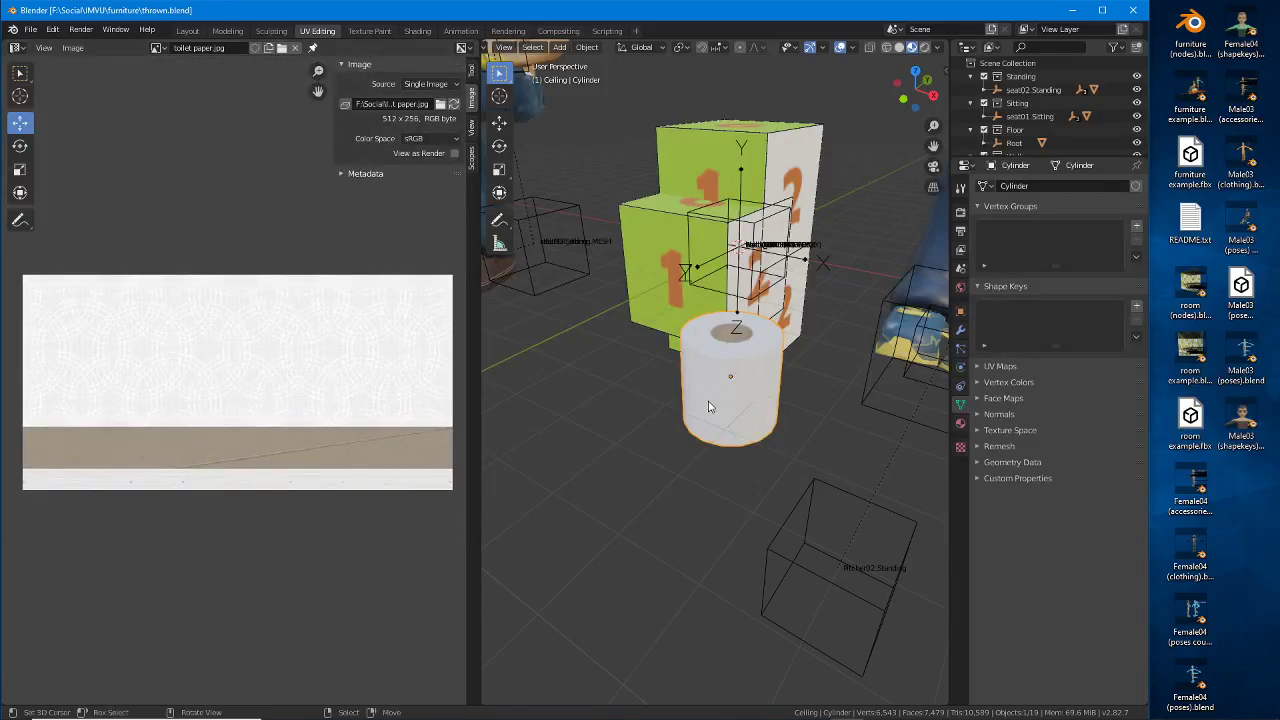
middle_drag(709, 406, 766, 397)
scroll(766, 397, down, 4)
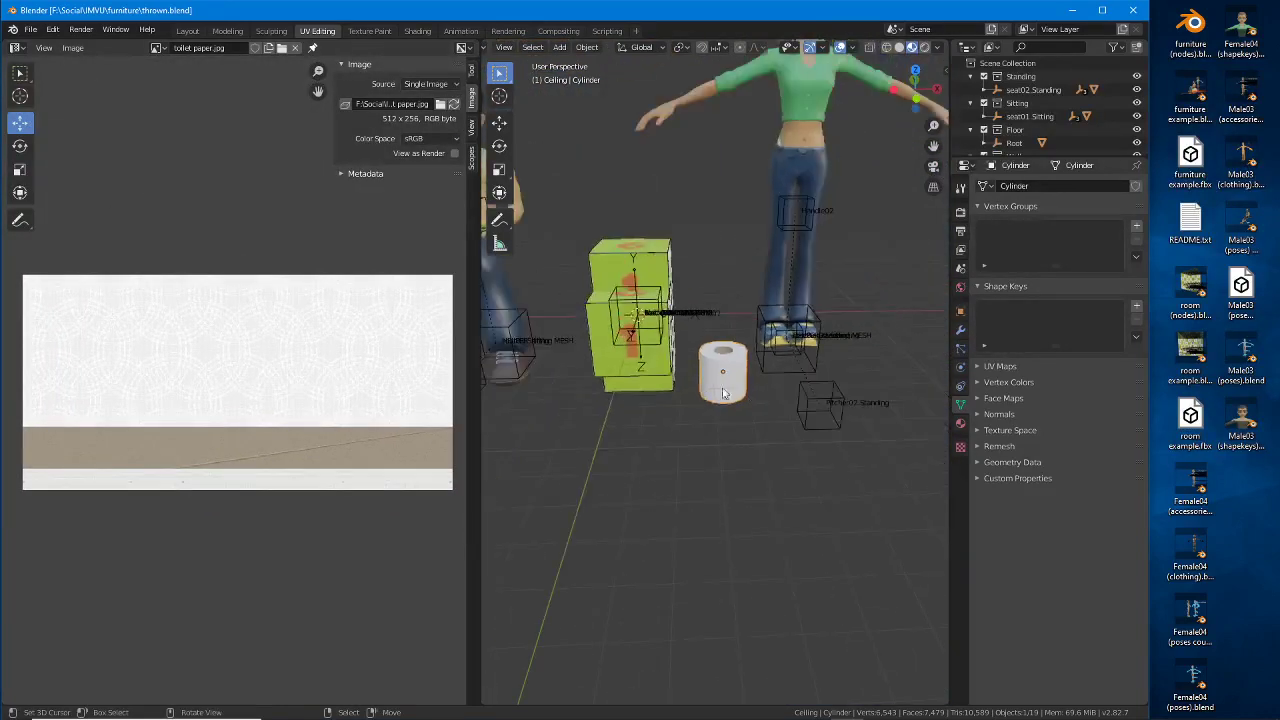
middle_drag(668, 368, 723, 421)
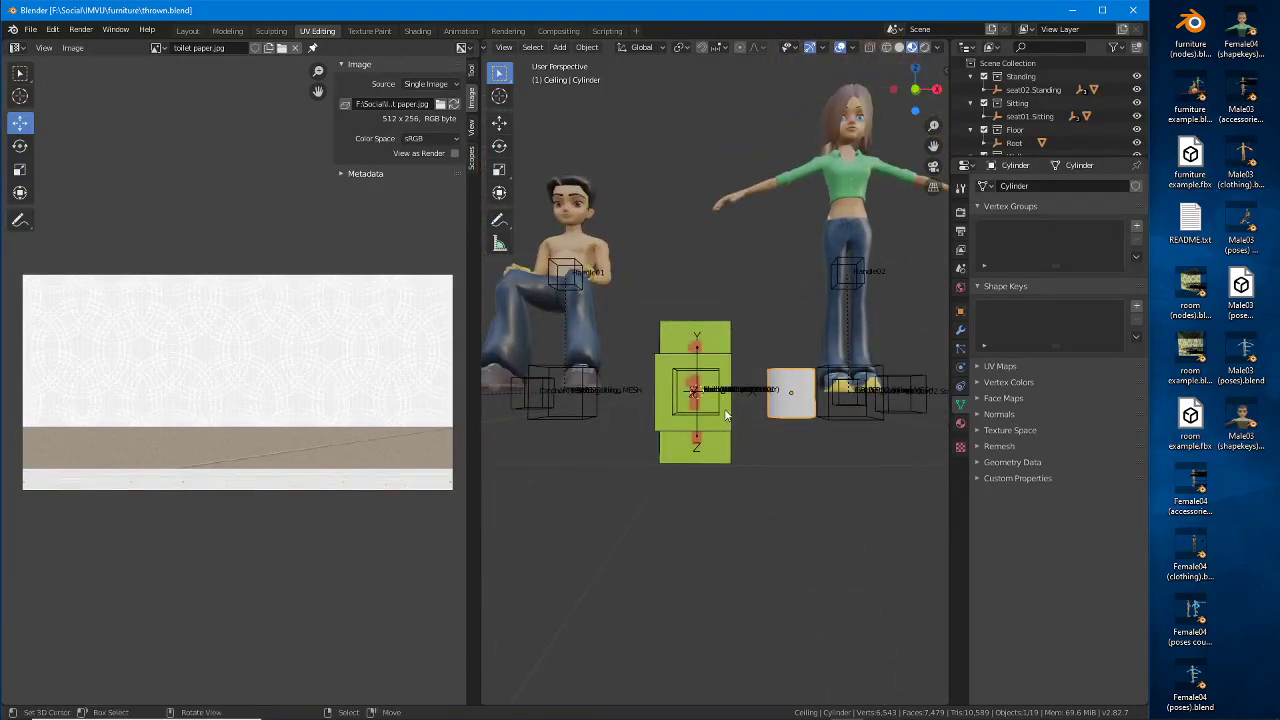
key(KP_5)
key(KP_1)
scroll(733, 402, up, 2)
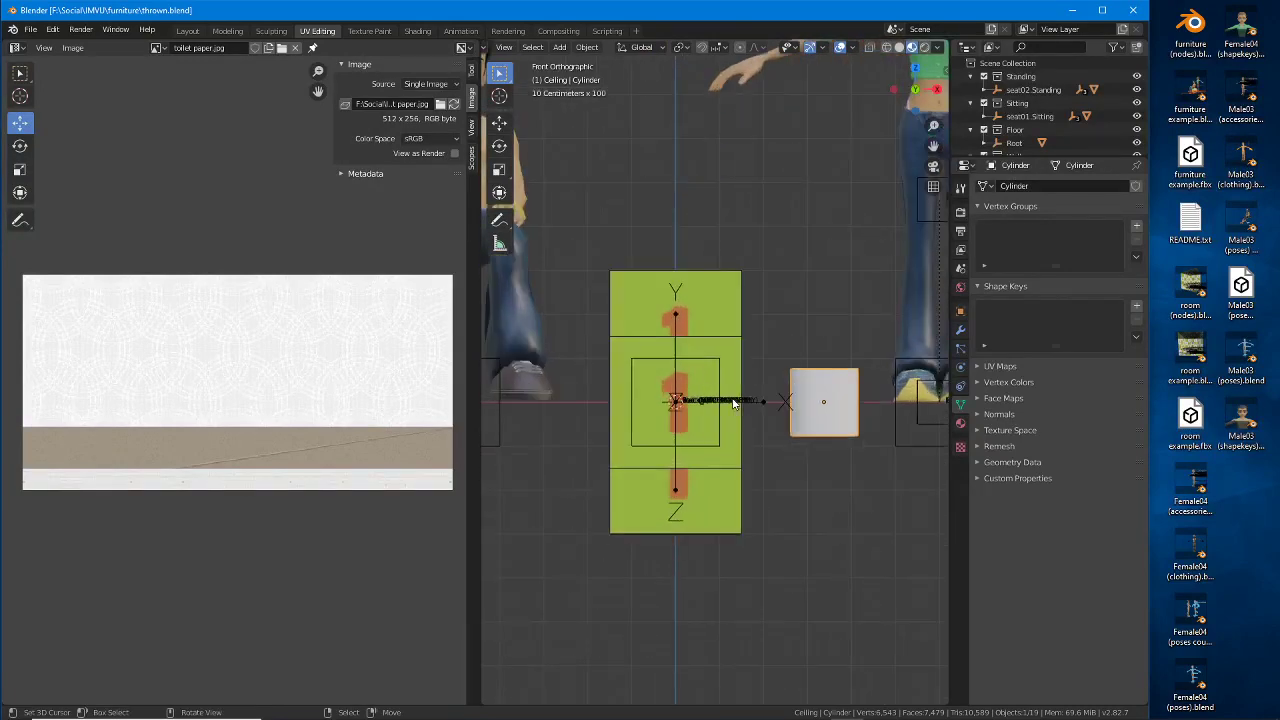
scroll(803, 385, down, 1)
shift+middle_drag(598, 389, 732, 413)
scroll(706, 414, down, 1)
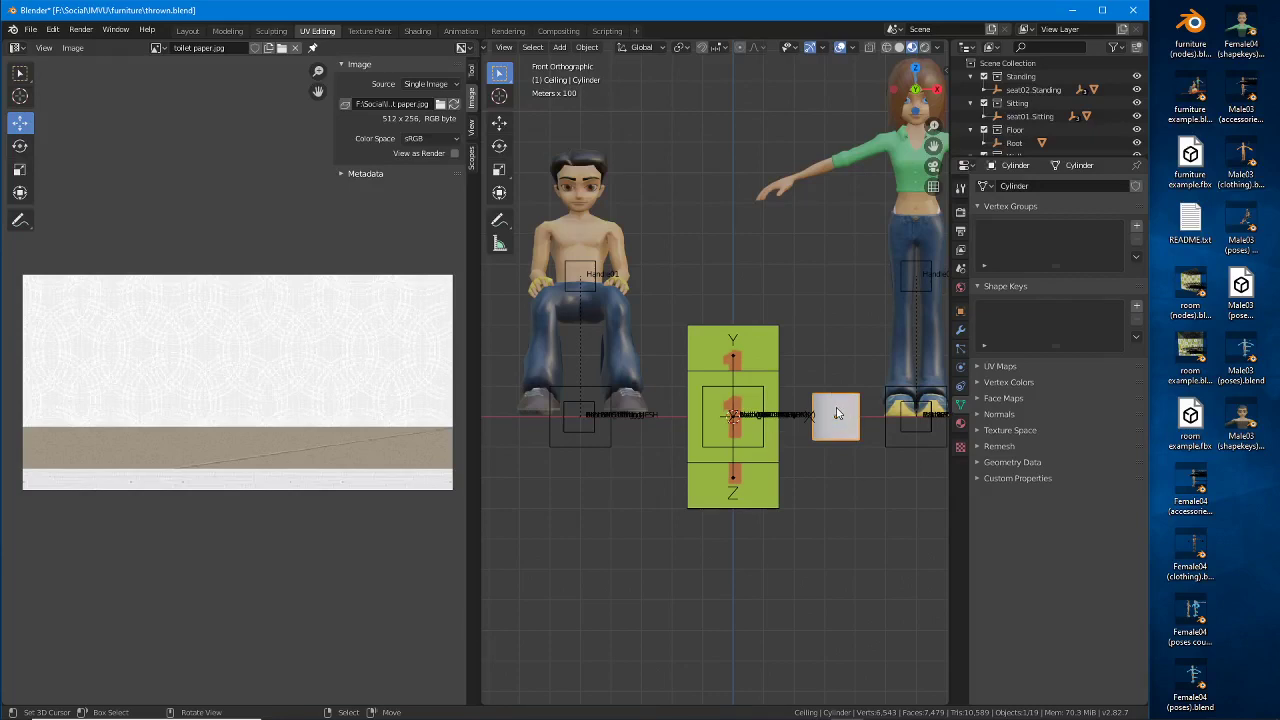
Step: In the Layout workspace's front view with material preview shading, move the roll 80 m up on Z and -1048 m along X
click(189, 31)
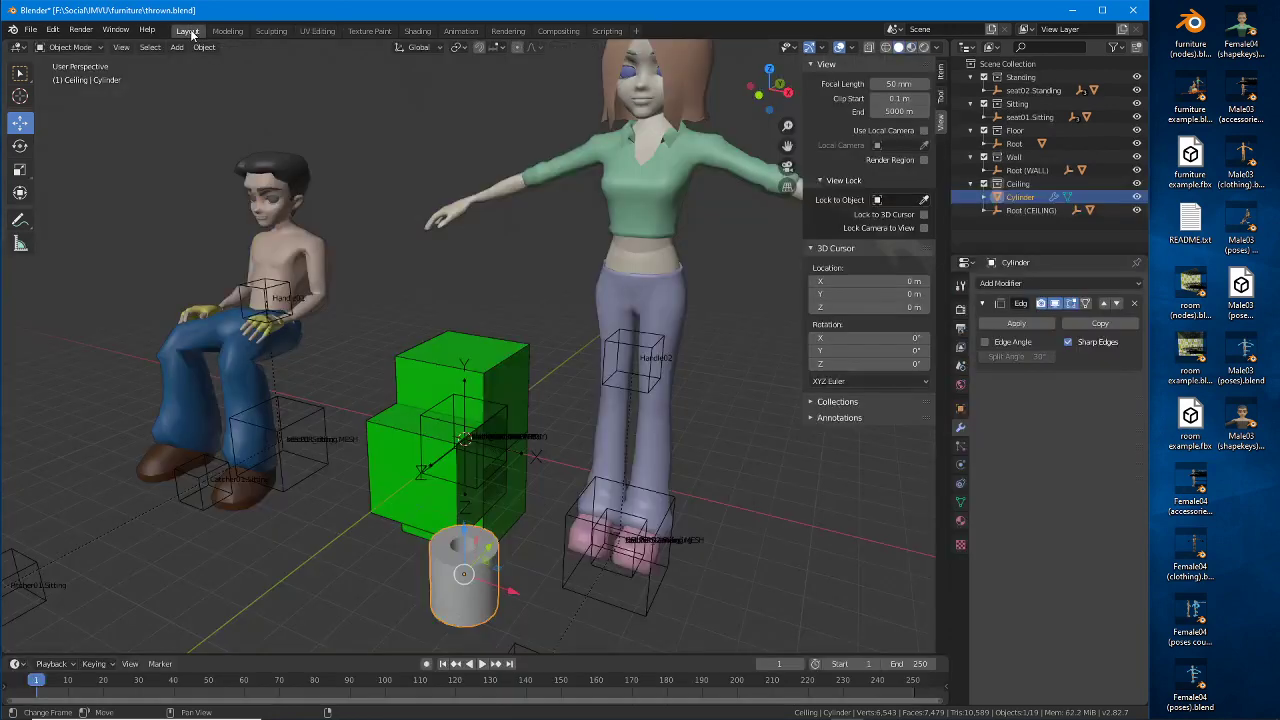
key(KP_1)
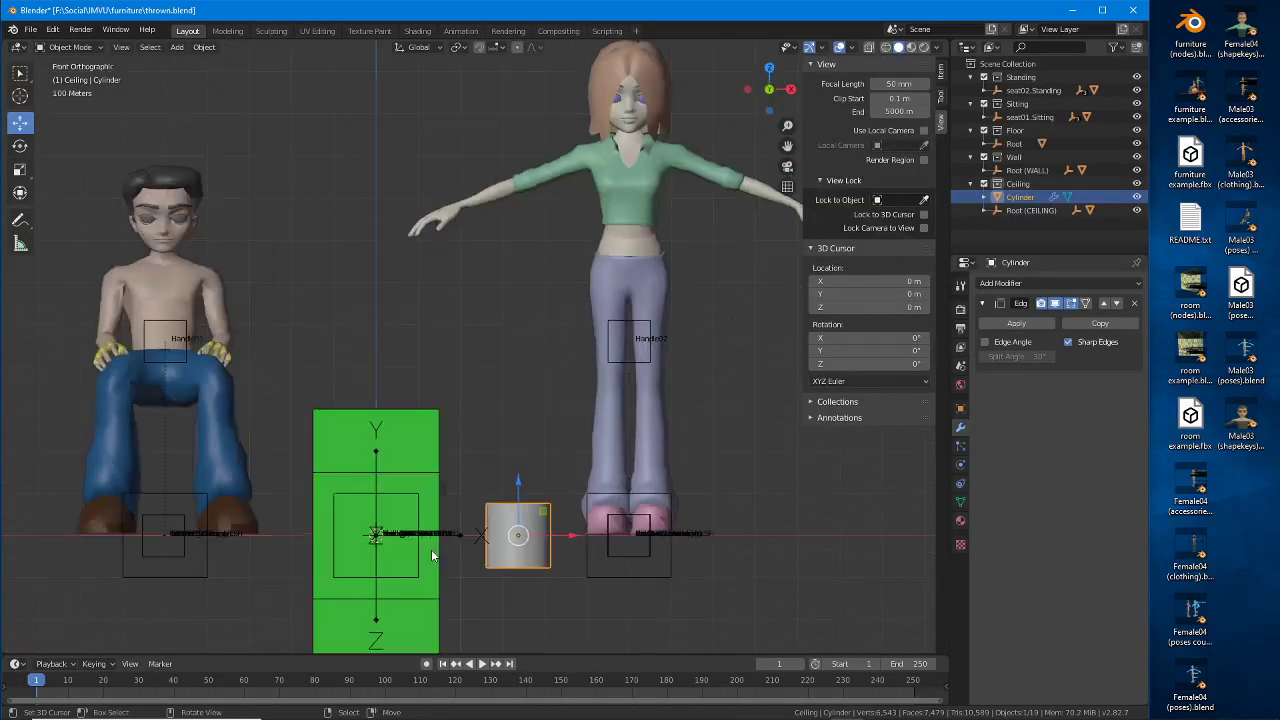
mouse_move(518, 483)
mouse_down()
mouse_move(517, 450)
mouse_move(520, 485)
mouse_up()
click(910, 47)
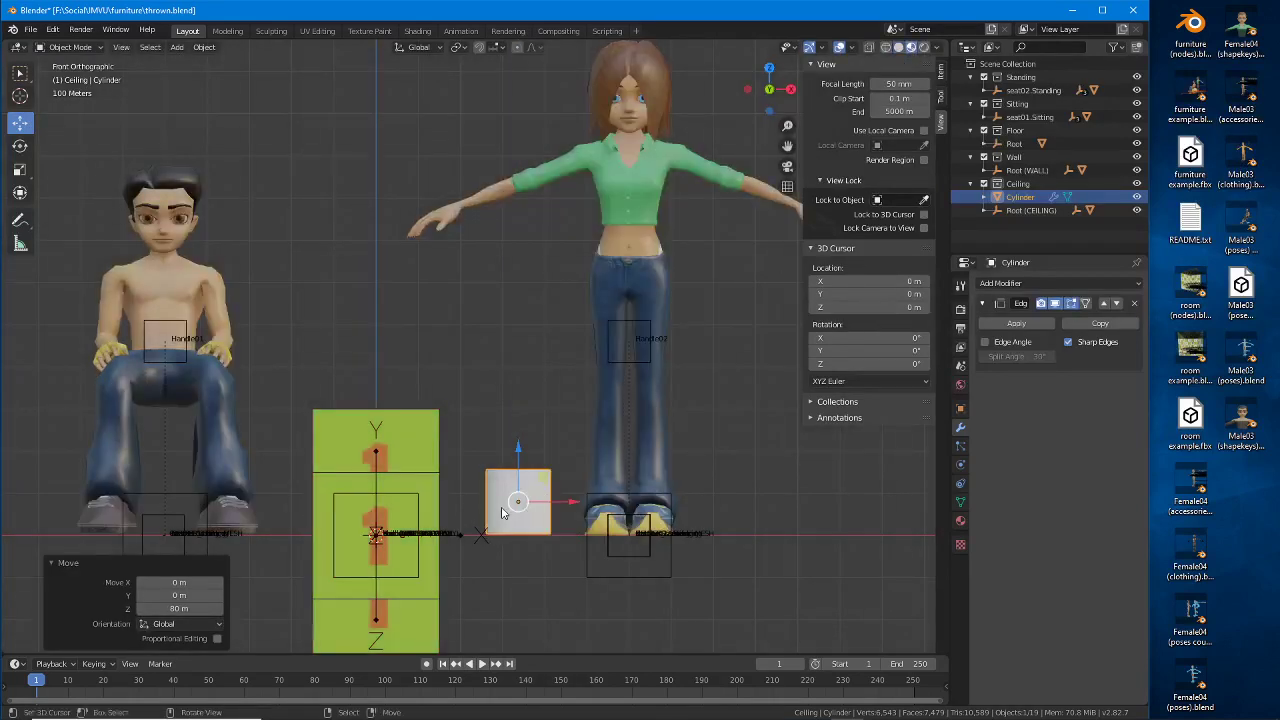
shift+middle_drag(506, 508, 723, 471)
drag(806, 470, 345, 467)
Step: Duplicate the roll twice in a row along Y beside the seated avatar, offsetting the first copy 332 m and the next 217 m
middle_drag(344, 463, 452, 514)
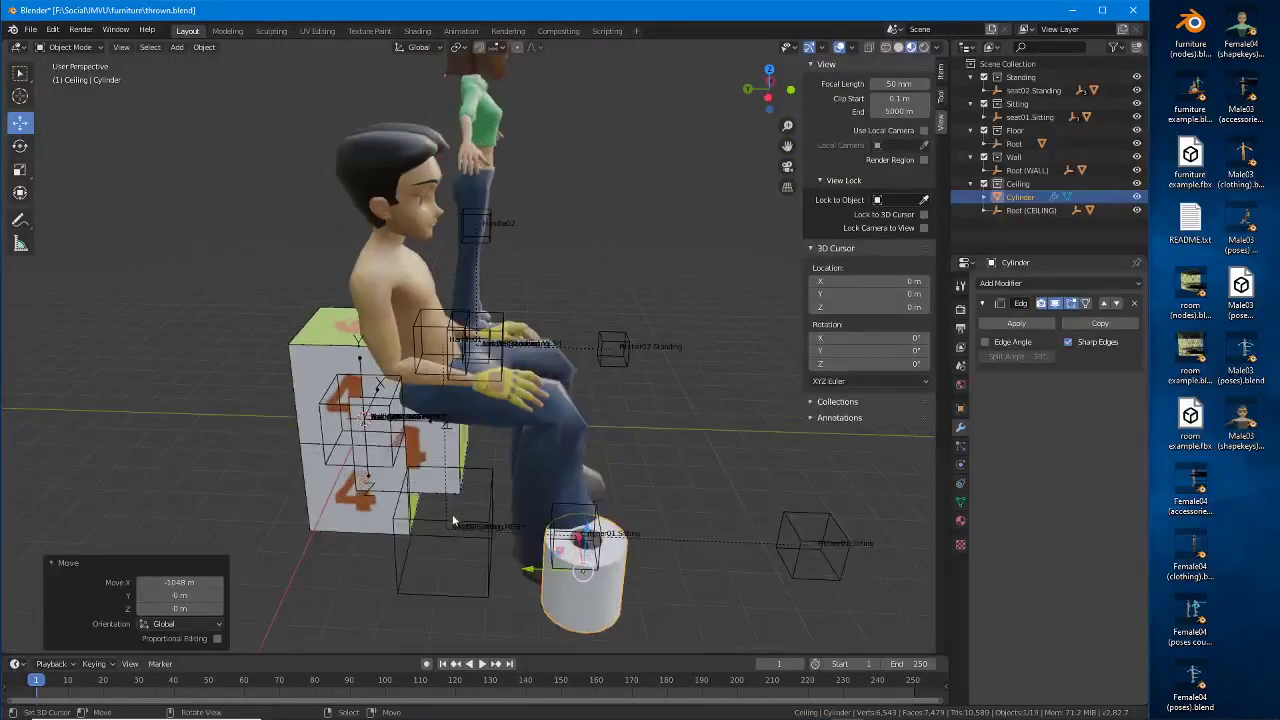
key(shift+d)
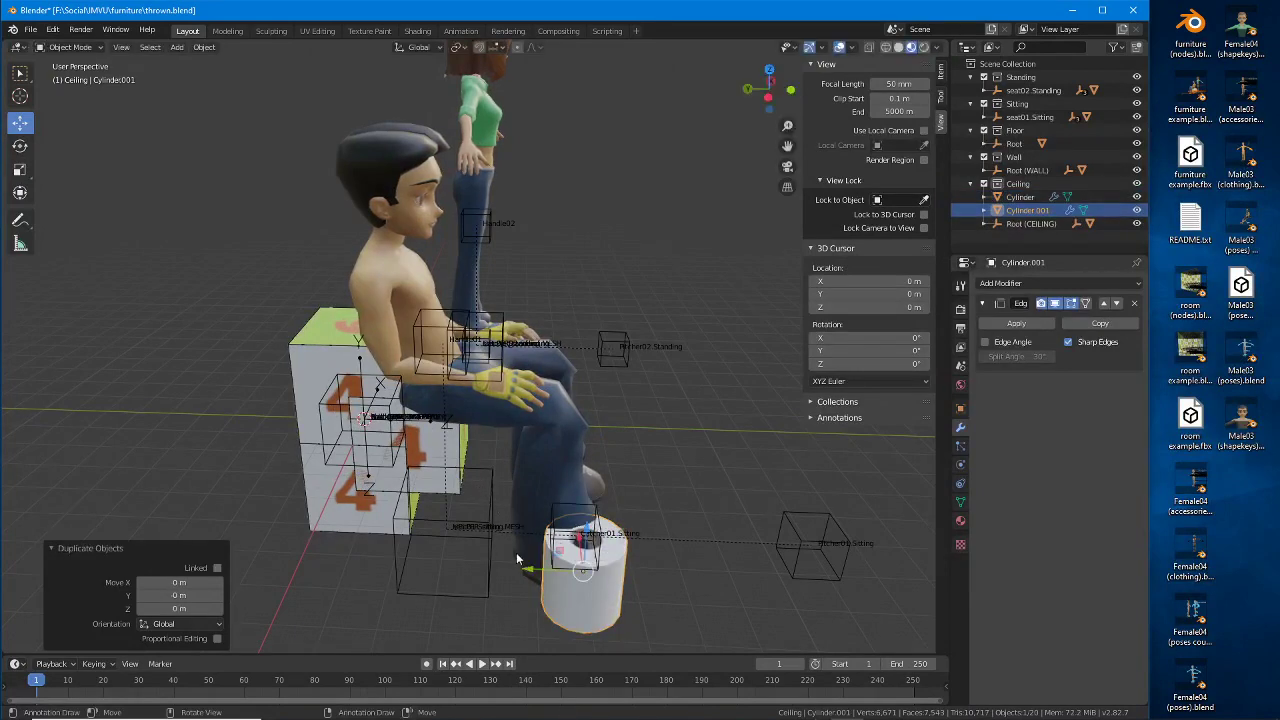
click(356, 547)
key(shift+d)
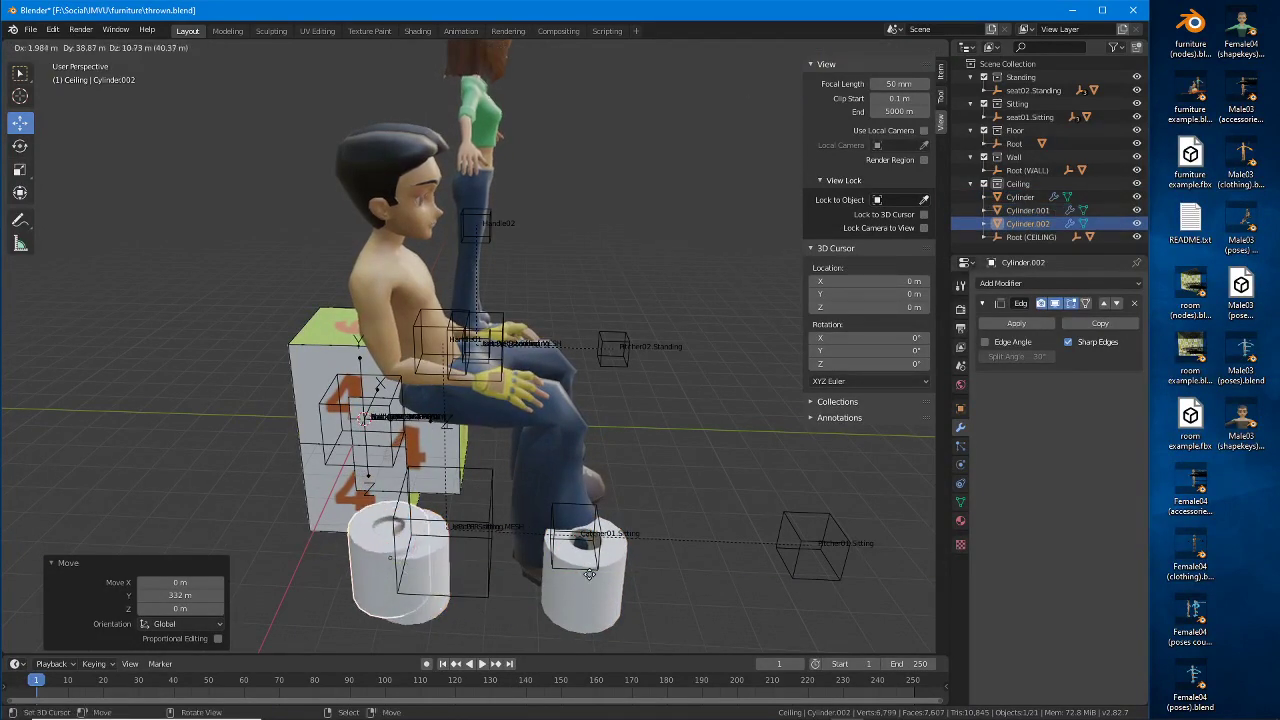
right_click(481, 542)
middle_drag(396, 554, 476, 582)
drag(463, 592, 362, 612)
Step: Duplicate the rearmost roll and move the copy 240 m along X, behind the seated avatar
middle_drag(362, 612, 518, 599)
key(shift+d)
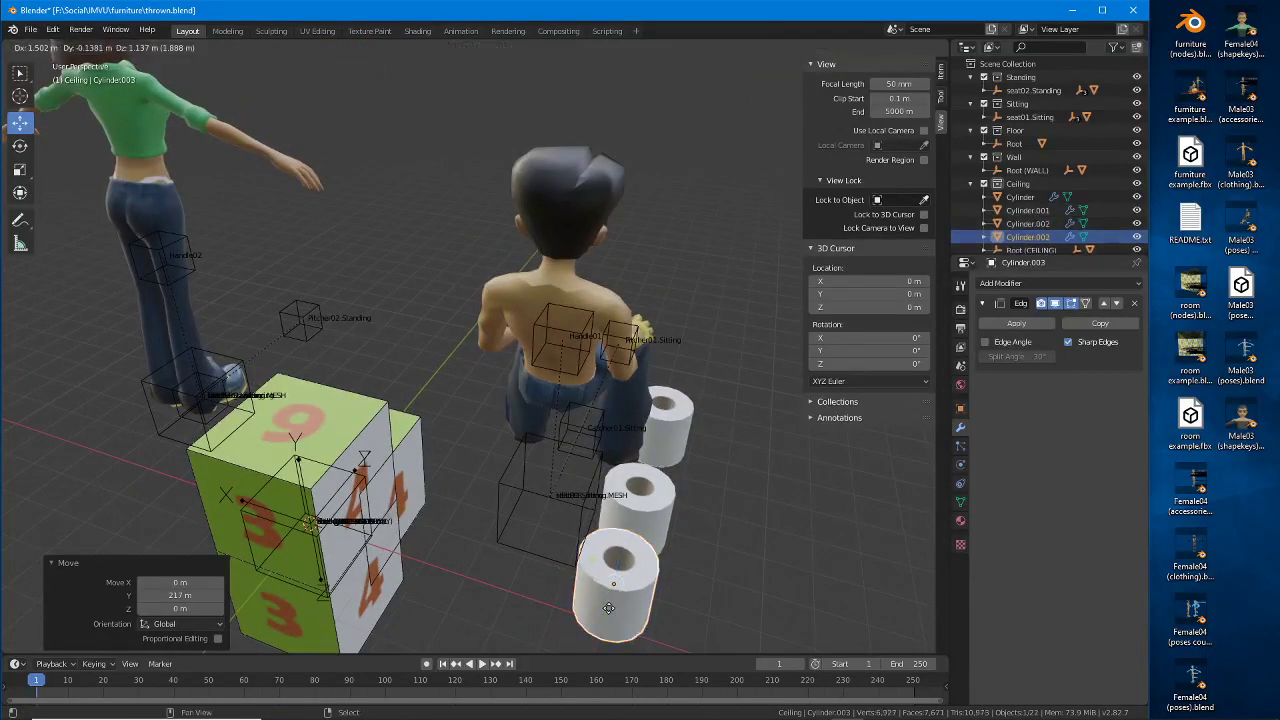
key(Escape)
key(g)
key(x)
click(500, 558)
Step: Duplicate the roll behind the avatar and move the copy -157 m along Y, beneath the avatar
key(shift+d)
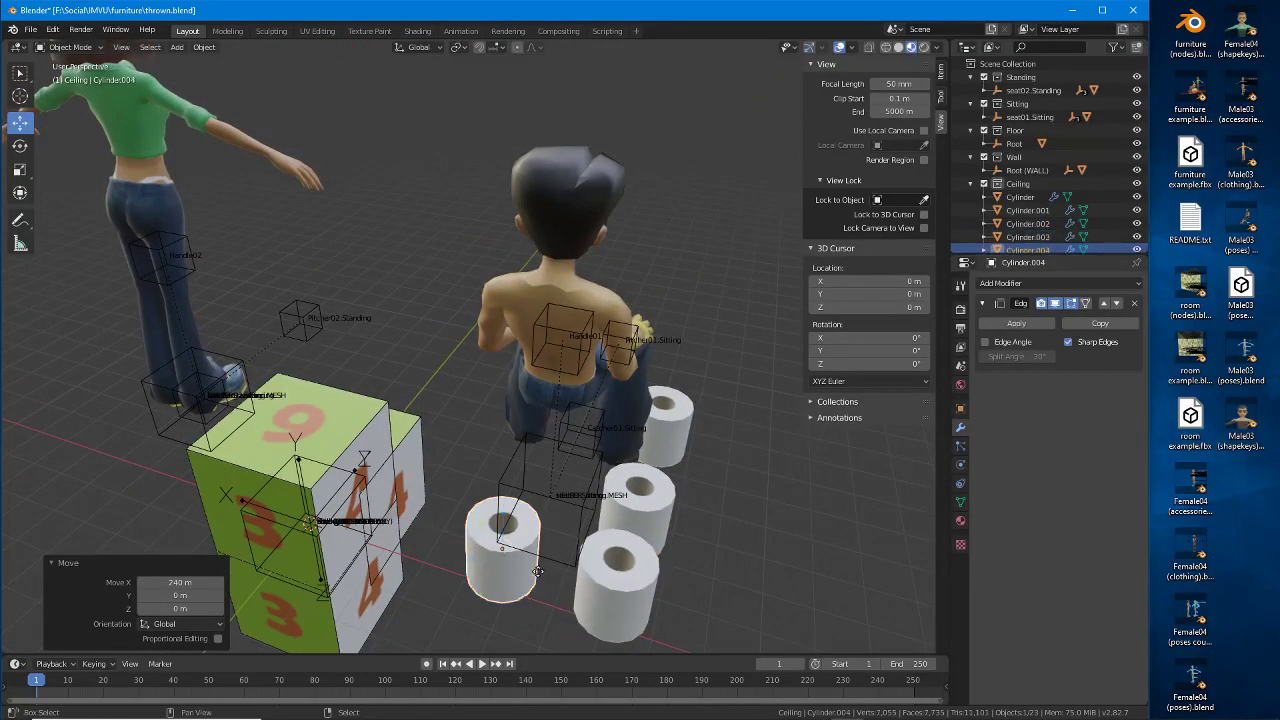
key(Escape)
key(g)
key(y)
click(524, 540)
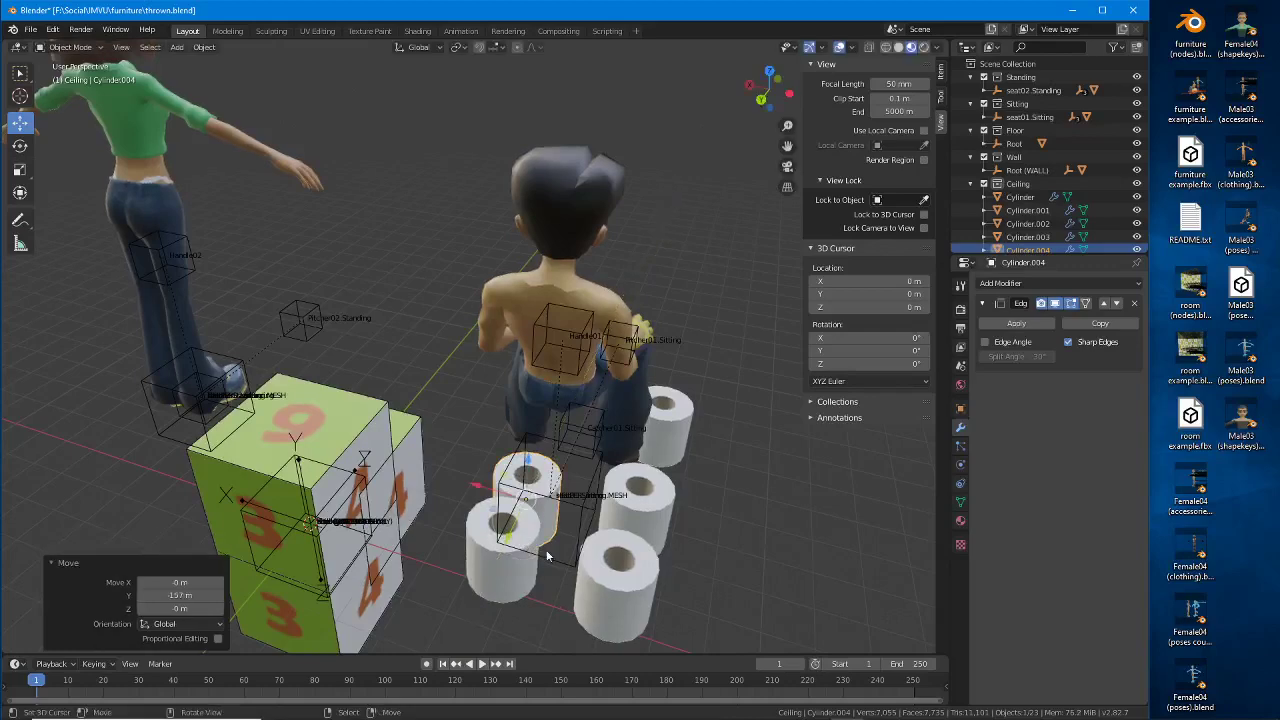
Step: Duplicate the roll beneath the avatar and move the copy 172 m along X toward the numbered blocks
key(shift+d)
right_click(500, 510)
key(g)
key(x)
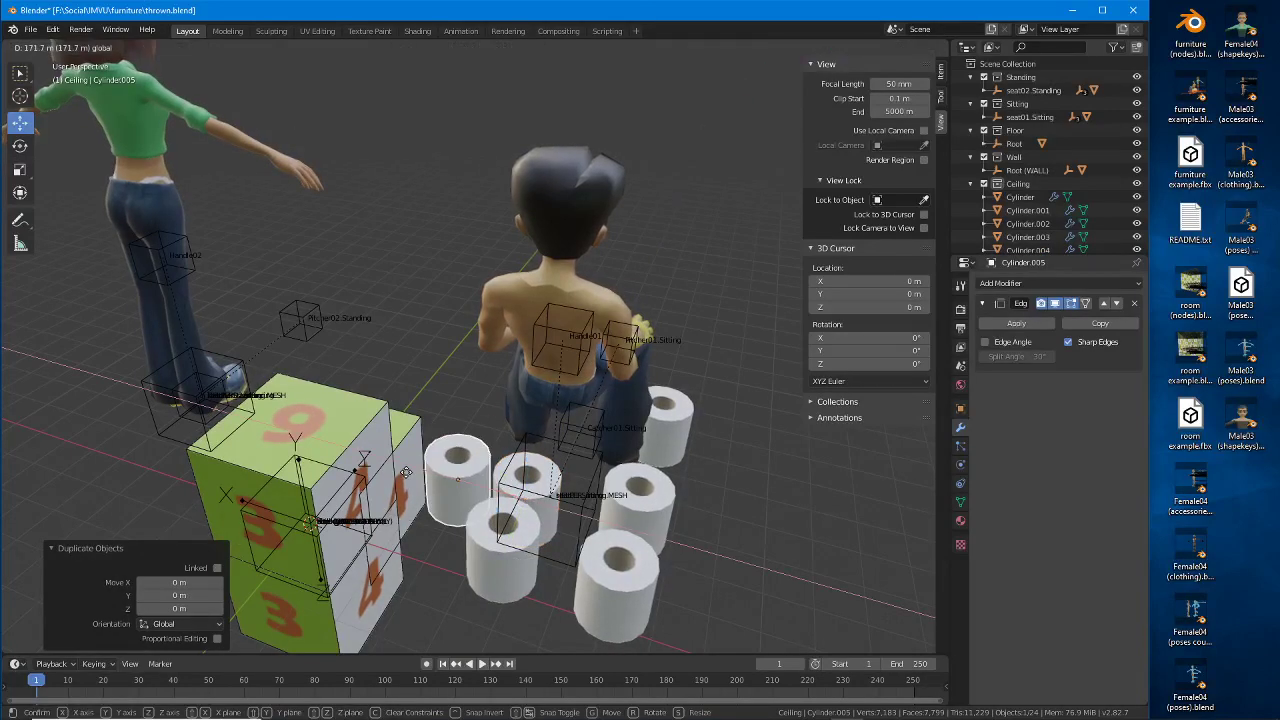
click(408, 476)
Step: Duplicate the roll nearest the numbered blocks and move the copy -200 m along Y
middle_drag(408, 476, 498, 517)
key(shift+d)
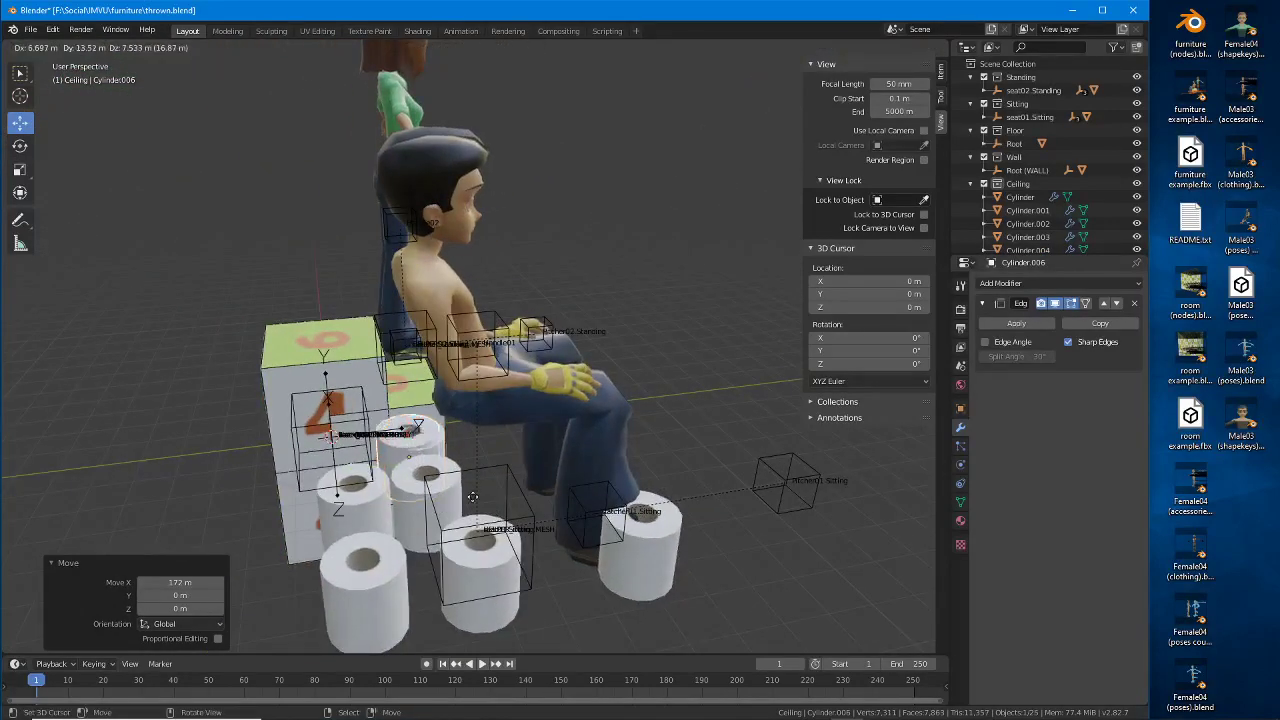
key(Escape)
drag(367, 466, 443, 456)
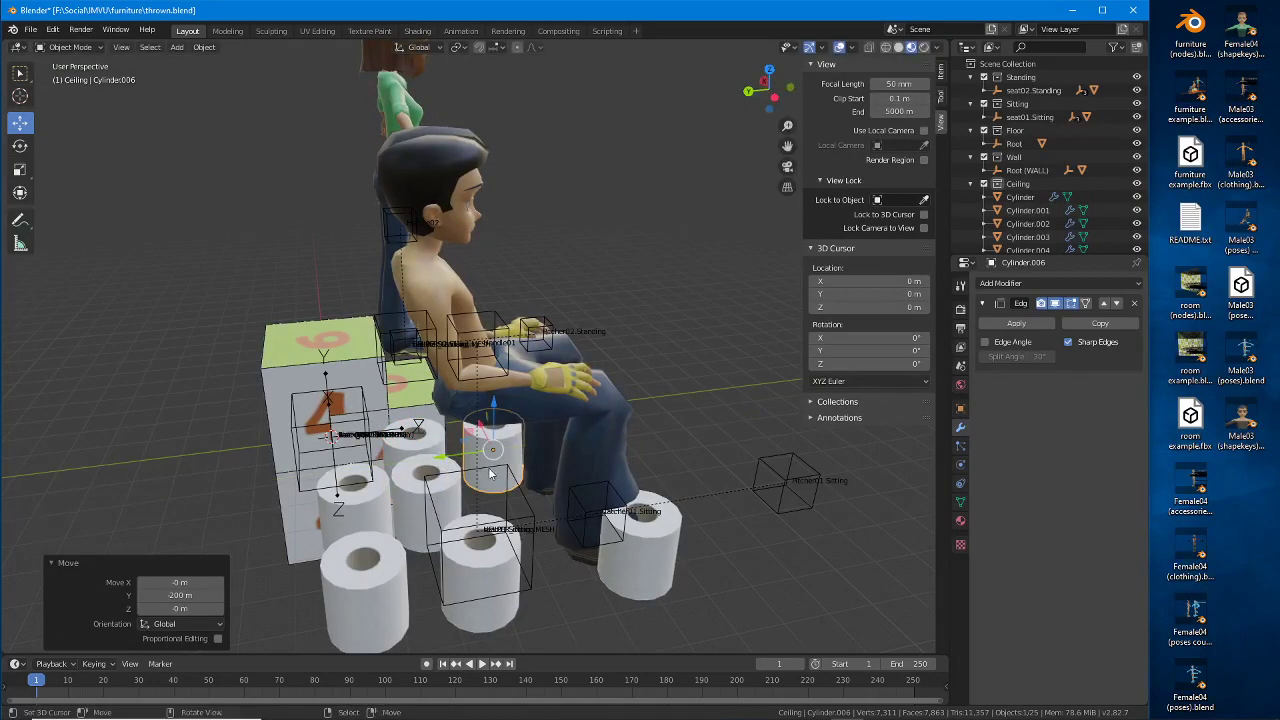
Step: Duplicate the newest roll and place the copy beneath the seated avatar's thighs
middle_drag(443, 456, 539, 473)
key(shift+d)
key(shift+d)
key(Escape)
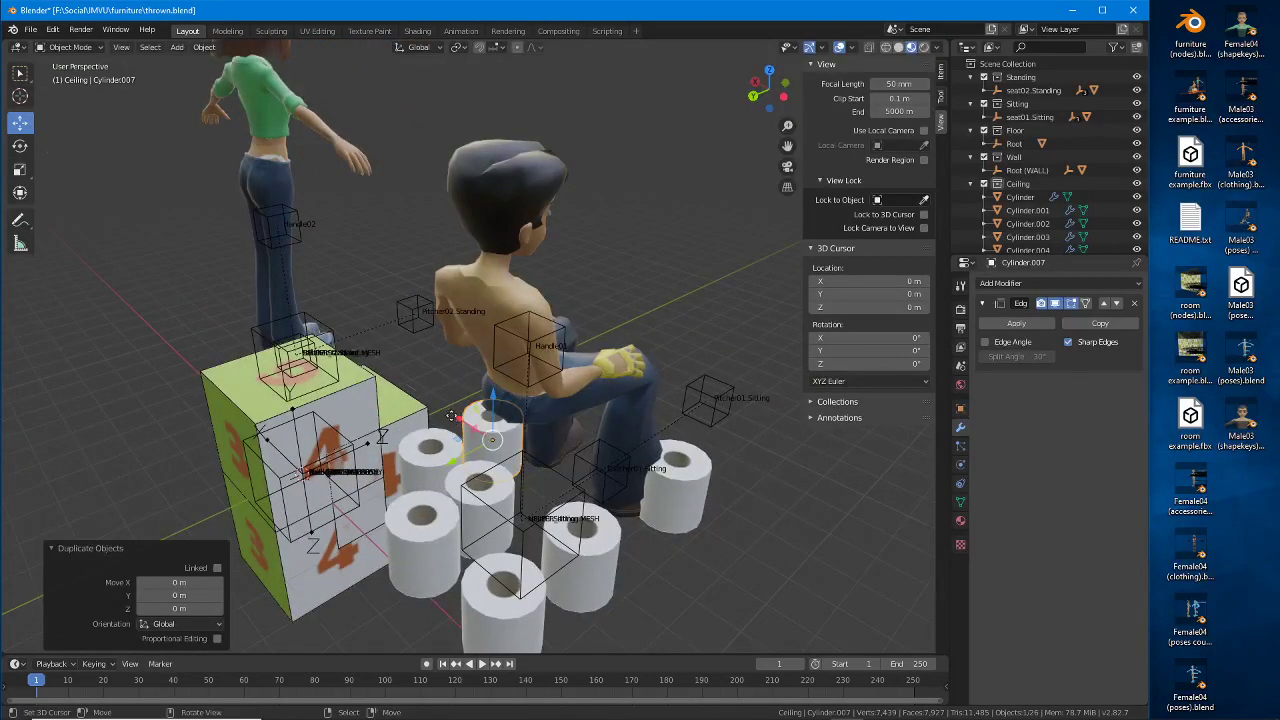
key(g)
click(549, 492)
Step: Duplicate the roll beneath the avatar's thighs and move the copy along negative Y to a spot in front of his feet
key(shift+d)
key(Escape)
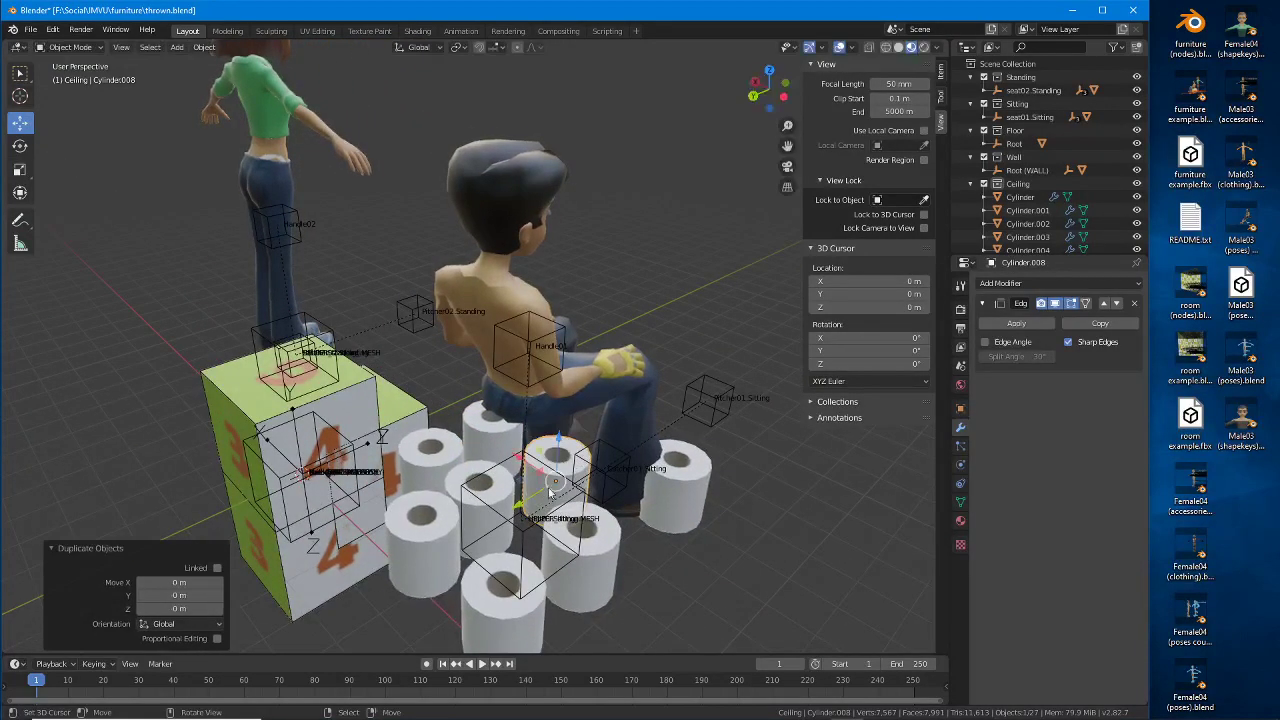
key(g)
key(y)
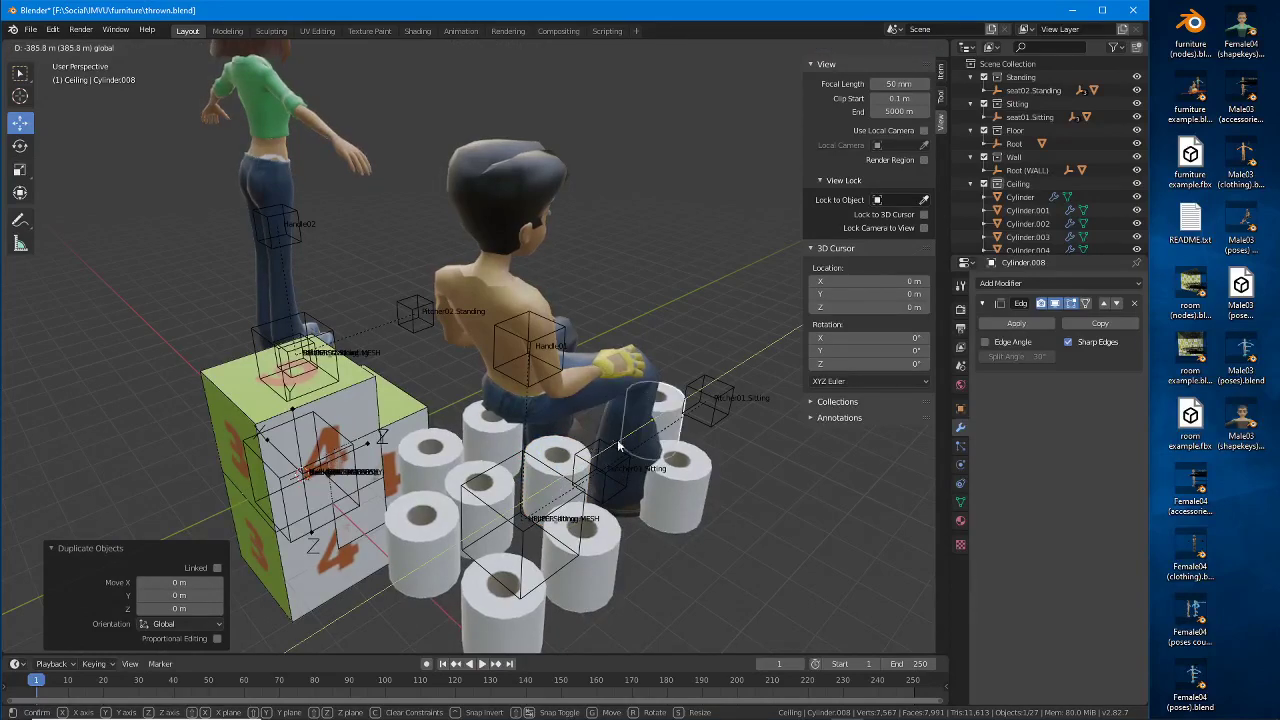
click(596, 450)
Step: Move the original roll 906 m along X toward the standing avatar, and set the viewport clip start to 1 m
middle_drag(596, 450, 414, 558)
click(534, 600)
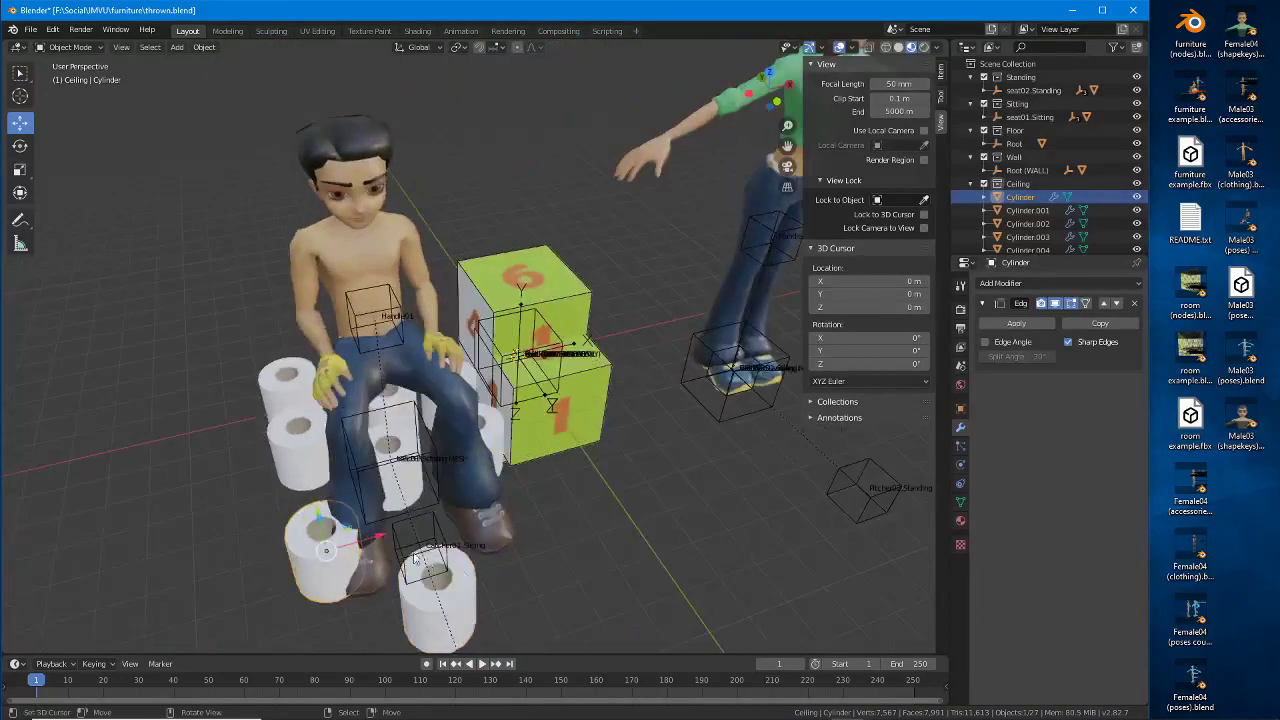
key(g)
key(x)
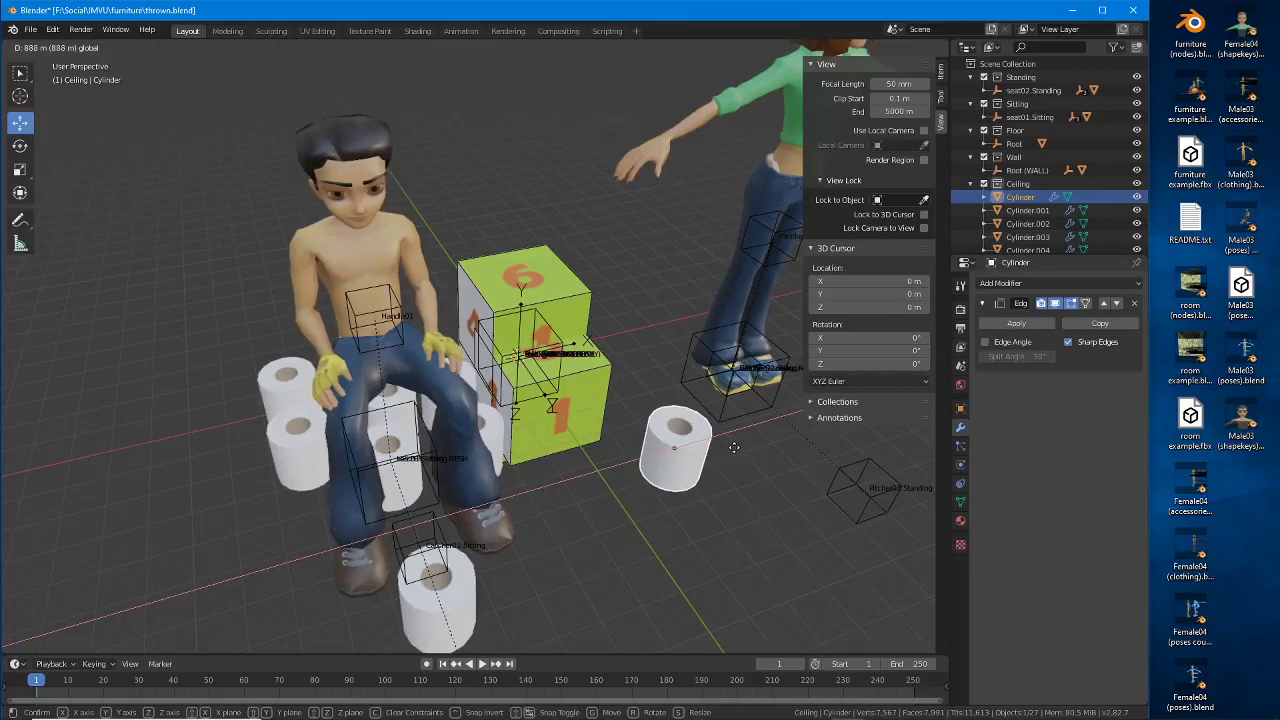
click(852, 383)
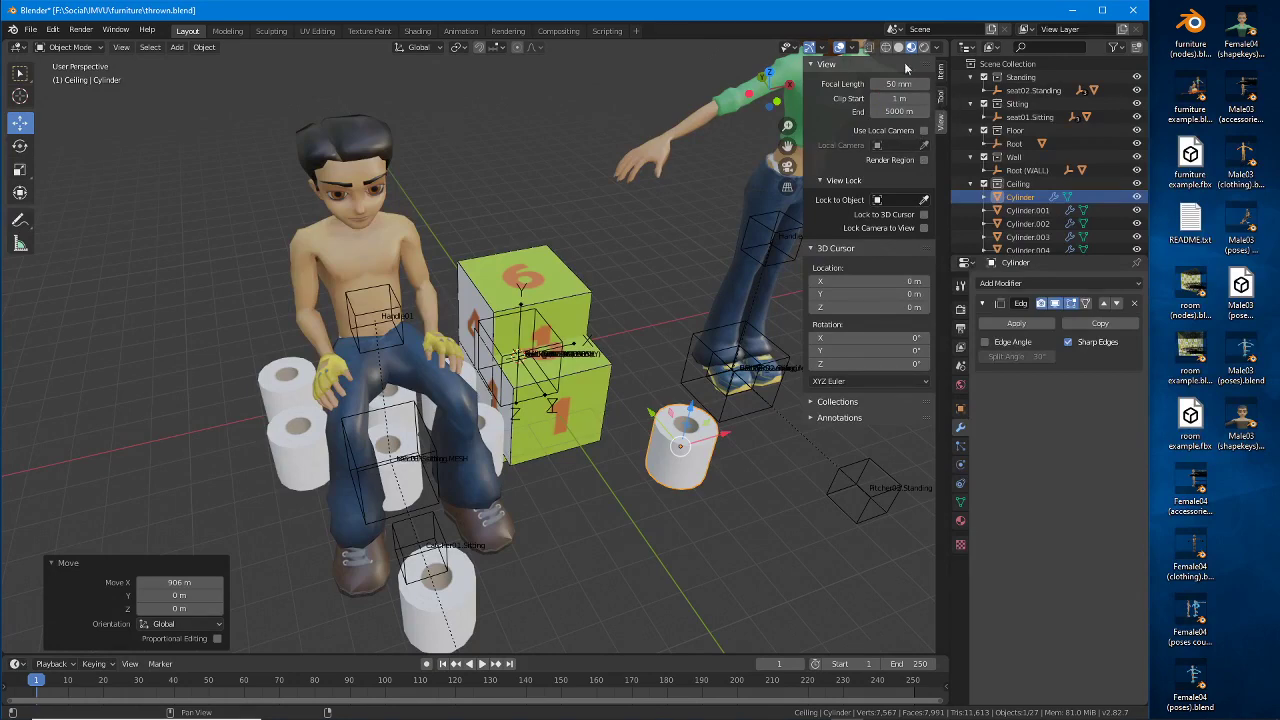
click(855, 48)
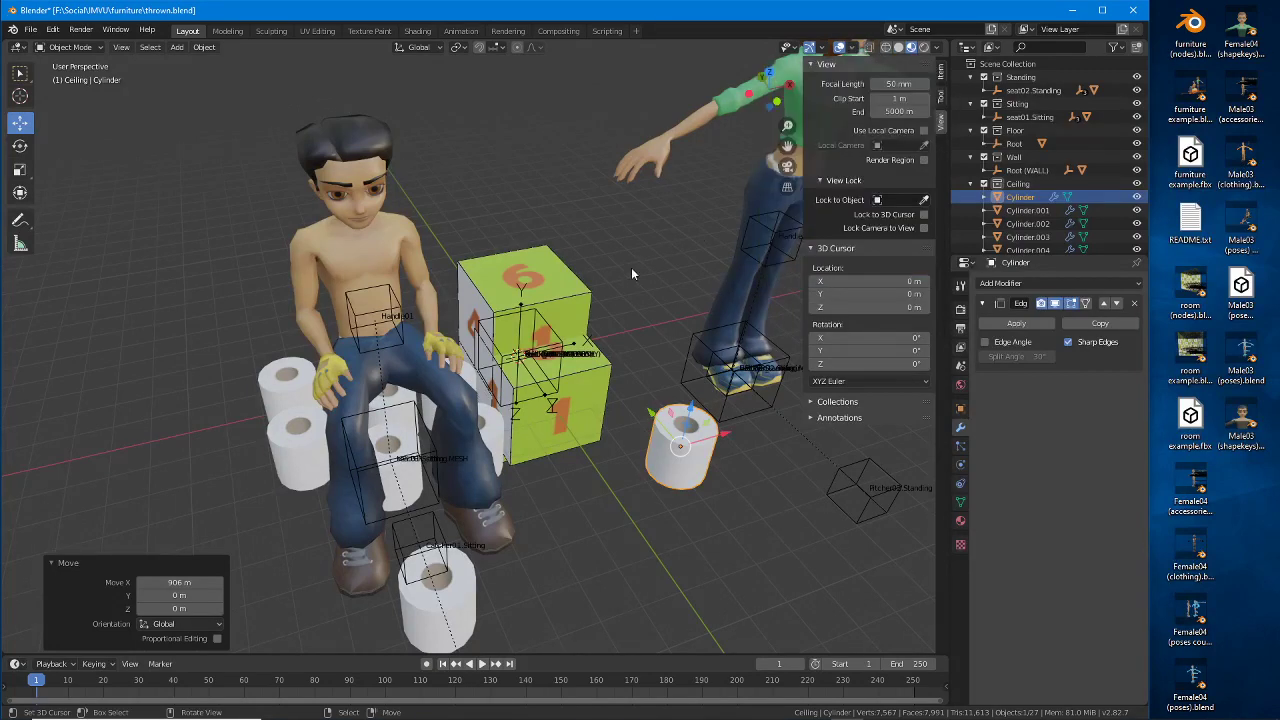
Step: Move the rear roll on the block side behind the seated avatar 88.2 m along X
middle_drag(625, 288, 562, 459)
click(379, 485)
middle_drag(379, 485, 492, 508)
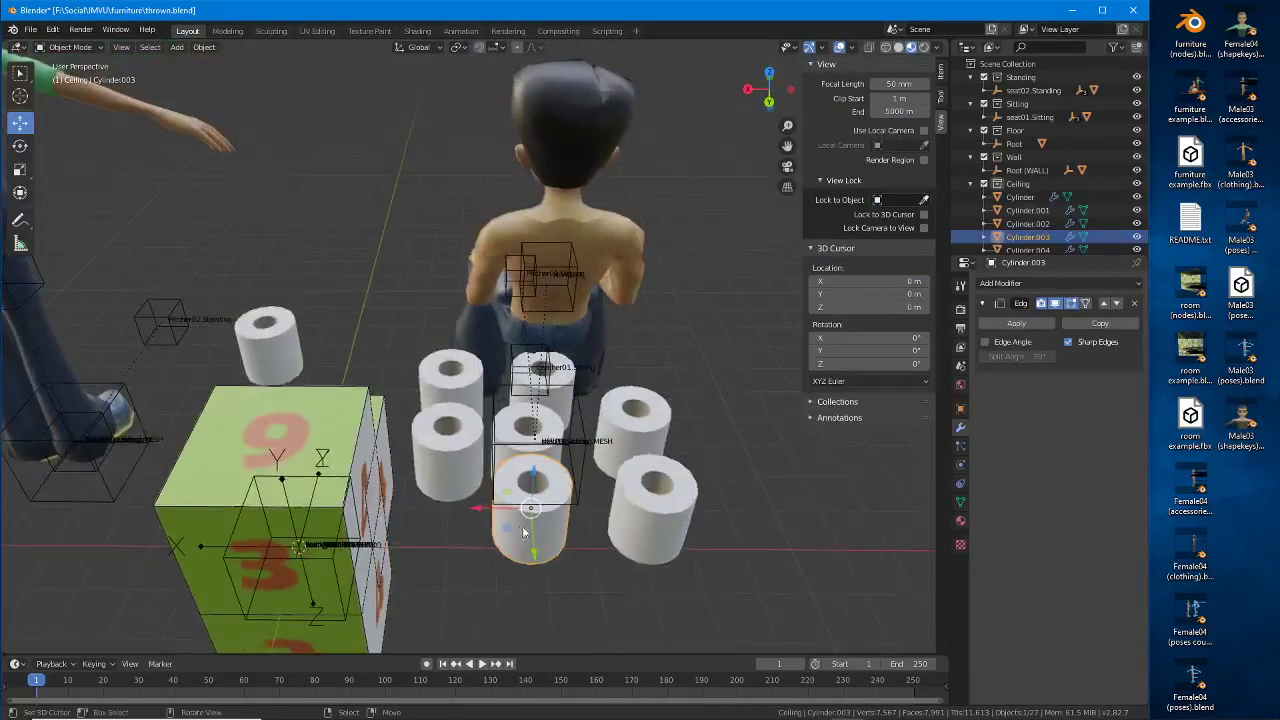
drag(477, 507, 475, 507)
click(440, 512)
Step: Reposition the same rear roll slightly in top orthographic view, closer to its neighbour on the block side
key(KP_1)
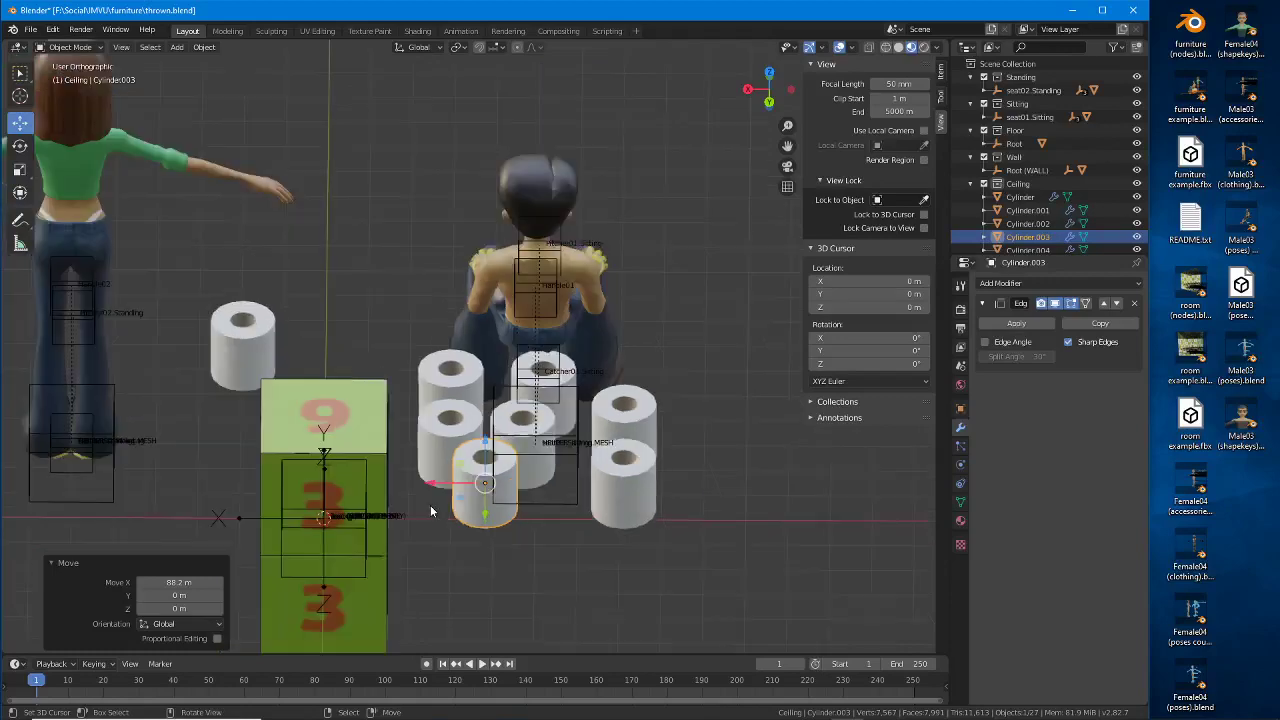
key(KP_7)
scroll(428, 256, up, 2)
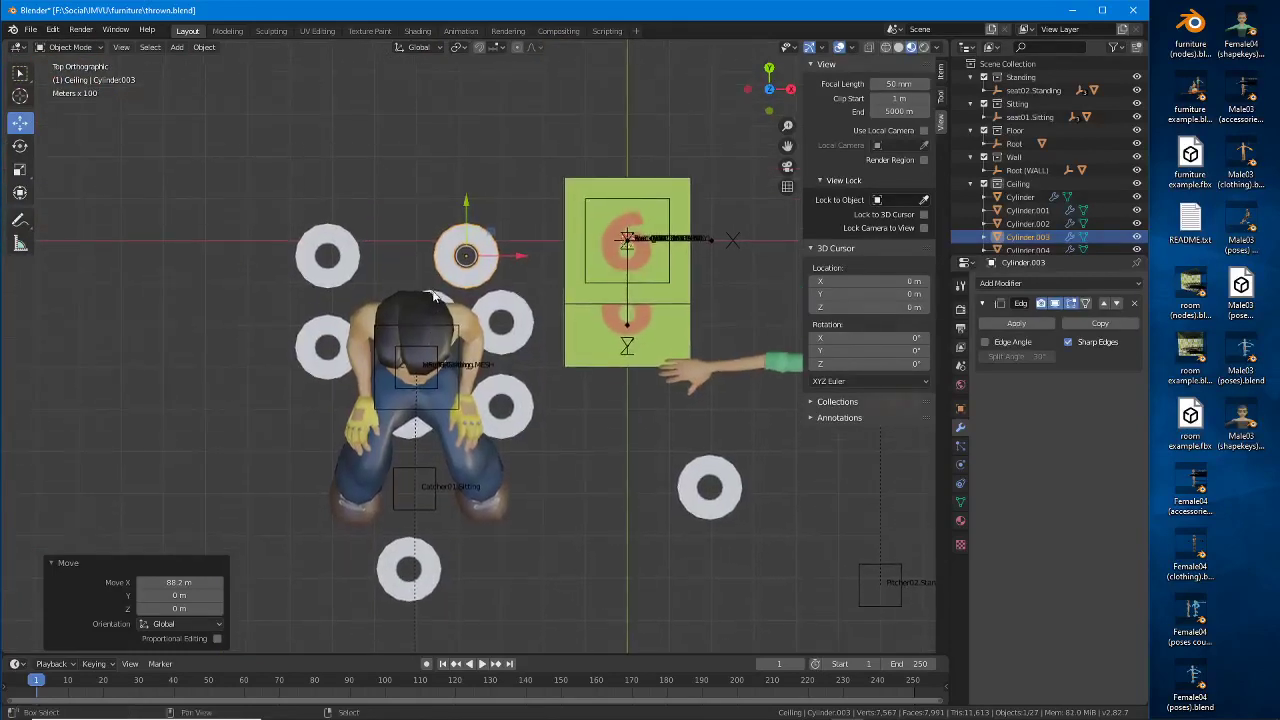
key(g)
click(298, 267)
Step: Move the other rear roll in beside its neighbour, and the roll by the avatar's far arm 62.6 m in X and 71.3 m in Y
click(267, 237)
key(g)
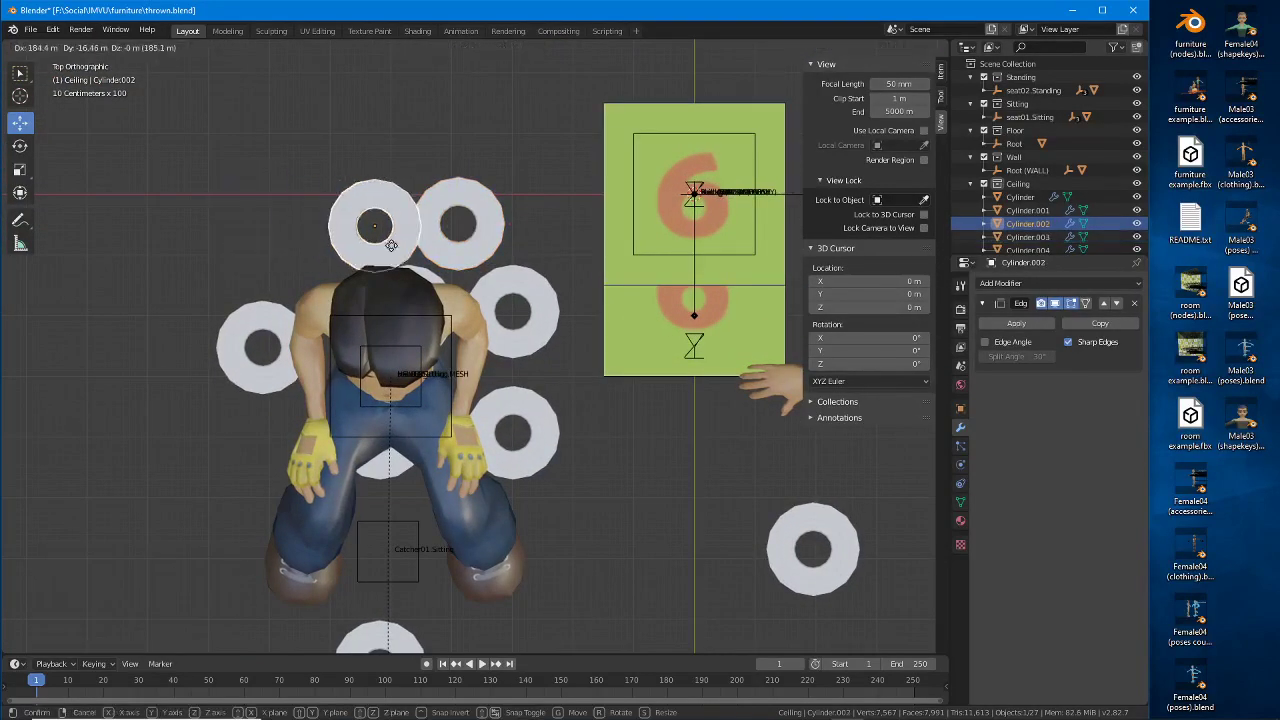
click(298, 317)
click(243, 335)
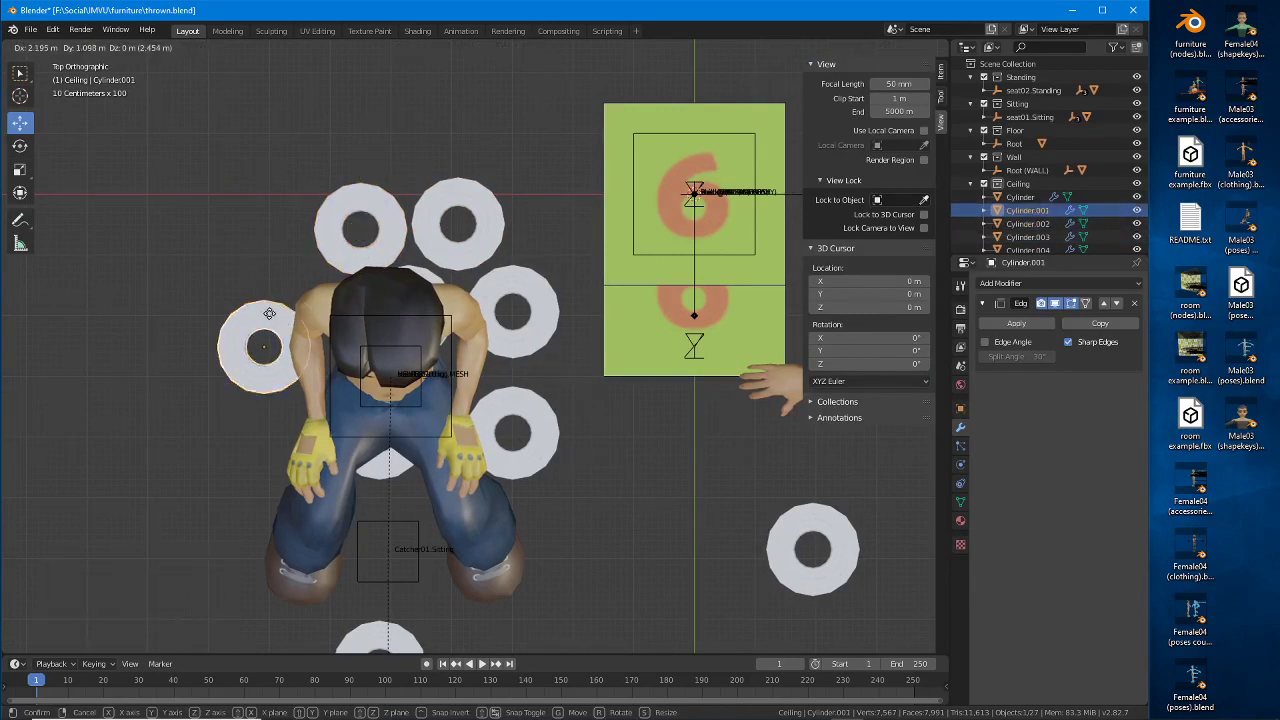
key(g)
click(316, 313)
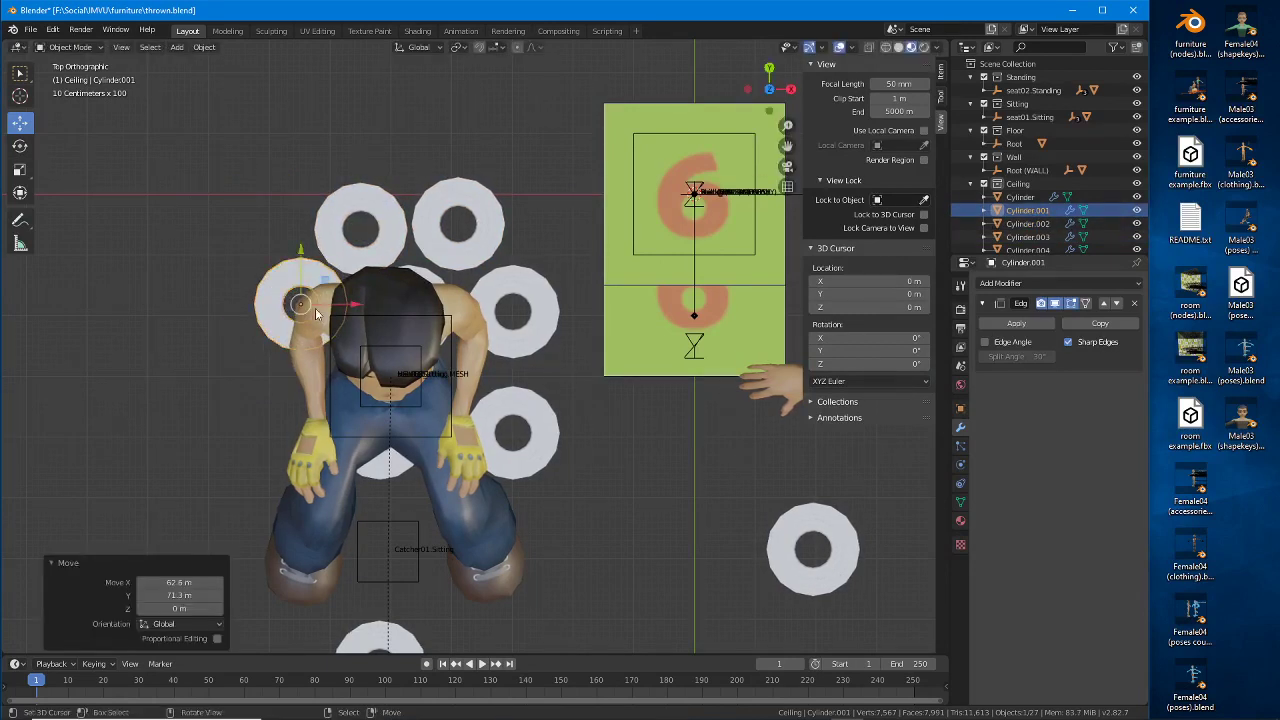
Step: Shift the roll beside the avatar's gloved hand and the roll under his lap closer to the rest of the group
click(540, 446)
key(g)
click(526, 419)
click(397, 478)
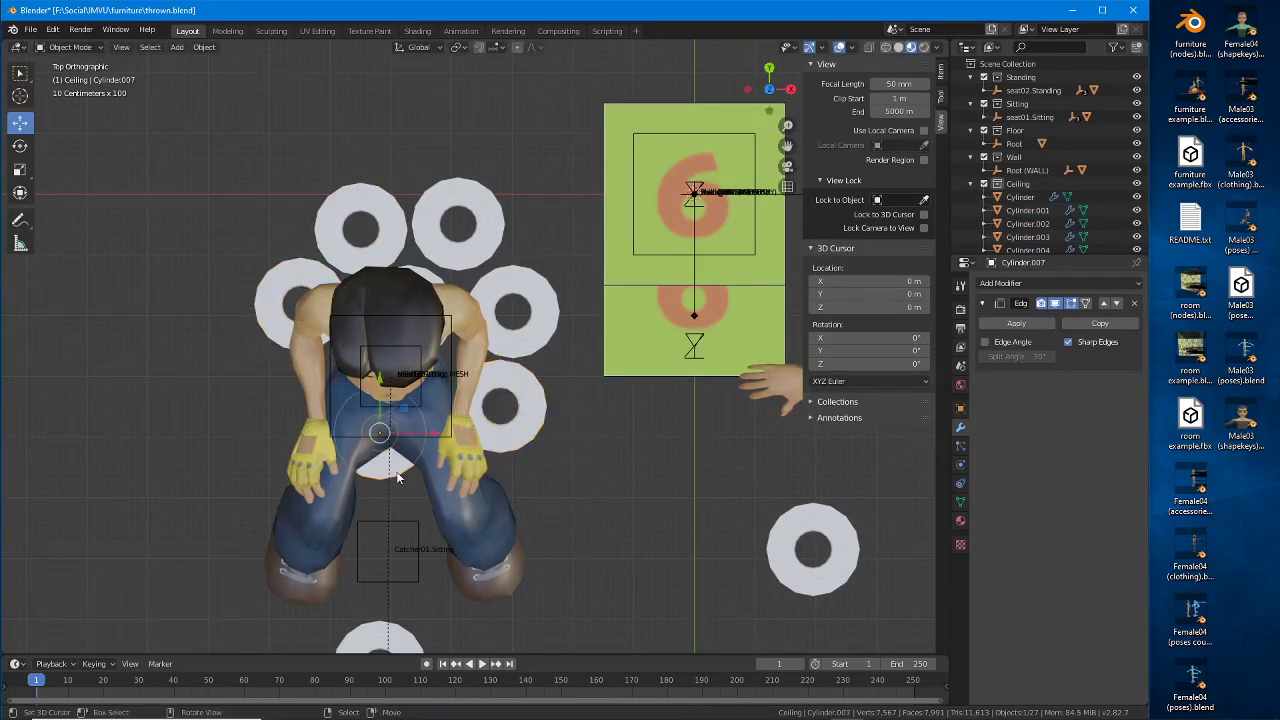
key(g)
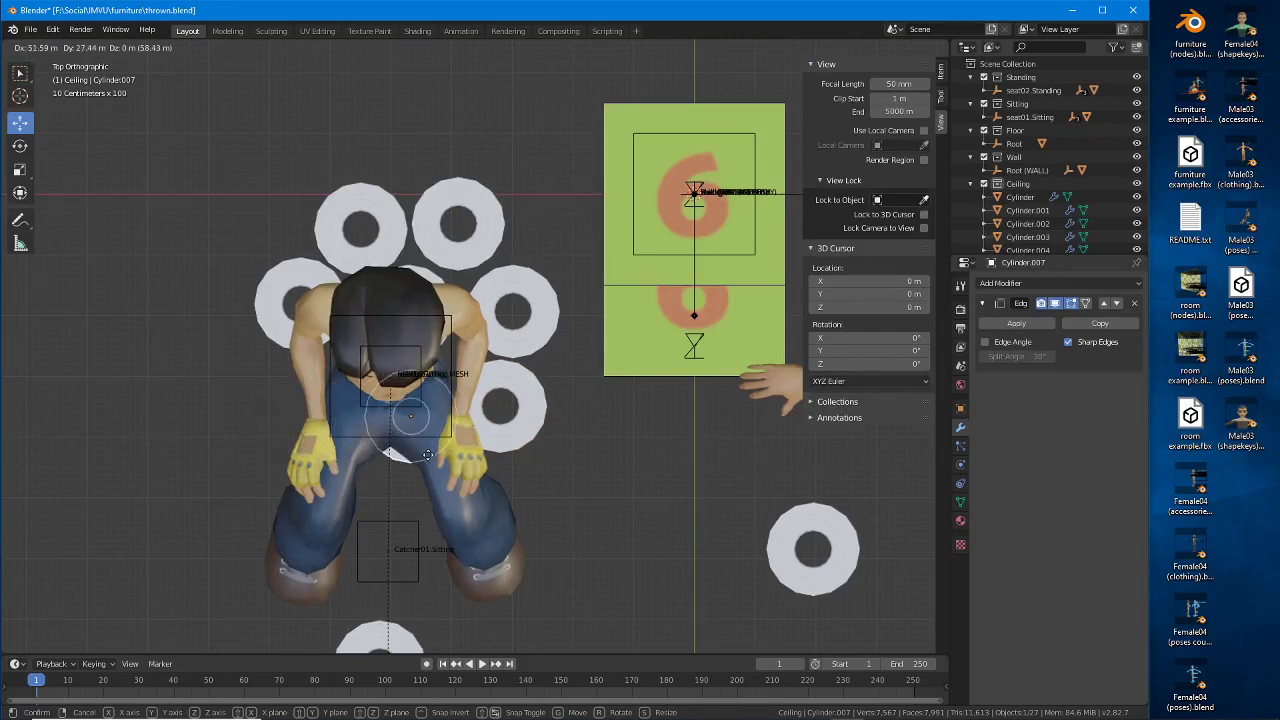
click(421, 463)
Step: Exclude the Sitting collection from the view layer and move the roll that was under the lap 8.78 m in X and 24.1 m in Y
click(421, 316)
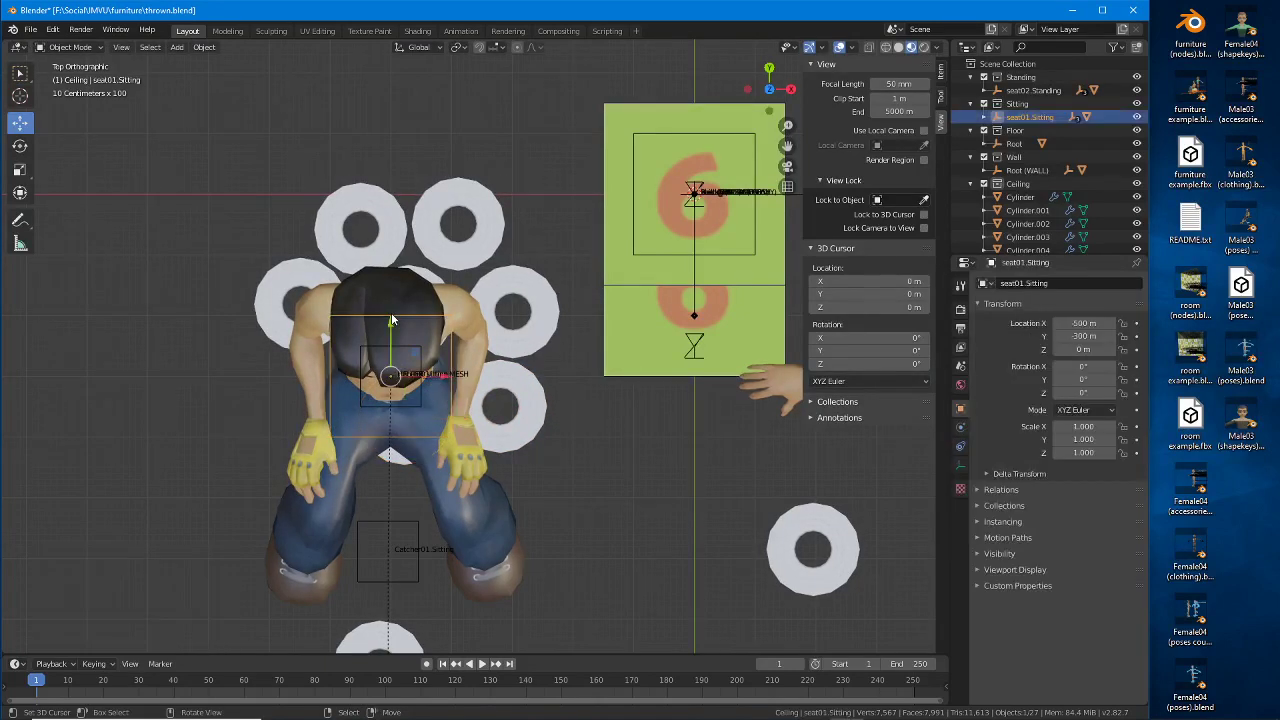
click(984, 103)
right_drag(405, 403, 411, 389)
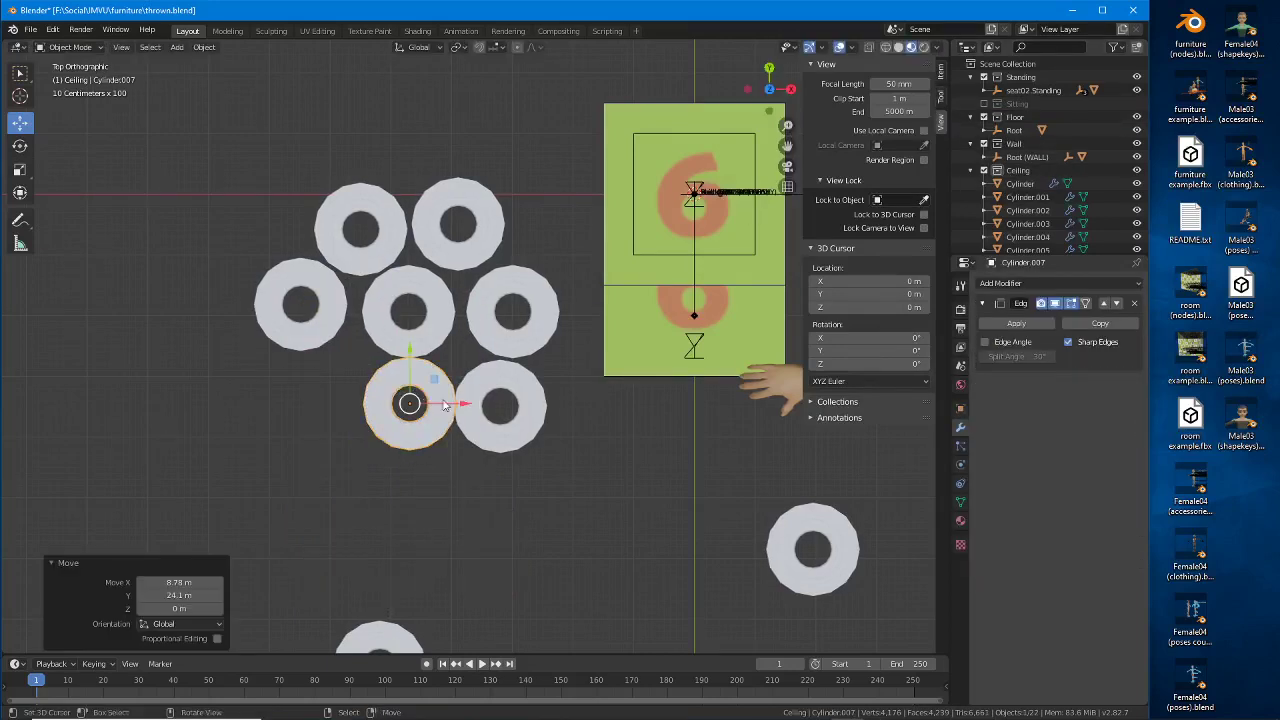
Step: Pack the rolls without overlaps: nudge both front ones, shift the central roll 20.9, 2.2 m and the upper-left one 5.49, -12.1 m in X, Y
right_drag(527, 400, 555, 410)
drag(430, 405, 457, 409)
drag(417, 330, 432, 331)
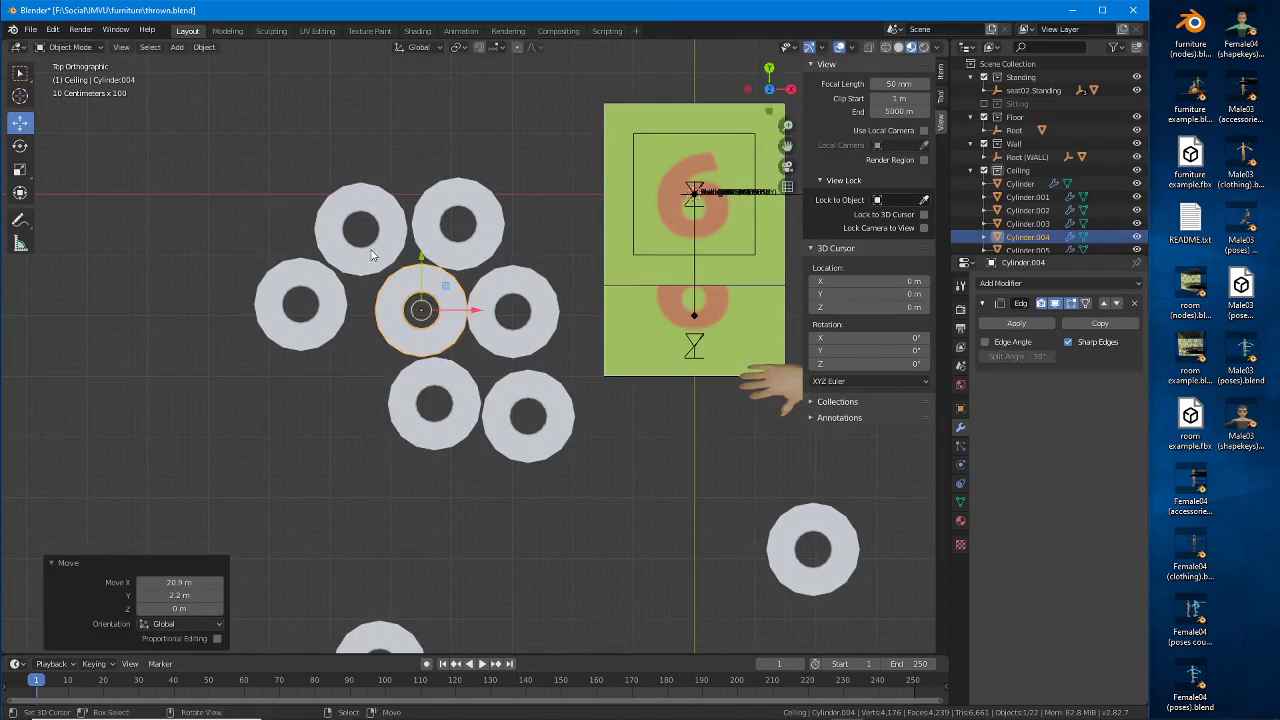
drag(383, 262, 374, 257)
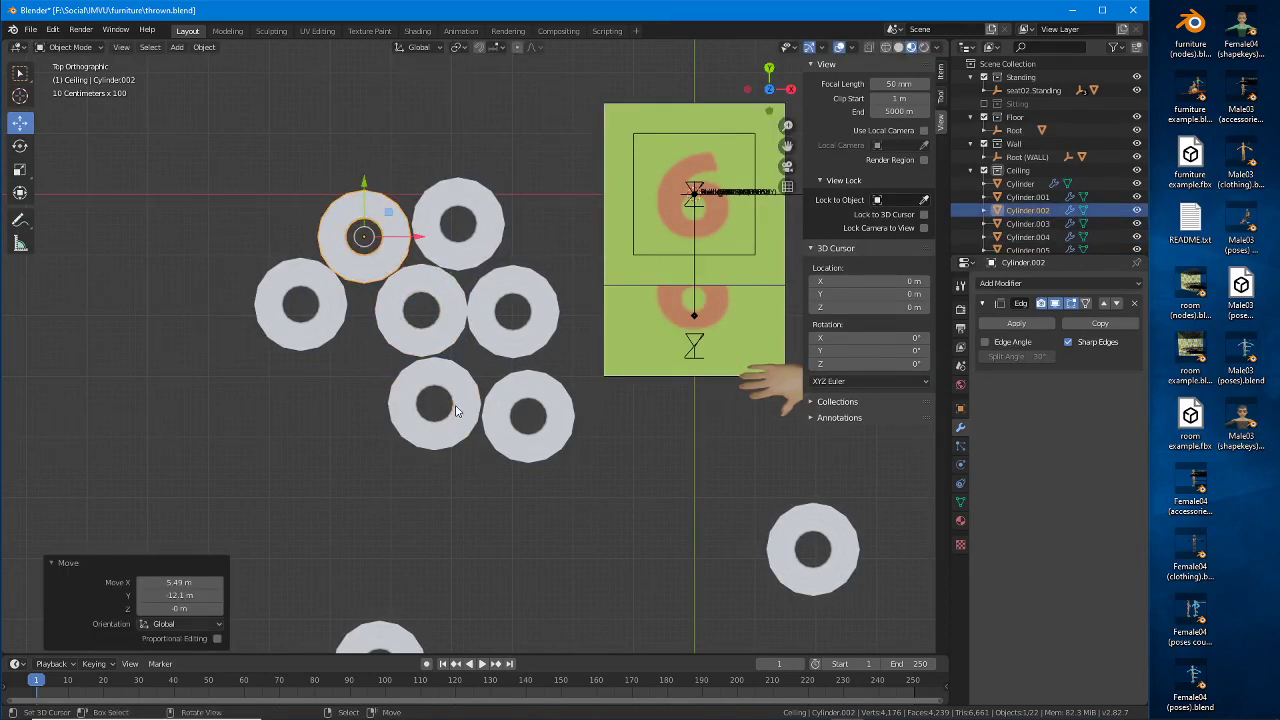
drag(455, 410, 459, 405)
Step: Duplicate the inner front roll into the gap beside it, and move the outermost roll -16.5 m in X and 9.88 m in Y
key(shift+d)
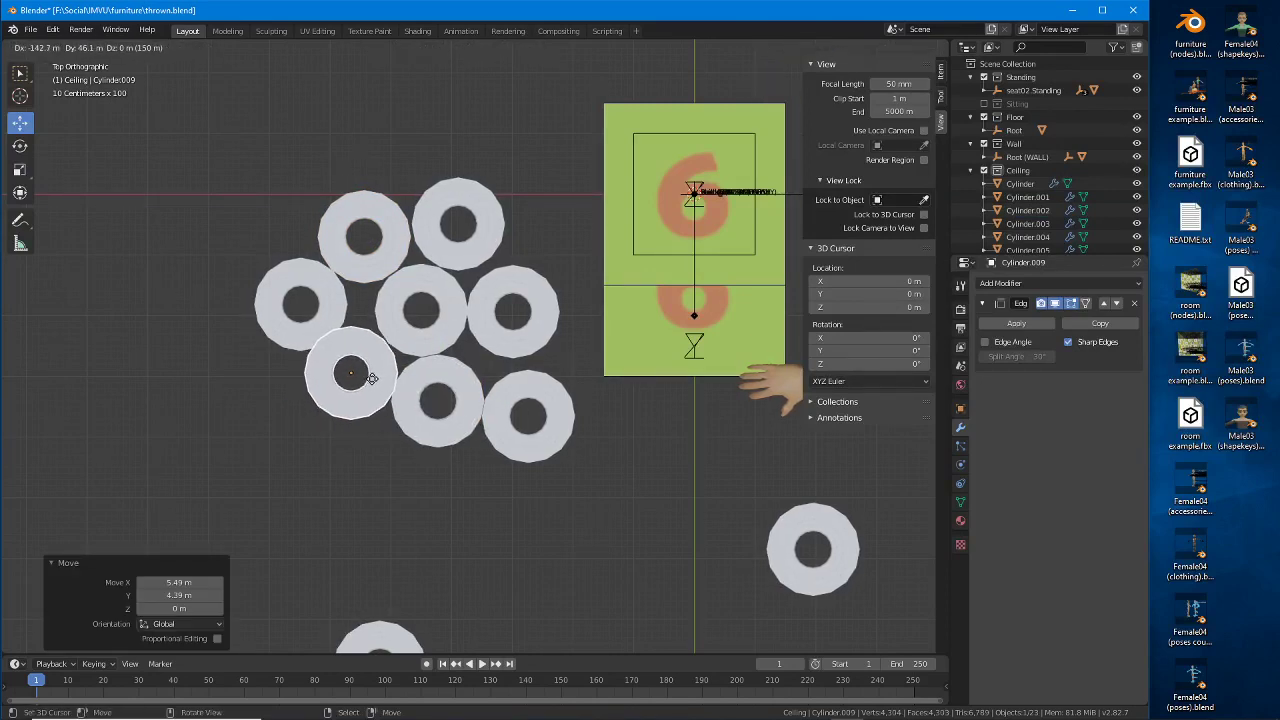
drag(315, 310, 306, 303)
key(KP_5)
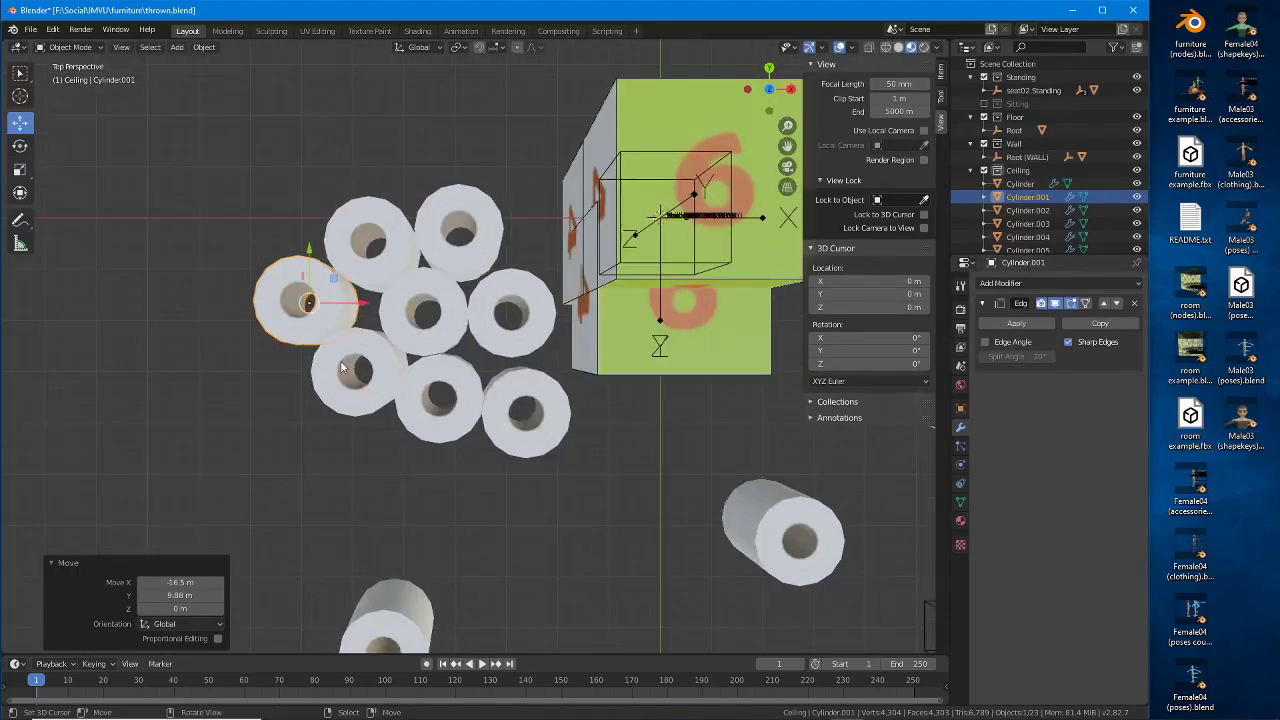
middle_drag(326, 384, 434, 308)
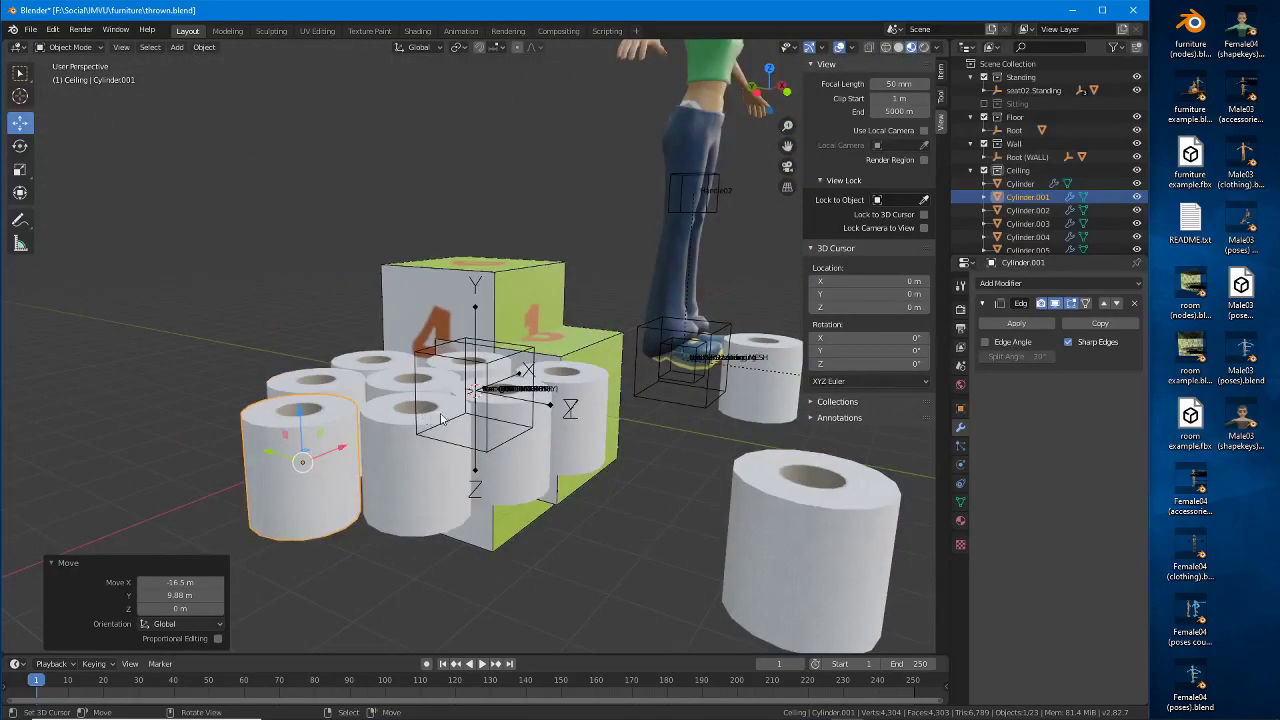
middle_drag(441, 418, 350, 400)
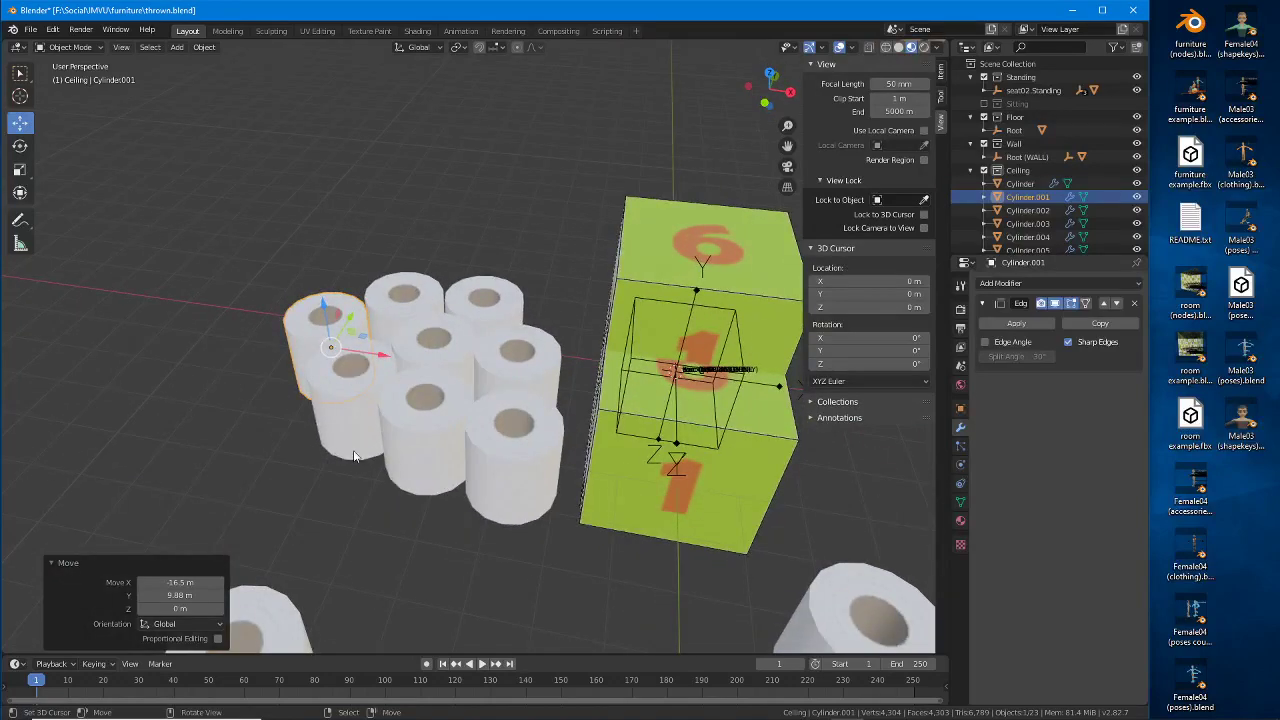
Step: Place three chained duplicates of the outermost roll around the pile, offsetting the first -108 m in X and -296 m in Y
key(KP_7)
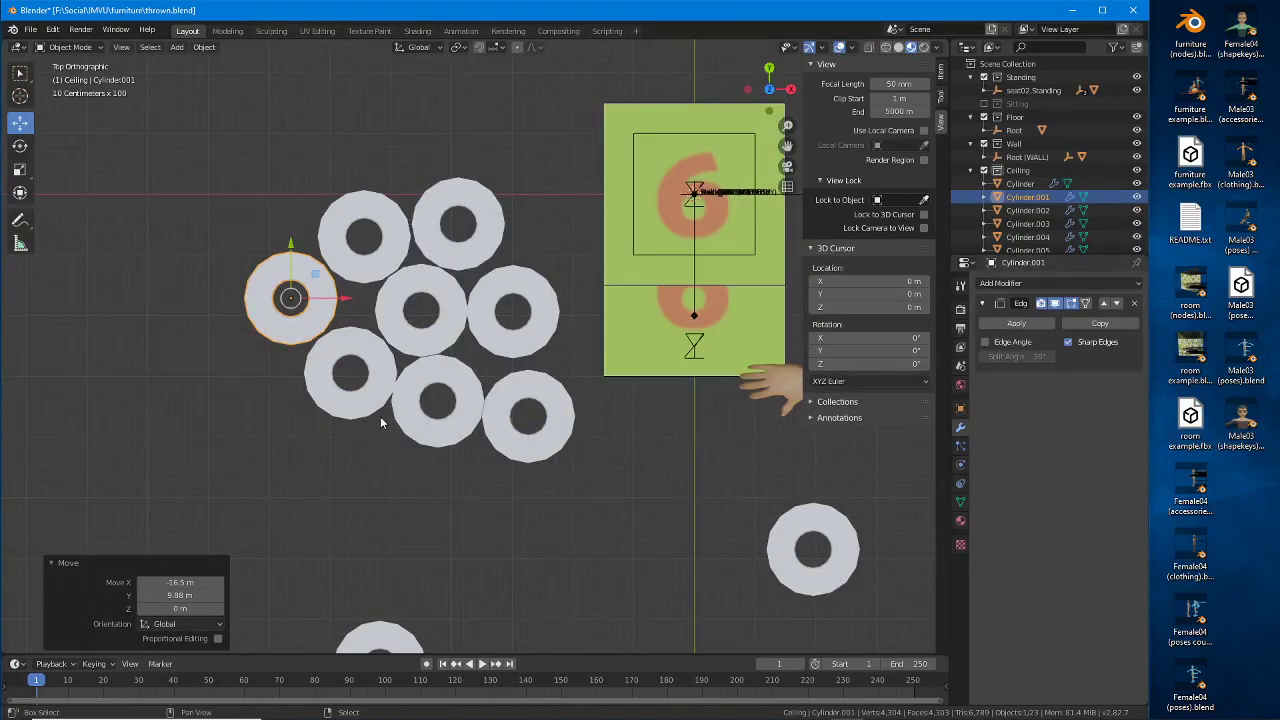
key(shift+d)
click(218, 504)
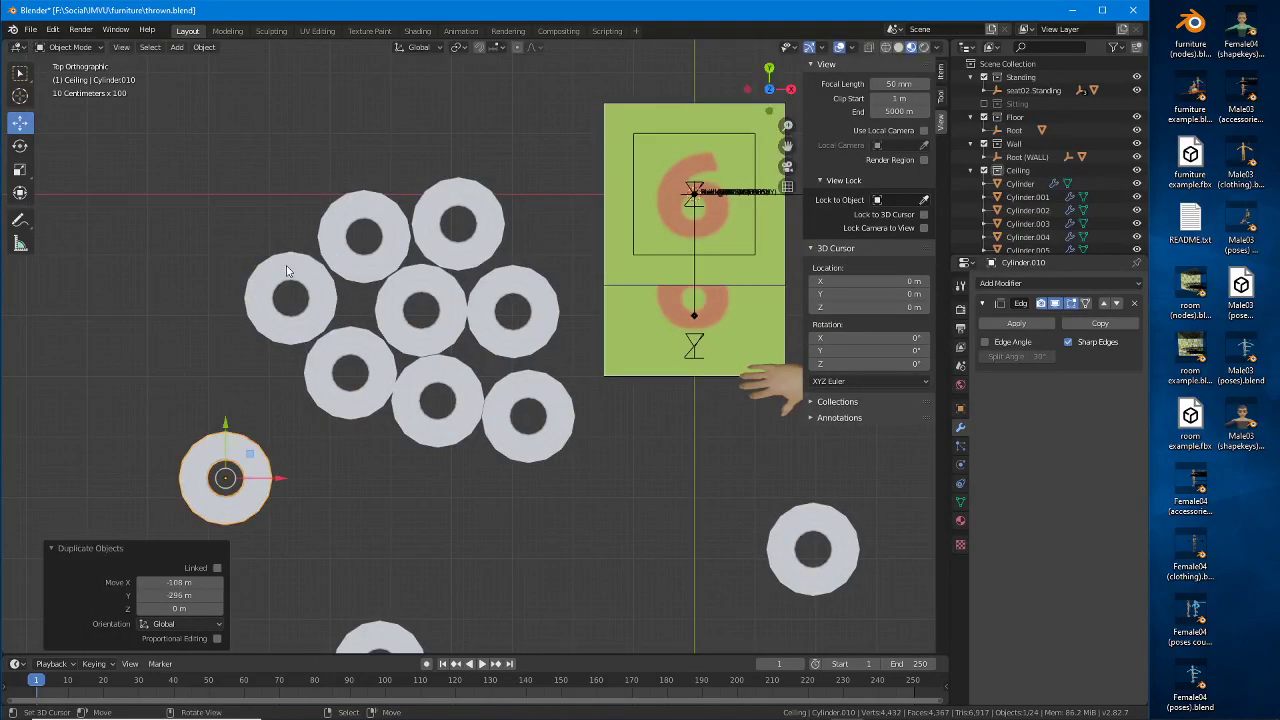
key(shift+d)
click(384, 241)
key(shift+d)
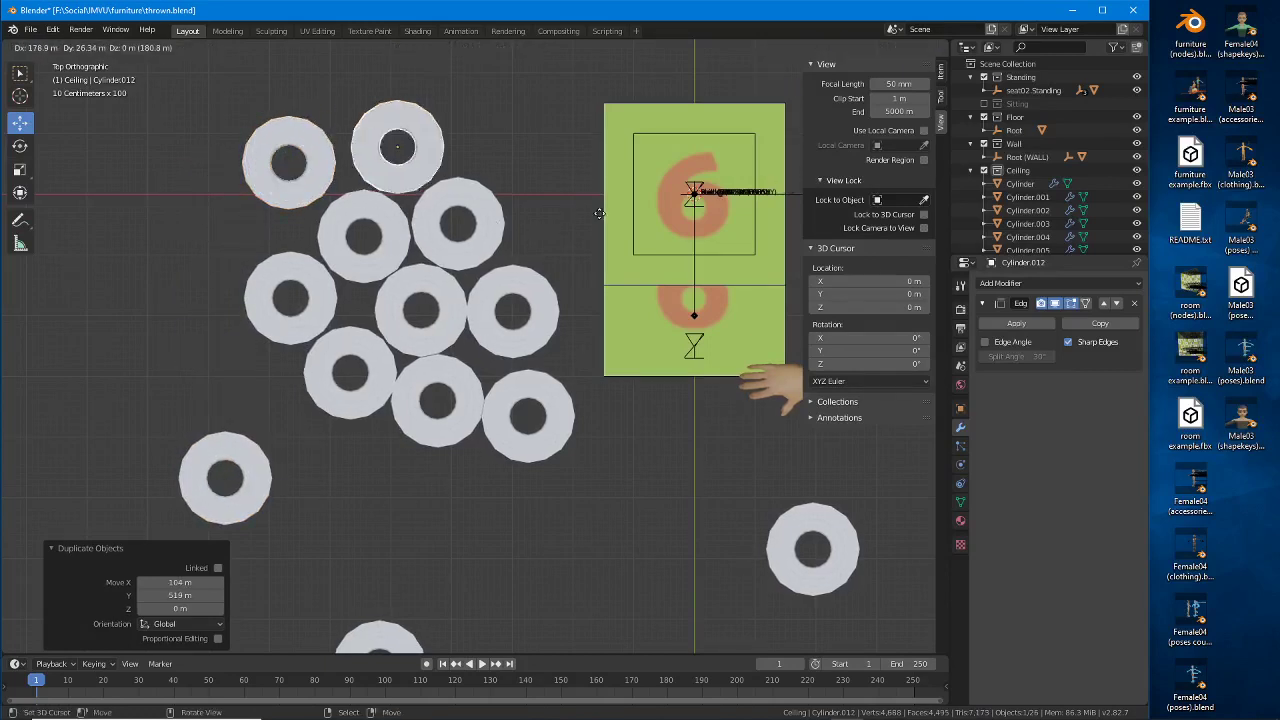
click(624, 187)
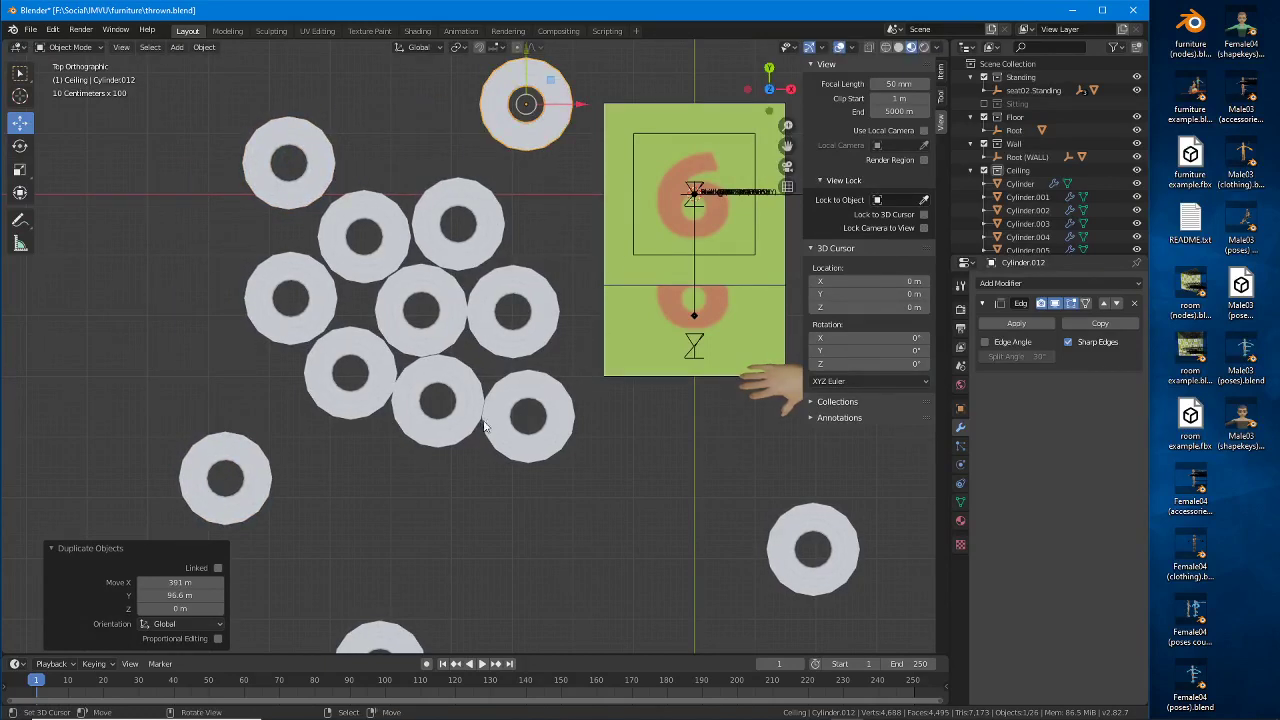
Step: Duplicate the newest roll with an offset of -156 m in X and -661 m in Y, and rotate the copy 90° about X
scroll(484, 425, down, 2)
key(shift+d)
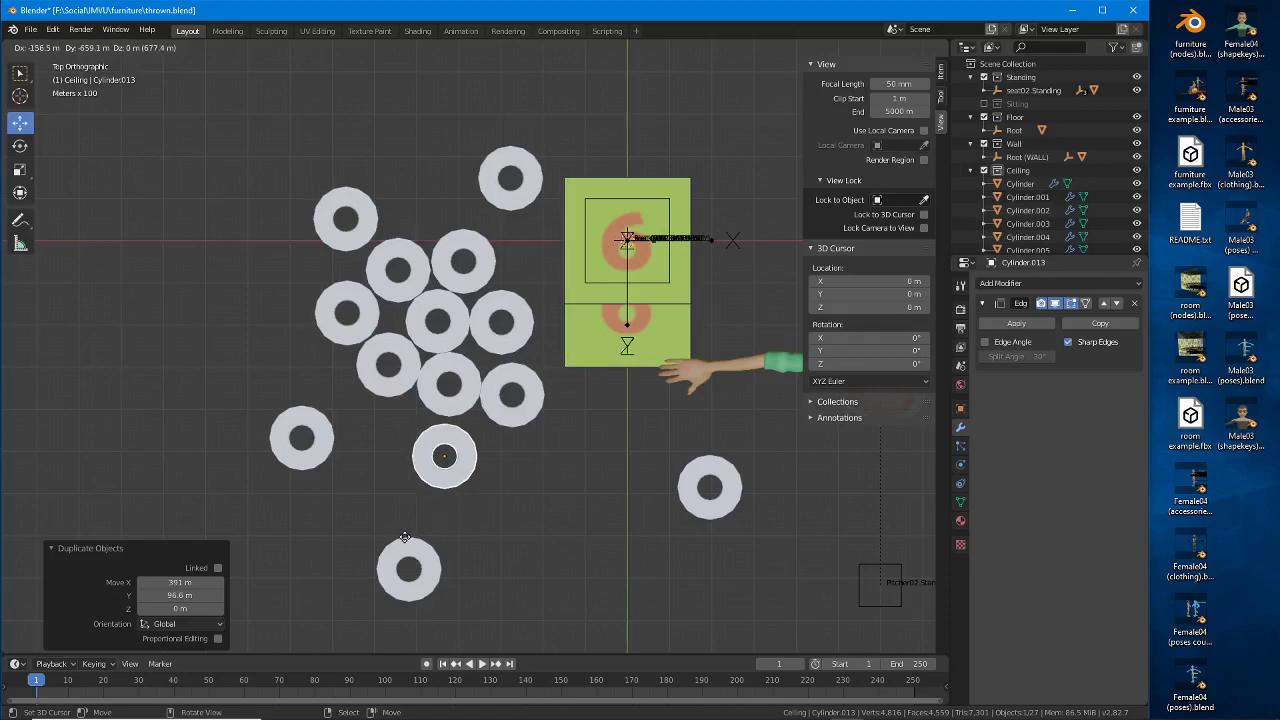
click(405, 537)
key(KP_1)
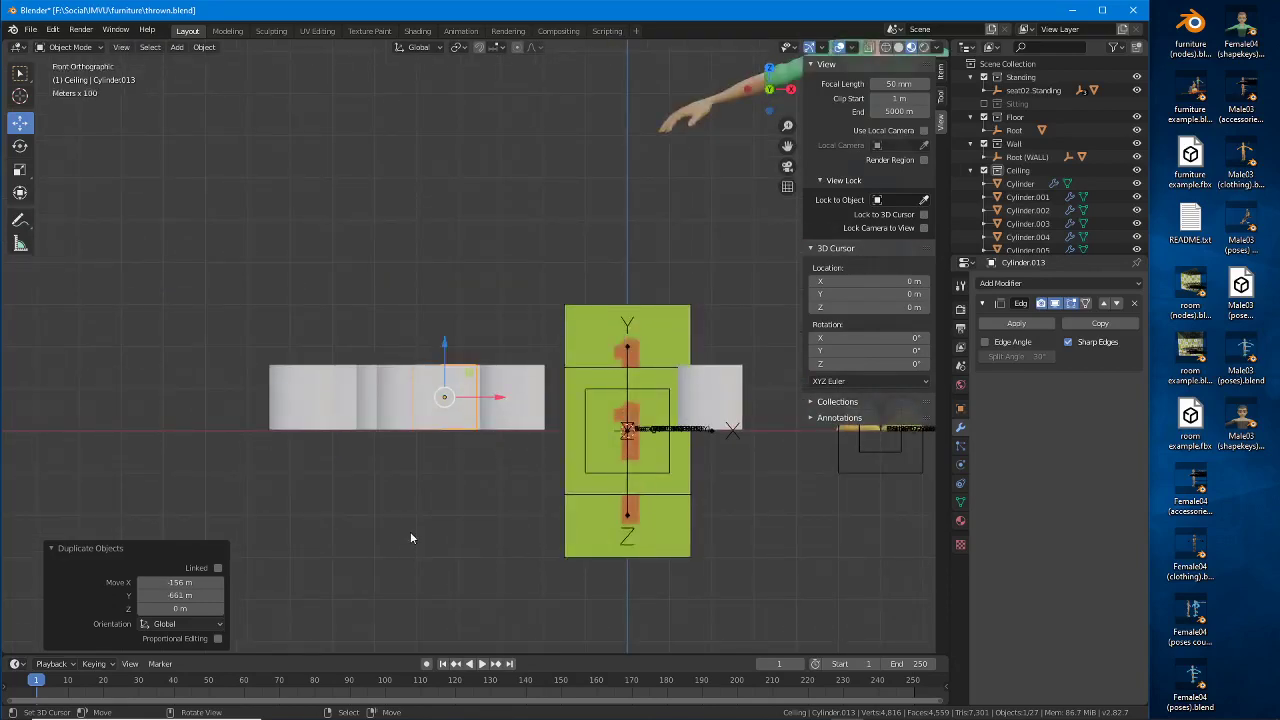
middle_drag(405, 458, 415, 400)
click(20, 146)
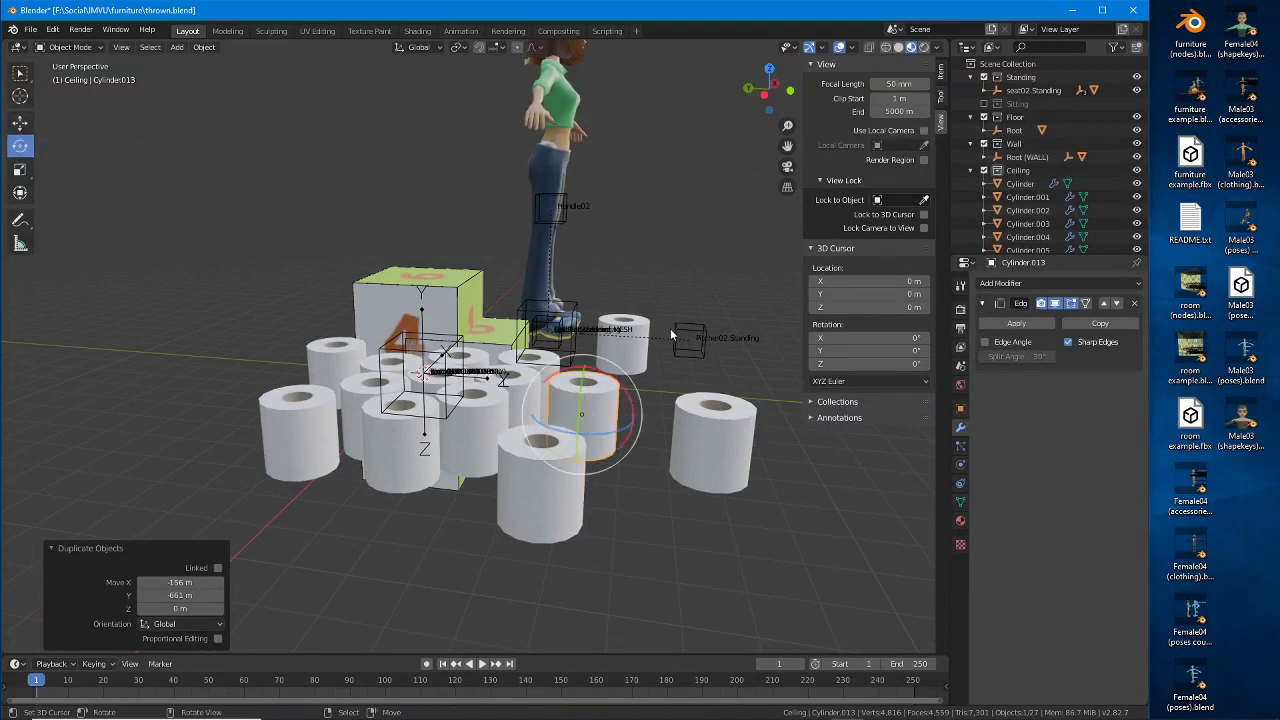
drag(628, 425, 646, 446)
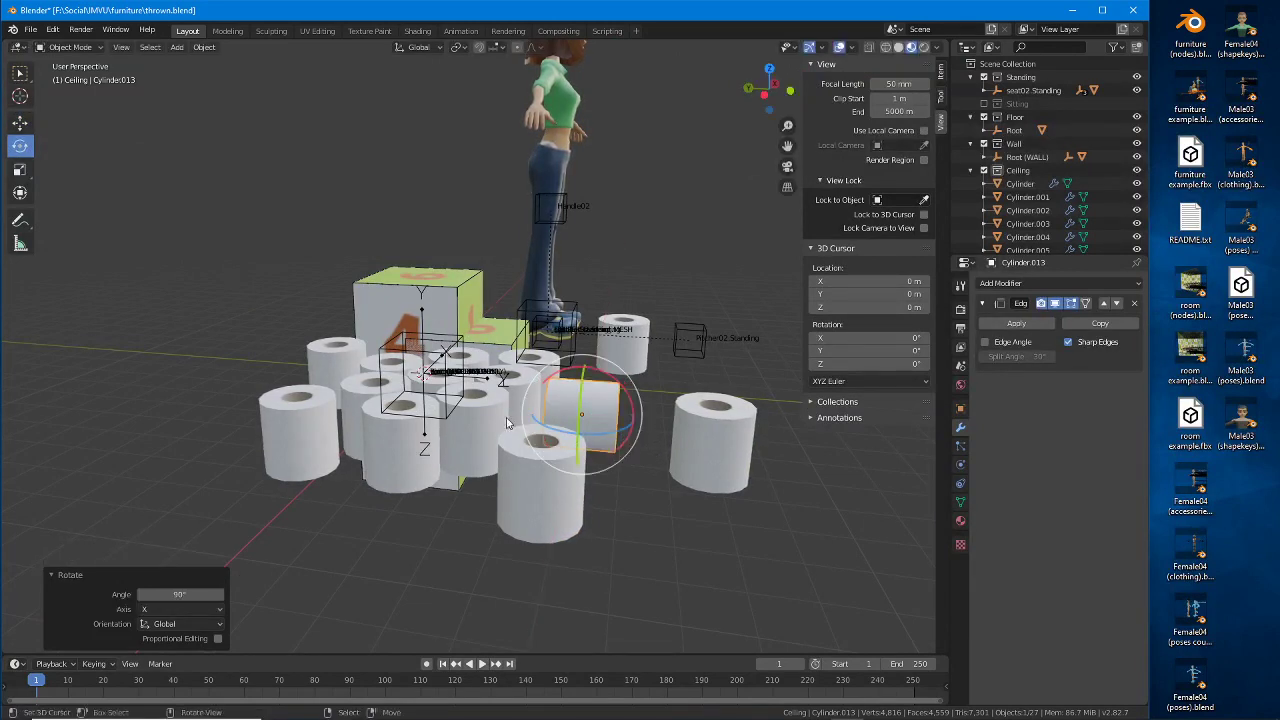
Step: Tilt the loose upright roll at the pile's outer corner, rotating it freely and turning it 51.2° about Z
click(304, 420)
drag(334, 410, 338, 426)
middle_drag(334, 448, 383, 506)
drag(377, 508, 316, 532)
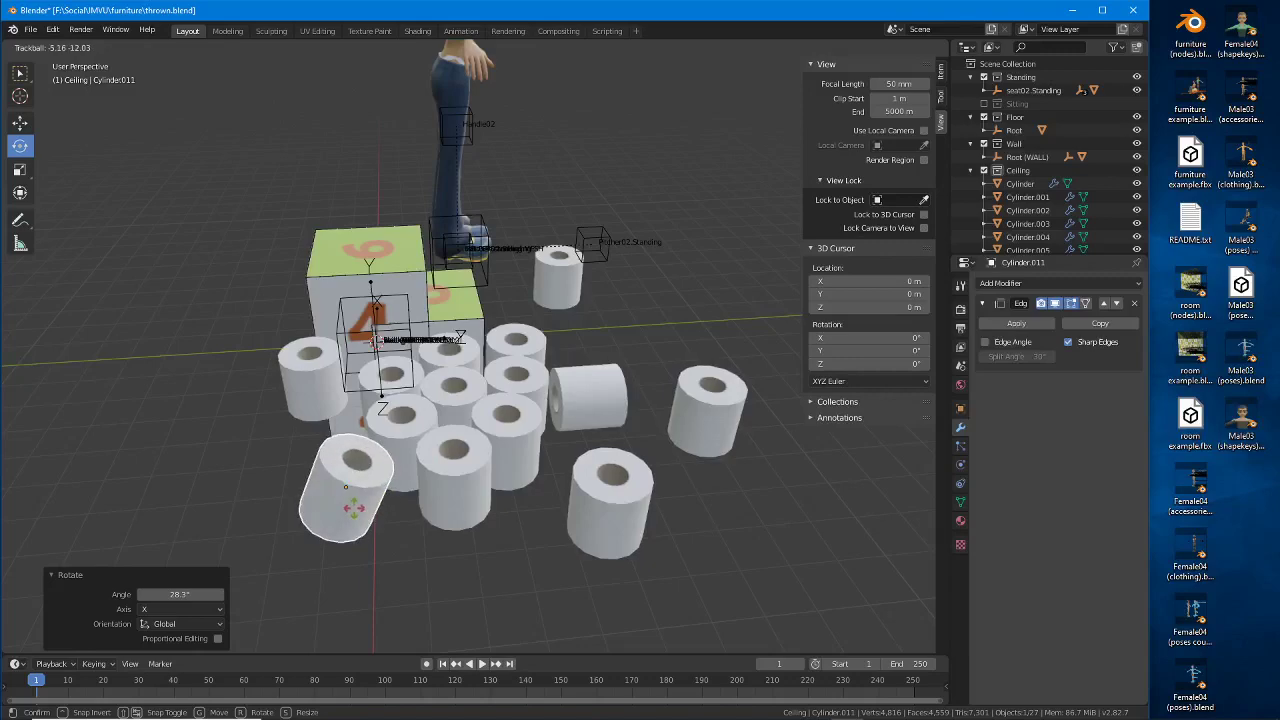
click(393, 528)
middle_drag(393, 528, 470, 615)
drag(470, 590, 522, 568)
middle_drag(522, 568, 122, 217)
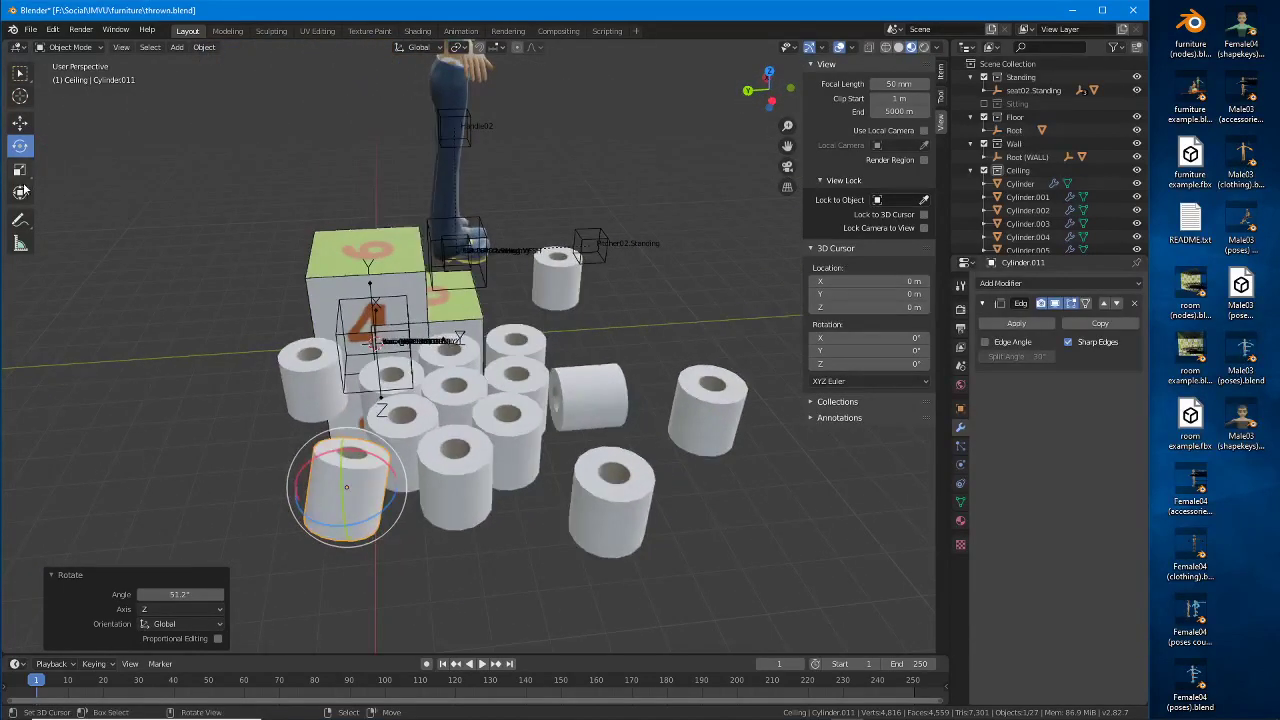
Step: Bring the tilted roll against the pile with the Transform tool, moving it -54.4 m in Y and -9.85 m in X
click(22, 191)
drag(272, 494, 298, 497)
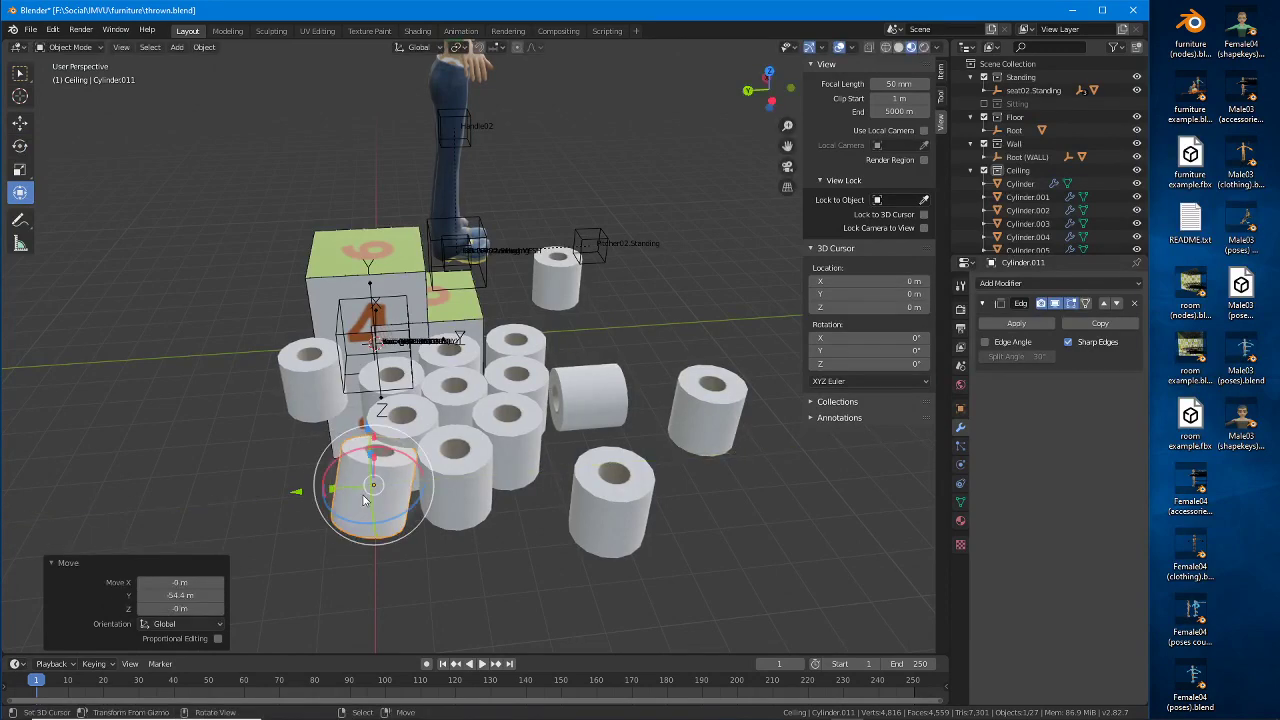
middle_drag(298, 497, 491, 489)
key(g)
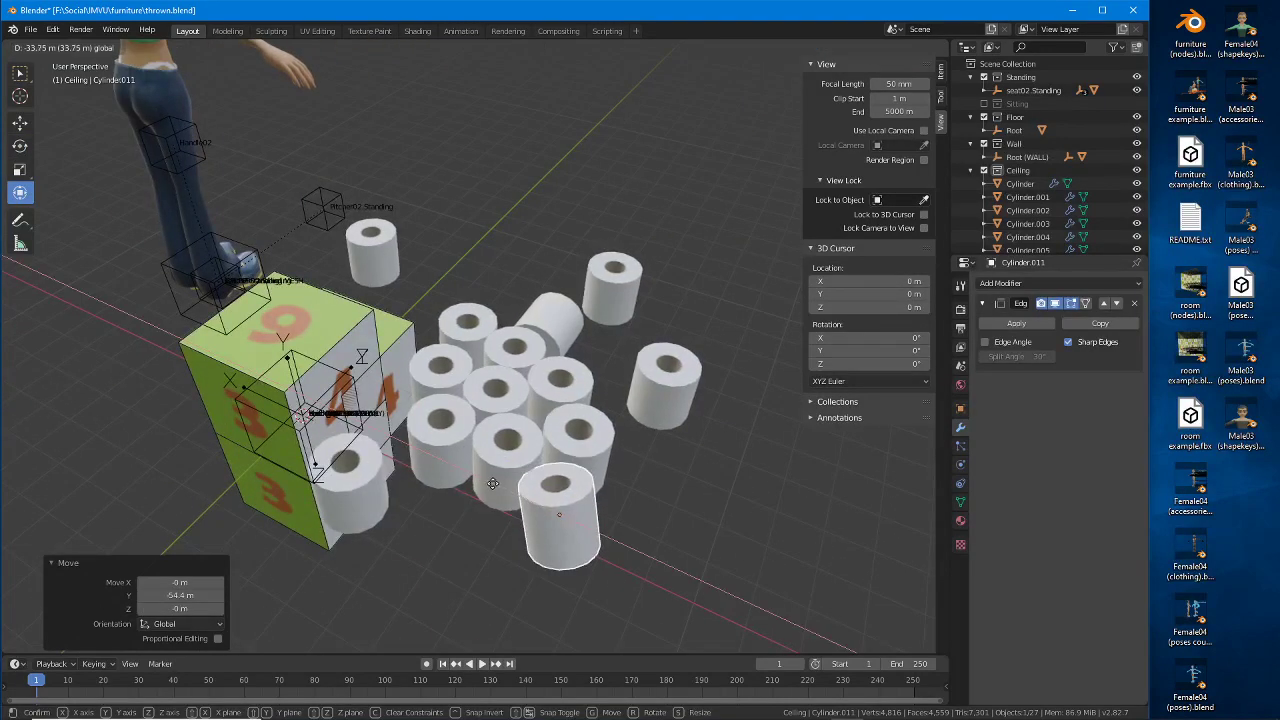
key(x)
drag(495, 484, 508, 490)
middle_drag(508, 490, 400, 436)
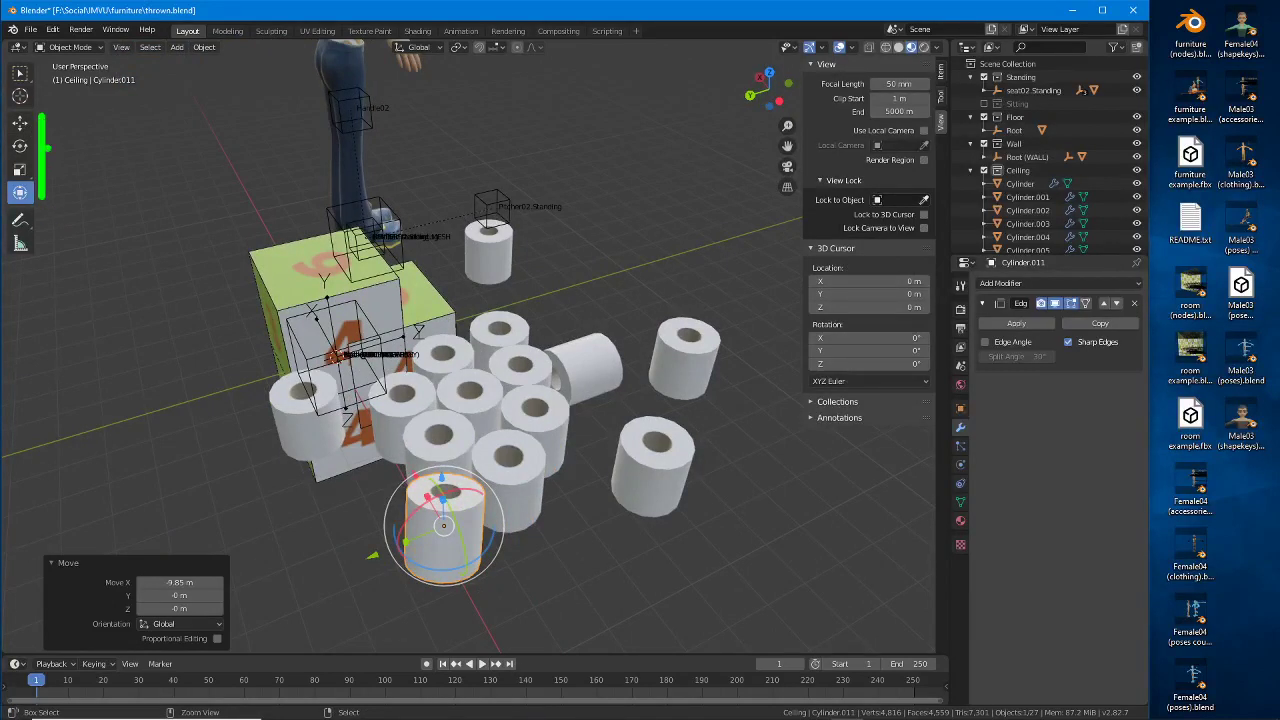
click(20, 122)
click(20, 145)
click(20, 170)
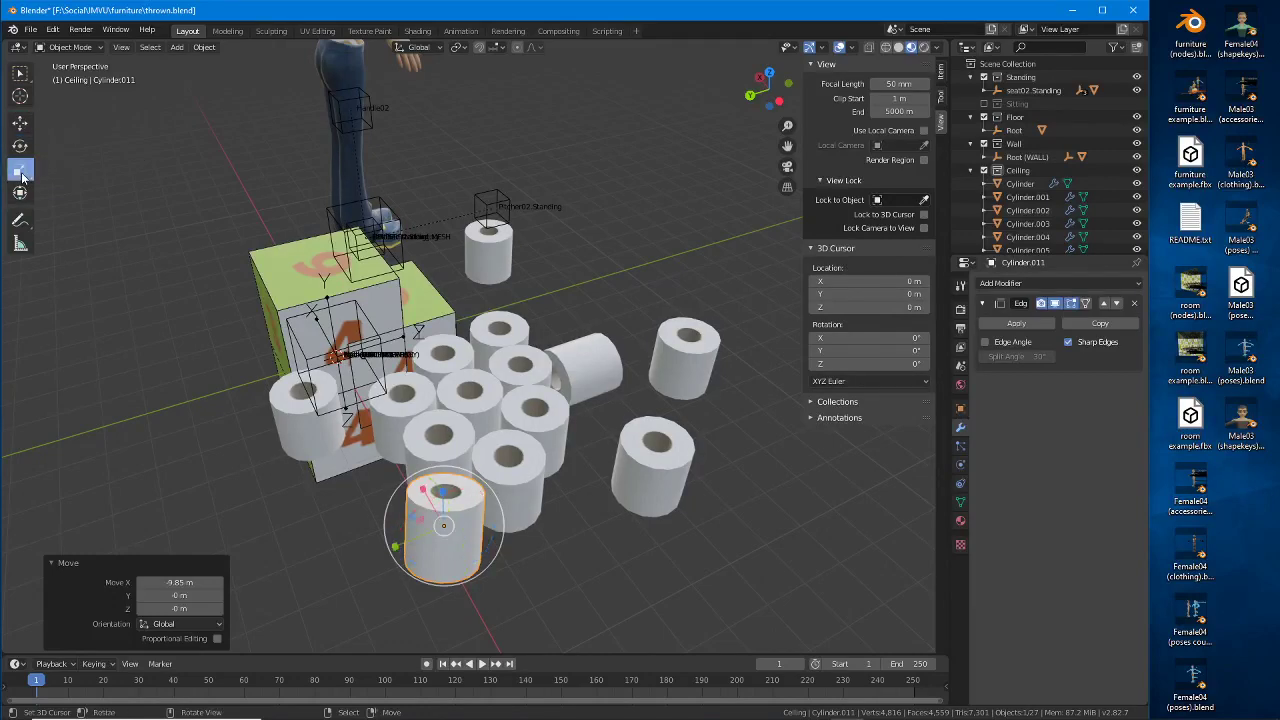
click(21, 195)
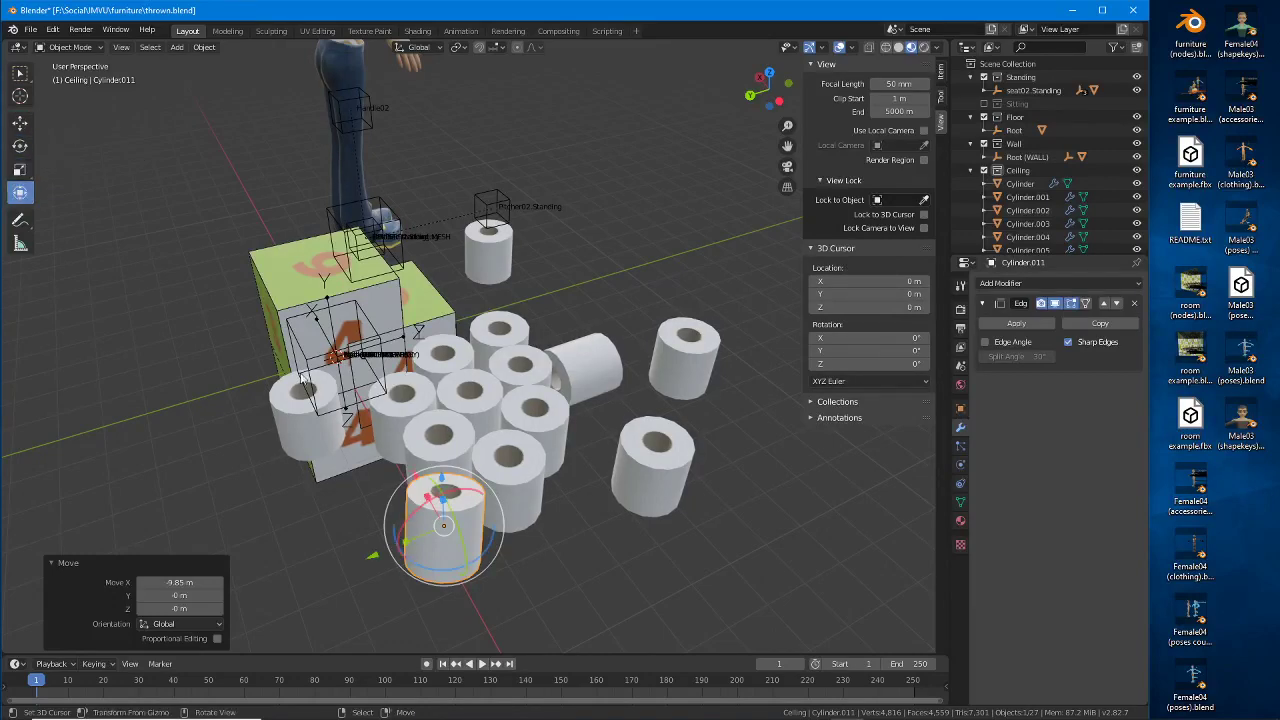
Step: Raise the tilted roll 23.1 m in Z so that its lower edge rests on the floor line
middle_drag(300, 370, 268, 381)
key(KP_3)
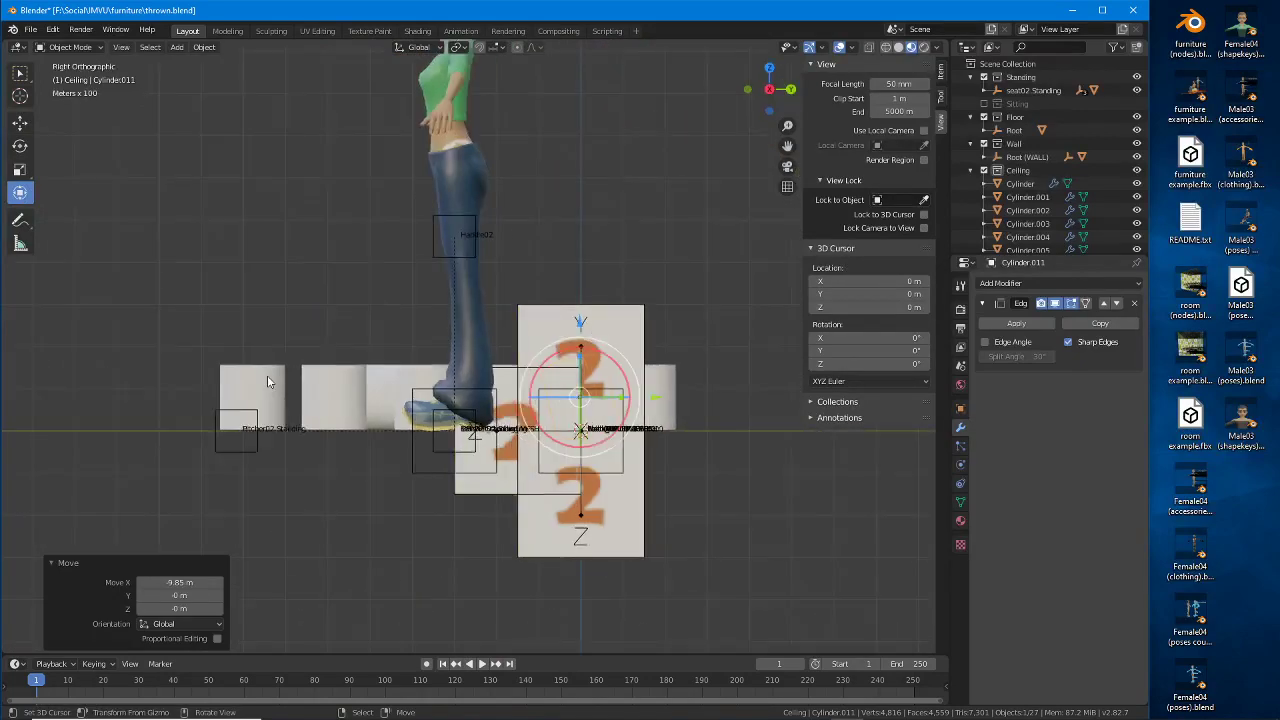
key(KP_1)
scroll(464, 412, up, 3)
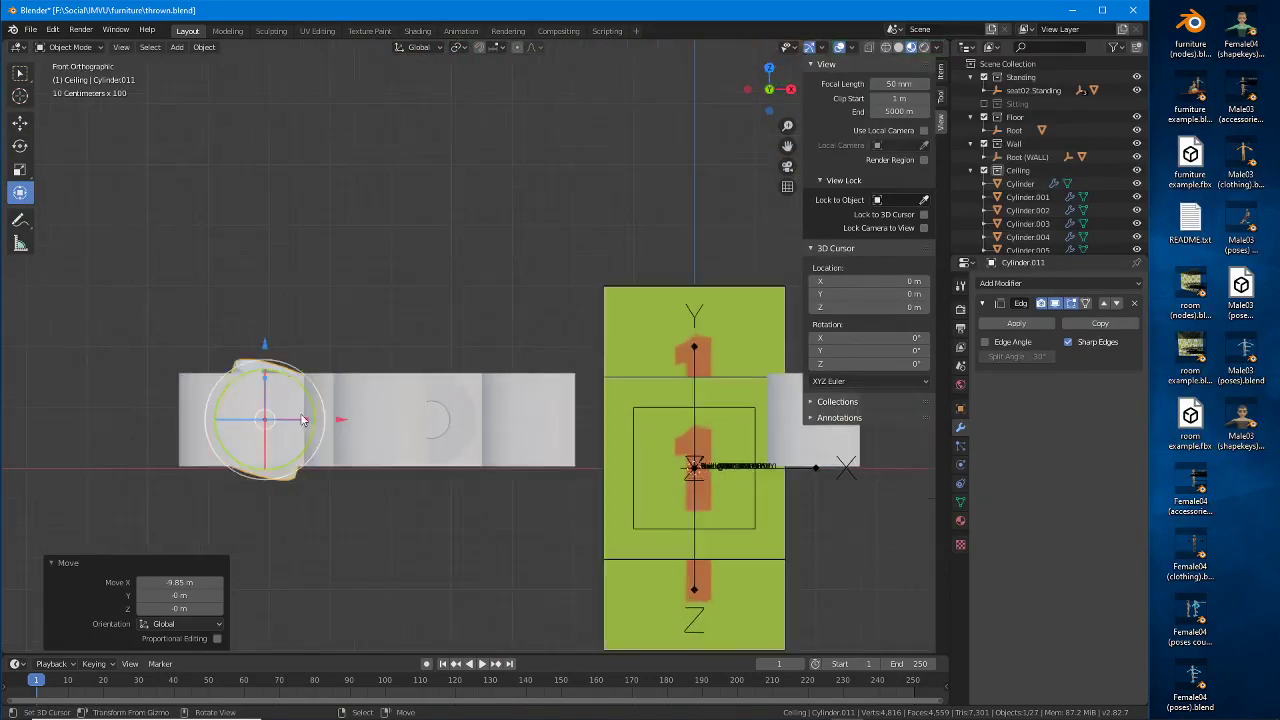
shift+middle_drag(335, 338, 461, 285)
key(g)
key(z)
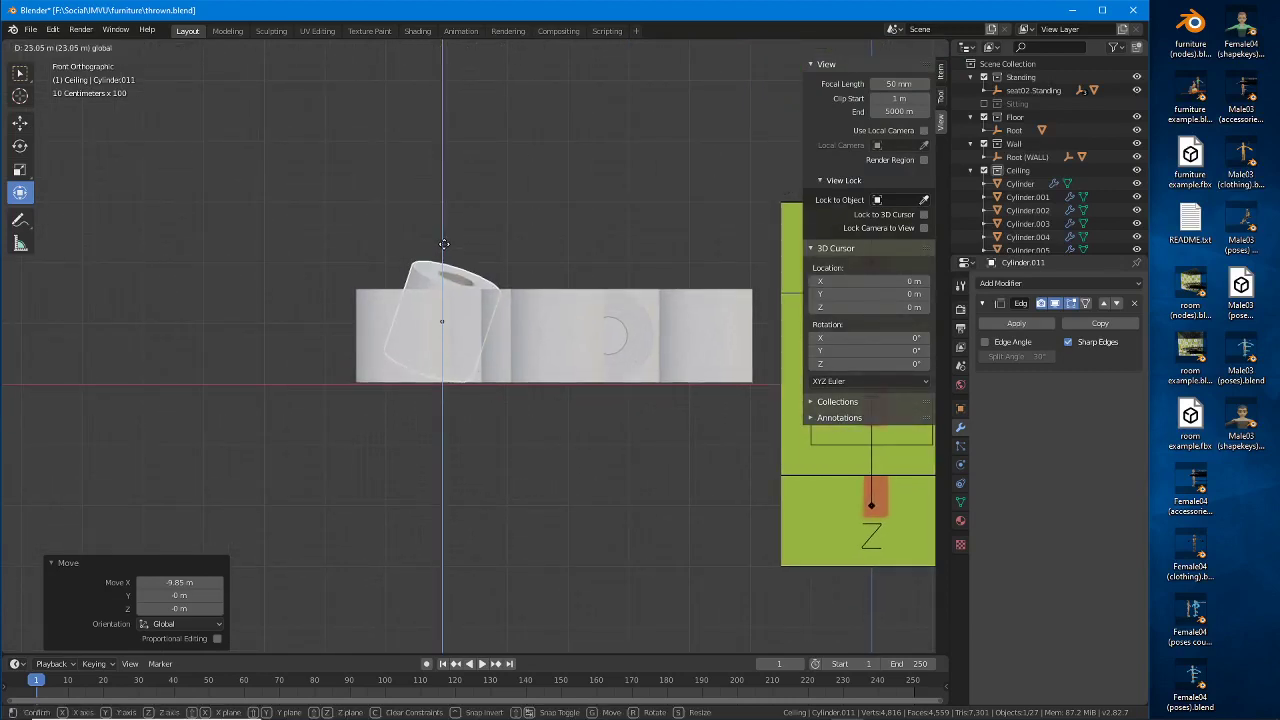
click(443, 244)
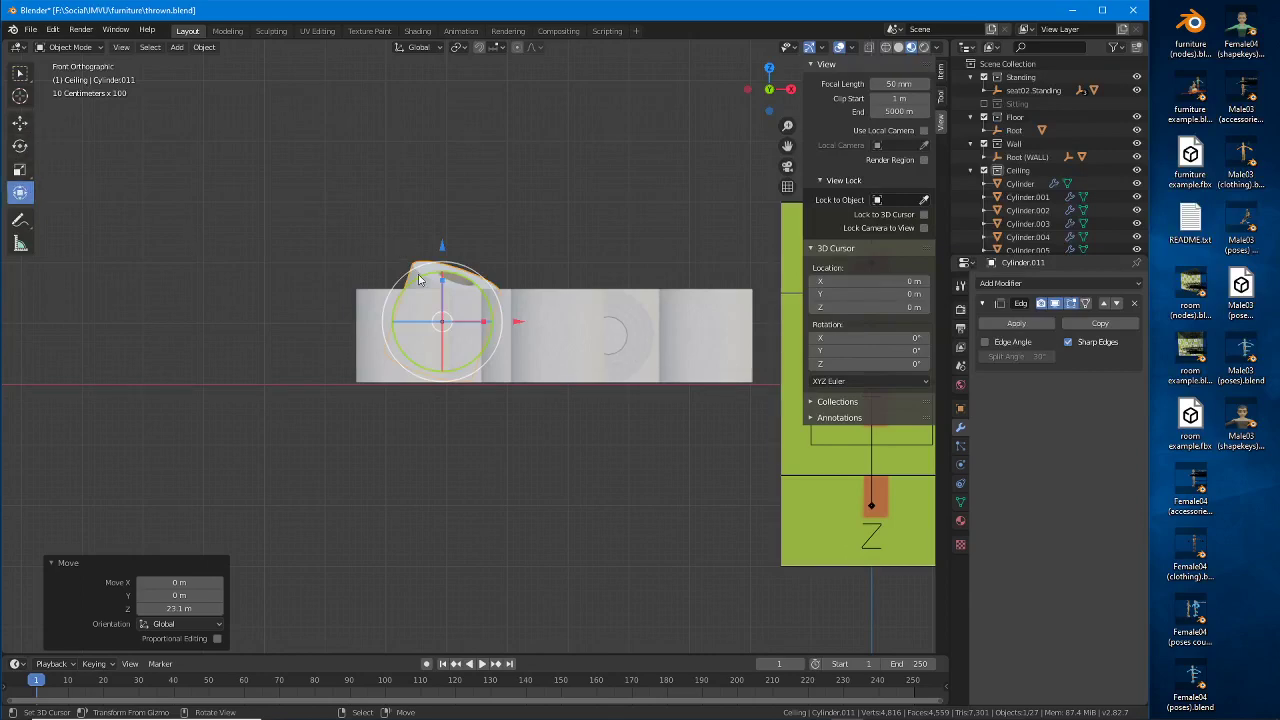
Step: Nudge the tilted roll -5.45 m in Y and slightly along X so it leans against its neighbours
key(KP_5)
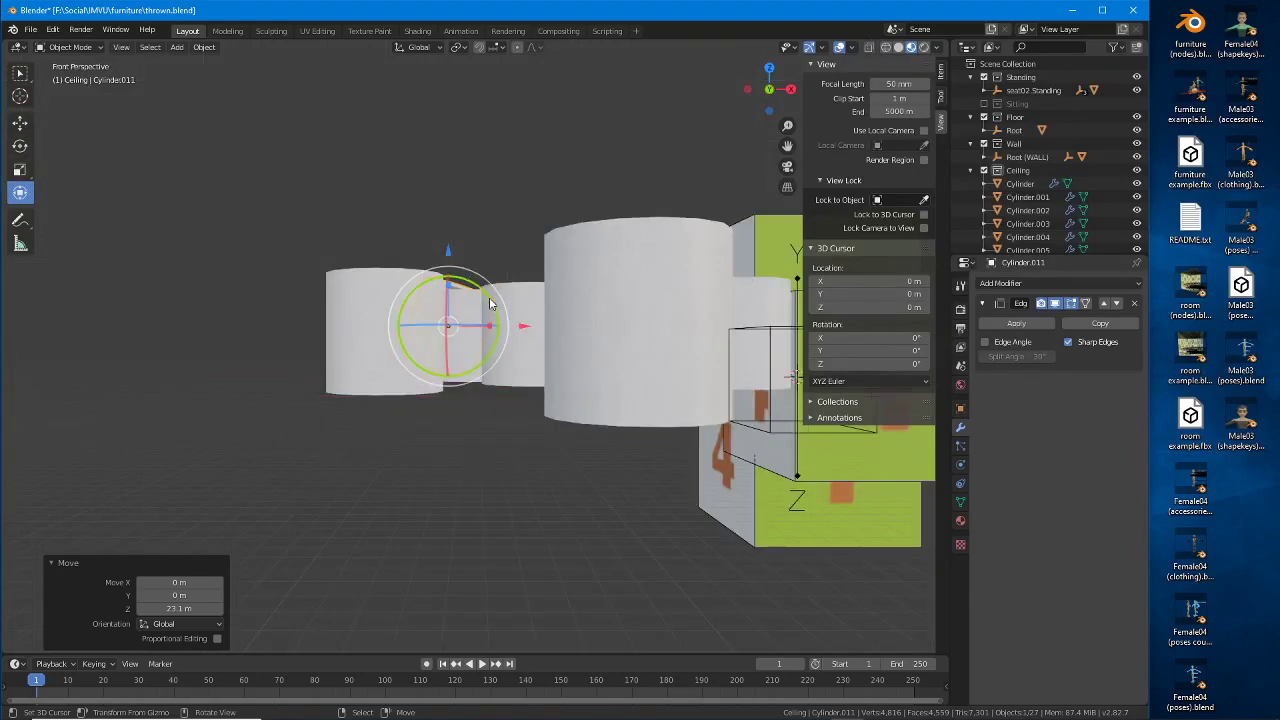
middle_drag(396, 331, 358, 497)
drag(320, 490, 343, 481)
middle_drag(380, 483, 491, 505)
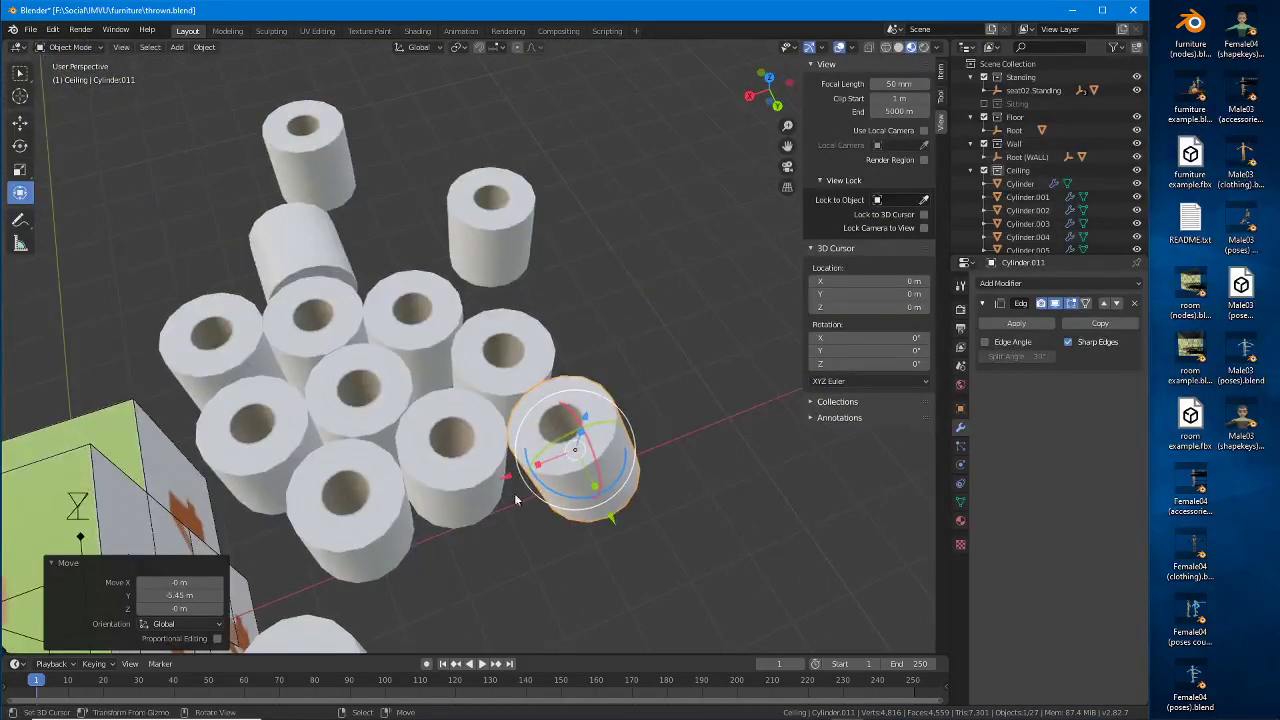
drag(515, 472, 504, 475)
middle_drag(504, 475, 474, 352)
Step: Turn the roll lying on its side diagonally and fit it against the pile, moving it 39.4 m and 19.6 m in X and slightly in Y
right_click(548, 221)
drag(496, 361, 455, 349)
middle_drag(550, 338, 423, 400)
drag(582, 263, 591, 244)
middle_drag(591, 244, 525, 343)
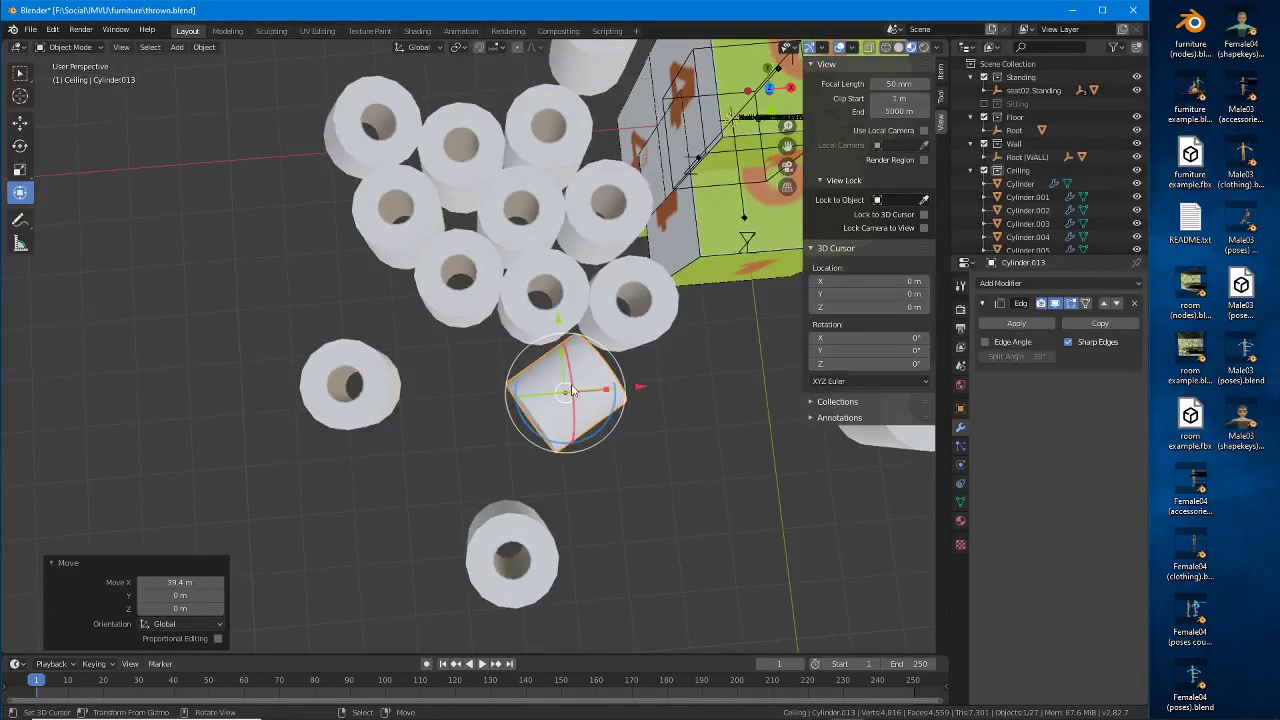
drag(604, 430, 652, 384)
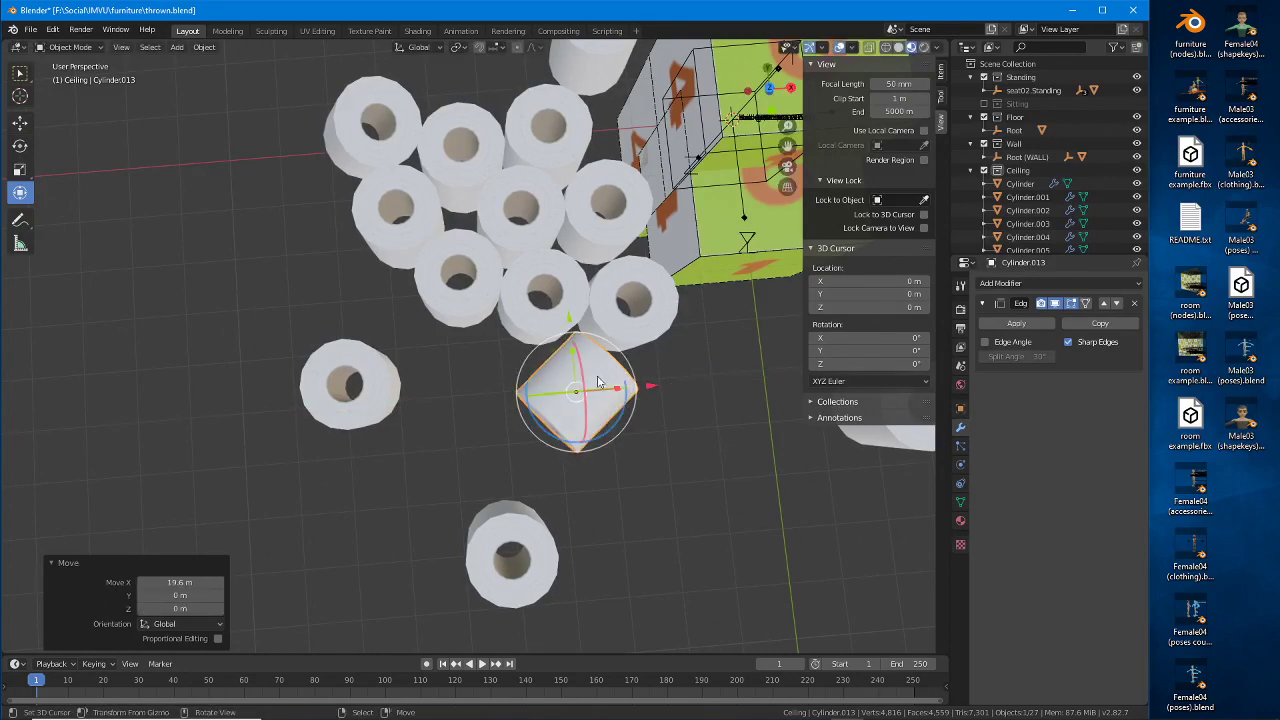
drag(569, 312, 565, 288)
middle_drag(565, 288, 414, 394)
Step: Tip over the loose roll beside the numbered box and move it against the pile, -78.2 m in Y and 2.18 m in X
right_click(268, 470)
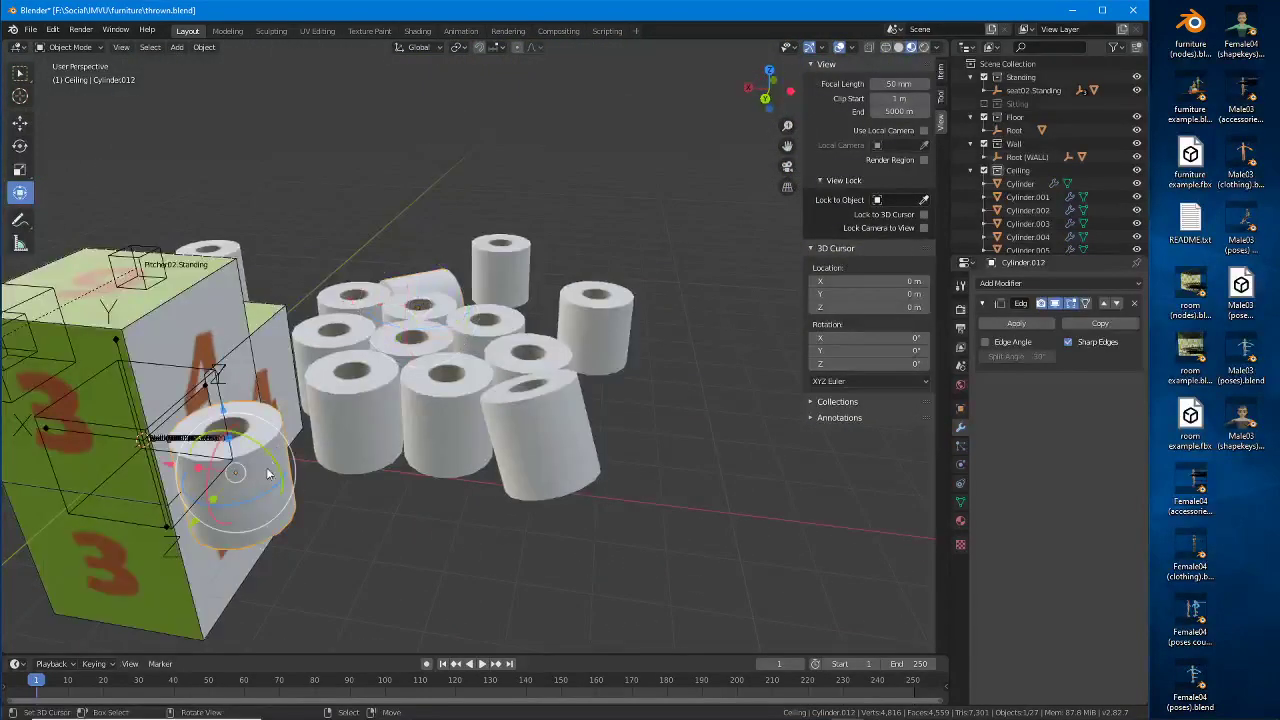
shift+middle_drag(268, 470, 334, 412)
drag(337, 383, 456, 404)
middle_drag(505, 395, 593, 466)
drag(591, 522, 588, 428)
middle_drag(588, 428, 580, 458)
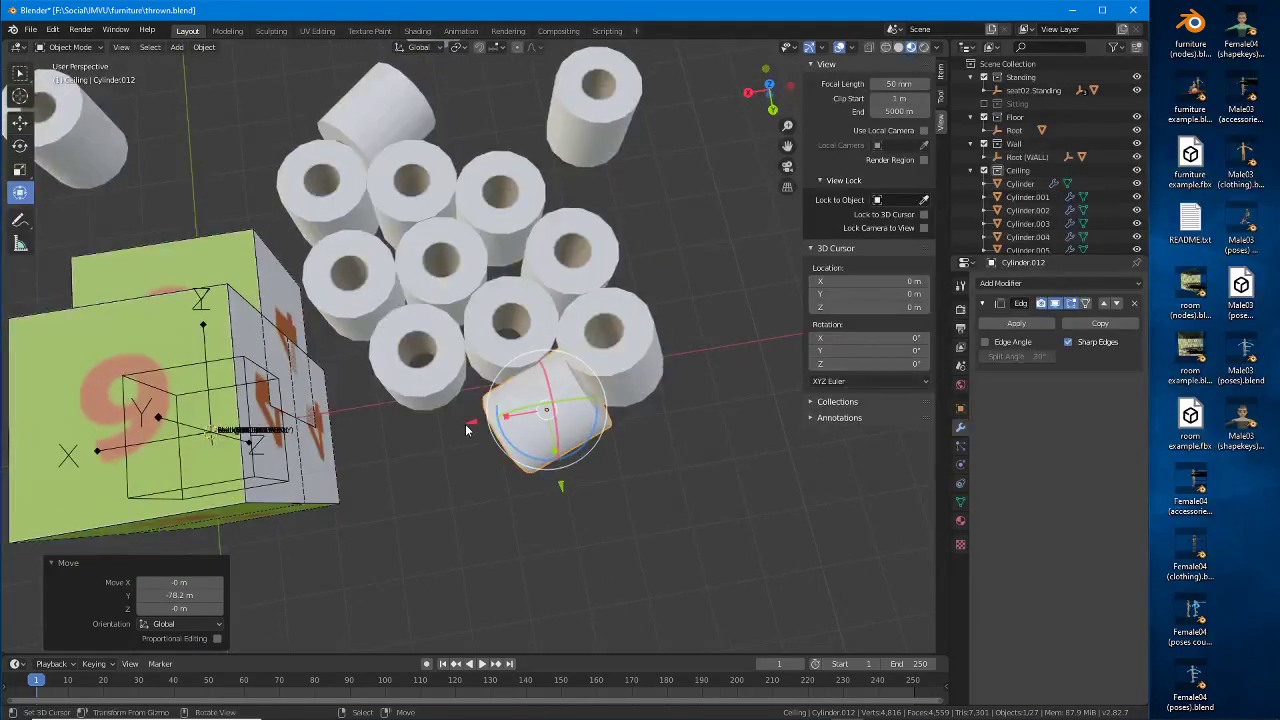
mouse_move(466, 430)
mouse_down()
mouse_move(555, 495)
mouse_move(467, 432)
mouse_up()
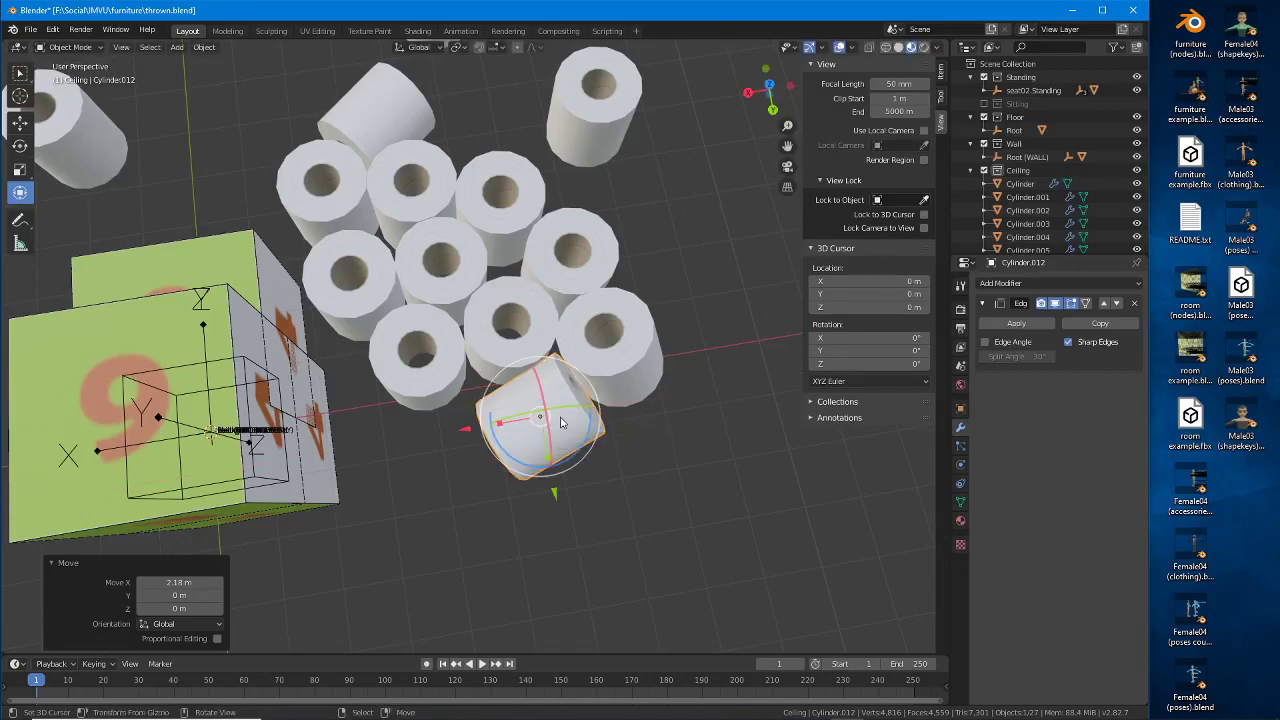
Step: Raise the tipped roll 19.8 m in Z so it sits on the floor line
middle_drag(562, 424, 508, 303)
key(KP_1)
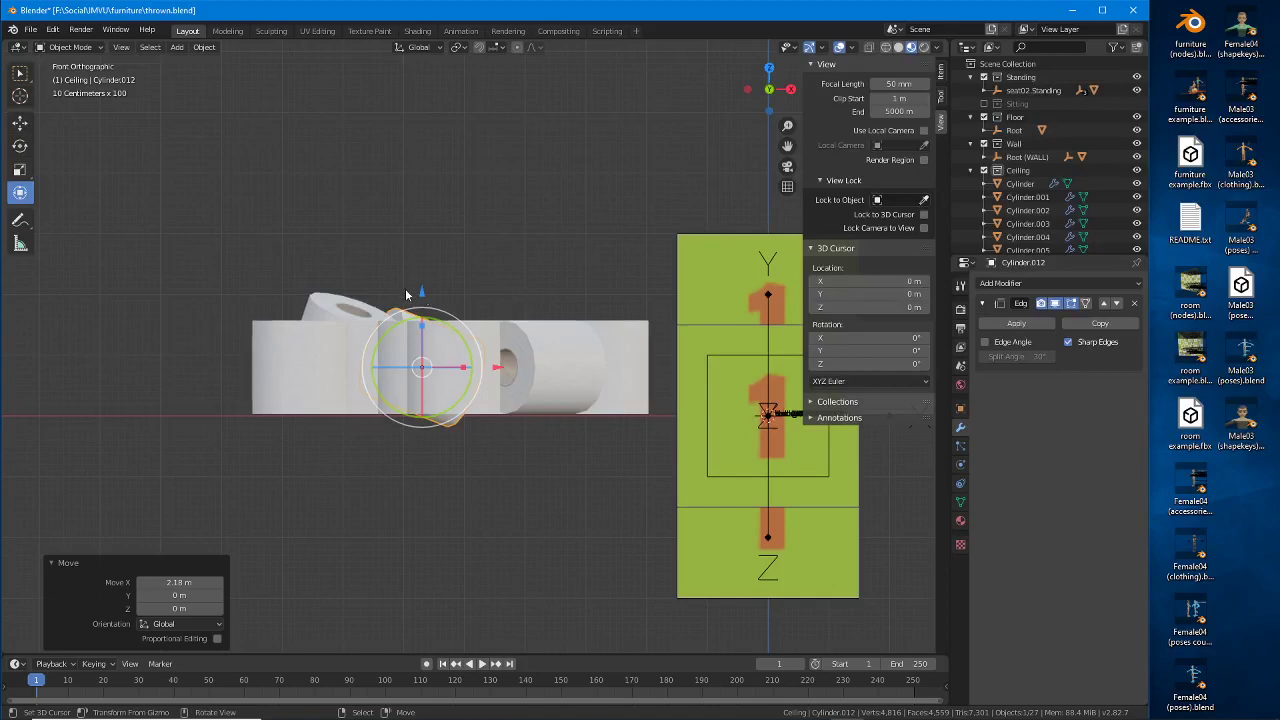
drag(422, 295, 421, 280)
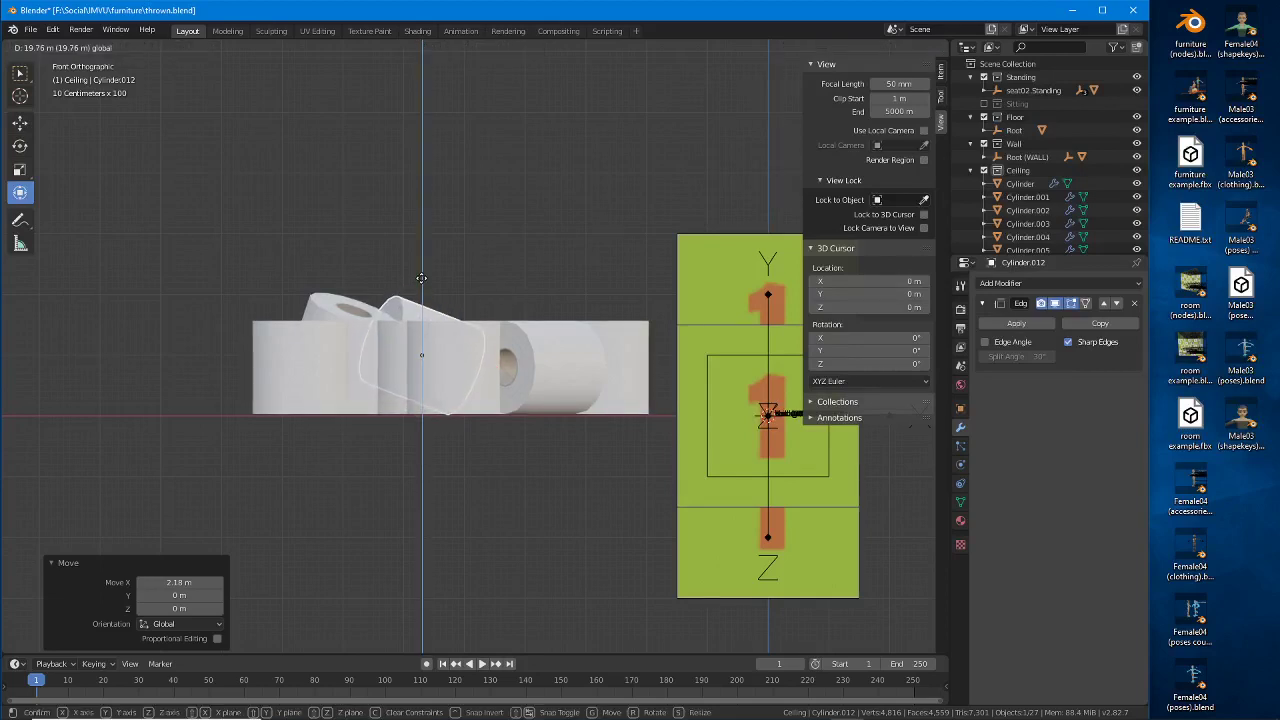
drag(421, 278, 421, 270)
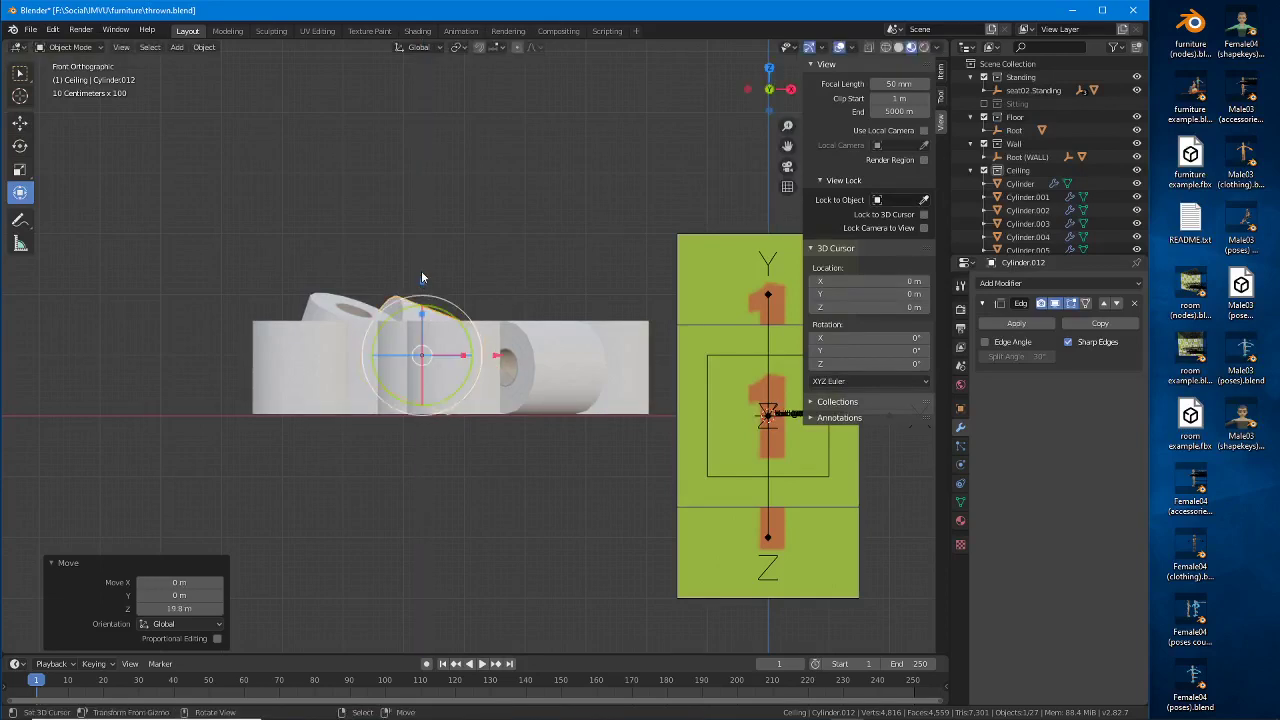
middle_drag(421, 270, 600, 369)
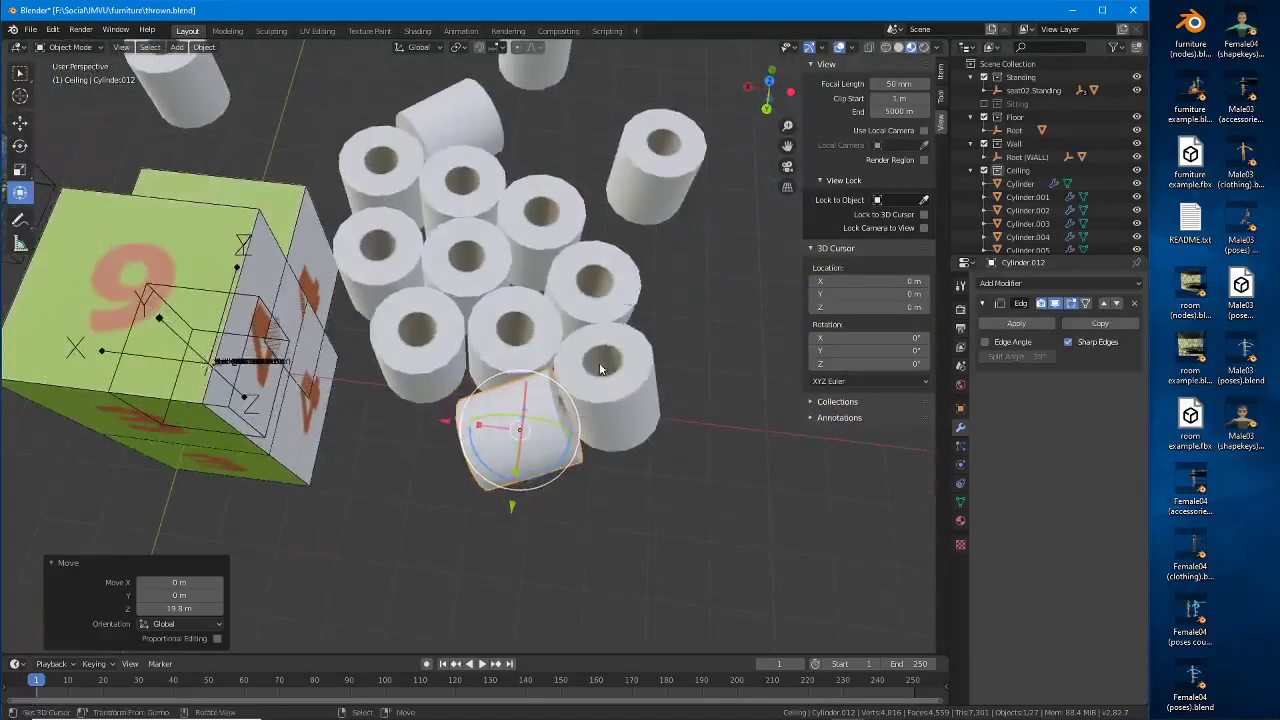
Step: Duplicate the farthest loose roll, move the copy 1030 m in Y to the pile's other side, and shift it in X and Y beside the tipped roll
middle_drag(660, 173, 693, 315)
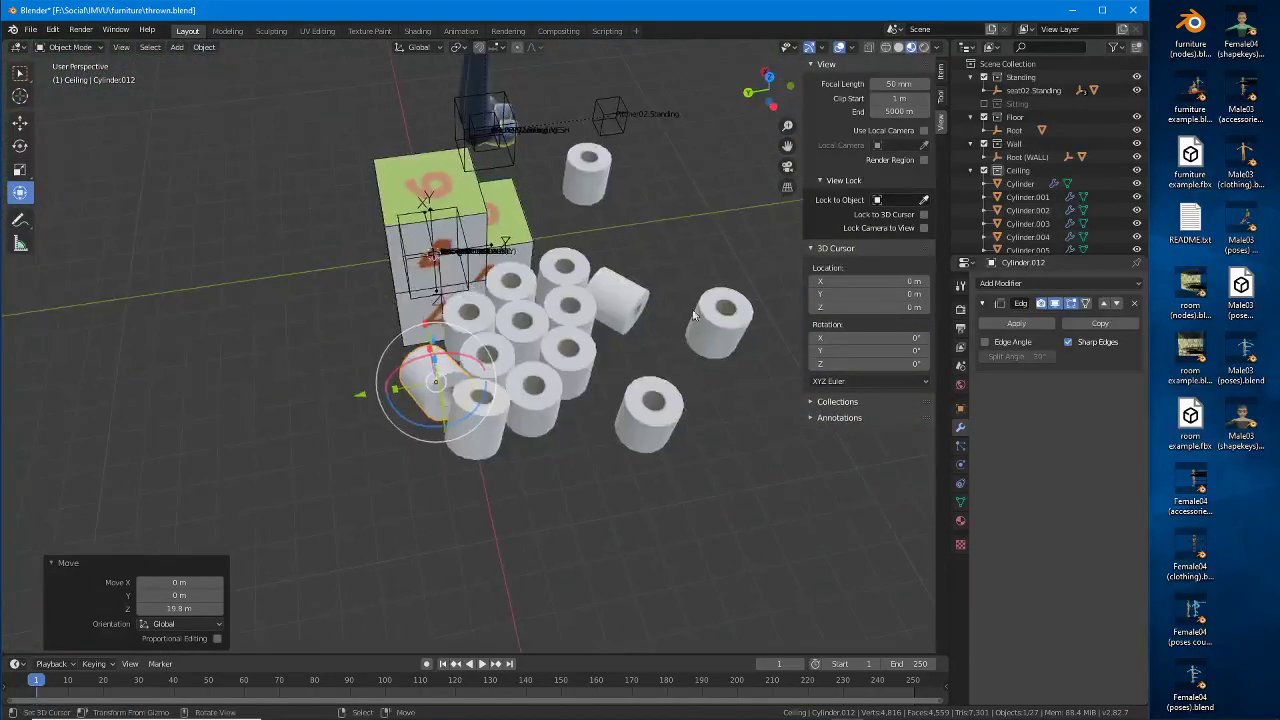
click(716, 330)
key(shift+d)
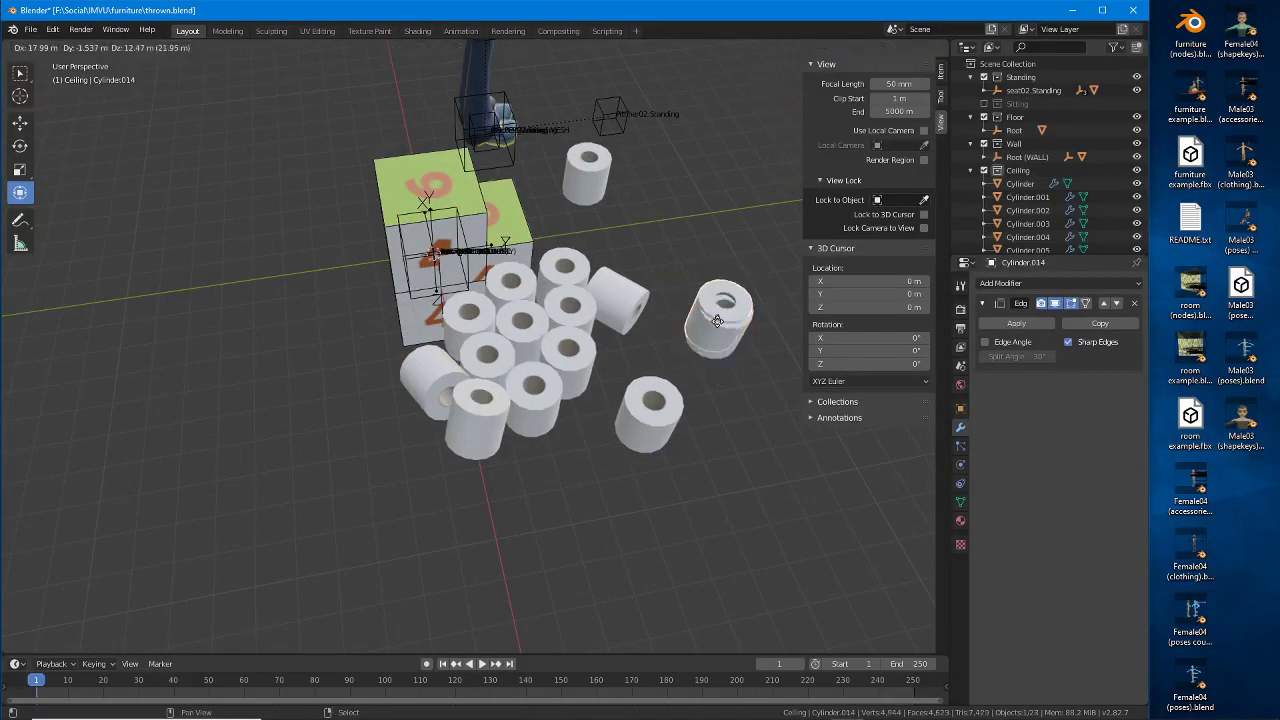
right_click(736, 342)
key(g)
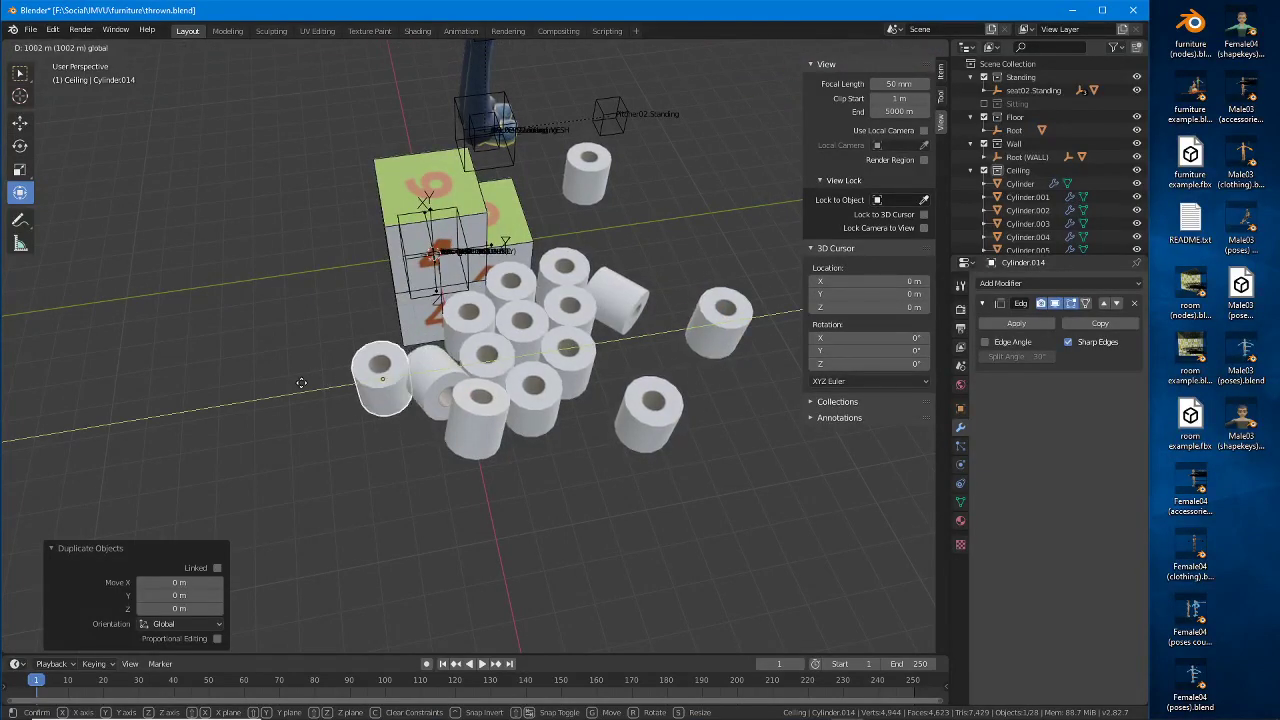
drag(291, 384, 300, 383)
middle_drag(423, 454, 578, 455)
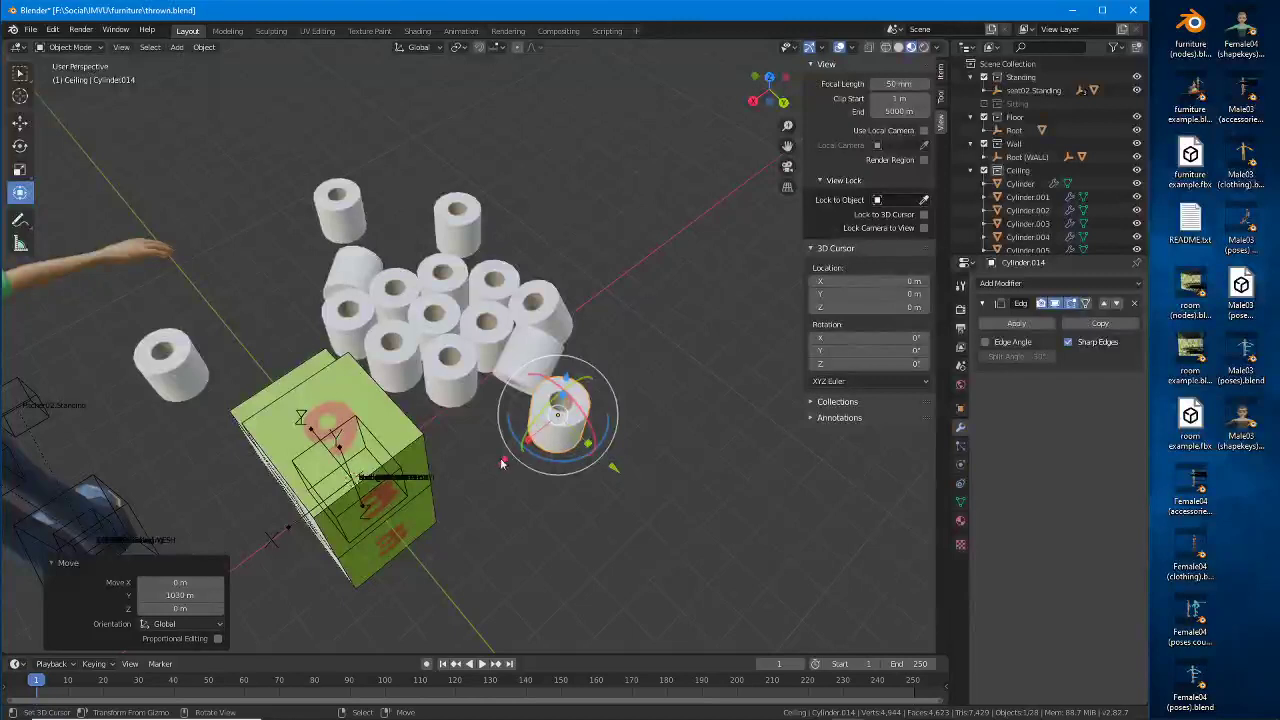
drag(500, 463, 481, 477)
drag(588, 484, 554, 456)
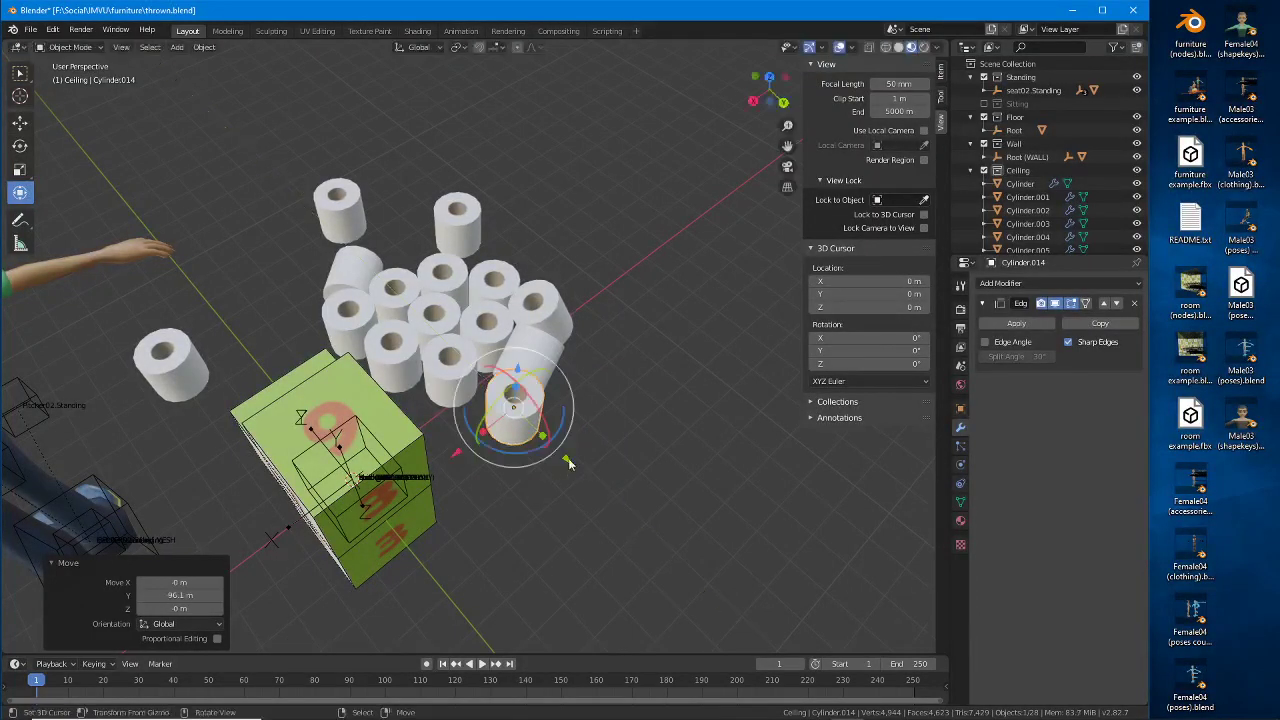
Step: Move the new roll copy in X toward the numbered box, tilt it freely, and turn it -31.6° about Z
middle_drag(554, 456, 417, 393)
key(g)
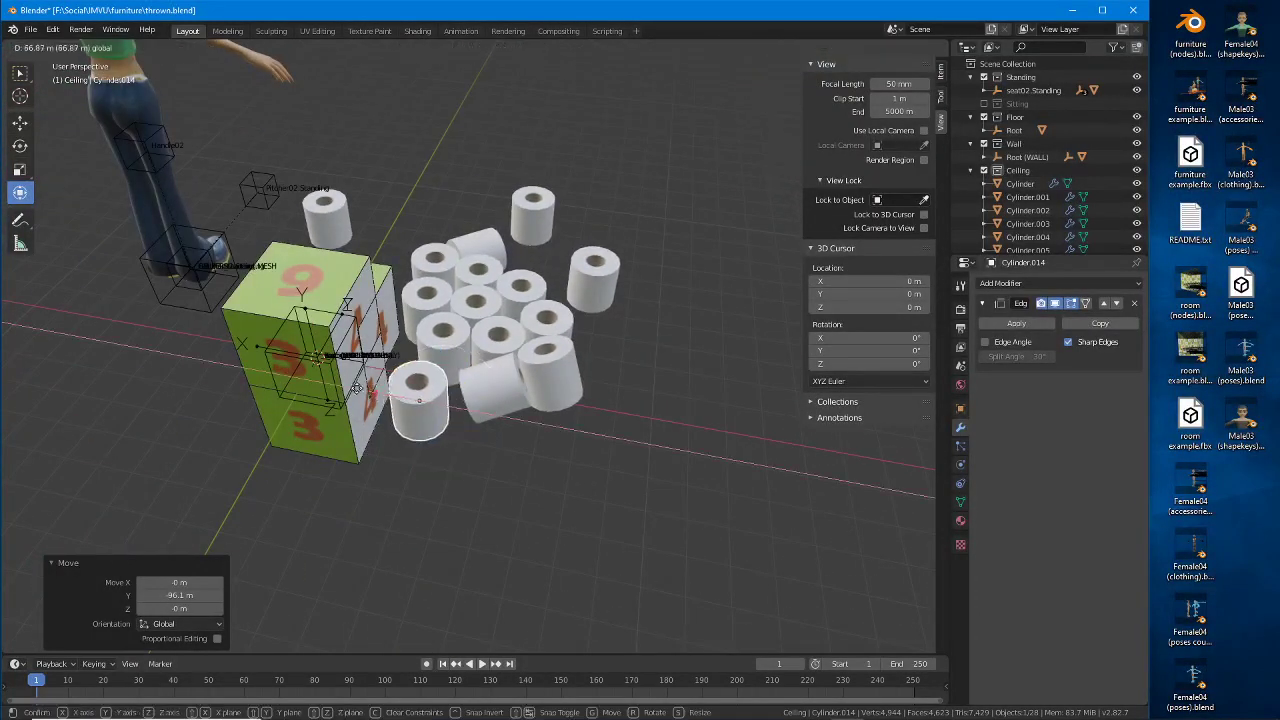
click(362, 389)
middle_drag(362, 389, 600, 330)
key(r)
key(r)
click(464, 328)
drag(481, 444, 455, 451)
Step: Raise the tilted roll copy 26.3 m in Z so its lowest edge sits on the floor line
key(KP_1)
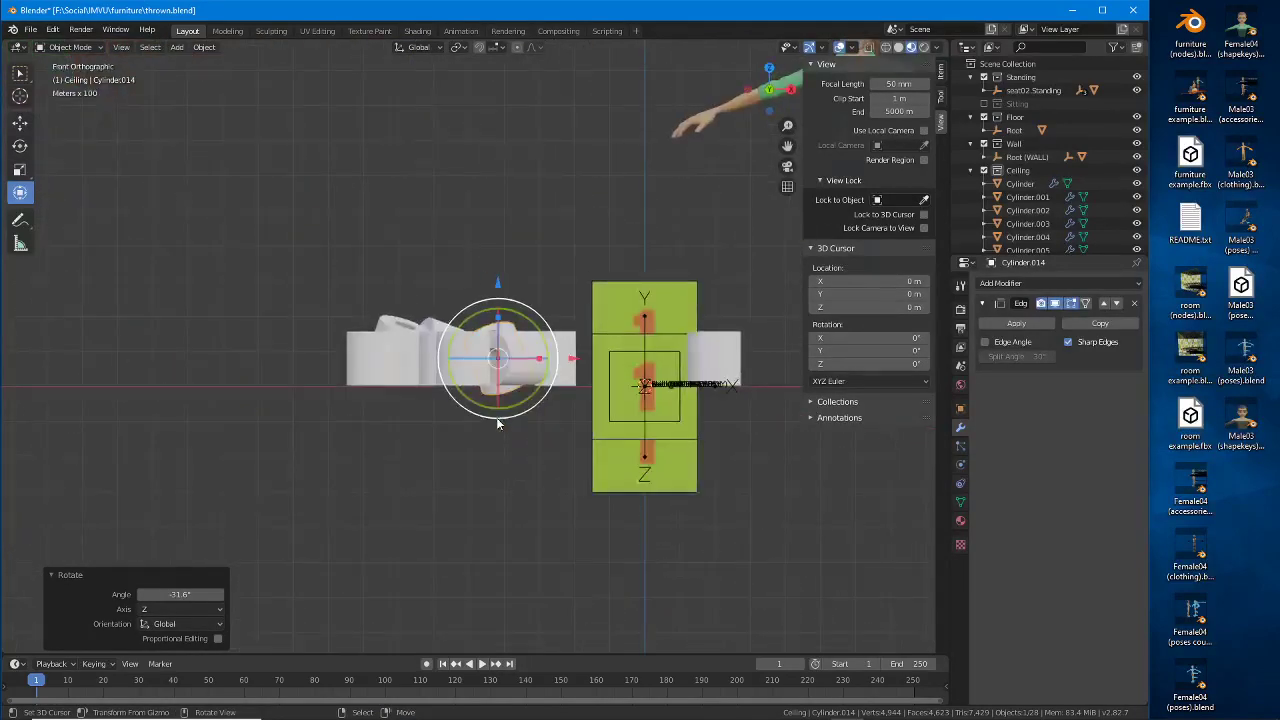
scroll(495, 408, up, 2)
key(g)
key(z)
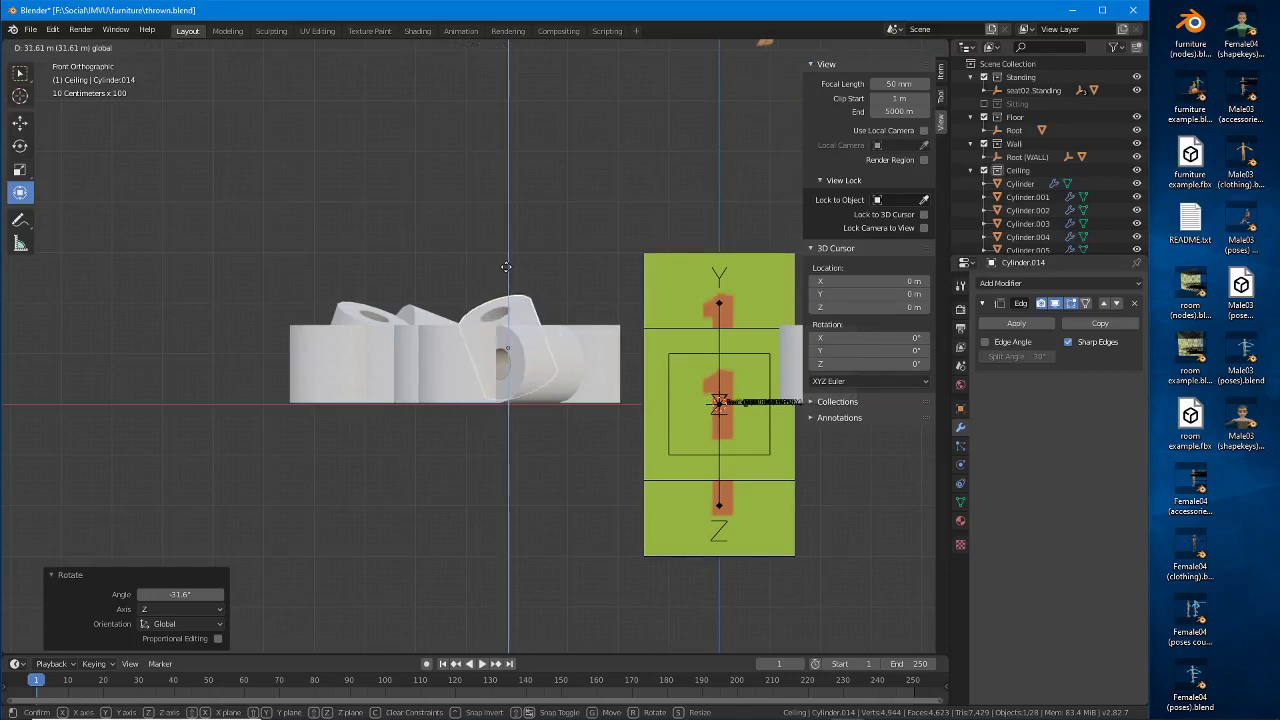
click(504, 269)
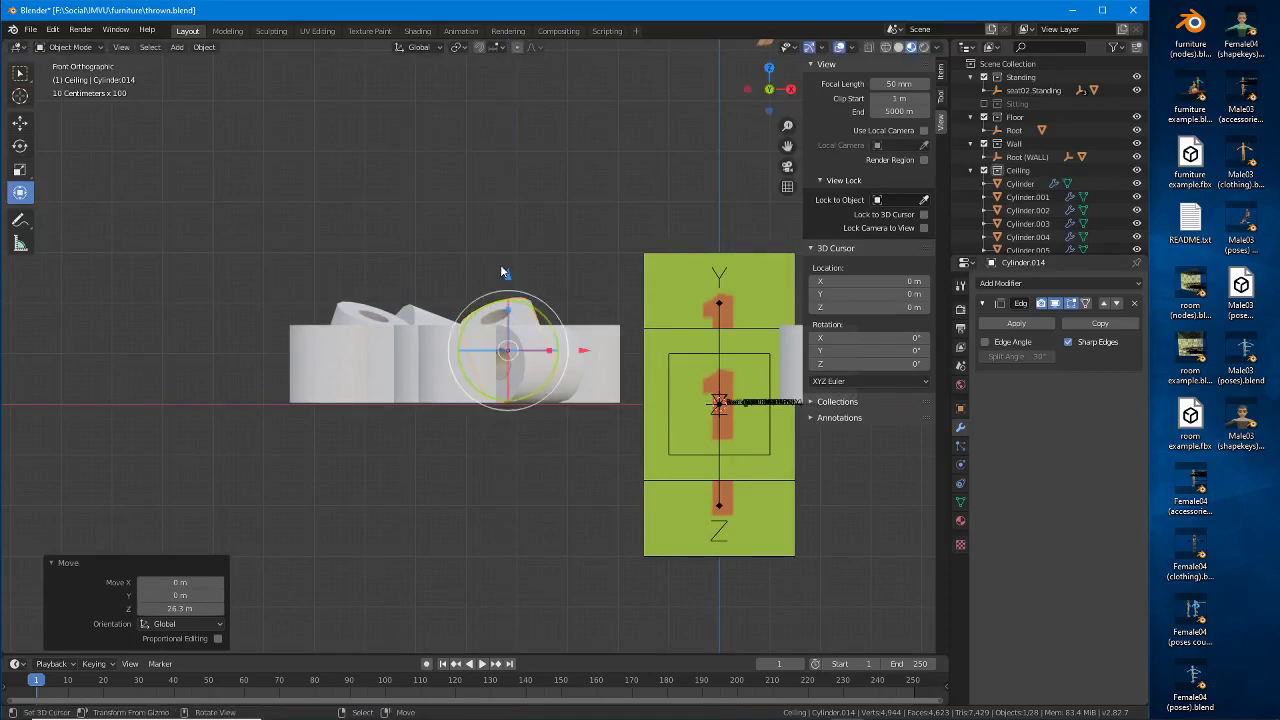
Step: Fit the tilted roll against the pile, moving it -41.3 m in Y, slightly in X, and 5.45 m in Y
middle_drag(500, 268, 453, 496)
key(g)
key(y)
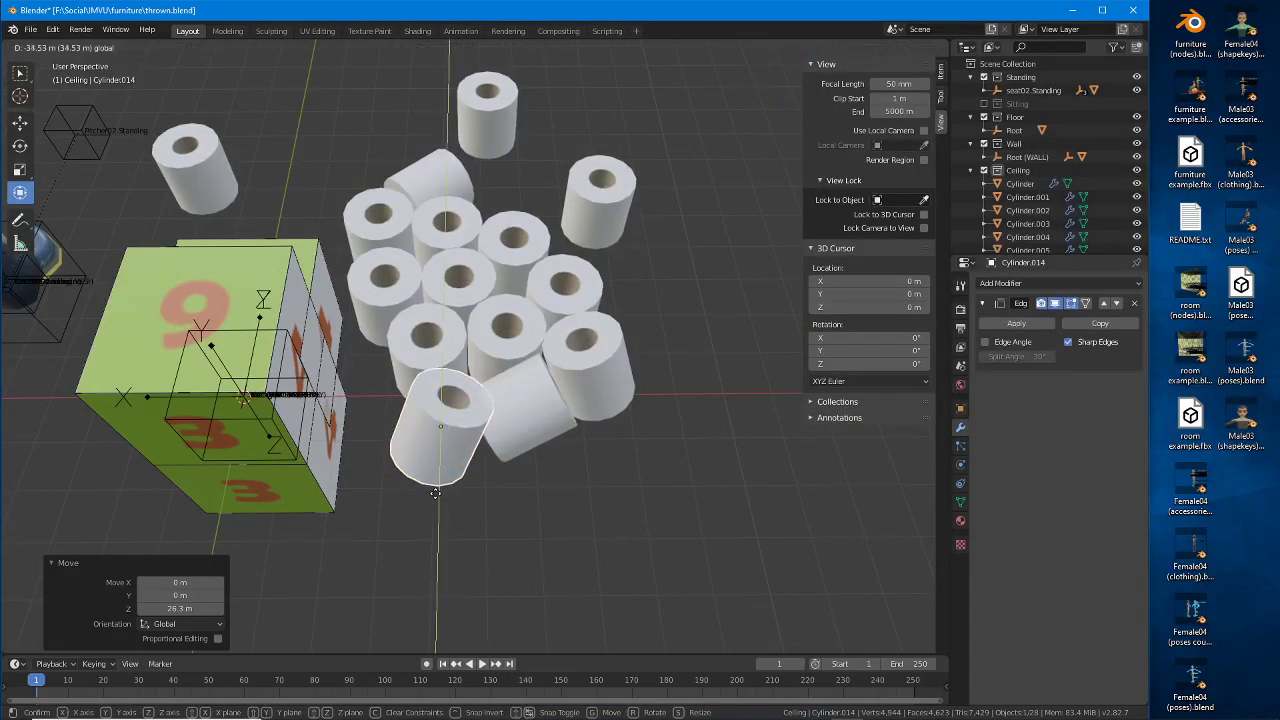
click(437, 497)
key(g)
key(x)
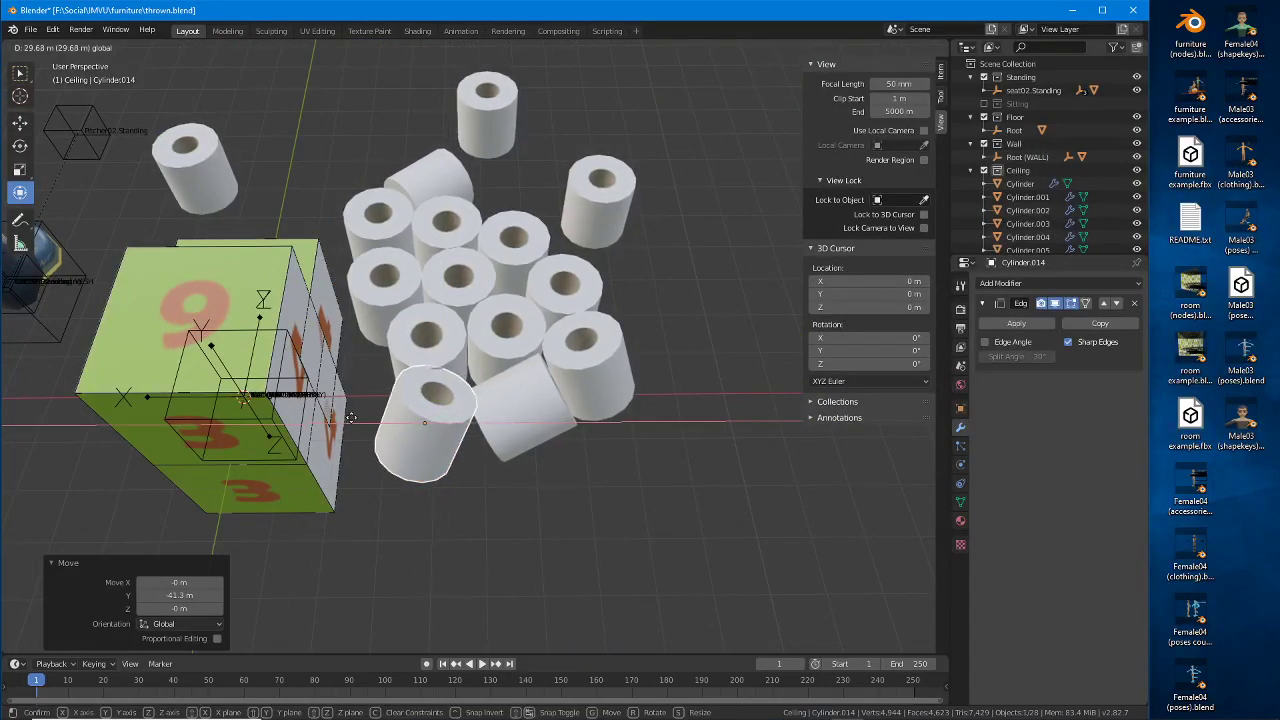
click(421, 490)
drag(426, 495, 428, 503)
Step: Move the original loose roll beside the standing avatar about 900 m along X, away from the pile
middle_drag(595, 451, 353, 394)
scroll(378, 398, down, 3)
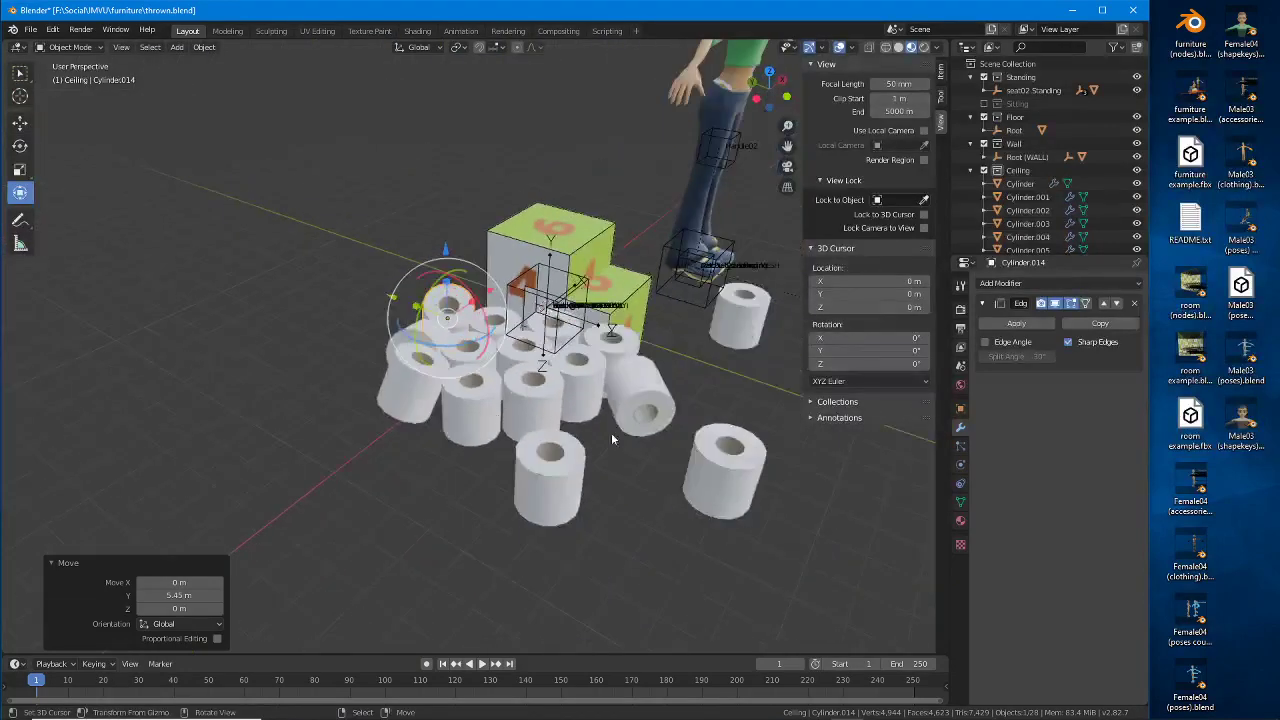
shift+middle_drag(611, 432, 360, 424)
right_click(575, 310)
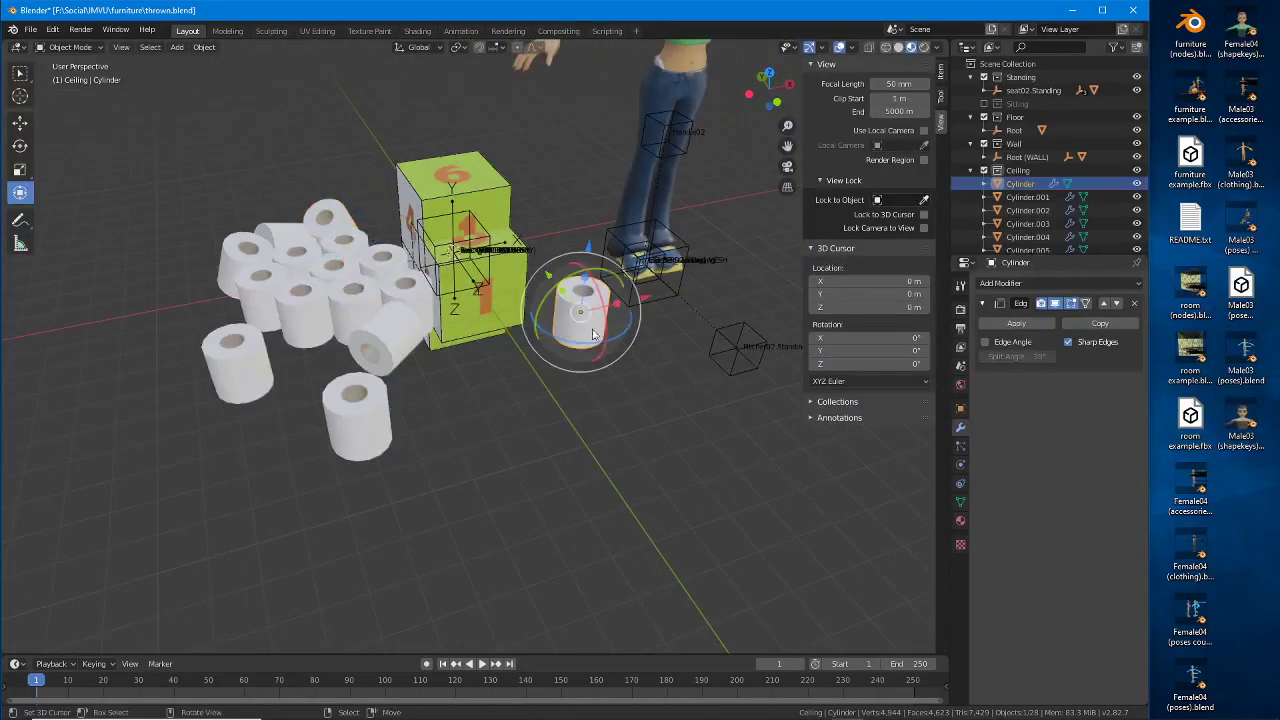
shift+middle_drag(590, 310, 450, 410)
text(gx)
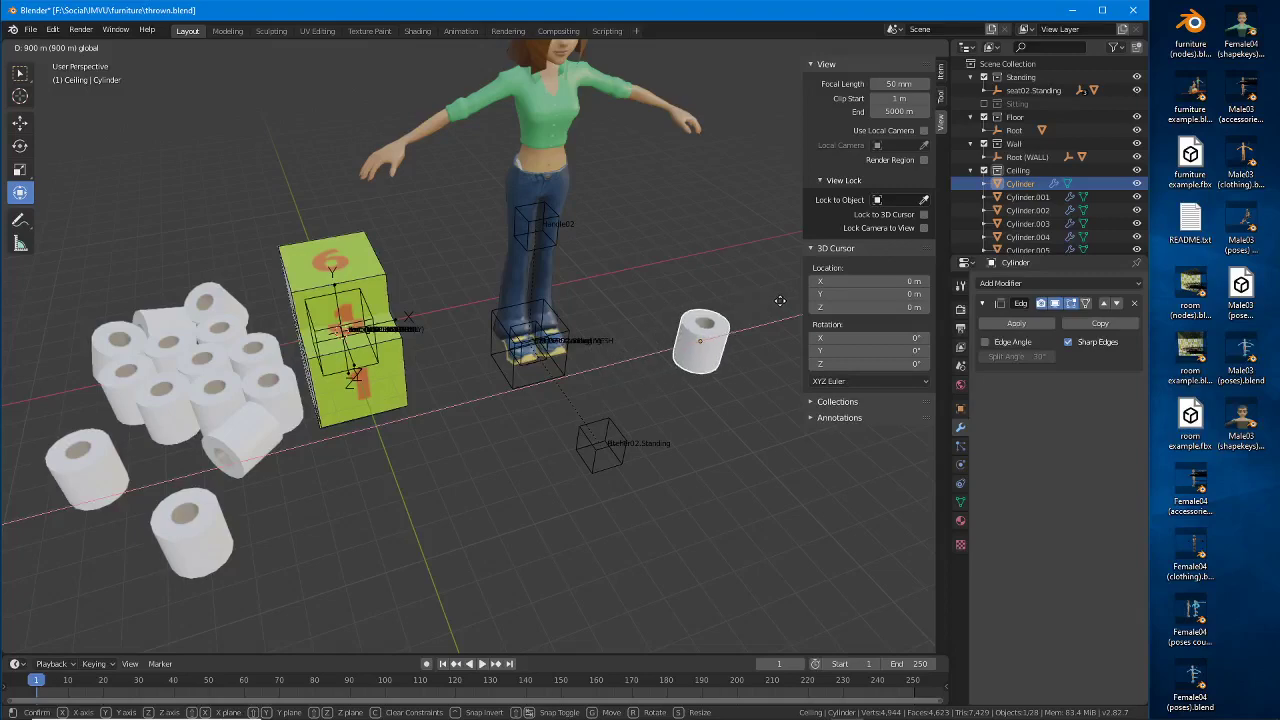
text(1)
key(Return)
shift+middle_drag(442, 402, 590, 329)
Step: Duplicate the nearest loose roll in front of the pile and move the copy 465 m in X and 637 m in Y into the numbered box
right_click(386, 410)
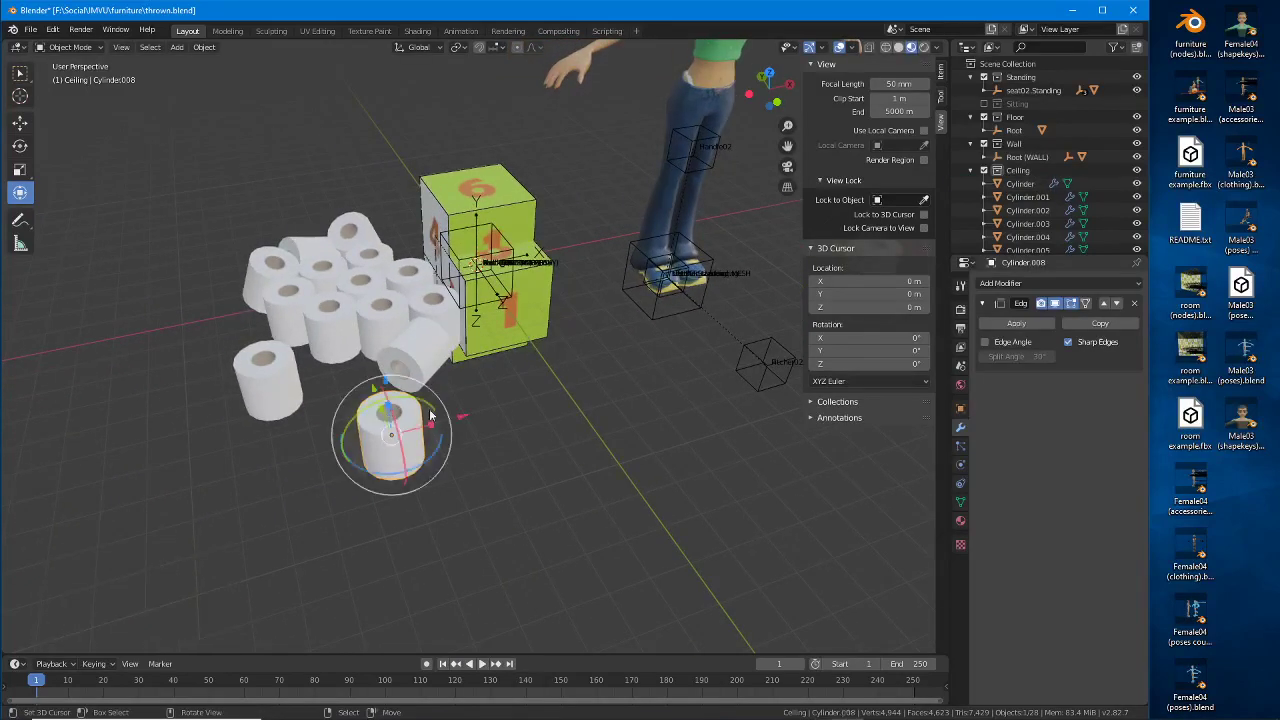
middle_drag(488, 205, 437, 296)
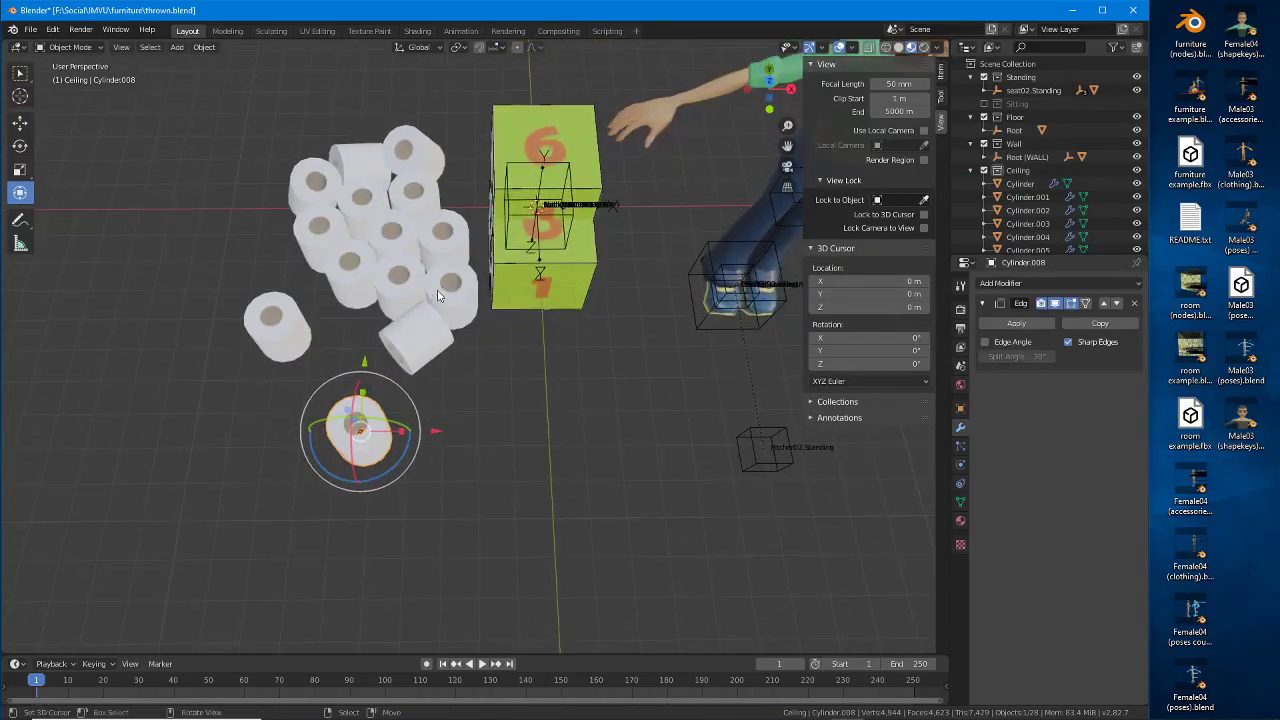
key(shift+d)
right_click(387, 428)
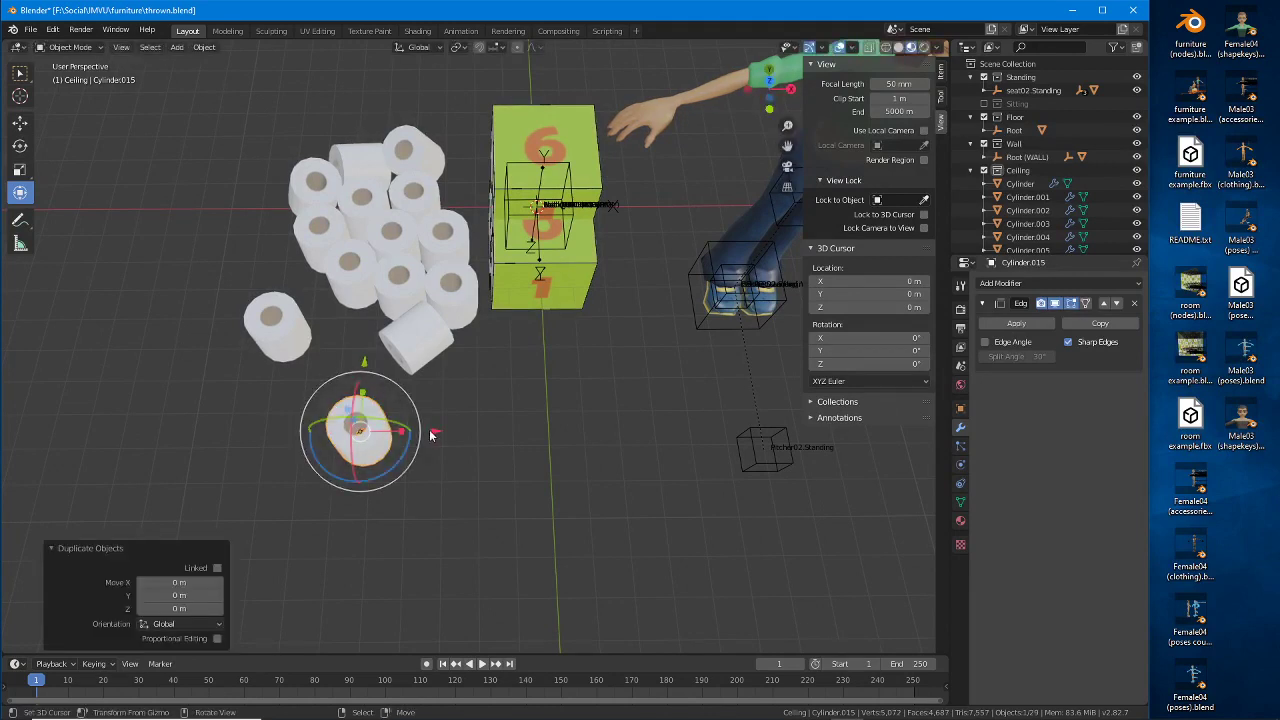
key(g)
key(x)
click(578, 432)
key(g)
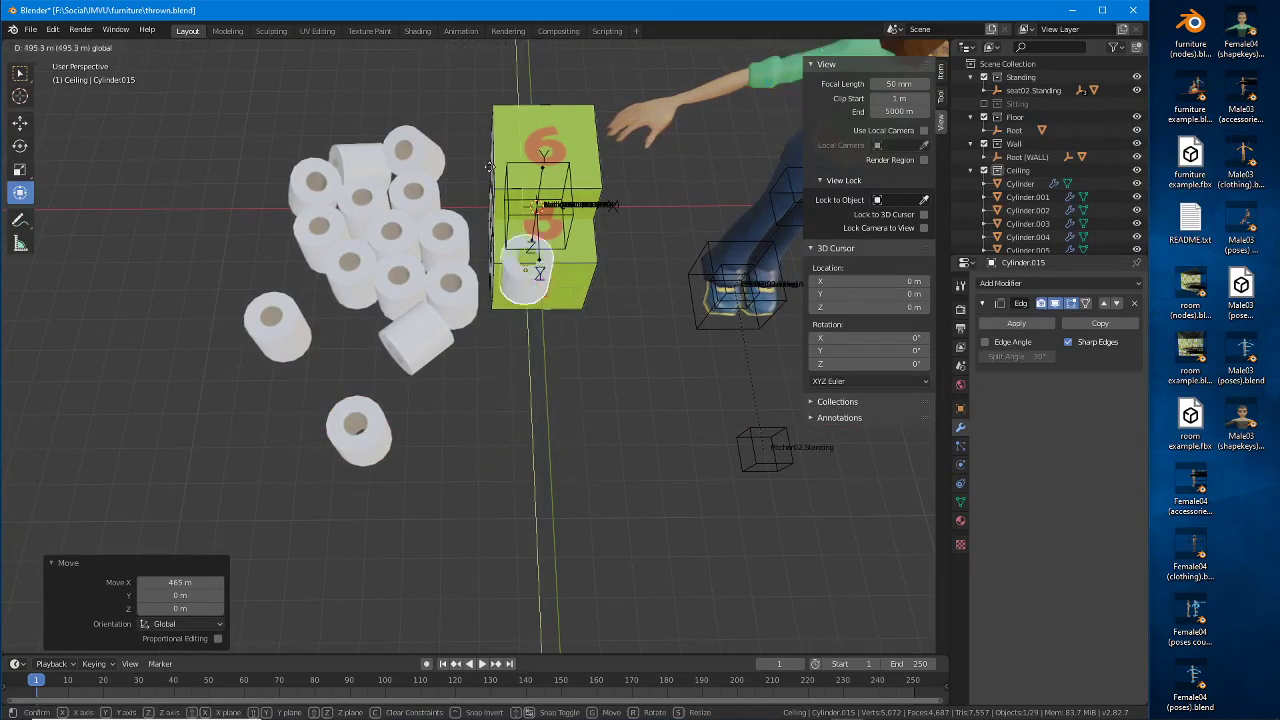
click(488, 168)
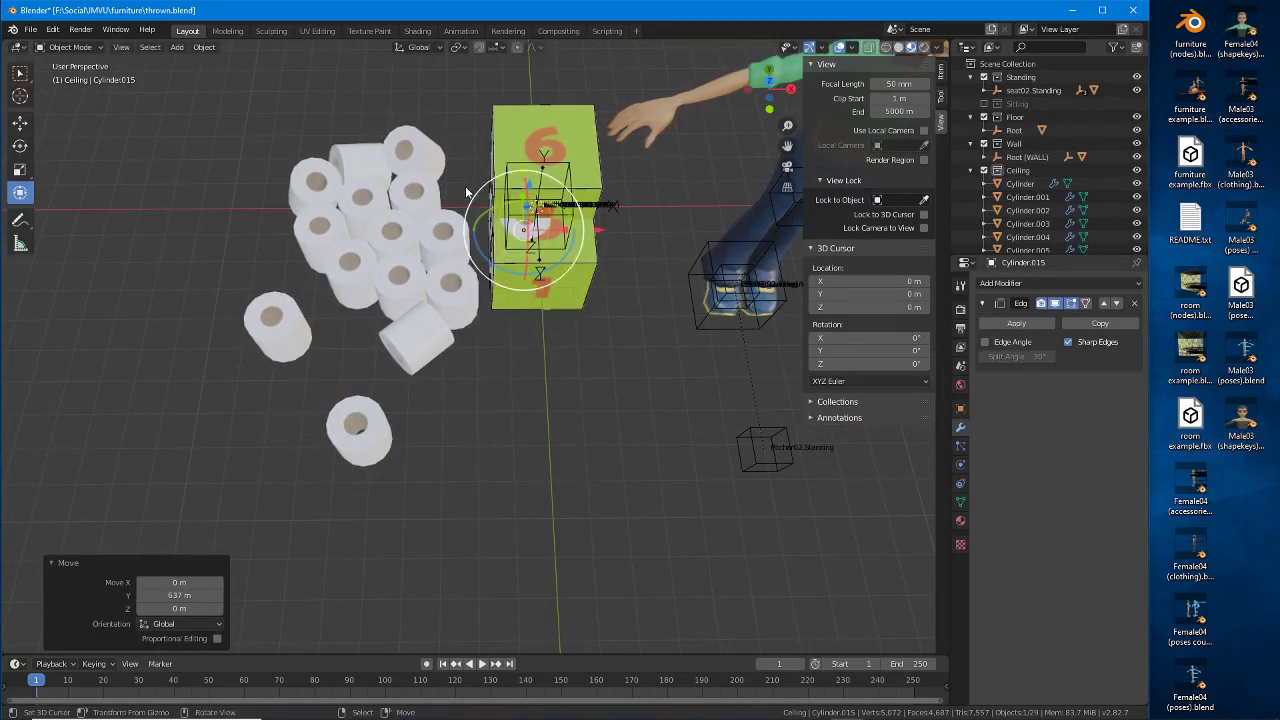
Step: Exclude the Floor and Wall collections from the view layer
click(556, 121)
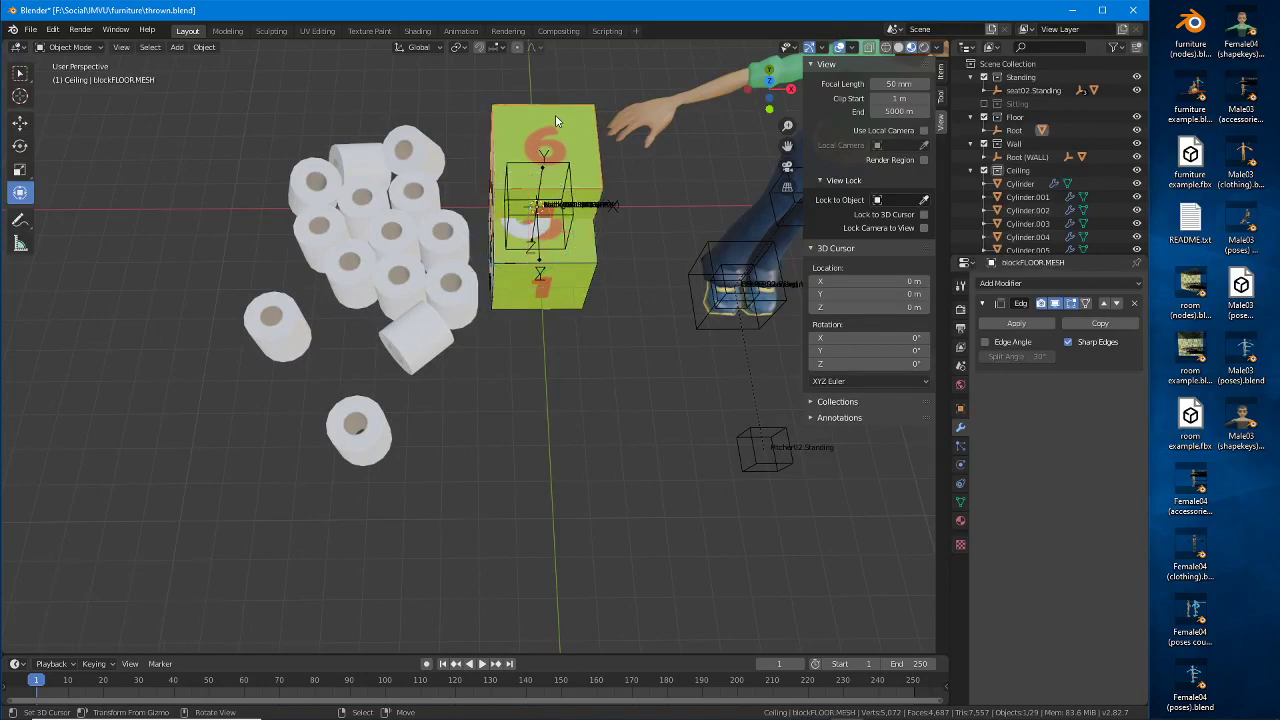
click(984, 118)
click(984, 130)
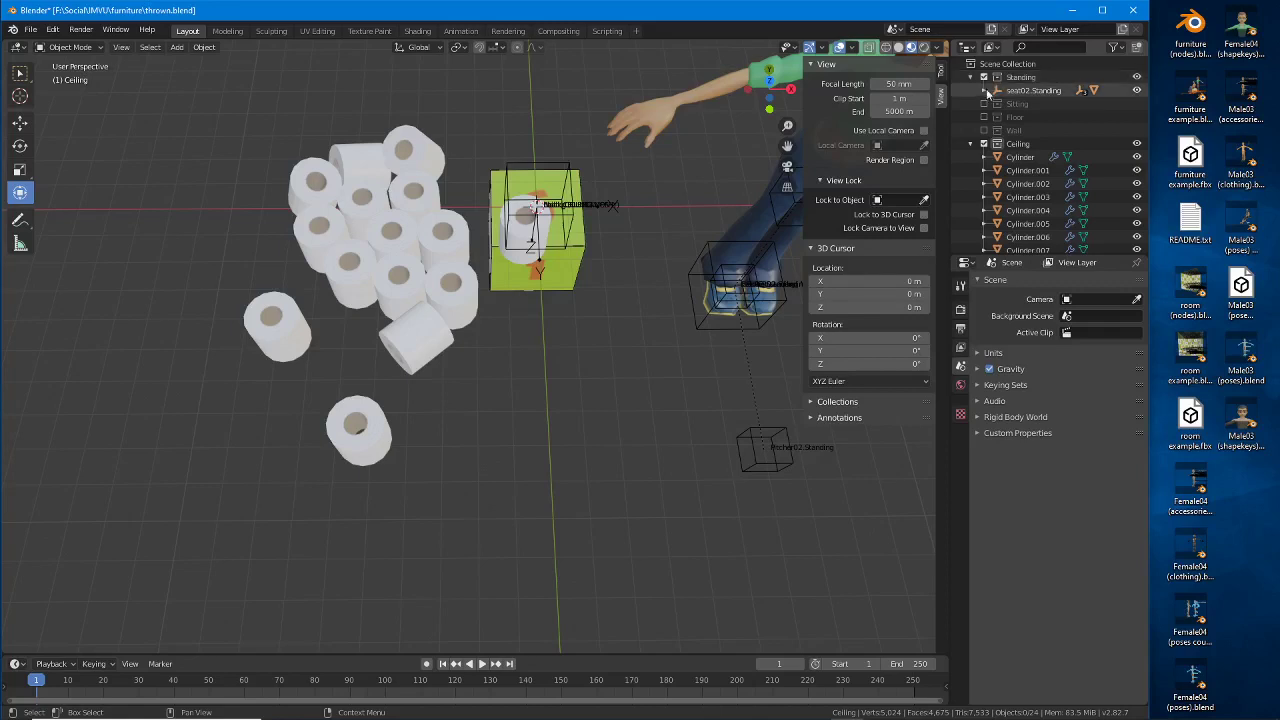
Step: Select the remaining ceiling box and examine the Standing and Ceiling collections for its related objects, toggling Standing off and back on
click(567, 266)
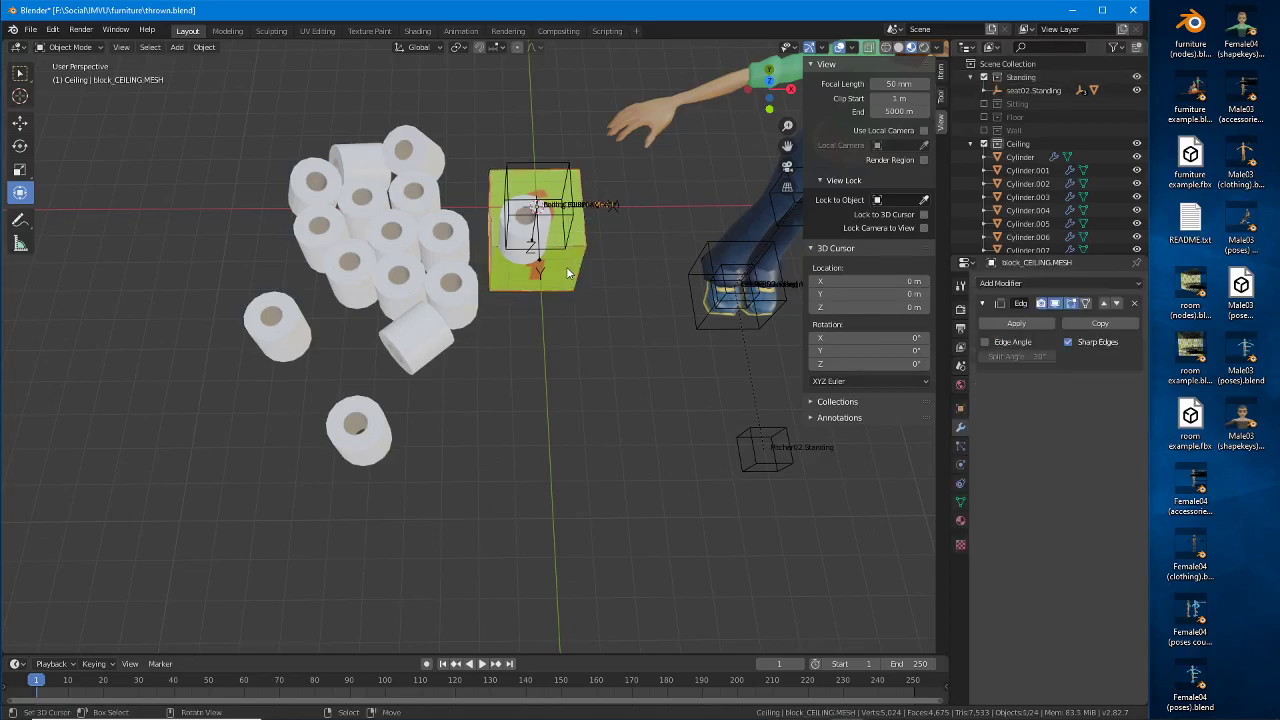
scroll(1005, 182, down, 5)
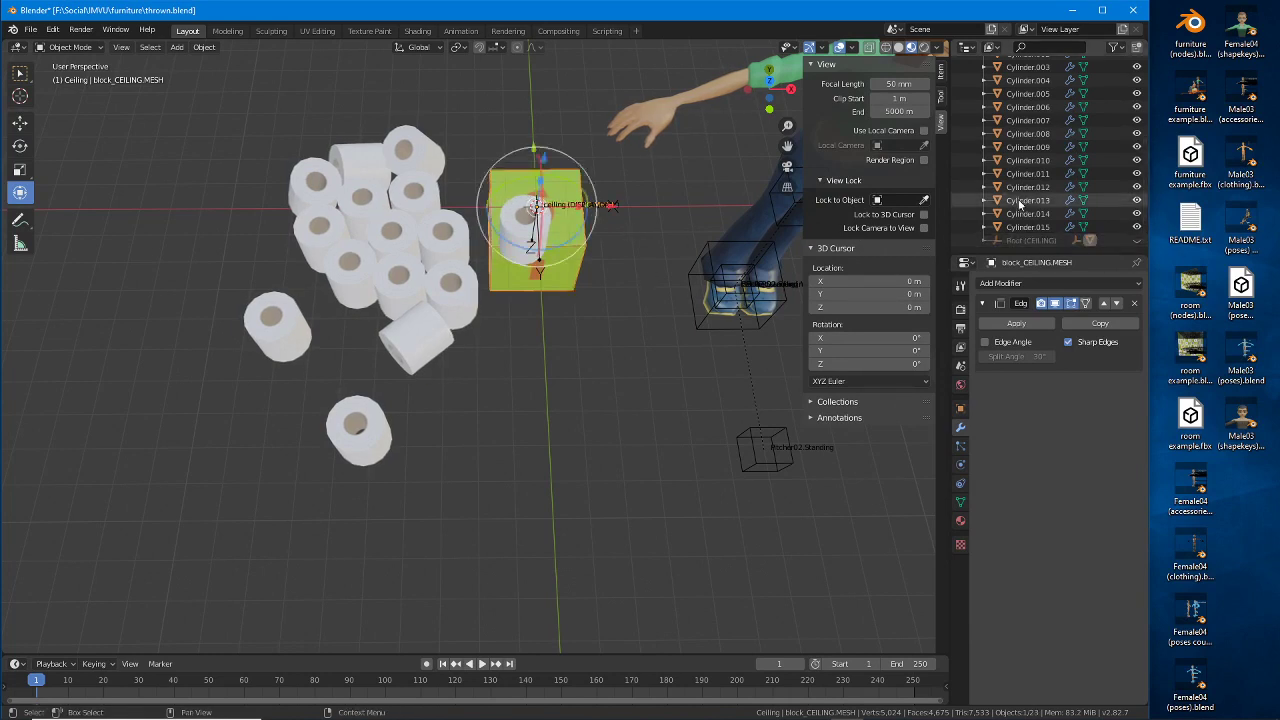
scroll(1024, 205, up, 5)
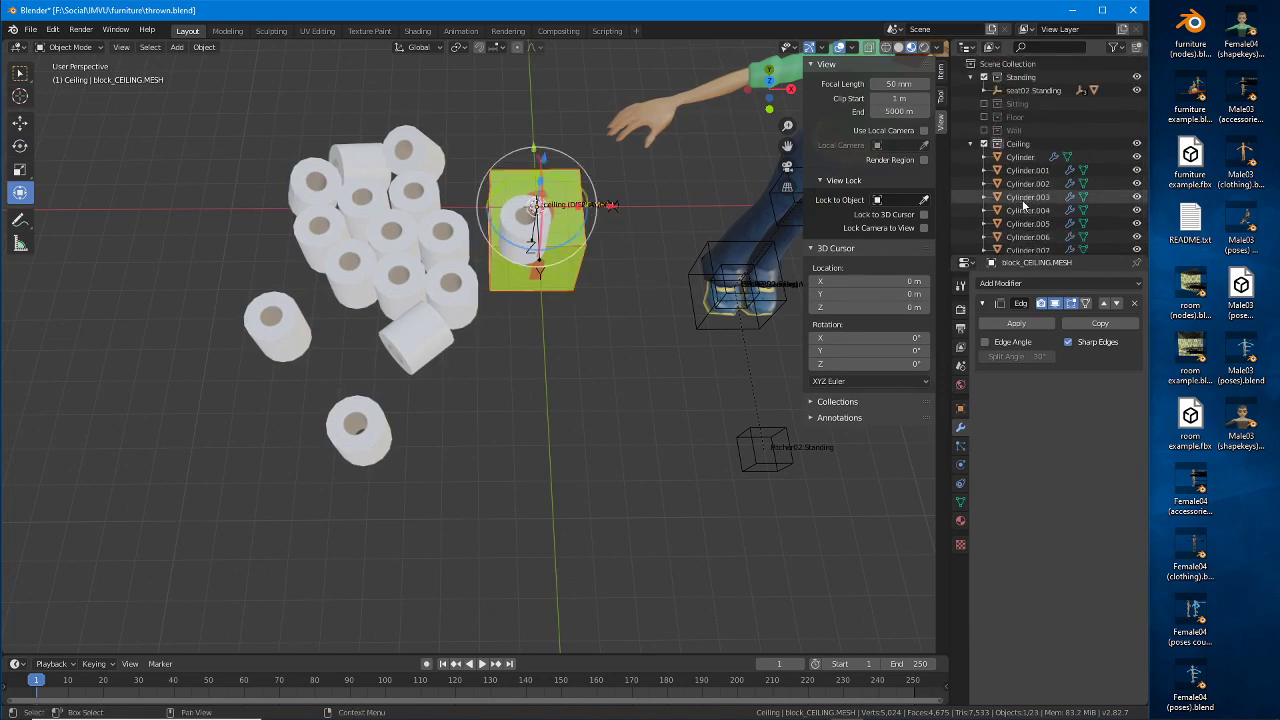
click(984, 91)
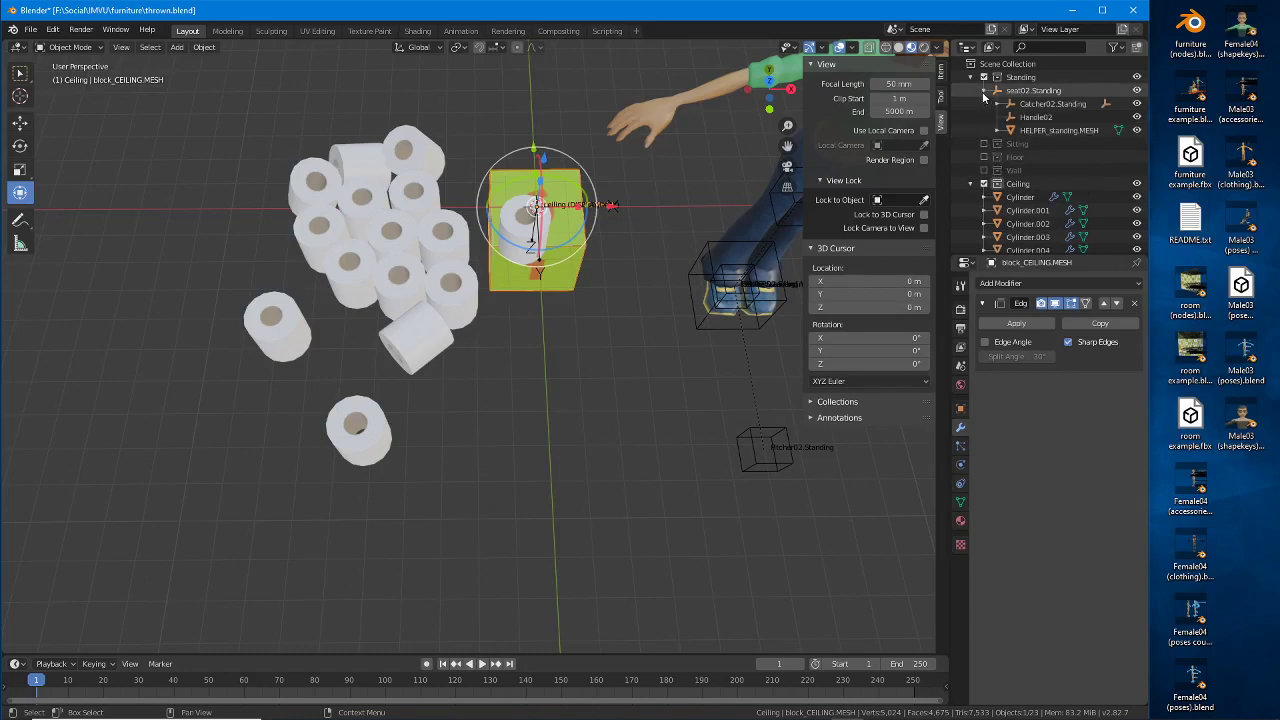
click(984, 91)
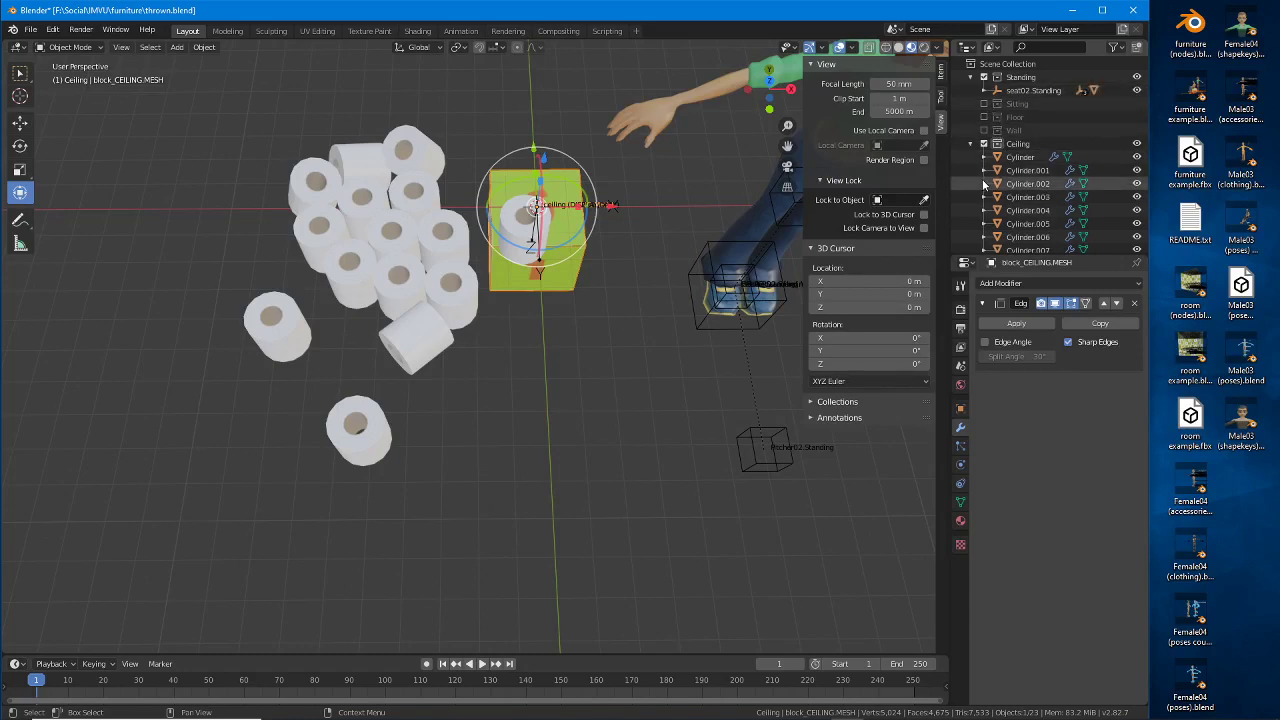
scroll(984, 190, down, 5)
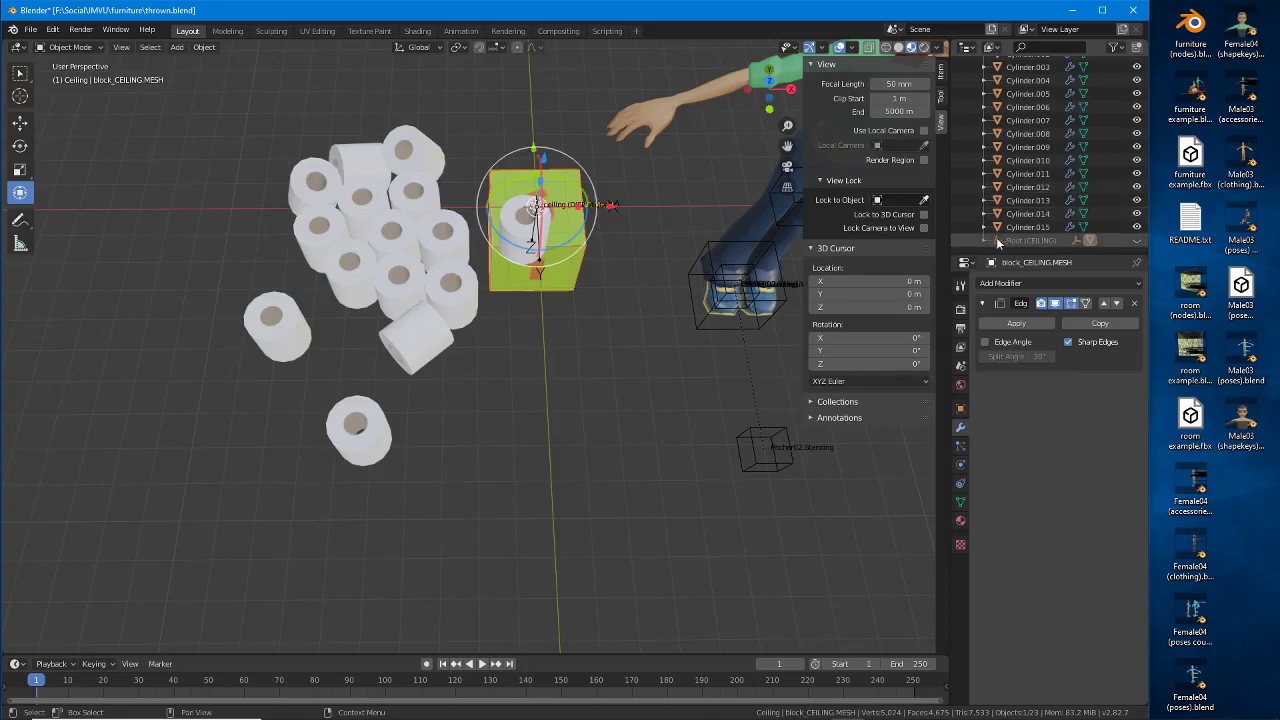
middle_drag(660, 245, 260, 167)
scroll(1001, 116, up, 5)
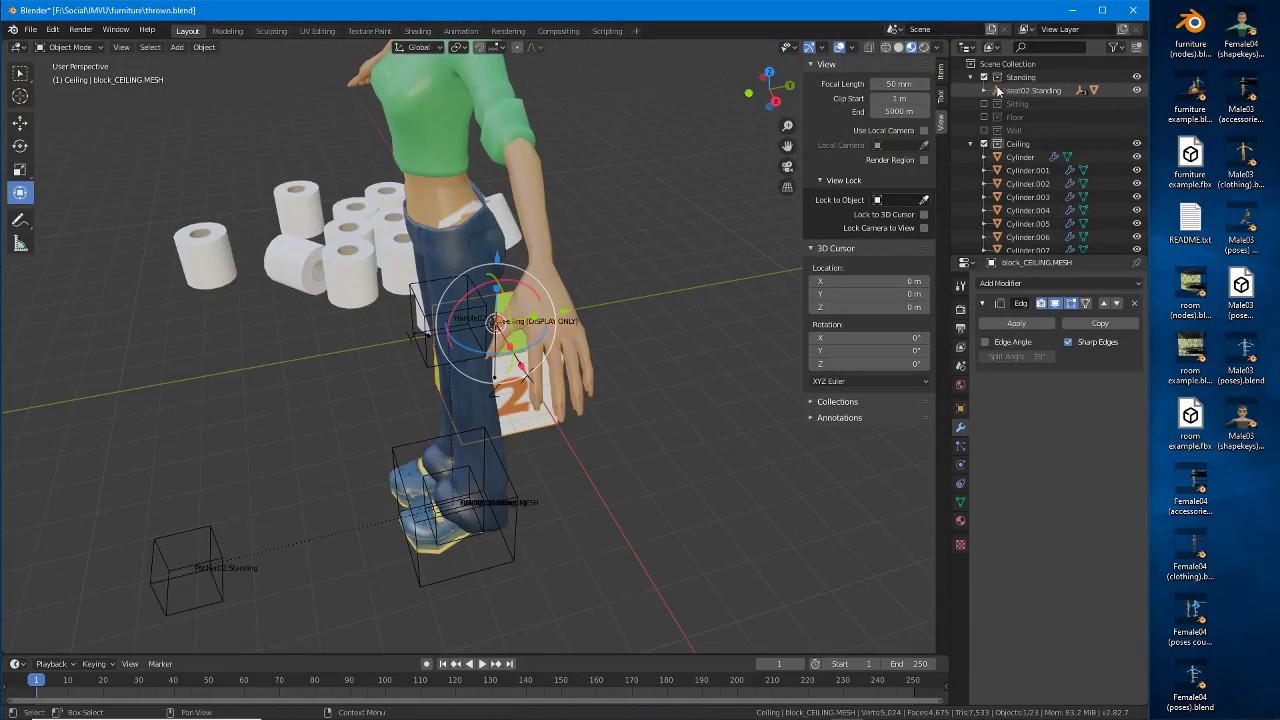
click(984, 77)
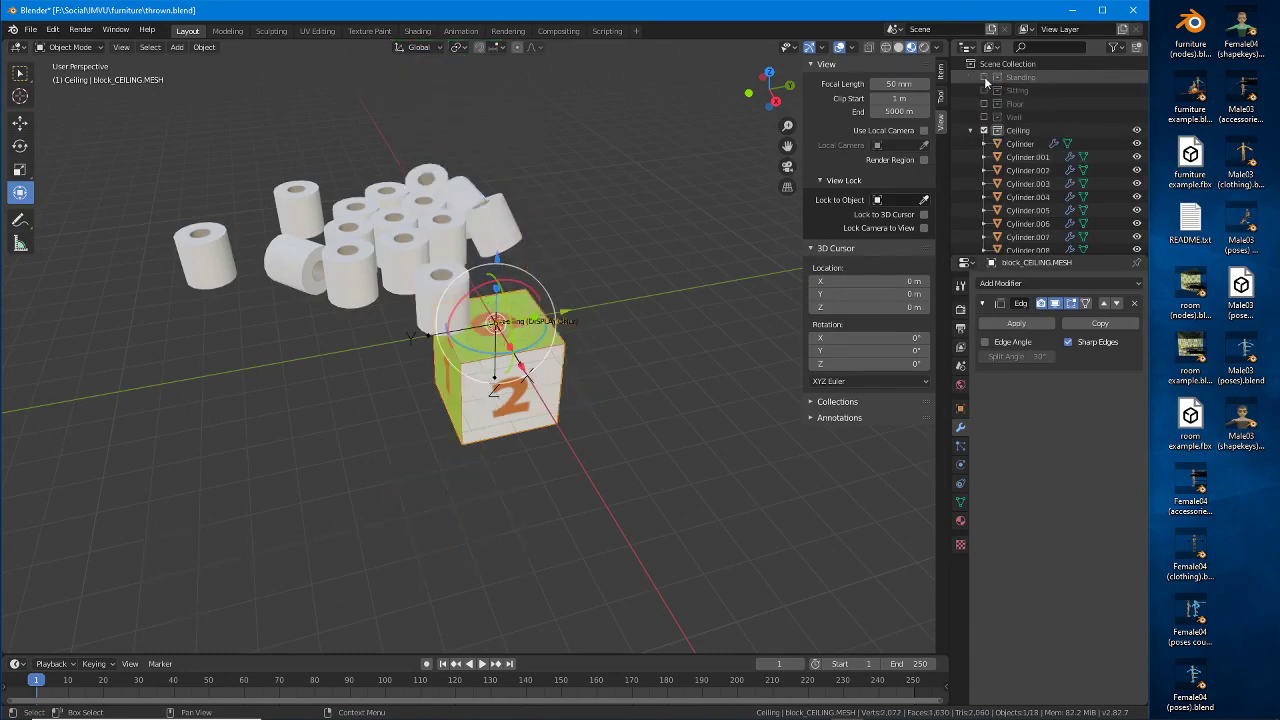
click(984, 77)
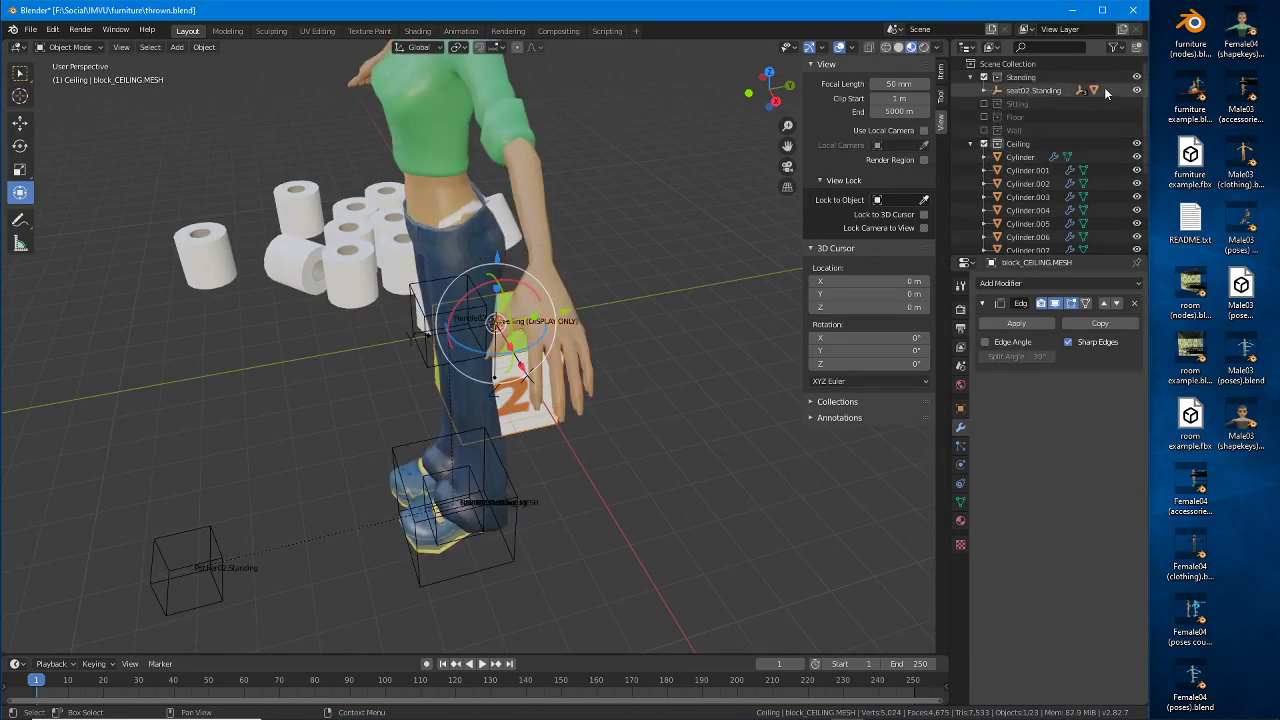
click(1136, 91)
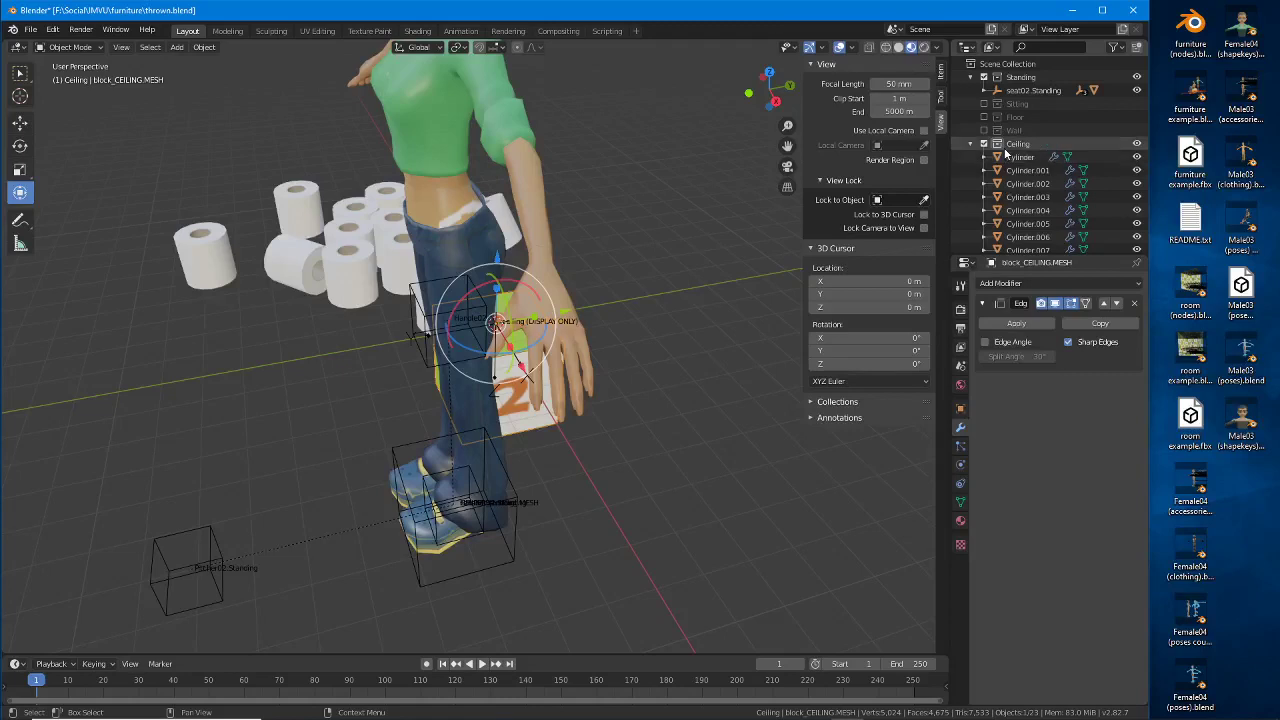
scroll(1030, 172, down, 2)
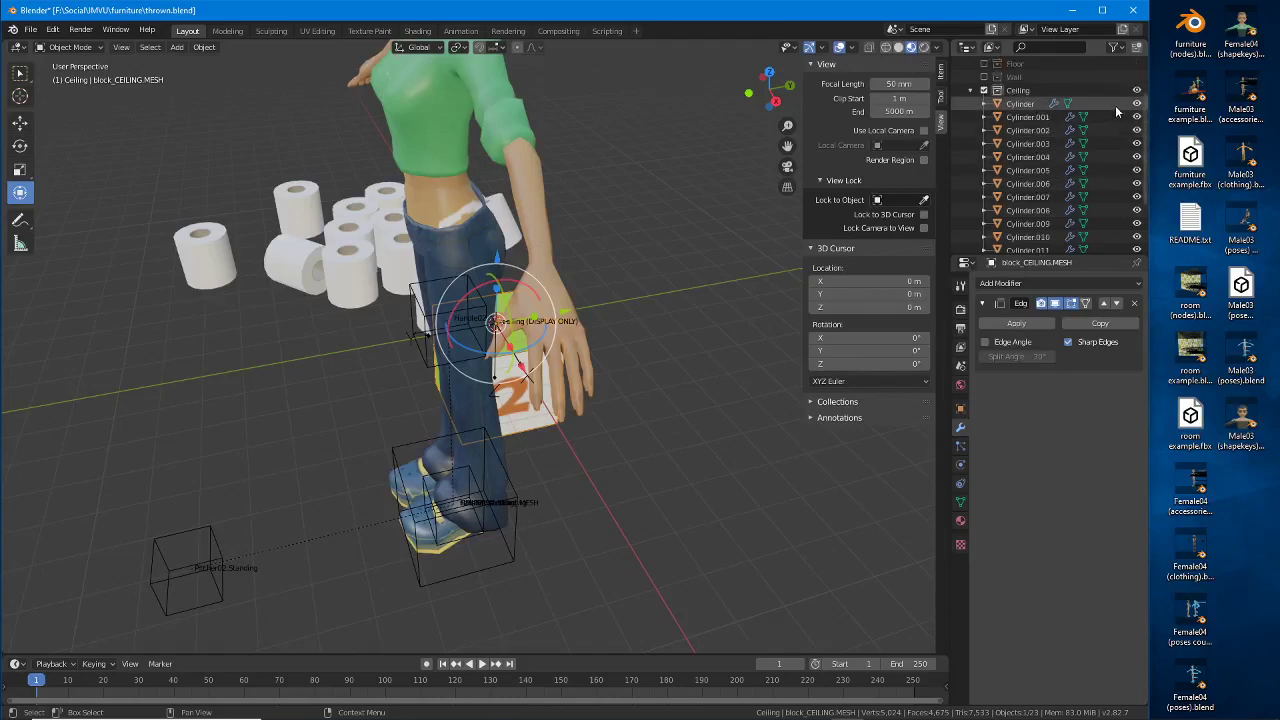
scroll(1072, 182, down, 3)
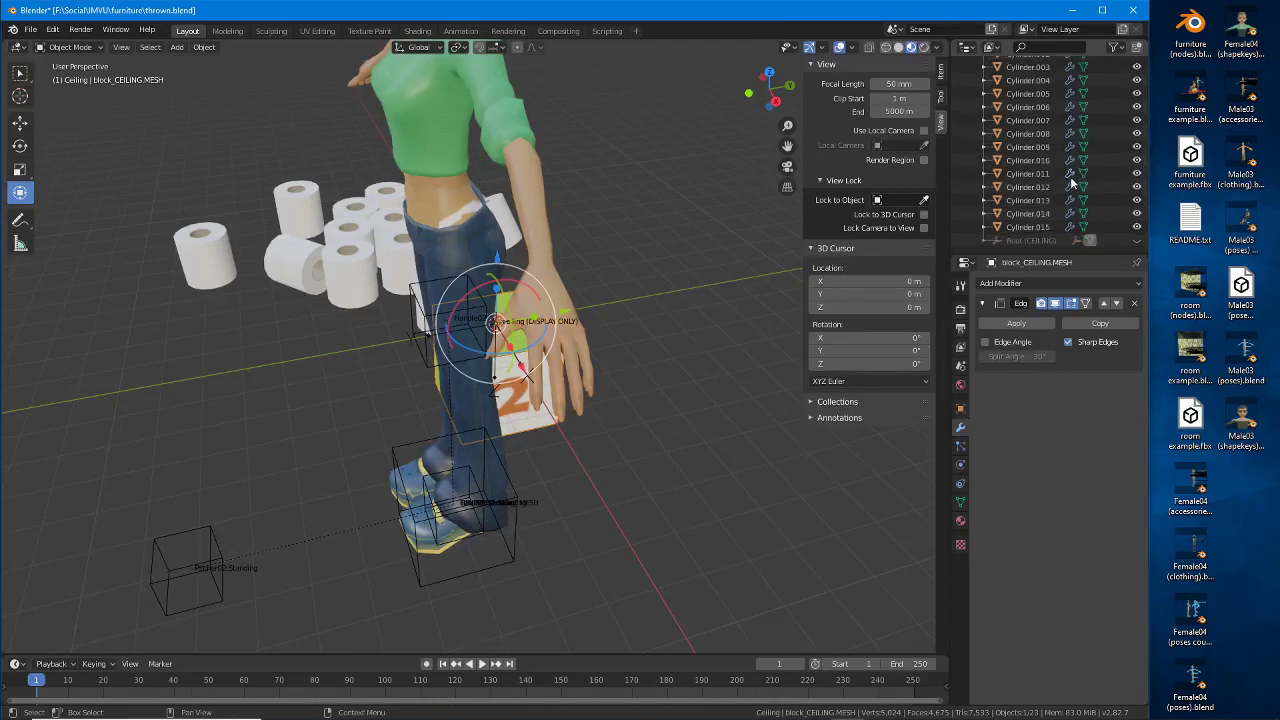
Step: Hide the numbered ceiling box and the ceiling (DISPLAY ONLY) empty at the scene origin
middle_drag(445, 280, 534, 298)
middle_drag(476, 422, 540, 430)
key(h)
right_click(458, 400)
key(Delete)
Step: Enable the Sitting collection to show the seated avatar among the rolls
scroll(540, 430, down, 1)
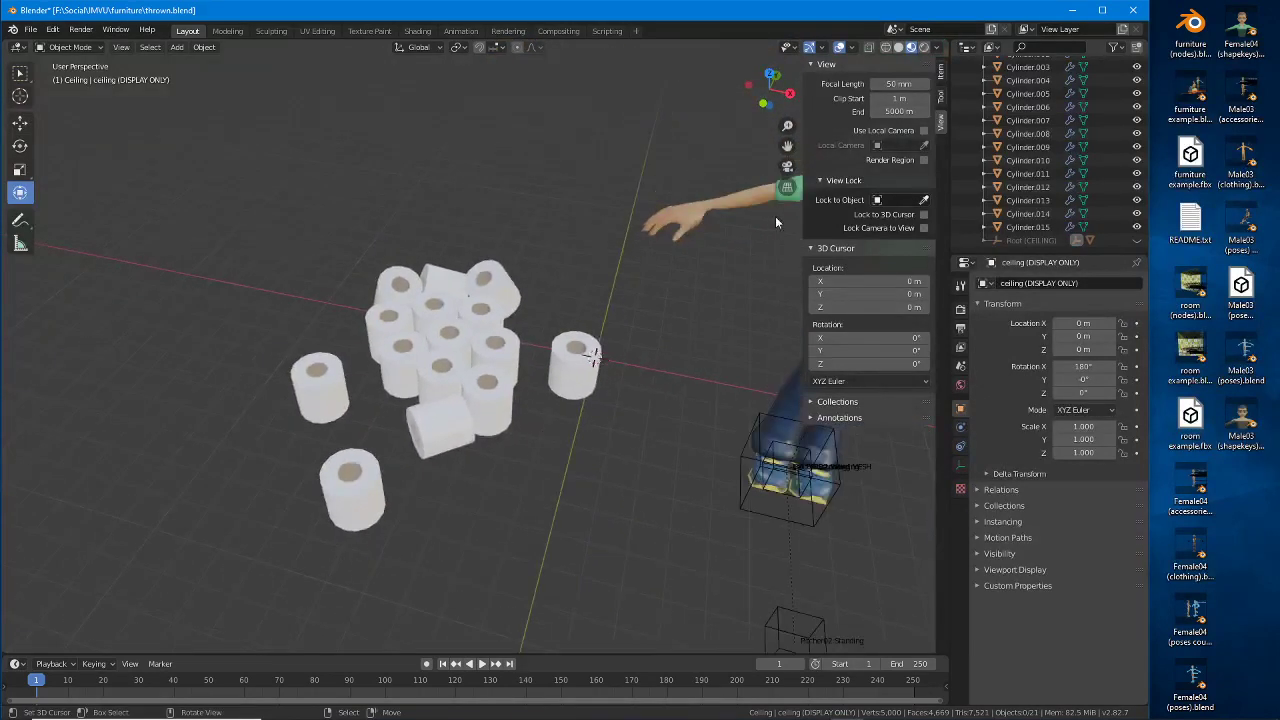
scroll(1048, 141, up, 3)
scroll(1050, 147, up, 2)
click(984, 103)
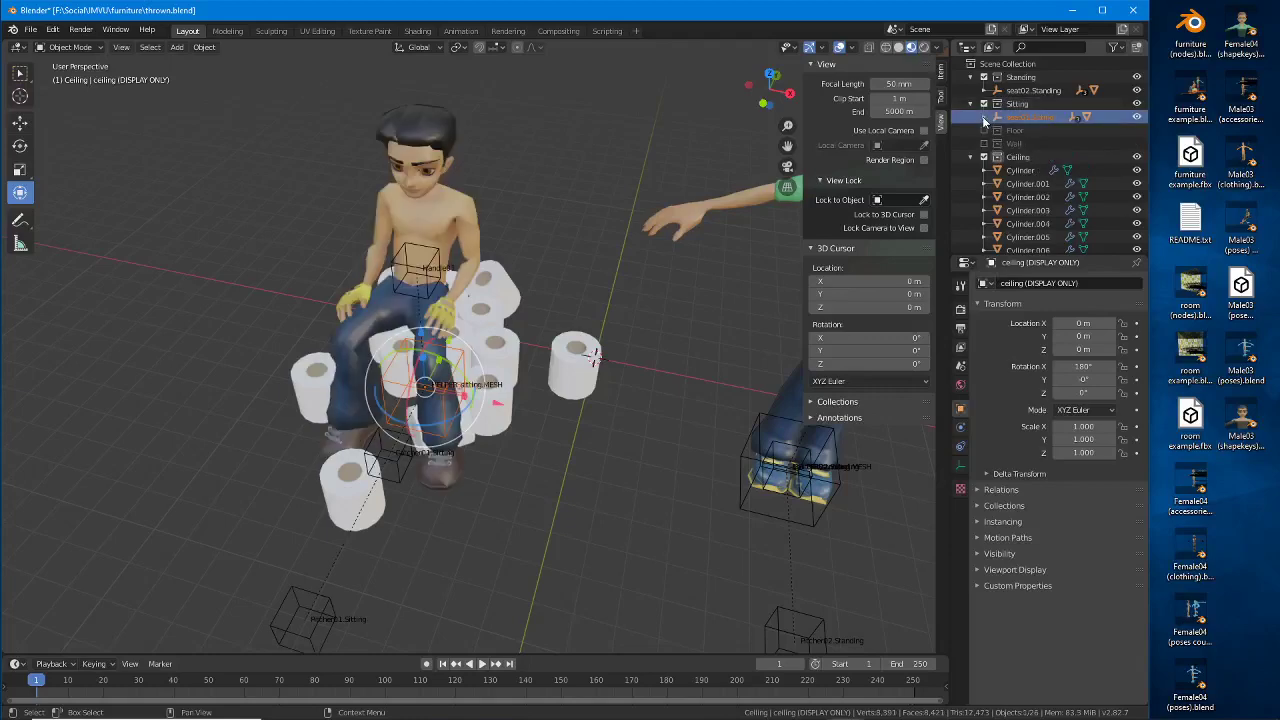
Step: Duplicate five upright rolls in the pile behind the seated avatar and raise the copies 200 m in Z as a second layer
middle_drag(452, 429, 586, 420)
scroll(586, 420, up, 2)
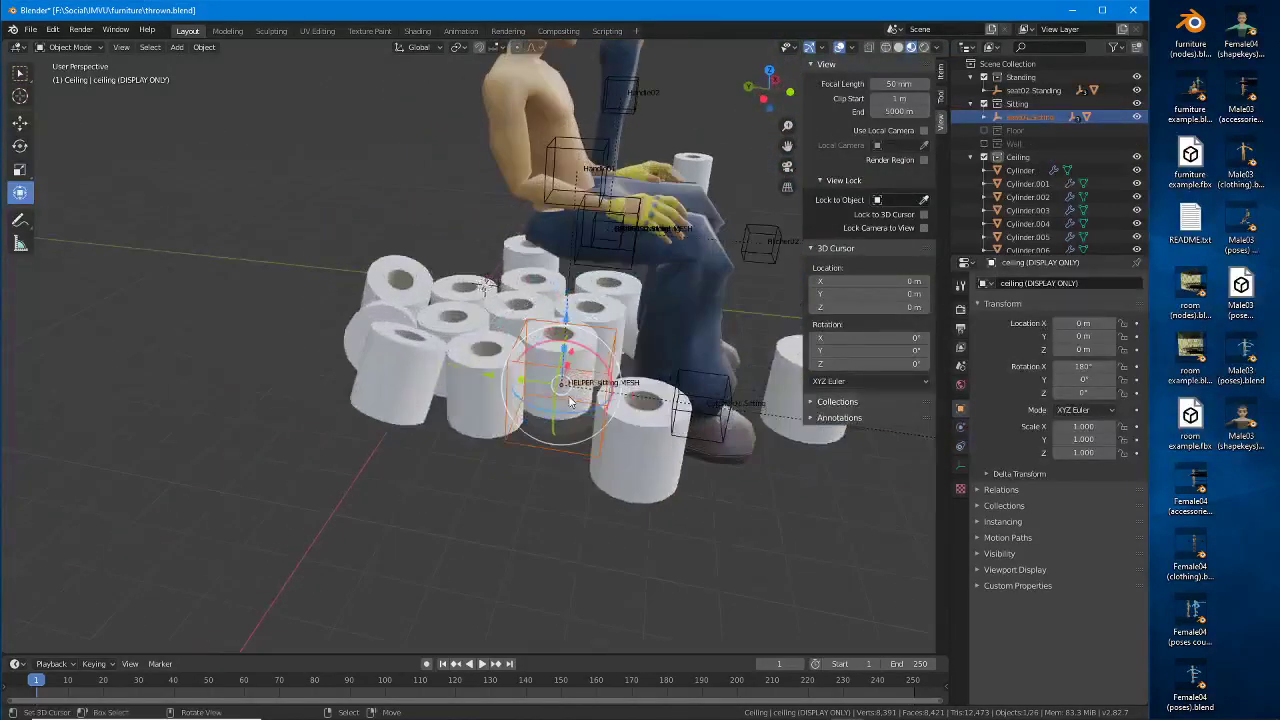
click(514, 388)
shift+middle_drag(514, 388, 480, 346)
shift+click(456, 340)
shift+click(502, 325)
shift+click(377, 322)
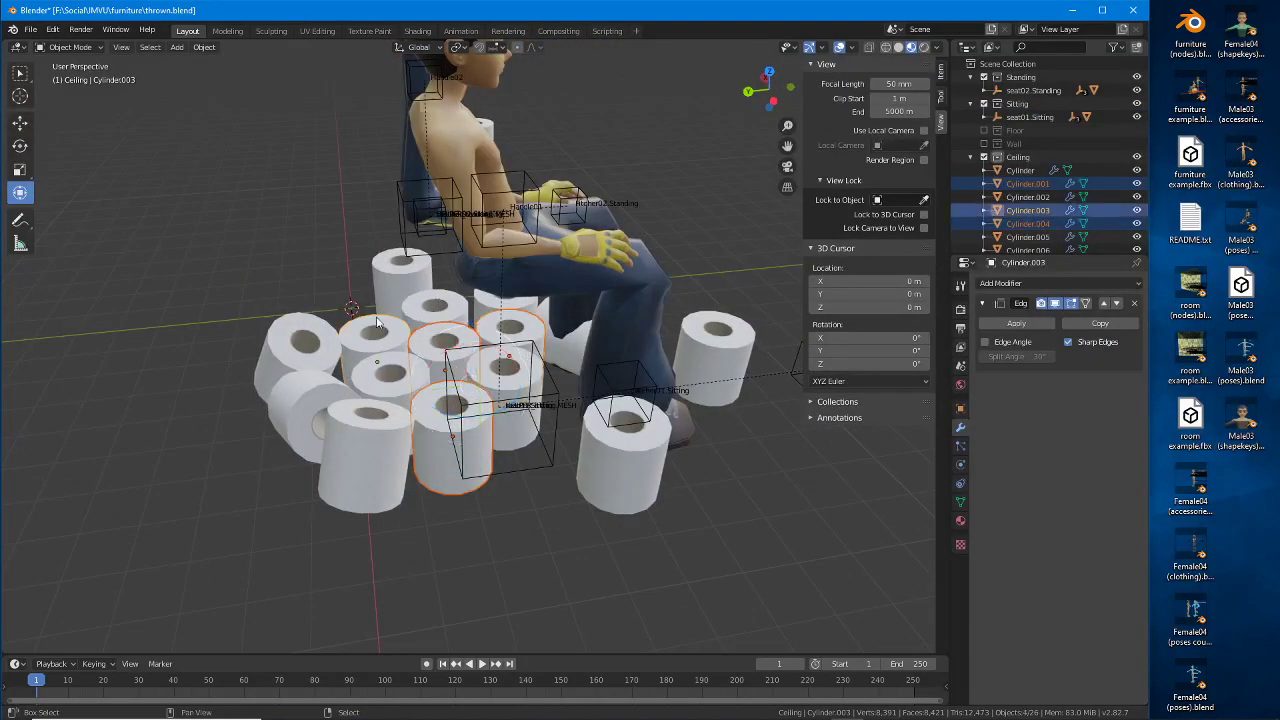
middle_drag(456, 408, 448, 396)
shift+click(362, 360)
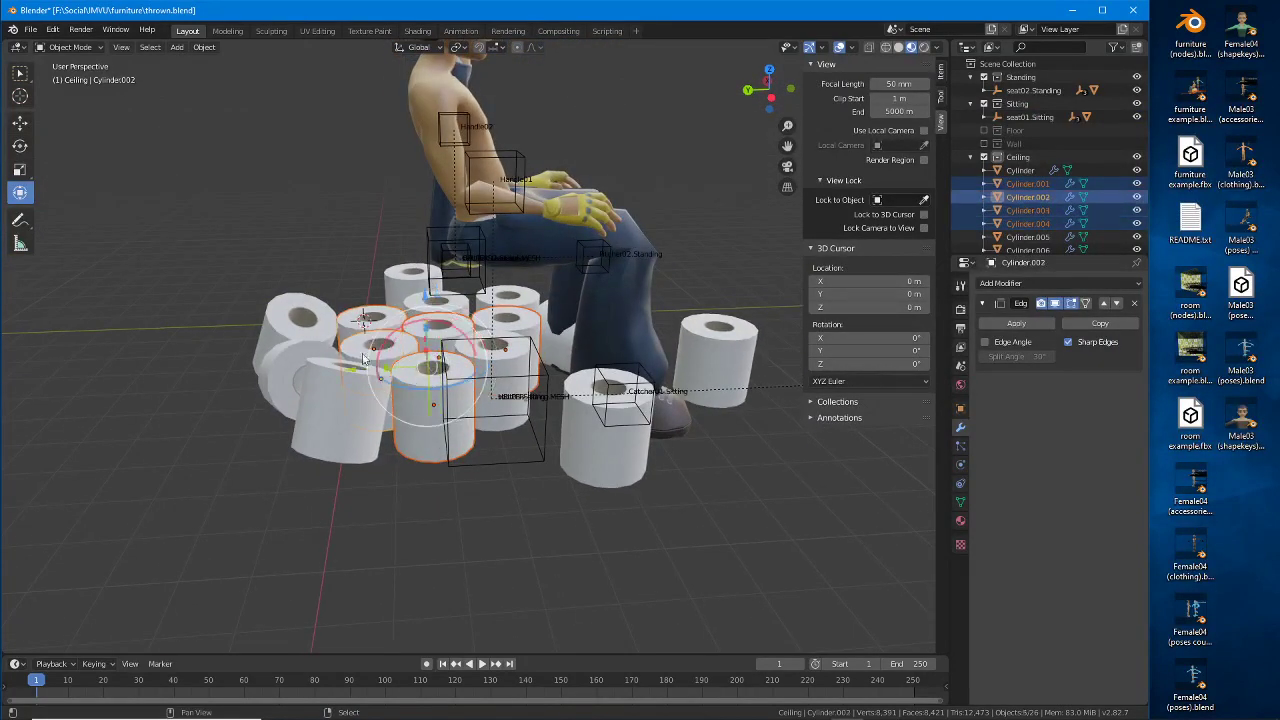
key(shift+d)
key(Escape)
middle_drag(420, 405, 415, 260)
drag(415, 260, 416, 190)
key(KP_3)
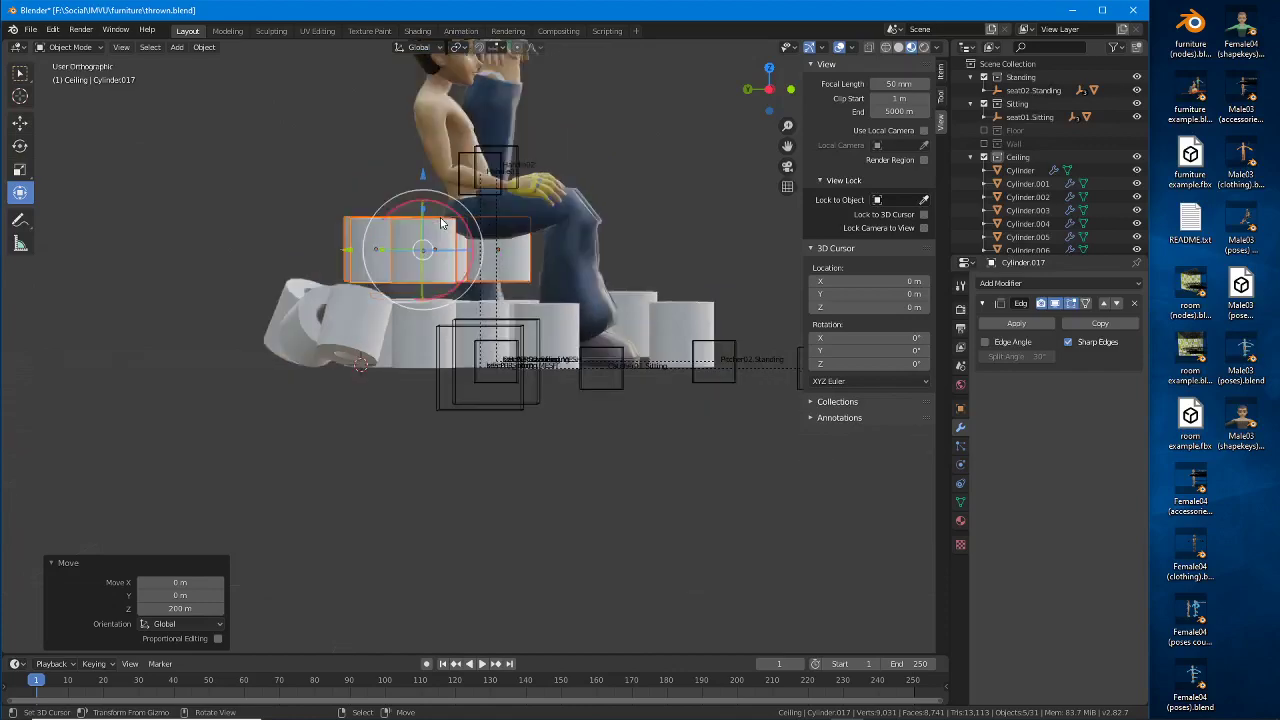
shift+middle_drag(483, 210, 415, 252)
scroll(415, 252, up, 2)
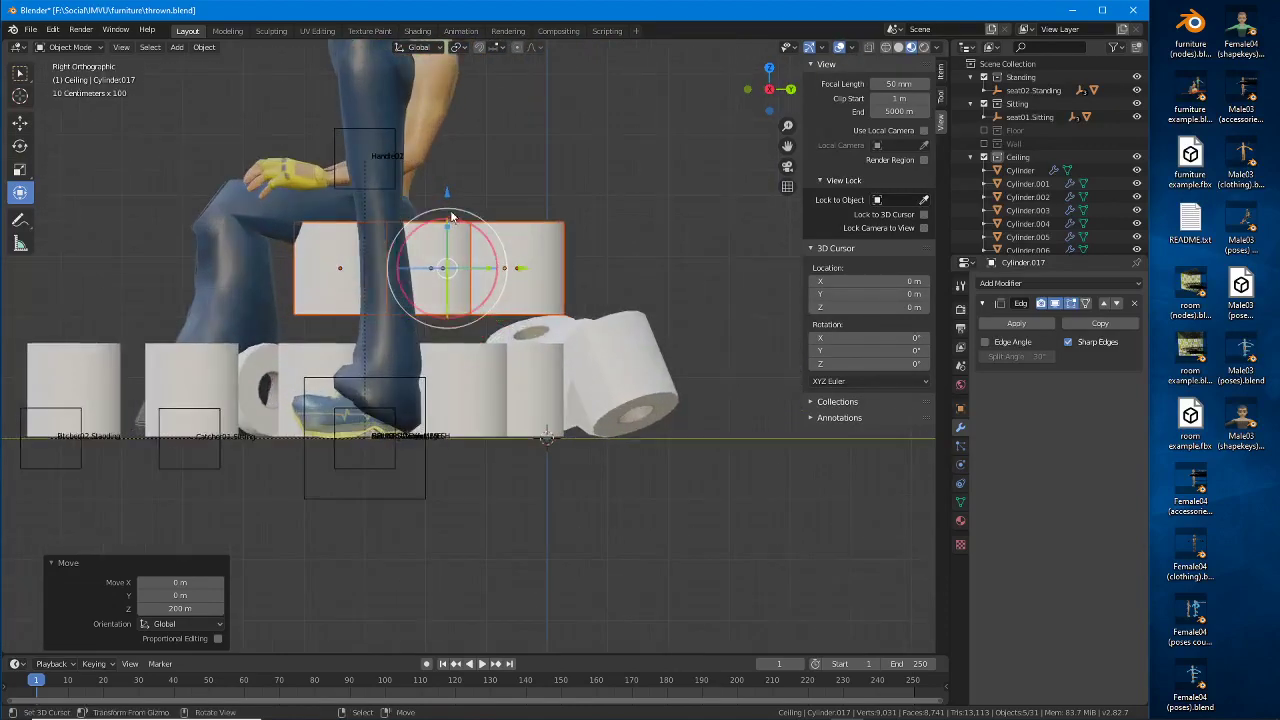
Step: Lower the five duplicated rolls 47.2 m in Z onto the bottom layer and rotate them about -40° around Z
drag(446, 193, 449, 229)
key(KP_5)
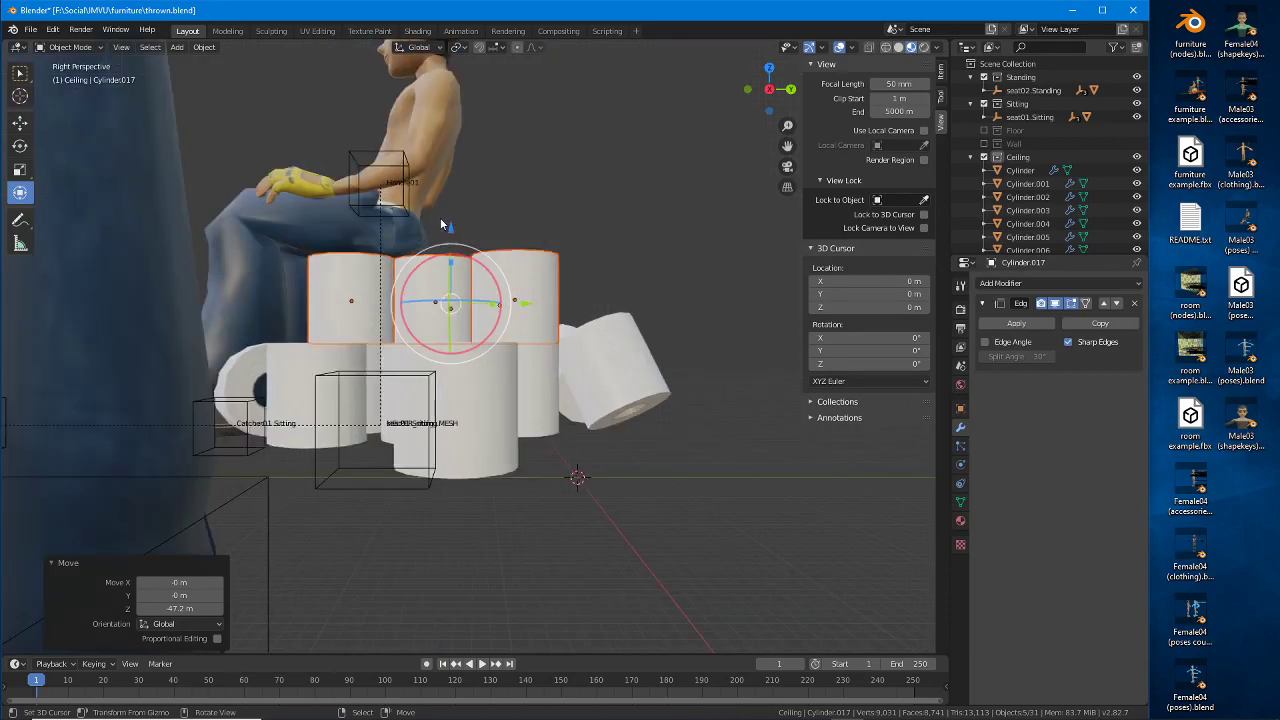
middle_drag(440, 218, 501, 341)
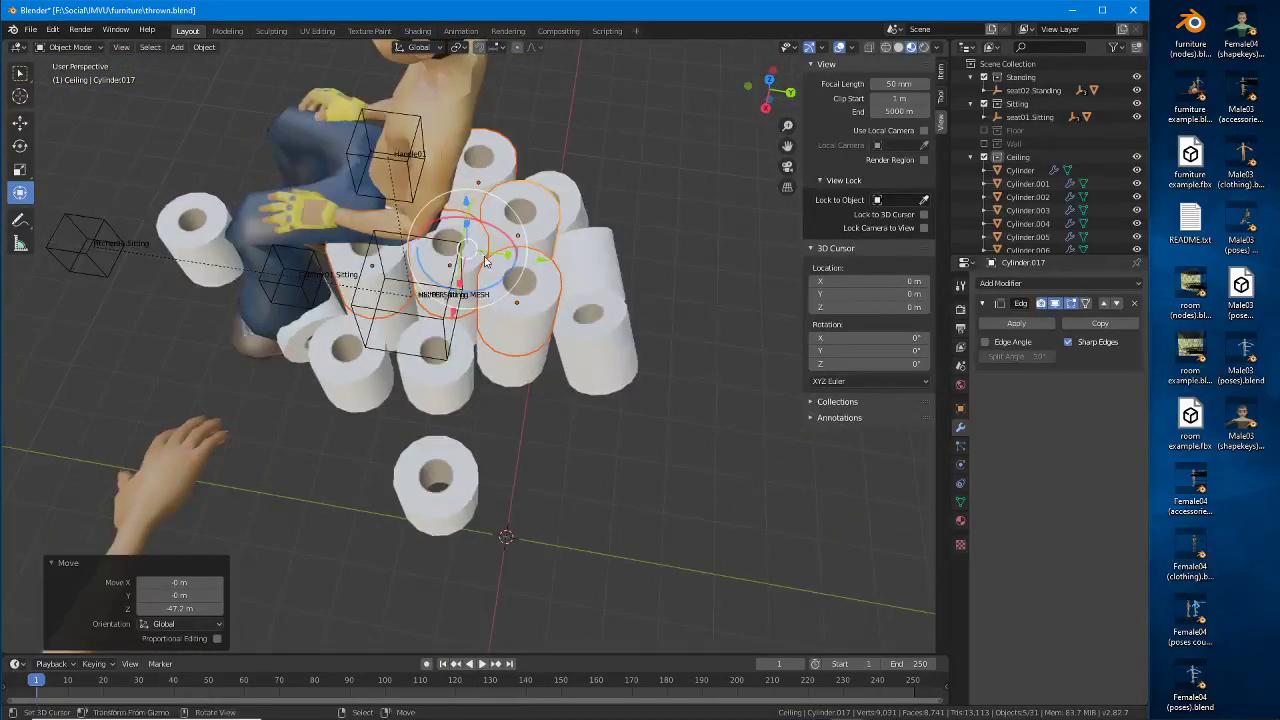
key(r)
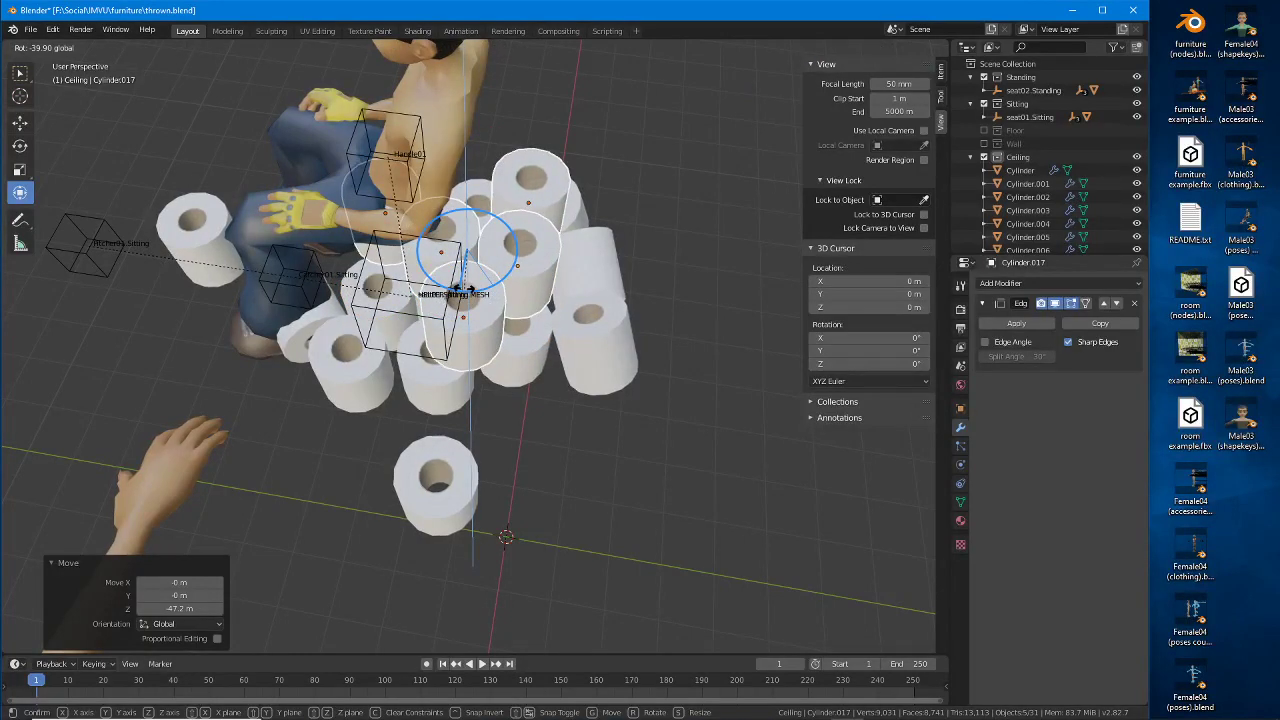
click(466, 290)
Step: Tip the outermost second-layer roll behind the avatar over by 105° about X and shift it 27.6 m along Y
middle_drag(466, 290, 430, 330)
click(408, 318)
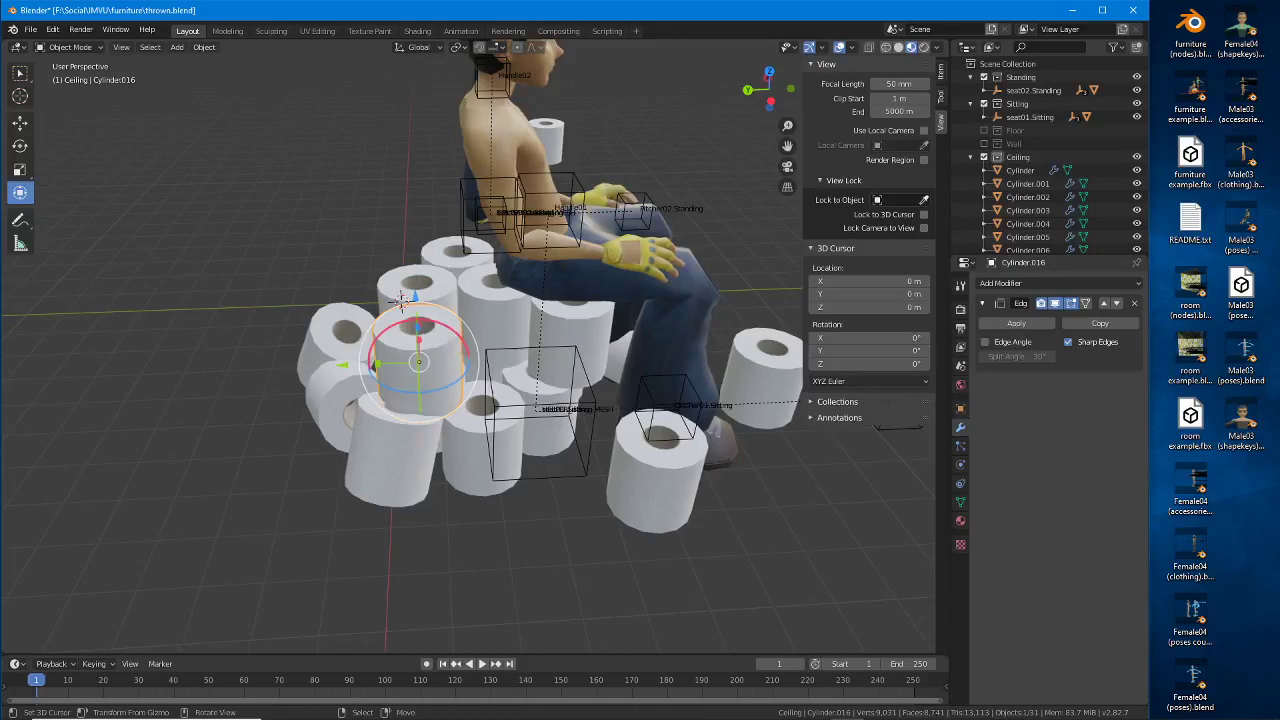
drag(408, 320, 500, 472)
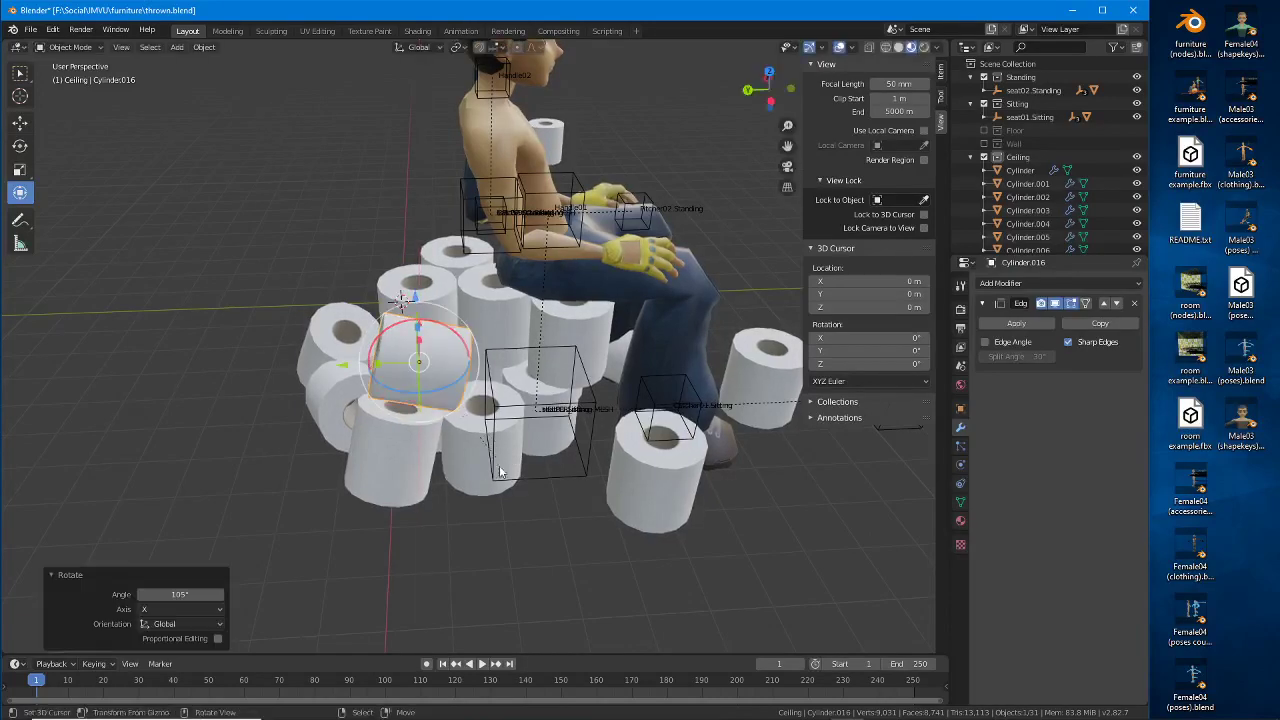
middle_drag(500, 472, 665, 528)
drag(546, 426, 463, 485)
middle_drag(640, 430, 463, 337)
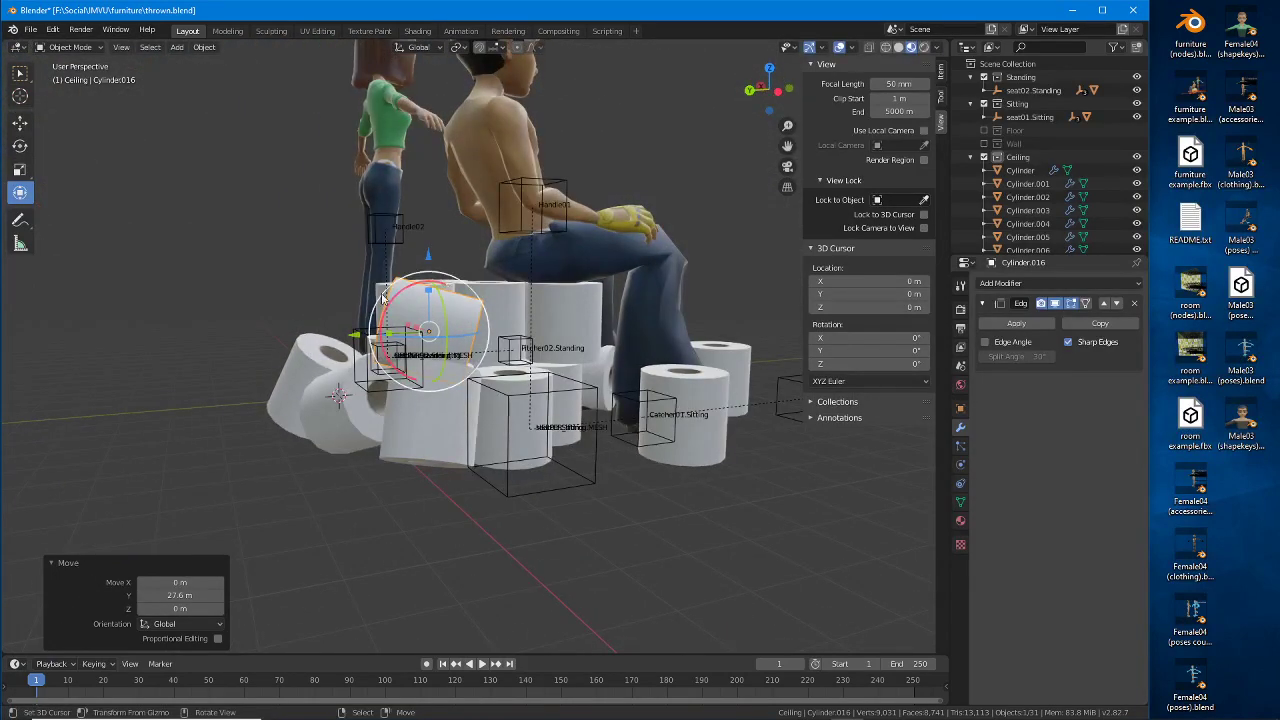
Step: Fine-tune the tipped second-layer roll's angle and raise it slightly so it rests naturally on the rolls beneath
mouse_move(383, 297)
mouse_down()
mouse_move(406, 288)
mouse_move(390, 295)
mouse_up()
middle_drag(390, 295, 525, 365)
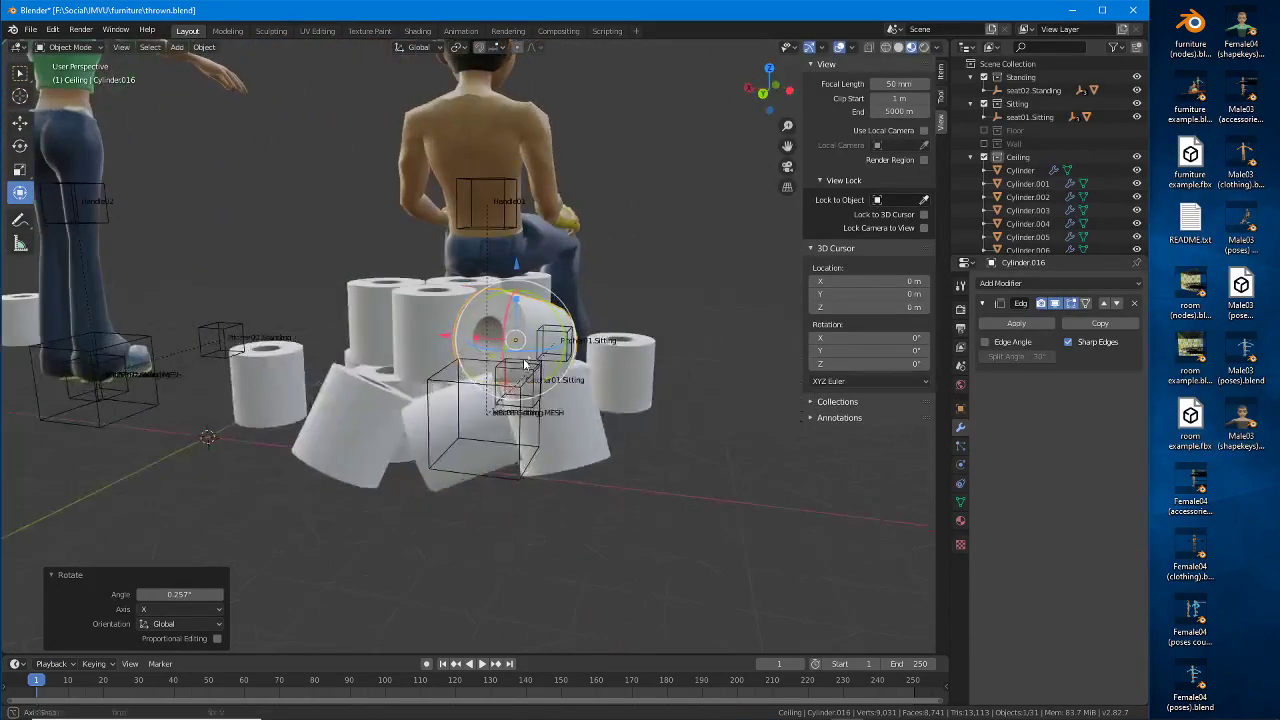
mouse_move(516, 270)
mouse_down()
mouse_move(514, 242)
mouse_move(512, 253)
mouse_up()
middle_drag(512, 253, 380, 549)
key(r)
key(r)
click(577, 395)
Step: Lift the tipped roll beside the avatar's foot 125 m, shift it 179 m along Y, and raise it another 23.9 m
right_click(421, 536)
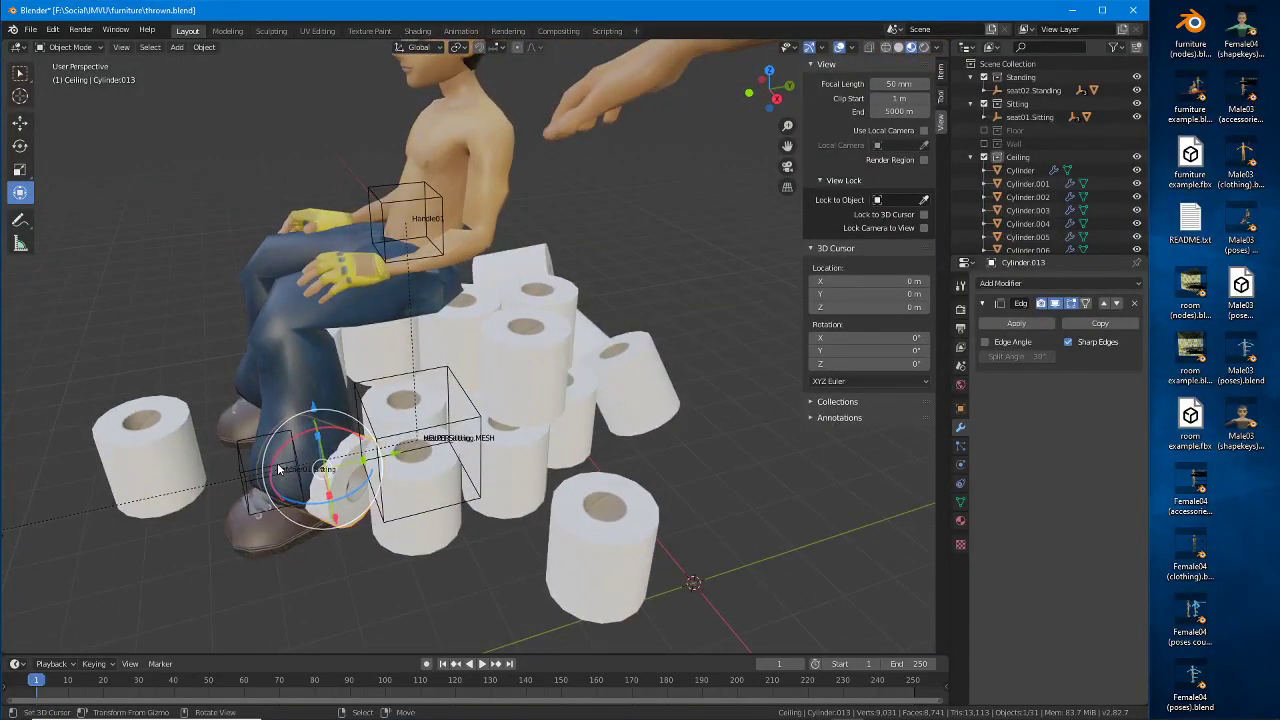
middle_drag(325, 477, 340, 464)
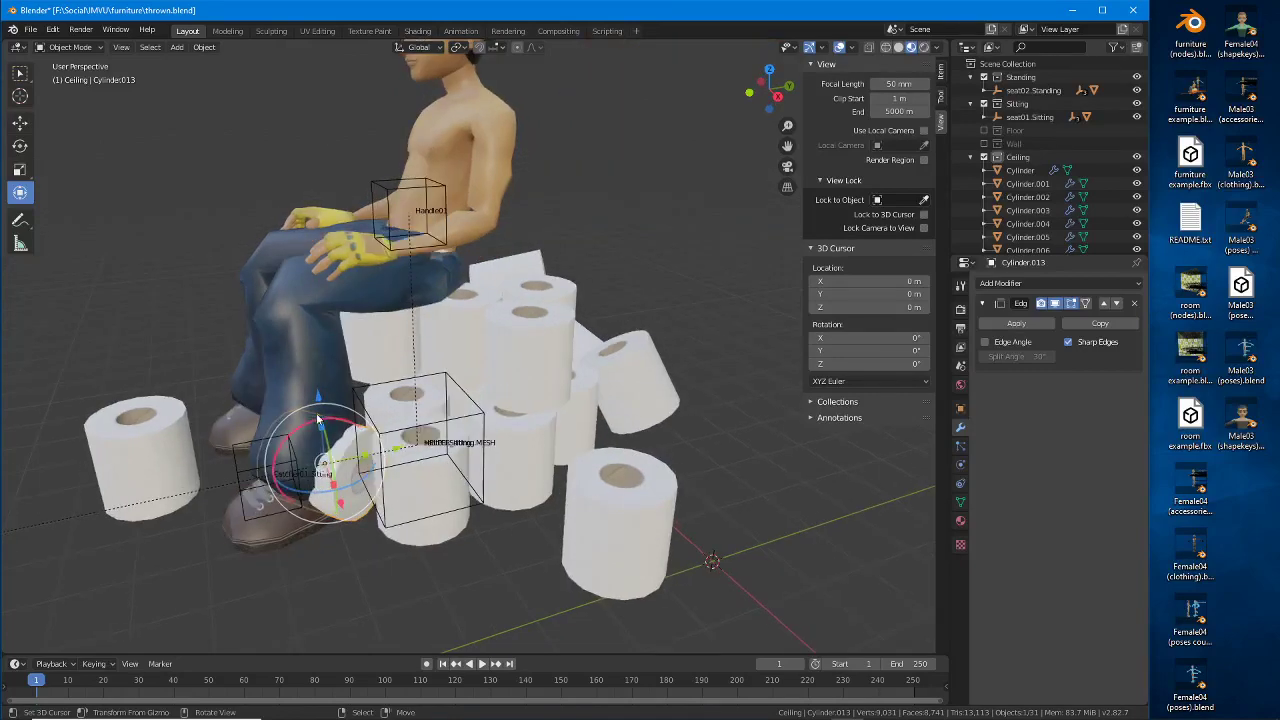
key(g)
key(z)
click(332, 397)
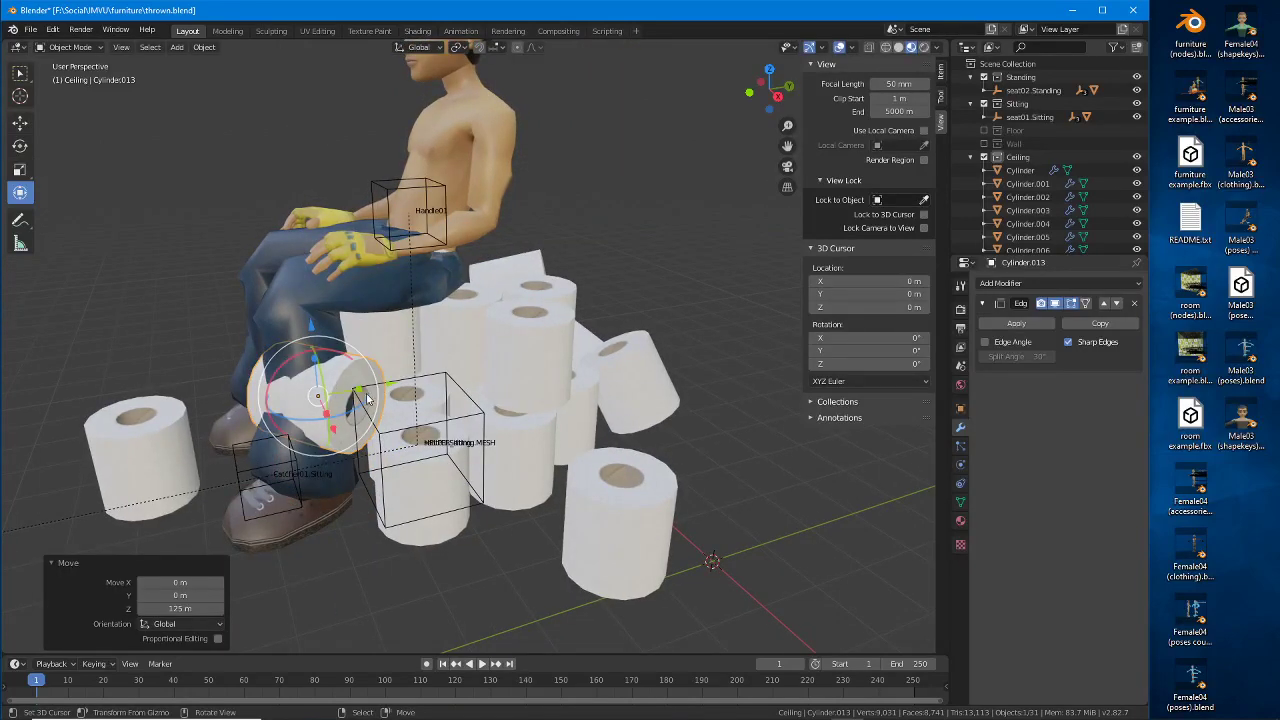
drag(367, 398, 494, 343)
middle_drag(494, 343, 395, 300)
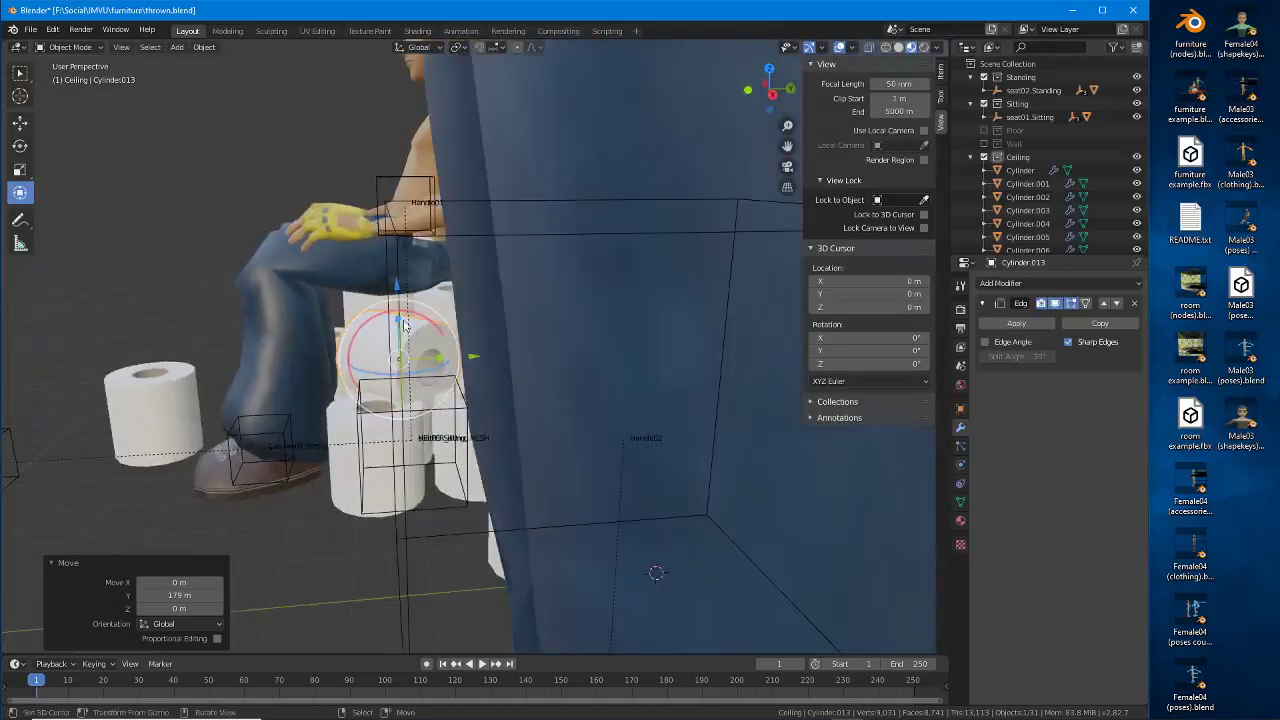
drag(394, 284, 393, 276)
middle_drag(393, 290, 367, 277)
Step: Adjust the lifted roll below the avatar's hand by -20.3 m and 25.3 m along X, plus a small nudge along Y
middle_drag(318, 340, 330, 450)
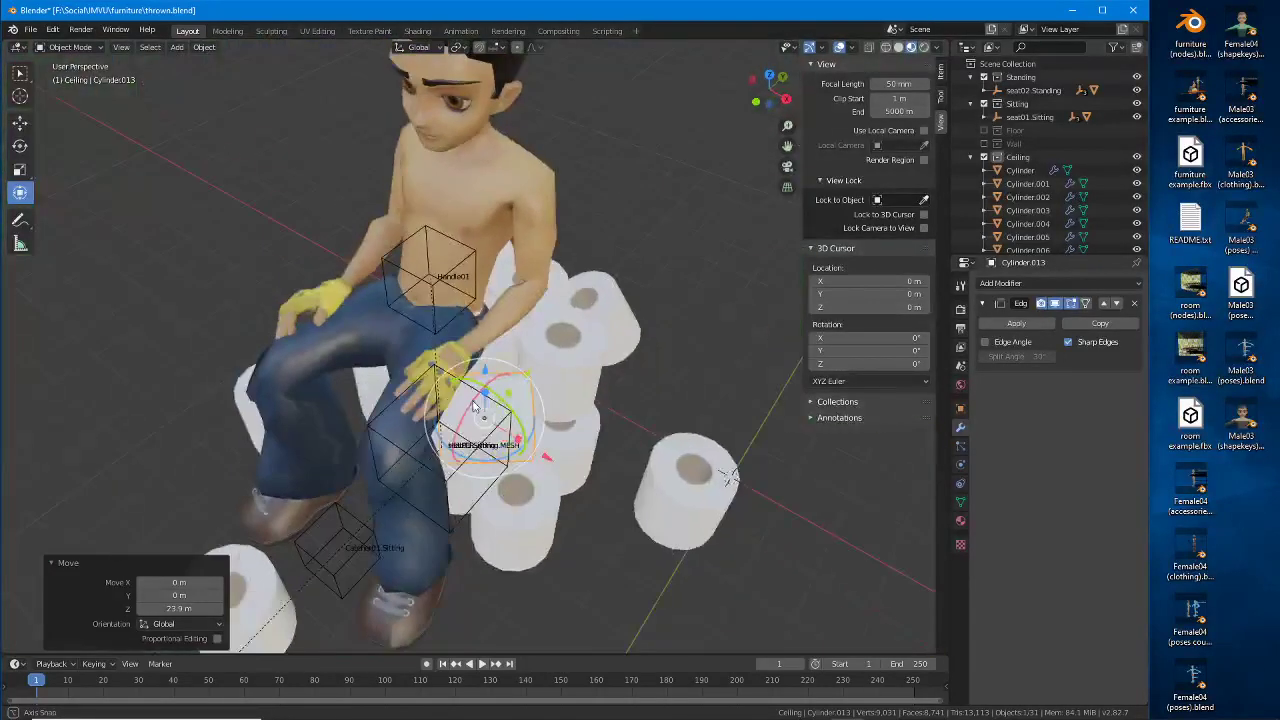
key(g)
click(536, 455)
middle_drag(536, 455, 450, 425)
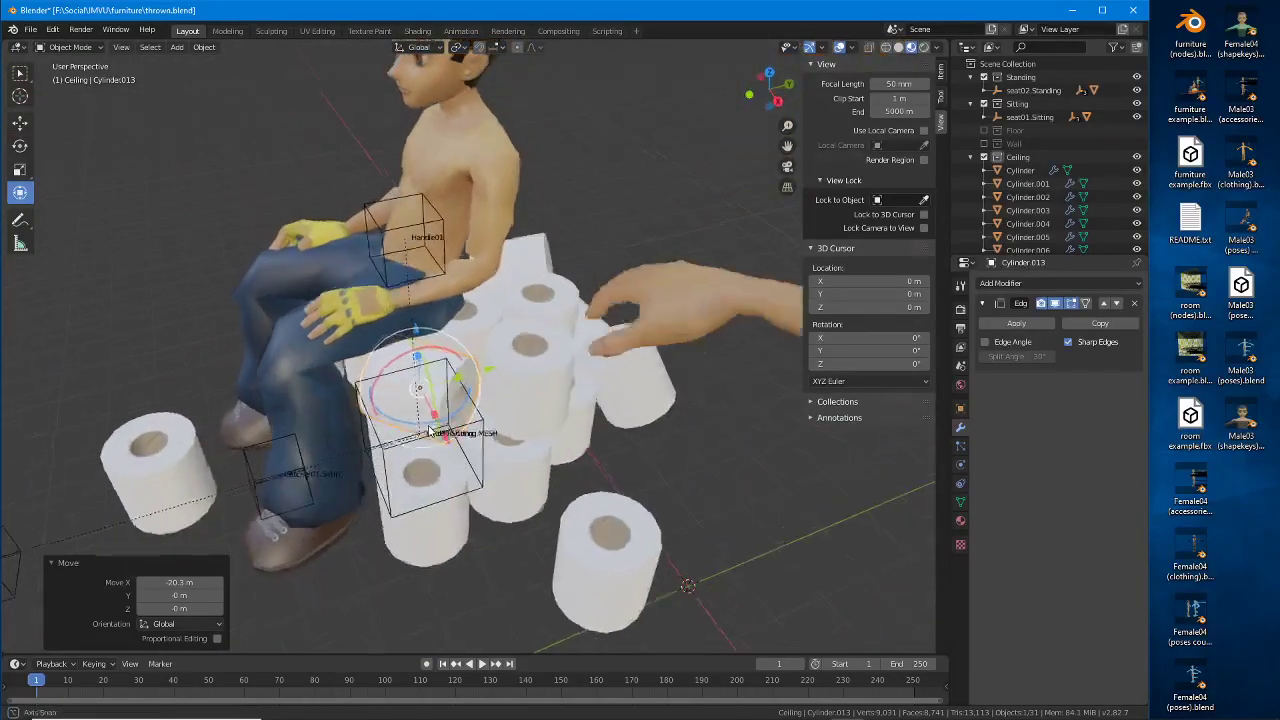
key(g)
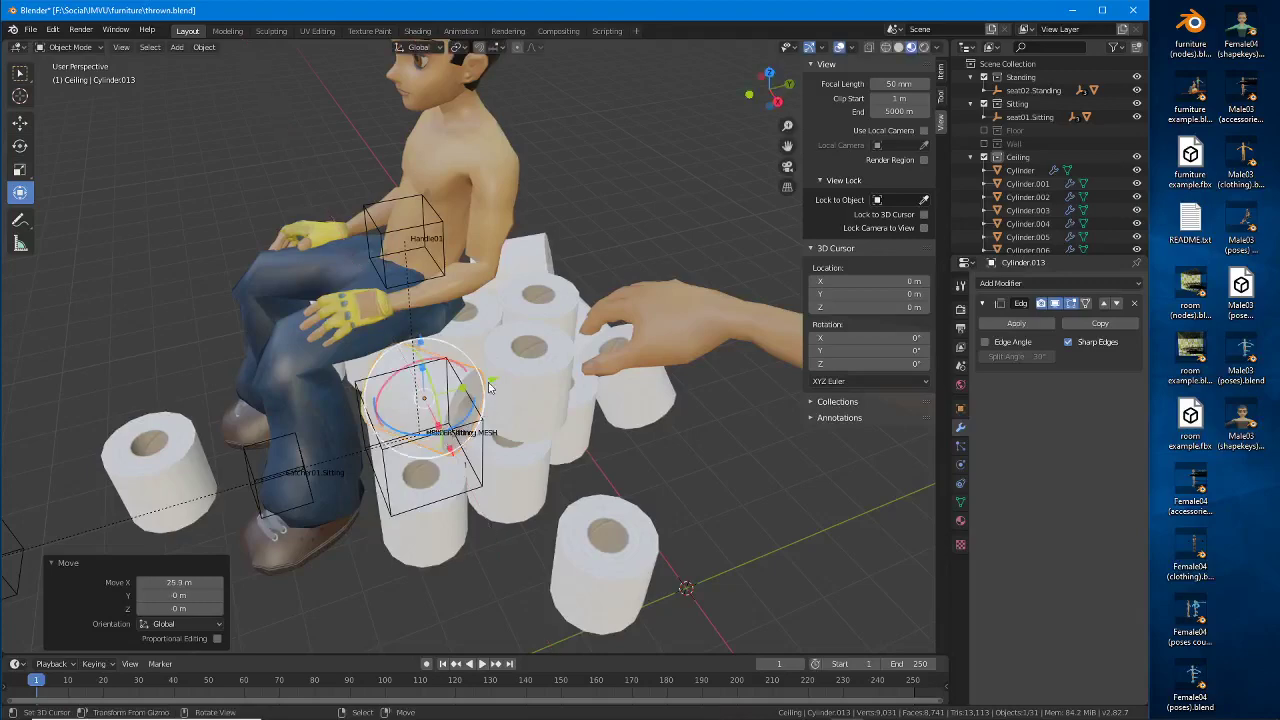
drag(493, 382, 493, 382)
Step: Rotate the lifted roll beside the avatar's hip 24° about Z and shift it 17.2 m along Y
middle_drag(493, 382, 394, 412)
drag(392, 414, 408, 404)
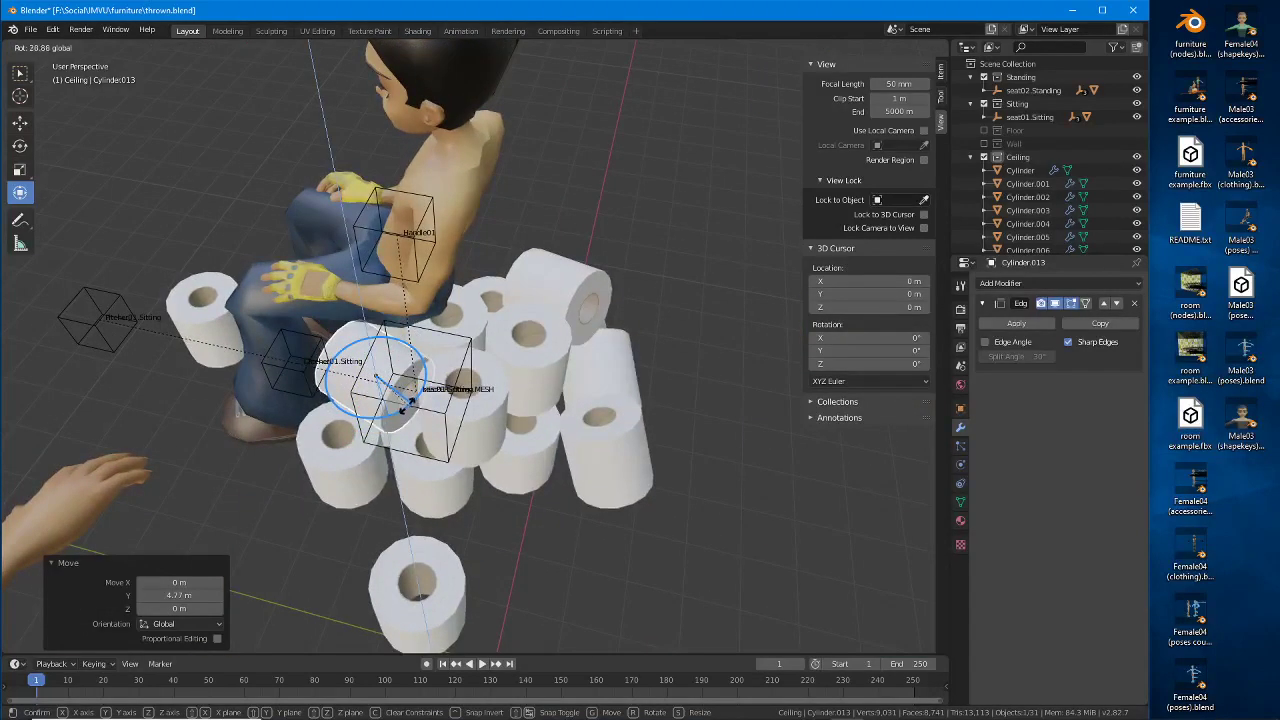
click(408, 402)
middle_drag(408, 402, 410, 418)
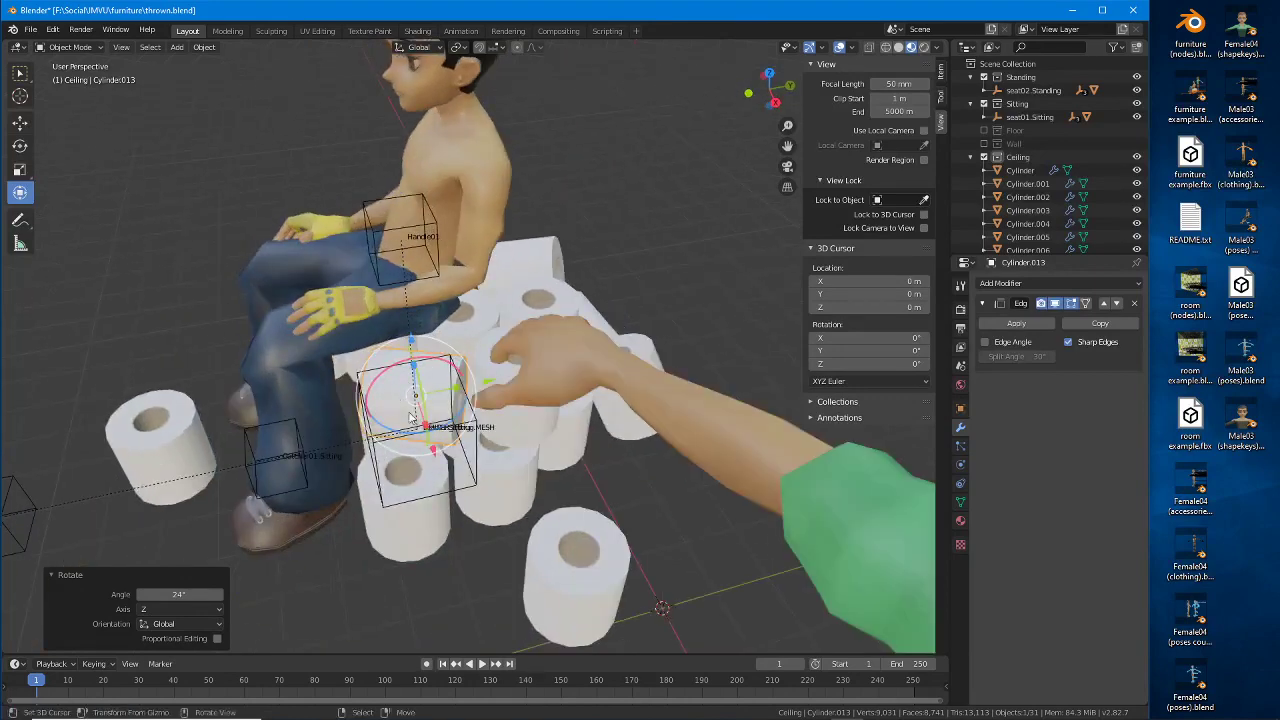
key(g)
key(y)
click(491, 376)
Step: Duplicate two upright second-layer rolls behind the avatar and raise the copies about 150 m as a third layer
middle_drag(491, 376, 250, 390)
scroll(370, 362, down, 2)
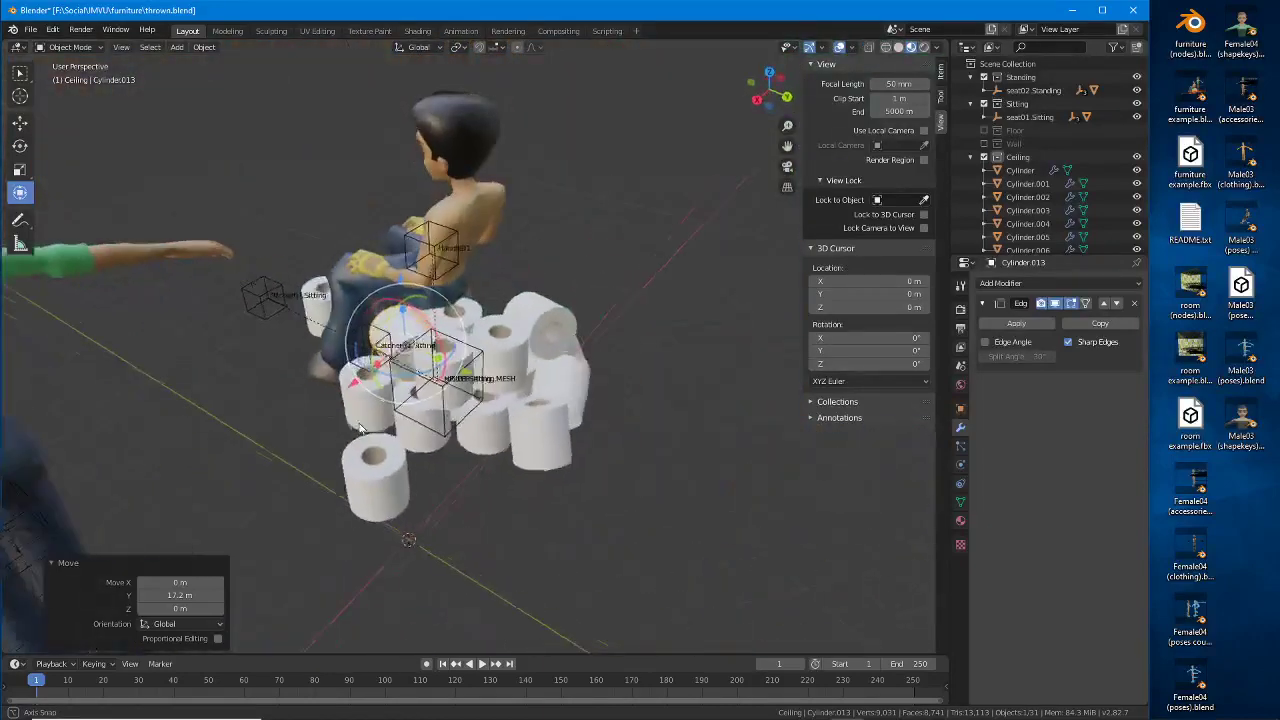
scroll(250, 390, up, 2)
middle_drag(460, 355, 513, 362)
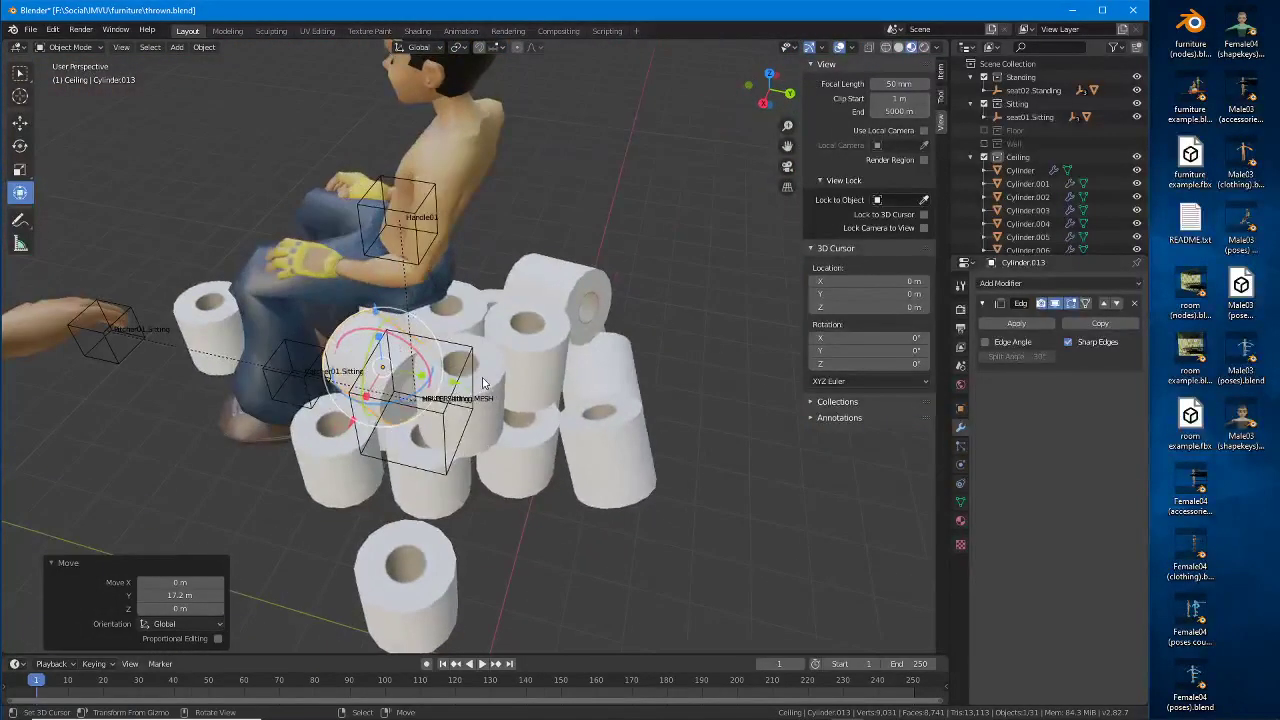
click(513, 362)
key(shift+d)
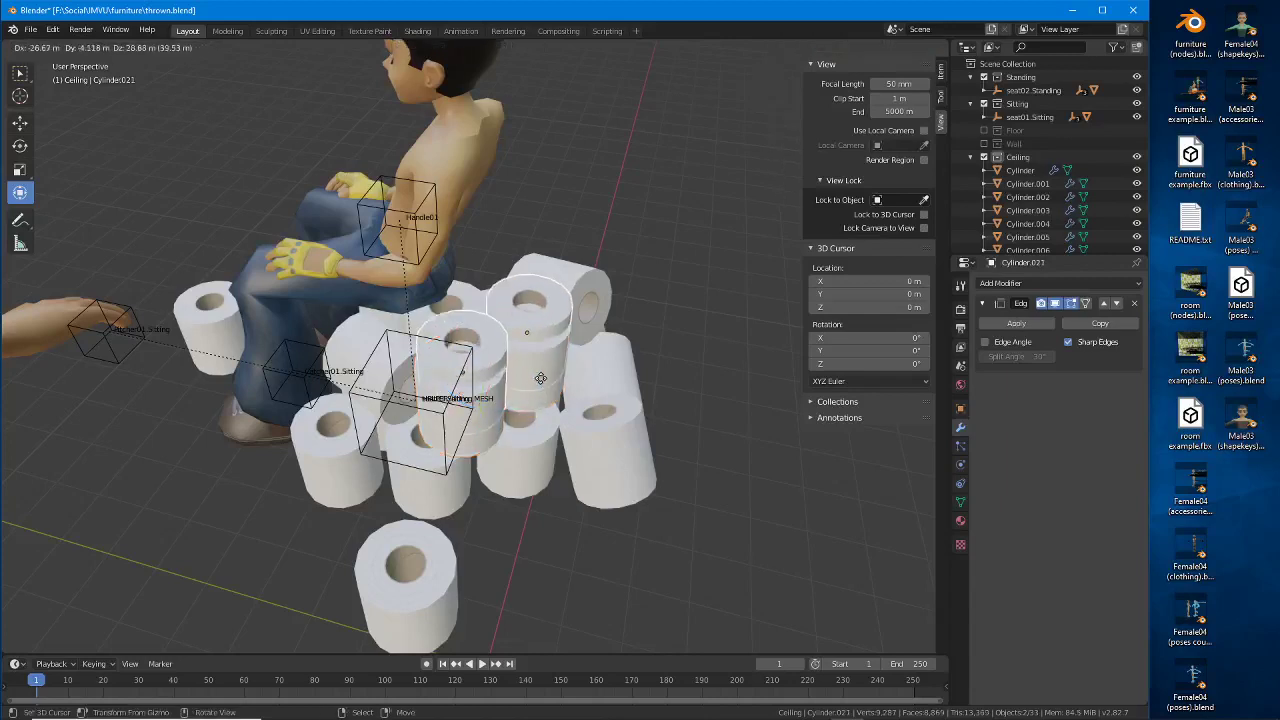
right_click(528, 388)
middle_drag(528, 388, 543, 372)
drag(499, 310, 502, 264)
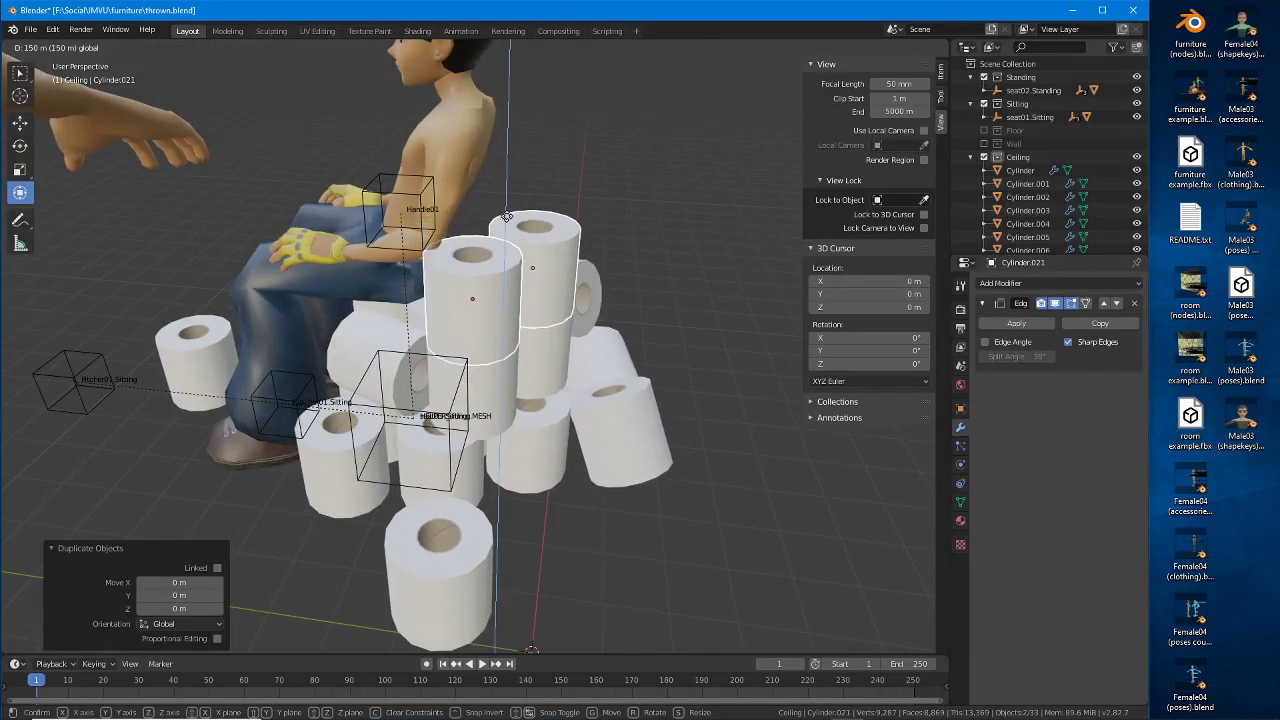
click(503, 268)
Step: Adjust the two third-layer copies together over the pile, and fine-tune the placement of Cylinder.022 separately
drag(499, 313, 507, 333)
middle_drag(507, 333, 390, 317)
drag(343, 298, 362, 294)
middle_drag(362, 294, 470, 343)
click(431, 383)
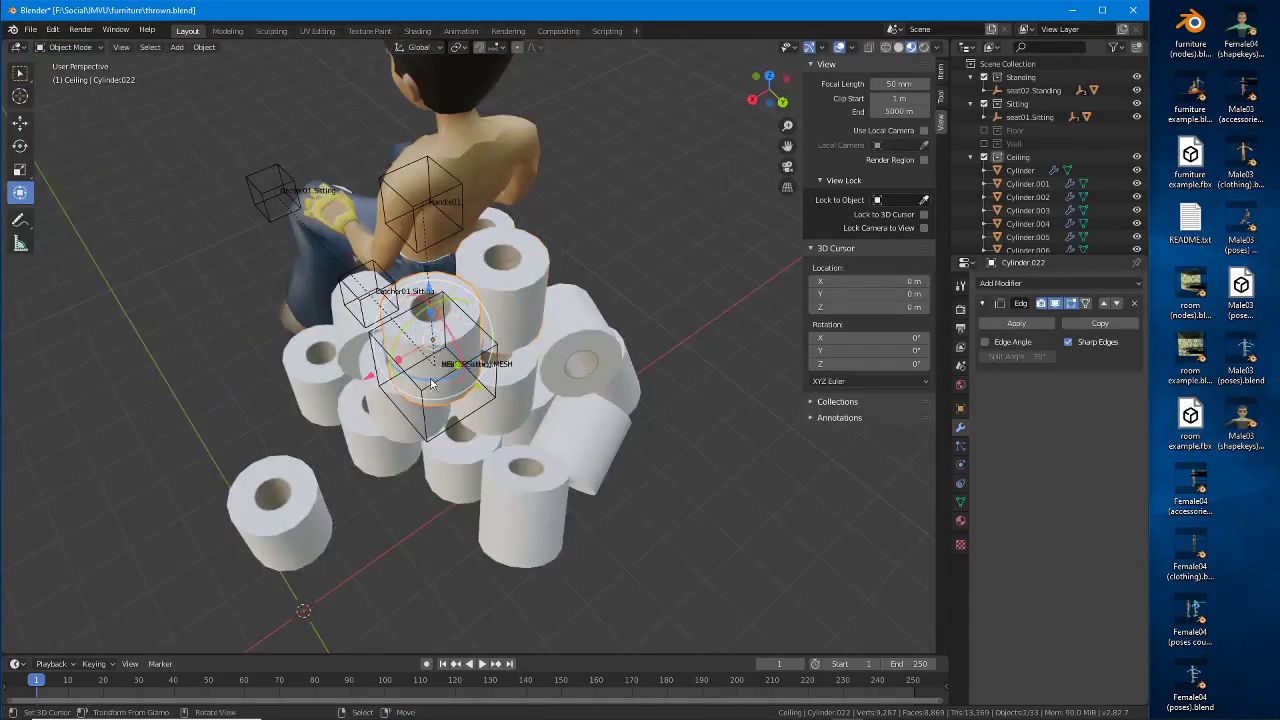
middle_drag(477, 398, 481, 362)
drag(559, 377, 545, 369)
middle_drag(545, 369, 432, 309)
Step: Shift the third-layer roll Cylinder.021 by 43.5 m along Y and 22.4 m along X
click(463, 308)
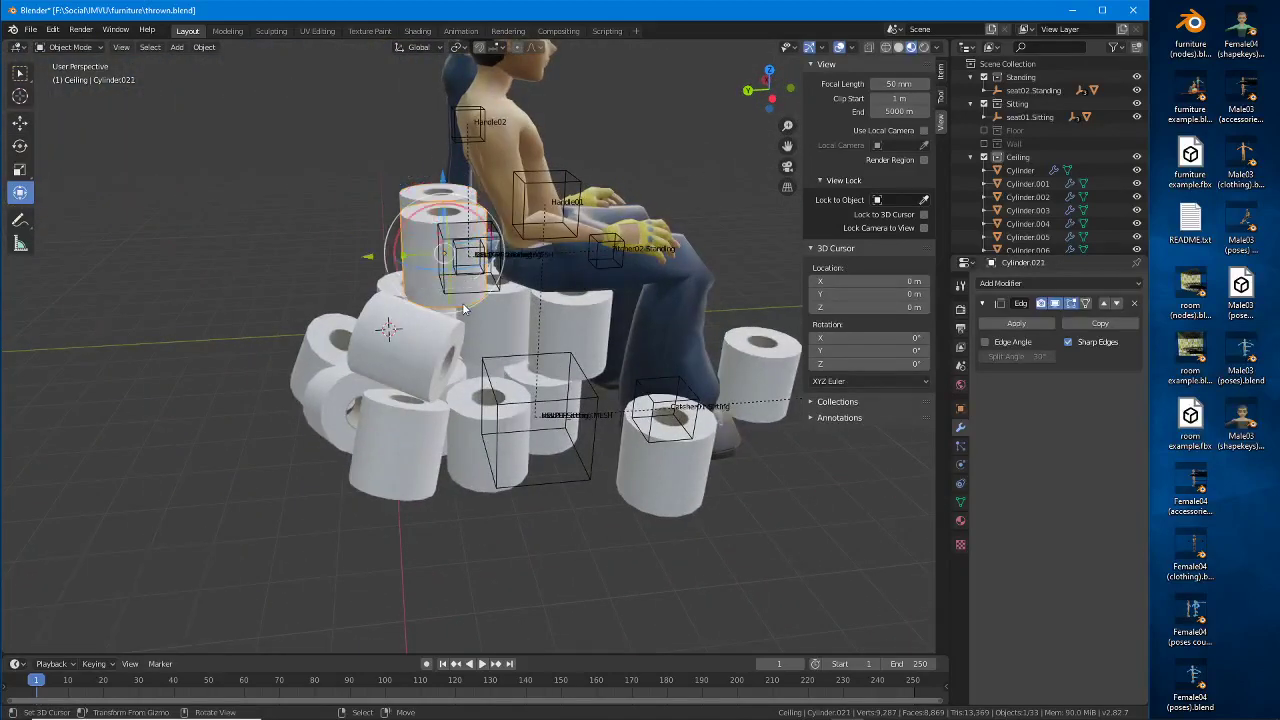
drag(369, 257, 332, 258)
middle_drag(332, 258, 540, 335)
key(g)
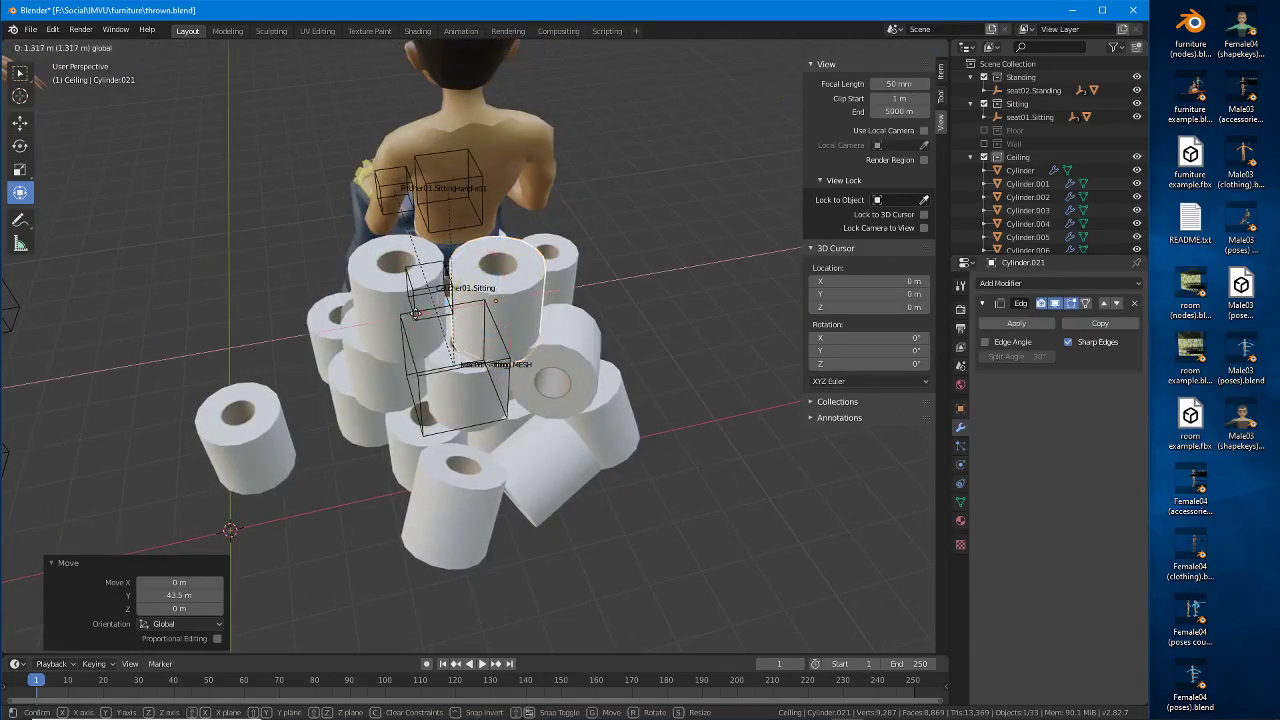
drag(407, 317, 410, 316)
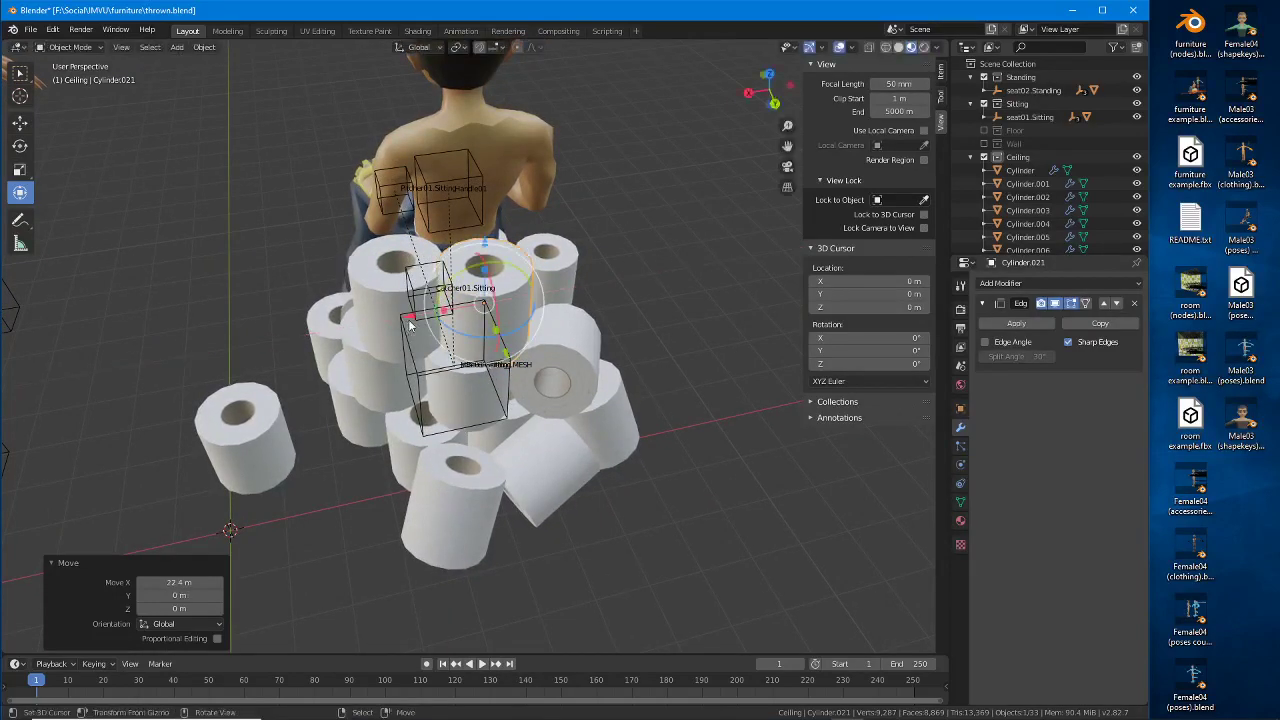
Step: Shift the other third-layer roll, Cylinder.022, 10.5 m along X and nudge it slightly along Y
middle_drag(410, 316, 458, 322)
right_click(450, 347)
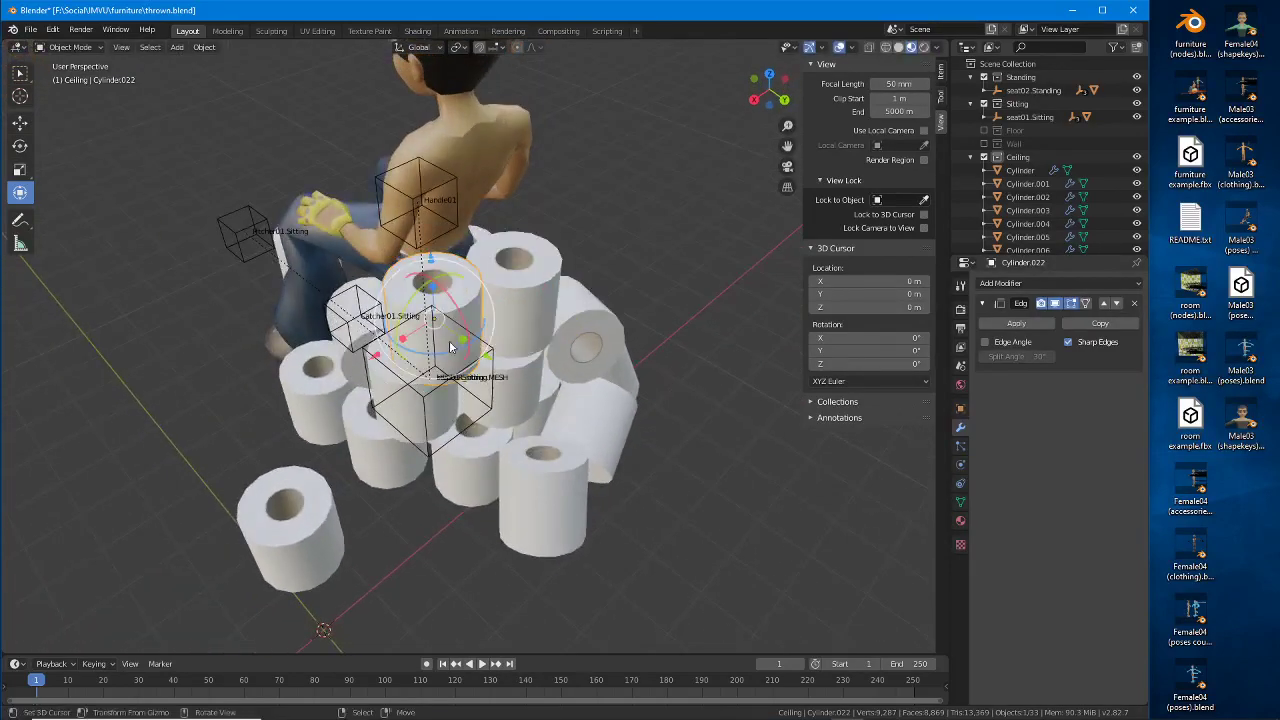
key(g)
click(374, 357)
middle_drag(374, 357, 548, 380)
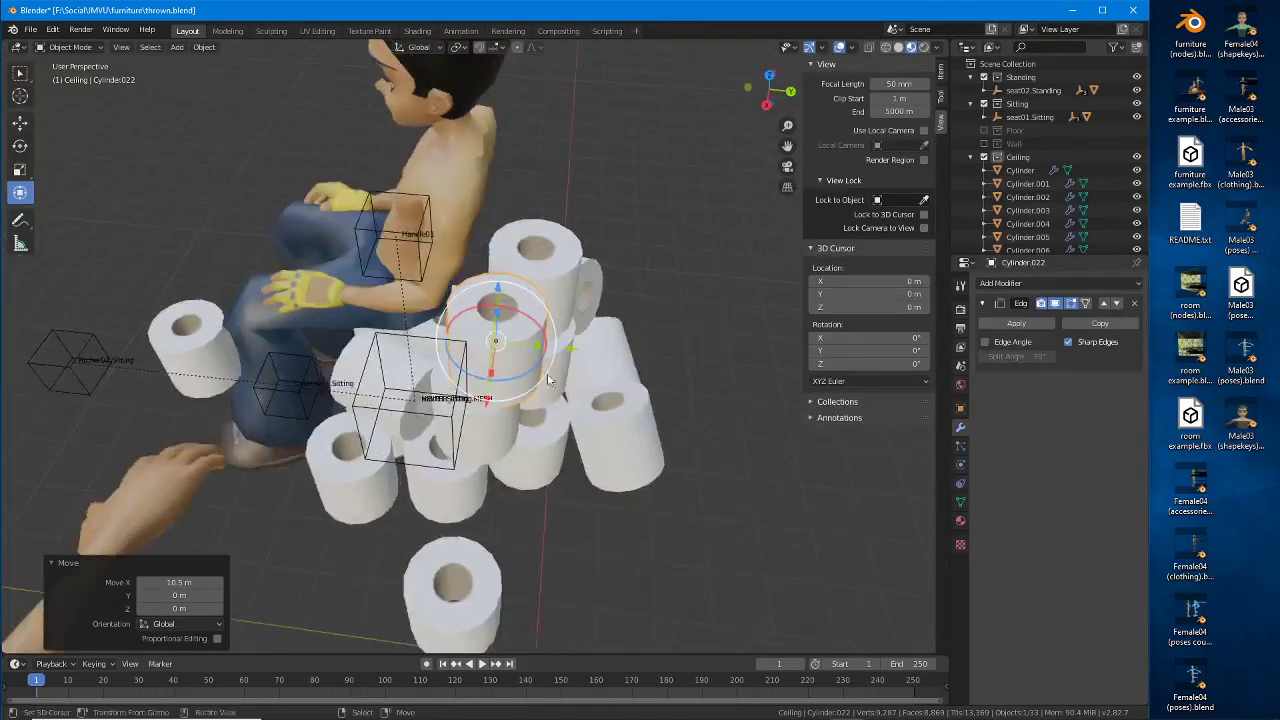
mouse_move(570, 347)
mouse_down()
mouse_move(540, 349)
mouse_move(580, 349)
mouse_up()
Step: Select the single roll near the standing avatar and examine it up close, as well as the finished pile from several angles
middle_drag(580, 349, 514, 406)
click(680, 406)
scroll(516, 417, up, 3)
scroll(515, 417, up, 3)
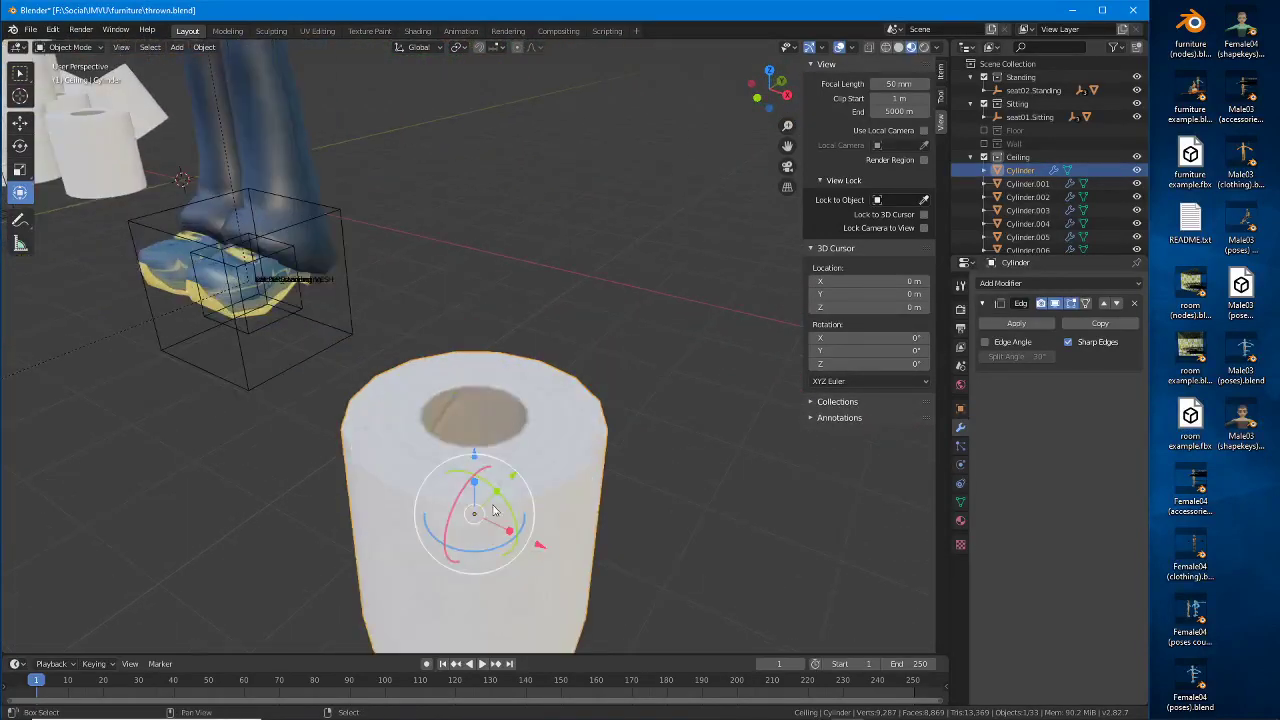
shift+middle_drag(491, 508, 525, 405)
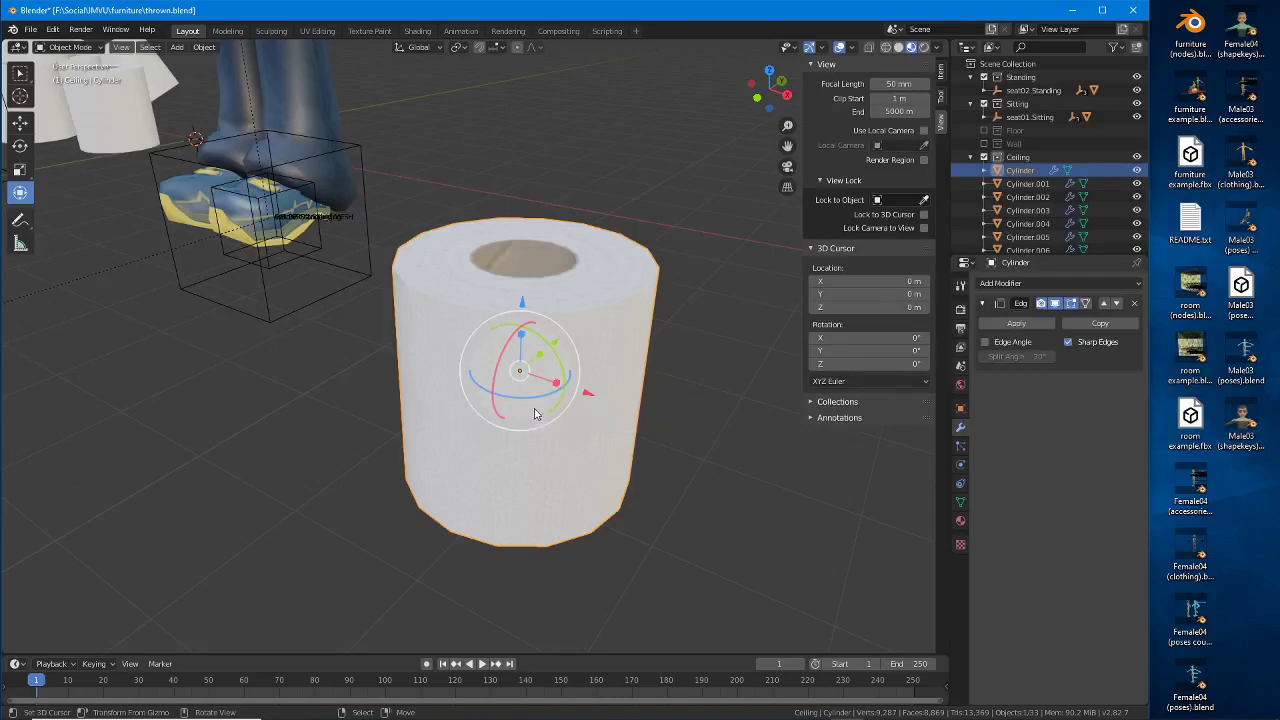
scroll(535, 413, down, 4)
middle_drag(429, 391, 473, 421)
middle_drag(217, 412, 559, 463)
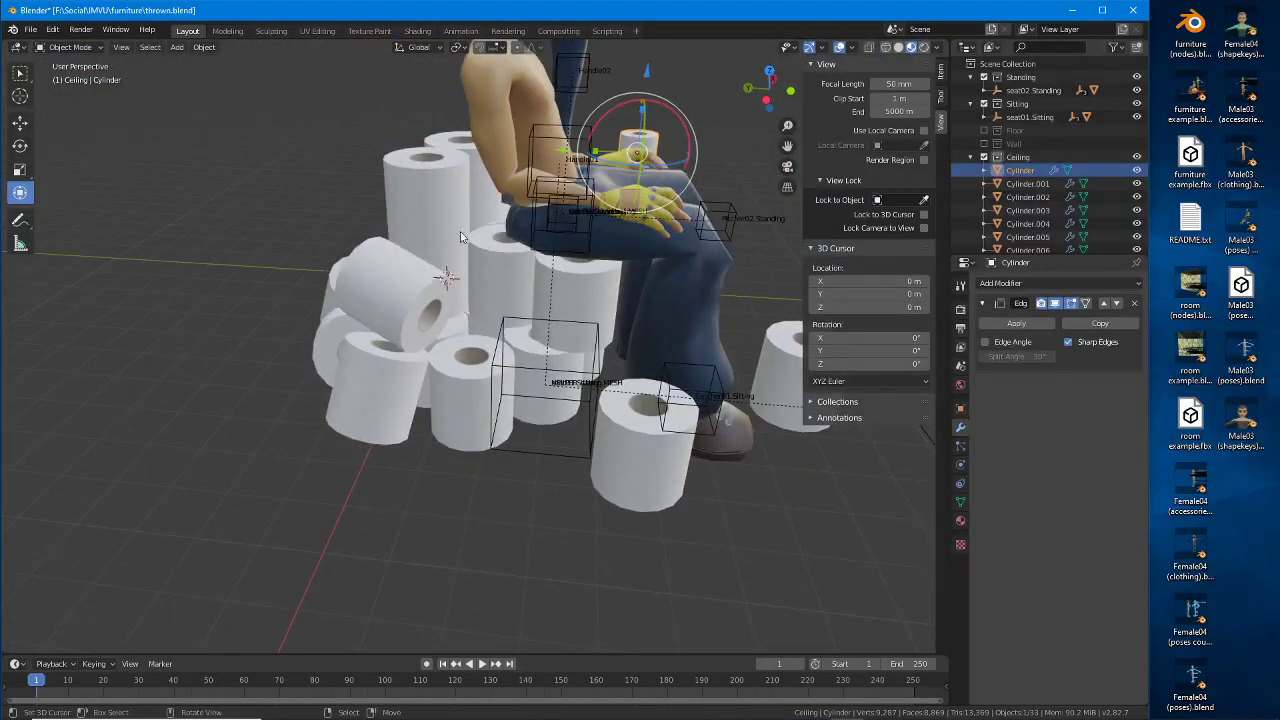
middle_drag(460, 237, 252, 394)
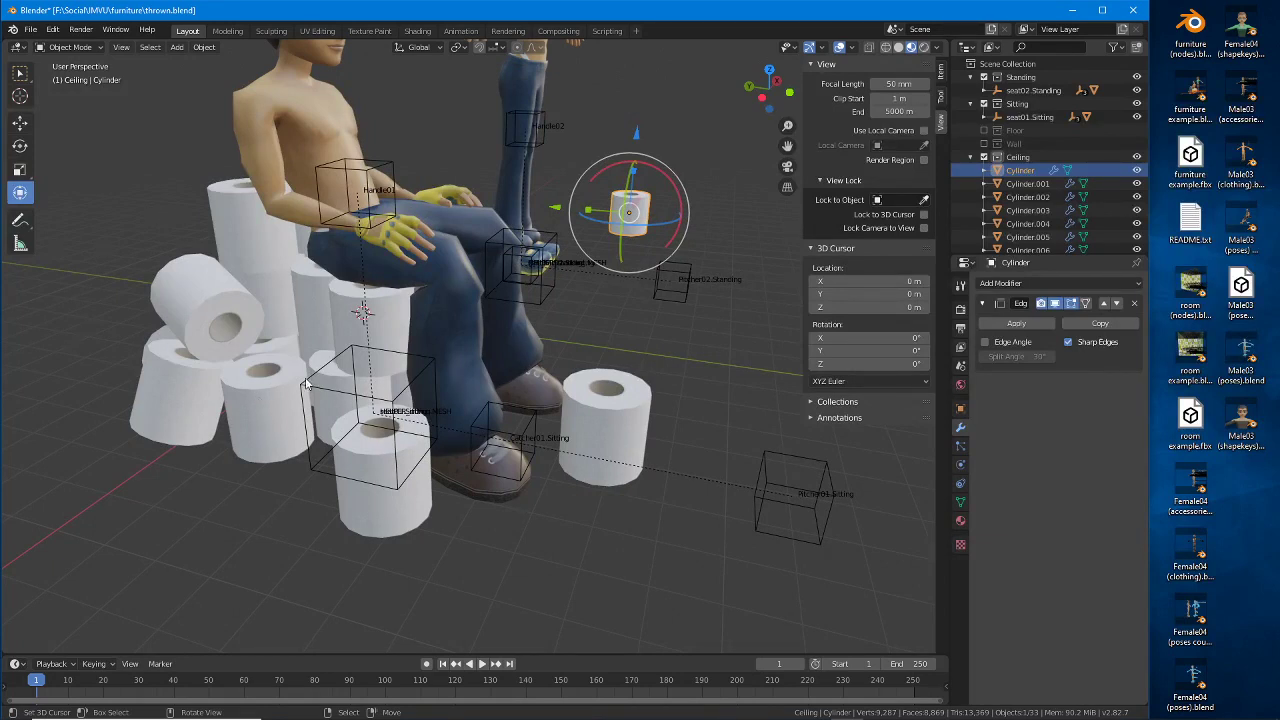
middle_drag(494, 383, 444, 411)
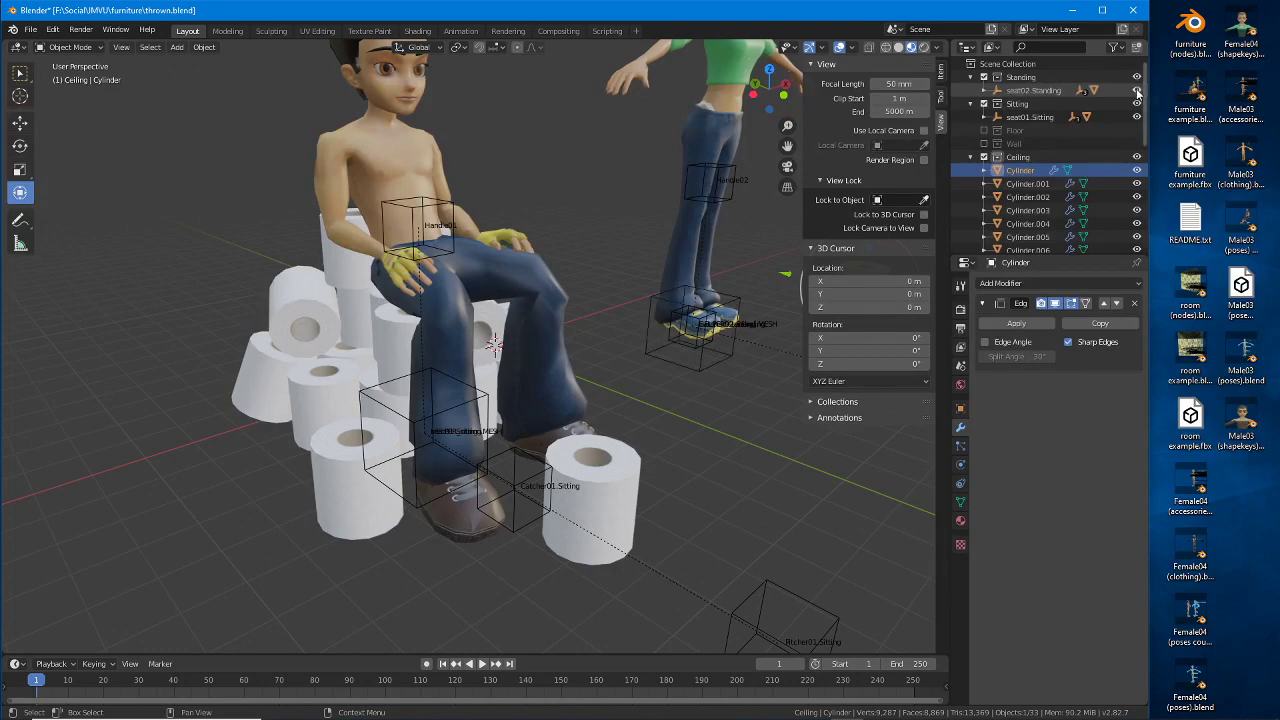
Step: Disable the Sitting collection and switch the viewport to wireframe shading to examine the mesh density of the bare roll pile
click(984, 104)
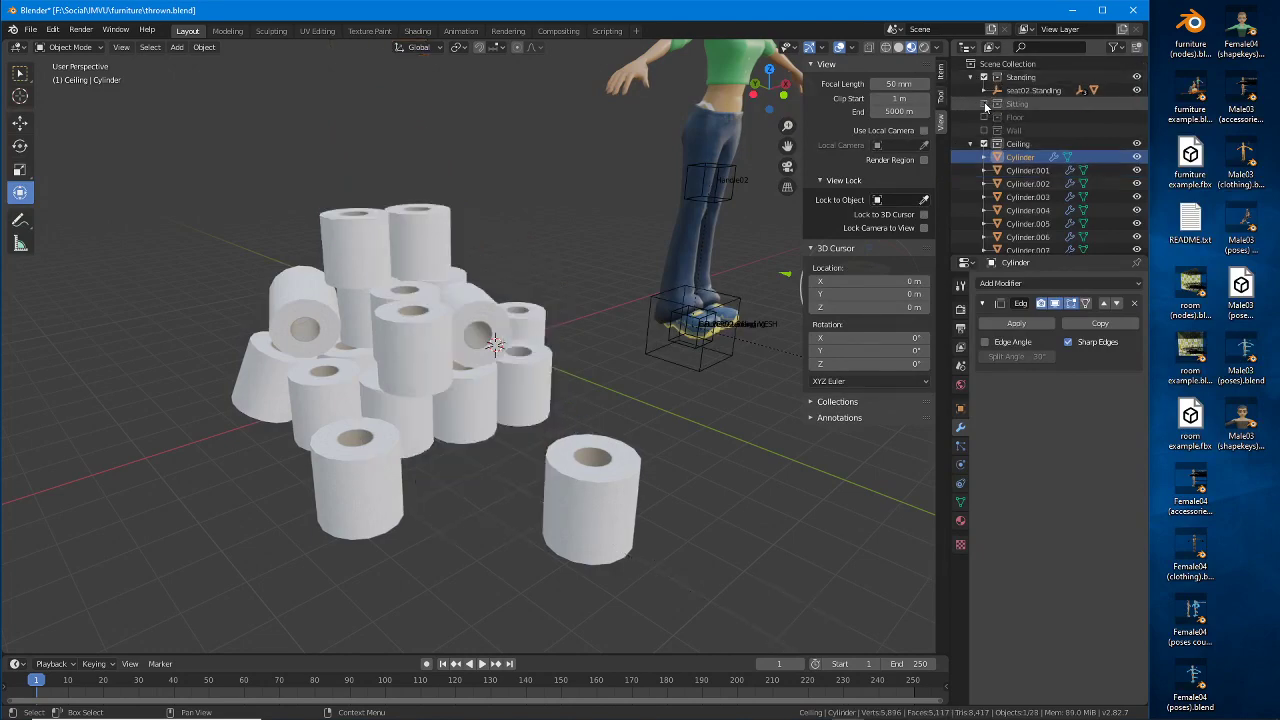
middle_drag(568, 304, 567, 395)
scroll(491, 366, up, 1)
scroll(491, 366, down, 3)
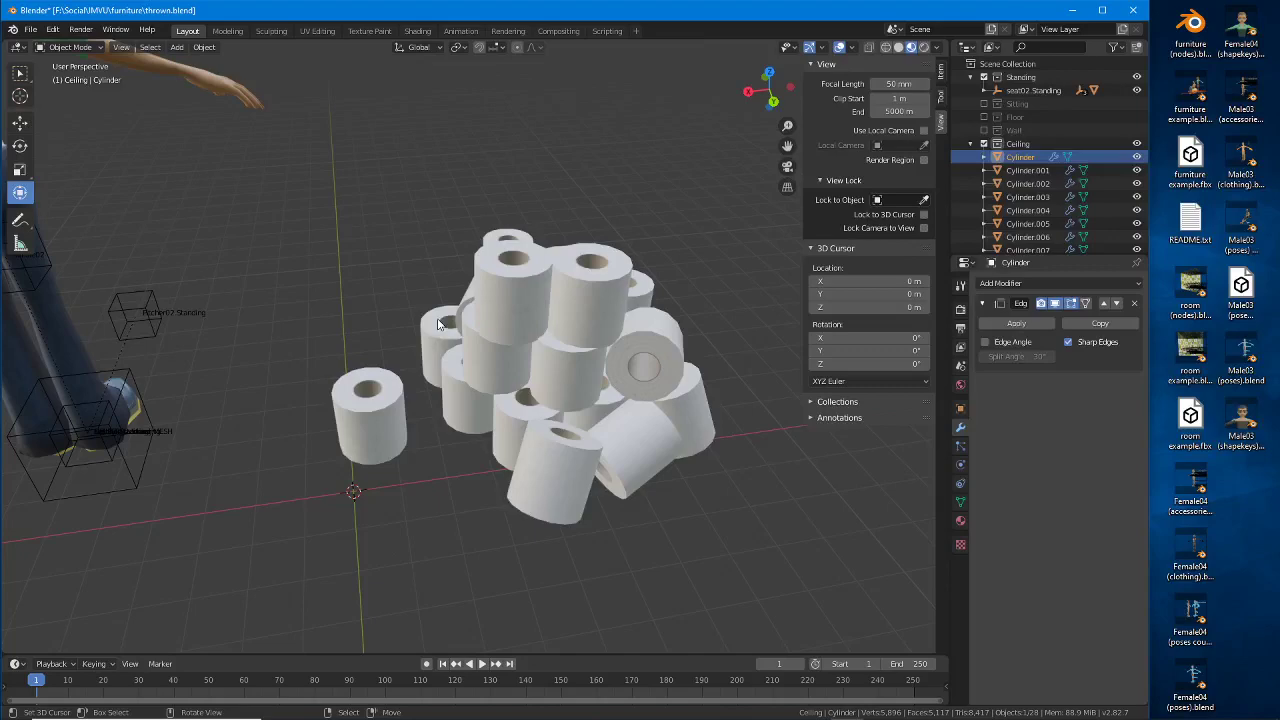
click(888, 47)
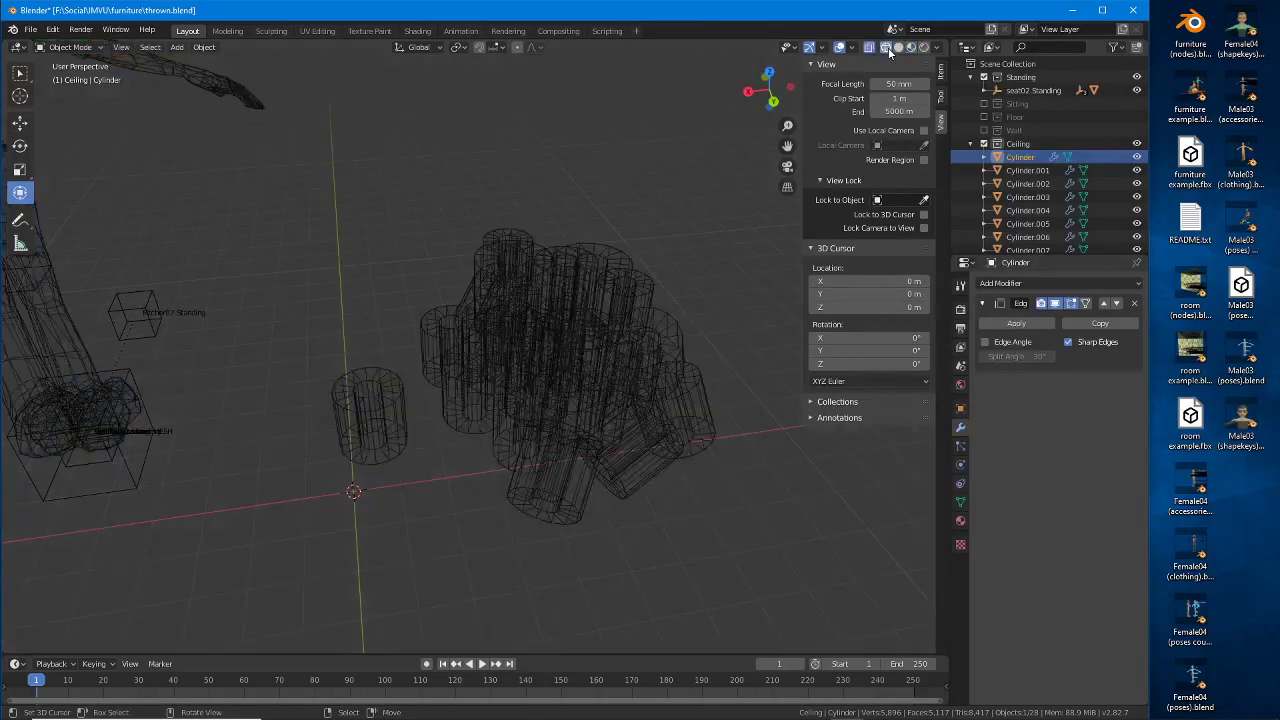
mouse_move(450, 340)
middle_down()
mouse_move(452, 318)
mouse_move(458, 327)
mouse_move(386, 334)
mouse_move(406, 329)
mouse_move(375, 318)
middle_up()
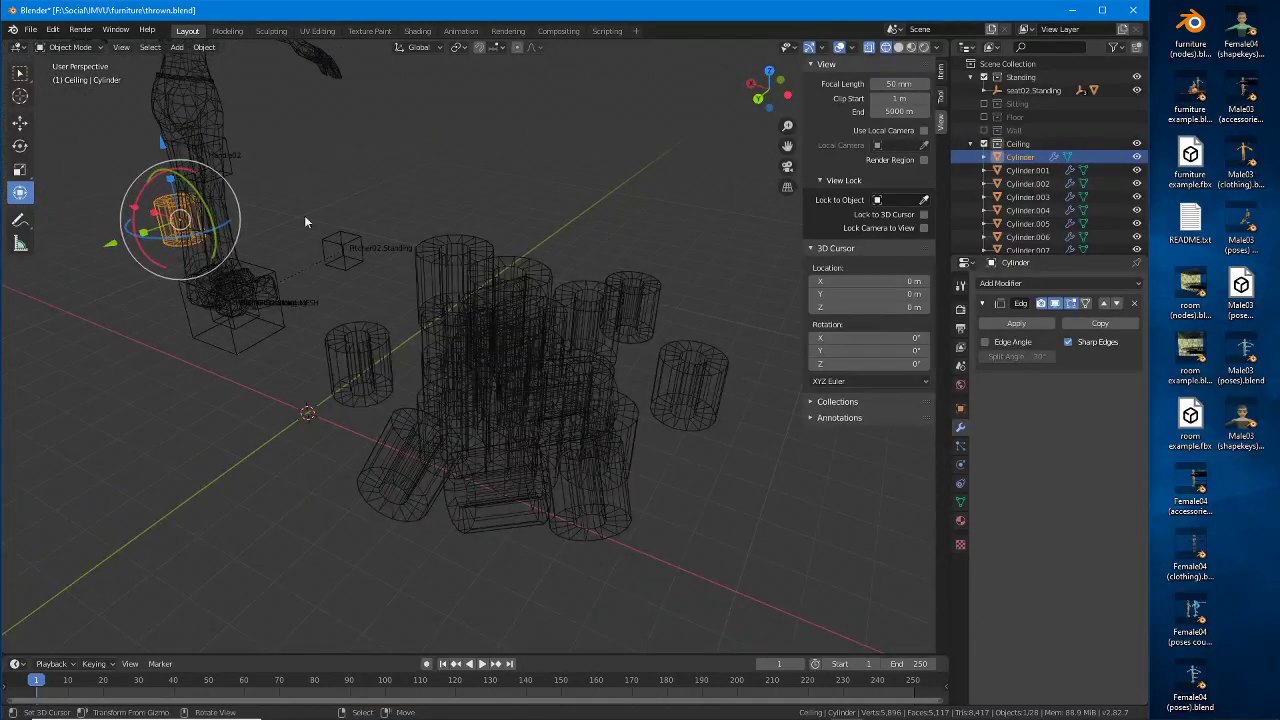
Step: Select every roll in the pile, excluding the single roll near the standing avatar, and move them -1300 m along X
click(146, 49)
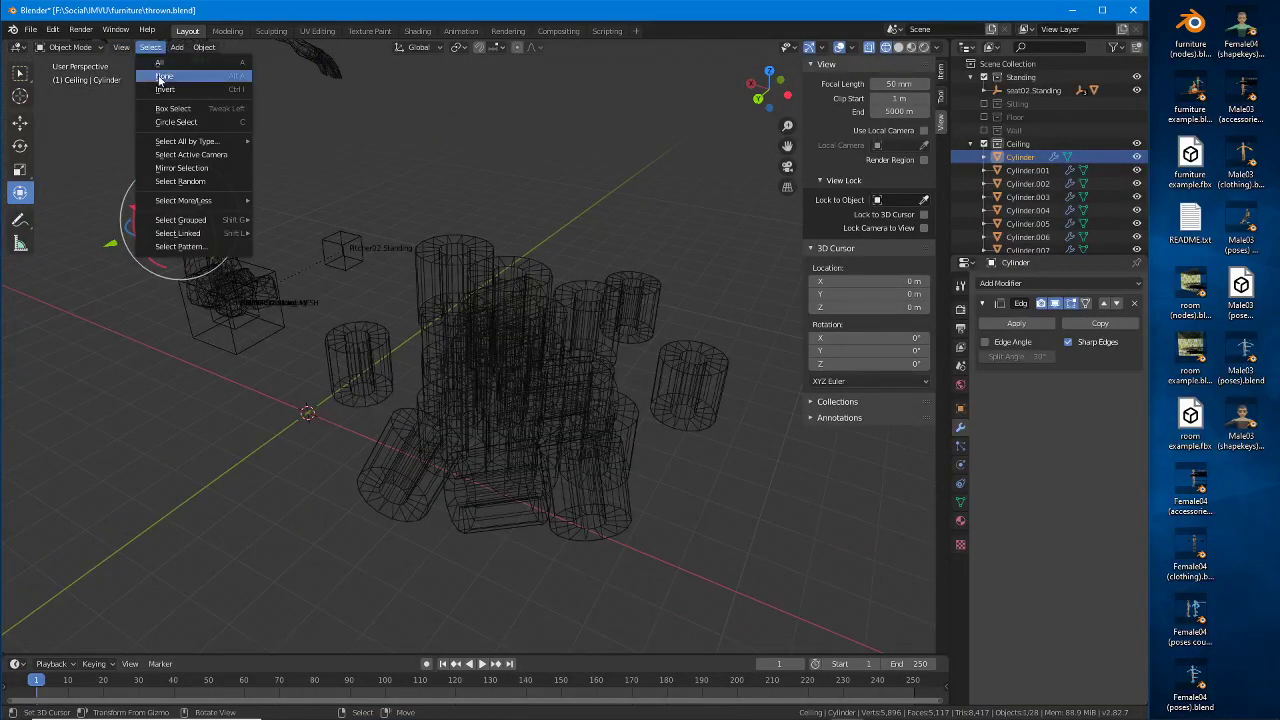
click(162, 77)
middle_drag(306, 410, 372, 405)
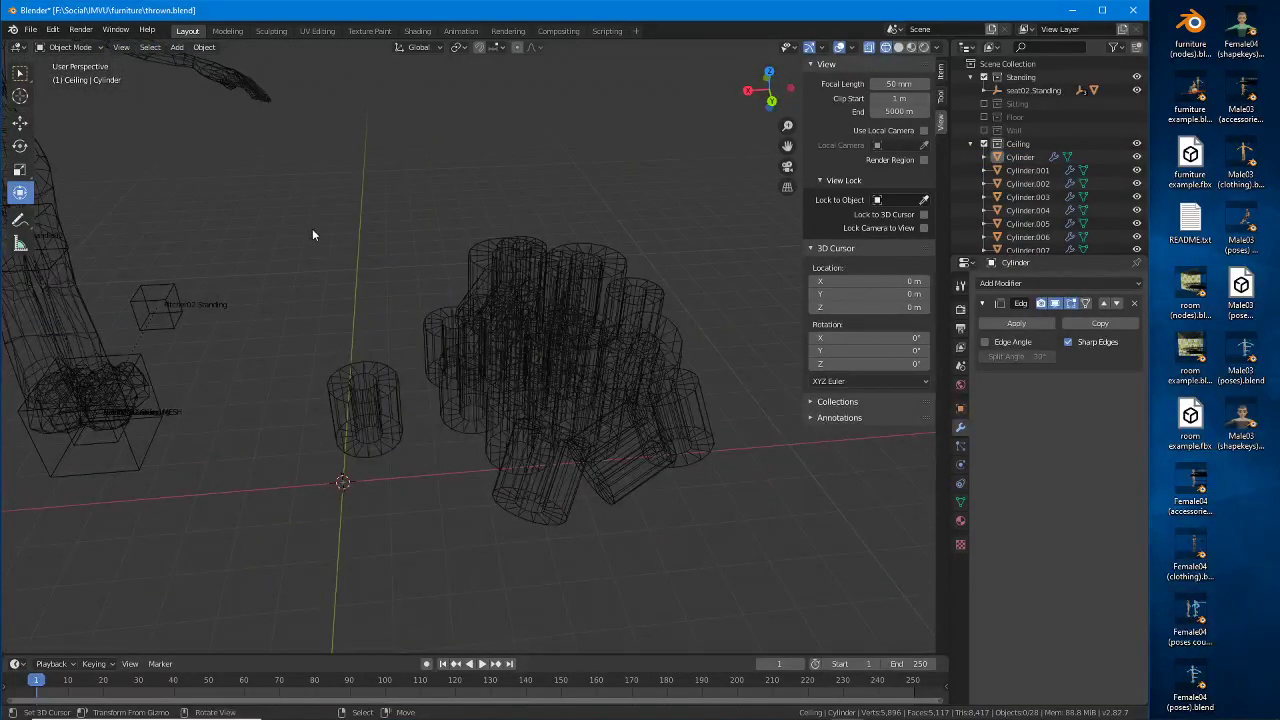
drag(278, 176, 747, 577)
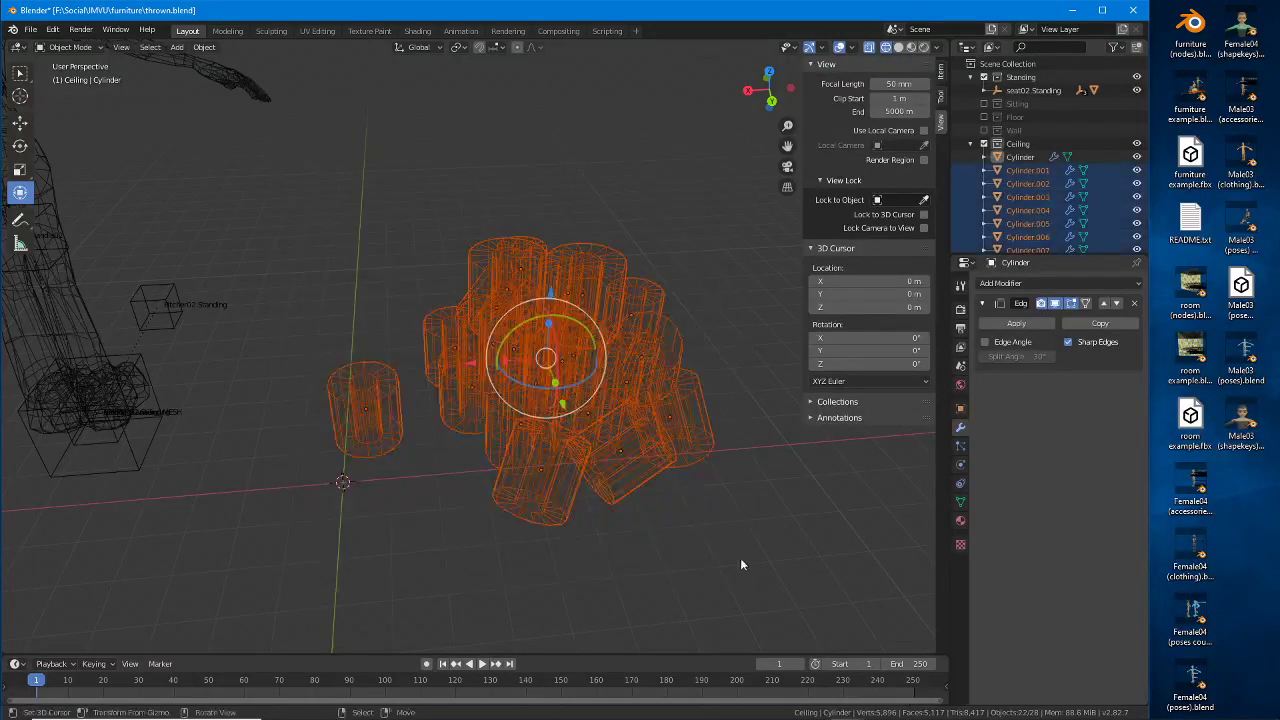
middle_drag(740, 558, 462, 450)
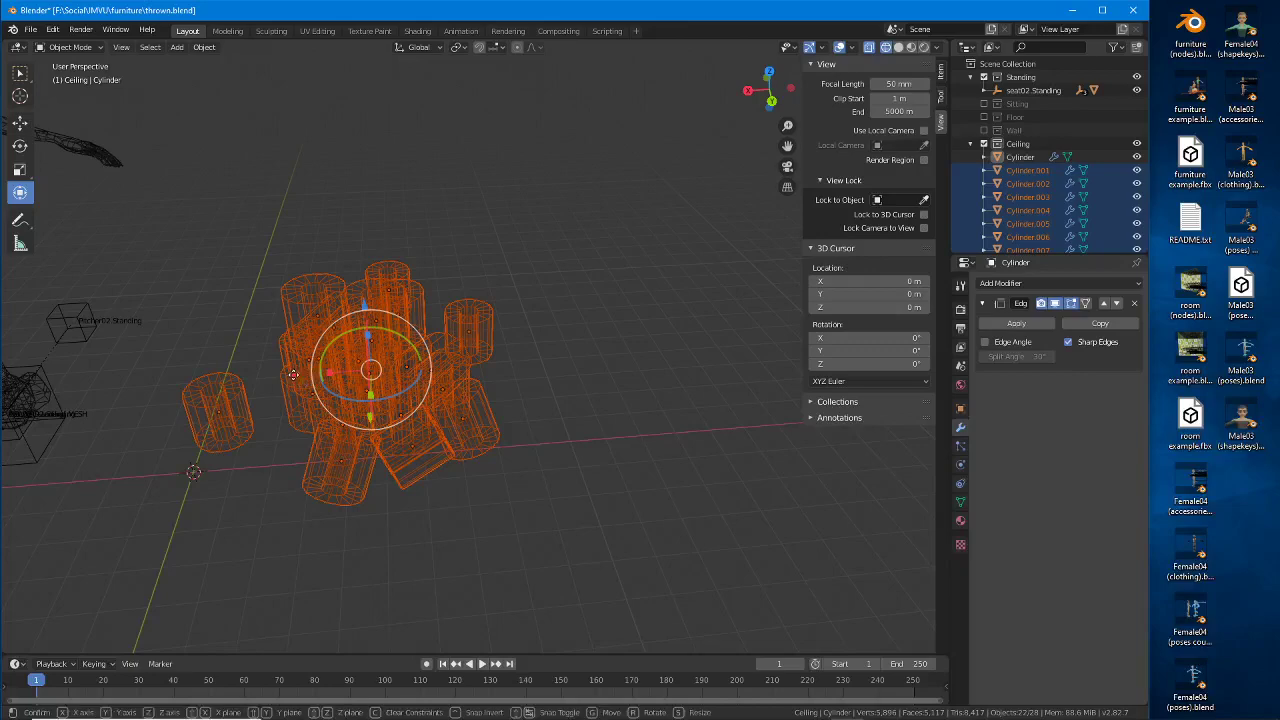
drag(293, 374, 724, 402)
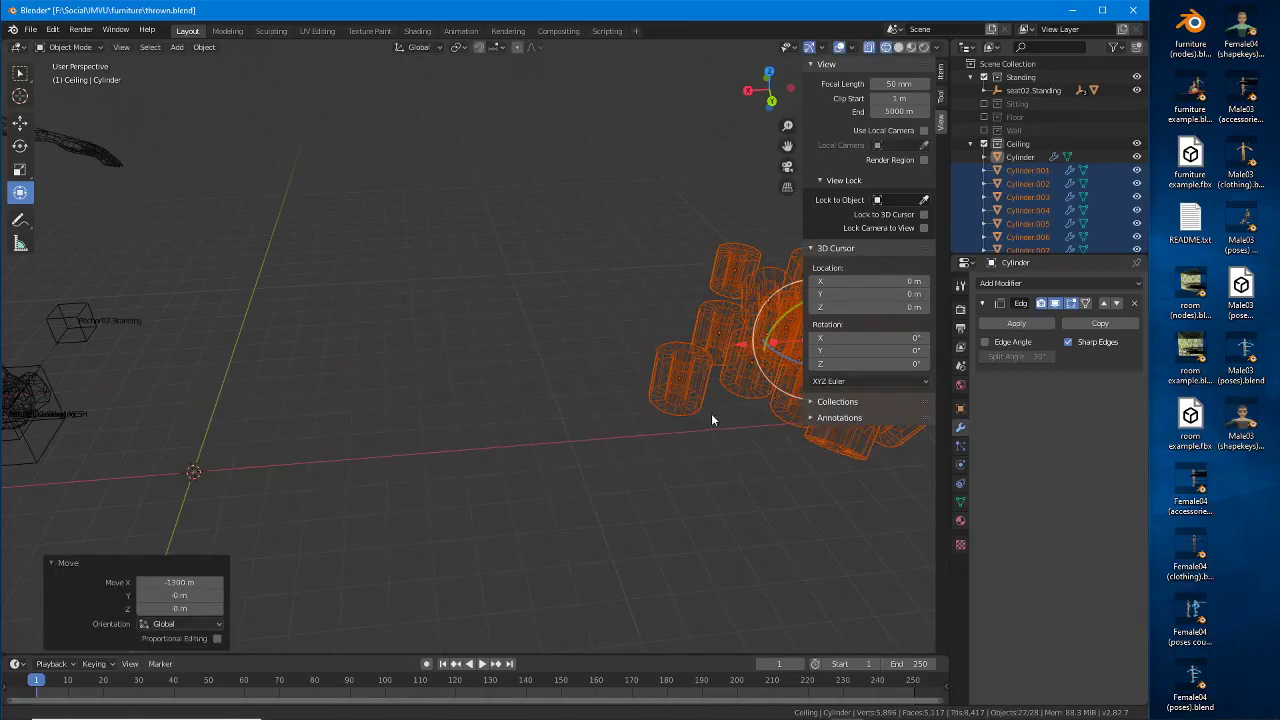
Step: Duplicate the shifted roll pile and move the copies along X back to the pile's original place
middle_drag(712, 420, 640, 430)
key(shift+d)
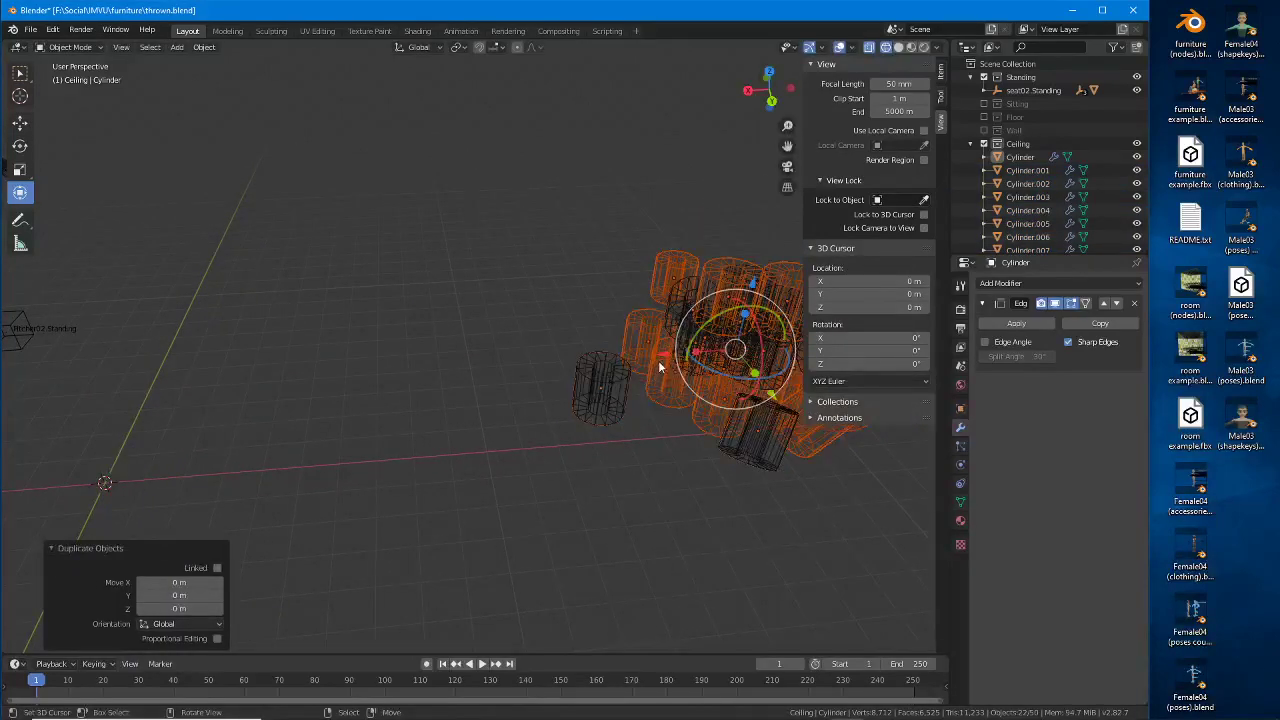
click(199, 374)
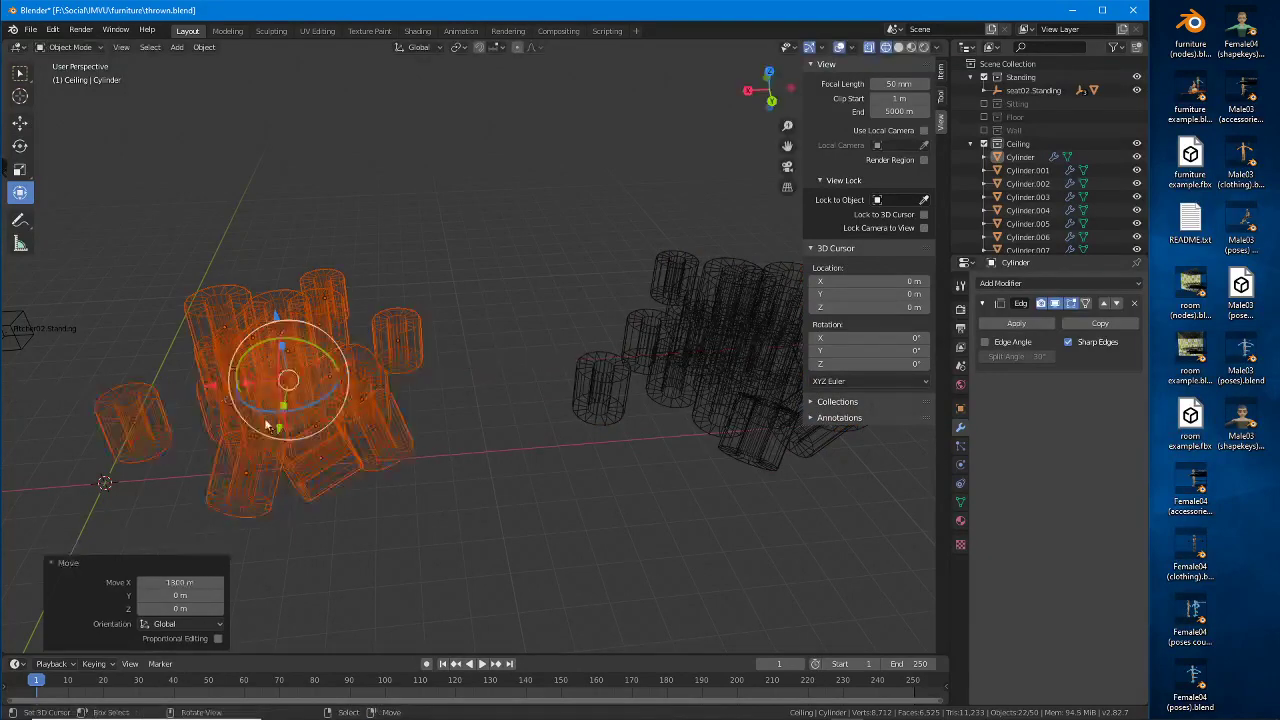
Step: Make the front roll of the duplicated pile, Cylinder.030, the active object and join all the selected copies into it
middle_drag(233, 452, 597, 548)
shift+click(599, 541)
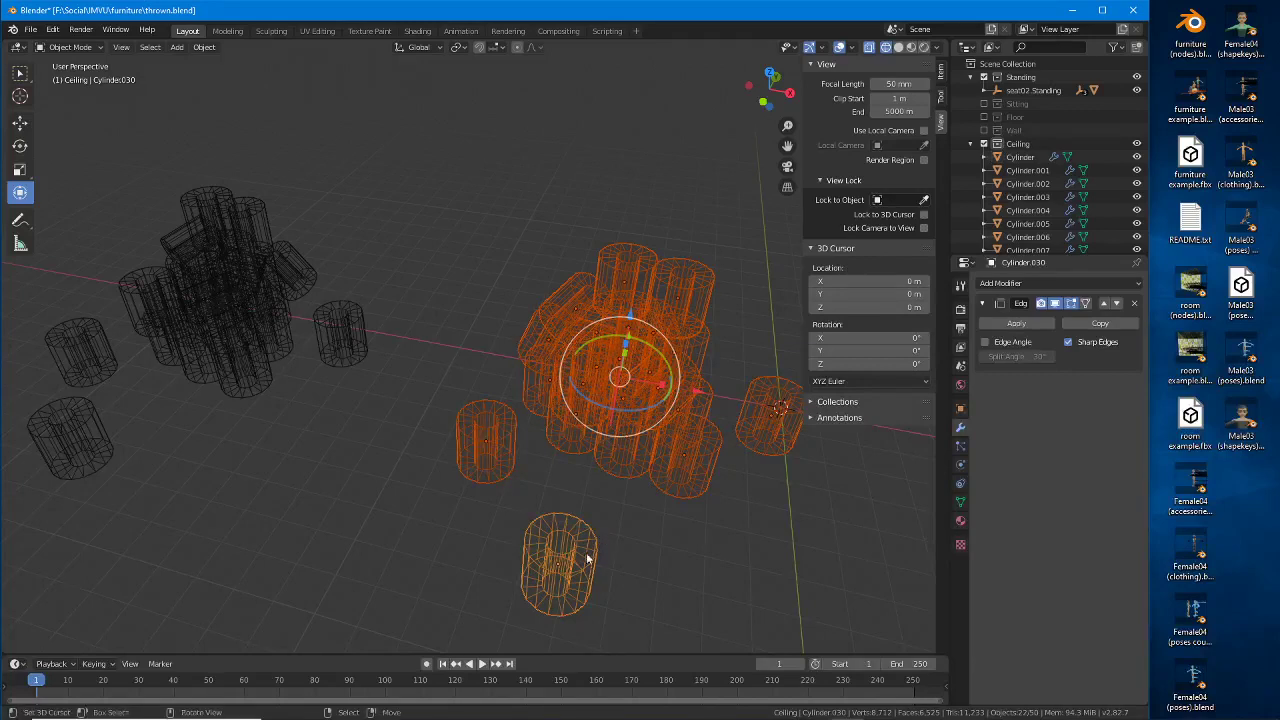
shift+middle_drag(593, 570, 484, 477)
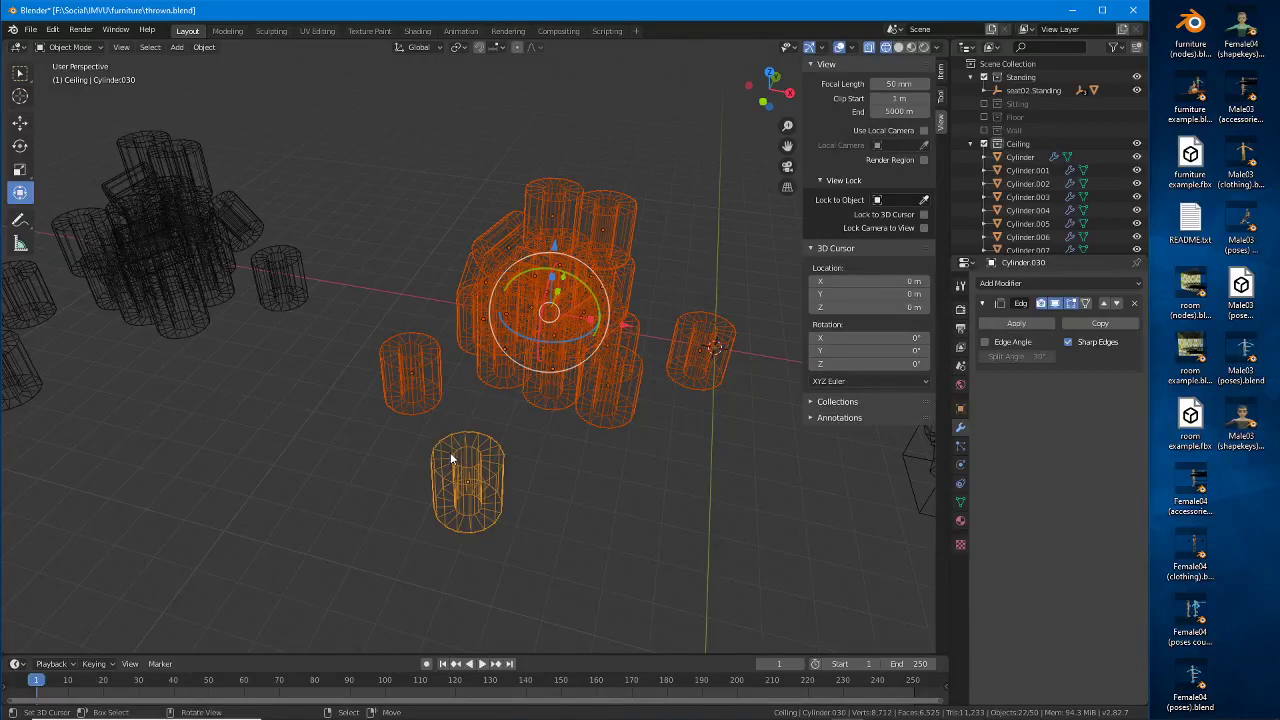
click(204, 48)
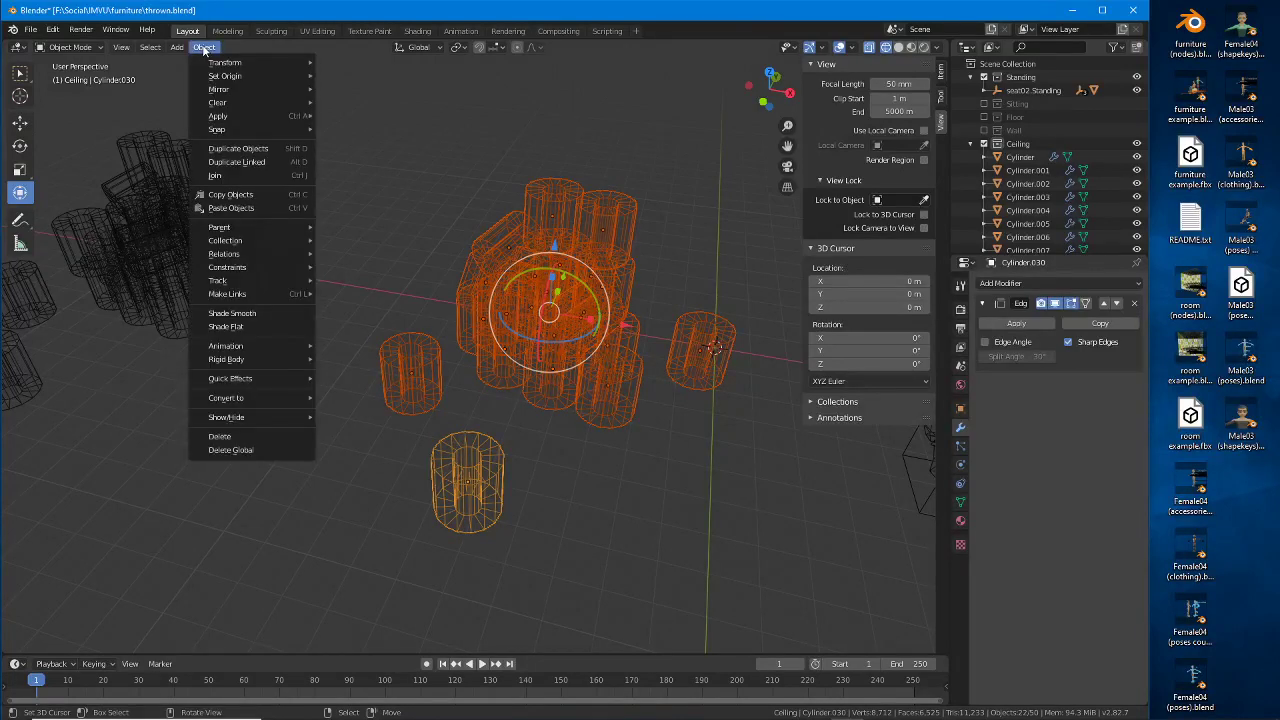
click(216, 176)
middle_drag(497, 378, 562, 378)
scroll(562, 378, up, 2)
scroll(562, 378, down, 2)
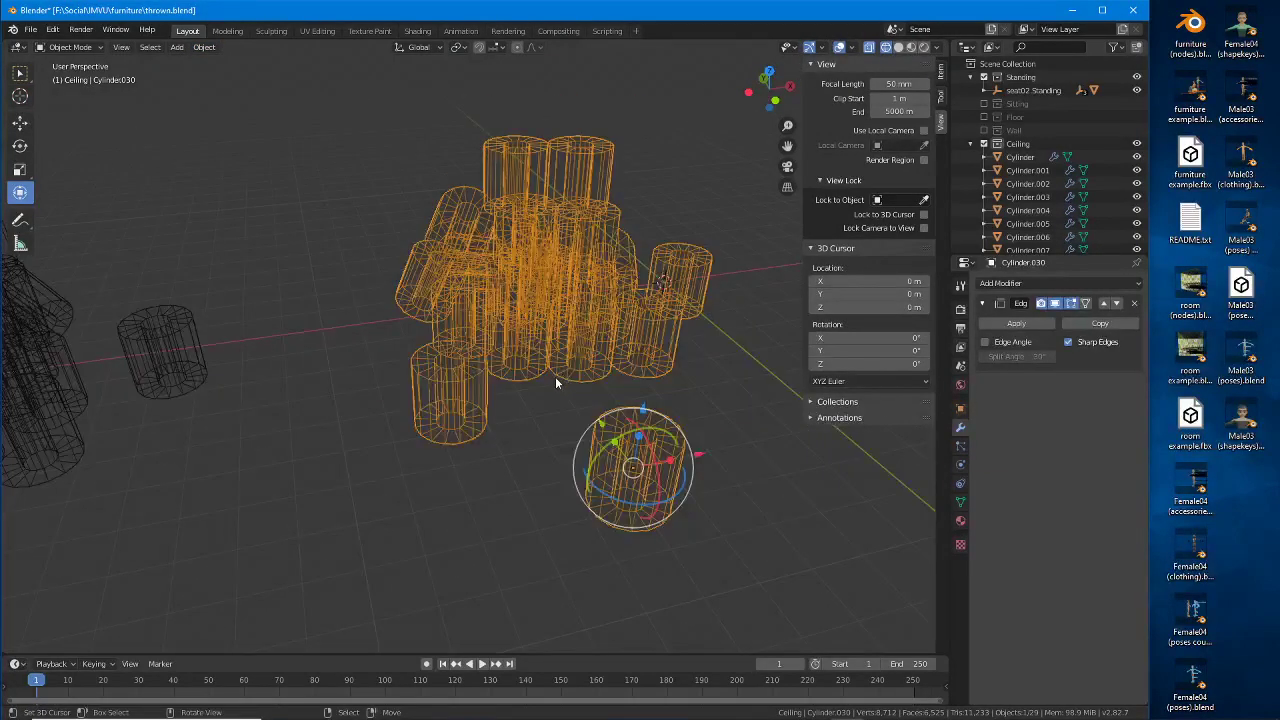
Step: Select the joined pile's whole mesh in Edit Mode, examine its geometry statistics, and return to Object Mode
key(Tab)
key(KP_Decimal)
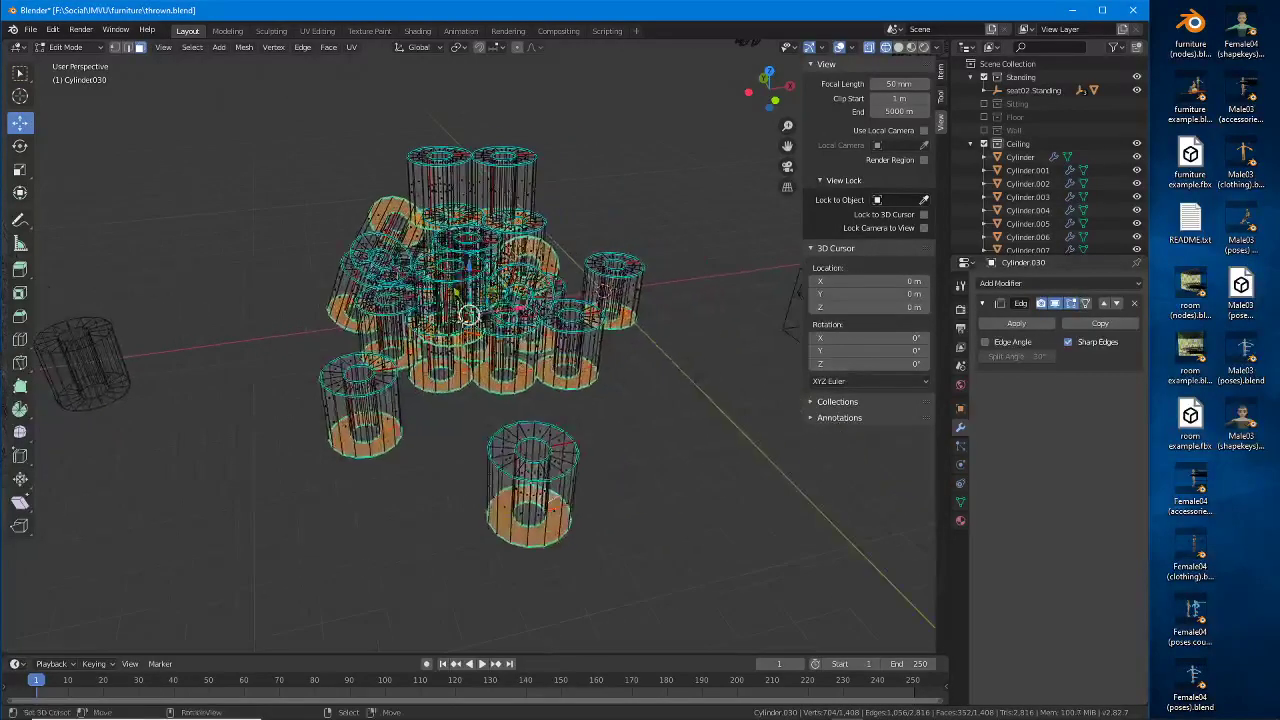
key(a)
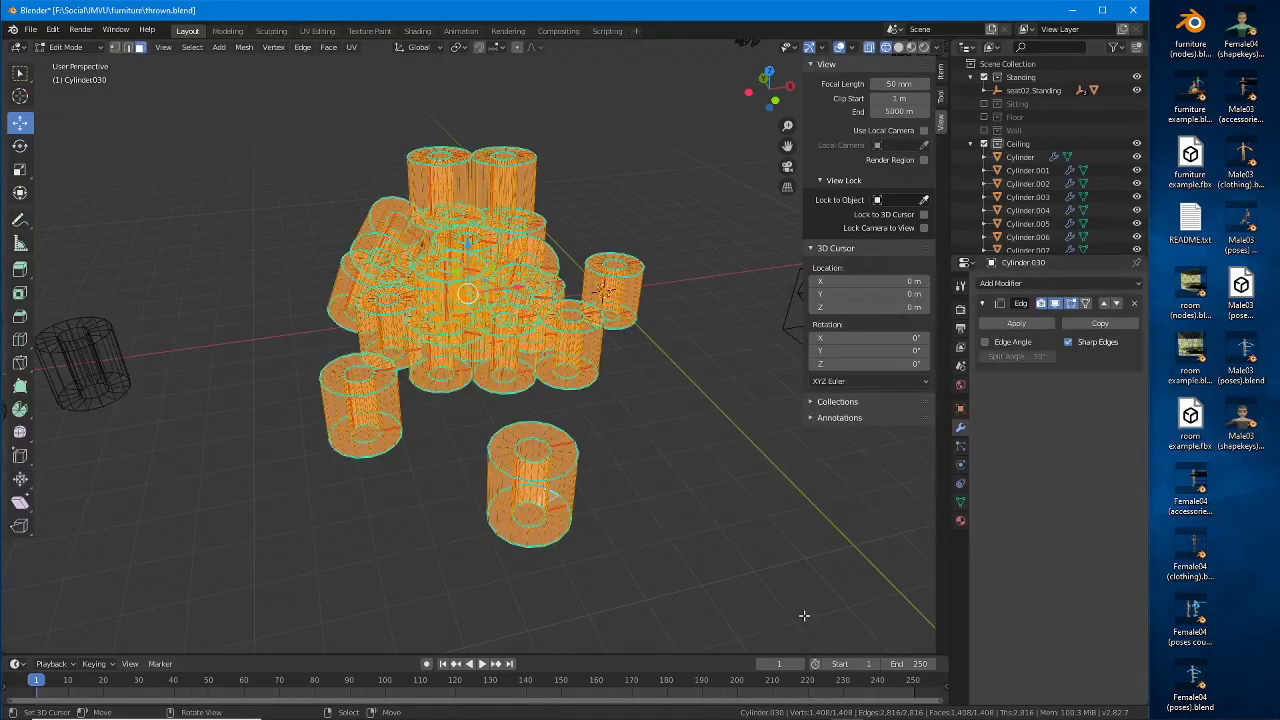
key(ctrl)
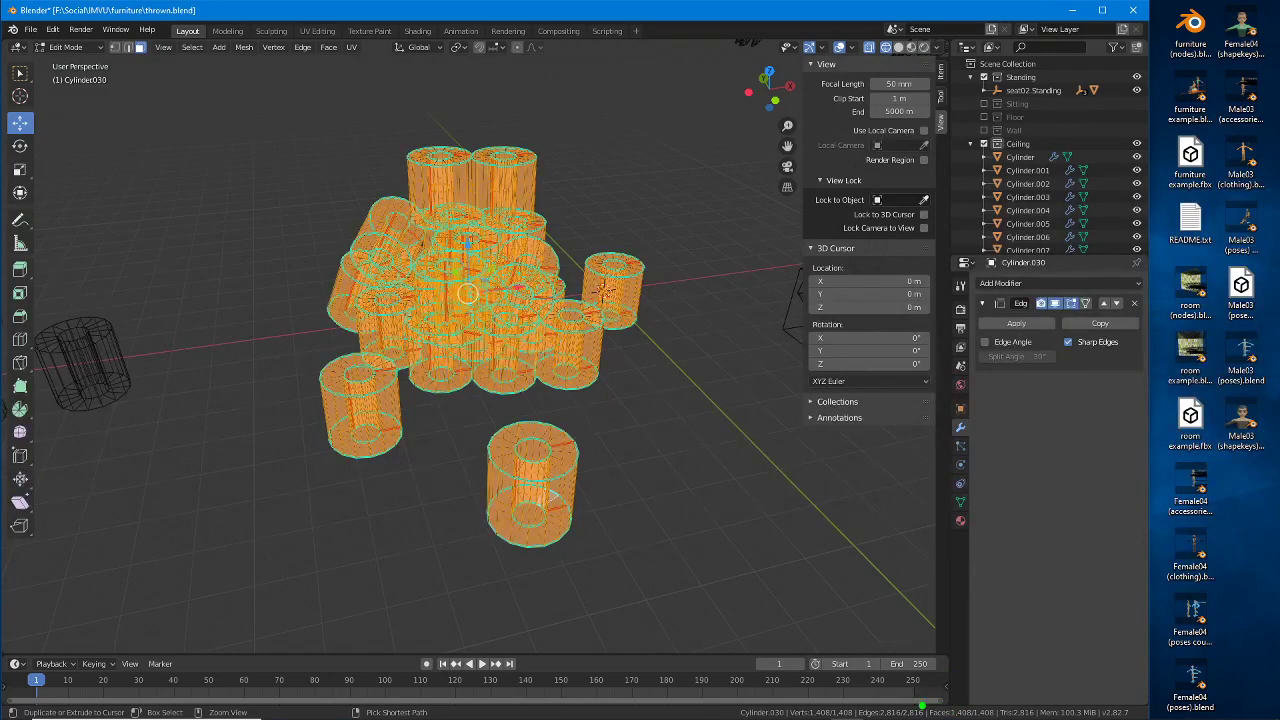
mouse_move(921, 706)
mouse_down()
mouse_move(996, 680)
mouse_move(1000, 716)
mouse_up()
mouse_move(961, 654)
mouse_down()
mouse_move(961, 614)
mouse_move(961, 666)
mouse_move(980, 644)
mouse_up()
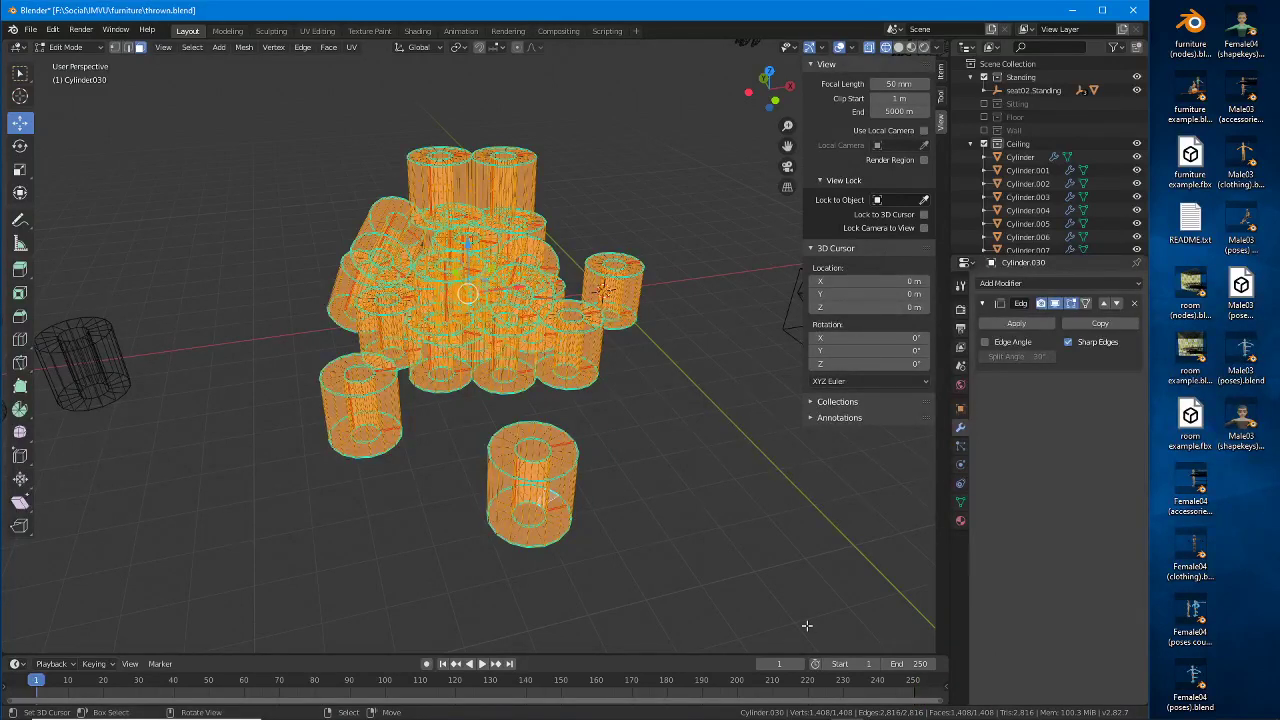
key(Tab)
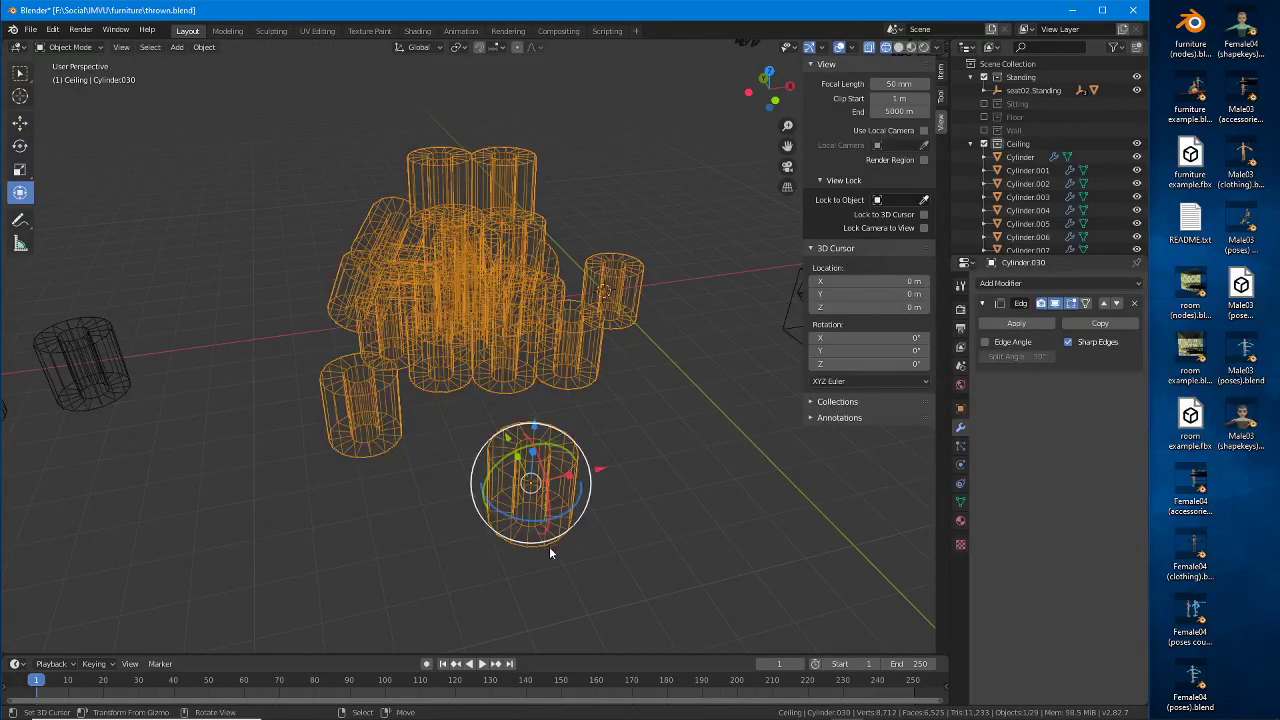
Step: Switch the viewport to material preview shading and enable the Sitting, Floor and Wall collections
middle_drag(590, 557, 416, 416)
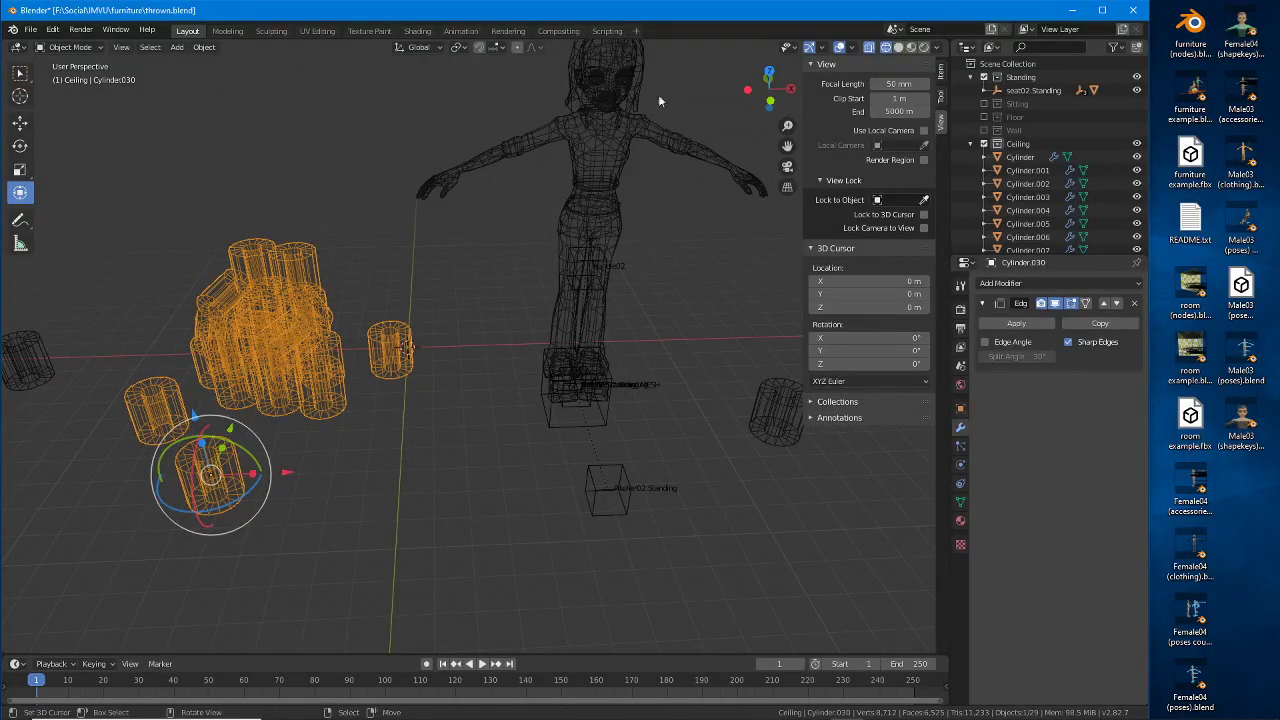
click(911, 47)
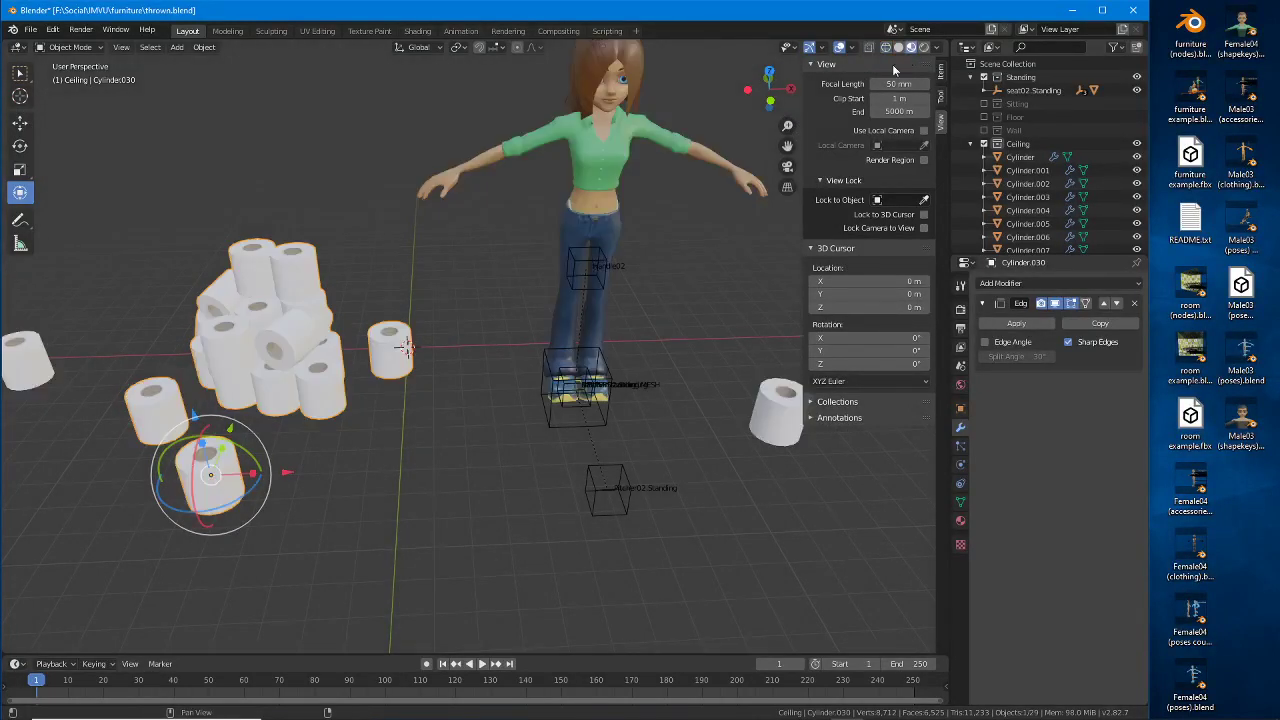
click(985, 104)
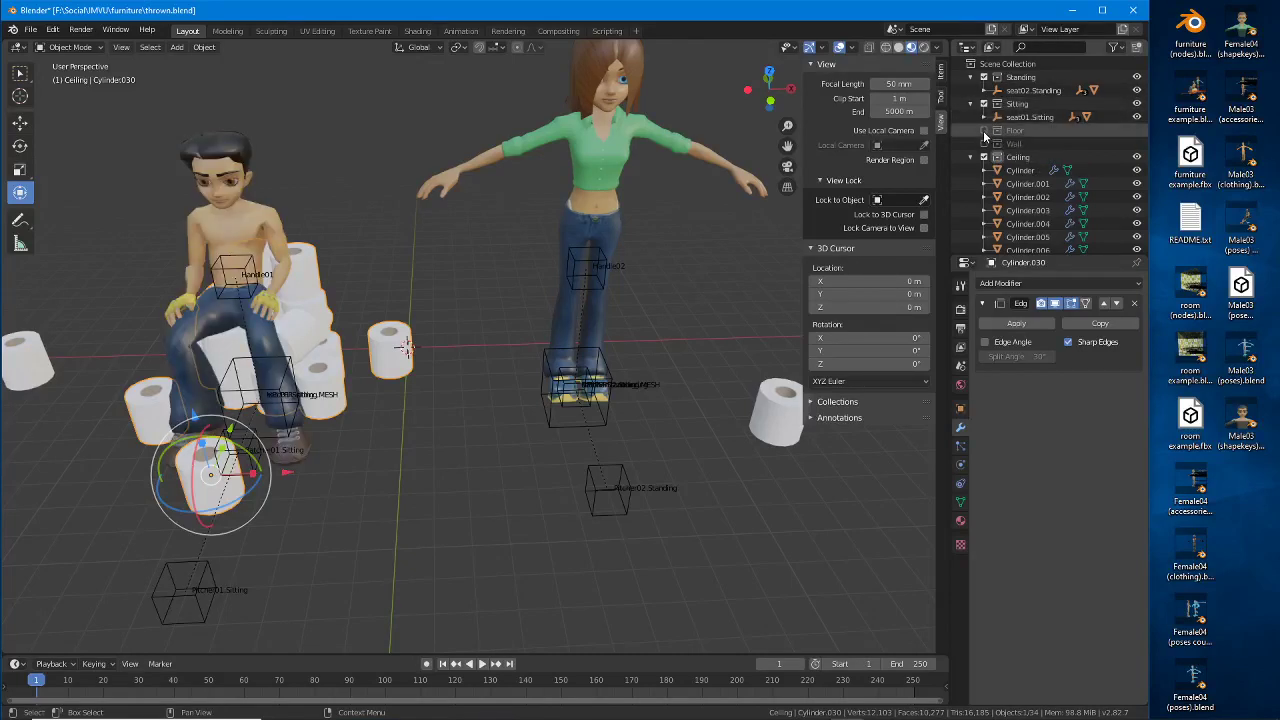
click(985, 131)
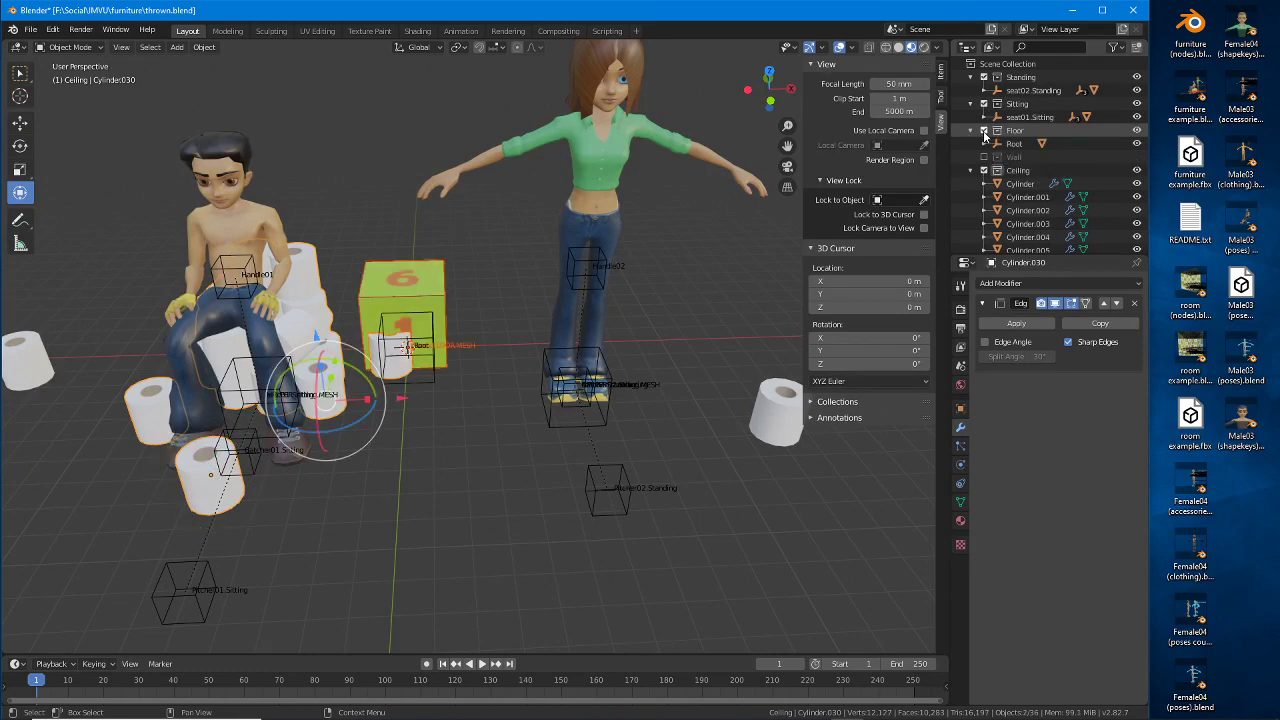
click(985, 157)
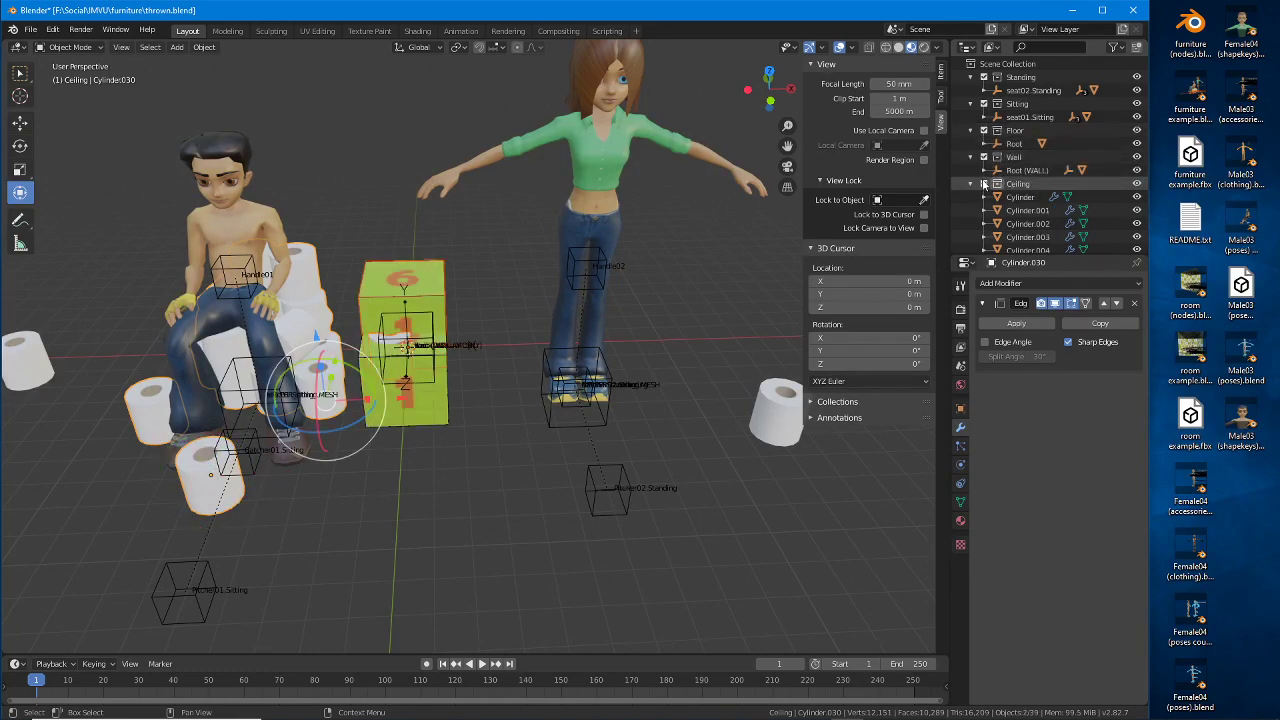
Step: Toggle the Ceiling collection off and back on, and disable the Wall collection
click(984, 184)
click(984, 184)
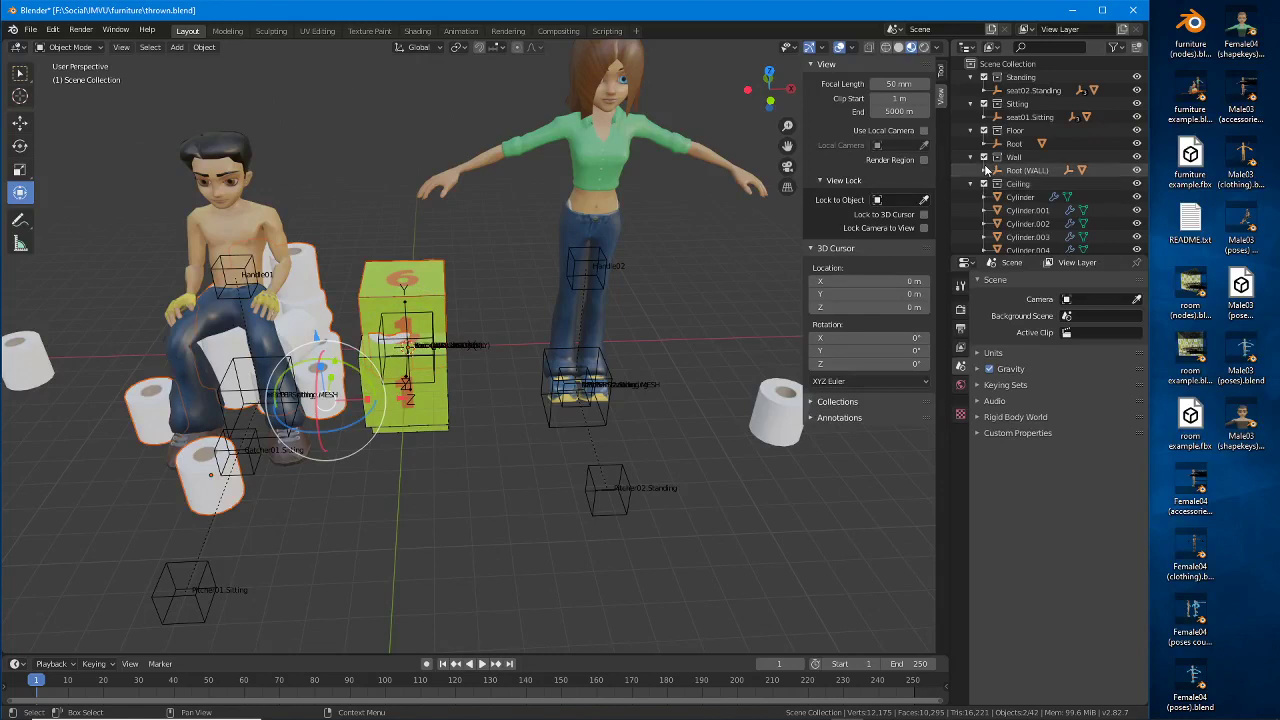
click(984, 157)
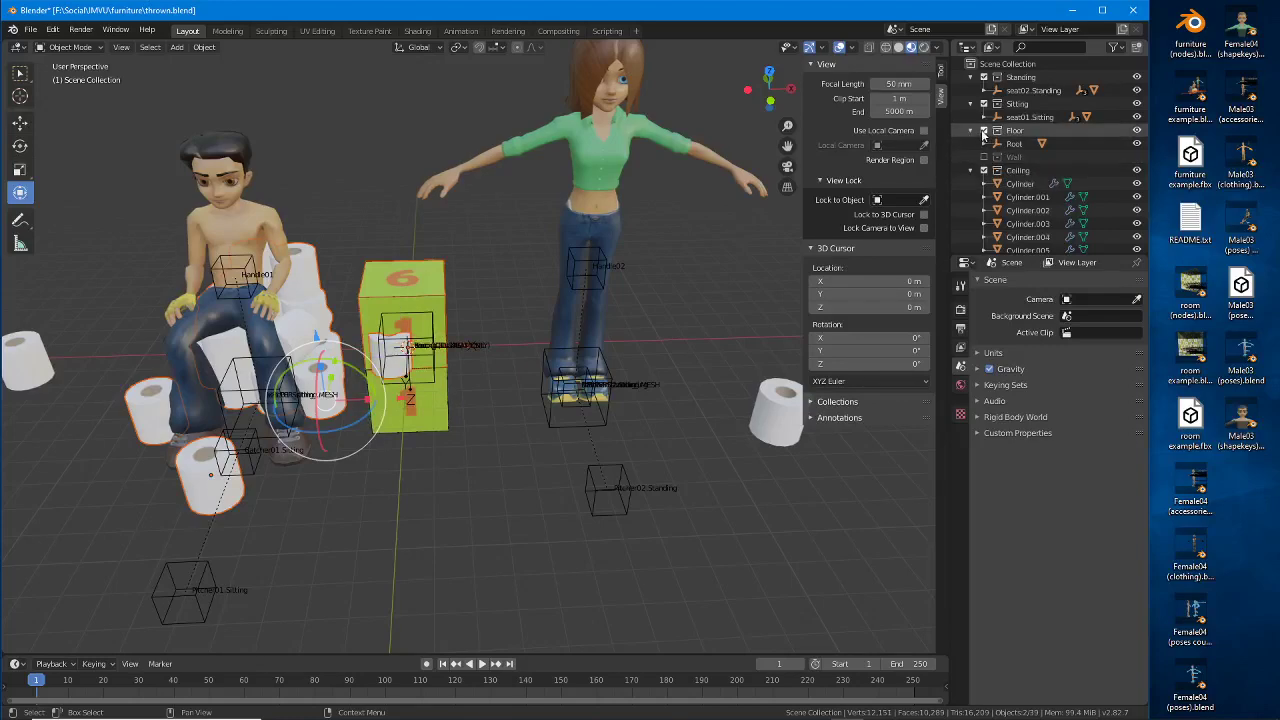
Step: Hide the ceiling placeholder block block_CEILING.MESH and its Root (CEILING) object
middle_drag(300, 380, 428, 398)
click(436, 405)
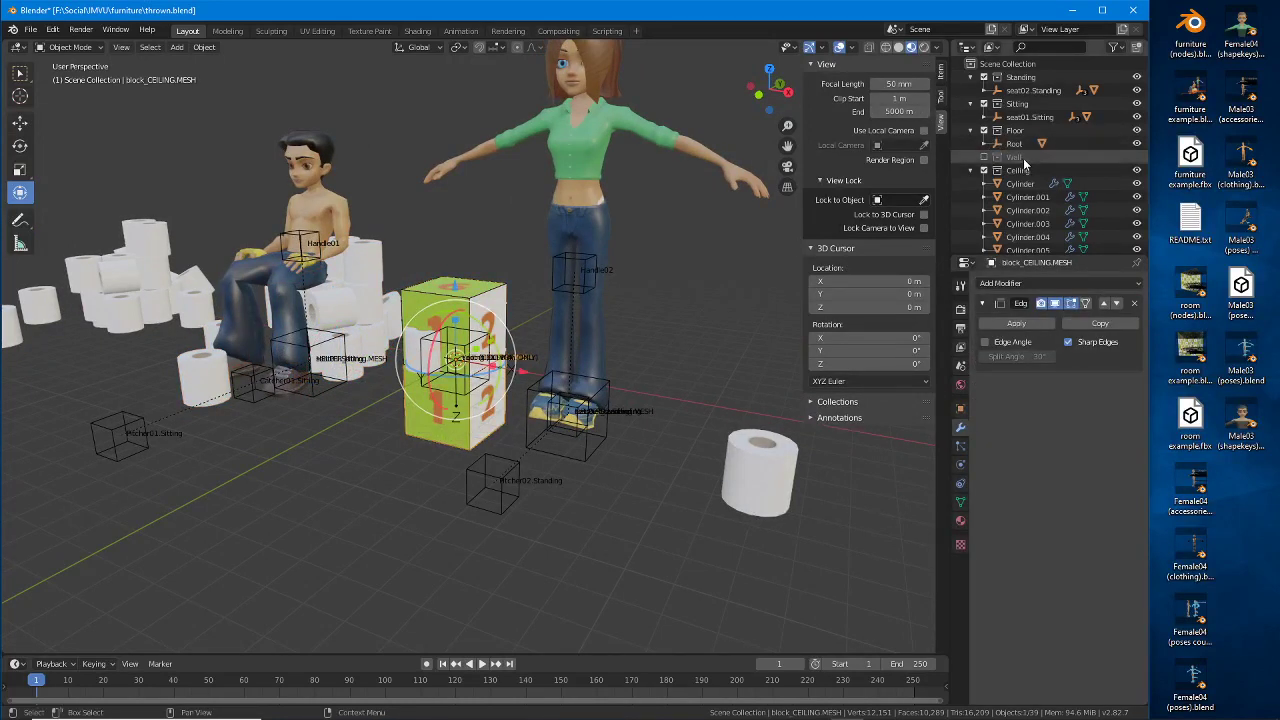
scroll(1023, 158, down, 6)
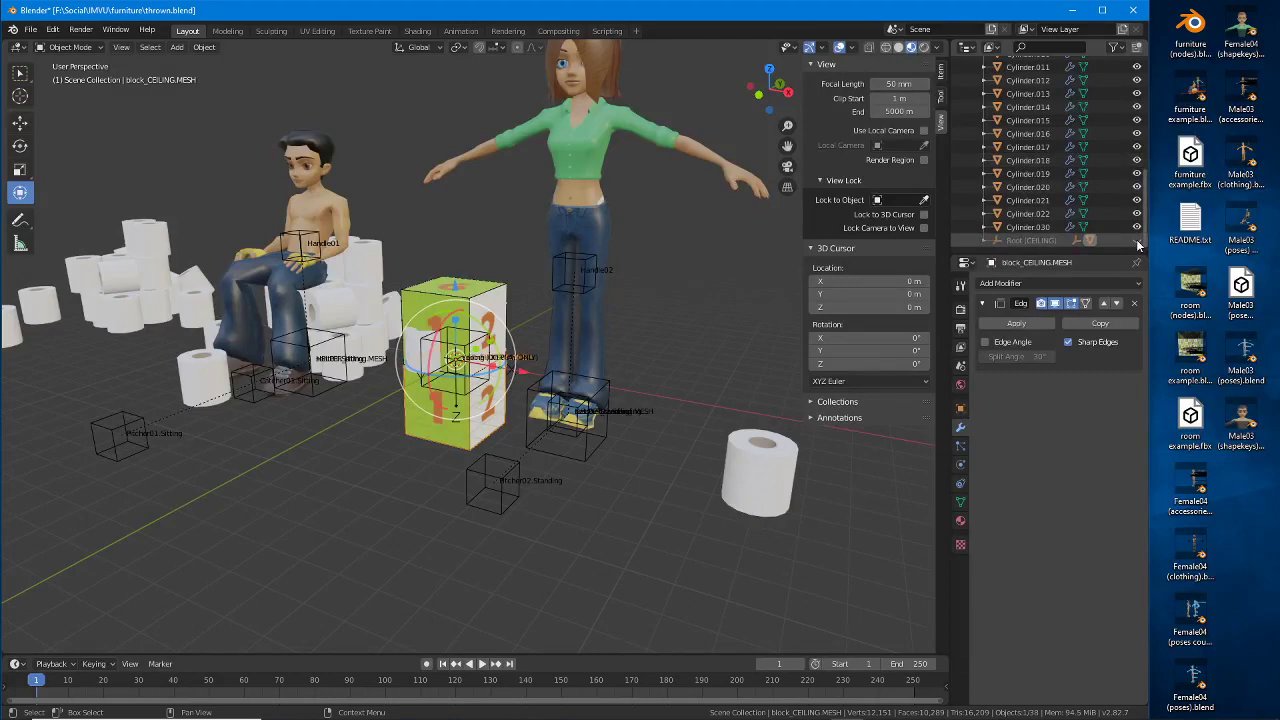
scroll(1138, 245, up, 6)
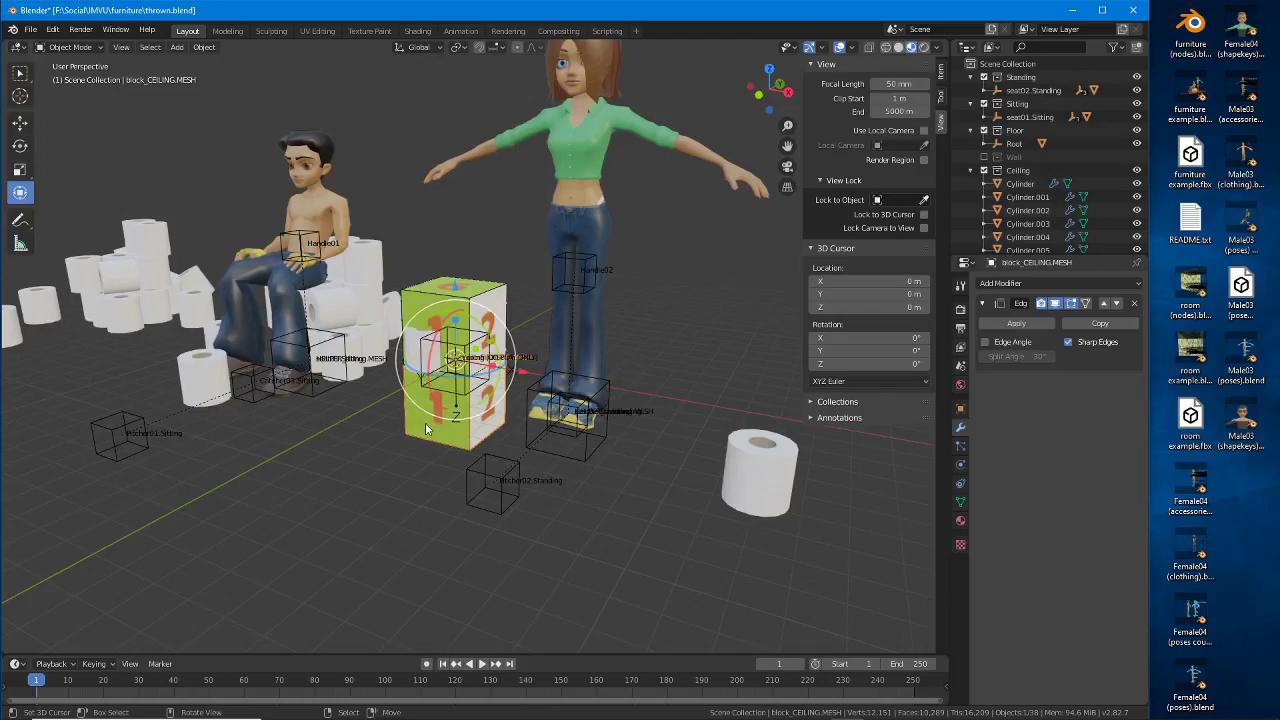
key(Delete)
Step: Select the floor placeholder block, expand its hierarchy under the Floor collection's Root, and hide blockFLOOR.MESH
scroll(423, 418, up, 5)
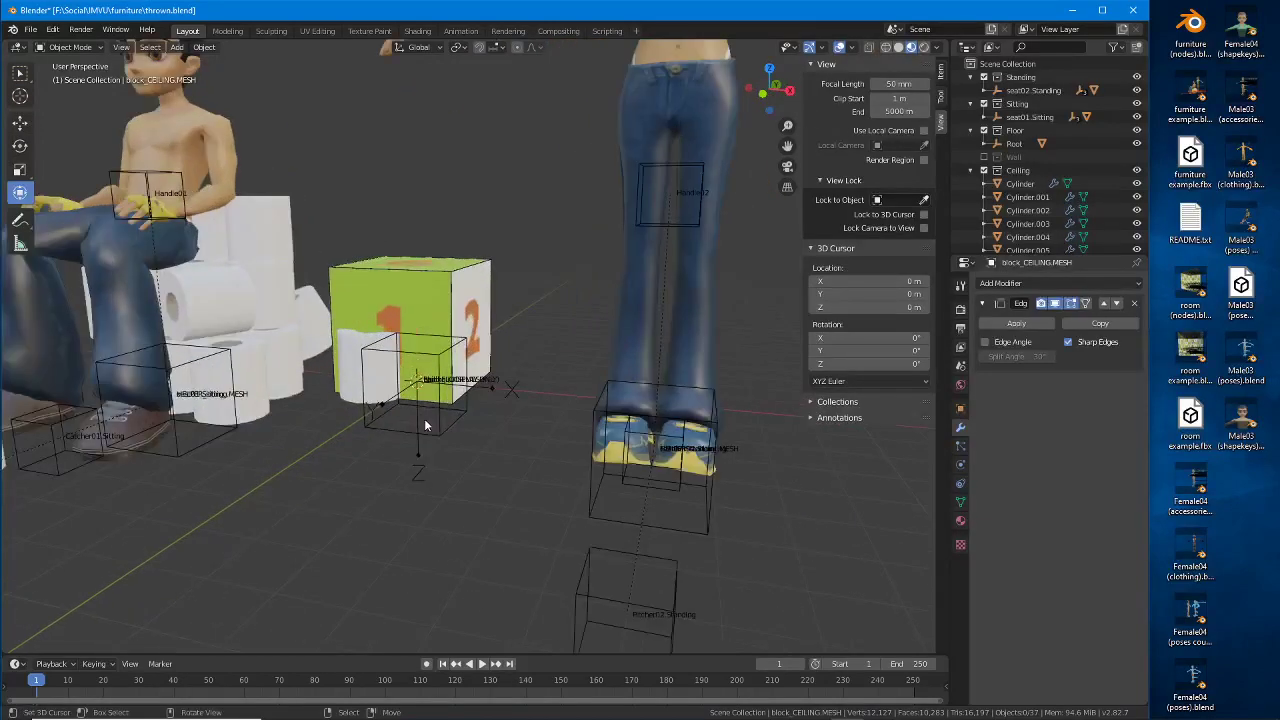
click(452, 410)
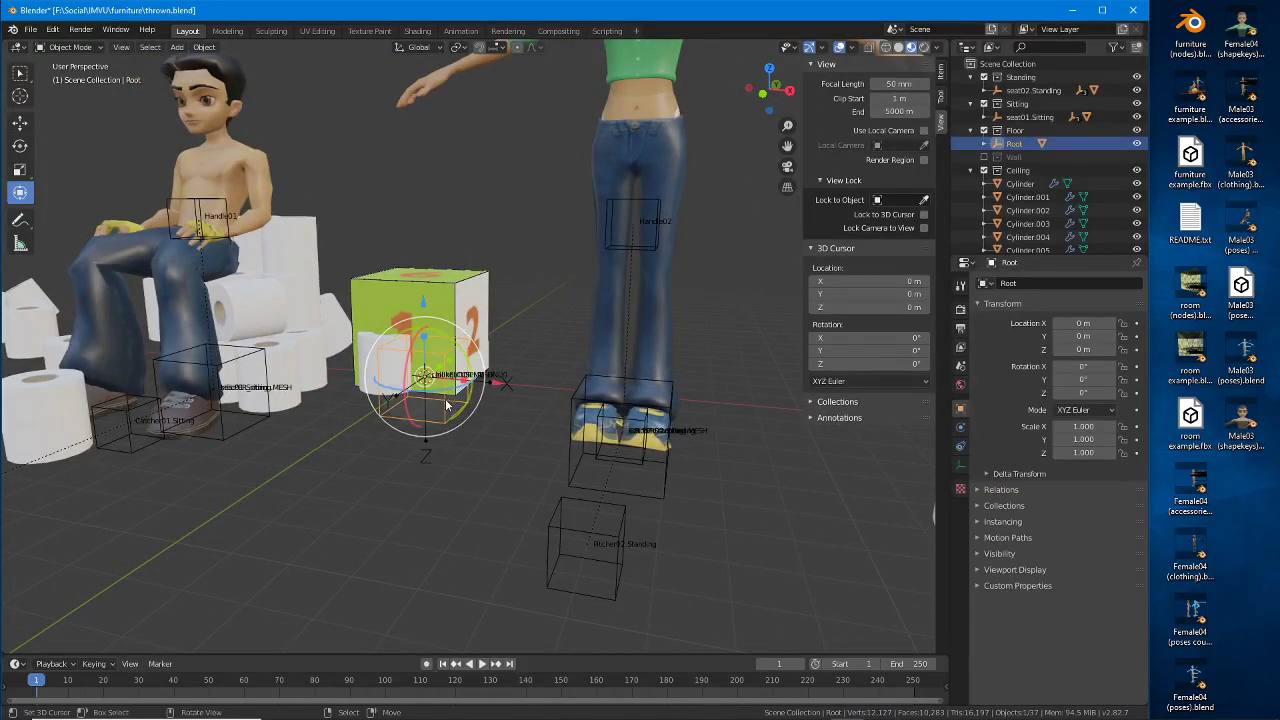
middle_drag(450, 415, 504, 425)
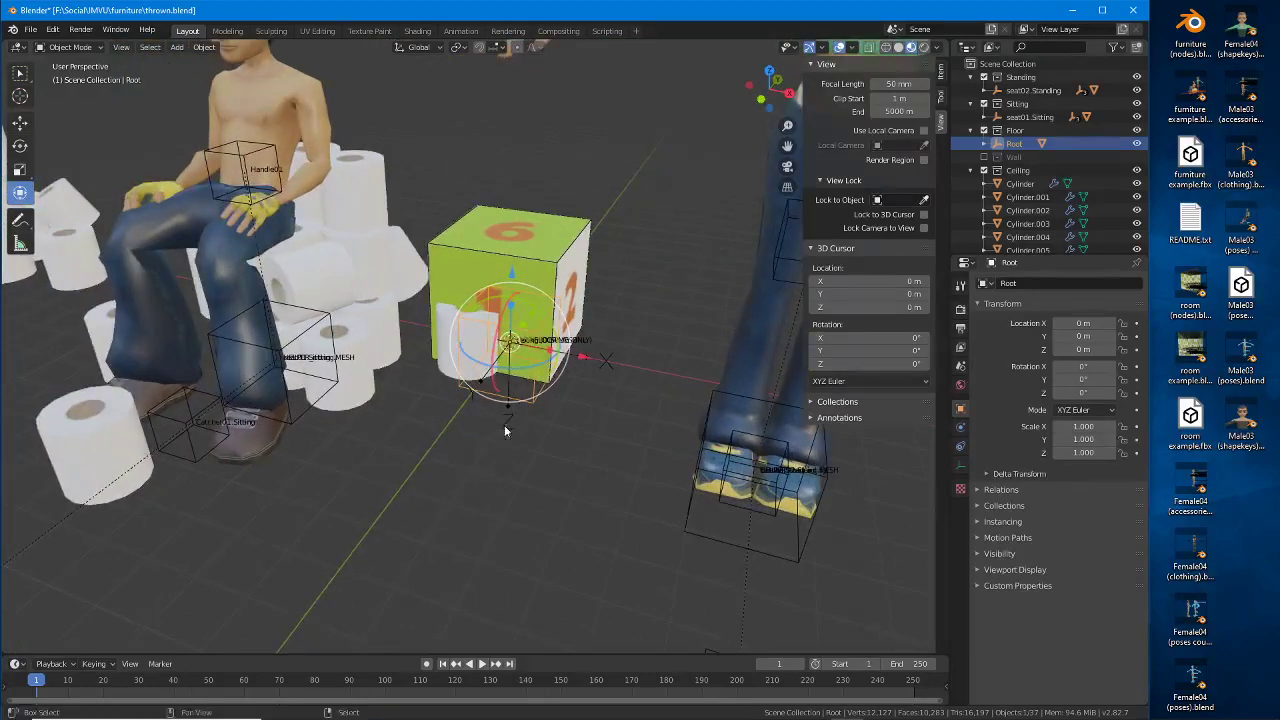
click(555, 228)
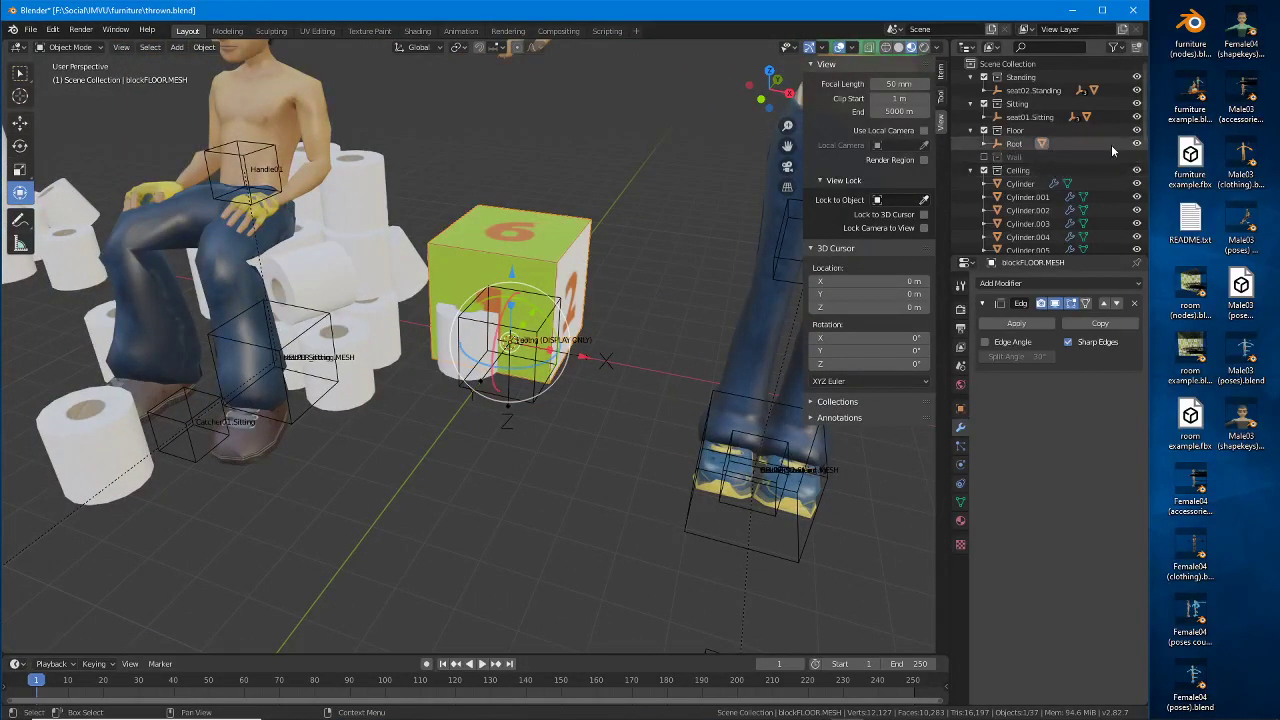
click(984, 144)
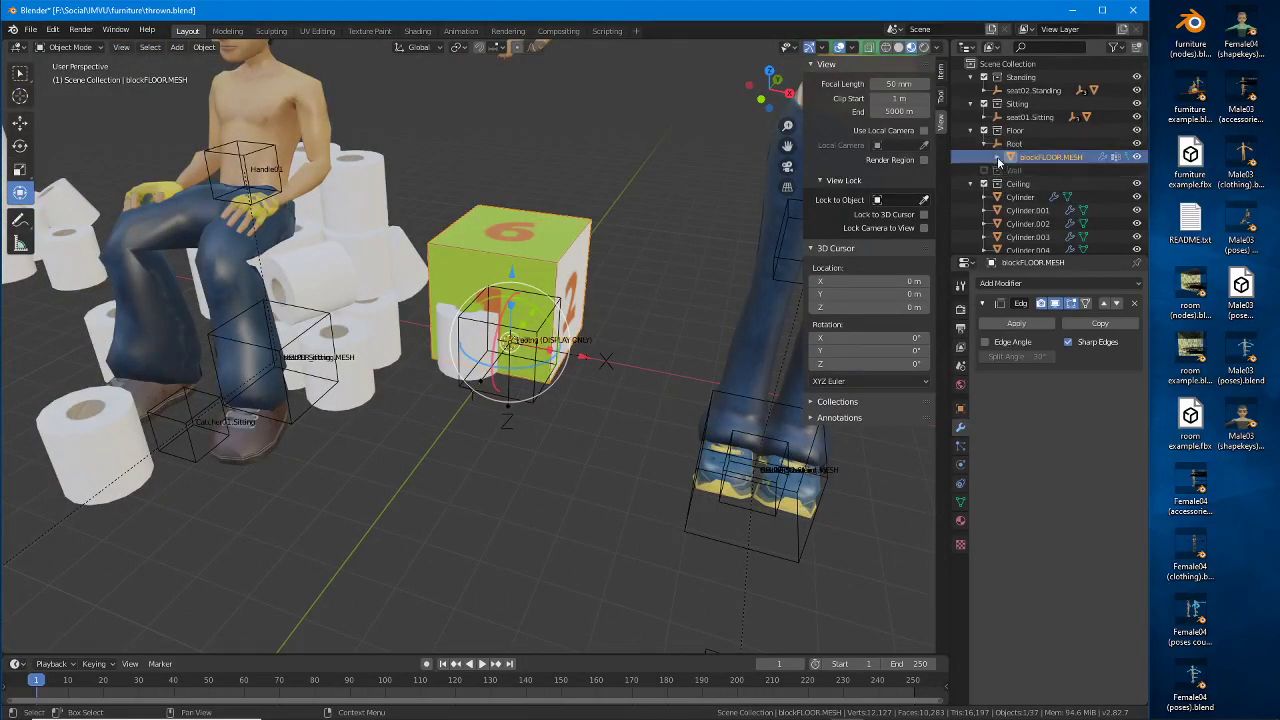
click(997, 157)
click(1136, 157)
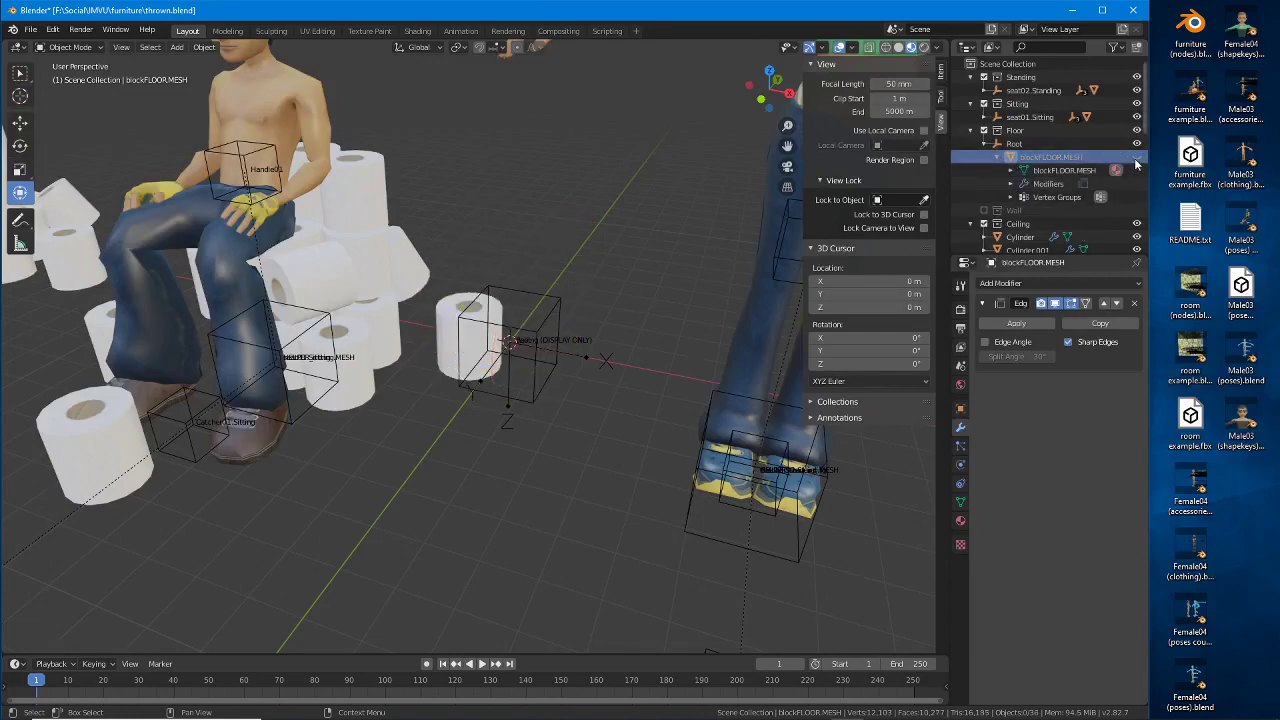
Step: Select the joined roll pile beside the seated avatar and examine it from several angles
middle_drag(505, 398, 538, 398)
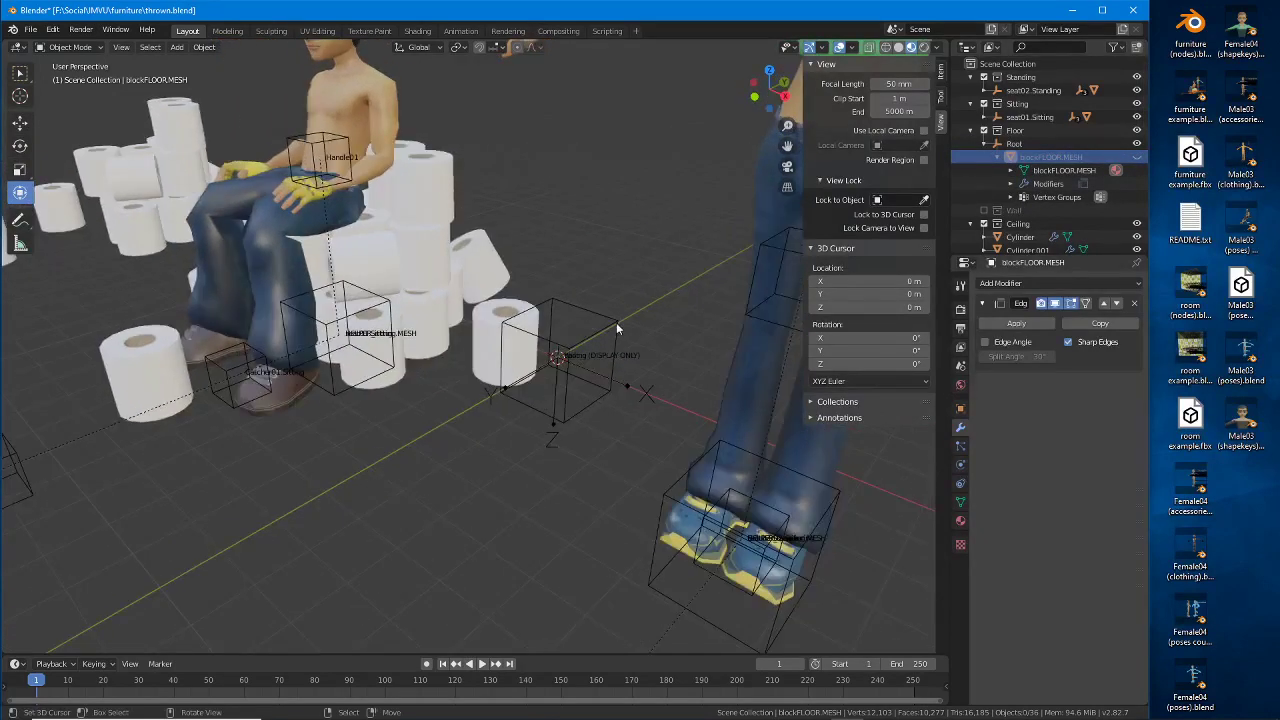
click(572, 347)
middle_drag(572, 347, 449, 432)
click(671, 317)
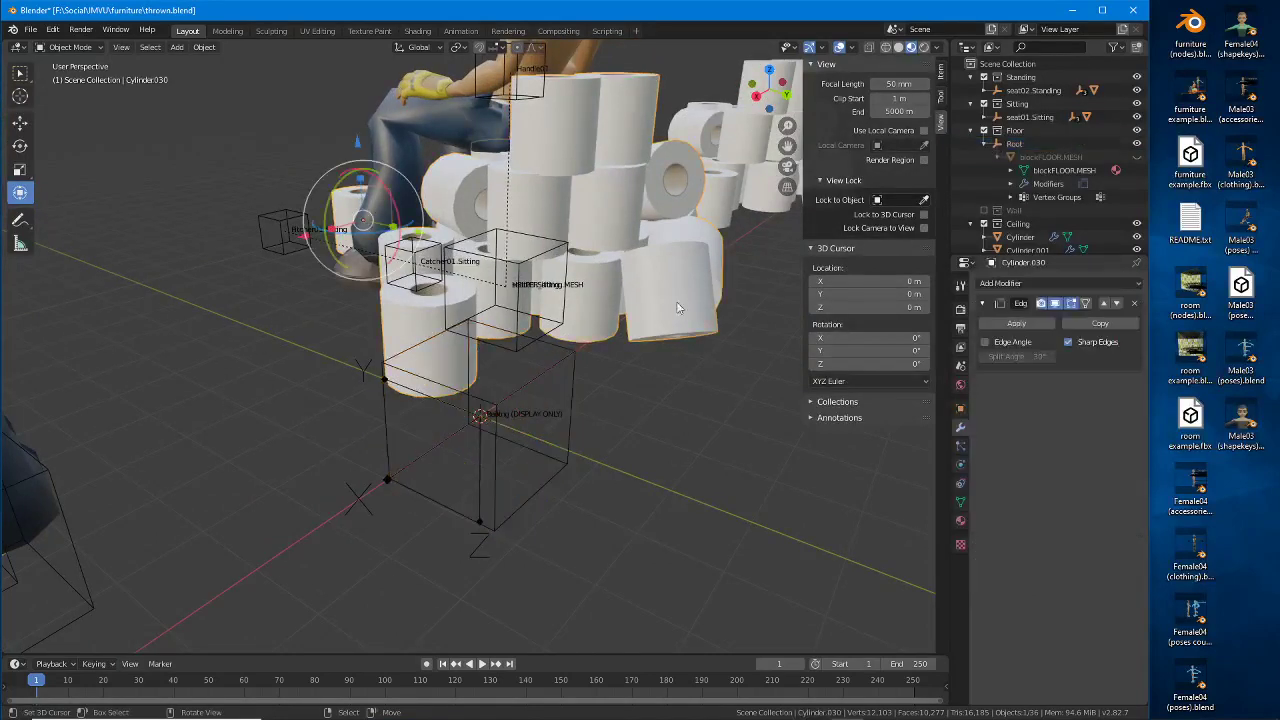
scroll(672, 310, down, 1)
middle_drag(541, 281, 481, 377)
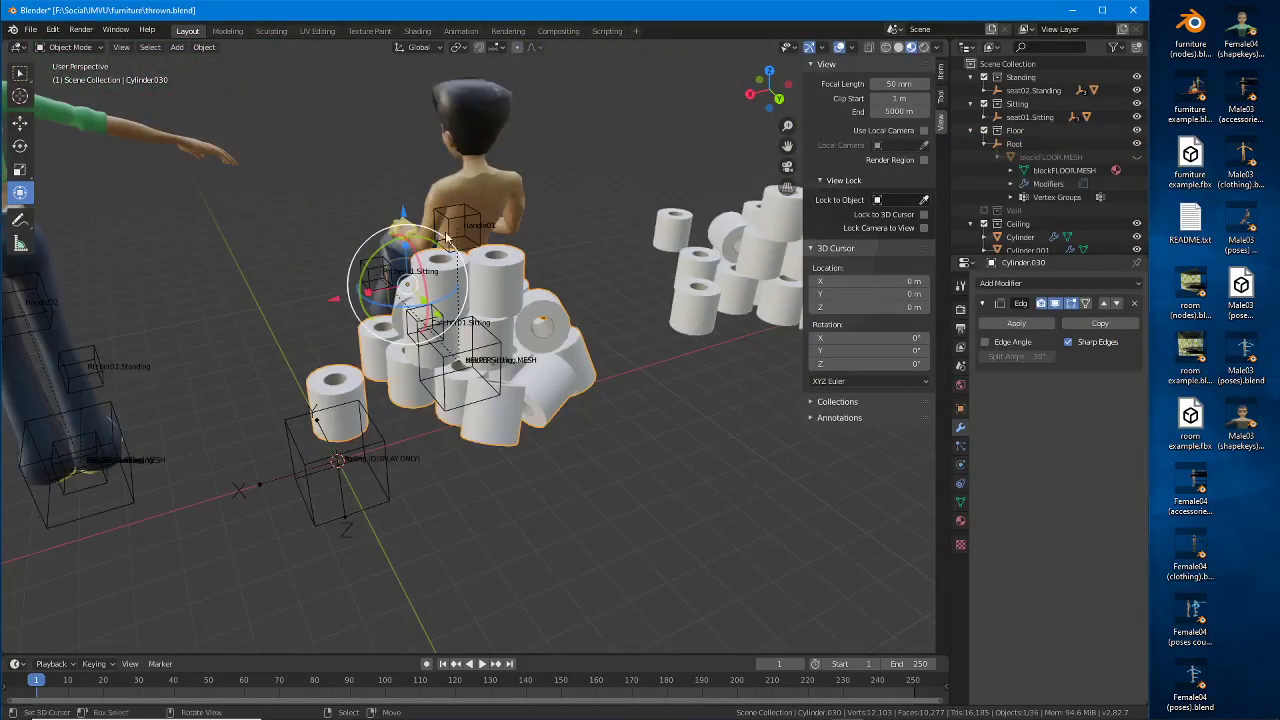
Step: Move the joined roll pile about 539 m along X and 222 m along Y, between the seated and standing avatars
click(301, 463)
middle_drag(301, 463, 571, 405)
click(573, 394)
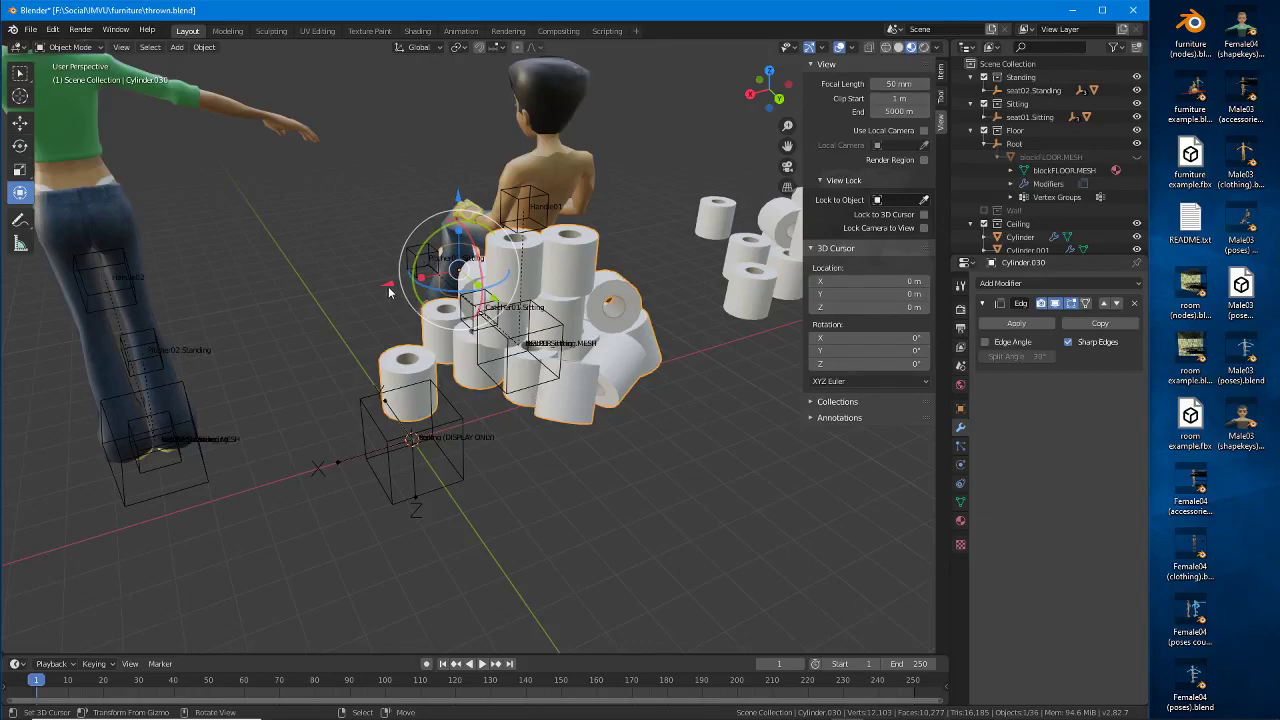
key(g)
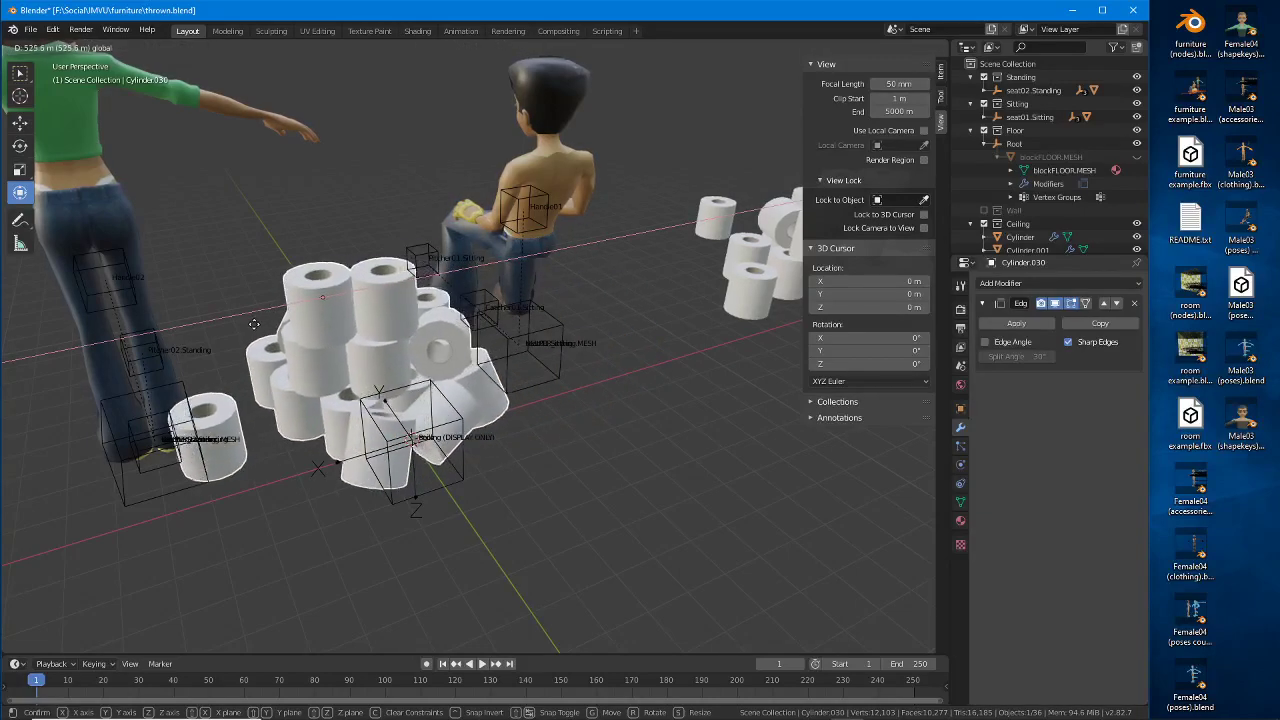
click(255, 326)
middle_drag(150, 398, 272, 408)
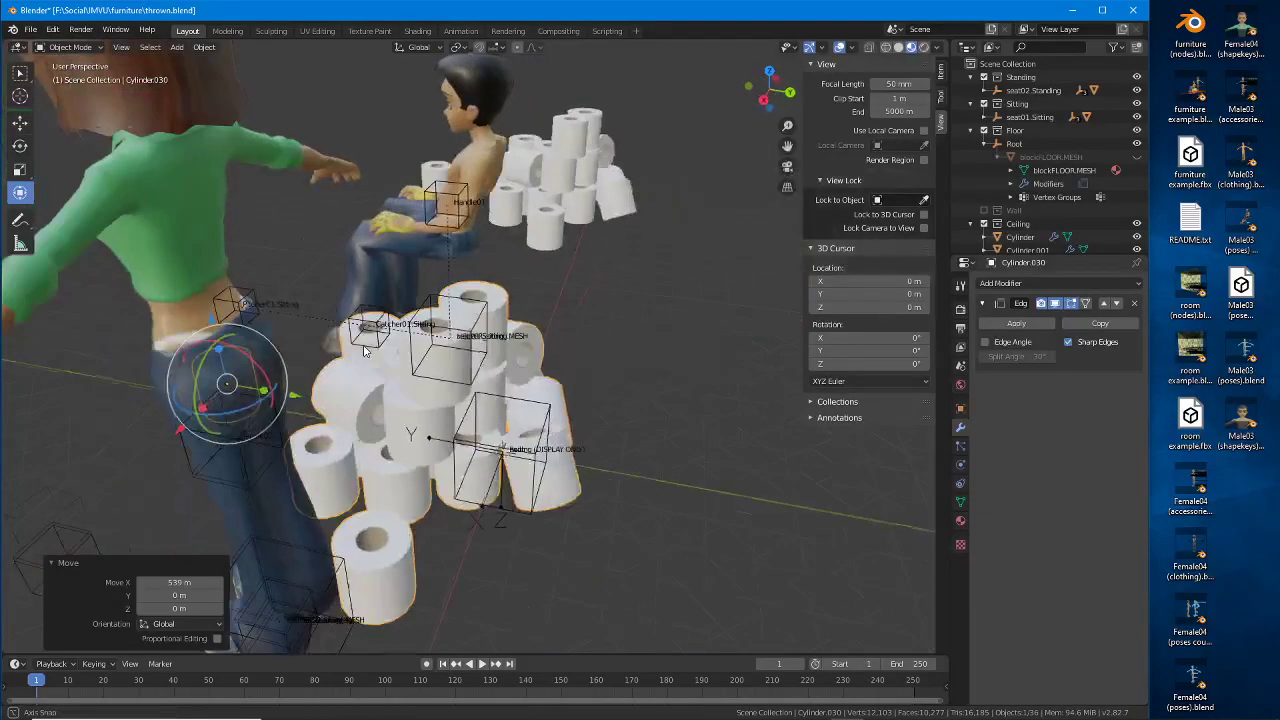
drag(294, 398, 362, 421)
click(362, 421)
Step: Adjust the joined roll pile's position by about -32.8 m along X and -65.7 m along Y
middle_drag(362, 421, 525, 488)
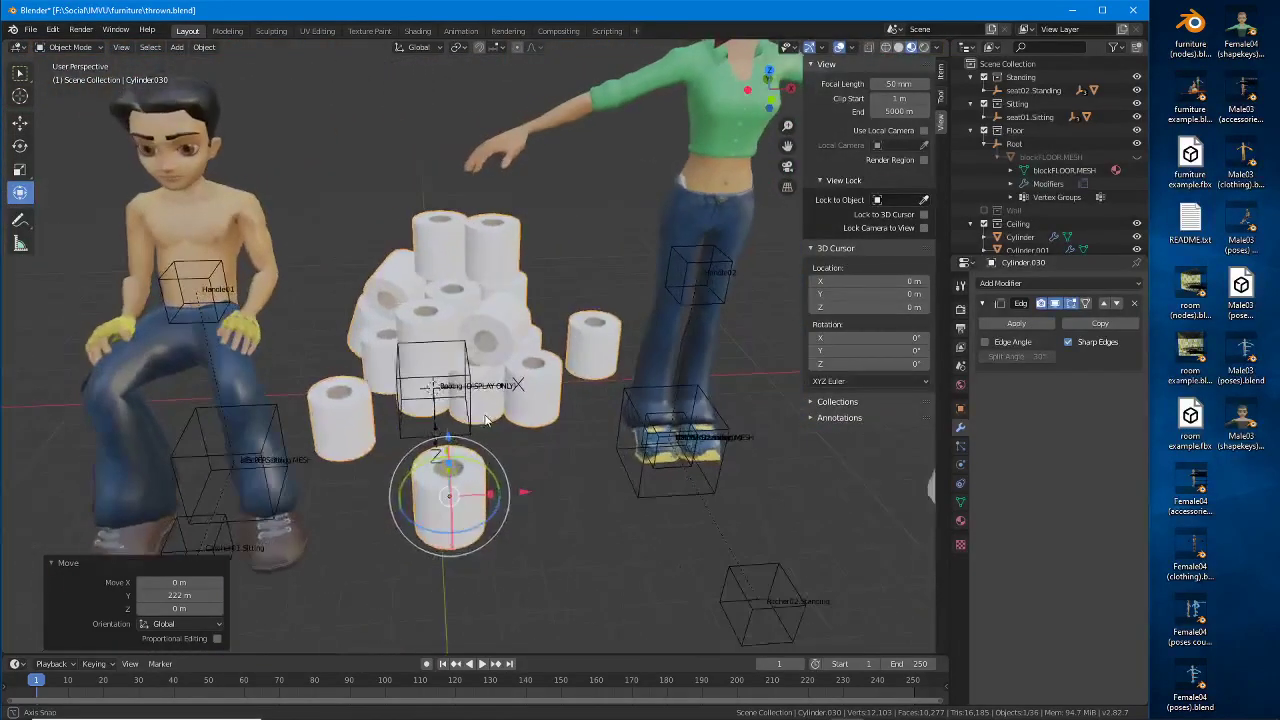
drag(523, 489, 487, 497)
click(486, 497)
middle_drag(486, 497, 354, 400)
key(g)
key(y)
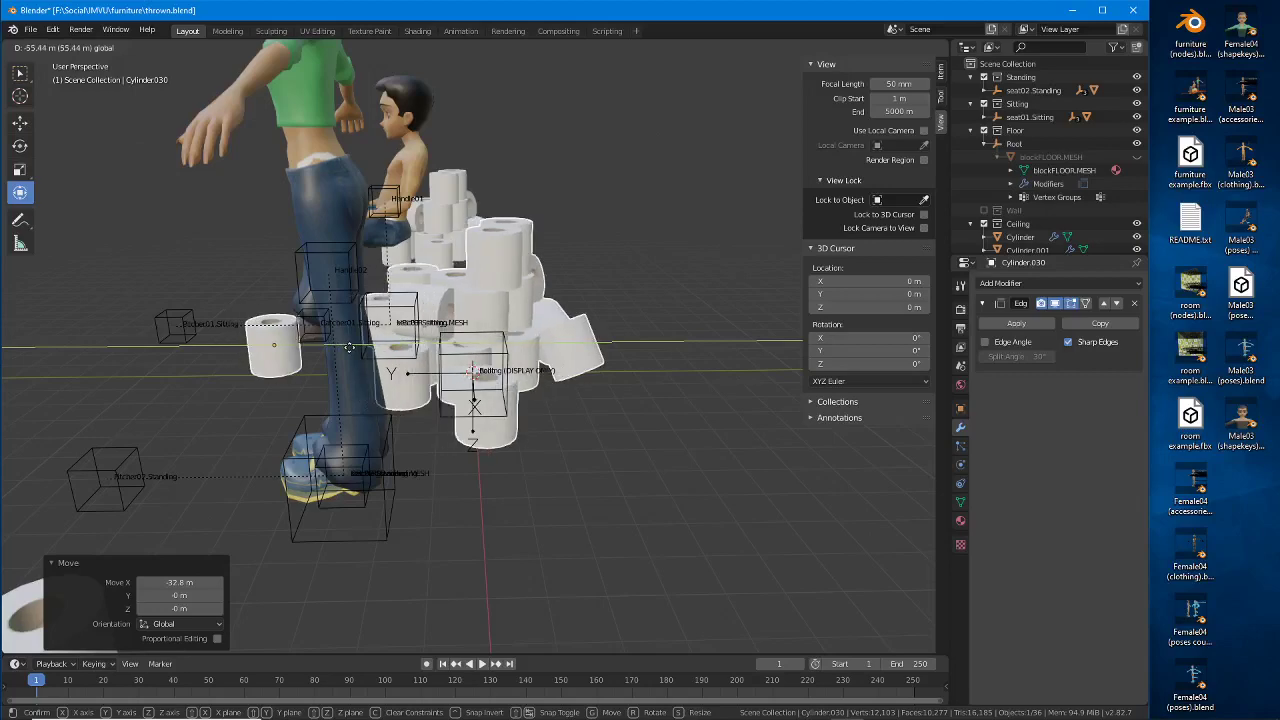
click(348, 354)
Step: Enter Edit Mode on the joined roll pile and select all of its geometry
middle_drag(348, 354, 470, 352)
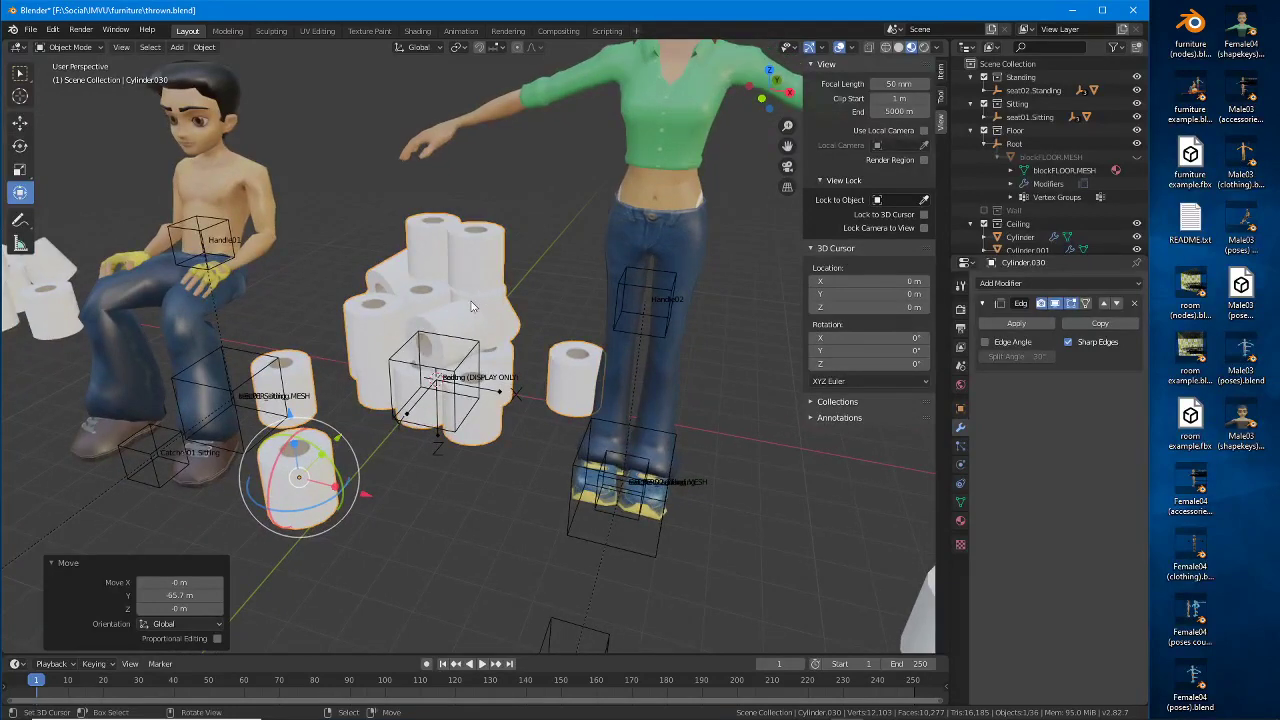
click(68, 47)
click(70, 63)
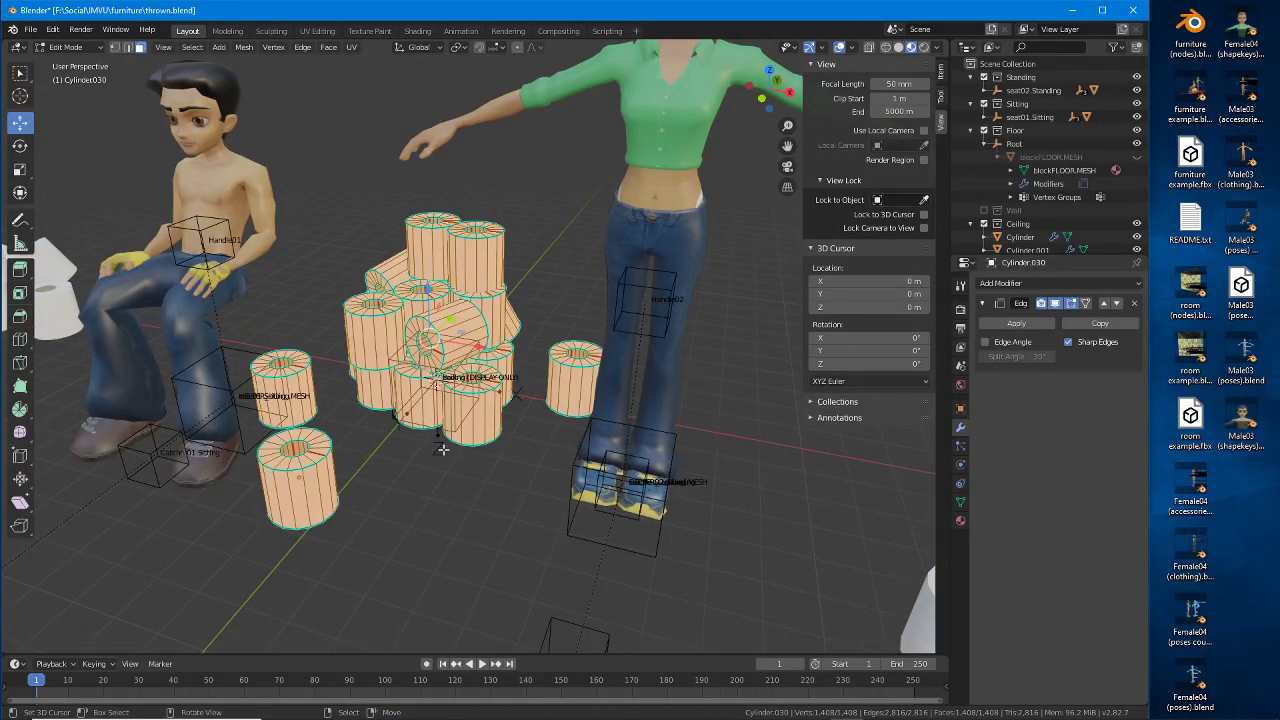
click(192, 47)
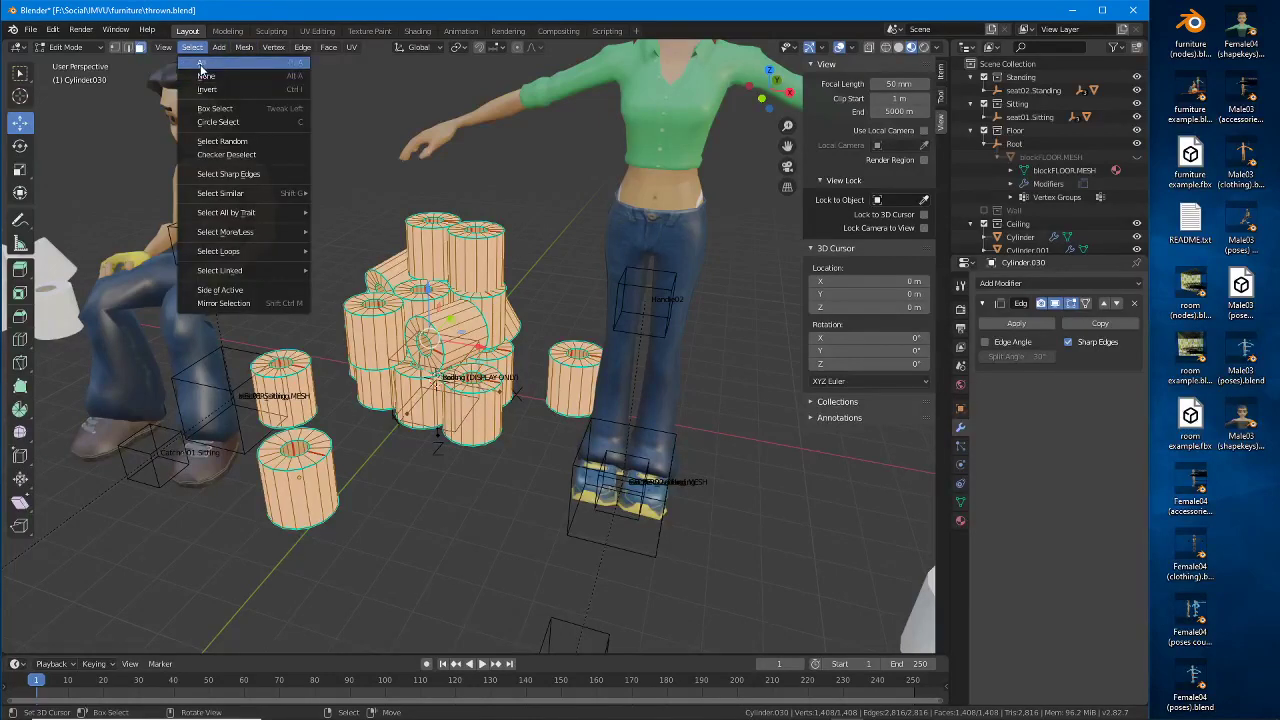
click(201, 68)
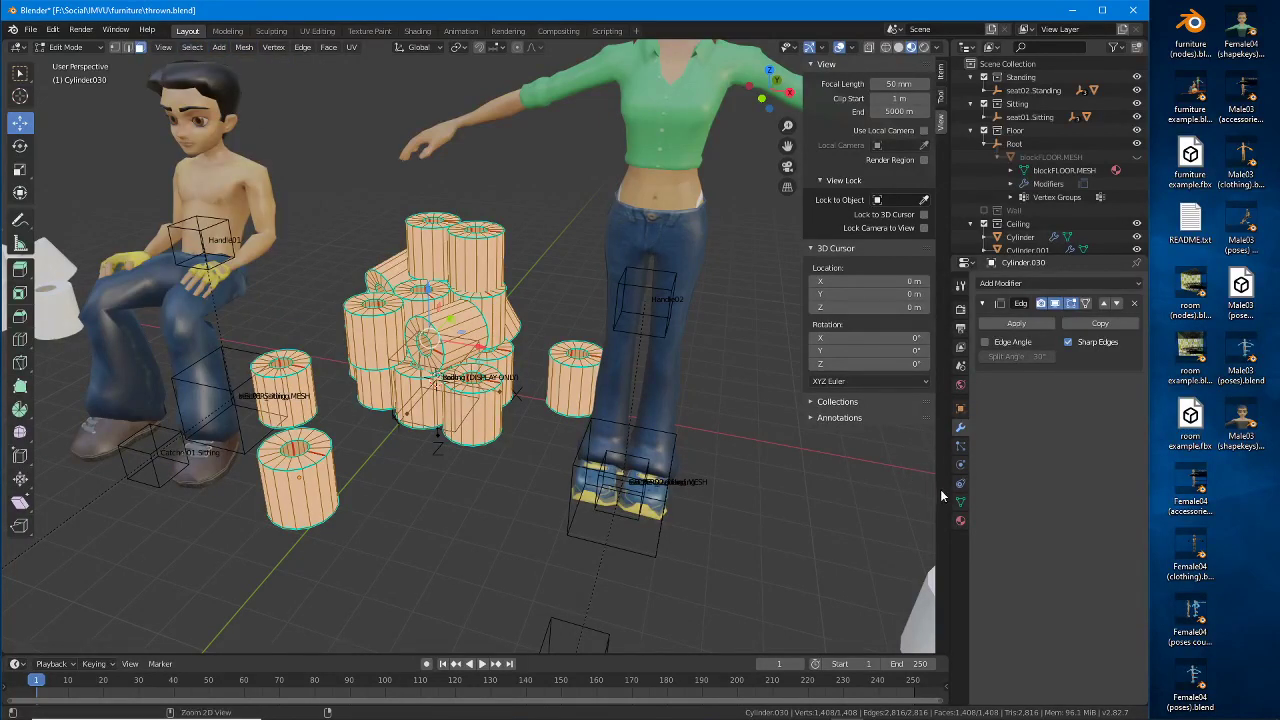
Step: Add a vertex group named Root to the roll pile mesh
drag(943, 515, 994, 515)
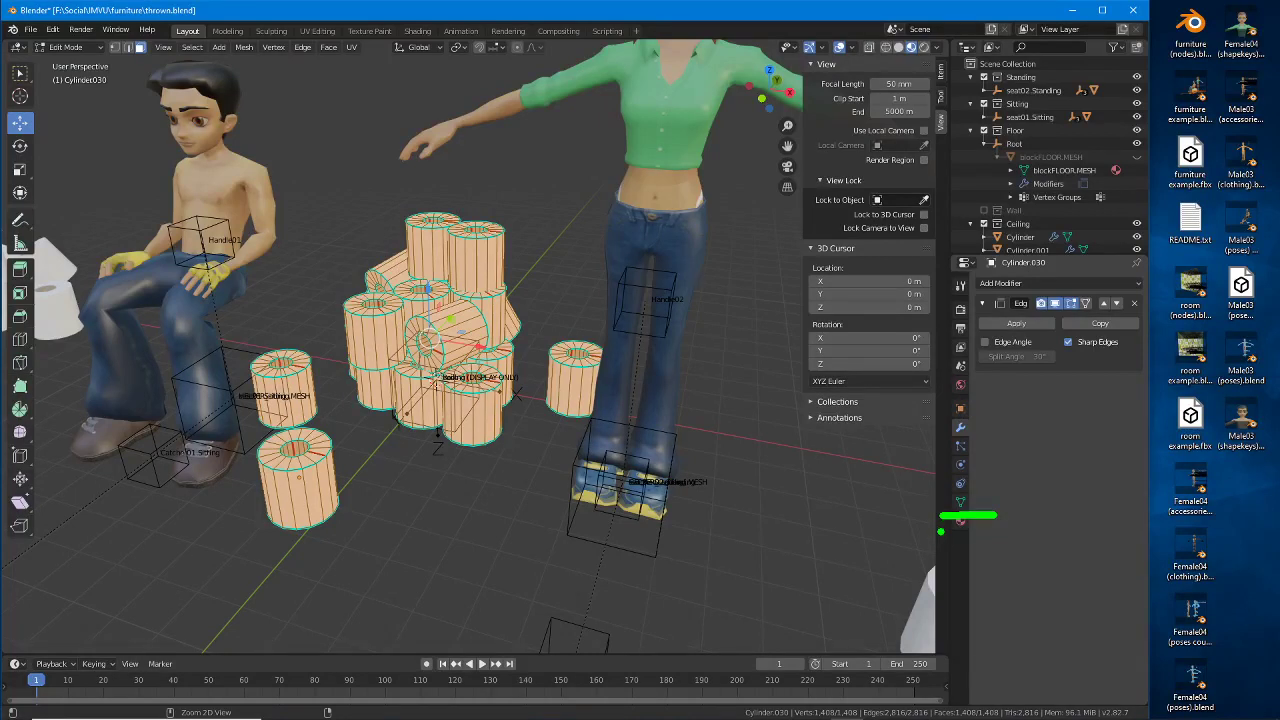
click(961, 501)
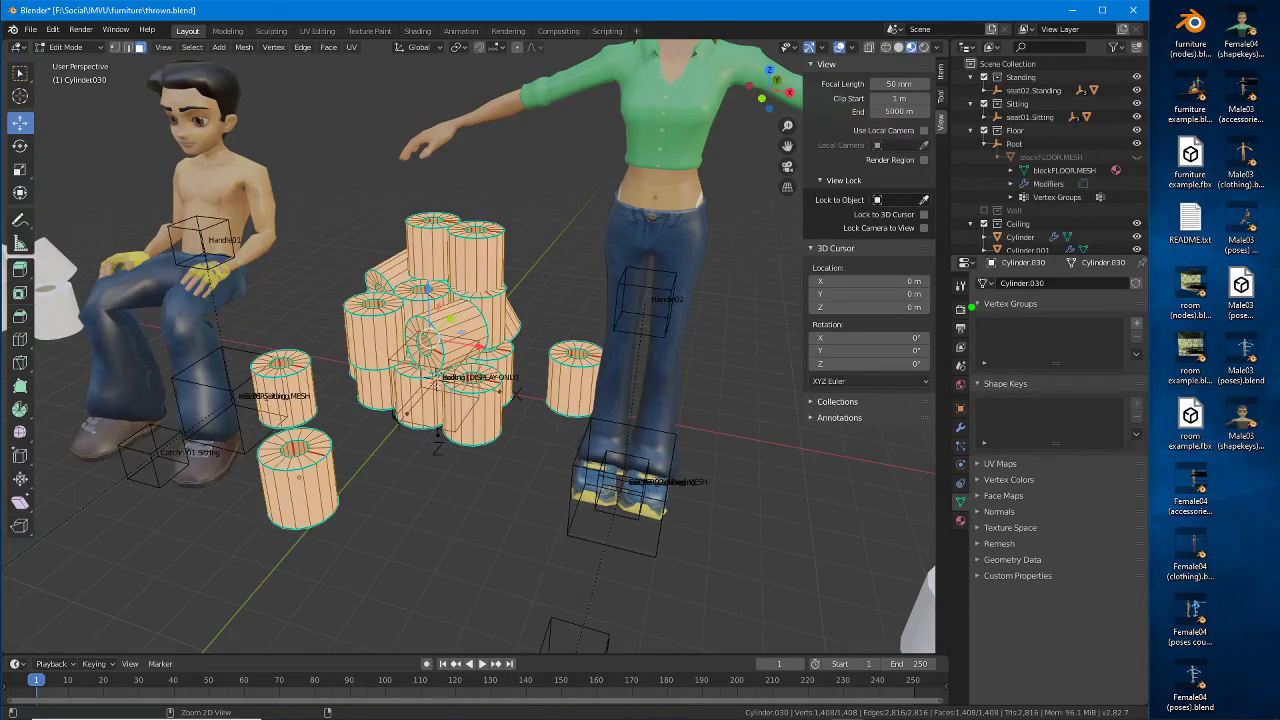
drag(970, 306, 977, 364)
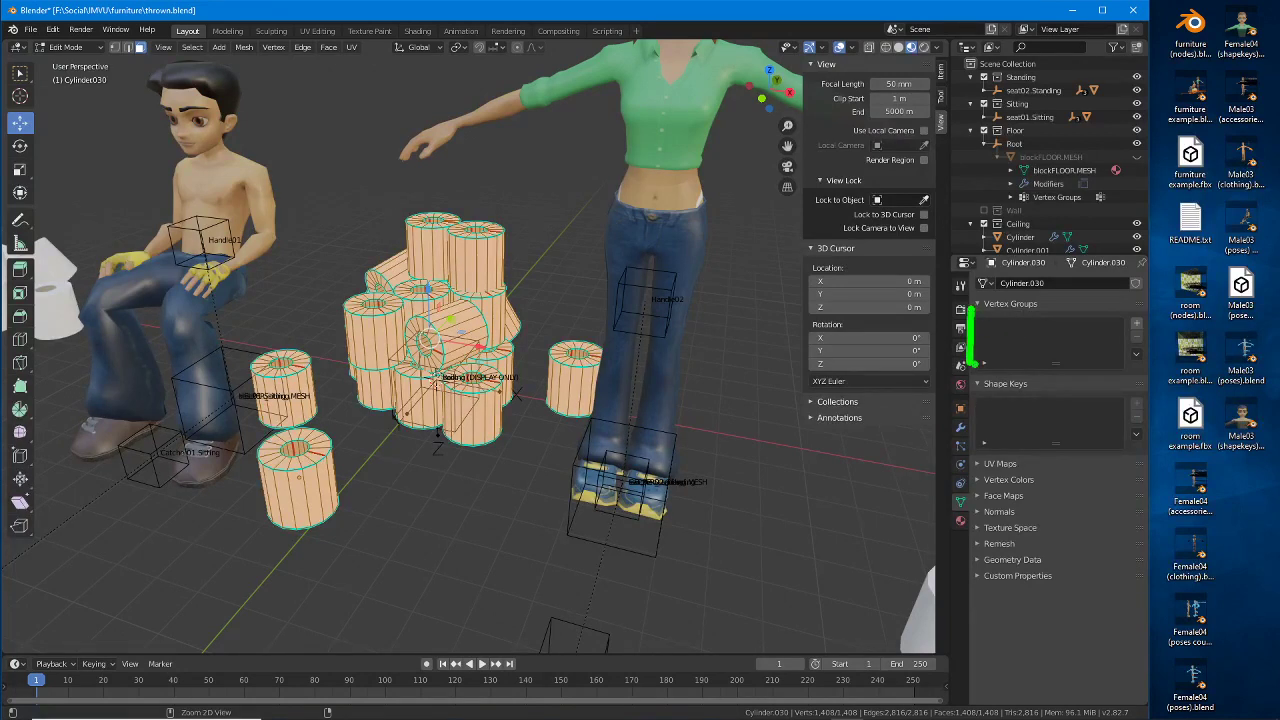
click(1136, 323)
double_click(1006, 326)
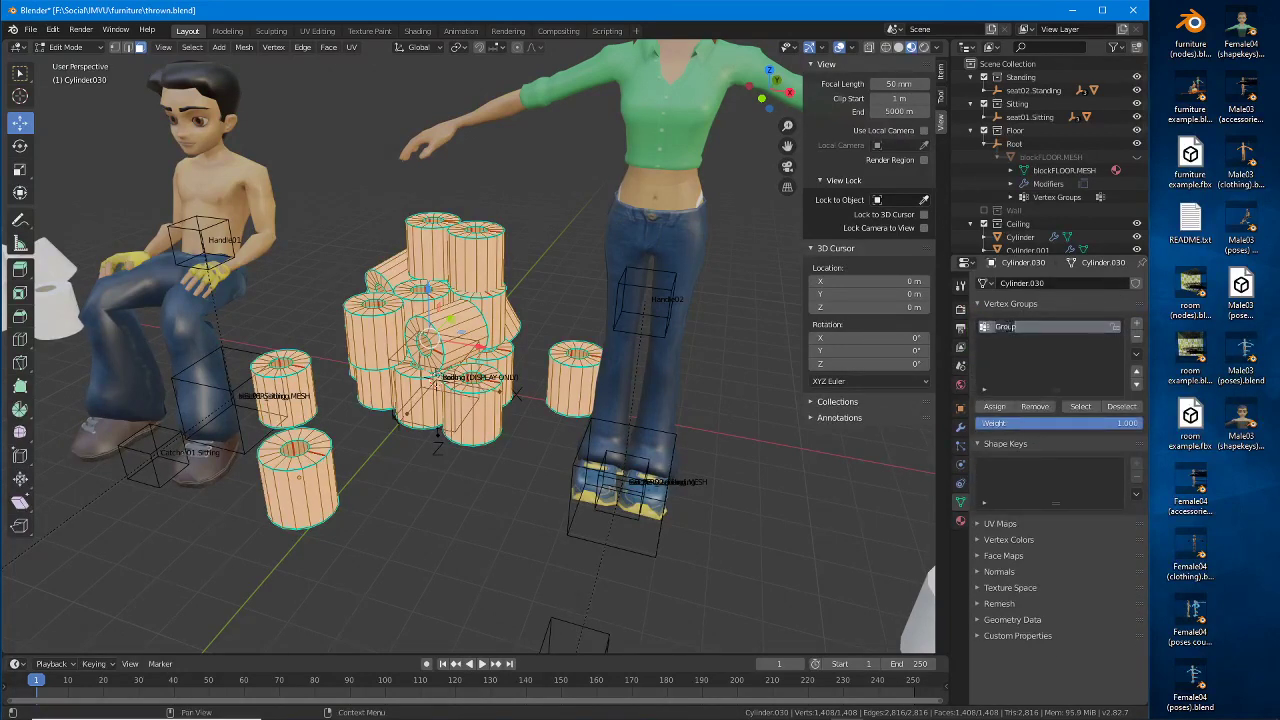
text(Root)
key(Return)
Step: Assign all selected vertices to the Root group, and check the assignment by deselecting and reselecting the group's vertices
drag(987, 415, 1019, 418)
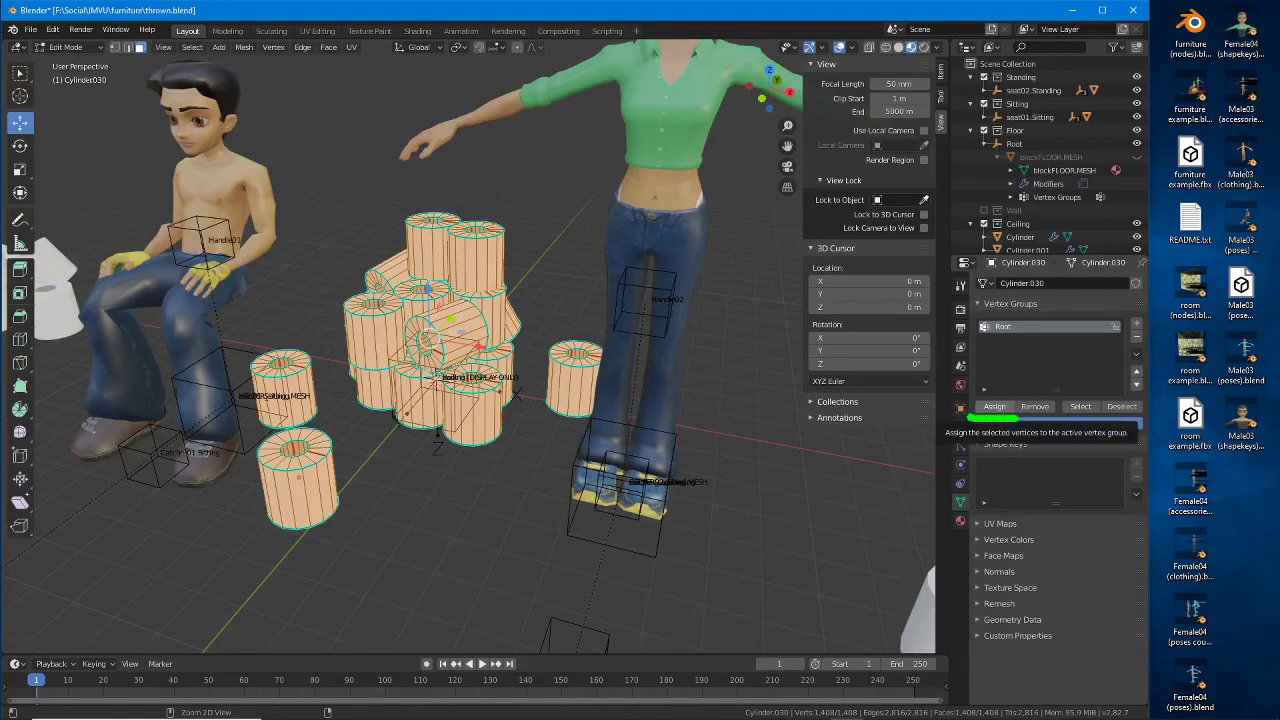
key(Escape)
click(995, 409)
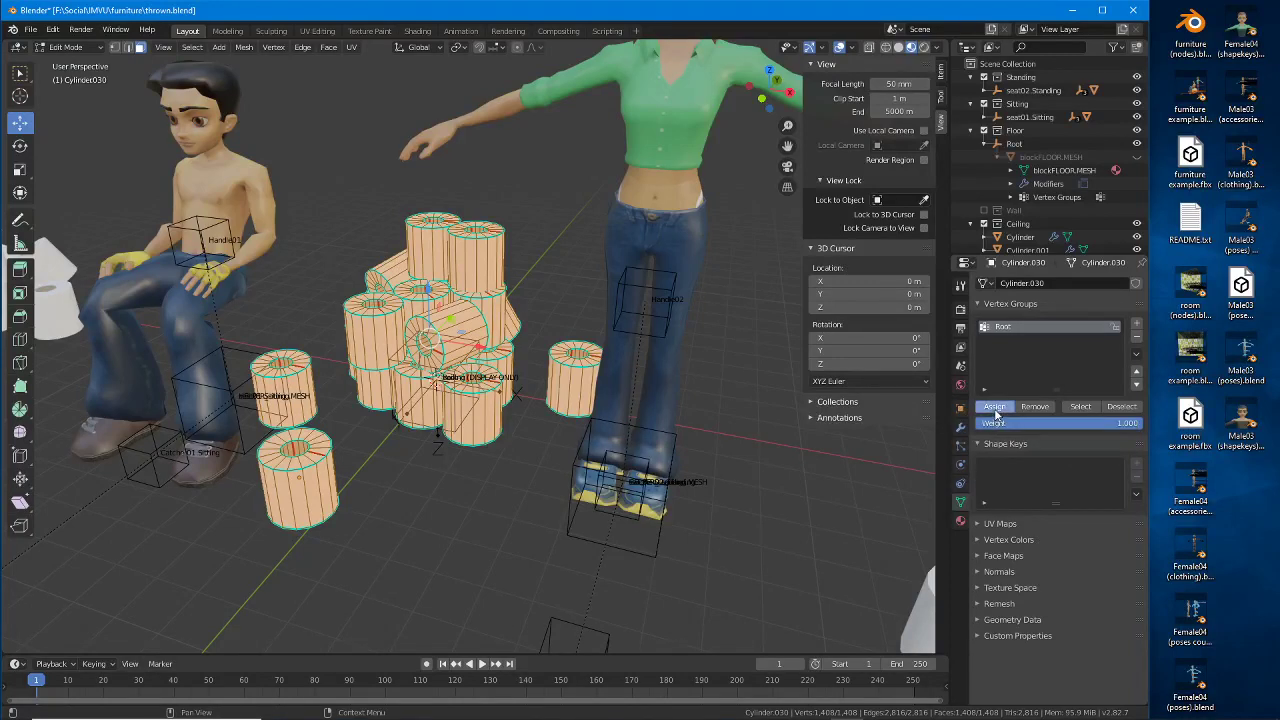
click(1121, 406)
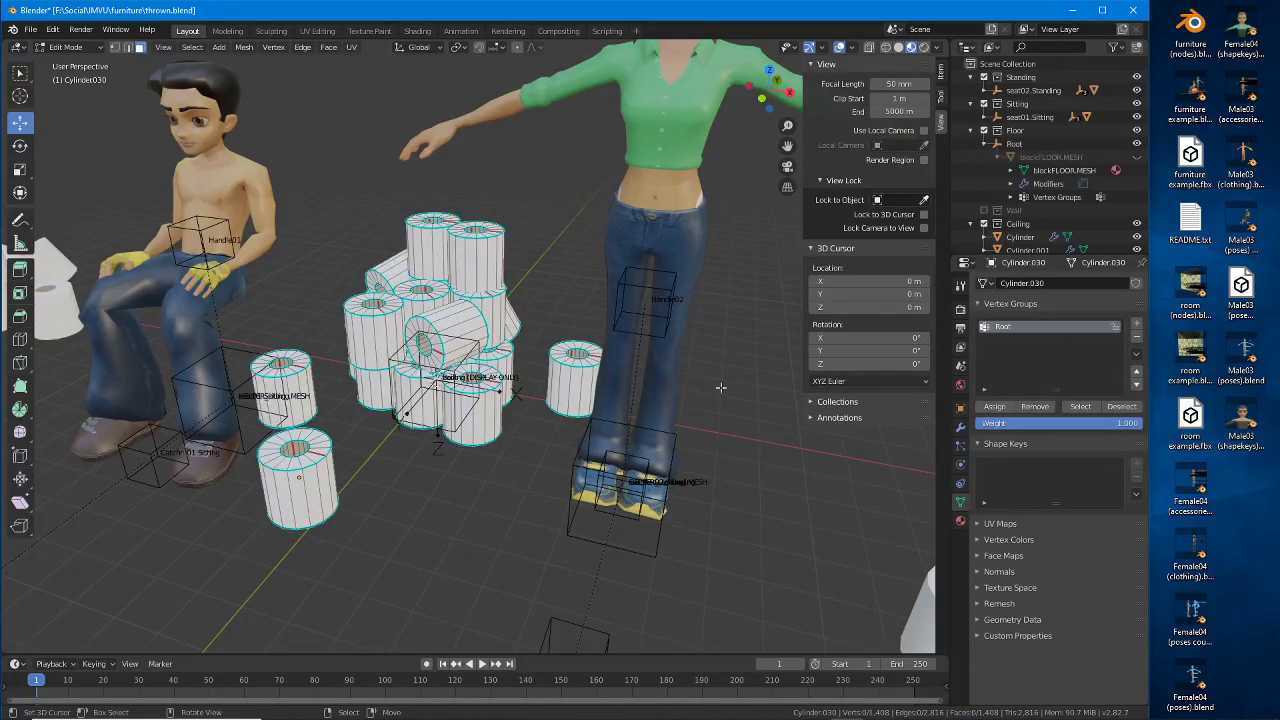
click(1080, 406)
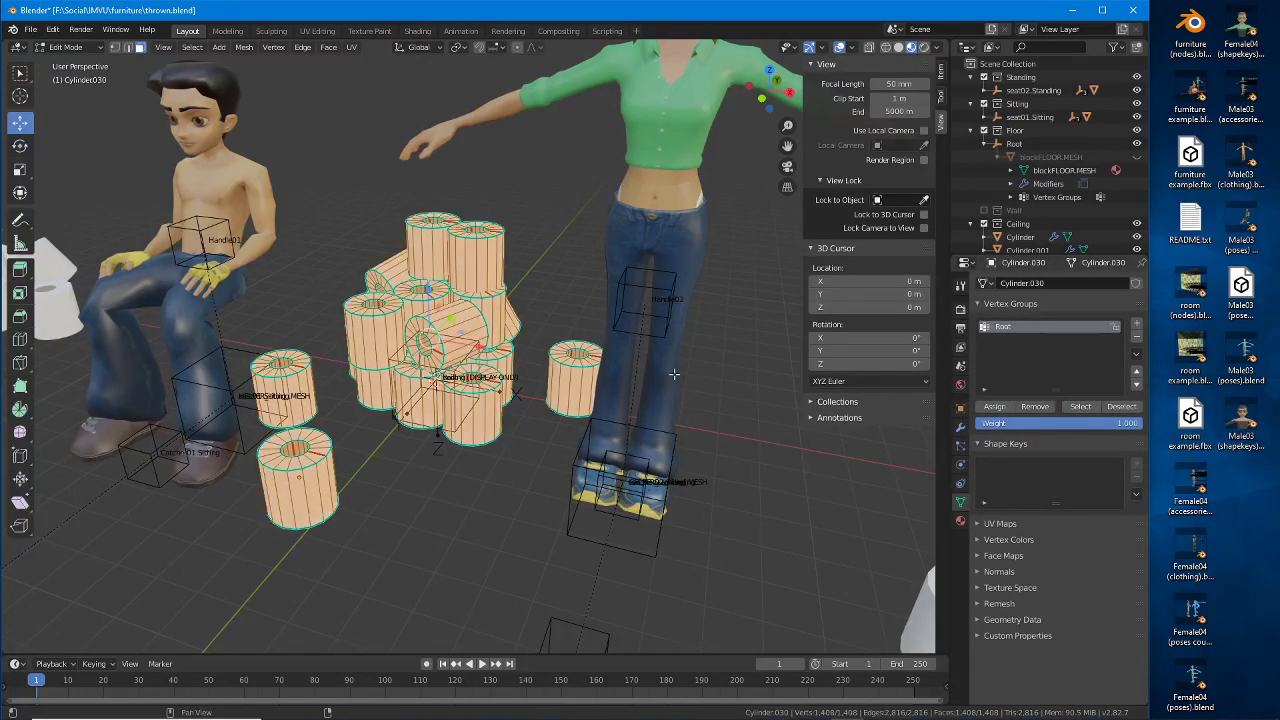
click(1121, 406)
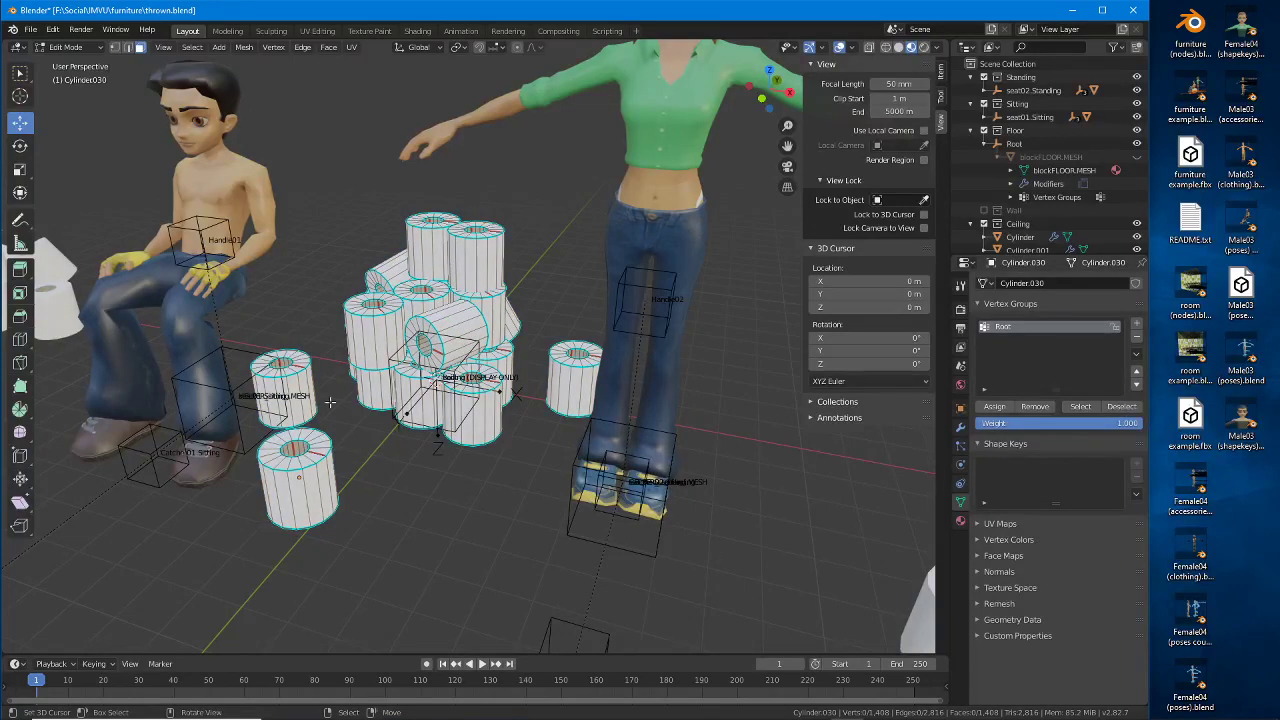
Step: Return to Object Mode and add an Armature modifier to the roll pile
click(66, 47)
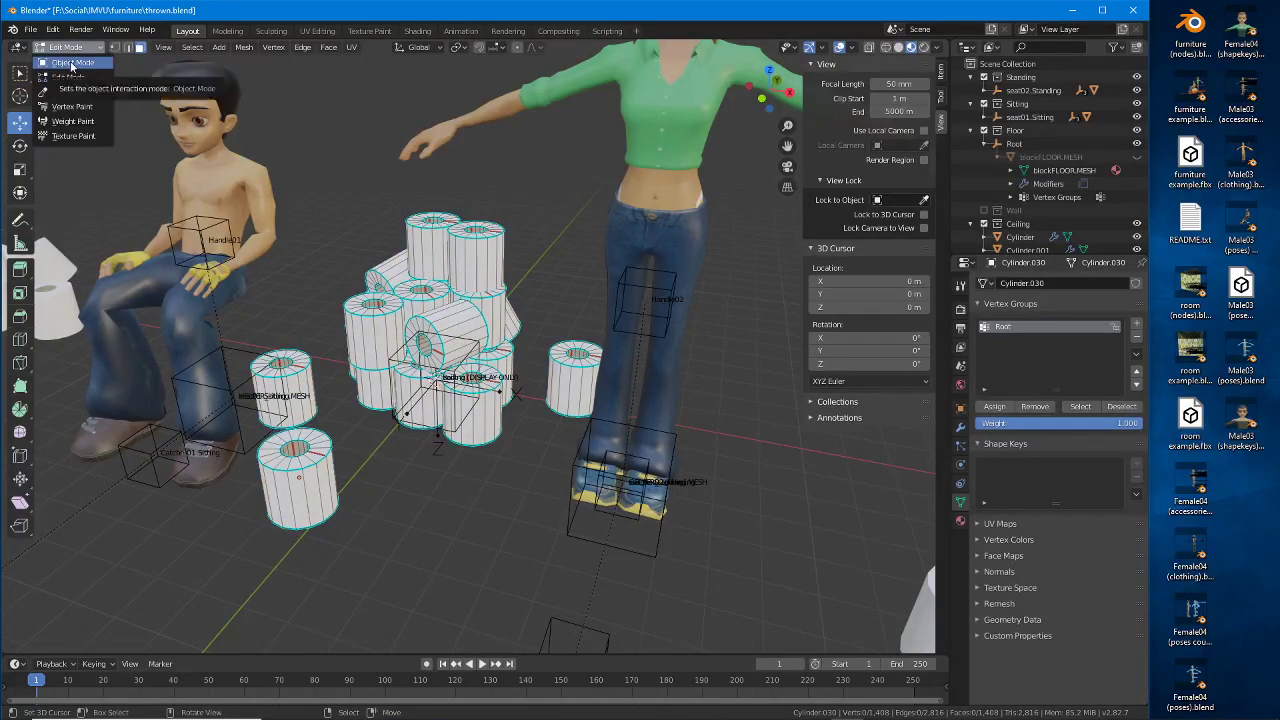
click(72, 63)
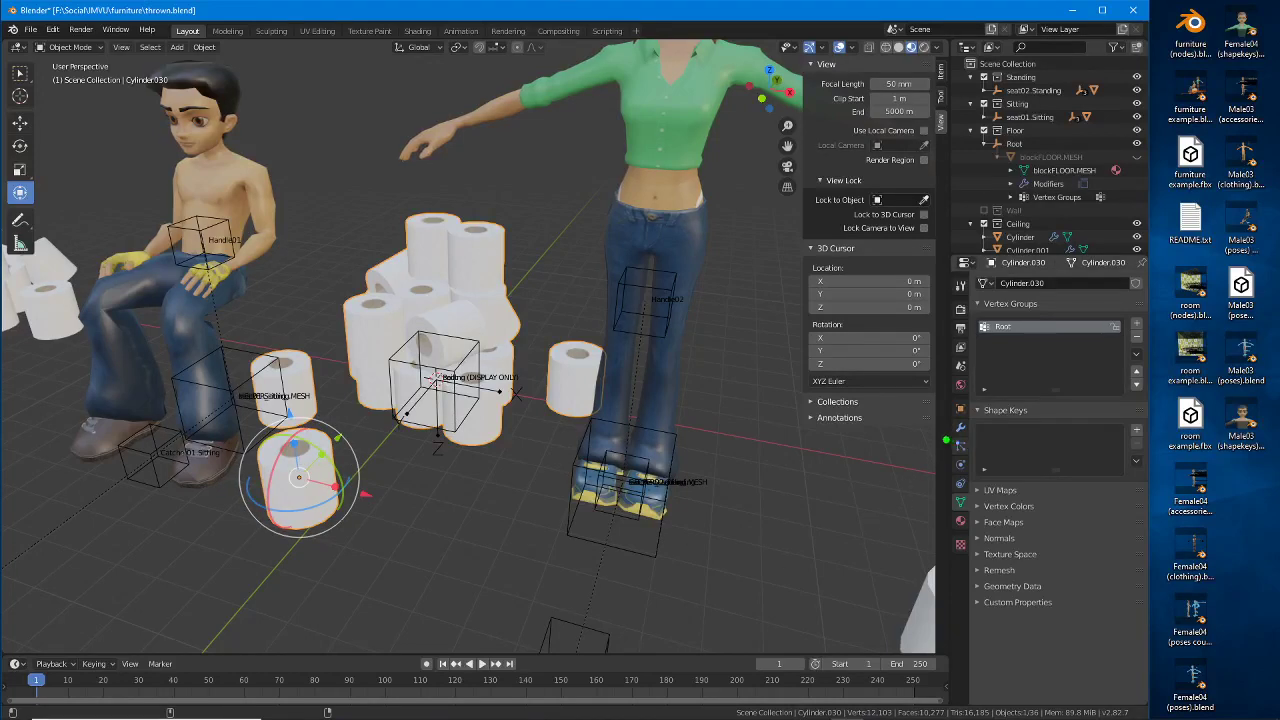
click(960, 427)
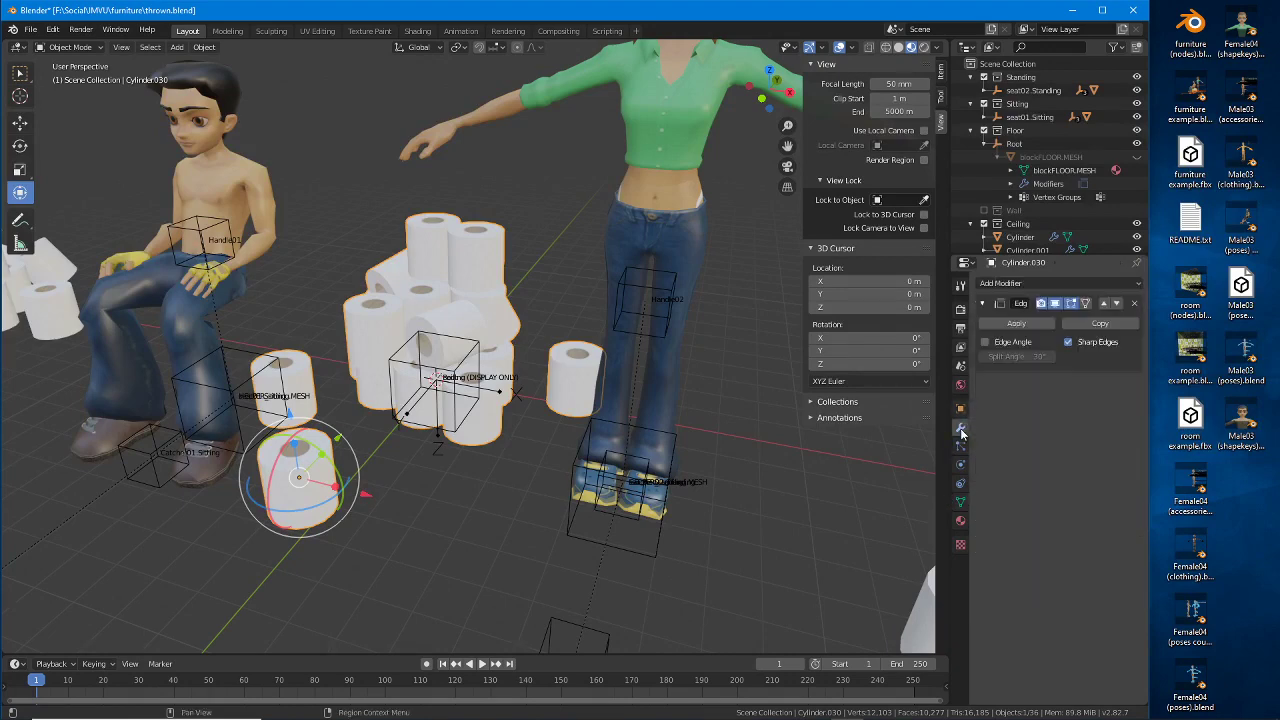
click(1018, 283)
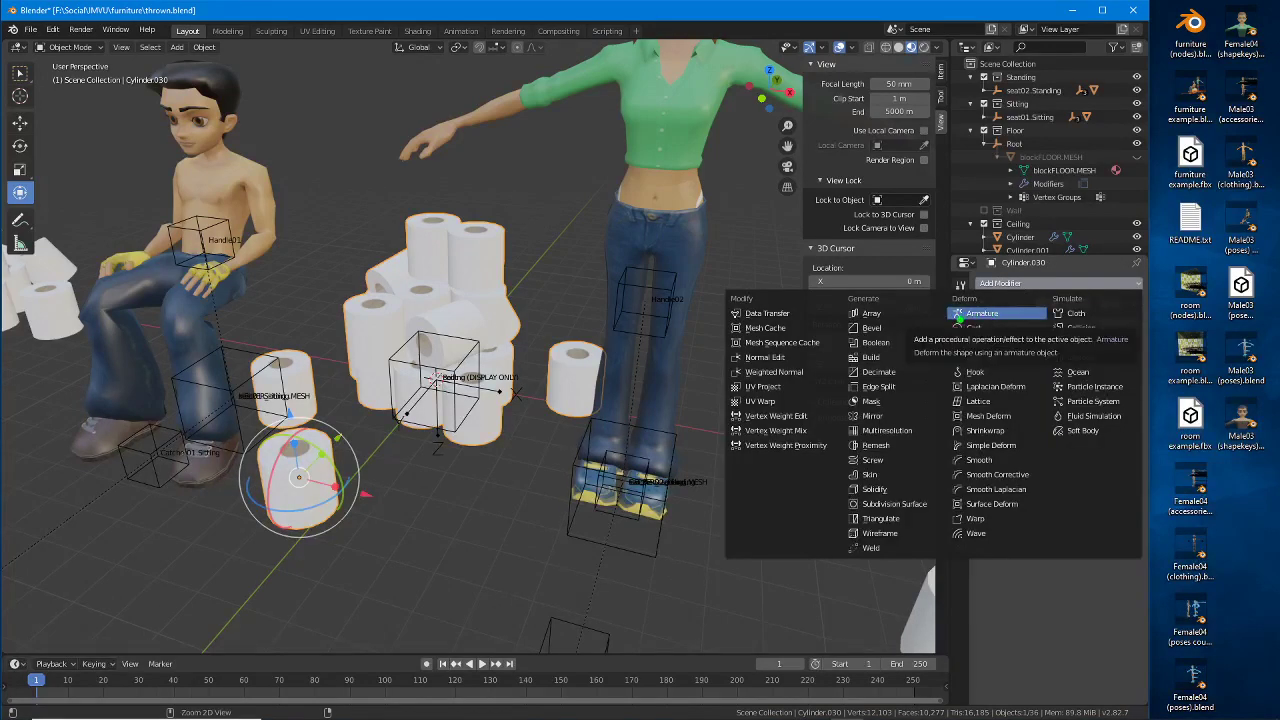
drag(957, 318, 1017, 321)
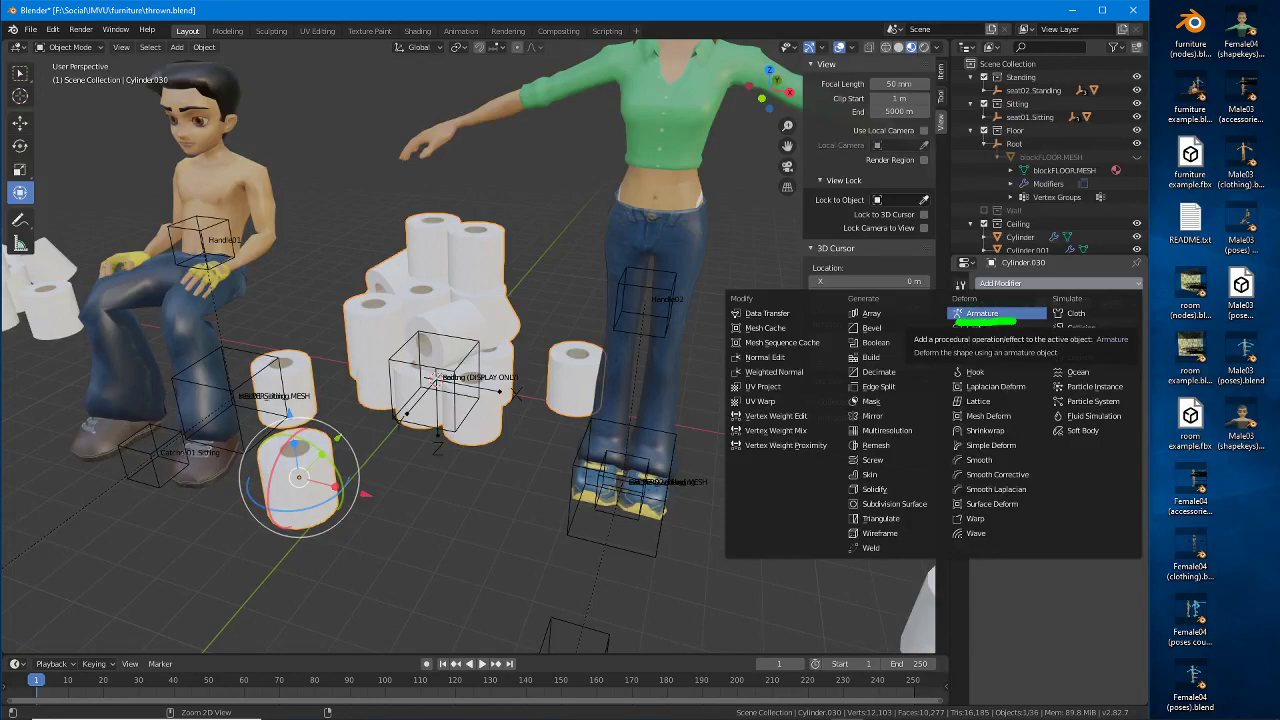
click(983, 314)
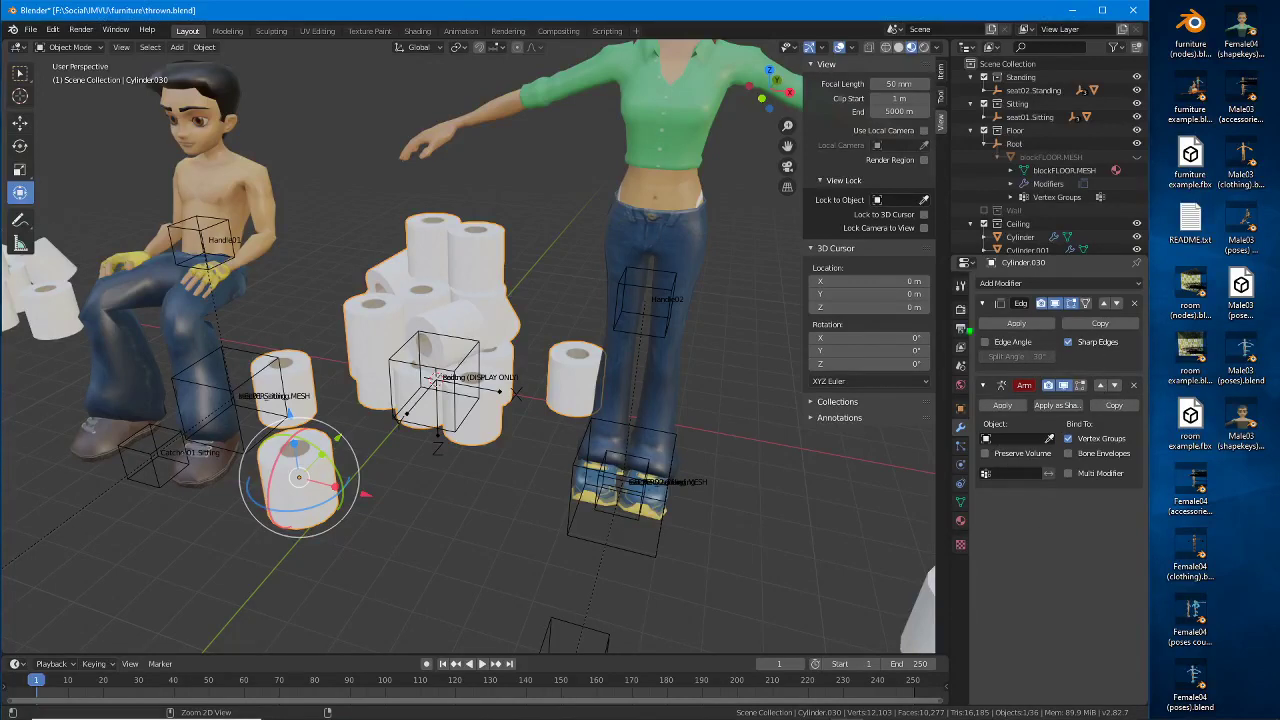
mouse_move(967, 292)
mouse_down()
mouse_move(957, 668)
mouse_move(942, 650)
mouse_move(972, 650)
mouse_up()
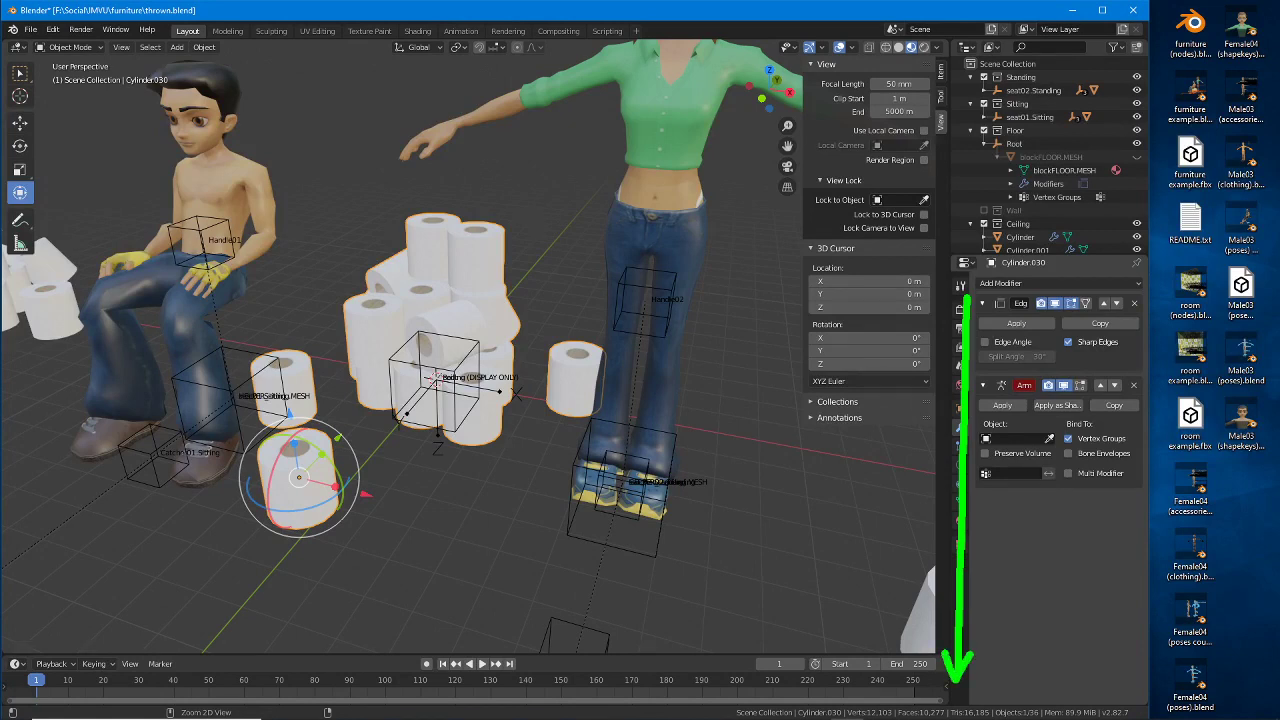
drag(942, 269, 1010, 267)
drag(947, 373, 1003, 372)
drag(944, 494, 1013, 491)
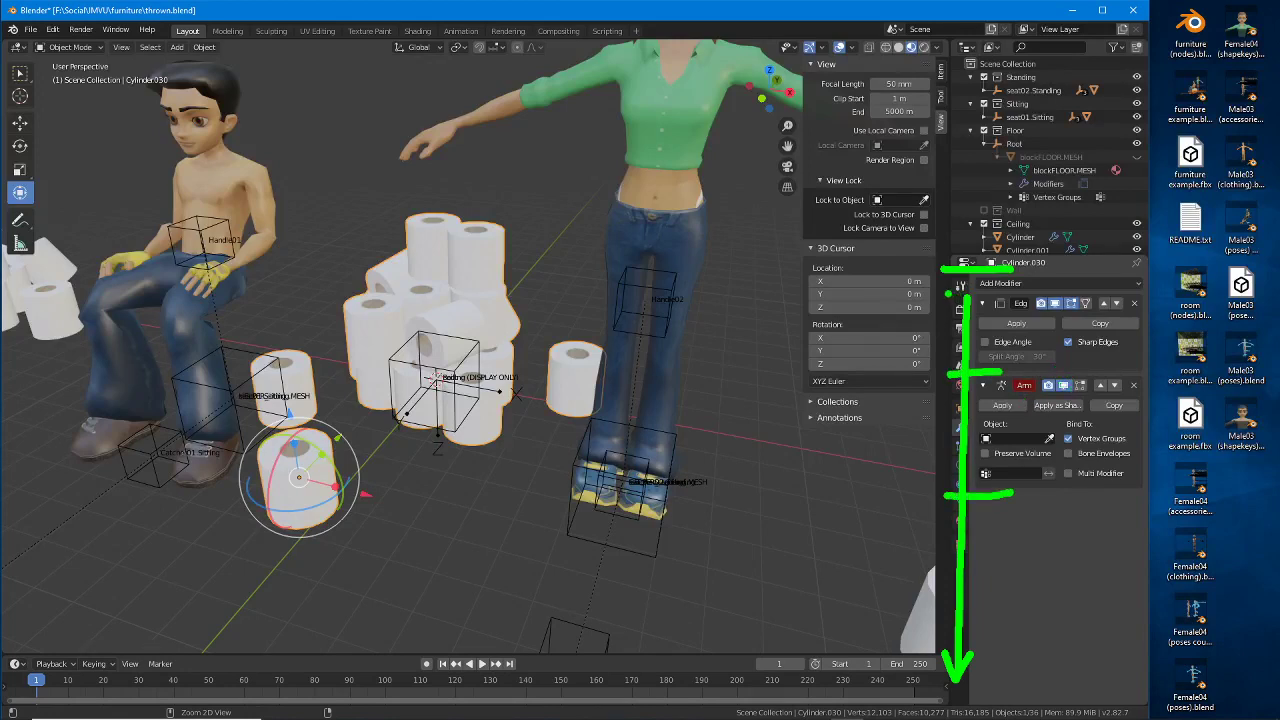
drag(948, 291, 1004, 288)
key(Escape)
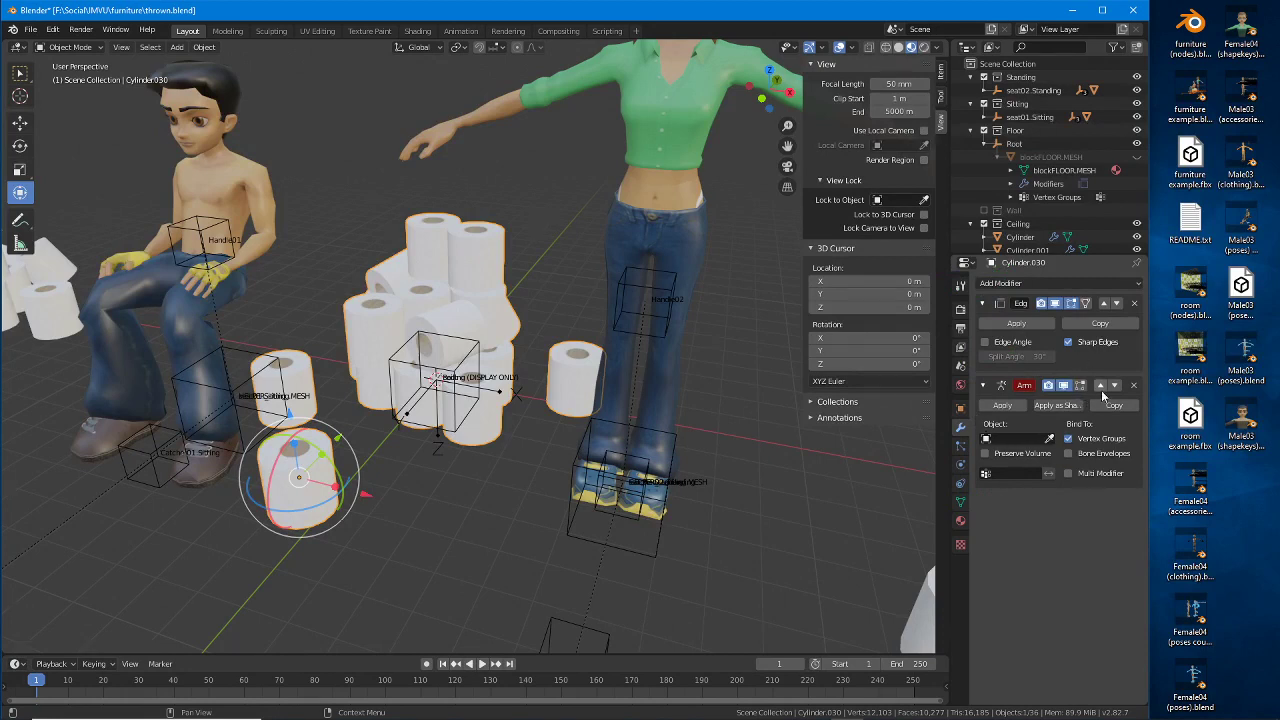
Step: Reorder the roll pile's modifiers so that Armature sits above Edge Split
key(ctrl+2)
click(1101, 385)
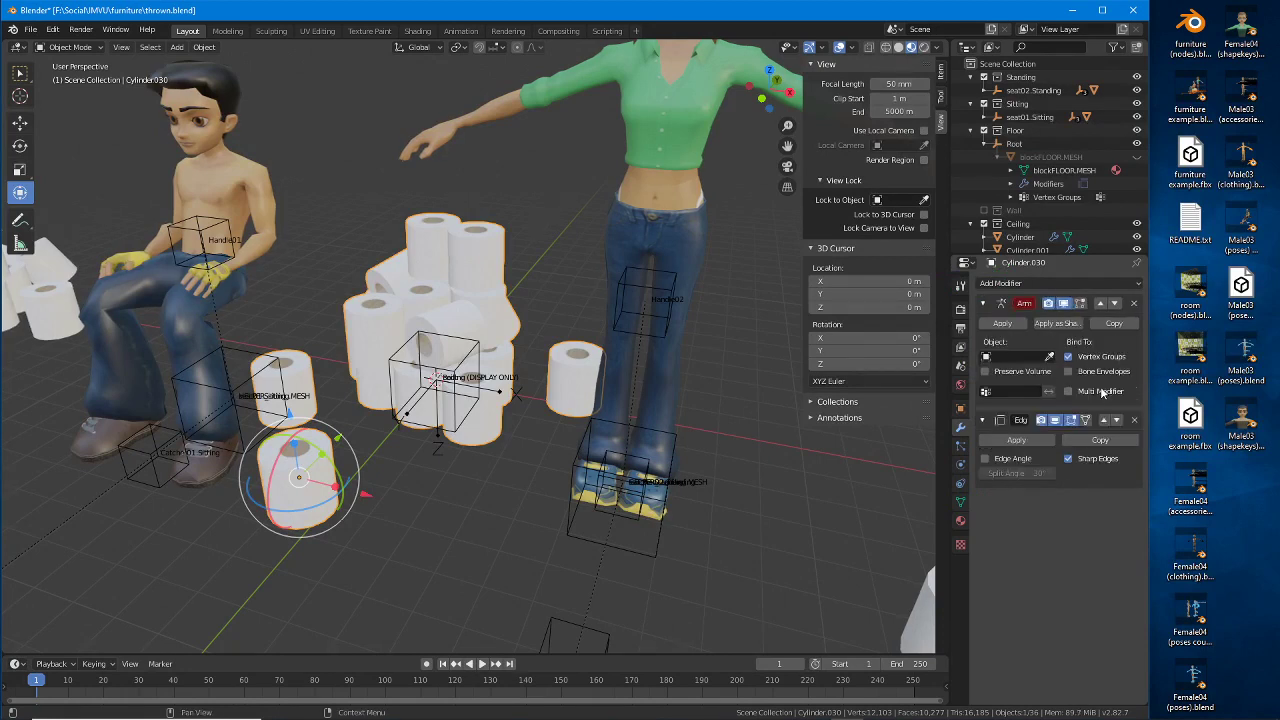
click(1115, 304)
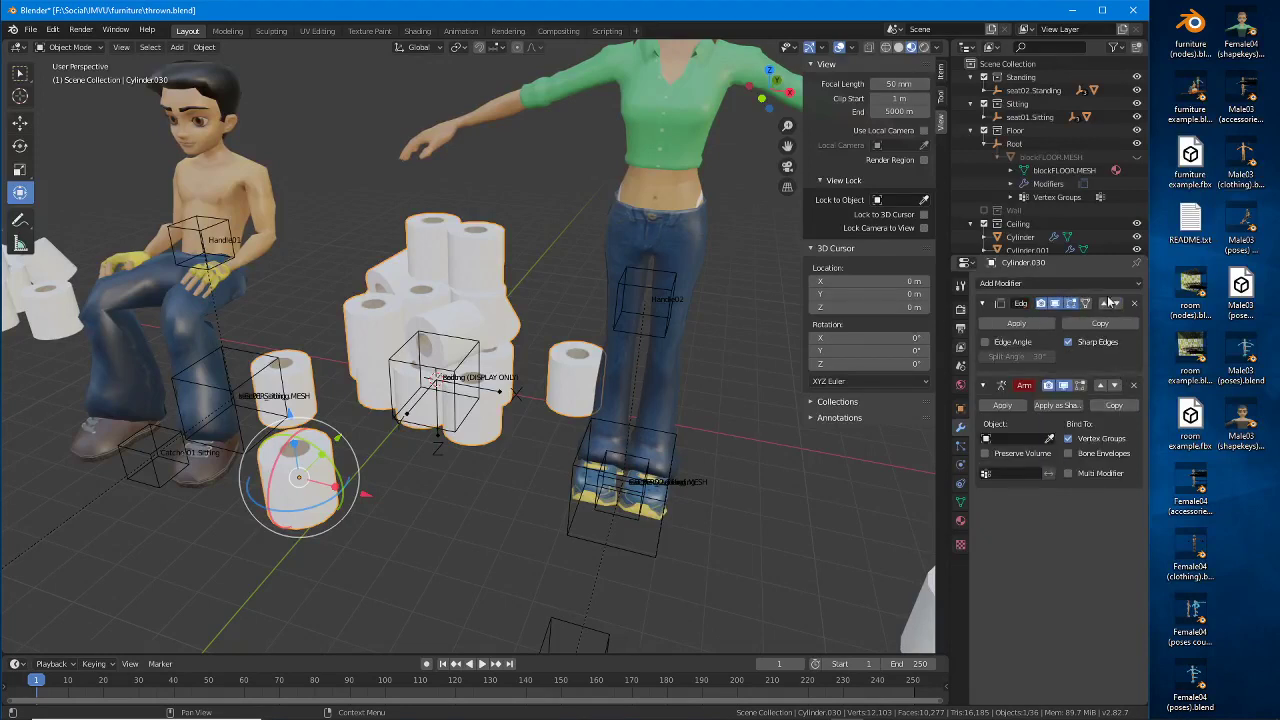
click(1101, 385)
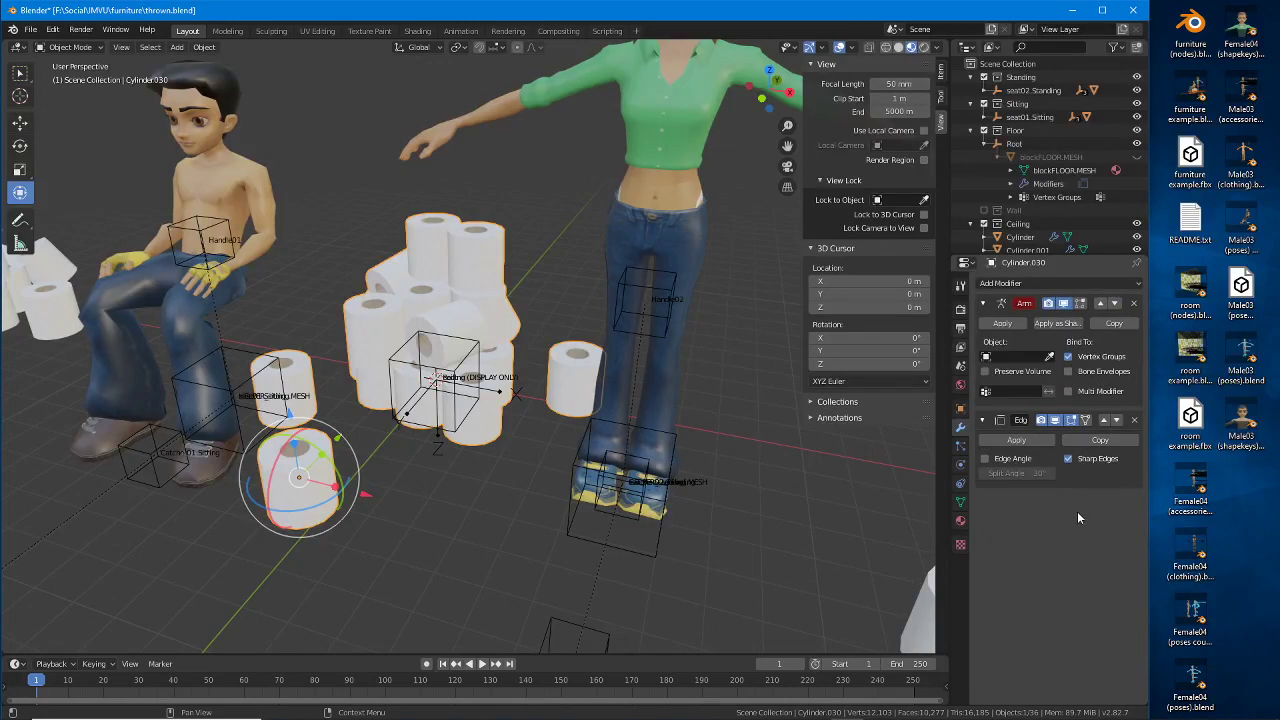
Step: Try to assign the Root node as the target object of the roll pile's Armature modifier
click(1050, 357)
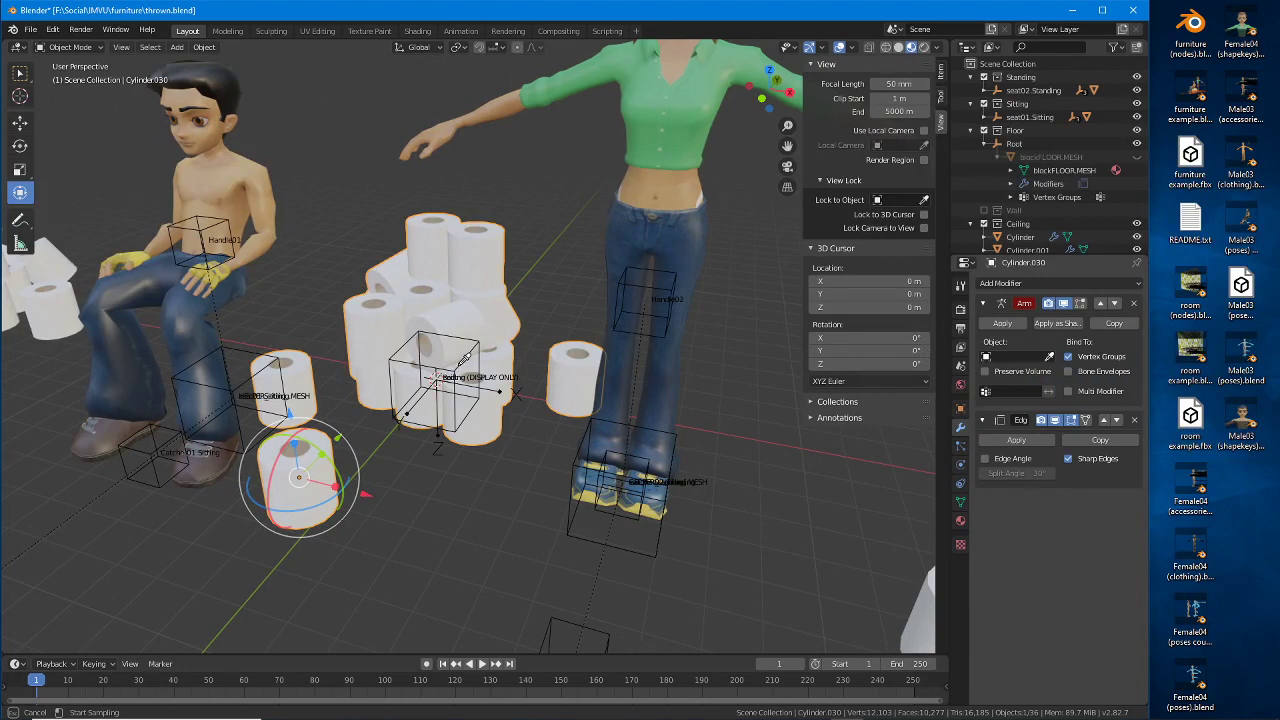
click(460, 374)
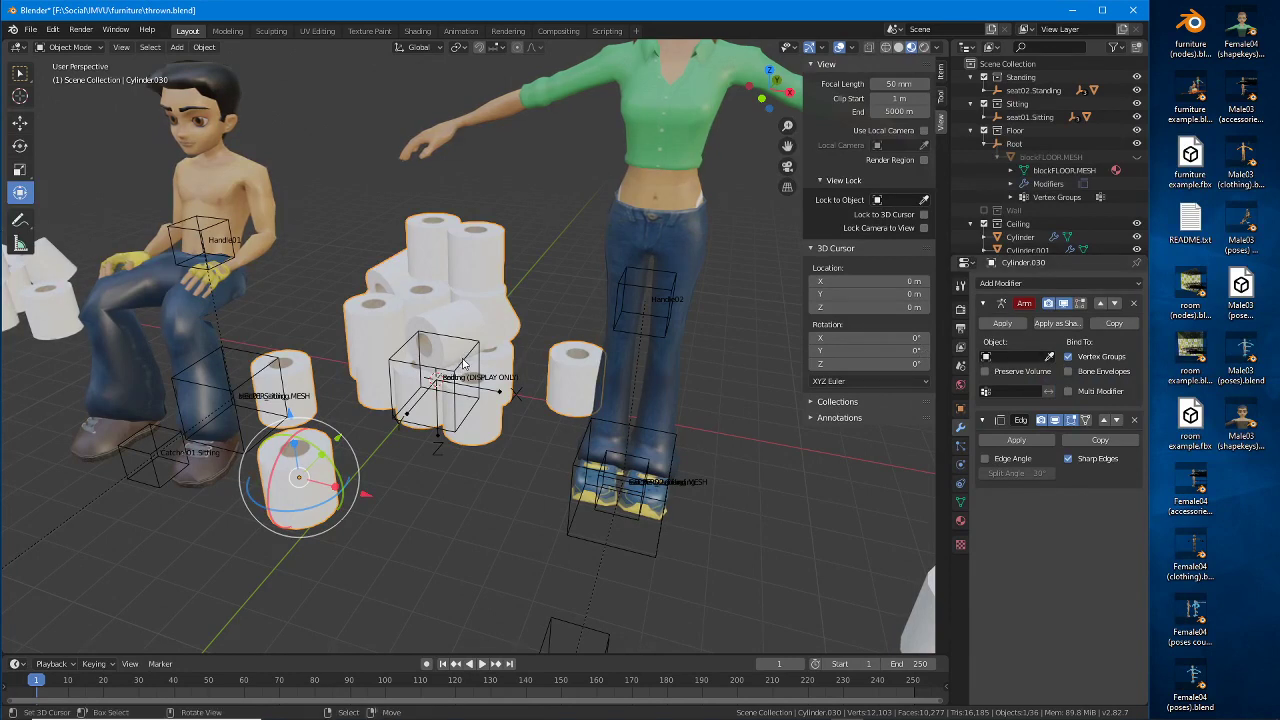
click(1049, 356)
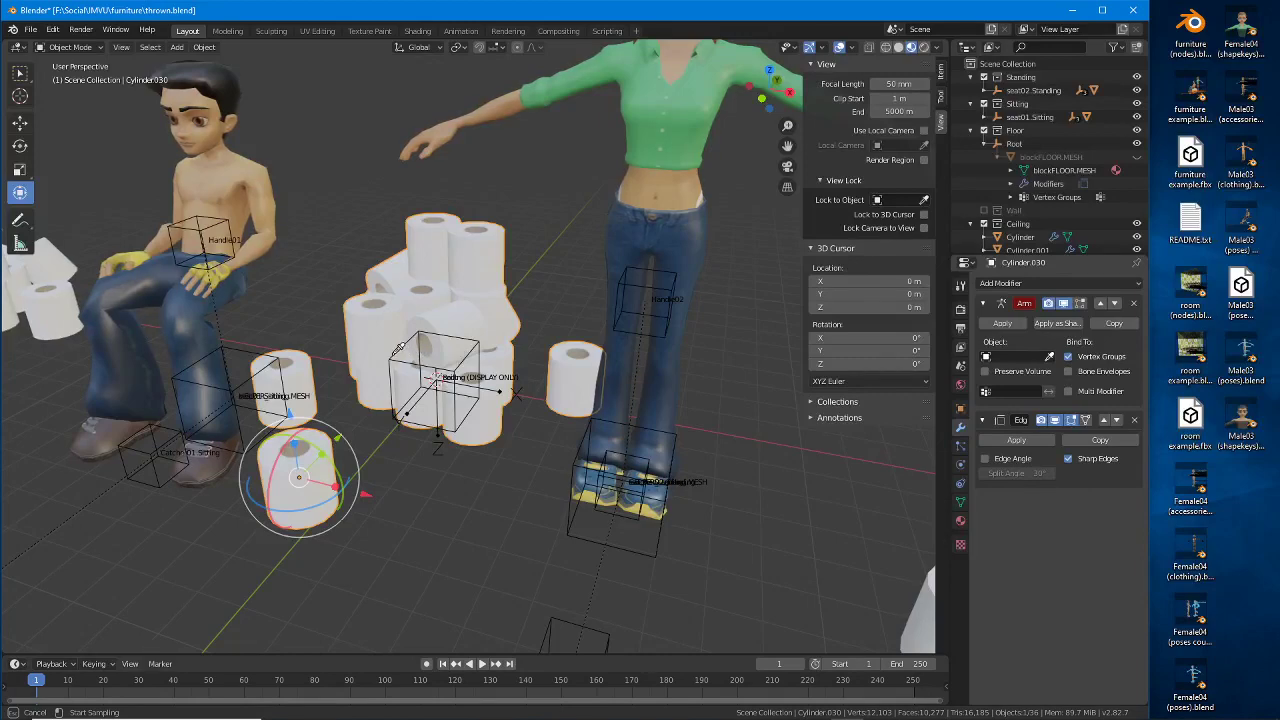
click(399, 348)
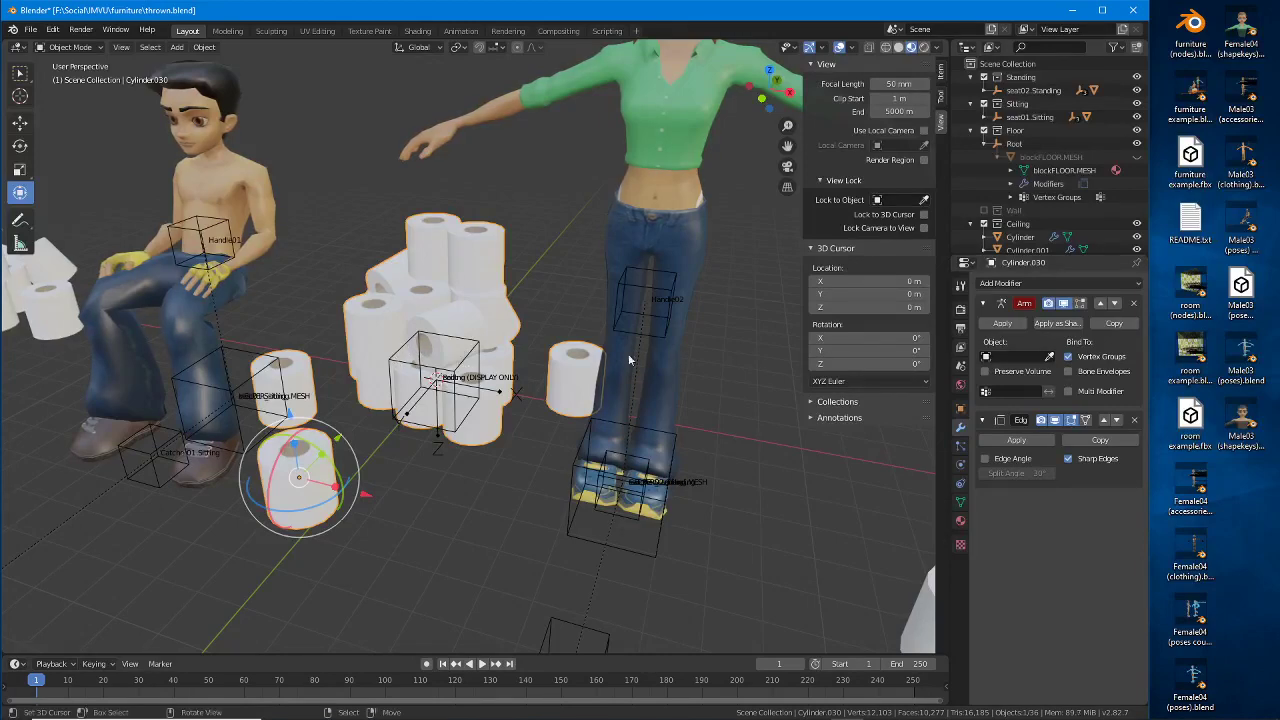
scroll(556, 384, up, 3)
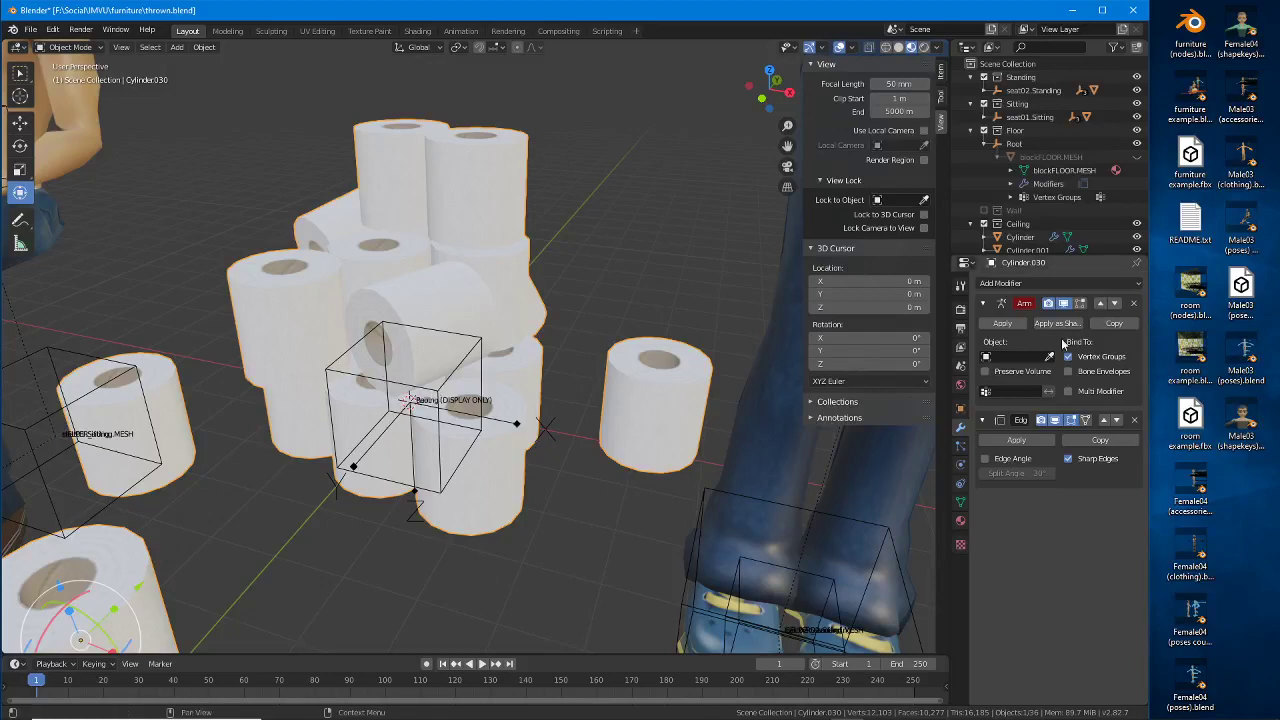
click(1000, 357)
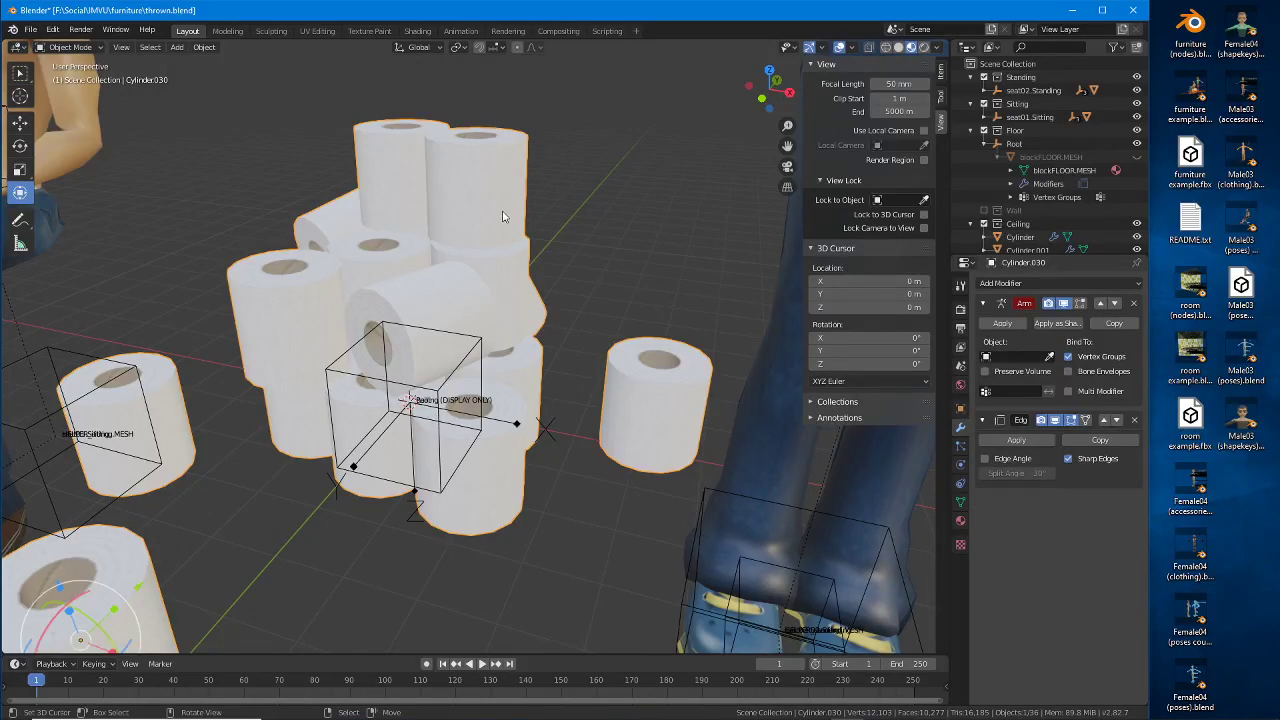
Step: Parent the toilet roll pile to the Root node using the Object parent type
shift+click(466, 364)
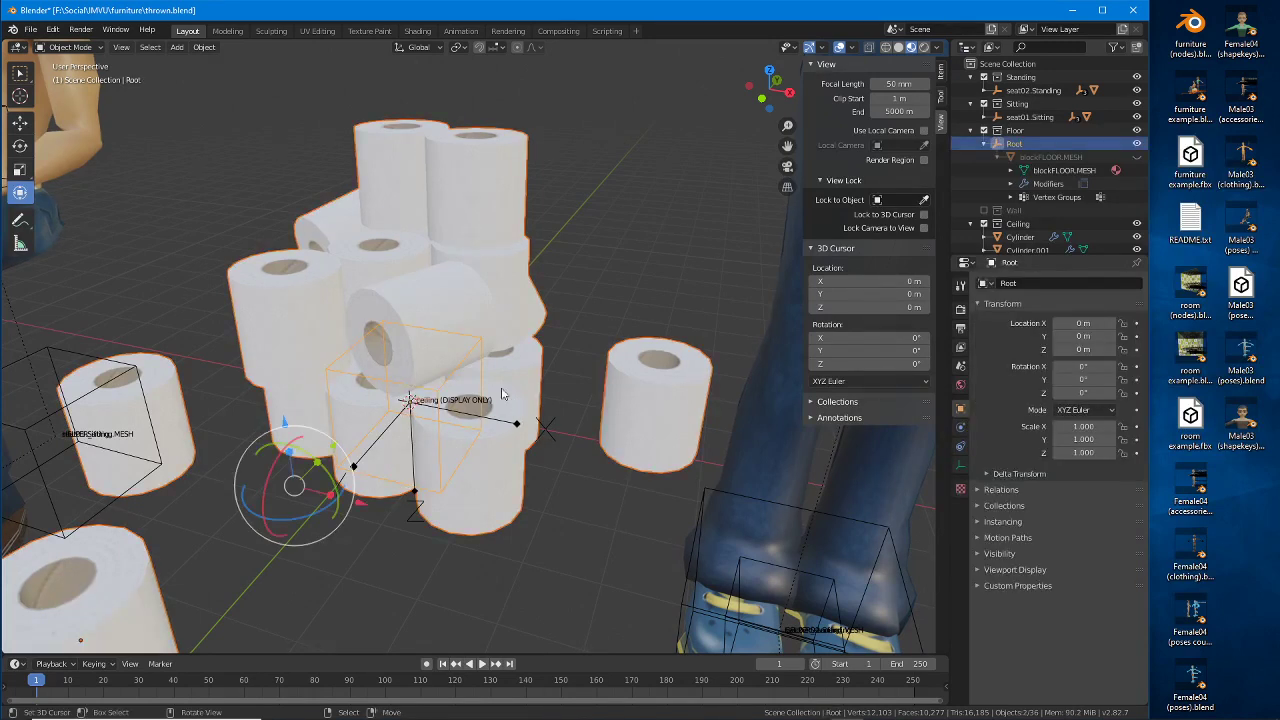
click(204, 47)
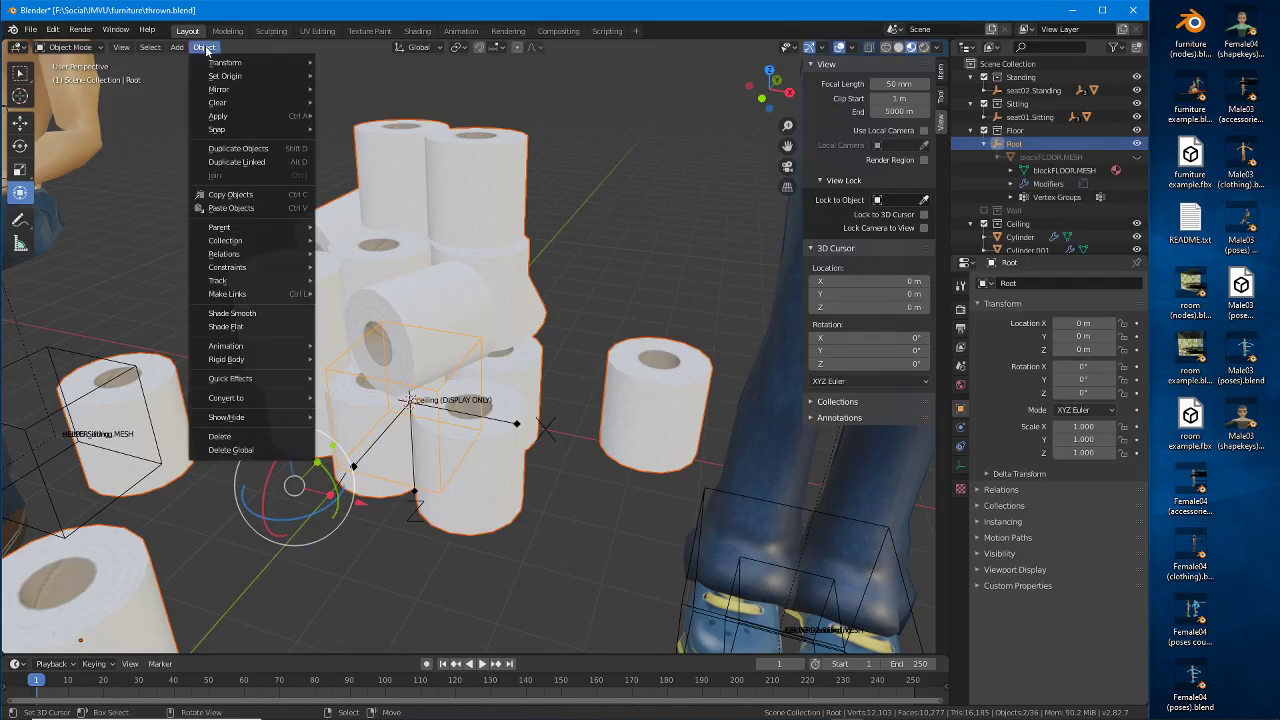
mouse_move(224, 229)
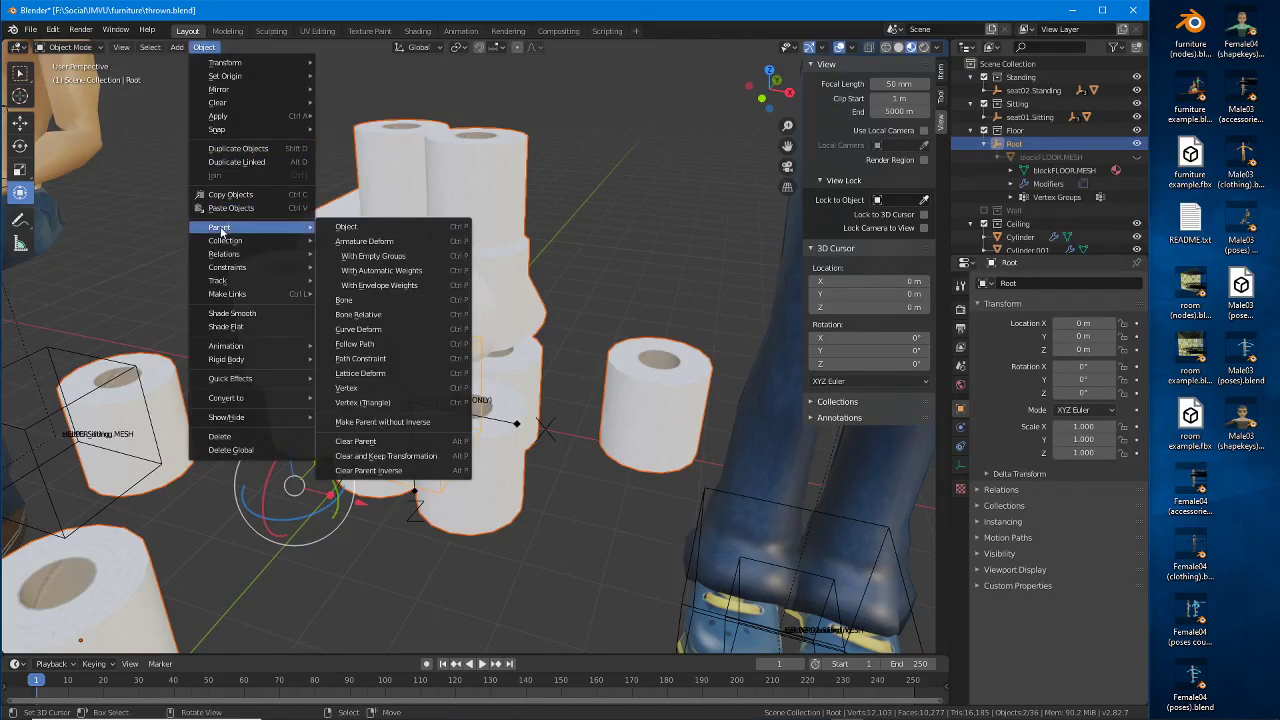
click(362, 230)
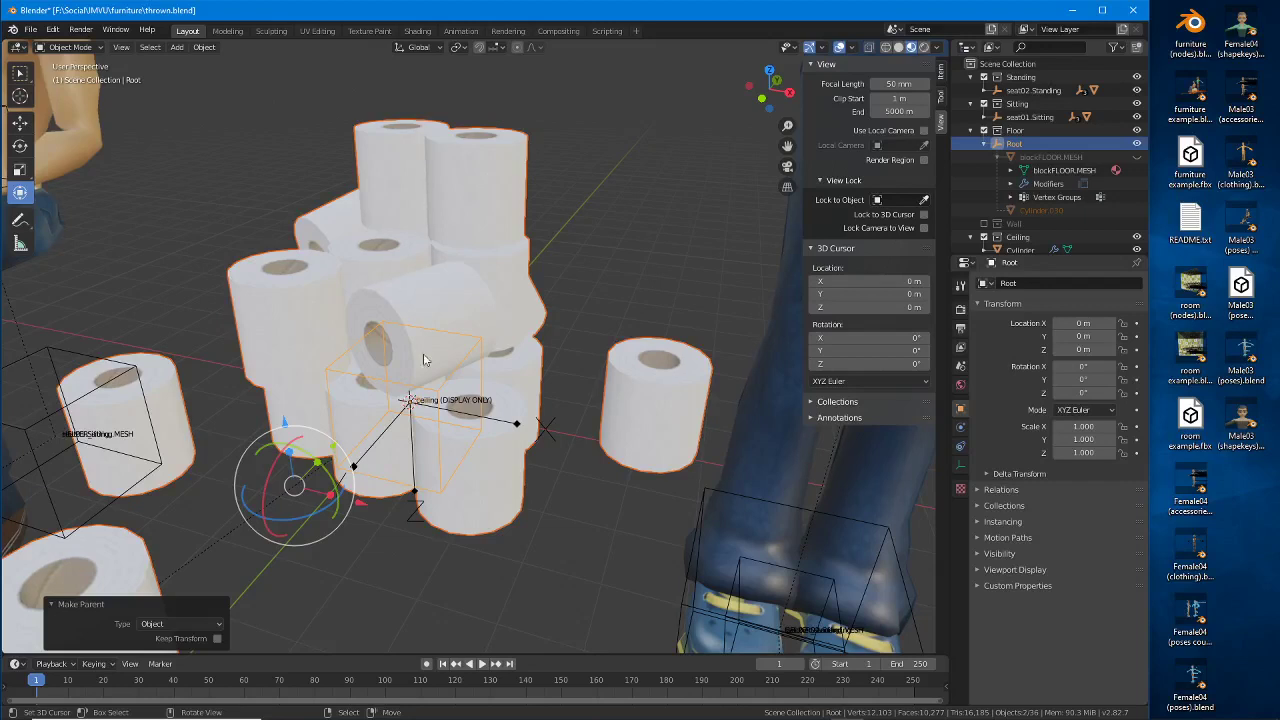
Step: Reselect the roll pile and try again to choose a target object for its Armature modifier
click(440, 390)
click(440, 390)
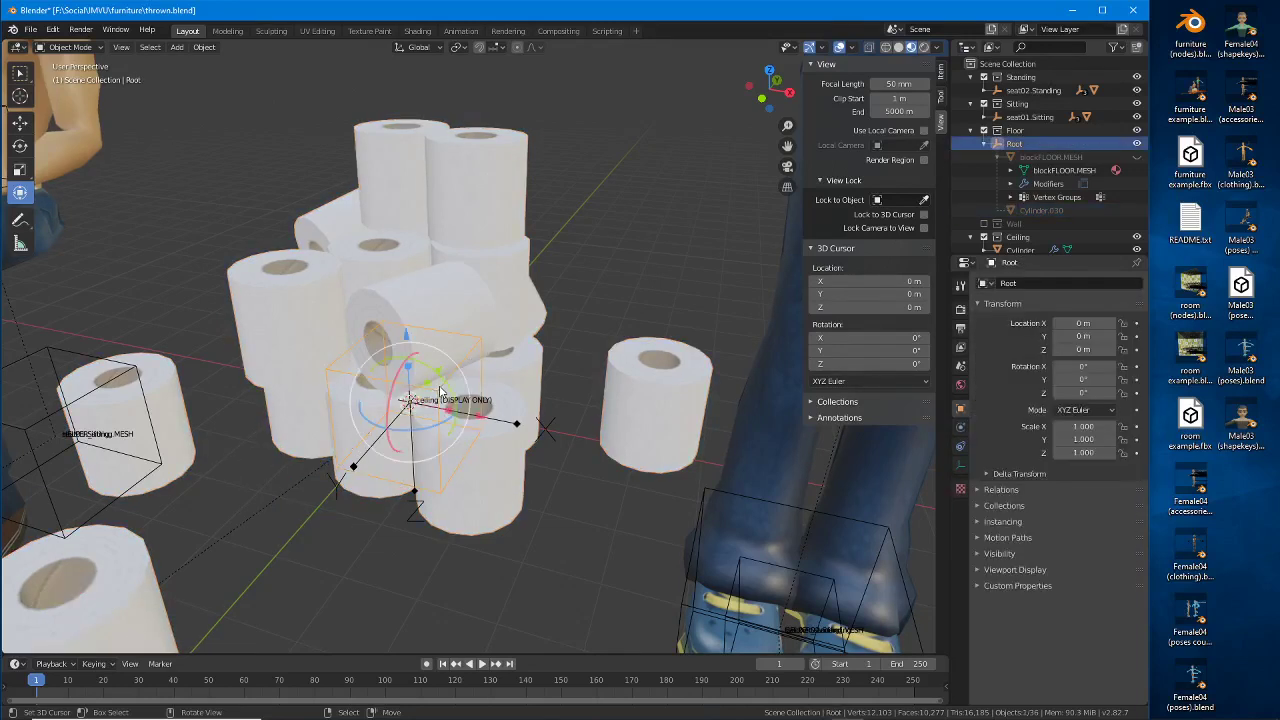
click(440, 390)
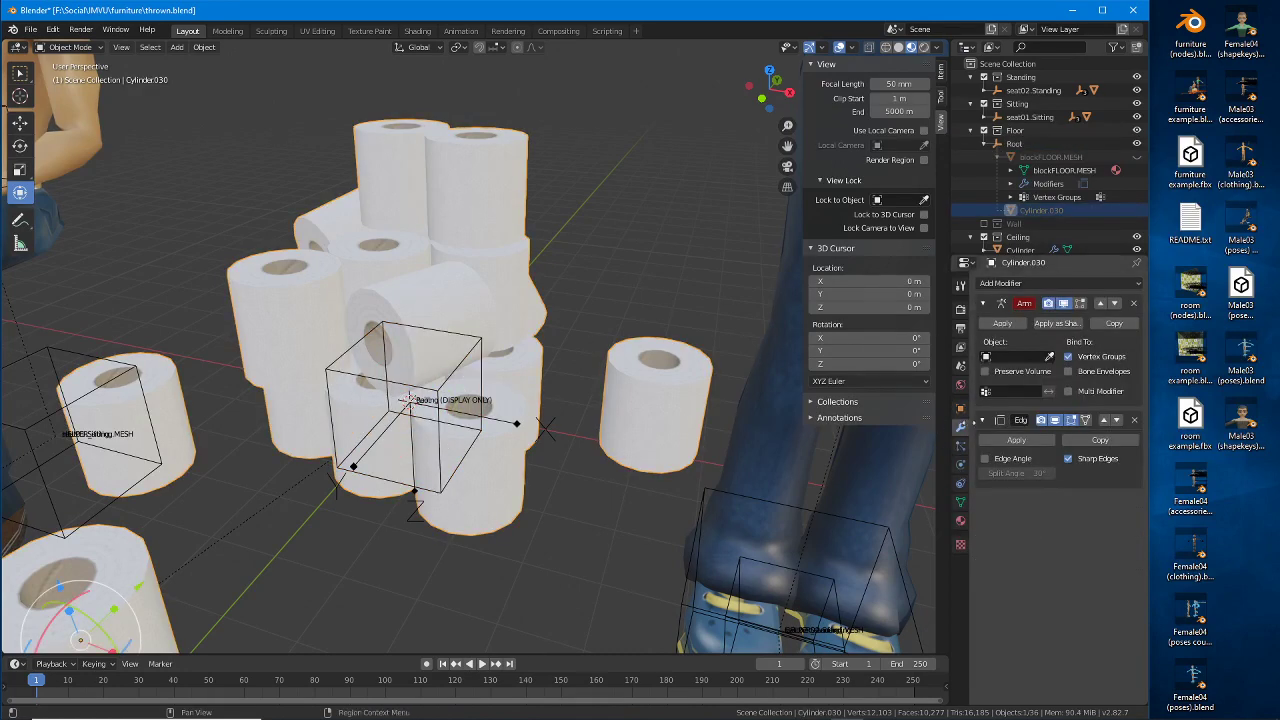
click(990, 357)
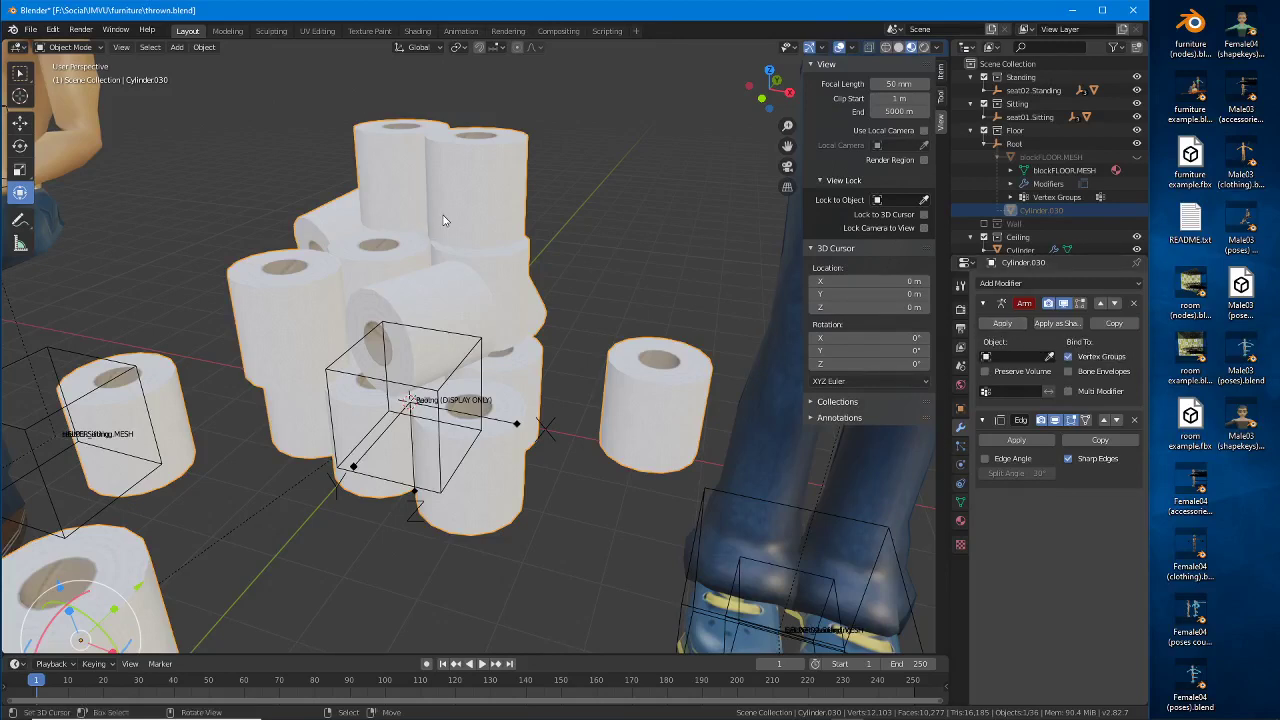
Step: Test the parenting by moving the Root node with the roll pile, and cancel the move
click(450, 380)
middle_drag(503, 364, 447, 381)
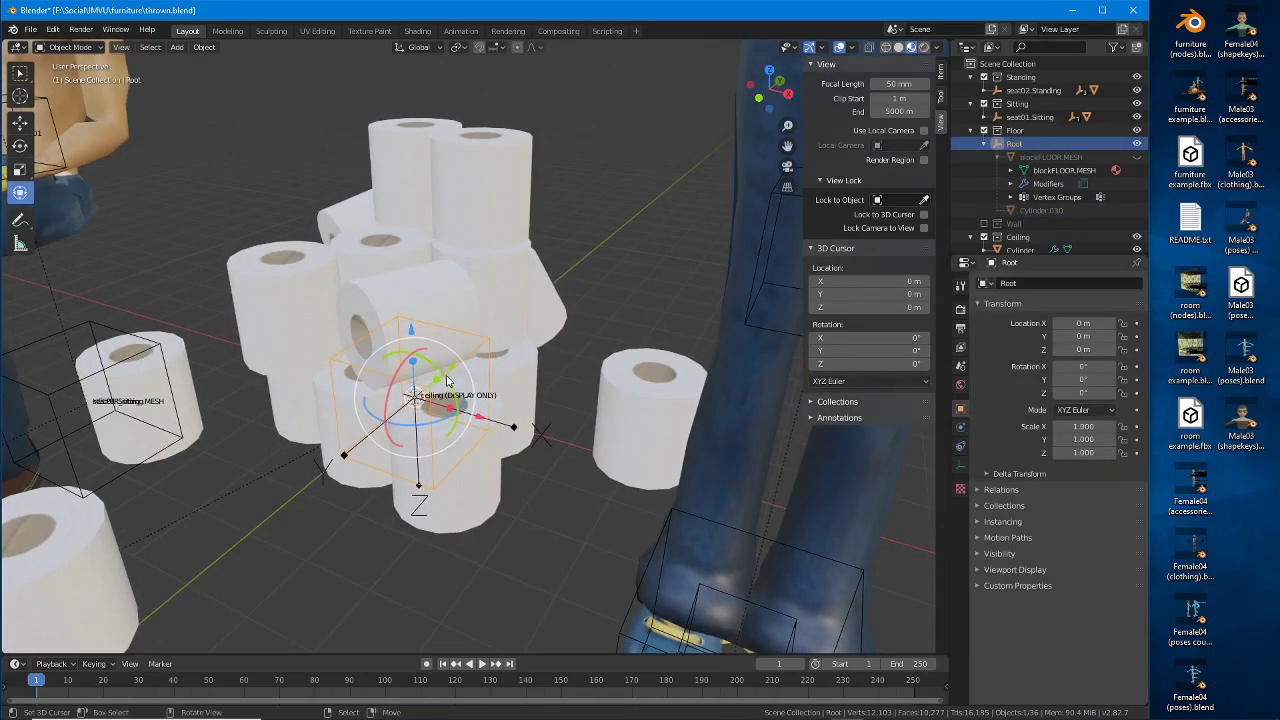
key(g)
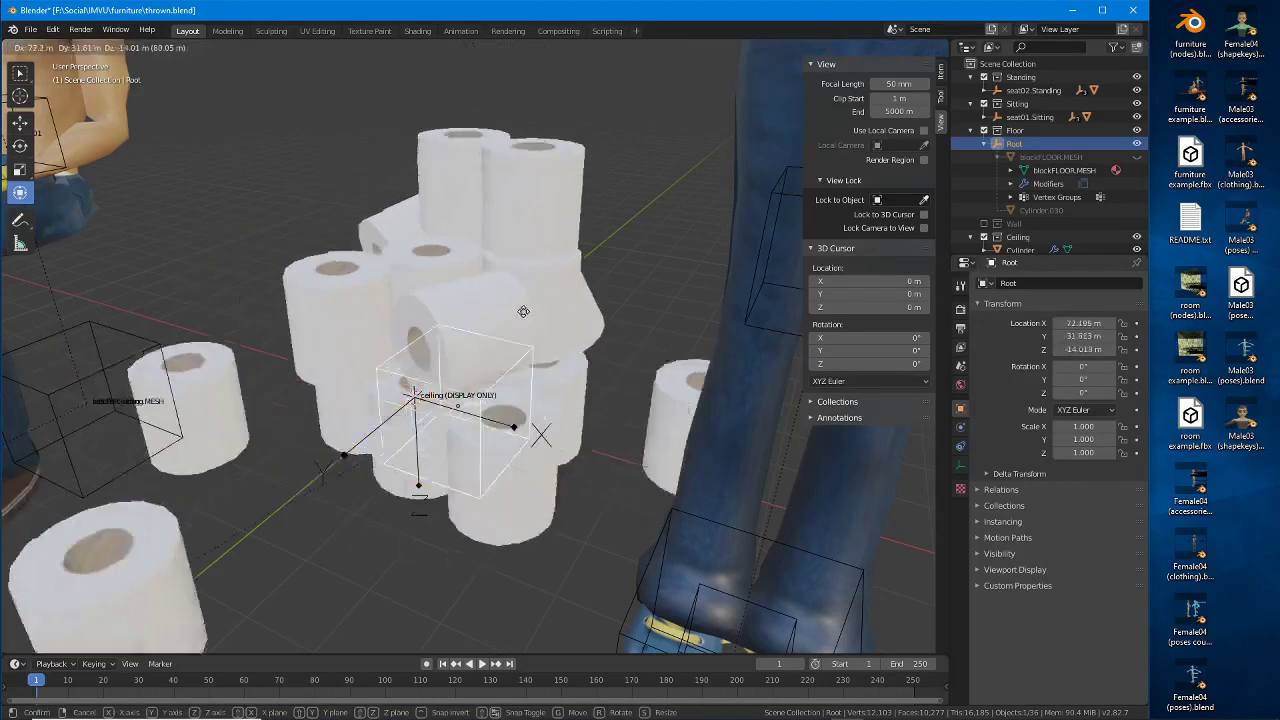
right_click(575, 340)
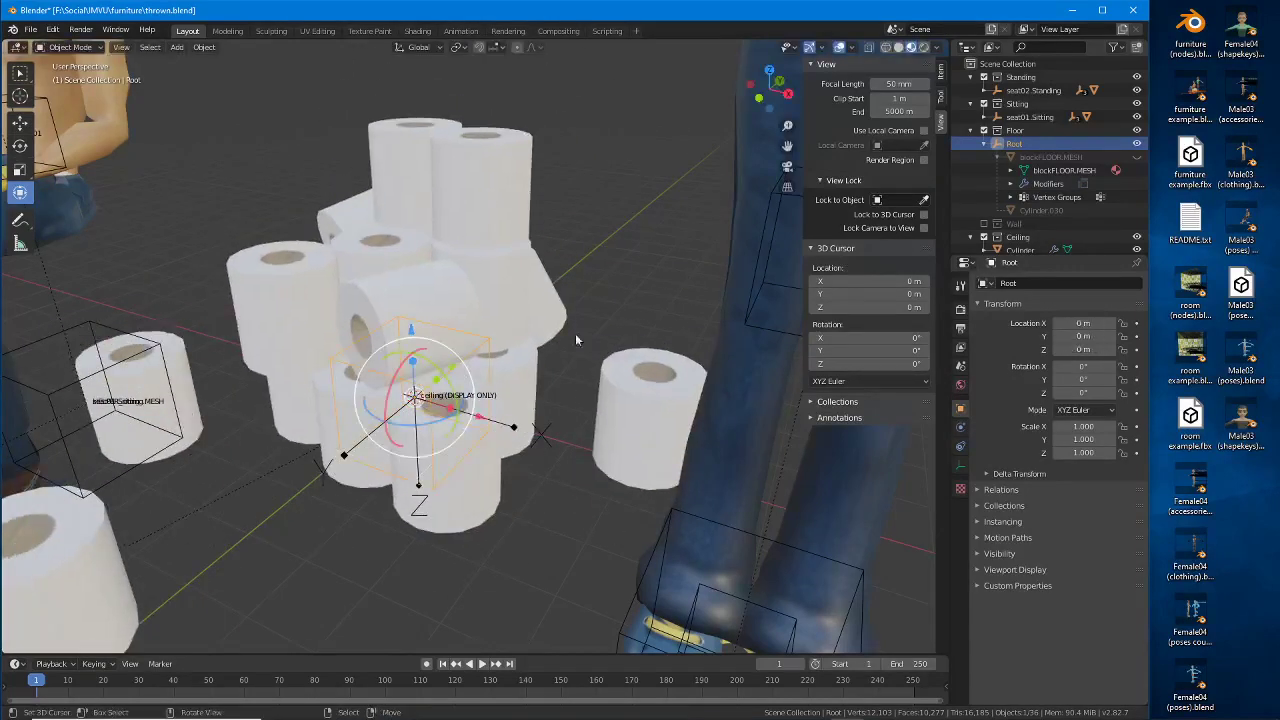
Step: Remove the Armature modifier from the roll pile
click(575, 340)
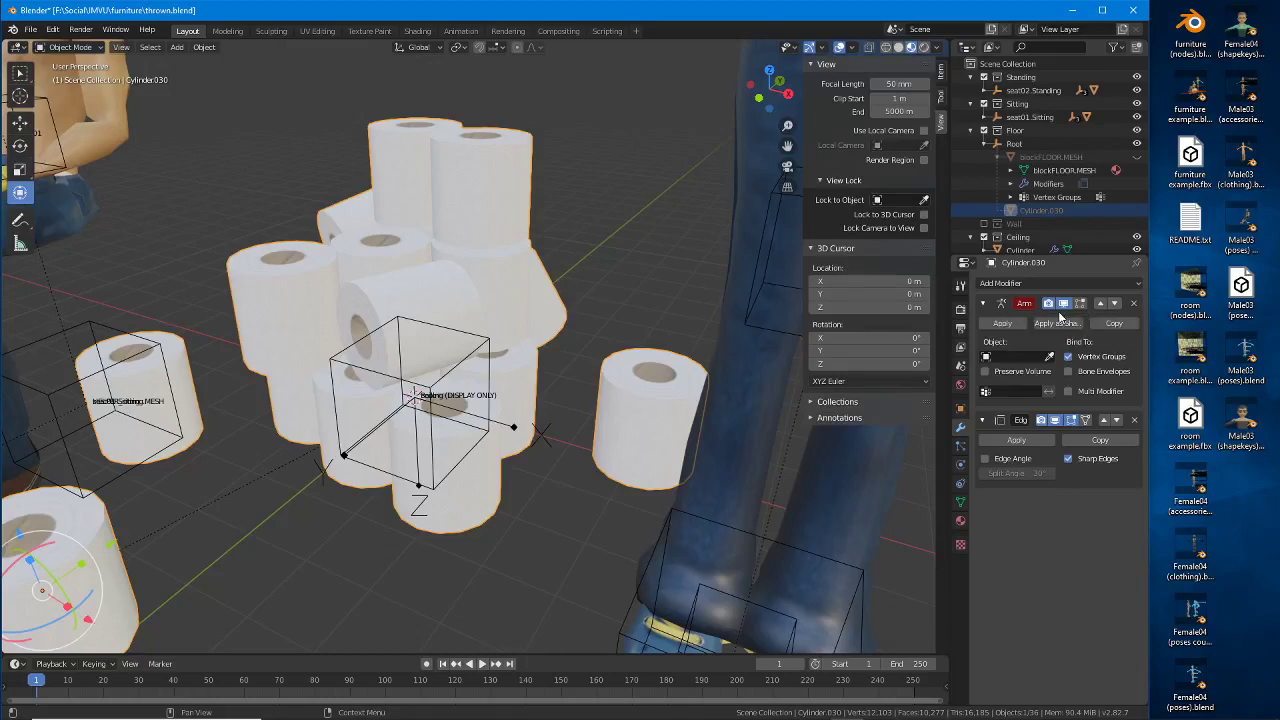
click(1134, 303)
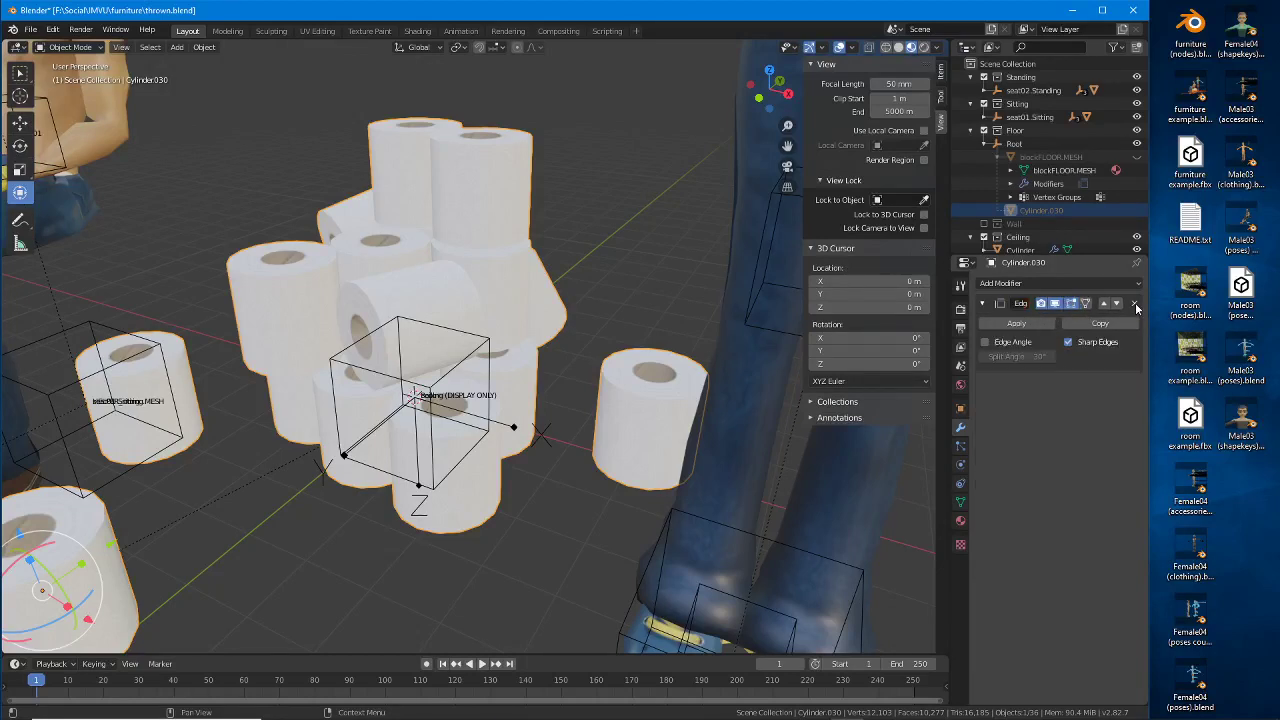
Step: Select the roll pile together with the Root node, and trial-move both before cancelling the move
scroll(460, 410, down, 8)
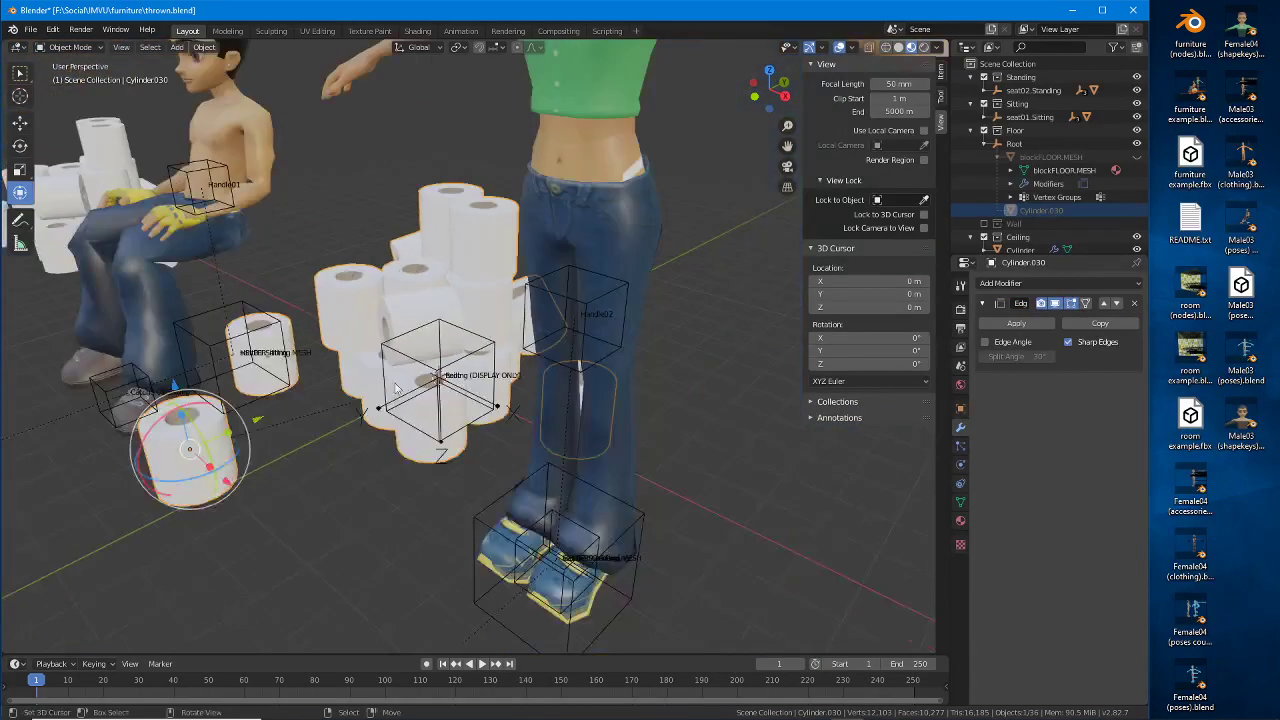
middle_drag(460, 410, 521, 375)
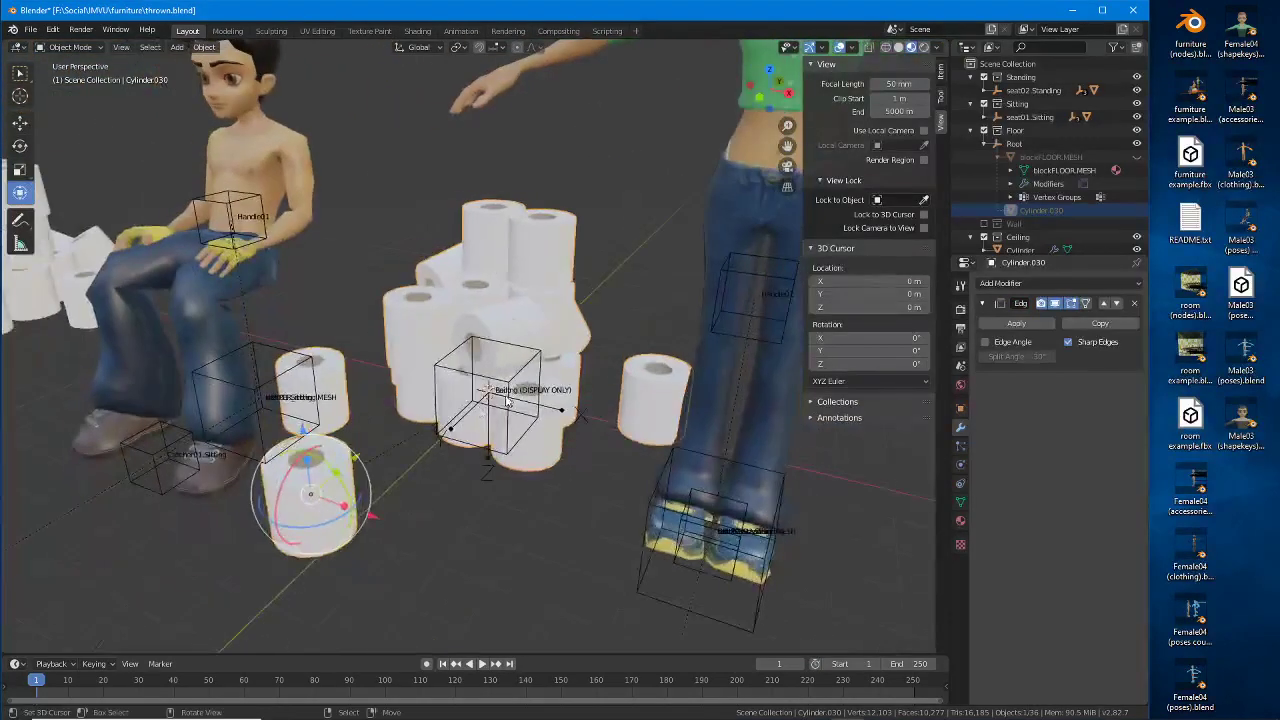
click(521, 375)
click(521, 375)
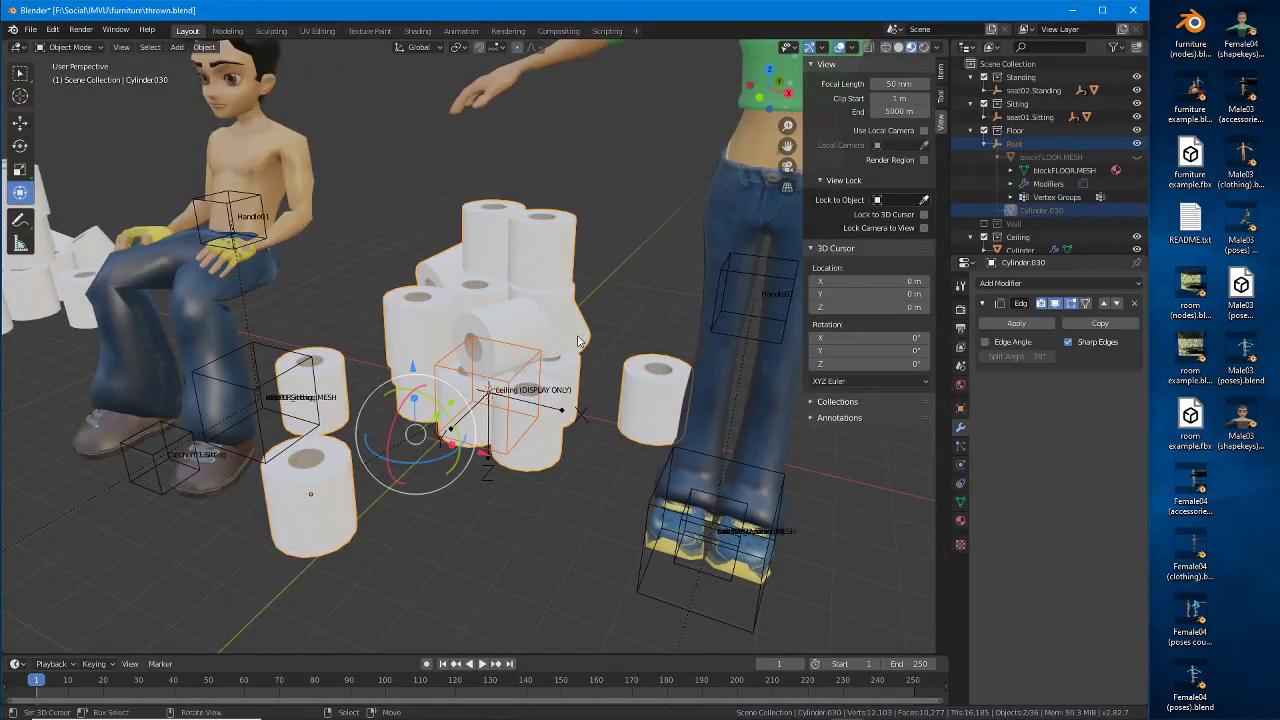
key(g)
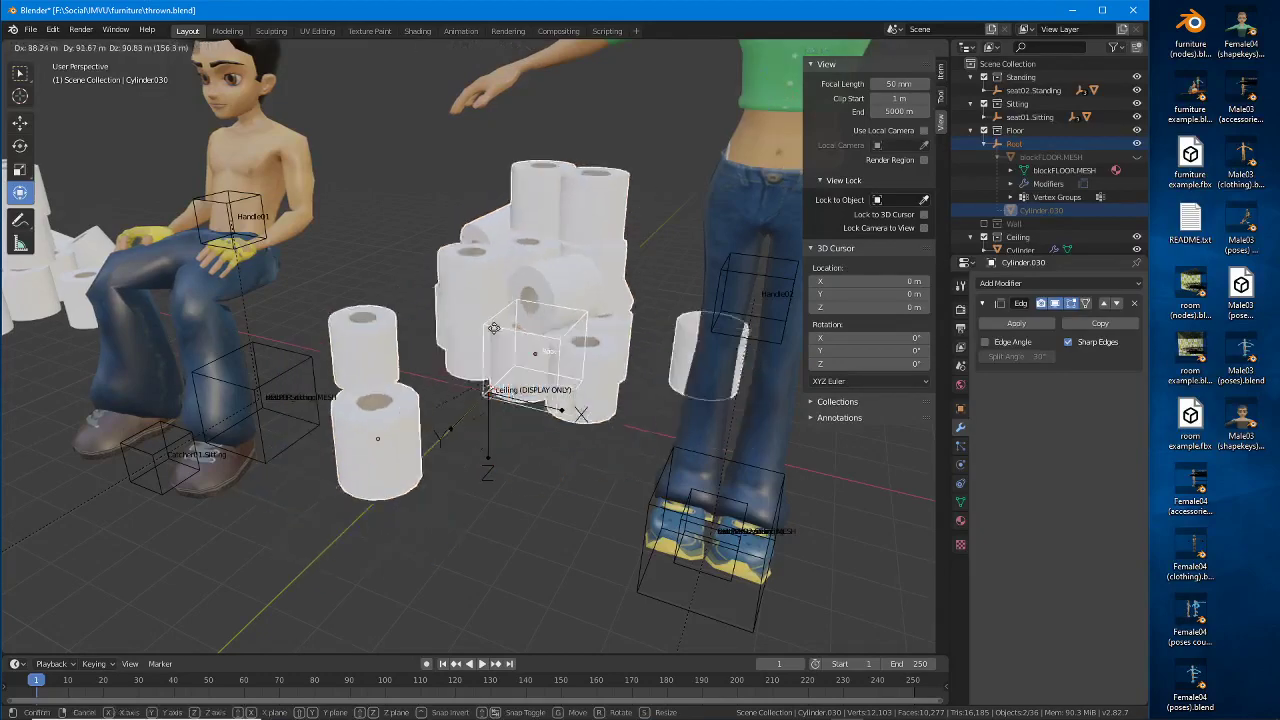
right_click(509, 333)
Step: Save the scene as a new file named thrown (2).blend in the furniture folder
click(31, 30)
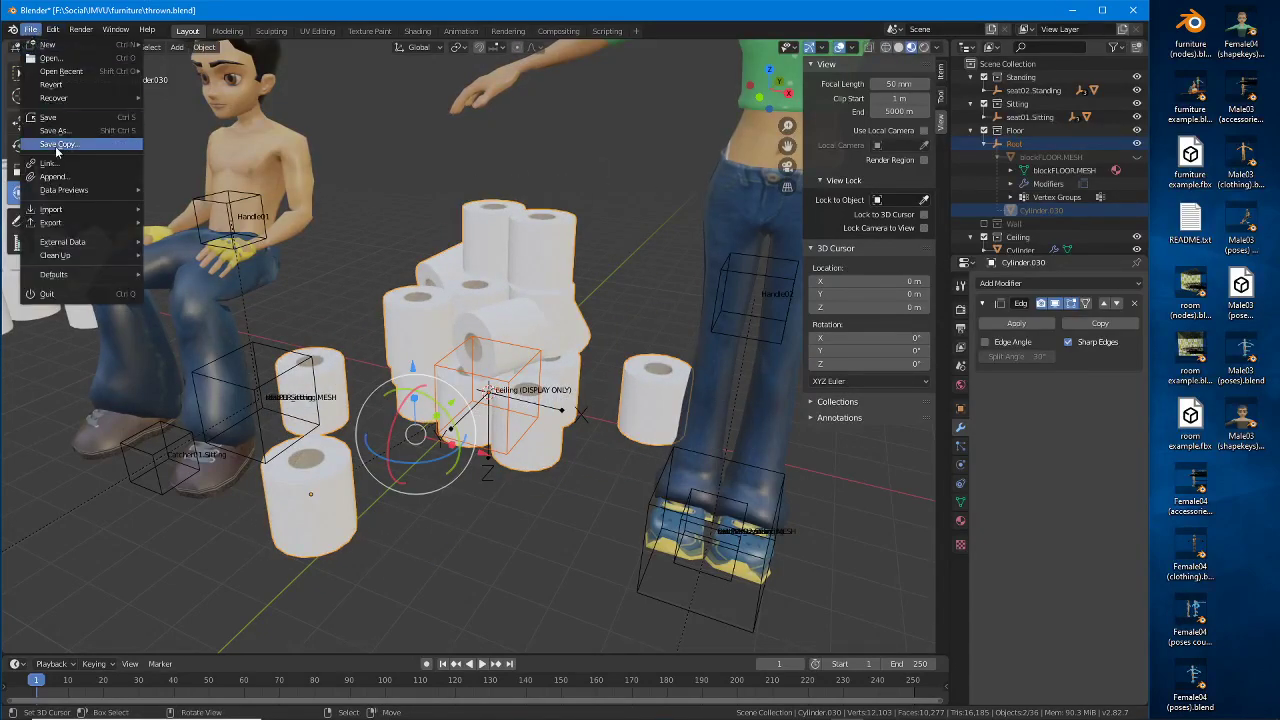
click(56, 130)
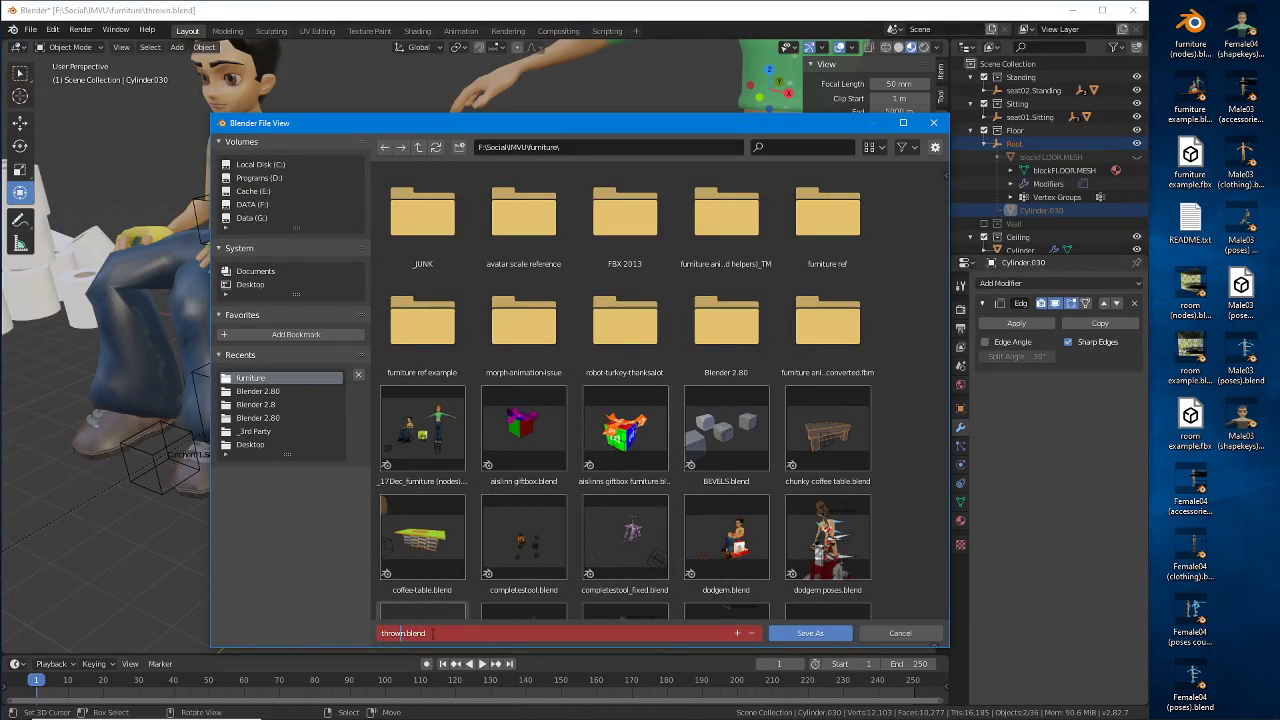
key(Right)
text((2))
key(Return)
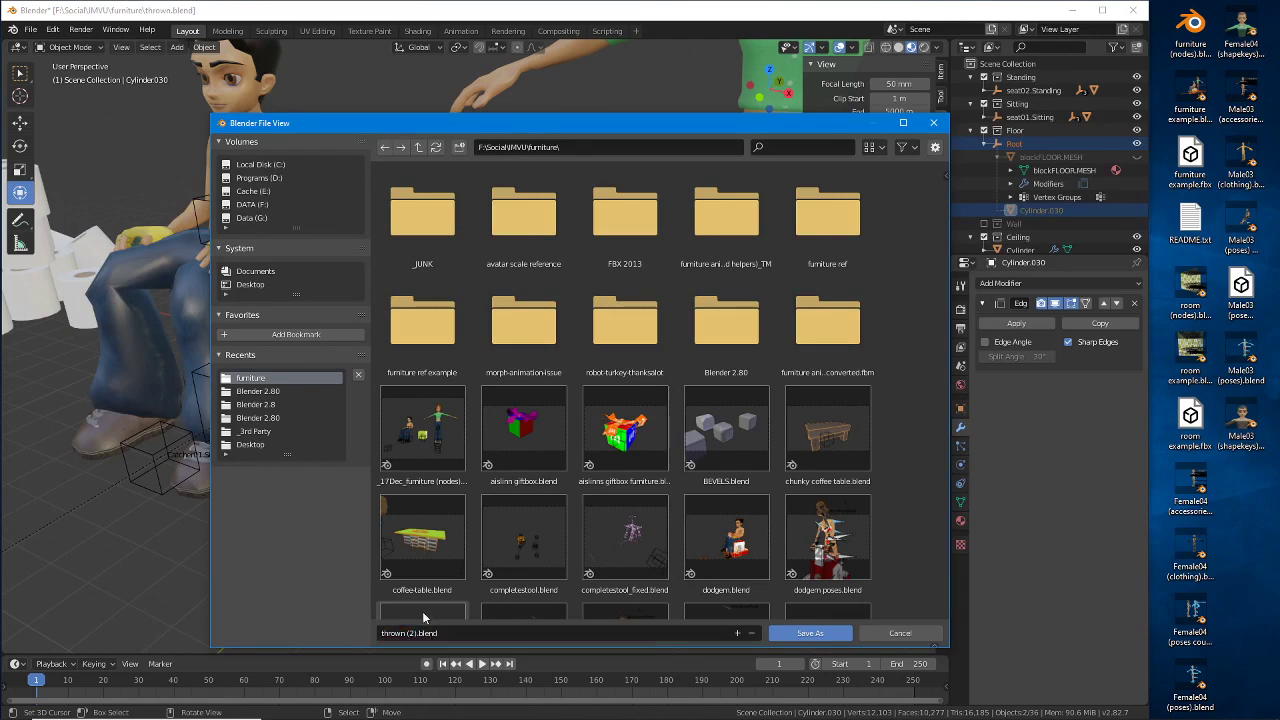
click(808, 633)
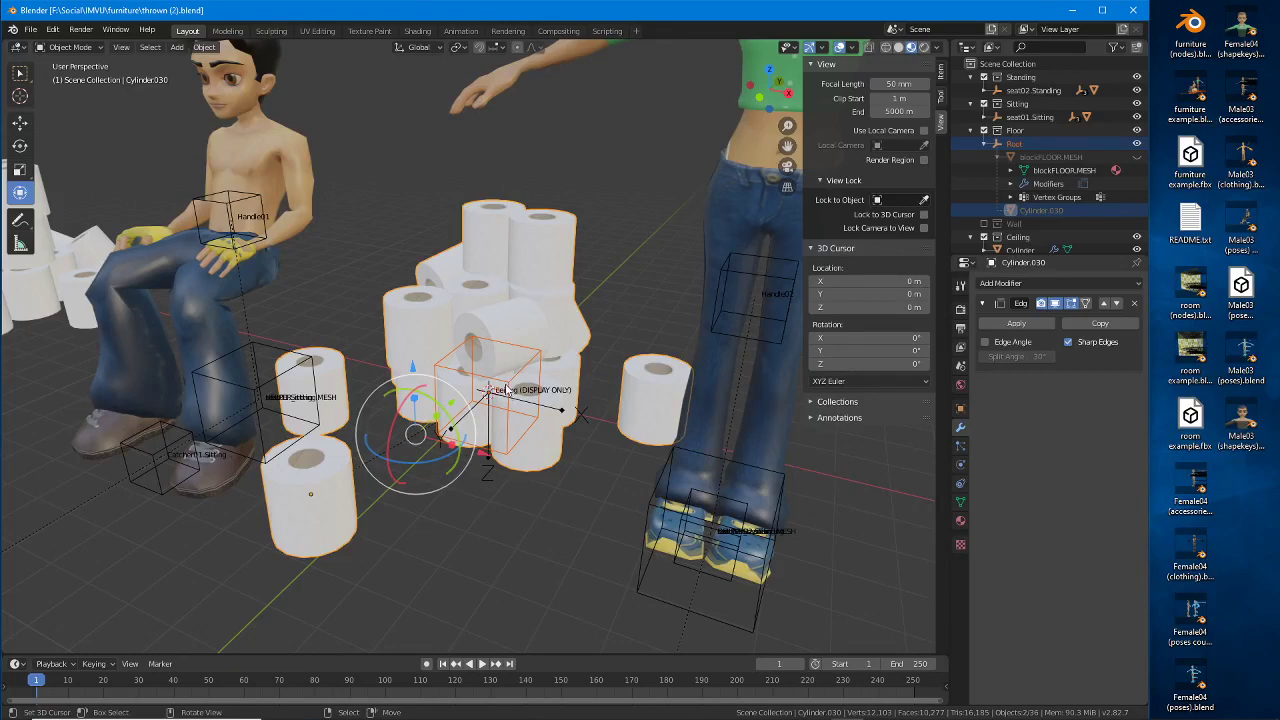
Step: Start an FBX export of the scene as thrown (2).fbx and display the export options
click(508, 390)
click(506, 390)
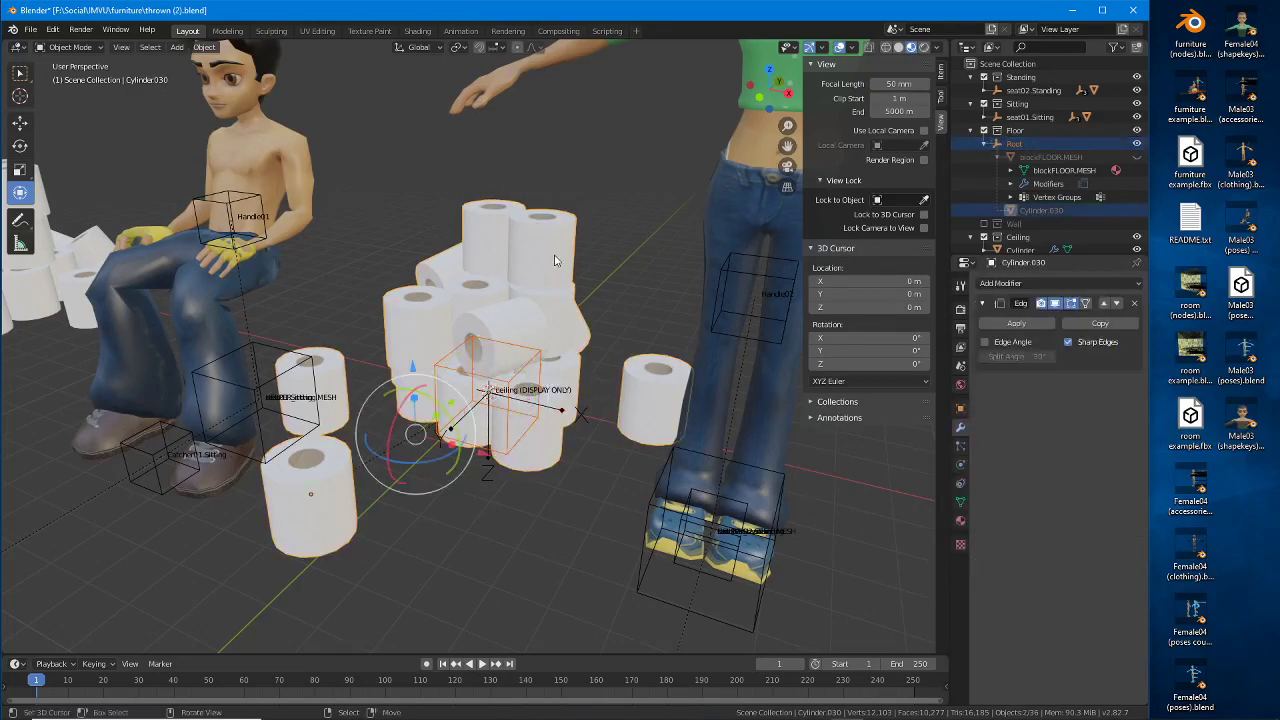
click(31, 31)
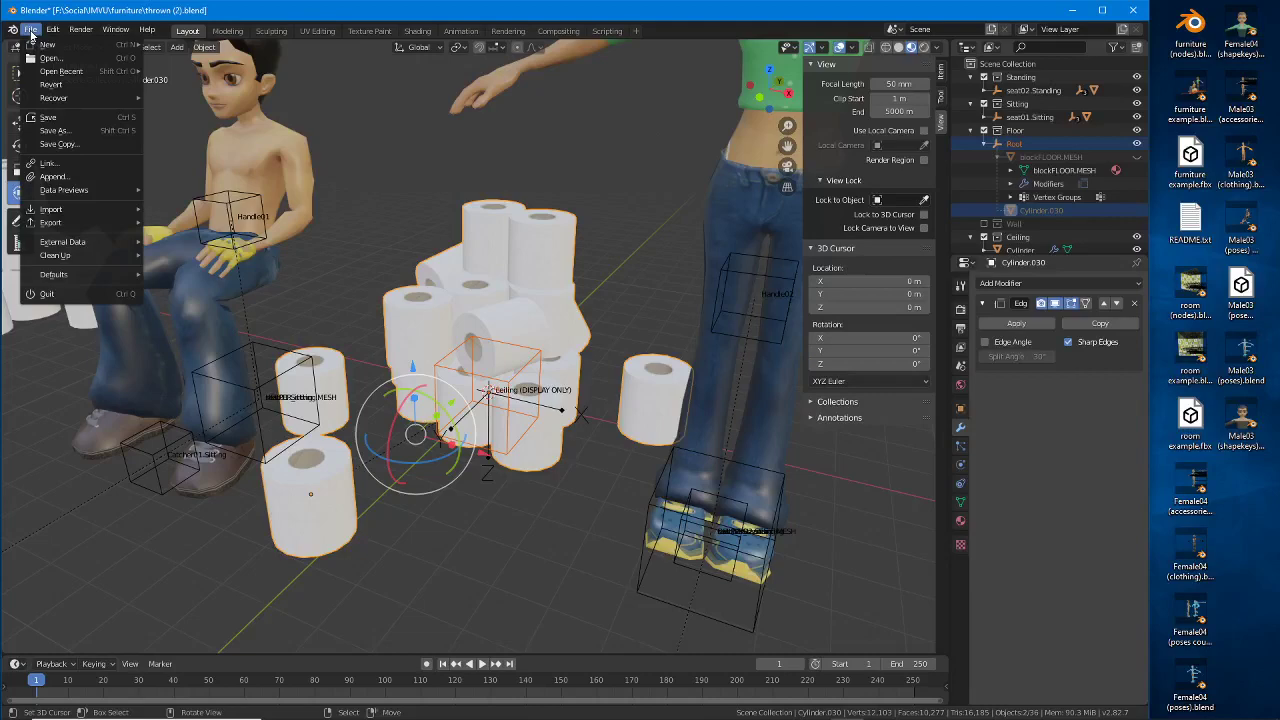
mouse_move(64, 224)
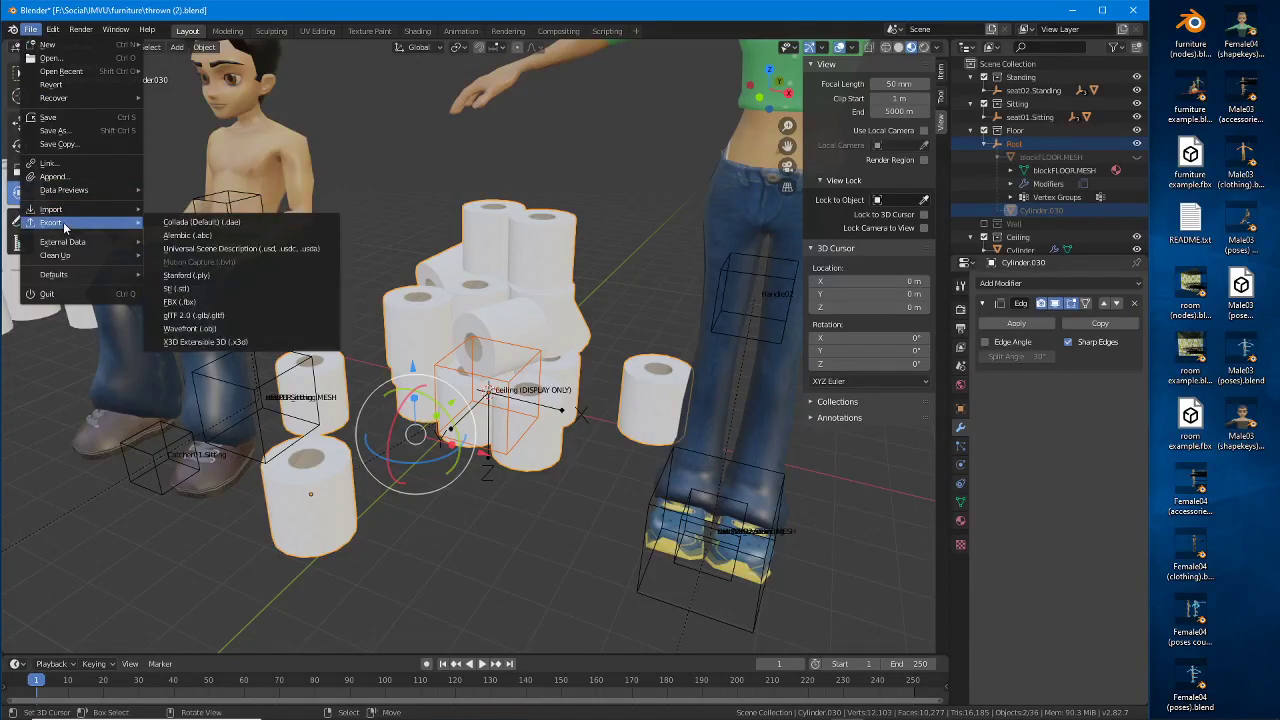
click(190, 302)
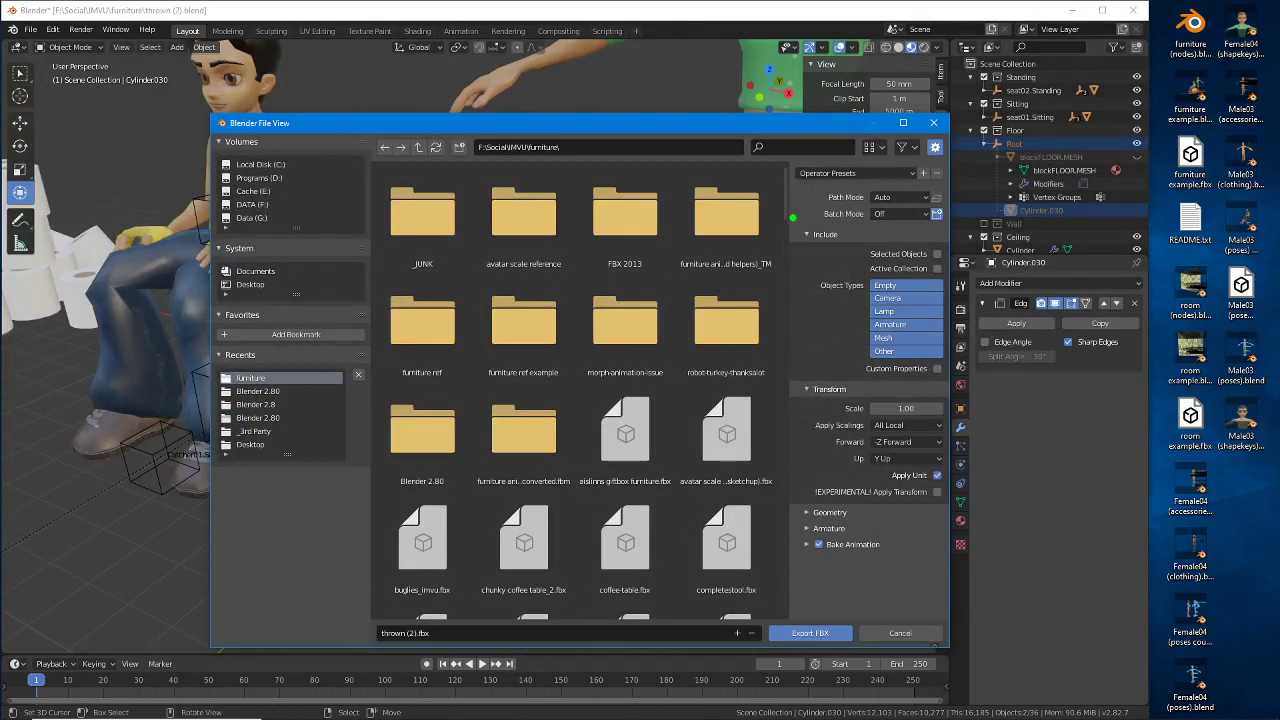
drag(792, 217, 801, 488)
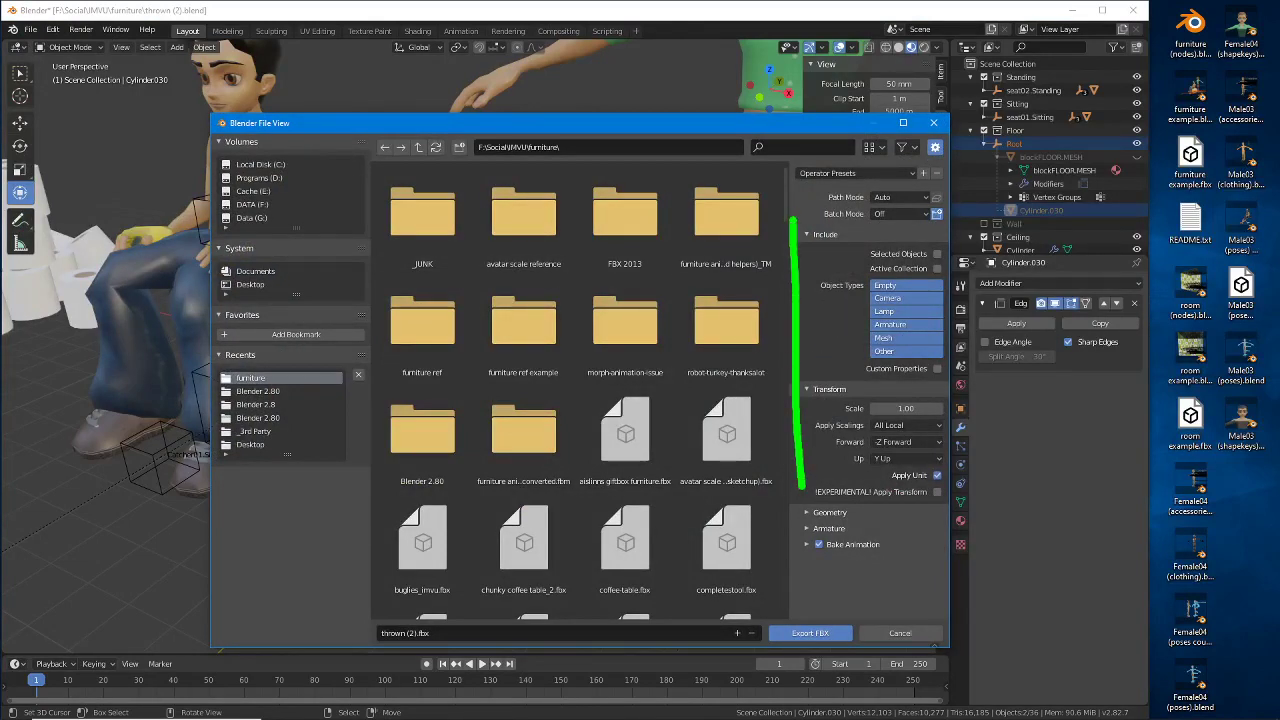
click(935, 148)
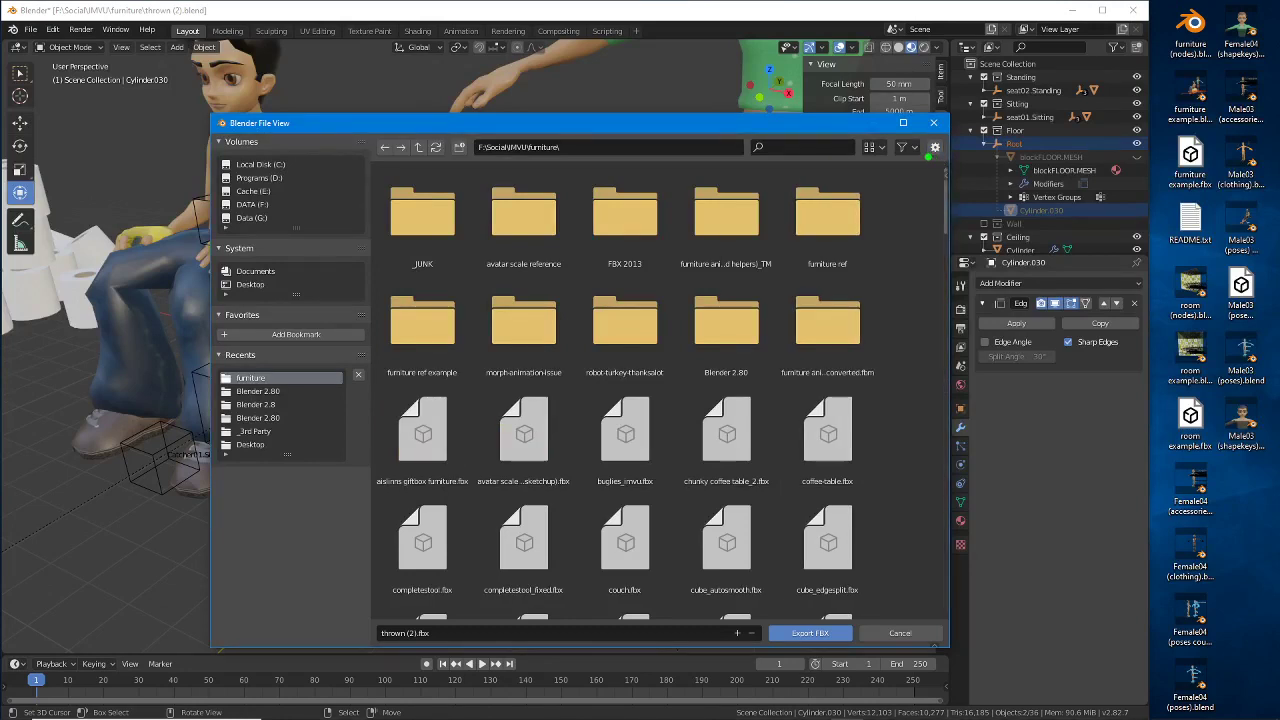
drag(928, 157, 948, 157)
click(935, 147)
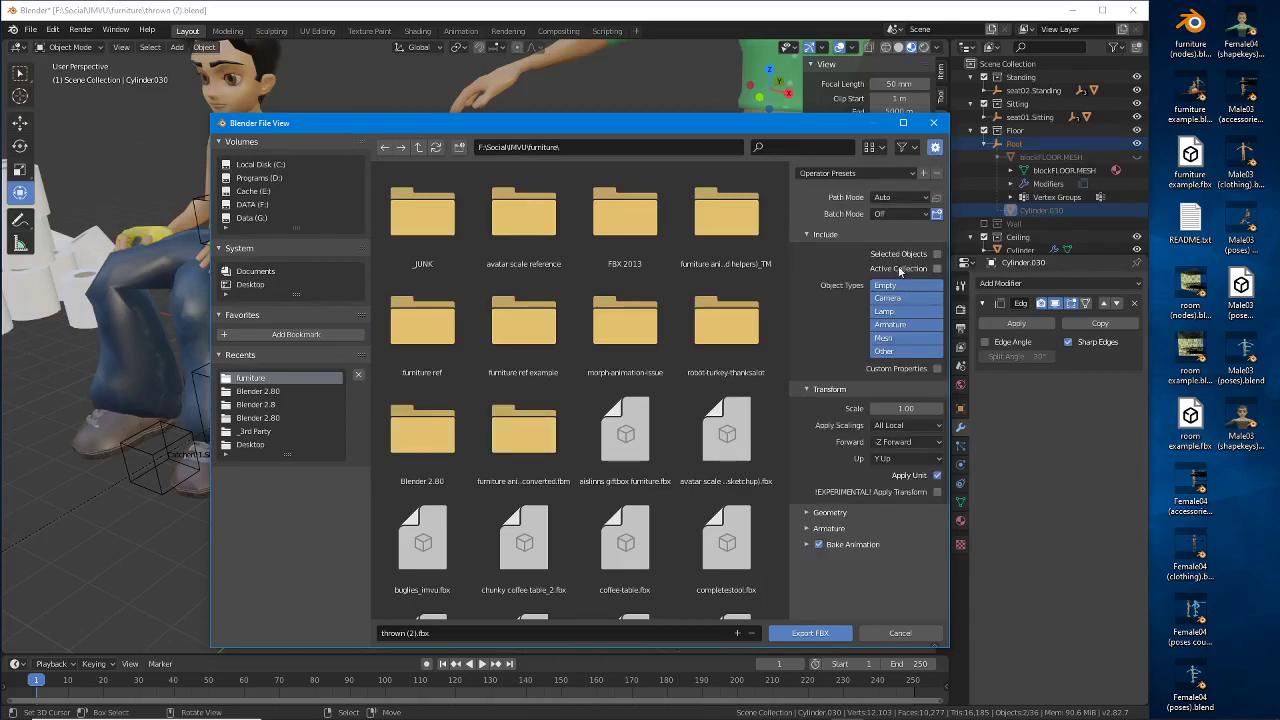
Step: Export only the selected objects as thrown (2).fbx, with leaf bones and baked animation turned off
click(937, 254)
click(822, 512)
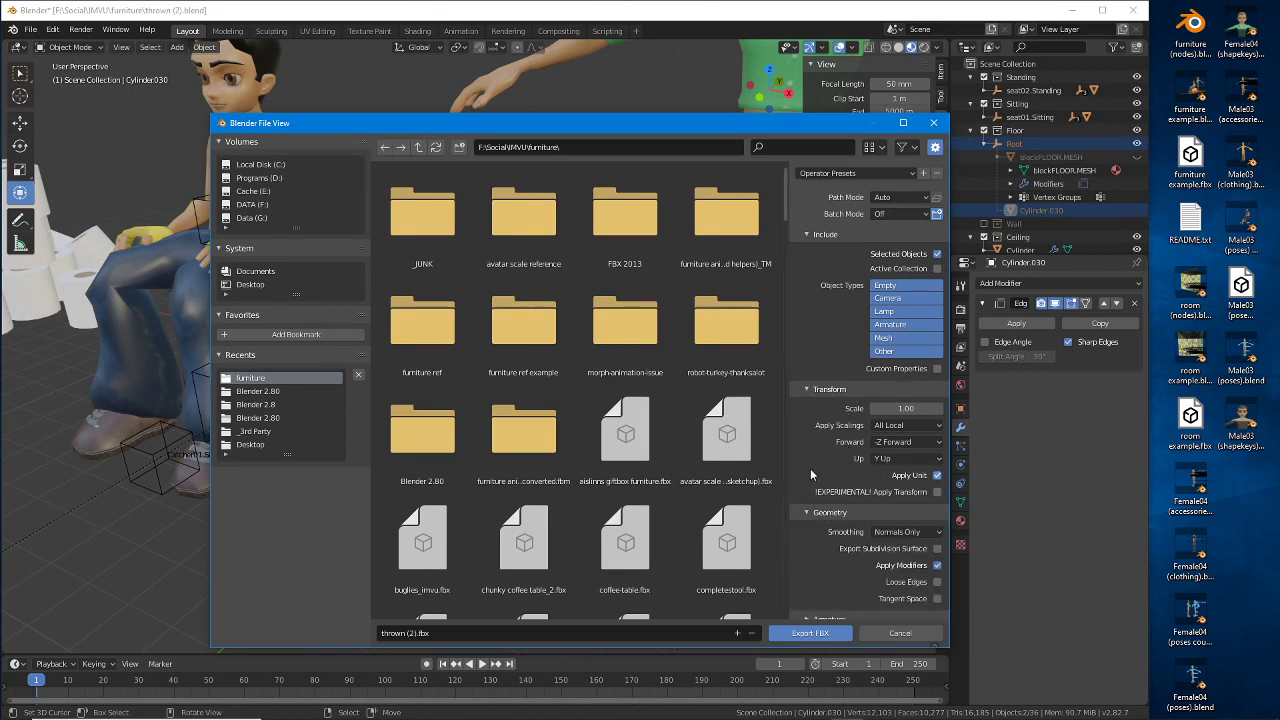
scroll(815, 475, down, 1)
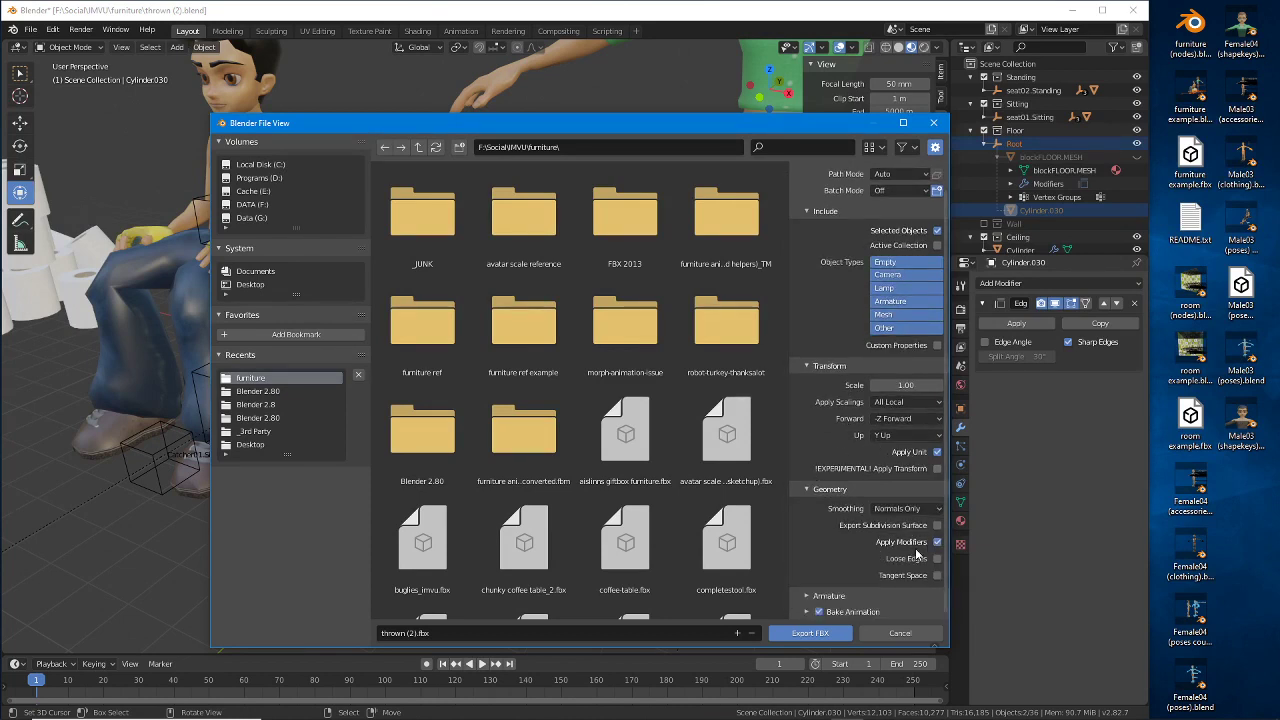
click(815, 598)
scroll(822, 567, down, 4)
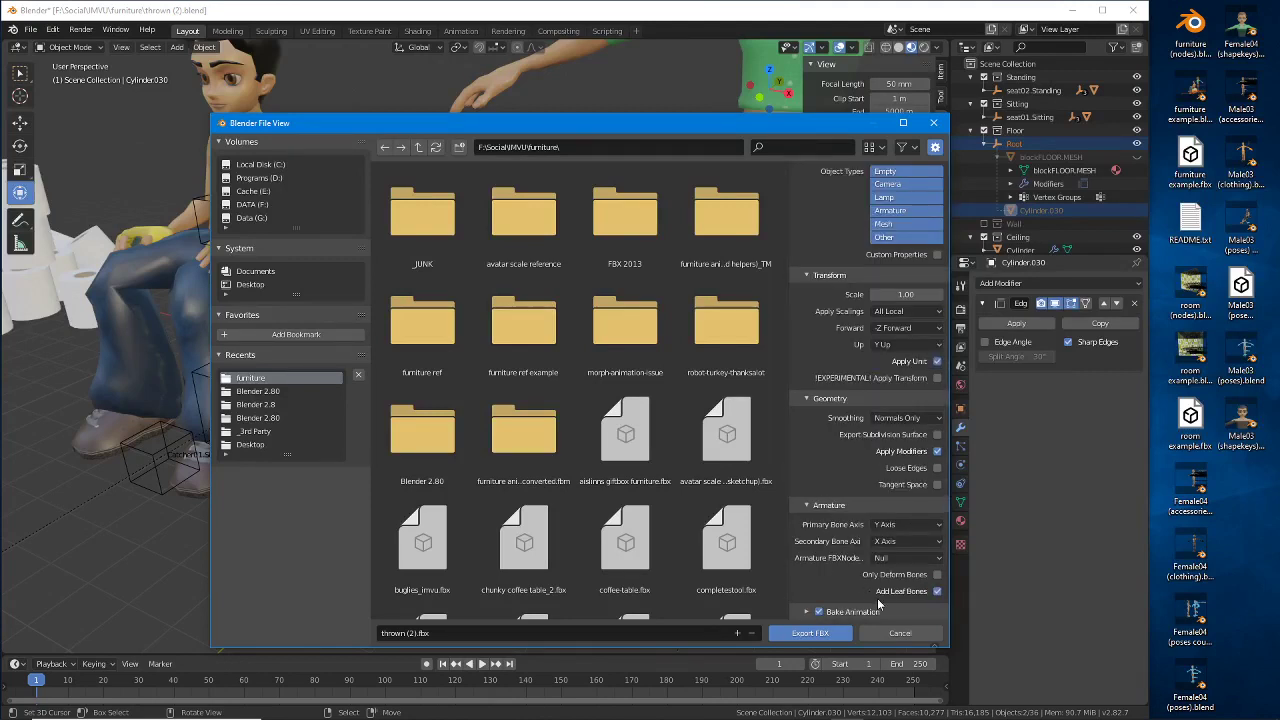
click(937, 592)
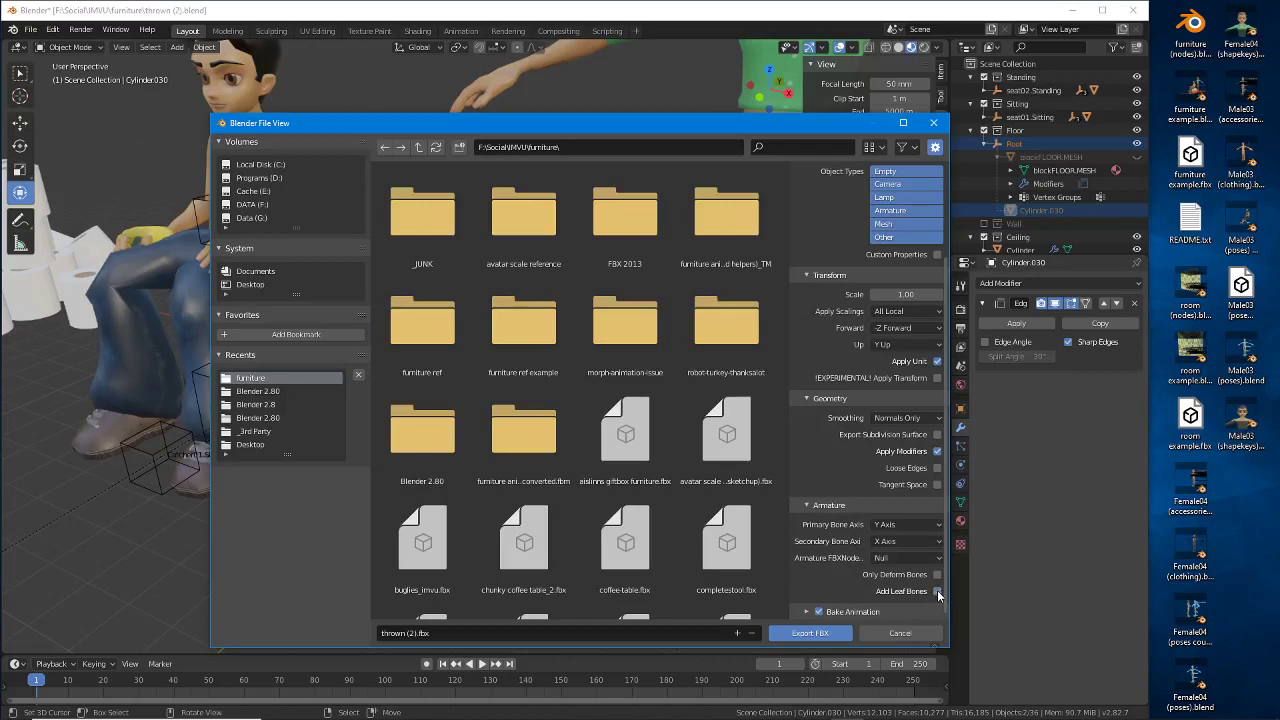
click(816, 612)
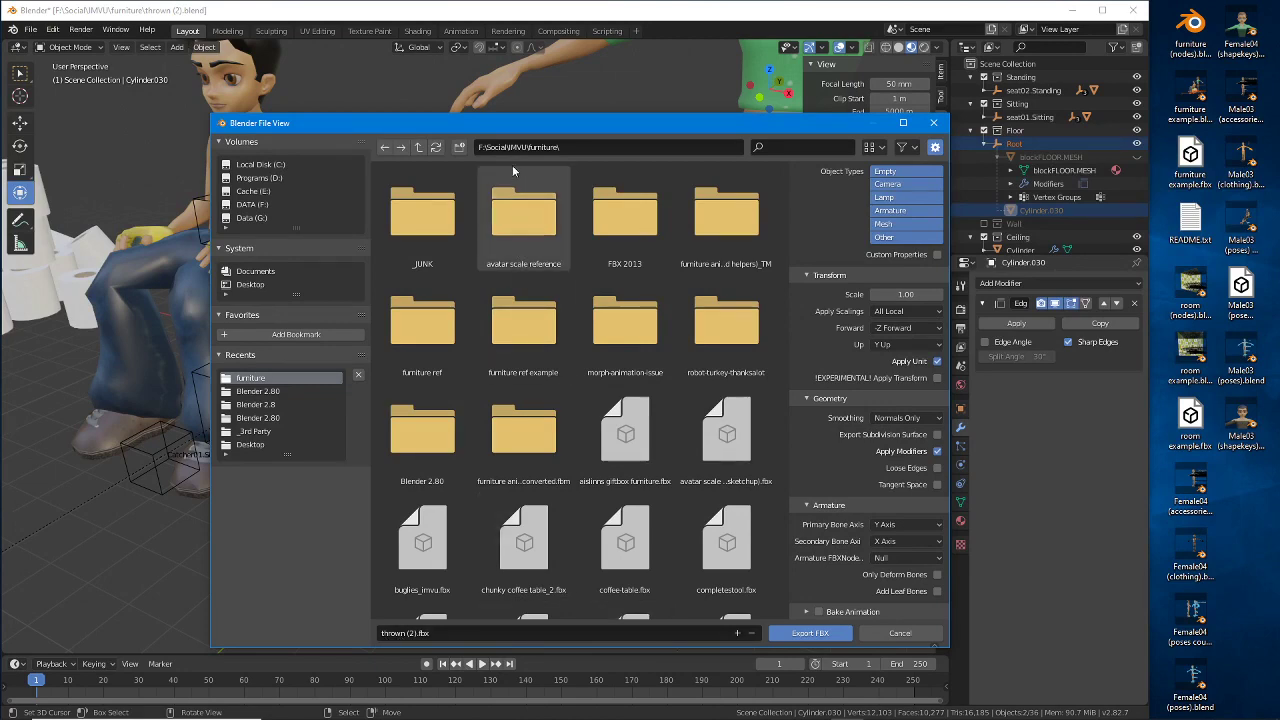
click(810, 633)
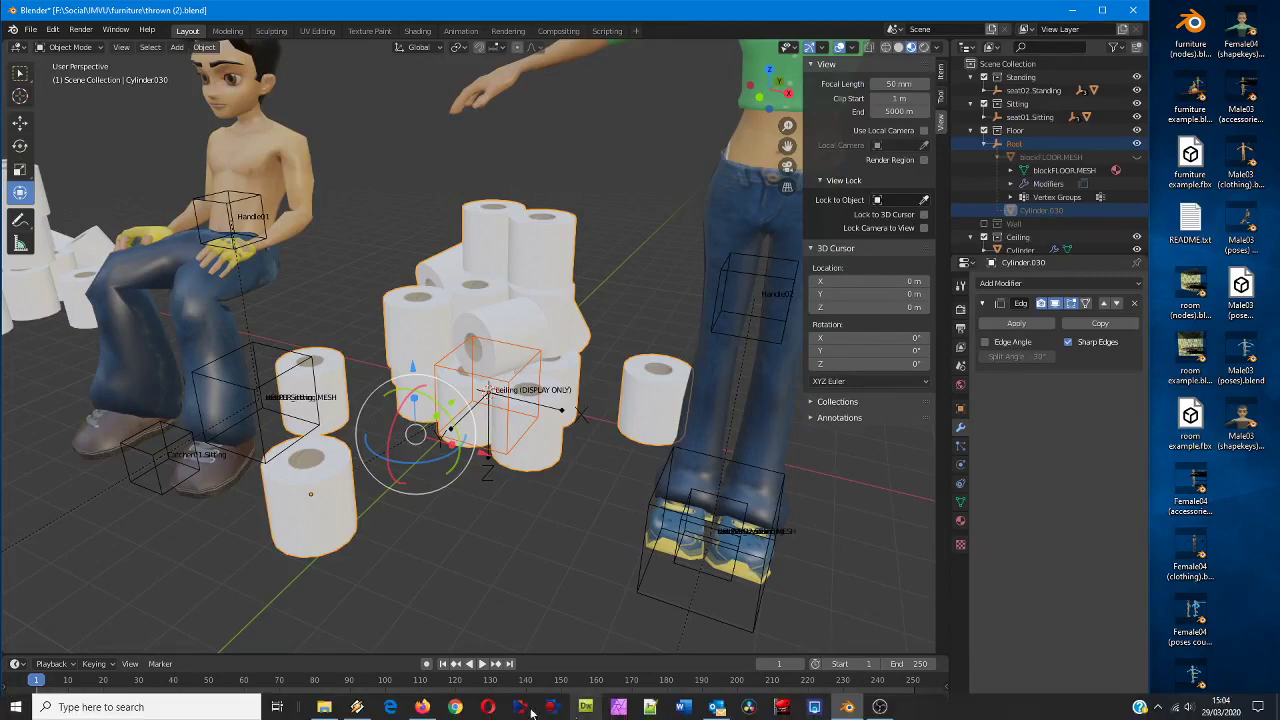
Step: Switch to the IMVU client by searching for imvu, reposition its window and open the Creator Program page
click(205, 704)
text(imvu)
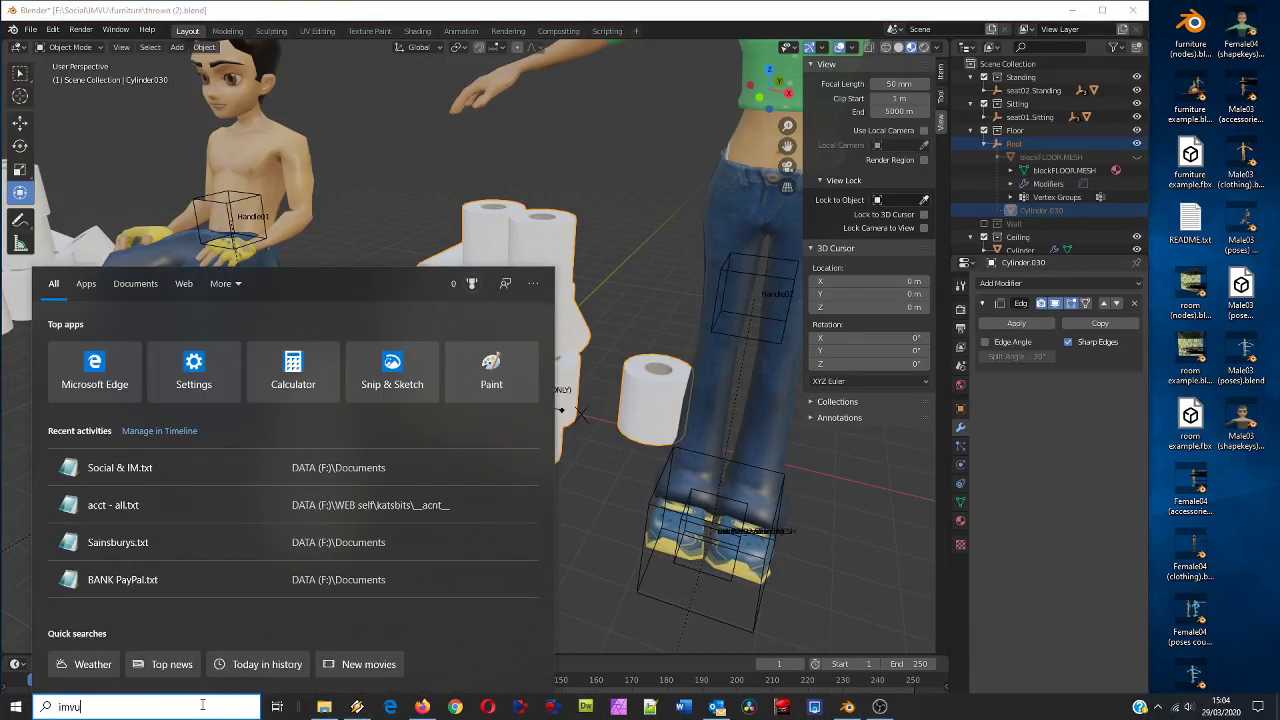
click(89, 330)
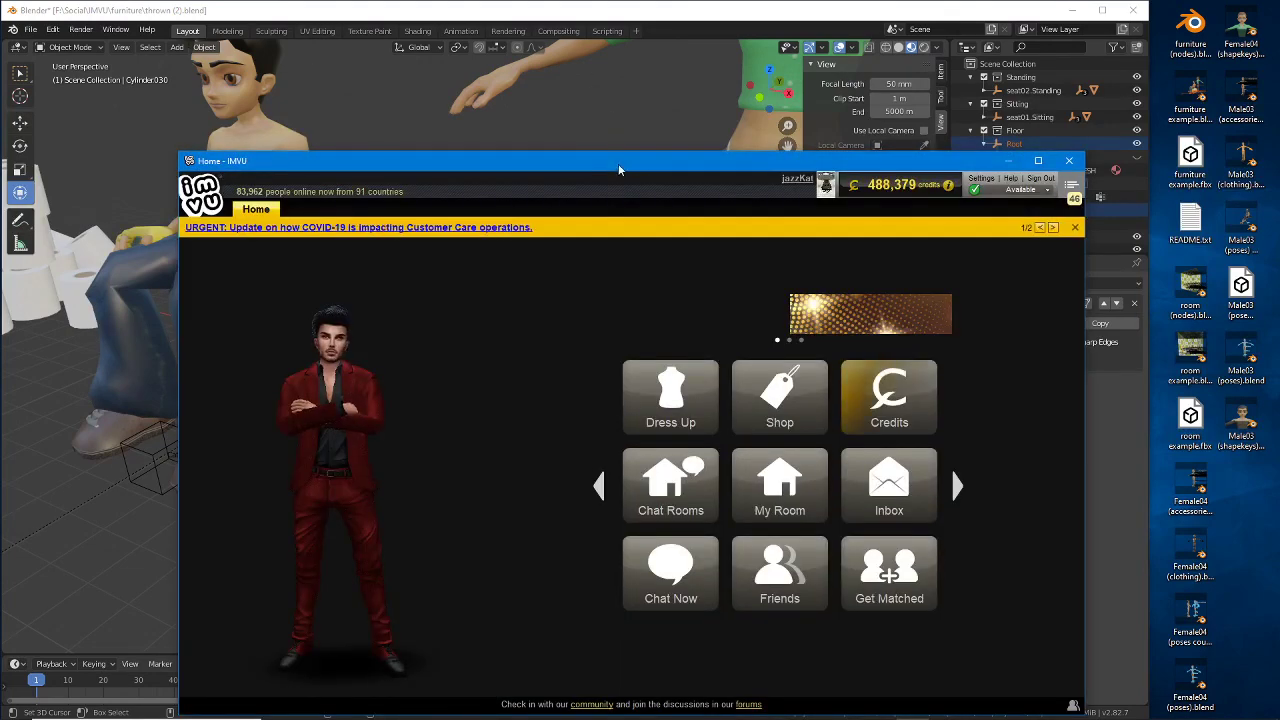
drag(618, 163, 578, 84)
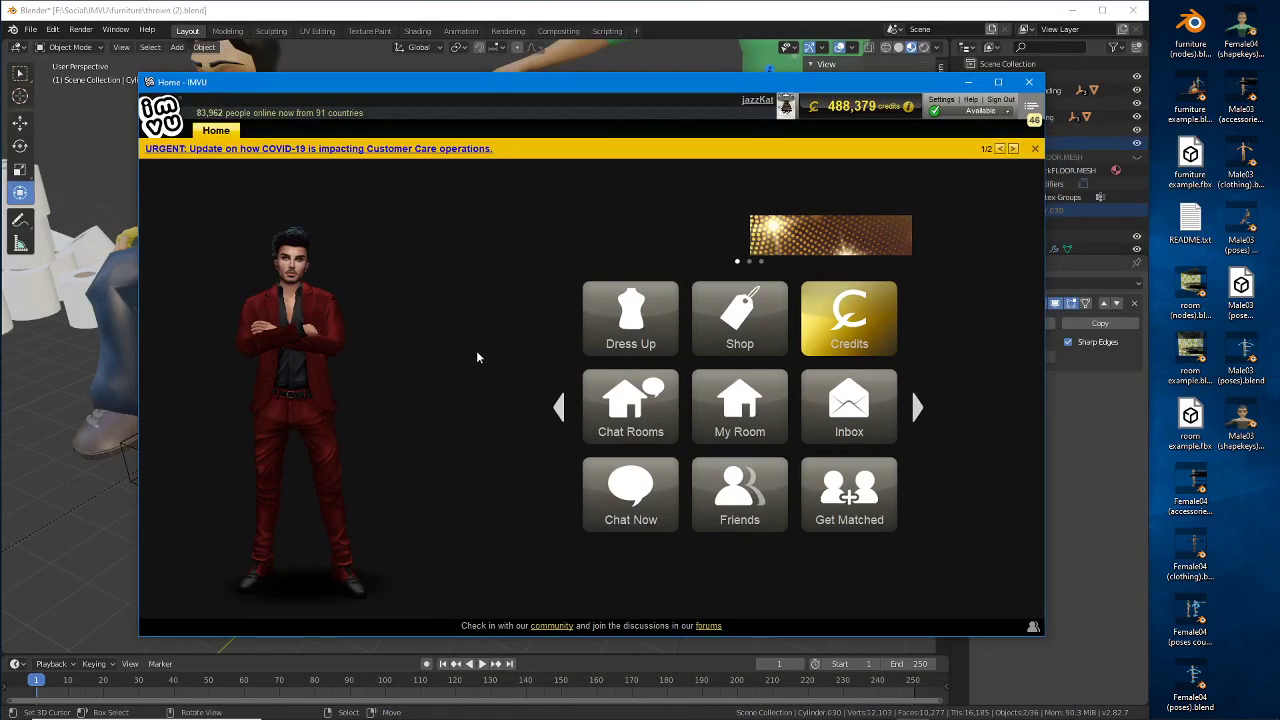
click(558, 408)
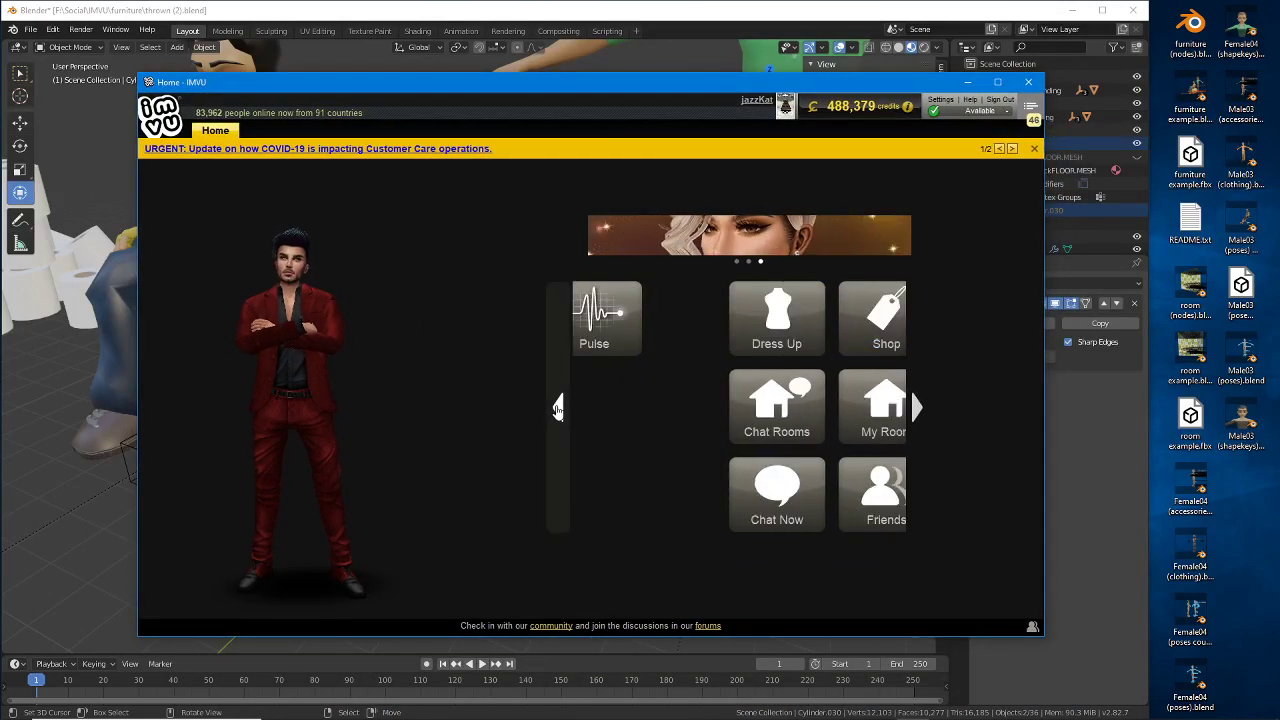
click(622, 325)
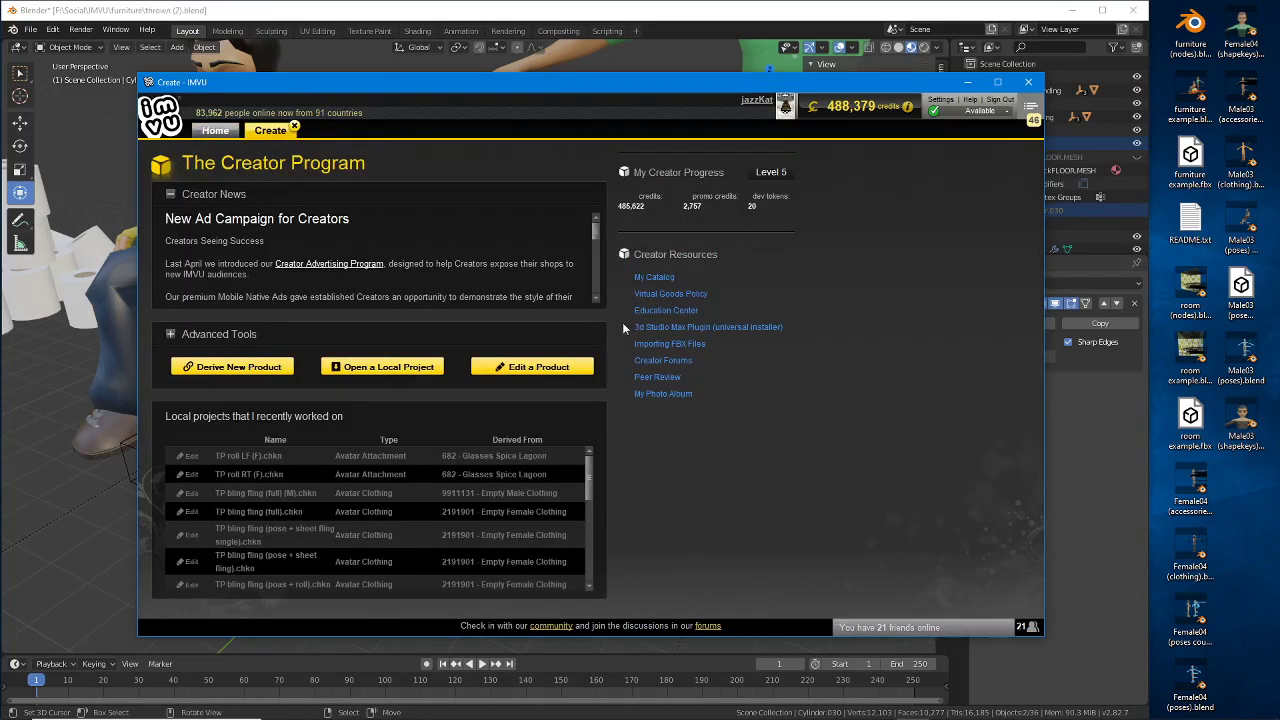
Step: Derive a new product from the Furniture base, product ID 12908, and bring its chair into view in the editor
click(232, 367)
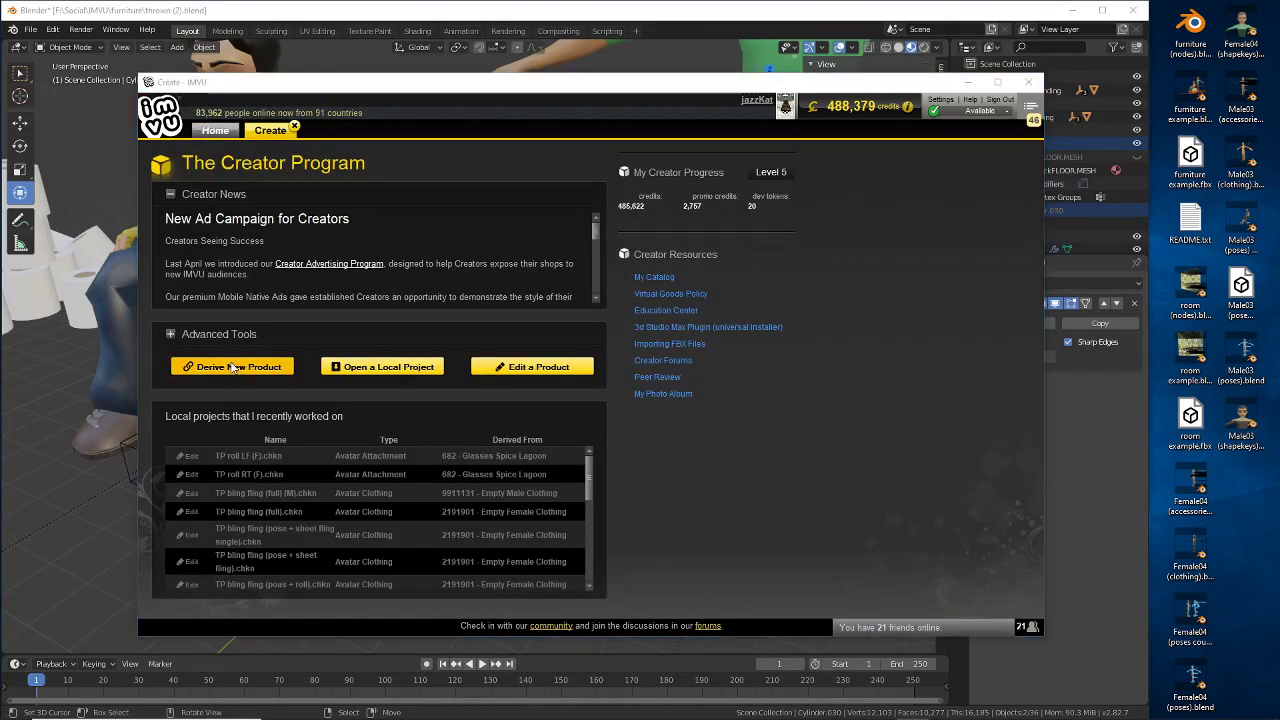
click(569, 244)
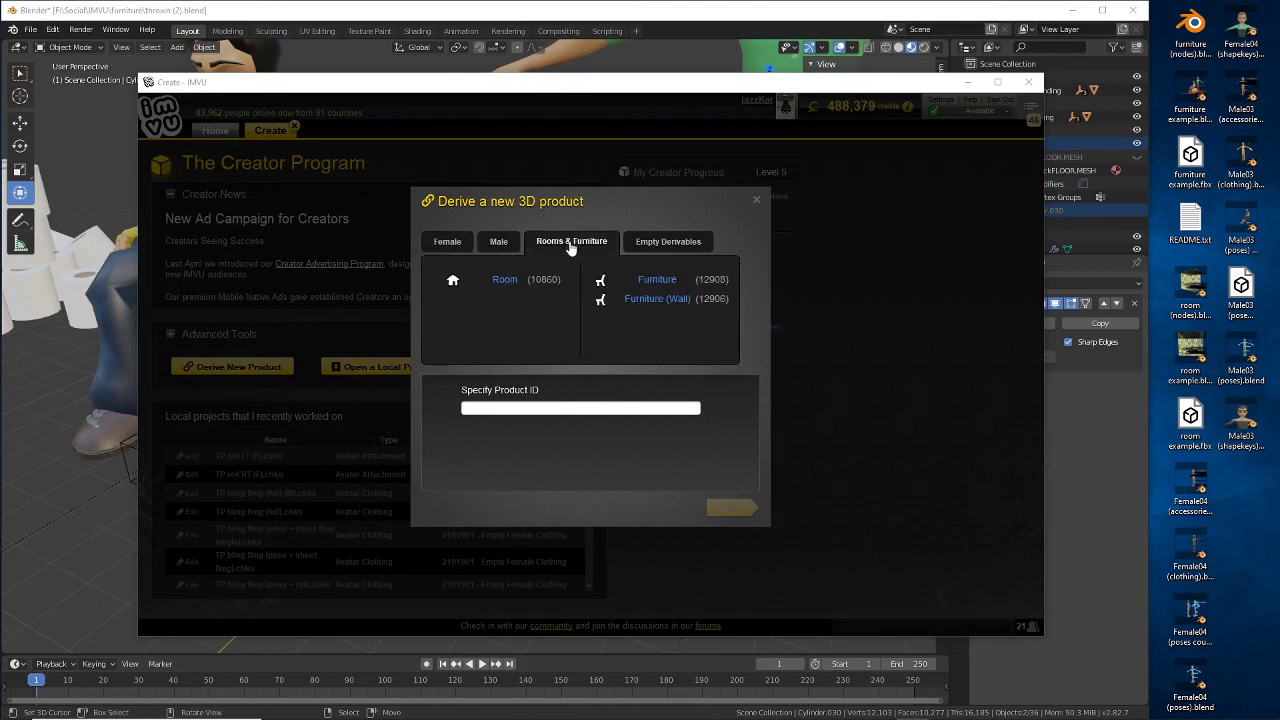
click(657, 282)
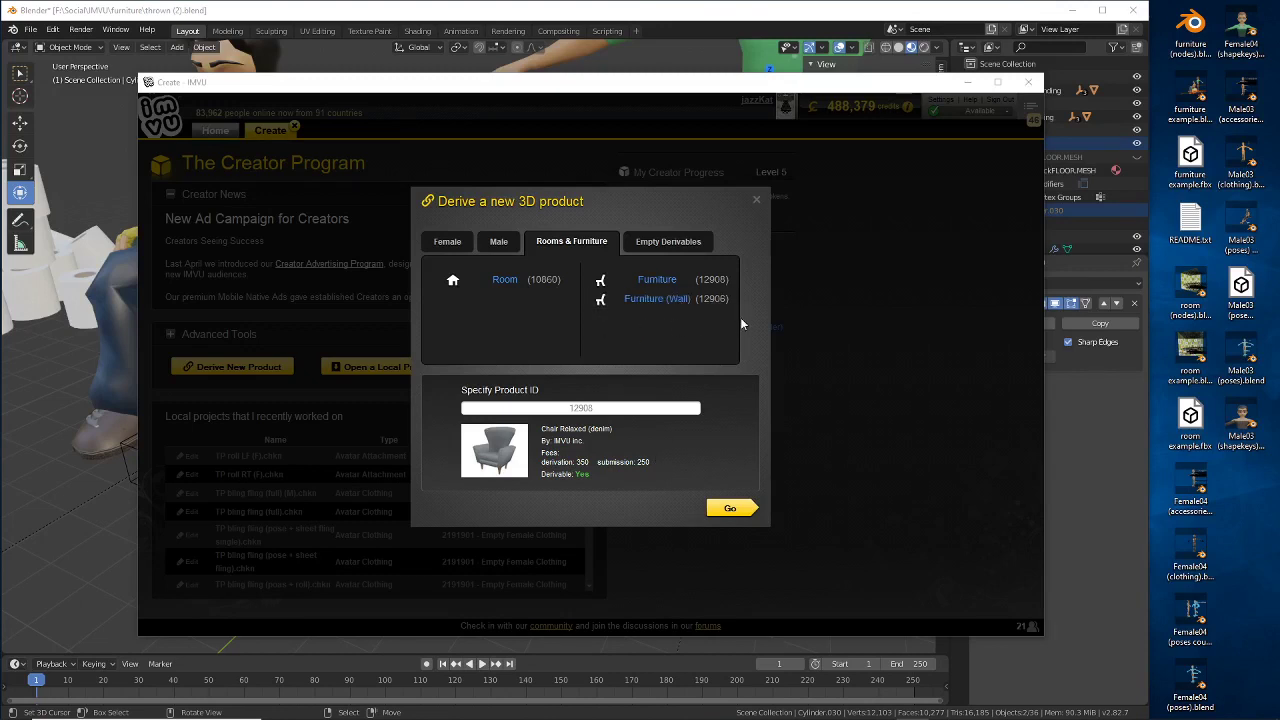
click(729, 508)
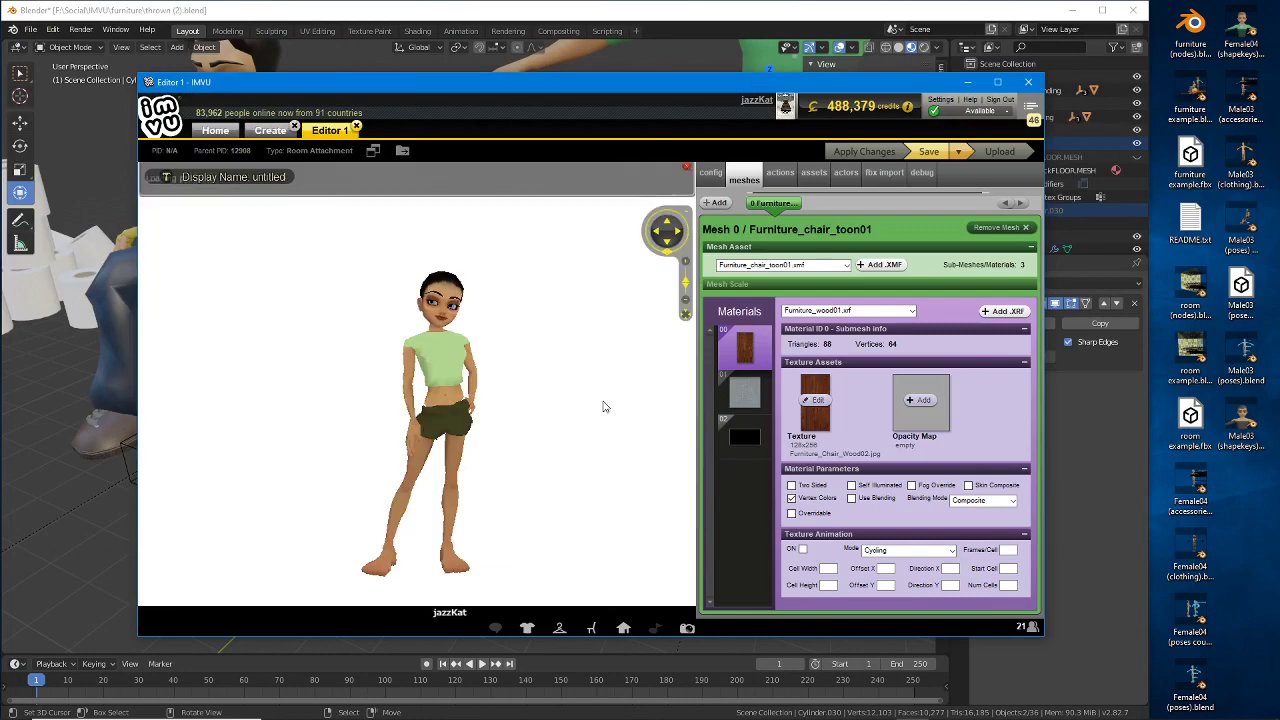
scroll(461, 455, down, 2)
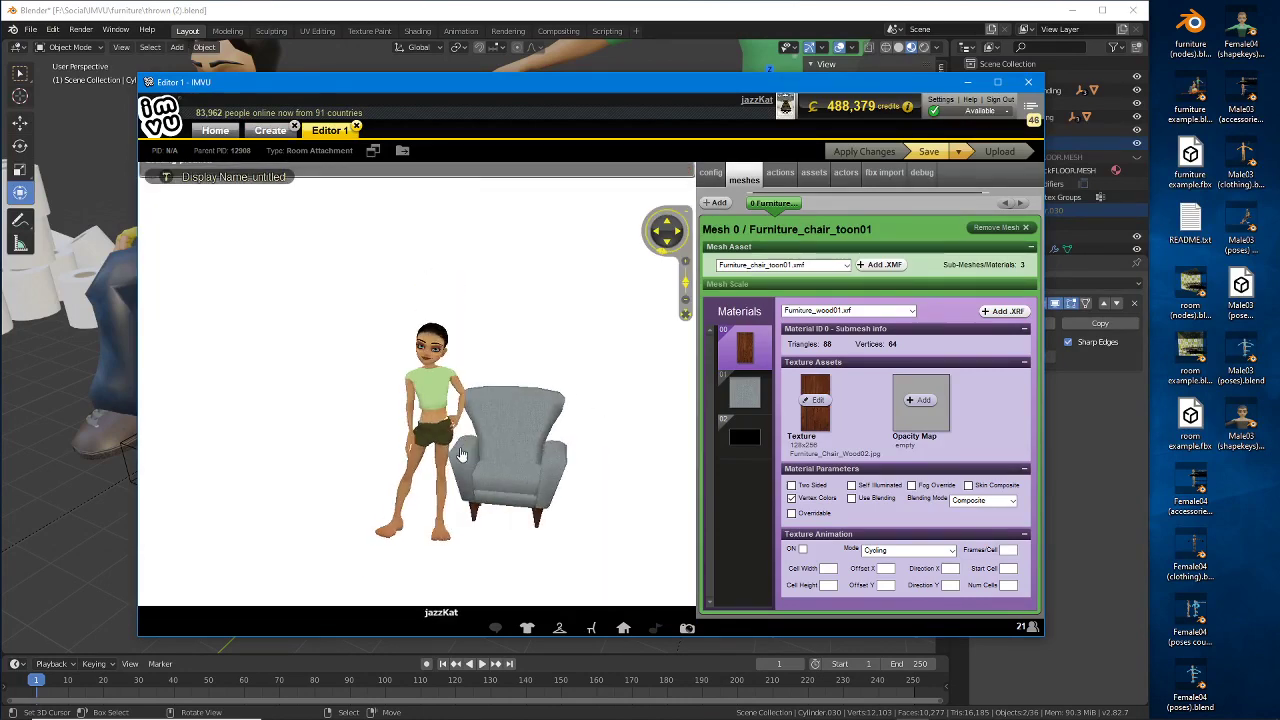
drag(461, 455, 446, 432)
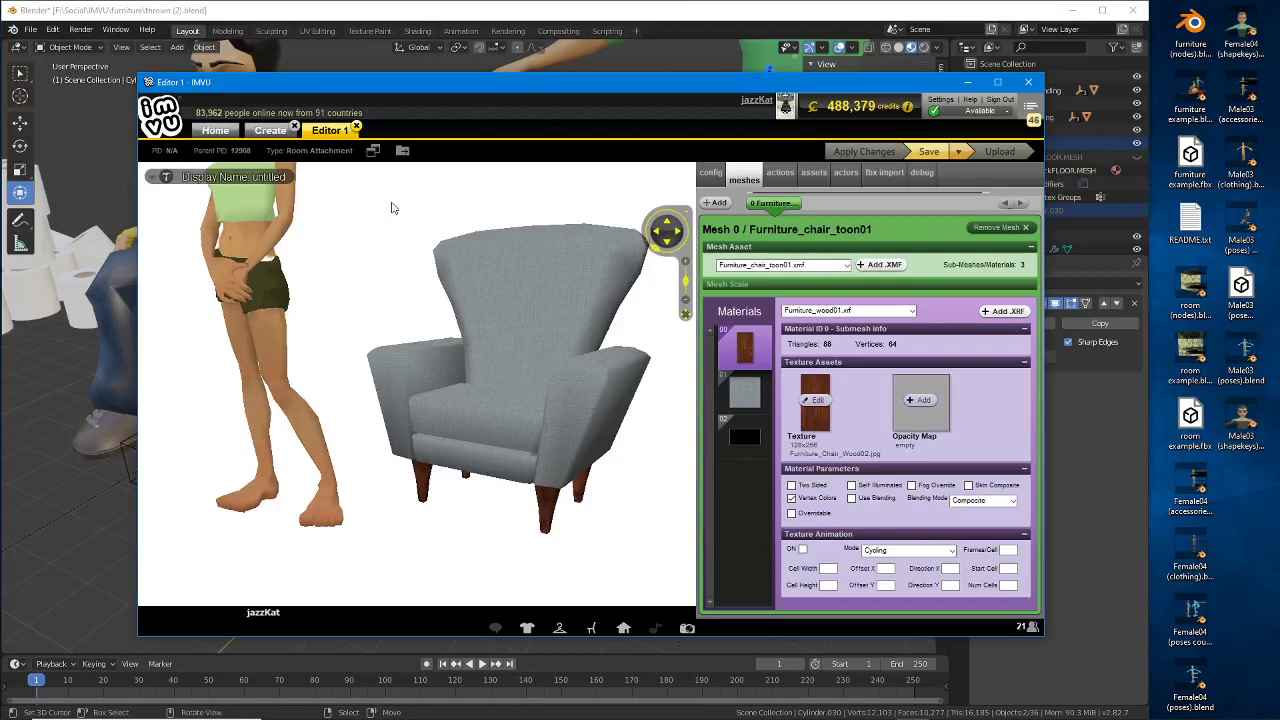
Step: Load thrown (2).fbx from the IMVU furniture folder into the product's FBX import
click(884, 174)
click(741, 204)
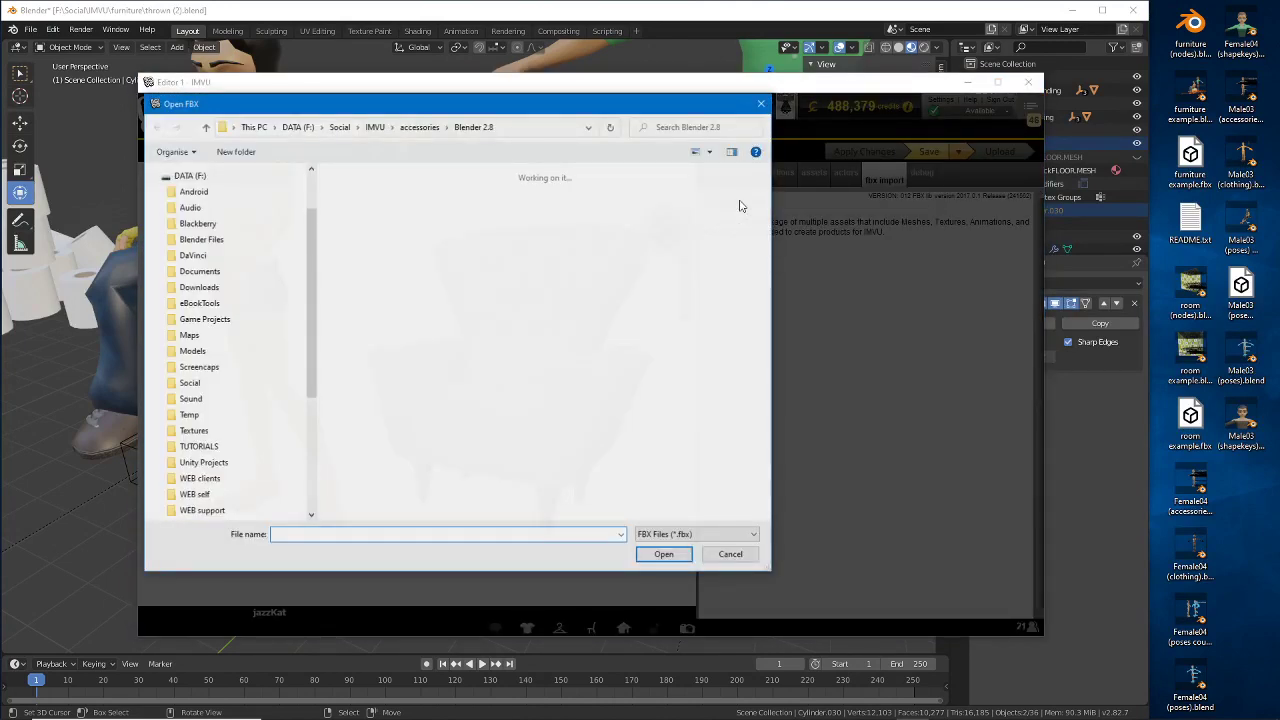
click(376, 127)
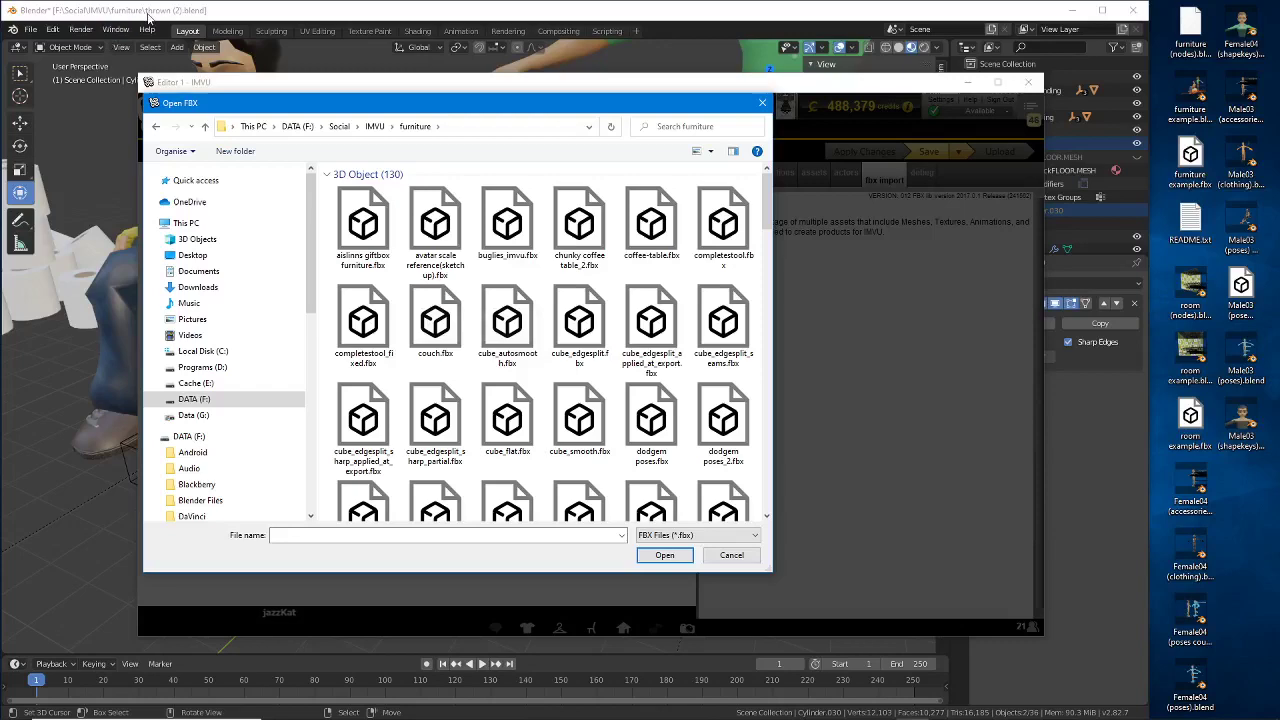
scroll(716, 397, down, 10)
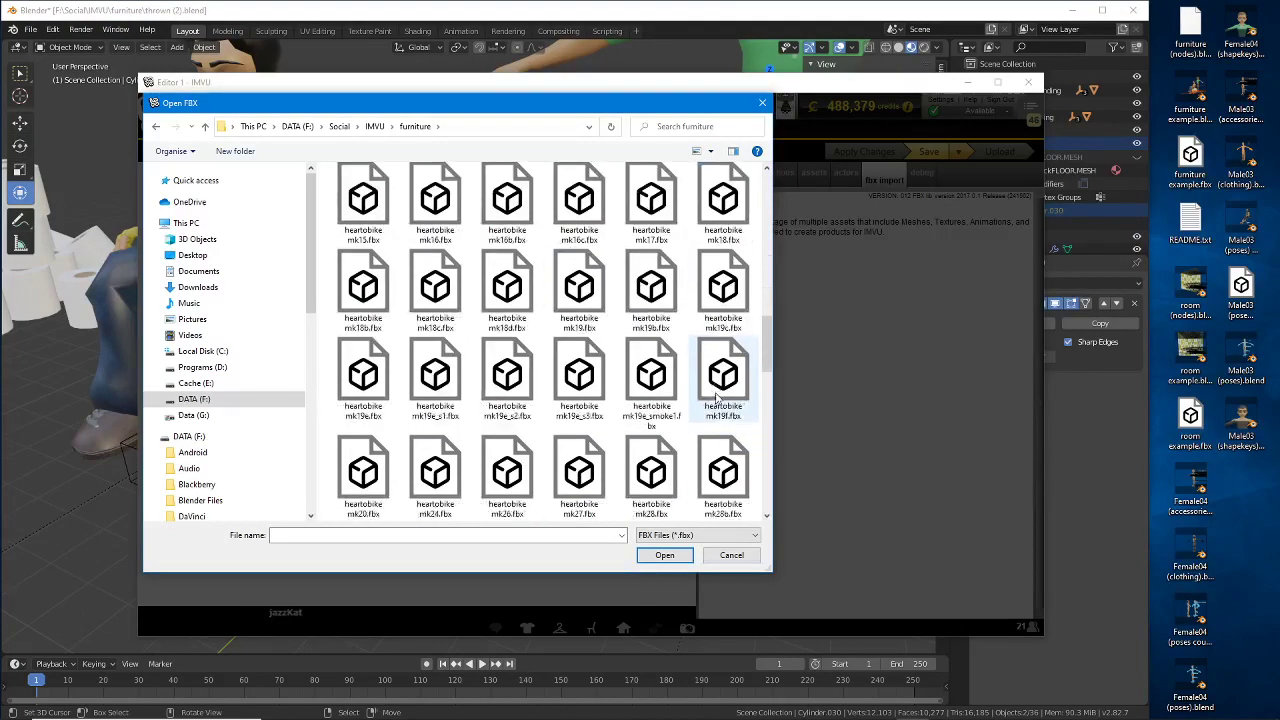
scroll(716, 397, down, 8)
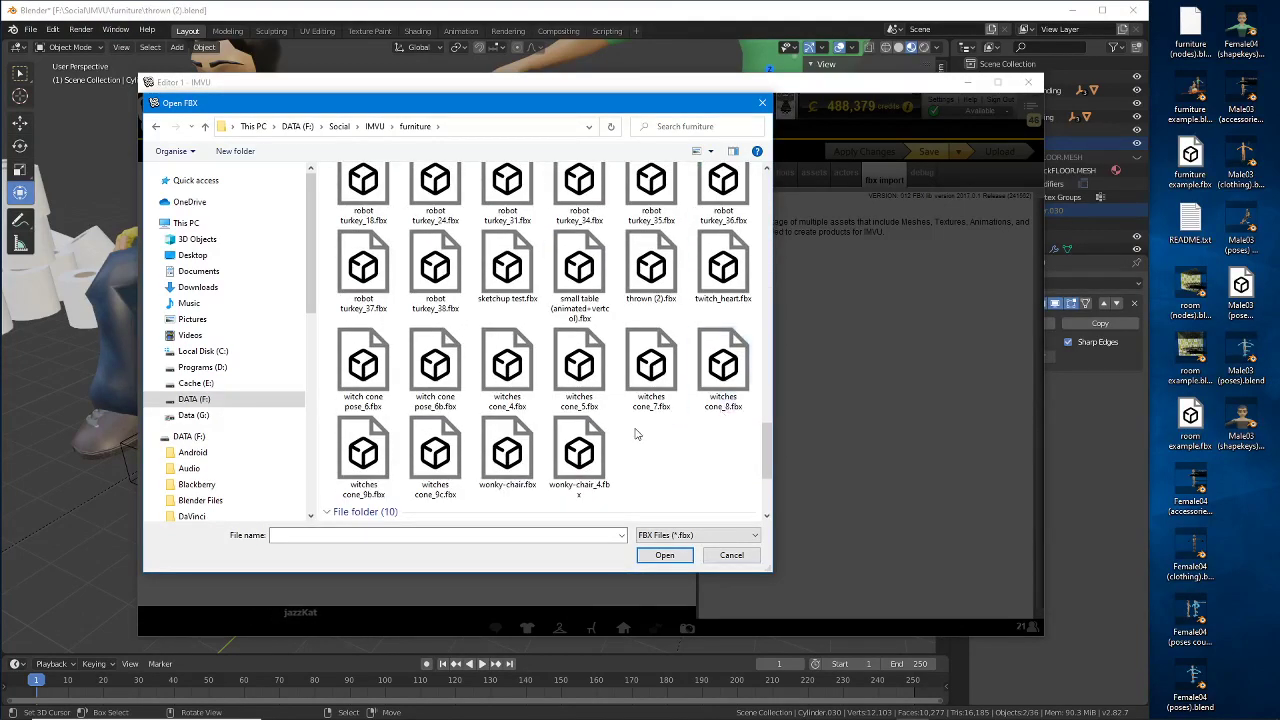
click(646, 263)
click(664, 555)
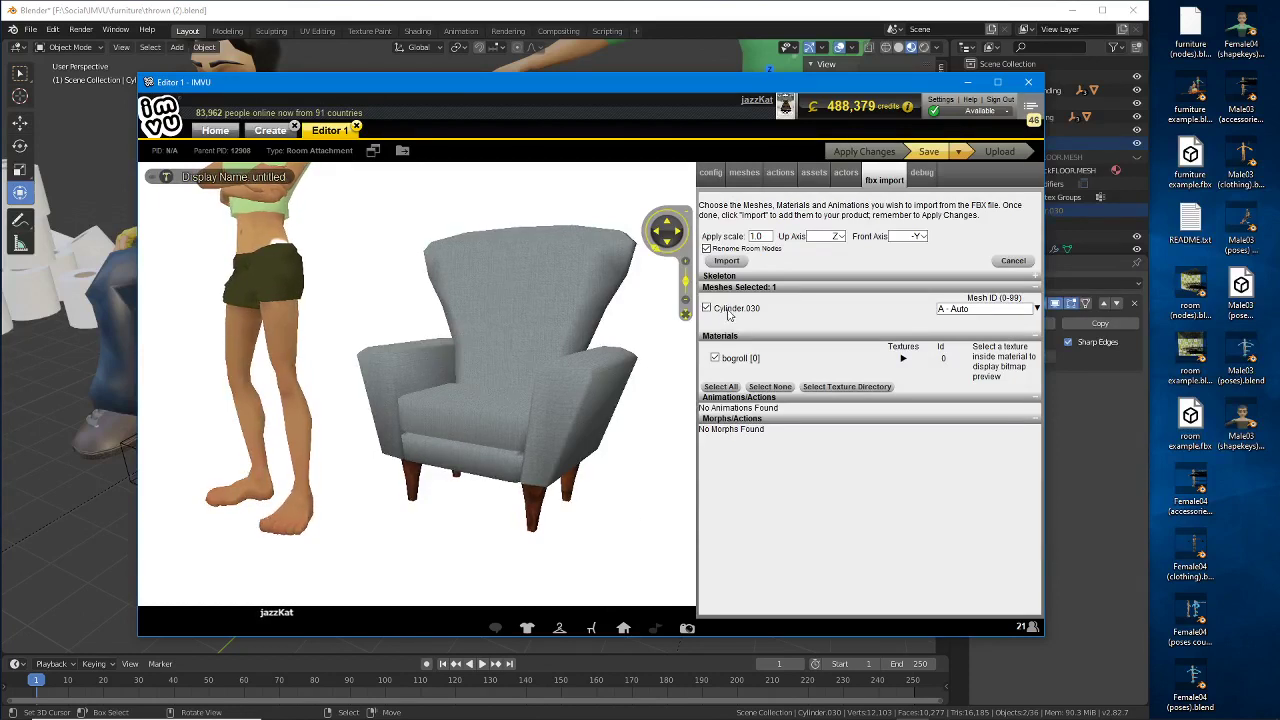
Step: Import Cylinder.030 as mesh ID 0 at scale 0.01 without renaming room nodes, and apply the changes to the product
click(967, 309)
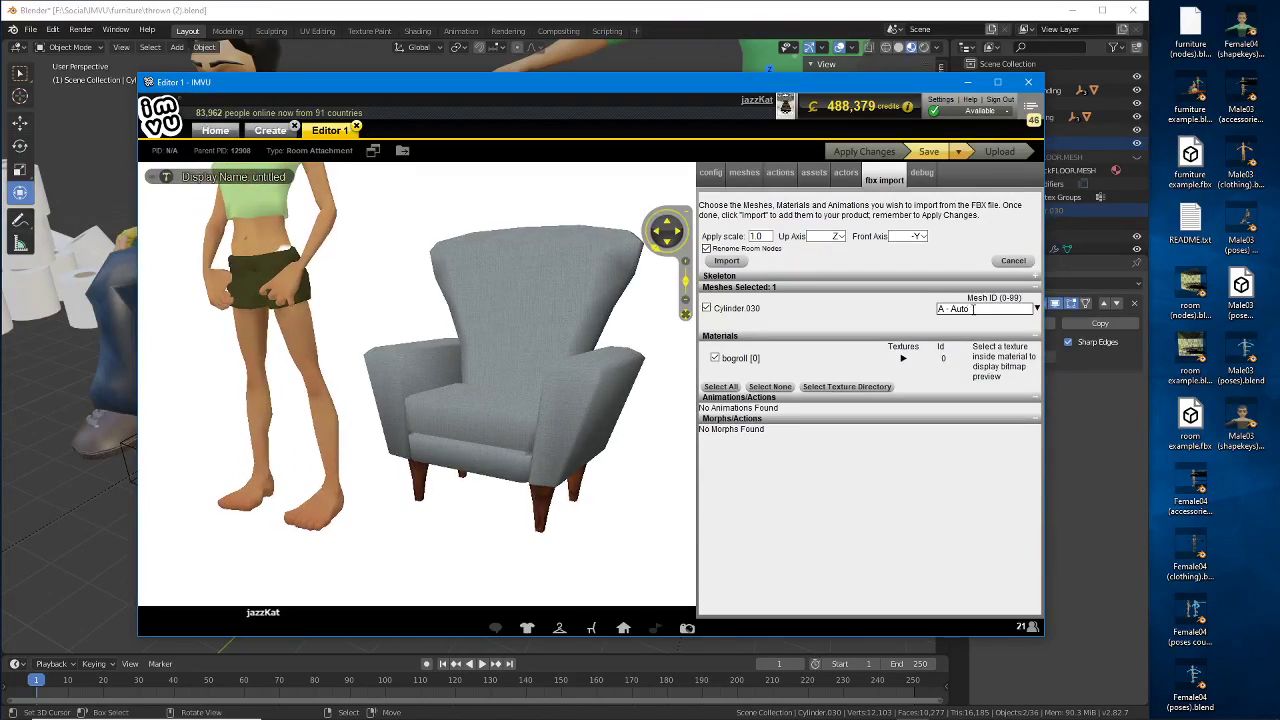
drag(978, 309, 888, 306)
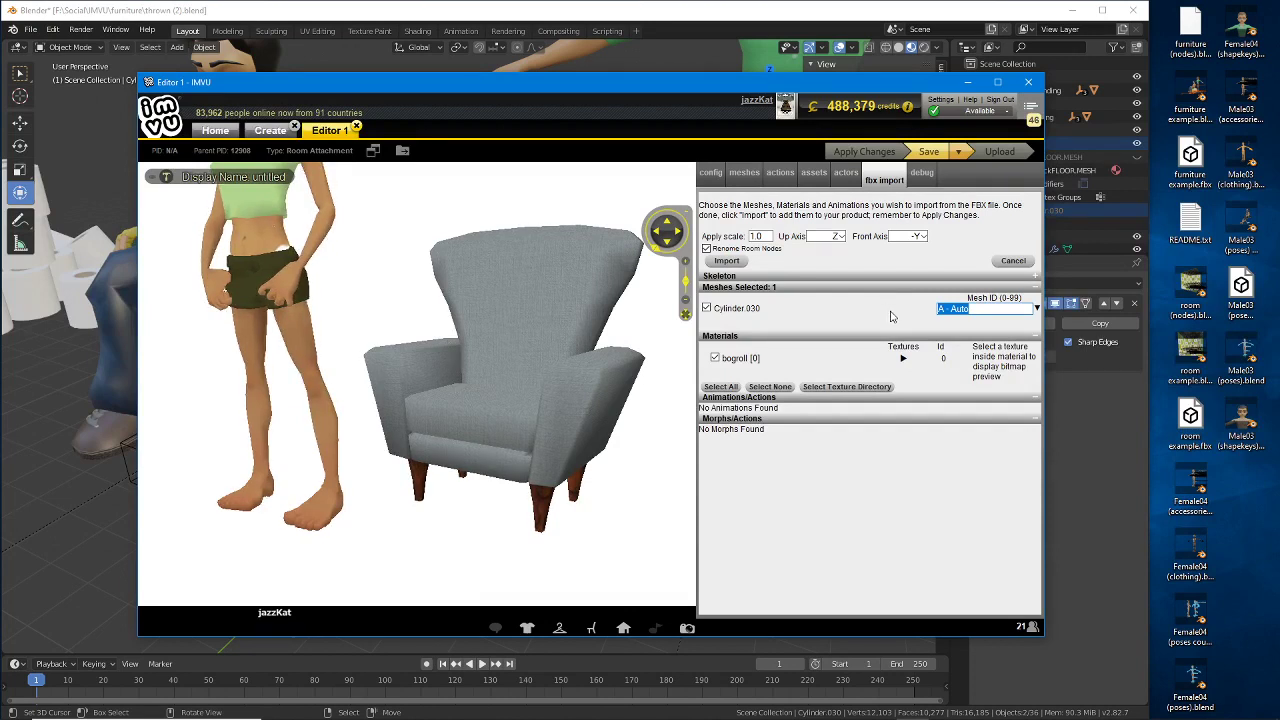
text(0)
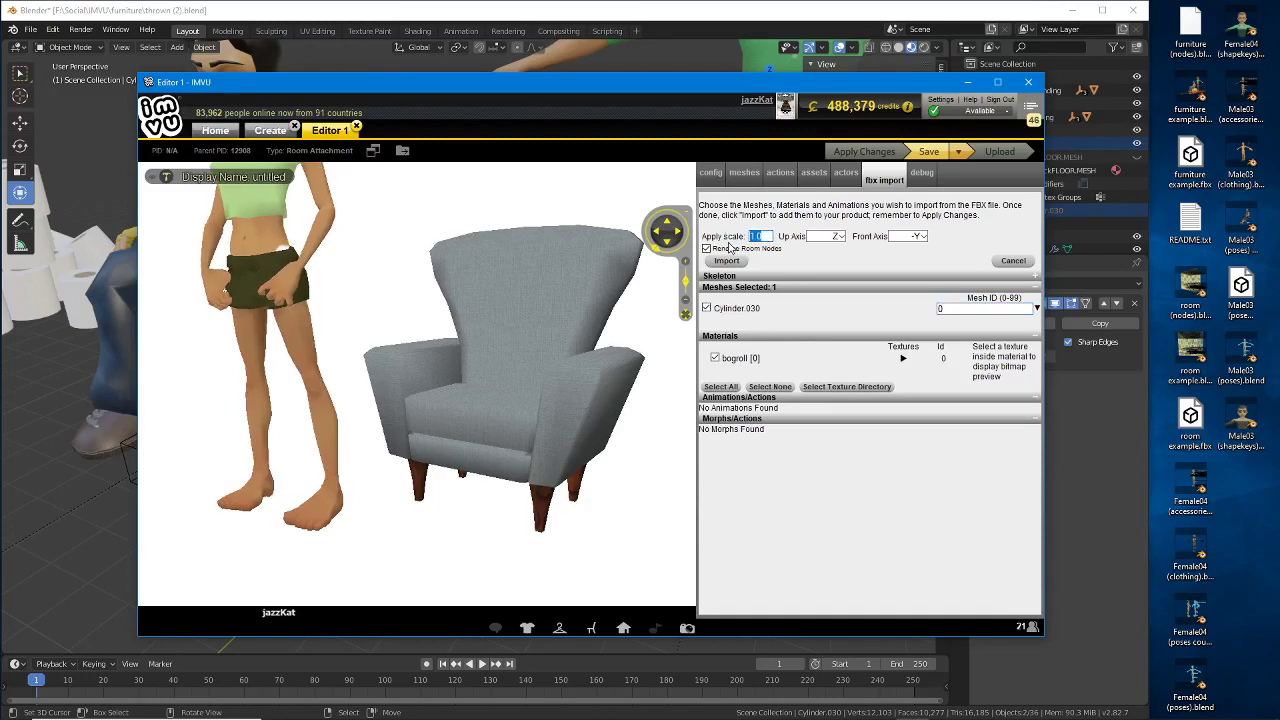
click(724, 260)
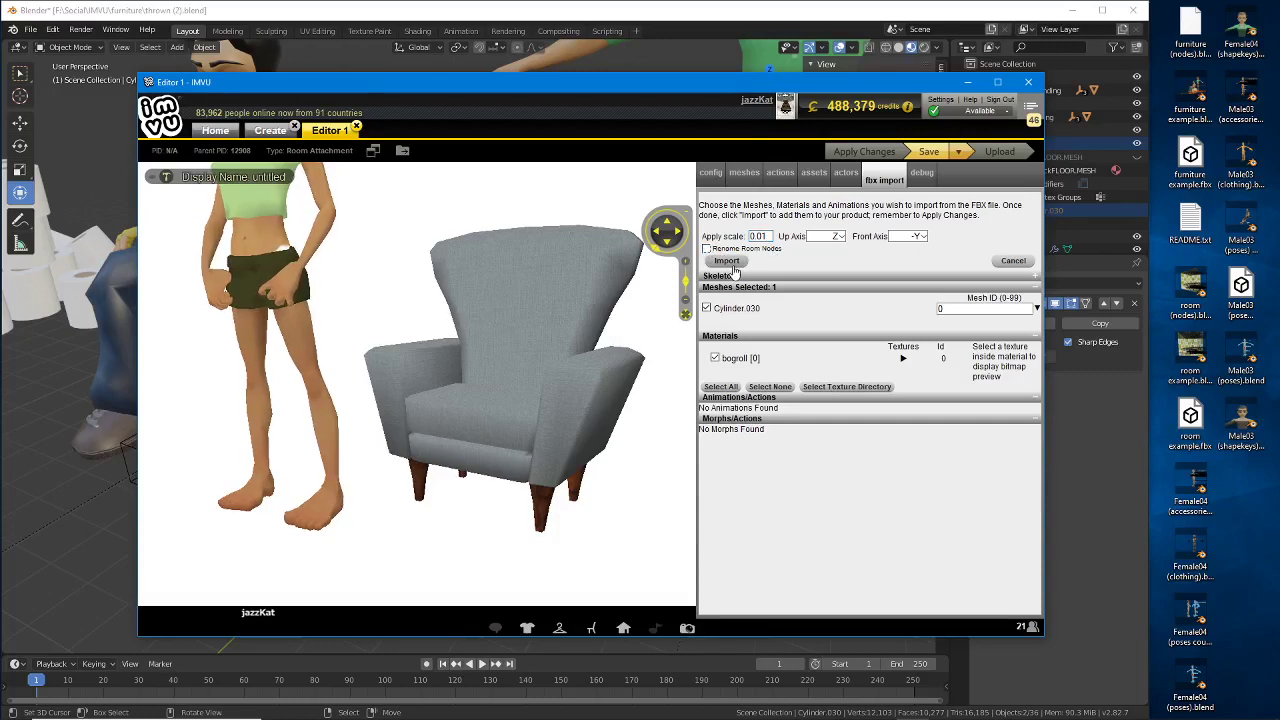
click(727, 261)
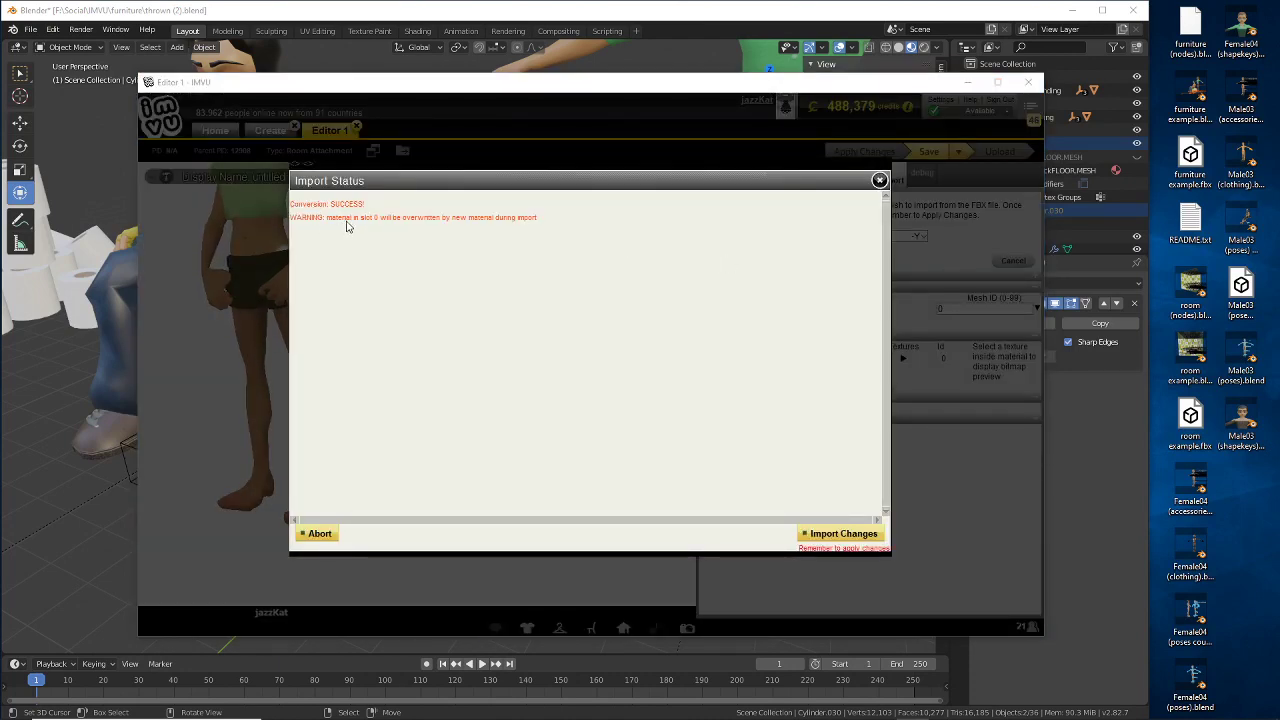
click(823, 533)
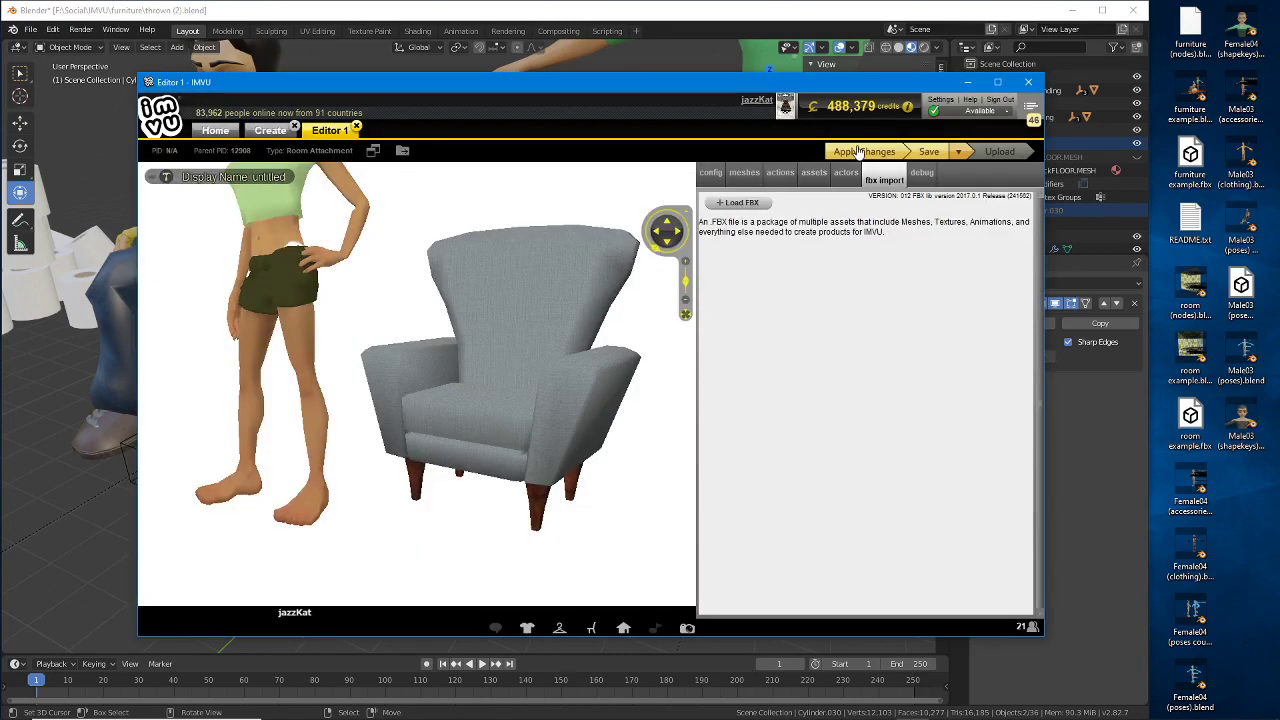
click(858, 151)
Step: Inspect the imported roll pile up close, turn off Vertex Colors for its bogroll material and apply the change
drag(520, 472, 400, 340)
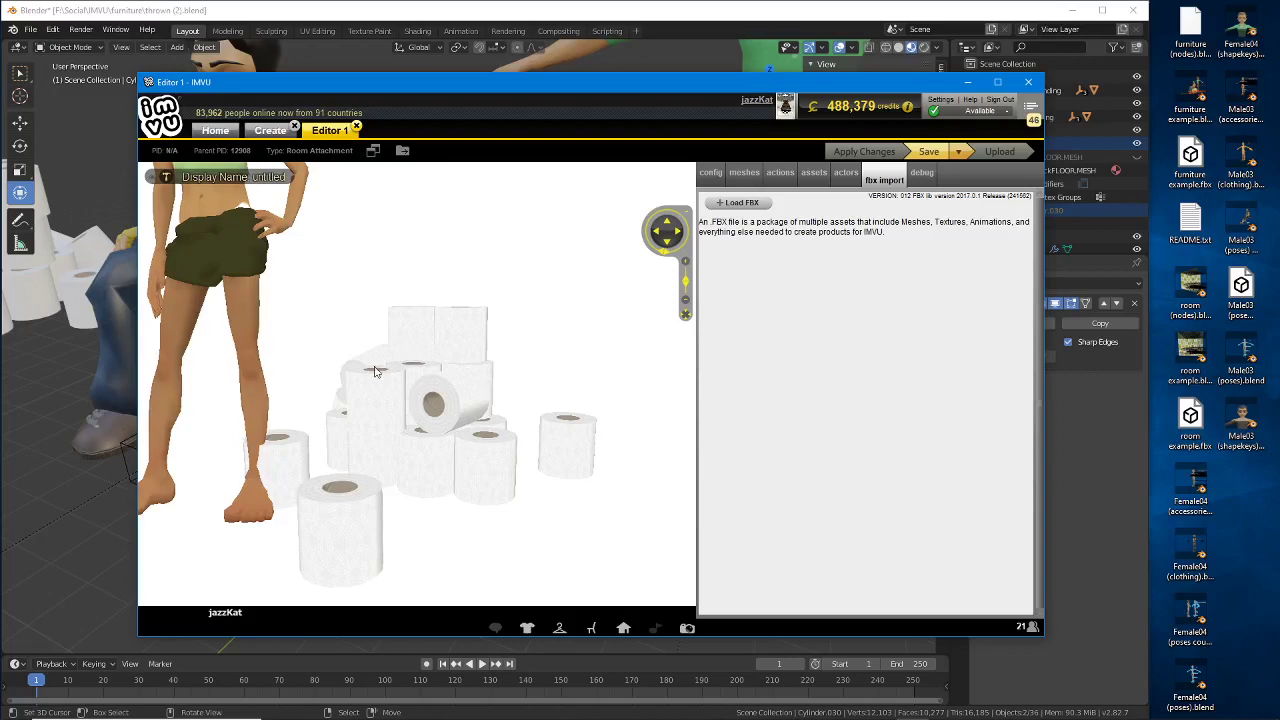
mouse_move(398, 468)
mouse_down()
mouse_move(429, 488)
mouse_move(238, 464)
mouse_move(486, 477)
mouse_move(429, 477)
mouse_move(399, 448)
mouse_up()
scroll(399, 453, up, 4)
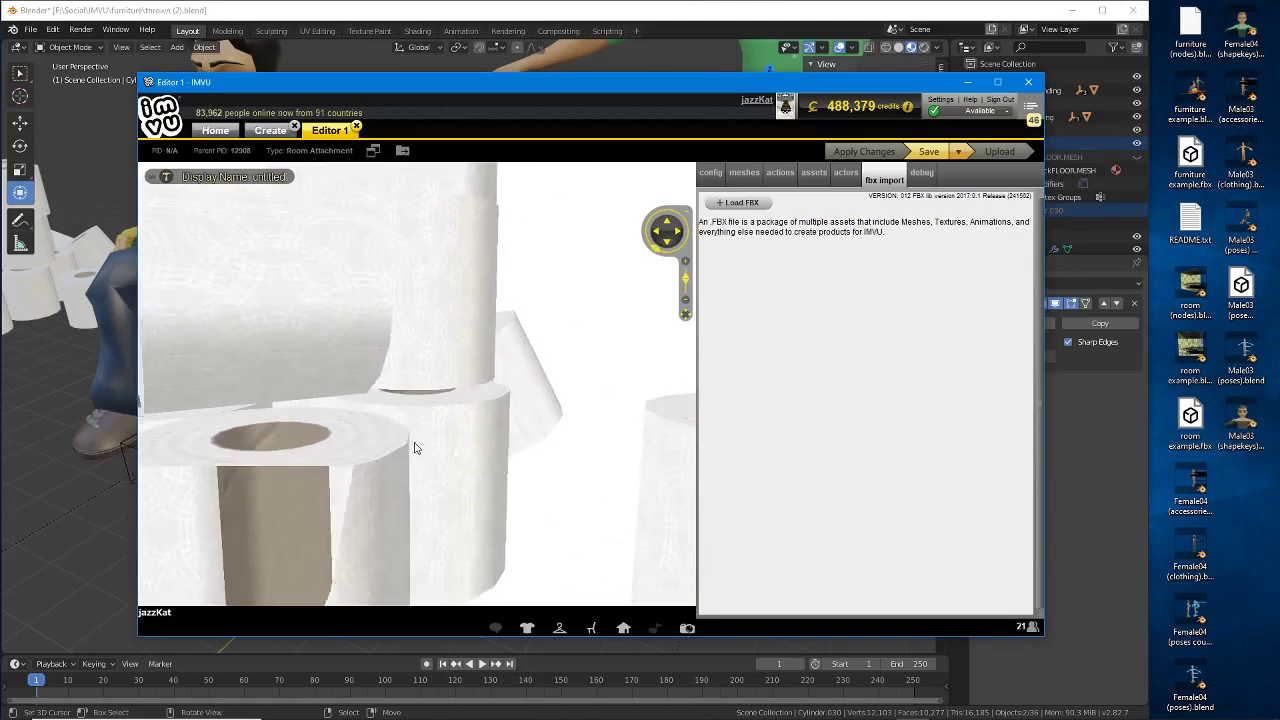
scroll(415, 448, down, 1)
scroll(415, 448, down, 4)
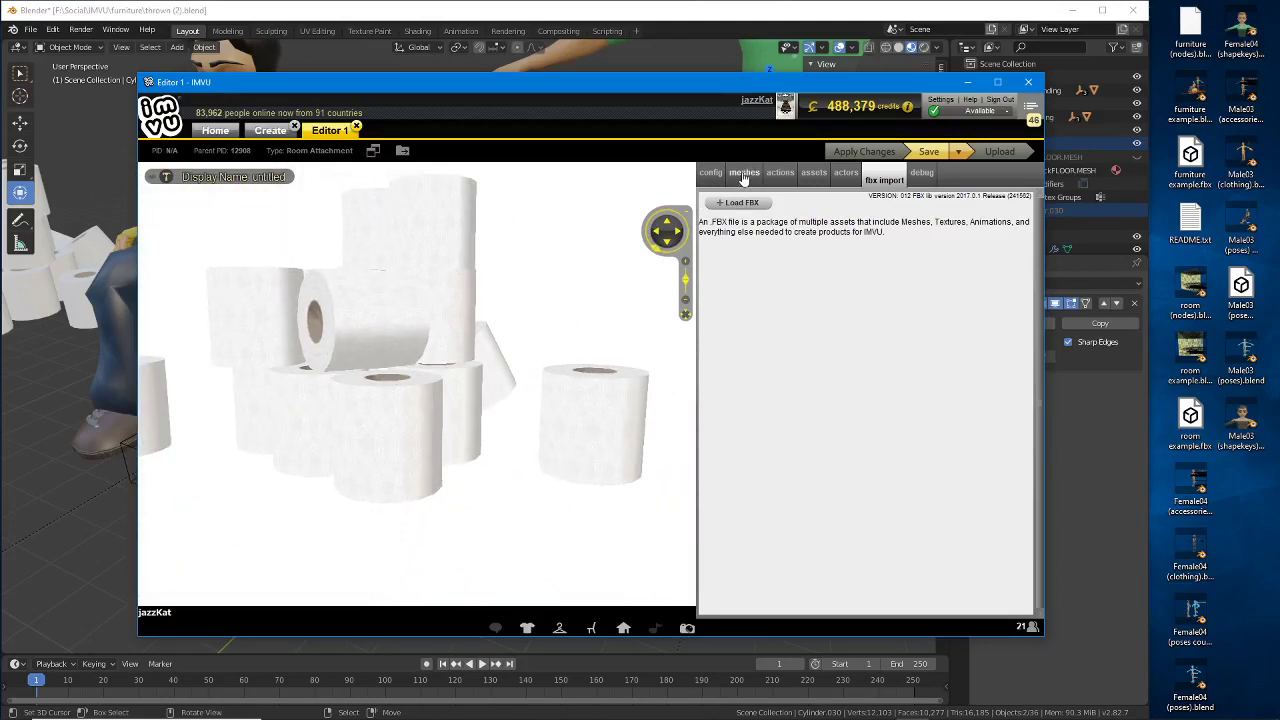
click(743, 176)
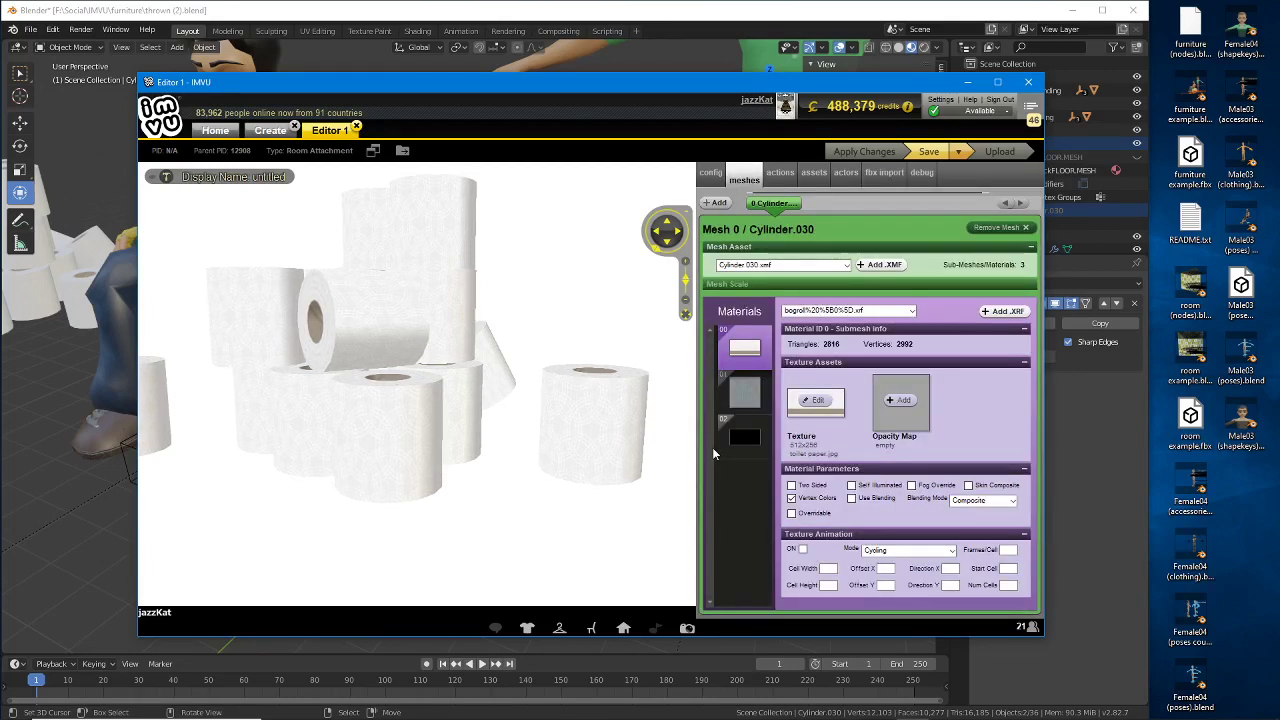
click(792, 499)
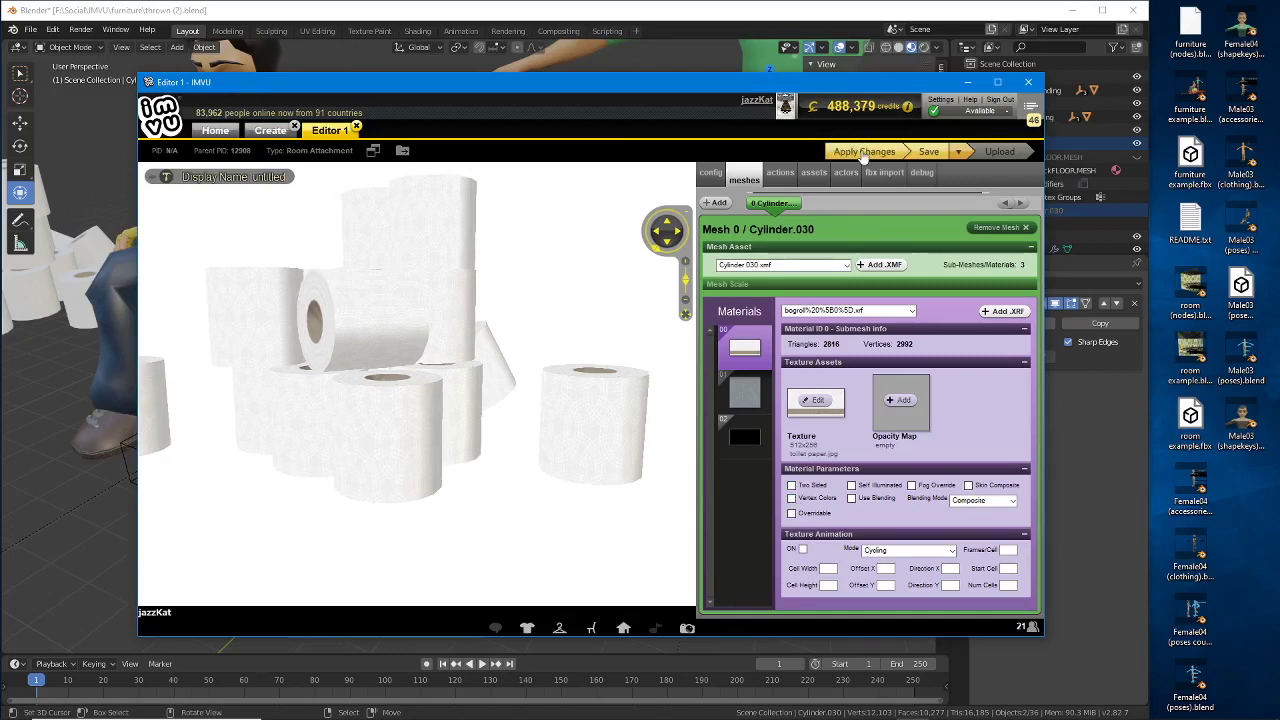
click(862, 152)
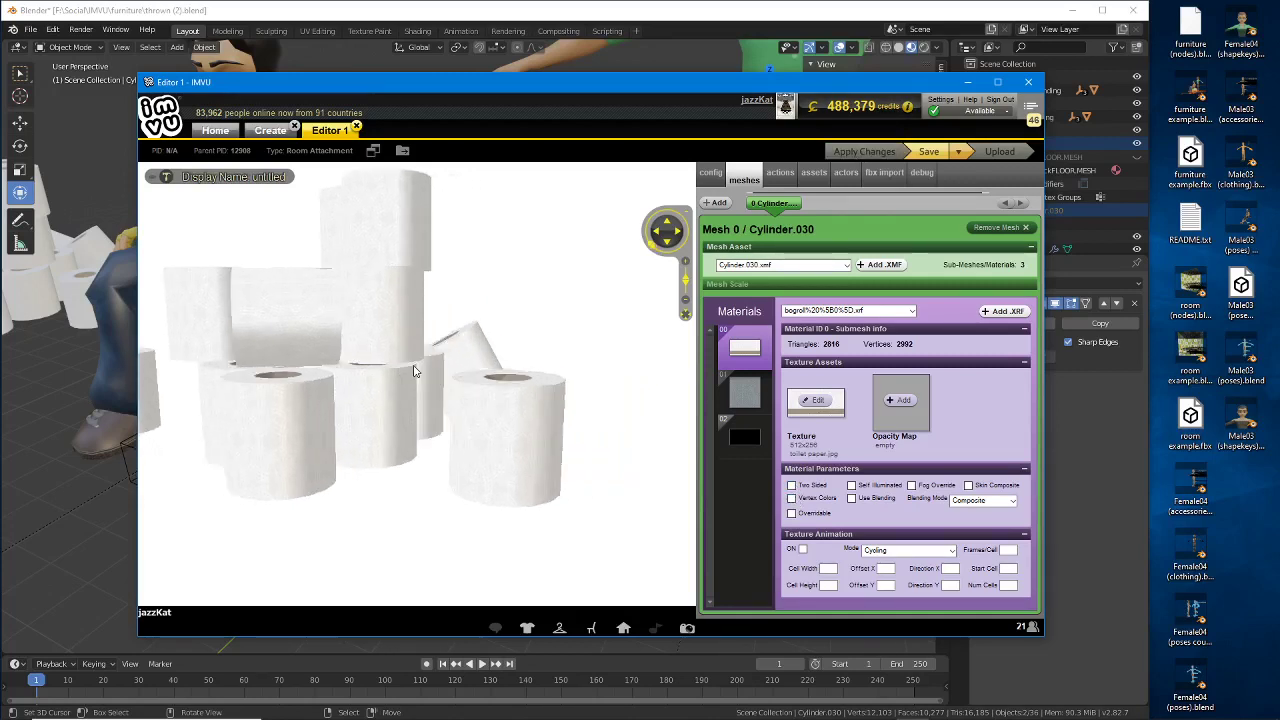
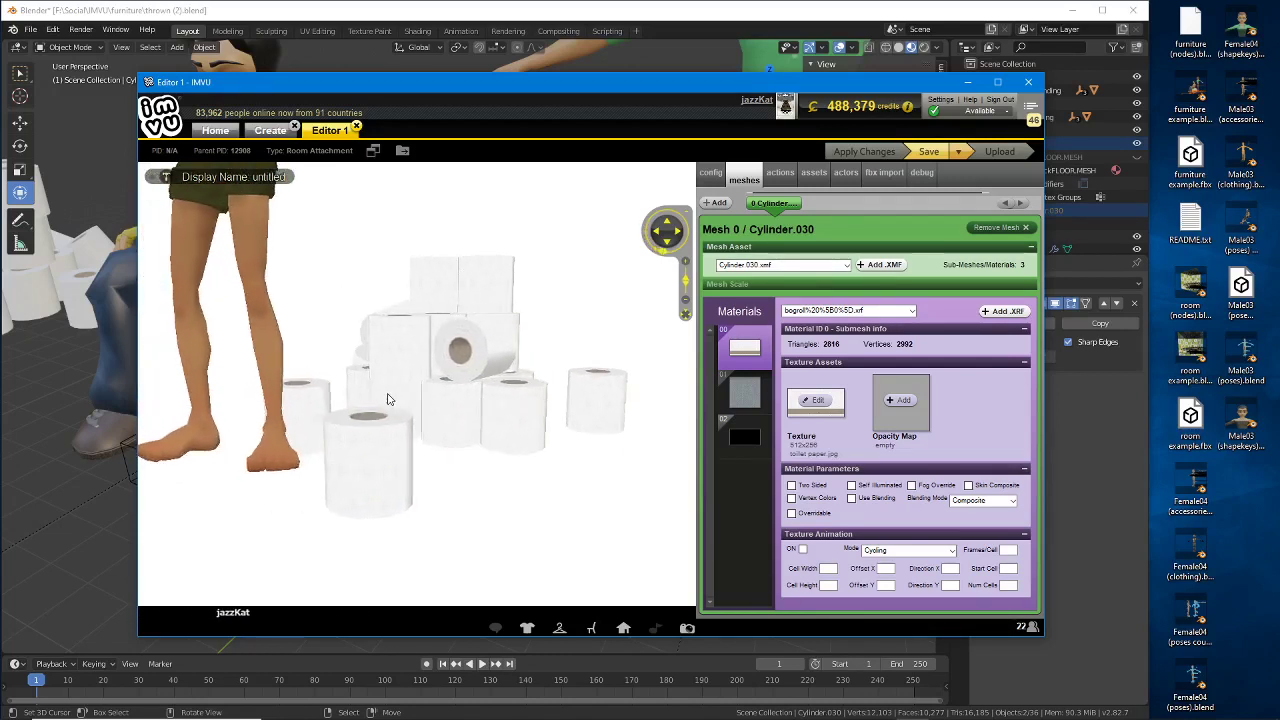
Step: Switch to Blender and select the seat01.Sitting node beneath the sitting avatar
click(552, 66)
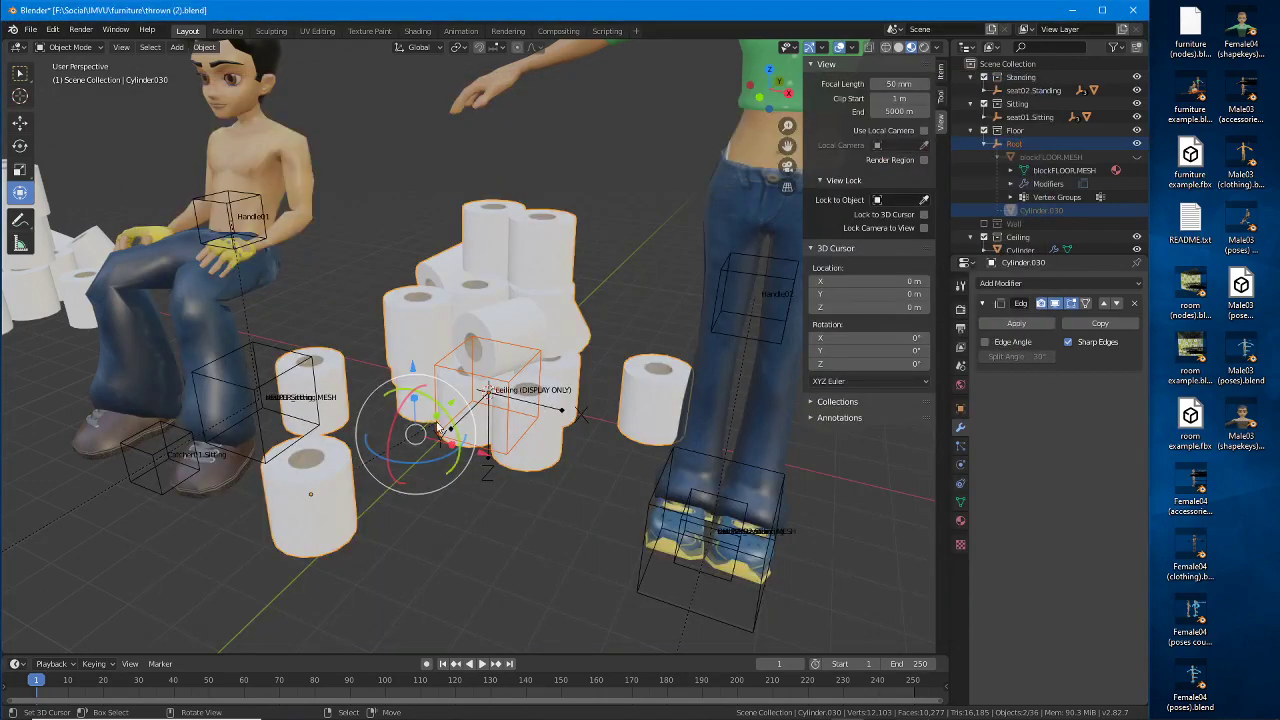
mouse_move(438, 428)
middle_down()
mouse_move(295, 412)
mouse_move(498, 404)
mouse_move(401, 412)
mouse_move(446, 436)
middle_up()
click(277, 407)
scroll(294, 412, down, 4)
scroll(402, 413, up, 1)
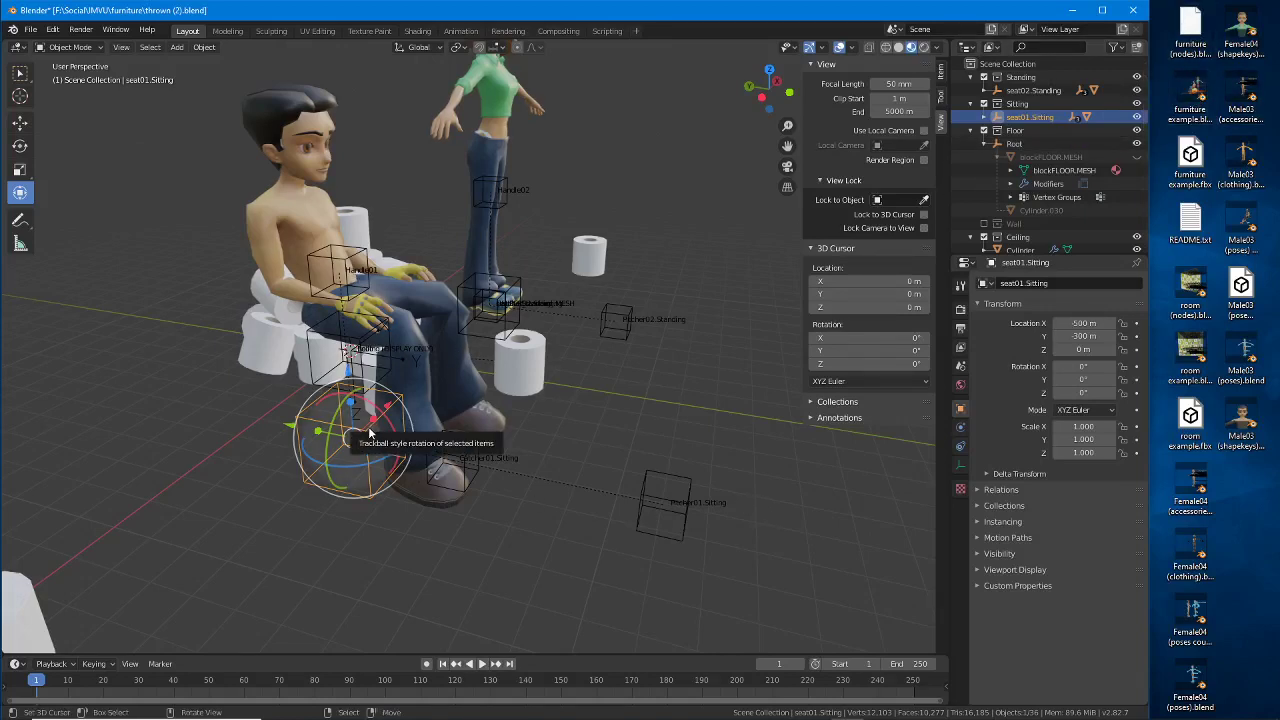
middle_drag(369, 432, 550, 422)
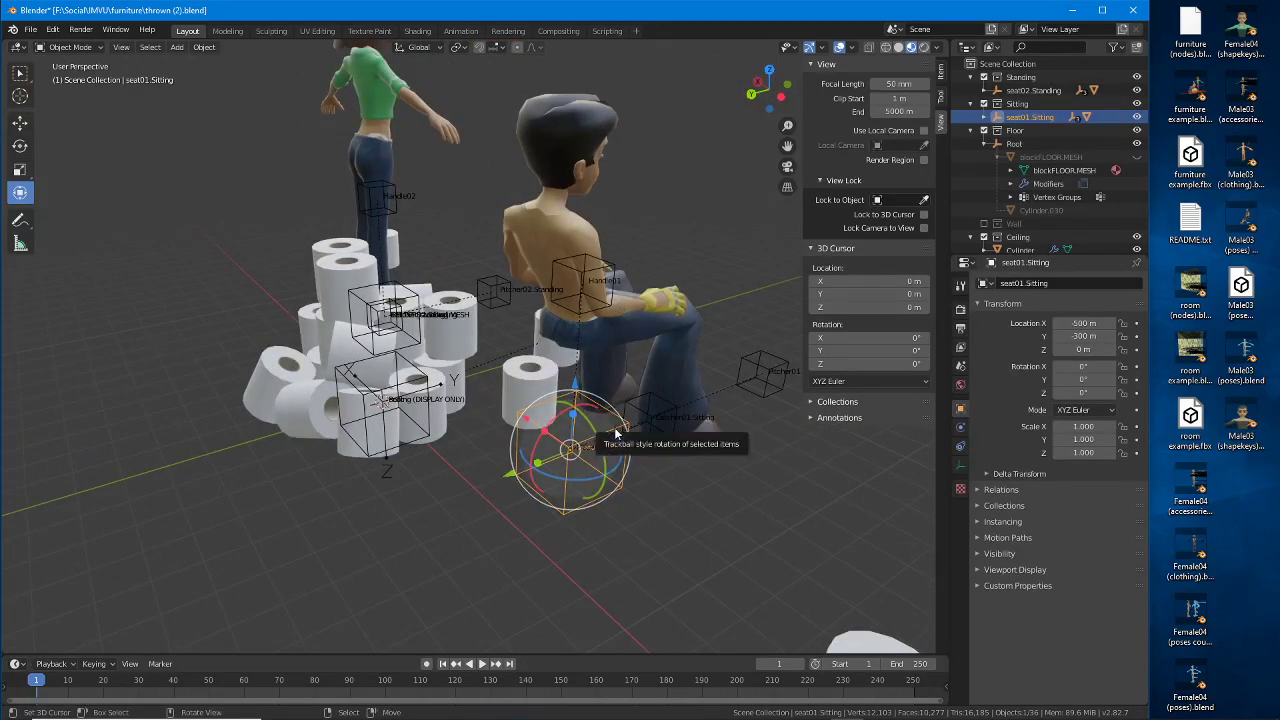
middle_drag(621, 473, 543, 426)
scroll(540, 430, up, 4)
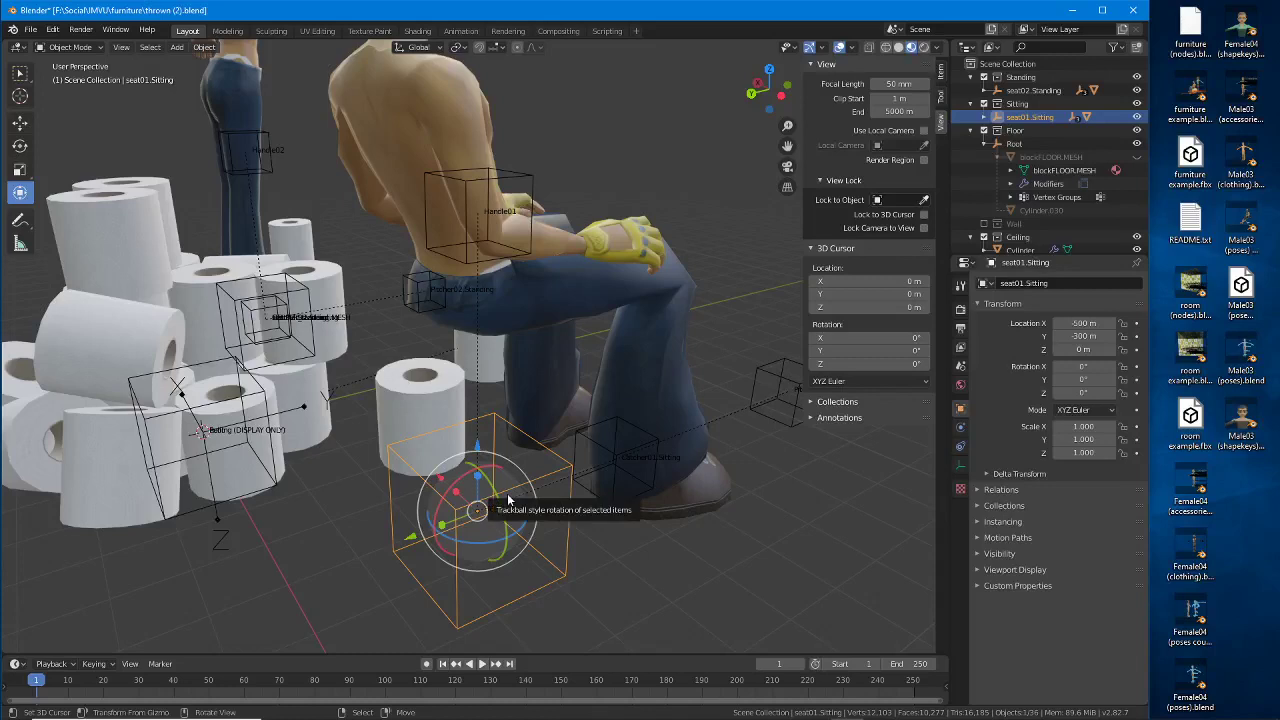
right_click(495, 611)
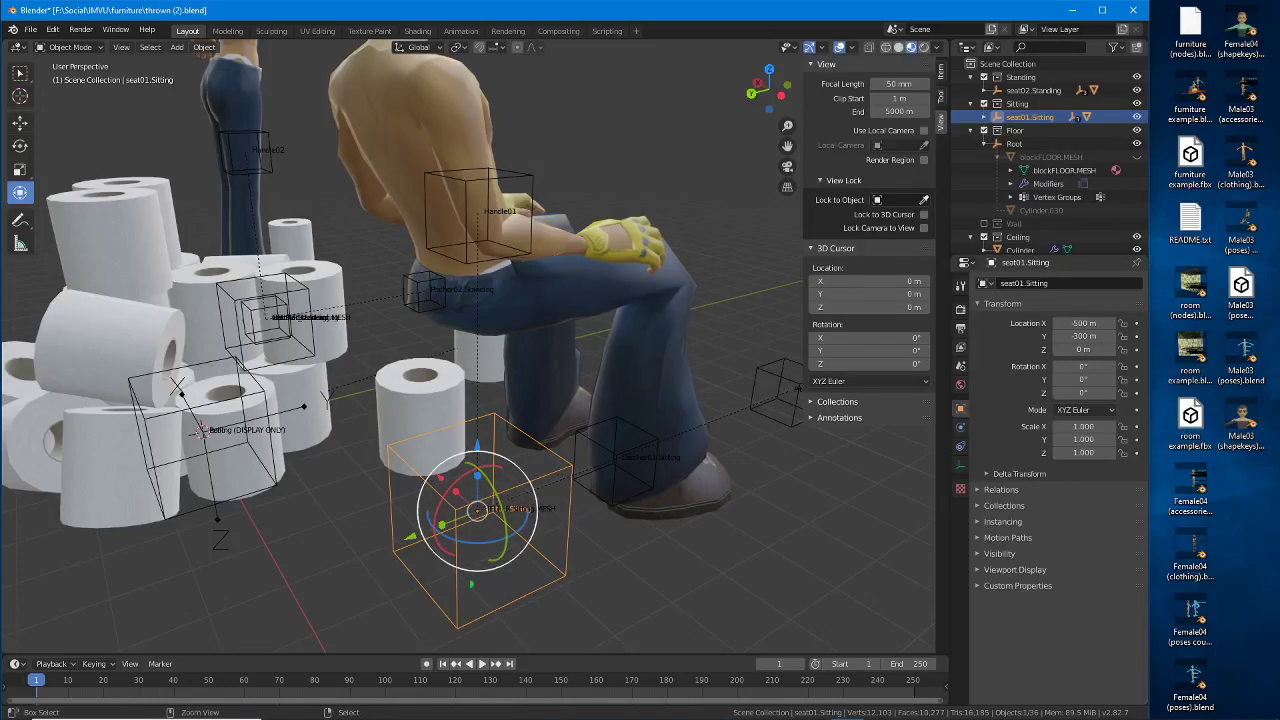
drag(480, 503, 468, 498)
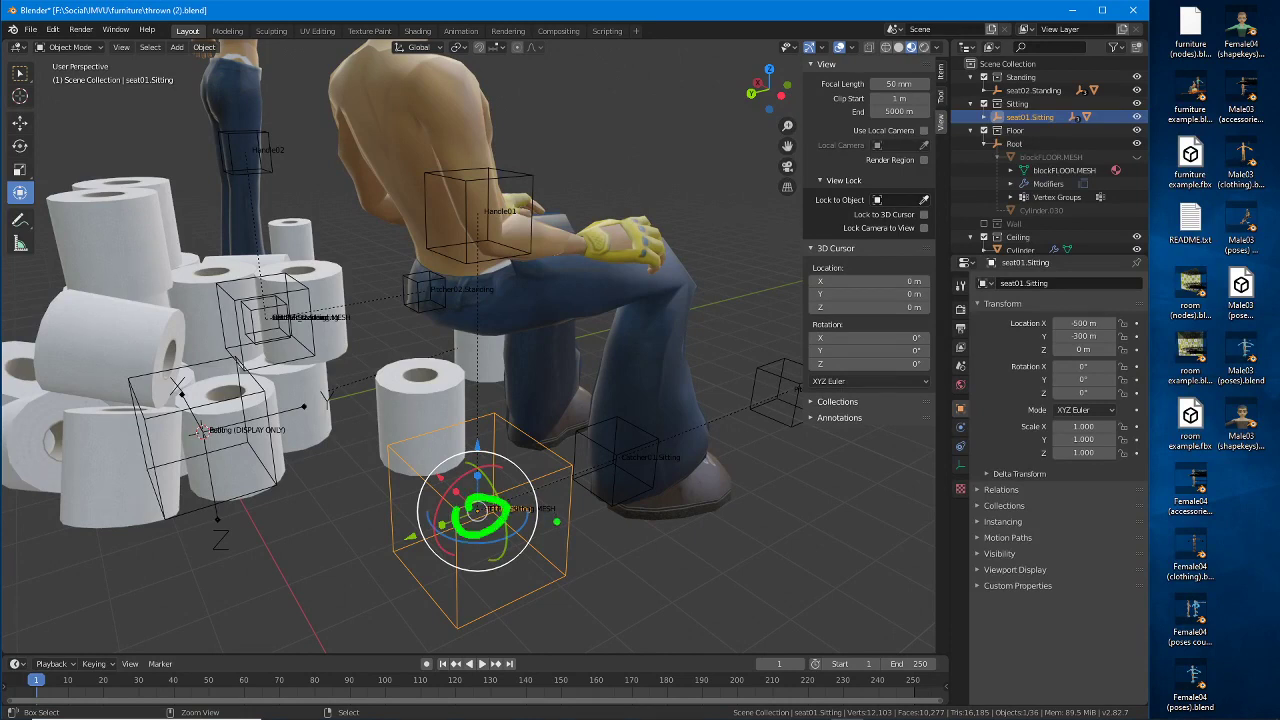
drag(480, 200, 463, 210)
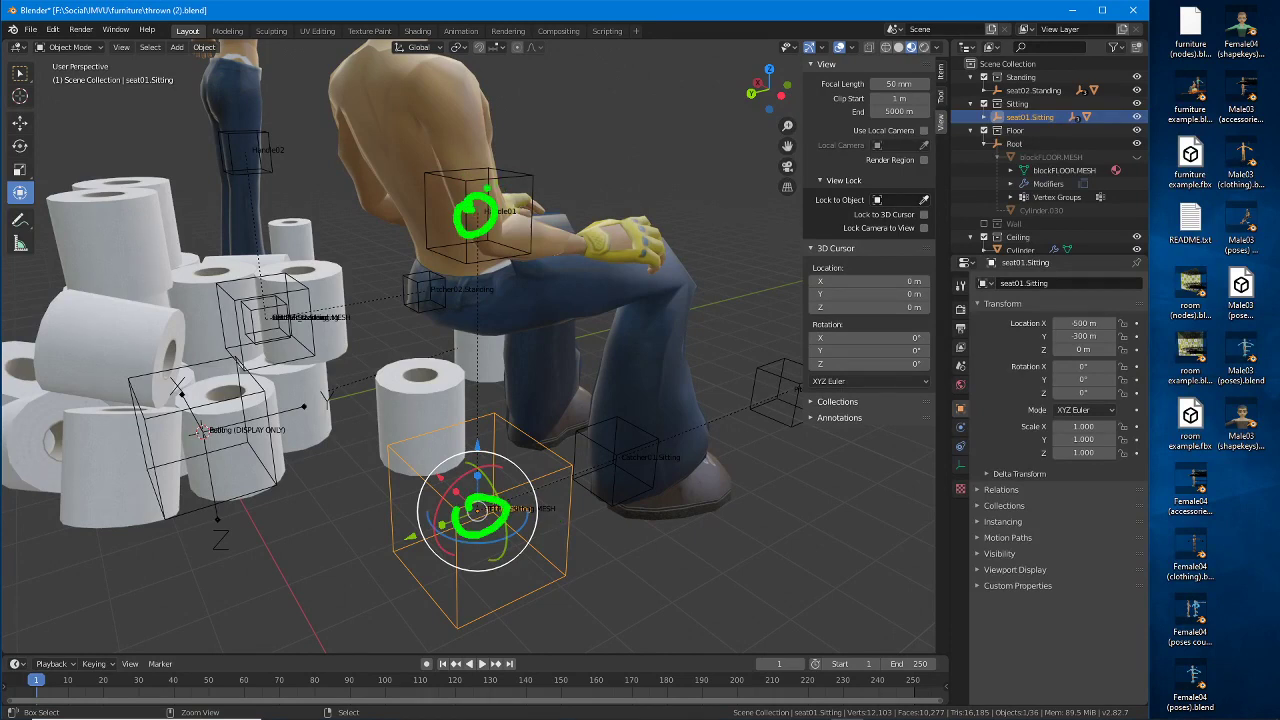
mouse_move(628, 436)
mouse_down()
mouse_move(608, 468)
mouse_move(630, 444)
mouse_up()
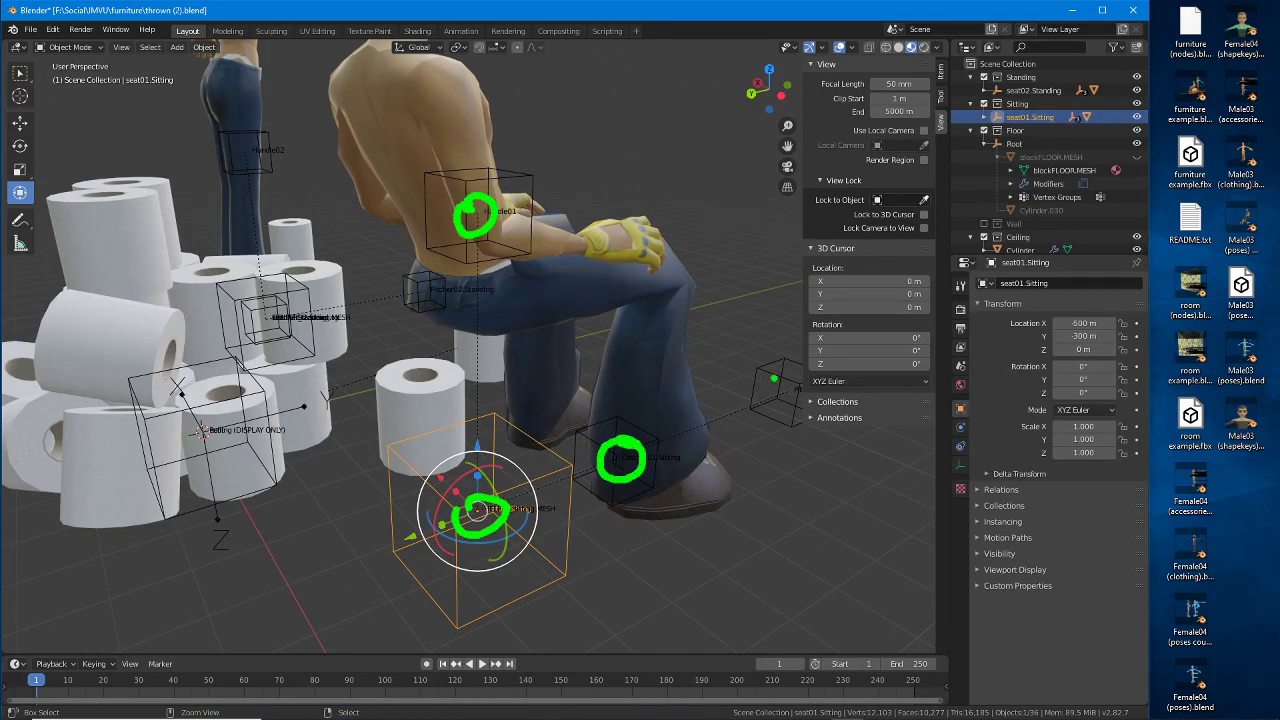
mouse_move(800, 372)
mouse_down()
mouse_move(764, 402)
mouse_move(786, 378)
mouse_up()
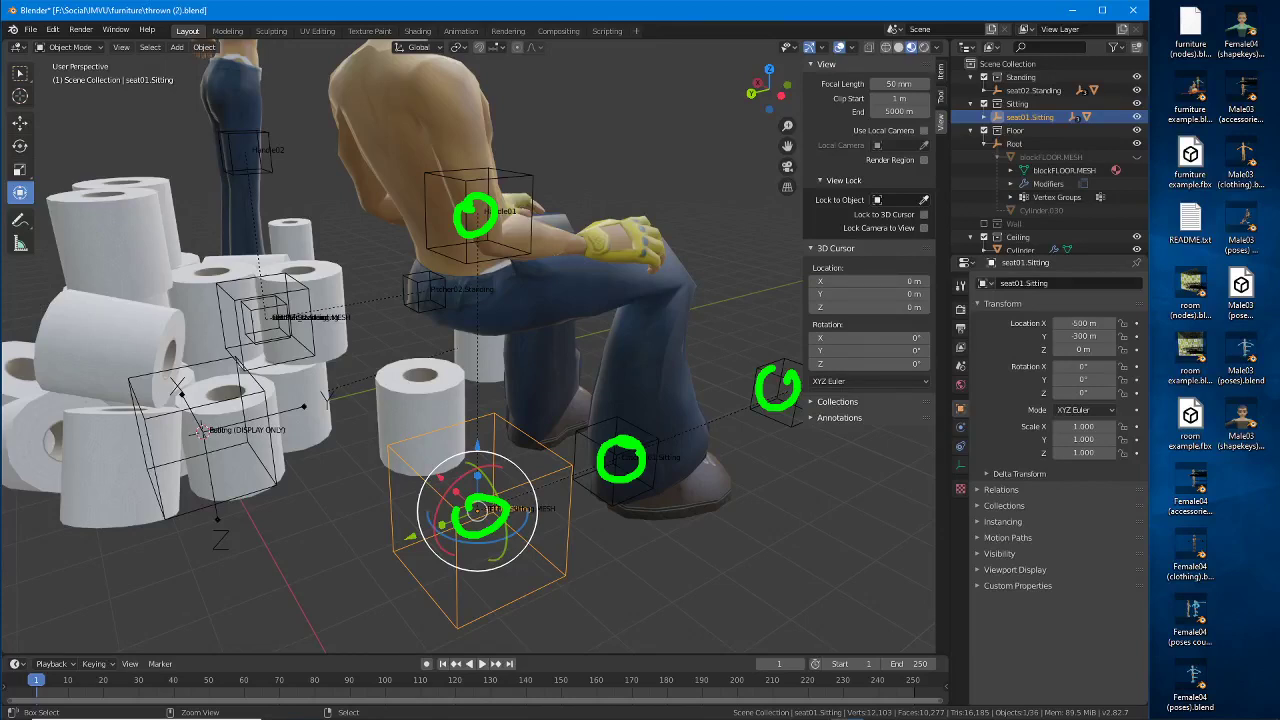
key(Escape)
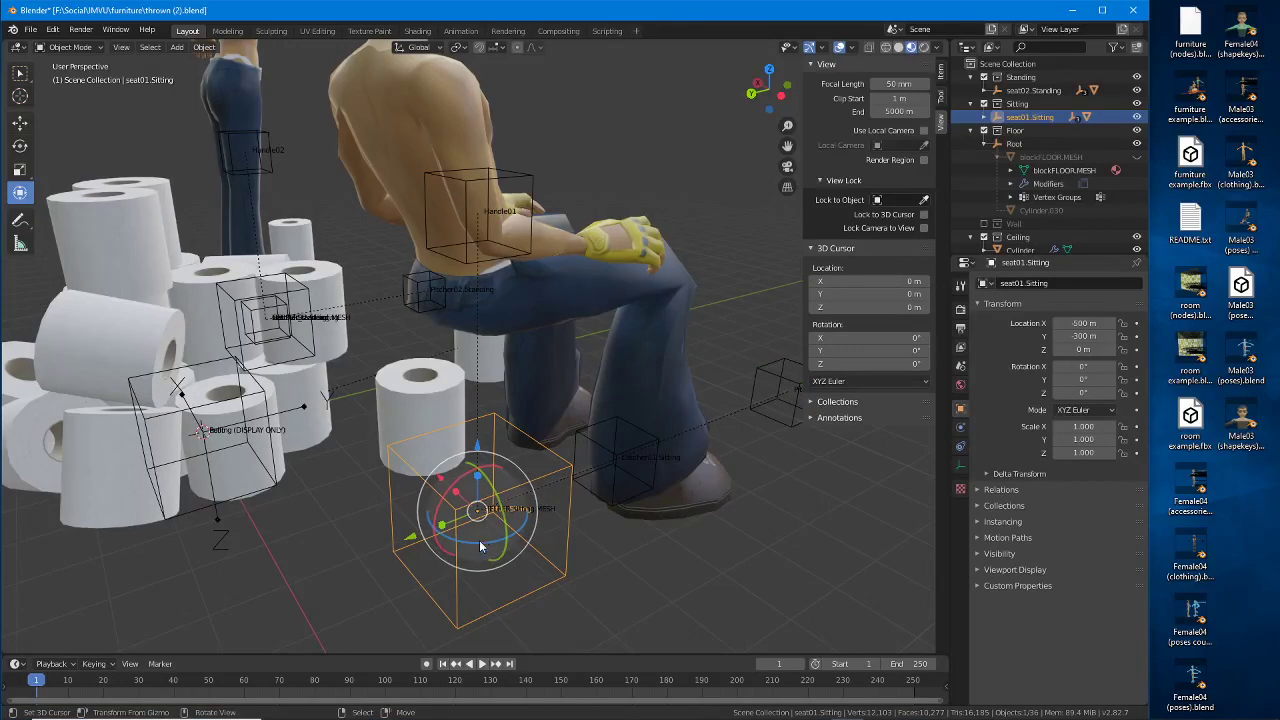
Step: Move the seat01.Sitting node along the floor to the toilet roll pile, to about X 13.9 m and Y -130.7 m
key(g)
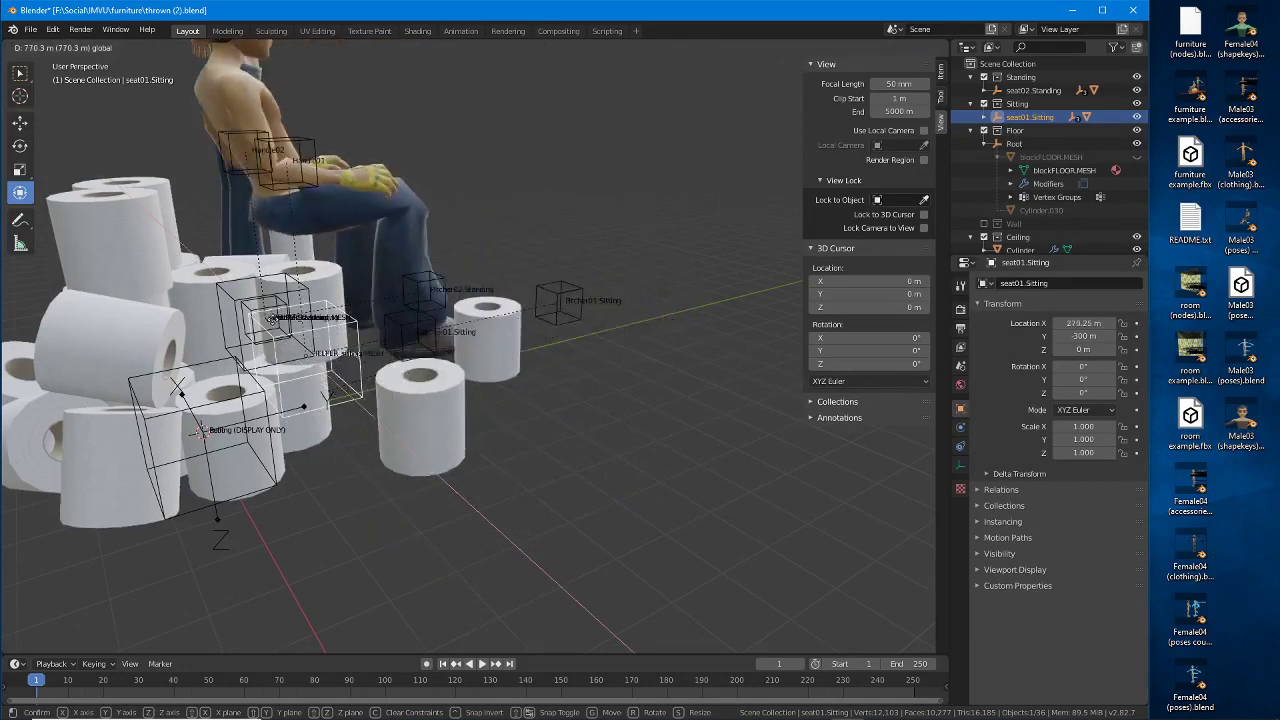
drag(280, 349, 289, 357)
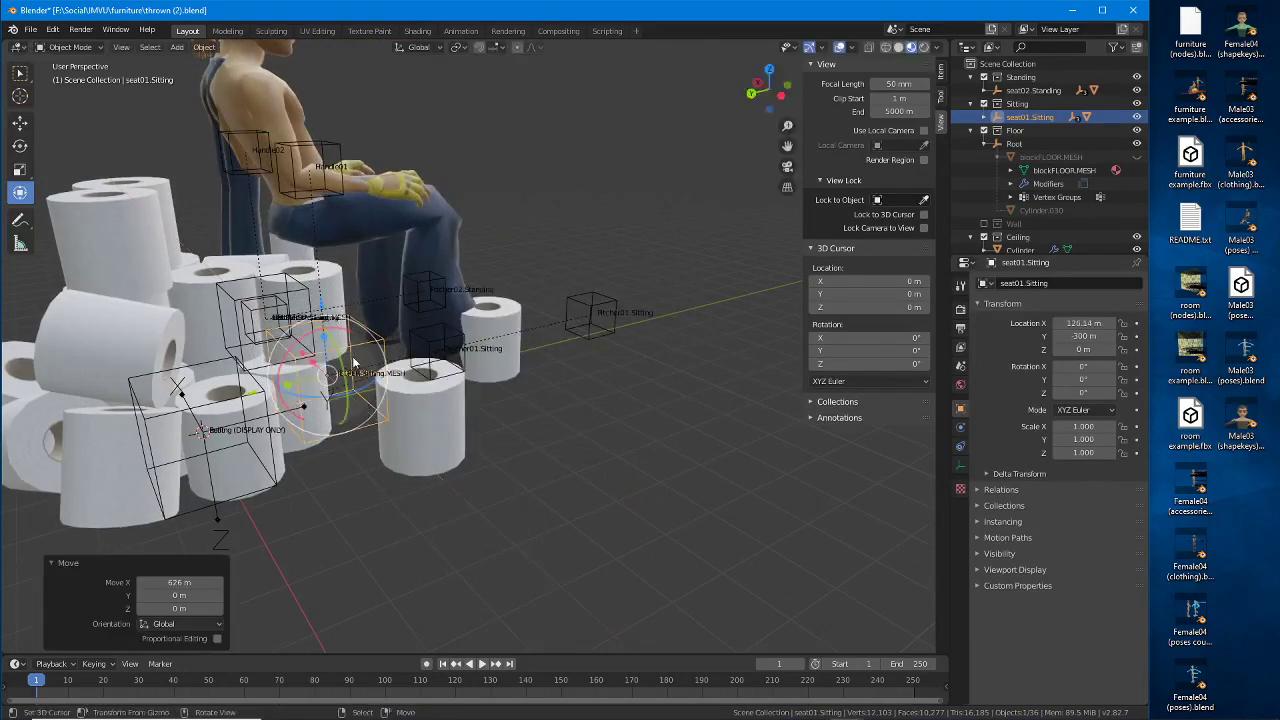
middle_drag(354, 340, 348, 400)
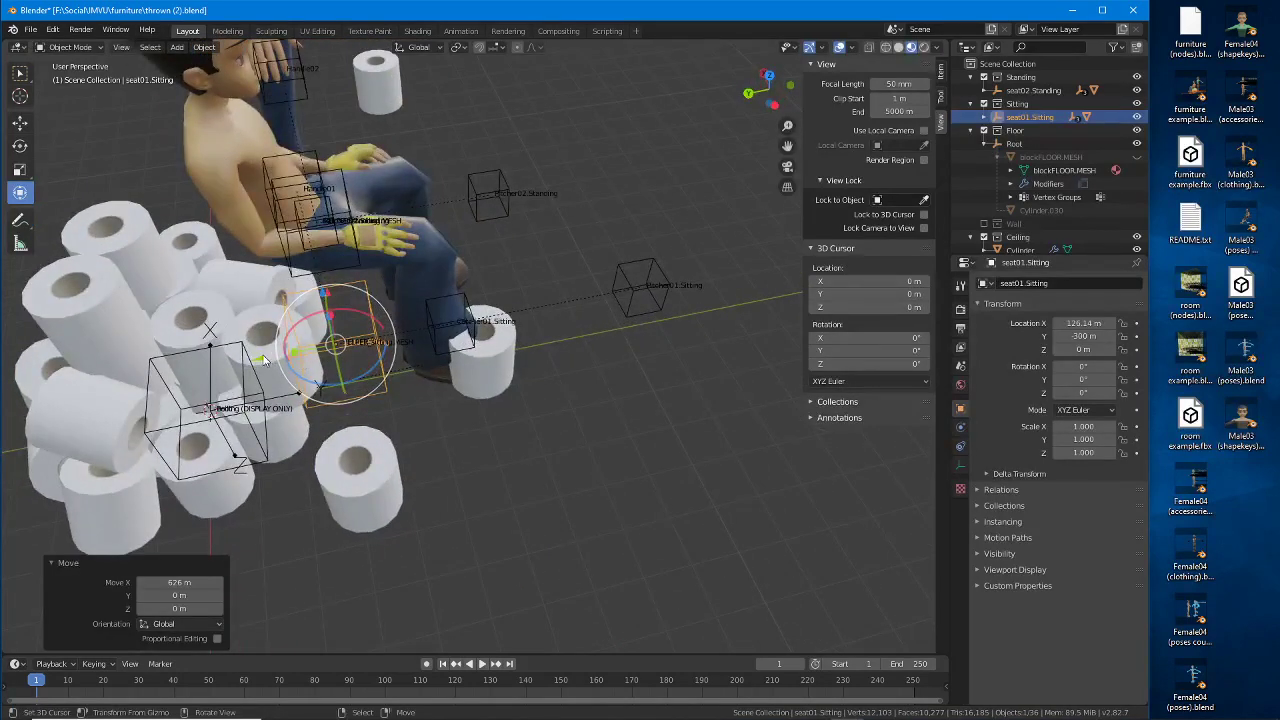
drag(258, 358, 187, 371)
middle_drag(313, 364, 527, 340)
drag(553, 324, 505, 321)
middle_drag(330, 388, 440, 450)
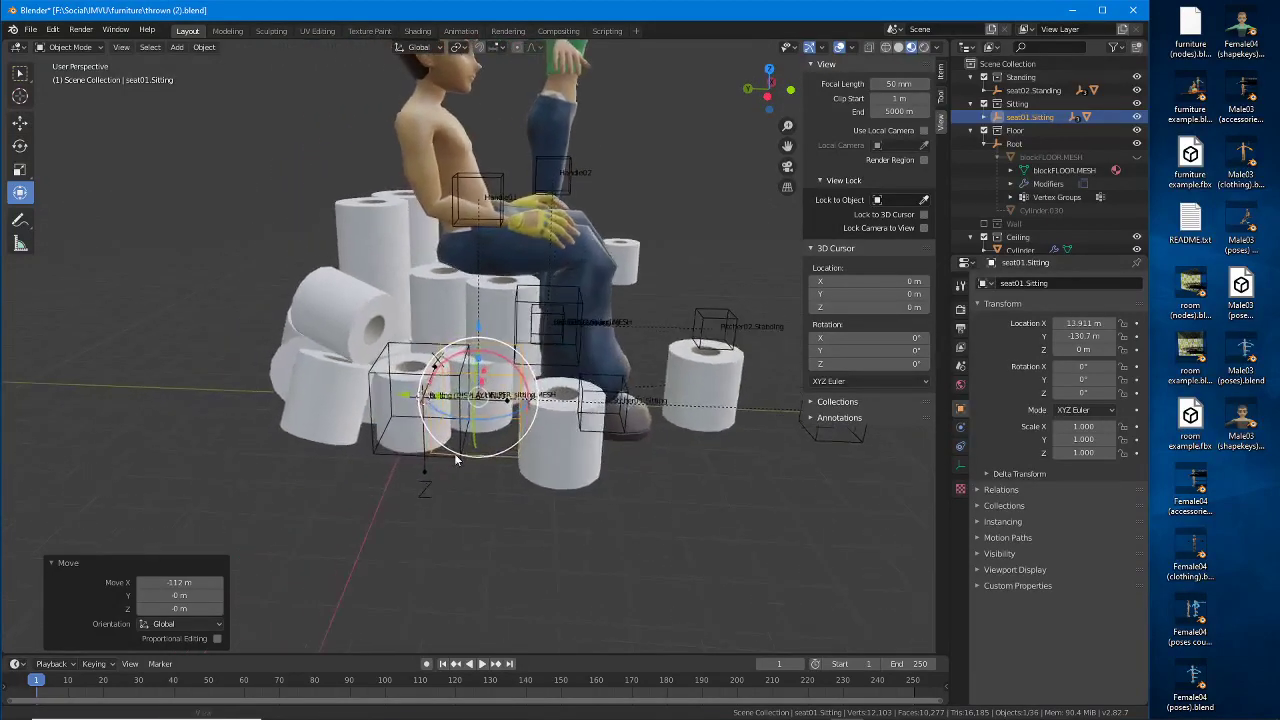
Step: Add Handle01, Catcher01.Sitting and Pitcher01.Sitting to the selection, with the Root node selected last as the active object
click(489, 192)
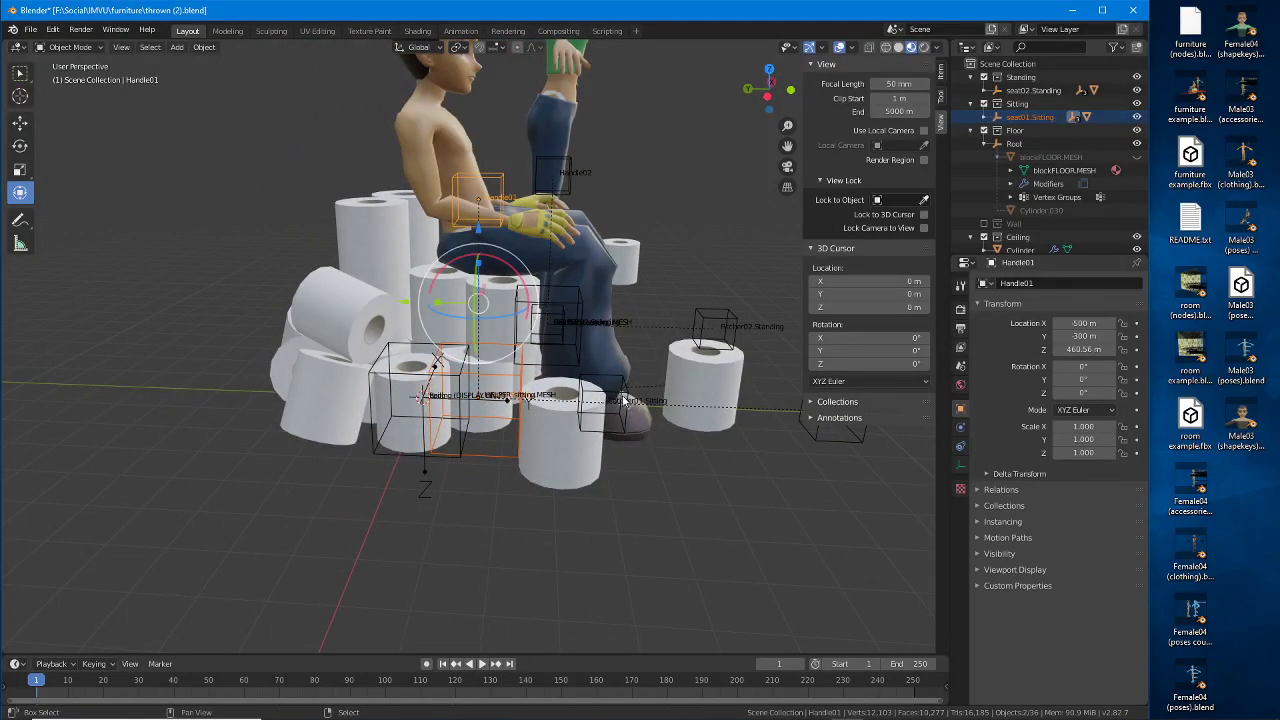
click(623, 399)
middle_drag(623, 399, 712, 426)
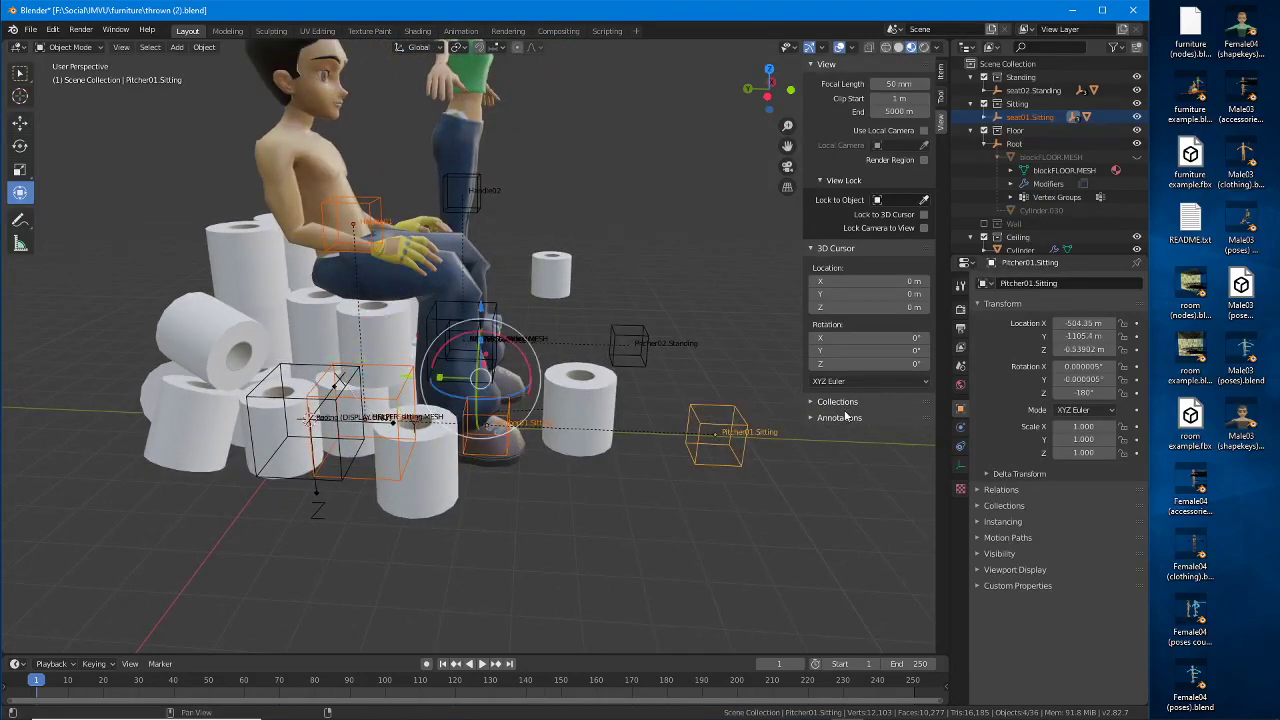
key(n)
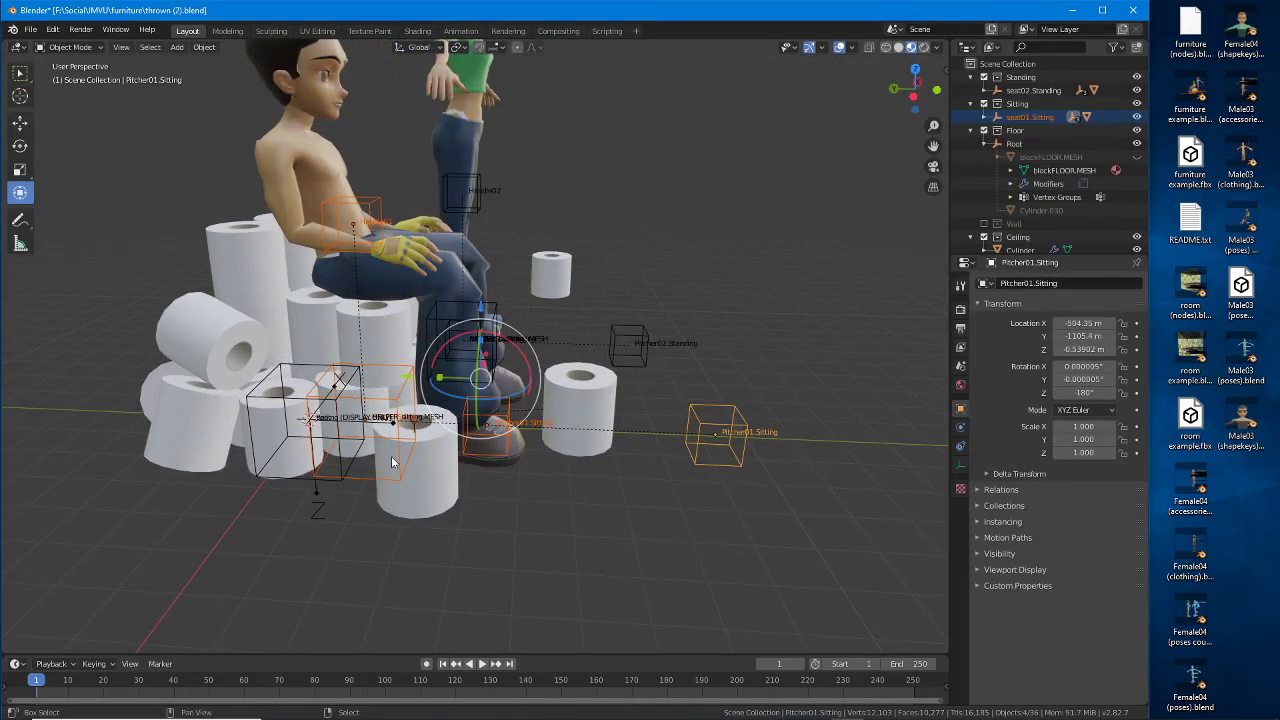
shift+middle_drag(394, 458, 528, 456)
scroll(537, 458, up, 2)
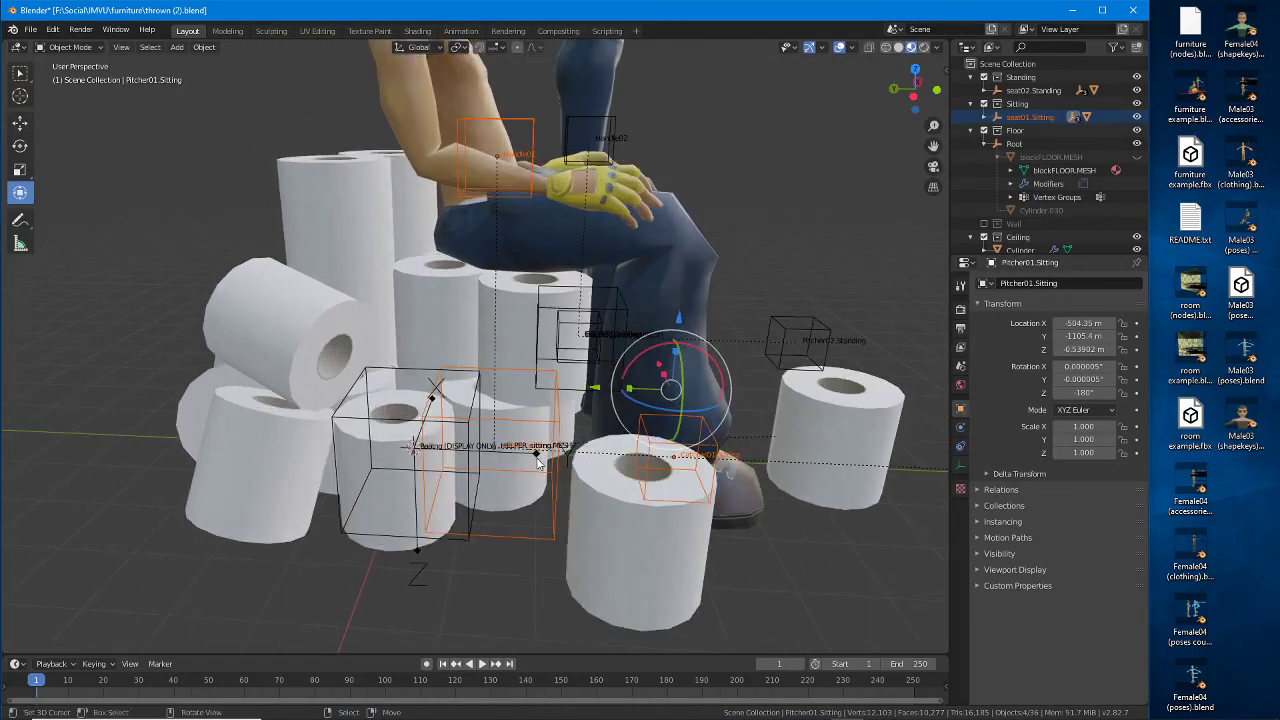
click(456, 543)
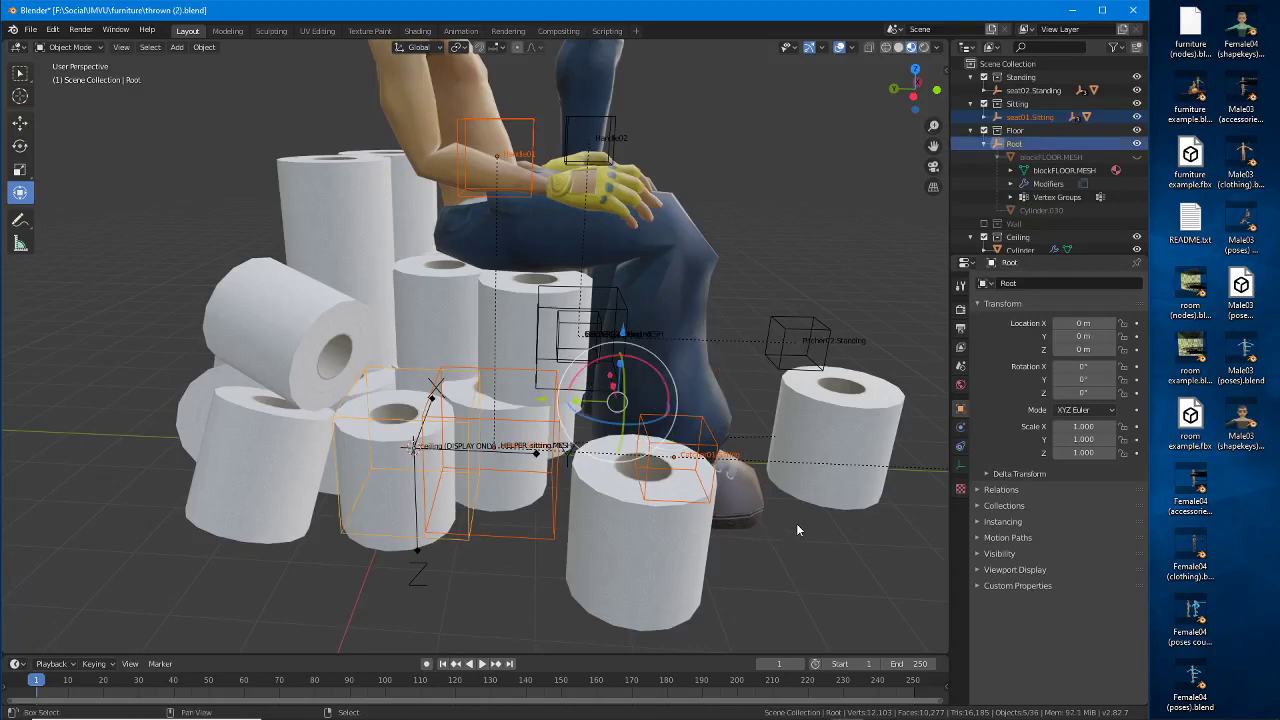
middle_drag(797, 530, 862, 482)
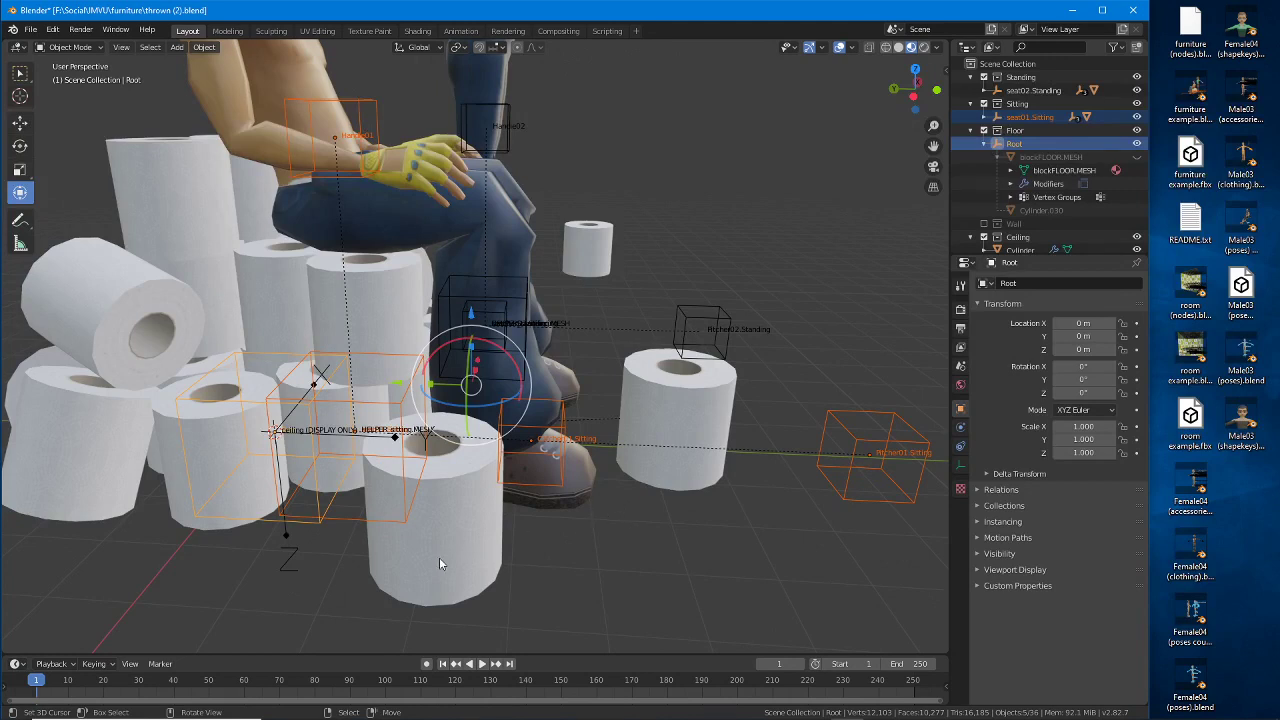
shift+click(316, 556)
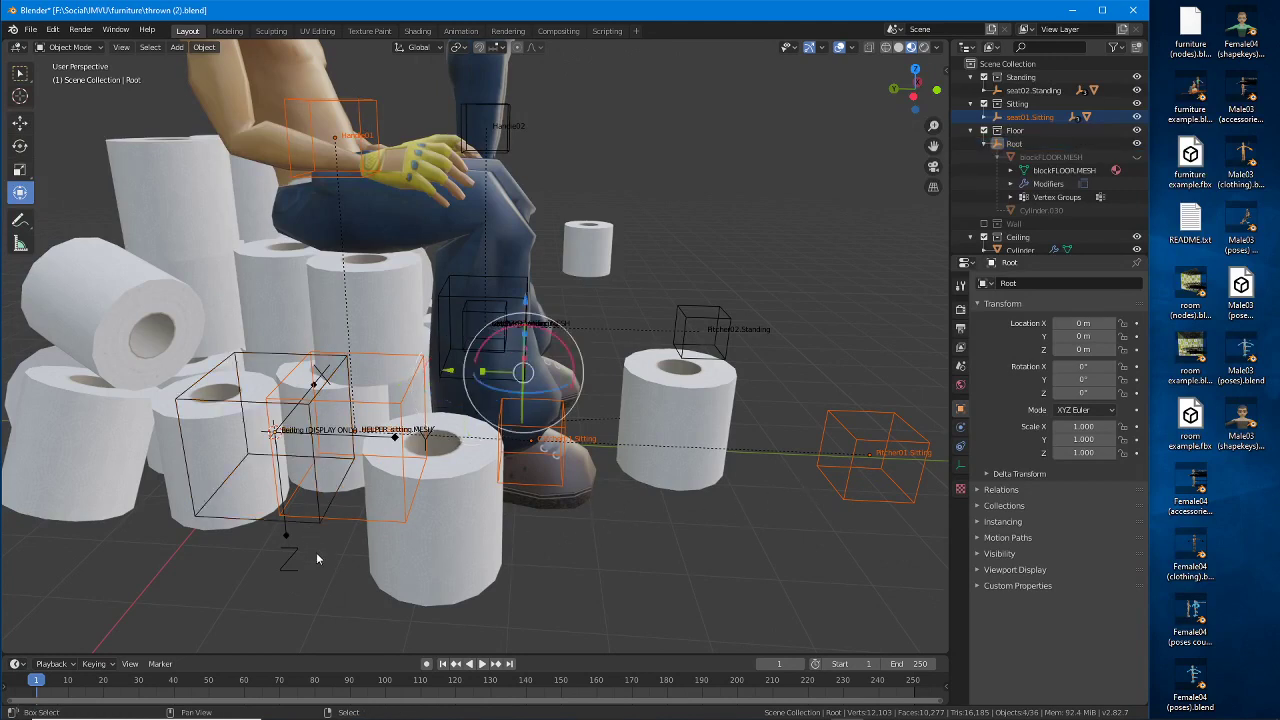
shift+click(308, 527)
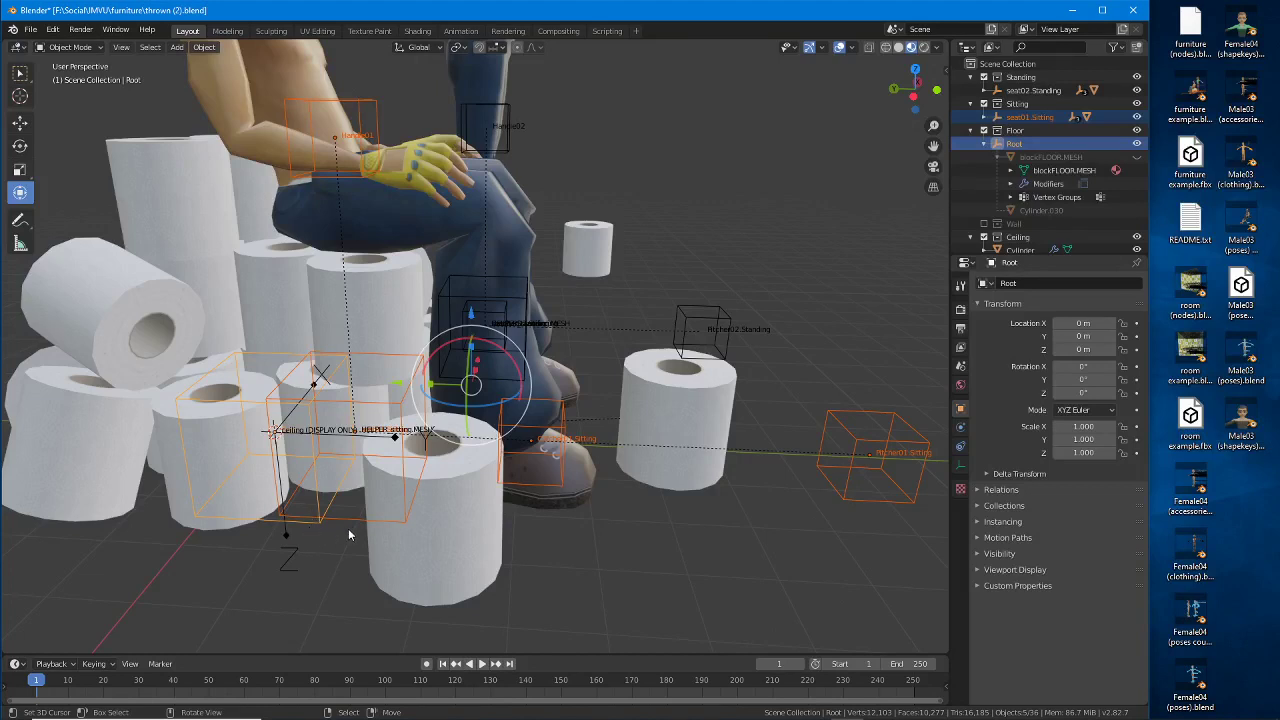
Step: Try parenting the four selected sitting nodes to Root with the Object option, and undo the parenting
click(205, 48)
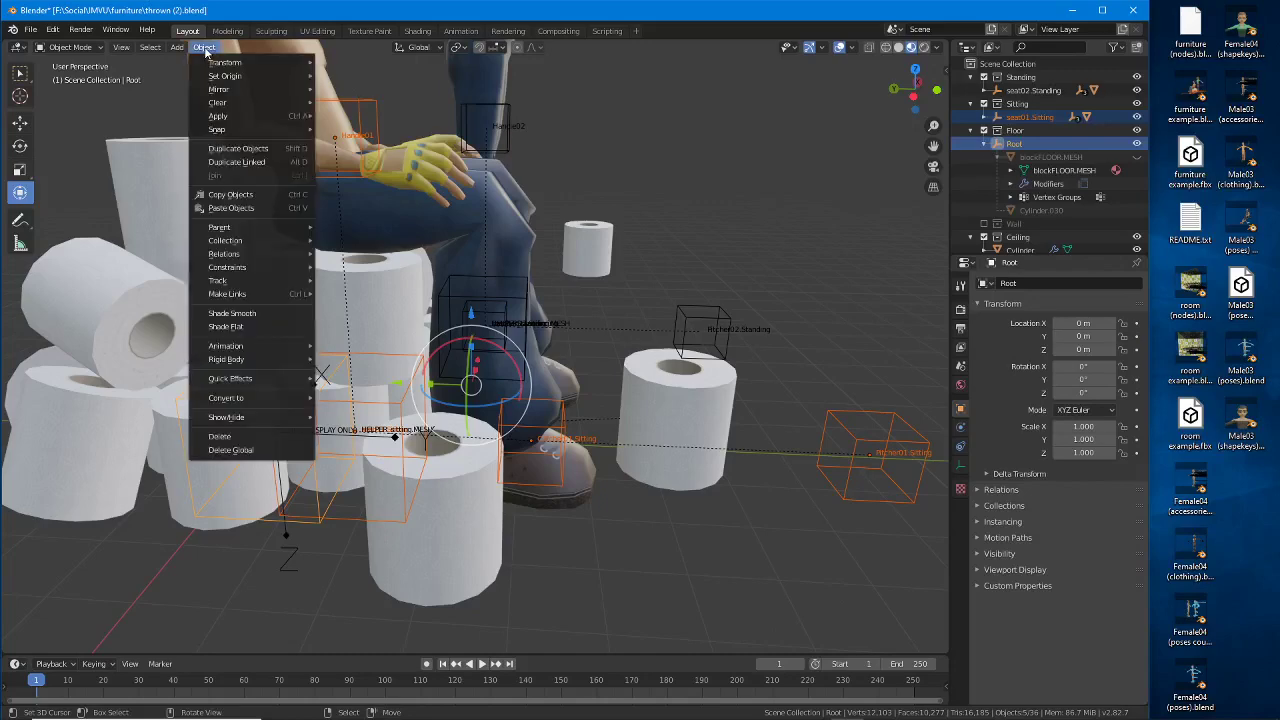
mouse_move(222, 230)
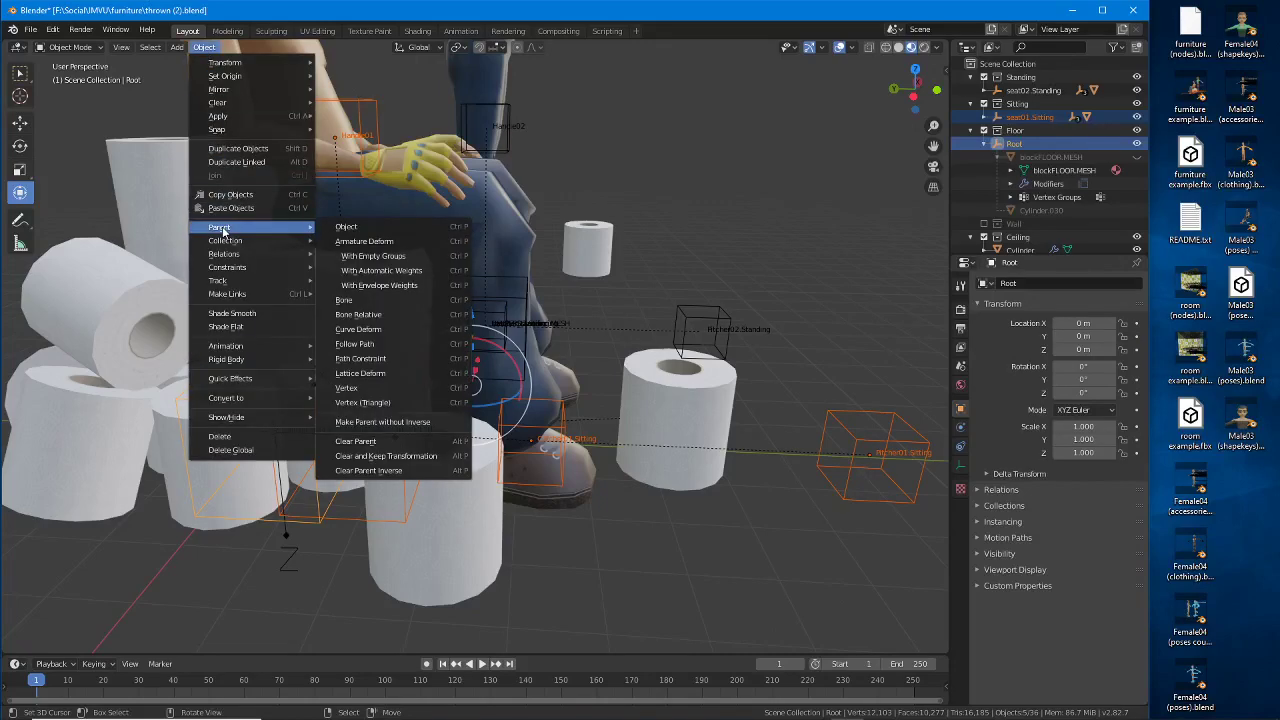
click(347, 228)
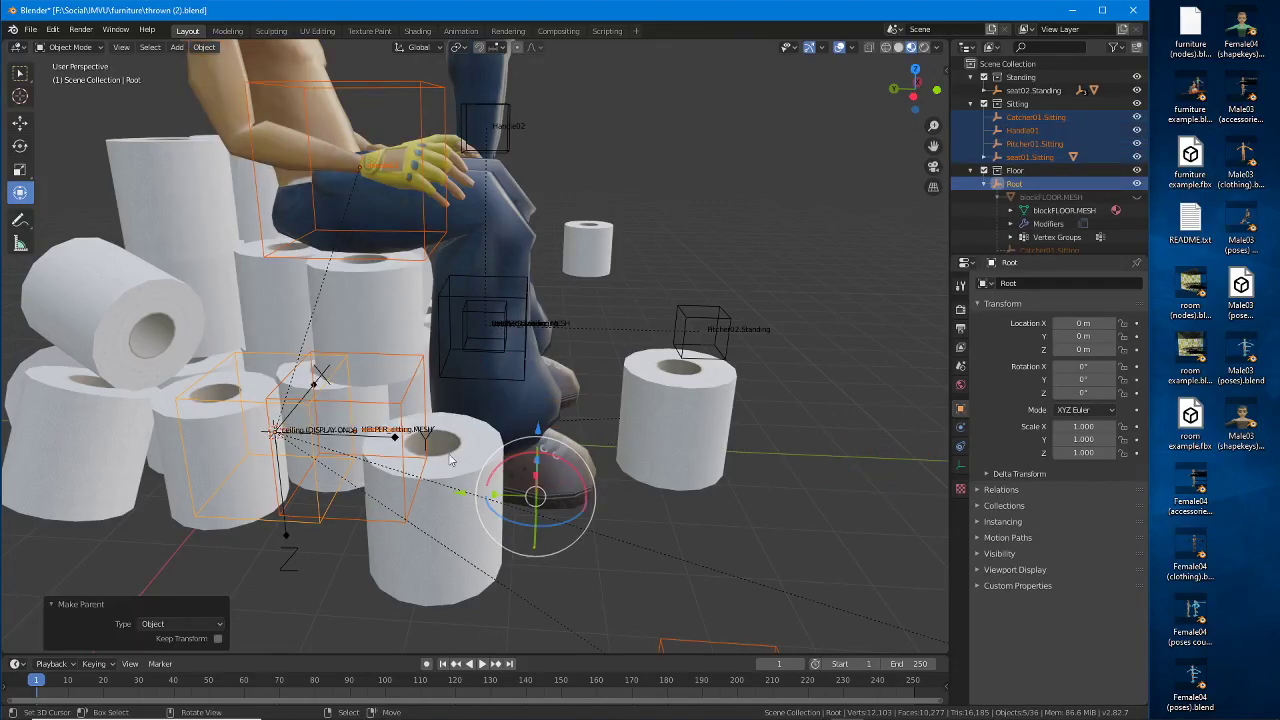
mouse_move(465, 478)
middle_down()
mouse_move(469, 438)
mouse_move(481, 485)
middle_up()
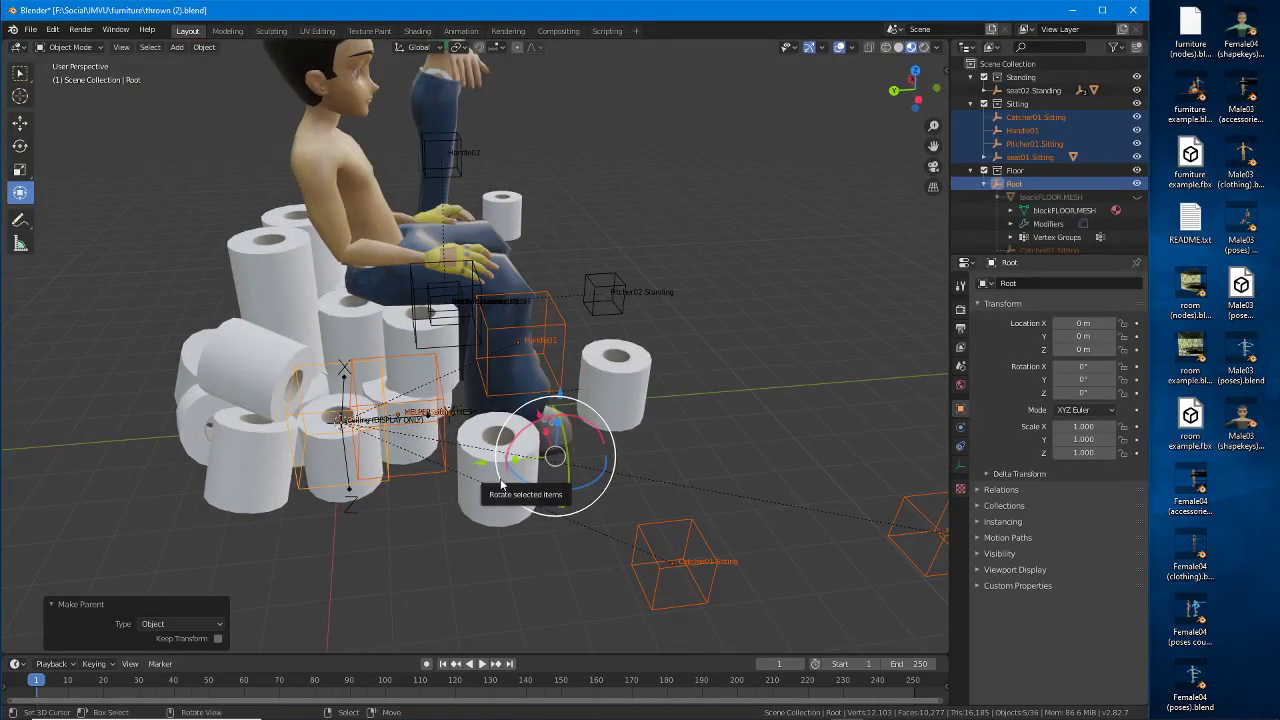
key(ctrl+z)
middle_drag(452, 457, 444, 464)
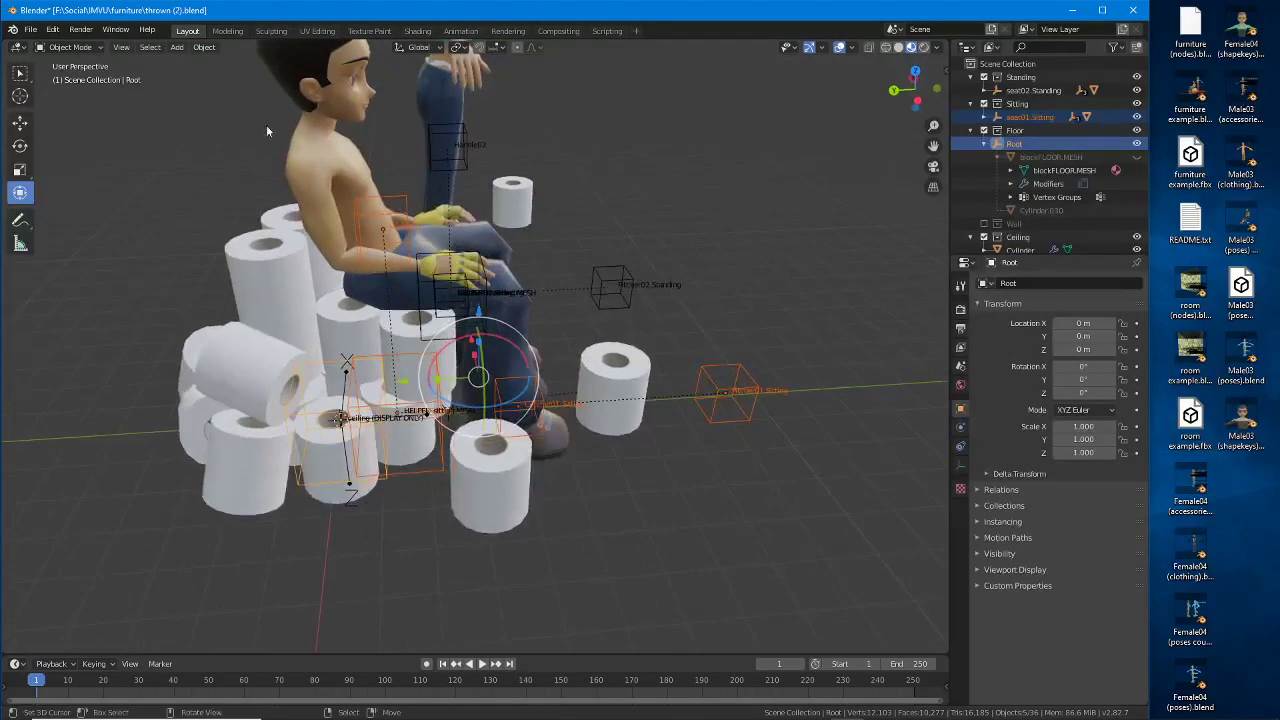
Step: Review the Object parenting options for the selected sitting nodes and Root, including Keep Transform and Without Inverse
click(204, 47)
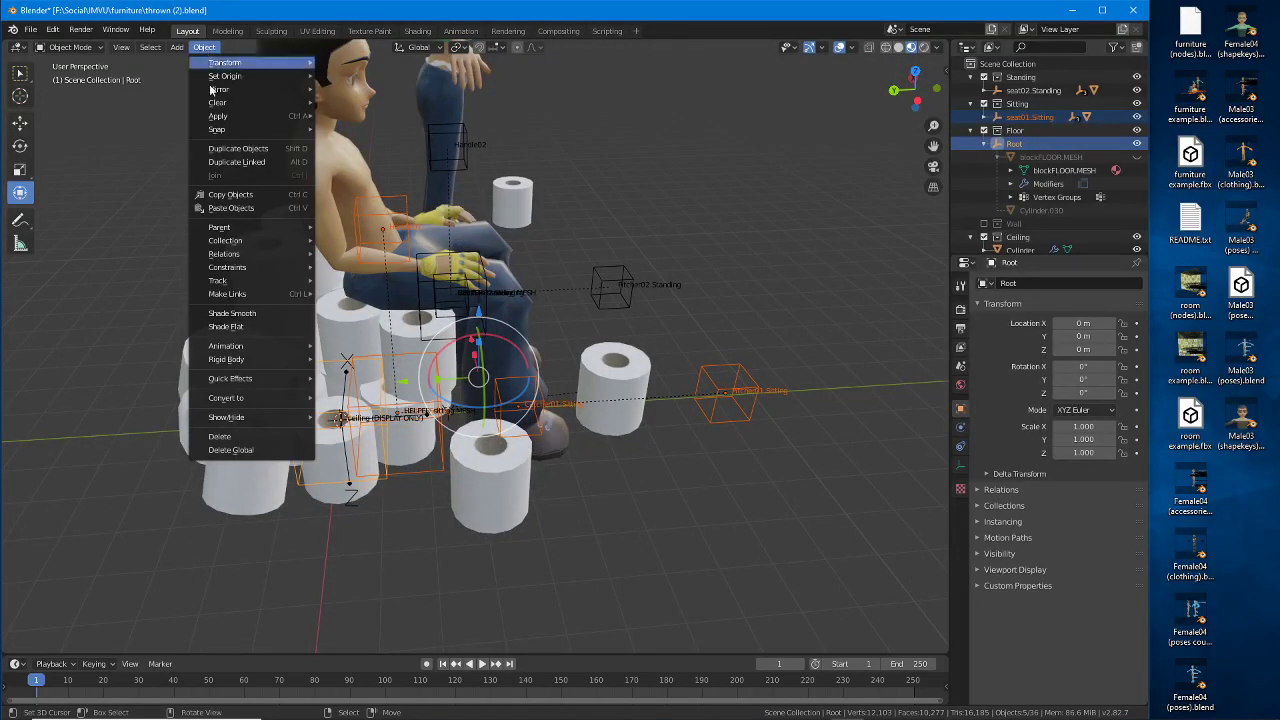
mouse_move(227, 229)
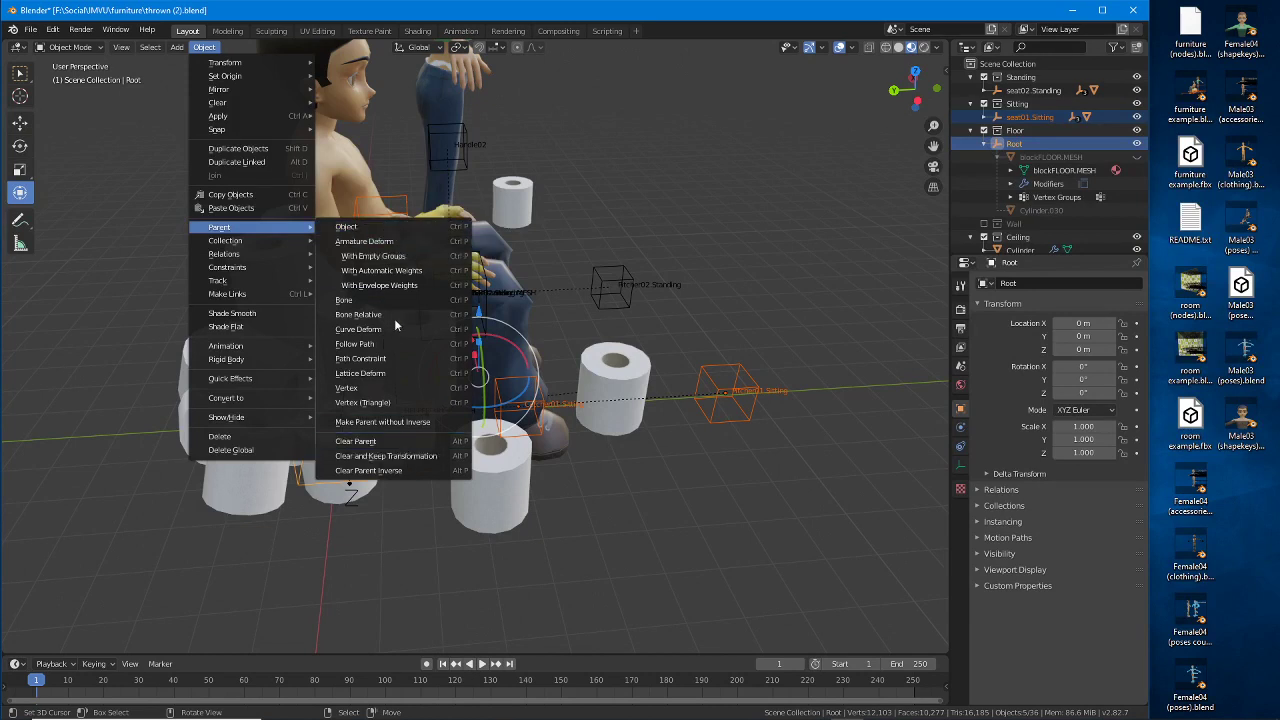
click(383, 229)
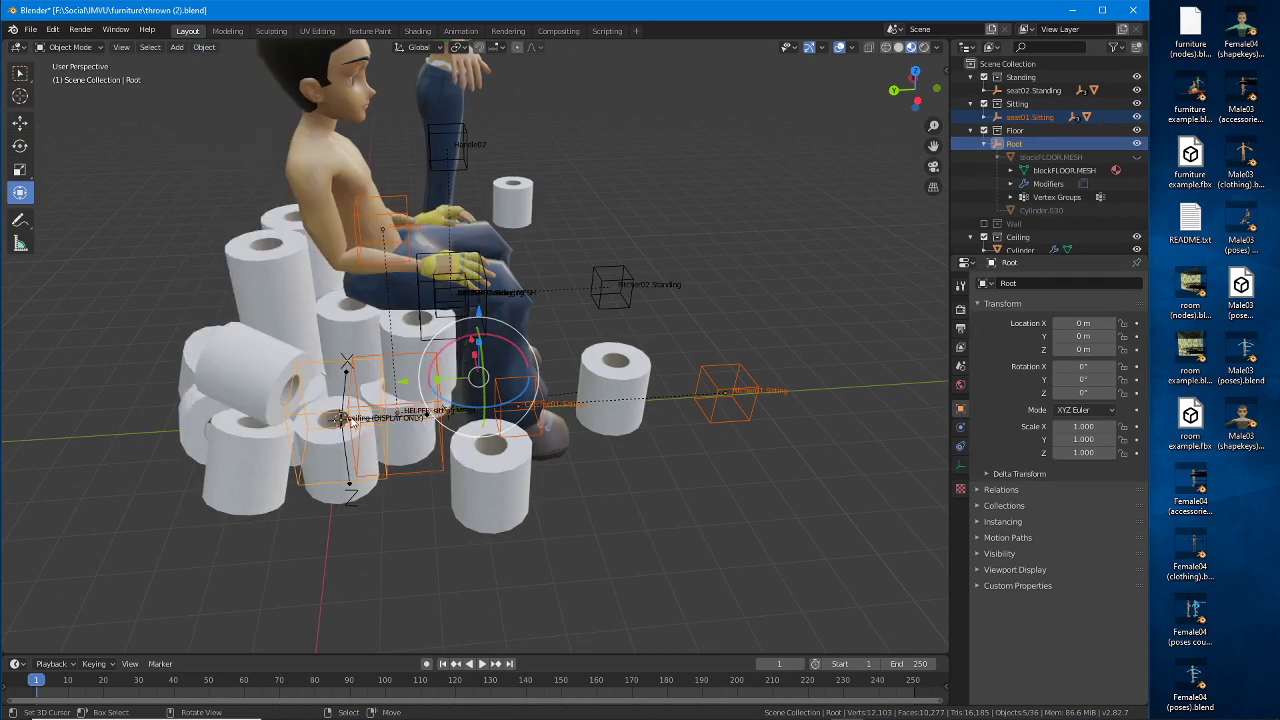
key(ctrl+p)
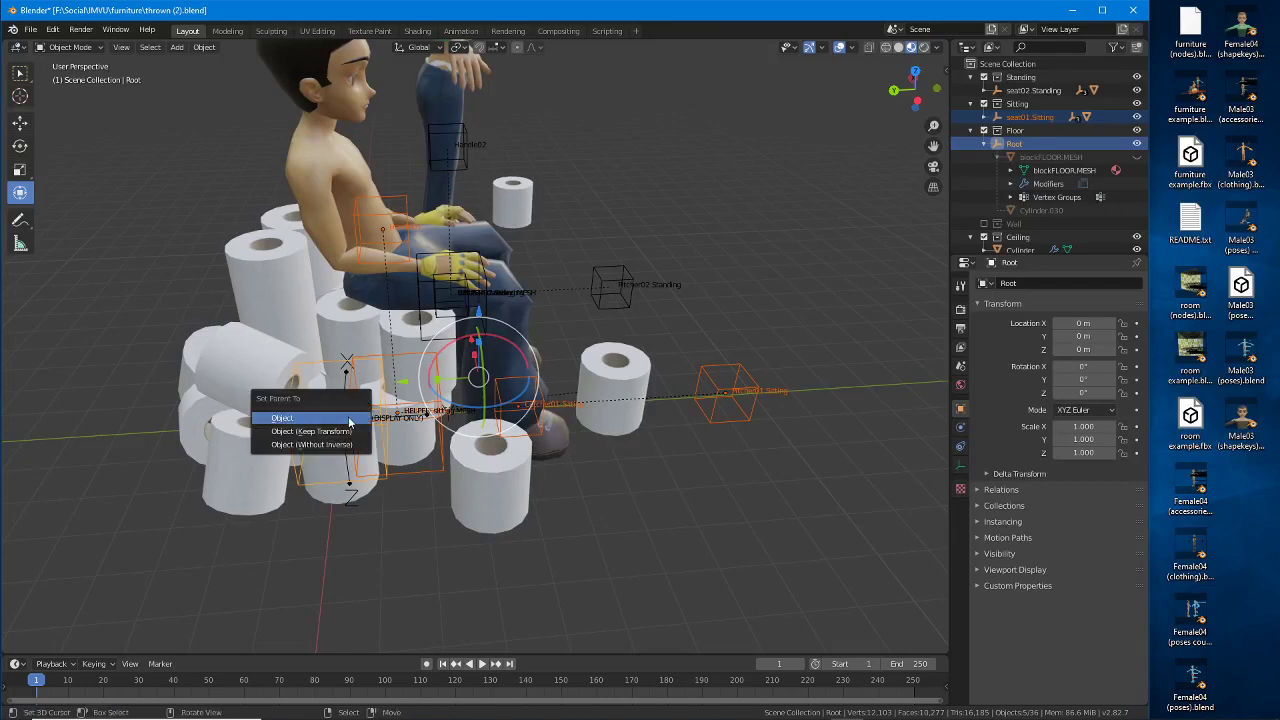
click(345, 444)
click(204, 48)
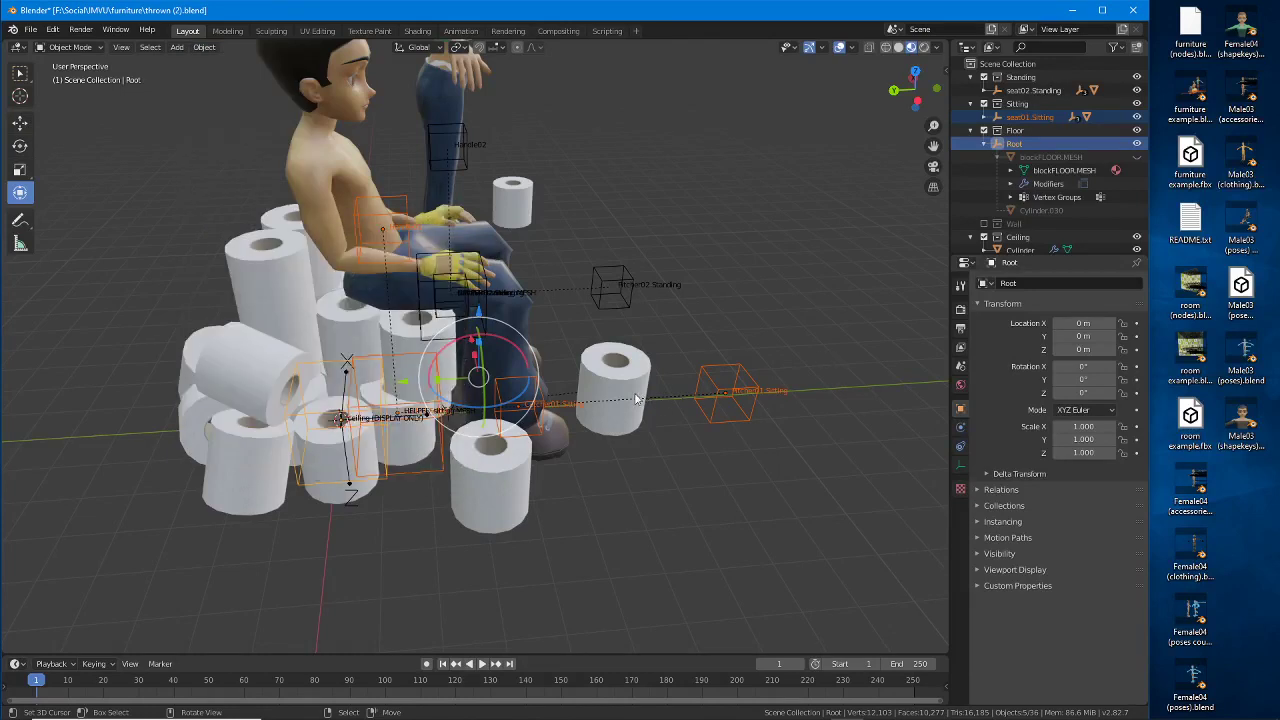
Step: Reselect Root as the active object and try parenting the four sitting nodes to it with Object (Keep Transform)
middle_drag(595, 378, 690, 422)
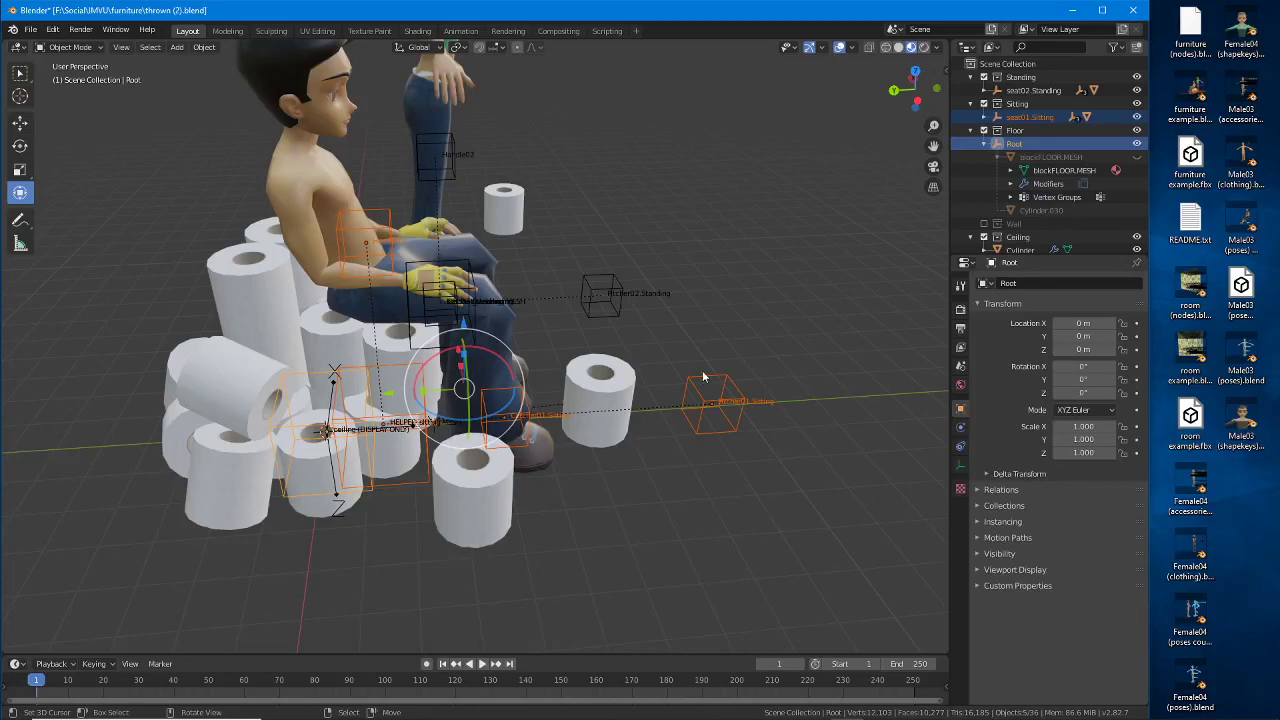
shift+click(303, 507)
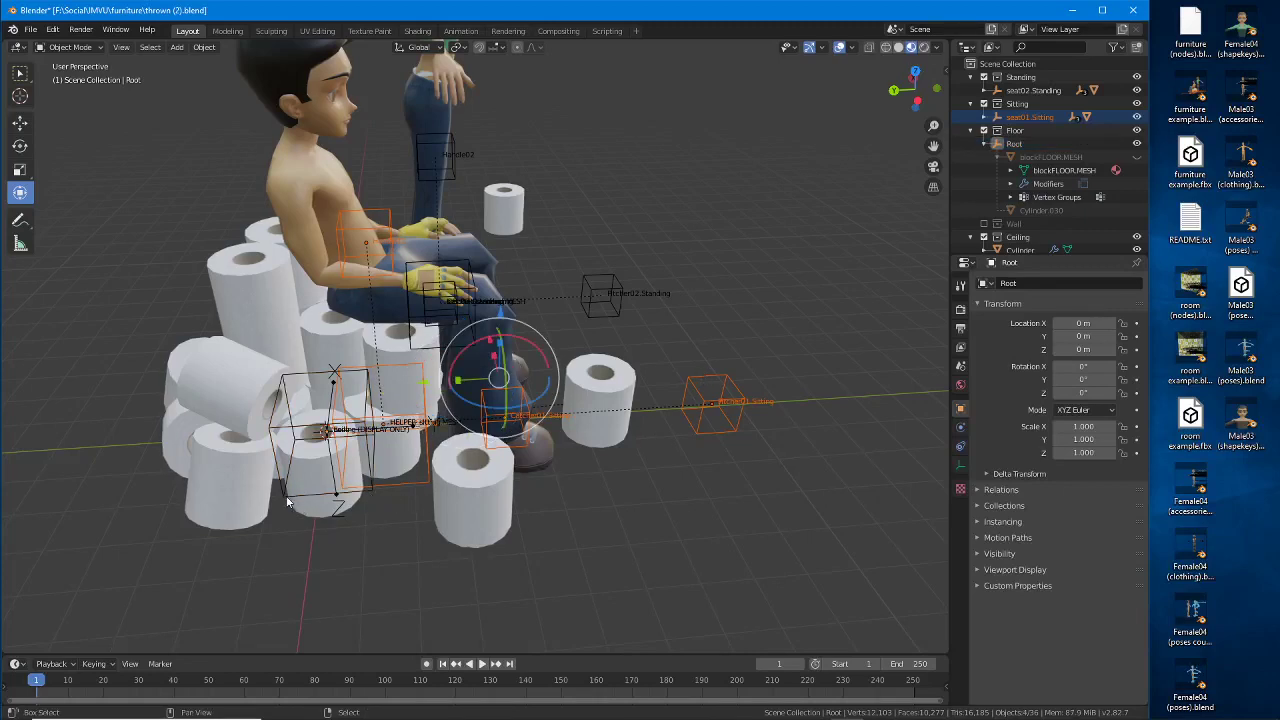
shift+click(287, 502)
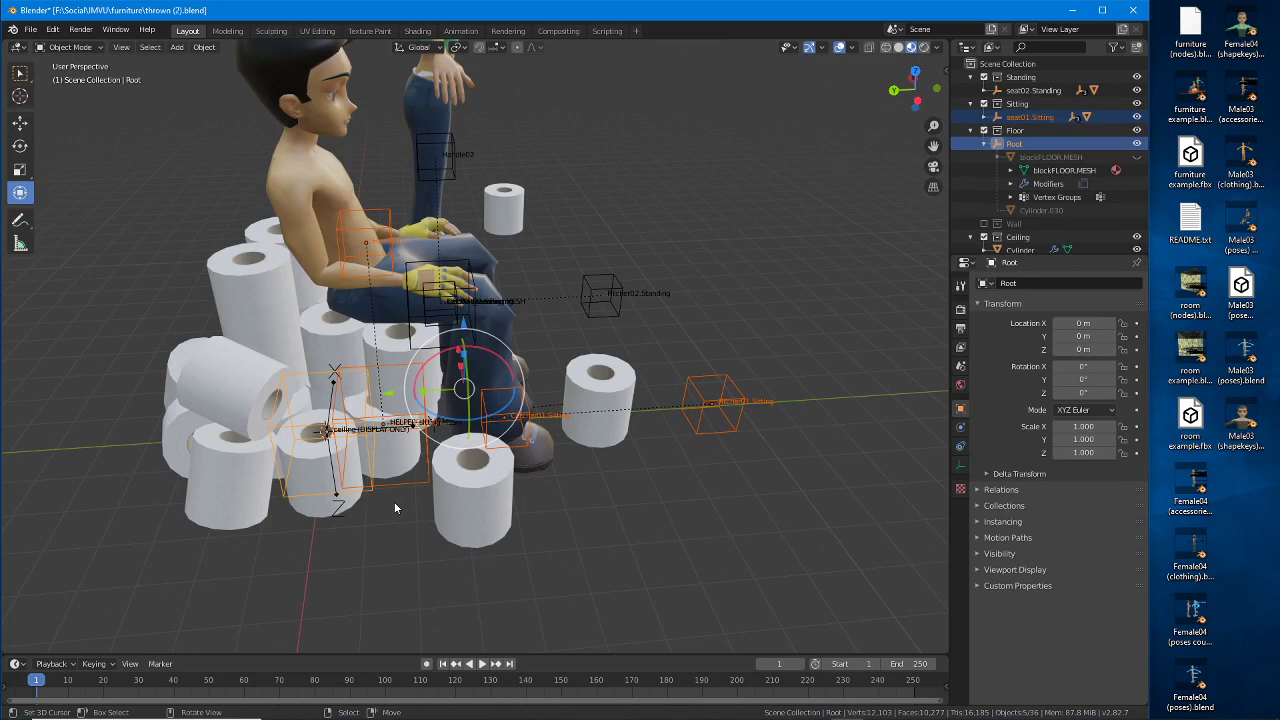
key(ctrl+p)
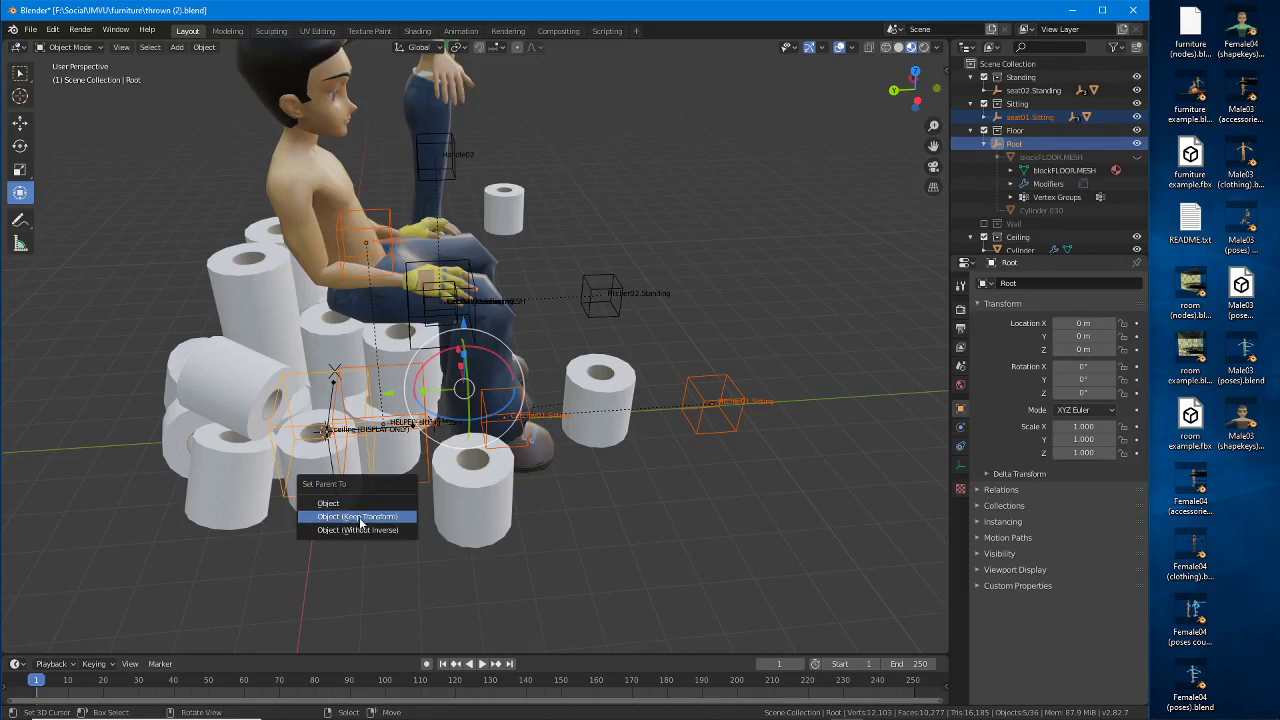
click(358, 517)
Step: Try parenting the selected sitting nodes to Root with the plain Object parent command, and undo it
click(205, 48)
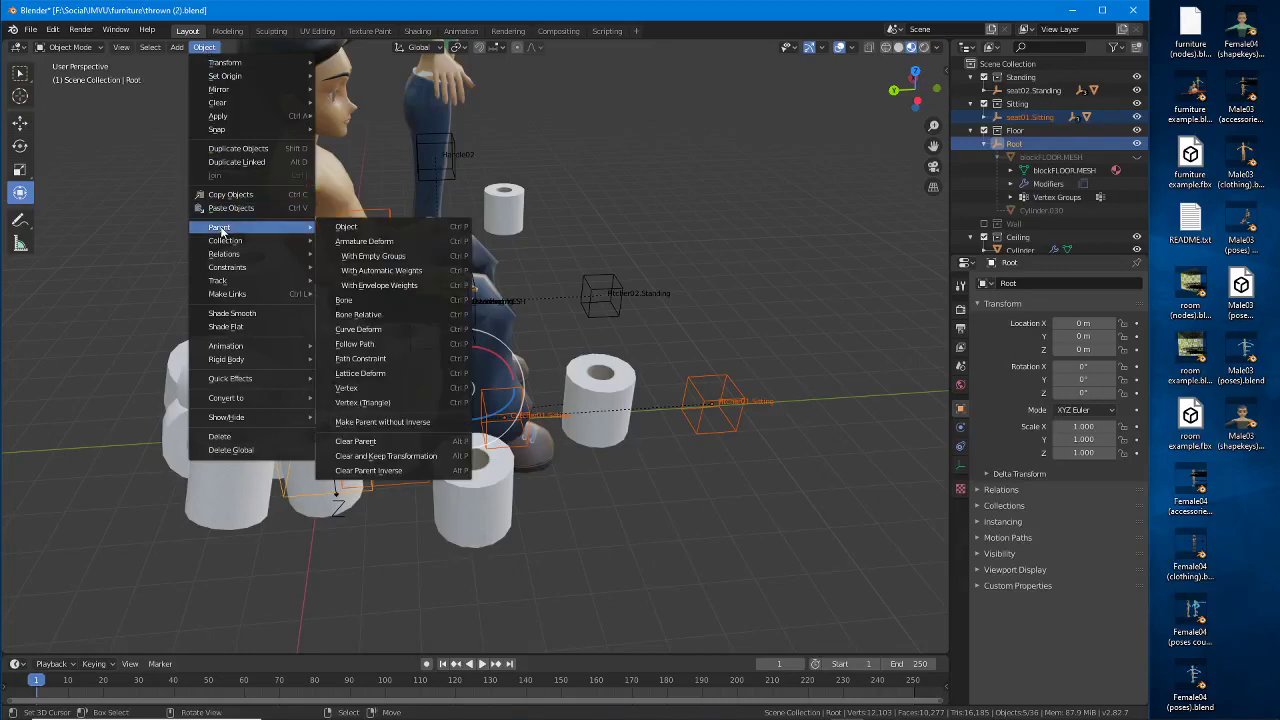
click(346, 227)
middle_drag(530, 405, 646, 396)
middle_drag(727, 467, 682, 436)
key(ctrl+z)
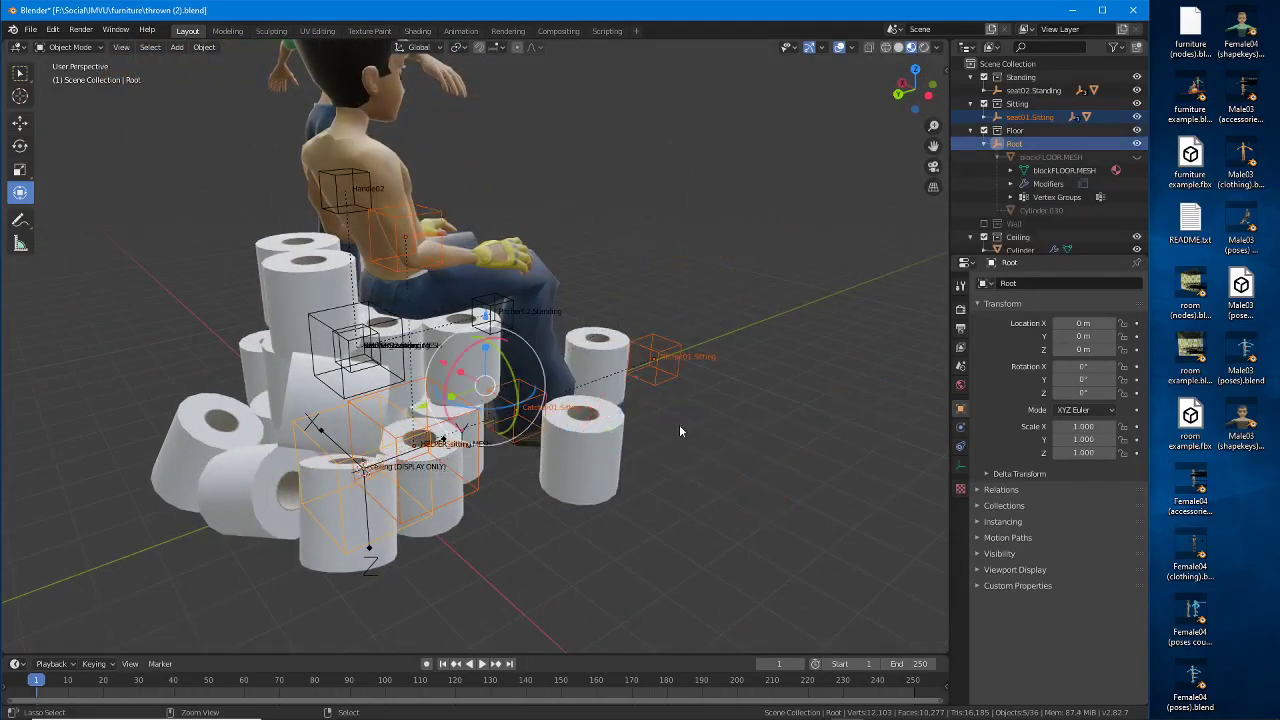
Step: Parent the four selected sitting nodes to Root with Object (Keep Transform)
middle_drag(654, 376, 588, 352)
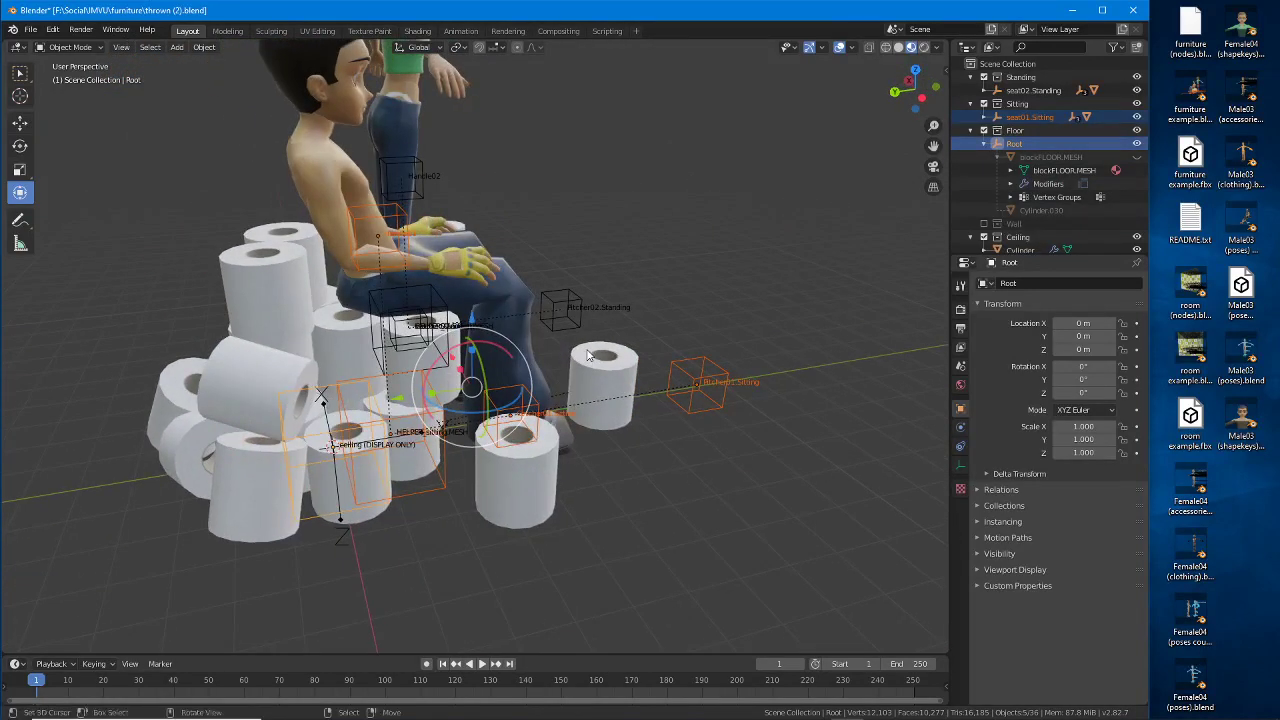
key(ctrl+p)
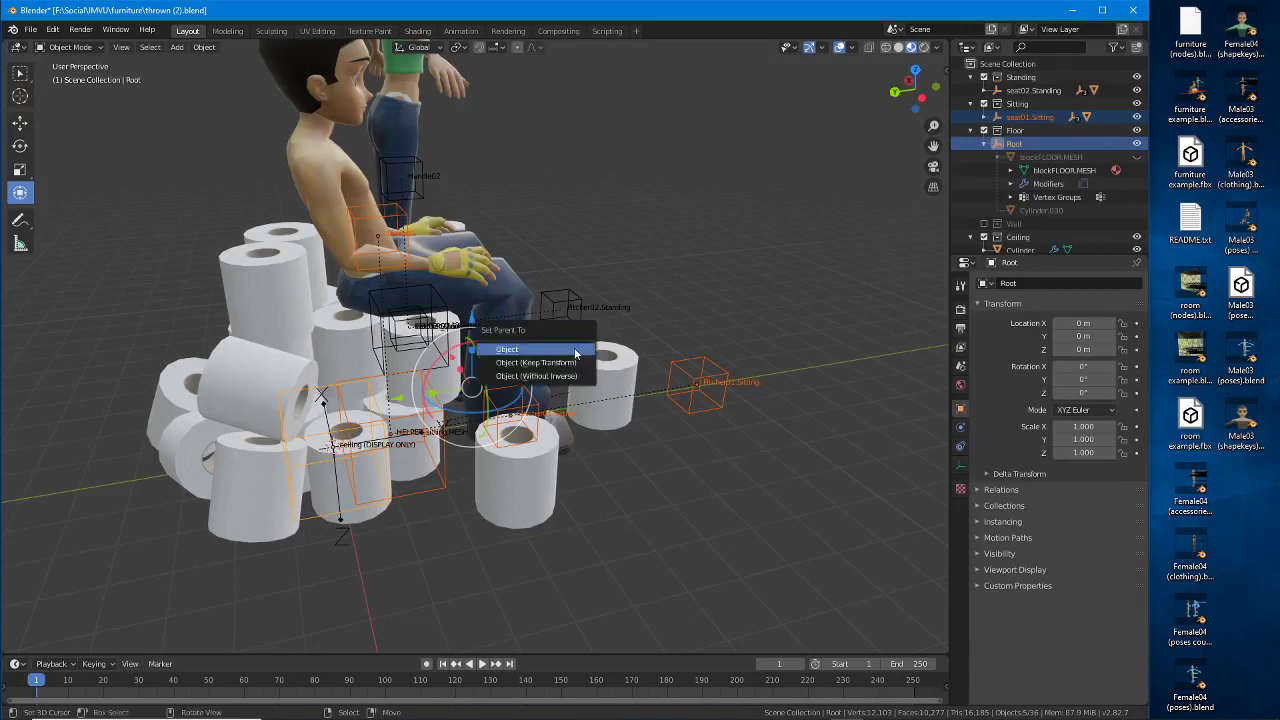
key(Escape)
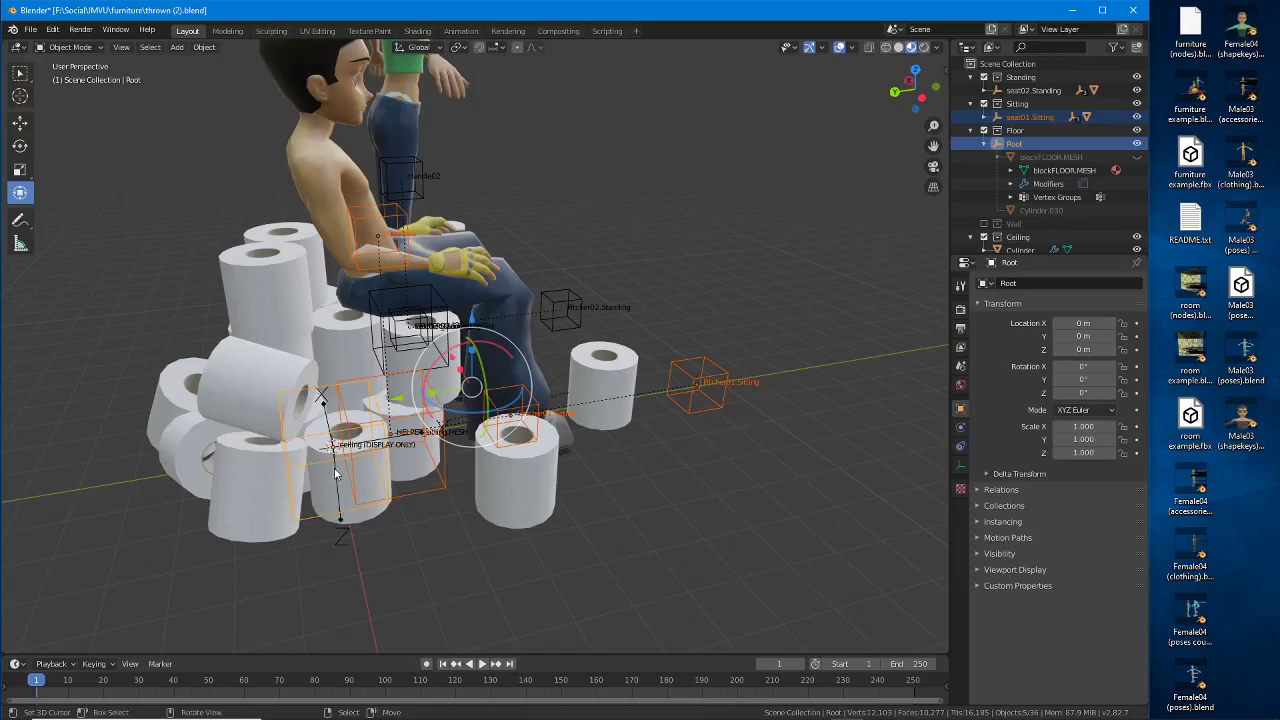
key(ctrl+p)
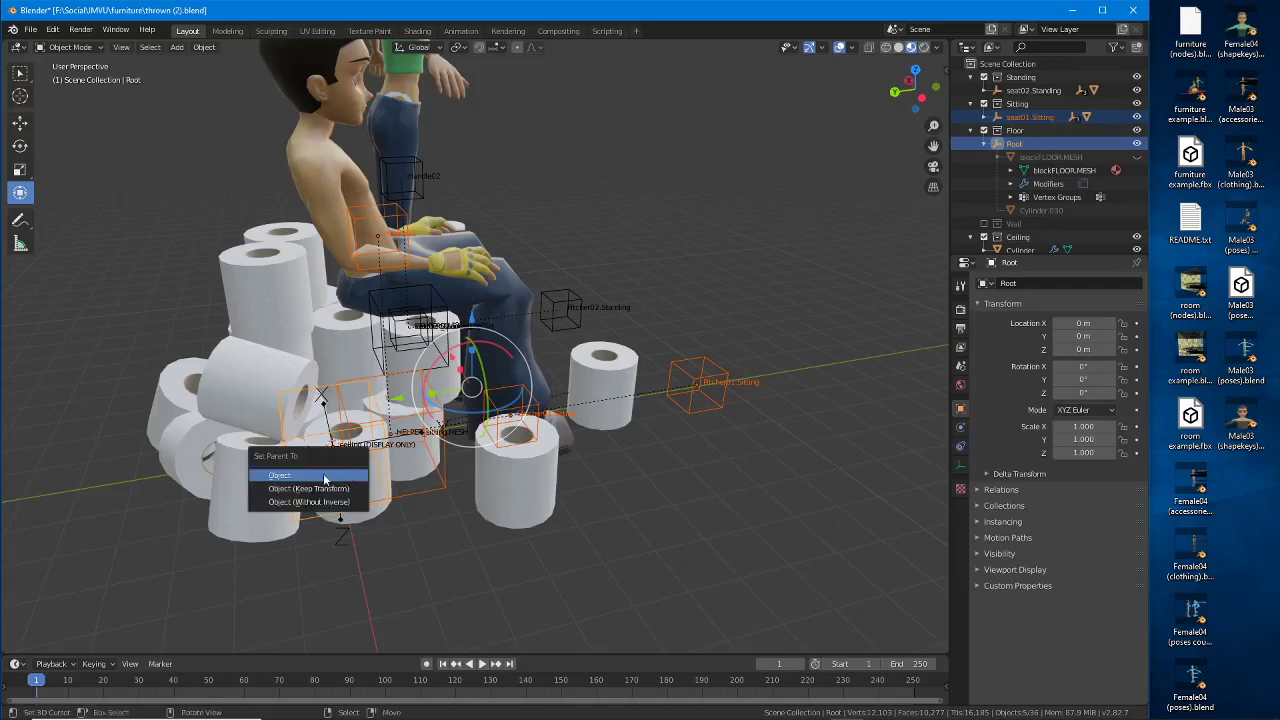
click(300, 489)
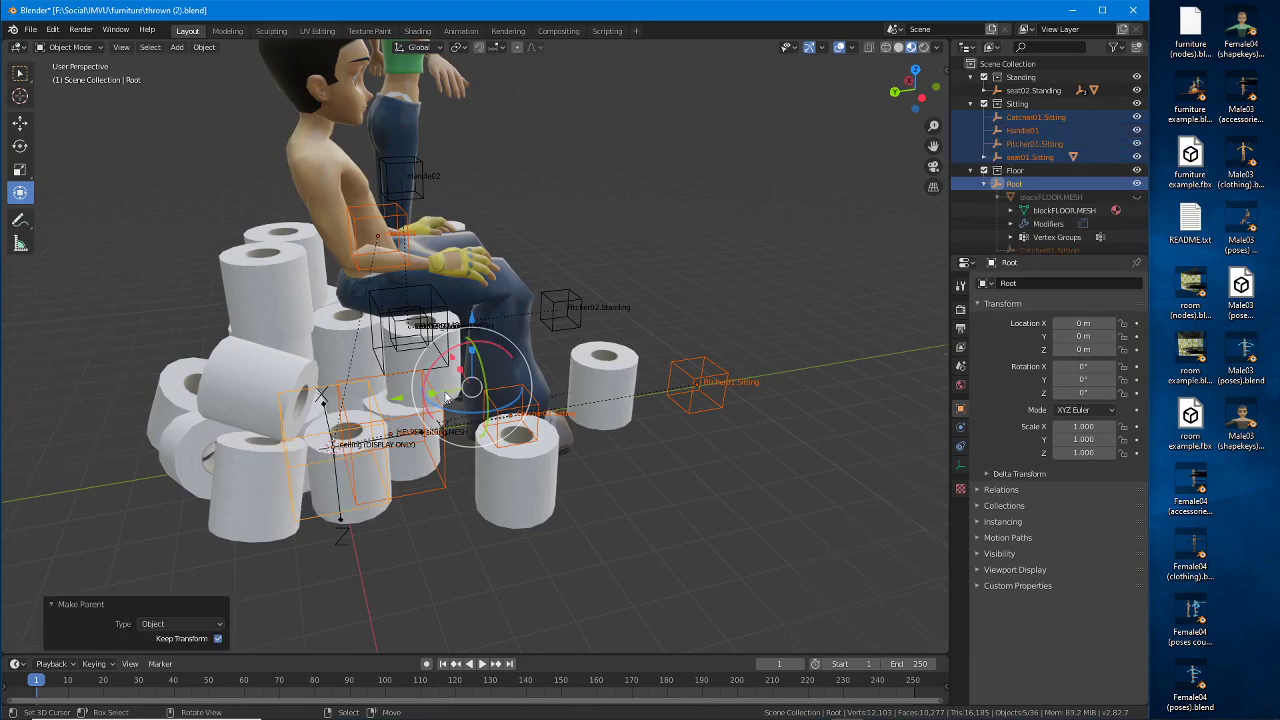
Step: Test-move Root on its own to check that the parented sitting nodes follow it, and cancel the move
middle_drag(470, 388, 404, 498)
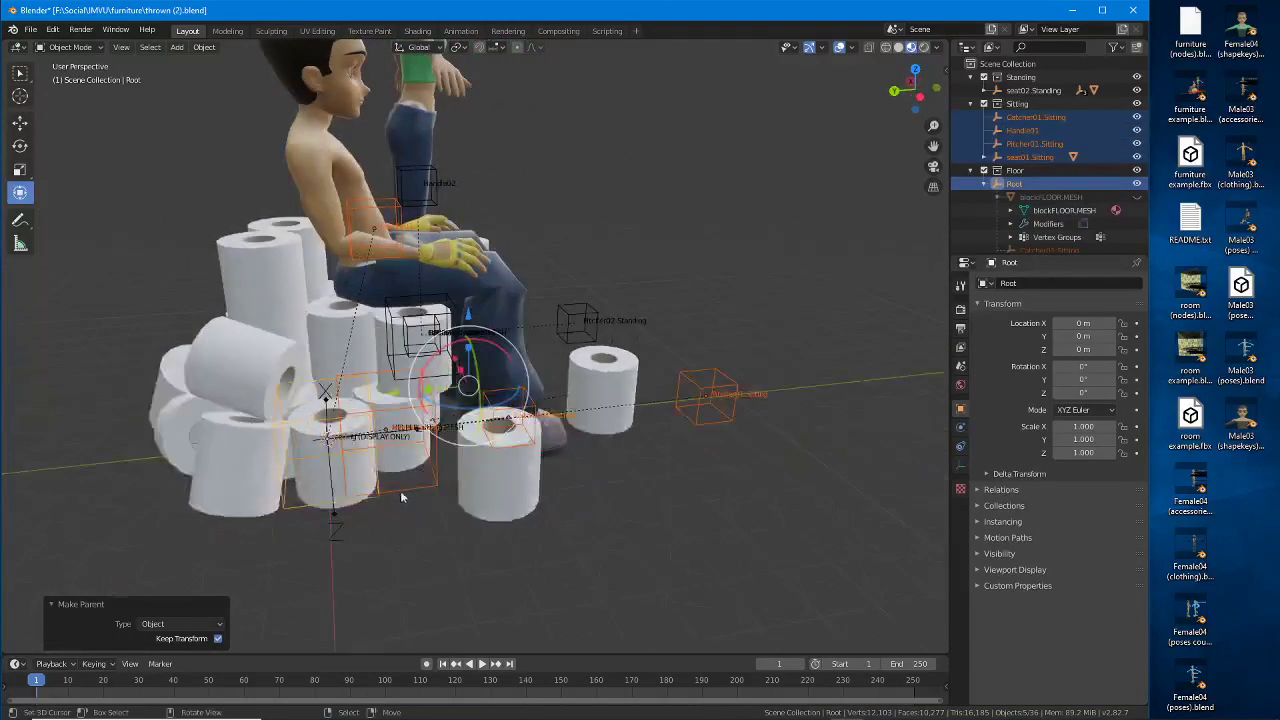
click(299, 516)
key(g)
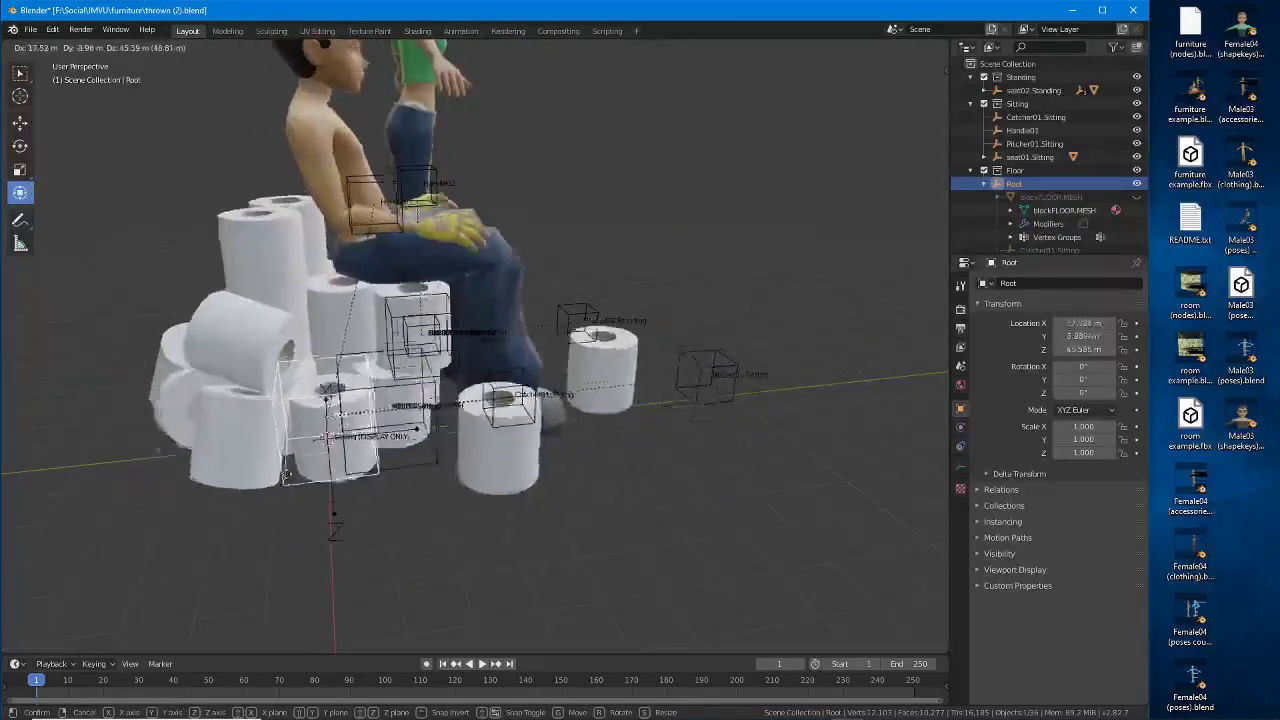
right_click(288, 494)
middle_drag(288, 494, 374, 477)
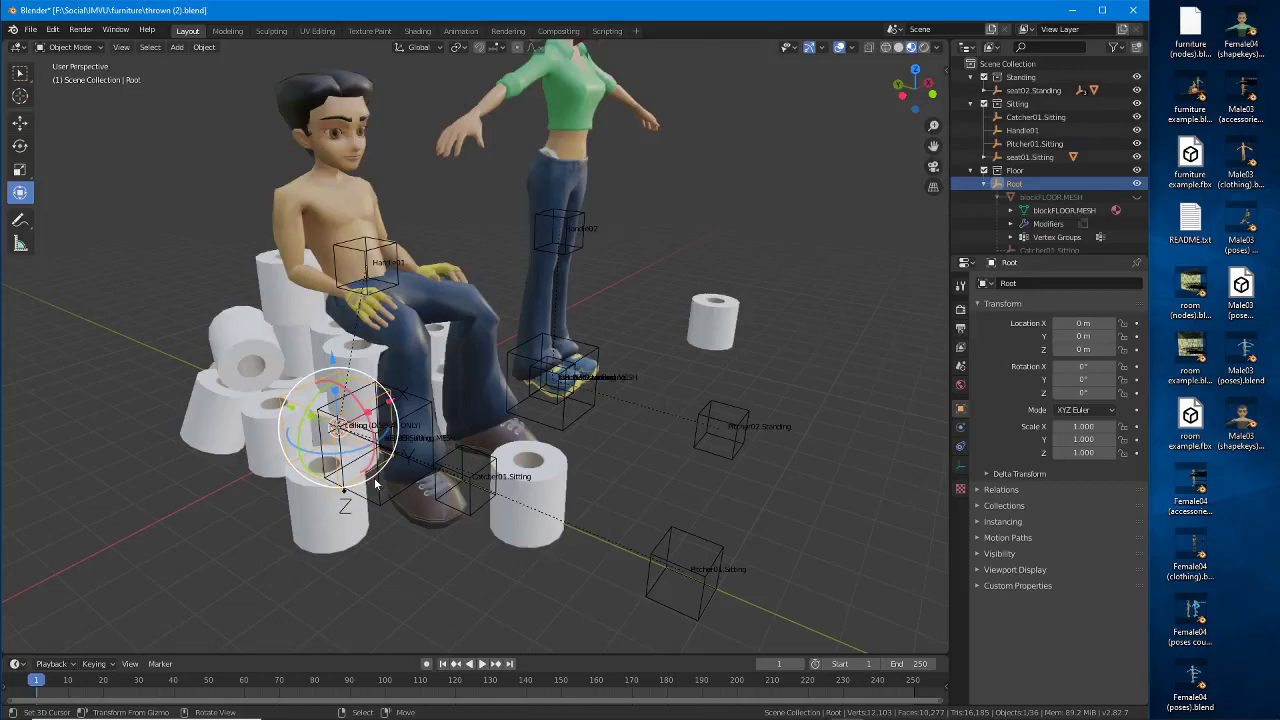
Step: Save the scene as a new version named thrown (3).blend in the furniture folder
click(31, 30)
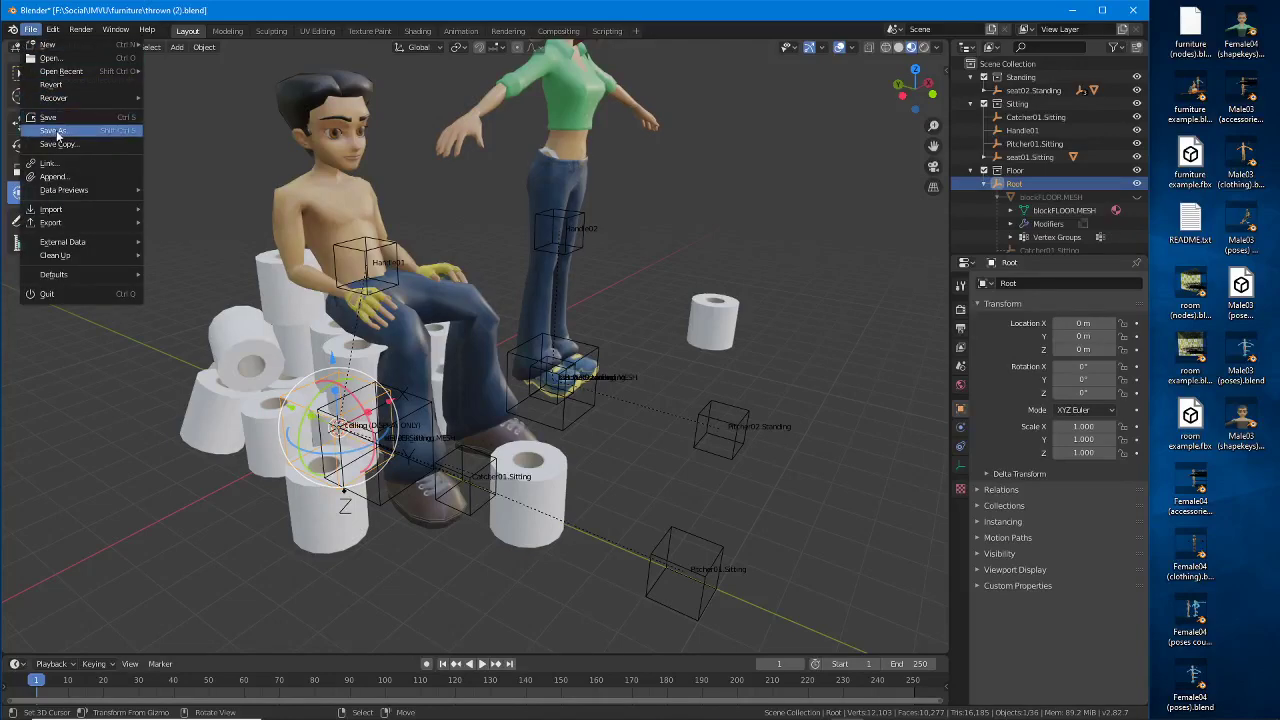
click(57, 130)
click(410, 633)
click(409, 633)
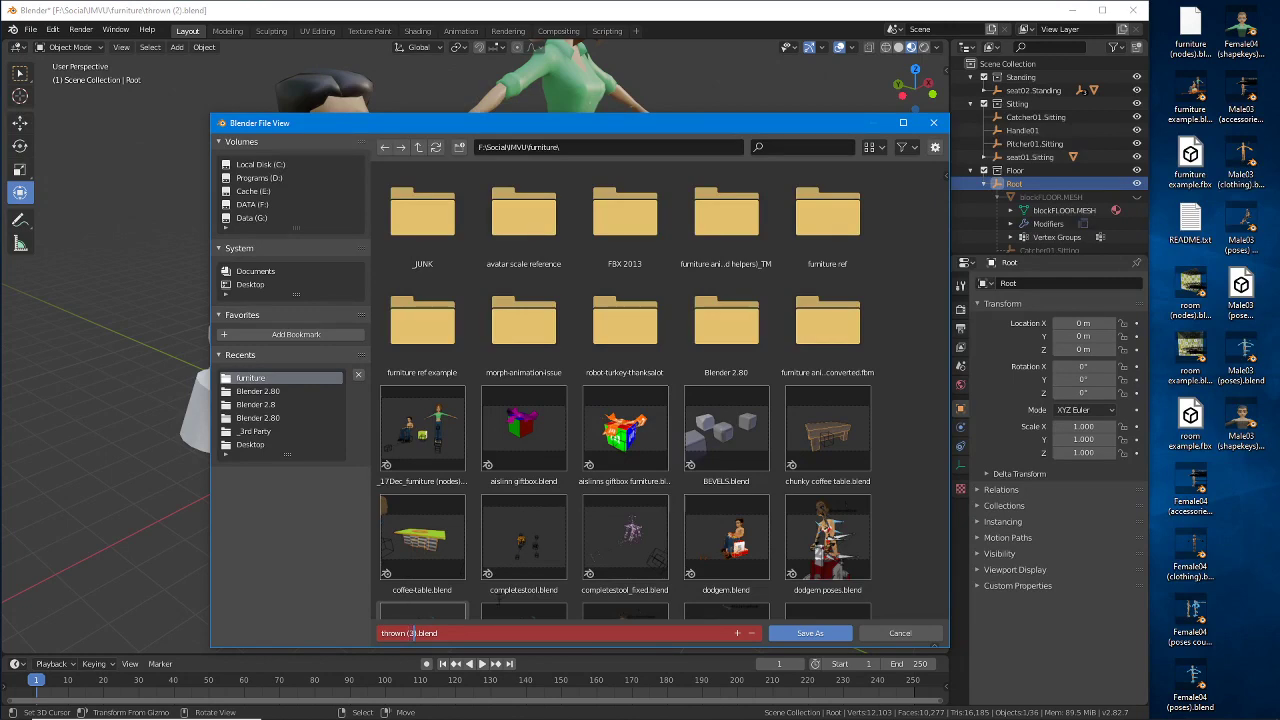
click(818, 636)
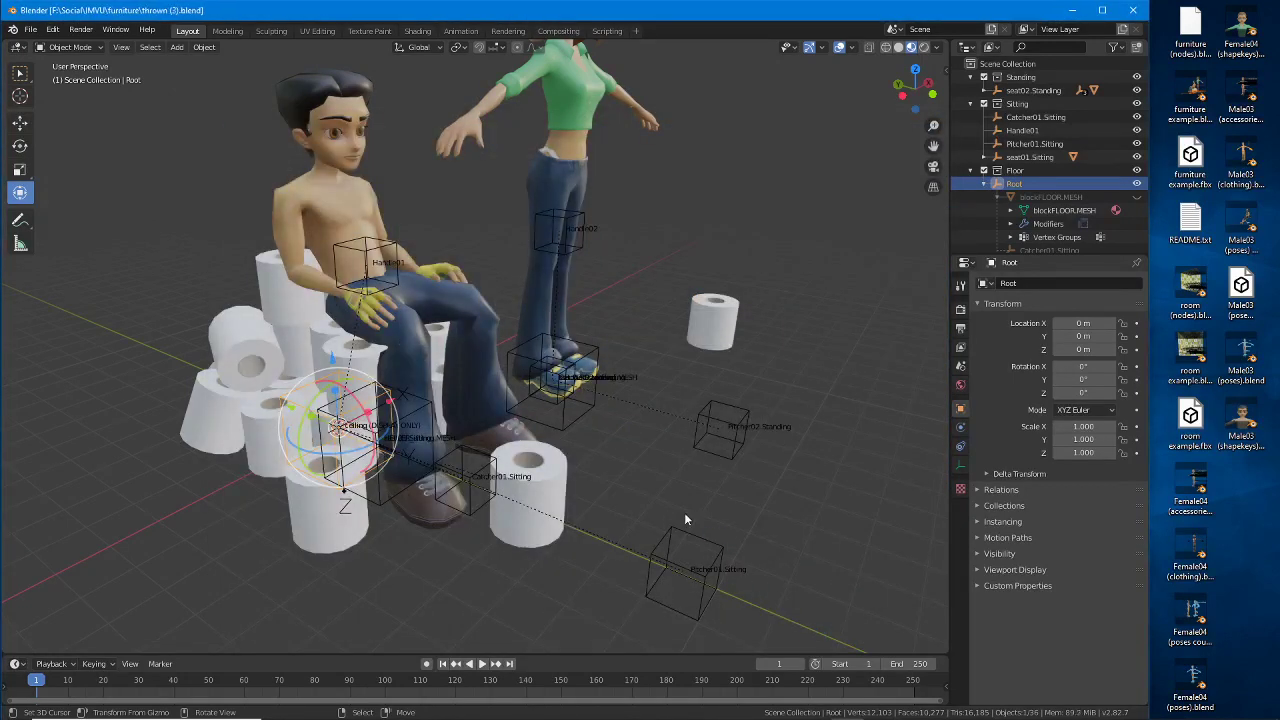
Step: Exclude the Standing collection so only the sitting figure and its nodes remain in the scene view
middle_drag(443, 420, 390, 297)
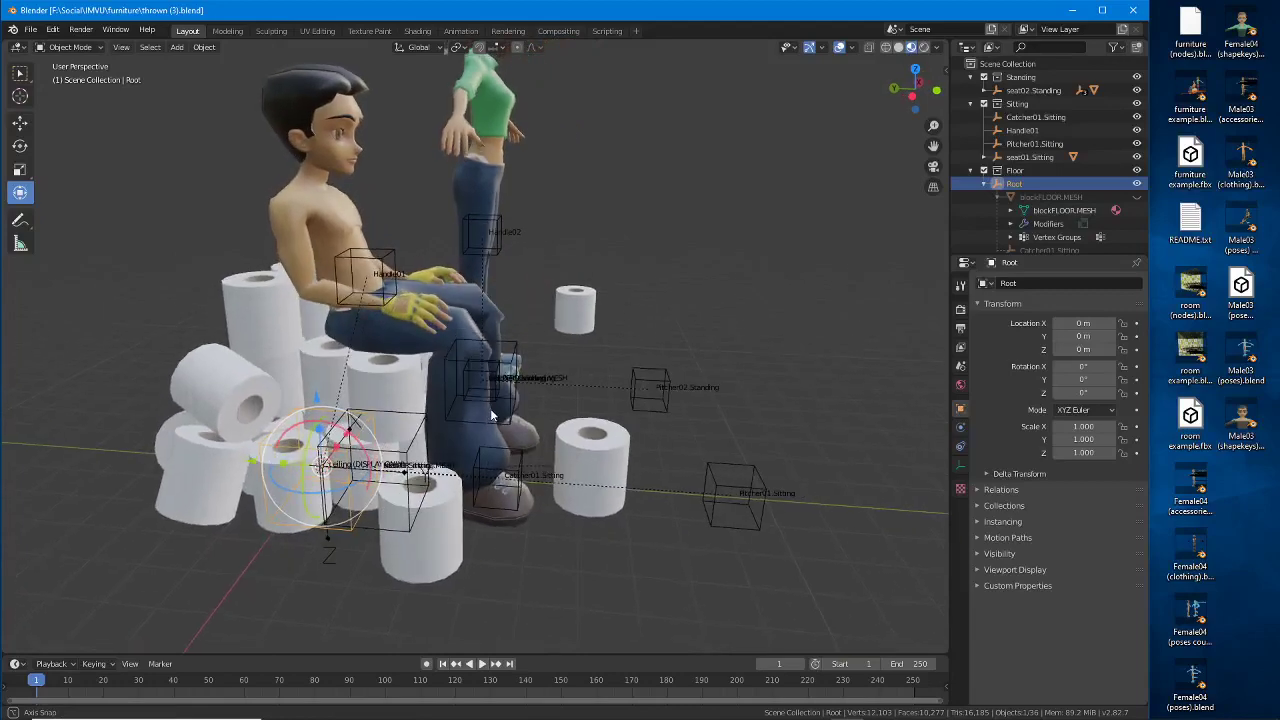
click(390, 257)
middle_drag(395, 262, 677, 98)
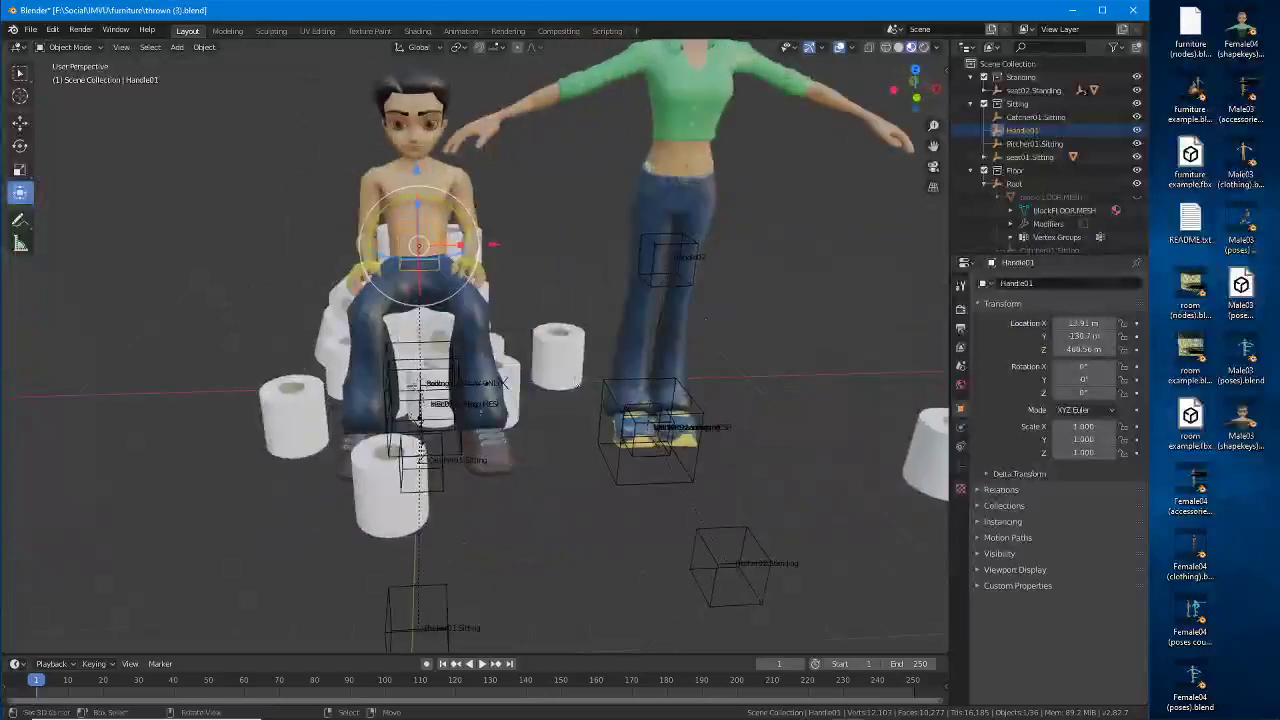
click(677, 98)
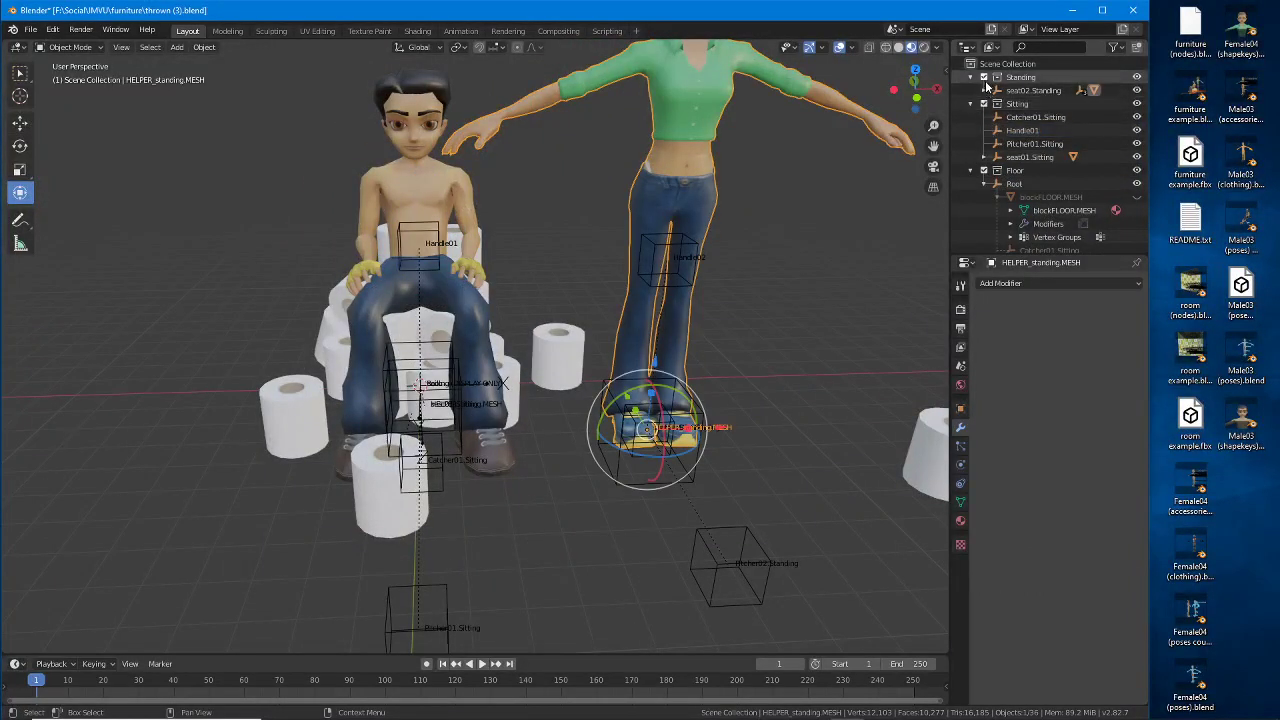
click(985, 79)
middle_drag(664, 303, 316, 450)
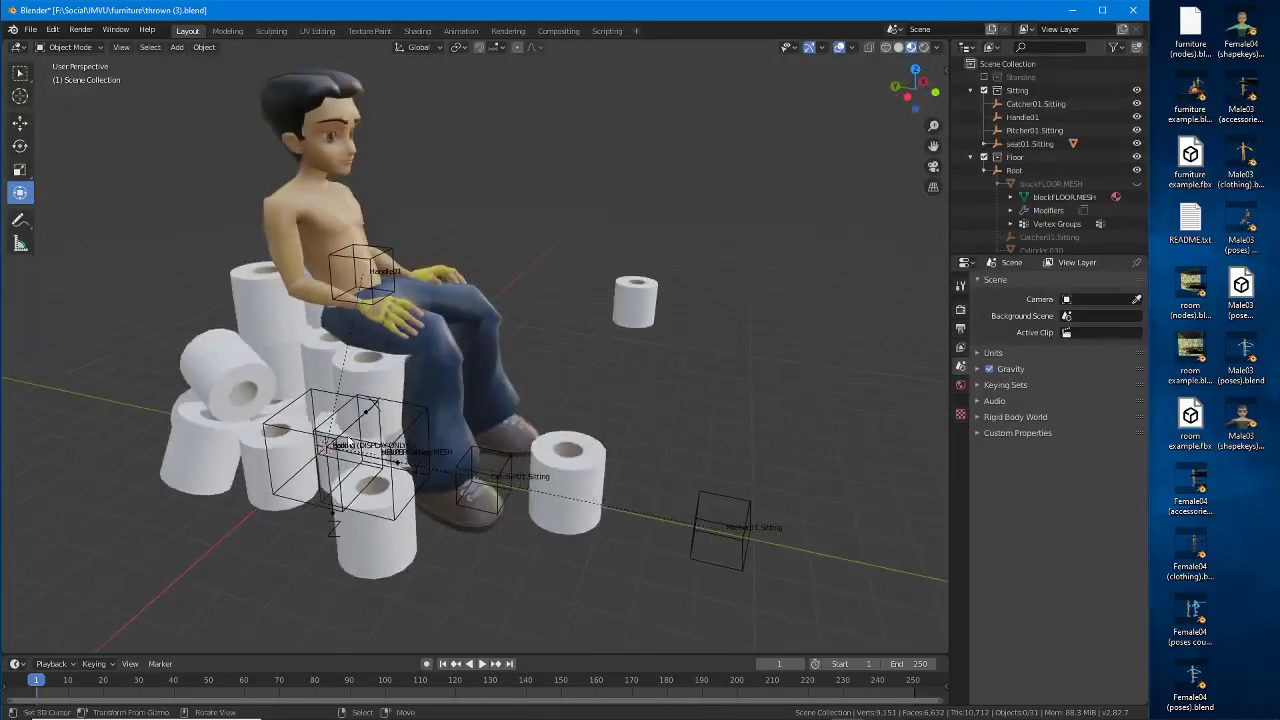
Step: Select the Handle01, Catcher01.Sitting, Pitcher01.Sitting and seat01.Sitting nodes together
click(345, 281)
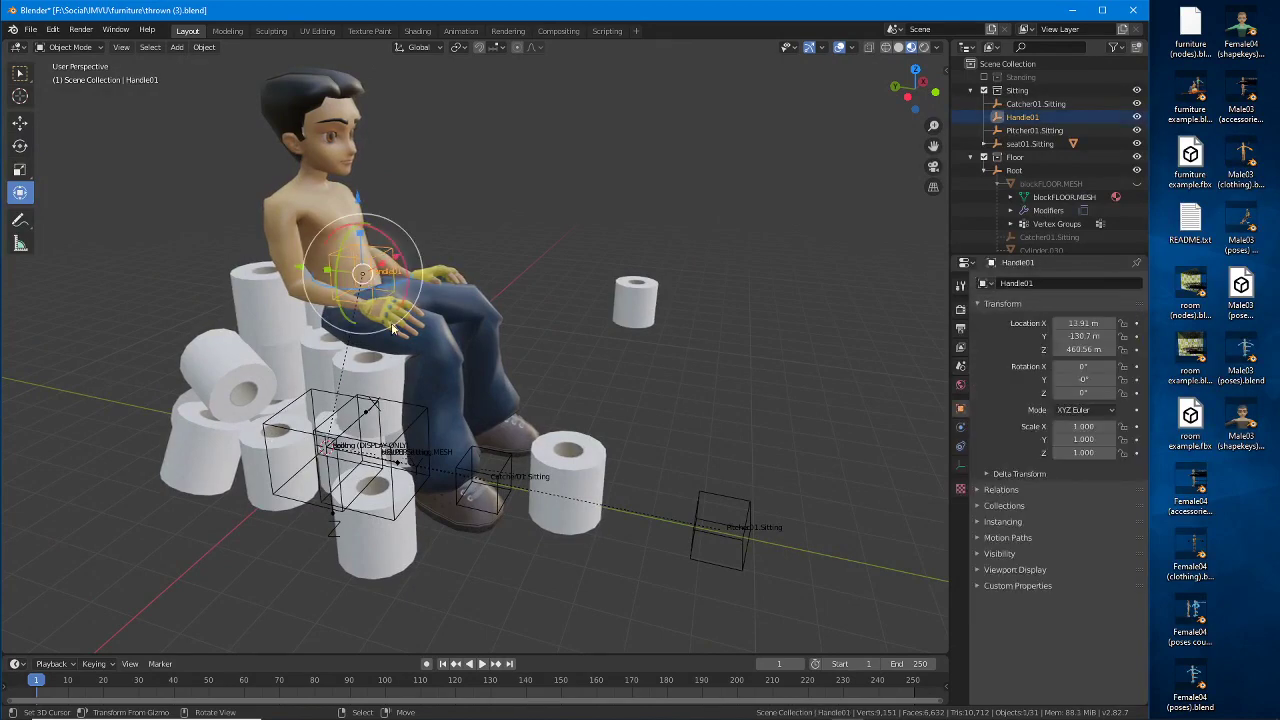
middle_drag(478, 481, 510, 487)
shift+click(512, 484)
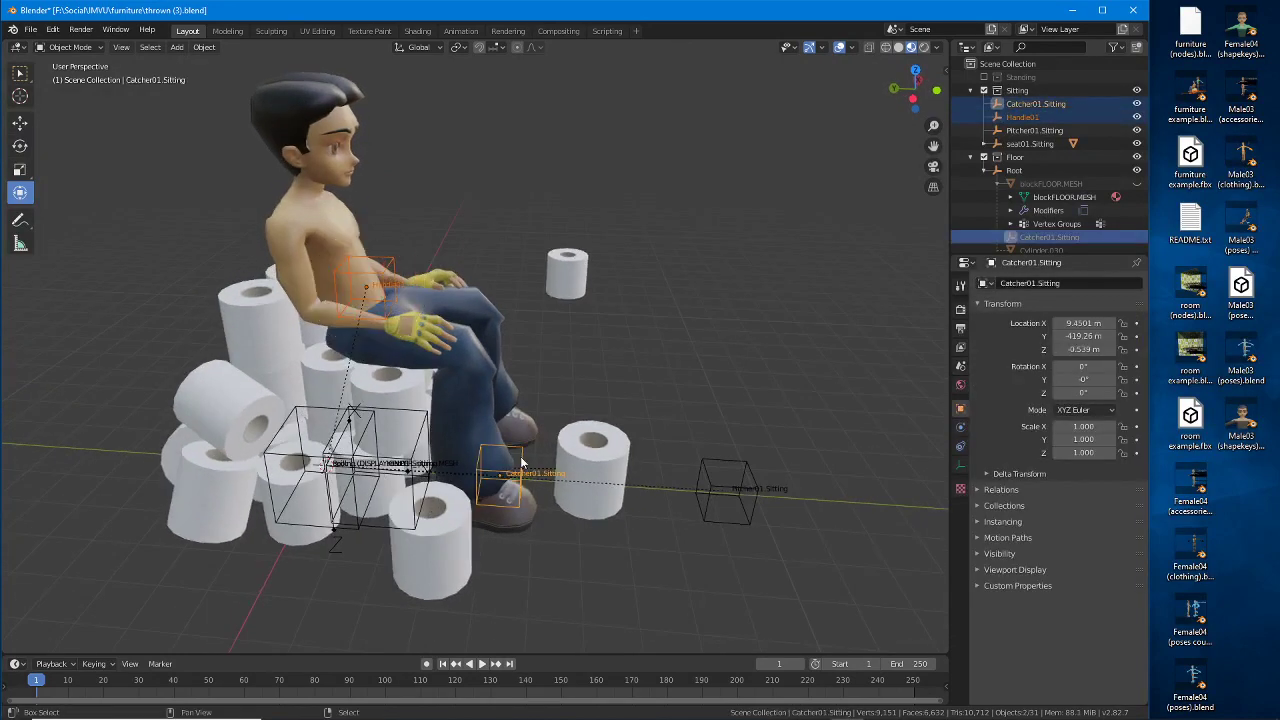
shift+click(707, 501)
shift+click(423, 443)
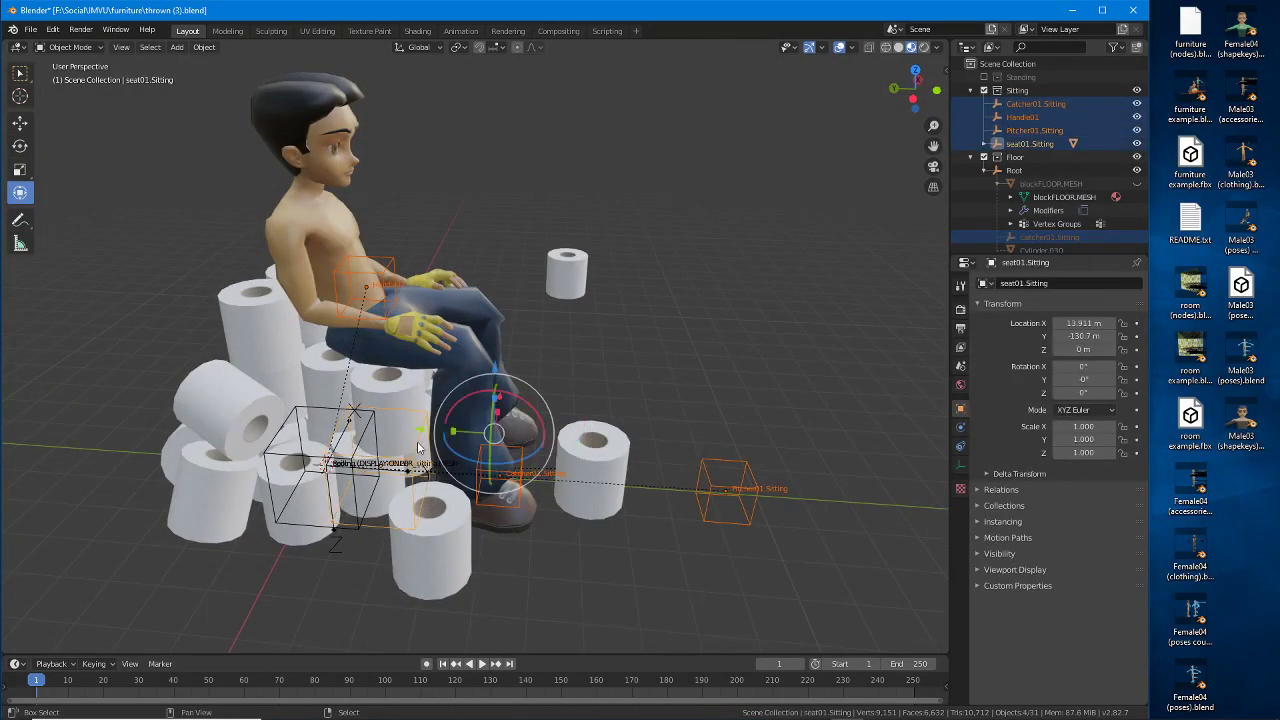
Step: Add the toilet roll pile to the selected sitting nodes, and Root last as the active object
middle_drag(423, 443, 391, 441)
shift+click(333, 369)
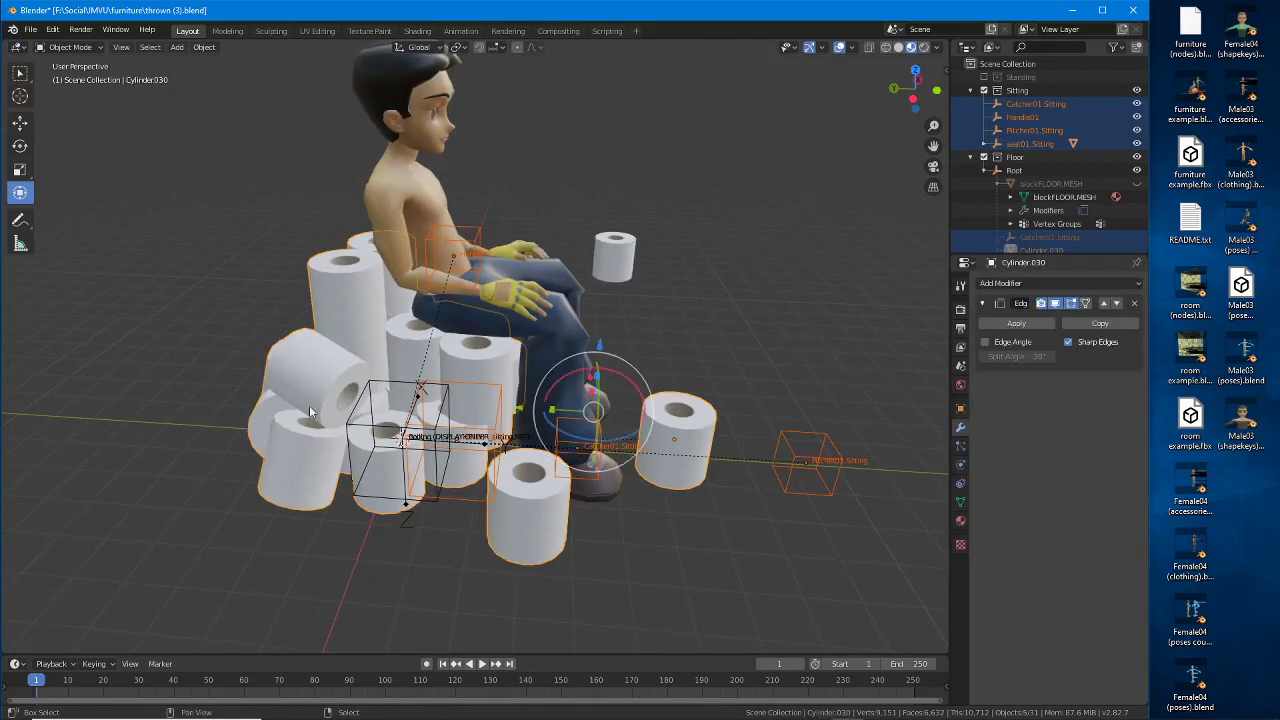
shift+click(474, 521)
middle_drag(474, 521, 444, 491)
middle_drag(493, 432, 497, 460)
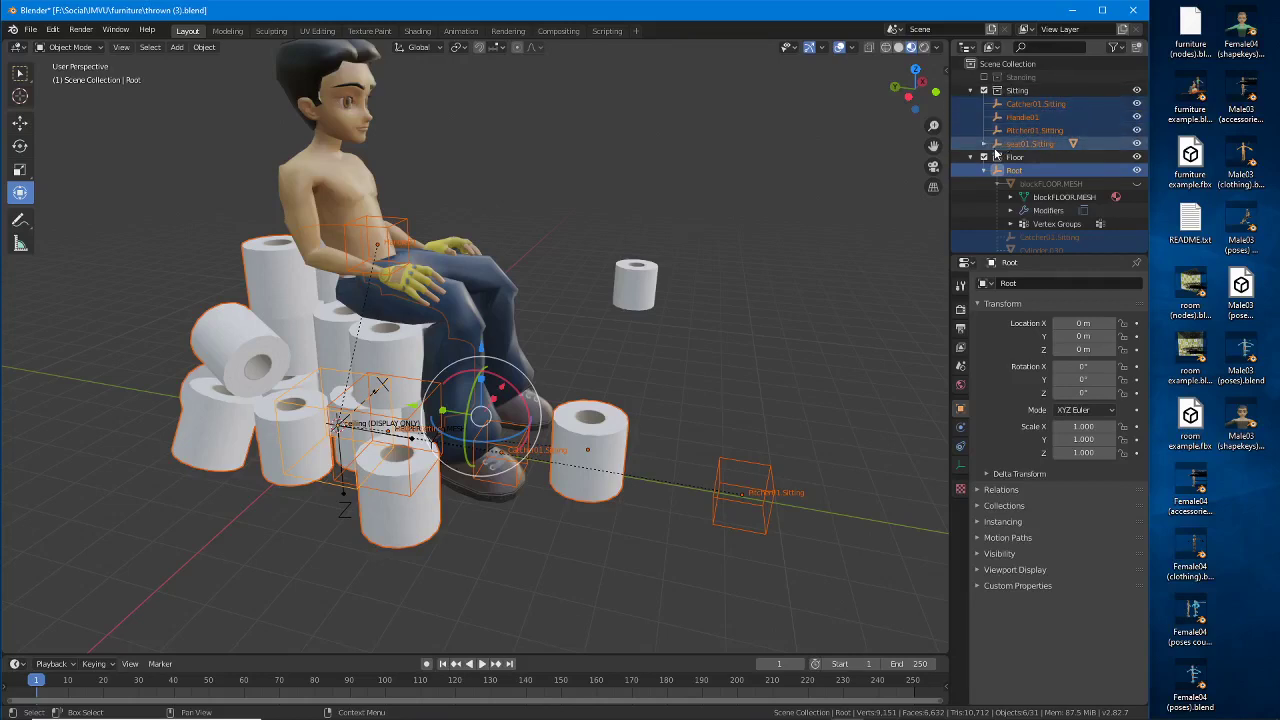
Step: Select only the toilet roll pile and examine its properties
click(206, 424)
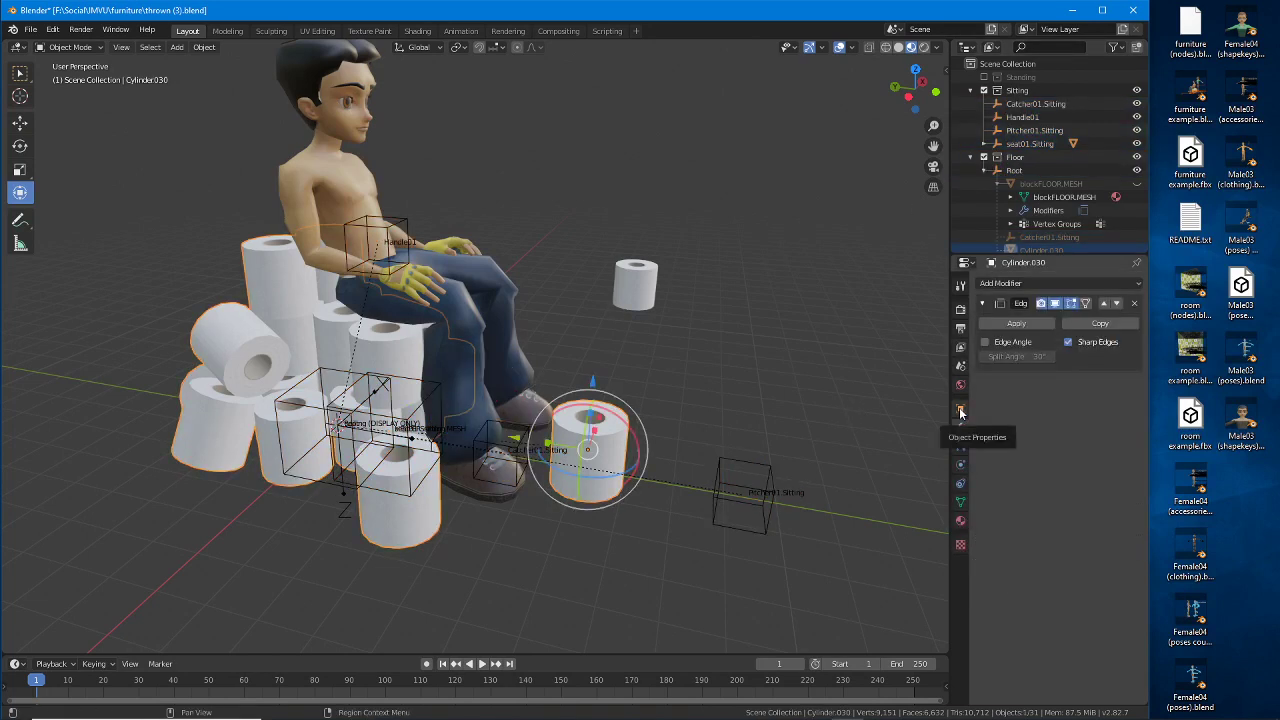
key(ctrl+2)
drag(946, 416, 983, 418)
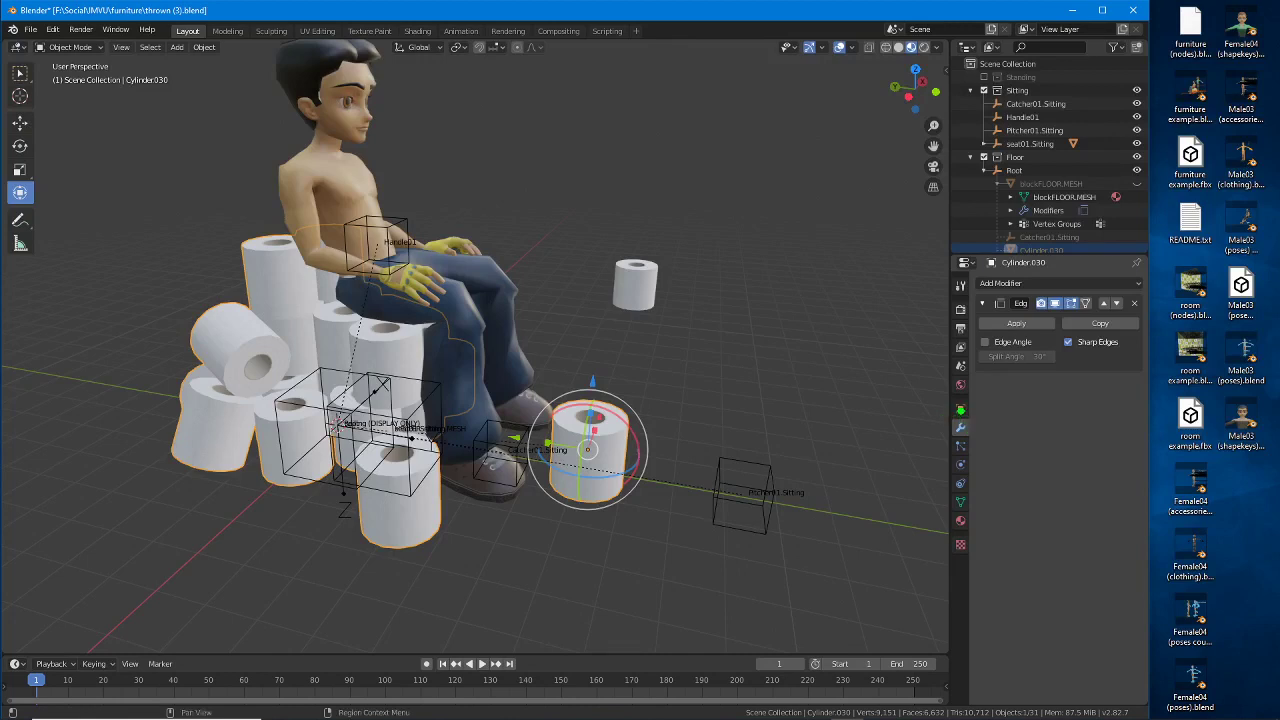
Step: Rename the selected toilet roll mesh object as bogroll.MESH, check its material slot and save the file
click(961, 408)
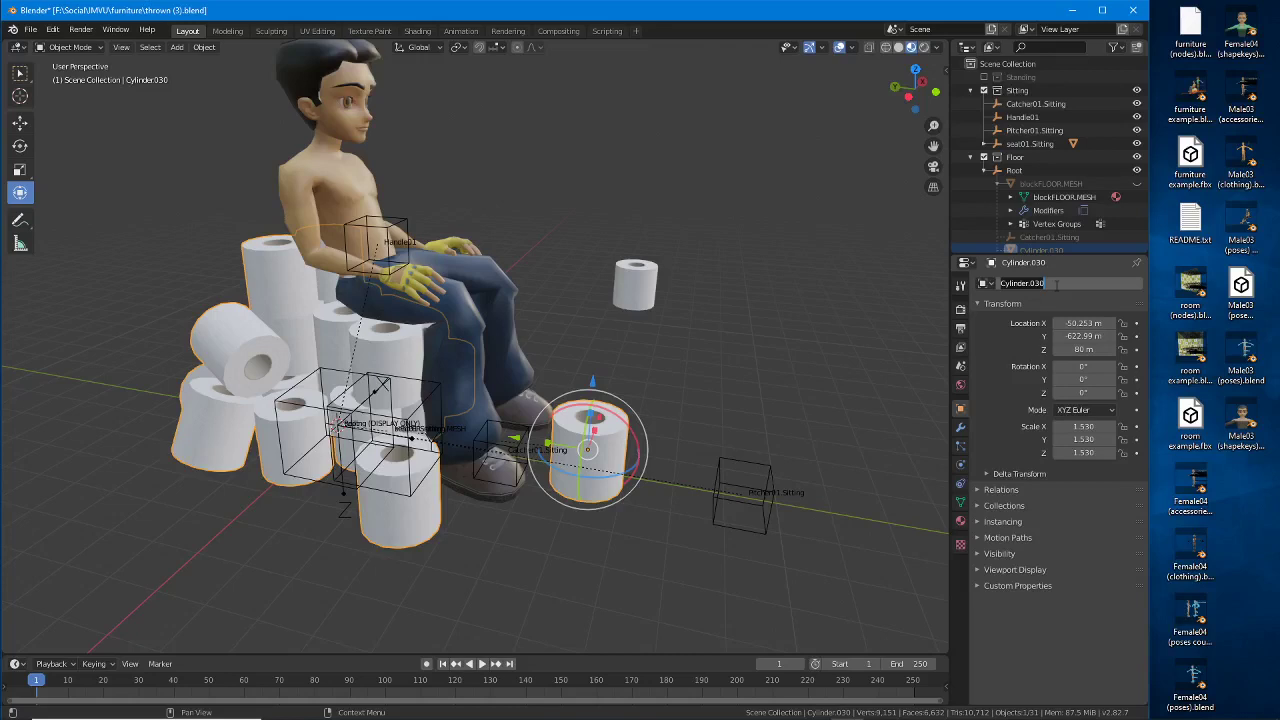
text(Bogroll..MES)
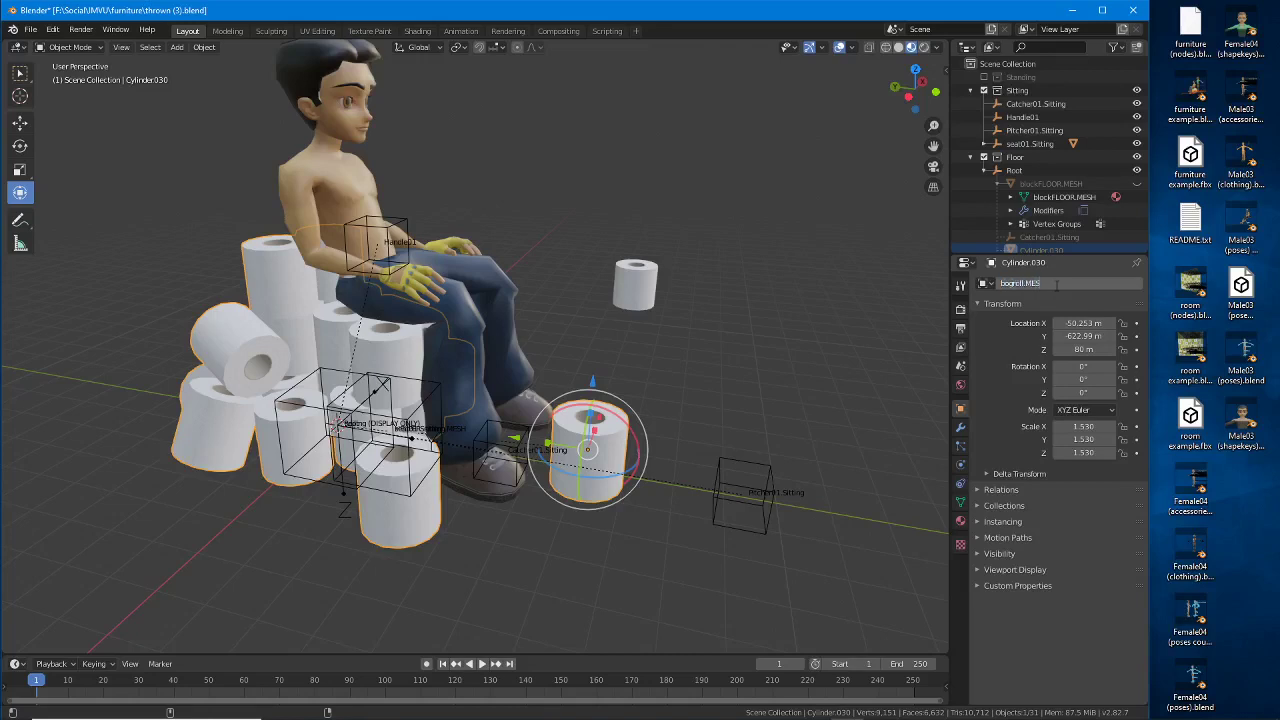
text(H)
key(Return)
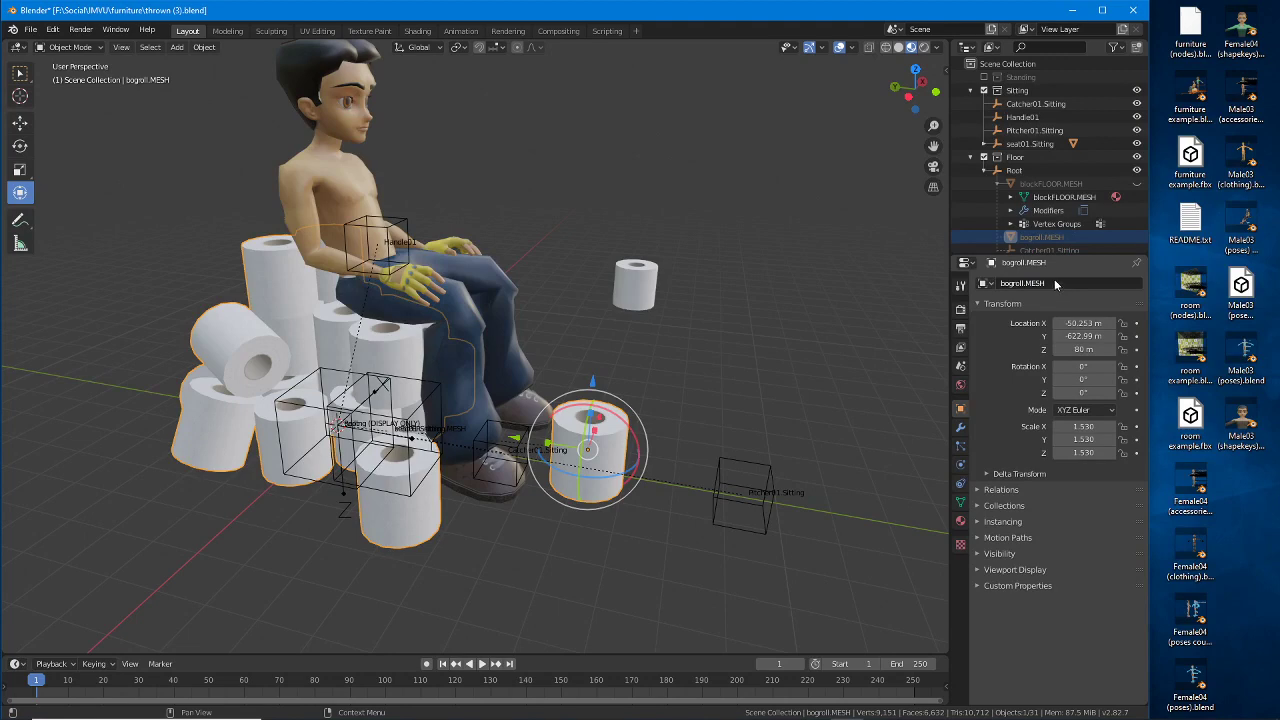
click(960, 520)
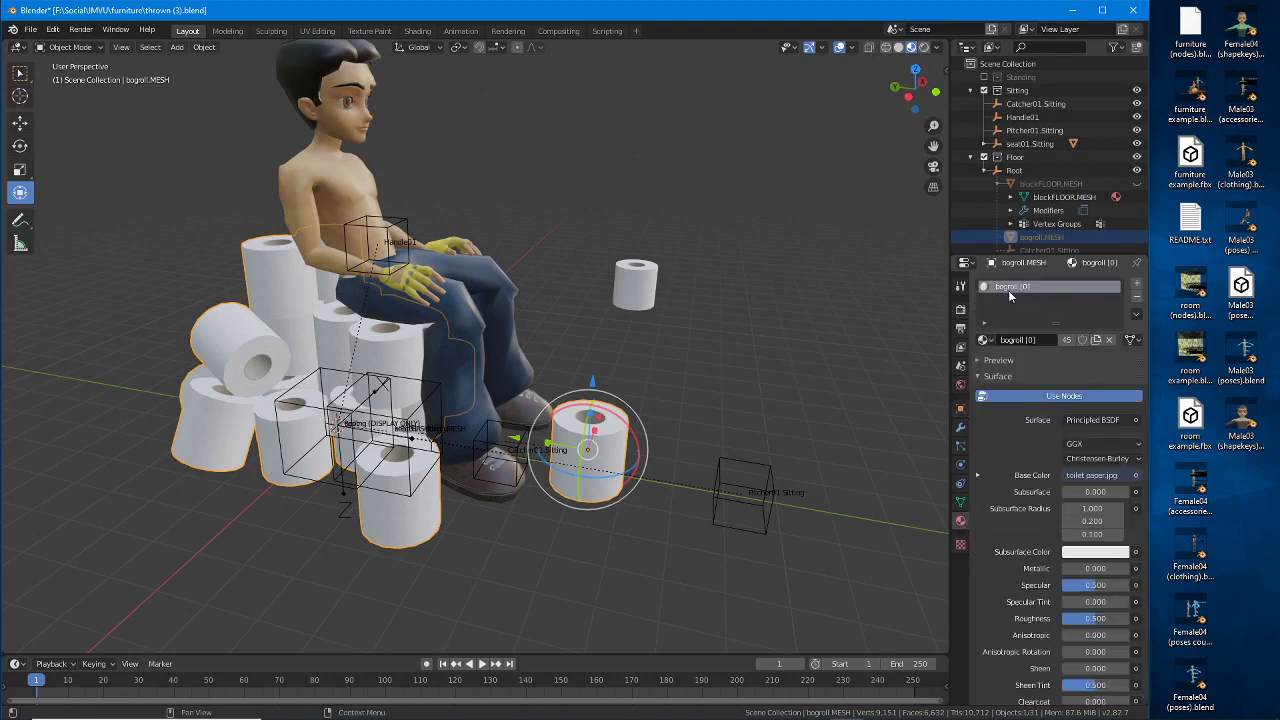
middle_drag(667, 460, 495, 412)
key(ctrl+s)
Step: Select the handle, seat, catcher and pitcher sitting nodes together with bogroll.MESH and the Root node
click(409, 233)
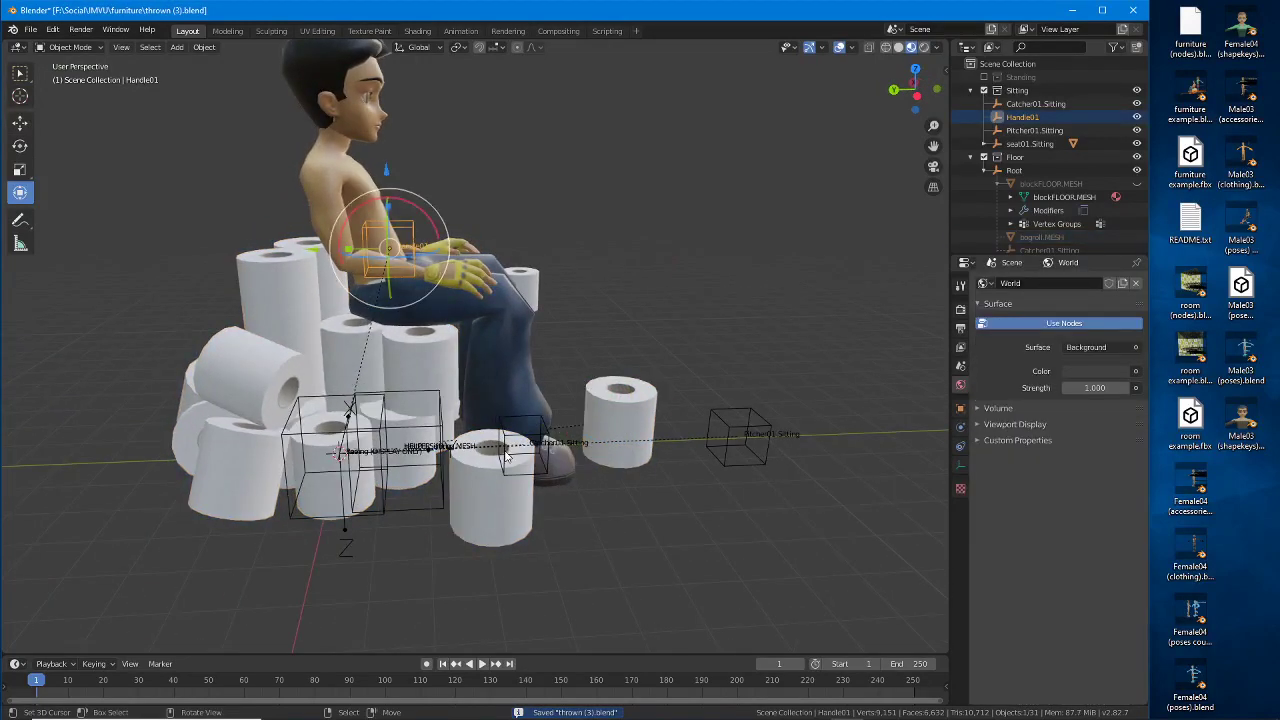
middle_drag(507, 457, 532, 437)
click(533, 435)
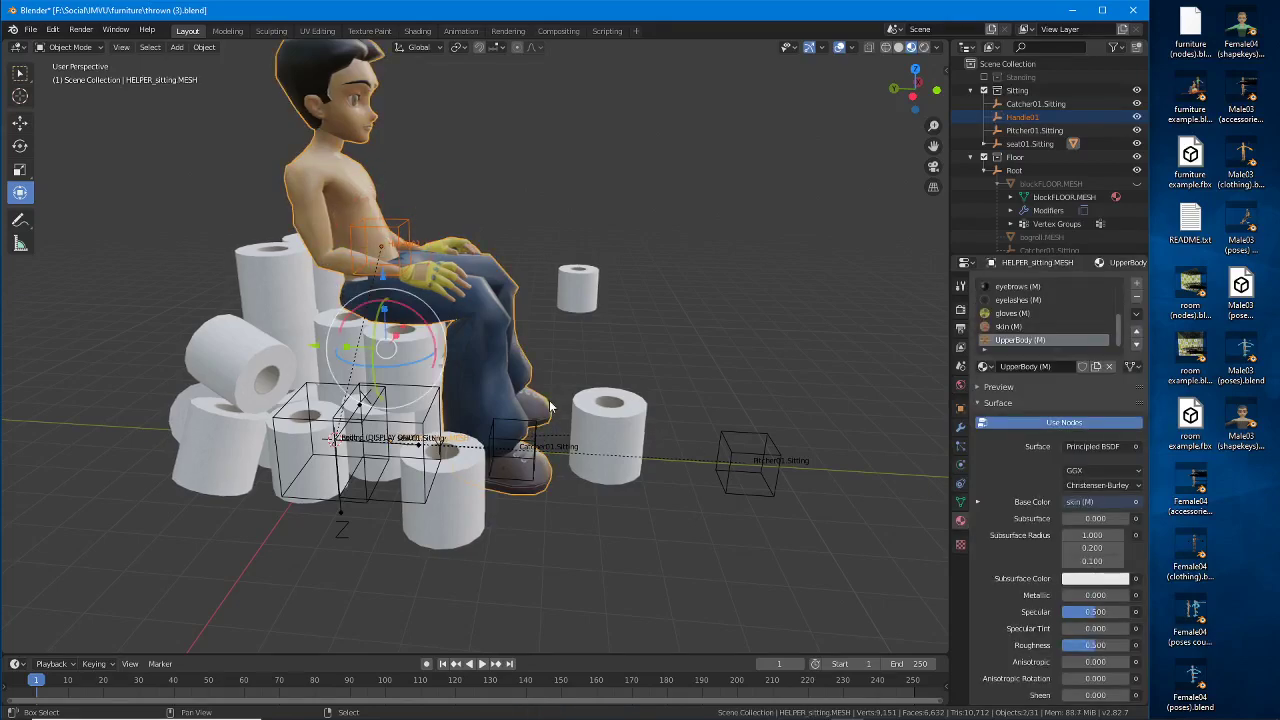
shift+click(550, 403)
shift+click(536, 434)
shift+click(729, 463)
middle_drag(510, 443, 488, 507)
shift+click(476, 530)
shift+click(543, 524)
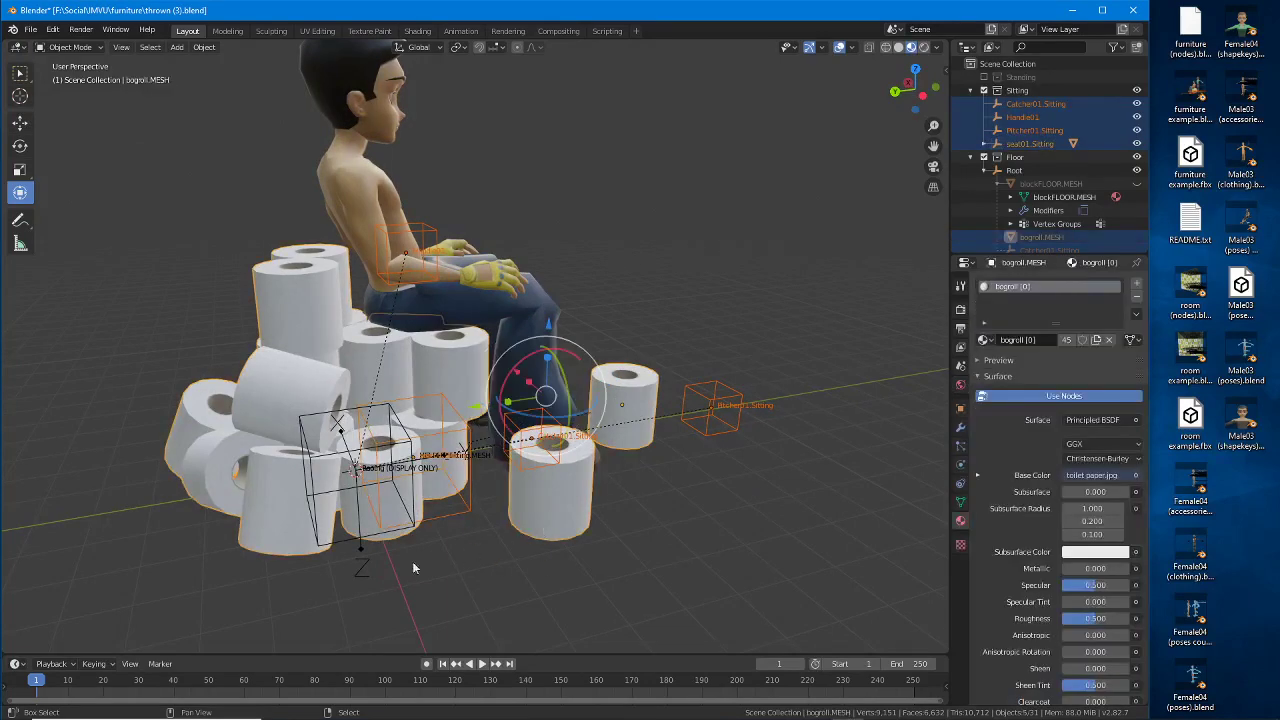
shift+click(343, 545)
middle_drag(385, 545, 519, 519)
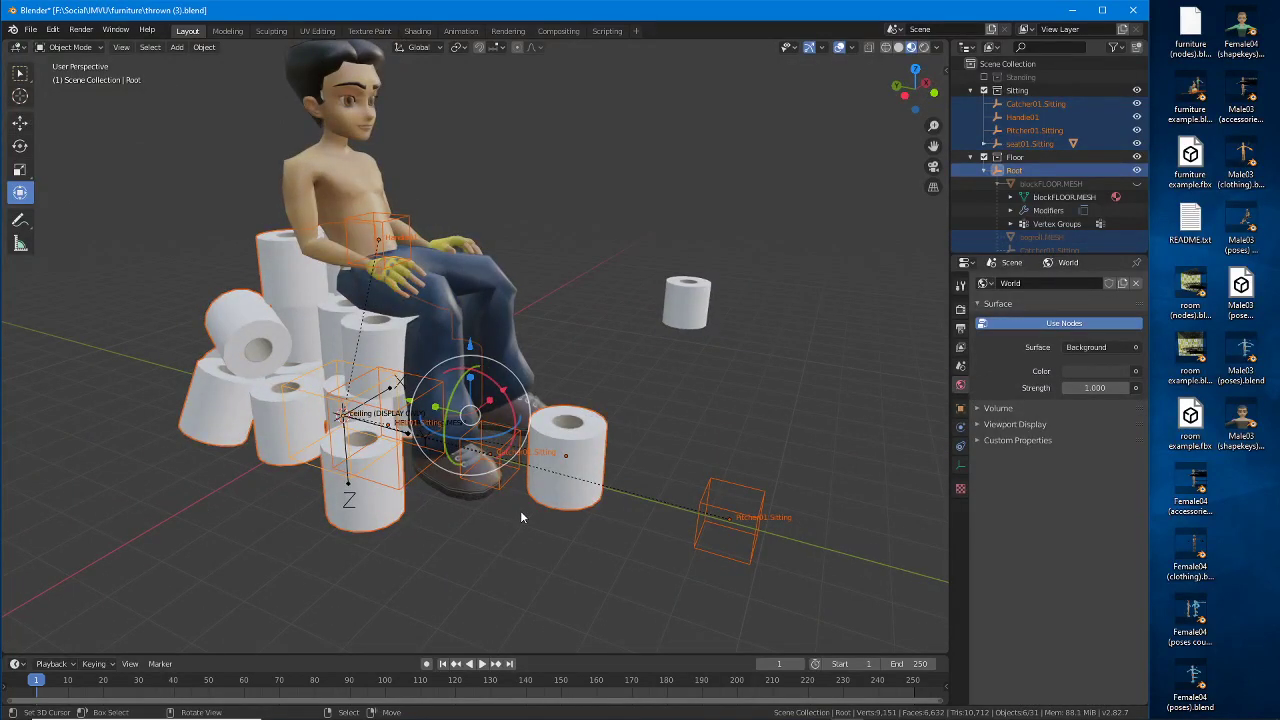
Step: Start an FBX export limited to selected objects and expand its Geometry and Armature settings for review
click(31, 31)
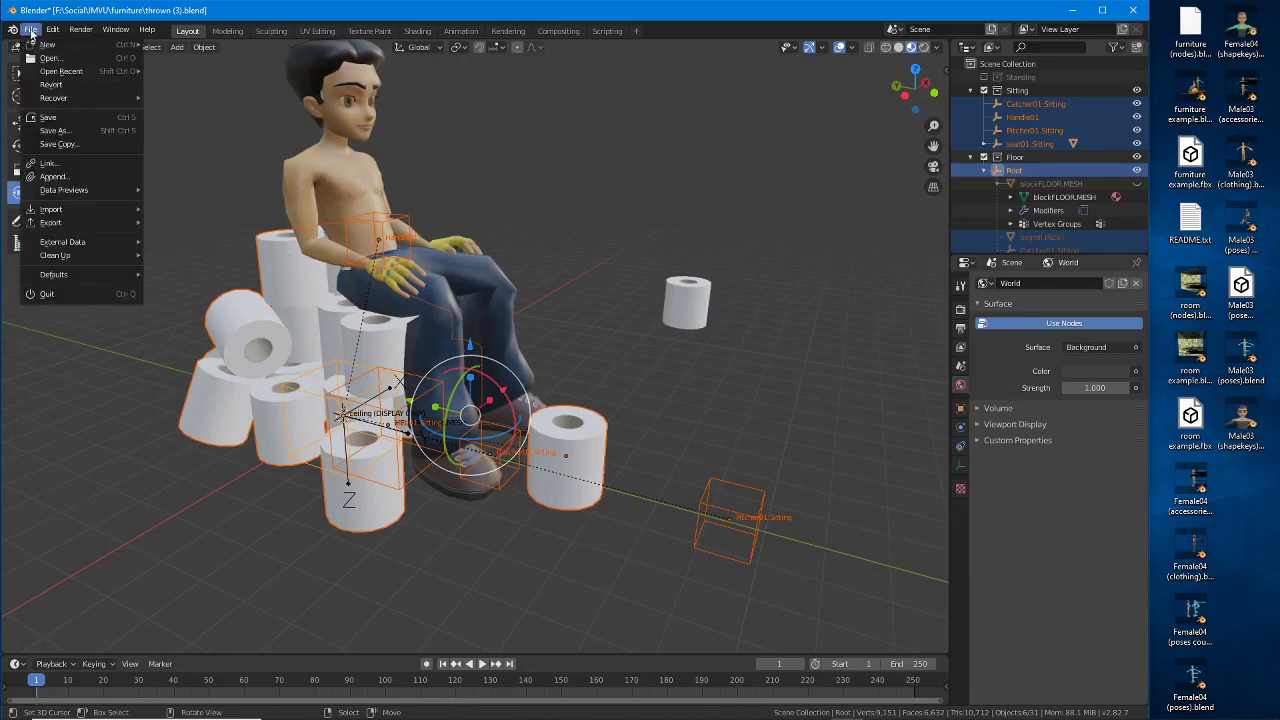
mouse_move(66, 223)
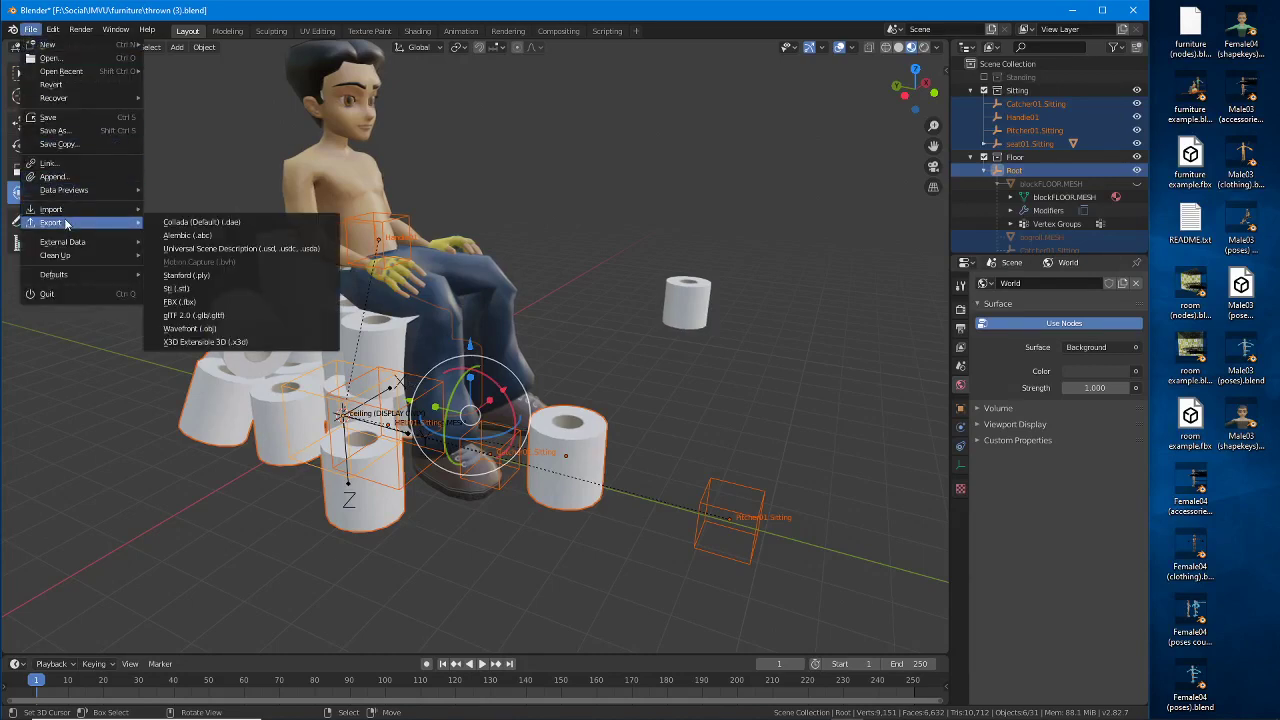
click(180, 302)
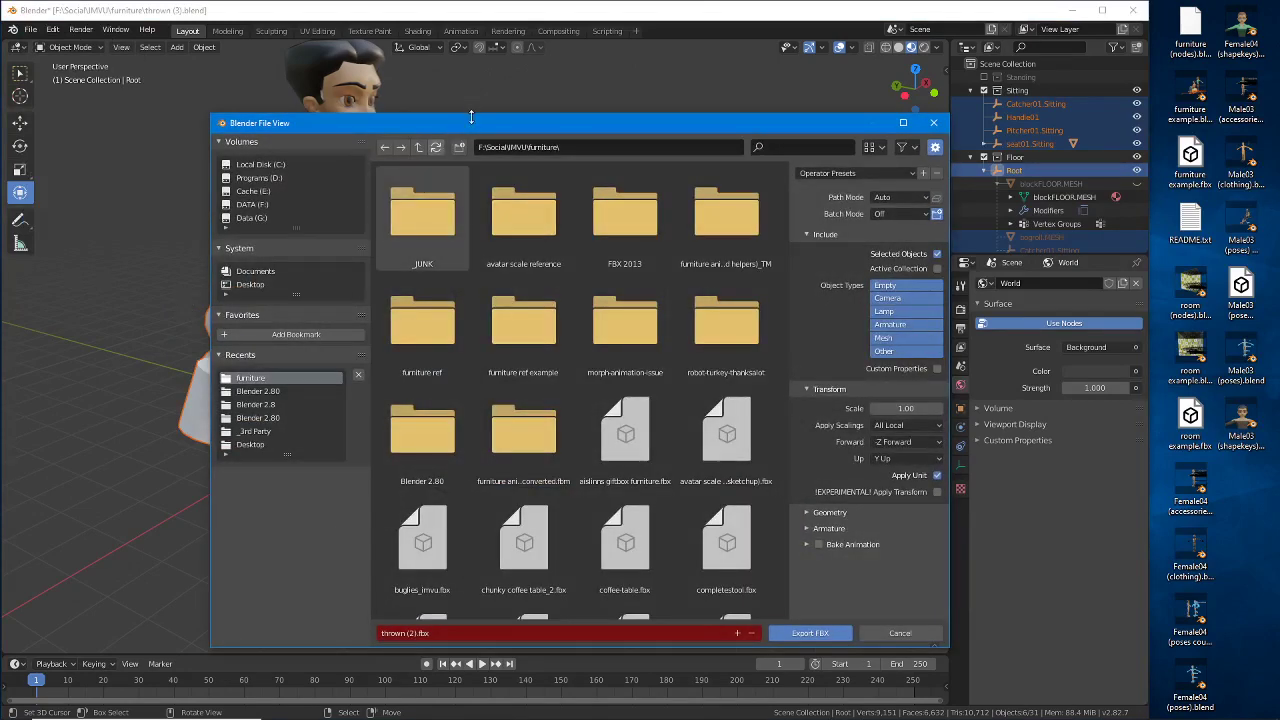
drag(471, 114, 392, 73)
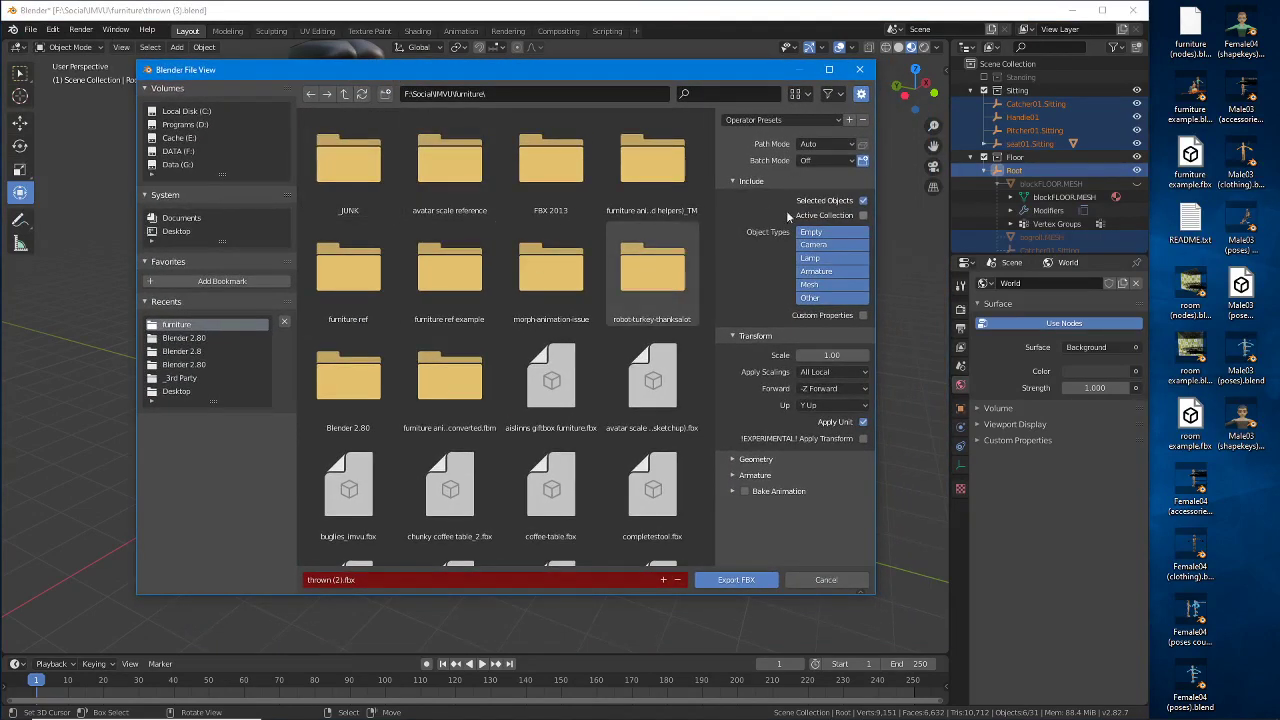
key(ctrl+2)
drag(809, 210, 841, 213)
click(740, 459)
scroll(760, 460, down, 1)
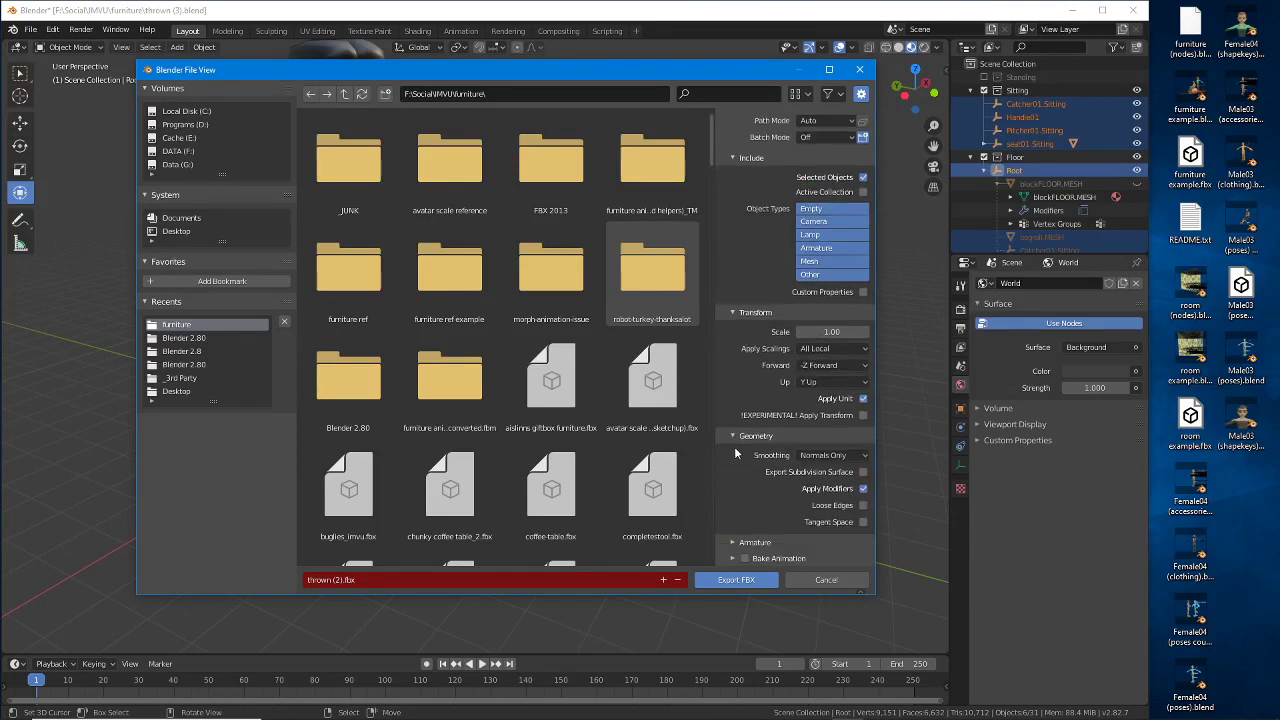
click(755, 542)
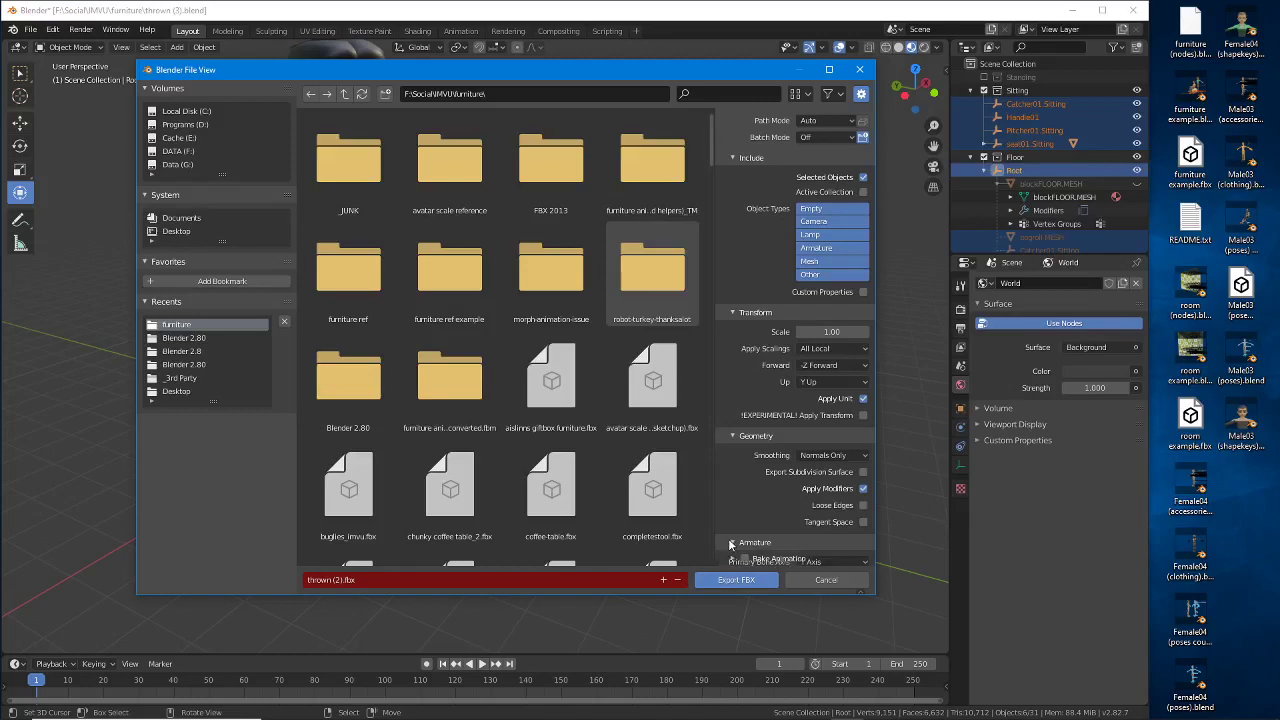
scroll(757, 480, down, 2)
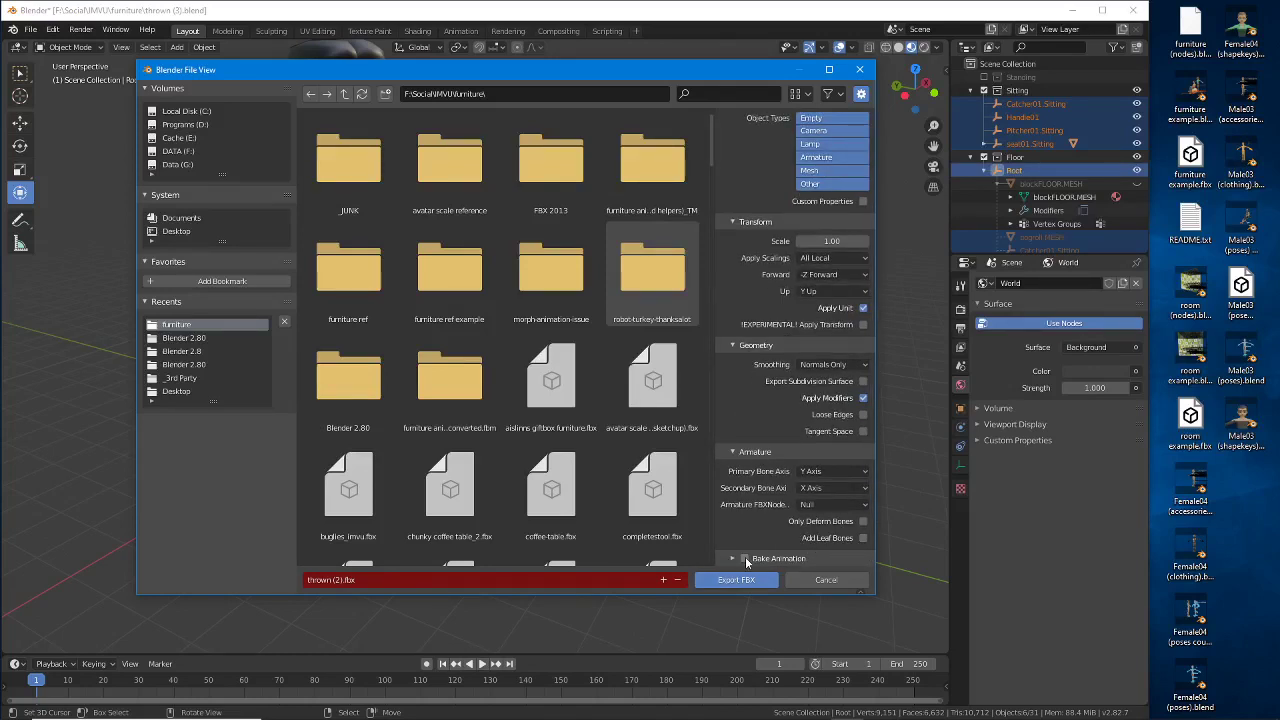
Step: Name the export file thrown (3).fbx and export it to the furniture folder
click(336, 580)
click(336, 580)
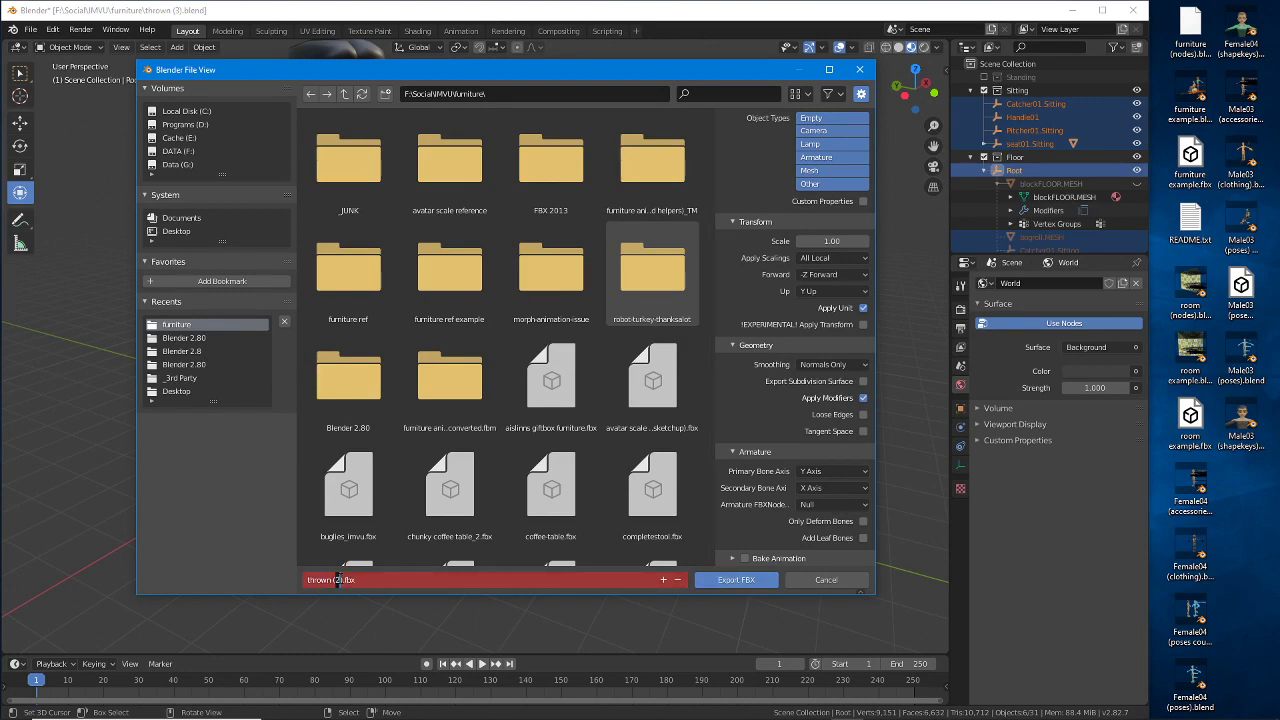
key(Return)
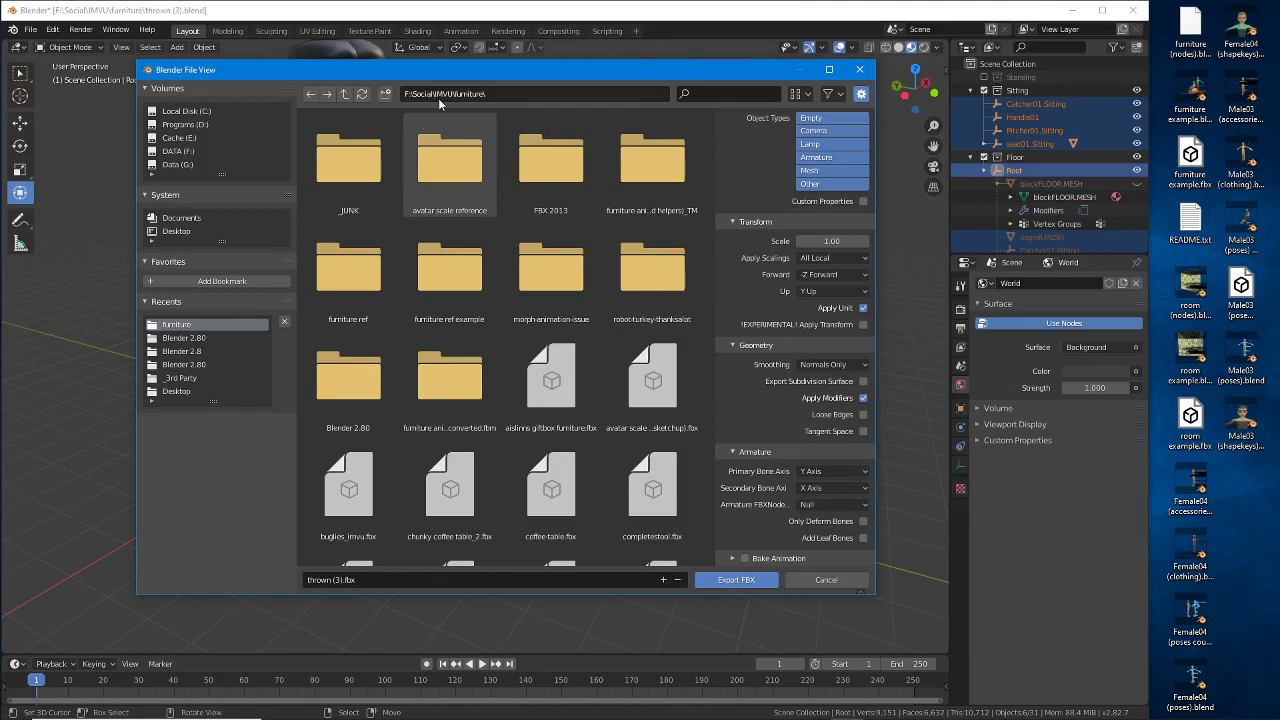
click(736, 582)
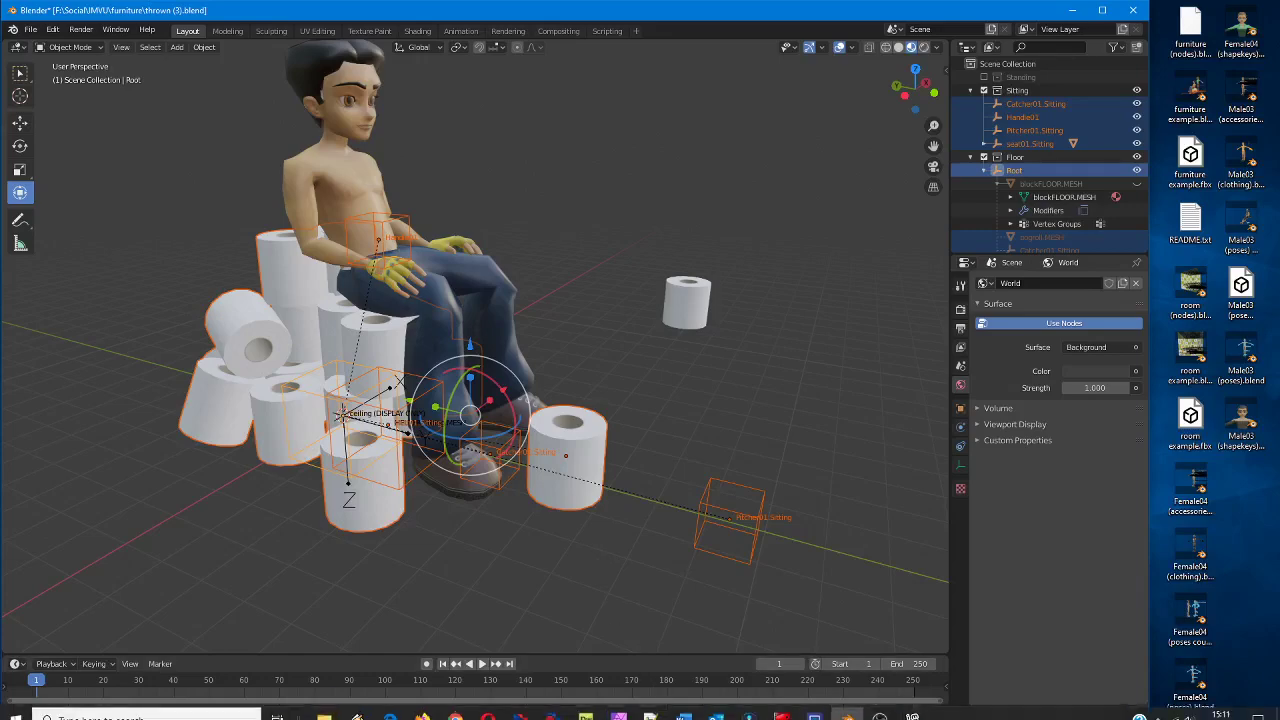
Step: Switch to IMVU and derive a new 3D product from the default Furniture item, product 12908
mouse_move(782, 710)
click(912, 707)
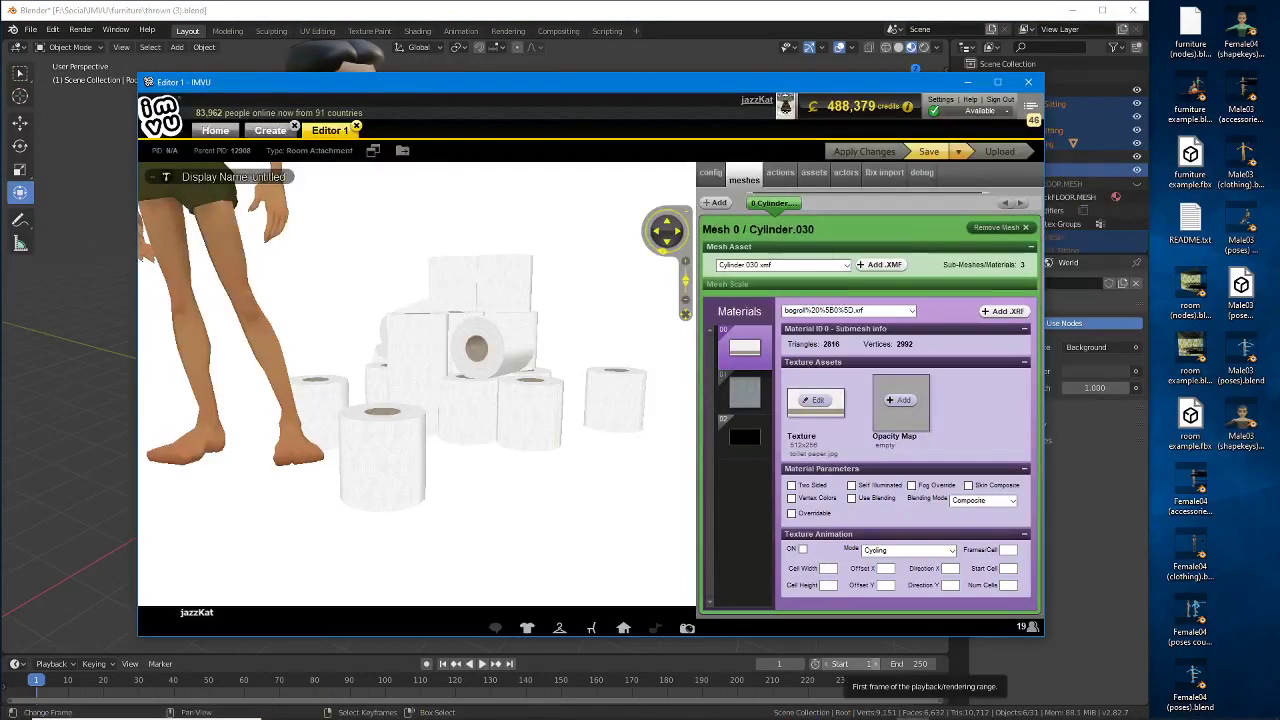
click(269, 134)
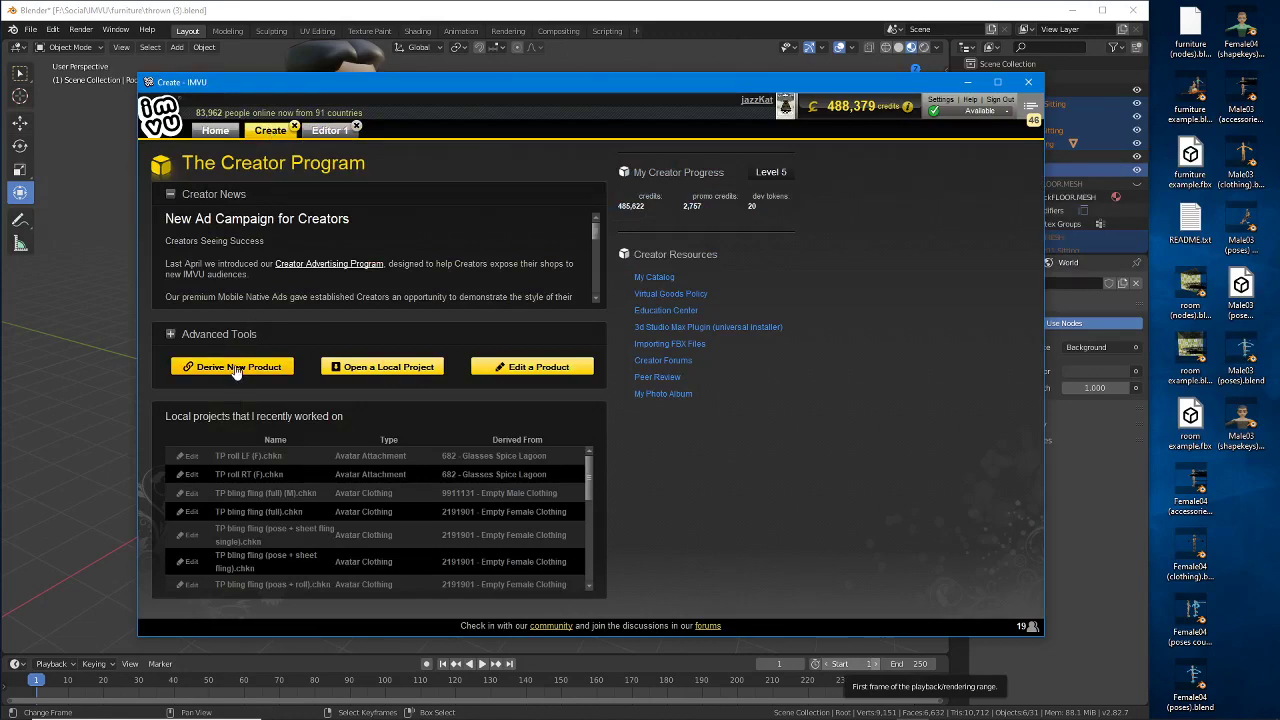
click(236, 367)
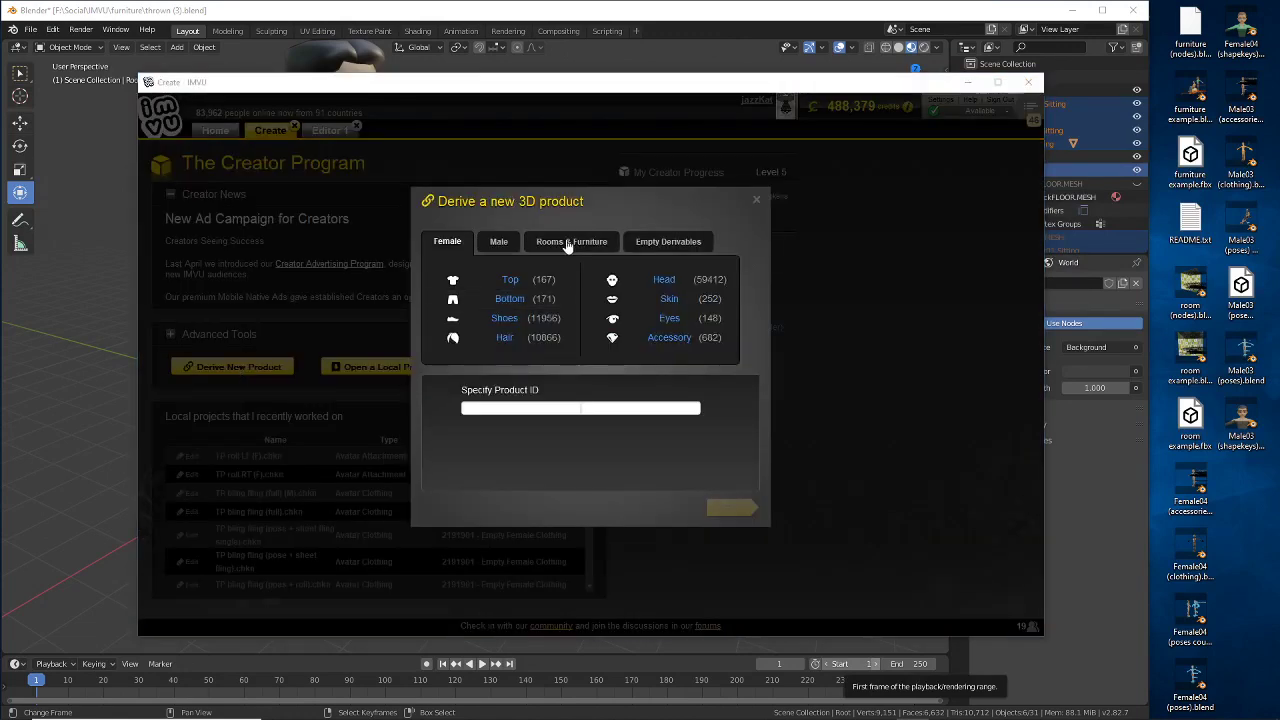
click(571, 243)
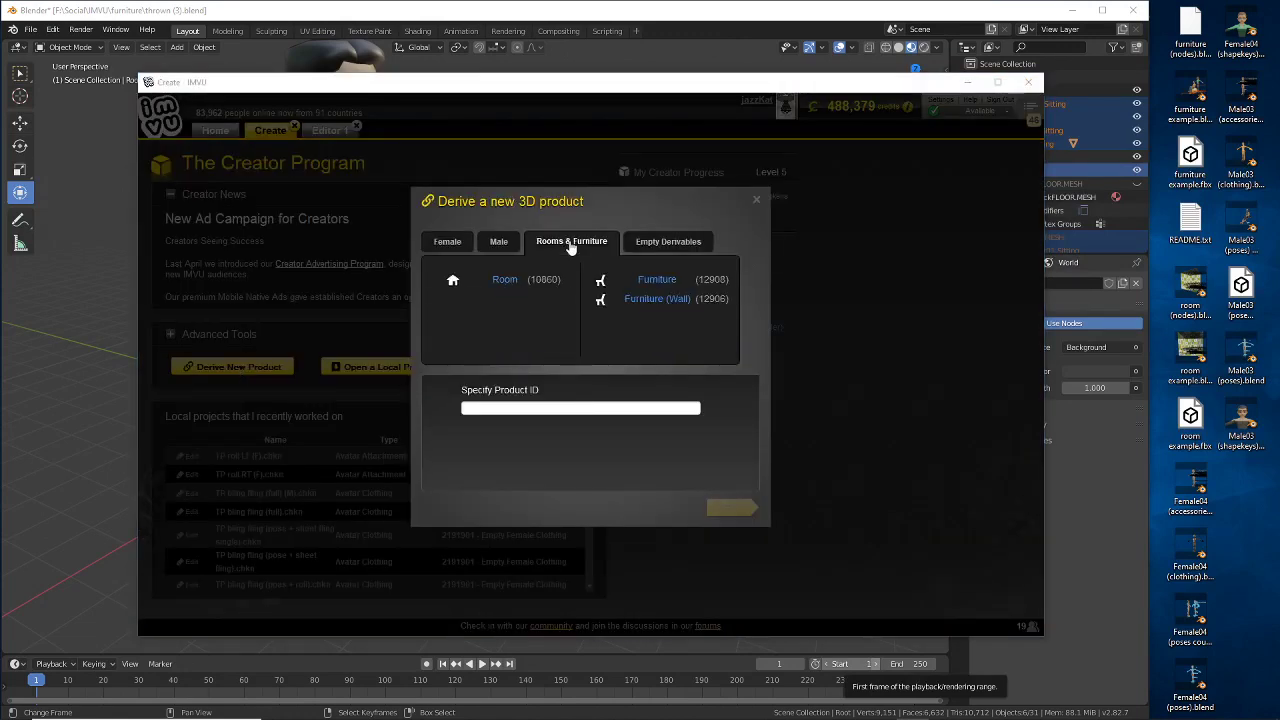
click(659, 285)
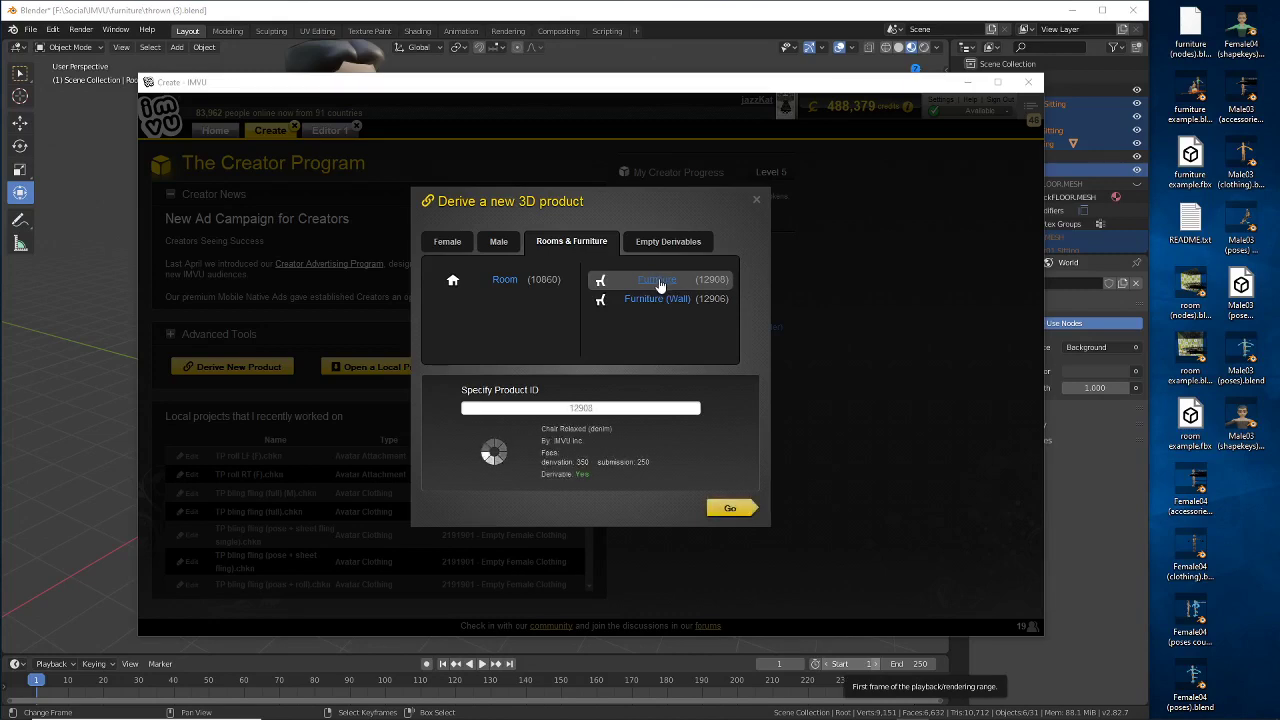
click(738, 507)
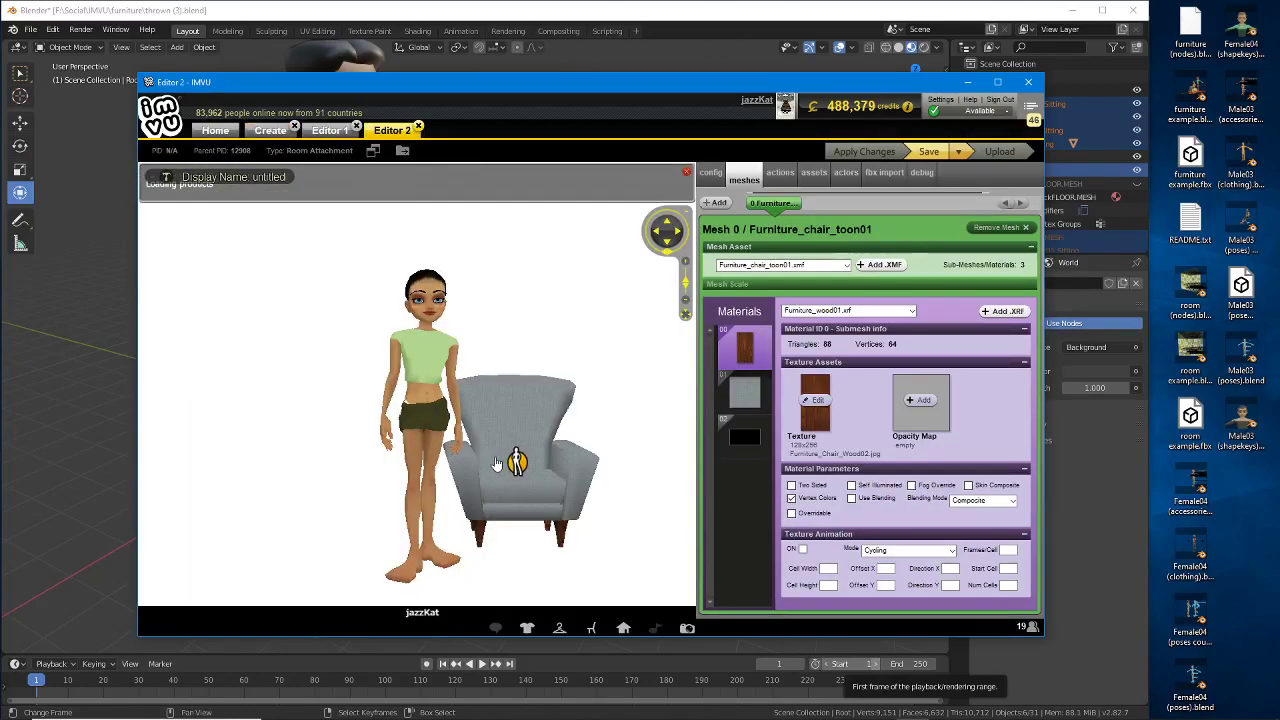
Step: Load thrown (3).fbx from the furniture folder into the new product's FBX import
drag(516, 461, 471, 449)
scroll(471, 449, up, 3)
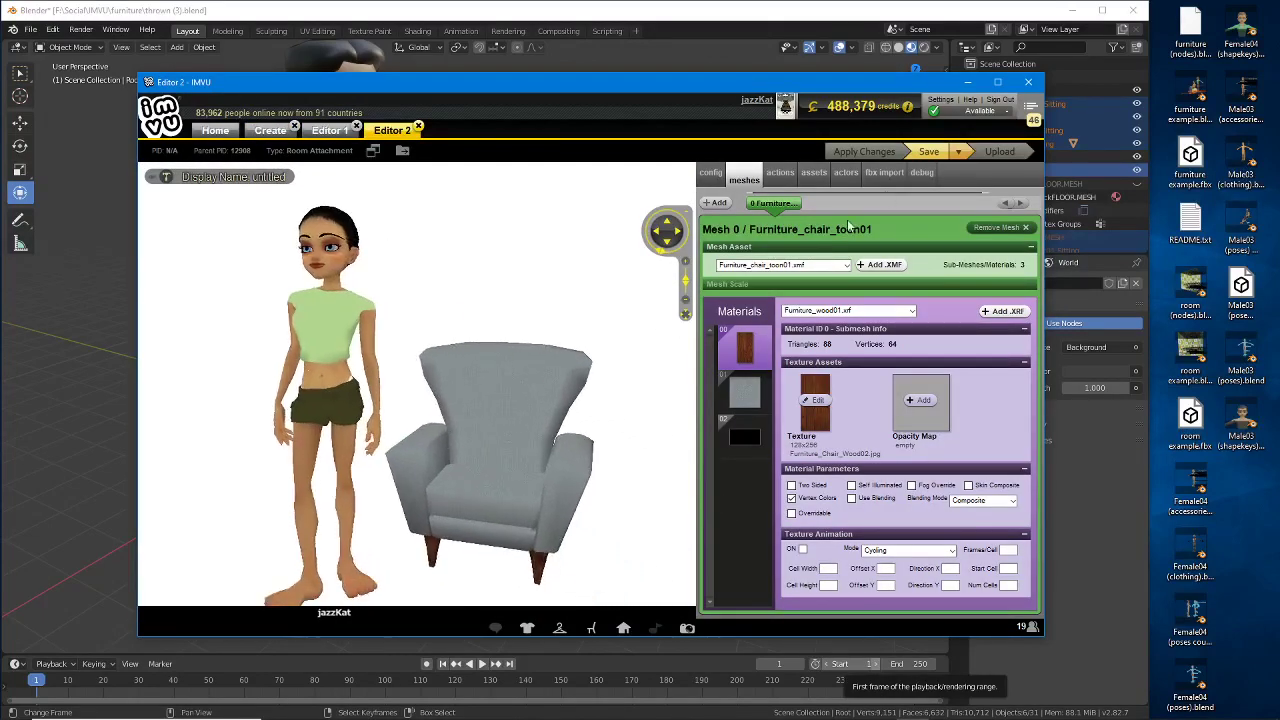
click(885, 176)
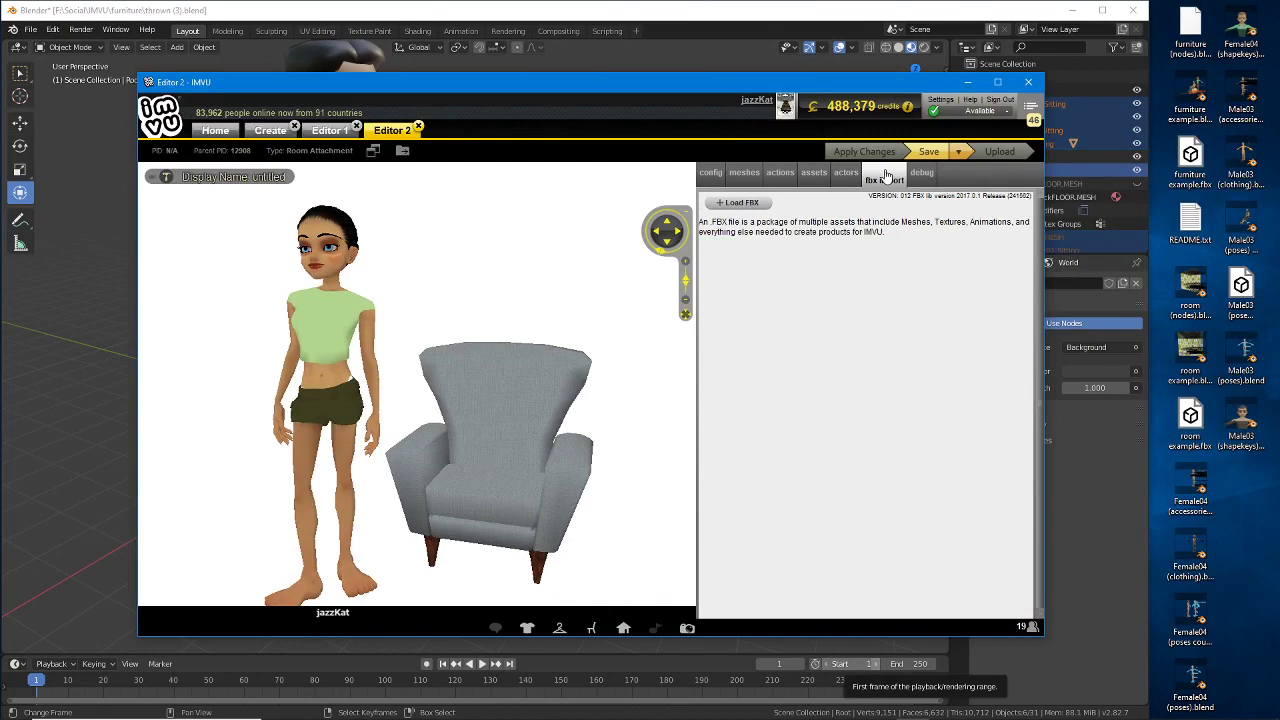
click(740, 203)
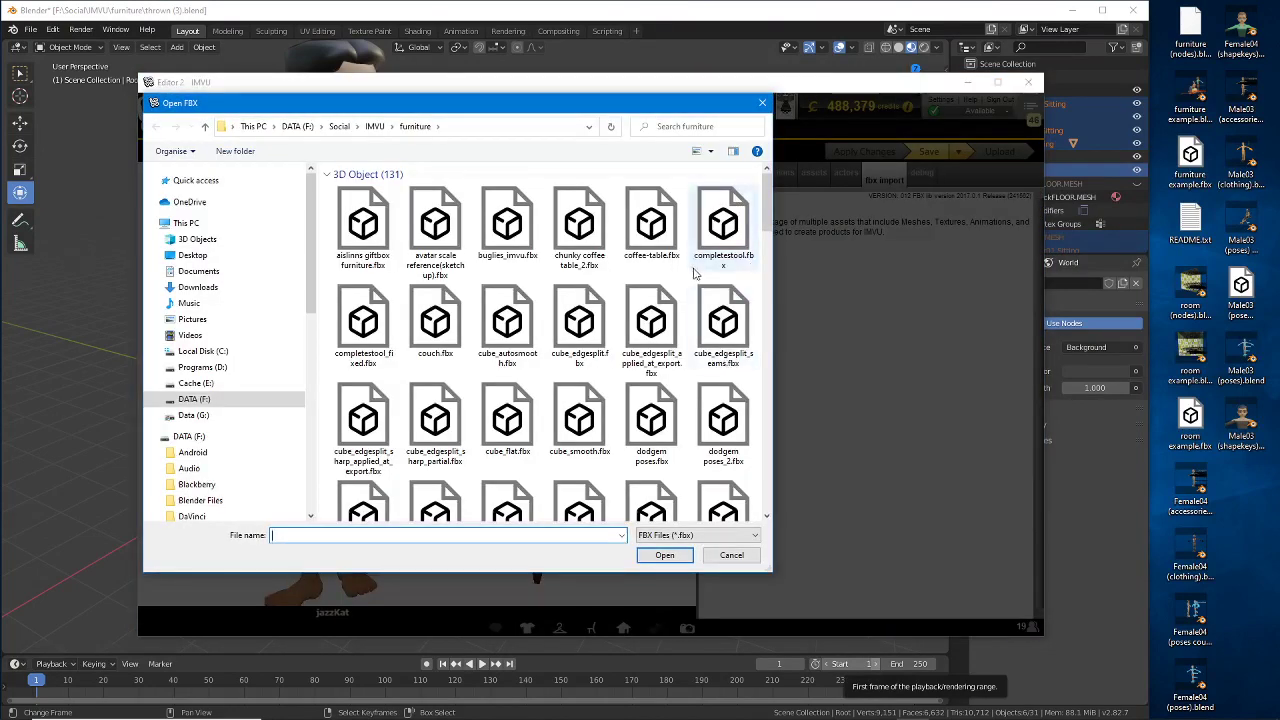
scroll(712, 300, down, 5)
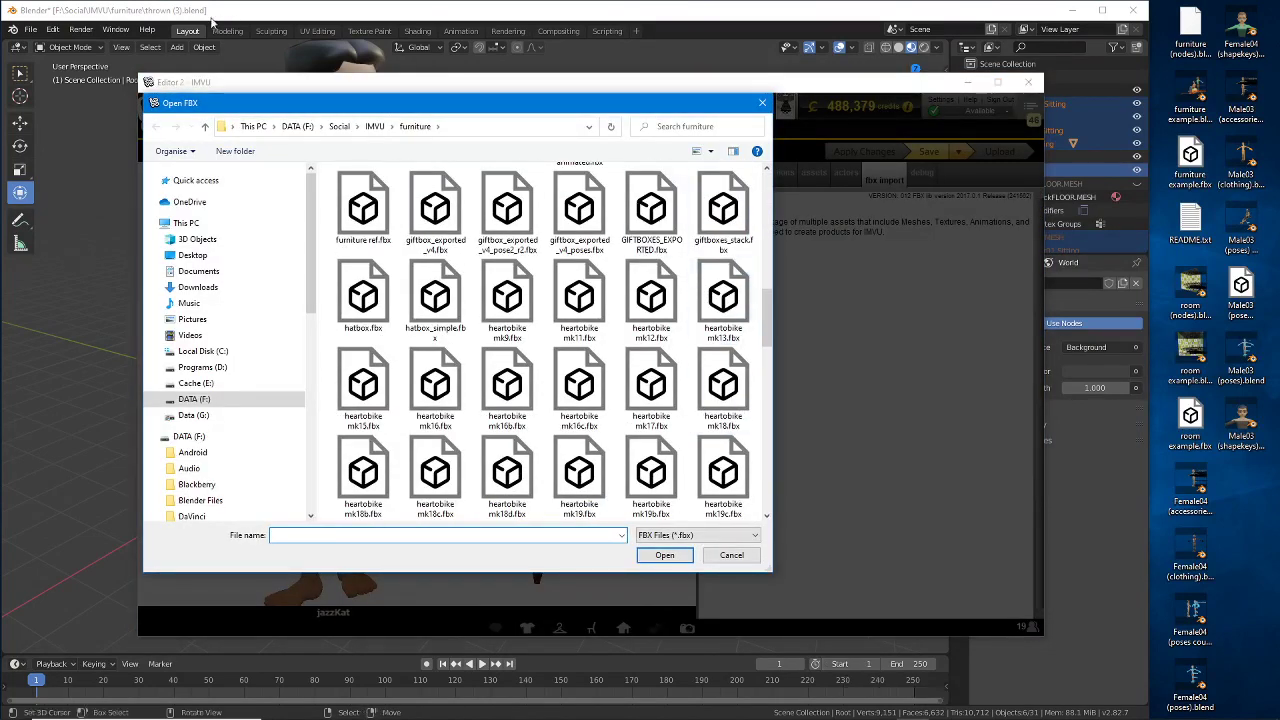
scroll(617, 341, down, 5)
scroll(617, 341, down, 5)
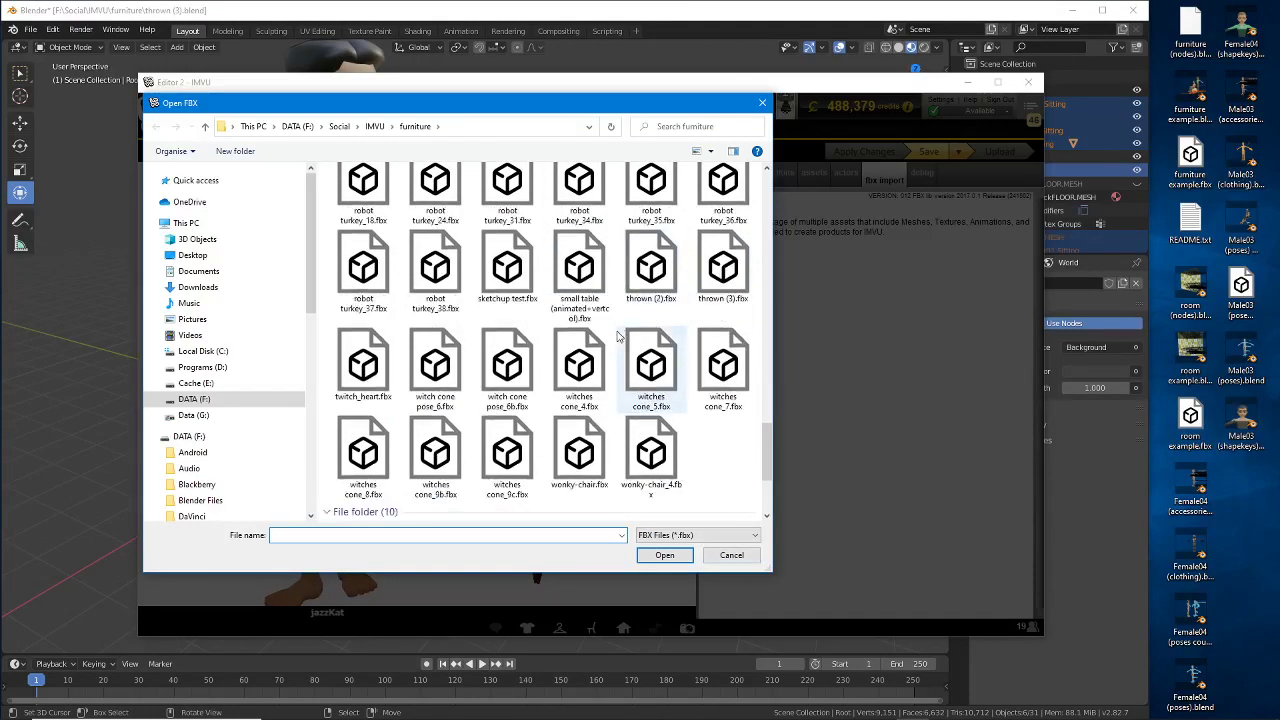
click(720, 268)
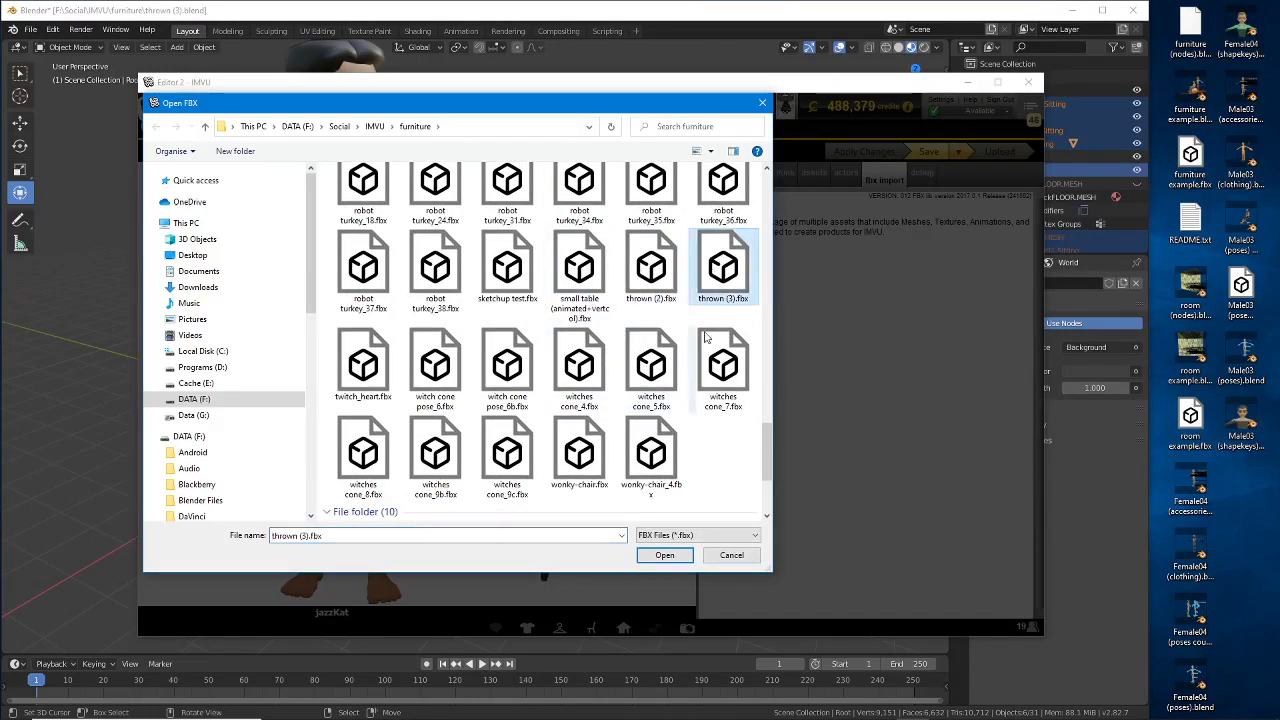
click(665, 555)
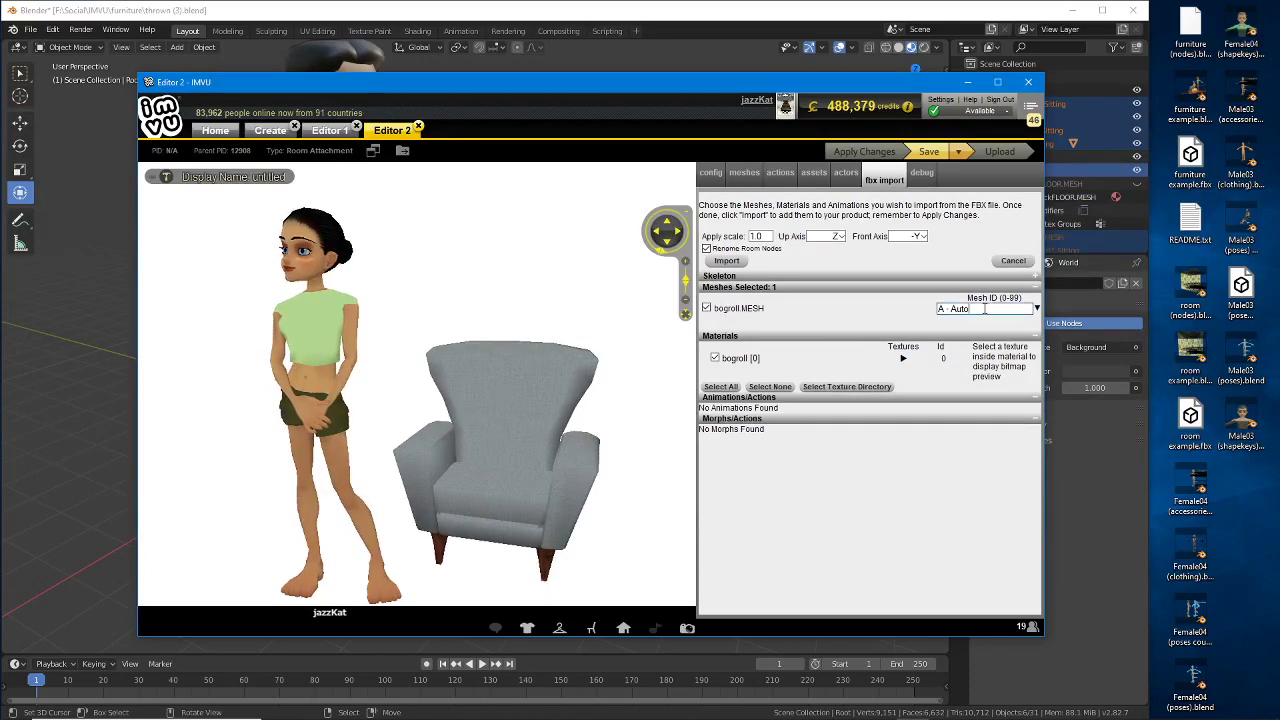
Step: Assign mesh ID 0 to bogroll.MESH, disable Rename Room Nodes and set the import scale to 0.01
drag(984, 308, 901, 318)
text(0)
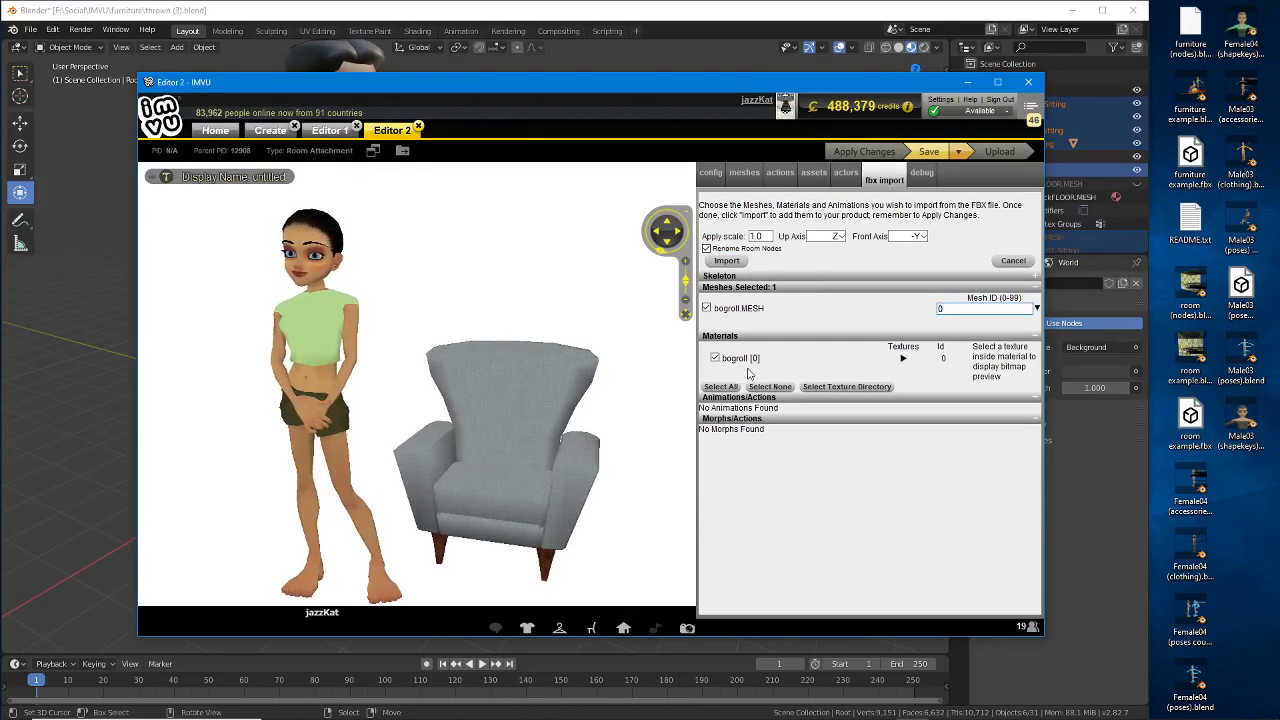
click(707, 251)
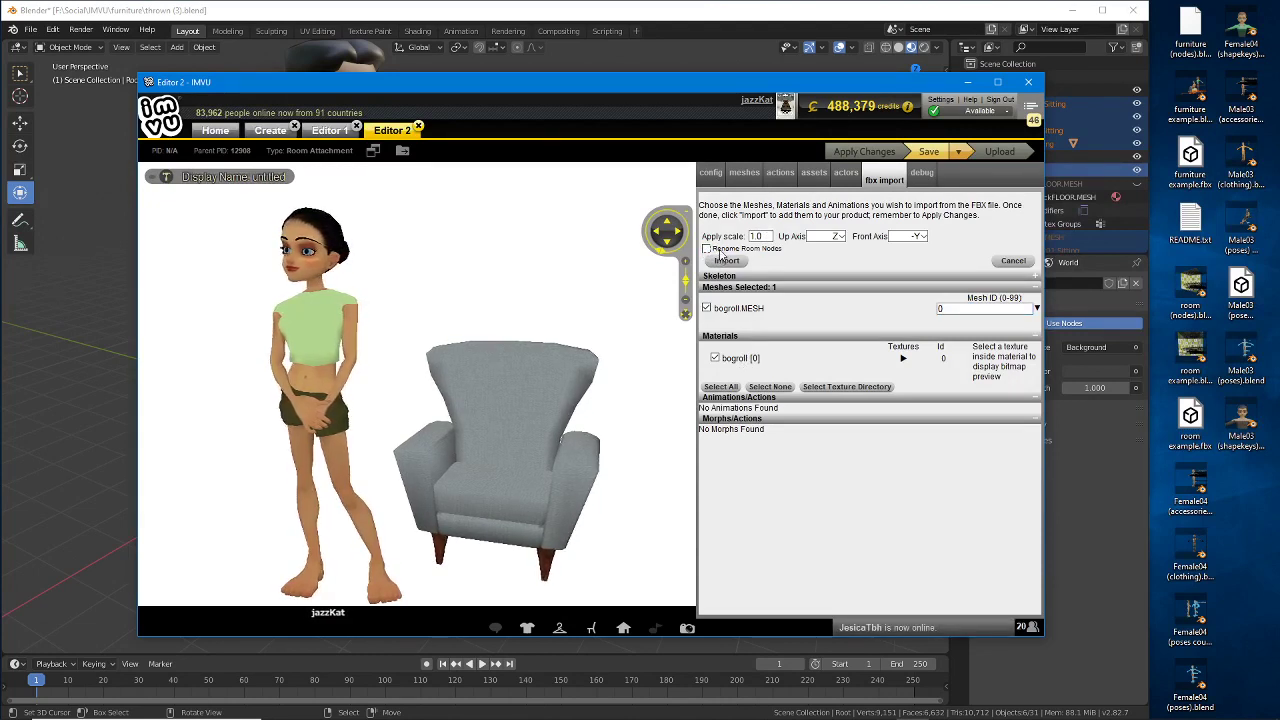
click(760, 236)
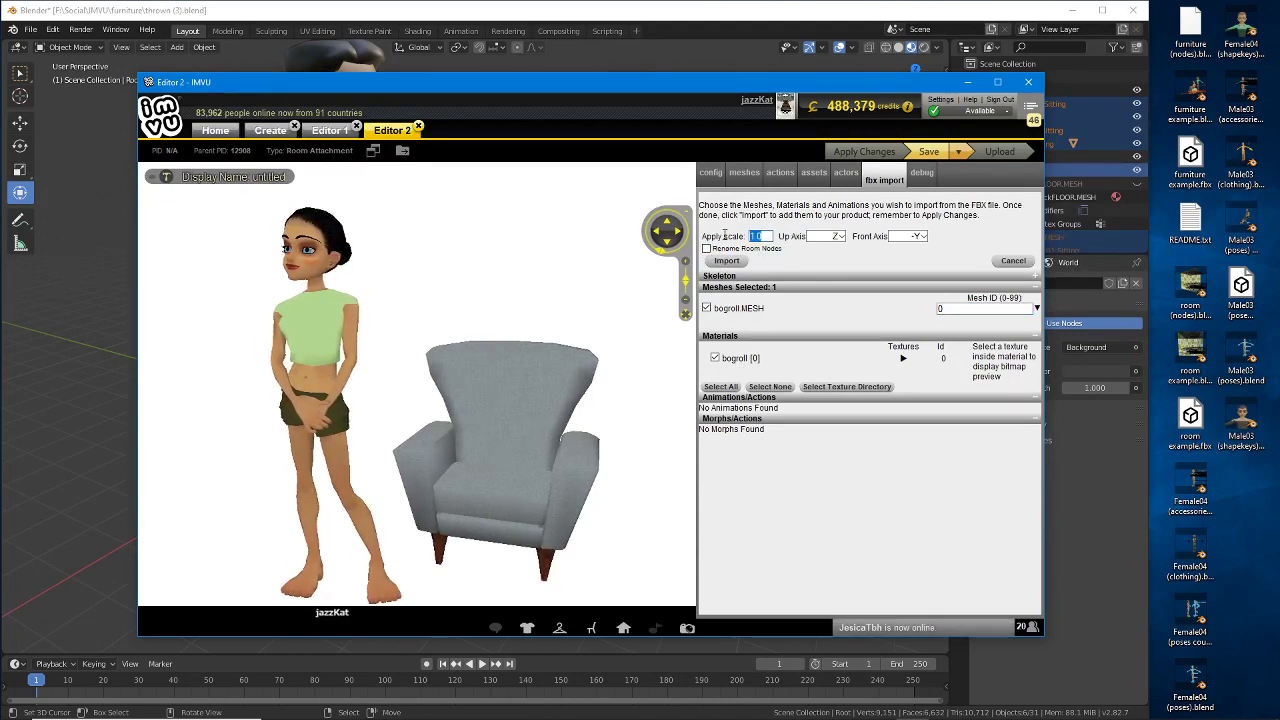
text(0.01)
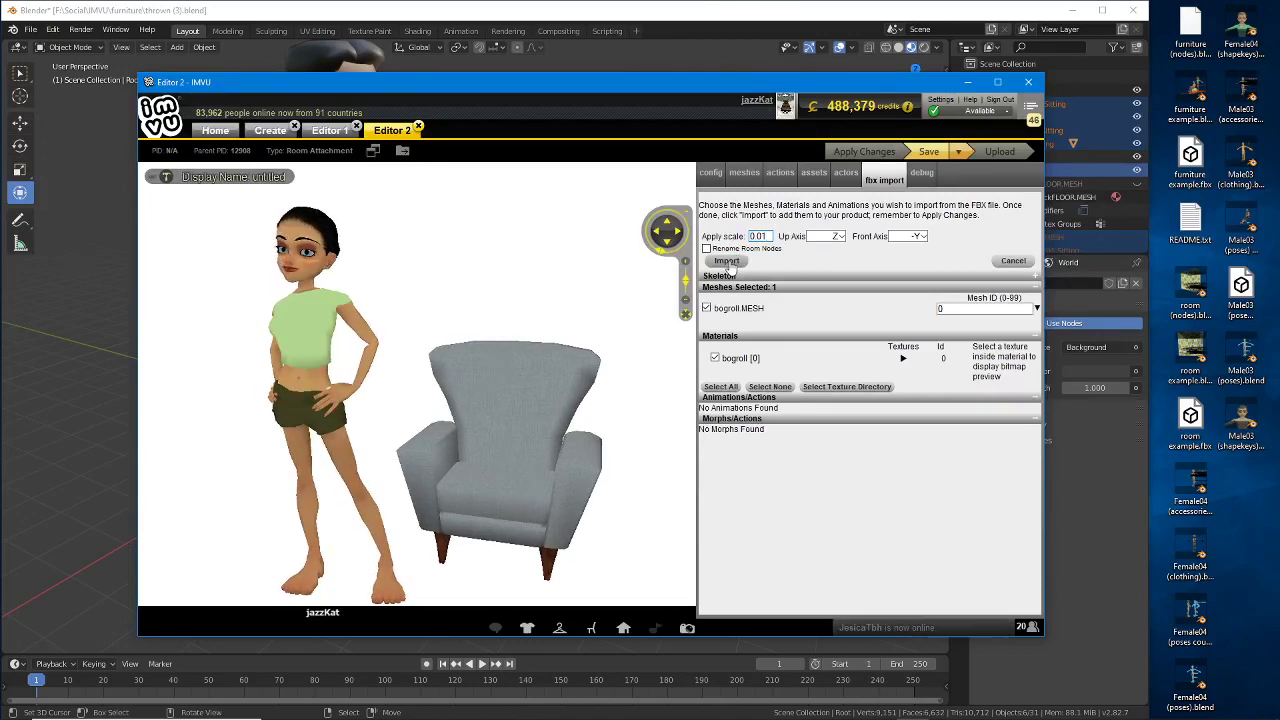
Step: Import the selected mesh and material from the FBX and apply the changes to the product
click(727, 261)
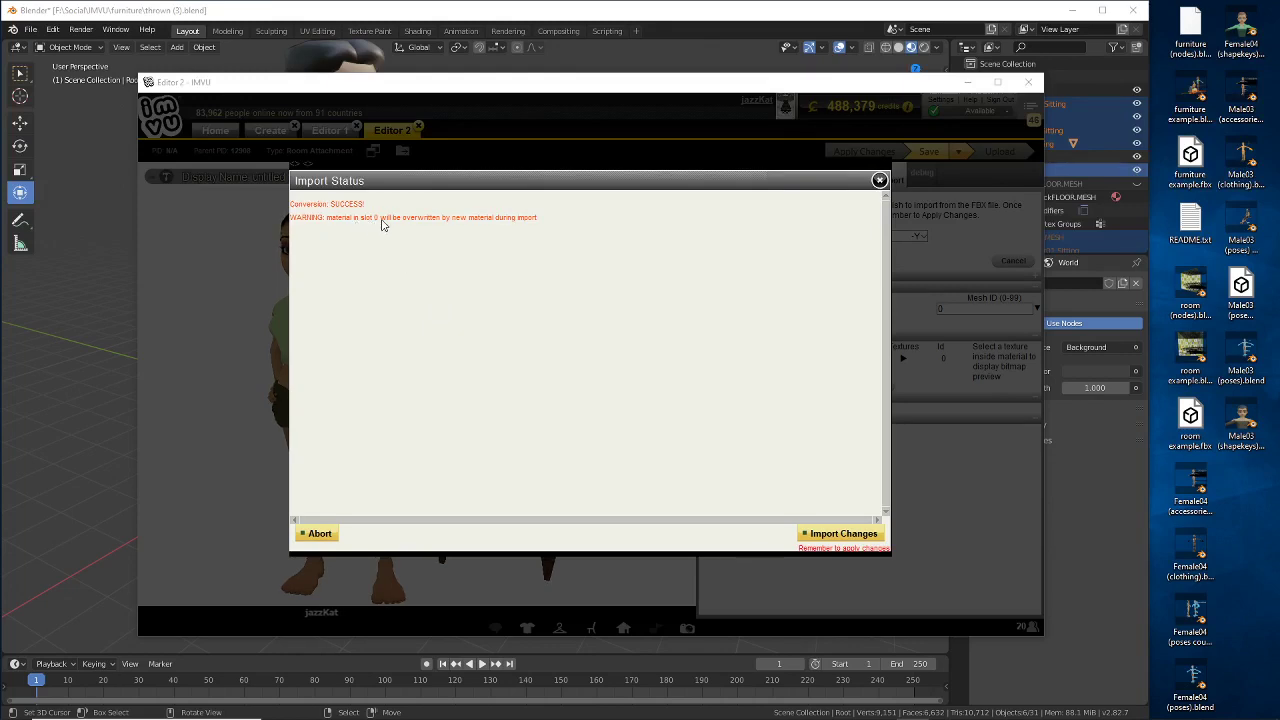
click(843, 534)
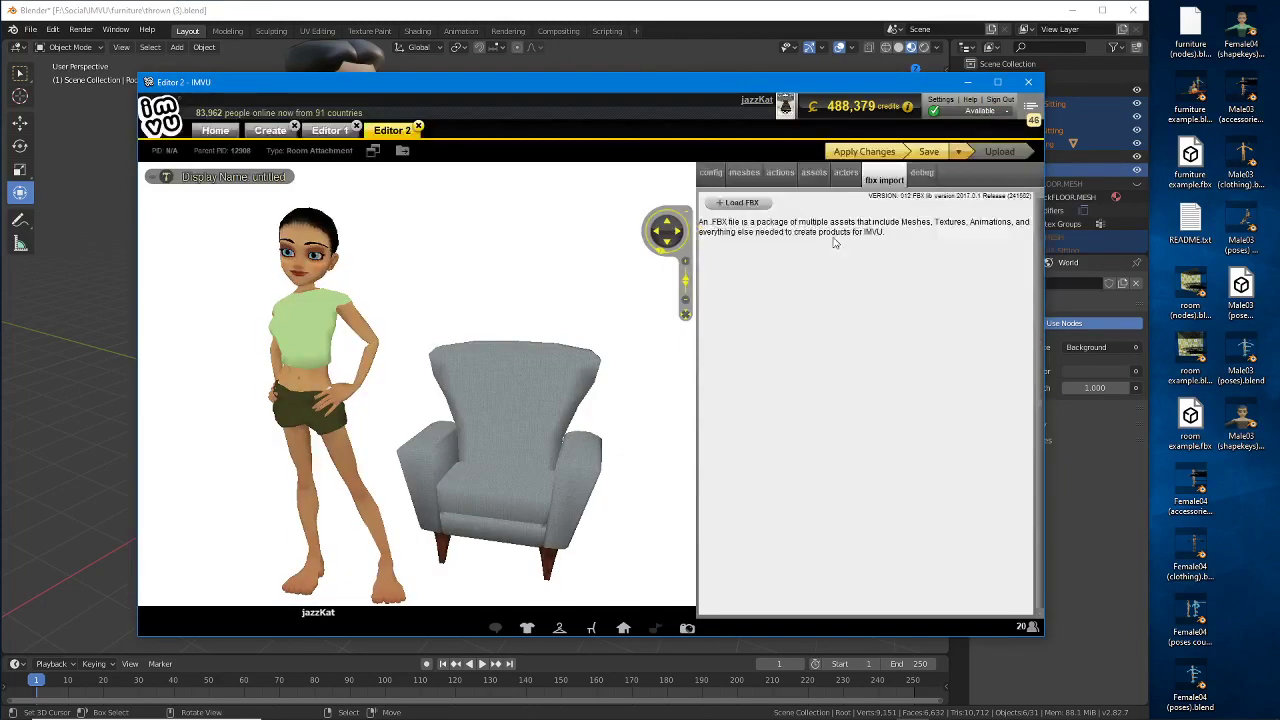
click(860, 152)
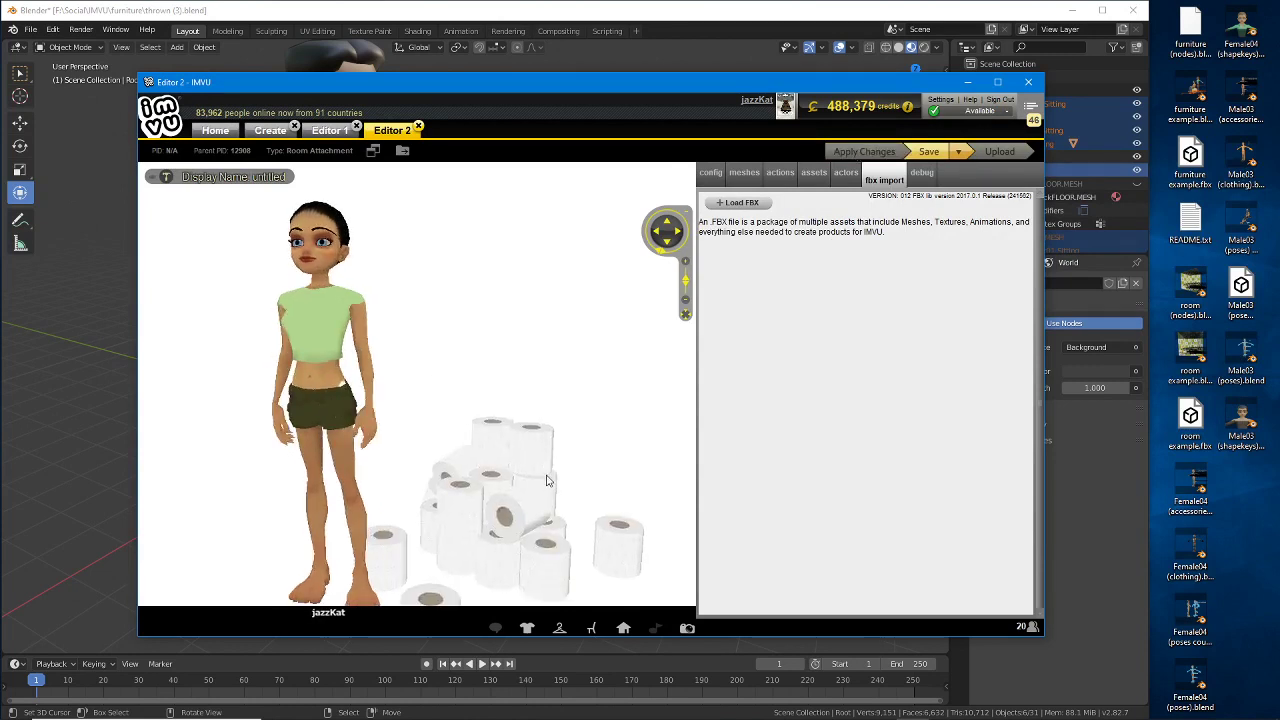
Step: Seat the avatar on the toilet roll pile in the preview and examine the sitting pose from several angles
click(484, 434)
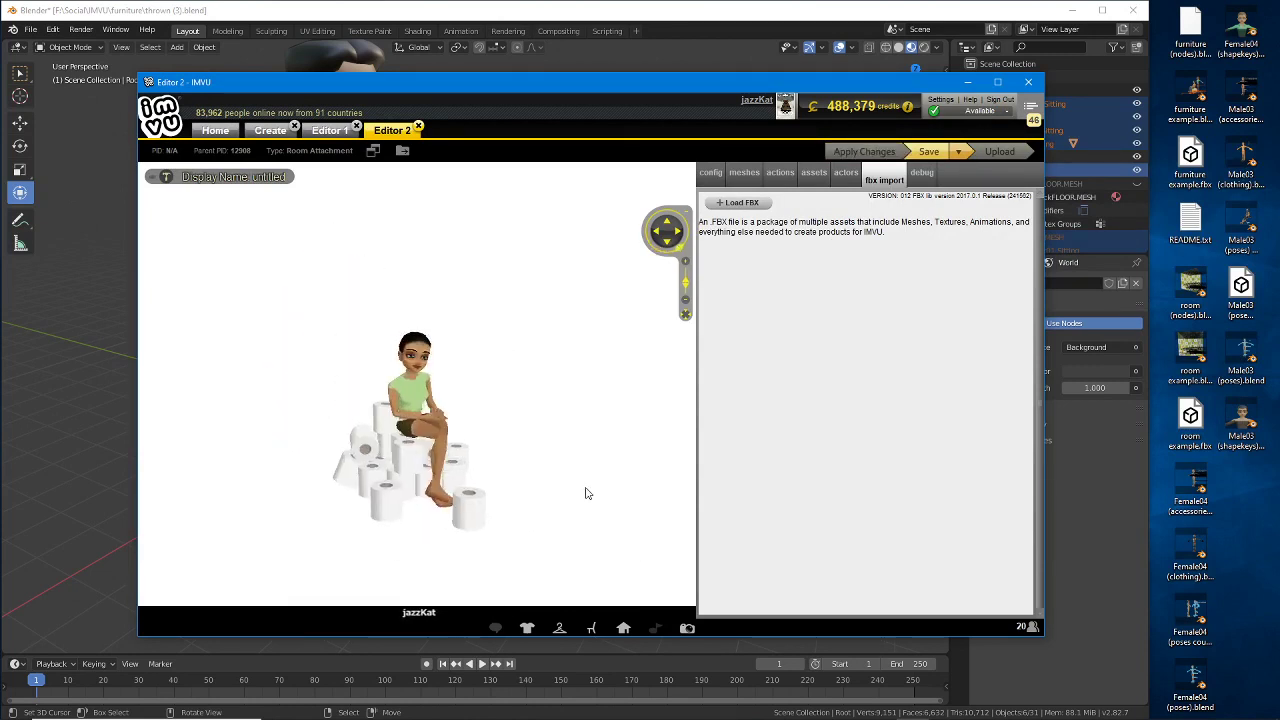
scroll(588, 493, up, 3)
drag(560, 502, 437, 484)
scroll(697, 472, up, 3)
scroll(809, 480, down, 3)
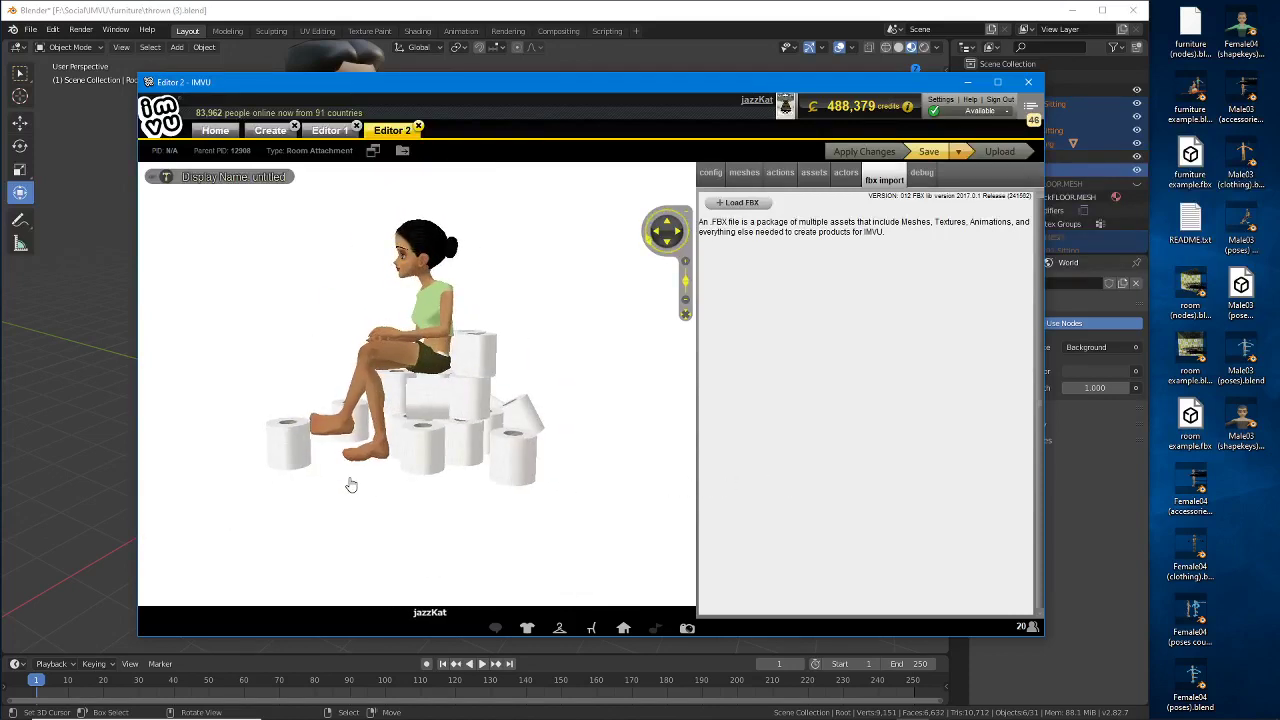
drag(351, 485, 389, 482)
mouse_move(483, 514)
mouse_down()
mouse_move(408, 508)
mouse_move(555, 507)
mouse_move(449, 508)
mouse_move(457, 520)
mouse_move(524, 503)
mouse_move(470, 510)
mouse_move(494, 510)
mouse_up()
scroll(445, 505, up, 2)
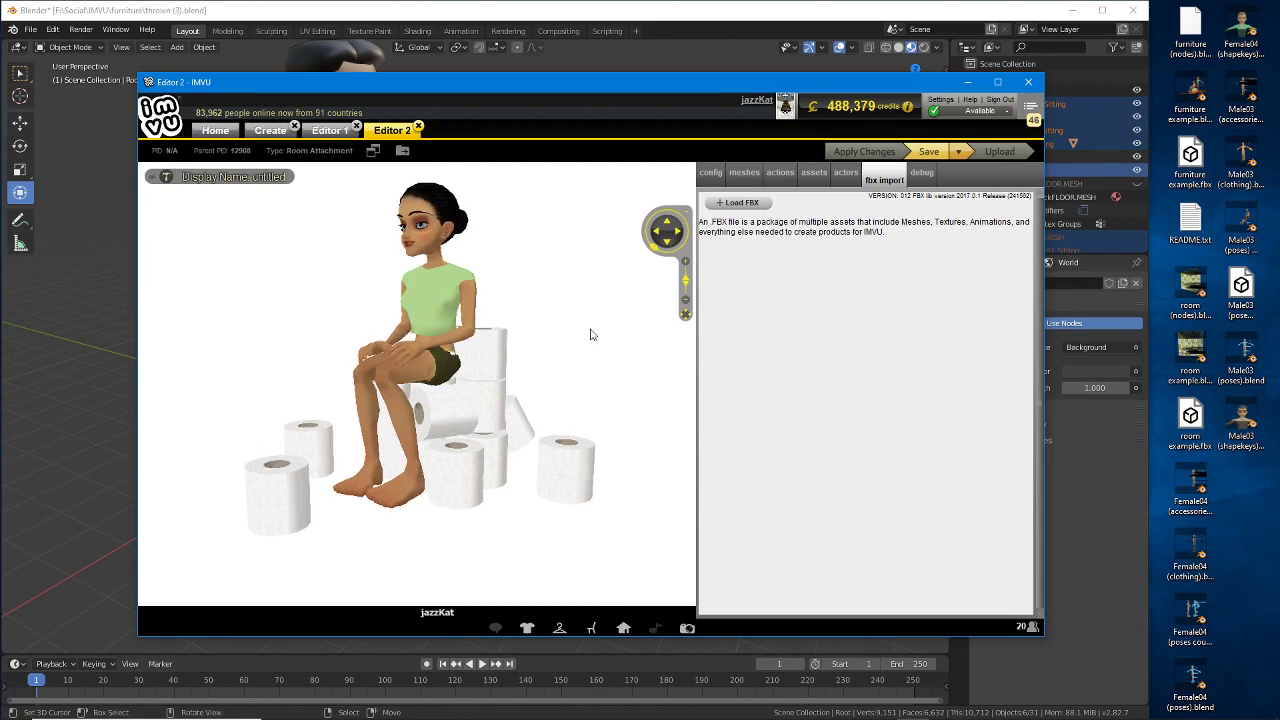
Step: Save the product as a new project file named TP seat in the IMVU Projects folder
click(959, 154)
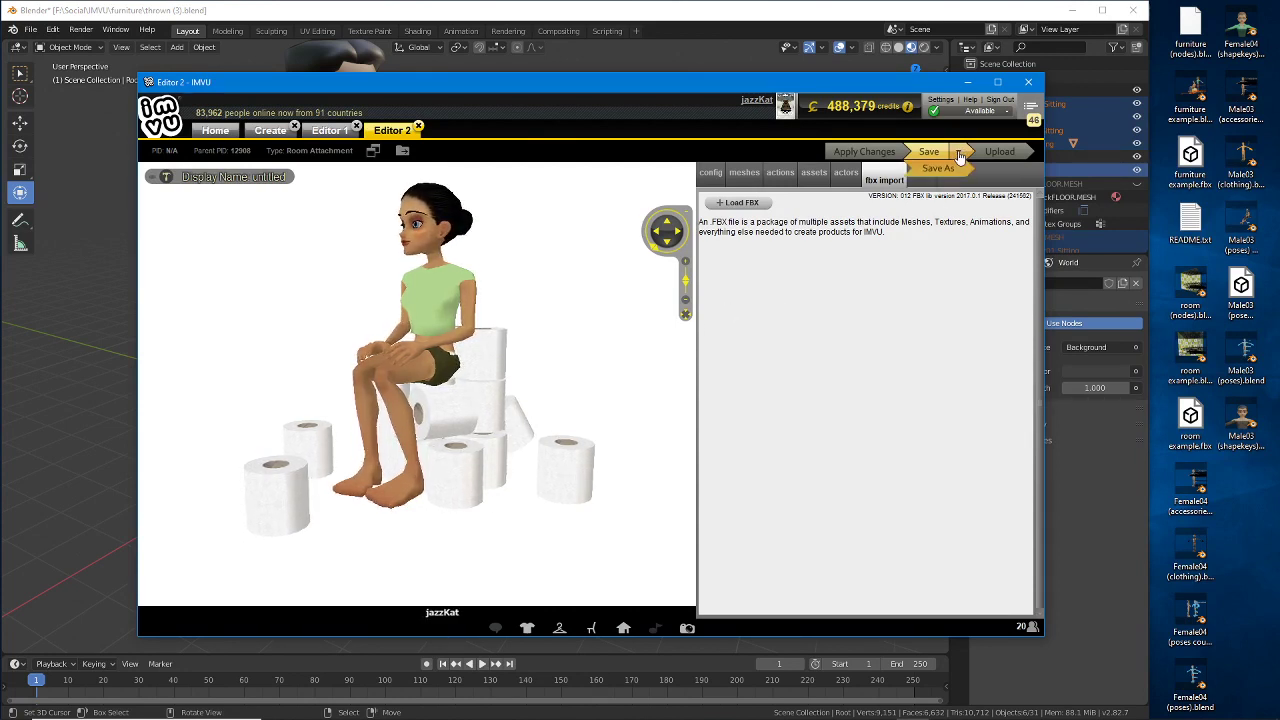
click(938, 171)
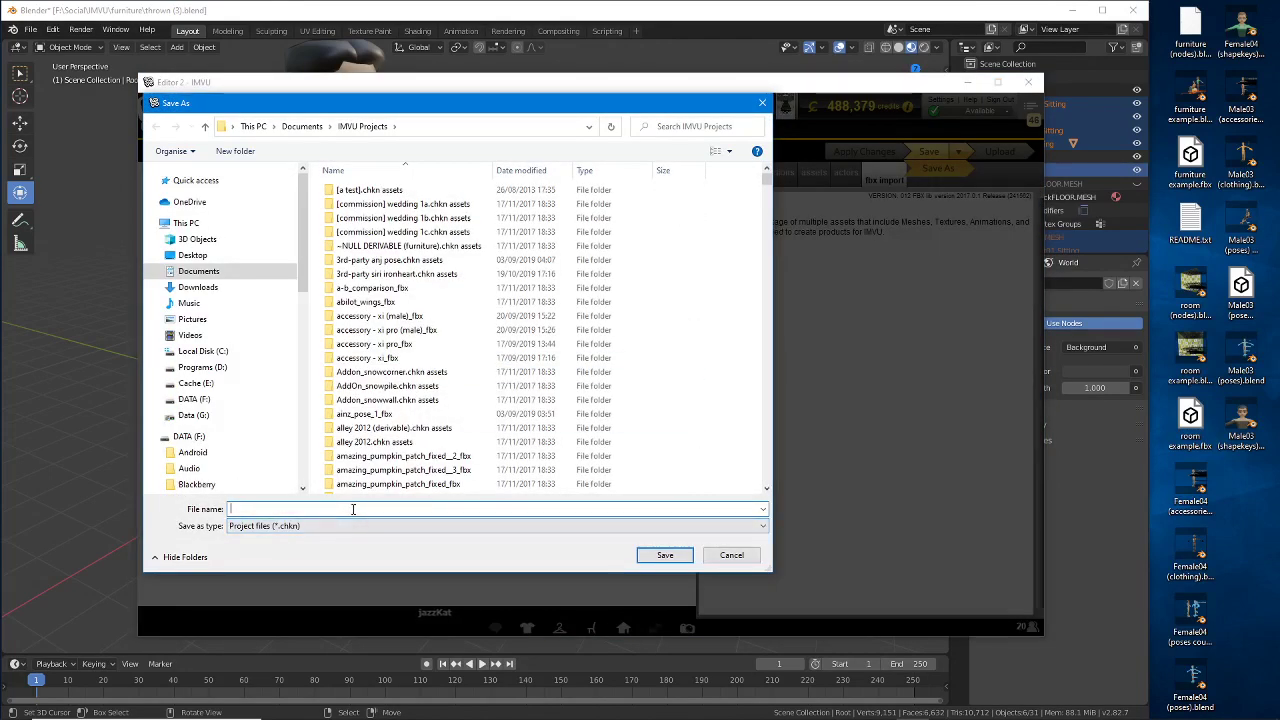
text(To)
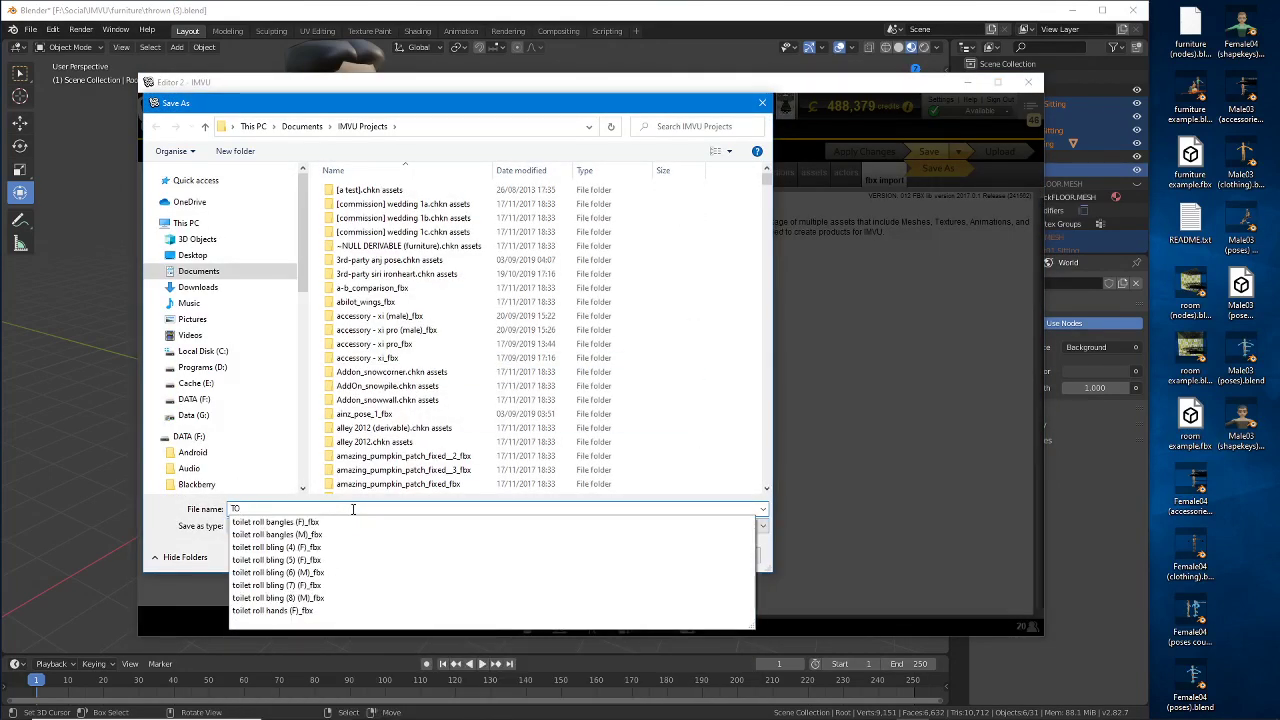
key(BackSpace)
text(P )
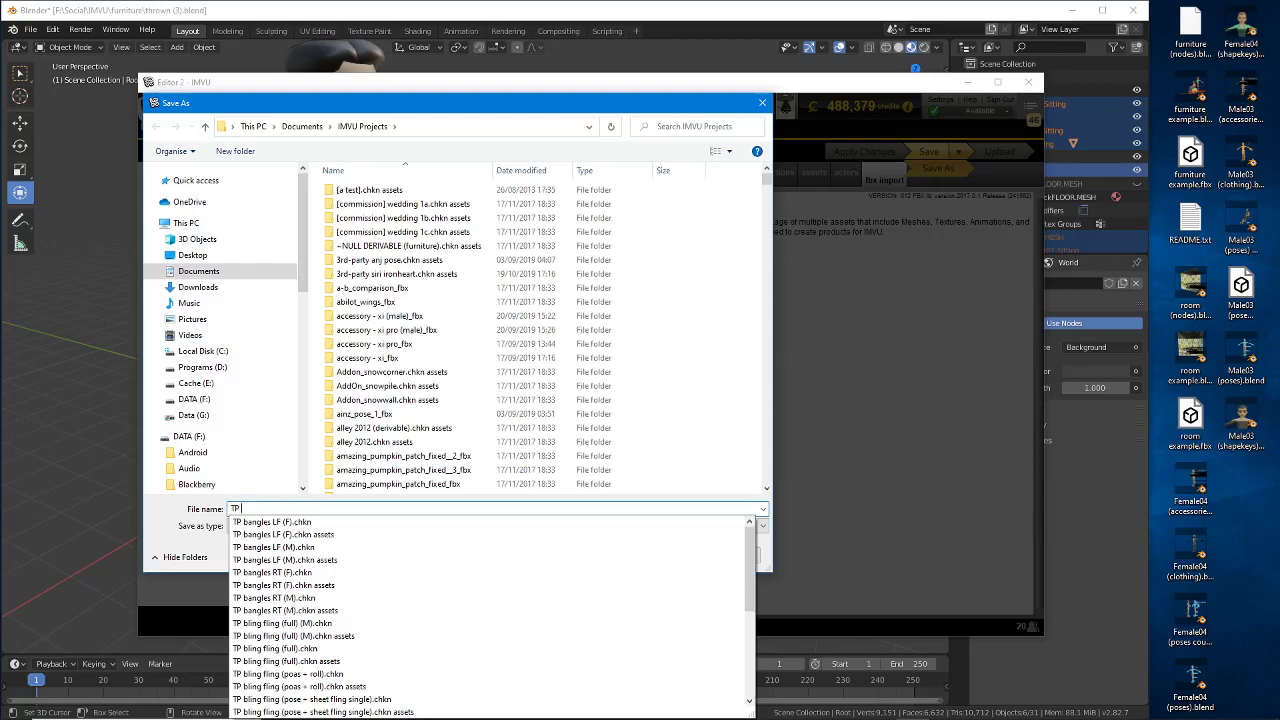
text(s)
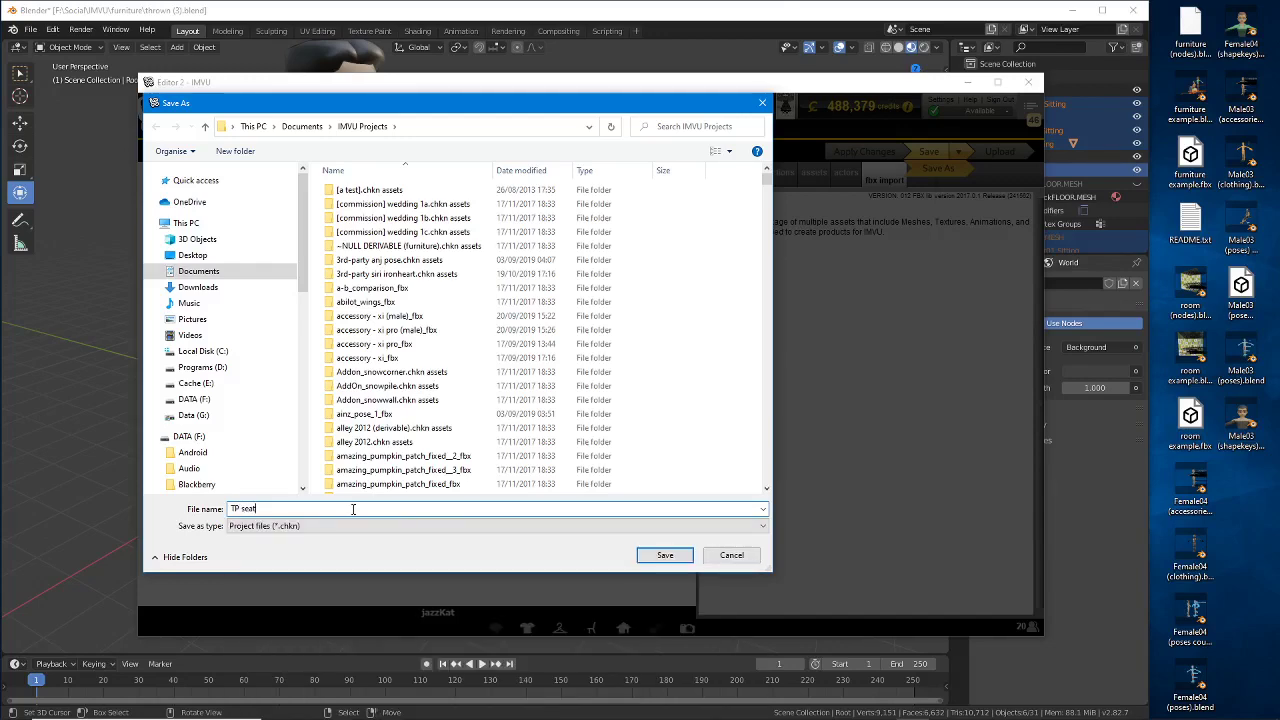
text(eat)
click(665, 555)
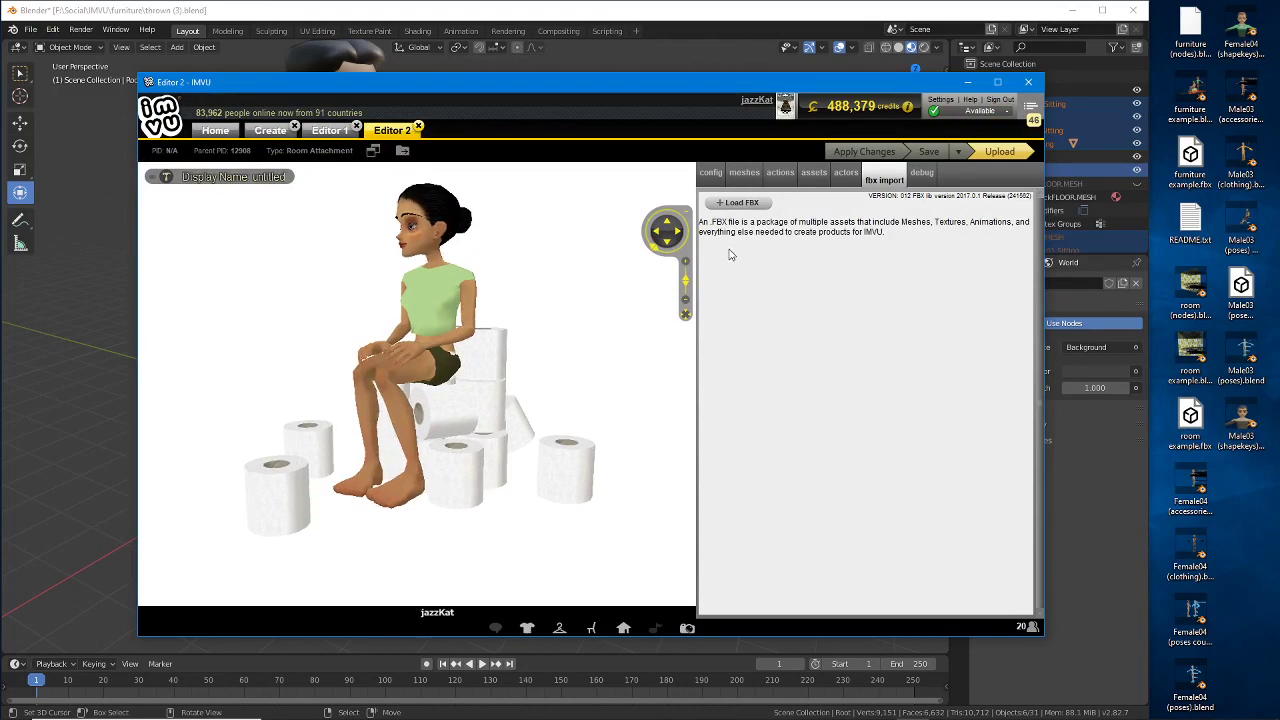
Step: Examine the toilet roll mesh and the seated avatar from behind, up close and from the front
drag(518, 447, 304, 444)
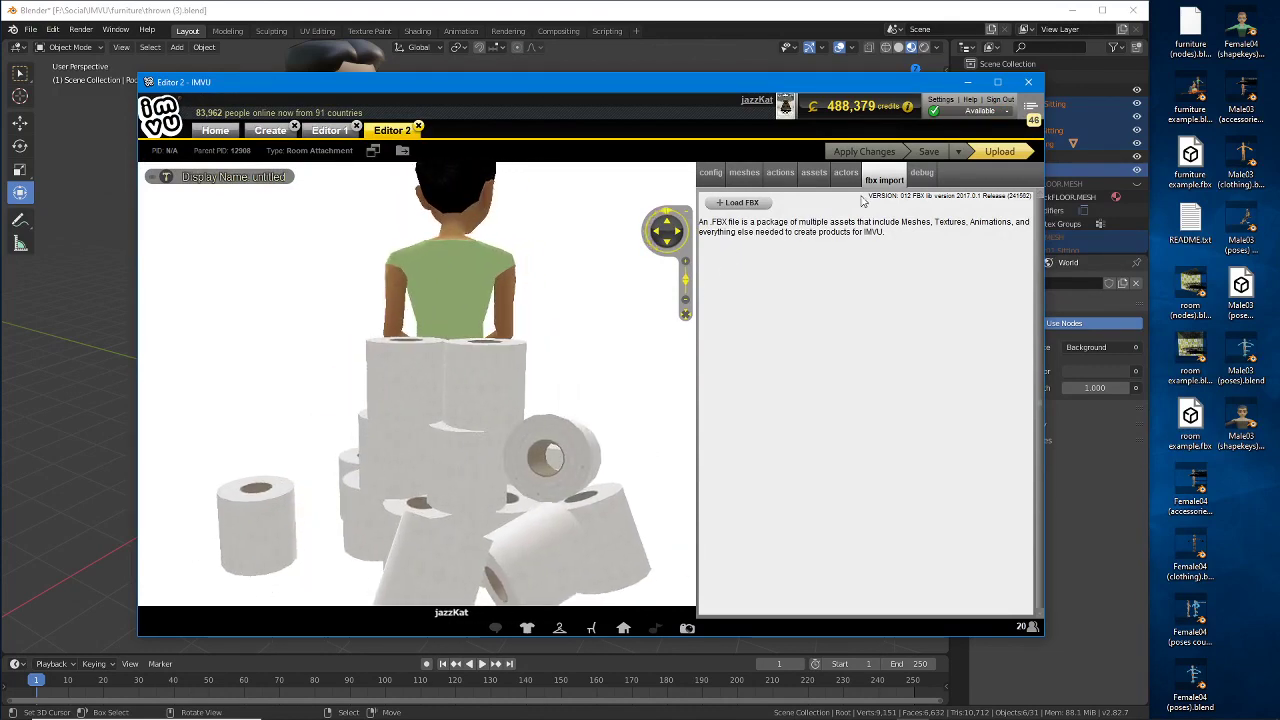
drag(511, 432, 466, 406)
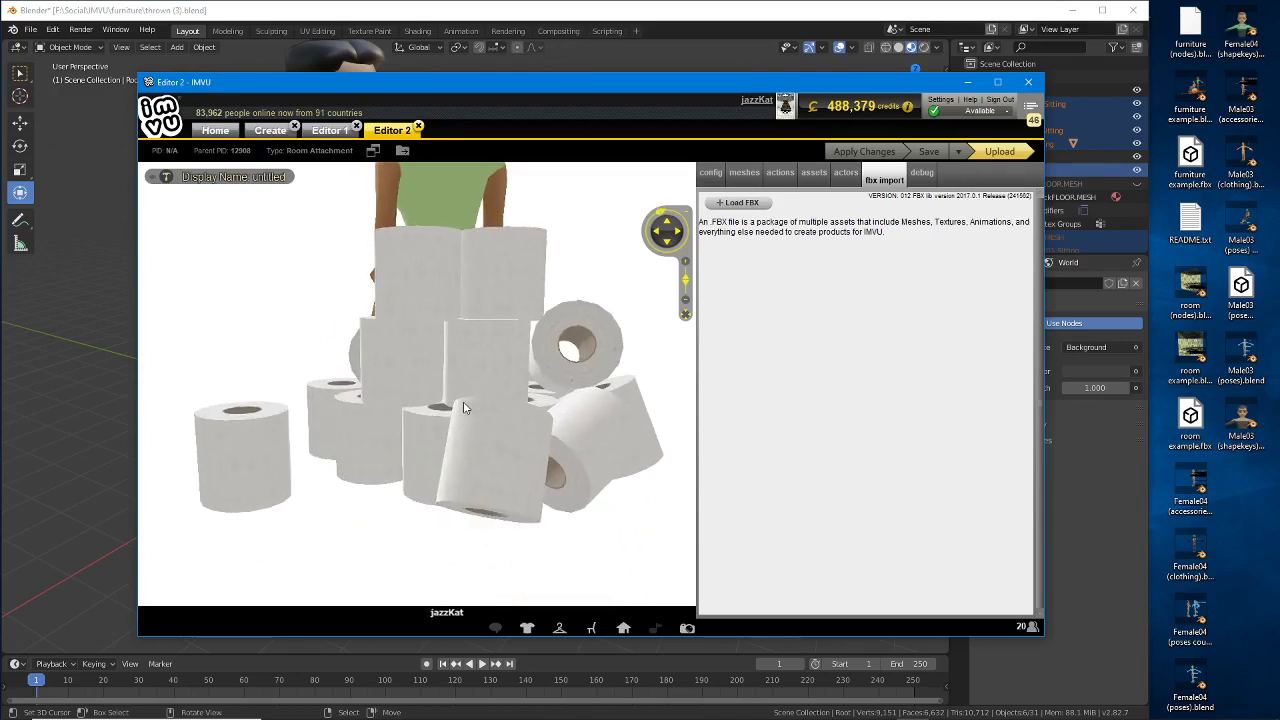
scroll(460, 407, up, 3)
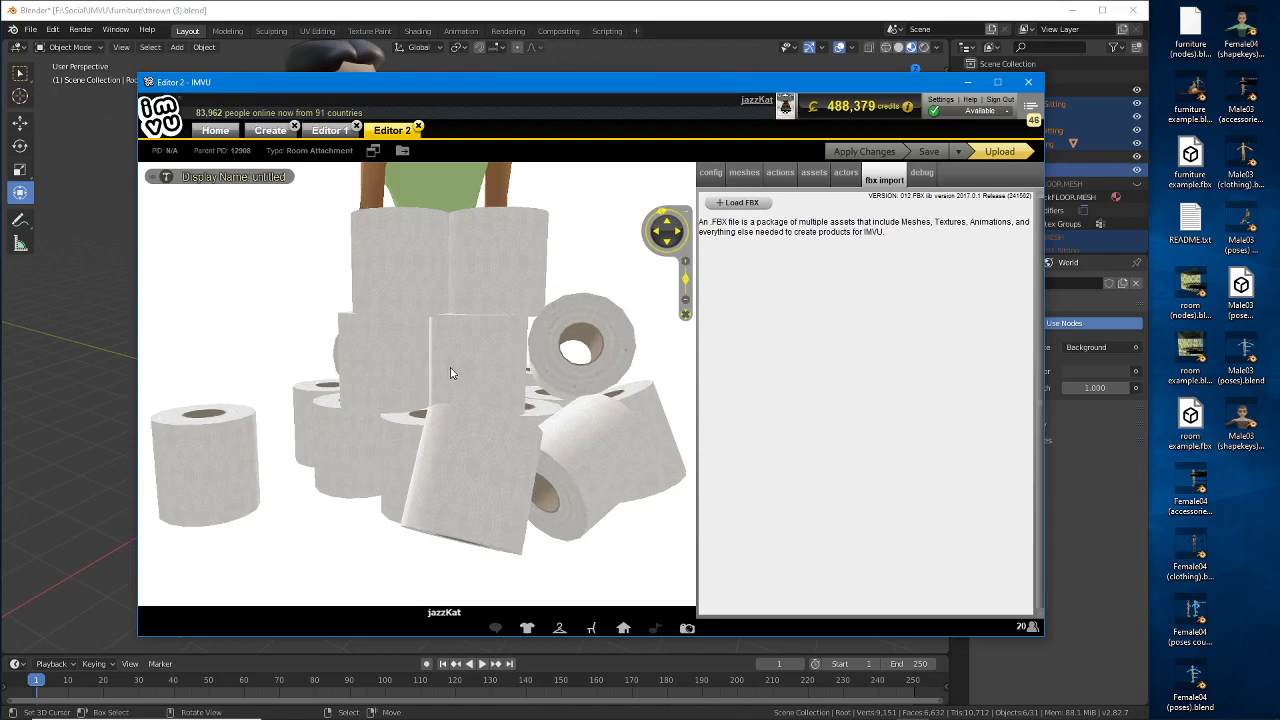
scroll(445, 378, down, 3)
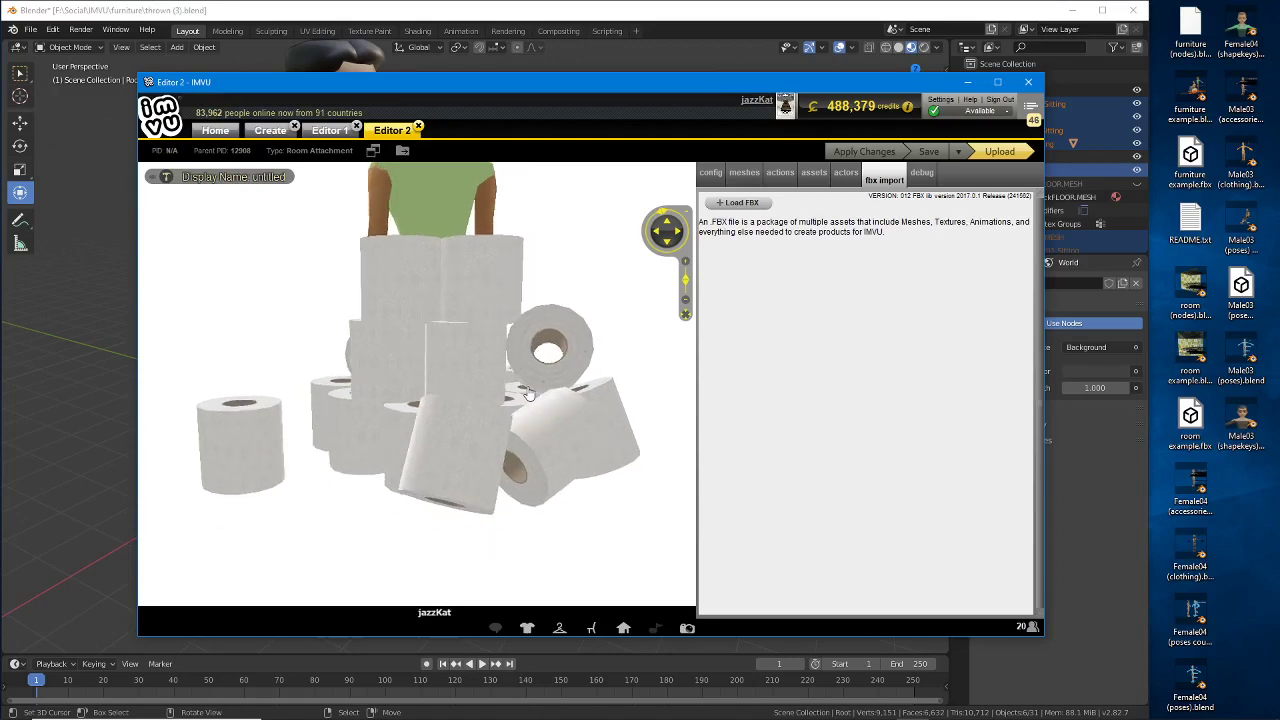
drag(529, 395, 555, 398)
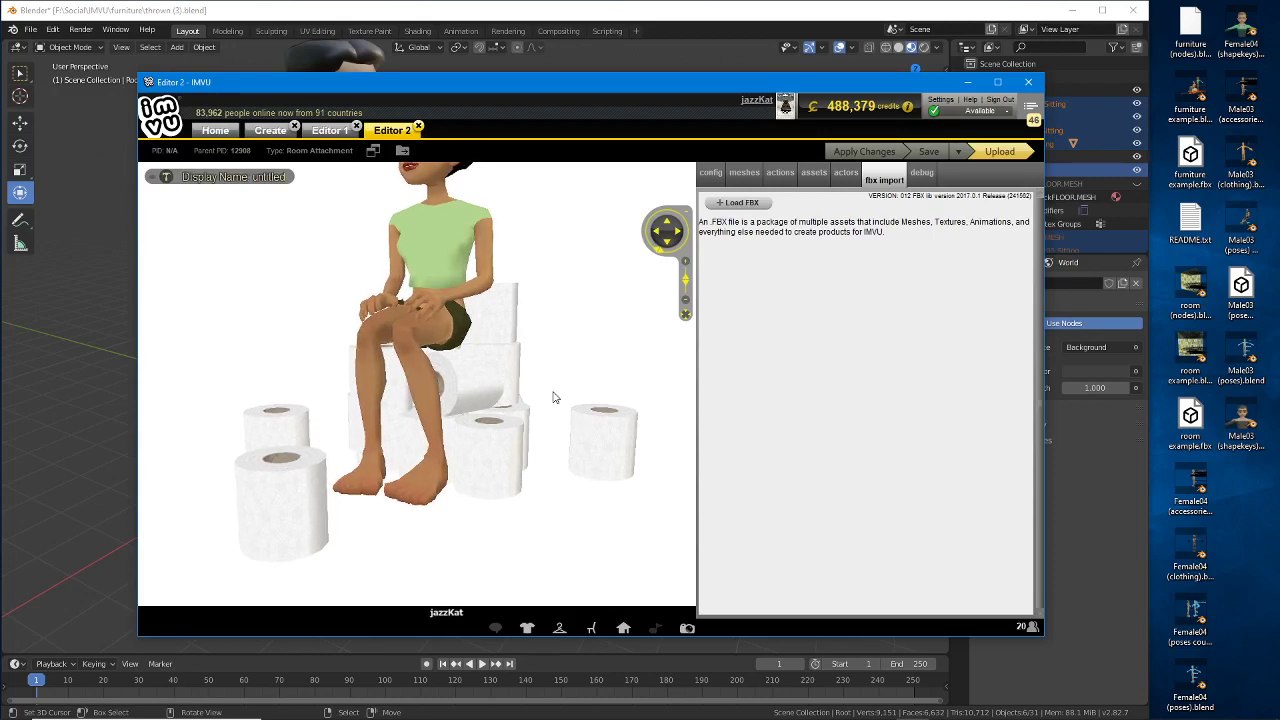
drag(471, 420, 373, 421)
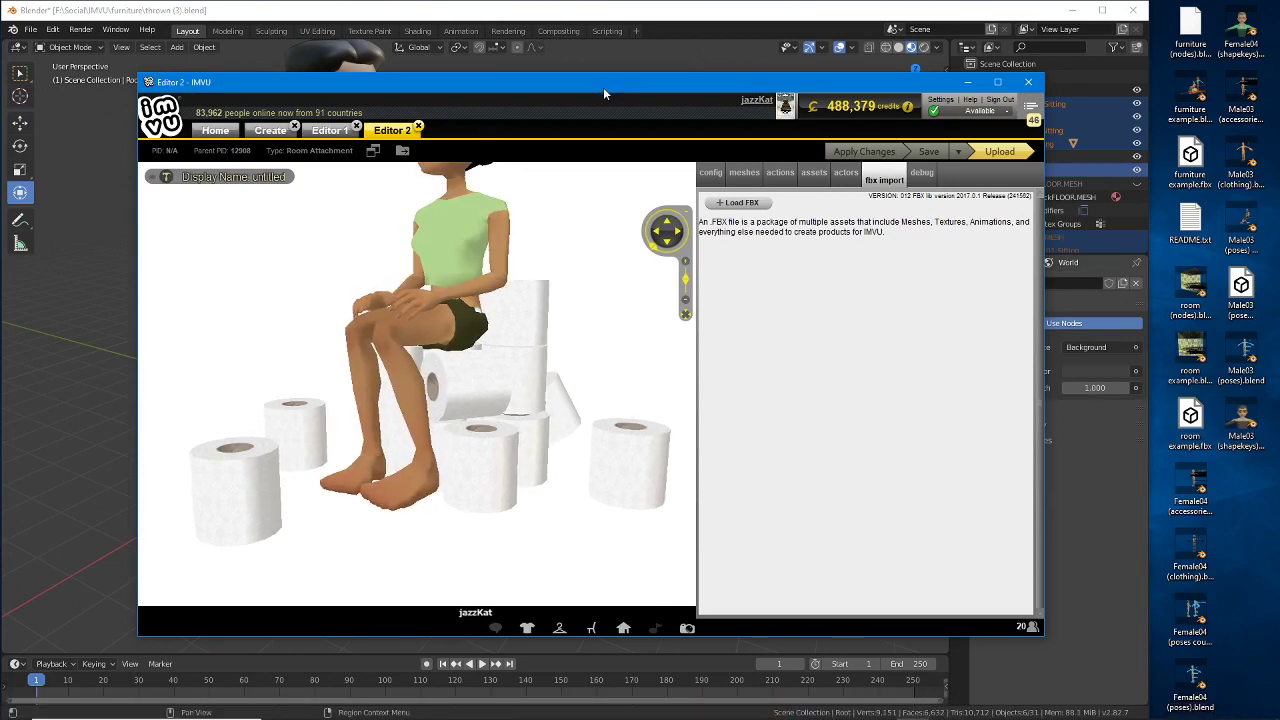
Step: Switch to Blender and save thrown (3).blend
drag(603, 87, 730, 113)
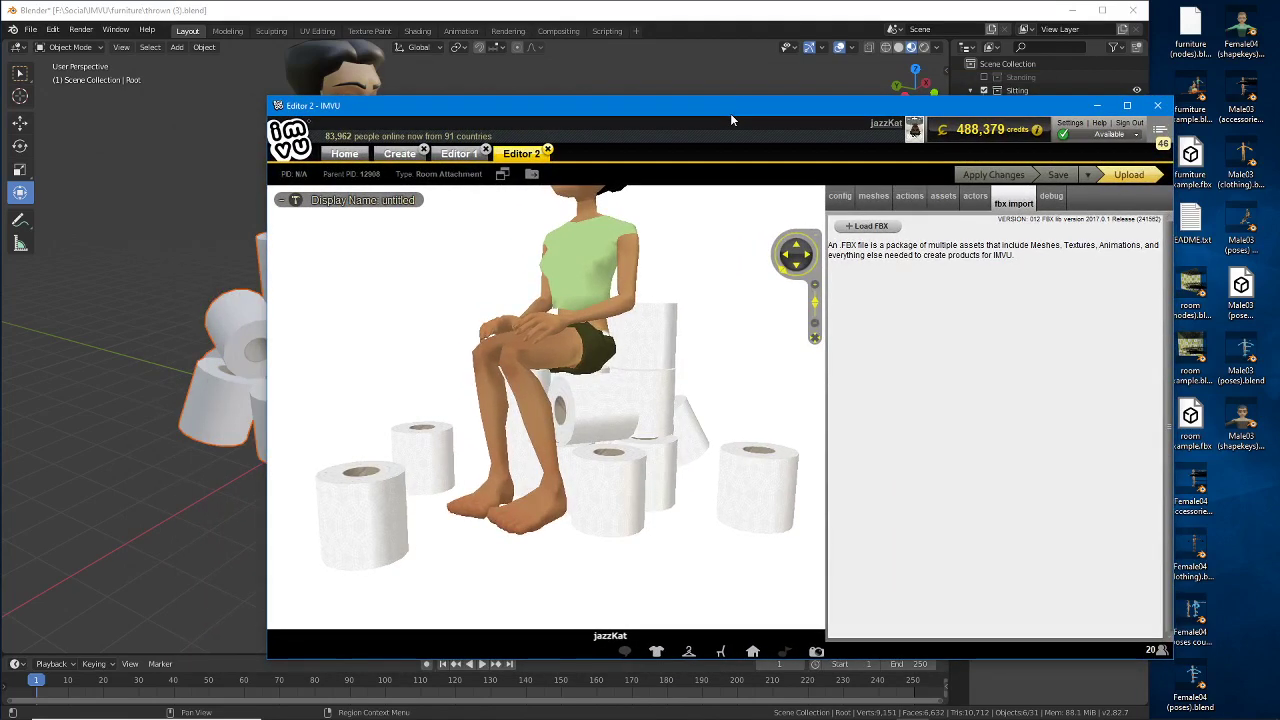
click(575, 48)
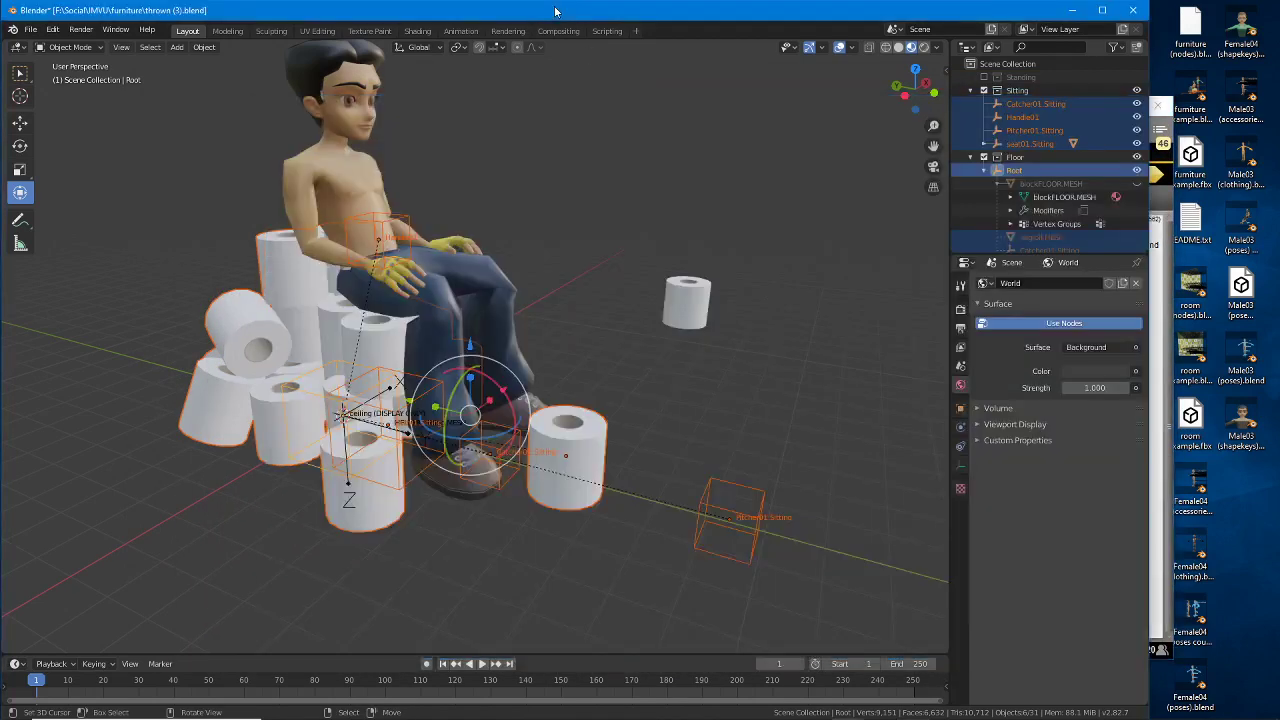
mouse_move(489, 489)
middle_down()
mouse_move(566, 472)
mouse_move(437, 480)
mouse_move(726, 478)
mouse_move(496, 477)
middle_up()
key(ctrl)
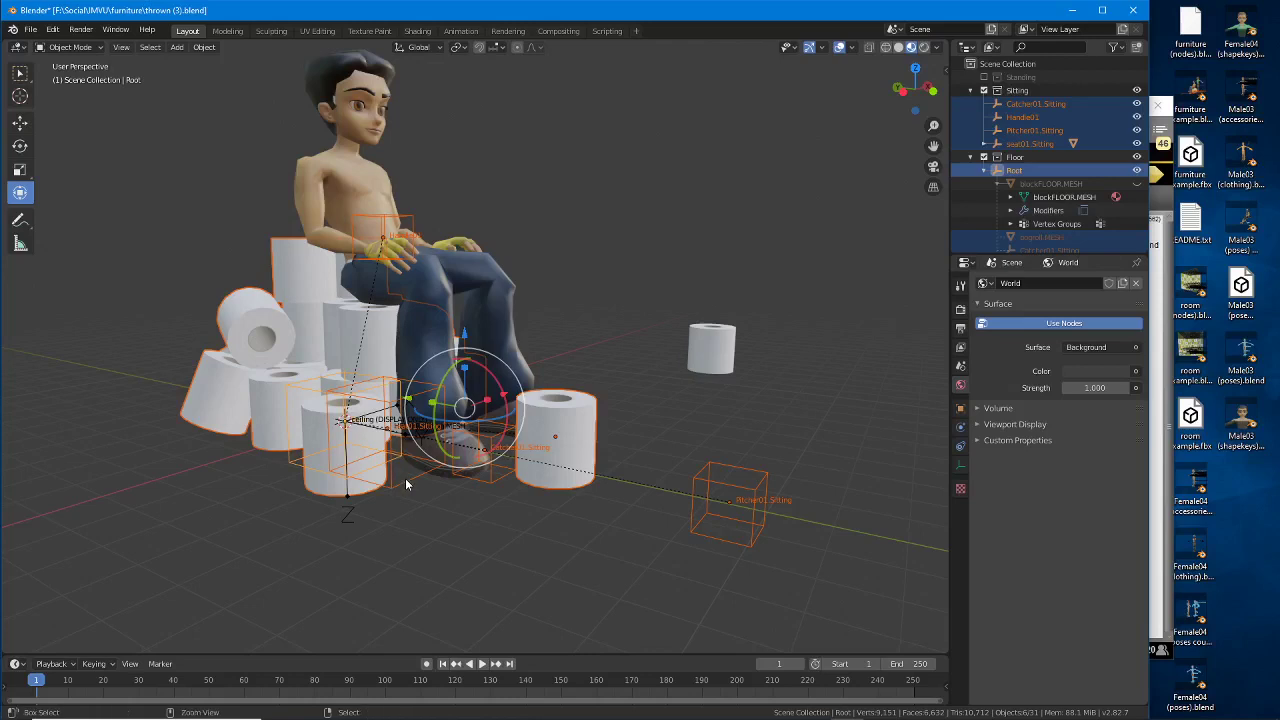
key(ctrl+s)
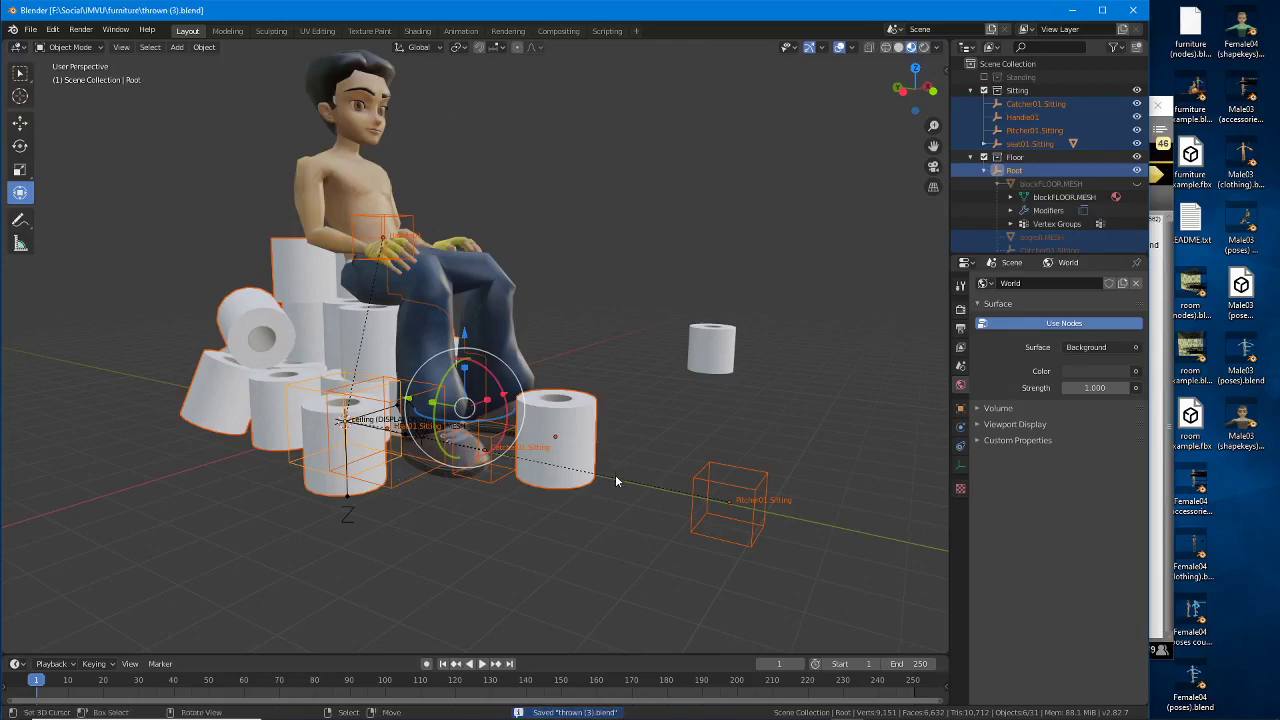
Step: Start a new default scene, and open Female04 (poses).blend from the desktop
click(31, 29)
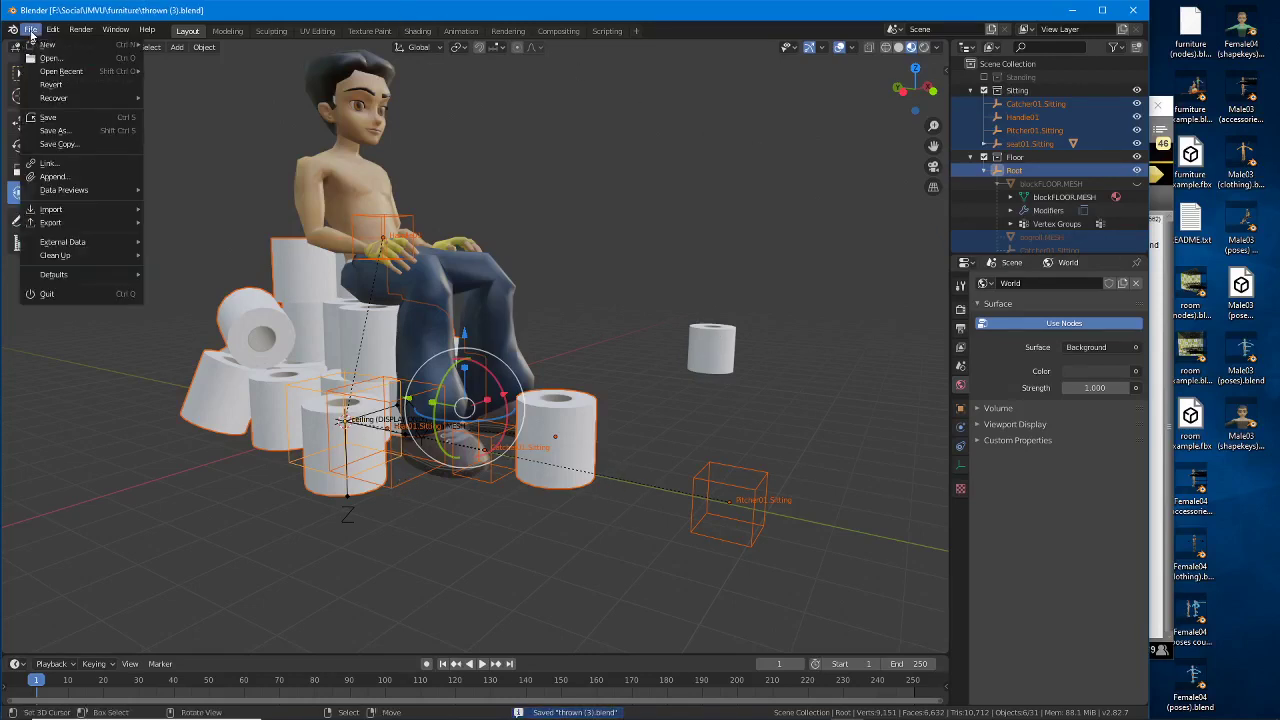
mouse_move(47, 44)
click(175, 45)
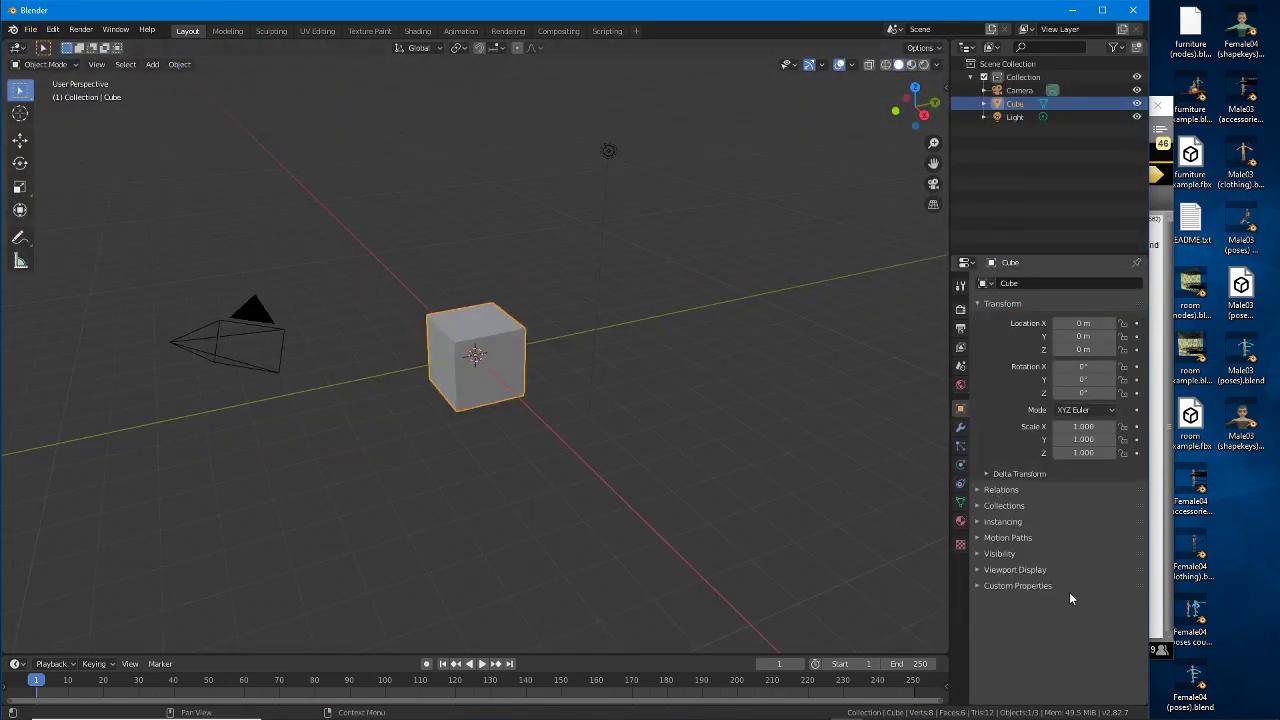
click(1188, 676)
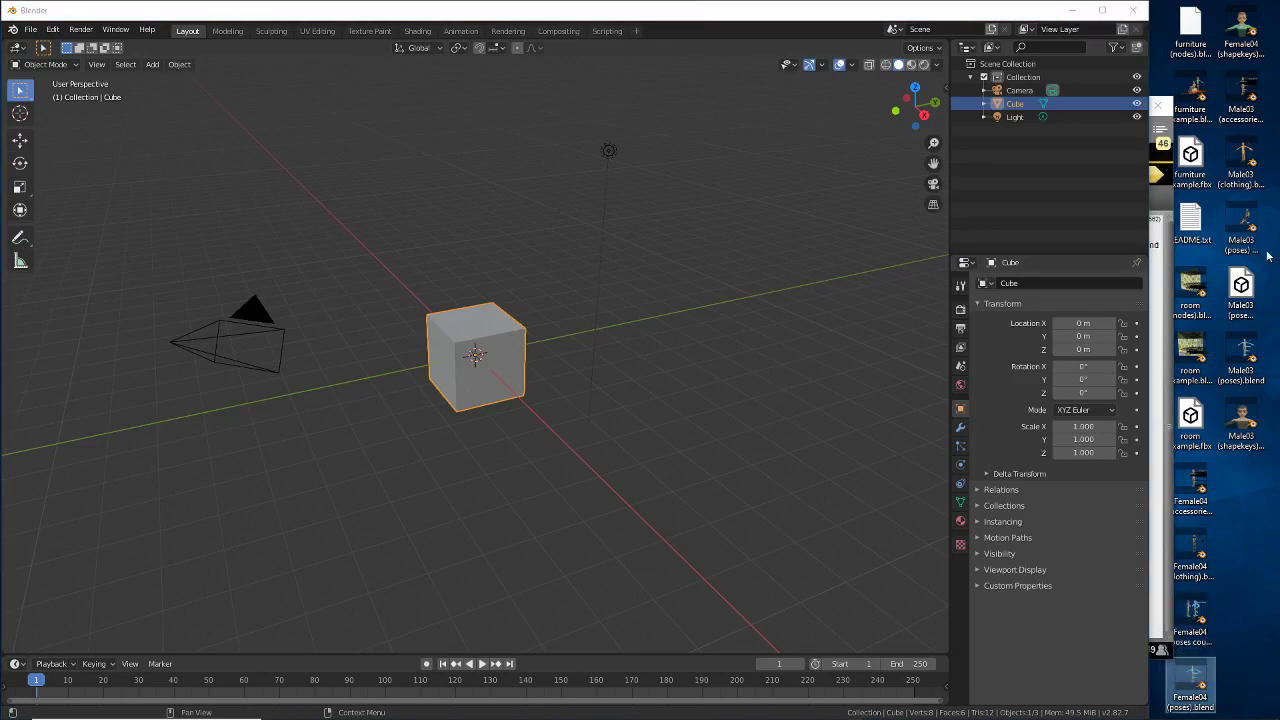
drag(1190, 676, 620, 396)
click(557, 400)
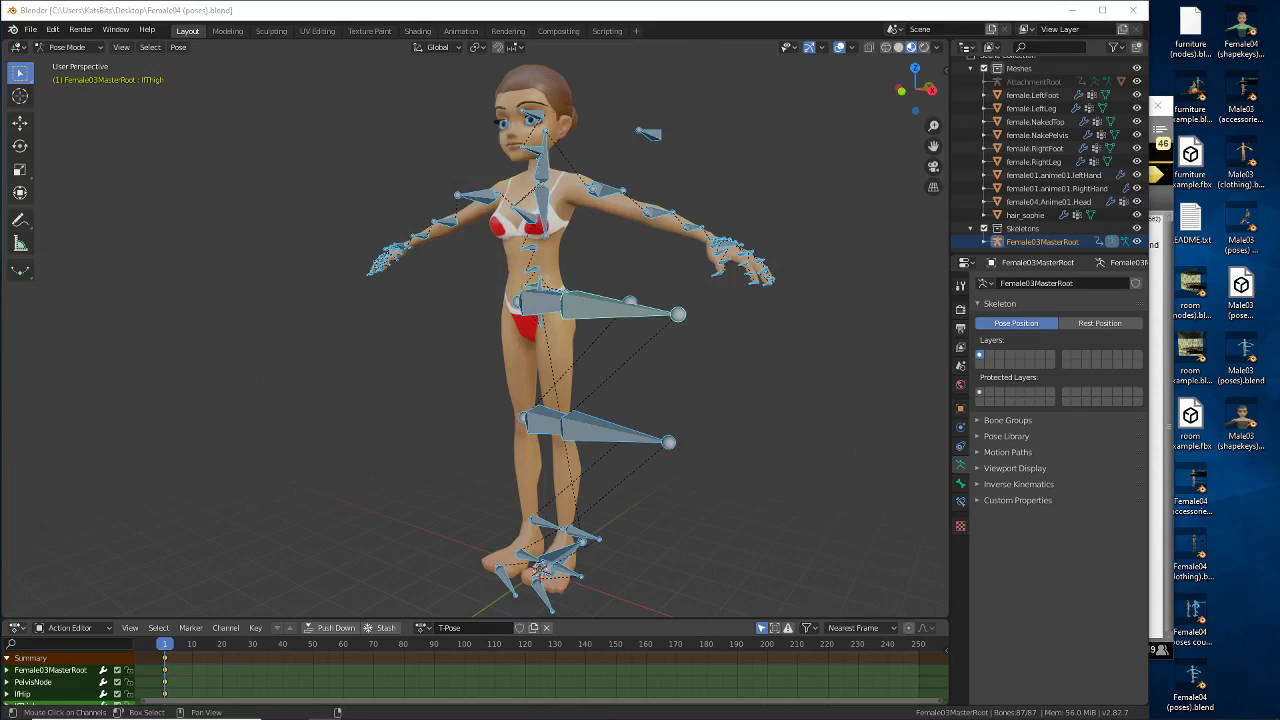
Step: Open Female04 (poses) alternative.blend in place of the current file
drag(398, 379, 398, 380)
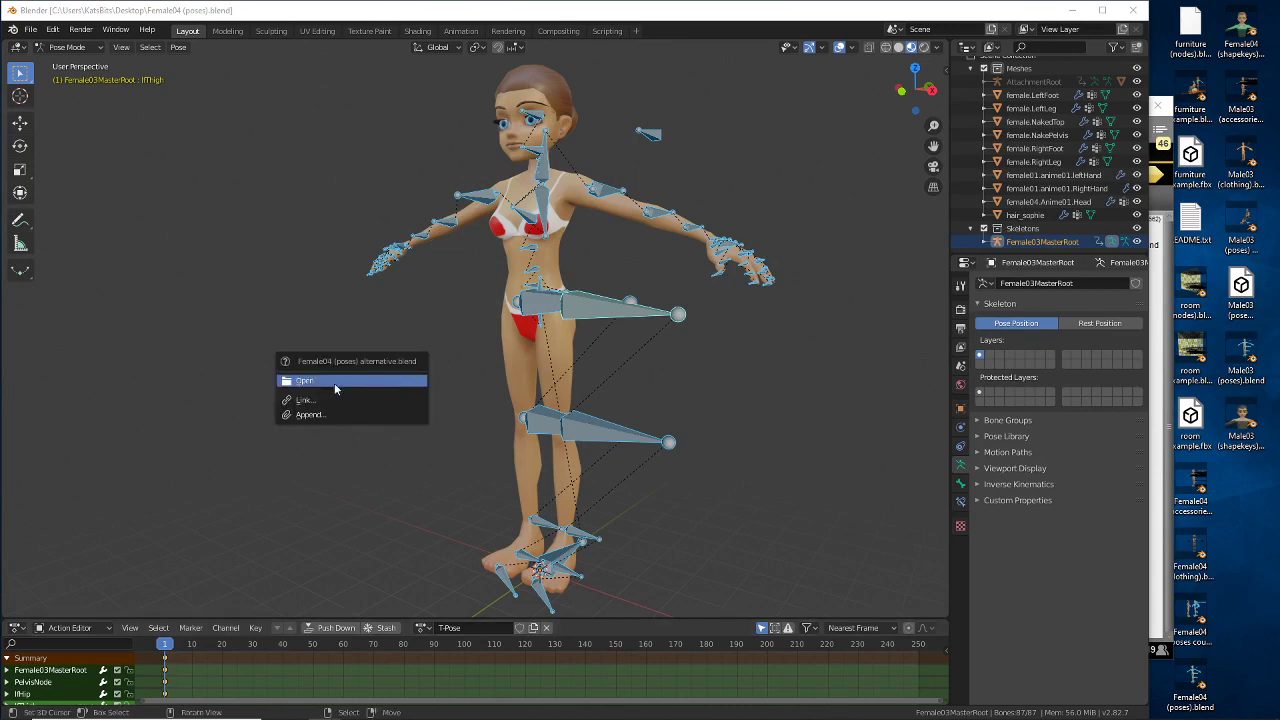
click(334, 383)
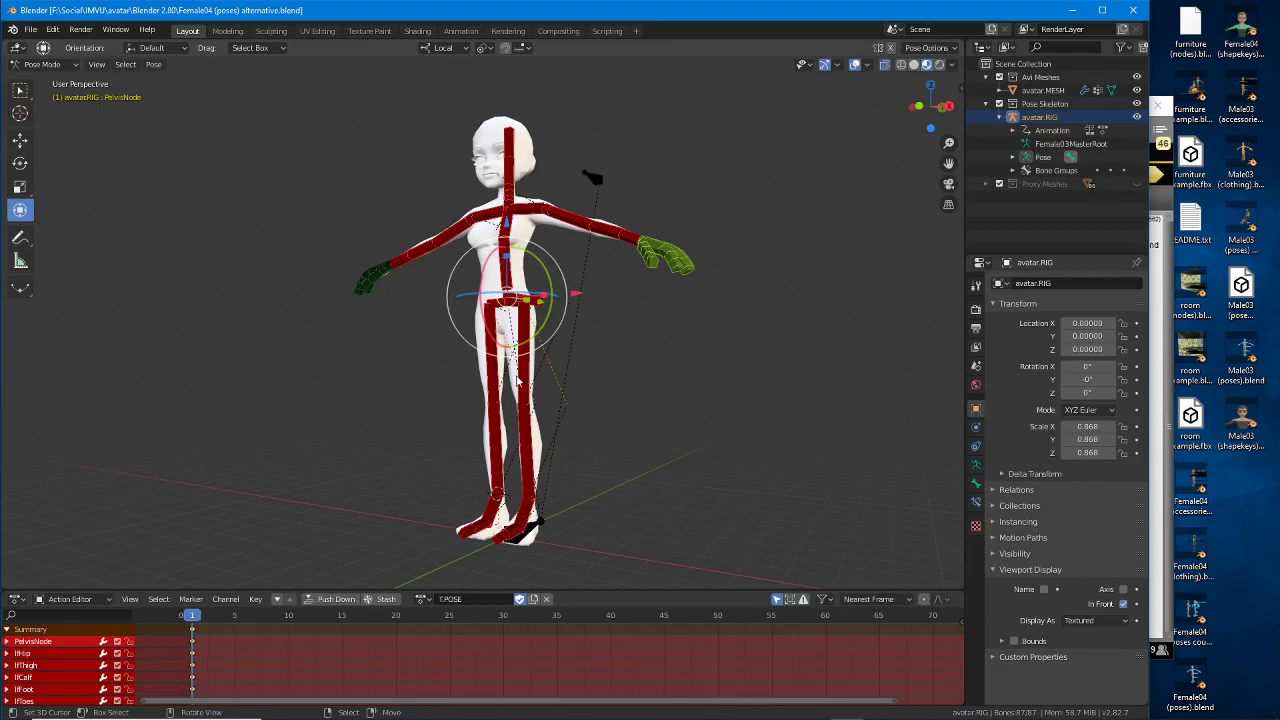
mouse_move(577, 402)
middle_down()
mouse_move(600, 405)
mouse_move(560, 412)
middle_up()
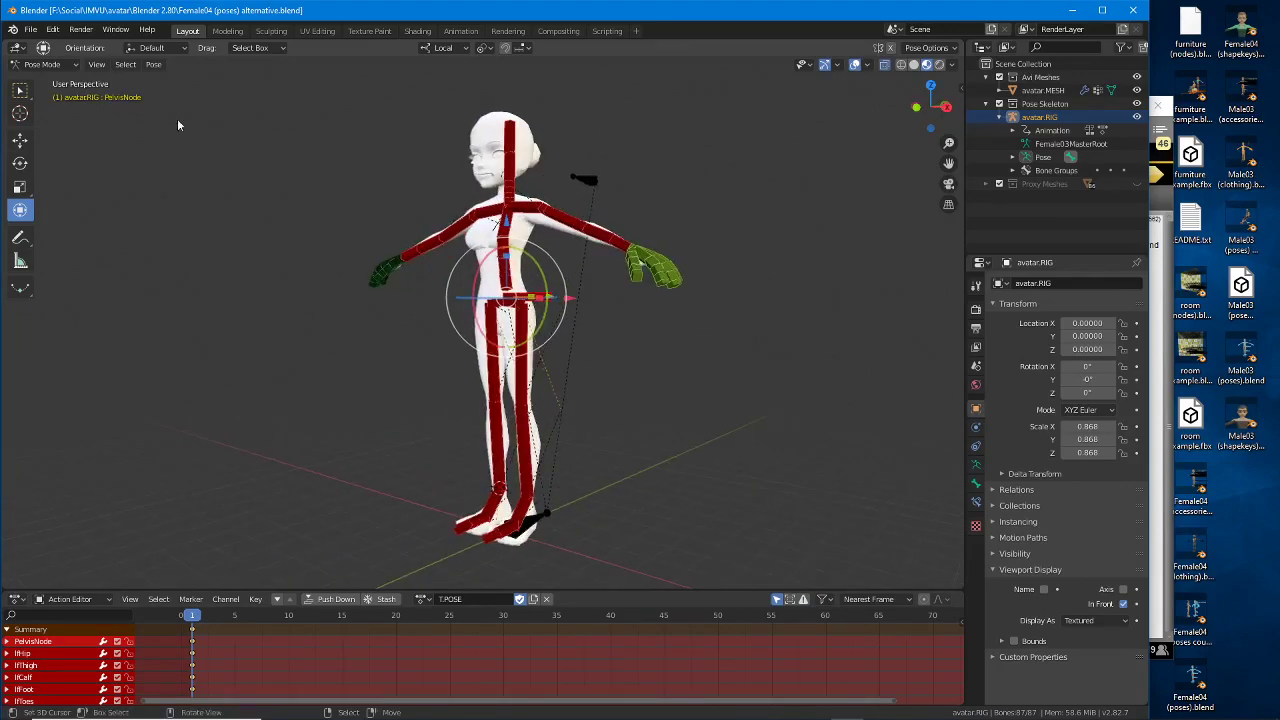
Step: Start an Append and open thrown (3).blend from the furniture folder as the source file
click(31, 29)
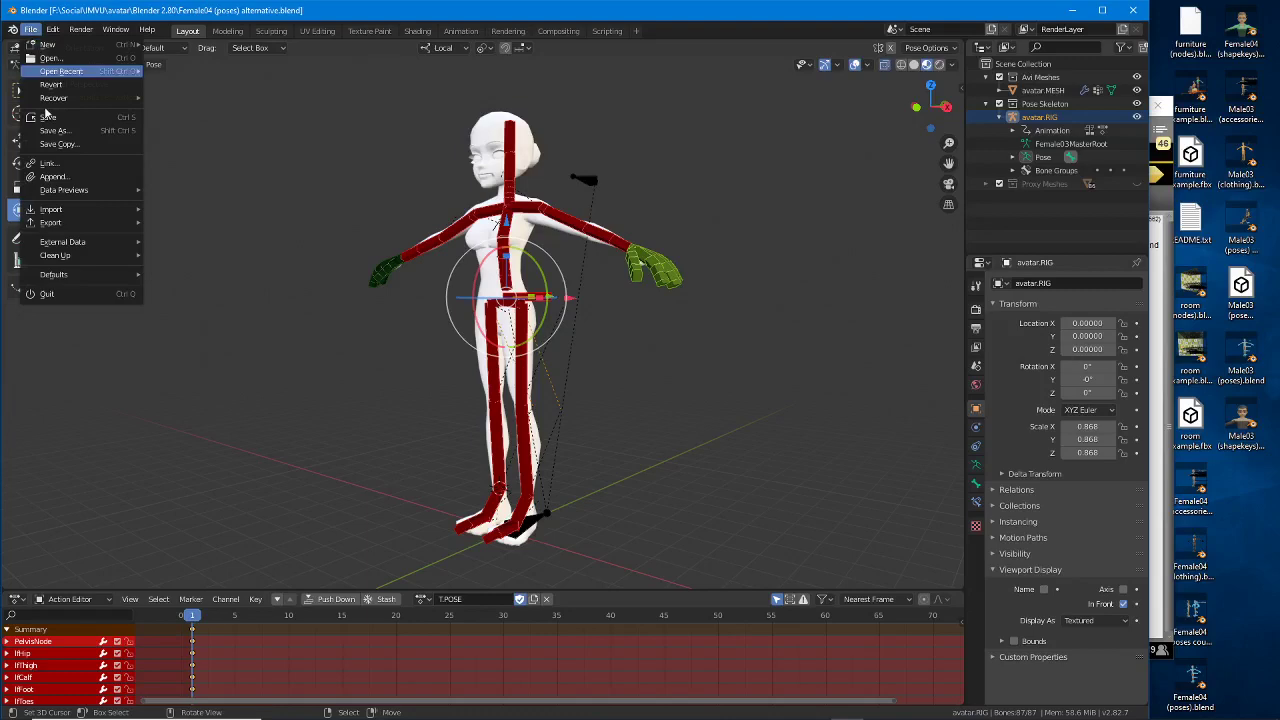
click(53, 177)
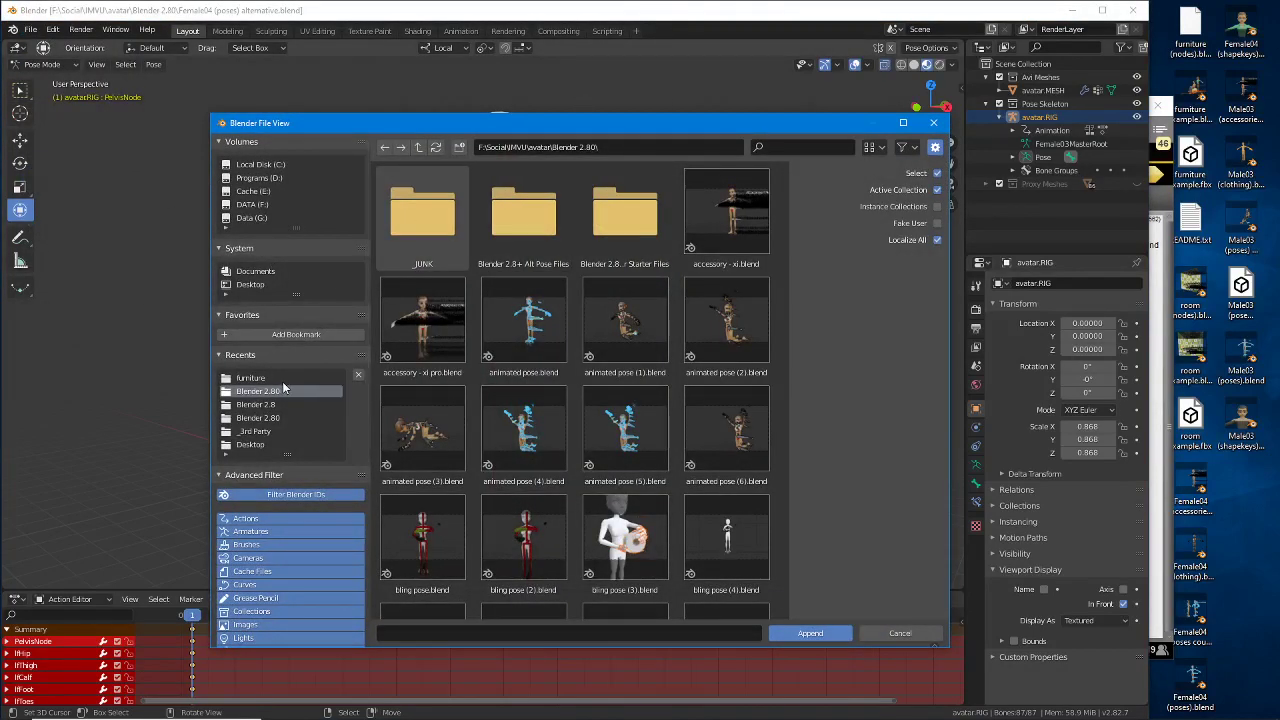
click(251, 378)
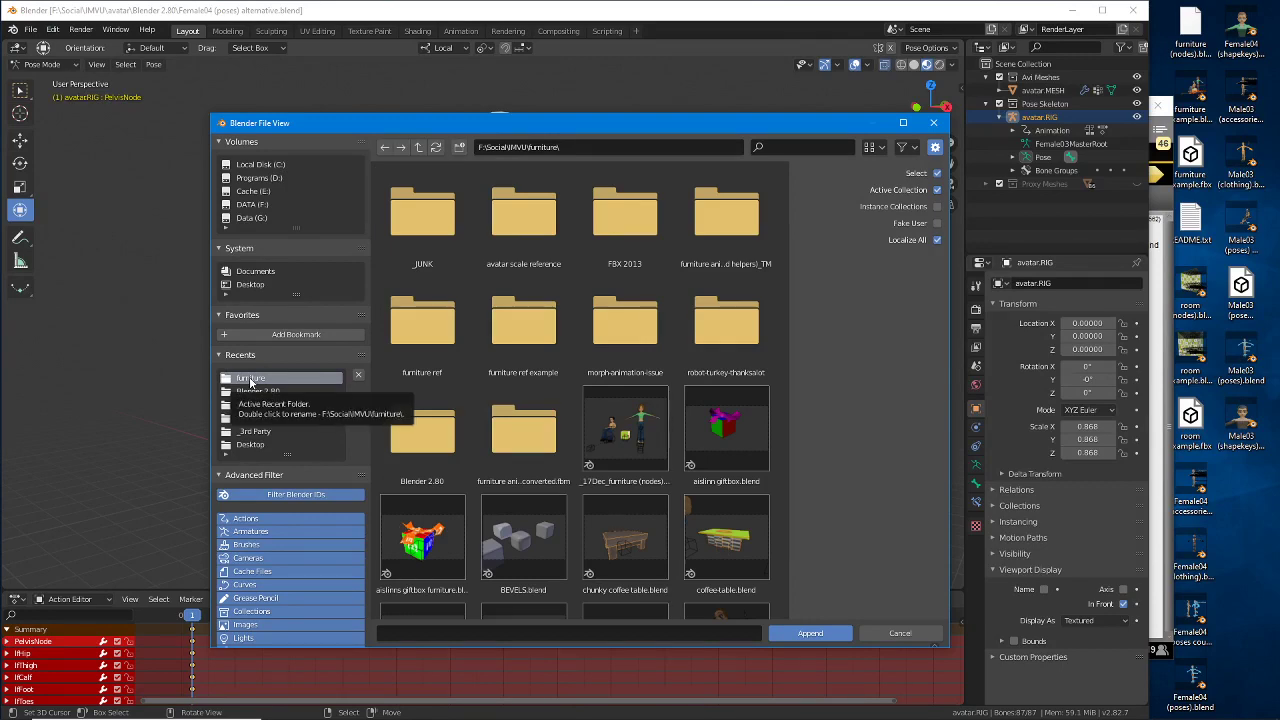
scroll(566, 396, down, 10)
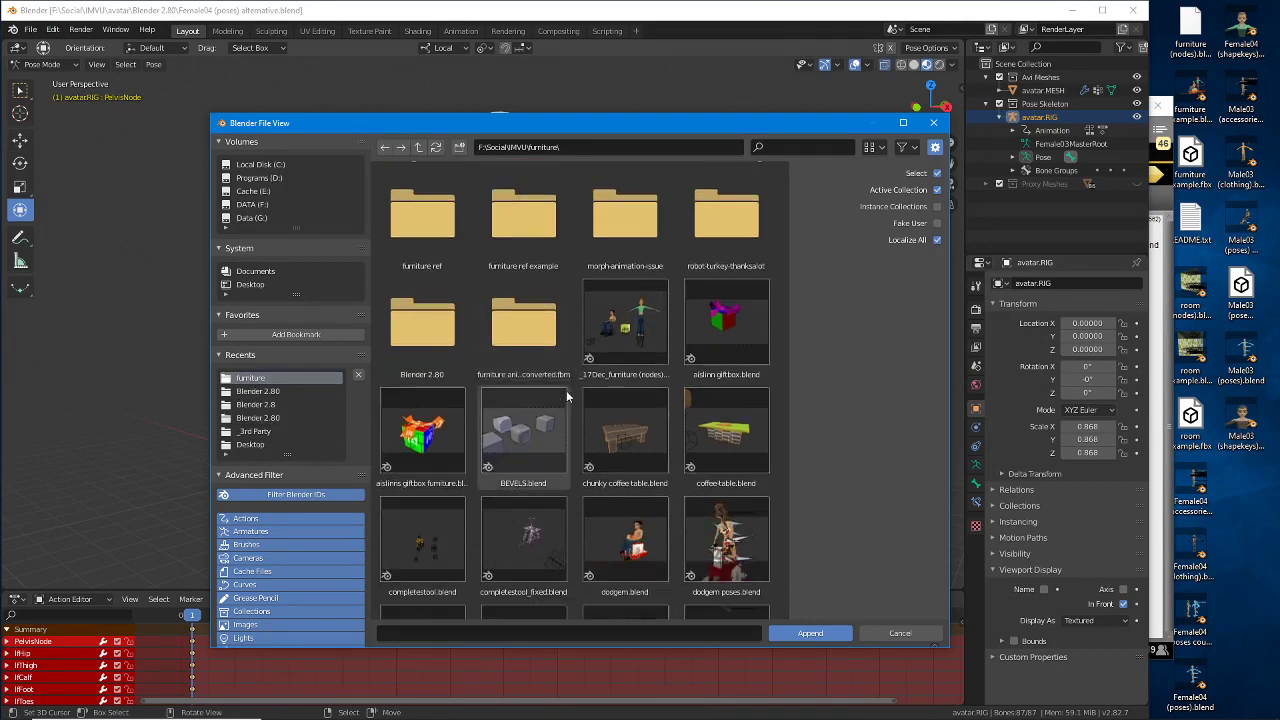
scroll(565, 396, down, 15)
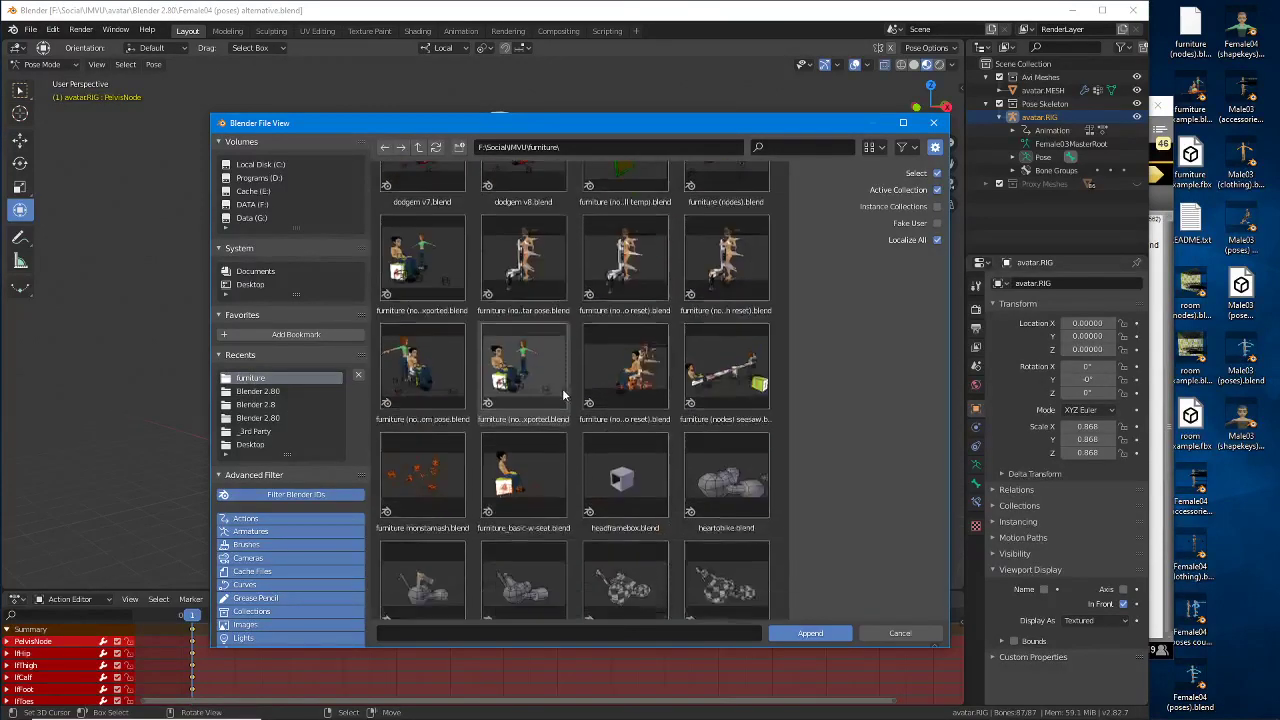
scroll(561, 396, down, 12)
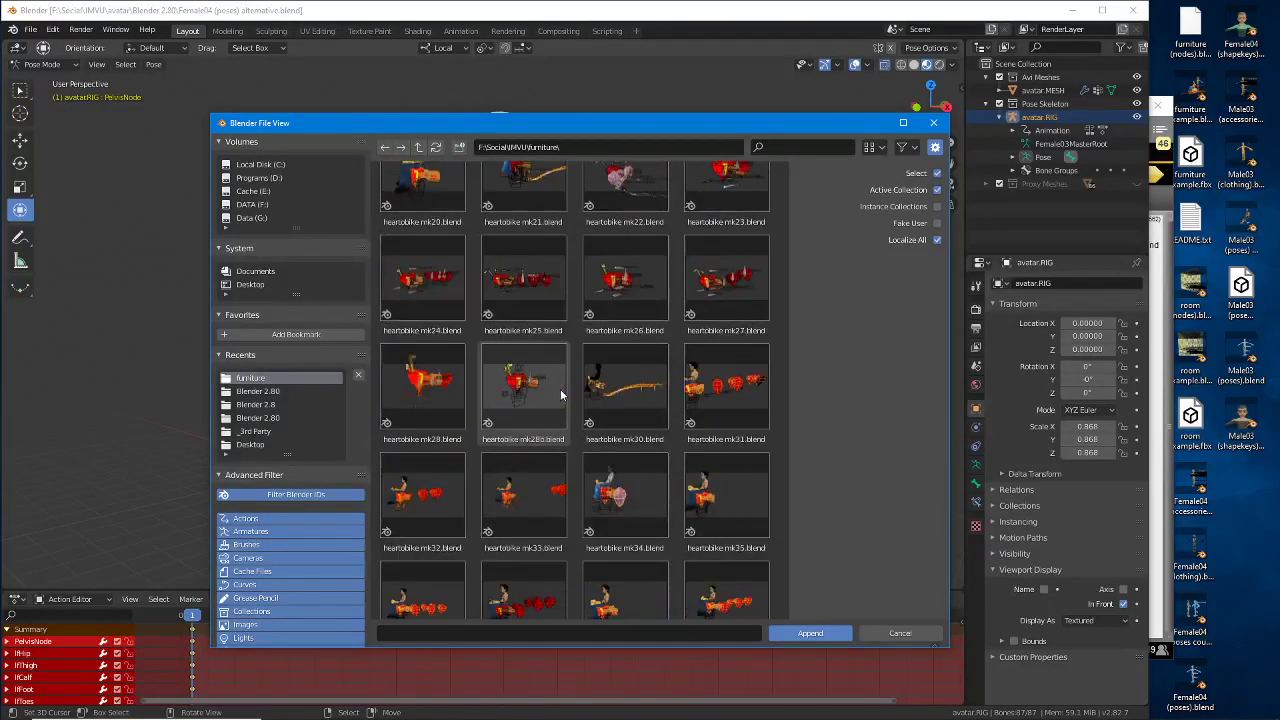
scroll(561, 396, down, 3)
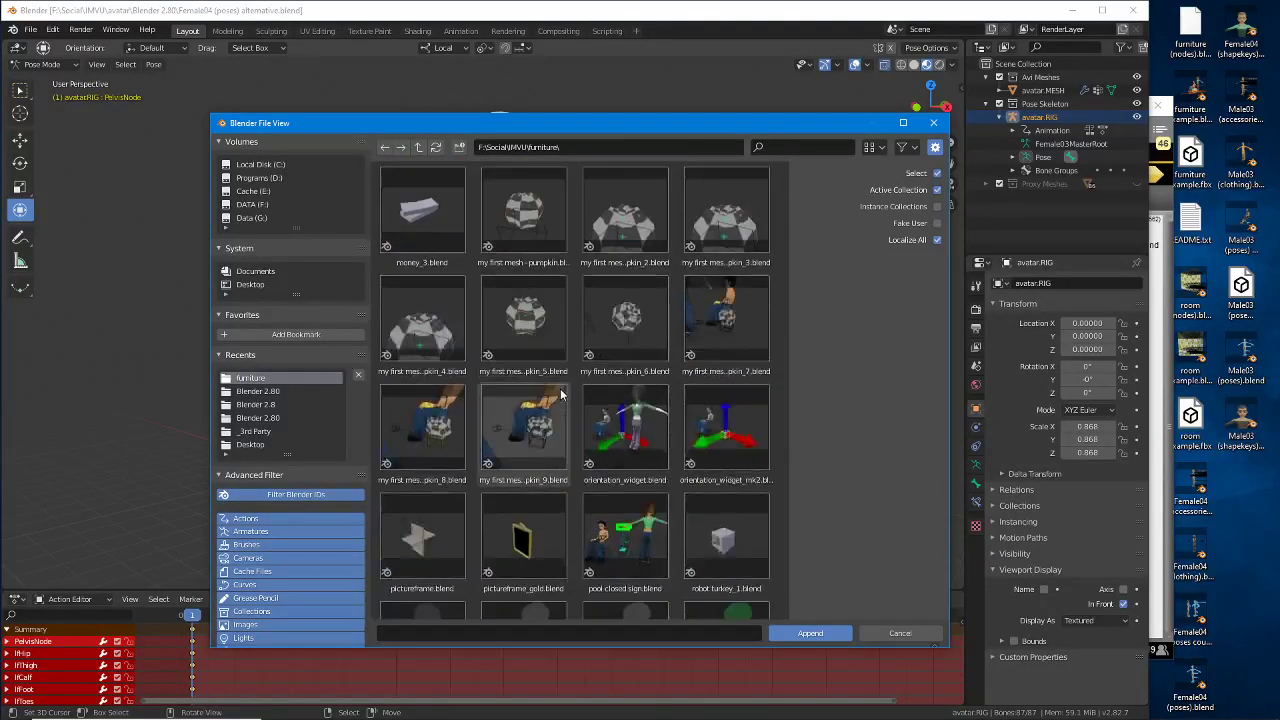
scroll(561, 396, down, 15)
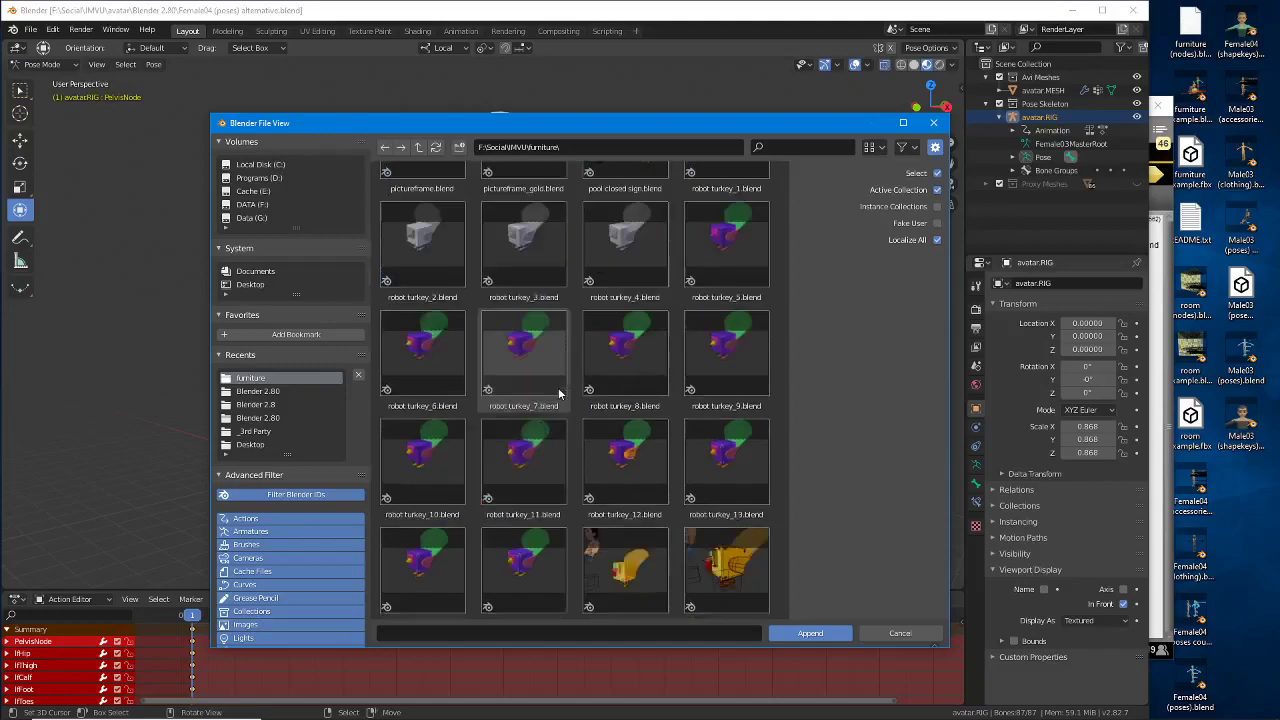
scroll(553, 391, down, 15)
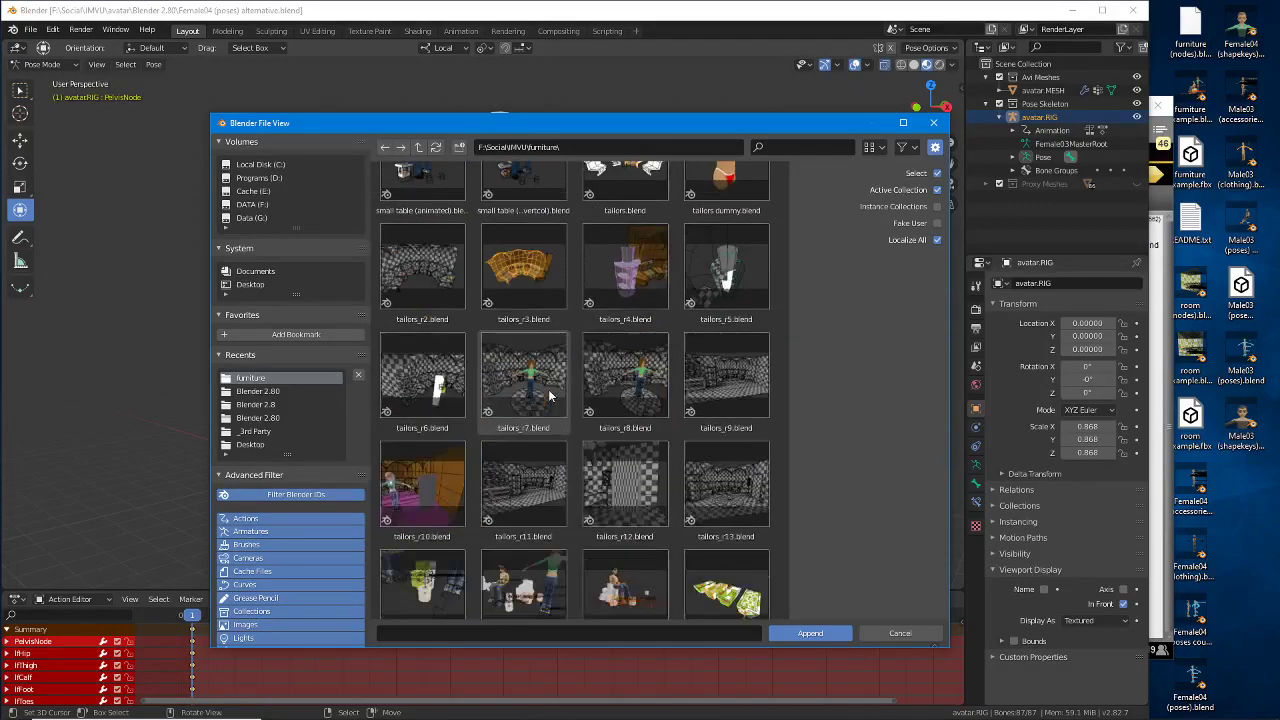
scroll(550, 393, up, 1)
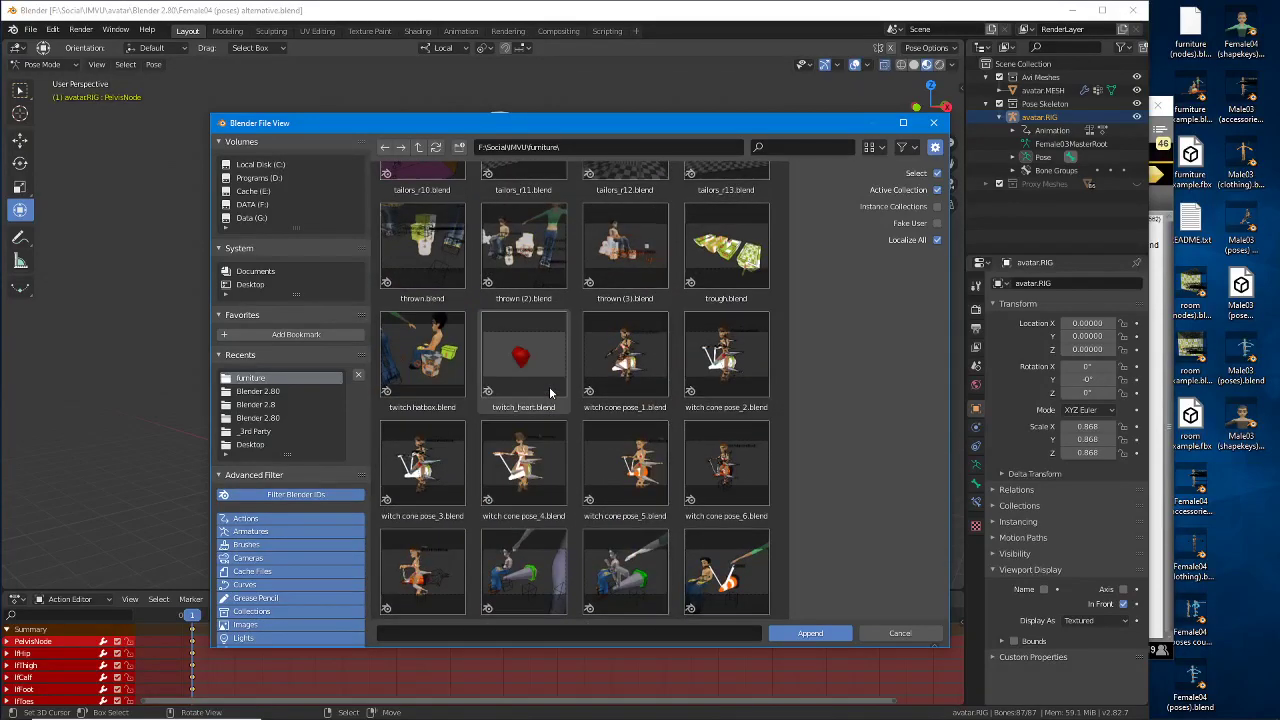
scroll(570, 370, up, 2)
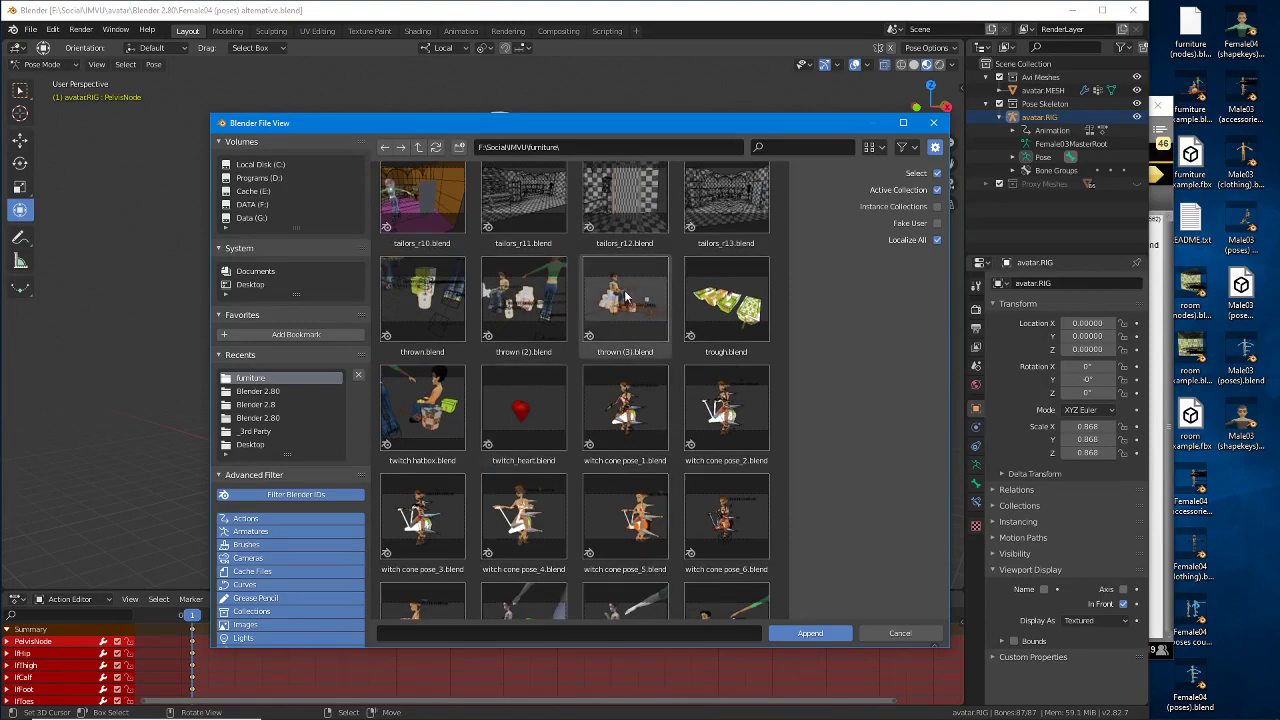
click(622, 296)
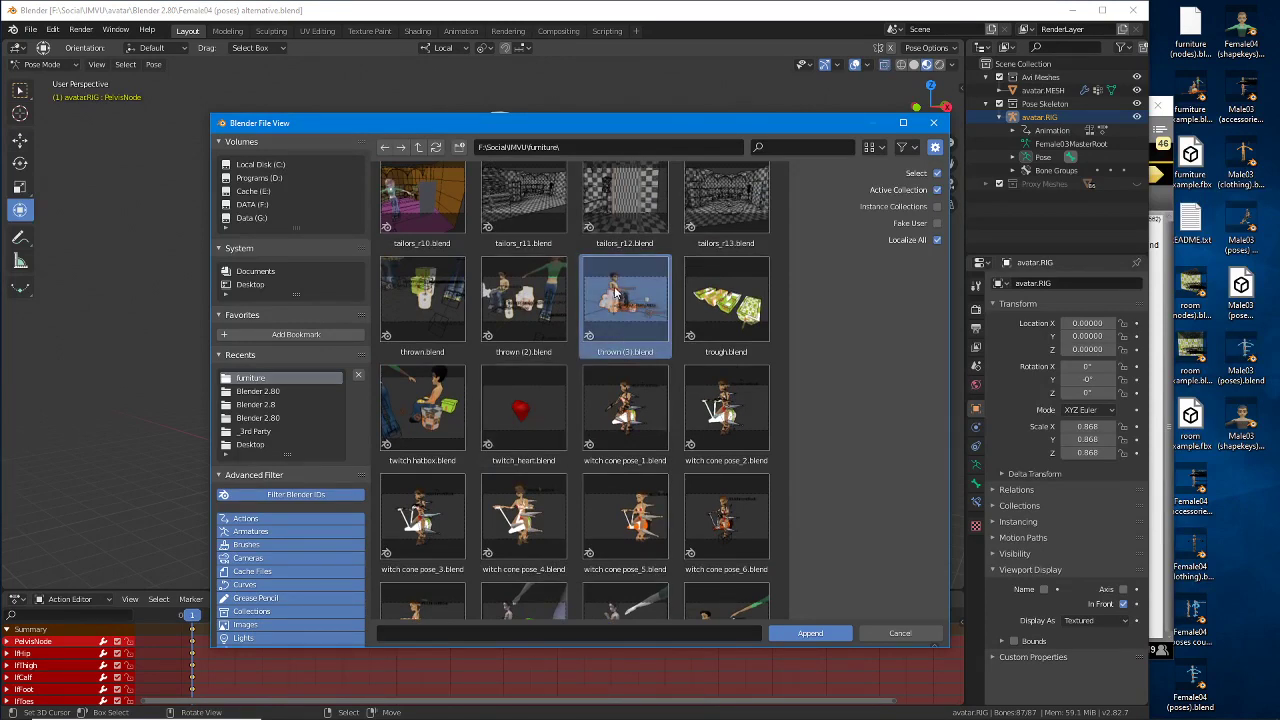
double_click(620, 296)
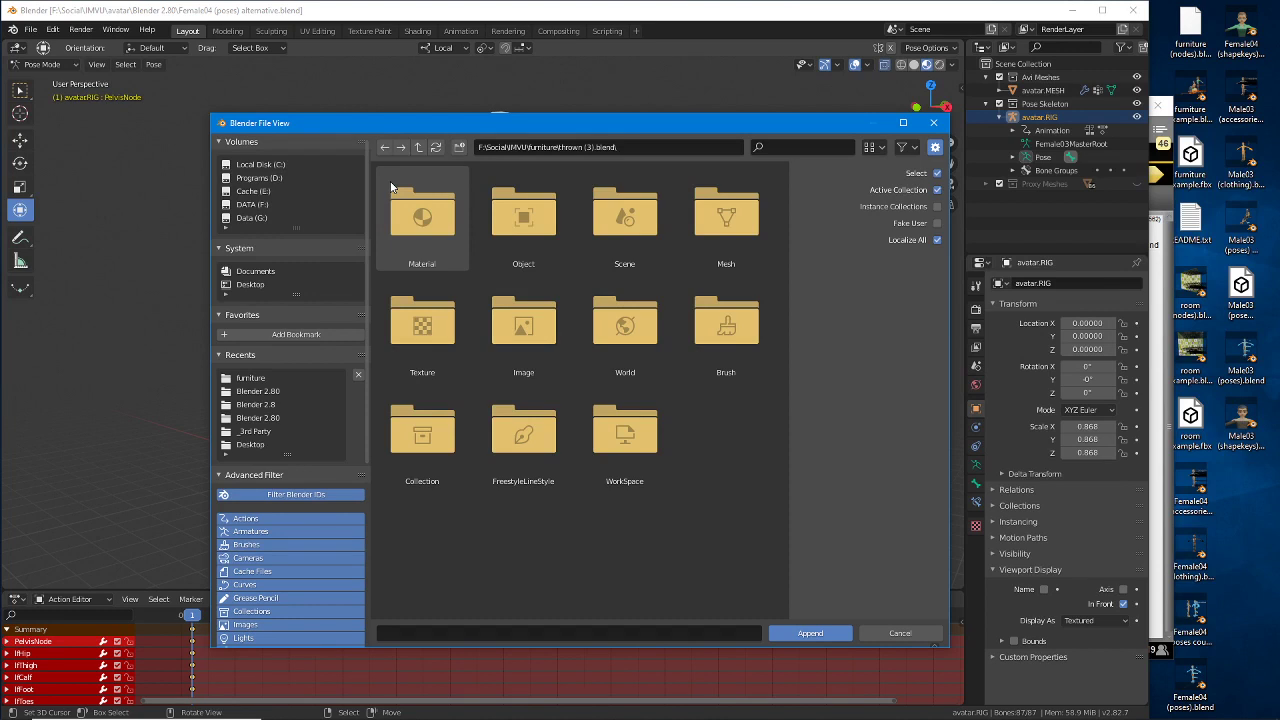
Step: Return to the furniture folder and open thrown (3).blend again as the append source
click(418, 147)
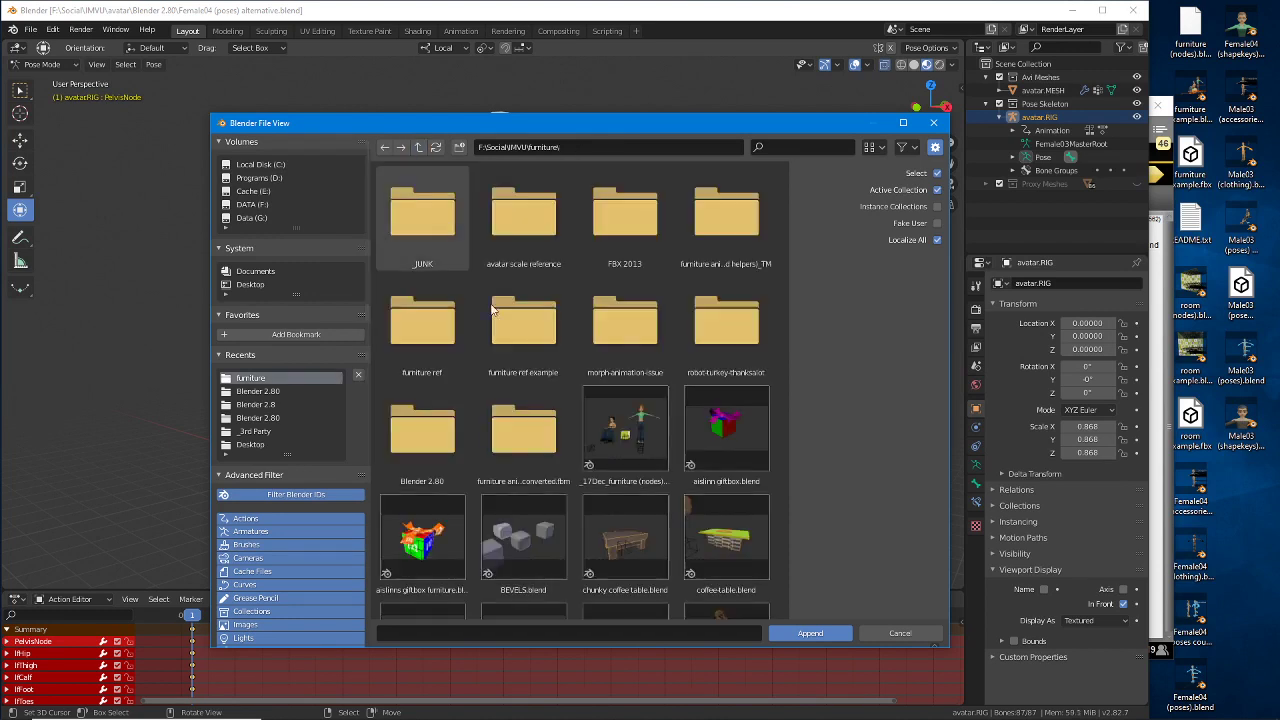
drag(783, 188, 778, 521)
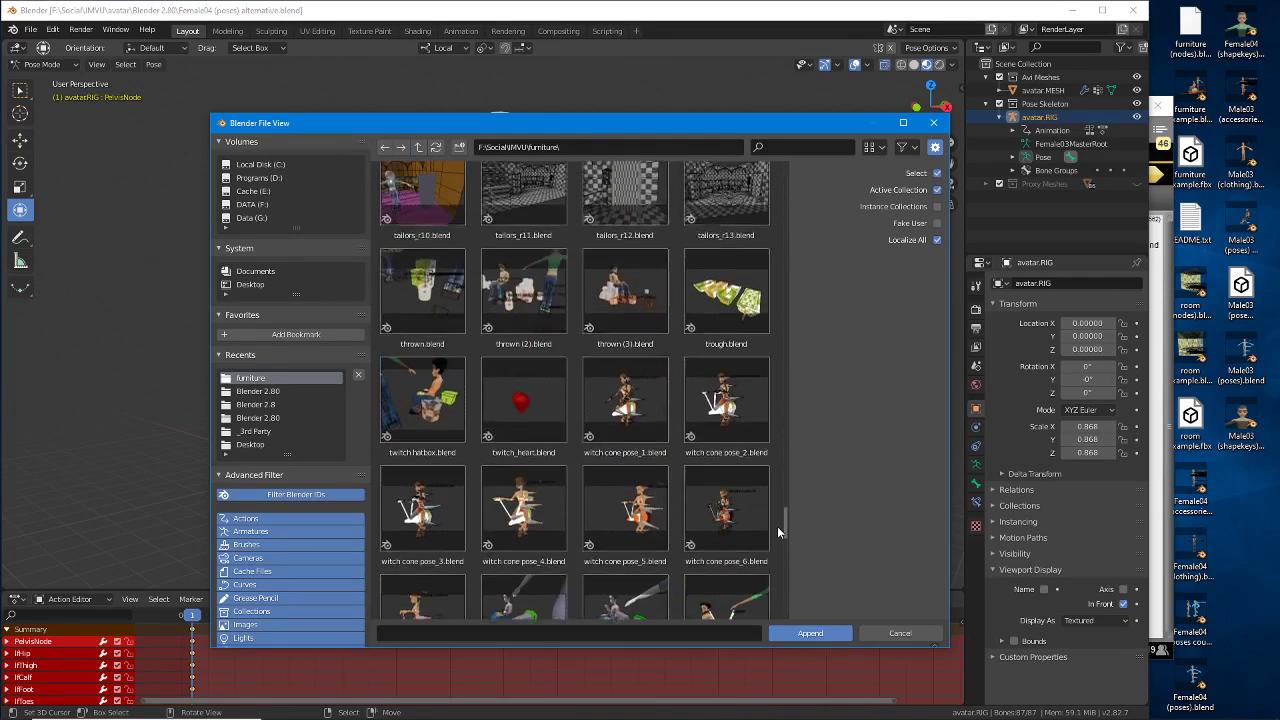
double_click(620, 296)
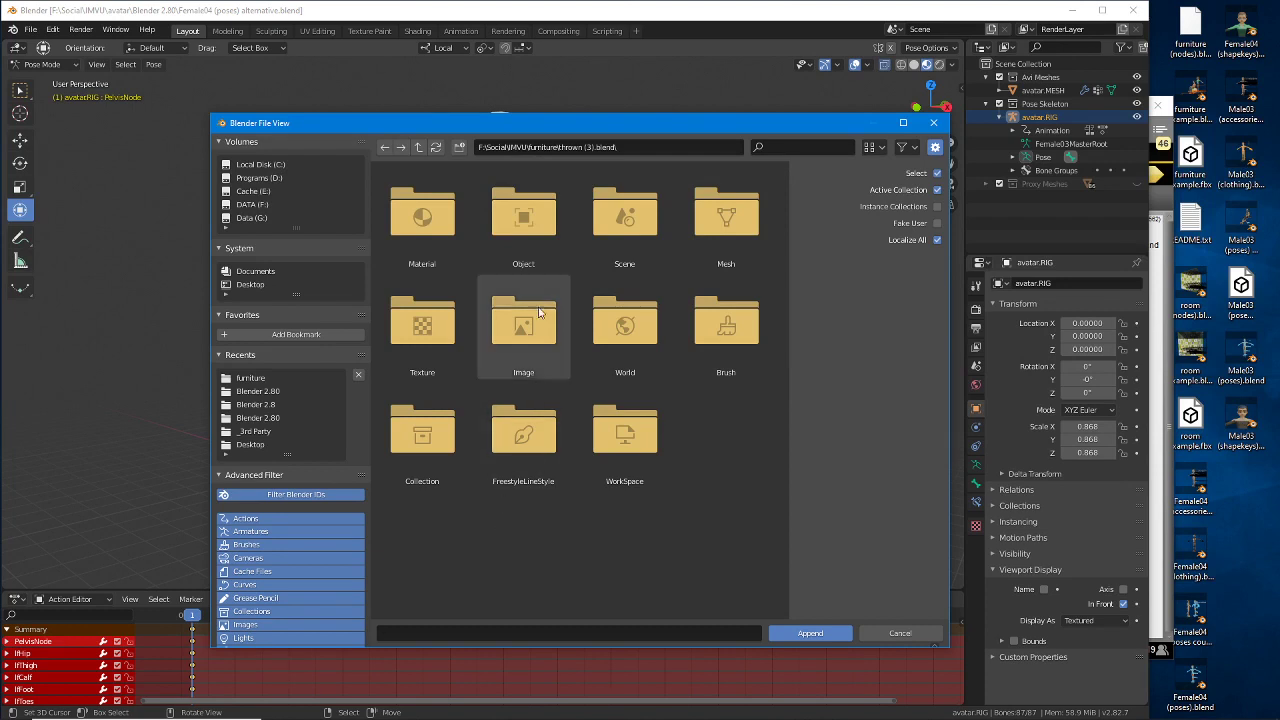
Step: Append the bogroll.MESH object from thrown (3).blend into the pose scene
click(521, 216)
click(521, 216)
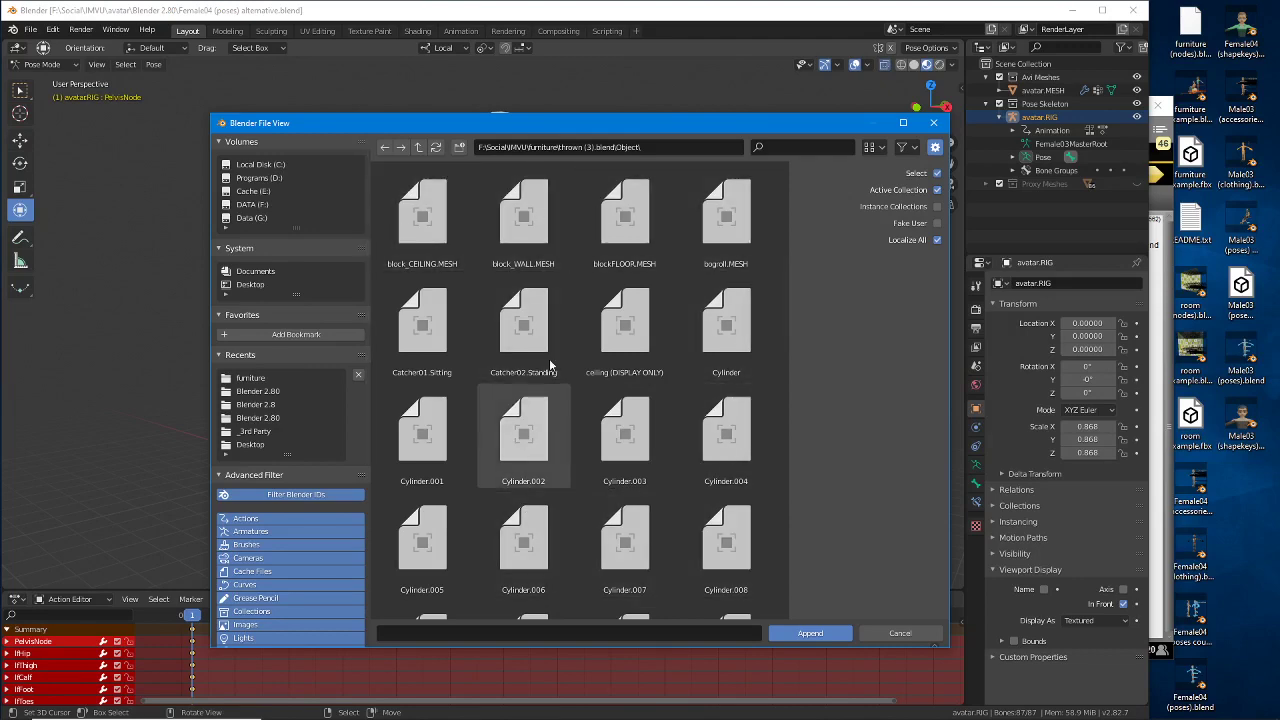
drag(544, 123, 572, 109)
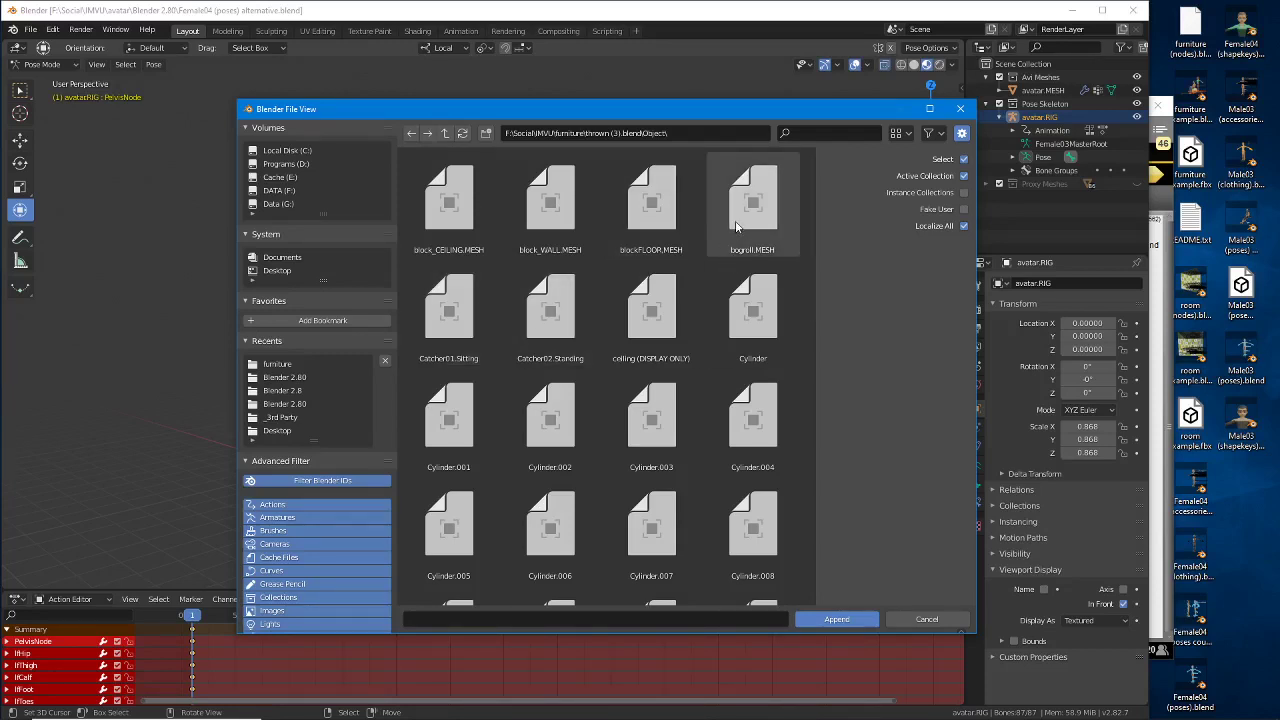
mouse_move(710, 186)
mouse_down()
mouse_move(820, 256)
mouse_move(801, 202)
mouse_up()
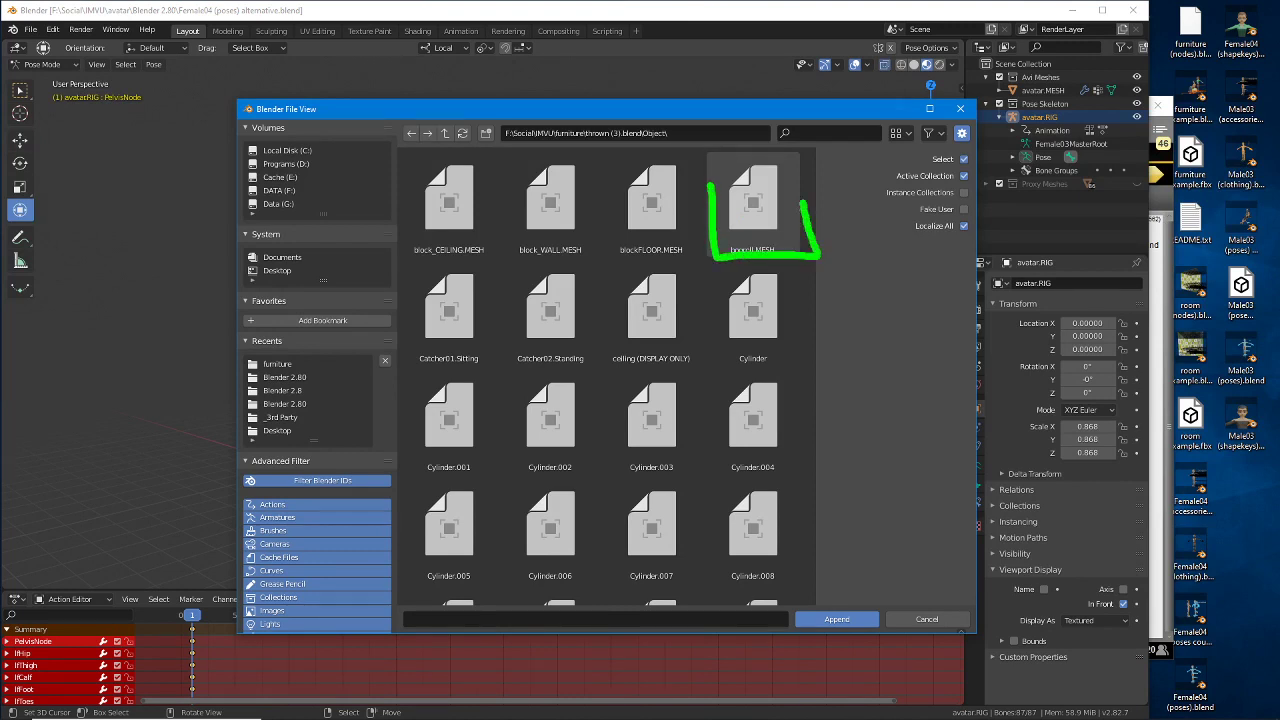
click(752, 204)
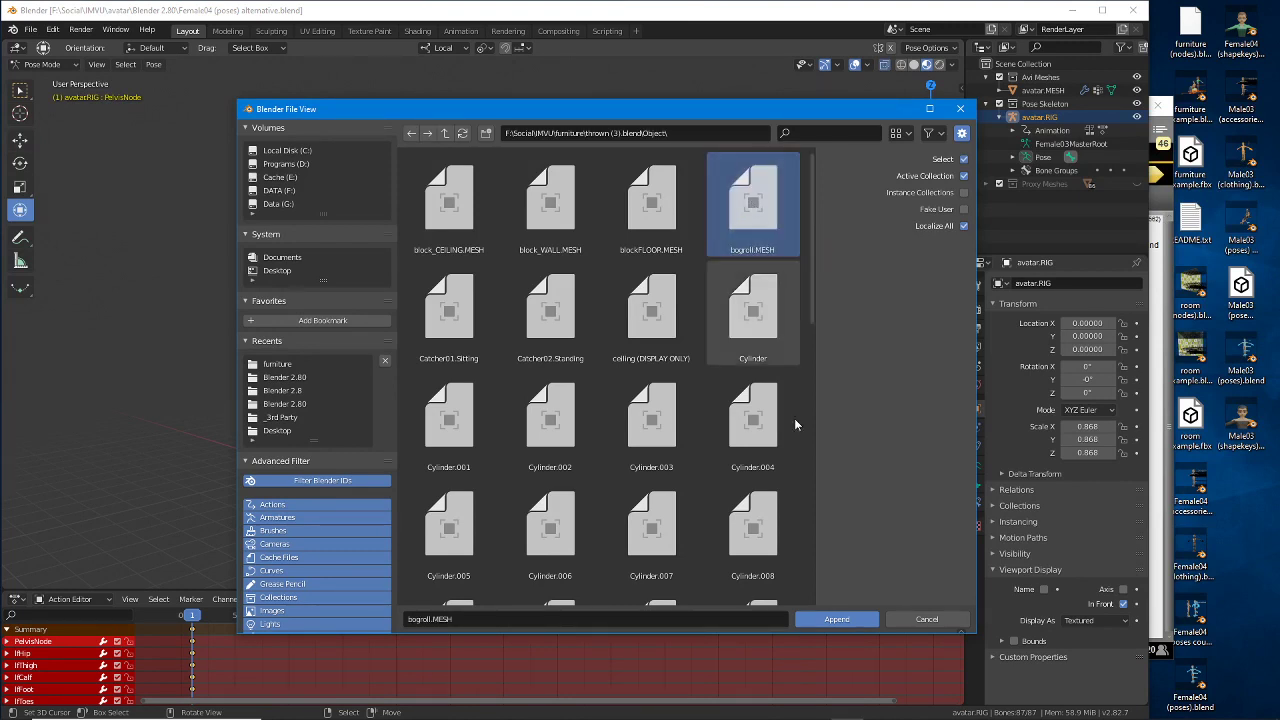
click(838, 621)
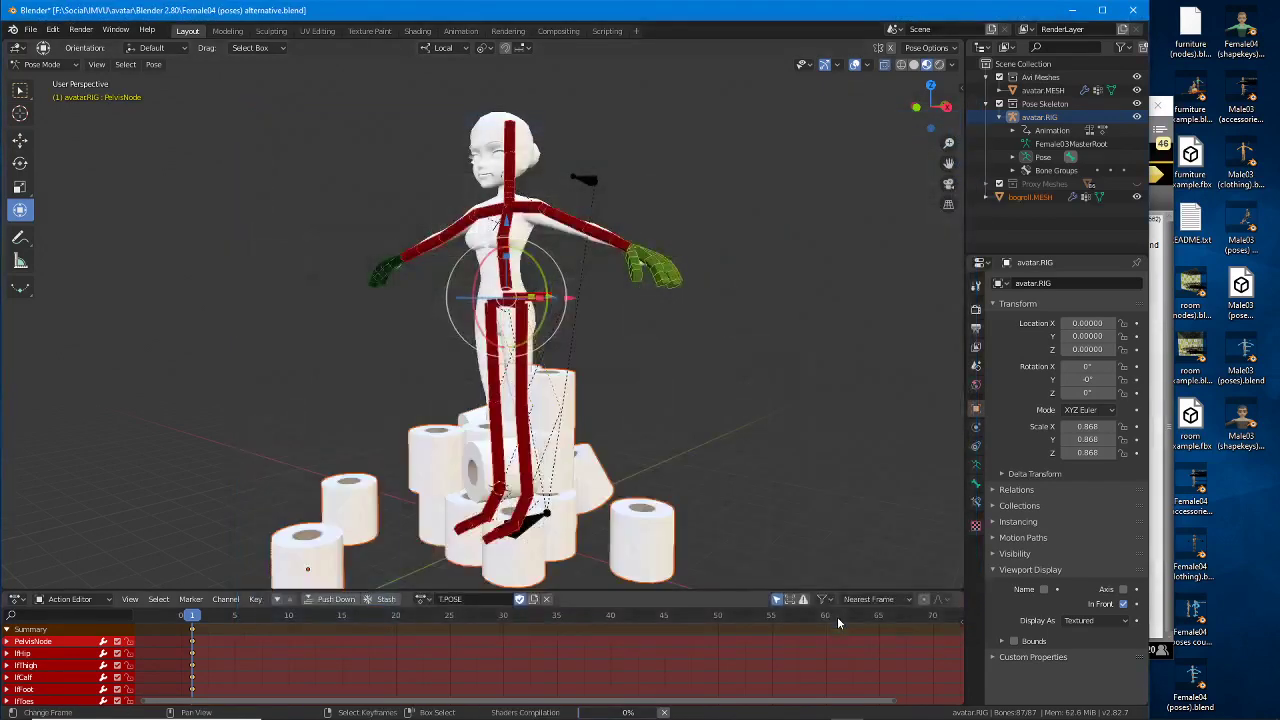
Step: Append the Root and seat01.Sitting objects together from thrown (3).blend, leaving out the ceiling and wall roots
mouse_move(560, 450)
middle_down()
mouse_move(407, 447)
mouse_move(730, 457)
mouse_move(477, 463)
mouse_move(608, 466)
mouse_move(564, 470)
mouse_move(561, 430)
middle_up()
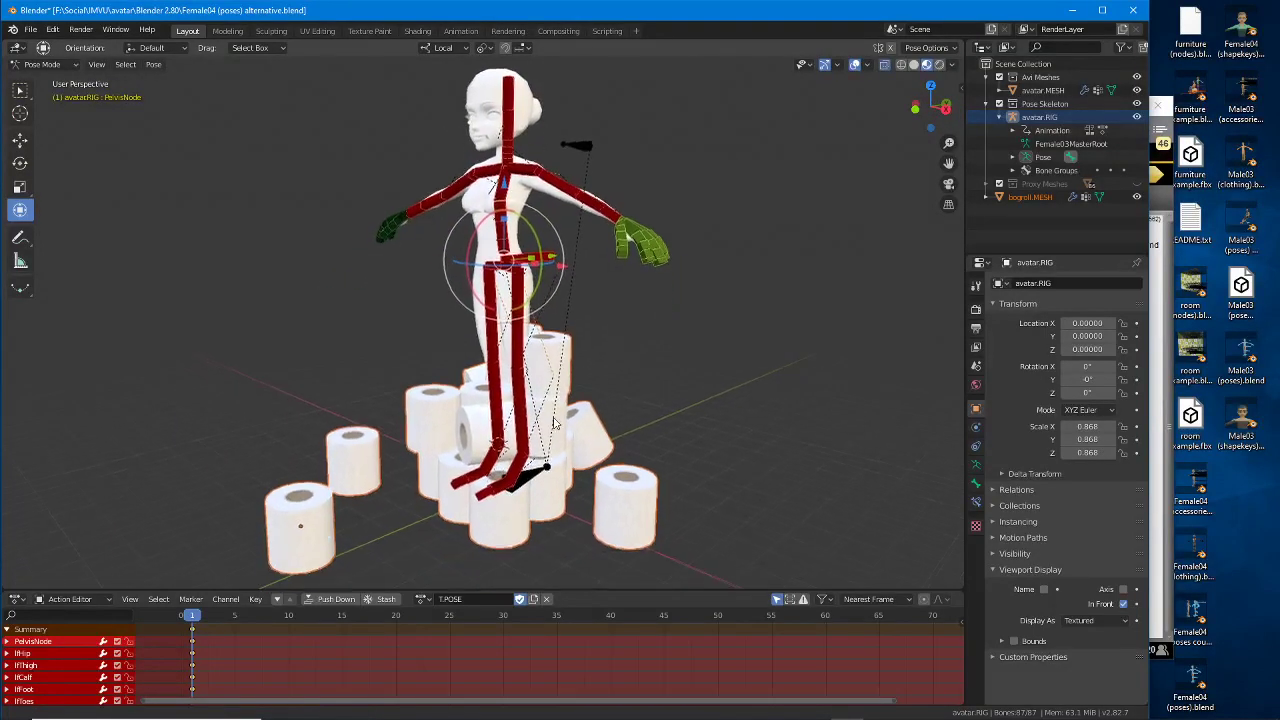
click(31, 31)
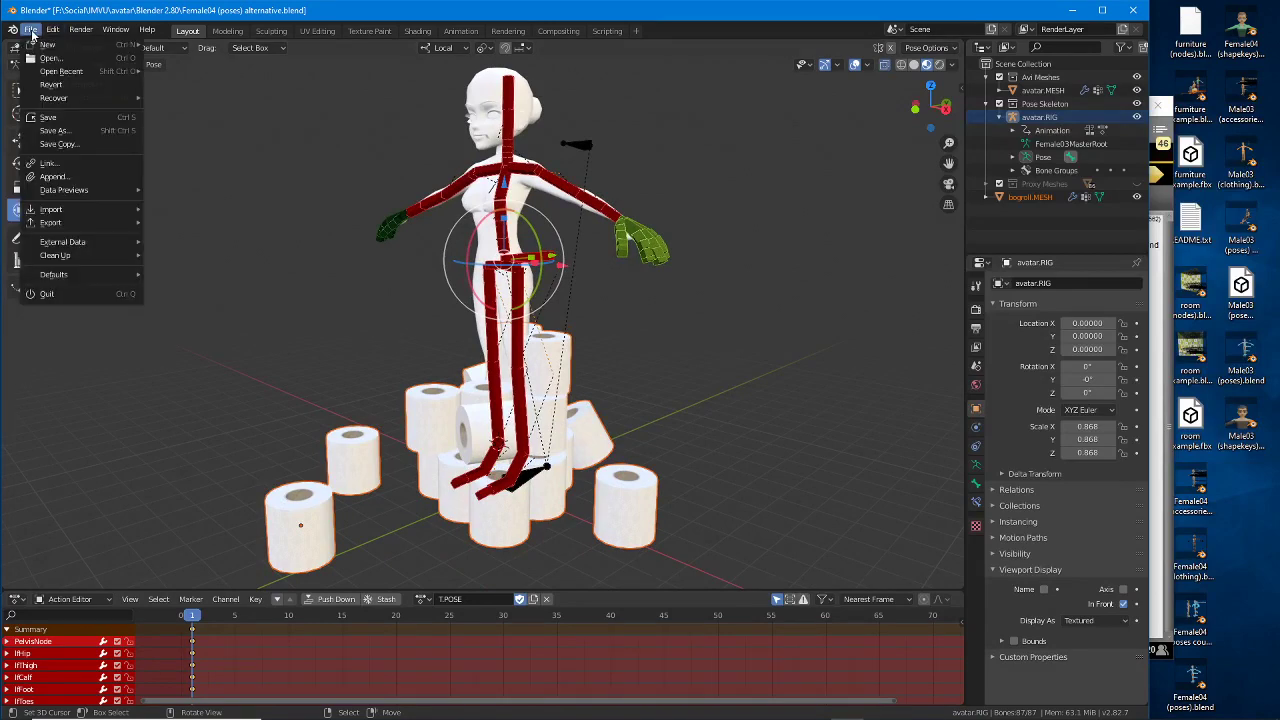
mouse_move(64, 224)
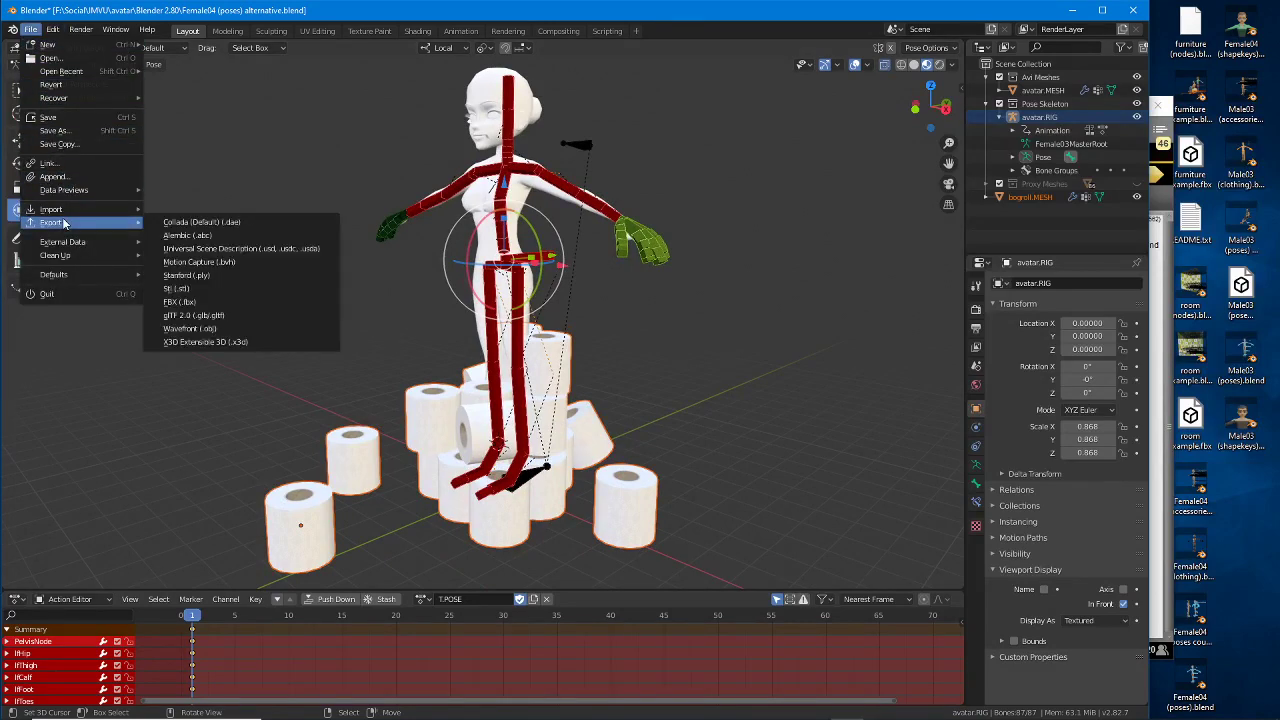
click(62, 177)
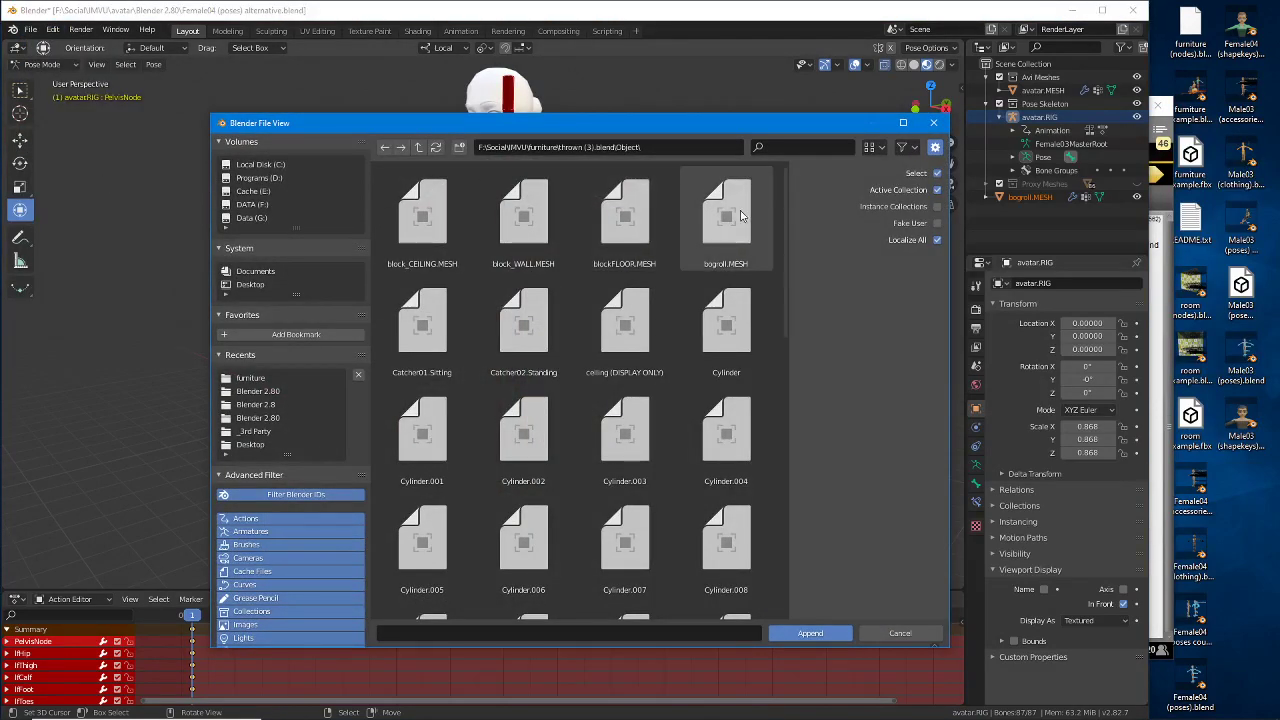
scroll(600, 462, down, 2)
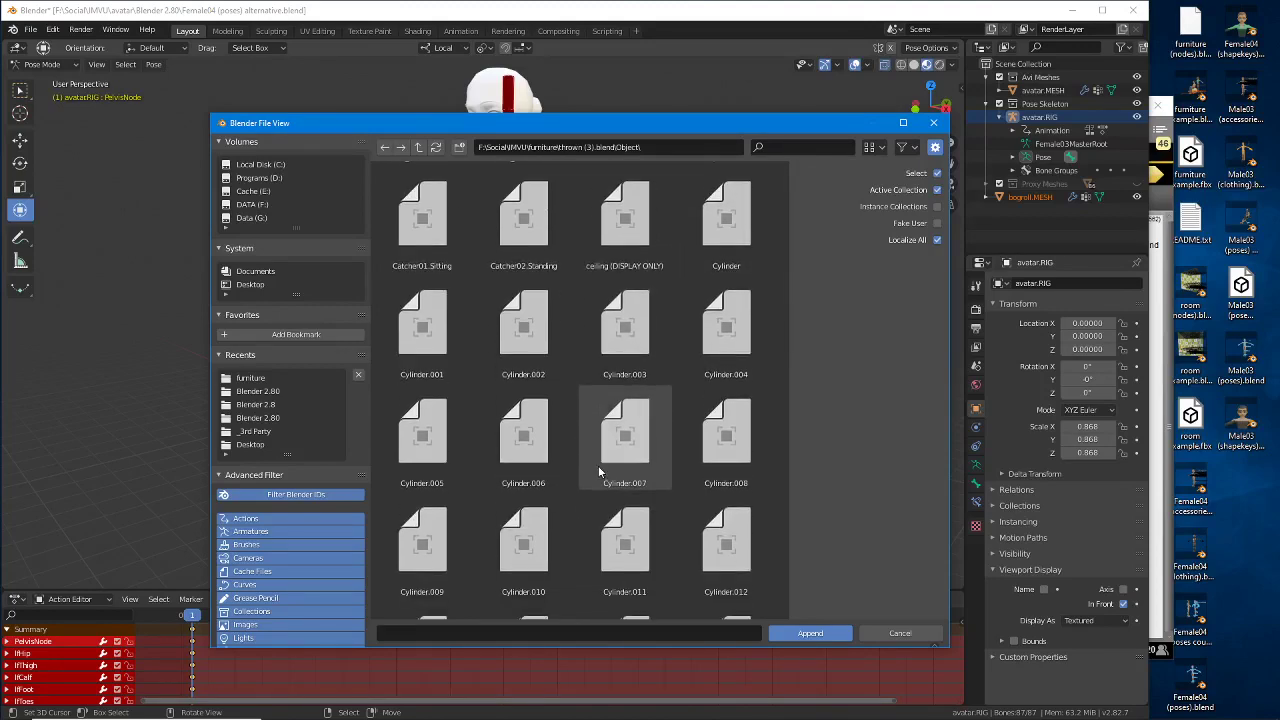
scroll(598, 465, down, 5)
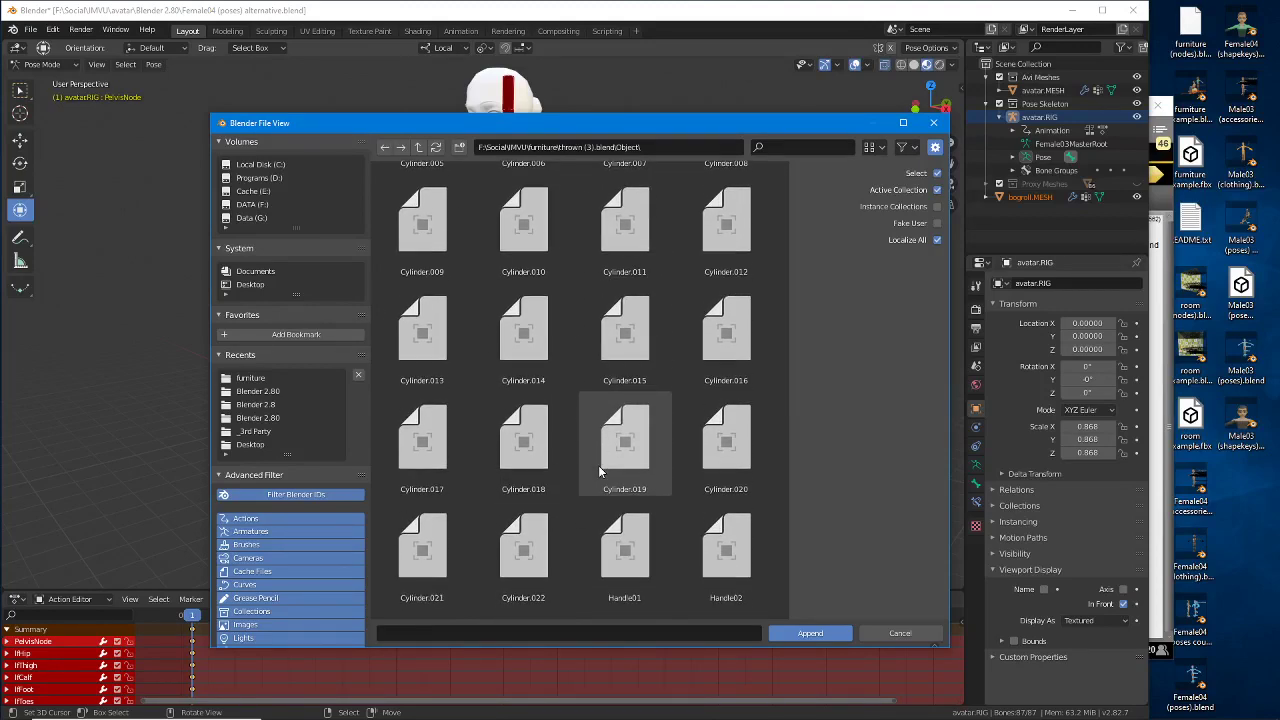
scroll(599, 465, down, 3)
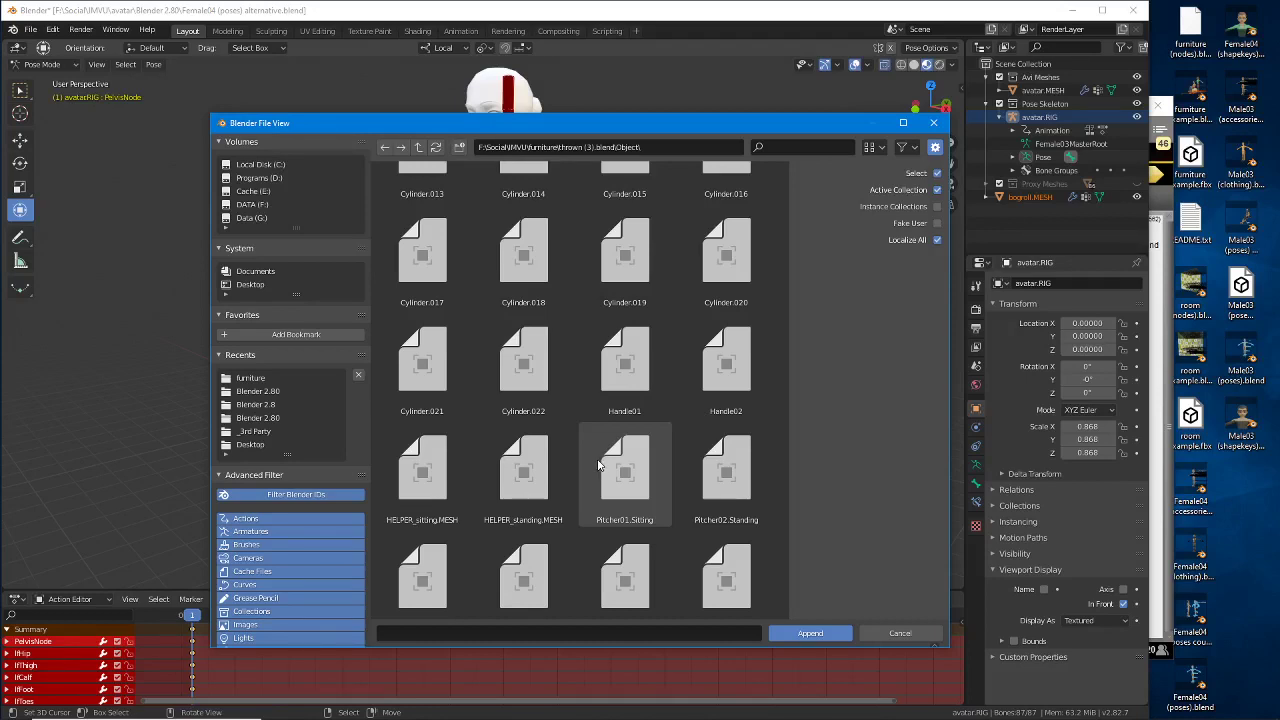
scroll(598, 465, down, 2)
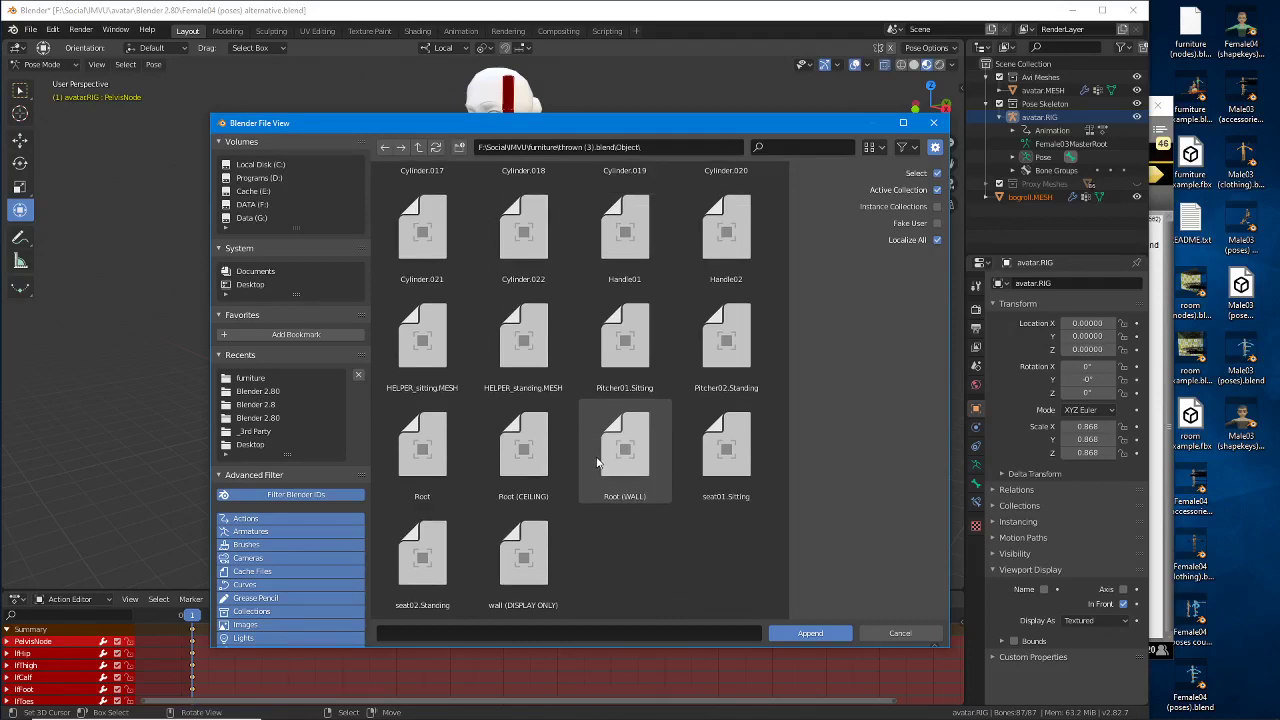
click(431, 432)
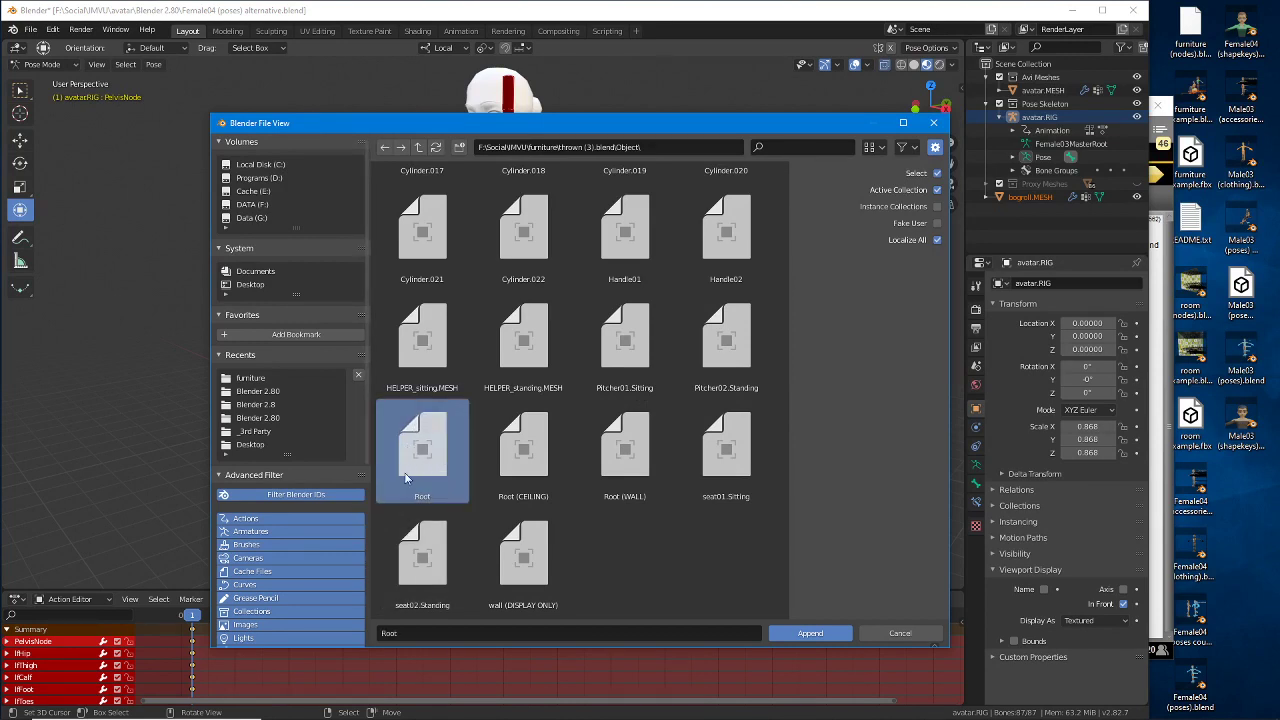
mouse_move(395, 419)
mouse_down()
mouse_move(460, 505)
mouse_move(461, 416)
mouse_up()
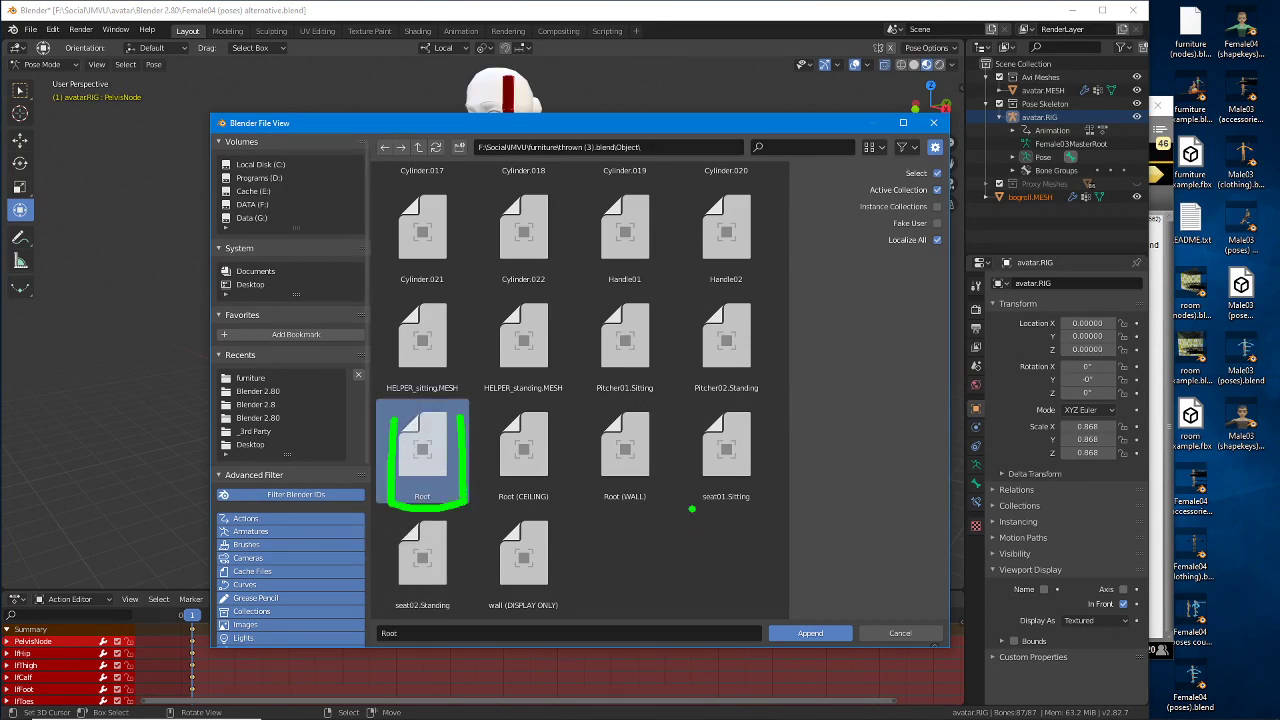
mouse_move(692, 424)
mouse_down()
mouse_move(692, 440)
mouse_move(785, 510)
mouse_move(768, 424)
mouse_up()
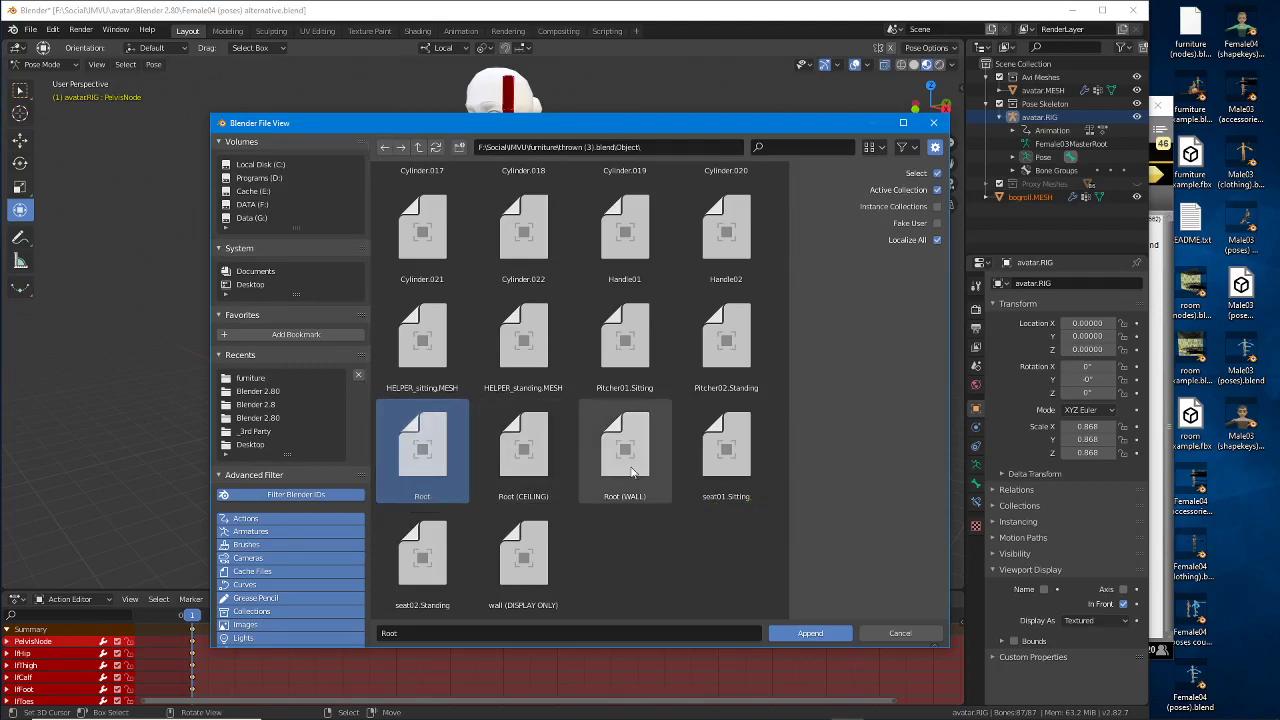
click(726, 450)
shift+click(433, 452)
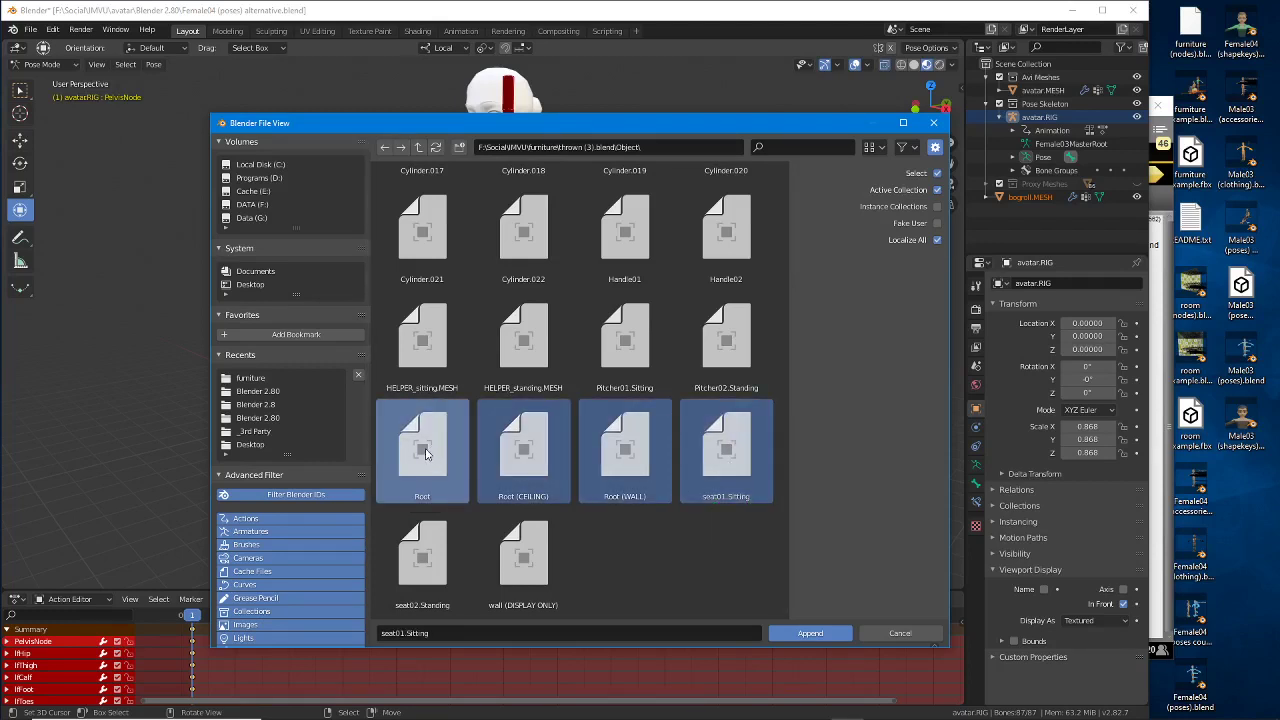
click(430, 455)
ctrl+click(733, 465)
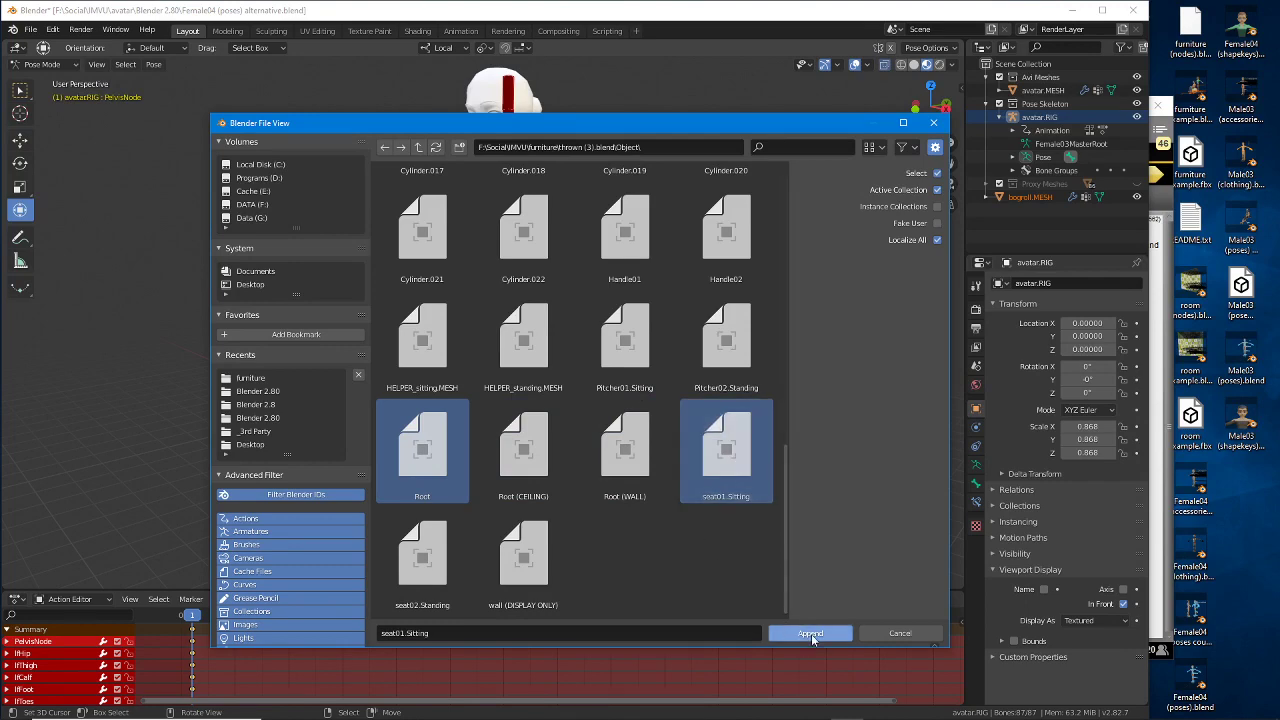
click(811, 634)
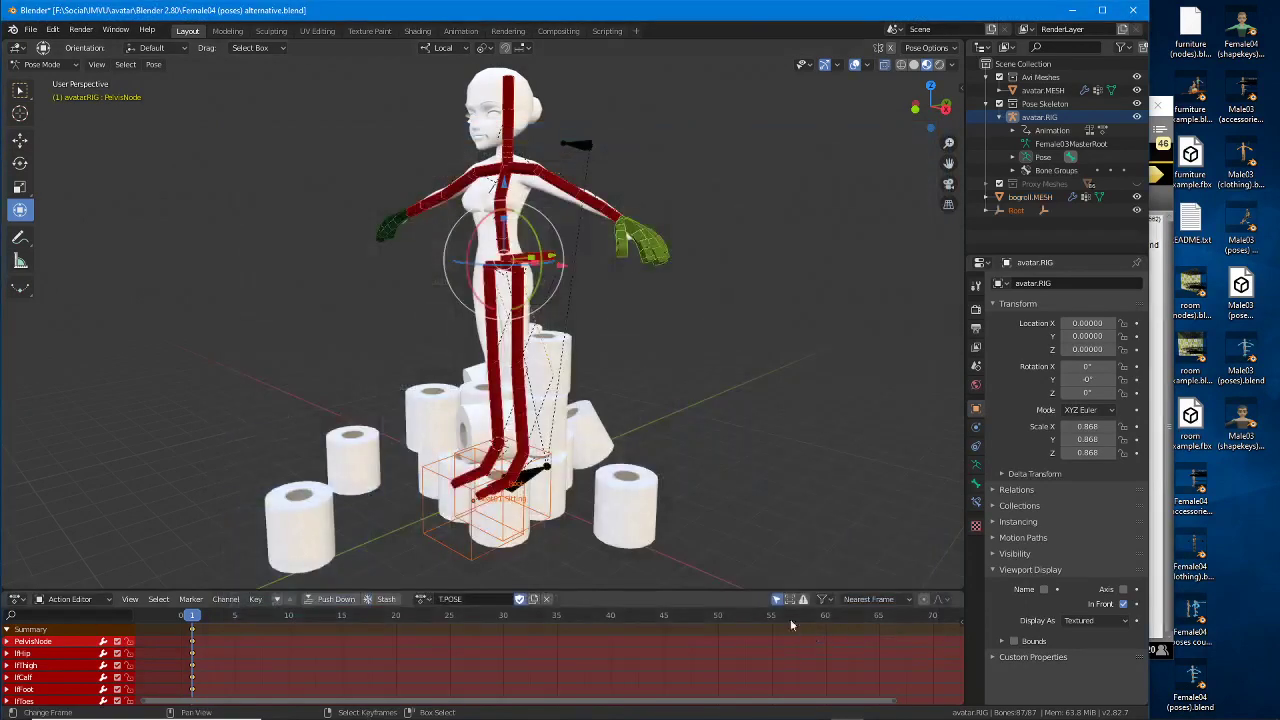
Step: Switch from Pose Mode to Object Mode and select the Root node at the avatar's feet
middle_drag(478, 453, 474, 399)
click(419, 336)
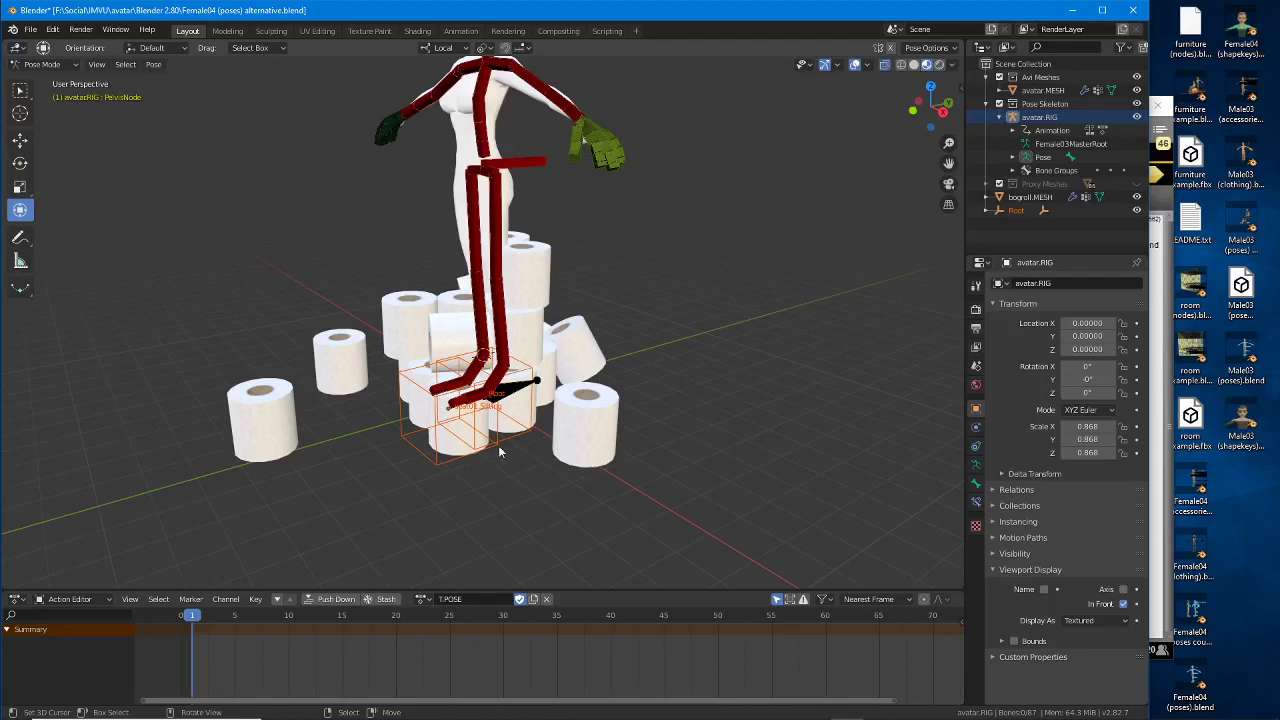
middle_drag(511, 443, 491, 448)
key(Tab)
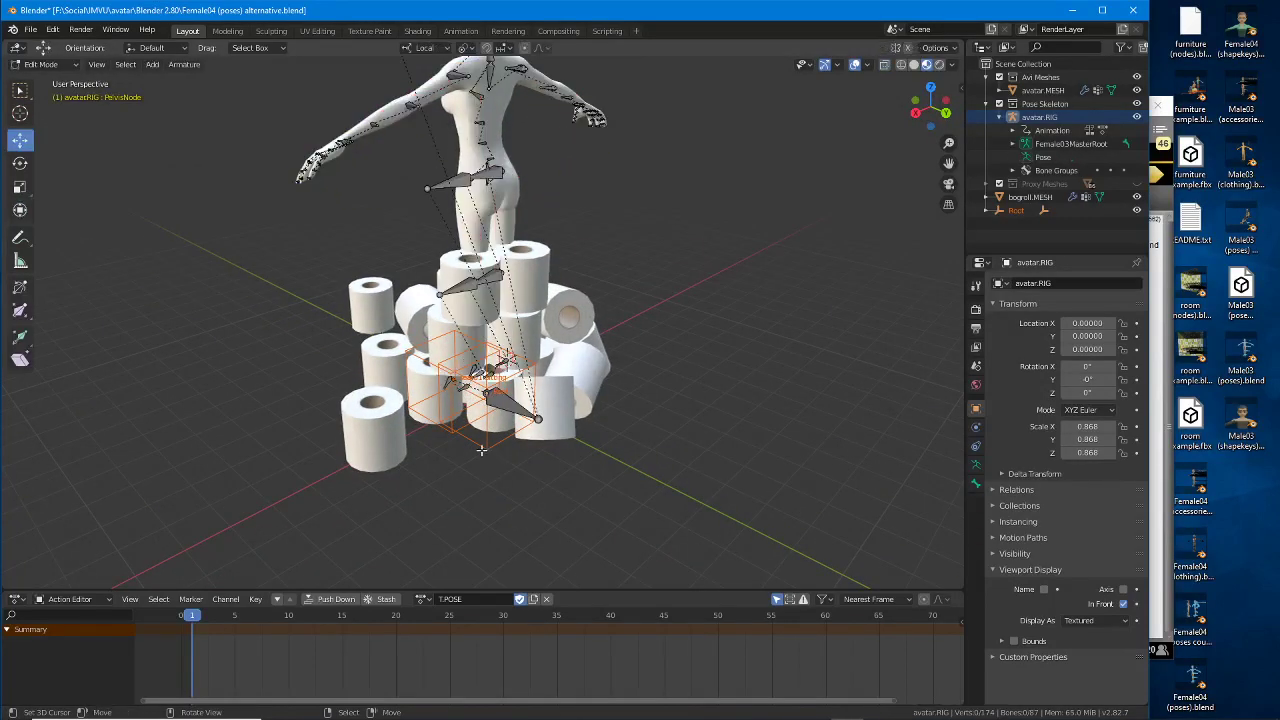
key(Tab)
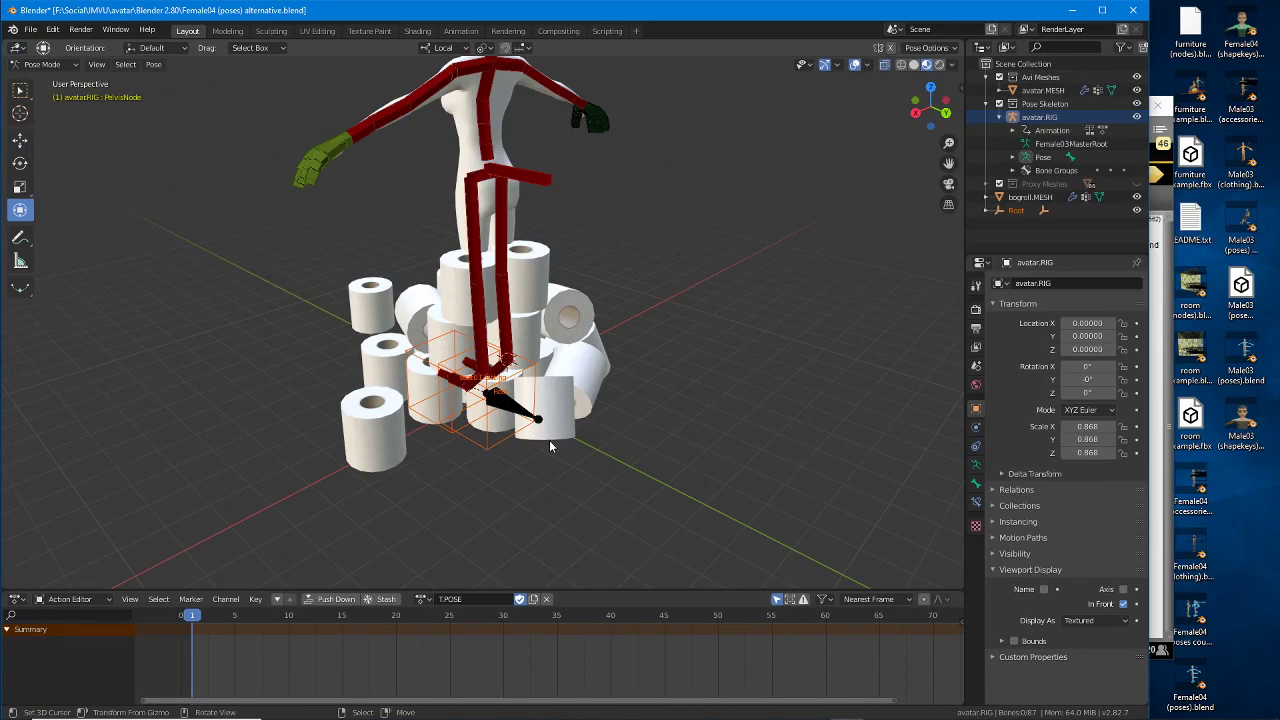
key(ctrl+Tab)
click(497, 444)
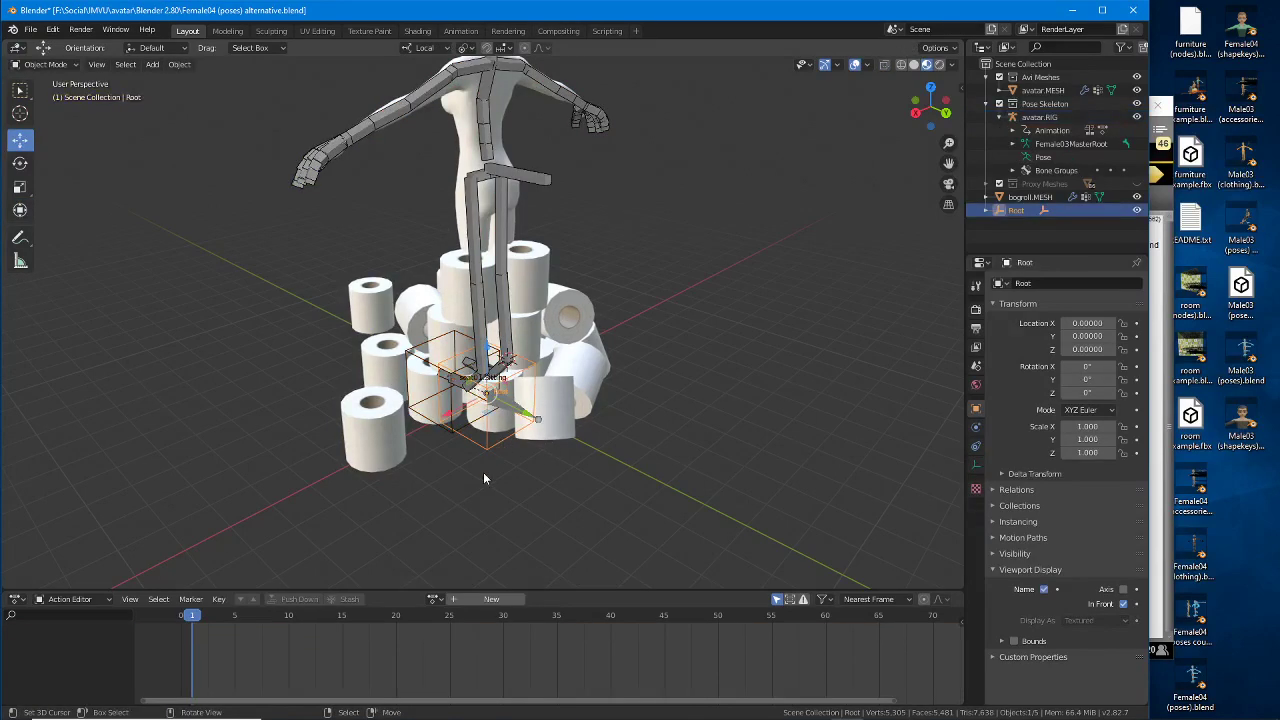
middle_drag(484, 478, 518, 467)
key(g)
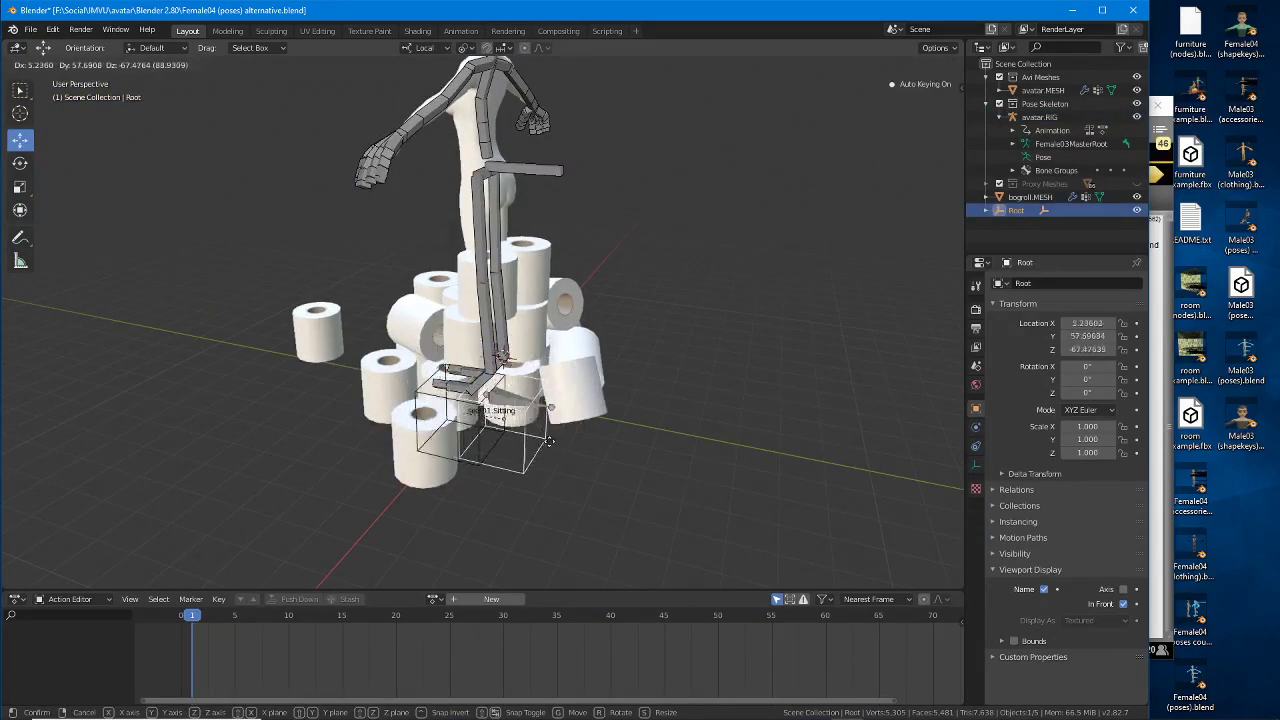
key(Escape)
Step: Parent seat01.Sitting and bogroll.MESH to the Root node as Object with Keep Transform
mouse_move(531, 444)
middle_down()
mouse_move(514, 430)
mouse_move(530, 426)
middle_up()
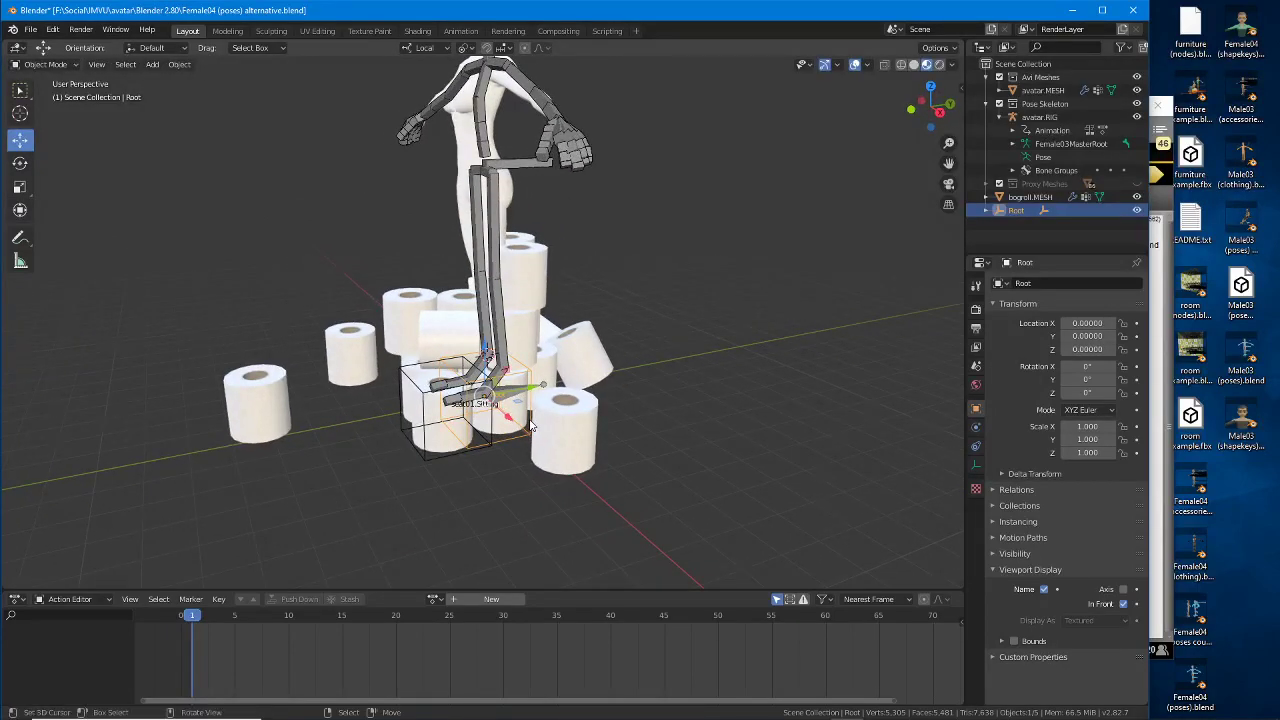
scroll(530, 426, up, 3)
click(397, 437)
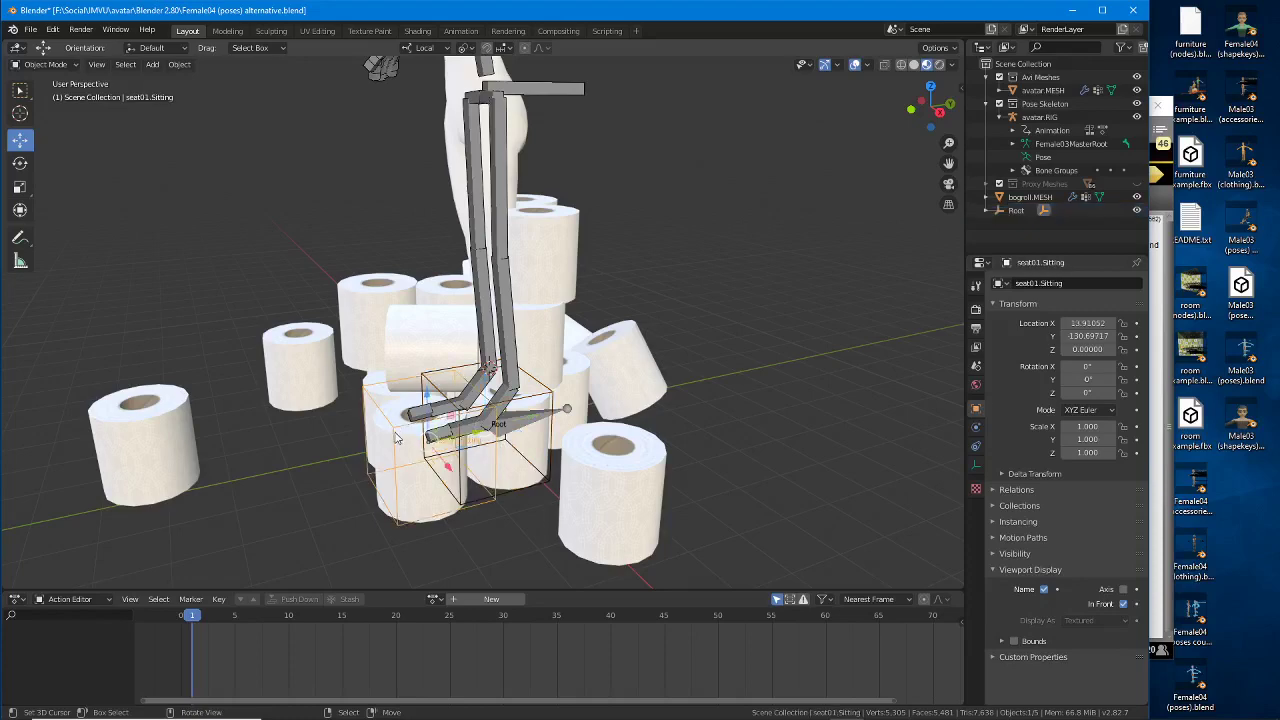
shift+click(395, 324)
shift+click(502, 496)
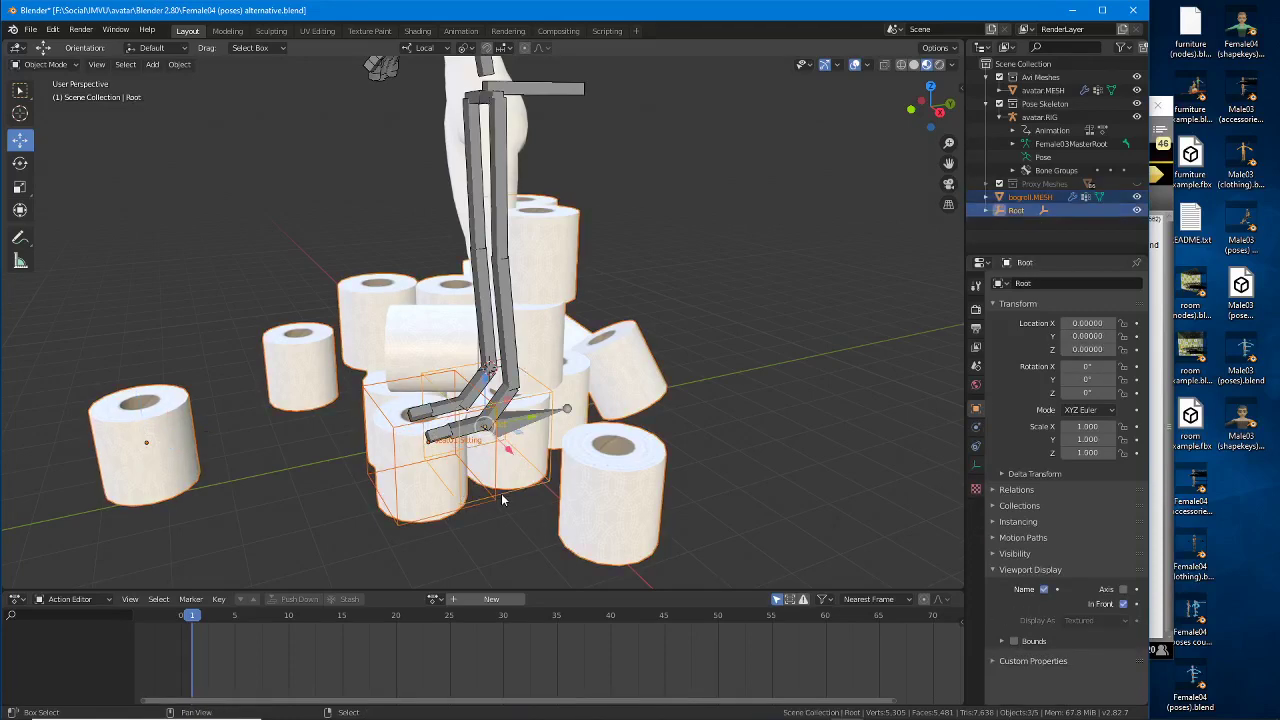
middle_drag(503, 500, 543, 429)
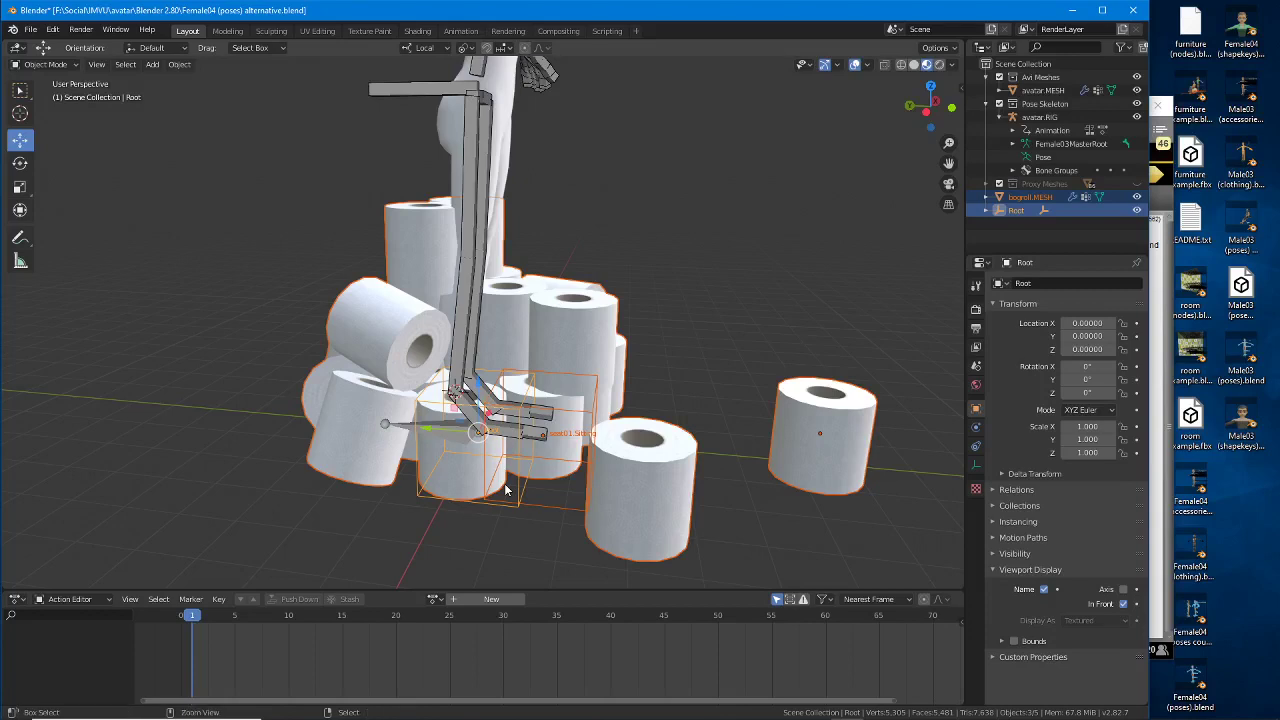
key(ctrl+p)
click(456, 483)
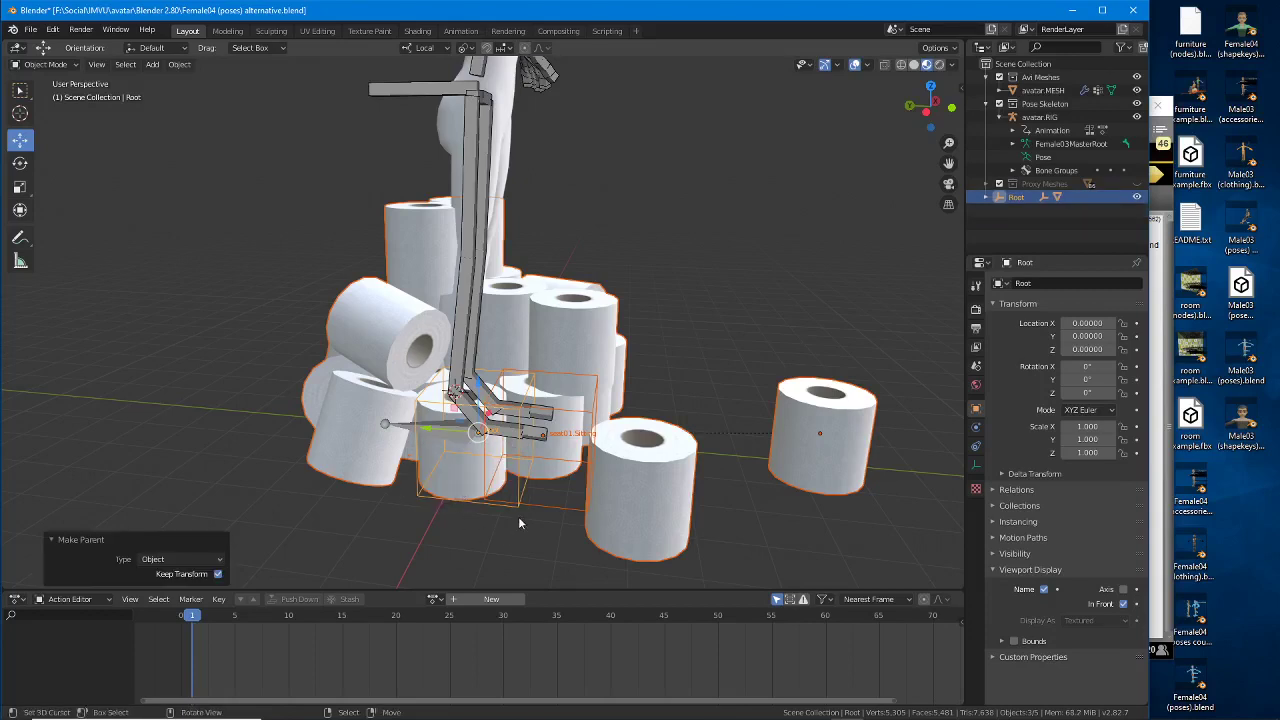
Step: Move the Root node with its children about 132.26 along local Y, bringing the seat node towards the avatar's origin
middle_drag(518, 516, 560, 483)
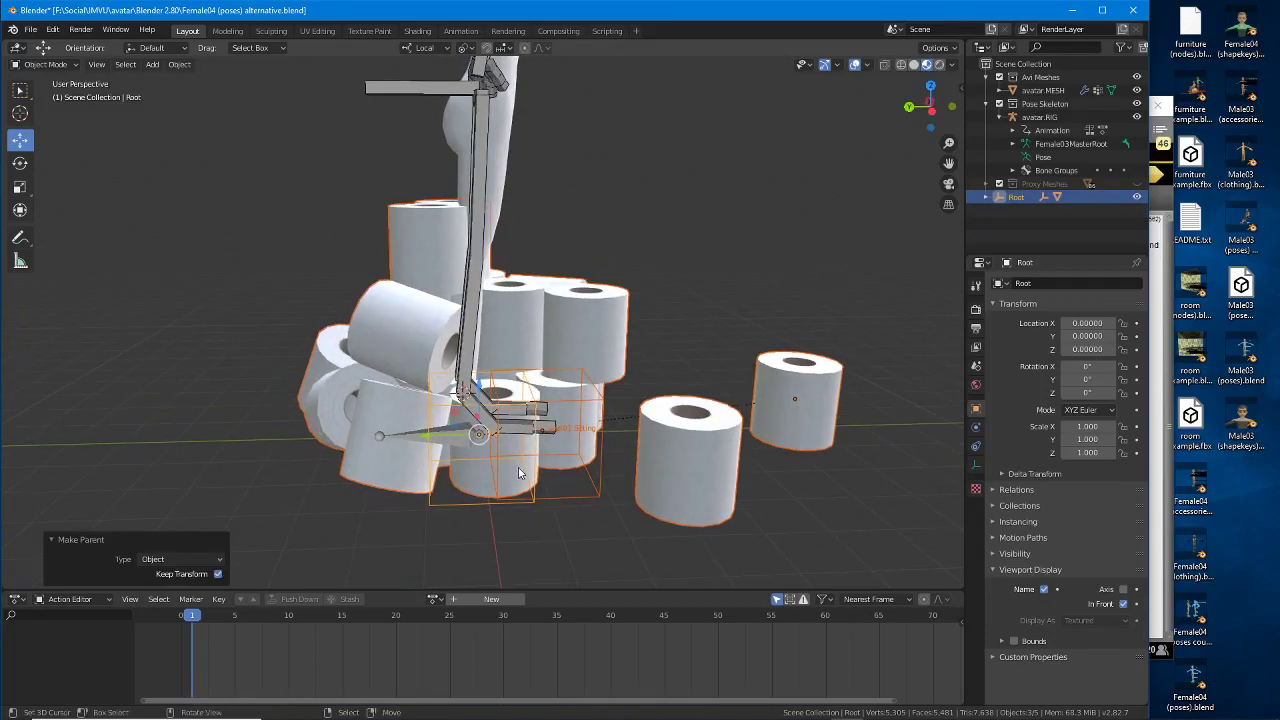
click(576, 498)
middle_drag(548, 466, 530, 465)
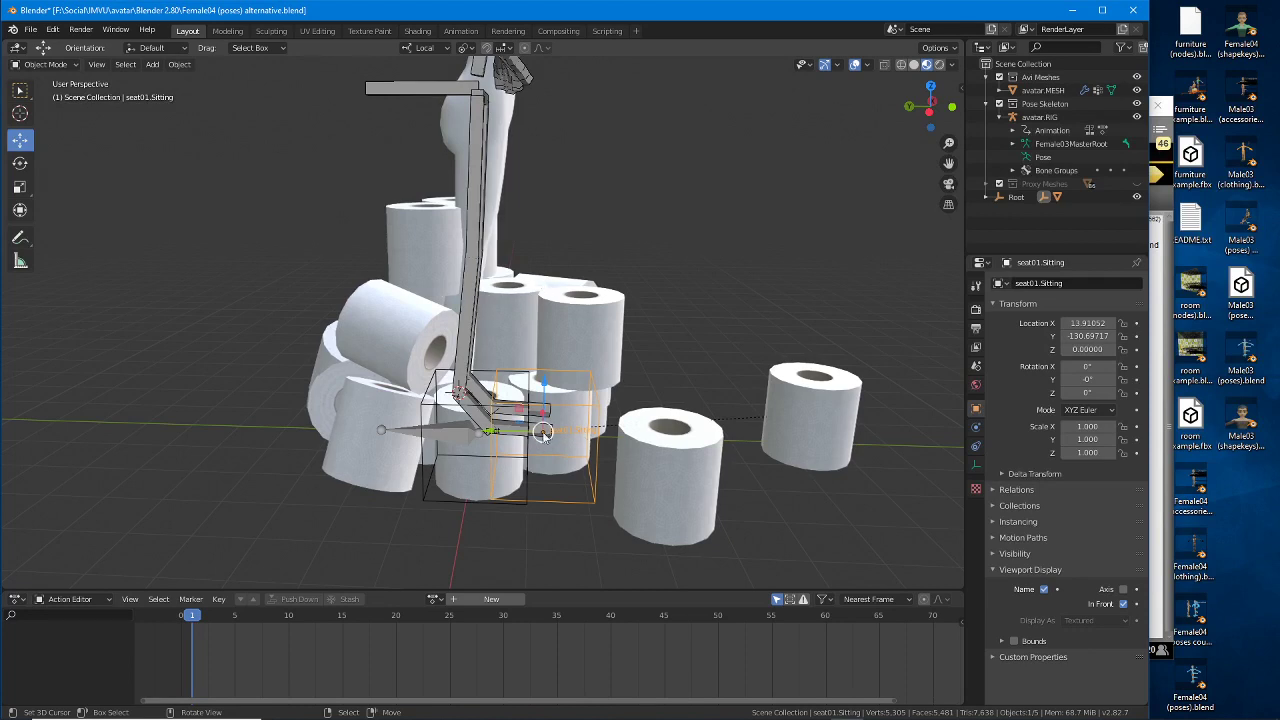
click(439, 500)
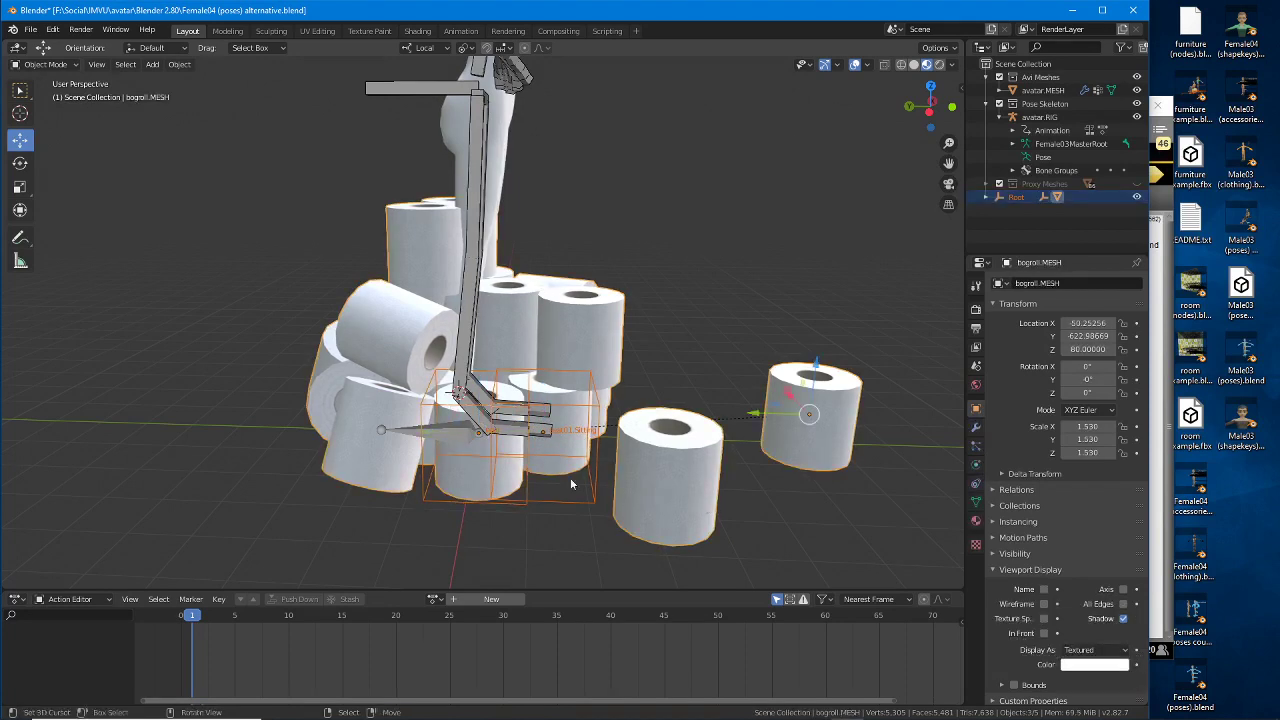
middle_drag(570, 477, 612, 460)
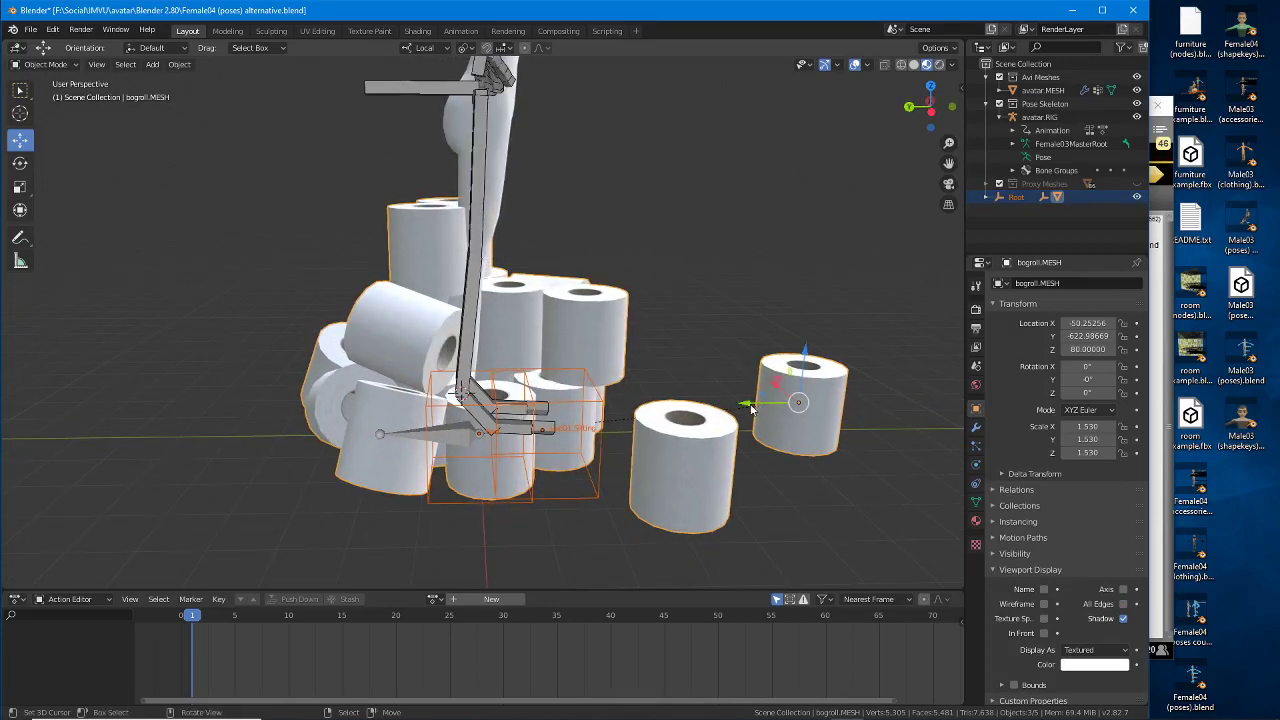
click(442, 508)
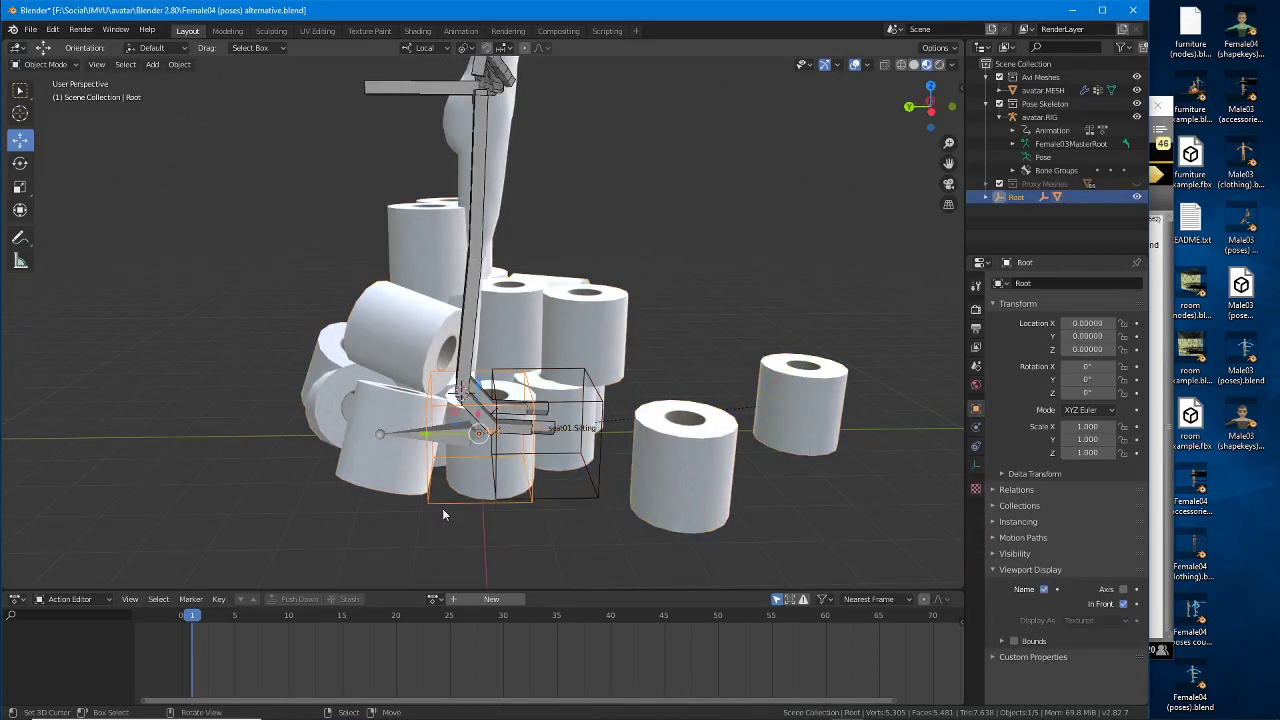
drag(432, 438, 362, 437)
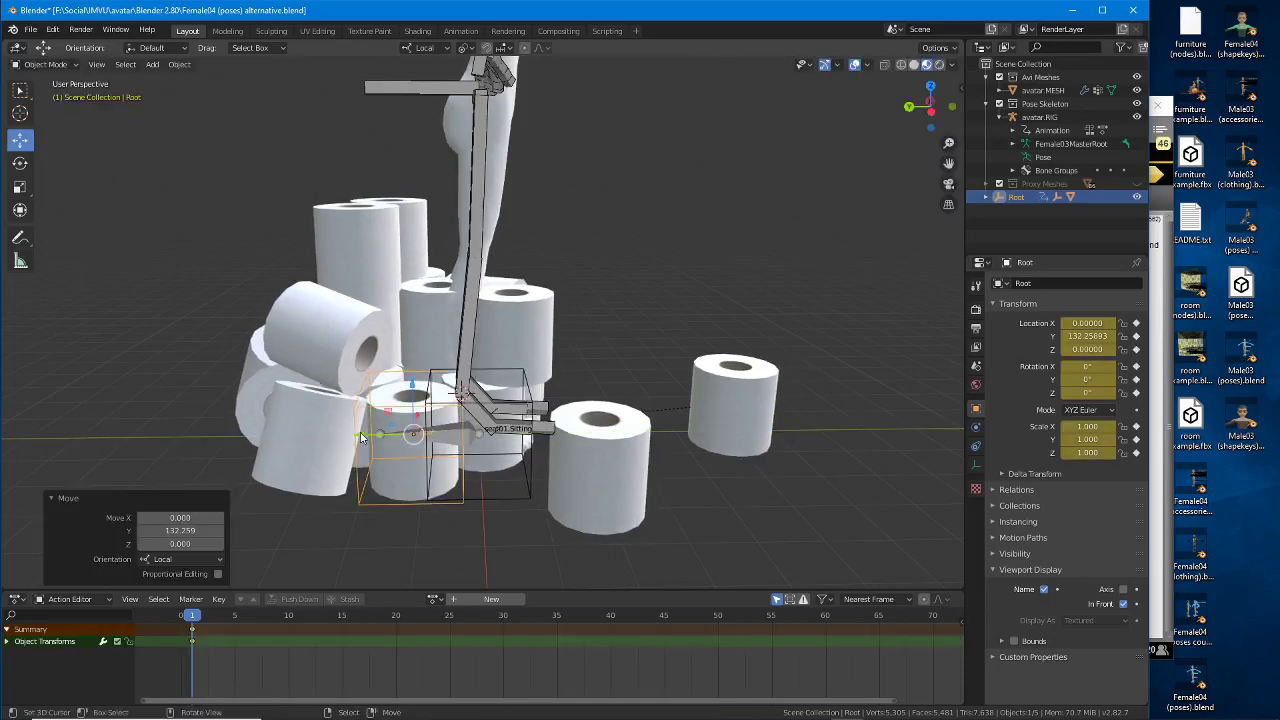
Step: Select seat01.Sitting and examine closely how its centre lines up with the avatar's root bone
click(478, 490)
scroll(492, 505, up, 3)
shift+middle_drag(492, 505, 443, 358)
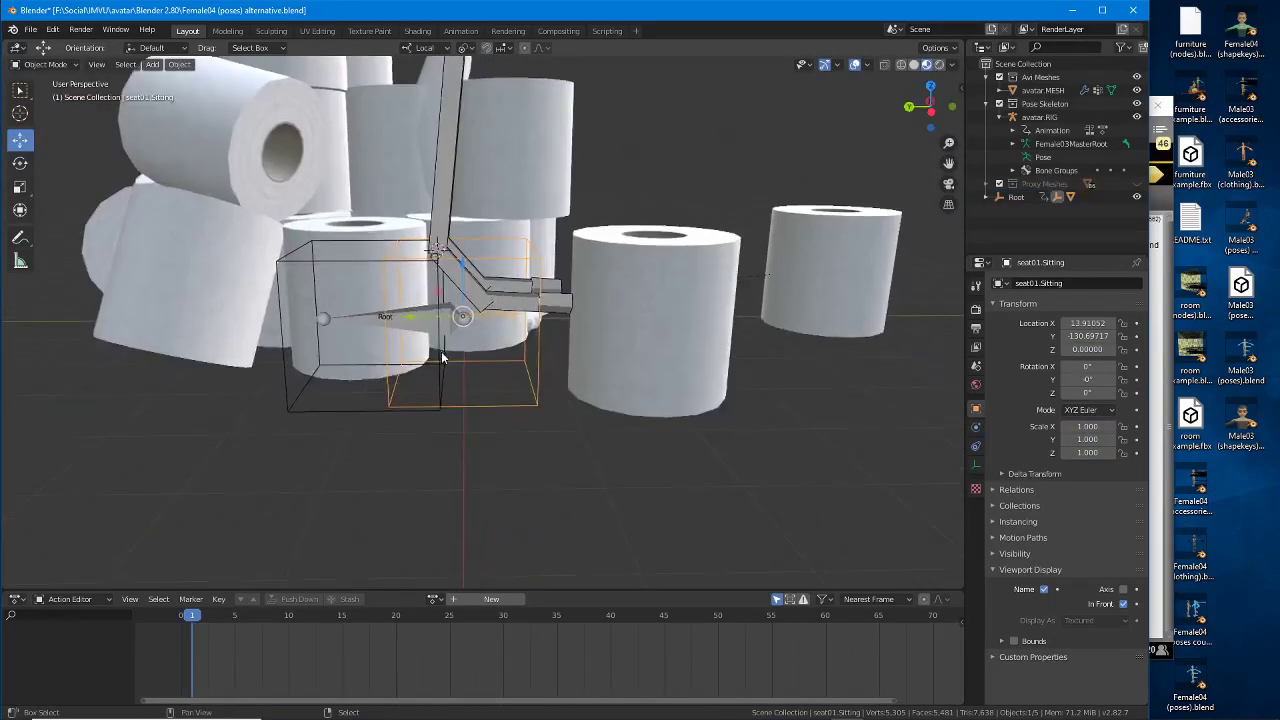
scroll(445, 356, up, 5)
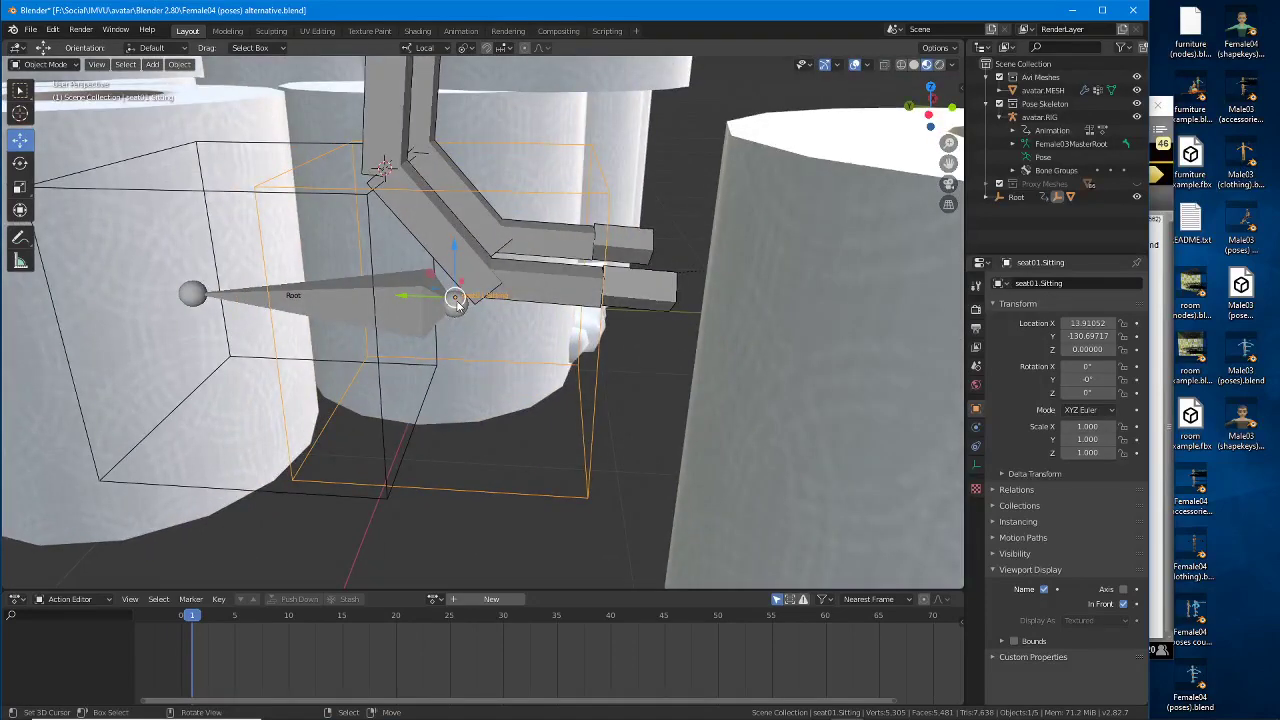
key(ctrl+2)
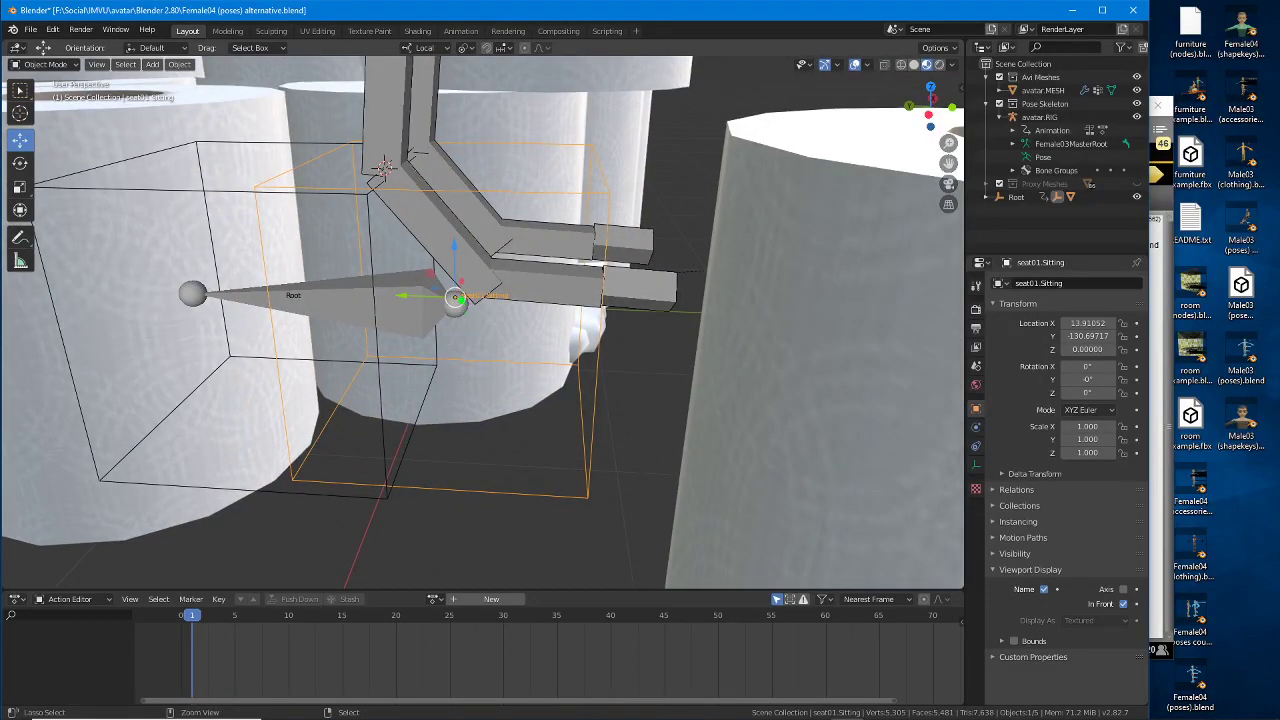
drag(442, 289, 476, 294)
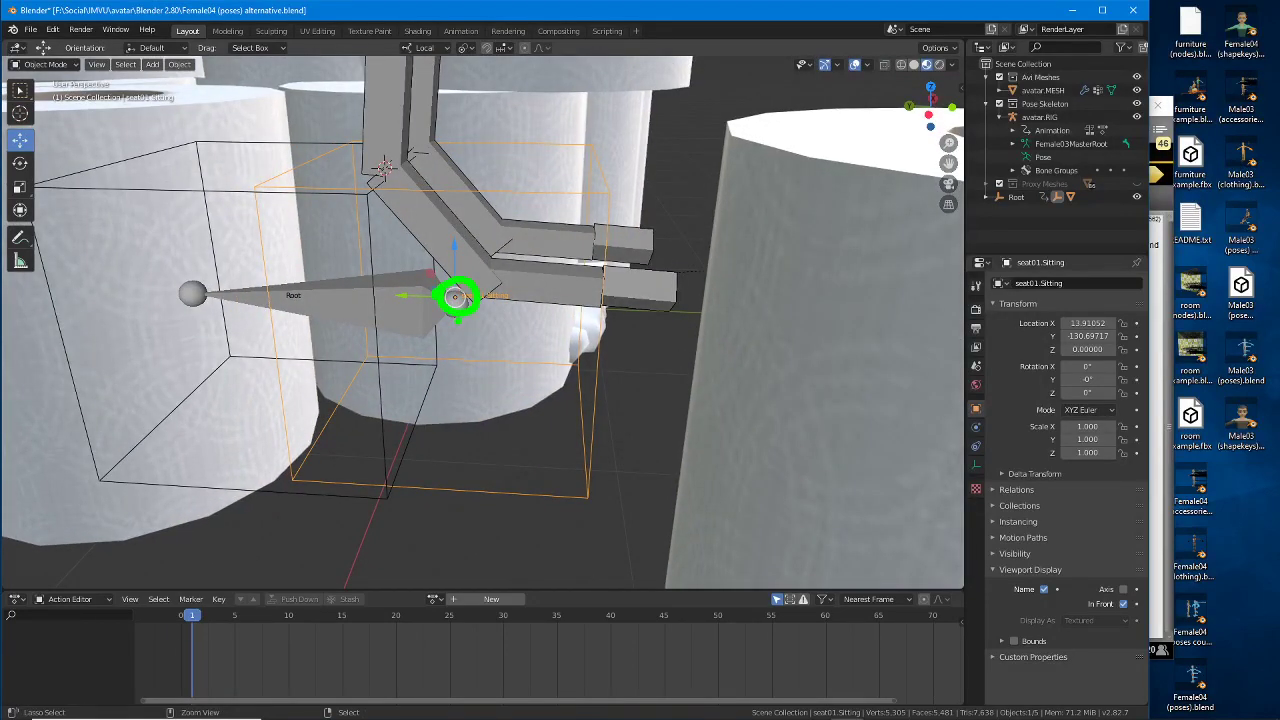
middle_drag(475, 319, 464, 394)
Step: Show the scene from directly above in wireframe shading with X-ray on, framed on seat01.Sitting
key(KP_7)
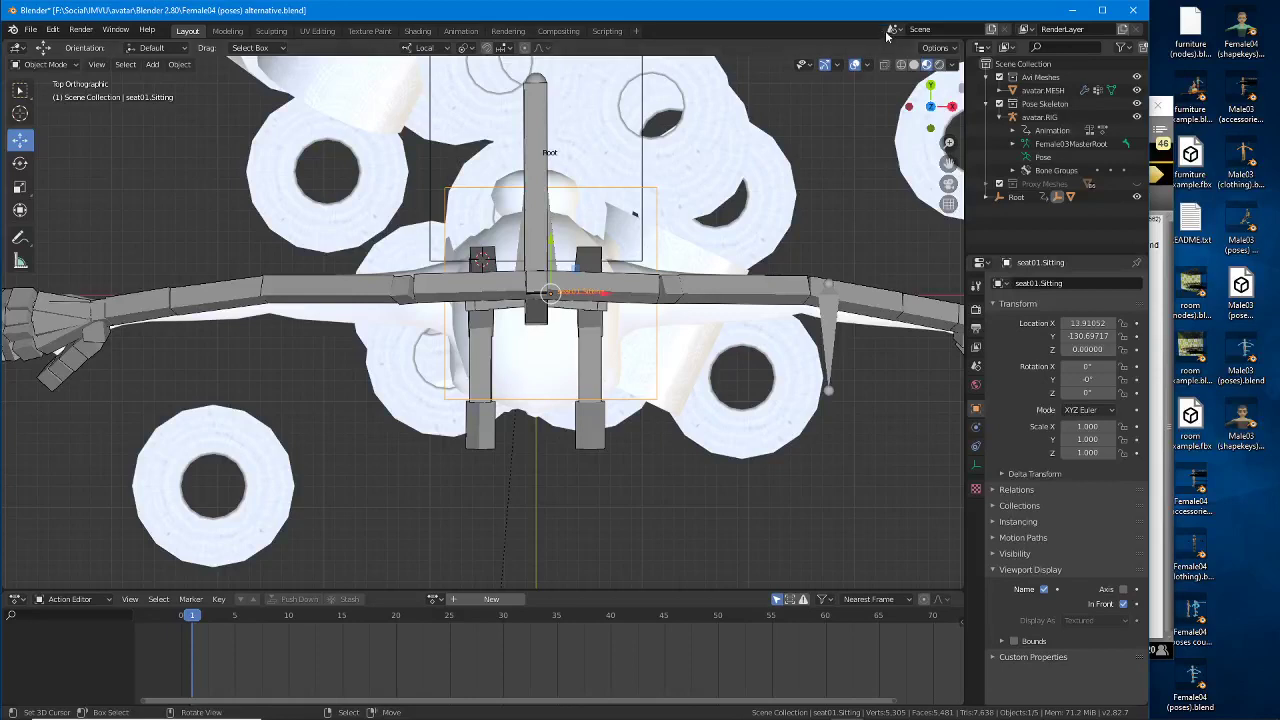
click(884, 67)
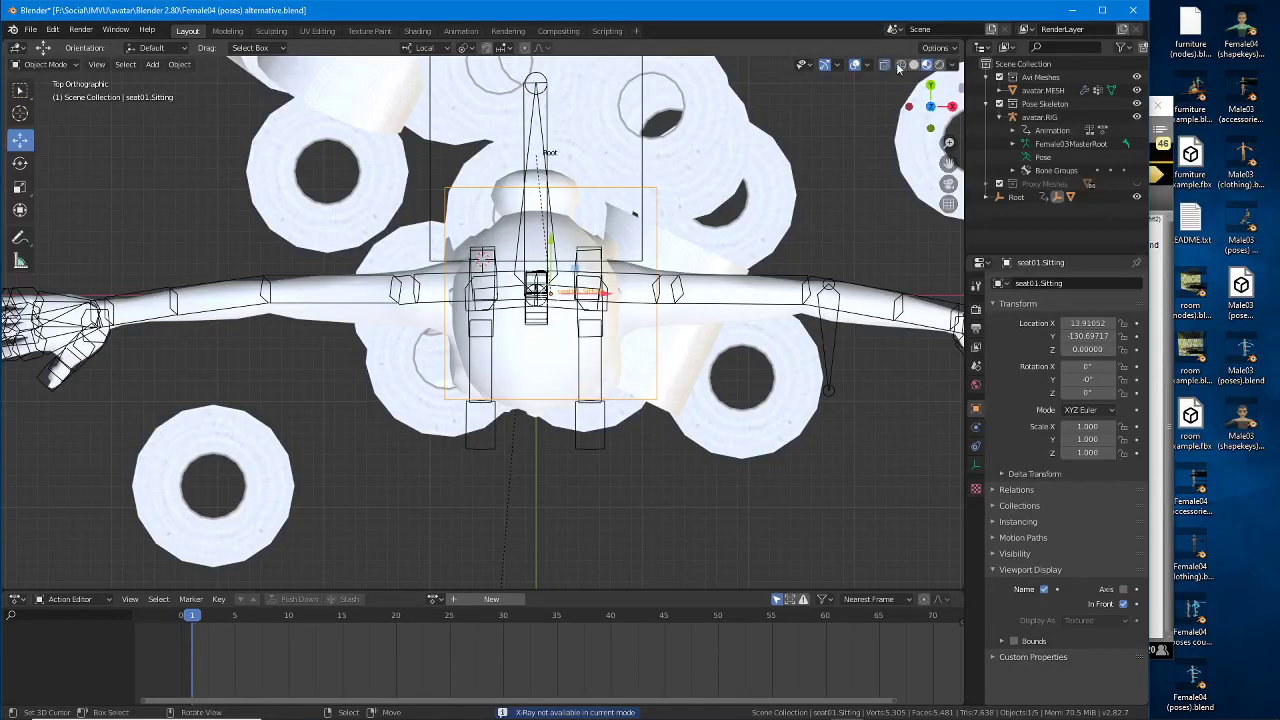
click(884, 65)
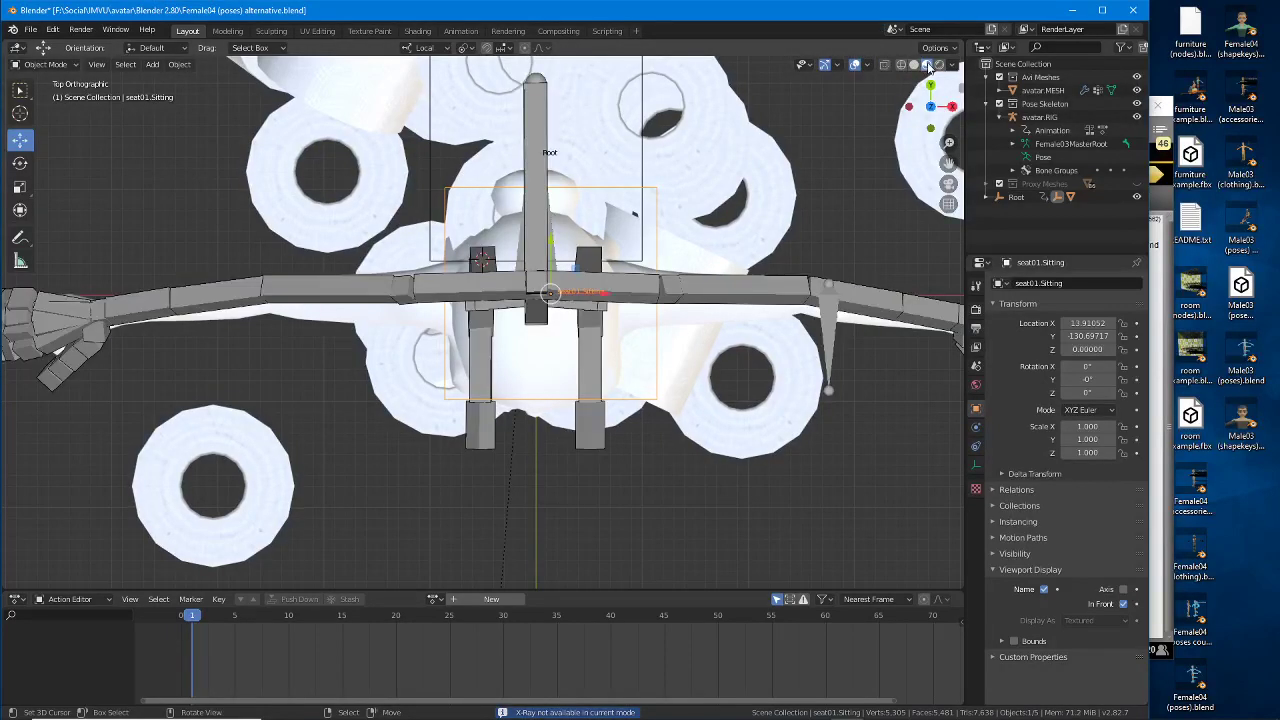
click(901, 65)
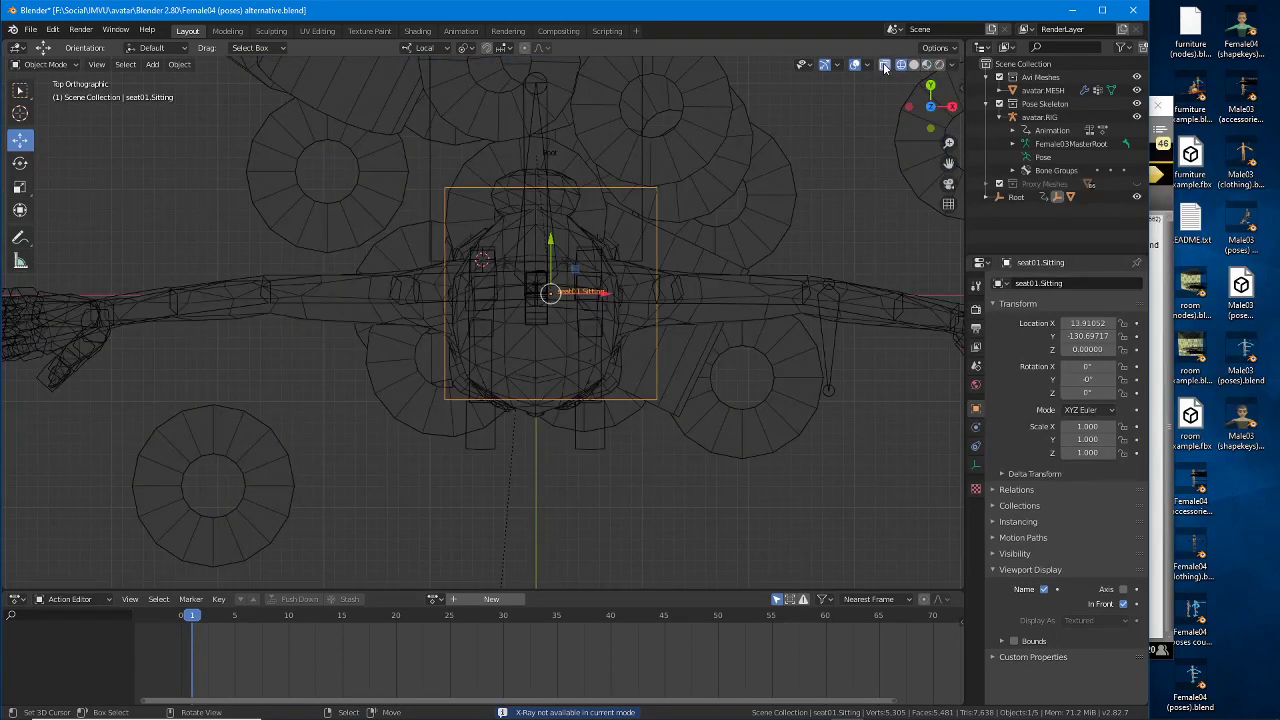
click(885, 65)
scroll(643, 245, up, 2)
key(KP_Decimal)
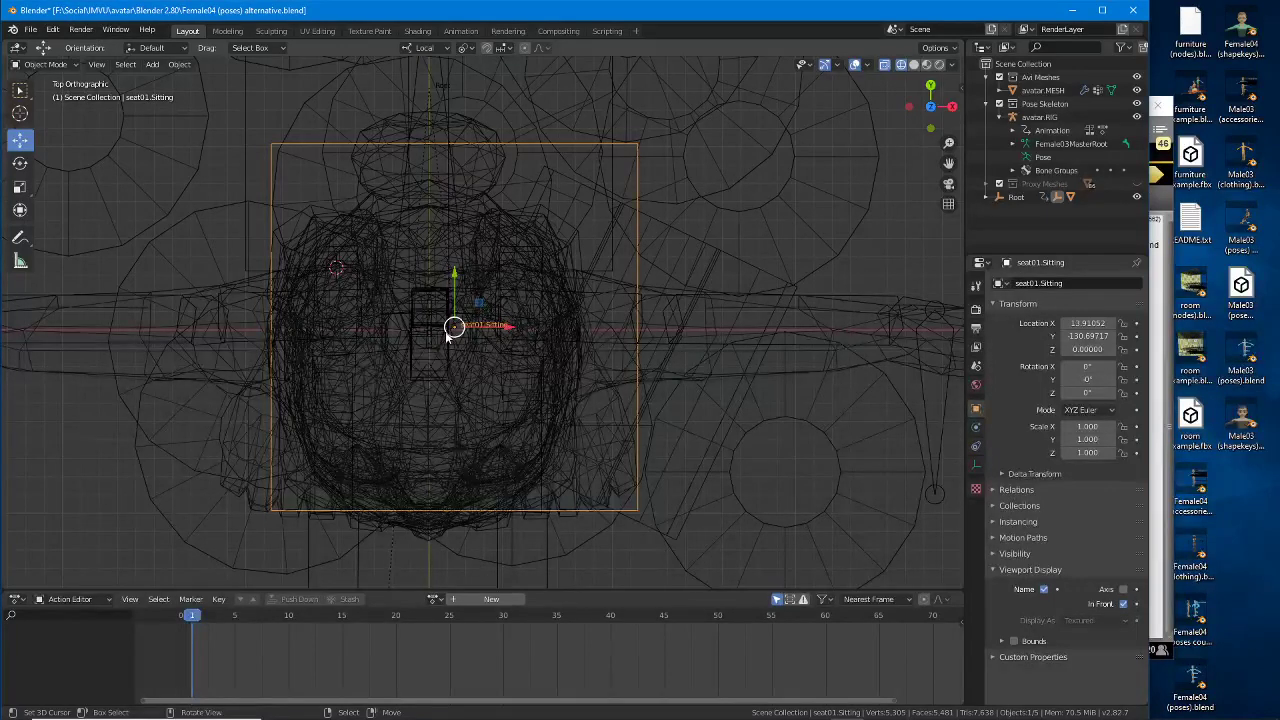
drag(425, 309, 427, 388)
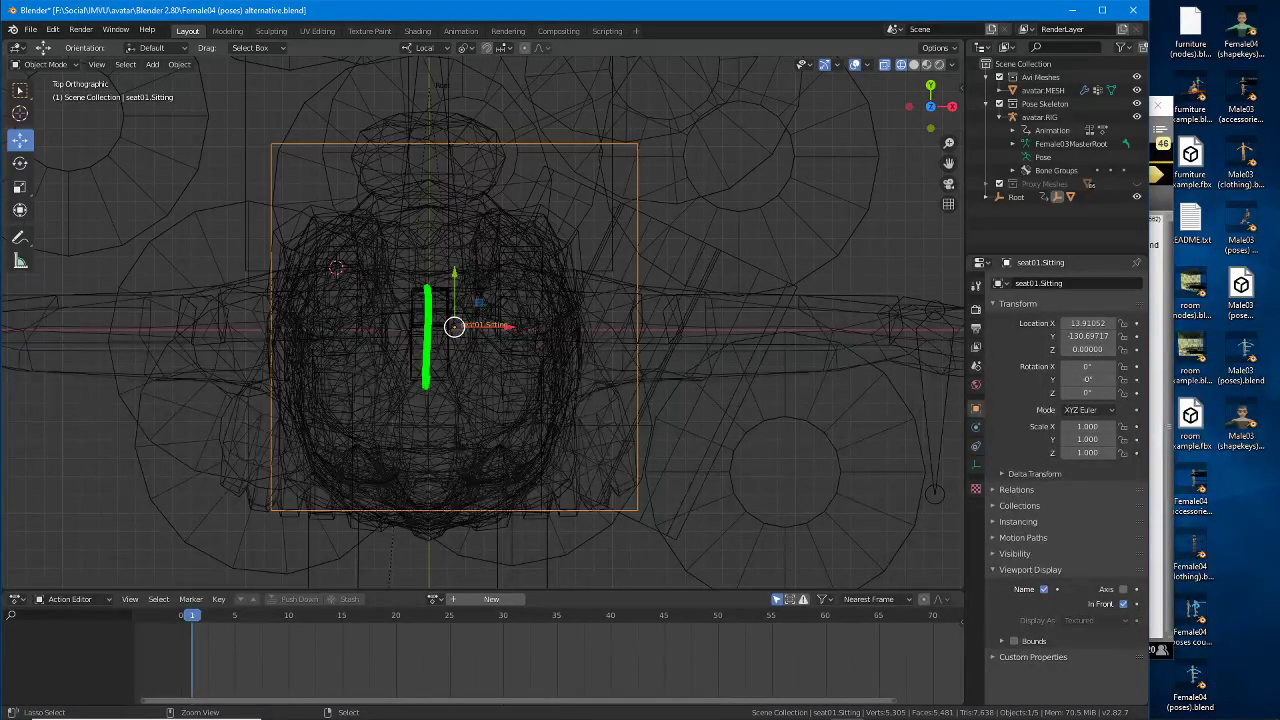
drag(392, 327, 516, 328)
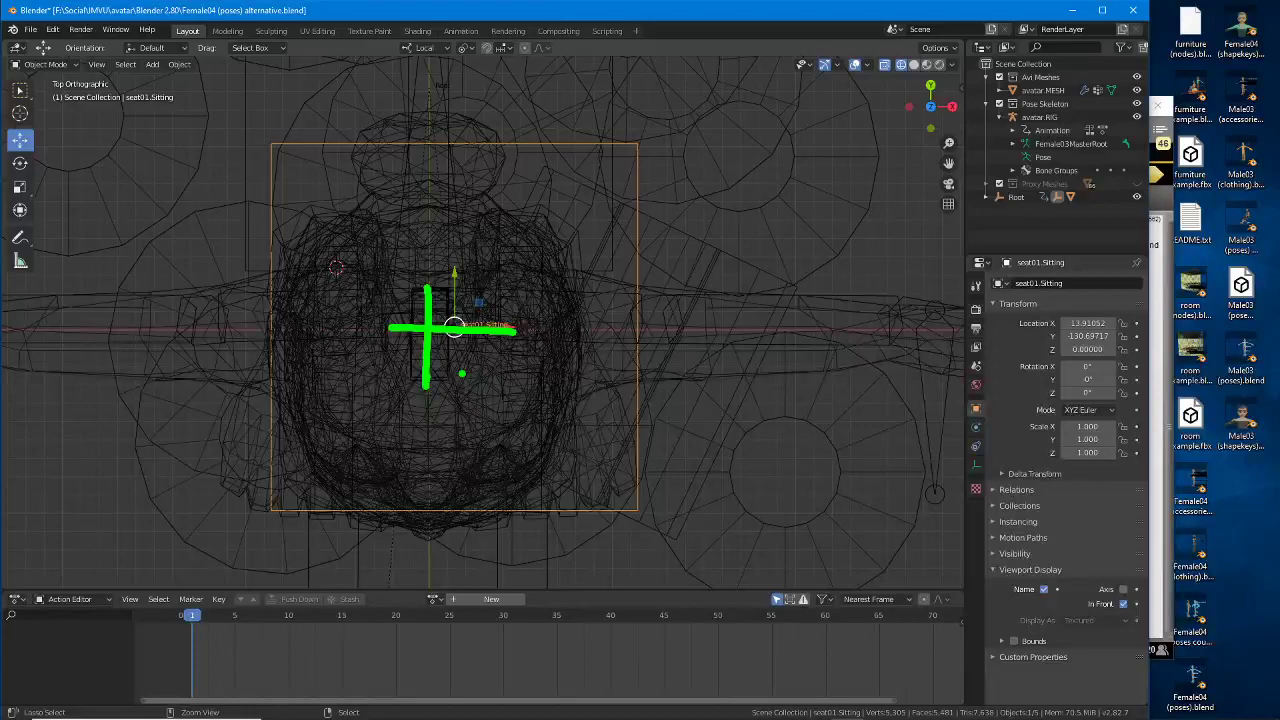
key(Escape)
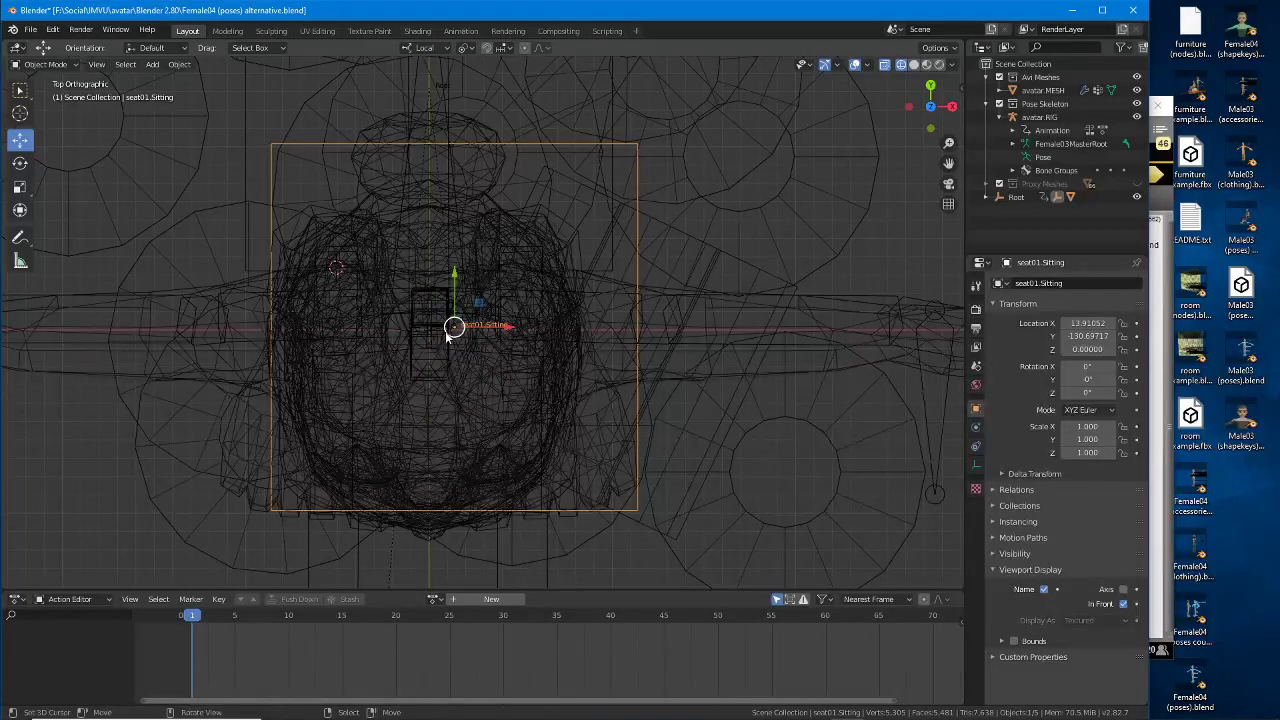
scroll(447, 336, down, 5)
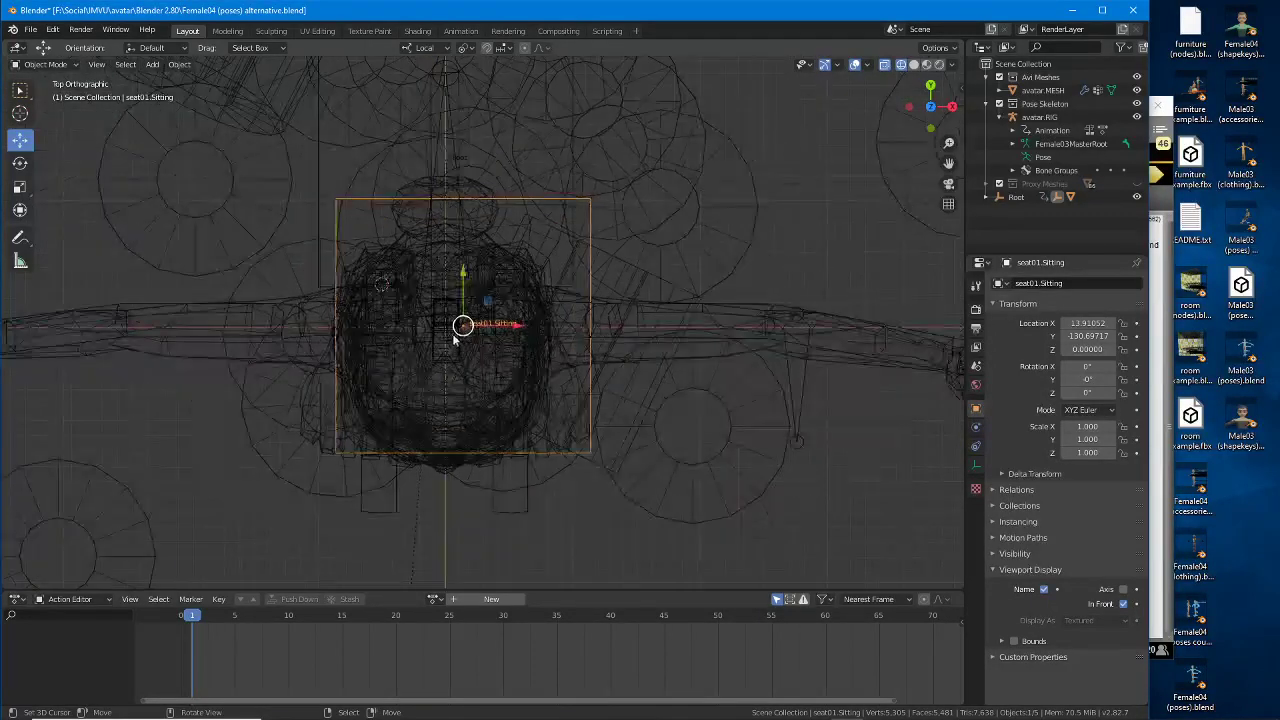
middle_drag(509, 272, 610, 173)
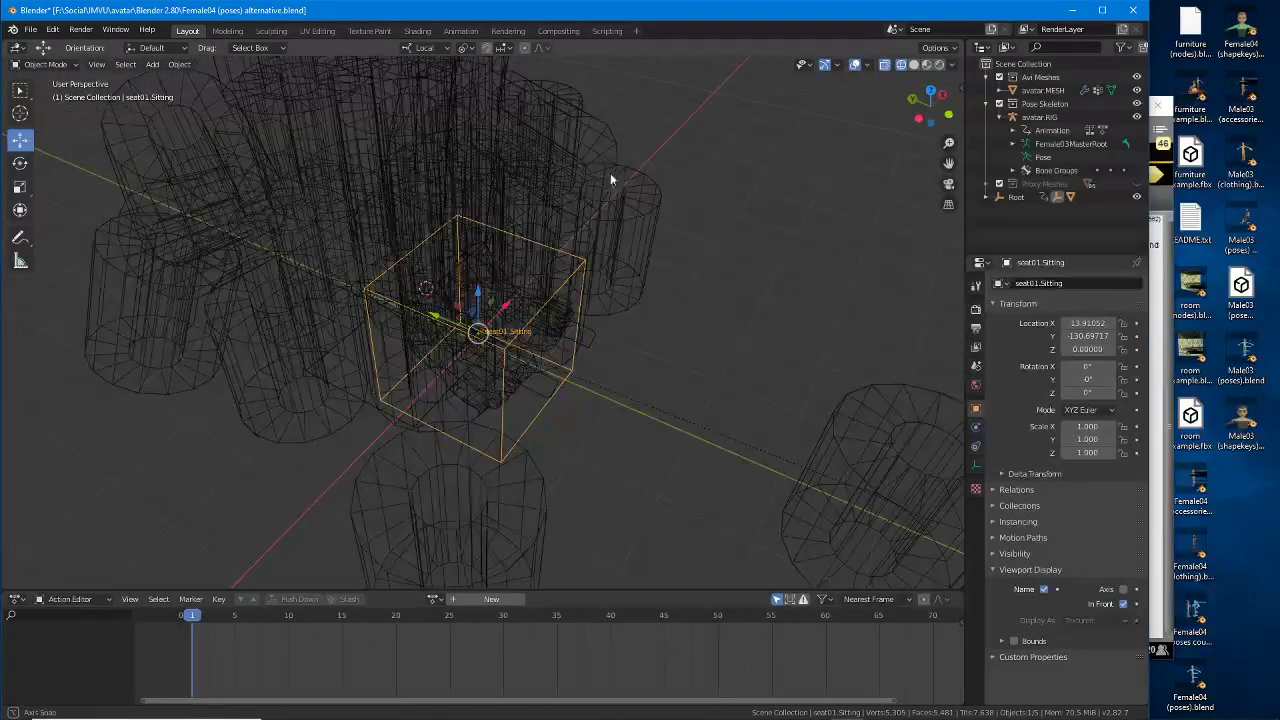
Step: Move Root and seat01.Sitting together about -13.62 in X and -1.57 in Y, centring the seat node on the avatar from above
right_click(368, 405)
right_click(368, 405)
middle_drag(423, 318, 301, 400)
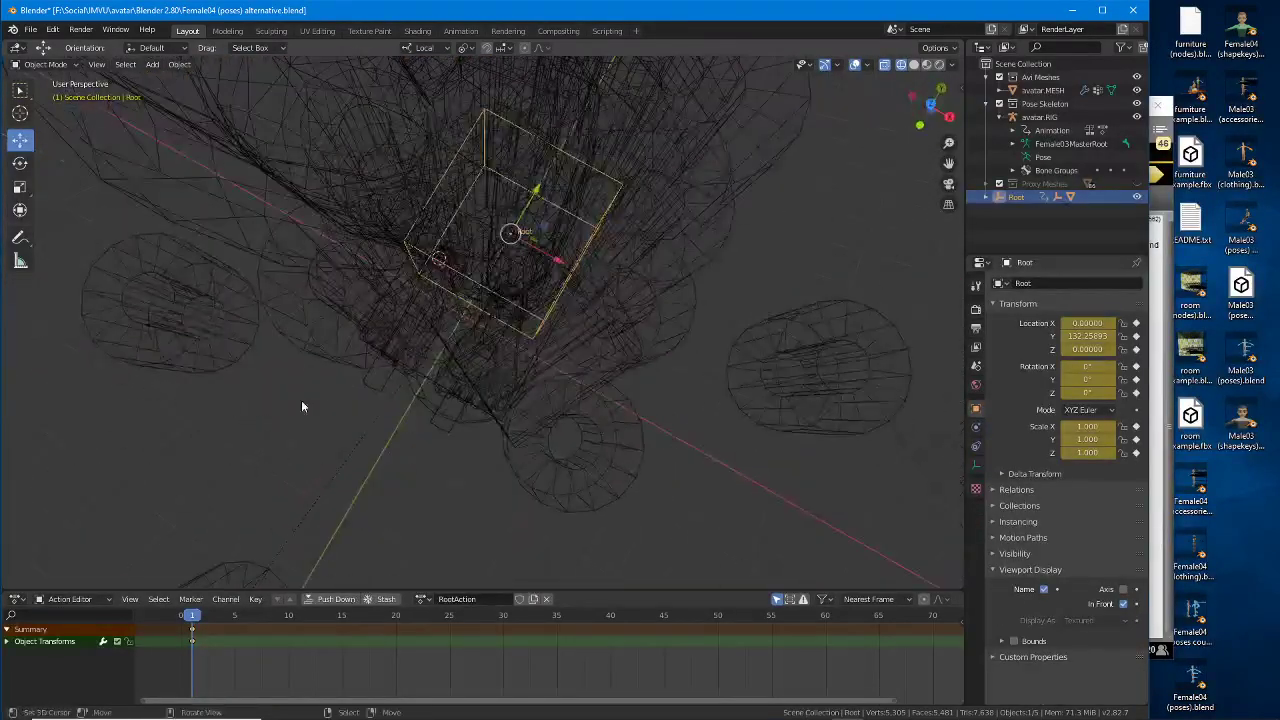
key(KP_7)
scroll(296, 402, up, 2)
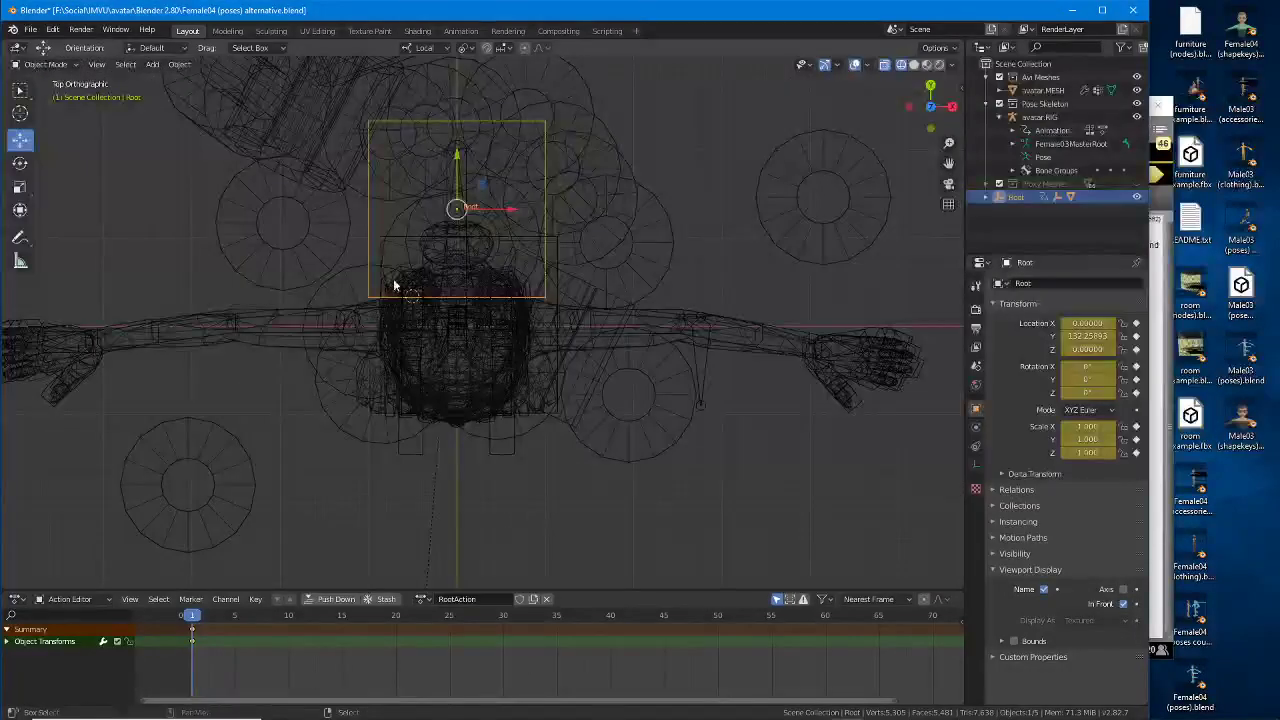
scroll(368, 321, up, 3)
shift+middle_drag(406, 322, 437, 295)
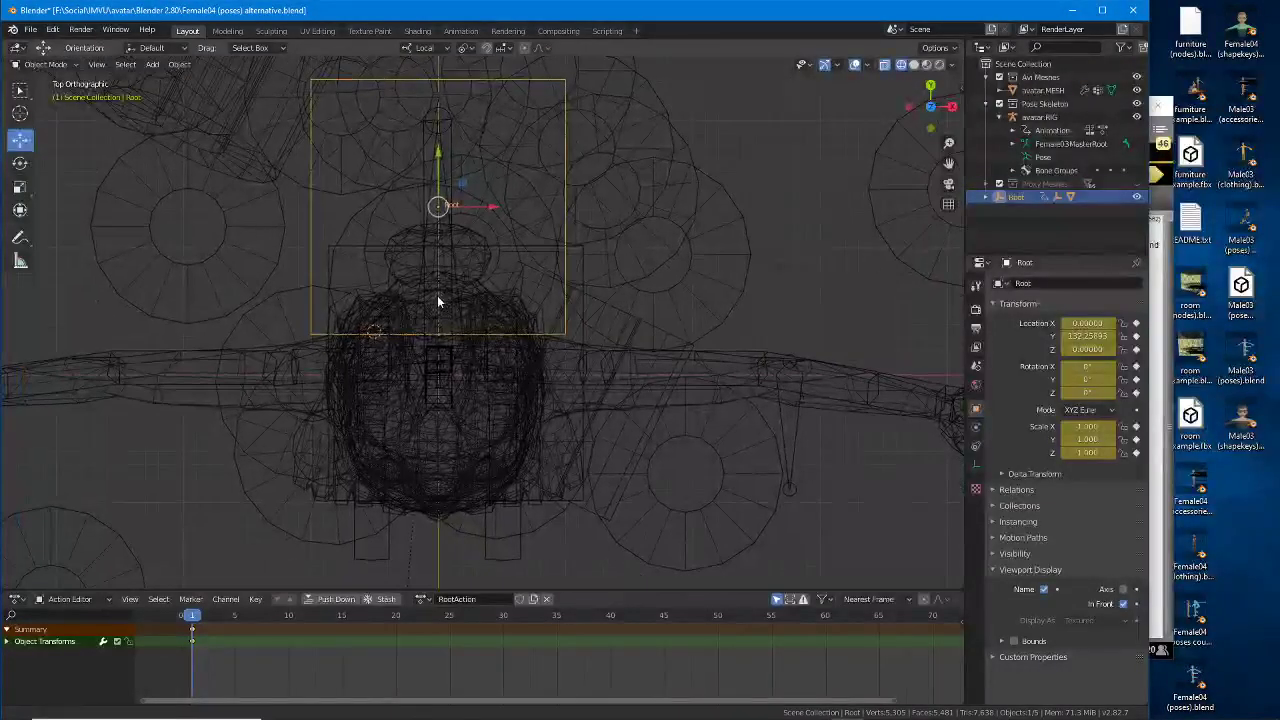
click(326, 258)
key(g)
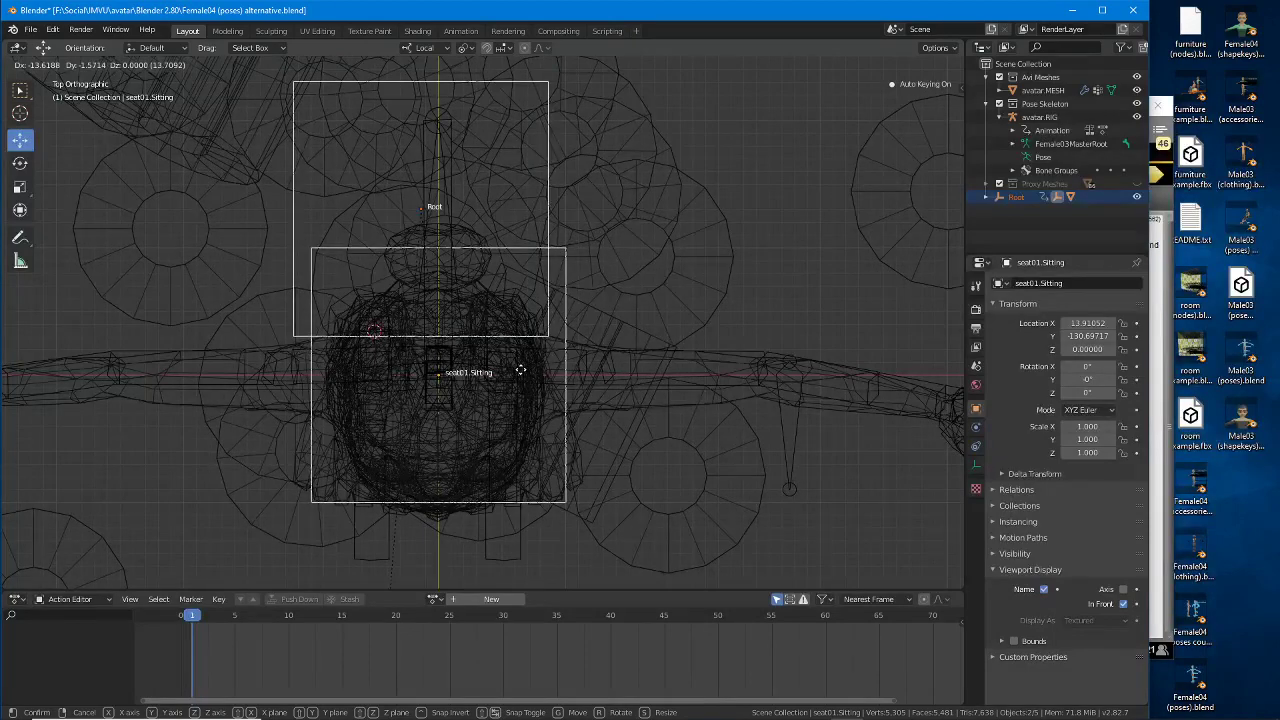
click(520, 370)
key(KP_5)
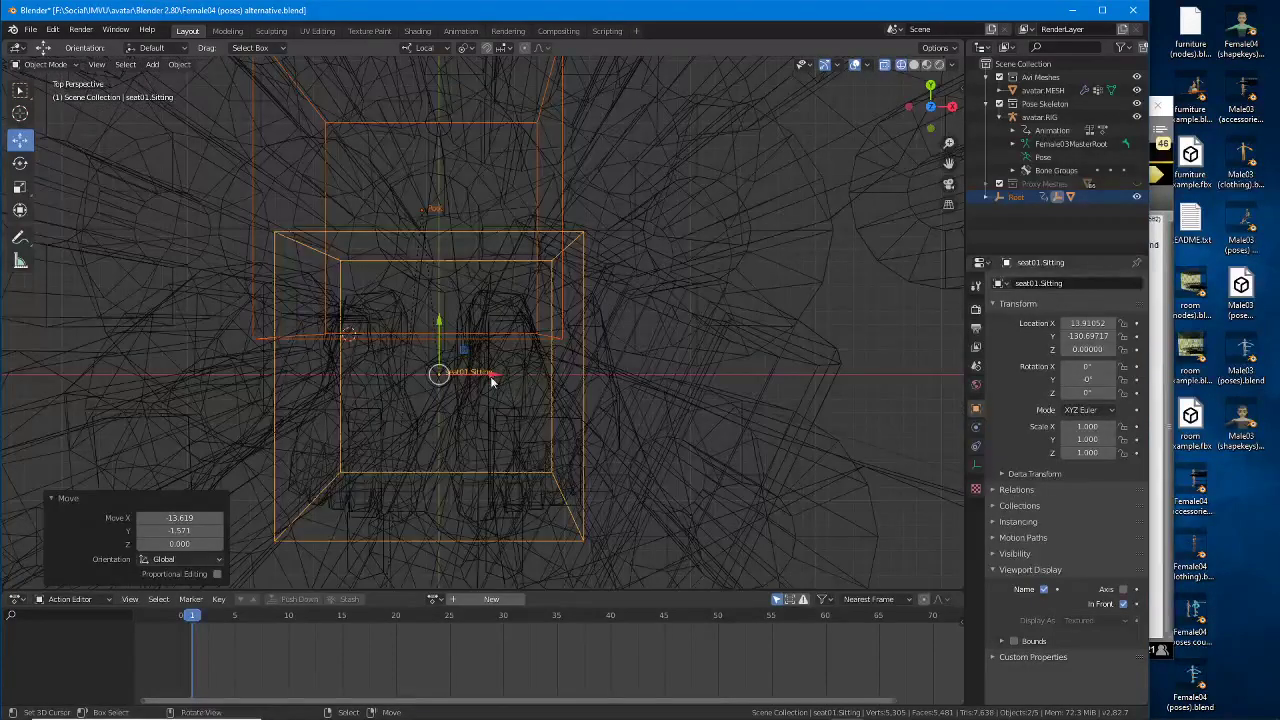
Step: Turn off X-ray, show the scene in Material Preview shading, and select avatar.RIG
mouse_move(491, 381)
middle_down()
mouse_move(443, 326)
mouse_move(431, 261)
mouse_move(500, 290)
middle_up()
scroll(432, 262, down, 5)
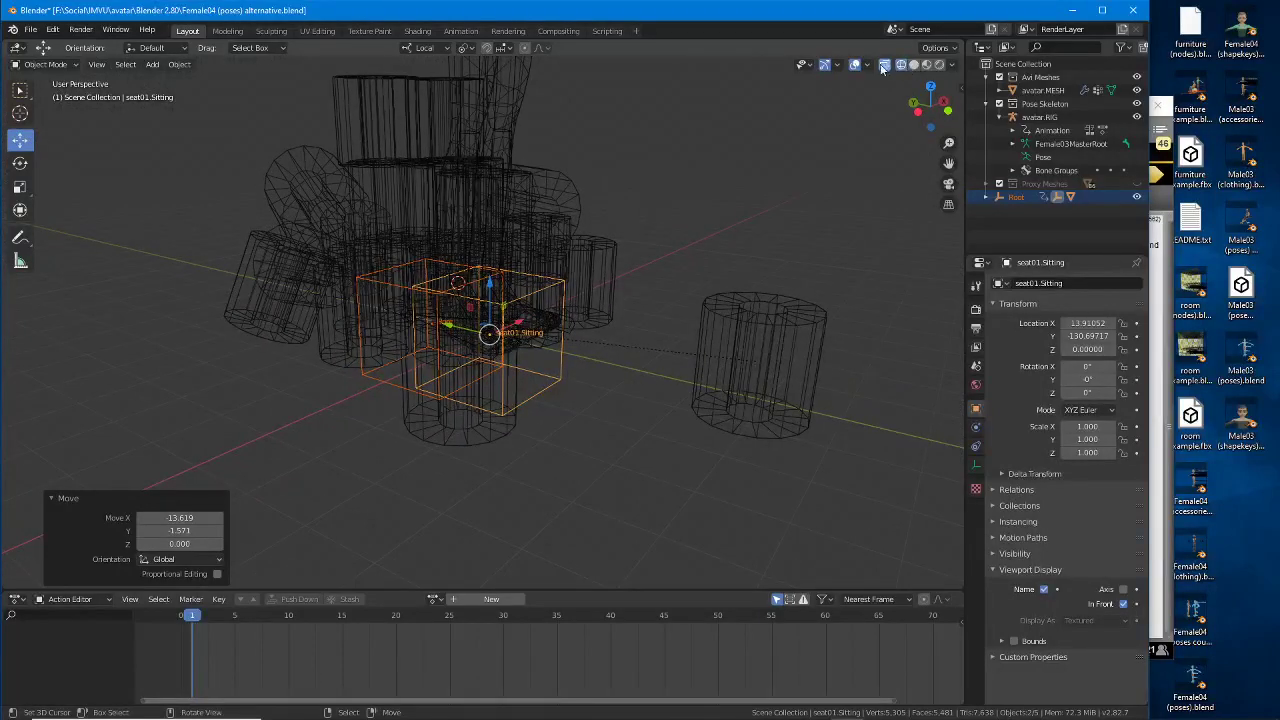
click(883, 65)
click(925, 65)
mouse_move(496, 360)
middle_down()
mouse_move(589, 325)
mouse_move(485, 336)
mouse_move(500, 335)
middle_up()
click(541, 403)
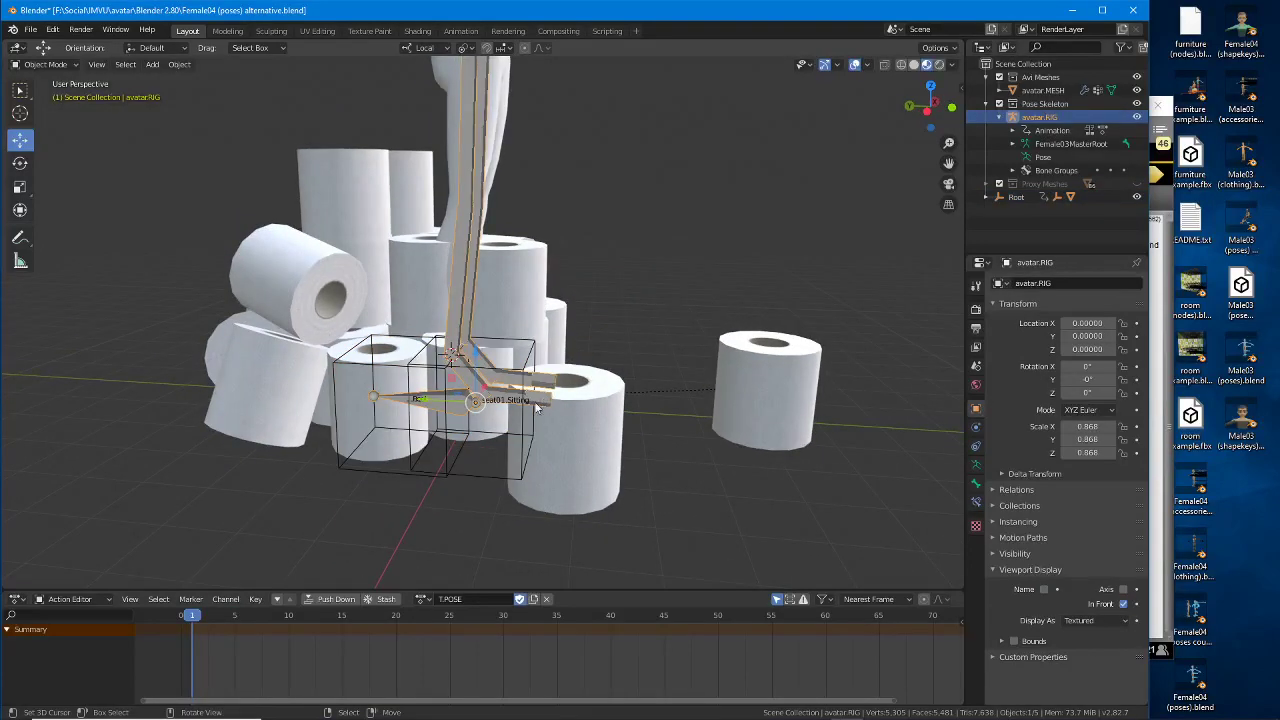
Step: Examine from close and farther away how the seat01.Sitting node lines up with the avatar's root bone among the toilet rolls
scroll(537, 407, up, 3)
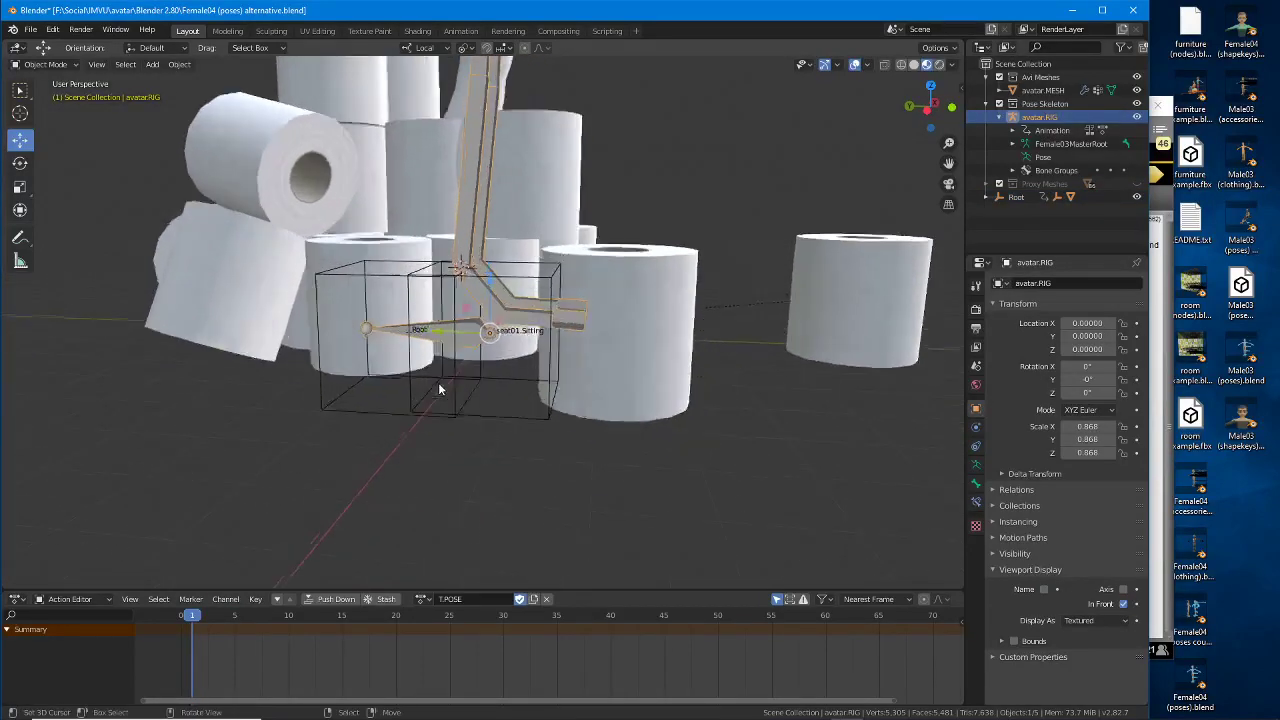
scroll(438, 390, up, 2)
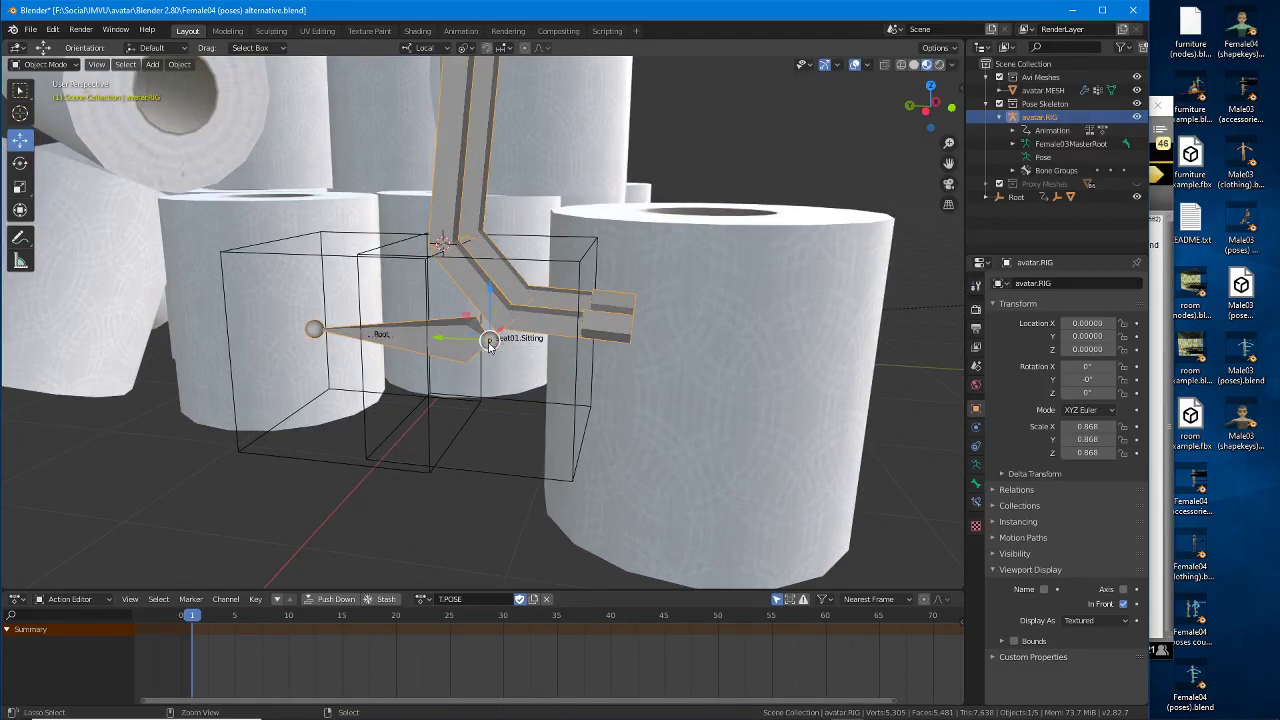
drag(491, 334, 608, 337)
scroll(503, 293, down, 2)
scroll(503, 293, down, 3)
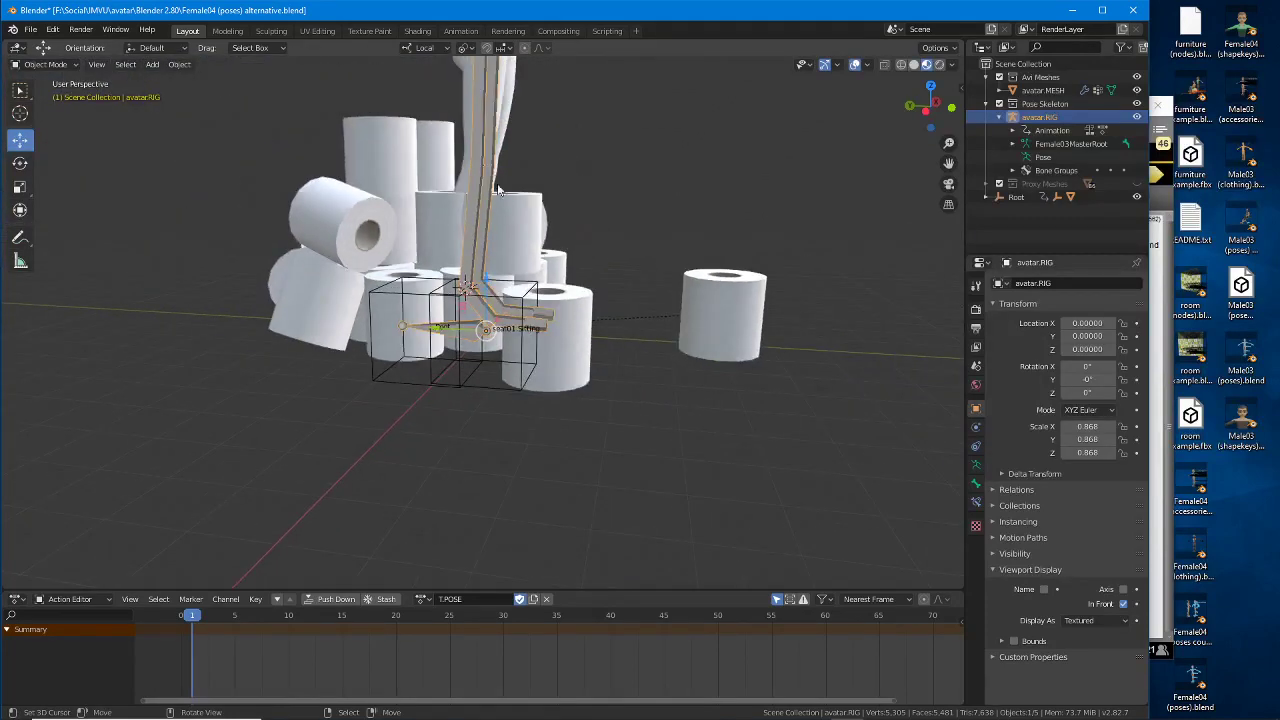
shift+middle_drag(476, 213, 494, 276)
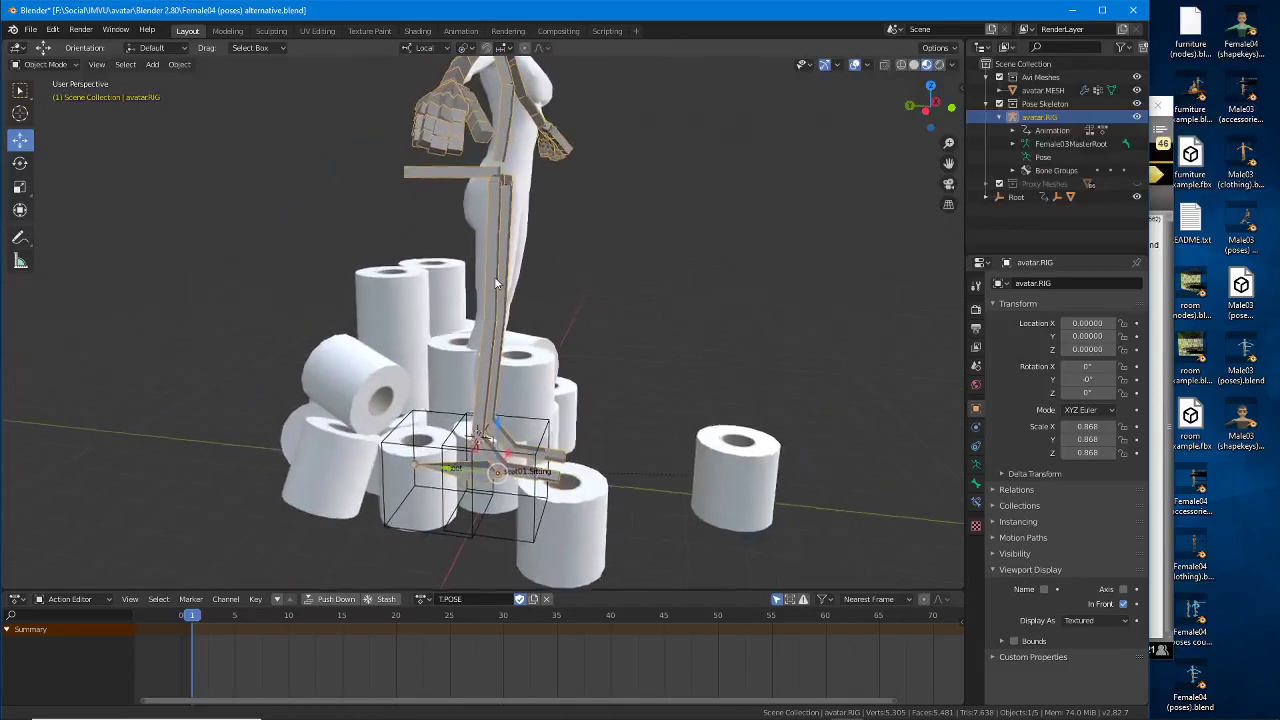
middle_drag(541, 322, 506, 442)
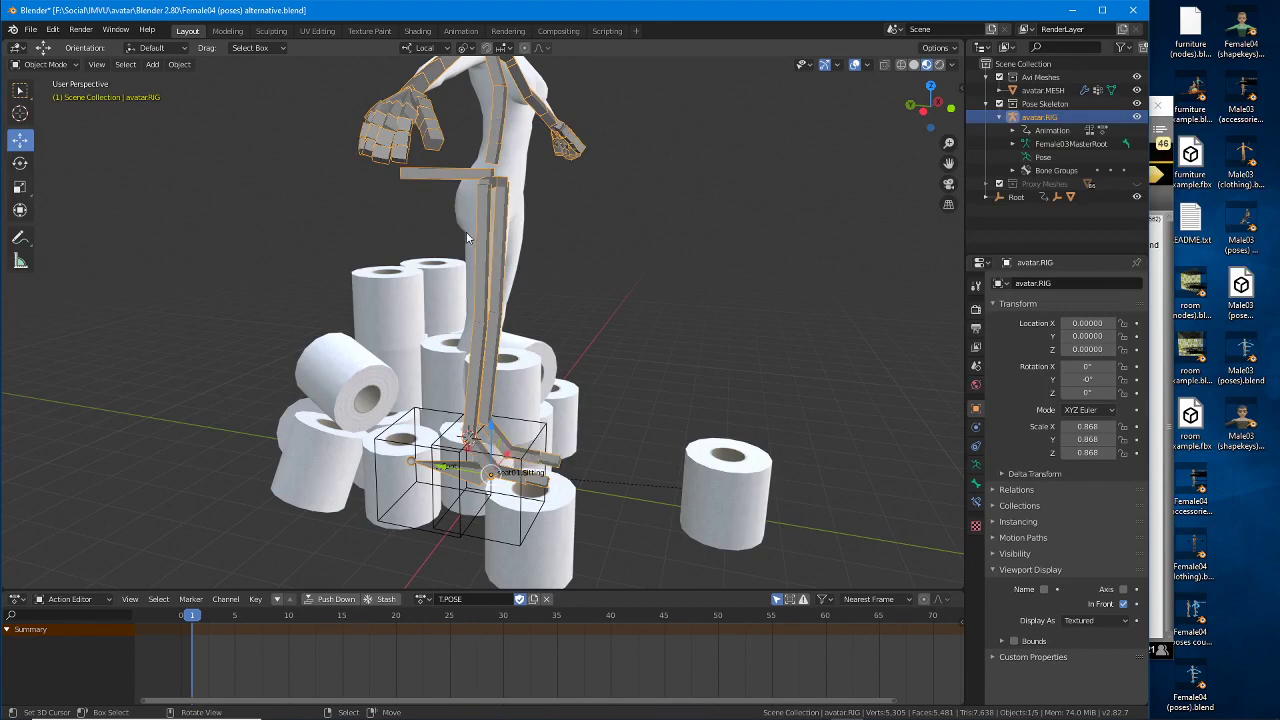
Step: Put avatar.RIG into Pose Mode
key(ctrl+Tab)
middle_drag(475, 236, 463, 296)
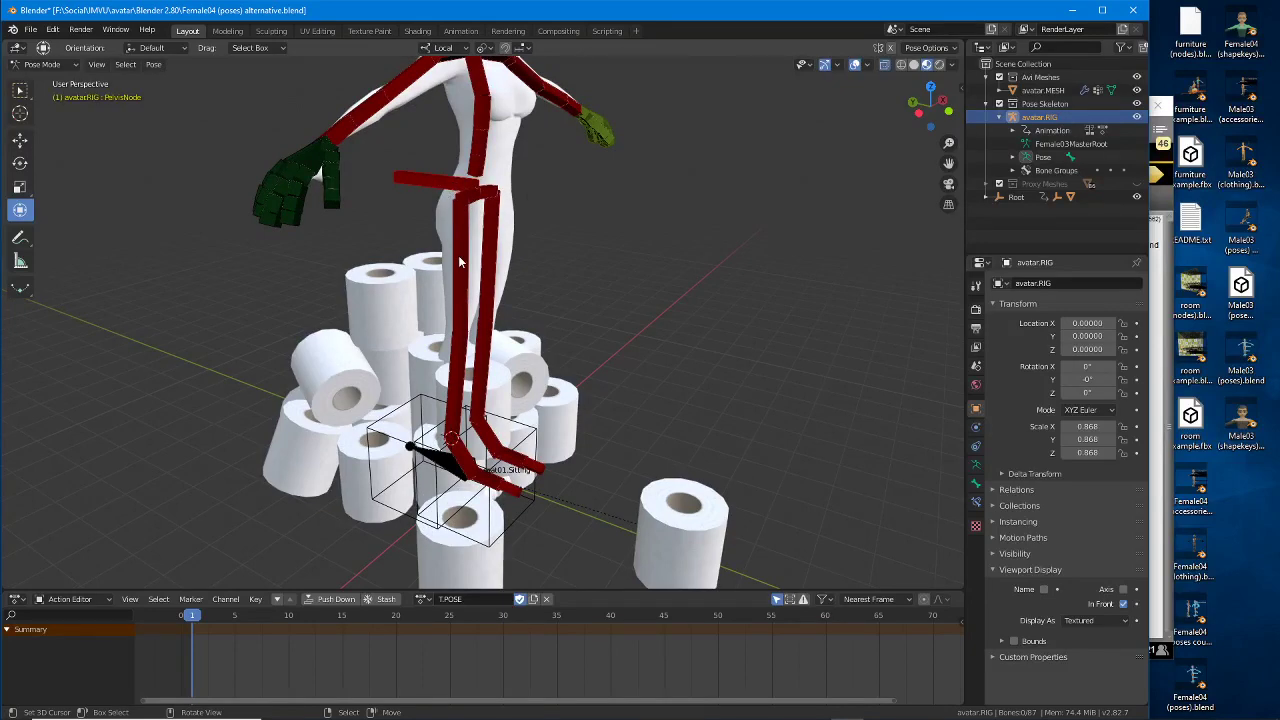
middle_drag(460, 262, 515, 321)
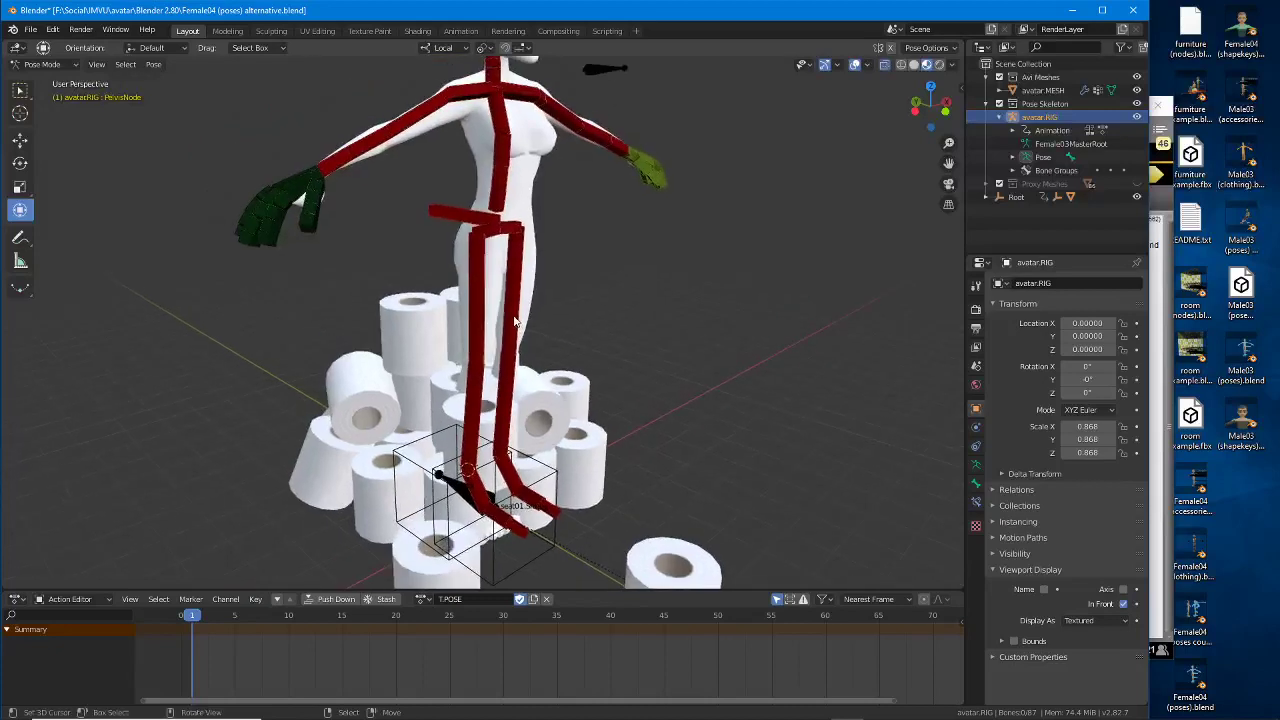
Step: Save the scene as a new file named TP seat pose.blend in the Blender 2.80 folder
click(31, 30)
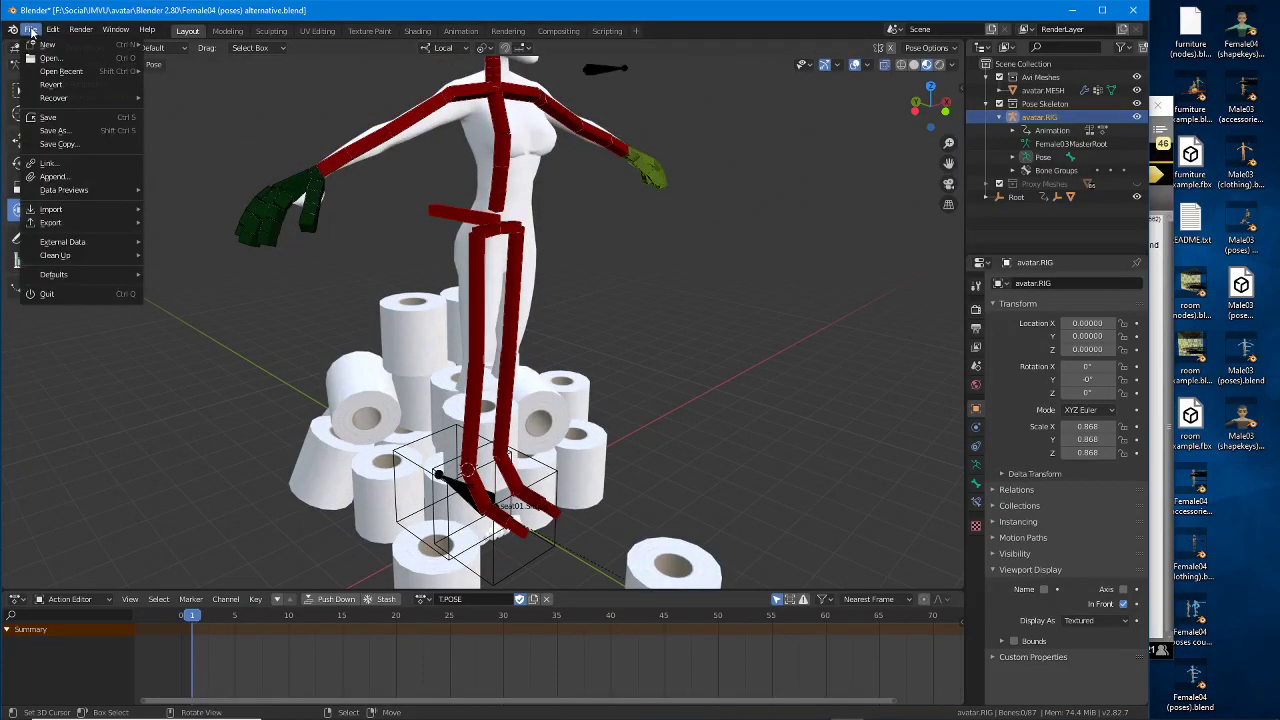
click(54, 131)
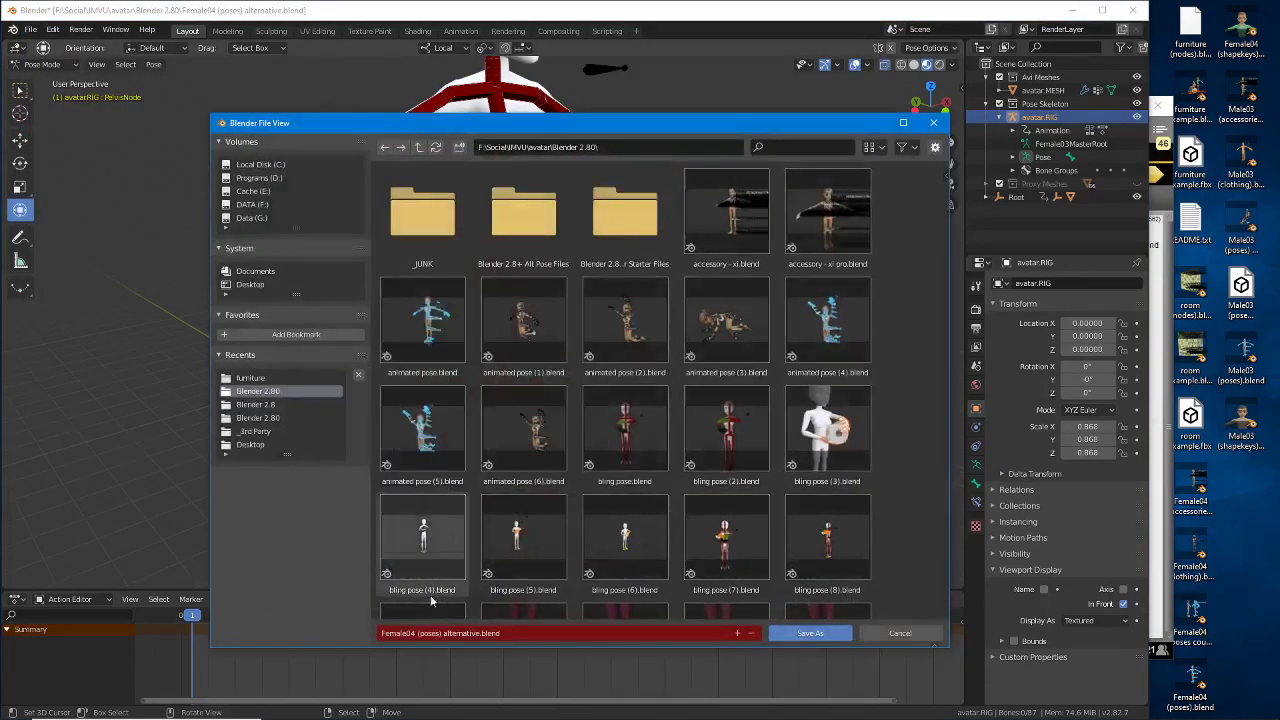
click(531, 633)
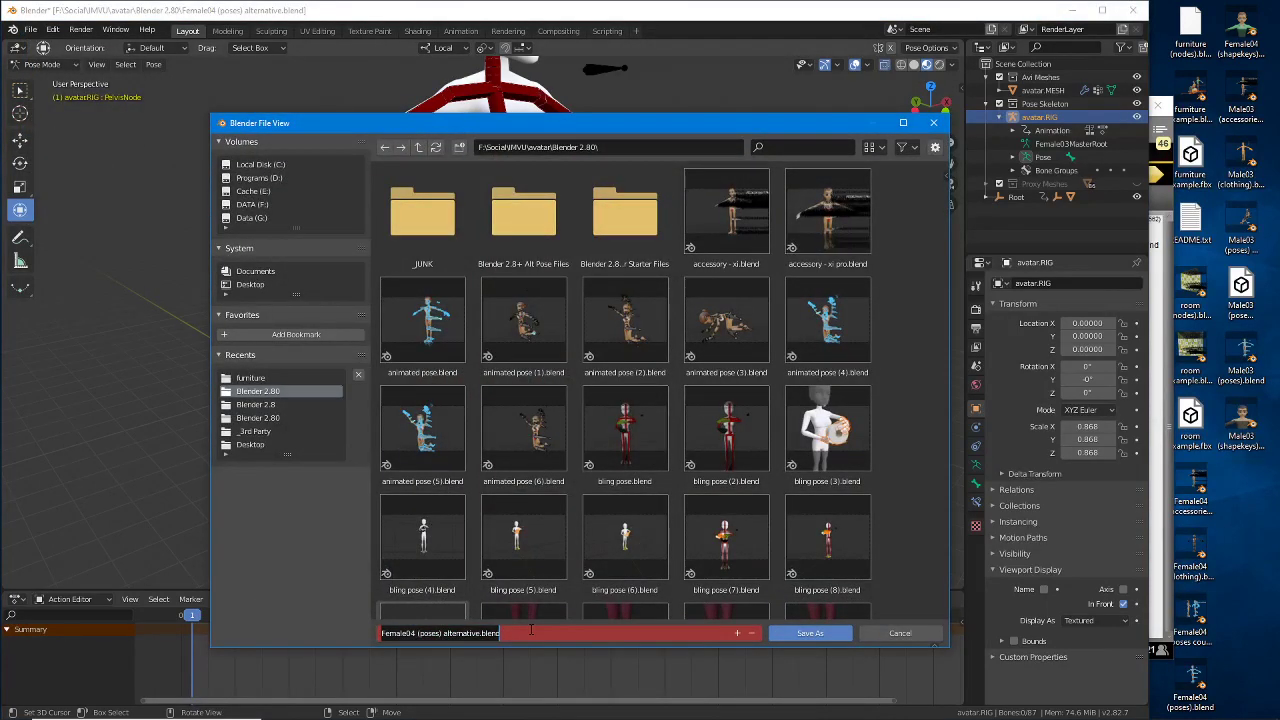
text(TO)
key(BackSpace)
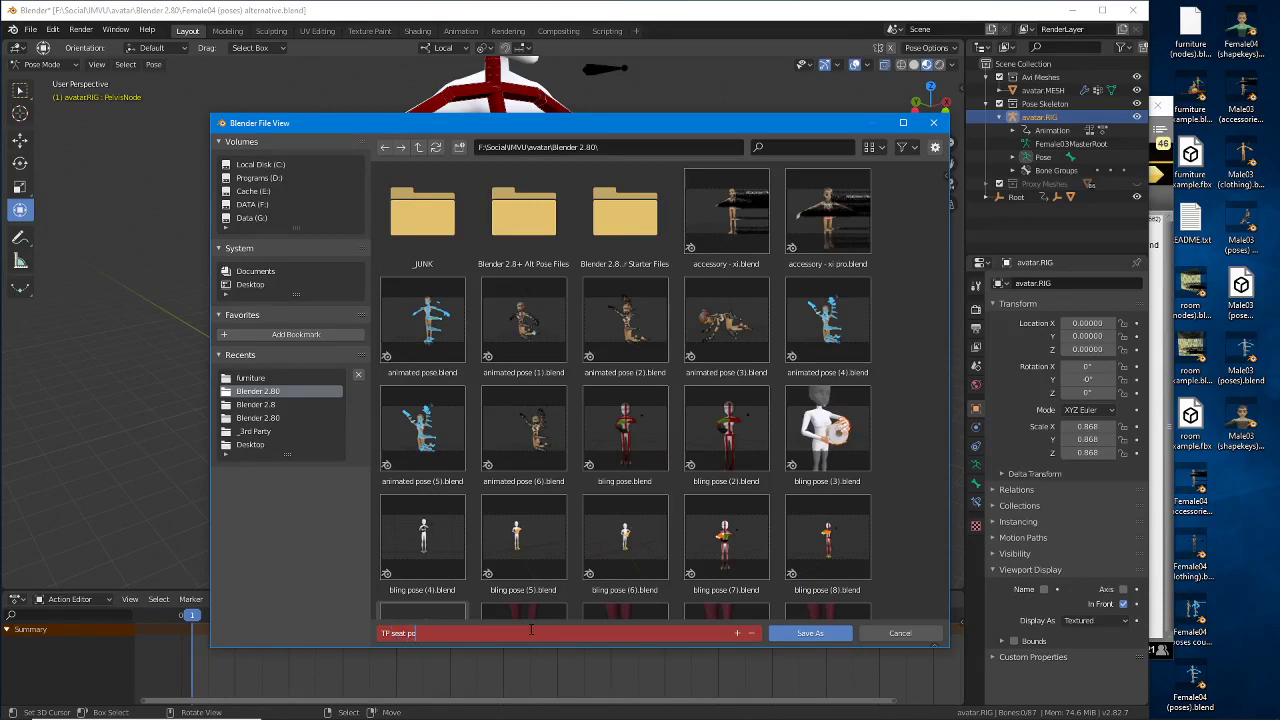
key(Return)
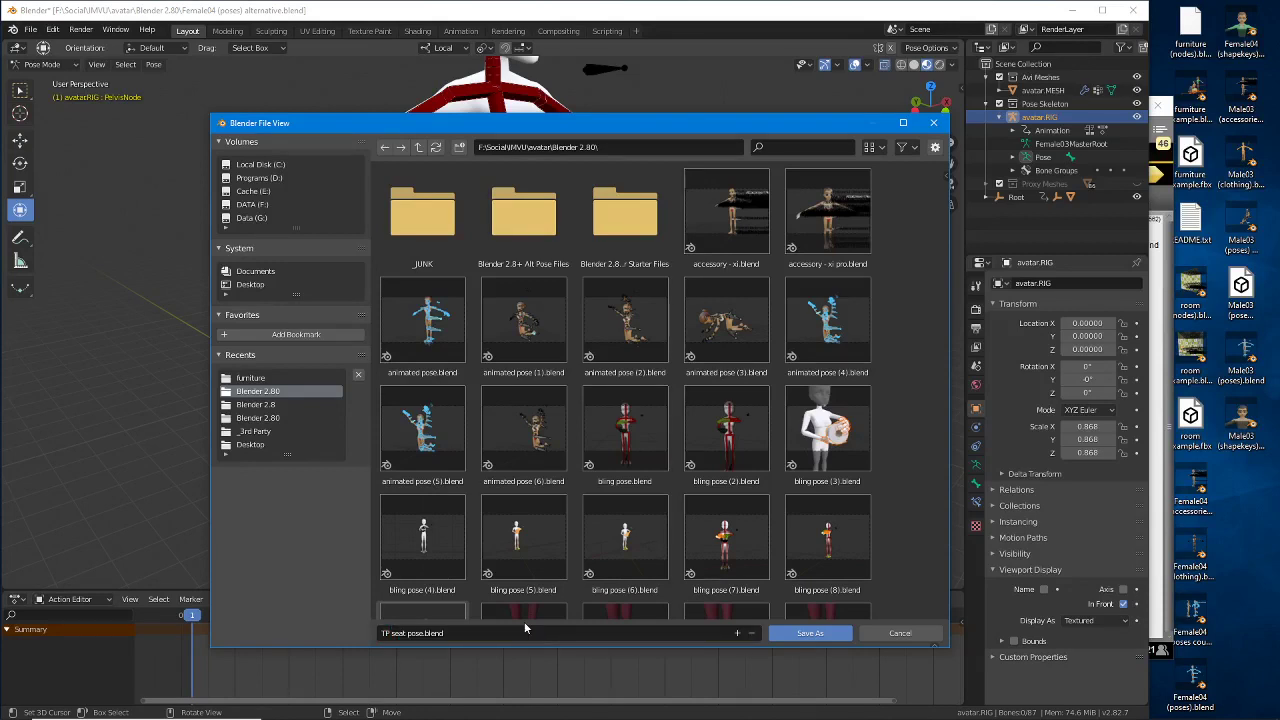
click(816, 634)
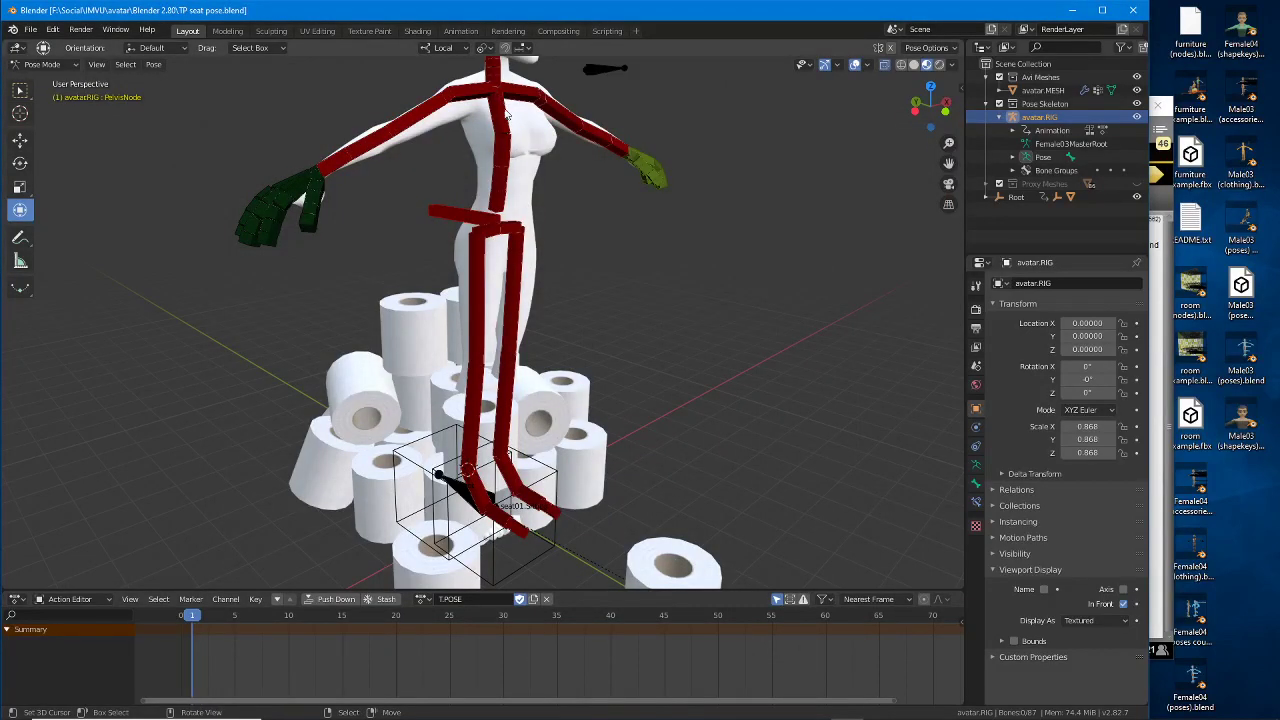
Step: Compare how the bones of avatar.RIG display in Edit, Object and Pose modes, ending in Pose Mode
middle_drag(506, 114, 491, 234)
key(Tab)
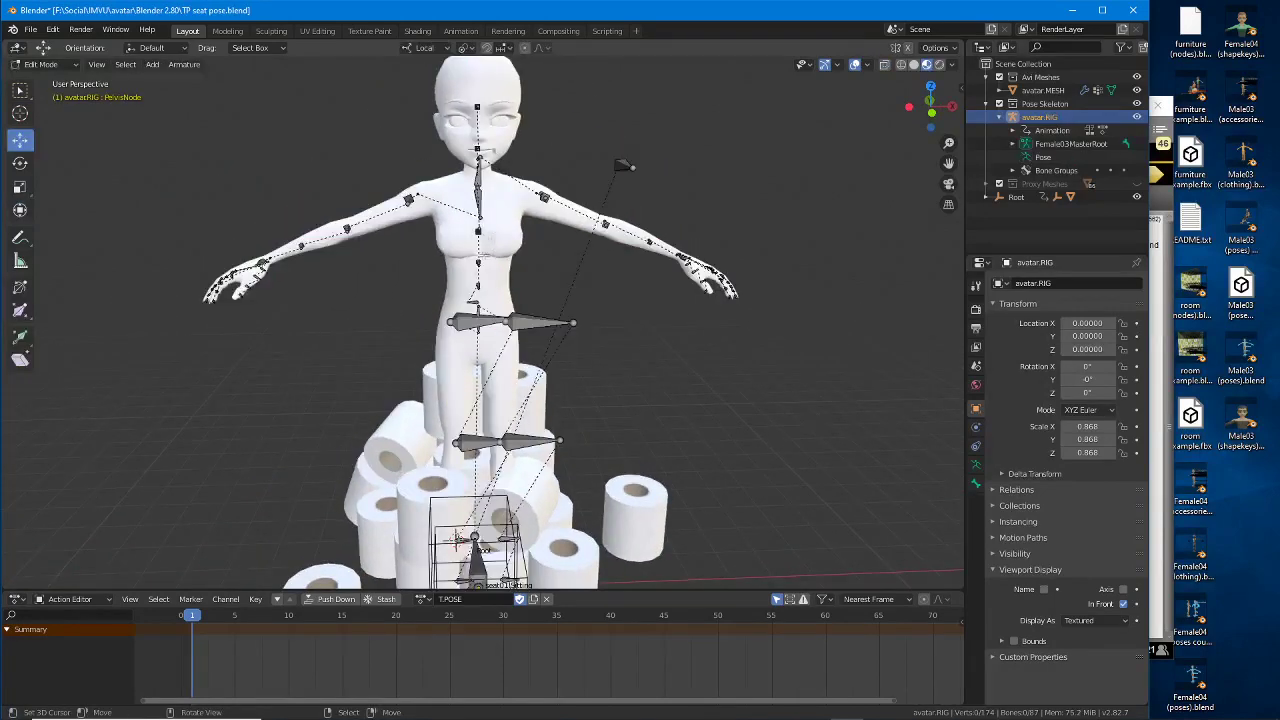
middle_drag(474, 314, 520, 326)
key(ctrl+Tab)
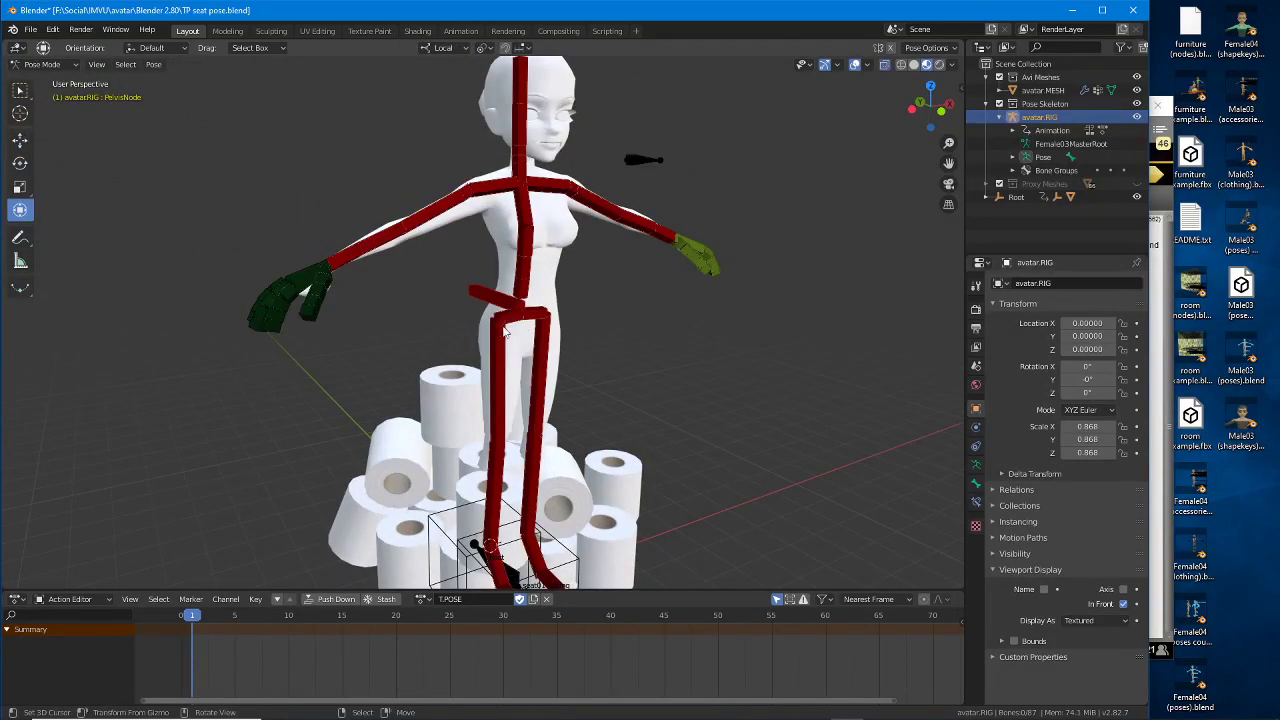
middle_drag(573, 295, 537, 300)
scroll(539, 325, up, 2)
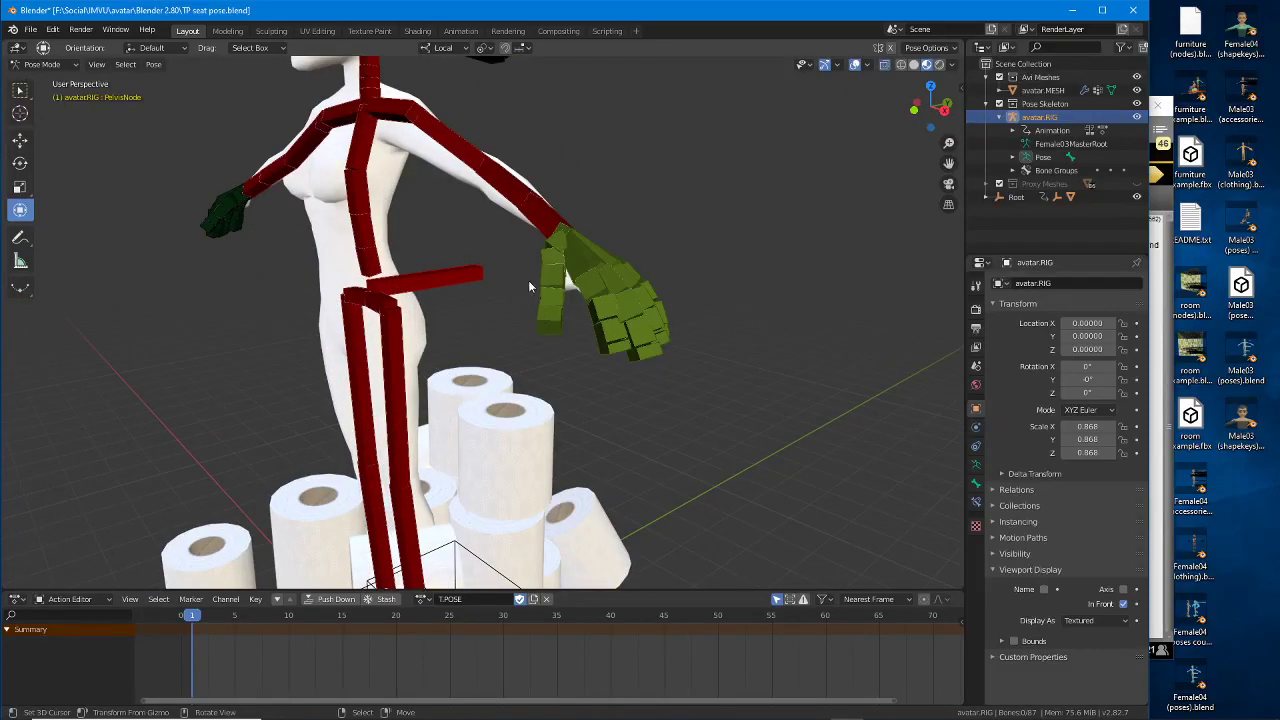
key(ctrl+Tab)
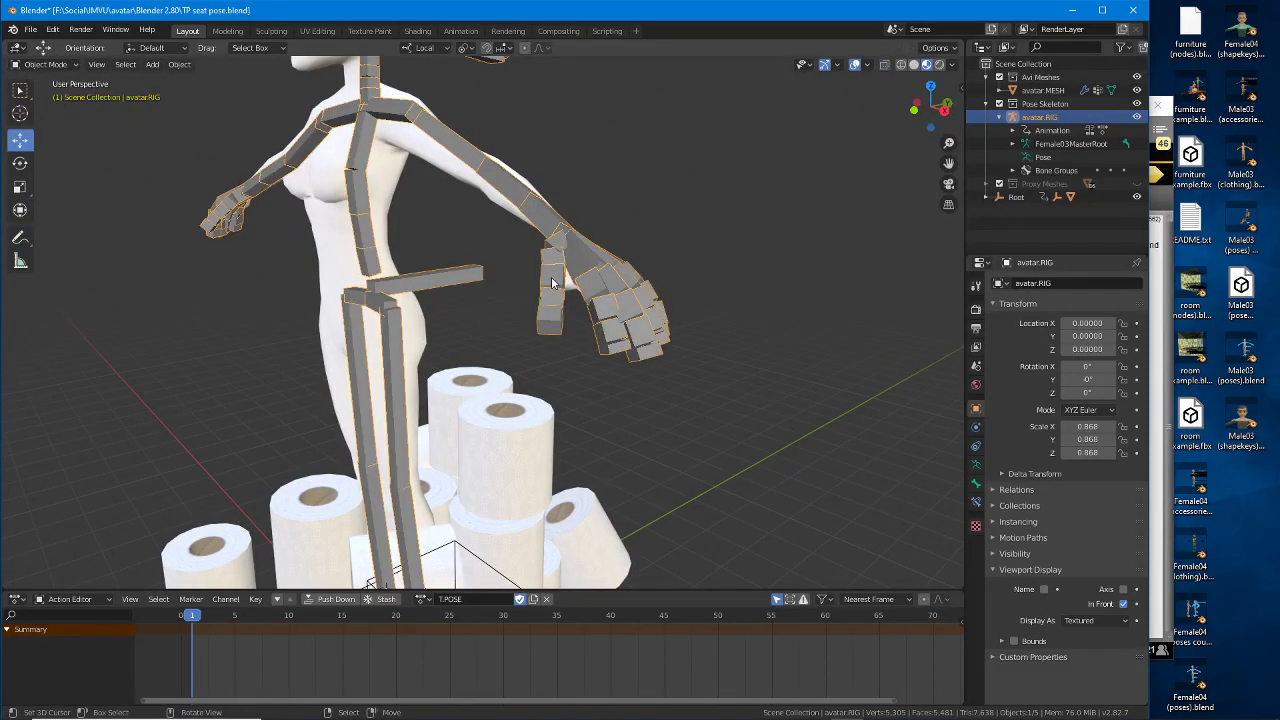
middle_drag(556, 288, 468, 334)
key(ctrl+Tab)
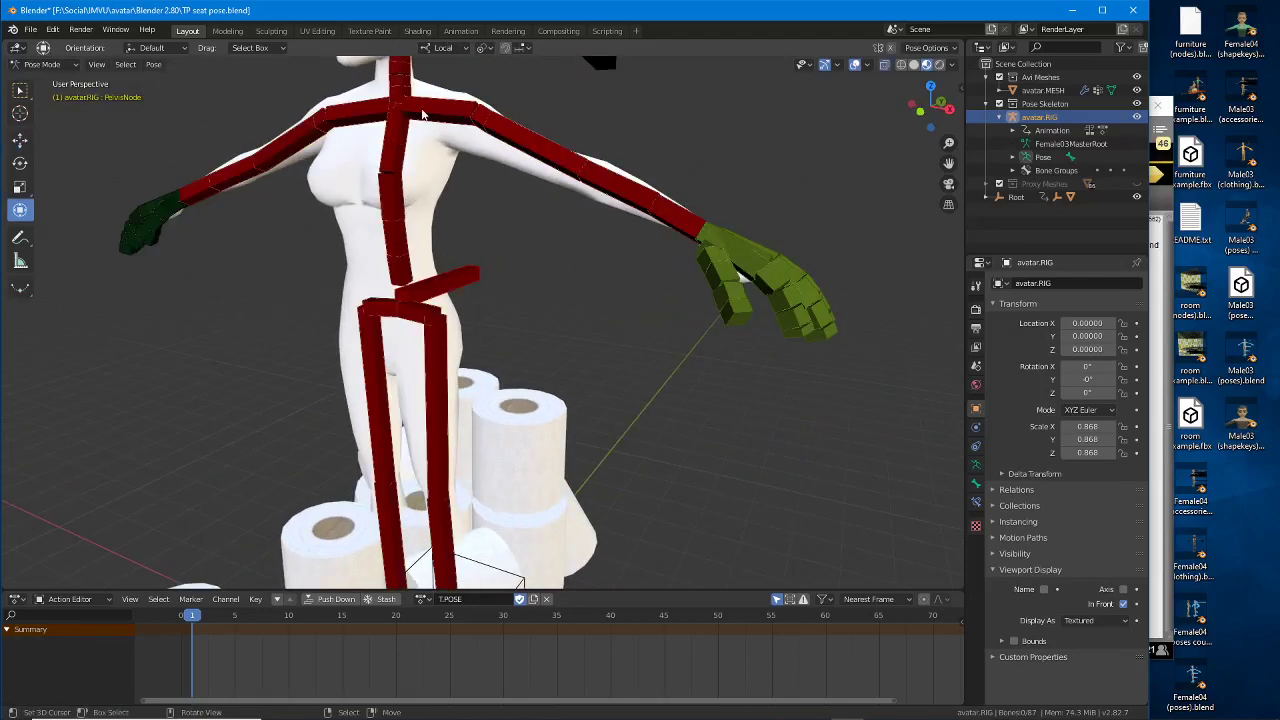
middle_drag(430, 332, 518, 287)
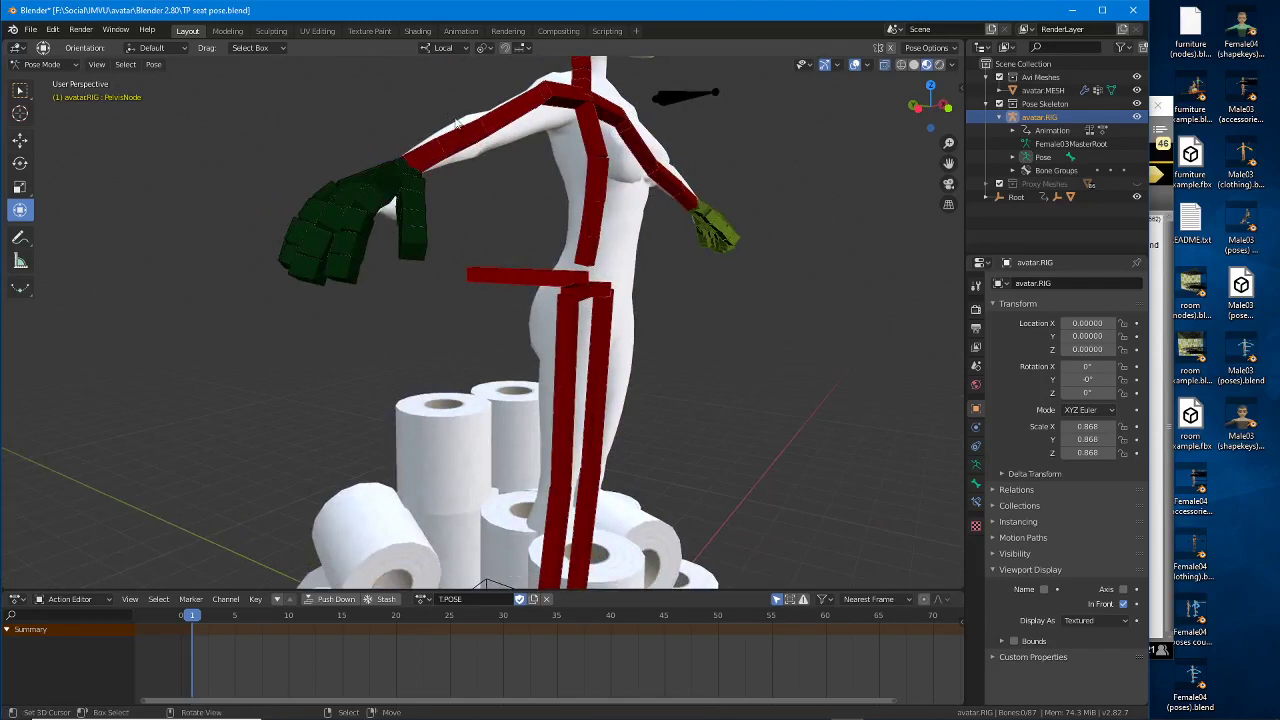
Step: Look through the transform orientations, including Global, and keep Local for posing the rig
click(453, 48)
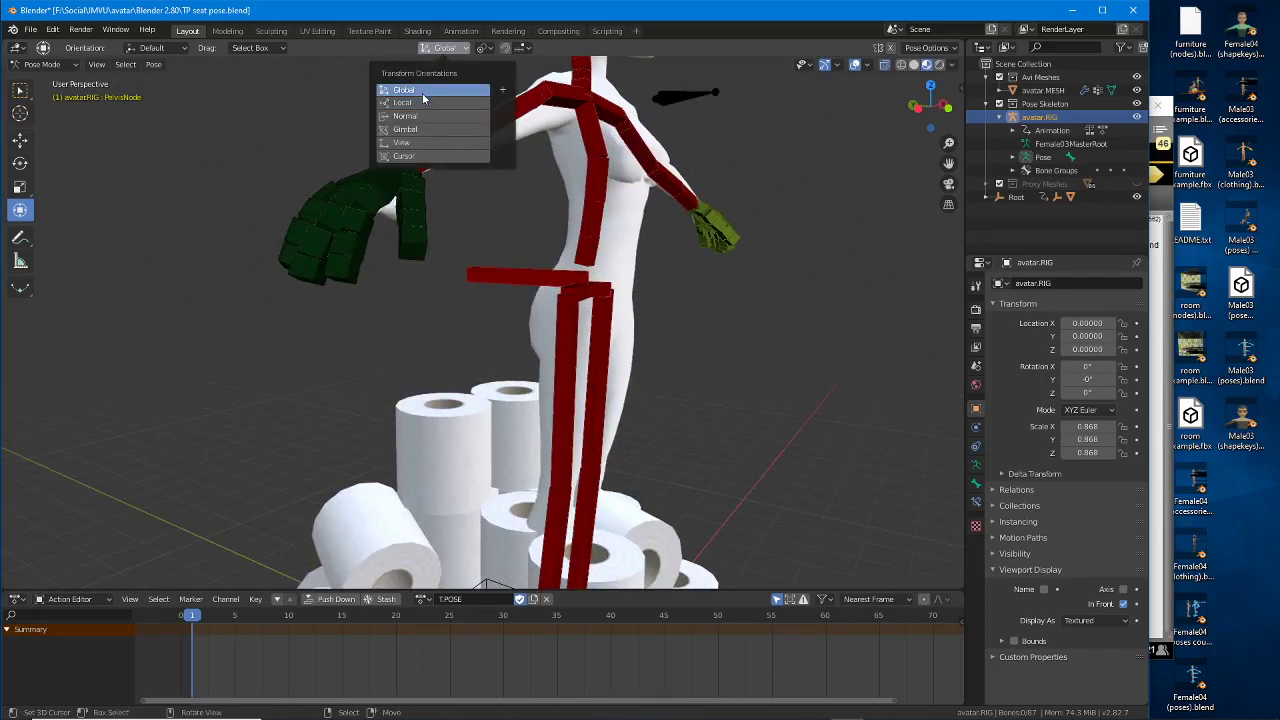
click(421, 91)
click(424, 102)
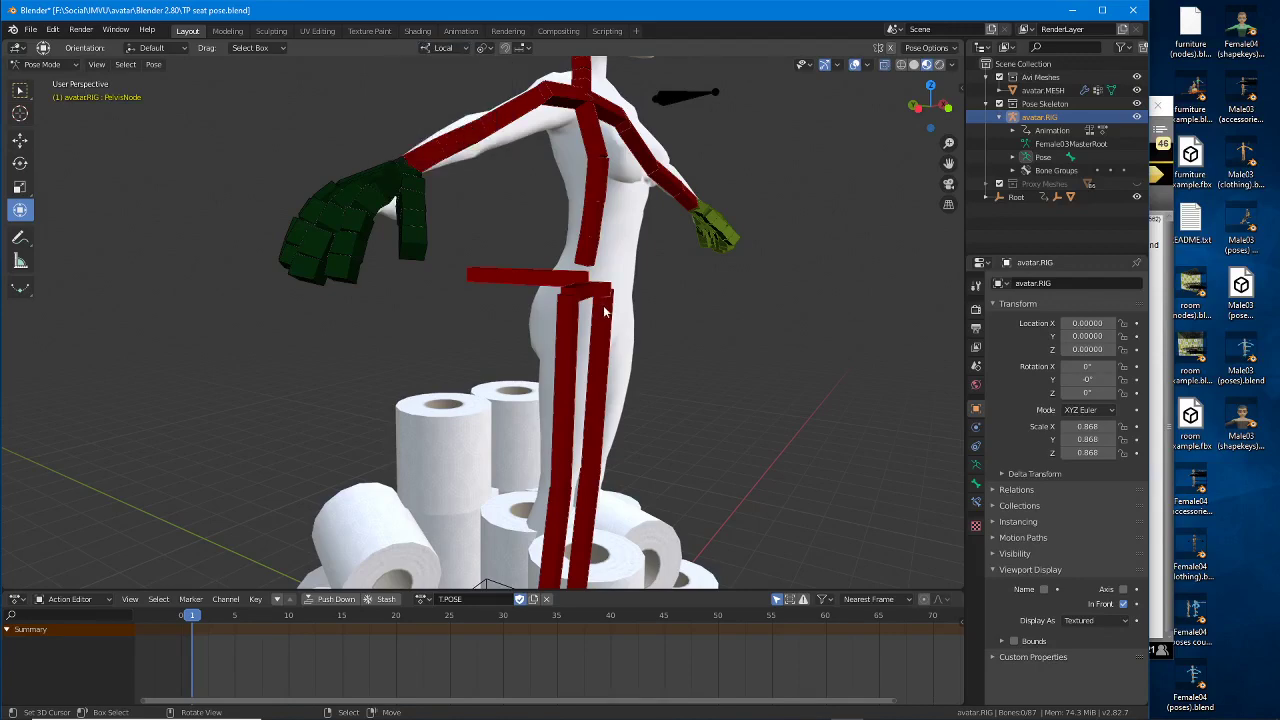
Step: Save TP seat pose.blend with the whole avatar framed in the view
middle_drag(669, 297, 211, 171)
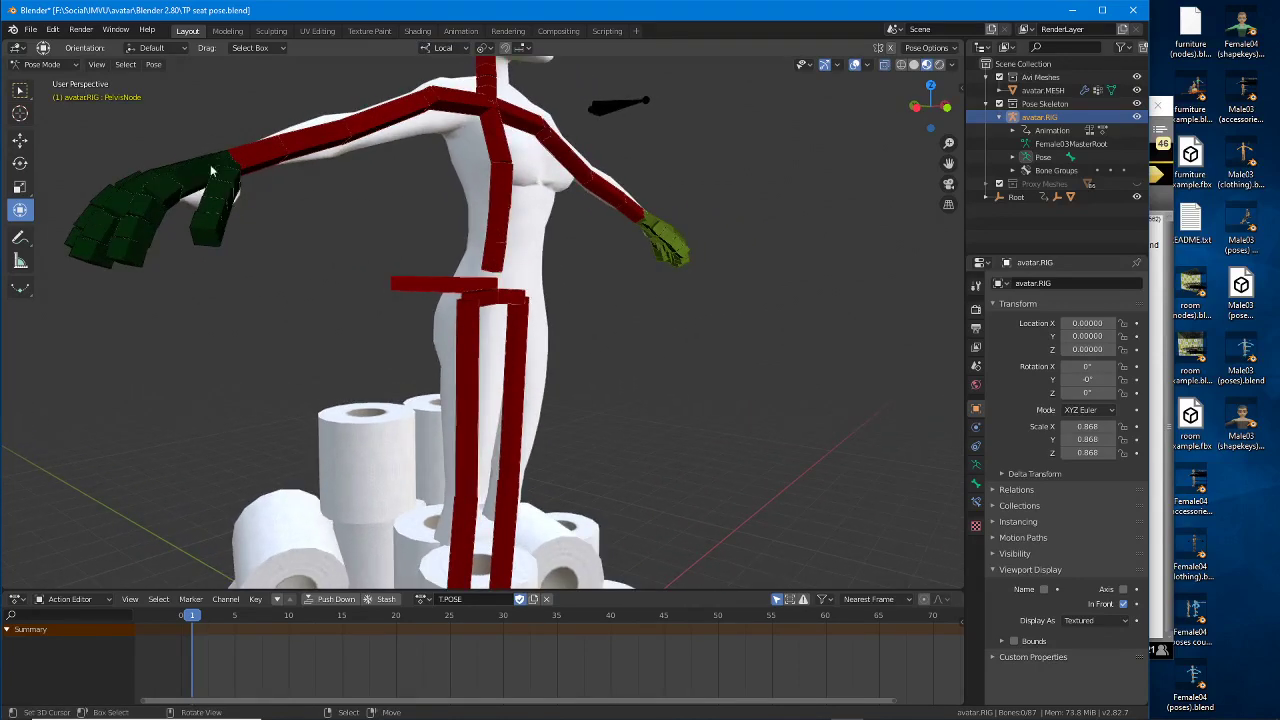
scroll(253, 184, down, 3)
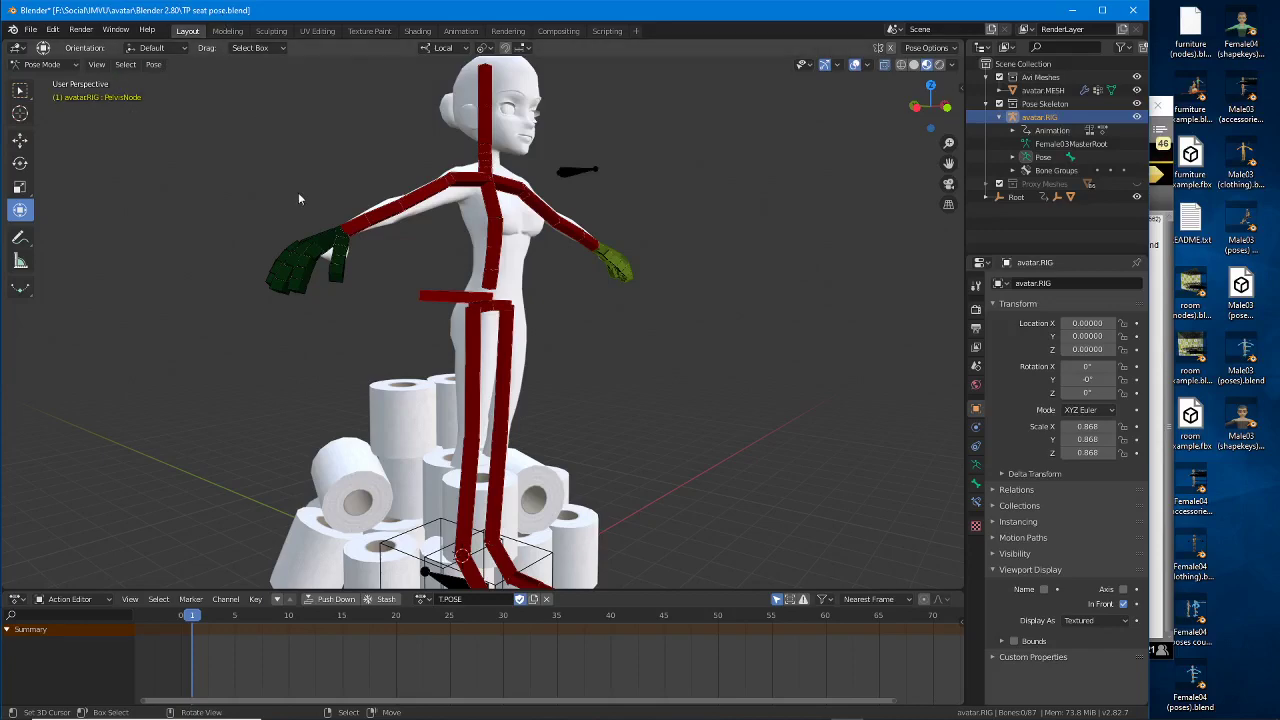
key(ctrl+s)
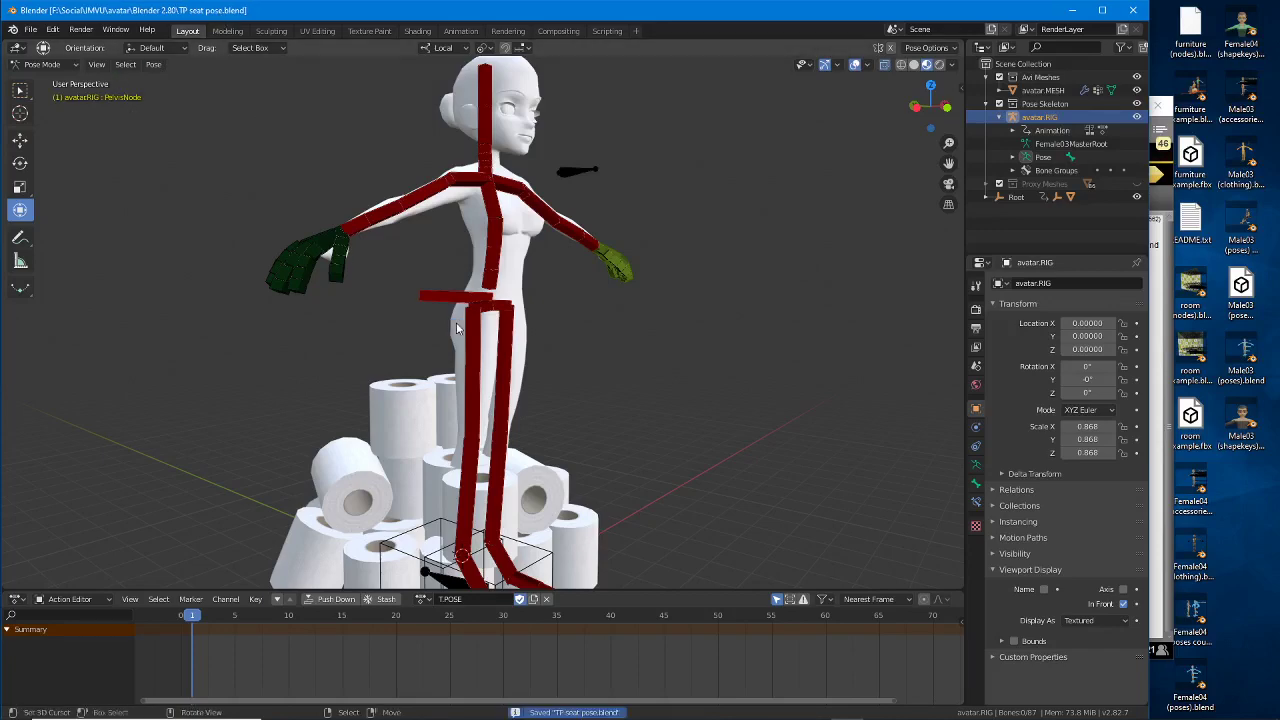
Step: Start a new General file and try to reopen TP seat pose.blend from the recent files
click(31, 31)
mouse_move(50, 45)
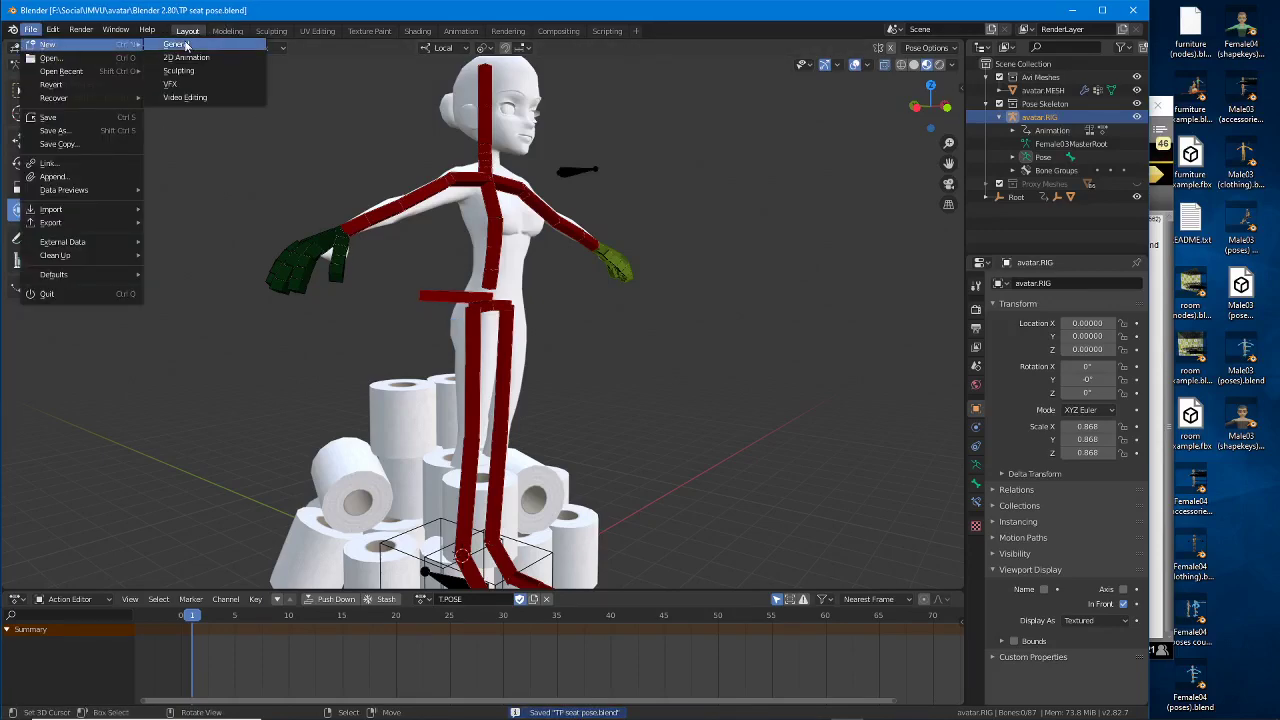
click(185, 45)
click(31, 31)
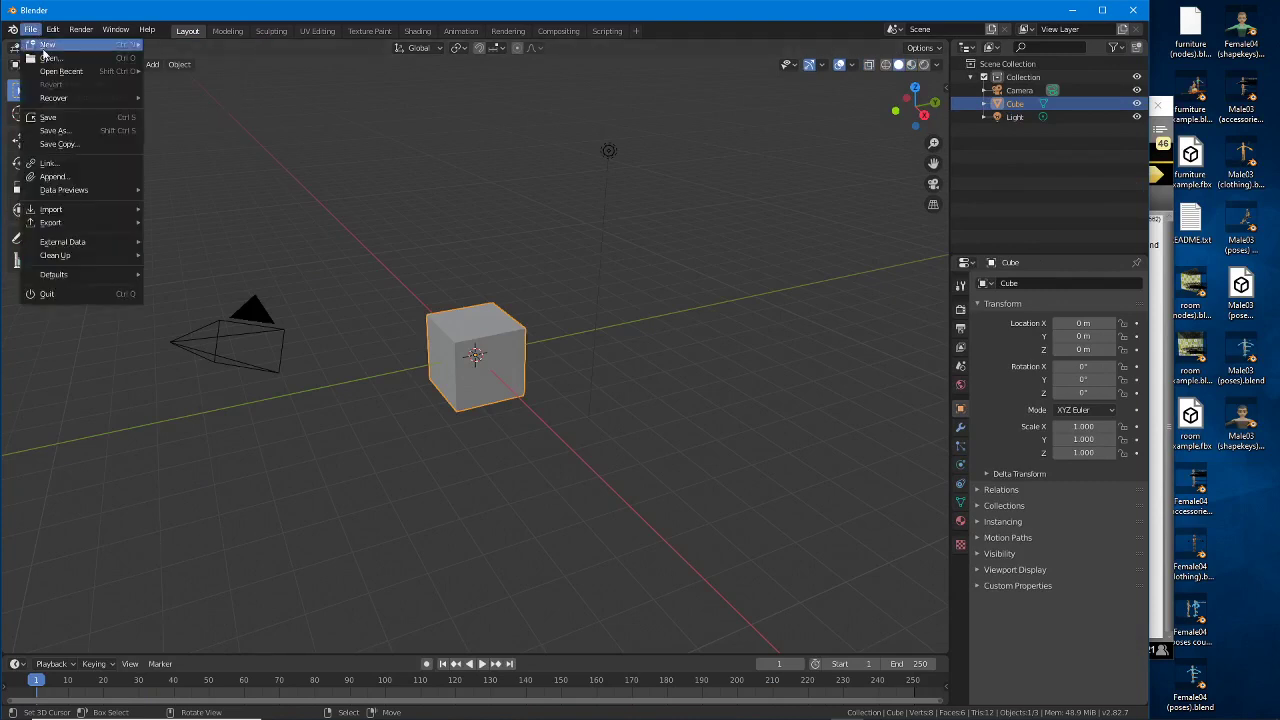
mouse_move(55, 74)
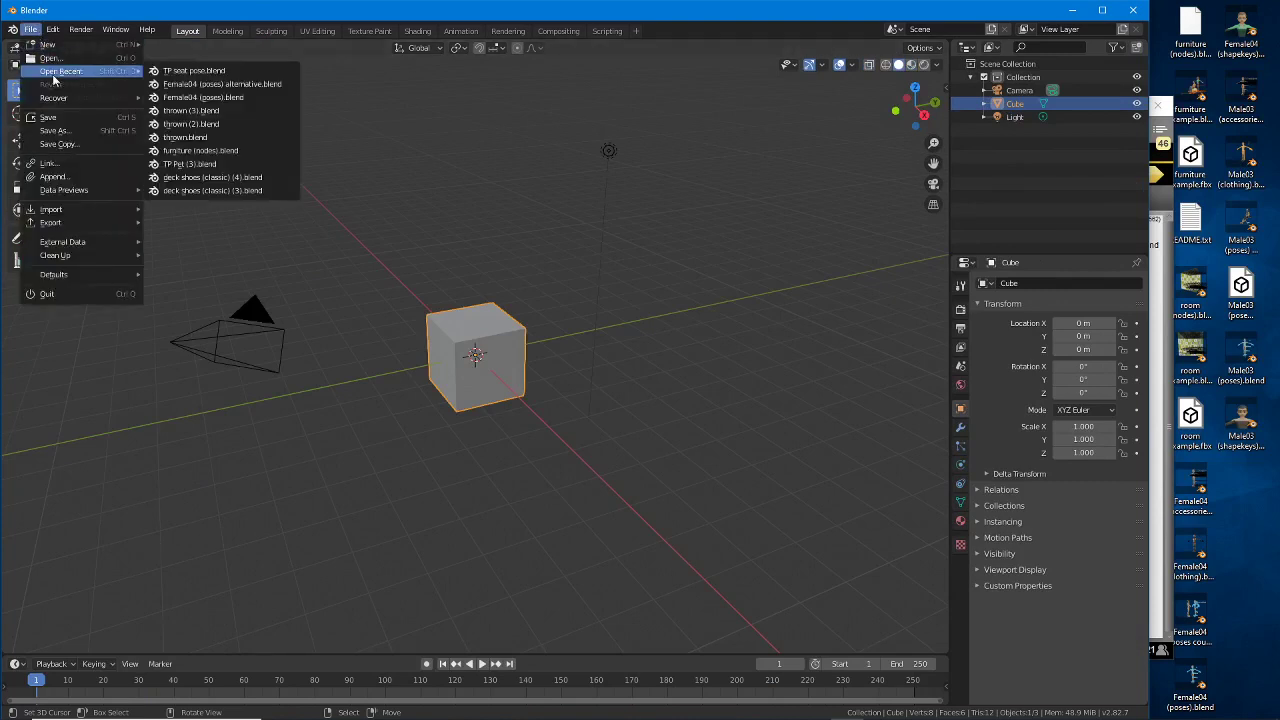
click(193, 71)
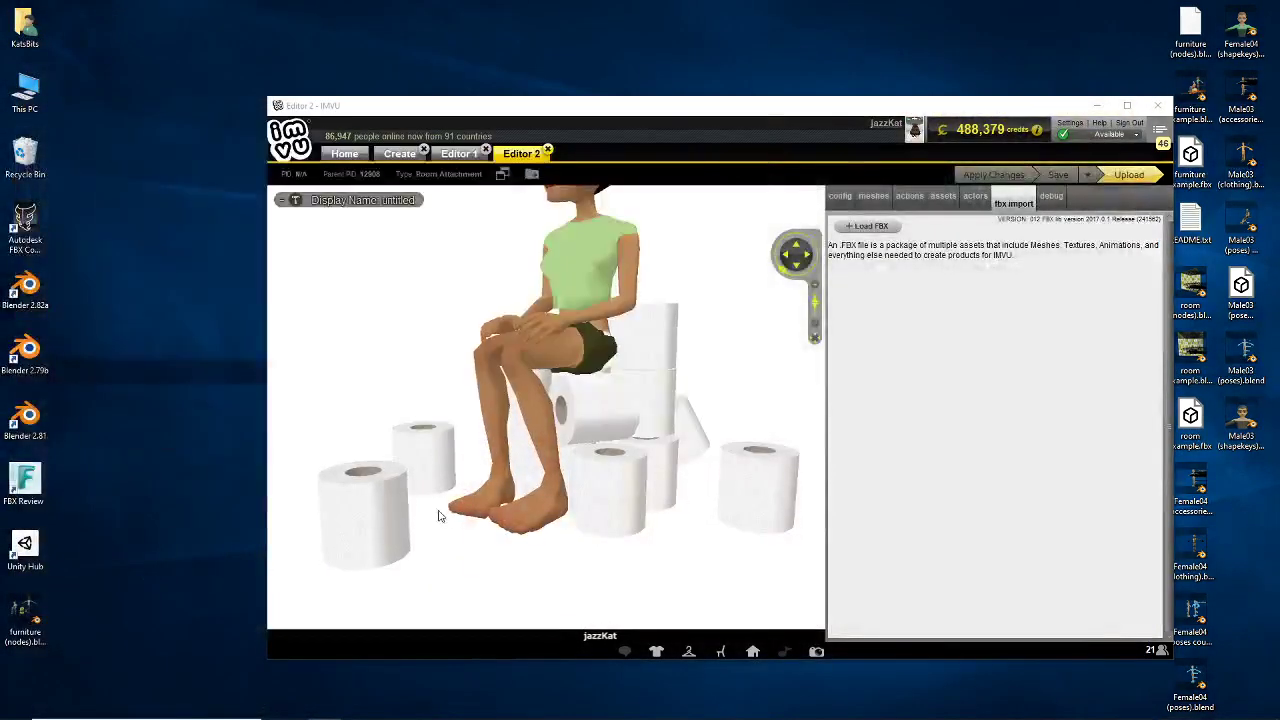
Step: Launch Blender 2.82a and open TP seat pose.blend from the avatar's Blender 2.80 folder
double_click(27, 290)
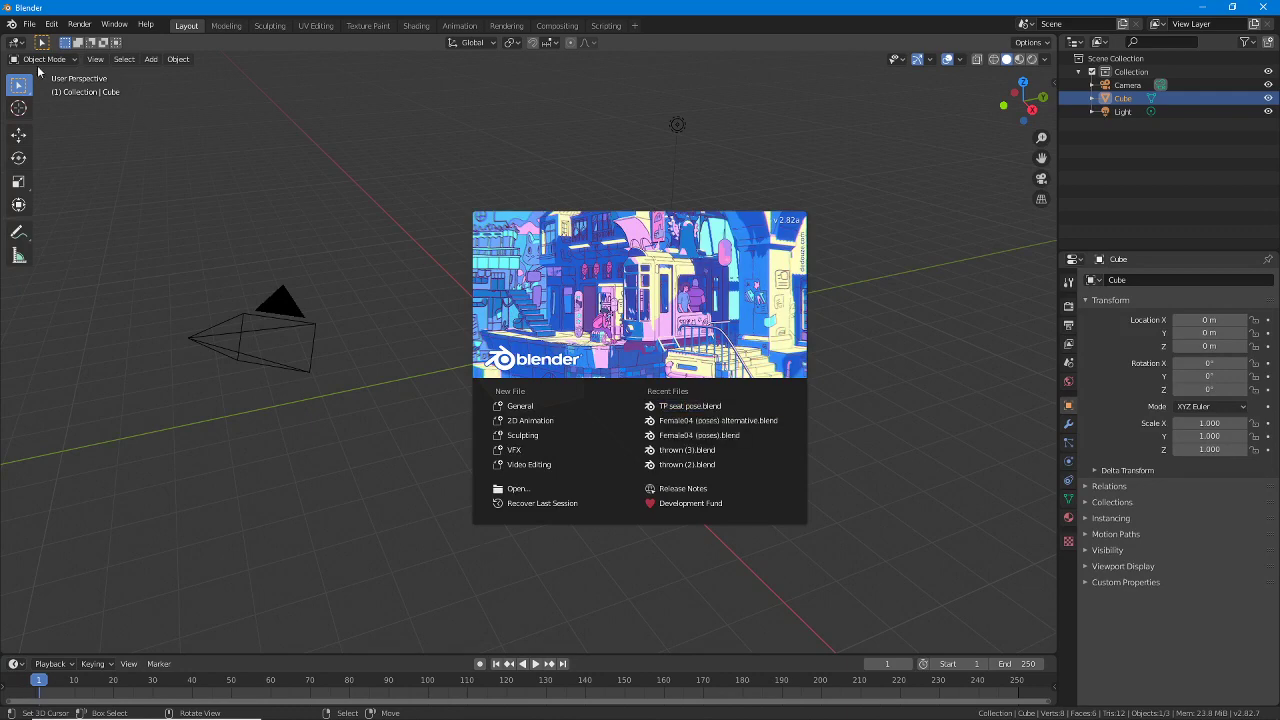
click(30, 24)
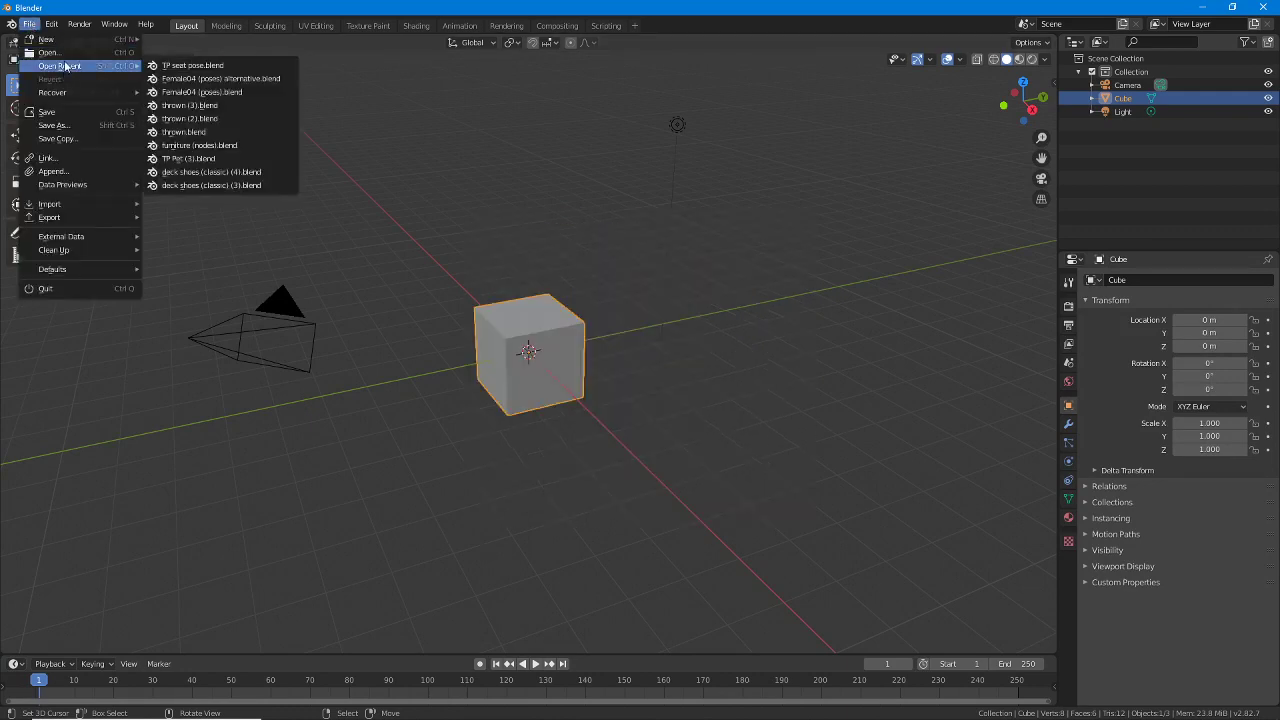
click(62, 57)
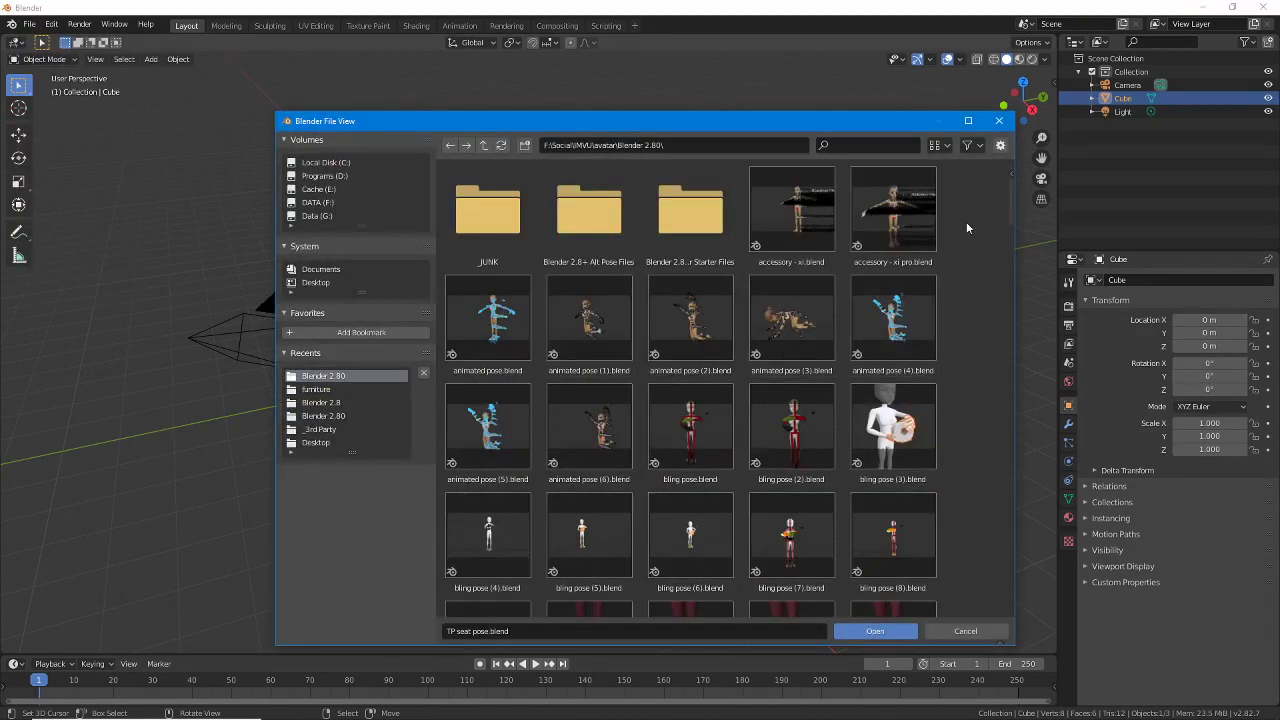
drag(1013, 184, 976, 596)
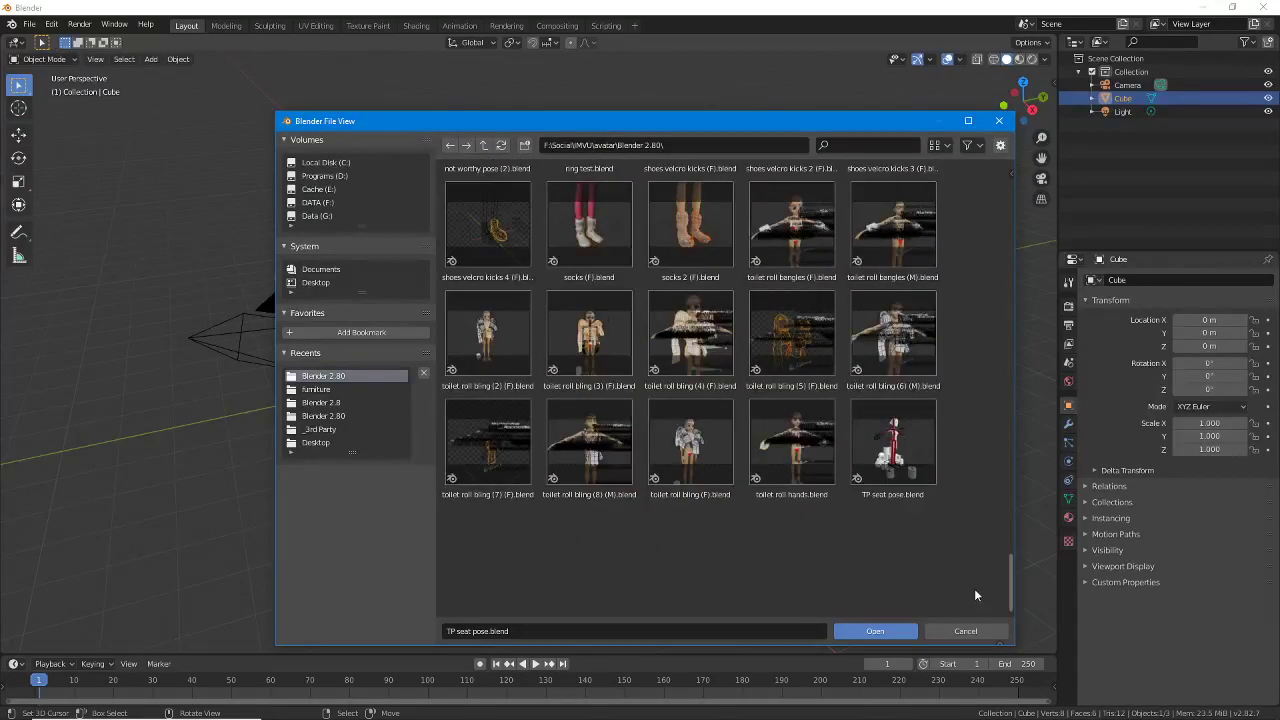
click(892, 445)
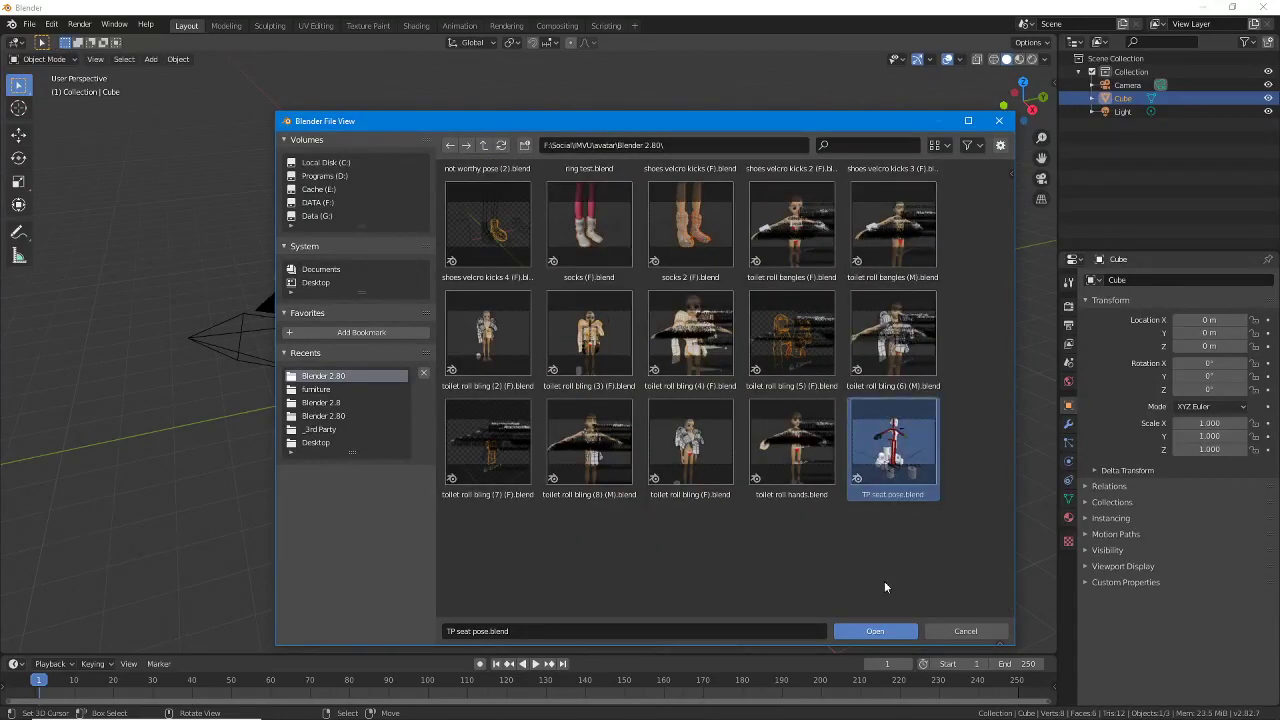
click(874, 631)
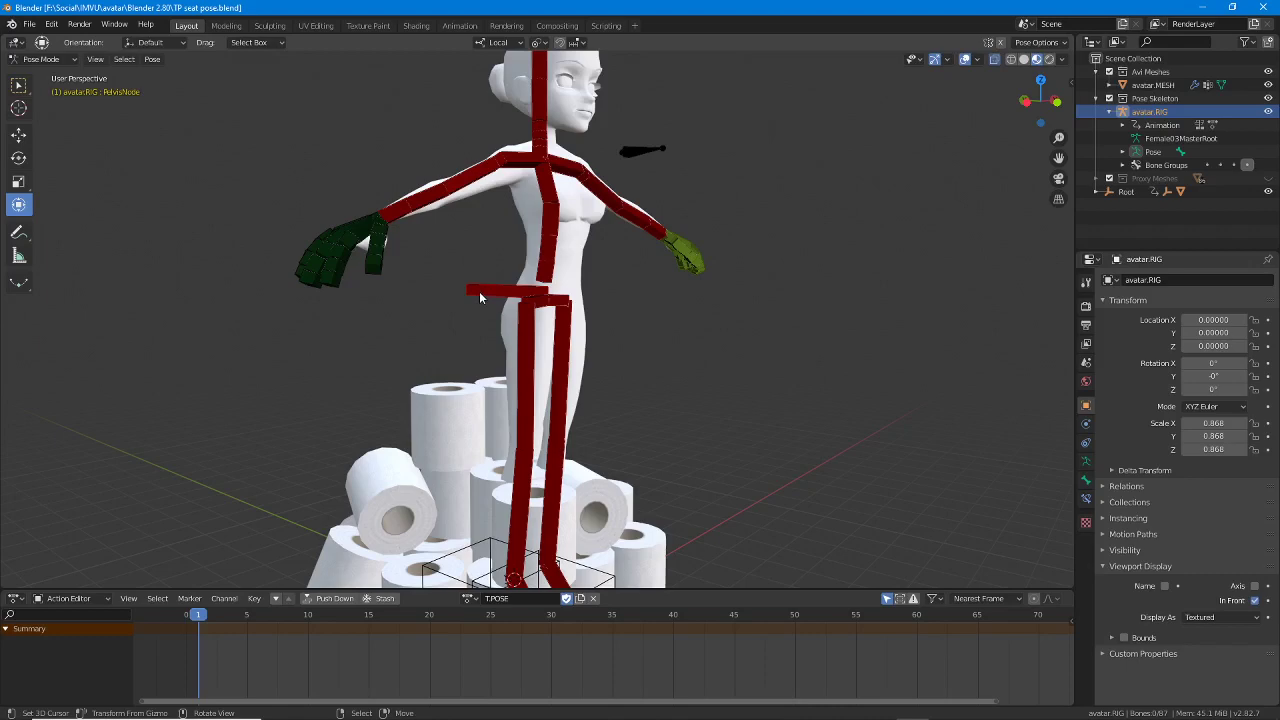
Step: Compare the bone display of avatar.RIG in Object Mode and Pose Mode, ending in Pose Mode
middle_drag(479, 291, 580, 274)
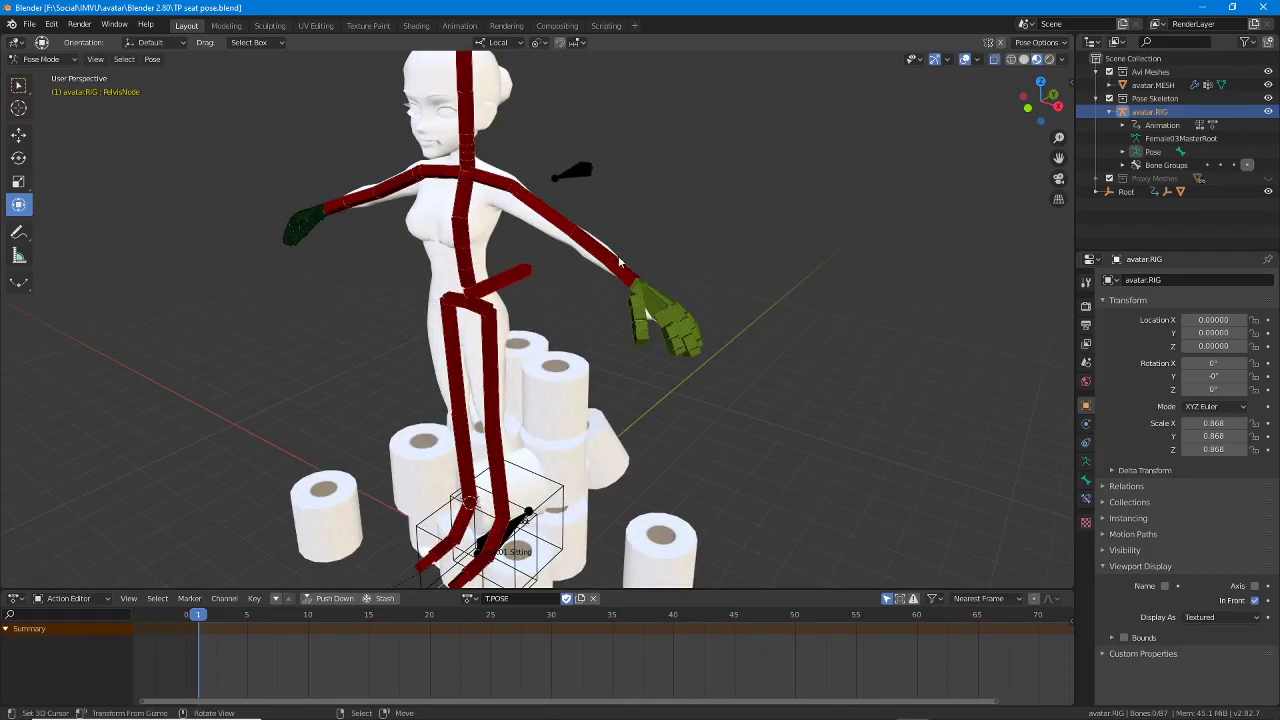
key(ctrl+Tab)
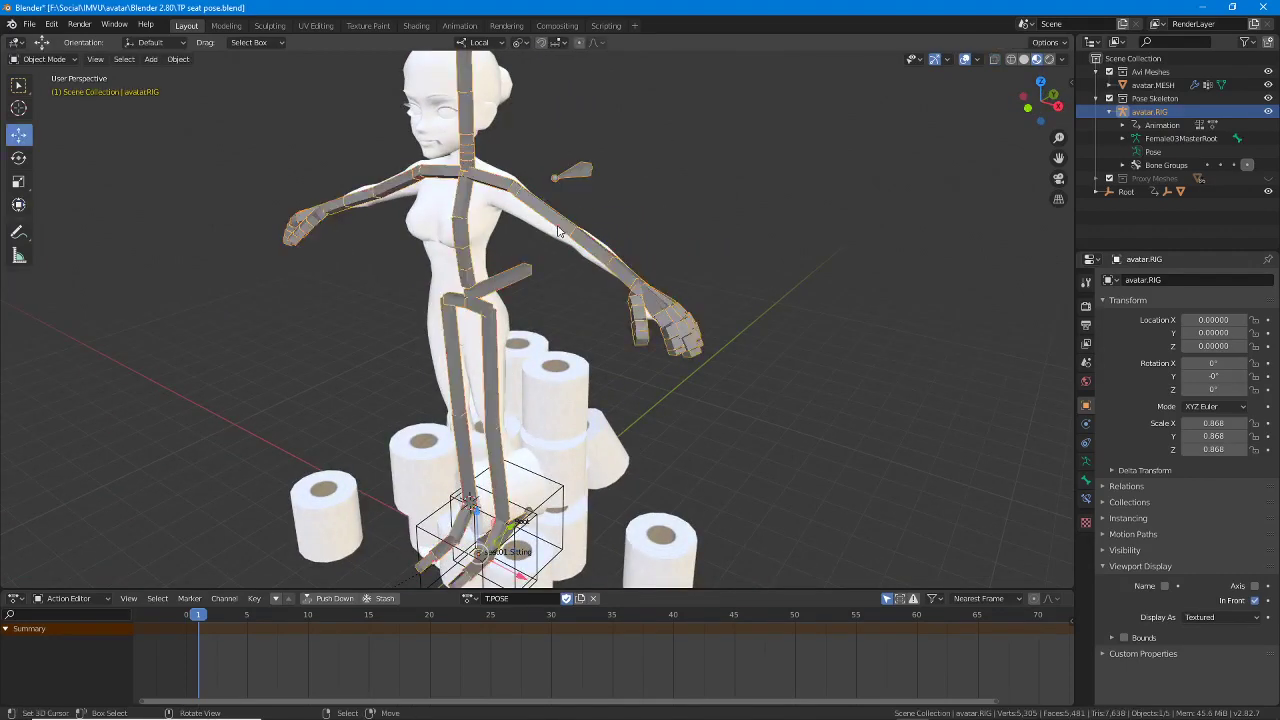
key(ctrl+Tab)
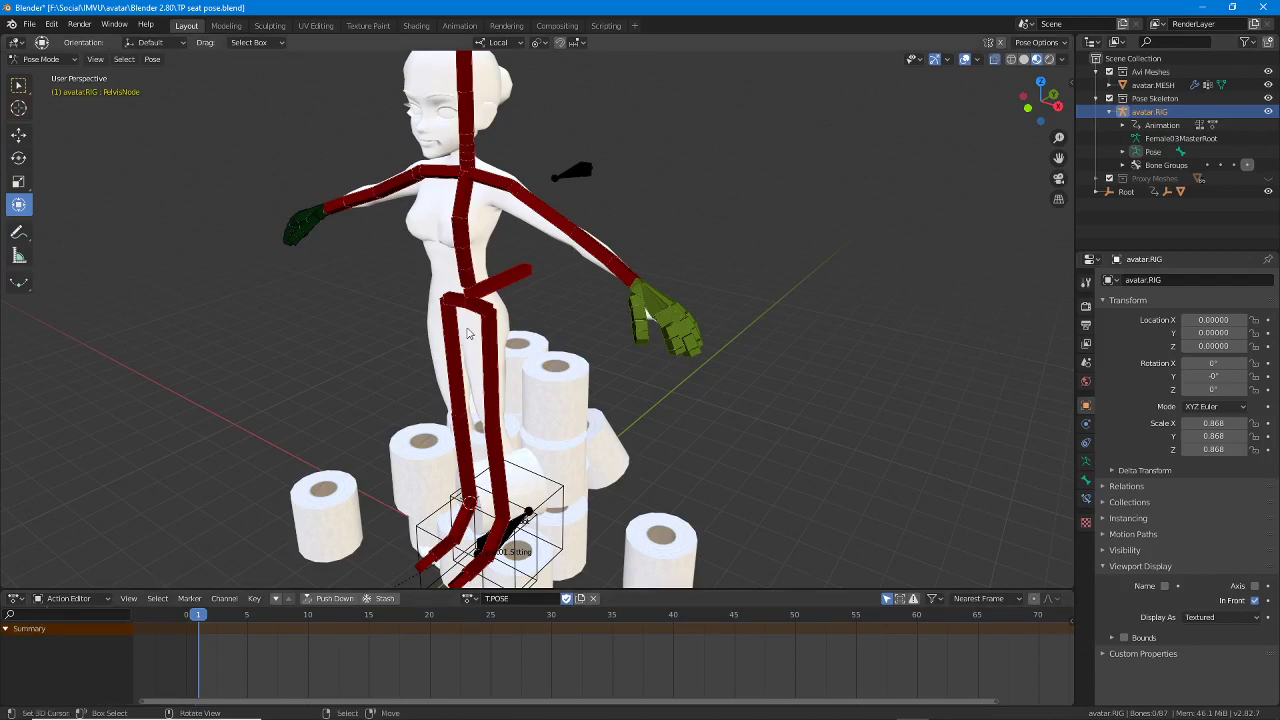
middle_drag(466, 320, 507, 320)
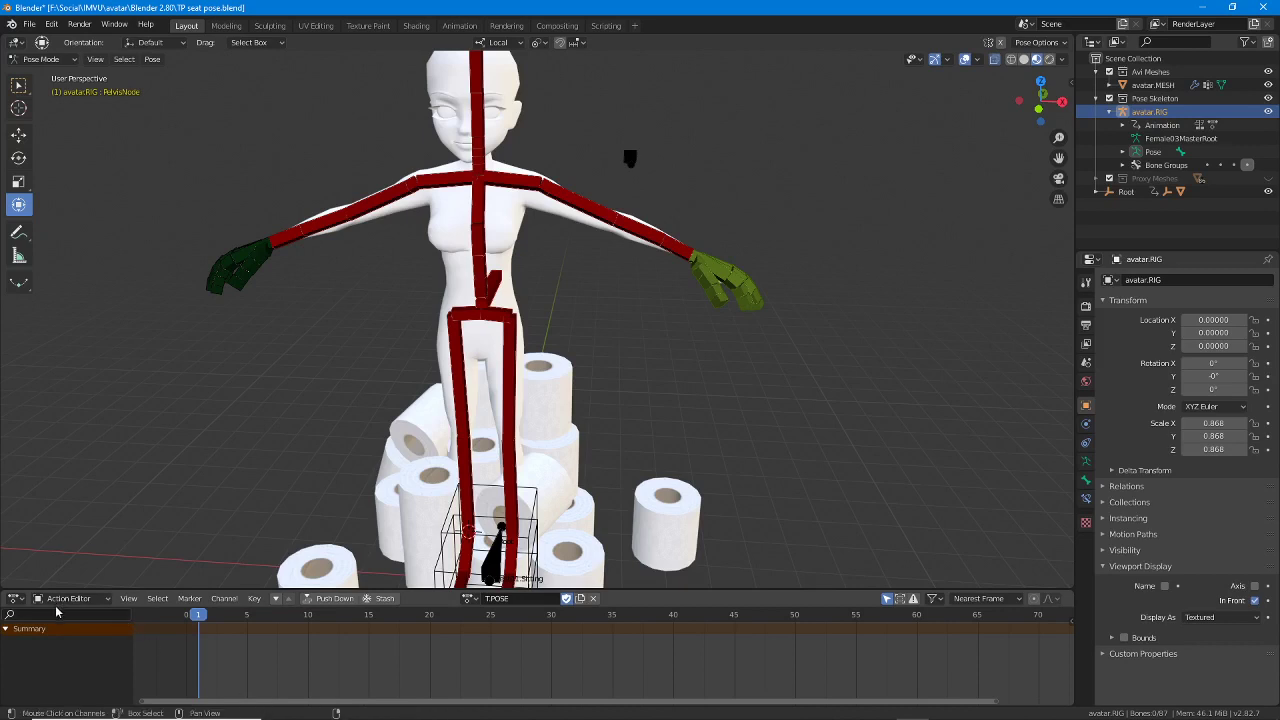
Step: Split the Action Editor area in two, make the lower part a Timeline, and resize both to short strips
drag(67, 597, 72, 553)
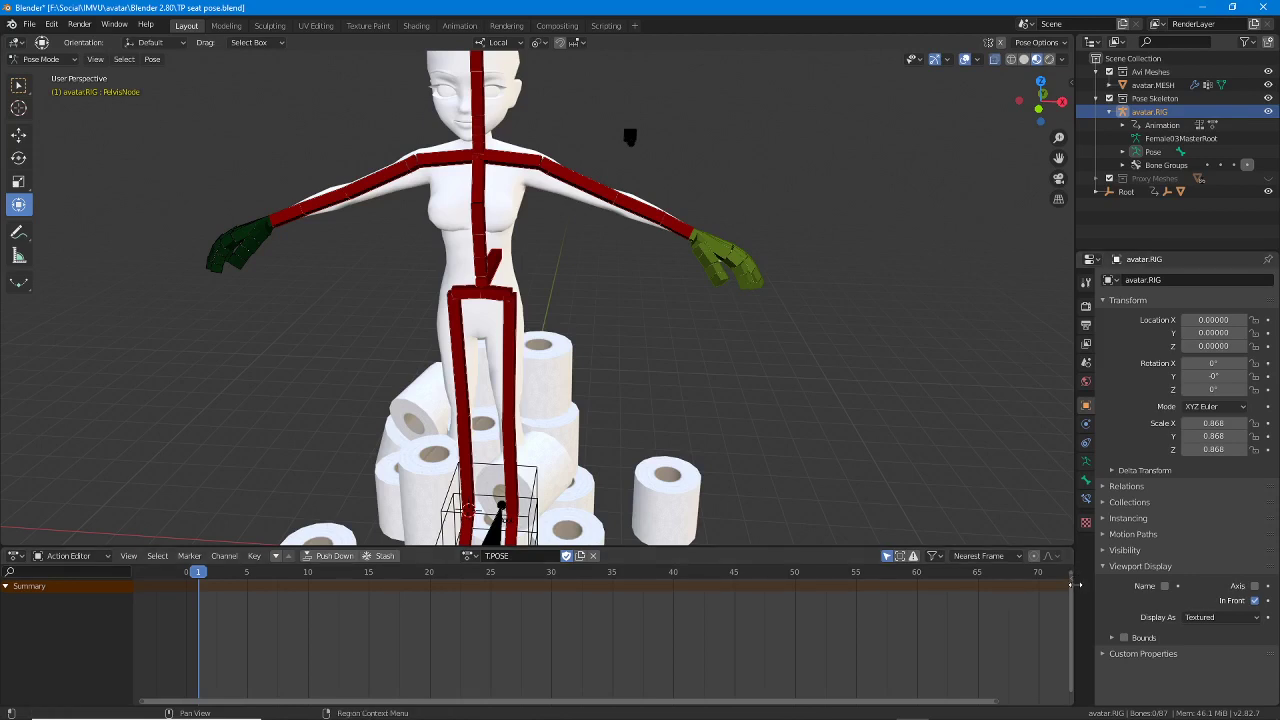
drag(1070, 558, 1060, 646)
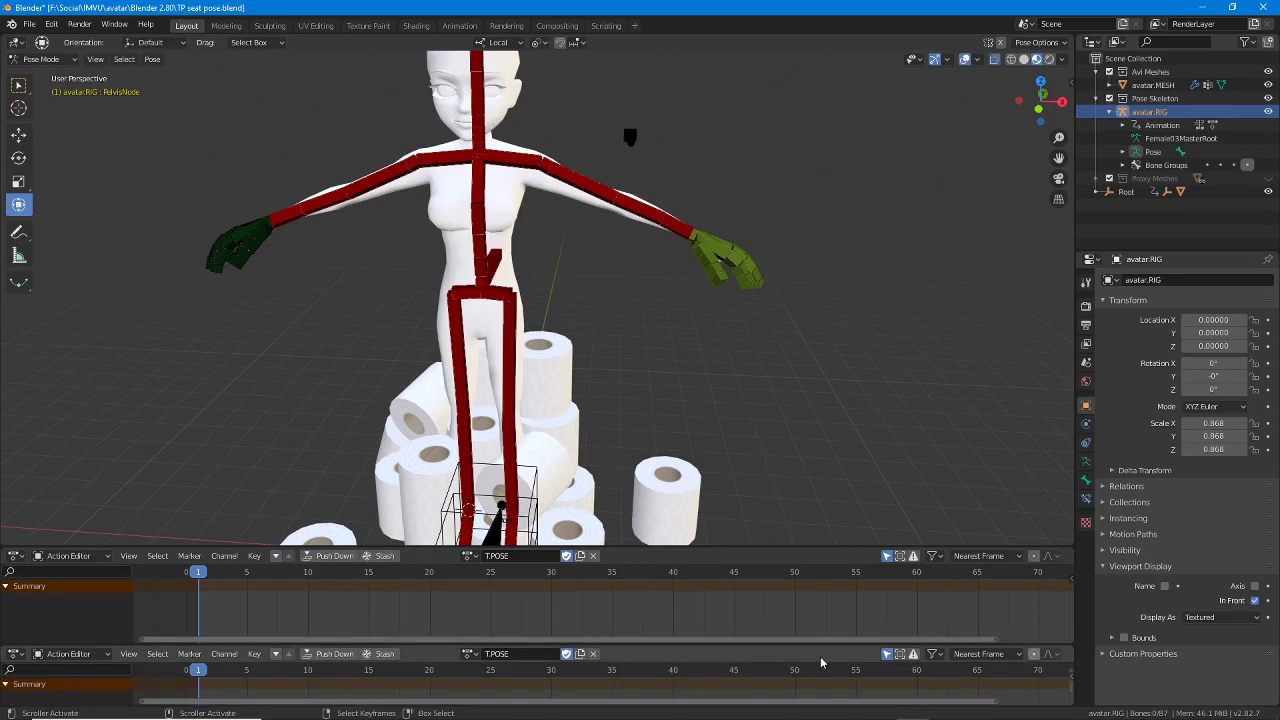
click(46, 655)
click(18, 656)
click(20, 658)
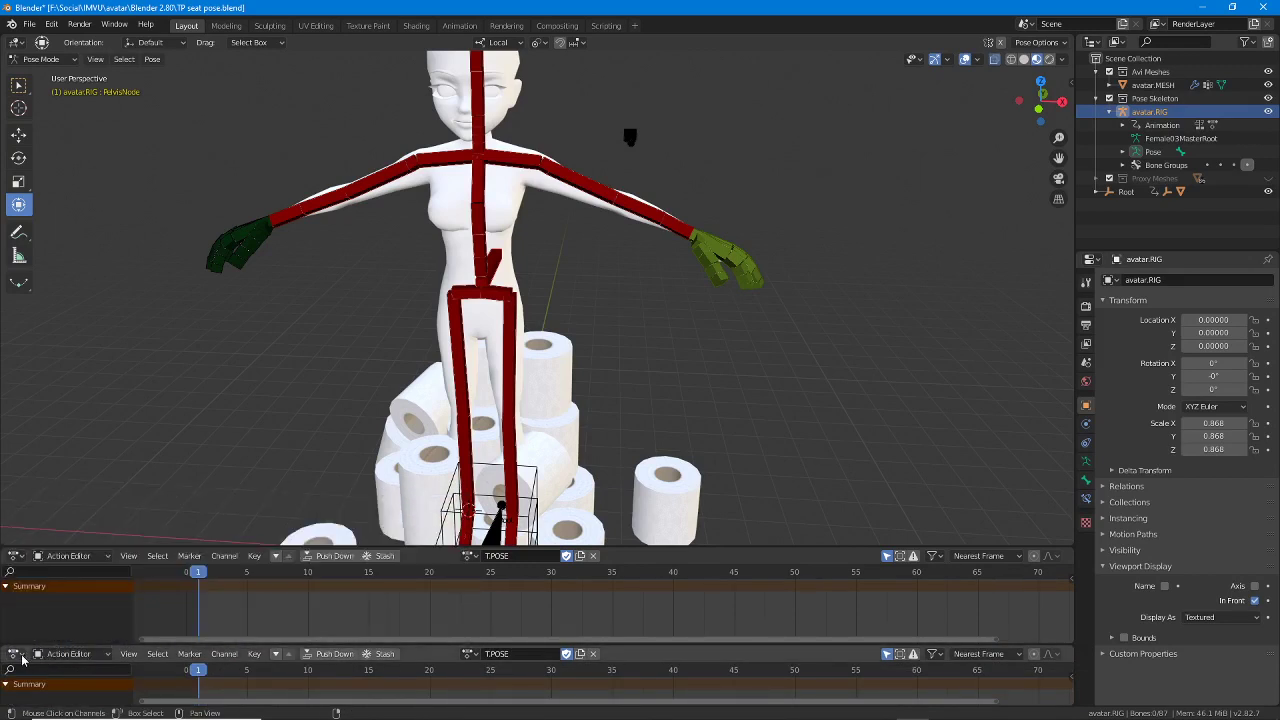
click(21, 660)
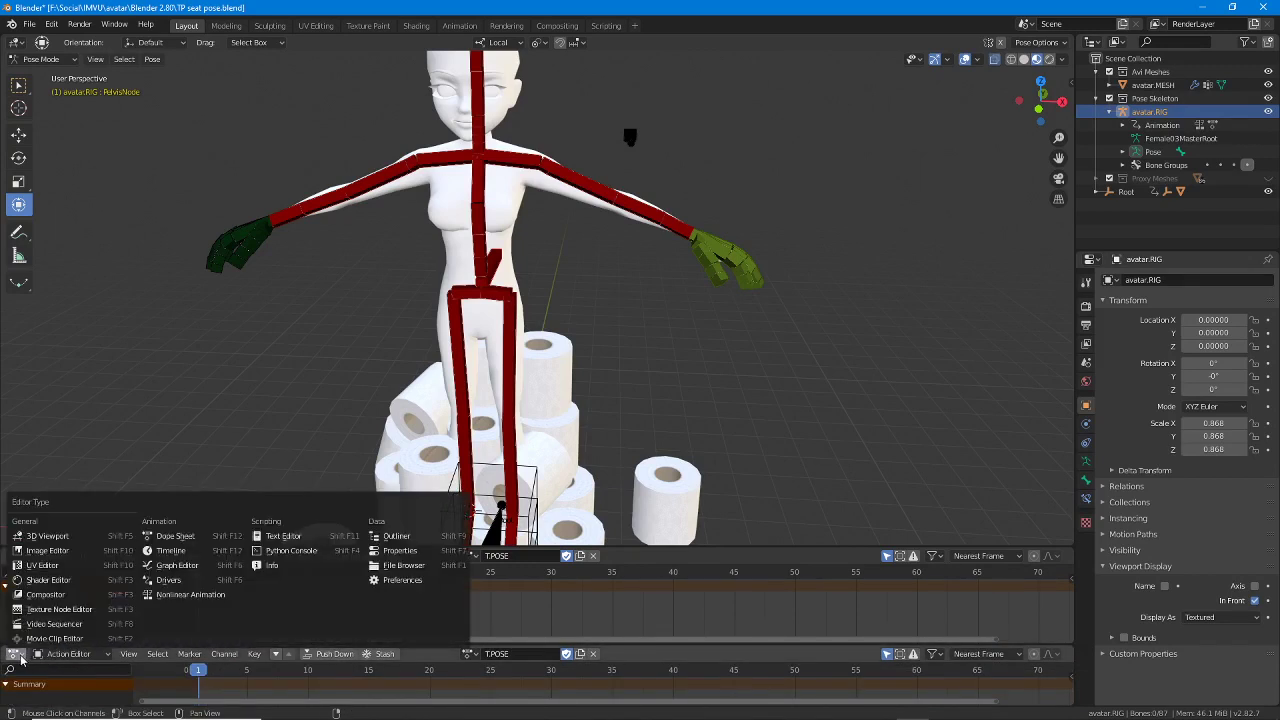
click(195, 551)
drag(225, 648, 224, 693)
drag(631, 548, 632, 585)
Step: Check the rig's hand and body bones again in Object Mode and Pose Mode, ending in Pose Mode
middle_drag(610, 520, 375, 340)
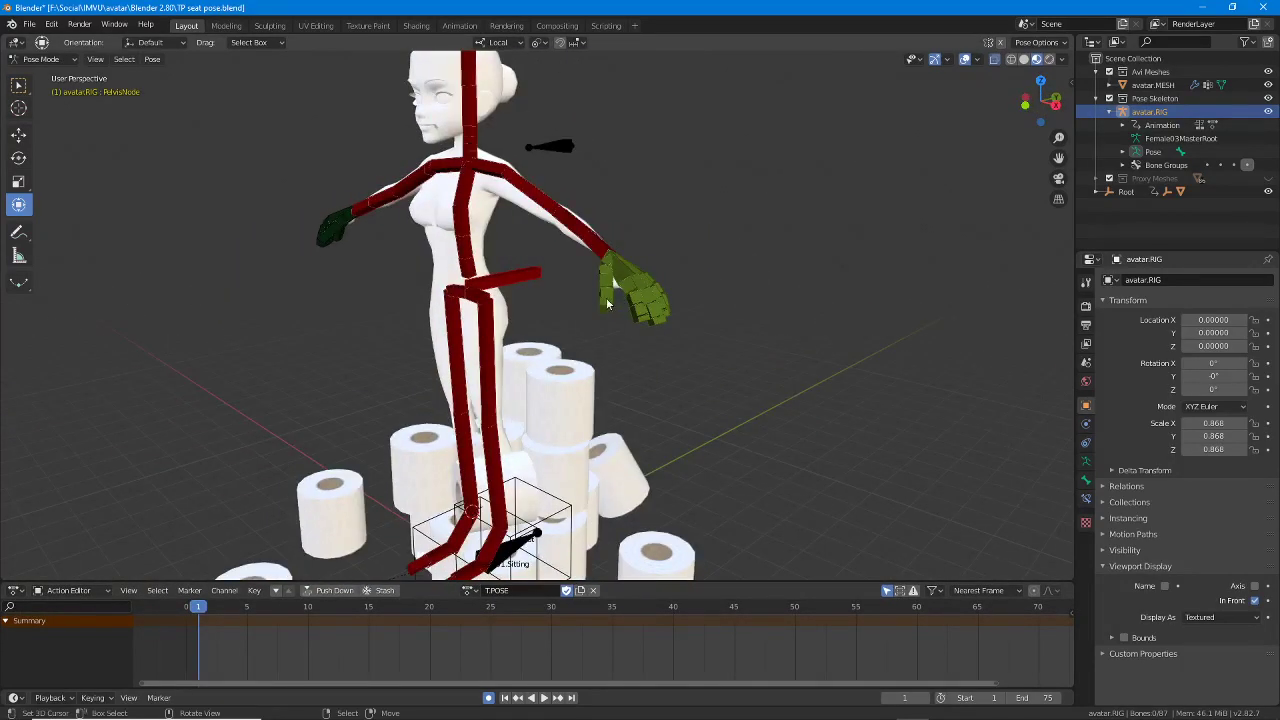
scroll(590, 303, up, 2)
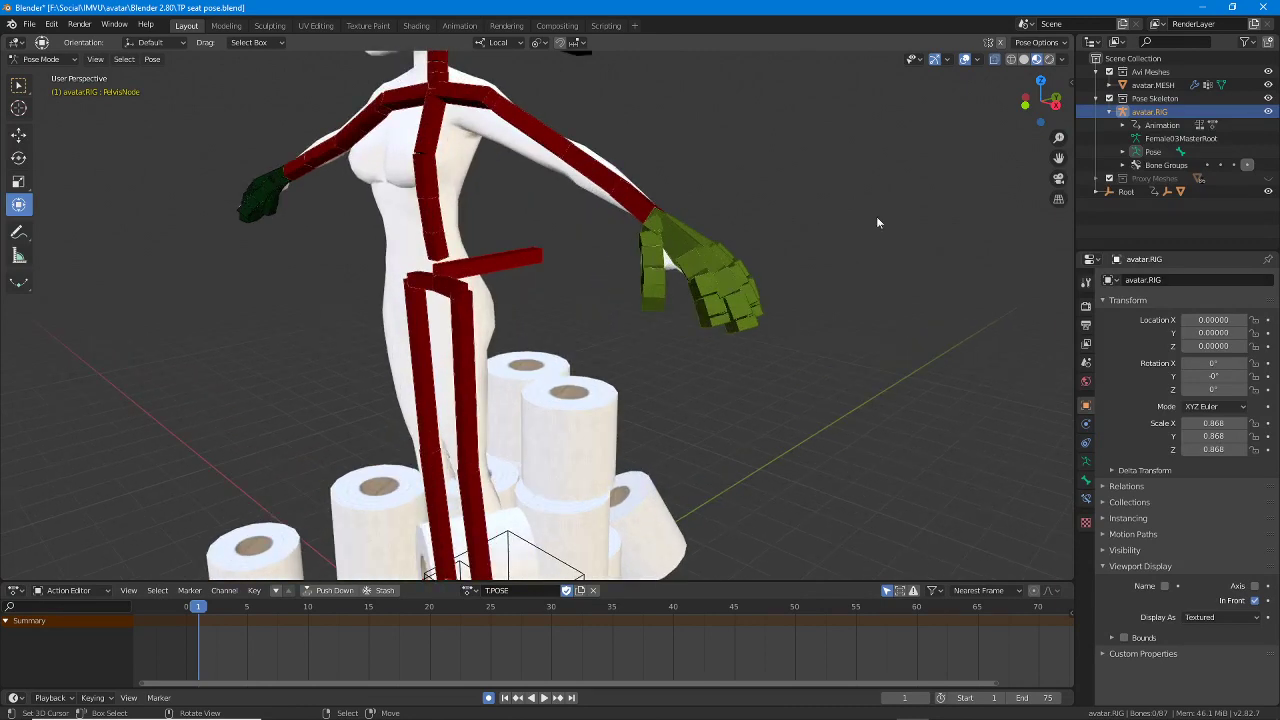
key(ctrl+Tab)
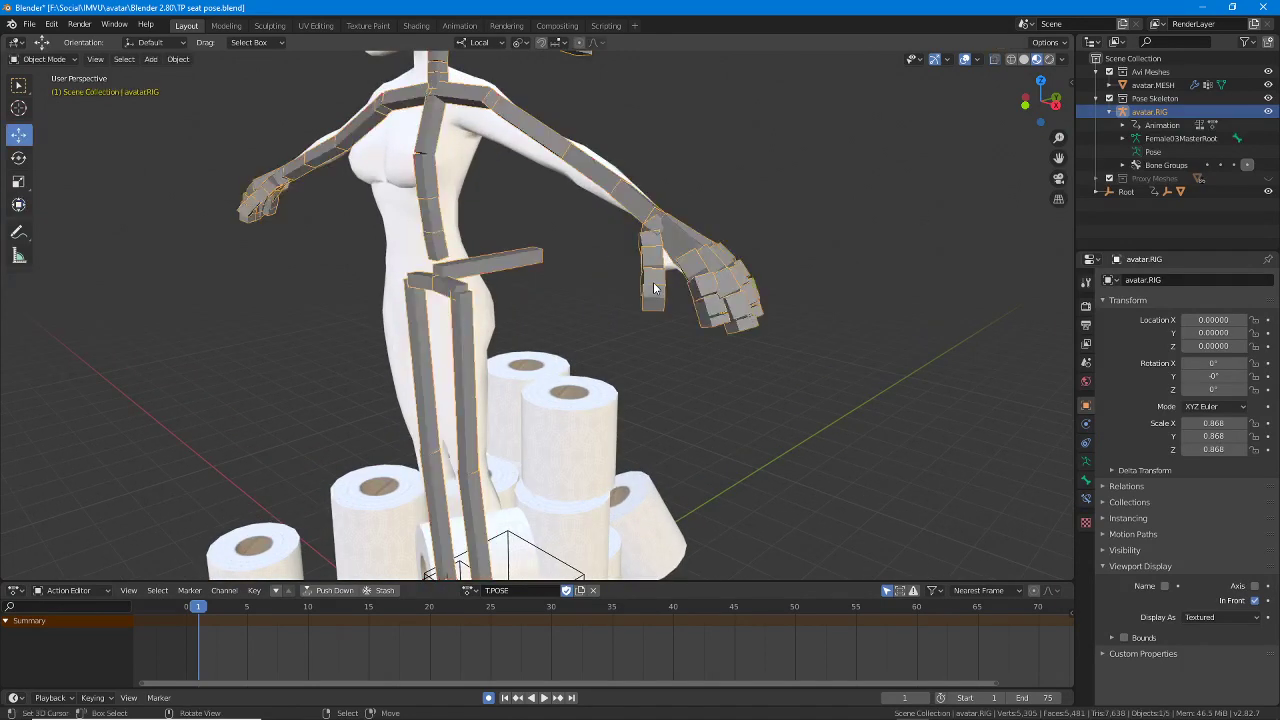
key(ctrl+Tab)
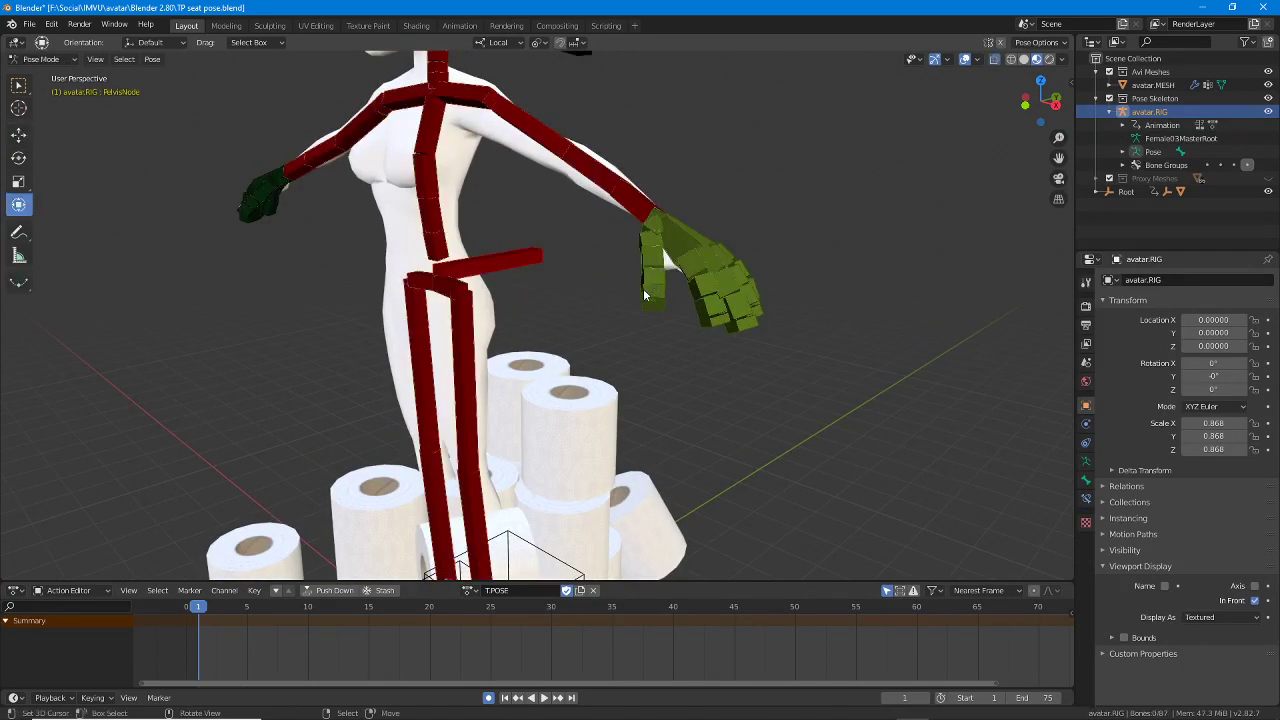
middle_drag(644, 295, 851, 403)
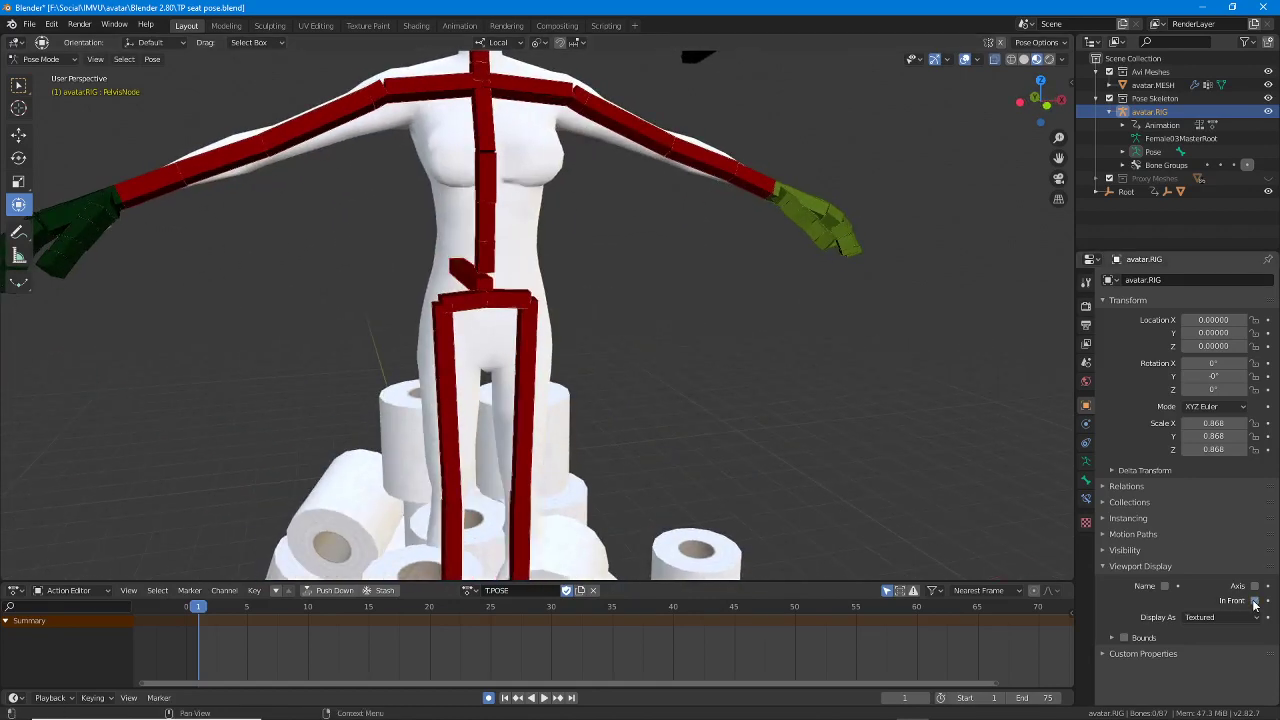
Step: Select a left finger bone, the left wrist and the right wrist in turn to inspect them in the Action Editor
click(825, 236)
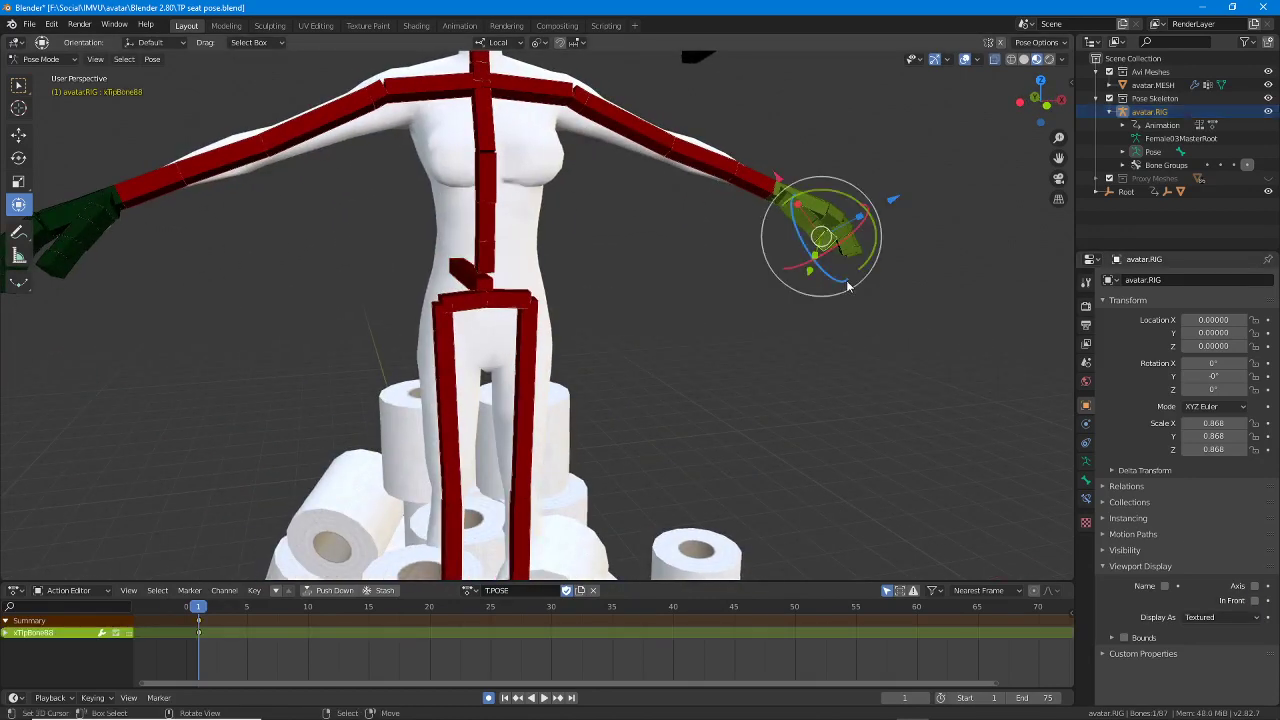
click(764, 182)
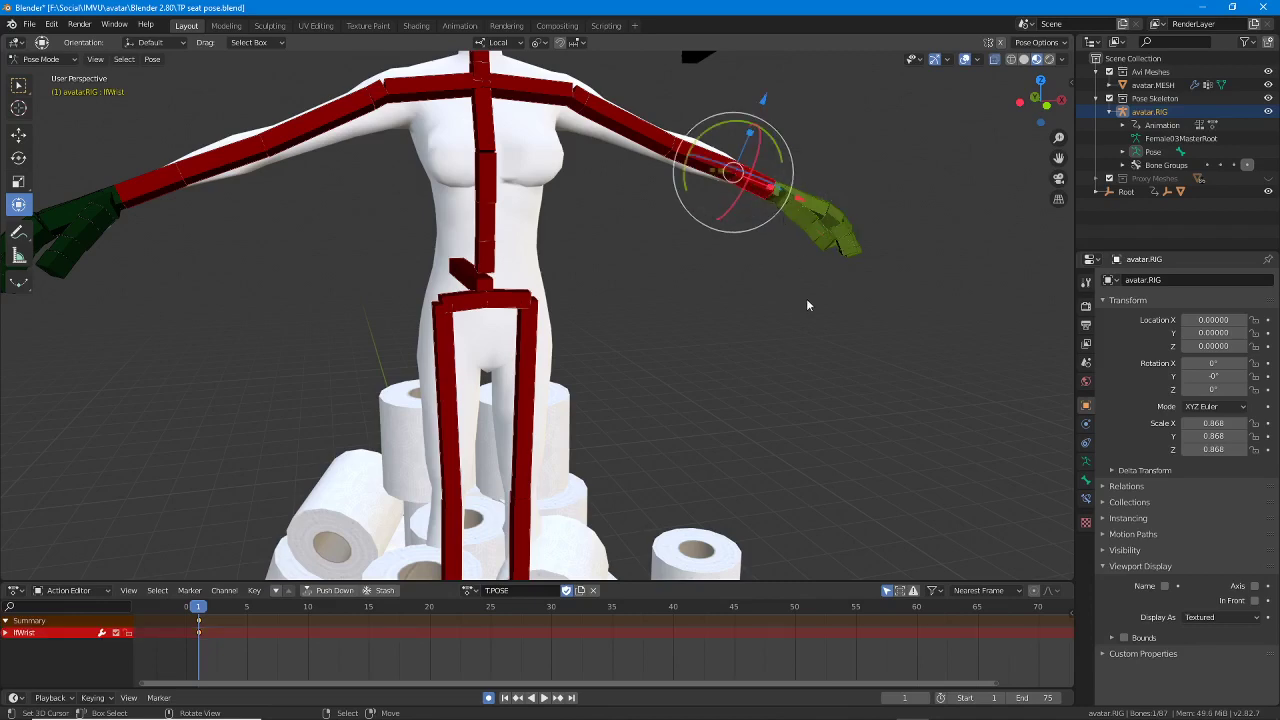
middle_drag(806, 298, 760, 295)
click(316, 208)
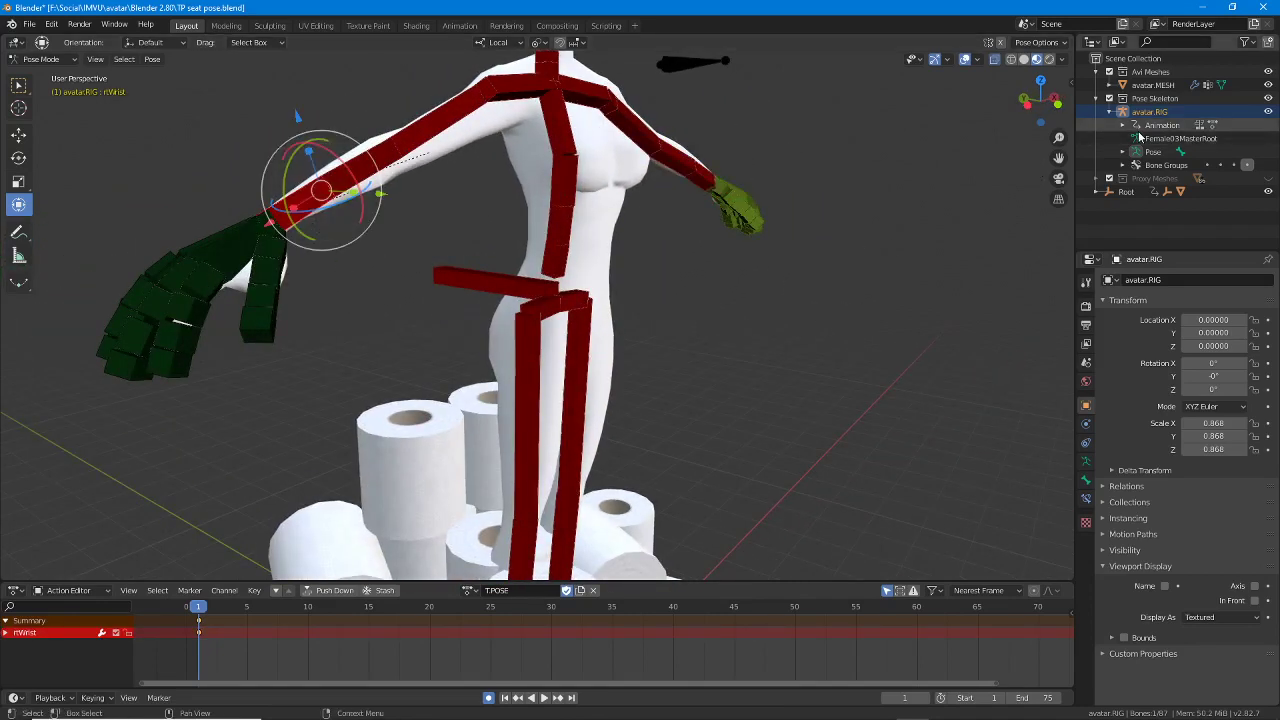
Step: Select both thigh bones and rotate them together so the legs swing forward
middle_drag(400, 465, 527, 338)
click(530, 322)
shift+click(549, 362)
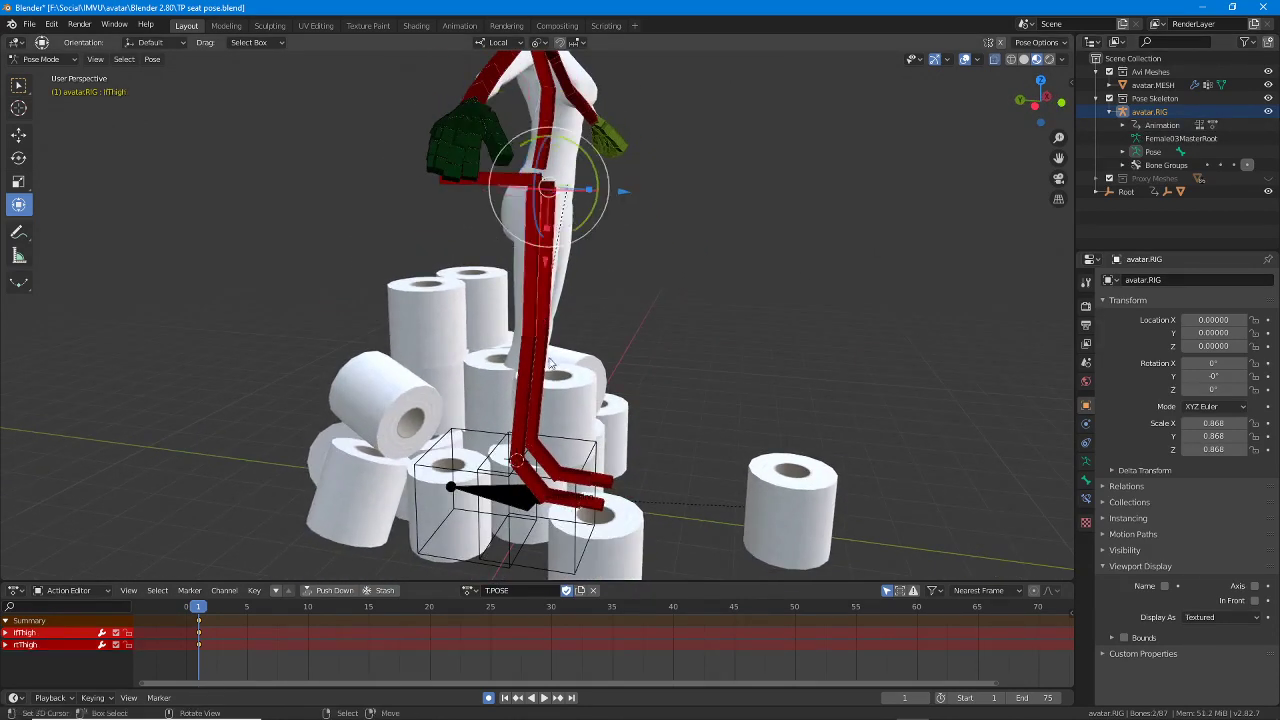
drag(598, 210, 503, 207)
middle_drag(503, 207, 450, 200)
Step: Move the PelvisNode bone down along its local Z axis, lowering the avatar towards the toilet roll seat
click(495, 178)
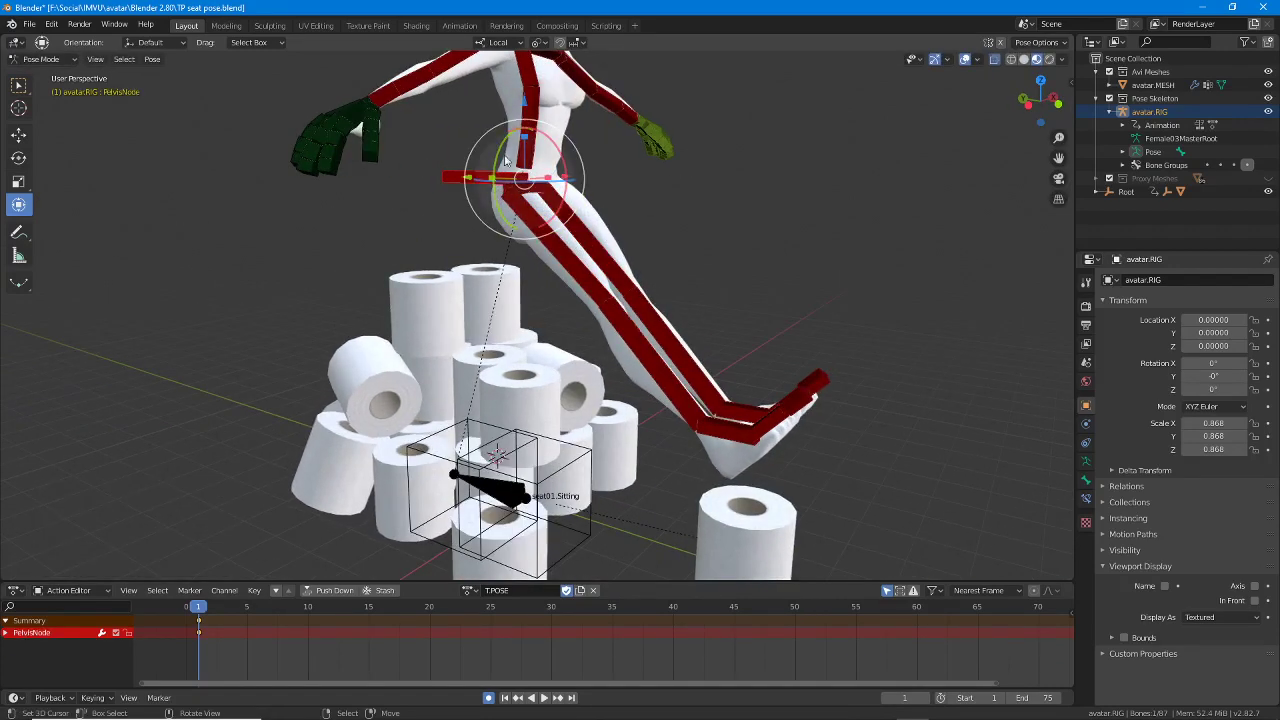
drag(527, 118, 520, 210)
middle_drag(520, 210, 517, 258)
Step: Rotate the Spine01 bone about its local Y axis to lean the upper body backward
click(548, 260)
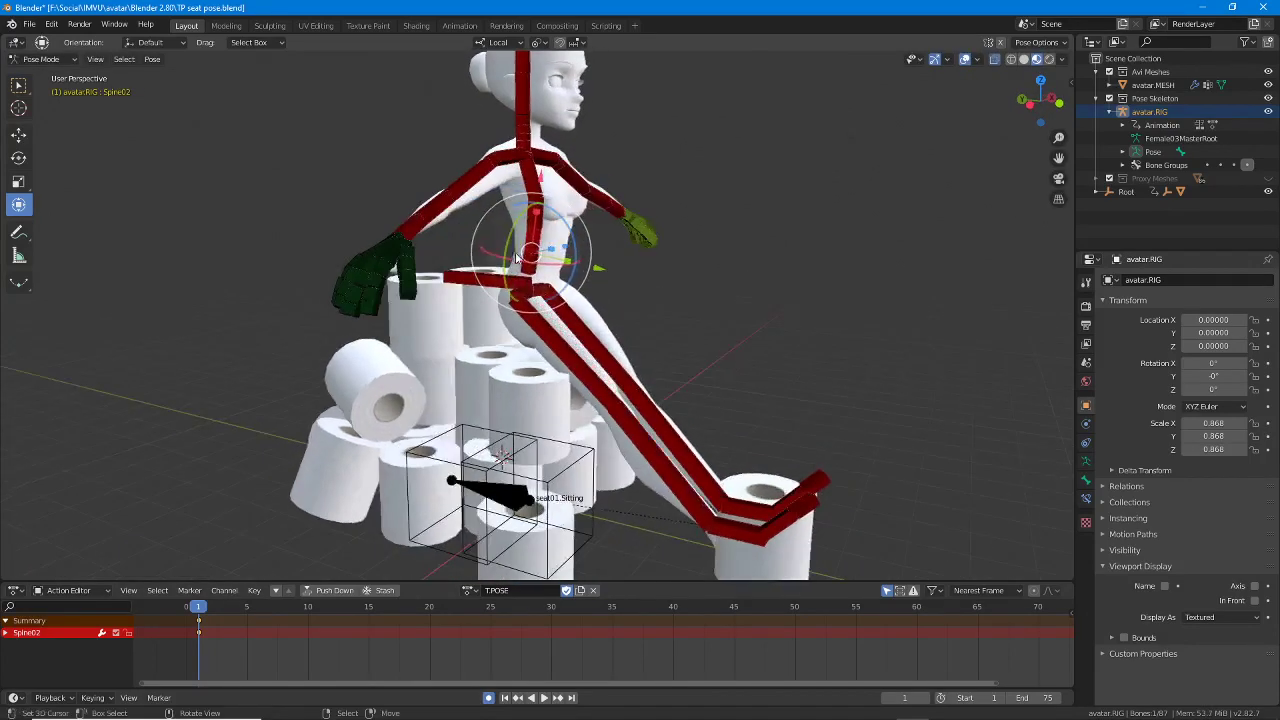
click(551, 262)
key(r)
key(y)
key(y)
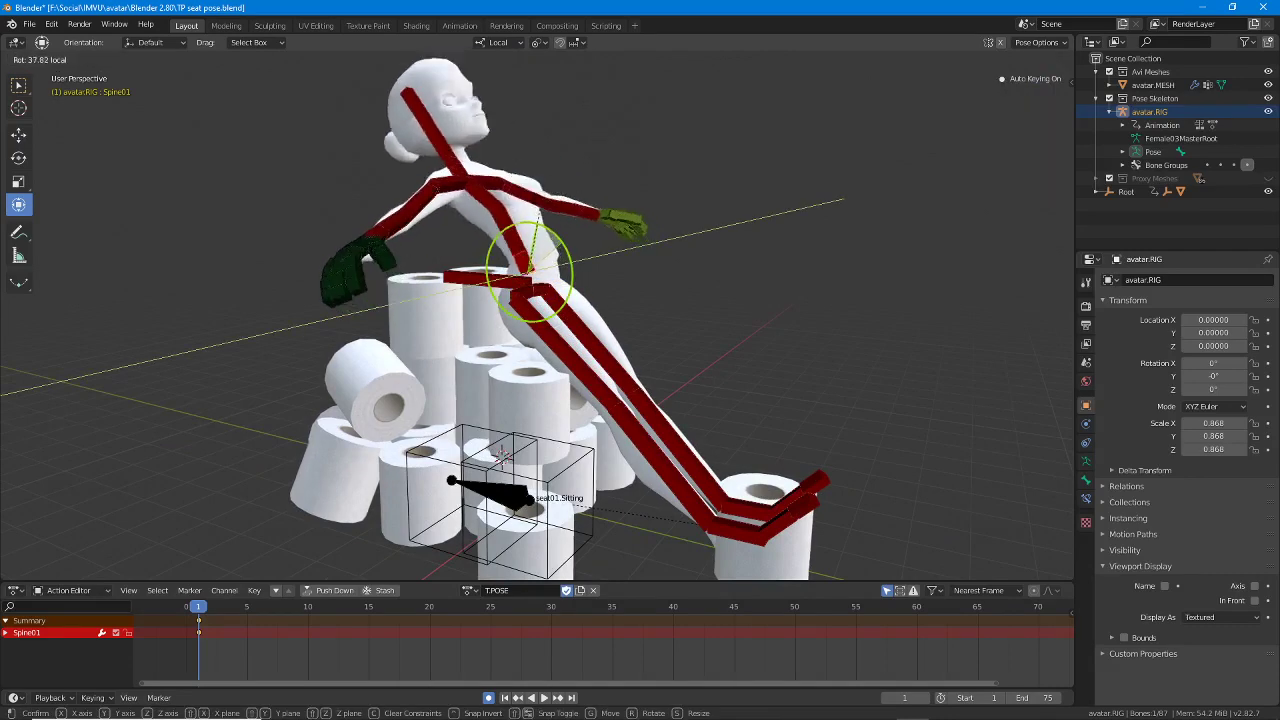
click(548, 238)
Step: Rotate the PelvisNode bone about -16.9° around its local X axis to tilt the whole avatar backward
click(516, 284)
middle_drag(506, 294, 525, 320)
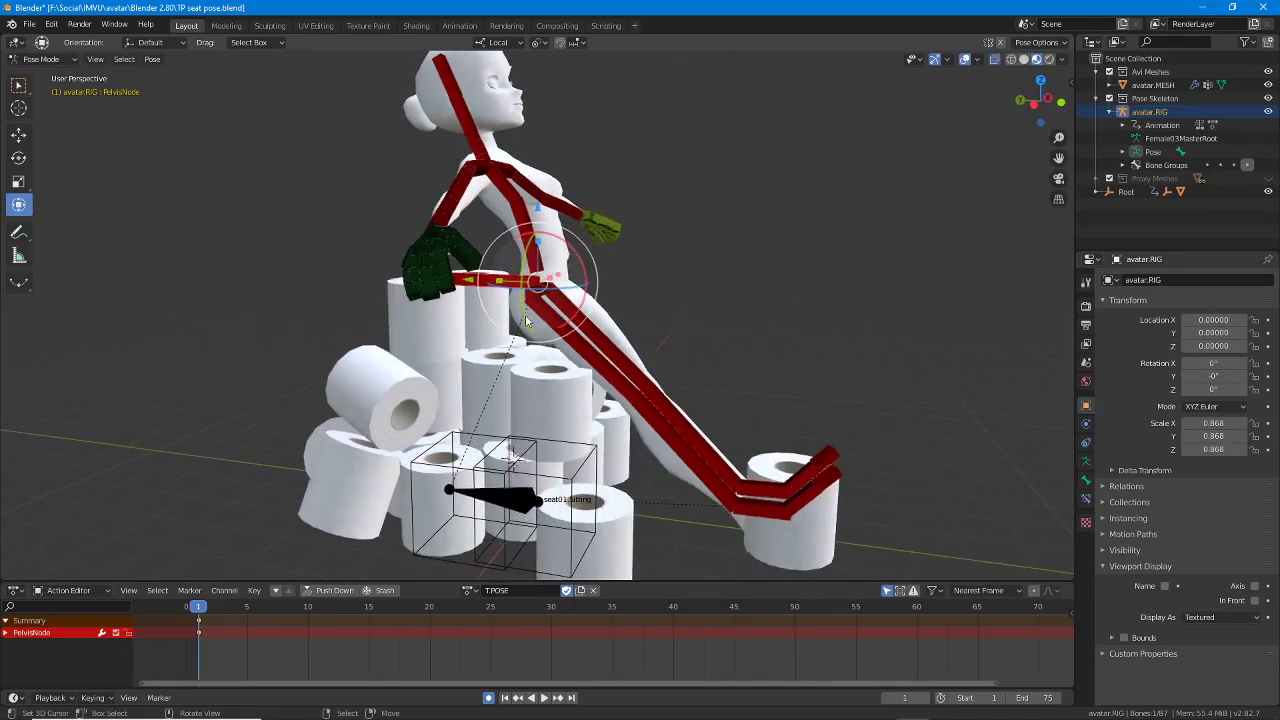
mouse_move(566, 324)
mouse_down()
mouse_move(590, 290)
mouse_move(583, 327)
mouse_up()
key(ctrl+z)
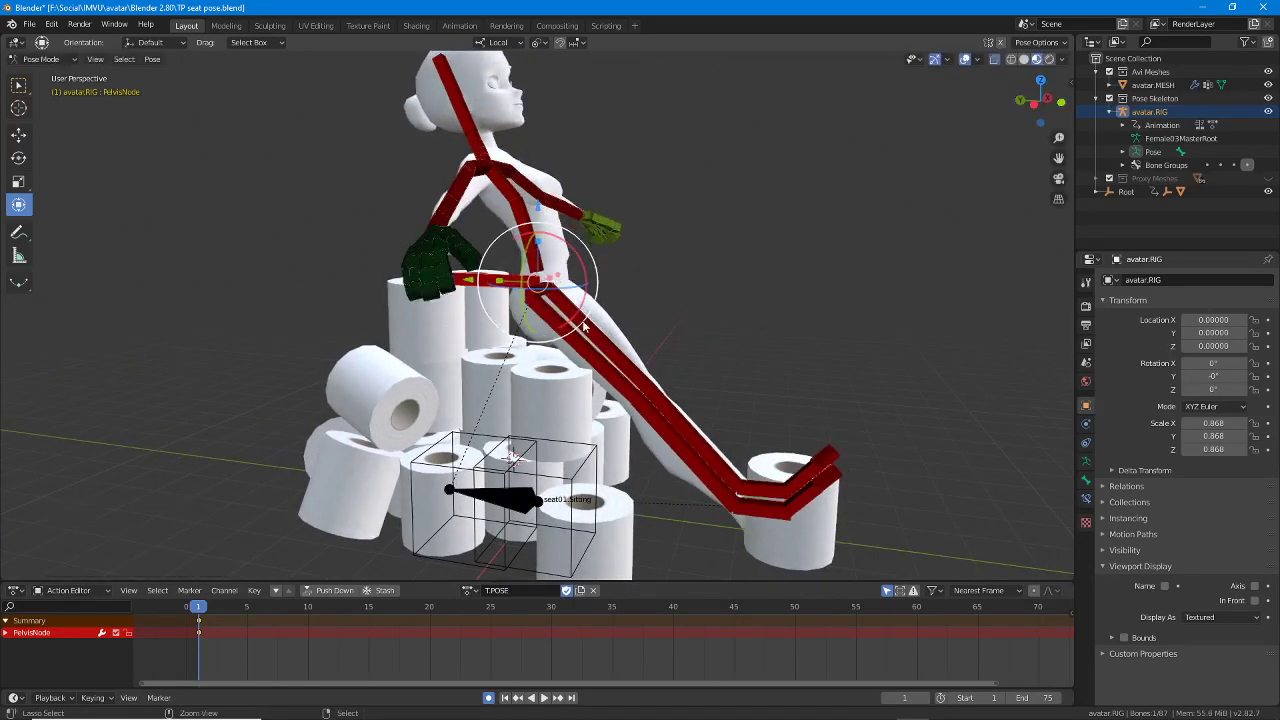
key(r)
key(x)
key(x)
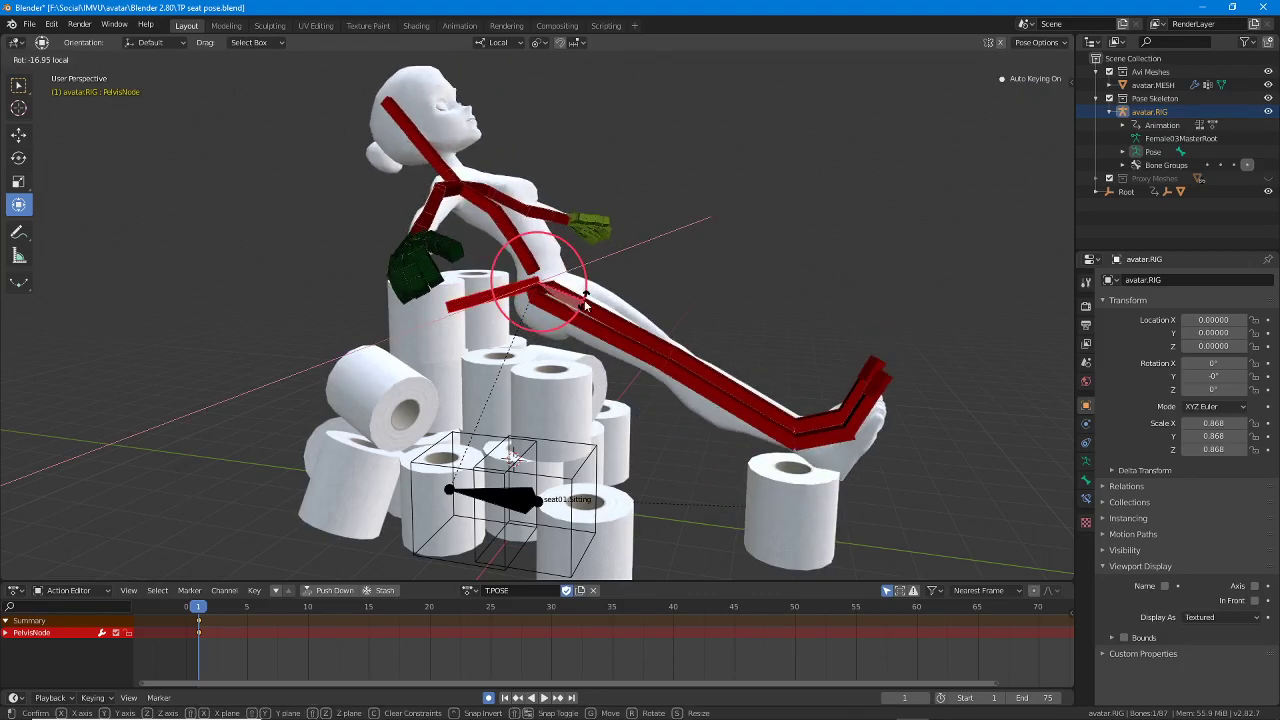
click(582, 290)
middle_drag(582, 290, 548, 288)
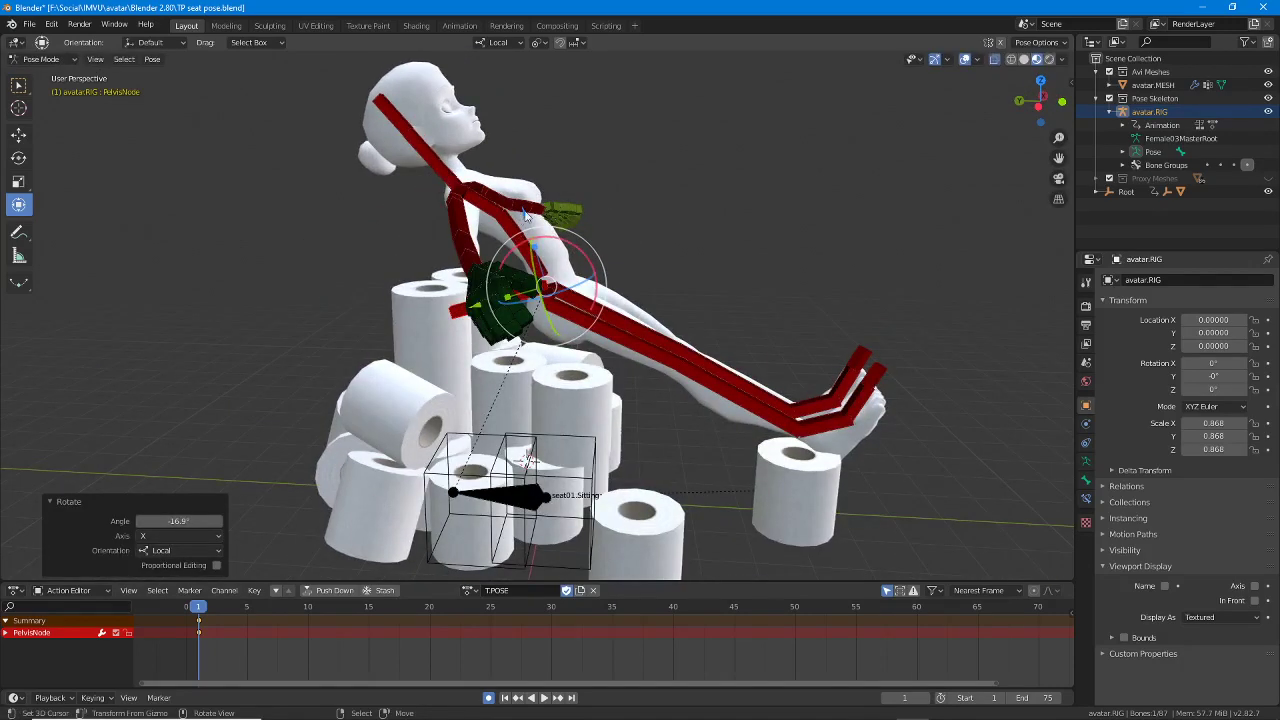
Step: Lower the PelvisNode about 49.9 units along local Z and shift it backward along local Y onto the seat
key(g)
key(z)
click(497, 60)
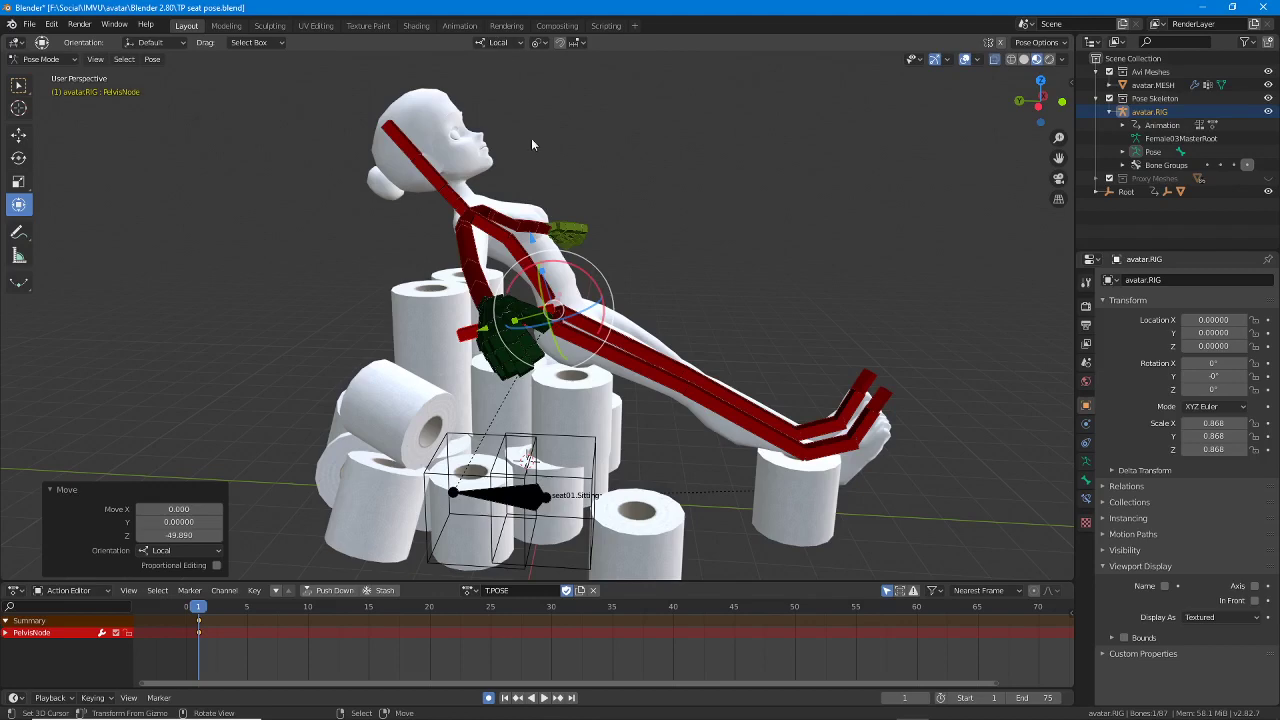
key(g)
key(y)
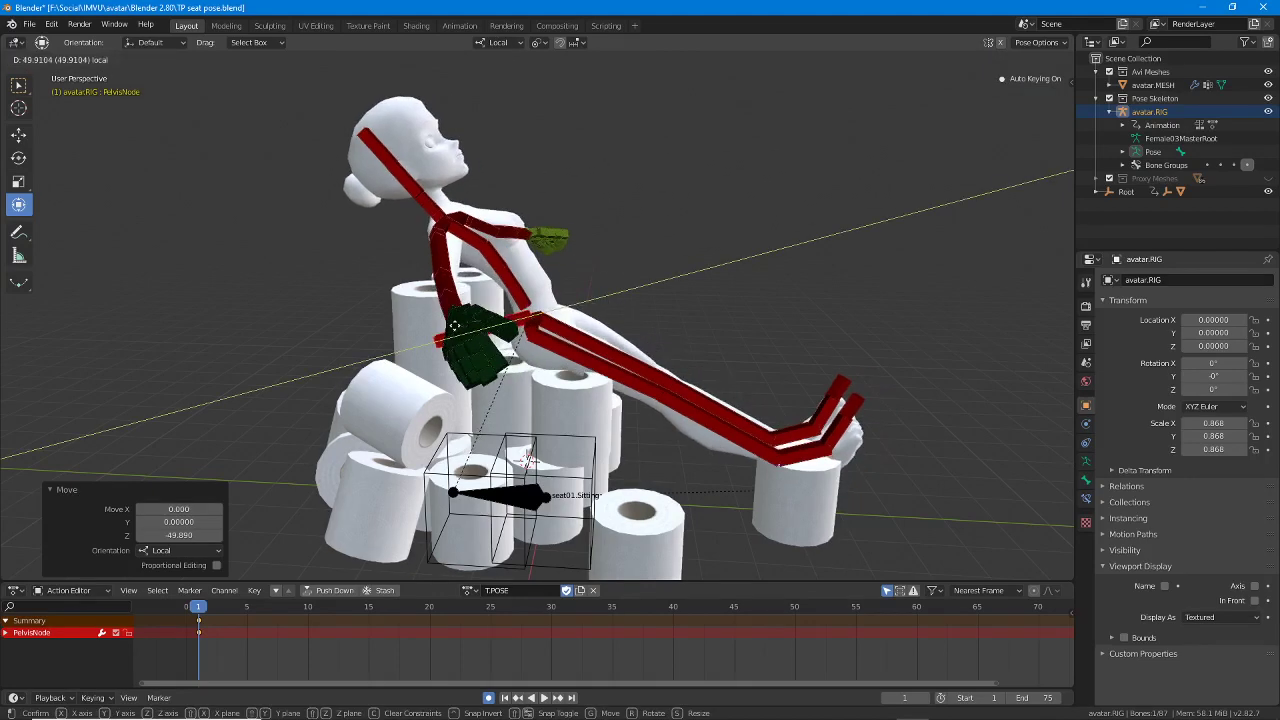
click(461, 284)
middle_drag(461, 284, 576, 341)
Step: Raise the right thigh bone with a free rotation, plus about -7.24° around its local Y axis
click(560, 377)
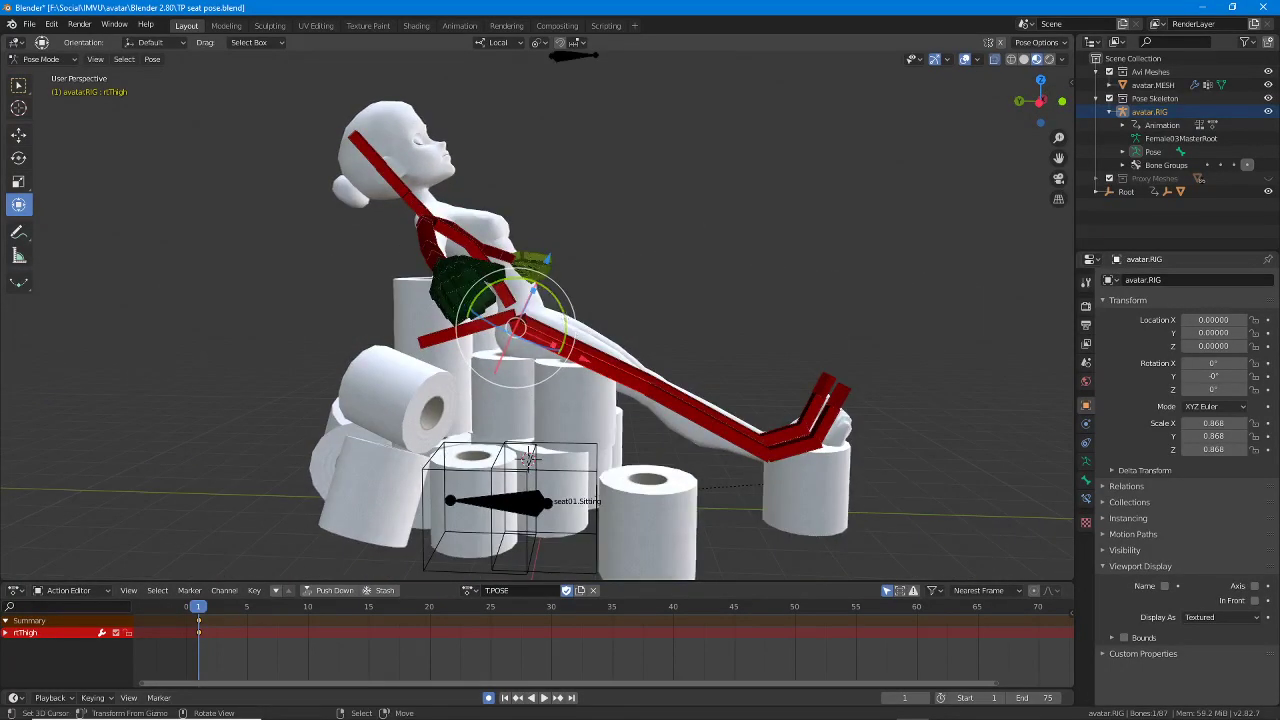
drag(572, 338, 562, 313)
key(r)
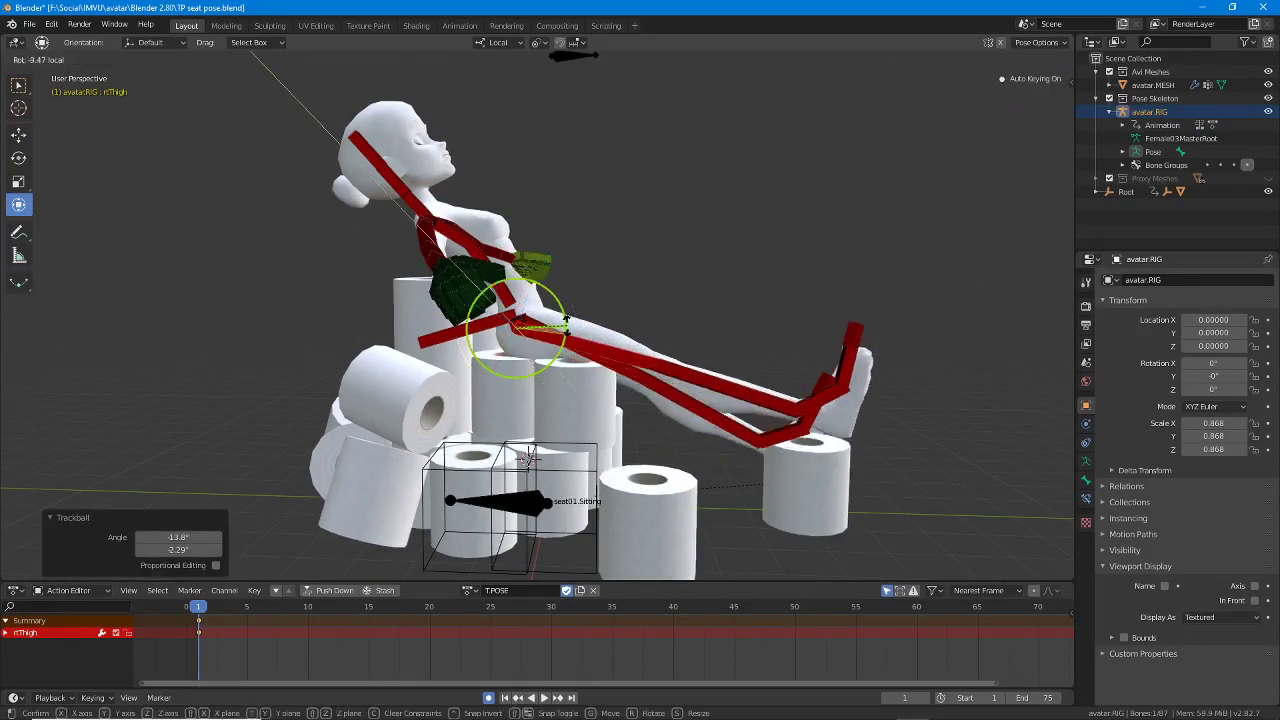
click(567, 322)
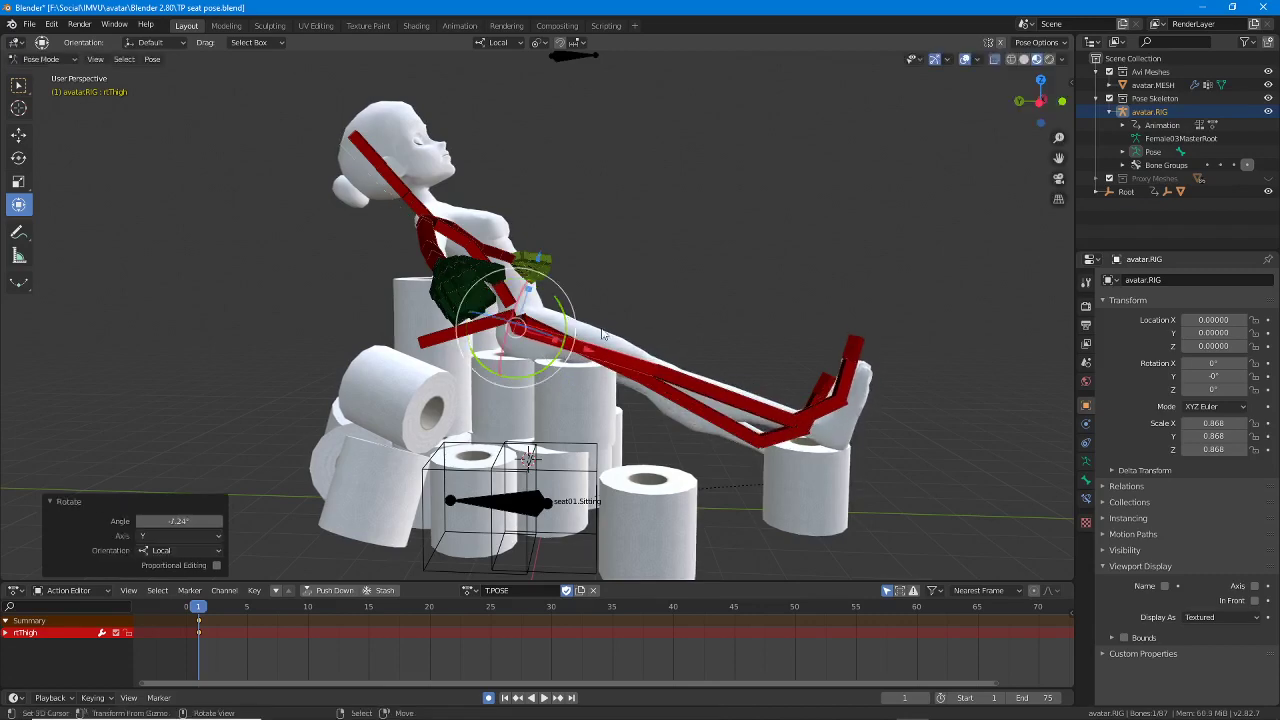
Step: Rotate the right hip bone (rtHip) to bring the right leg closer to the left leg
middle_drag(567, 322, 520, 327)
click(537, 325)
scroll(519, 327, up, 2)
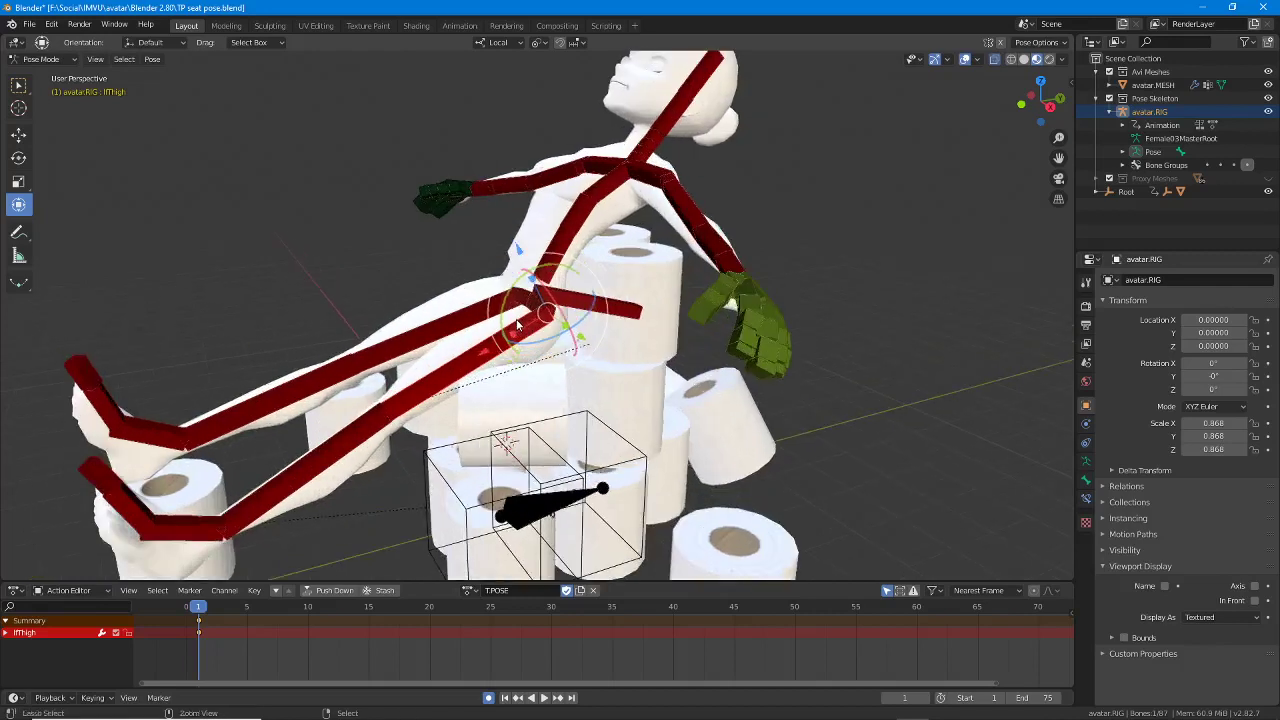
key(ctrl+z)
drag(518, 325, 521, 312)
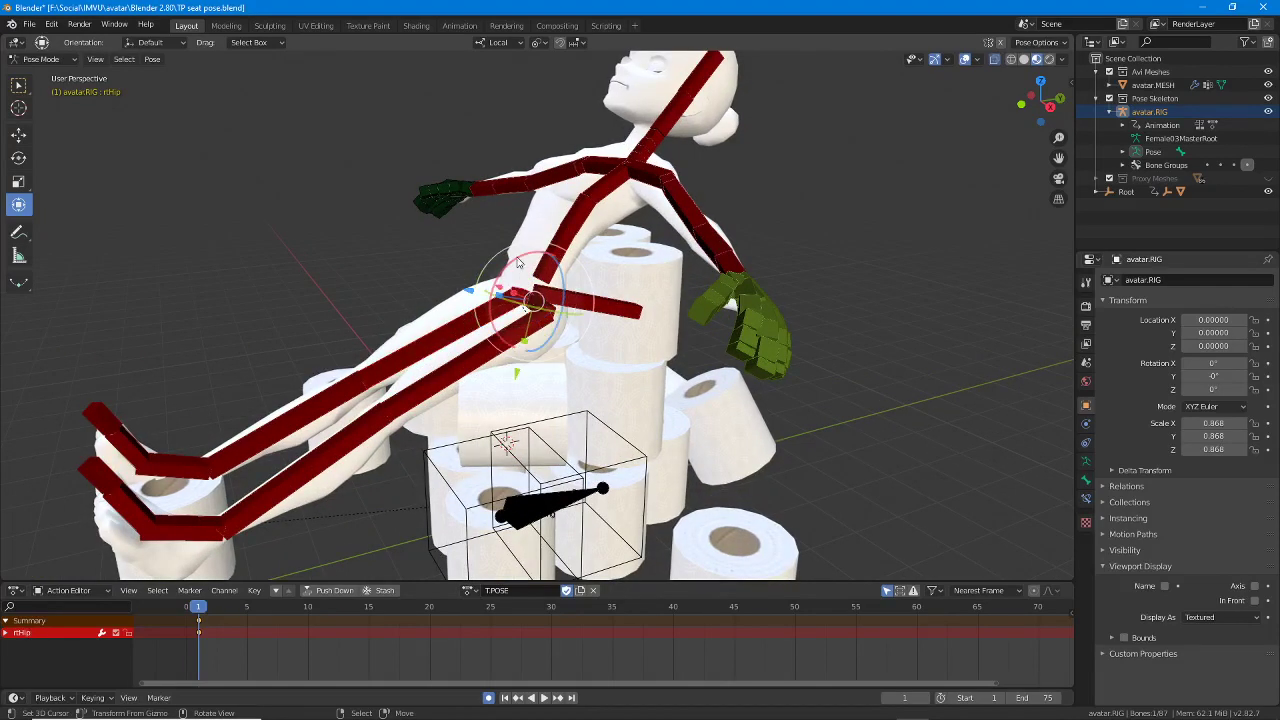
mouse_move(518, 268)
mouse_down()
mouse_move(521, 307)
mouse_move(519, 292)
mouse_up()
Step: Rotate the right thigh bone about 8.45° around its local X axis
click(553, 312)
middle_drag(519, 292, 503, 418)
right_click(441, 297)
middle_drag(441, 297, 462, 277)
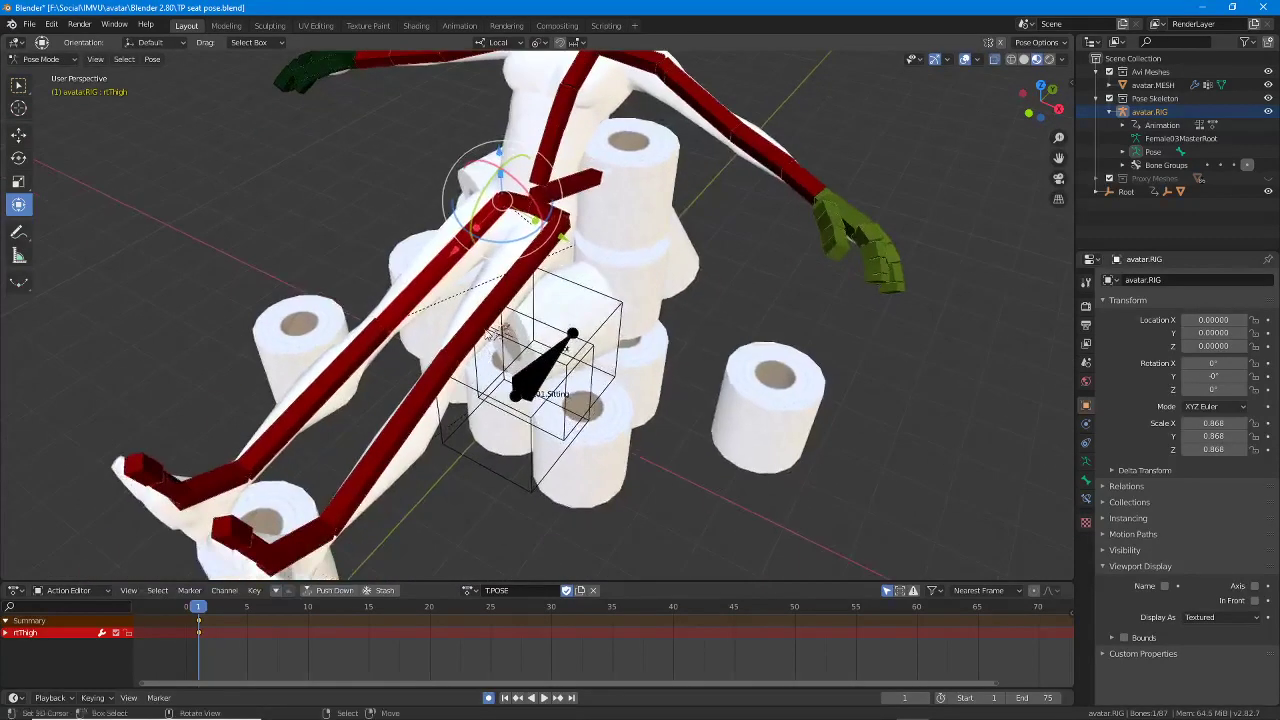
middle_drag(505, 330, 570, 322)
key(r)
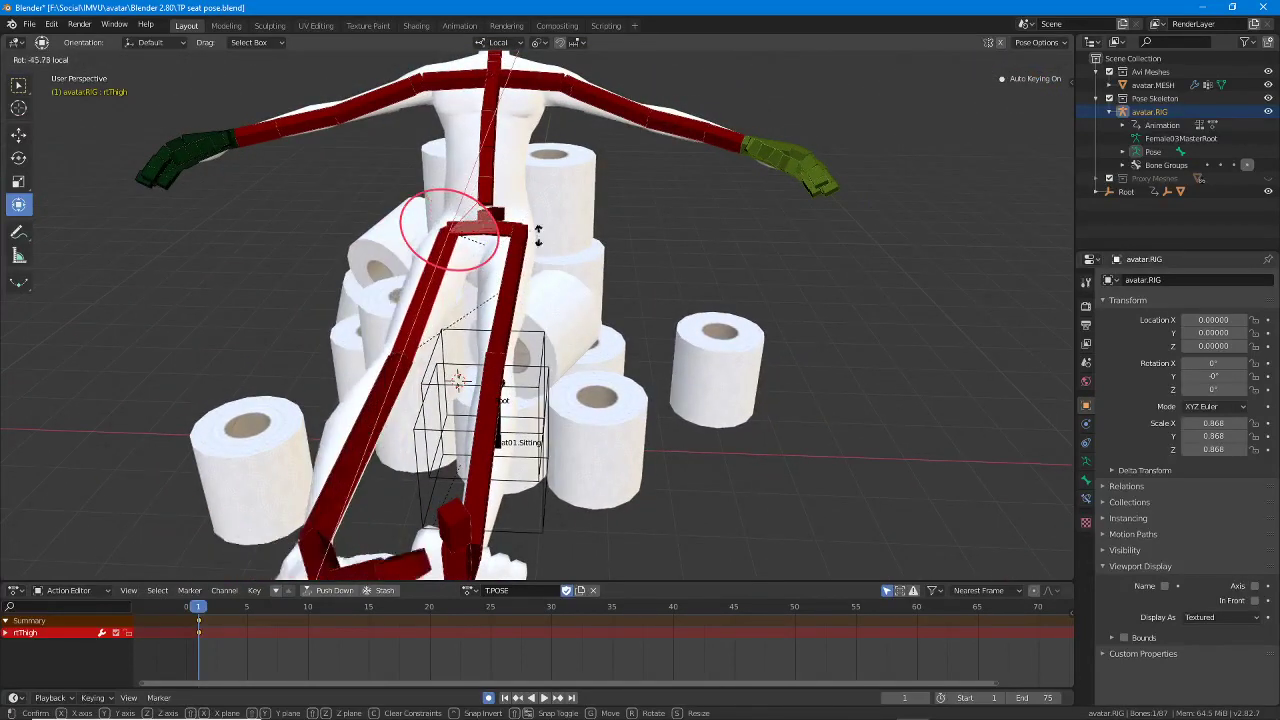
click(440, 210)
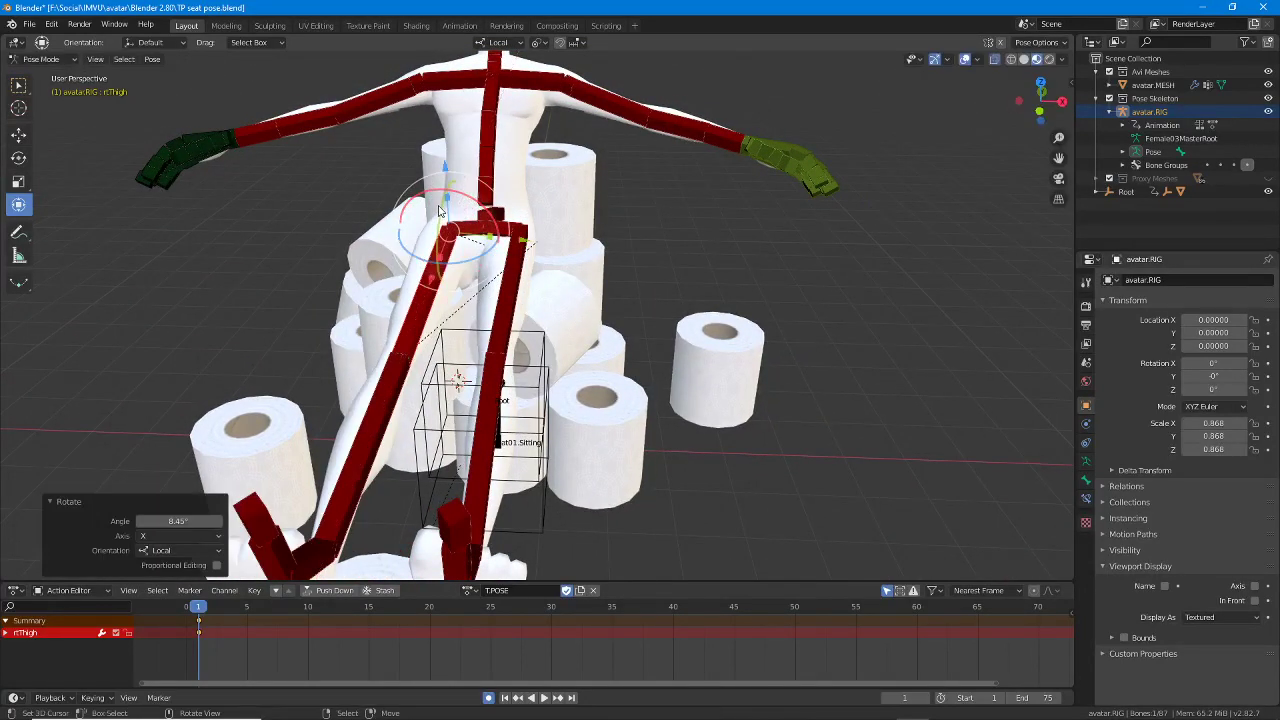
Step: Undo the extra thigh rotation and turn the right thigh bone slightly around its local Z axis
drag(441, 210, 452, 235)
key(ctrl+z)
middle_drag(415, 332, 388, 340)
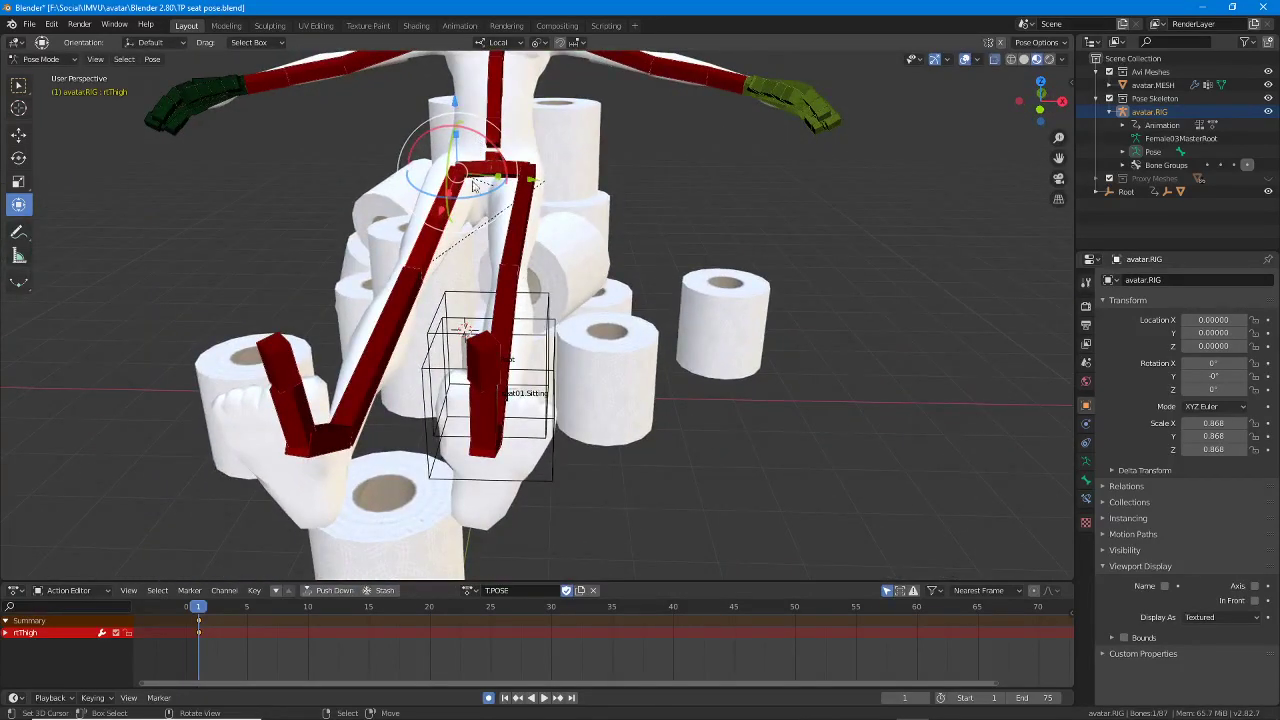
drag(475, 197, 479, 194)
middle_drag(479, 194, 565, 170)
Step: Rotate the left hip bone about -10.3° around its local X axis, plus a turn around the global Z axis
click(565, 170)
click(565, 170)
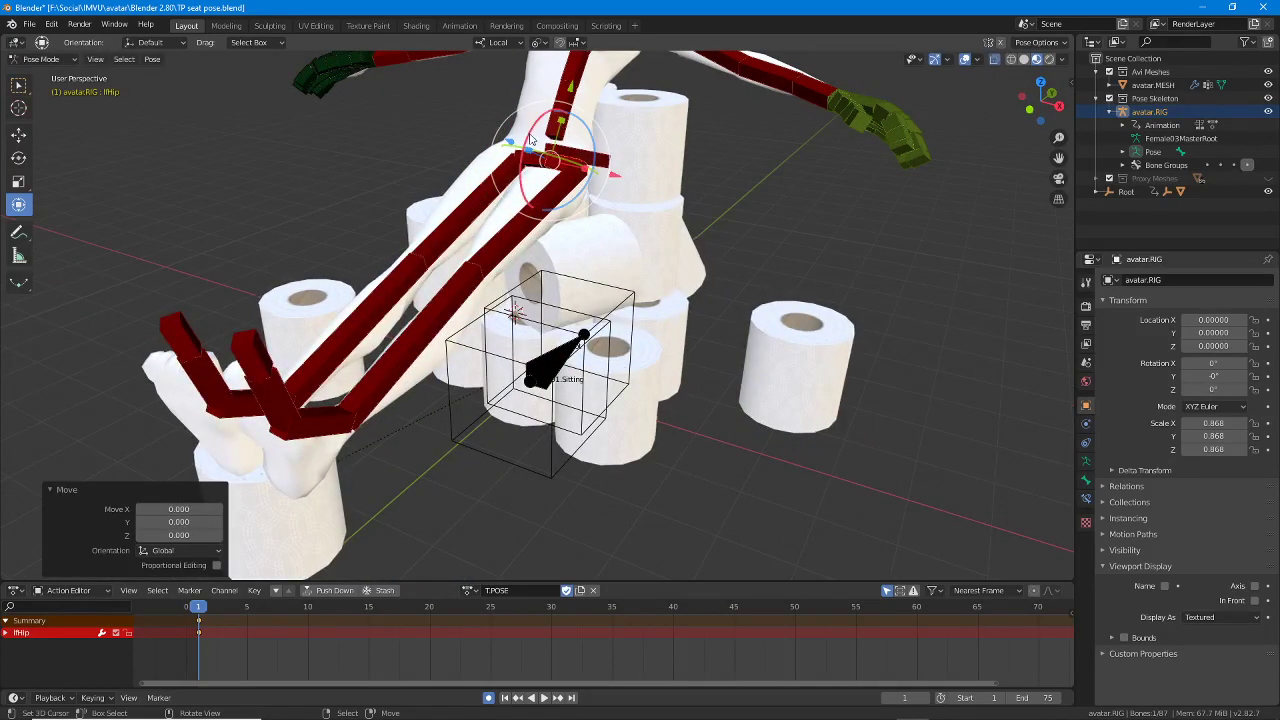
drag(532, 139, 526, 123)
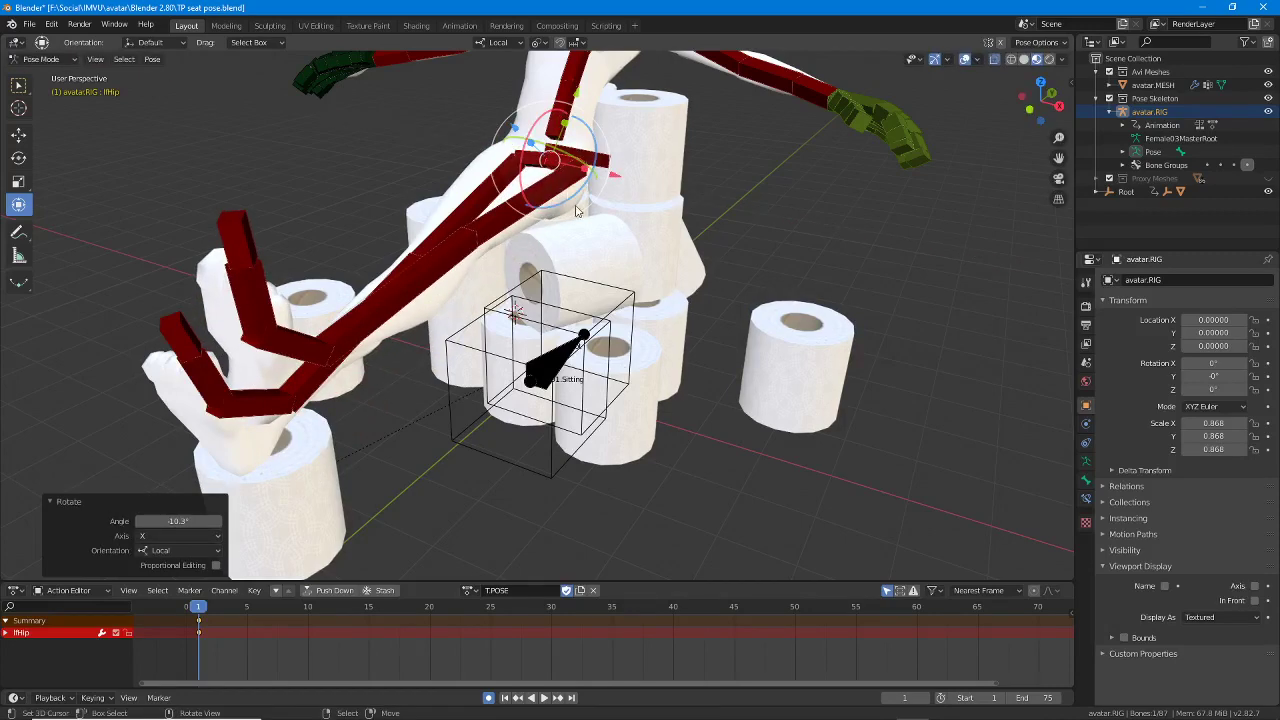
middle_drag(576, 210, 604, 212)
click(498, 42)
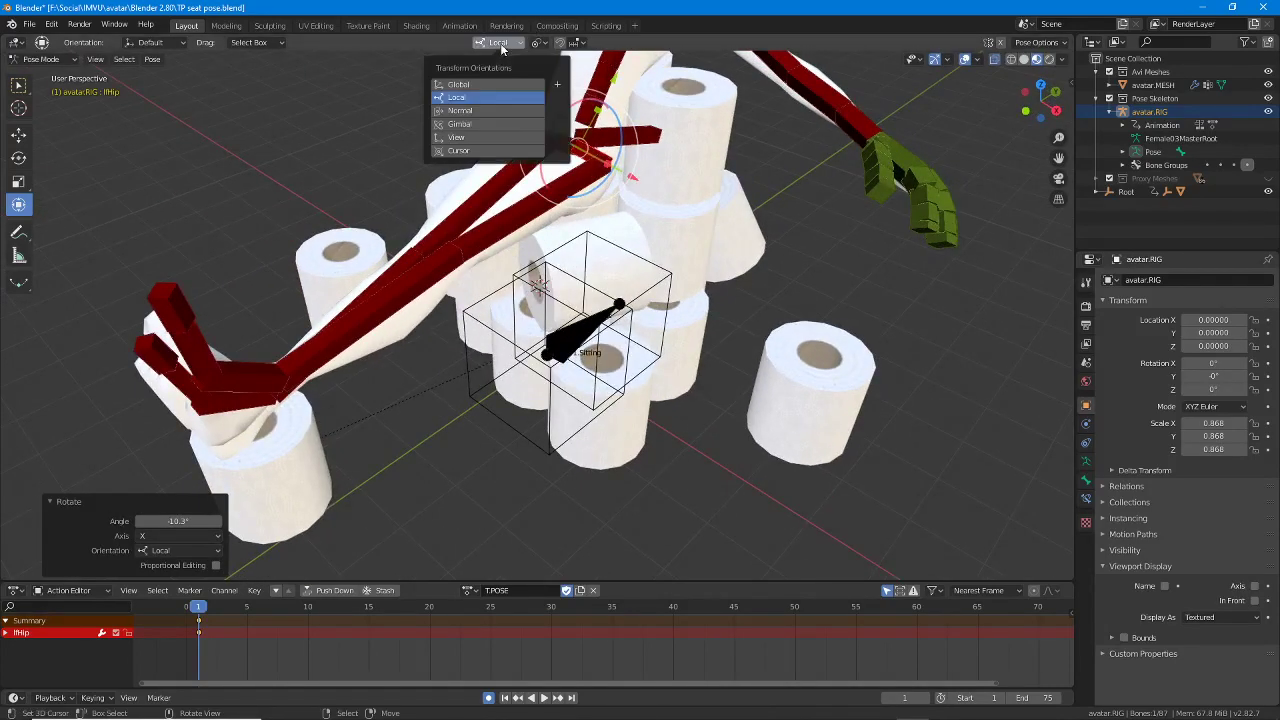
click(469, 86)
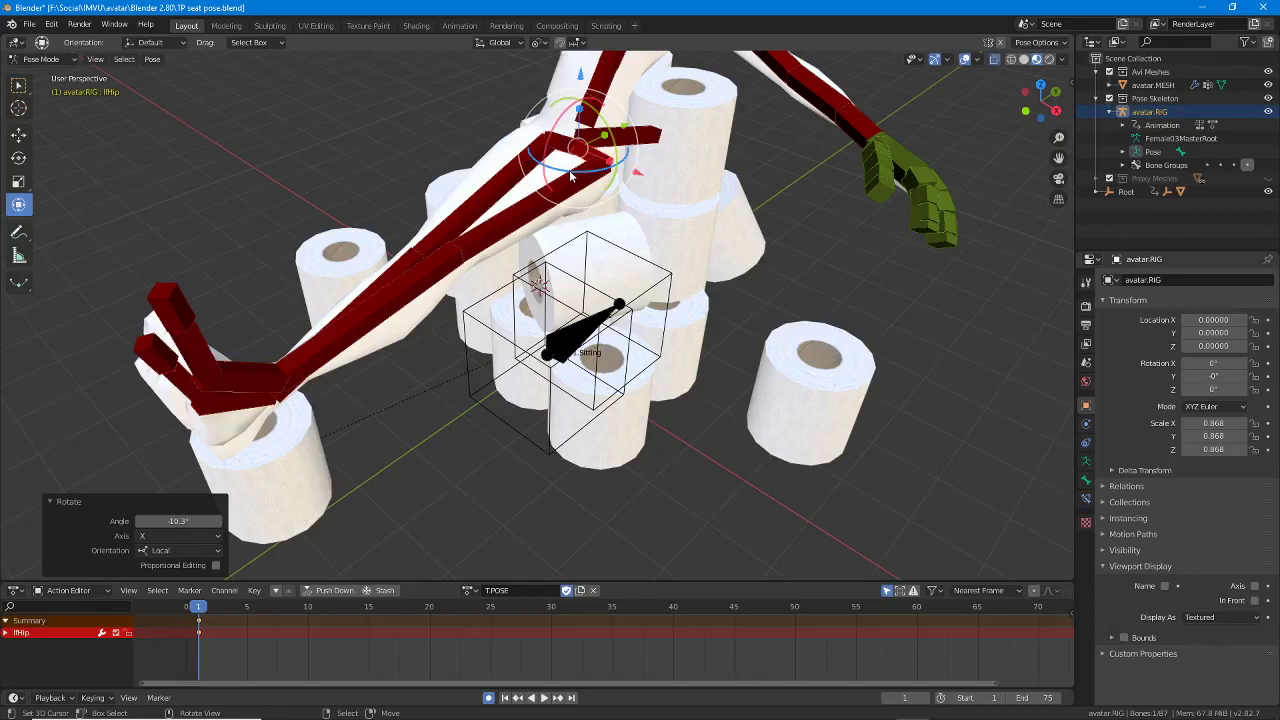
drag(581, 176, 576, 155)
middle_drag(474, 234, 655, 218)
Step: Rotate the left calf bone and adjust the left leg to bring the left foot over towards the right ankle
right_click(685, 262)
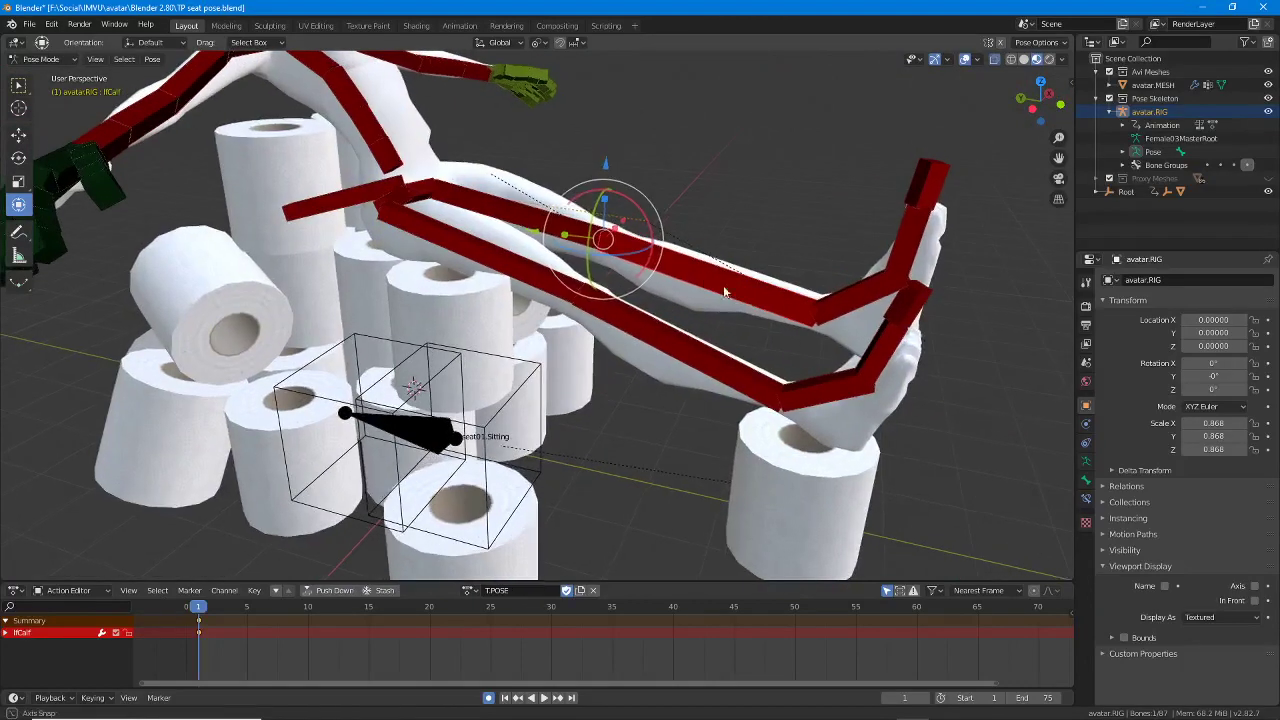
drag(647, 258, 642, 269)
middle_drag(785, 285, 596, 231)
drag(526, 256, 539, 271)
click(502, 186)
drag(513, 185, 517, 189)
middle_drag(517, 189, 698, 331)
Step: Rotate the left foot bone in local orientation, about 21° around Y, -13° around X and -11.1° around Z
click(614, 338)
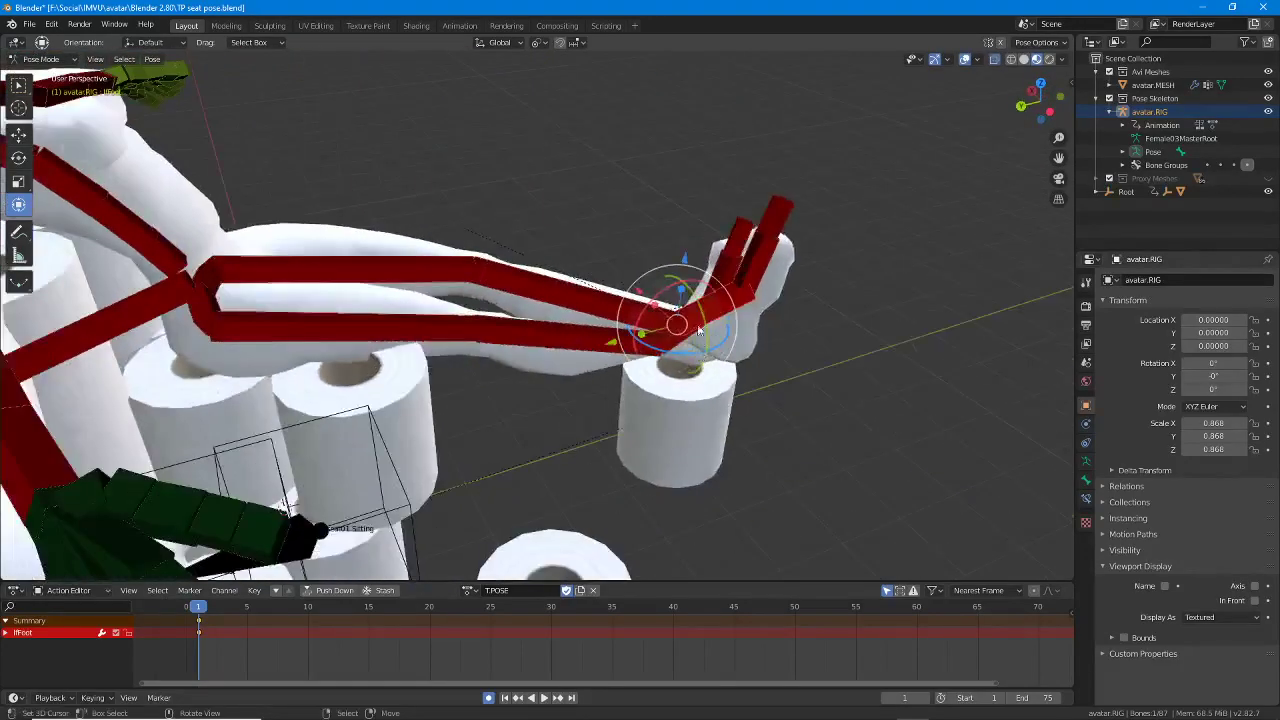
click(503, 47)
click(485, 95)
drag(700, 305, 700, 287)
middle_drag(700, 287, 725, 371)
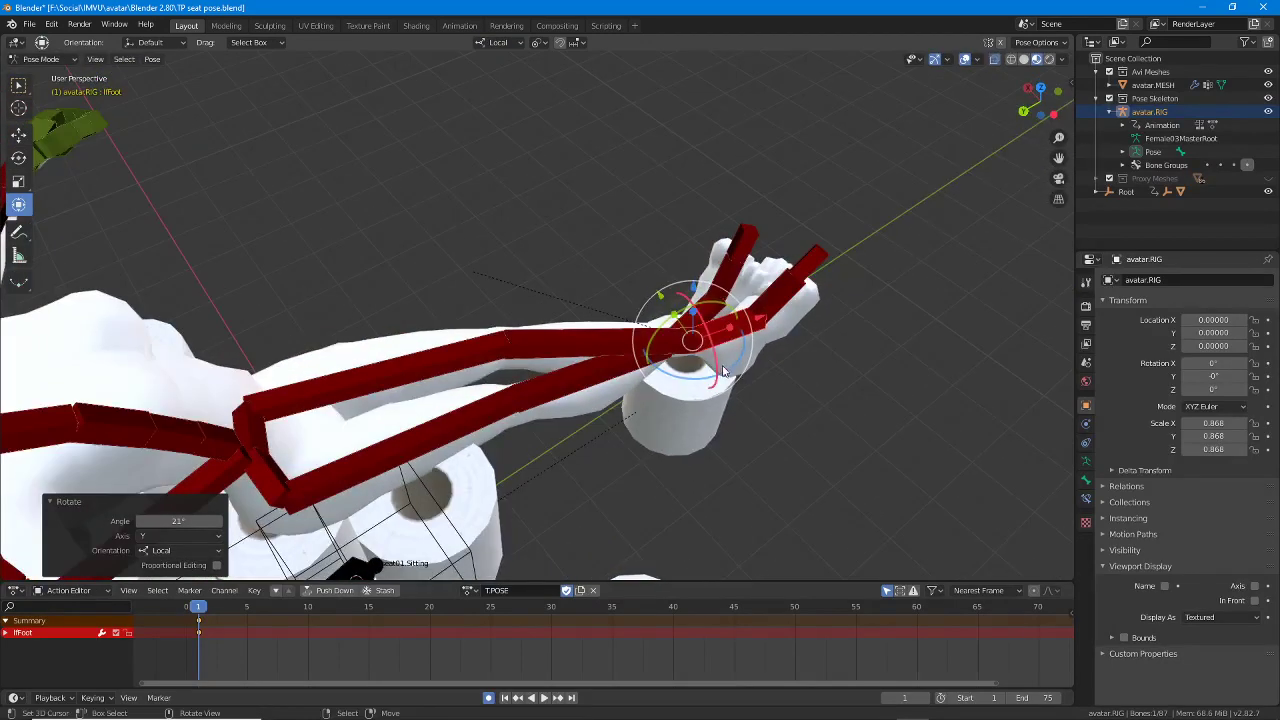
drag(725, 371, 706, 312)
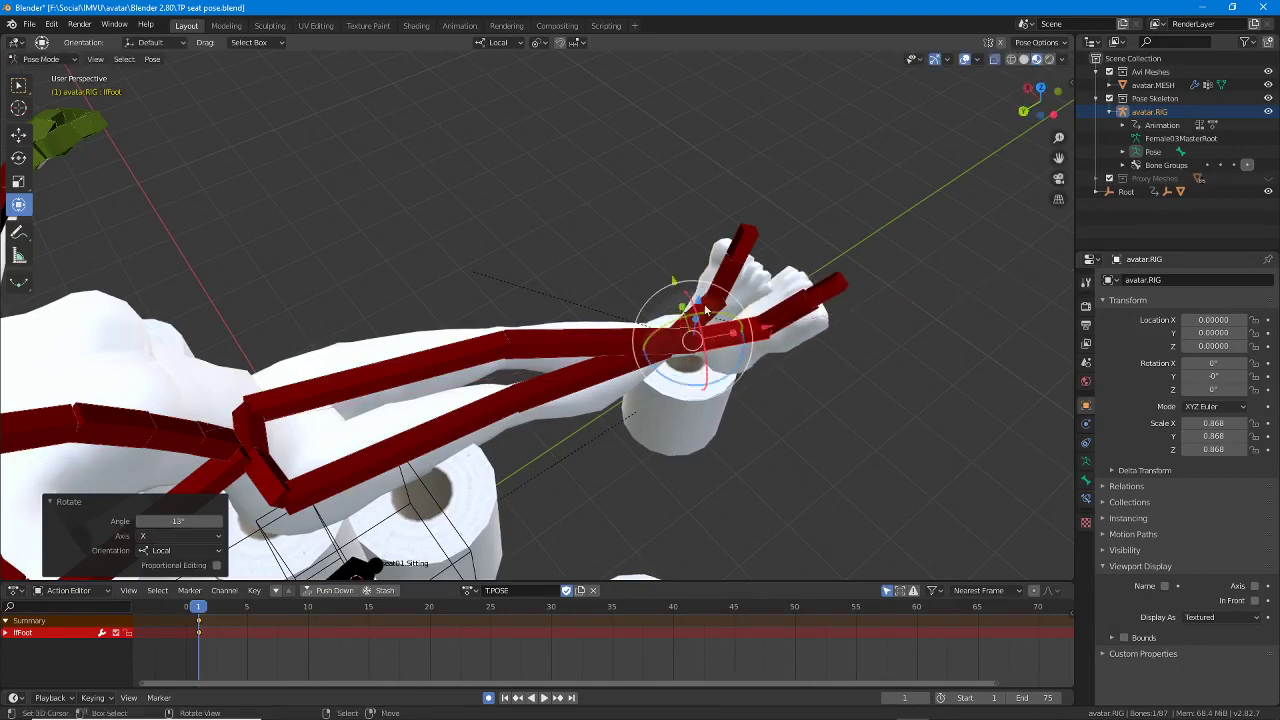
drag(720, 380, 706, 376)
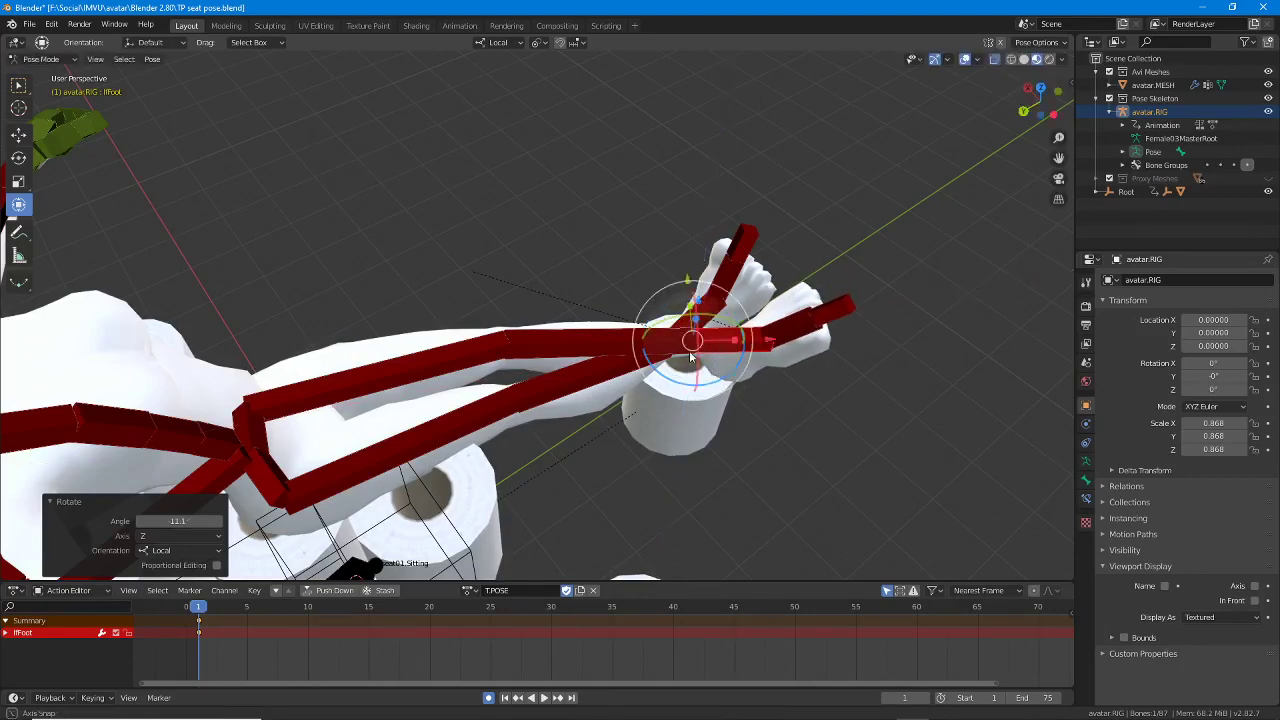
middle_drag(706, 376, 598, 380)
drag(521, 388, 517, 402)
Step: Rotate the left thigh bone to adjust the angle of the left leg
middle_drag(517, 402, 602, 196)
click(520, 293)
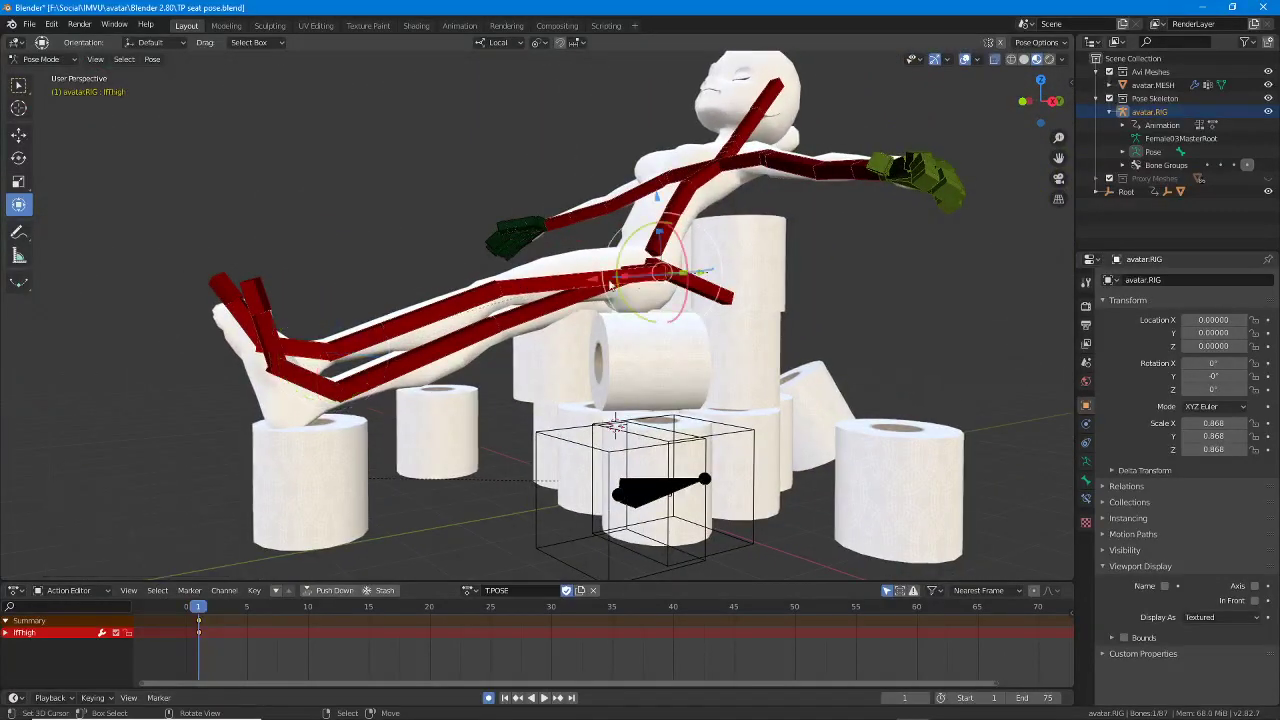
middle_drag(520, 293, 678, 208)
drag(676, 215, 660, 230)
Step: Bend the left calf bone about 11° around its local Y axis, with a fine adjustment of about -1.68°
click(470, 245)
drag(470, 245, 462, 242)
middle_drag(462, 242, 737, 289)
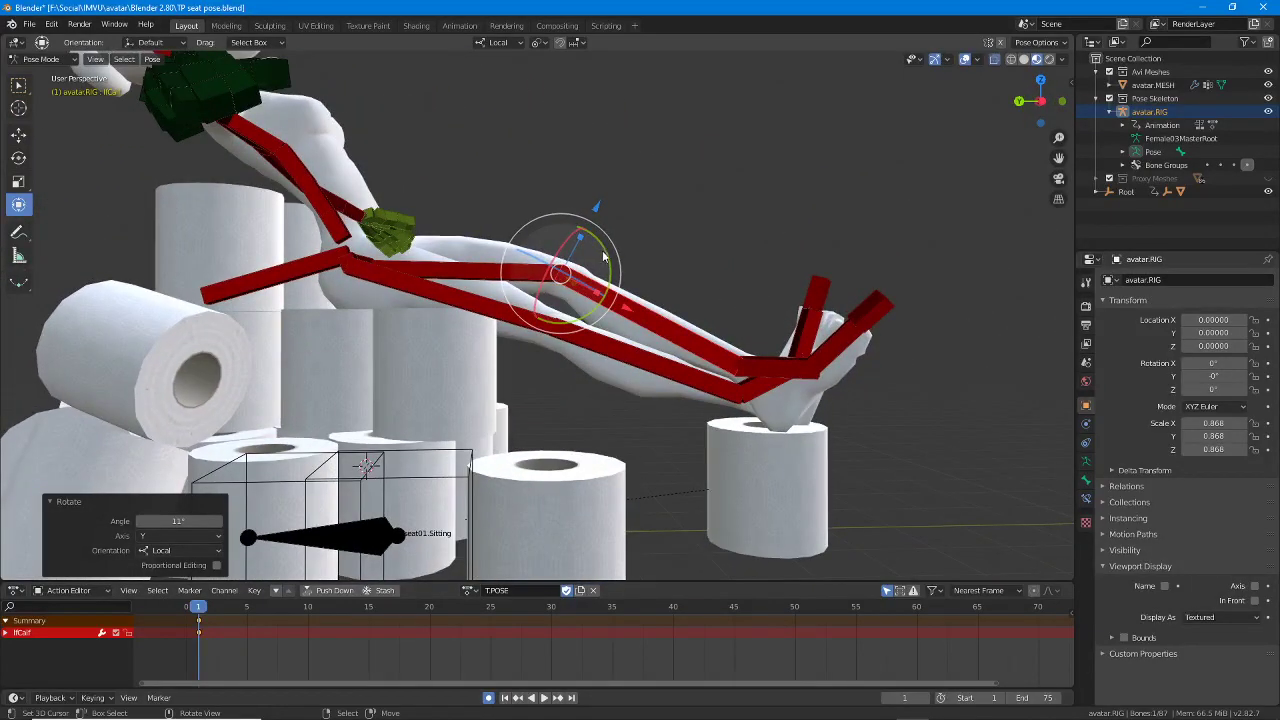
drag(601, 266, 610, 262)
Step: Rotate the spine bones to arch the upper body backward, including about 4.24° around Spine01's local Y axis
middle_drag(514, 236, 474, 268)
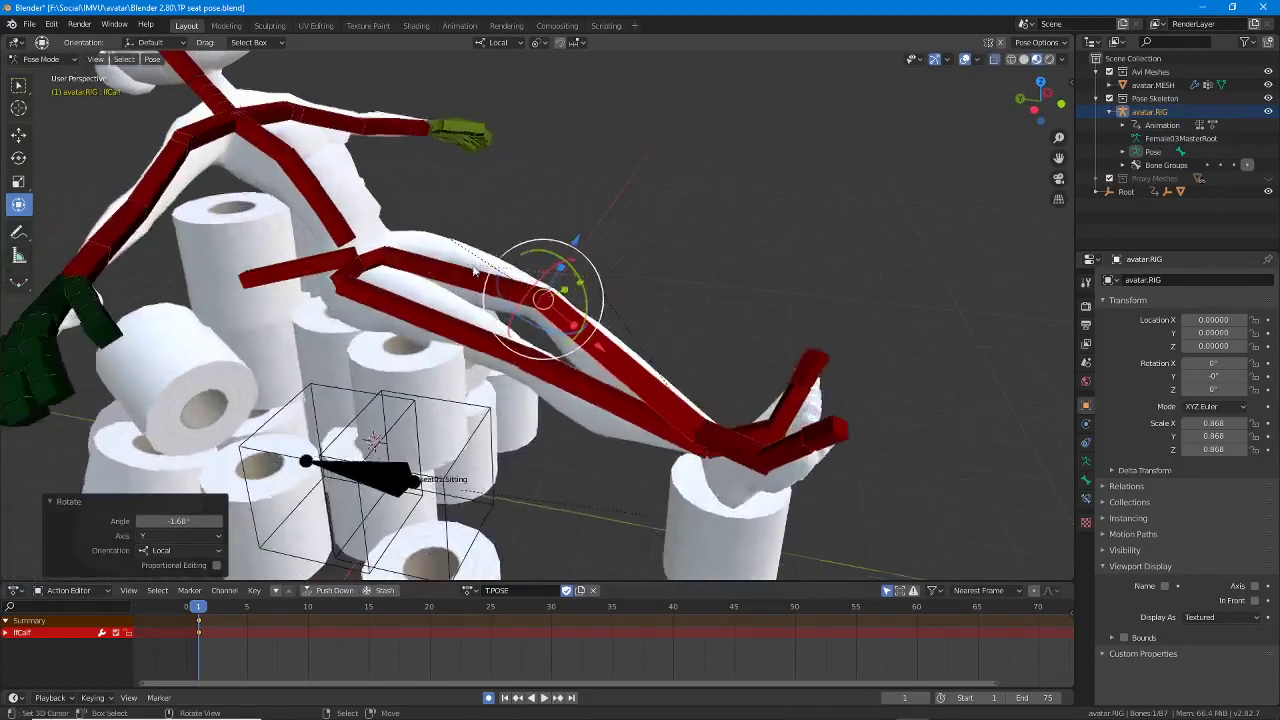
shift+middle_drag(298, 247, 455, 218)
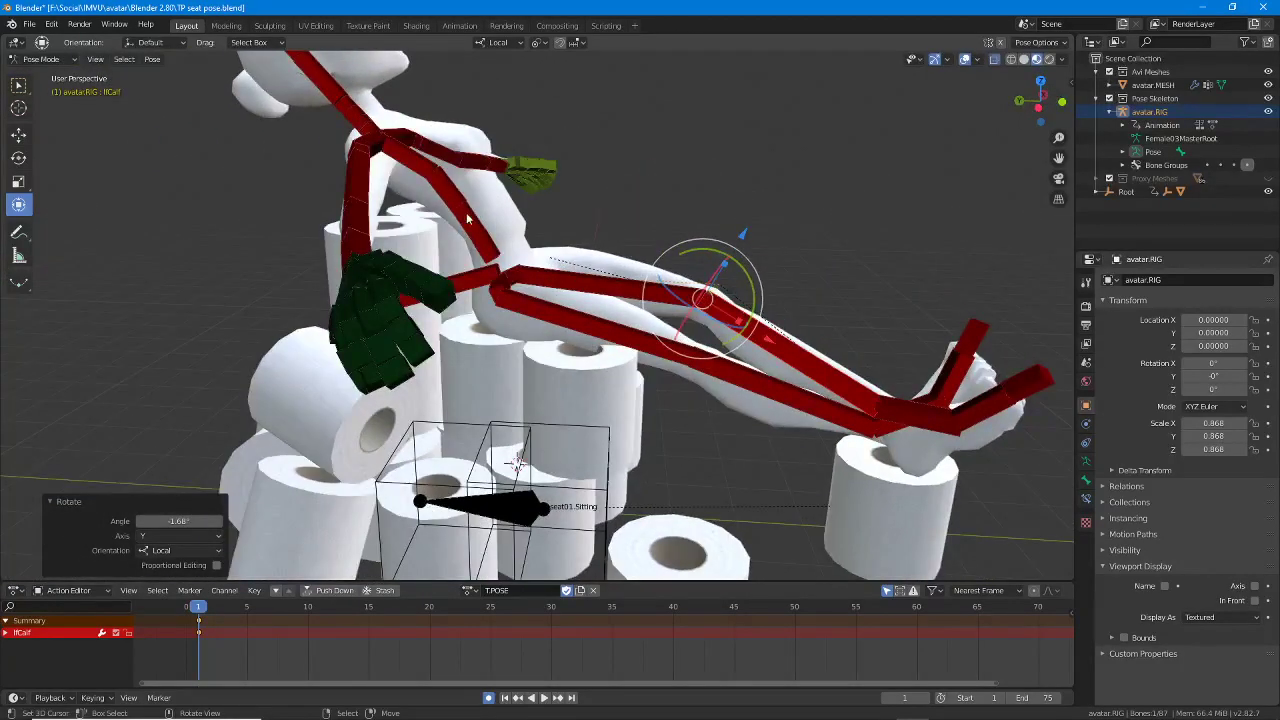
click(456, 198)
drag(480, 188, 466, 224)
click(447, 188)
drag(487, 187, 498, 209)
right_click(493, 243)
mouse_move(499, 212)
middle_down()
mouse_move(551, 238)
mouse_move(483, 218)
mouse_move(512, 212)
middle_up()
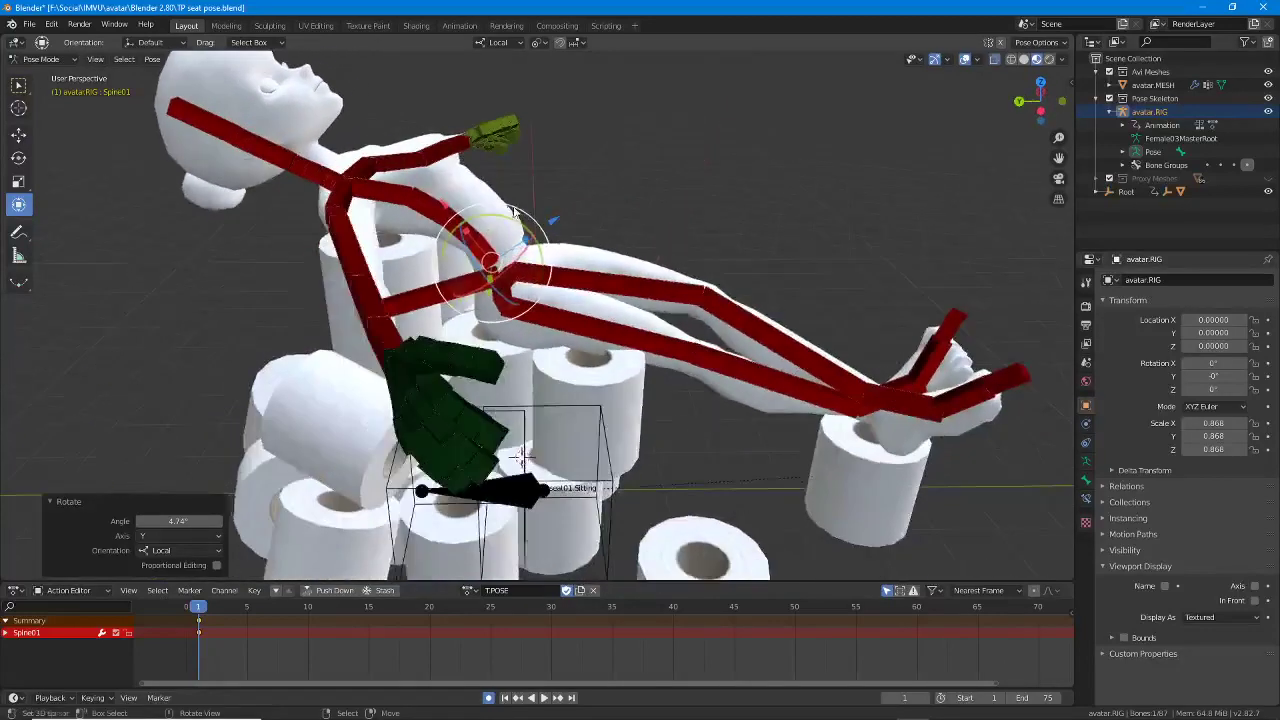
Step: Rotate the Spine04 bone about -2° around its local Z axis
middle_drag(390, 199, 459, 195)
click(459, 195)
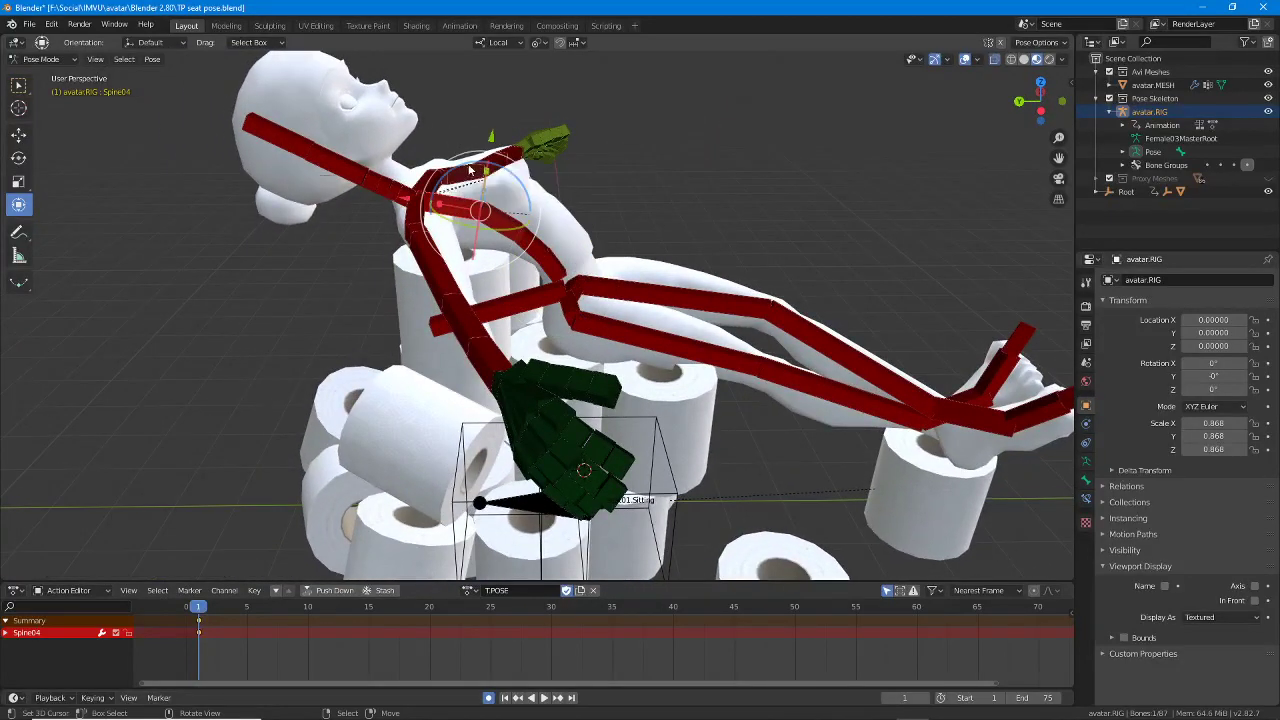
drag(470, 170, 455, 236)
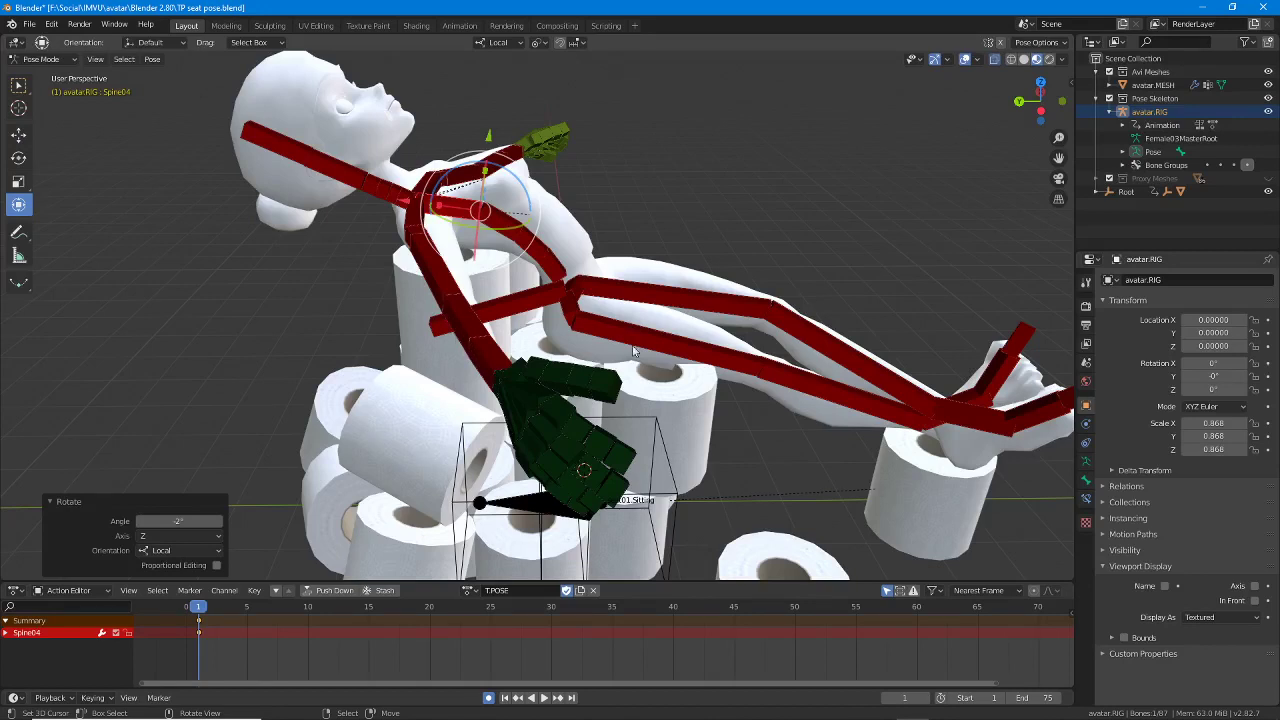
Step: Review the Auto Keying setting and the Insert Keyframe options for the selected bone
click(488, 698)
middle_drag(551, 324, 525, 321)
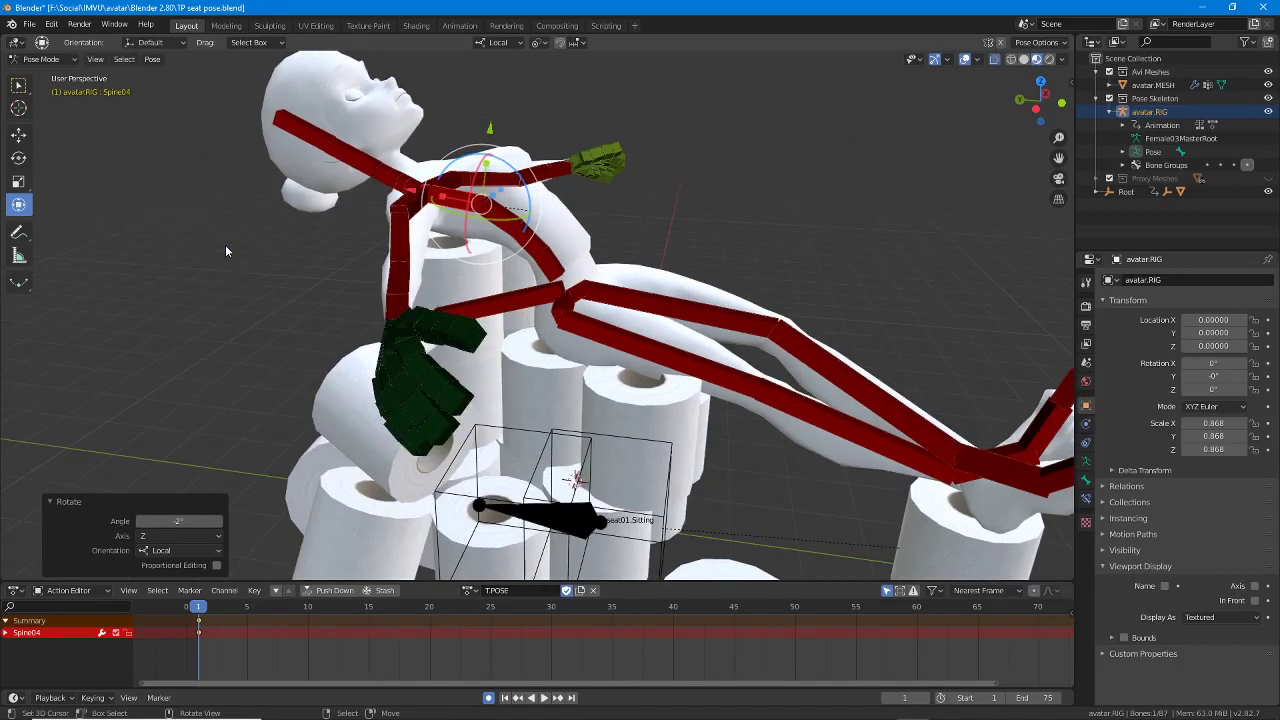
key(i)
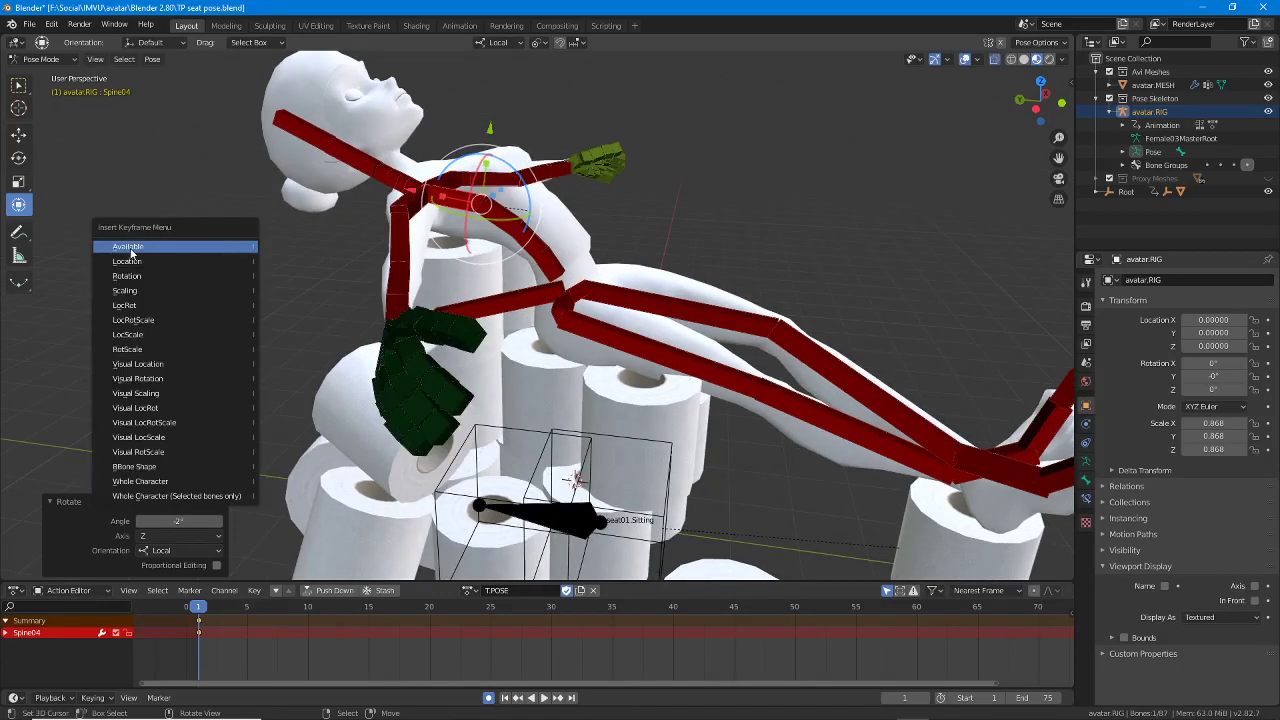
click(153, 335)
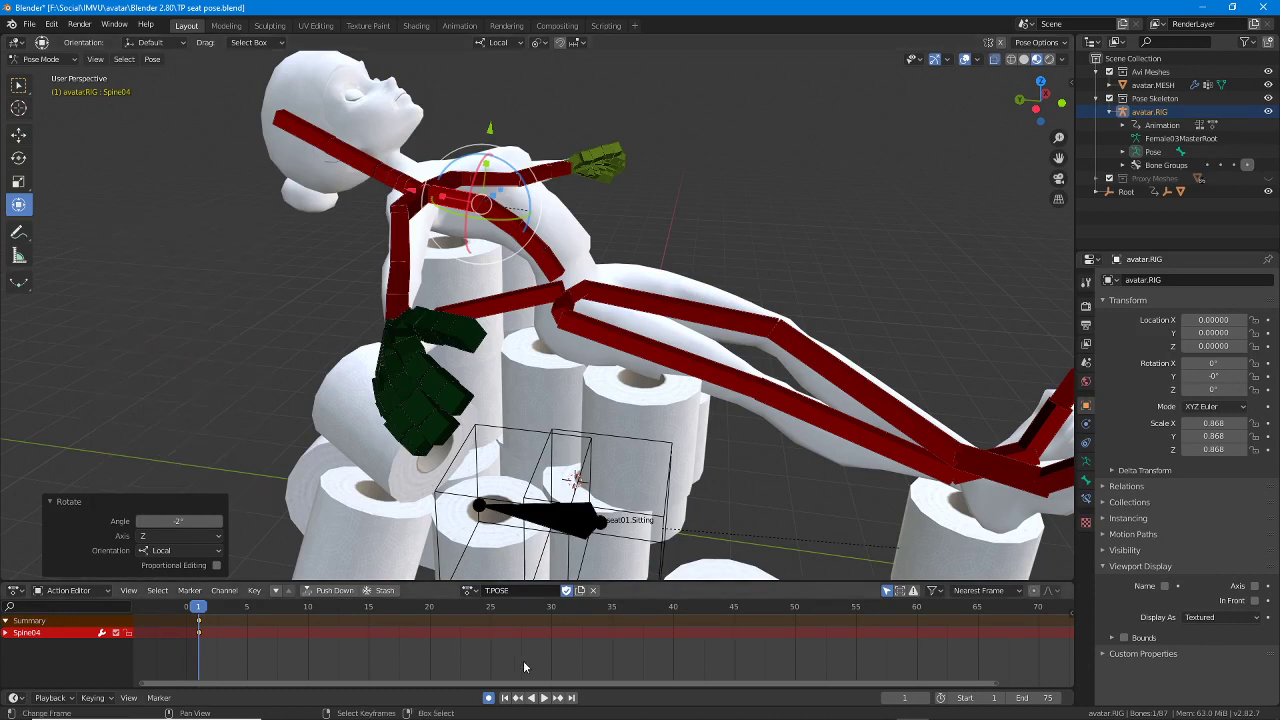
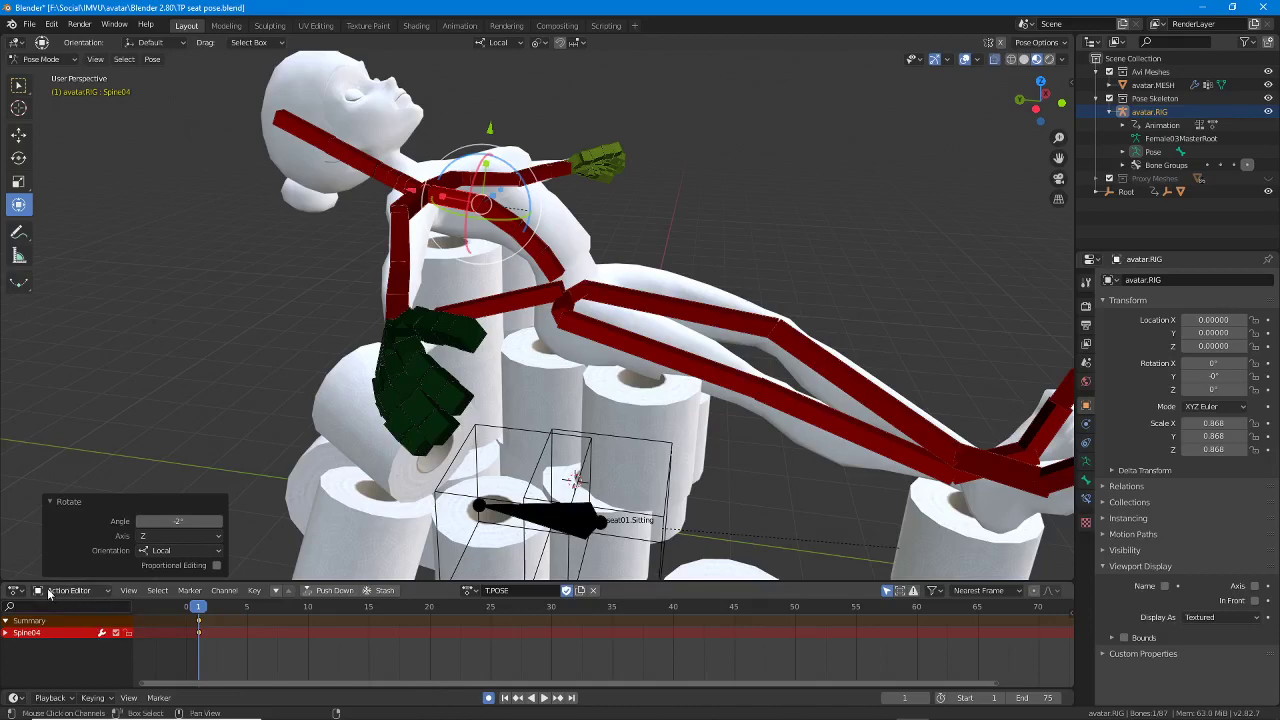
Step: Switch the upper animation editor to the Timeline and back to the Dope Sheet in Action Editor mode
click(16, 590)
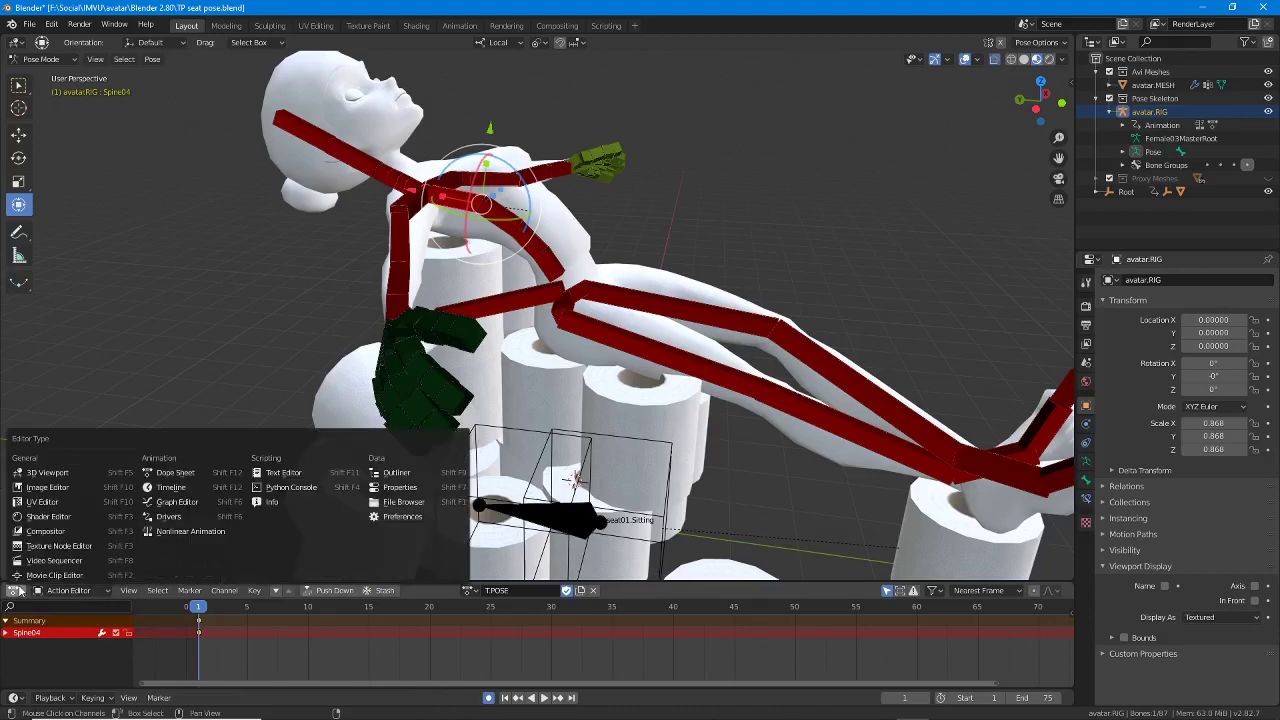
click(171, 488)
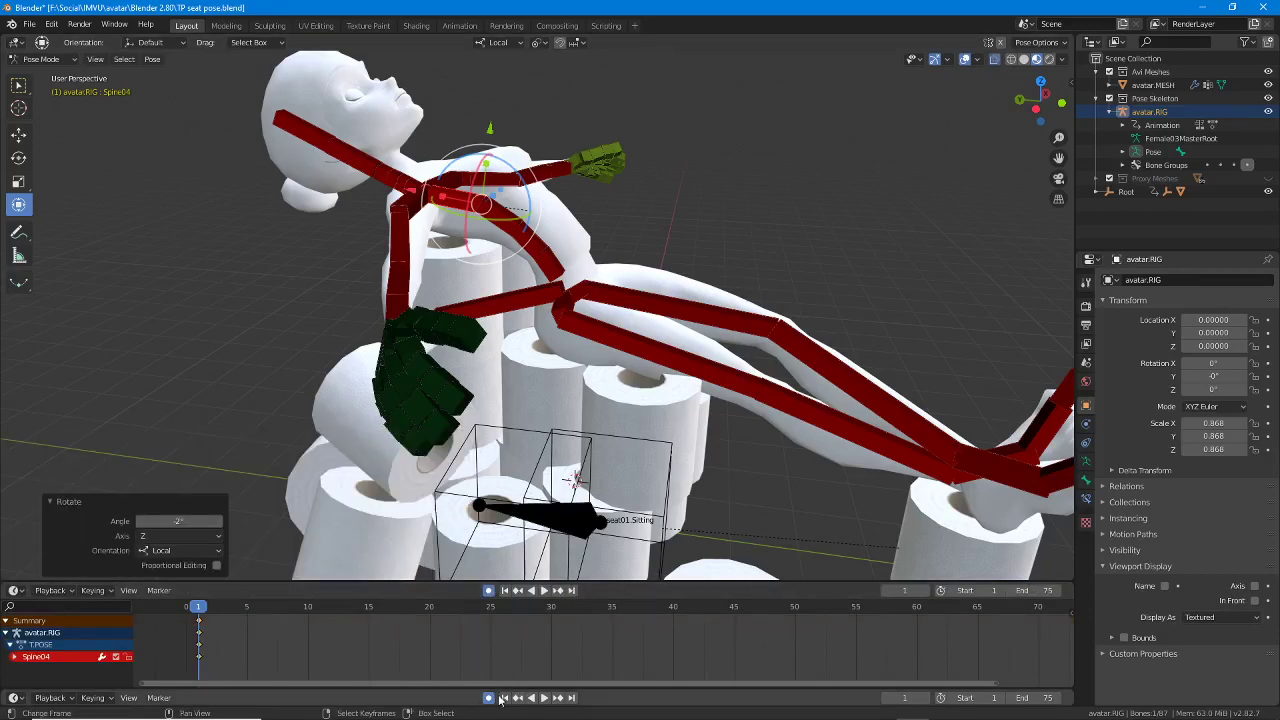
click(22, 592)
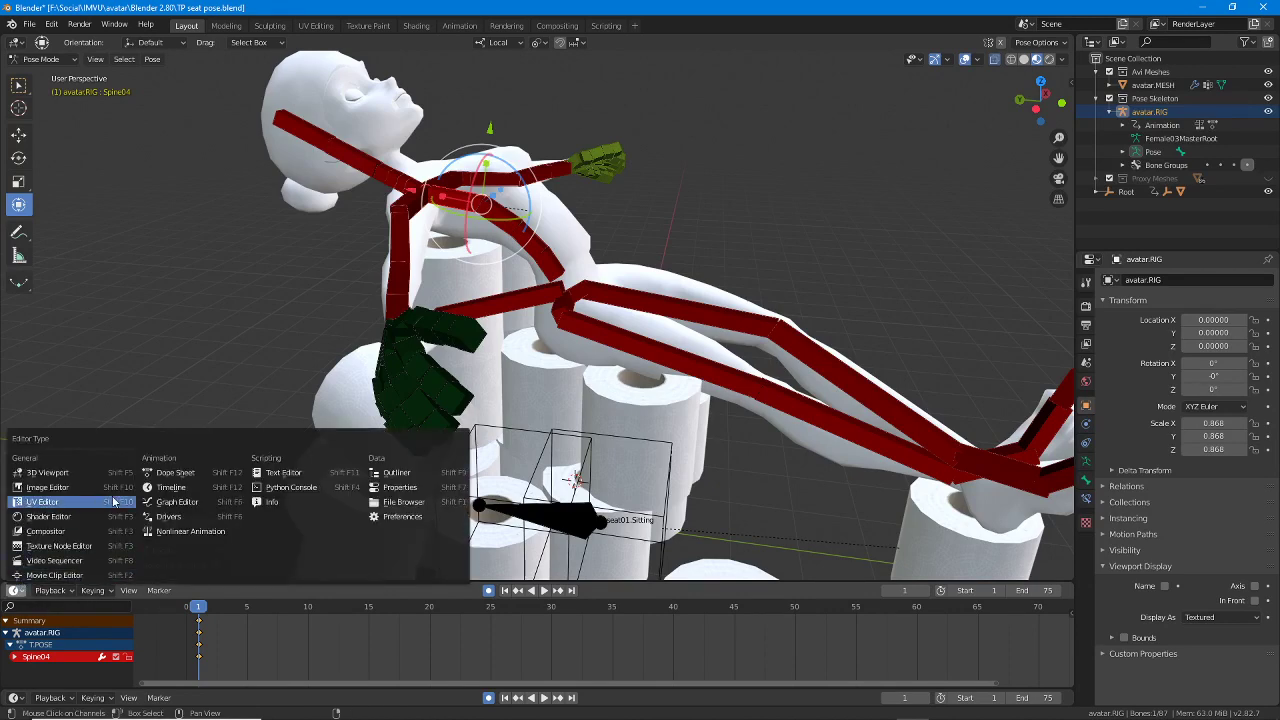
click(172, 473)
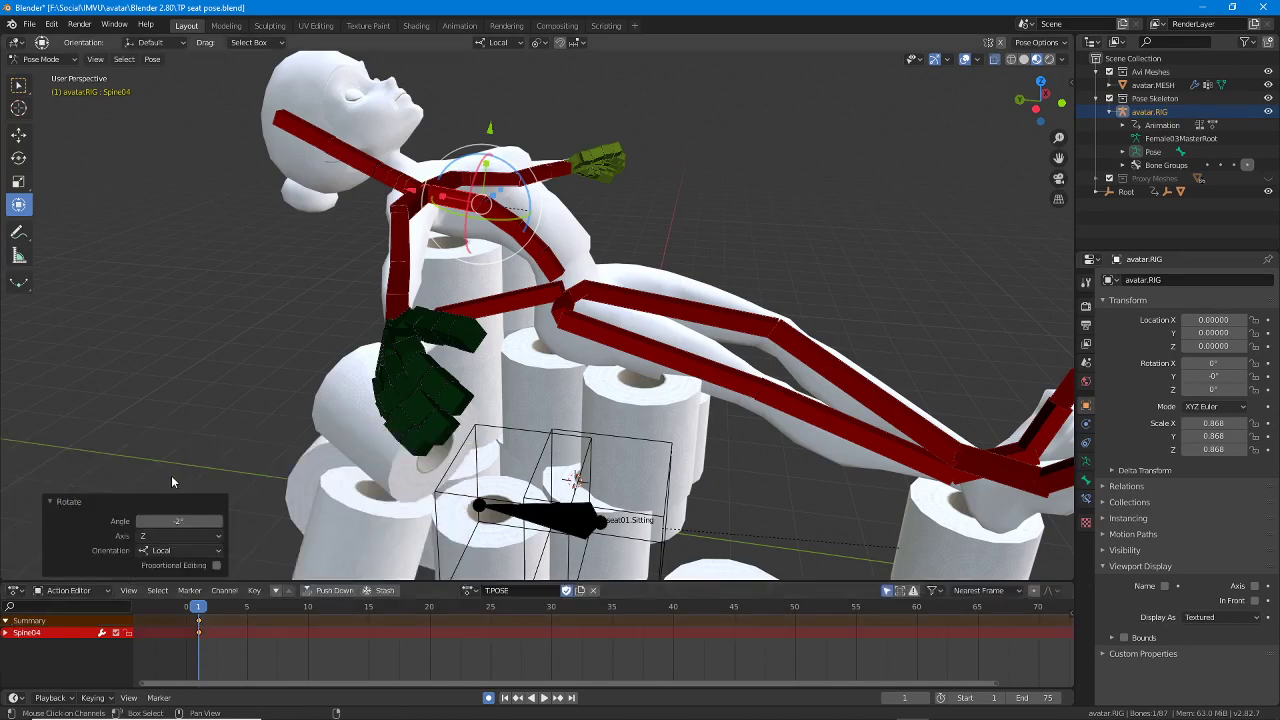
click(64, 591)
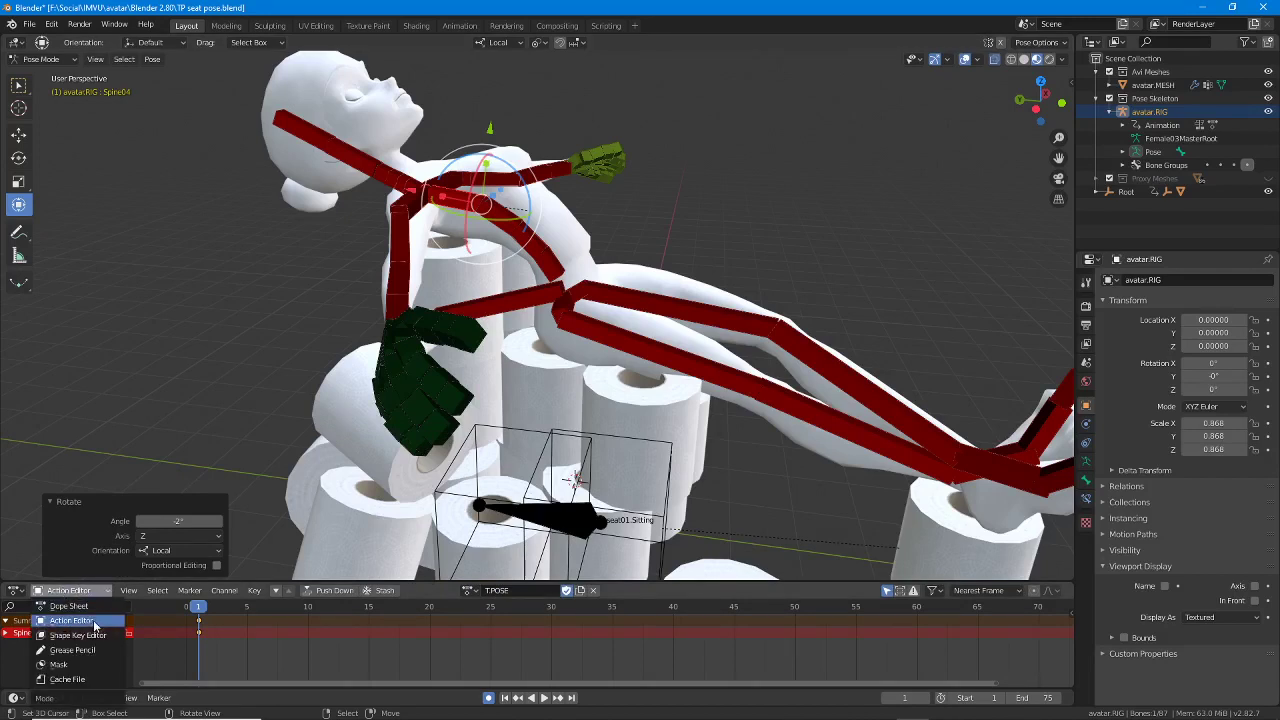
click(93, 620)
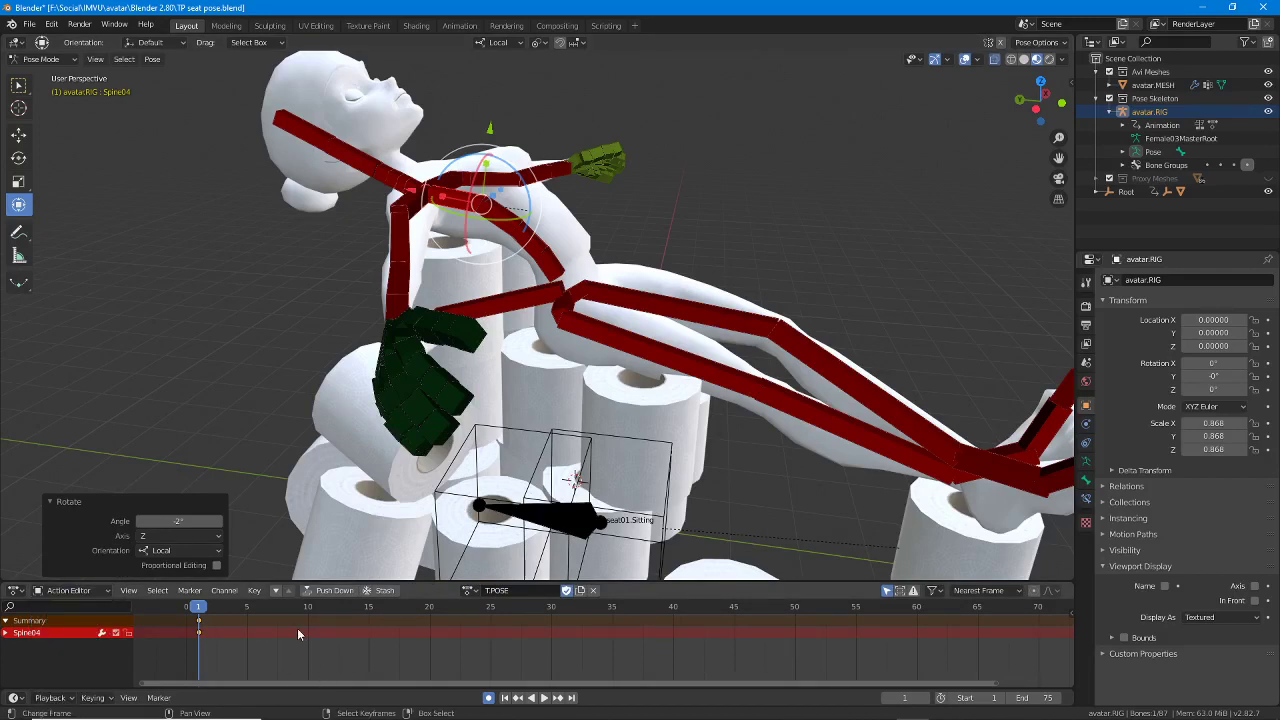
Step: Turn off Only Show Selected in the Action Editor to list the channels of all keyed bones
click(887, 591)
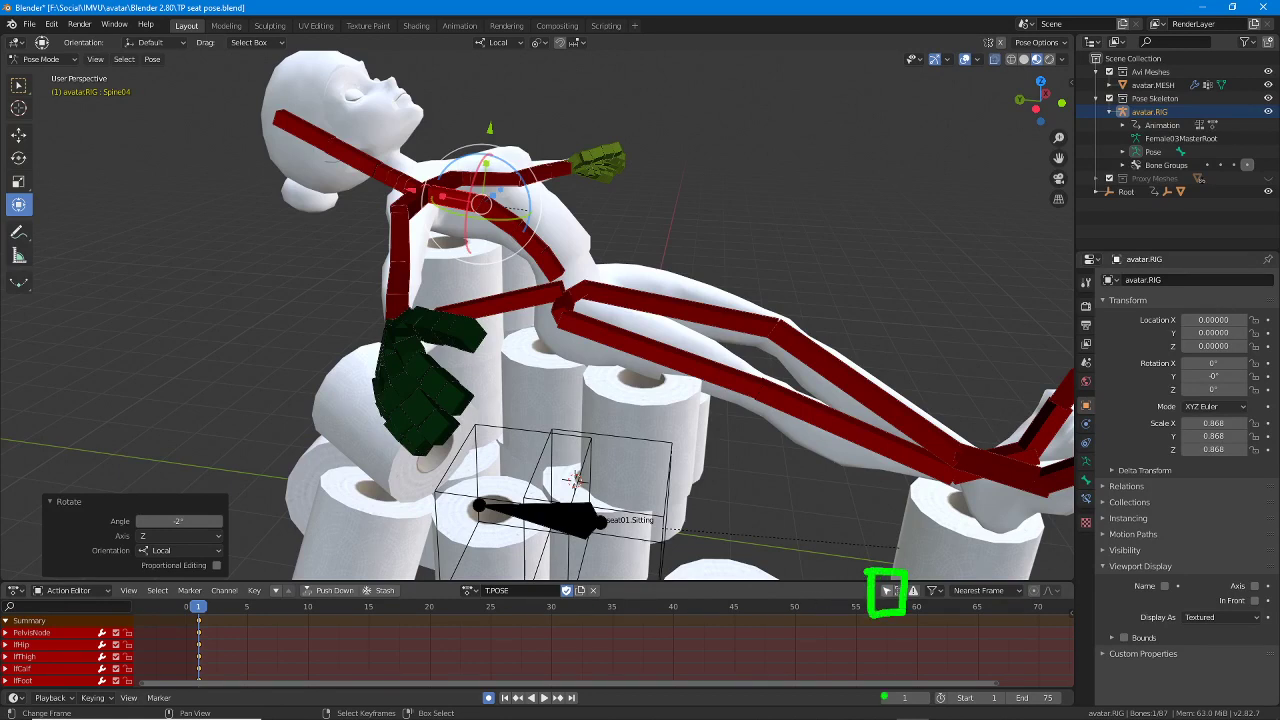
mouse_move(249, 639)
middle_down()
mouse_move(243, 617)
mouse_move(238, 681)
mouse_move(222, 656)
mouse_move(231, 651)
mouse_move(236, 685)
mouse_move(235, 635)
middle_up()
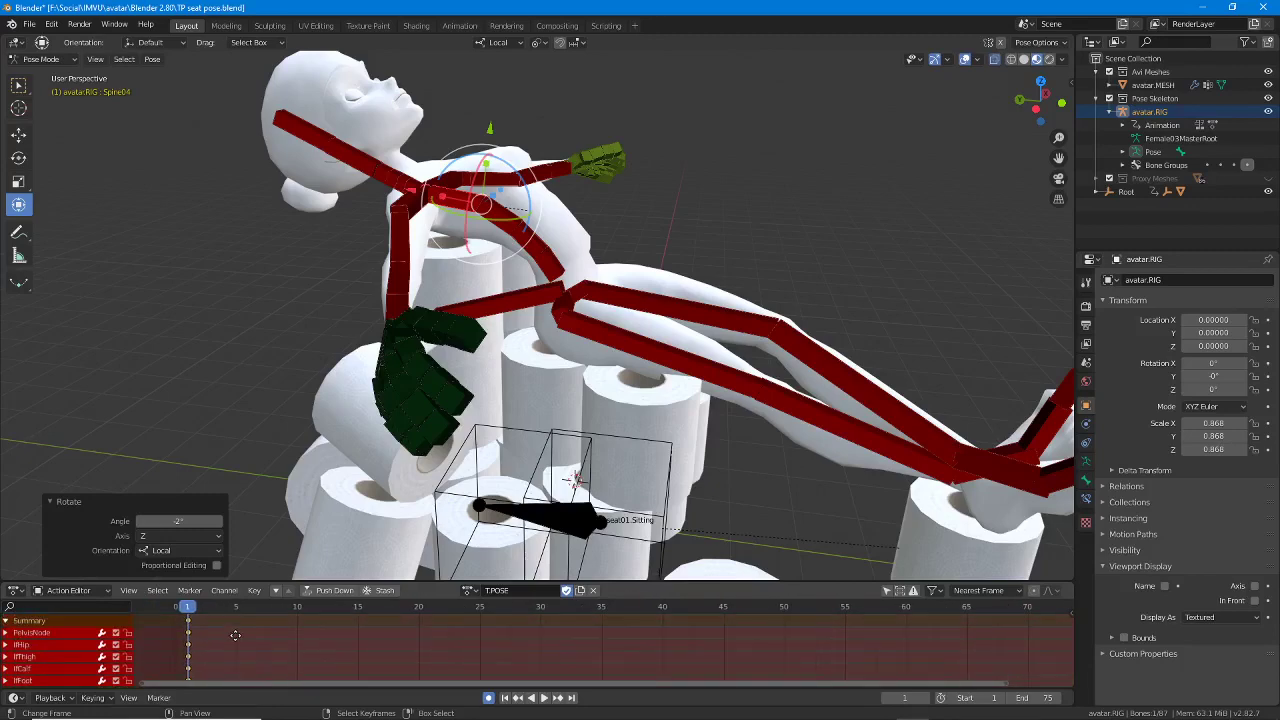
middle_drag(370, 262, 411, 258)
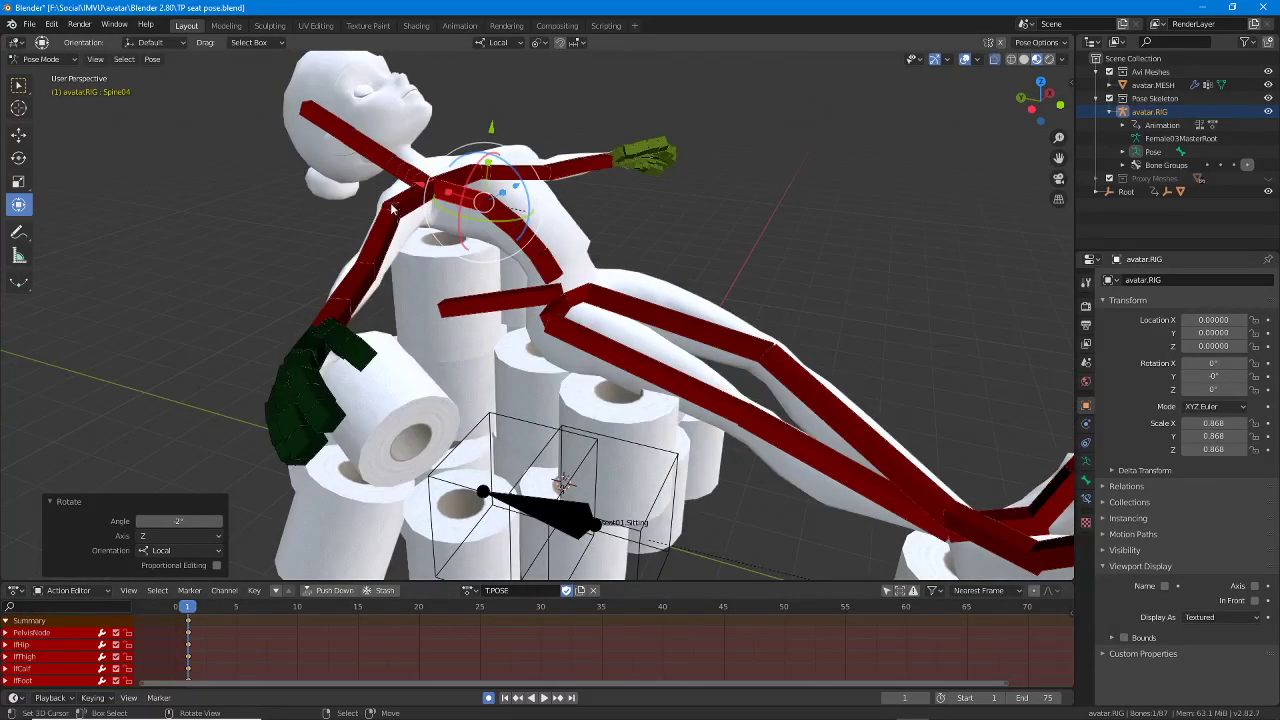
Step: Rotate the Neck01 bone about -14.5° around its local Z axis to tilt the head back
click(391, 208)
middle_drag(391, 208, 452, 200)
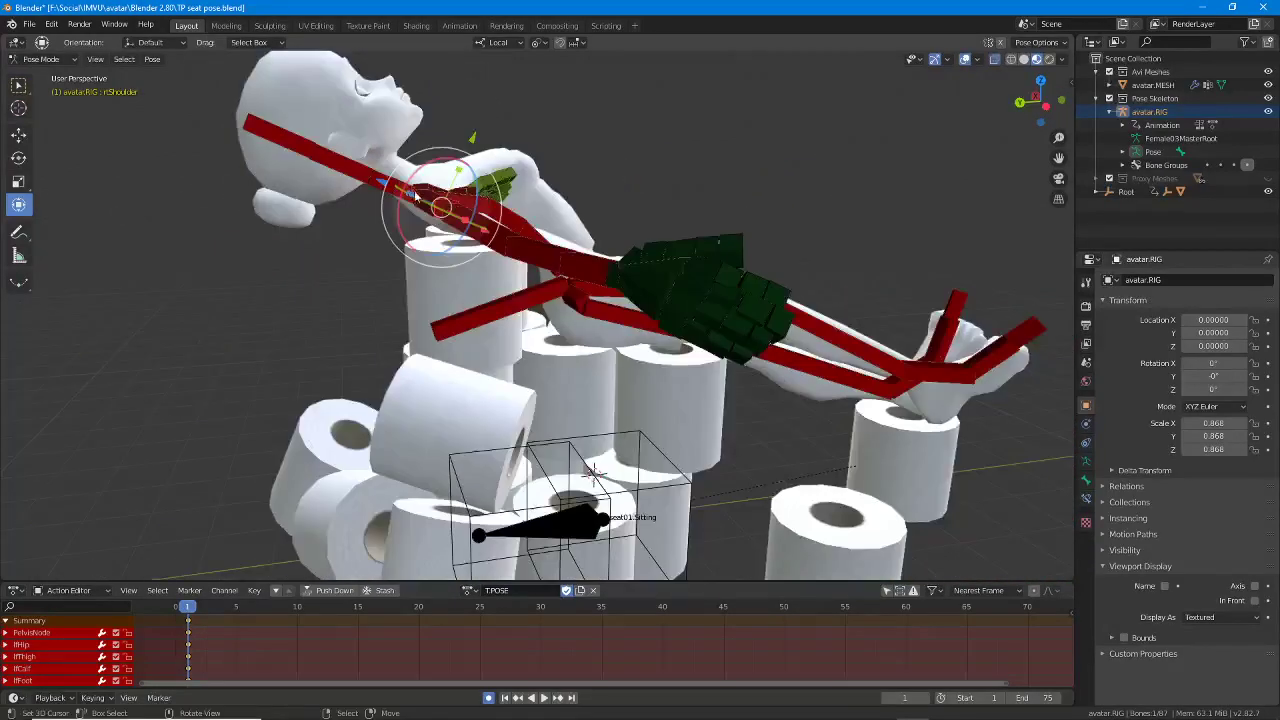
click(376, 176)
middle_drag(376, 176, 430, 281)
scroll(394, 229, up, 2)
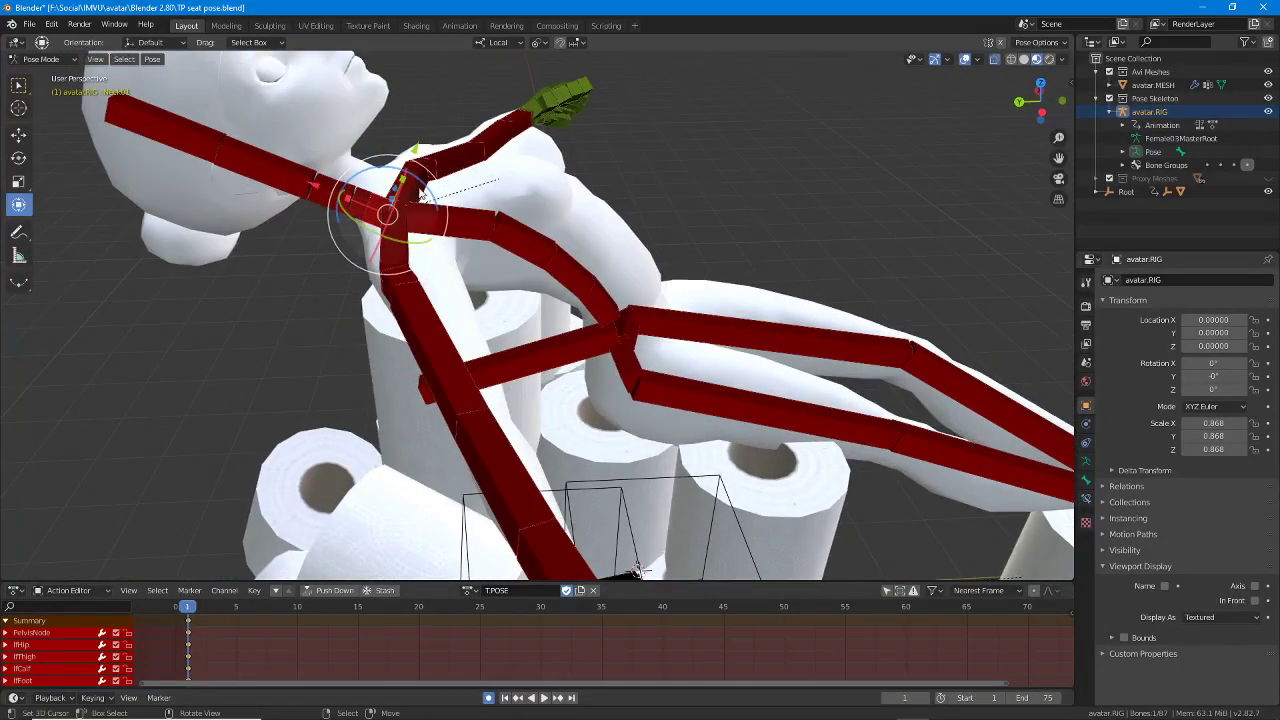
drag(421, 196, 375, 226)
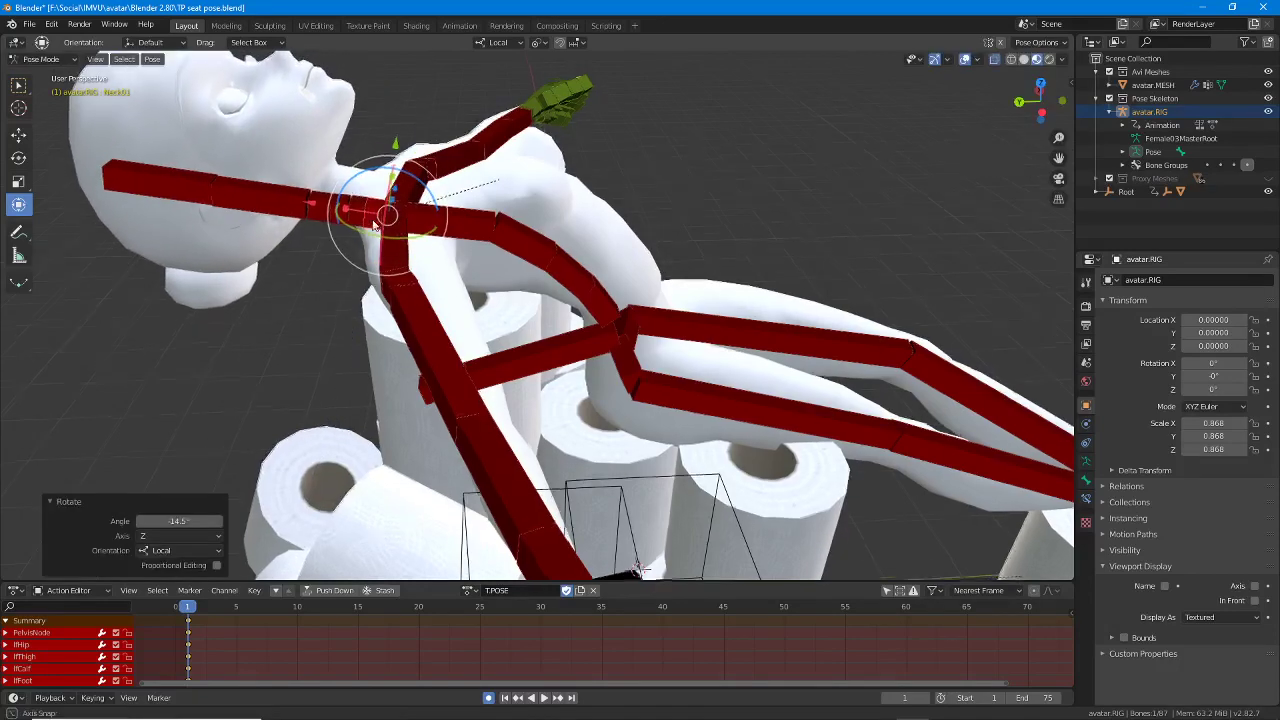
Step: Rotate the neck farther backward near its base so the head drops lower
mouse_move(373, 226)
middle_down()
mouse_move(366, 183)
mouse_move(371, 224)
mouse_move(397, 259)
mouse_move(397, 229)
middle_up()
scroll(397, 259, up, 2)
scroll(397, 258, down, 2)
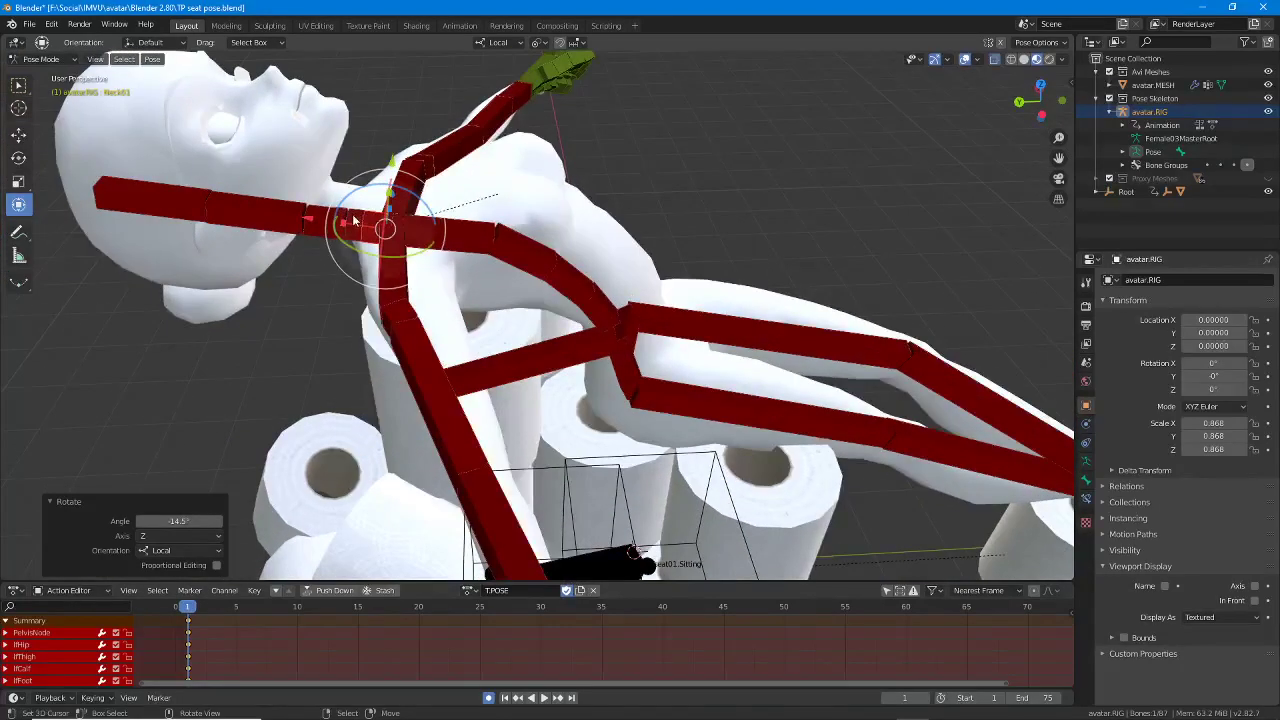
right_click(353, 218)
drag(405, 197, 362, 191)
Step: Try rotating the Neck04 bone about -5.59° around its local Z axis, and undo the rotation
click(316, 232)
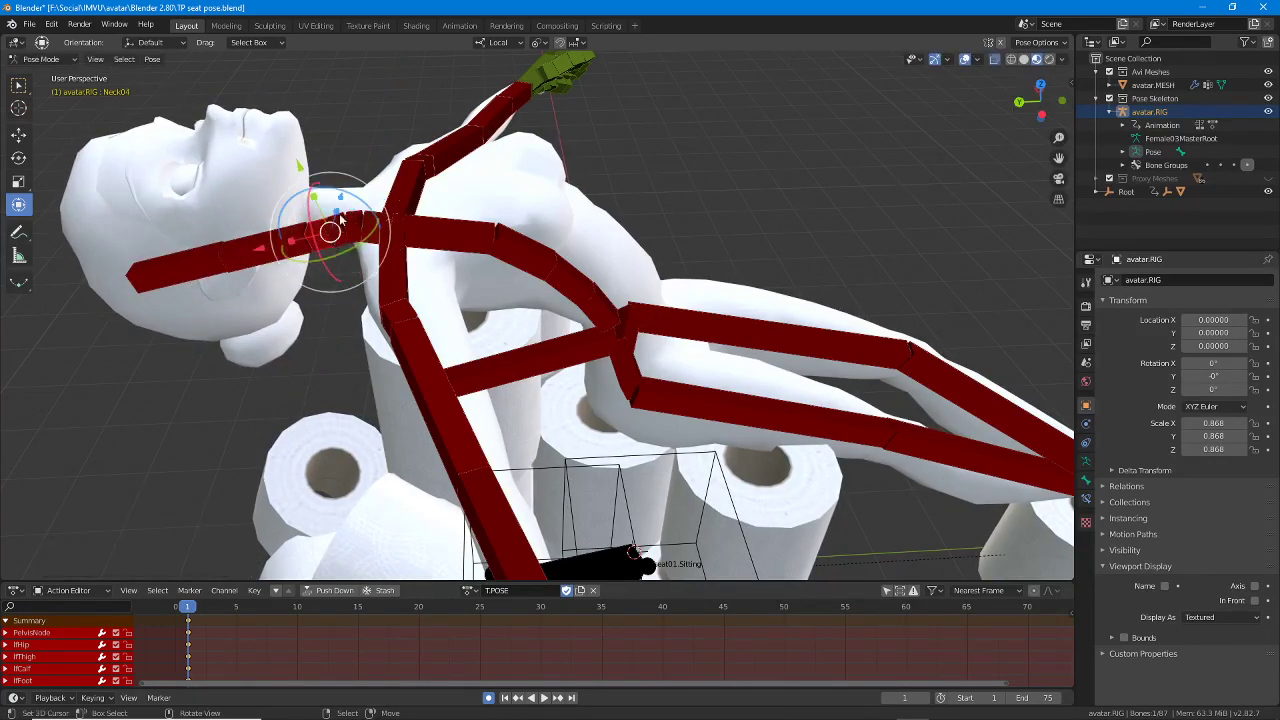
middle_drag(340, 215, 342, 202)
drag(340, 204, 367, 199)
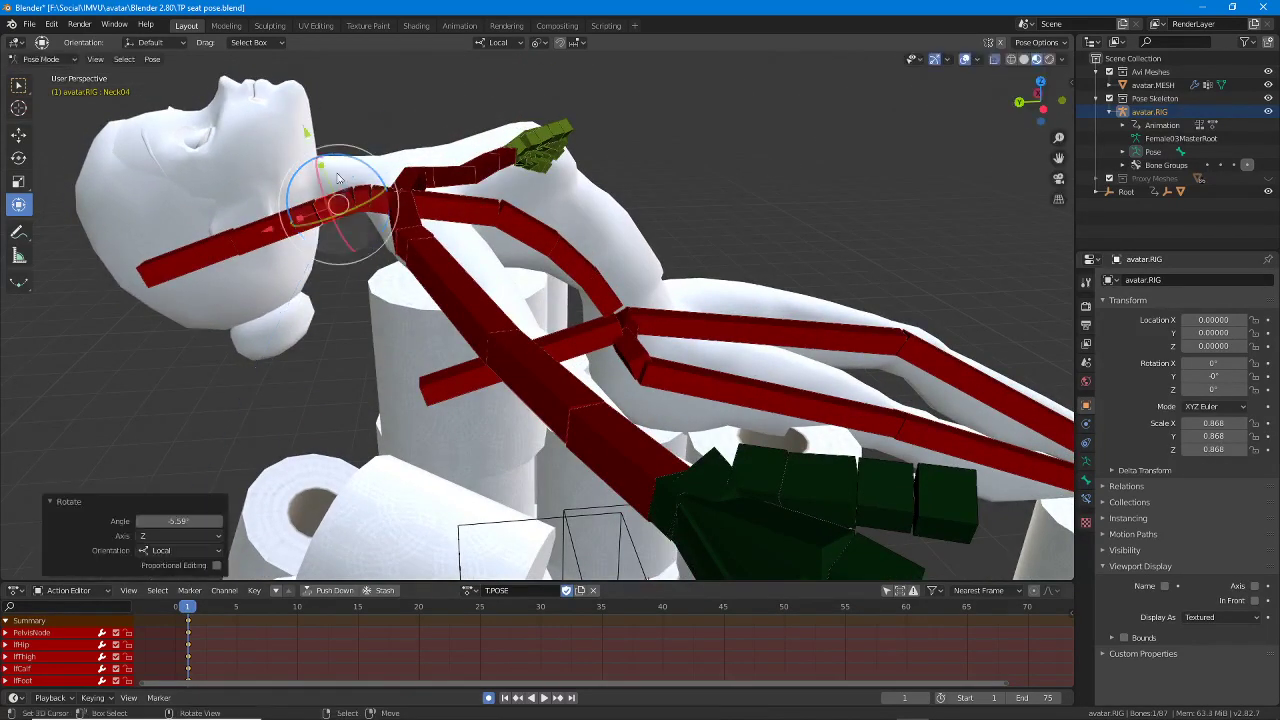
key(ctrl+z)
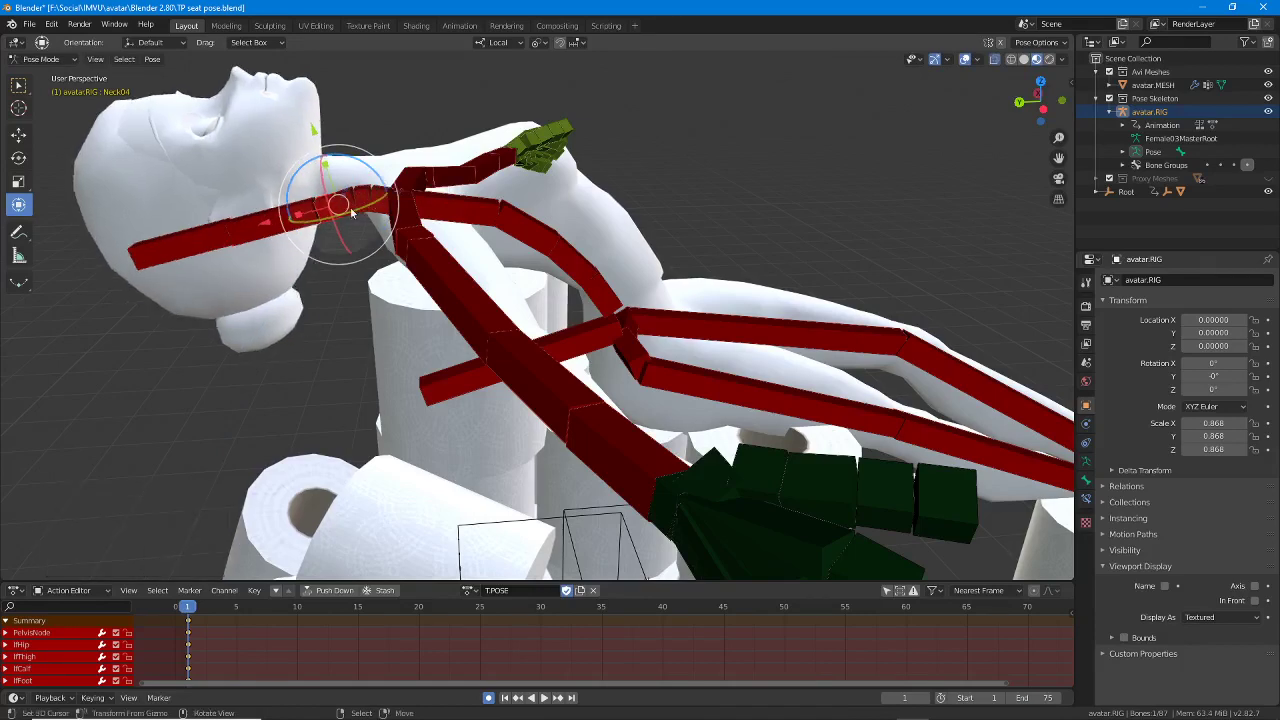
Step: Select the avatar mesh in Object Mode to view its available interaction modes, and return the rig to Pose Mode
middle_drag(337, 226, 370, 222)
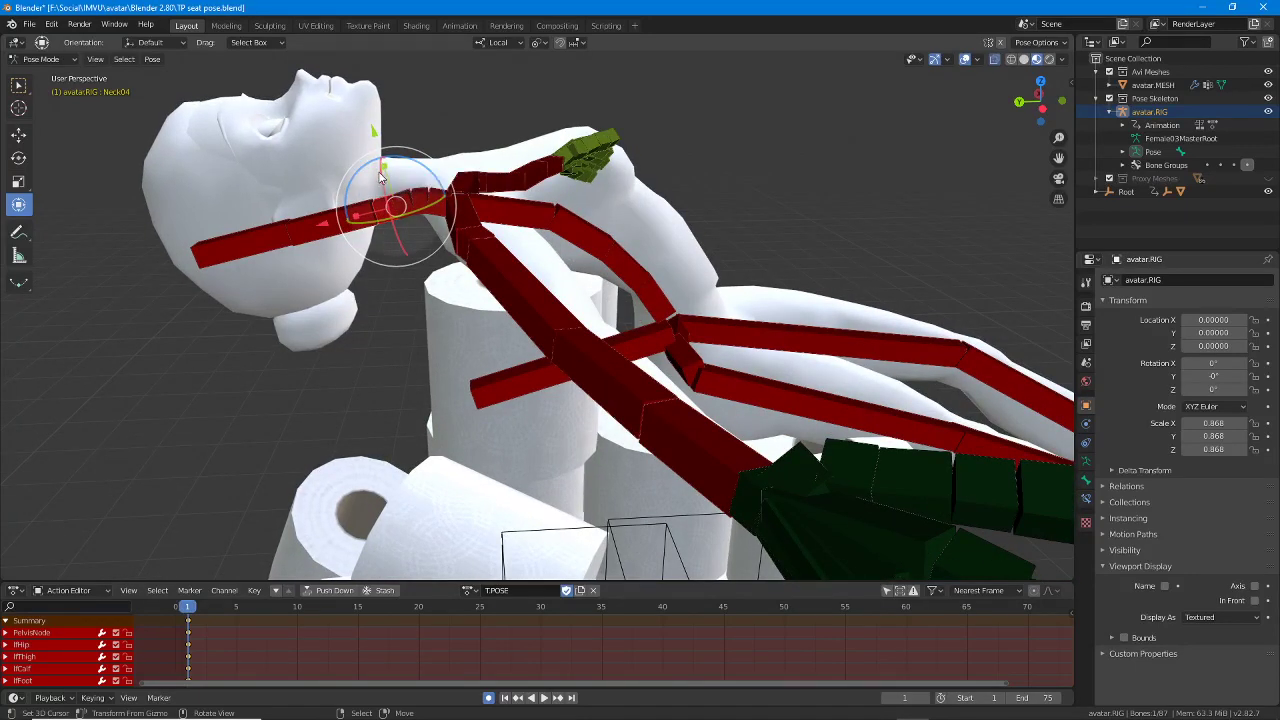
click(351, 126)
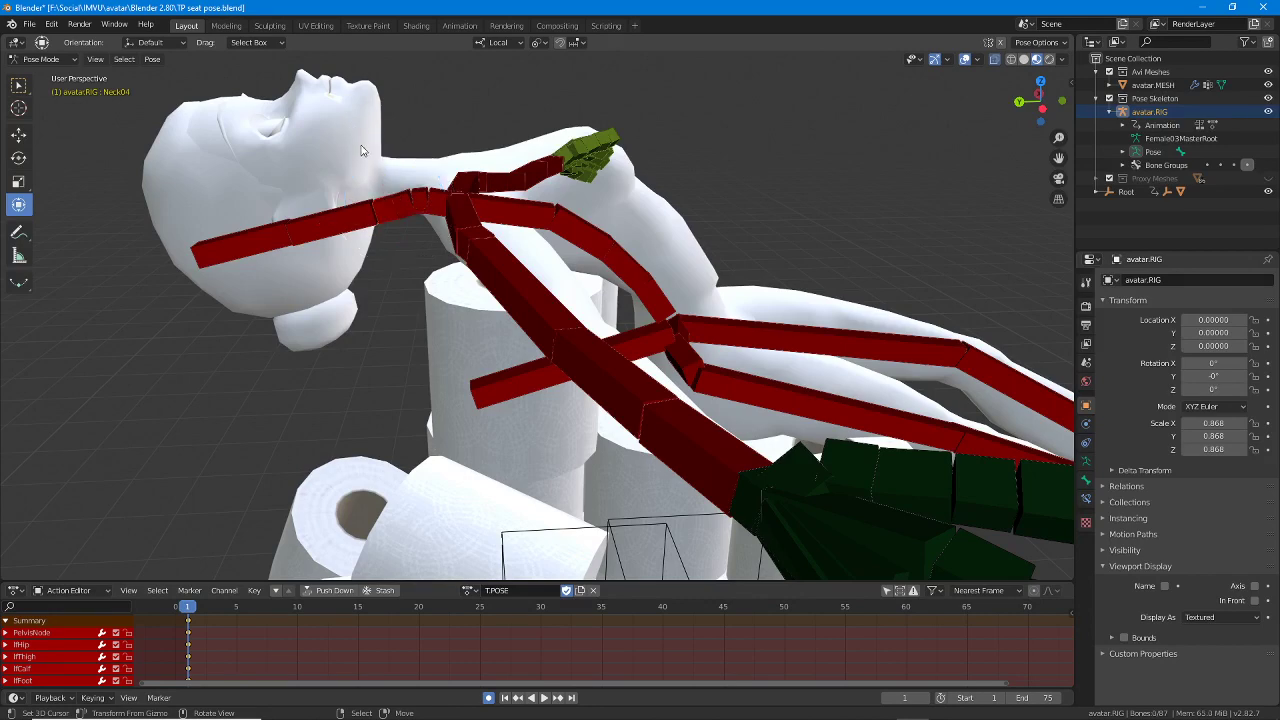
key(ctrl+Tab)
right_click(354, 96)
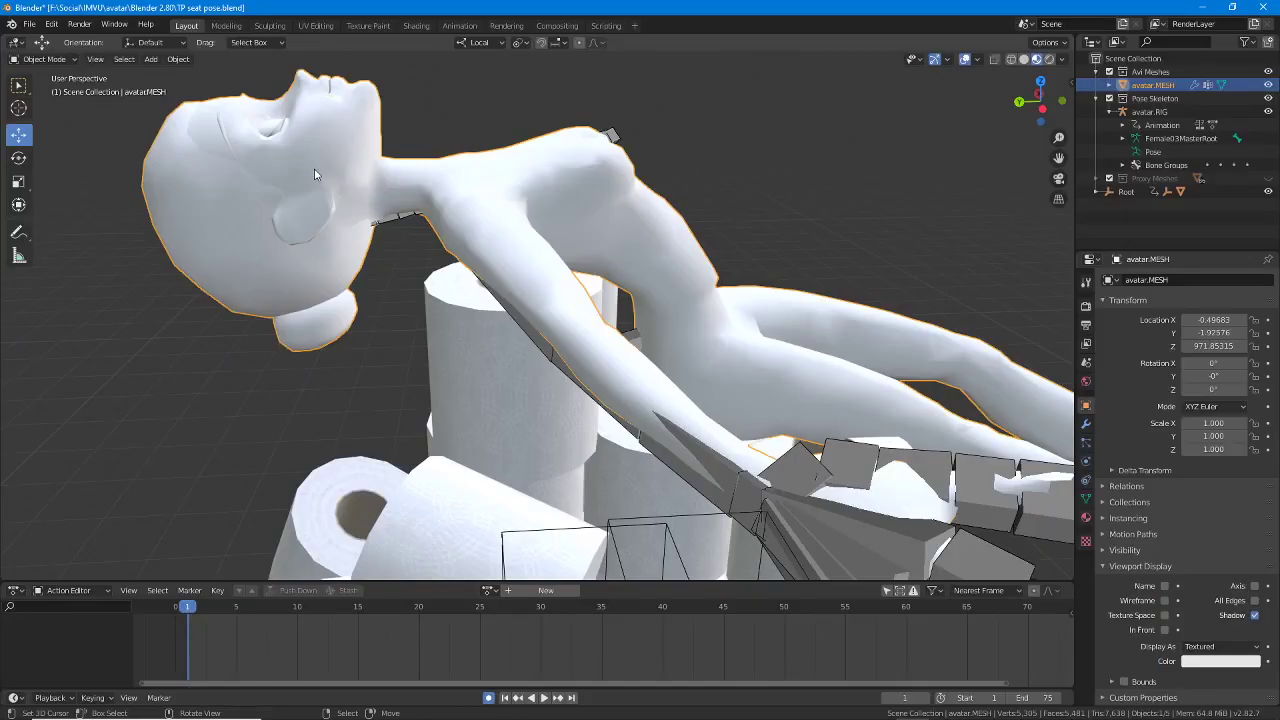
key(ctrl+Tab)
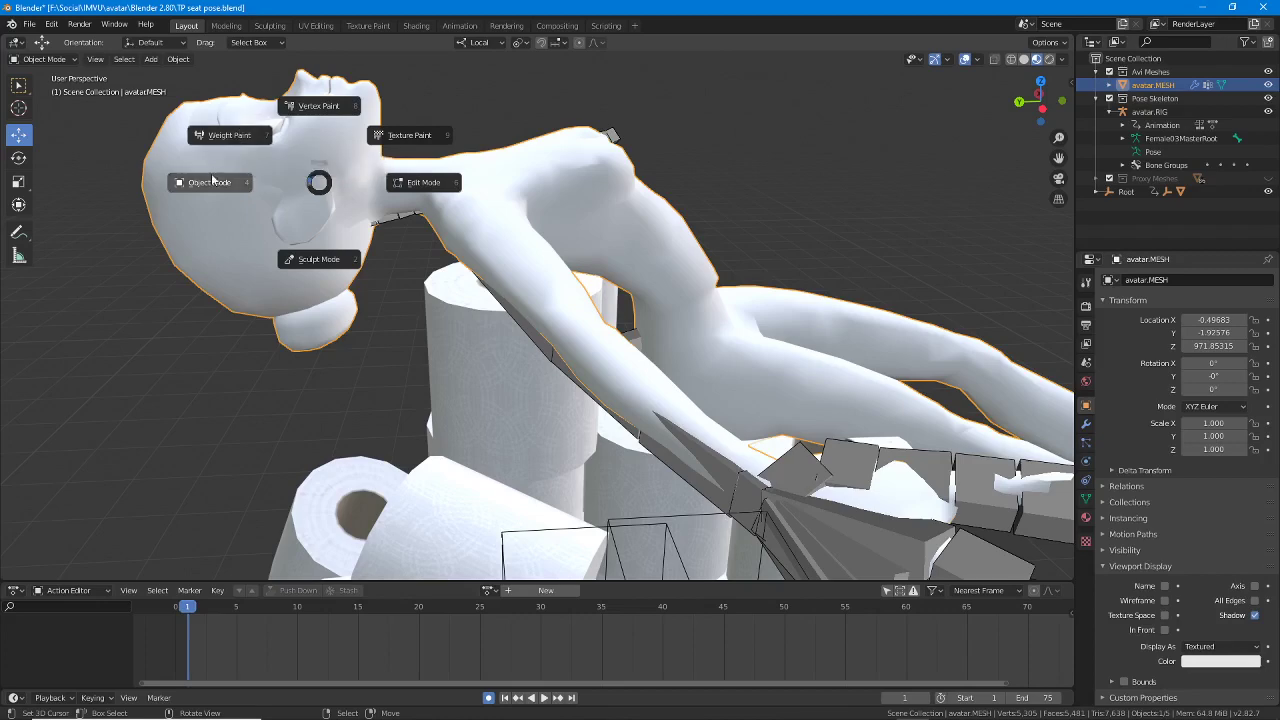
key(Escape)
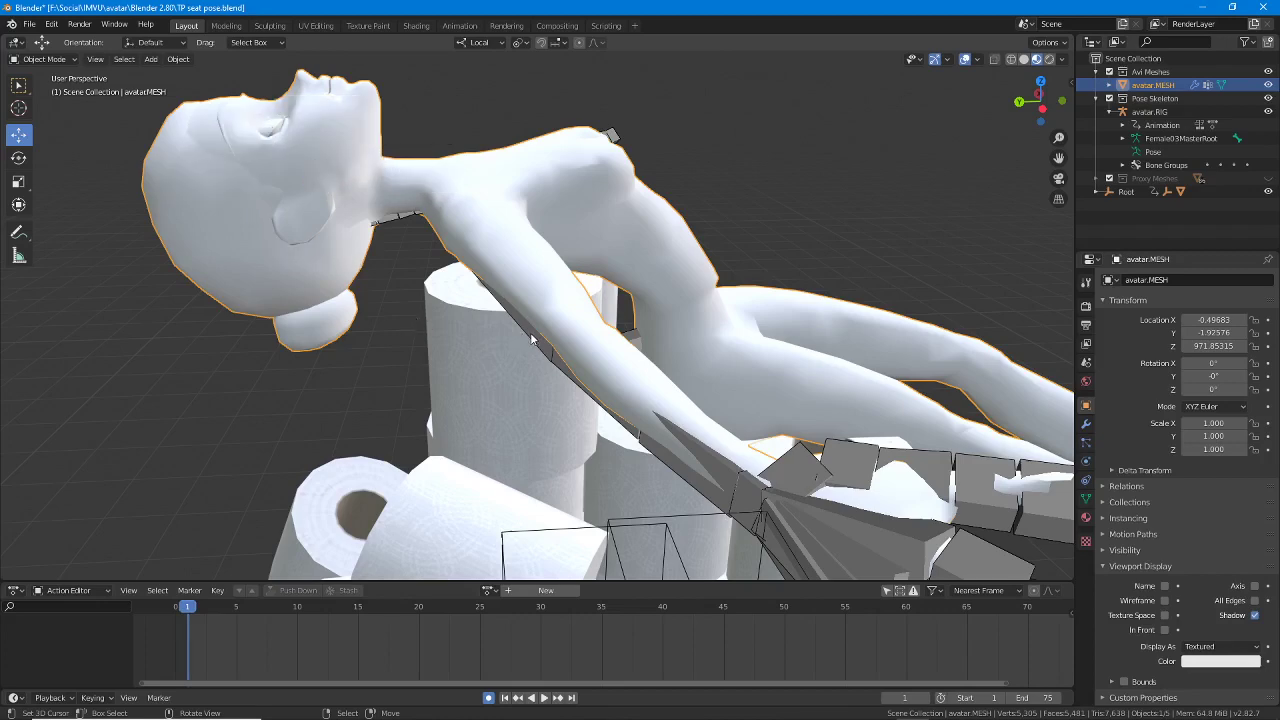
right_click(532, 338)
key(ctrl+Tab)
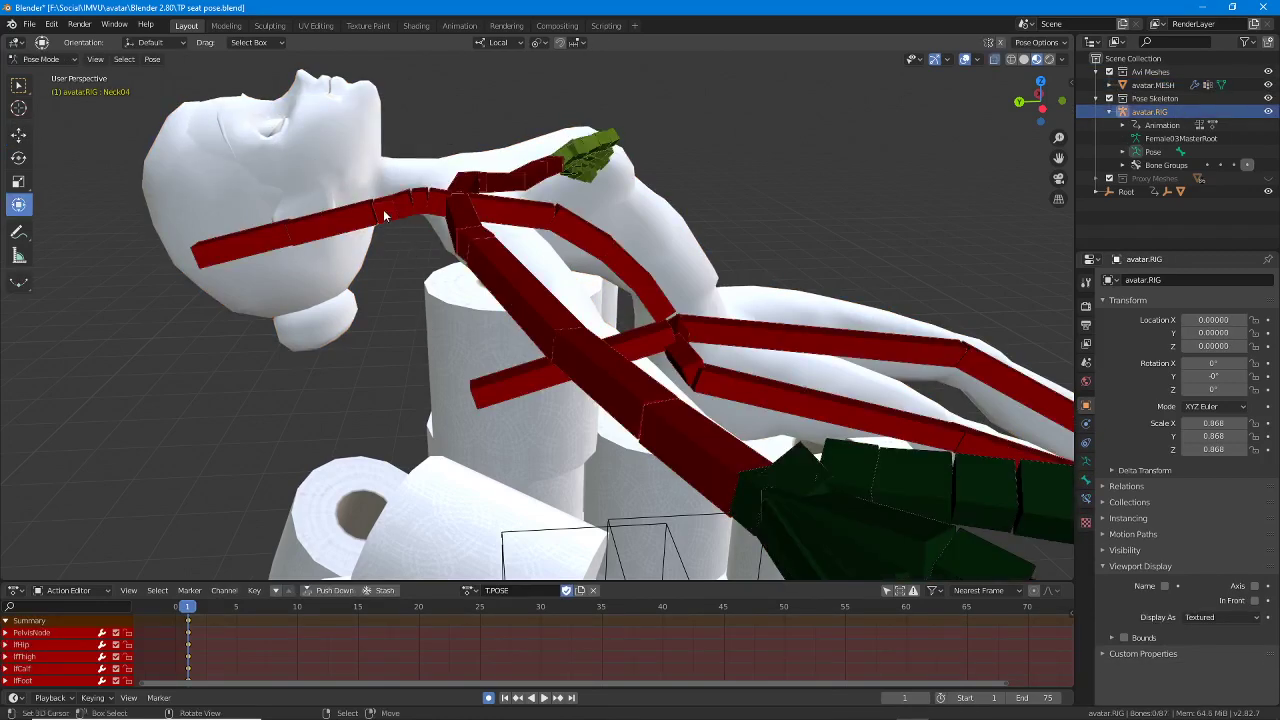
Step: Rotate the Head bone about -18° around its local Z axis to tip the head farther back
click(354, 206)
key(r)
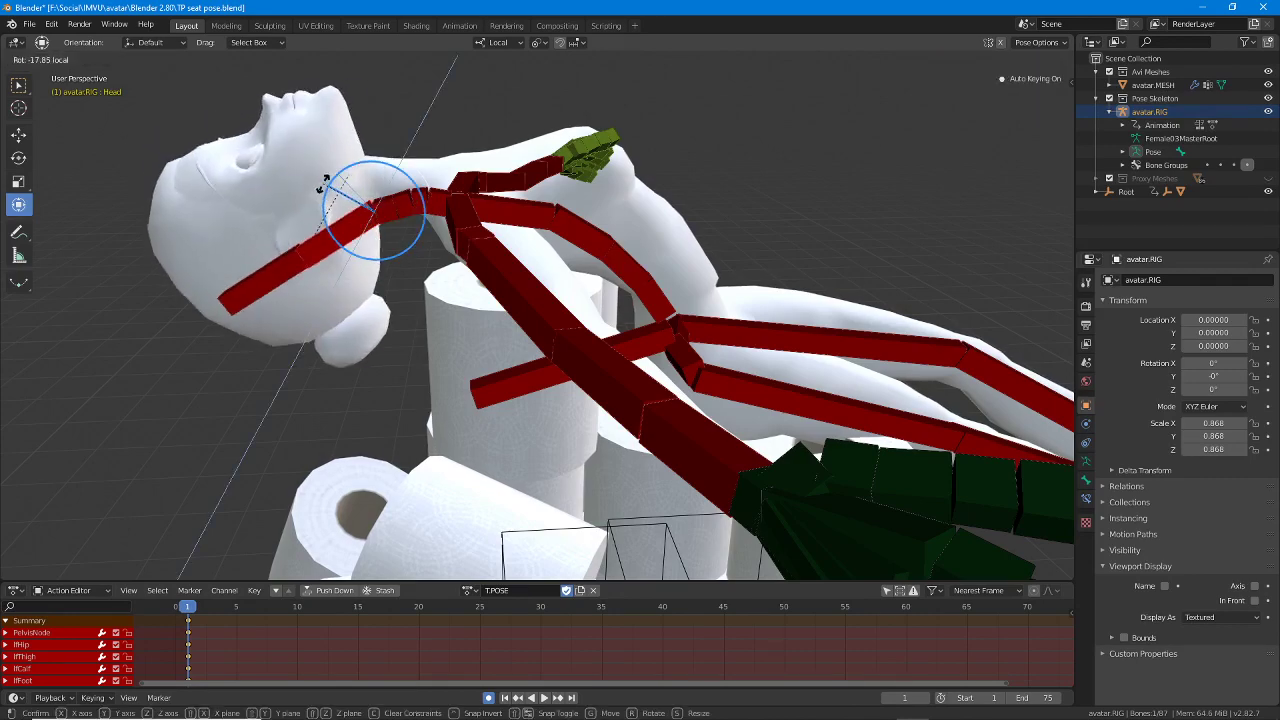
click(323, 185)
Step: Rotate the rtShoulder bone about -24° around its local Z axis
middle_drag(323, 185, 578, 278)
click(656, 257)
click(668, 286)
key(r)
key(z)
key(z)
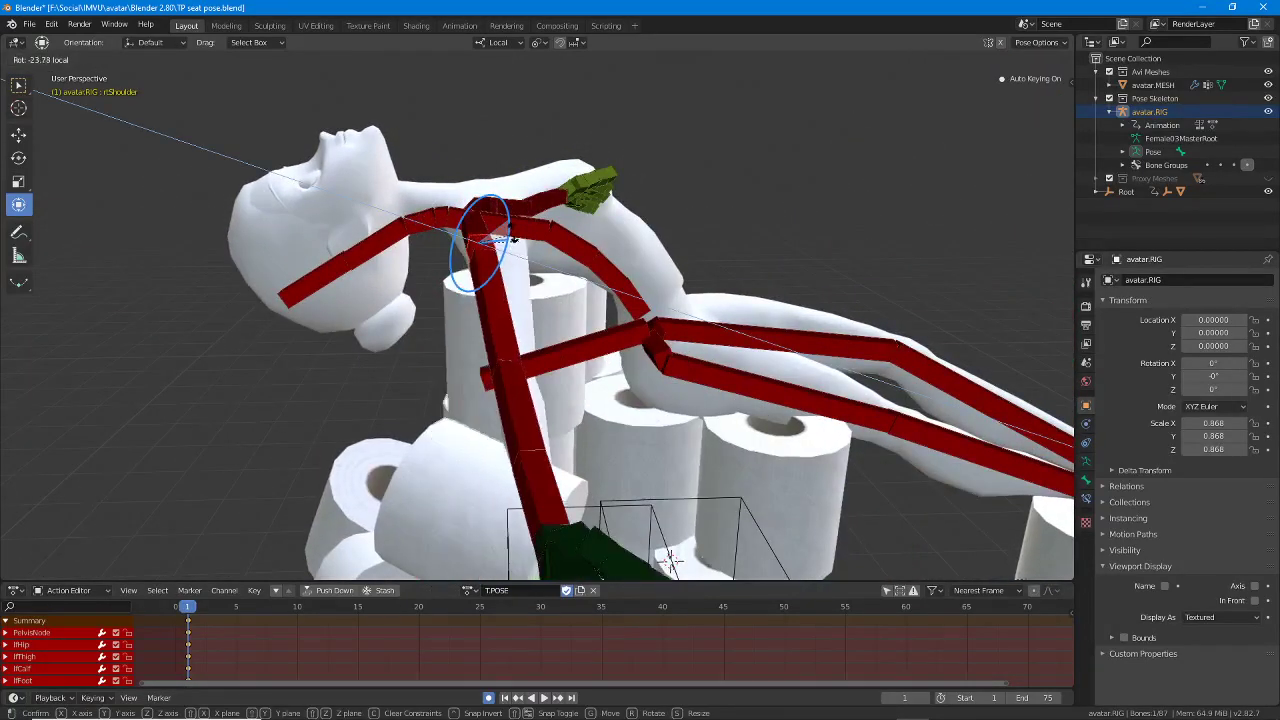
click(508, 241)
Step: Rotate the rtClavicle bone about 10° around its local Y axis
middle_drag(508, 241, 578, 232)
click(576, 229)
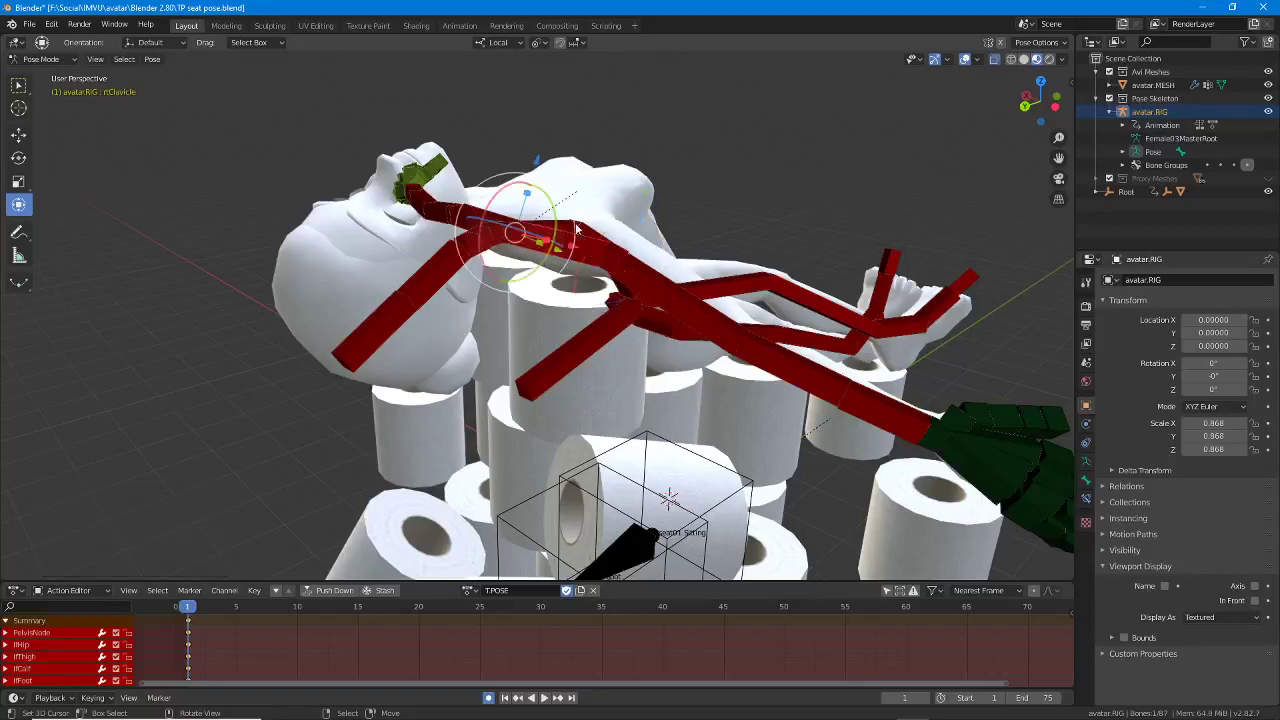
key(r)
key(y)
key(y)
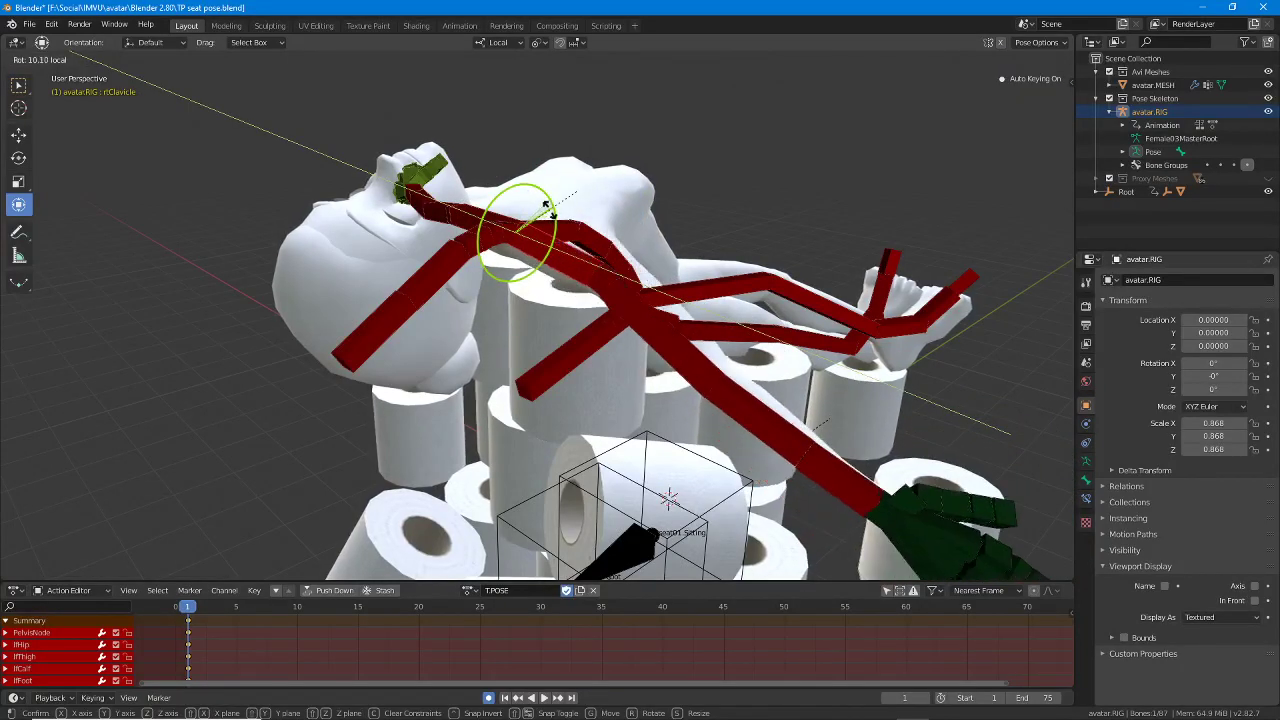
key(Return)
Step: Adjust the lfClavicle side with a local Y rotation and a trackball rotation of about 1.15° and 8.59°
middle_drag(547, 207, 578, 194)
click(463, 333)
key(r)
key(y)
key(y)
key(Return)
right_click(597, 197)
drag(558, 194, 584, 181)
key(r)
key(r)
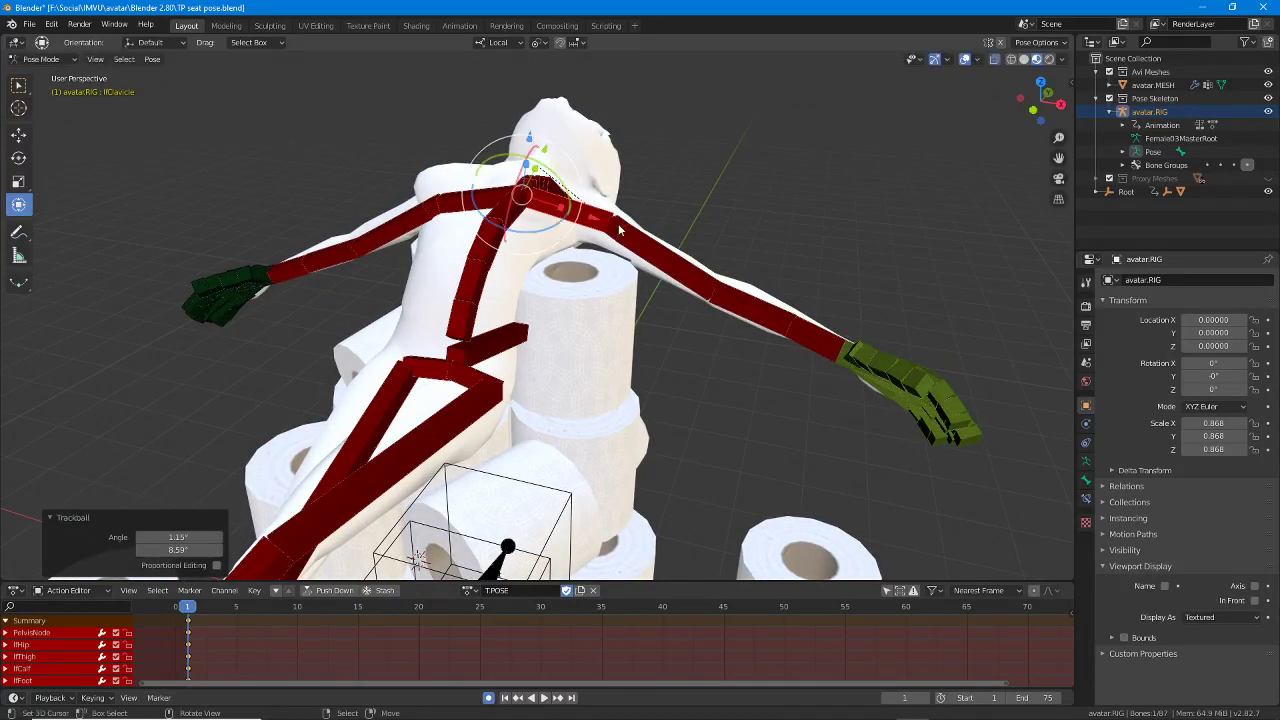
Step: Rotate the left shoulder bone downward and the rtShoulder bone about 3.59° around its local Z axis
right_click(620, 231)
drag(661, 195, 663, 218)
middle_drag(663, 218, 495, 325)
click(492, 282)
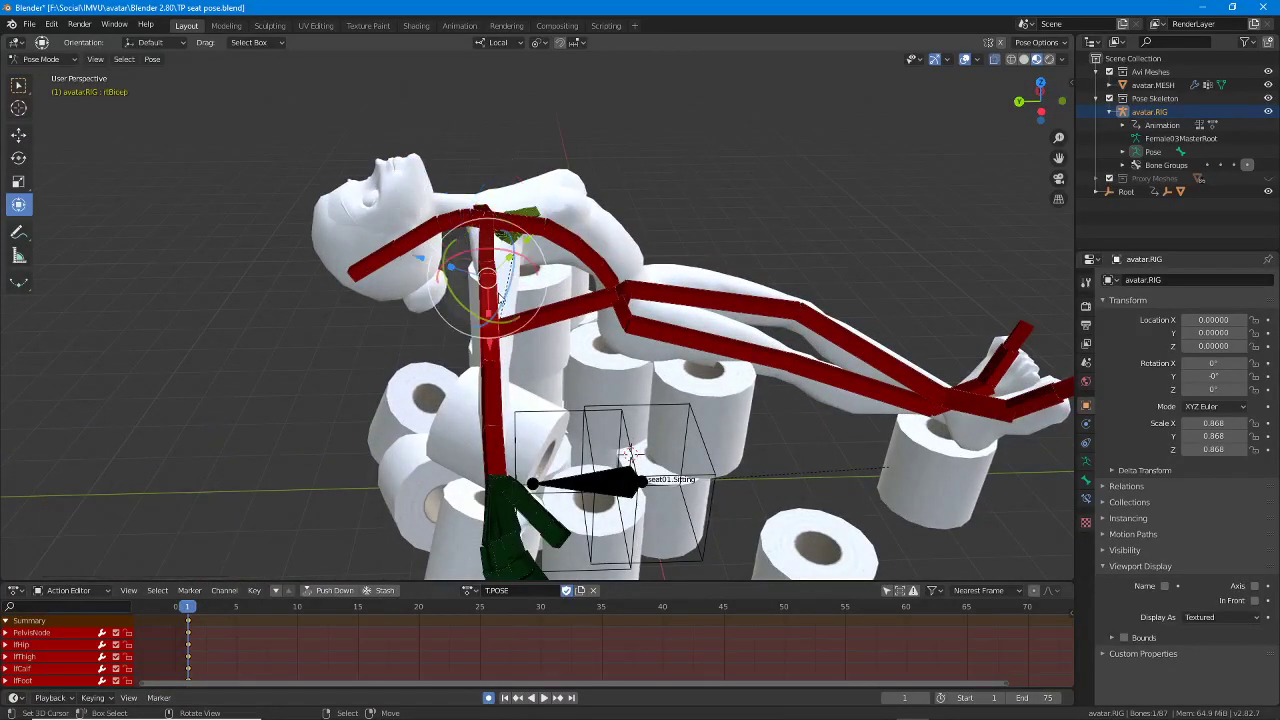
key(r)
key(z)
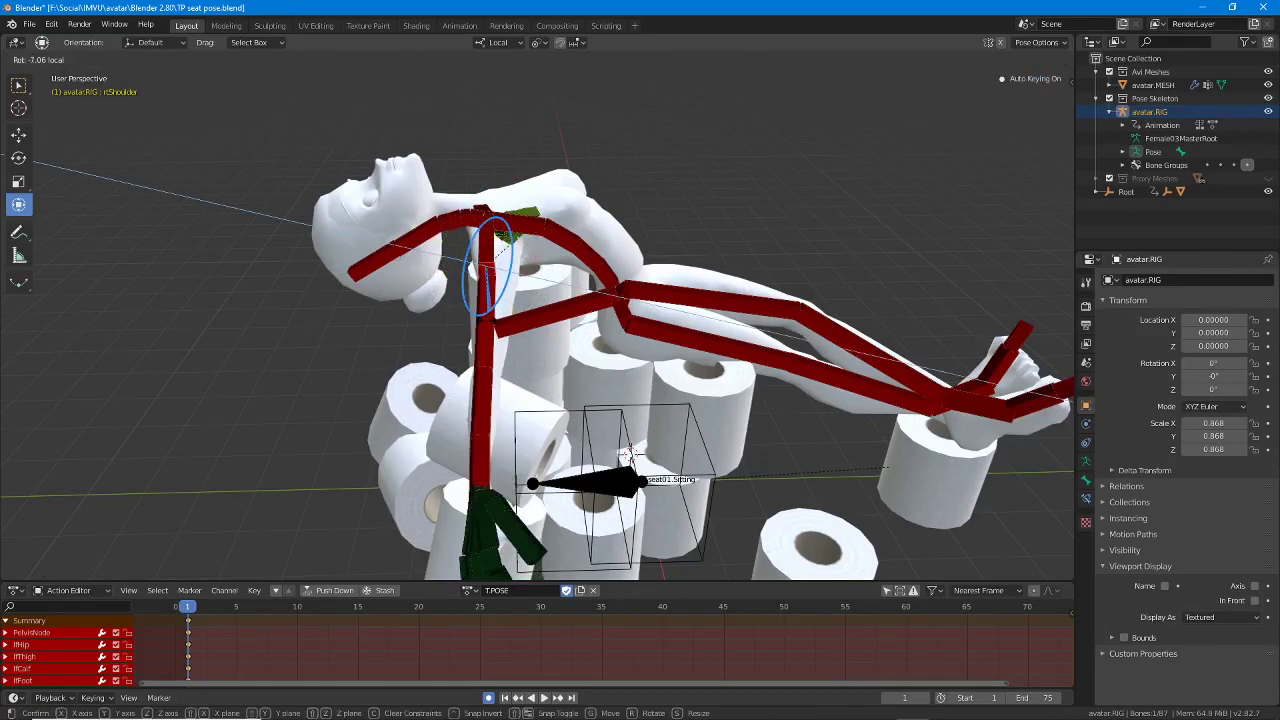
drag(490, 306, 483, 310)
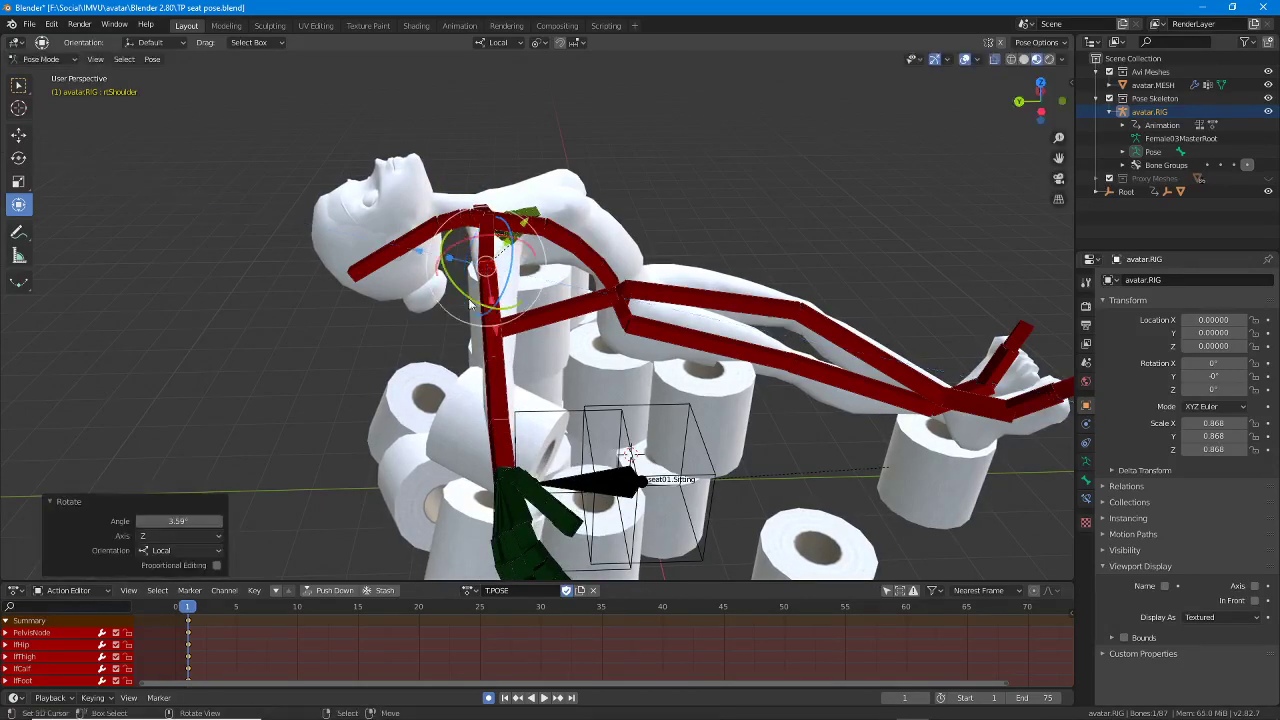
Step: Trackball-rotate the rtElbow bone about 18.3° and -1.15°, and rotate it another 1.79° in the view plane
middle_drag(483, 310, 382, 352)
right_click(343, 337)
key(r)
key(r)
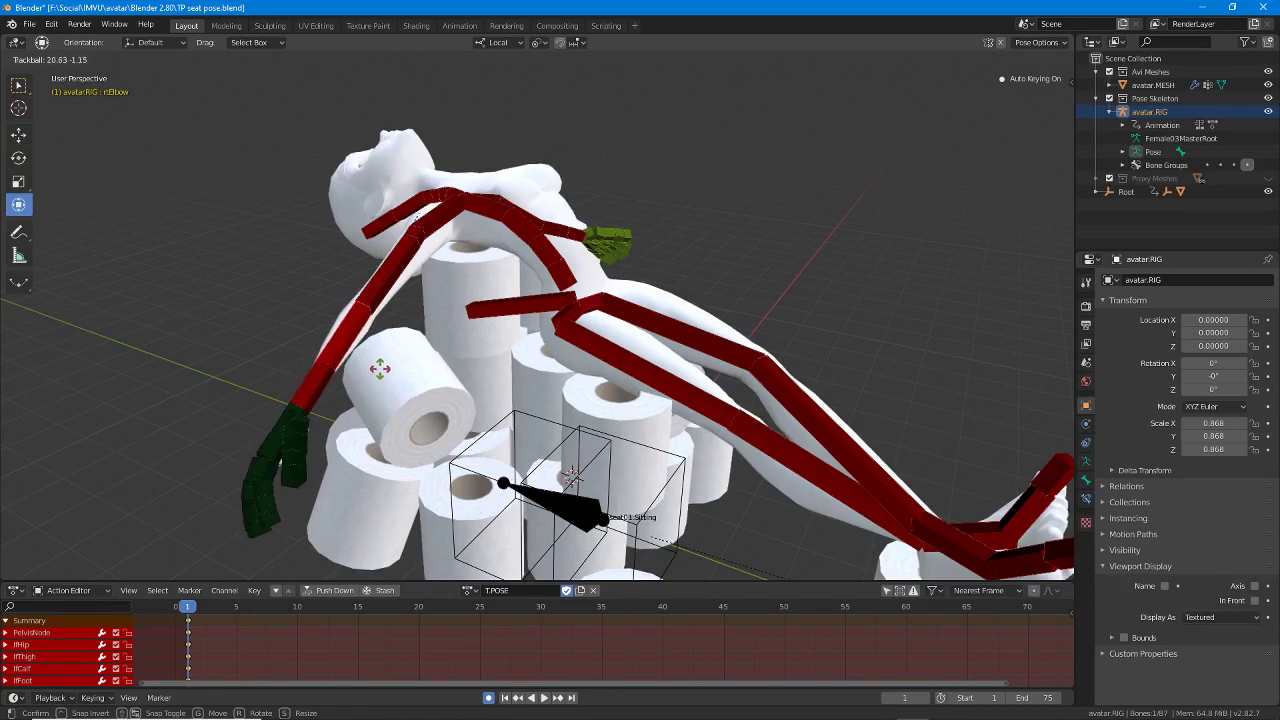
click(382, 362)
middle_drag(440, 308, 307, 262)
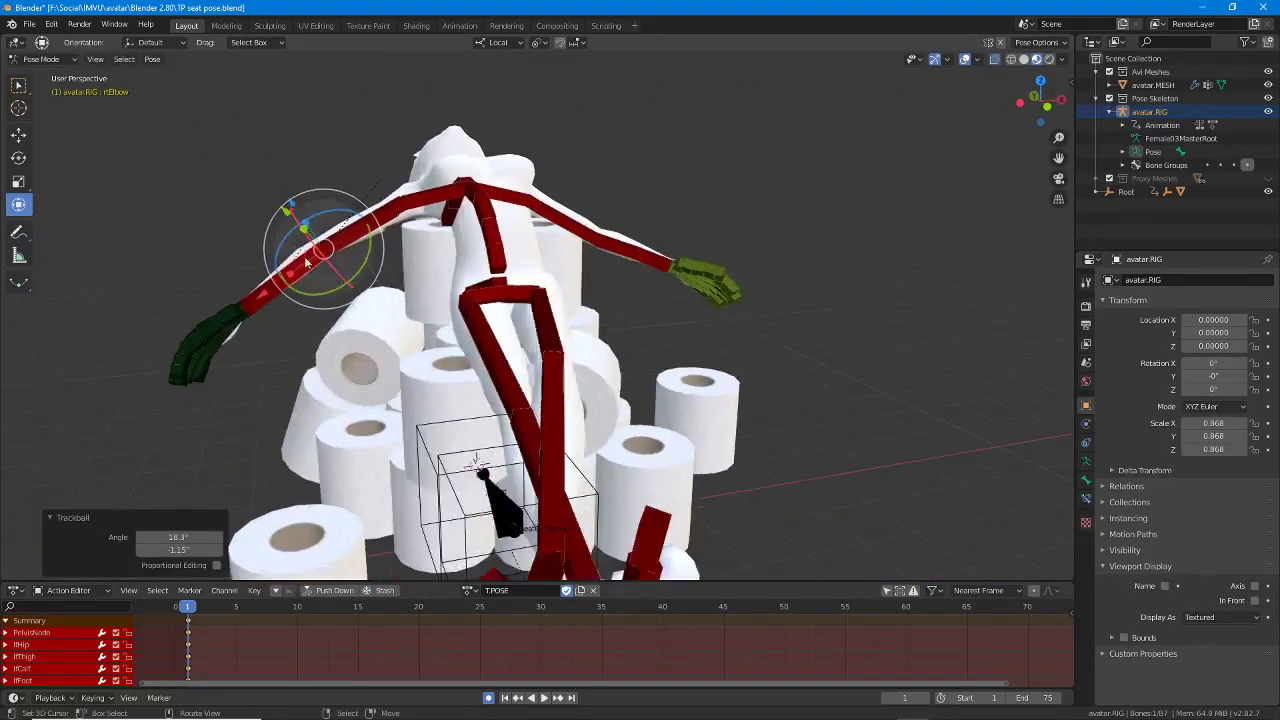
key(r)
click(327, 201)
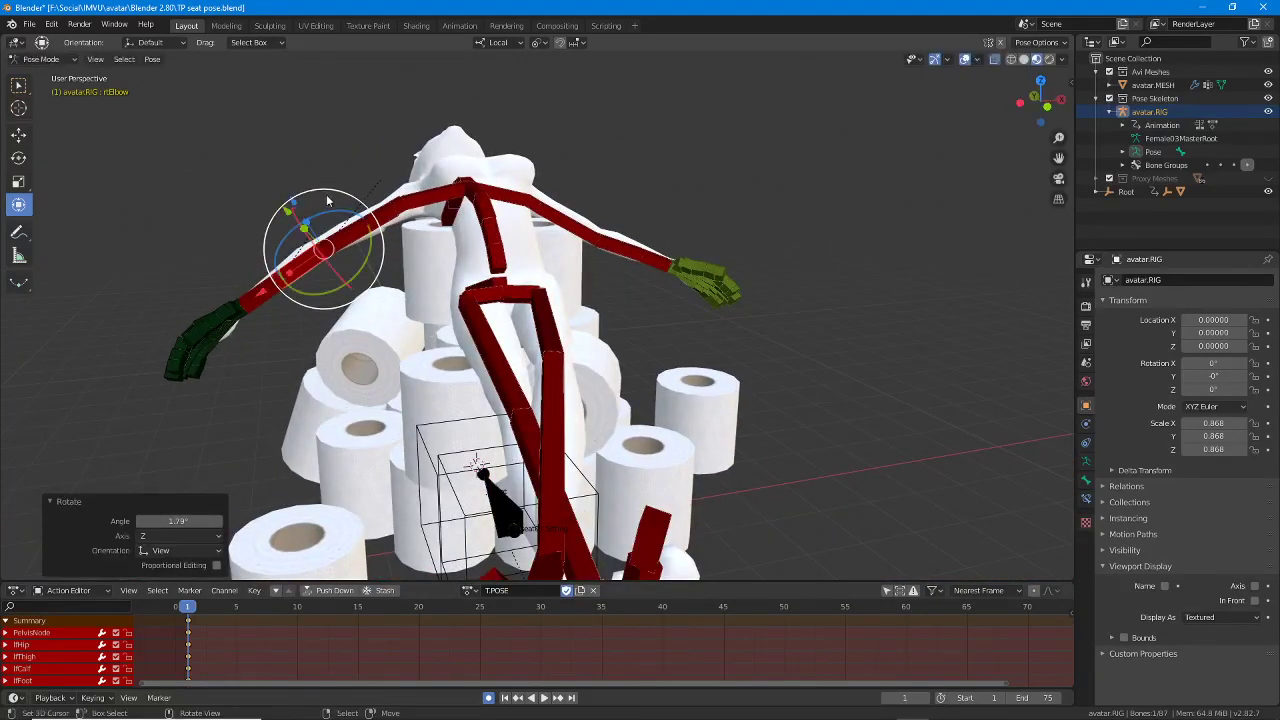
Step: Rotate the lfElbow bone about 10.7° in the view plane to lower the left forearm
right_click(620, 251)
middle_drag(700, 228, 636, 222)
drag(666, 211, 673, 219)
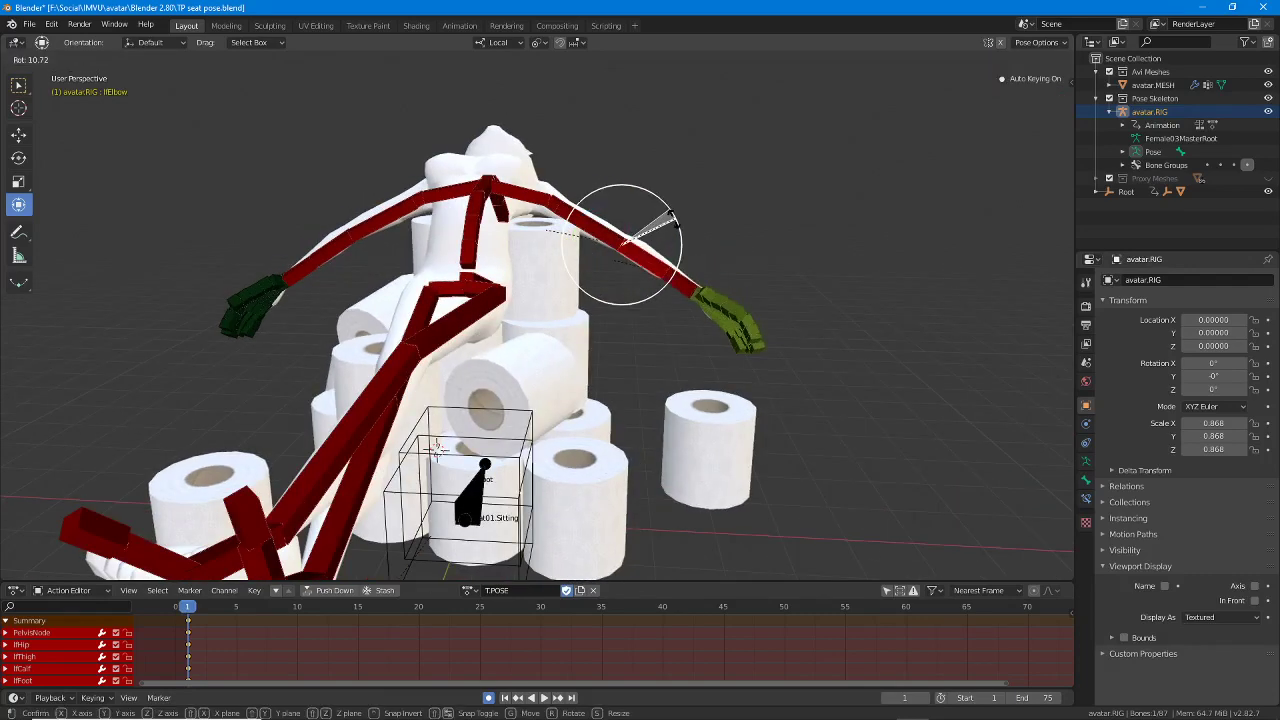
click(672, 220)
Step: Rotate the lfHand bone about 29.8° around its local X axis
middle_drag(672, 220, 540, 364)
right_click(631, 347)
scroll(540, 364, up, 3)
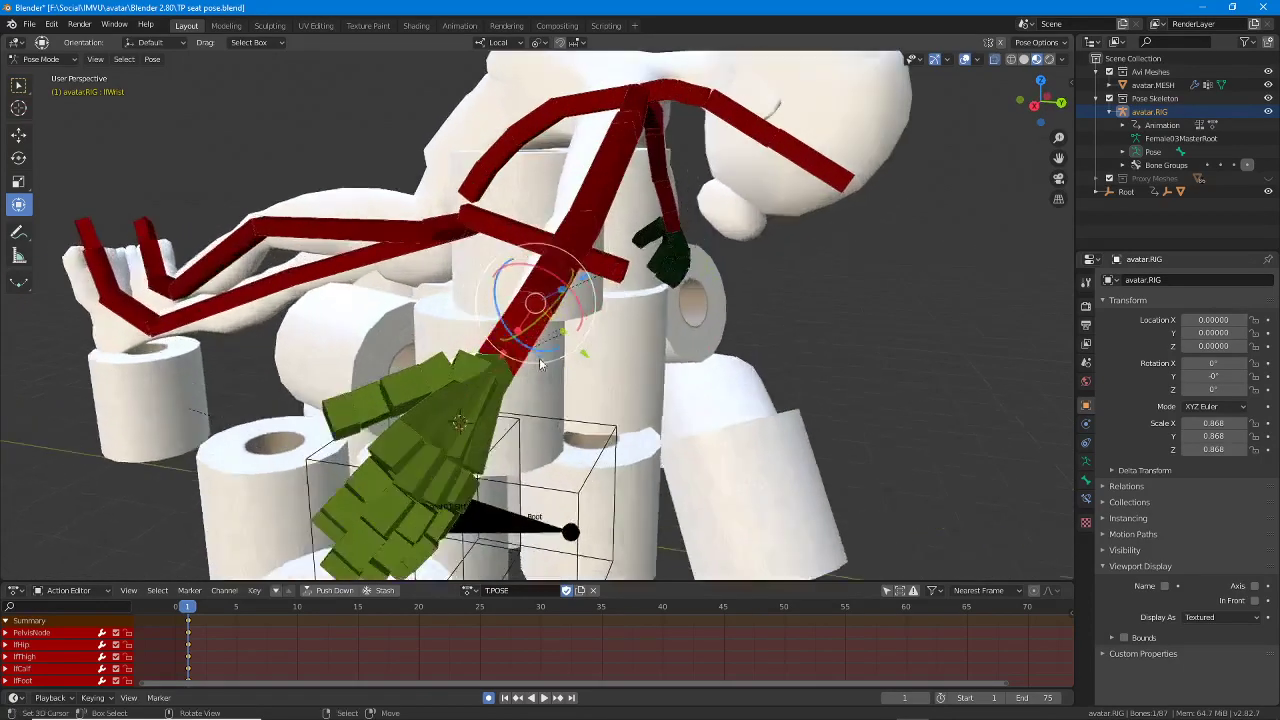
click(498, 373)
key(r)
key(y)
key(y)
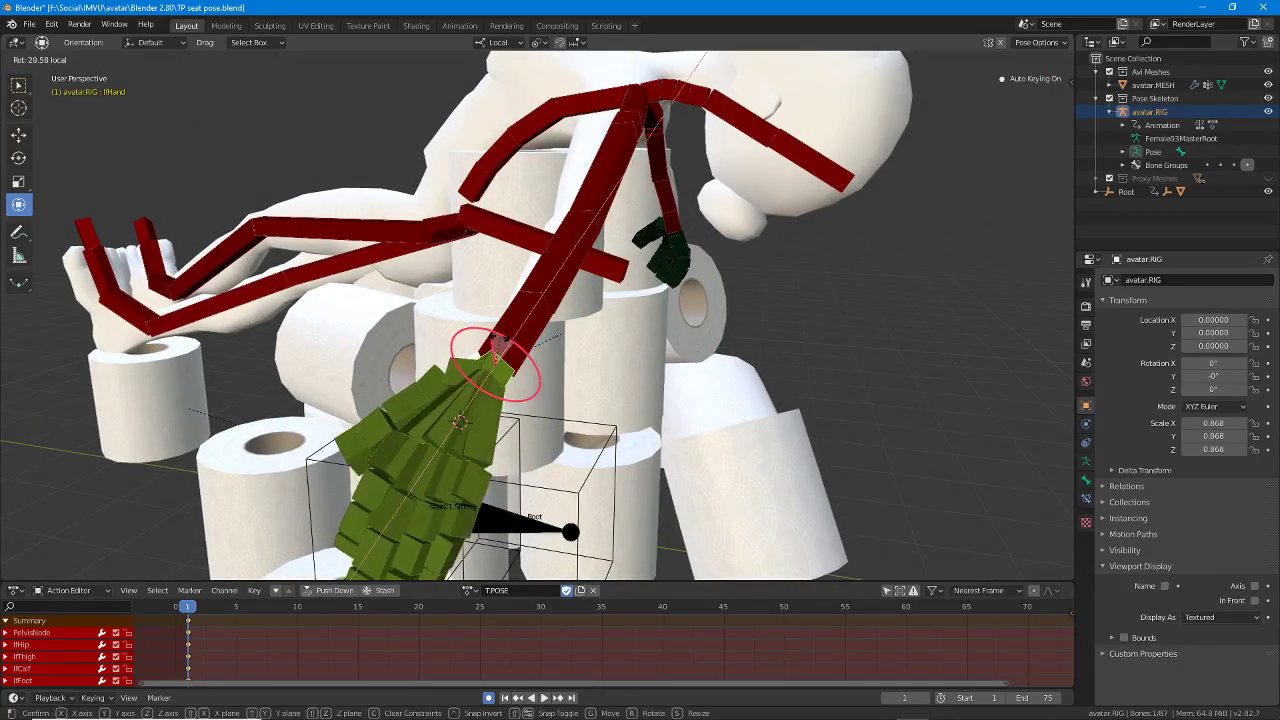
click(248, 385)
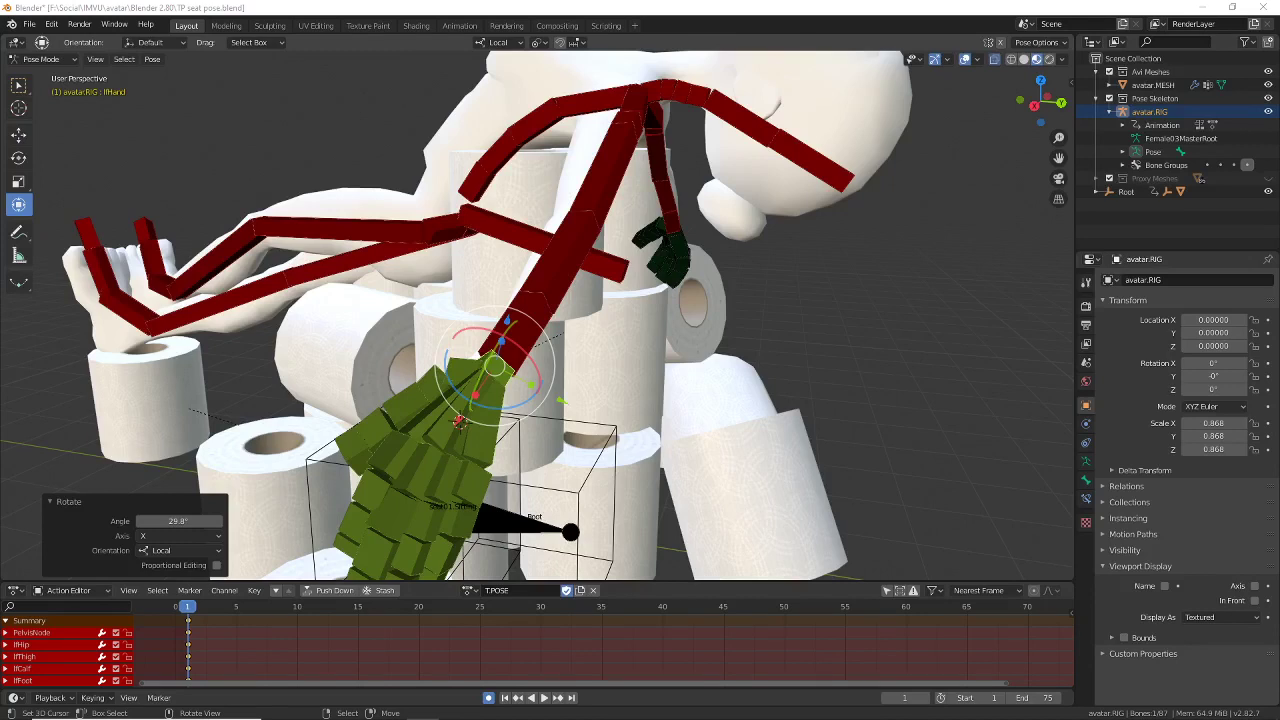
Step: Rotate the rtHand bone about -29.2° around its local X axis to mirror the other hand
middle_drag(334, 349, 410, 352)
scroll(411, 358, down, 2)
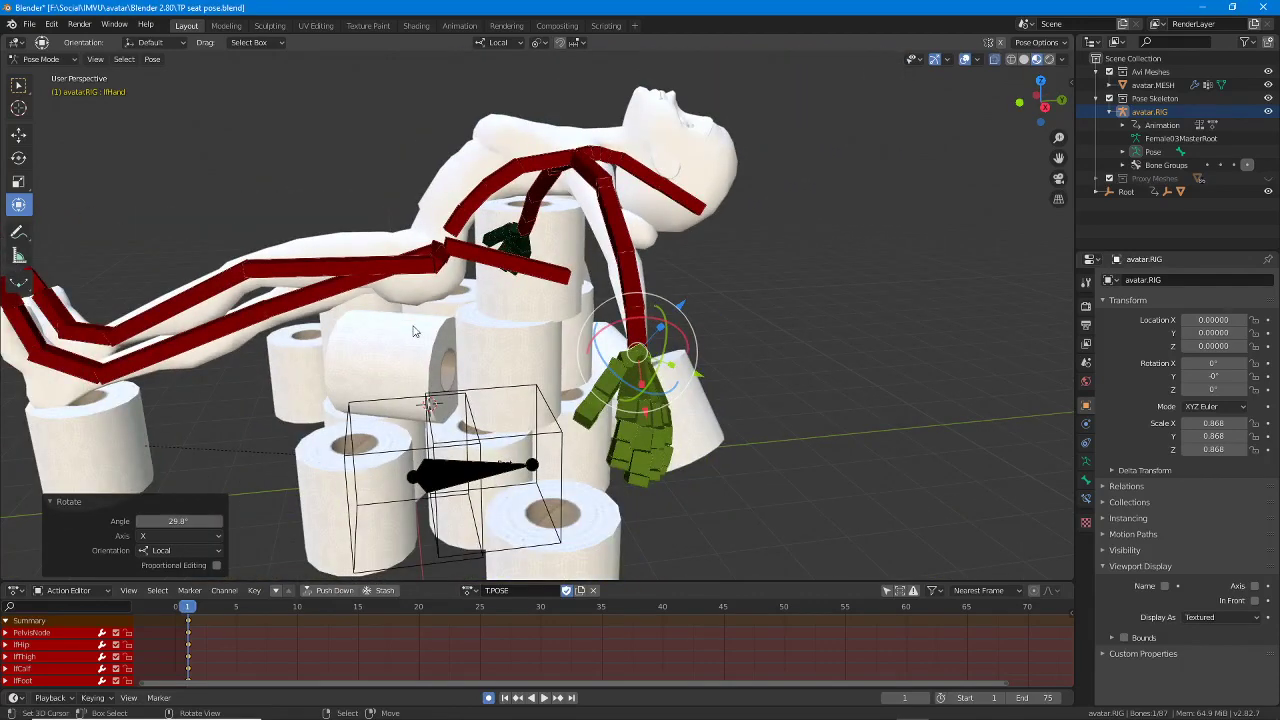
middle_drag(498, 311, 576, 324)
click(800, 368)
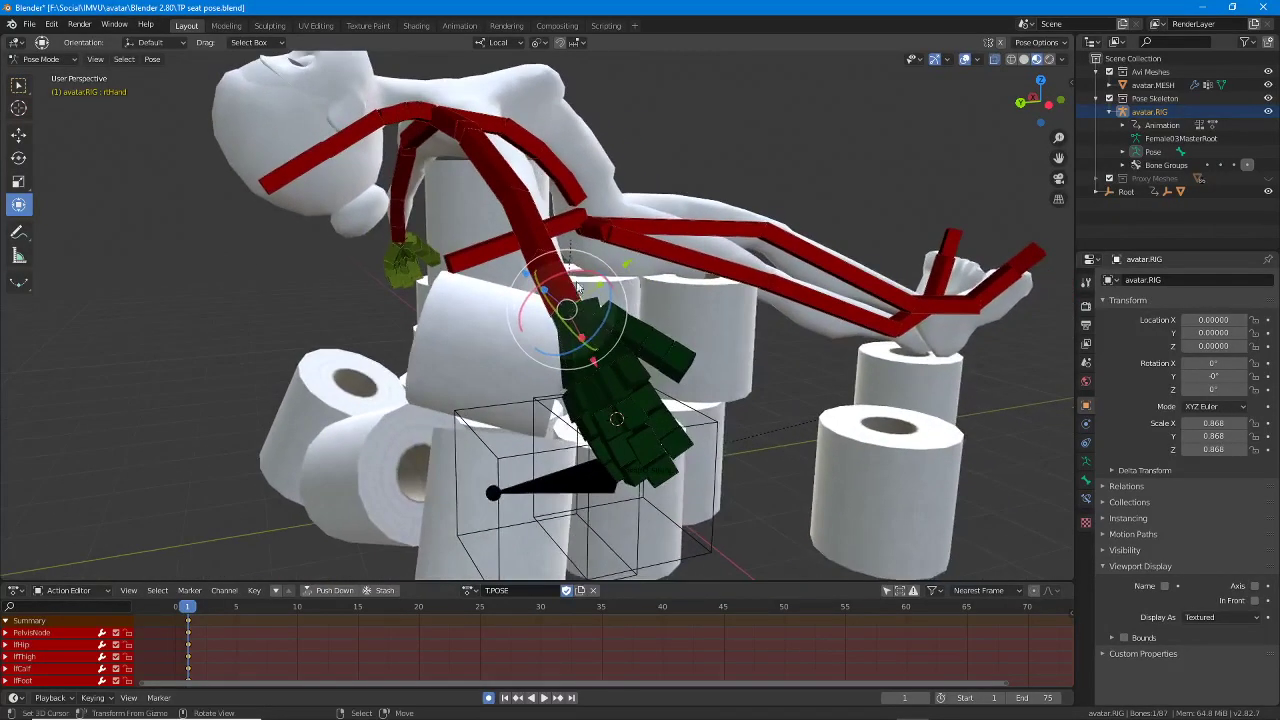
drag(572, 276, 590, 270)
click(591, 268)
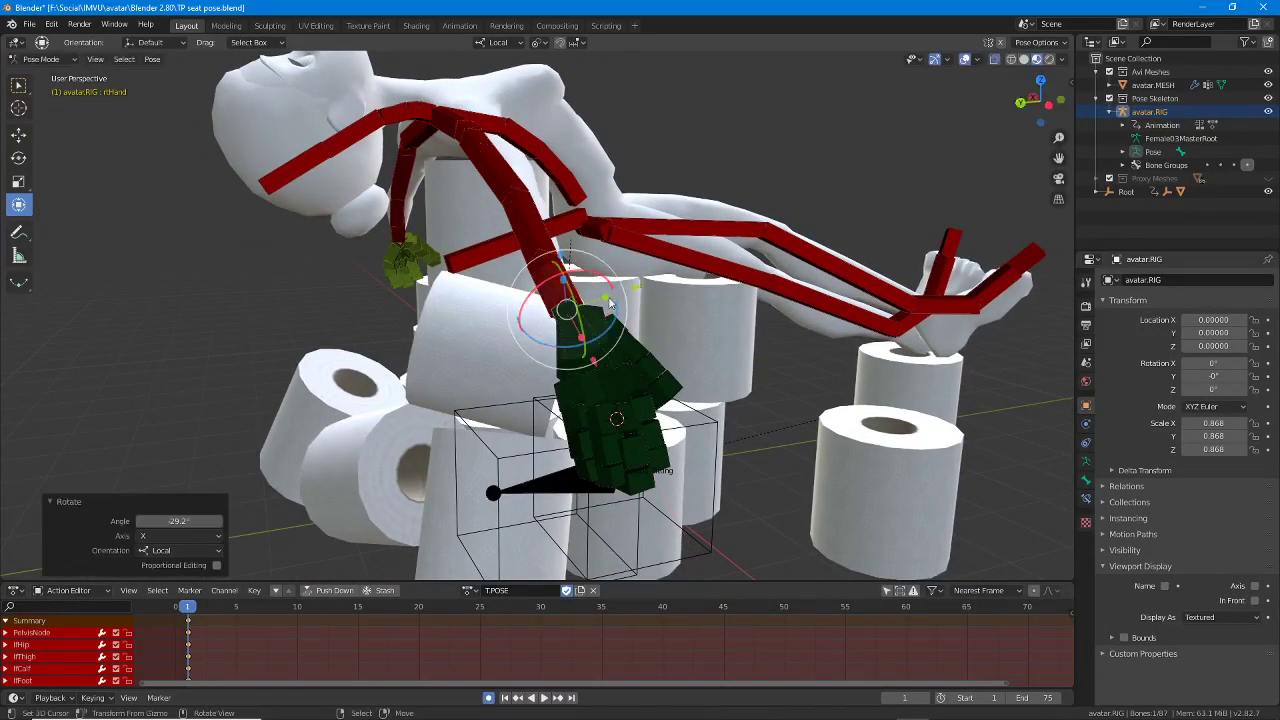
Step: Save the scene as a new file named "TP seat pose (2).blend"
middle_drag(591, 268, 588, 357)
scroll(562, 339, down, 3)
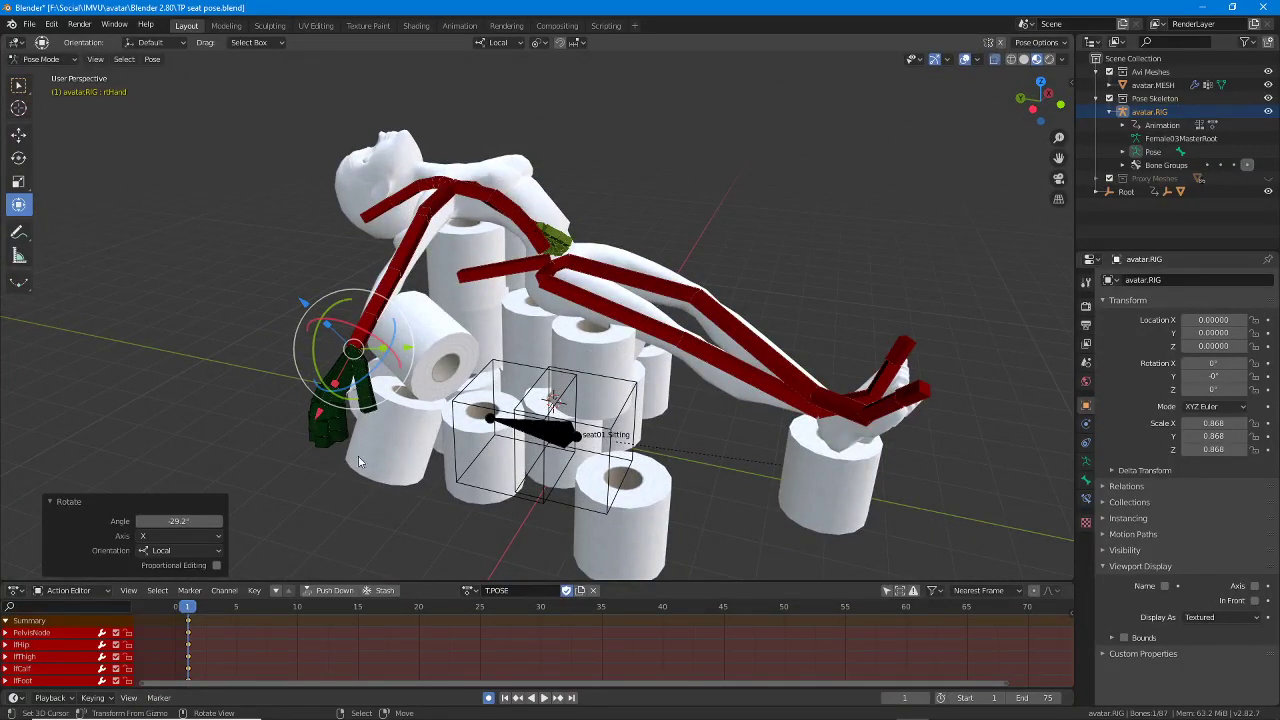
middle_drag(360, 461, 514, 405)
click(29, 24)
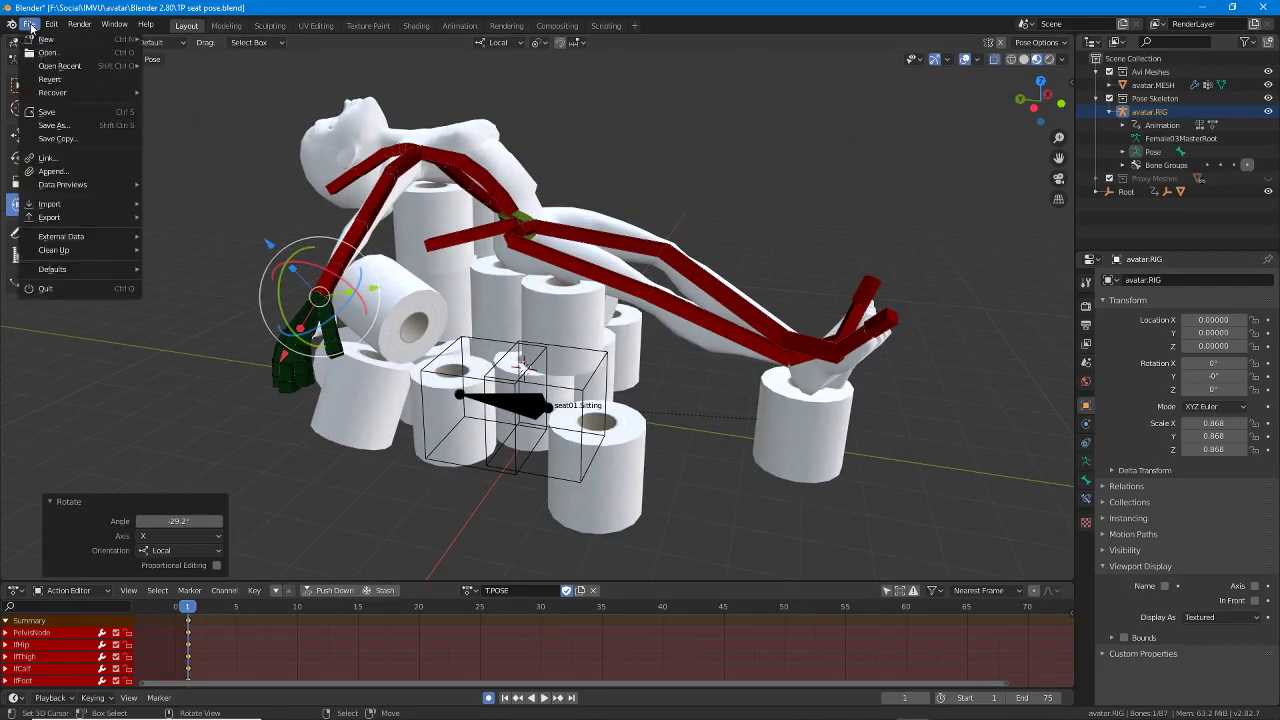
click(47, 126)
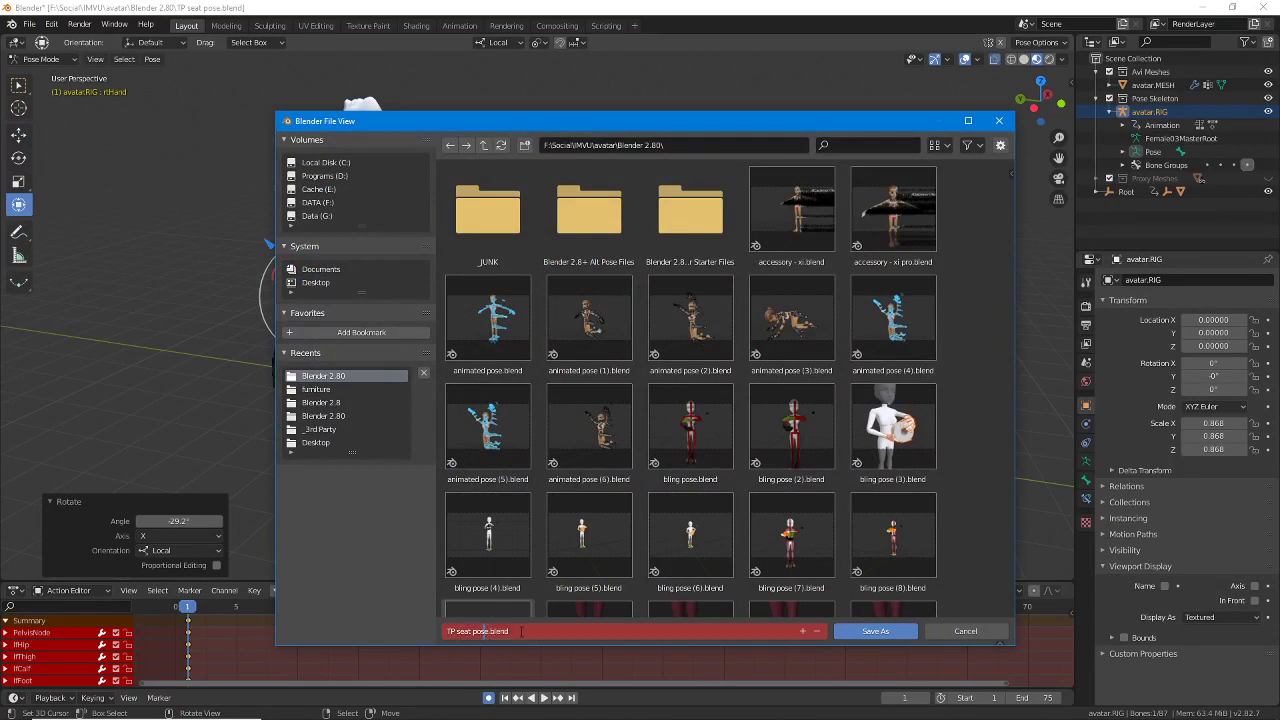
text((2))
text())
key(Return)
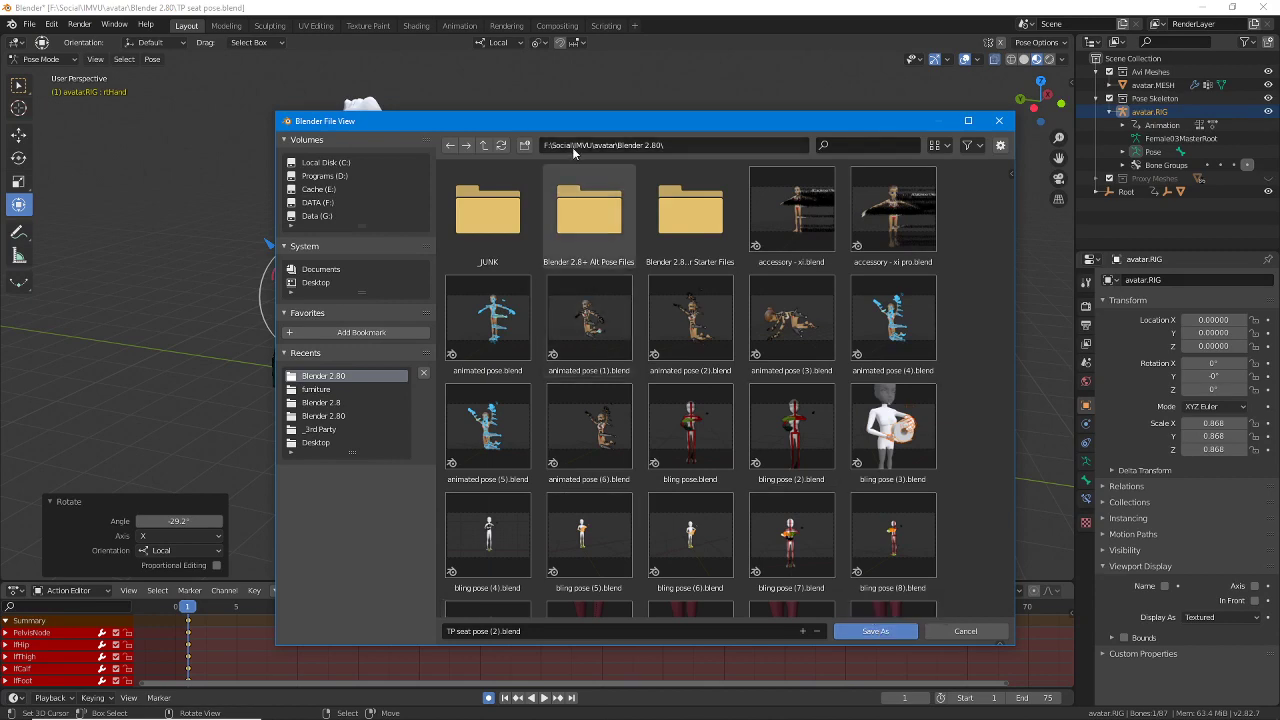
click(876, 632)
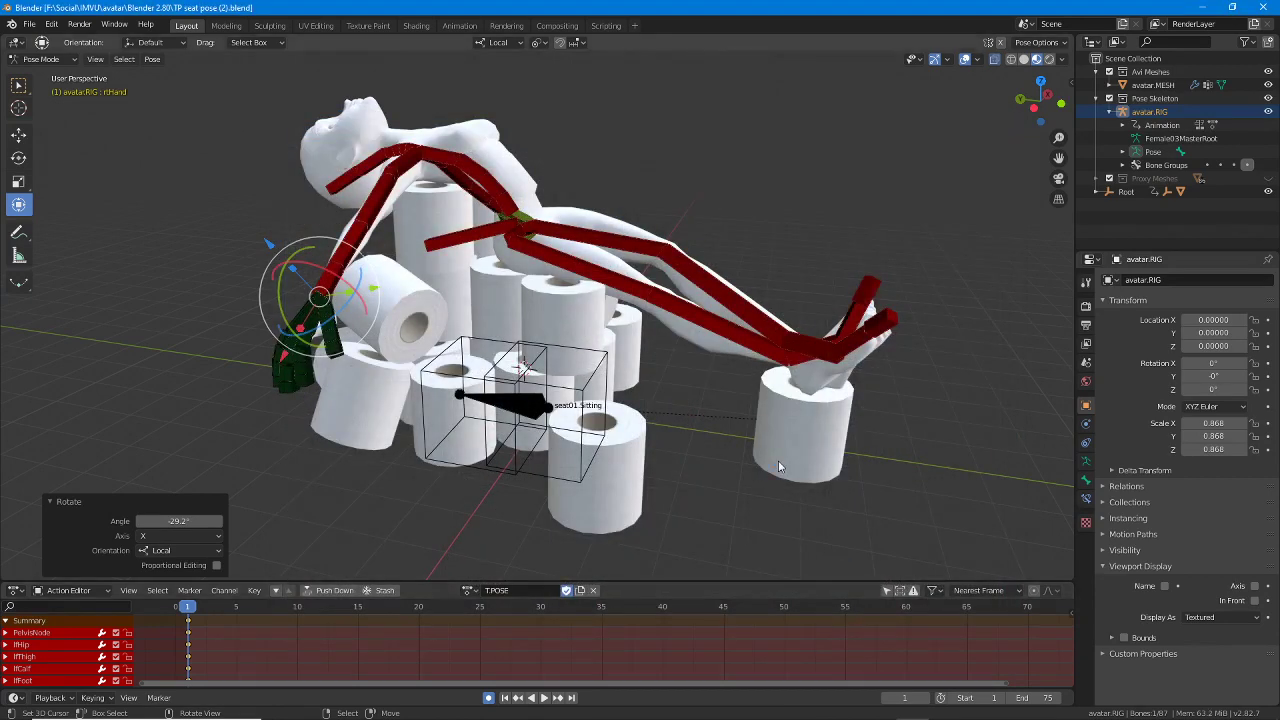
Step: Clear the bone selection, switch the rig to Object Mode and select the seat01.Sitting node
middle_drag(538, 308, 523, 329)
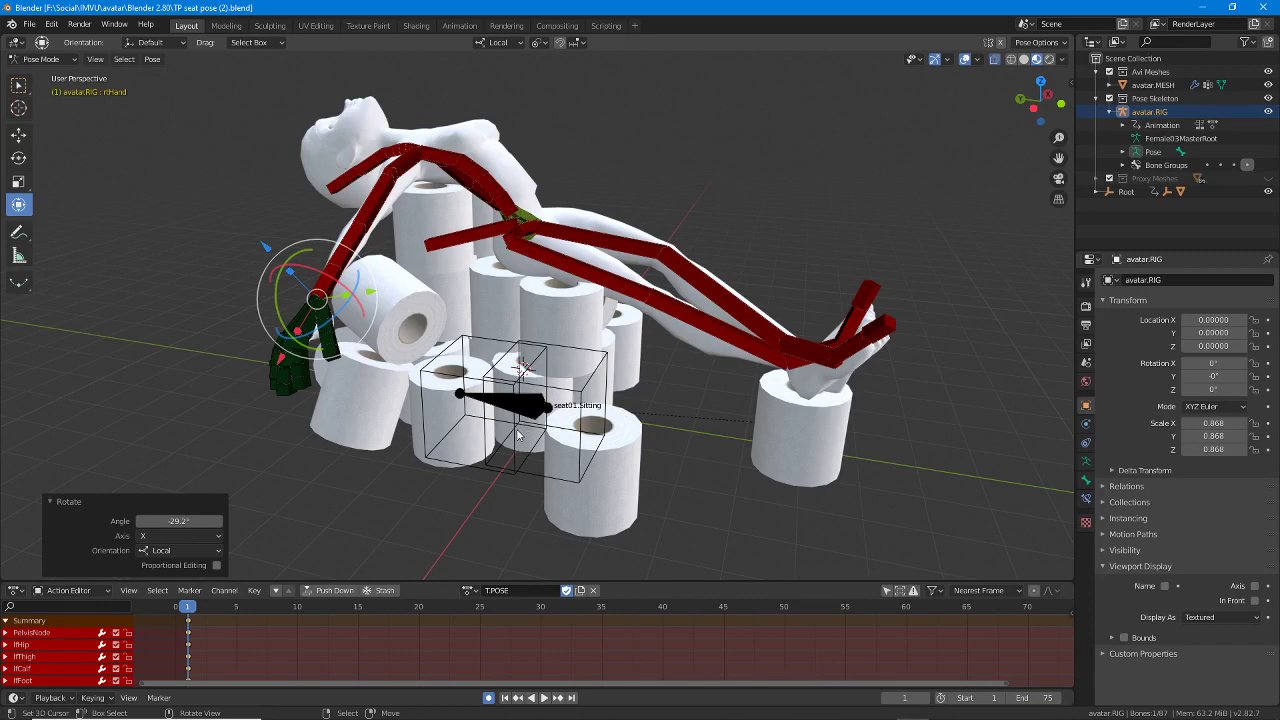
middle_drag(515, 430, 557, 409)
key(alt+a)
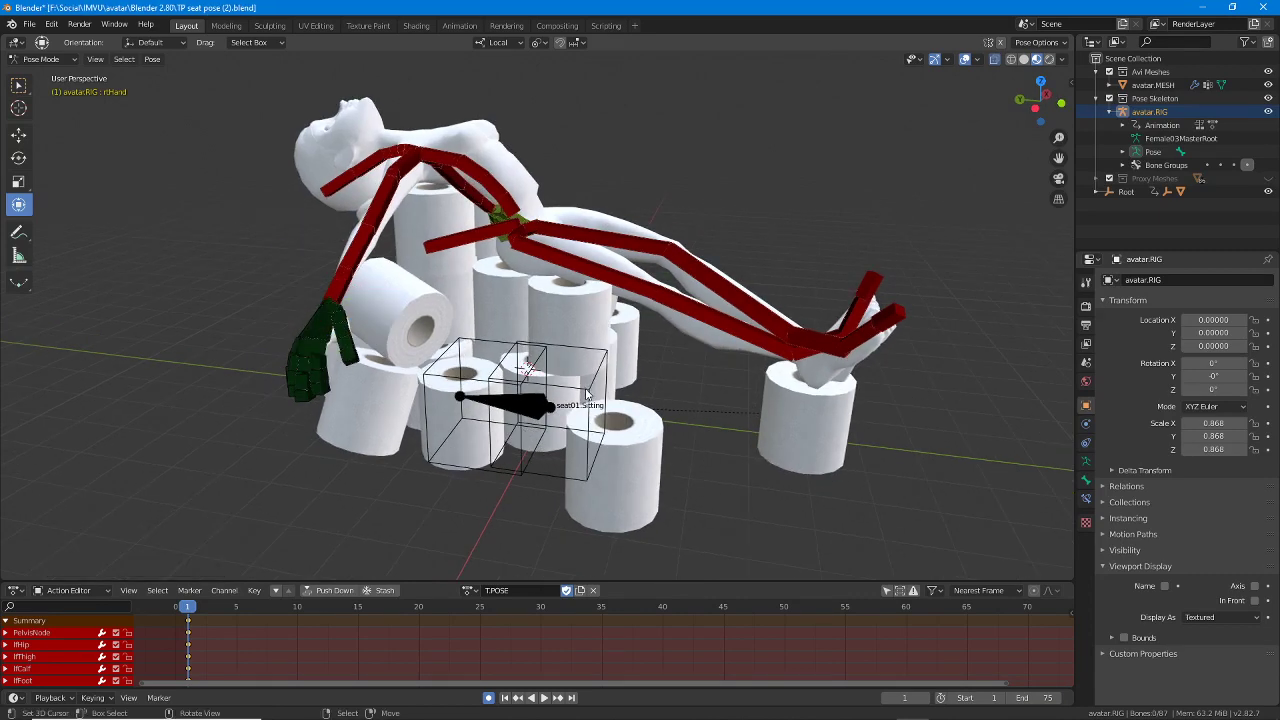
key(ctrl+Tab)
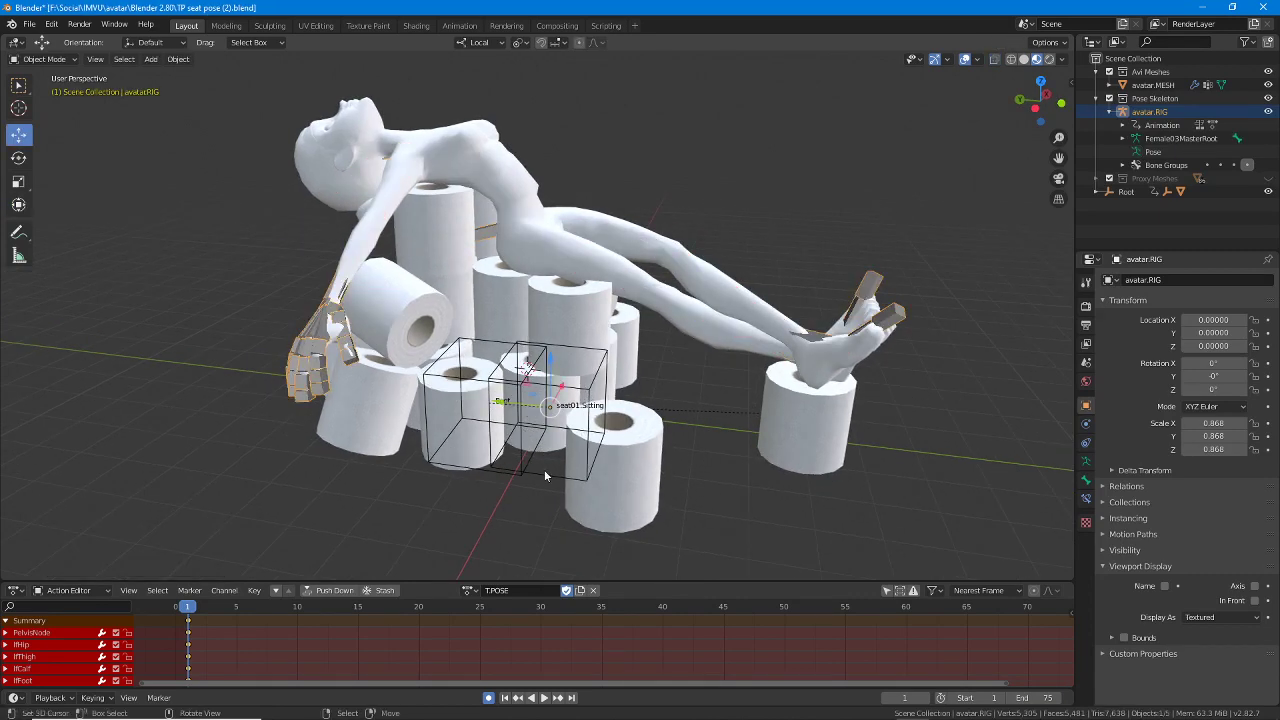
click(541, 438)
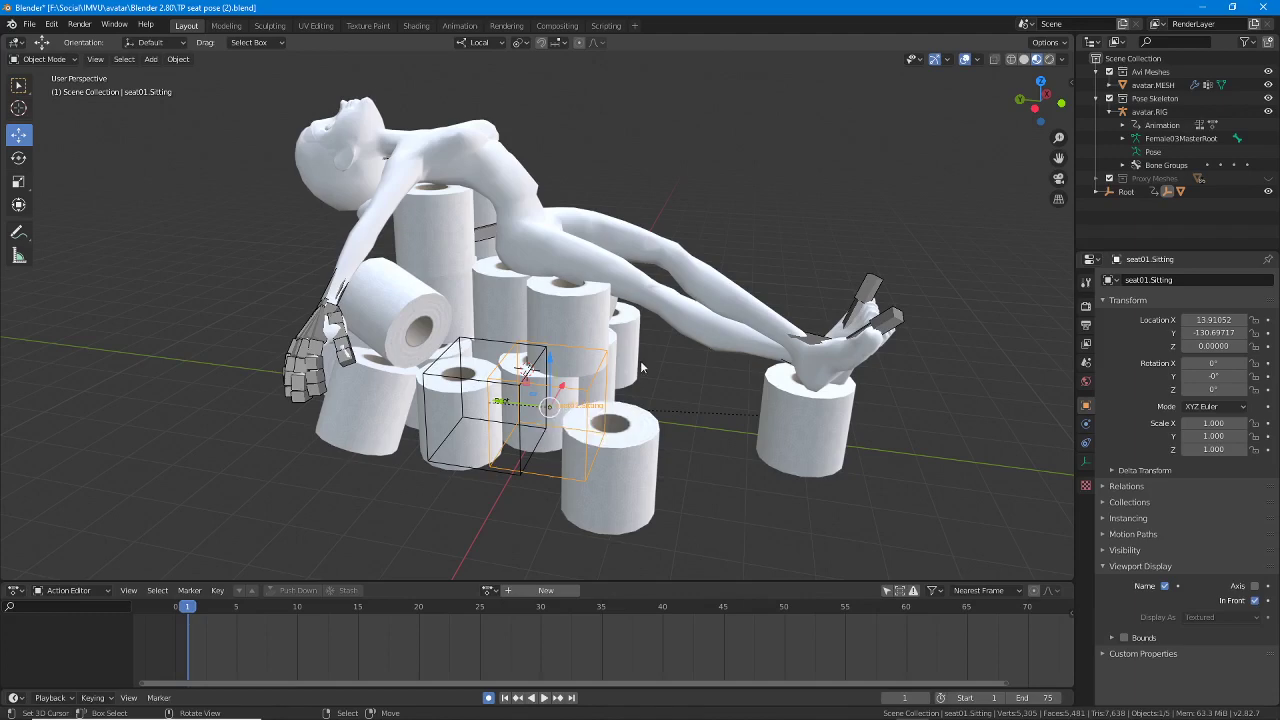
Step: Reselect avatar.RIG and toggle it between Pose and Object Mode to compare its root with the seat01.Sitting node, ending in Pose Mode
click(863, 292)
middle_drag(530, 420, 552, 418)
key(ctrl+Tab)
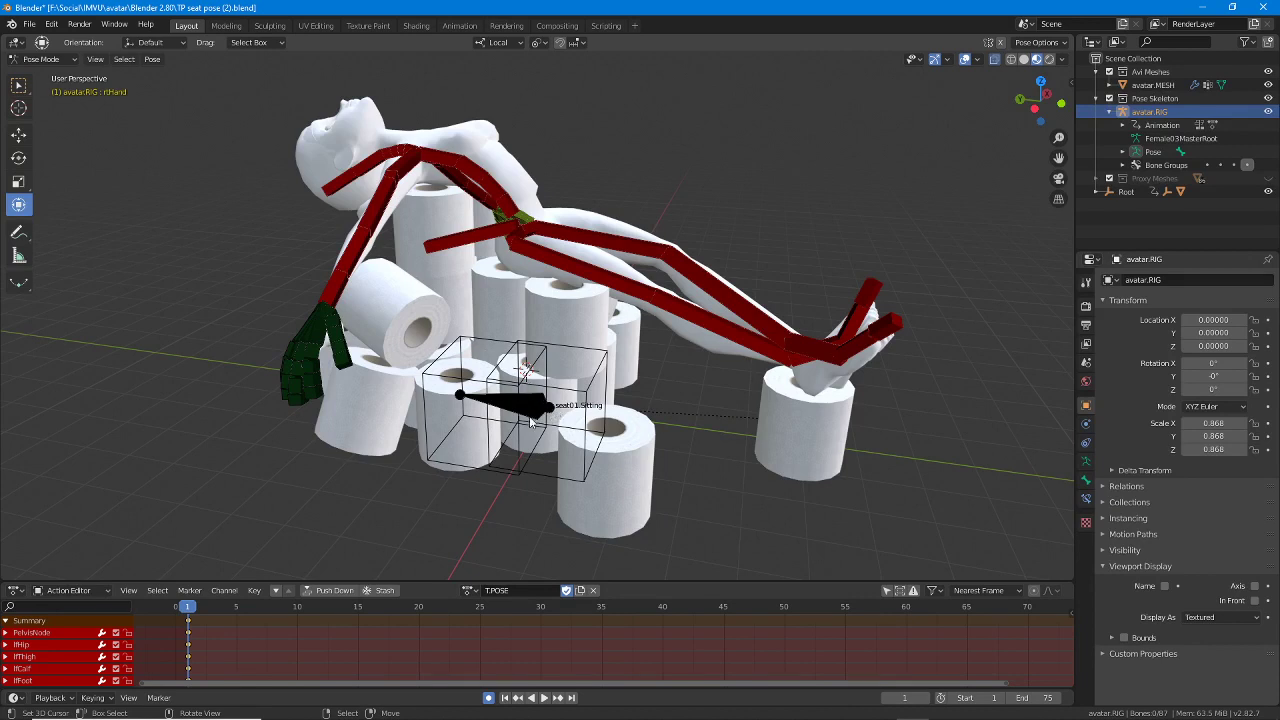
key(ctrl+Tab)
scroll(558, 430, up, 3)
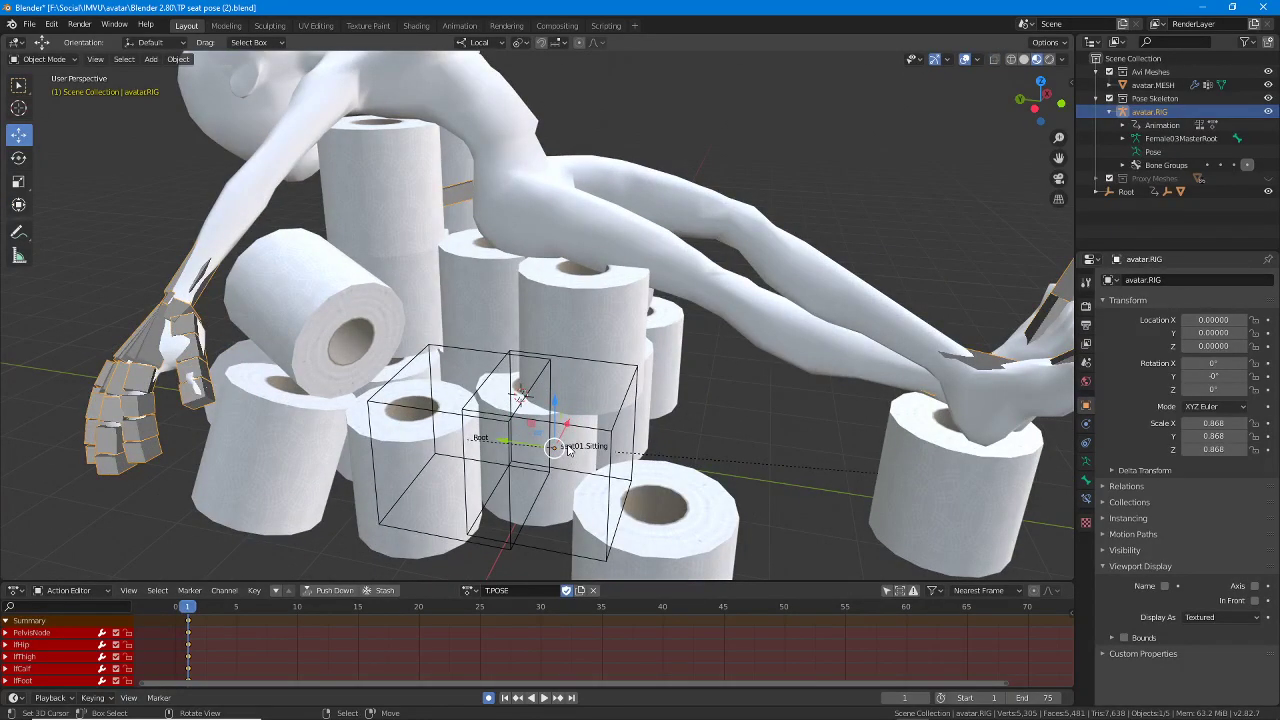
ctrl+click(552, 449)
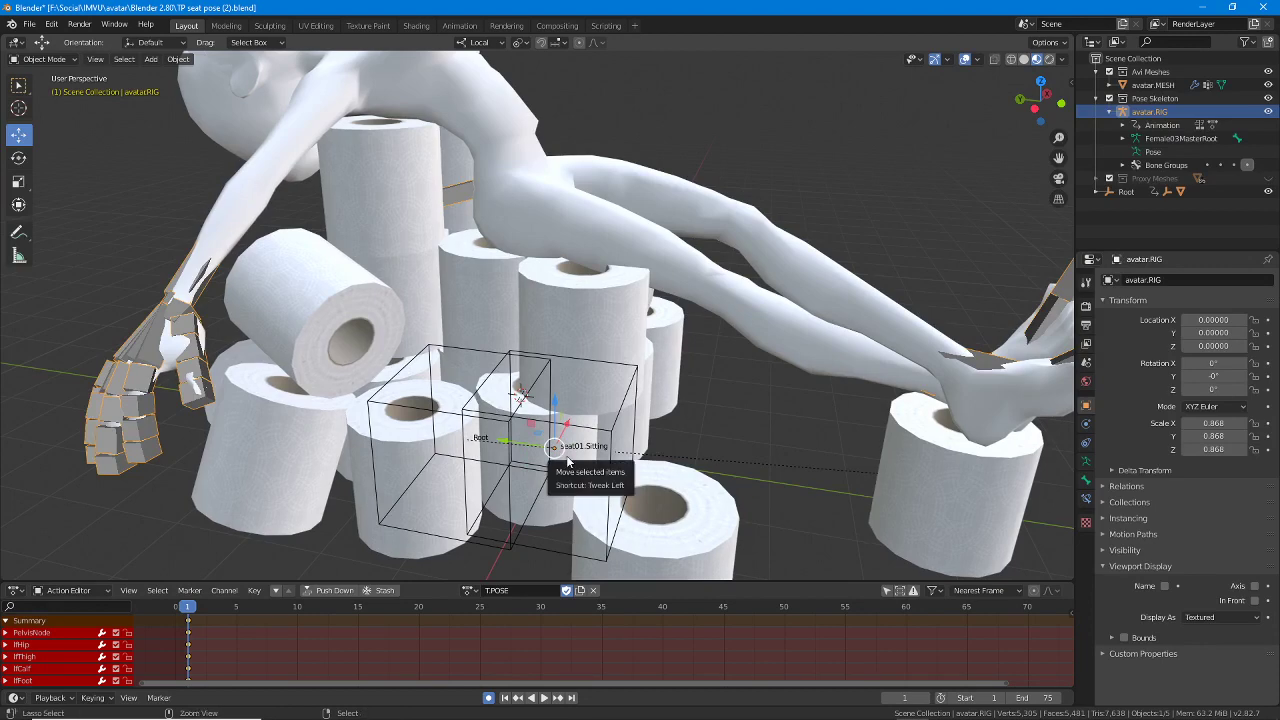
key(ctrl+Tab)
scroll(556, 440, down, 1)
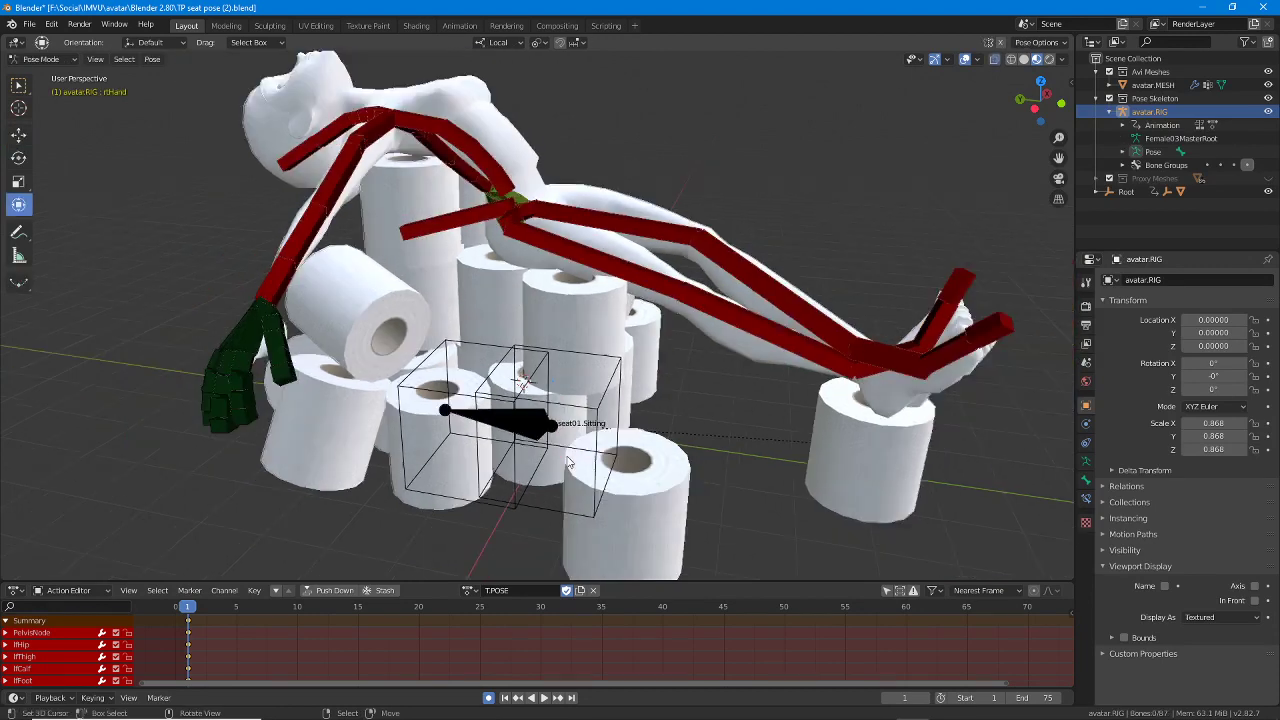
Step: Select the Female03MasterRoot bone at the seat node and examine its placement
right_click(527, 424)
middle_drag(524, 426, 519, 428)
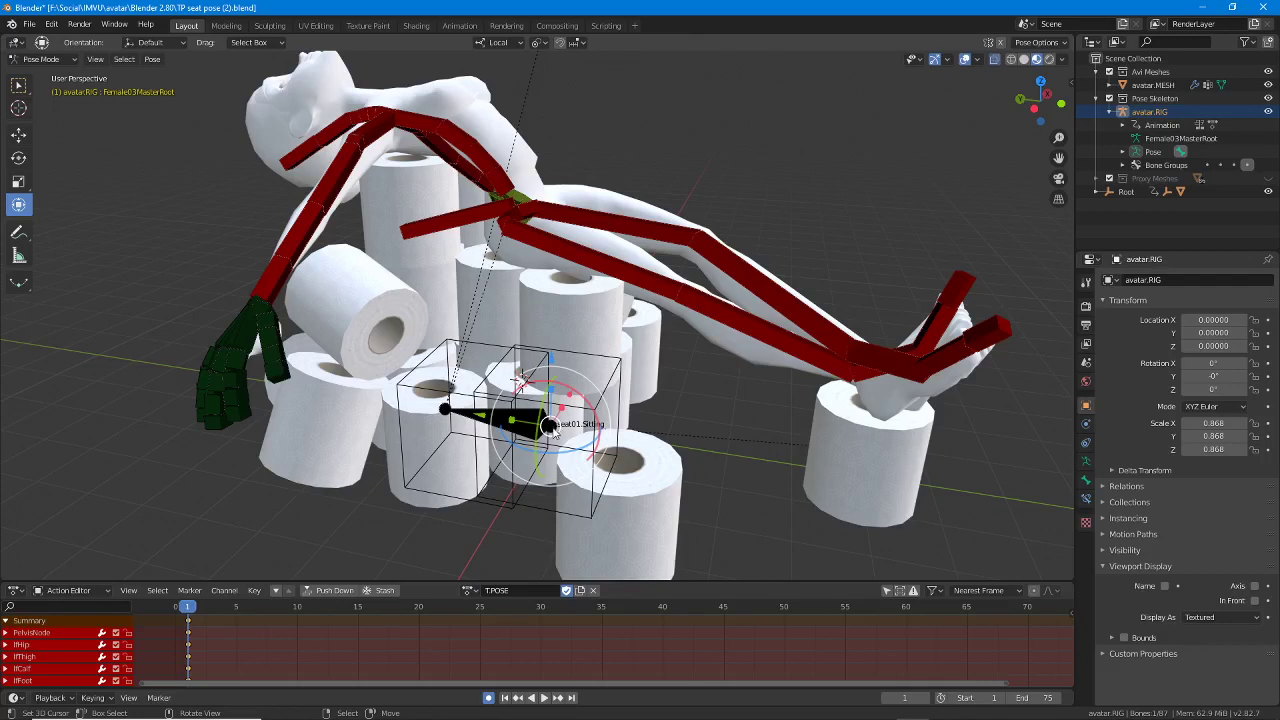
middle_drag(552, 428, 588, 258)
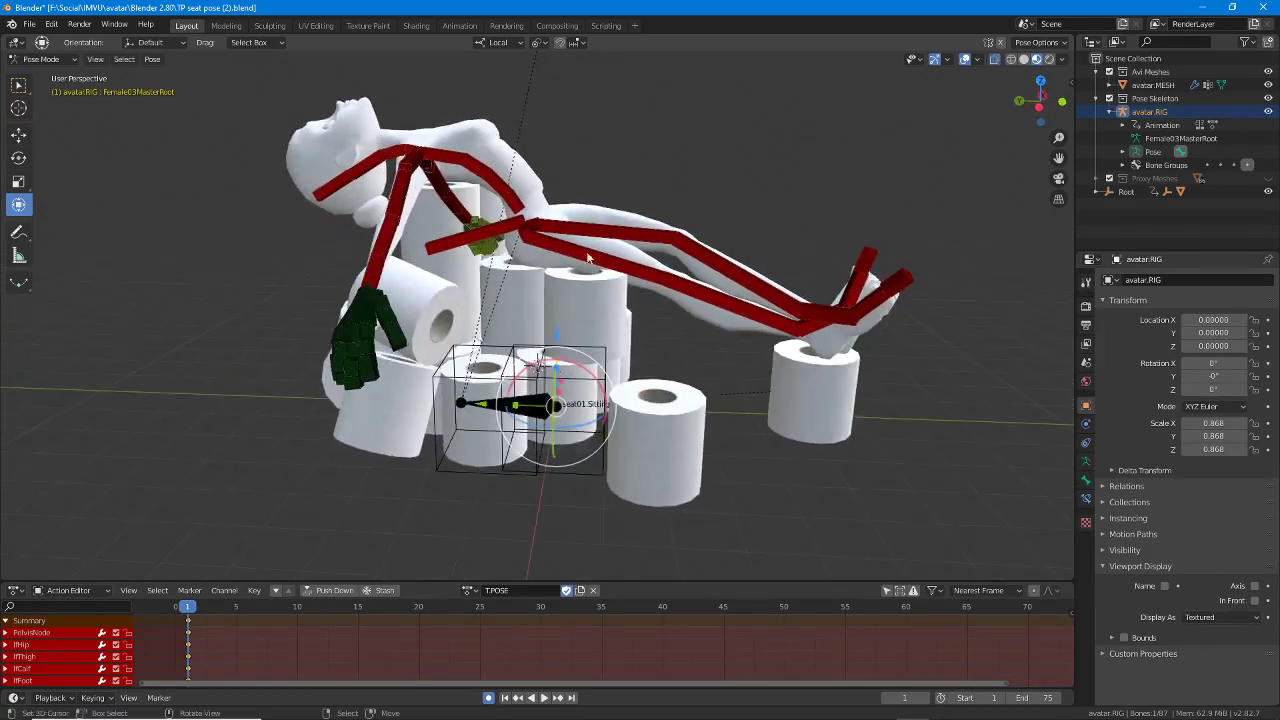
Step: Rotate the rtHip bone slightly, and rotate the rtCalf bone 13.8° around its local Y axis to adjust the right leg
click(527, 235)
scroll(519, 272, up, 3)
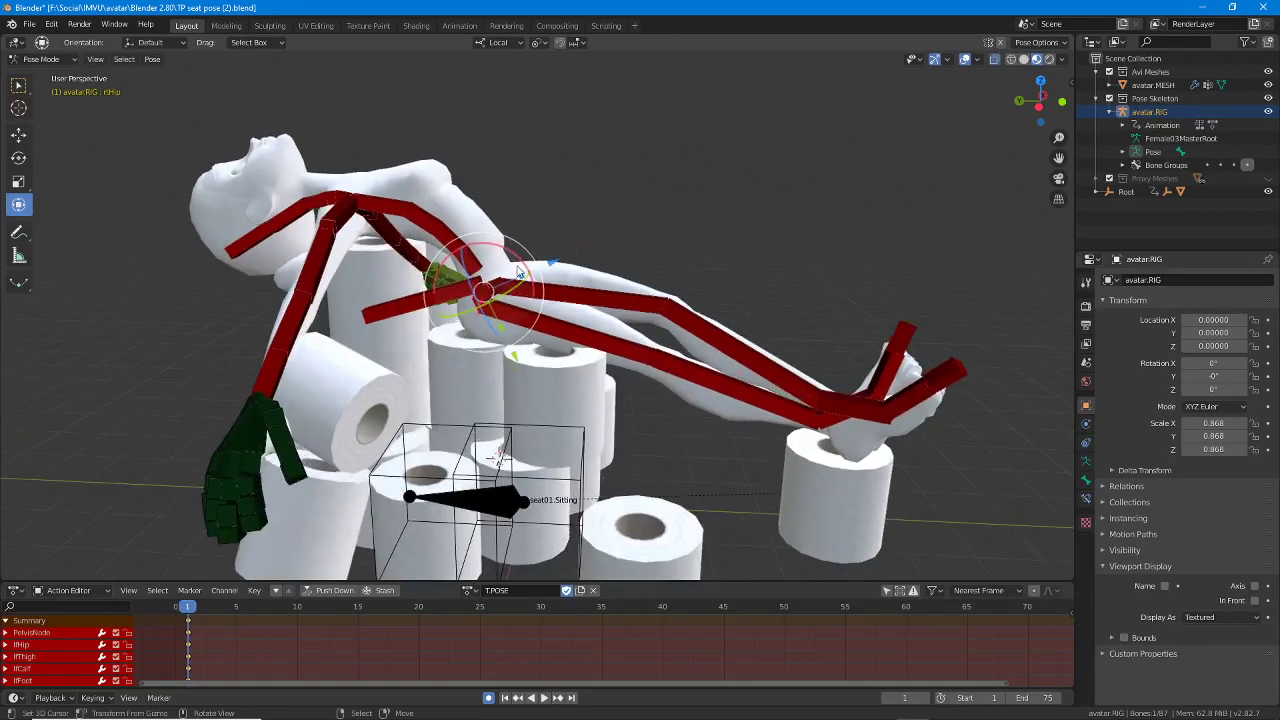
drag(519, 272, 514, 252)
click(688, 333)
drag(700, 308, 700, 310)
middle_drag(700, 310, 540, 388)
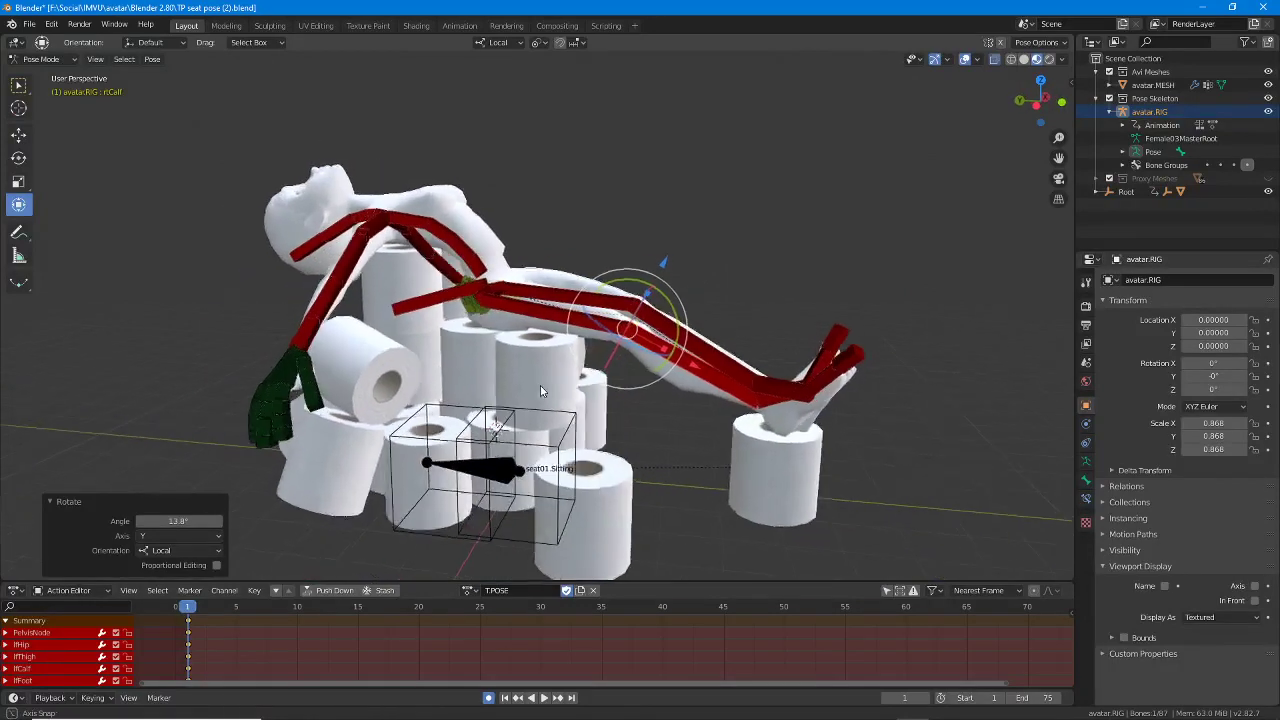
Step: Examine the Female03MasterRoot and PelvisNode bones and their links to the seat node by selecting each in turn
click(502, 470)
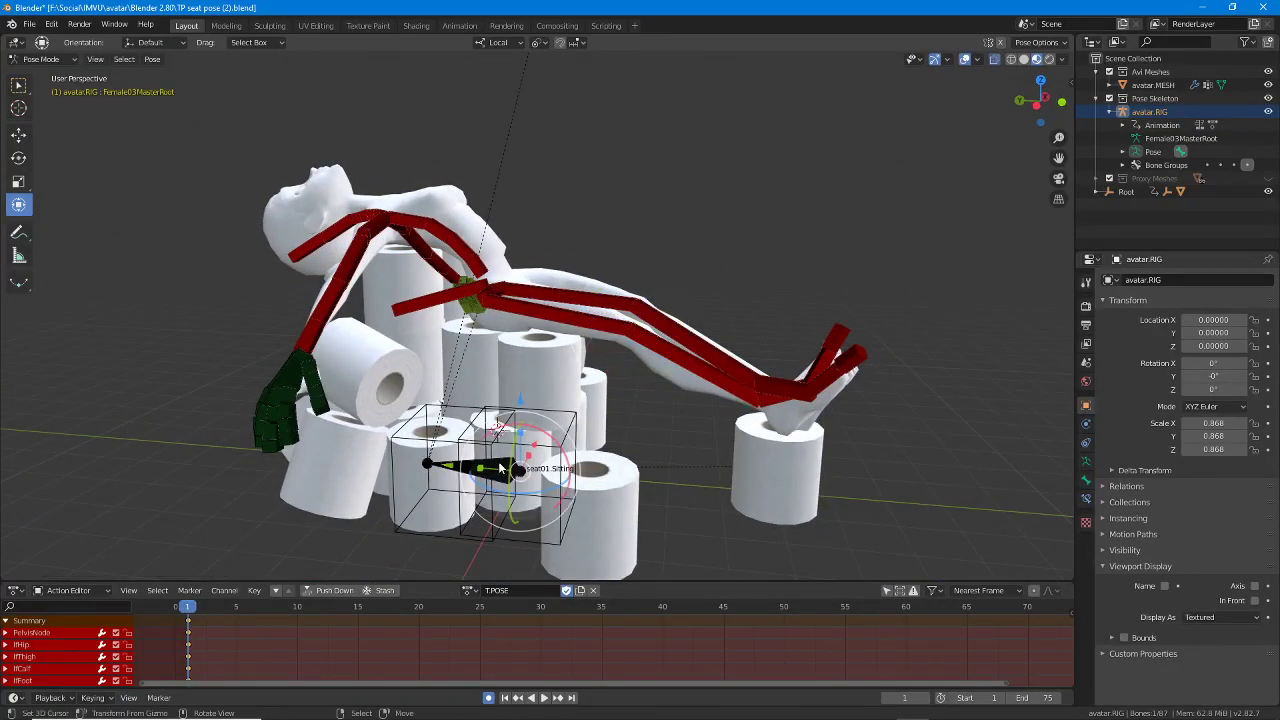
middle_drag(502, 470, 490, 470)
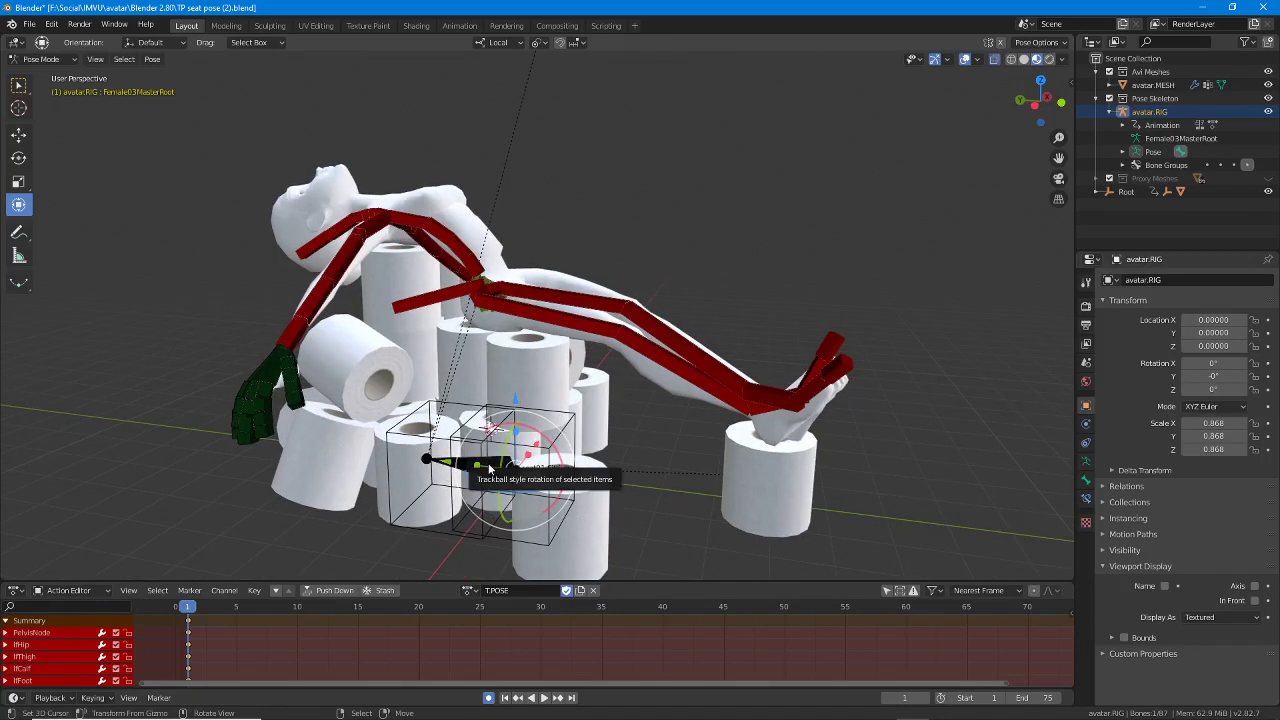
click(468, 291)
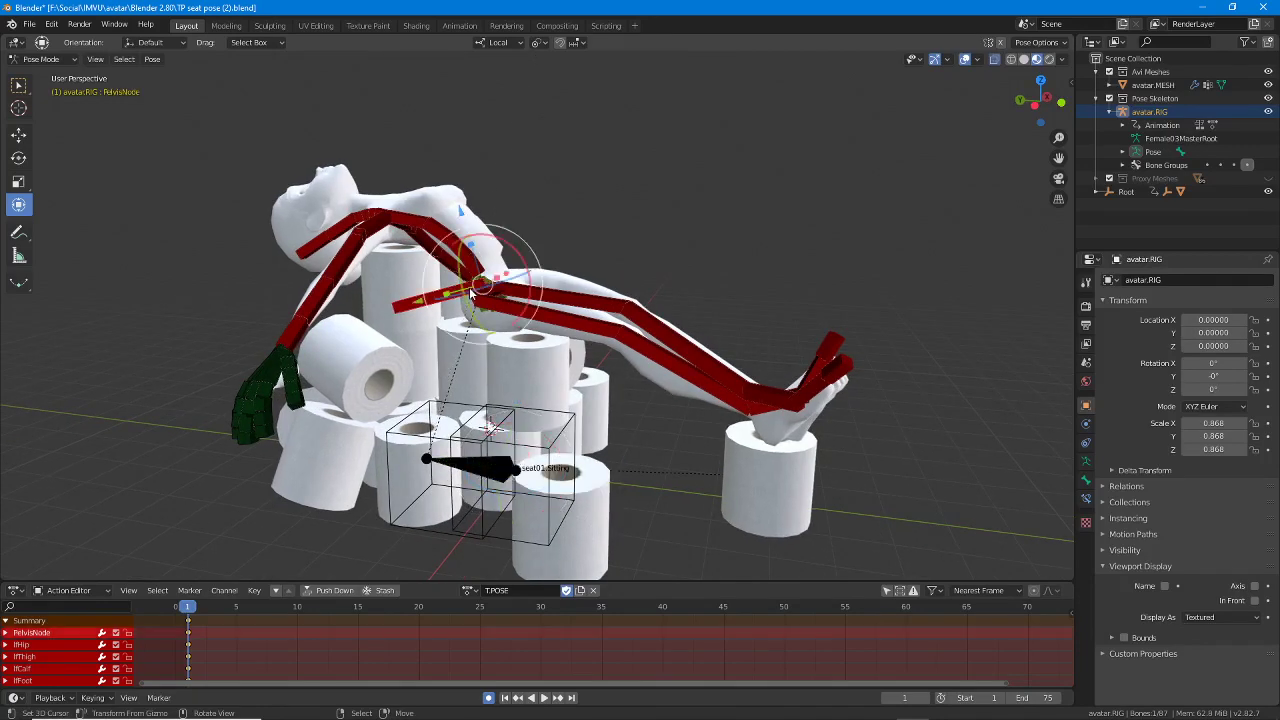
key(a)
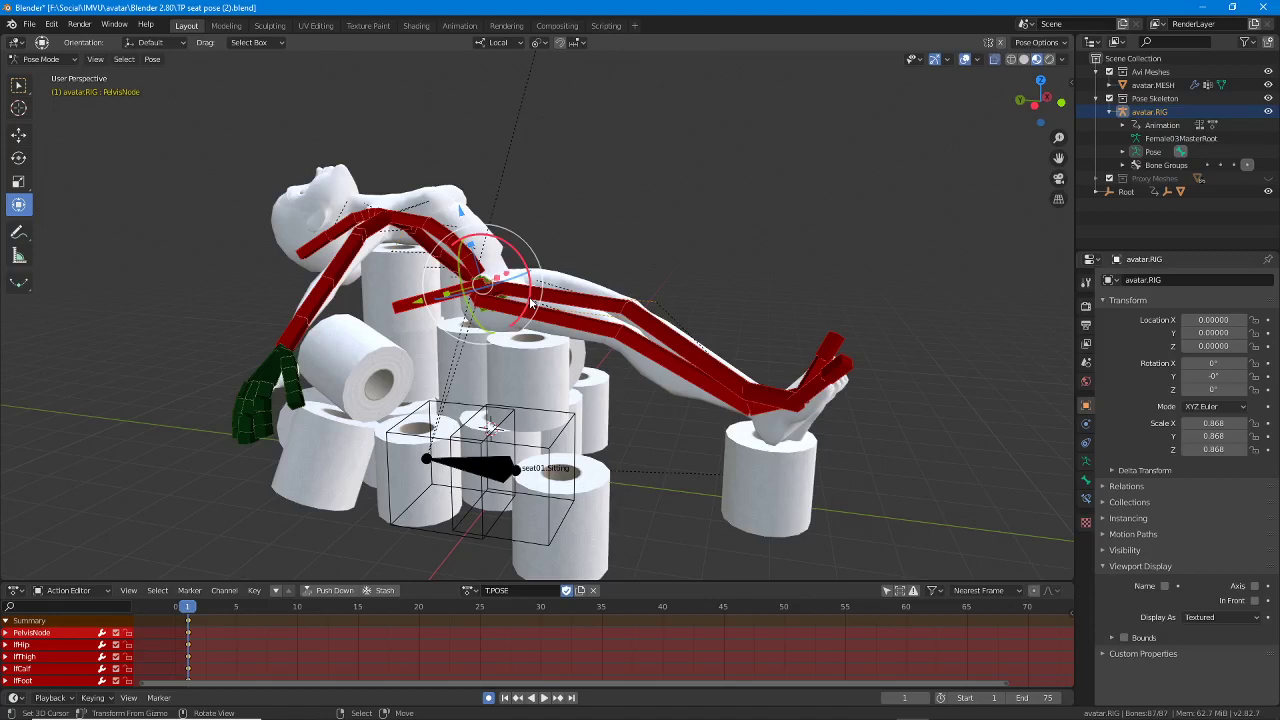
click(474, 470)
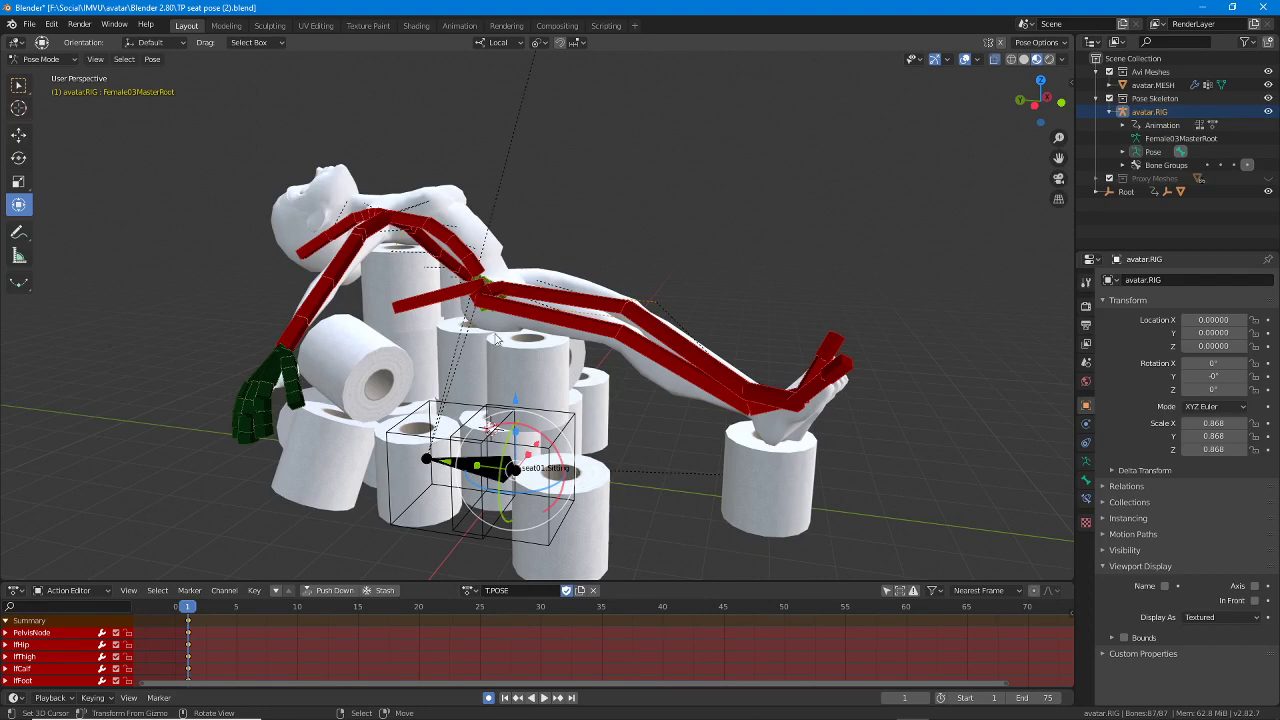
middle_drag(500, 472, 560, 311)
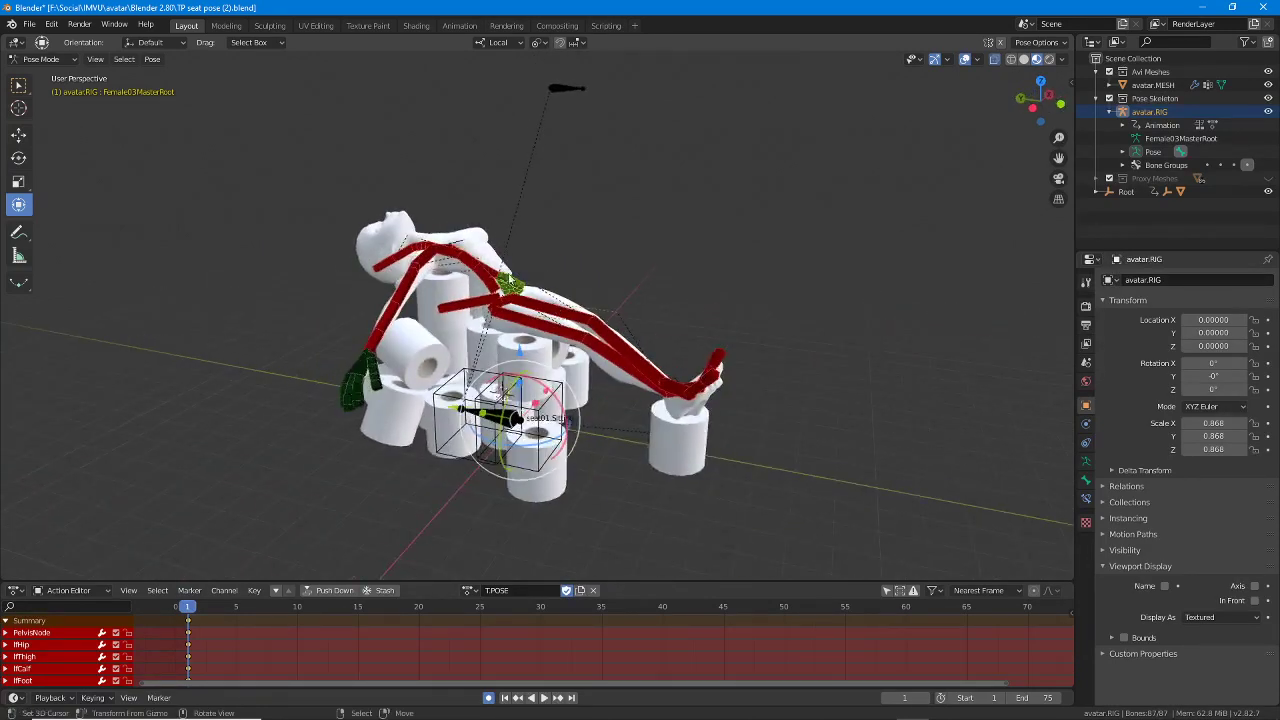
right_click(476, 306)
scroll(475, 308, up, 5)
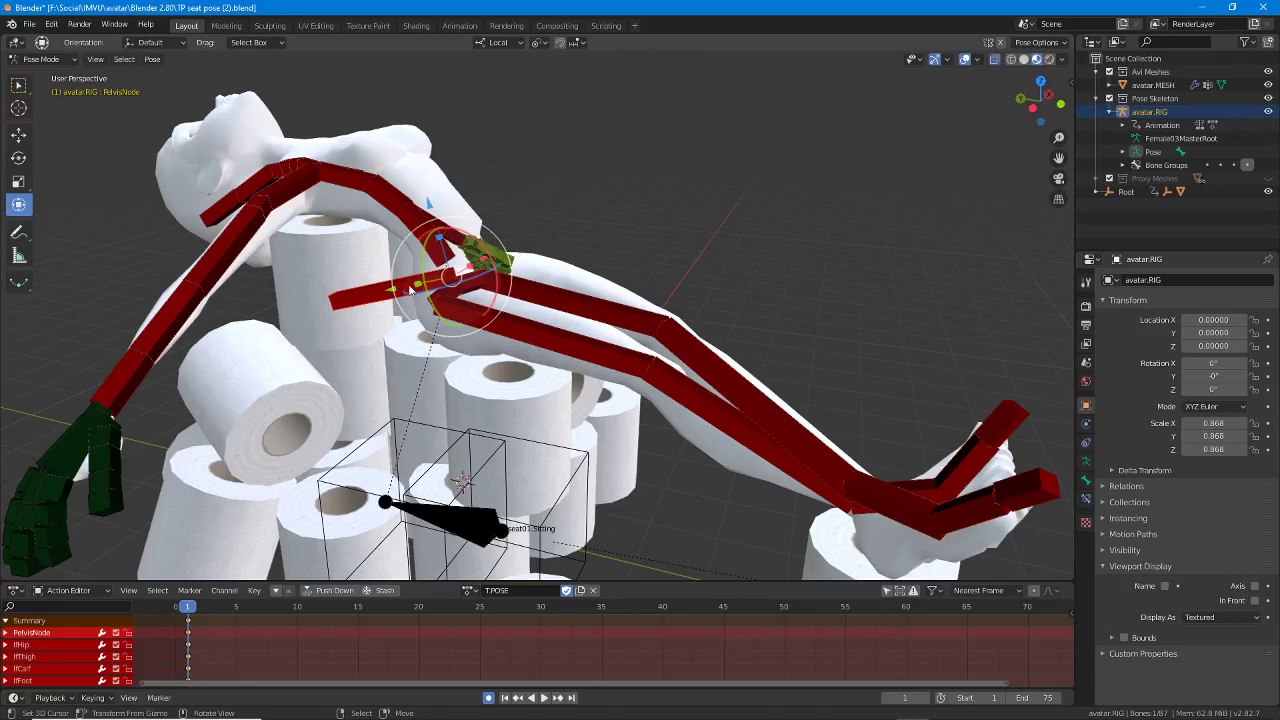
click(469, 538)
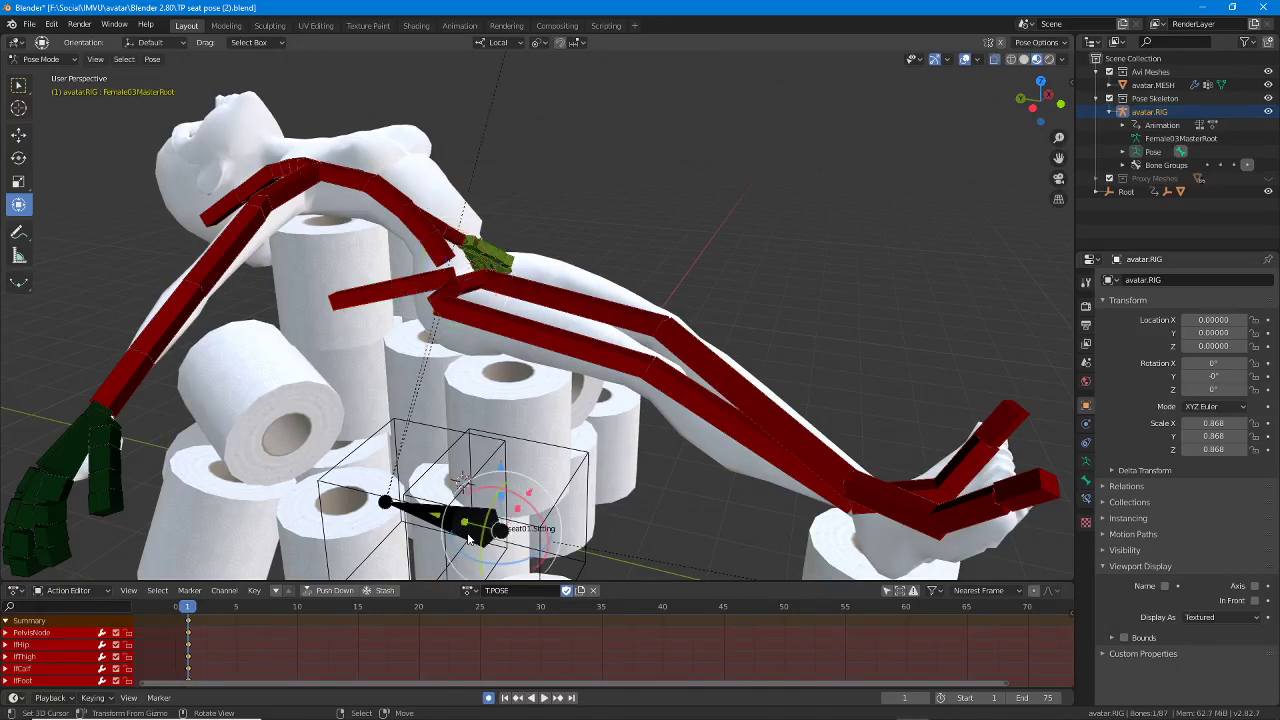
scroll(475, 520, down, 3)
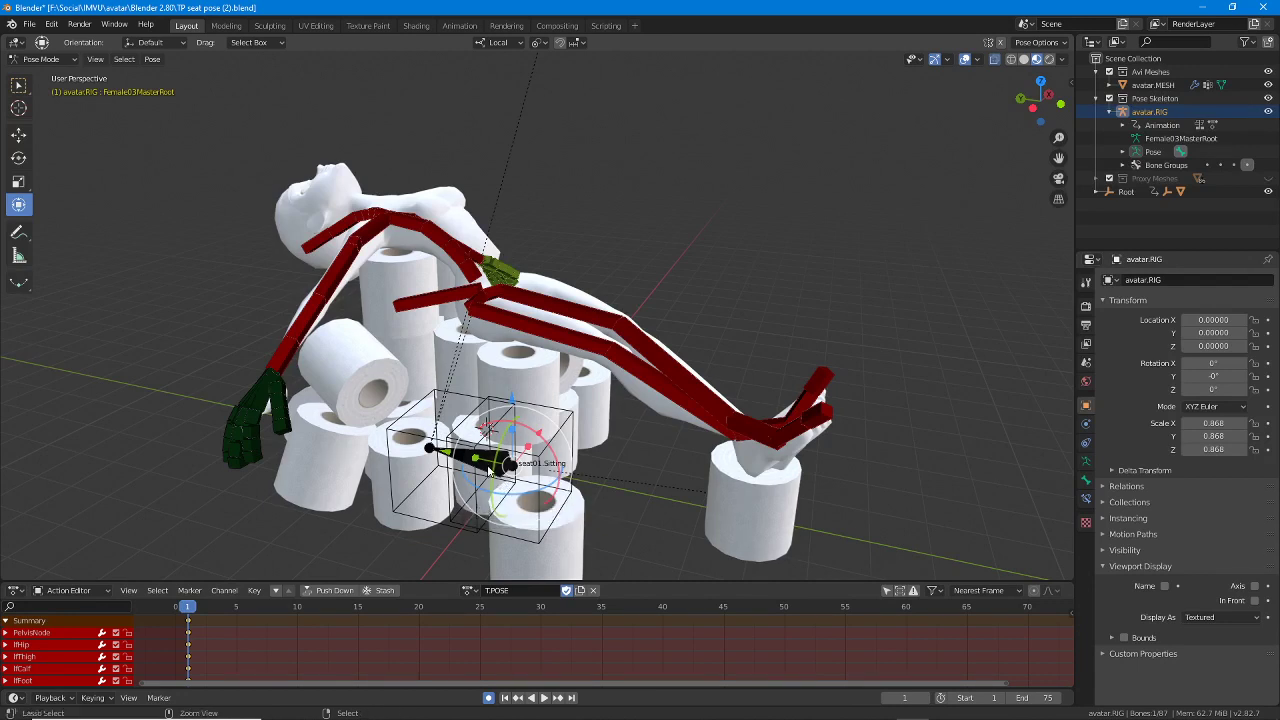
mouse_move(434, 432)
mouse_down()
mouse_move(465, 428)
mouse_move(435, 470)
mouse_up()
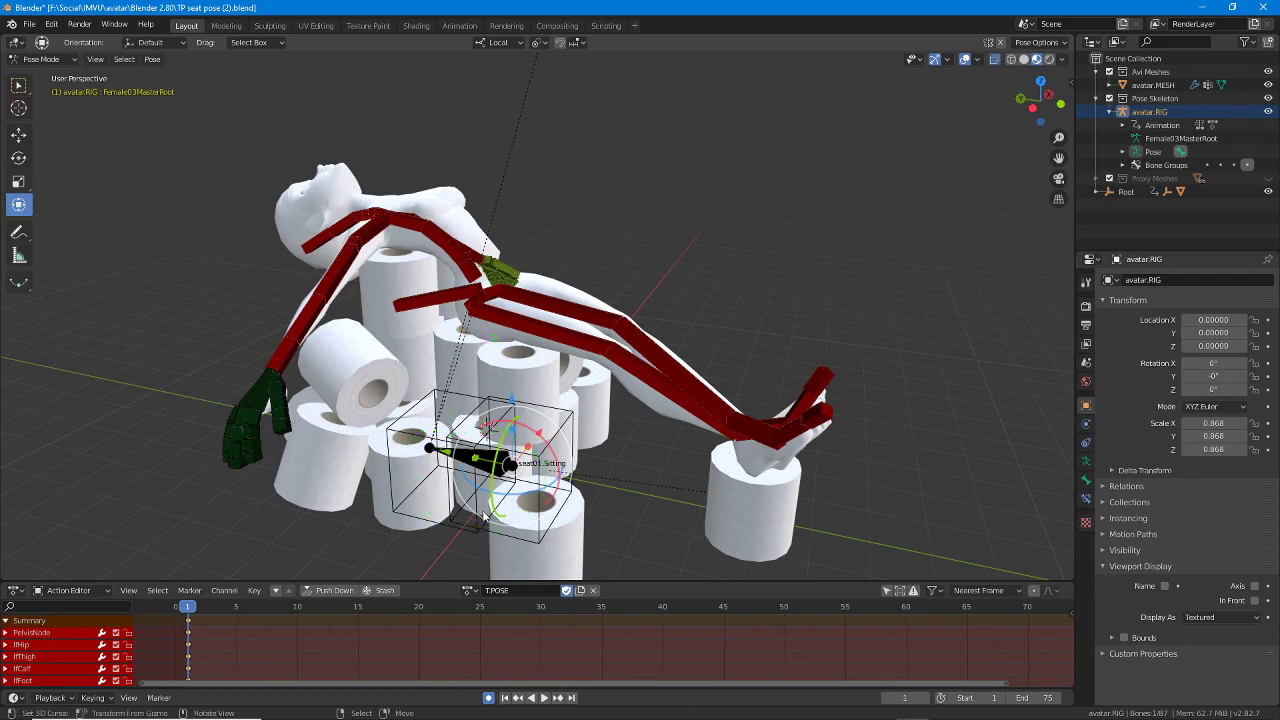
mouse_move(505, 468)
middle_down()
mouse_move(527, 484)
mouse_move(491, 468)
middle_up()
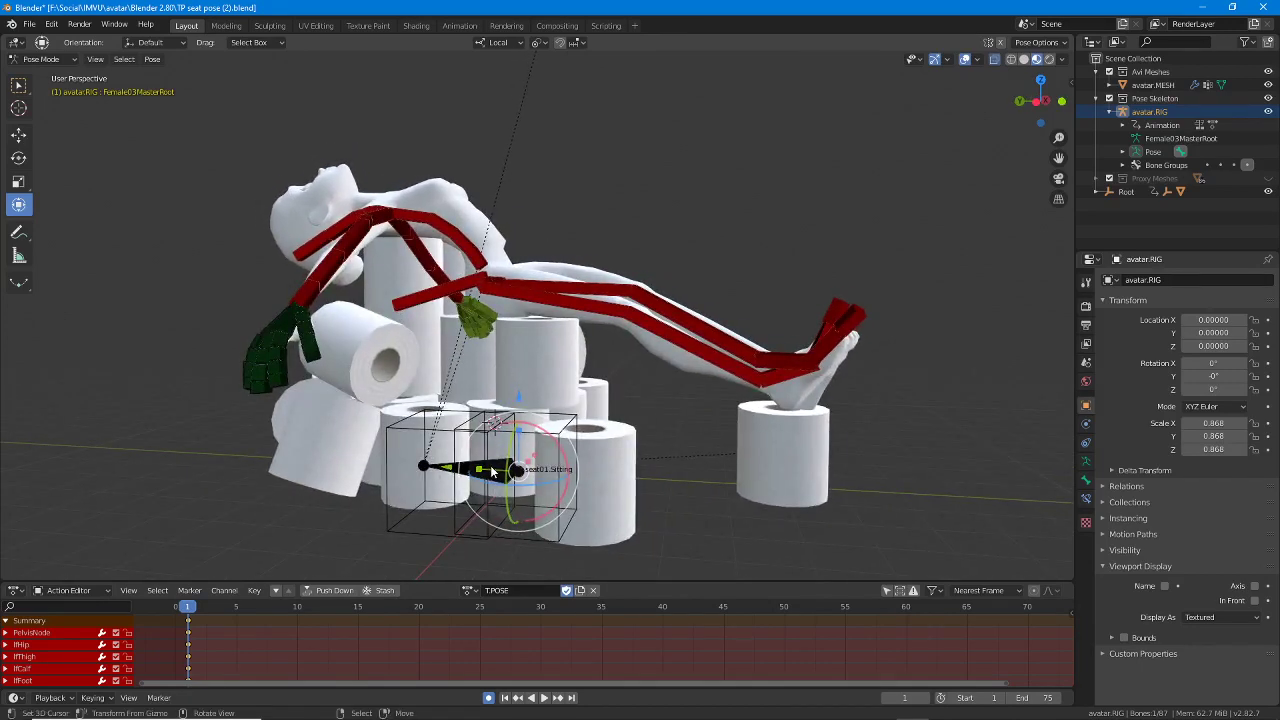
click(490, 468)
Step: Try moving the PelvisNode bone freely, and do the same with the Female03MasterRoot bone
click(476, 280)
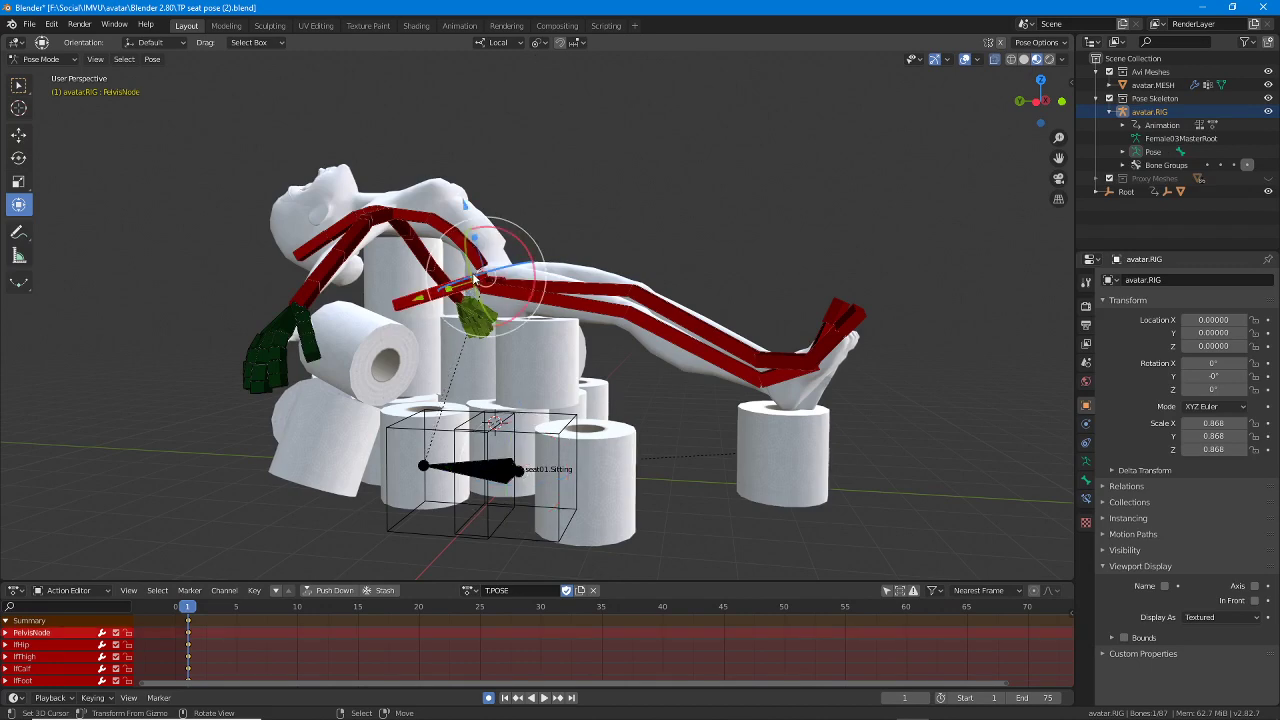
key(g)
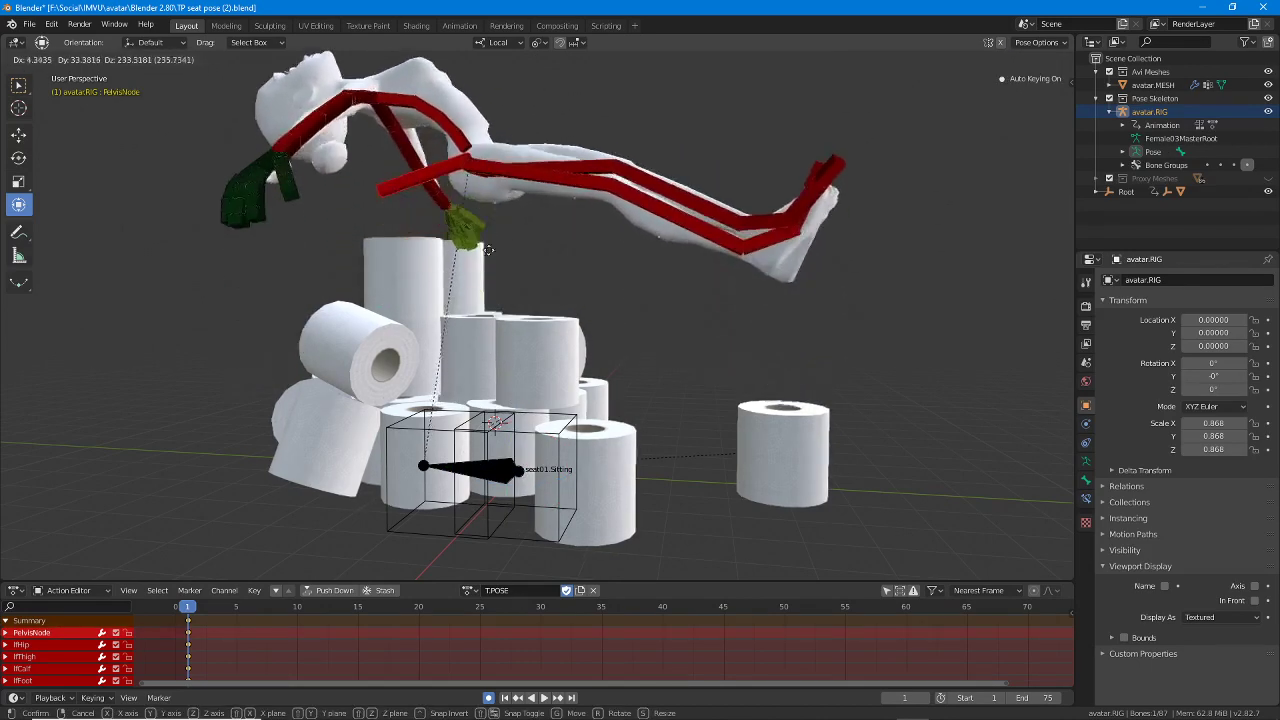
click(500, 335)
click(497, 467)
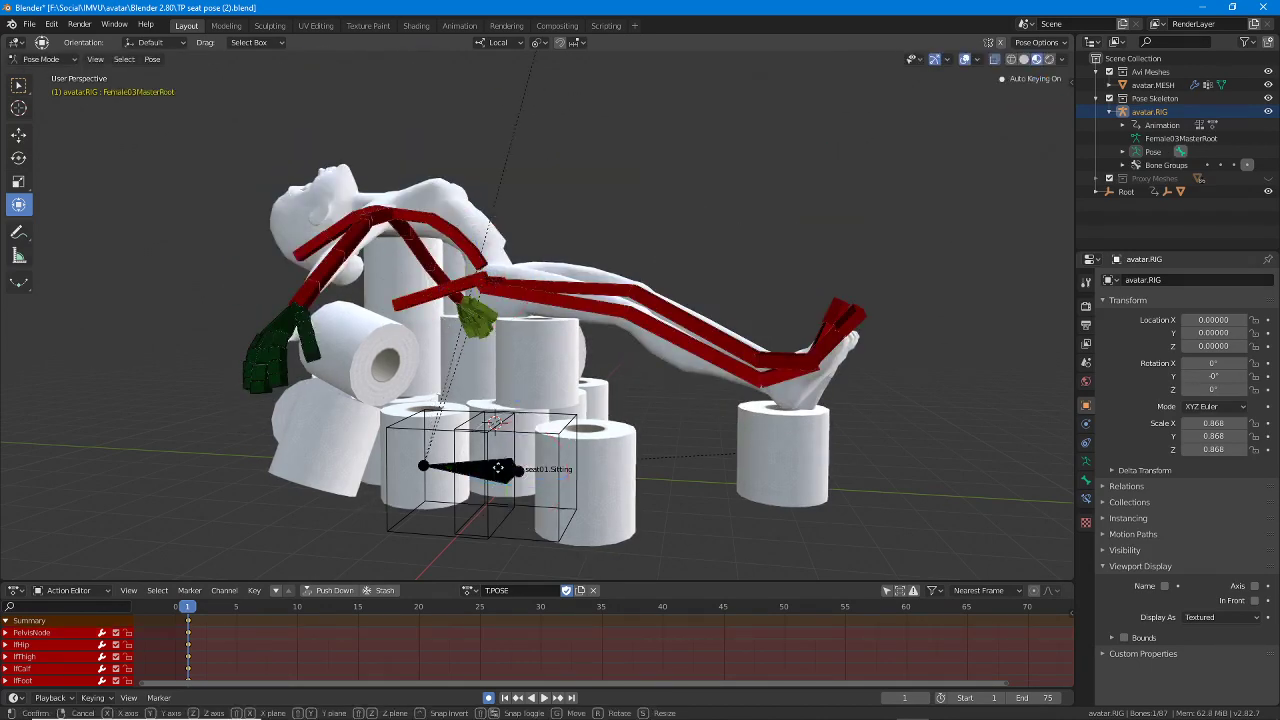
key(g)
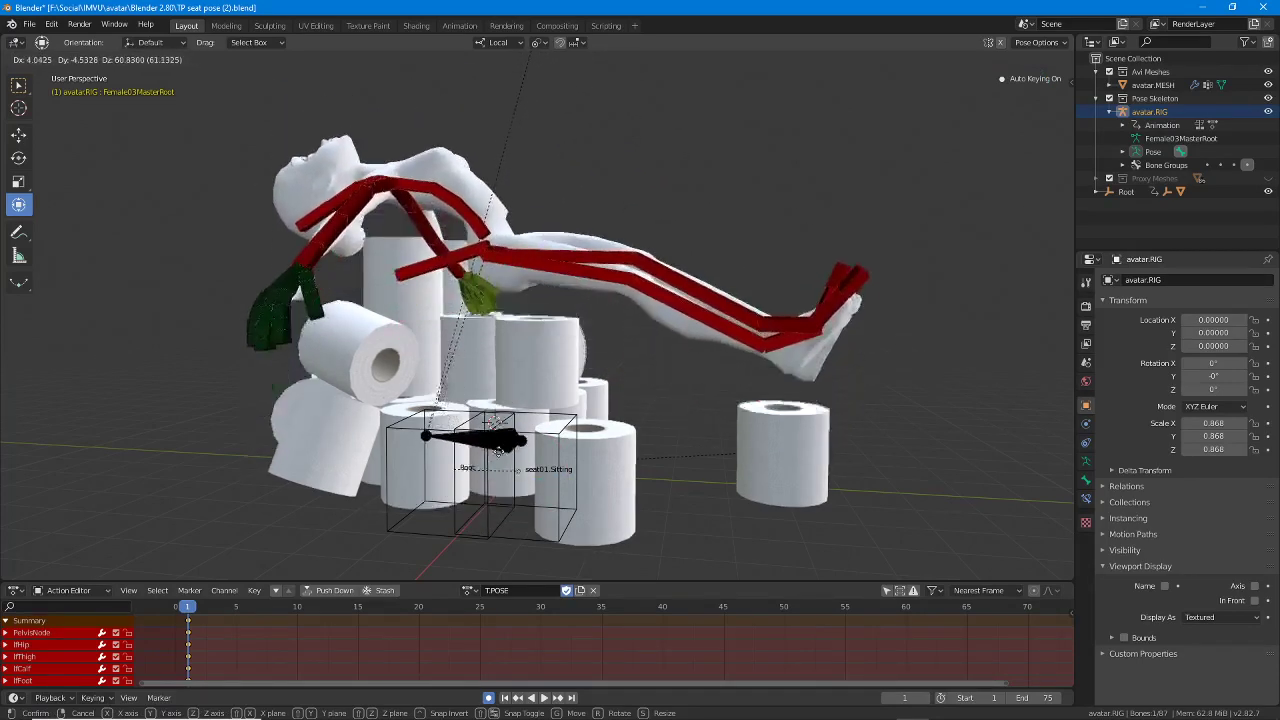
click(496, 481)
Step: Rotate the rtHip bone 1.3° around its local X axis to adjust the right leg
middle_drag(516, 480, 489, 478)
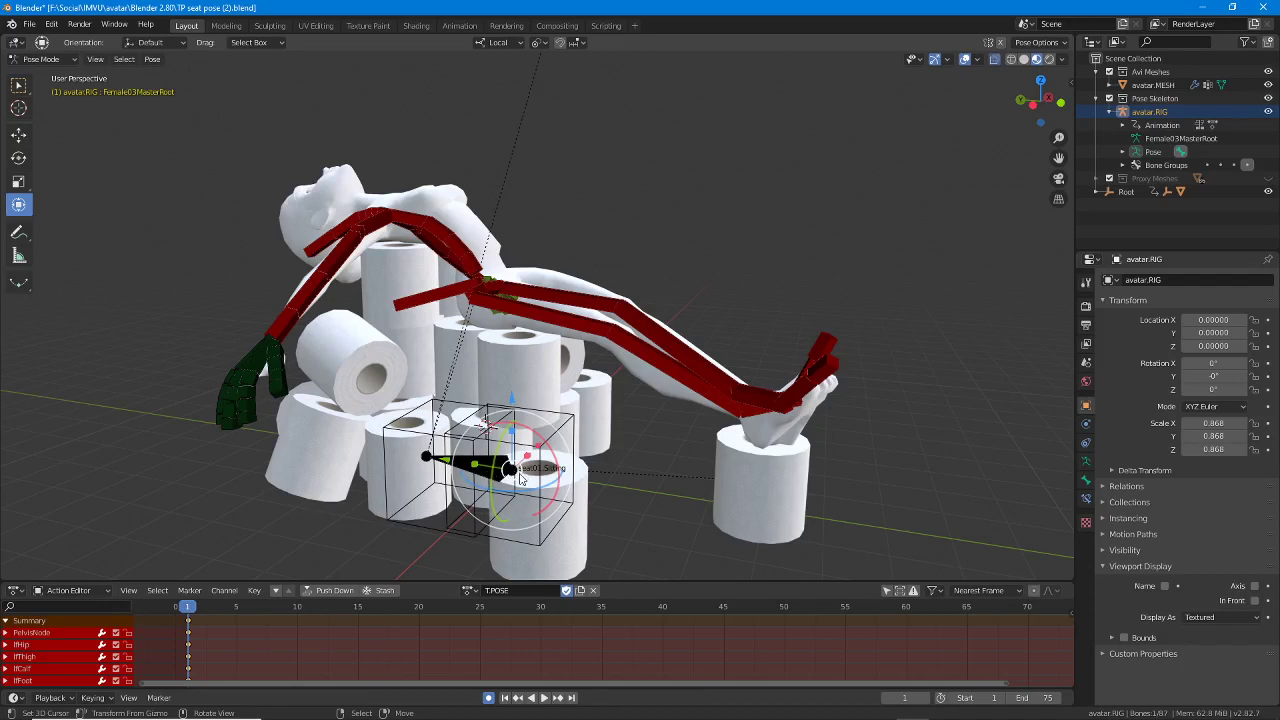
middle_drag(519, 480, 332, 378)
right_click(382, 355)
scroll(382, 355, up, 2)
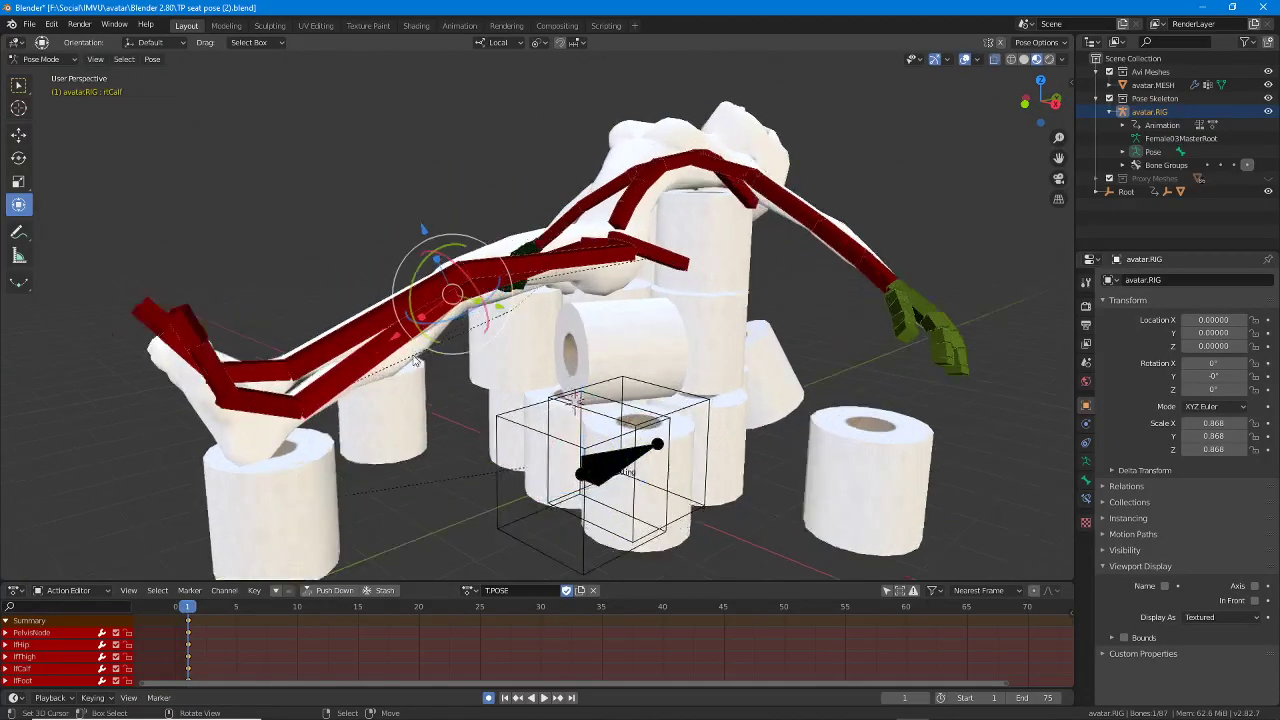
middle_drag(680, 240, 638, 228)
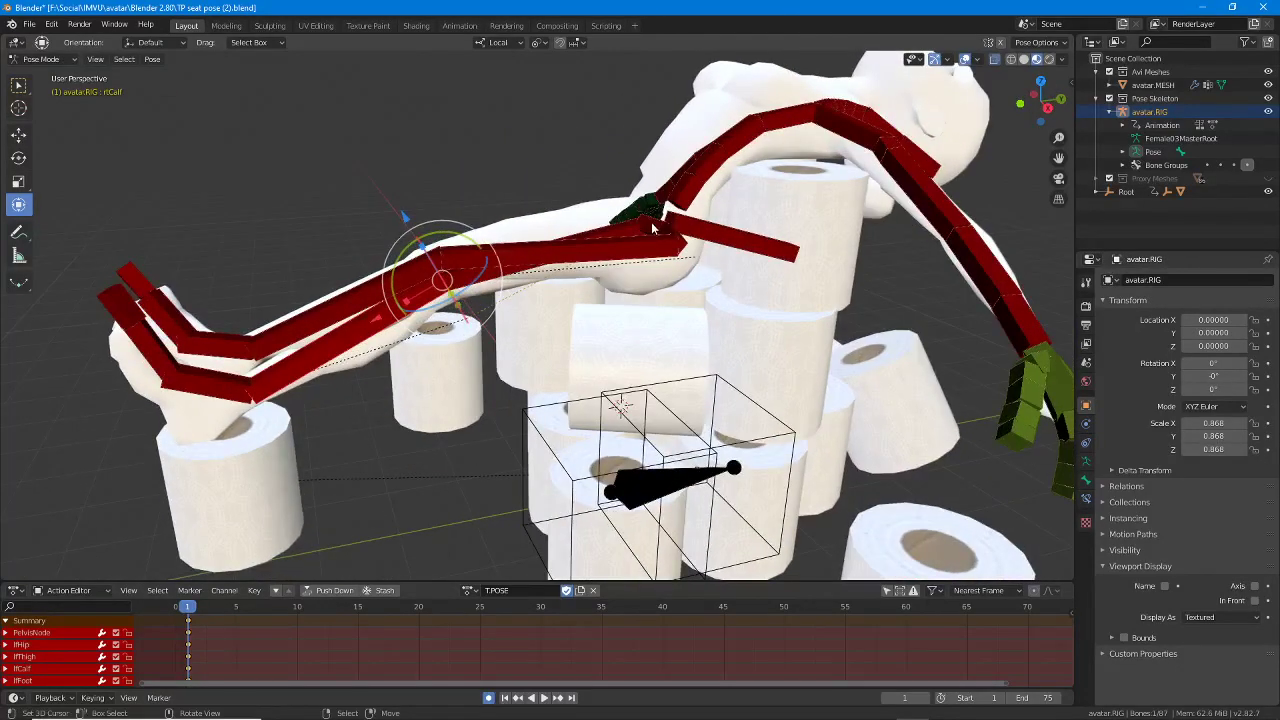
right_click(650, 226)
drag(635, 197, 650, 212)
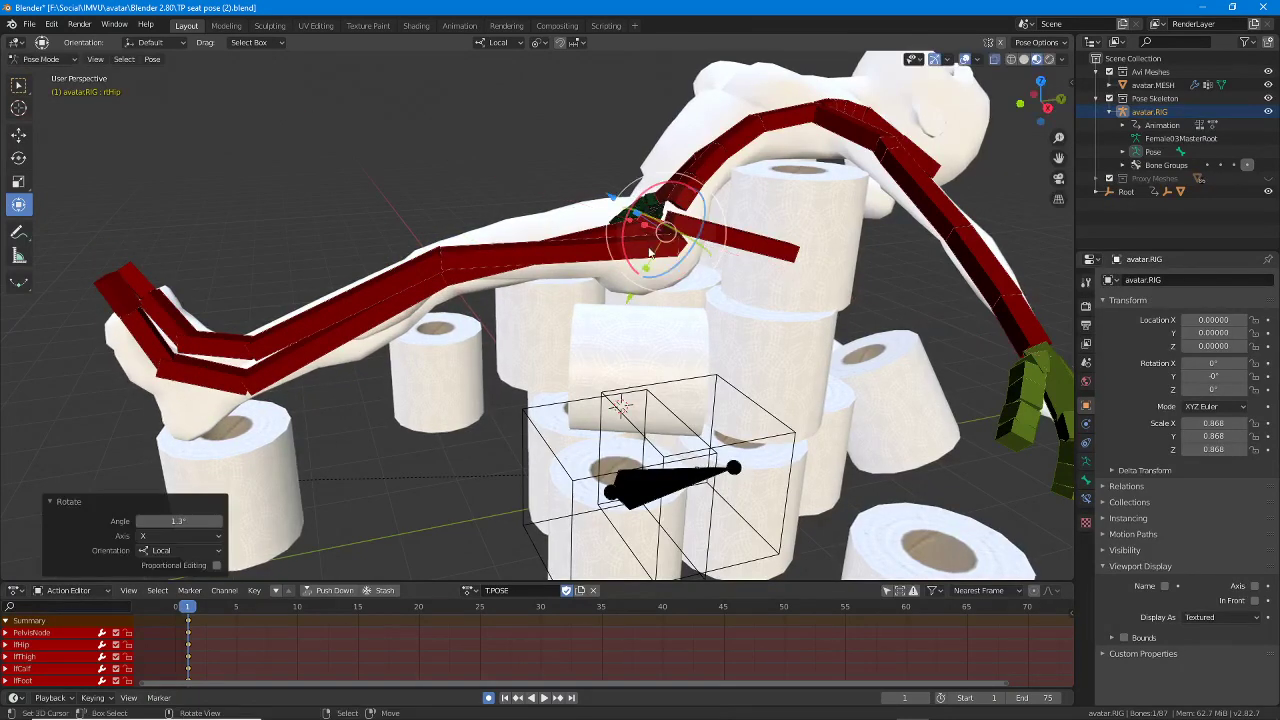
Step: Adjust the left leg by rotating the lfHip bone slightly and the lfCalf bone 5.25° around its local Y axis
click(677, 246)
middle_drag(683, 242, 677, 245)
right_click(666, 230)
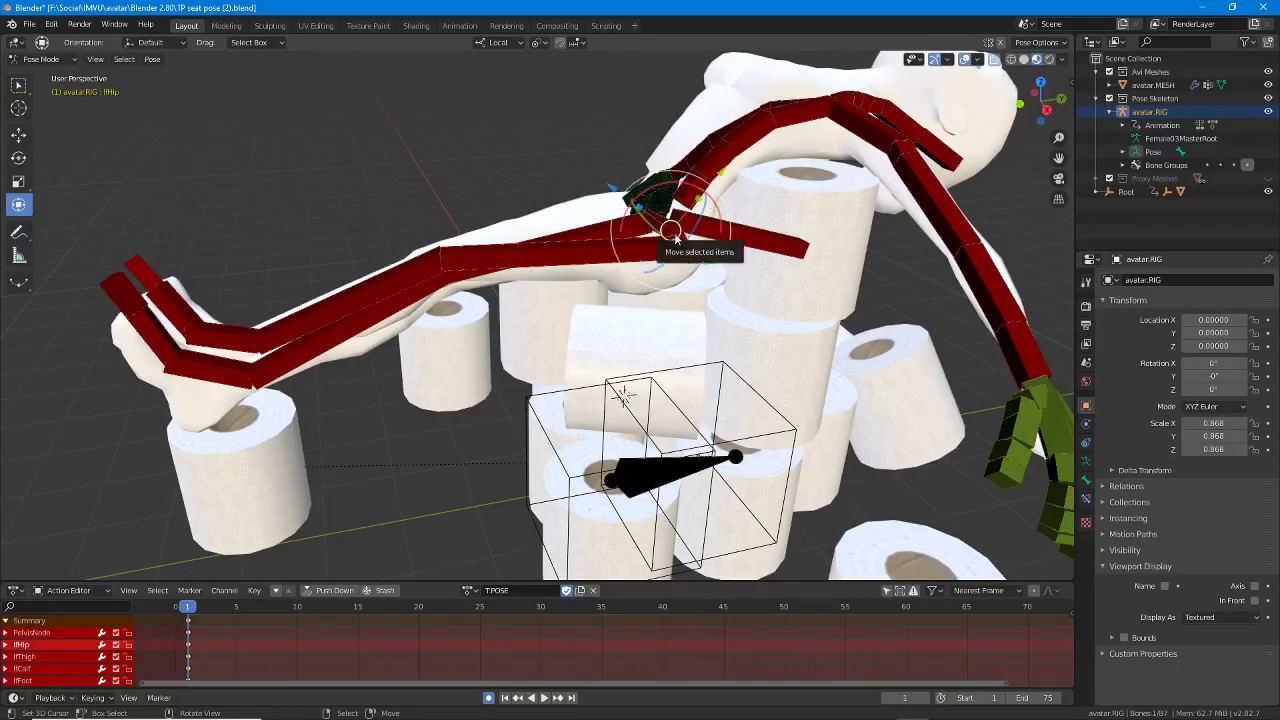
mouse_move(688, 184)
mouse_down()
mouse_move(661, 217)
mouse_move(689, 187)
mouse_up()
click(334, 285)
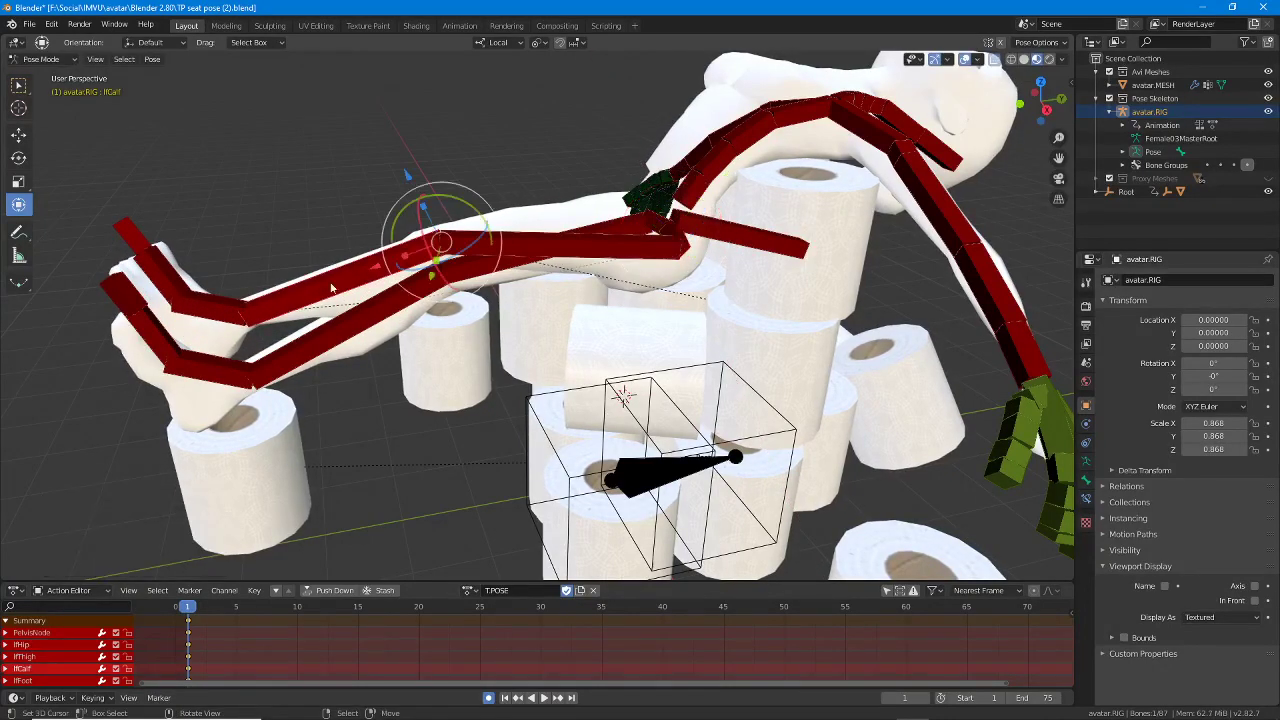
drag(404, 209, 400, 215)
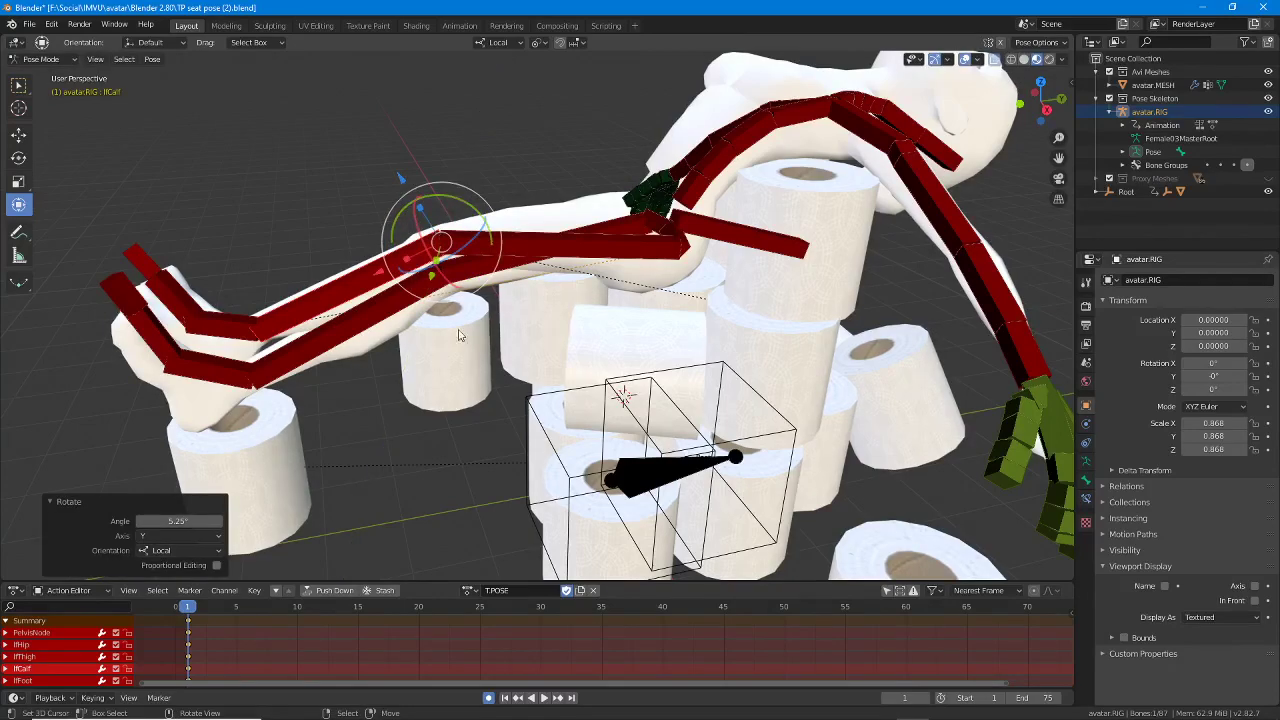
Step: Rotate the lfFoot bone 3.99° around its local Z axis and 6.24° around its local X axis
middle_drag(460, 335, 527, 368)
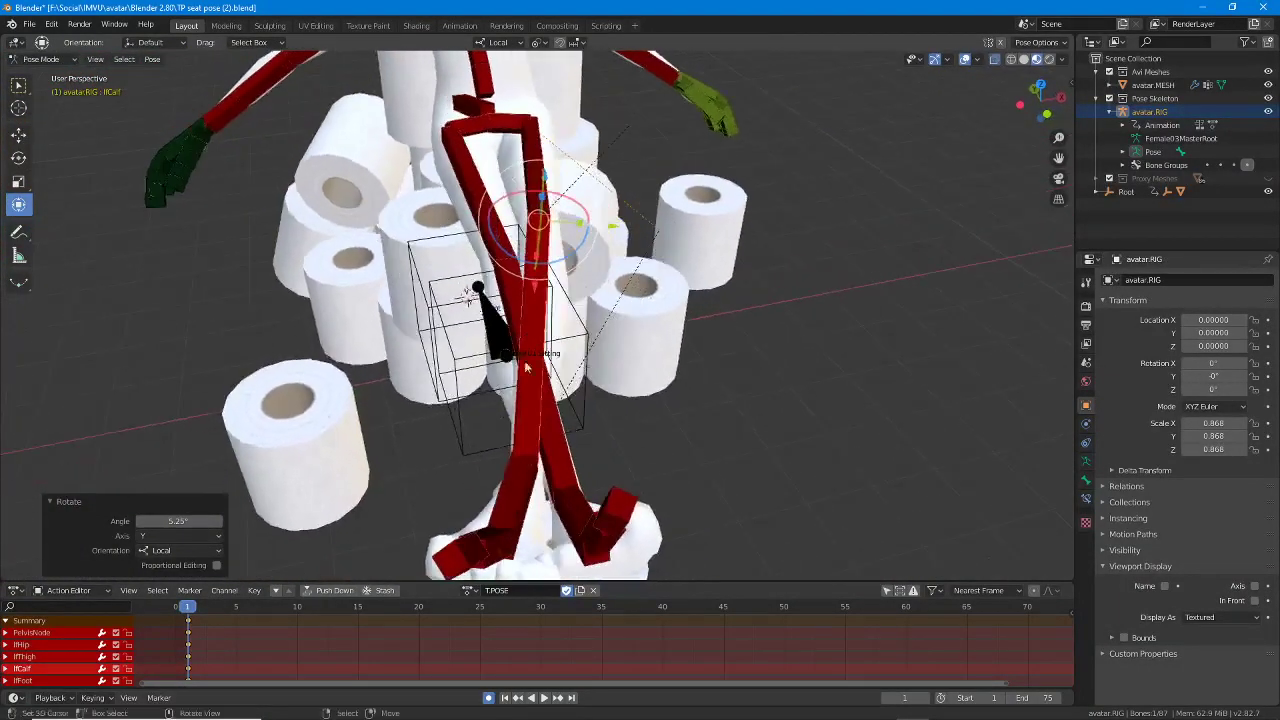
click(525, 475)
middle_drag(525, 470, 530, 443)
drag(530, 443, 517, 446)
middle_drag(517, 446, 498, 244)
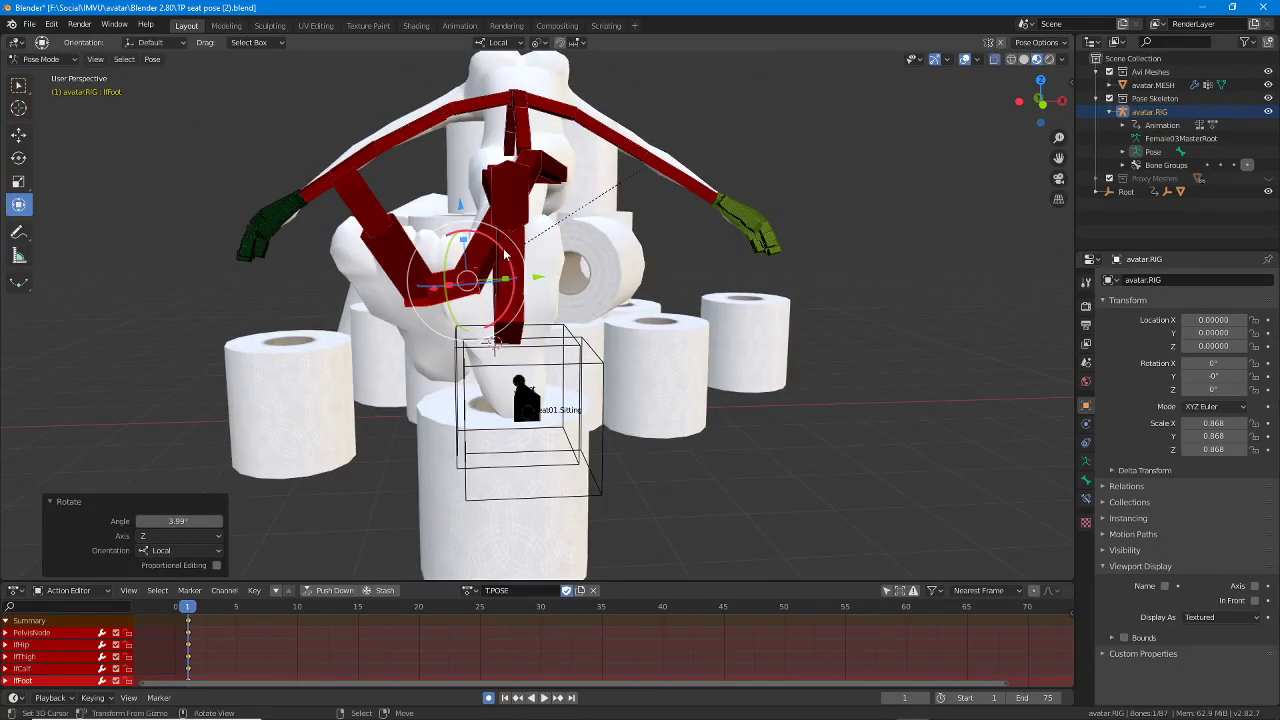
drag(498, 245, 501, 249)
middle_drag(501, 249, 532, 335)
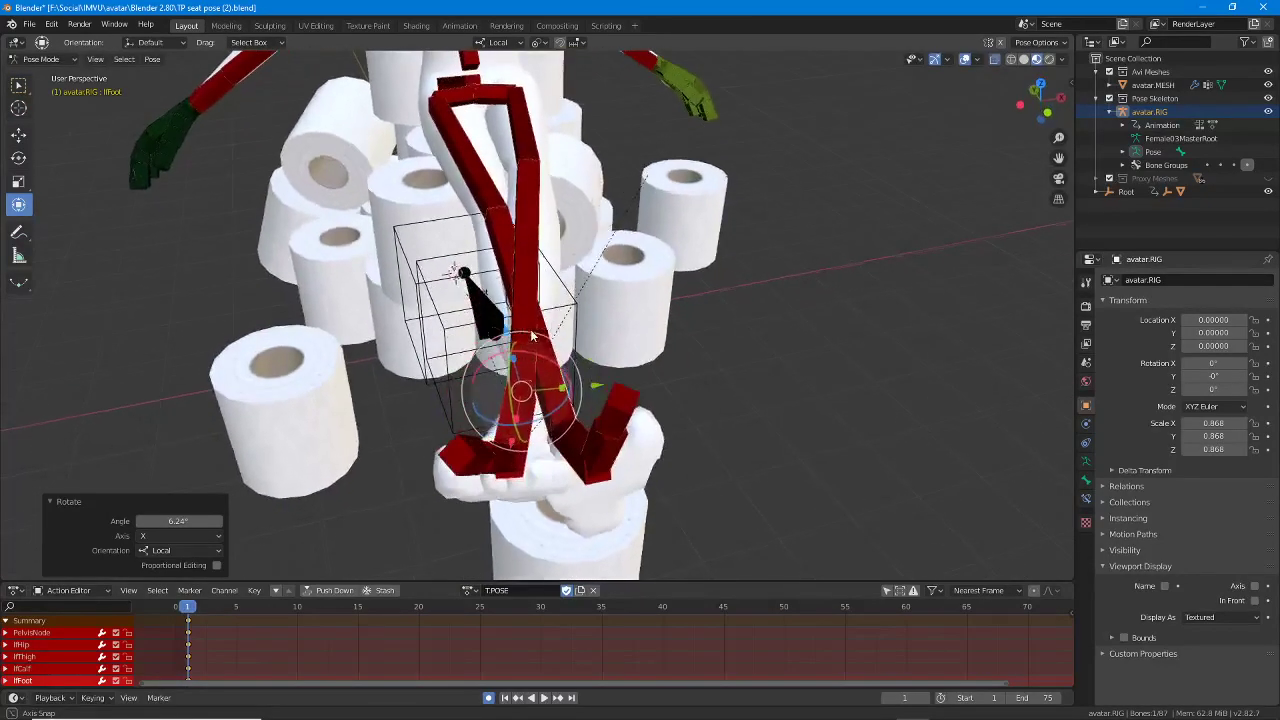
Step: Select the lfHip bone, check the leg pose from several angles, and save the Blender file
click(502, 96)
middle_drag(502, 96, 590, 174)
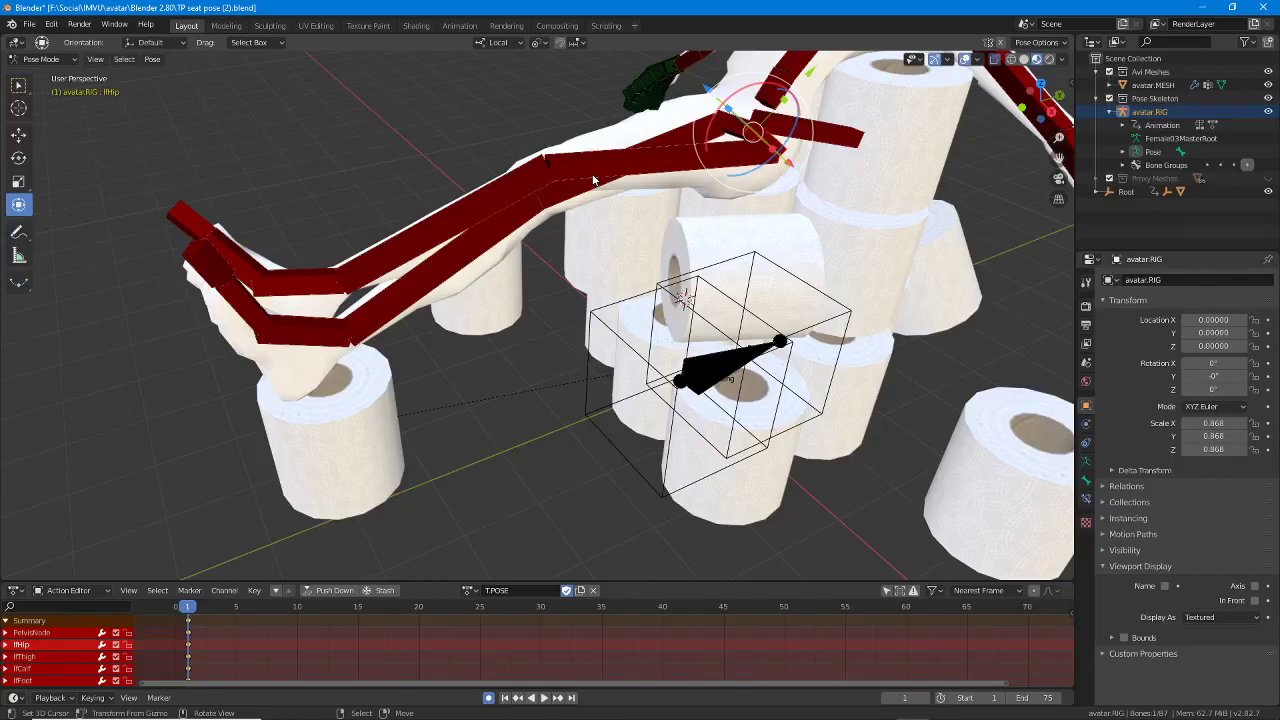
scroll(630, 277, down, 3)
middle_drag(630, 277, 604, 340)
key(ctrl+s)
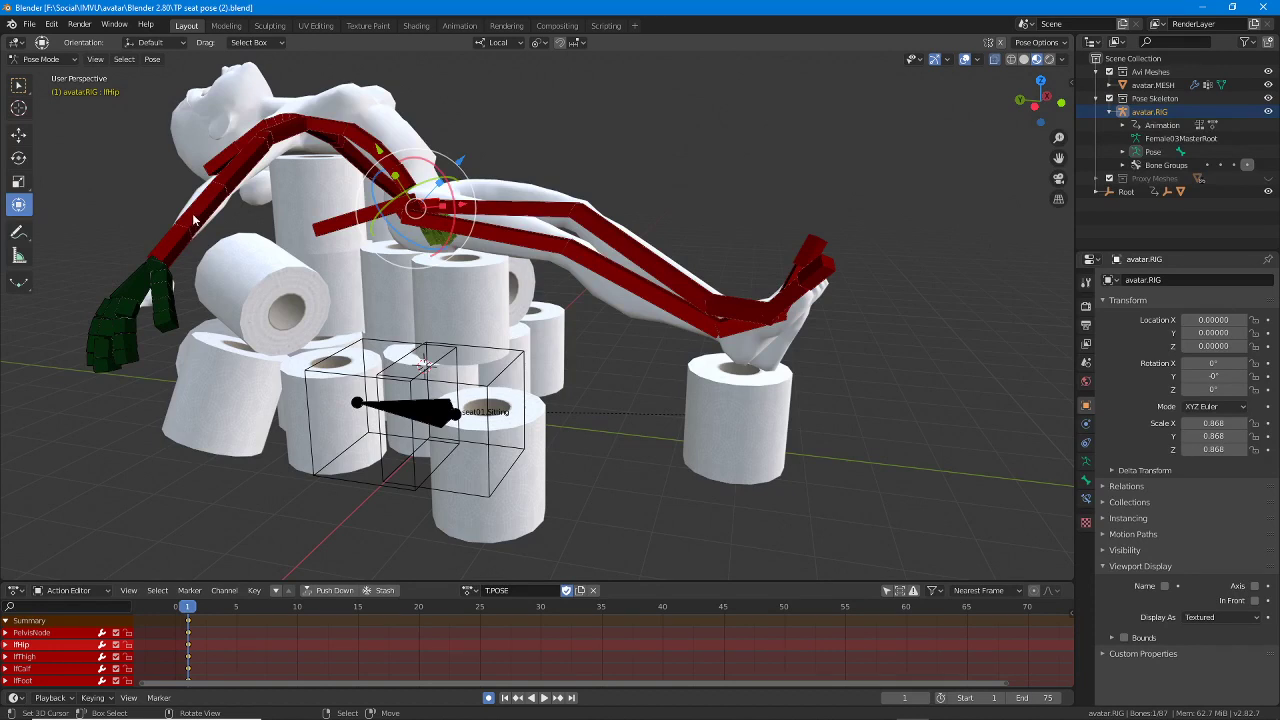
Step: Select the rtWrist bone, switch the rig to Object Mode, and open the FBX export settings
click(171, 251)
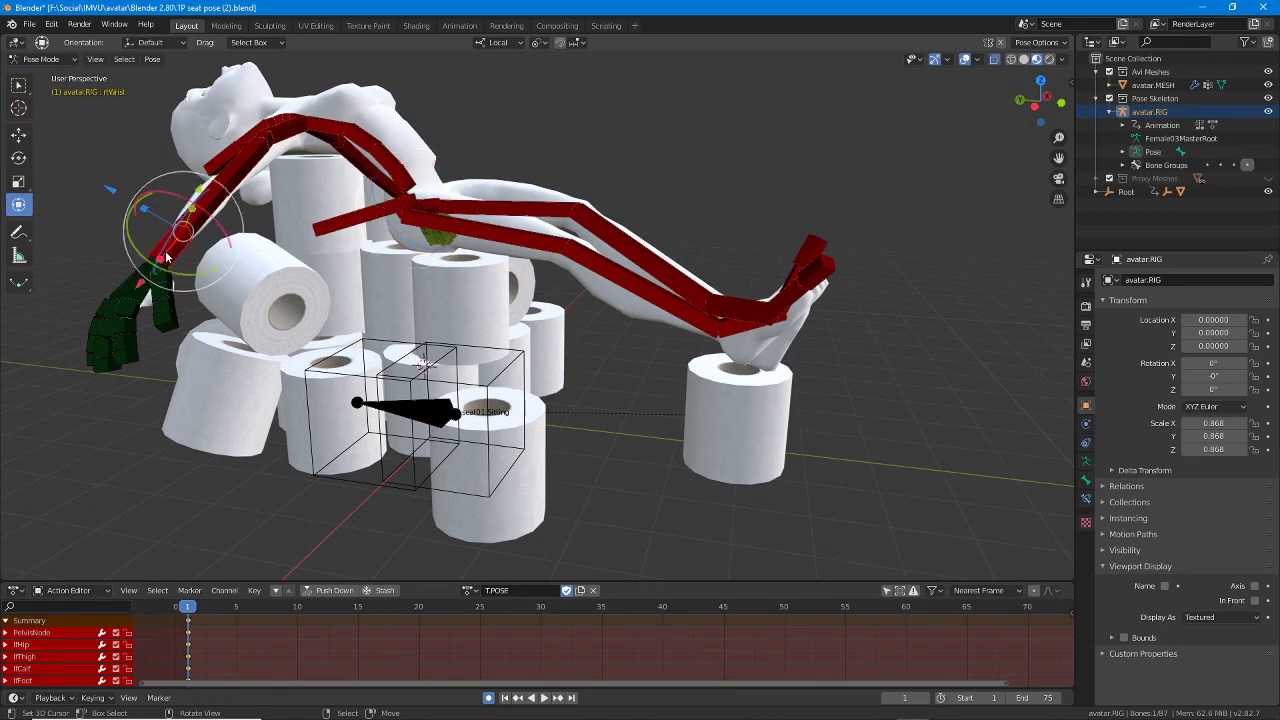
key(ctrl+Tab)
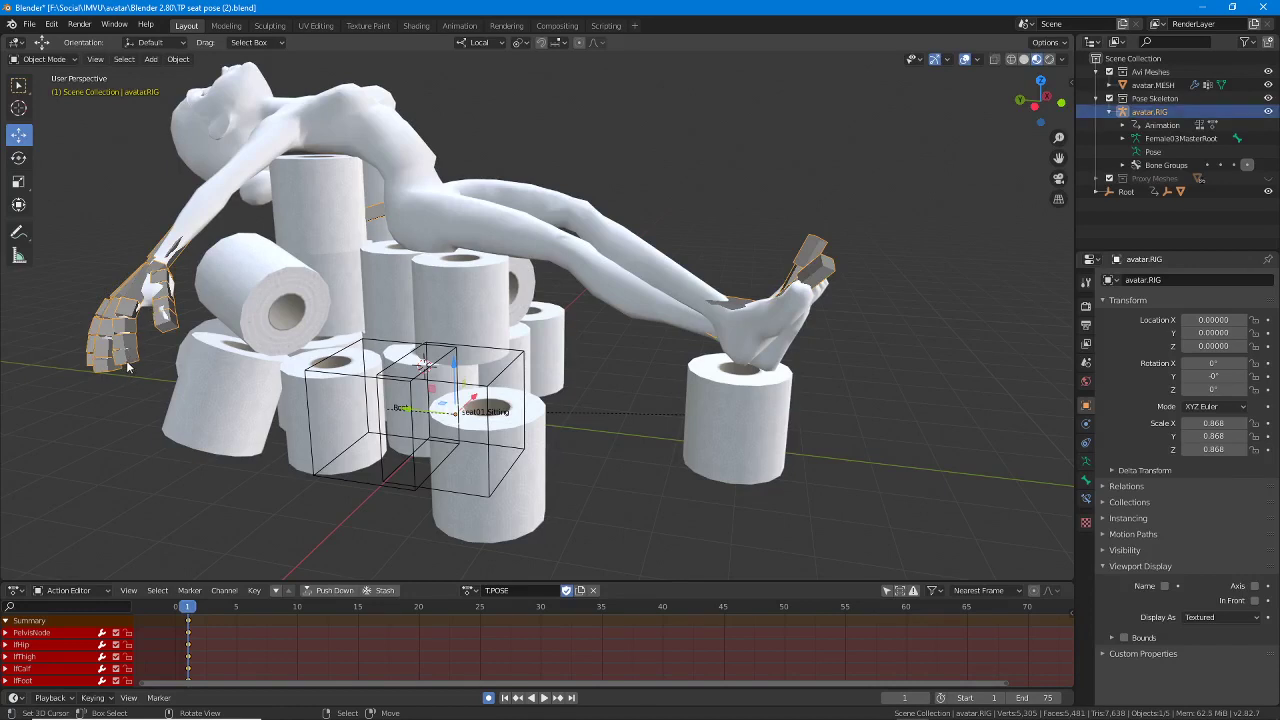
click(29, 24)
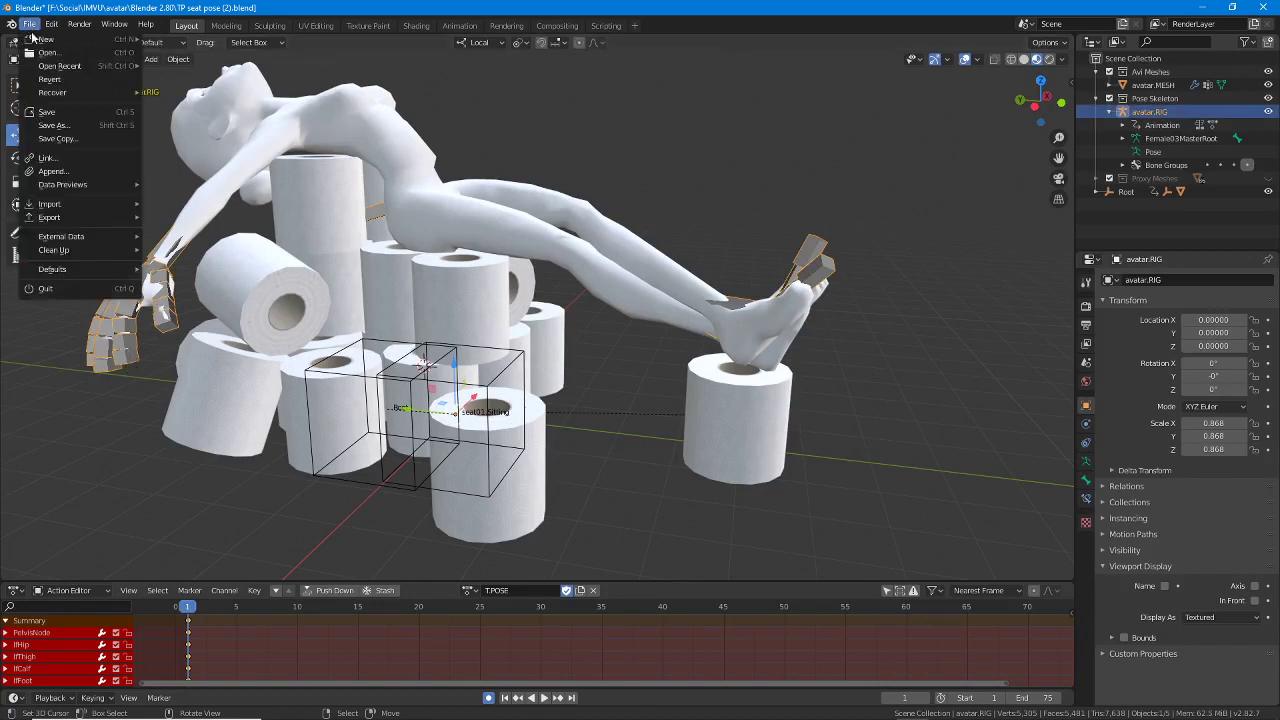
mouse_move(72, 217)
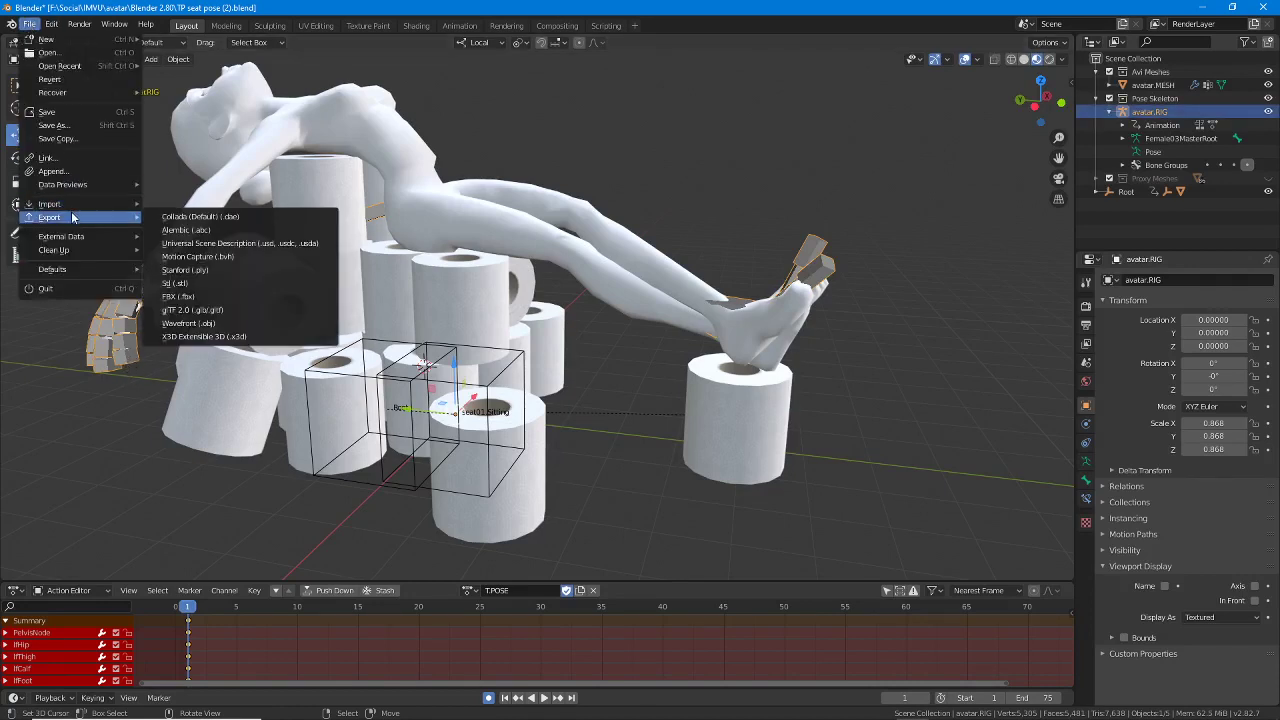
click(182, 298)
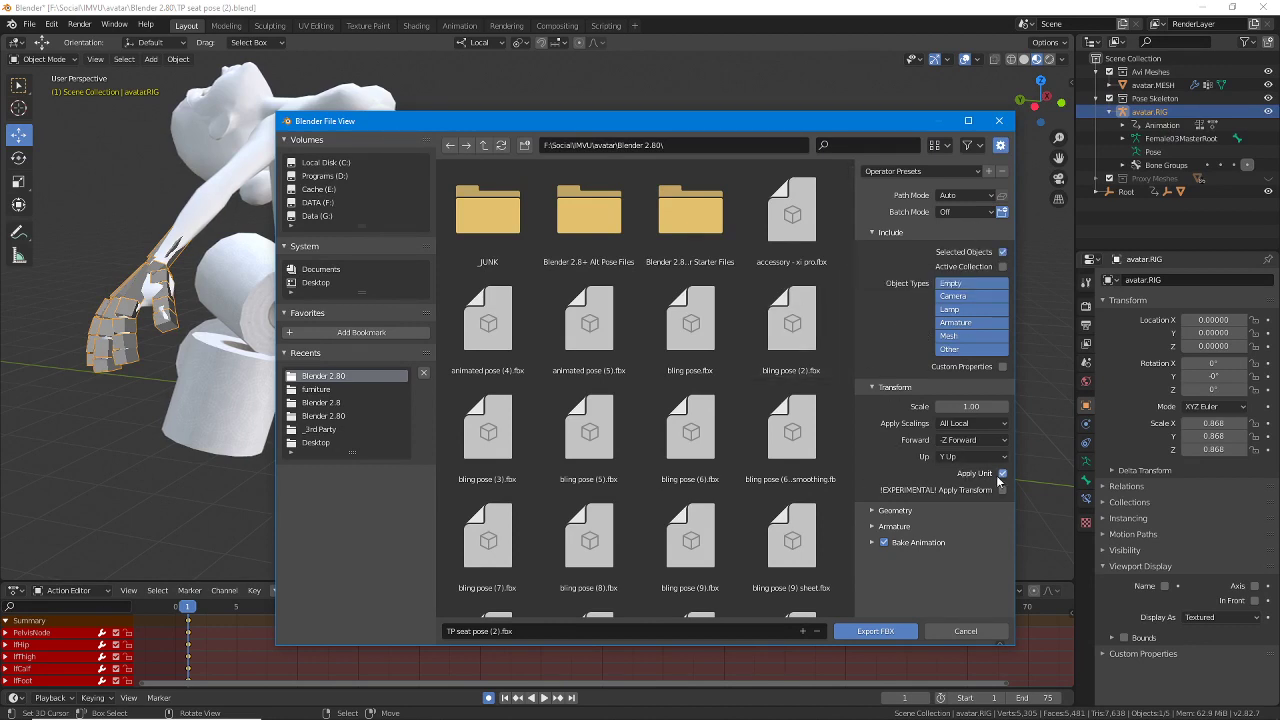
Step: Expand the geometry and armature export options and turn off Add Leaf Bones
click(878, 510)
scroll(880, 510, down, 1)
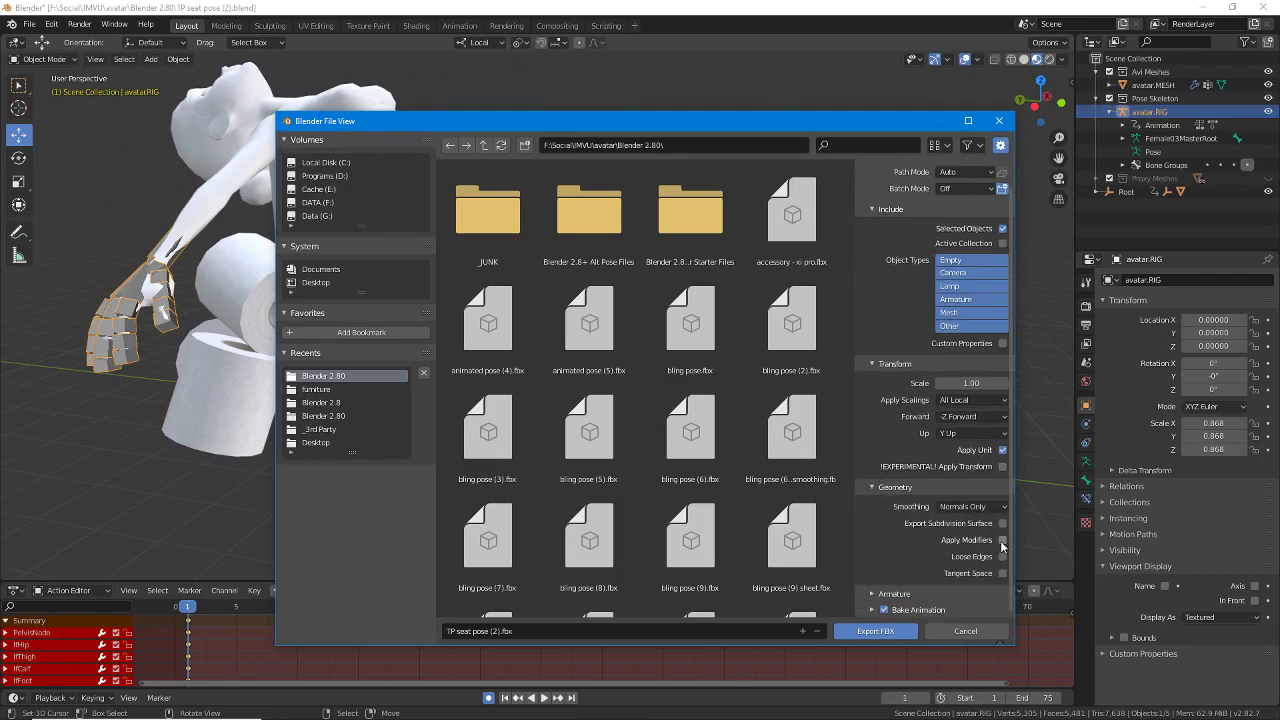
click(872, 594)
scroll(872, 590, down, 3)
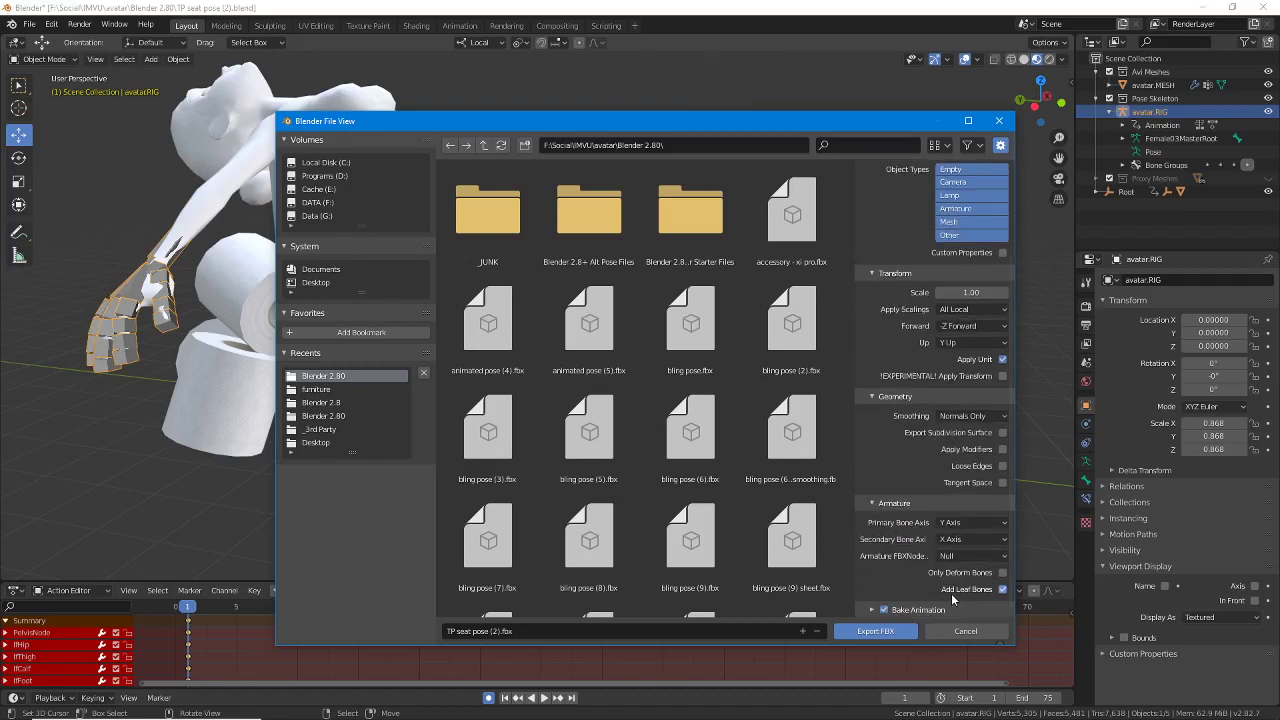
click(1002, 590)
Step: Turn off NLA Strips and Force Start/End Keying for the baked animation, and export TP seat pose (2).fbx
click(871, 607)
middle_drag(871, 607, 879, 519)
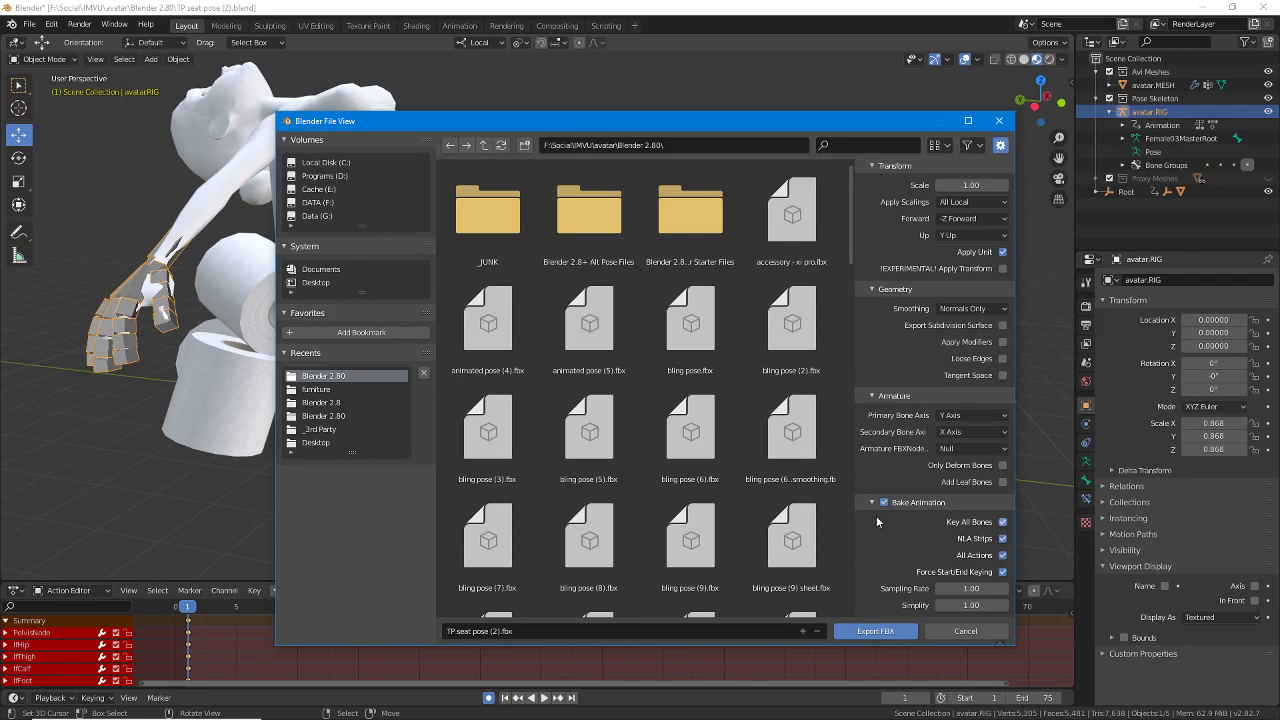
click(1002, 538)
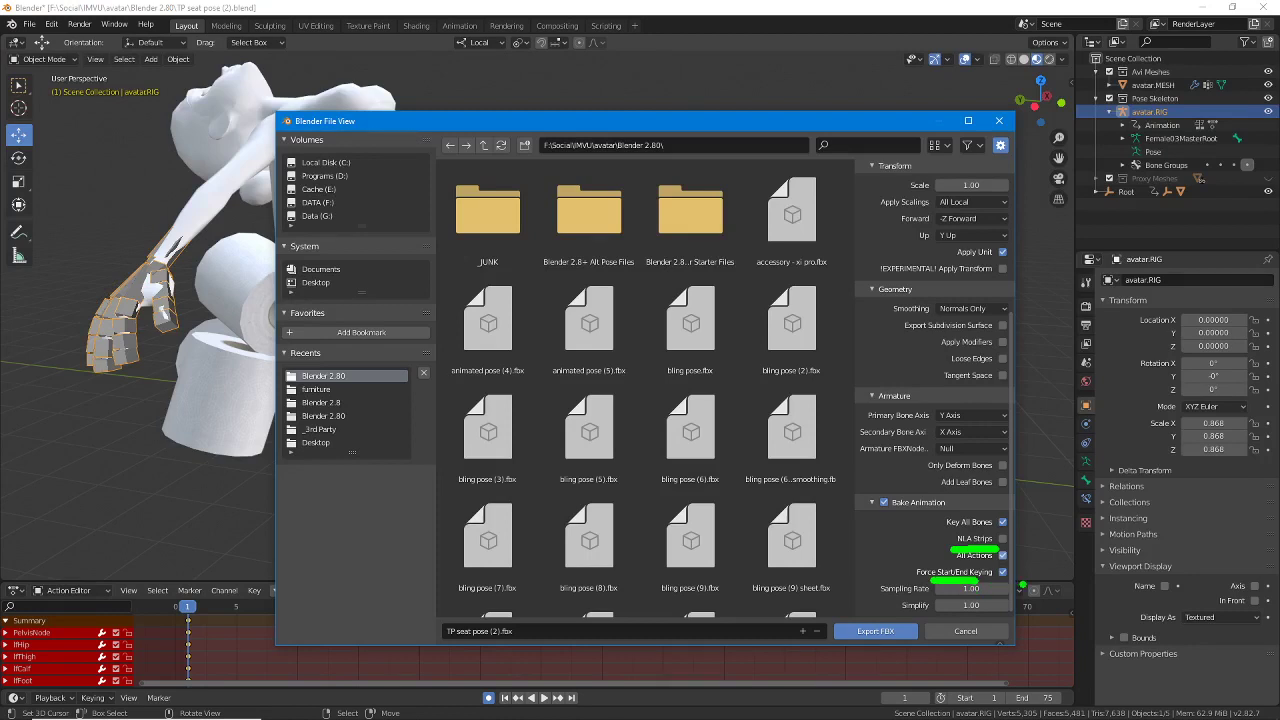
click(1003, 572)
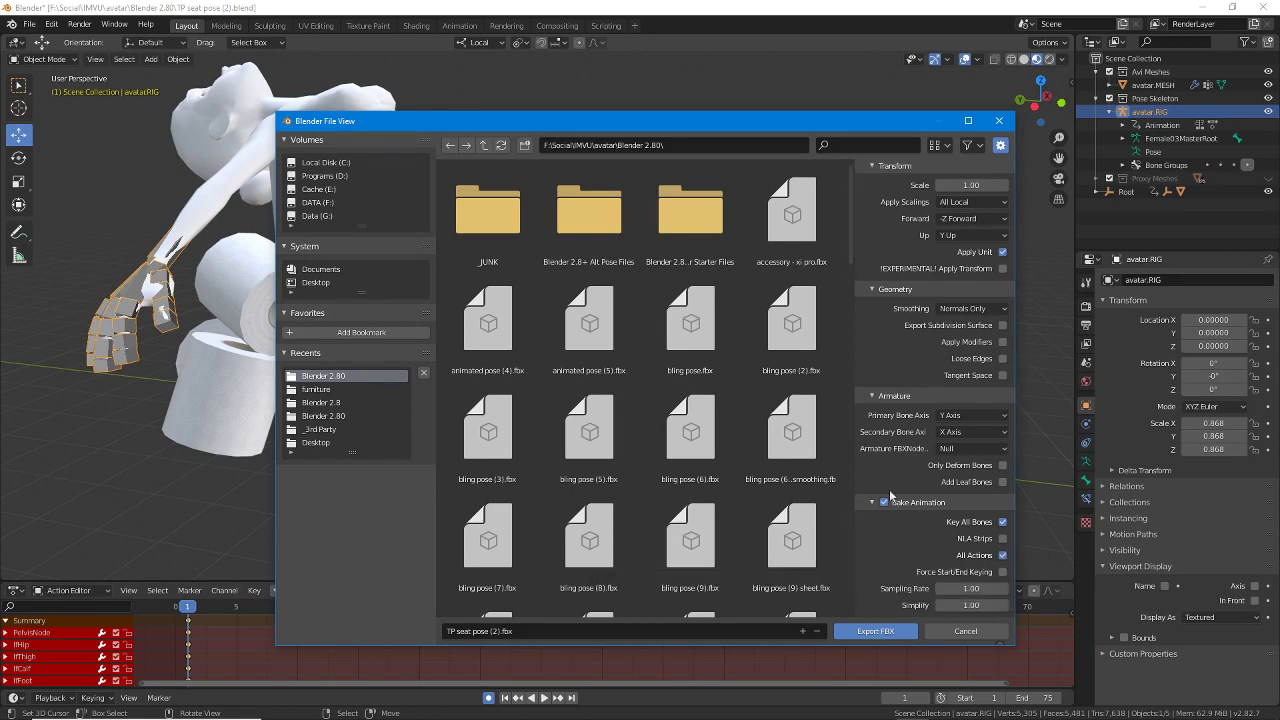
click(874, 632)
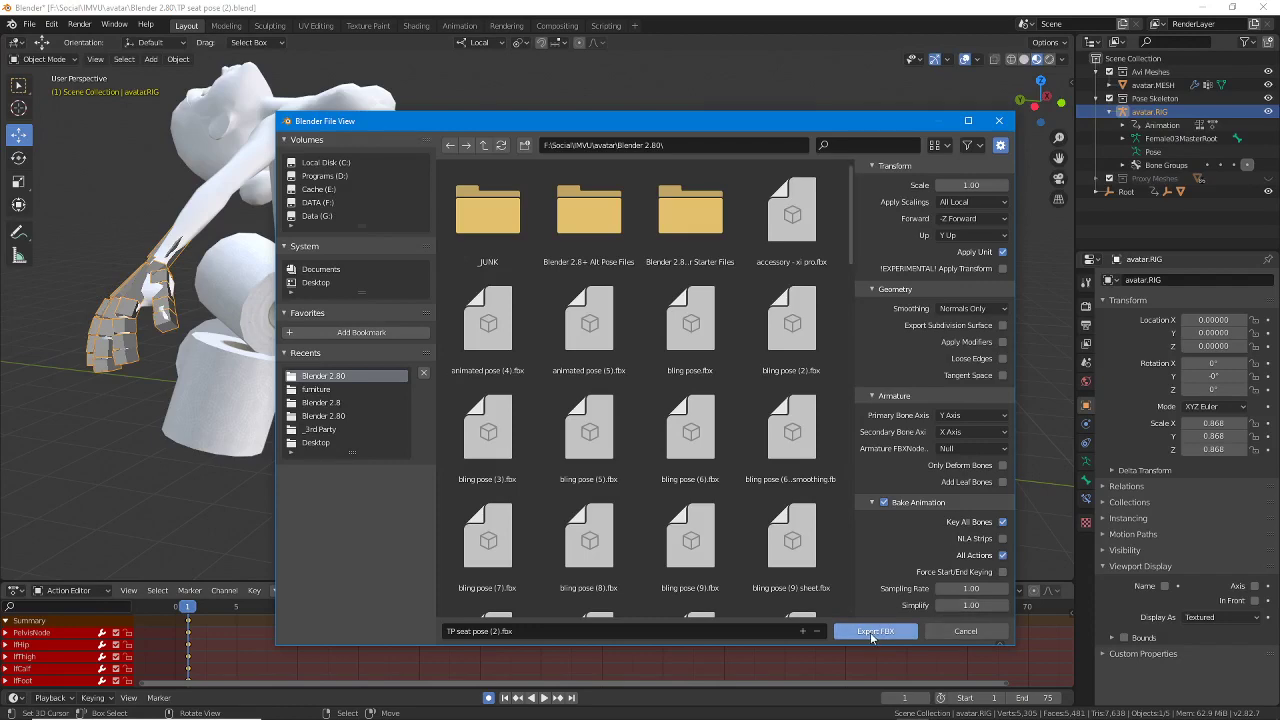
click(872, 632)
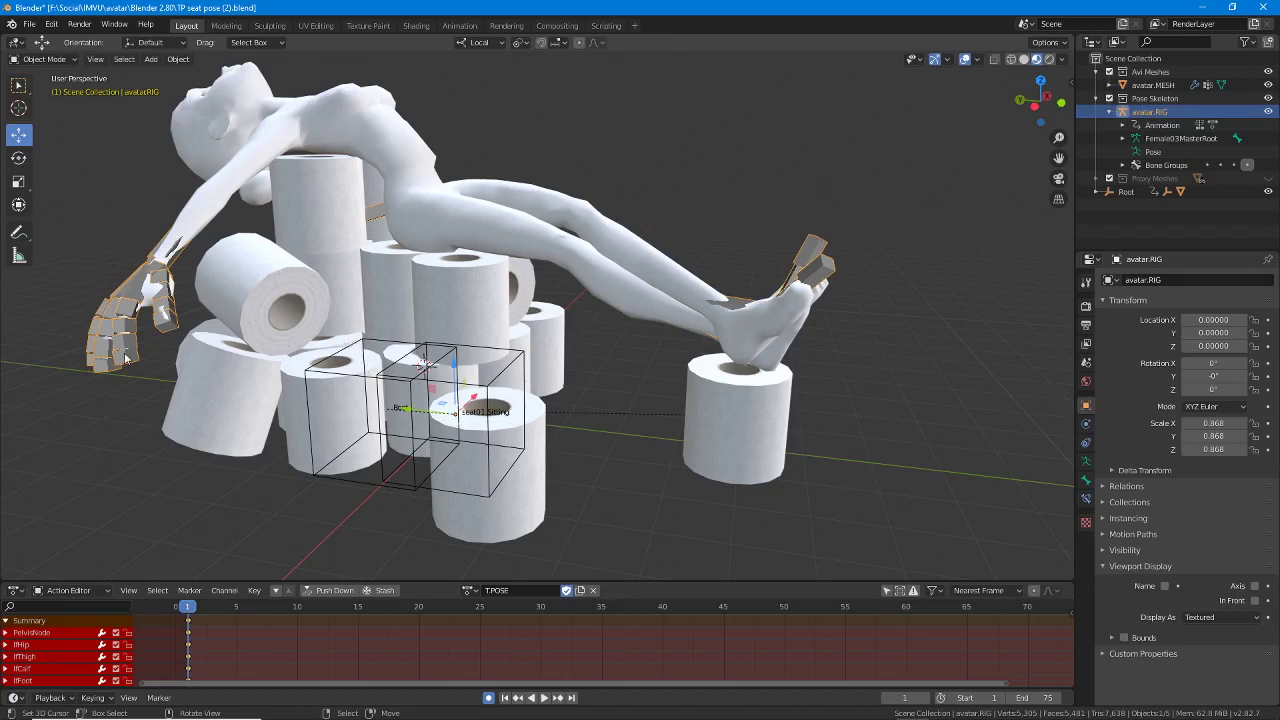
Step: Return the rig to Pose Mode with all bones selected and insert a LocRot keyframe at frame 1
key(ctrl+Tab)
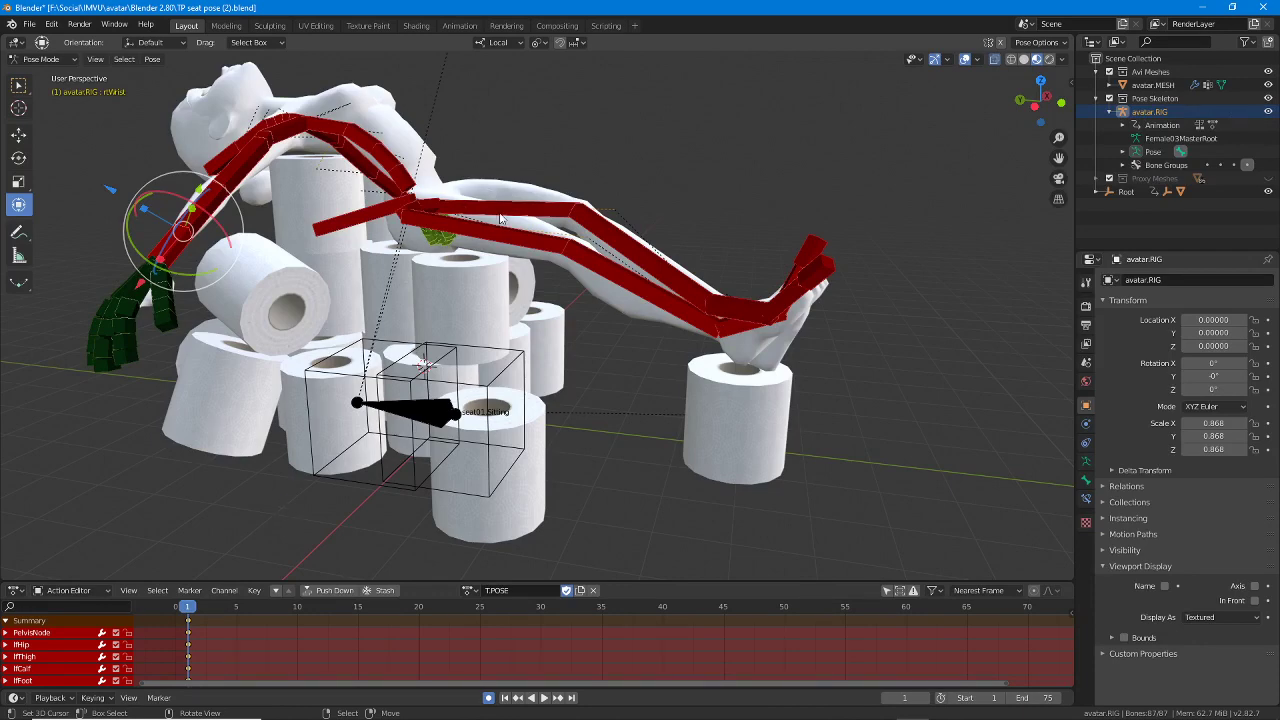
shift+middle_drag(462, 324, 503, 332)
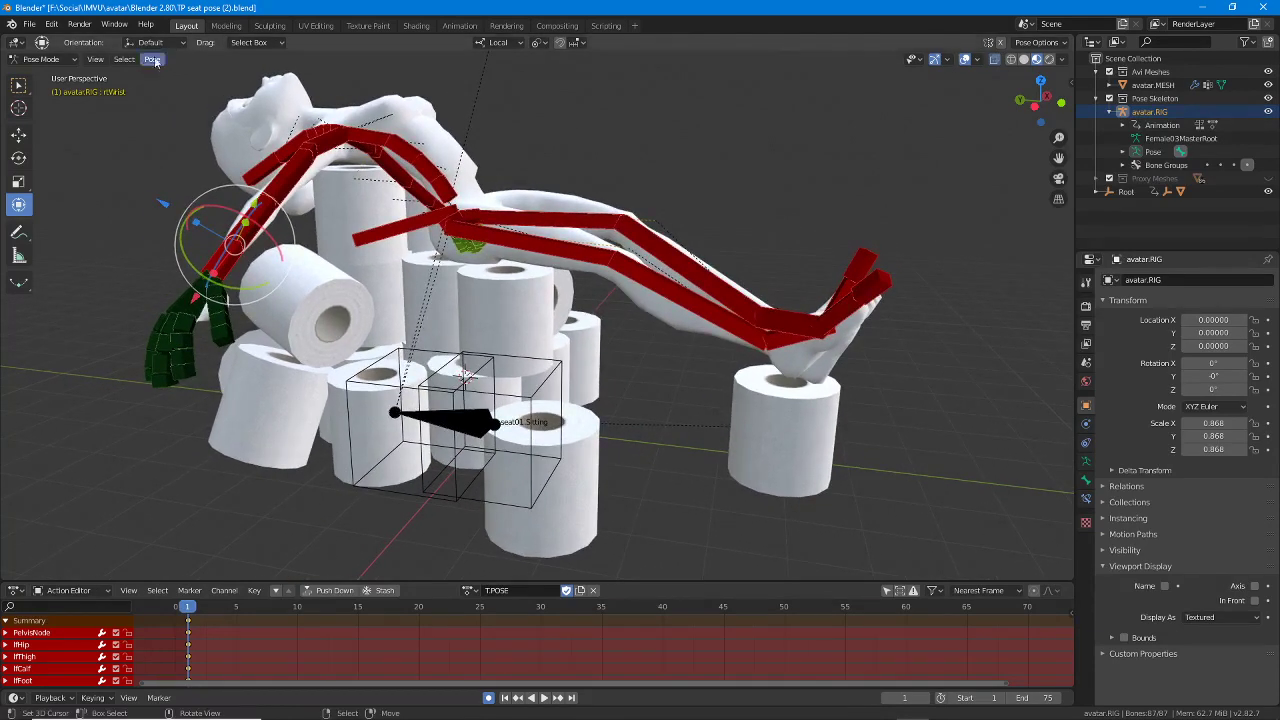
click(95, 59)
click(133, 75)
click(152, 59)
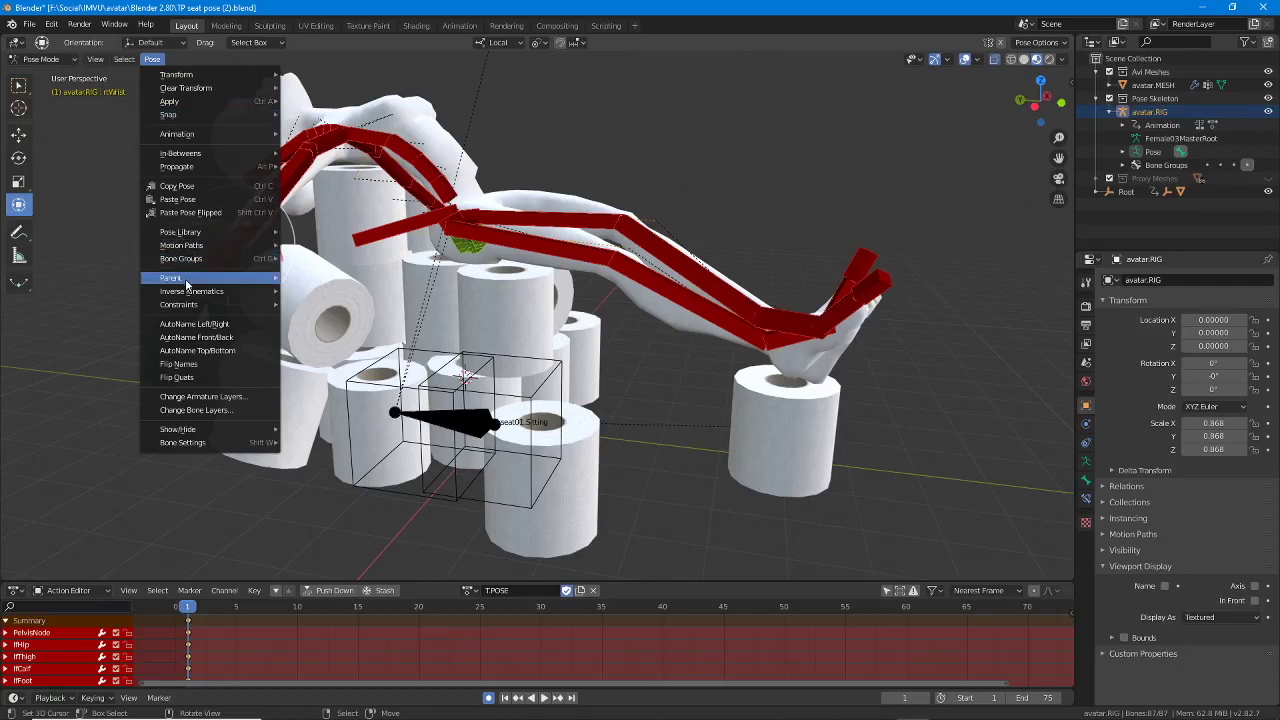
mouse_move(186, 280)
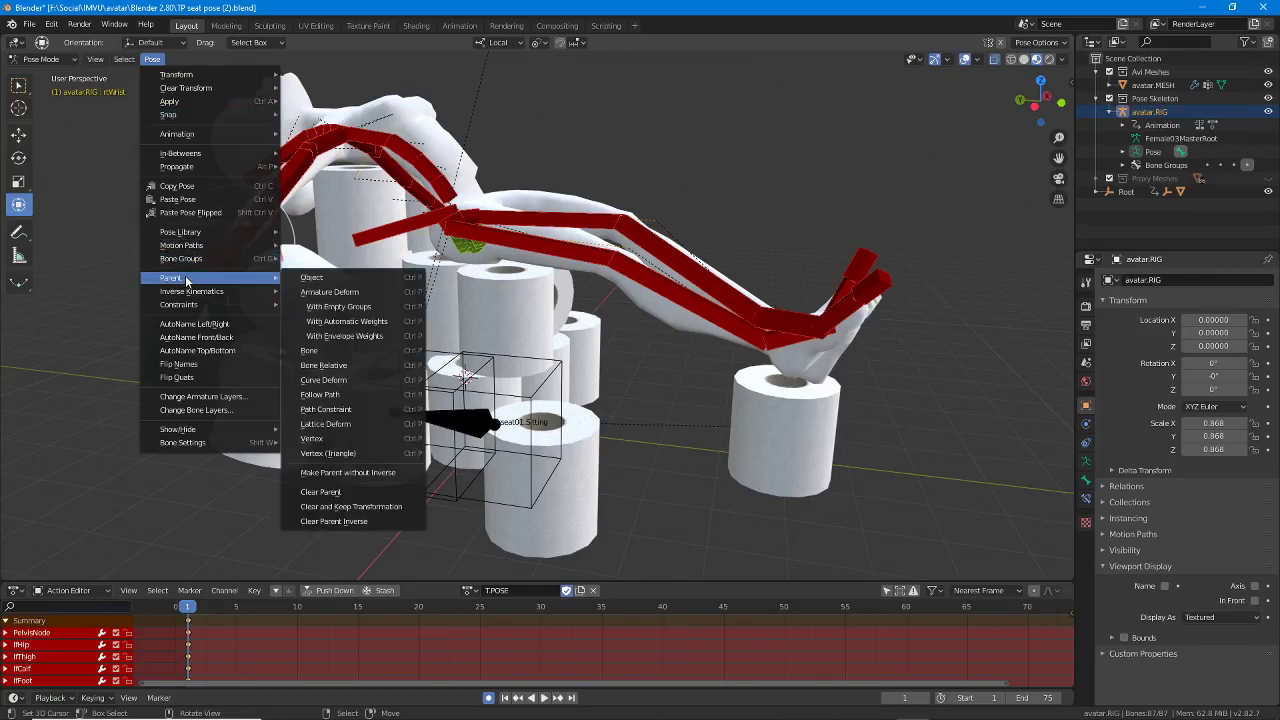
mouse_move(190, 135)
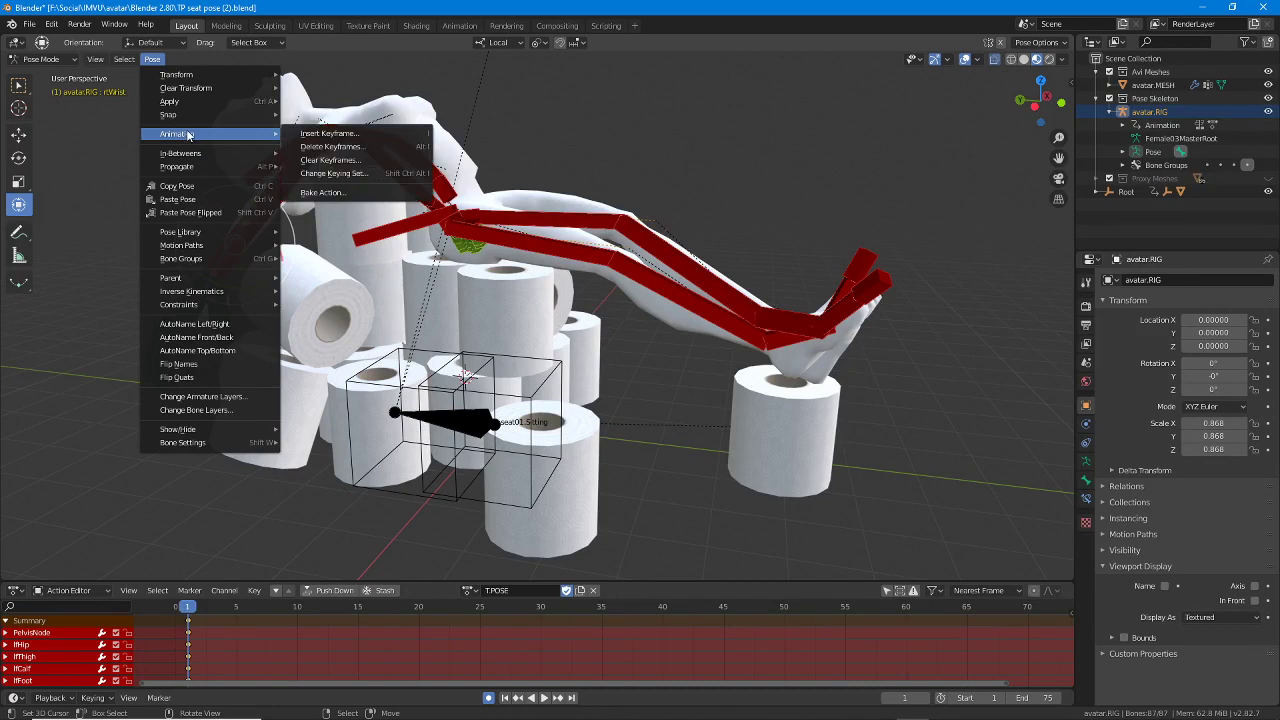
click(343, 134)
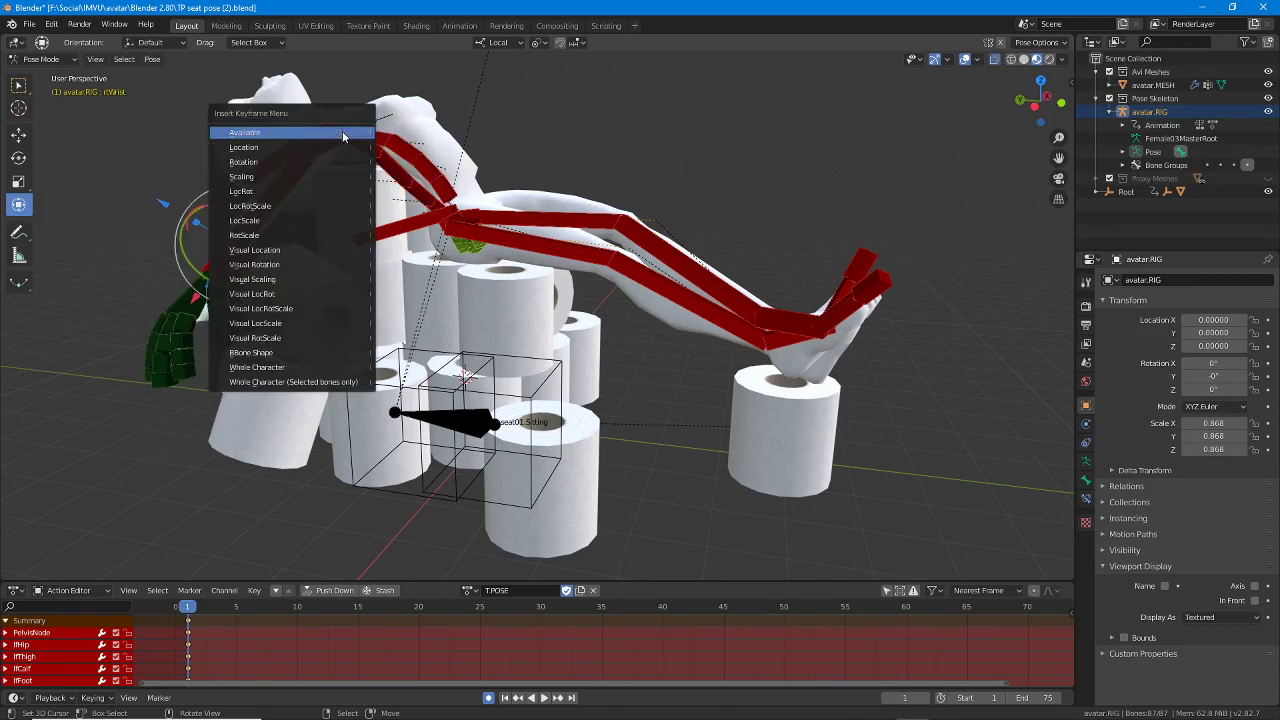
click(250, 193)
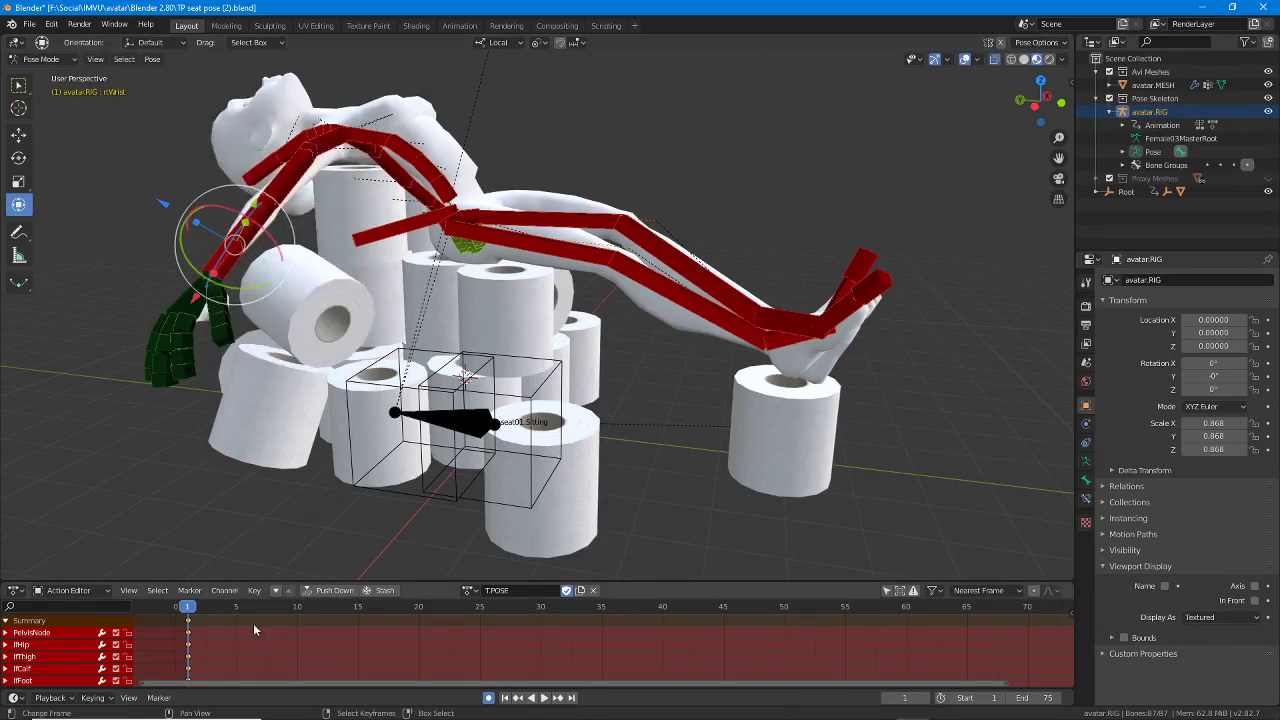
Step: Insert a LocRot keyframe for all bones at frame 5
drag(193, 610, 236, 610)
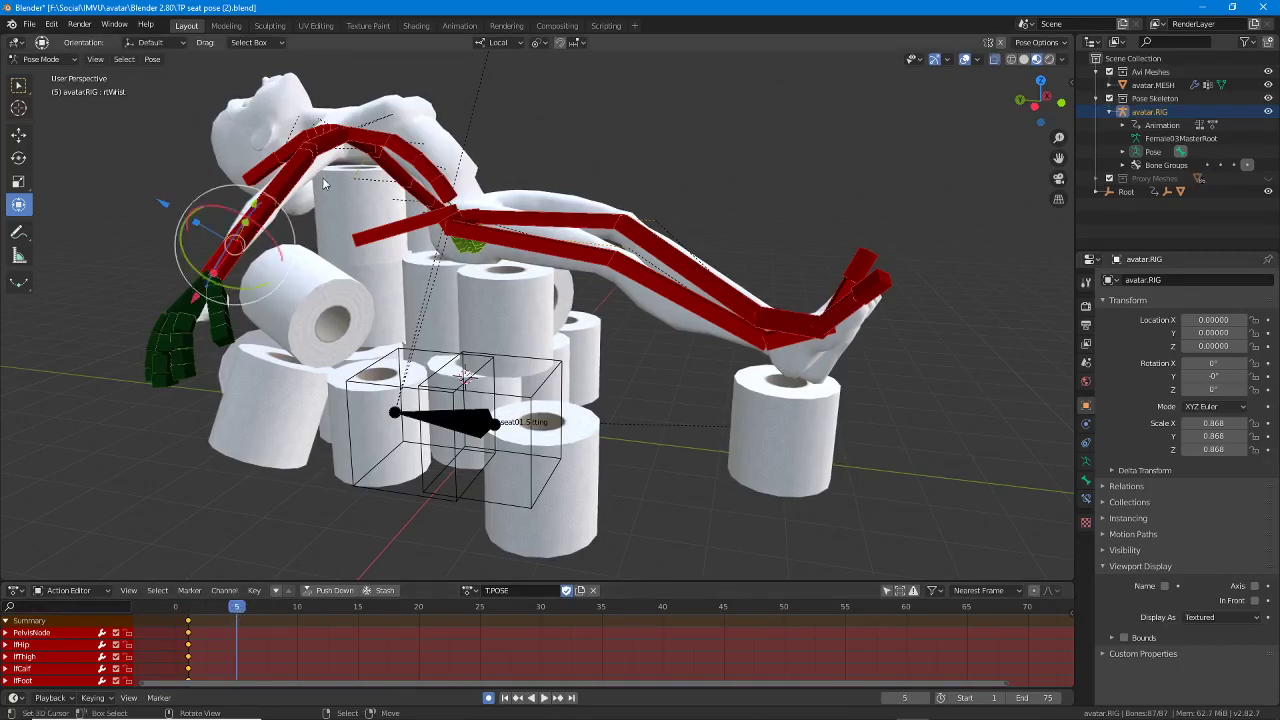
click(152, 59)
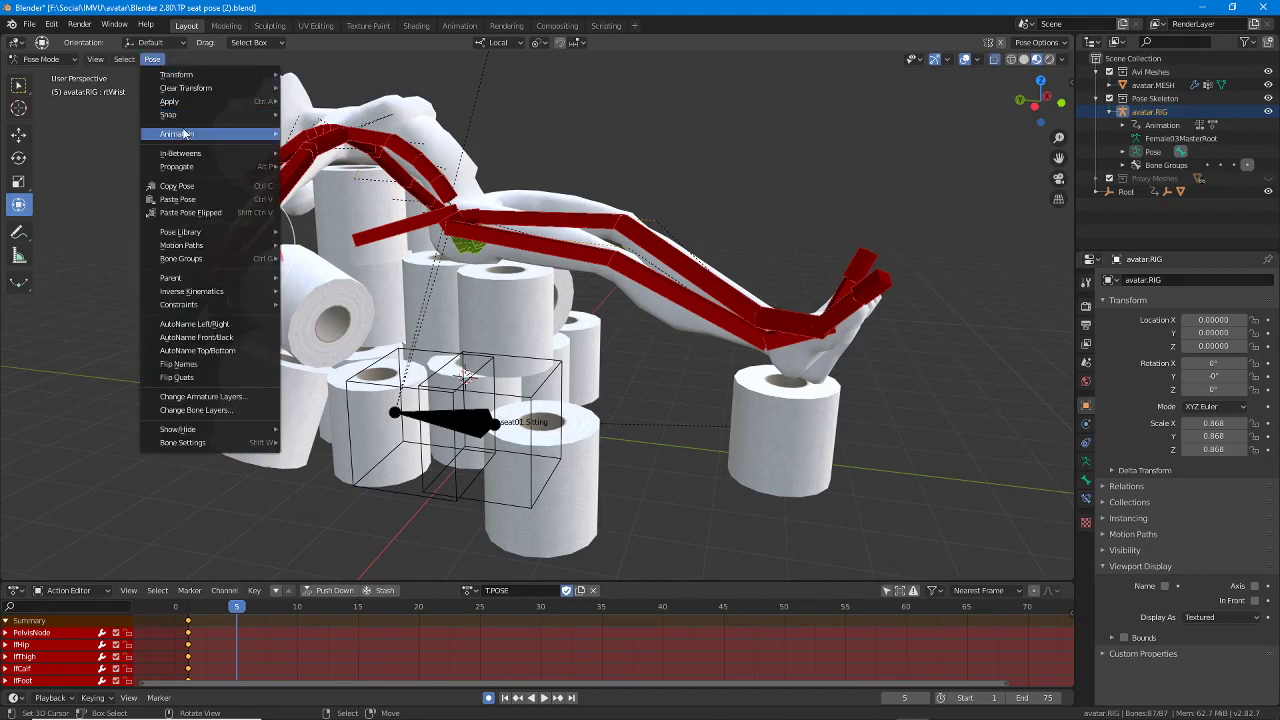
mouse_move(182, 134)
click(310, 133)
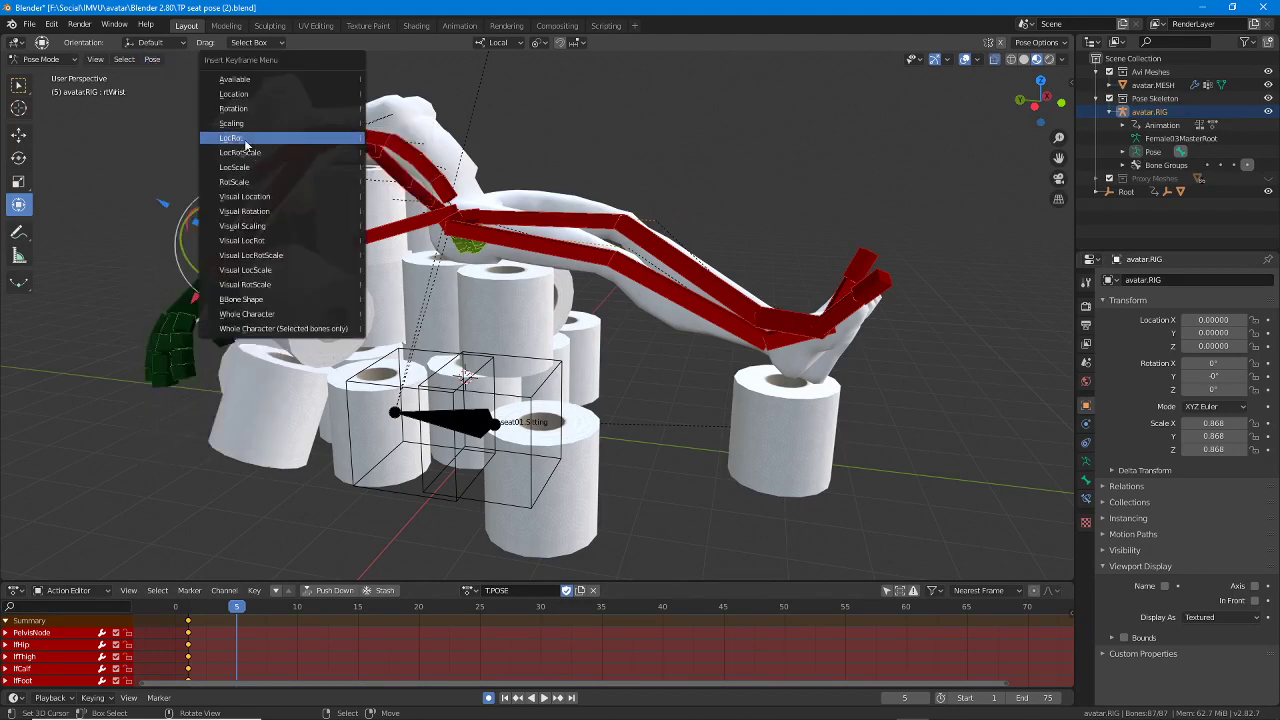
click(237, 141)
Step: Move to frame 10 and clear all transforms of the selected bones so the rest pose is keyed there
drag(236, 610, 296, 614)
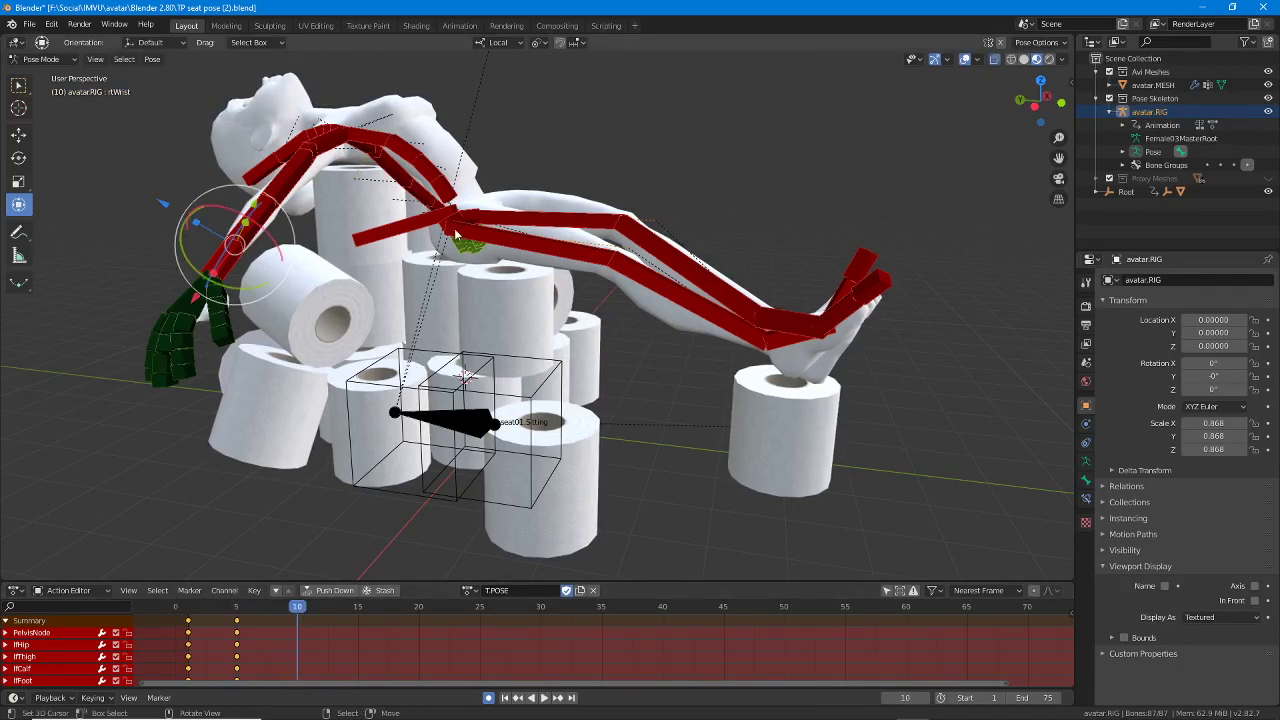
key(alt)
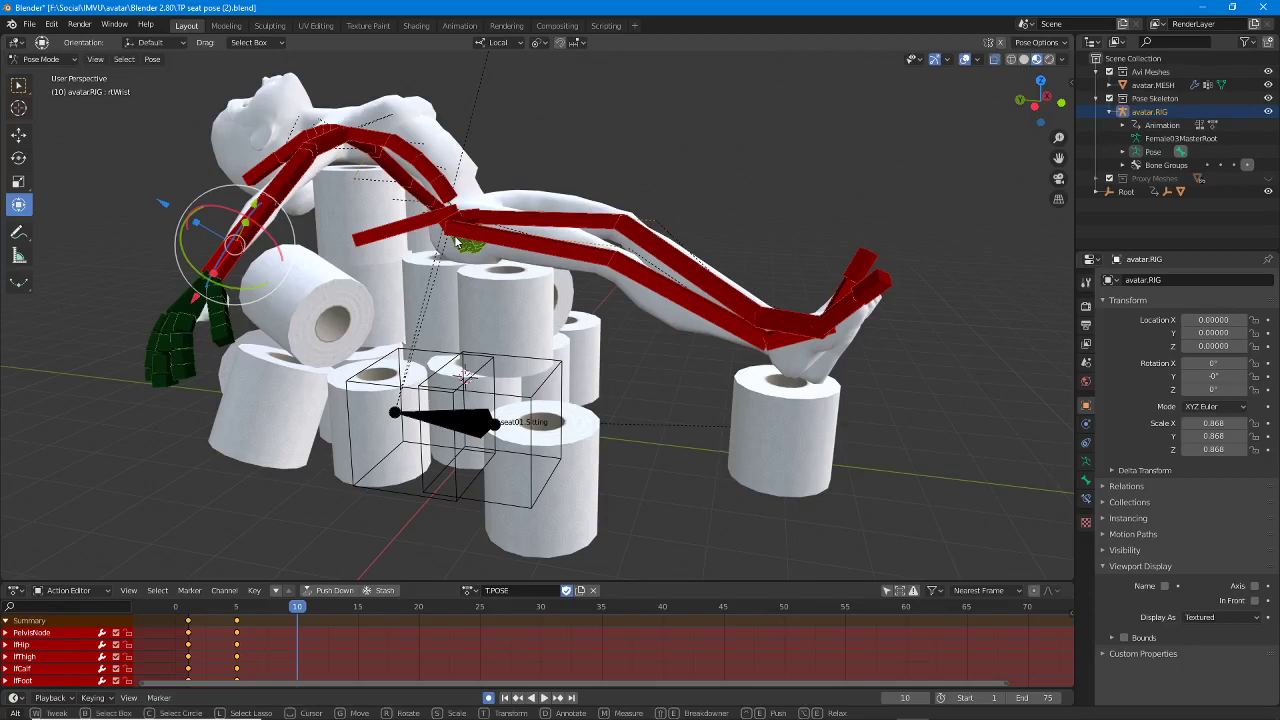
click(152, 58)
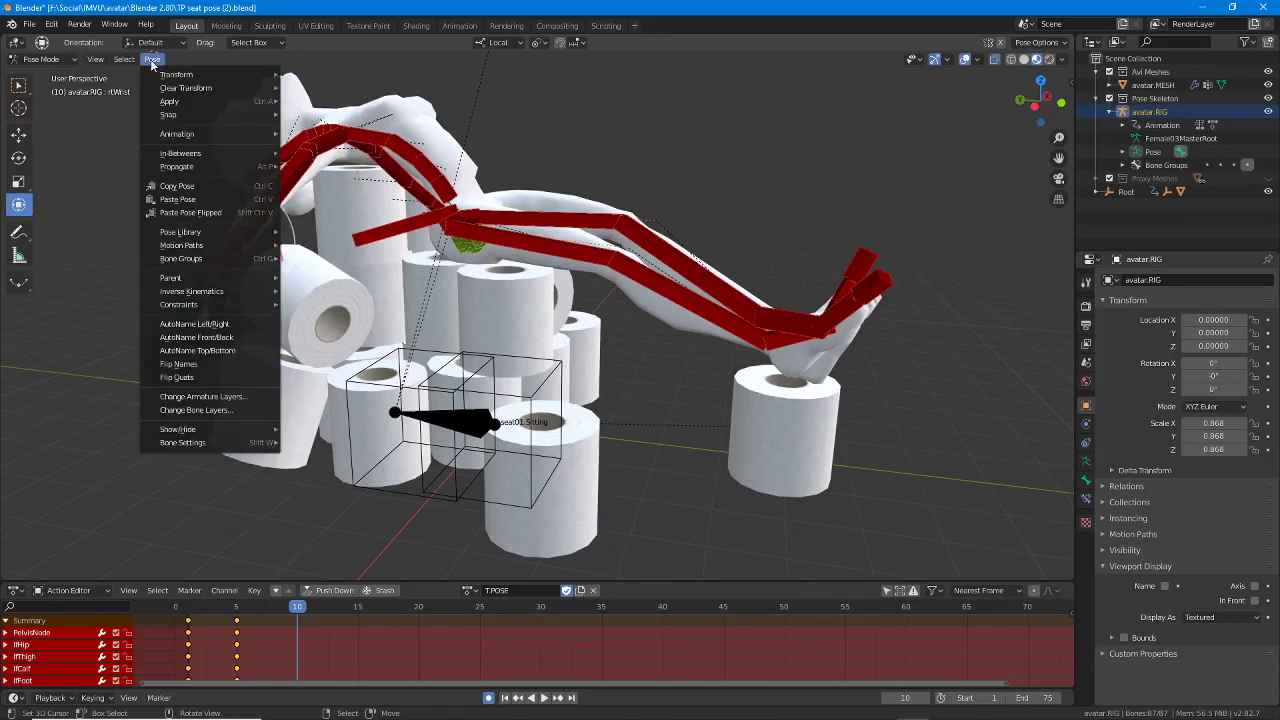
mouse_move(200, 78)
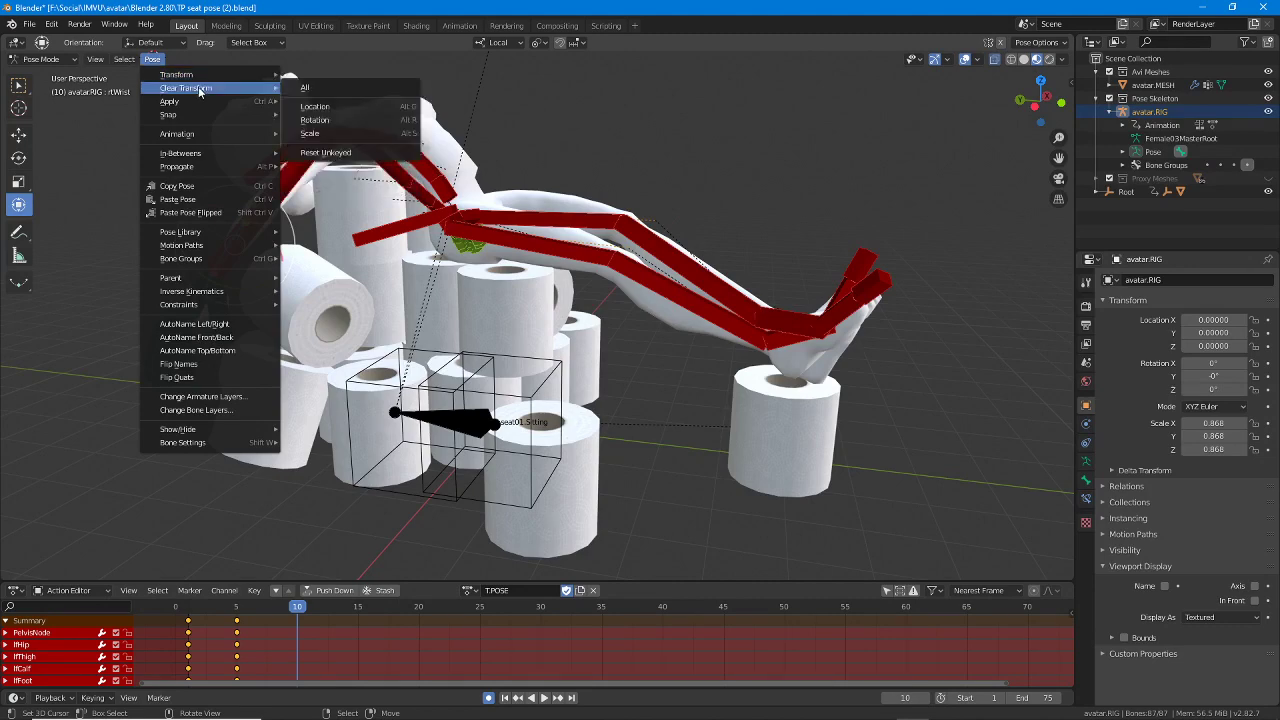
click(330, 87)
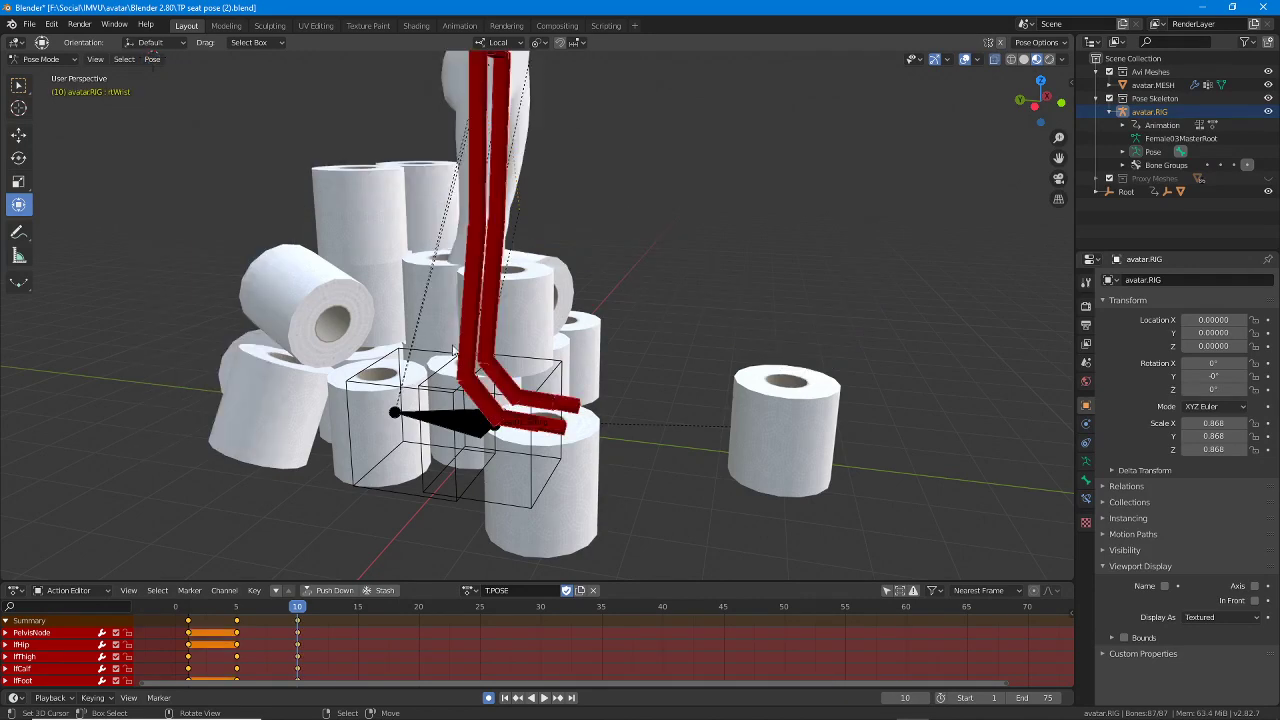
scroll(490, 382, down, 3)
shift+middle_drag(528, 328, 520, 468)
middle_drag(545, 411, 505, 411)
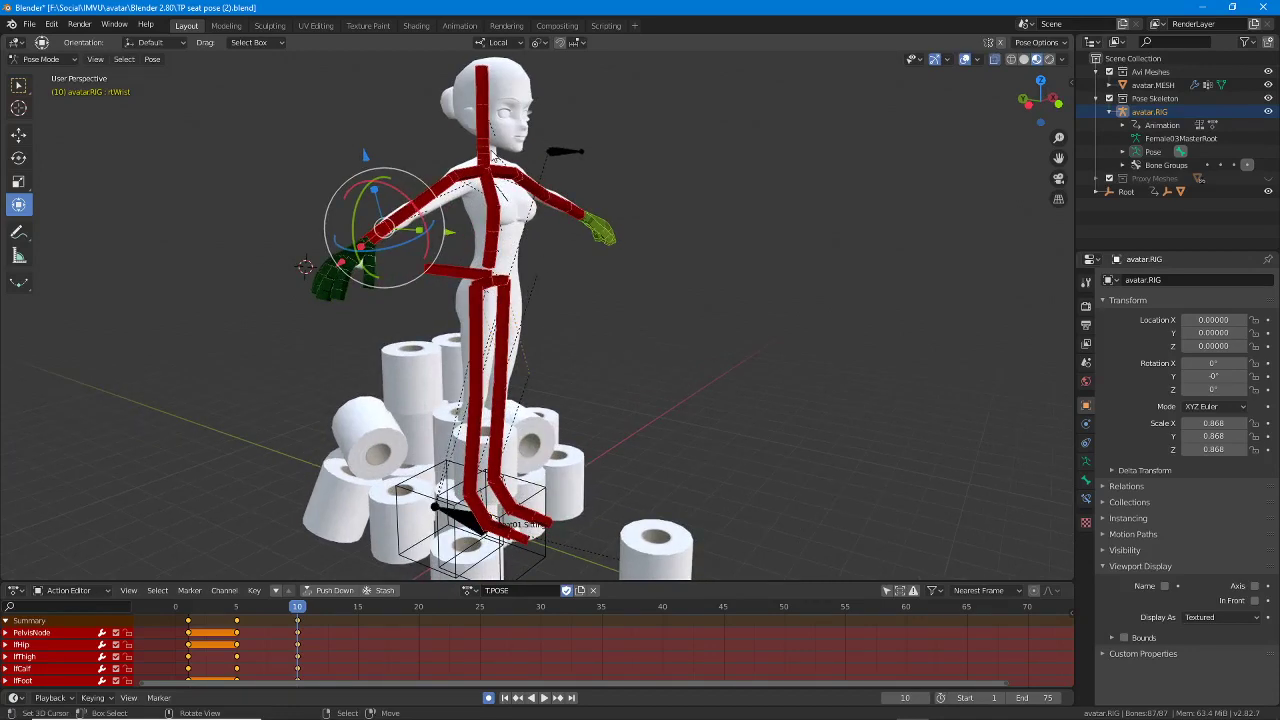
Step: Scrub from frame 10 to frames 1 and 5 and examine the bone channels' keyframes in a maximized Action Editor
mouse_move(298, 607)
mouse_down()
mouse_move(187, 611)
mouse_move(285, 612)
mouse_move(268, 625)
mouse_move(186, 620)
mouse_move(301, 624)
mouse_up()
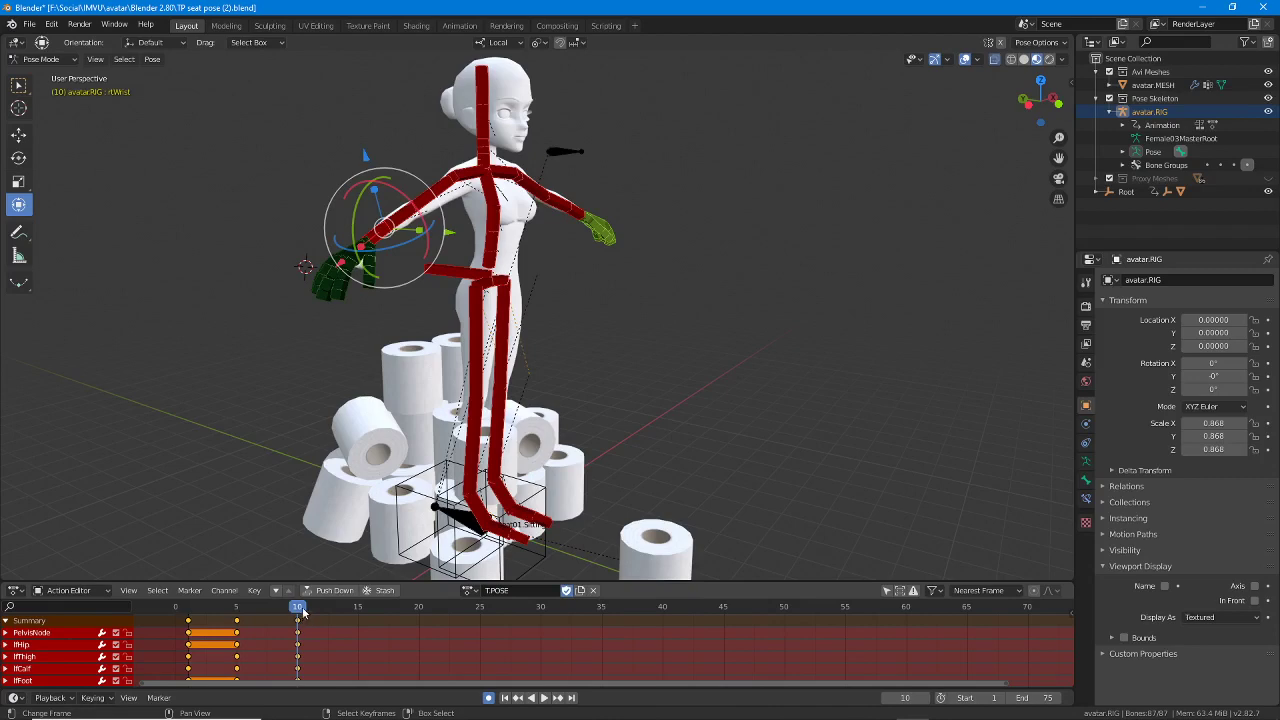
drag(301, 624, 189, 618)
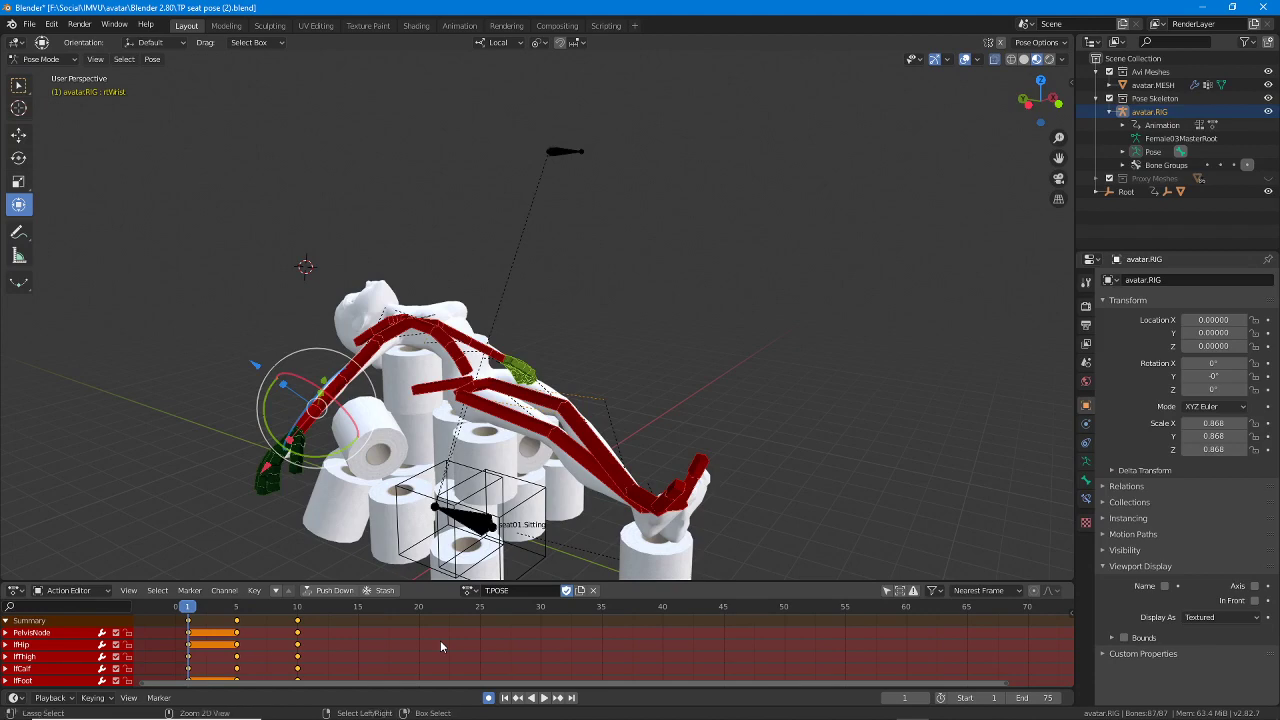
key(ctrl+space)
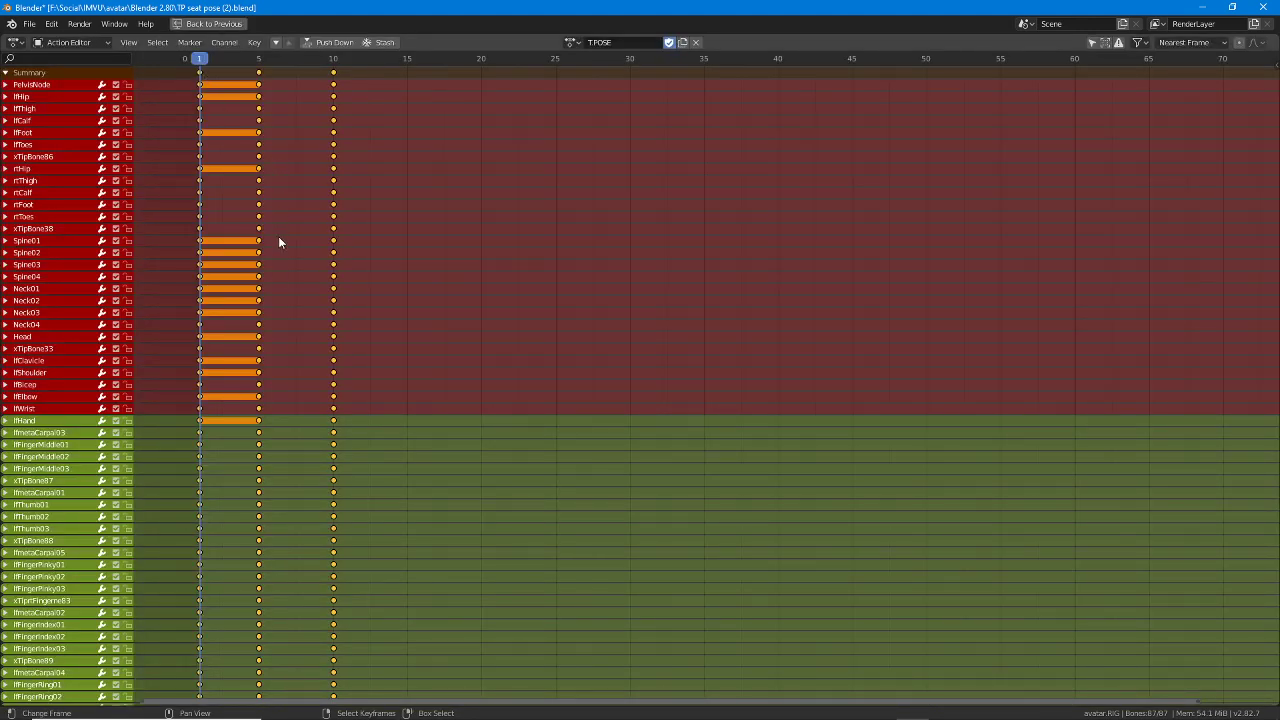
key(alt+a)
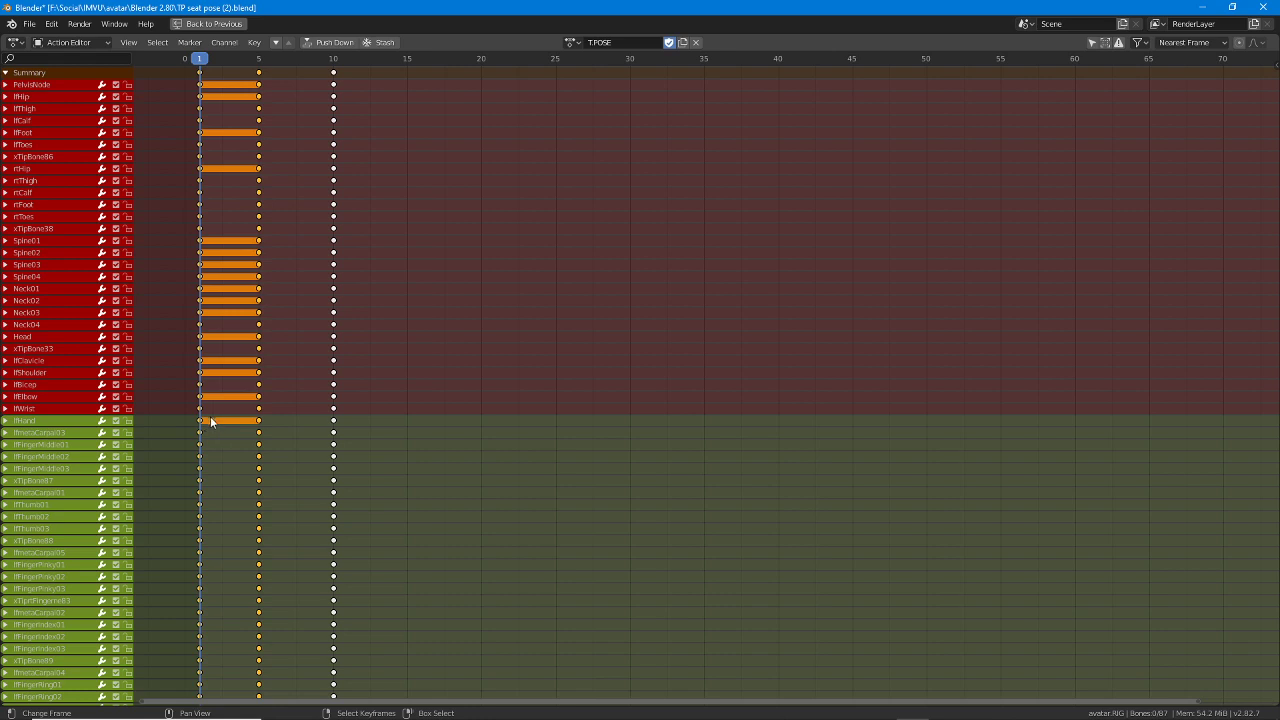
click(230, 60)
mouse_move(238, 64)
mouse_down()
mouse_move(253, 64)
mouse_move(201, 64)
mouse_move(253, 65)
mouse_up()
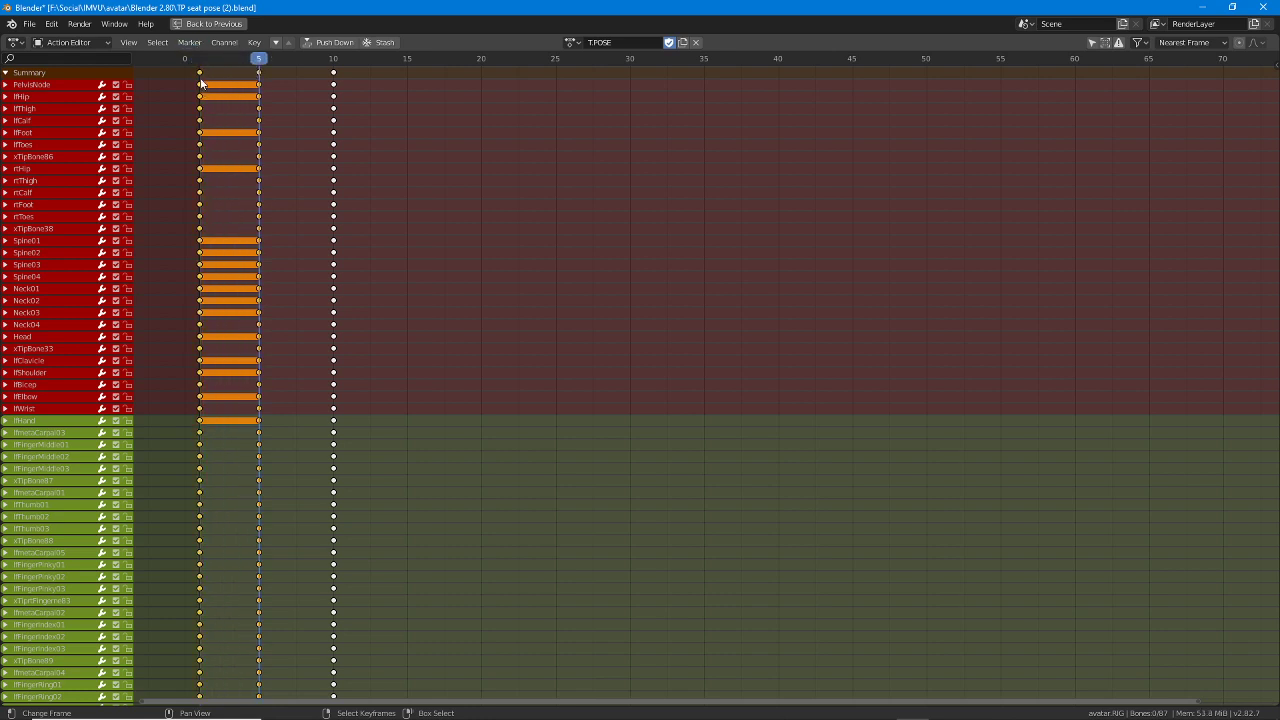
ctrl+drag(201, 120, 231, 192)
mouse_move(260, 120)
ctrl+mouse_down()
mouse_move(263, 232)
mouse_move(234, 244)
mouse_move(267, 251)
ctrl+mouse_up()
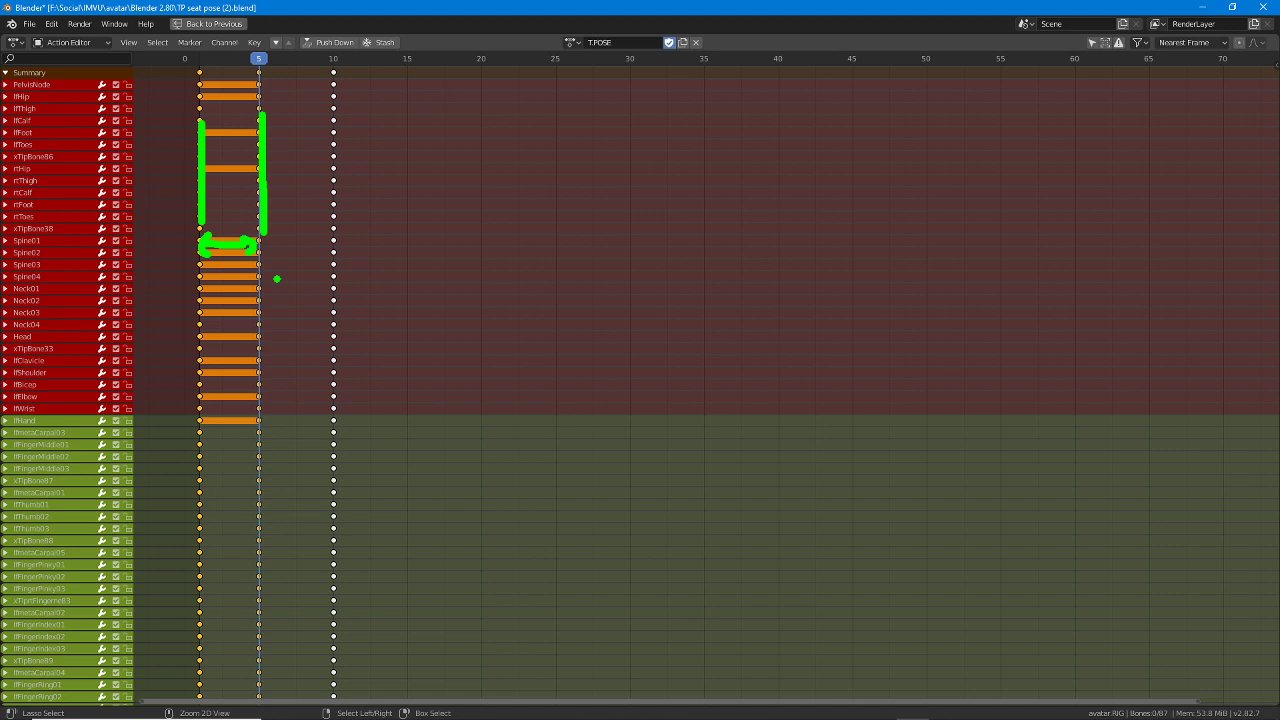
key(Escape)
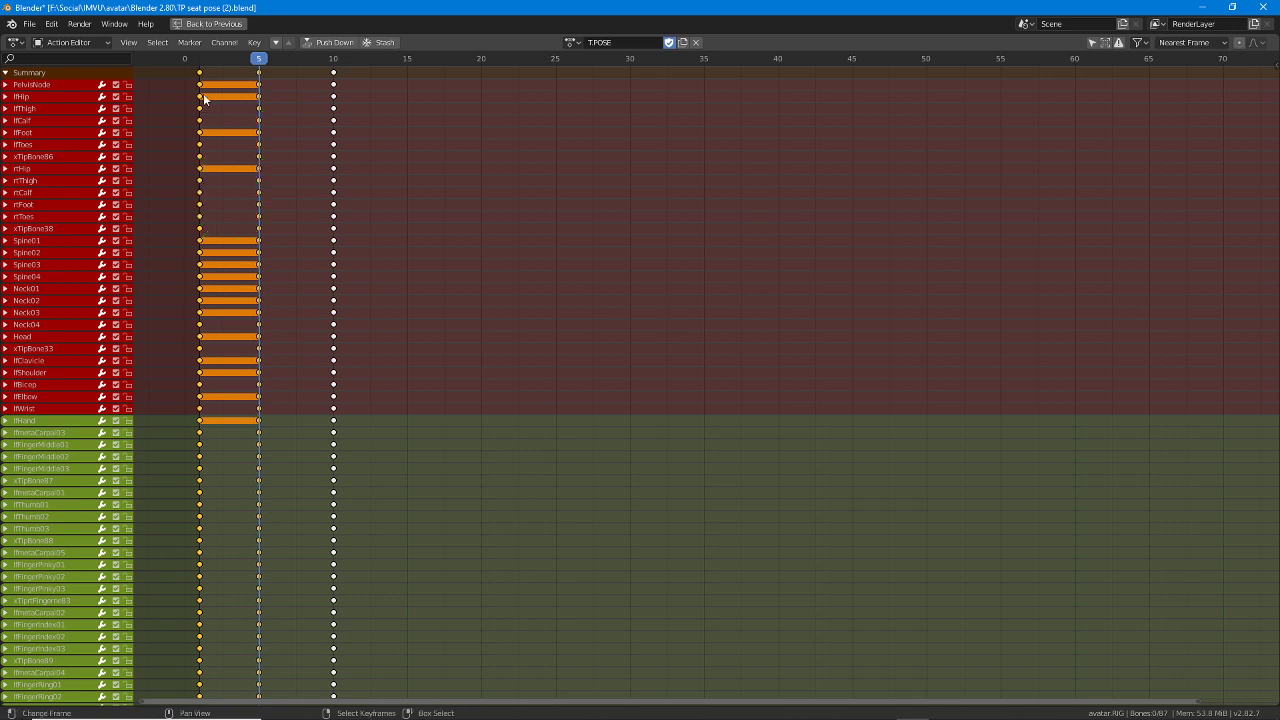
key(ctrl+i)
key(ctrl+space)
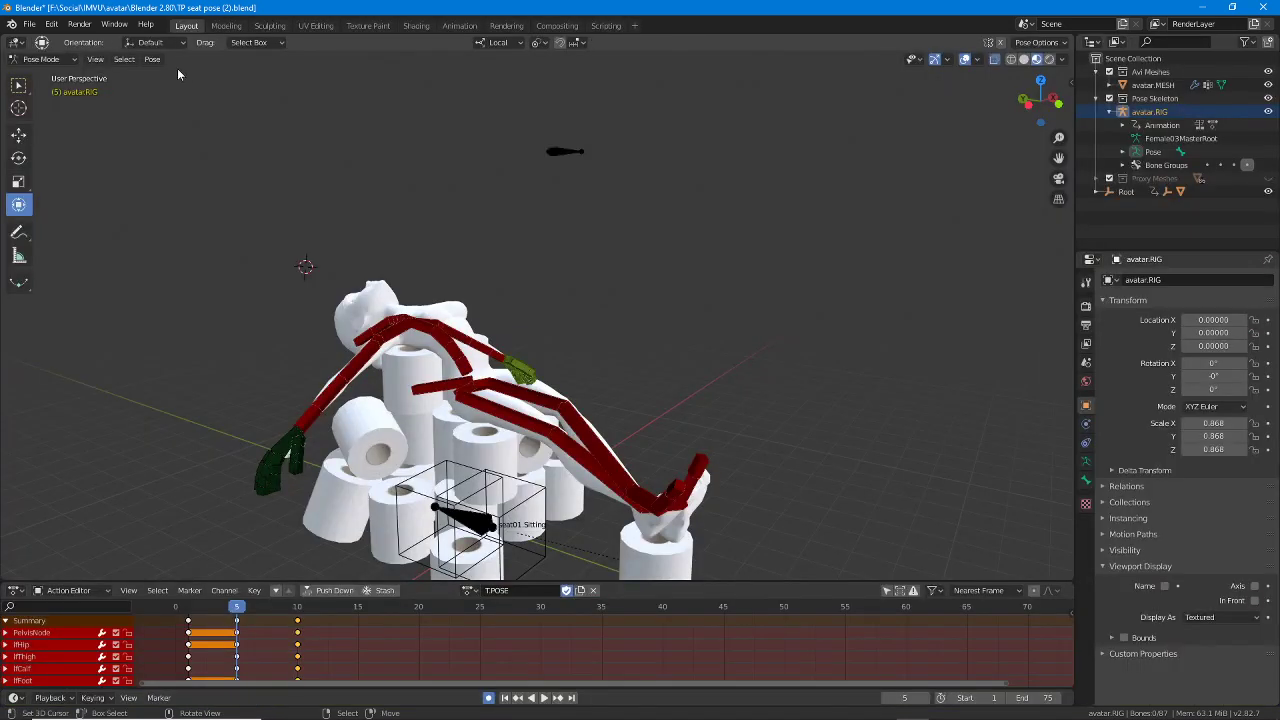
Step: Compare the avatar's reclining pose at frames 1 and 5 from different angles, ending on frame 5
shift+middle_drag(399, 441, 385, 350)
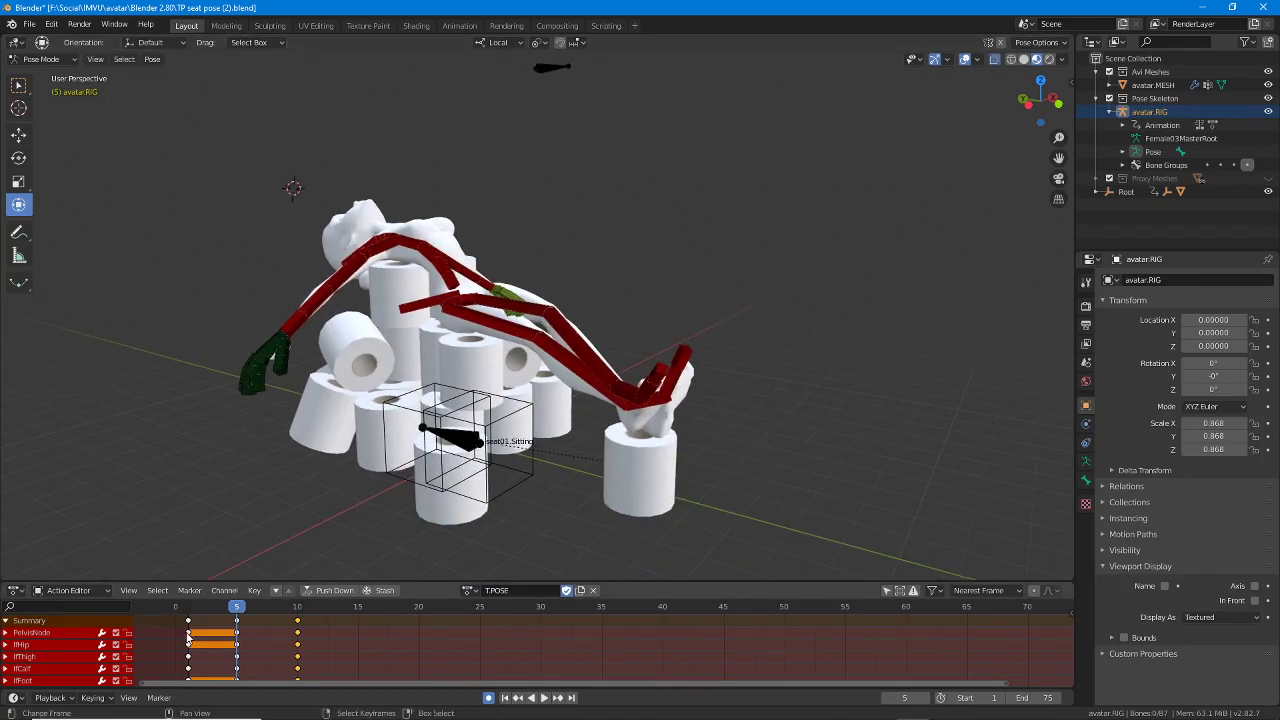
scroll(205, 640, down, 2)
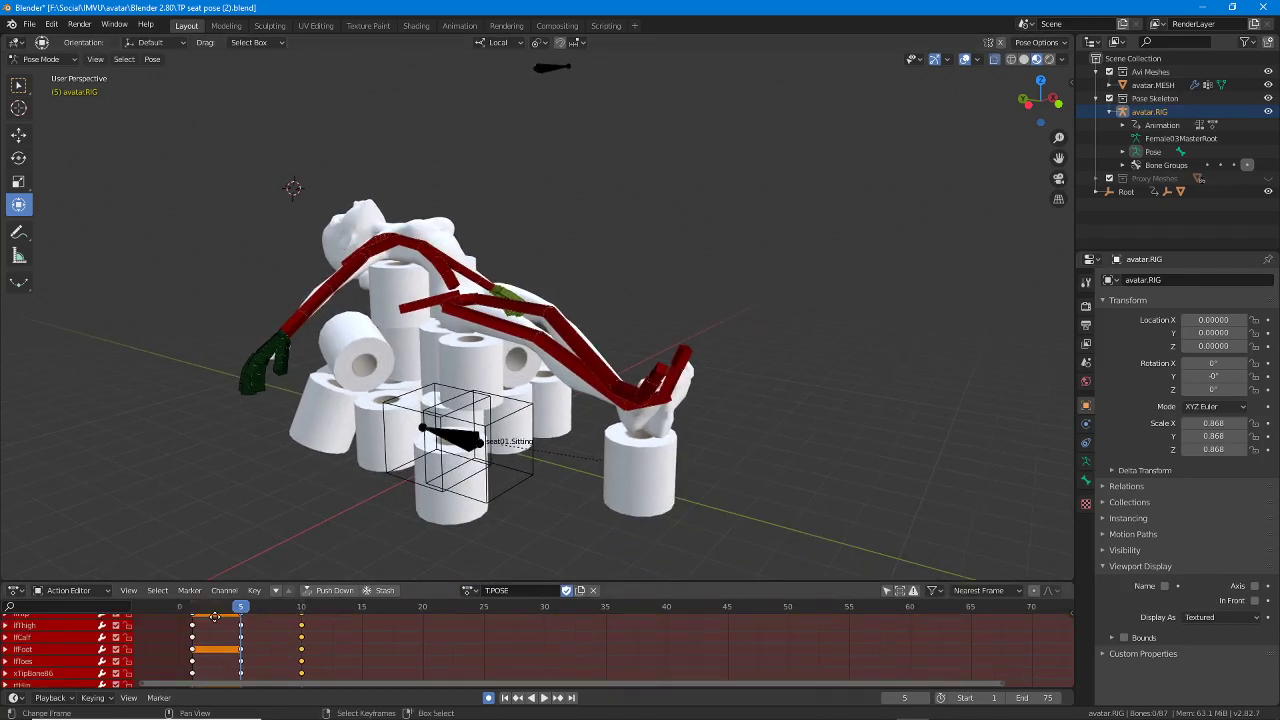
drag(241, 609, 196, 614)
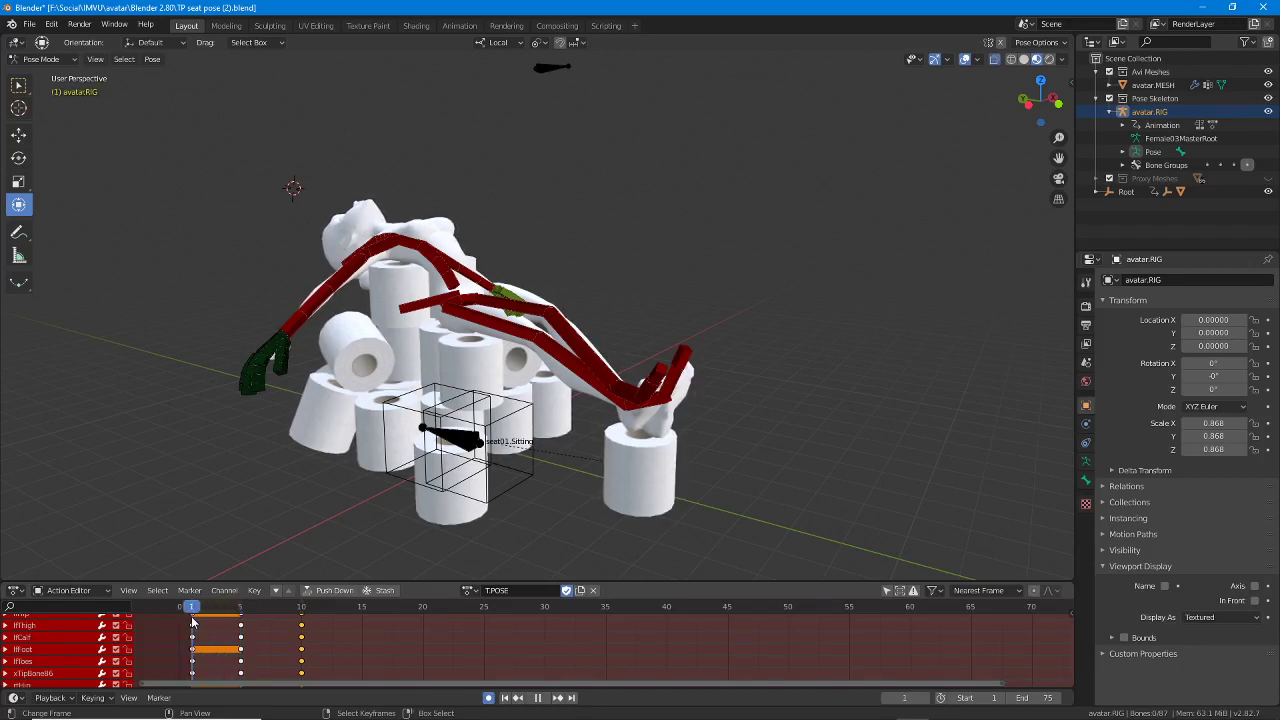
key(space)
middle_drag(398, 343, 440, 350)
drag(194, 606, 244, 615)
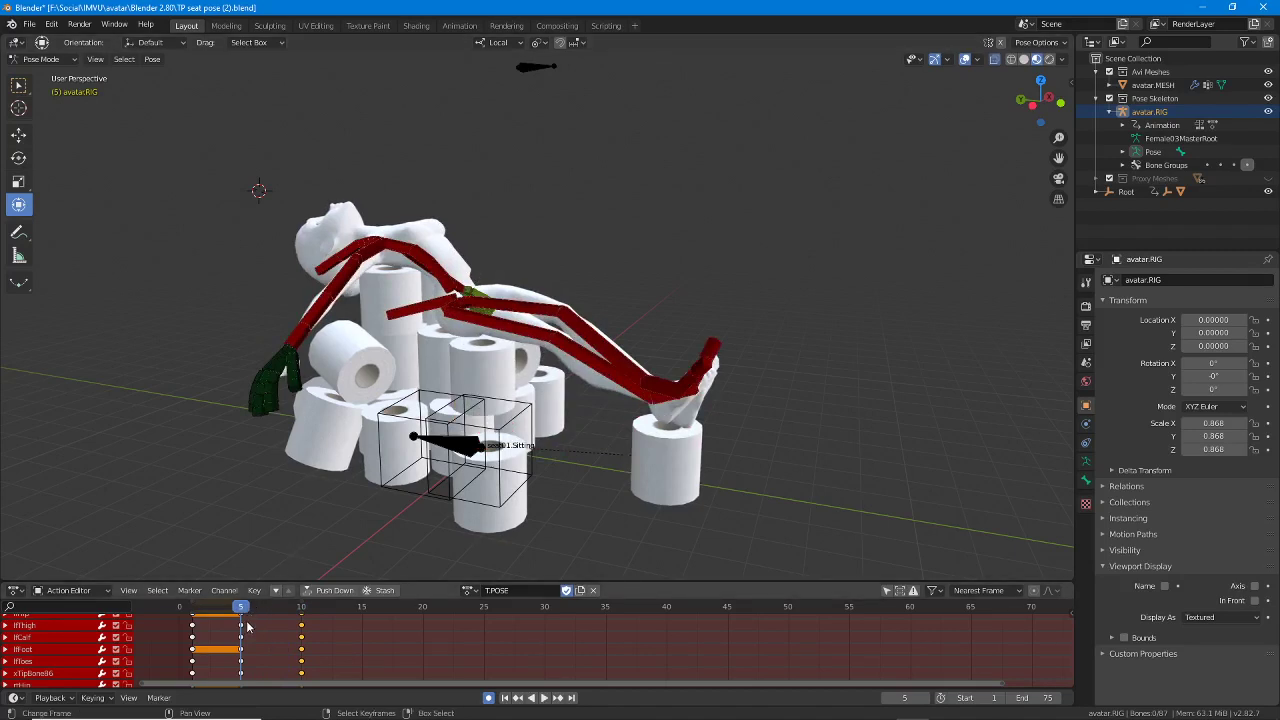
mouse_move(244, 614)
mouse_down()
mouse_move(305, 610)
mouse_move(202, 614)
mouse_move(303, 610)
mouse_move(241, 617)
mouse_up()
middle_drag(470, 330, 436, 330)
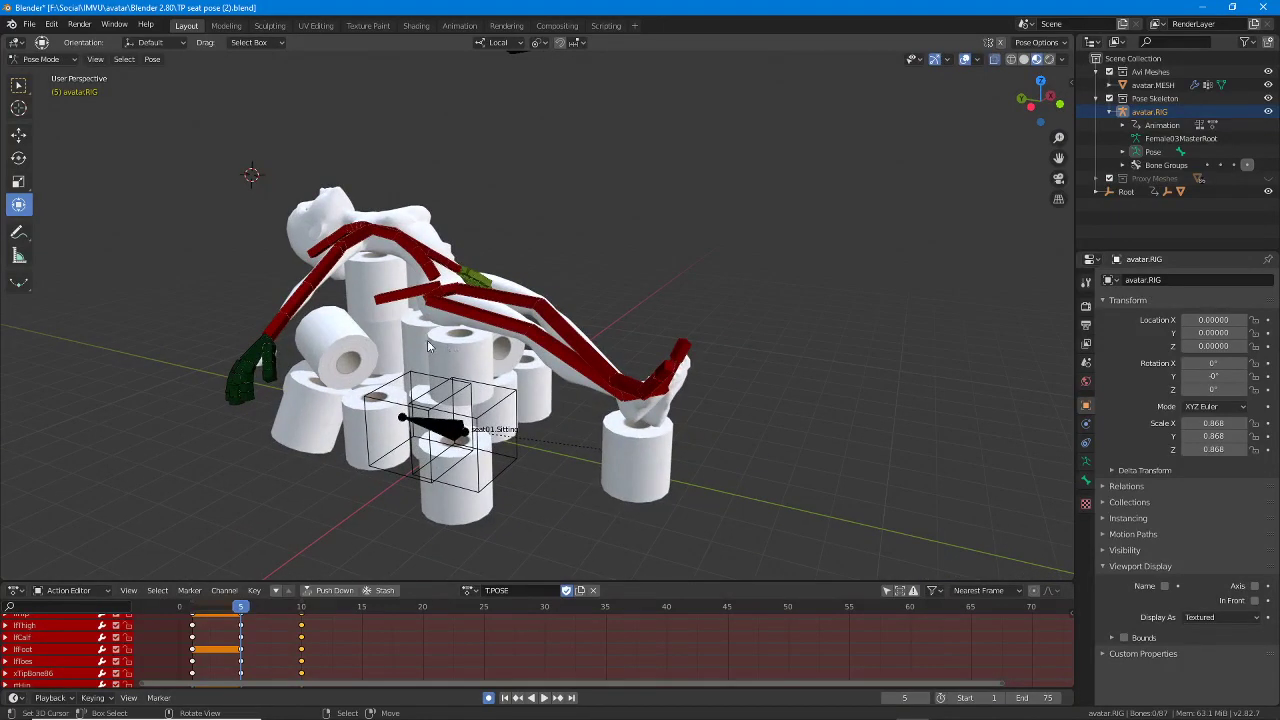
Step: Save the pose file and switch the rig from Pose Mode to Object Mode
key(ctrl+s)
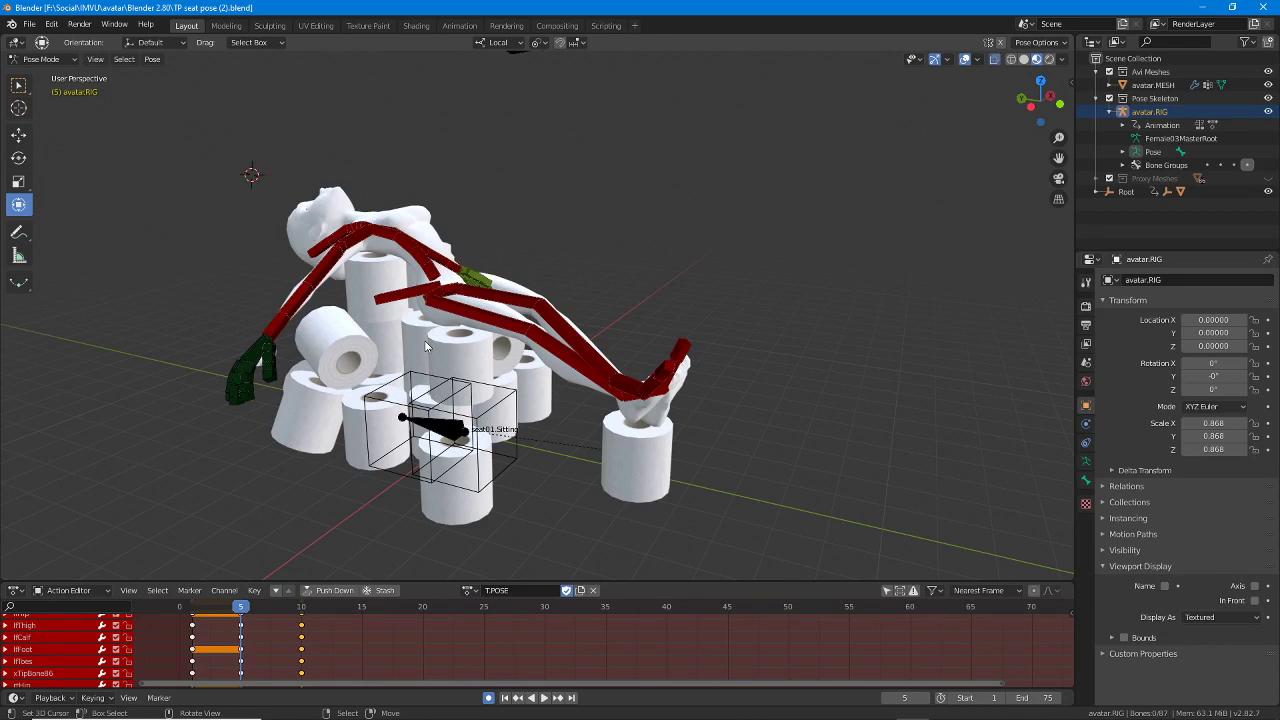
middle_drag(568, 239, 556, 285)
key(ctrl+s)
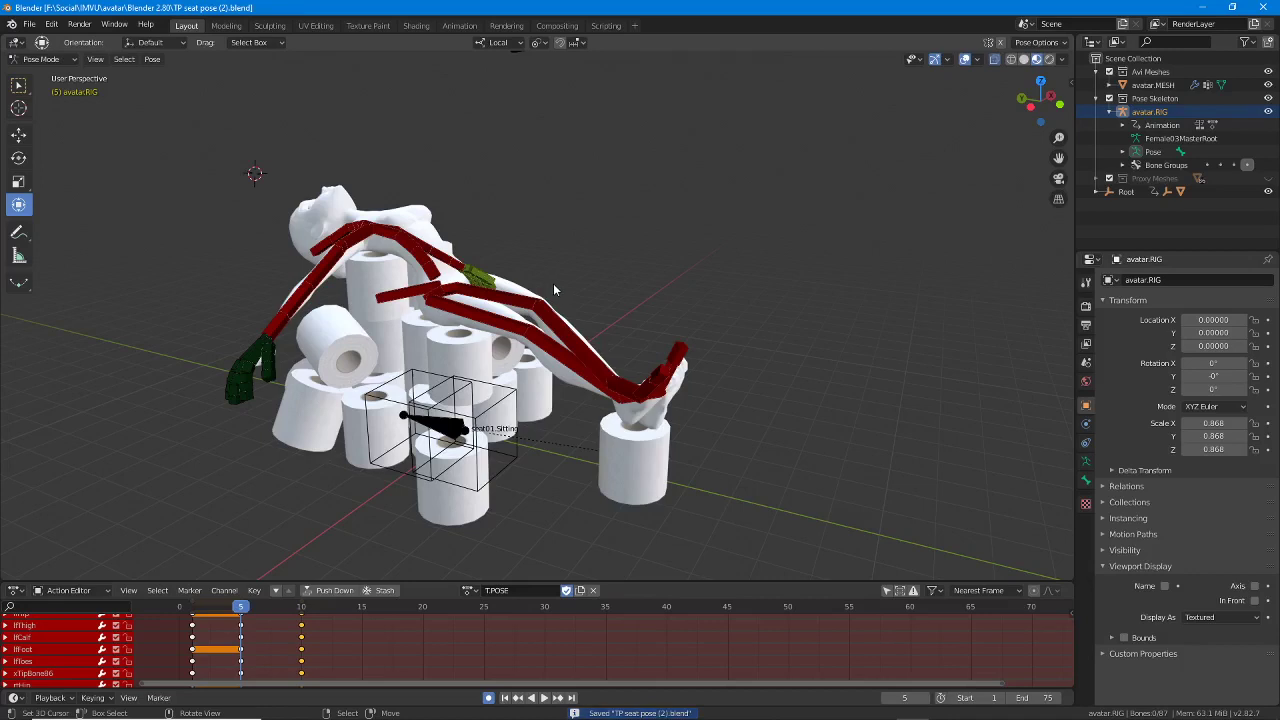
key(ctrl+Tab)
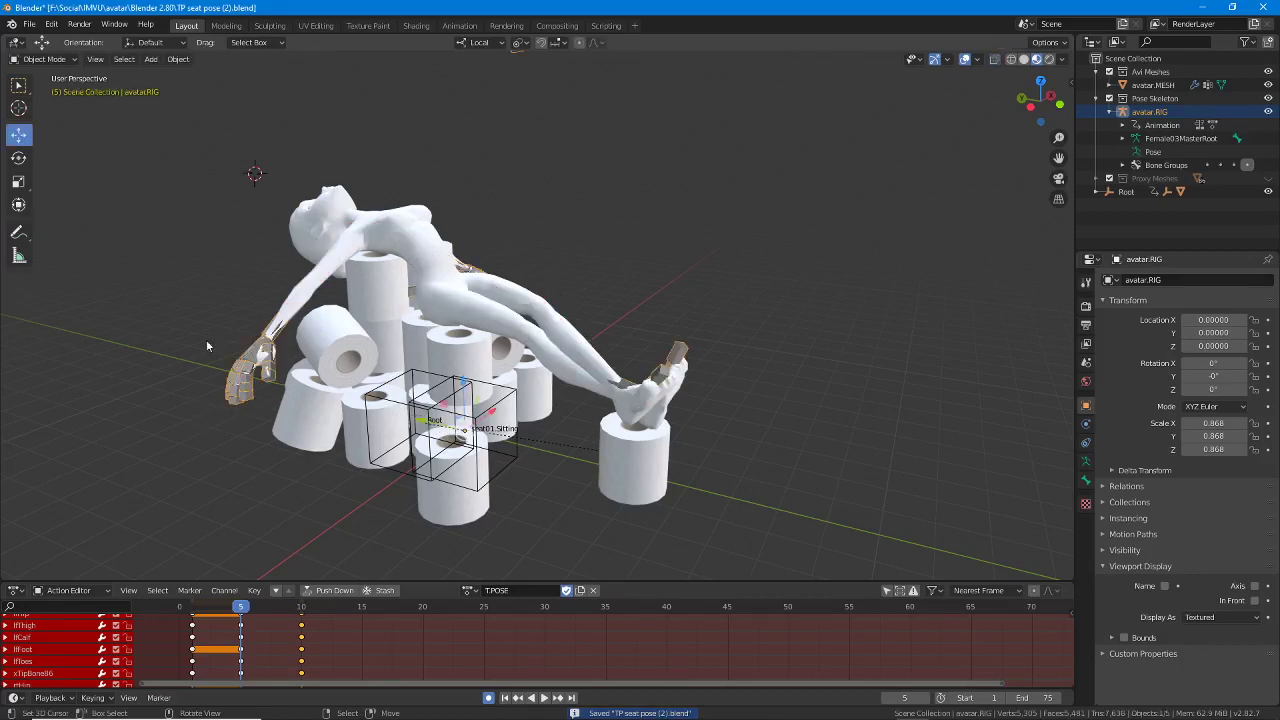
click(45, 59)
click(52, 76)
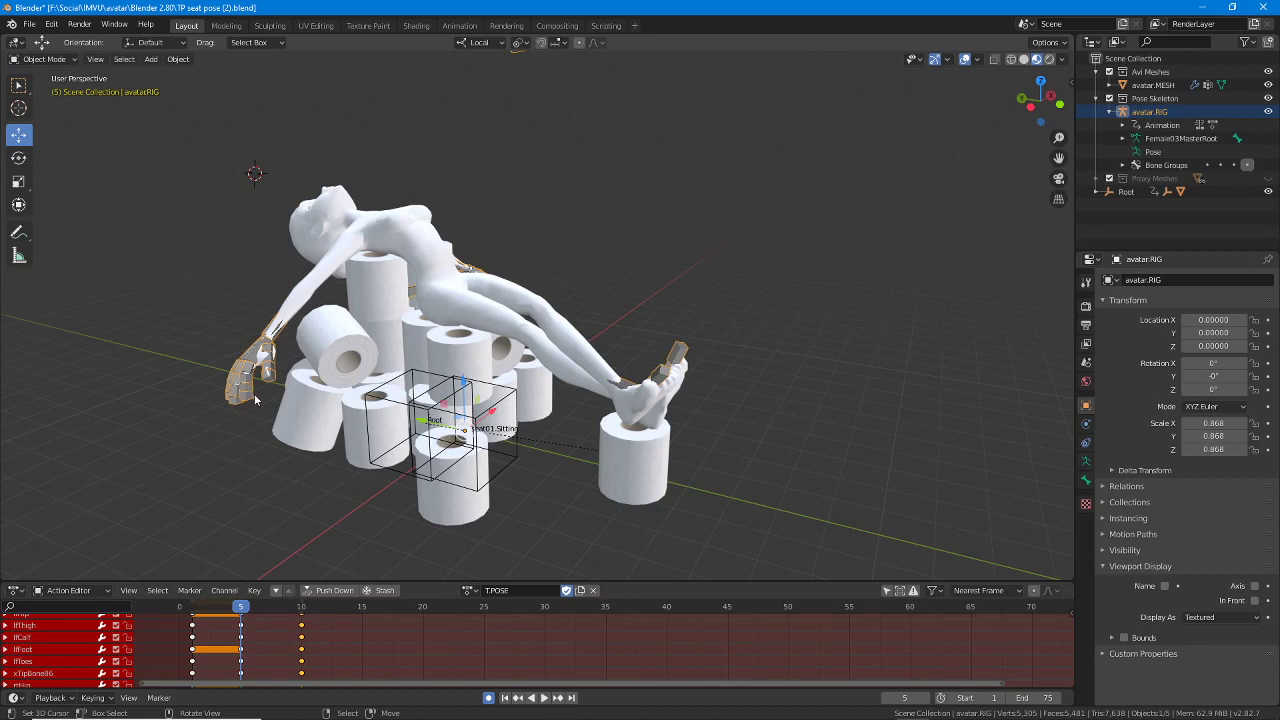
Step: Review the FBX geometry, armature and bake animation options, and export the rig over the existing TP seat pose (2).fbx
click(31, 24)
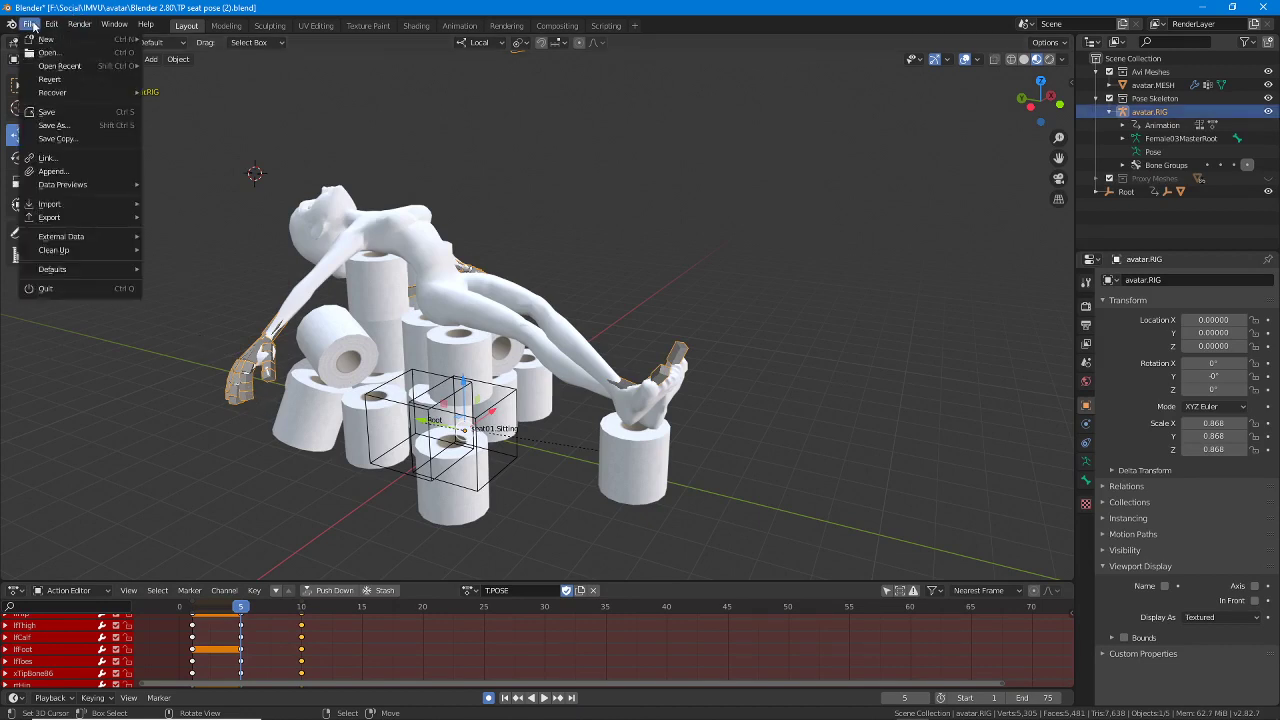
mouse_move(50, 218)
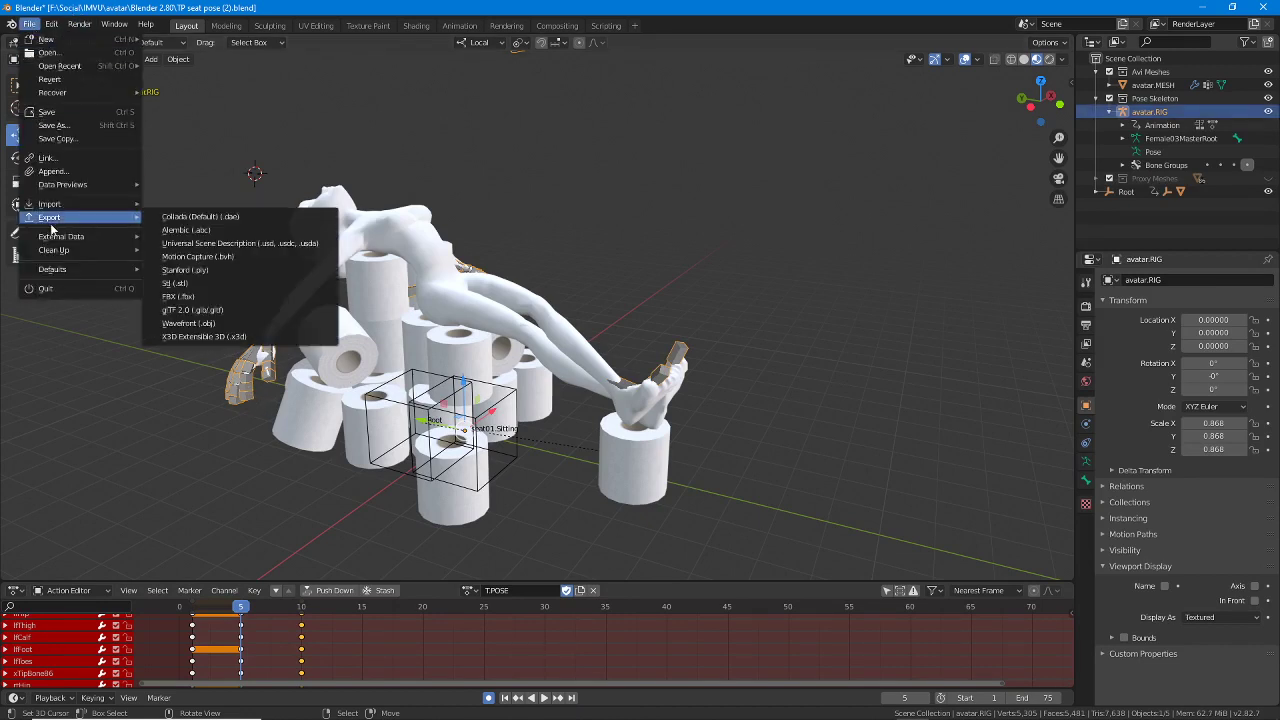
click(210, 300)
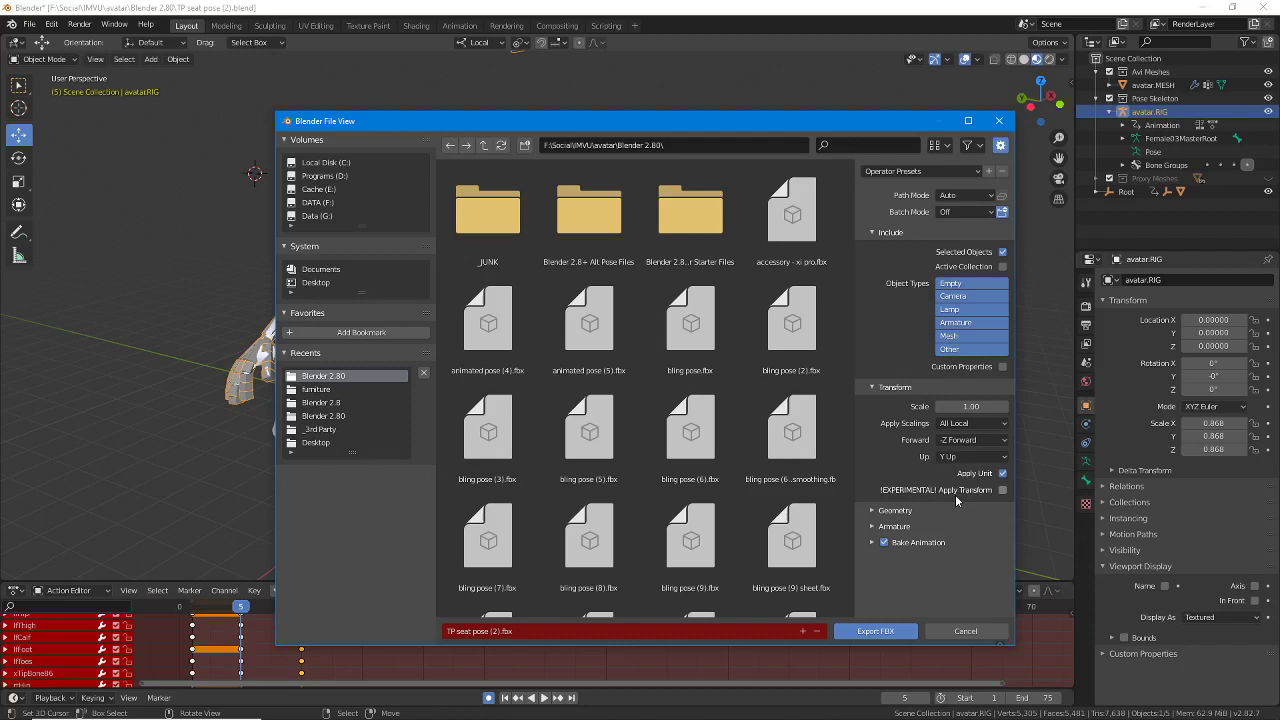
click(885, 512)
scroll(895, 482, down, 1)
click(875, 595)
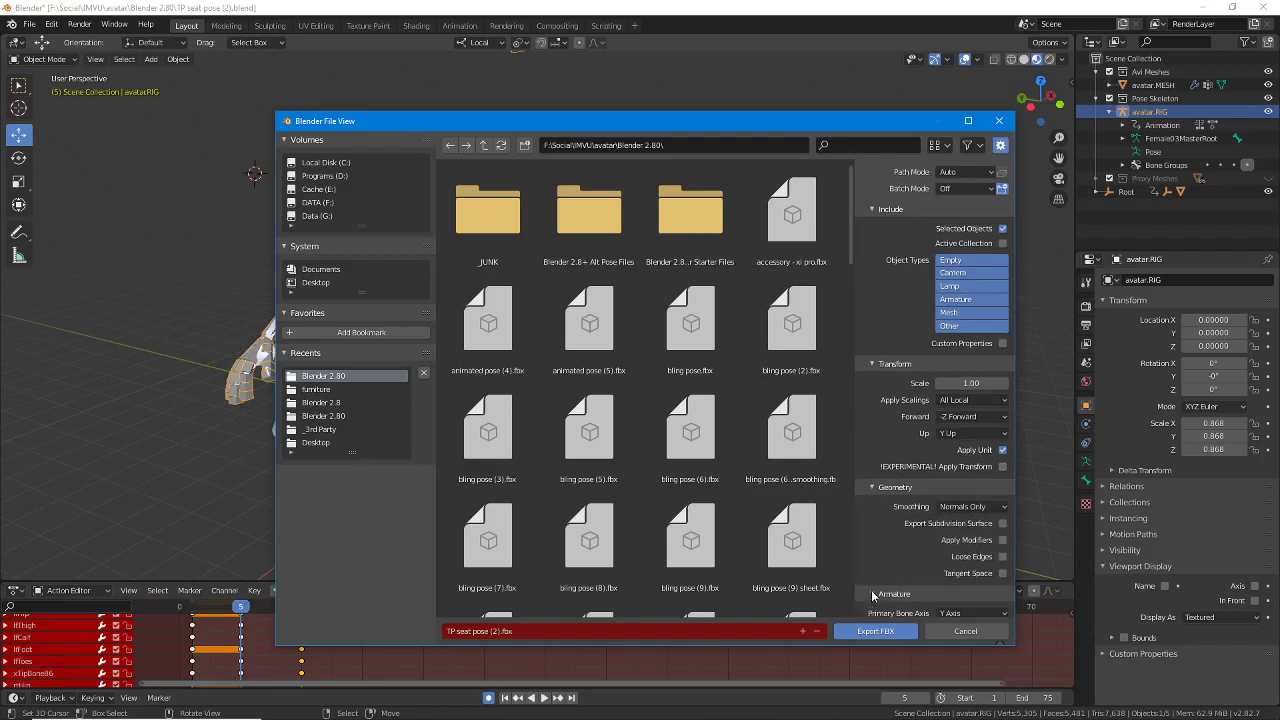
scroll(872, 600, down, 4)
click(874, 610)
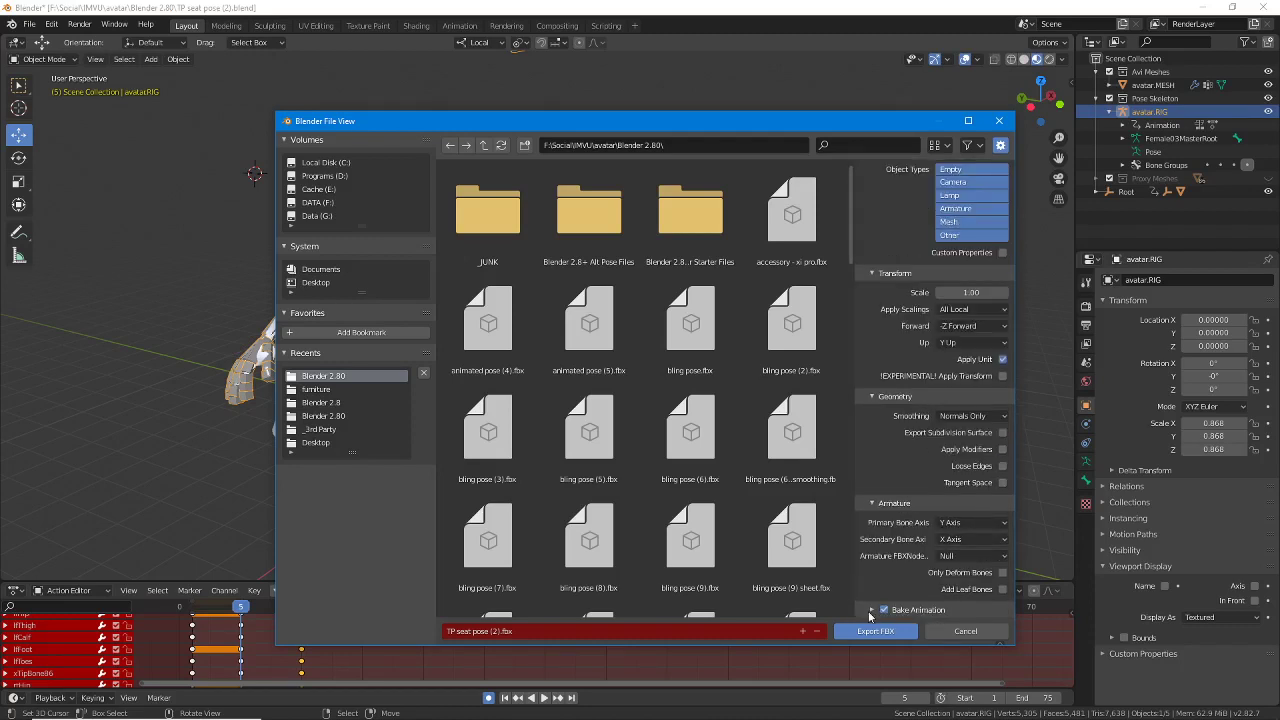
scroll(876, 595, down, 4)
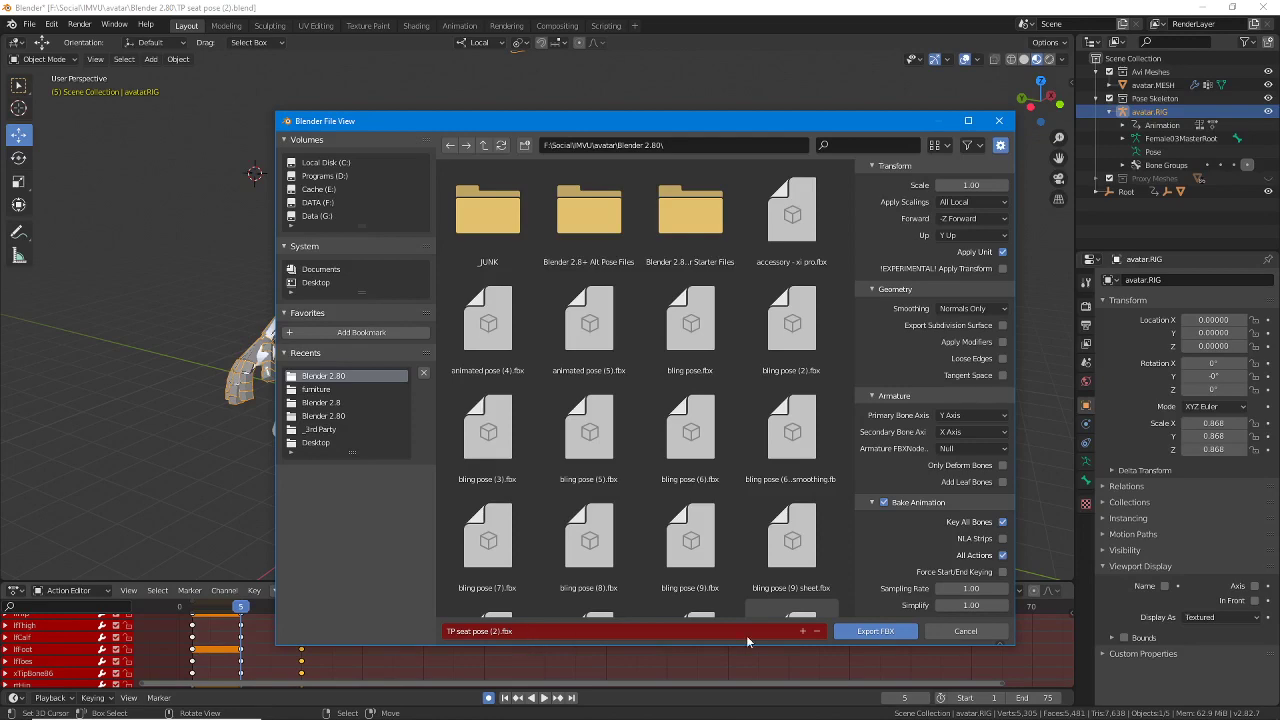
click(876, 631)
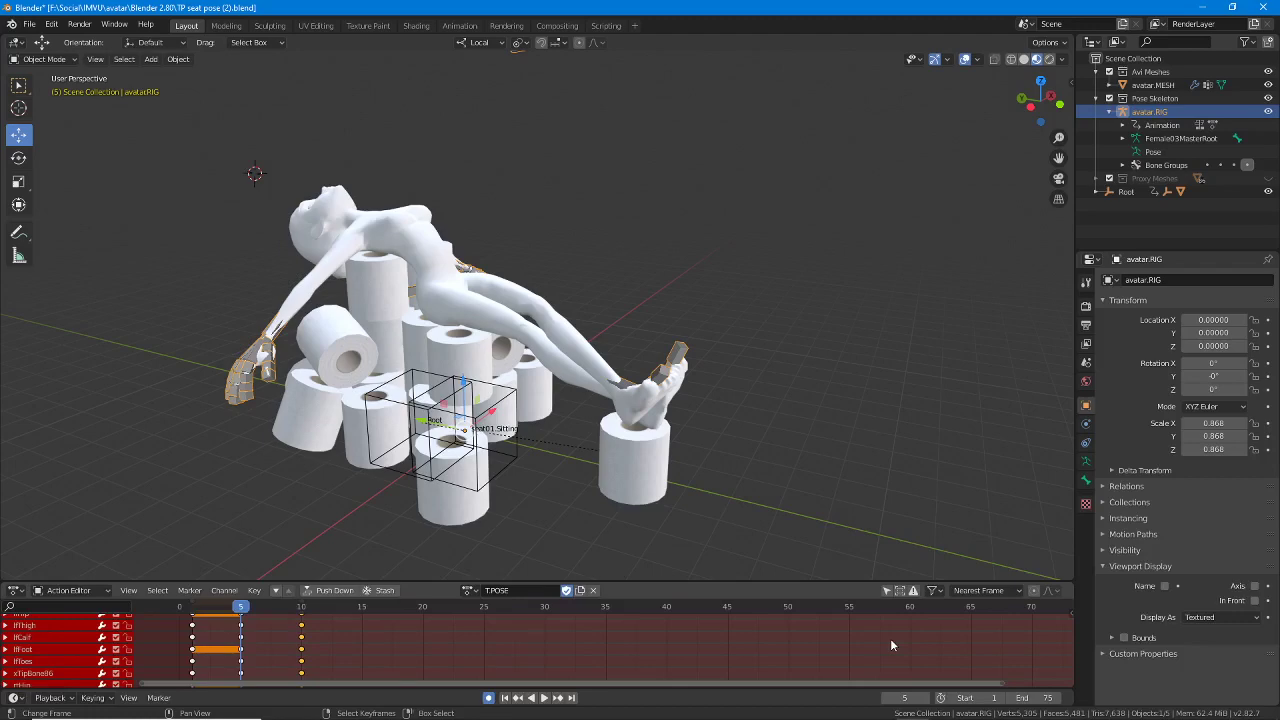
Step: Open the recent file thrown (3).blend in a second Blender 2.82a session and select the seat01.Sitting node
click(1202, 7)
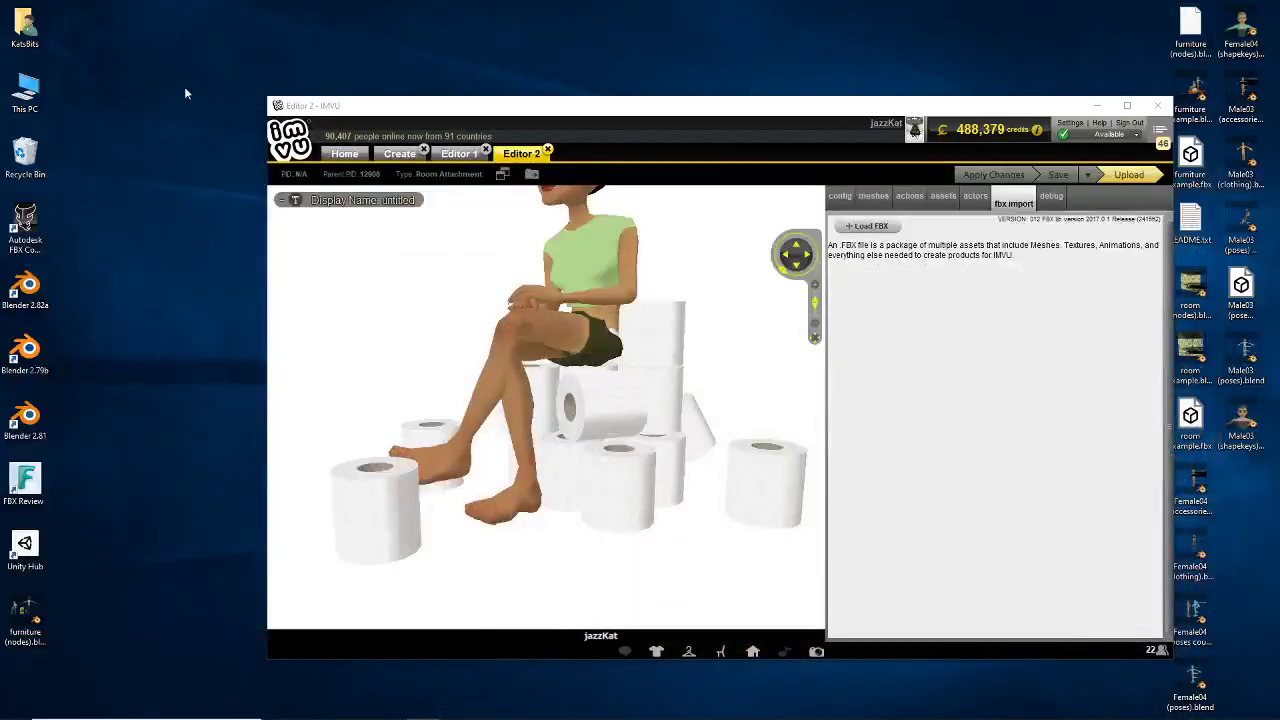
double_click(37, 295)
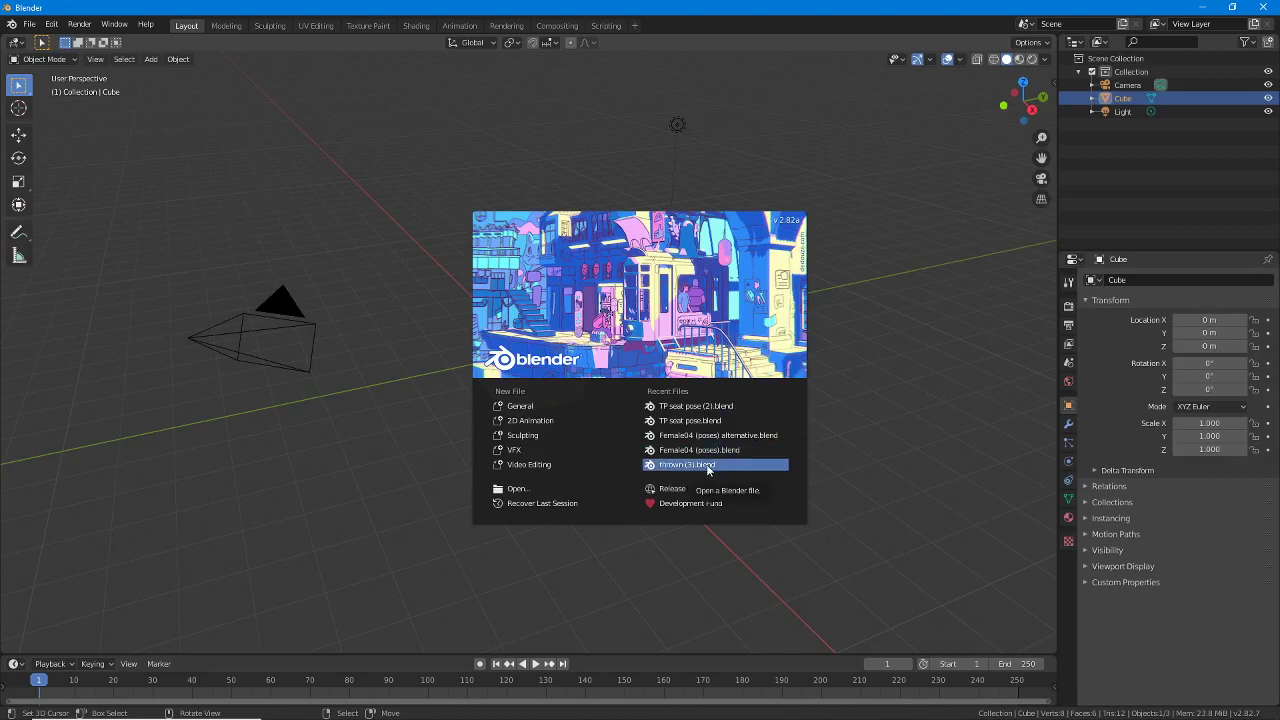
click(32, 24)
click(30, 24)
mouse_move(61, 67)
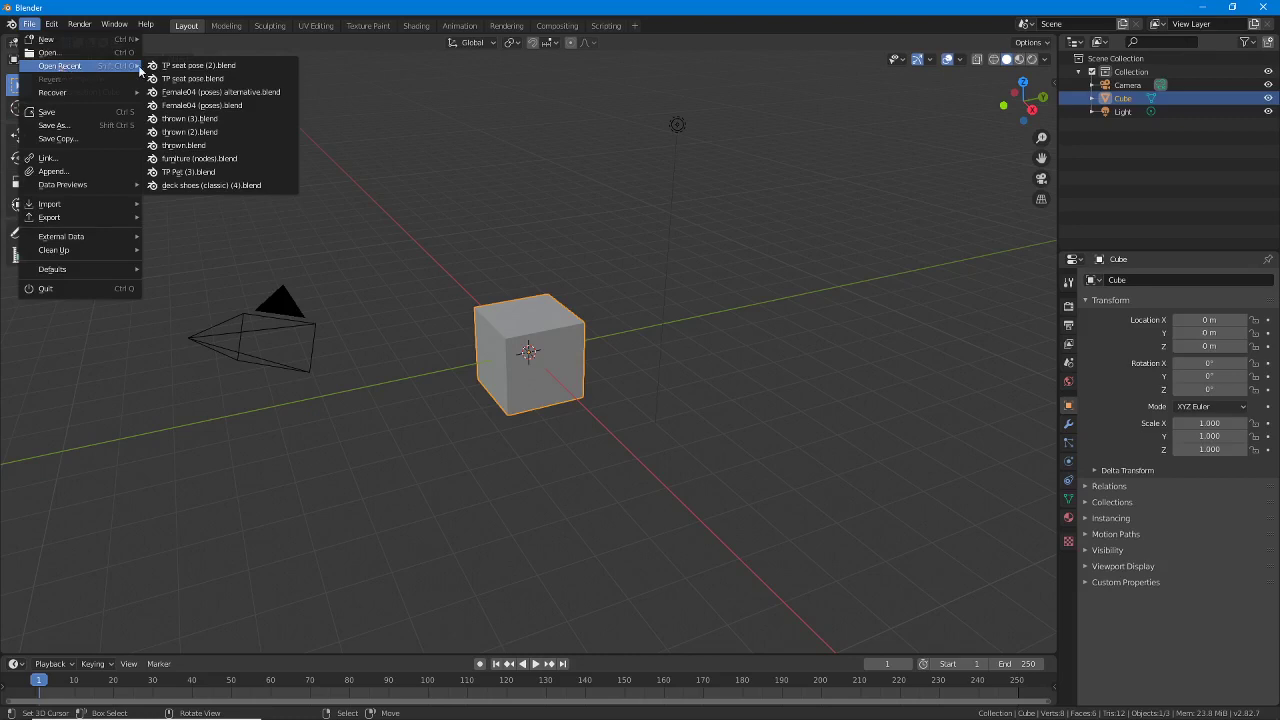
click(208, 122)
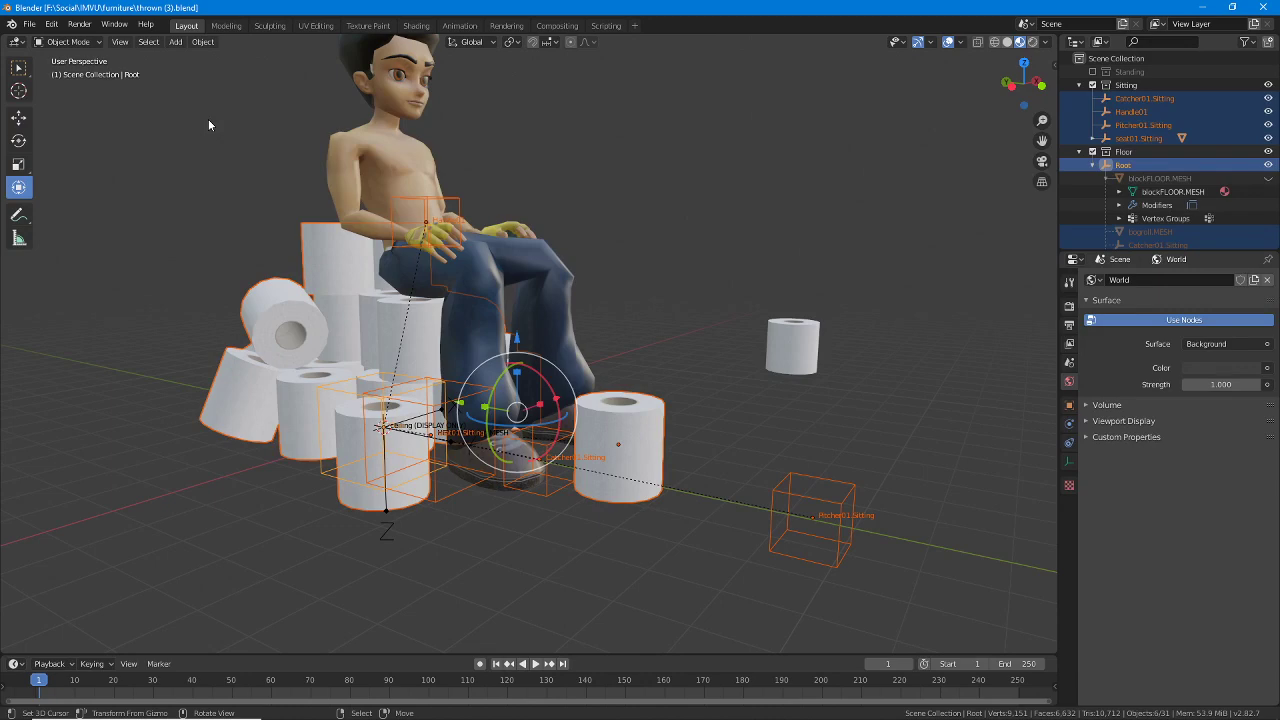
click(449, 495)
middle_drag(449, 495, 488, 476)
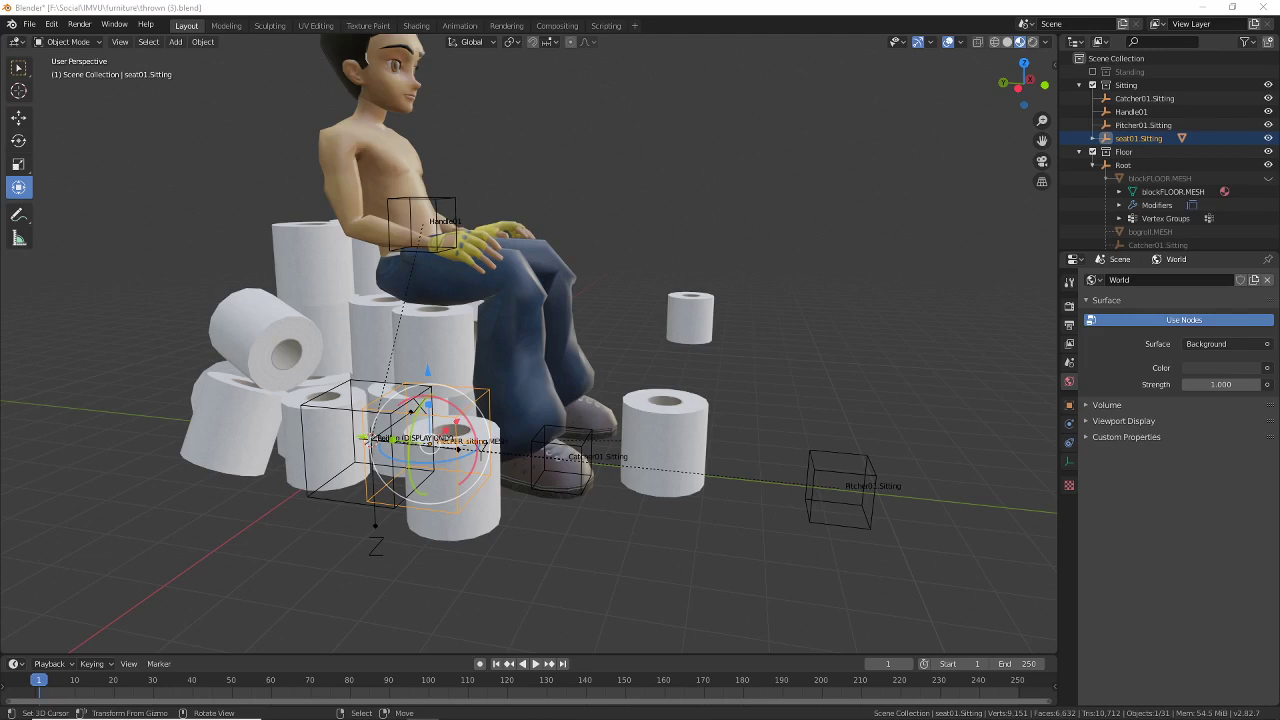
middle_drag(486, 446, 600, 445)
key(alt+Tab)
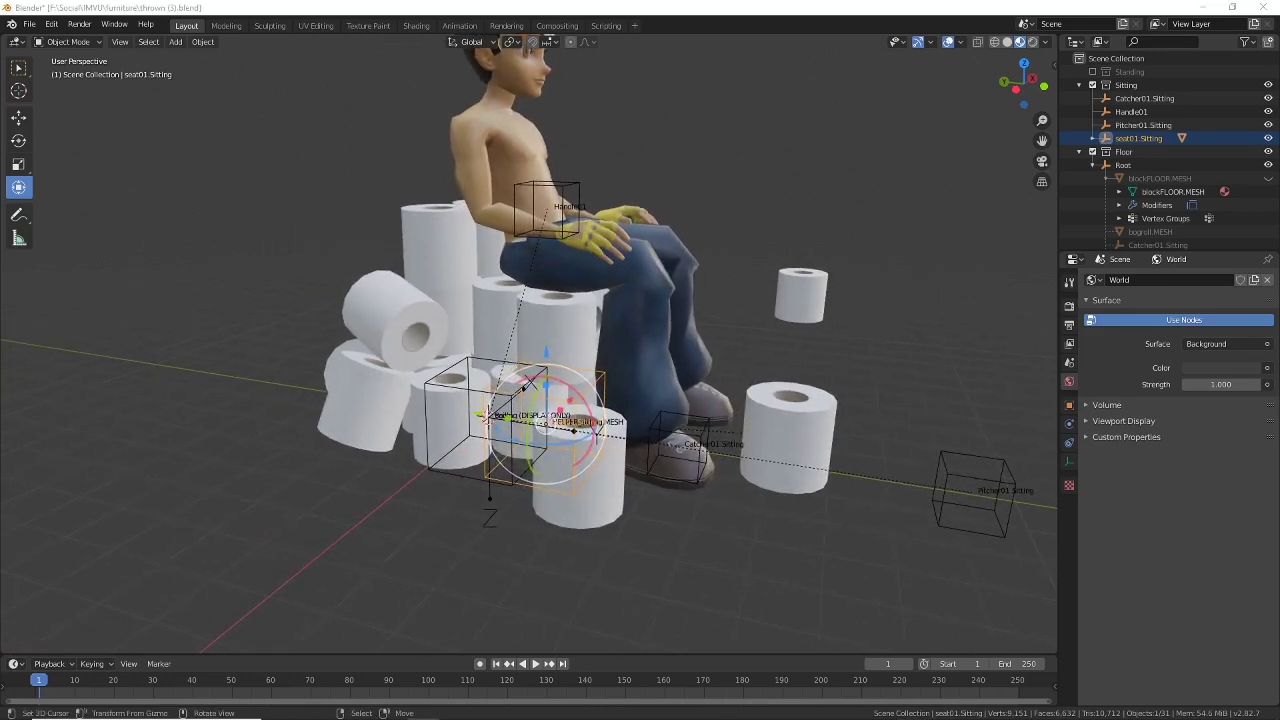
middle_drag(540, 422, 512, 437)
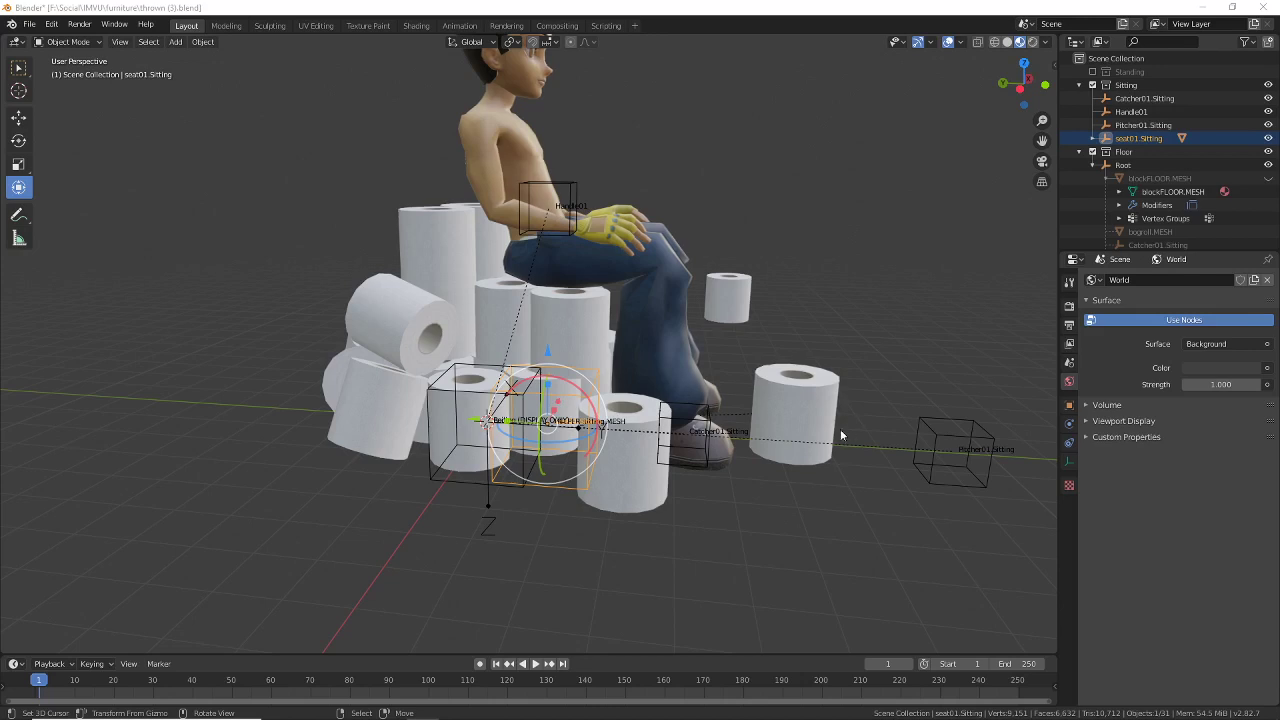
middle_drag(572, 396, 549, 399)
scroll(549, 399, up, 1)
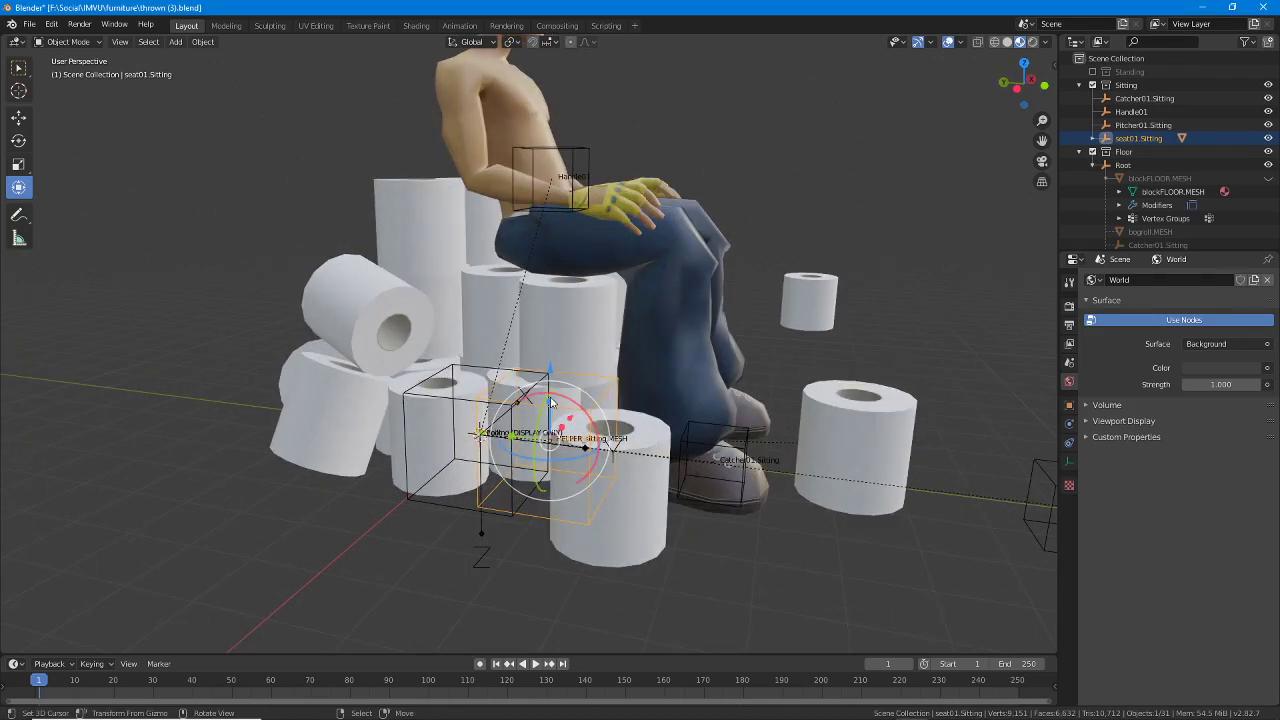
middle_drag(548, 472, 598, 464)
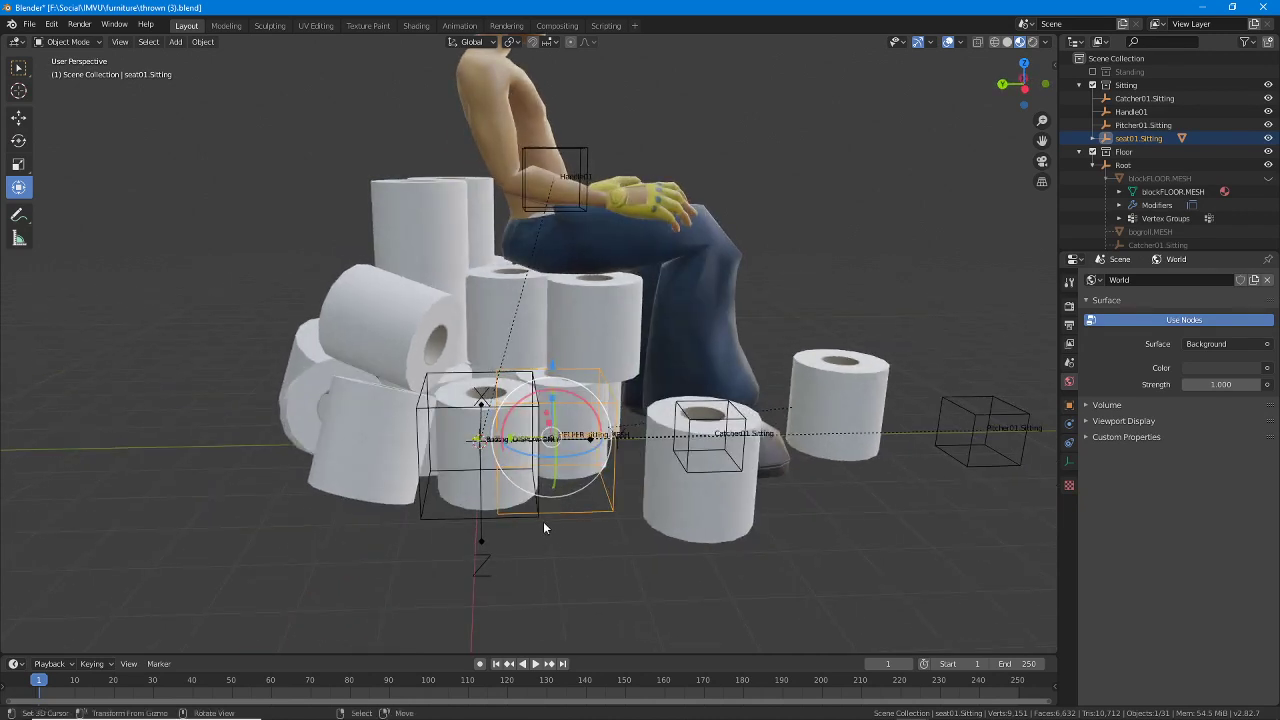
Step: Rename the seat01.Sitting node as seat01.Bogroll in its object properties
double_click(1150, 138)
click(1152, 138)
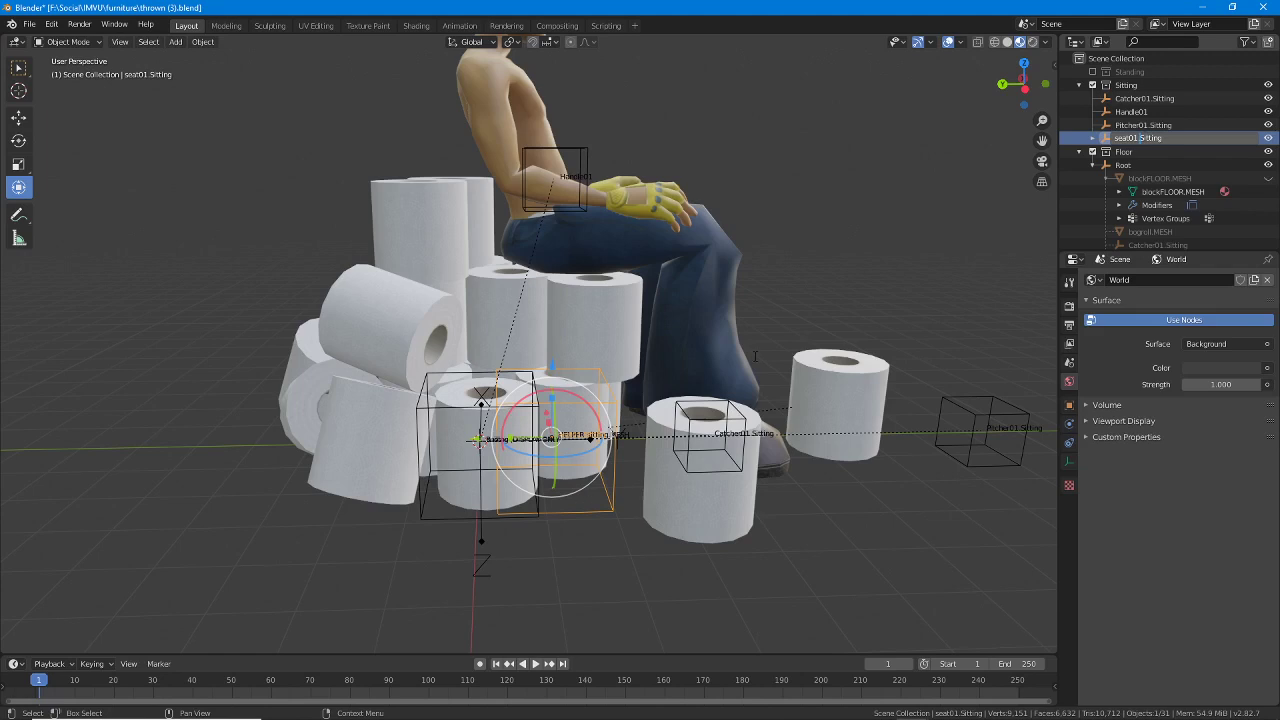
key(Return)
click(1069, 405)
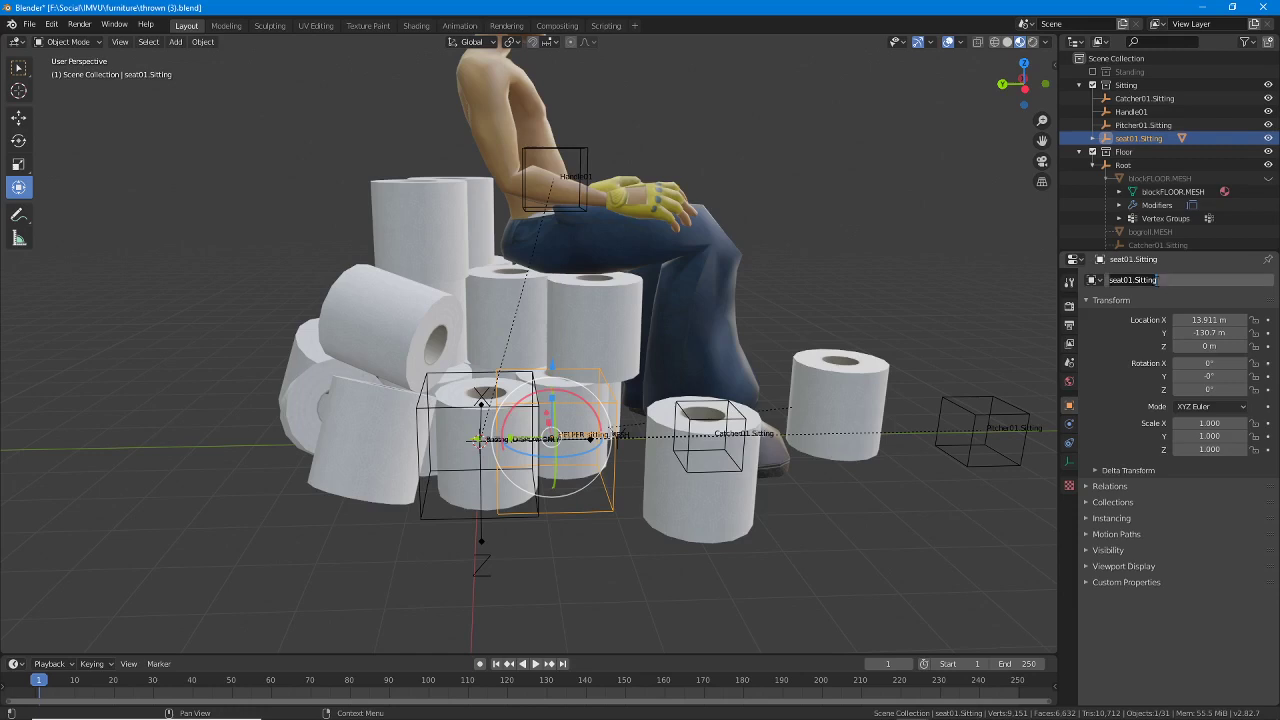
double_click(1137, 280)
drag(1136, 280, 1264, 280)
key(BackSpace)
text(Bogroll)
key(Return)
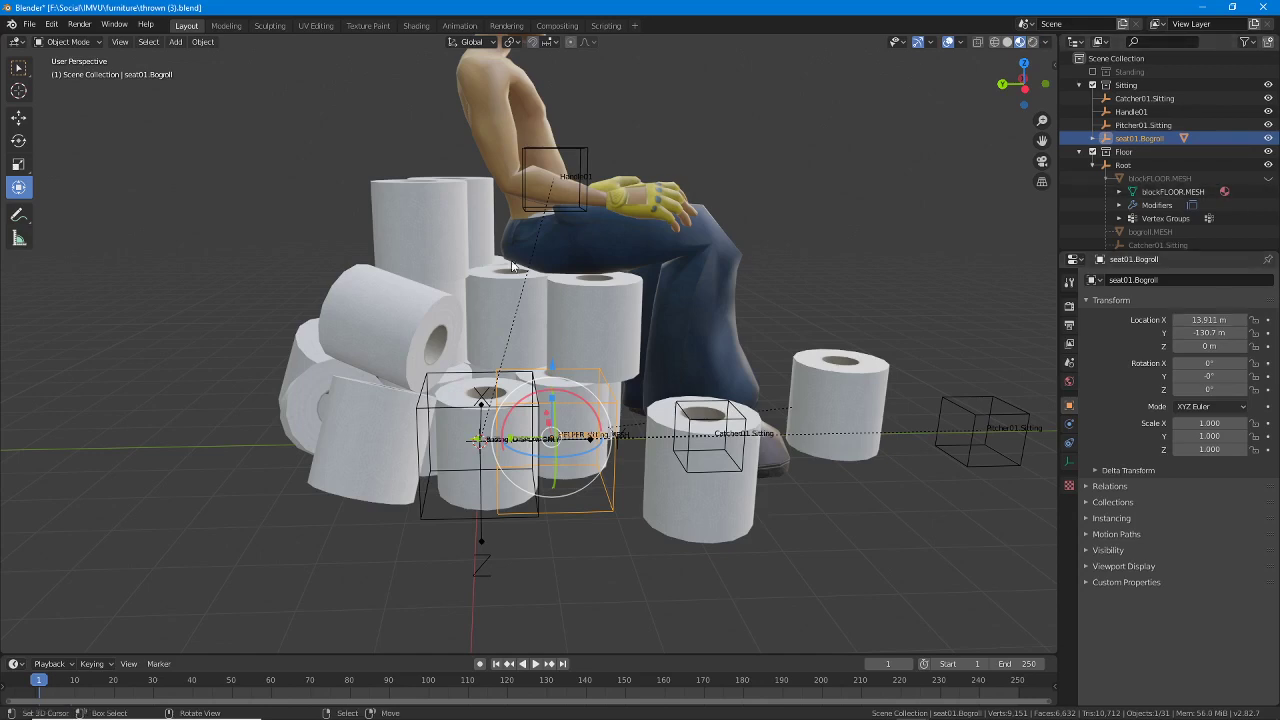
click(840, 430)
click(985, 445)
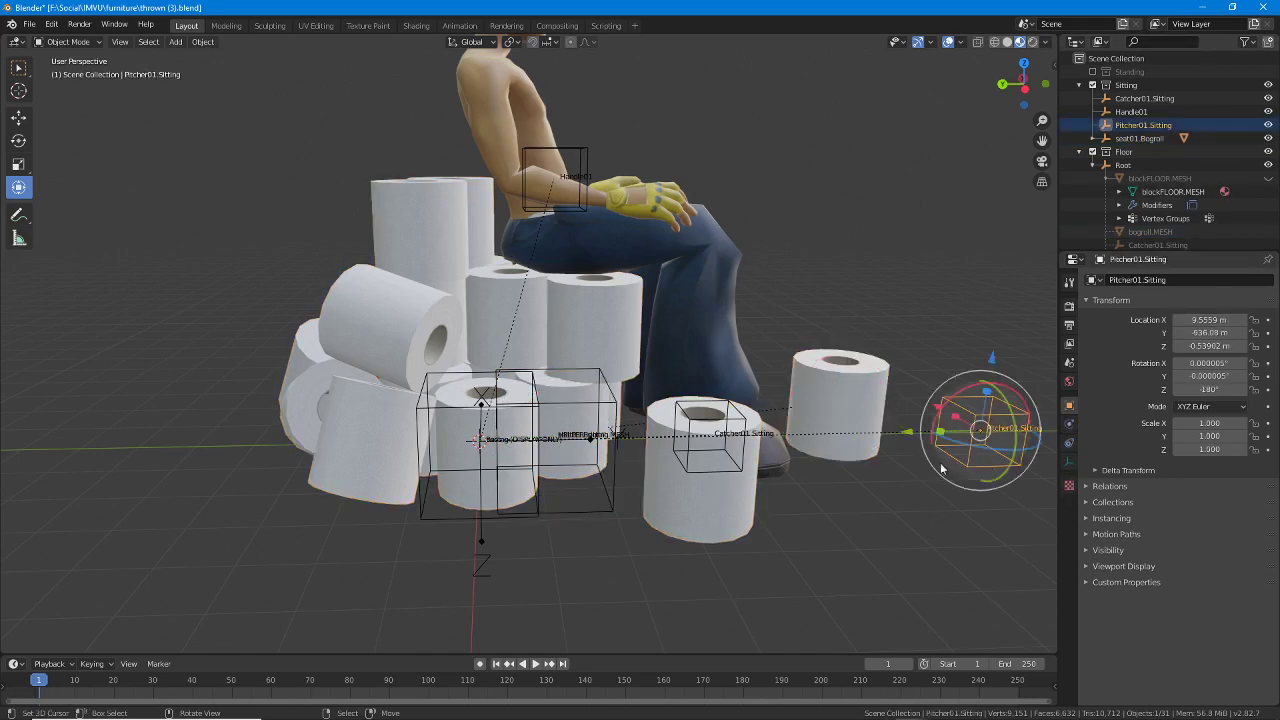
click(587, 510)
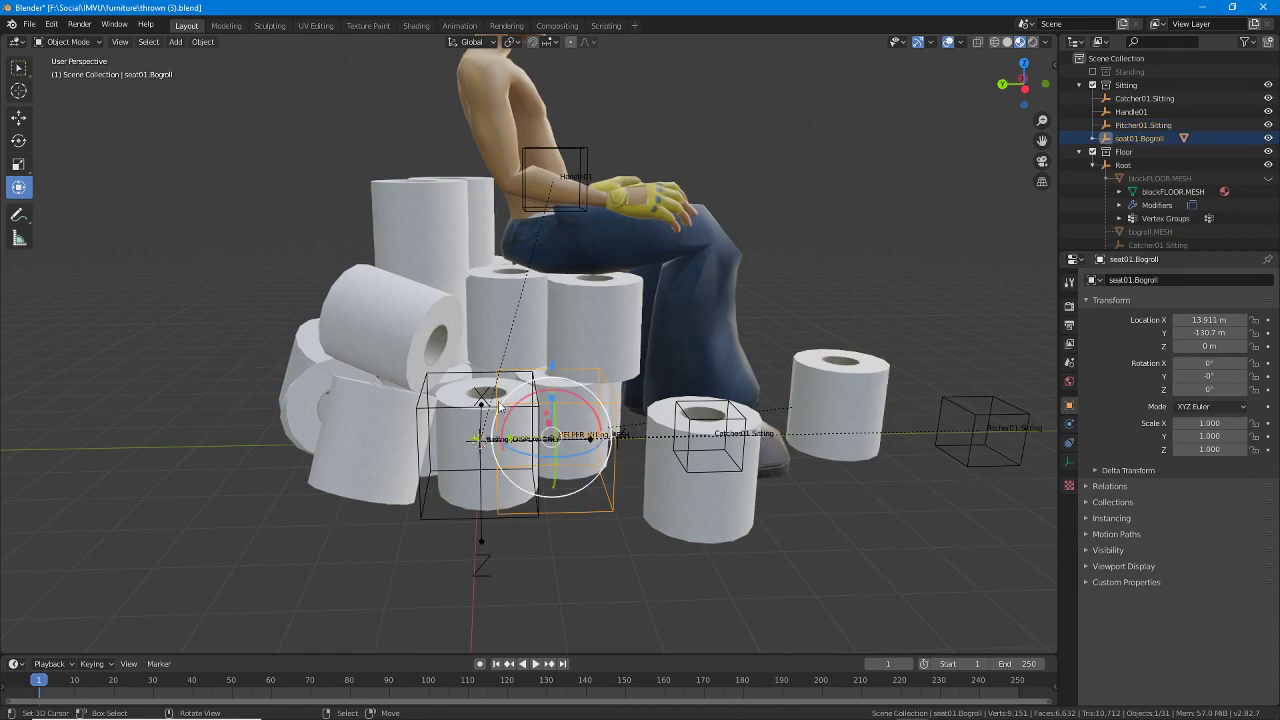
middle_drag(592, 509, 571, 501)
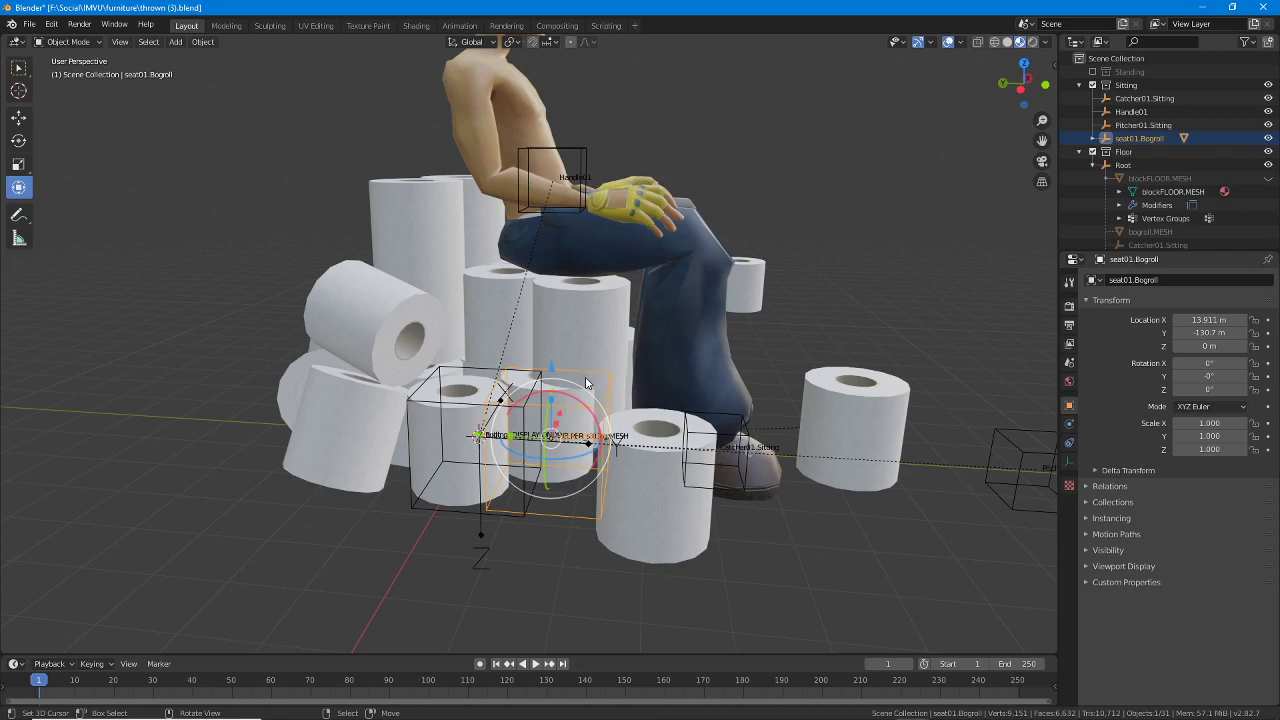
middle_drag(620, 382, 607, 418)
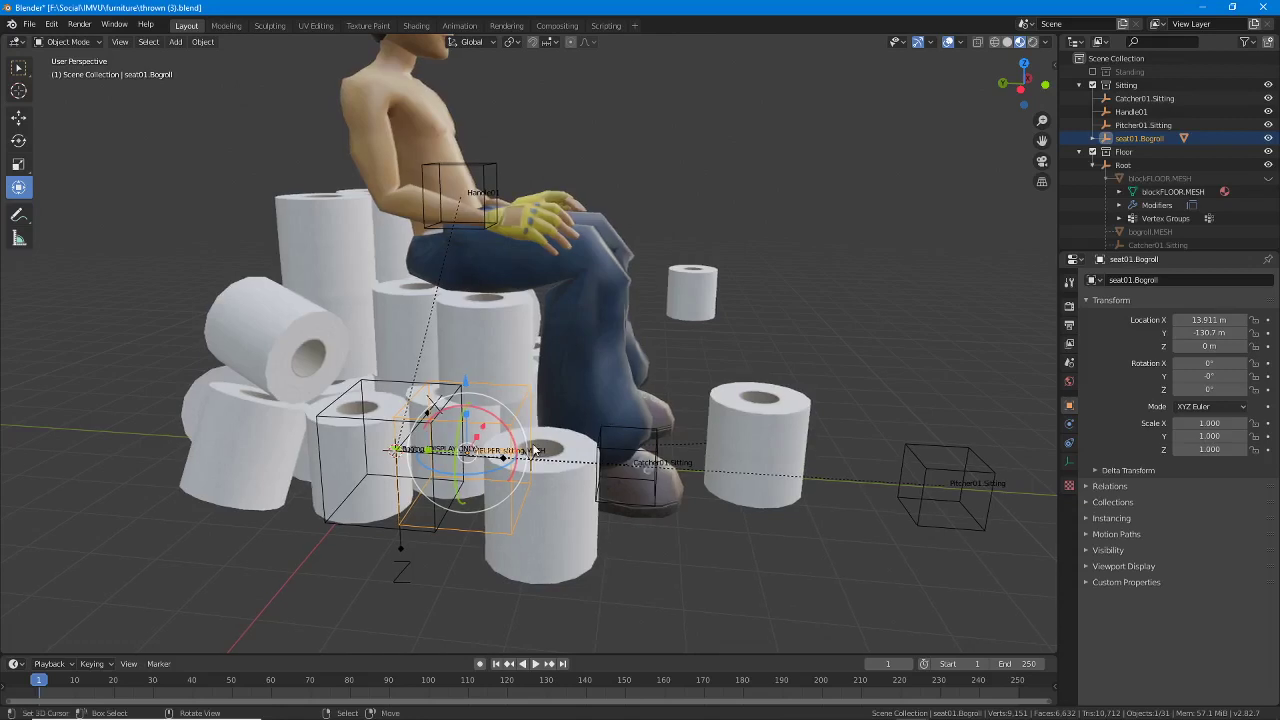
middle_drag(497, 432, 485, 429)
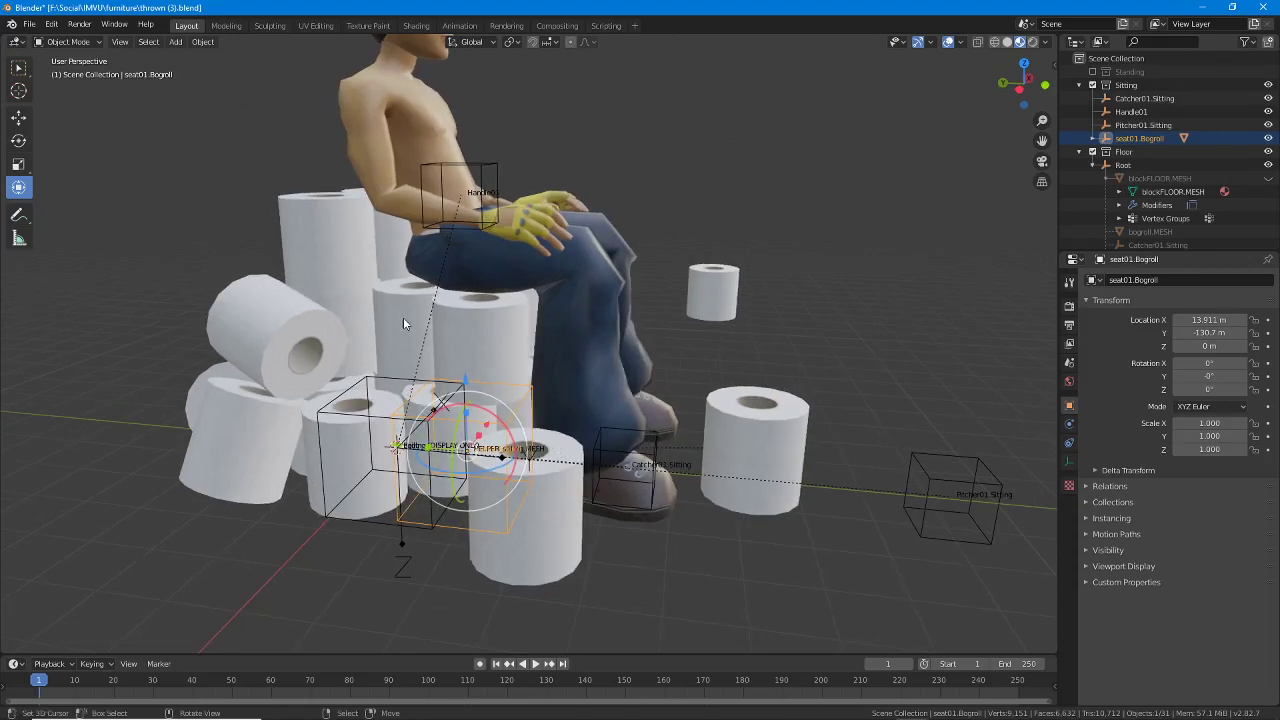
Step: Save the furniture scene under the new file name thrown (4).blend in the furniture folder
click(29, 24)
click(66, 130)
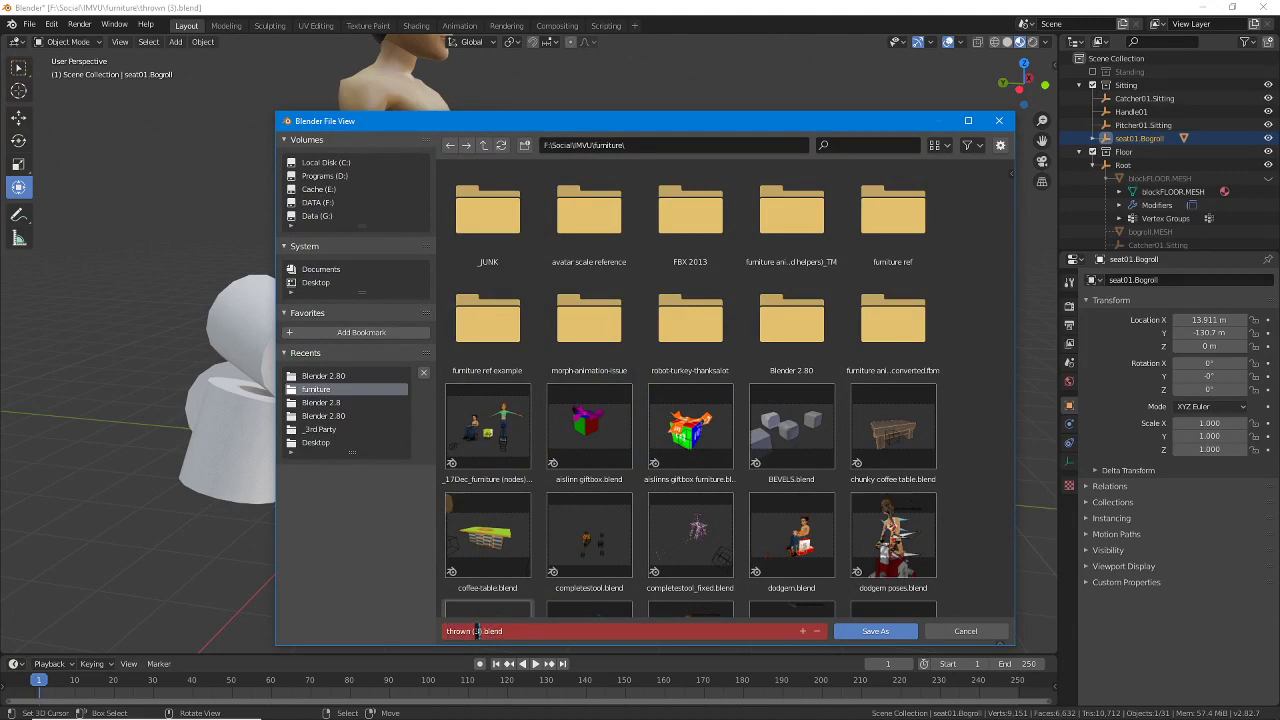
text(4)
key(Return)
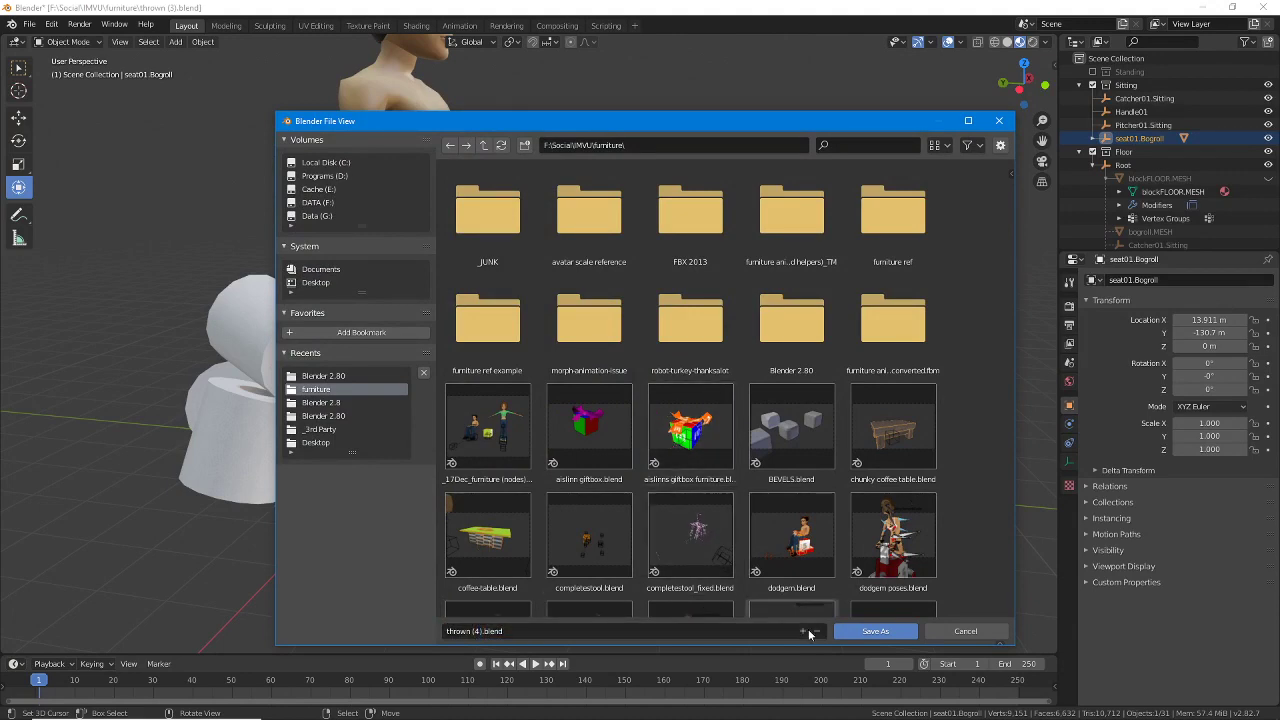
click(858, 632)
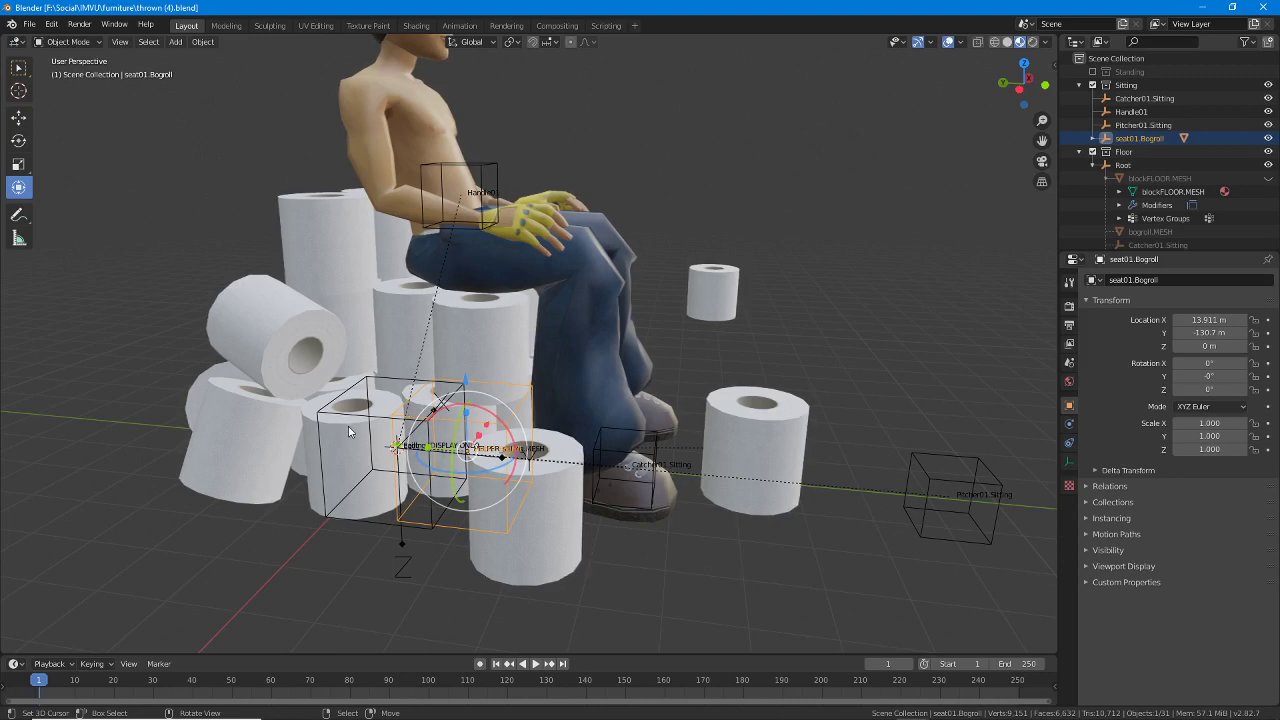
Step: Select the Handle01, Catcher01.Sitting, Pitcher01.Sitting, seat01.Bogroll and Root nodes together with the toilet roll mesh
click(464, 176)
shift+click(657, 452)
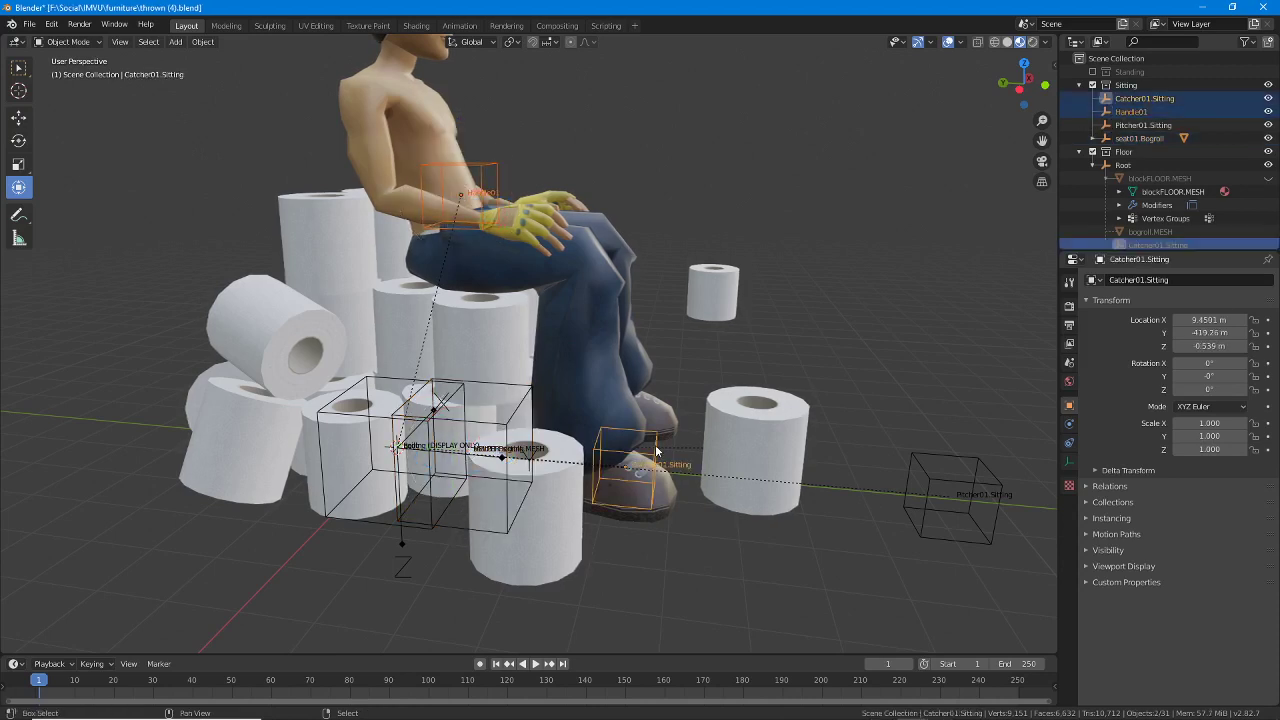
shift+click(930, 500)
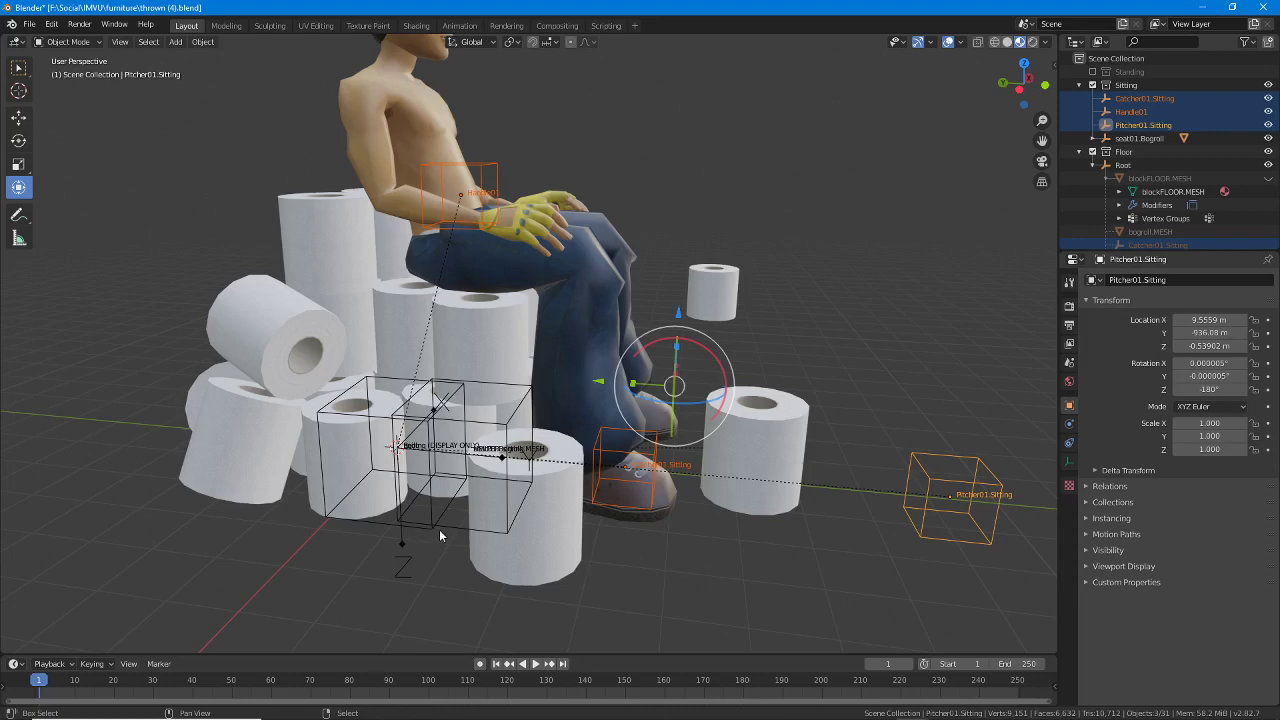
shift+click(488, 548)
shift+click(389, 525)
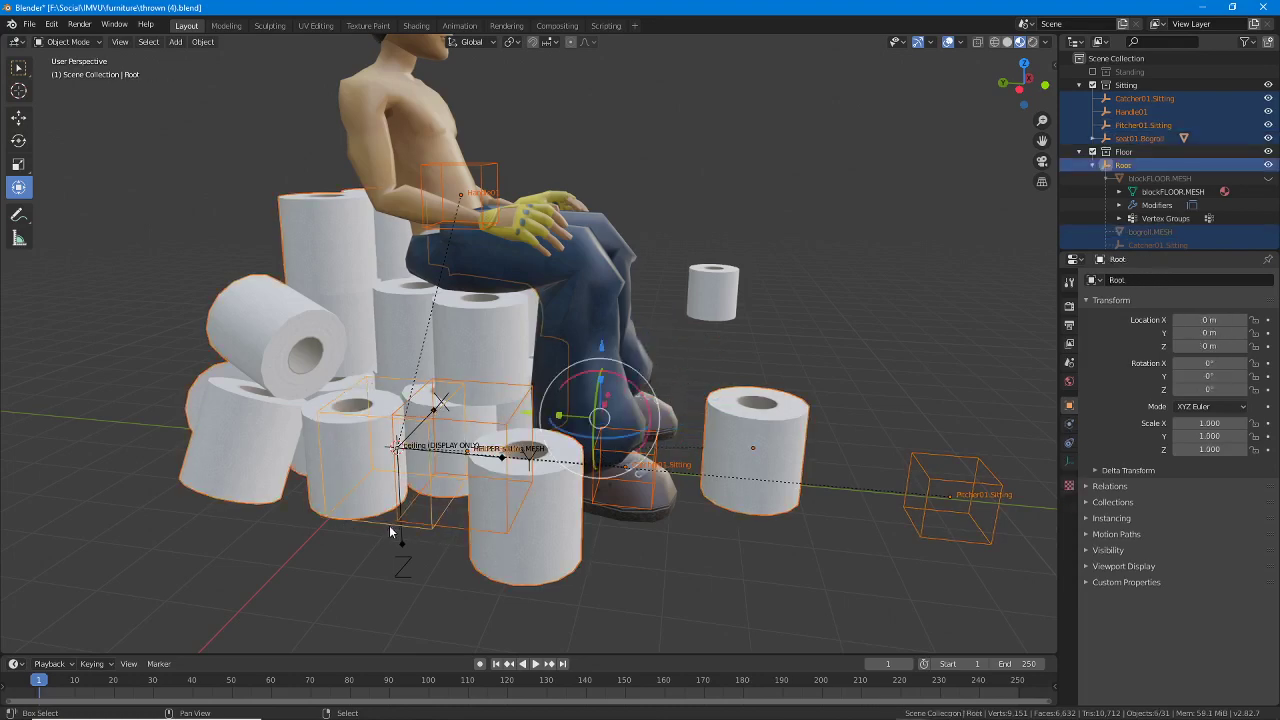
middle_drag(389, 525, 350, 483)
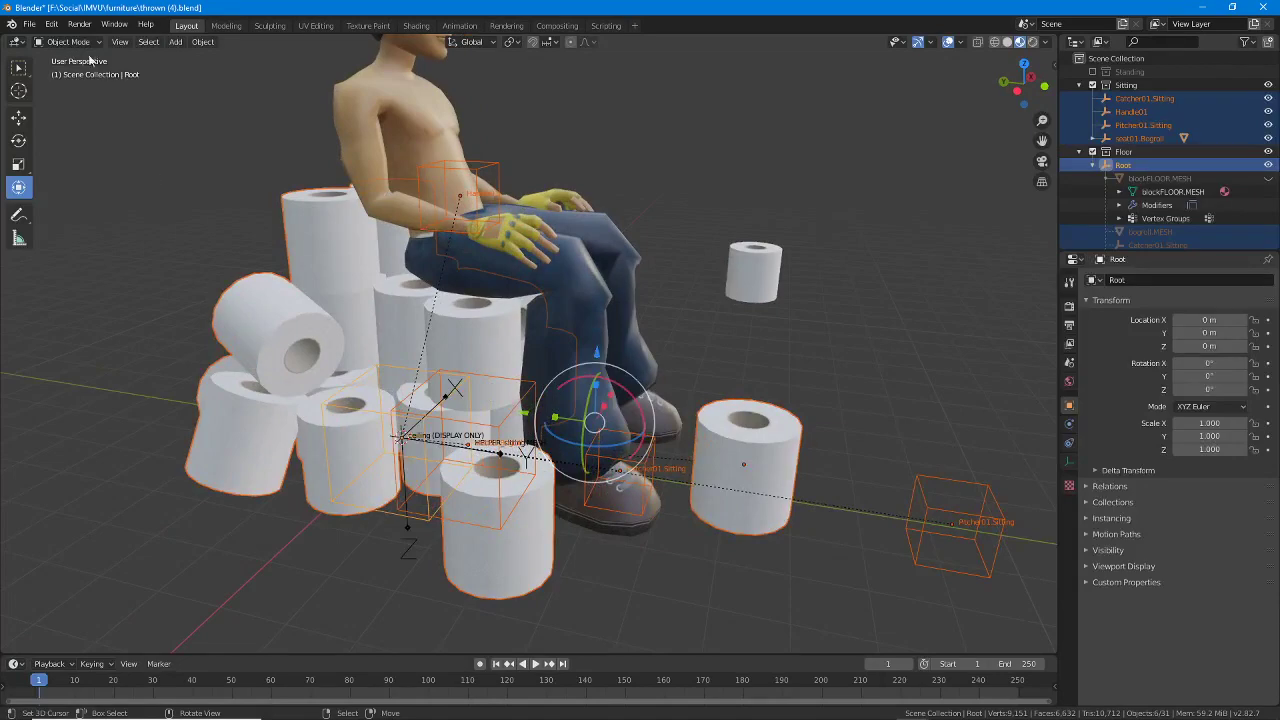
Step: Start an FBX export of the furniture and limit it to the selected objects
click(29, 24)
mouse_move(62, 216)
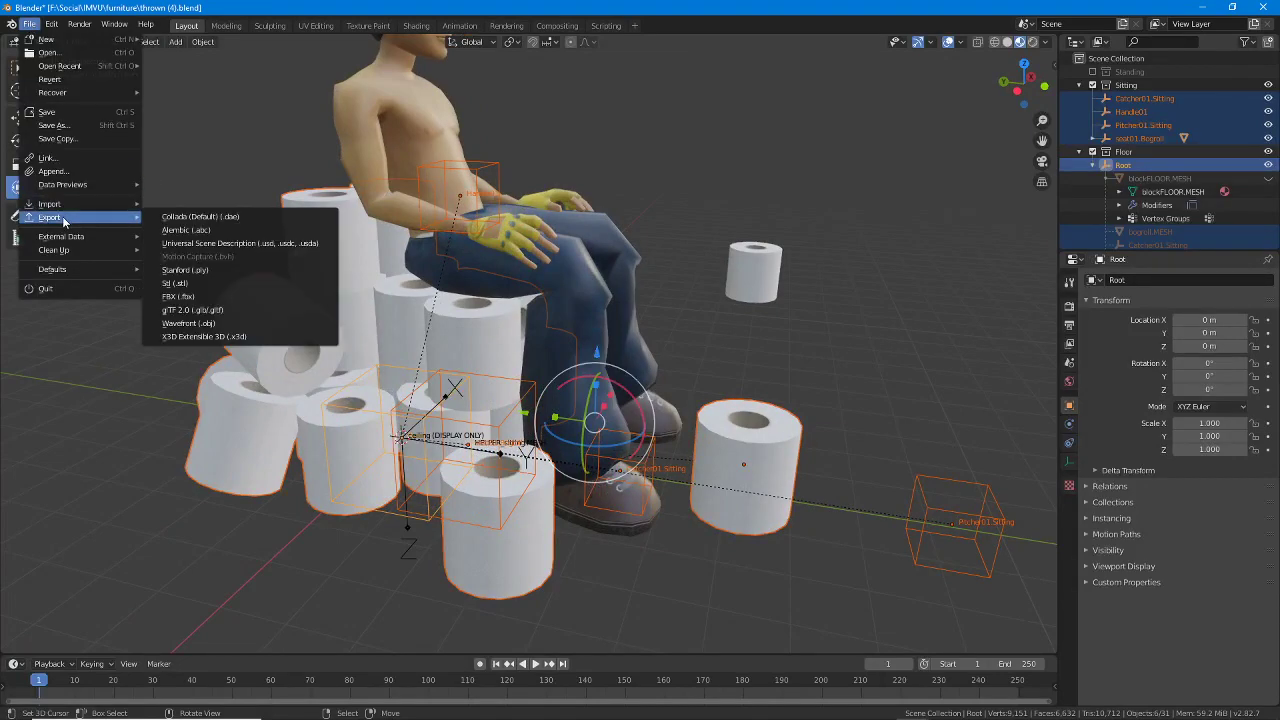
click(190, 298)
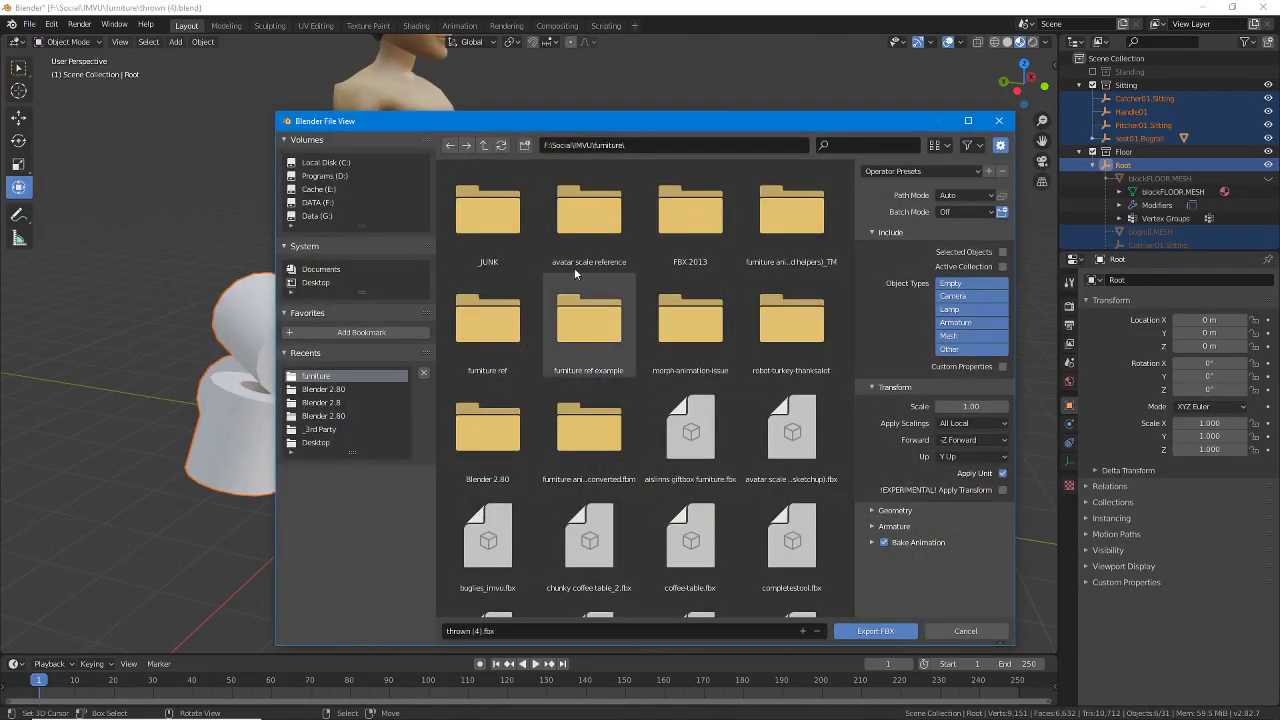
click(1002, 252)
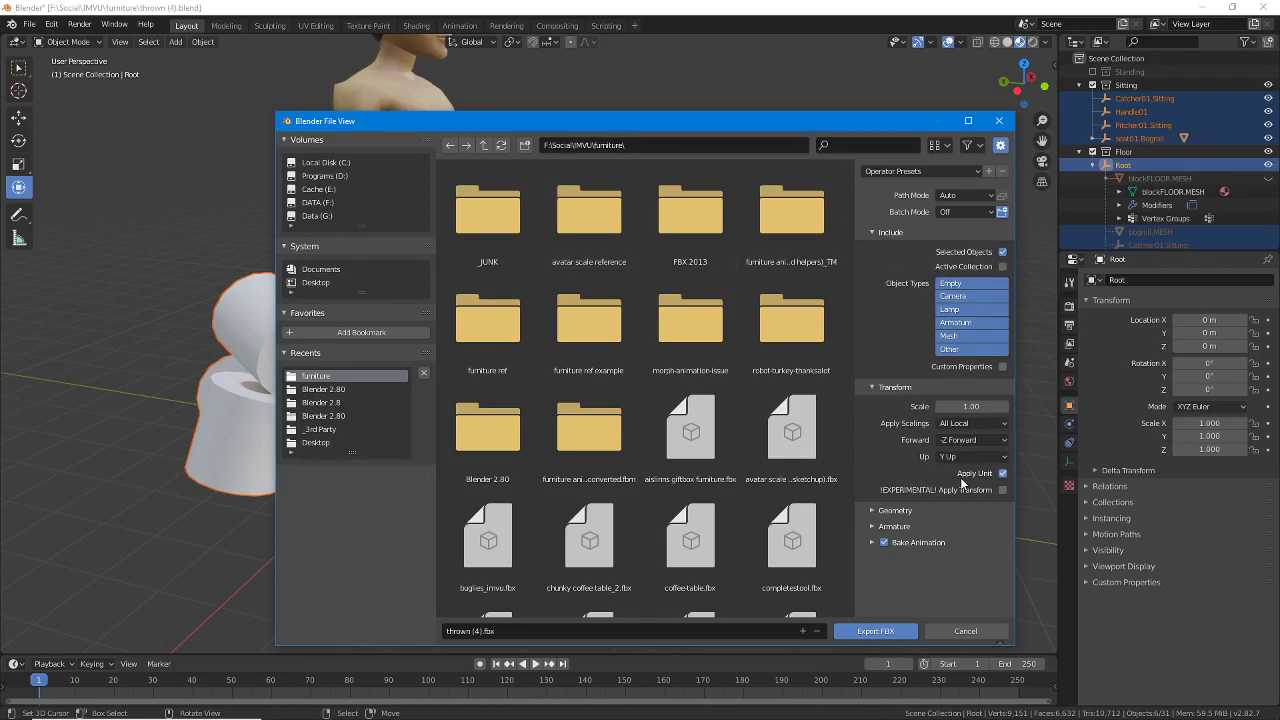
Step: Review the geometry and armature export options, leave out leaf bones and baked animation, and export the selection as thrown (4).fbx
click(880, 511)
scroll(882, 508, down, 1)
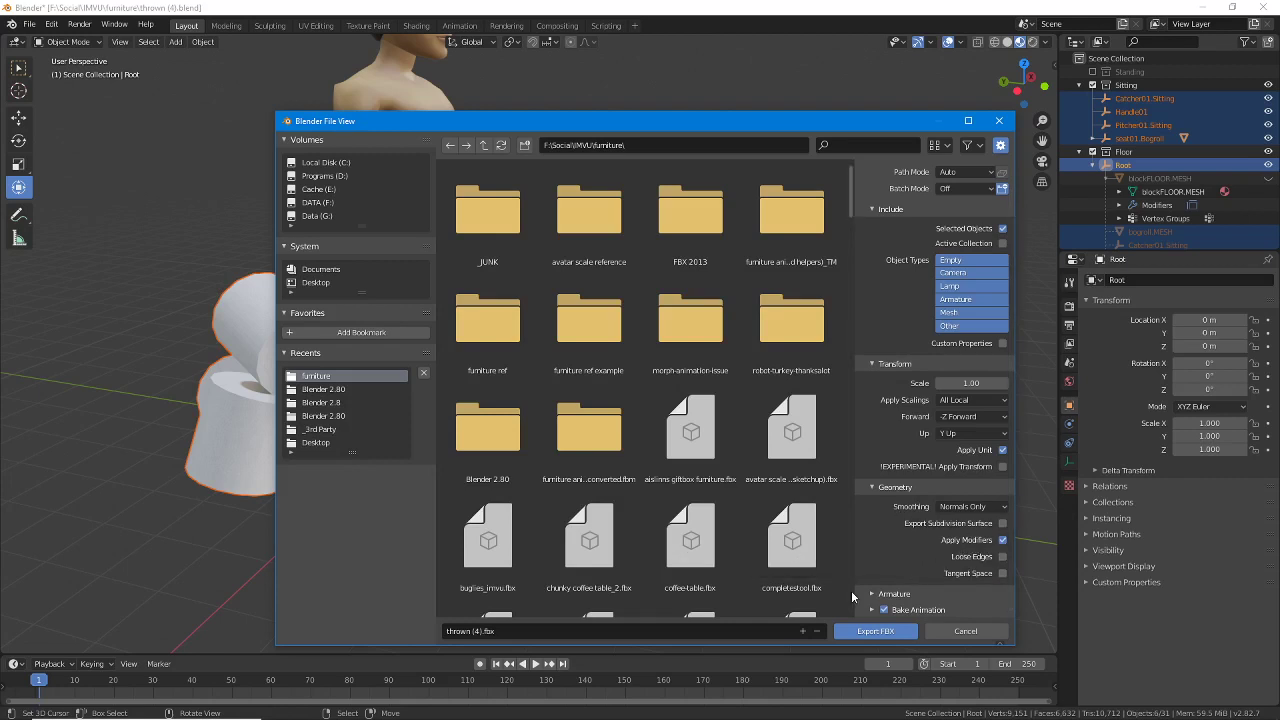
click(875, 594)
scroll(875, 594, down, 3)
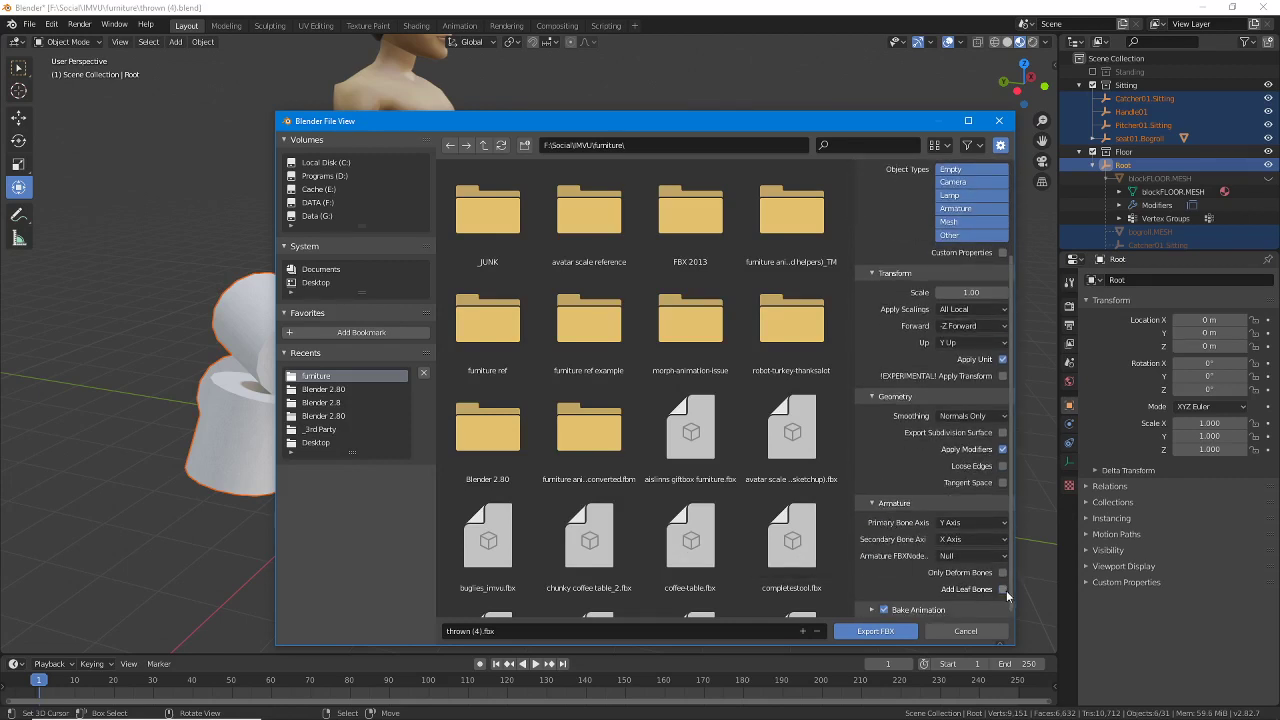
click(884, 609)
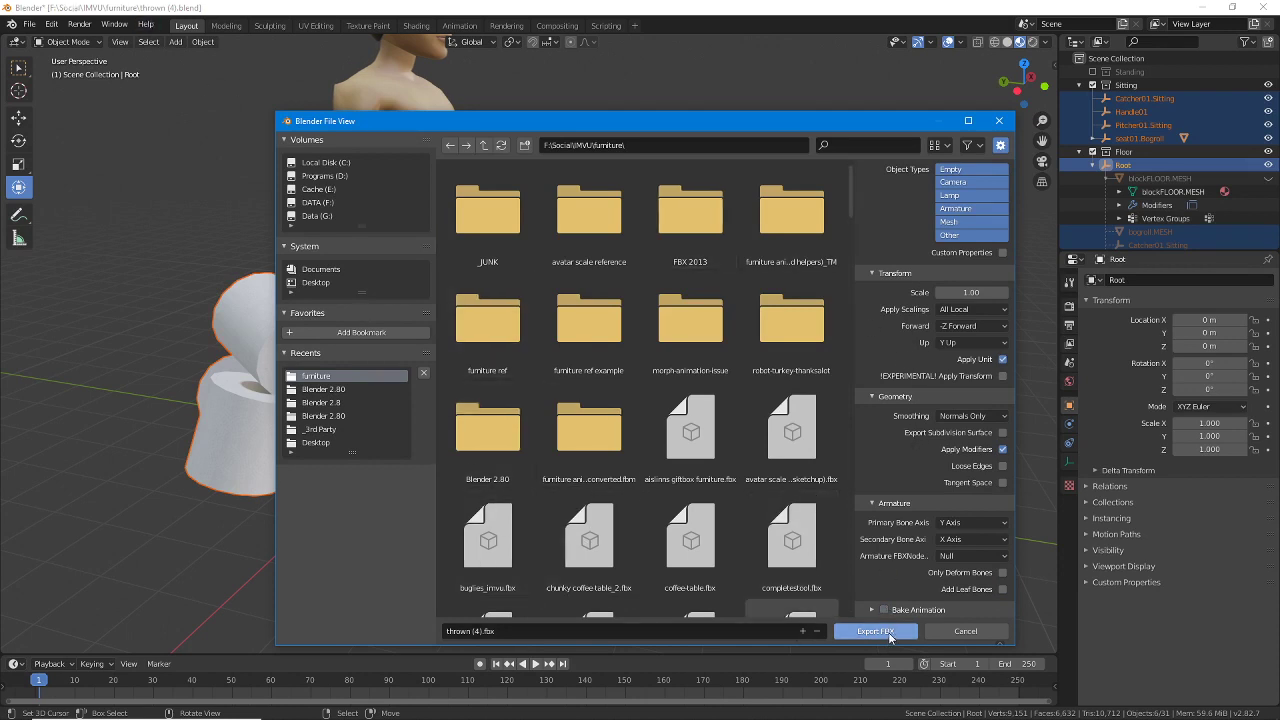
click(884, 632)
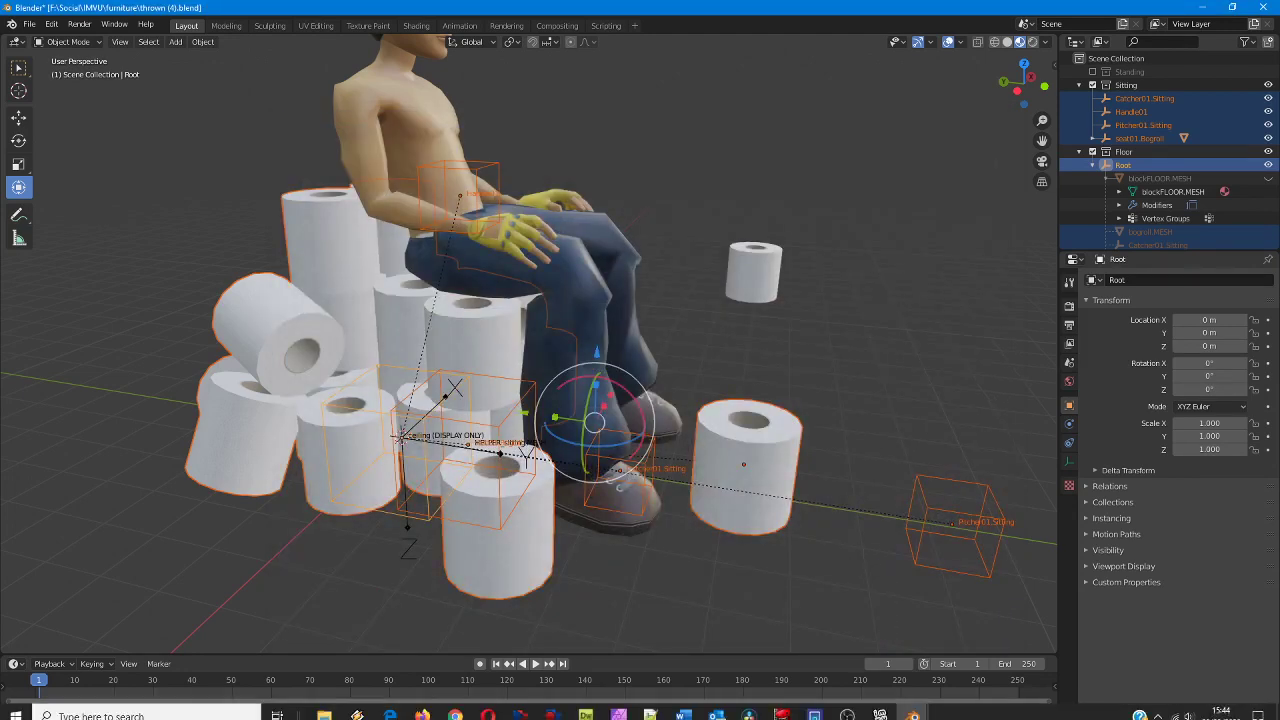
Step: Switch to the IMVU client and derive a new furniture product from product 12908
click(880, 707)
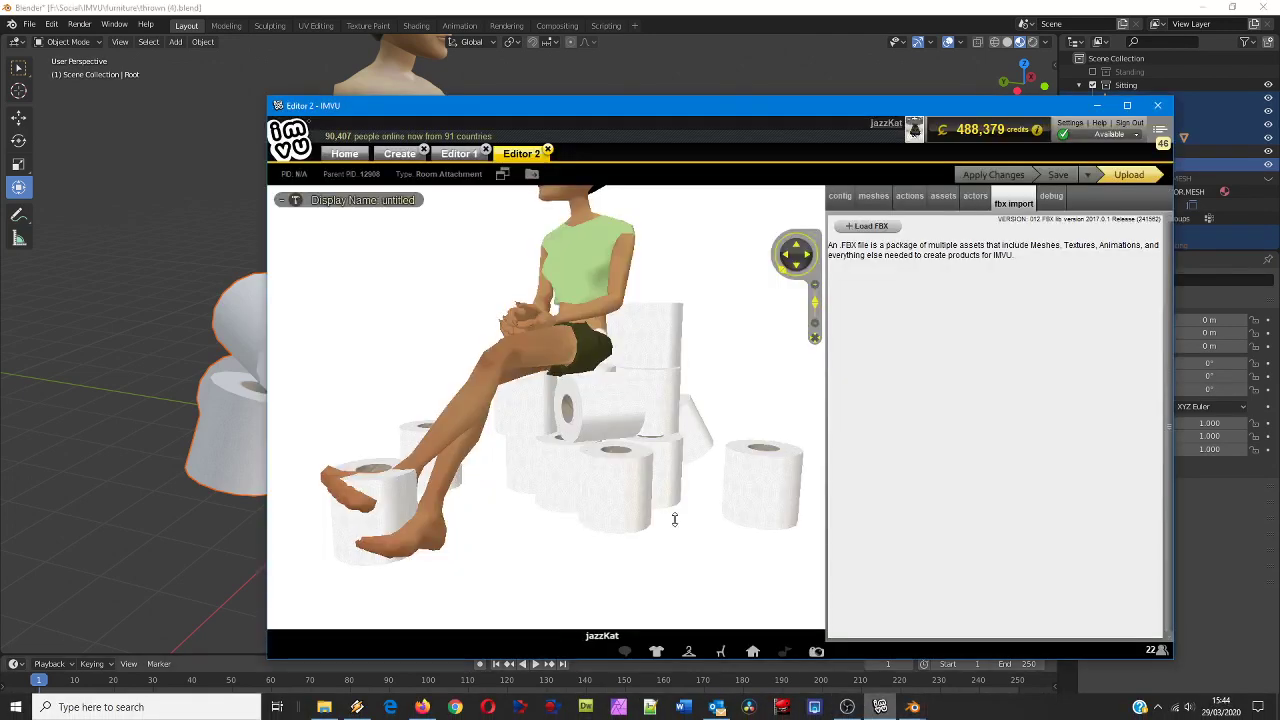
click(400, 153)
click(358, 391)
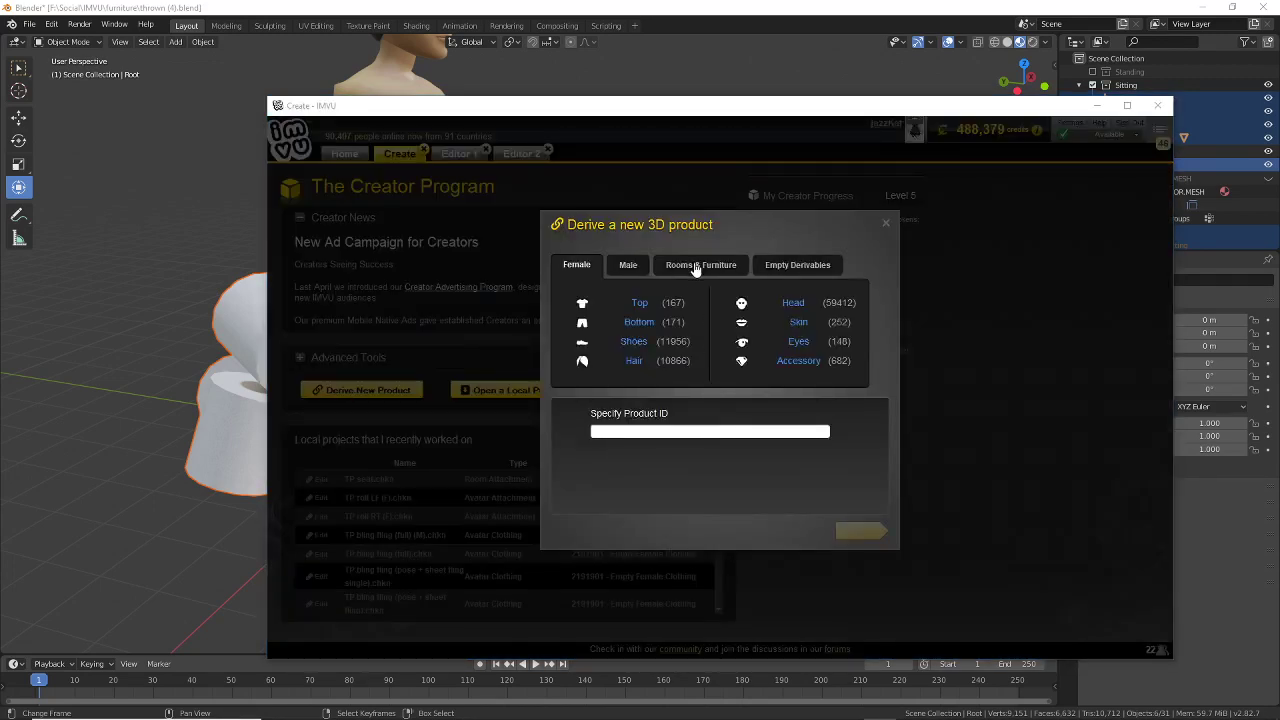
click(697, 266)
click(789, 305)
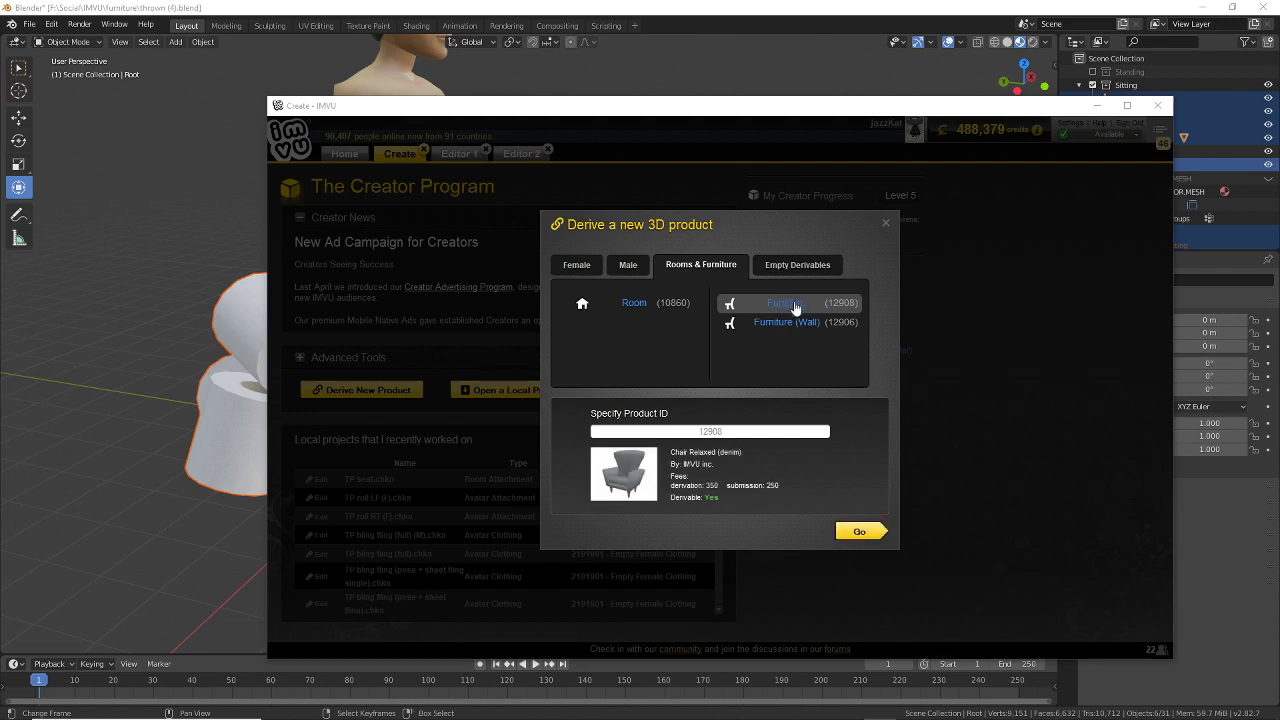
click(860, 532)
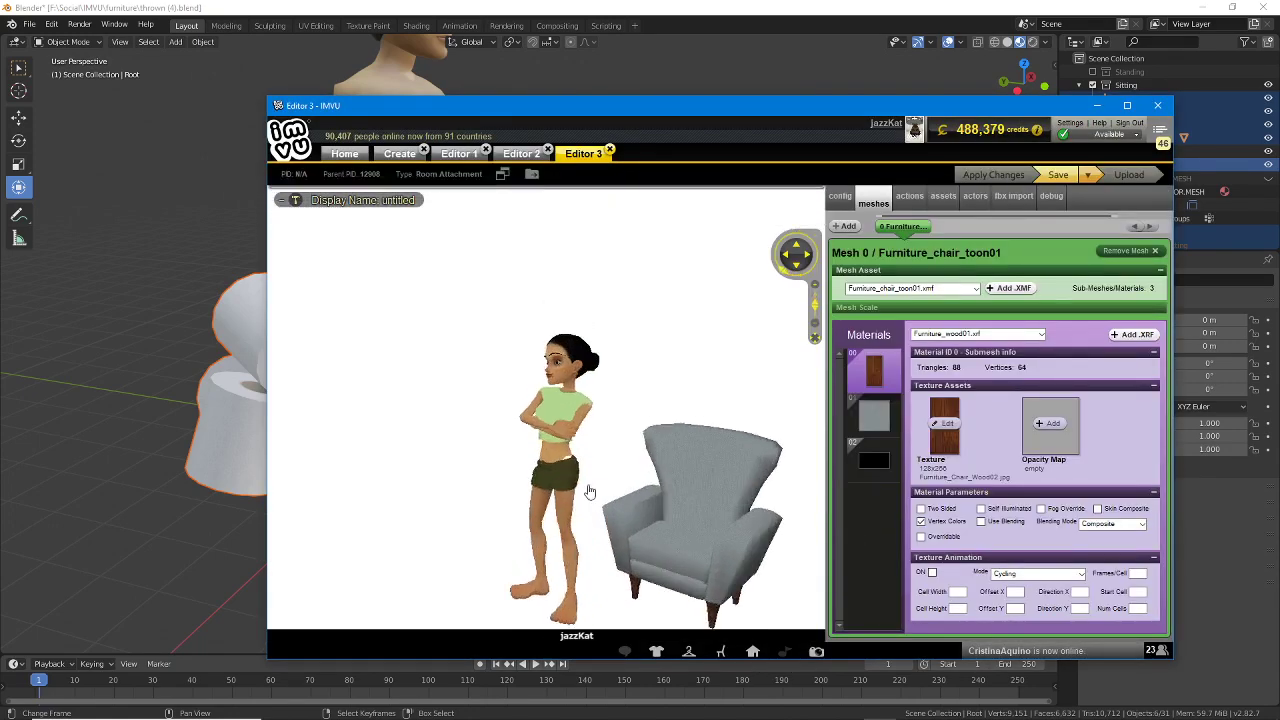
Step: Load thrown (4).fbx from the furniture folder into the new product's FBX import
click(1013, 198)
click(866, 232)
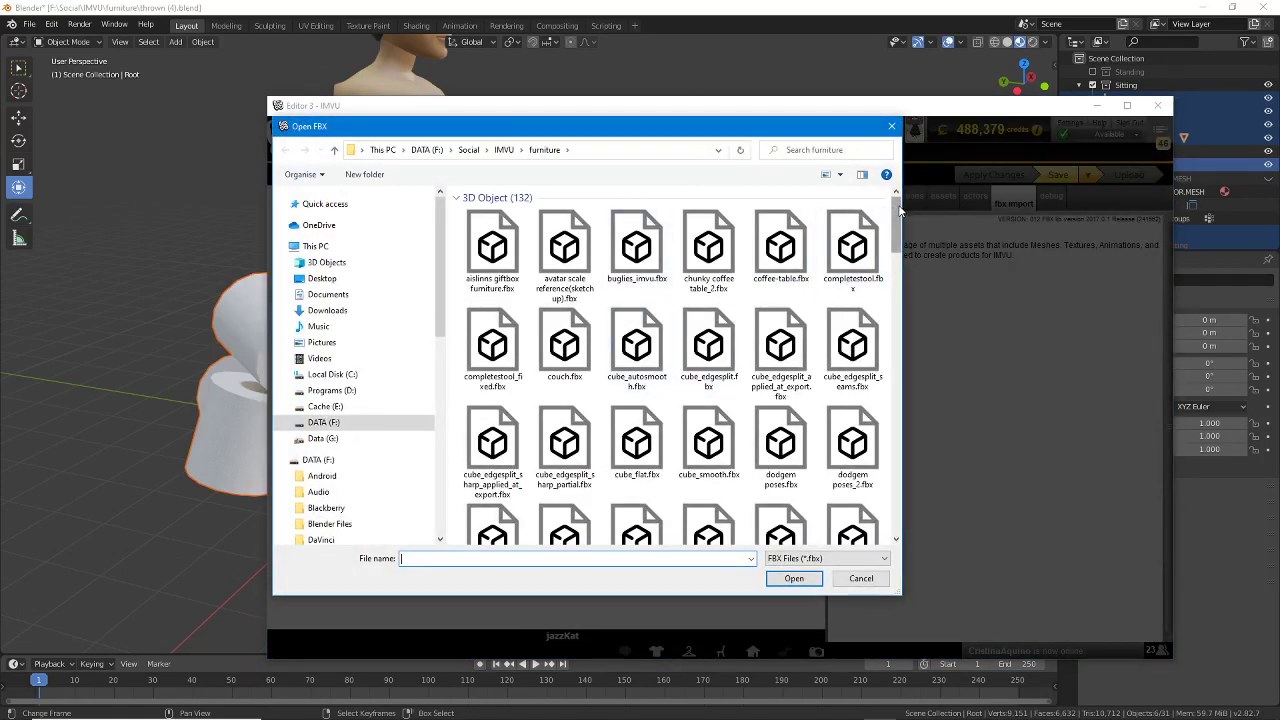
drag(898, 212, 897, 457)
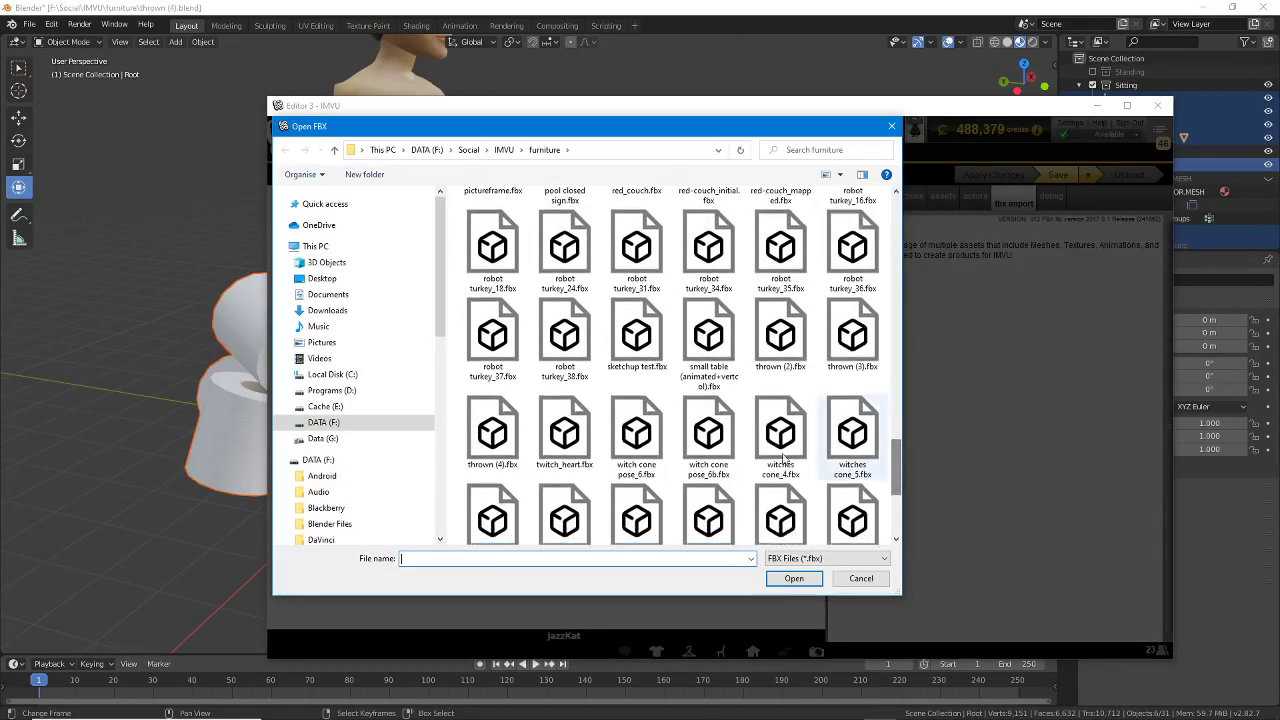
click(493, 432)
click(791, 579)
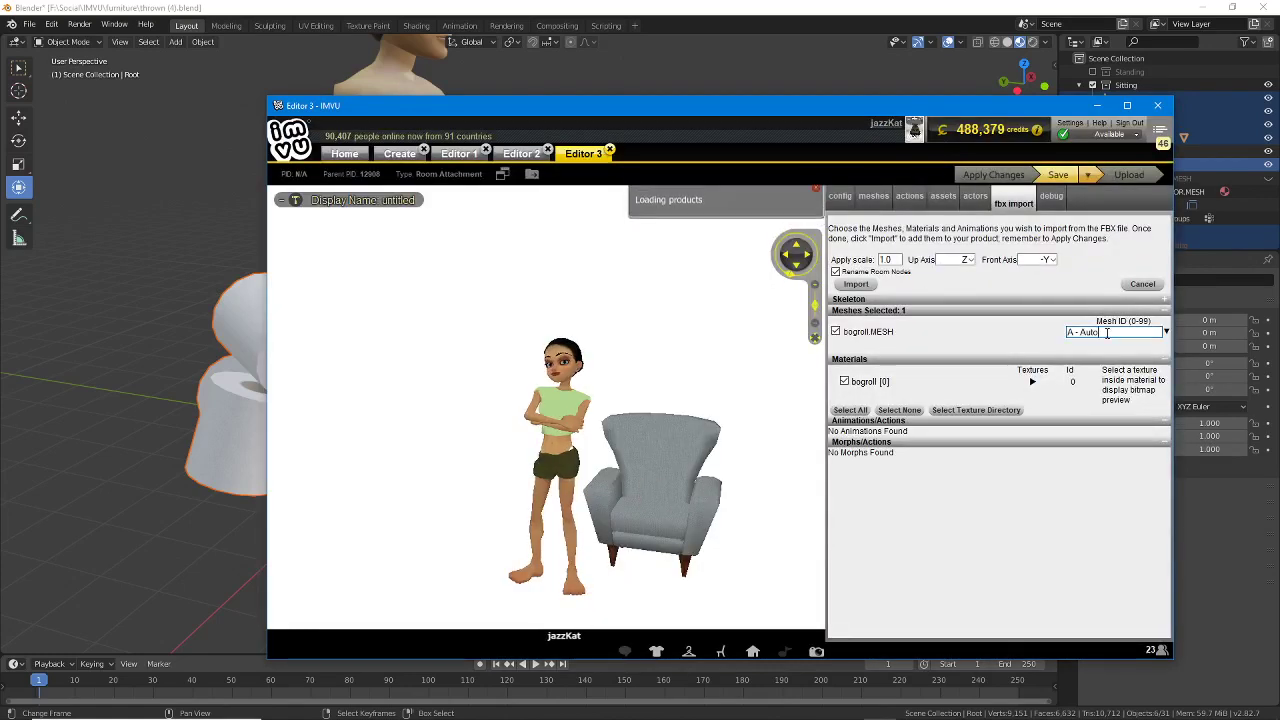
Step: Try to import bogroll.MESH with mesh ID 0 and scale 0.01, room node renaming off, and apply the changes to the product
text(0)
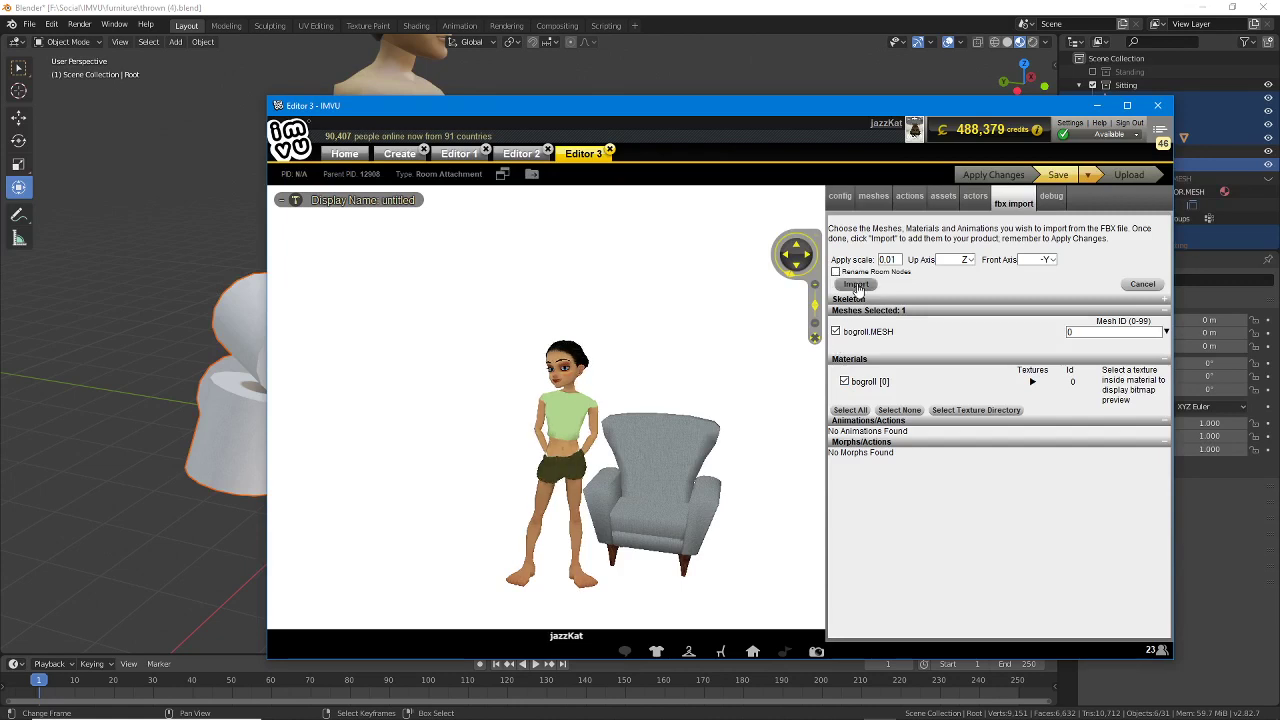
click(856, 285)
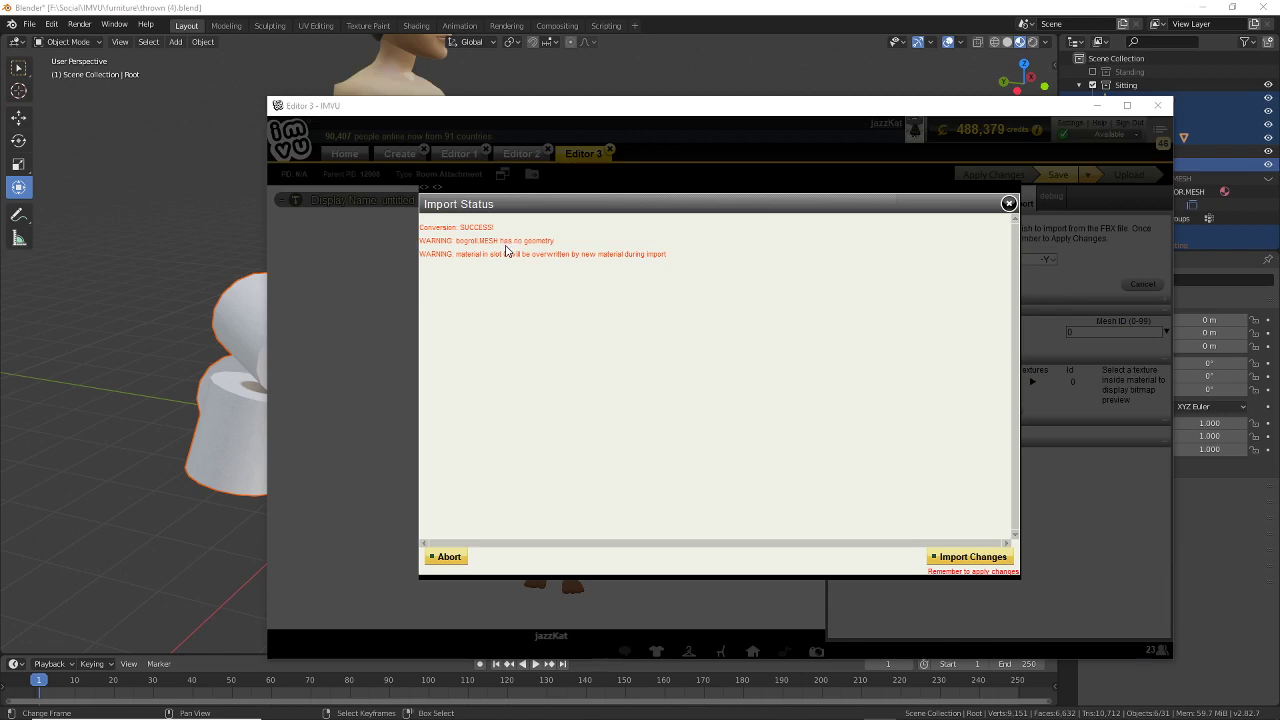
click(970, 556)
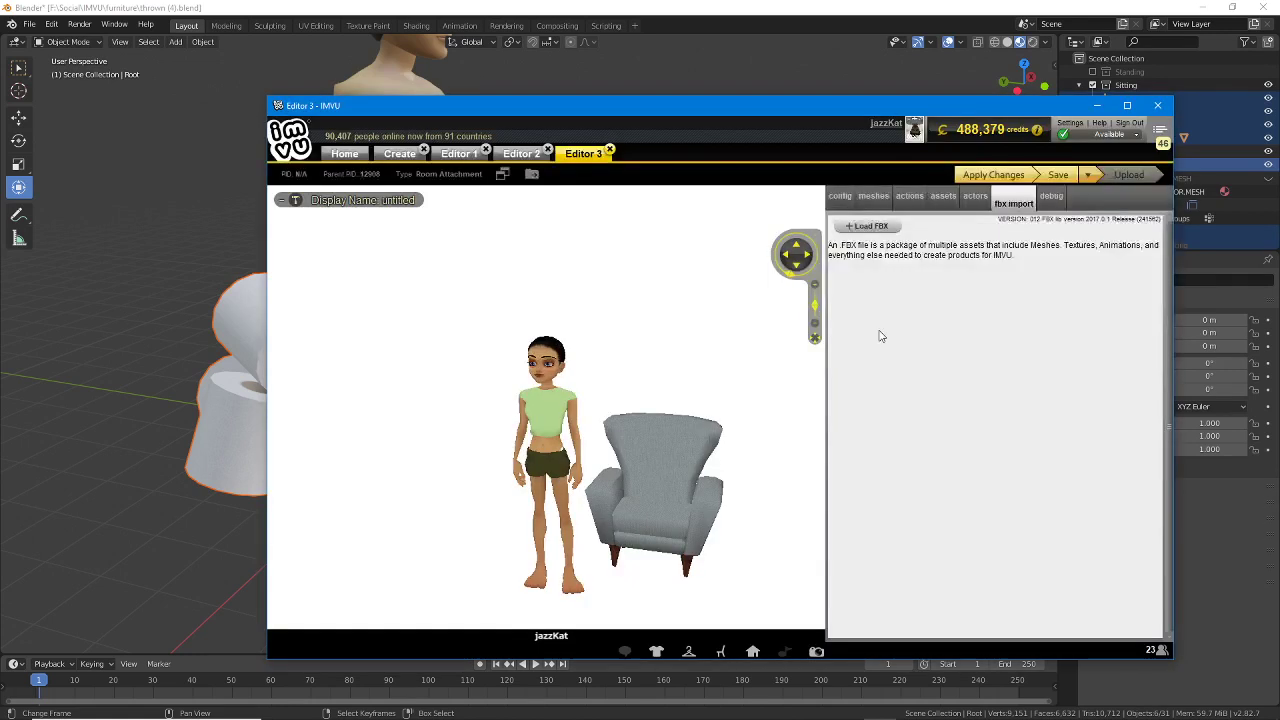
click(980, 174)
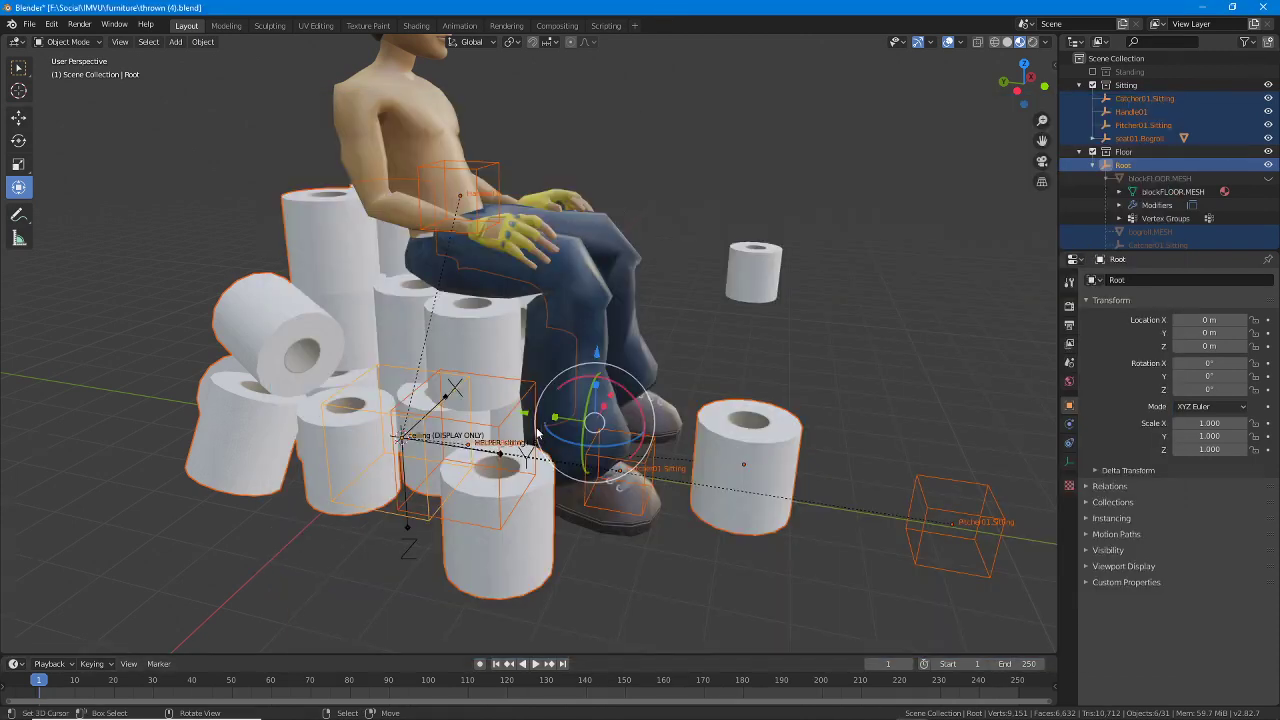
Step: Switch to Blender, select the Root node and test-move it, cancelling the move
middle_drag(520, 560, 463, 558)
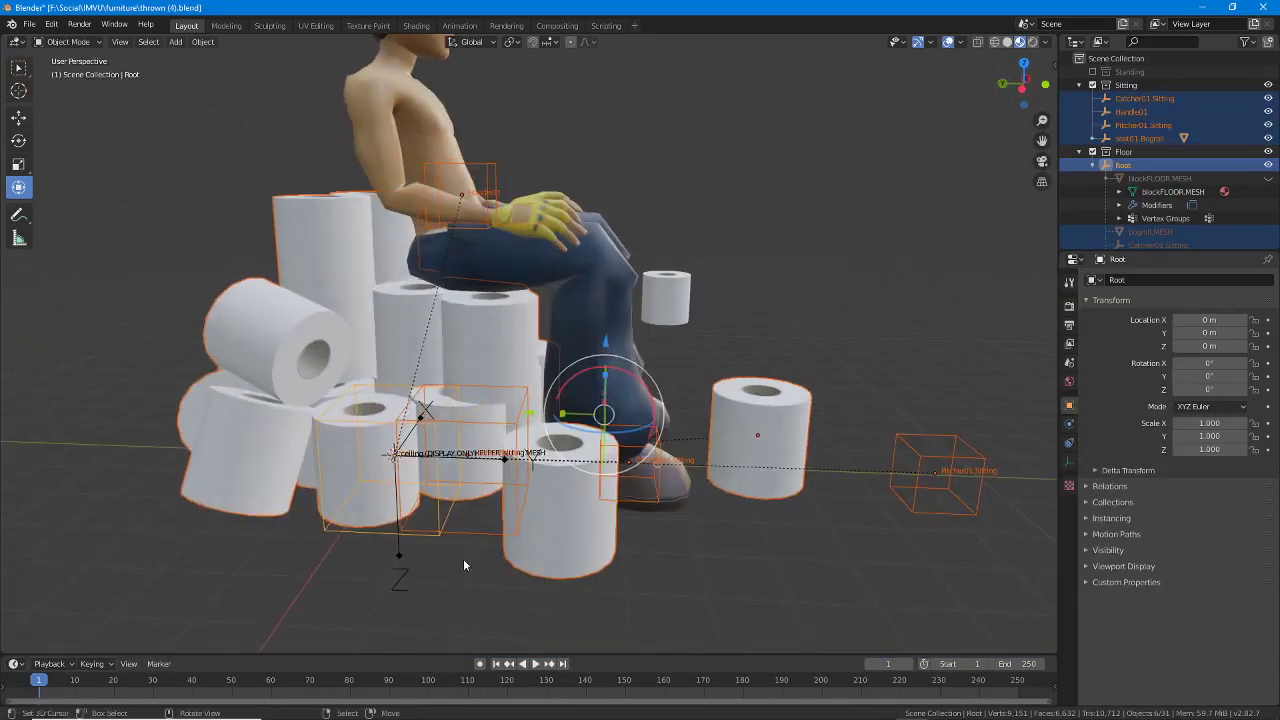
click(427, 539)
click(424, 535)
key(g)
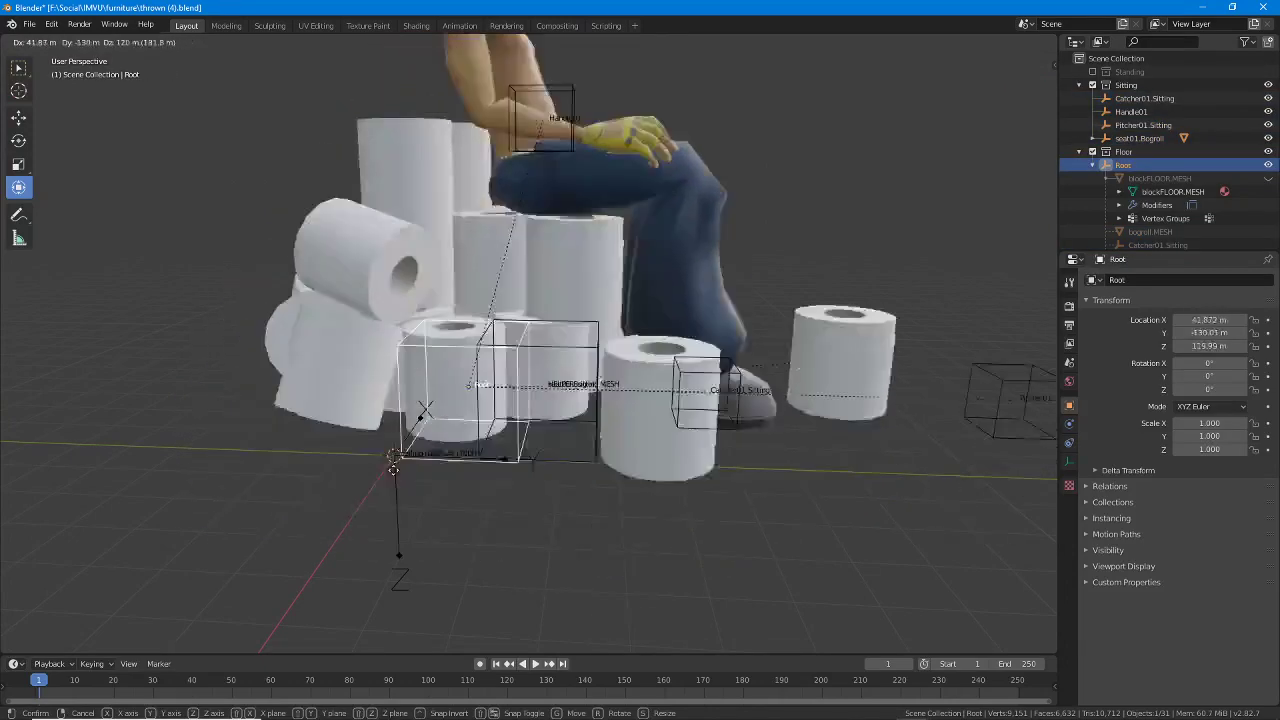
key(Escape)
Step: Add seat01.Bogroll, Catcher01.Sitting, Pitcher01.Sitting, Handle01 and bogroll.MESH to the selection, keeping Root selected
middle_drag(486, 516, 456, 530)
shift+click(465, 536)
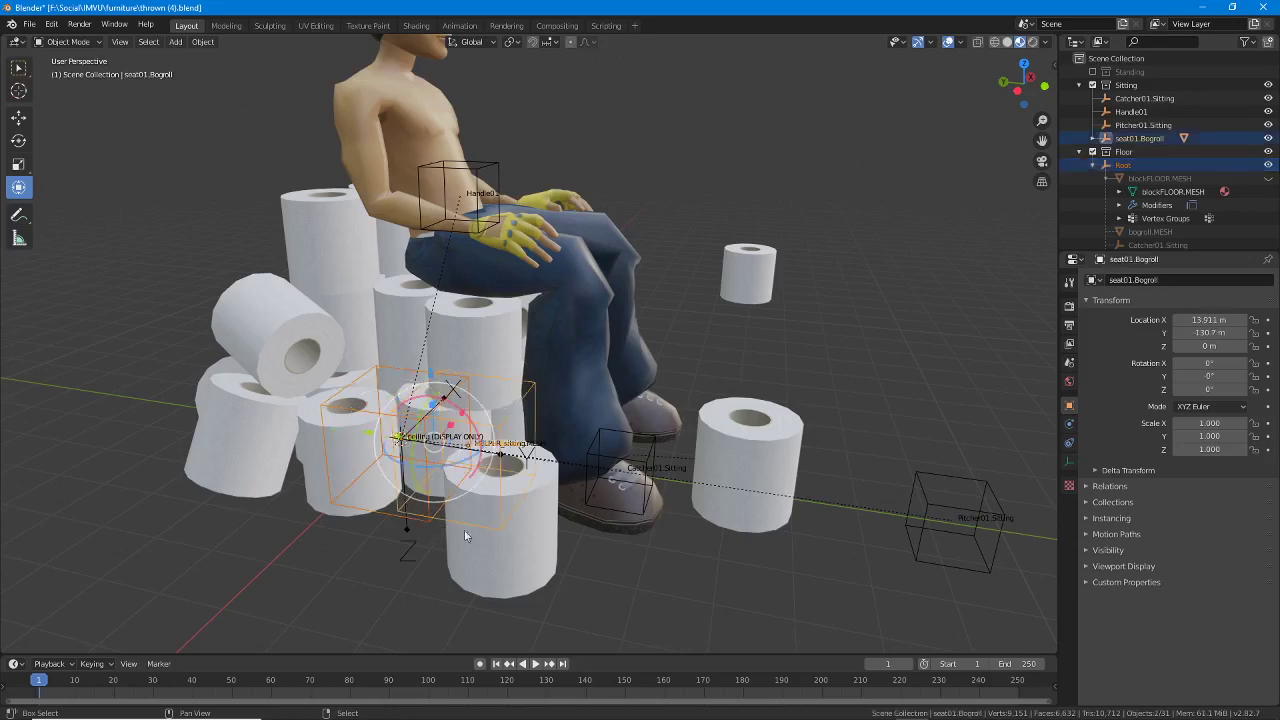
shift+click(650, 450)
shift+click(931, 495)
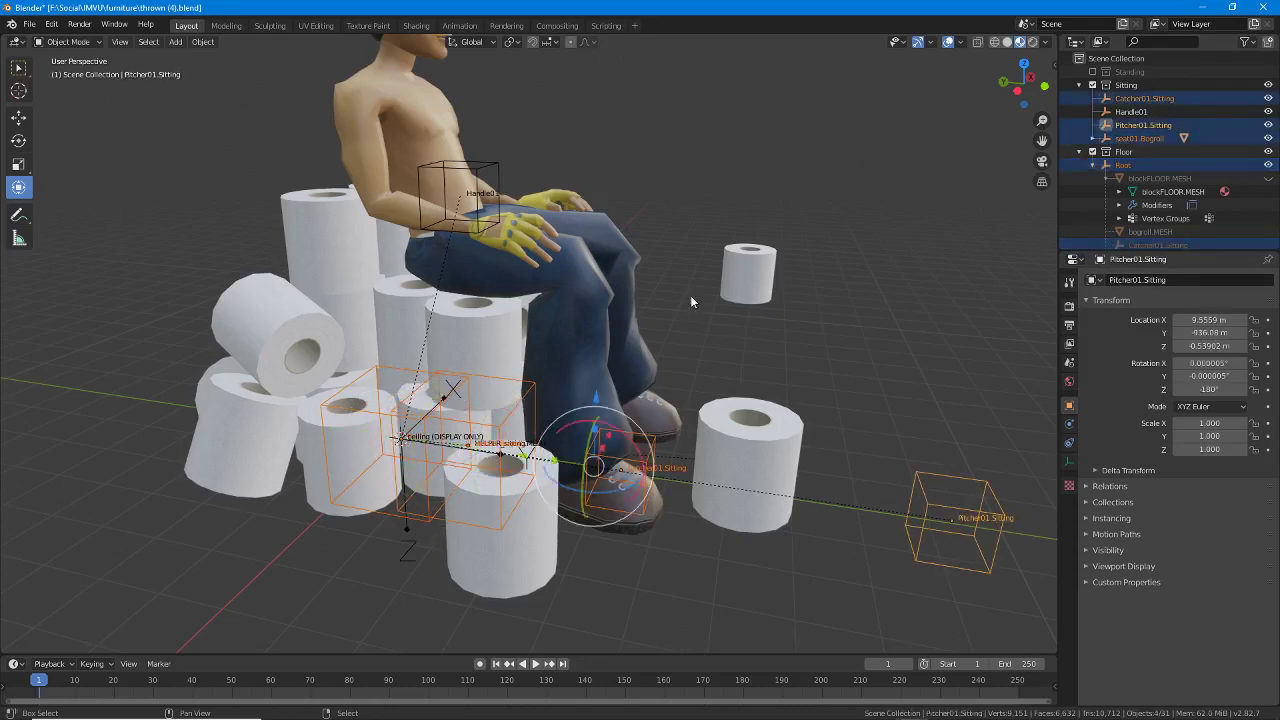
shift+click(497, 171)
shift+click(314, 233)
middle_drag(314, 233, 396, 470)
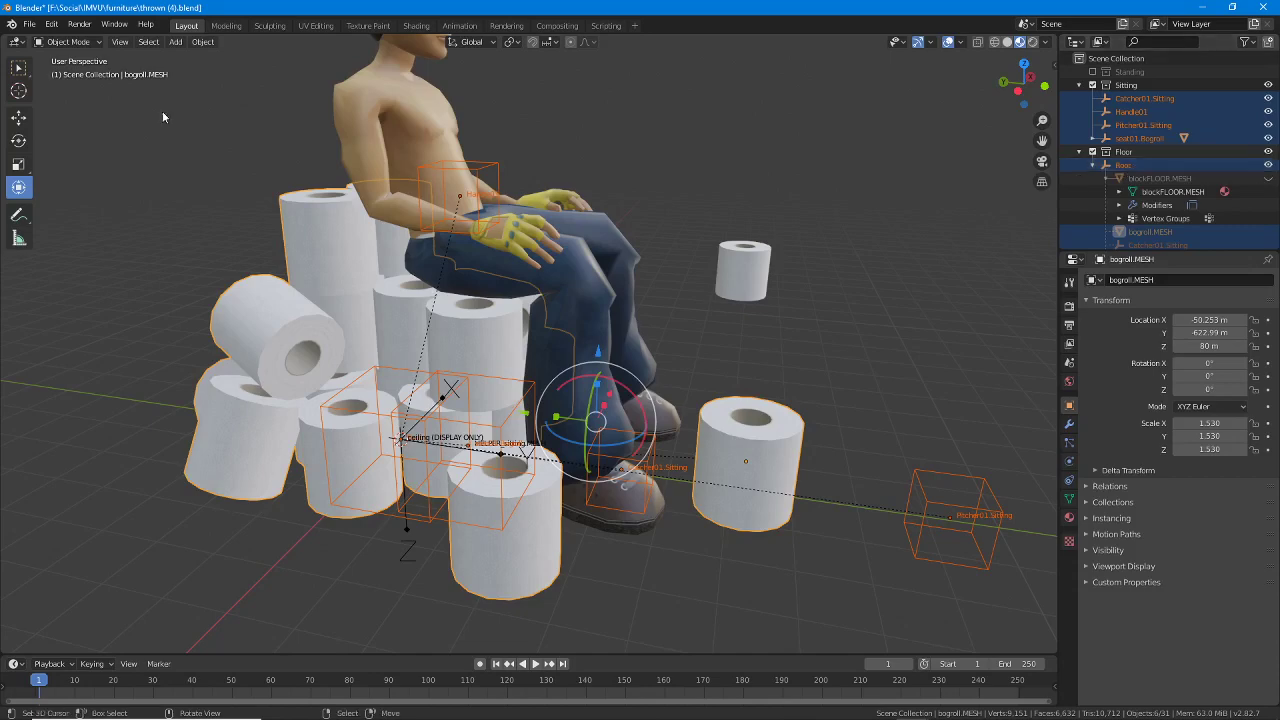
Step: Check the geometry, armature and animation export settings, and export the selected objects as FBX over thrown (4).fbx in the furniture folder
click(39, 26)
mouse_move(94, 217)
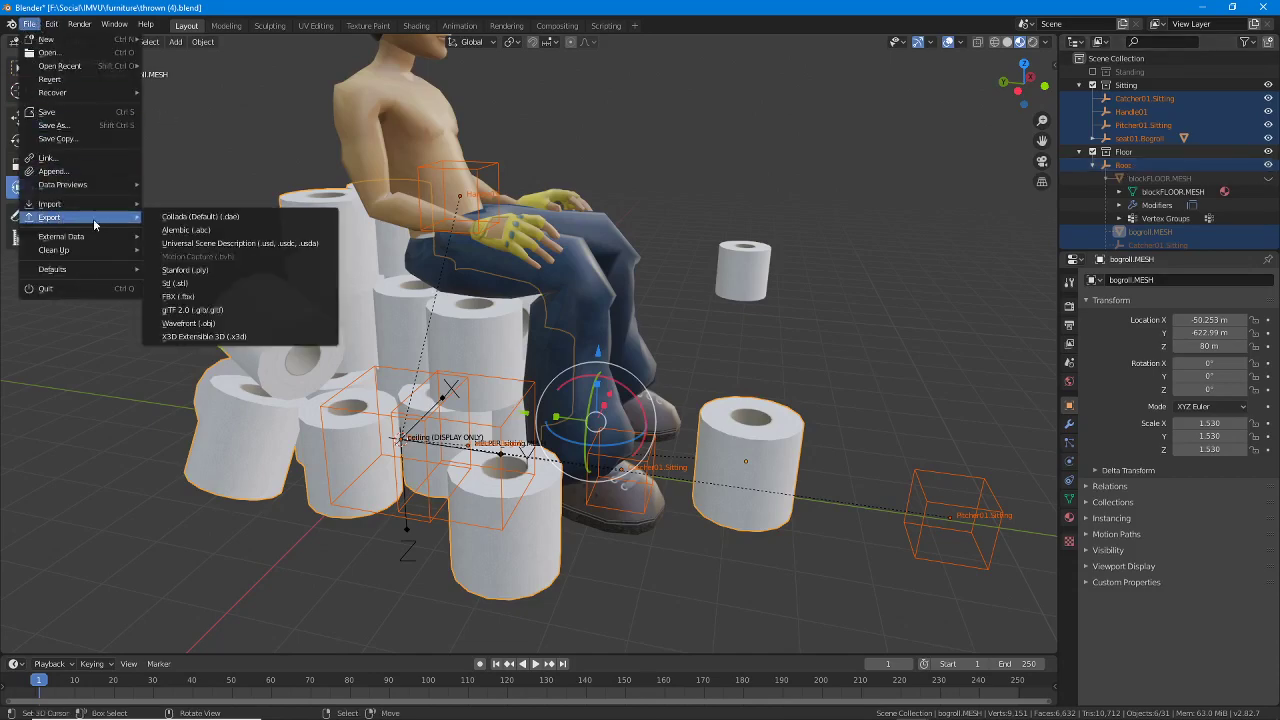
click(180, 297)
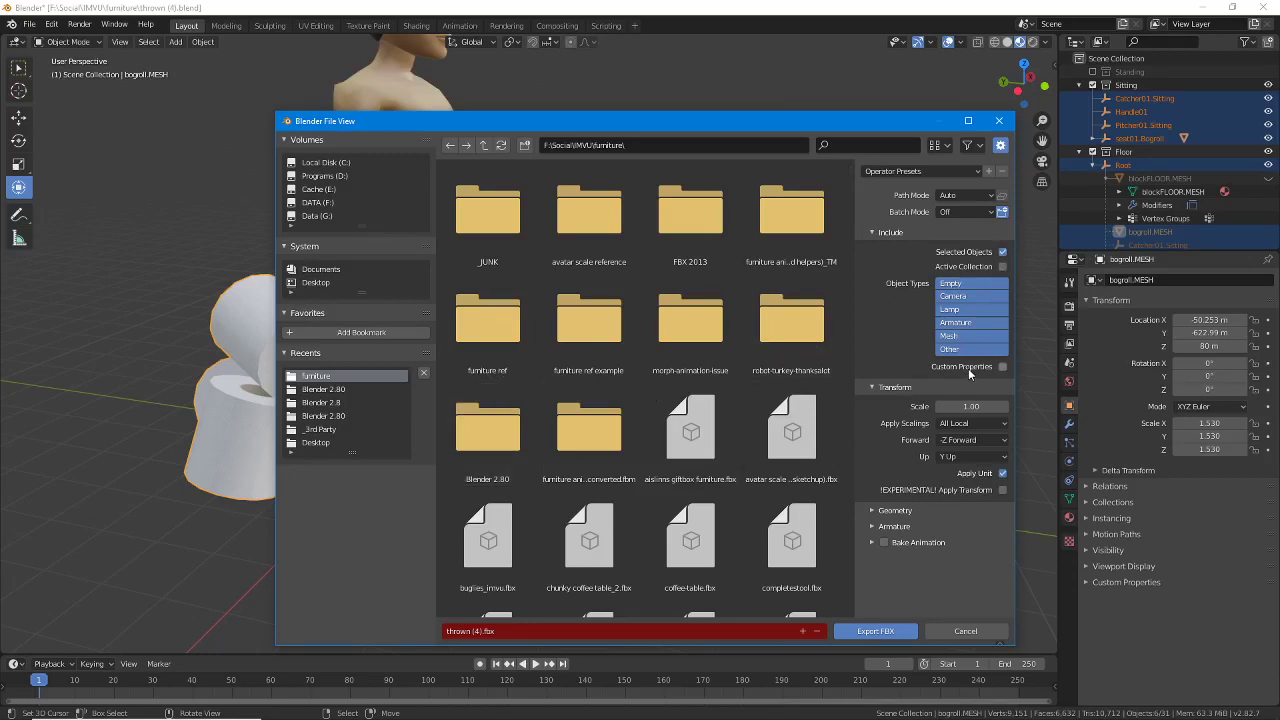
click(880, 510)
scroll(880, 510, down, 1)
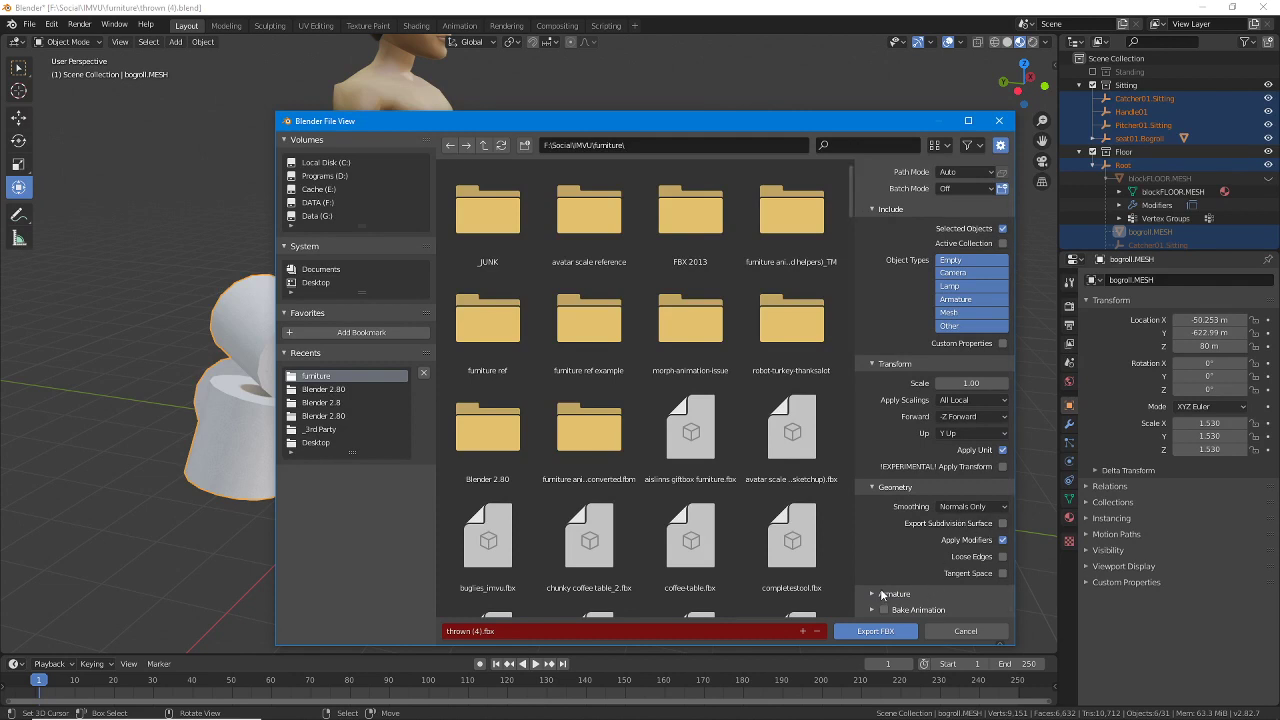
click(874, 597)
scroll(880, 570, down, 3)
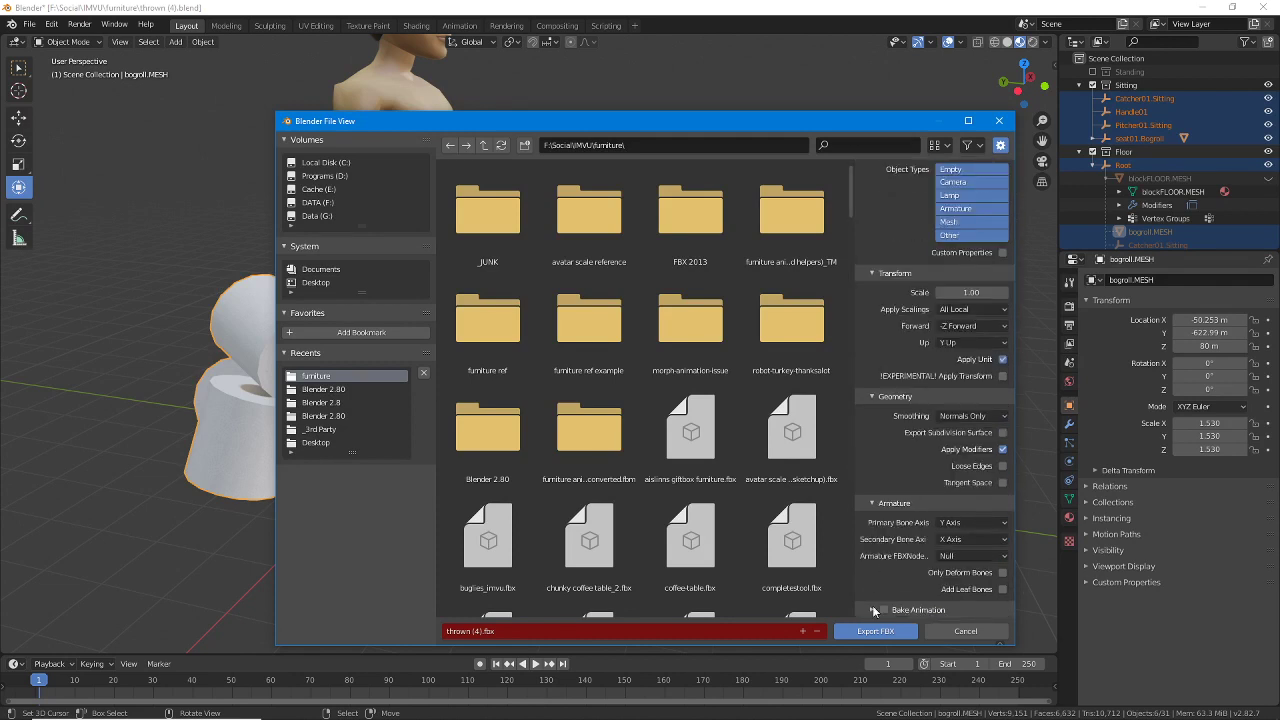
scroll(882, 546, up, 4)
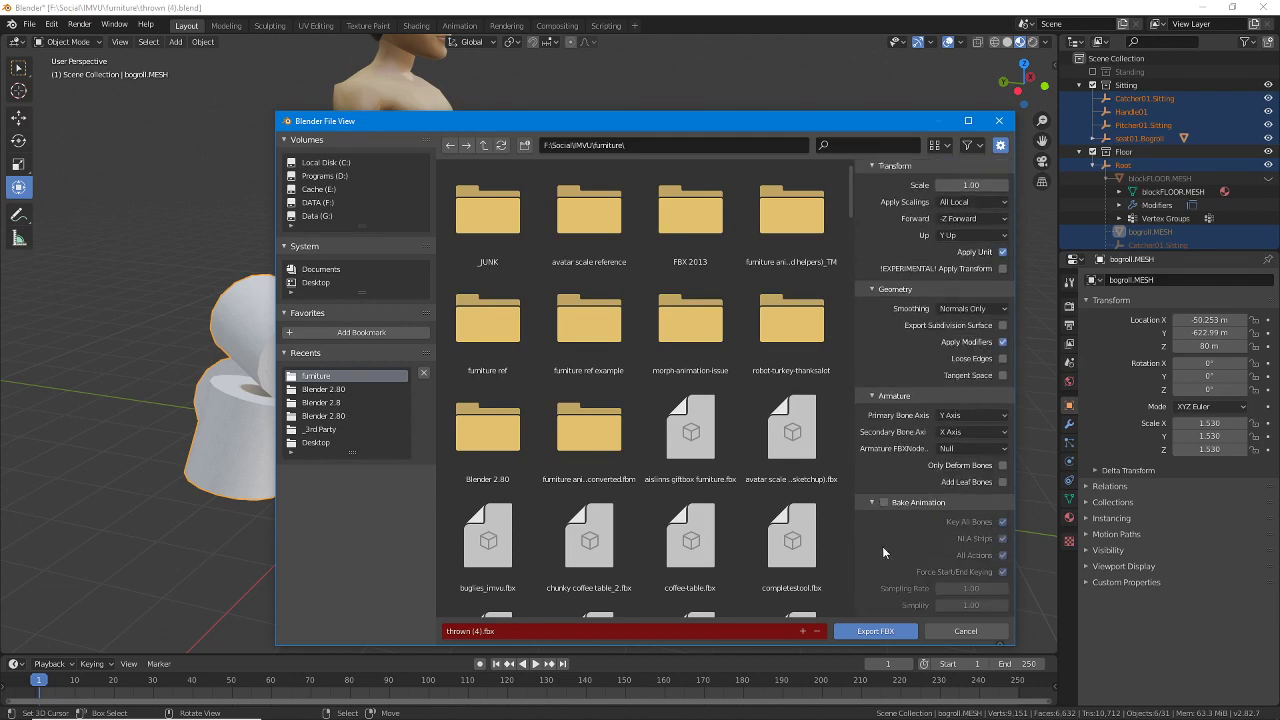
click(871, 631)
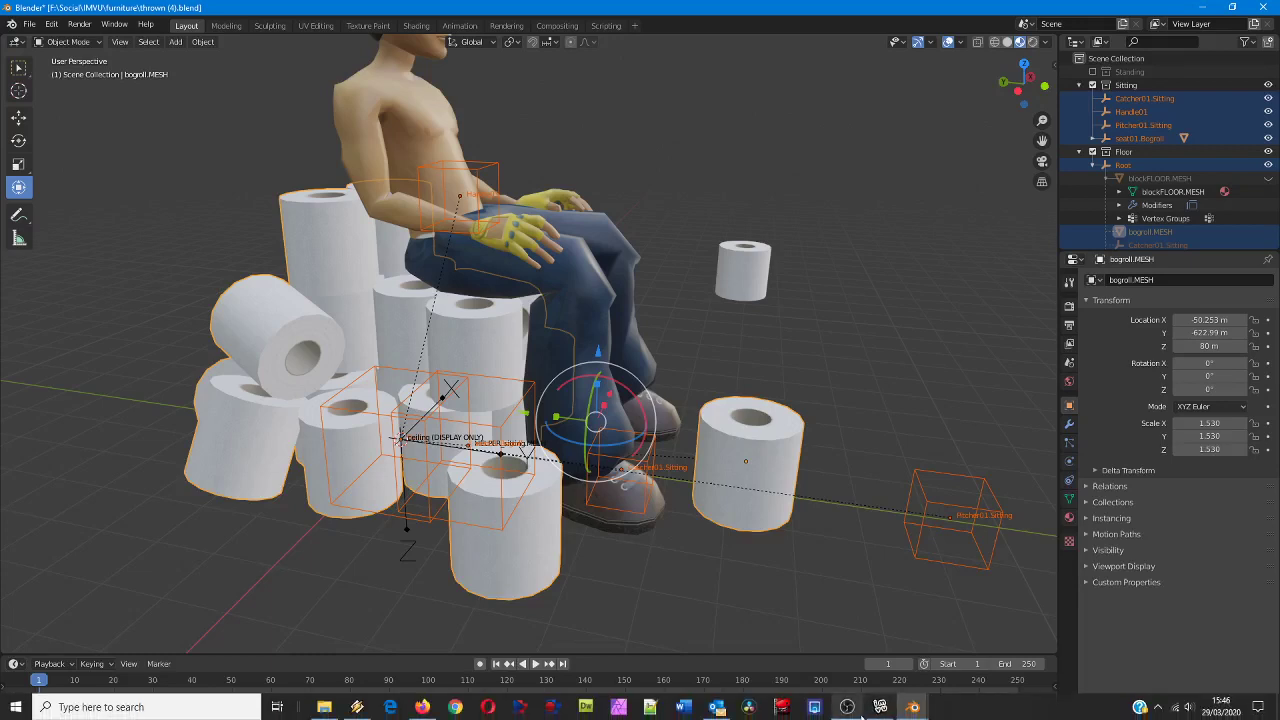
Step: Switch to IMVU and close the Editor 3 product without saving it
click(879, 707)
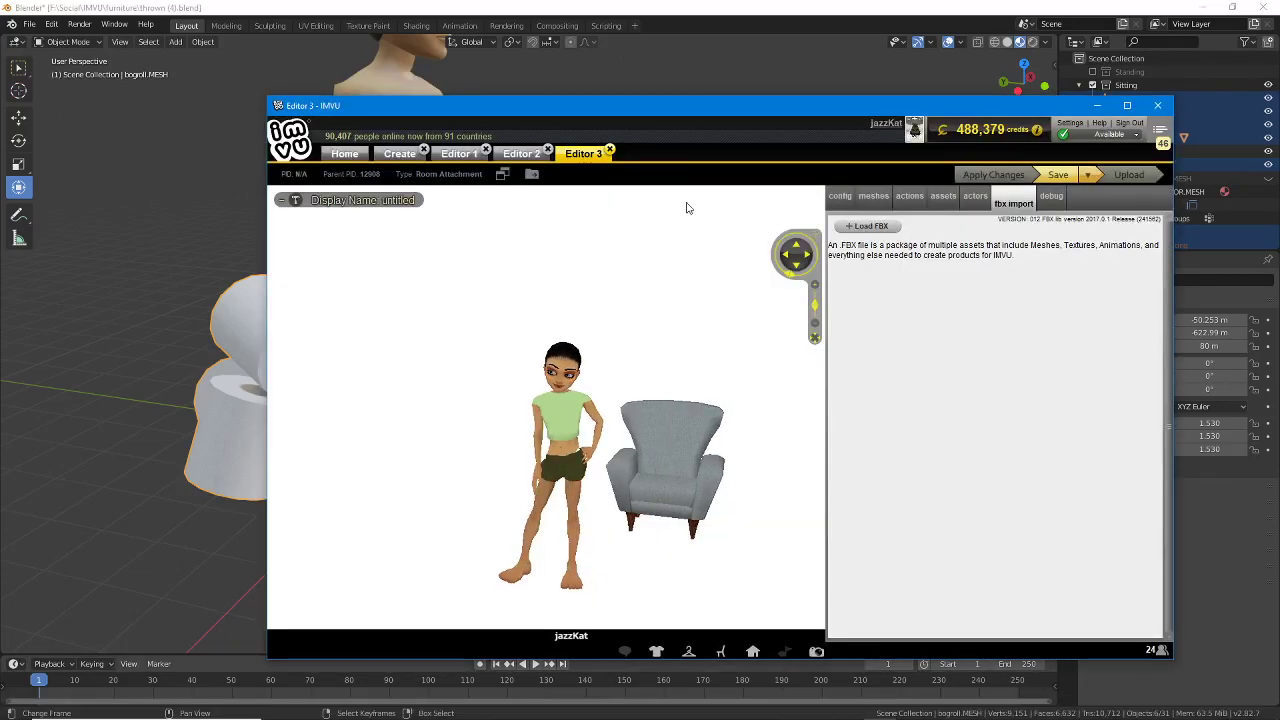
click(607, 151)
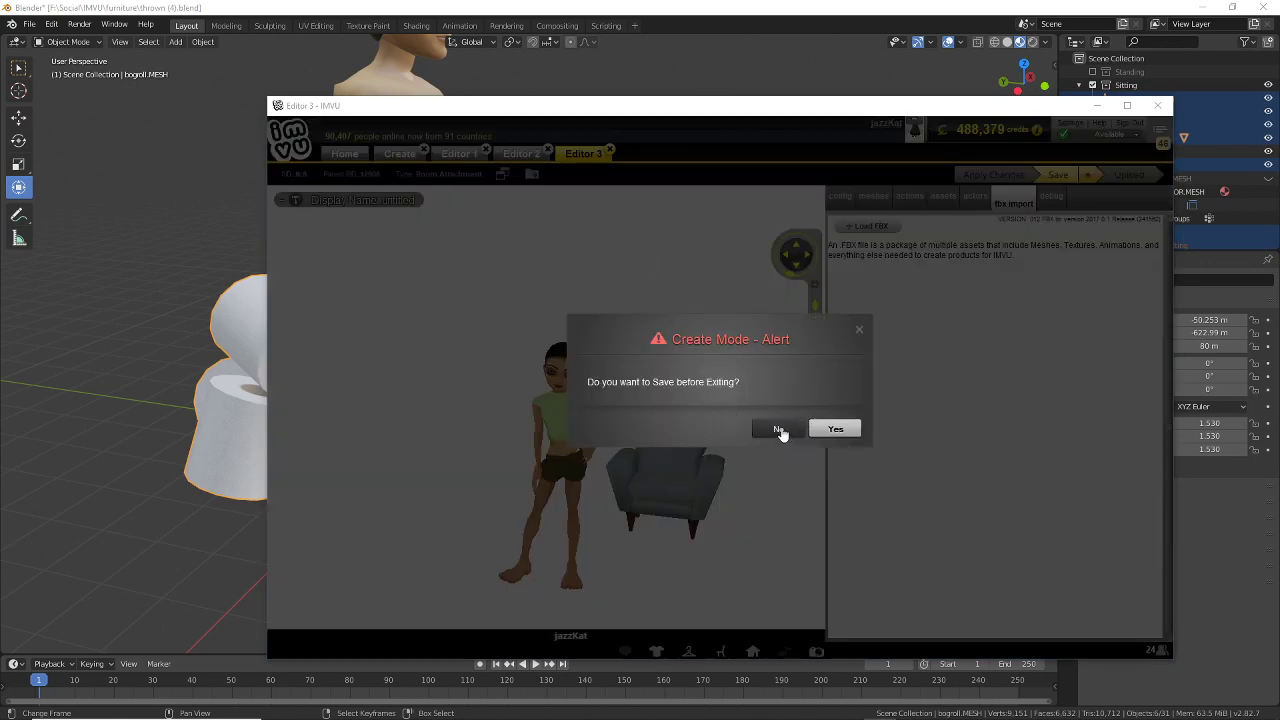
click(779, 431)
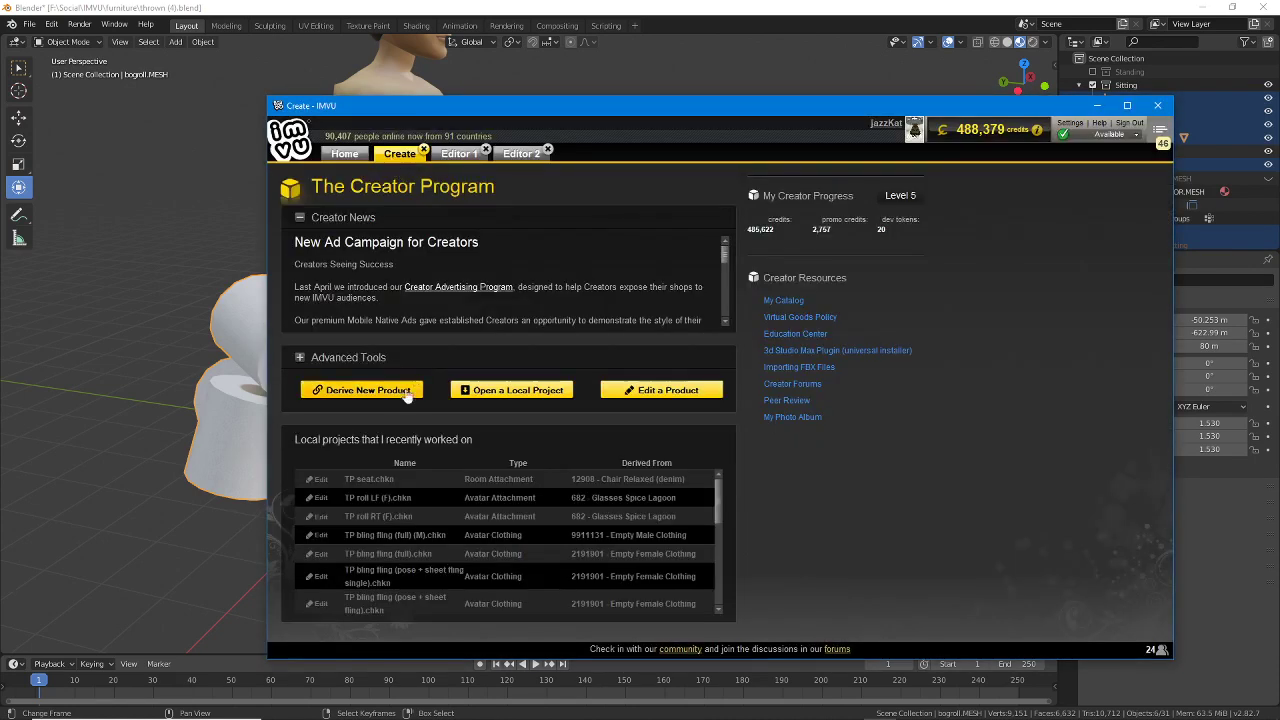
Step: Derive a new furniture product from Chair Relaxed (denim)
click(405, 392)
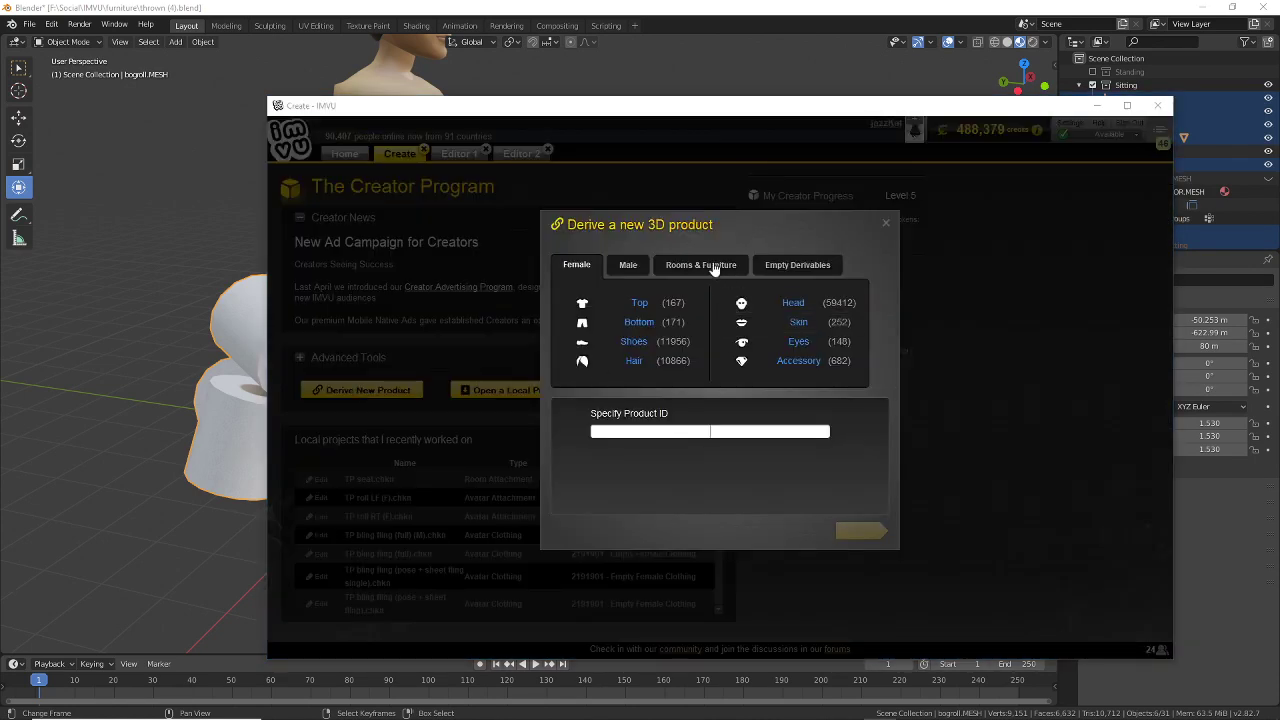
click(706, 265)
click(781, 303)
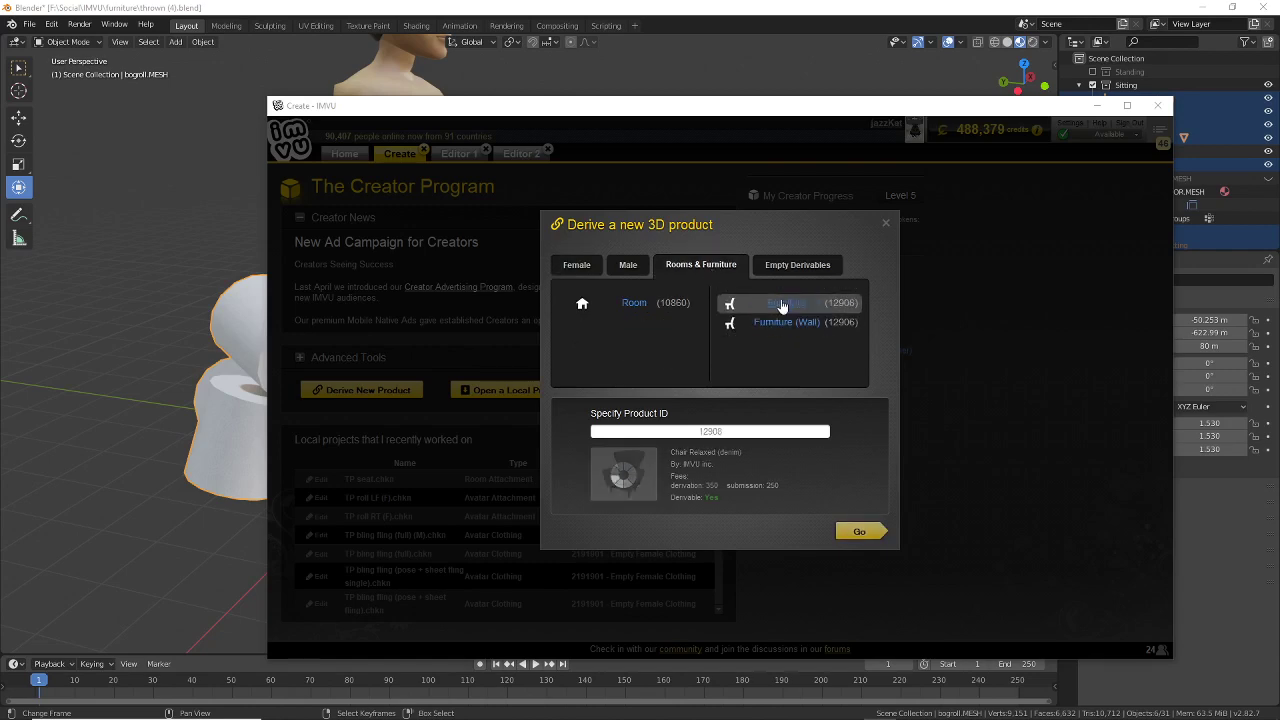
click(853, 532)
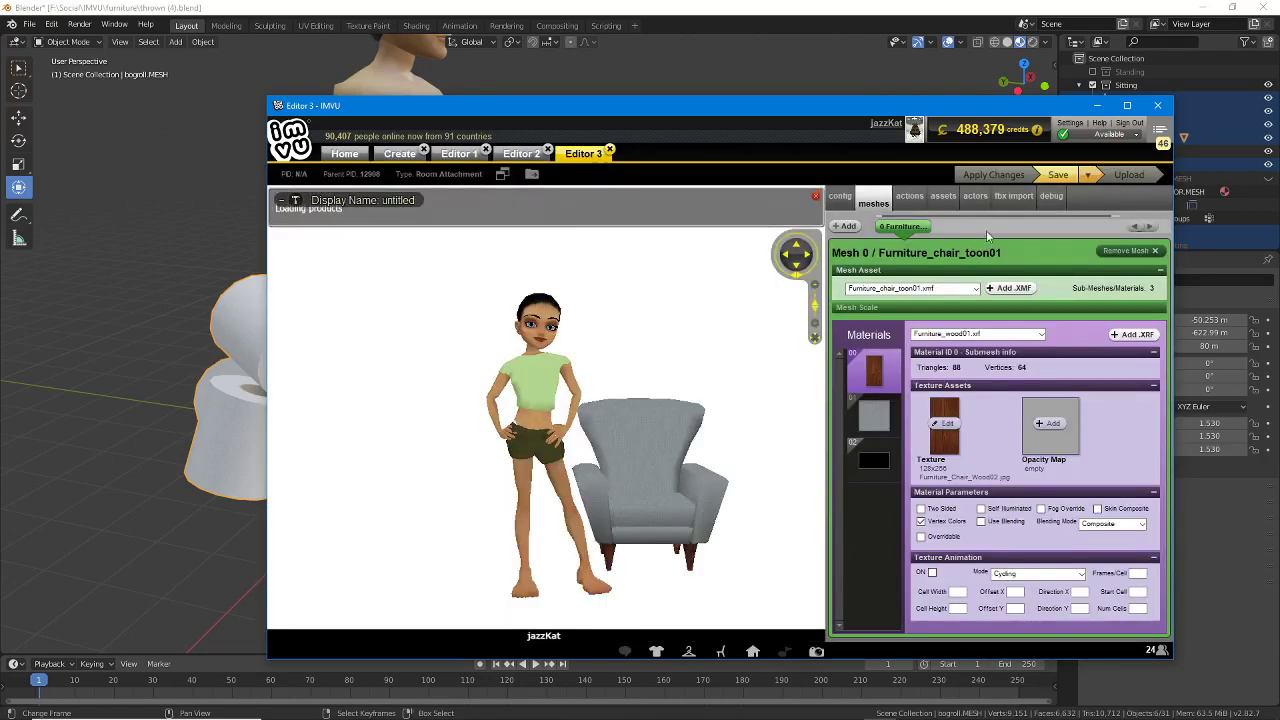
Step: Load thrown (4).fbx from the furniture folder for FBX import
click(1011, 199)
click(866, 228)
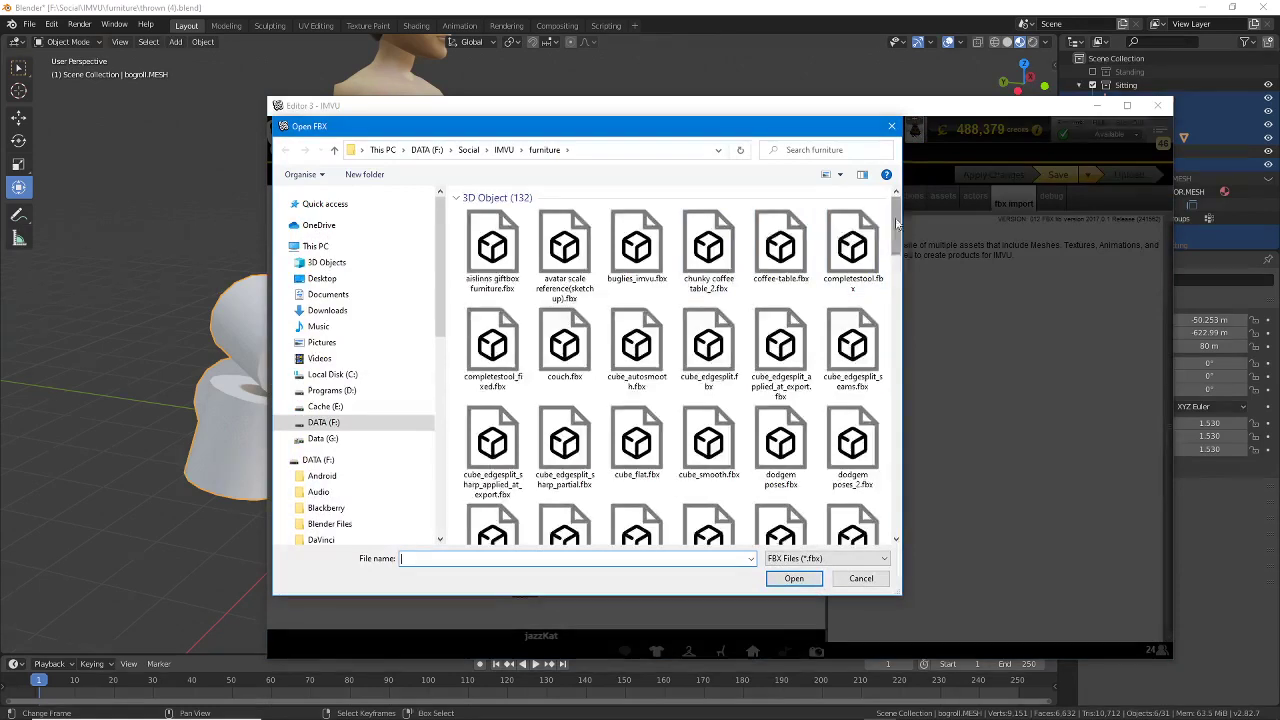
drag(897, 225, 872, 527)
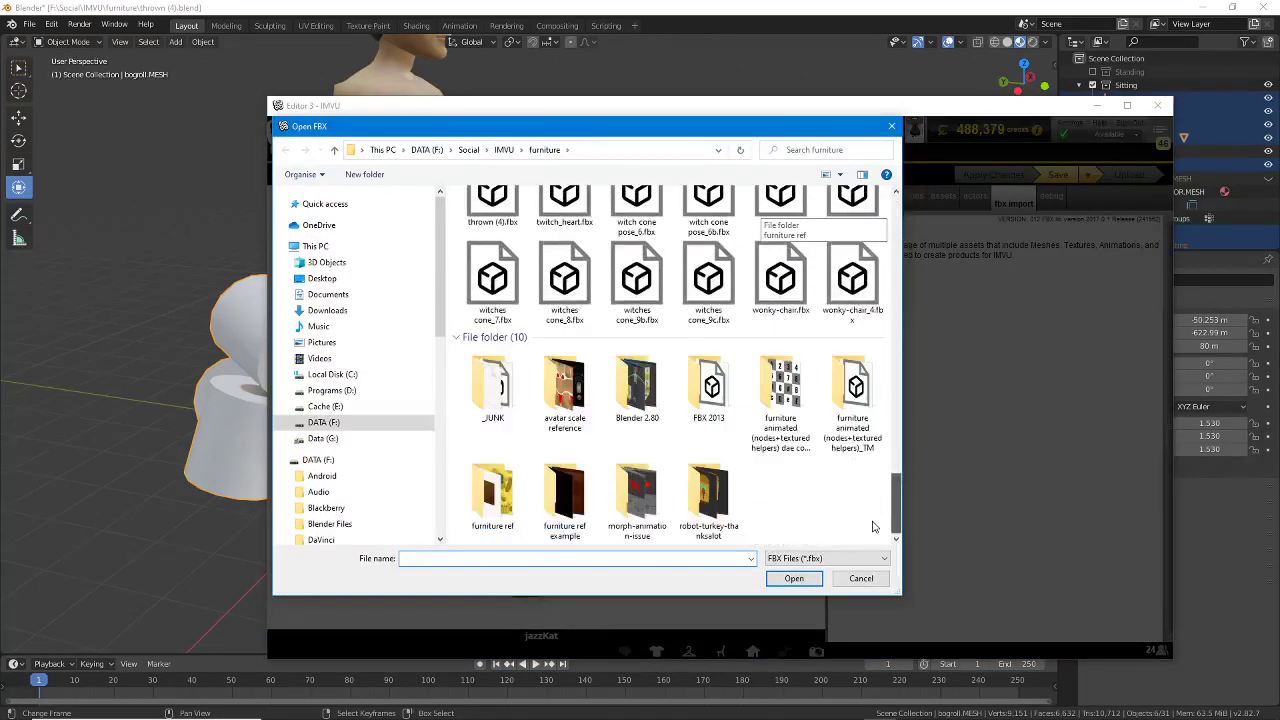
click(493, 220)
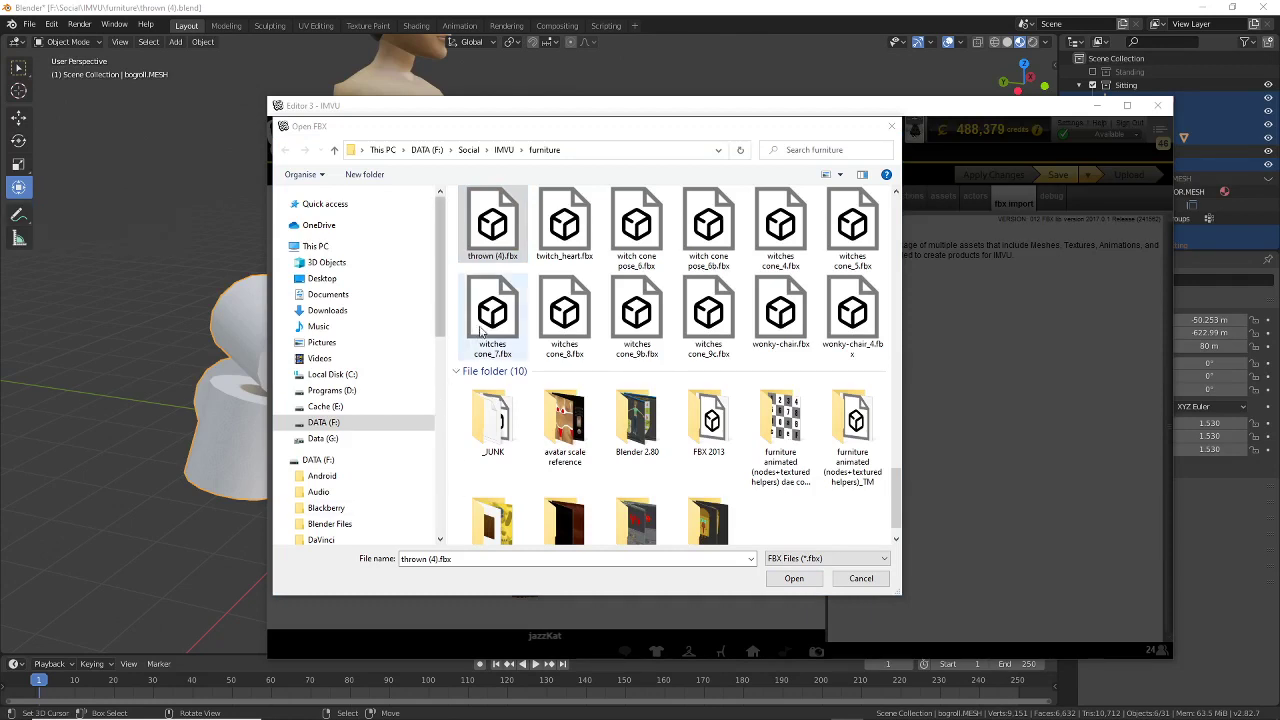
click(492, 226)
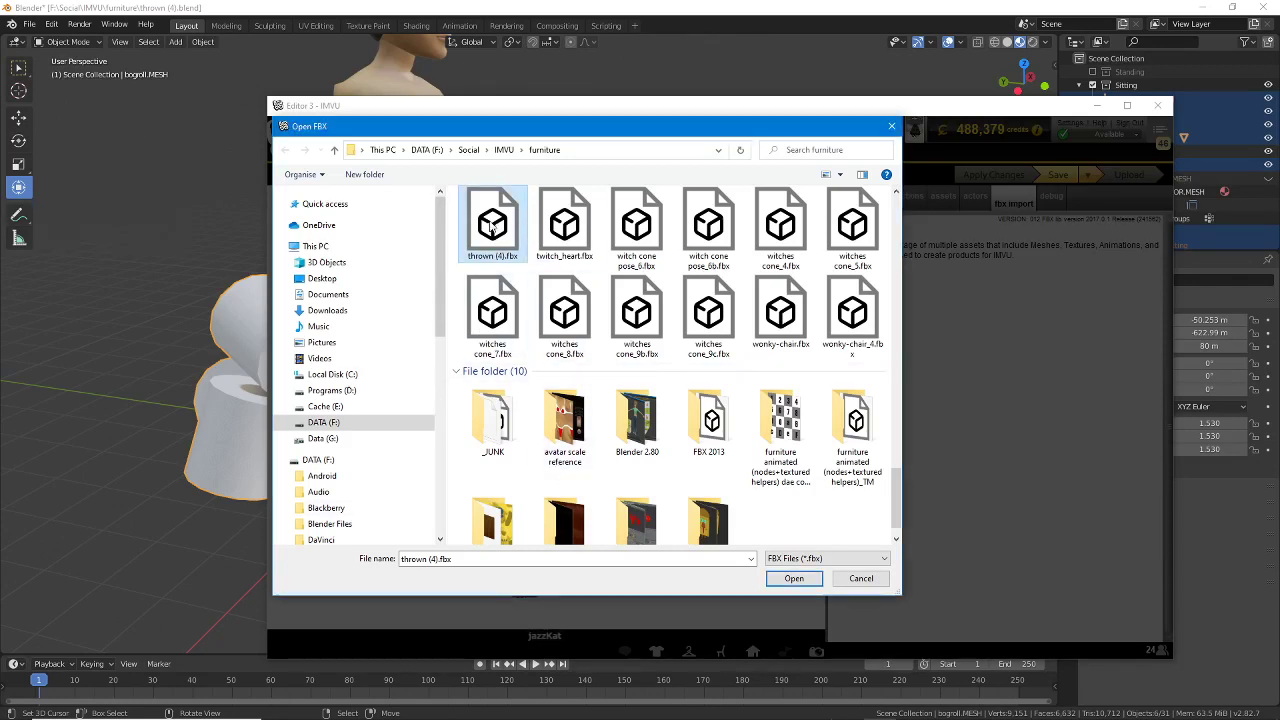
click(796, 580)
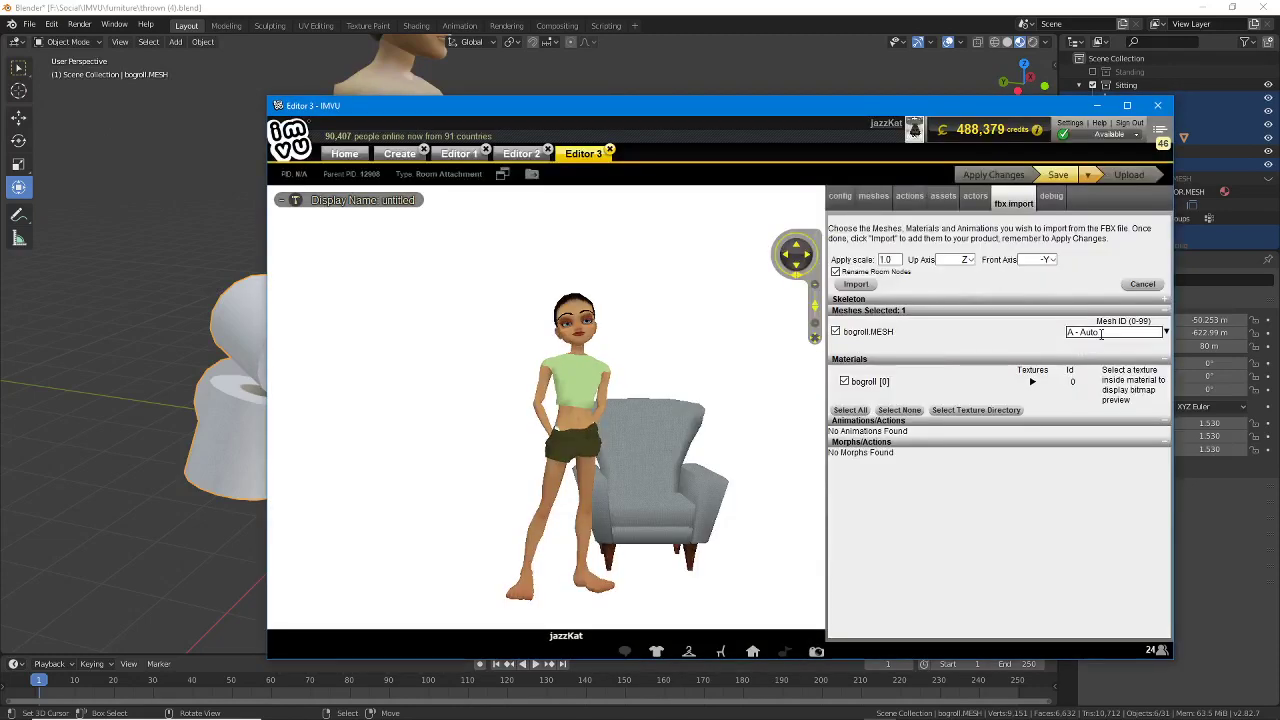
Step: Import bogroll.MESH with mesh ID 0 and scale 0.01, room node renaming off, and apply the changes to the product
drag(1101, 334, 1044, 332)
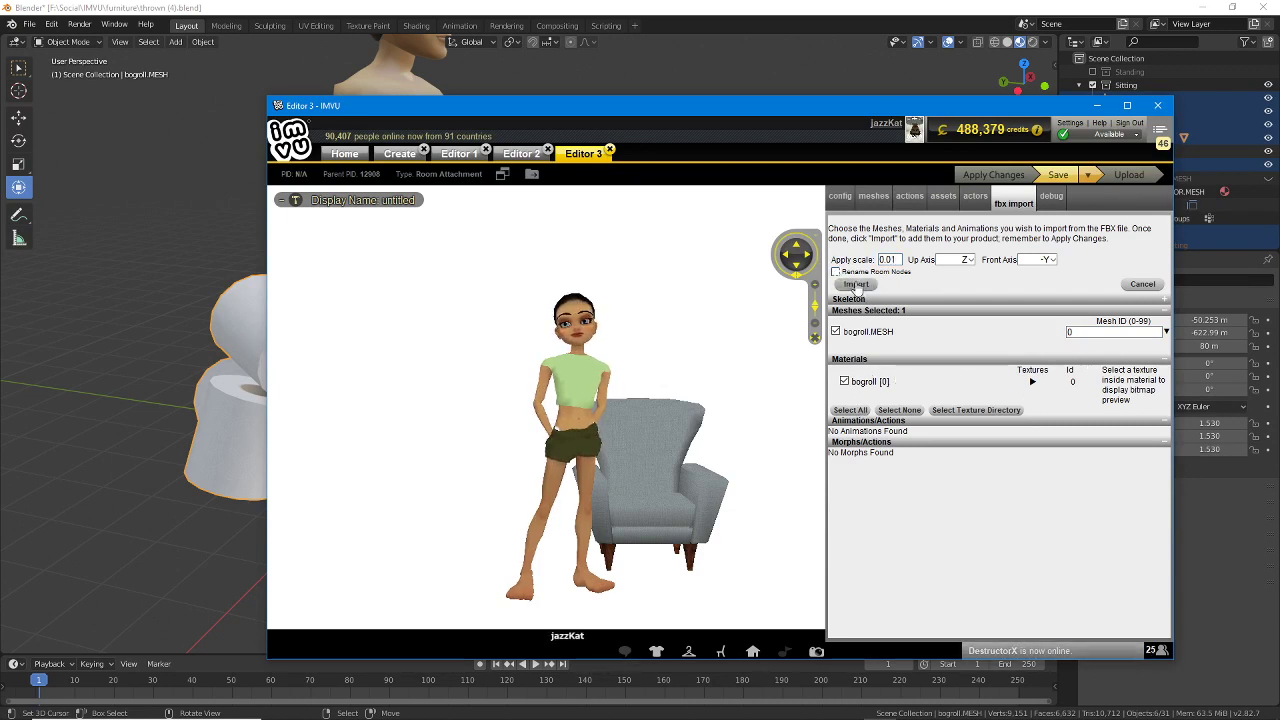
click(856, 285)
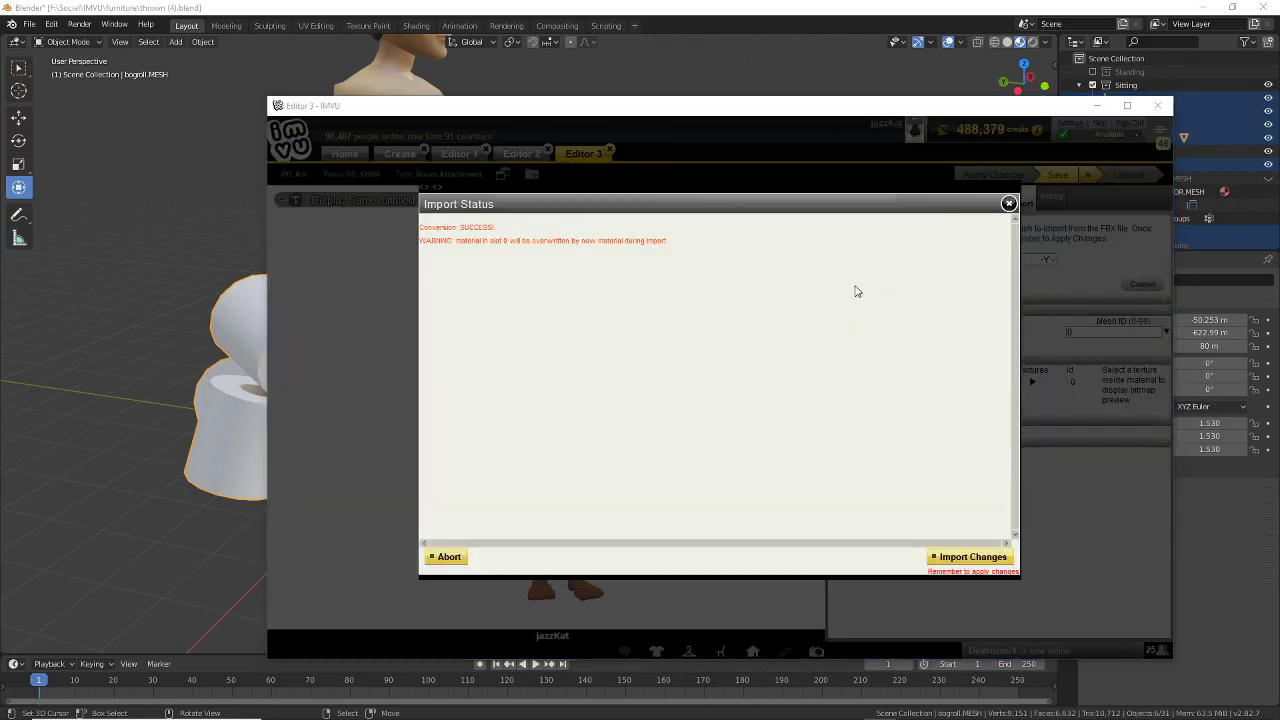
click(966, 558)
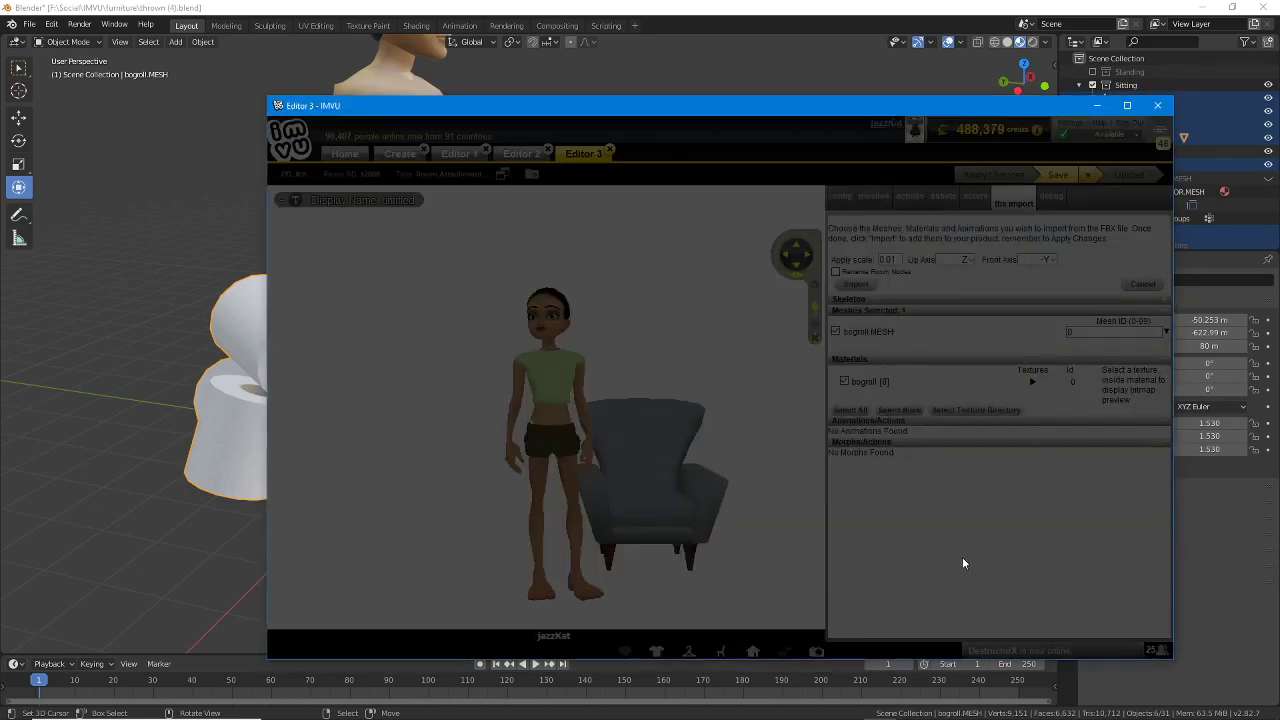
click(1000, 178)
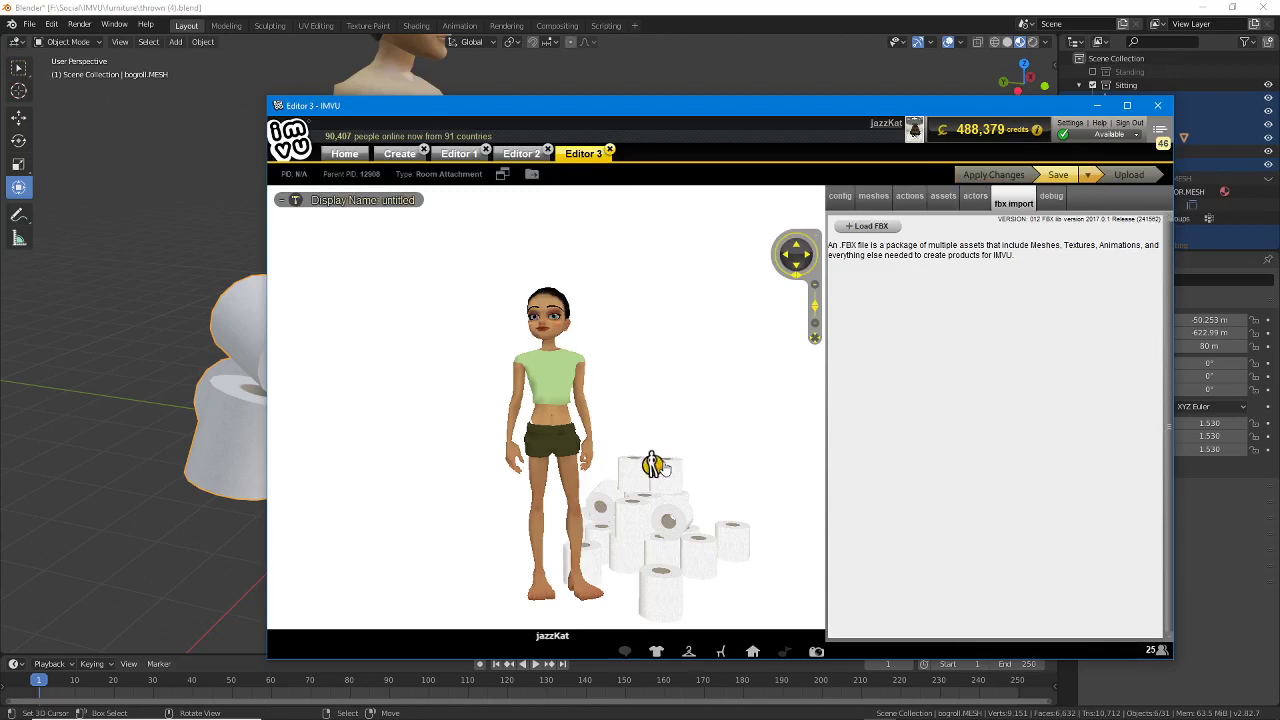
Step: Place the avatar on the toilet roll stack's seat node and inspect its position from several angles
drag(603, 458, 575, 470)
scroll(564, 484, up, 2)
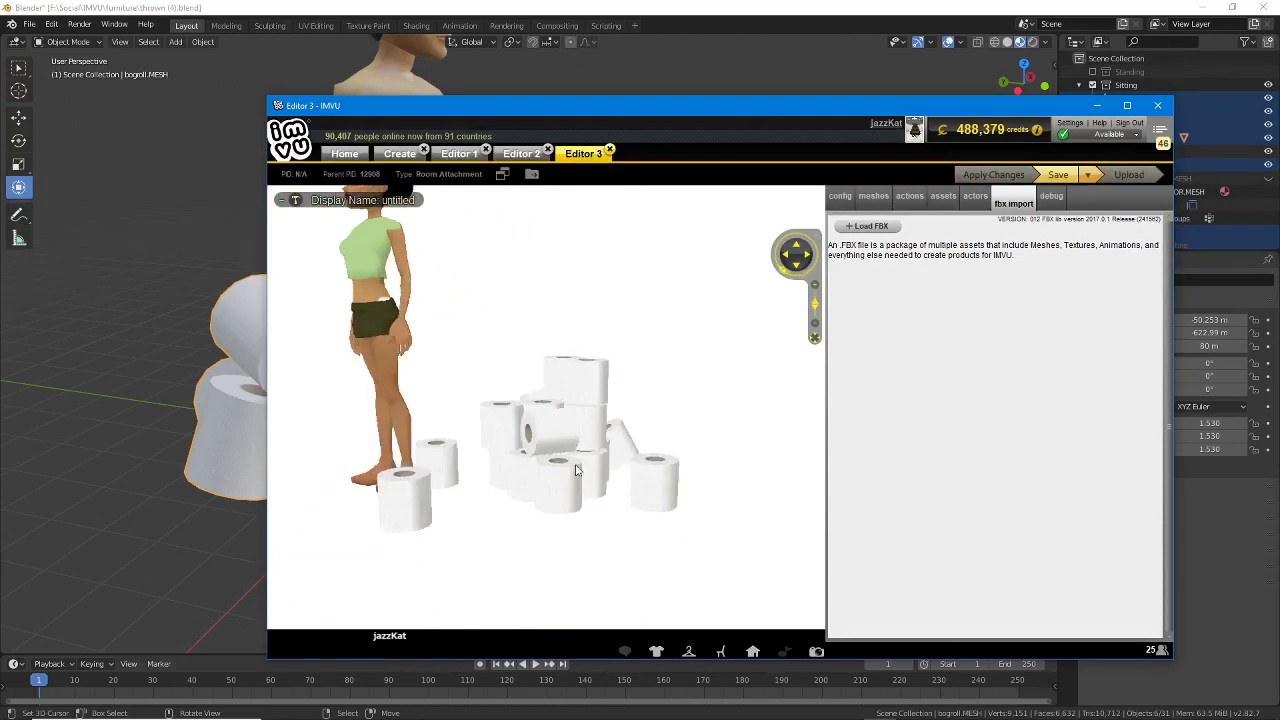
click(535, 365)
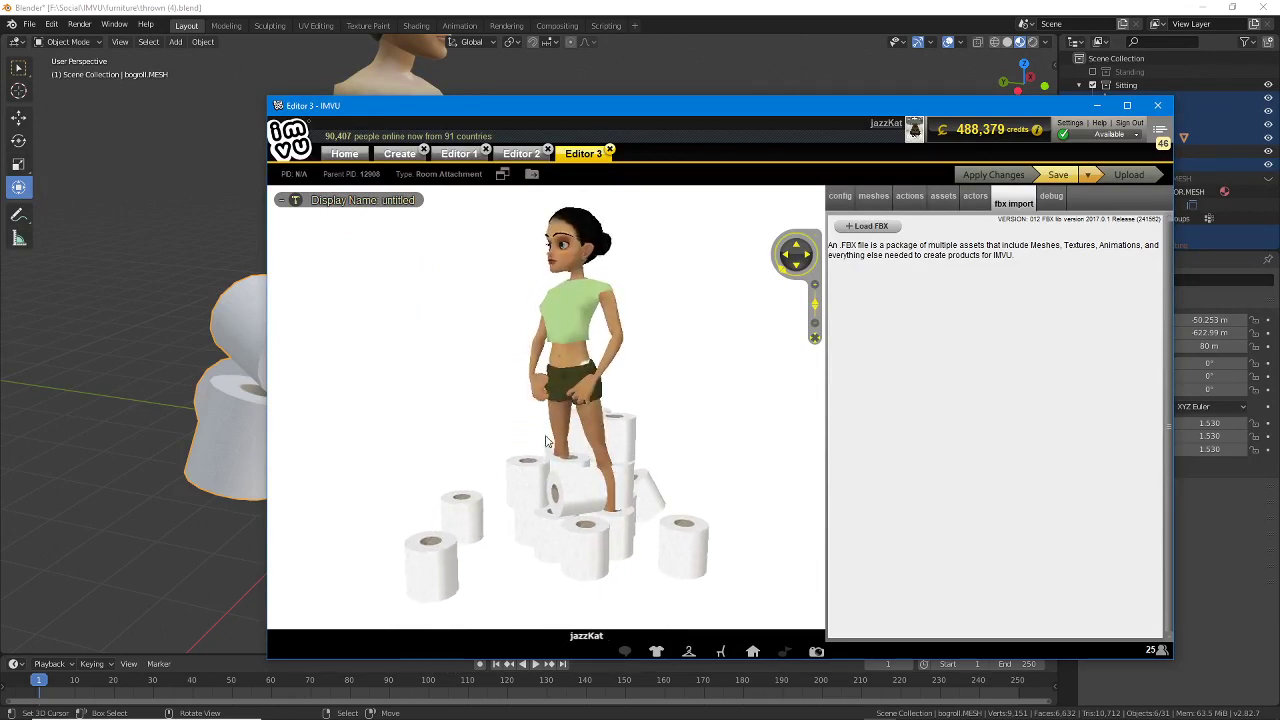
mouse_move(567, 402)
mouse_down()
mouse_move(631, 449)
mouse_move(754, 449)
mouse_move(713, 450)
mouse_move(732, 450)
mouse_up()
scroll(730, 450, up, 2)
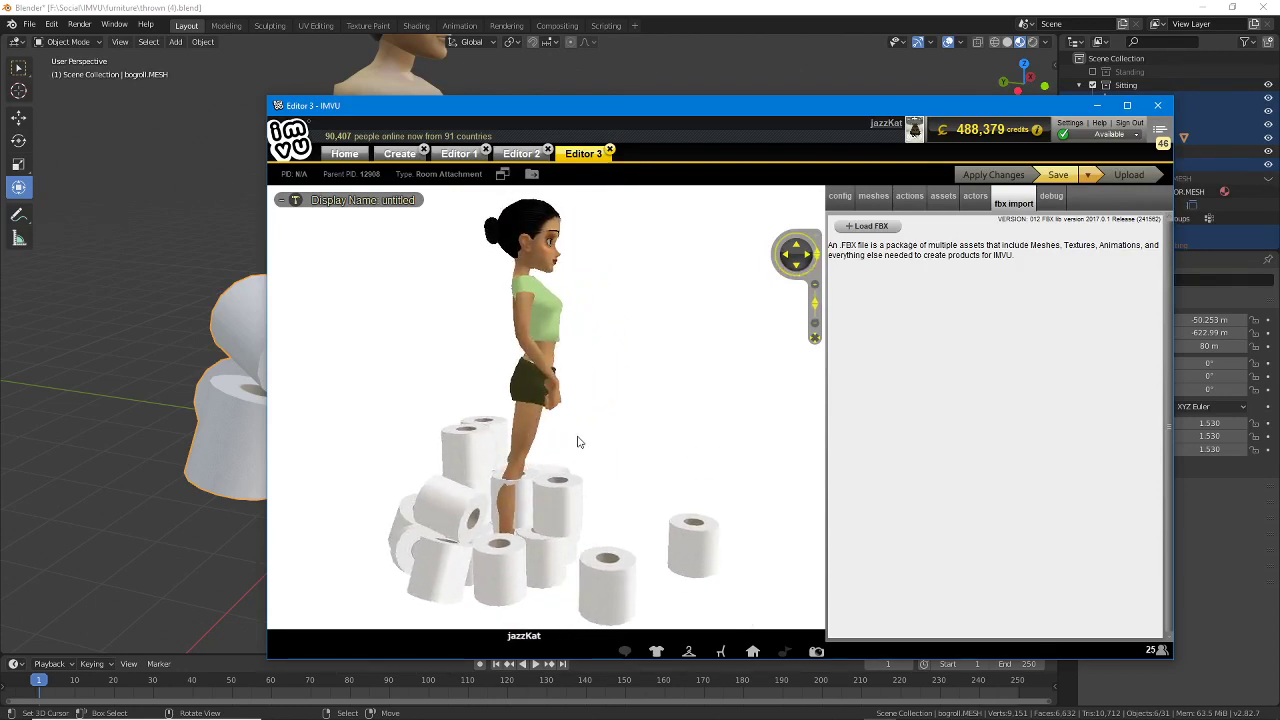
right_drag(578, 442, 571, 434)
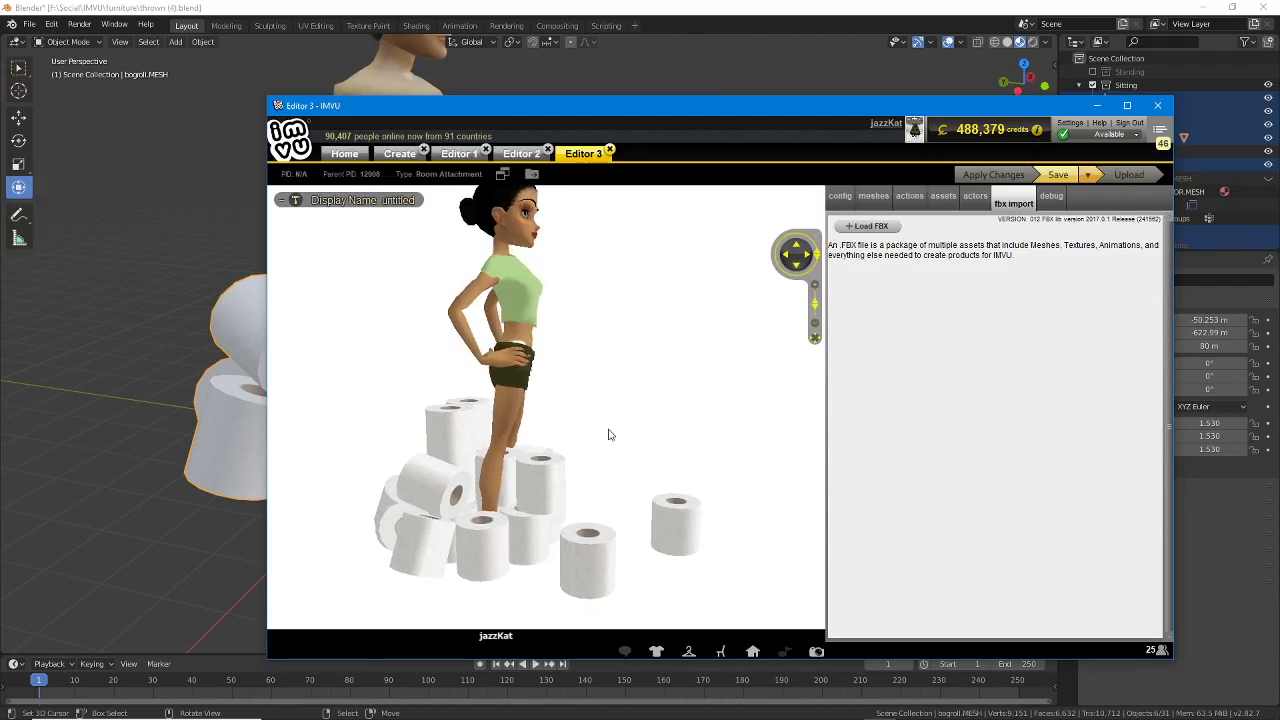
Step: Start loading another FBX file and browse the IMVU avatar folder for the seat pose export
click(866, 228)
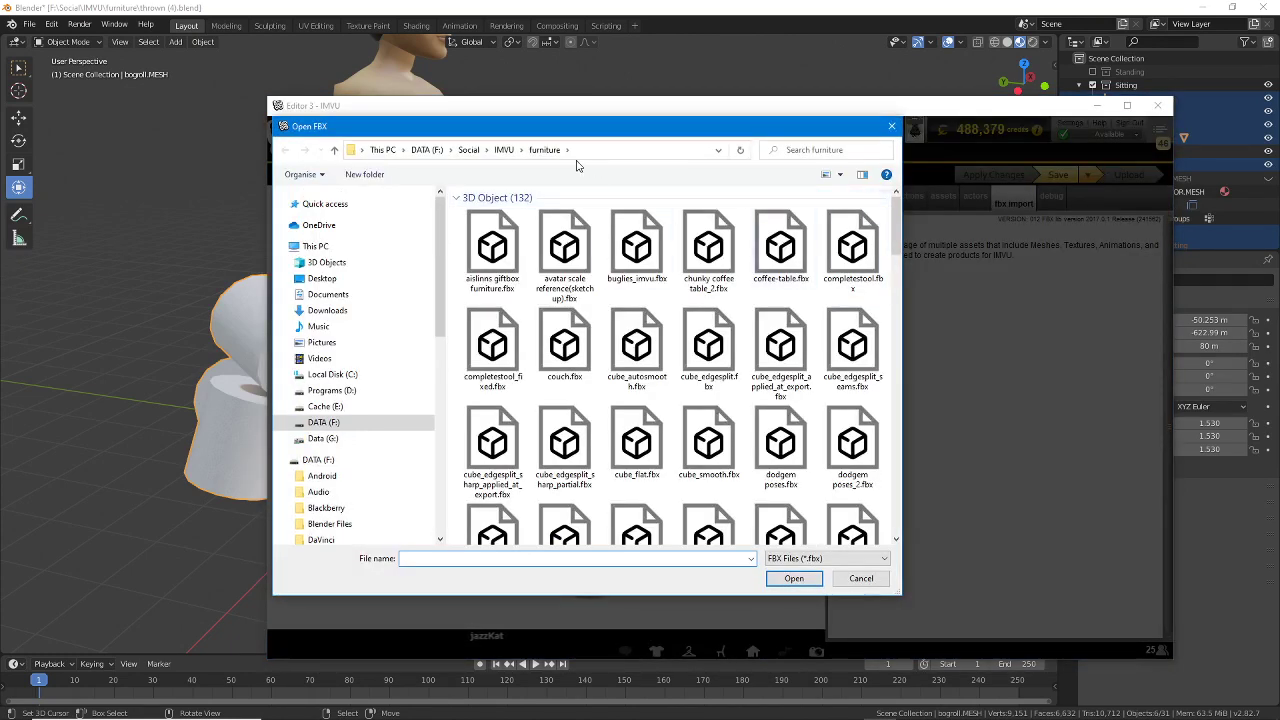
click(504, 150)
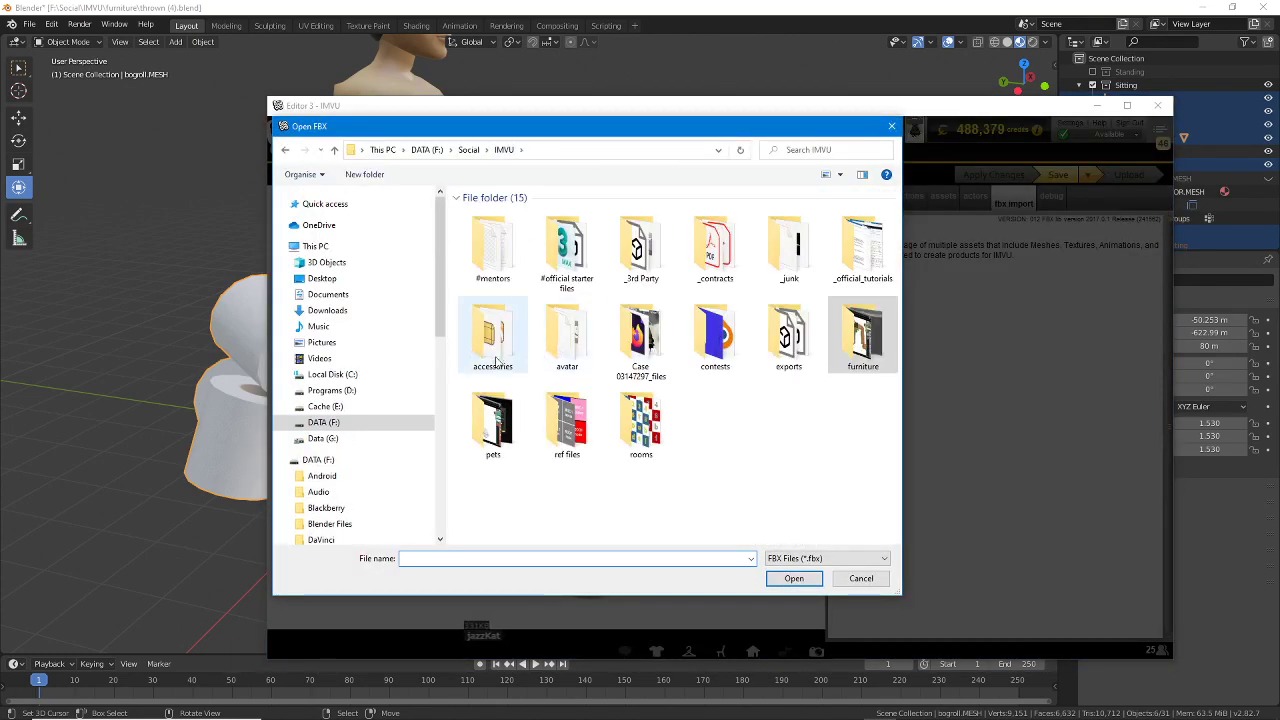
double_click(565, 338)
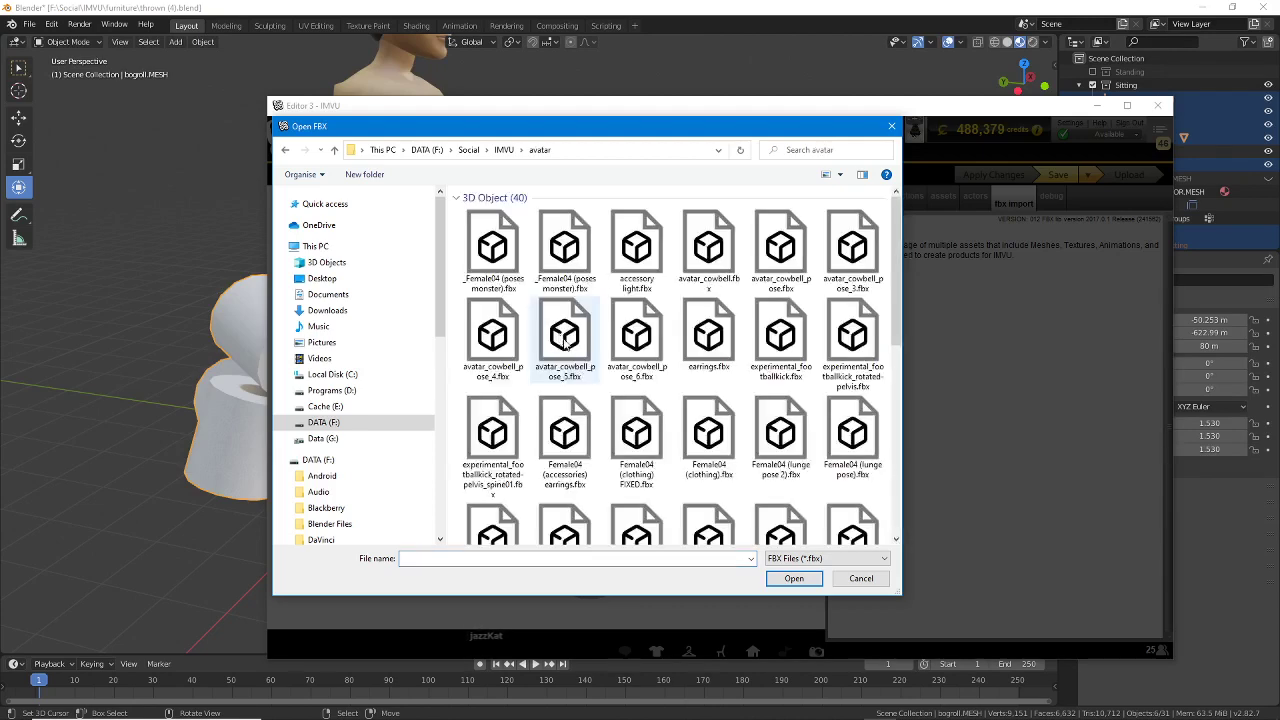
drag(898, 251, 891, 459)
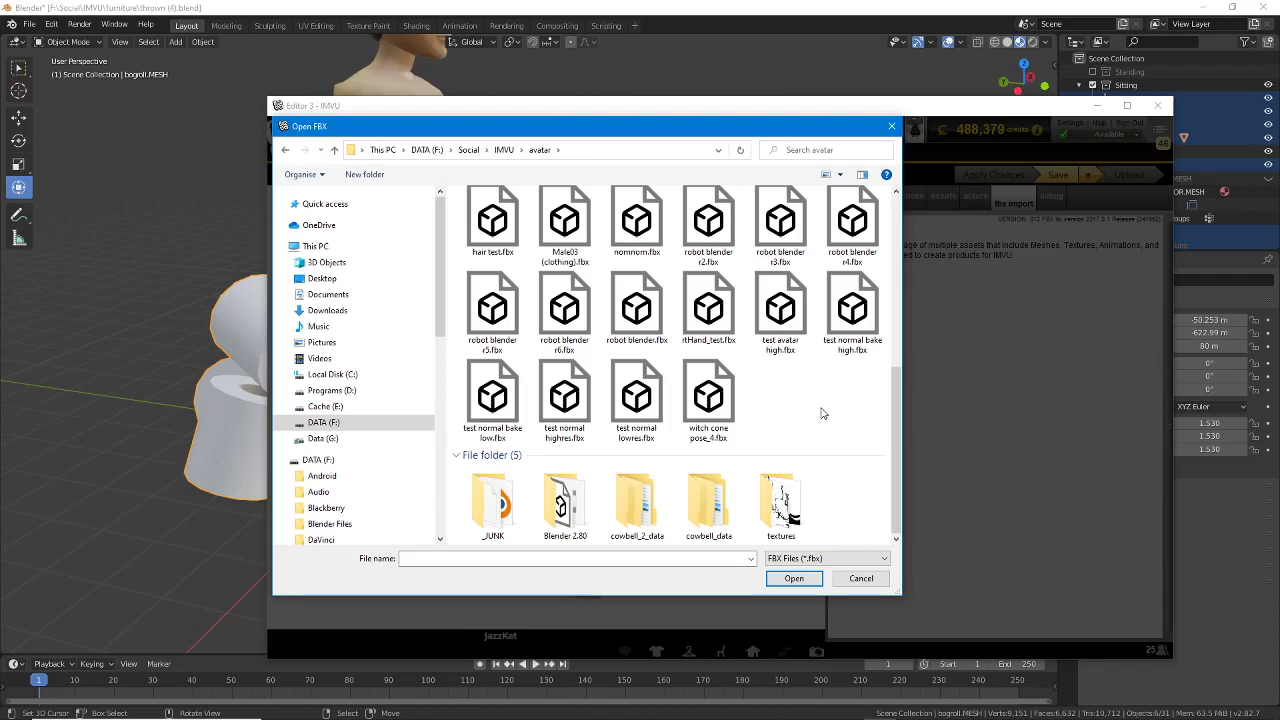
scroll(822, 413, up, 10)
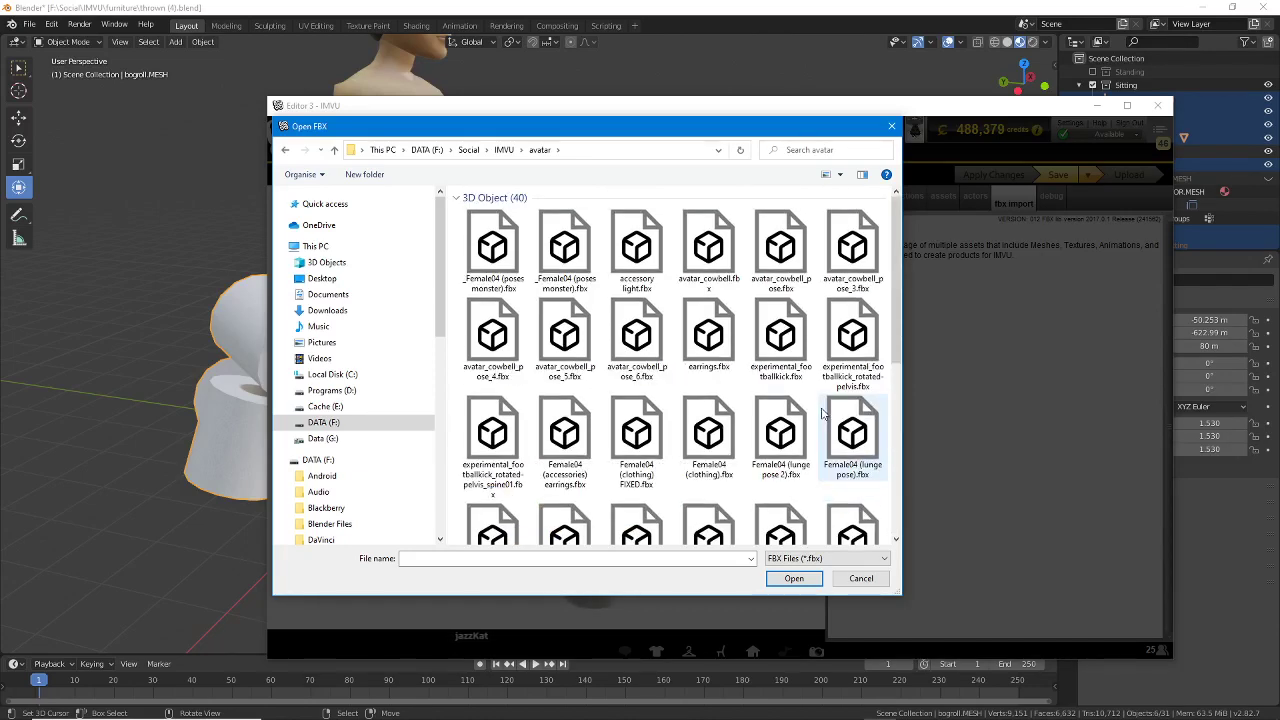
scroll(822, 413, down, 5)
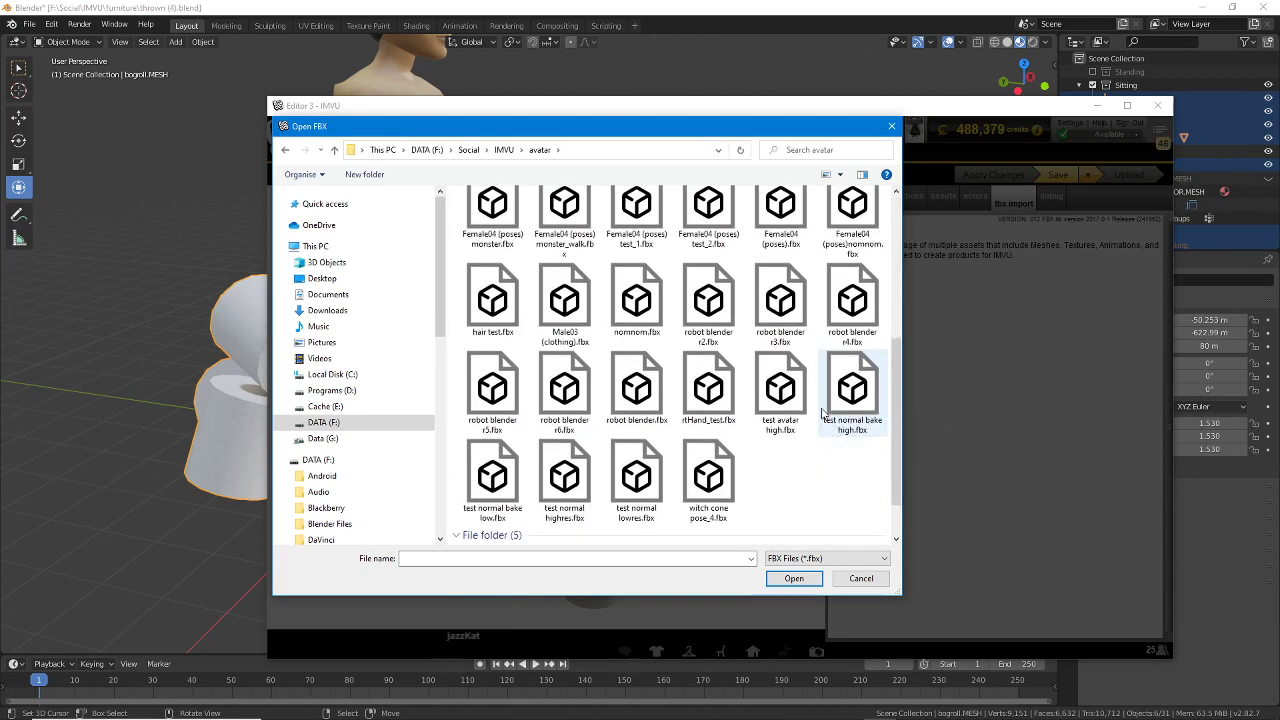
scroll(822, 413, up, 2)
Step: Switch to the Blender window with the avatar pose project to check its file name and folder, and return to IMVU
mouse_move(905, 712)
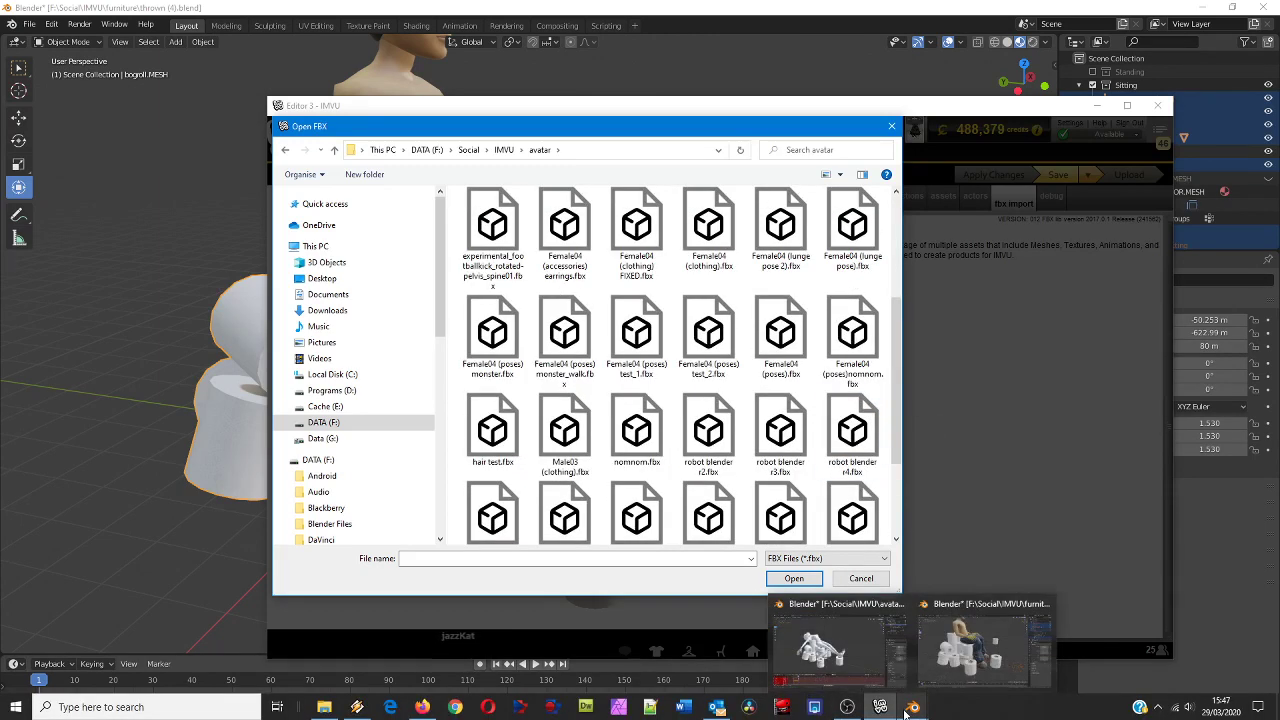
click(838, 648)
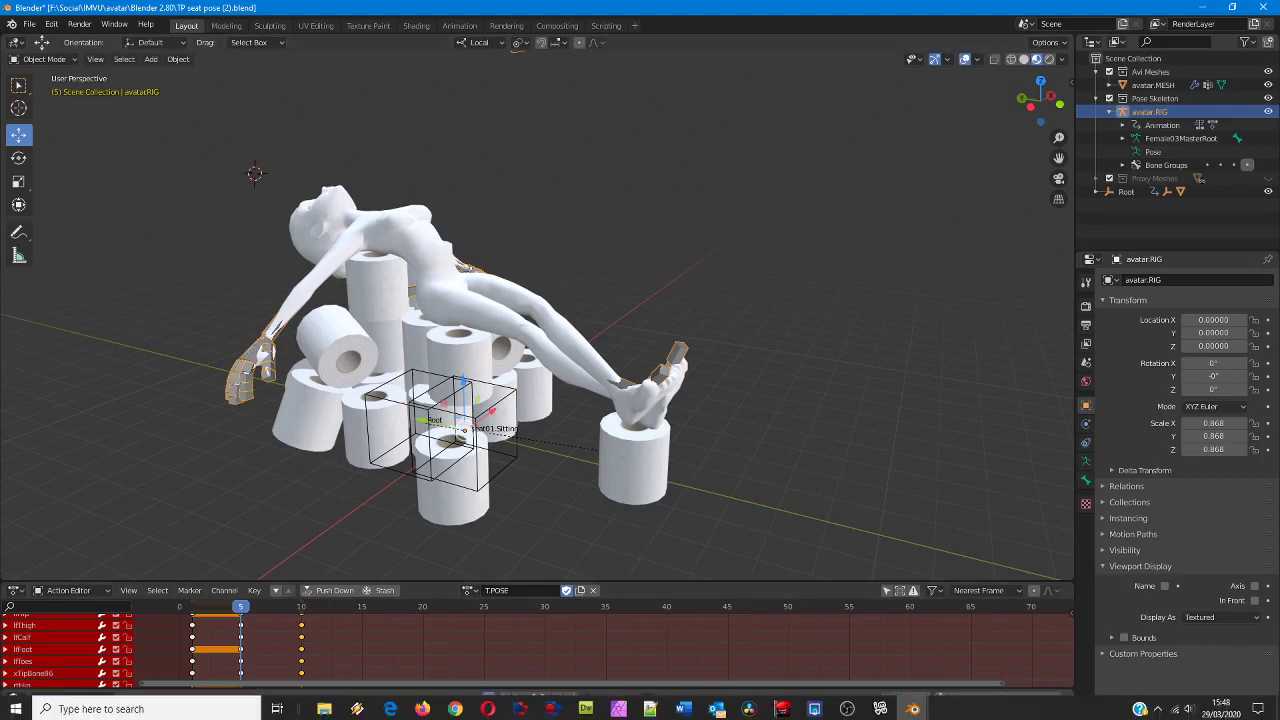
click(882, 708)
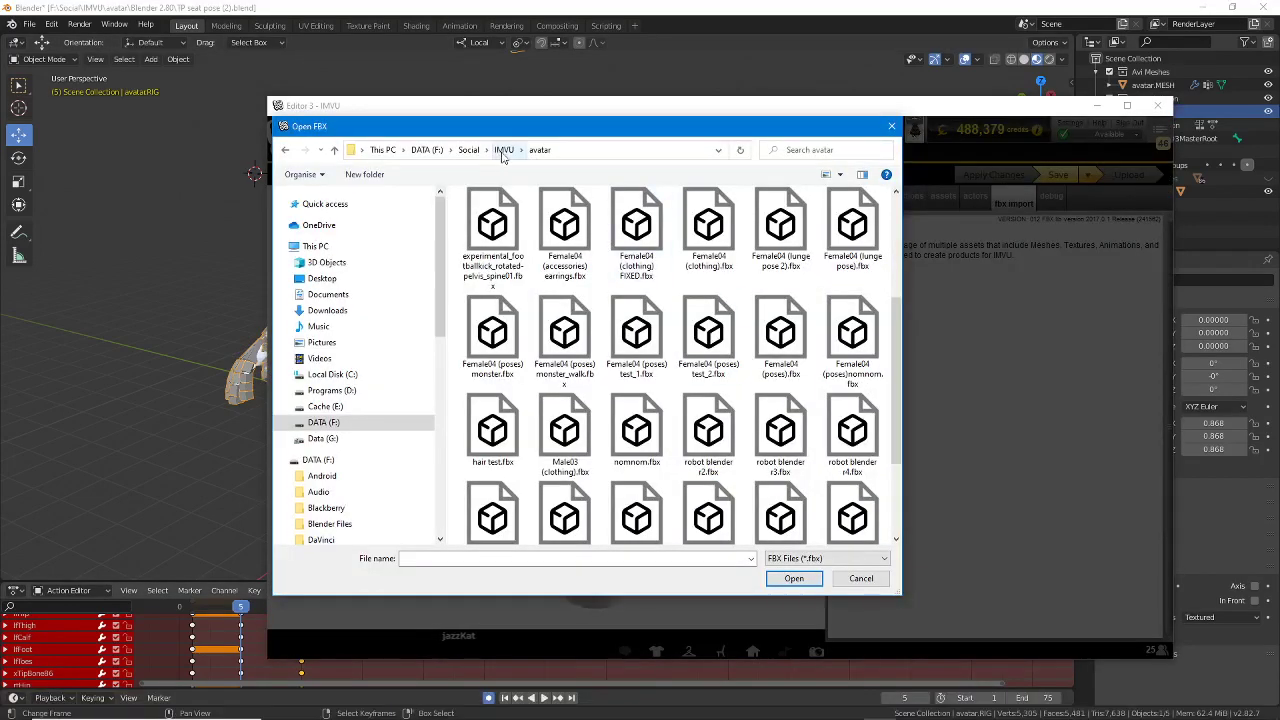
Step: Load TP seat pose (2).fbx from the avatar folder's Blender 2.80 subfolder for FBX import
scroll(543, 333, up, 2)
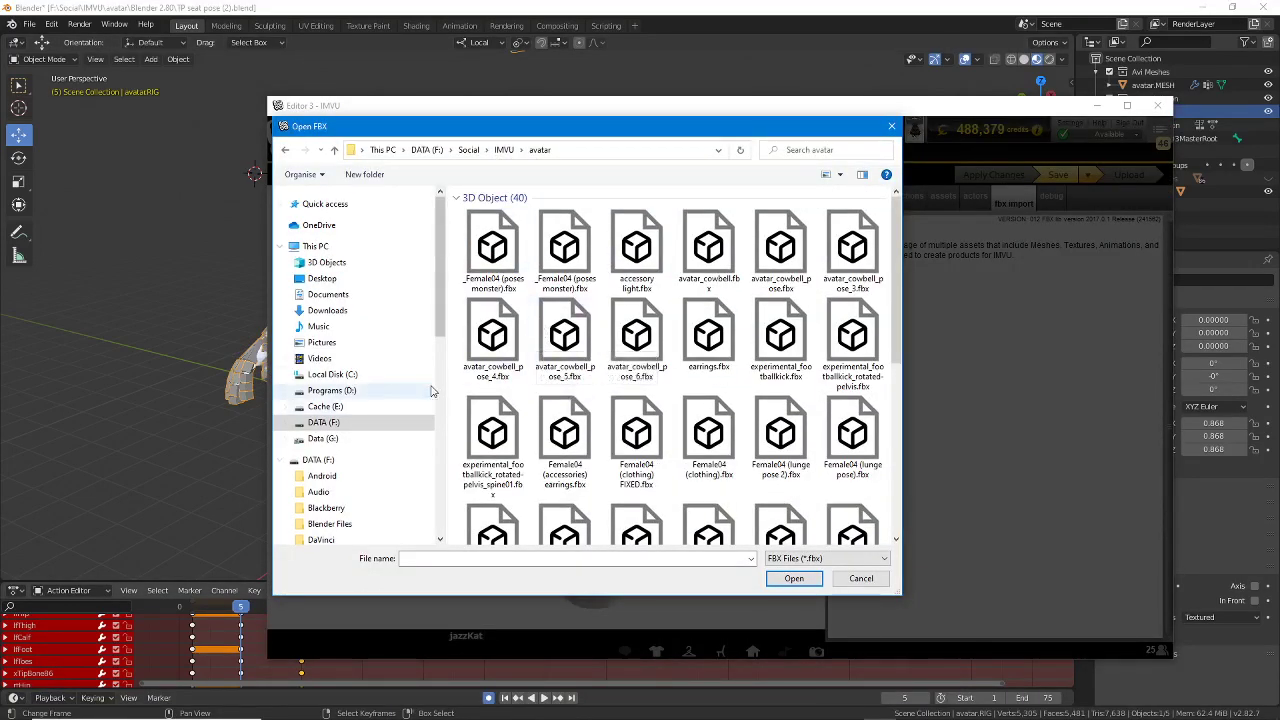
scroll(520, 350, down, 5)
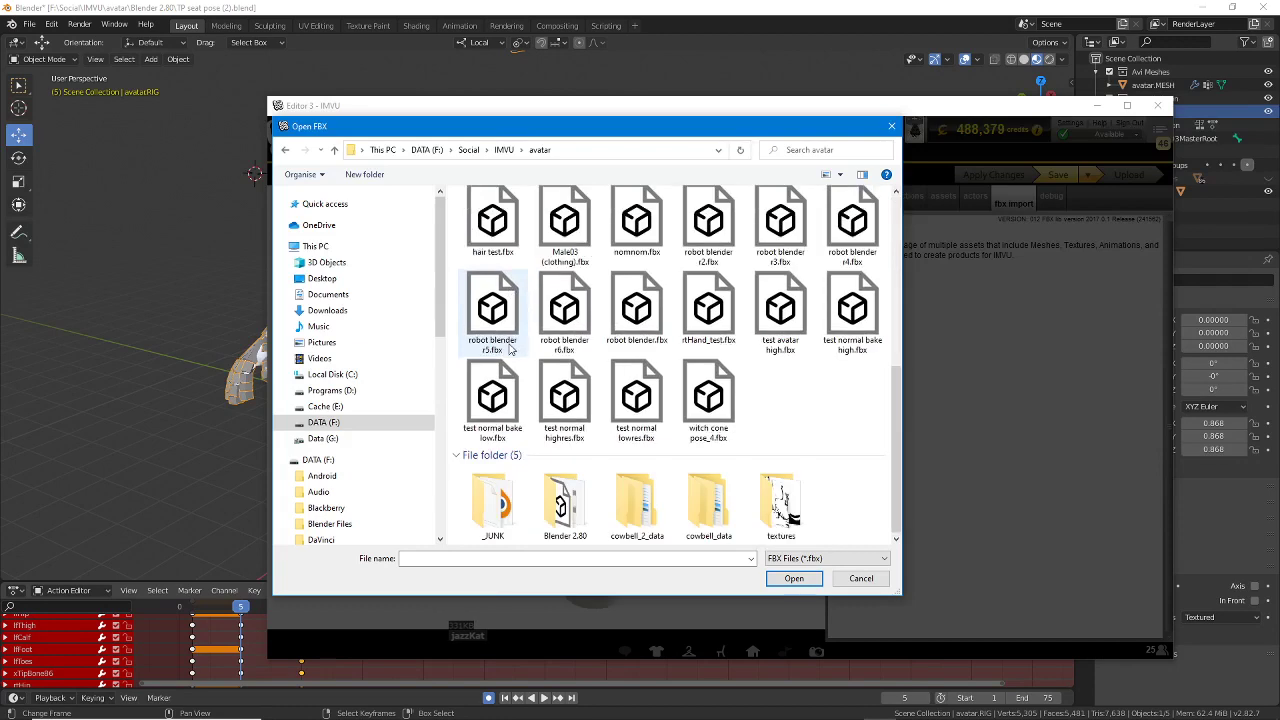
double_click(563, 505)
scroll(785, 413, down, 10)
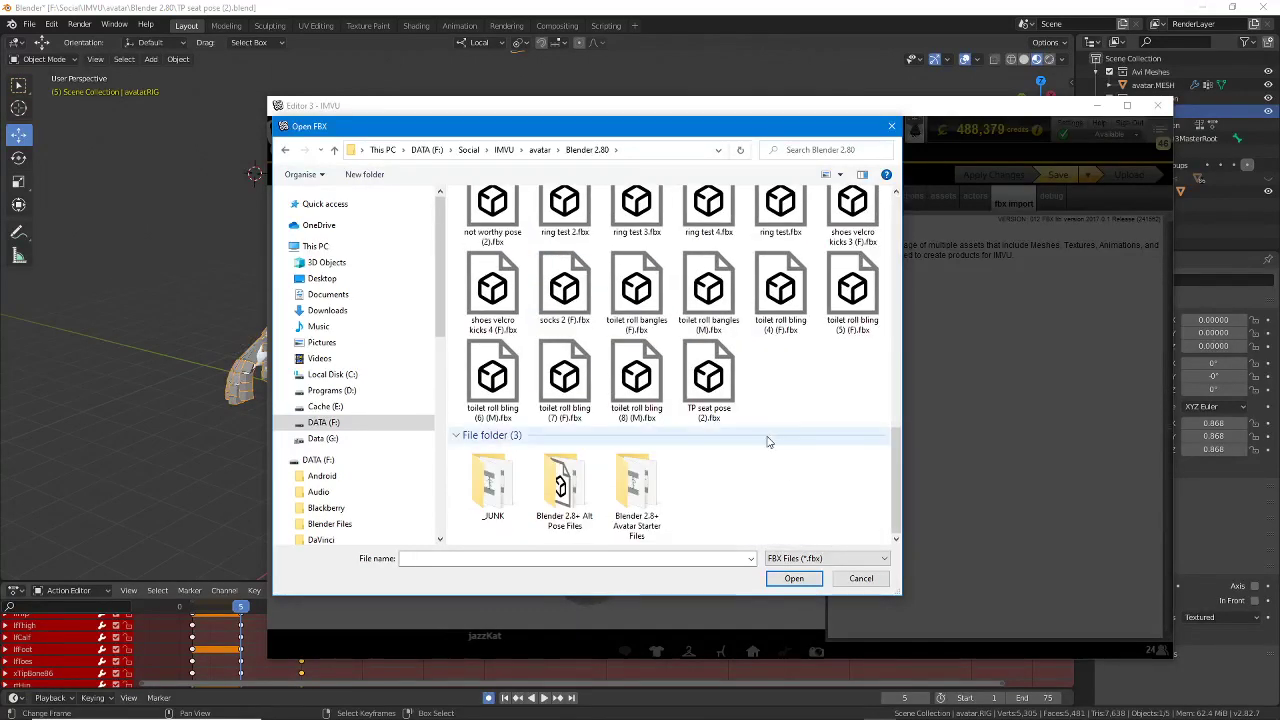
click(708, 378)
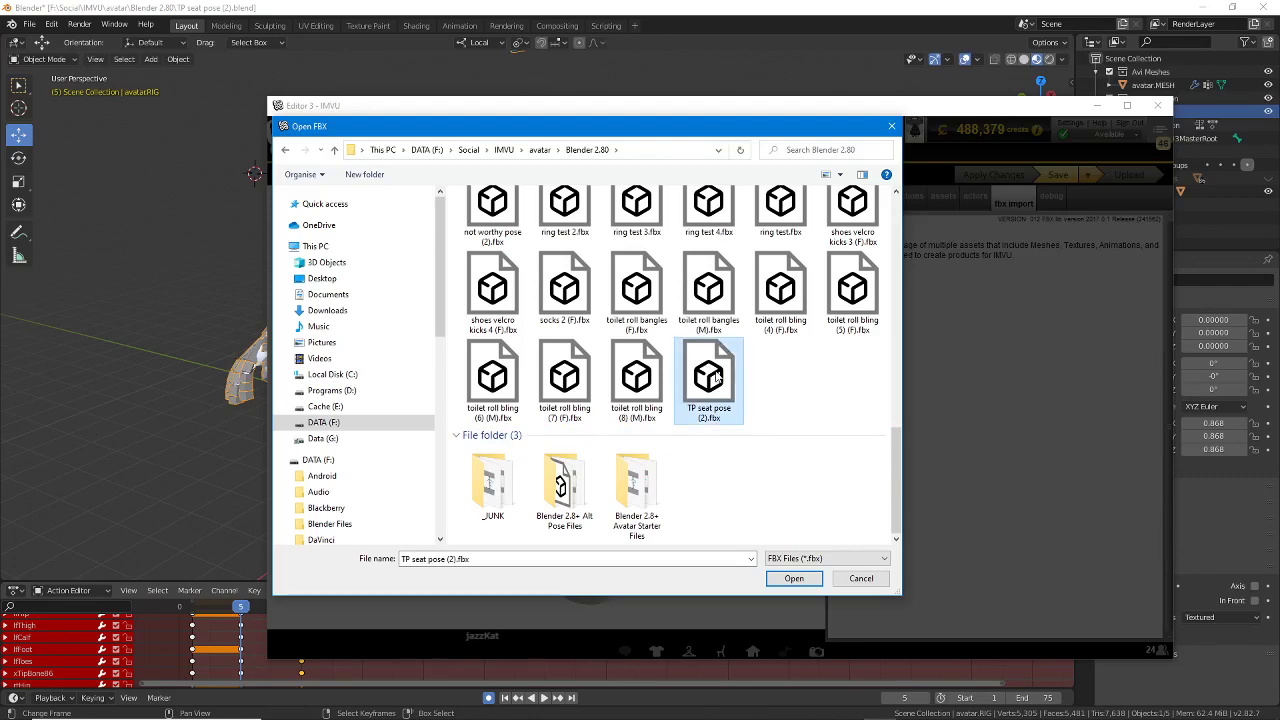
click(793, 578)
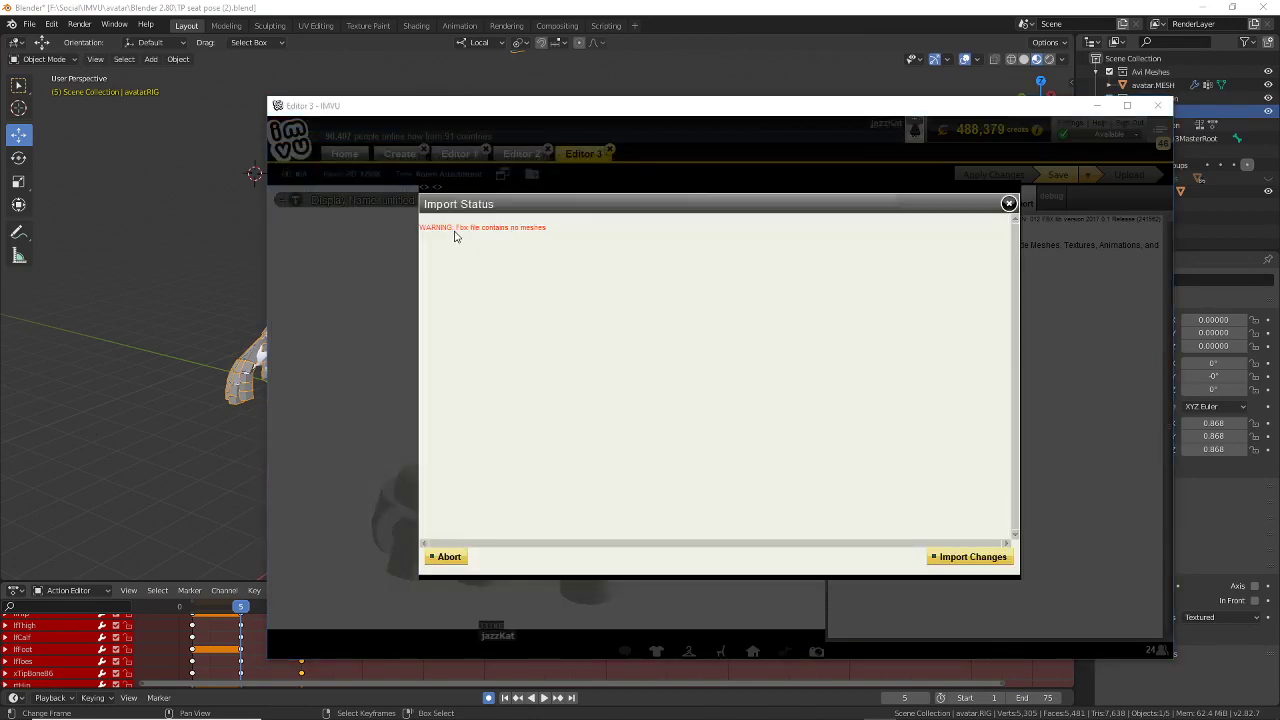
click(972, 557)
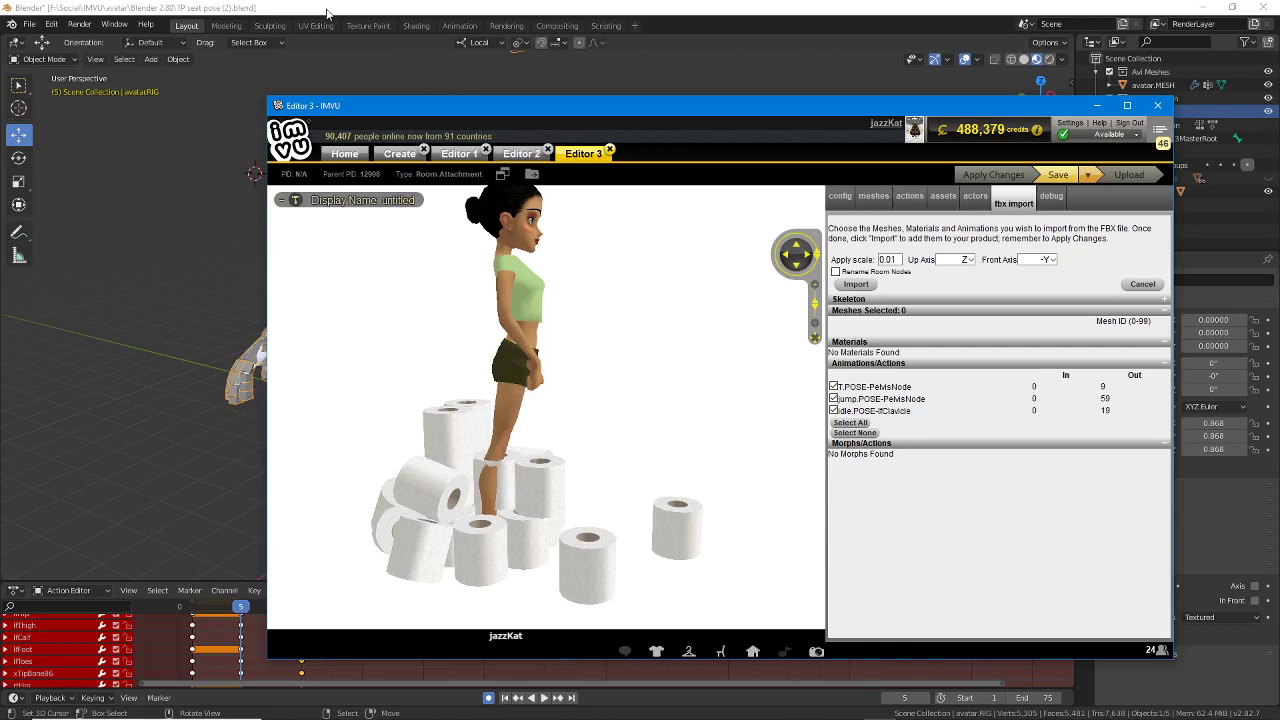
Step: Import only the T.POSE-PelvisNode animation into the product, excluding the jump and idle poses
click(834, 398)
click(834, 410)
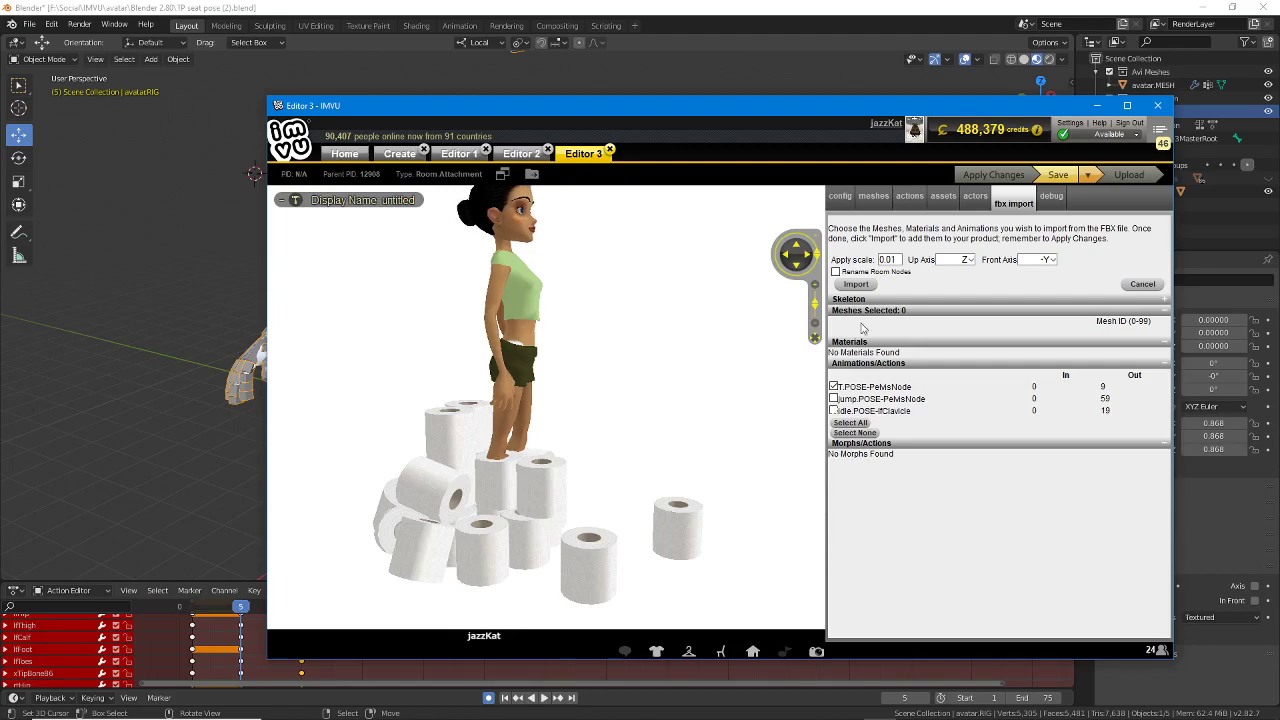
click(855, 285)
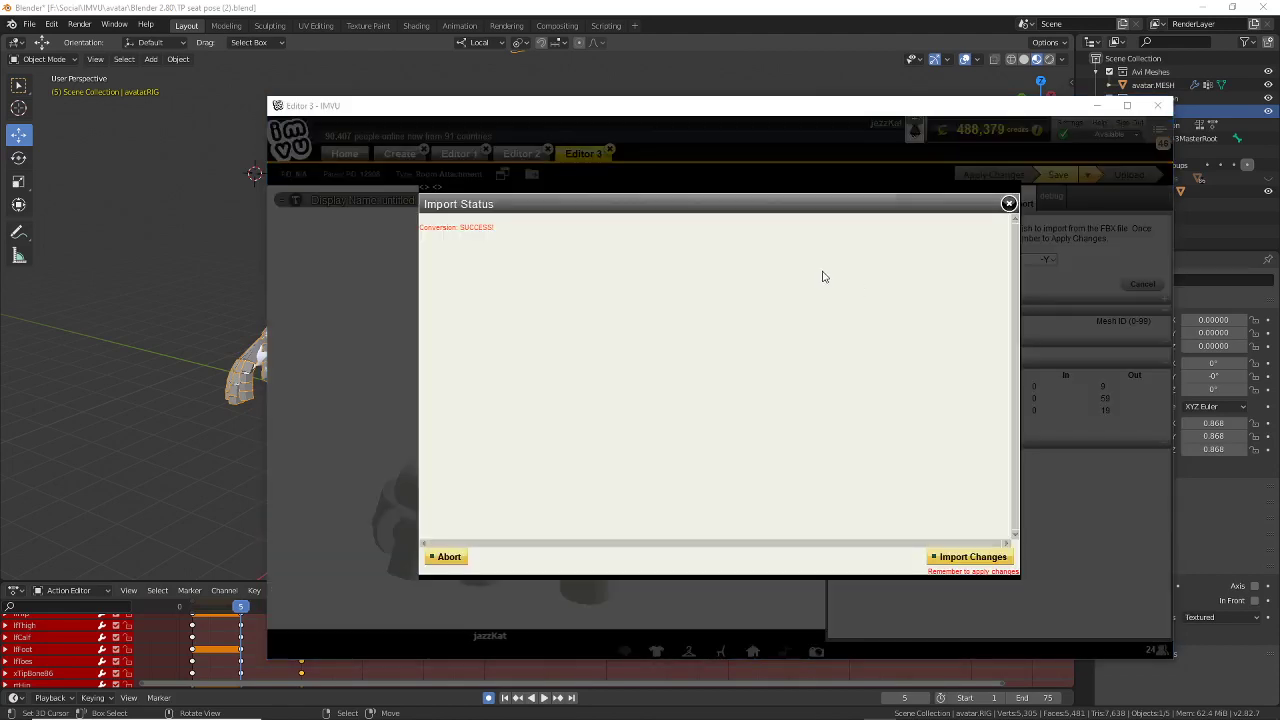
click(968, 557)
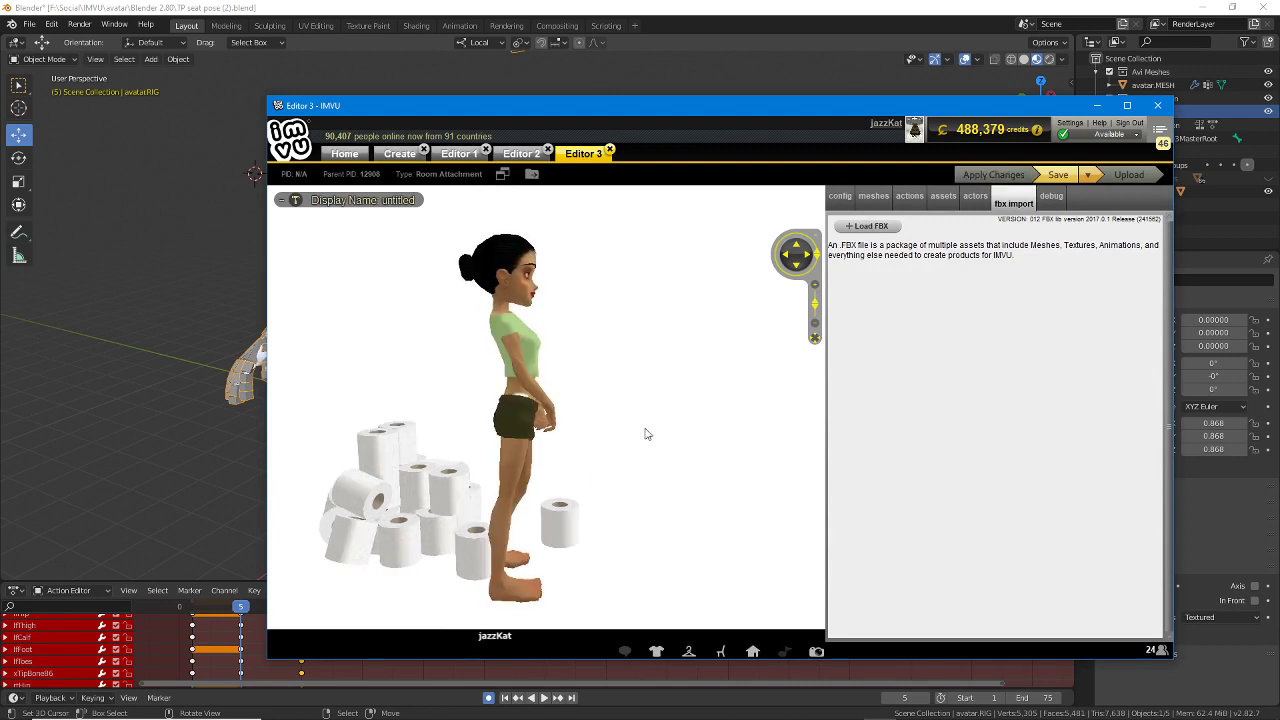
drag(450, 443, 605, 433)
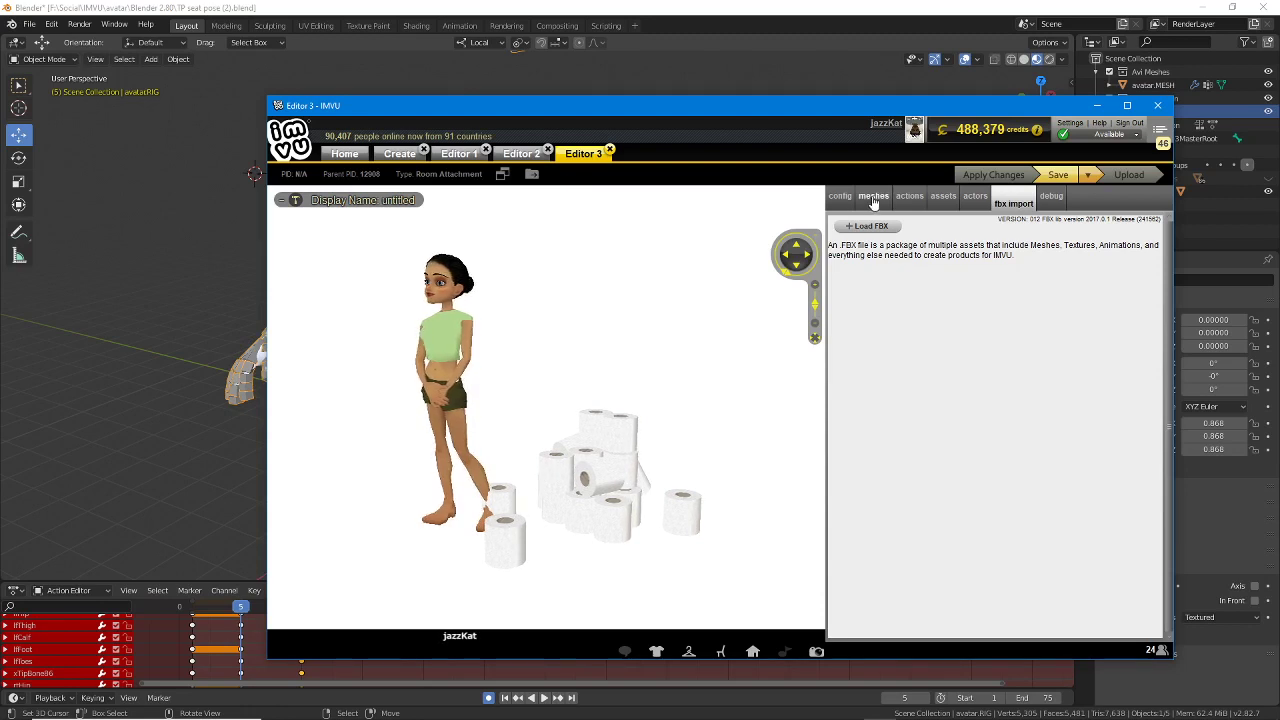
Step: Add a new action to the product with the trigger stance.Bogroll
click(909, 197)
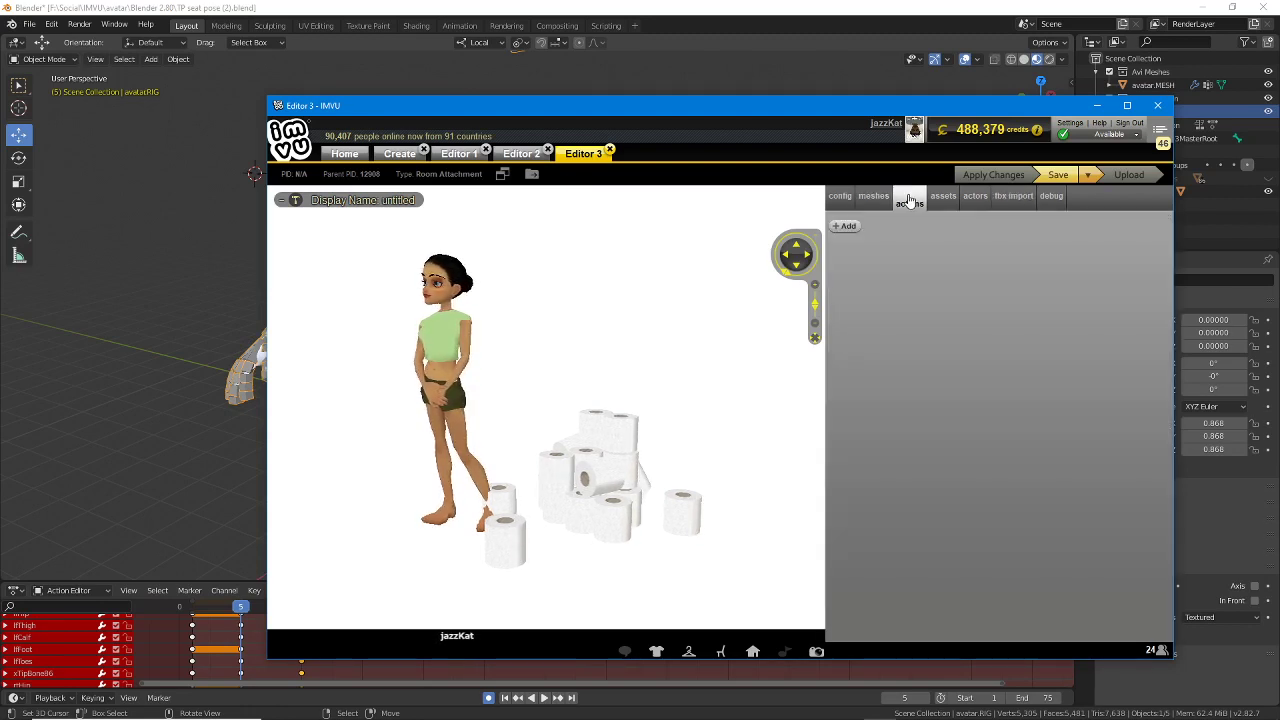
click(847, 227)
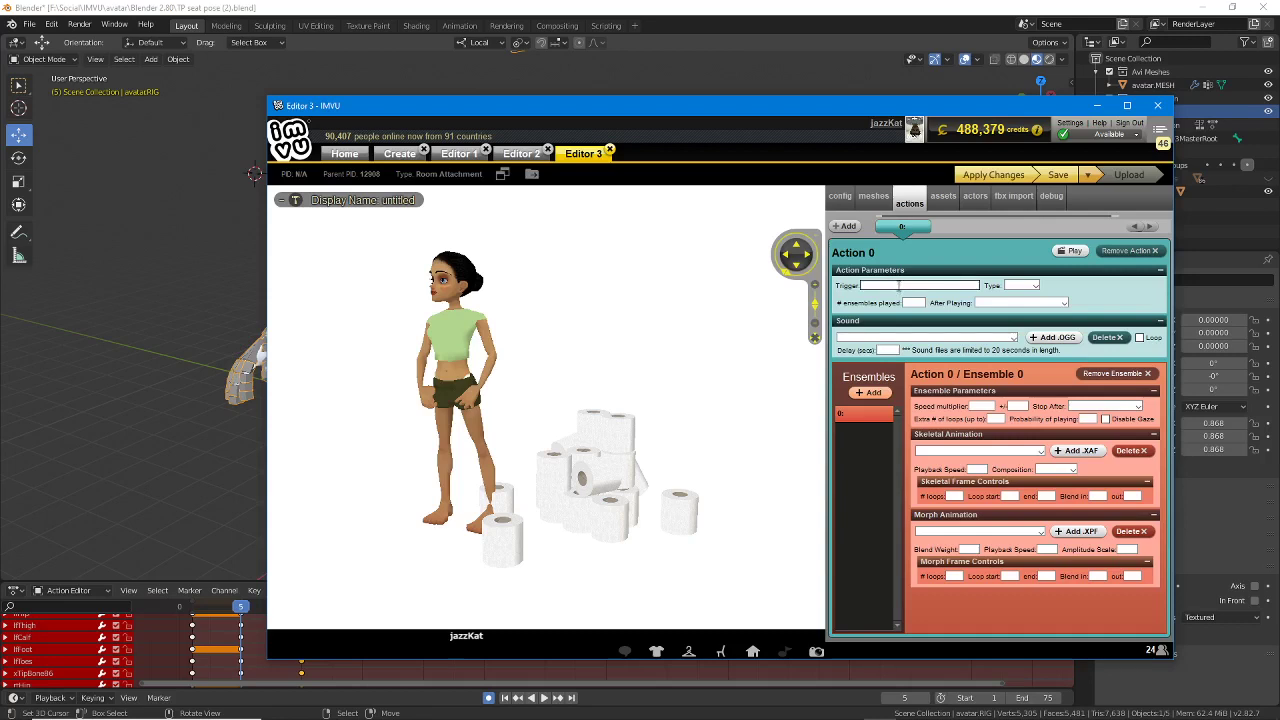
click(899, 286)
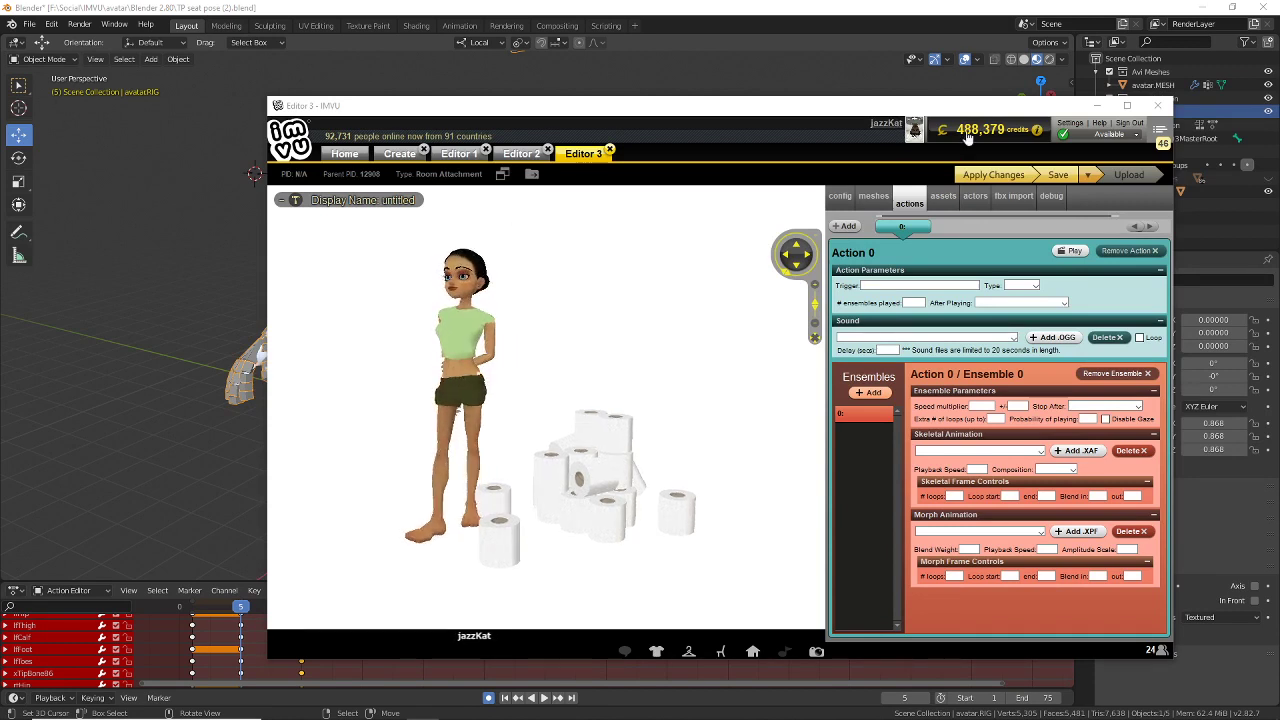
click(913, 285)
text(stand)
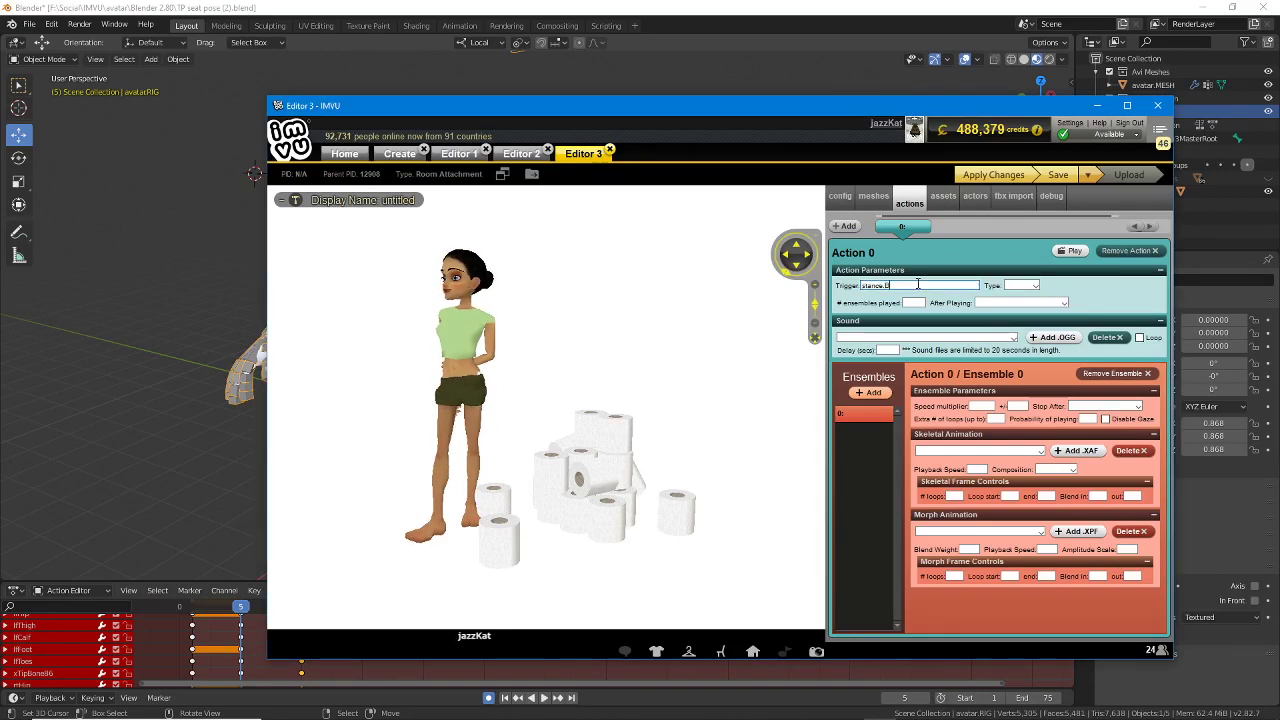
text(e.Bogroll)
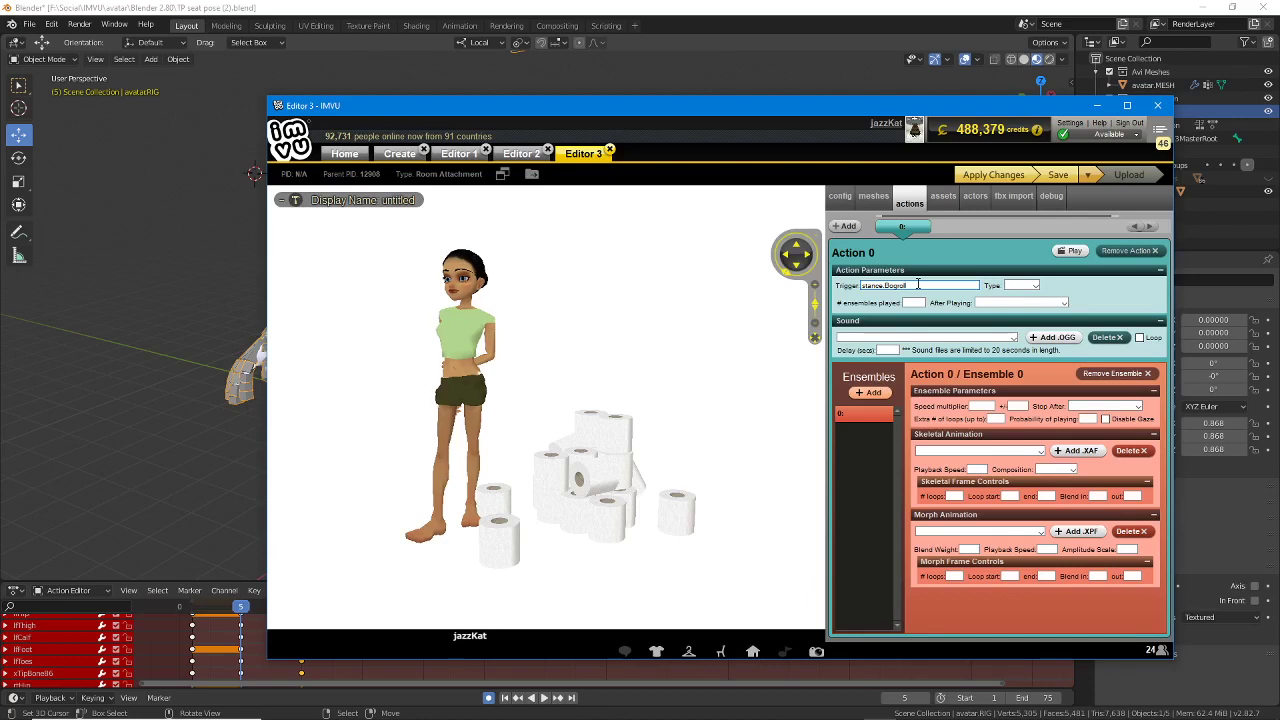
Step: Set the stance action's type to Room and its after-playing behaviour to Pick same Ensemble
click(1034, 286)
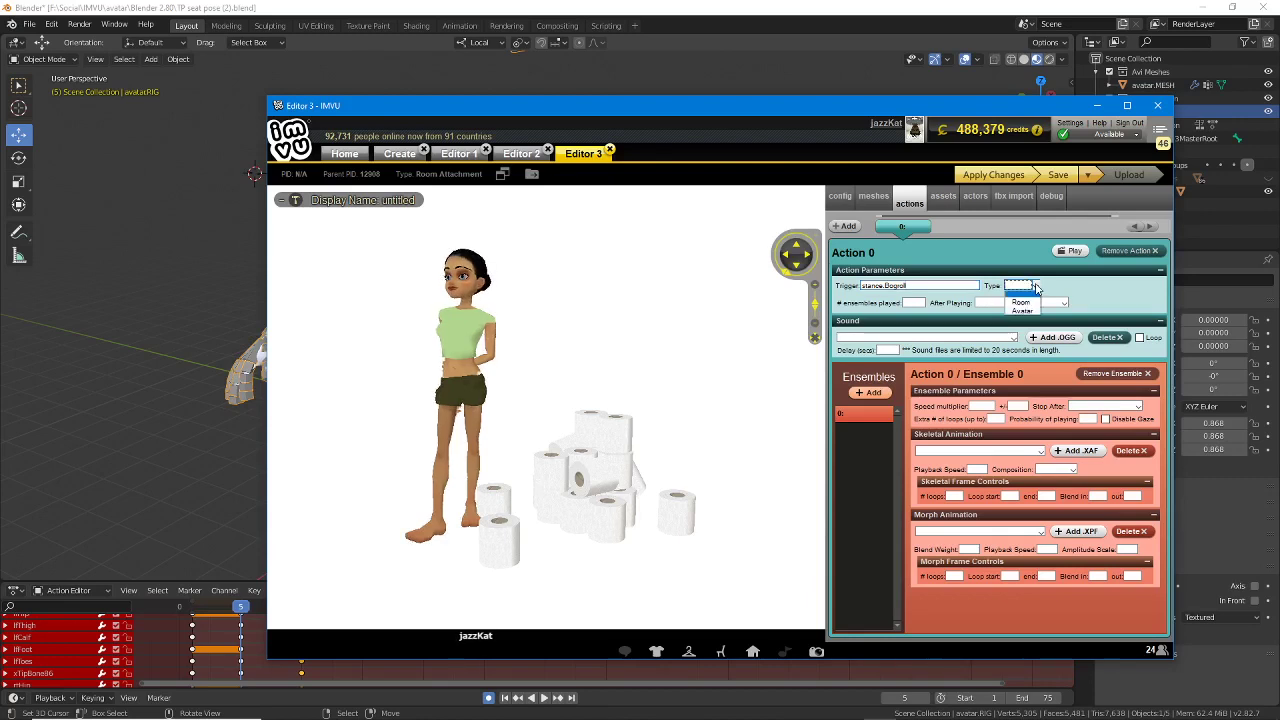
click(1024, 302)
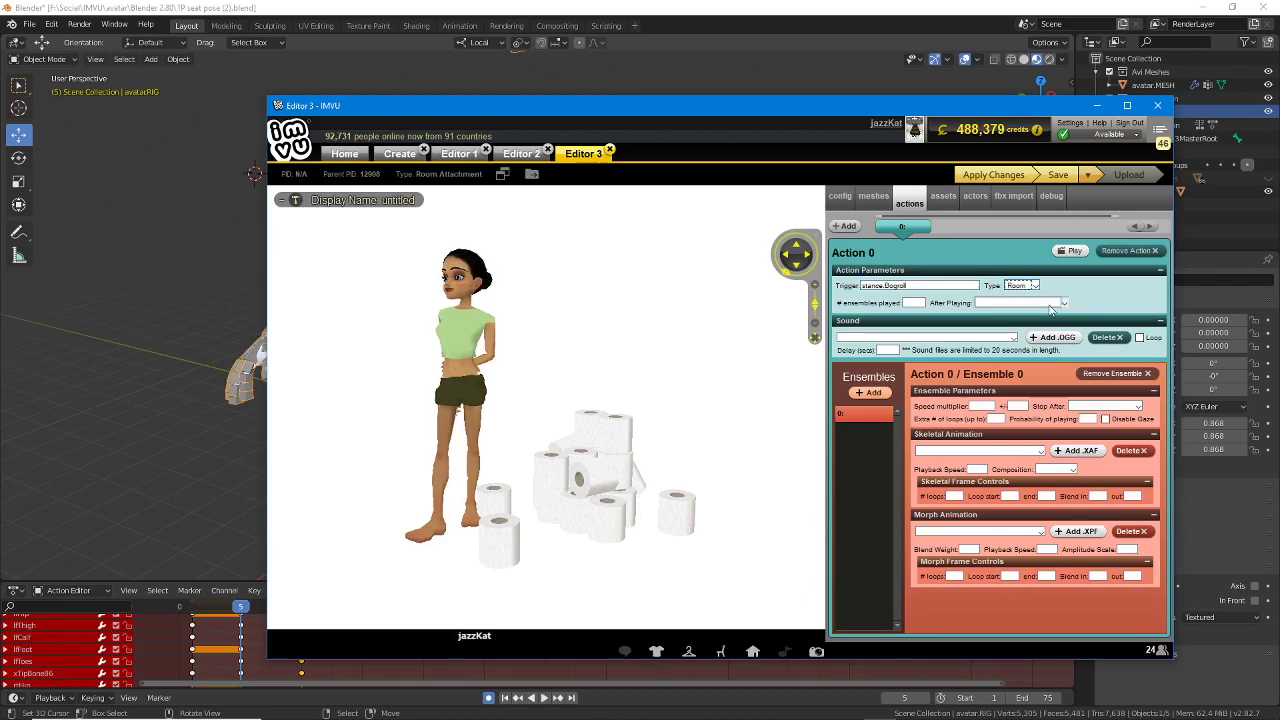
click(1030, 303)
click(1034, 330)
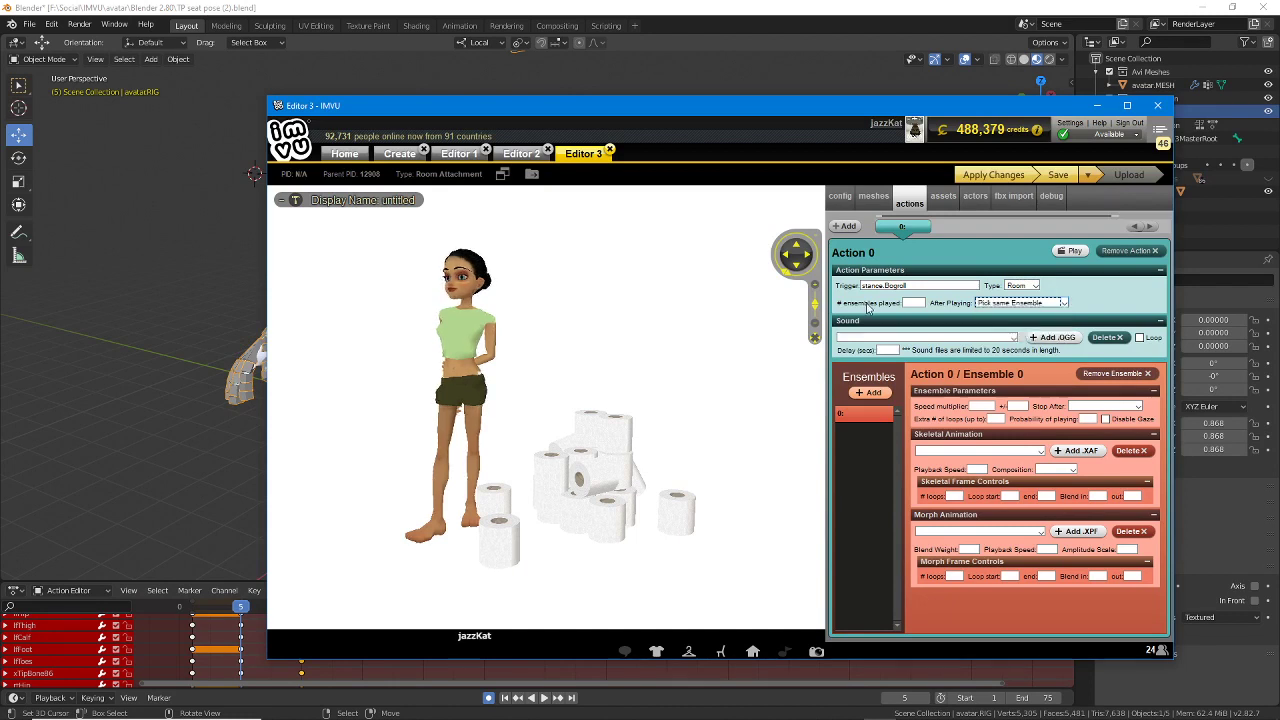
Step: Assign T.POSE-PelvisNode.xaf as the ensemble's skeletal animation with playback speed 1, composition Replace and 0 loops, and apply the changes
click(945, 451)
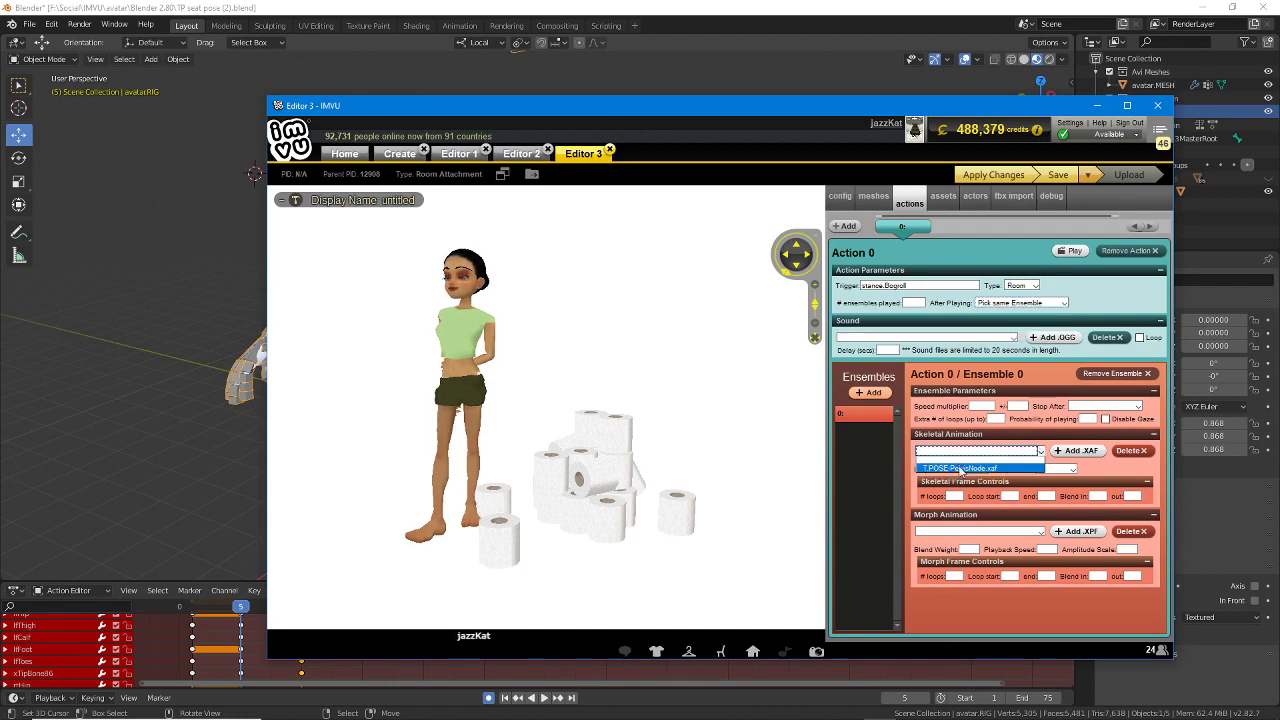
click(980, 468)
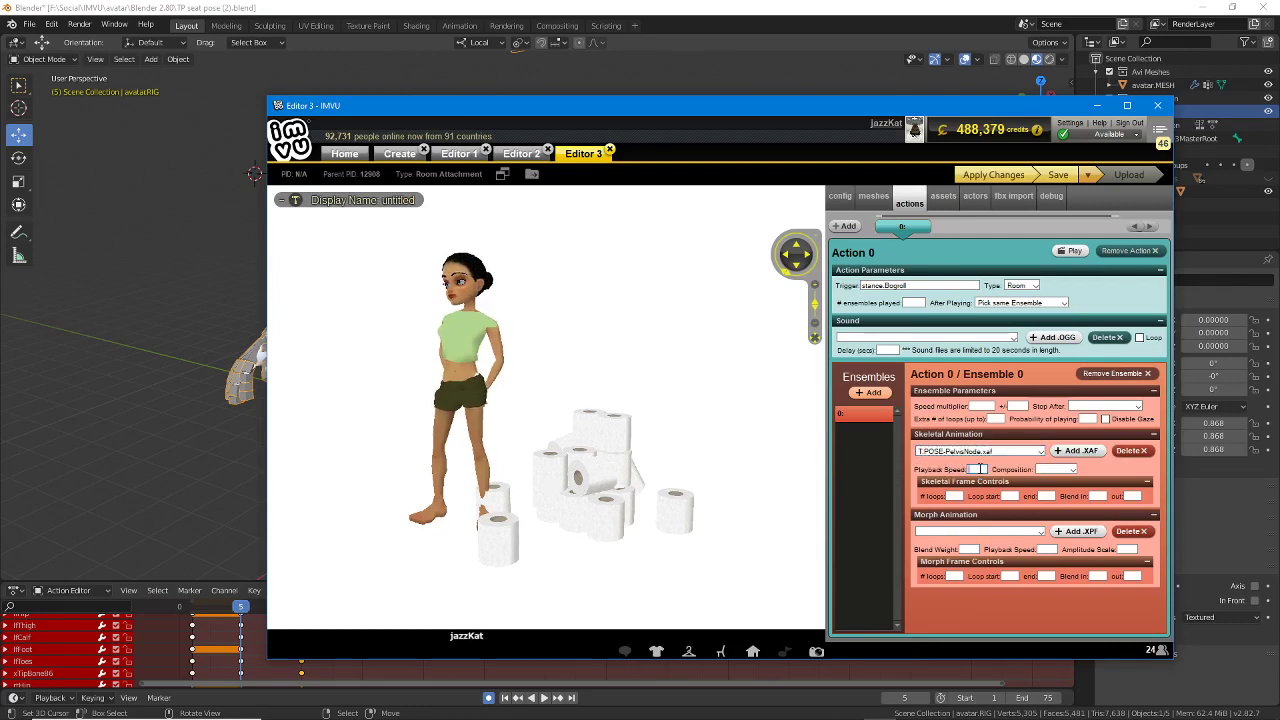
click(981, 469)
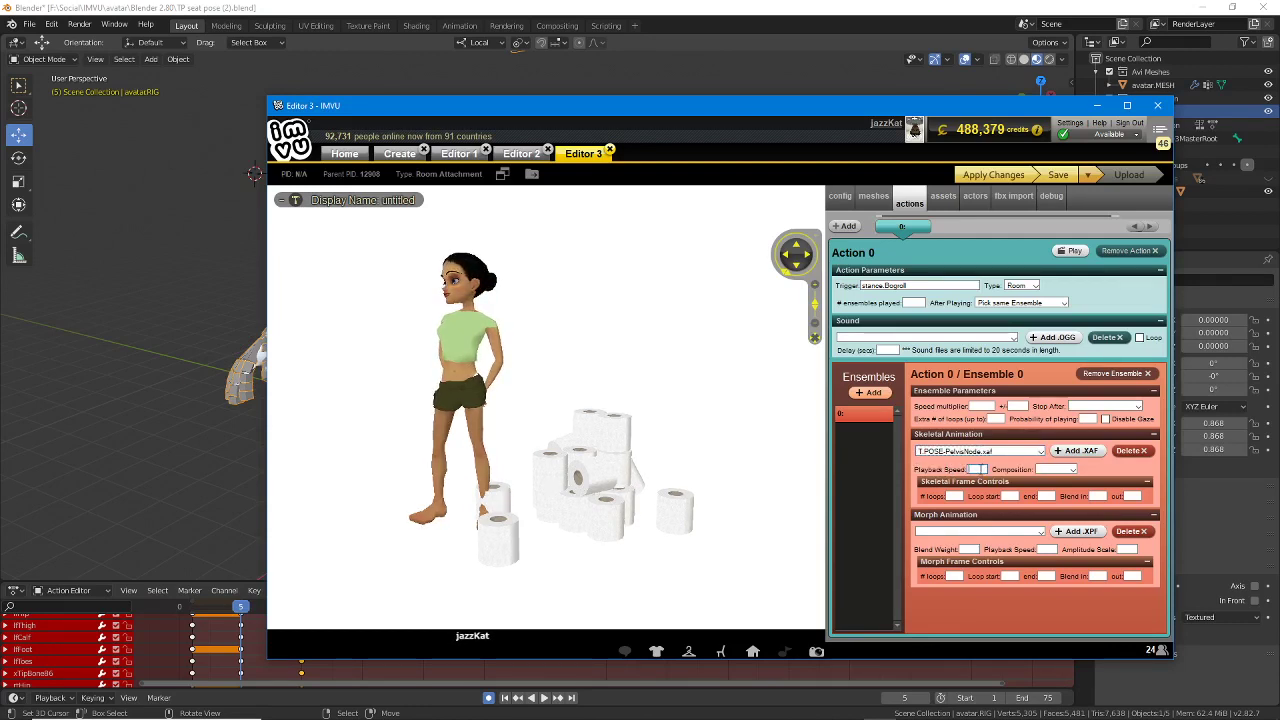
click(1056, 469)
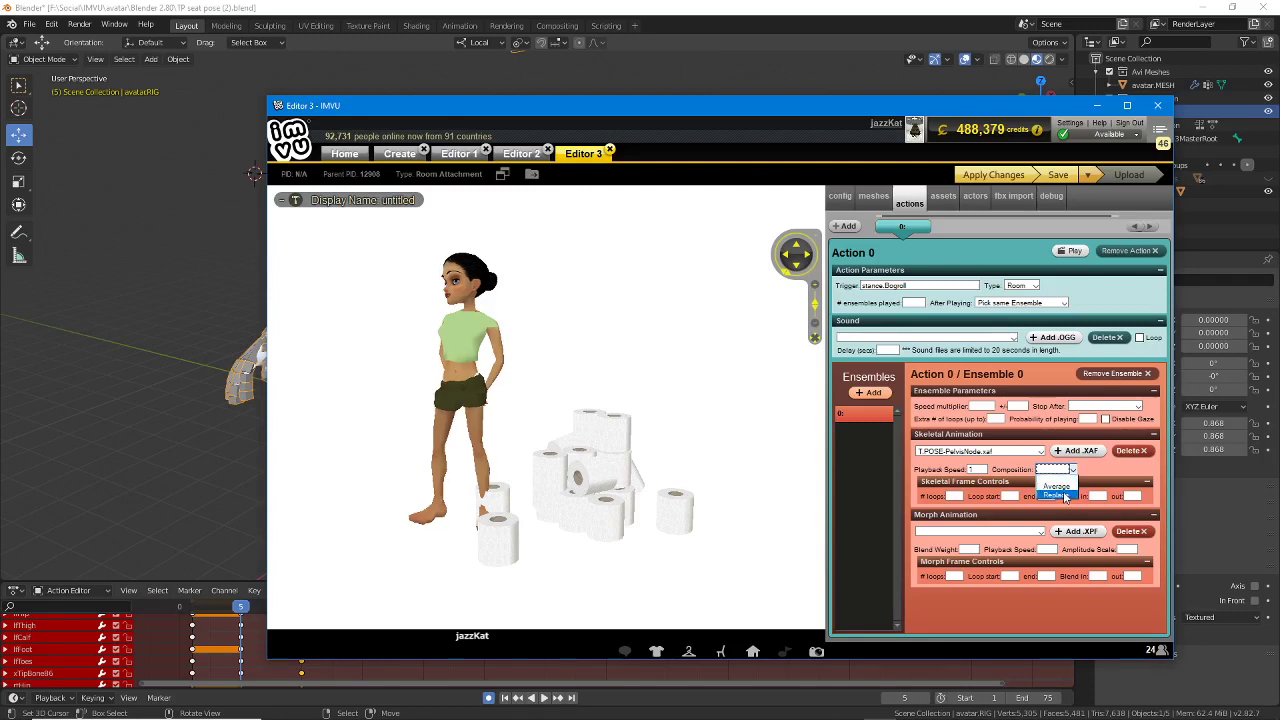
click(1052, 486)
click(955, 496)
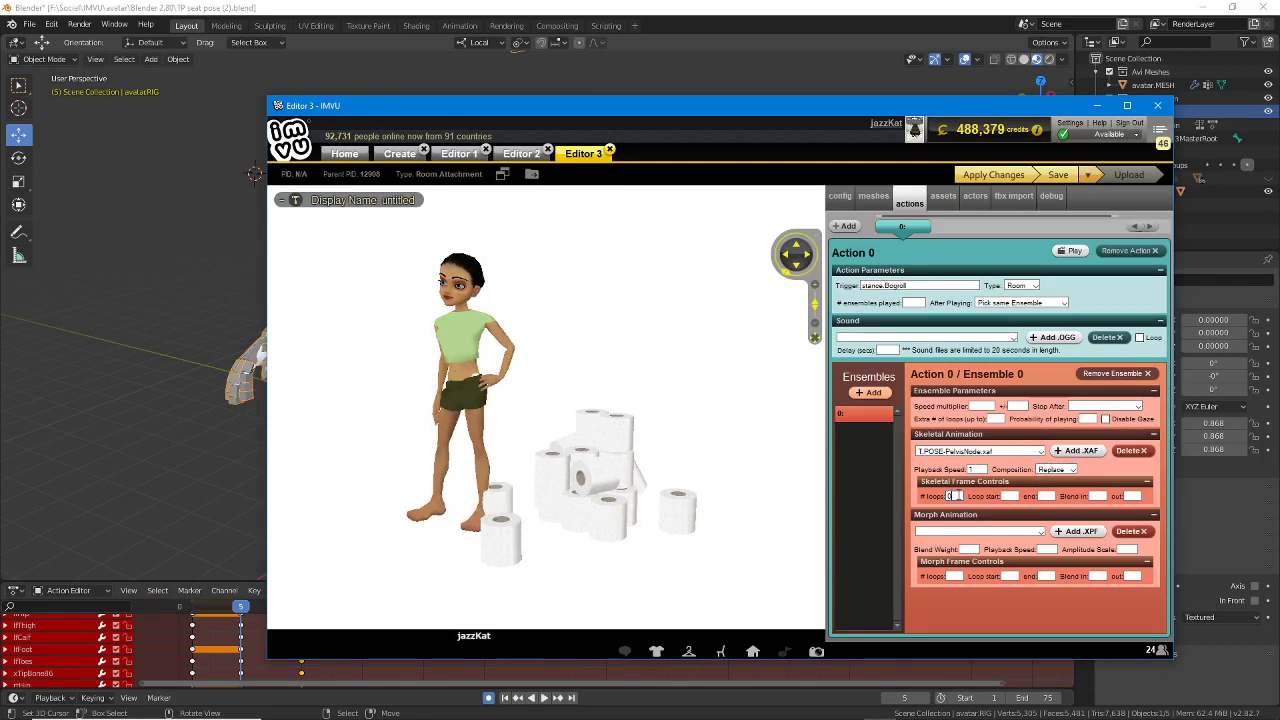
click(1012, 496)
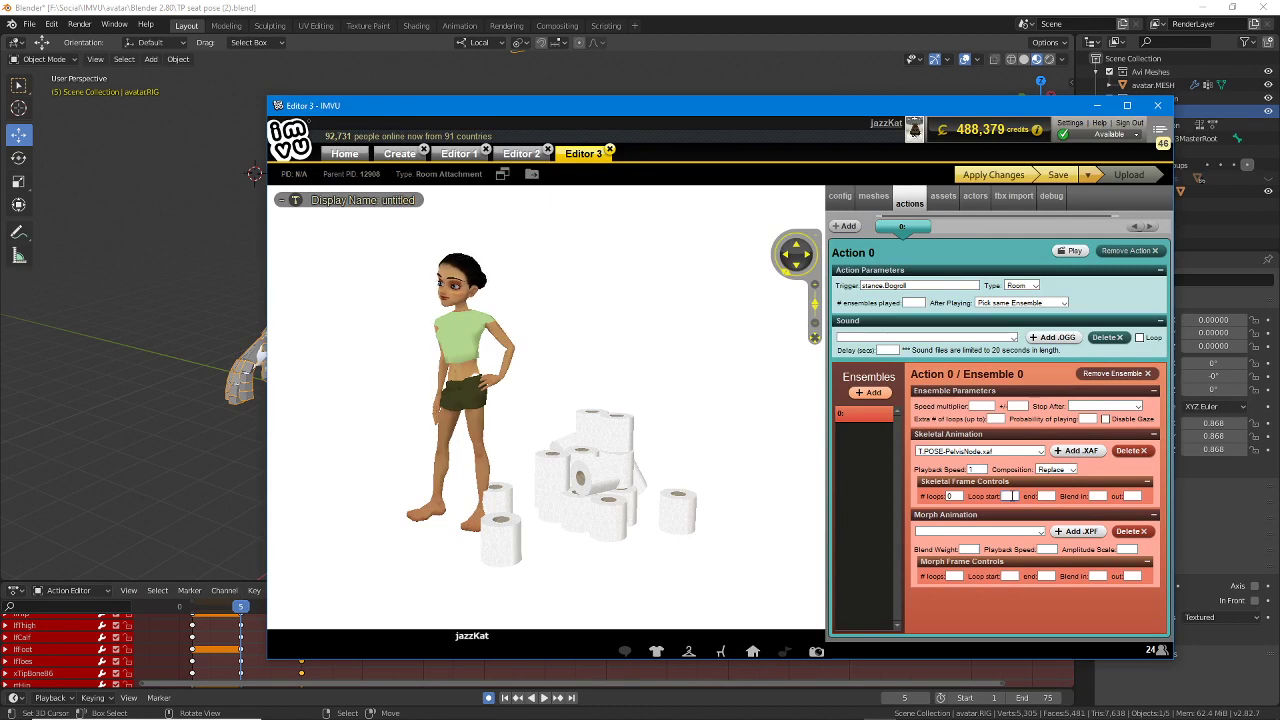
click(999, 176)
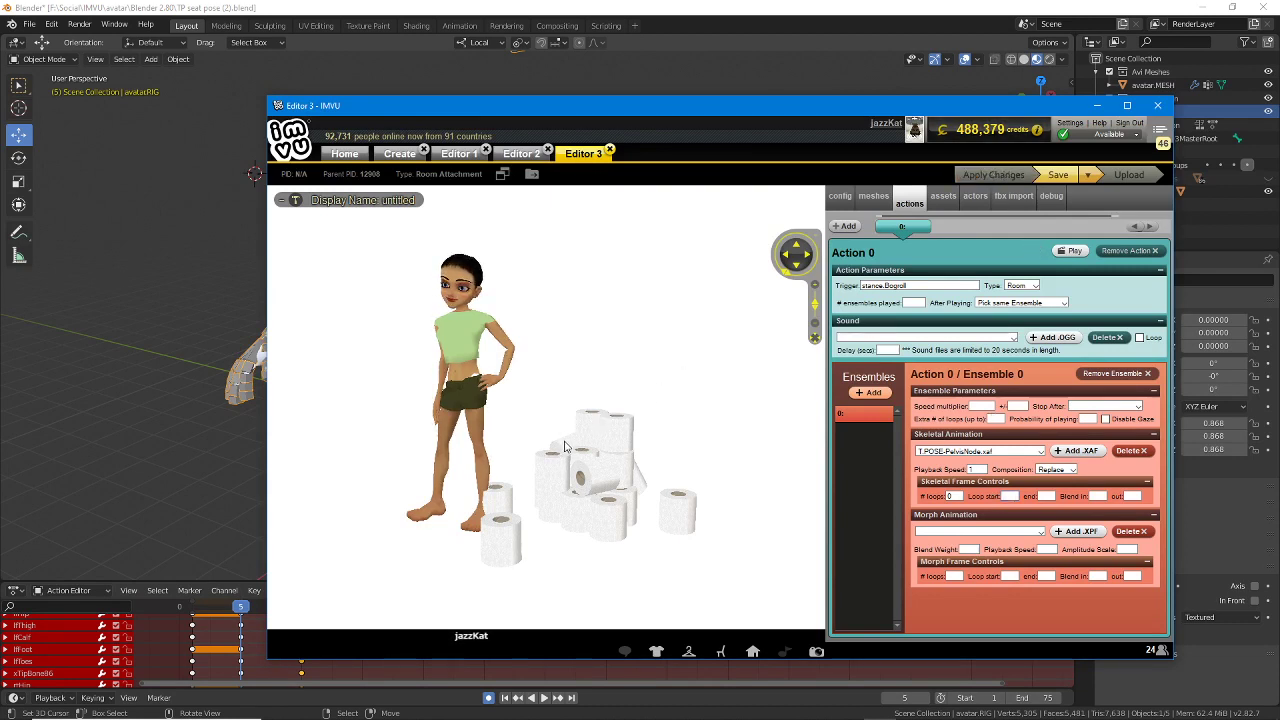
drag(542, 480, 632, 518)
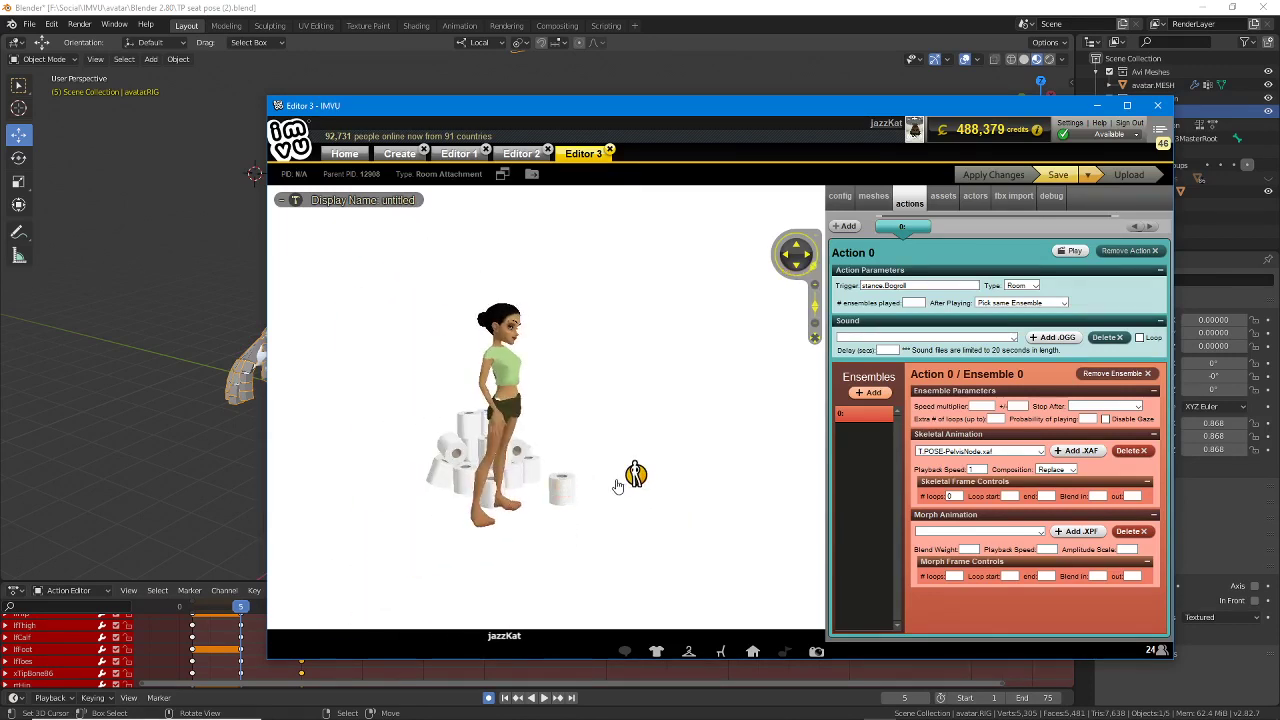
Step: Test the seat with the avatar in the preview, and check the seat01.Bogroll node and its child in Blender's thrown (4).blend
click(562, 490)
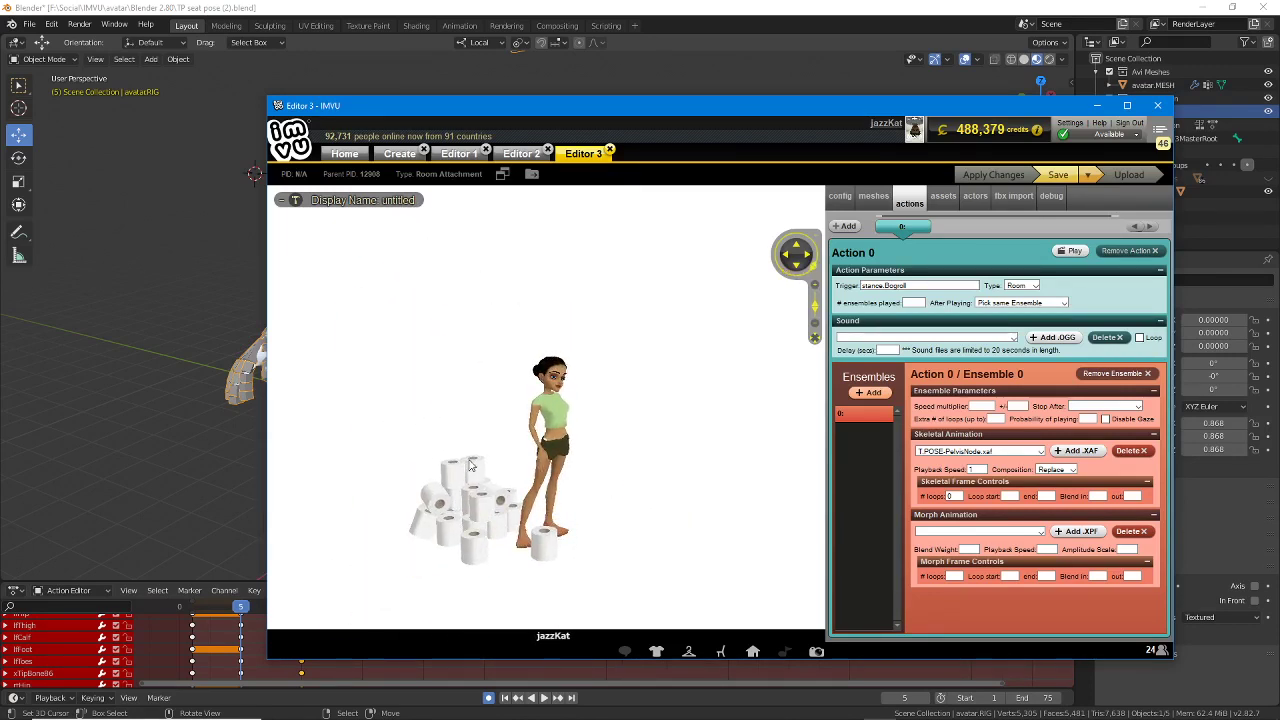
drag(469, 458, 592, 460)
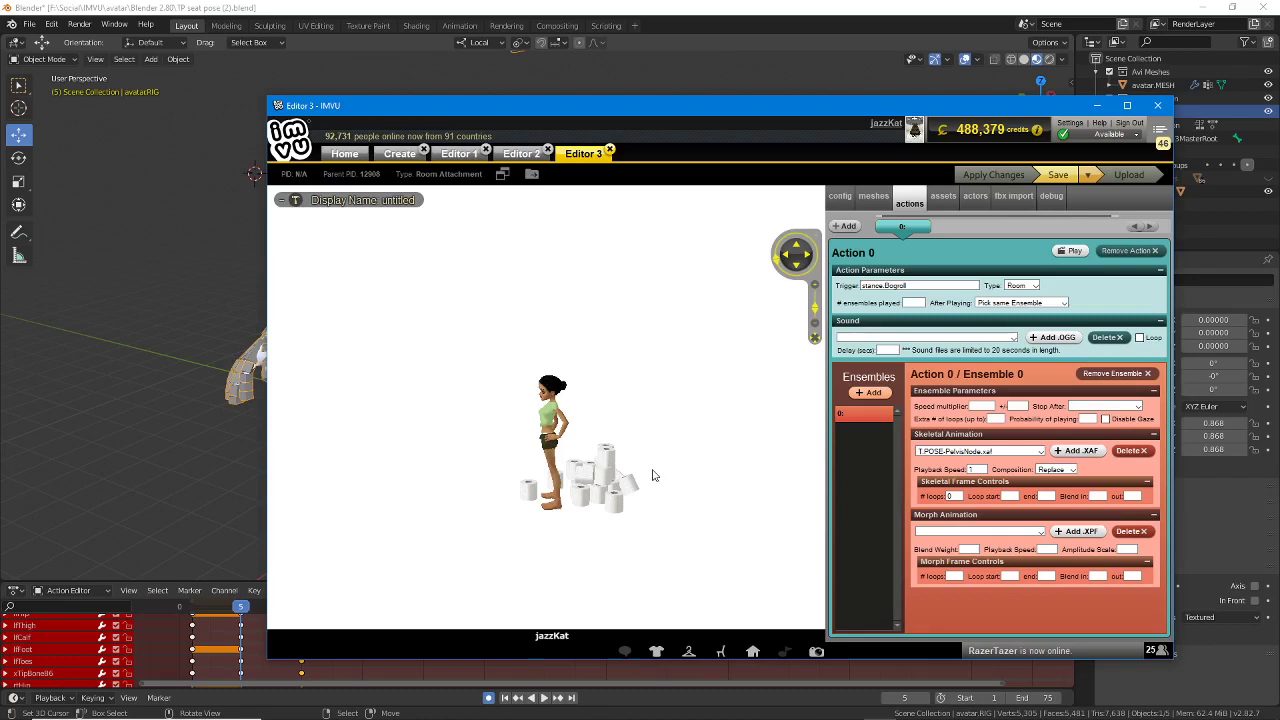
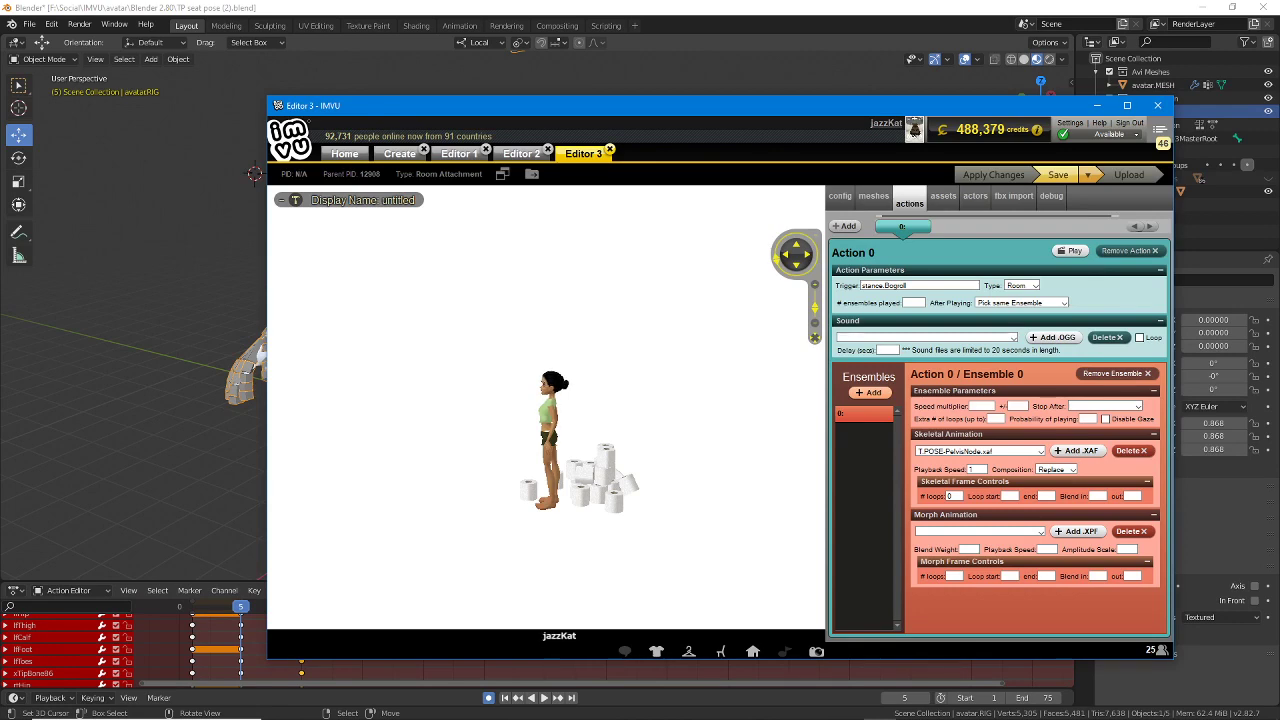
click(840, 17)
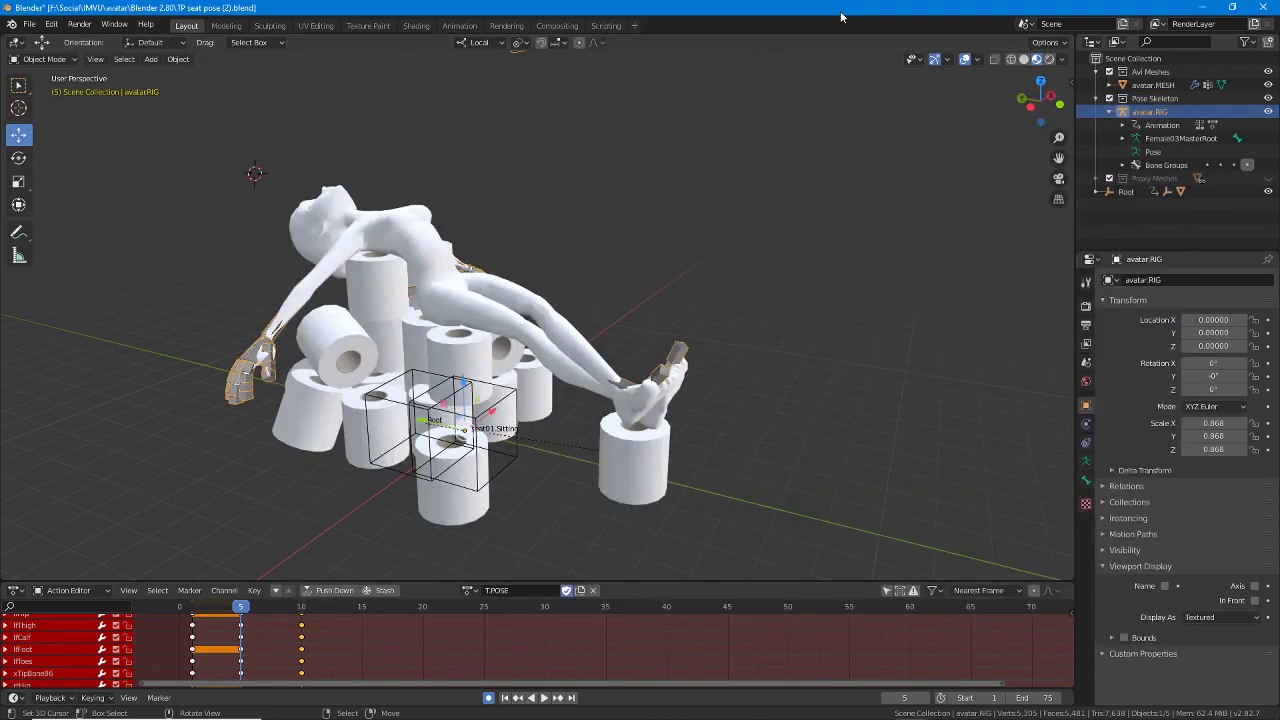
mouse_move(905, 712)
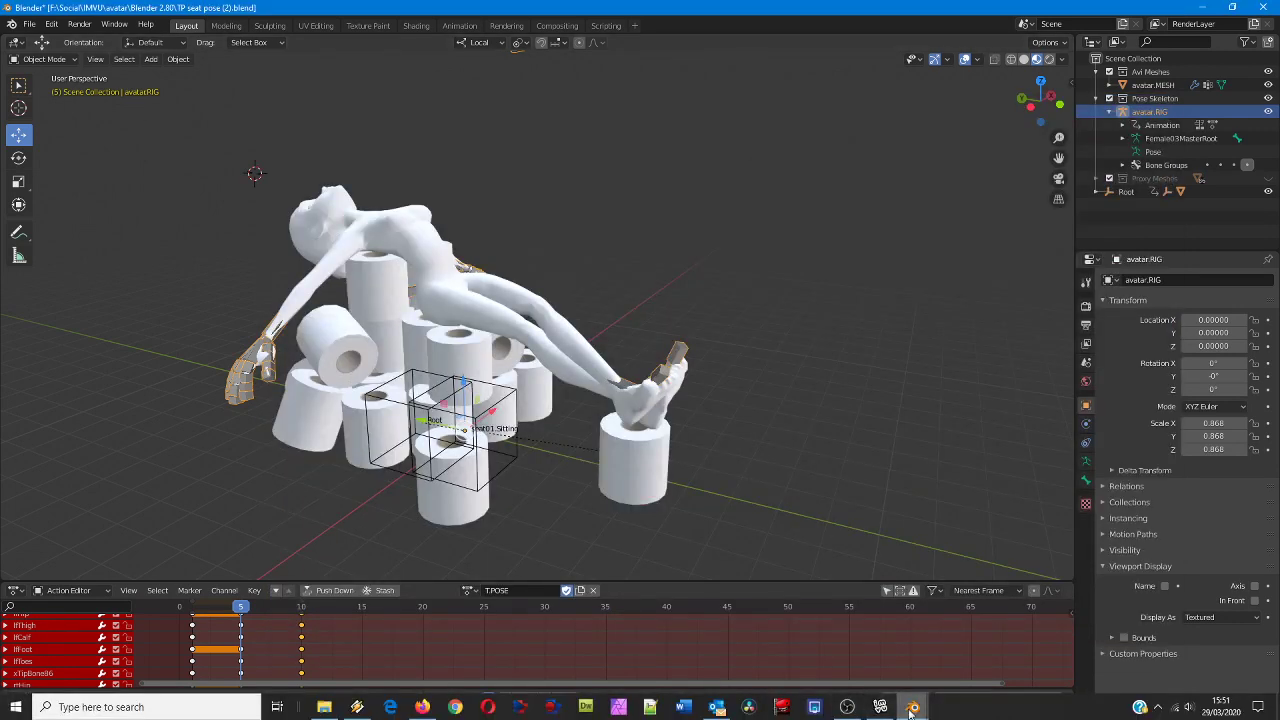
click(975, 645)
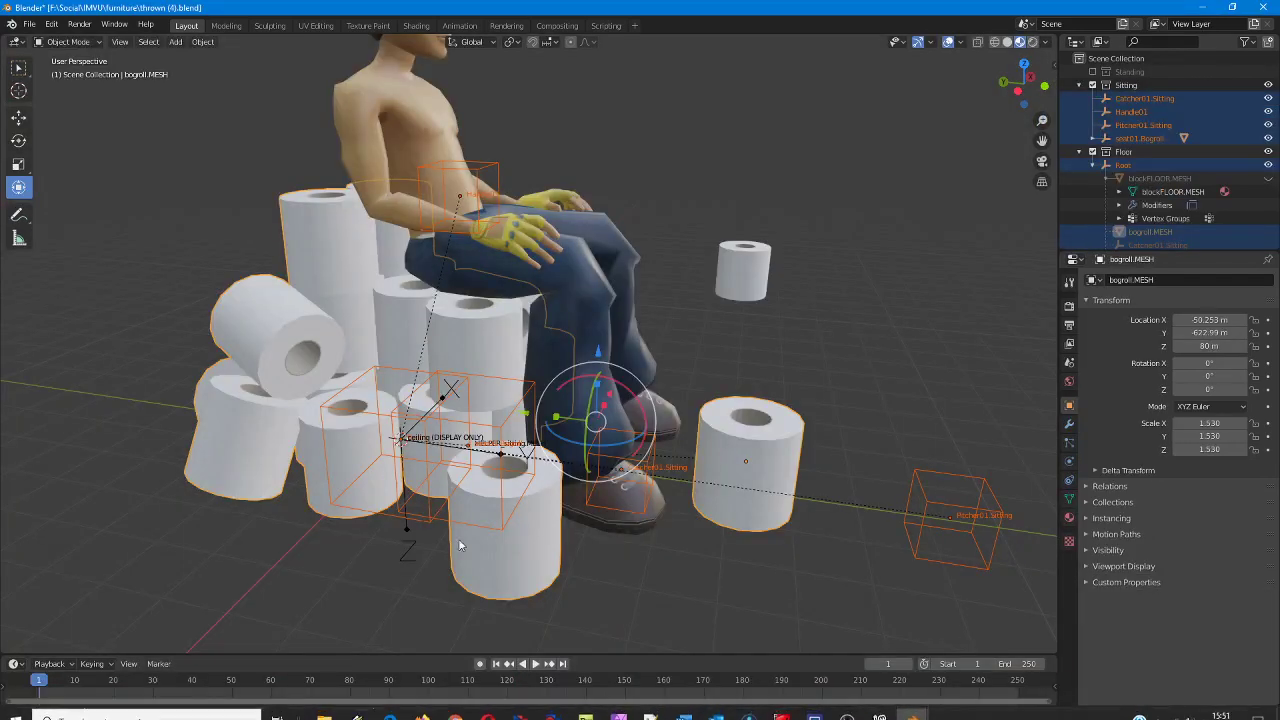
click(439, 520)
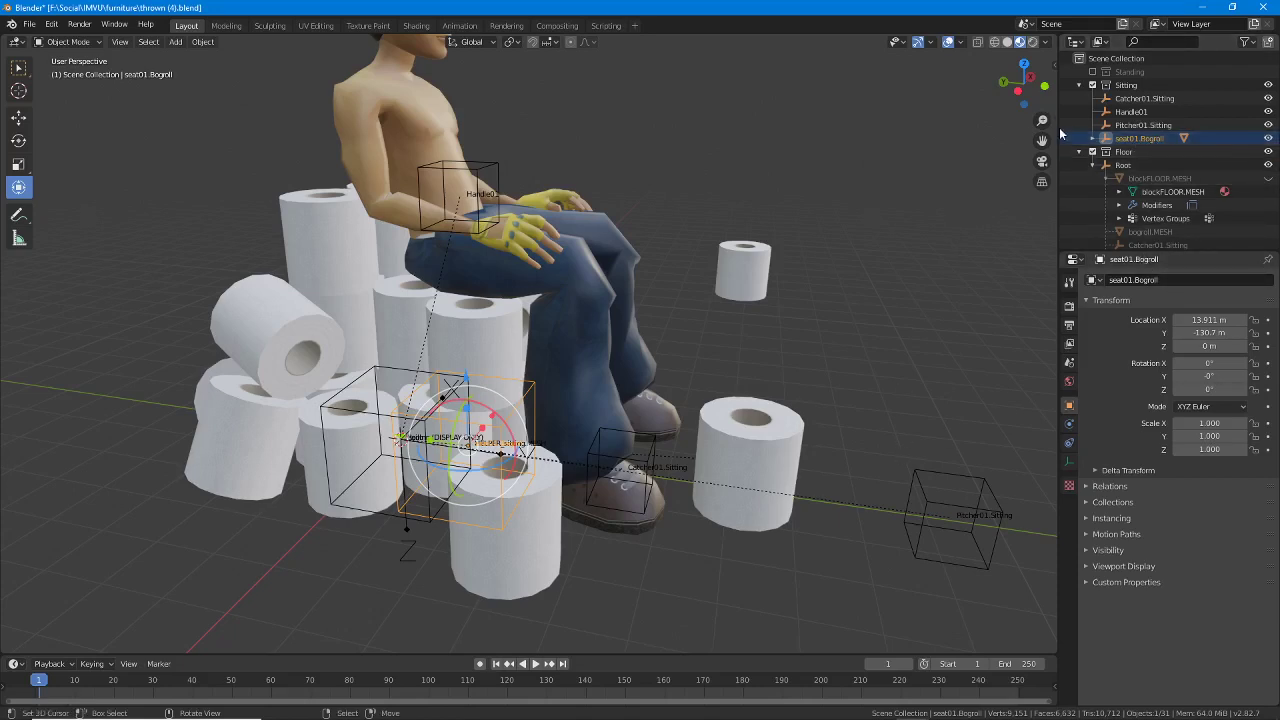
click(1092, 139)
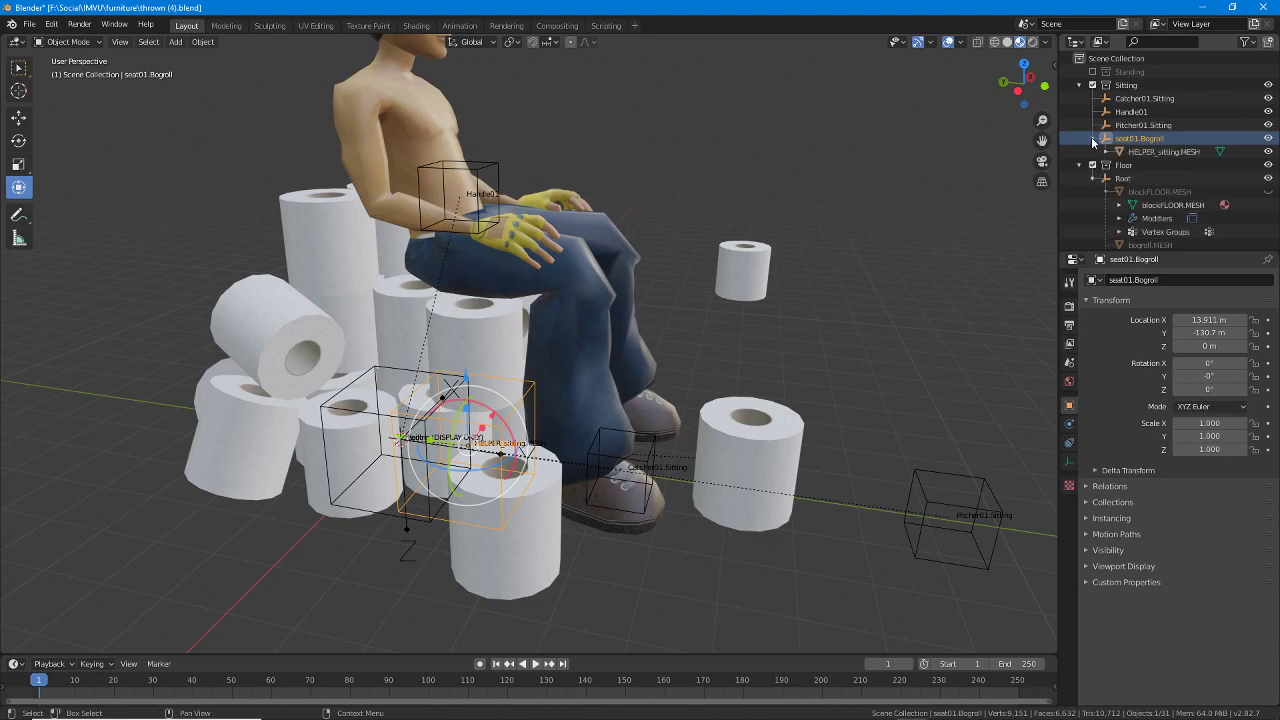
click(1092, 139)
Step: Switch back to IMVU, set the product's skeleton to RootNode%2FRoot.xsf and apply the changes
mouse_move(815, 710)
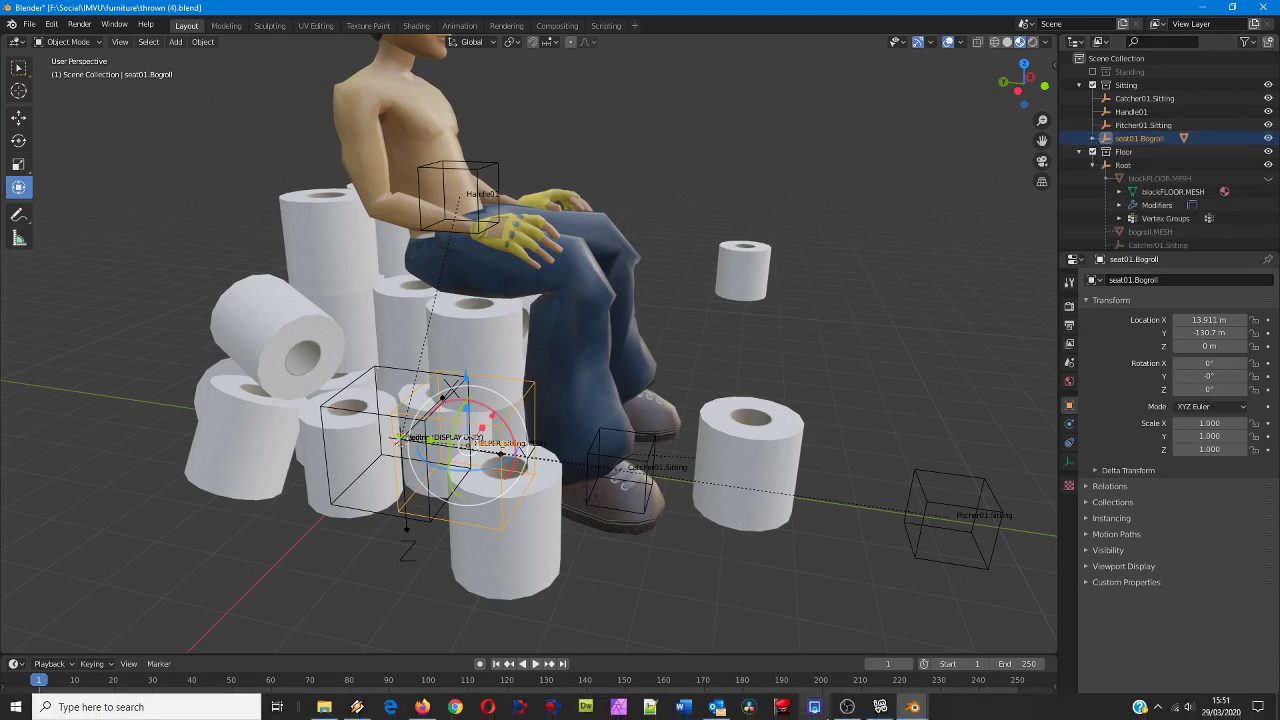
click(880, 707)
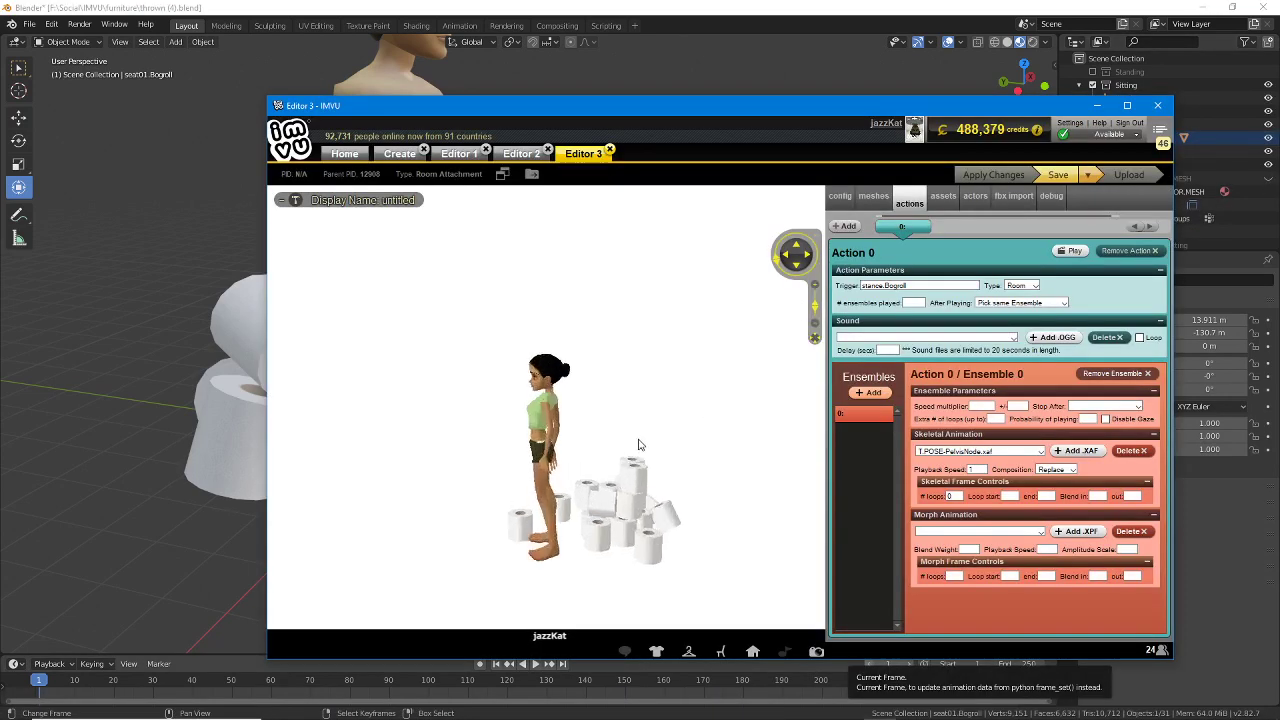
scroll(639, 444, up, 3)
drag(609, 497, 574, 362)
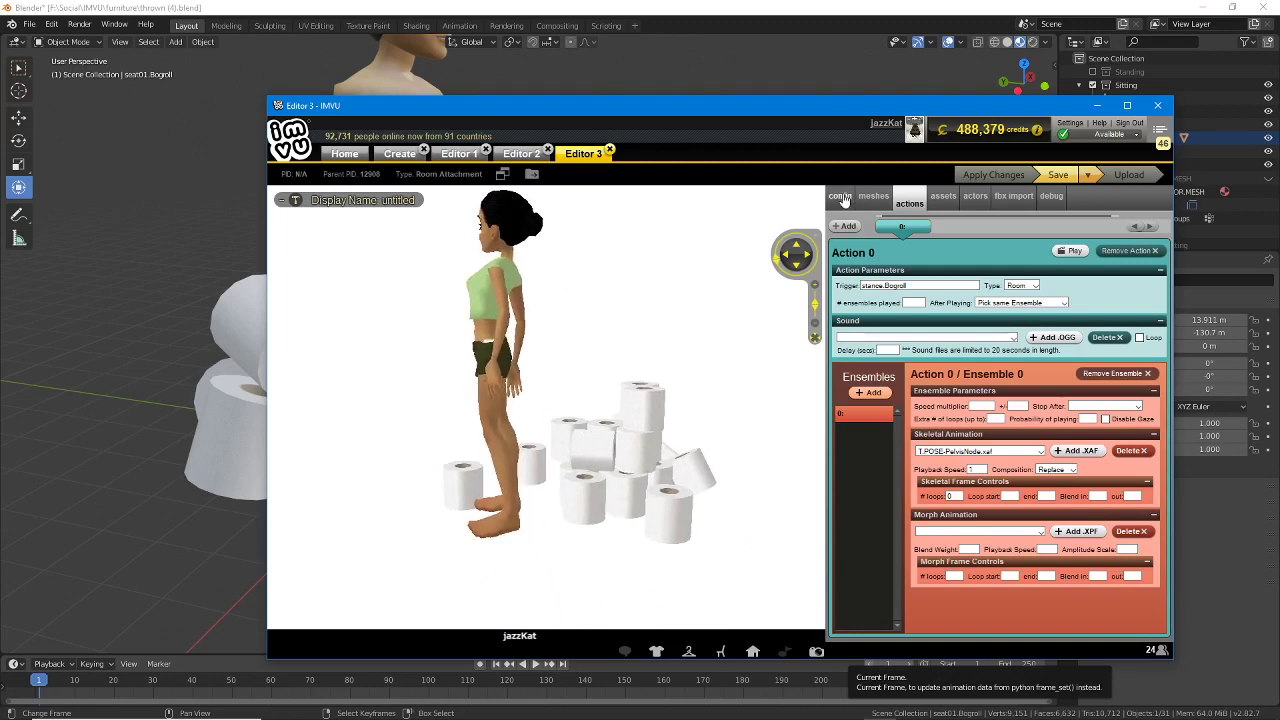
click(843, 200)
click(889, 247)
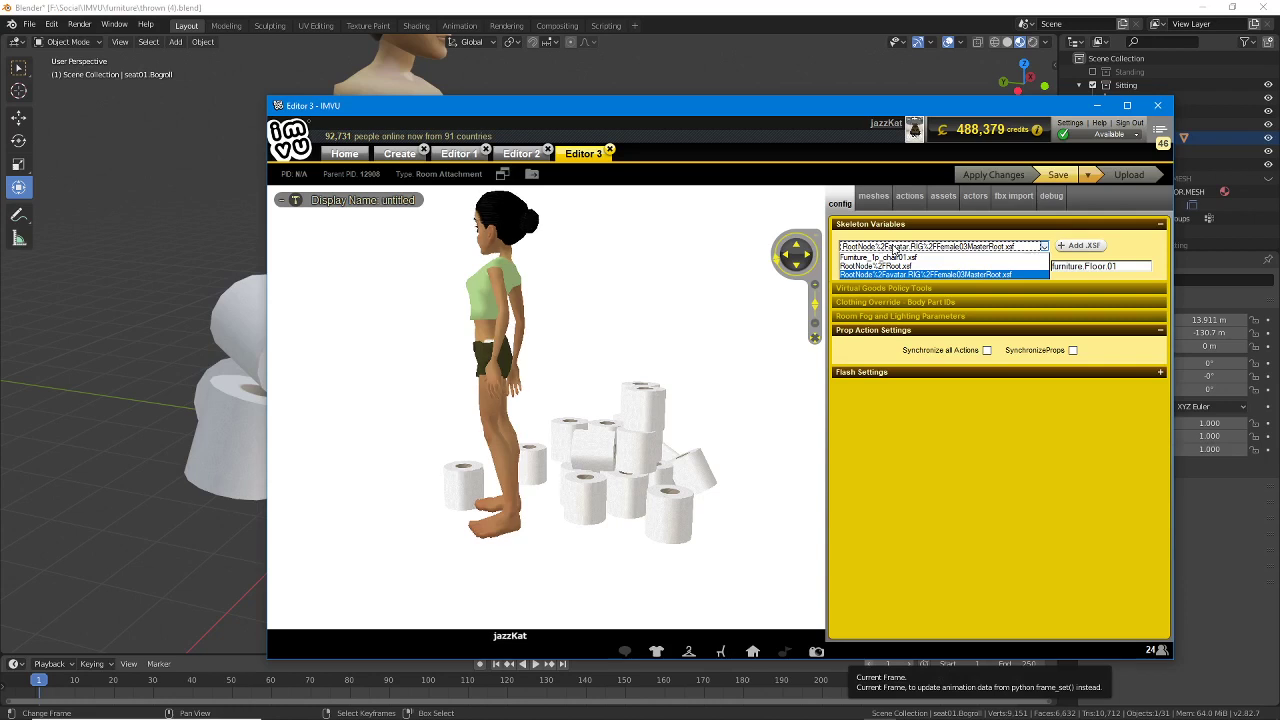
click(887, 265)
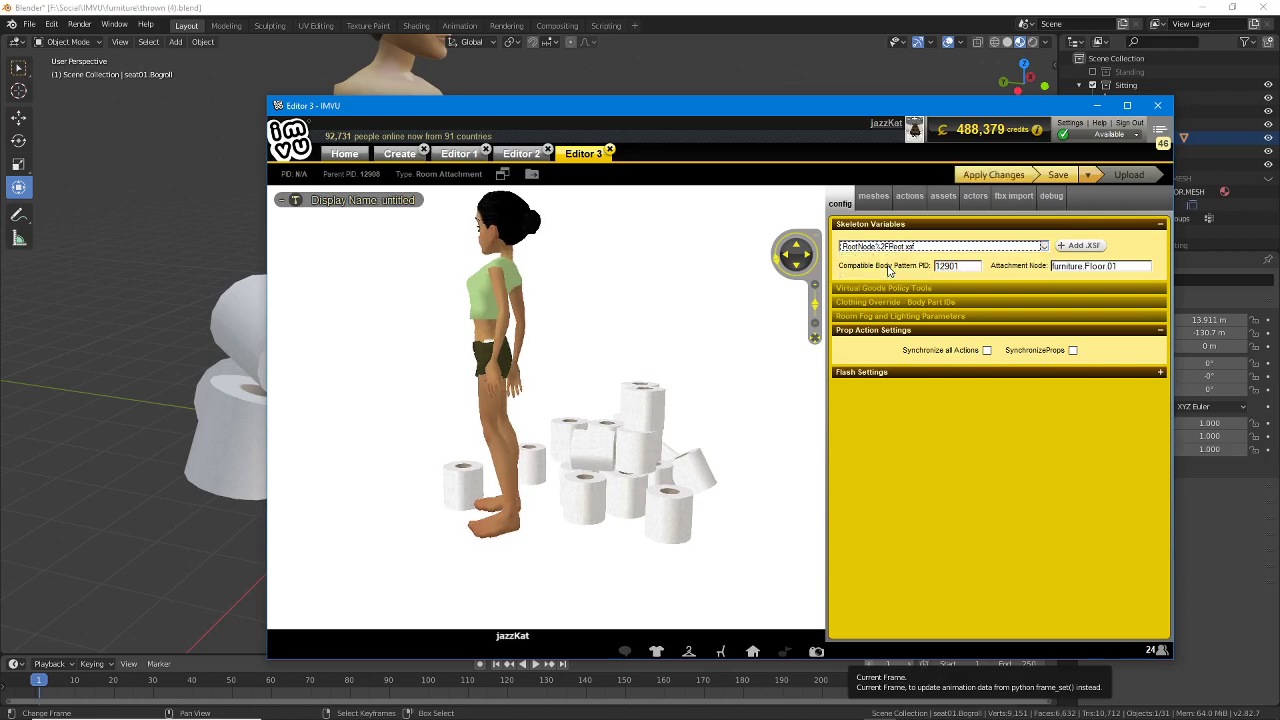
click(1012, 177)
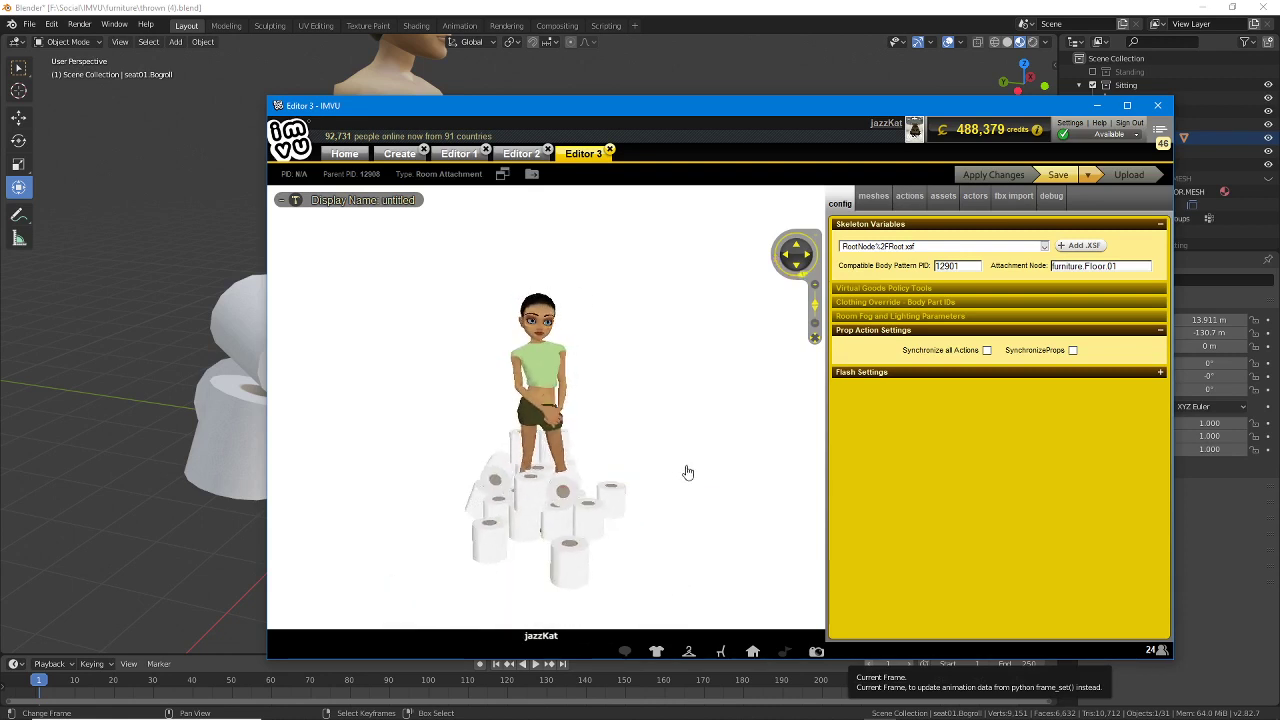
Step: Set the stance.Bogroll action's type to Avatar, apply the changes and place the avatar on the toilet roll seat
click(910, 196)
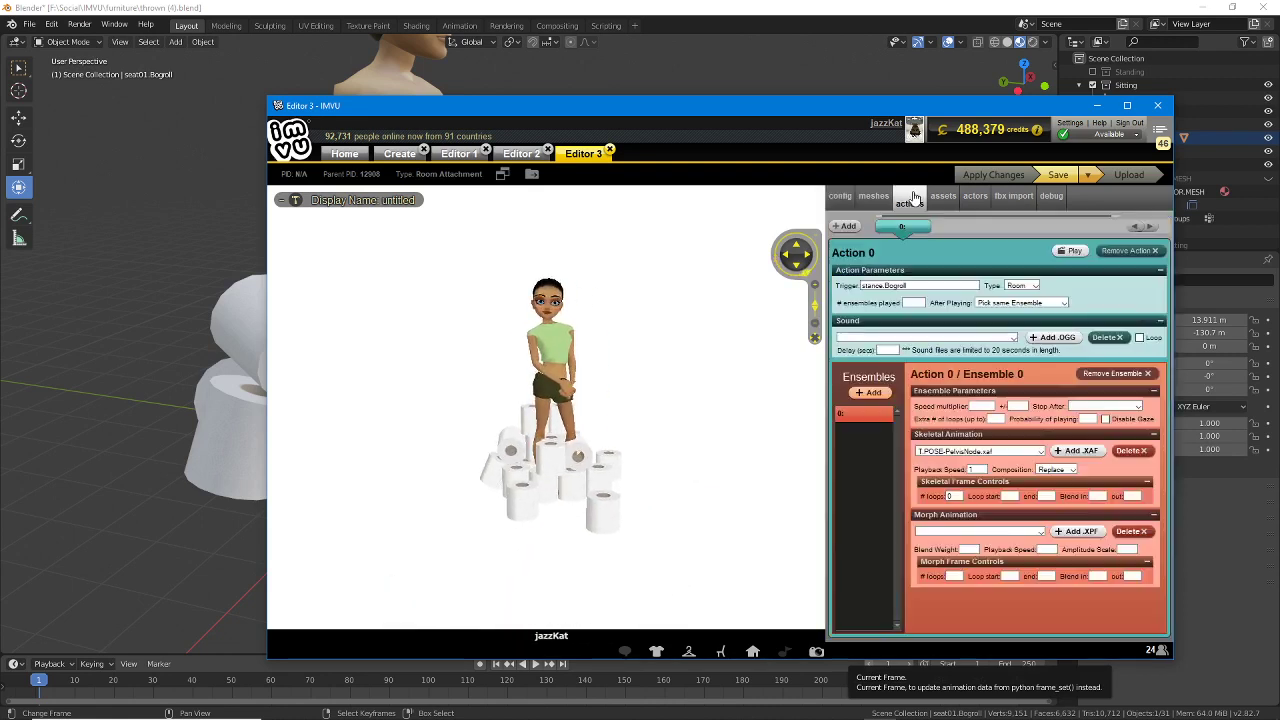
click(1030, 286)
click(1025, 311)
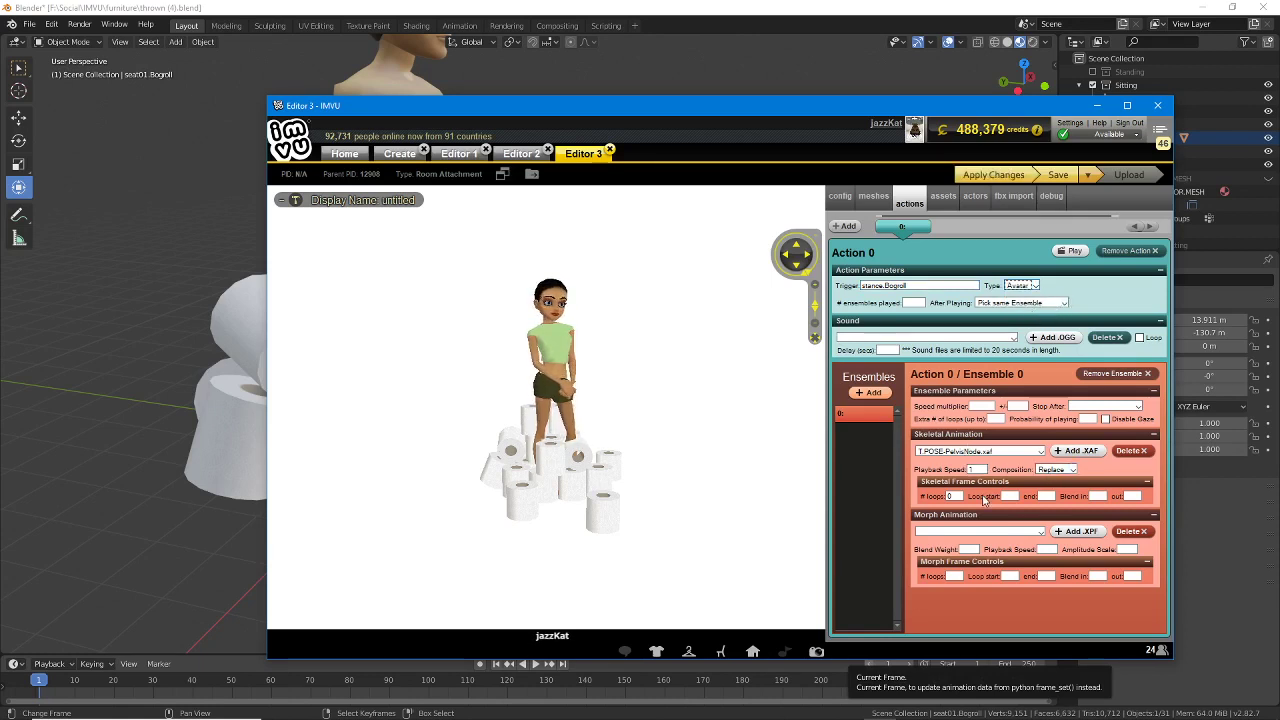
click(1001, 177)
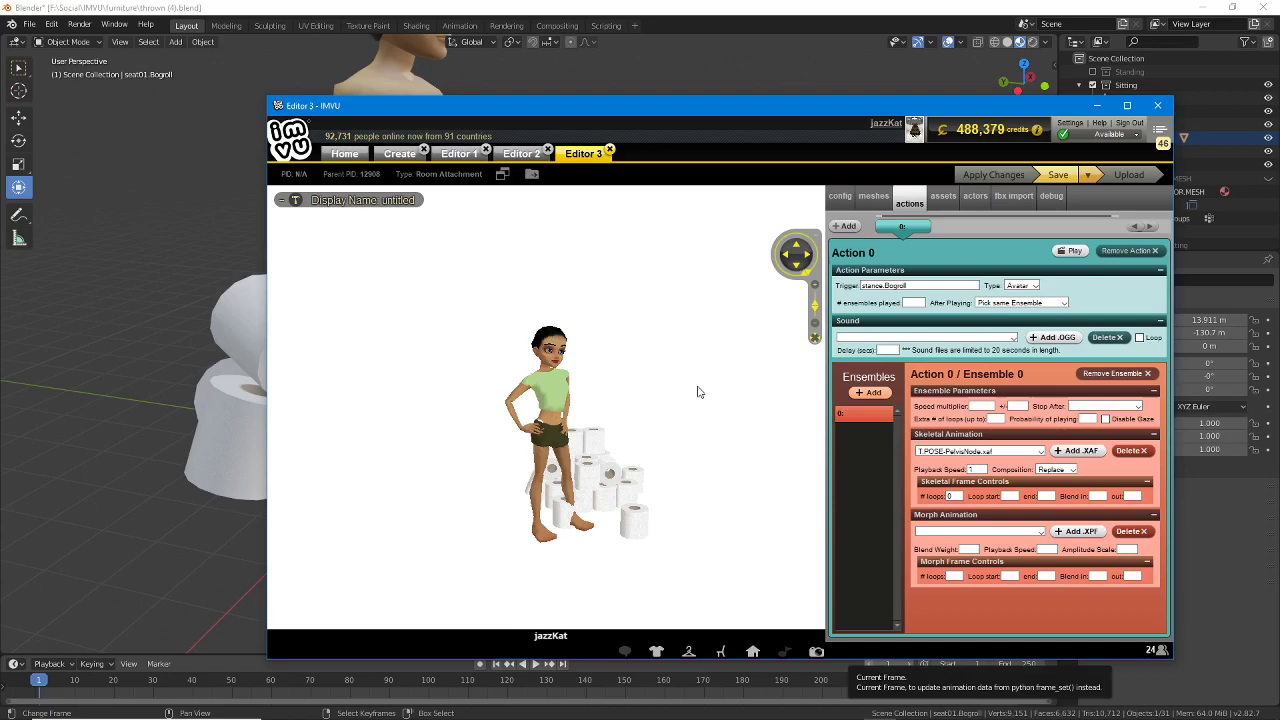
click(595, 437)
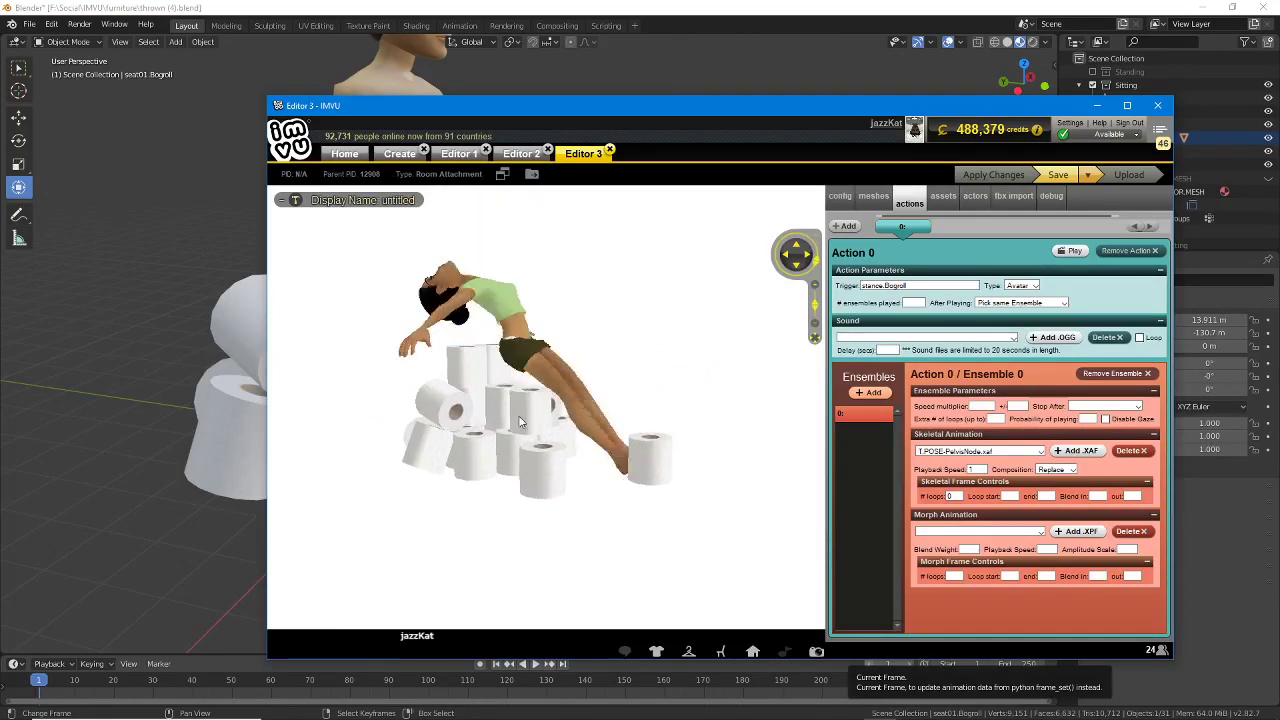
Step: Switch to Blender's TP seat pose (2).blend and examine the T.POSE animation between frames 10 and 0
click(476, 9)
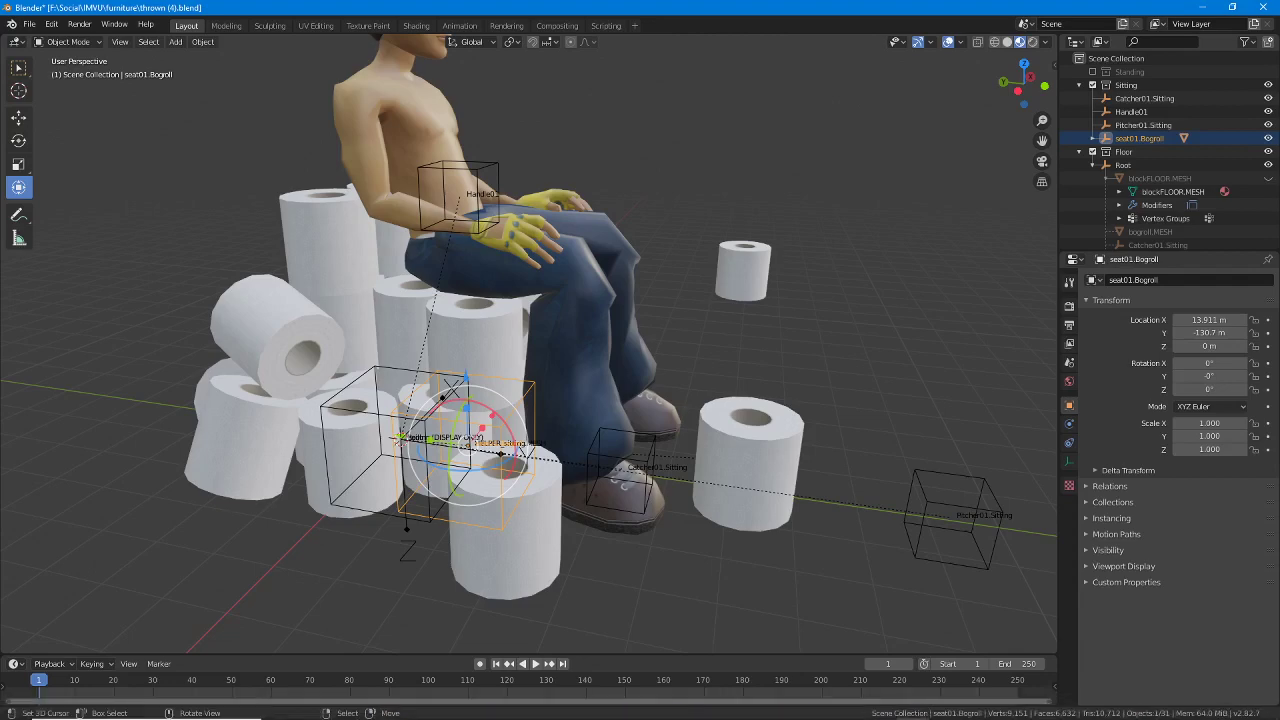
key(alt+Tab)
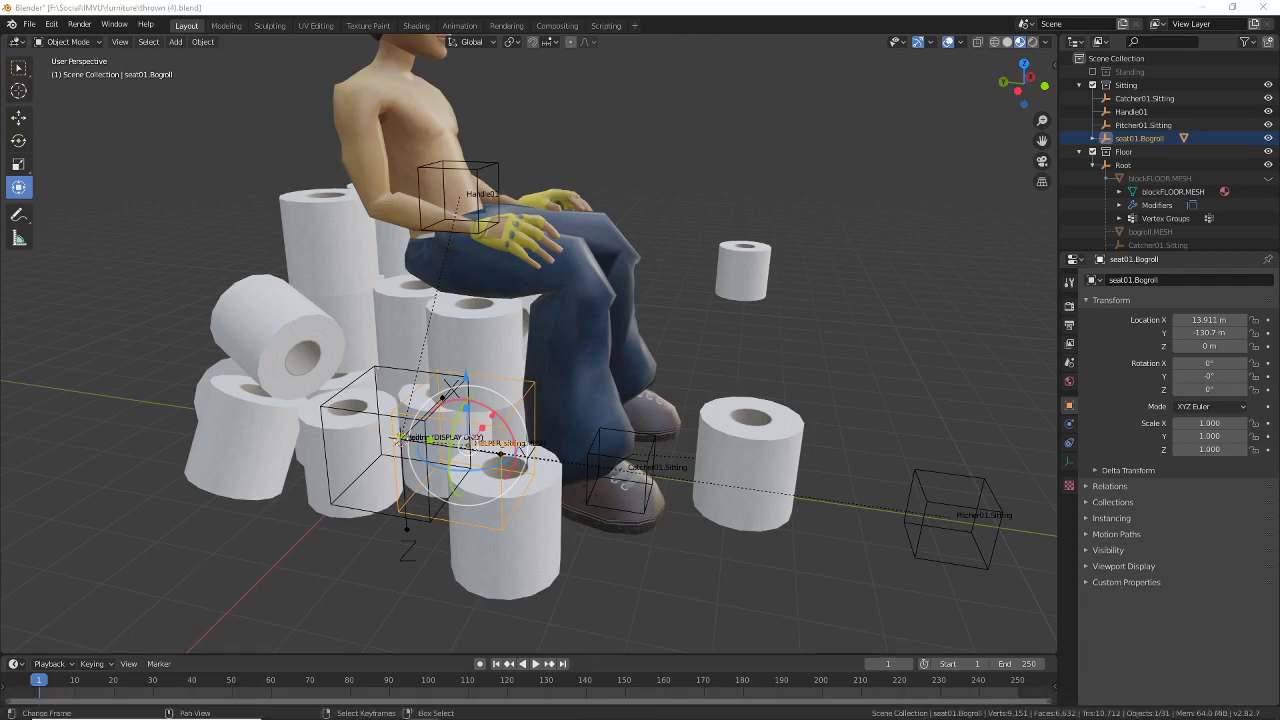
mouse_move(939, 716)
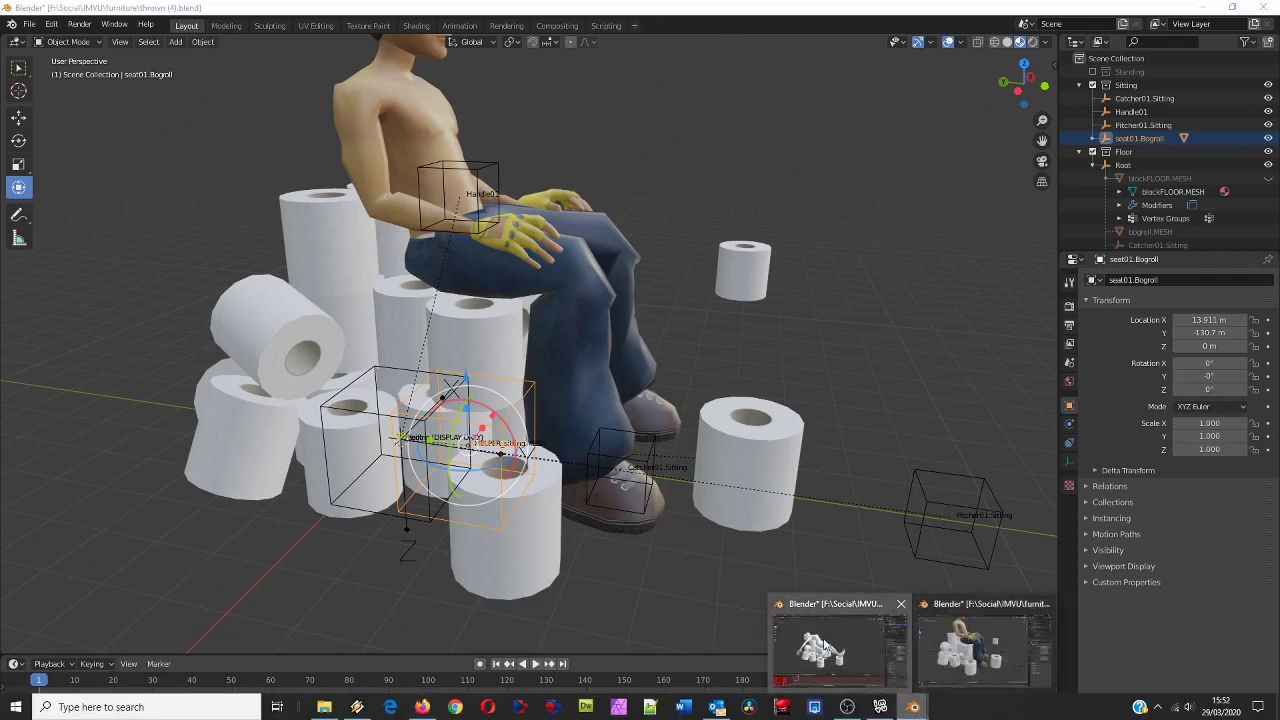
click(982, 645)
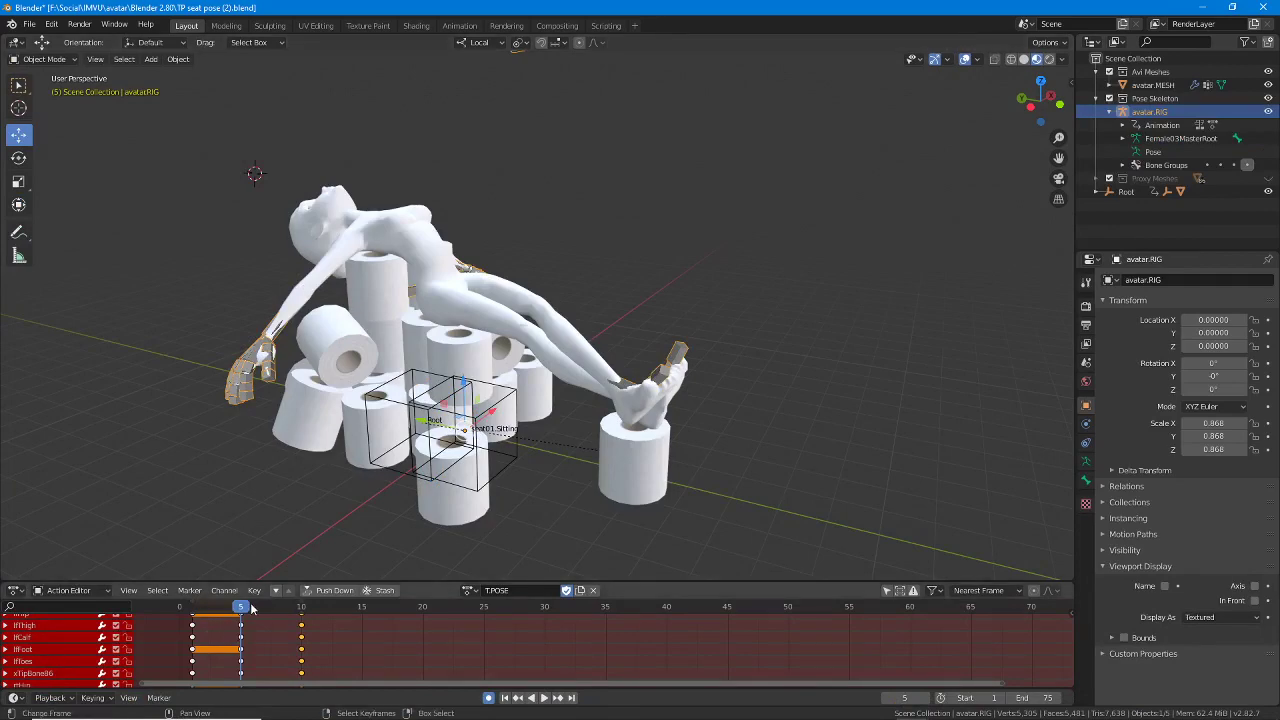
key(space)
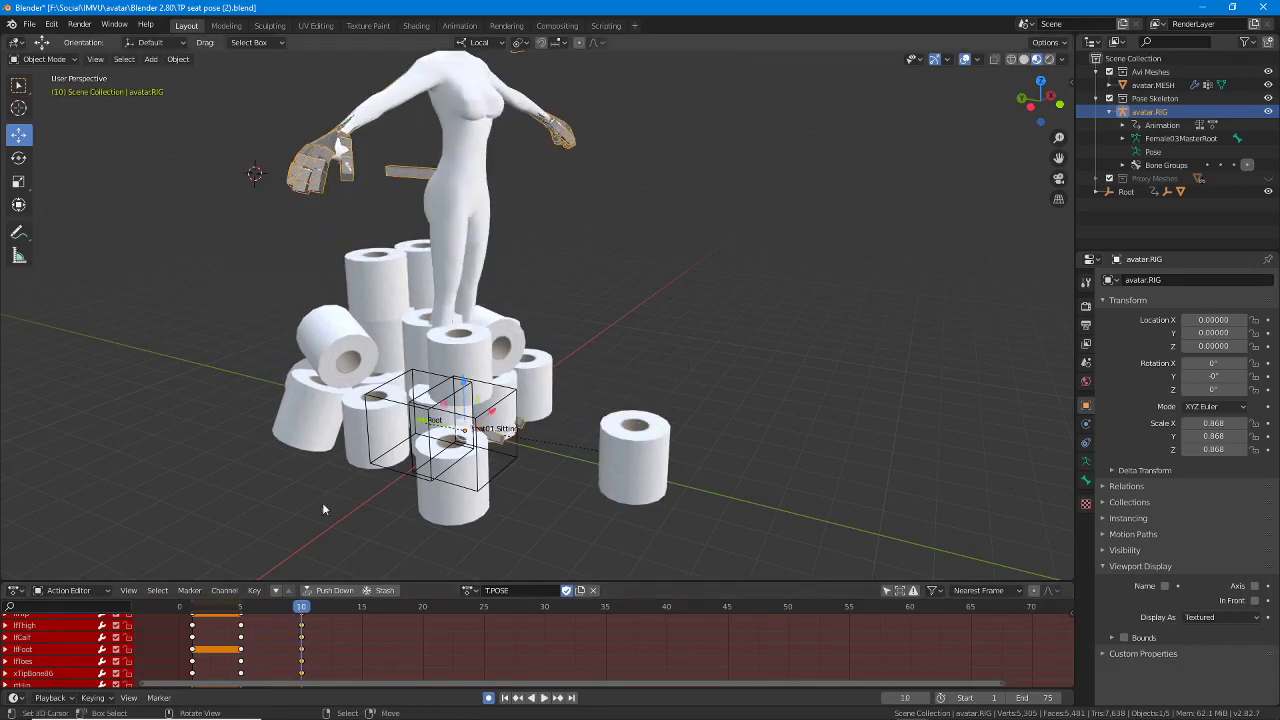
drag(305, 609, 197, 612)
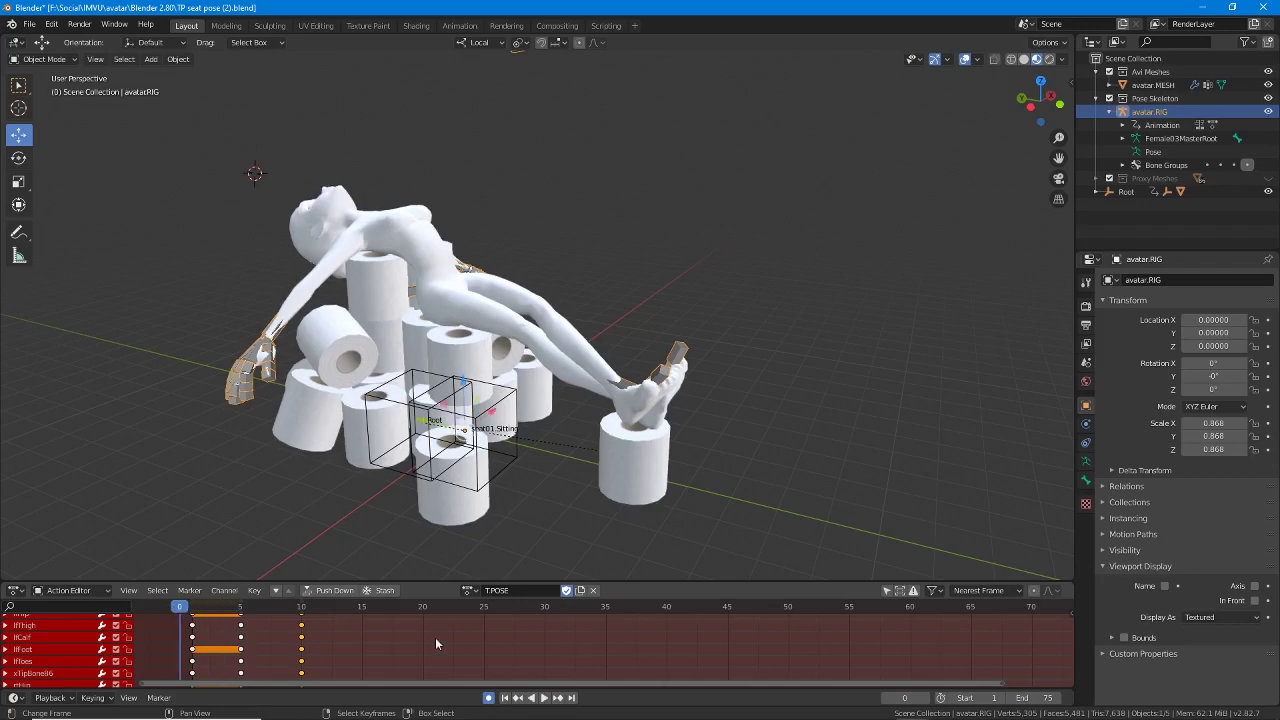
Step: In IMVU, set the skeletal animation's loop start to 1 and end to 2, apply the changes and inspect the seated pose
click(880, 707)
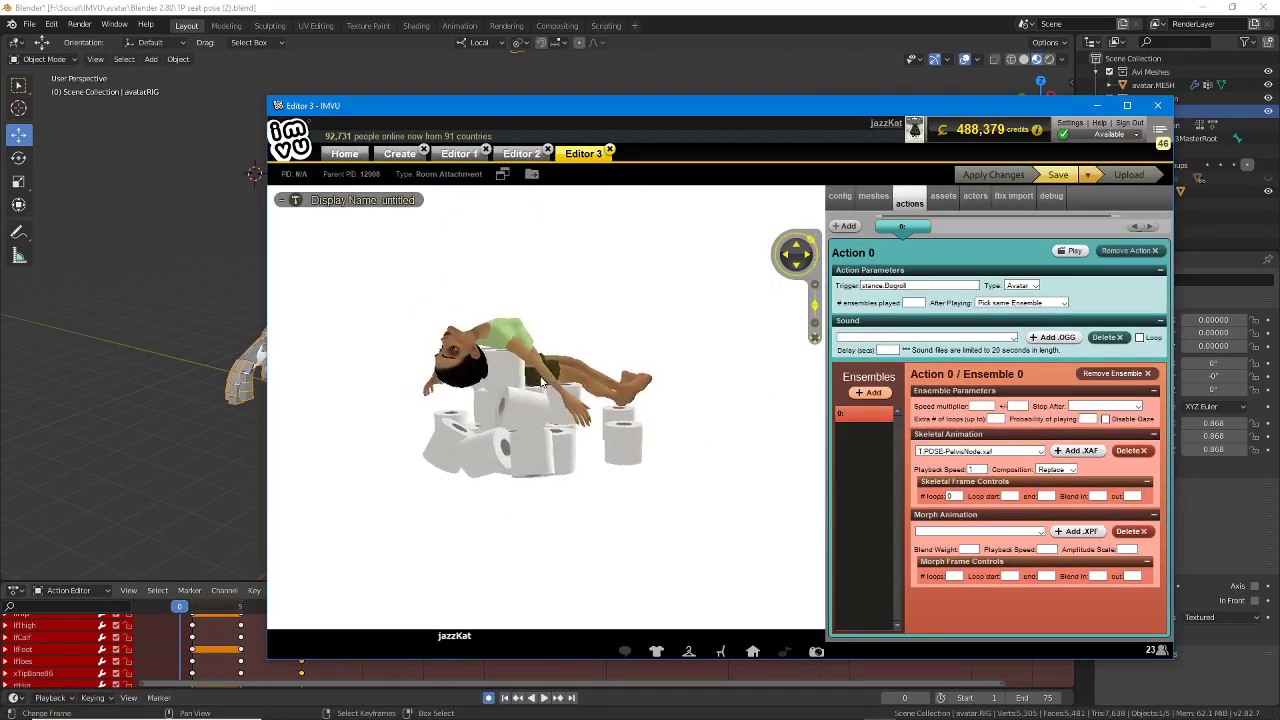
scroll(541, 381, up, 4)
drag(541, 381, 509, 376)
scroll(509, 376, down, 2)
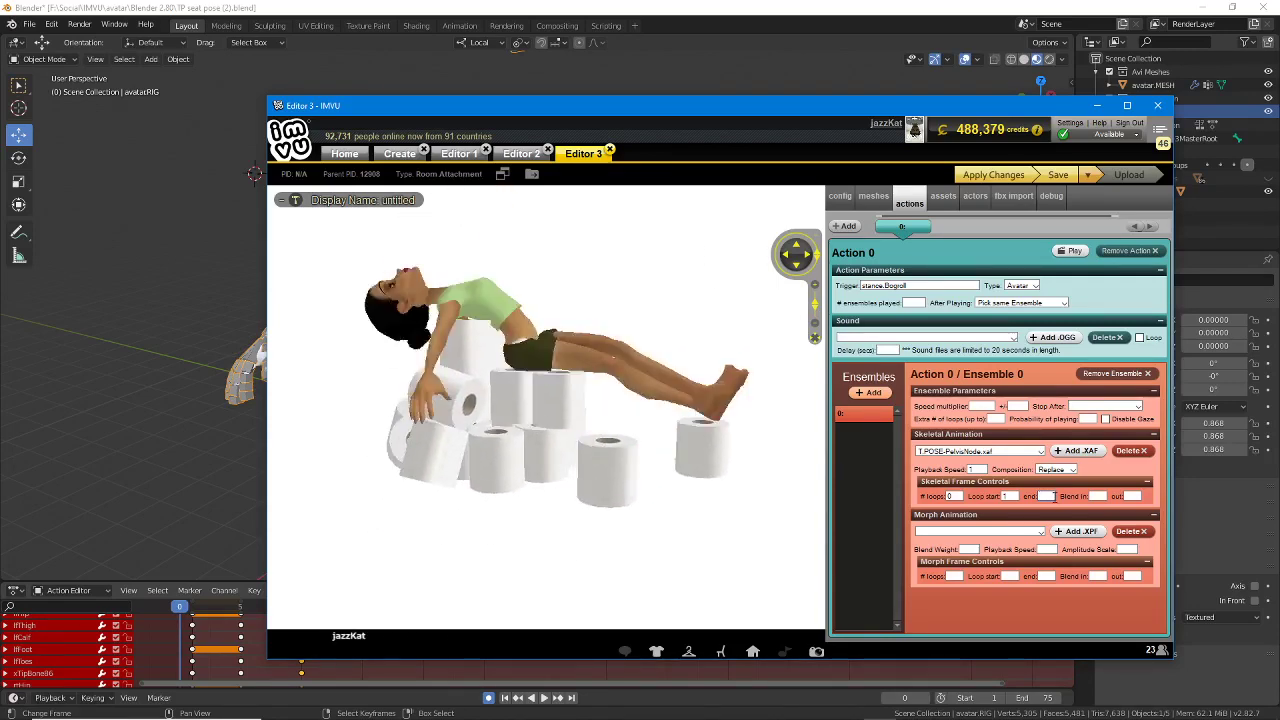
click(995, 175)
click(439, 408)
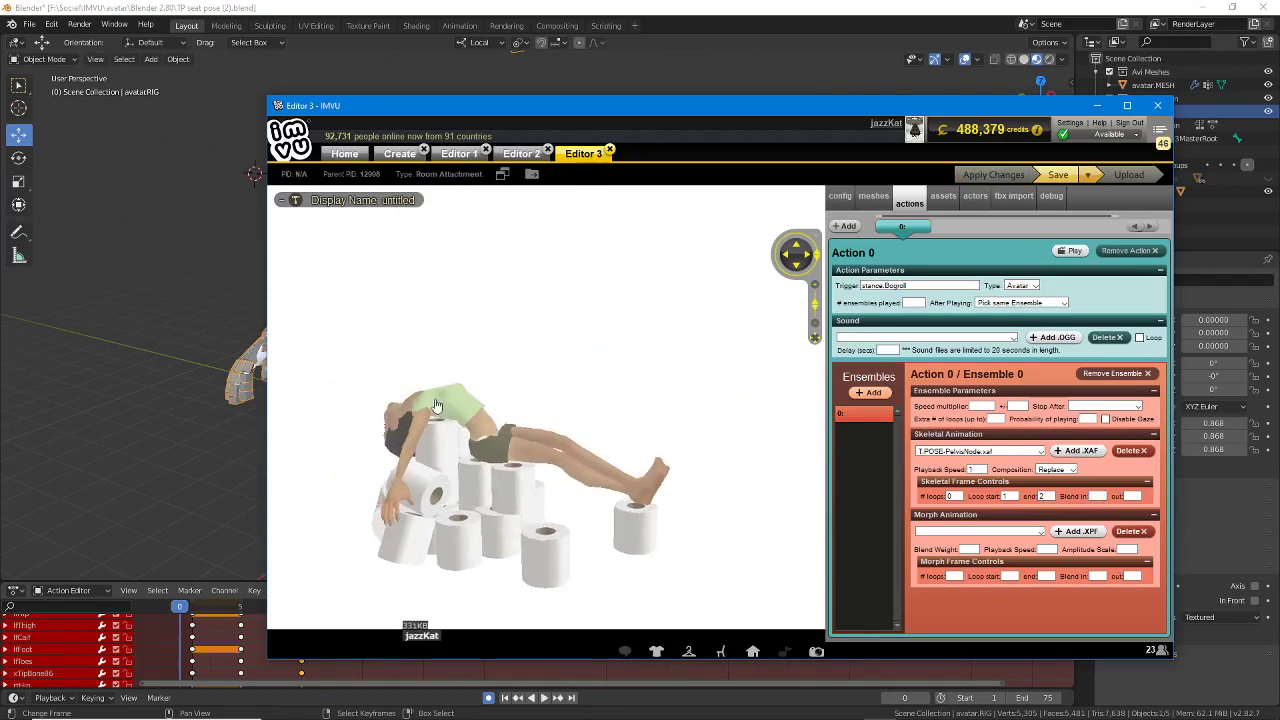
drag(803, 507, 1040, 533)
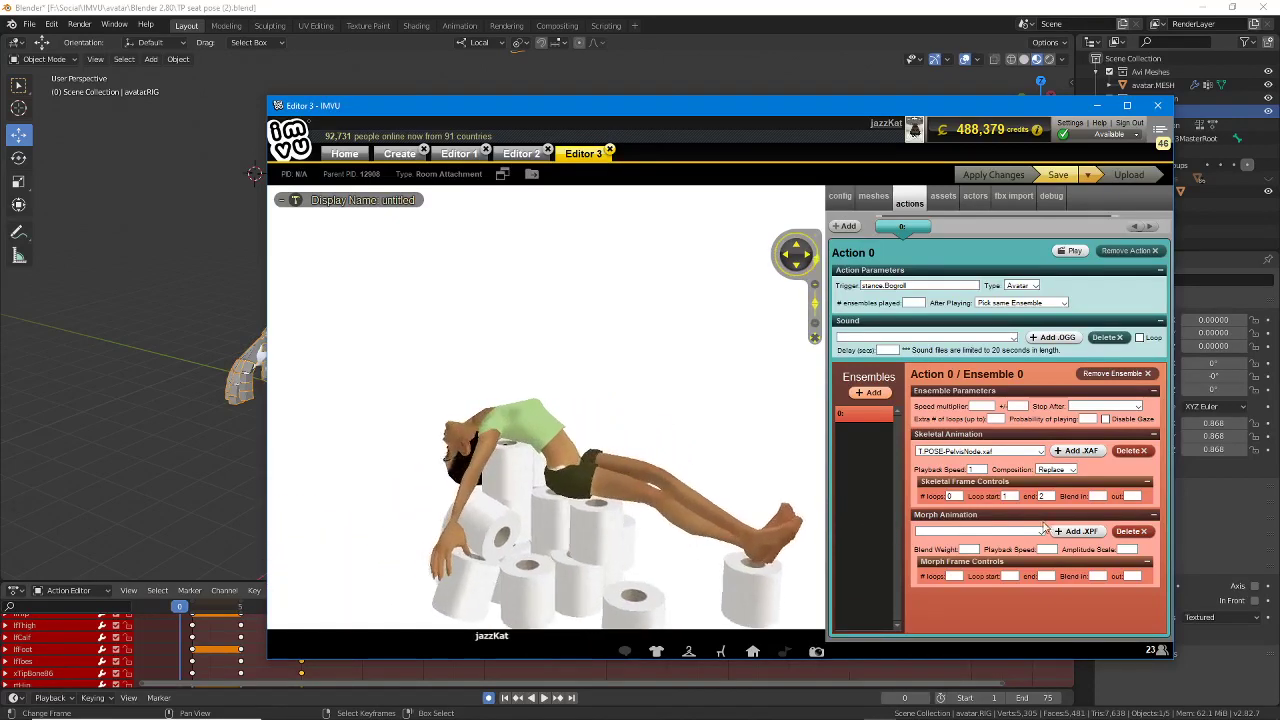
drag(651, 525, 516, 456)
scroll(516, 456, up, 5)
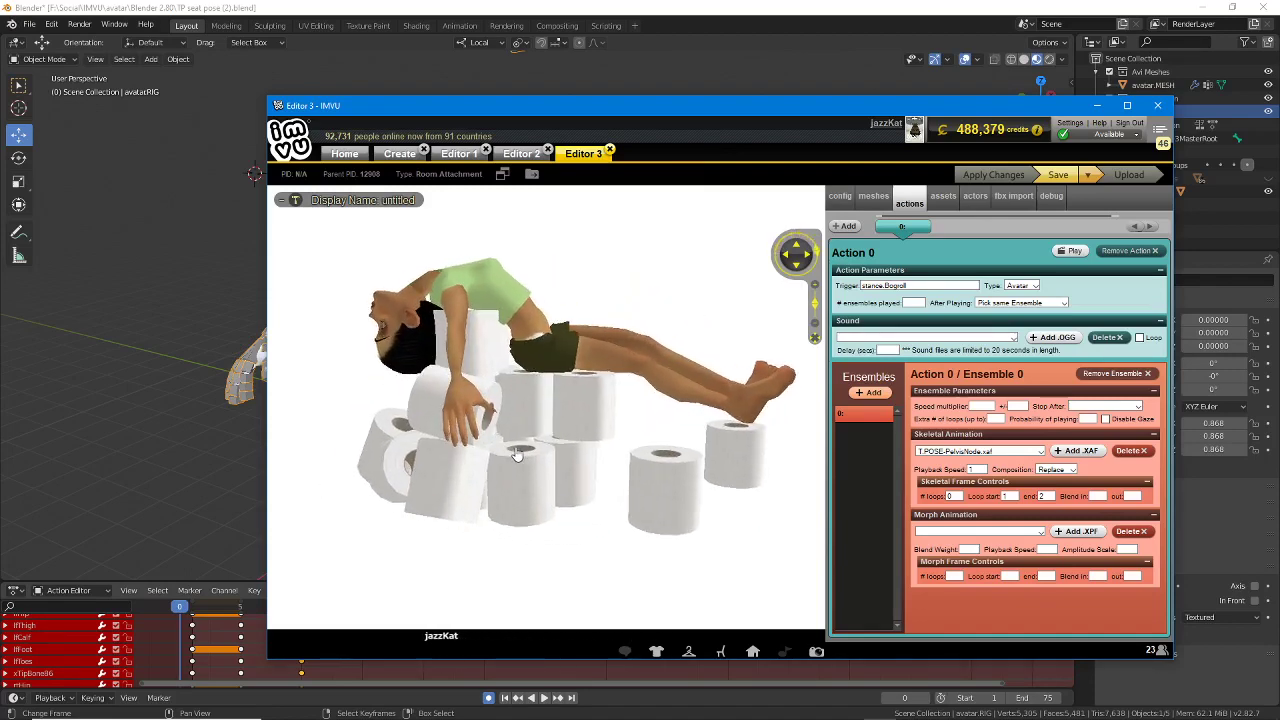
drag(516, 427, 533, 447)
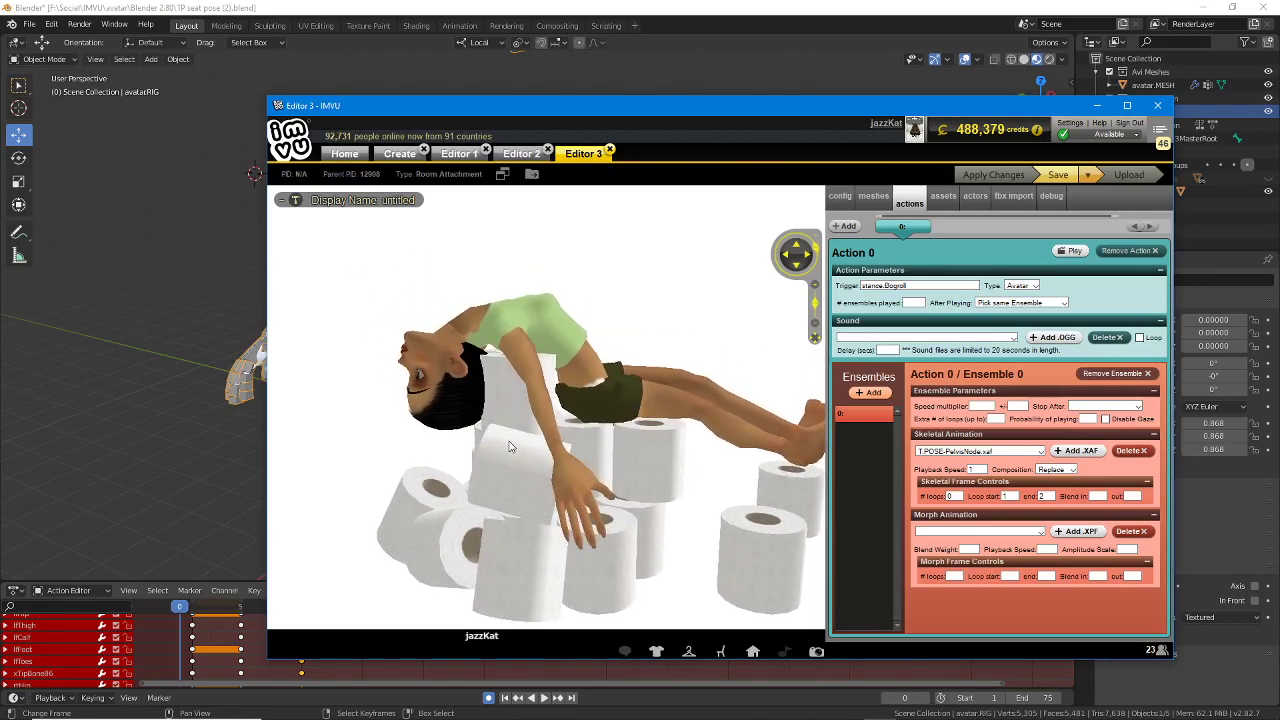
Step: Save the product as a new project file named TP bogroll + pose (1)
click(1088, 175)
click(1066, 192)
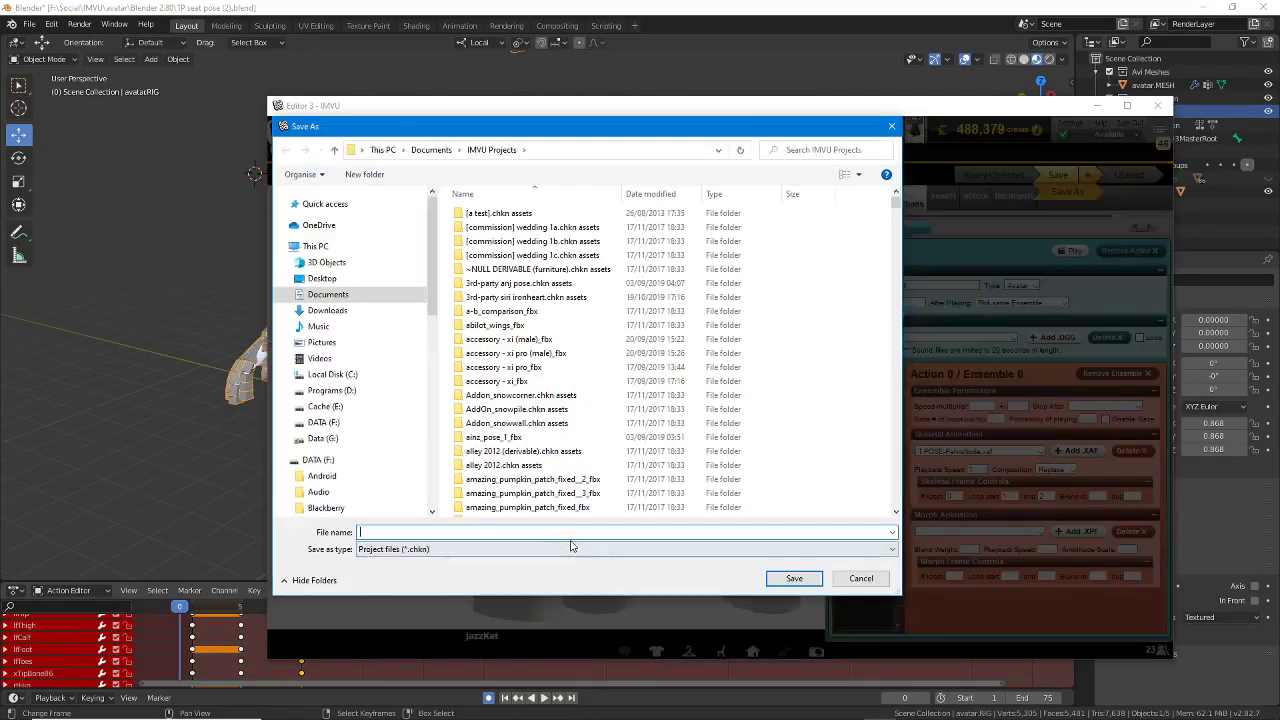
text(TP)
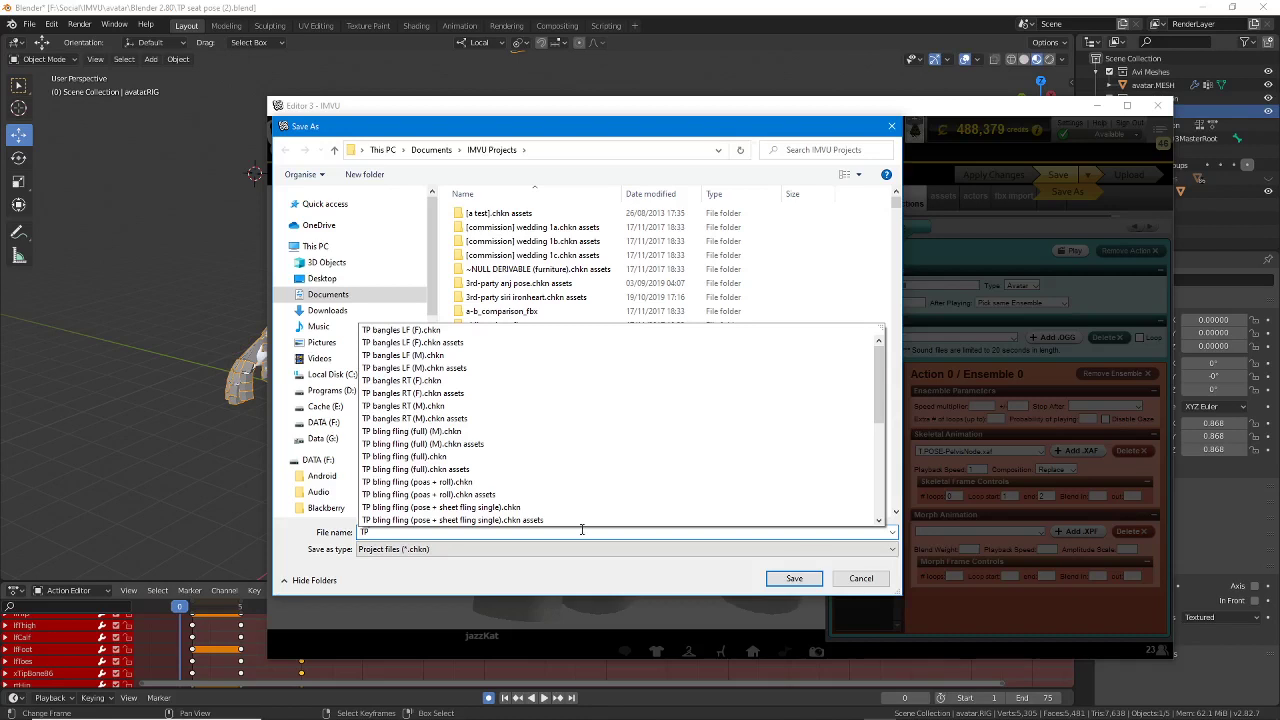
text( bu)
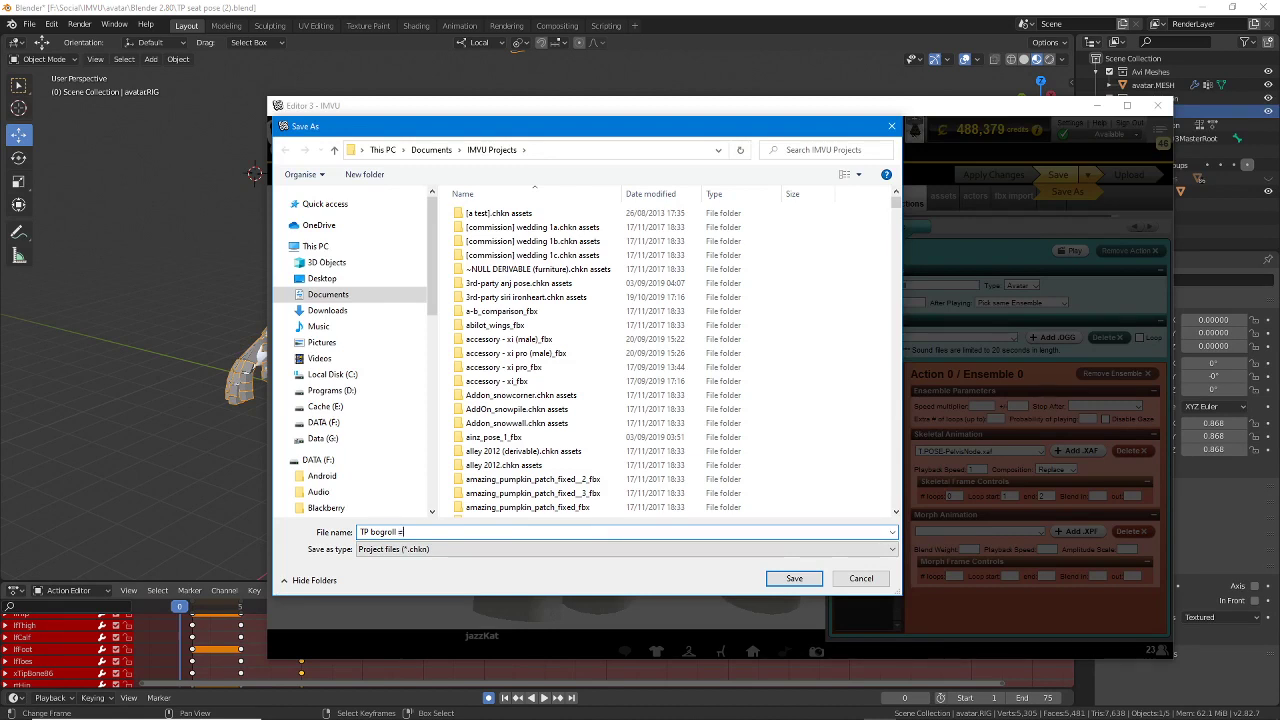
key(BackSpace)
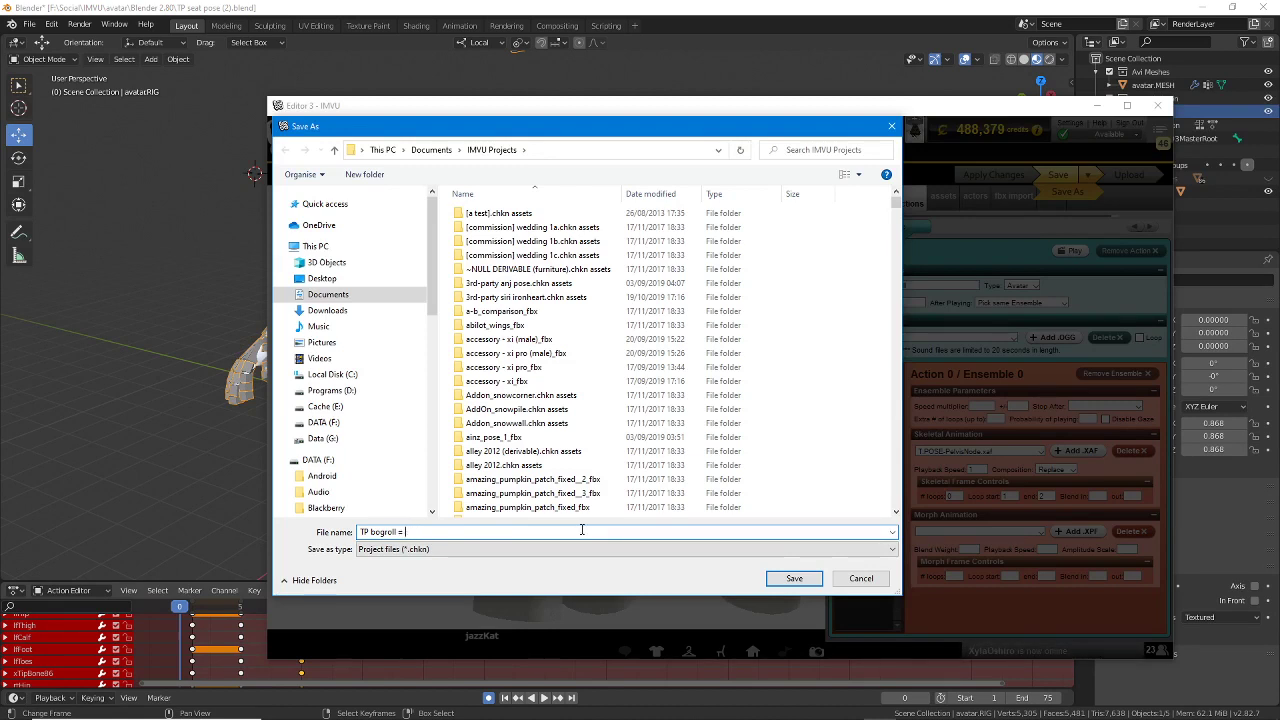
text(+ pose (1))
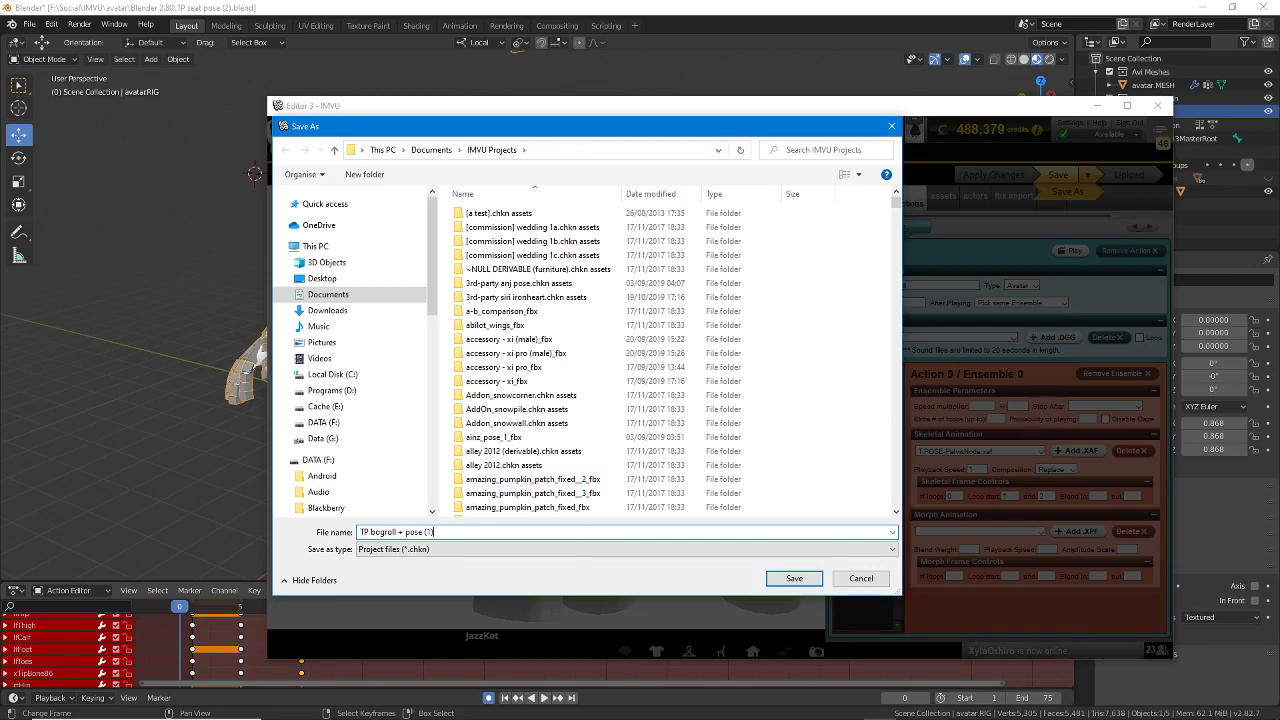
click(815, 580)
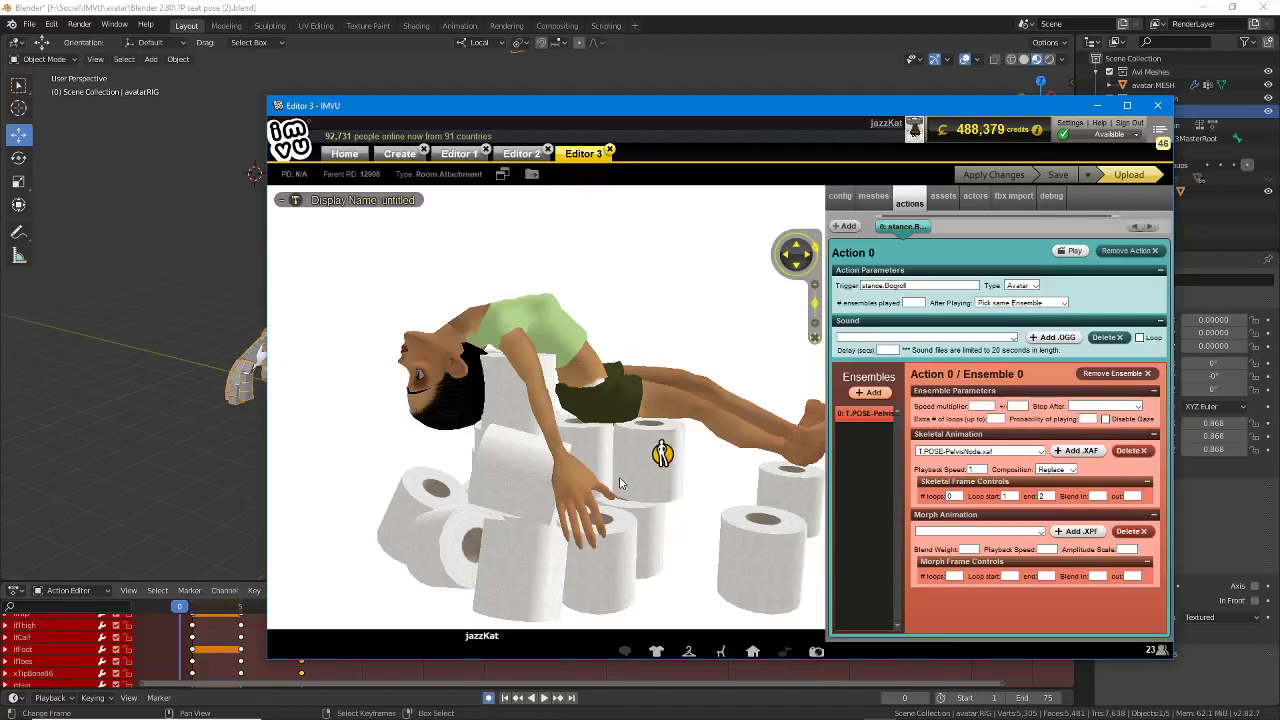
Step: Examine the avatar's pose on the toilet rolls from several angles, including the head and the feet
drag(468, 465, 494, 428)
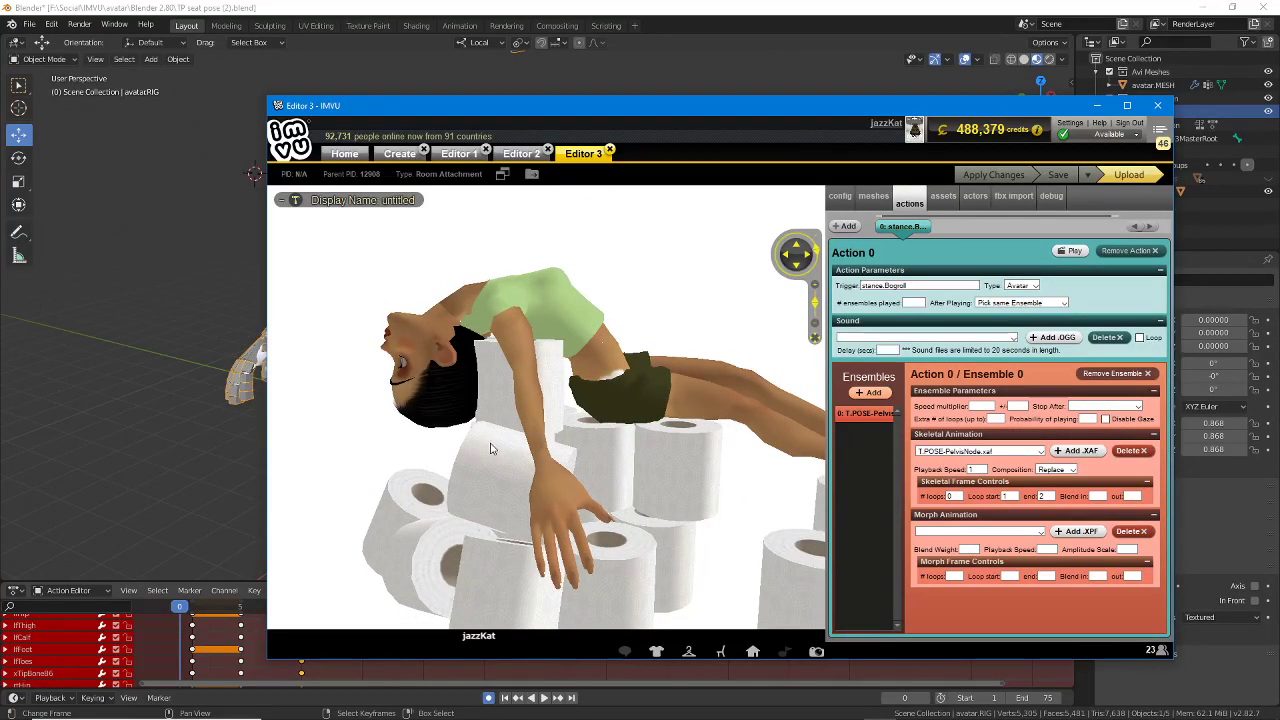
drag(524, 444, 592, 438)
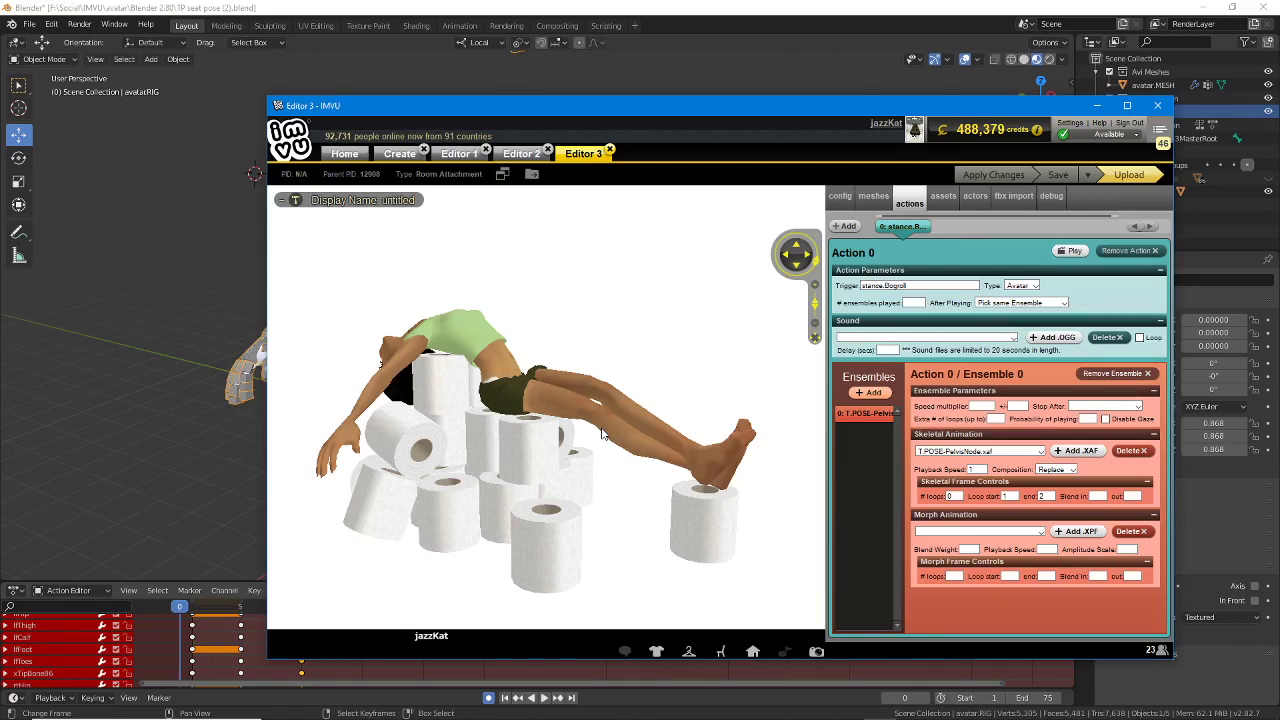
drag(802, 343, 536, 414)
scroll(643, 428, up, 5)
Step: Switch to Blender's TP seat pose (2).blend and put the avatar.RIG armature into Pose Mode
click(485, 7)
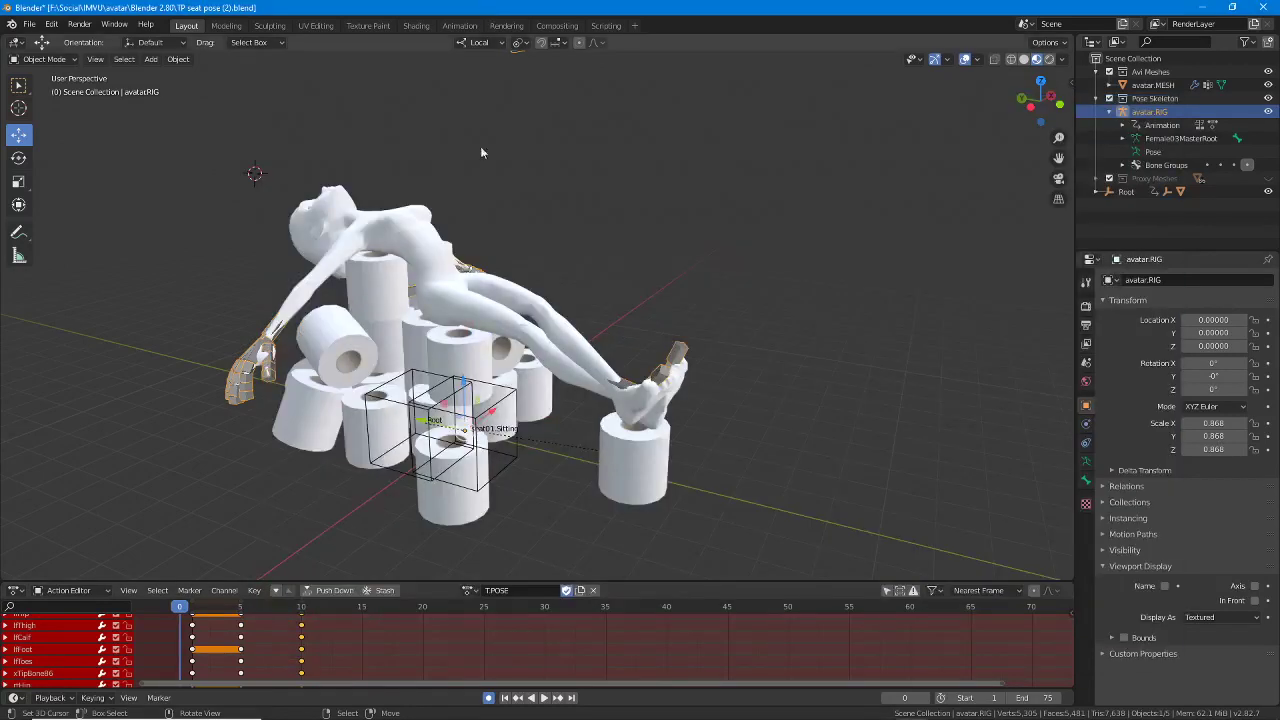
middle_drag(392, 337, 458, 332)
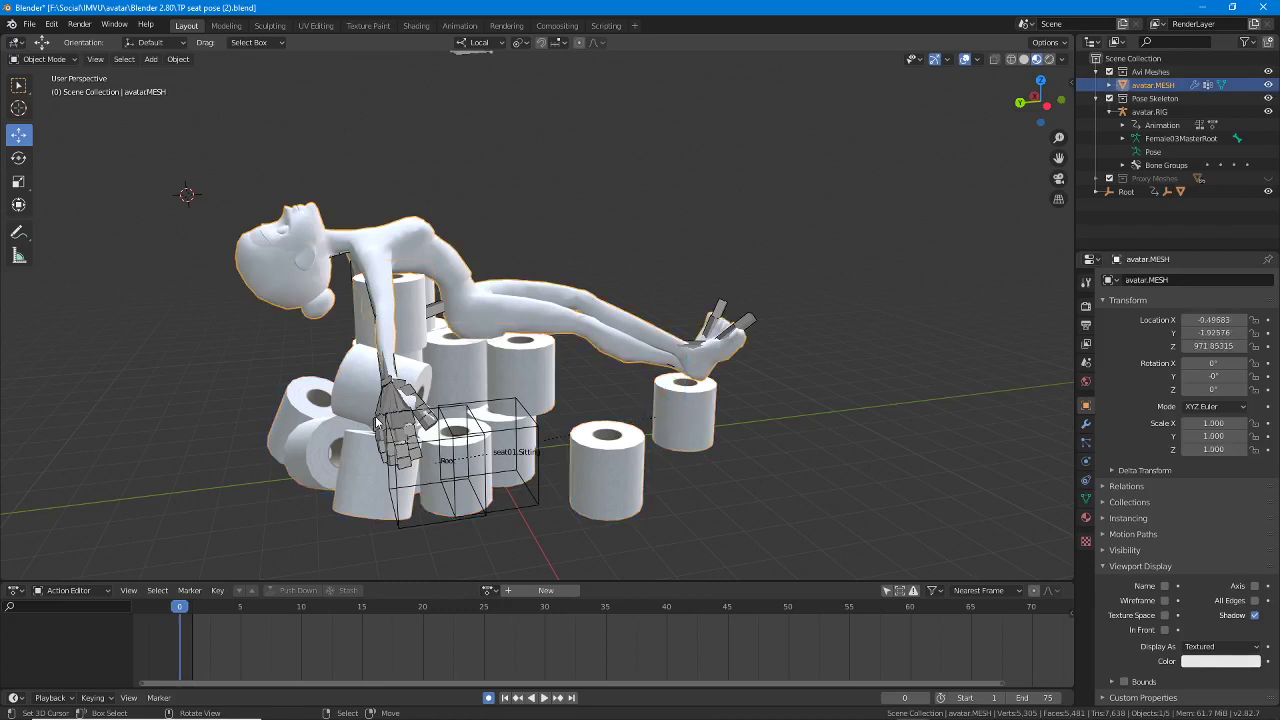
key(ctrl+Tab)
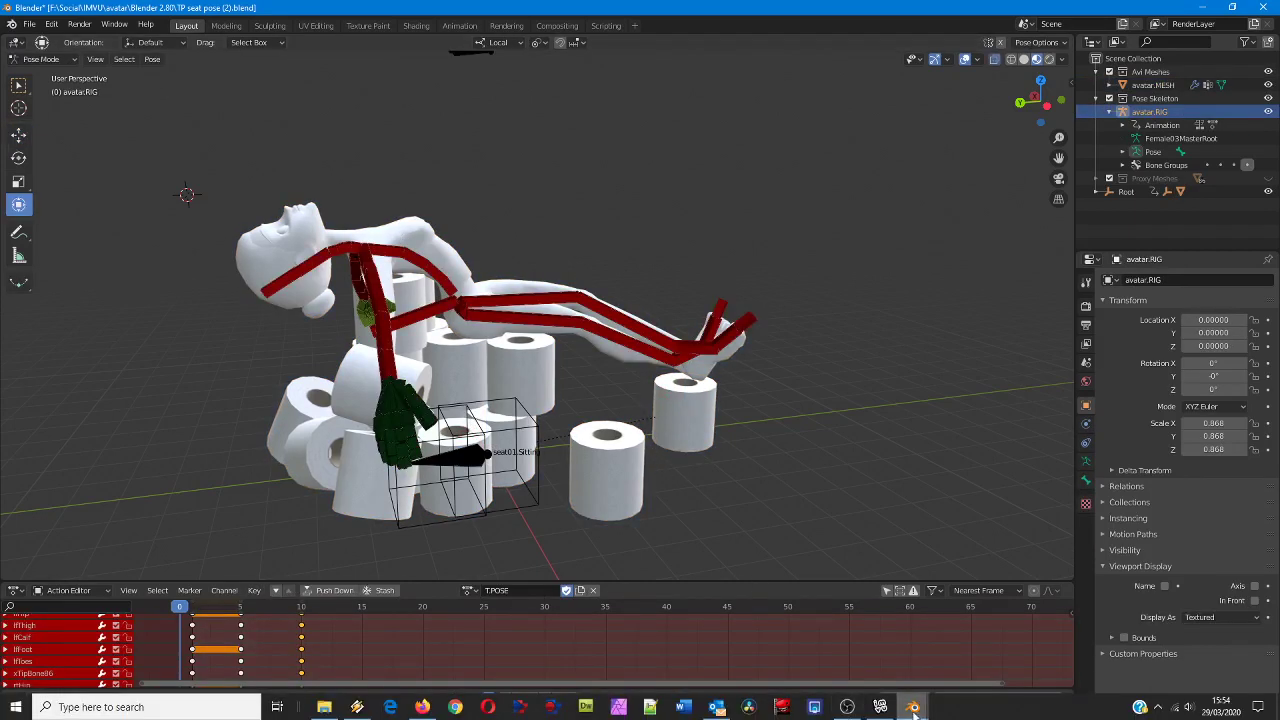
Step: Switch back to IMVU and compare the avatar's head and neck position with the pose in Blender
click(913, 710)
click(840, 648)
click(913, 708)
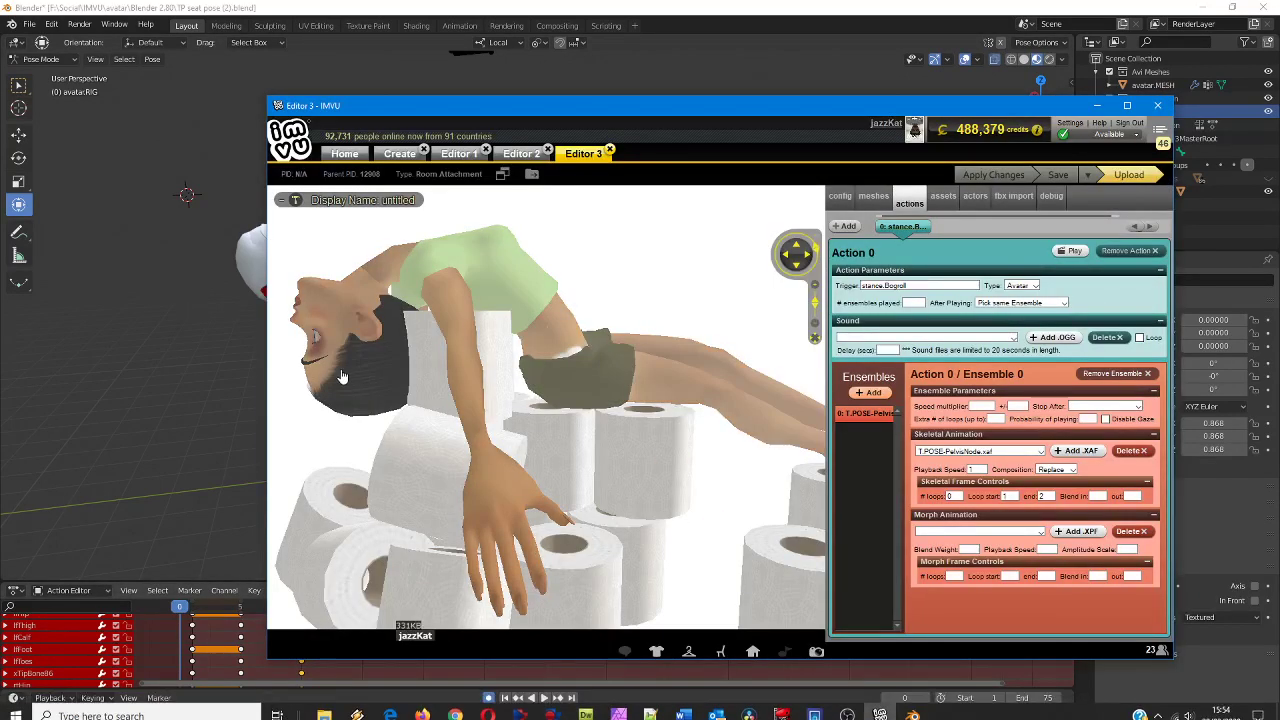
drag(355, 380, 318, 376)
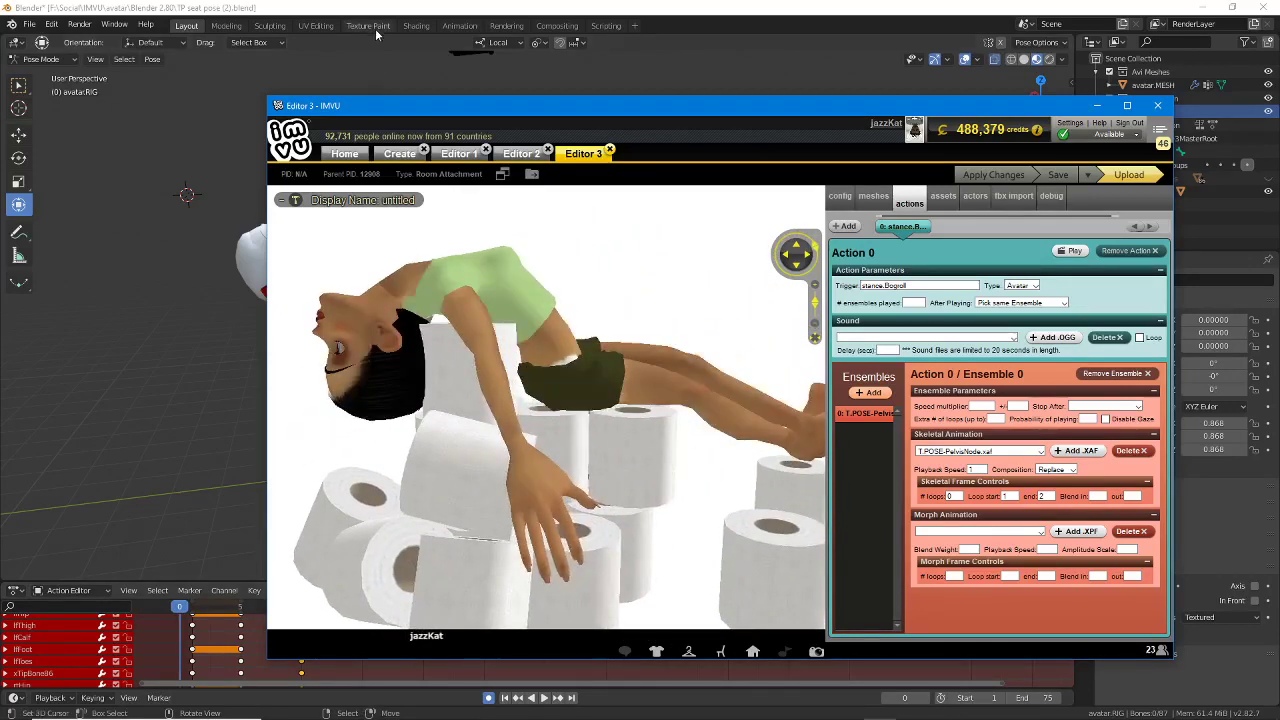
drag(439, 103, 645, 29)
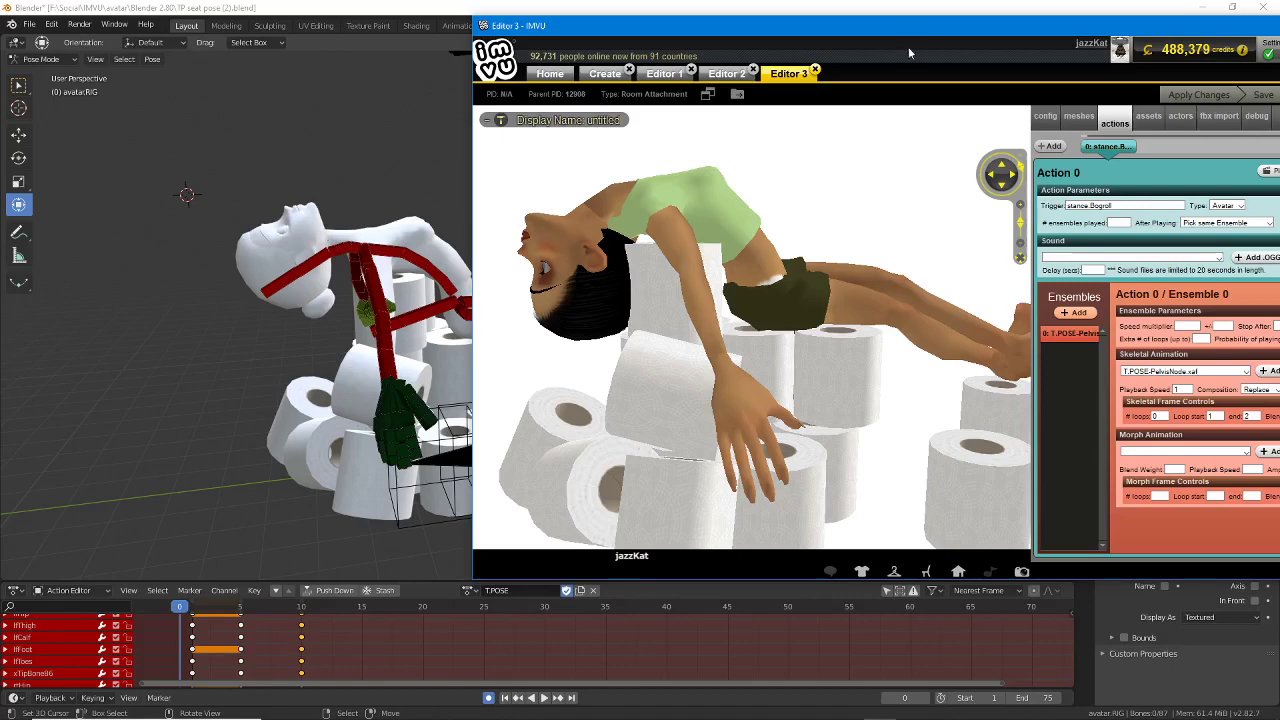
drag(912, 37, 782, 55)
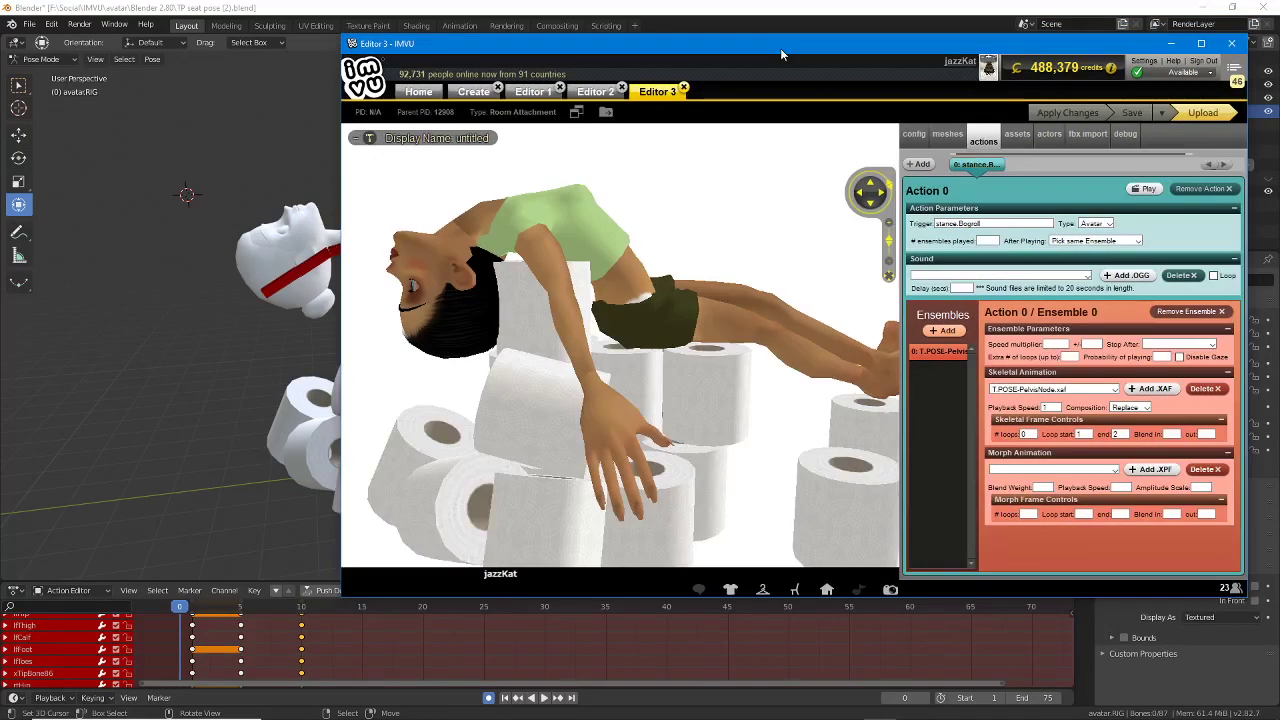
click(765, 447)
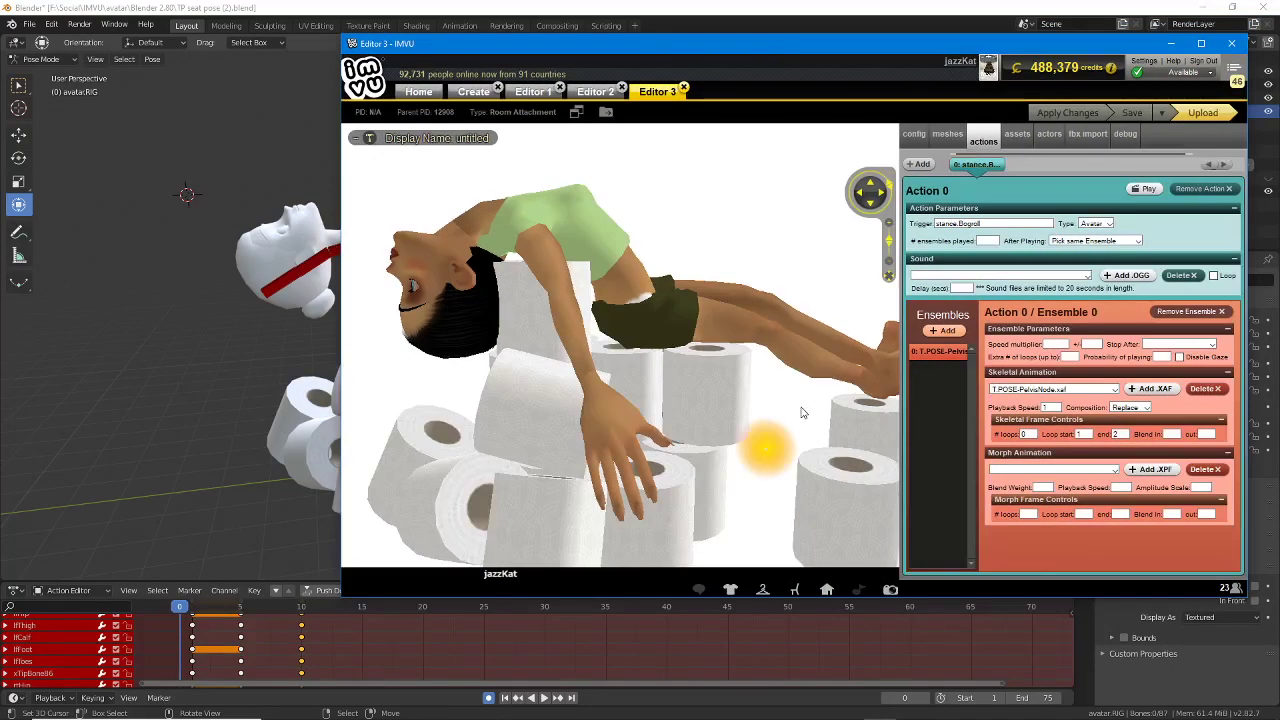
Step: Set the stance.Bogroll action's type to Room, apply the changes and check how the avatar stands
click(1097, 240)
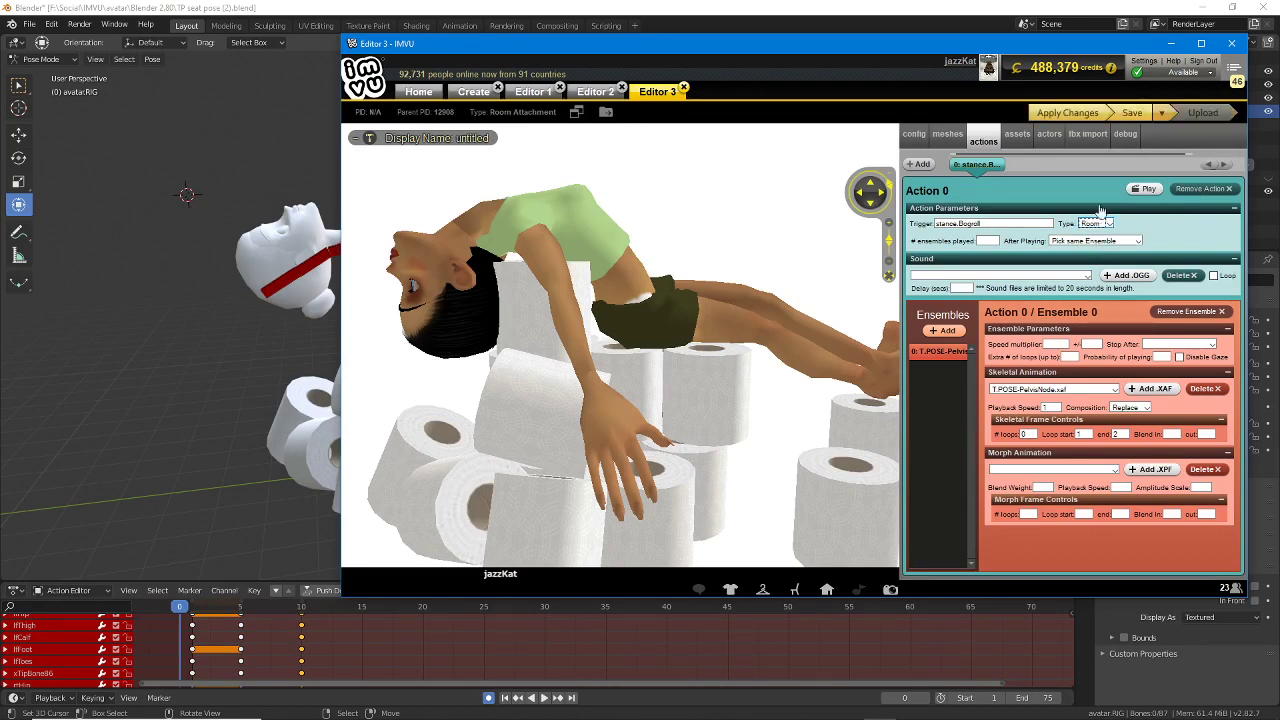
click(1068, 113)
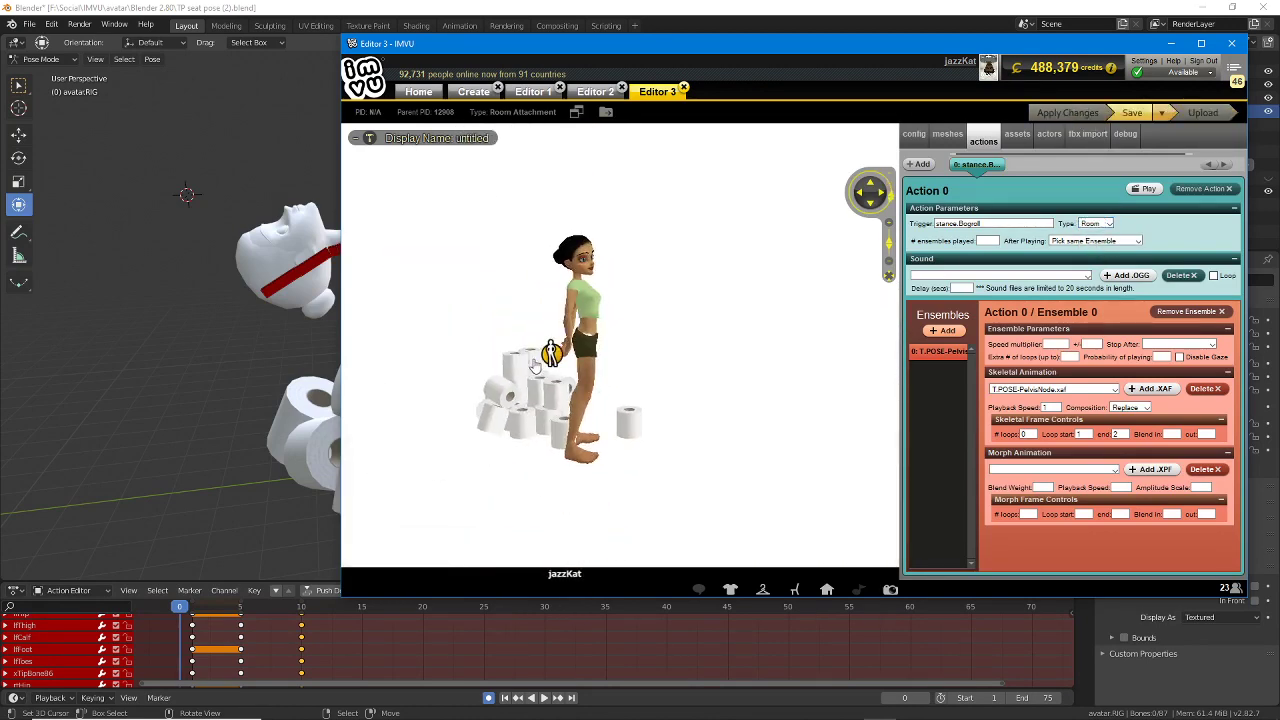
scroll(547, 364, up, 3)
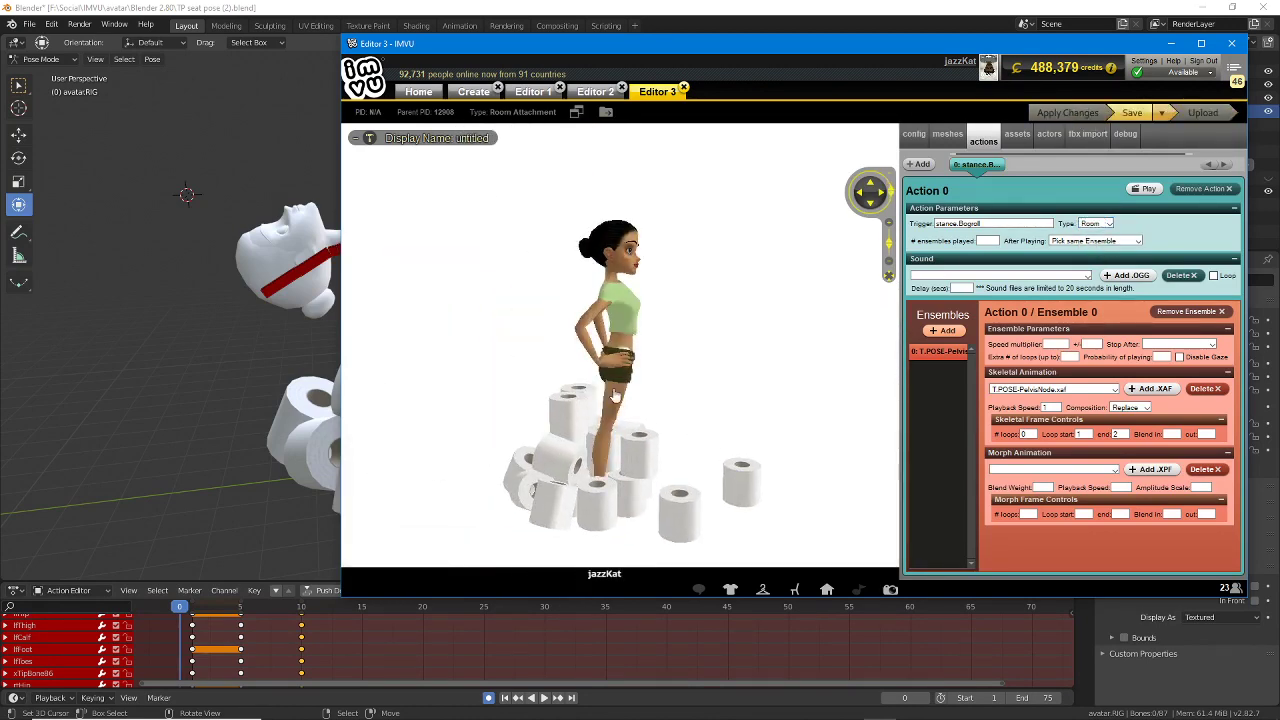
Step: Set the stance.Bogroll action's type back to Avatar, apply the changes and check the head
click(1110, 224)
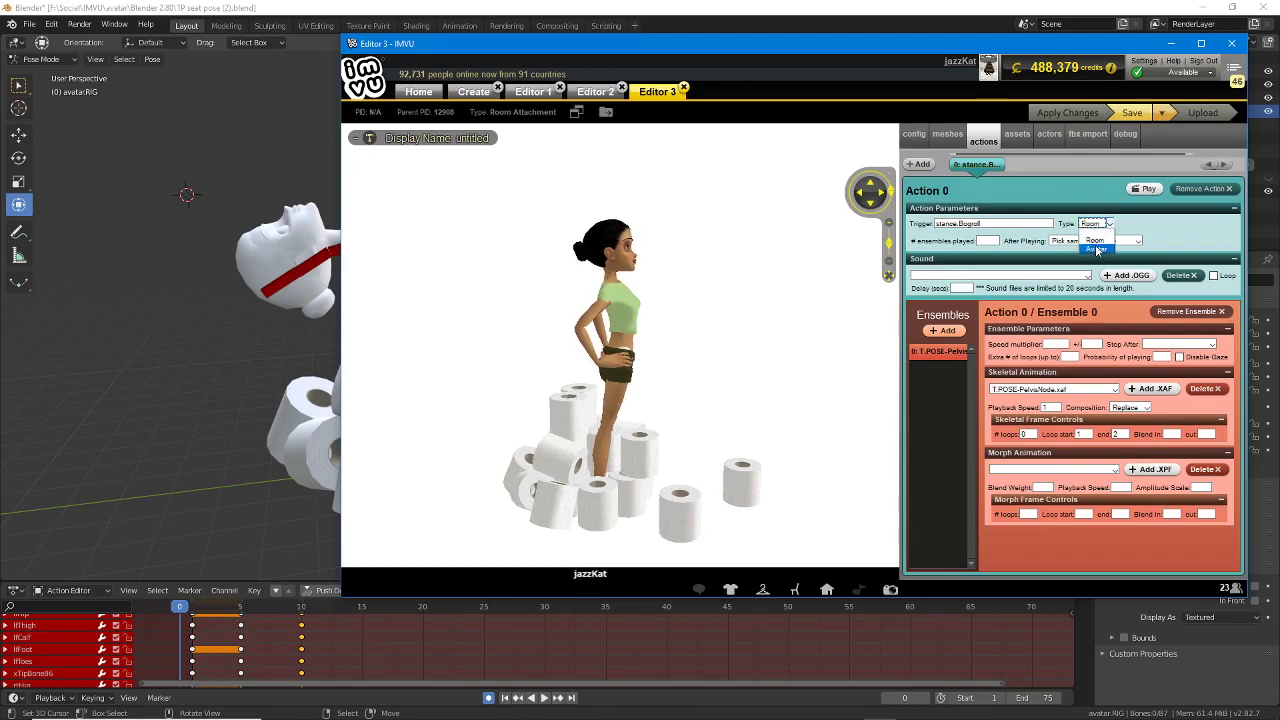
click(1097, 250)
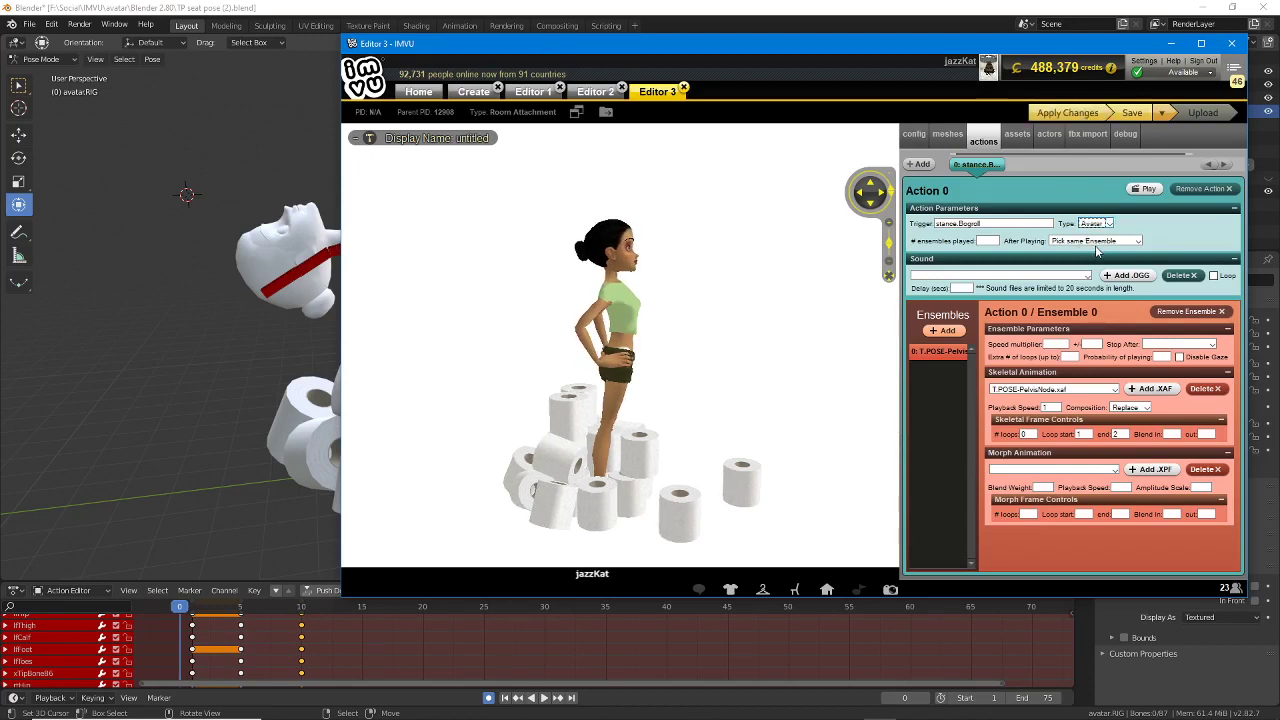
click(1066, 113)
scroll(568, 430, up, 5)
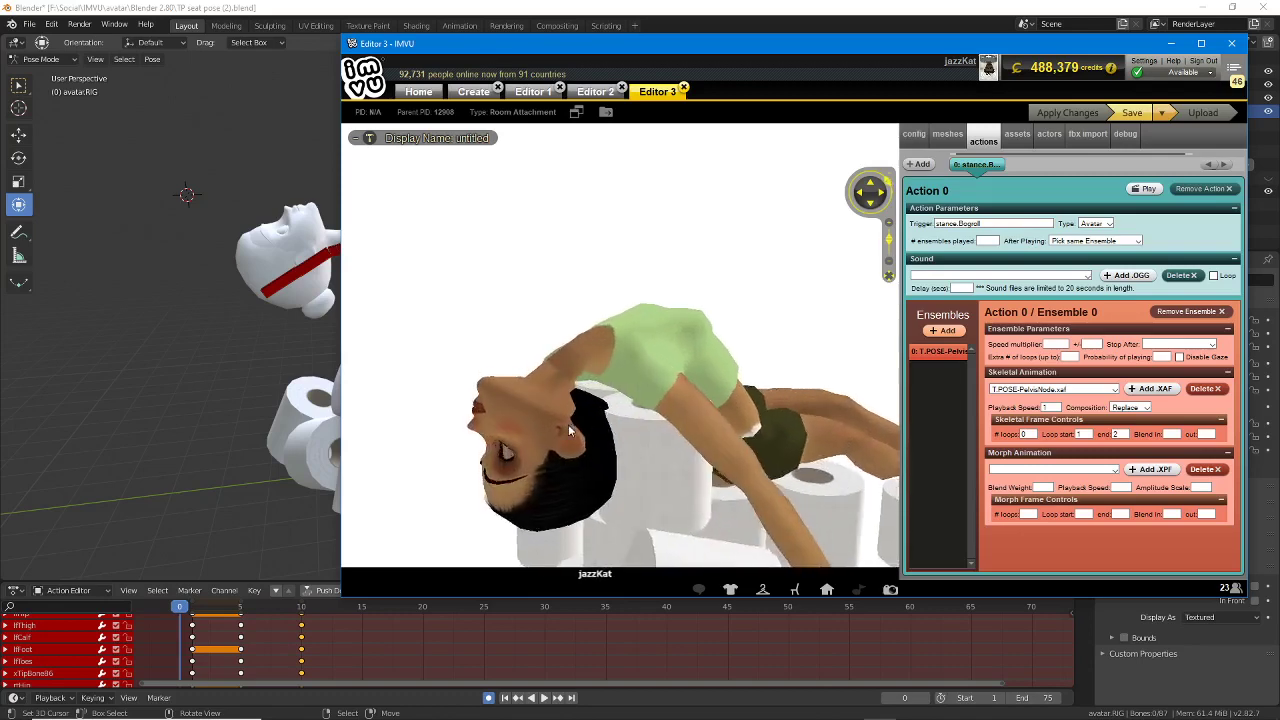
Step: Switch to Blender to work on the neck and head bones of the avatar rig
drag(475, 46, 538, 61)
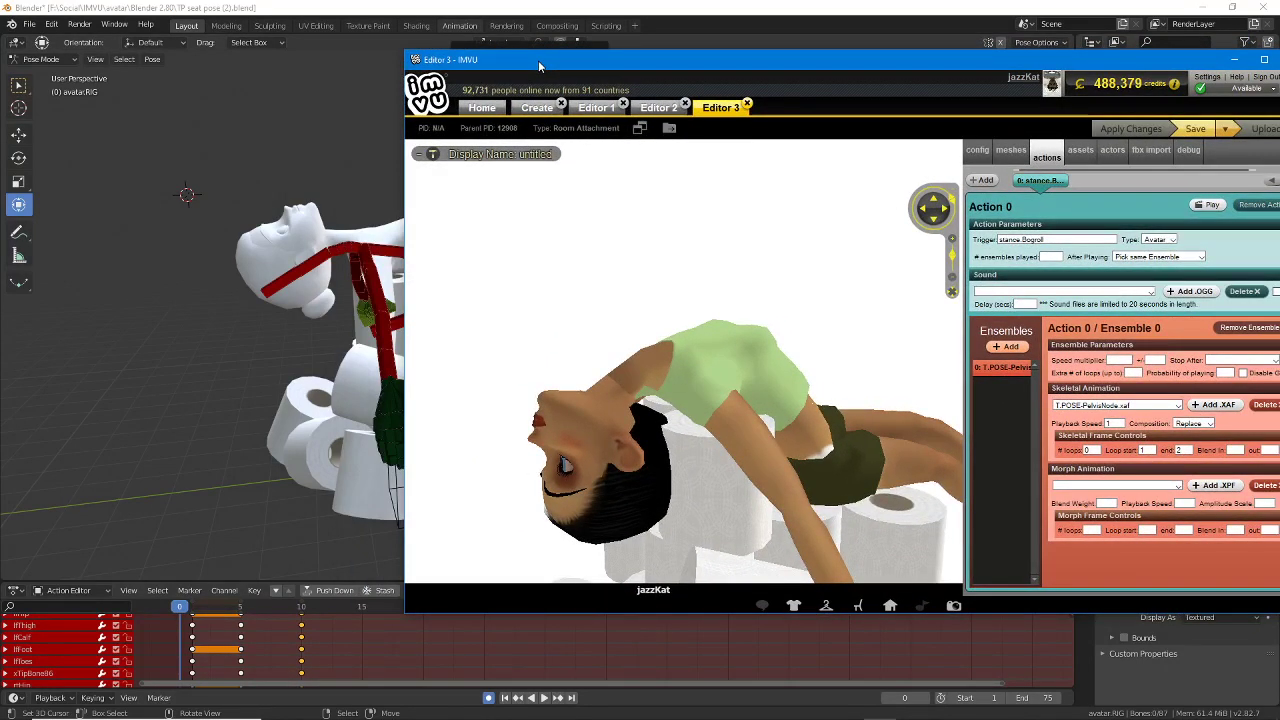
click(327, 12)
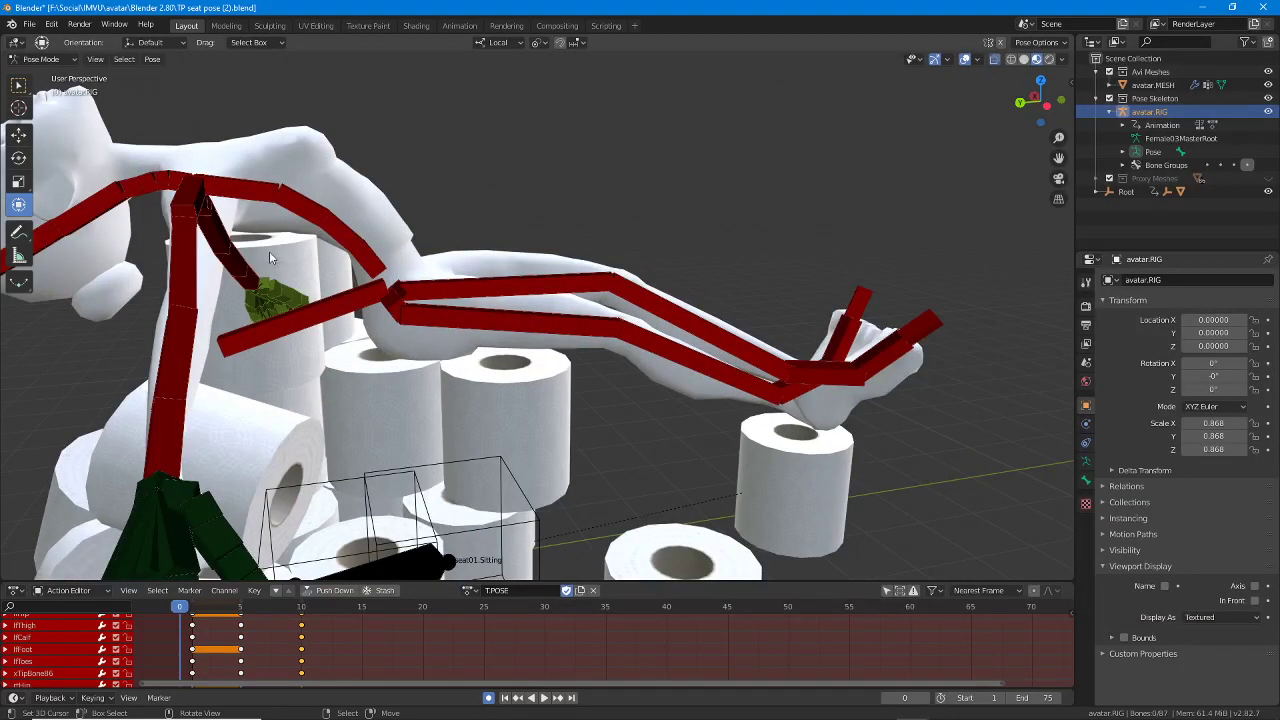
shift+middle_drag(269, 258, 488, 322)
scroll(488, 322, up, 2)
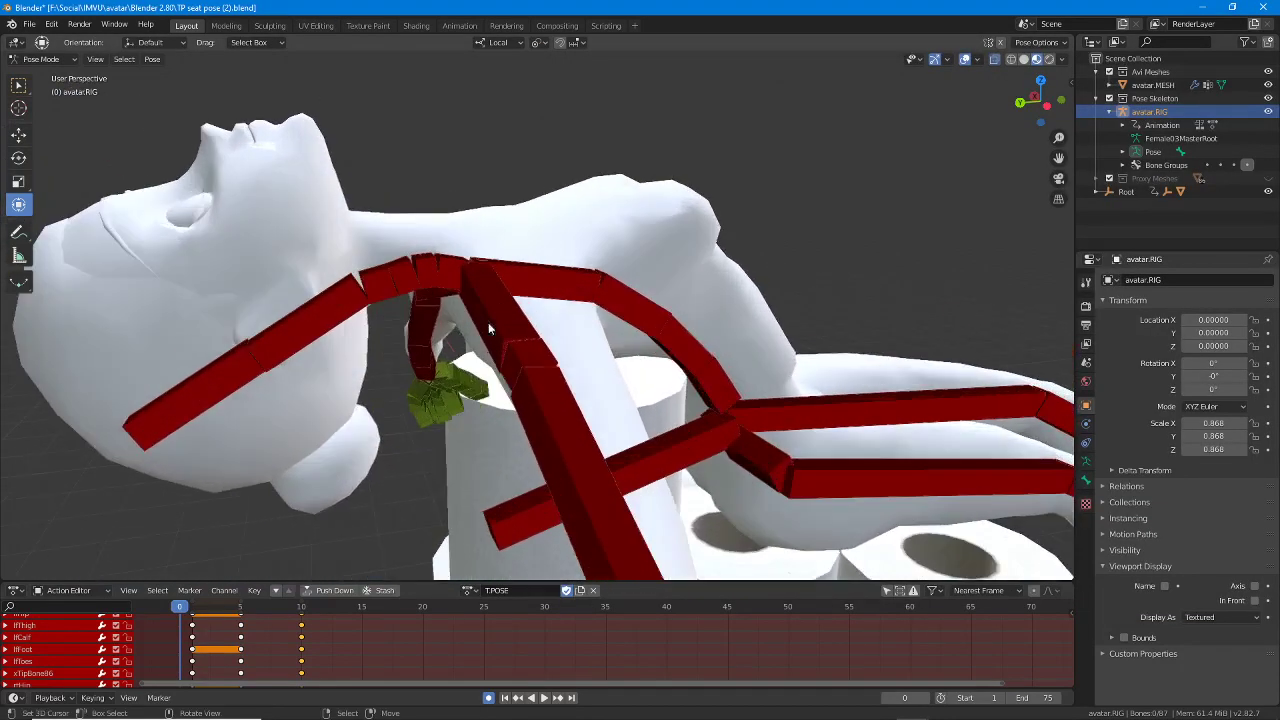
Step: At frame 0, rotate the avatar rig's neck bones, starting with Neck02, to raise the head
click(425, 263)
middle_drag(425, 265, 418, 224)
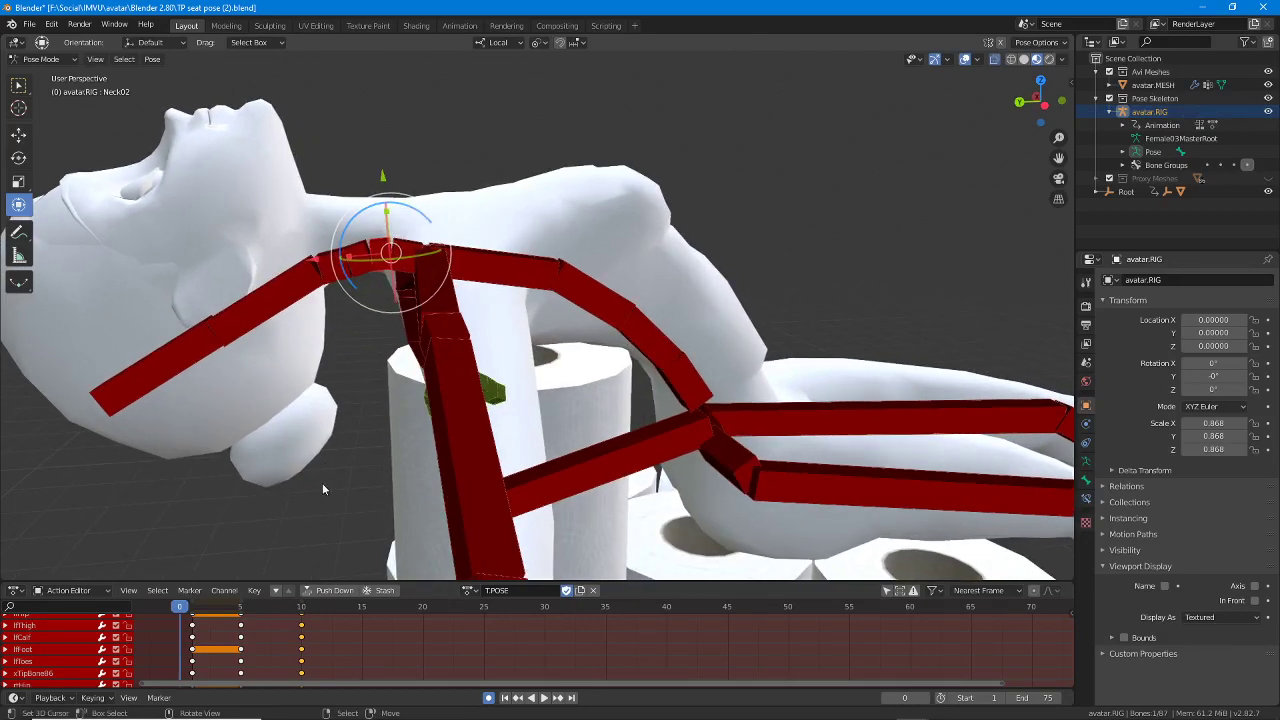
scroll(240, 655, up, 3)
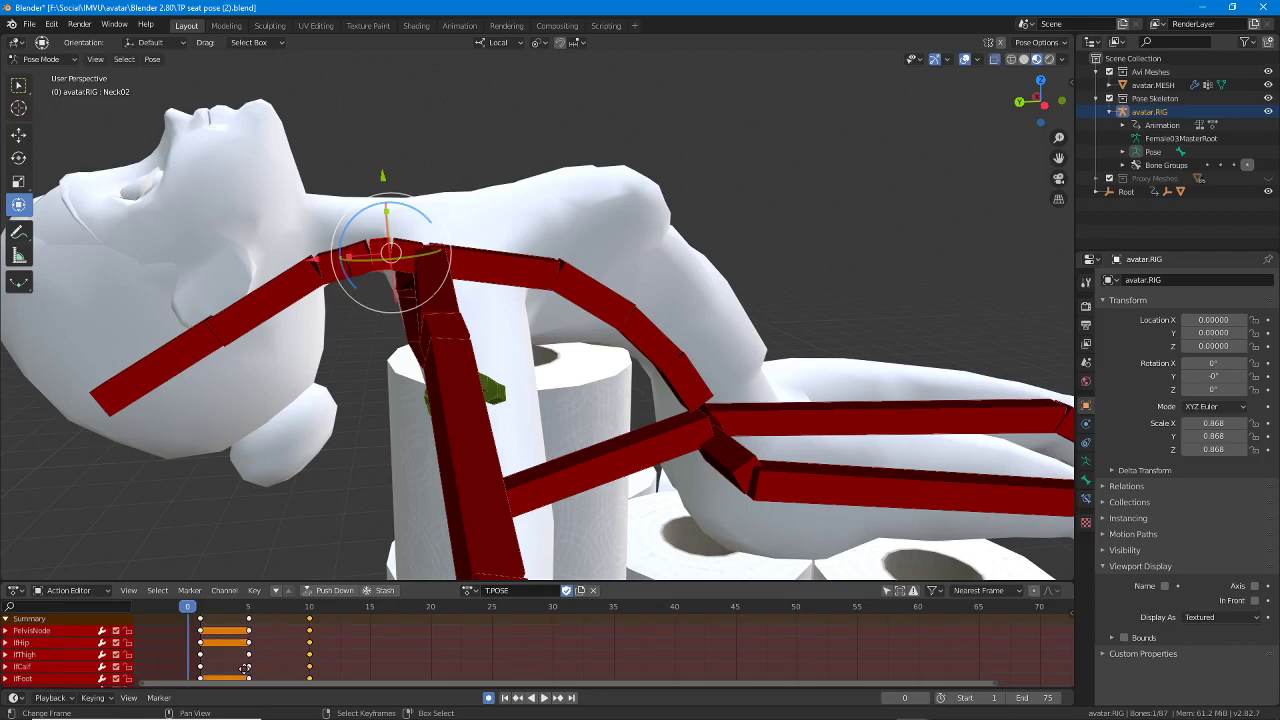
drag(383, 208, 326, 205)
click(365, 248)
click(341, 244)
Step: Rotate the Head bone about 13° and the Neck01 bone about 0.7° around their local Z axes
key(bracketright)
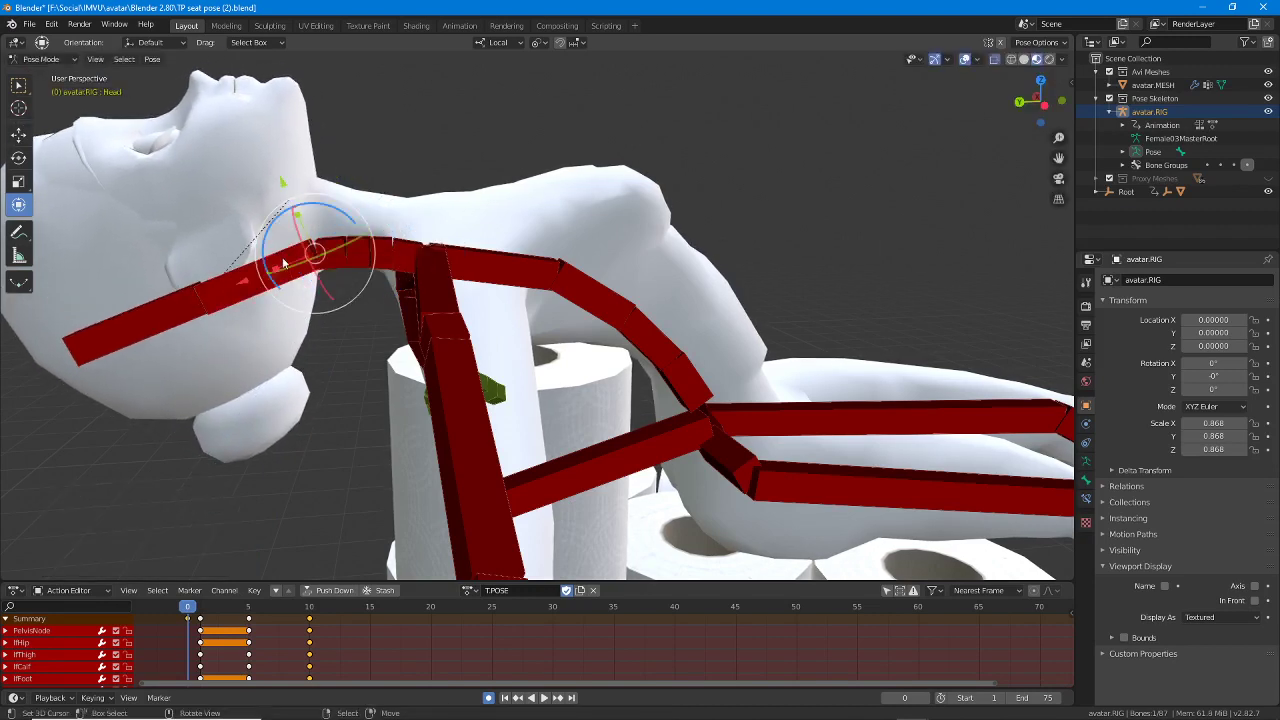
key(r)
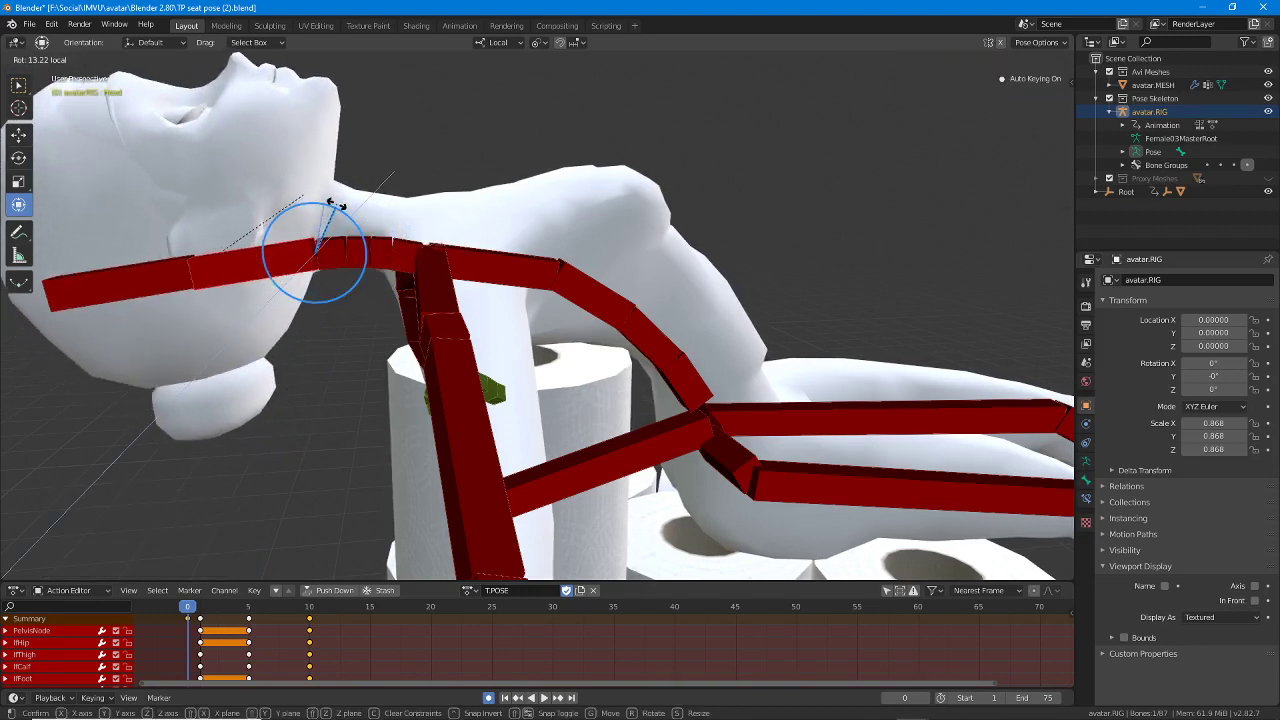
click(336, 204)
right_click(408, 246)
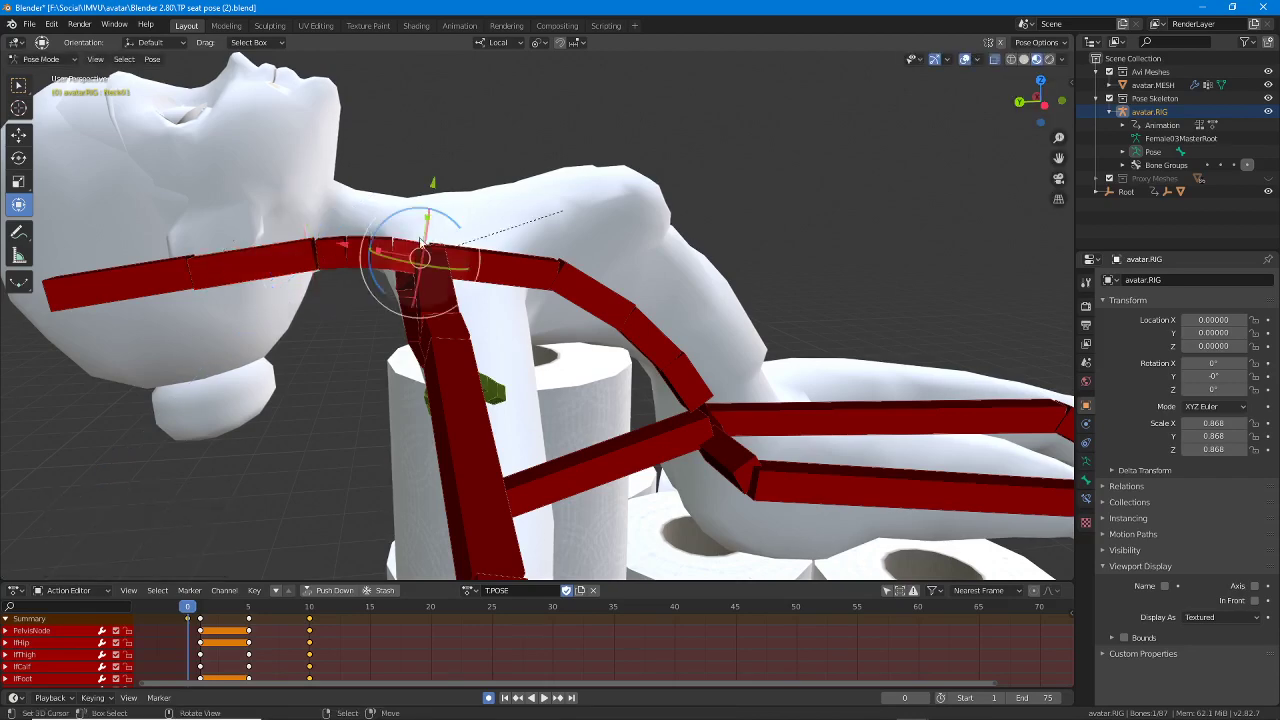
drag(438, 214, 440, 214)
scroll(513, 325, down, 3)
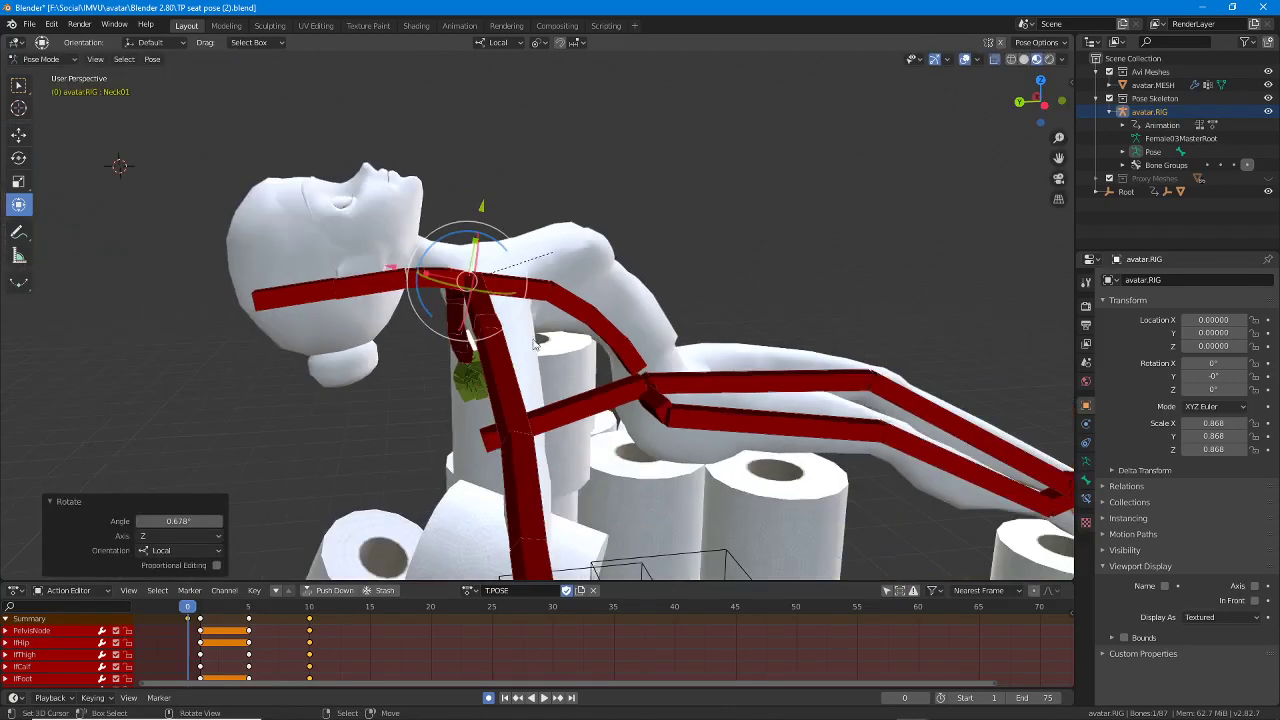
Step: Delete the keyframes at frame 0 of the T.POSE action
click(187, 625)
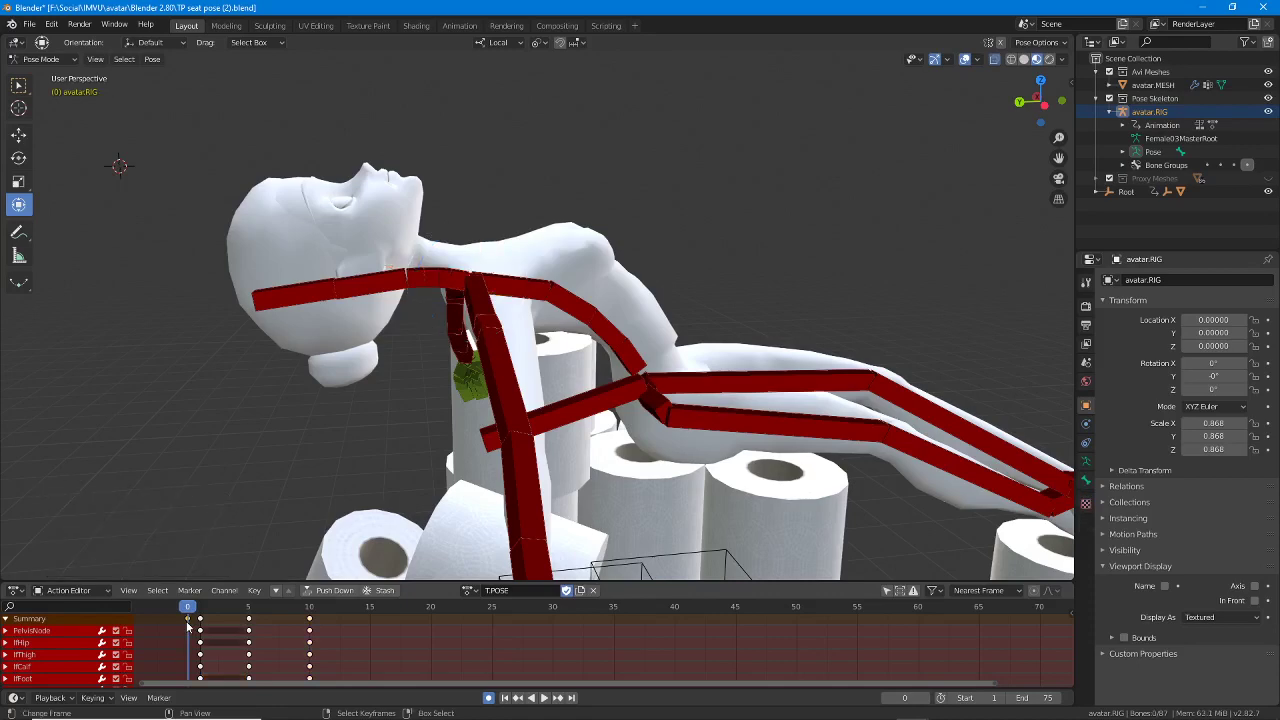
key(x)
click(157, 627)
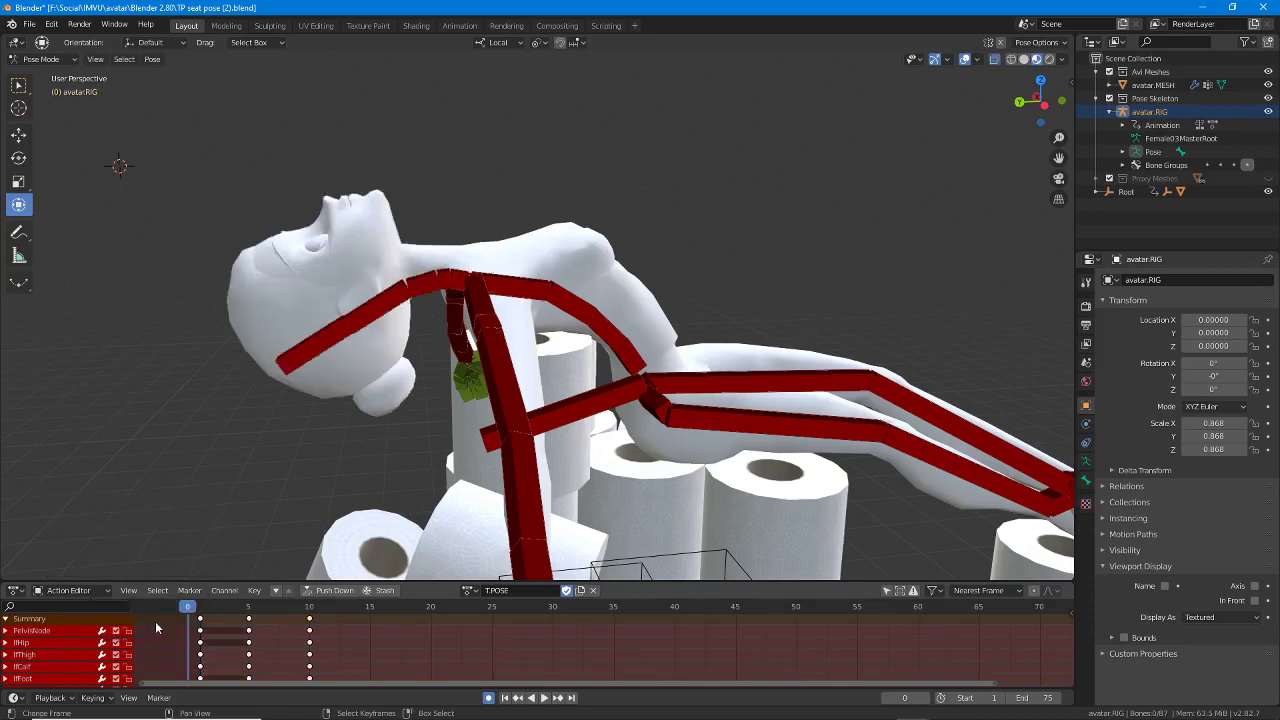
Step: At frame 1, rotate the Neck02 bone, the Head bone about 11.7° and the Neck01 bone about 7° around their local Z axes
click(201, 625)
scroll(385, 240, up, 2)
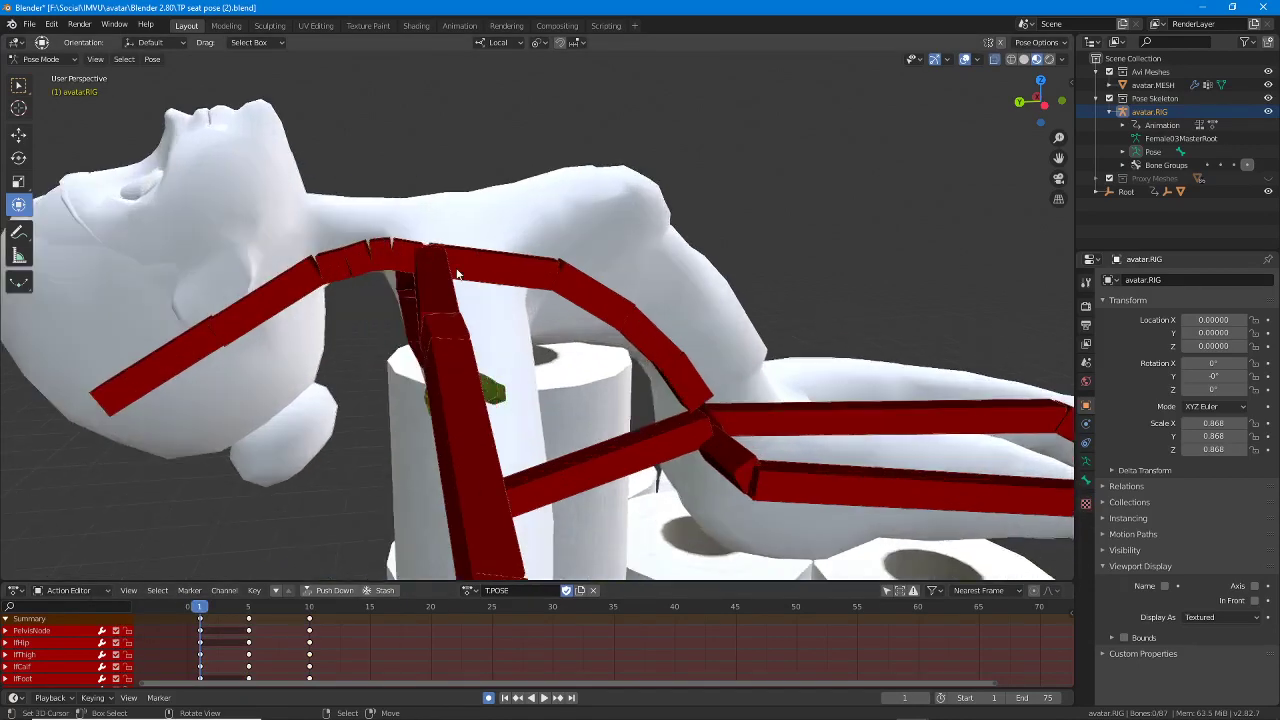
click(405, 248)
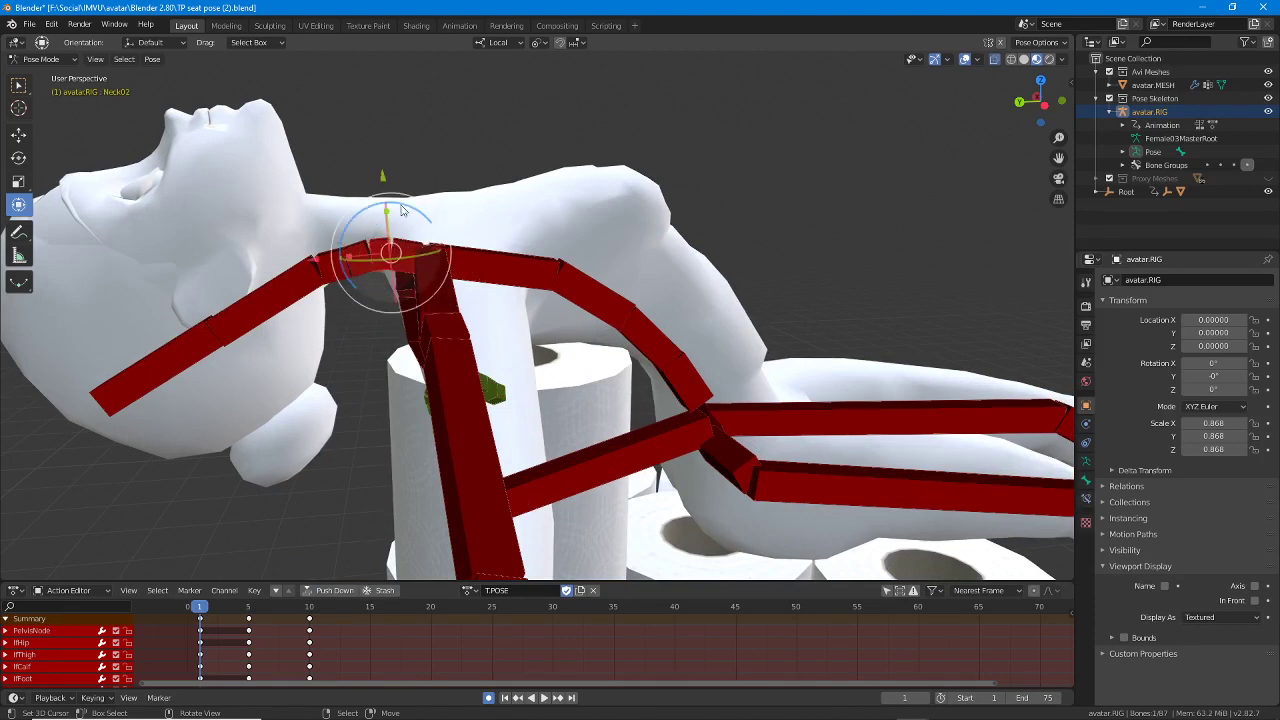
drag(399, 204, 327, 206)
click(334, 243)
click(300, 249)
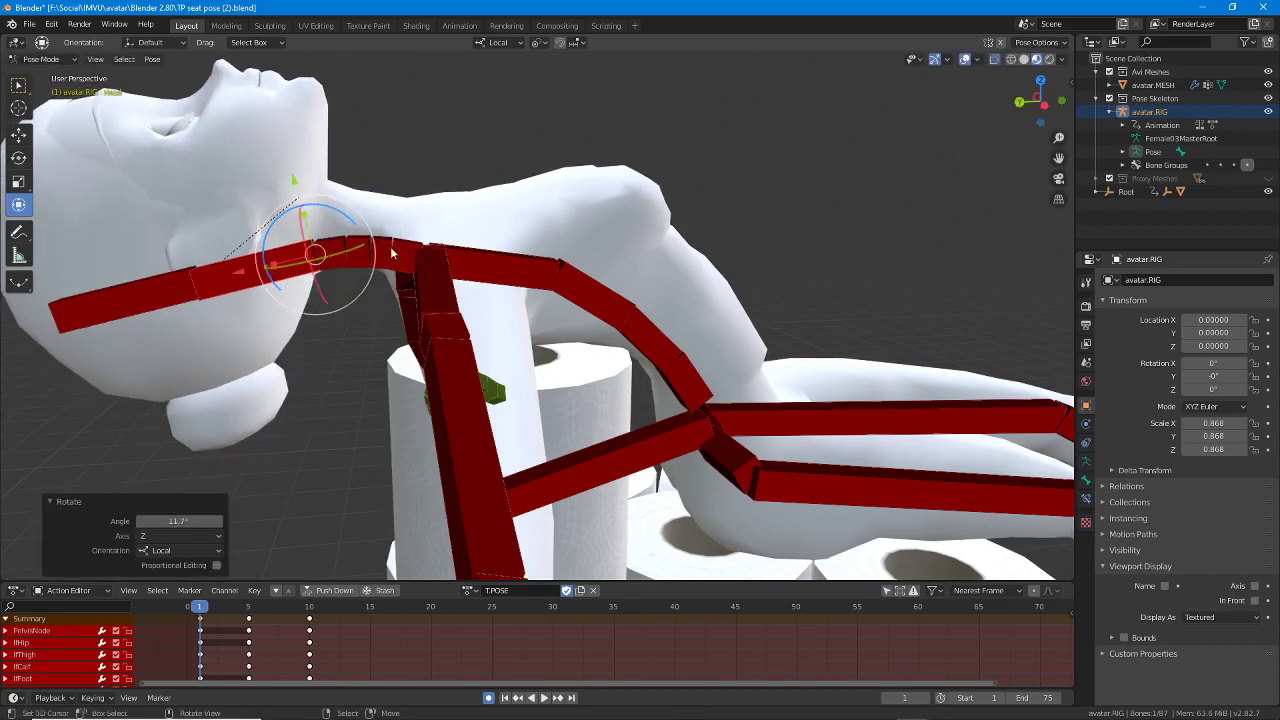
click(400, 253)
drag(441, 222, 454, 222)
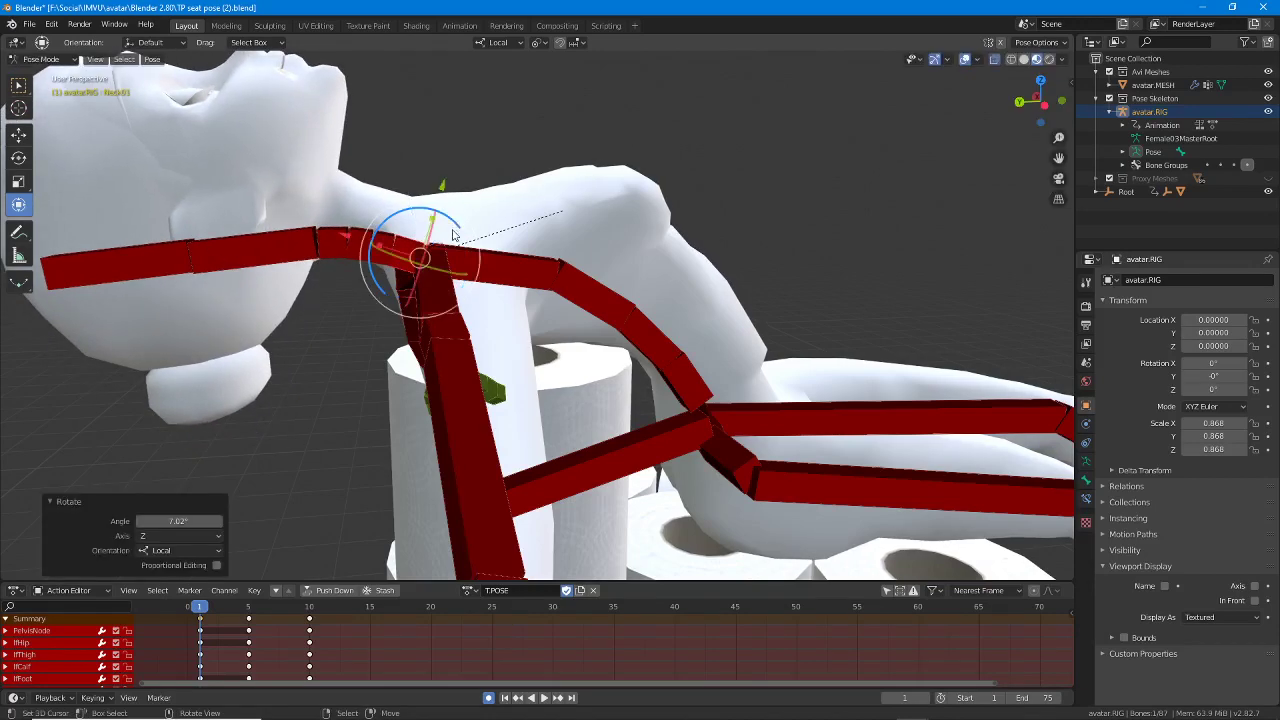
Step: Return the avatar rig to Object Mode and save the Blender file
scroll(621, 341, down, 3)
middle_drag(621, 343, 486, 359)
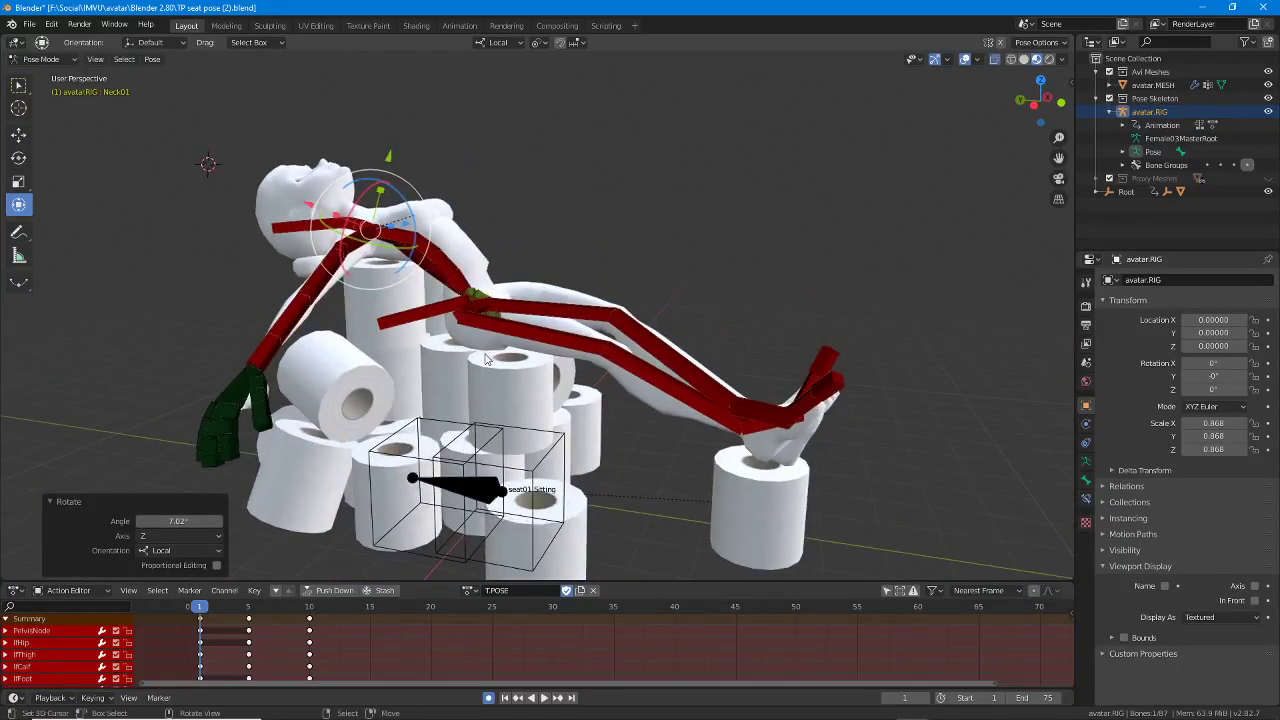
key(ctrl+Tab)
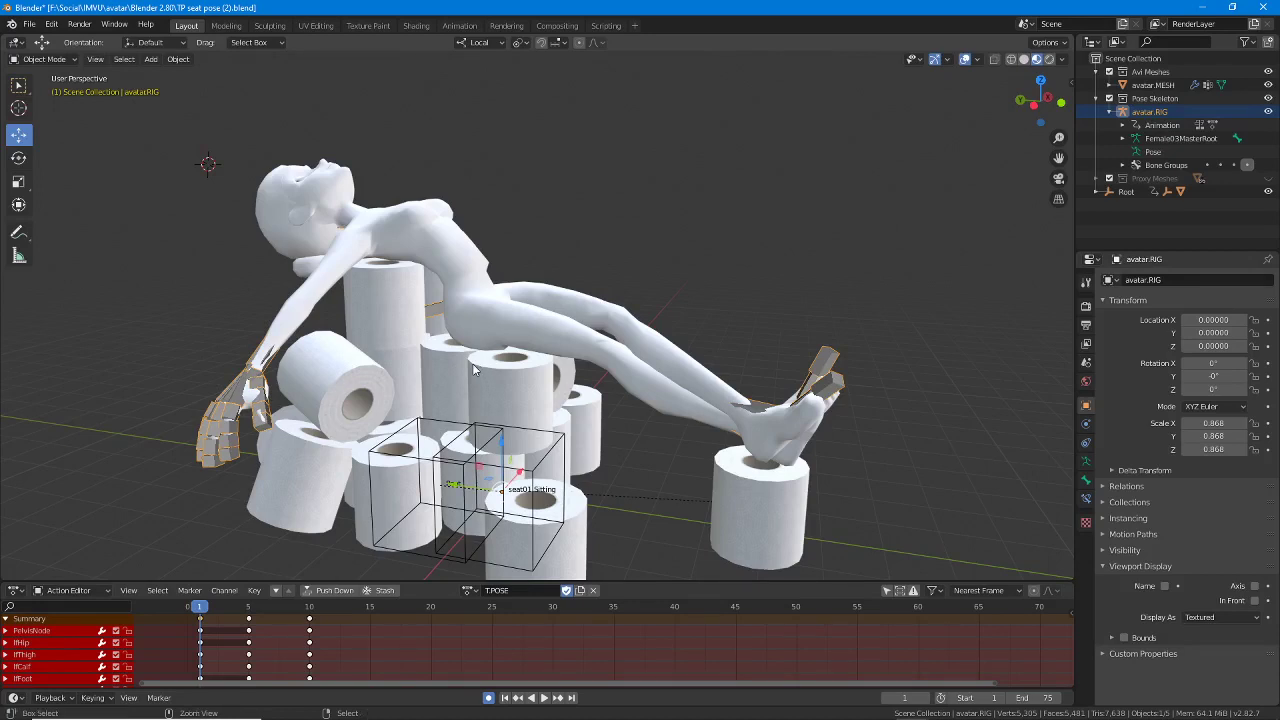
key(ctrl+s)
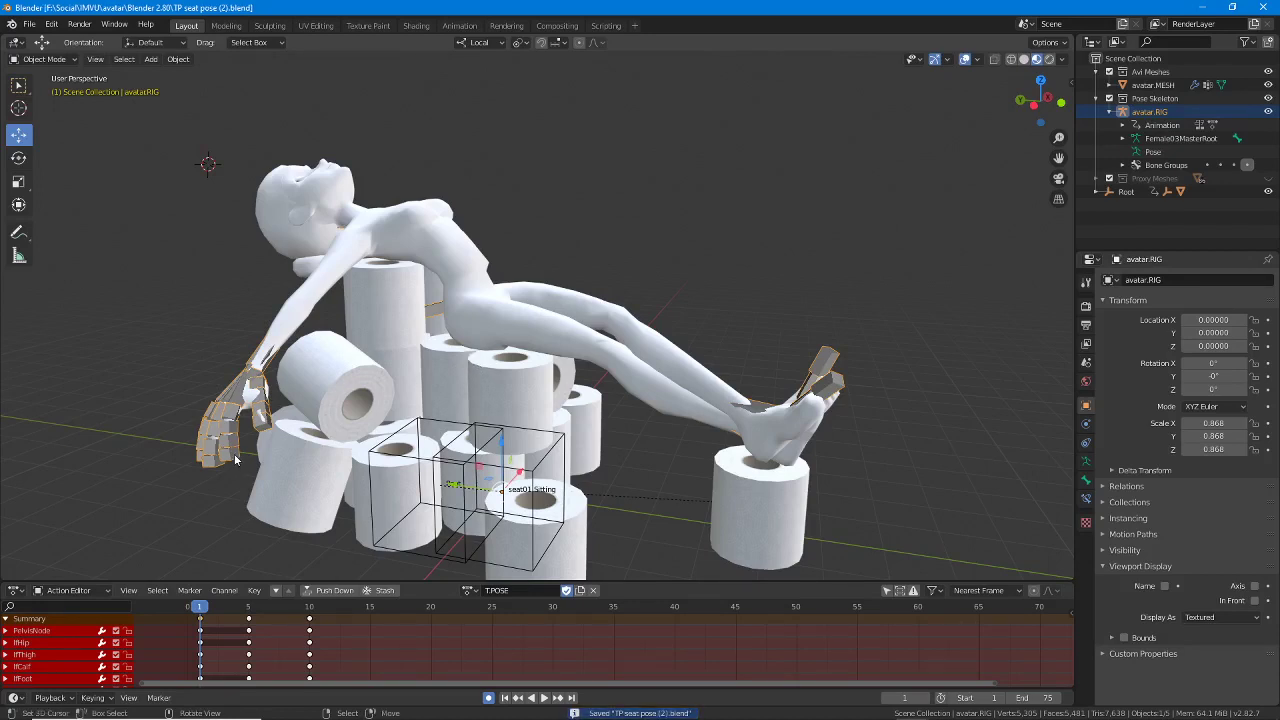
Step: Begin an FBX export of the avatar rig, limited to selected objects
click(29, 24)
mouse_move(49, 219)
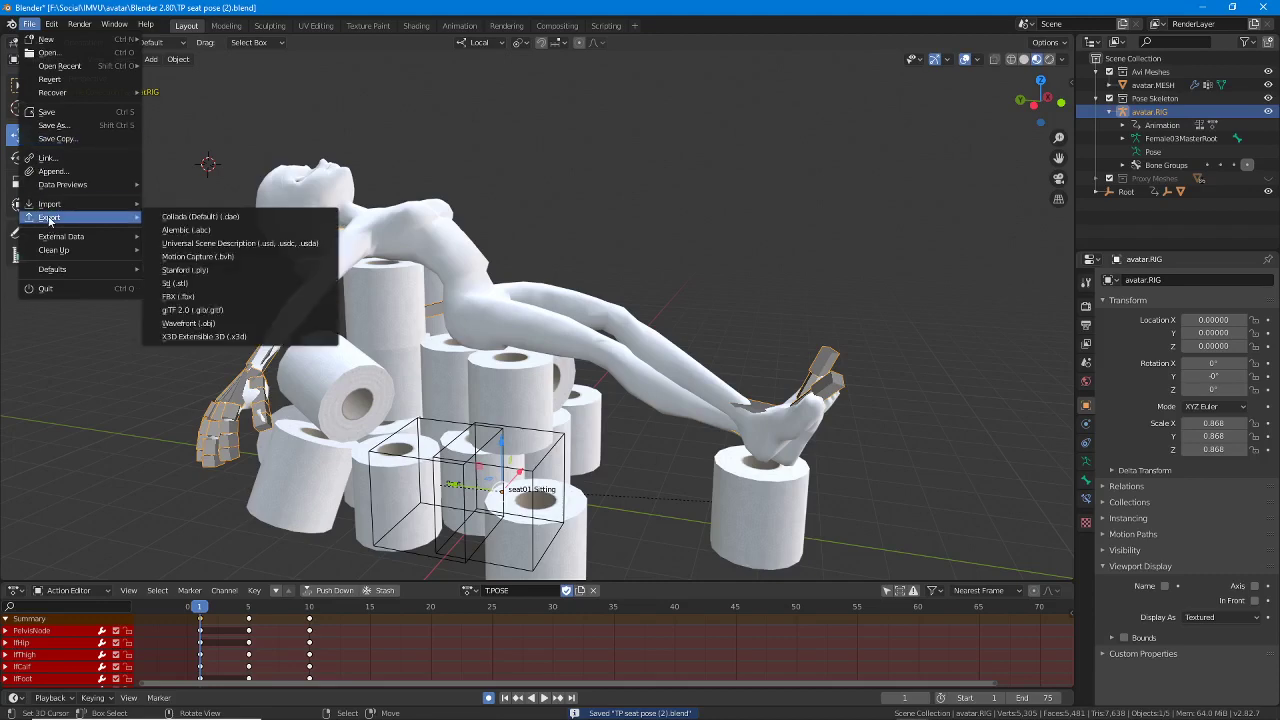
click(201, 298)
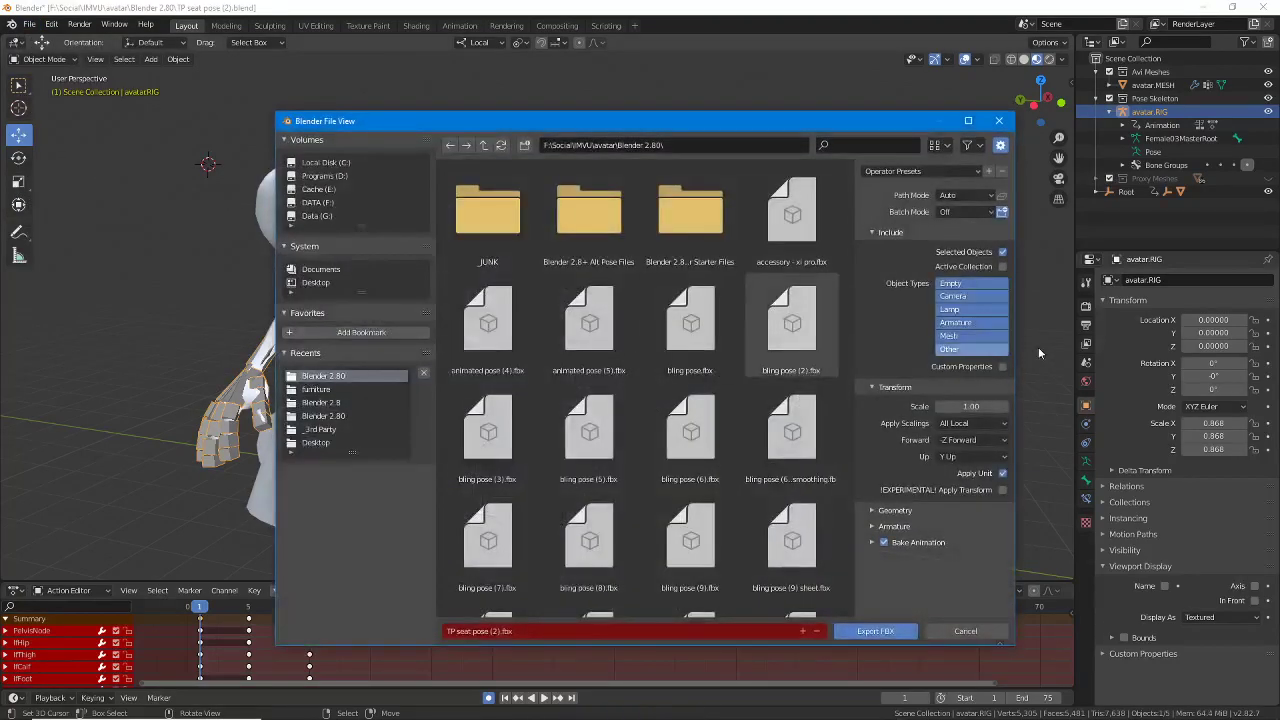
click(1003, 252)
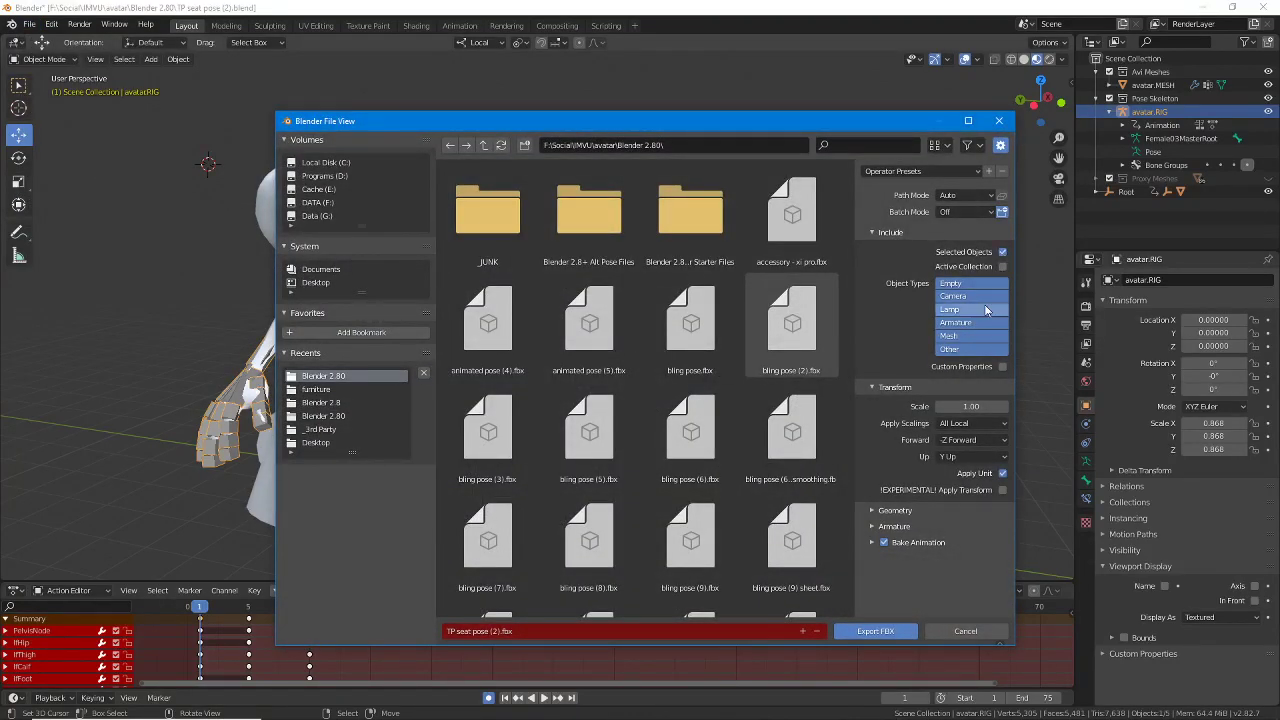
Step: Check the geometry, armature and bake animation export settings, and export the rig as TP seat pose (2).fbx
click(874, 511)
scroll(873, 498, down, 1)
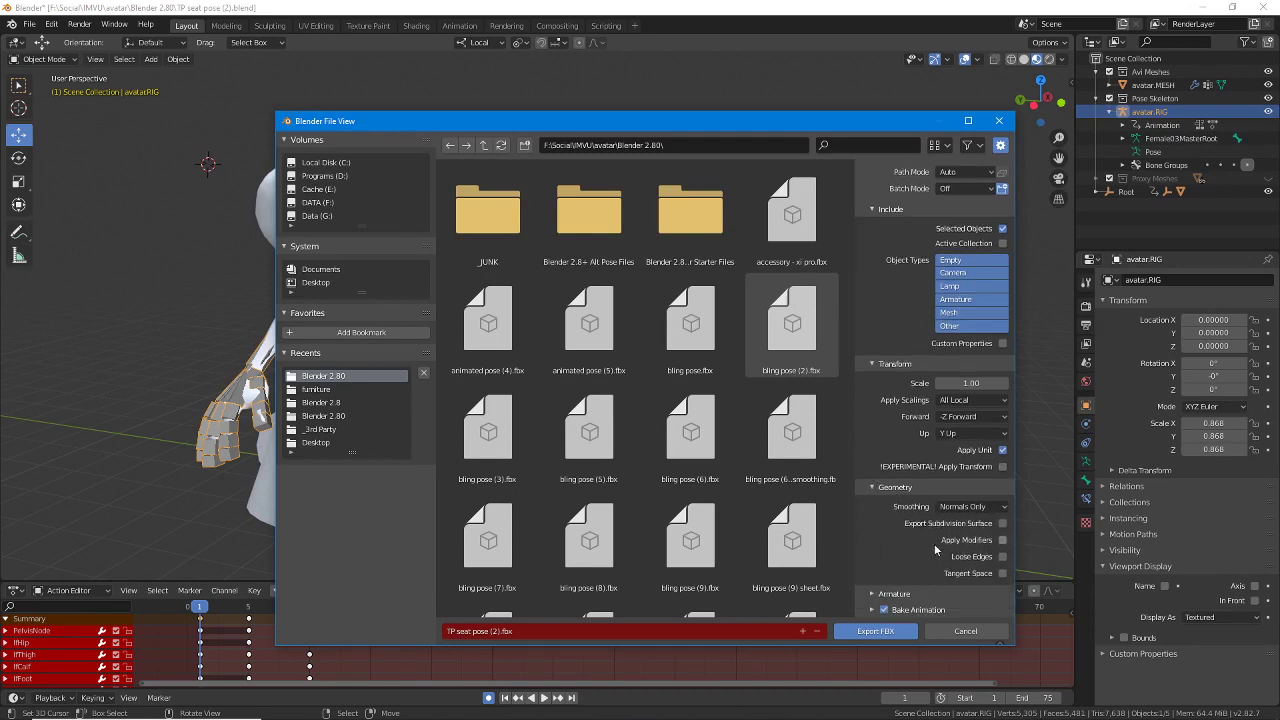
click(870, 596)
scroll(929, 451, down, 4)
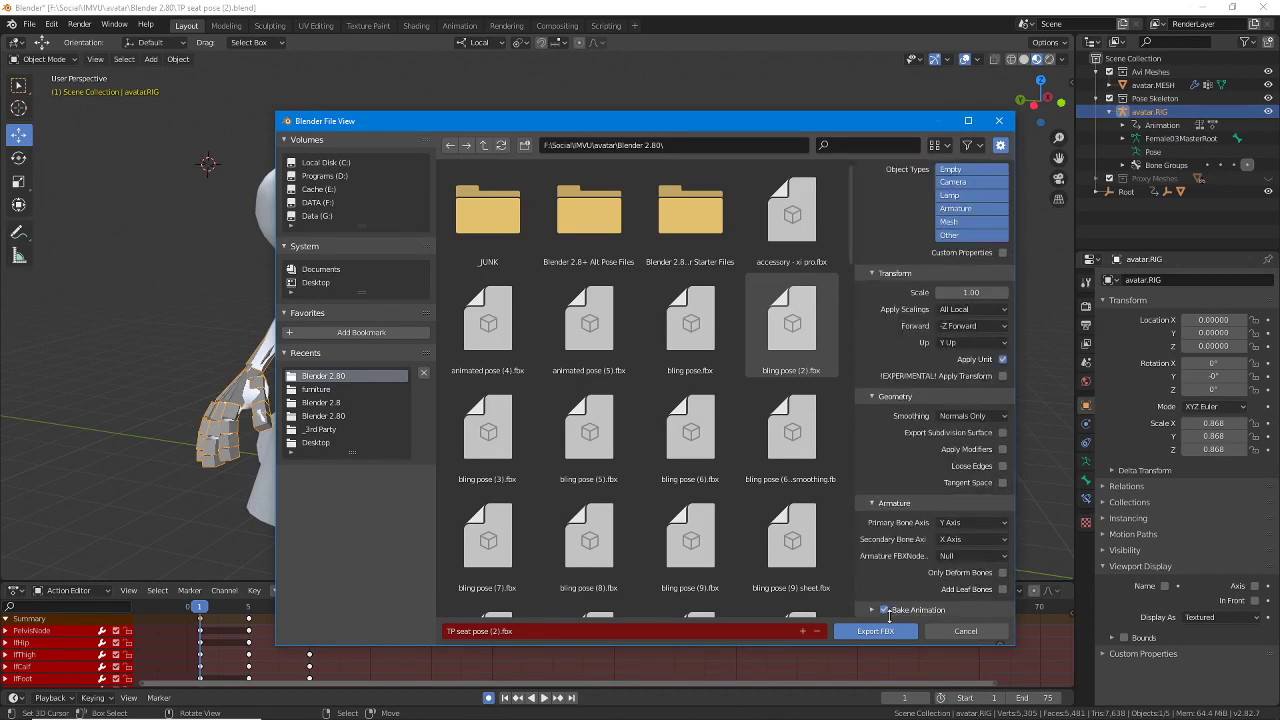
click(872, 610)
scroll(875, 612, down, 5)
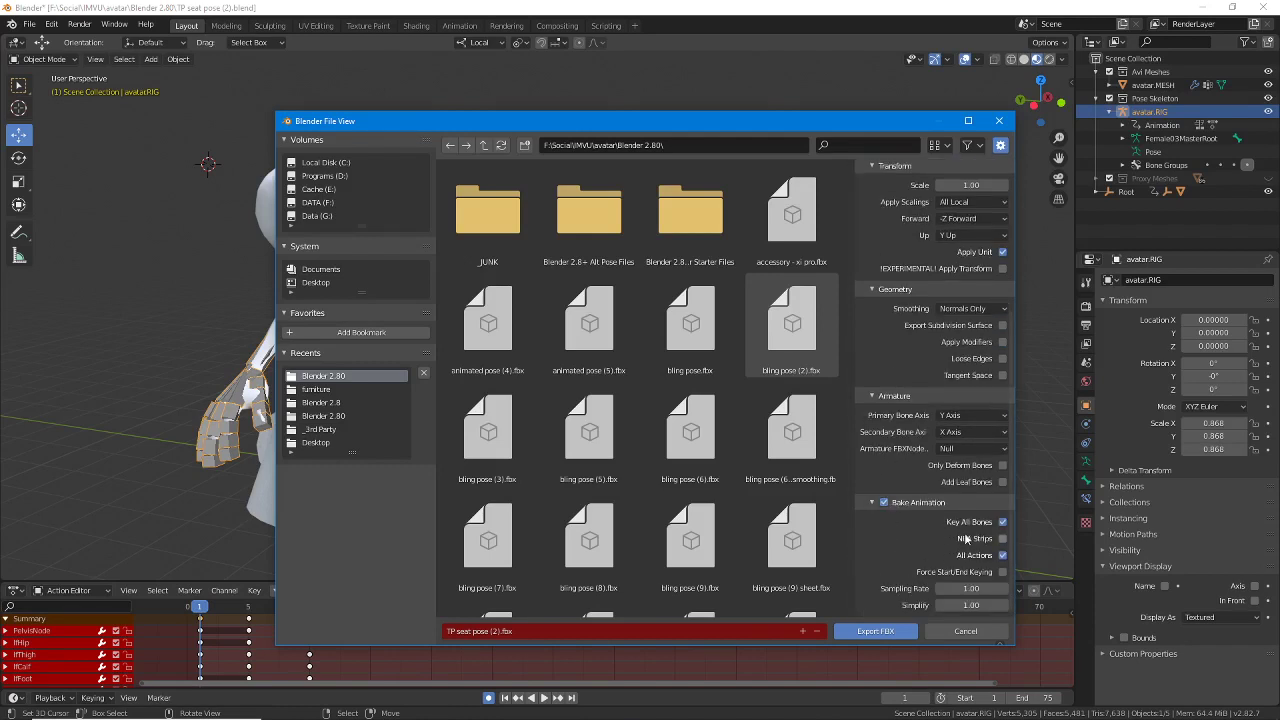
scroll(922, 417, up, 10)
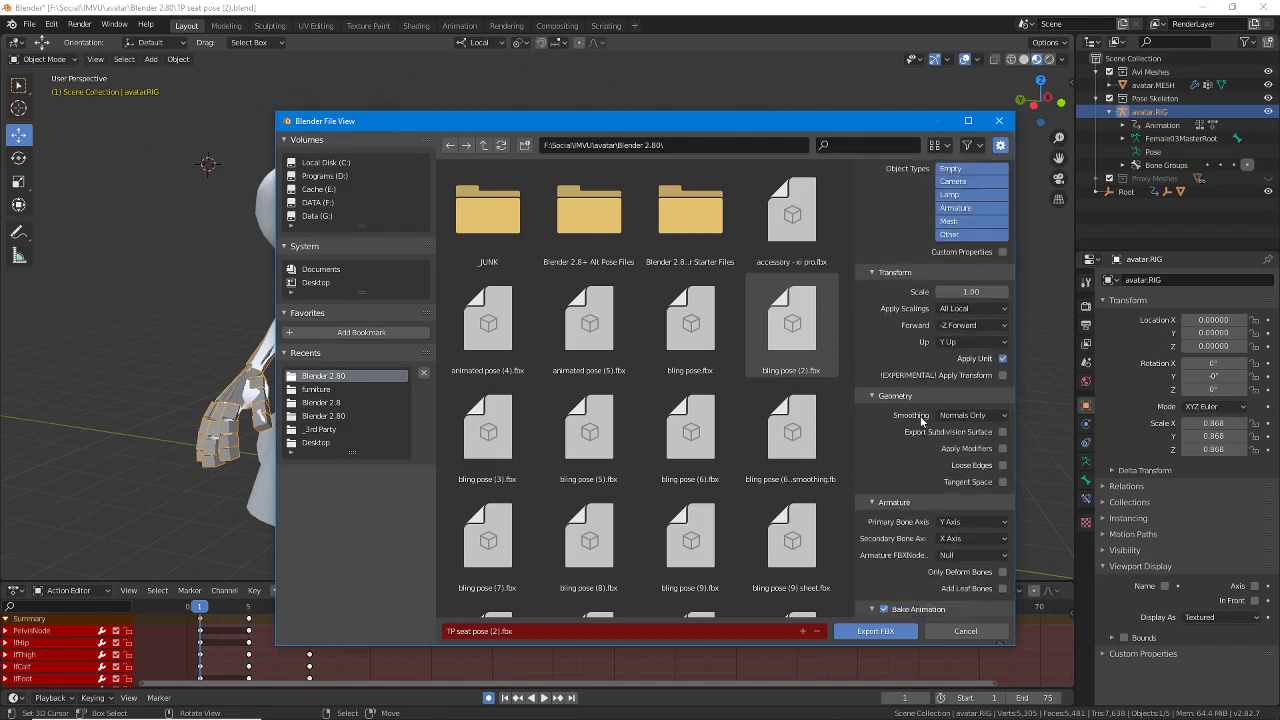
click(878, 632)
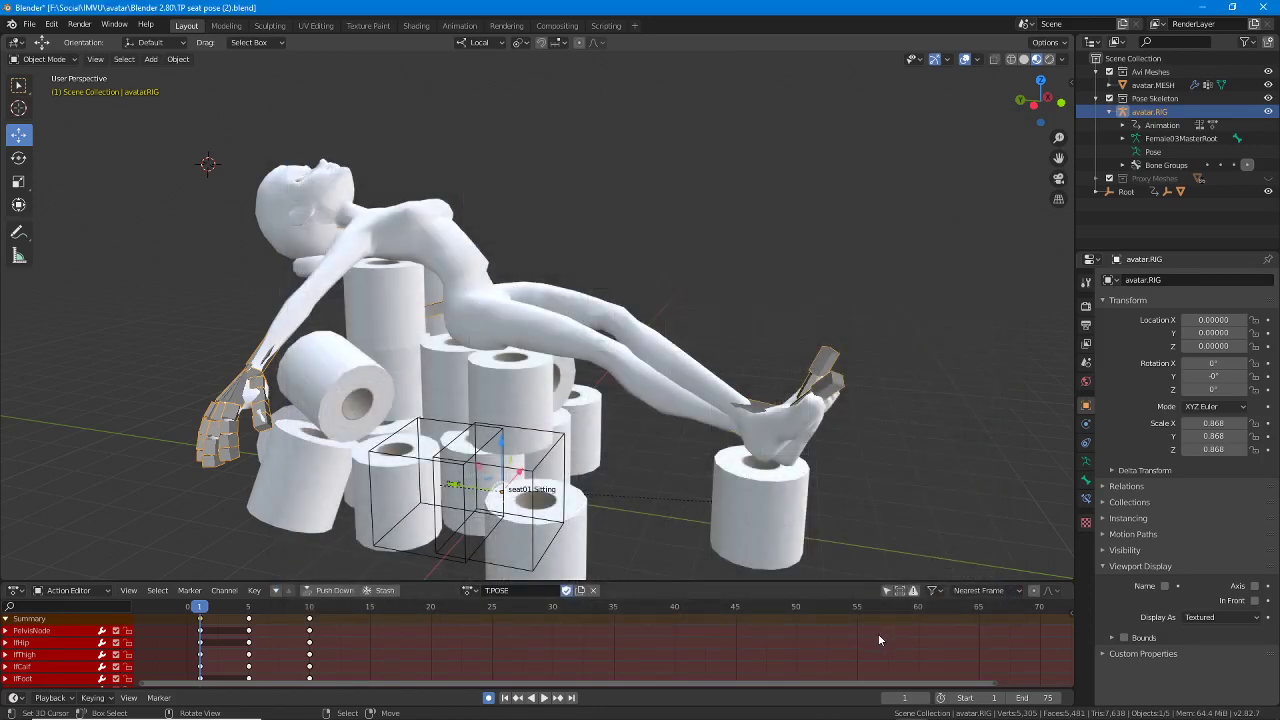
Step: Switch to IMVU and derive a new furniture product from Chair Relaxed (denim), product 12908
click(880, 707)
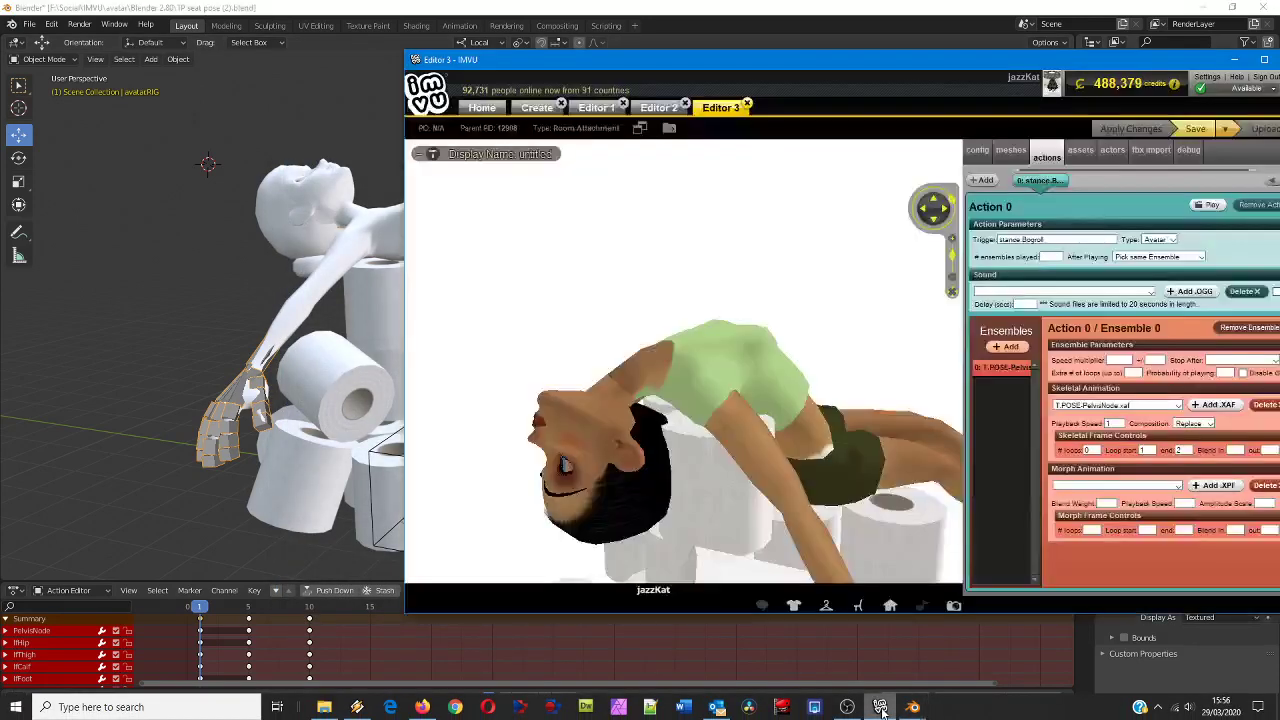
click(537, 107)
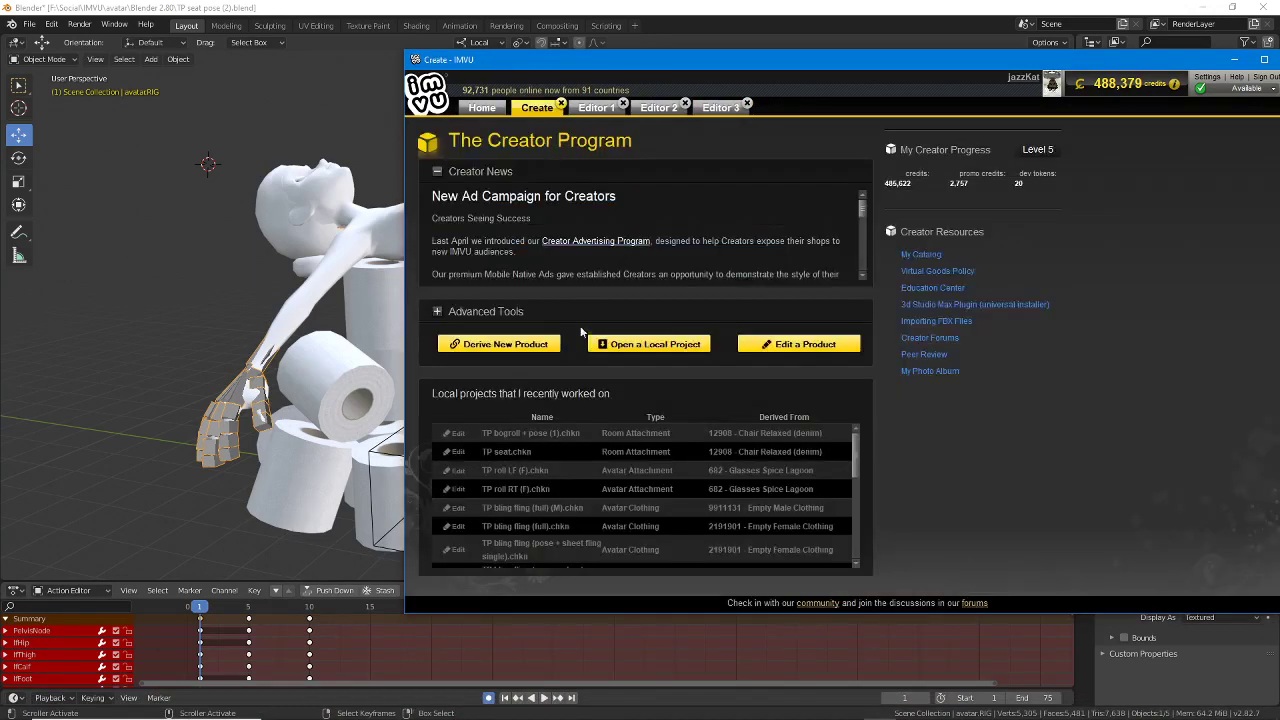
click(512, 343)
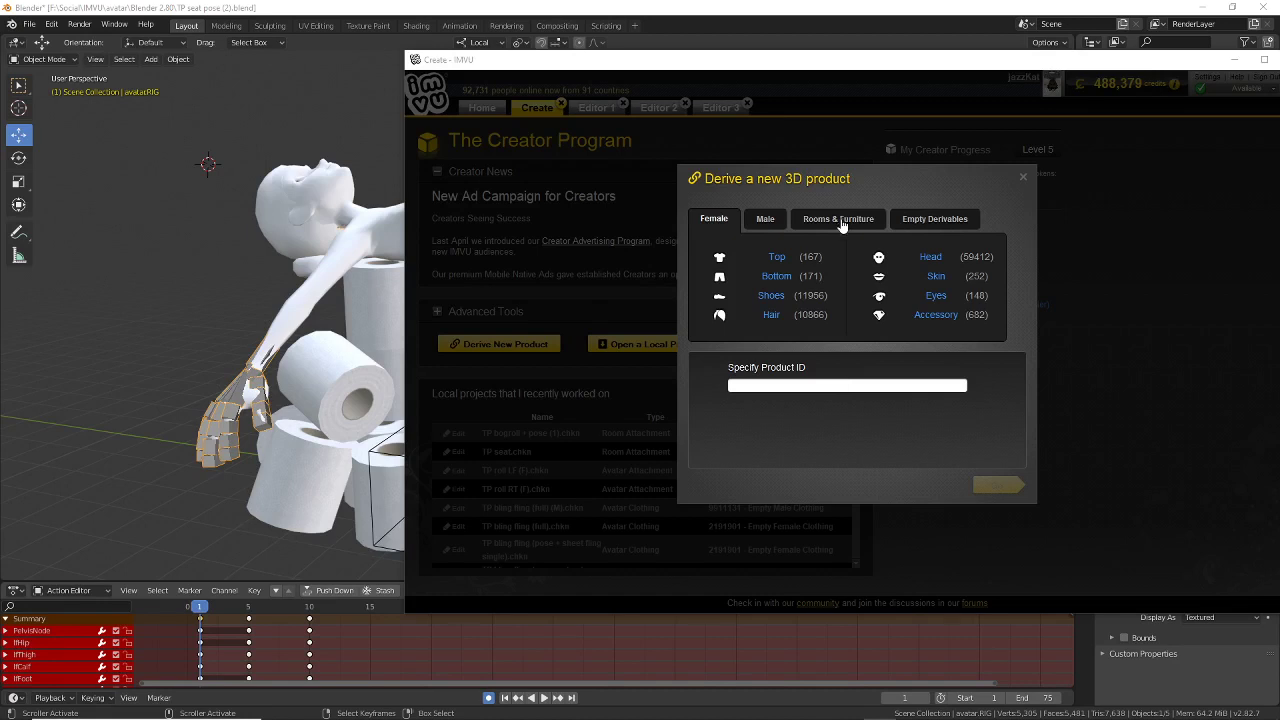
click(842, 222)
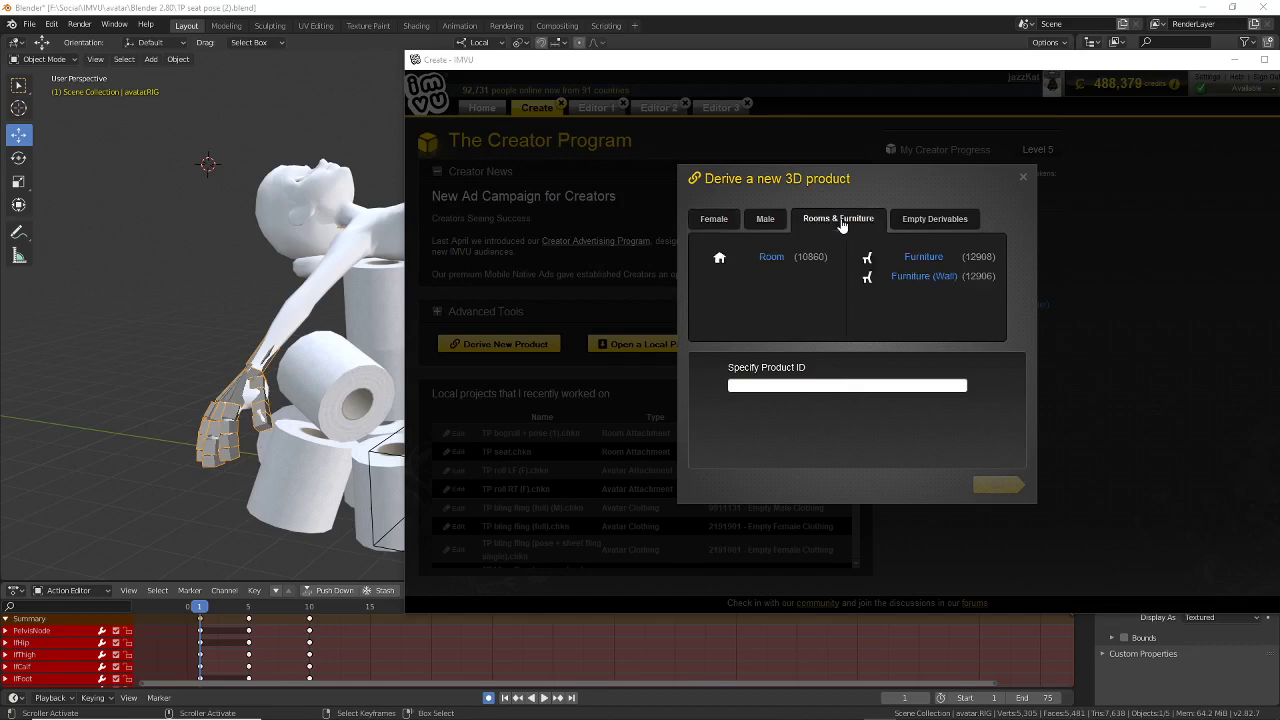
click(922, 258)
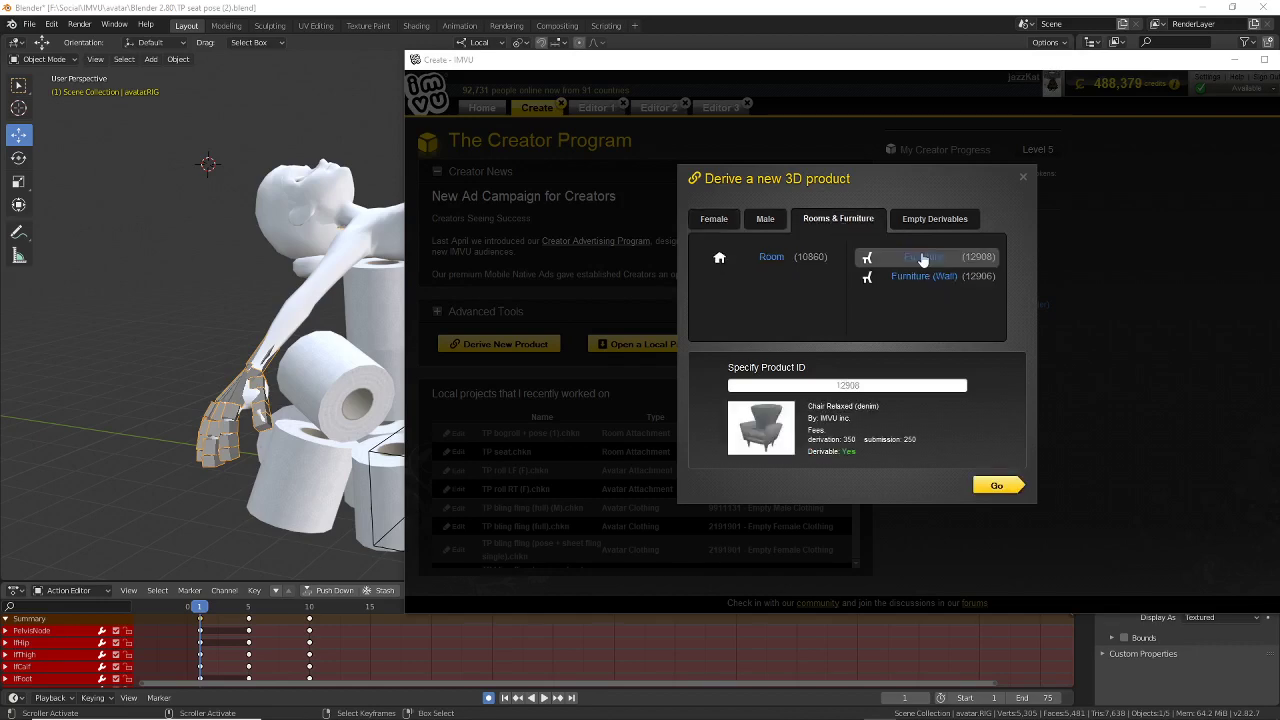
click(996, 482)
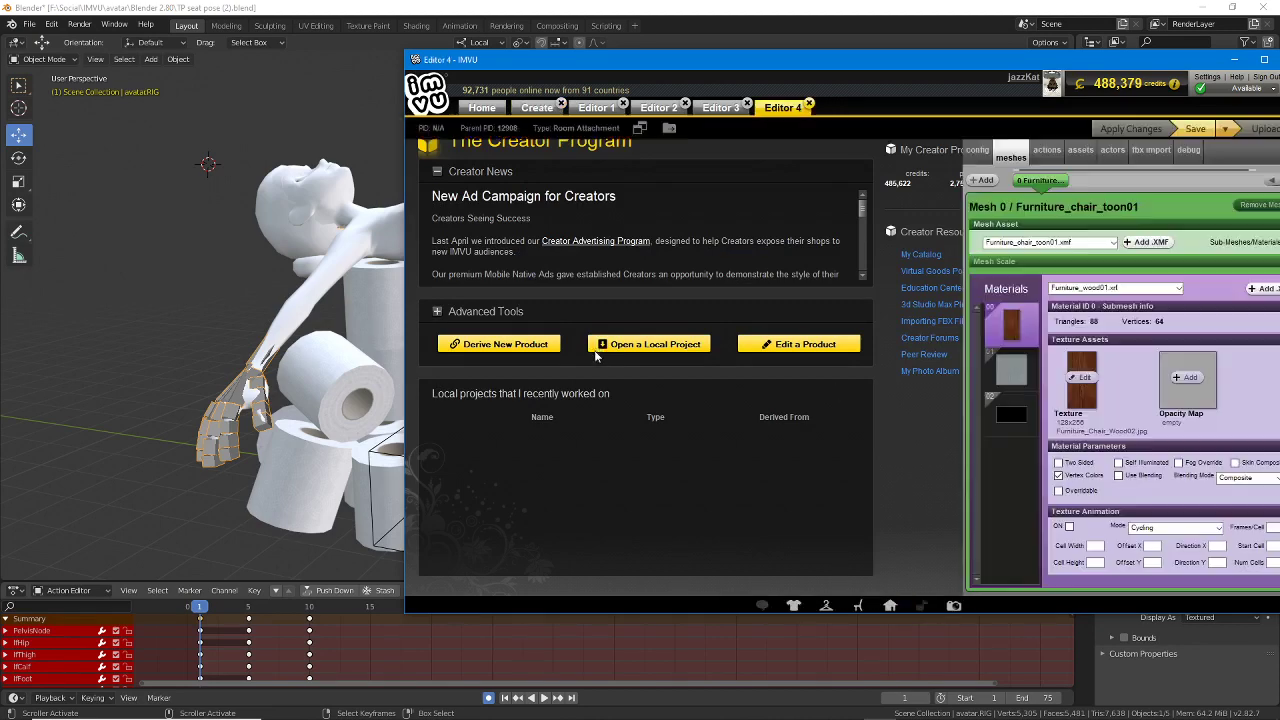
drag(852, 63, 565, 89)
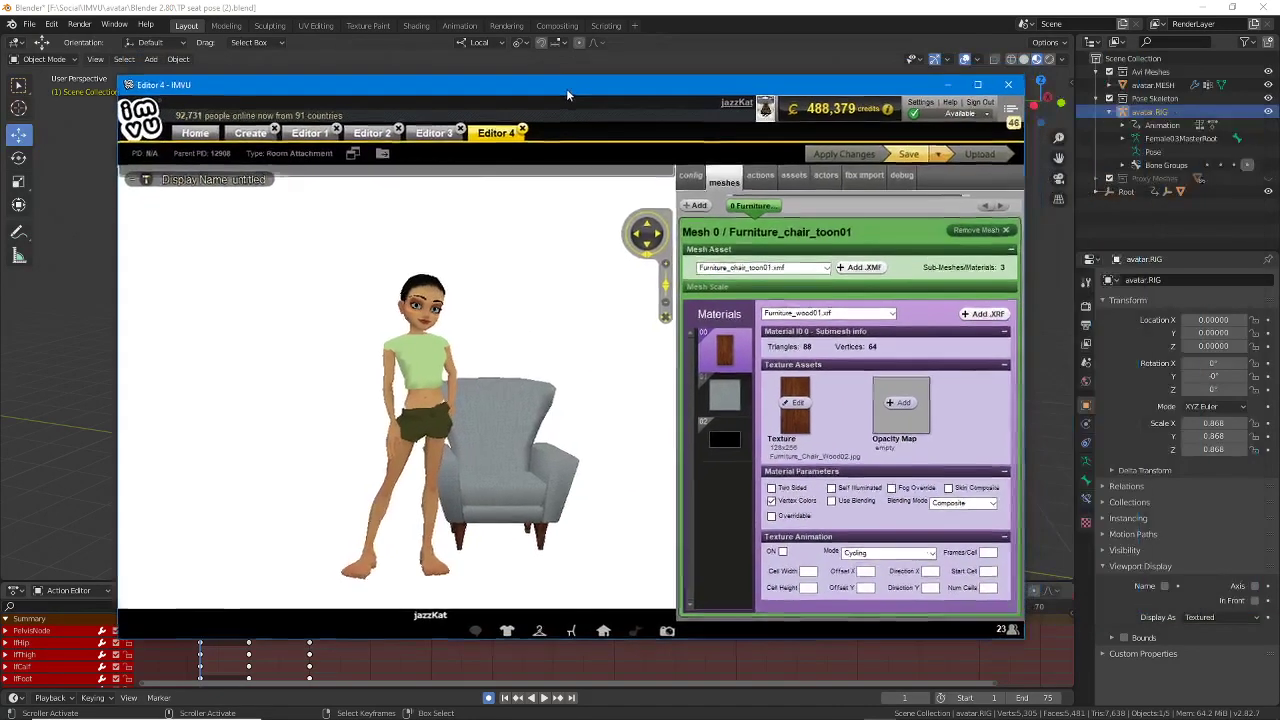
Step: Load TP seat pose (2).fbx from the avatar Blender 2.80 folder for FBX import into the new product
click(860, 178)
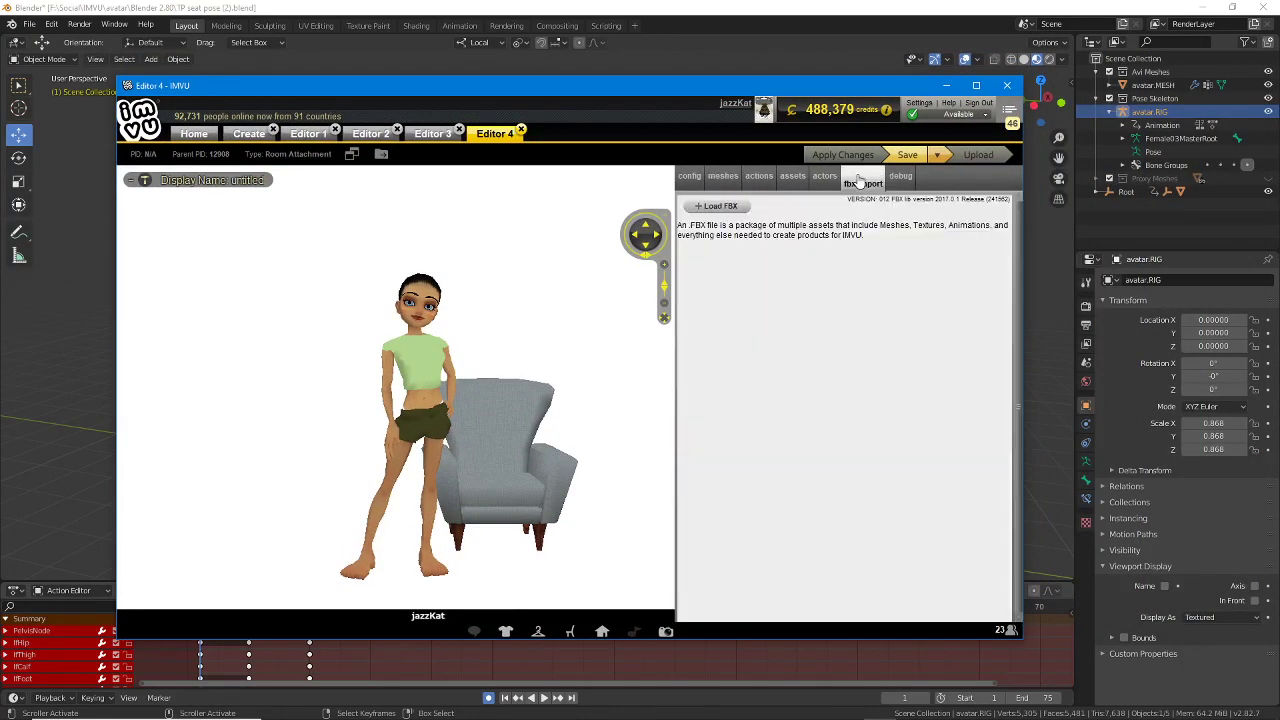
click(716, 206)
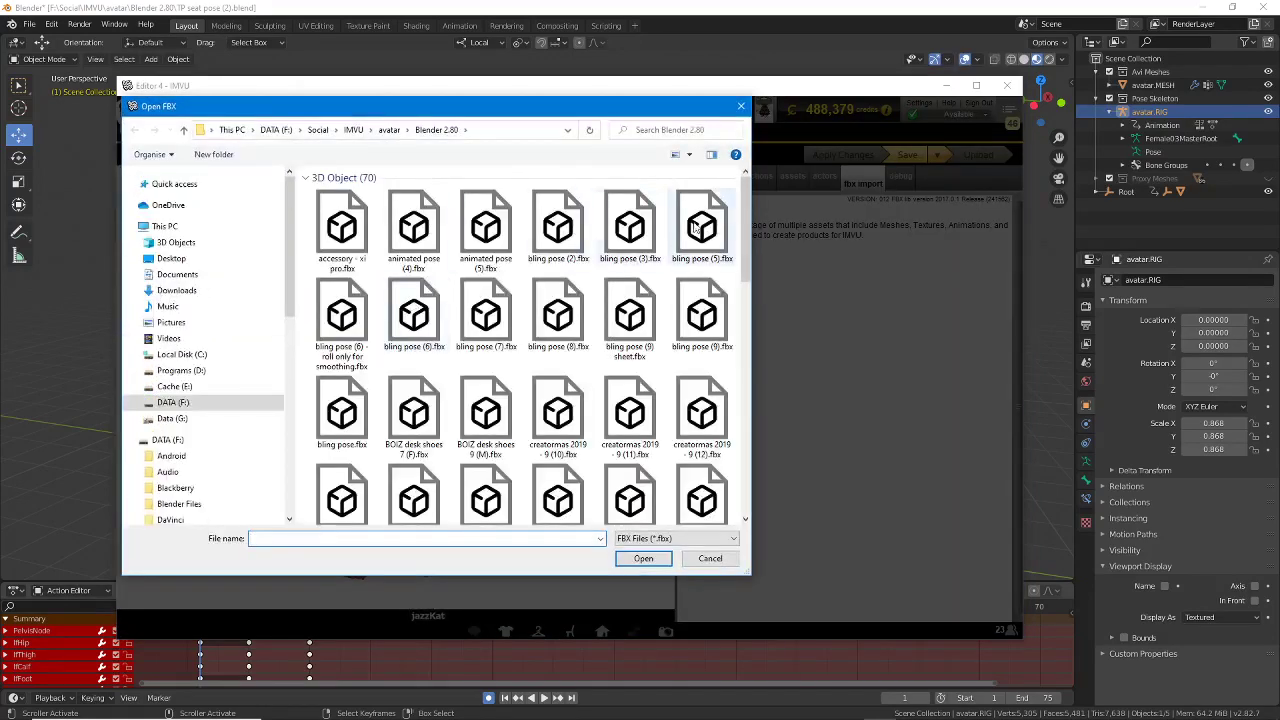
drag(748, 215, 721, 532)
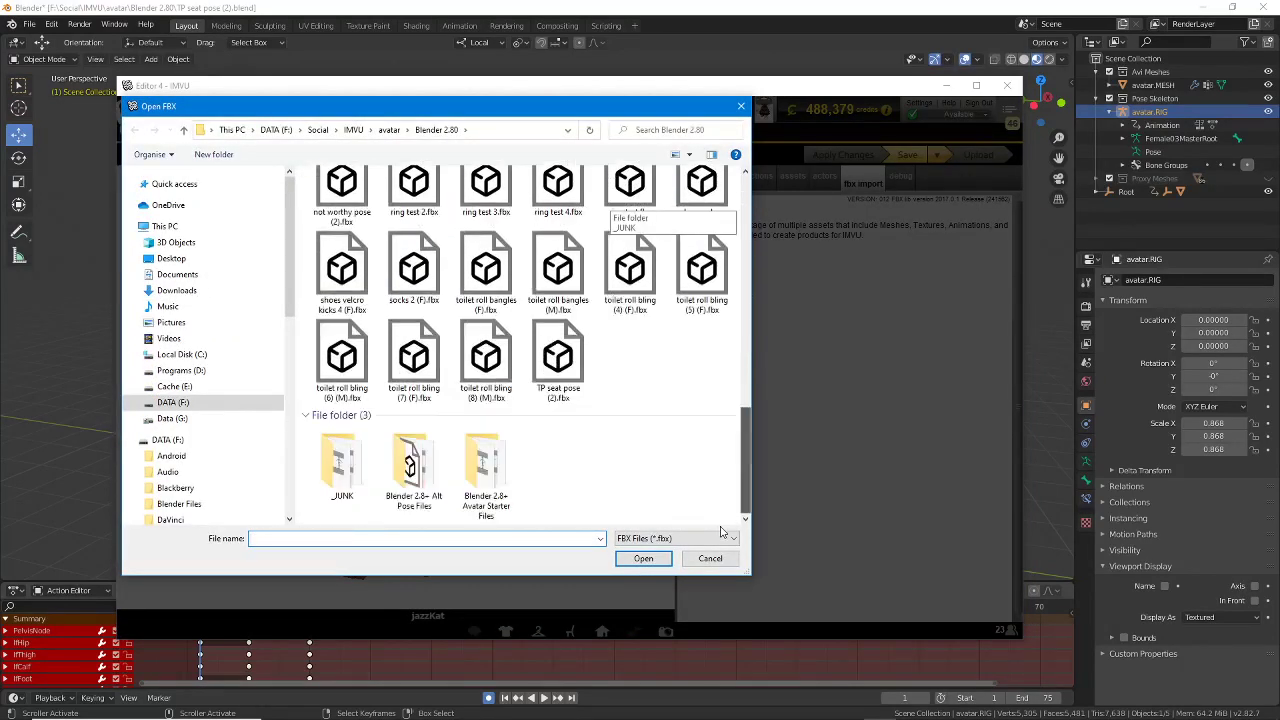
click(558, 358)
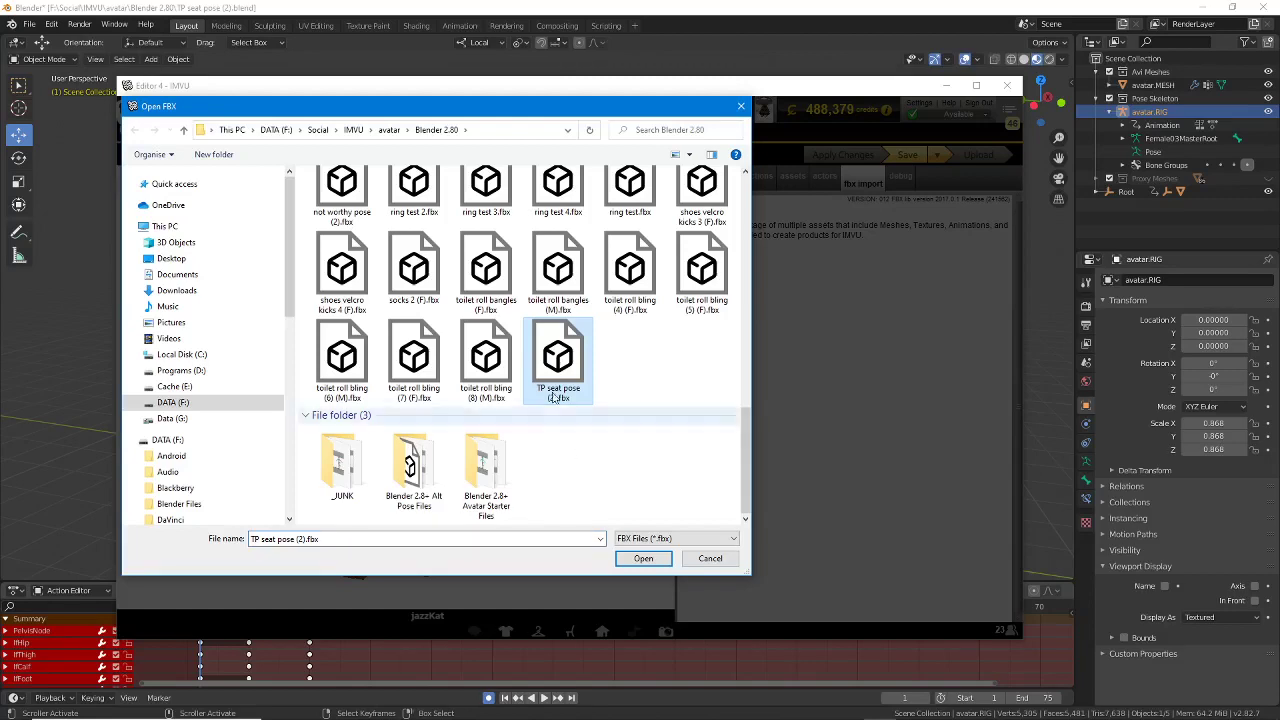
click(642, 559)
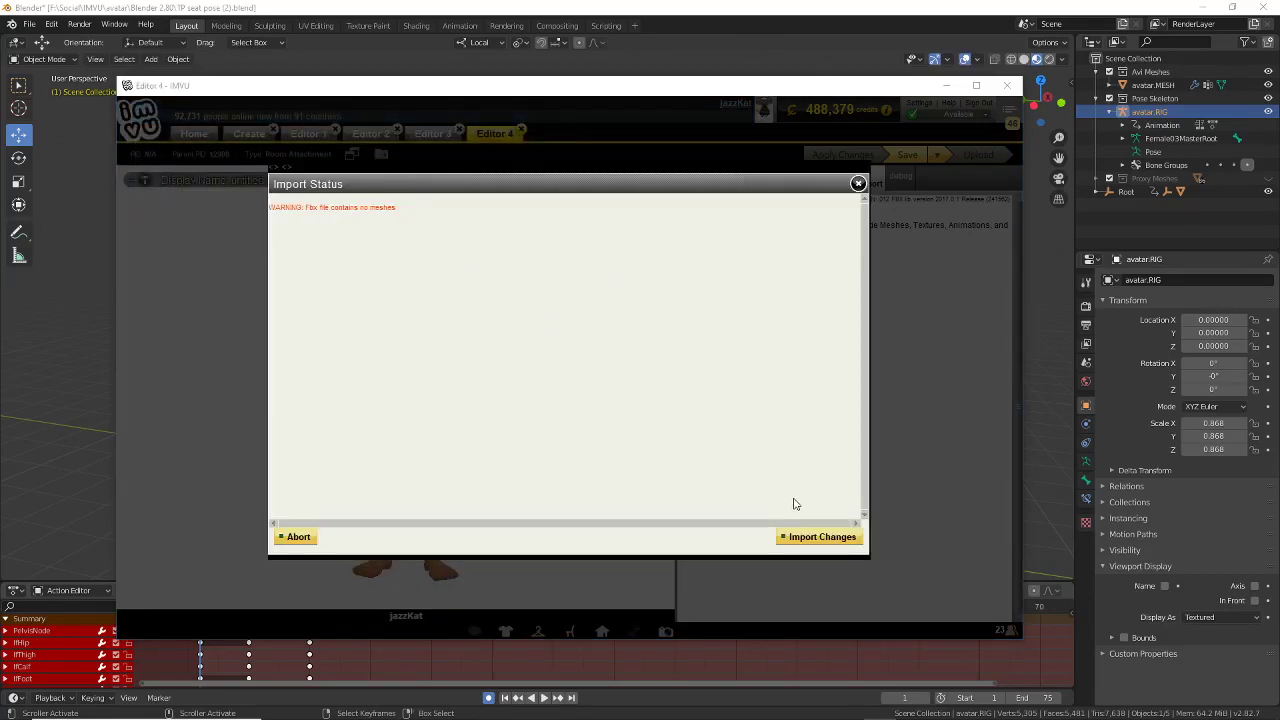
click(810, 541)
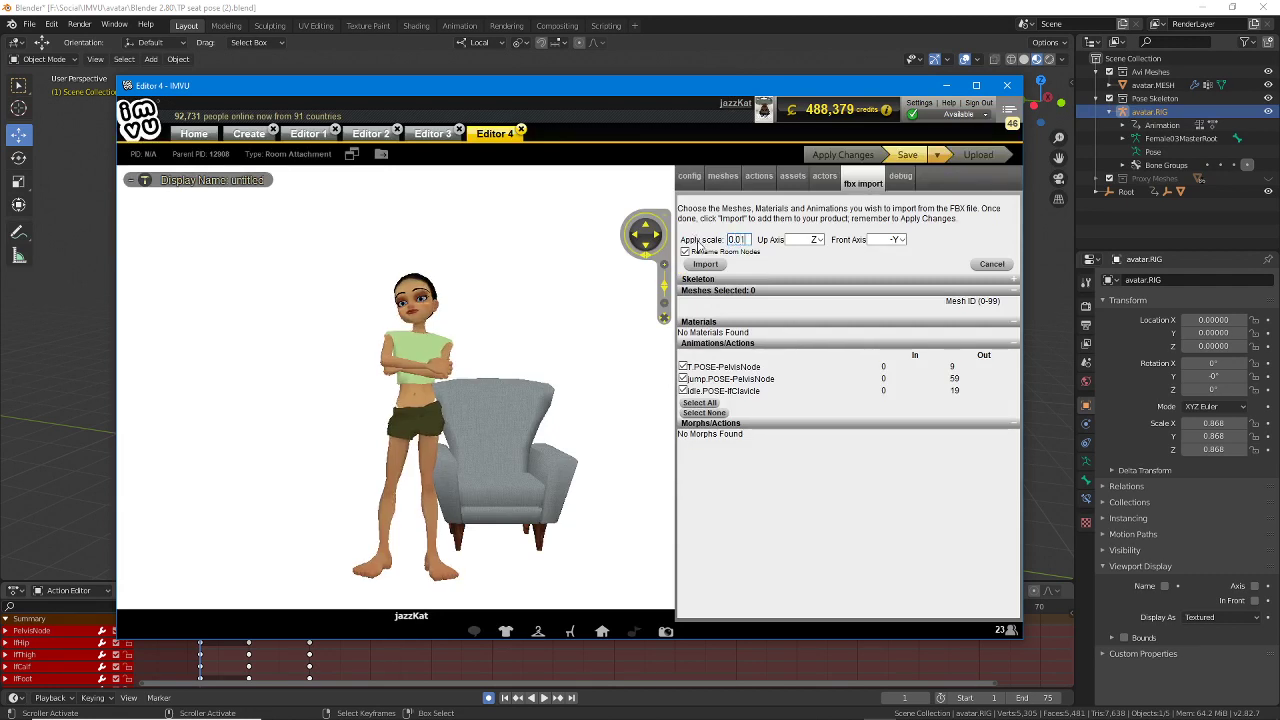
Step: Import only the T.POSE-PelvisNode animation at scale 0.01 with Rename Room Nodes off, and apply the changes
click(685, 251)
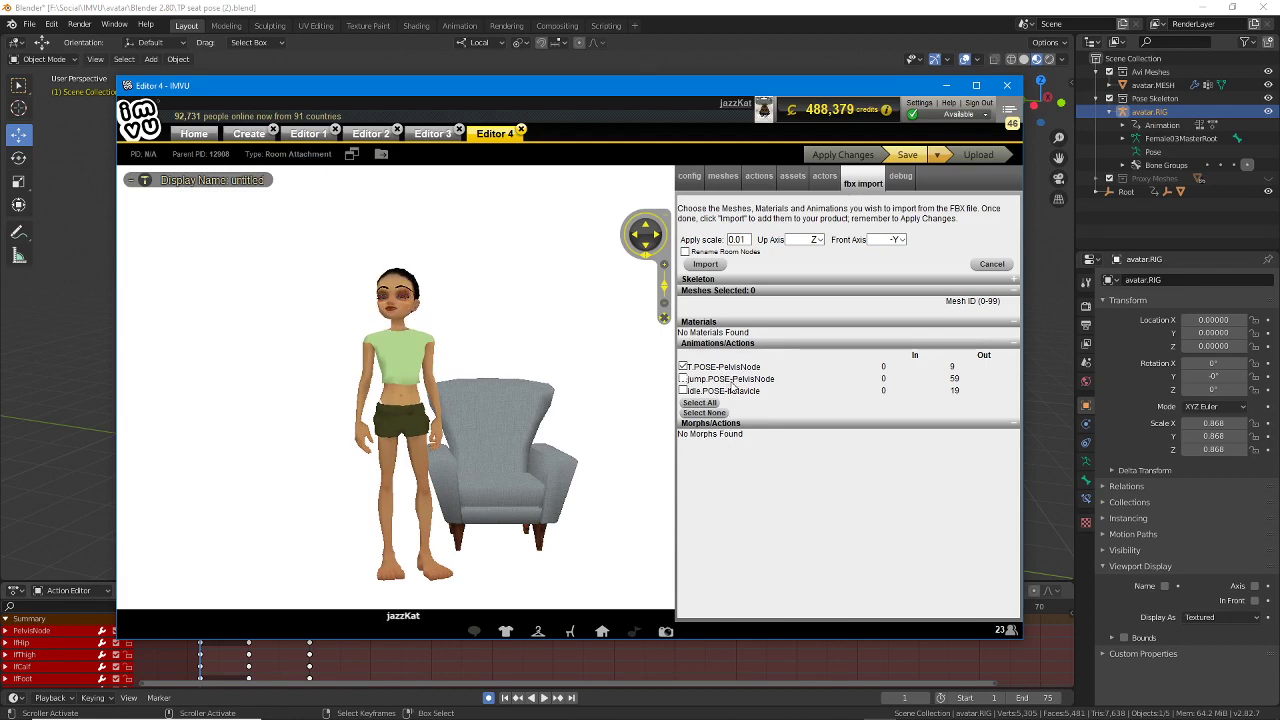
click(706, 265)
click(815, 537)
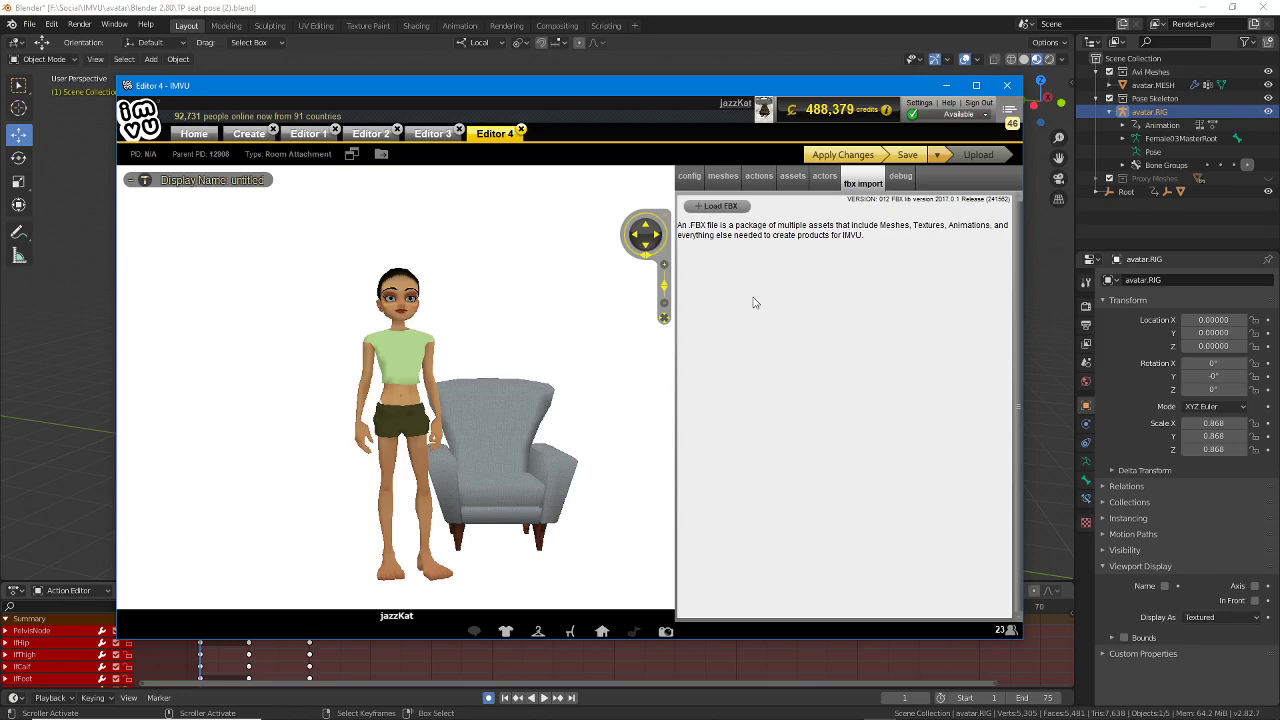
click(835, 158)
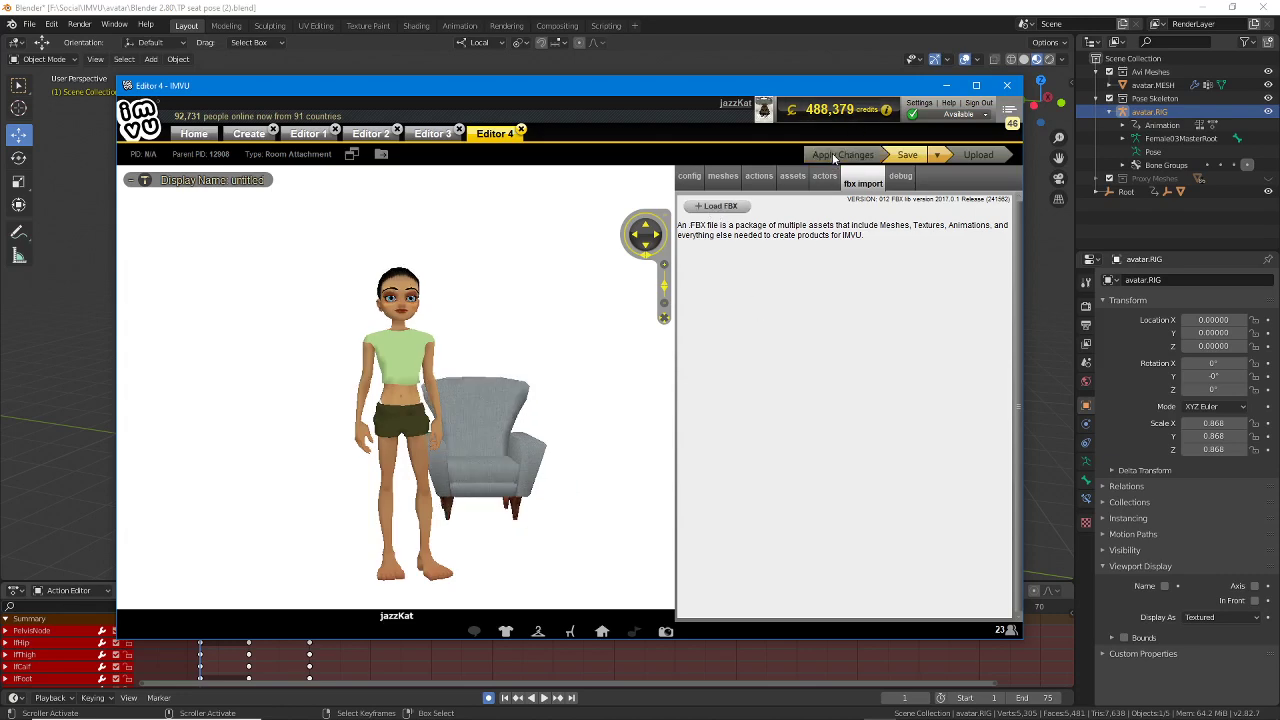
Step: Load thrown (4).fbx from the IMVU furniture folder for FBX import into the product
click(721, 207)
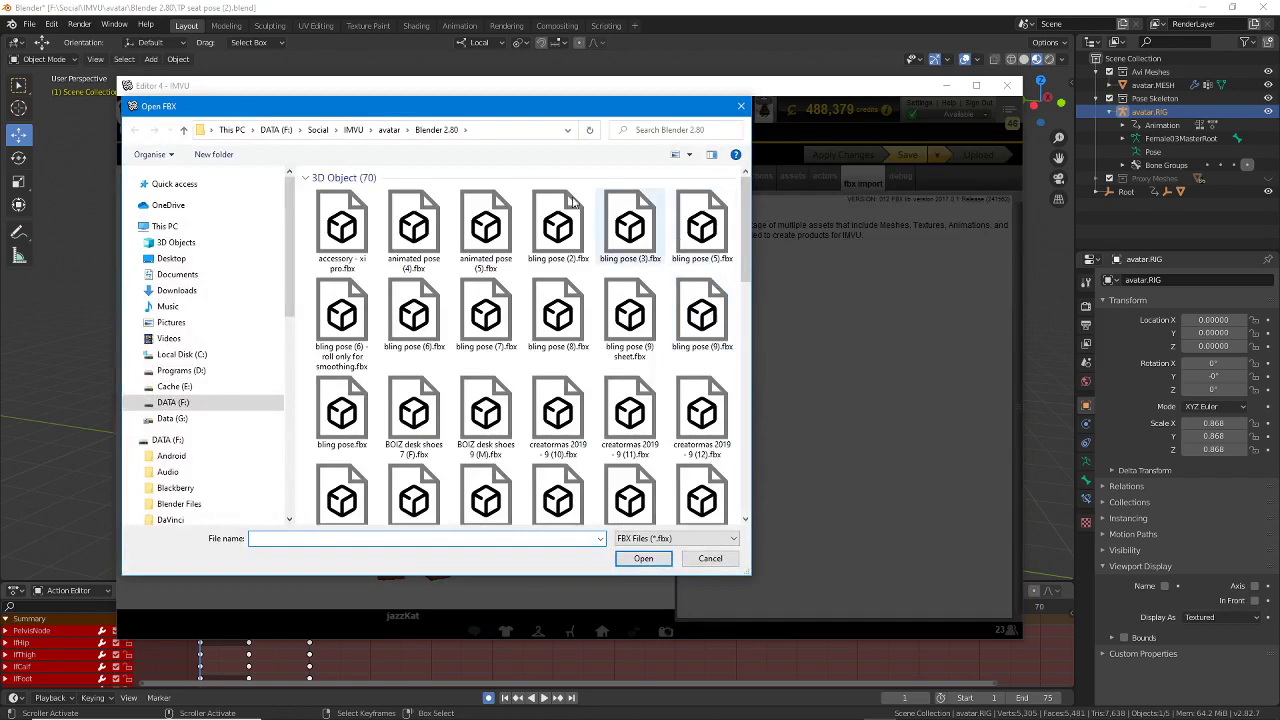
click(355, 130)
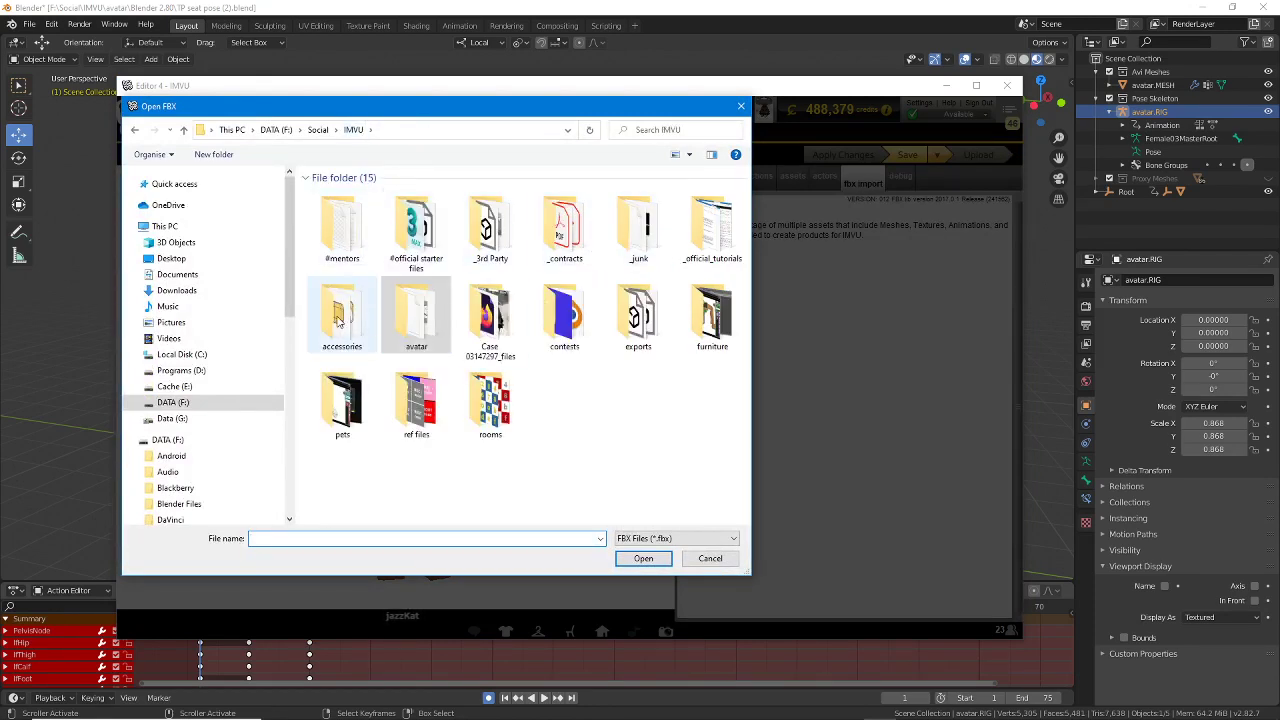
double_click(710, 318)
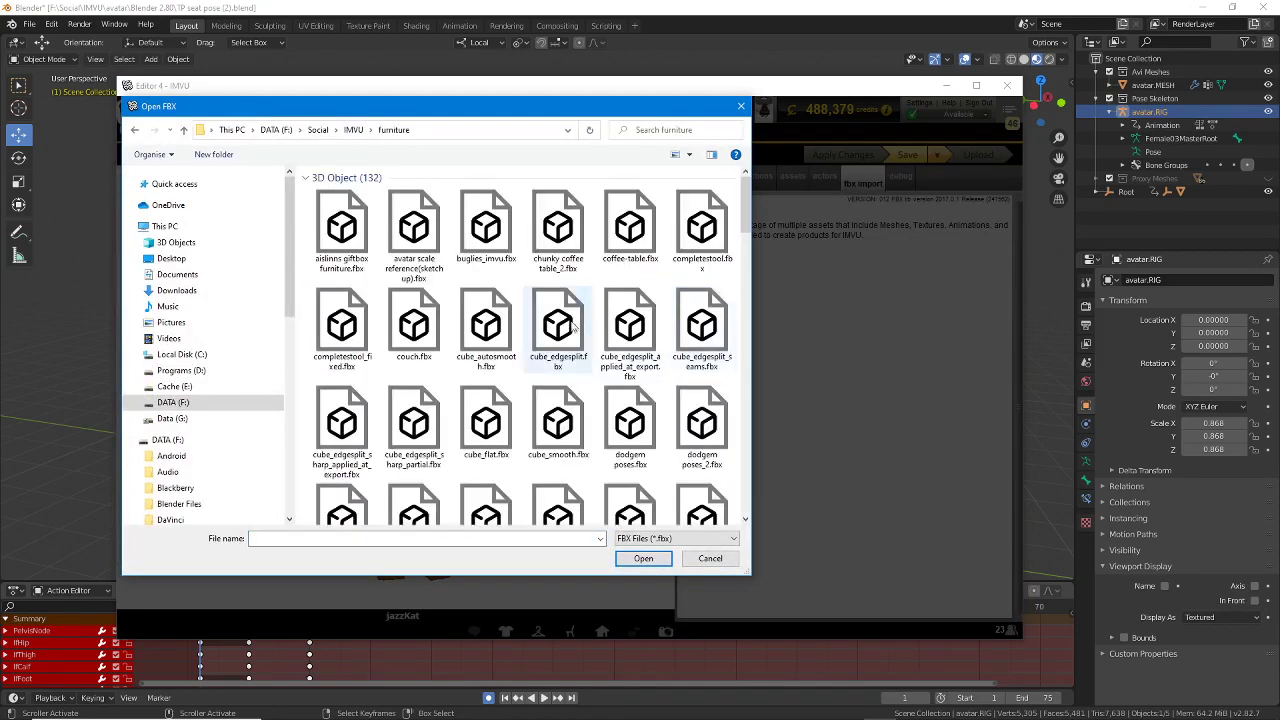
scroll(570, 372, down, 5)
scroll(590, 395, down, 15)
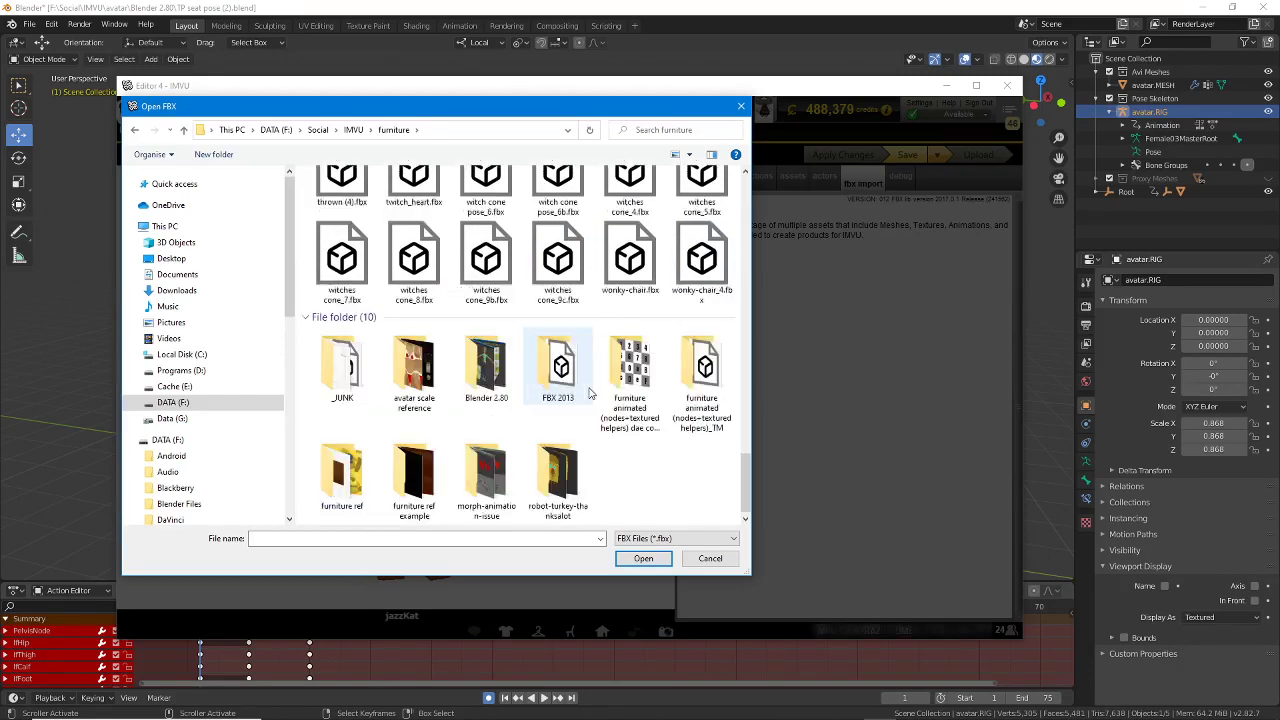
scroll(610, 346, up, 2)
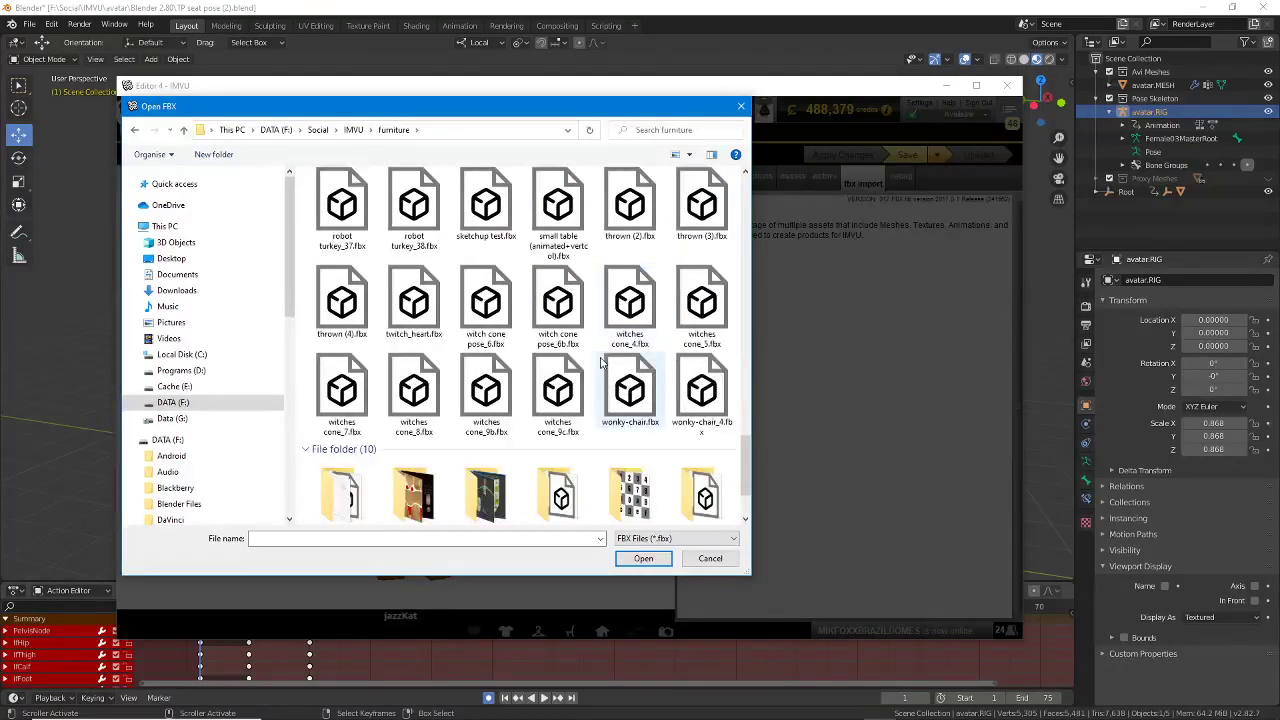
click(341, 300)
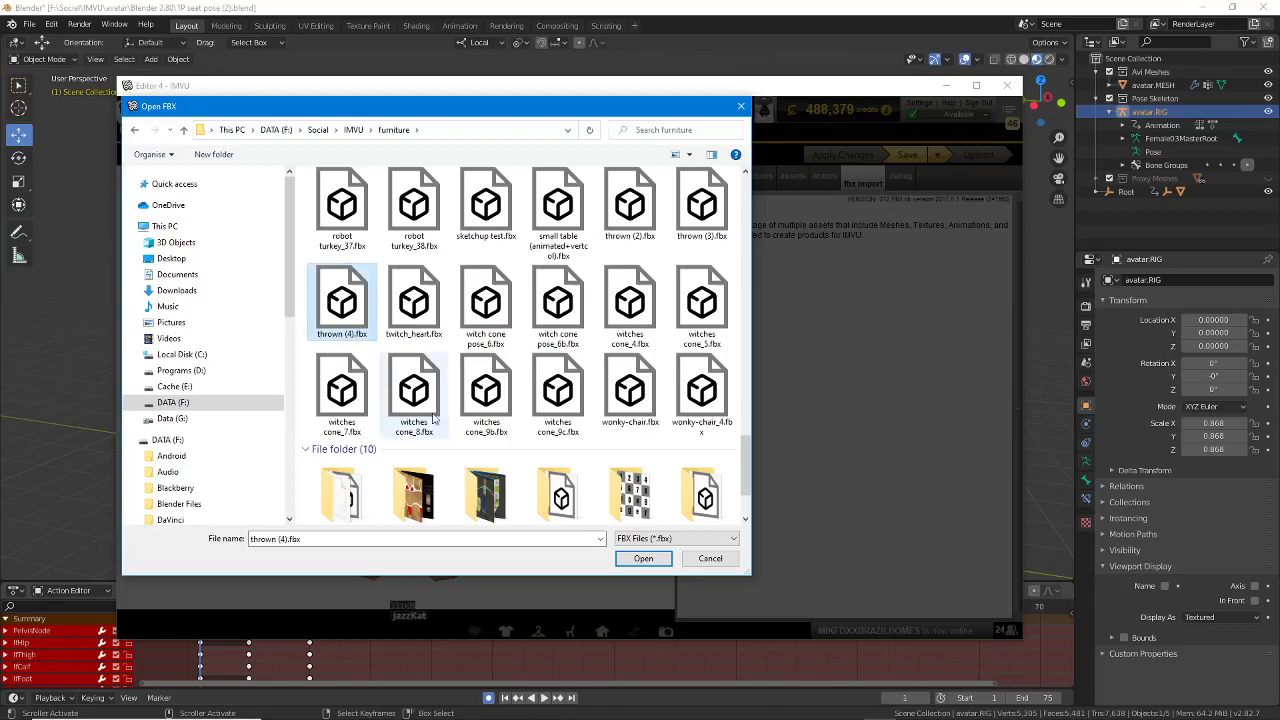
click(643, 559)
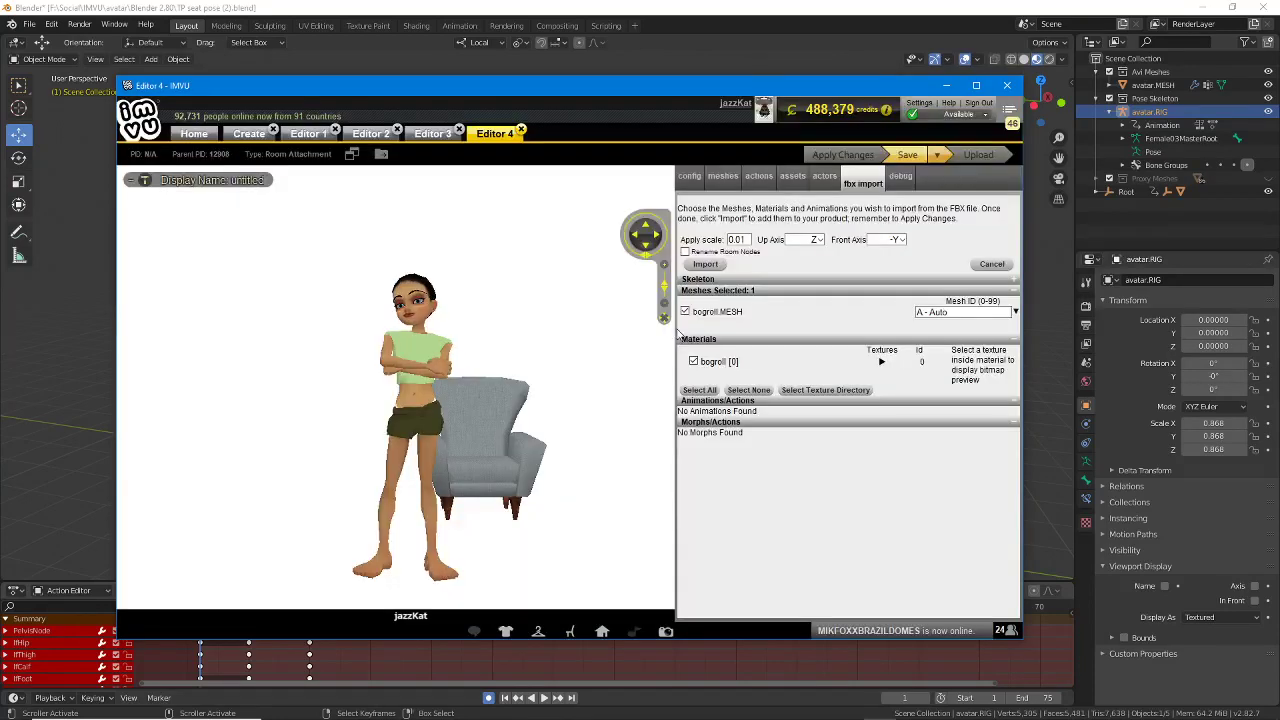
Step: Import bogroll.MESH with its material as mesh ID 0 at scale 0.01, apply the changes and check the mesh and materials
click(950, 312)
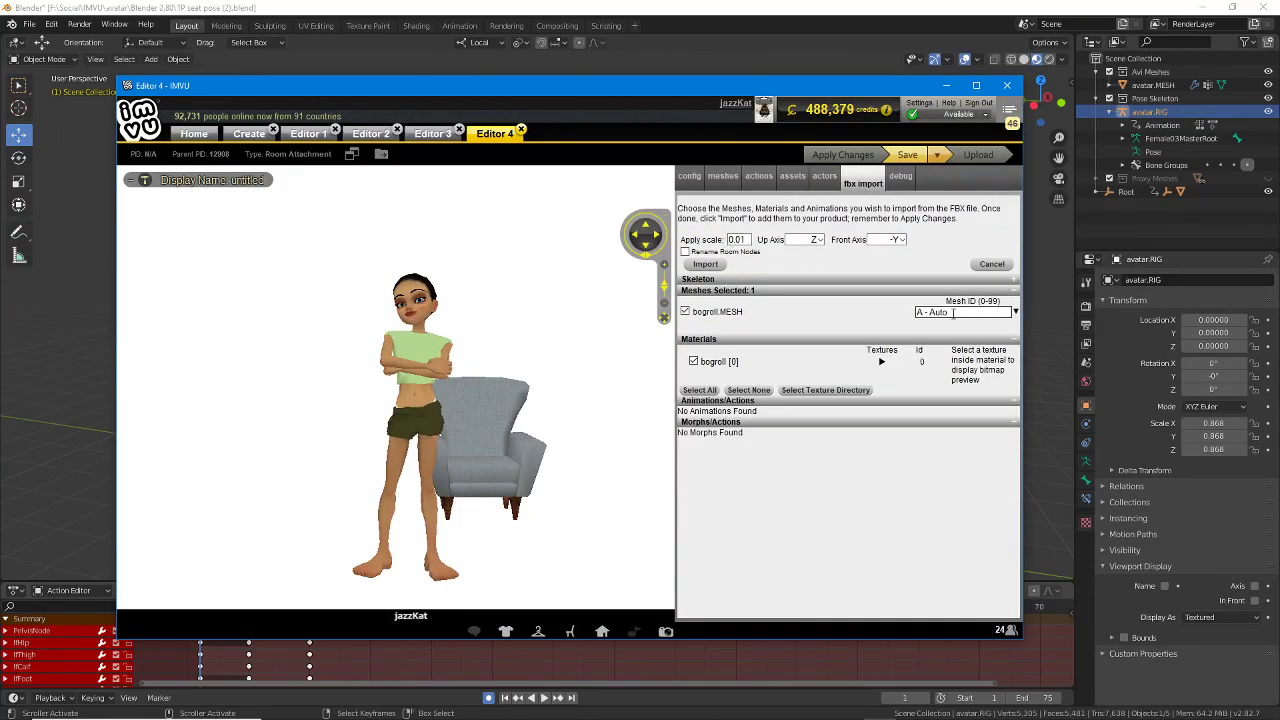
text(0)
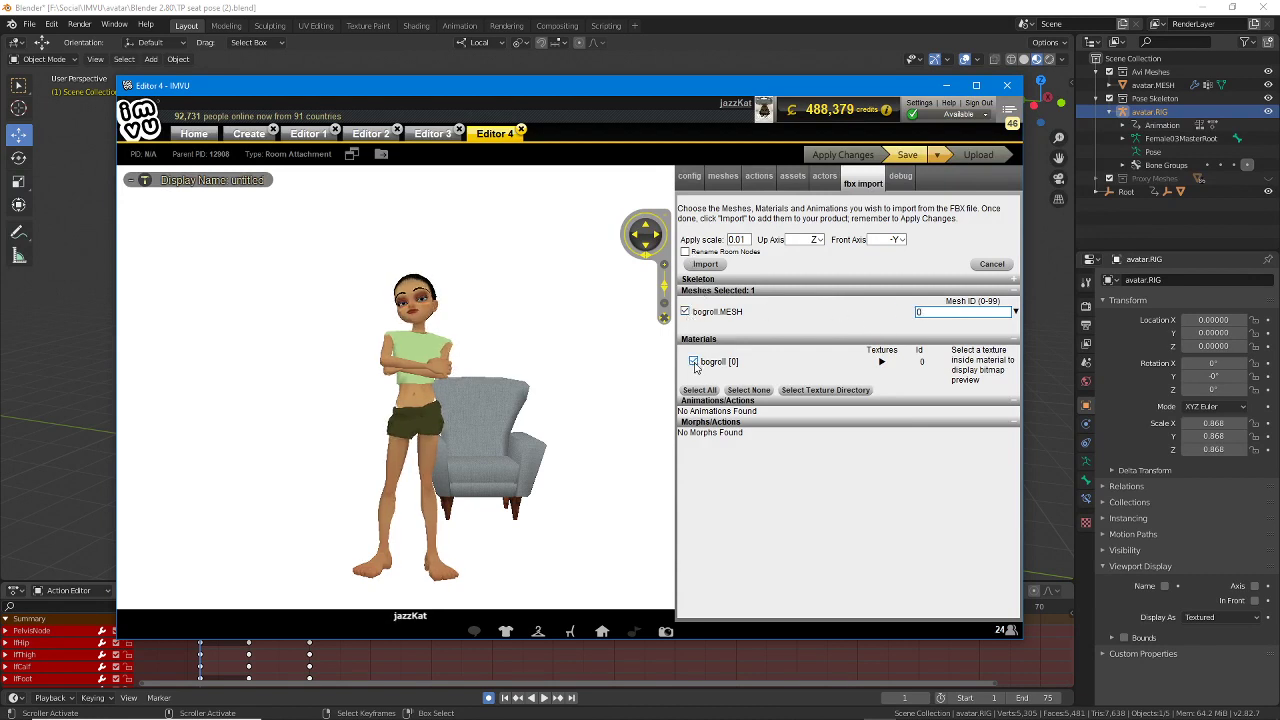
click(706, 264)
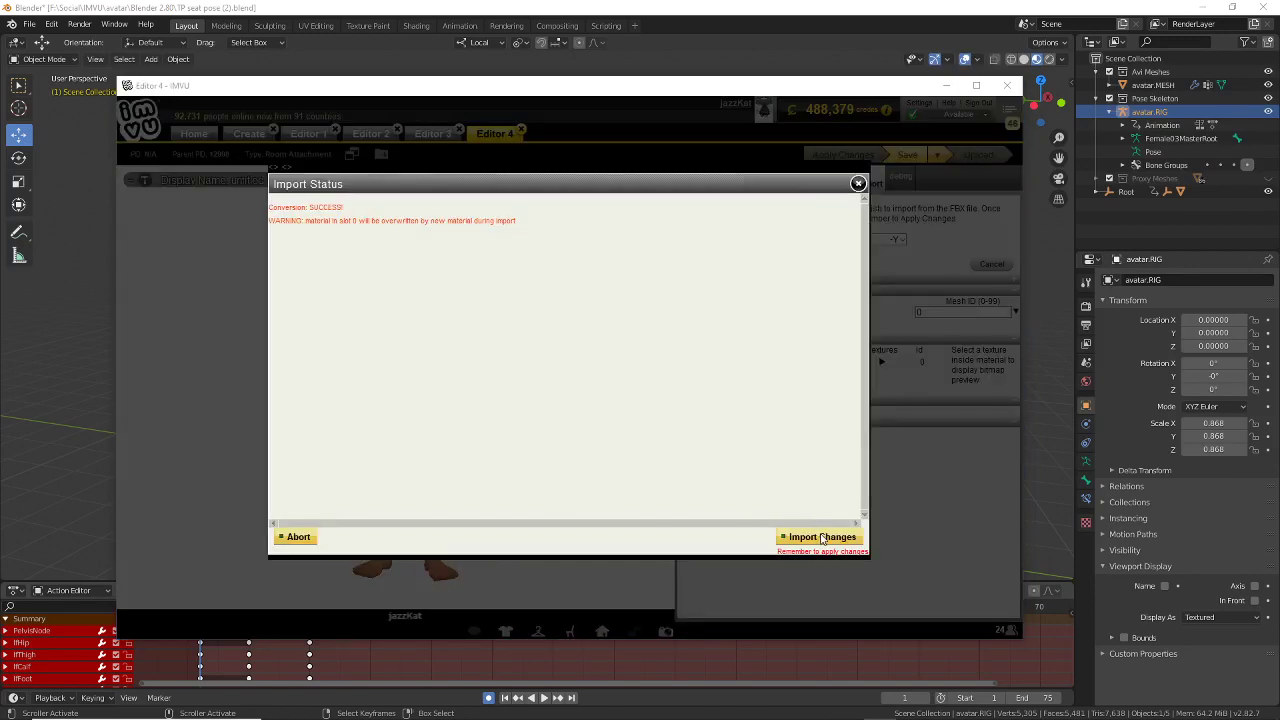
click(822, 537)
click(833, 156)
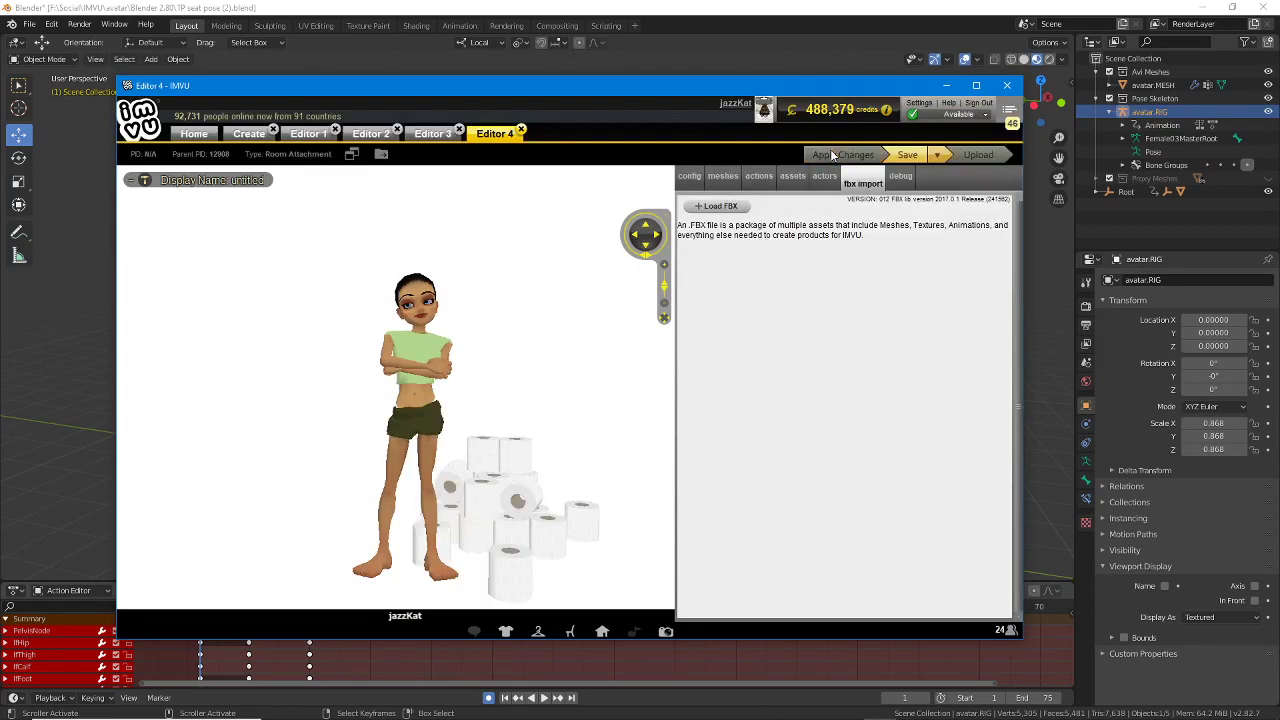
drag(491, 459, 446, 485)
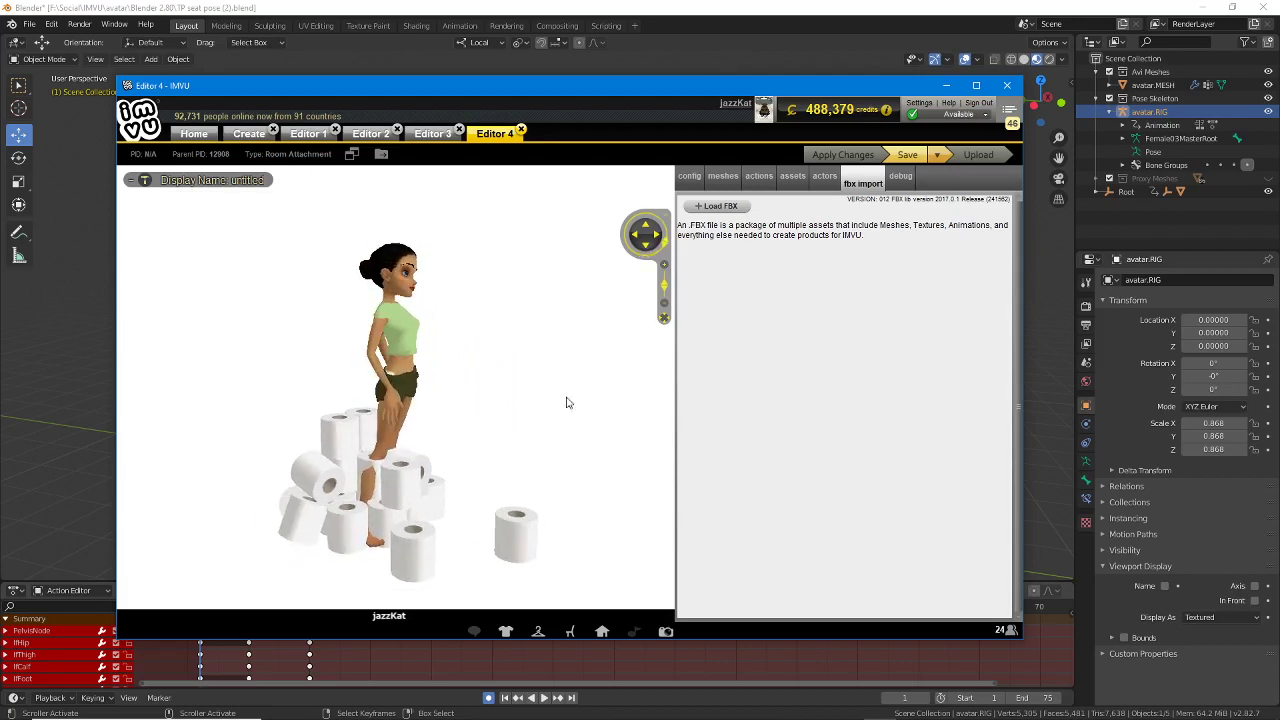
click(723, 177)
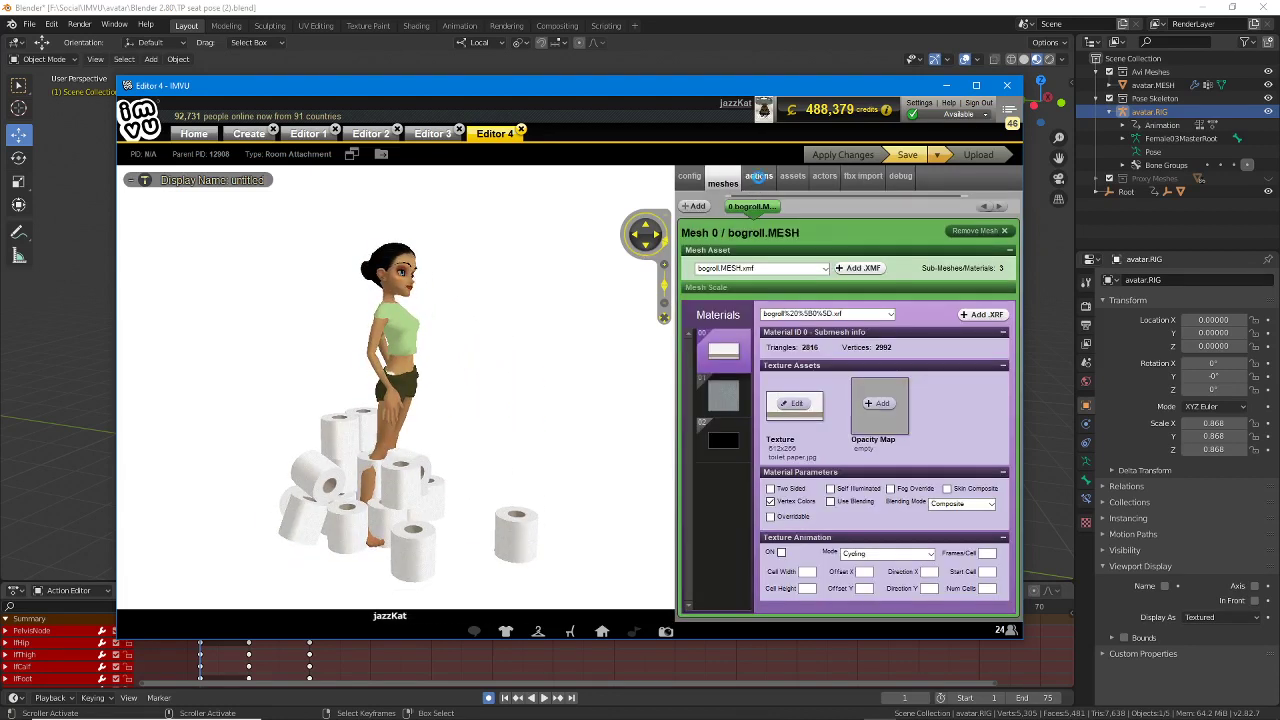
Step: Set Action 0's trigger to stance.Bogroll, its type to Avatar and its after-playing behaviour to Pick same Ensemble
click(758, 176)
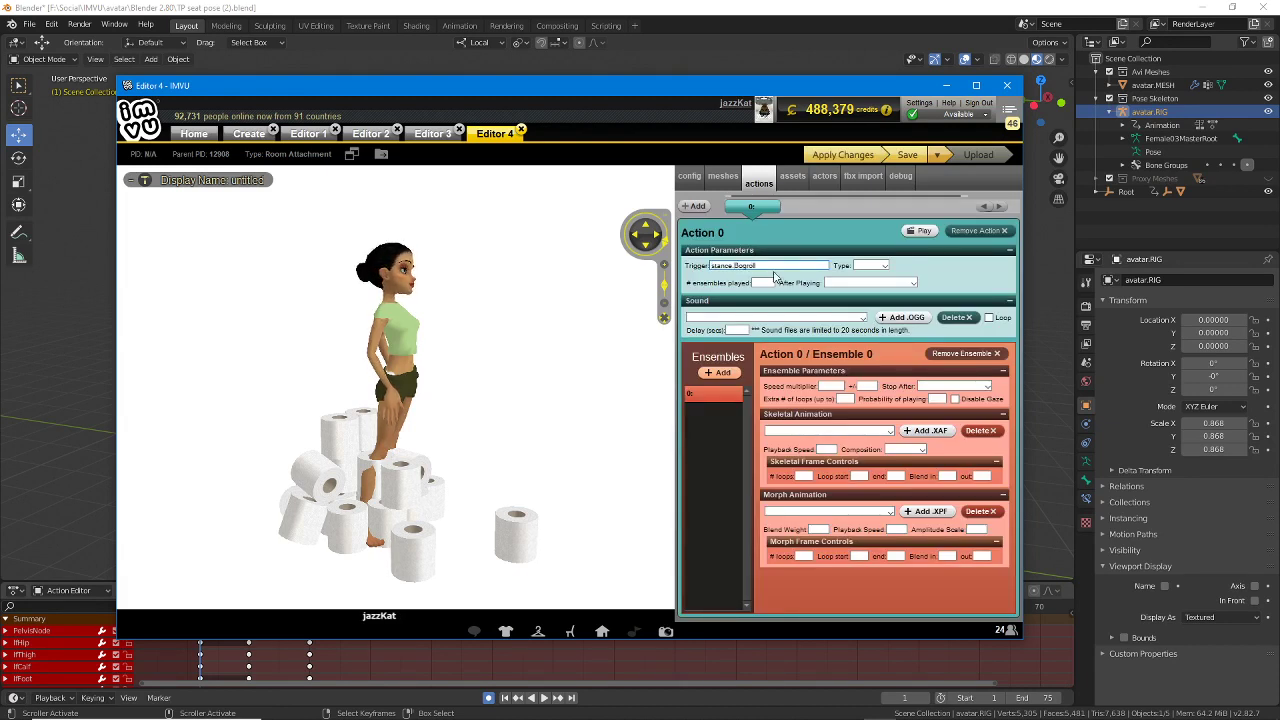
click(870, 265)
click(875, 288)
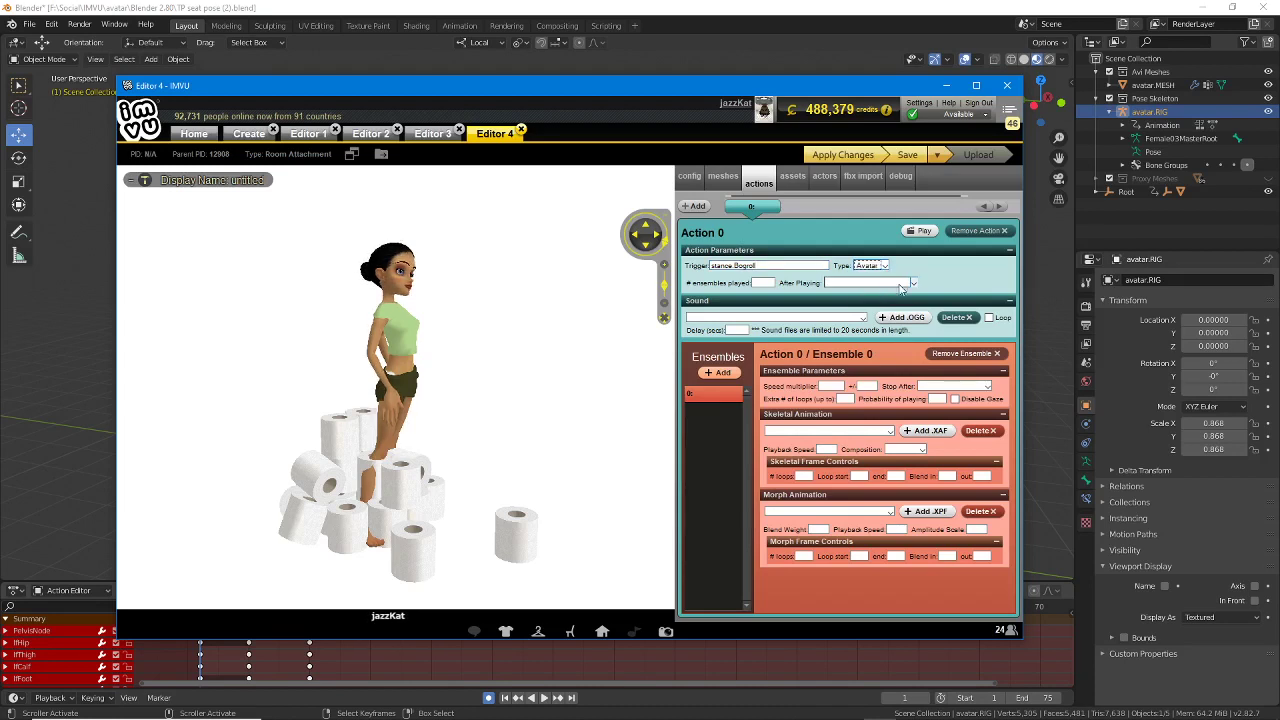
click(902, 283)
click(868, 308)
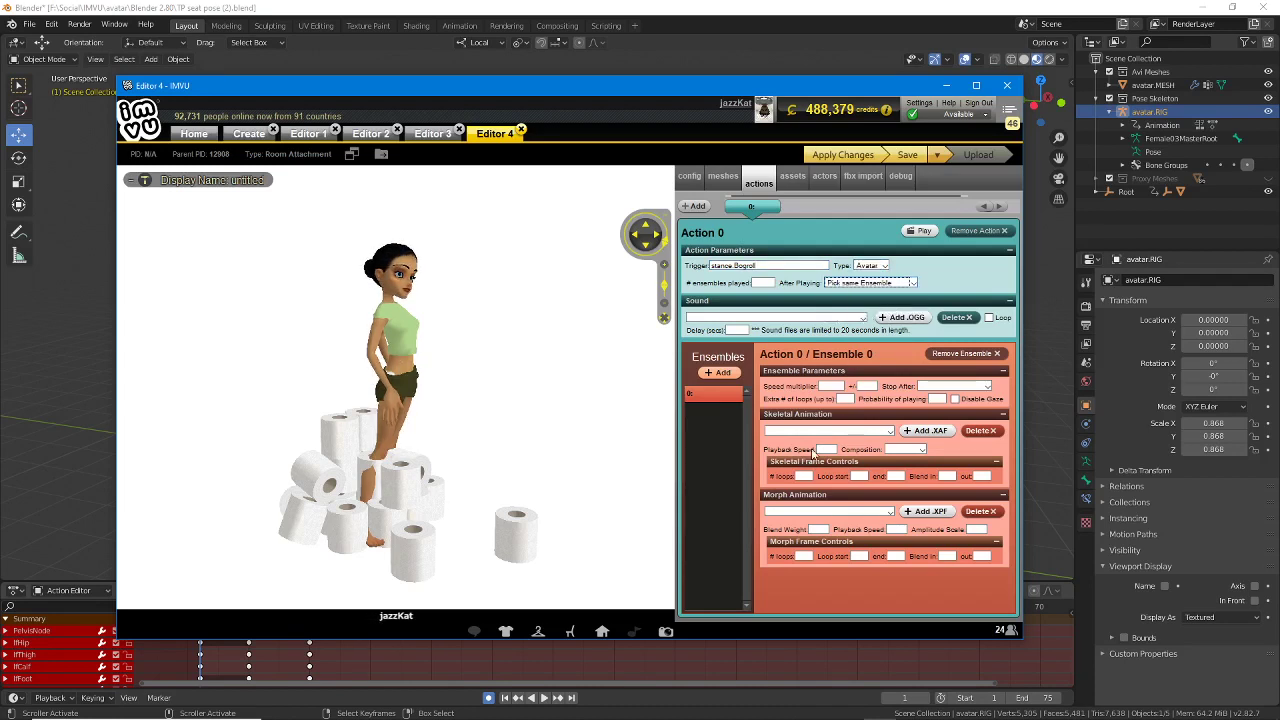
Step: Assign T.POSE-PelvisNode.xaf to Ensemble 0 with playback speed 1, Replace composition, 0 loops, loop start 1 and end 2, and apply the changes
click(828, 431)
click(815, 444)
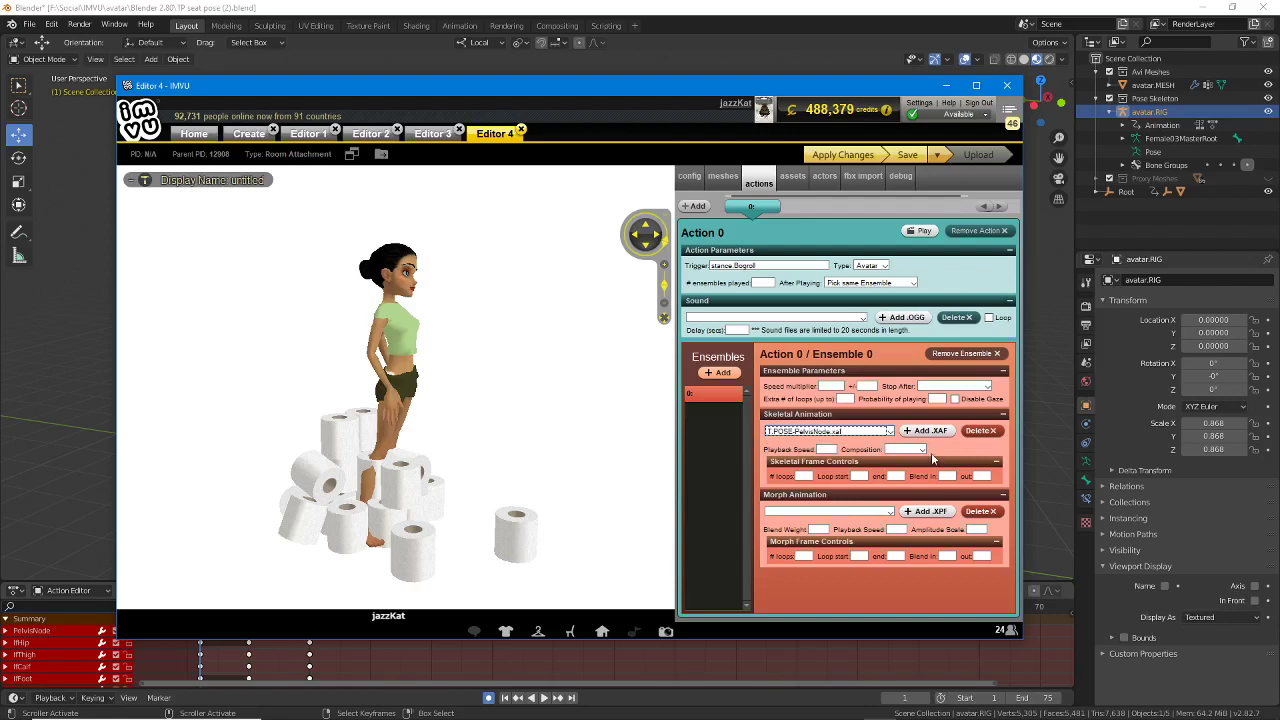
click(918, 449)
click(902, 463)
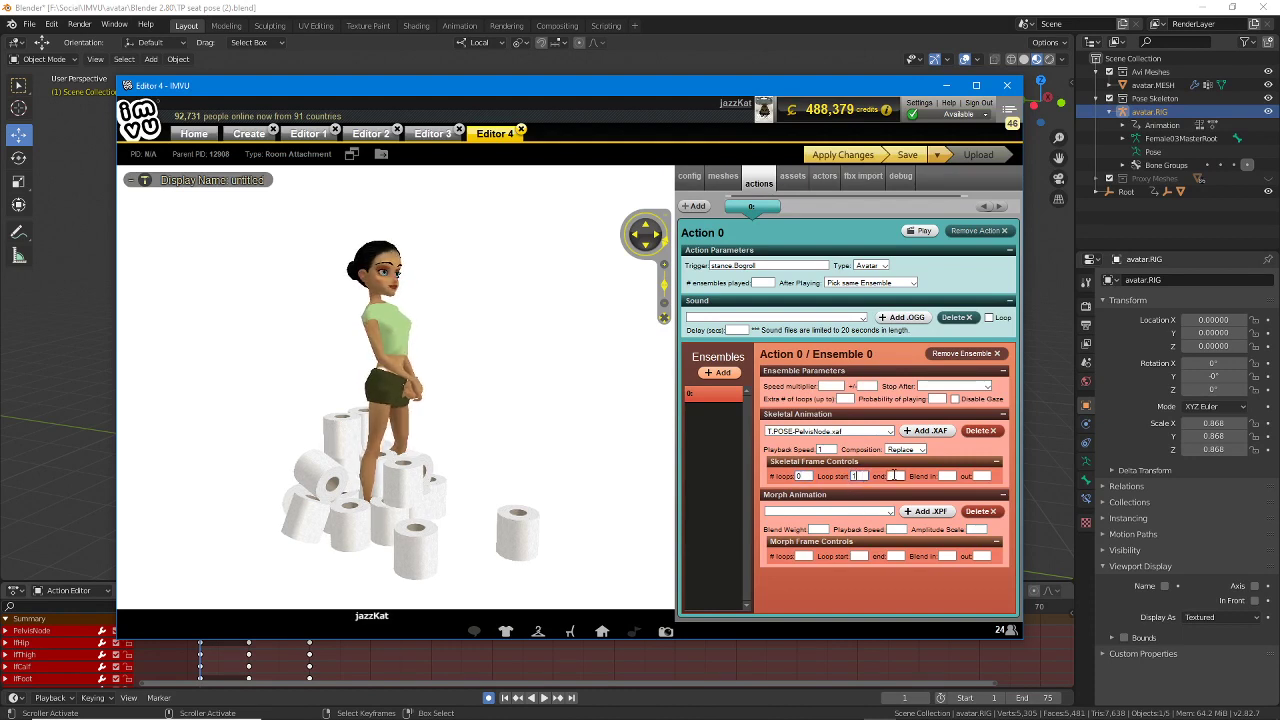
click(835, 155)
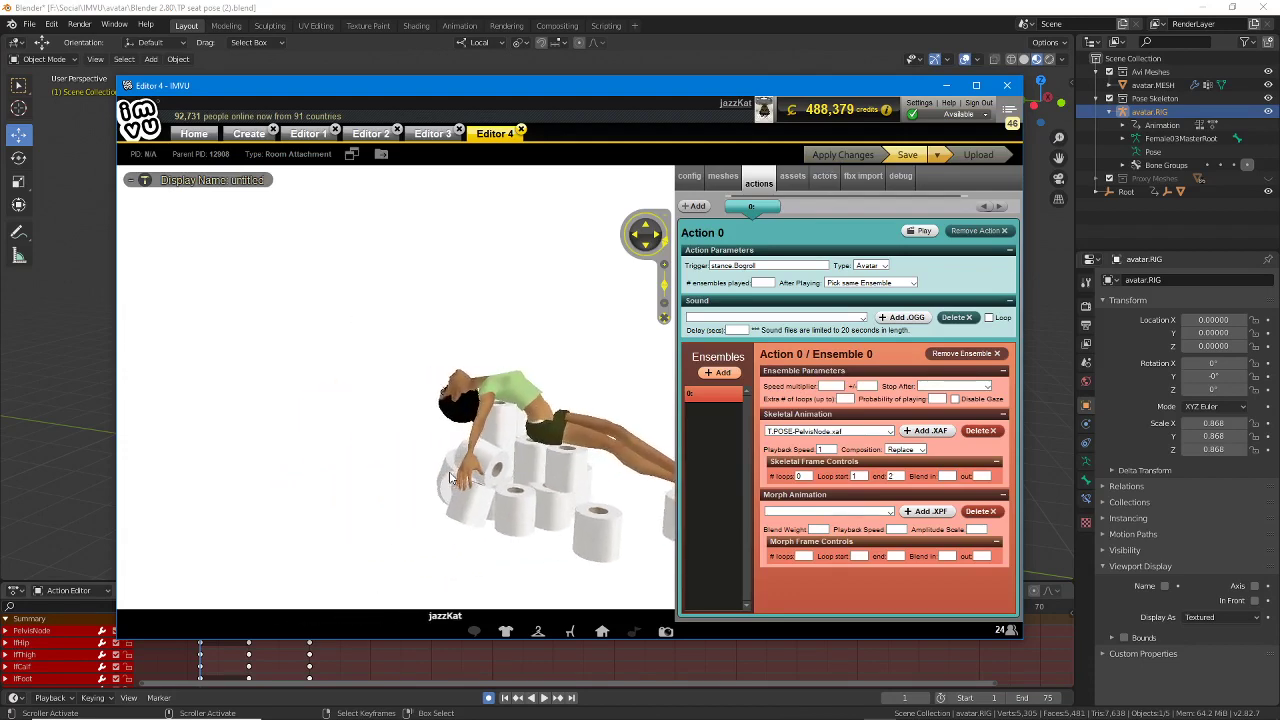
Step: Examine the avatar's pose on the toilet rolls up close and in an enlarged preview
scroll(450, 478, up, 5)
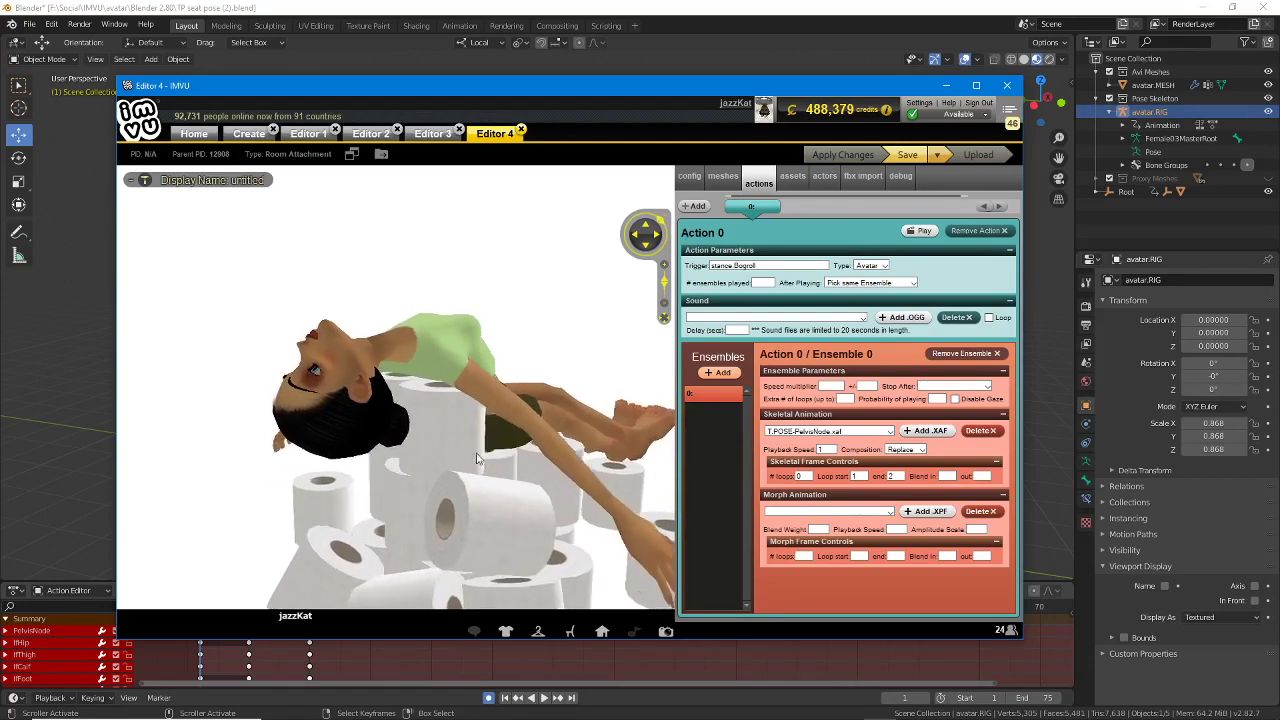
drag(477, 458, 628, 456)
drag(679, 458, 467, 462)
double_click(706, 90)
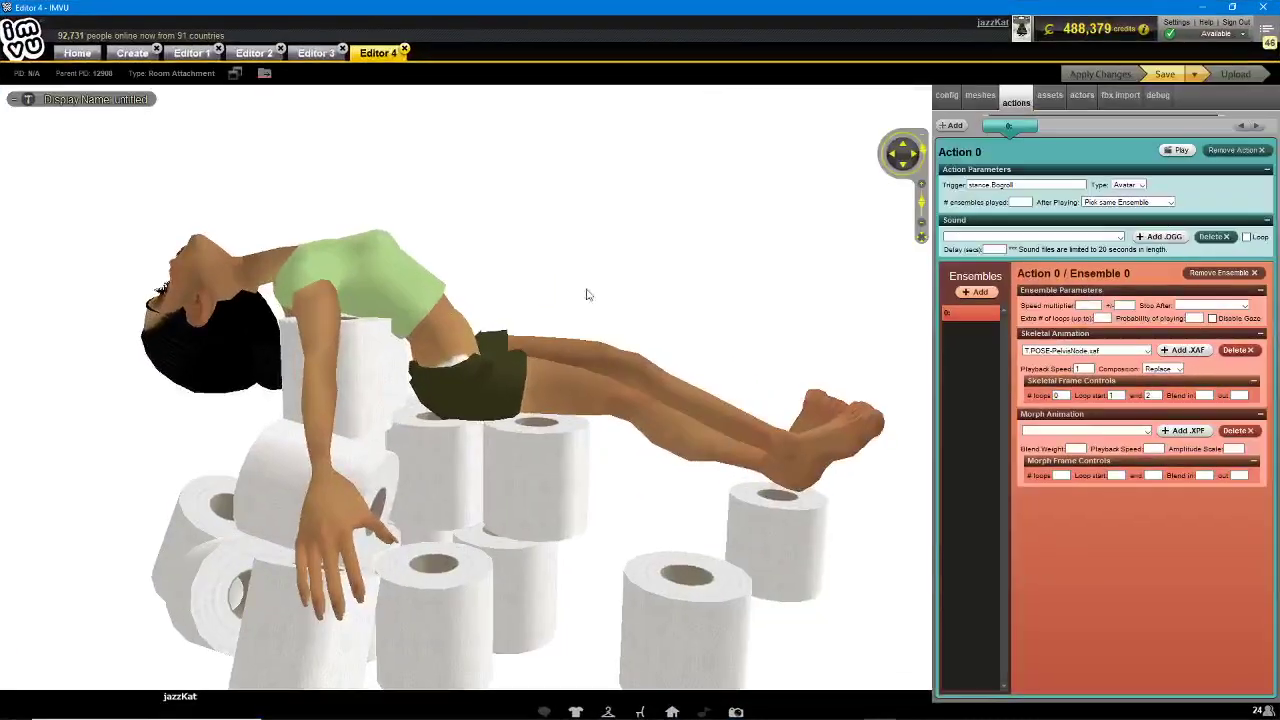
double_click(663, 12)
Step: Compare the Blender pose with the IMVU preview from similar angles, checking the hands, feet and contact with the toilet rolls
drag(502, 91, 843, 65)
click(667, 14)
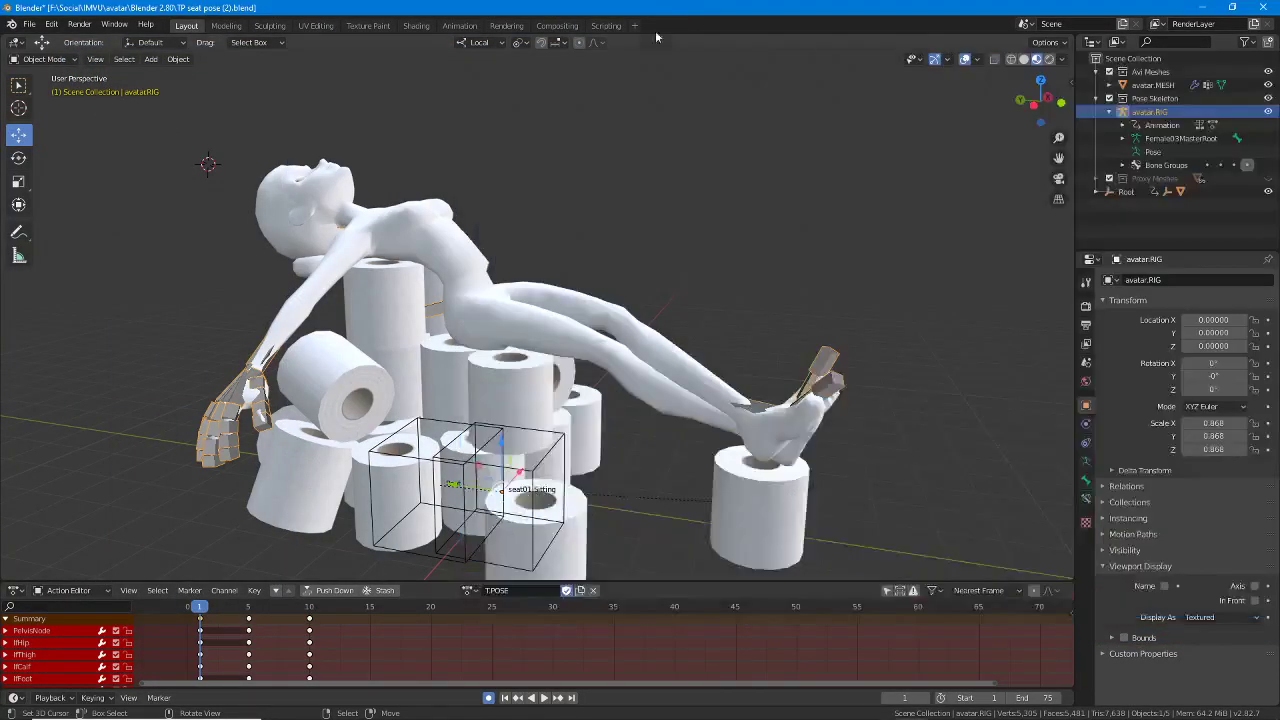
middle_drag(405, 329, 470, 326)
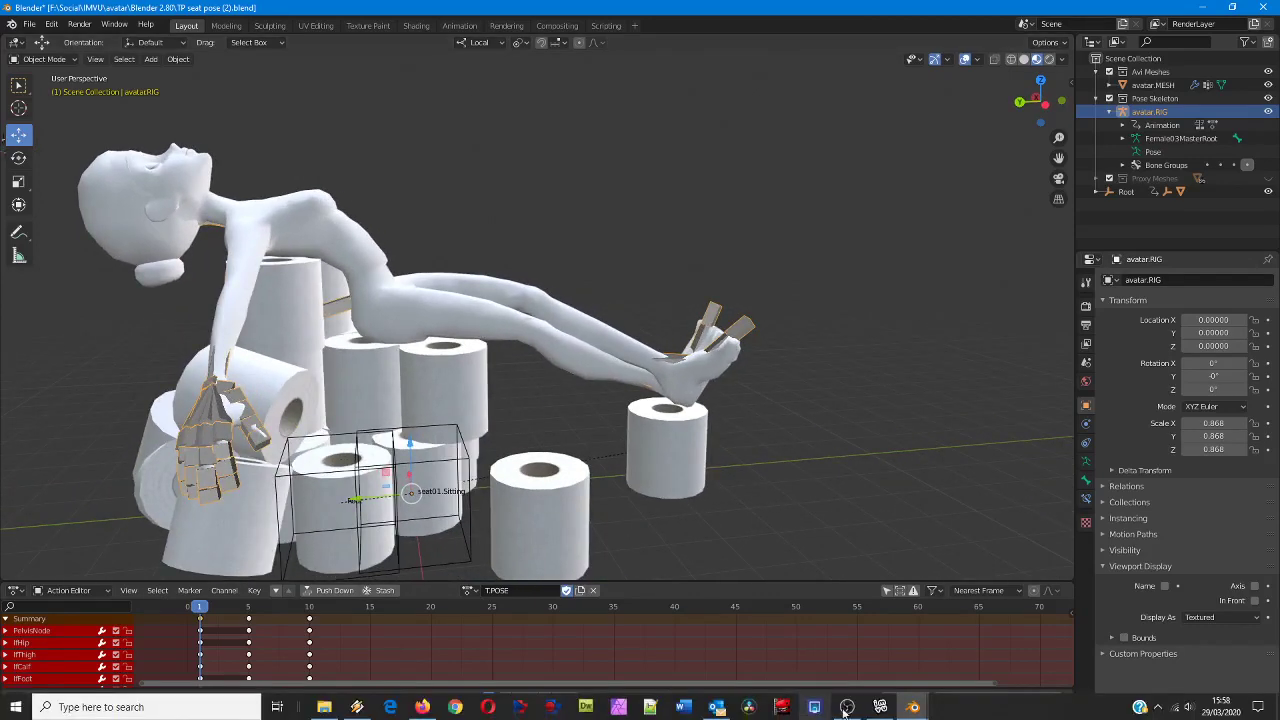
click(880, 716)
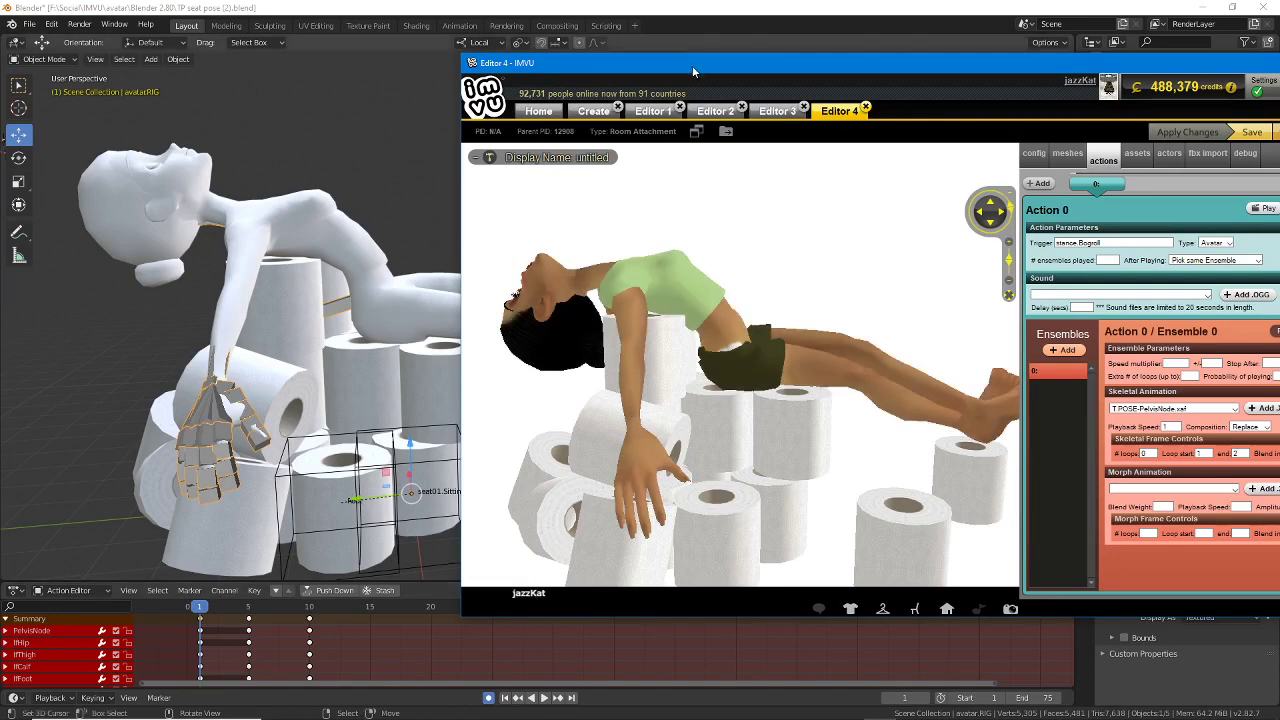
drag(692, 65, 467, 85)
scroll(406, 383, down, 3)
drag(406, 383, 365, 391)
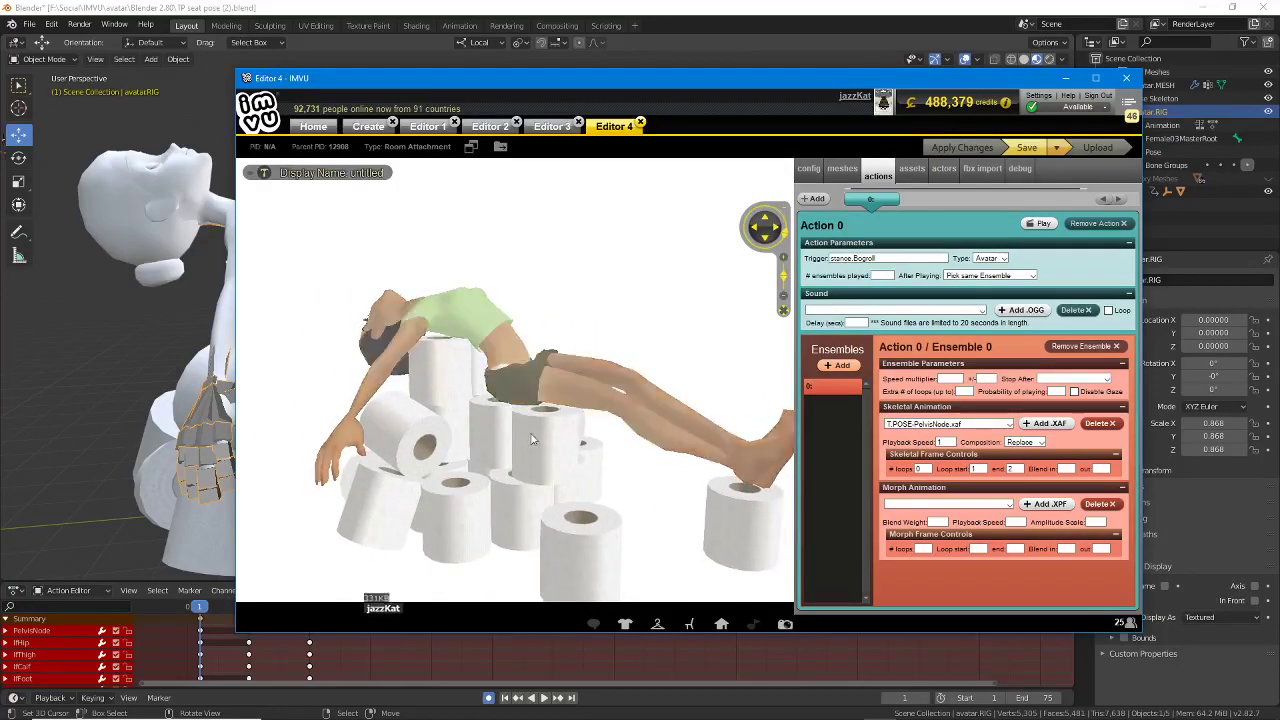
drag(470, 430, 525, 428)
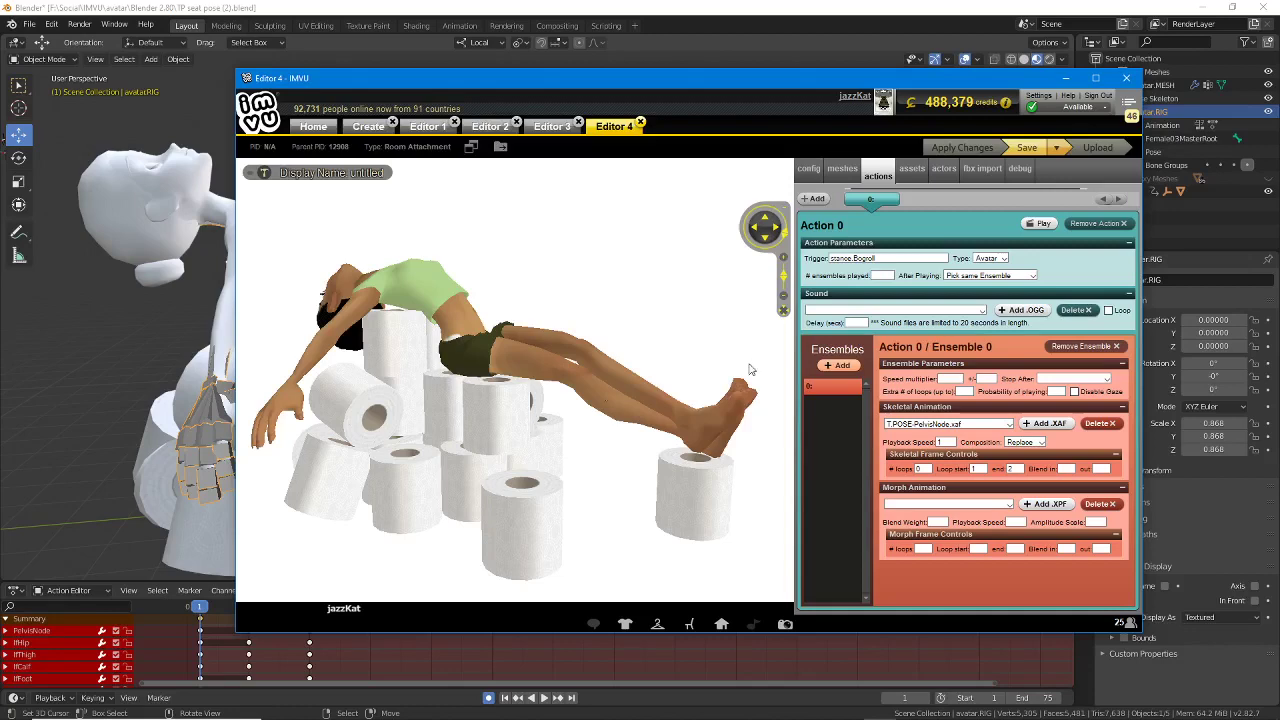
Step: Save the product project in IMVU Projects as TP bogroll - pose (2)
click(1057, 150)
click(1037, 165)
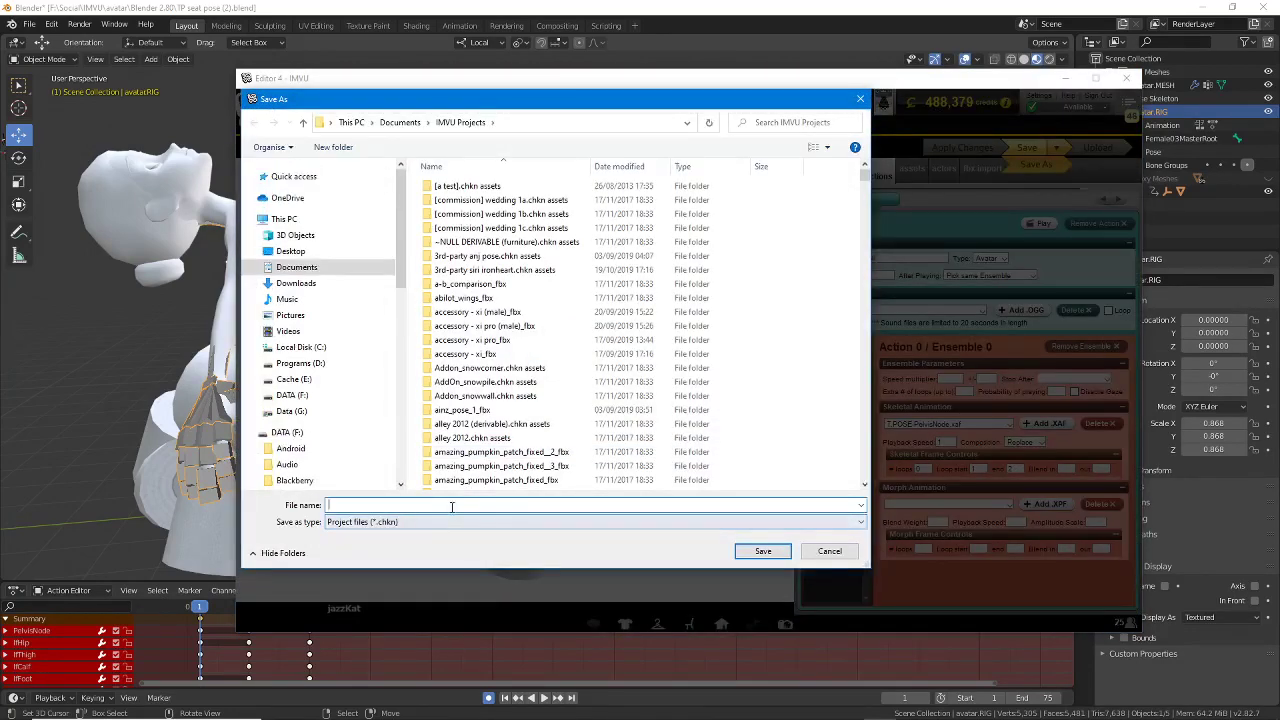
text(tp)
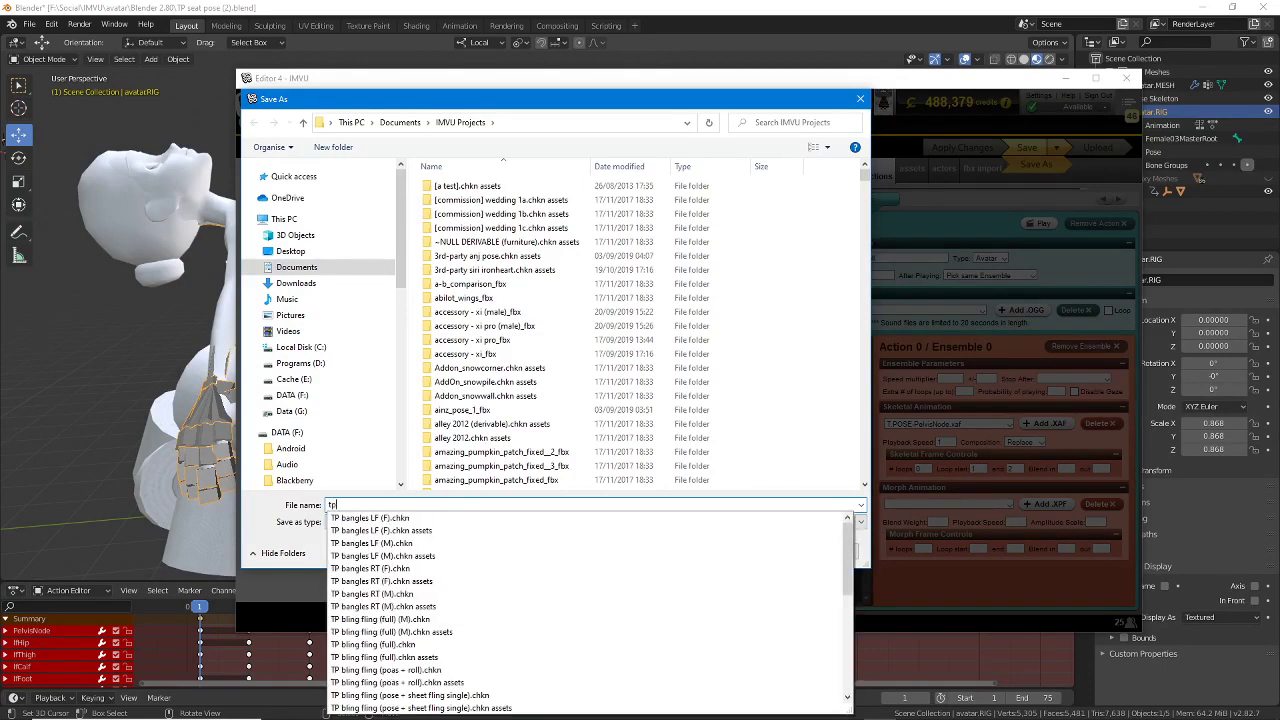
key(BackSpace)
key(BackSpace)
text(to)
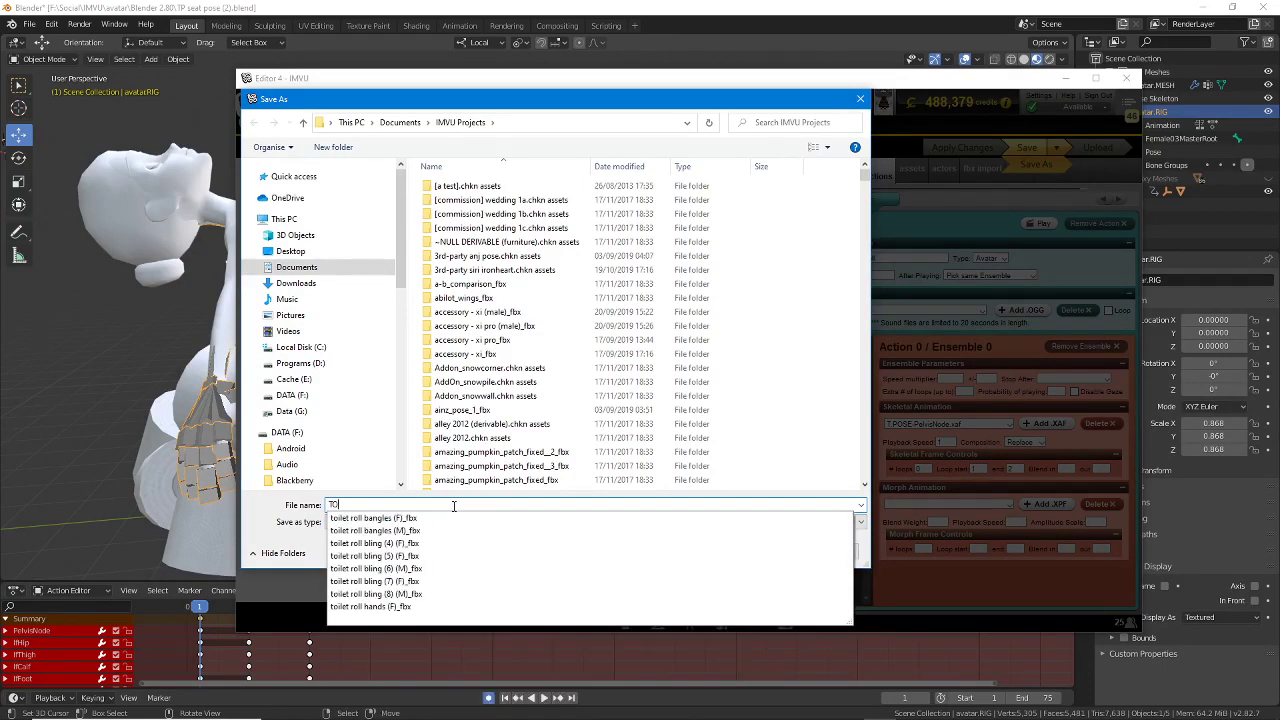
key(BackSpace)
text(p bogroll)
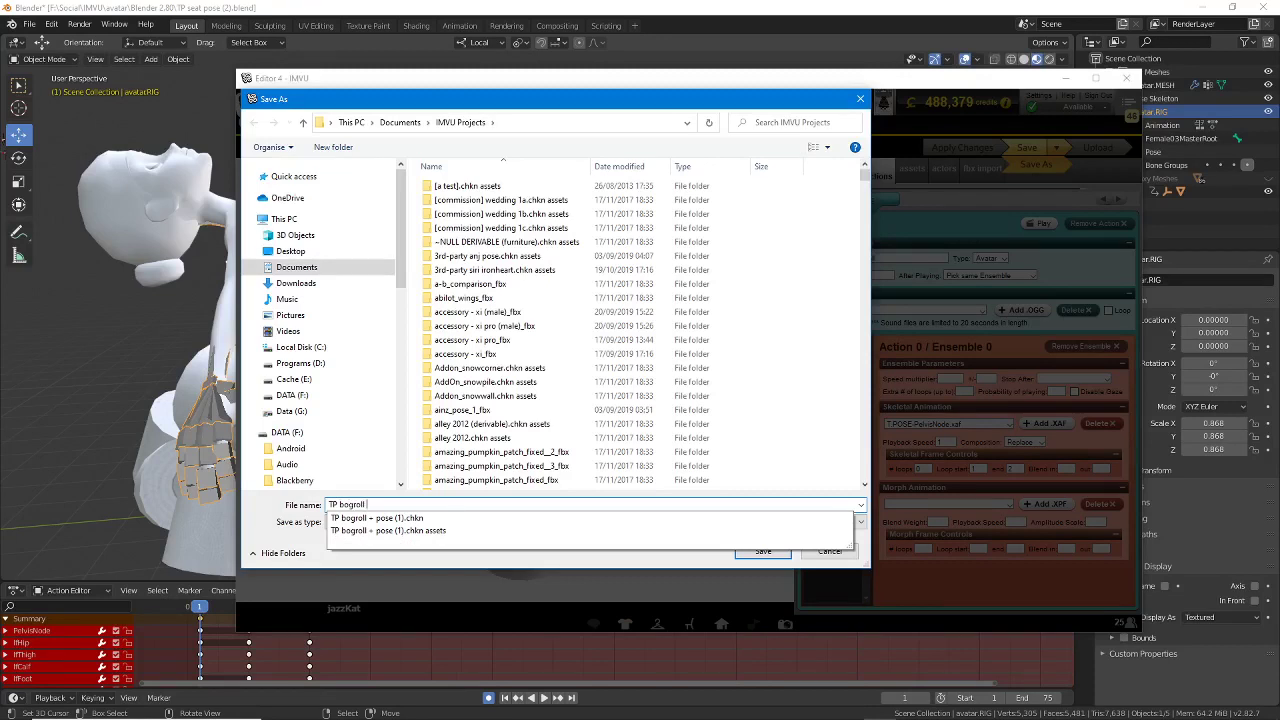
text( - pose (2))
key(Return)
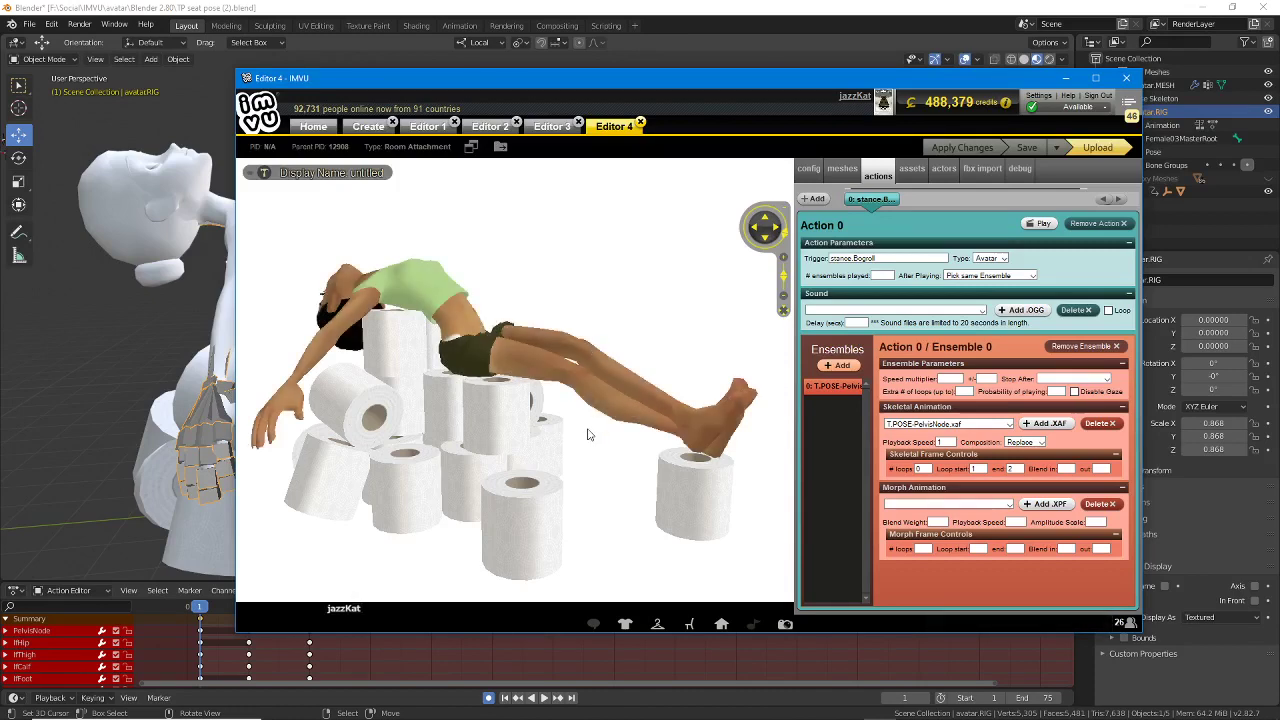
Step: Review the pose from the opposite side in the preview and start a new Blender 2.82a session from the desktop
drag(586, 431, 427, 431)
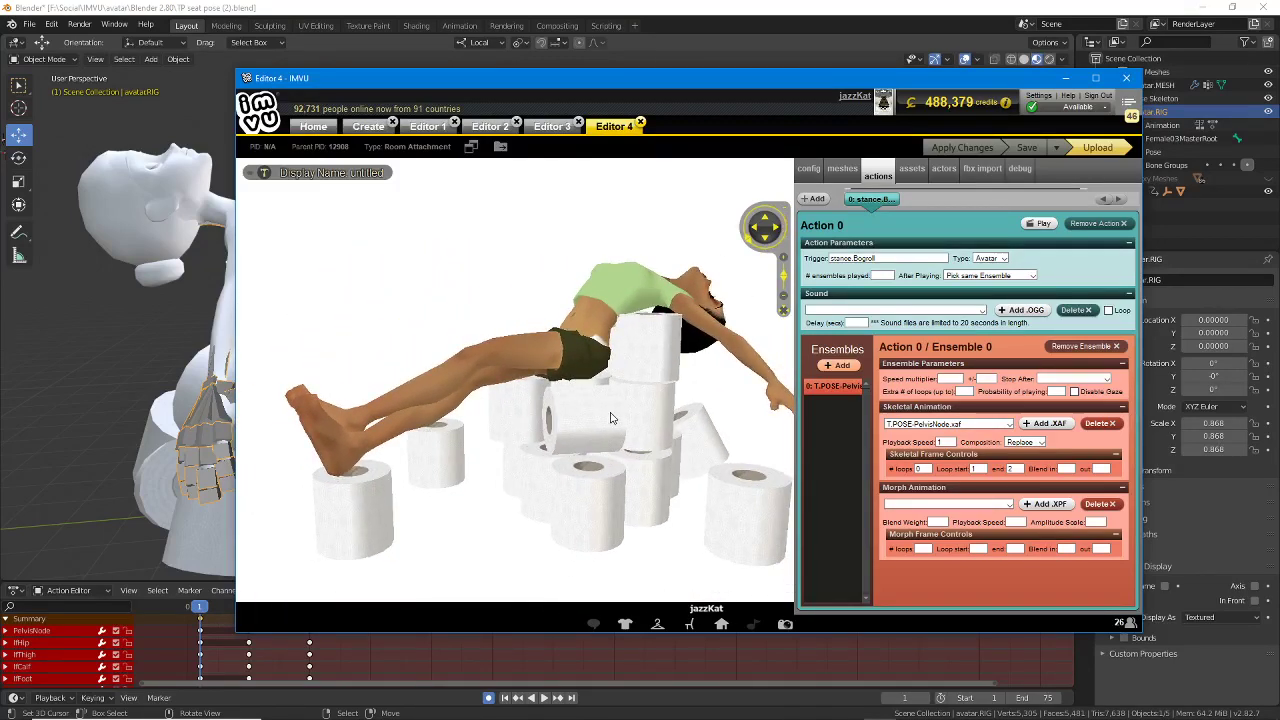
scroll(607, 413, down, 2)
mouse_move(604, 416)
mouse_down()
mouse_move(536, 420)
mouse_move(684, 412)
mouse_move(557, 420)
mouse_move(610, 410)
mouse_up()
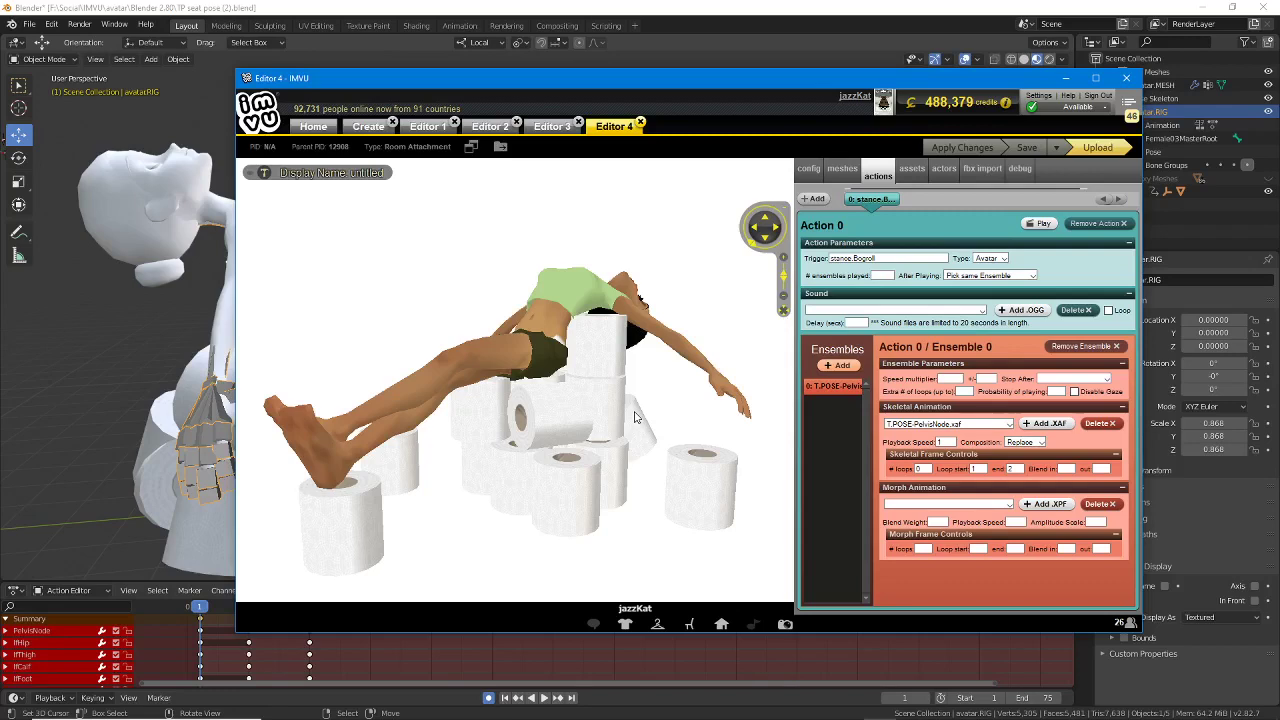
click(574, 8)
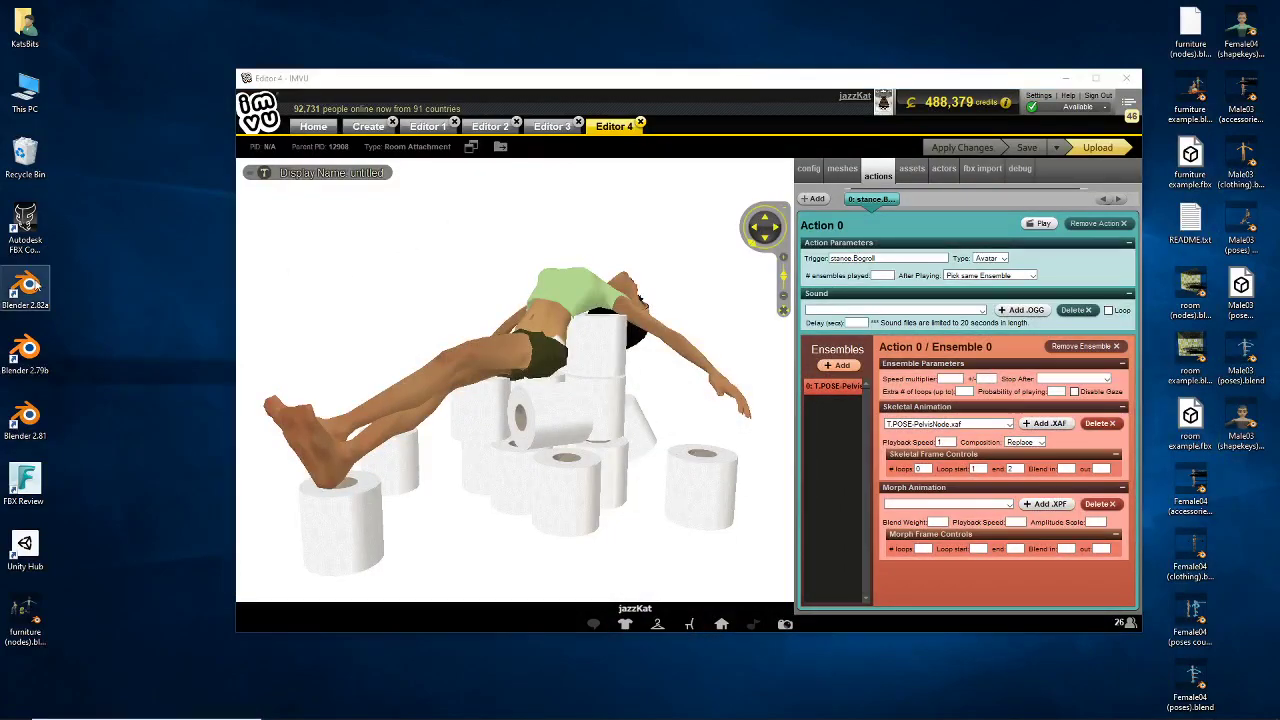
double_click(38, 286)
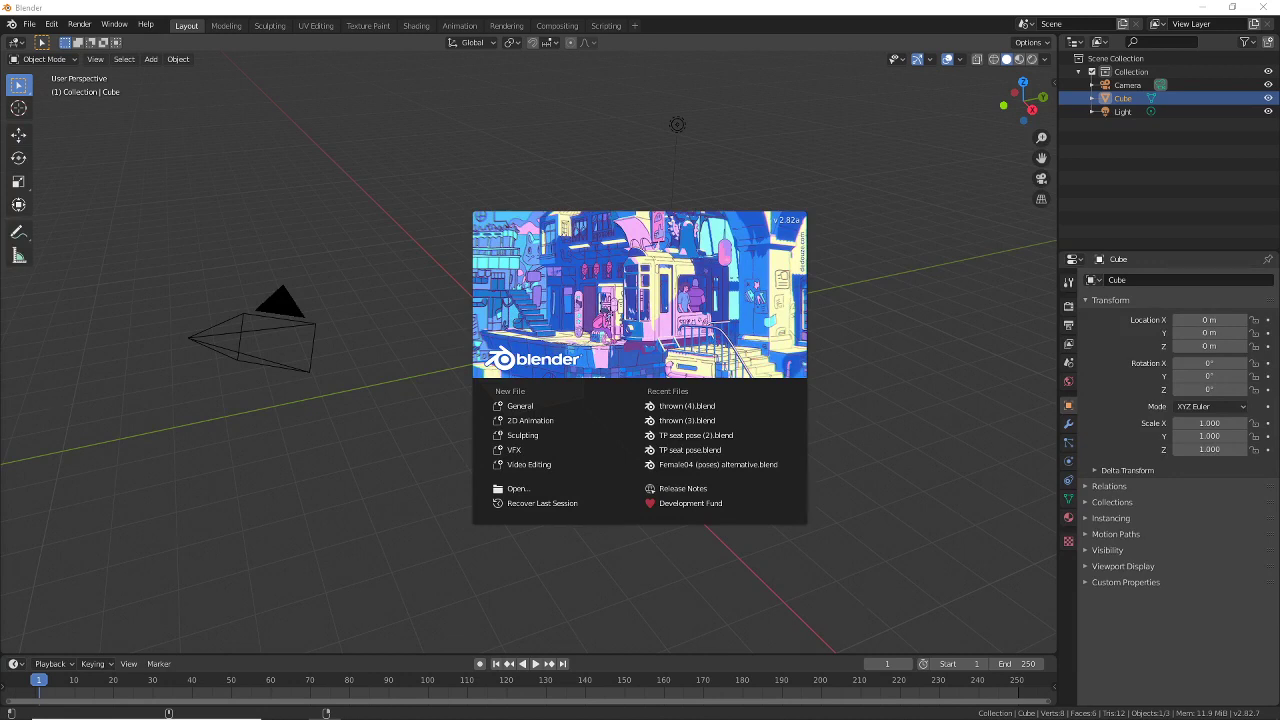
Step: Open bling pose (9).blend, play through its toilet roll animation and return the playhead to frame 1
drag(355, 428, 356, 418)
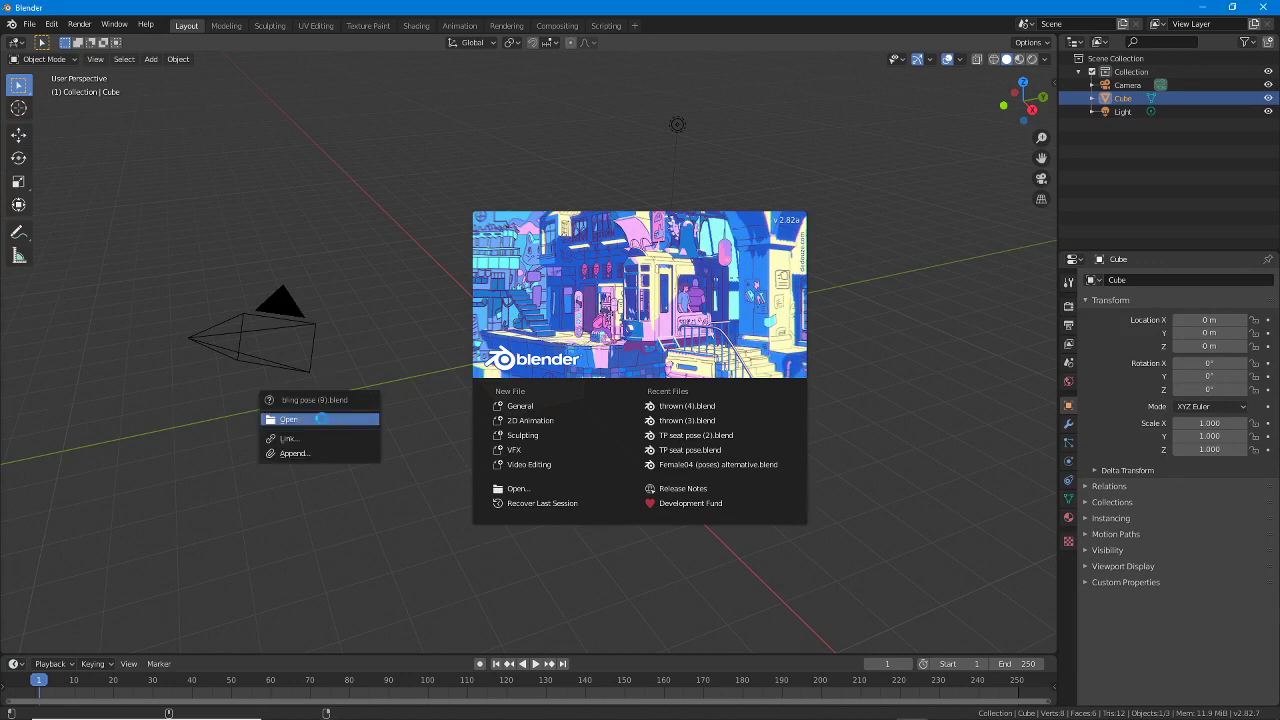
click(320, 418)
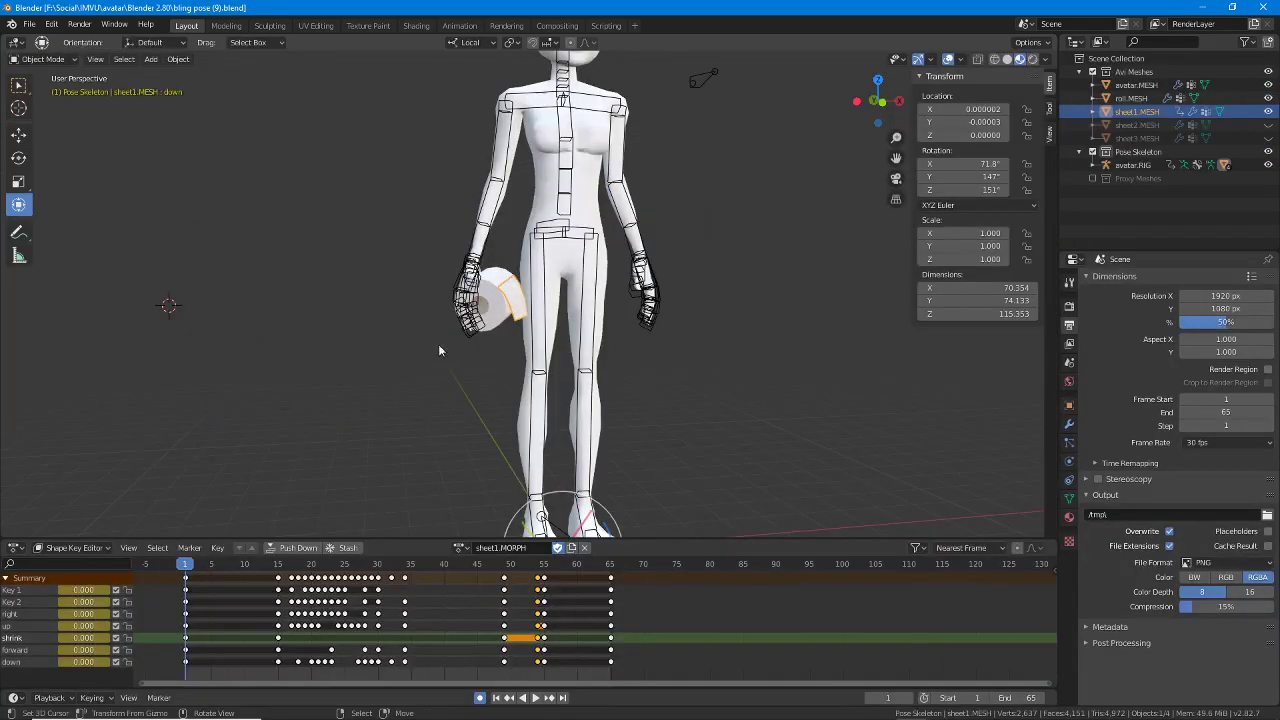
mouse_move(193, 569)
mouse_down()
mouse_move(624, 567)
mouse_move(185, 580)
mouse_up()
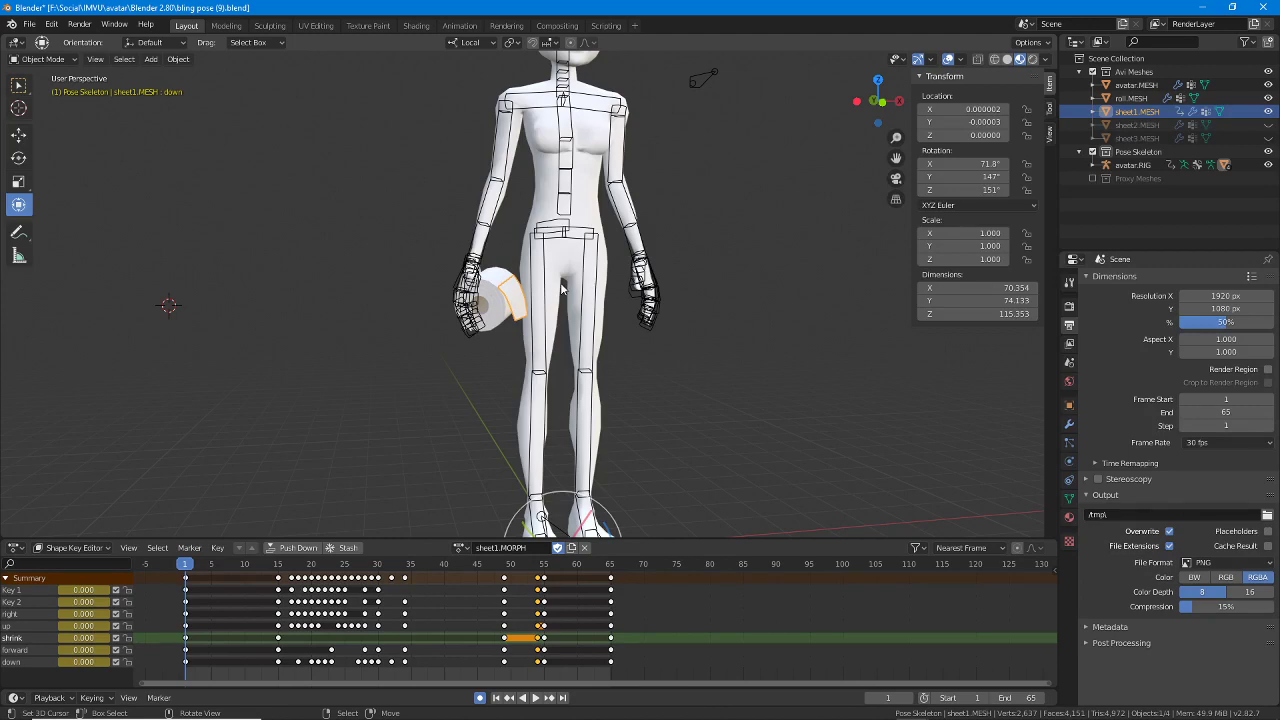
shift+middle_drag(602, 205, 564, 305)
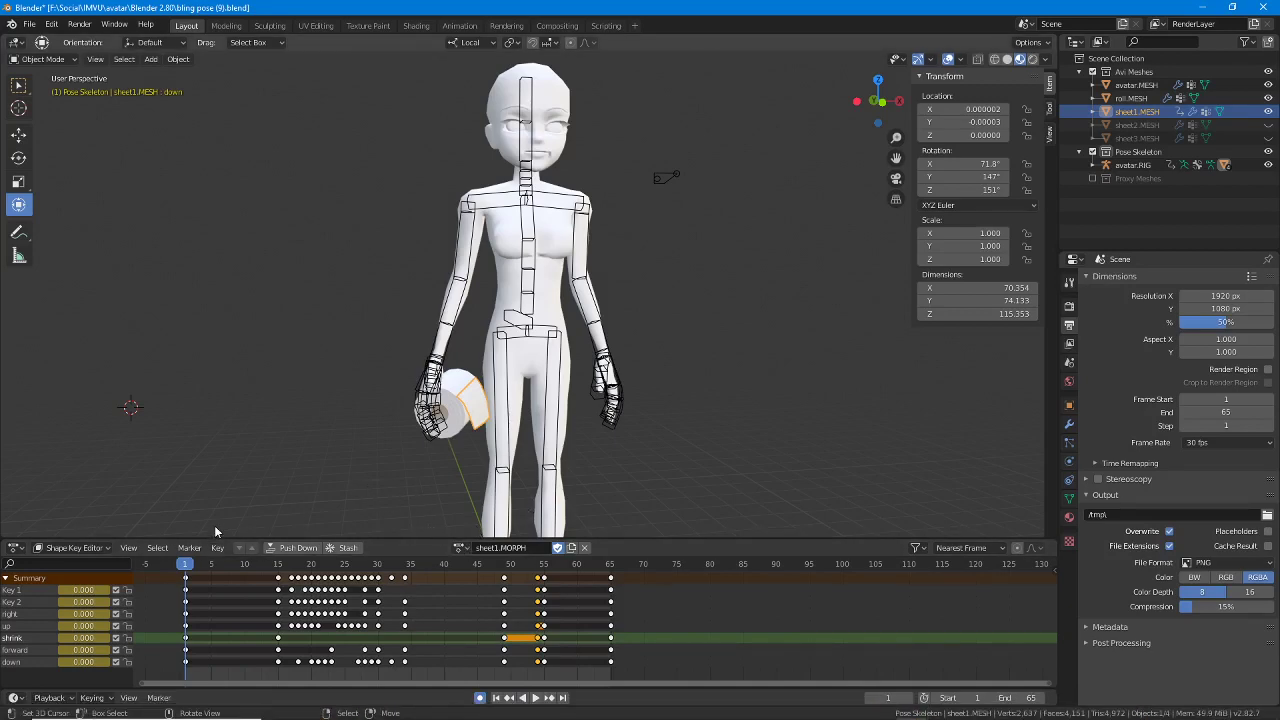
key(space)
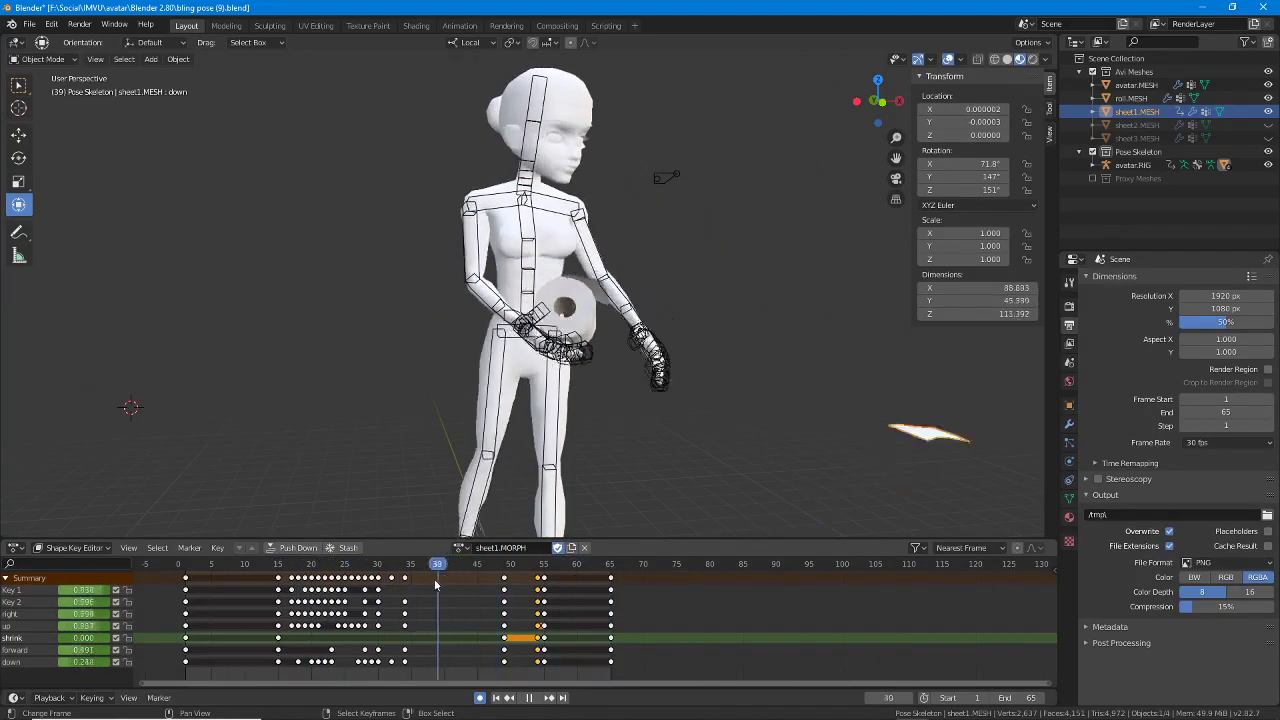
drag(434, 580, 186, 582)
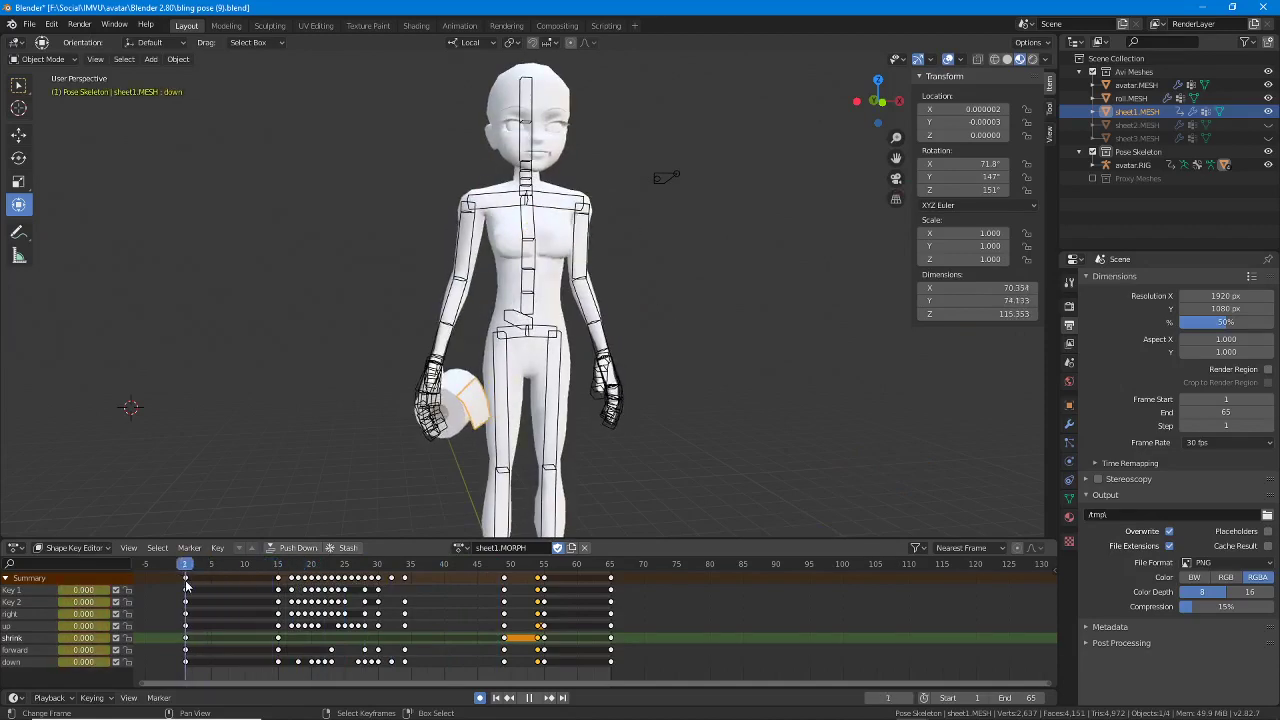
Step: Switch to IMVU, open the project TP bling fling (pose + sheet fling single).chkn and watch its cash action up close
click(857, 710)
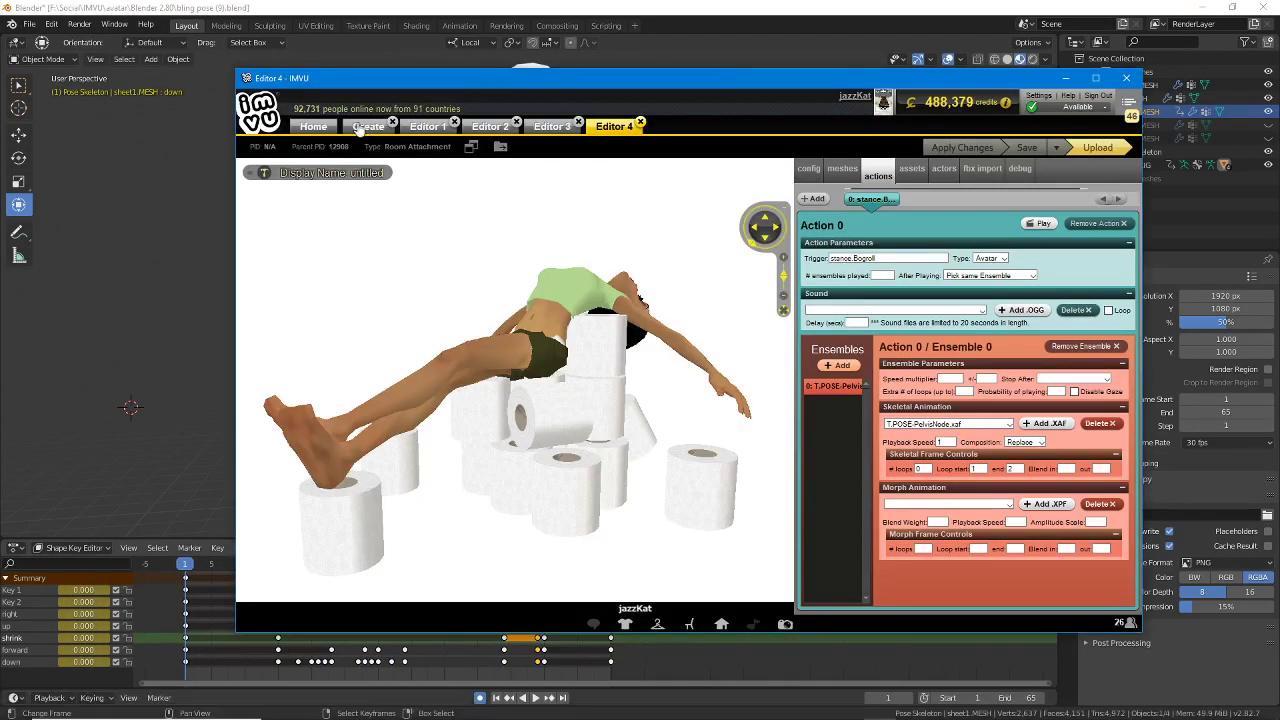
click(366, 127)
click(480, 362)
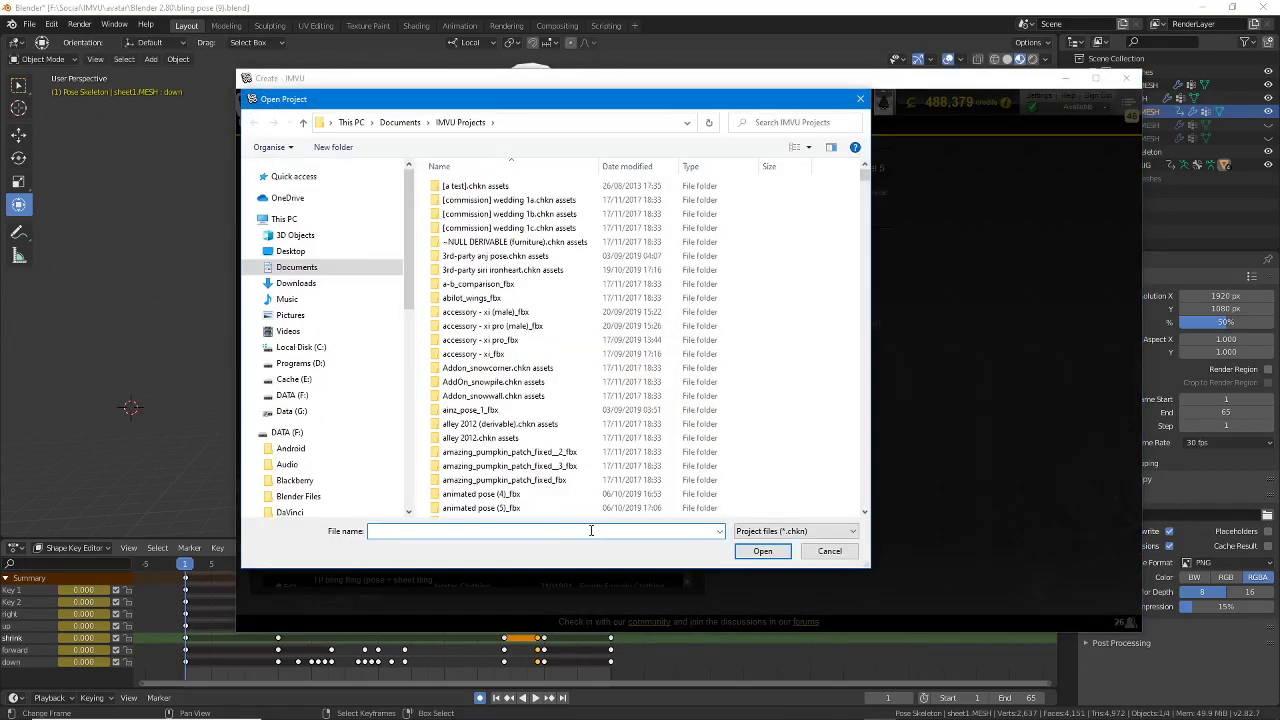
text(TP)
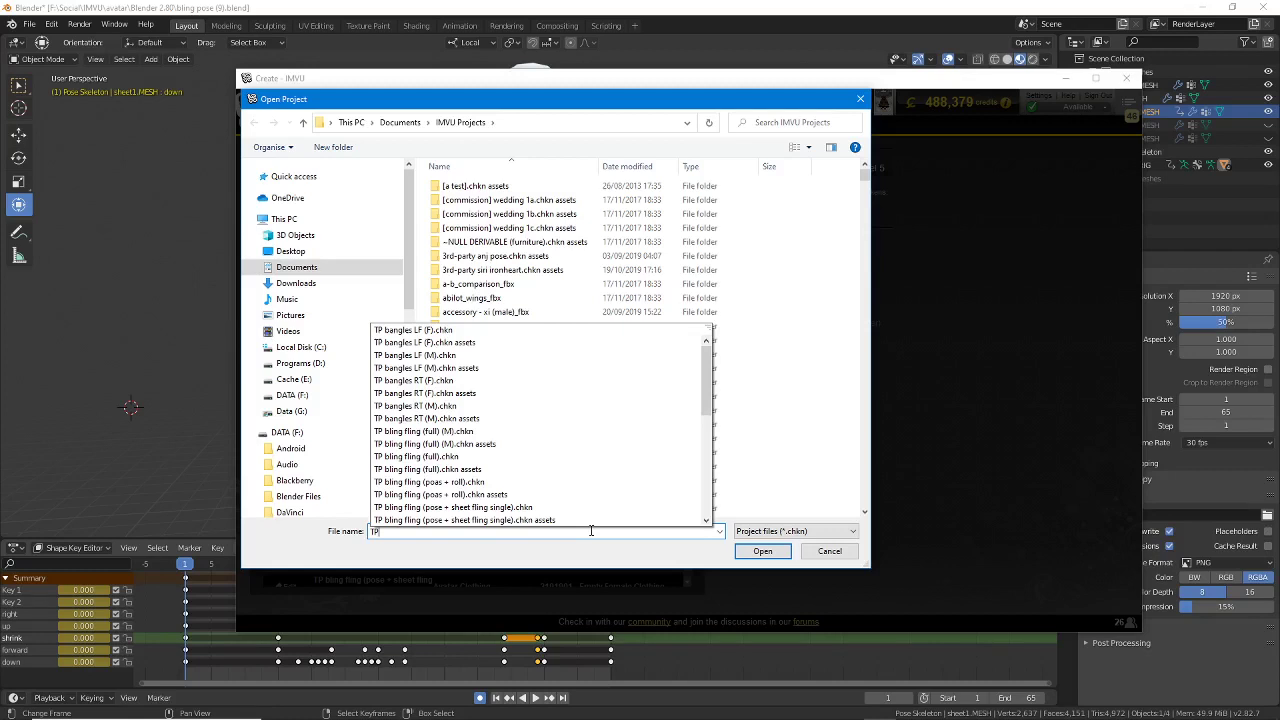
click(479, 508)
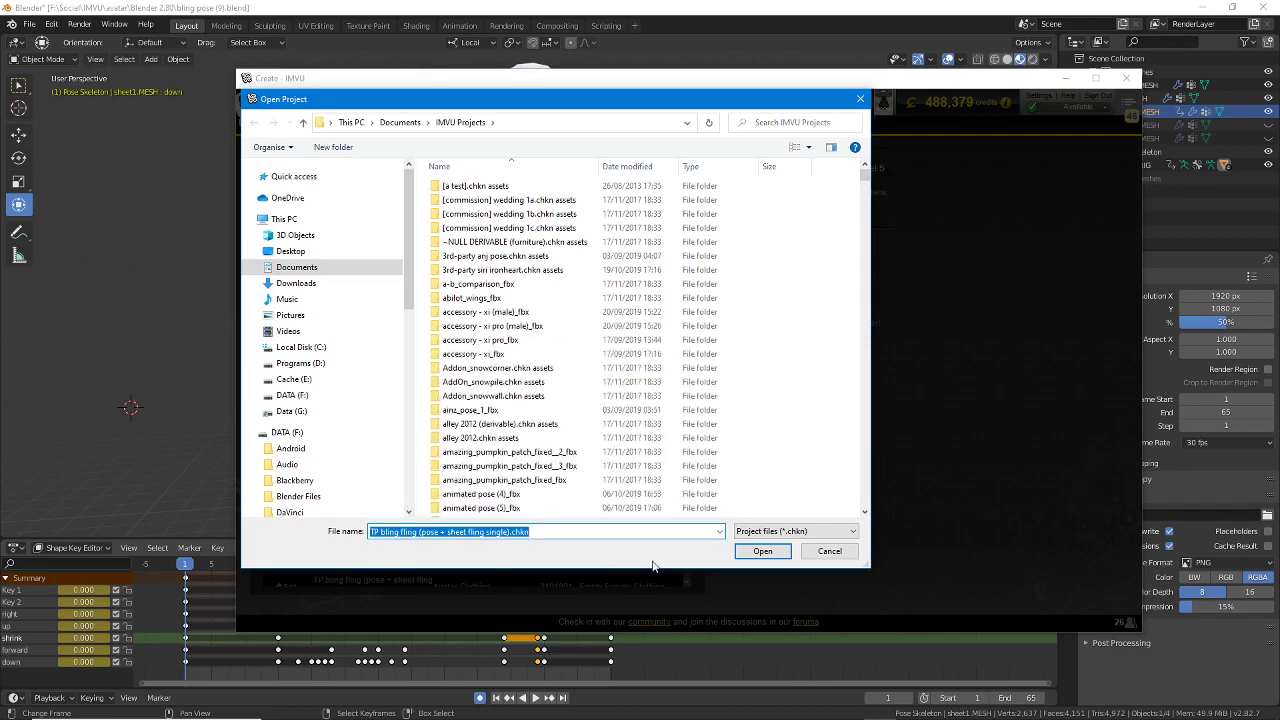
click(762, 552)
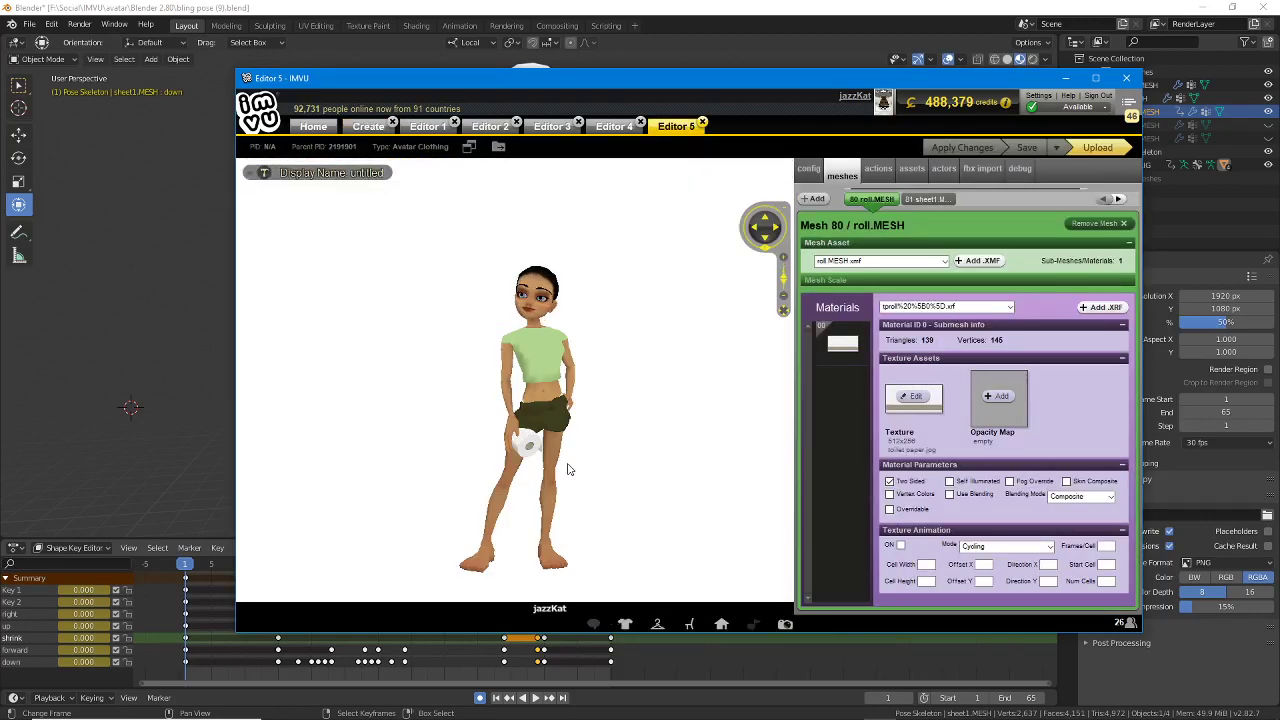
click(878, 170)
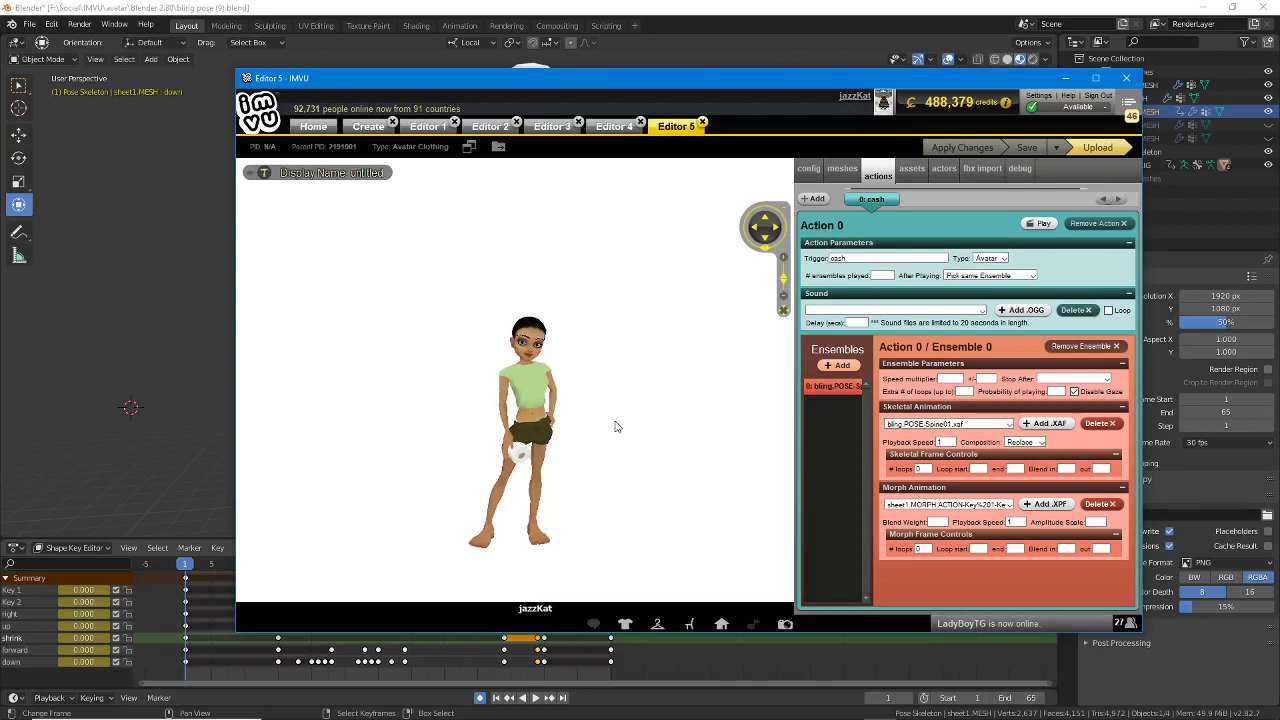
scroll(616, 427, up, 5)
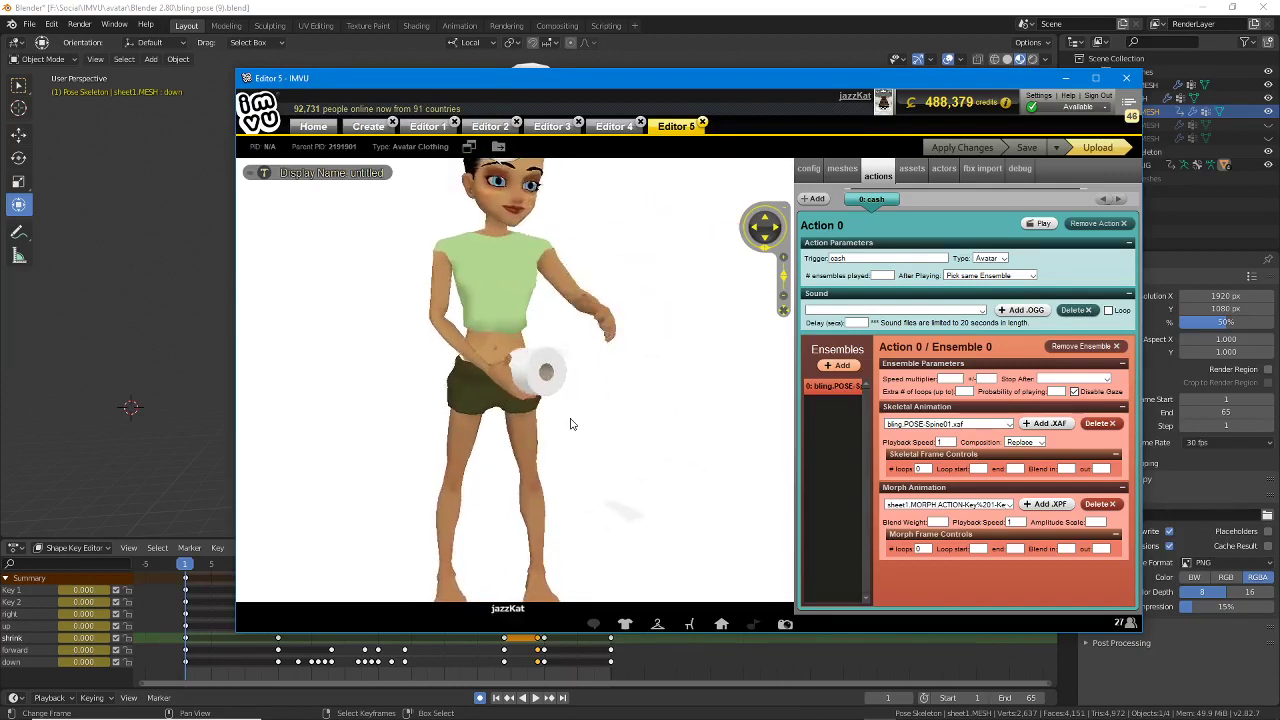
Step: Switch to Blender, put the avatar rig into Pose Mode, play the arm animation and return to frame 1
click(589, 66)
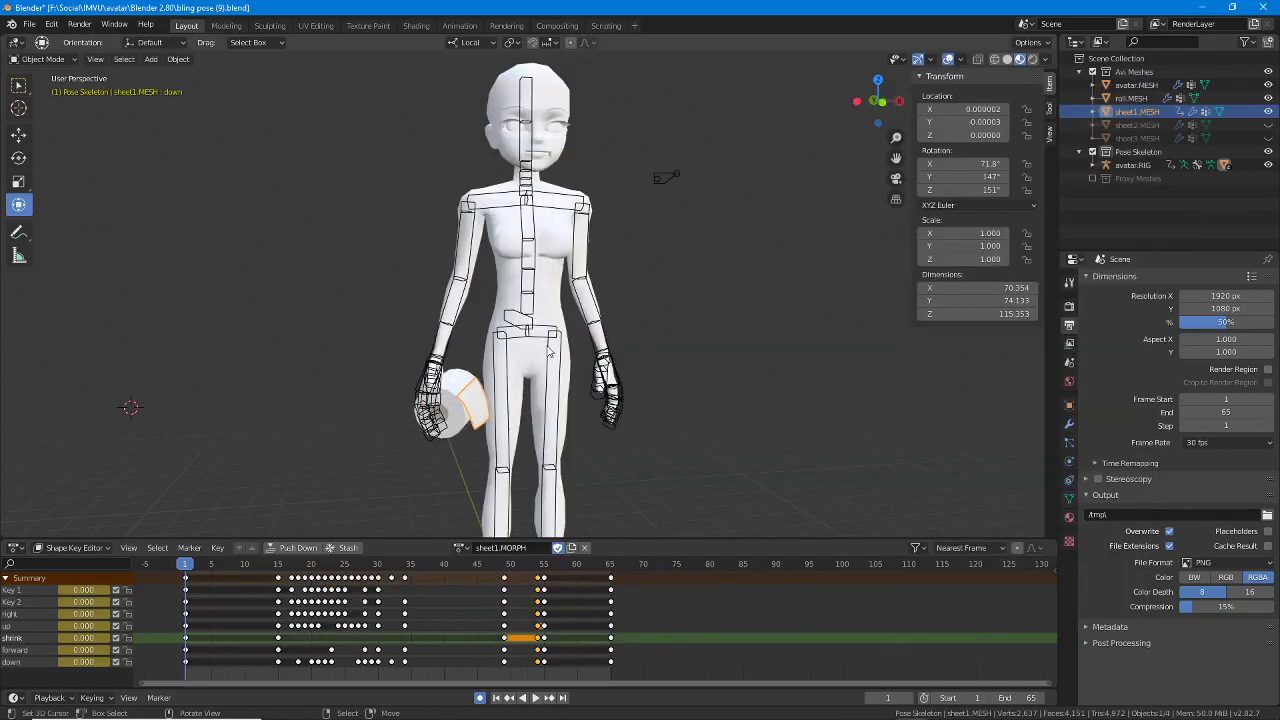
click(562, 352)
middle_drag(552, 372, 456, 362)
key(ctrl+Tab)
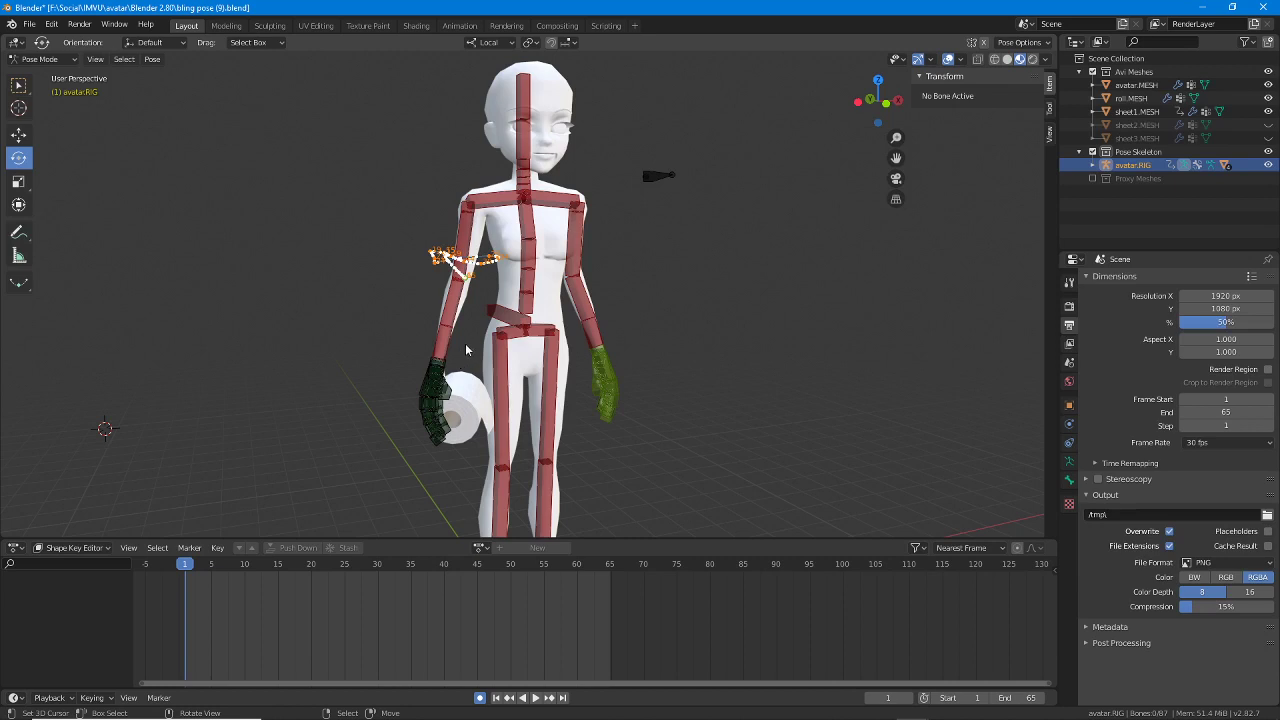
mouse_move(466, 350)
middle_down()
mouse_move(545, 355)
mouse_move(466, 351)
middle_up()
key(space)
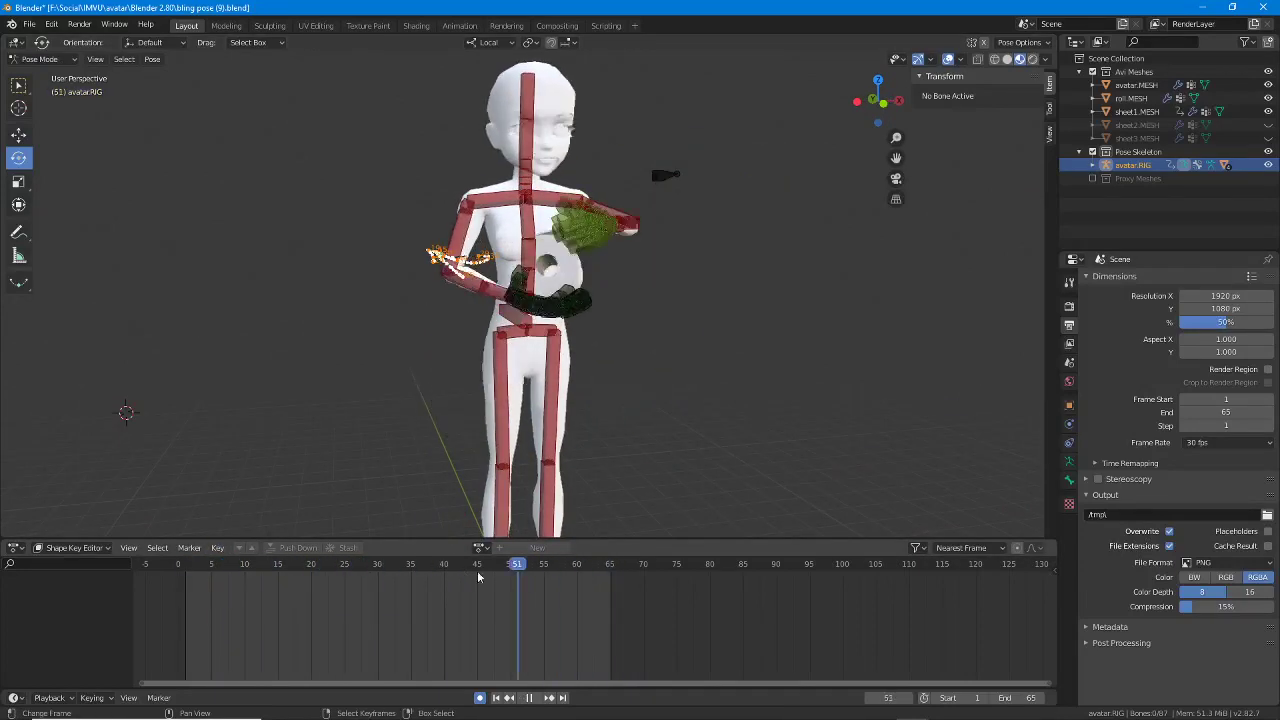
drag(477, 570, 188, 585)
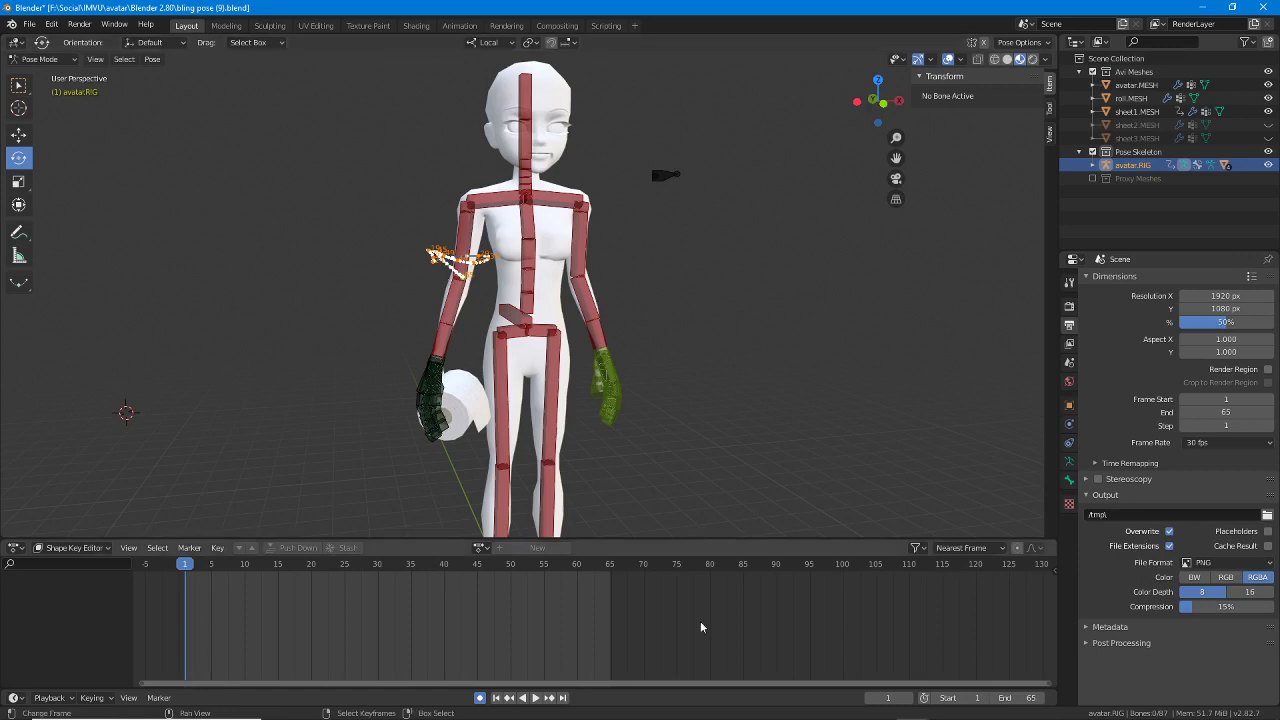
Step: Switch to IMVU and examine the avatar's pose on the toilet roll seat from a slightly different angle
click(872, 708)
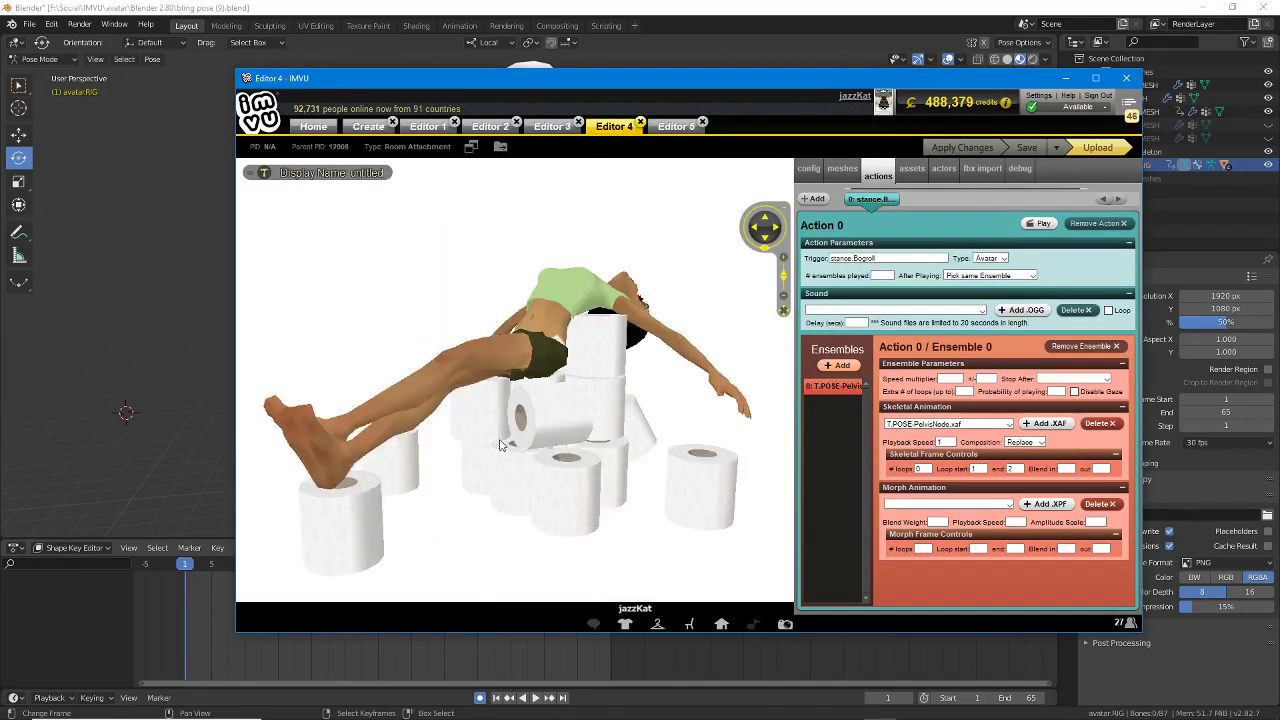
drag(590, 466, 444, 478)
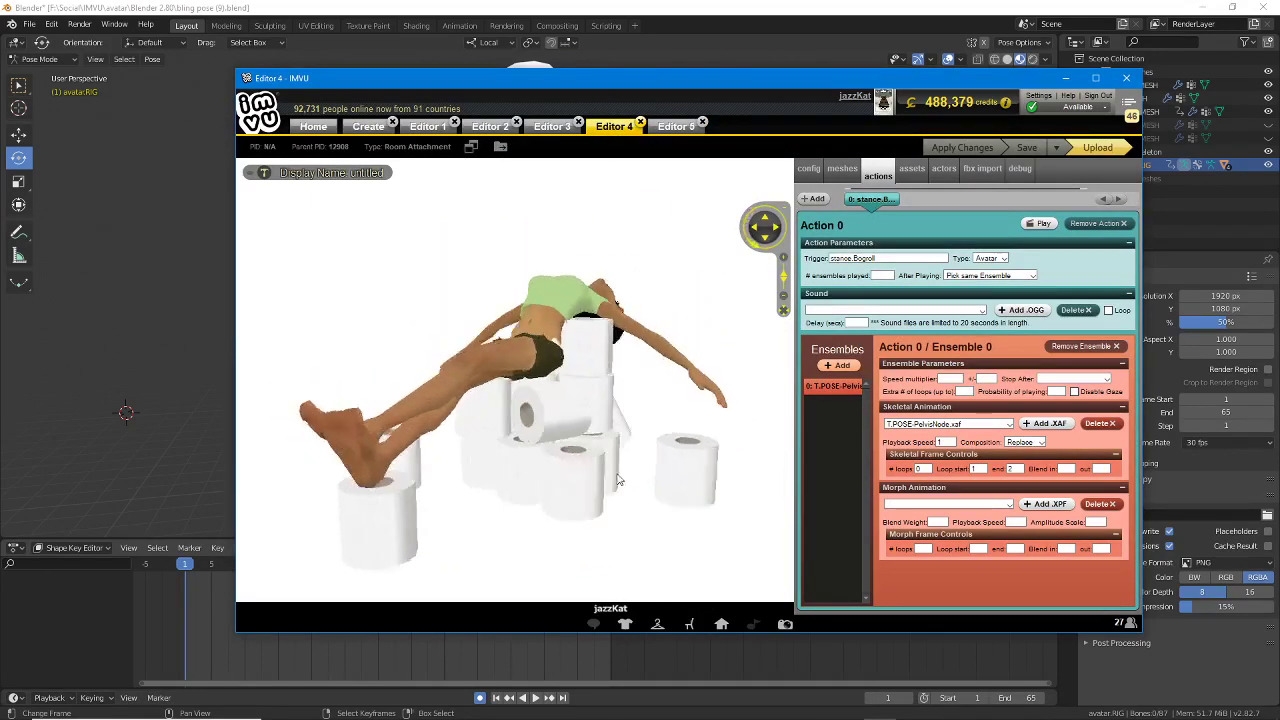
click(507, 18)
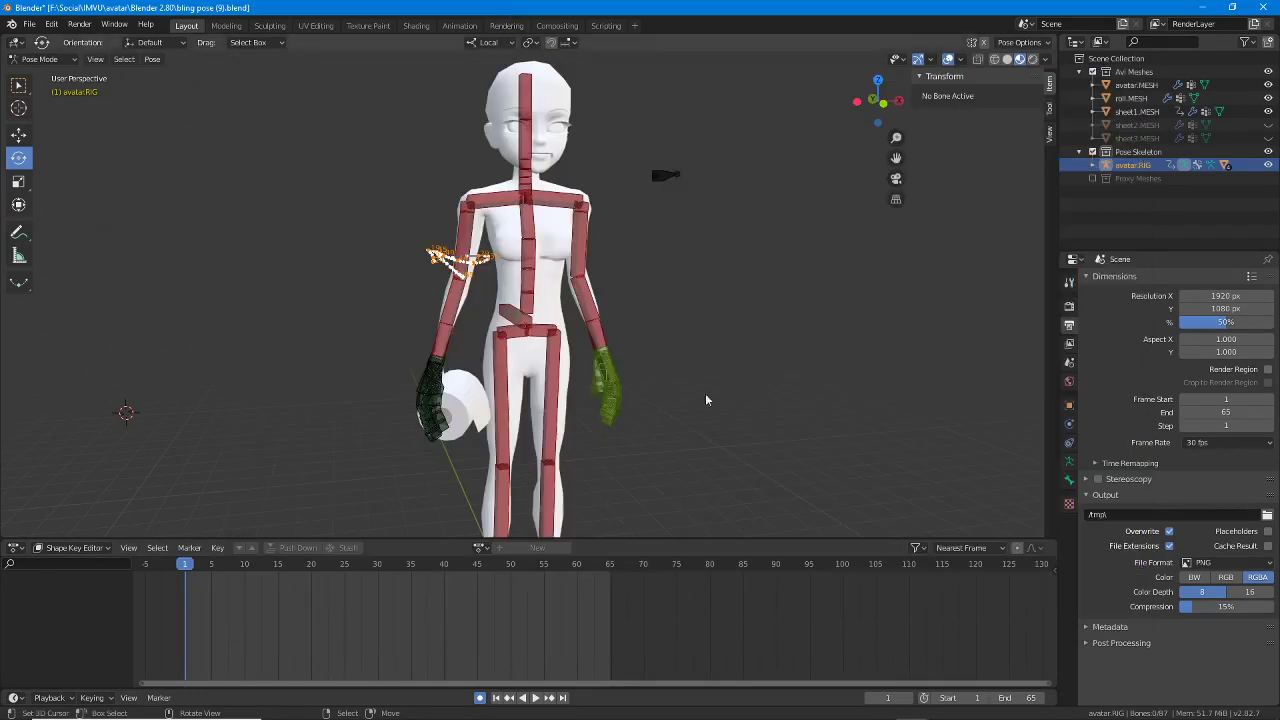
Step: Switch to the TP seat pose (2) Blender window, put the avatar rig into Pose Mode and deselect its neck bone
mouse_move(913, 707)
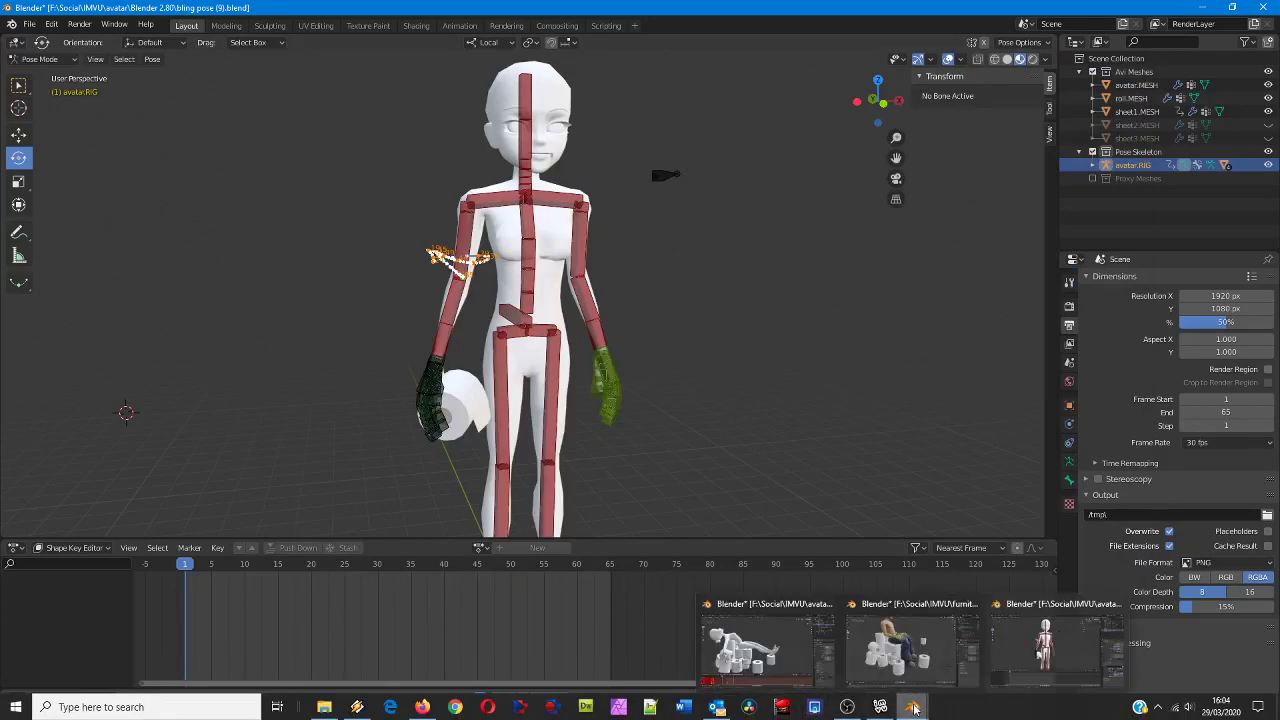
click(765, 645)
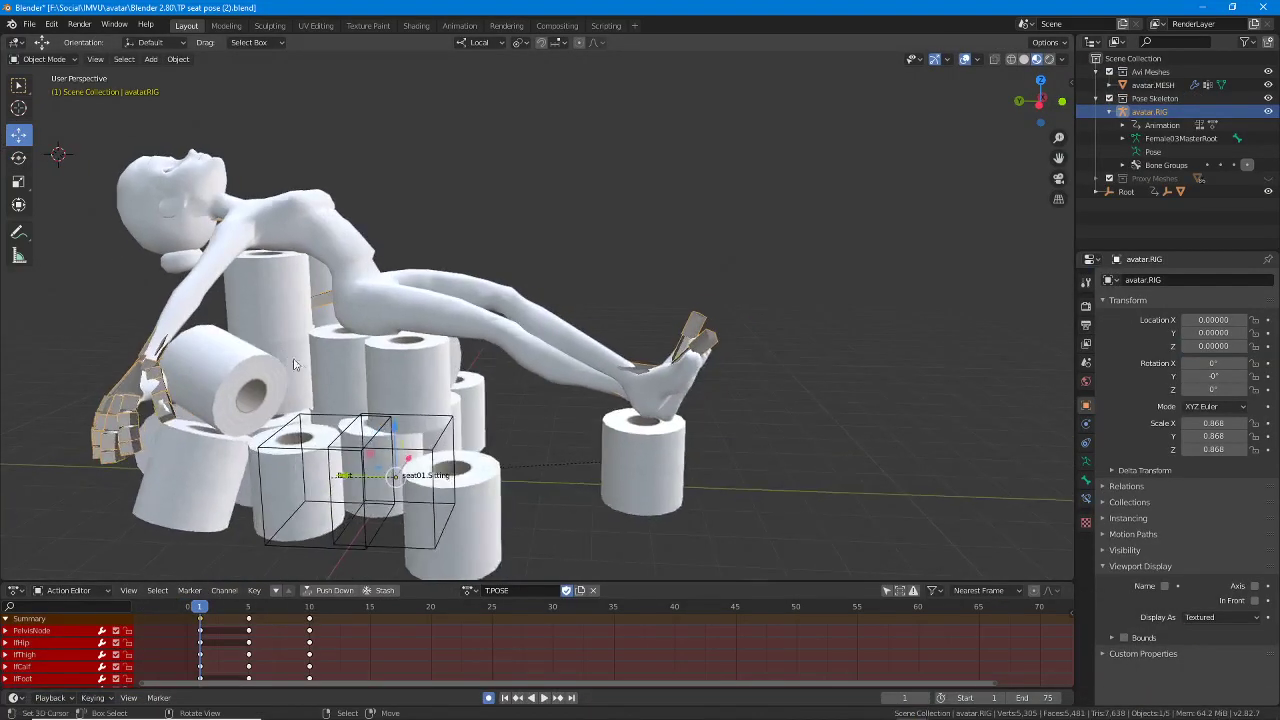
middle_drag(290, 356, 338, 356)
key(ctrl+Tab)
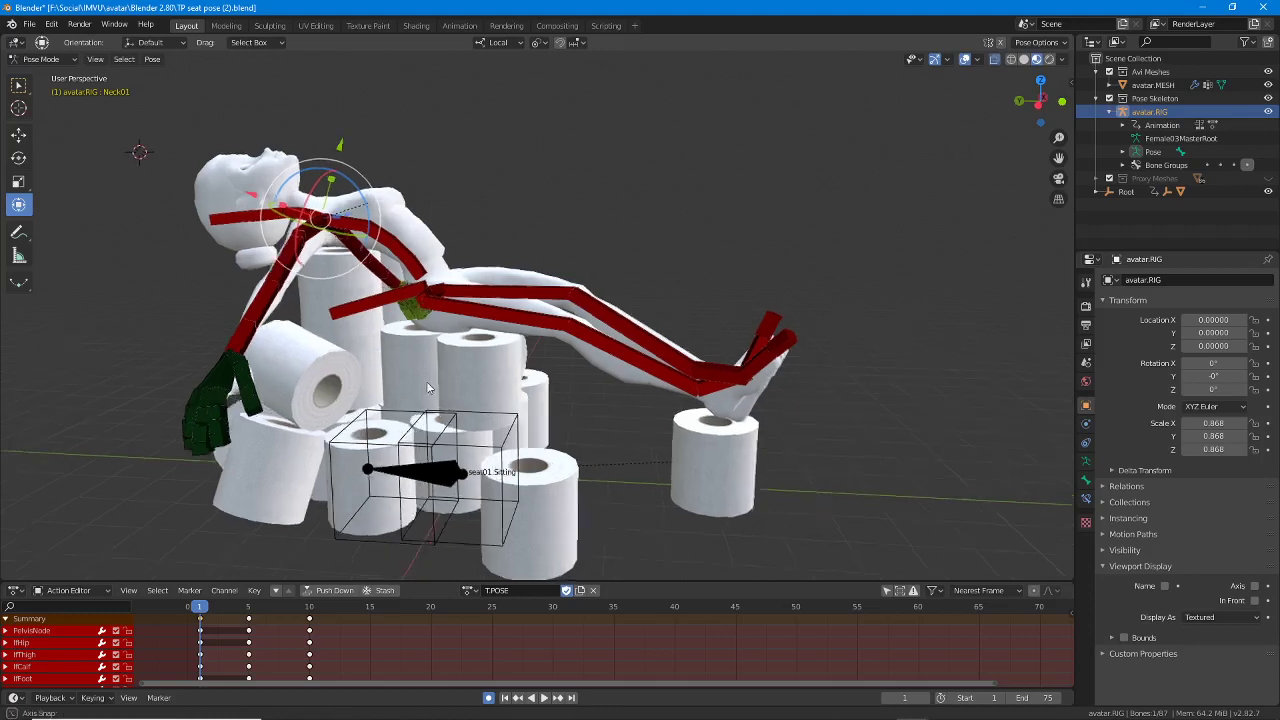
middle_drag(426, 381, 408, 383)
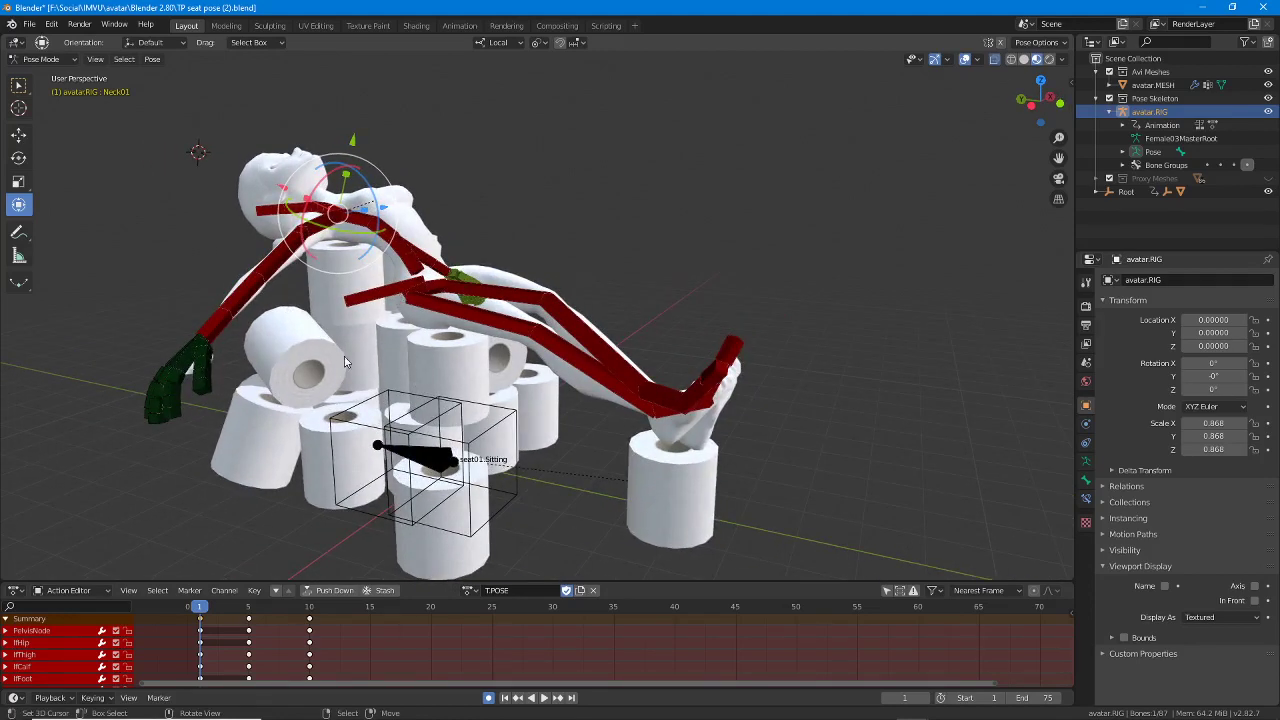
shift+middle_drag(348, 364, 418, 361)
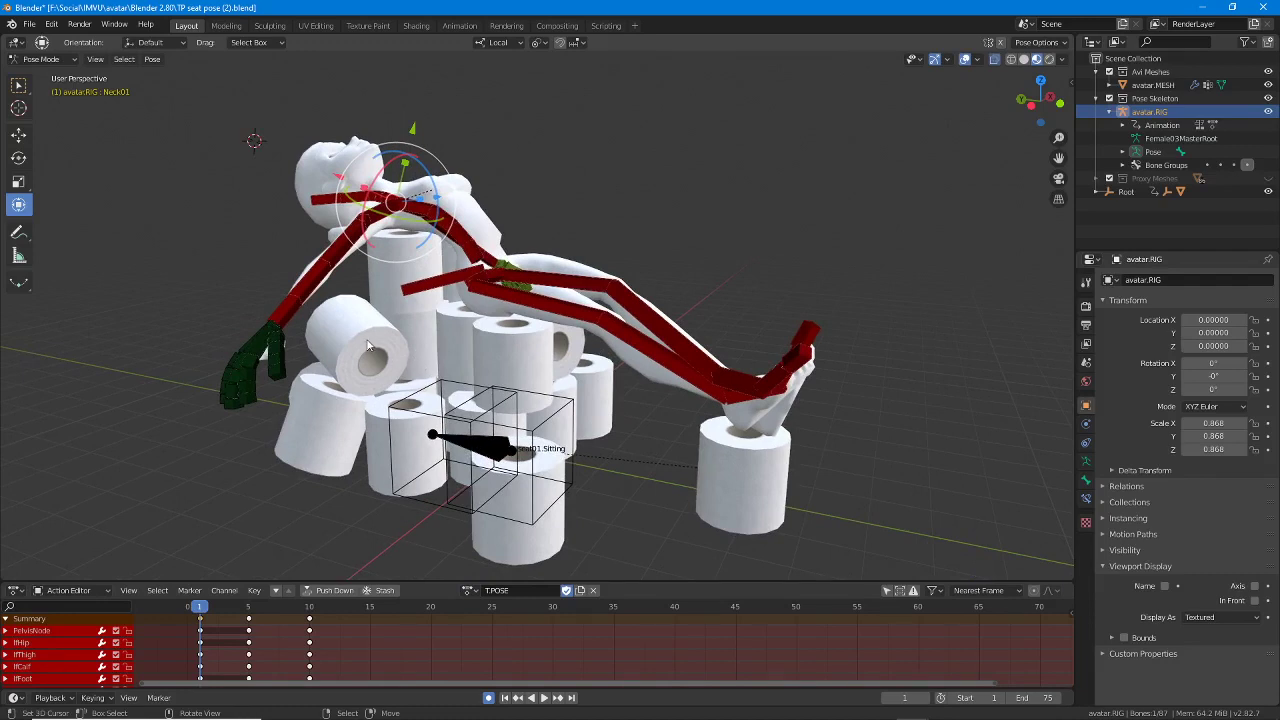
click(373, 362)
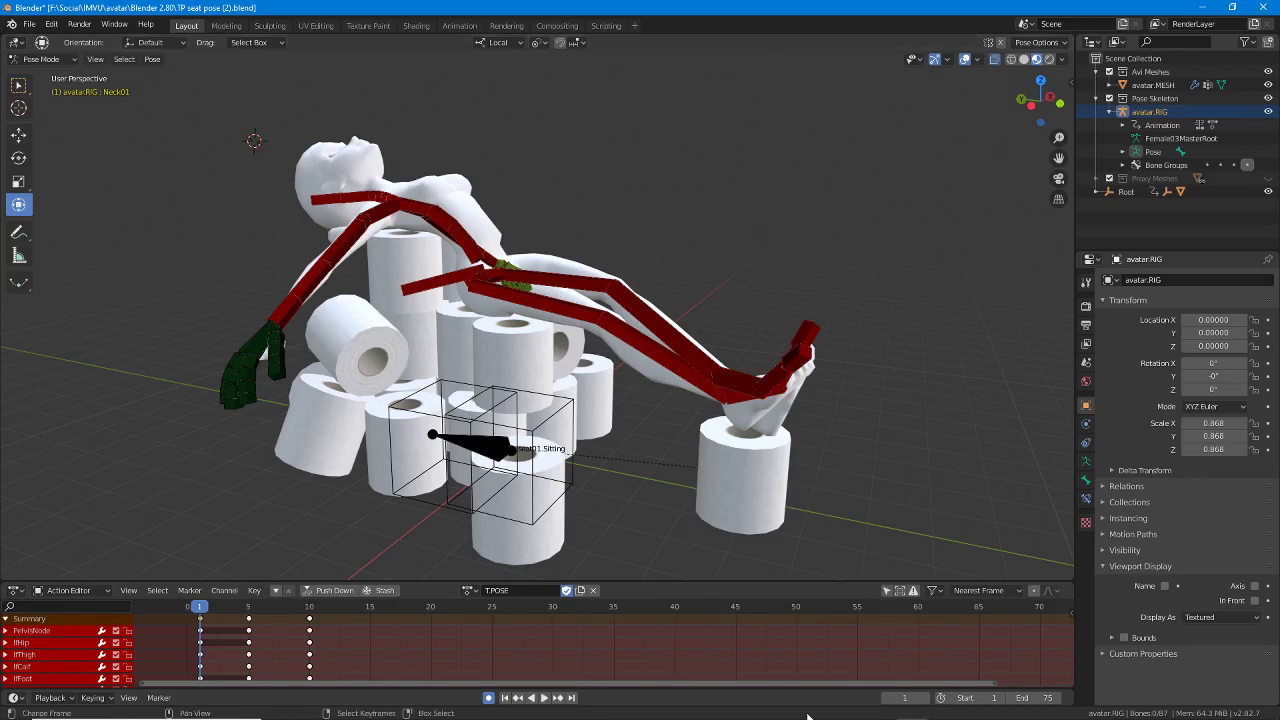
Step: Switch to the bling pose (9) Blender window, select the lfWrist bone and compare the rig in Object Mode and Pose Mode
mouse_move(818, 719)
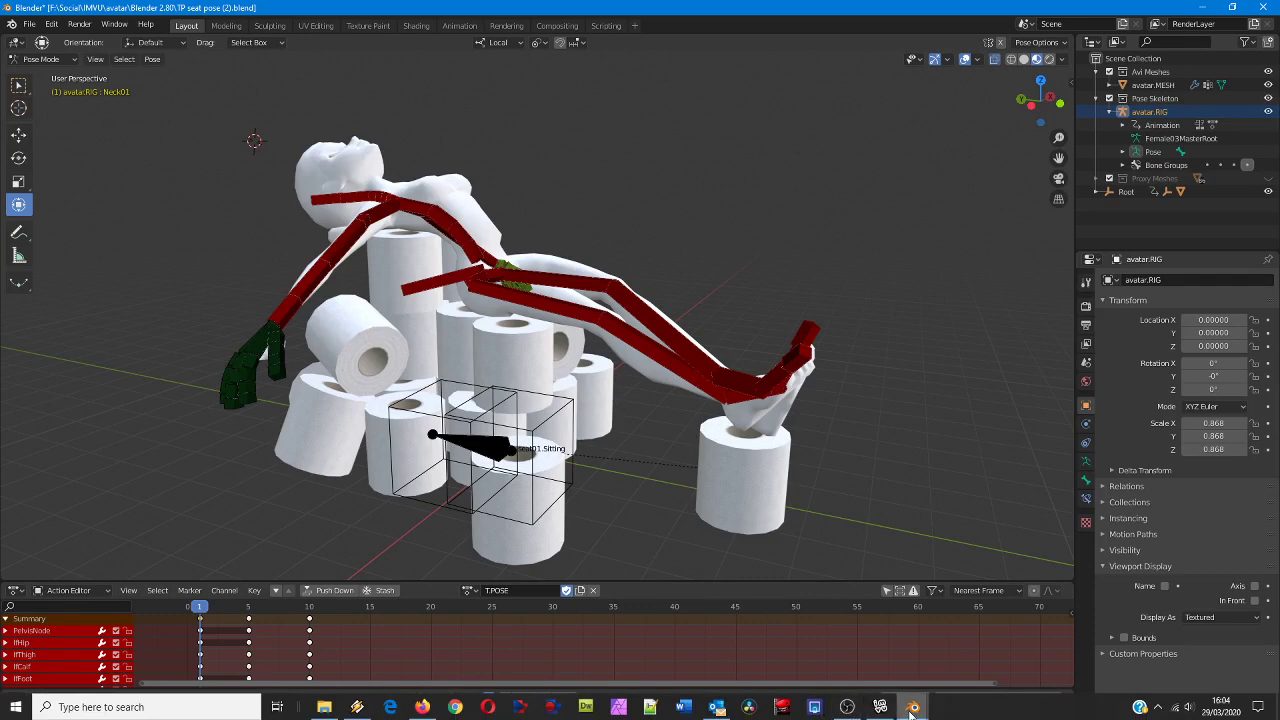
mouse_move(911, 711)
click(1050, 645)
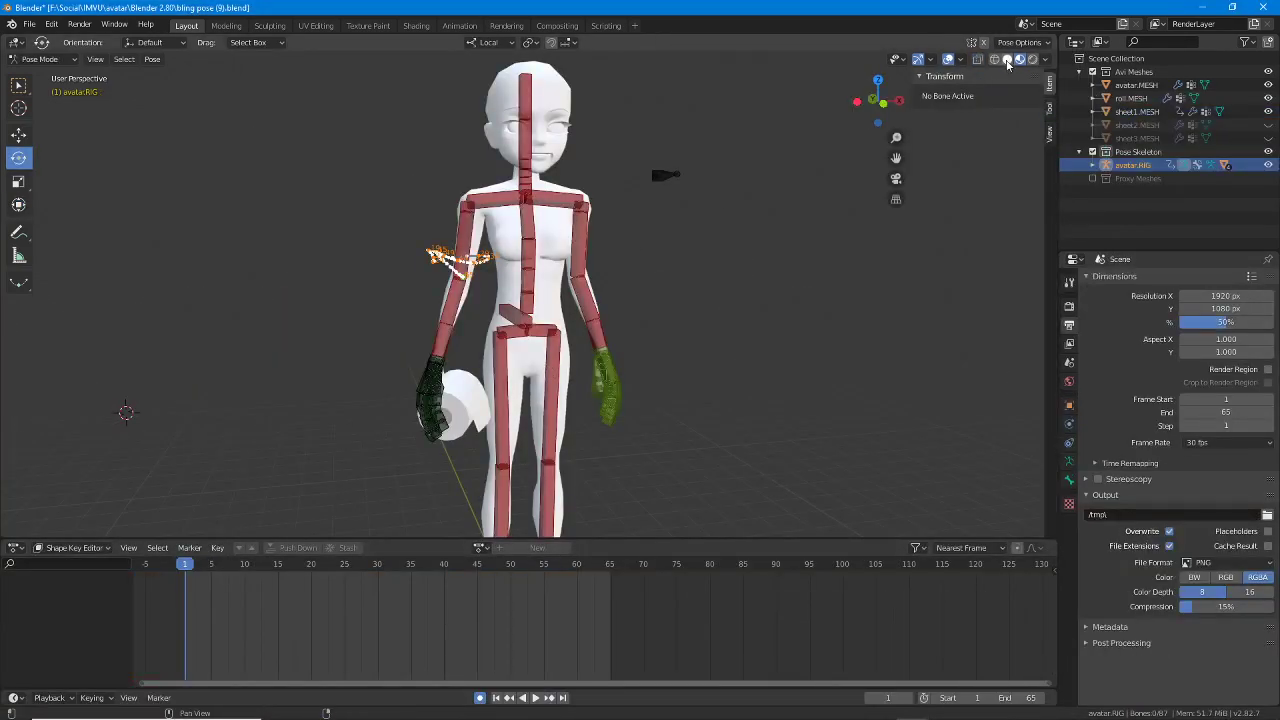
middle_drag(534, 353, 585, 340)
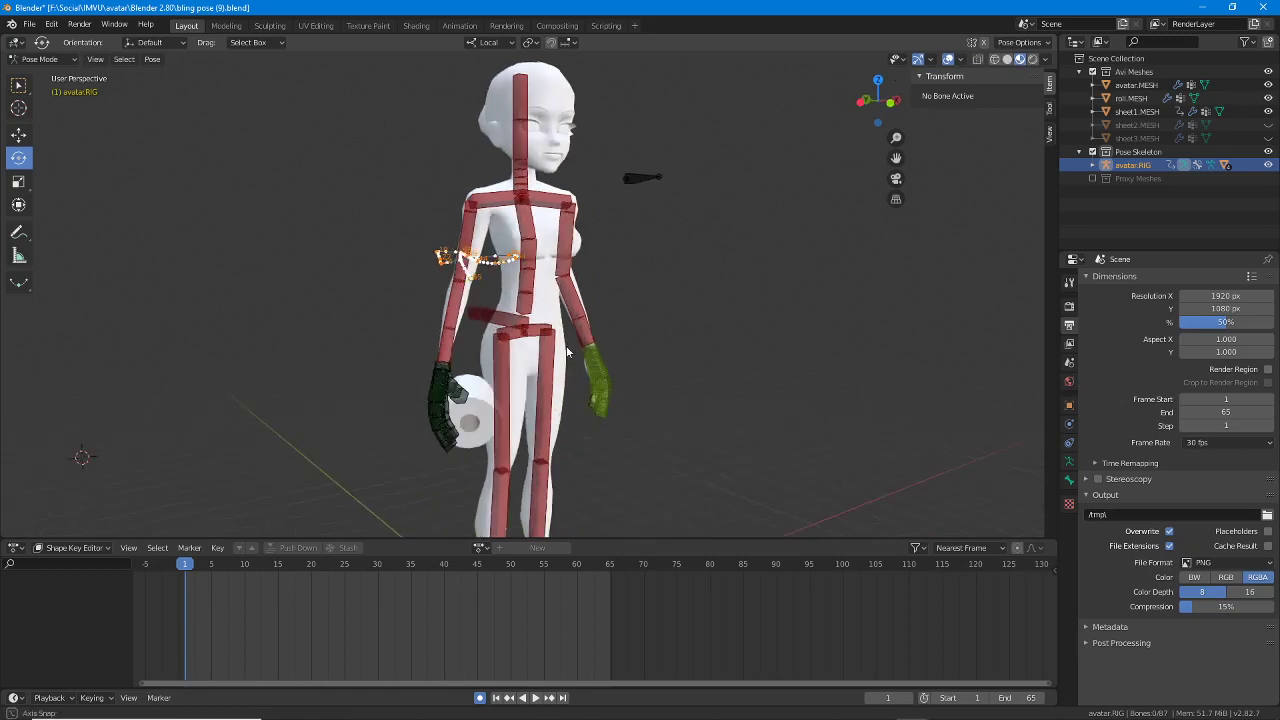
click(586, 340)
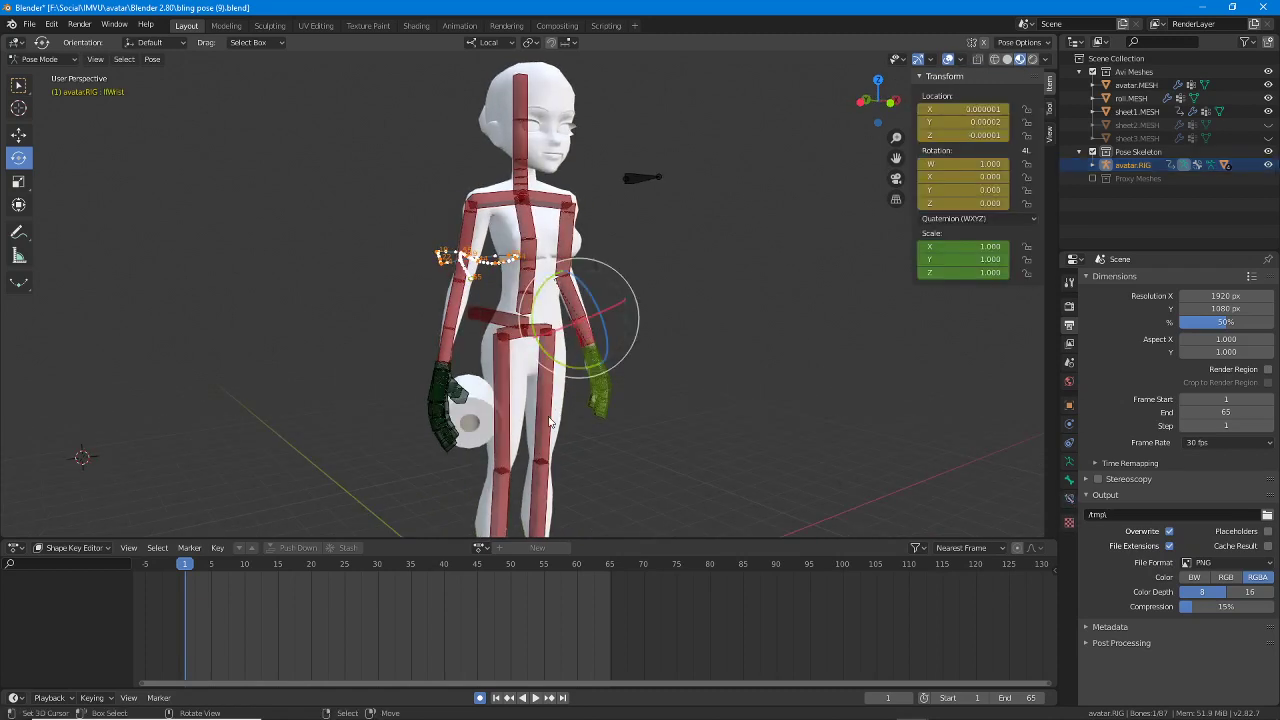
key(ctrl+Tab)
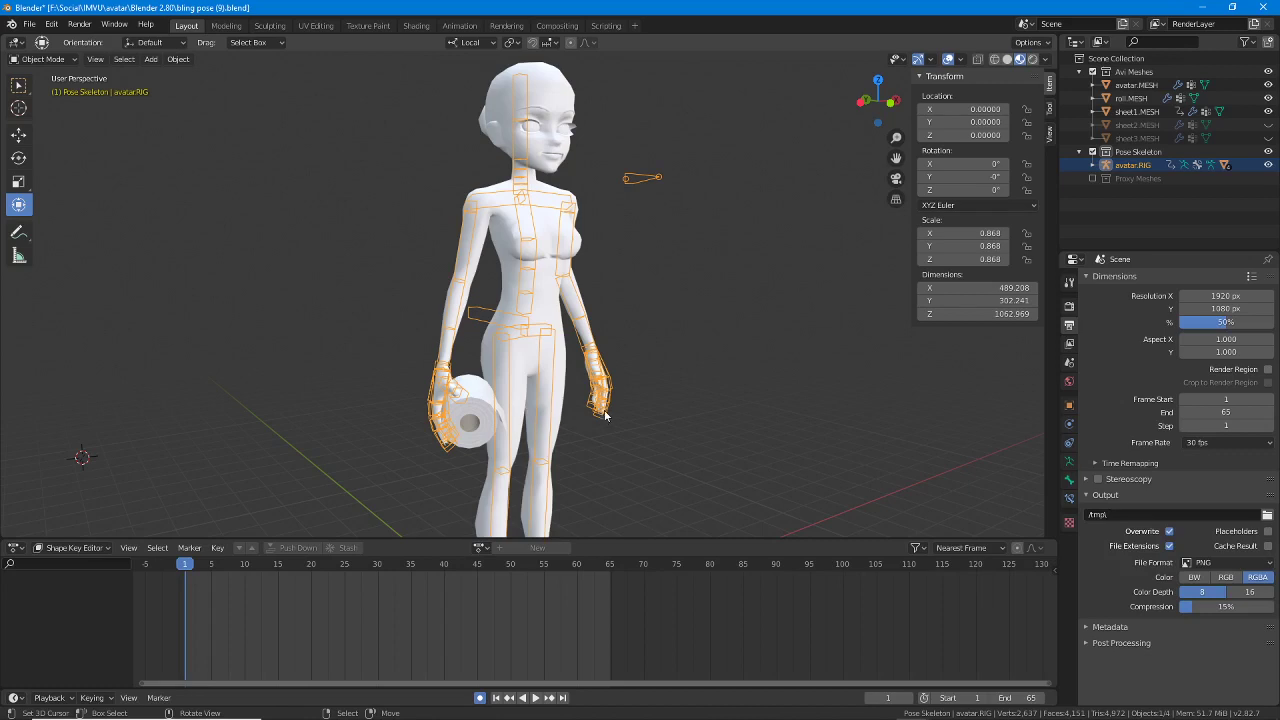
key(ctrl+Tab)
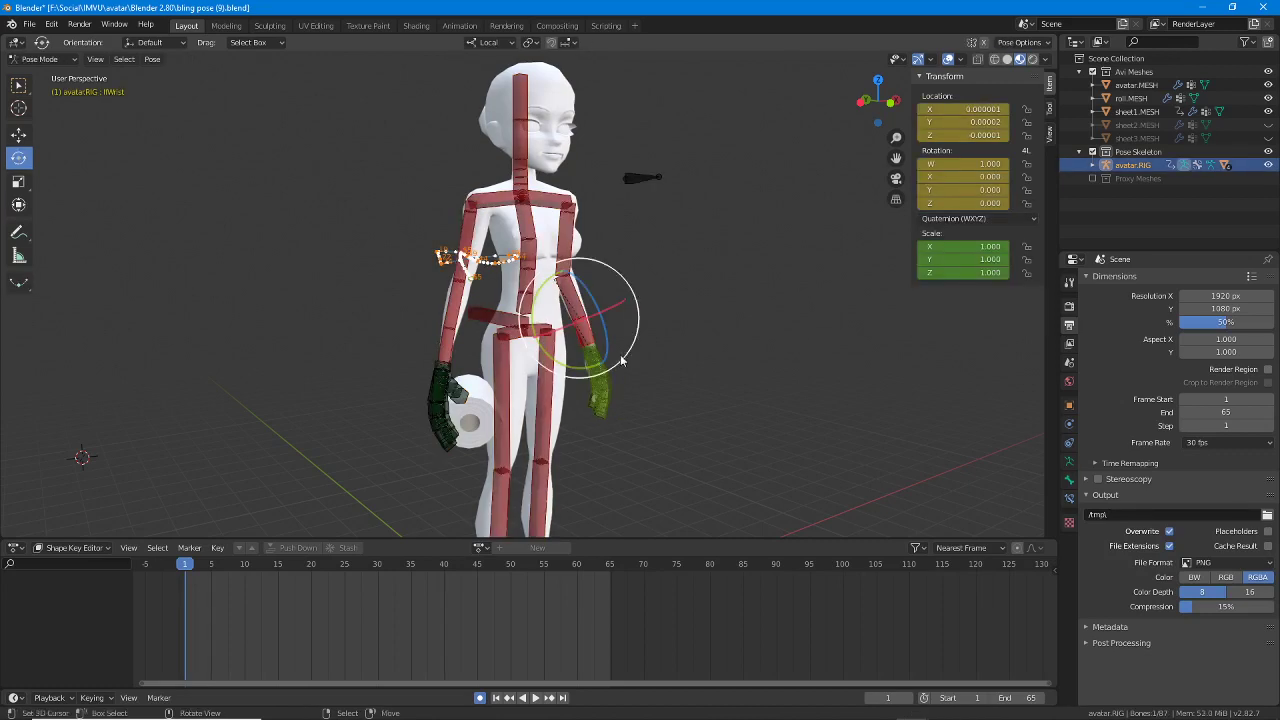
Step: Compare the posed avatar in wireframe, solid and Material Preview shading, and view it from the other side
click(994, 60)
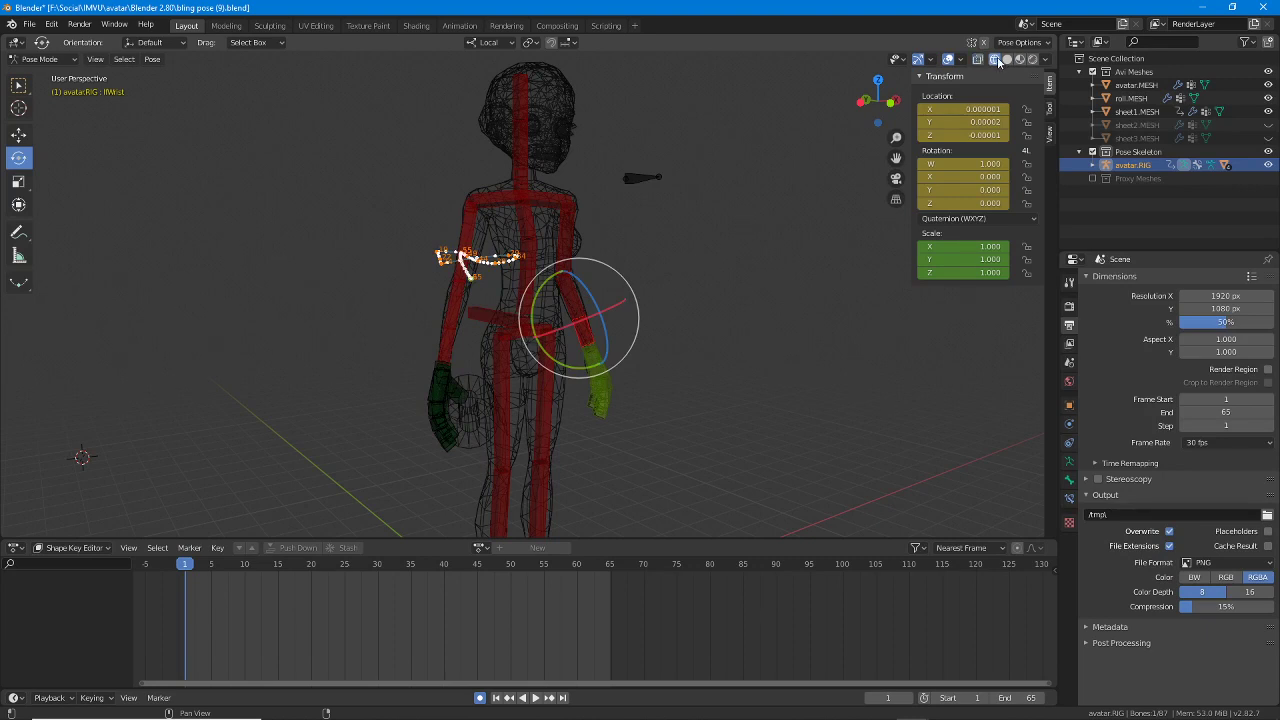
click(1007, 60)
click(1020, 60)
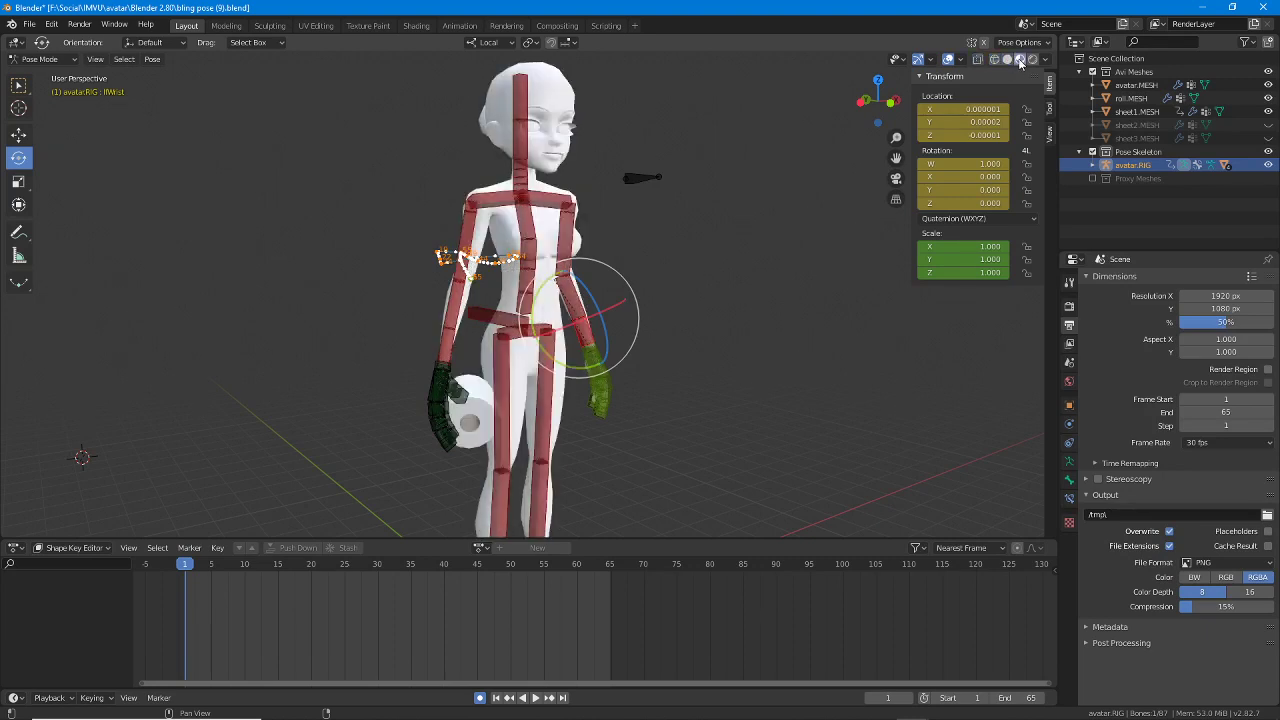
middle_drag(795, 167, 560, 320)
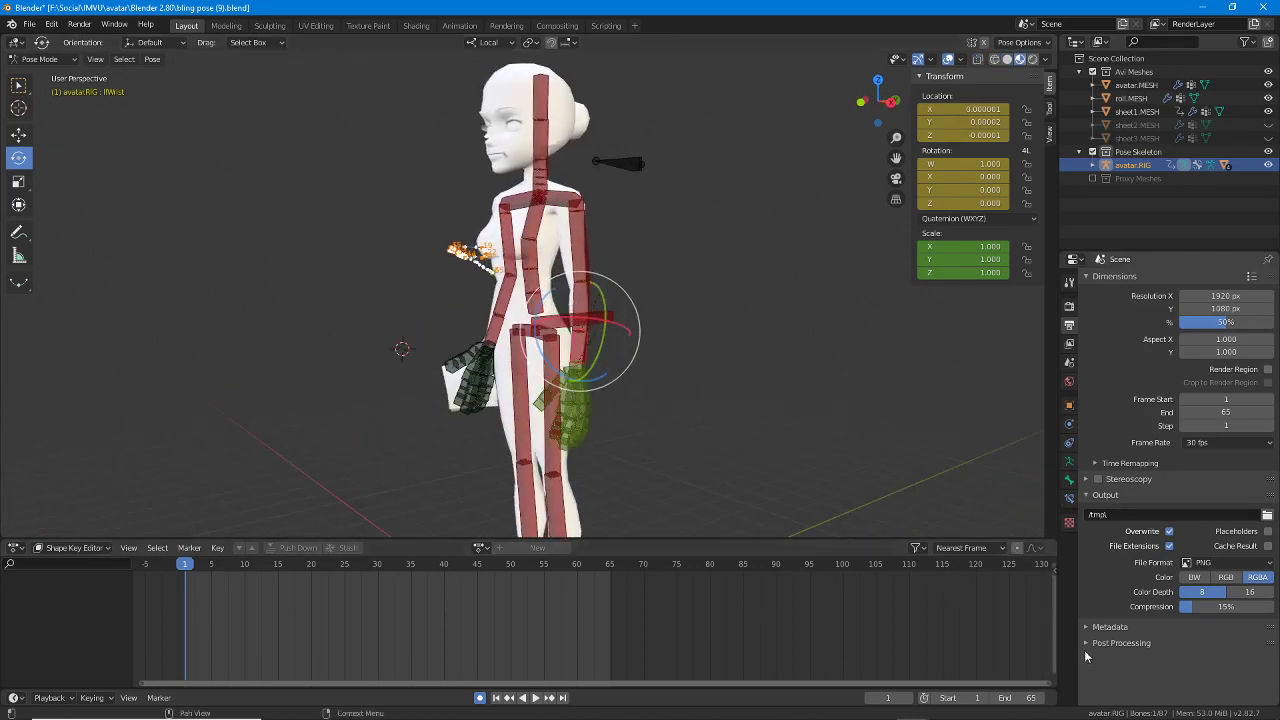
Step: Compare the avatar rig with In Front turned off and on in its object viewport display settings
click(1069, 482)
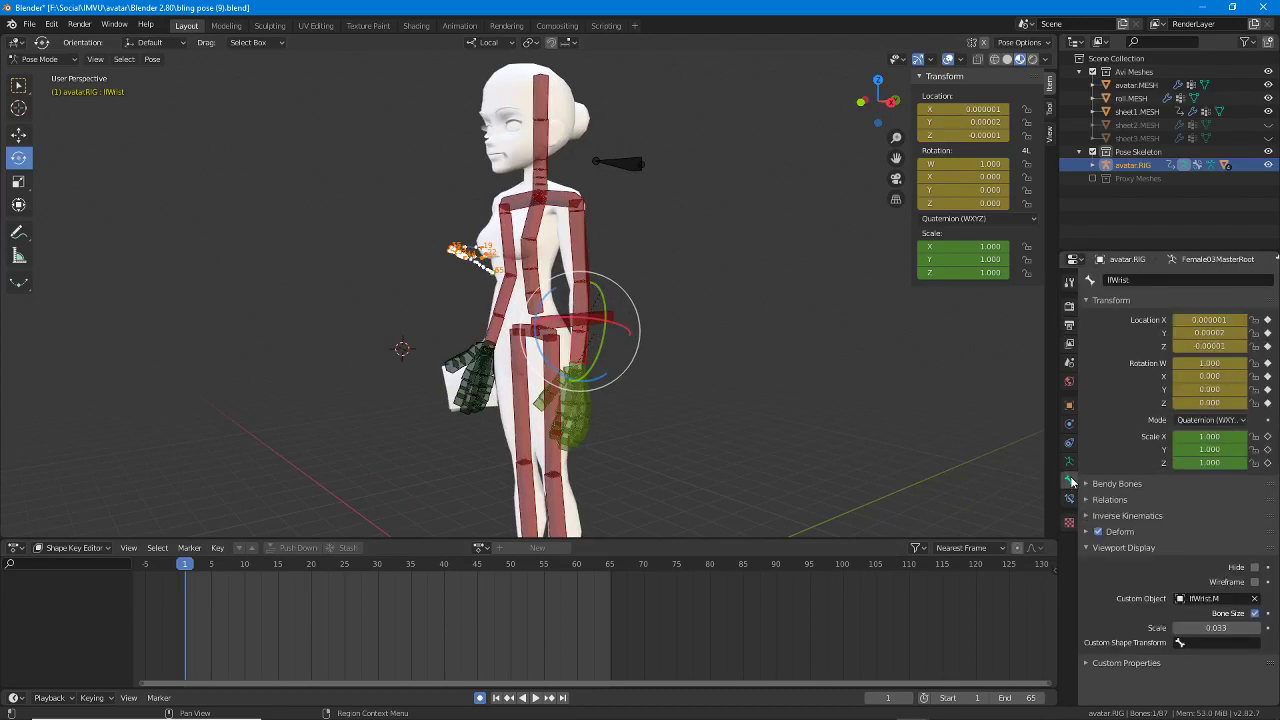
click(1069, 405)
scroll(1152, 591, down, 2)
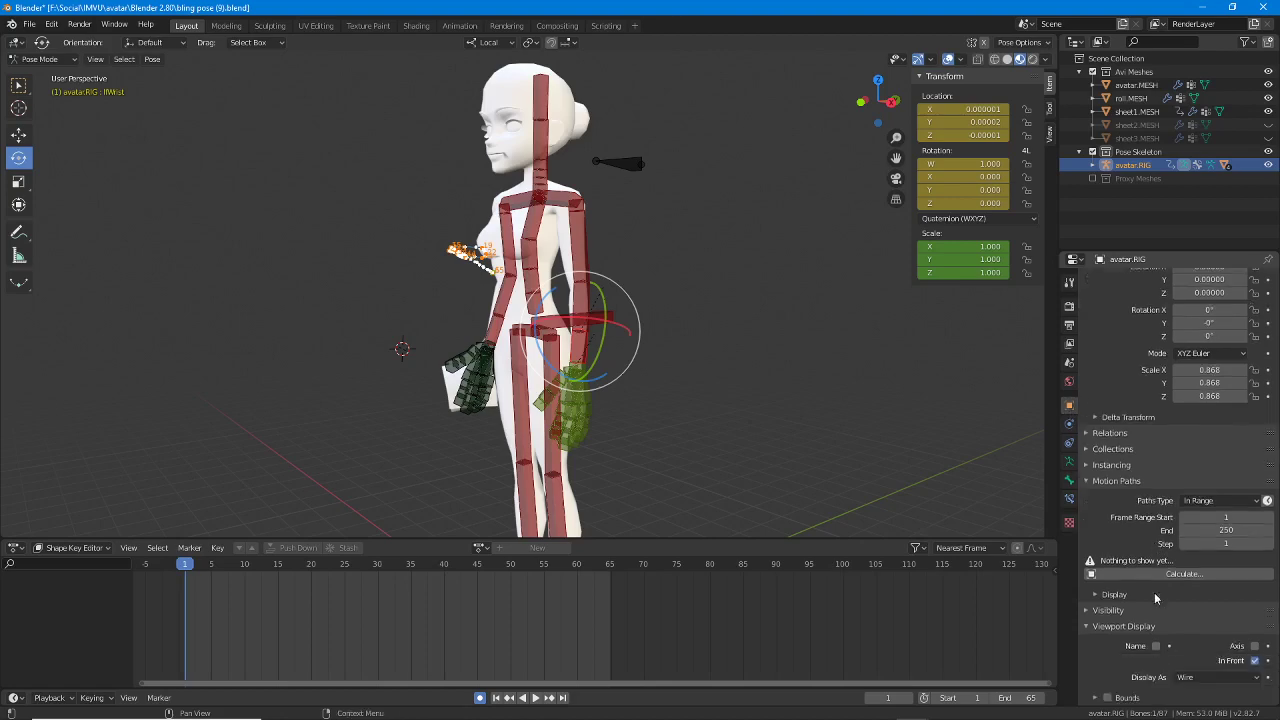
click(1256, 646)
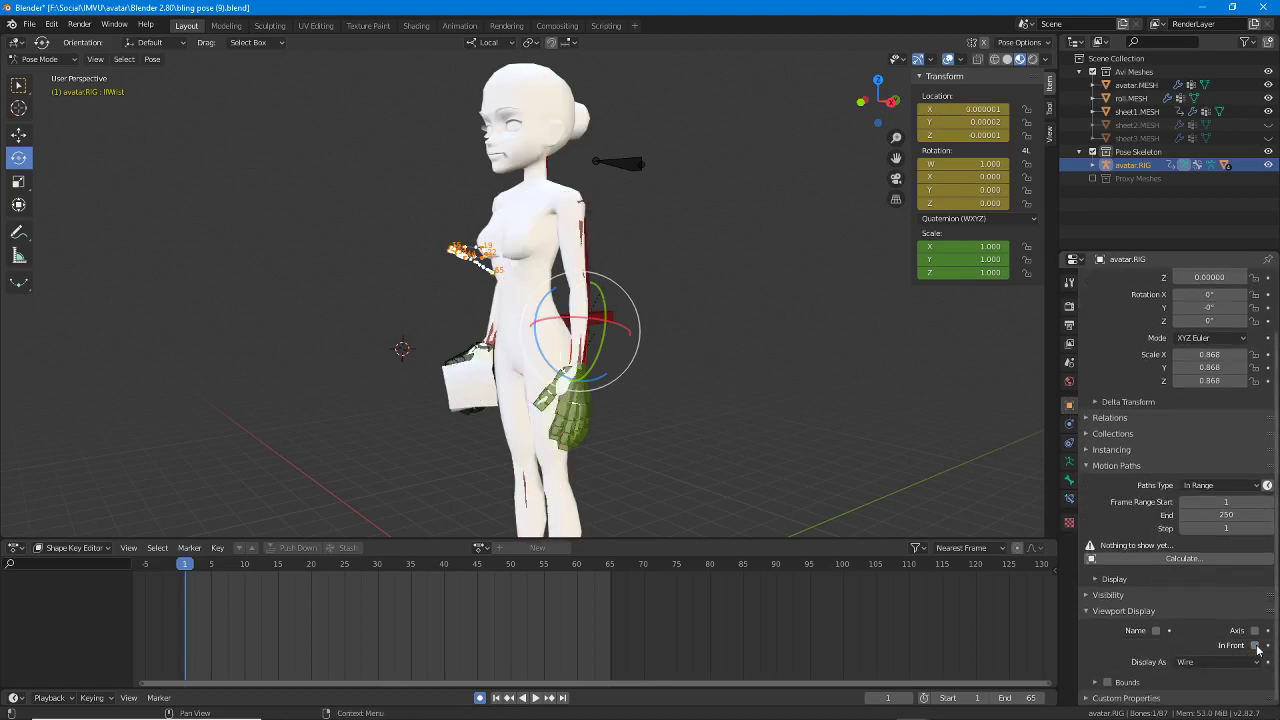
click(1256, 646)
middle_drag(623, 370, 625, 305)
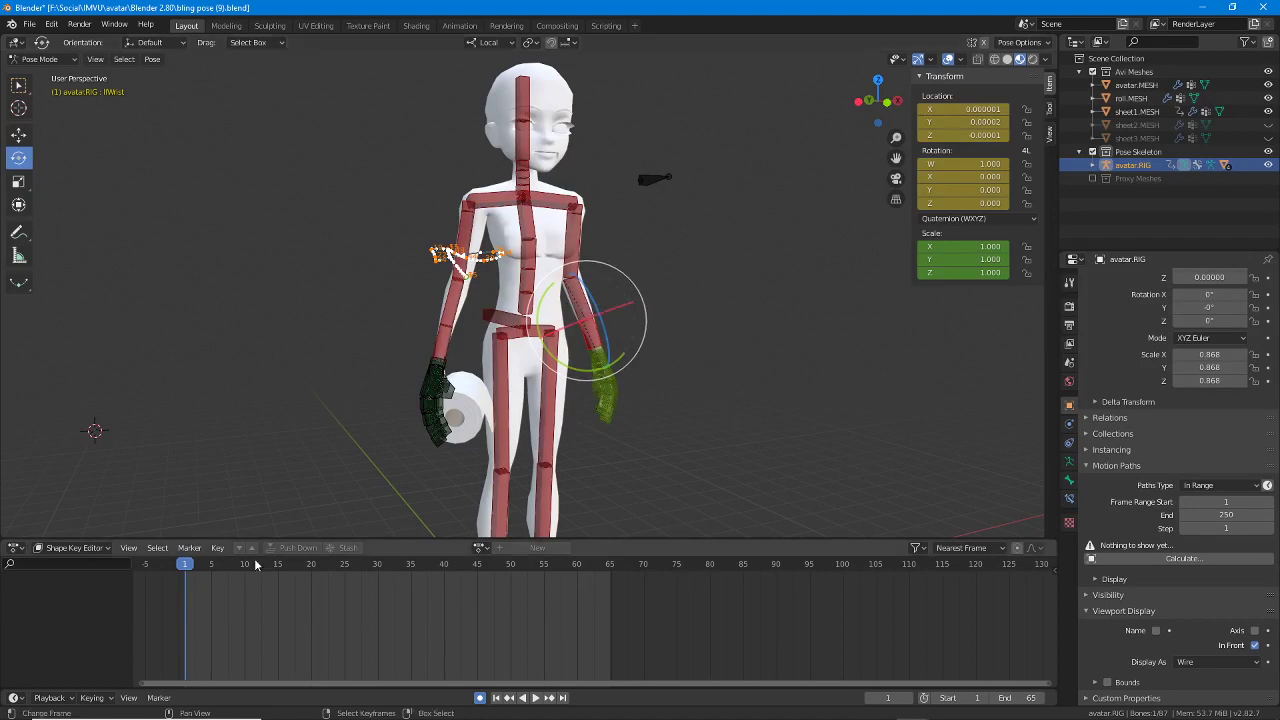
Step: Play the fling animation, move to frame 43, and select the toilet roll mesh in Object Mode
key(space)
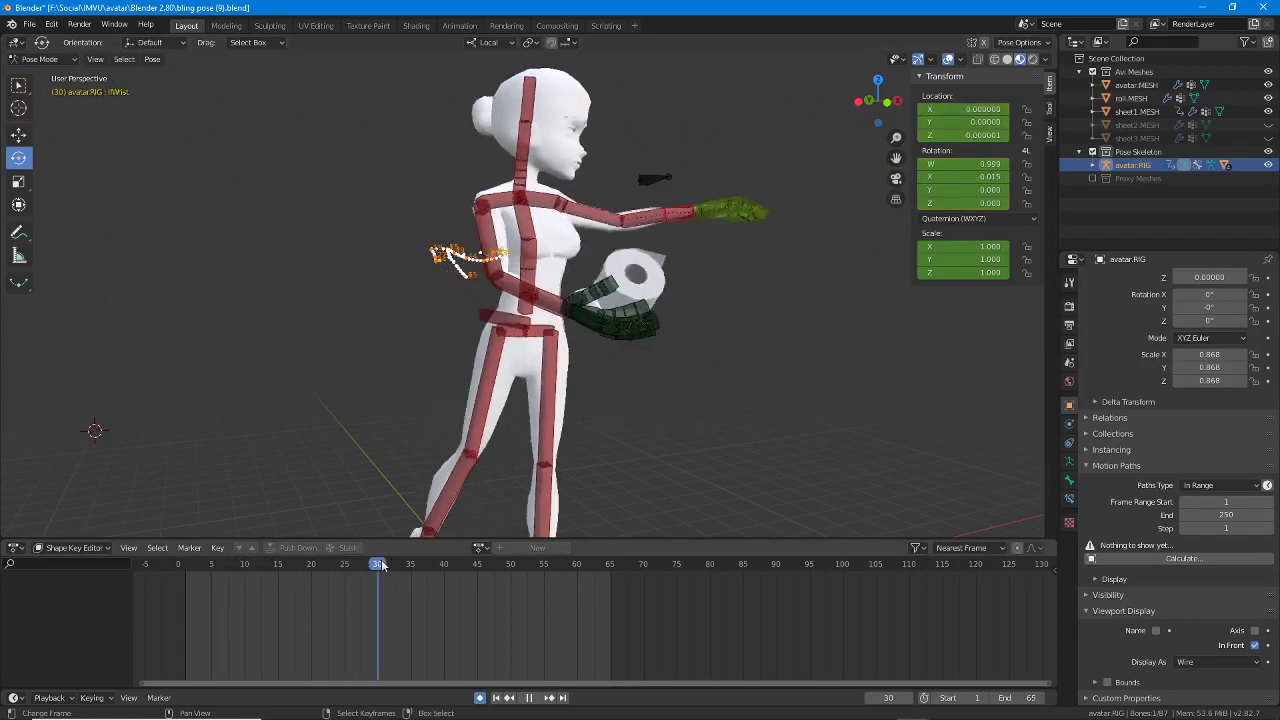
drag(382, 566, 464, 566)
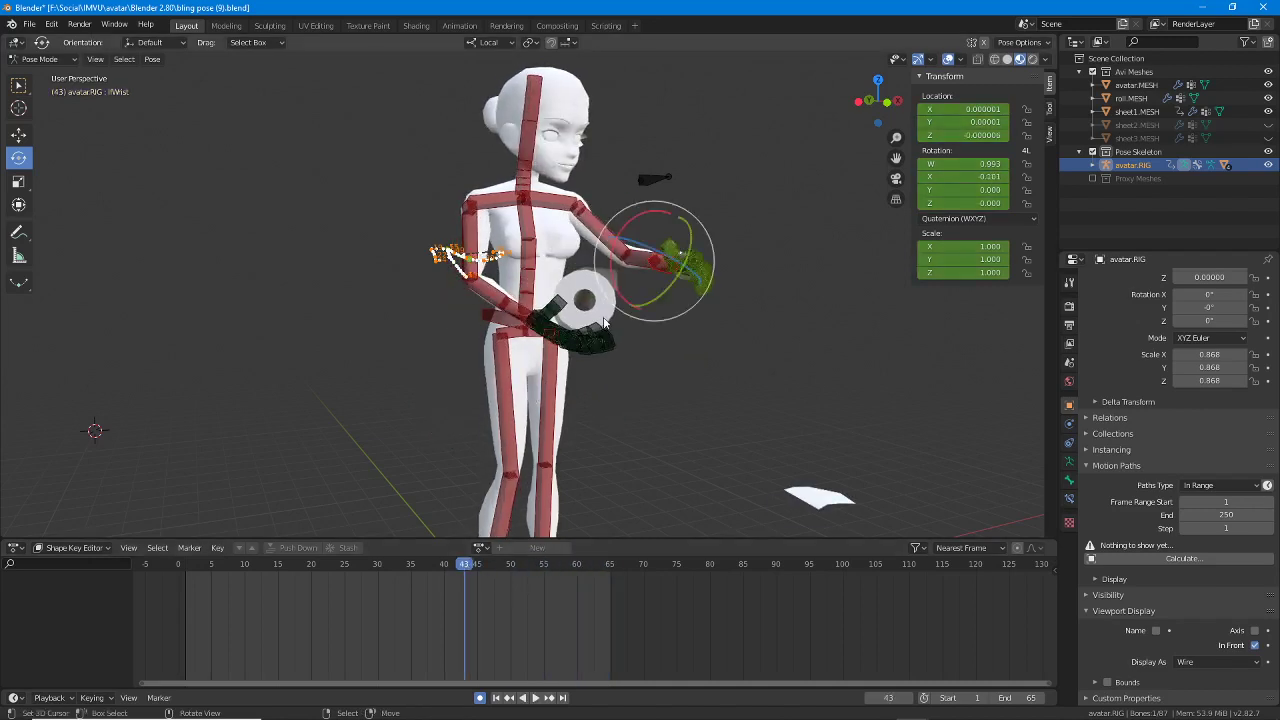
click(604, 322)
key(ctrl+Tab)
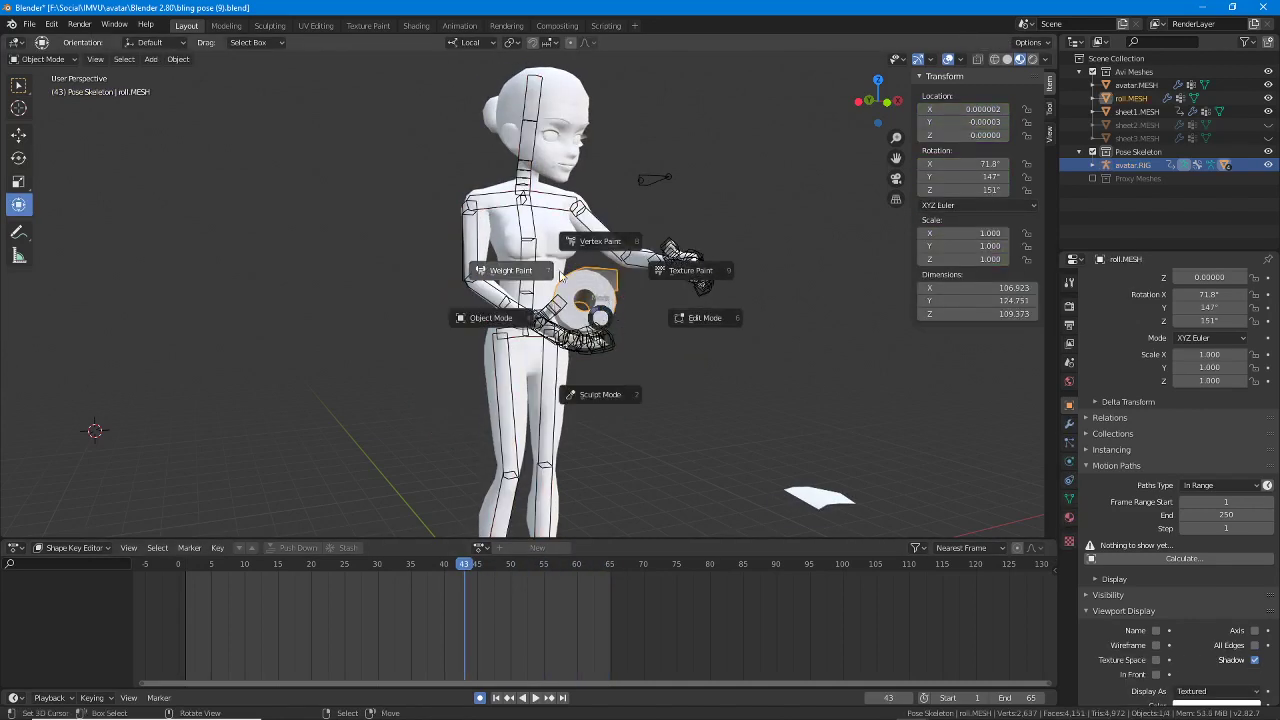
click(500, 321)
right_click(608, 298)
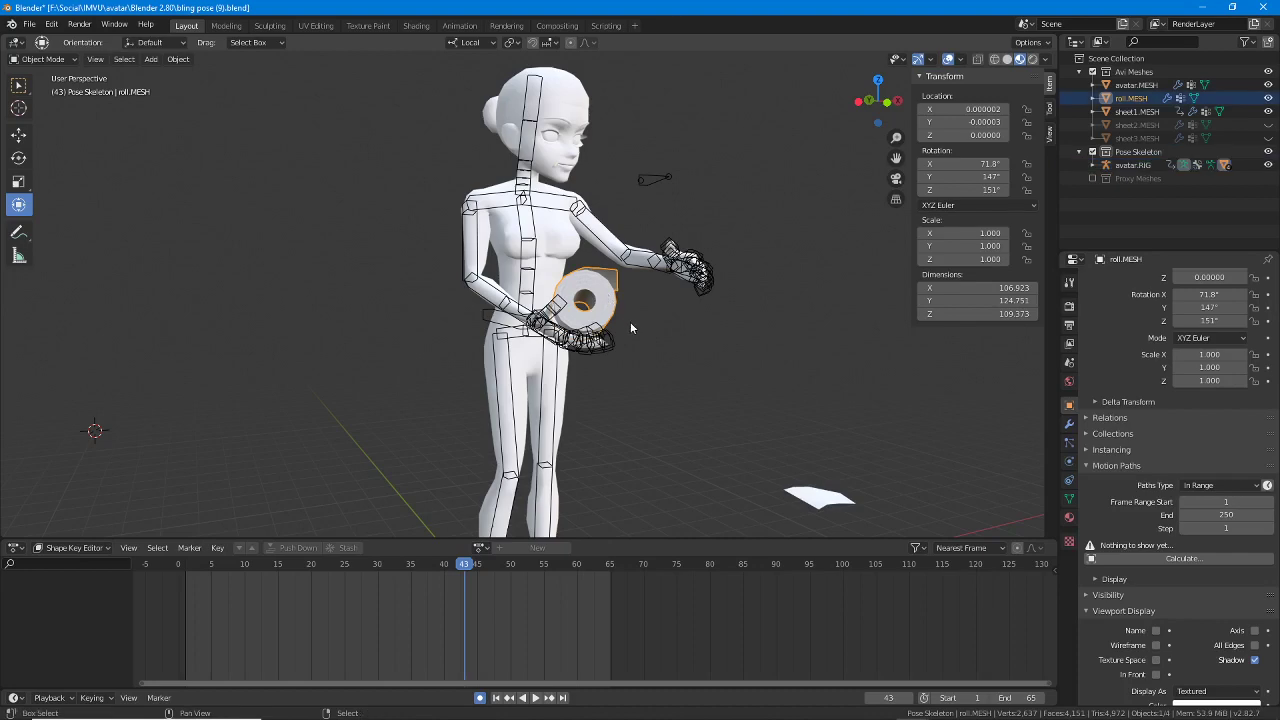
Step: Select the avatar rig and set its object viewport display type to Textured
shift+middle_drag(630, 322, 418, 362)
scroll(560, 316, up, 2)
scroll(526, 312, down, 2)
click(430, 318)
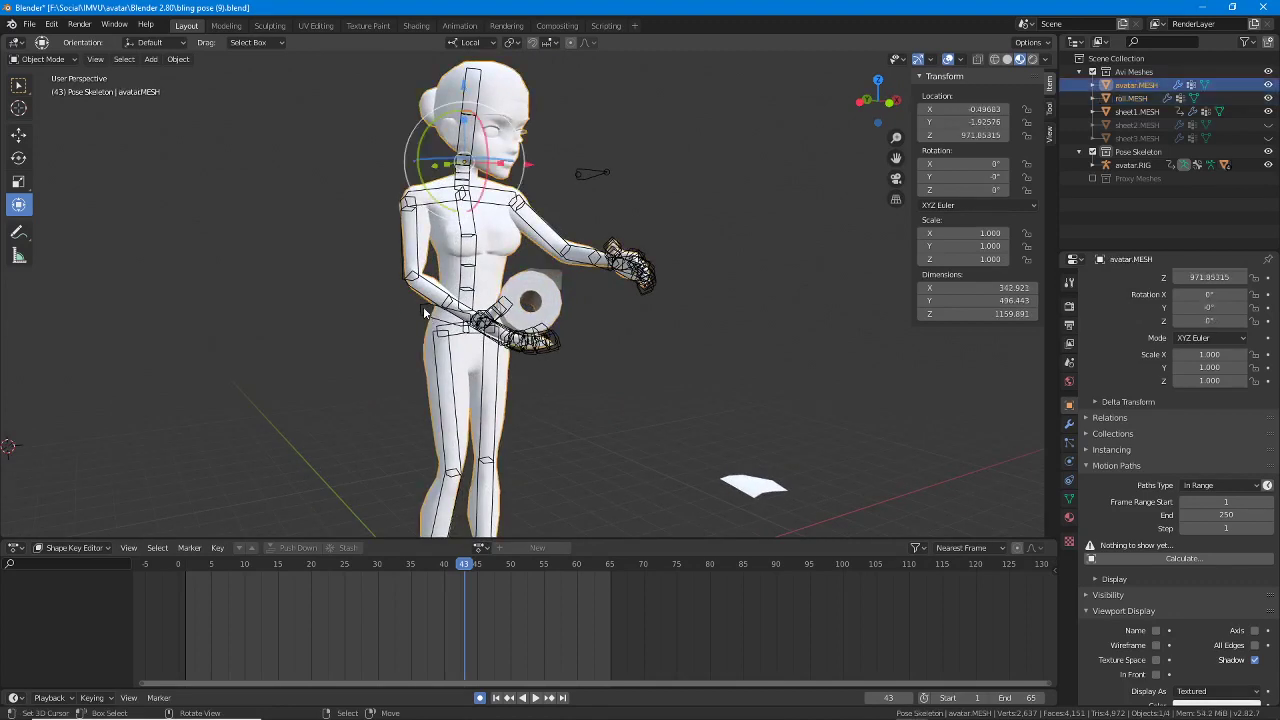
click(424, 313)
click(1191, 662)
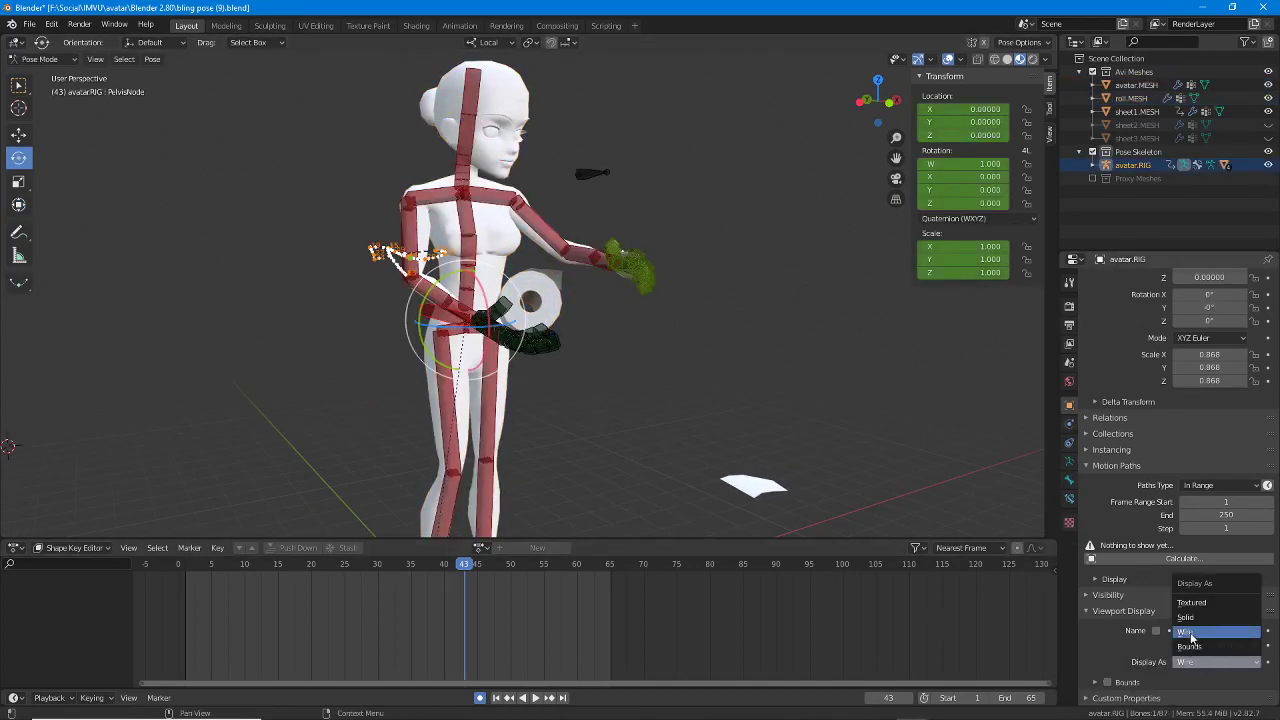
click(1195, 603)
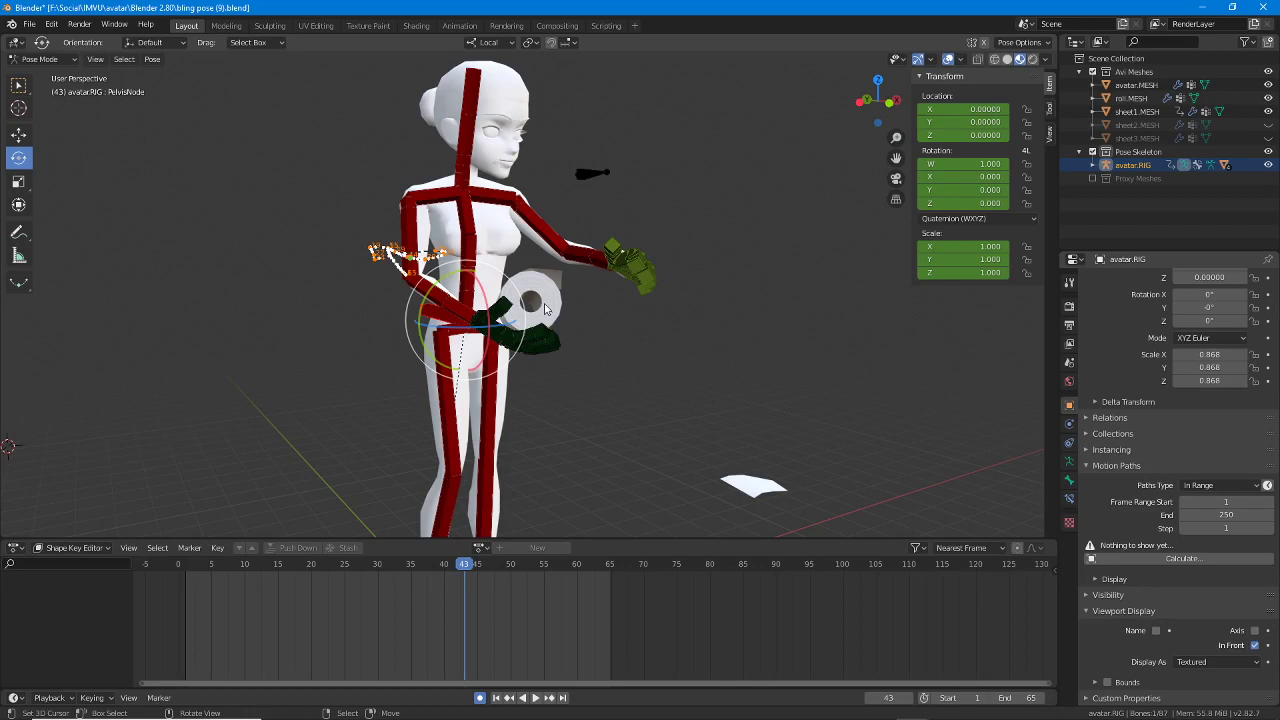
middle_drag(543, 310, 507, 316)
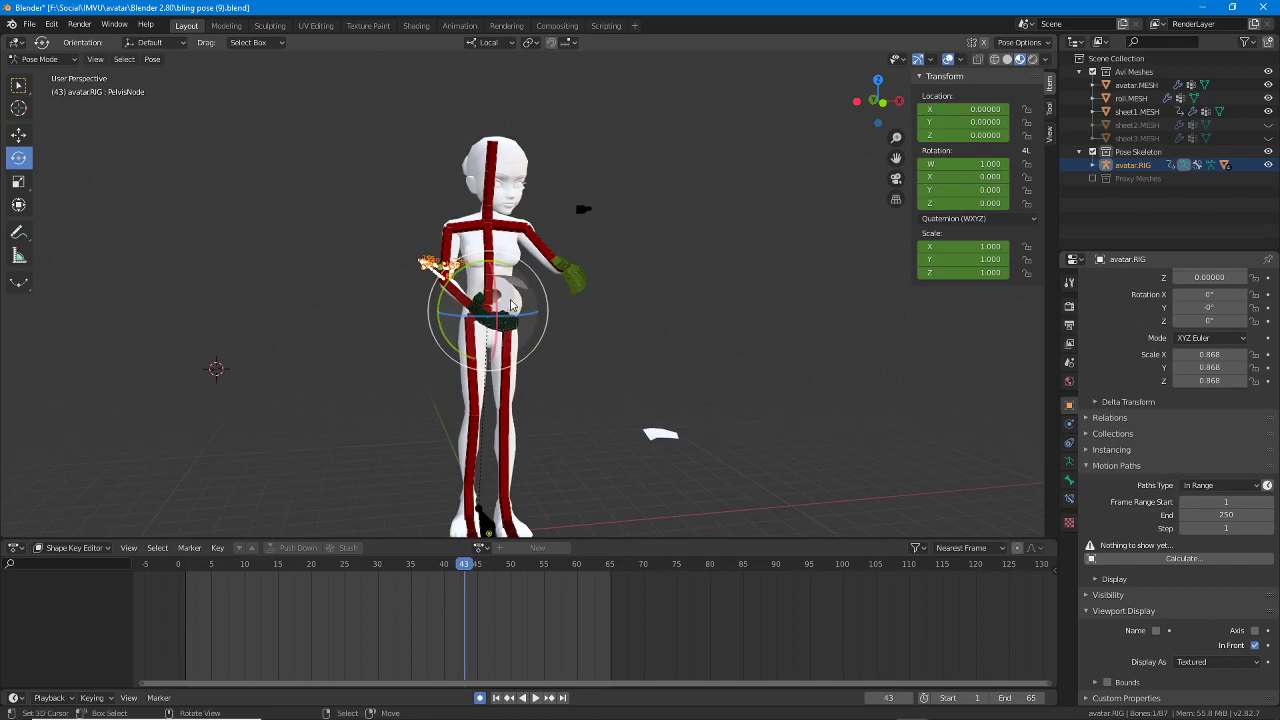
Step: Select the toilet roll mesh, return the animation to frame 1, and examine the roll's vertex groups
click(513, 304)
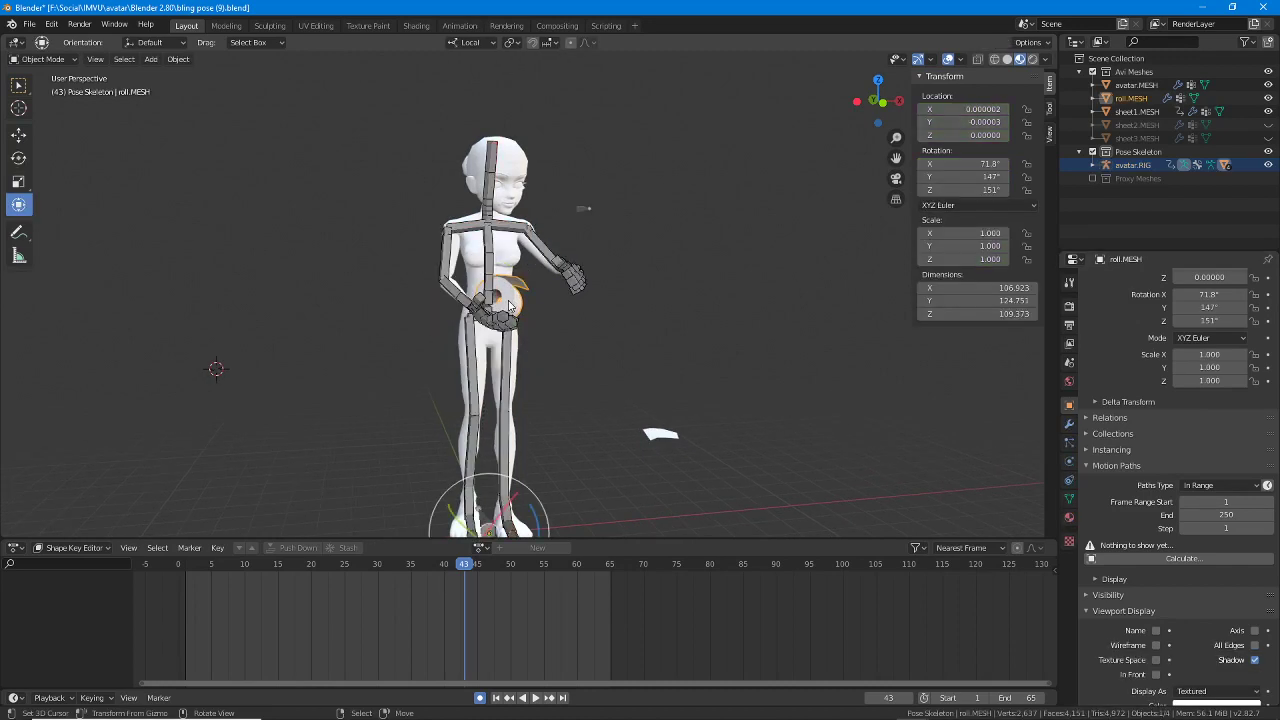
middle_drag(516, 313, 524, 312)
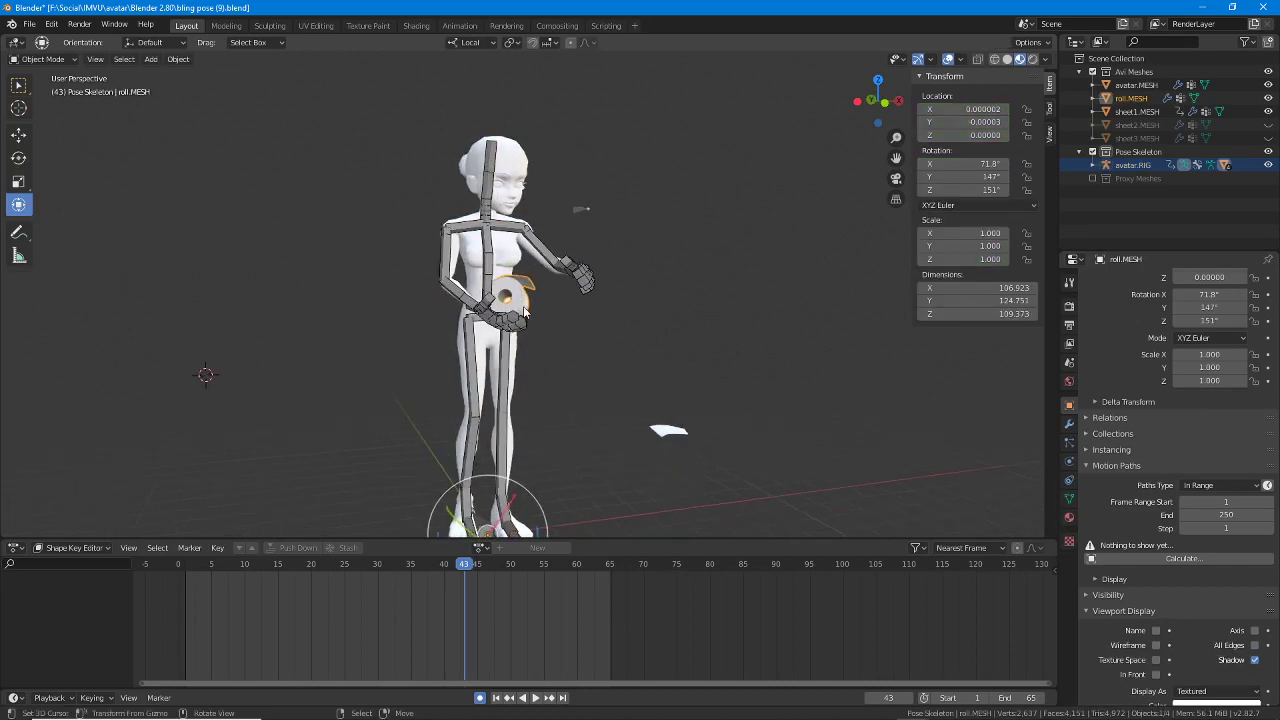
drag(464, 566, 185, 567)
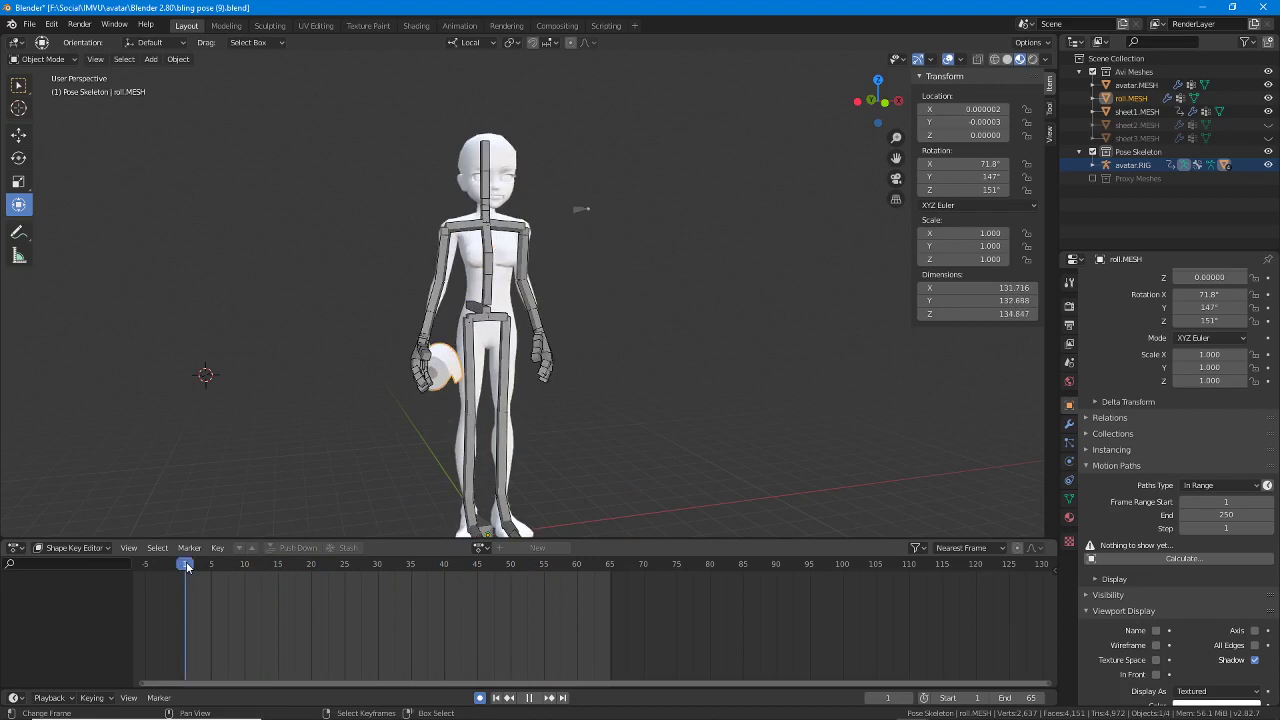
scroll(415, 388, up, 3)
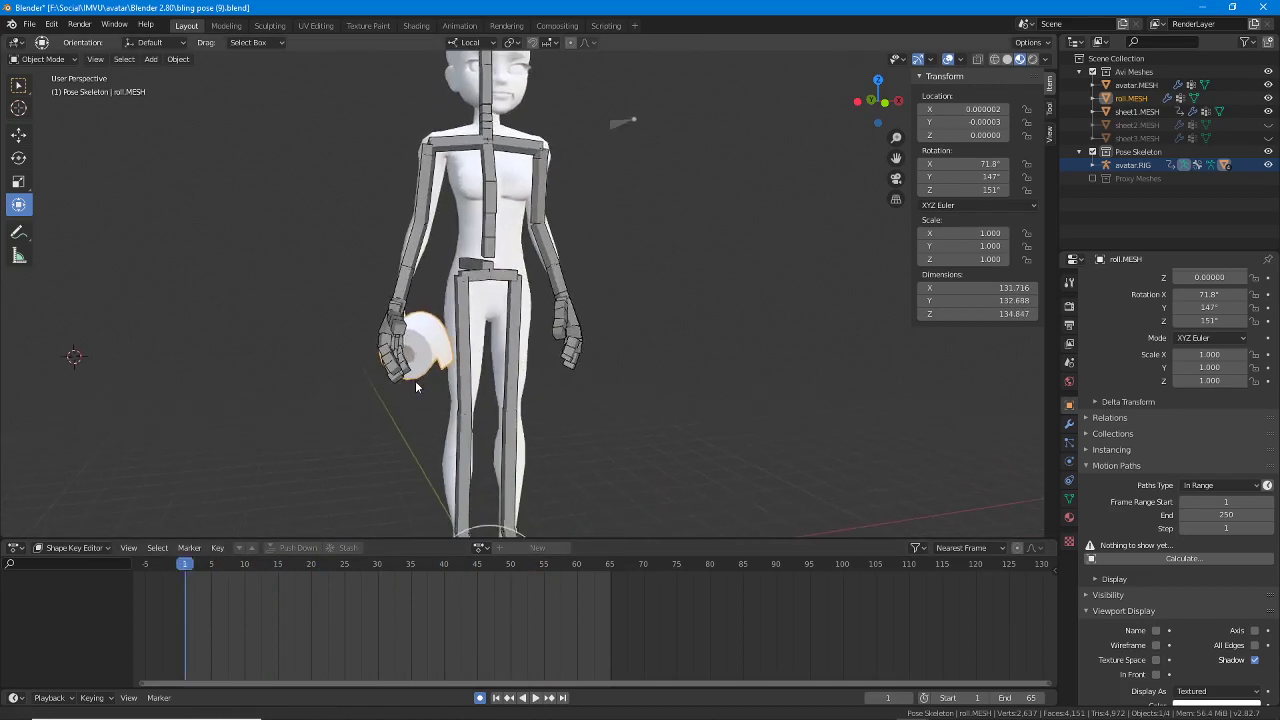
scroll(416, 380, up, 2)
click(378, 390)
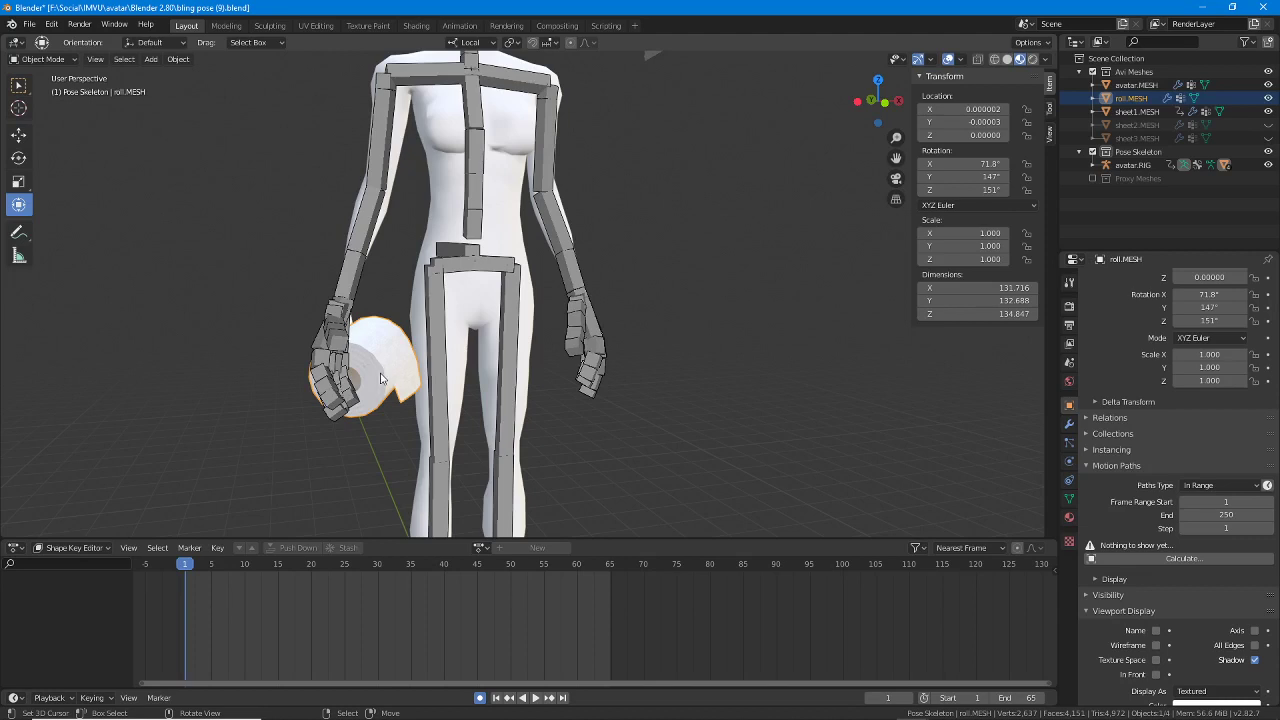
click(1069, 498)
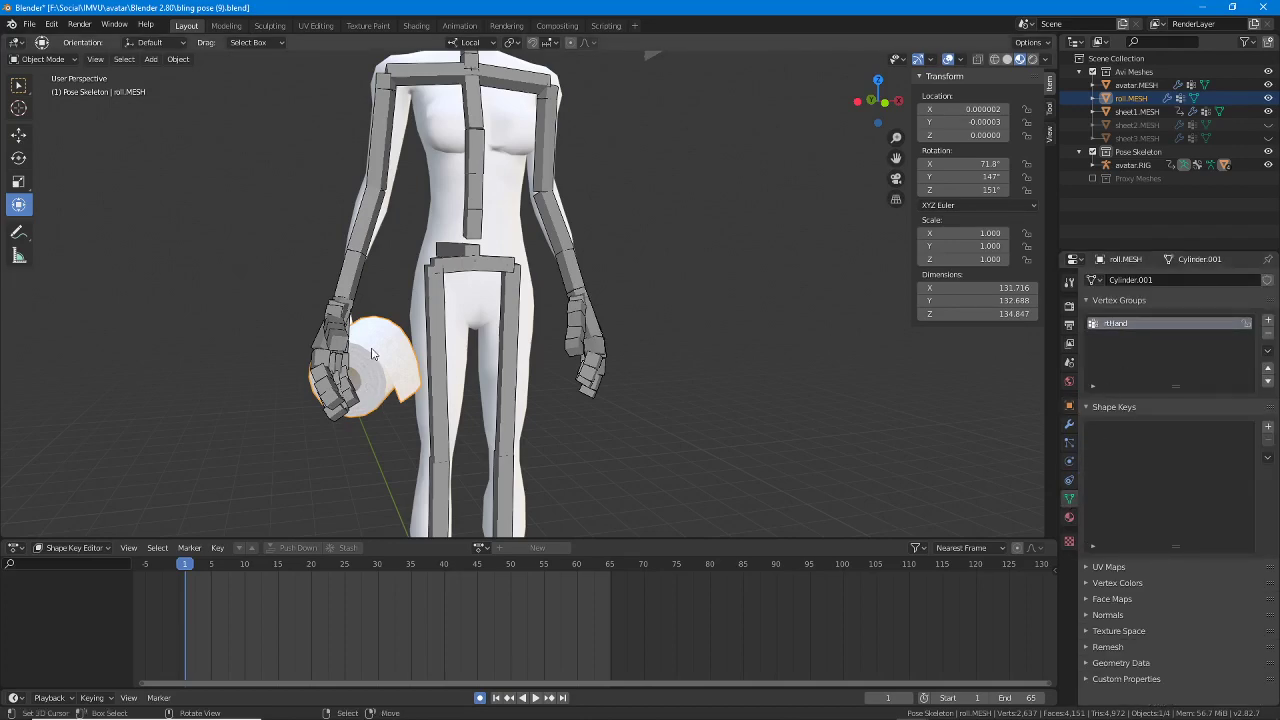
Step: Select the rig's rtHand bone in Pose Mode and examine it beside the toilet roll
middle_drag(370, 360, 426, 377)
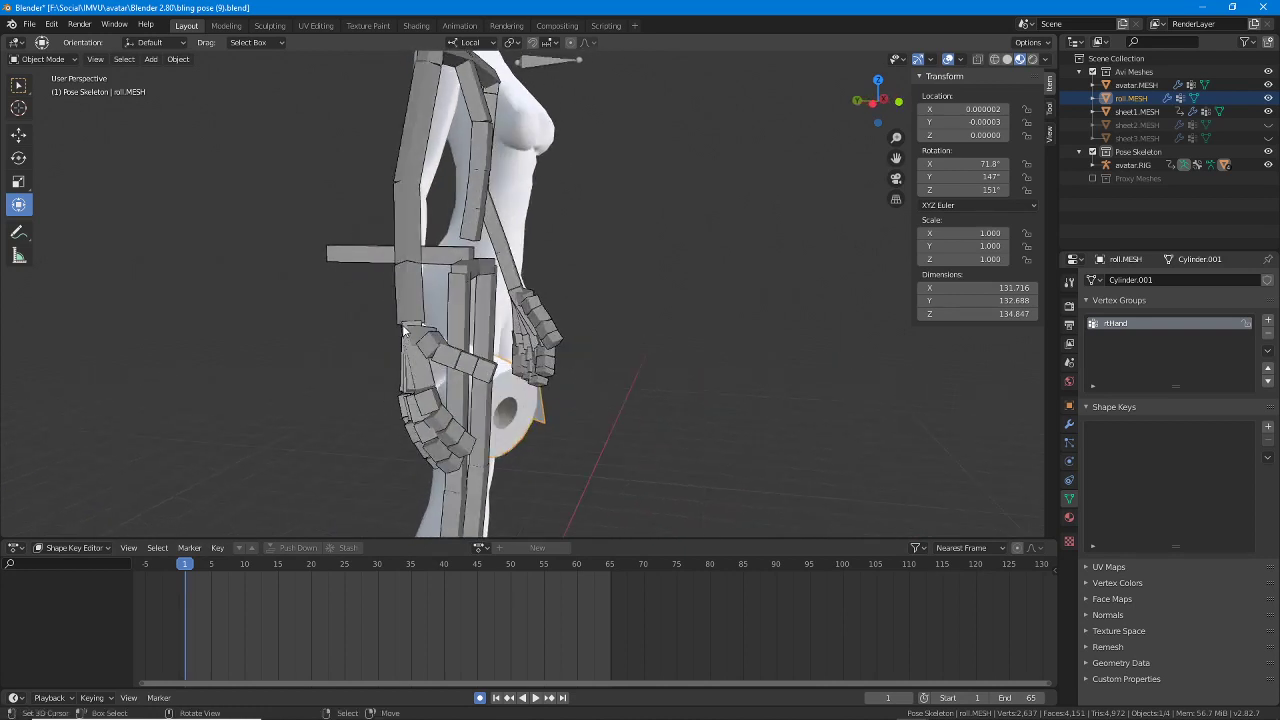
right_click(402, 326)
right_click(401, 326)
right_click(404, 332)
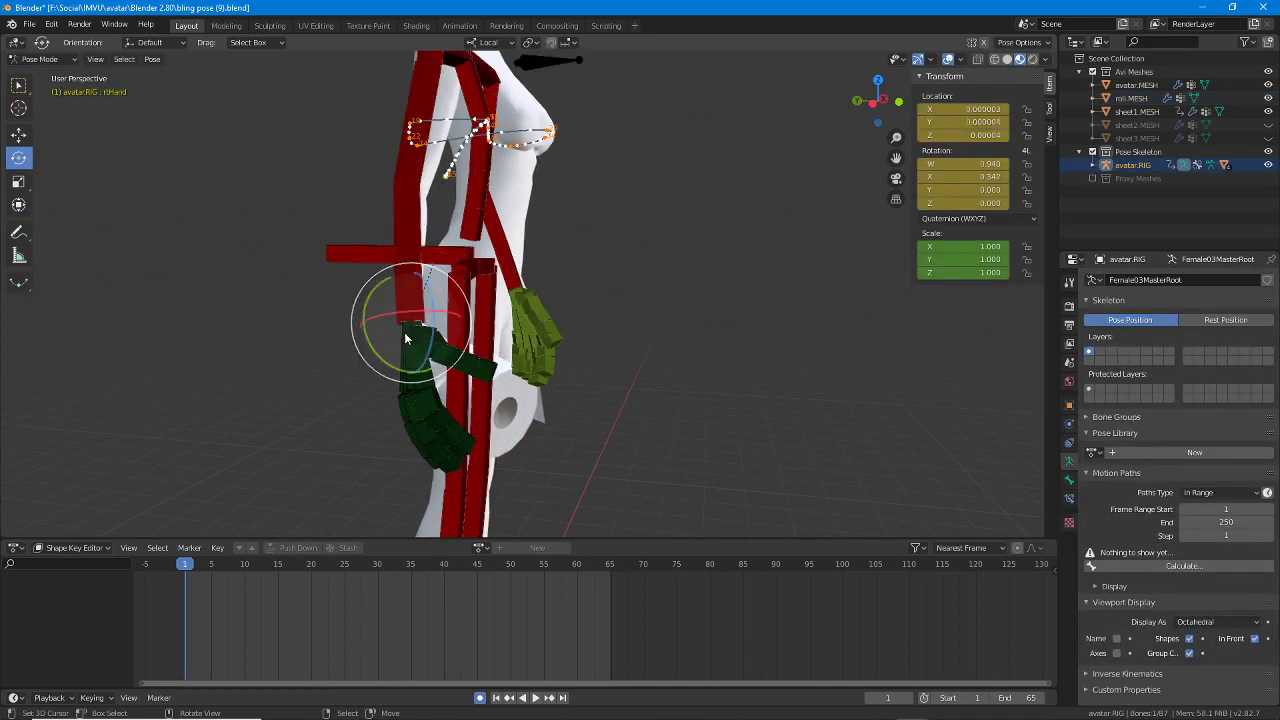
scroll(404, 332, up, 2)
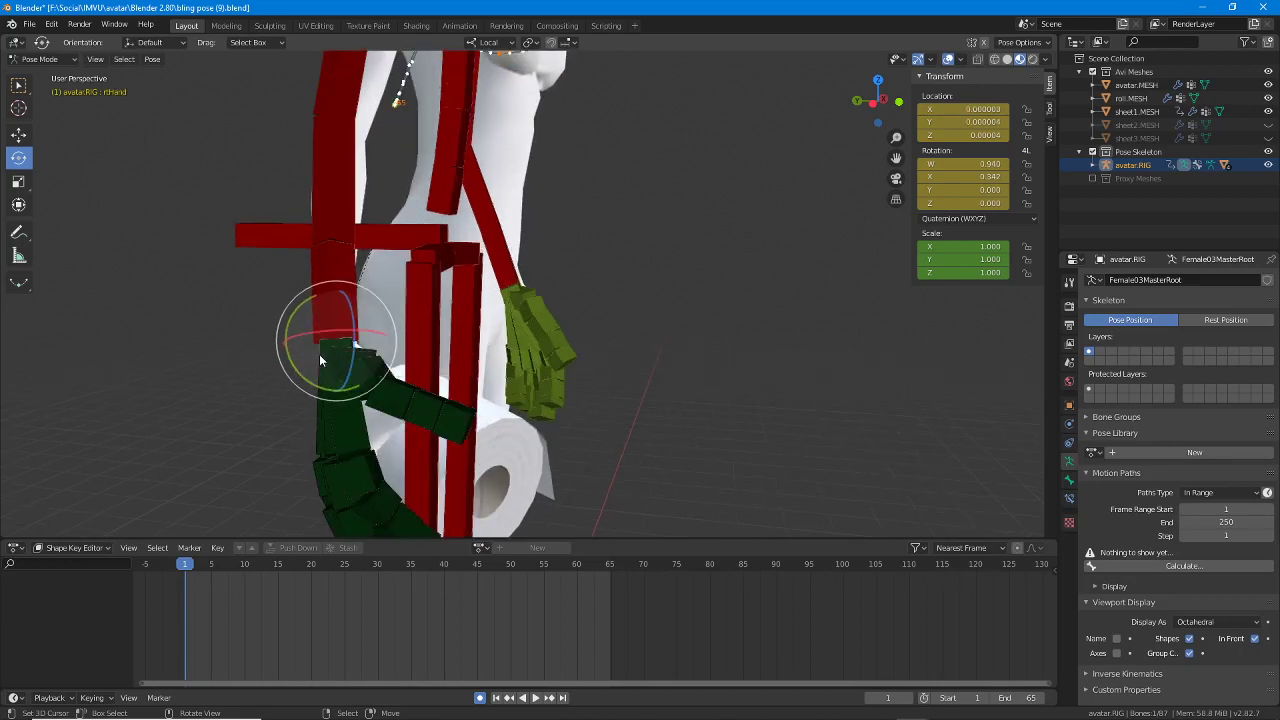
key(ctrl+2)
mouse_move(328, 330)
mouse_down()
mouse_move(356, 327)
mouse_move(333, 328)
mouse_up()
mouse_move(340, 350)
middle_down()
mouse_move(362, 388)
mouse_move(325, 395)
middle_up()
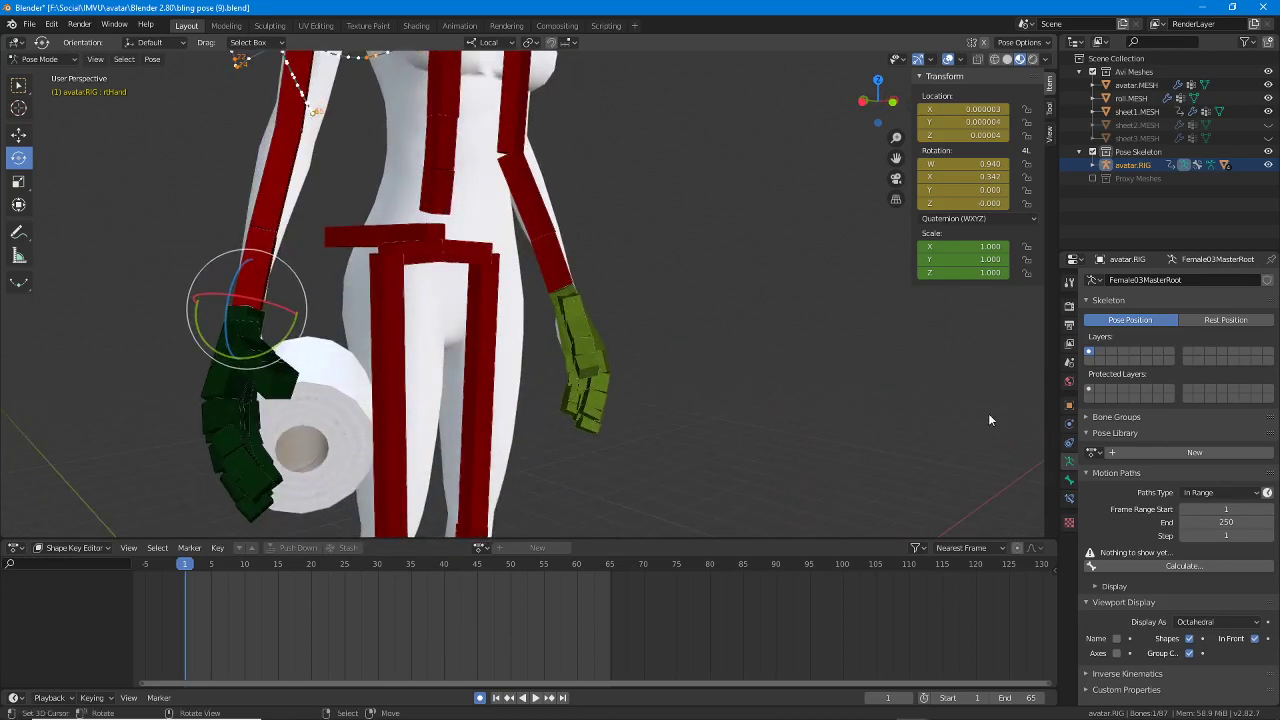
Step: Open the toilet roll mesh in Edit Mode and select all its geometry to inspect the rtHand vertex group assignment
right_click(355, 384)
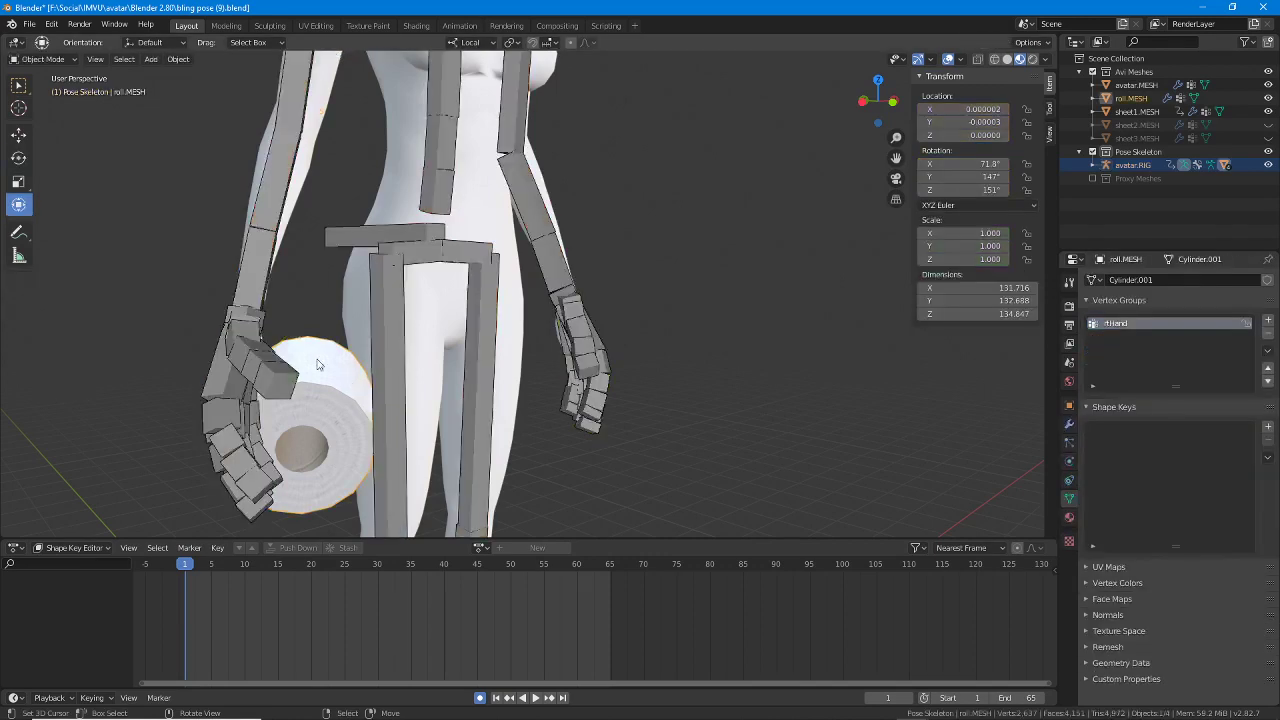
key(Tab)
key(a)
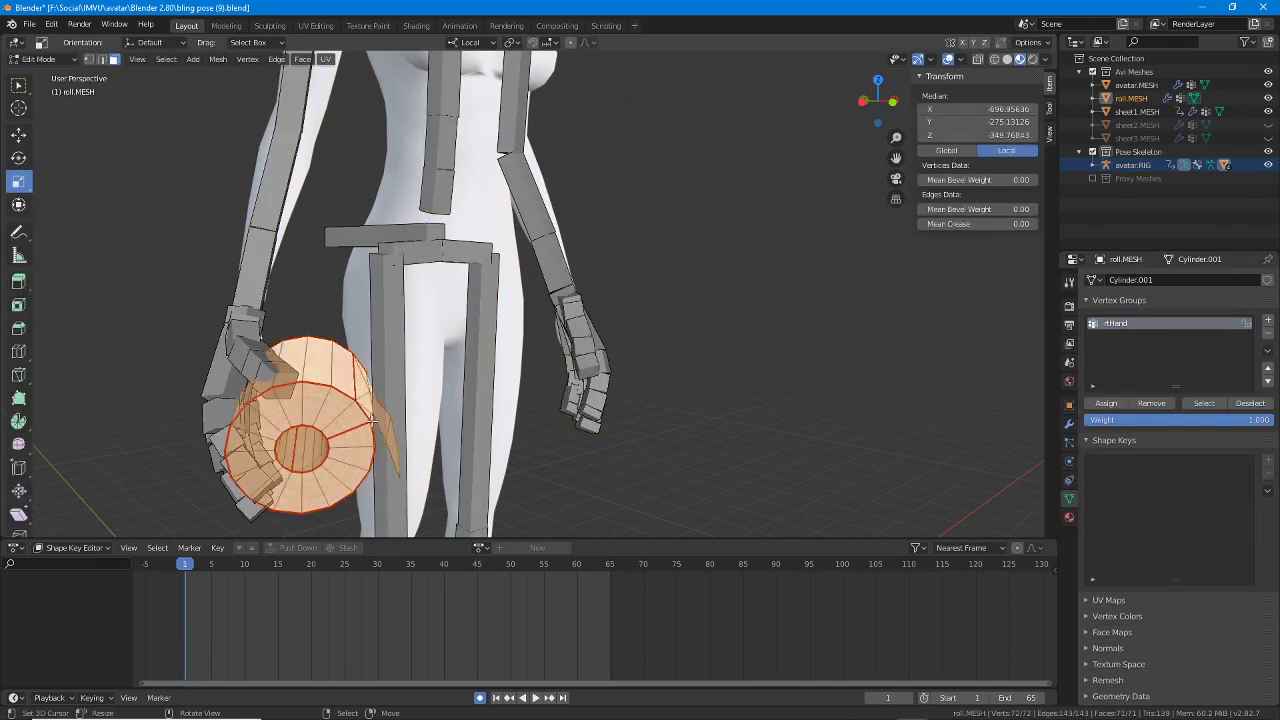
key(alt+a)
key(a)
middle_drag(381, 390, 410, 384)
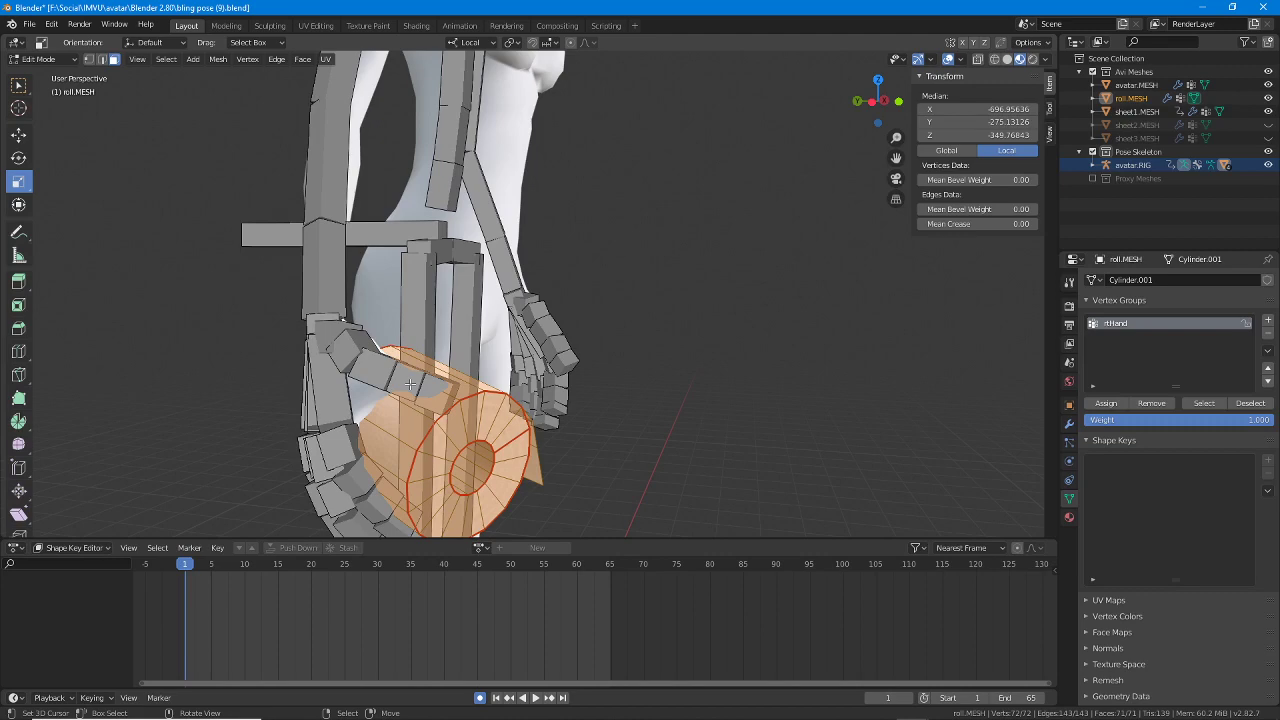
Step: Return the toilet roll to Object Mode and examine its Armature modifier, which targets avatar.RIG
key(ctrl+Tab)
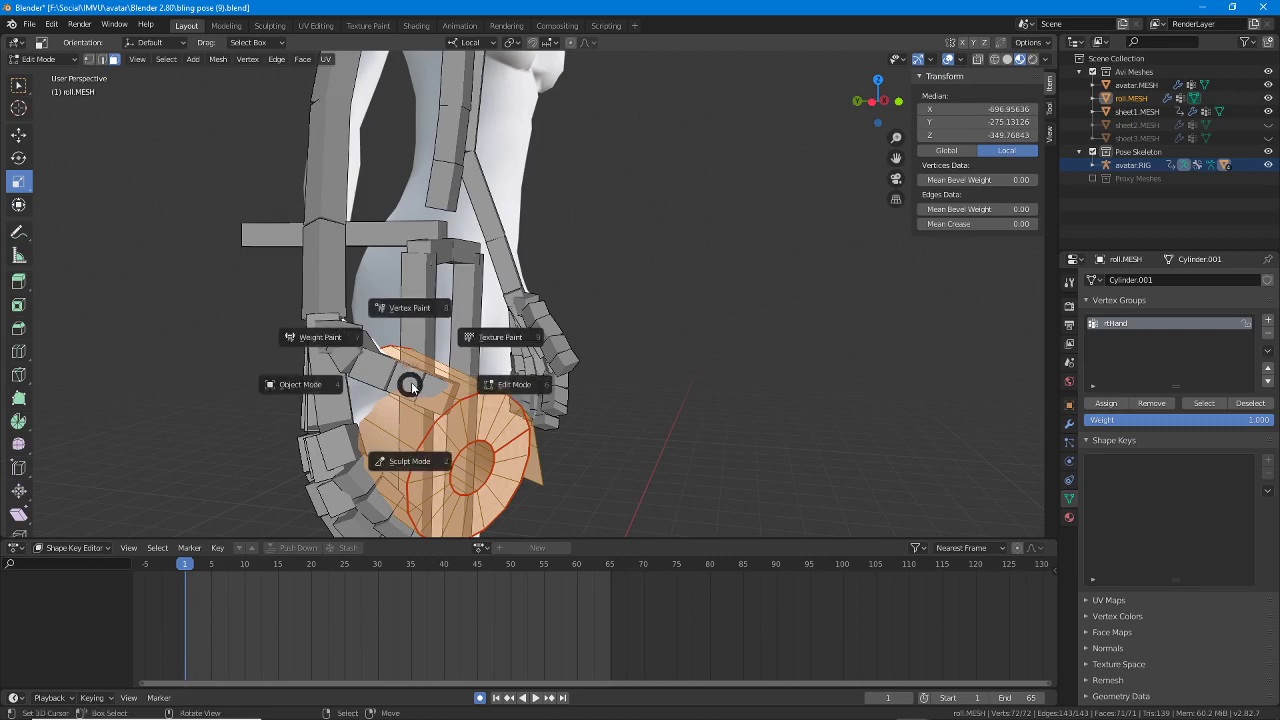
click(303, 387)
middle_drag(508, 432, 345, 381)
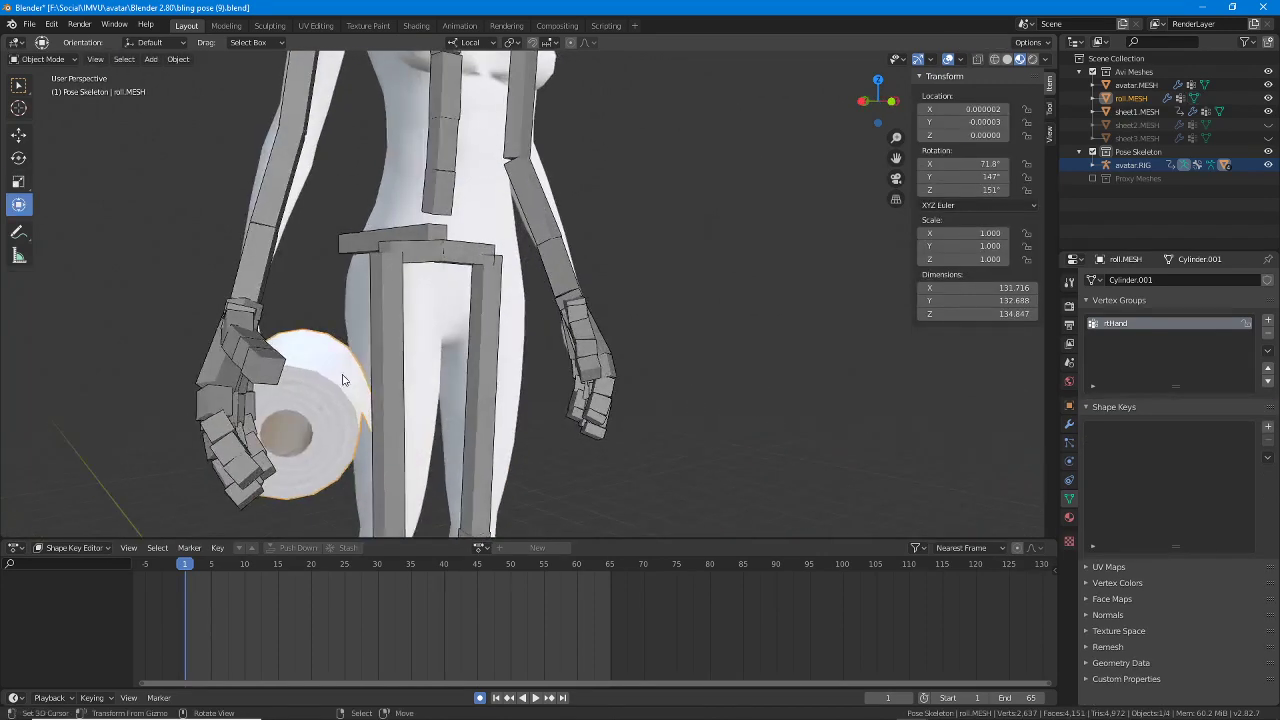
click(1069, 424)
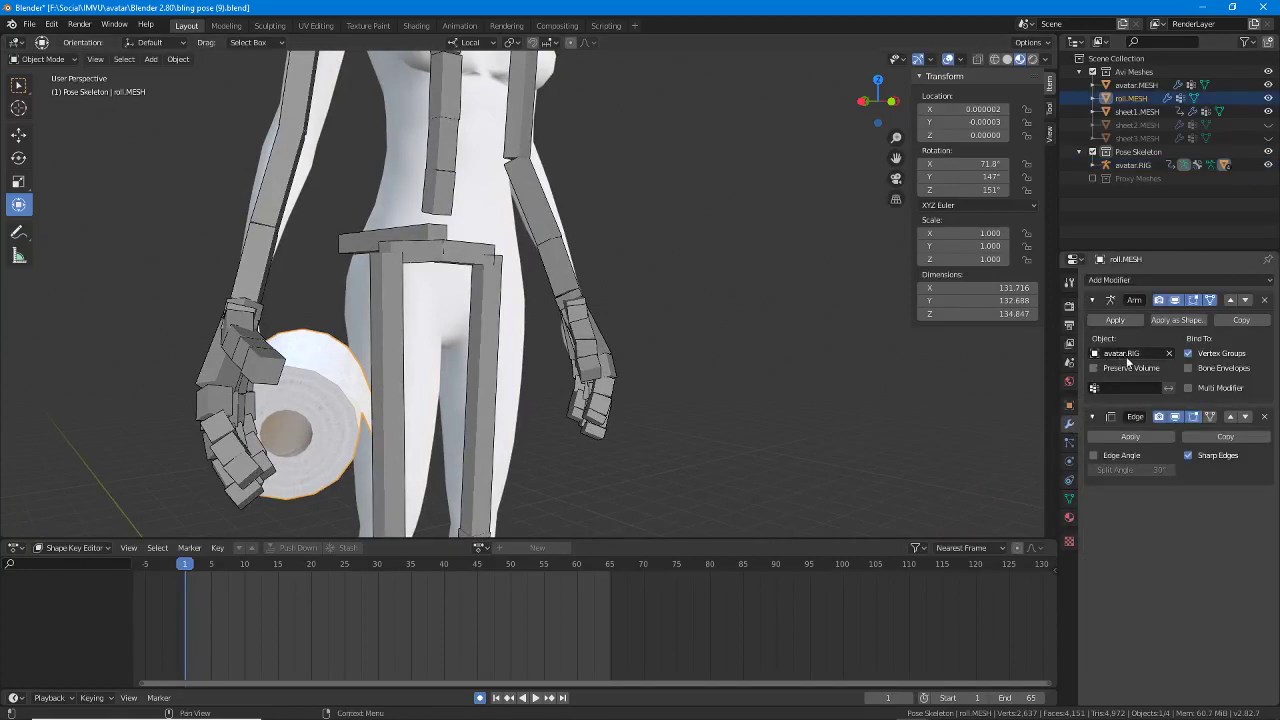
Step: Check the rig's lfThumb01 bone in Pose Mode and reselect the toilet roll mesh
click(575, 310)
key(ctrl+Tab)
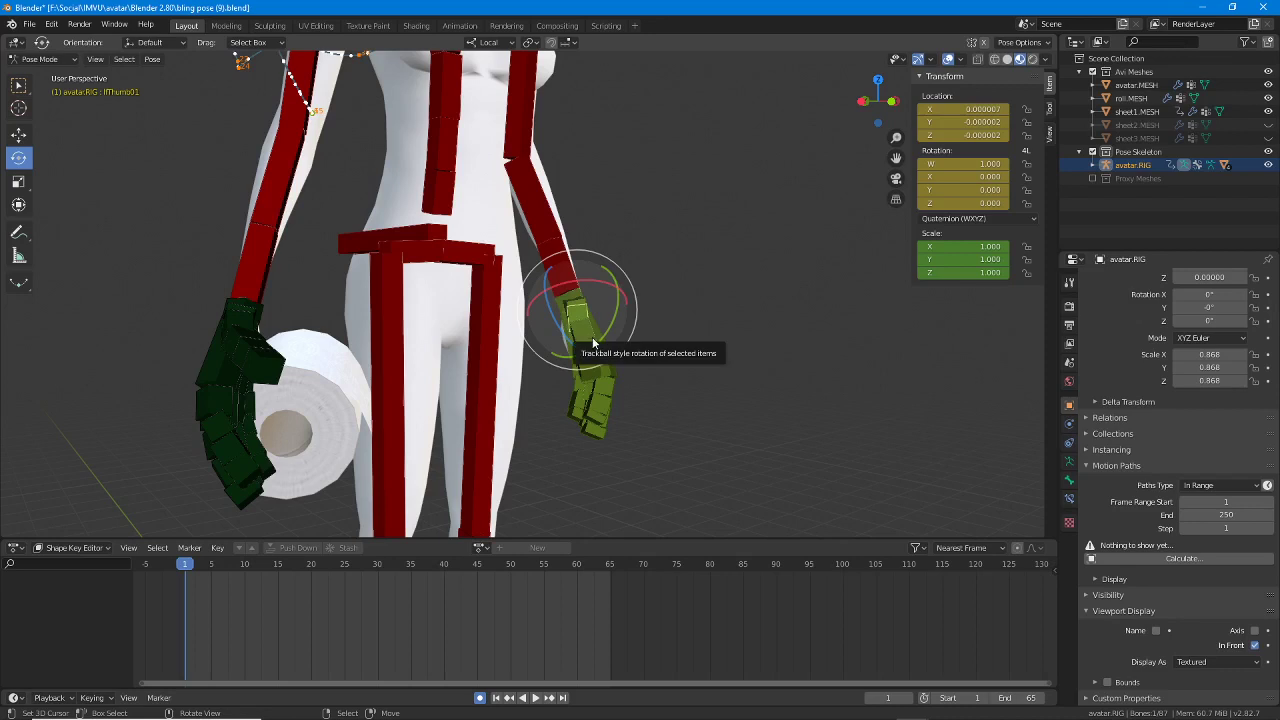
key(ctrl+Tab)
click(320, 359)
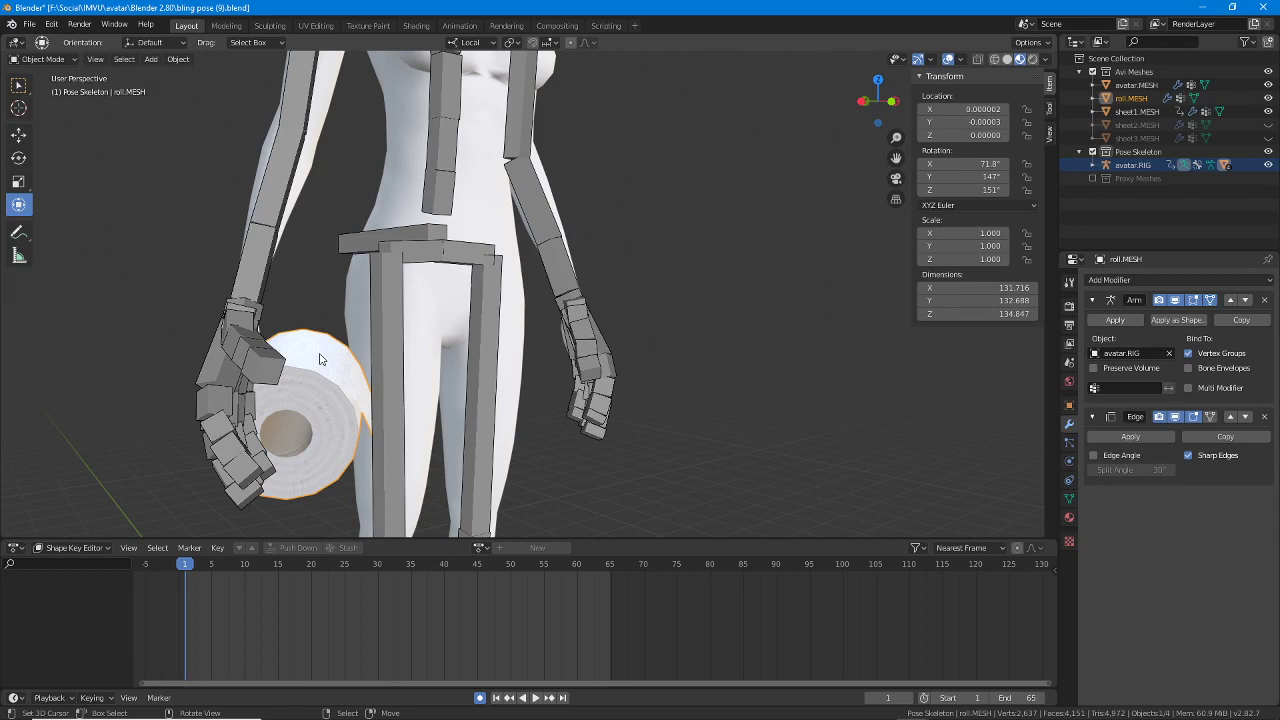
Step: Scrub the fling animation from frame 1 to 65, then play it from frame 1 to check the roll's movement with the hand
scroll(334, 373, down, 4)
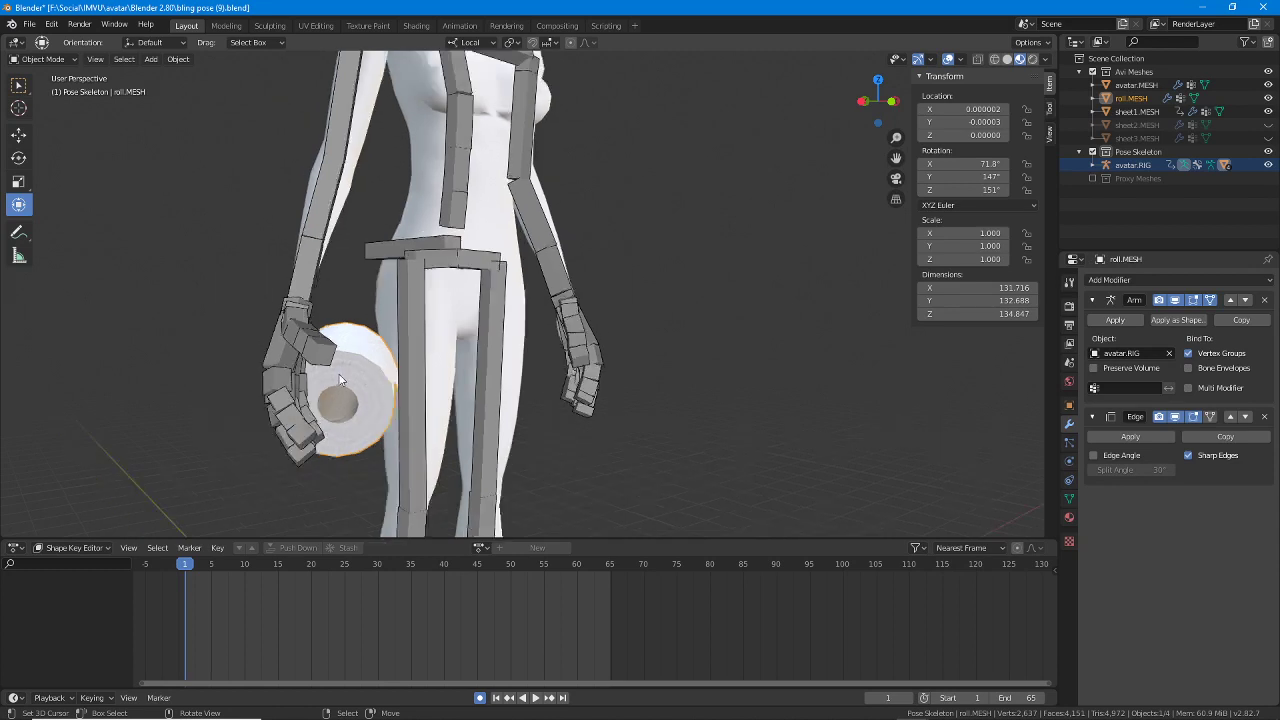
shift+middle_drag(366, 427, 326, 308)
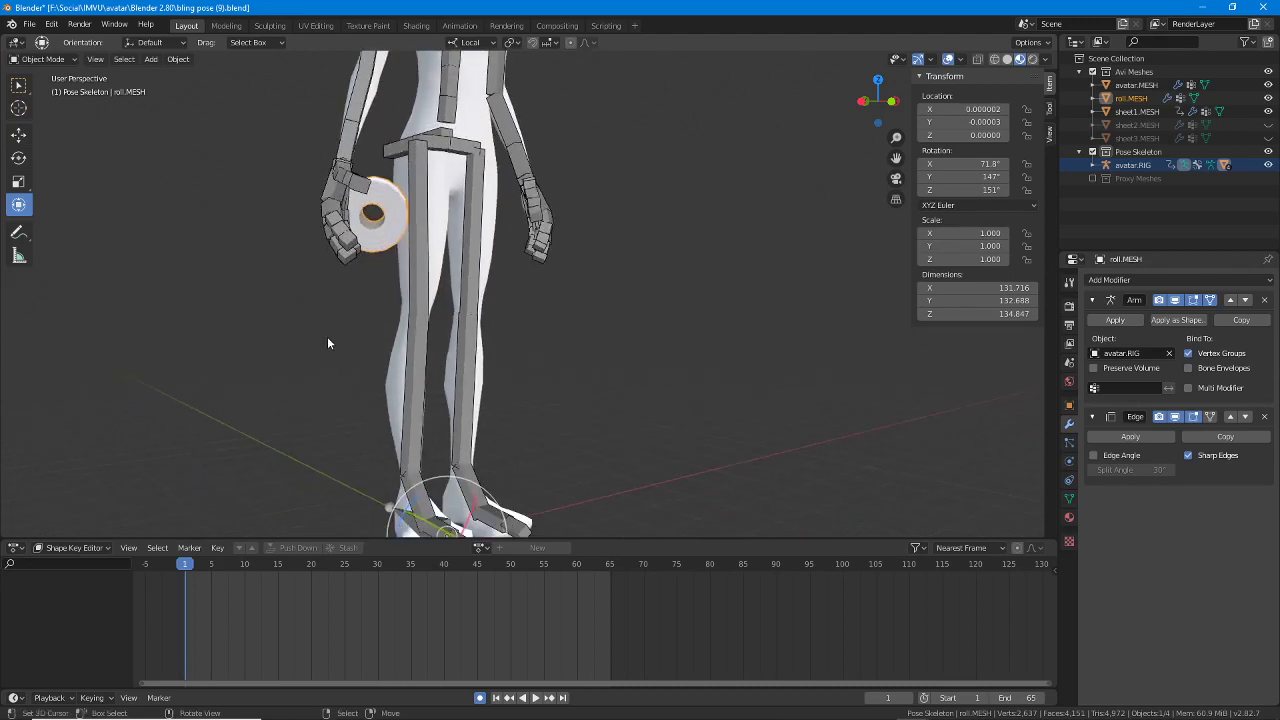
scroll(327, 336, down, 1)
middle_drag(383, 368, 365, 374)
drag(192, 566, 608, 575)
shift+middle_drag(376, 228, 395, 306)
scroll(411, 345, up, 1)
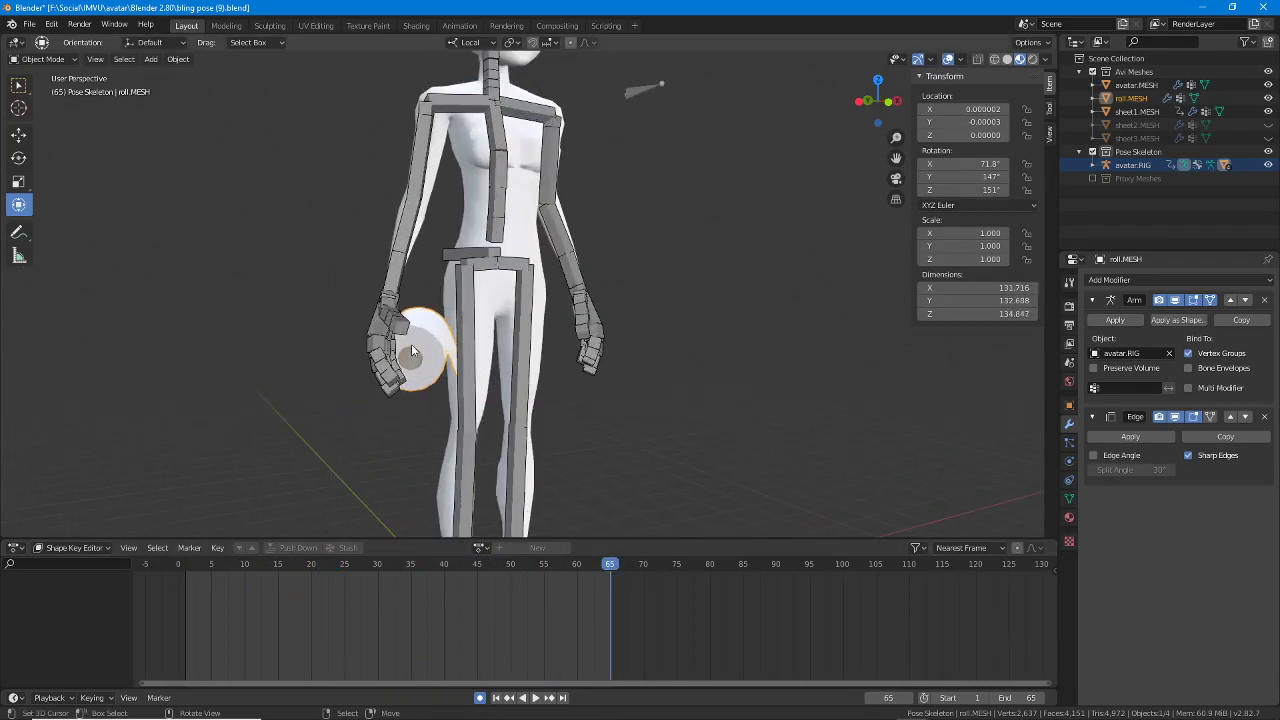
click(188, 578)
key(space)
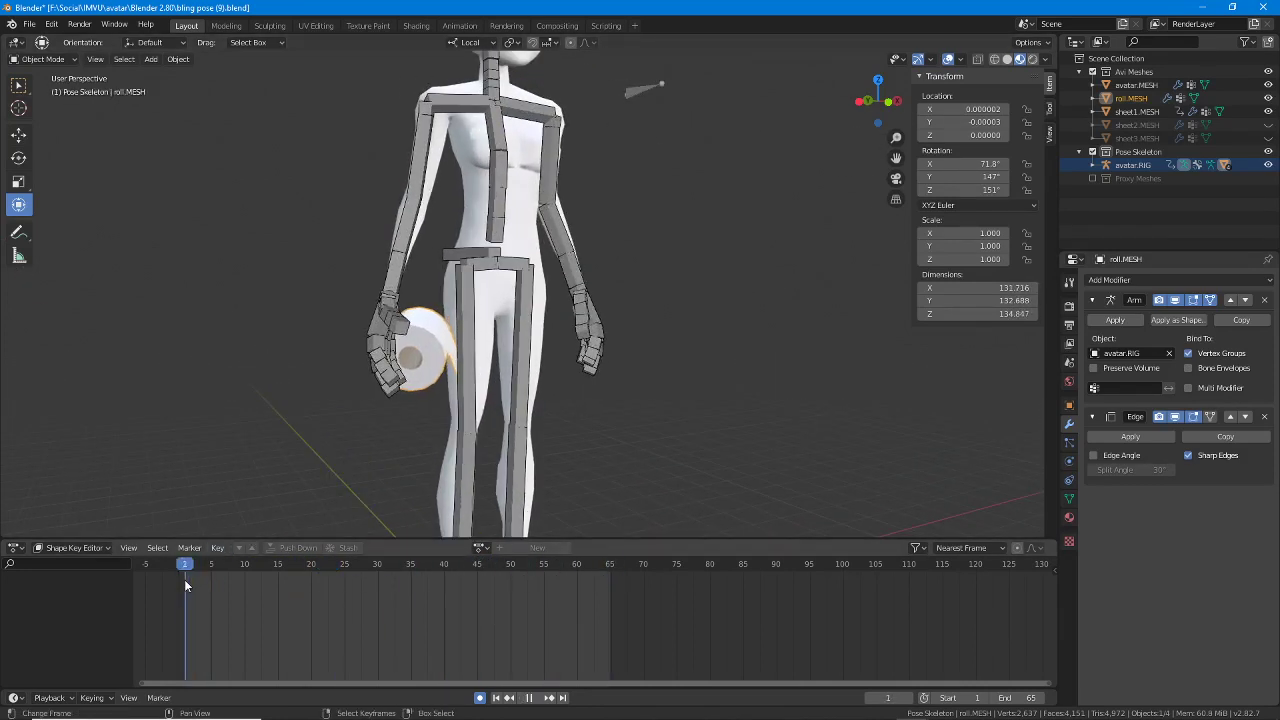
key(space)
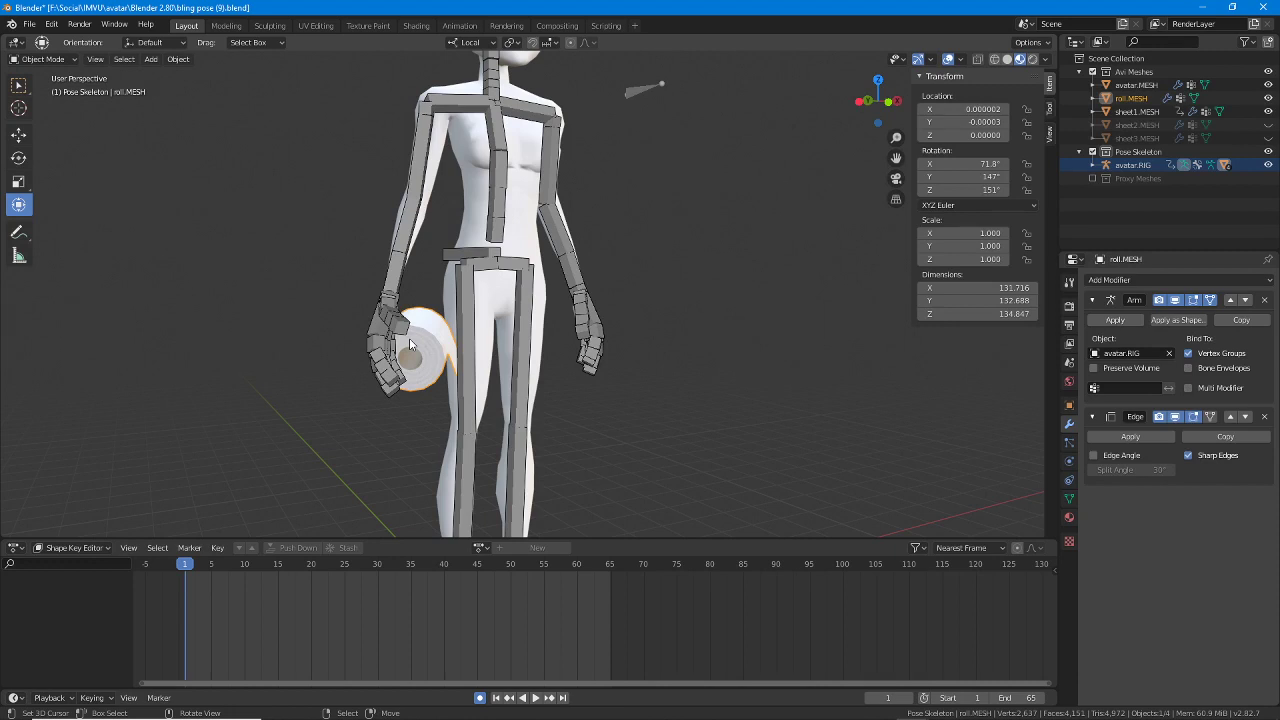
middle_drag(437, 354, 438, 329)
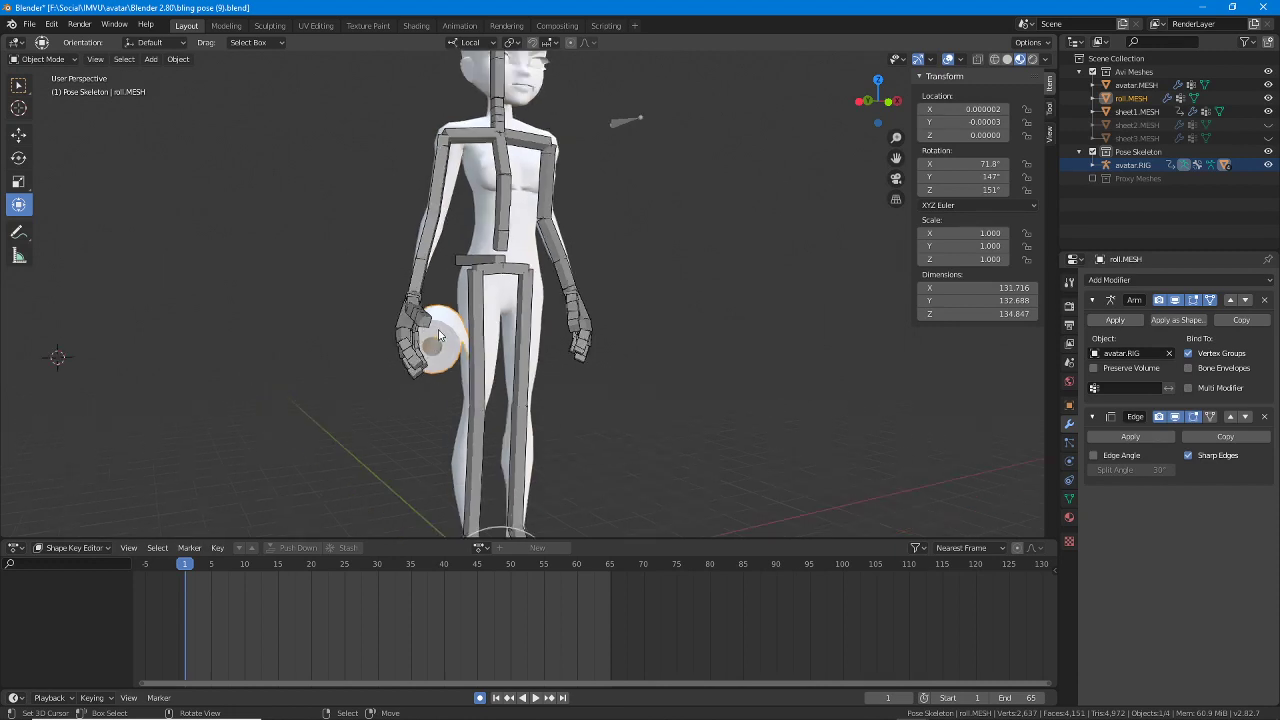
scroll(463, 391, down, 2)
shift+middle_drag(463, 391, 411, 314)
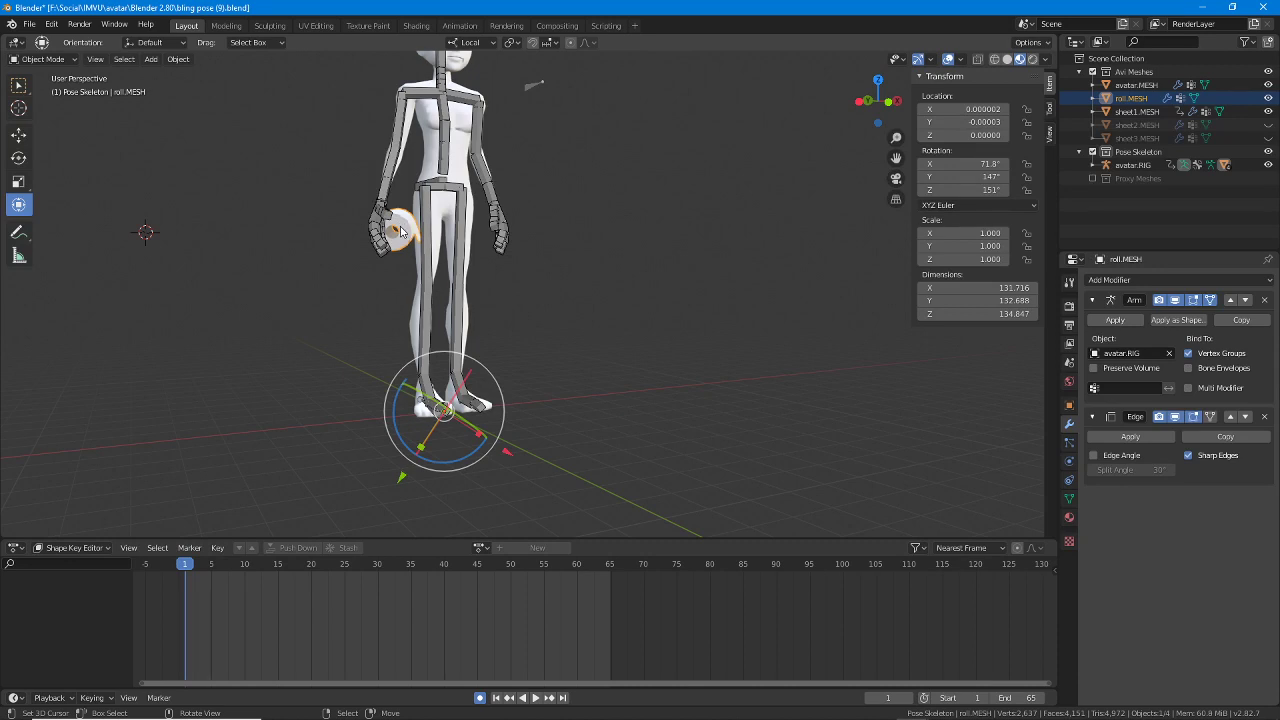
Step: Narrow the TP seat pose window to reach the desktop's Female04 (accessories).blend icon, and minimise the open Blender windows
click(1232, 7)
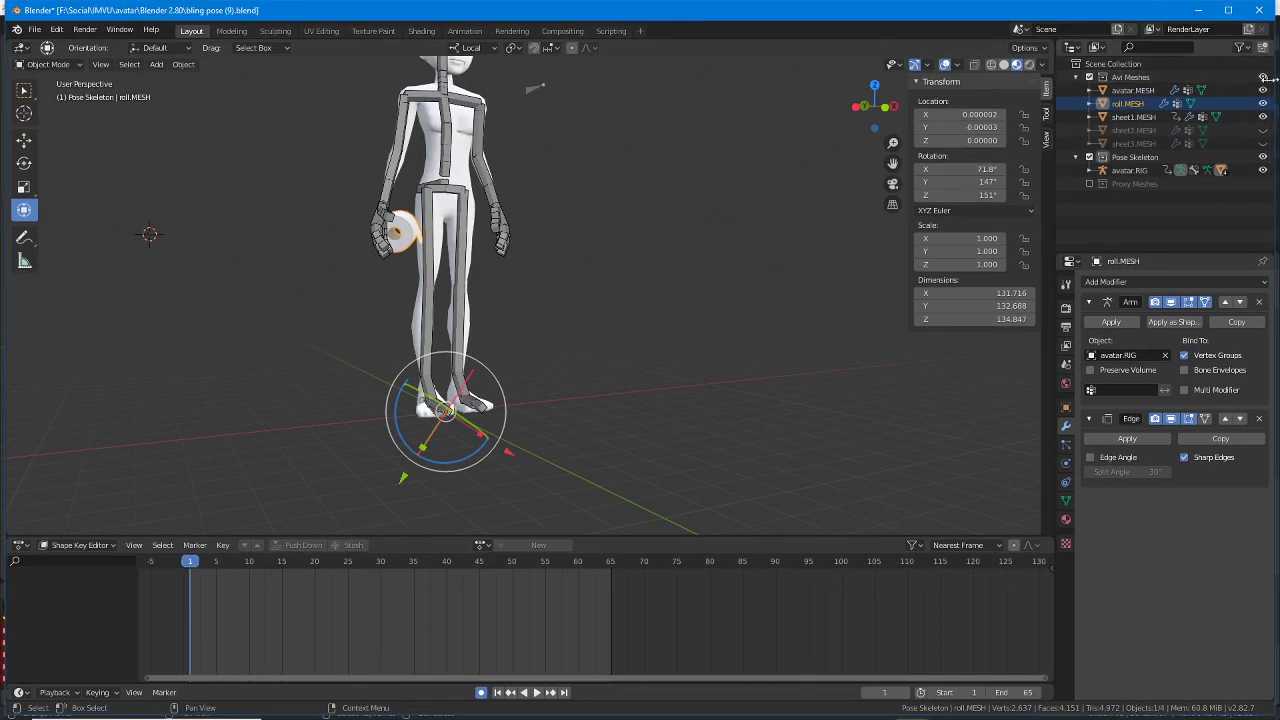
click(1130, 90)
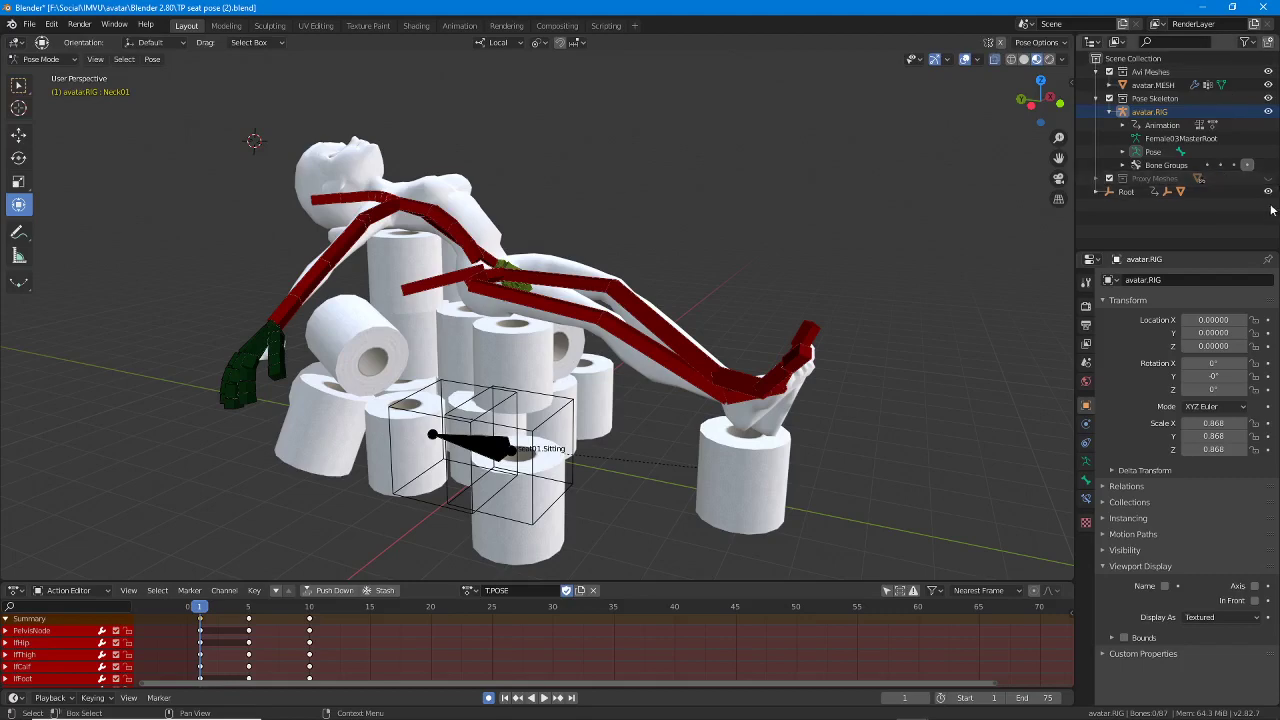
click(1232, 7)
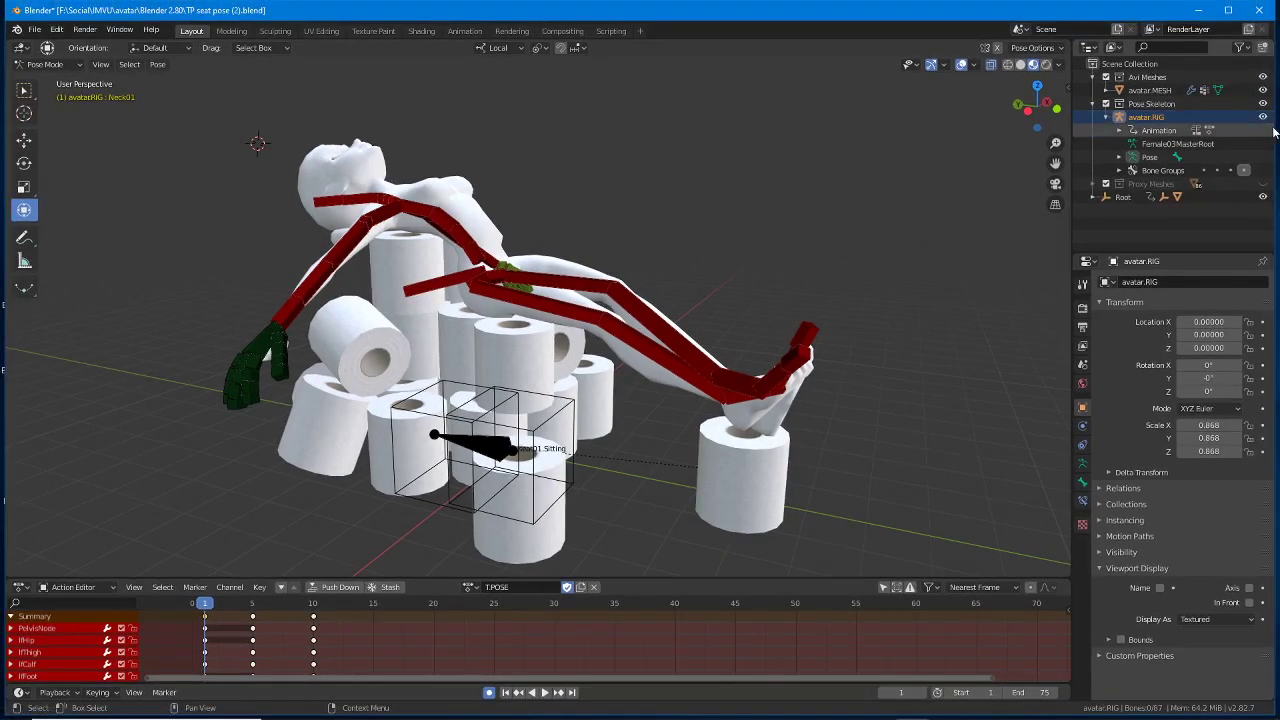
drag(1276, 118, 1155, 117)
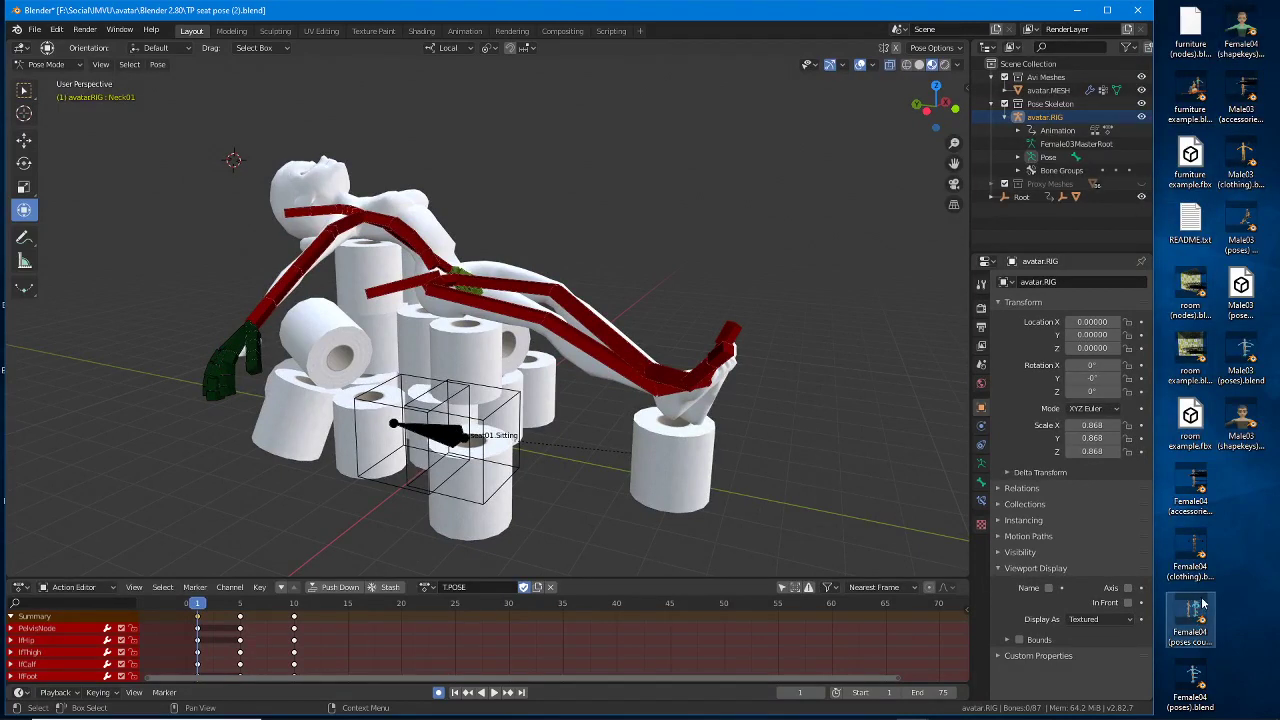
click(1199, 490)
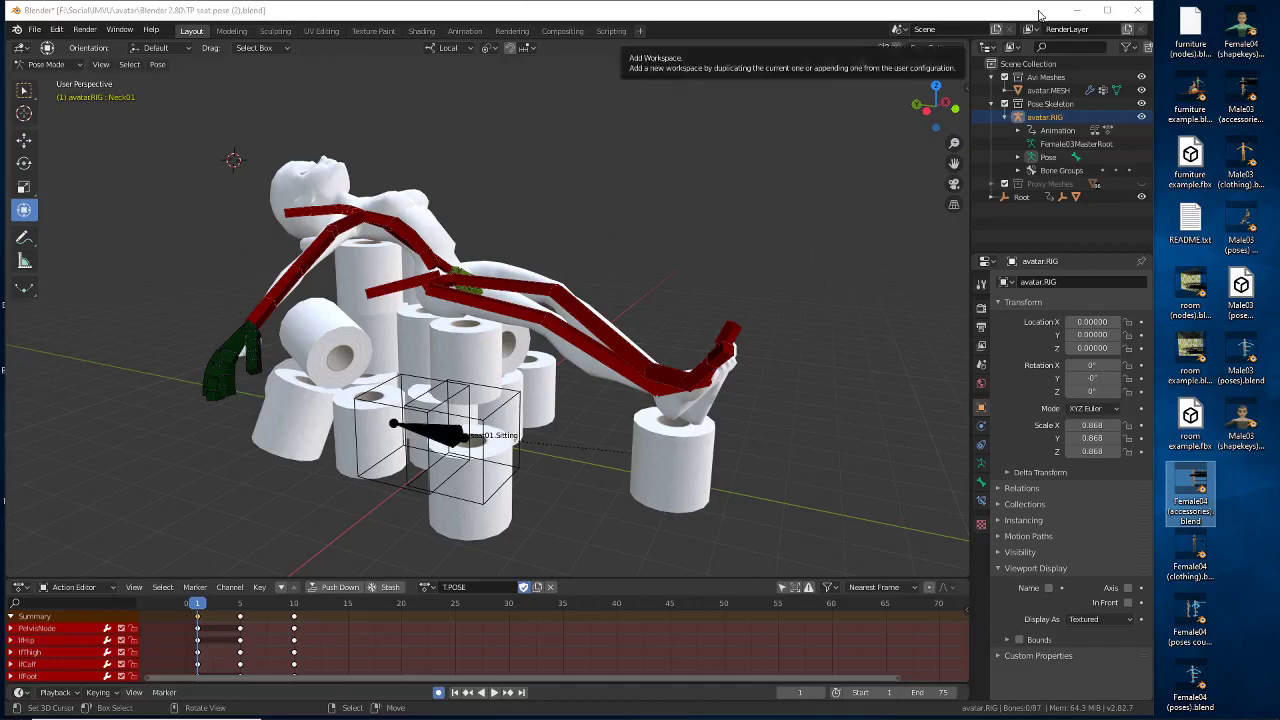
click(1076, 11)
click(1038, 13)
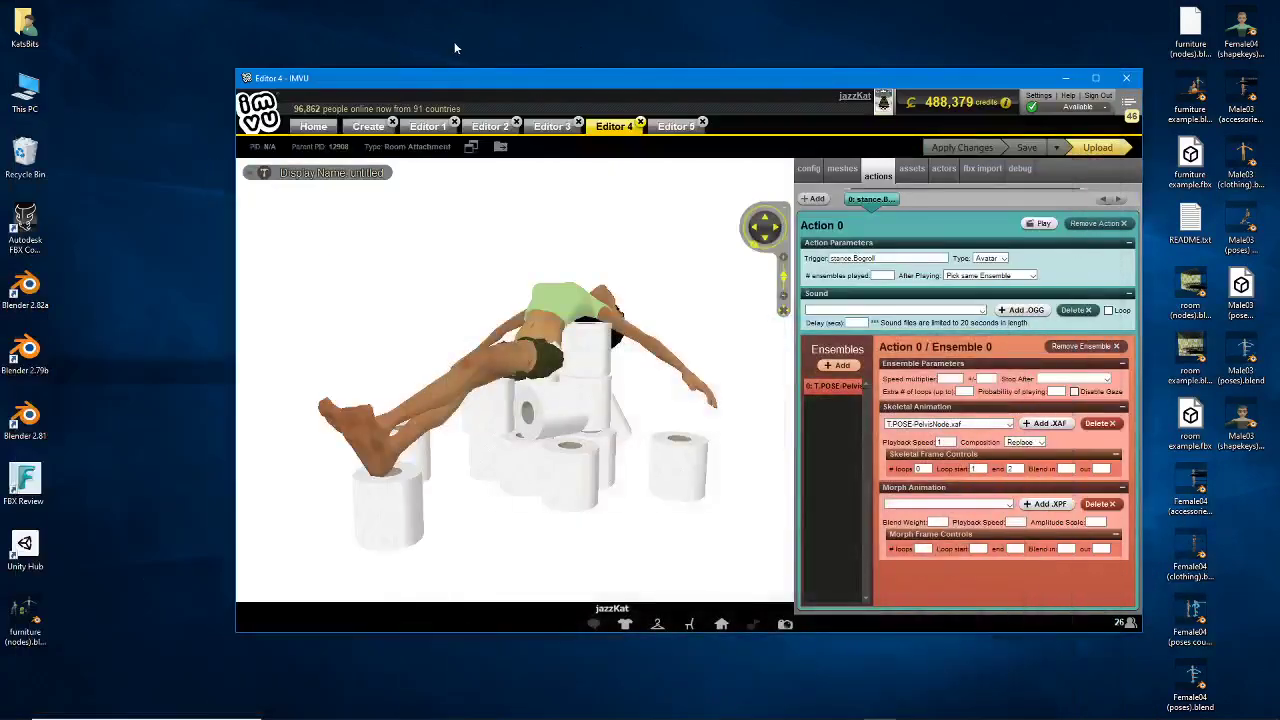
Step: Start a new Blender 2.82a session, narrow its window and open Female04 (accessories).blend from the desktop in it
double_click(22, 288)
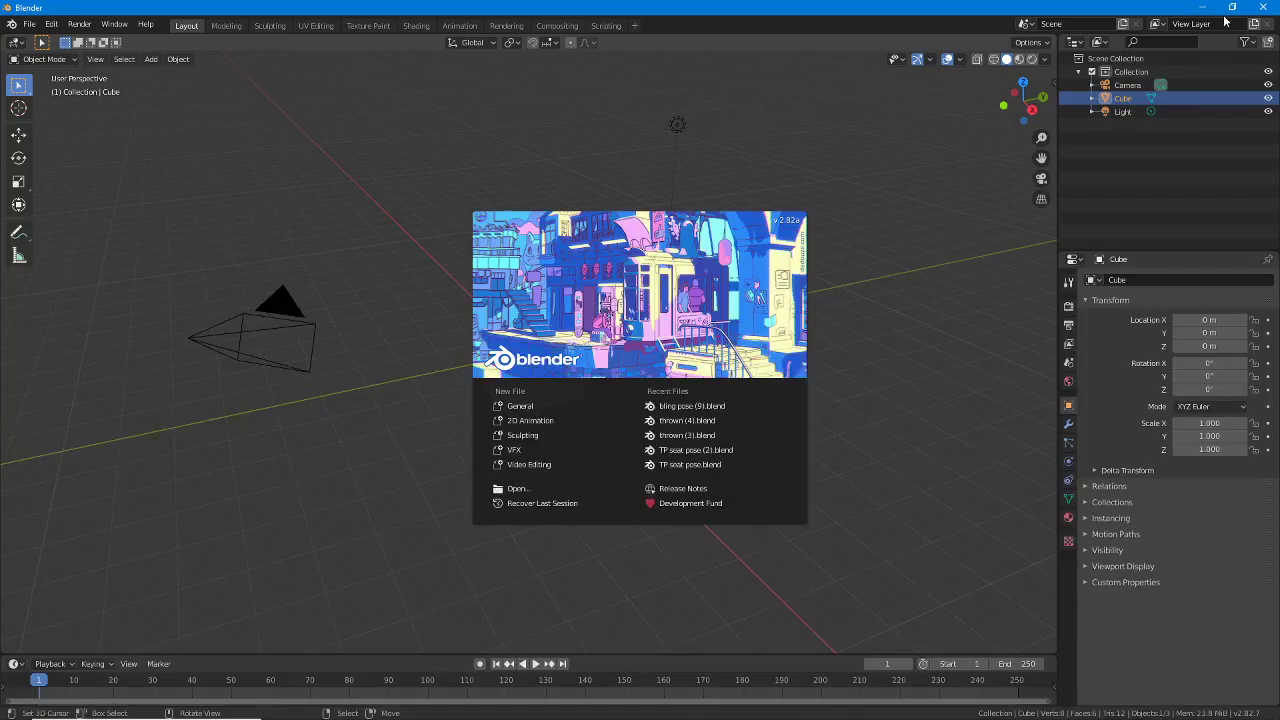
click(1231, 8)
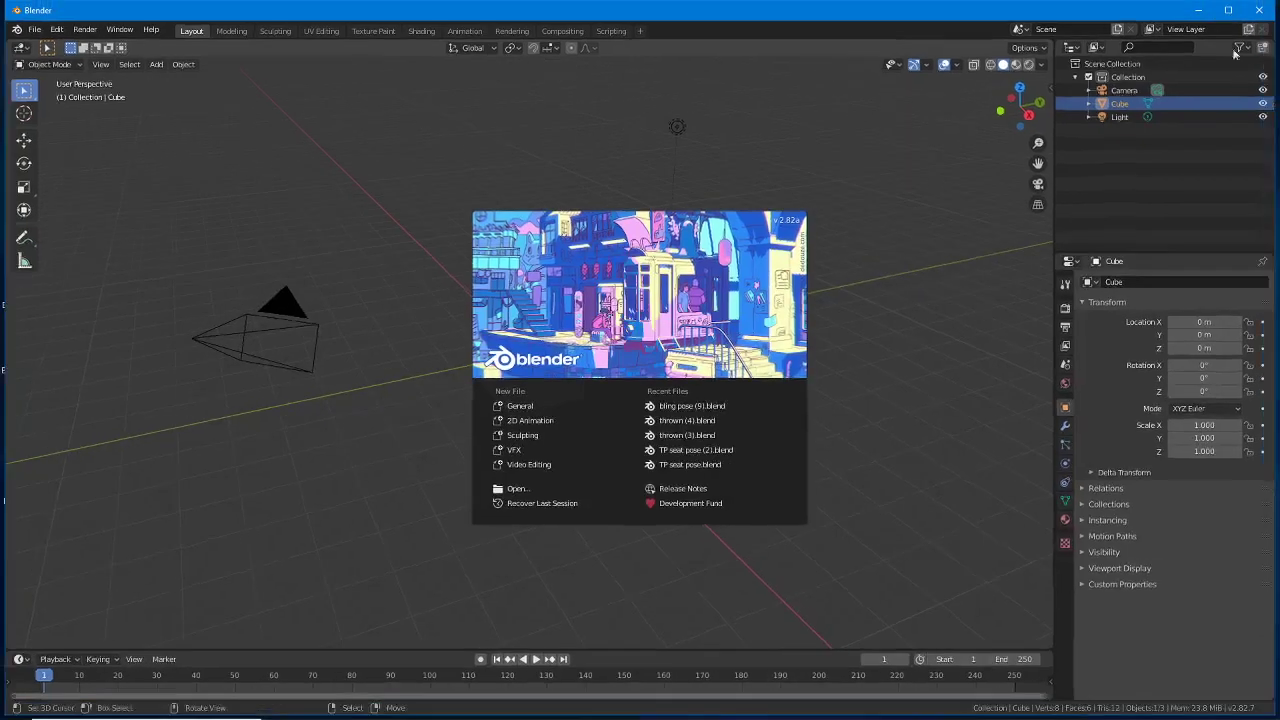
drag(1273, 170, 1150, 205)
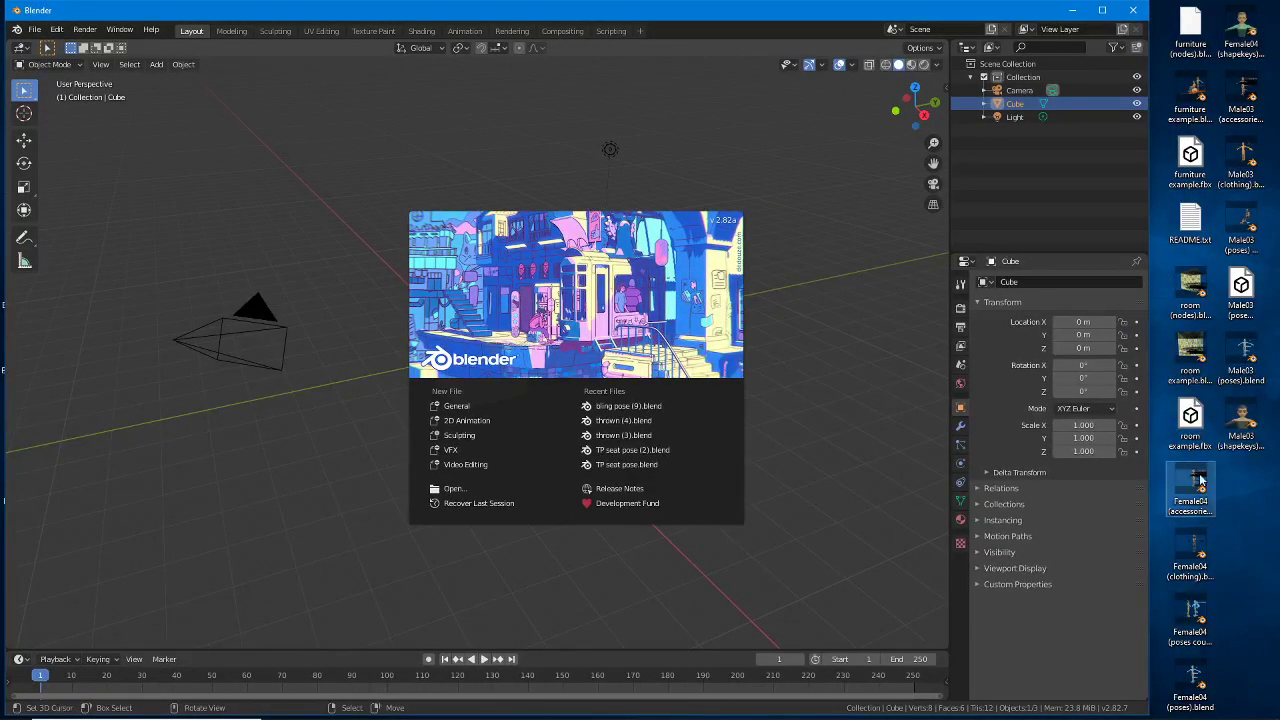
drag(1198, 483, 762, 490)
click(709, 488)
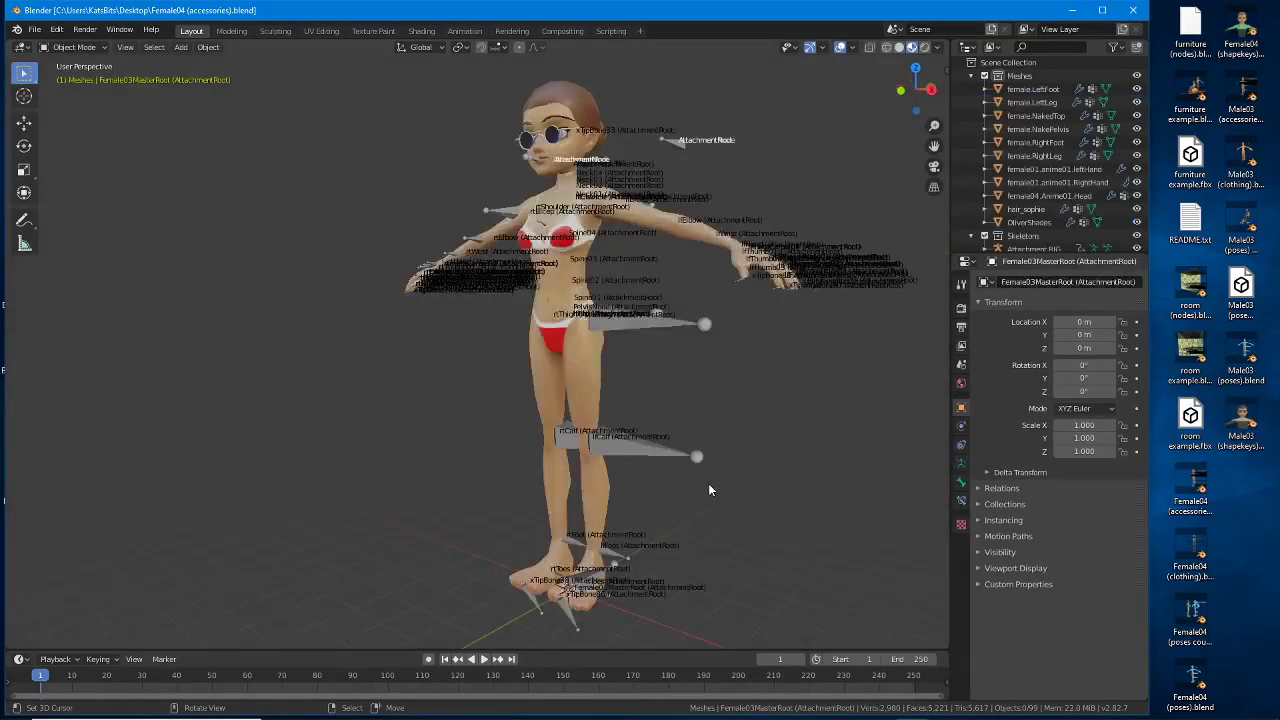
middle_drag(510, 452, 532, 451)
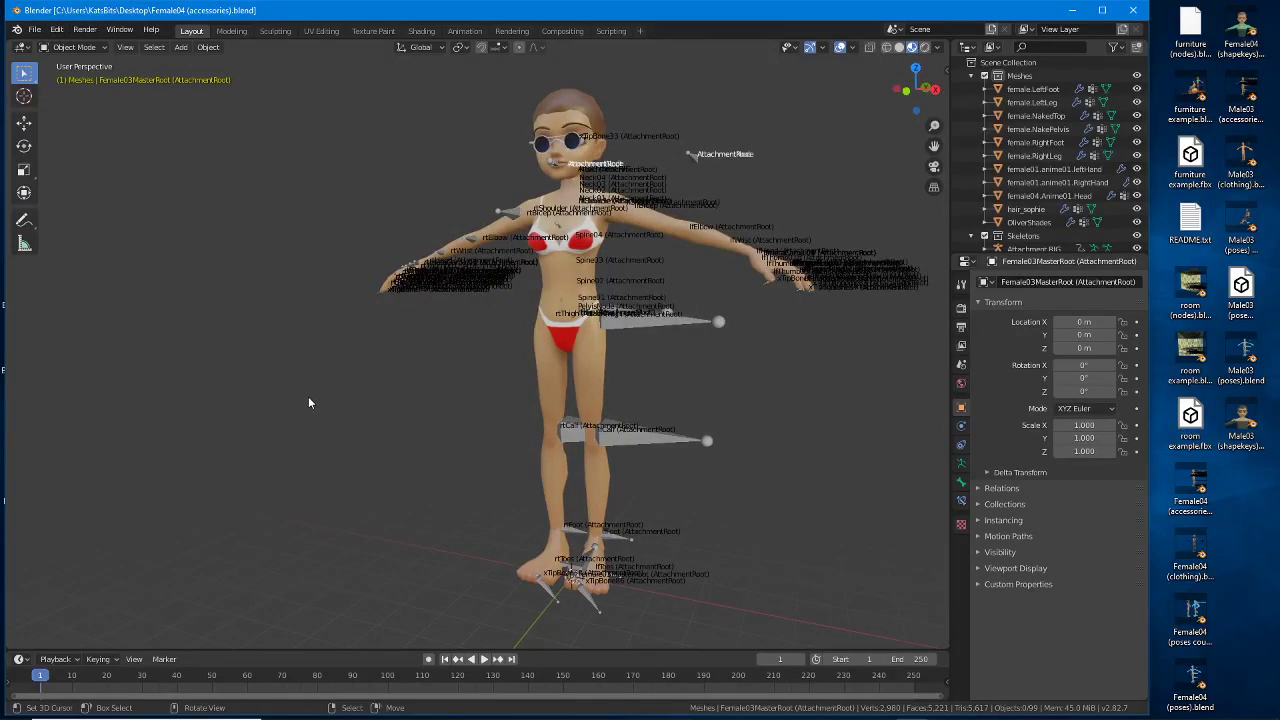
Step: Start an append and open toilet roll bling (3) (F).blend from the avatar Blender 2.80 folder as the source
click(34, 29)
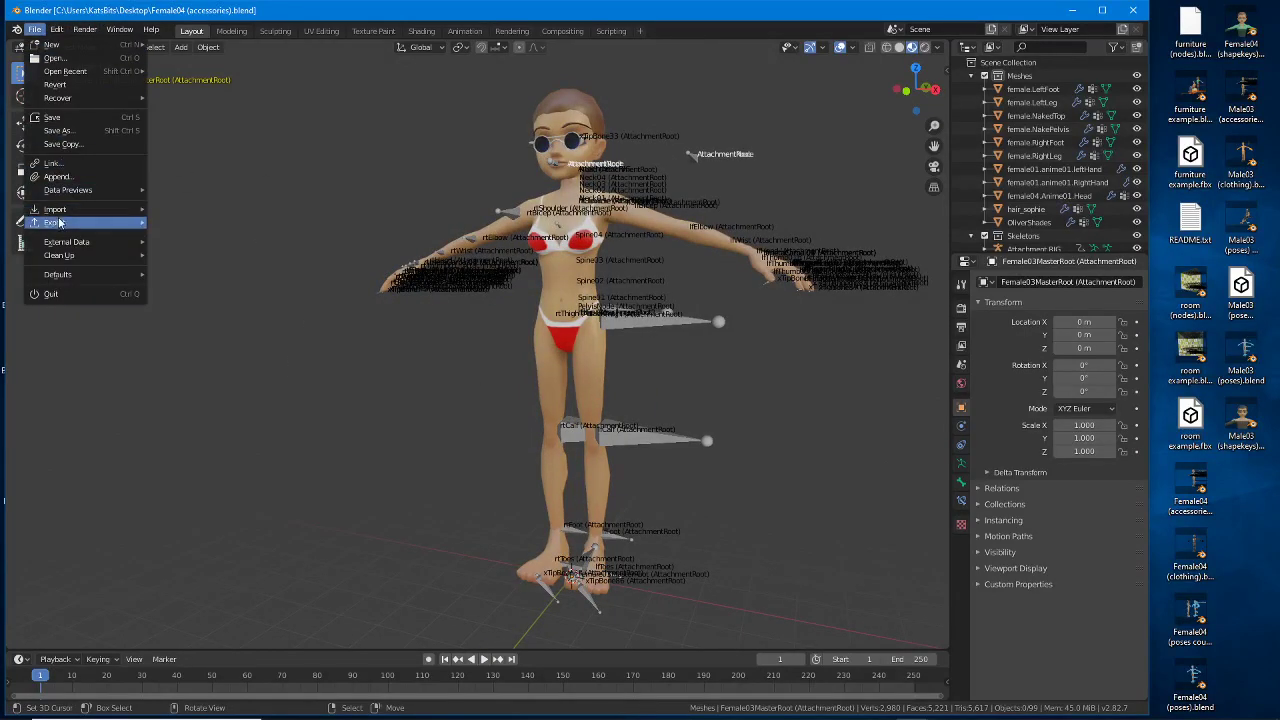
click(57, 176)
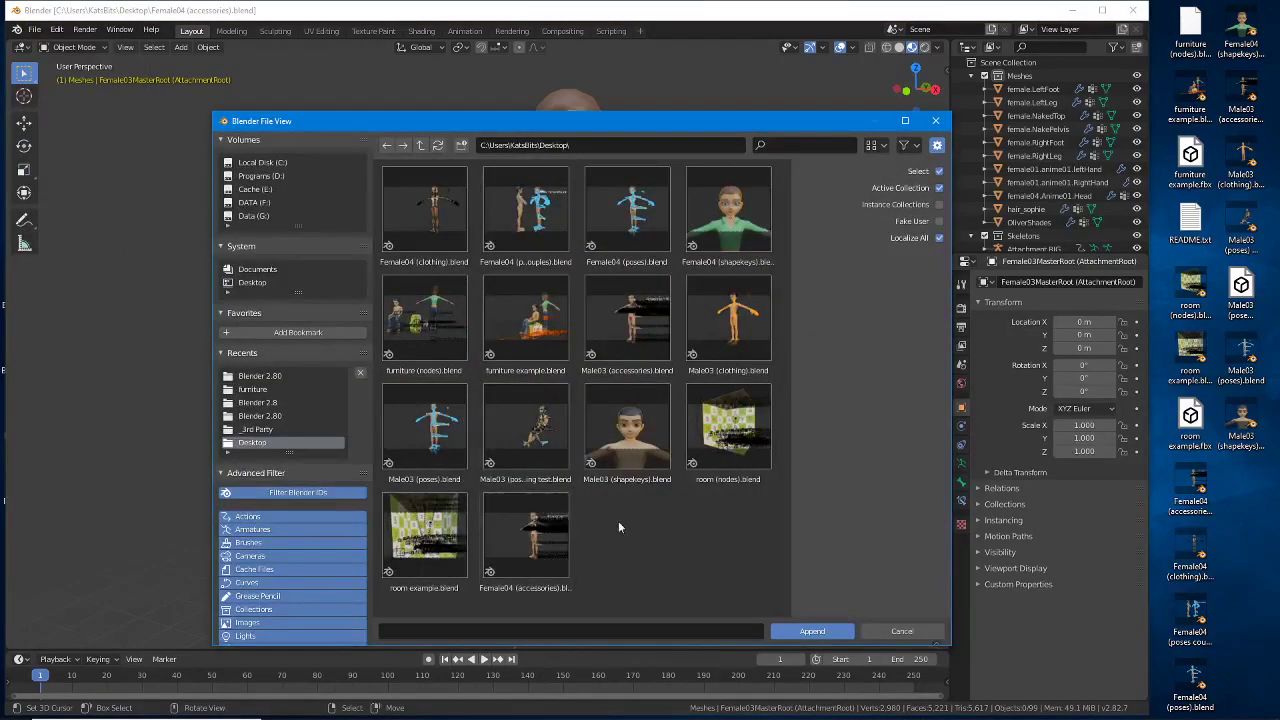
click(262, 376)
scroll(527, 487, down, 10)
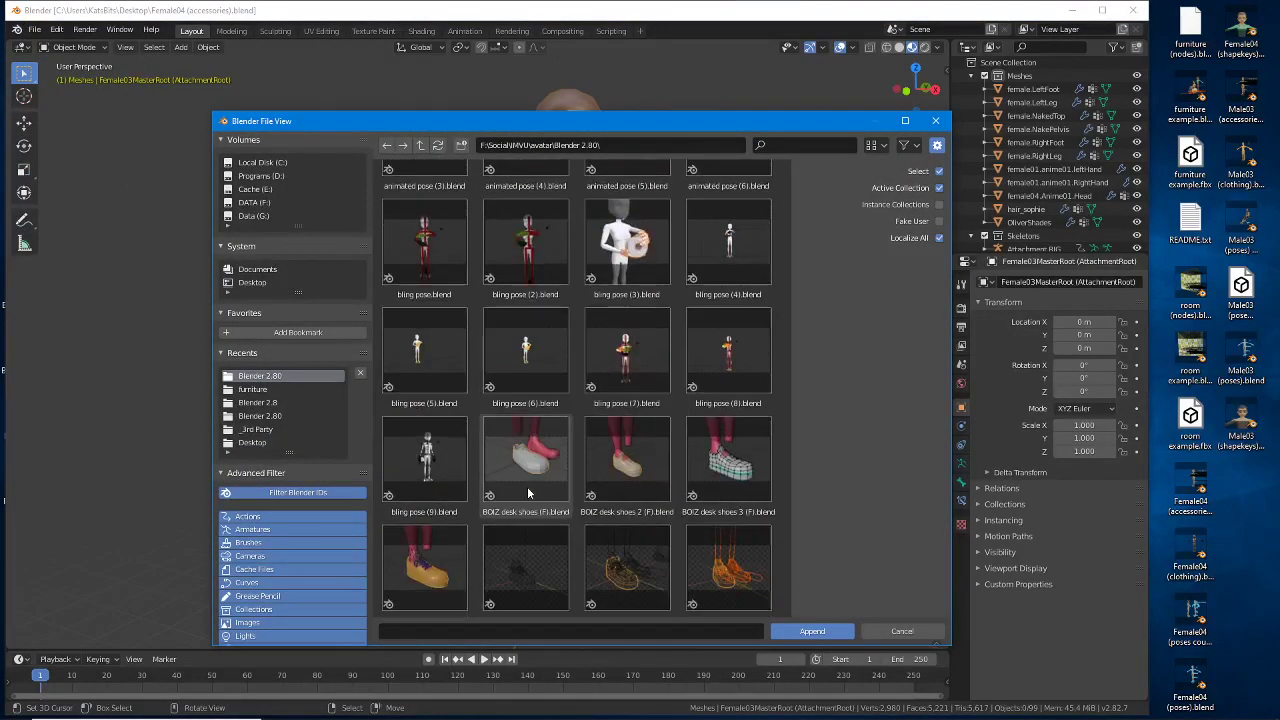
scroll(527, 488, down, 15)
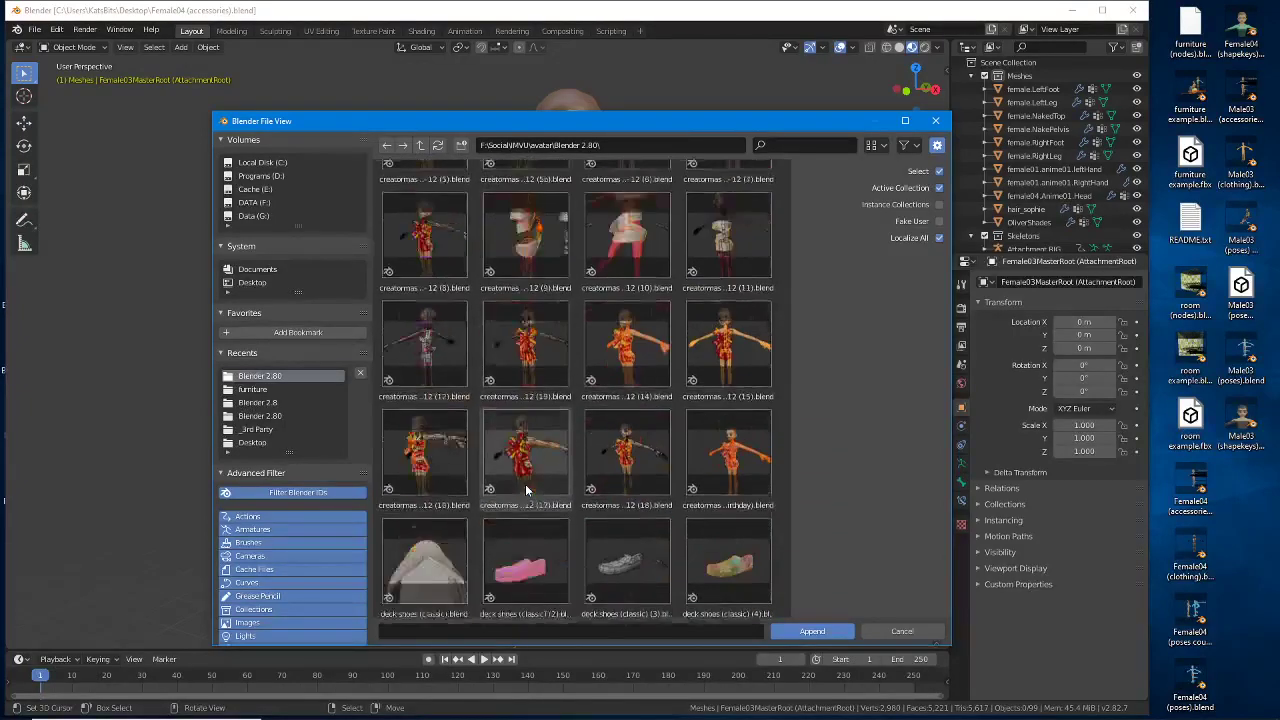
drag(786, 357, 784, 566)
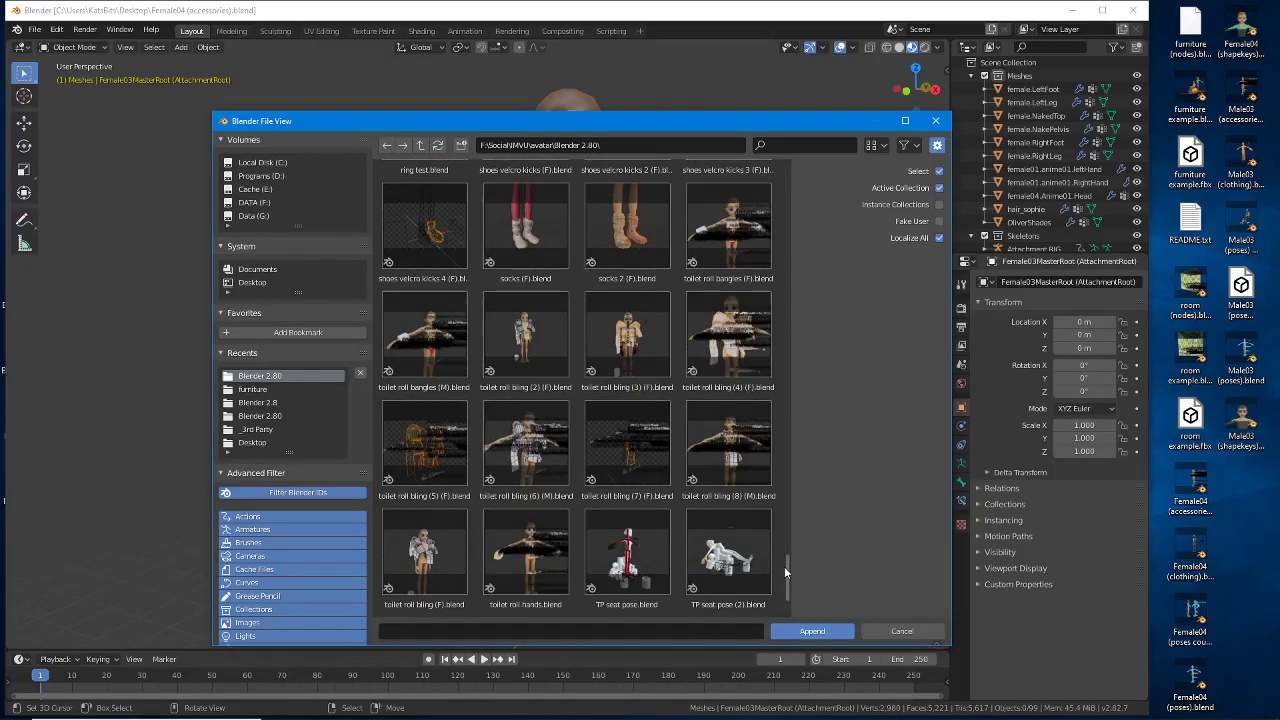
click(627, 335)
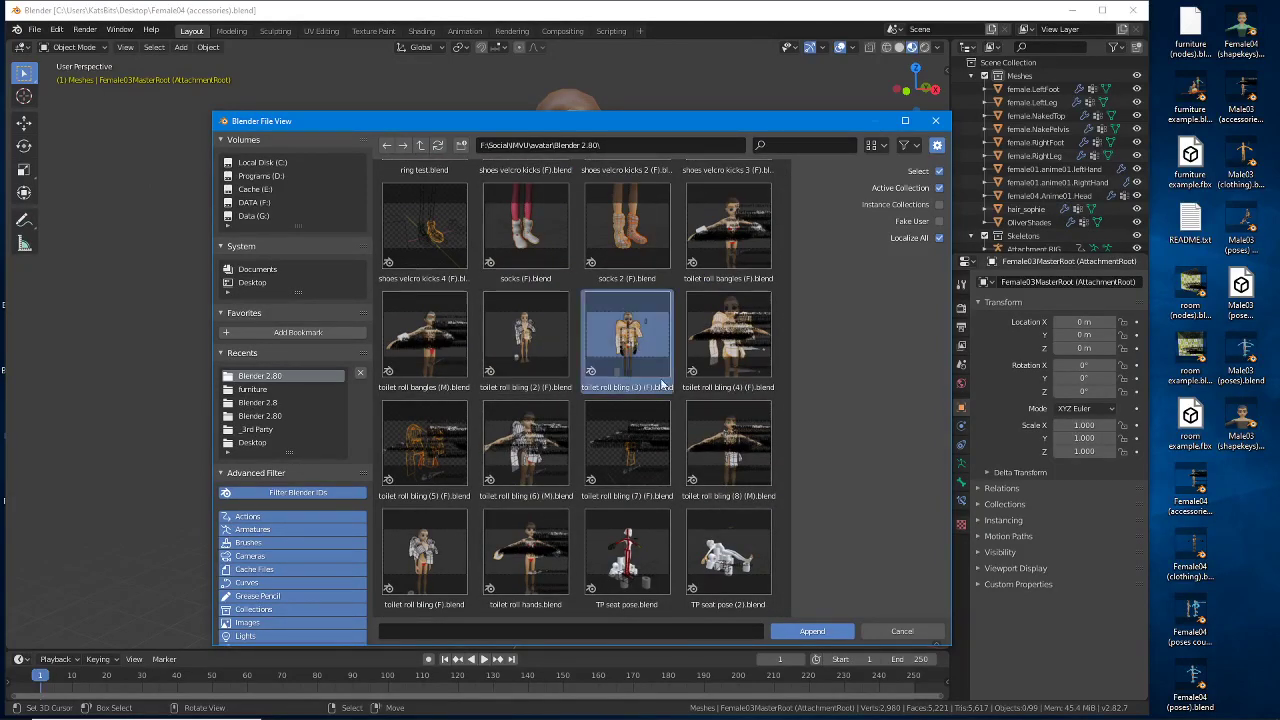
click(813, 632)
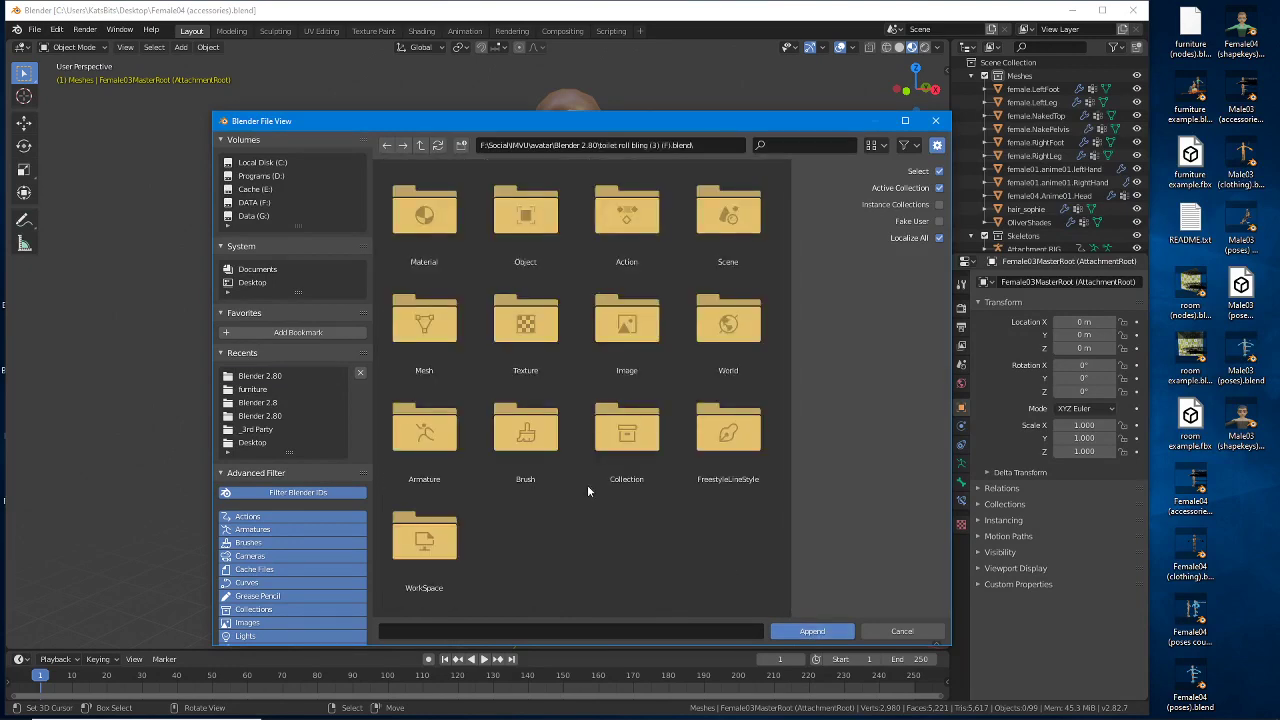
Step: Append the roll.MESH object from the toilet roll bling file into the accessories scene
click(527, 213)
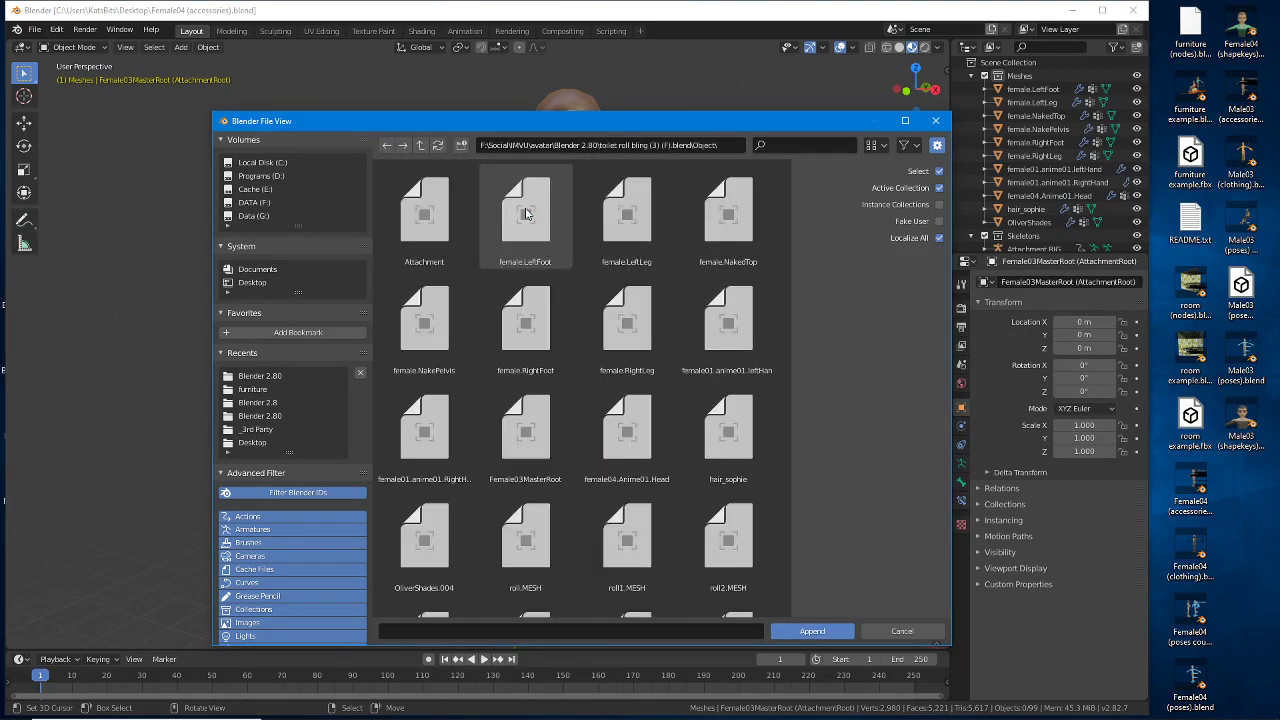
scroll(631, 441, down, 3)
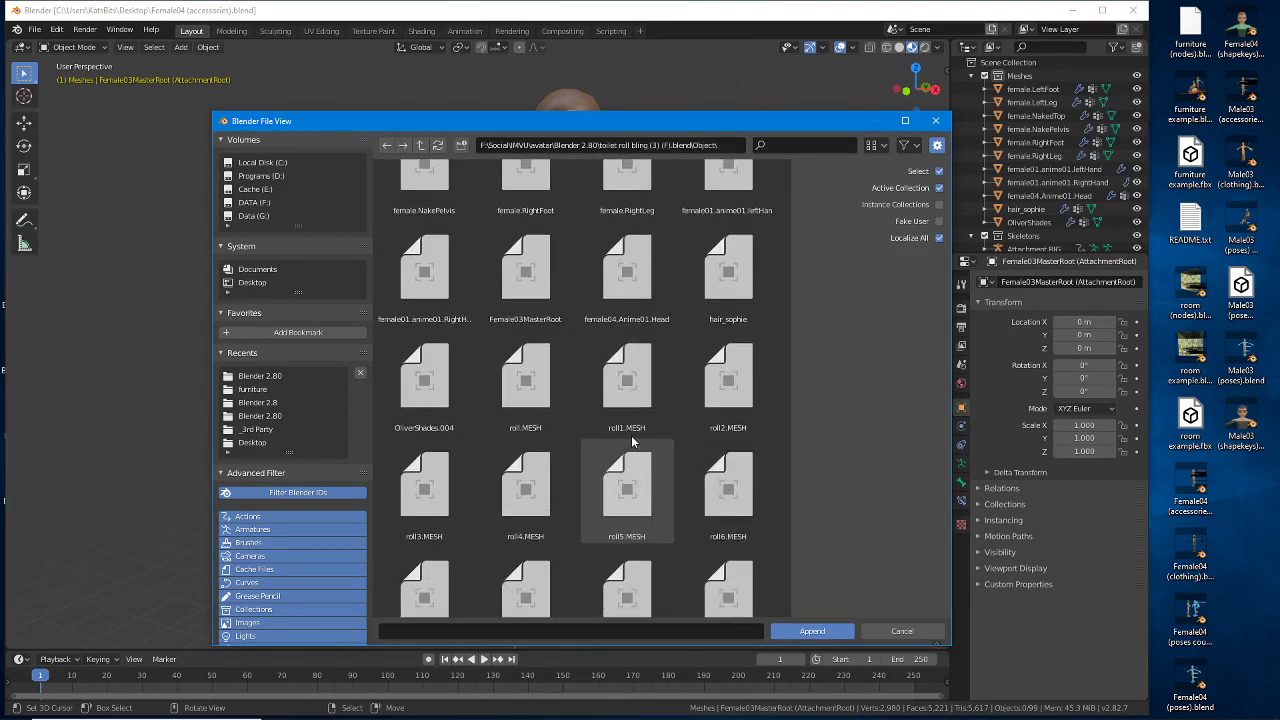
click(527, 420)
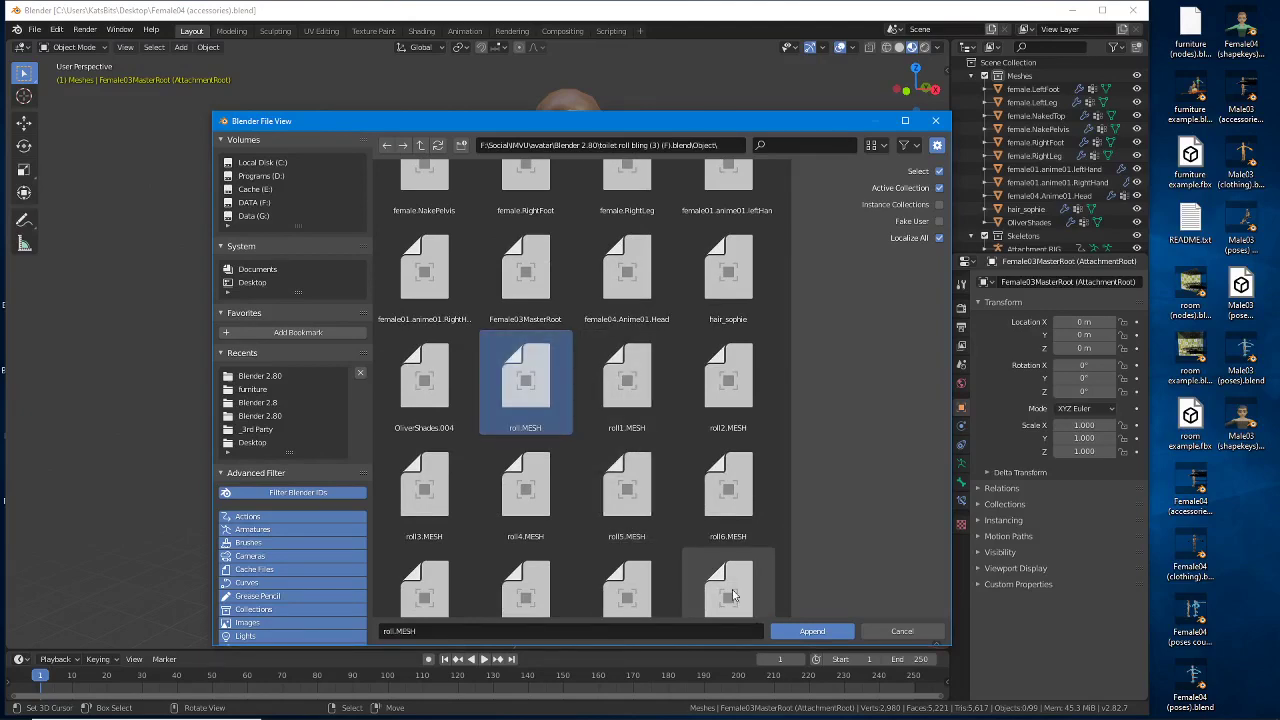
click(813, 631)
Step: Move the toilet roll object up beside the avatar's right hand, to X -658.18 m and Z 817.51 m
click(494, 518)
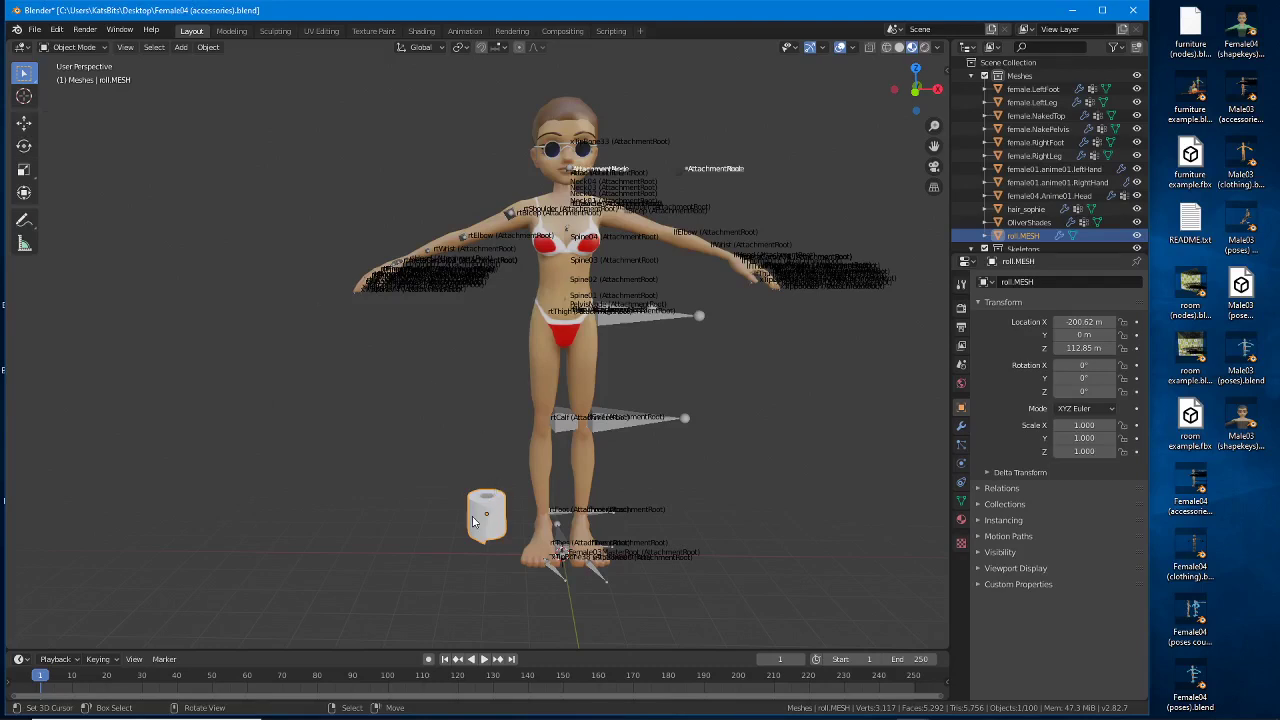
click(25, 123)
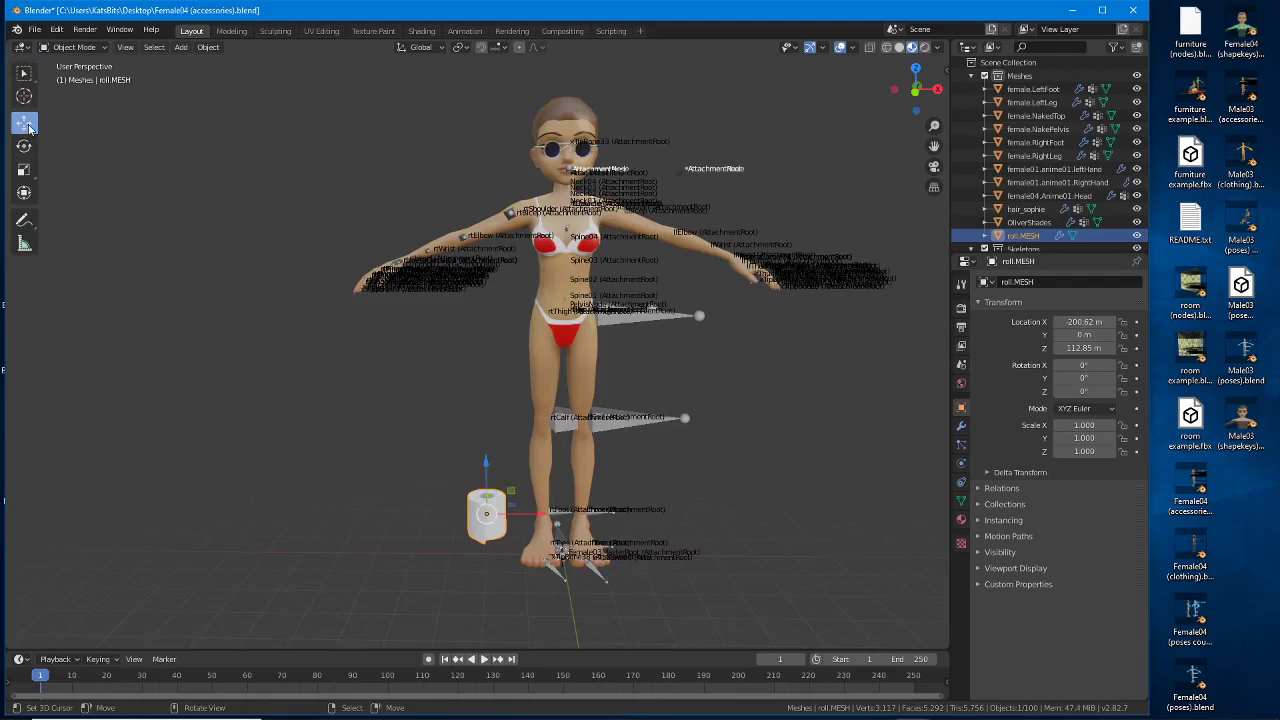
drag(511, 492, 323, 224)
Step: In Edit Mode, select all of the toilet roll's geometry and move it up and outward, away from the object's origin
key(Tab)
key(a)
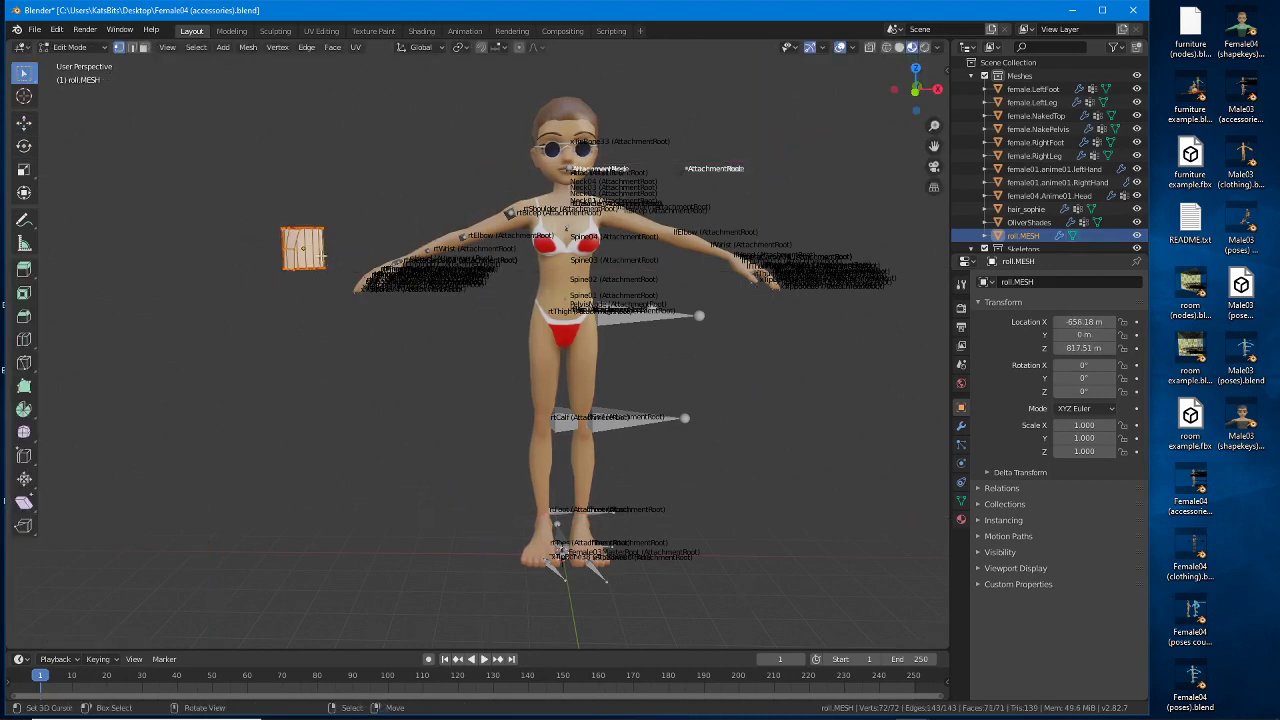
click(22, 123)
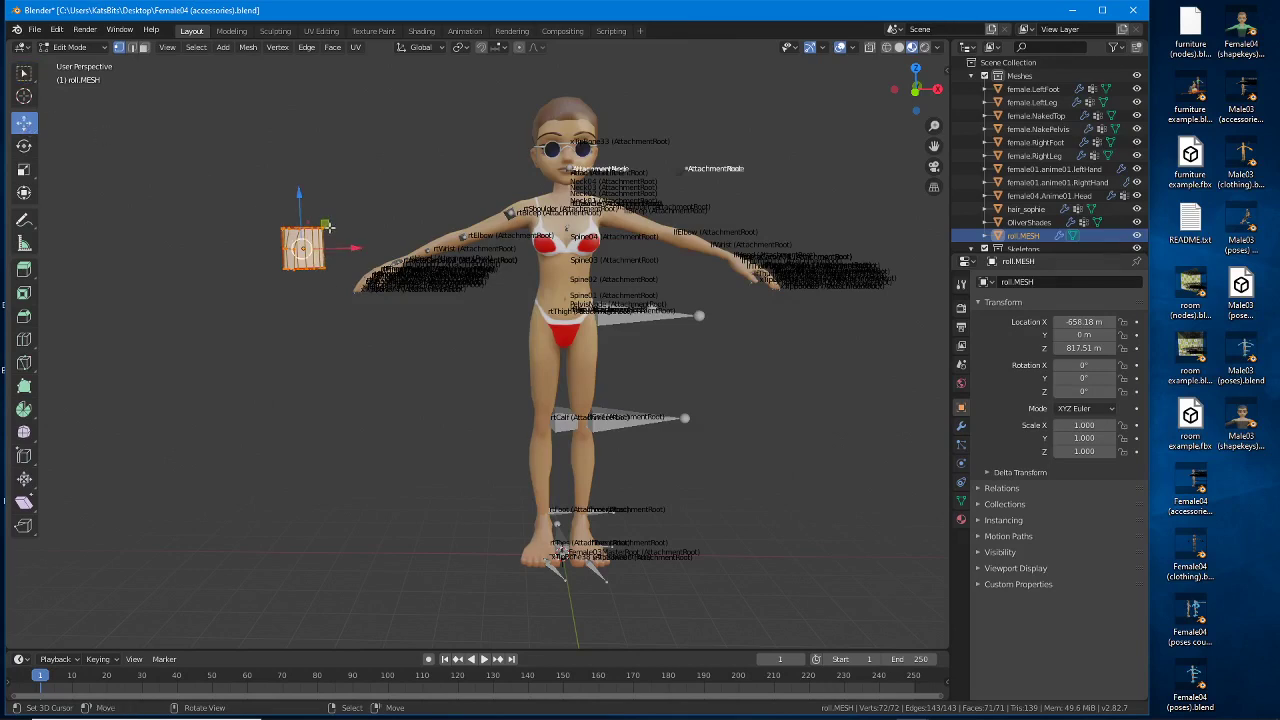
drag(326, 224, 140, 160)
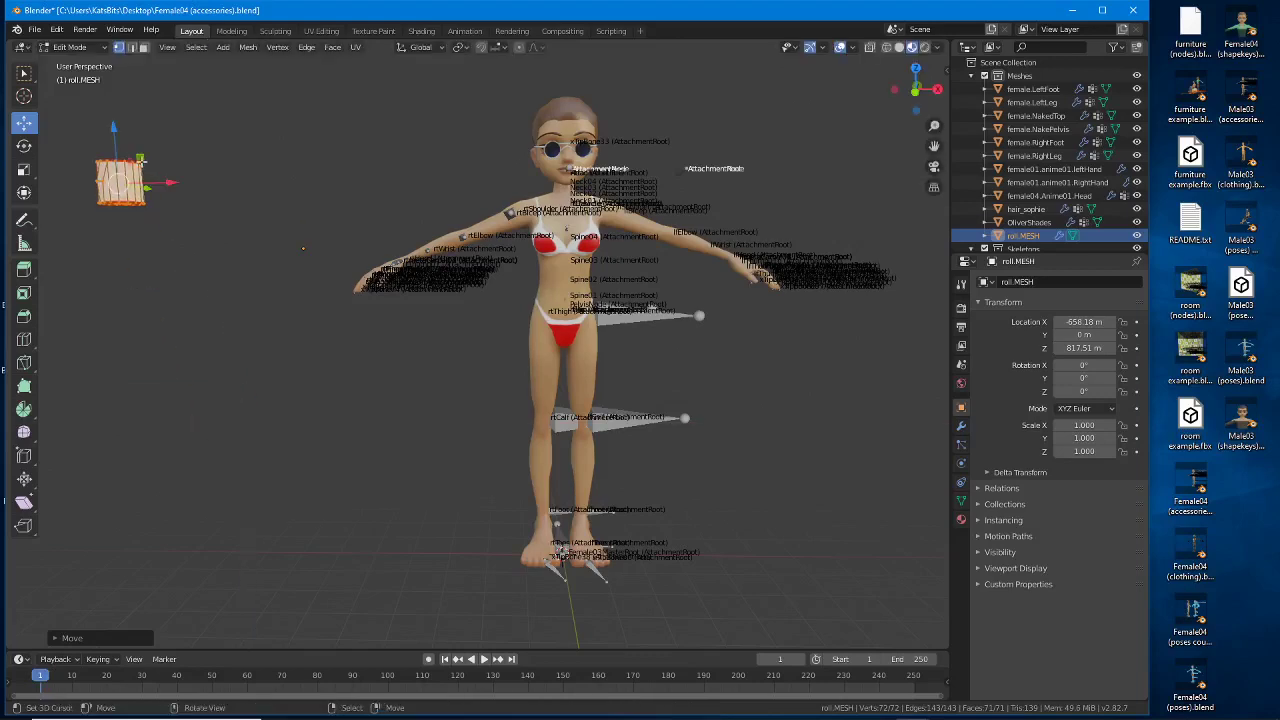
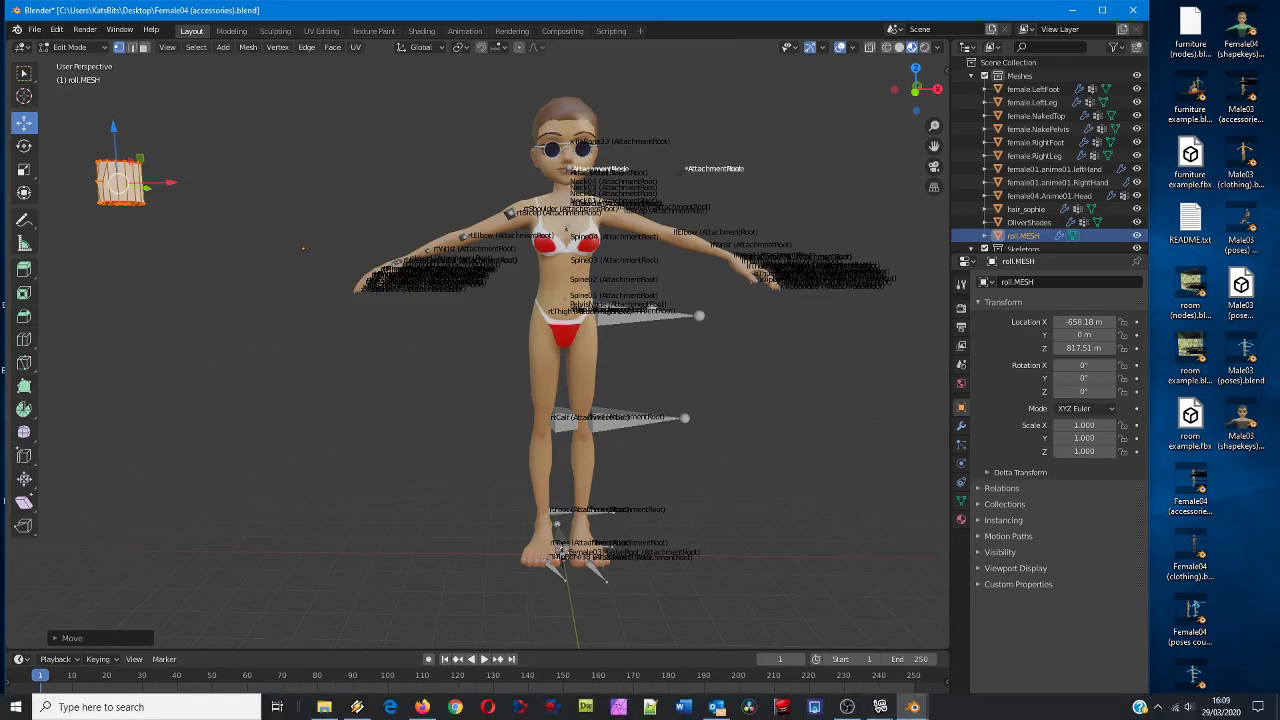
Step: Switch to the bling pose (9) file and examine the toilet roll mesh in Edit Mode, comparing the geometry in the hand with its gizmo position
mouse_move(916, 710)
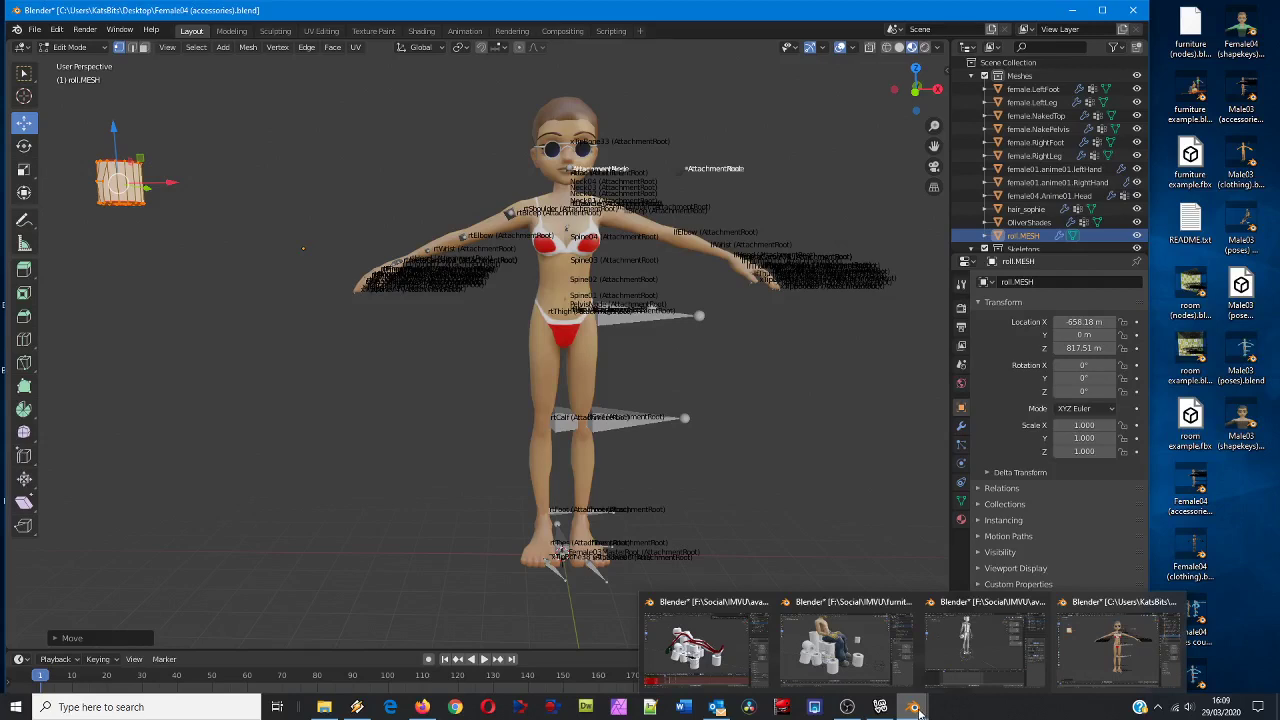
click(982, 638)
middle_drag(323, 291, 443, 372)
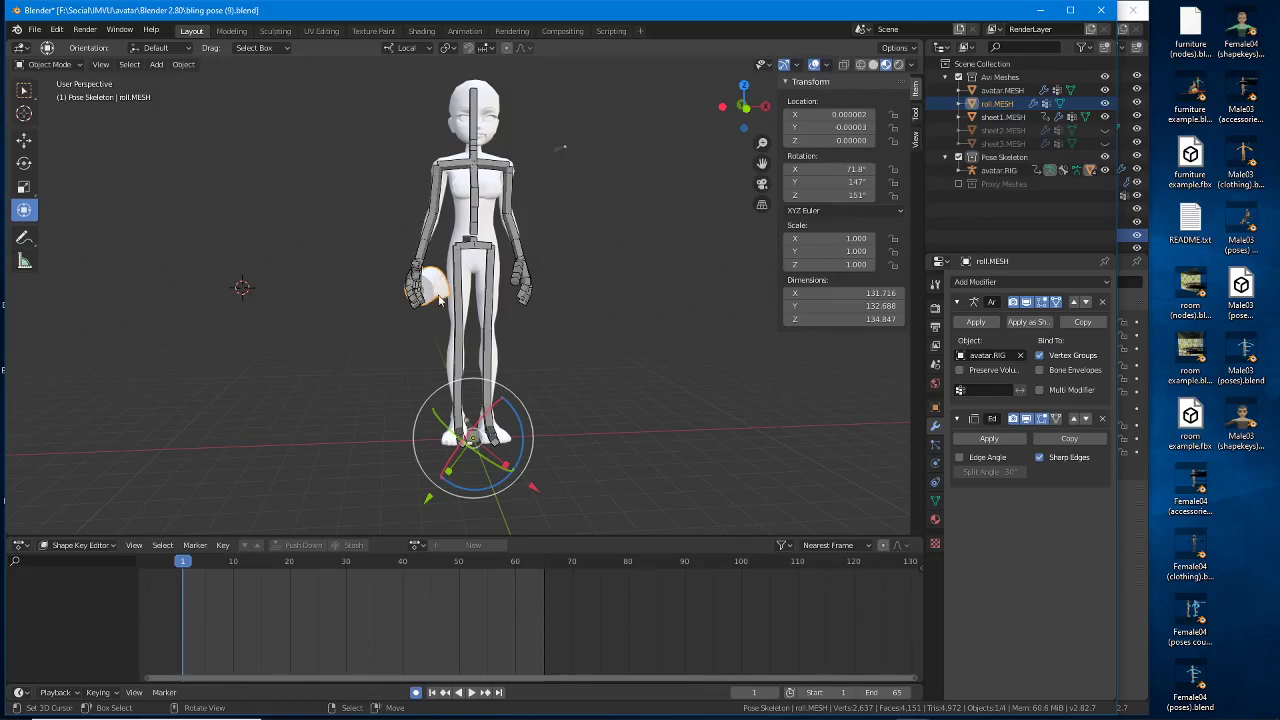
key(Tab)
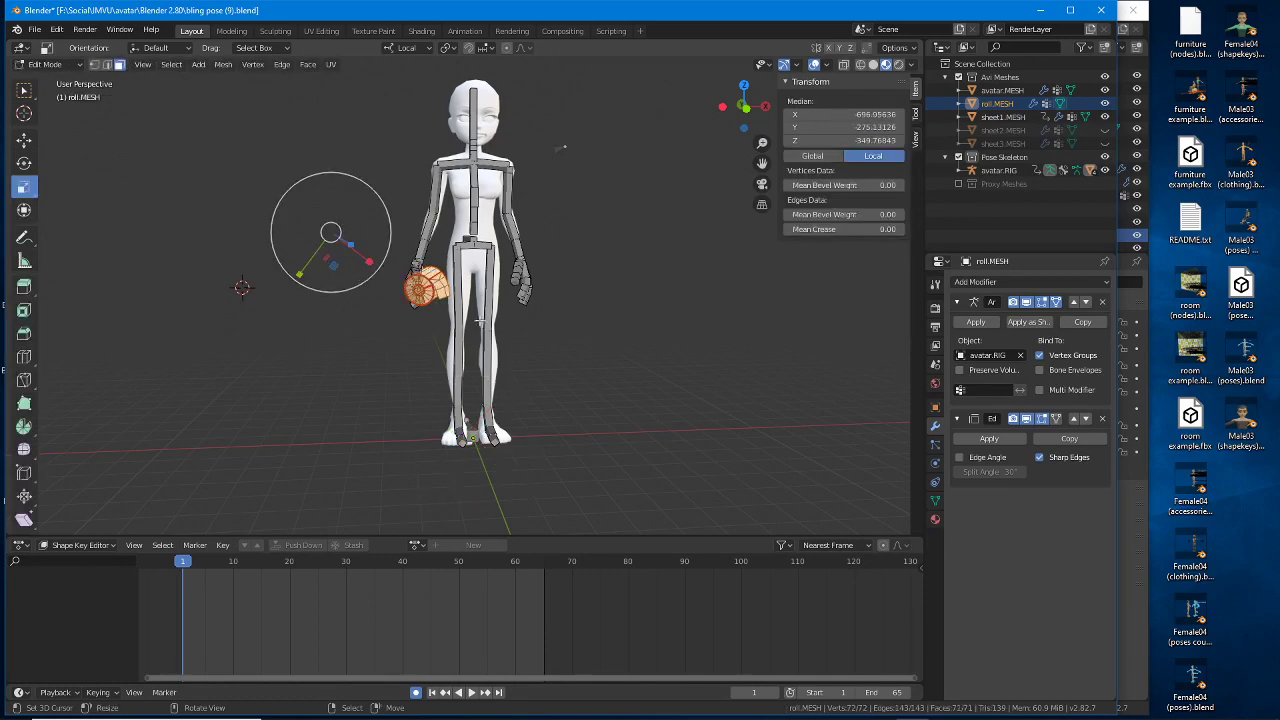
mouse_move(398, 307)
middle_down()
mouse_move(480, 308)
mouse_move(400, 311)
middle_up()
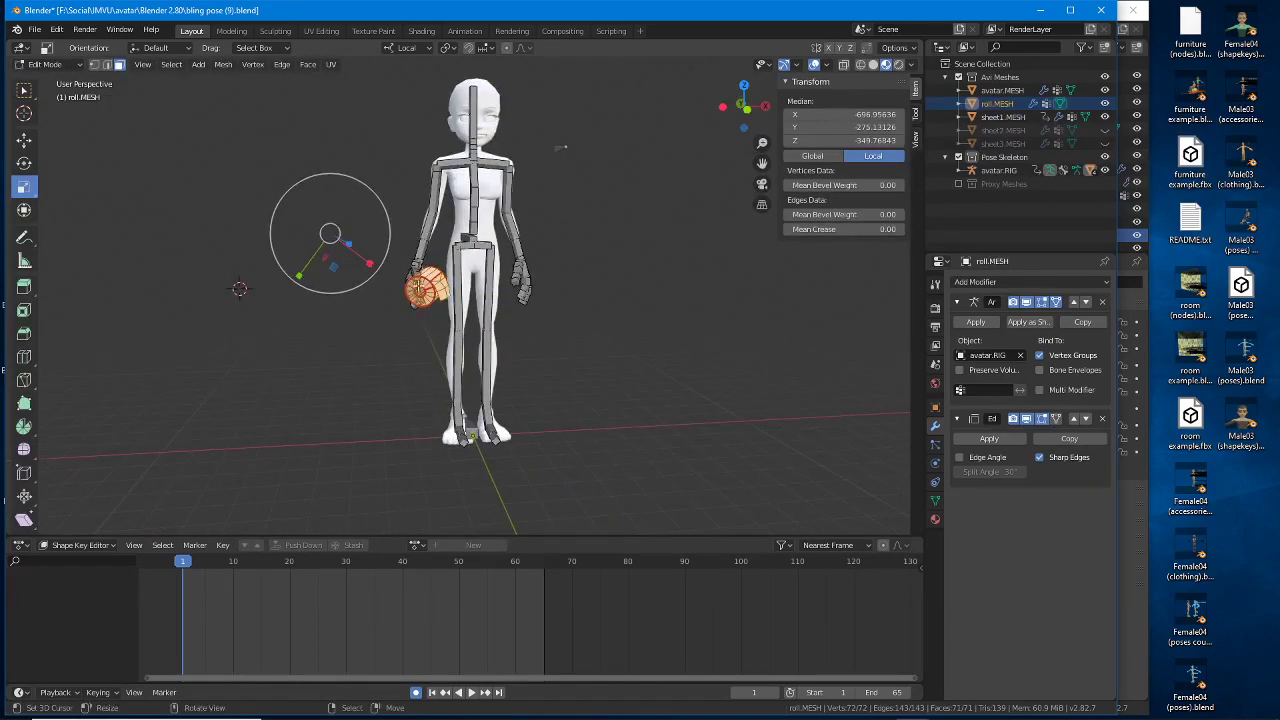
scroll(418, 289, up, 2)
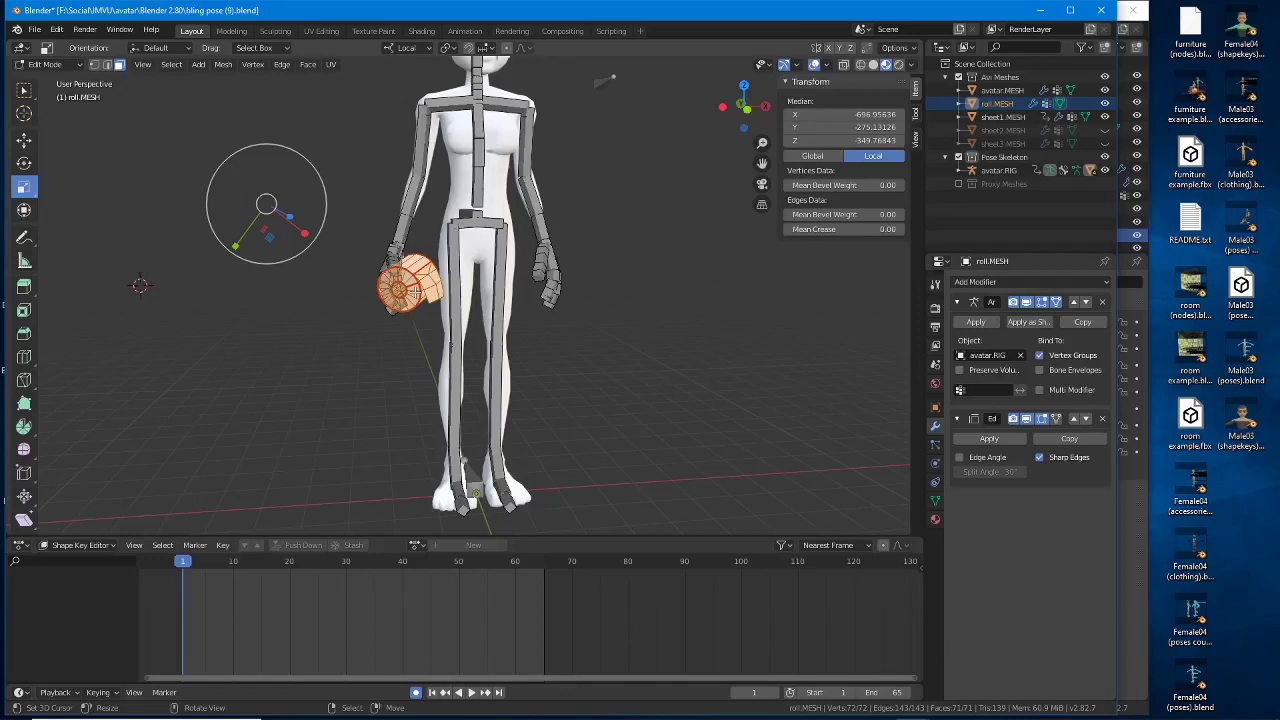
scroll(415, 292, down, 2)
mouse_move(386, 311)
shift+middle_down()
mouse_move(418, 345)
mouse_move(455, 328)
mouse_move(518, 332)
mouse_move(390, 337)
mouse_move(386, 294)
shift+middle_up()
scroll(452, 325, up, 3)
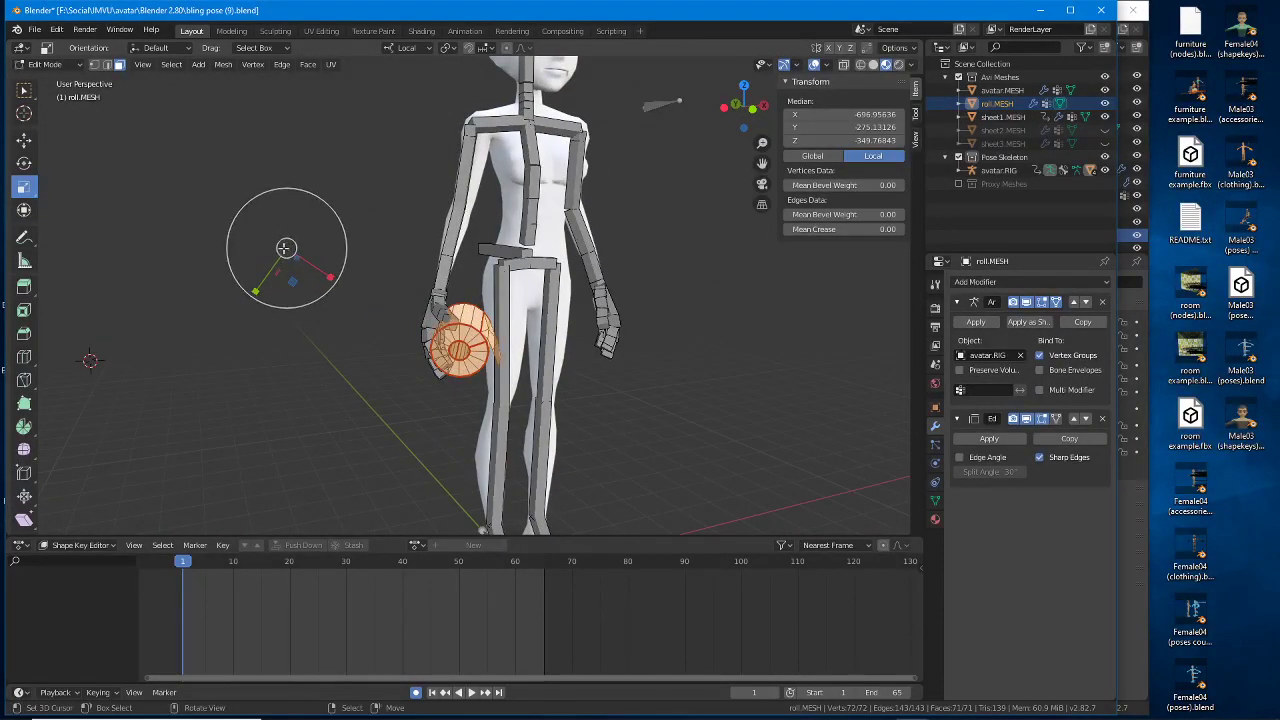
Step: Try moving the toilet roll's geometry out of the avatar's hand, up and away to the avatar's side
middle_drag(286, 250, 352, 290)
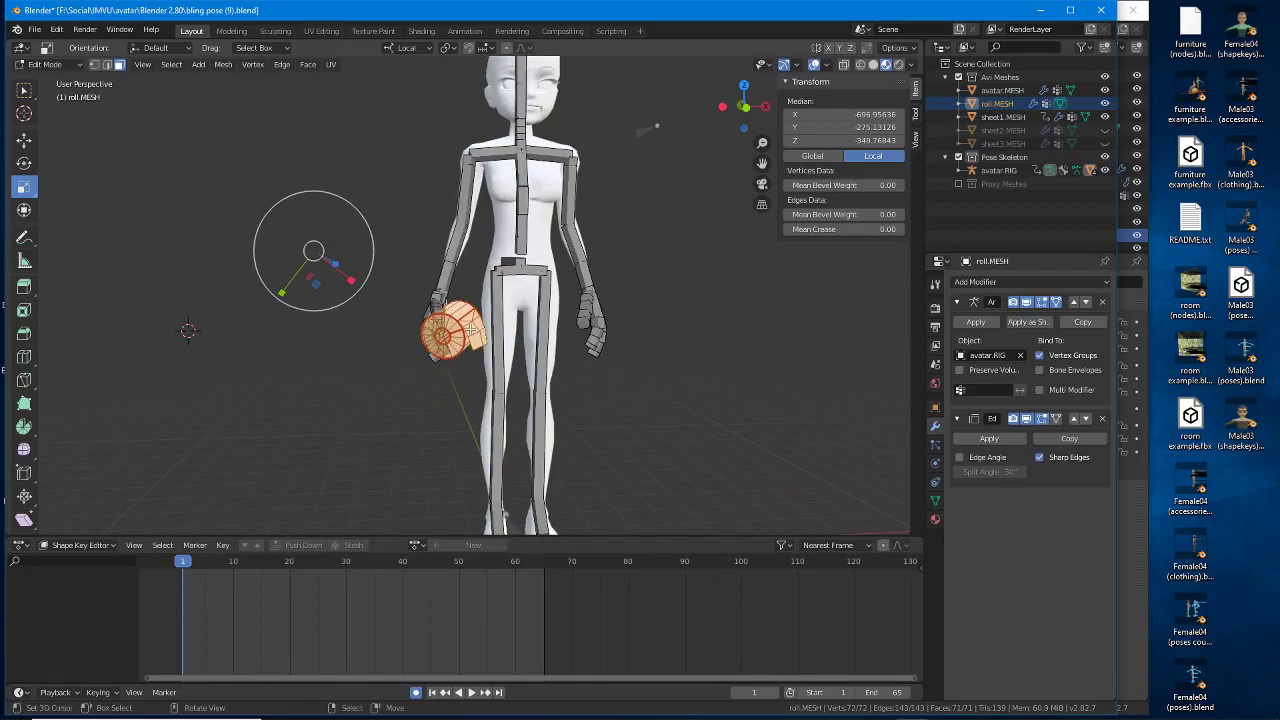
middle_drag(470, 330, 462, 322)
key(g)
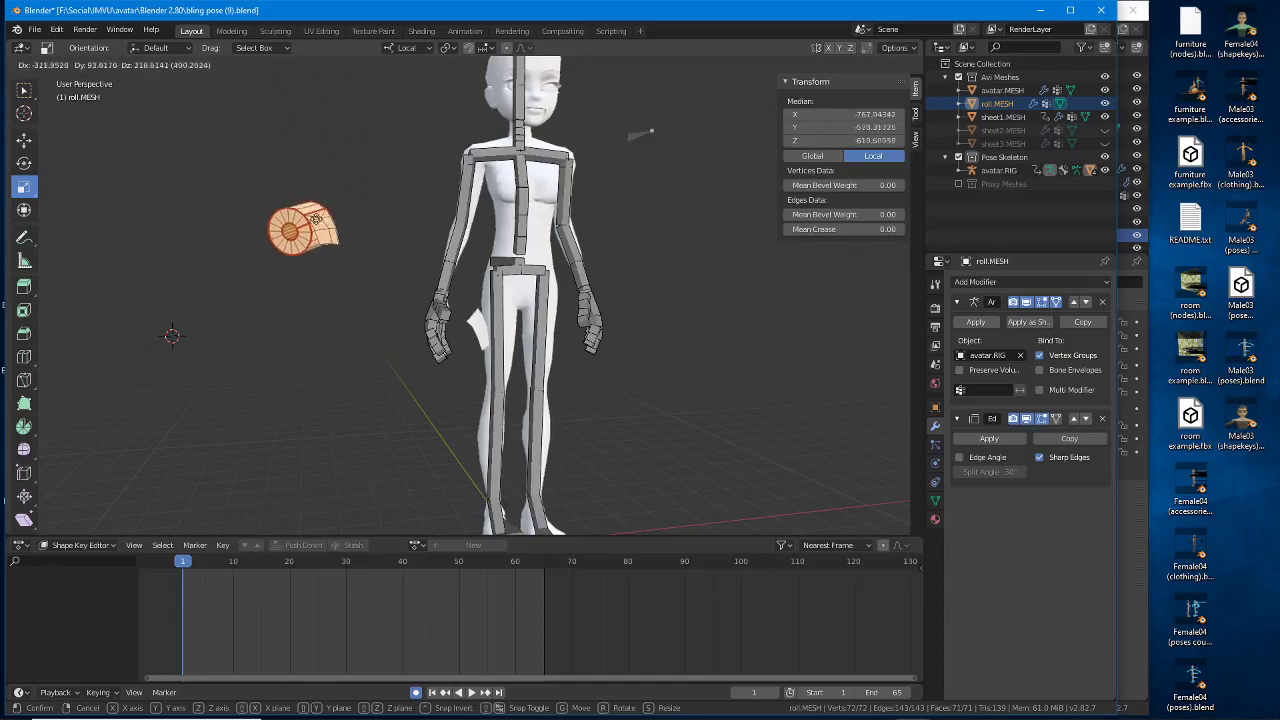
click(300, 221)
scroll(324, 296, down, 2)
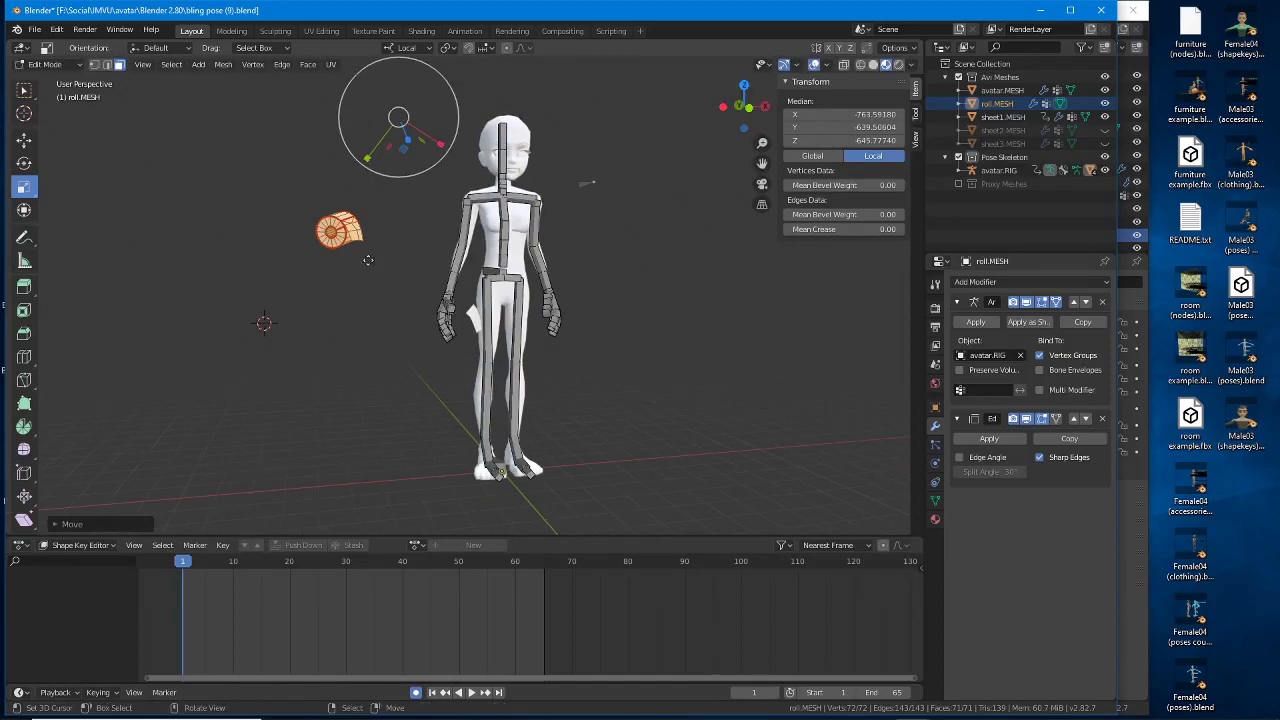
key(g)
click(230, 335)
scroll(254, 340, down, 2)
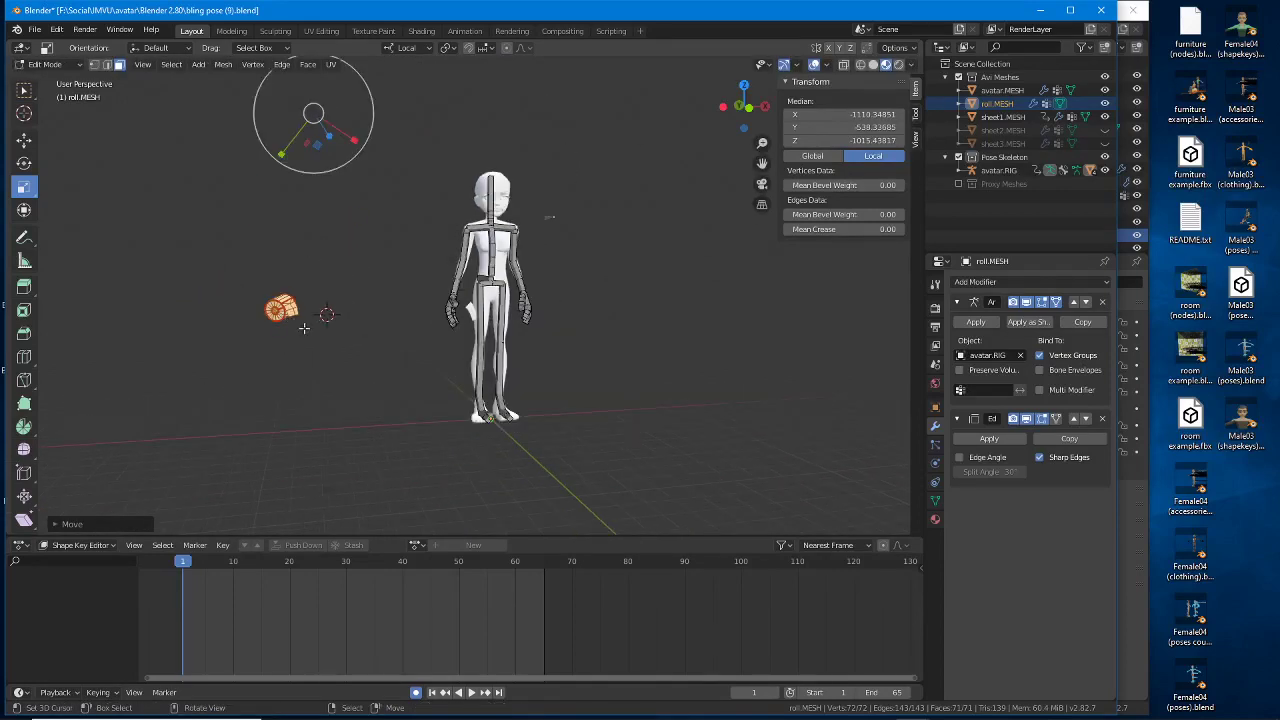
Step: Try moving the toilet roll's geometry to the avatar's opposite side, and undo all the geometry moves back to the hand
key(g)
click(762, 418)
key(g)
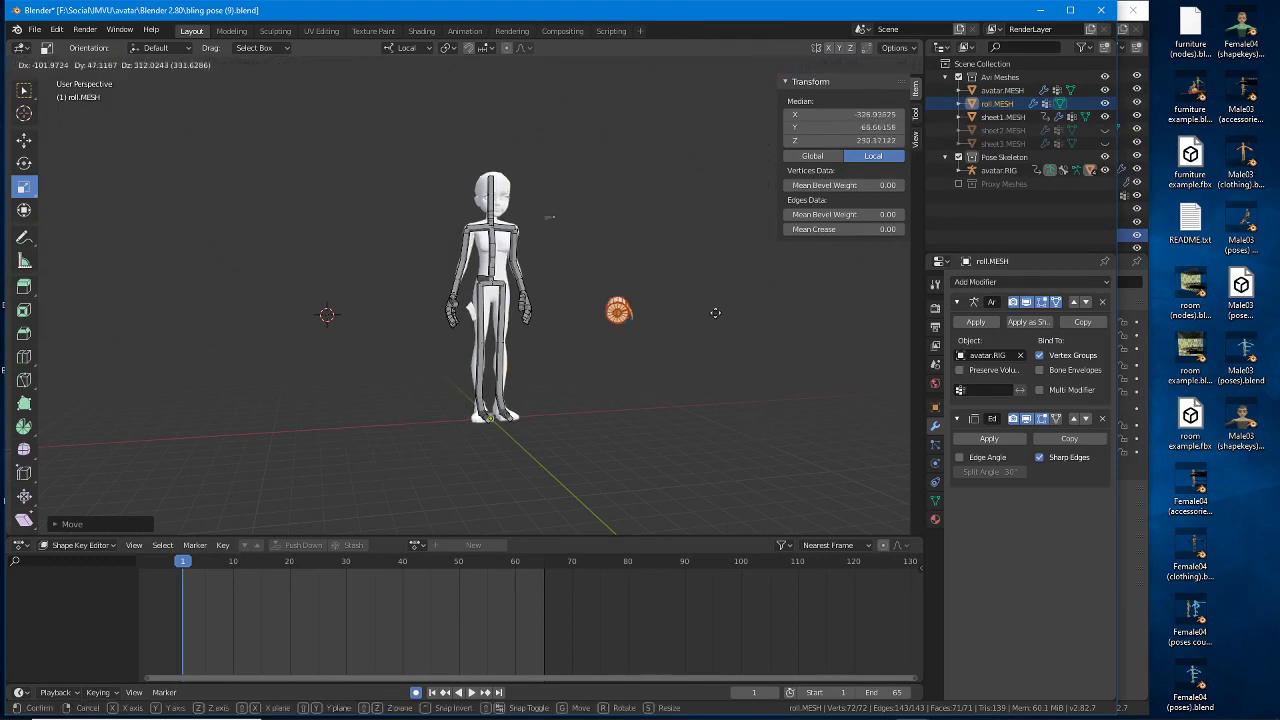
click(698, 182)
key(g)
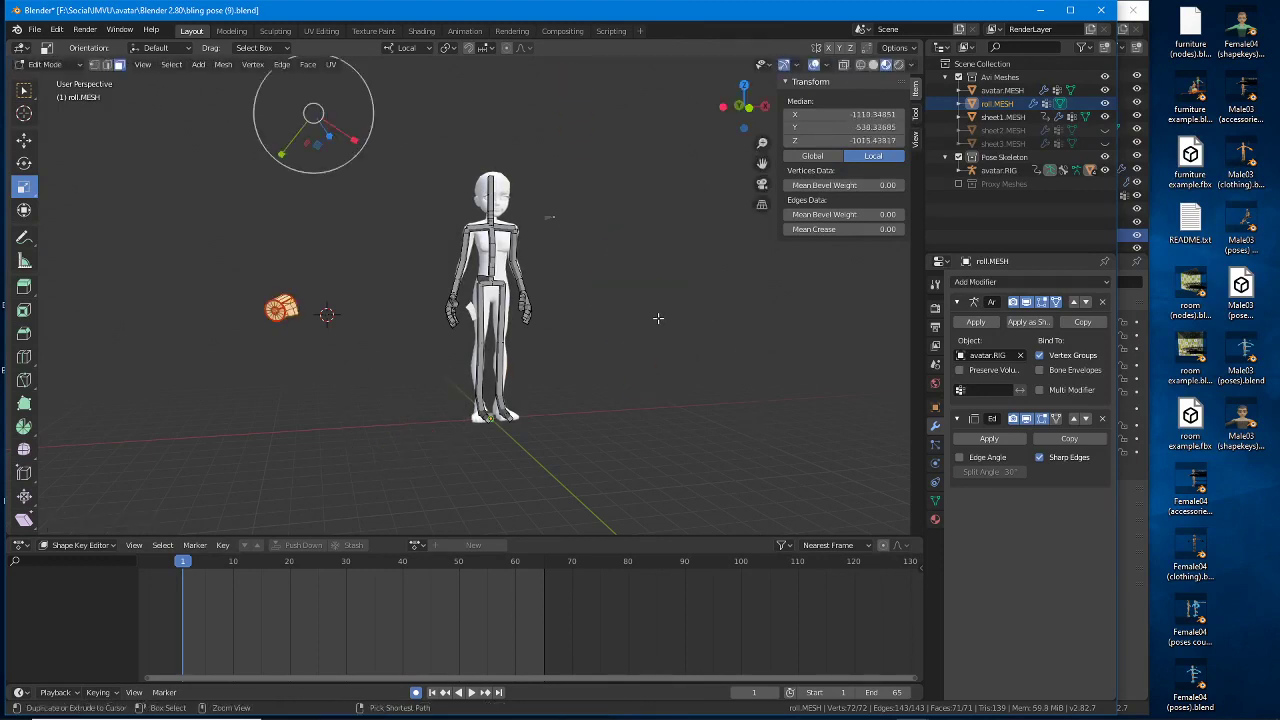
click(496, 324)
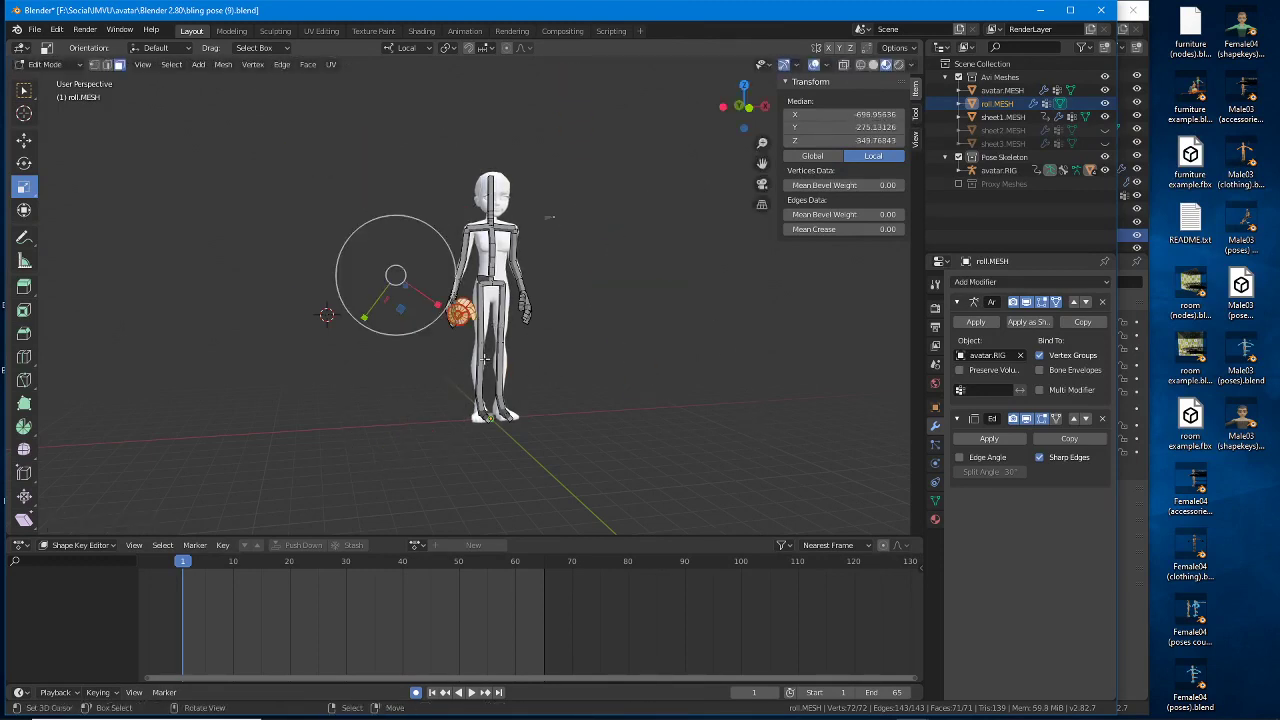
Step: Return the toilet roll to Object Mode and try moving the whole object above the avatar's head, cancelling the move
key(Tab)
key(g)
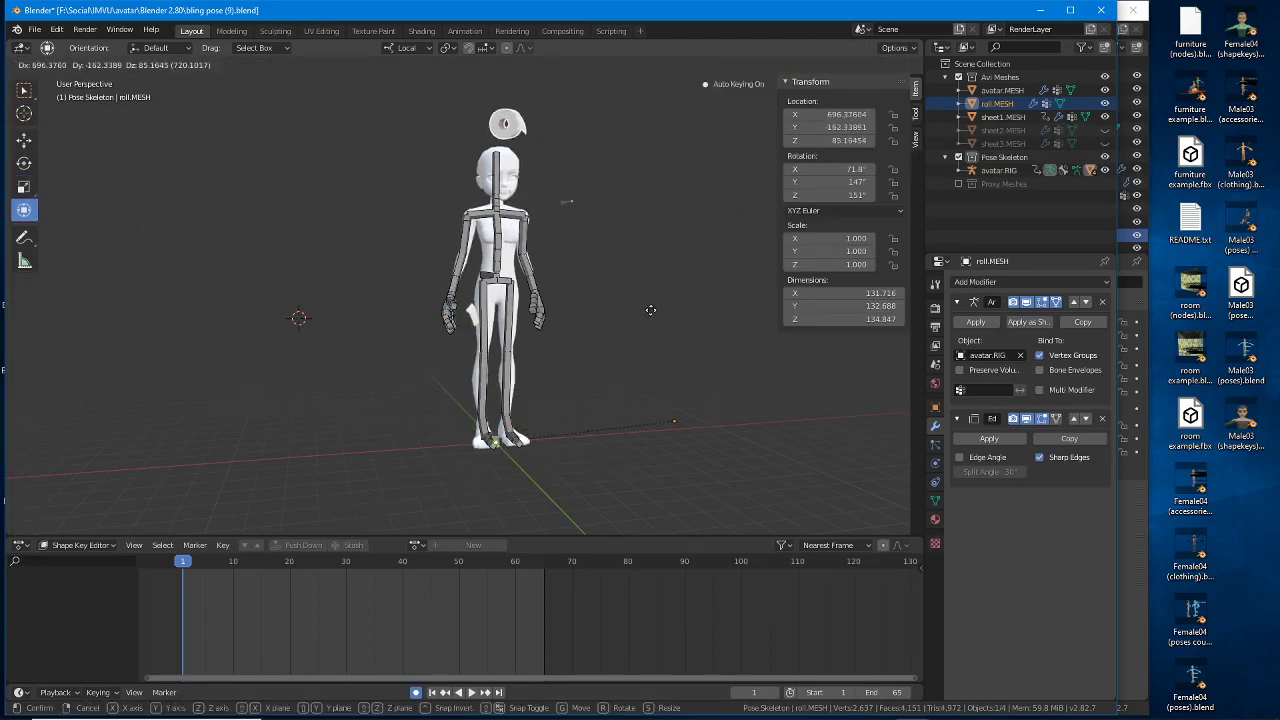
key(Escape)
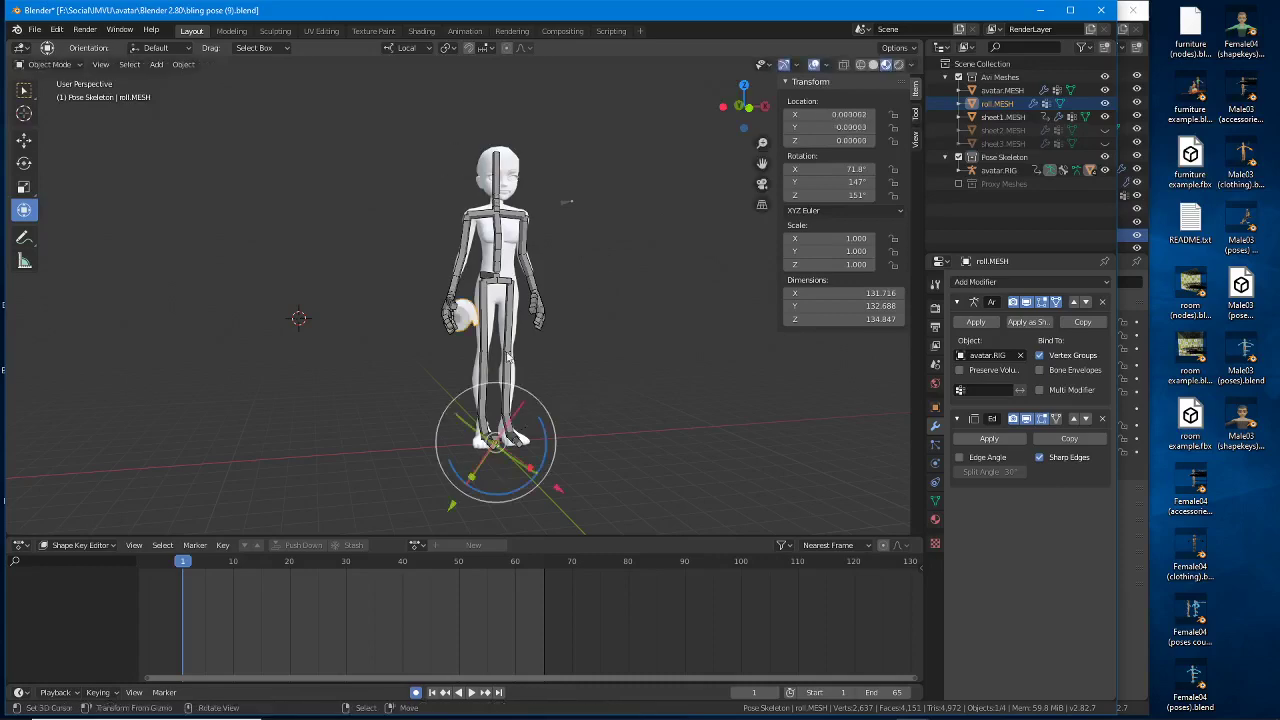
mouse_move(475, 350)
middle_down()
mouse_move(432, 363)
mouse_move(580, 350)
mouse_move(490, 365)
middle_up()
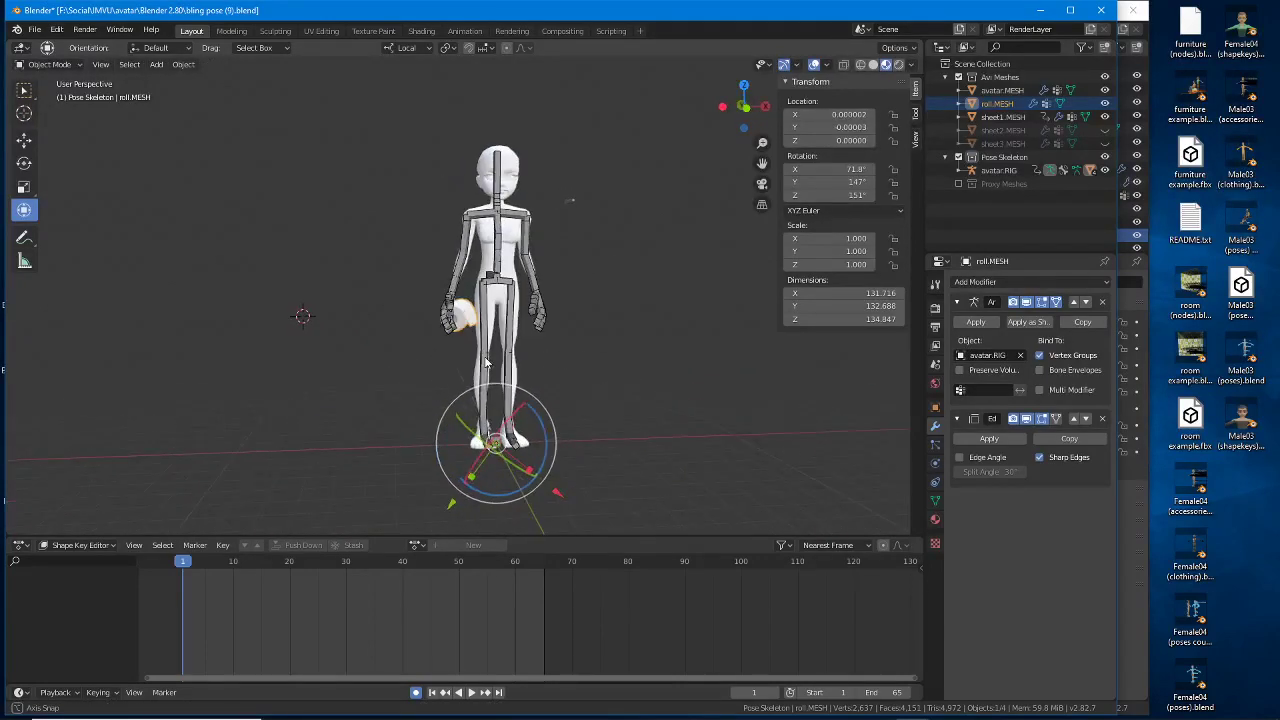
scroll(490, 365, up, 2)
scroll(490, 365, down, 2)
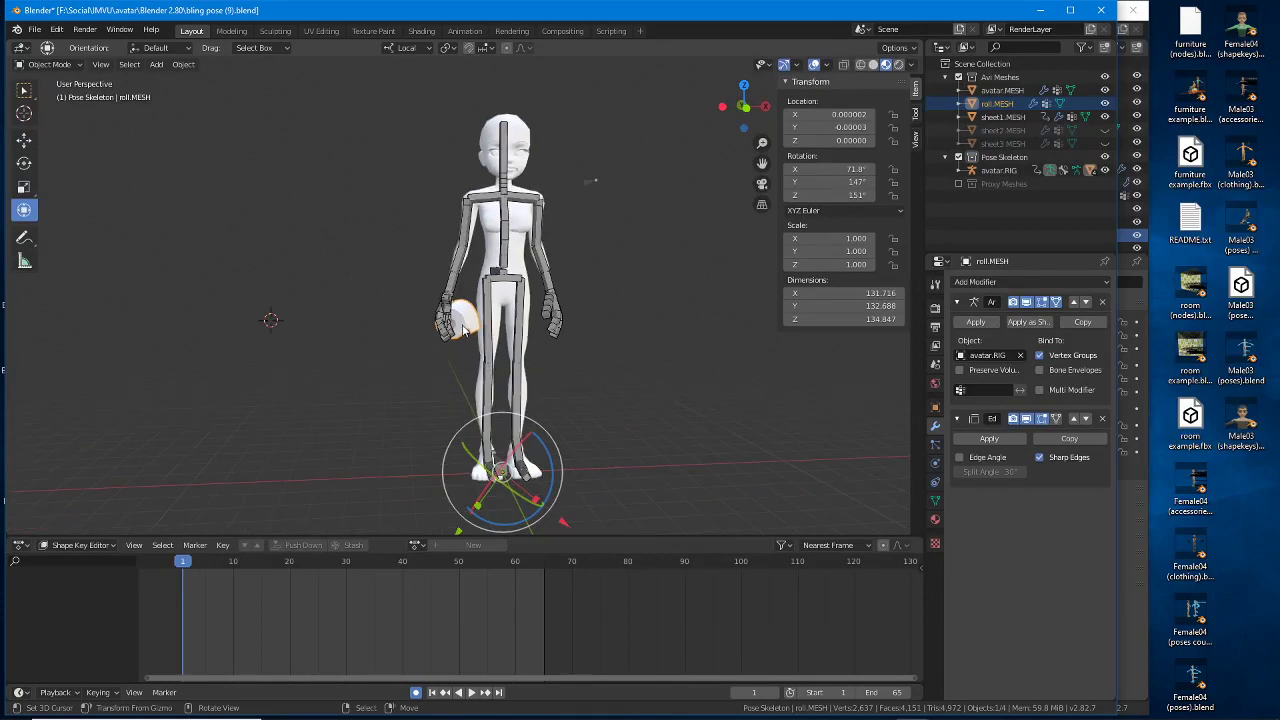
Step: Set the transform orientation to Global for the toilet roll object
middle_drag(556, 434, 589, 436)
shift+middle_drag(489, 328, 447, 268)
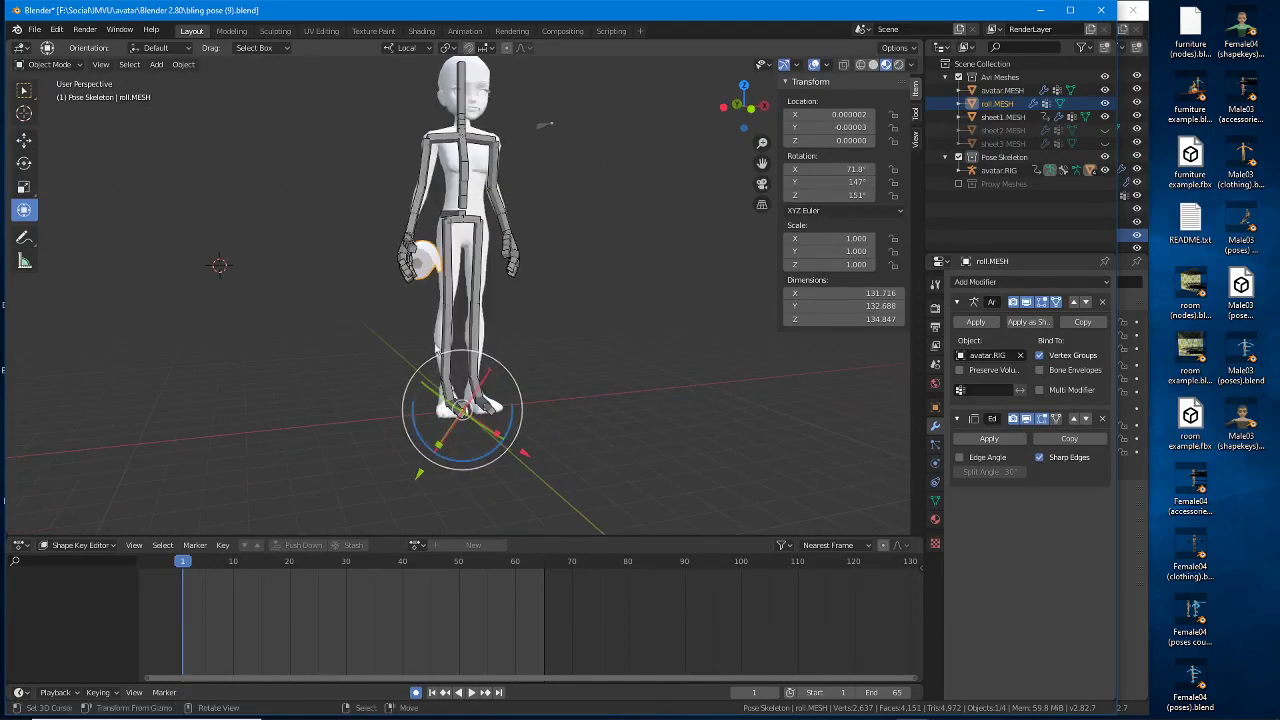
click(408, 47)
click(368, 90)
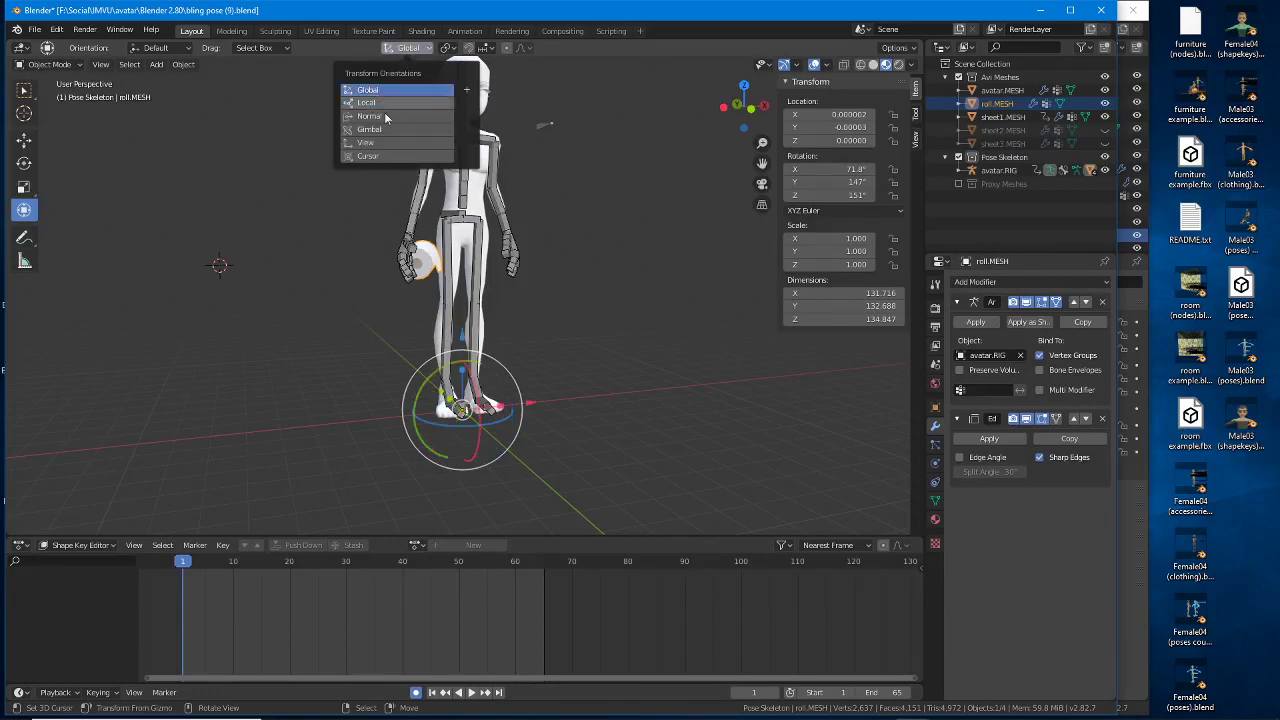
middle_drag(541, 310, 503, 307)
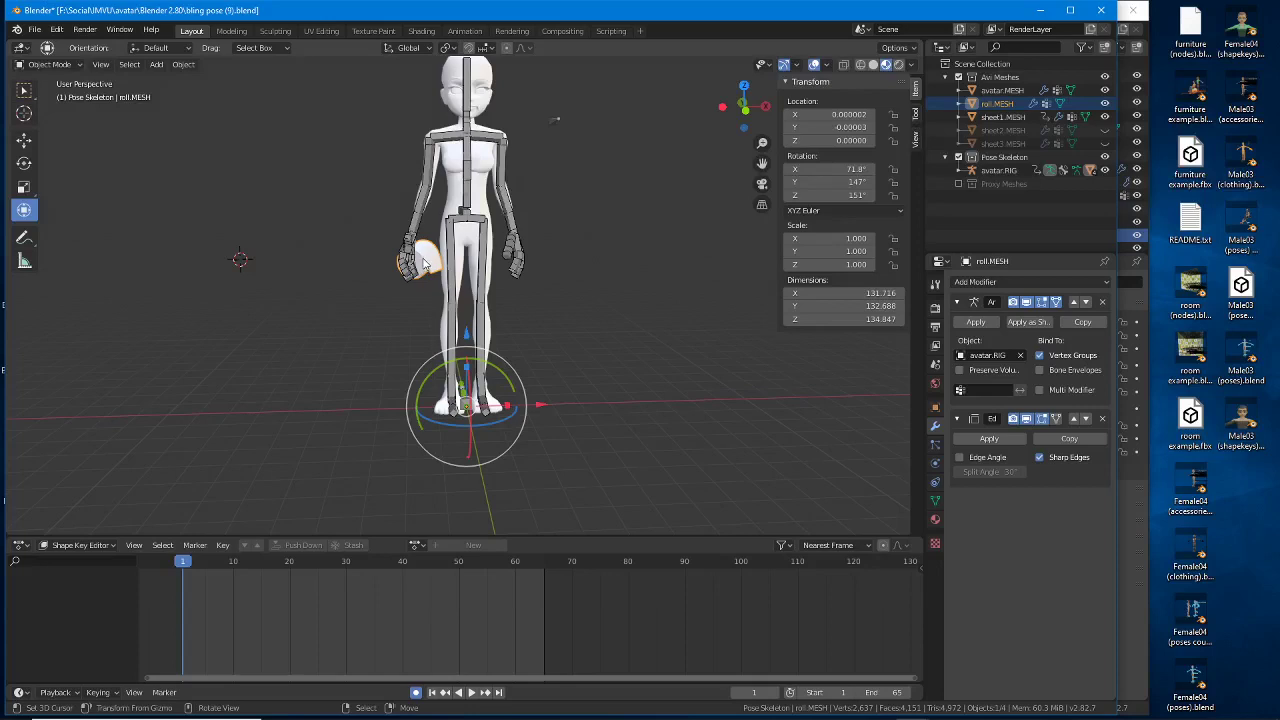
shift+middle_drag(449, 274, 448, 333)
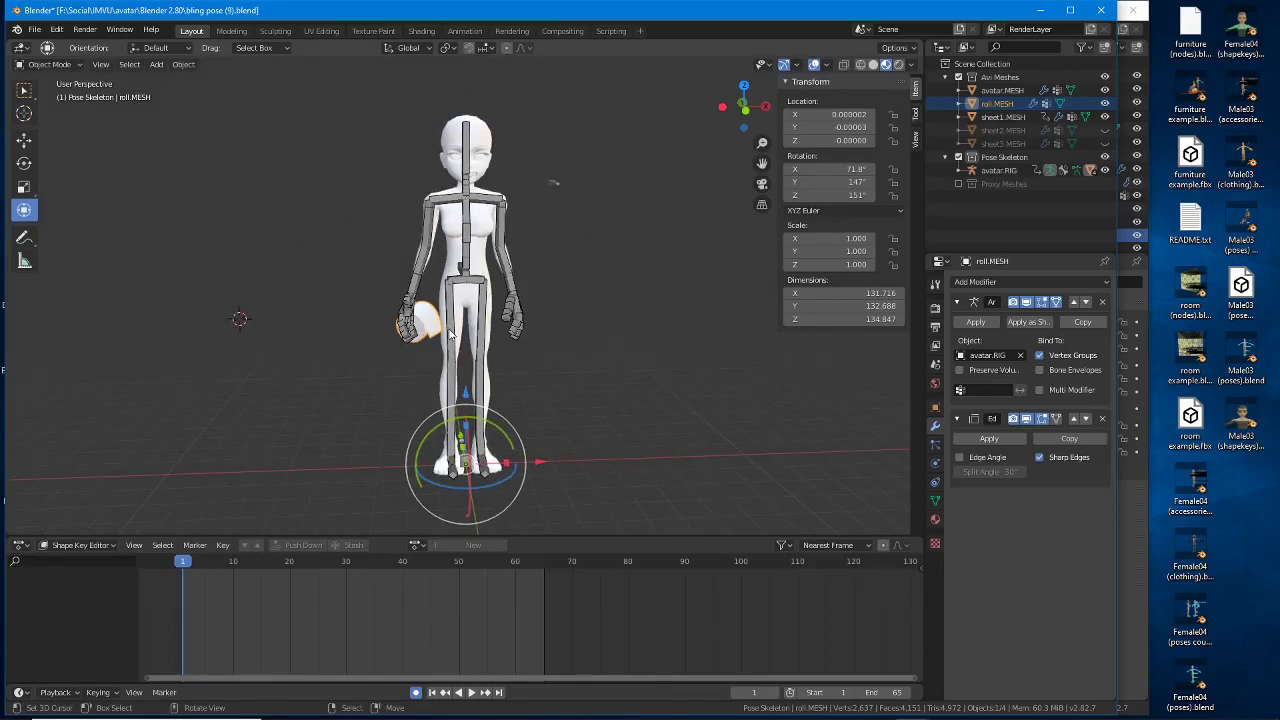
Step: Select the avatar's rig in Pose Mode and change the animation editor from shape keys to the Action Editor
click(450, 345)
key(ctrl+Tab)
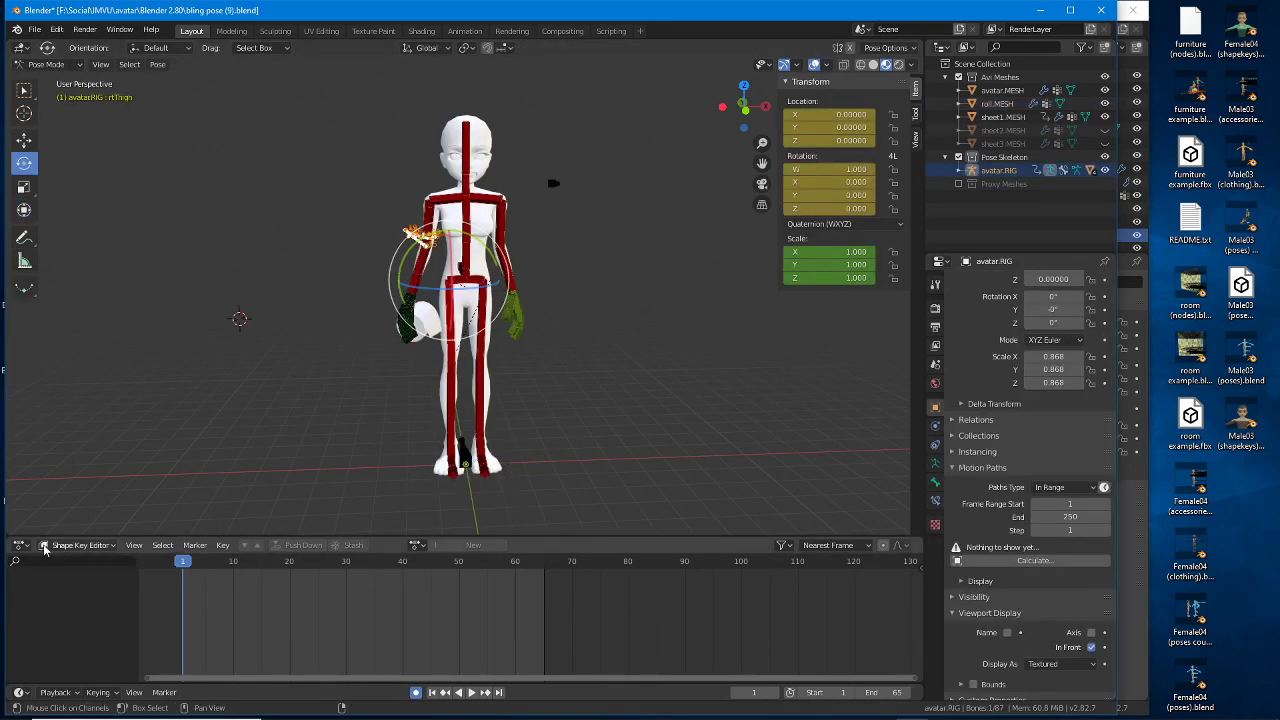
click(79, 547)
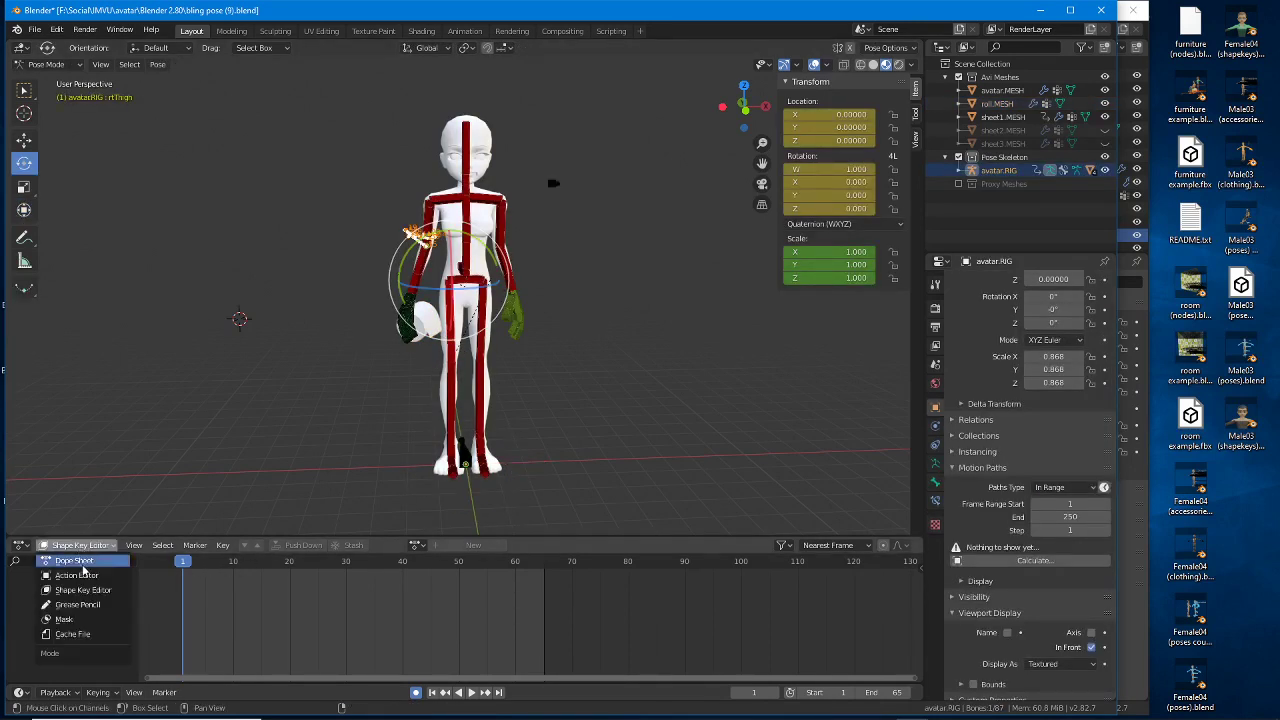
click(78, 576)
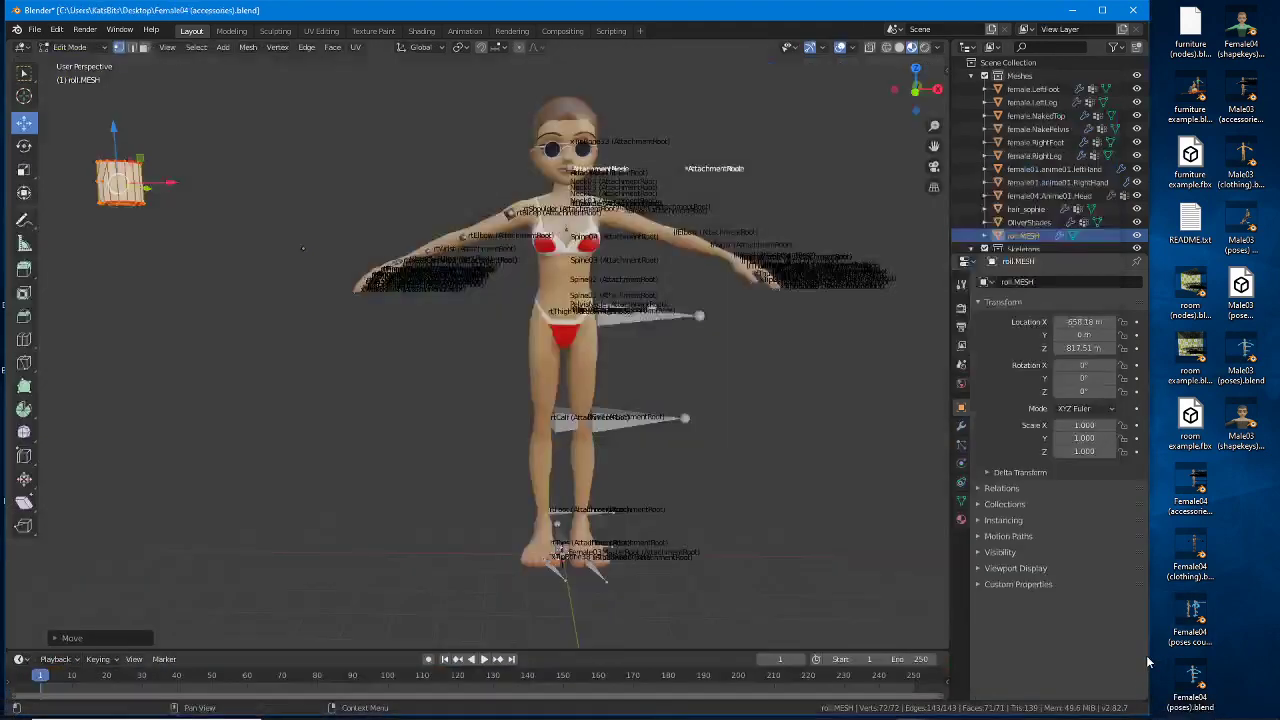
Step: Switch to the Female04 (accessories) file and compare the toilet roll's geometry with its origin in Object Mode and Edit Mode
key(Tab)
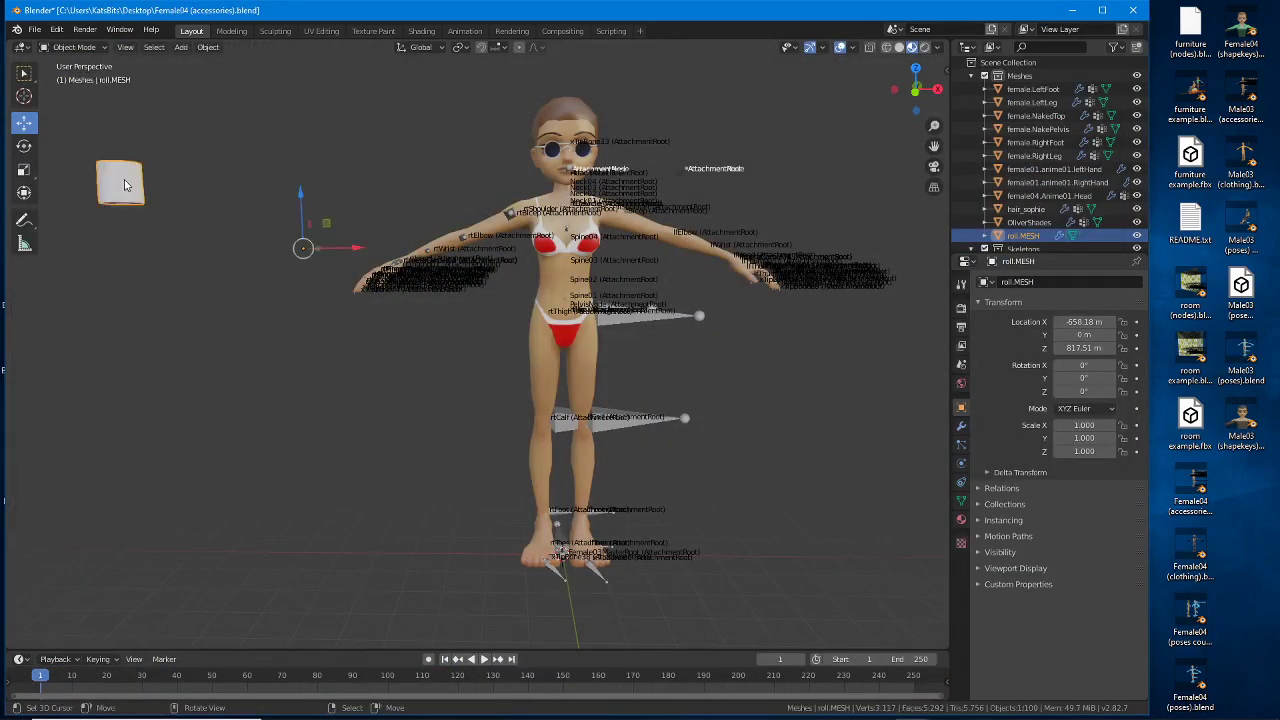
key(Tab)
key(Tab)
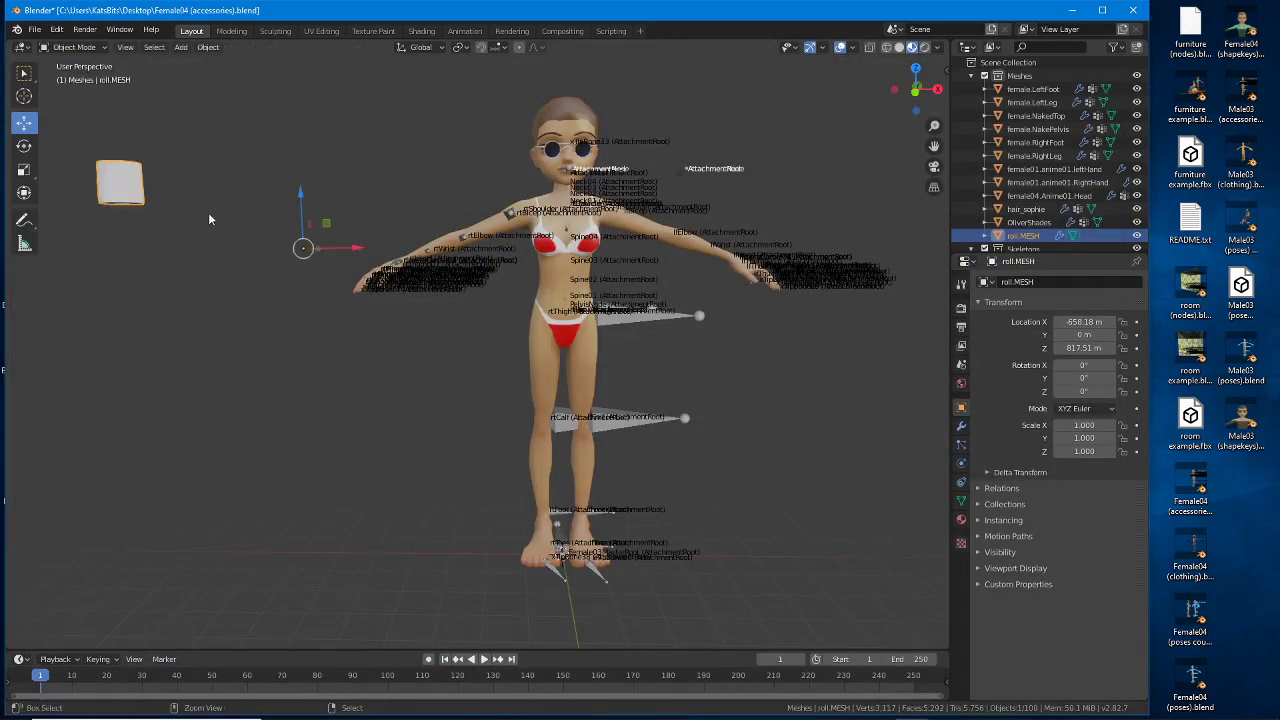
Step: Undo the toilet roll's geometry moves in Edit Mode so the mesh surrounds its origin, and return to Object Mode
key(Tab)
key(ctrl+z)
key(ctrl+z)
key(ctrl+z)
key(ctrl+z)
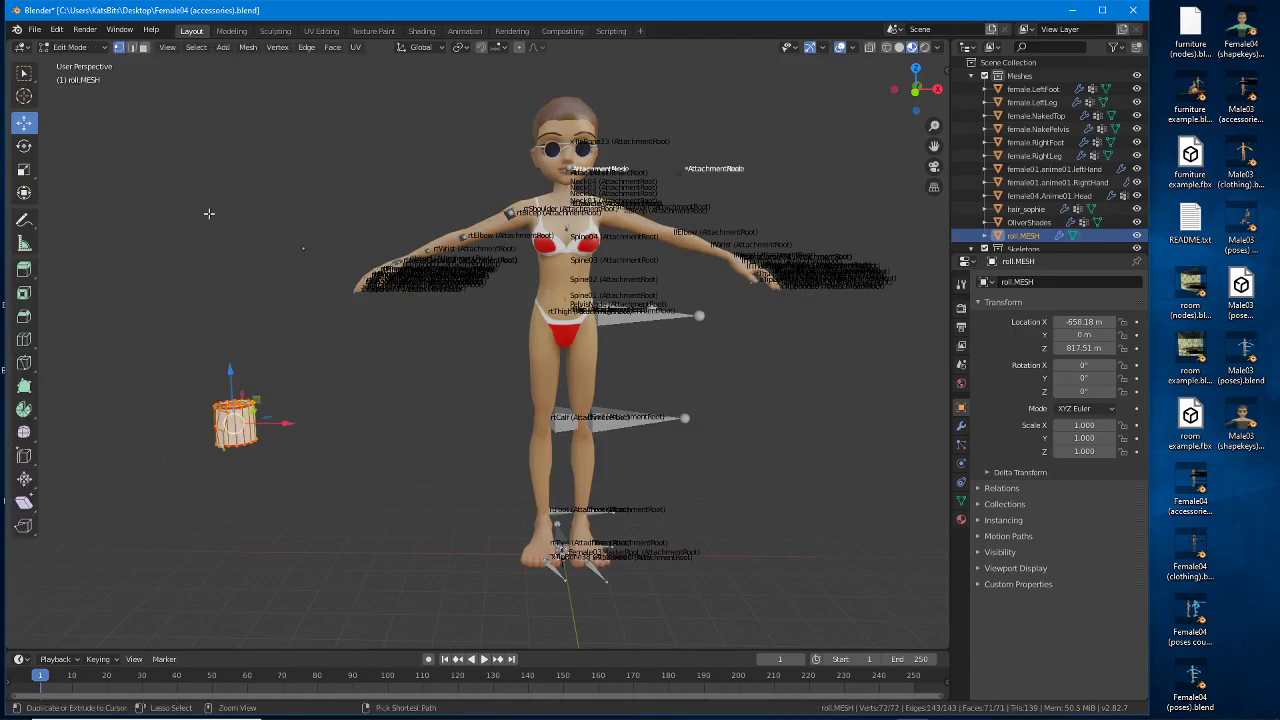
key(ctrl+z)
key(ctrl+z)
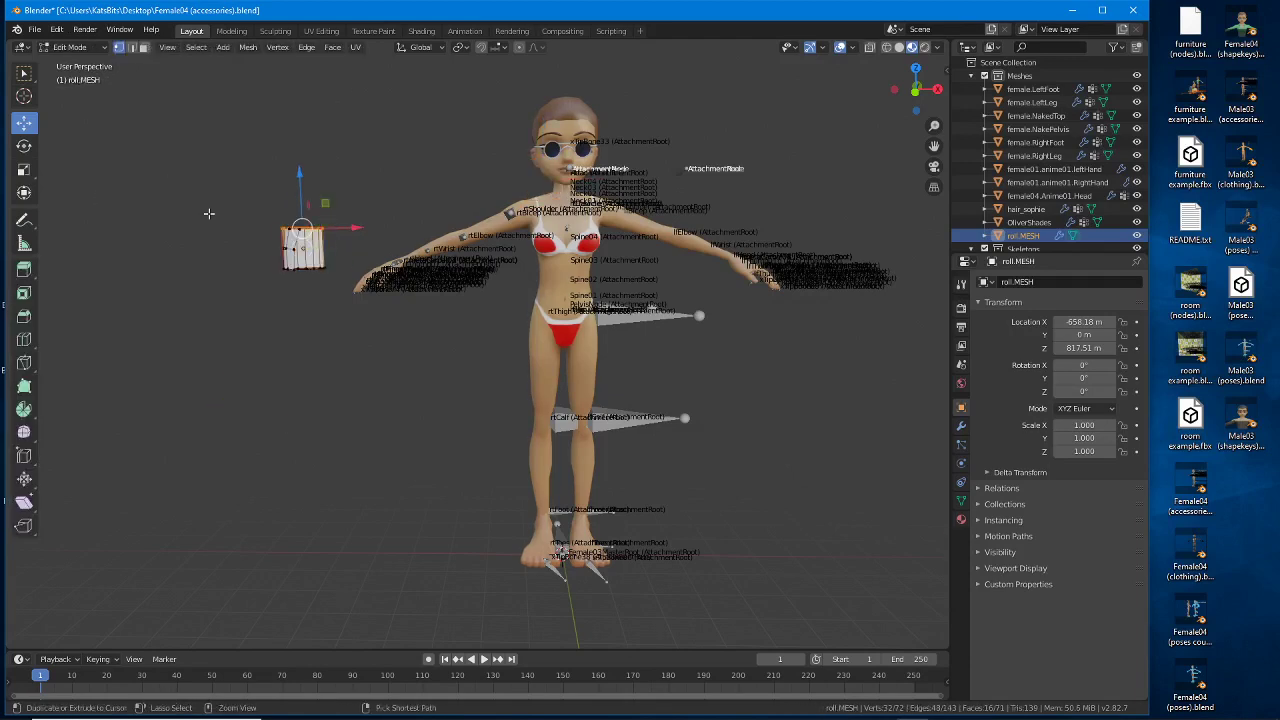
key(ctrl+z)
key(Tab)
key(Tab)
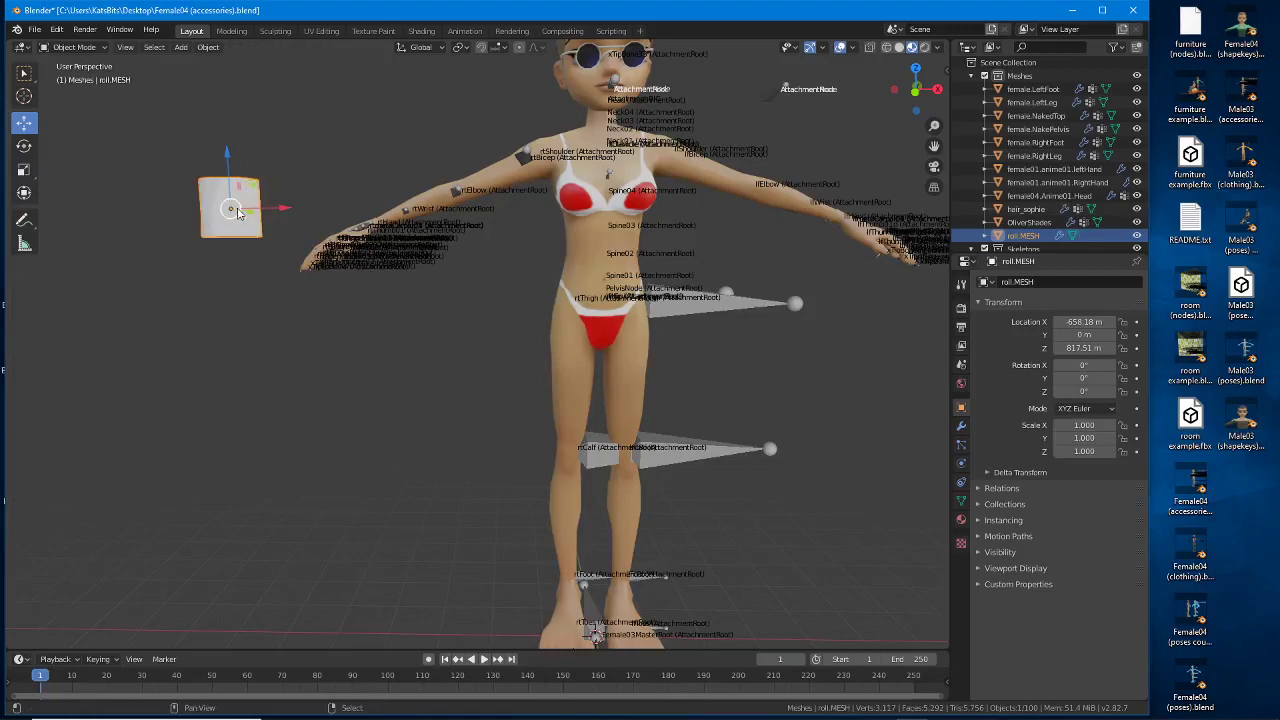
Step: Move the toilet roll object just beneath the avatar's right hand, to X -435.56 m and Z 696.72 m
shift+middle_drag(240, 212, 380, 392)
scroll(381, 393, up, 1)
drag(397, 389, 540, 401)
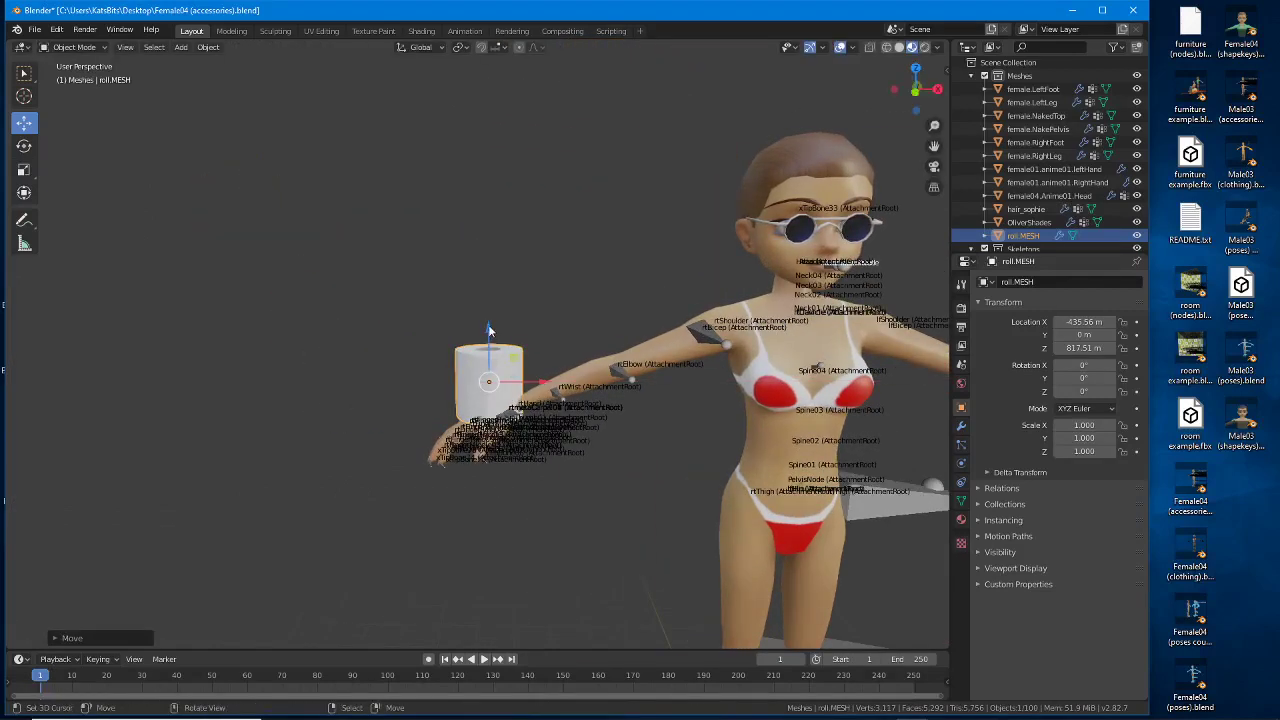
key(z)
click(480, 463)
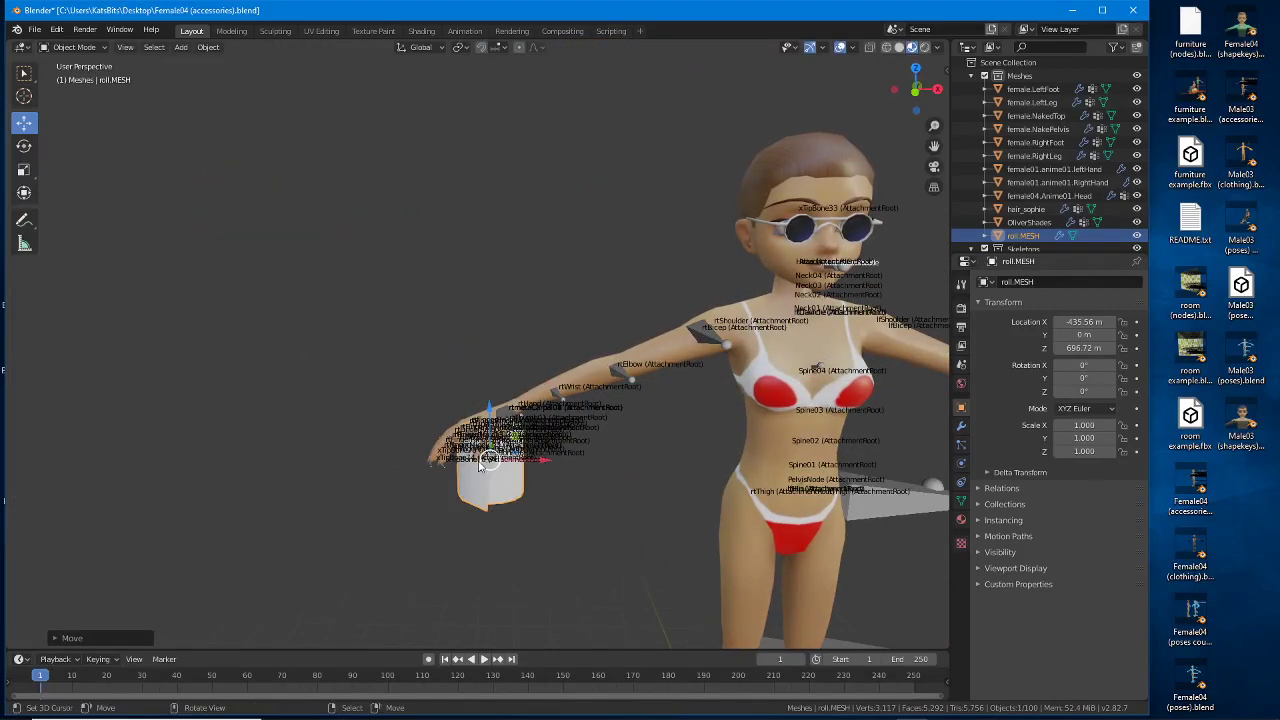
Step: Rotate the toilet roll object onto its side under the right hand, to about X -80.6° and Y 139°
click(24, 146)
key(r)
key(x)
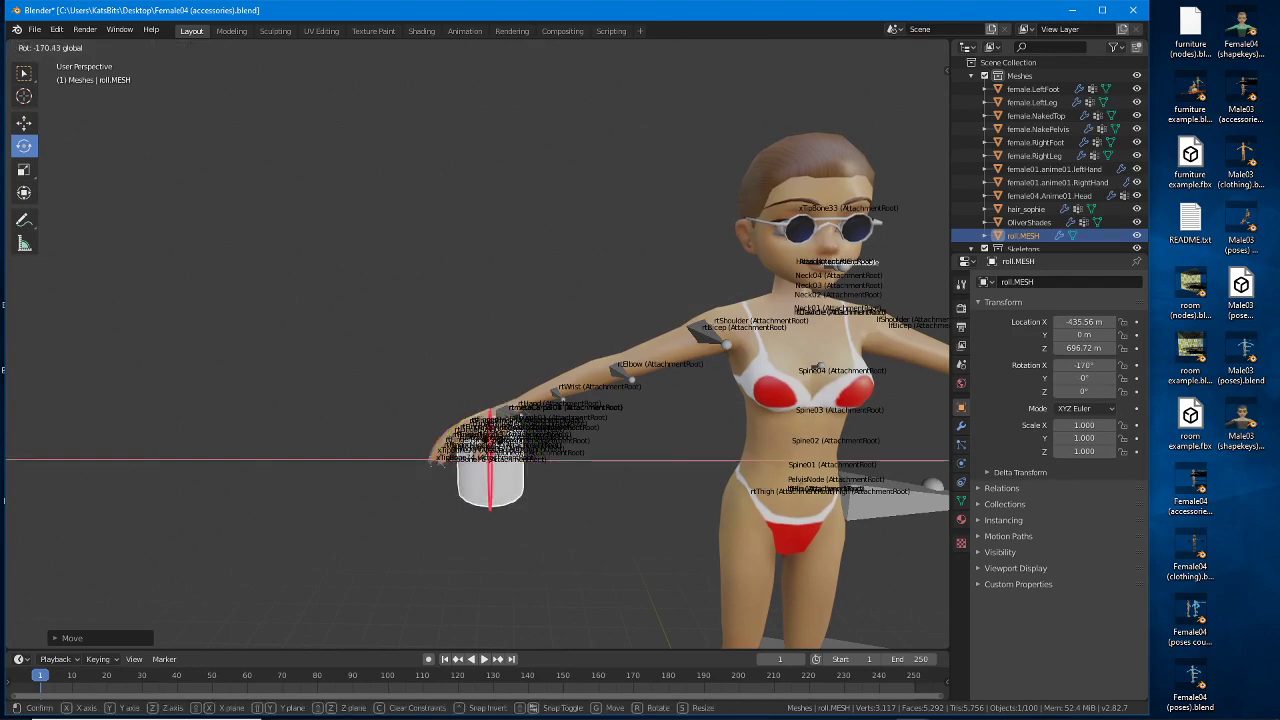
drag(485, 459, 569, 508)
click(531, 594)
middle_drag(531, 594, 458, 467)
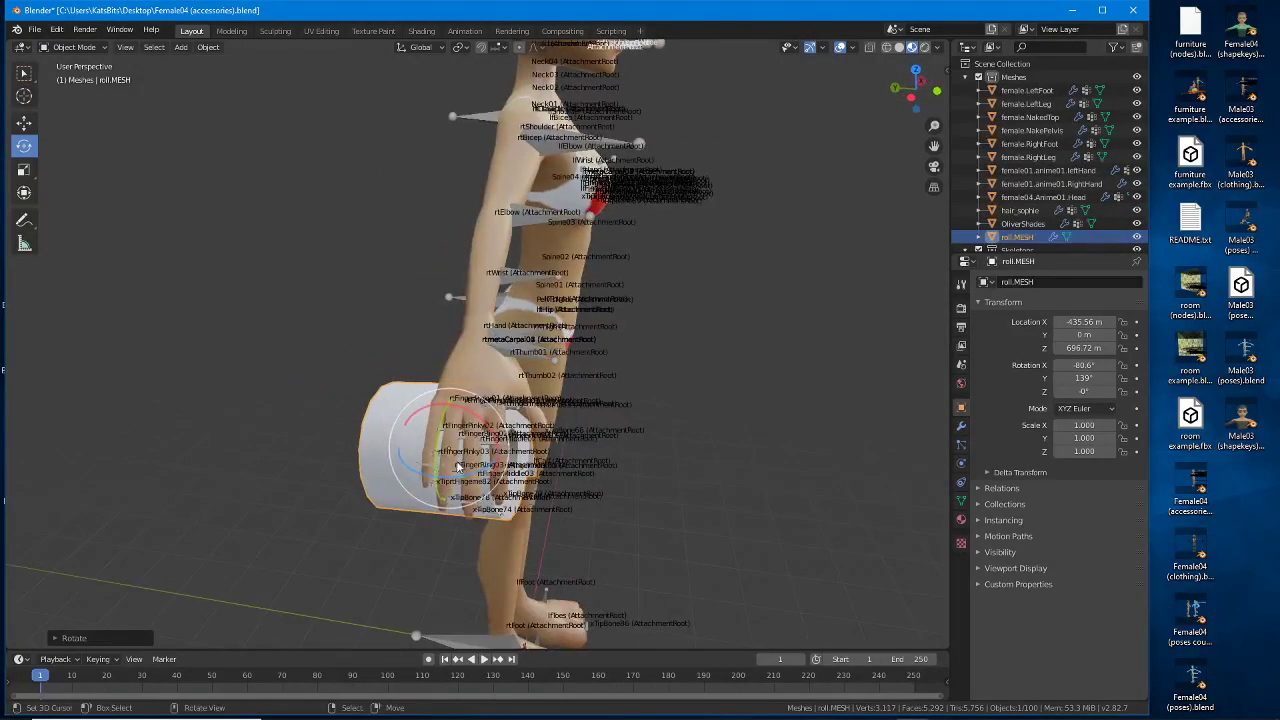
Step: Fit the toilet roll into the right palm at X -461.53 m and Z 688.13 m, rotated to X -120°, Y 146°, Z -24.3°
click(24, 192)
drag(380, 444, 431, 448)
middle_drag(514, 436, 390, 401)
drag(403, 408, 366, 419)
middle_drag(366, 419, 398, 388)
drag(322, 393, 320, 336)
middle_drag(478, 382, 436, 400)
scroll(370, 385, down, 1)
scroll(436, 400, up, 2)
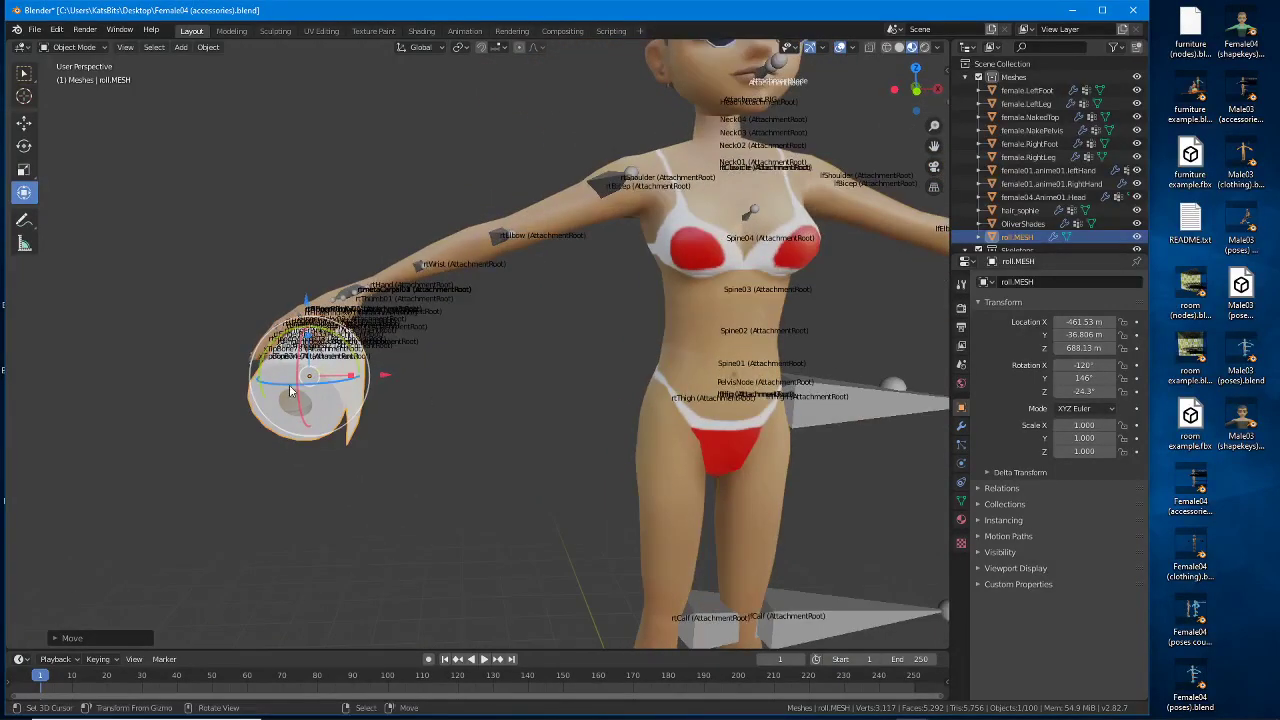
Step: Select the rtHand attachment root at the avatar's right wrist
middle_drag(291, 390, 367, 385)
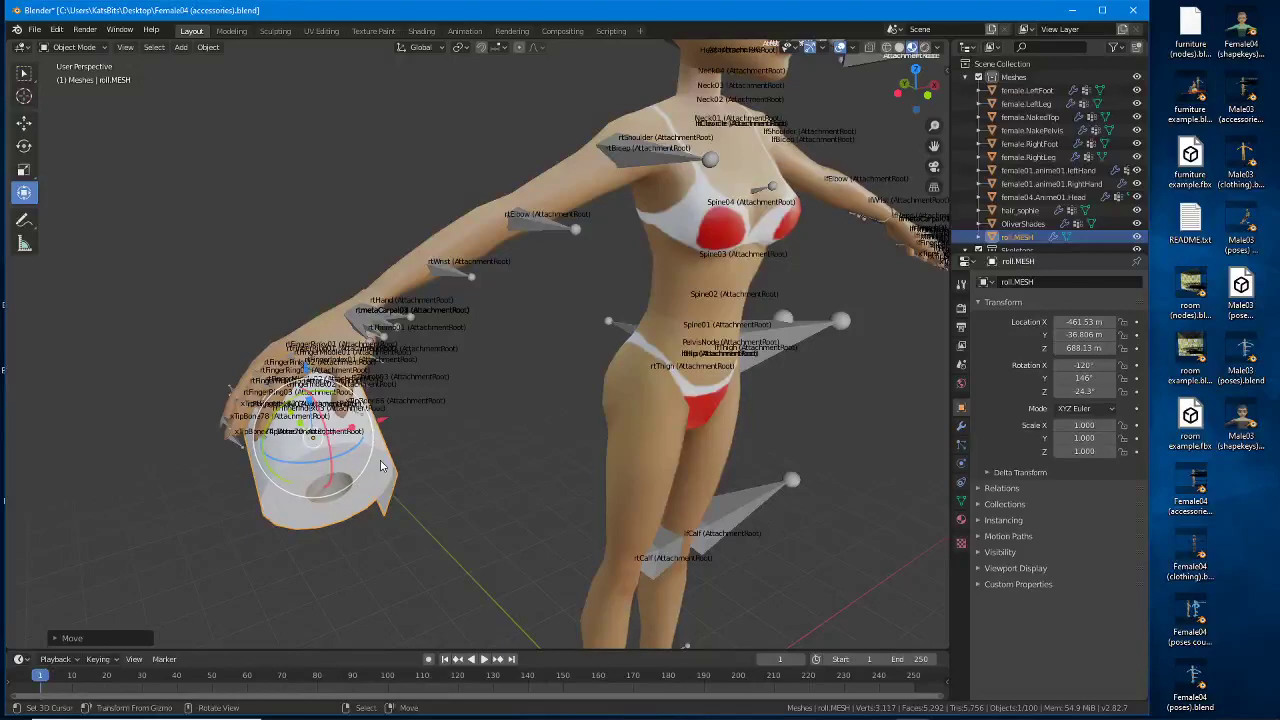
scroll(410, 308, up, 1)
middle_drag(410, 306, 471, 346)
scroll(391, 310, up, 1)
scroll(346, 346, up, 1)
scroll(471, 346, up, 1)
middle_drag(549, 306, 545, 331)
scroll(545, 331, up, 1)
click(520, 344)
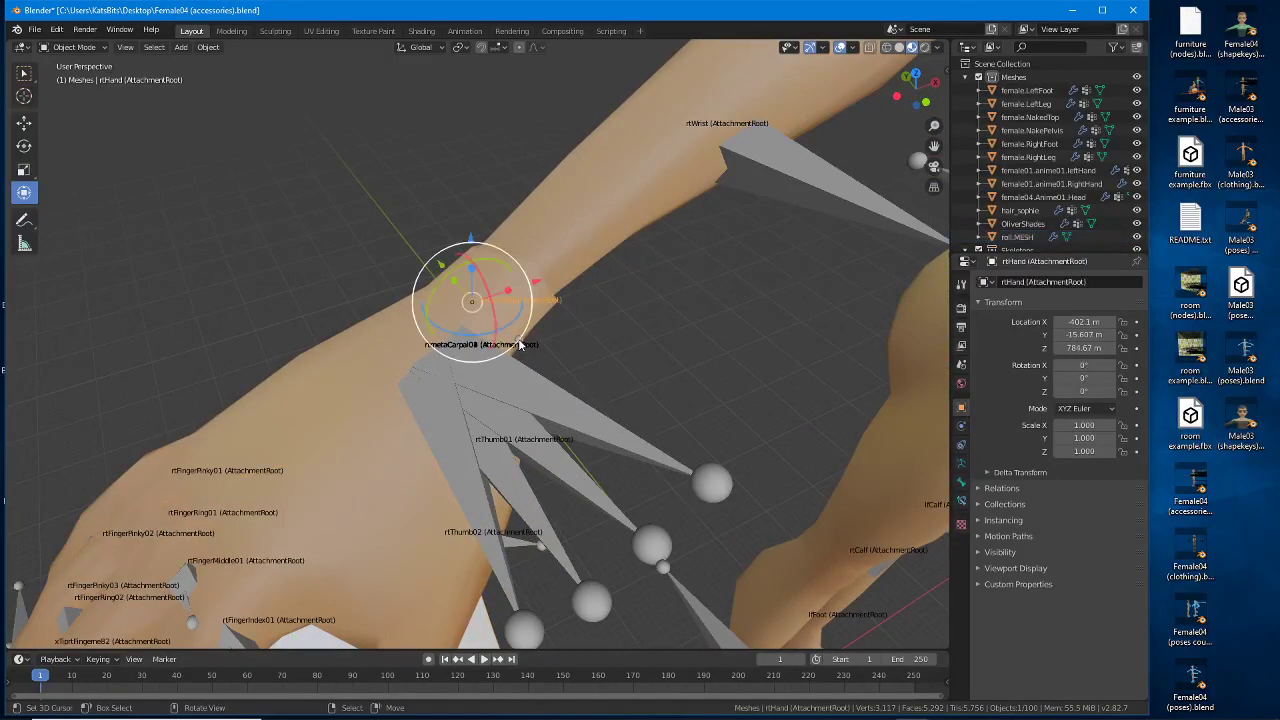
Step: Show the Viewport Display settings of the rtHand attachment root
click(980, 552)
click(980, 552)
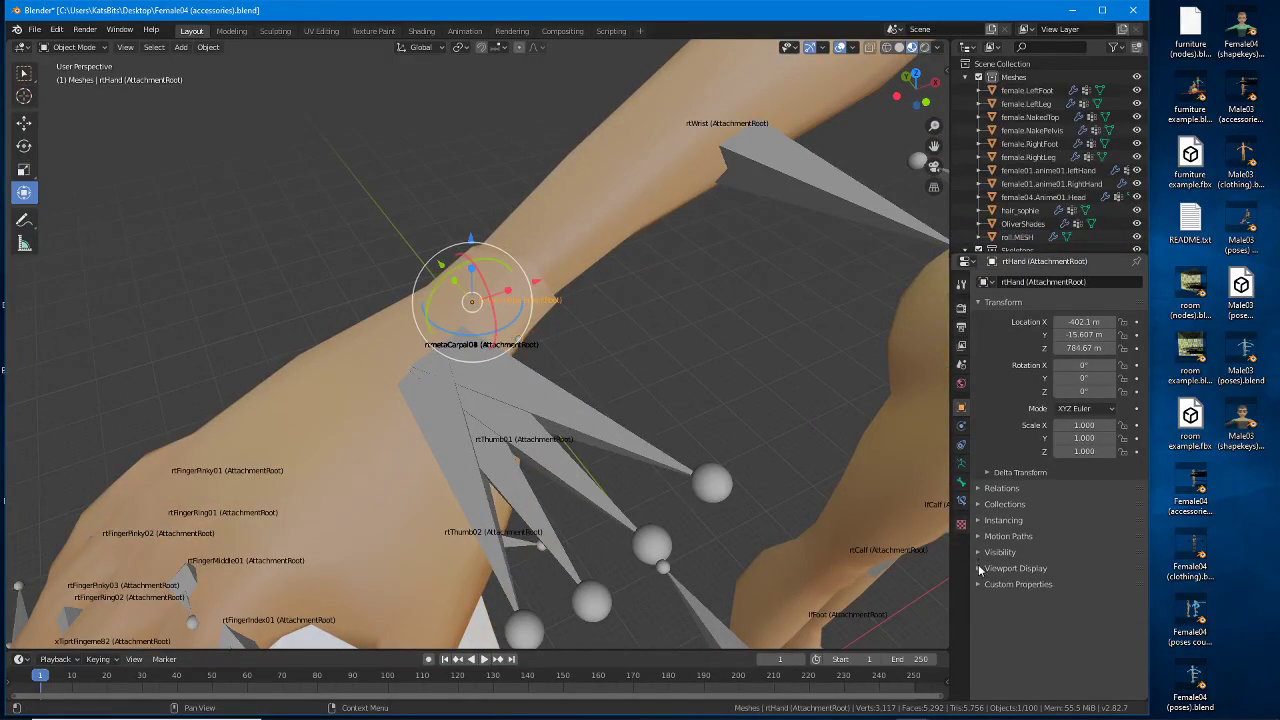
click(980, 568)
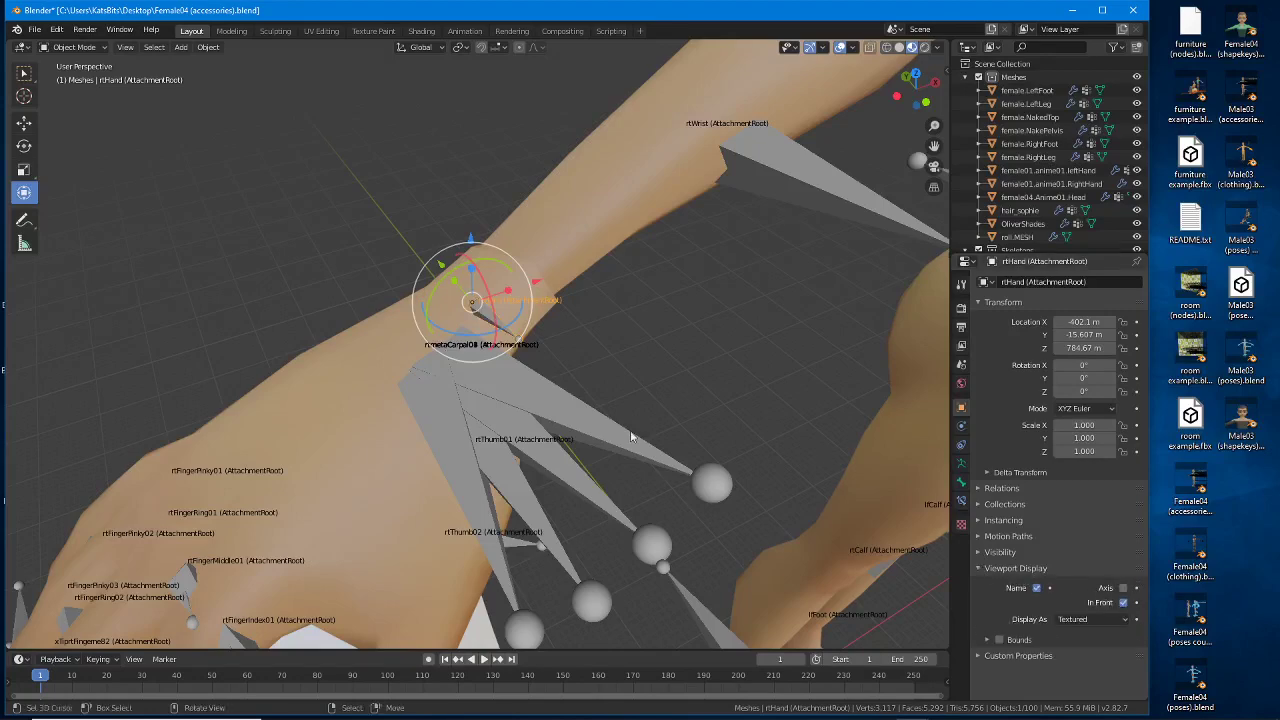
Step: Add the toilet roll object to the selection together with the rtHand attachment root
shift+middle_drag(430, 330, 437, 291)
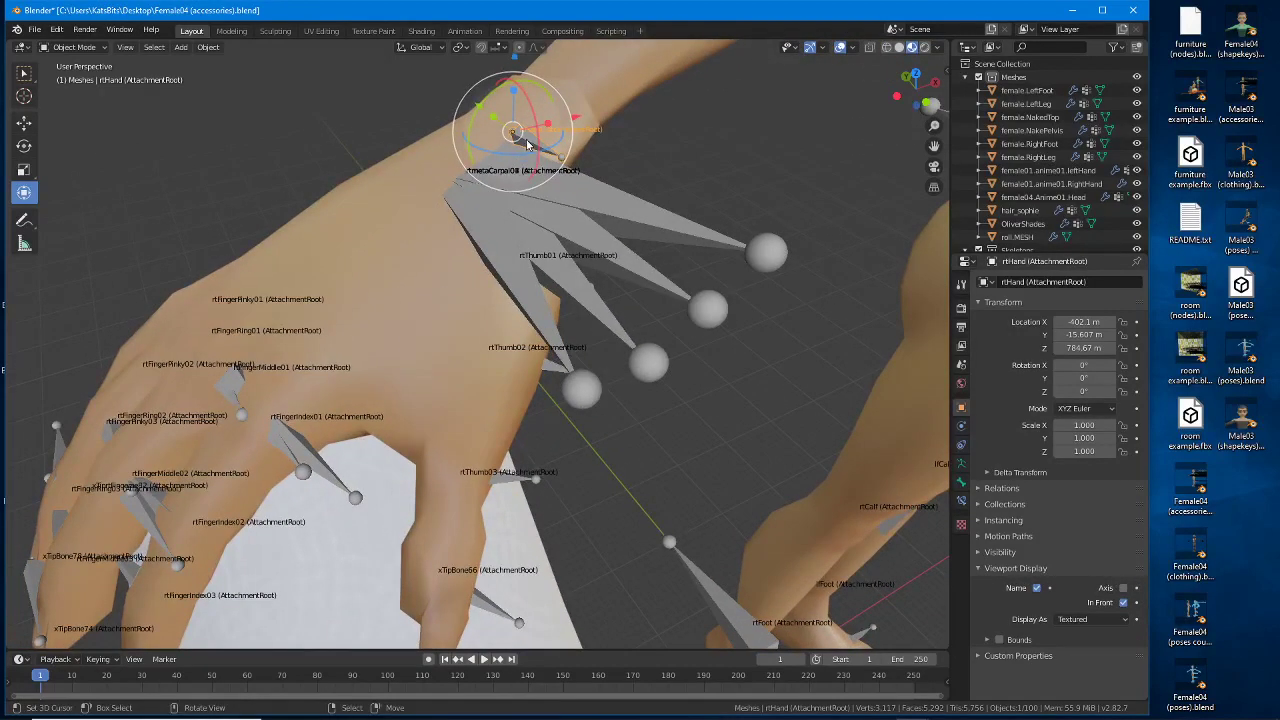
scroll(492, 383, down, 3)
click(518, 526)
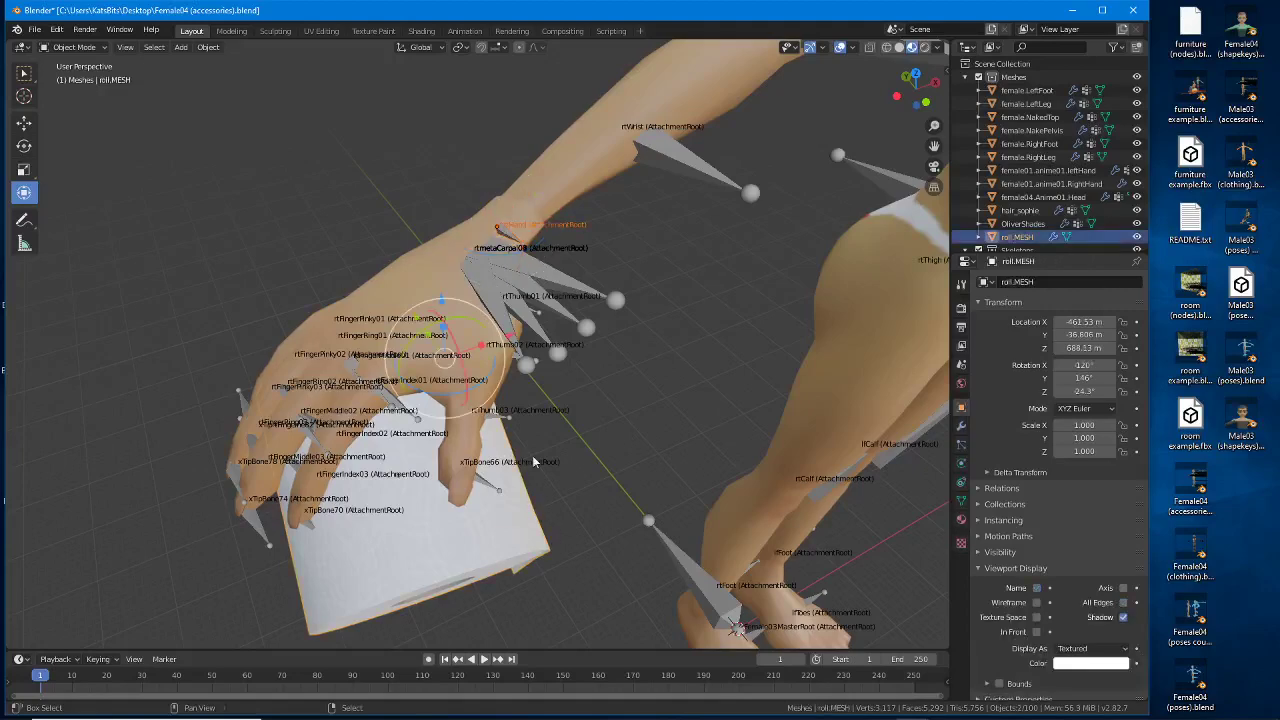
scroll(499, 234, down, 4)
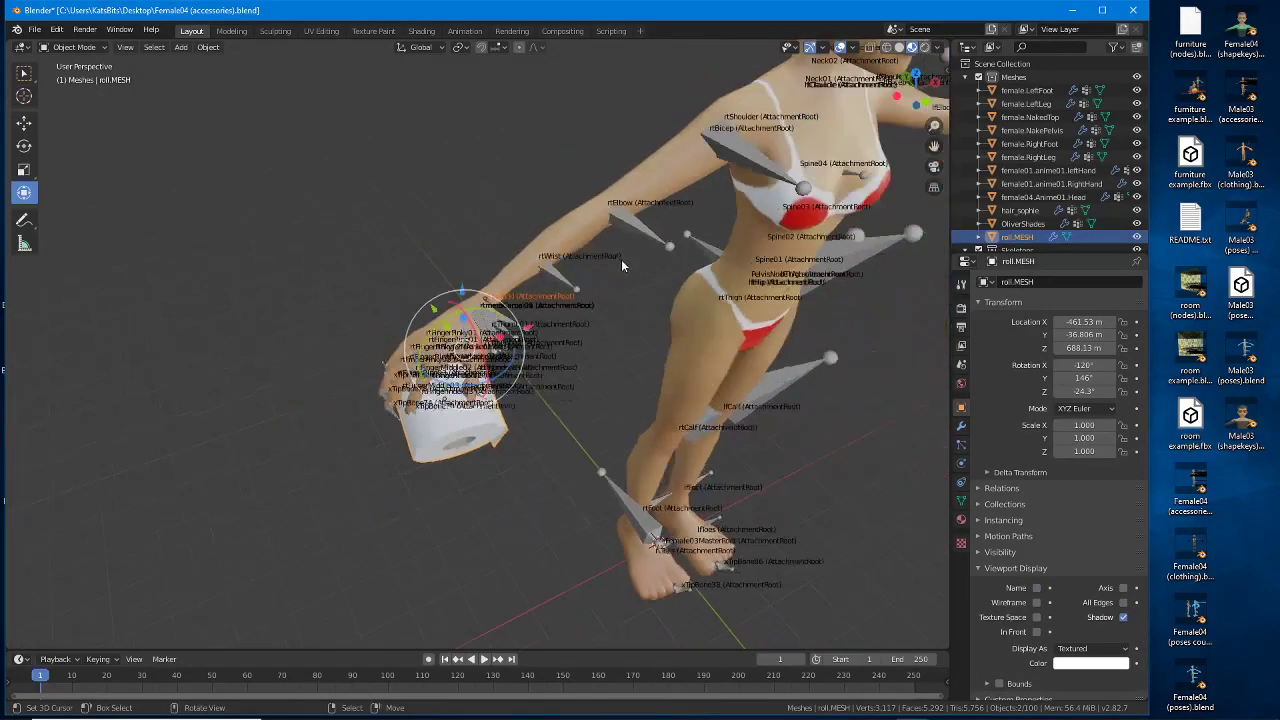
Step: Switch to the Blender window holding bling pose (9).blend
middle_drag(570, 286, 505, 312)
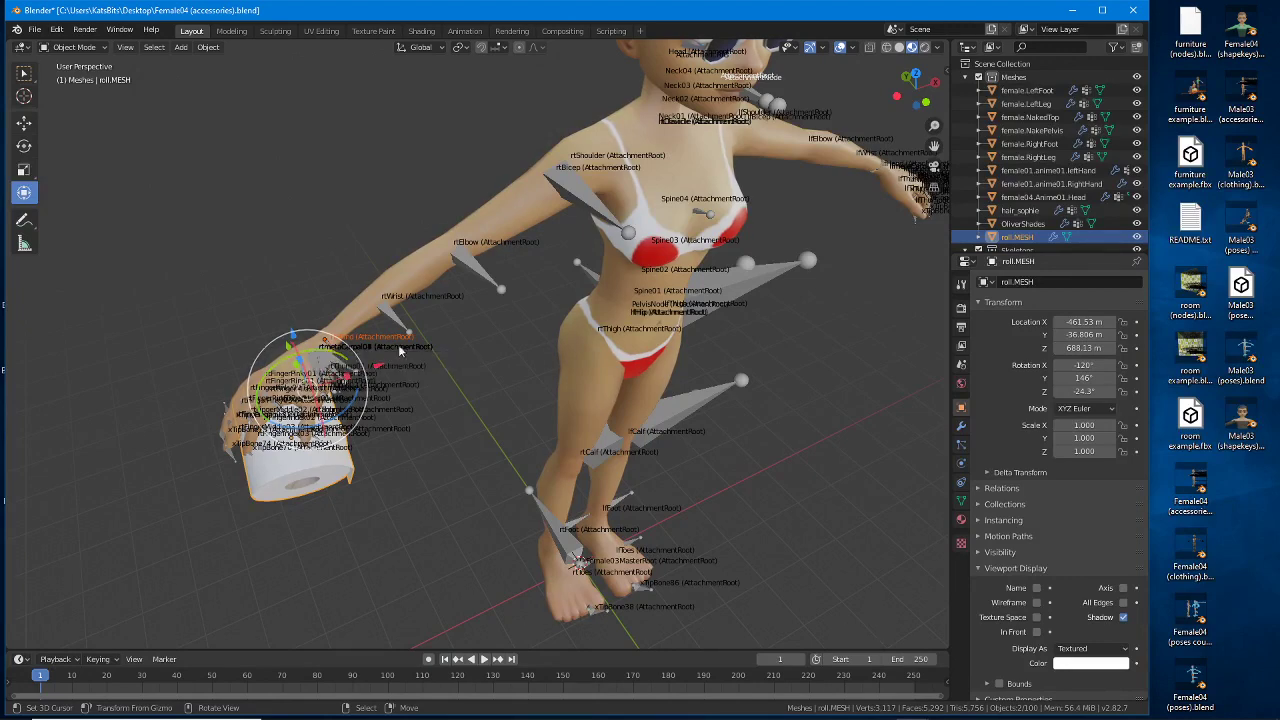
middle_drag(420, 350, 525, 261)
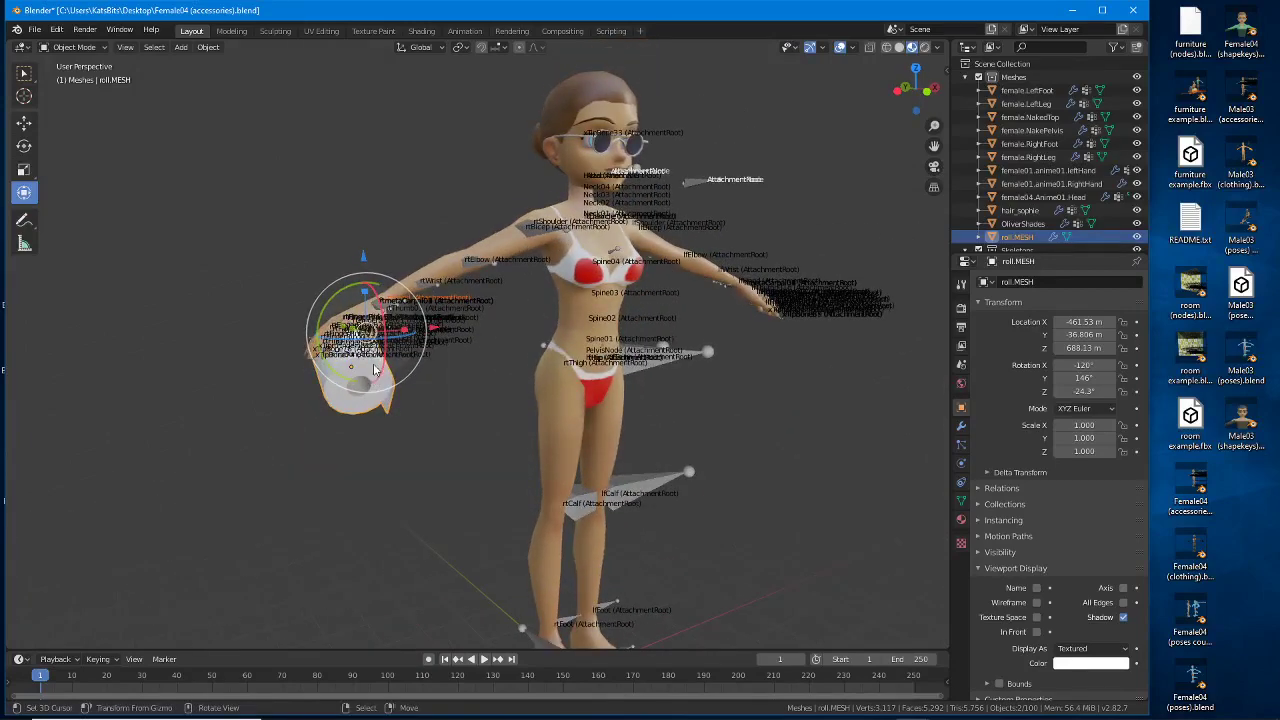
mouse_move(717, 707)
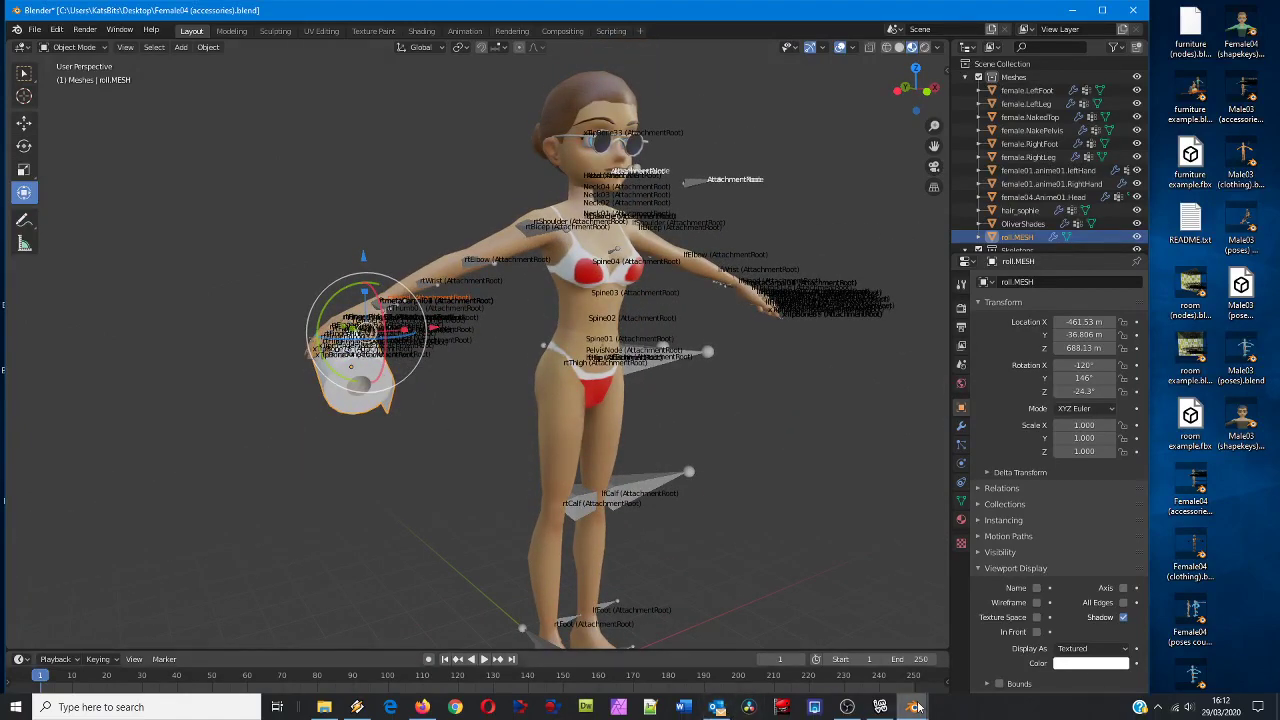
mouse_move(917, 707)
click(986, 640)
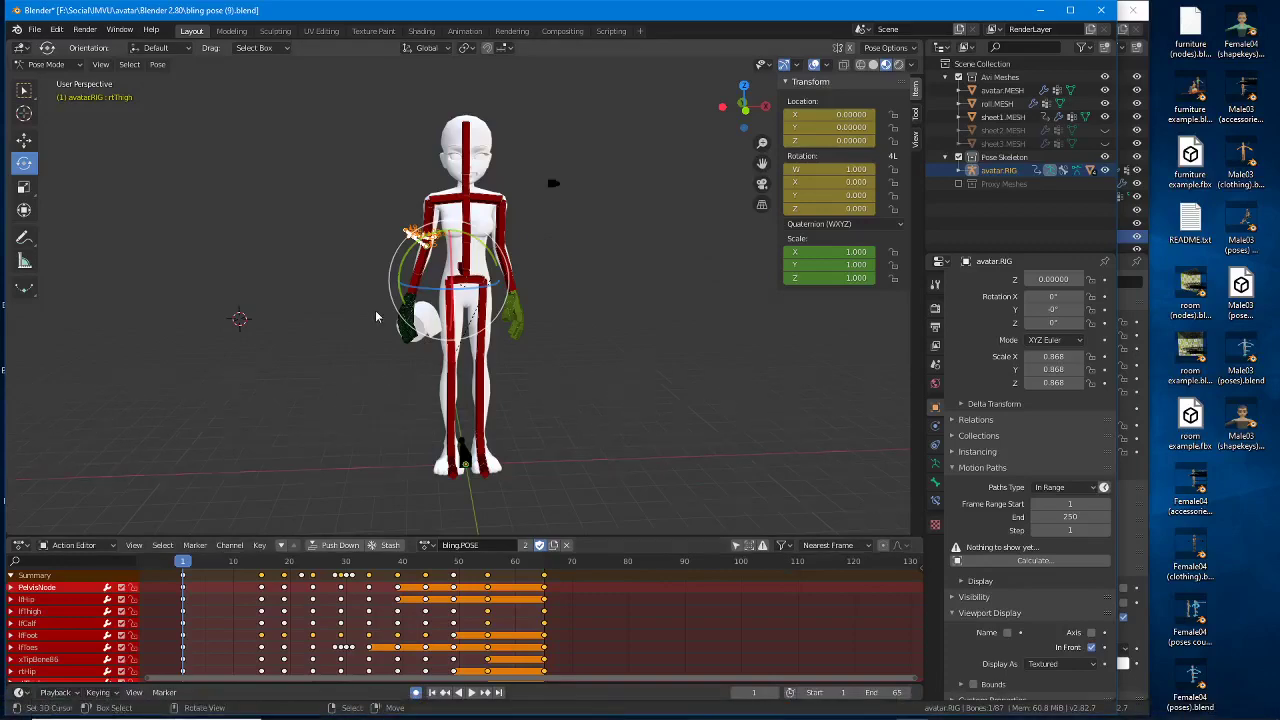
Step: Select the rtHand bone of the avatar rig, where the toilet roll is held
scroll(376, 316, up, 2)
scroll(376, 324, up, 2)
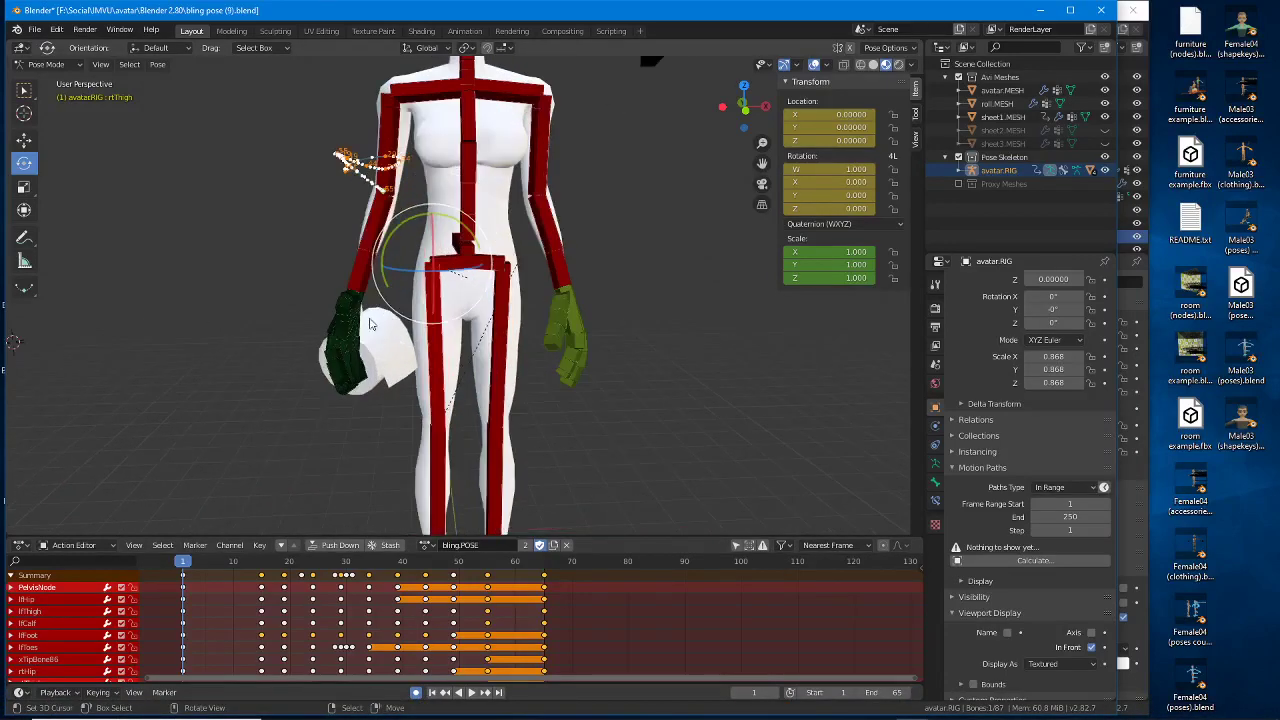
middle_drag(352, 322, 432, 343)
scroll(419, 328, up, 2)
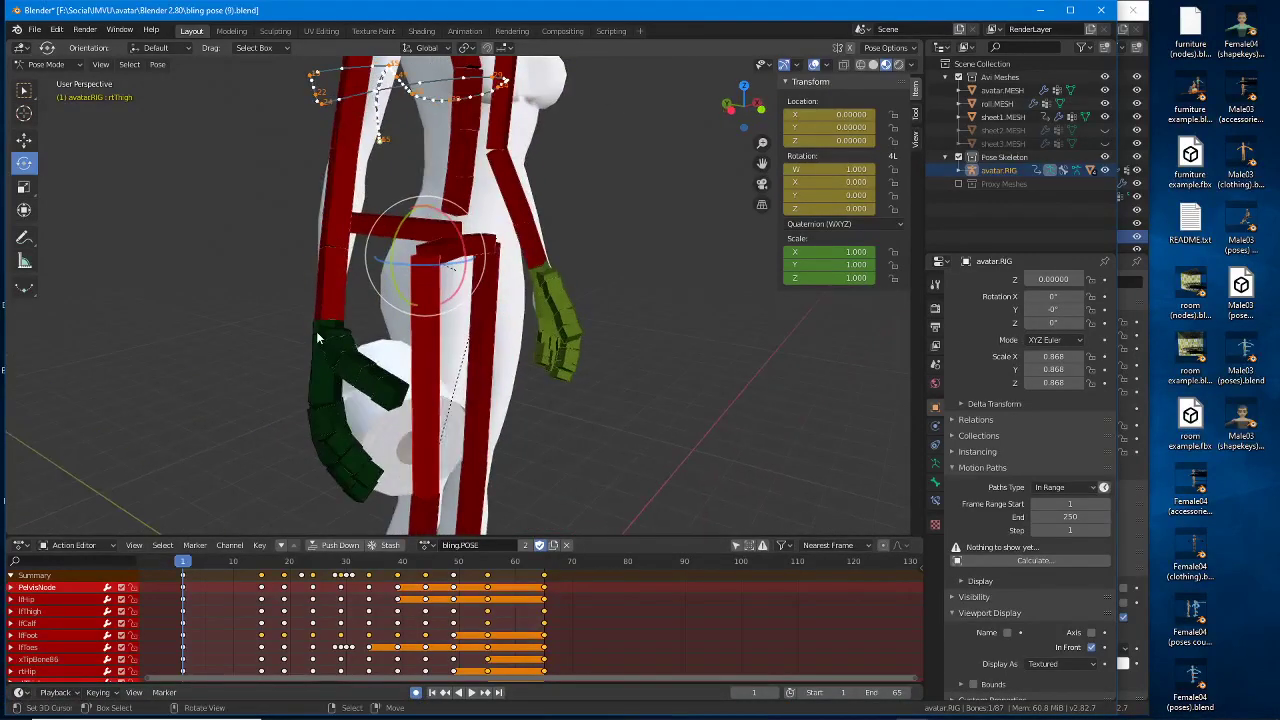
click(318, 330)
middle_drag(330, 333, 391, 318)
scroll(386, 353, down, 2)
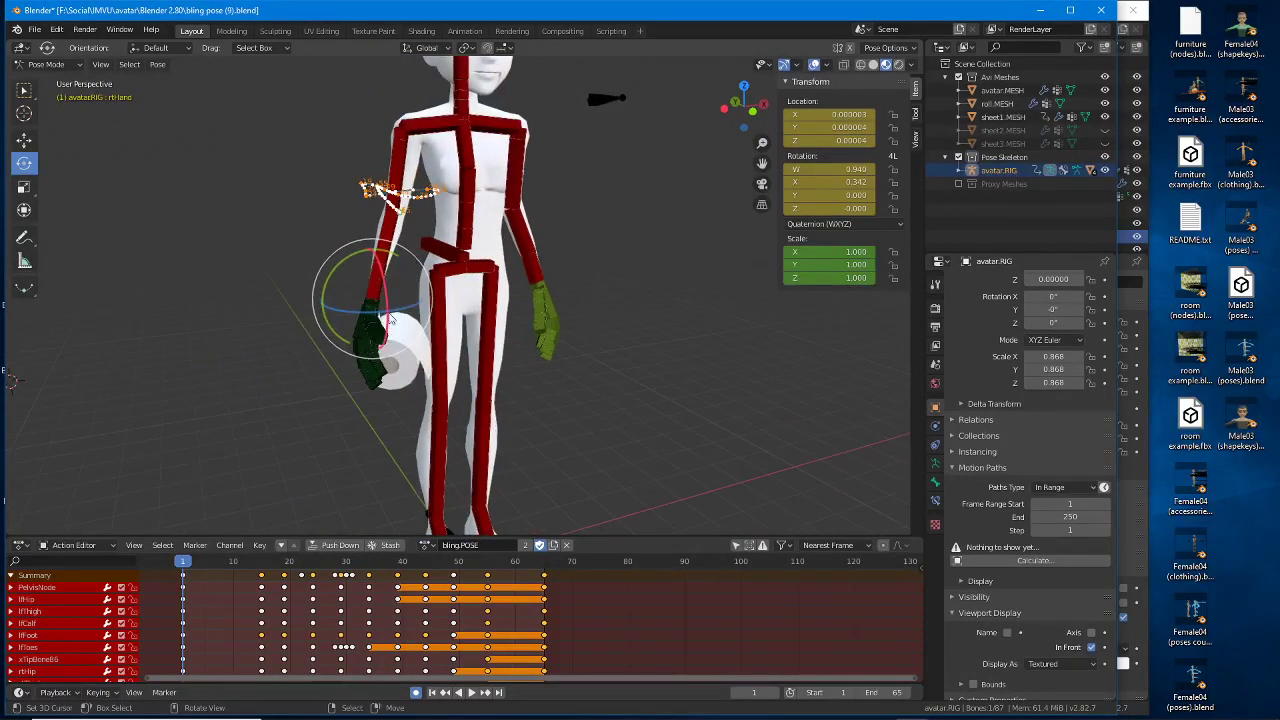
Step: Swing the right arm out to the side by rotating the rtShoulder bone, and select the toilet roll mesh in Object Mode
click(400, 160)
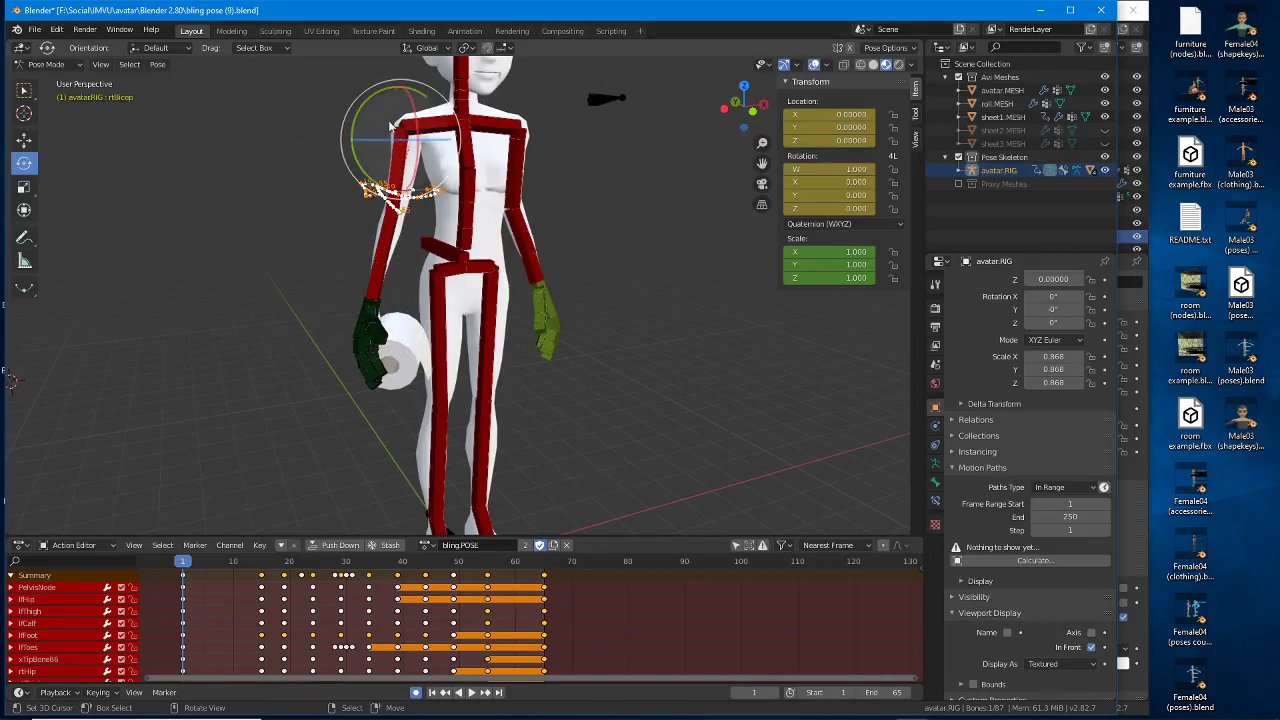
drag(402, 140, 390, 115)
middle_drag(390, 115, 437, 212)
drag(437, 212, 521, 216)
key(r)
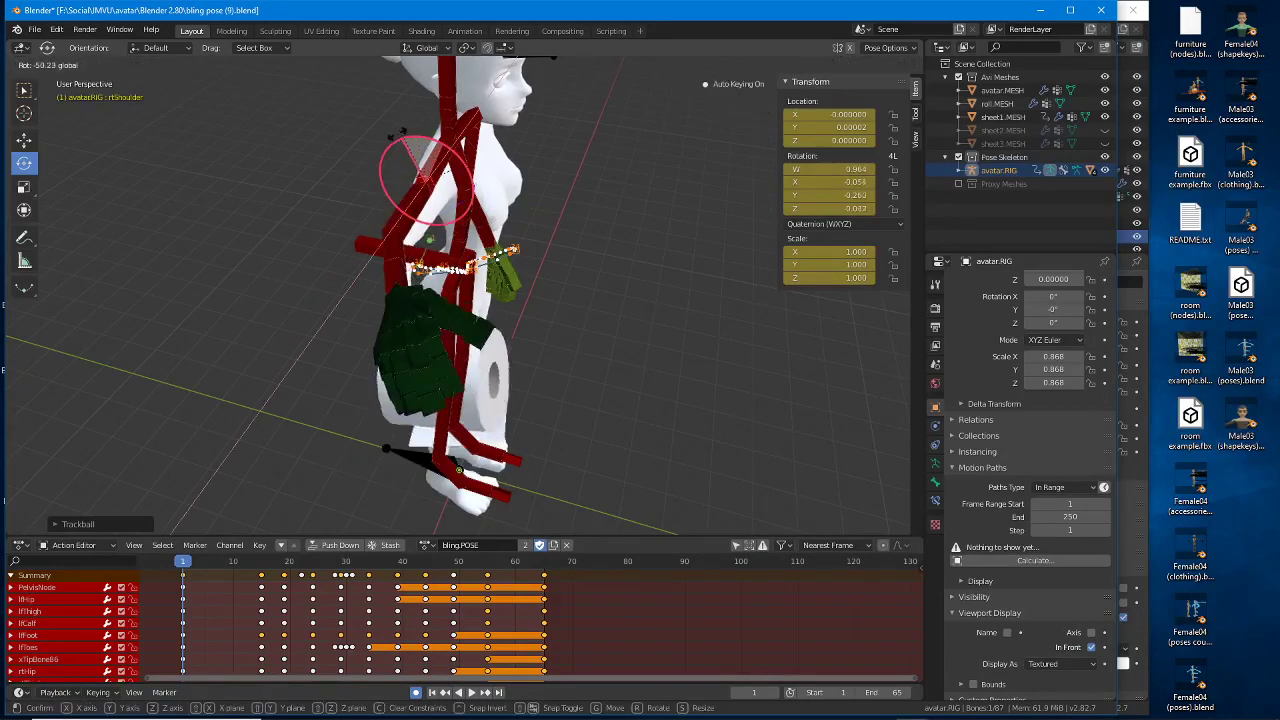
drag(411, 143, 416, 142)
middle_drag(460, 185, 402, 254)
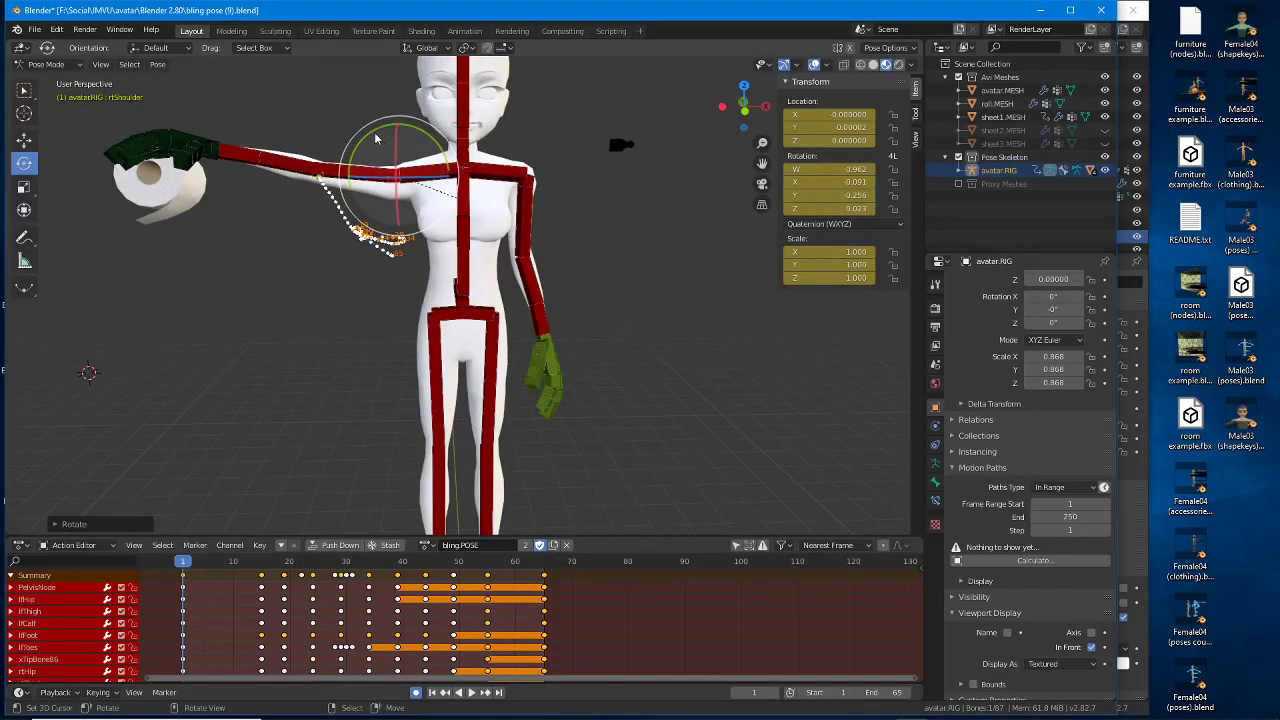
drag(378, 138, 360, 140)
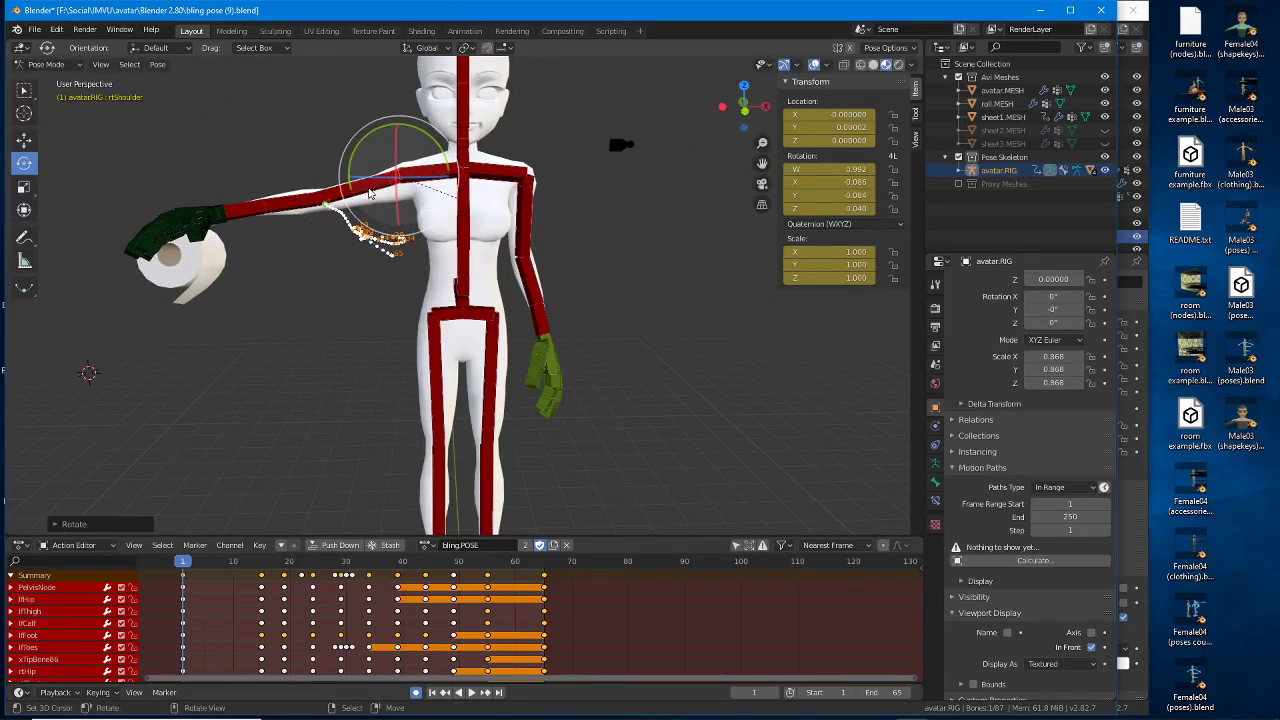
click(188, 283)
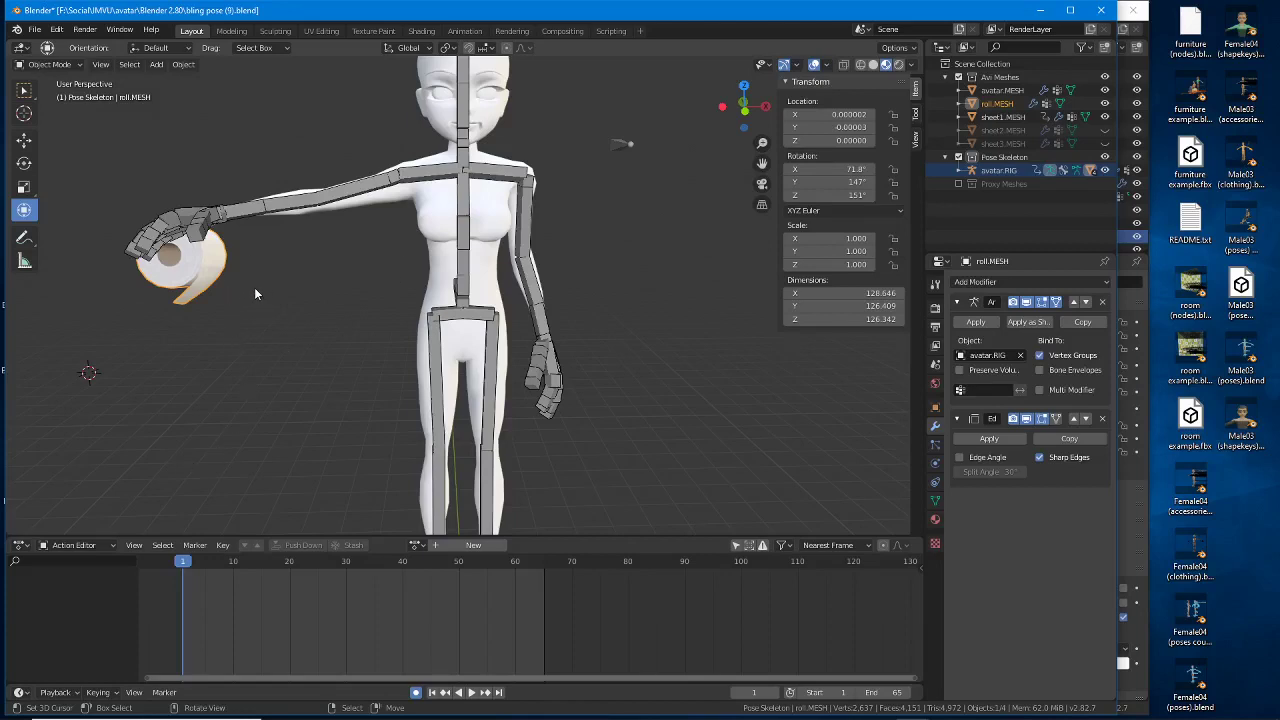
Step: Switch to the IMVU client and review the meshes and the cash action of the toilet roll clothing product in Editor 5
mouse_move(730, 715)
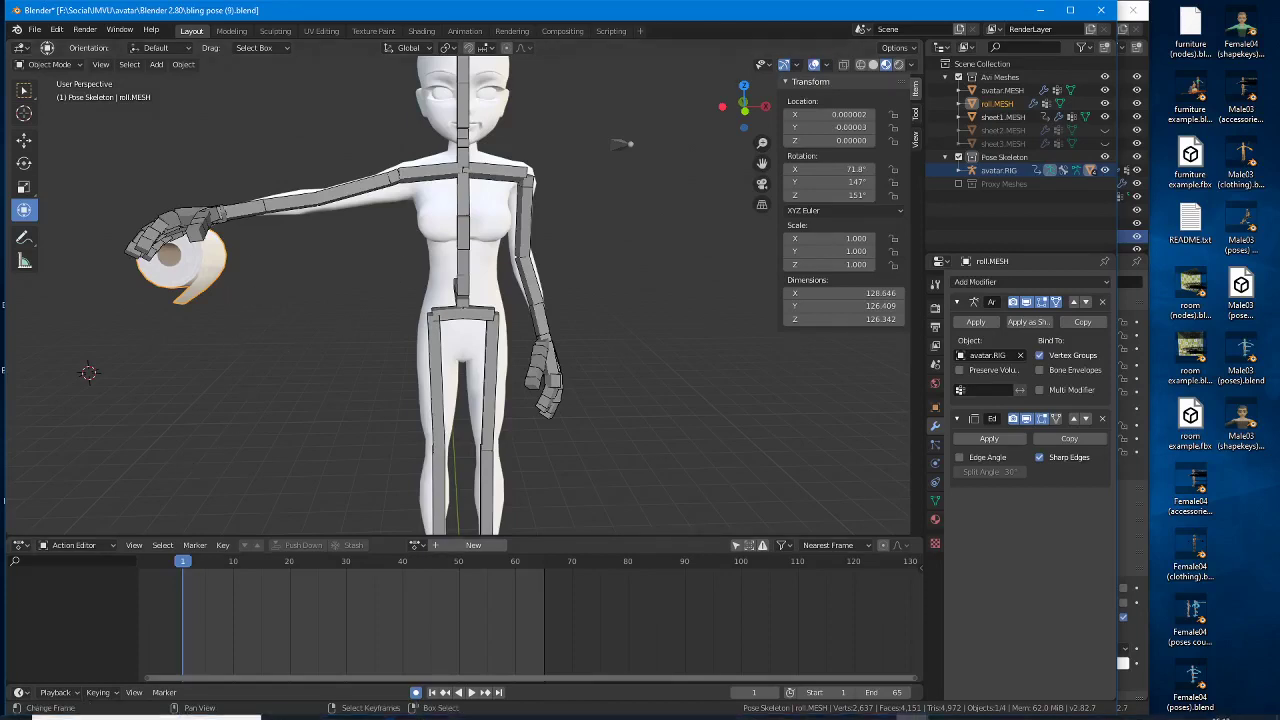
click(879, 707)
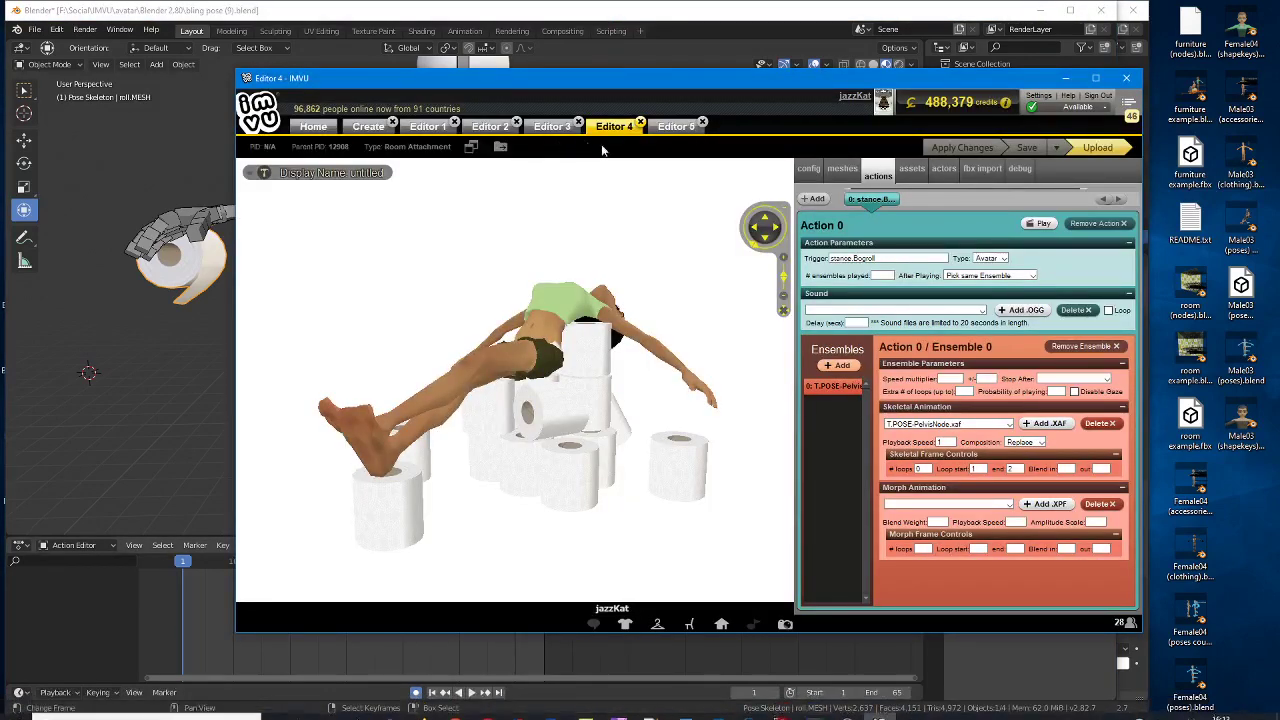
click(676, 126)
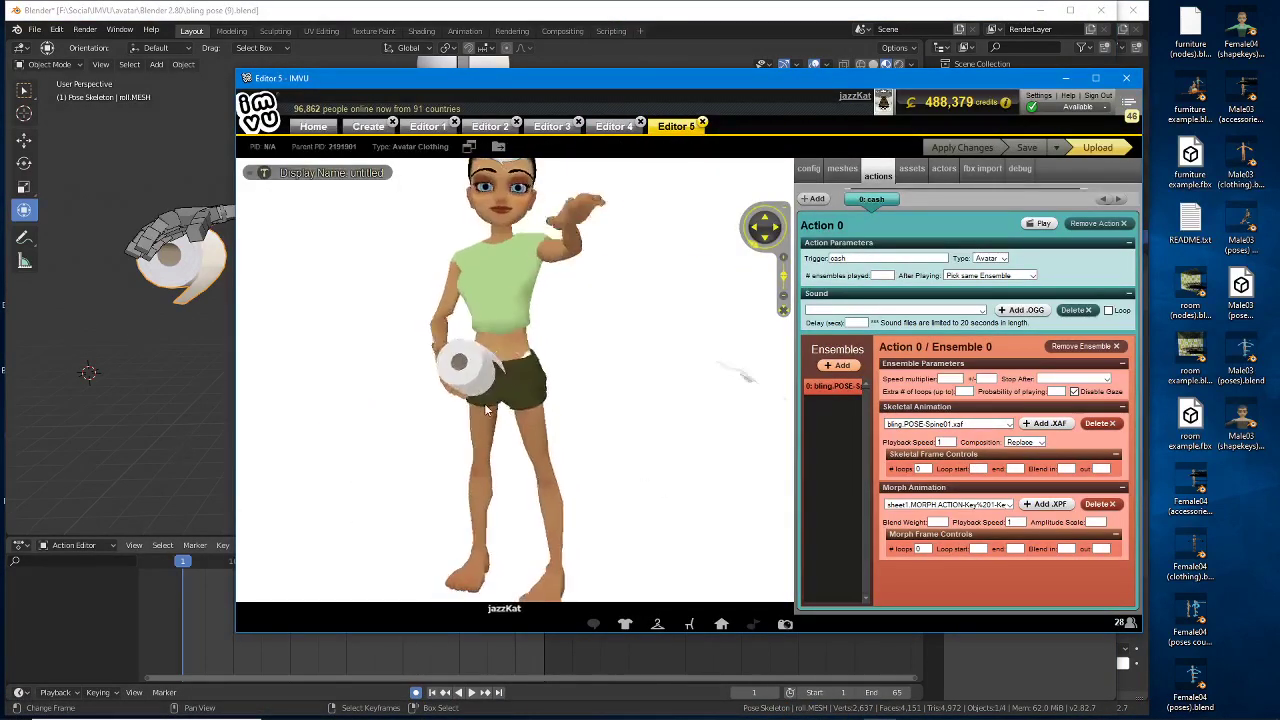
click(841, 172)
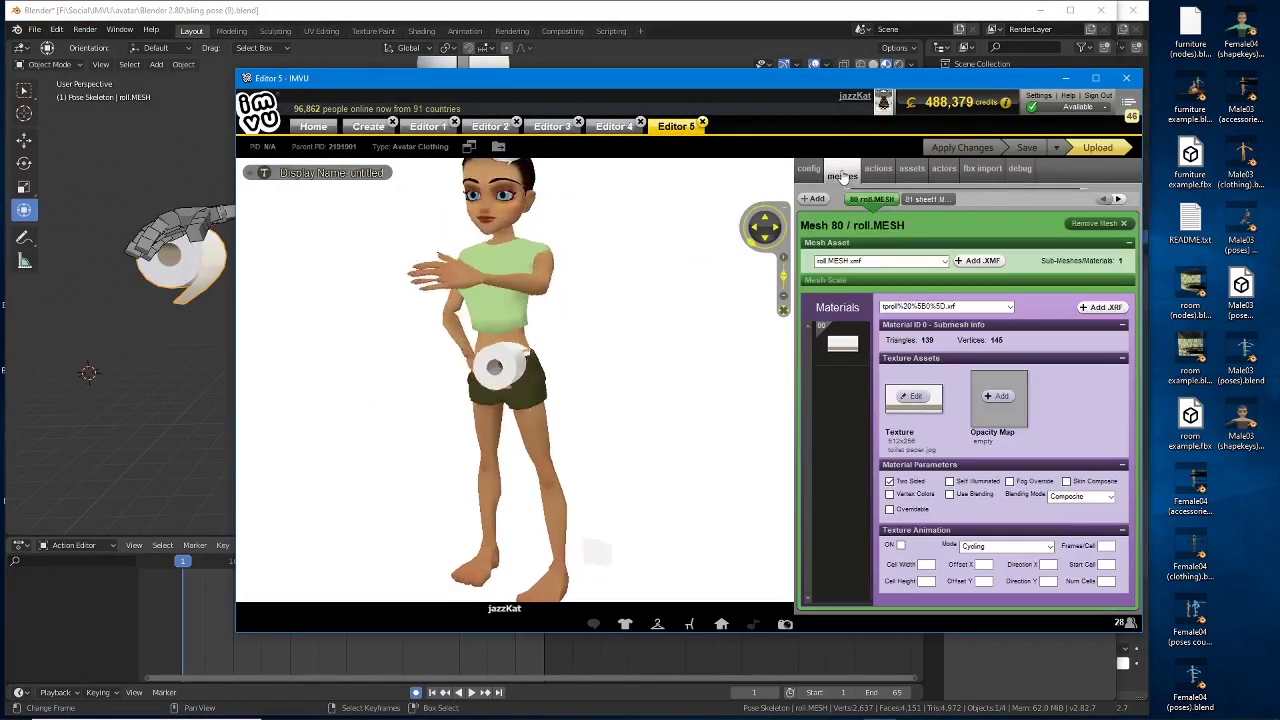
click(876, 176)
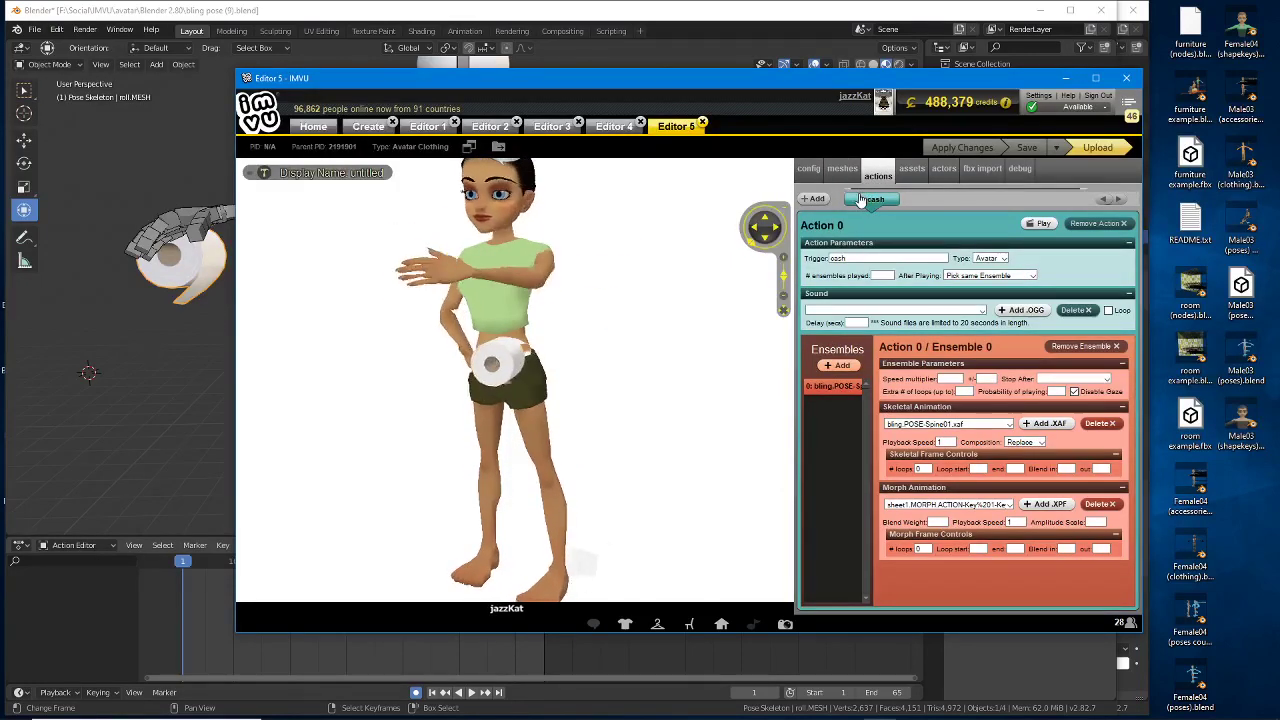
Step: Look at the Empty Derivables choices for deriving a new 3D product, and close the dialog without choosing one
click(368, 126)
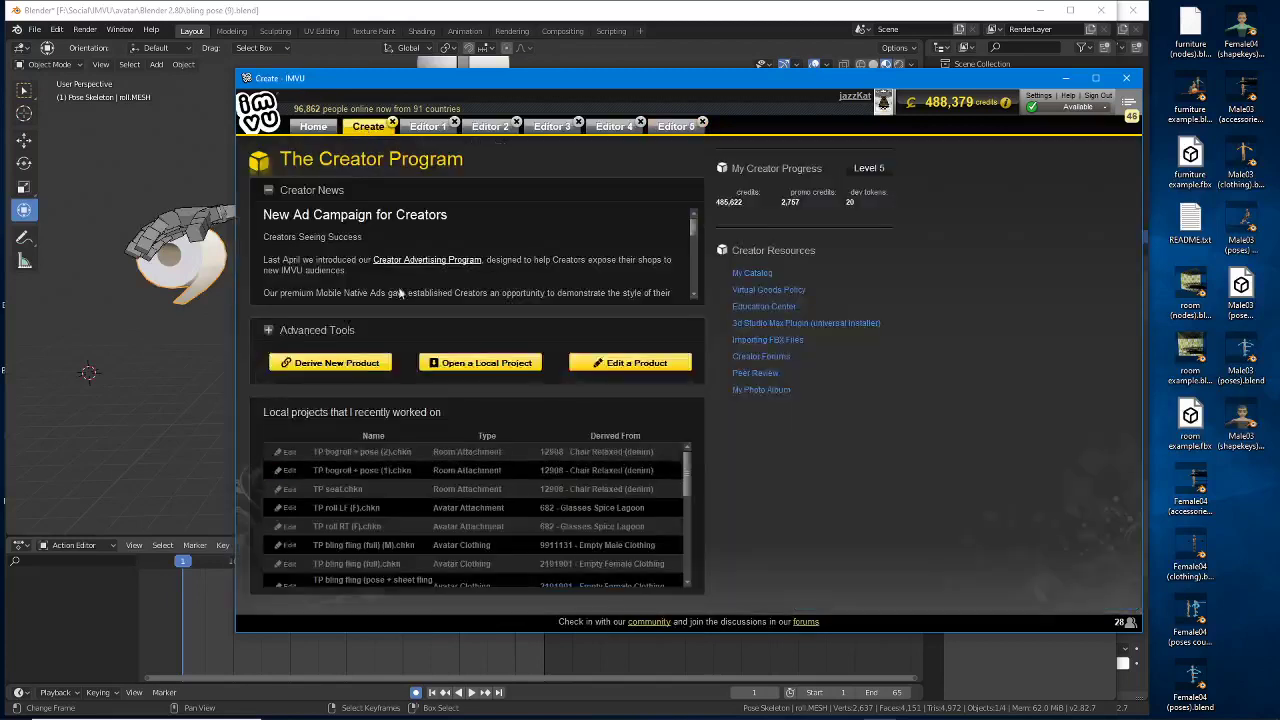
click(333, 363)
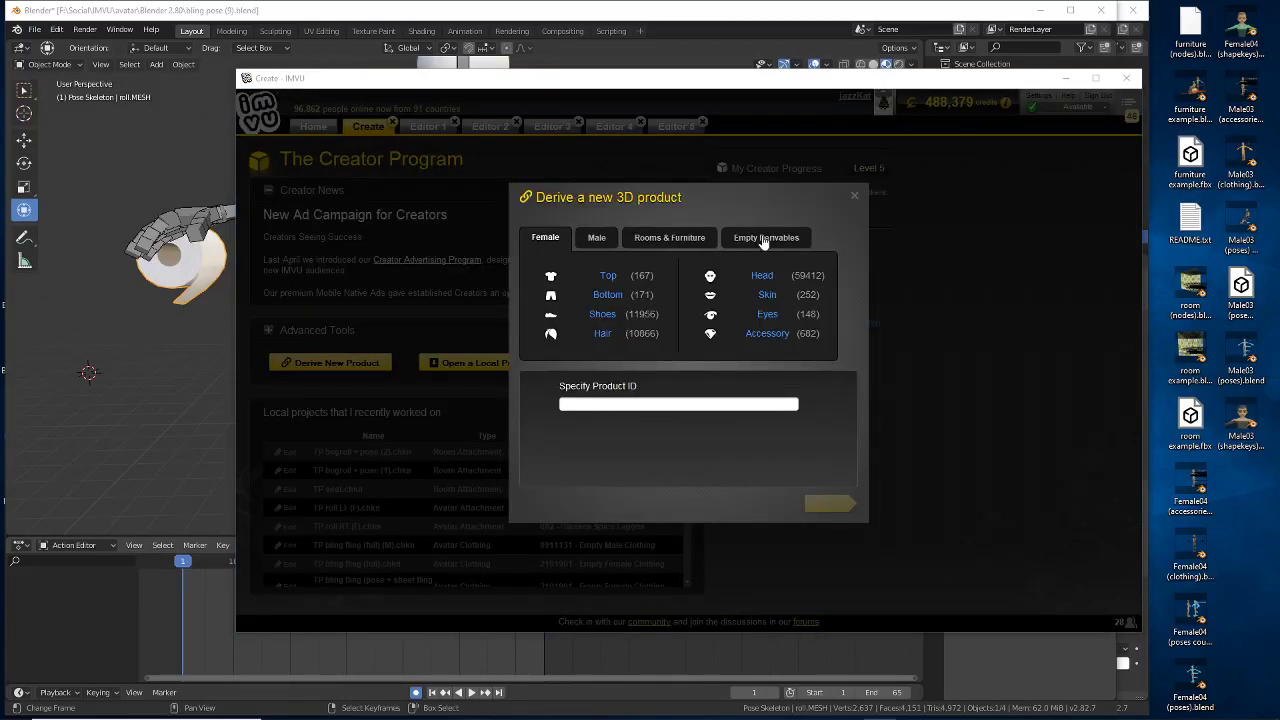
click(765, 240)
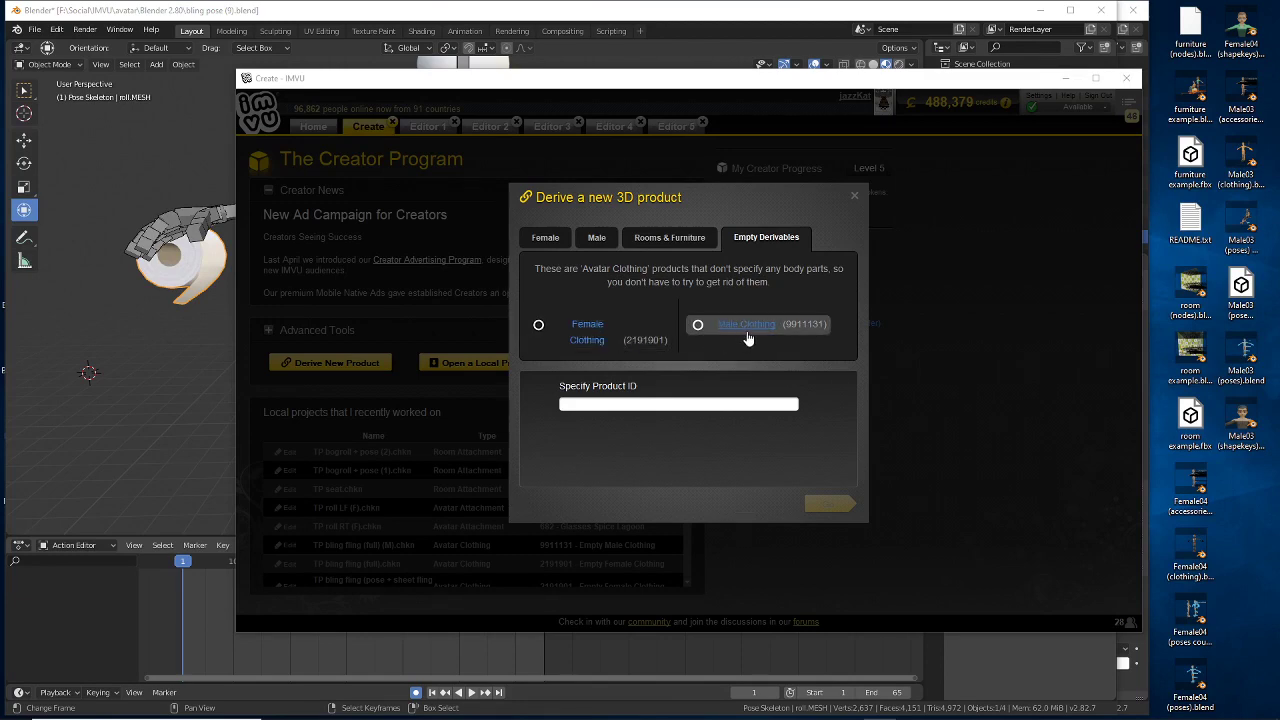
click(854, 196)
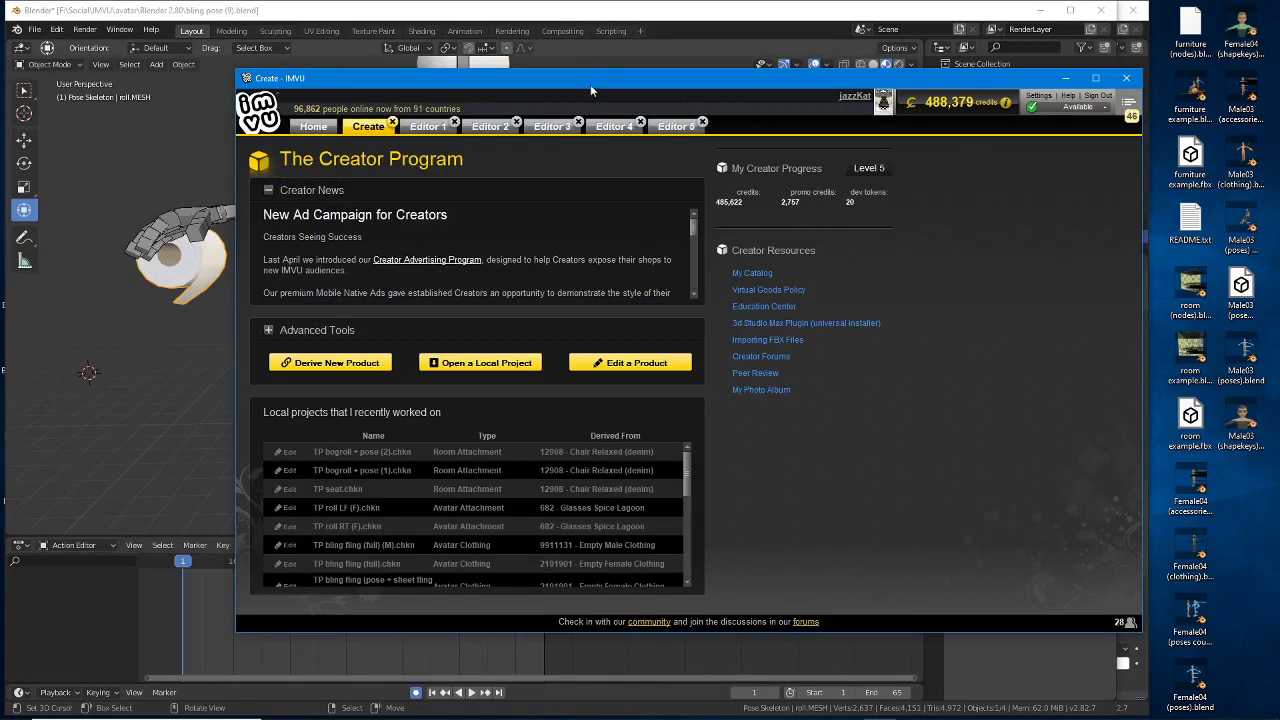
Step: Return to Blender and reopen bling pose (9).blend without saving the current changes
drag(592, 80, 640, 99)
click(580, 15)
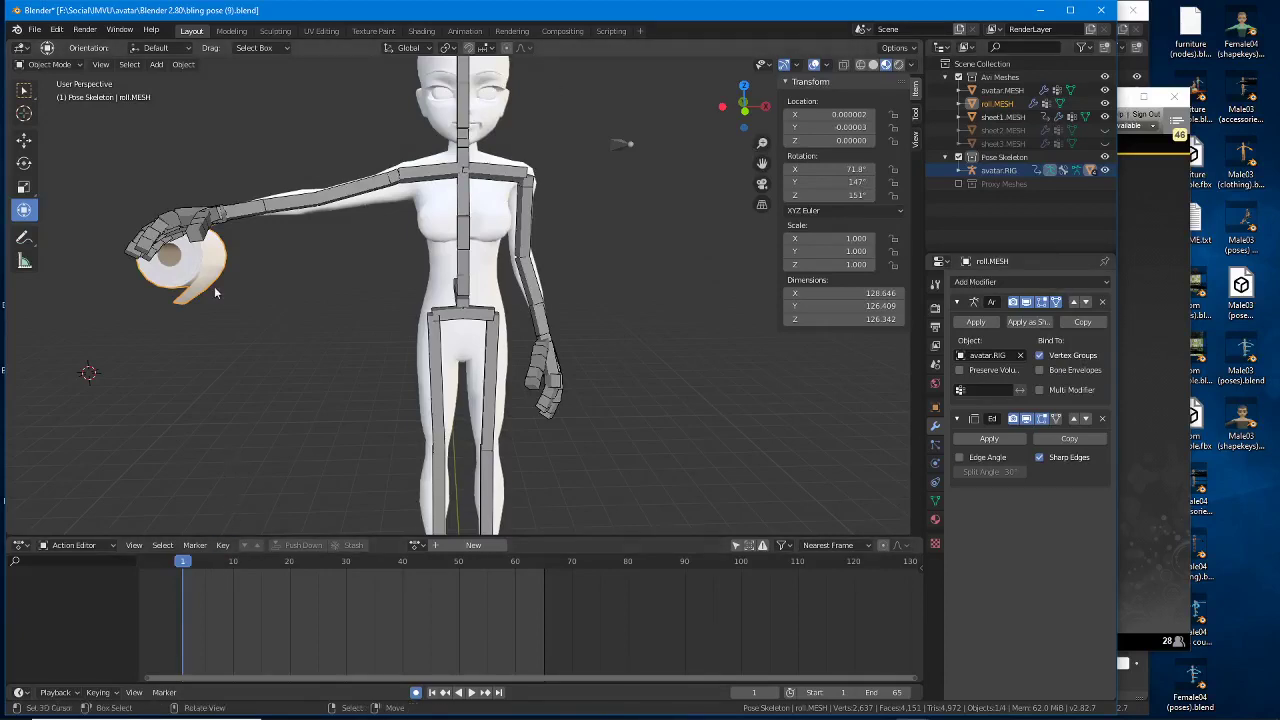
click(34, 29)
mouse_move(63, 73)
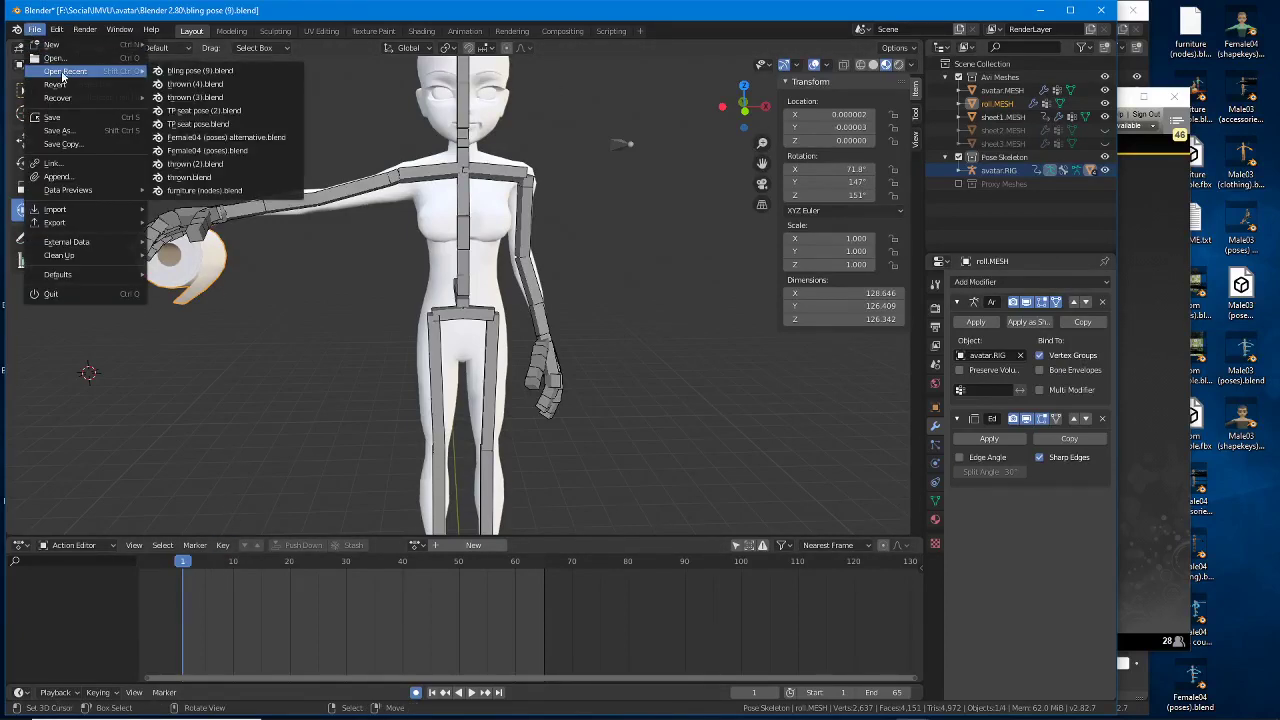
click(194, 72)
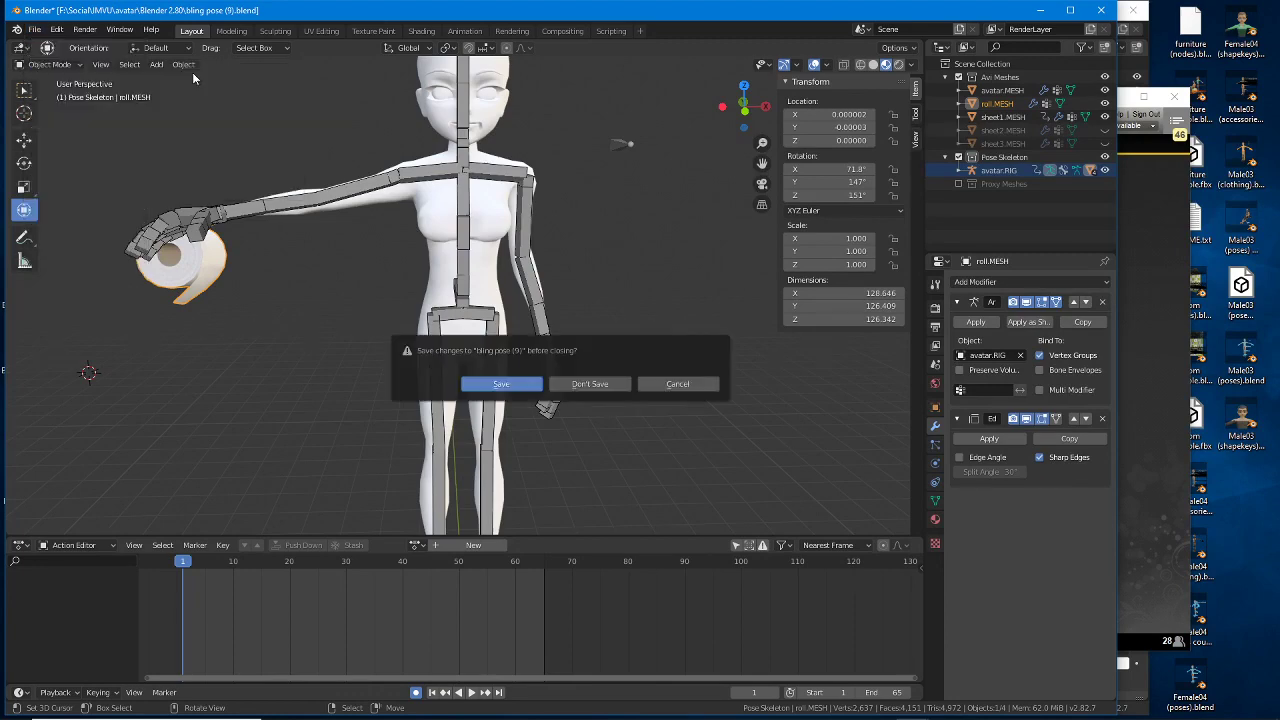
click(592, 384)
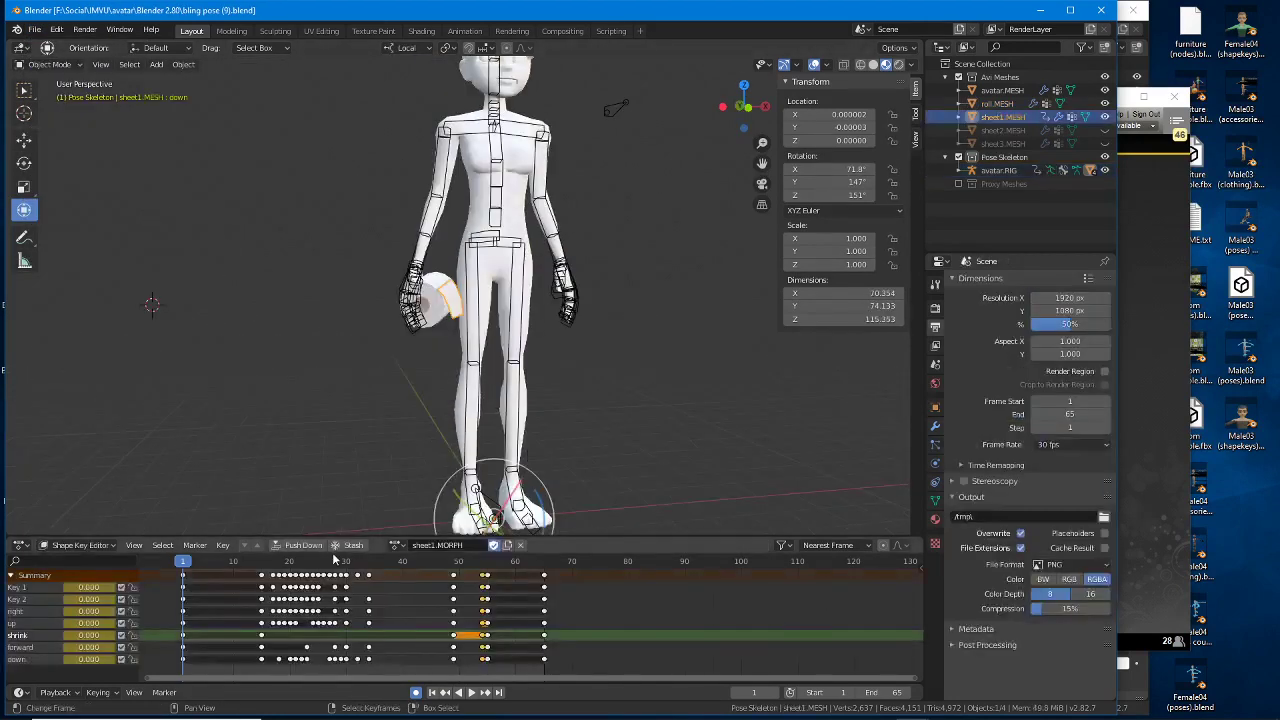
Step: Play the toilet roll throwing animation and stop it at frame 55
key(space)
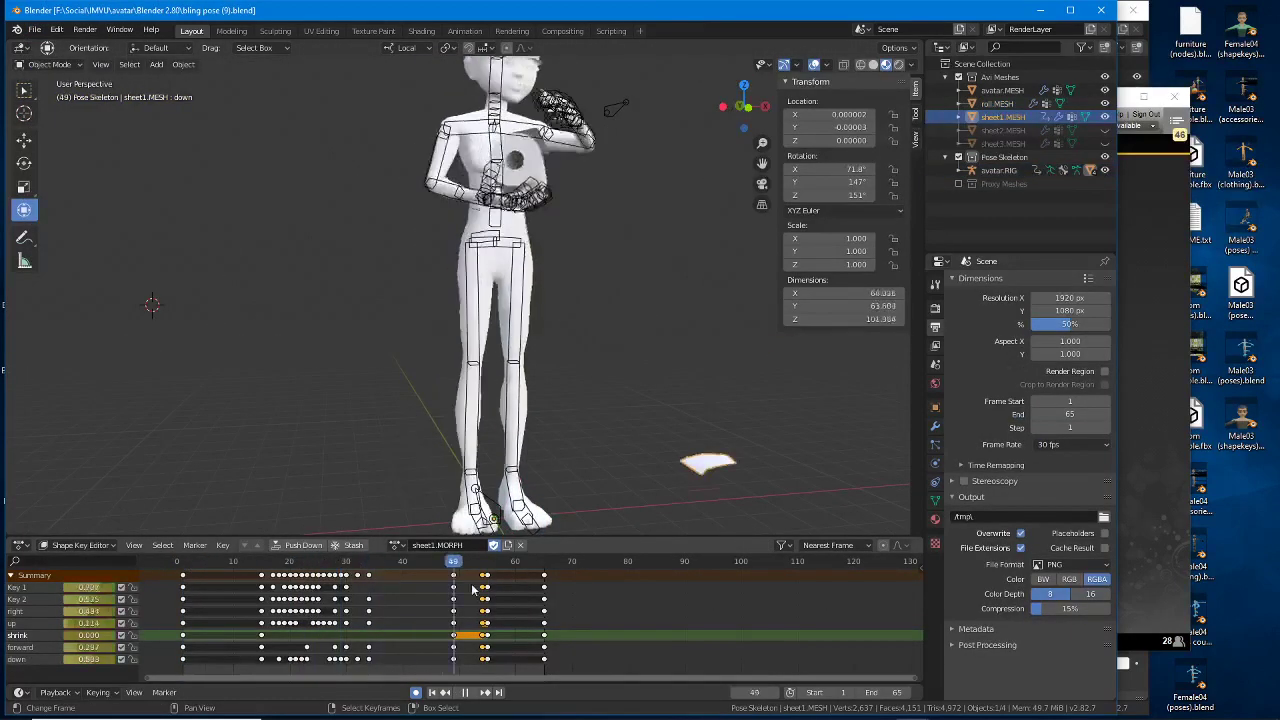
drag(489, 590, 489, 590)
shift+middle_drag(443, 213, 407, 251)
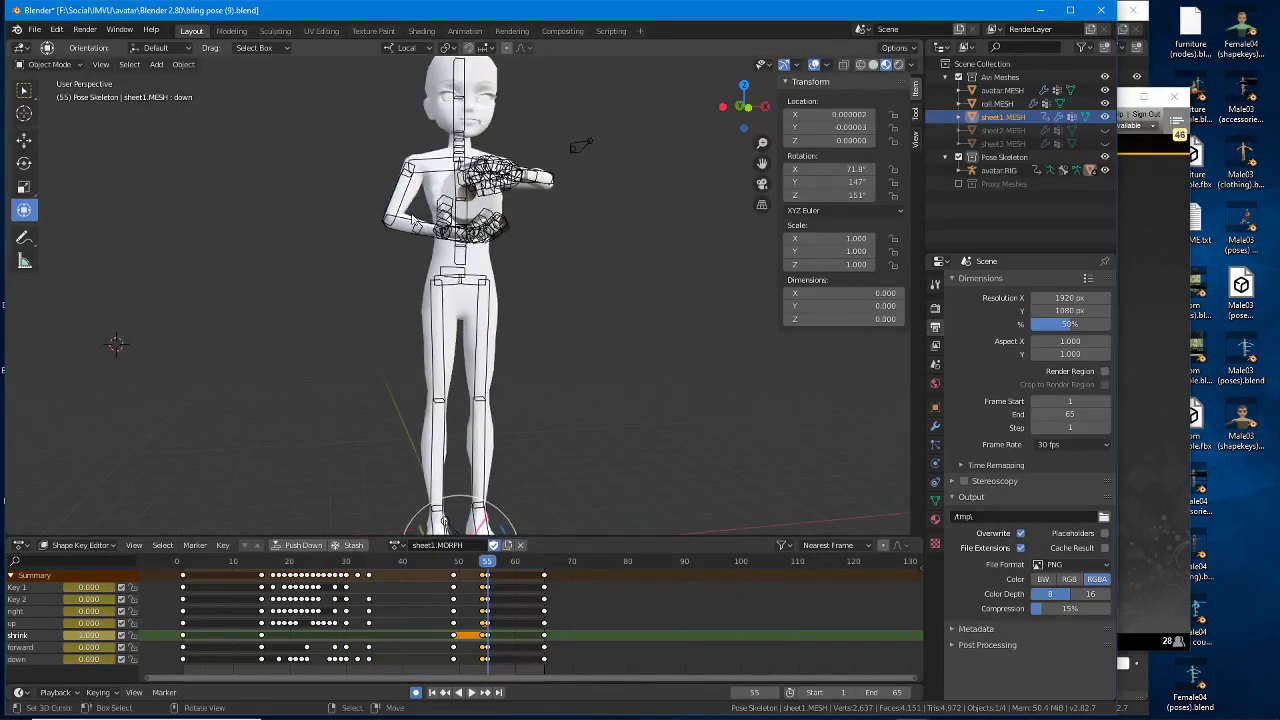
Step: Select the avatar rig and set its viewport display type to Textured
click(404, 224)
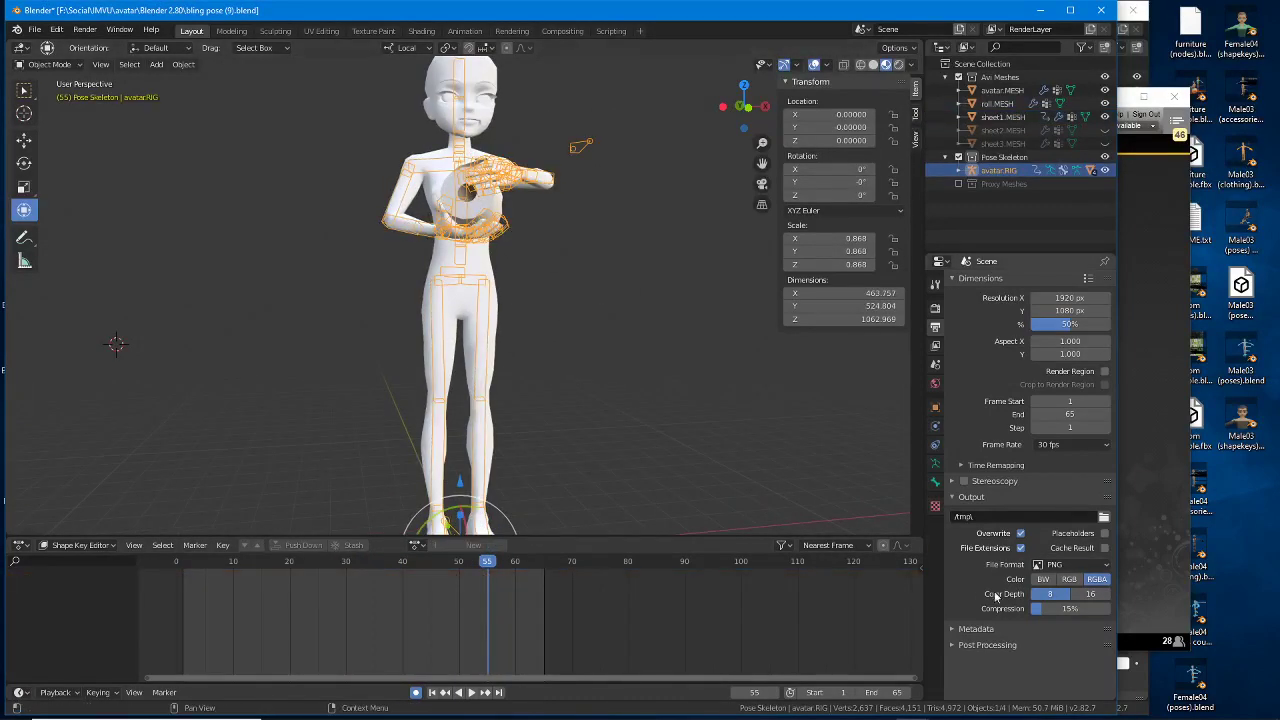
click(935, 408)
scroll(1015, 594, down, 2)
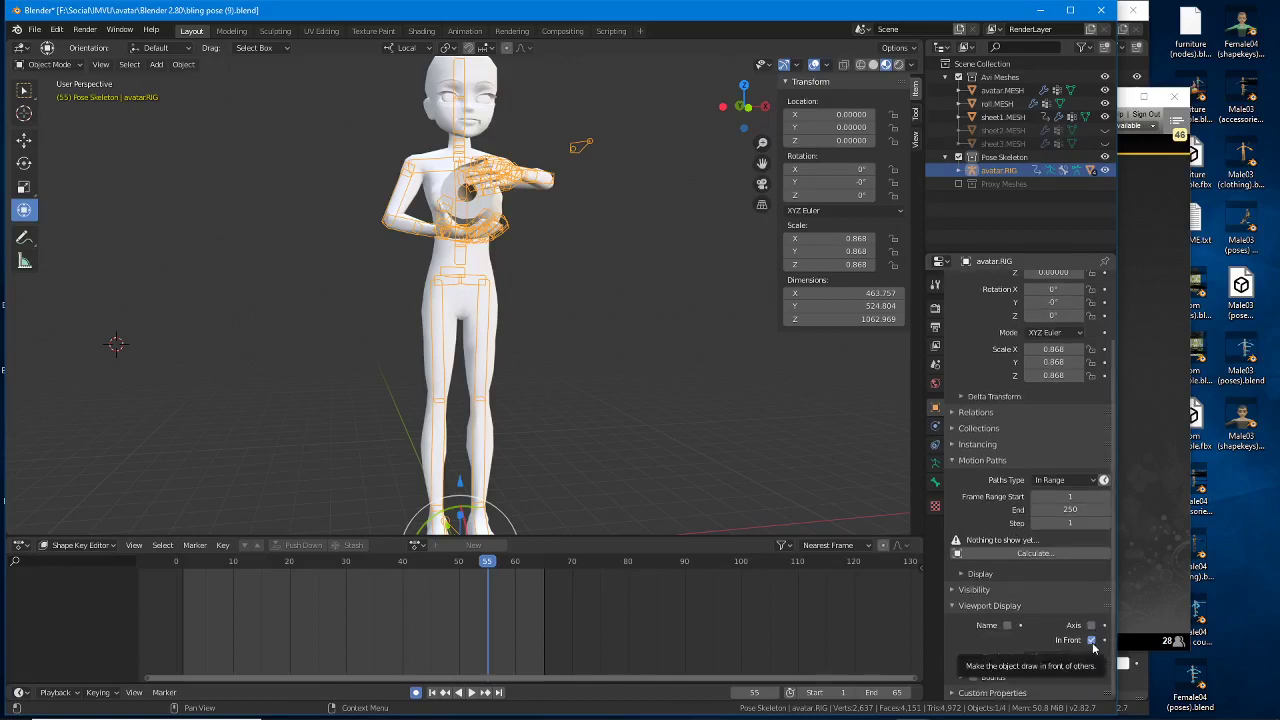
click(1044, 658)
click(1043, 597)
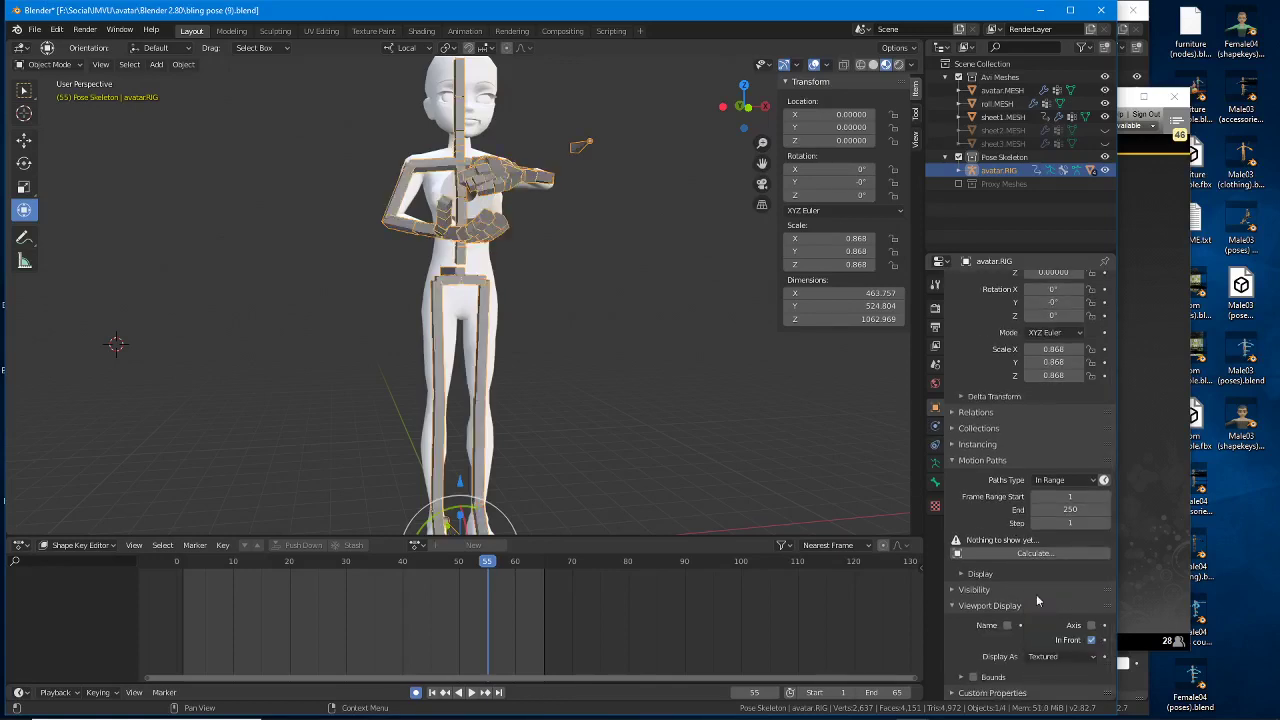
Step: Put the avatar rig in Pose Mode, select the rtBicep bone and show its keyframes in the Action Editor
key(ctrl+Tab)
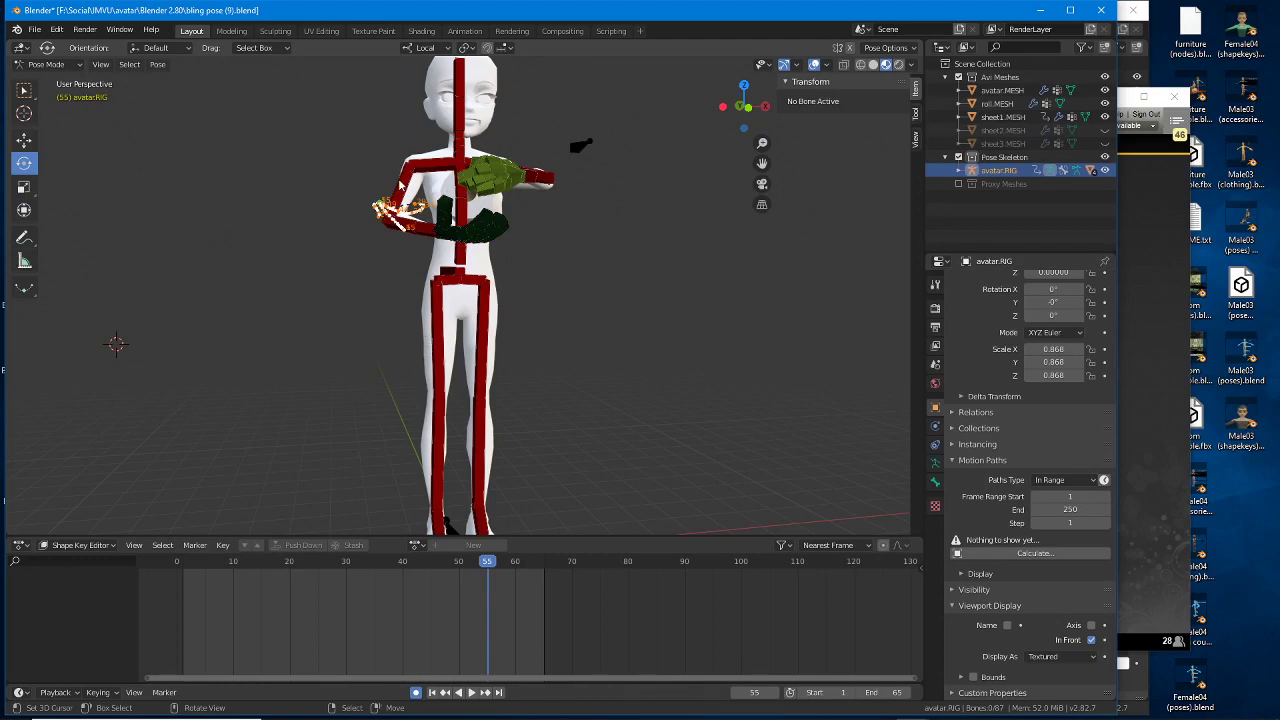
click(400, 188)
click(65, 548)
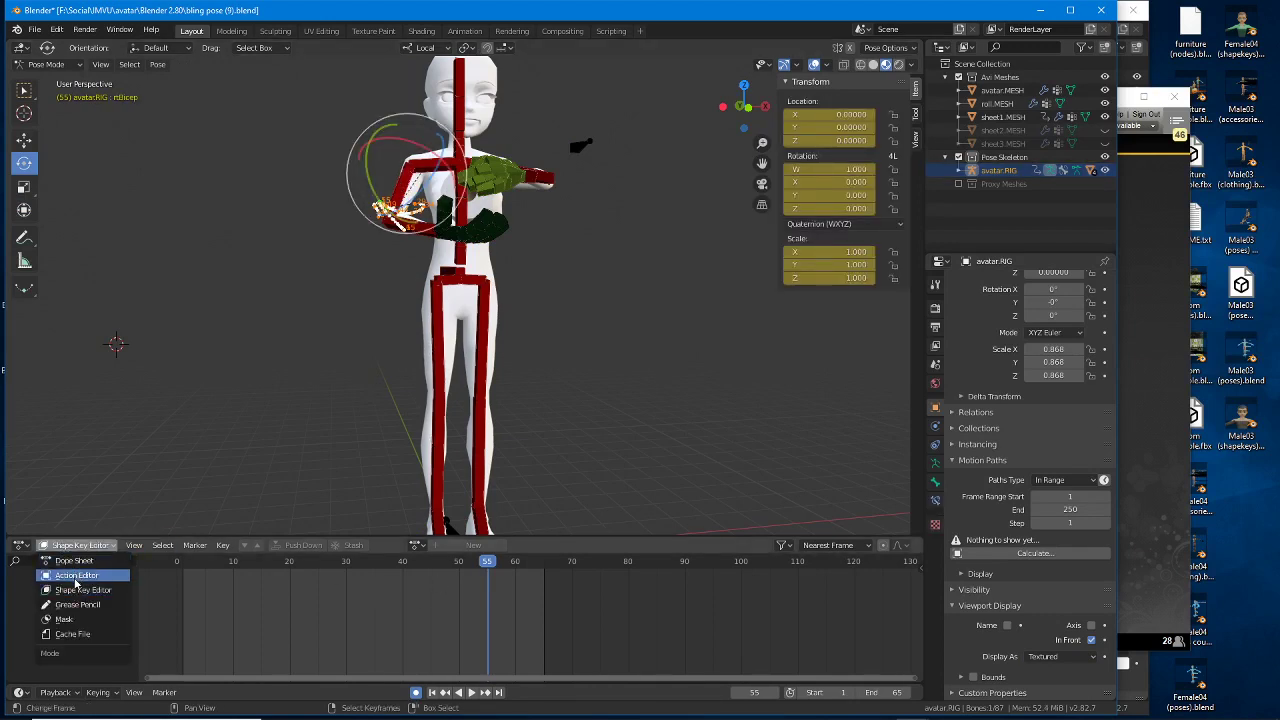
click(75, 577)
Step: Return the animation to frame 1 and bring the right hand with the toilet roll into view
mouse_move(183, 568)
mouse_down()
mouse_move(545, 573)
mouse_move(183, 573)
mouse_up()
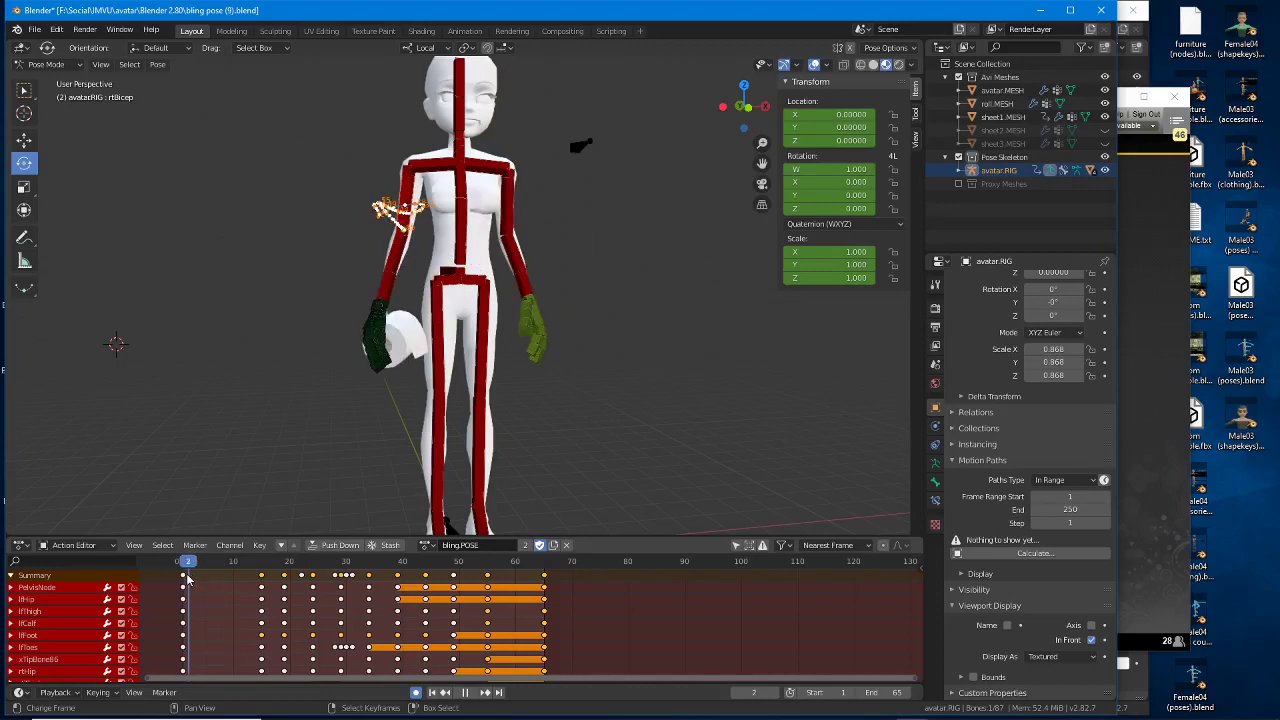
scroll(338, 353, up, 1)
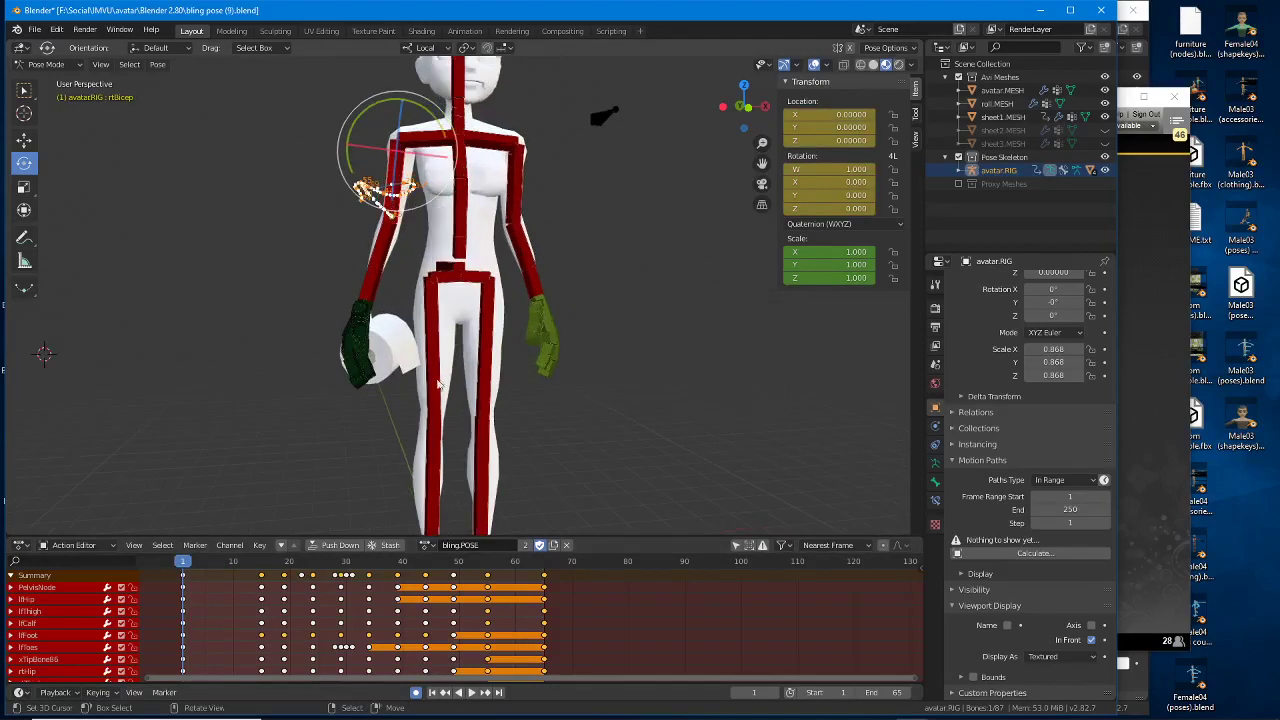
shift+middle_drag(437, 381, 399, 385)
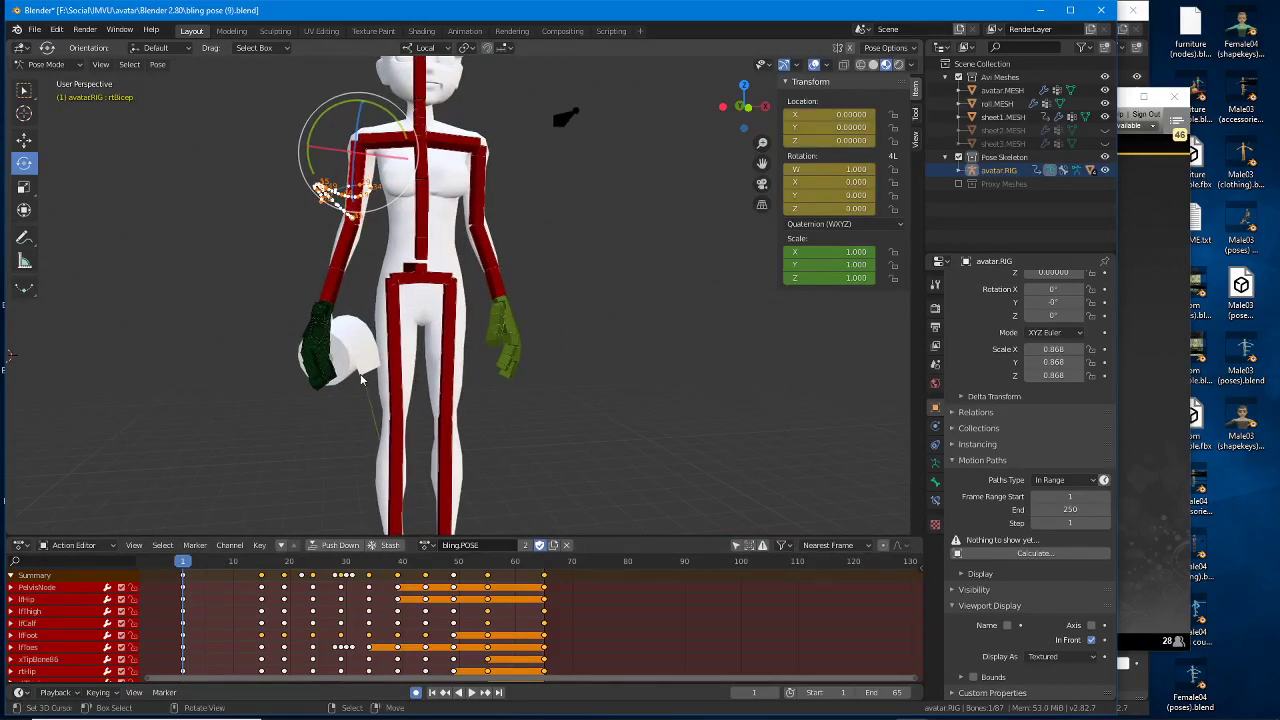
Step: Scrub the toilet roll throwing animation from frame 1 through frame 21 to frame 65, keeping the full avatar in view
drag(197, 567, 260, 567)
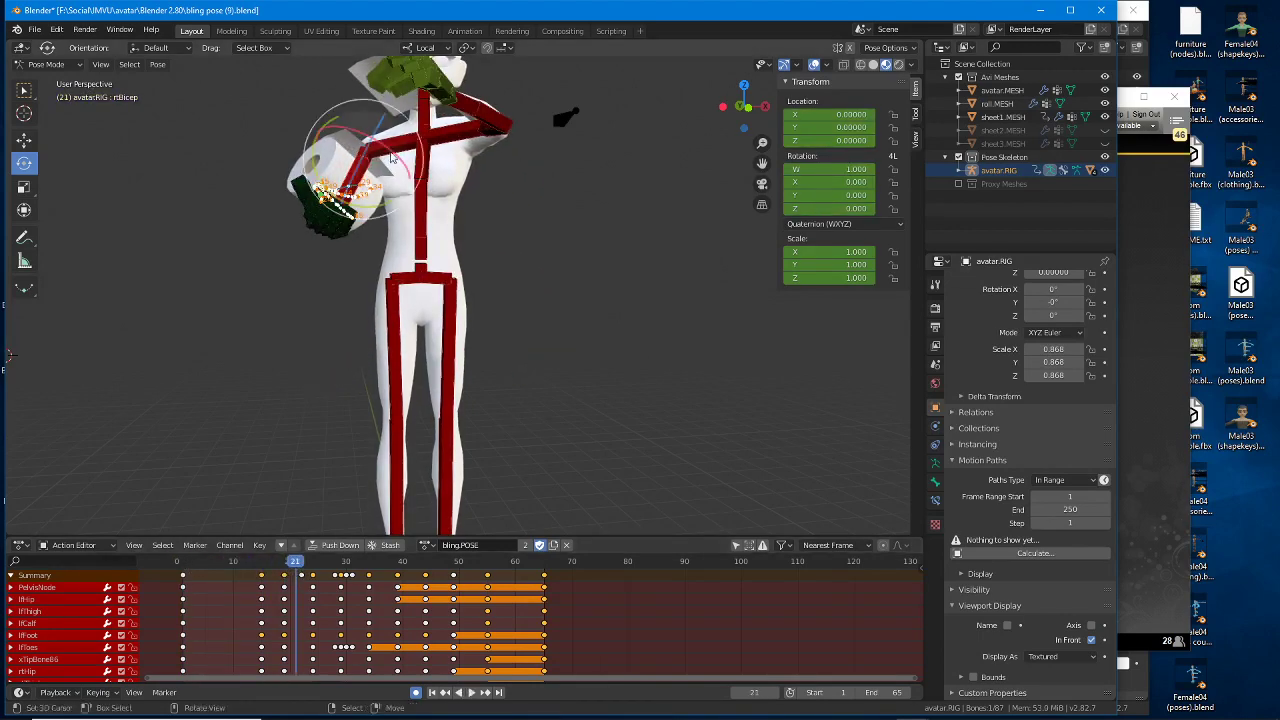
shift+middle_drag(399, 96, 424, 270)
drag(297, 565, 544, 592)
middle_drag(330, 345, 358, 280)
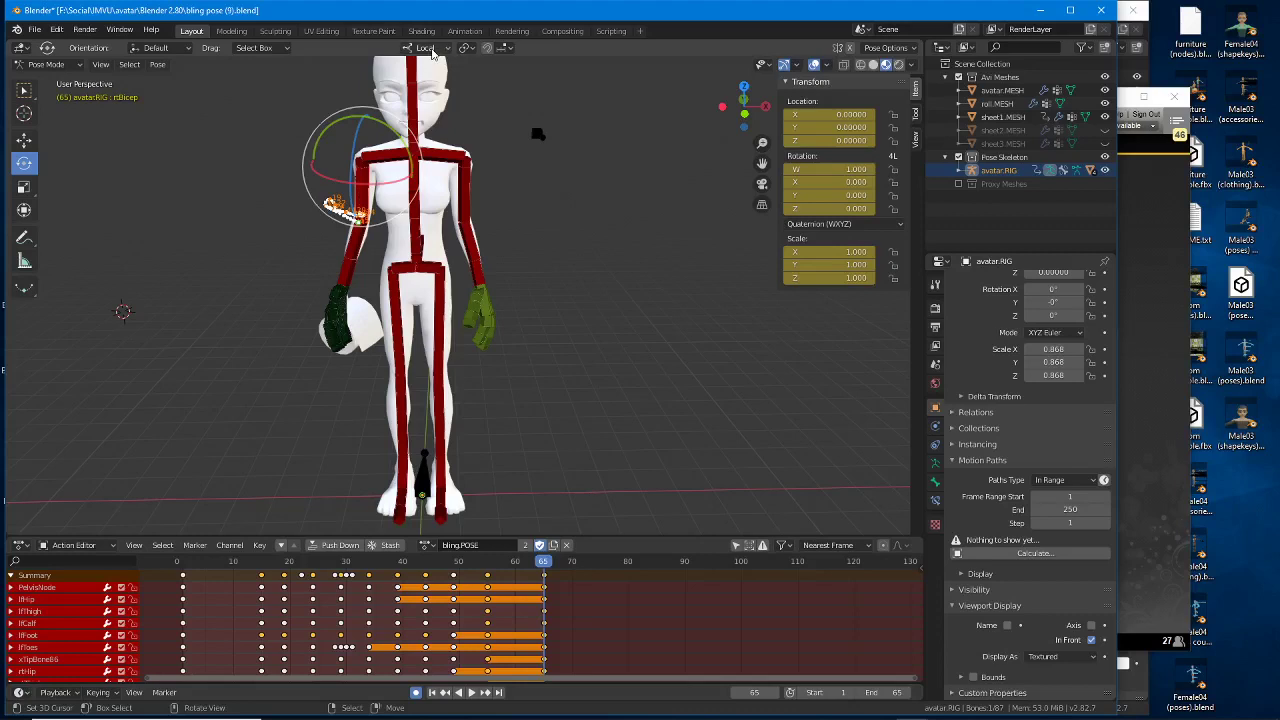
scroll(366, 405, down, 1)
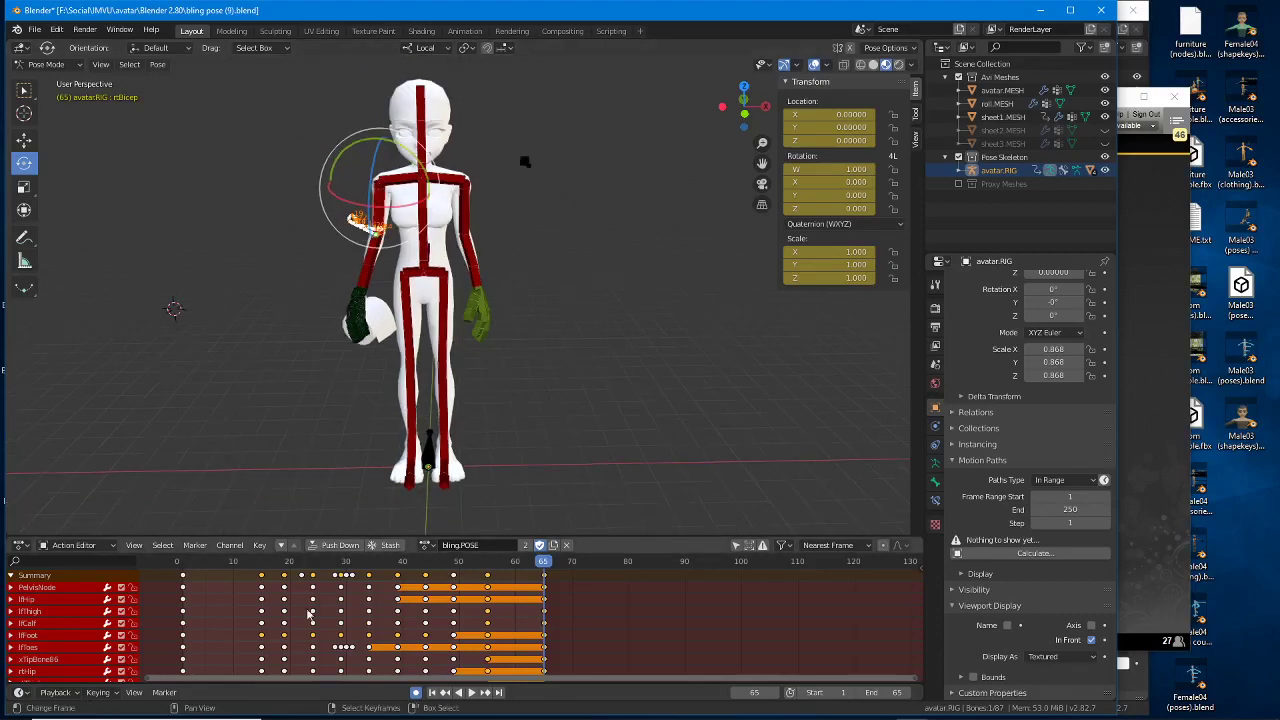
Step: Play the throwing animation and stop it at frame 27, where the sheet is in mid-air
click(262, 594)
key(space)
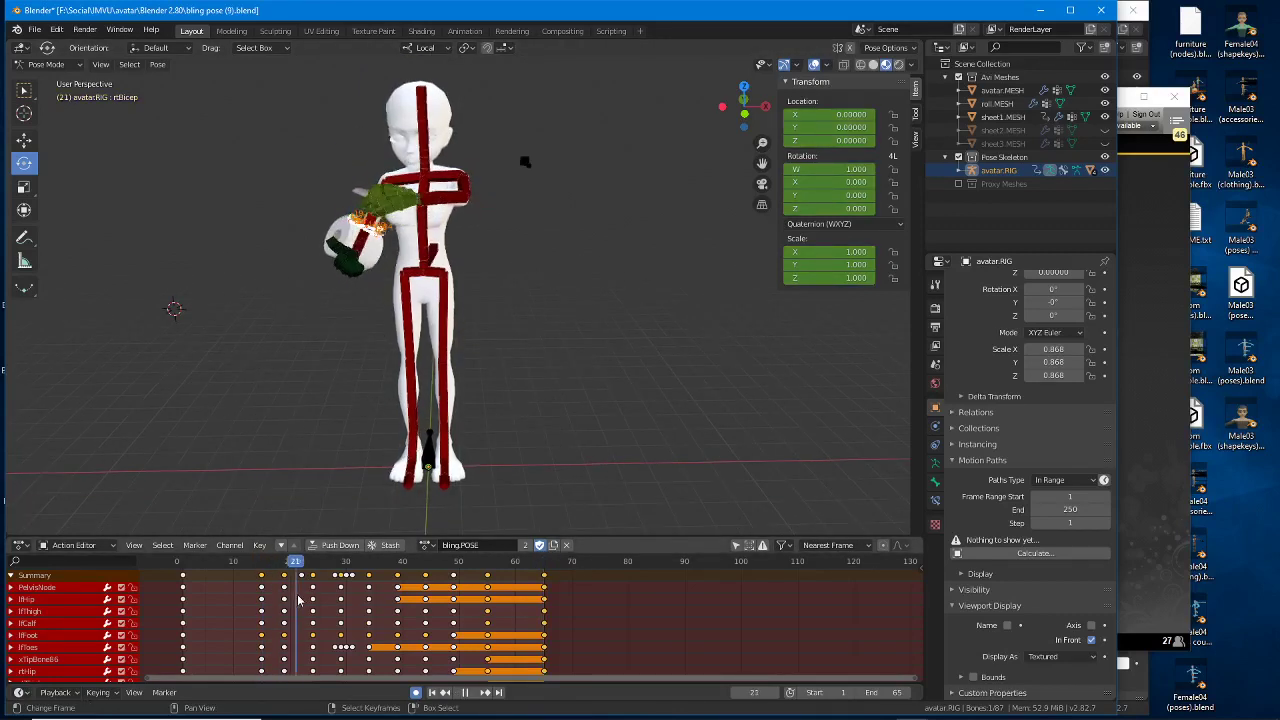
key(space)
middle_drag(588, 298, 624, 273)
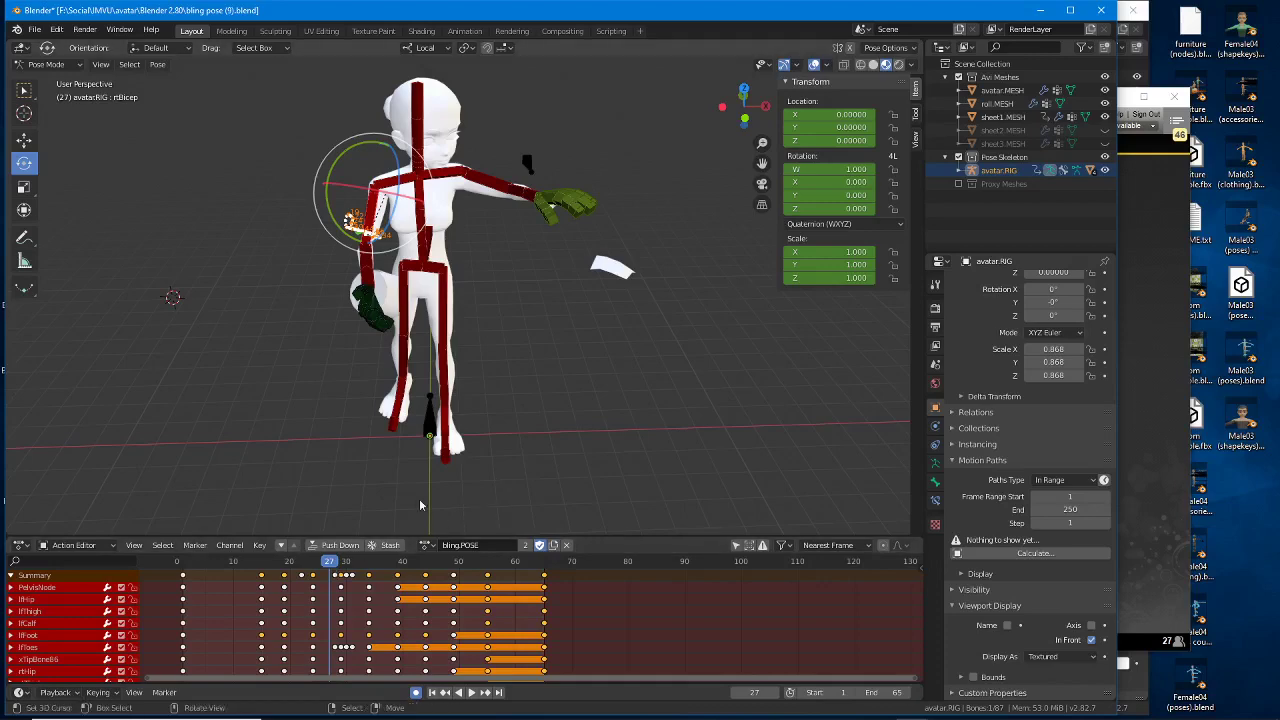
Step: Select the flying sheet, sheet1.MESH, try moving it along its local Y axis from two view angles, and revert each move
click(615, 270)
middle_drag(440, 428, 436, 405)
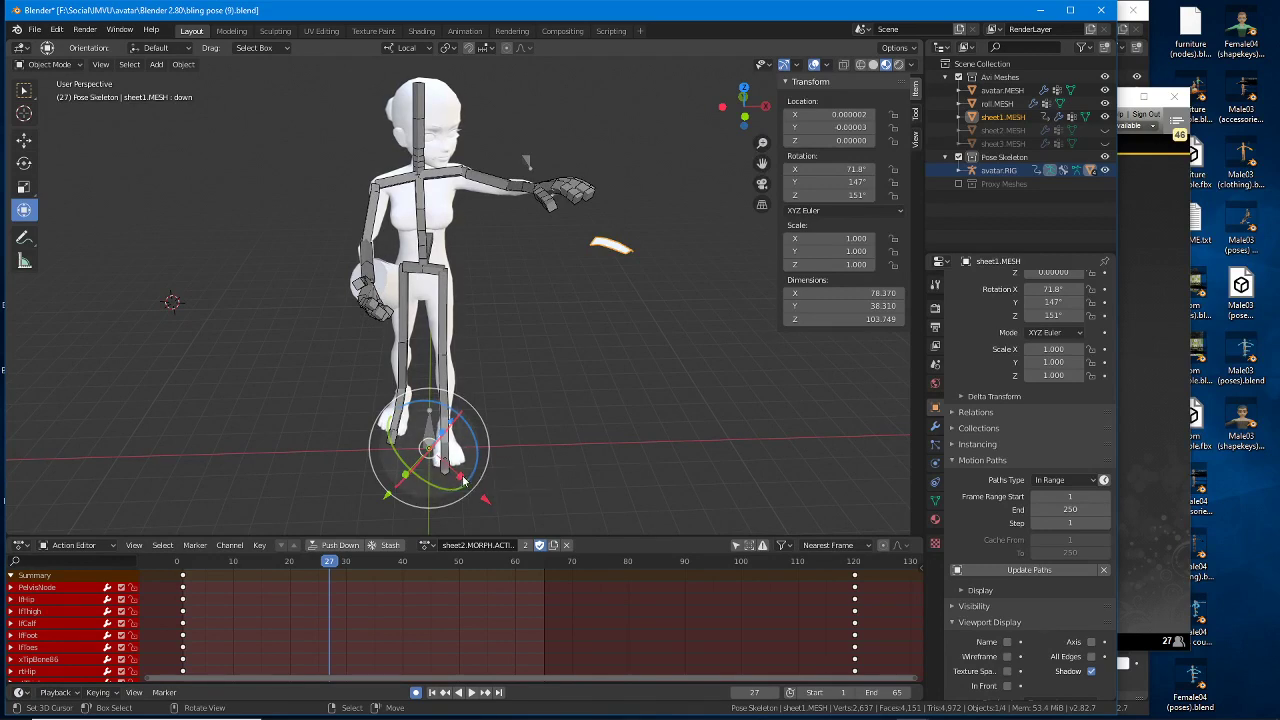
mouse_move(395, 485)
mouse_down()
mouse_move(377, 499)
mouse_move(371, 467)
mouse_move(397, 457)
mouse_move(399, 470)
mouse_up()
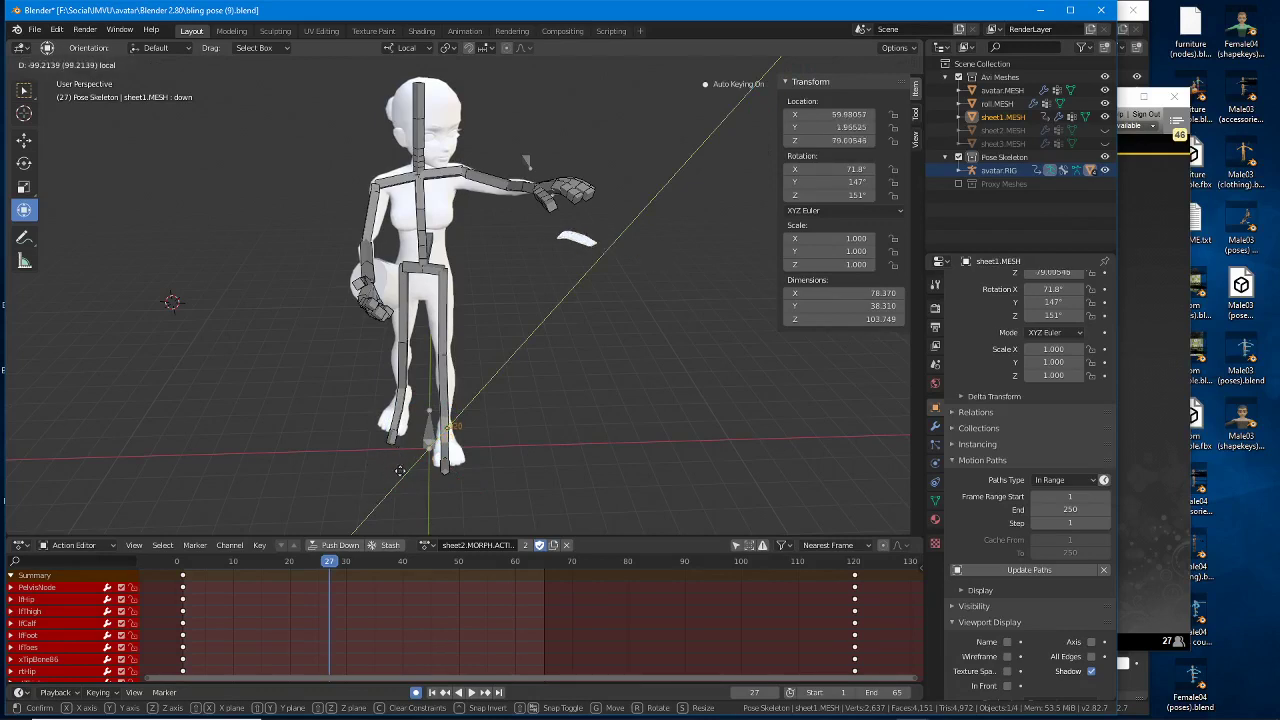
key(Escape)
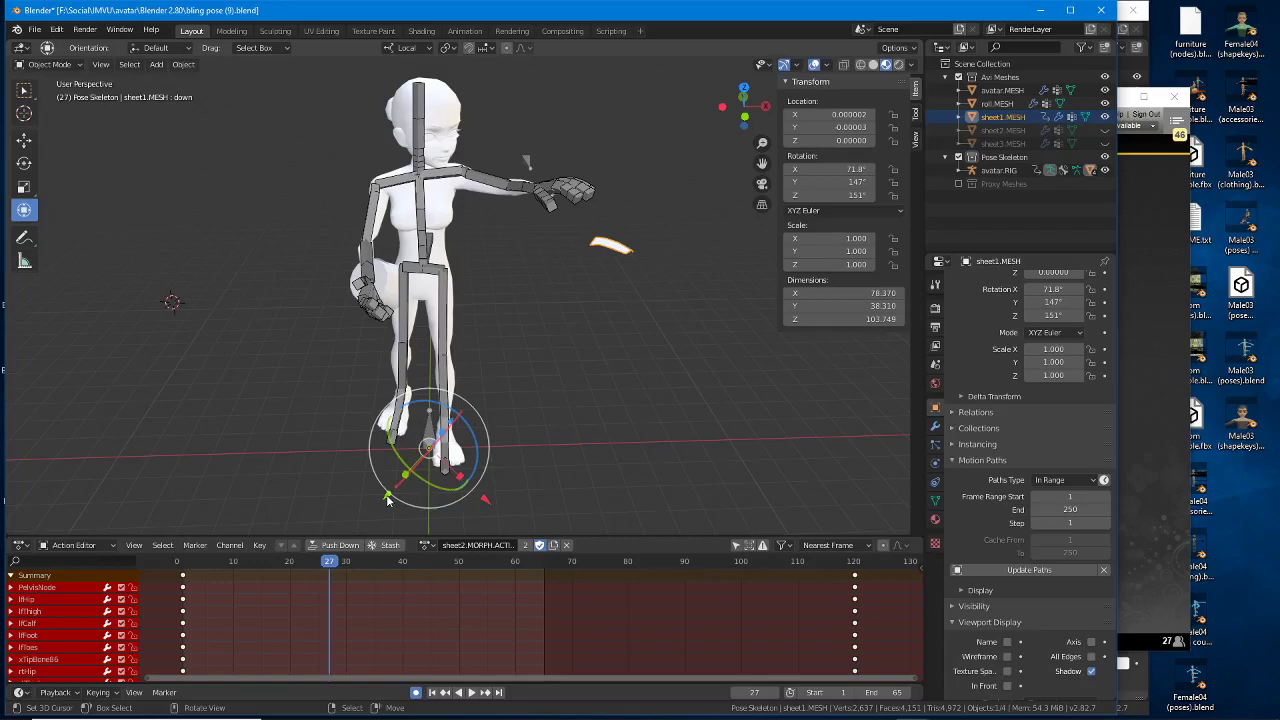
mouse_move(389, 500)
middle_down()
mouse_move(500, 407)
mouse_move(370, 495)
middle_up()
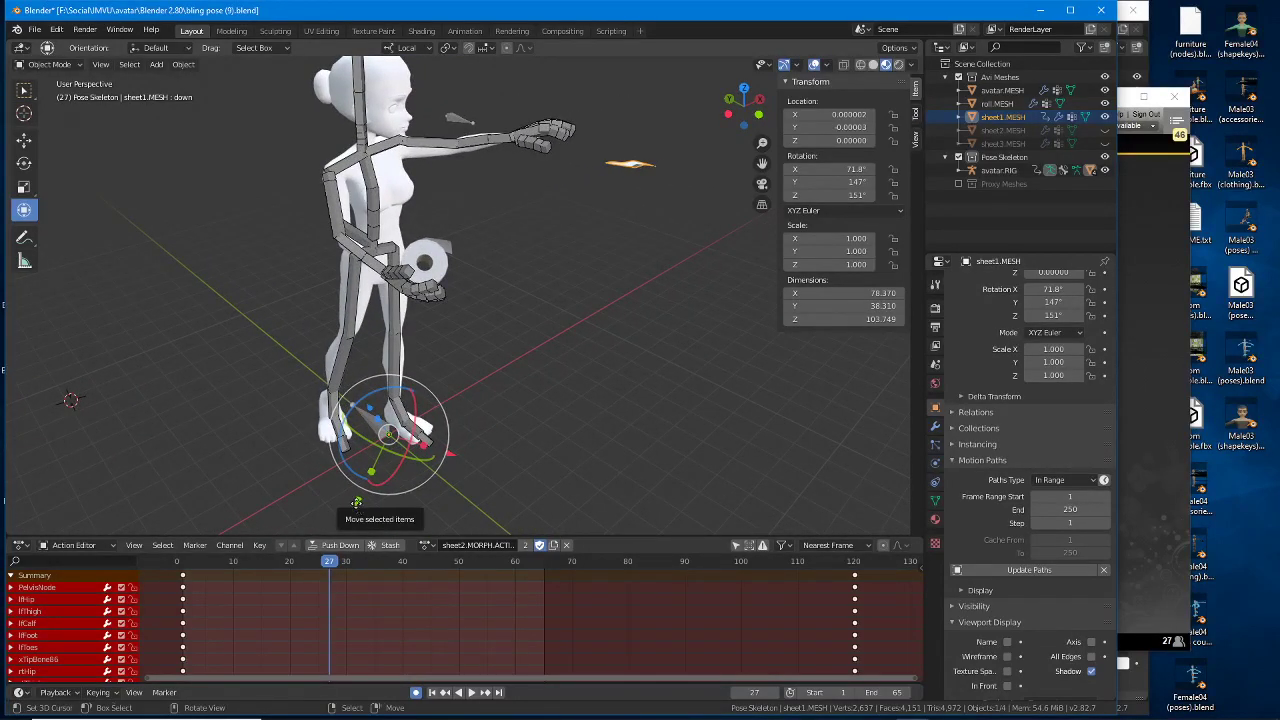
drag(357, 502, 530, 407)
key(ctrl+z)
middle_drag(556, 389, 565, 373)
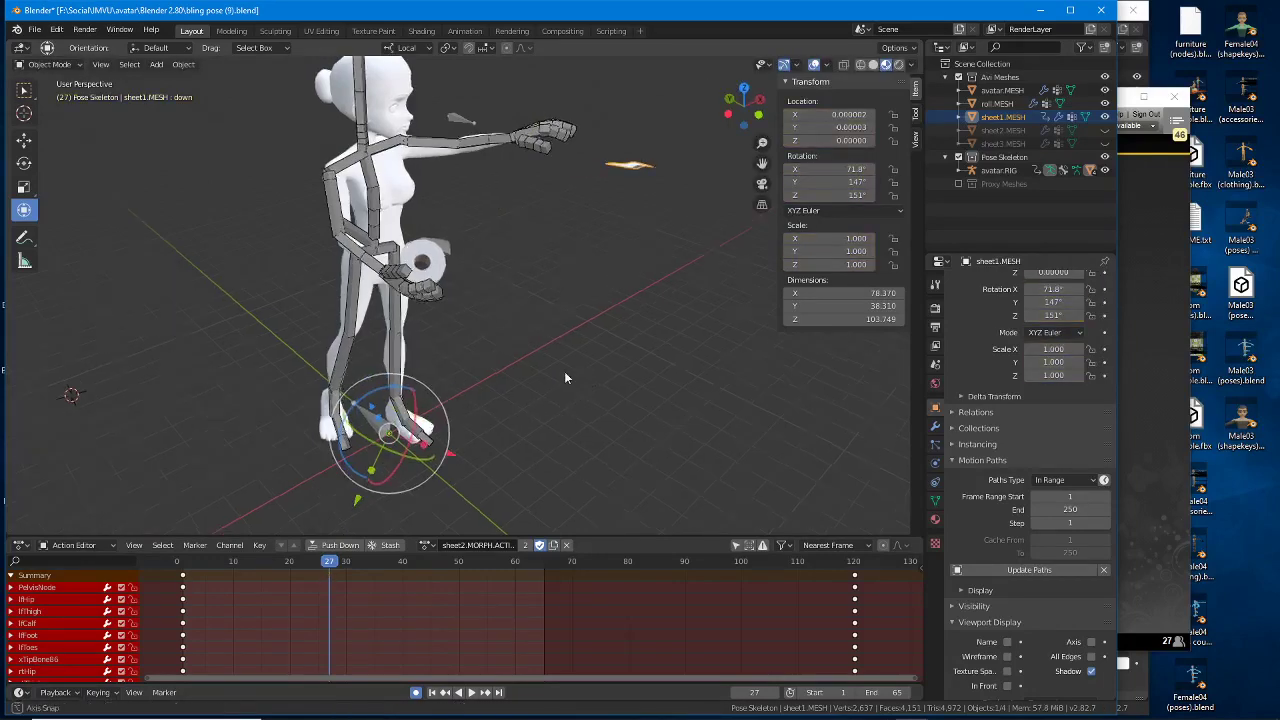
Step: Play the animation with the sheet selected and return it to frame 1
key(space)
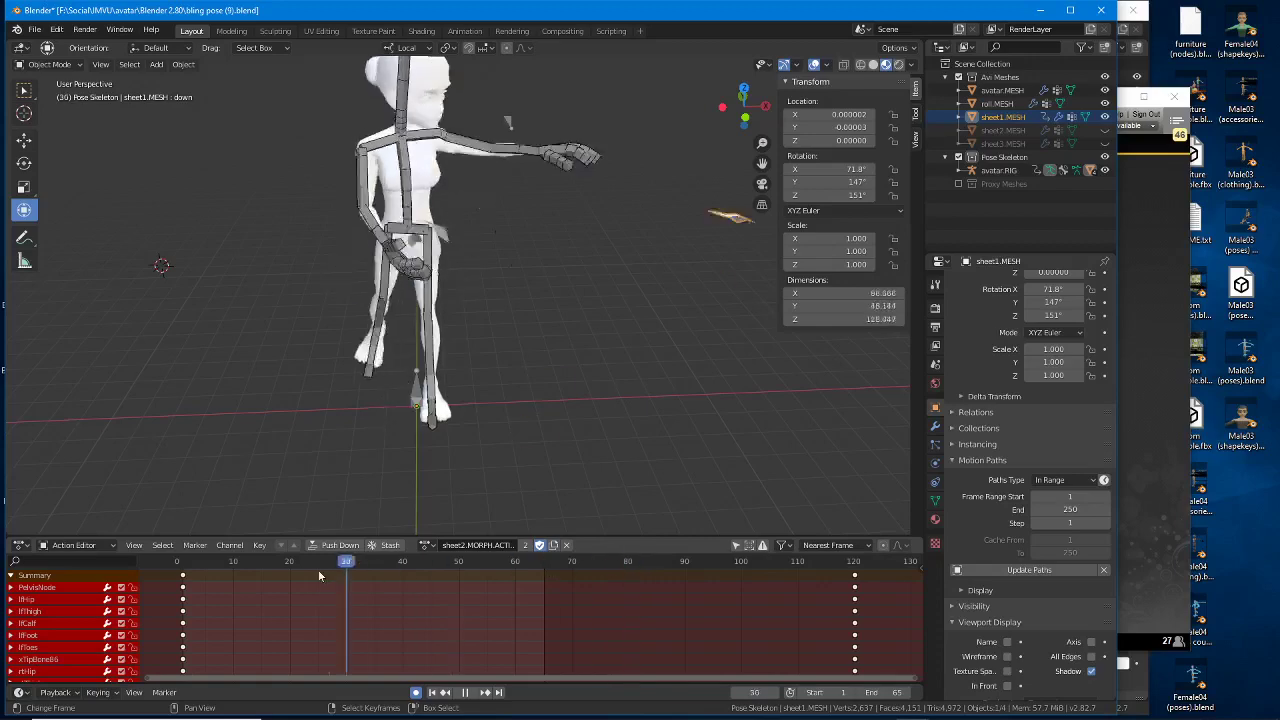
drag(319, 575, 187, 562)
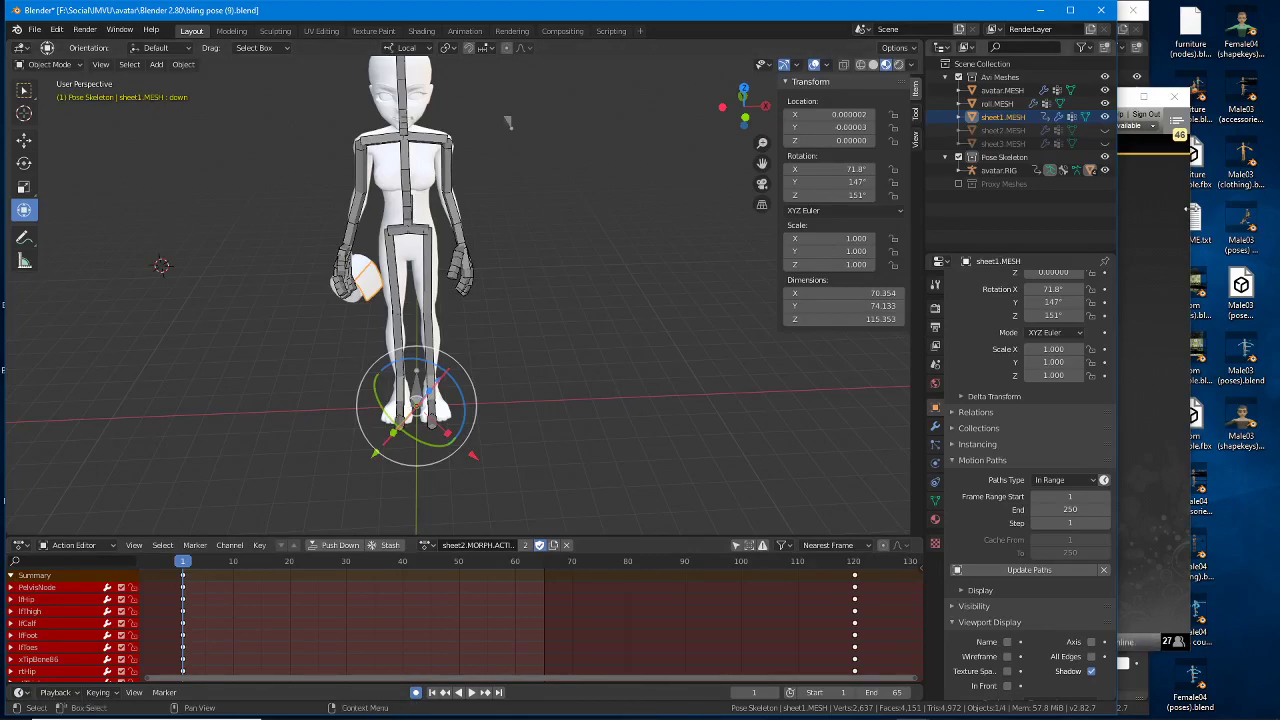
Step: Switch to IMVU and compare the room attachment poses in Editor 3 and Editor 4 with the avatar clothing action in Editor 5
click(1186, 208)
click(594, 145)
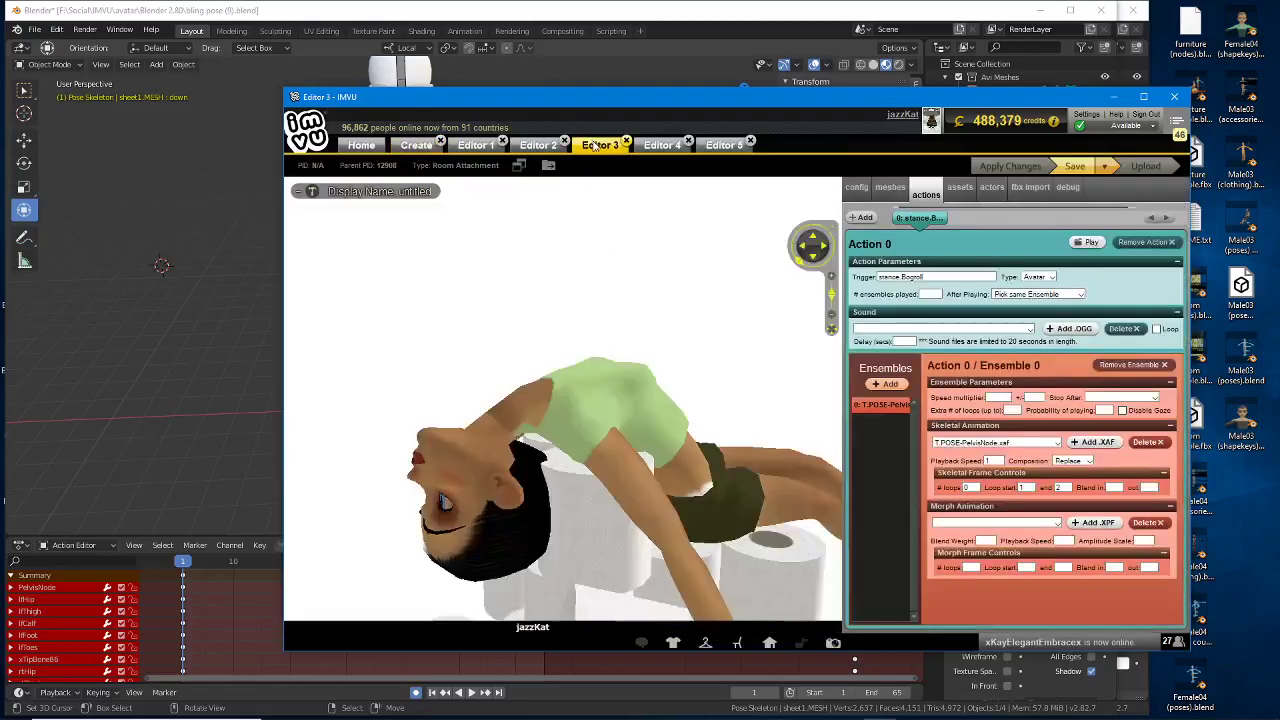
click(662, 145)
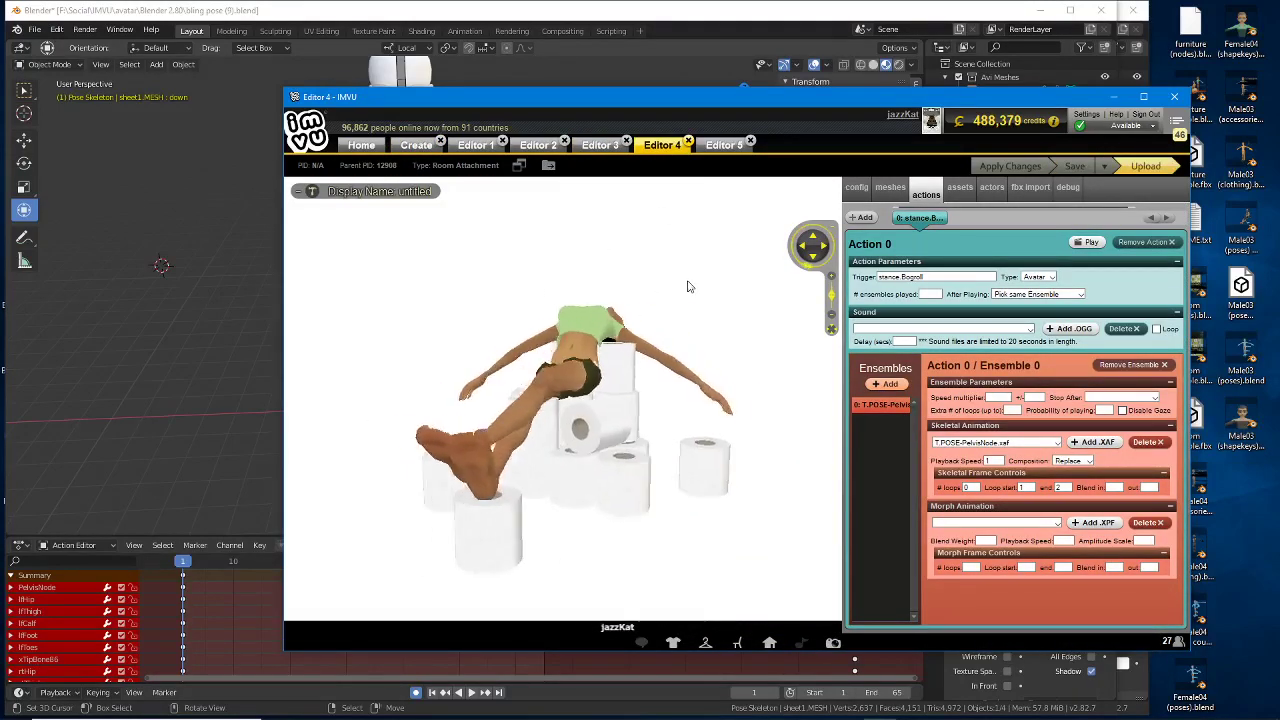
click(722, 145)
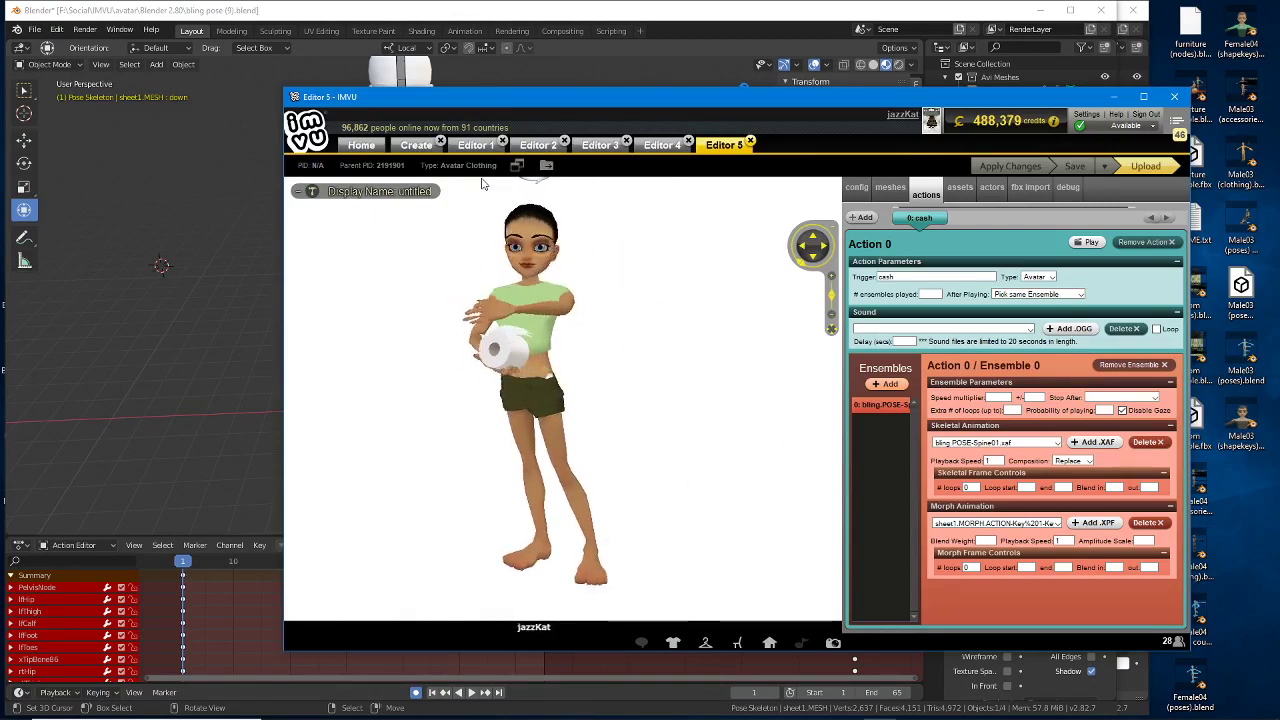
Step: Return to Editor 4 and examine the avatar lying on the toilet roll stack from several sides
click(662, 146)
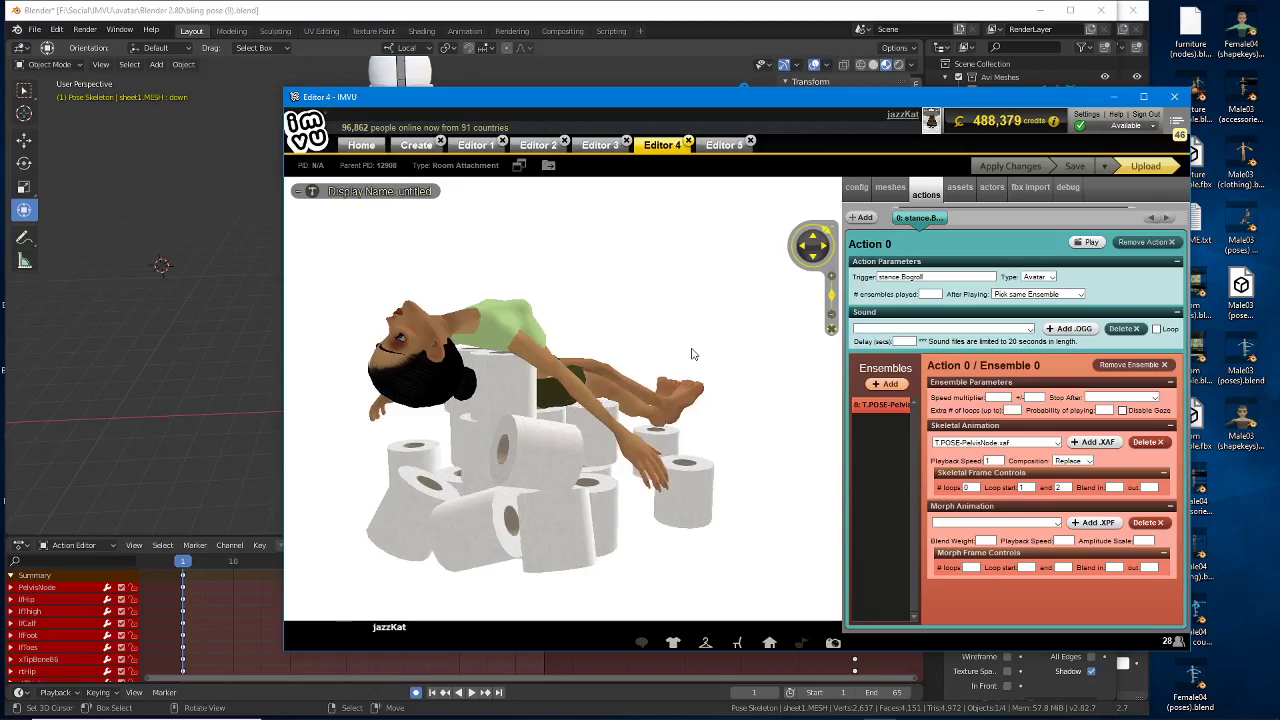
drag(435, 355, 676, 346)
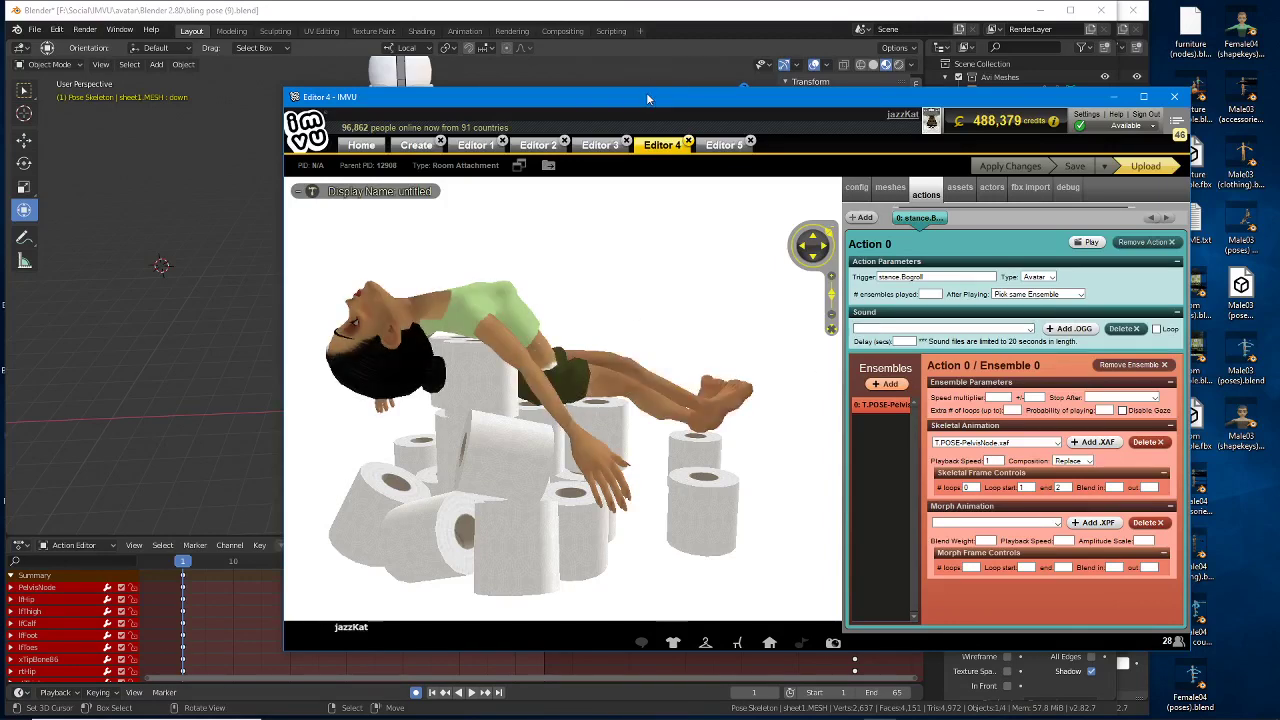
drag(642, 100, 618, 85)
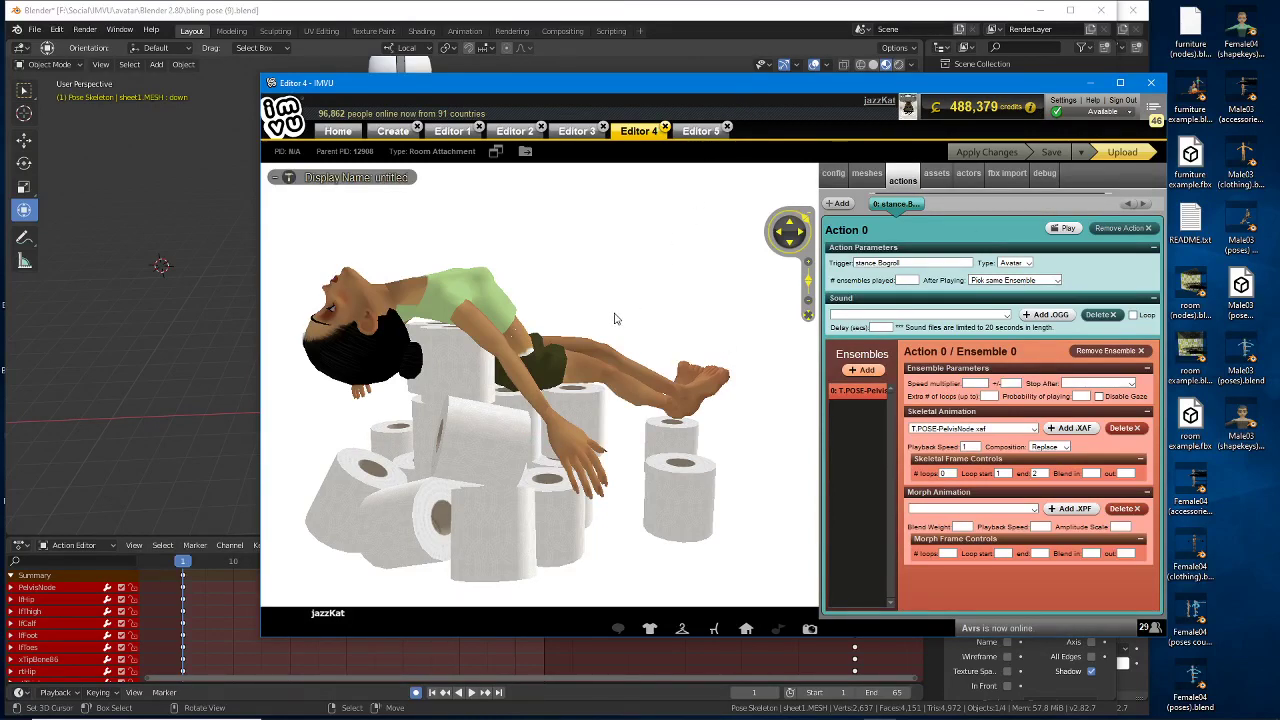
drag(643, 323, 515, 327)
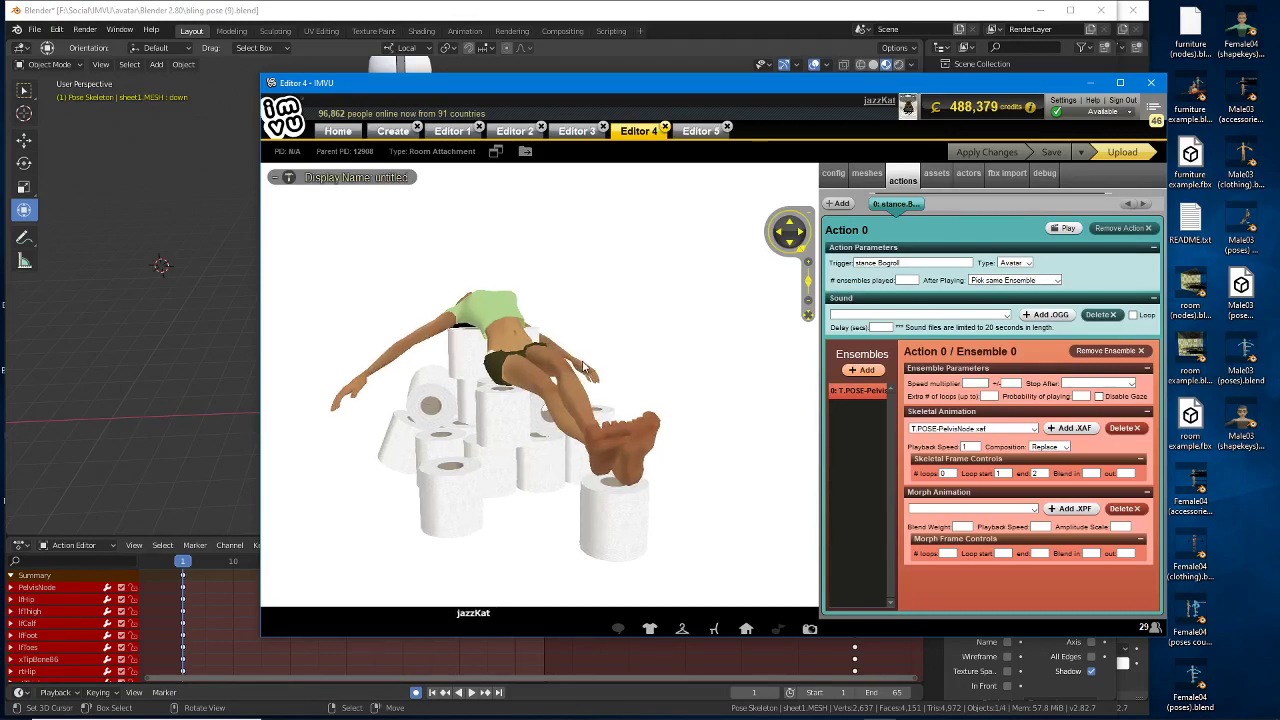
mouse_move(586, 366)
mouse_down()
mouse_move(518, 390)
mouse_move(584, 385)
mouse_up()
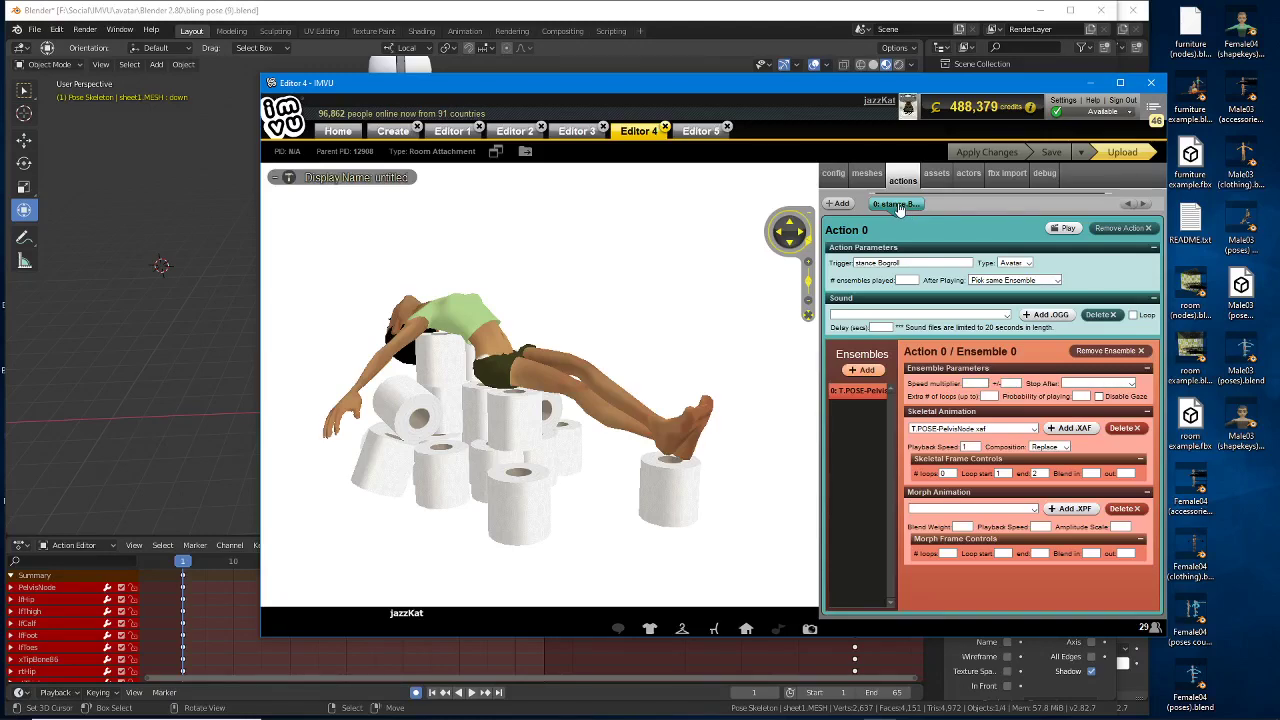
Step: Review the bogroll mesh and stance action settings in Editor 4, and bring up the toilet roll clothing in Editor 5
click(867, 176)
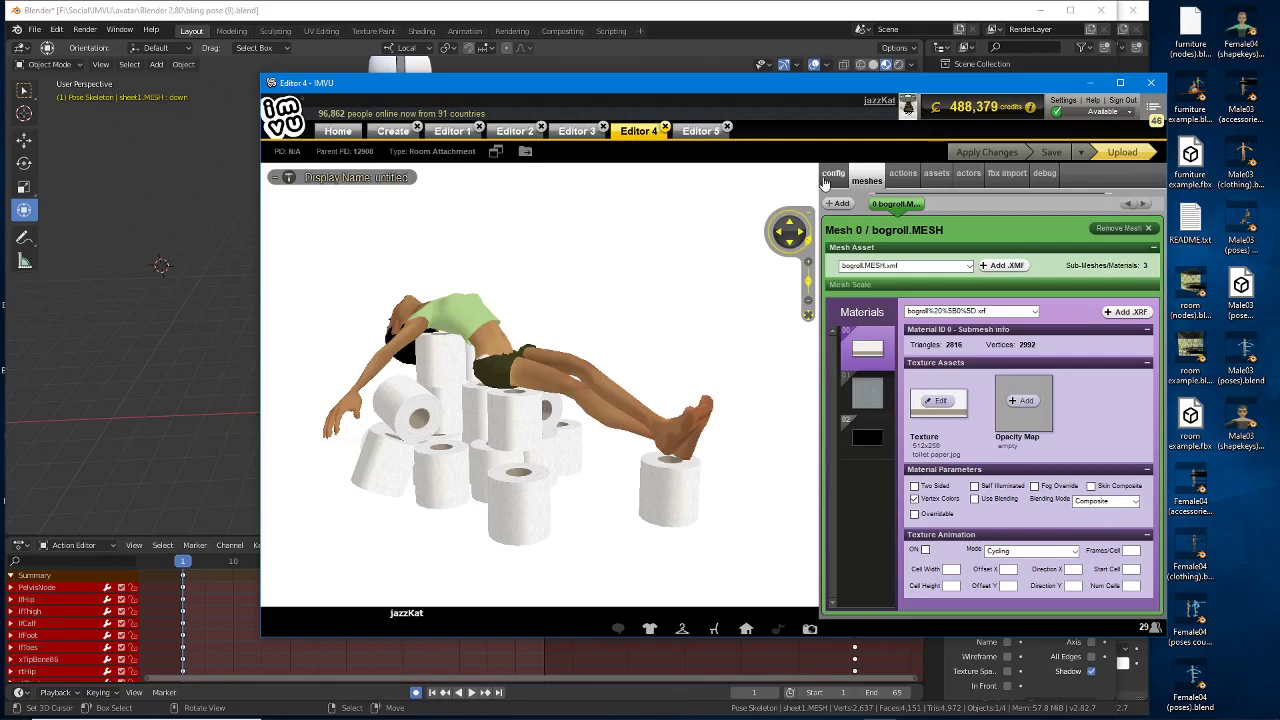
click(903, 174)
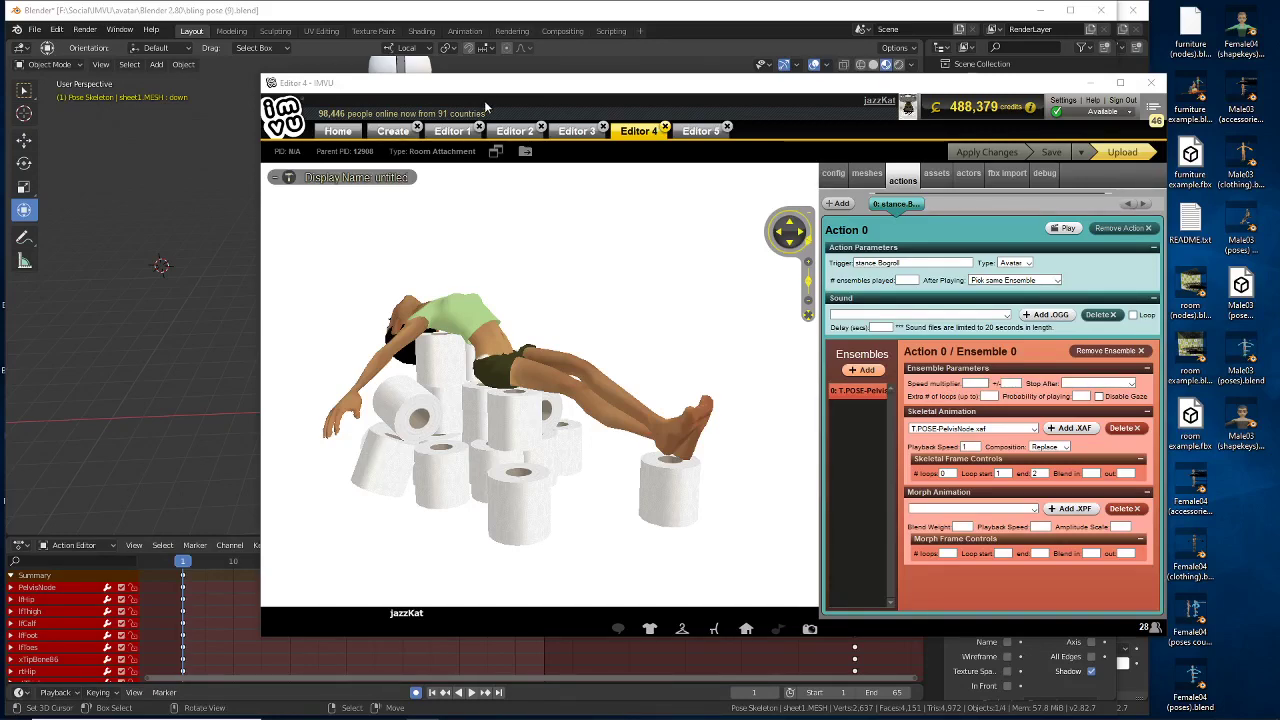
mouse_move(490, 84)
mouse_down()
mouse_move(456, 80)
mouse_move(476, 87)
mouse_up()
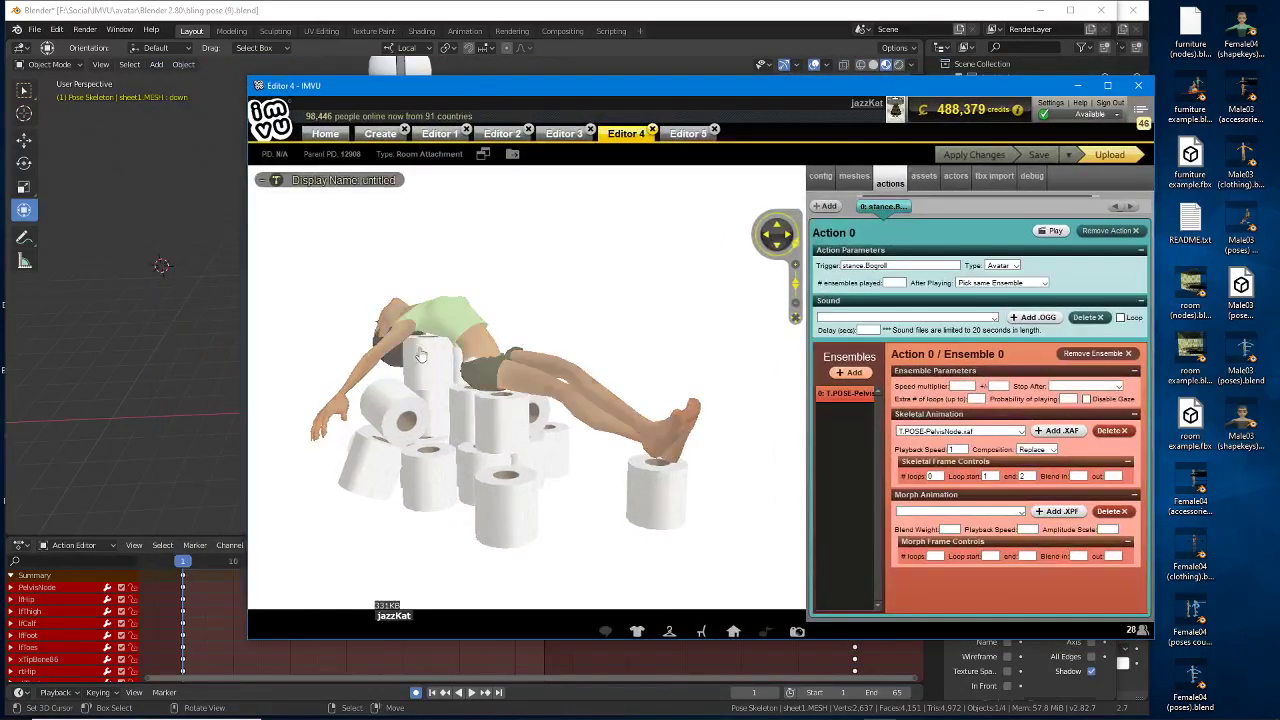
drag(421, 356, 426, 383)
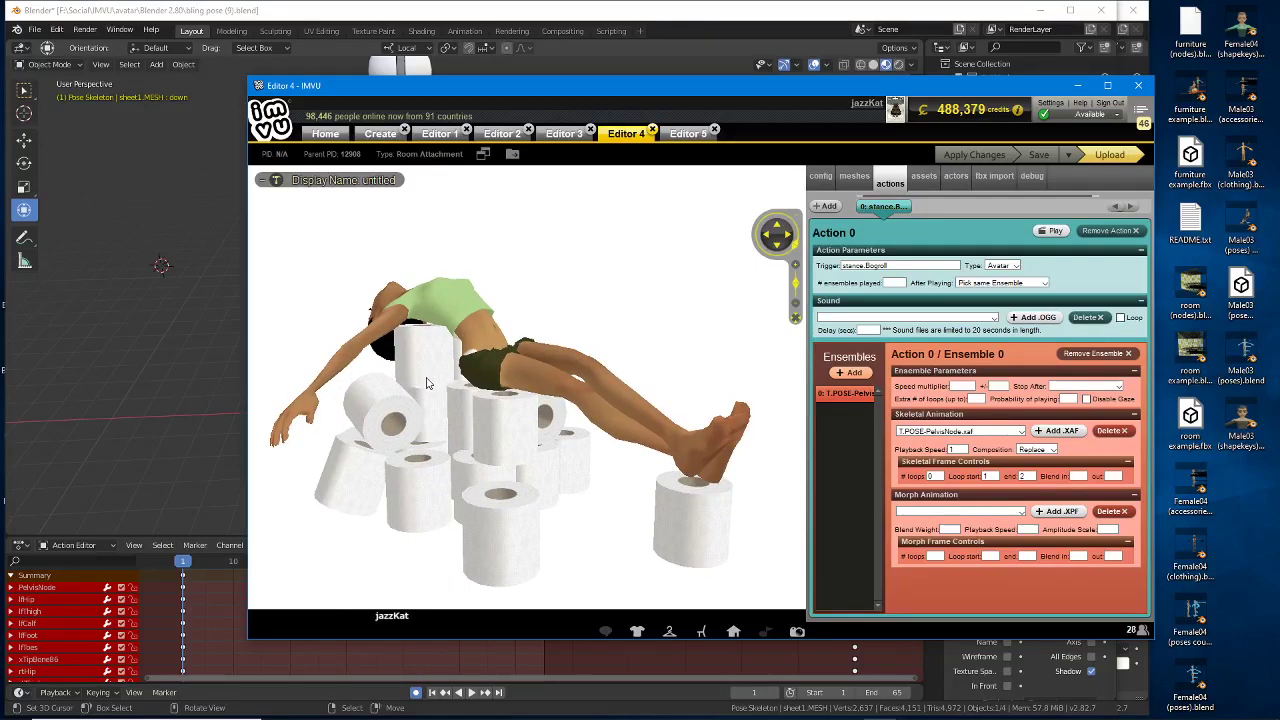
click(689, 135)
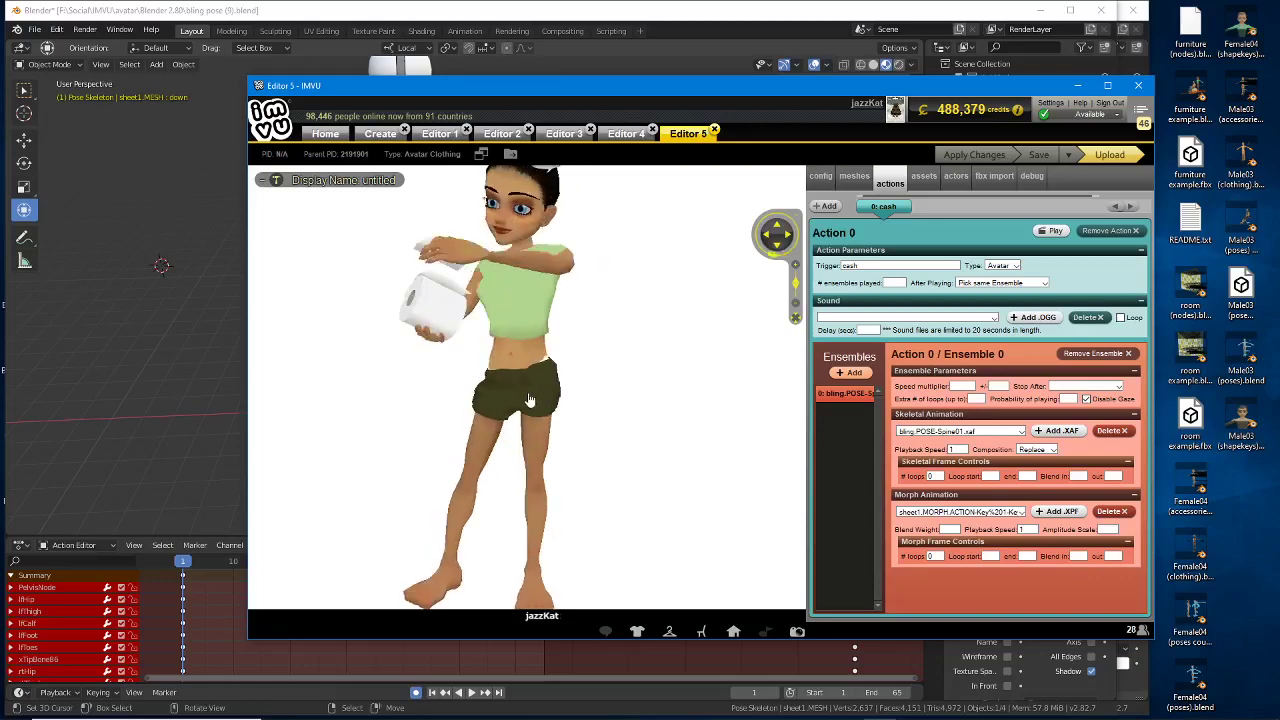